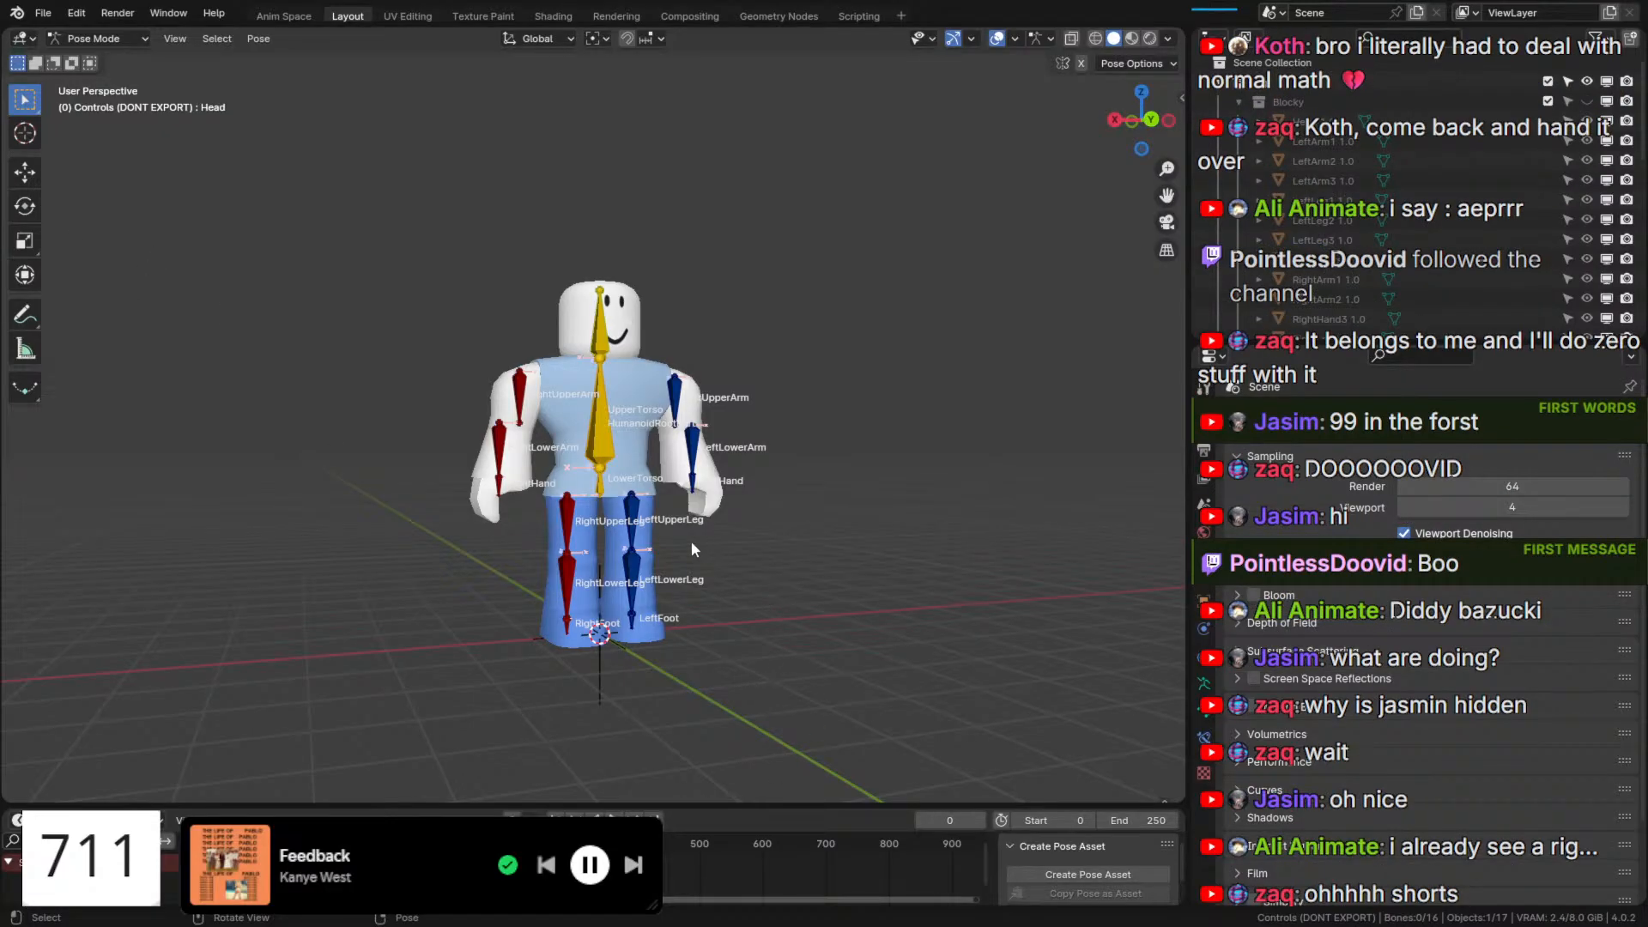
Try rotating the UpperTorso bone about the global X axis, and cancel the rotation.
scroll(692, 541, "up", 3)
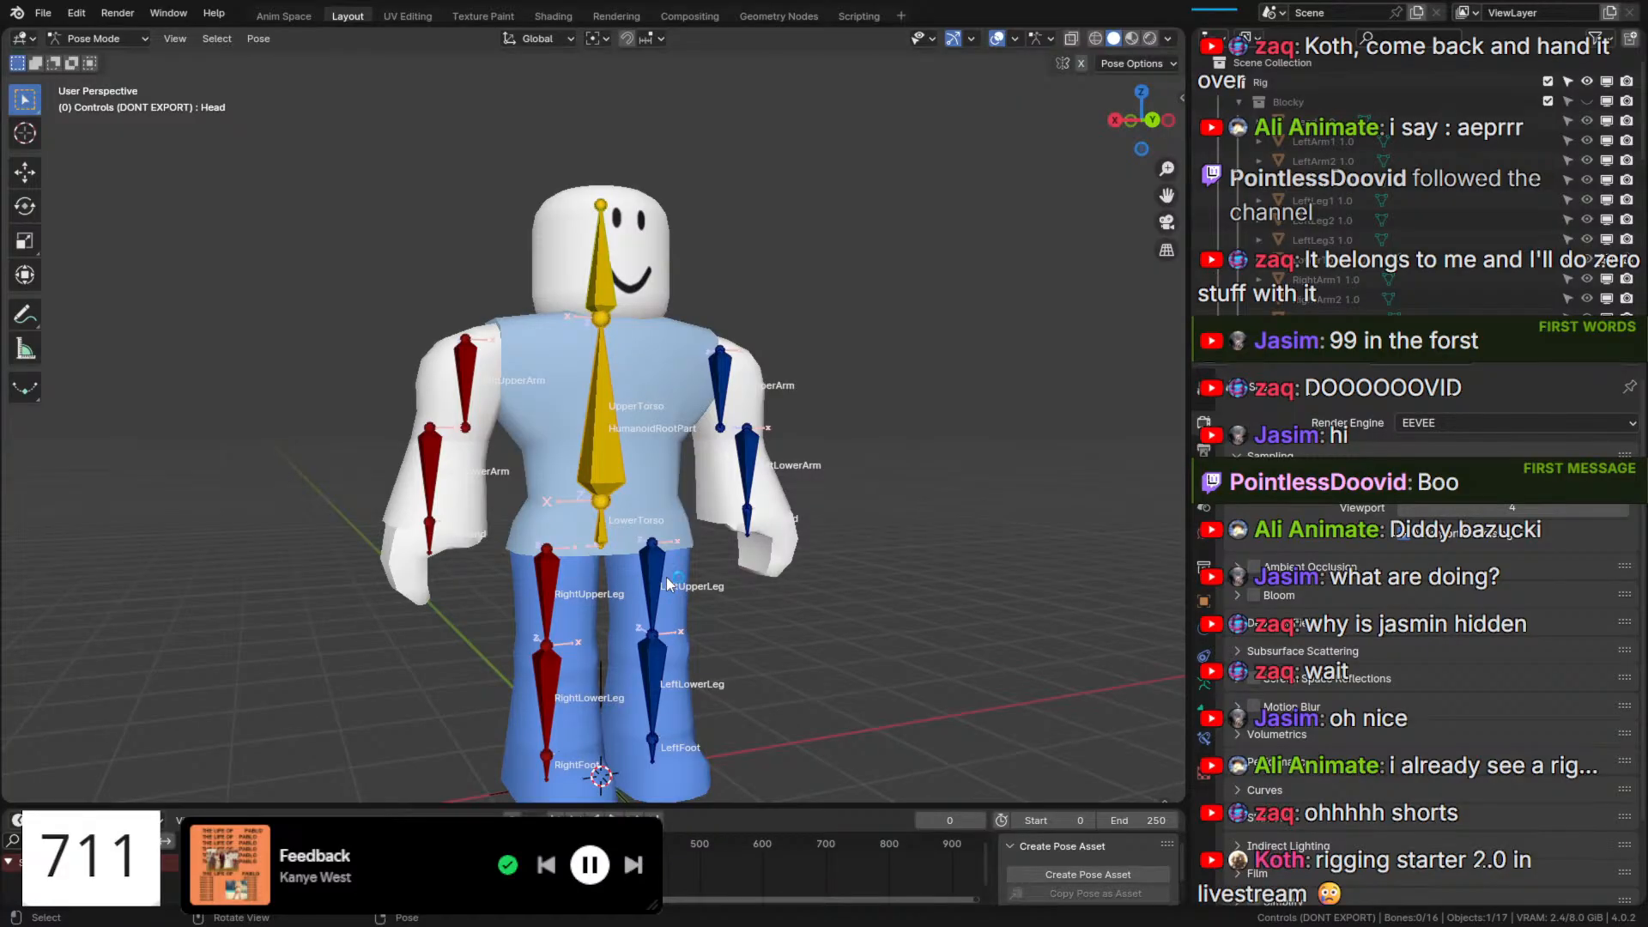
middle_click_drag(700, 503, 692, 560)
left_click(624, 493)
middle_click_drag(660, 487, 812, 534, "shift")
key("r")
key("x")
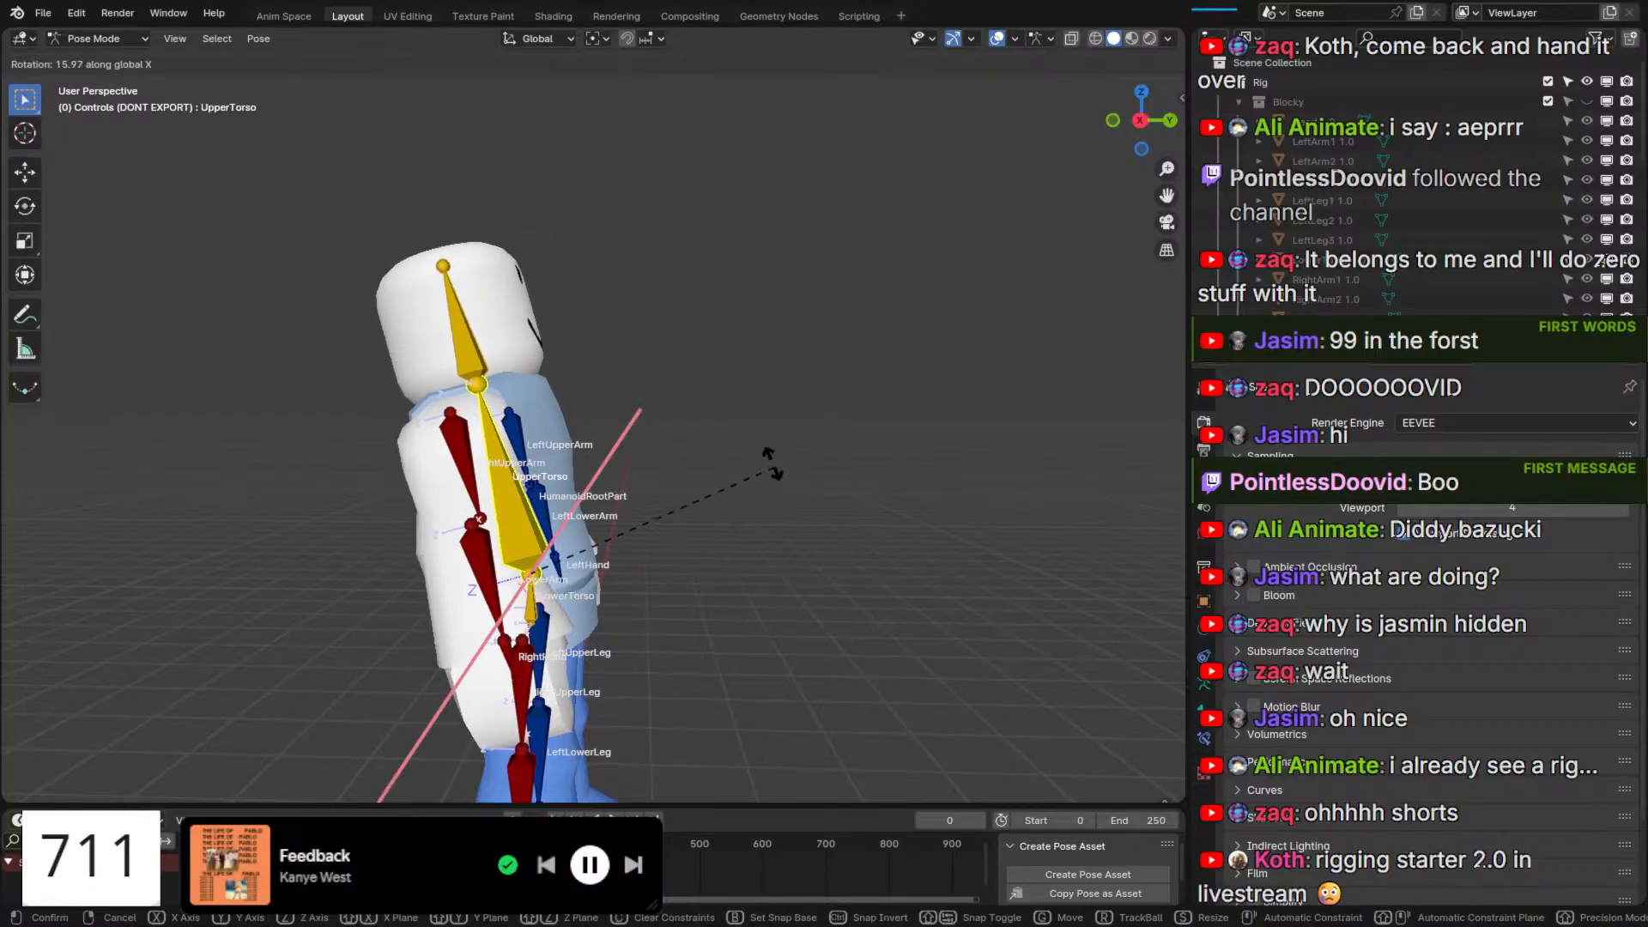
right_click(708, 558)
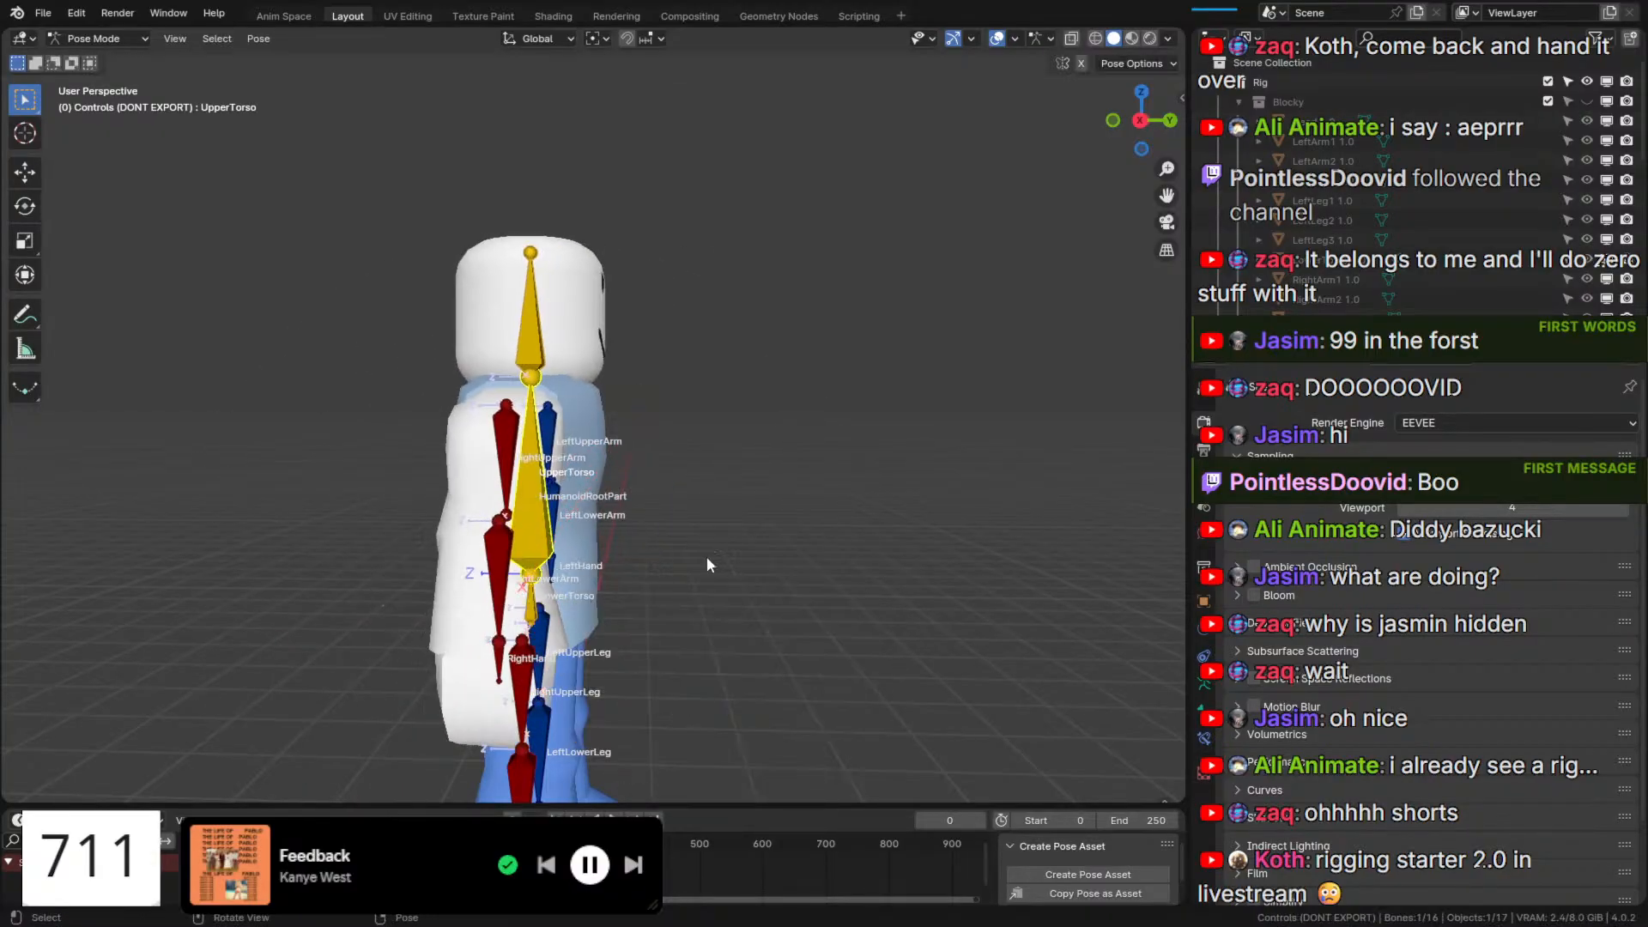
middle_click_drag(651, 398, 873, 352)
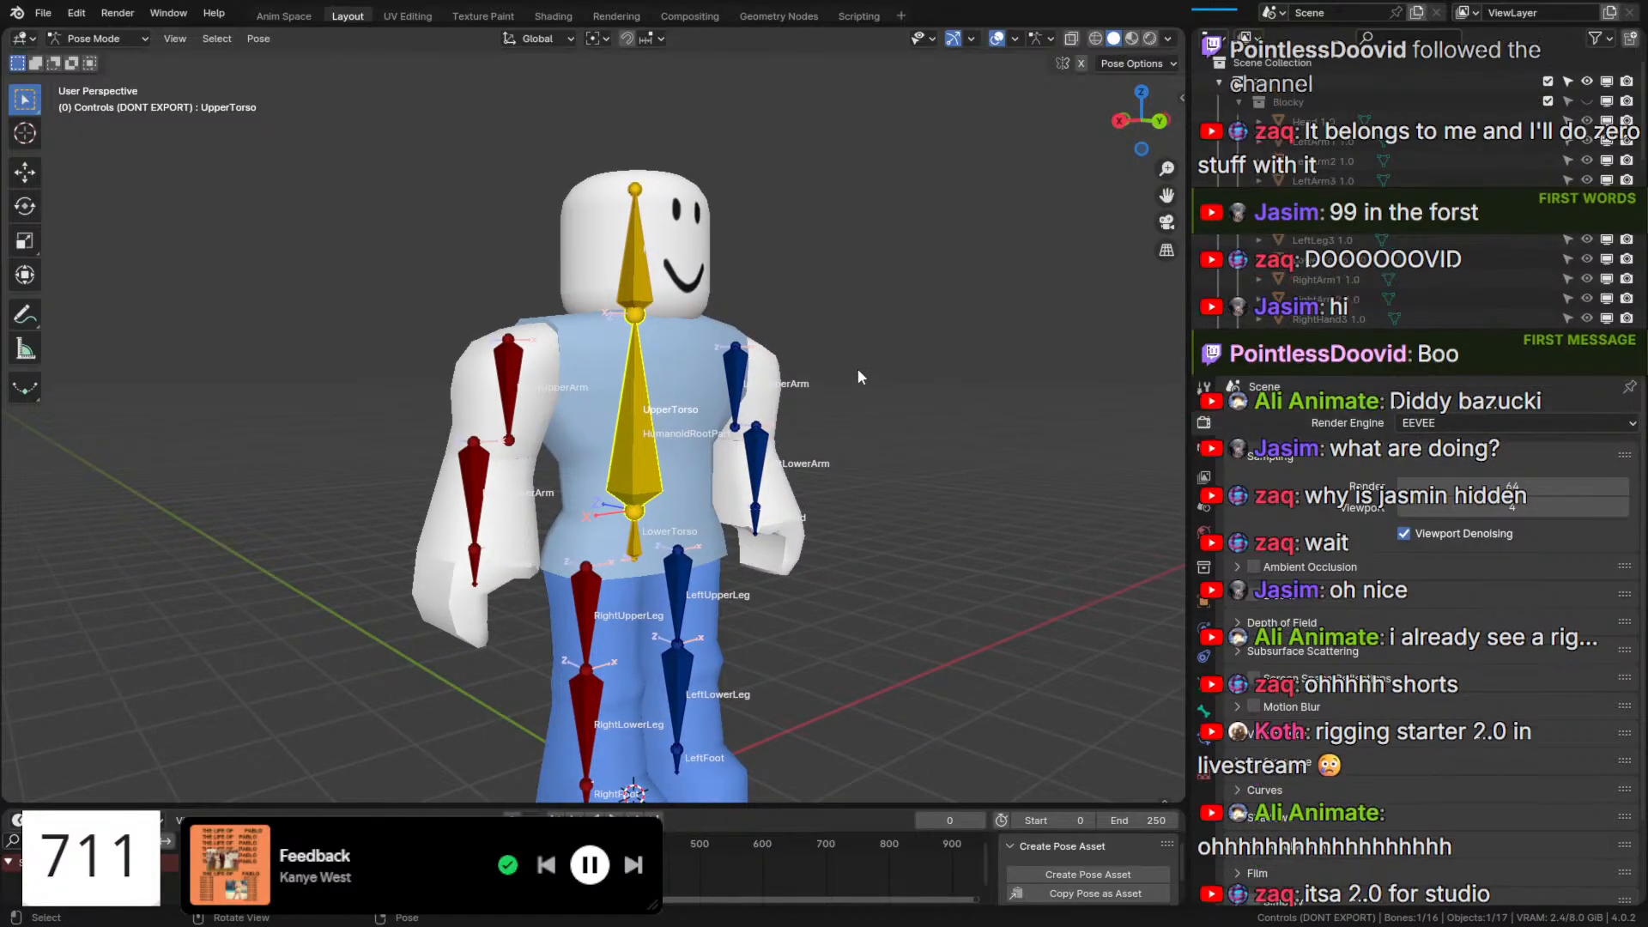
Collapse the Blocky and 2.0 collections in the outliner, and swap visibility so Blocky shows and 2.0 is hidden.
left_click(1239, 102)
left_click(1239, 119)
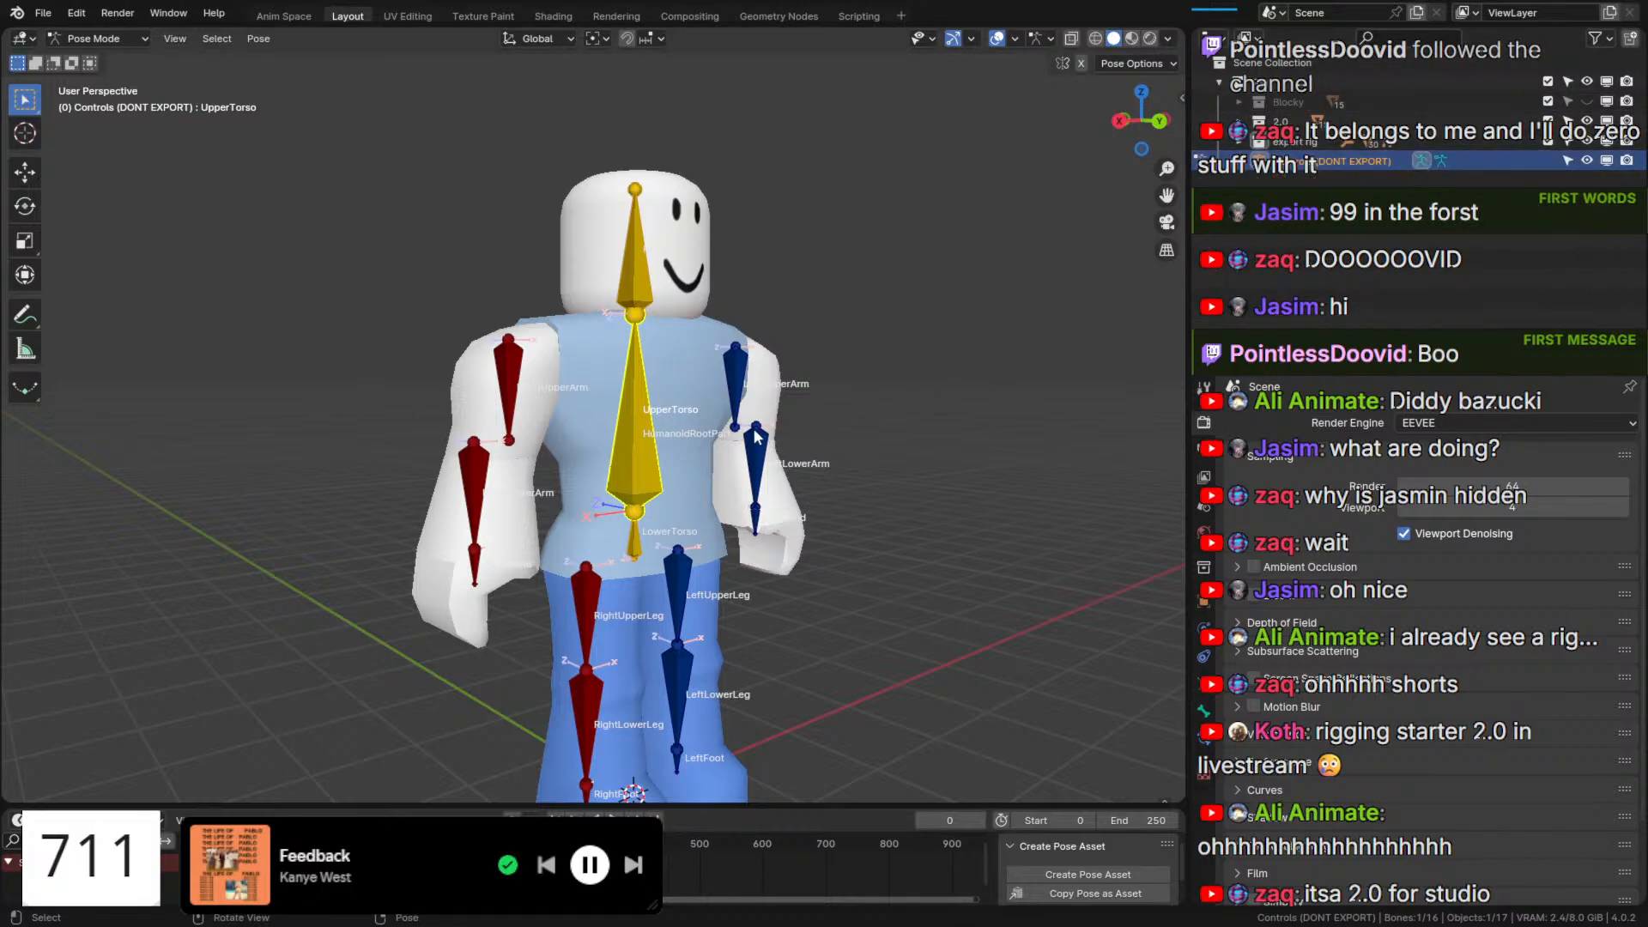
scroll(923, 295, "down", 3)
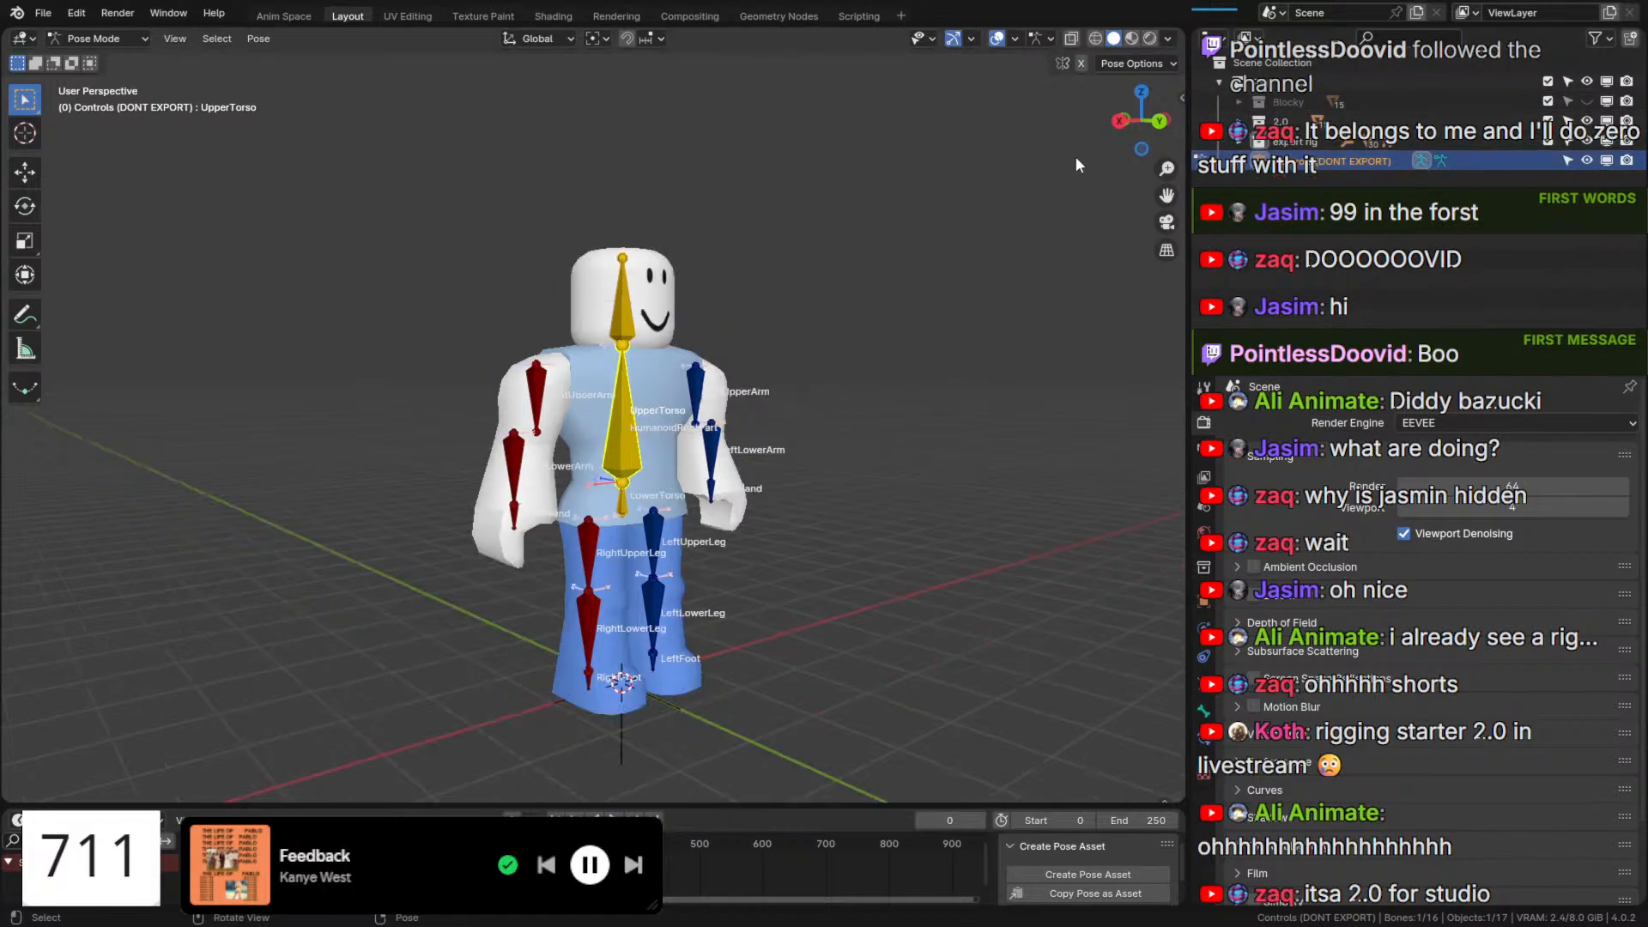
left_click(1589, 122)
left_click(1588, 102)
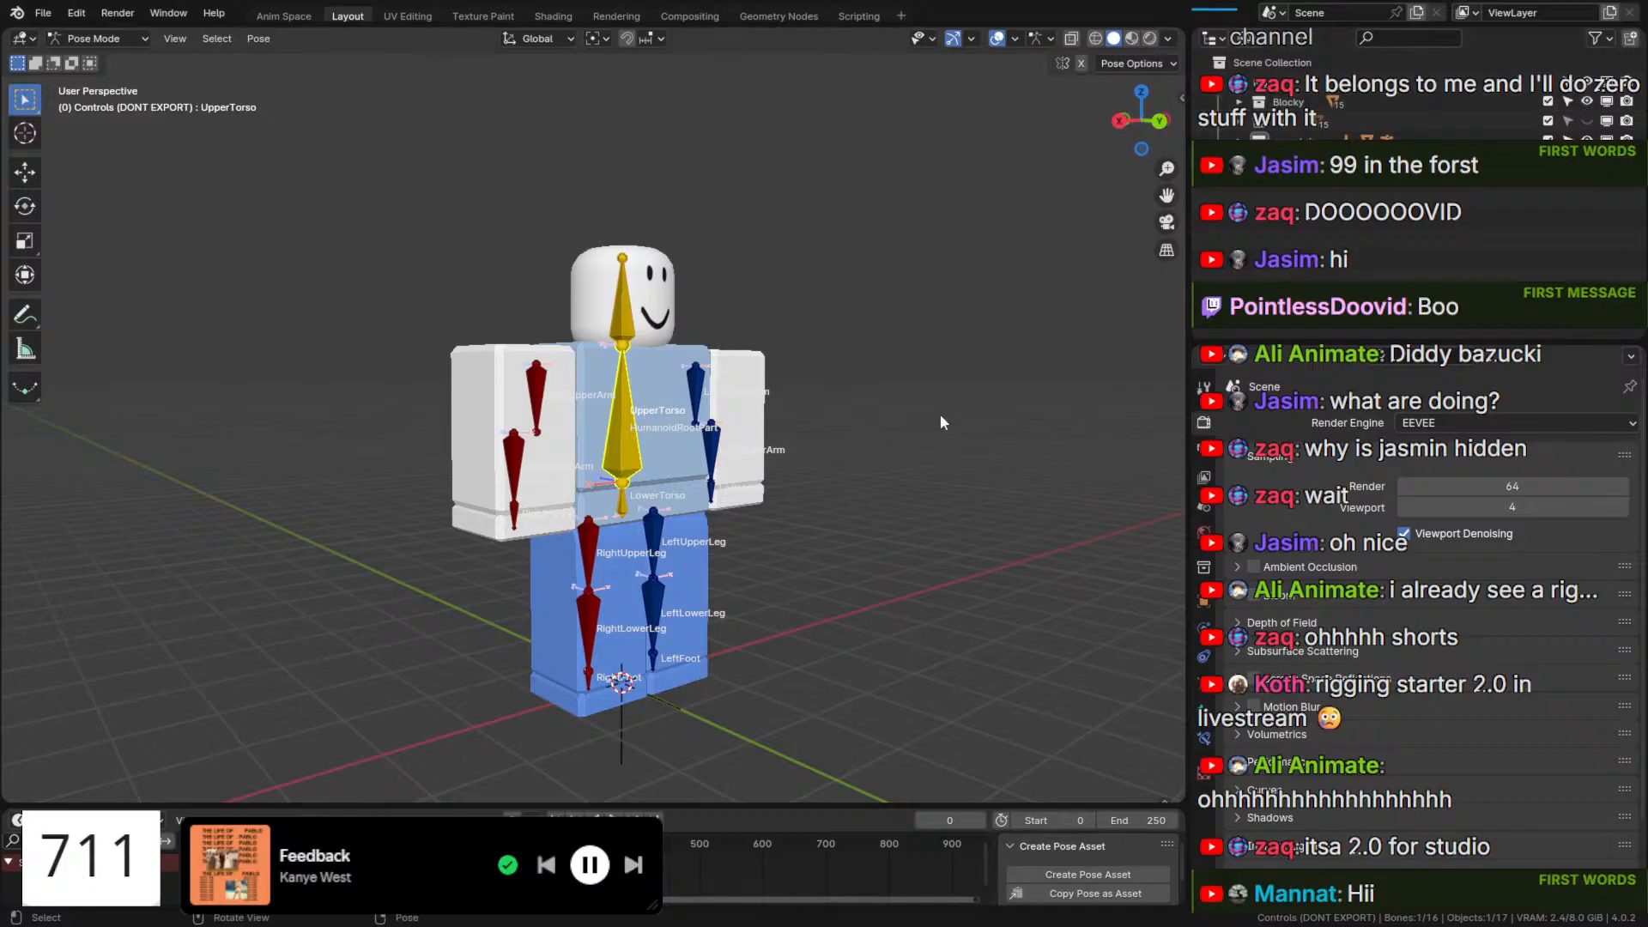
left_click(1588, 102)
left_click(1588, 102)
left_click(1588, 102)
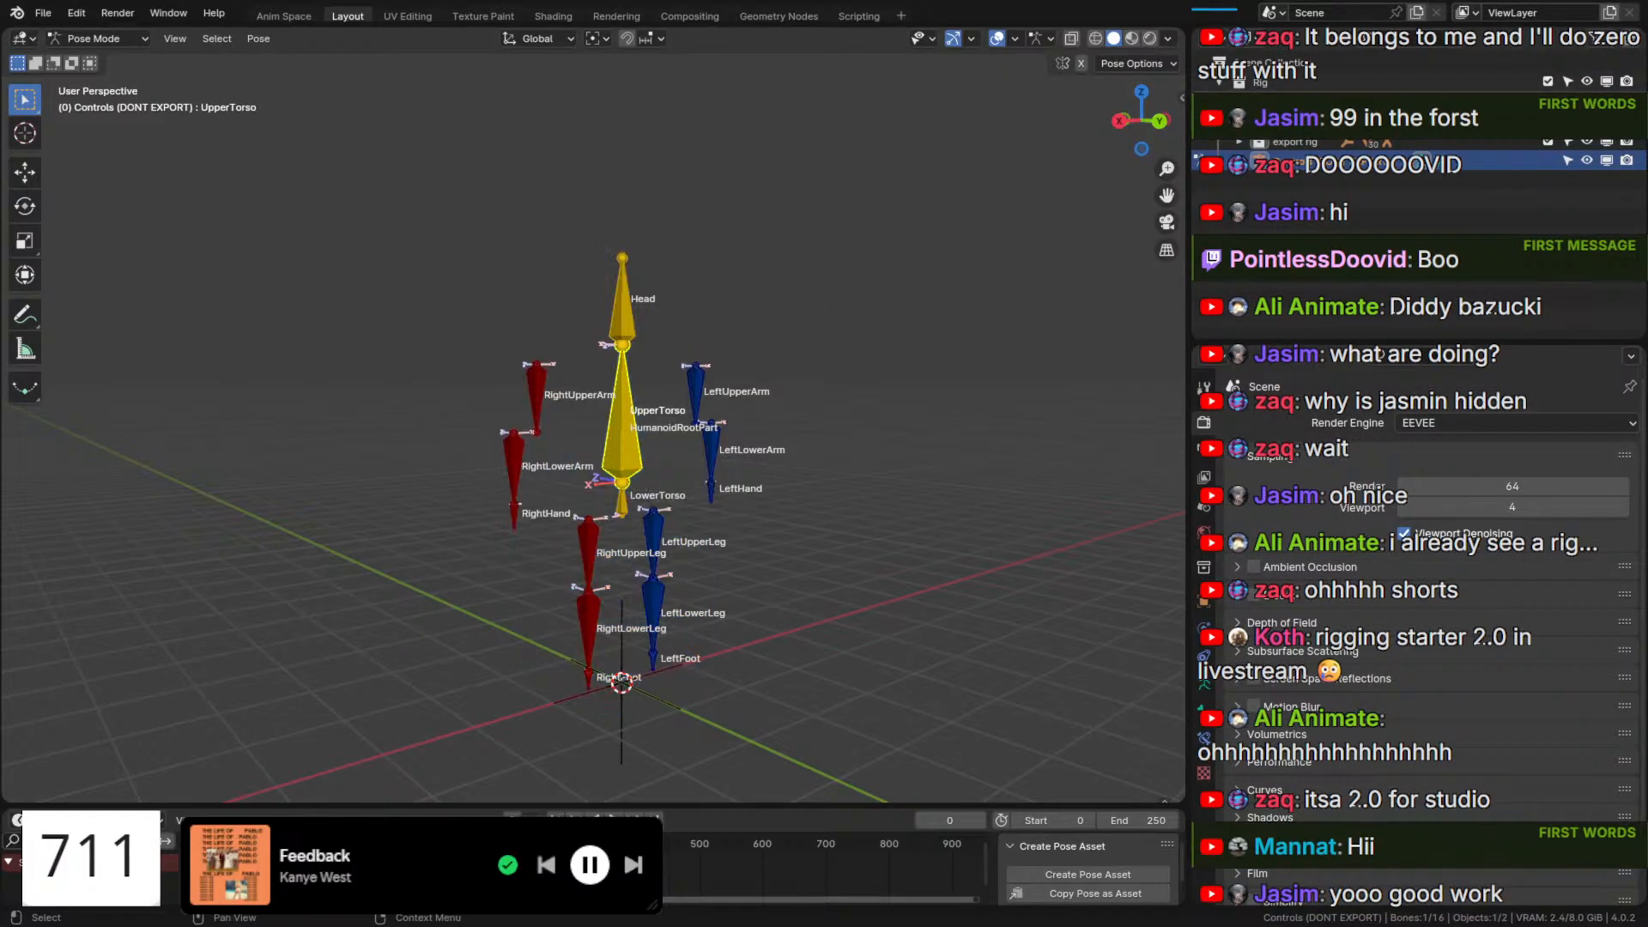
left_click(1588, 102)
Try rotating the RightUpperArm bone about the global X axis, and cancel the rotation.
left_click(544, 391)
key("r")
key("x")
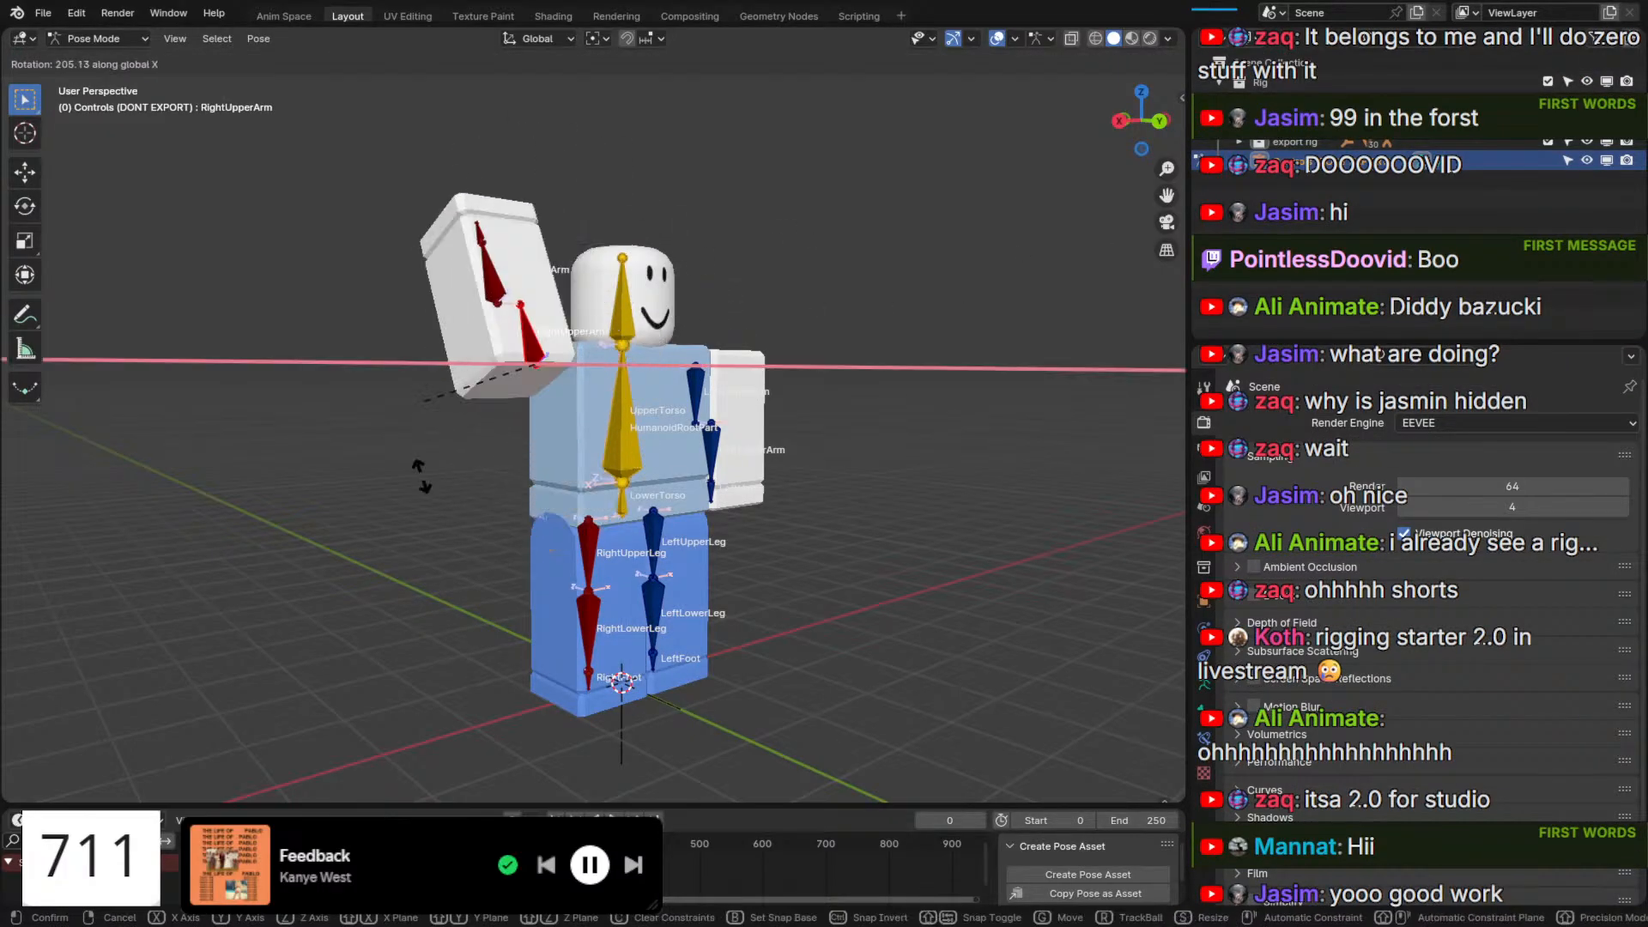
right_click(786, 268)
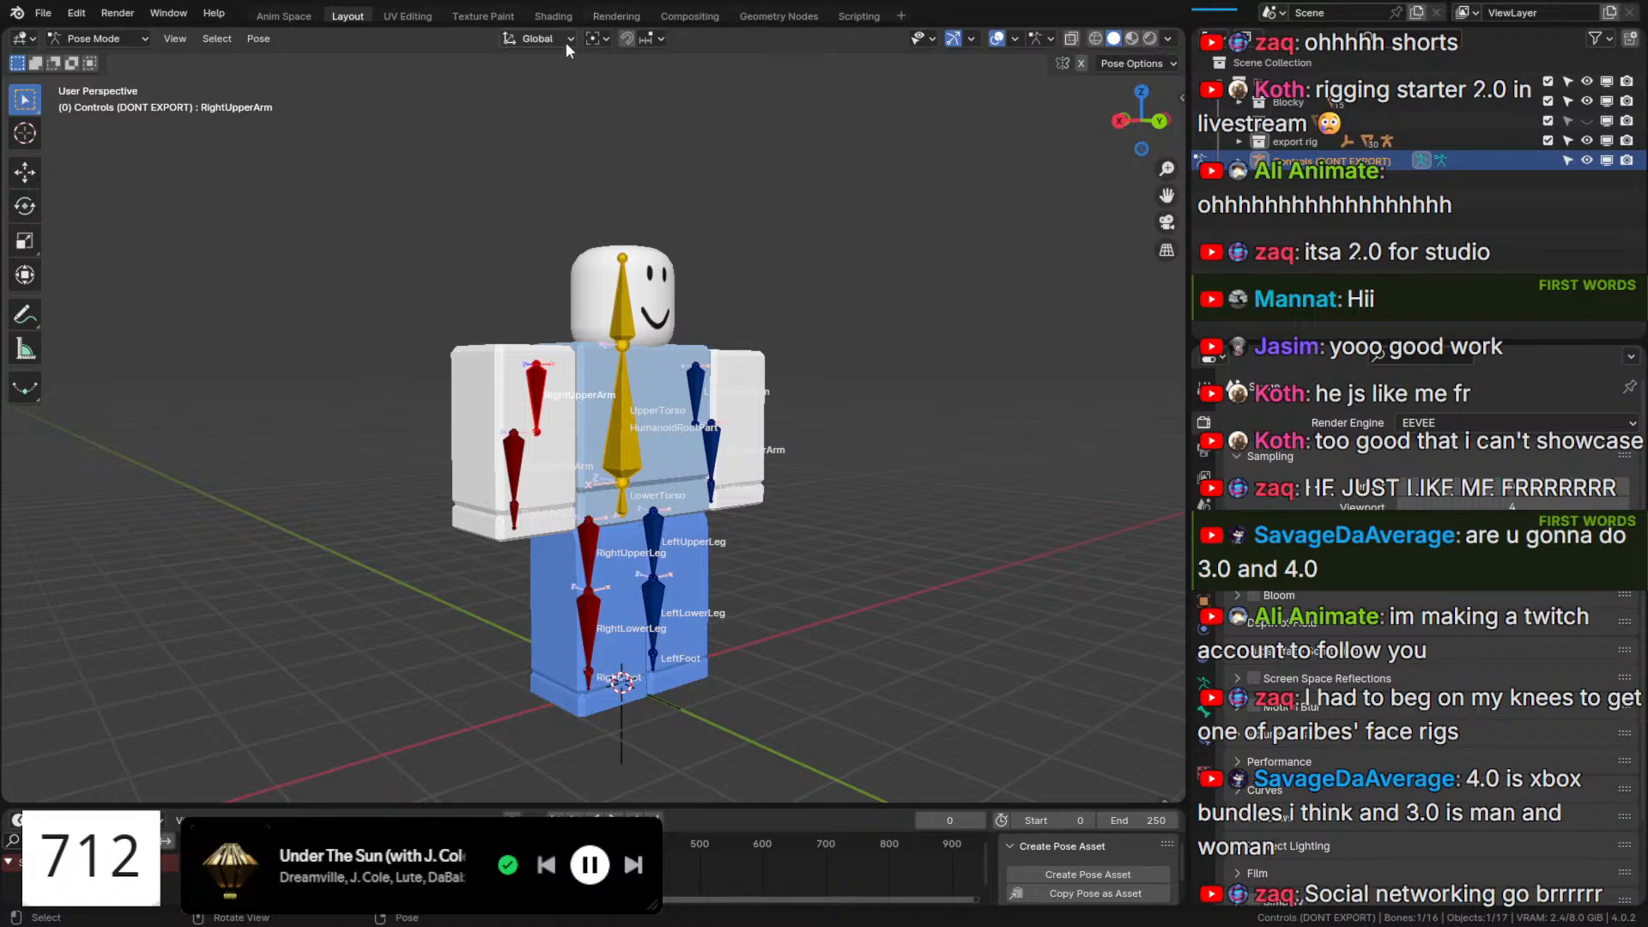
Examine the blocky character and the placement of its control bones from several angles.
left_click(631, 442)
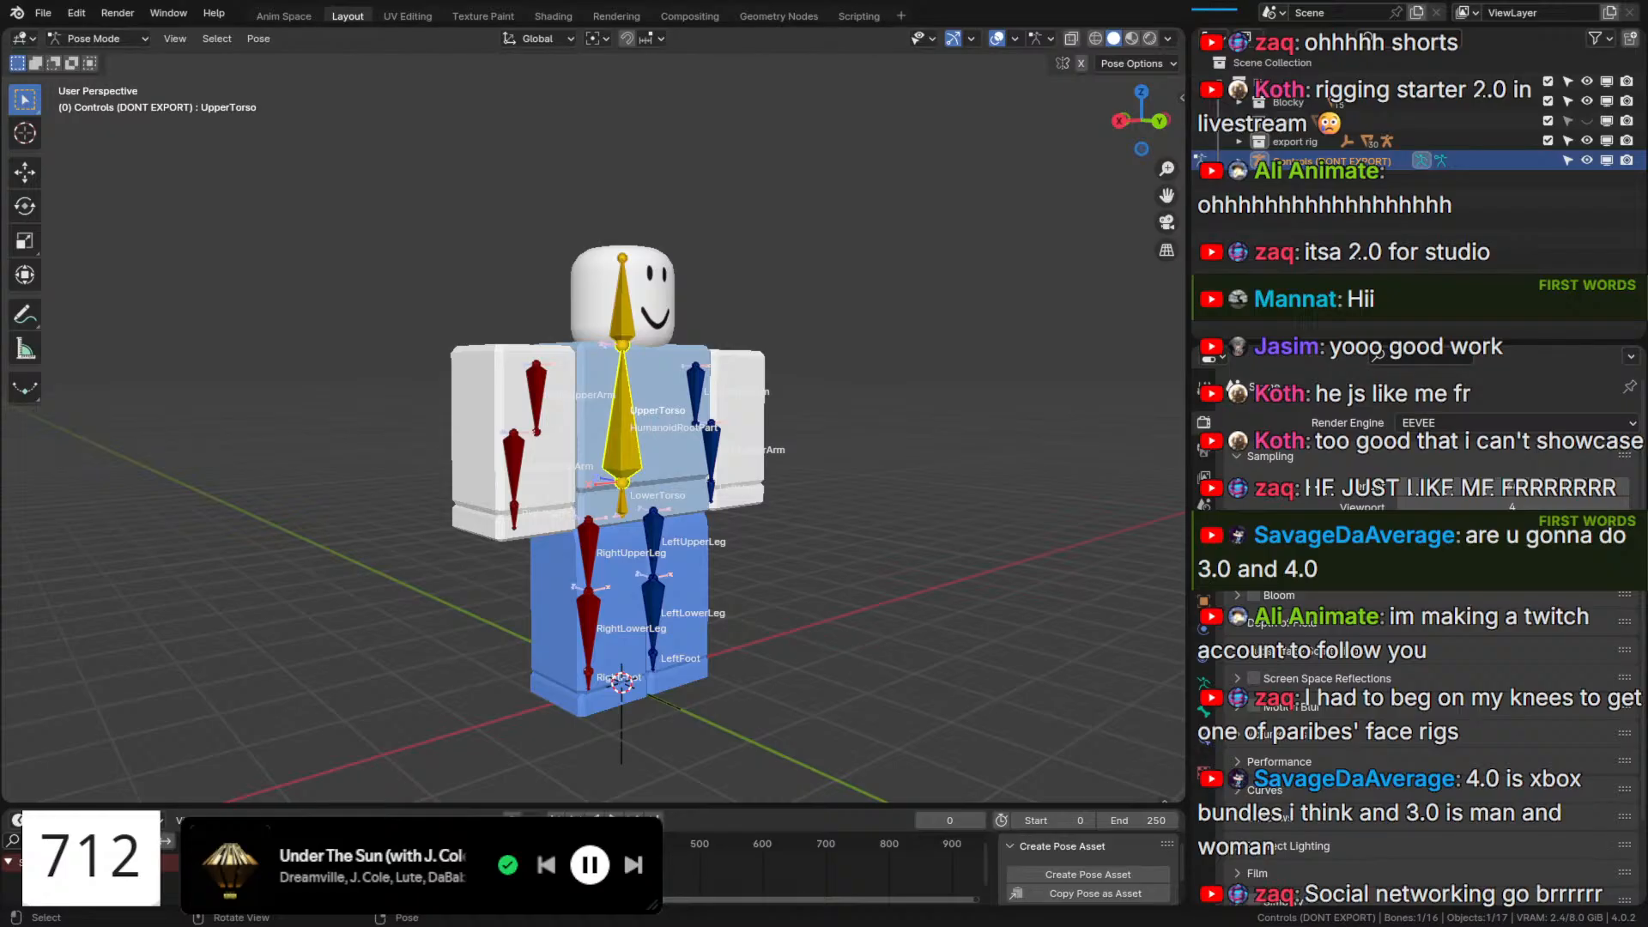
left_click(867, 486)
scroll(853, 453, "up", 5)
middle_click_drag(851, 451, 734, 483)
scroll(713, 498, "down", 5)
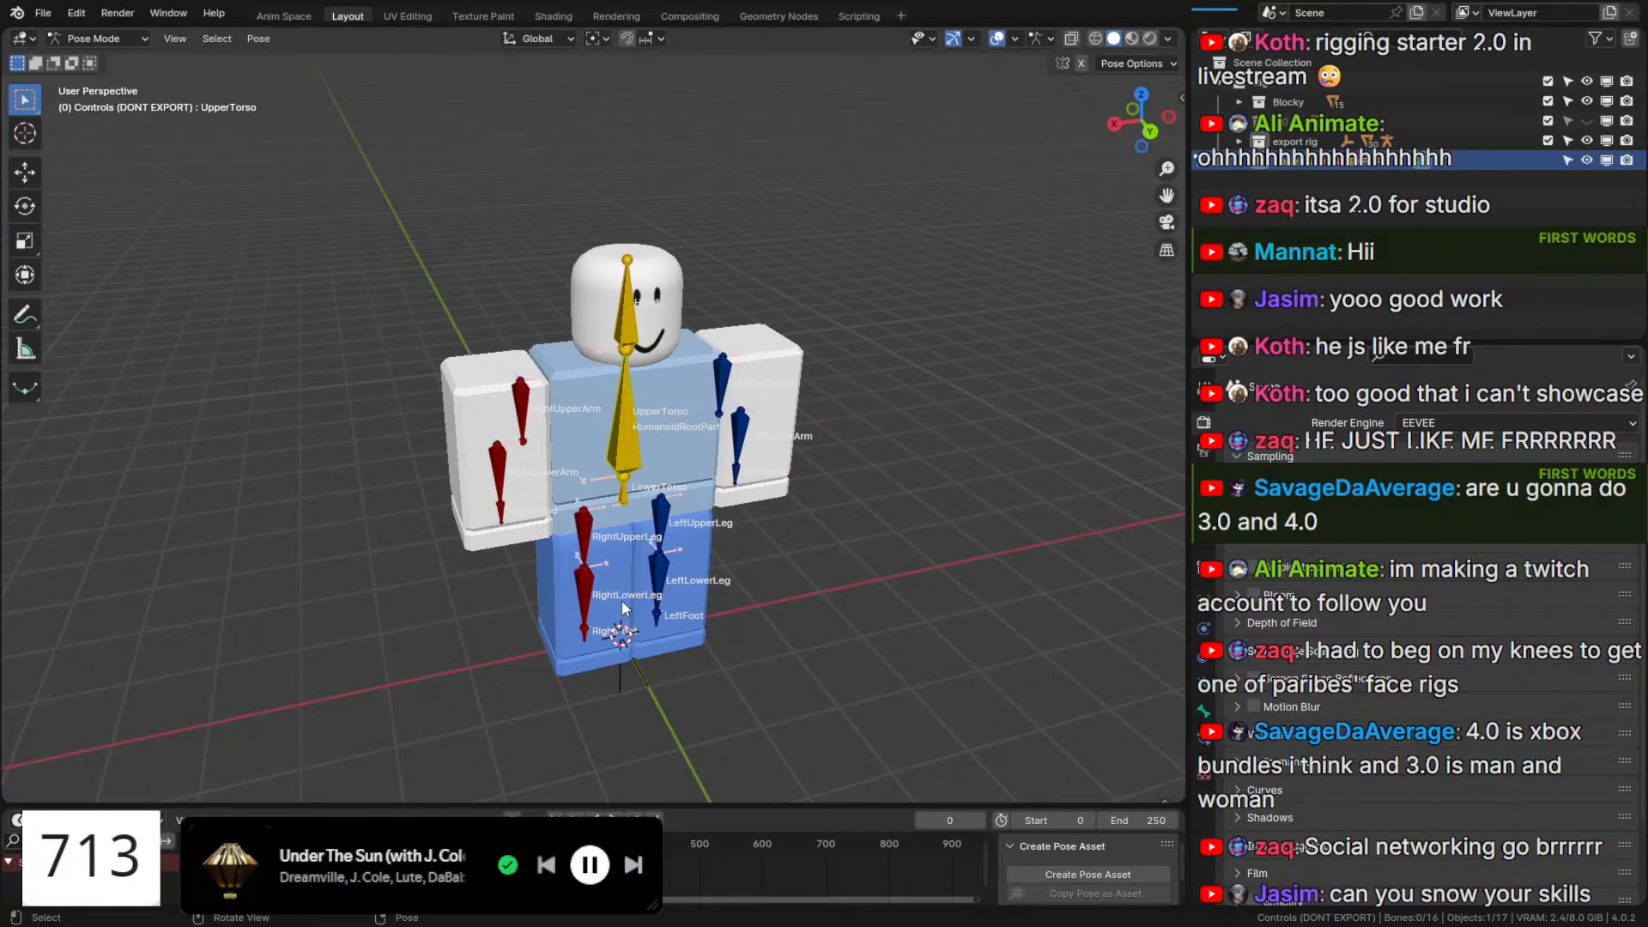
middle_click_drag(675, 709, 658, 359)
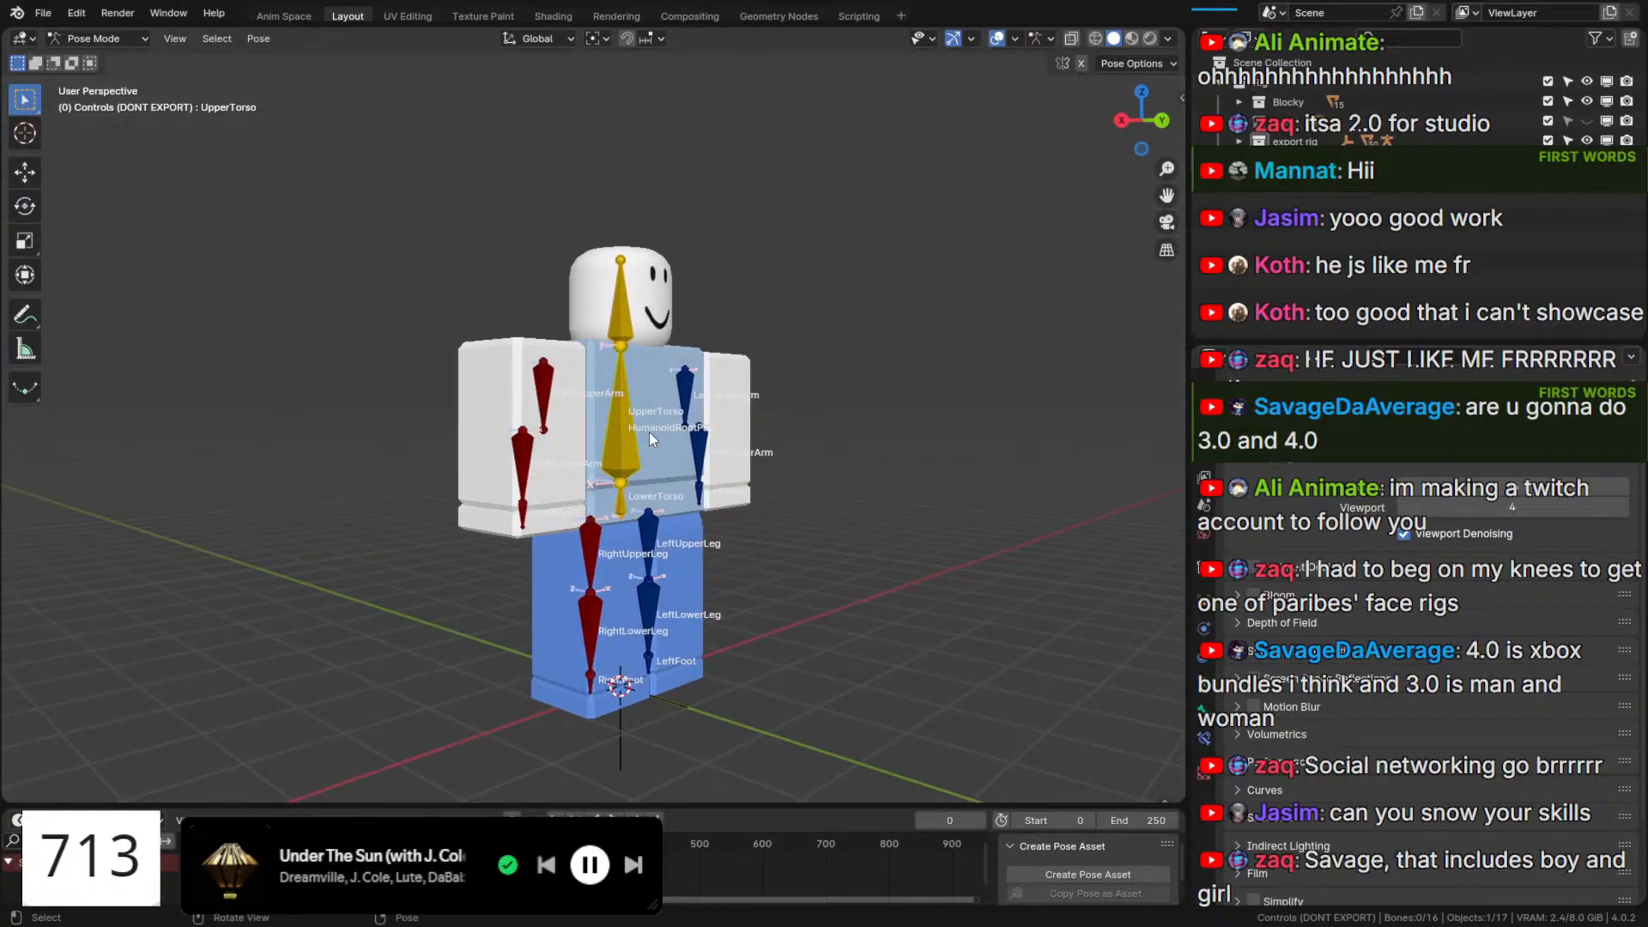
middle_click_drag(605, 389, 615, 436)
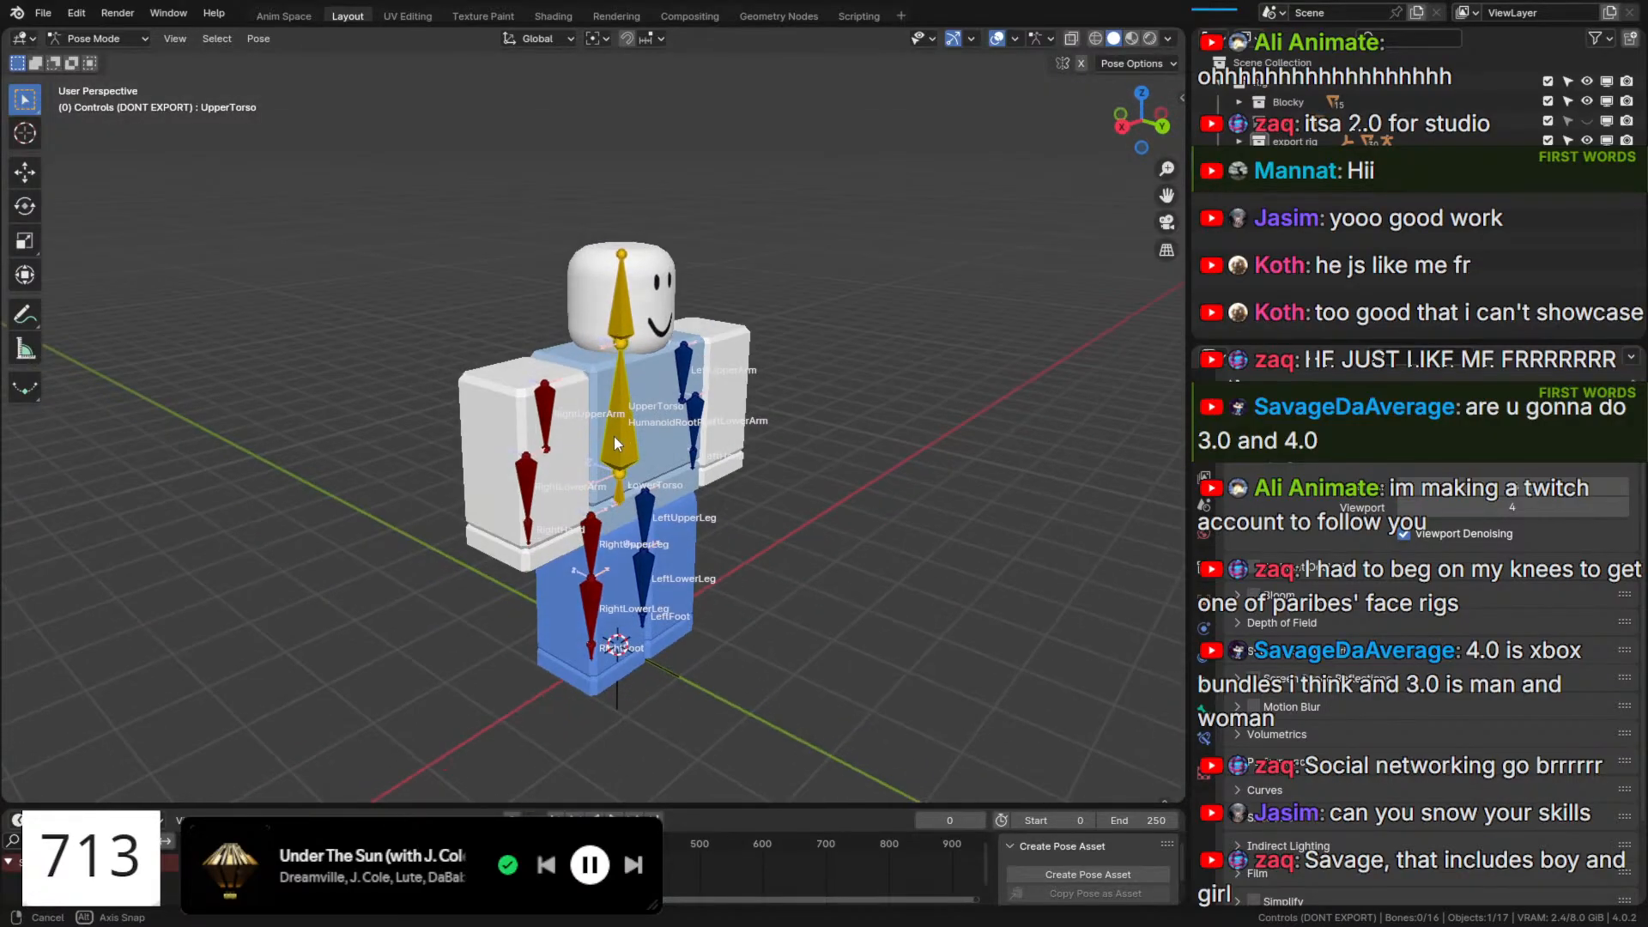
scroll(614, 436, "up", 2)
middle_click_drag(625, 367, 879, 652)
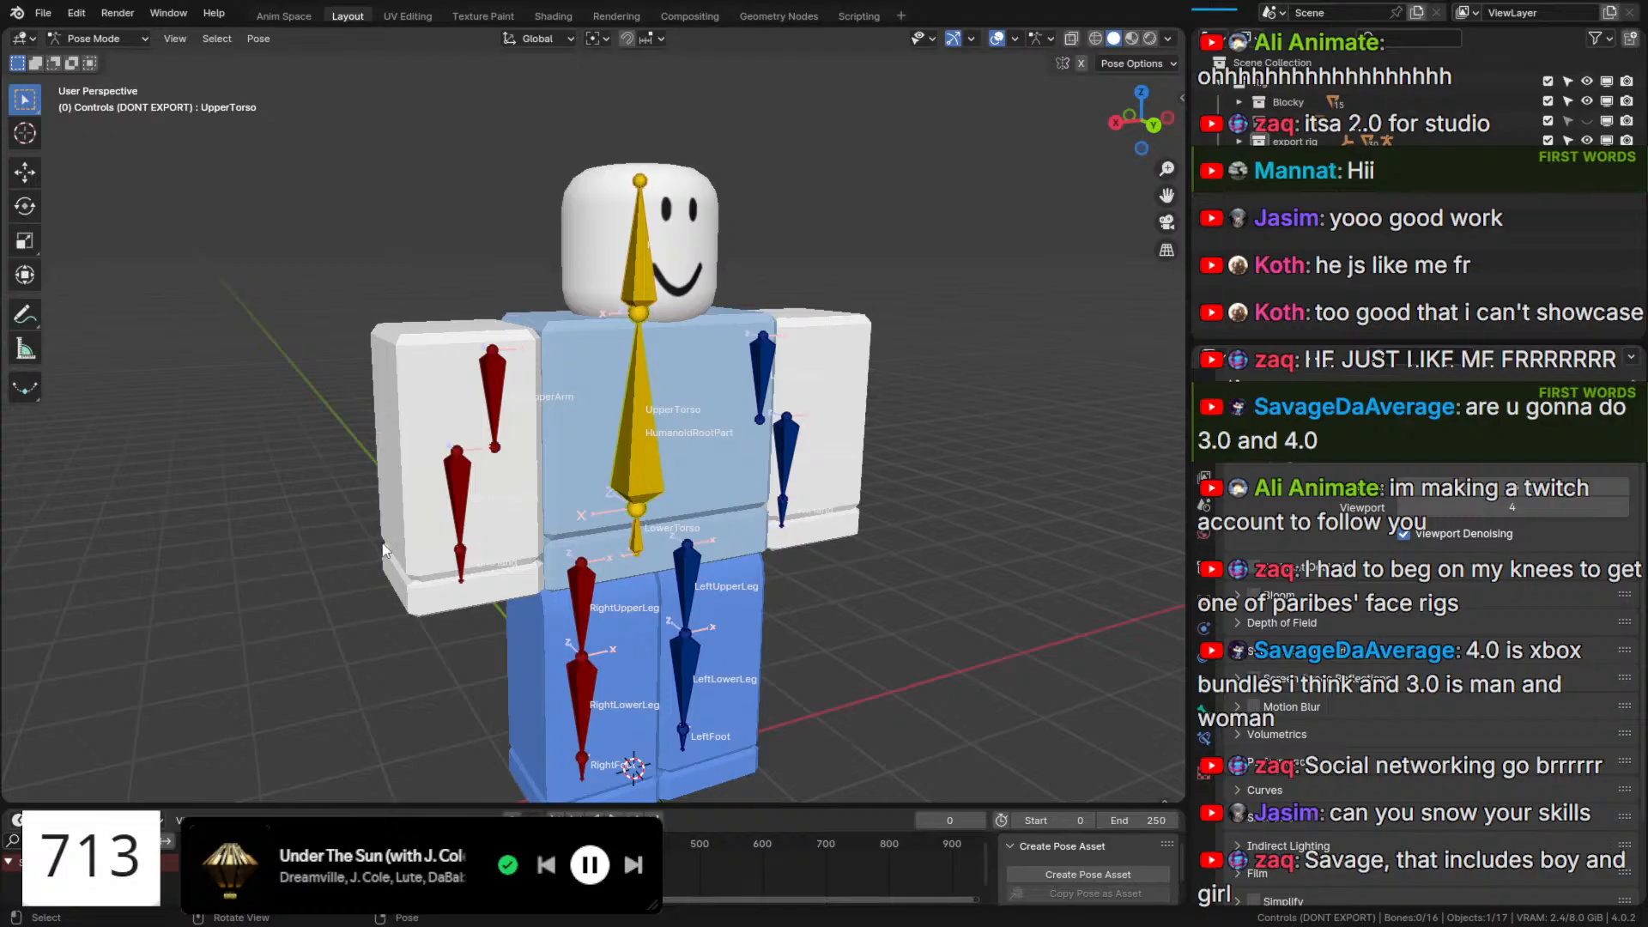
Select the Head bone and bring up the Bone Widget tools.
left_click(658, 221)
middle_click_drag(631, 269, 738, 356)
scroll(739, 355, "down", 3)
mouse_move(812, 440)
middle_mouse_down()
mouse_move(802, 412)
mouse_move(816, 447)
middle_mouse_up()
scroll(816, 447, "up", 1)
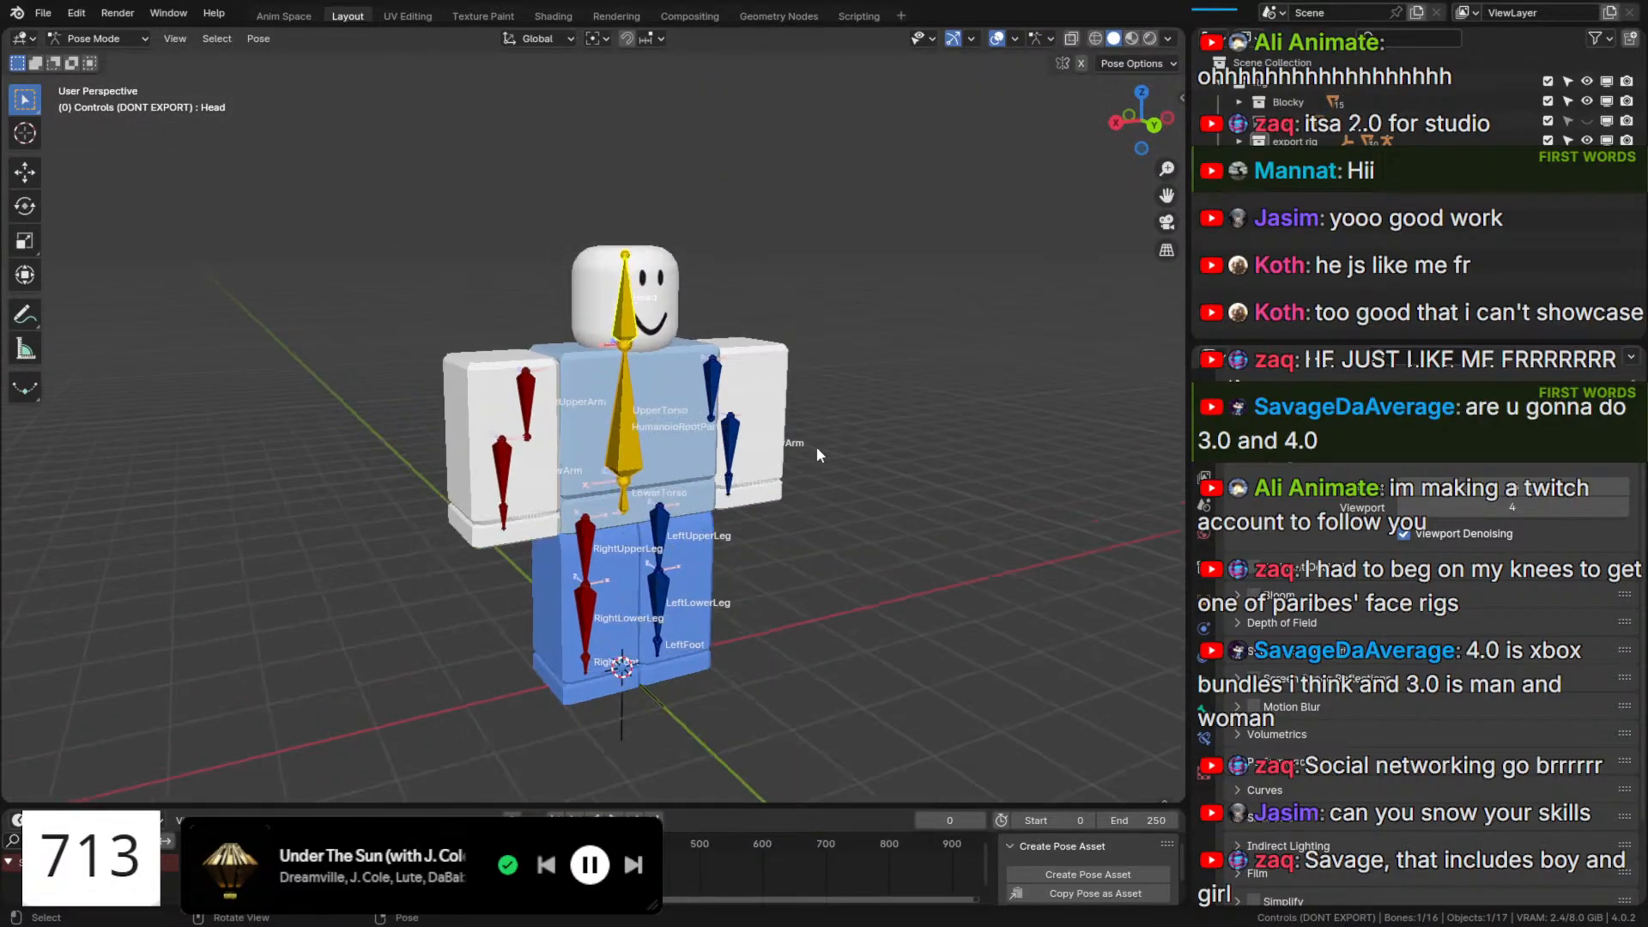
right_click(832, 417)
key("n")
left_click(1176, 732)
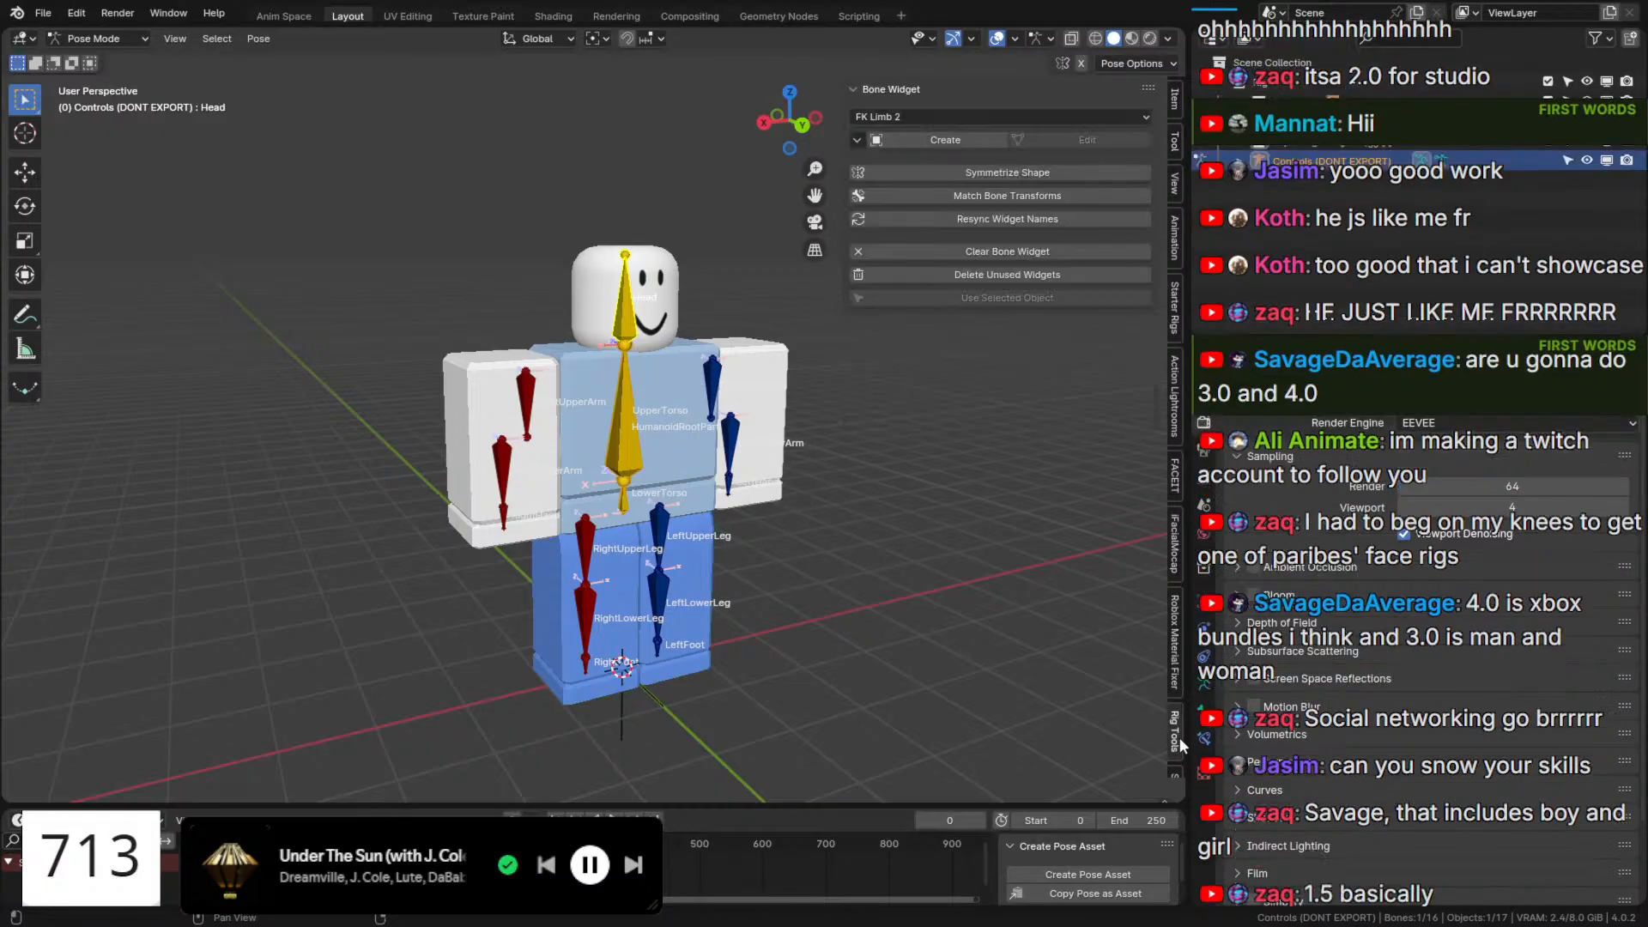
Create a Circle bone widget for the Head bone.
scroll(777, 481, "up", 5)
scroll(751, 532, "down", 3)
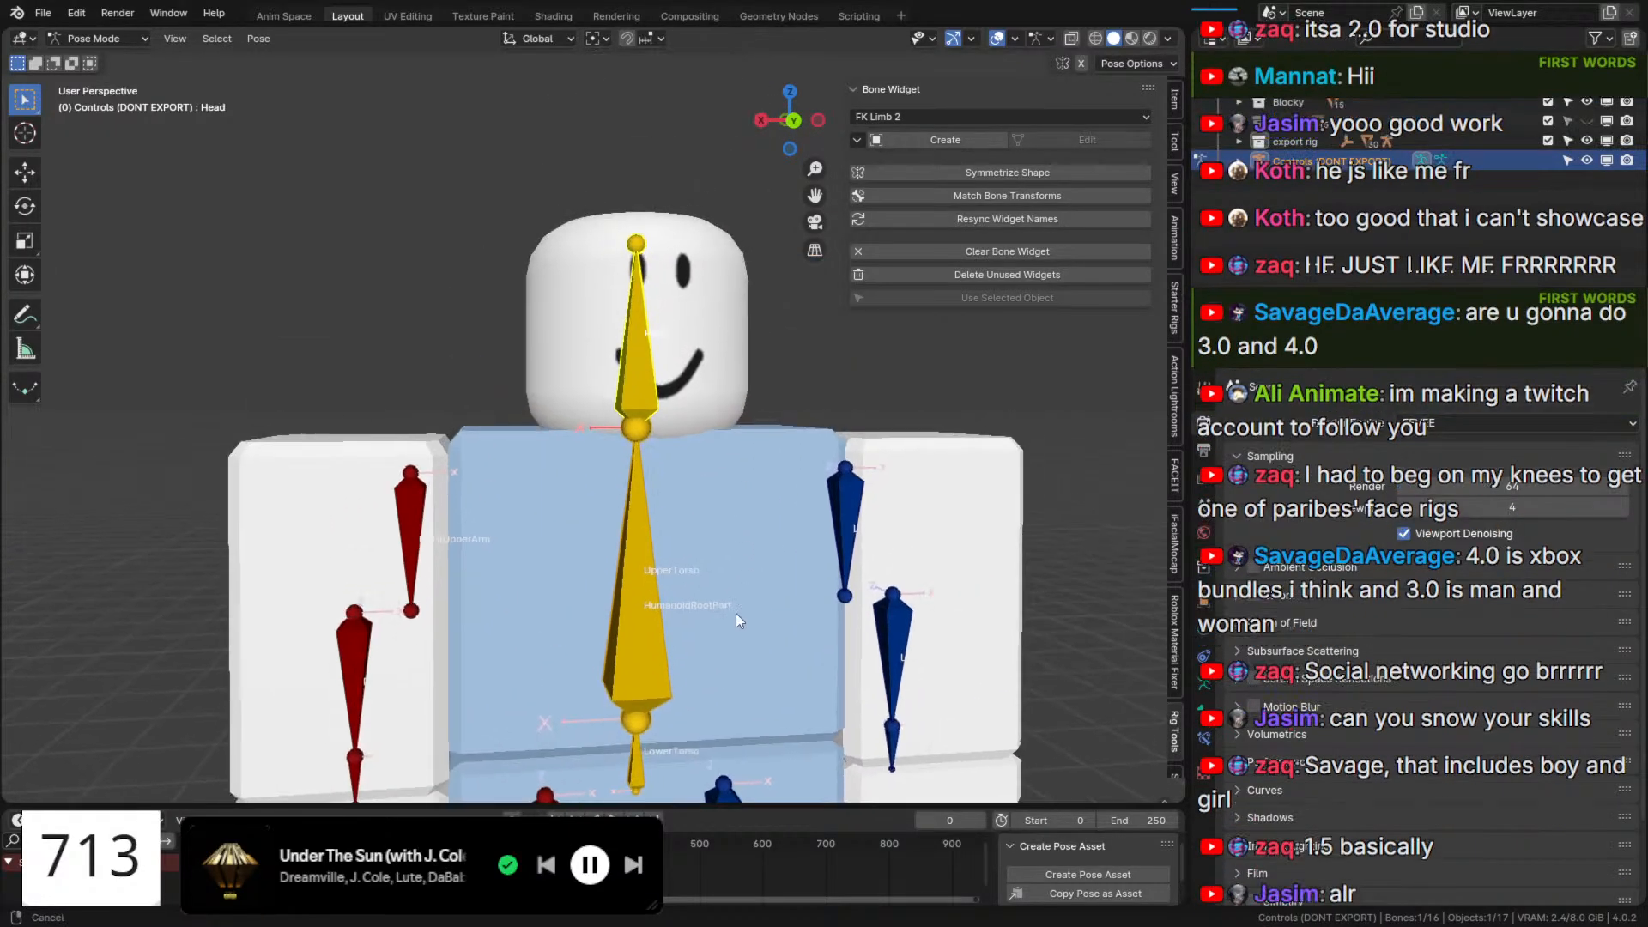
middle_click_drag(735, 613, 833, 600)
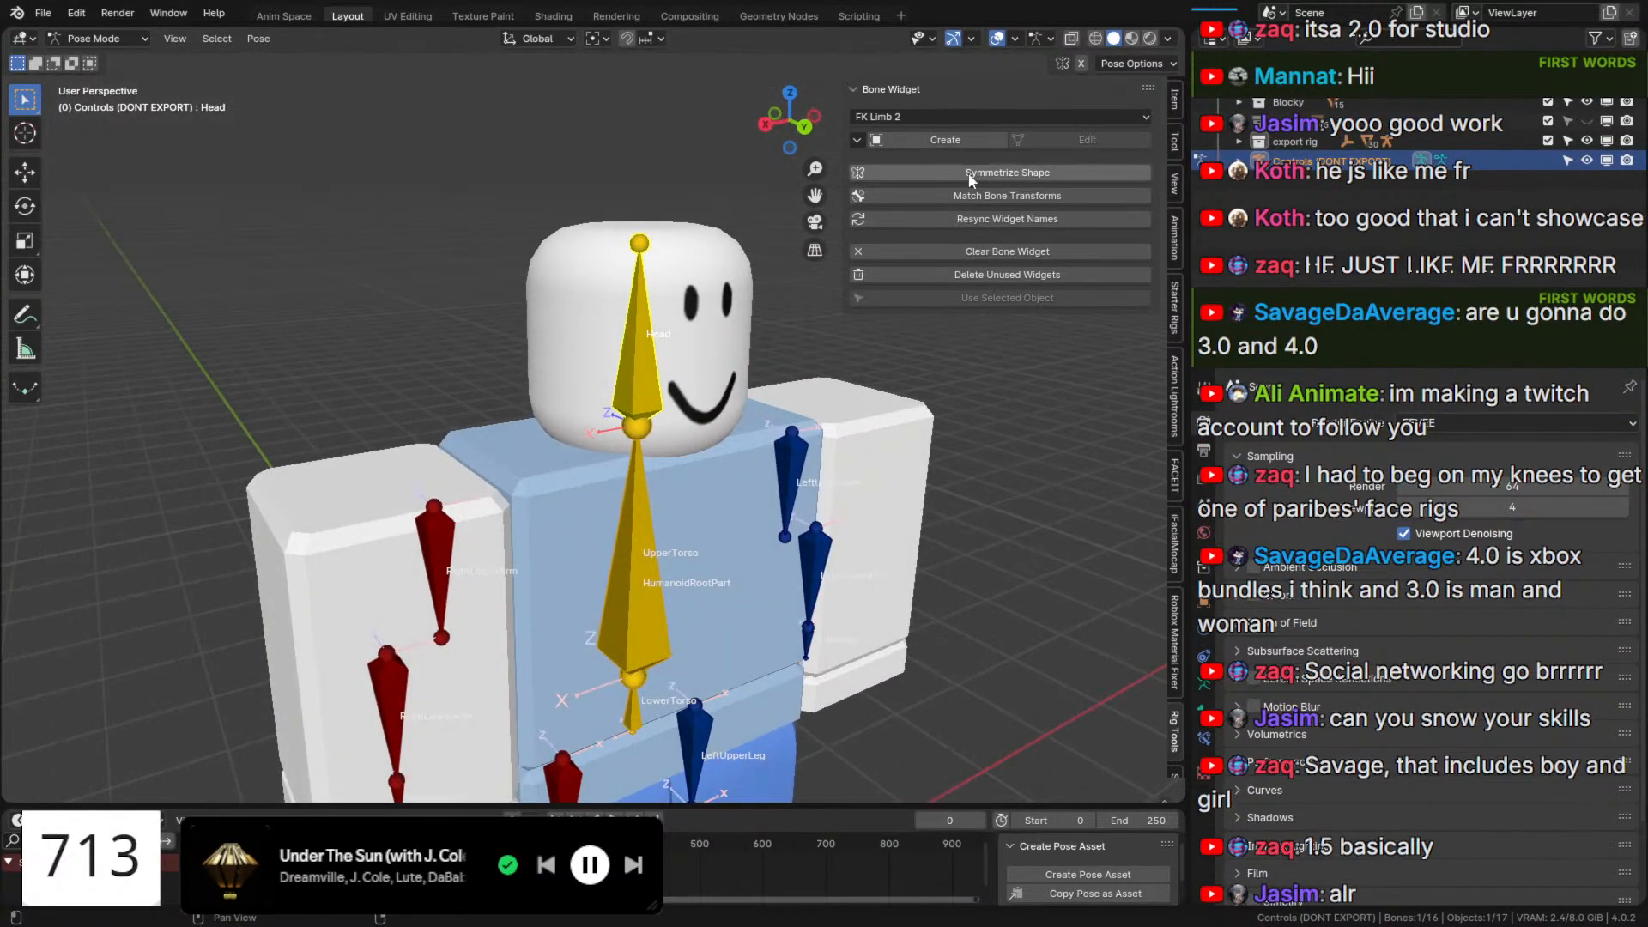
left_click(1003, 112)
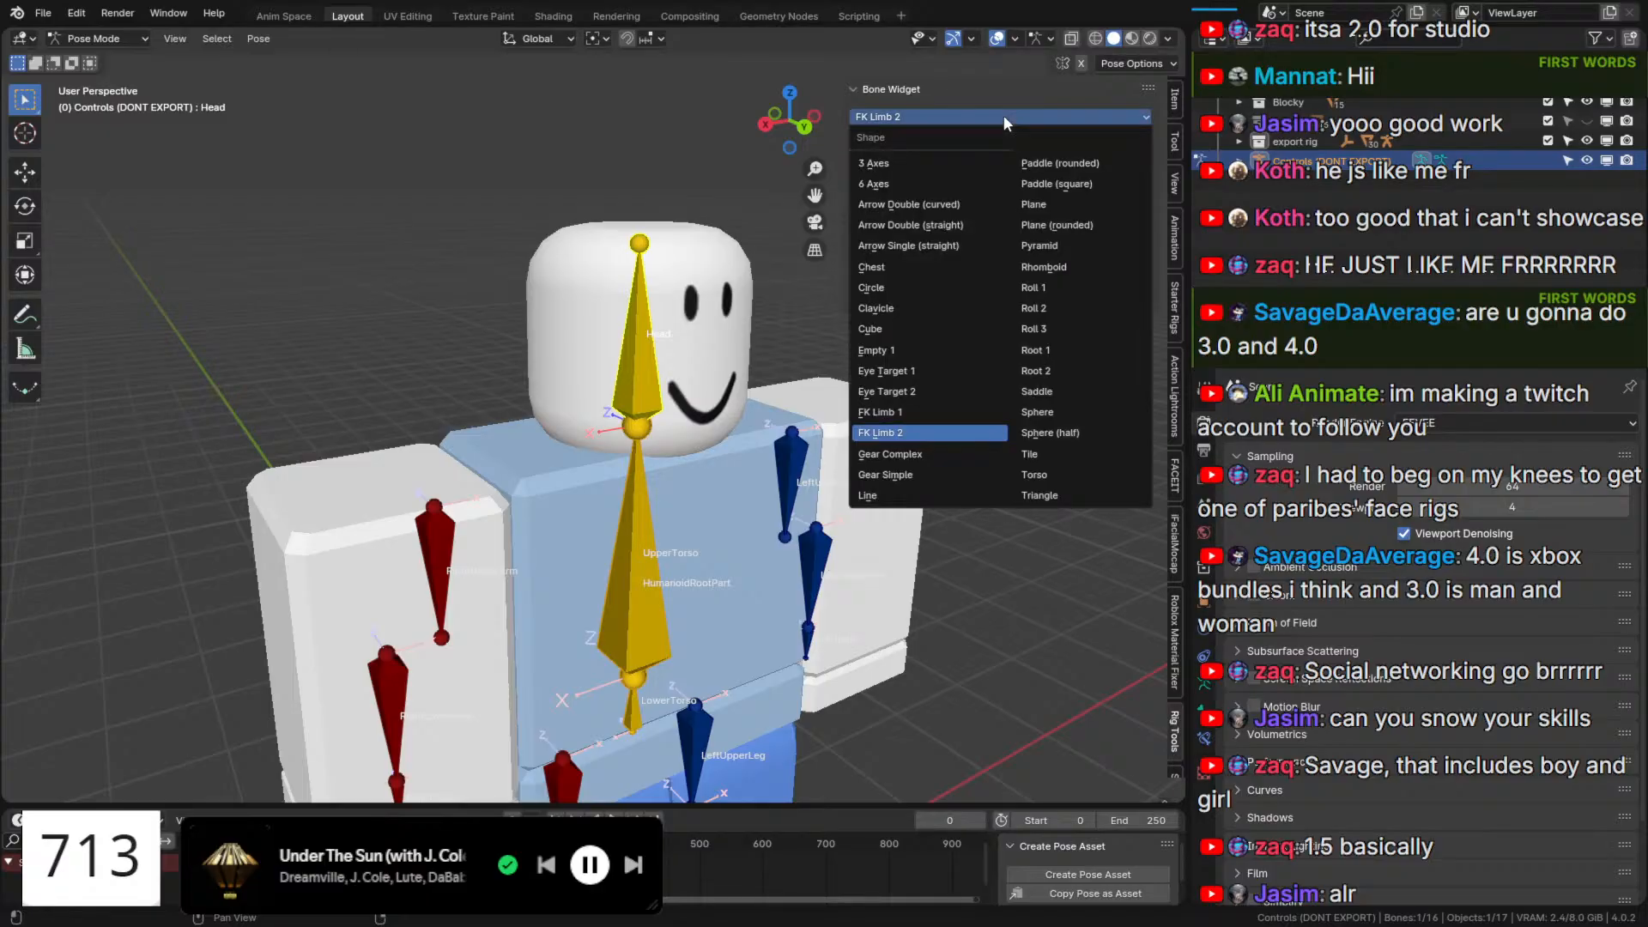
left_click(946, 290)
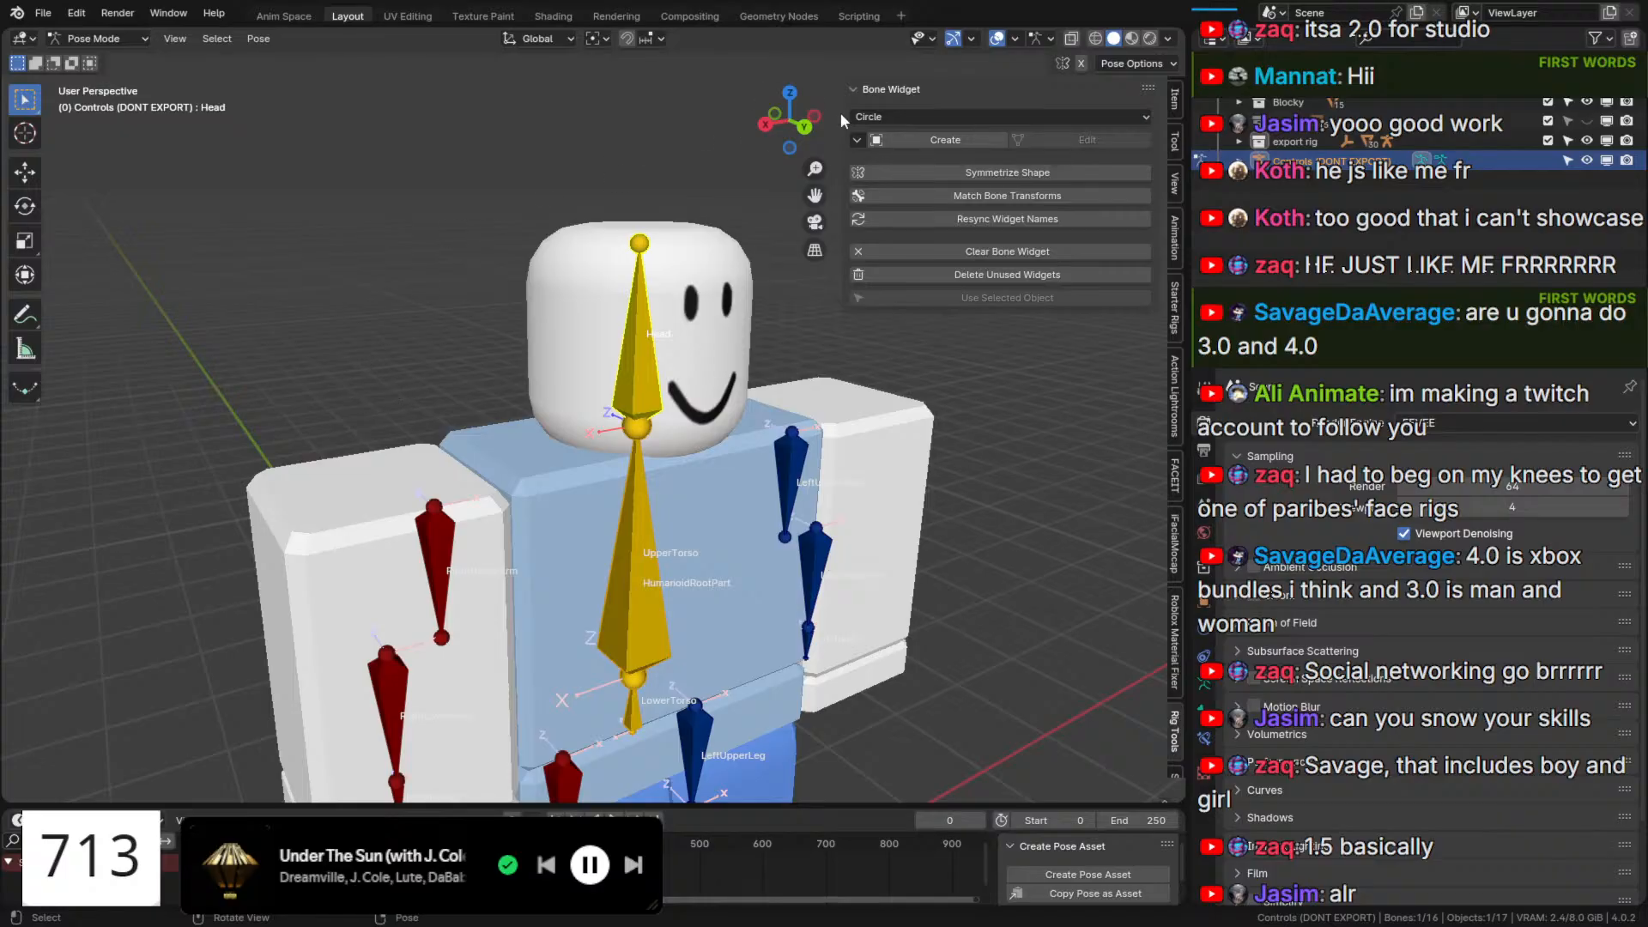
left_click(908, 143)
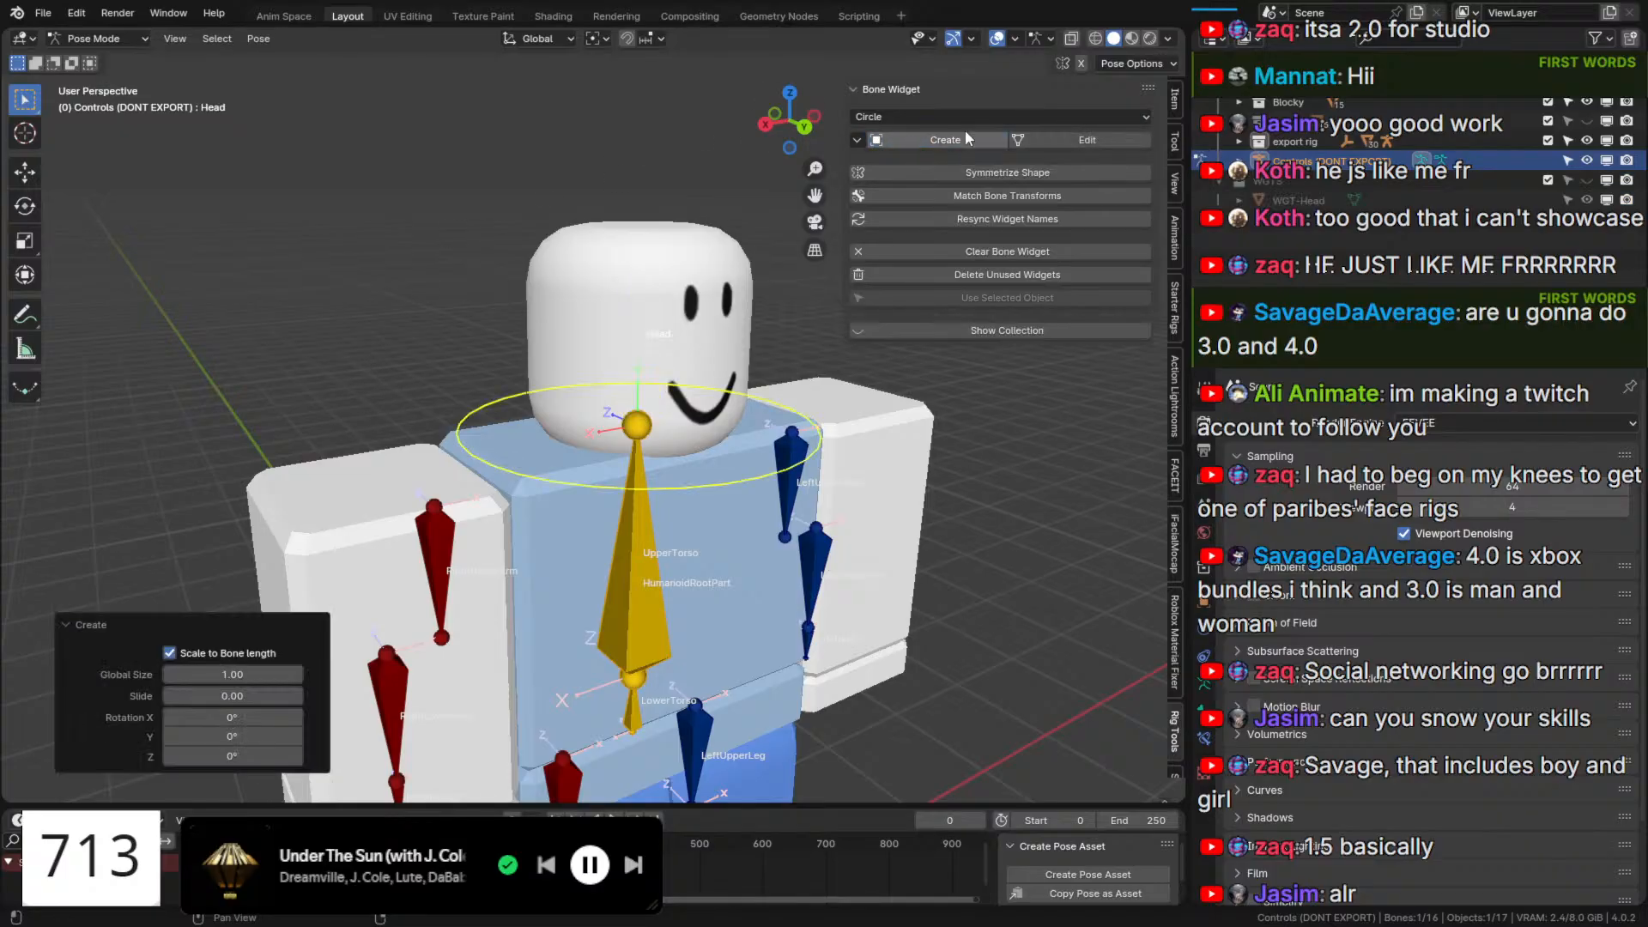
Turn off the bones' in-front display and try to create a Chest widget for the UpperTorso bone.
middle_click_drag(686, 465, 615, 423)
key("q")
left_click(537, 582)
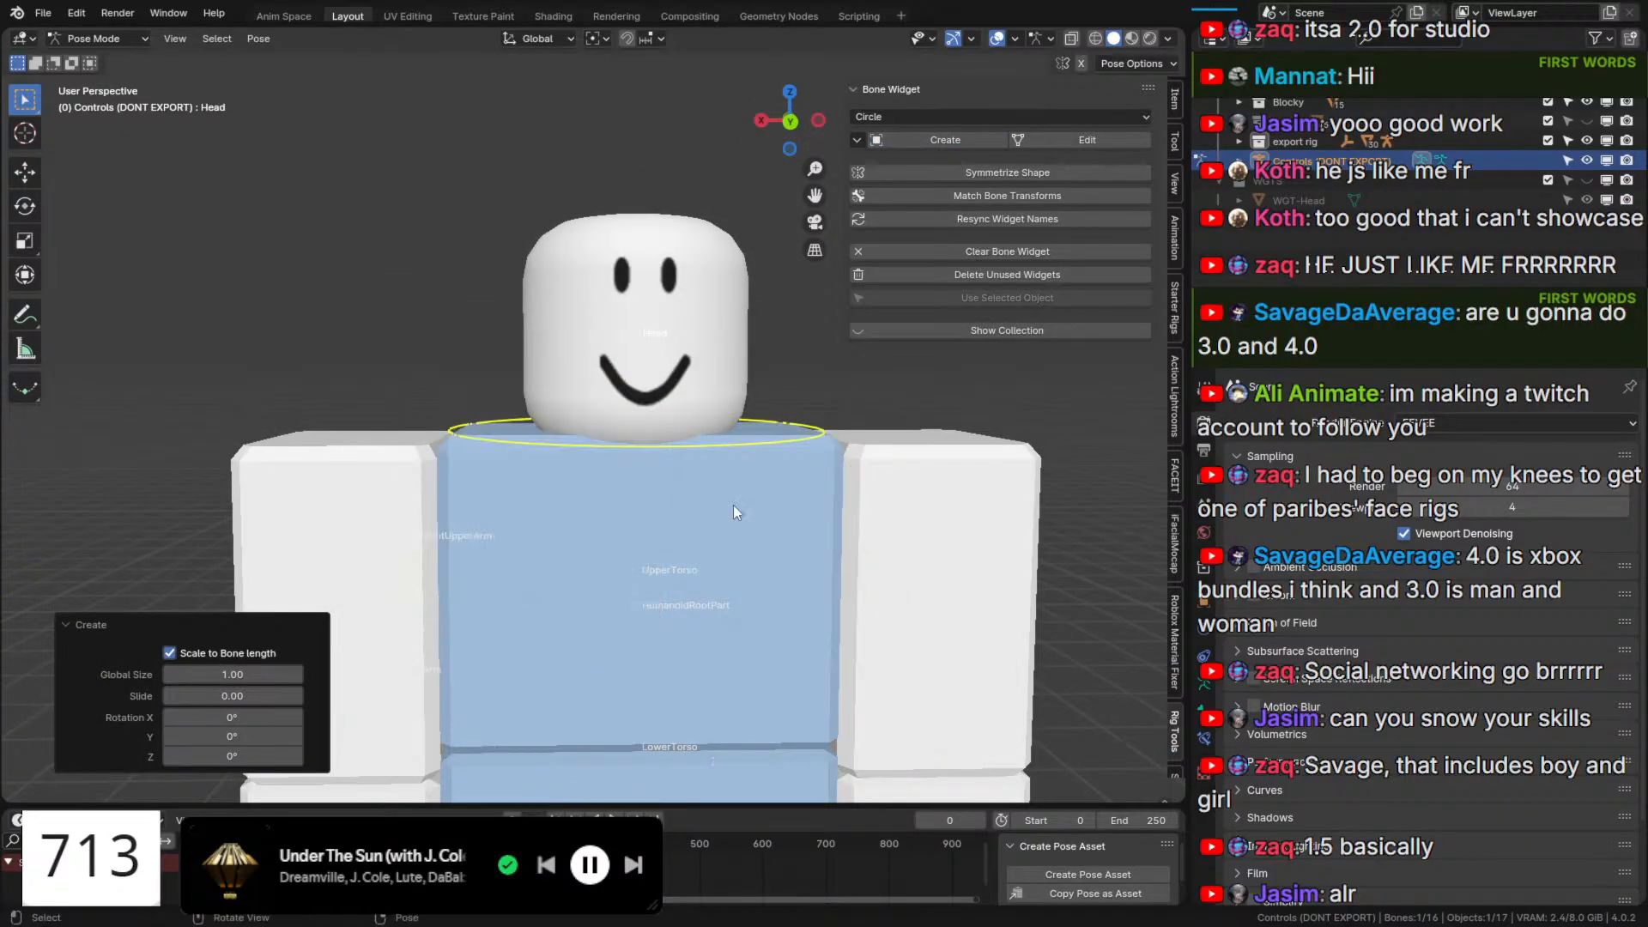
left_click(632, 534)
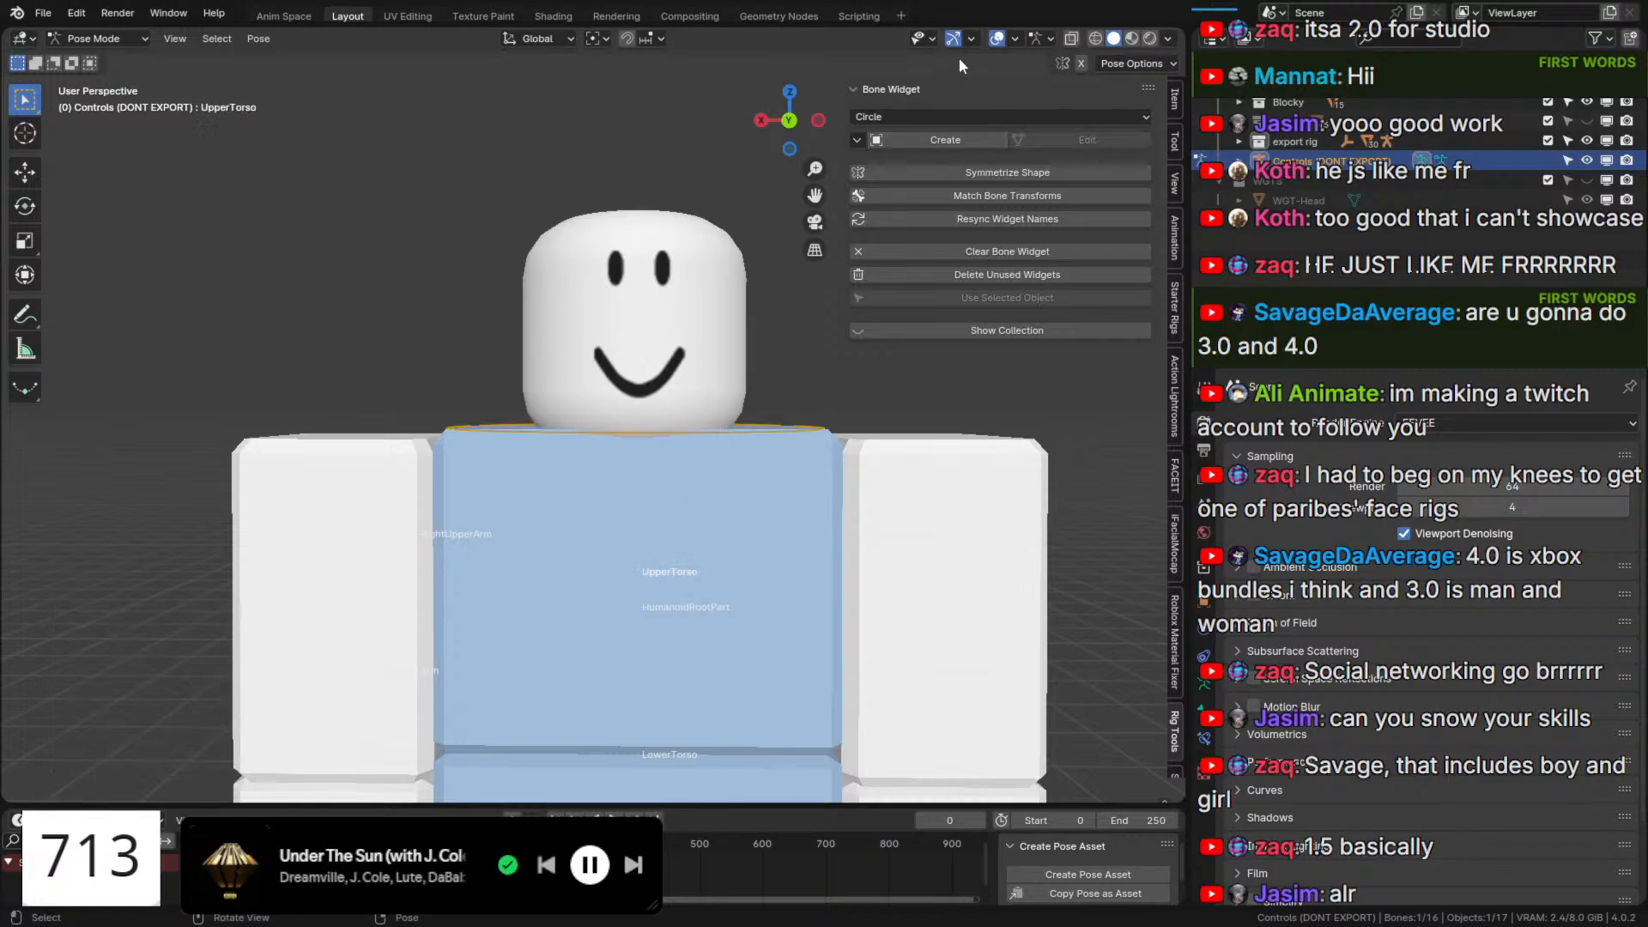
left_click(949, 116)
left_click(919, 267)
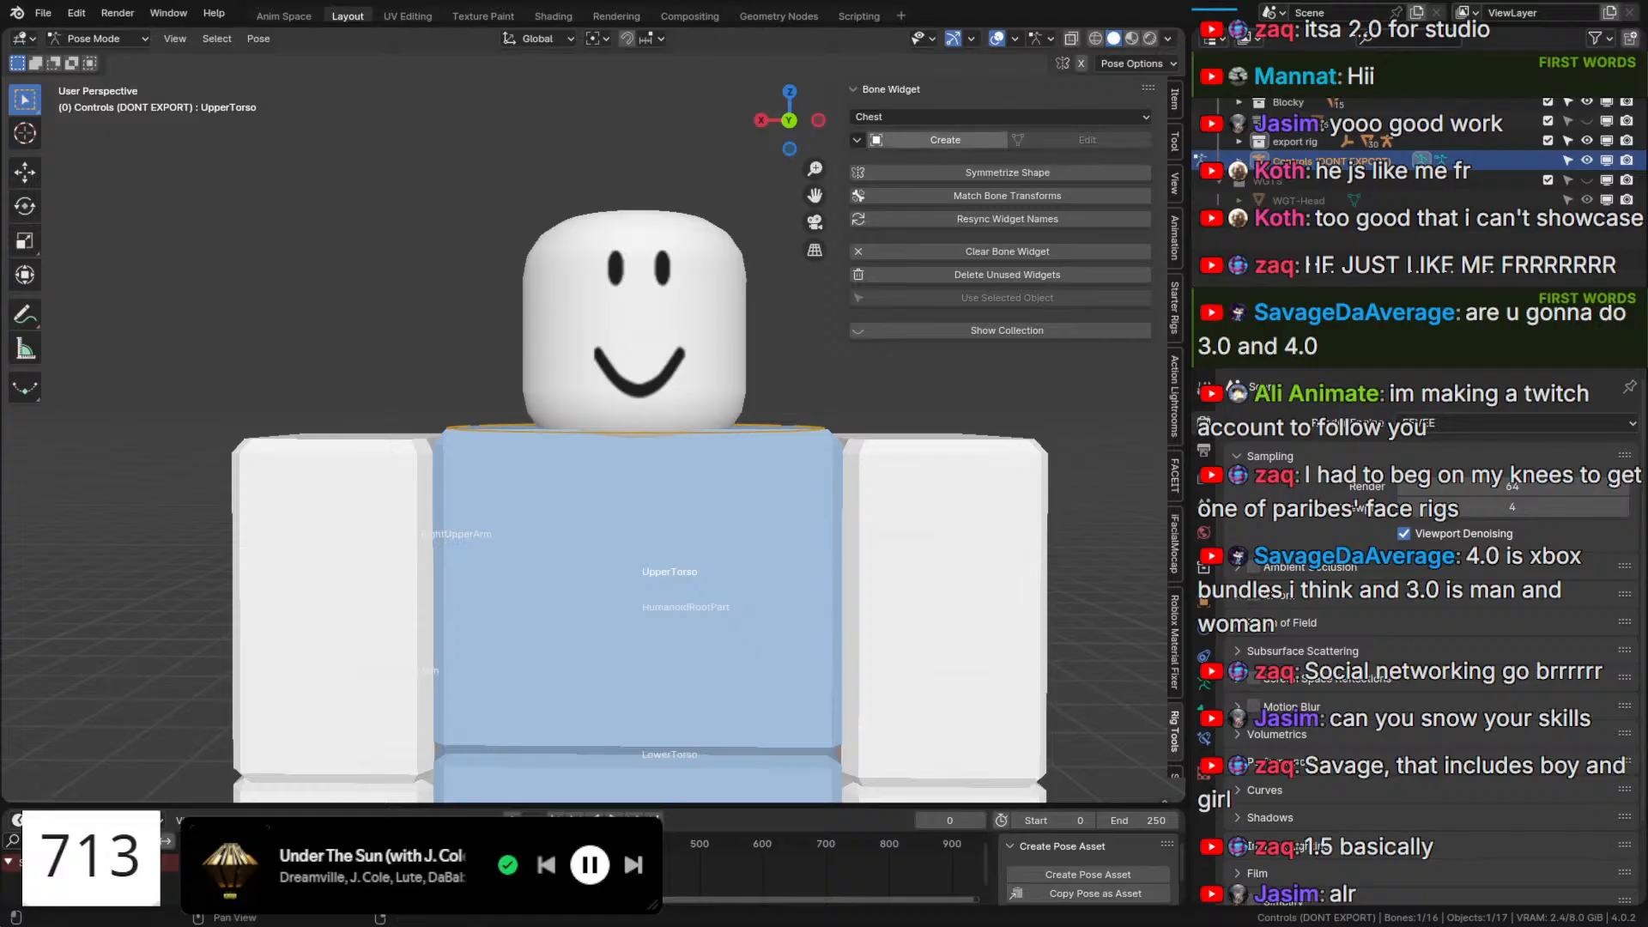
left_click(929, 144)
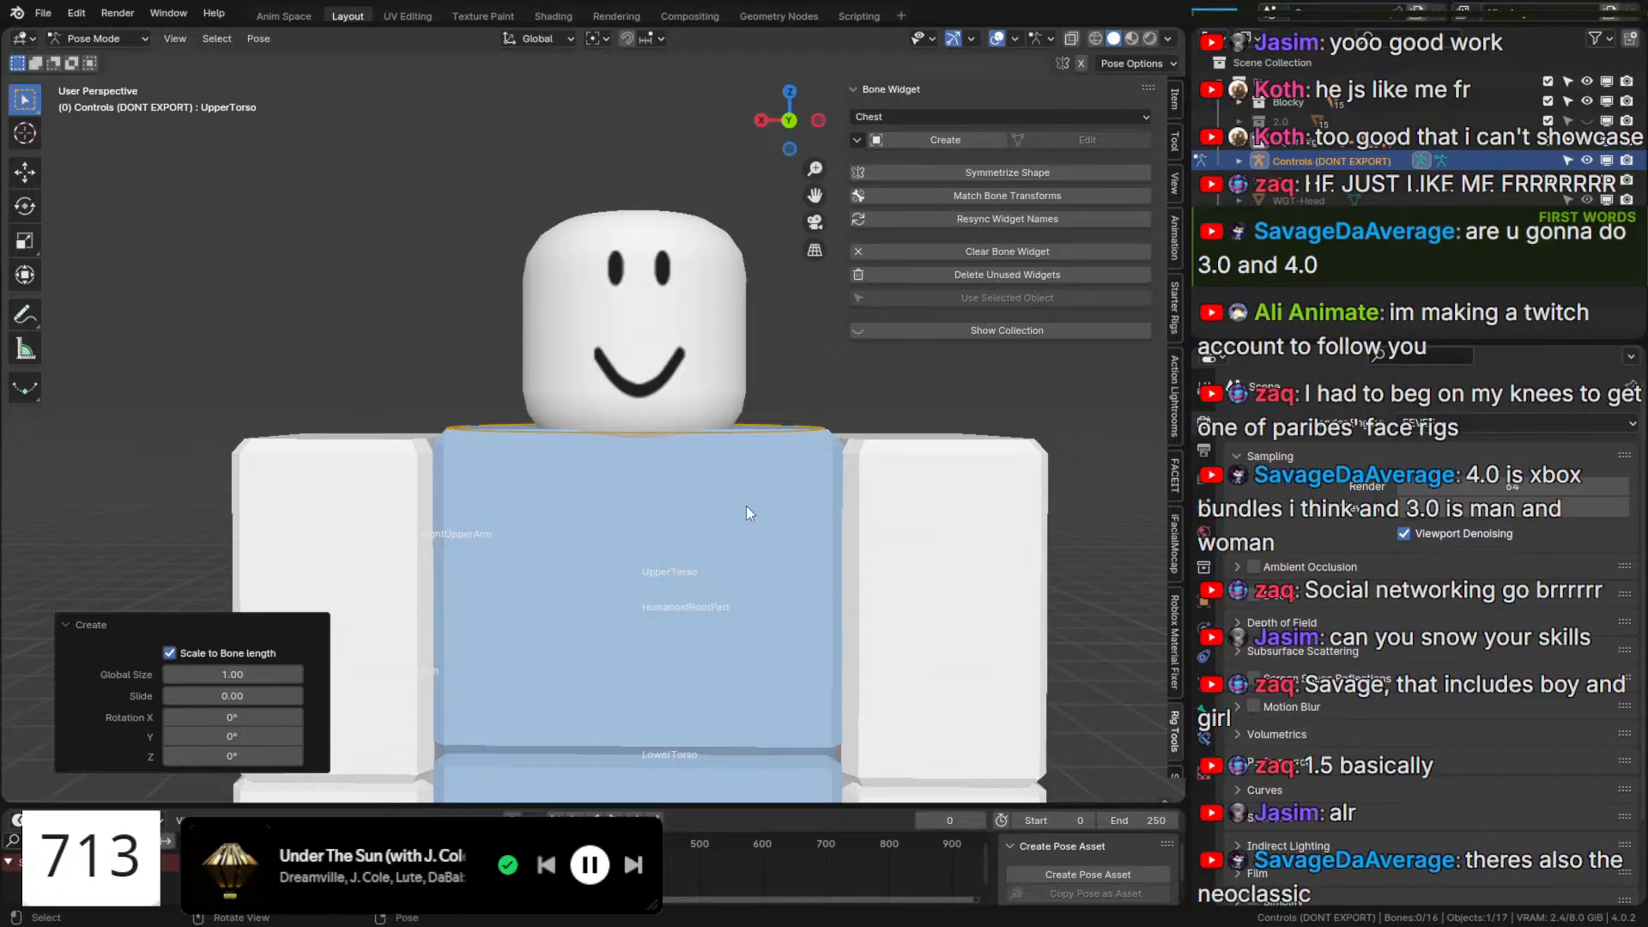
Turn the bones' in-front display back on and create a Chest widget for the UpperTorso bone.
scroll(745, 507, "down", 4)
scroll(757, 465, "up", 2)
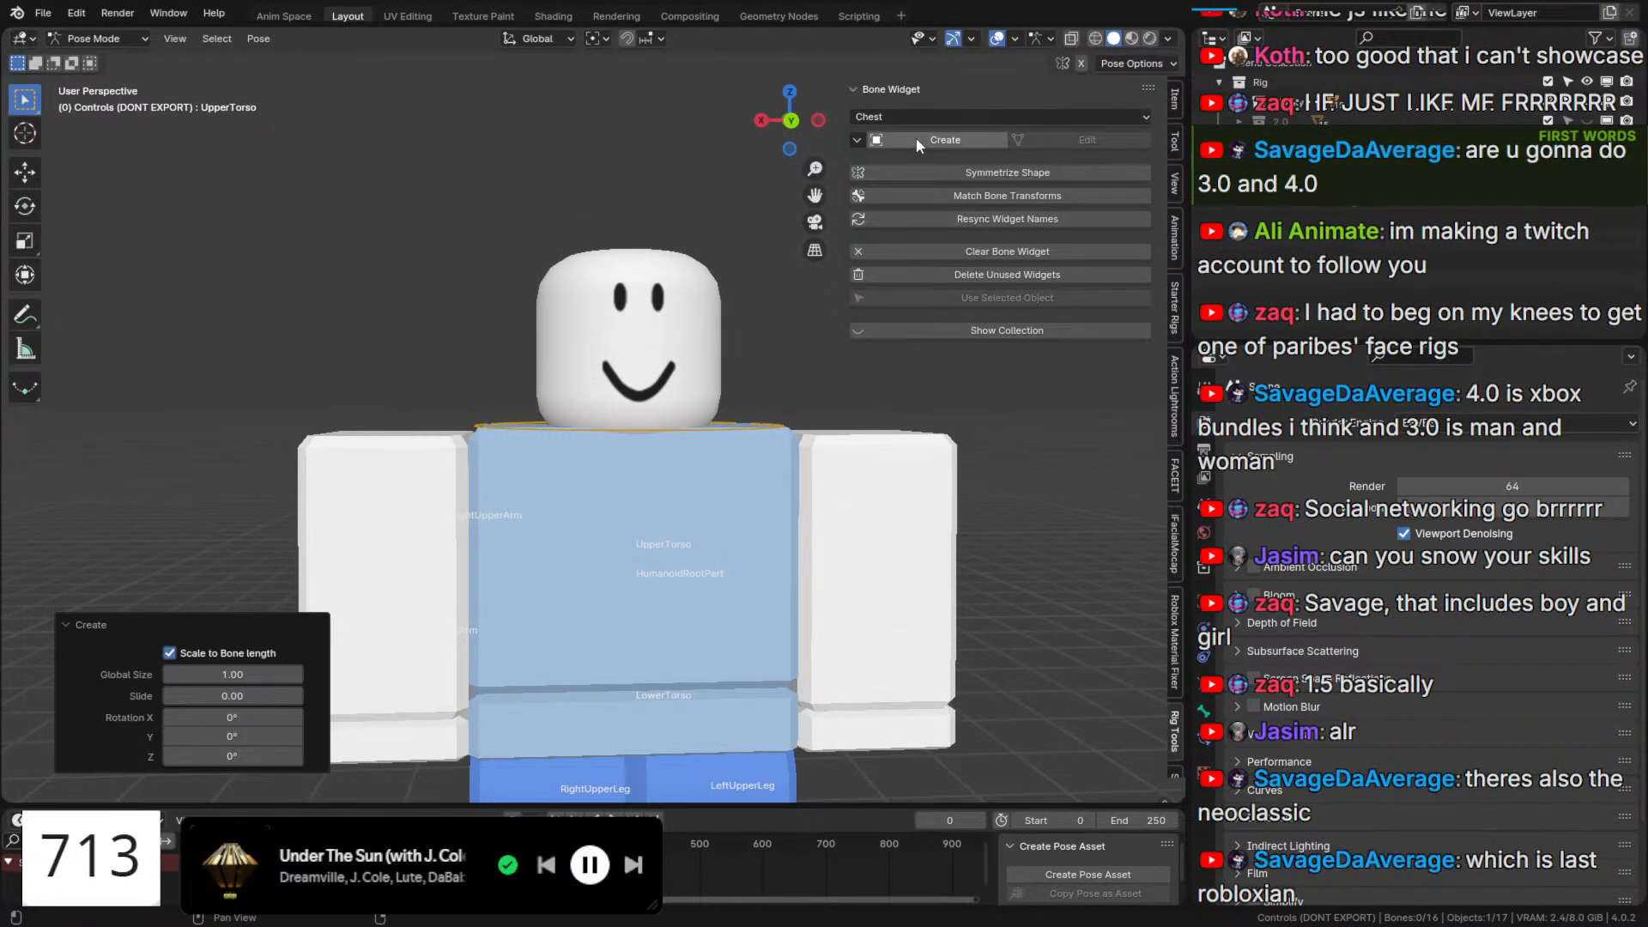
key("q")
middle_click_drag(735, 436, 747, 474)
left_click(800, 462)
left_click(640, 527)
left_click(897, 142)
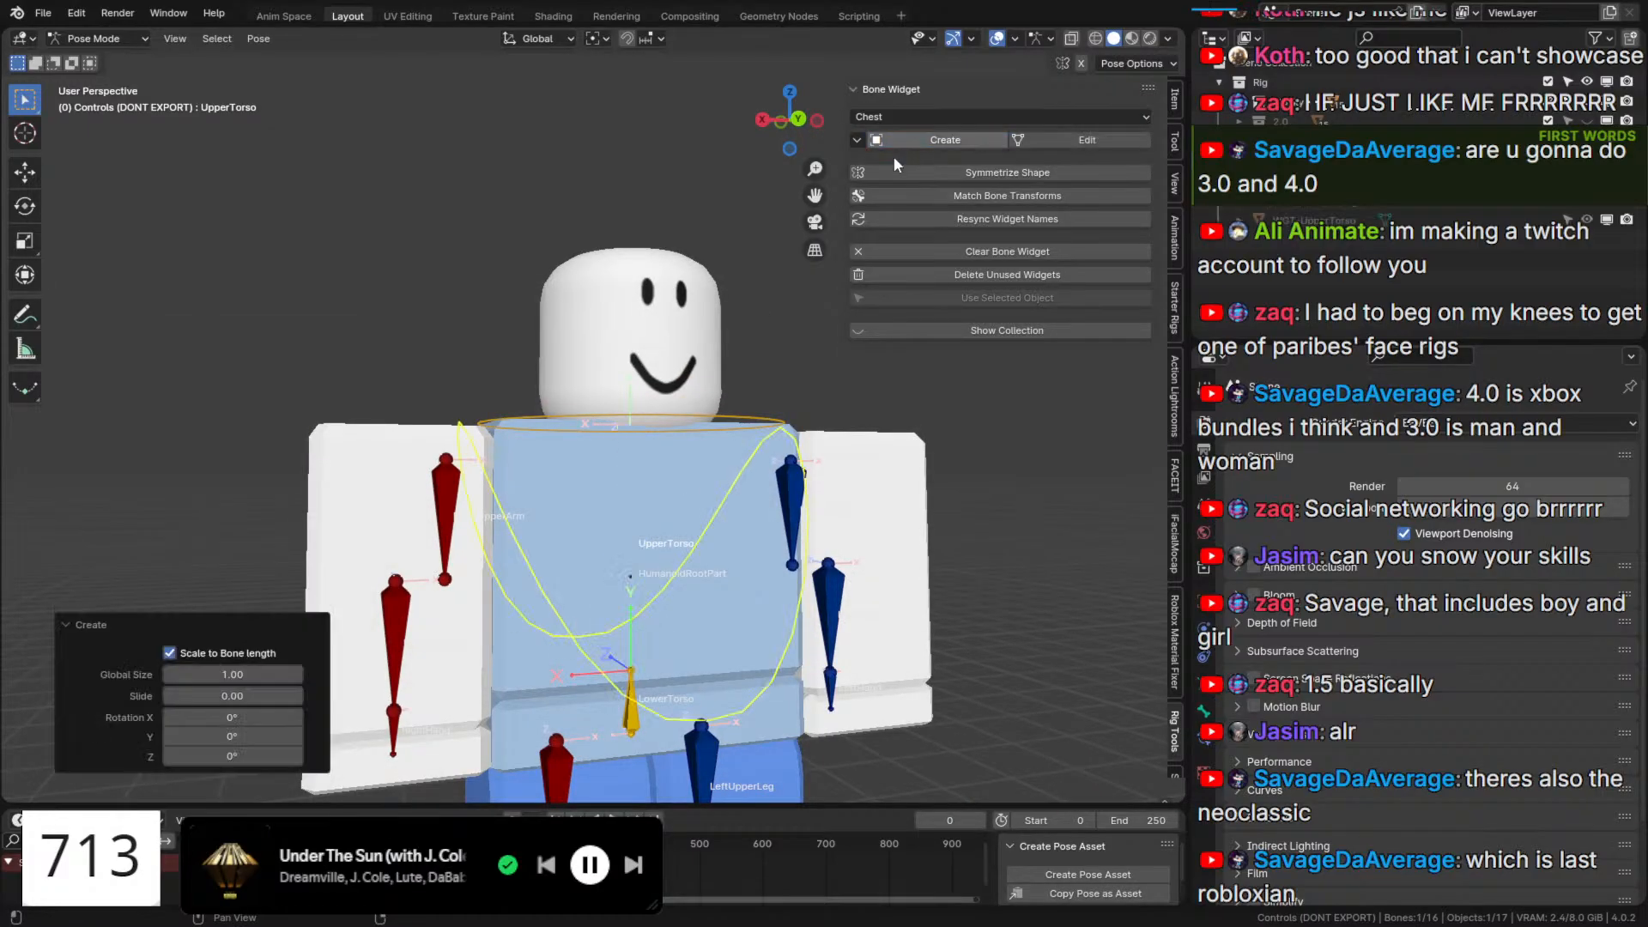
Turn off the bones' in-front display and open the UpperTorso widget for mesh editing in back view.
key("q")
left_click(615, 464)
middle_click_drag(615, 464, 678, 481)
scroll(704, 463, "up", 2)
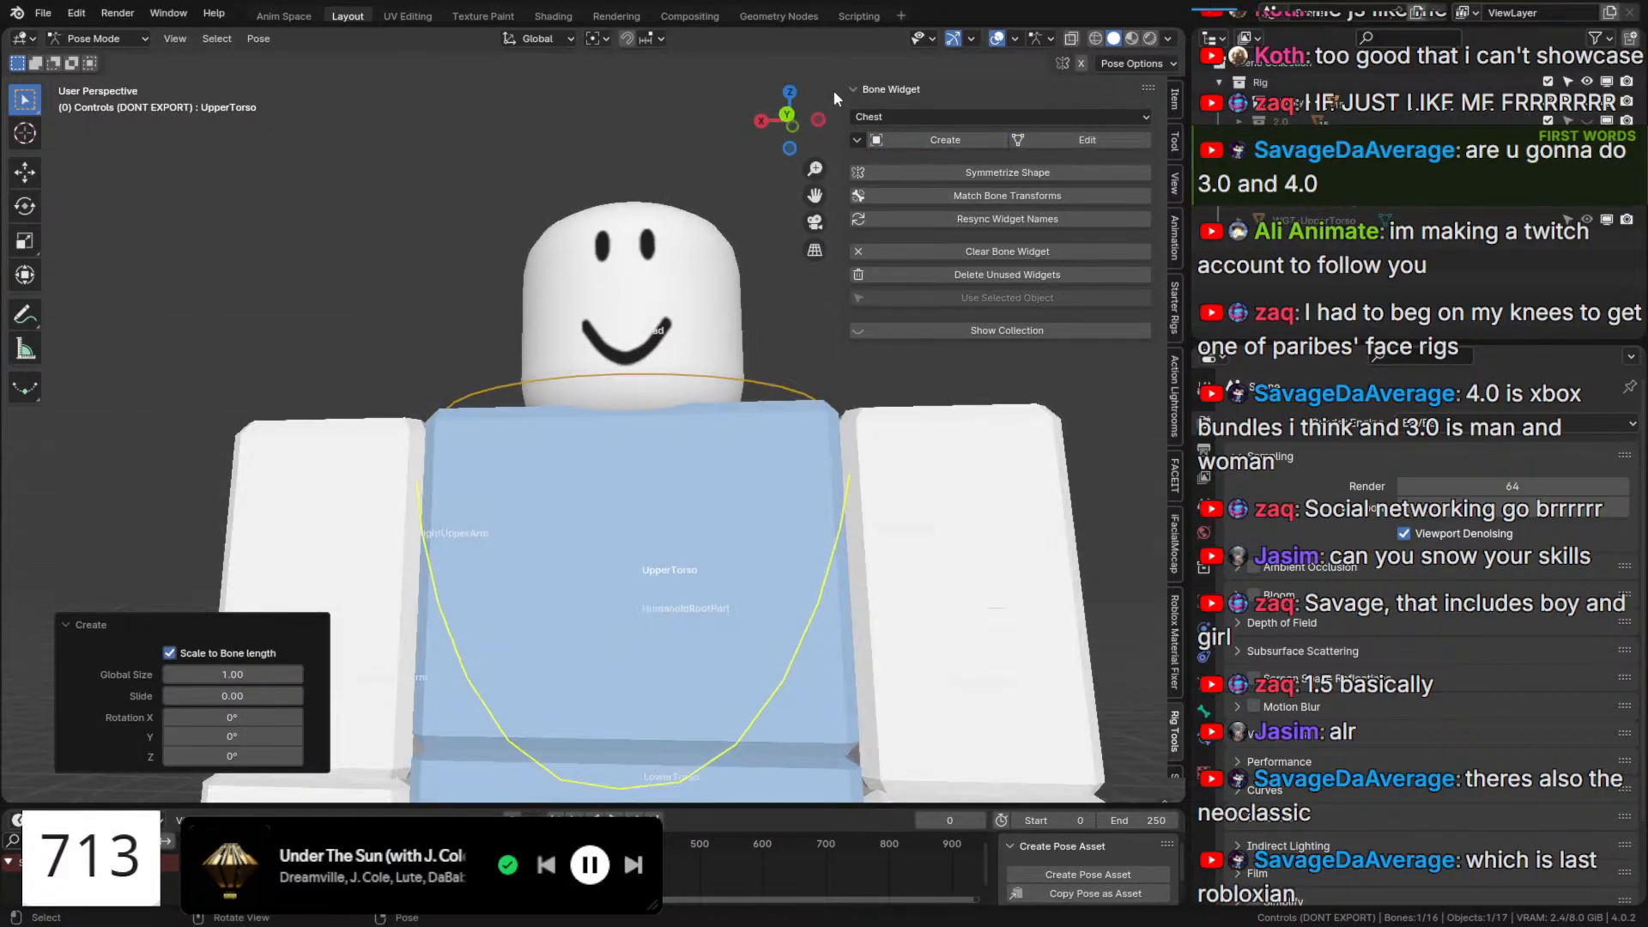
left_click(780, 120)
left_click(1088, 140)
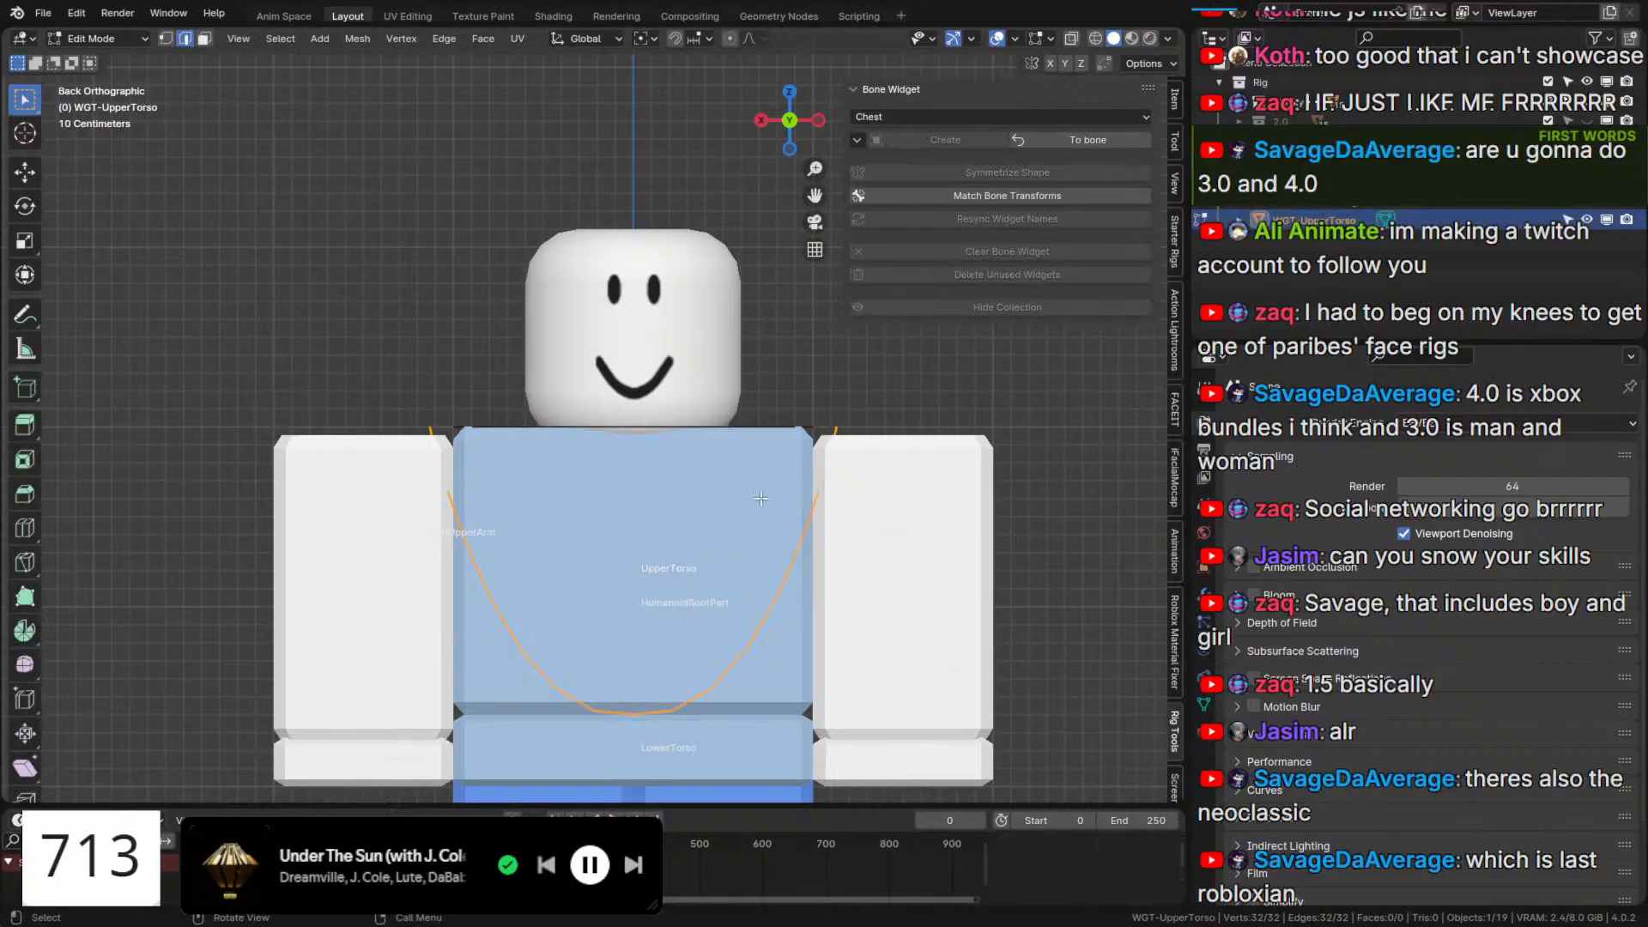
Raise the chest widget along Z and scale it to about 0.898 along X.
key("g")
key("z")
left_click(775, 422)
key("s")
key("x")
left_click(947, 420)
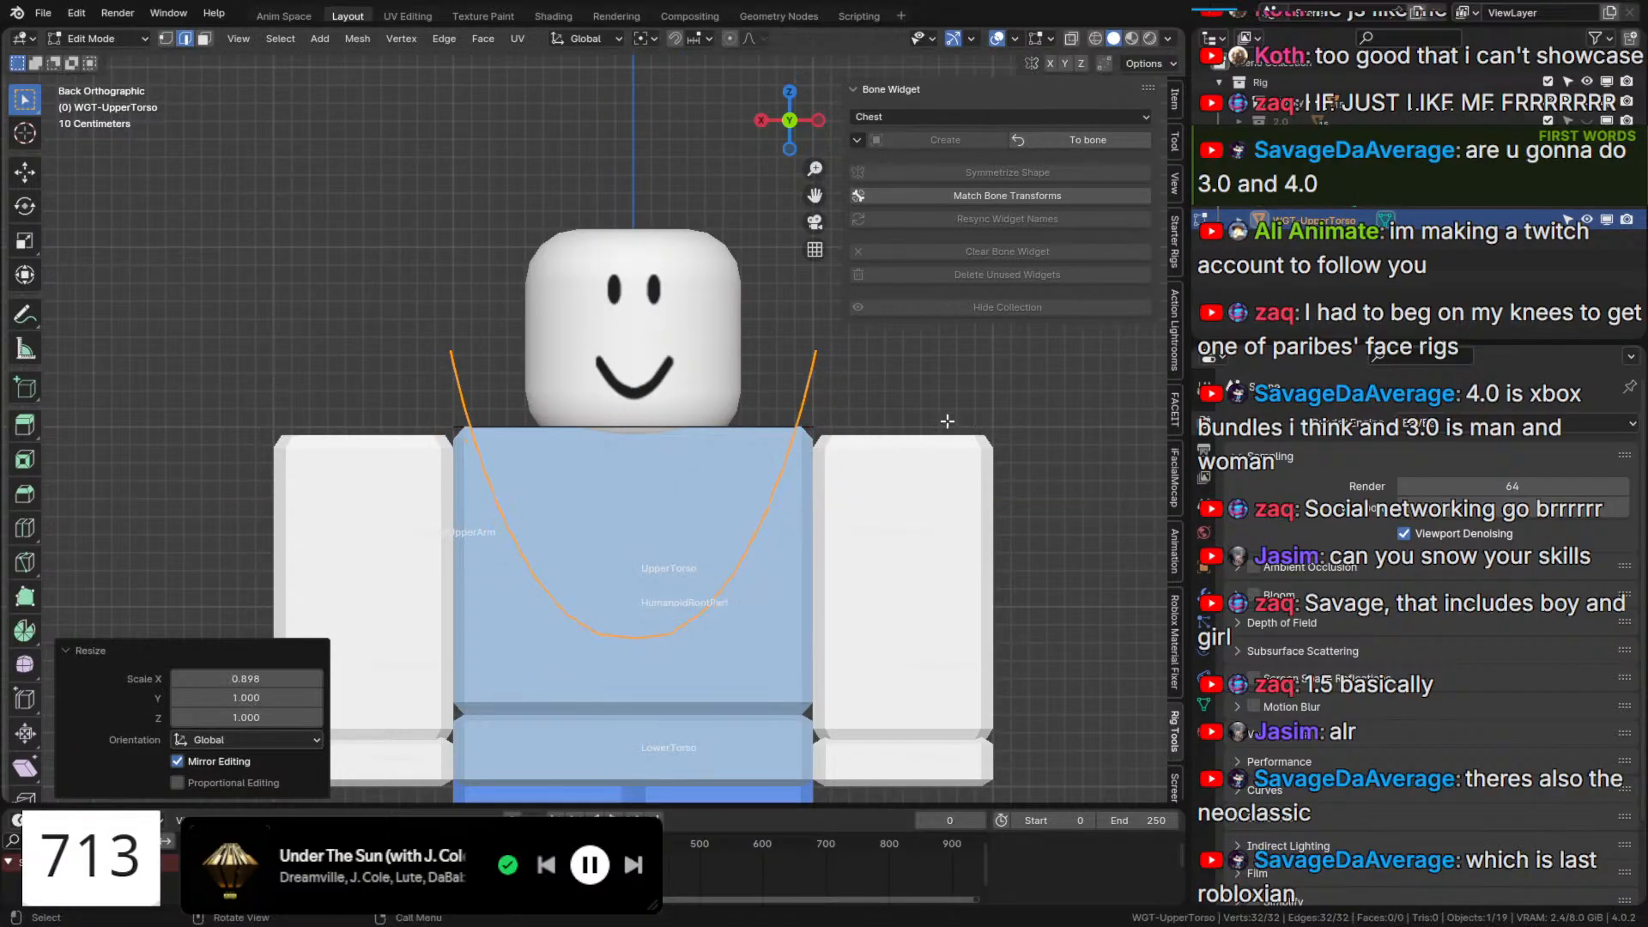
Flatten the chest widget to about 0.531 along Z and move it up about 0.168 m.
key("s")
key("z")
left_click(611, 353)
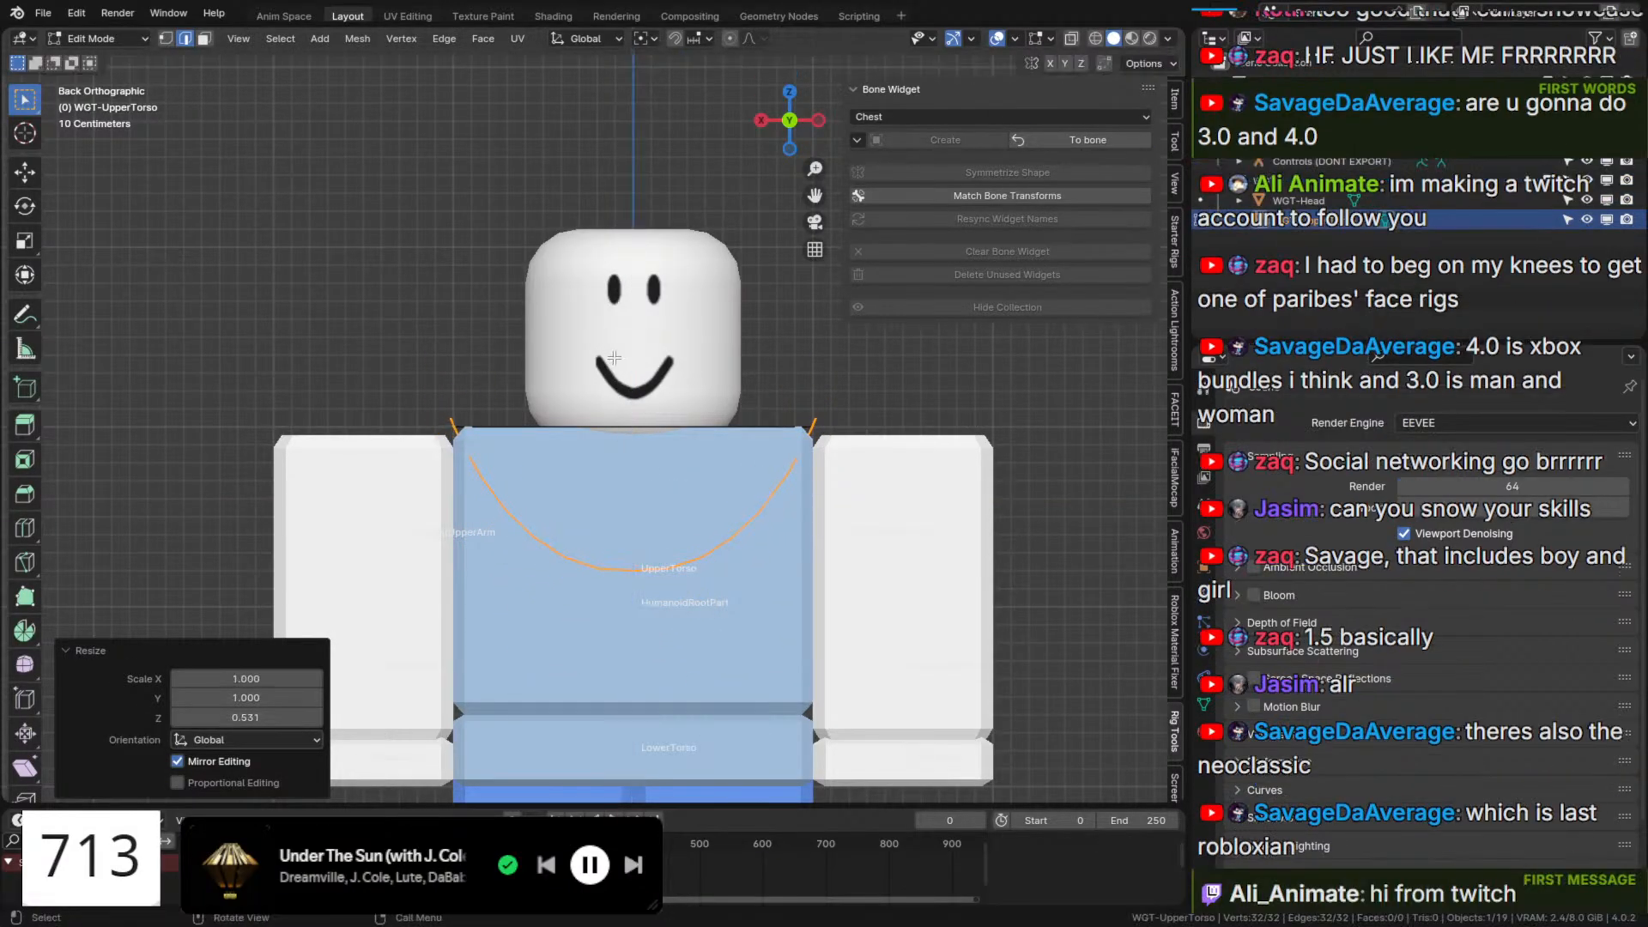
key("g")
middle_click_drag(672, 422, 627, 318)
key("z")
left_click(686, 409)
Scale the chest widget along Z again to about 0.5 and raise it about 0.136 m.
key("s")
key("z")
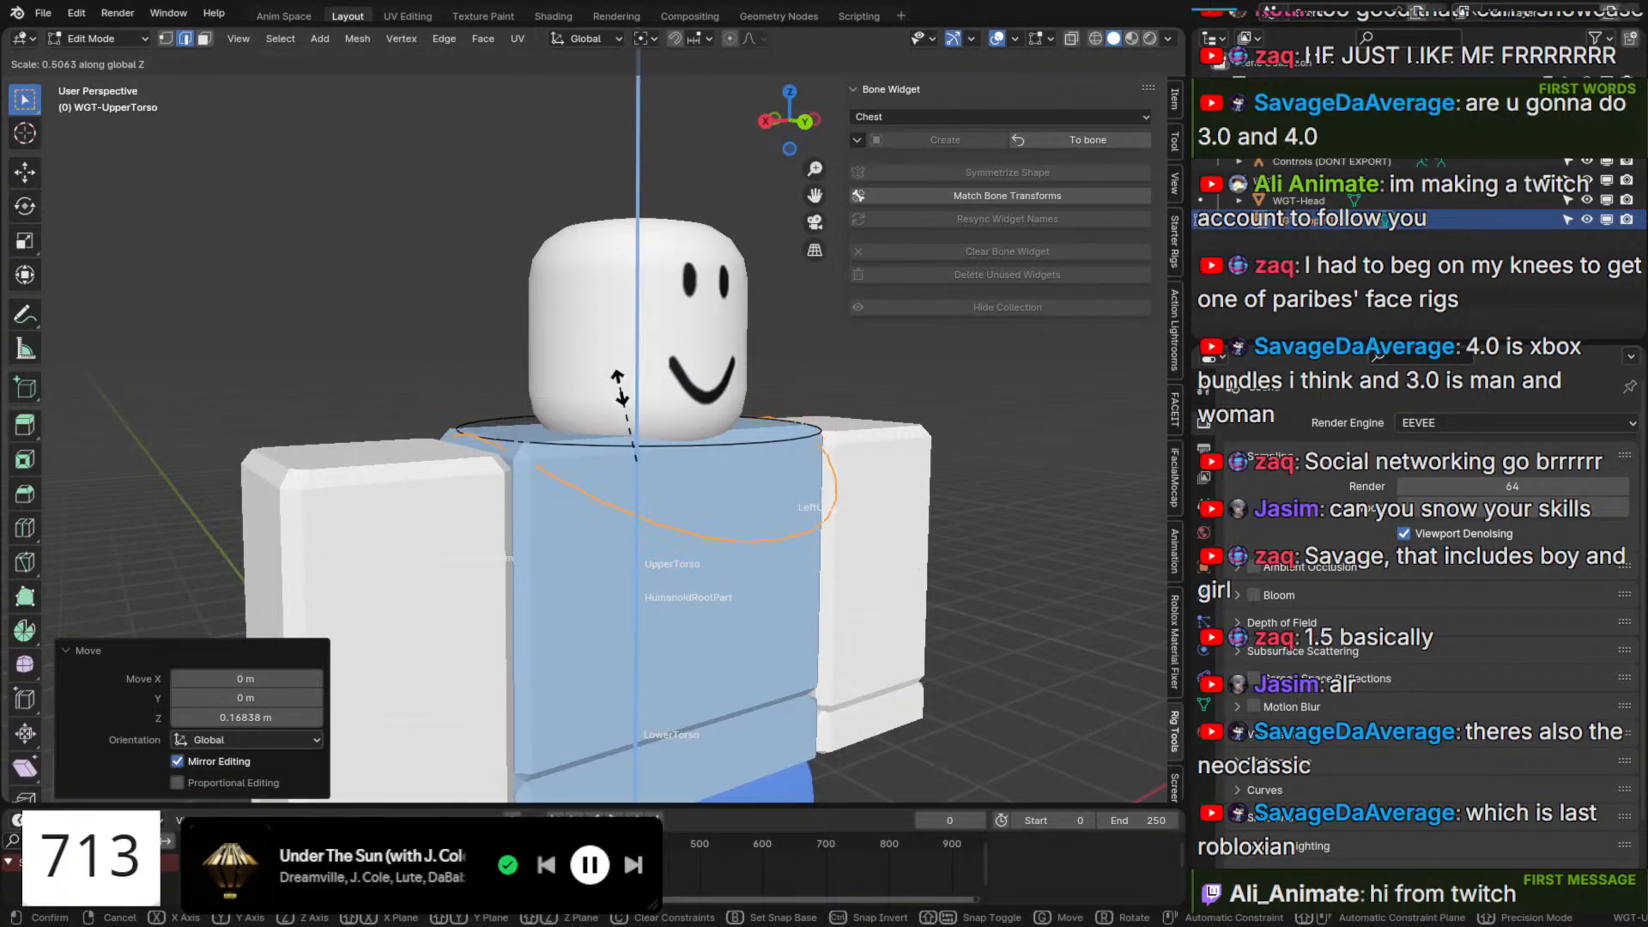
left_click(618, 388)
middle_click_drag(618, 388, 718, 442)
key("g")
key("z")
left_click(709, 389)
Scale the chest widget to about 0.749 along Y to narrow it front to back.
key("s")
key("y")
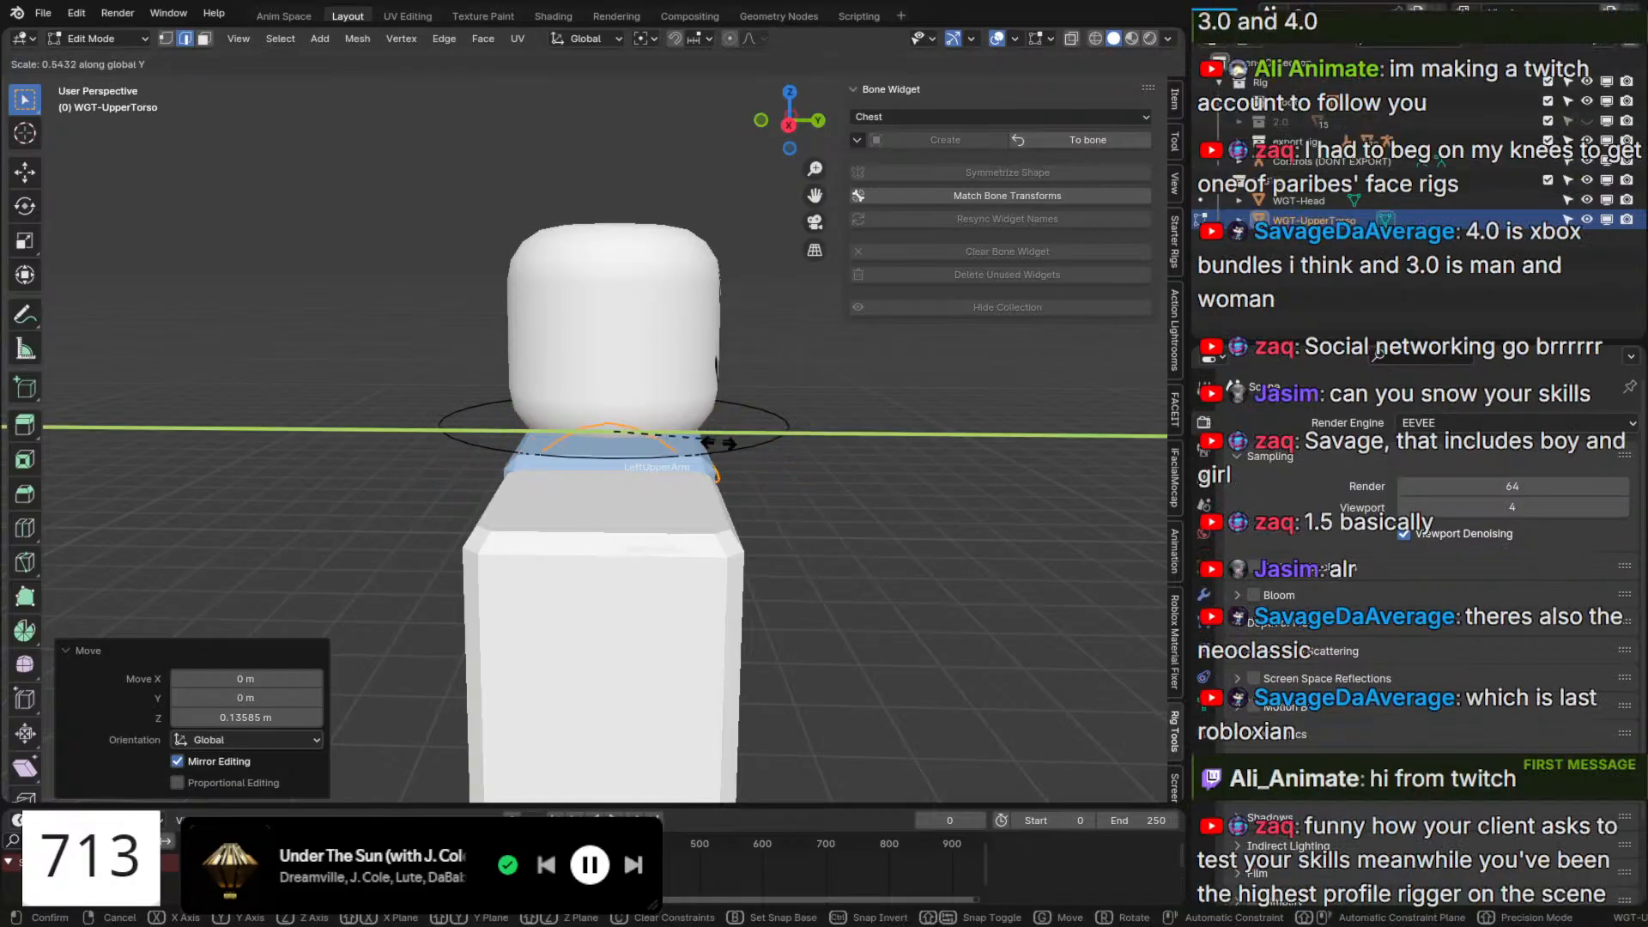
left_click(775, 438)
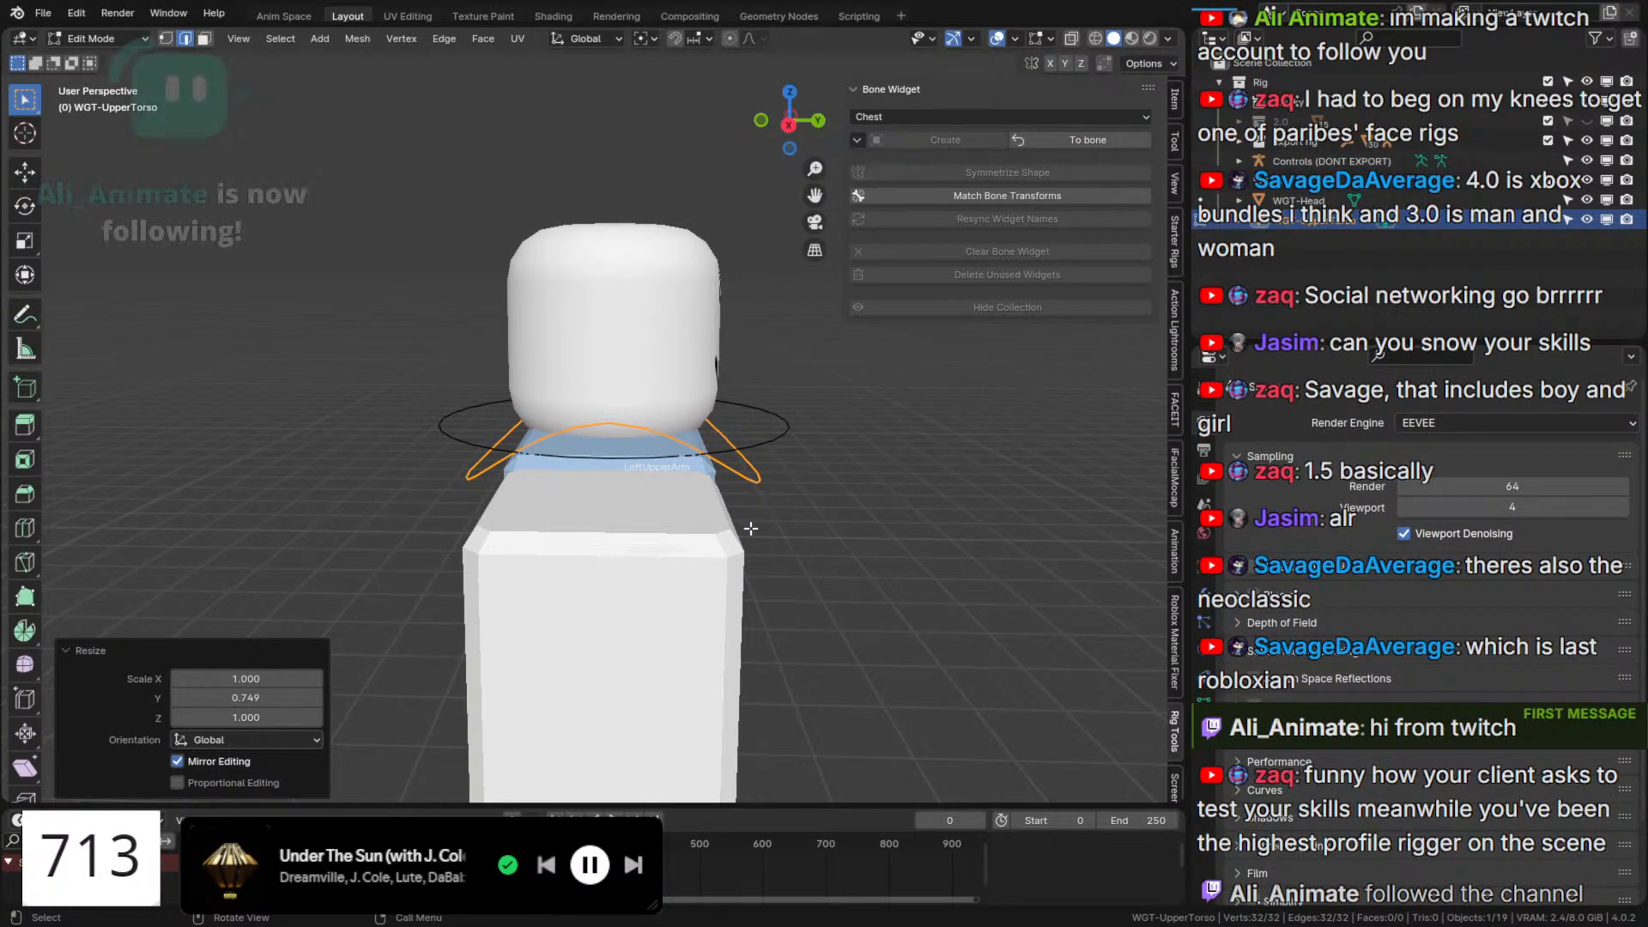
Check the chest widget on its bone, reopen it for editing, and lower it about 0.305 m along Z.
middle_click_drag(751, 528, 659, 558)
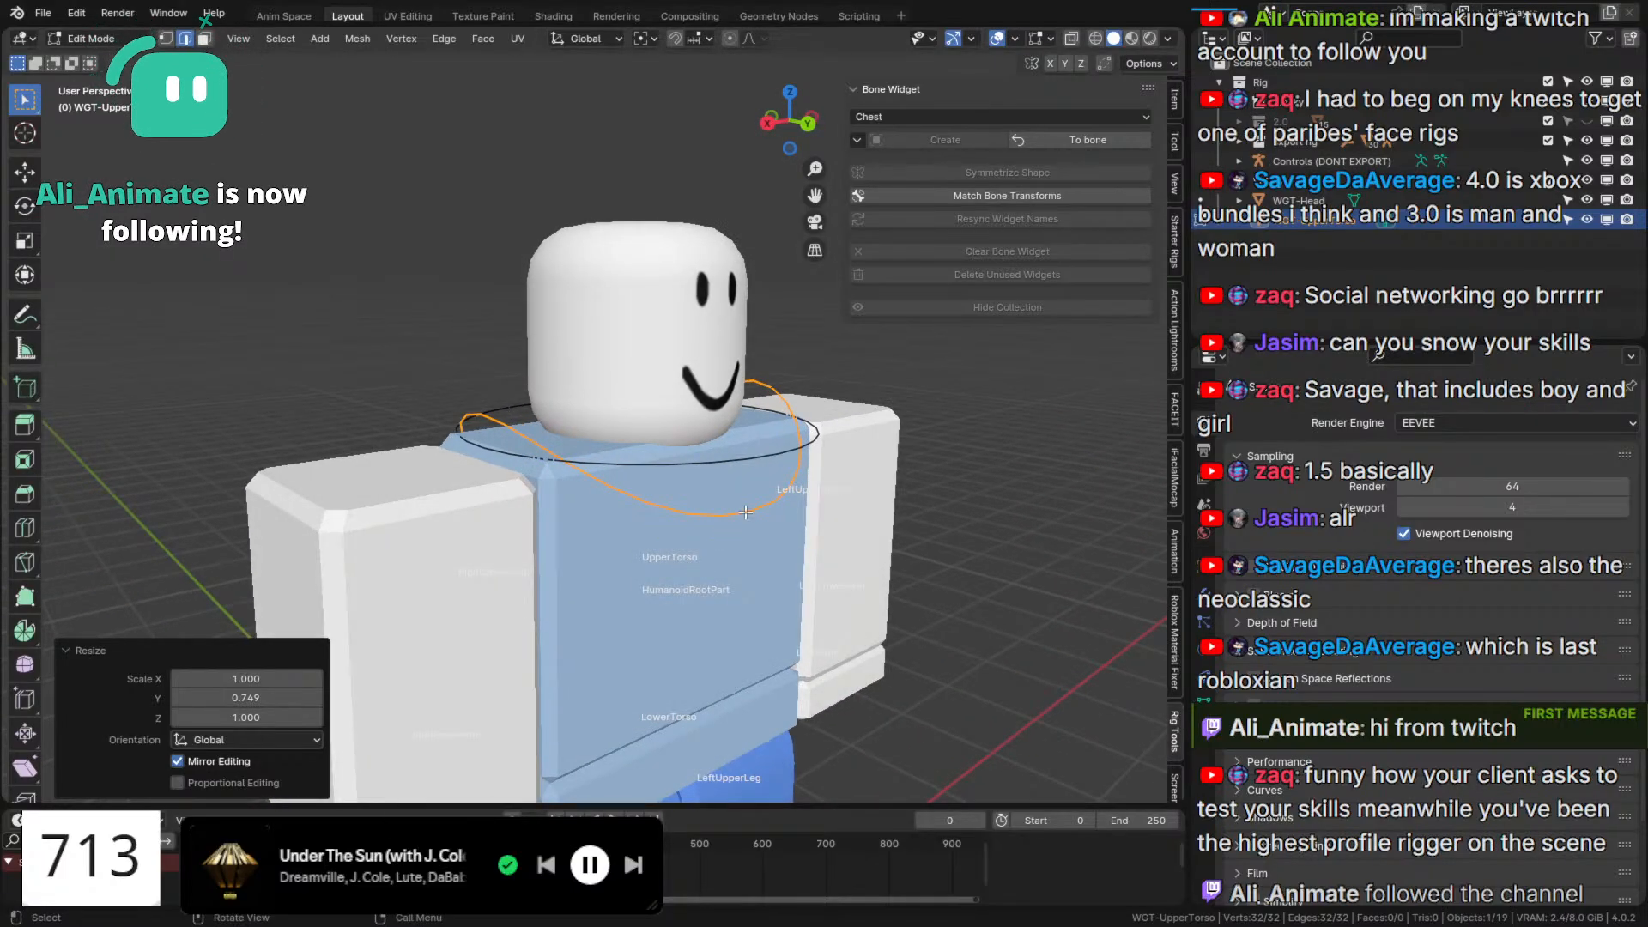
left_click(1053, 135)
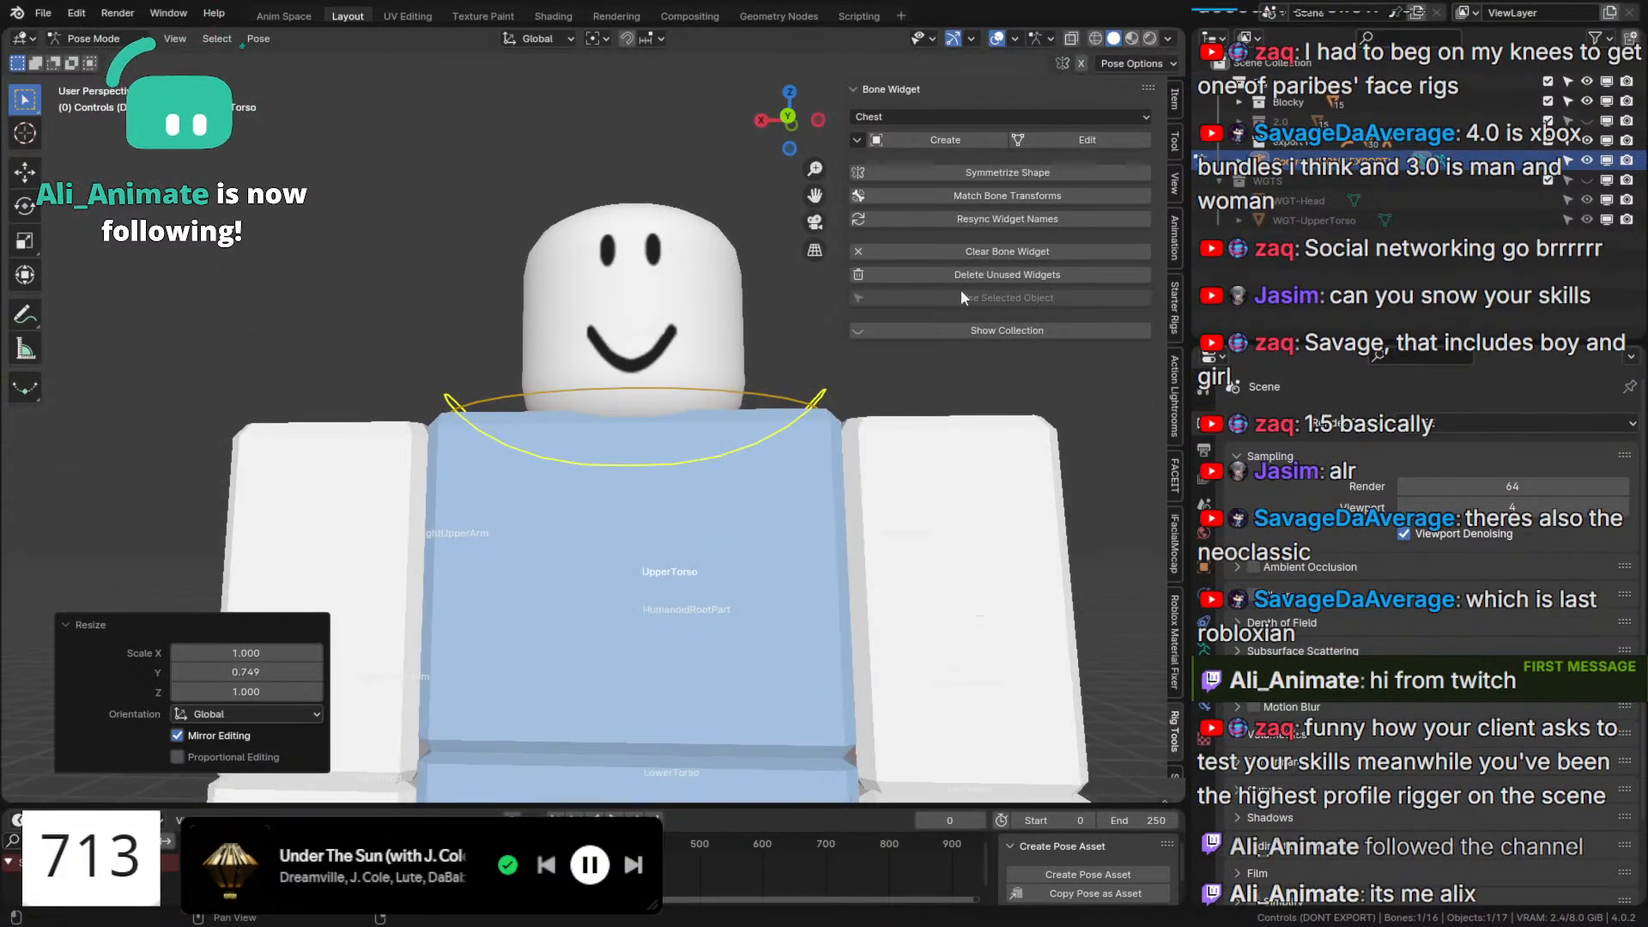
left_click(1085, 140)
key("g")
key("z")
left_click(811, 472)
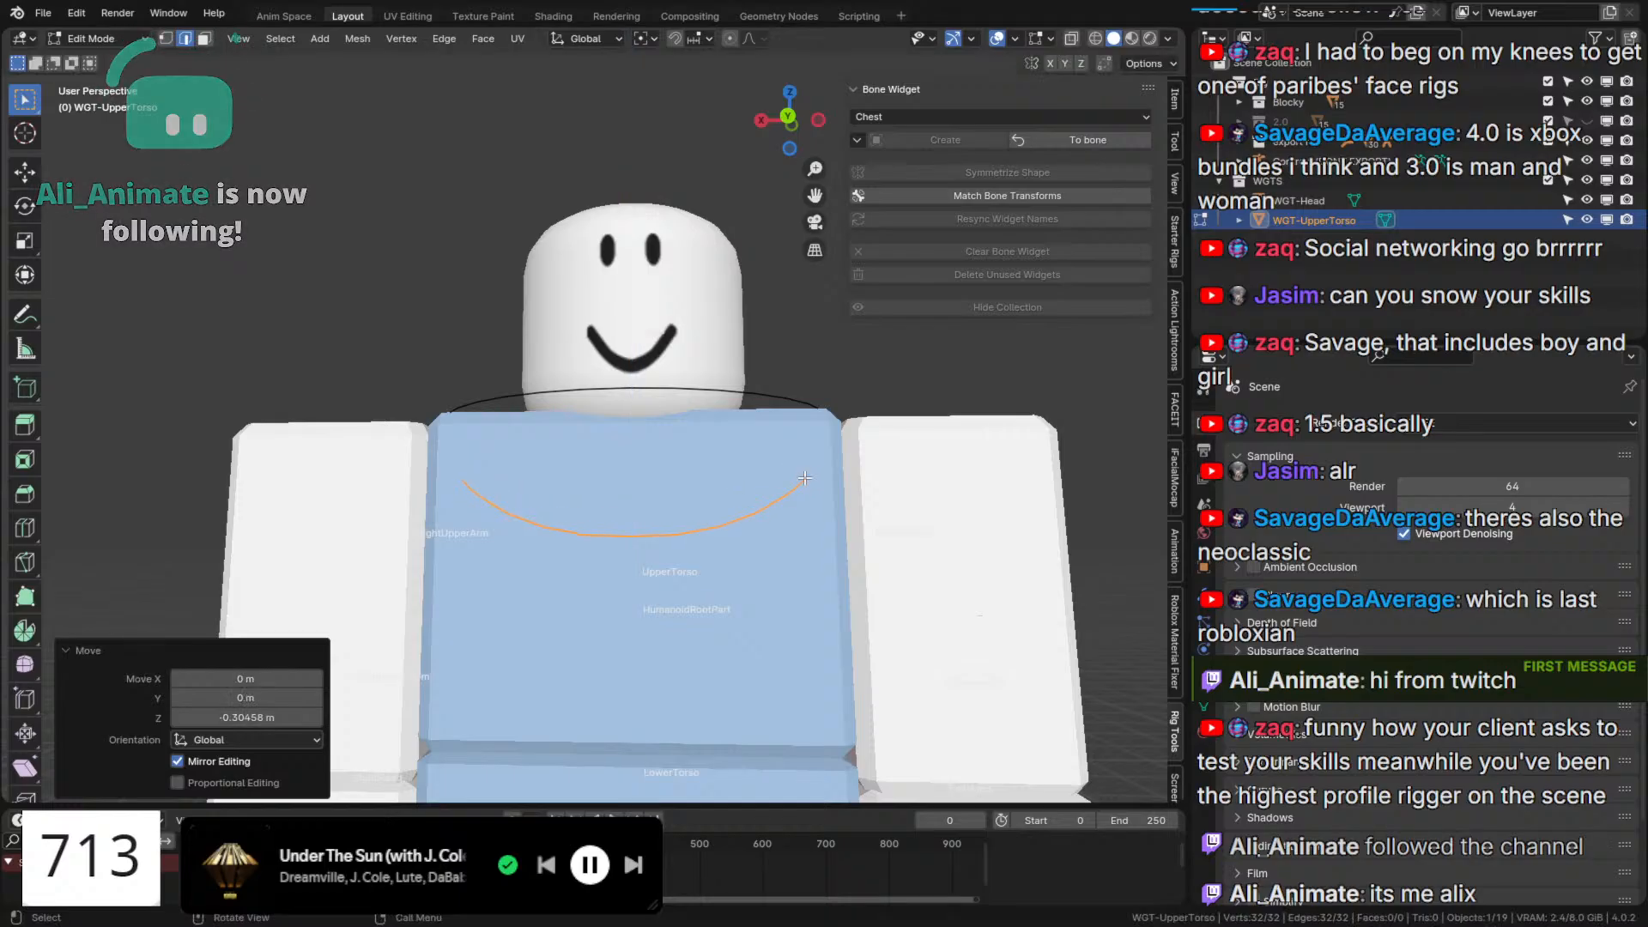
Widen the chest widget by scaling it to about 1.24 along X and return to the bone.
key("s")
key("x")
left_click(841, 477)
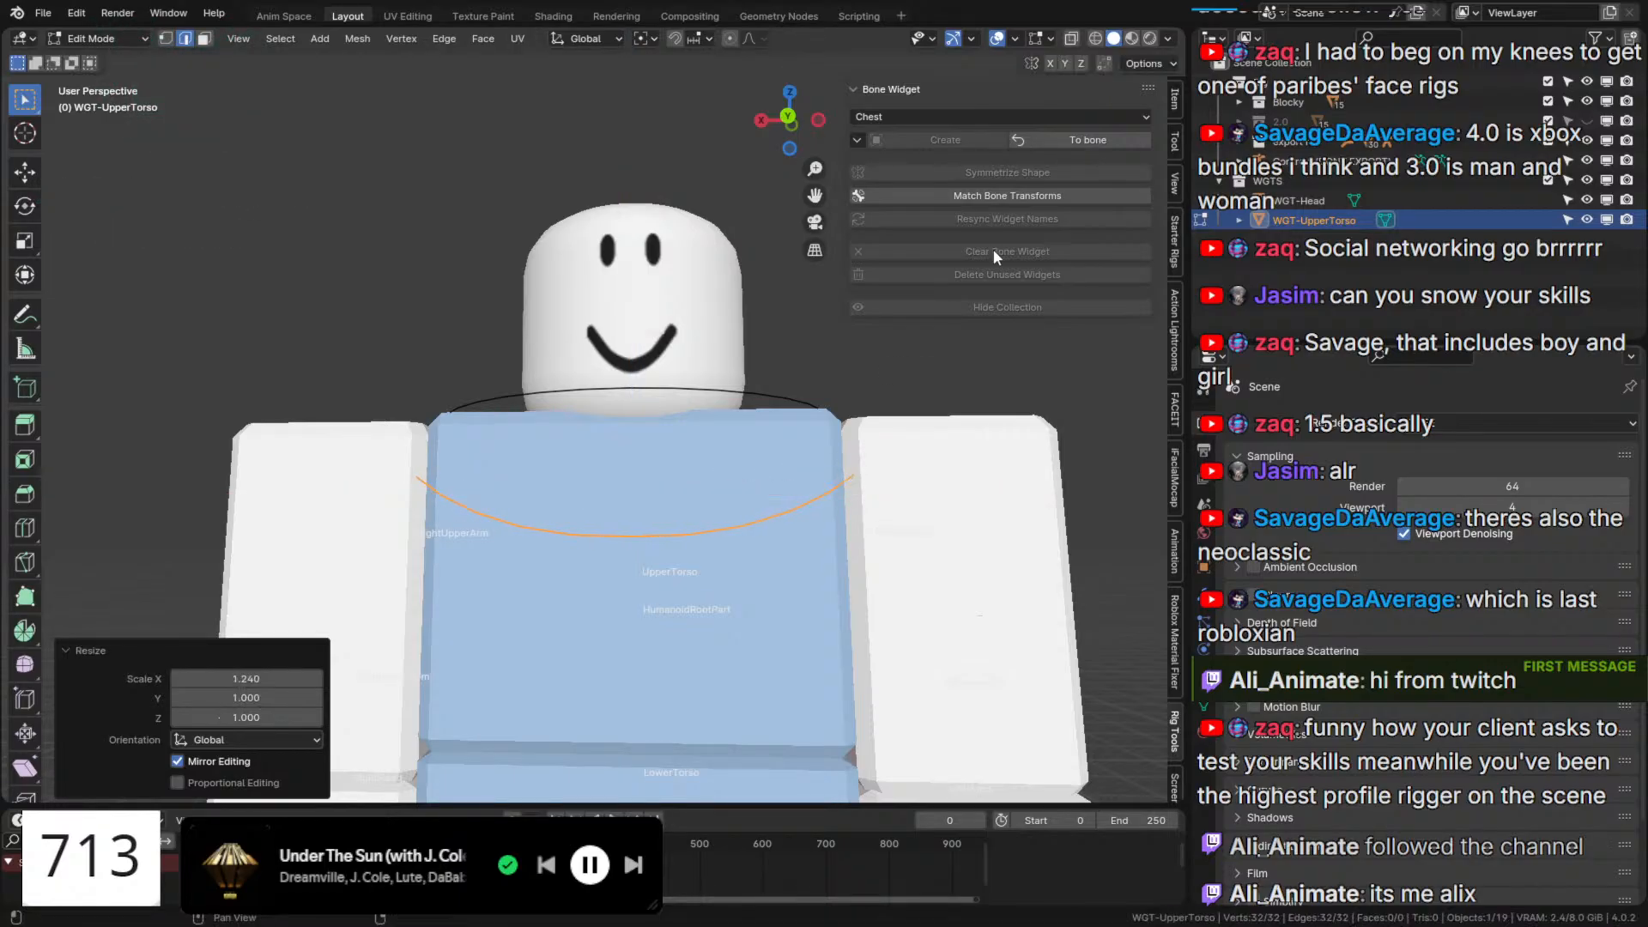
scroll(802, 516, "down", 3)
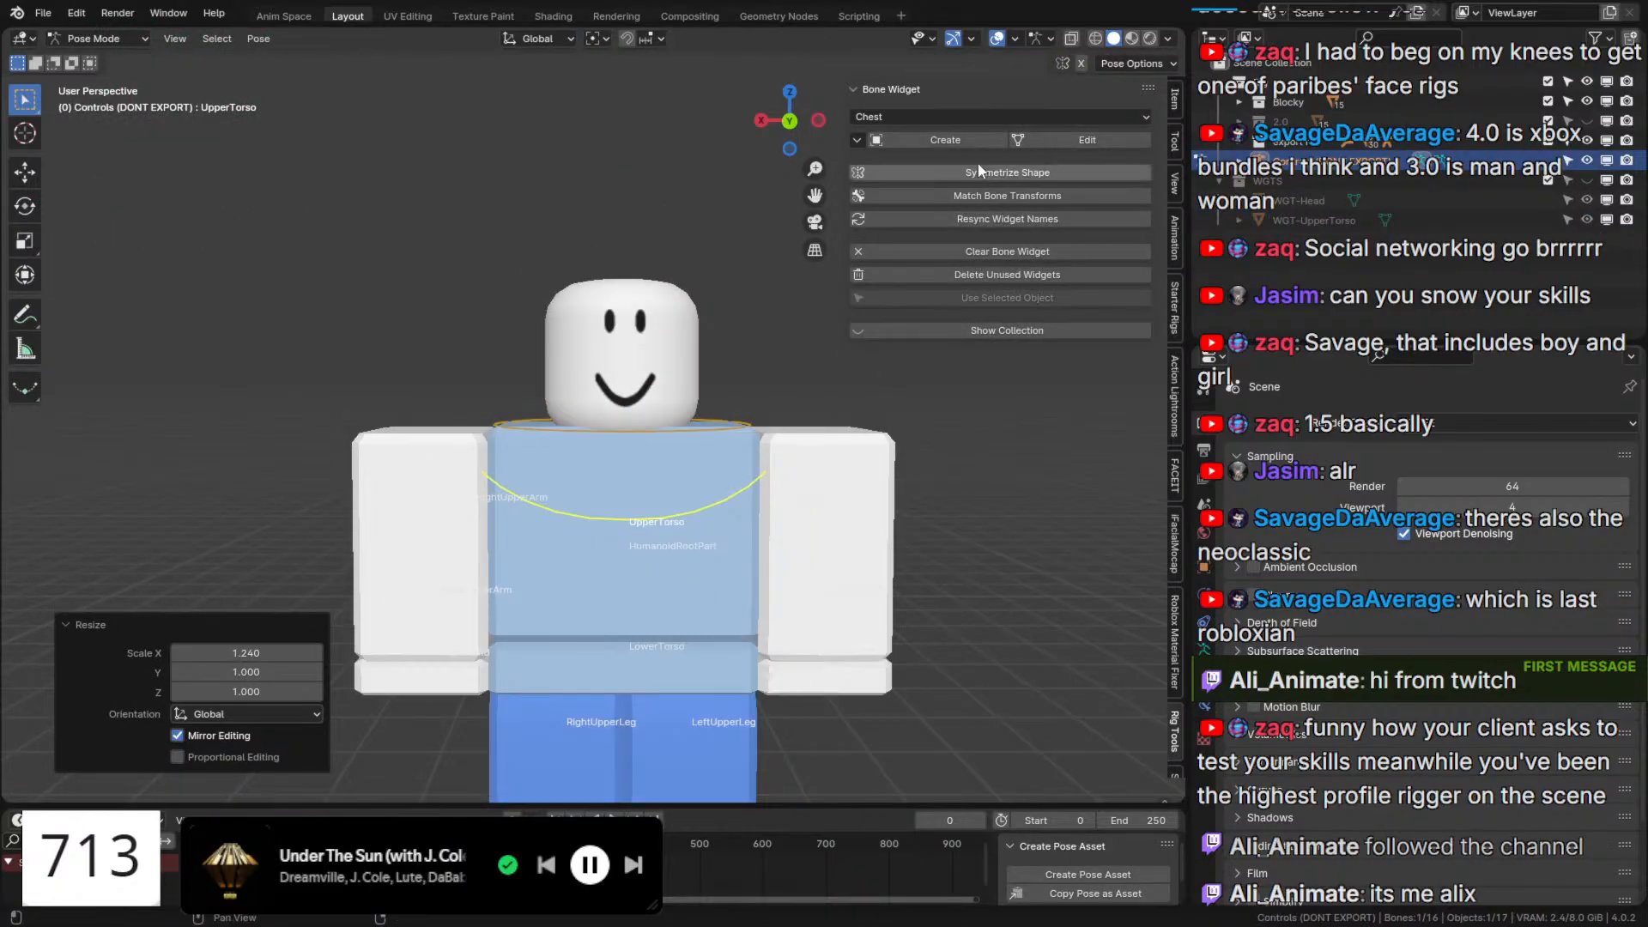
Edit the chest widget again, scaling it to about 0.961 along X and raising it about 0.184 m along Z.
key("s")
key("x")
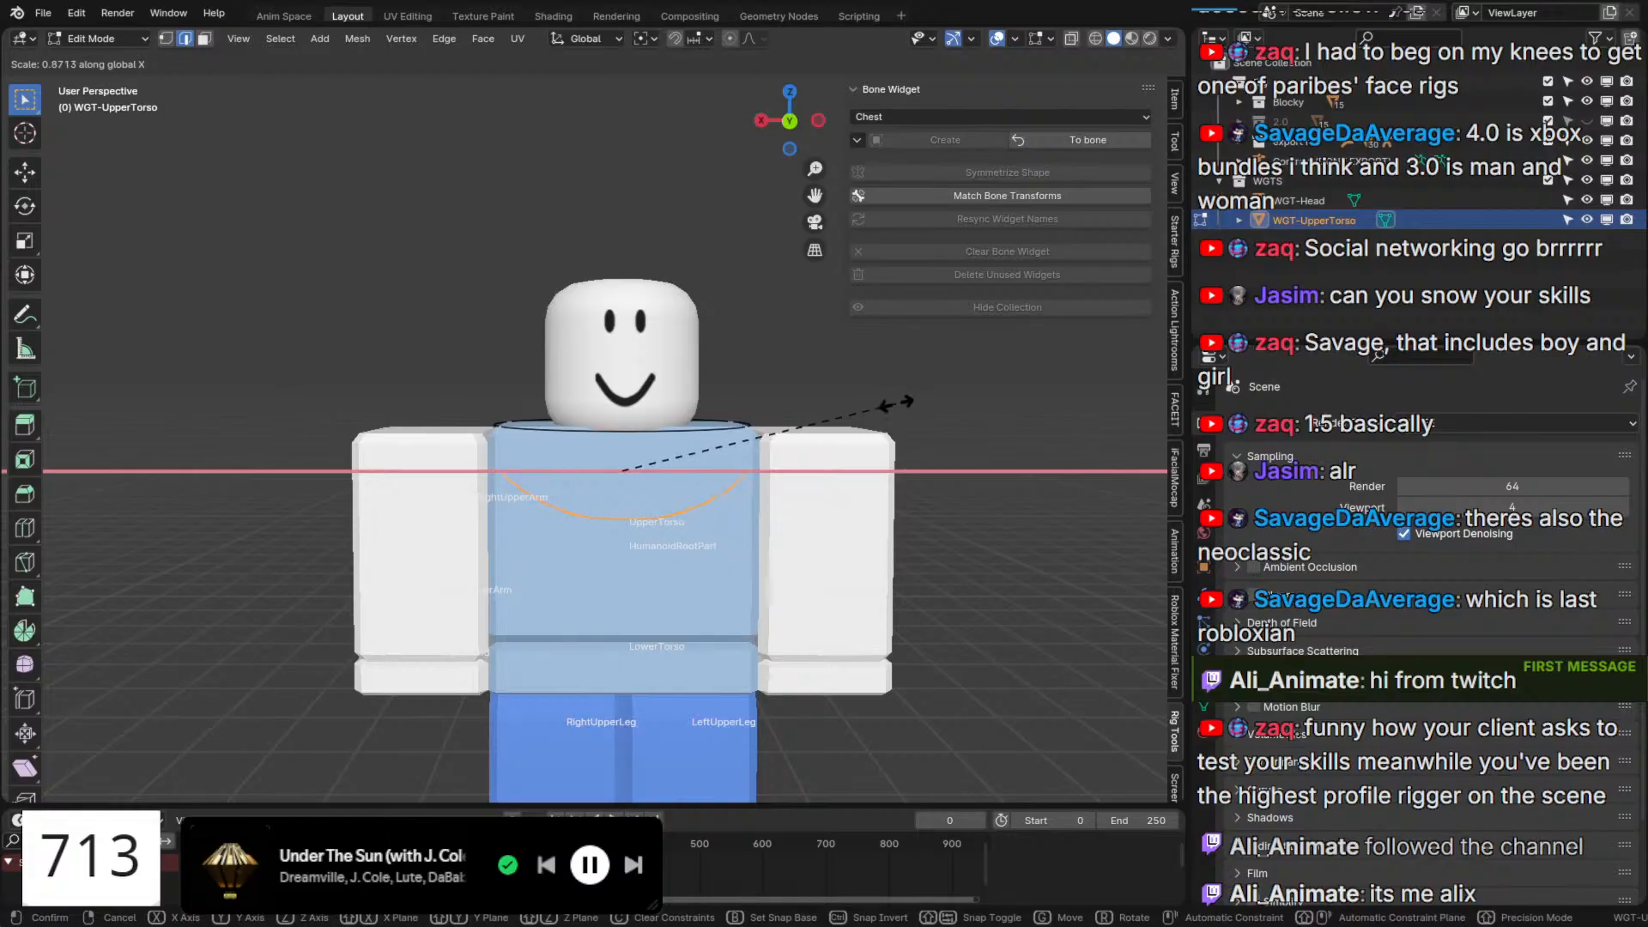
left_click(909, 399)
key("g")
key("z")
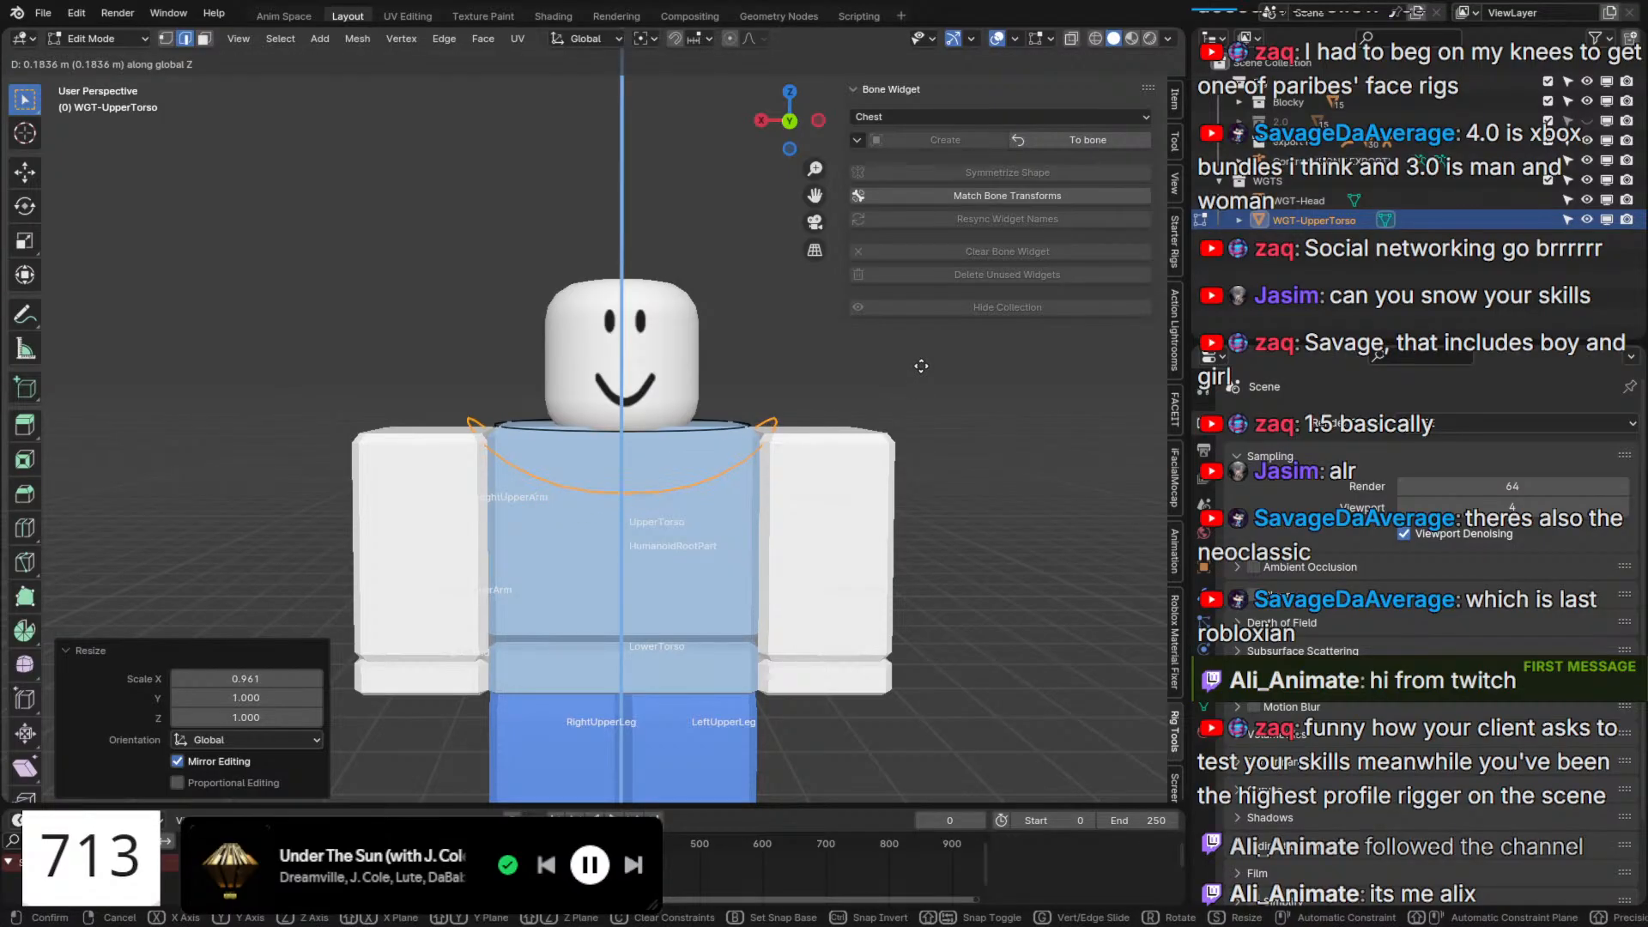
left_click(921, 365)
Narrow the chest widget to about 0.758 along X and lower it about 0.17 m along Z.
key("s")
key("x")
left_click(842, 366)
key("g")
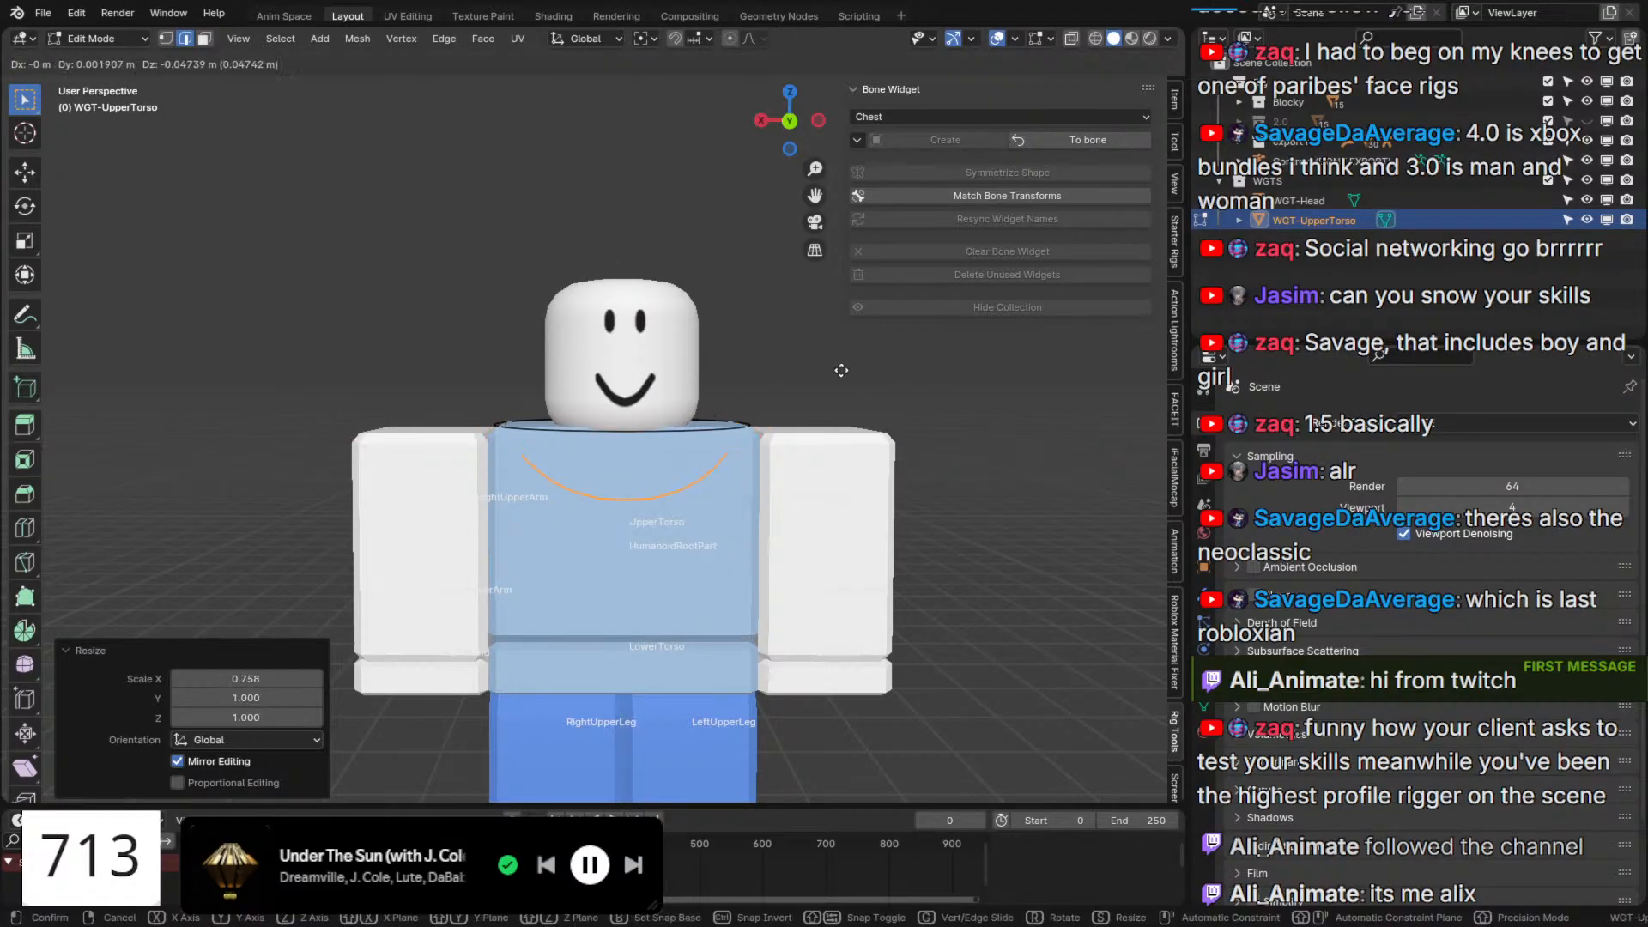
key("z")
left_click(843, 385)
Scale the chest widget to about 1.29 along X to match the torso's width and return to the bone.
key("s")
key("x")
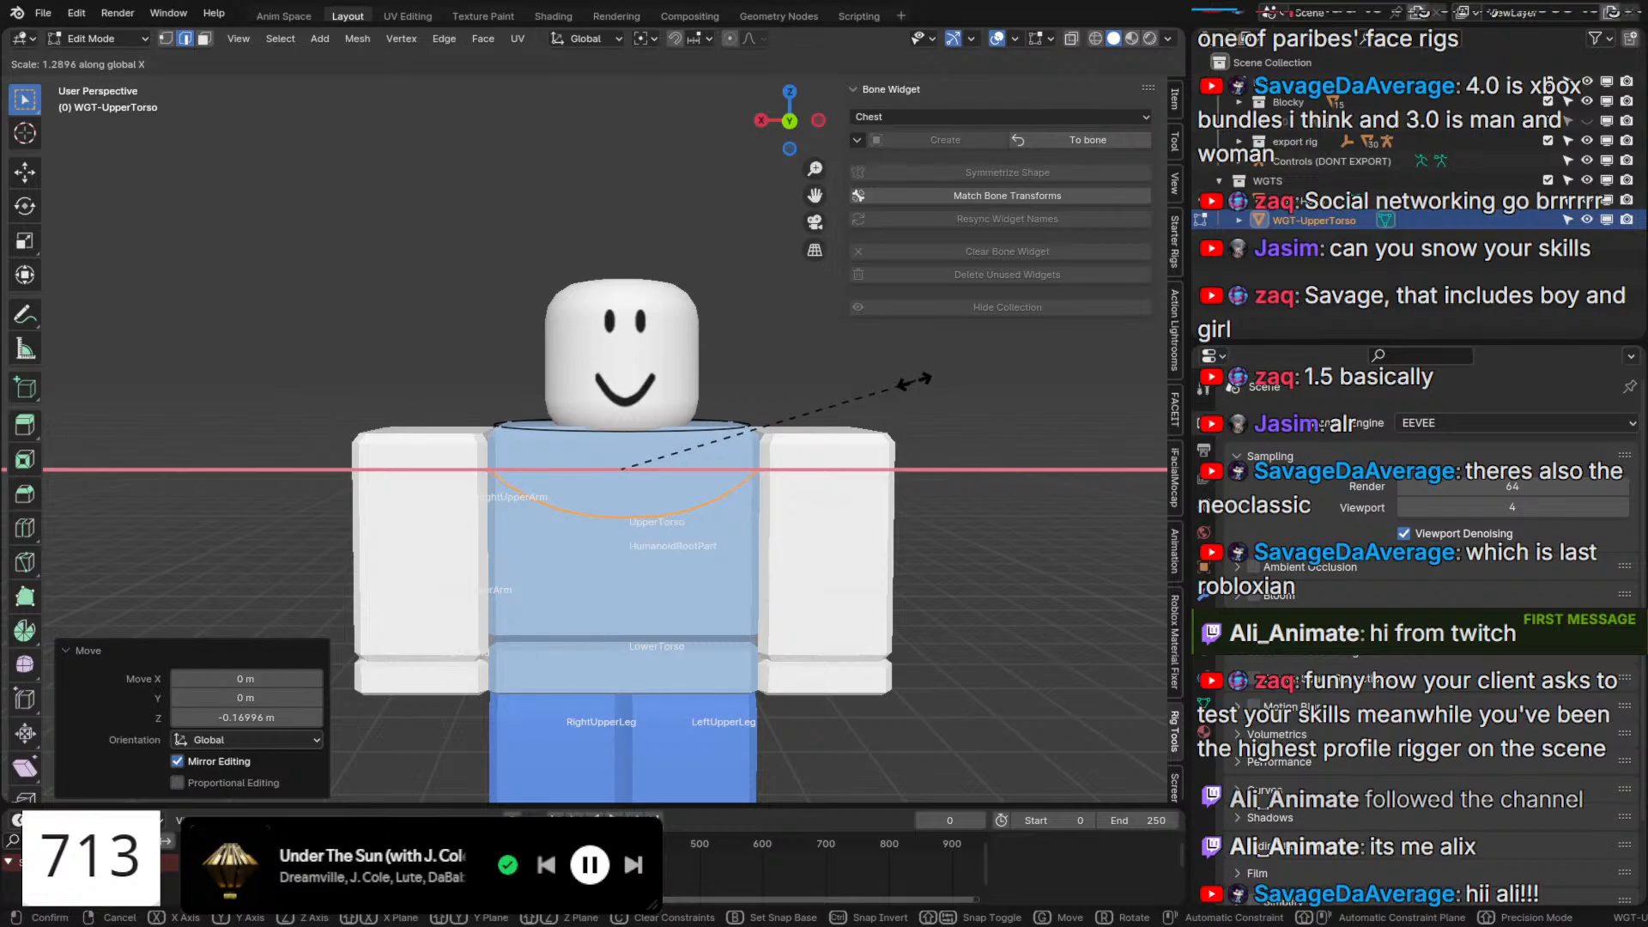
left_click(914, 382)
left_click(1040, 142)
Select the LowerTorso bone of the Controls armature, using the In Front display to reach it through the mesh.
left_click(644, 644)
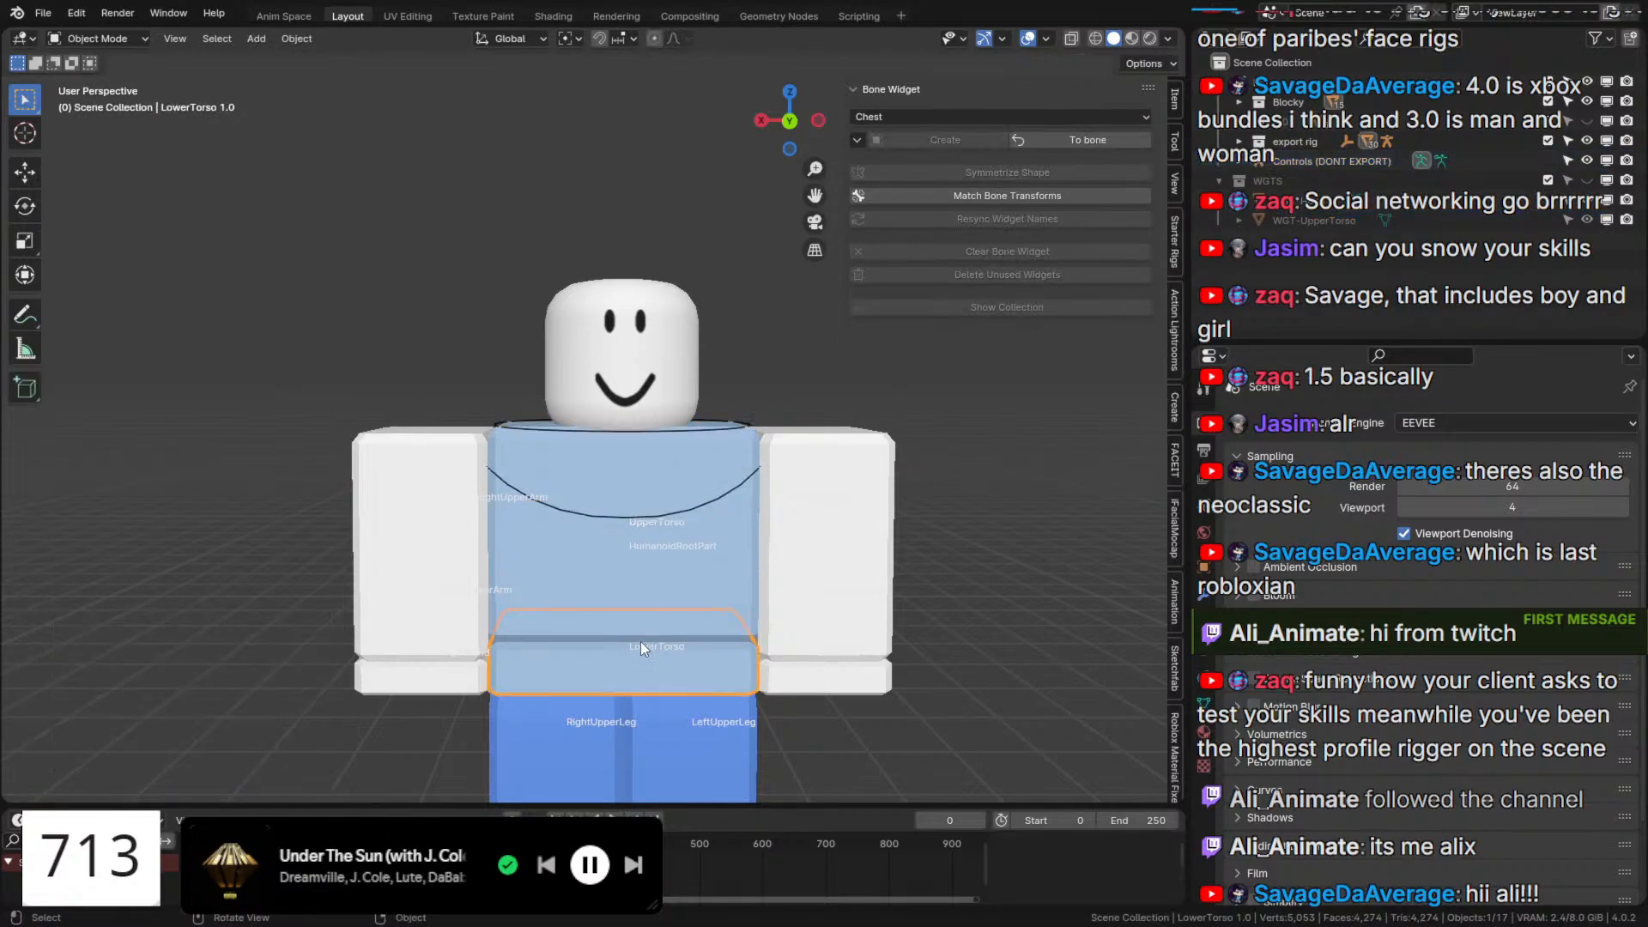
left_click(661, 516)
key("q")
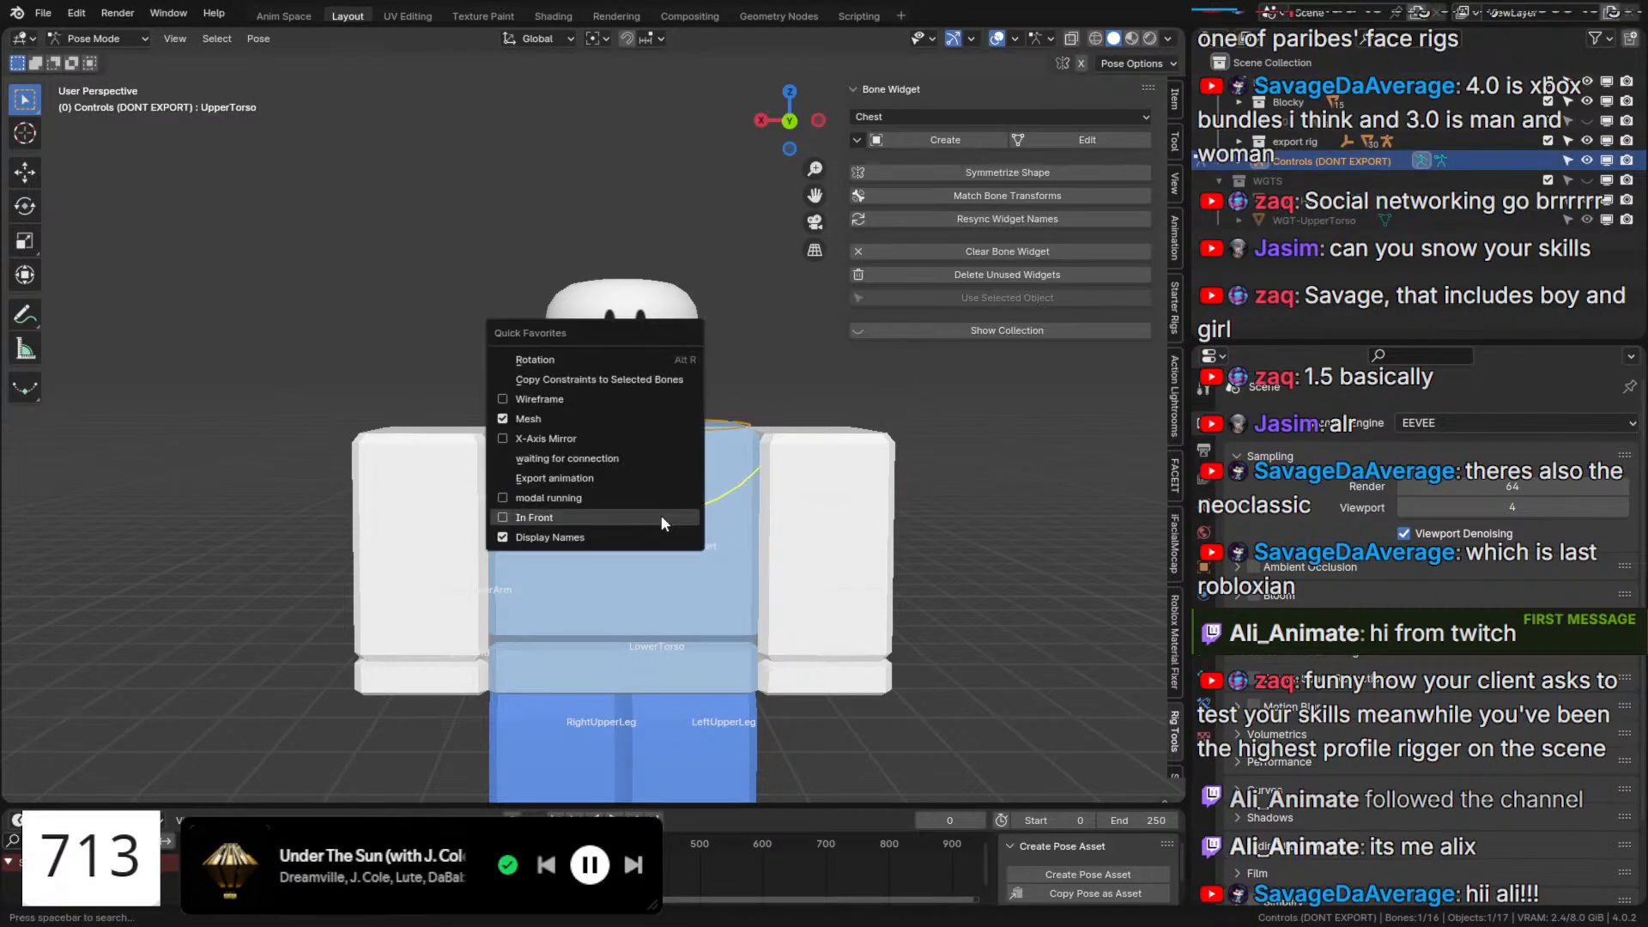
left_click(661, 516)
left_click(616, 629)
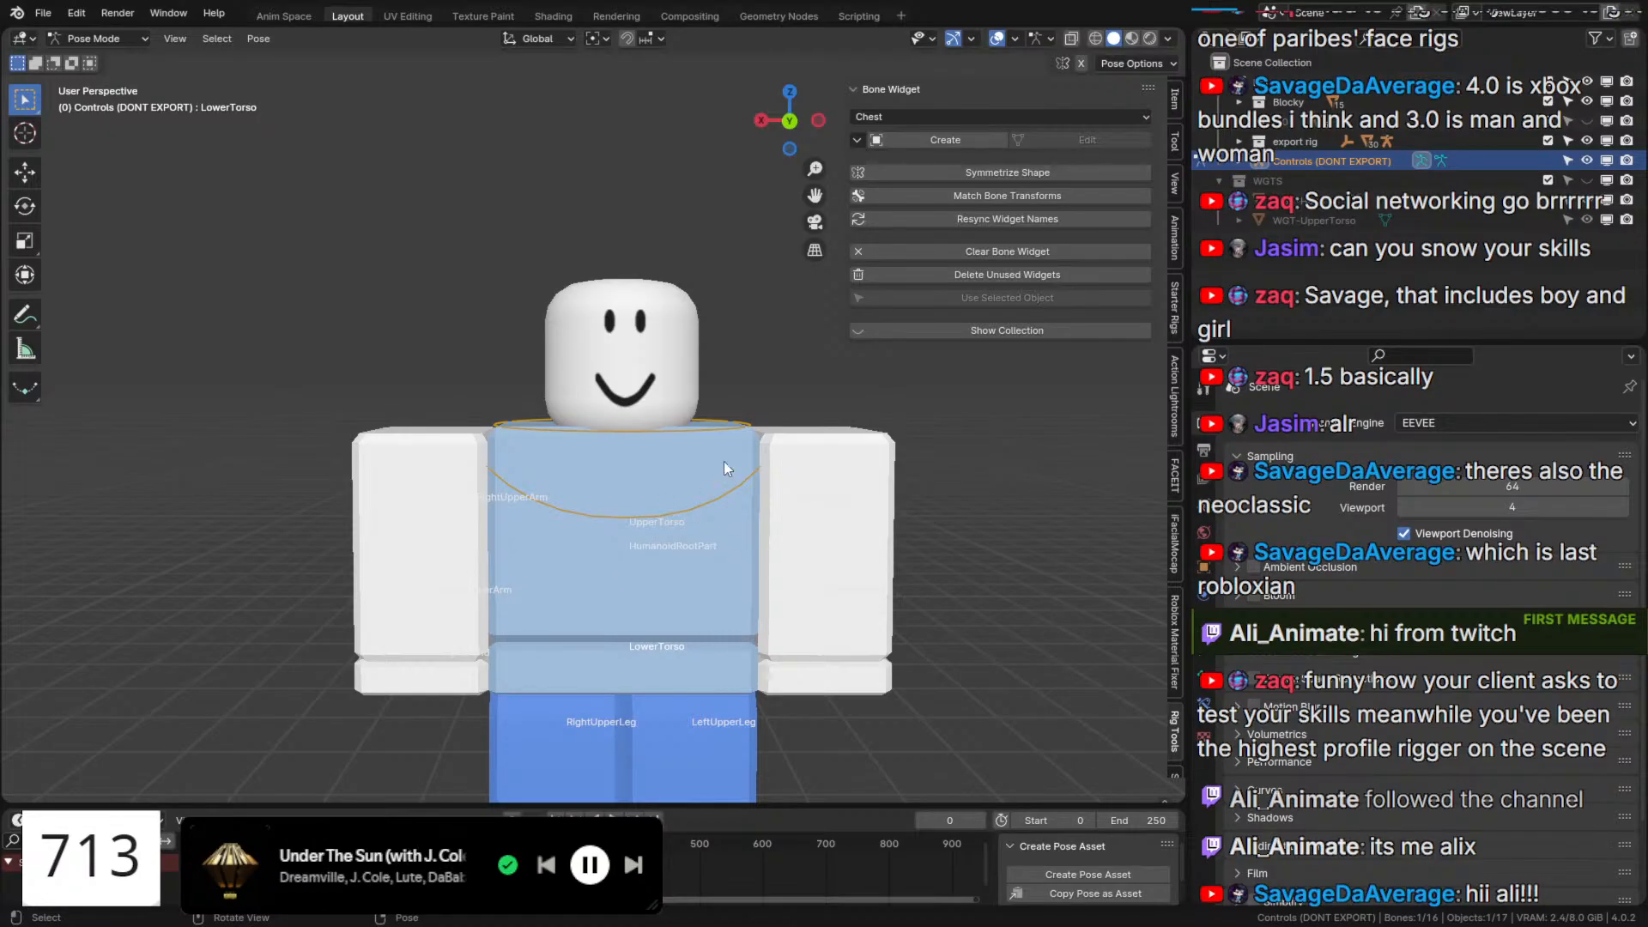
middle_click_drag(723, 461, 950, 136, "ctrl")
Create a Plane widget for the LowerTorso bone and open it for editing.
left_click(953, 117)
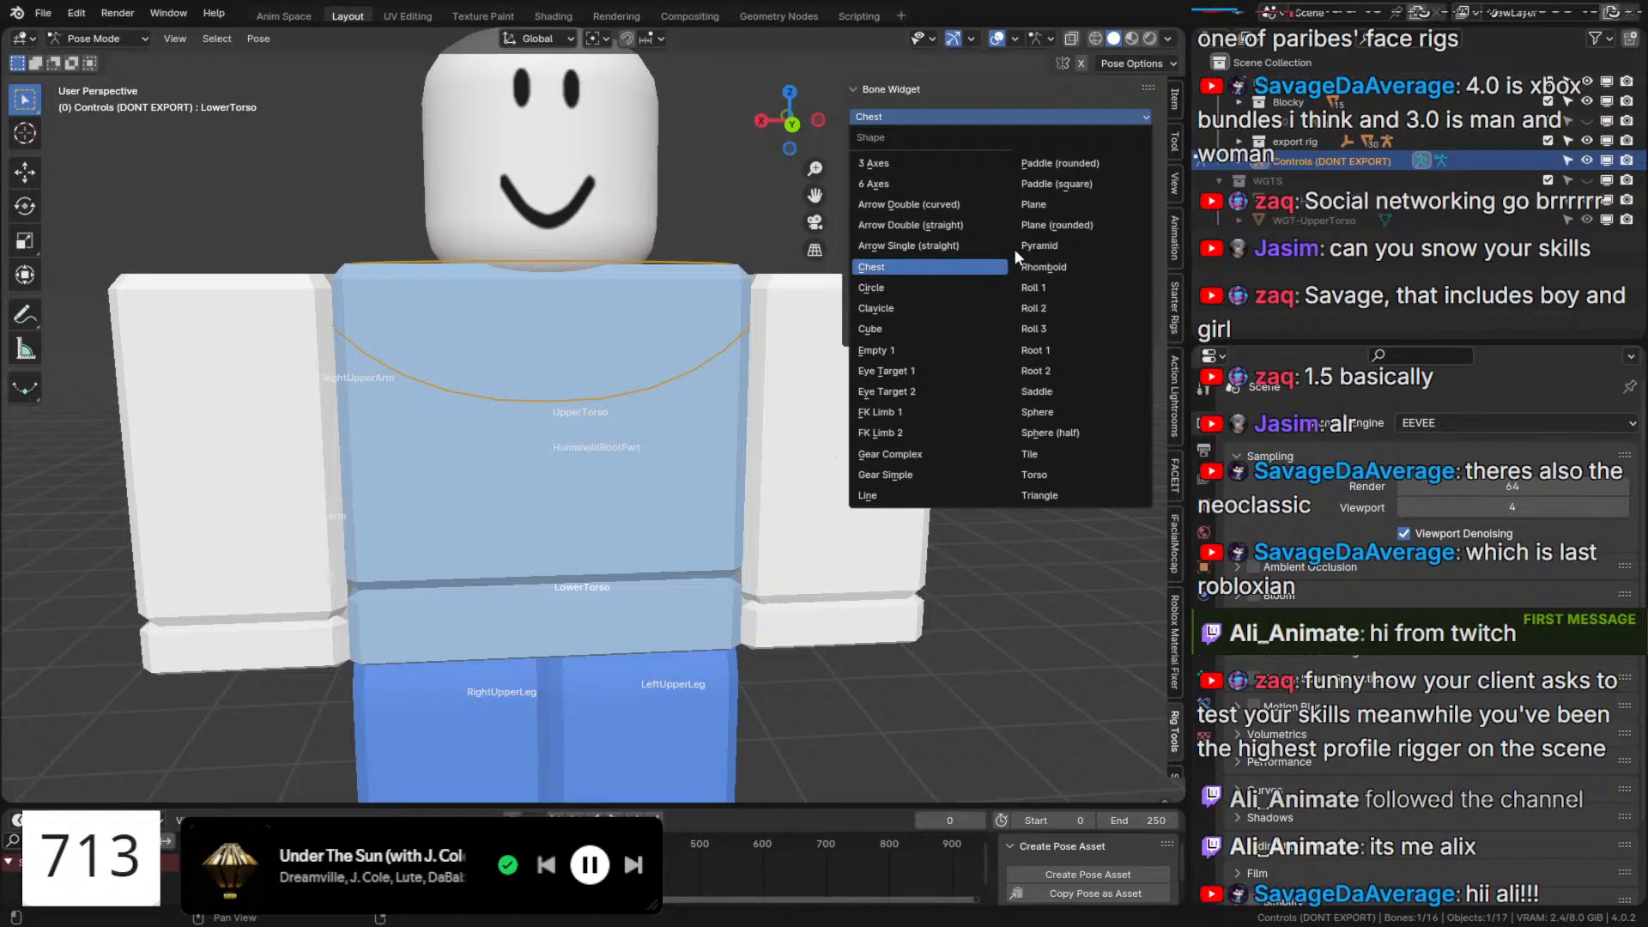
left_click(1033, 204)
left_click(944, 140)
left_click(1099, 142)
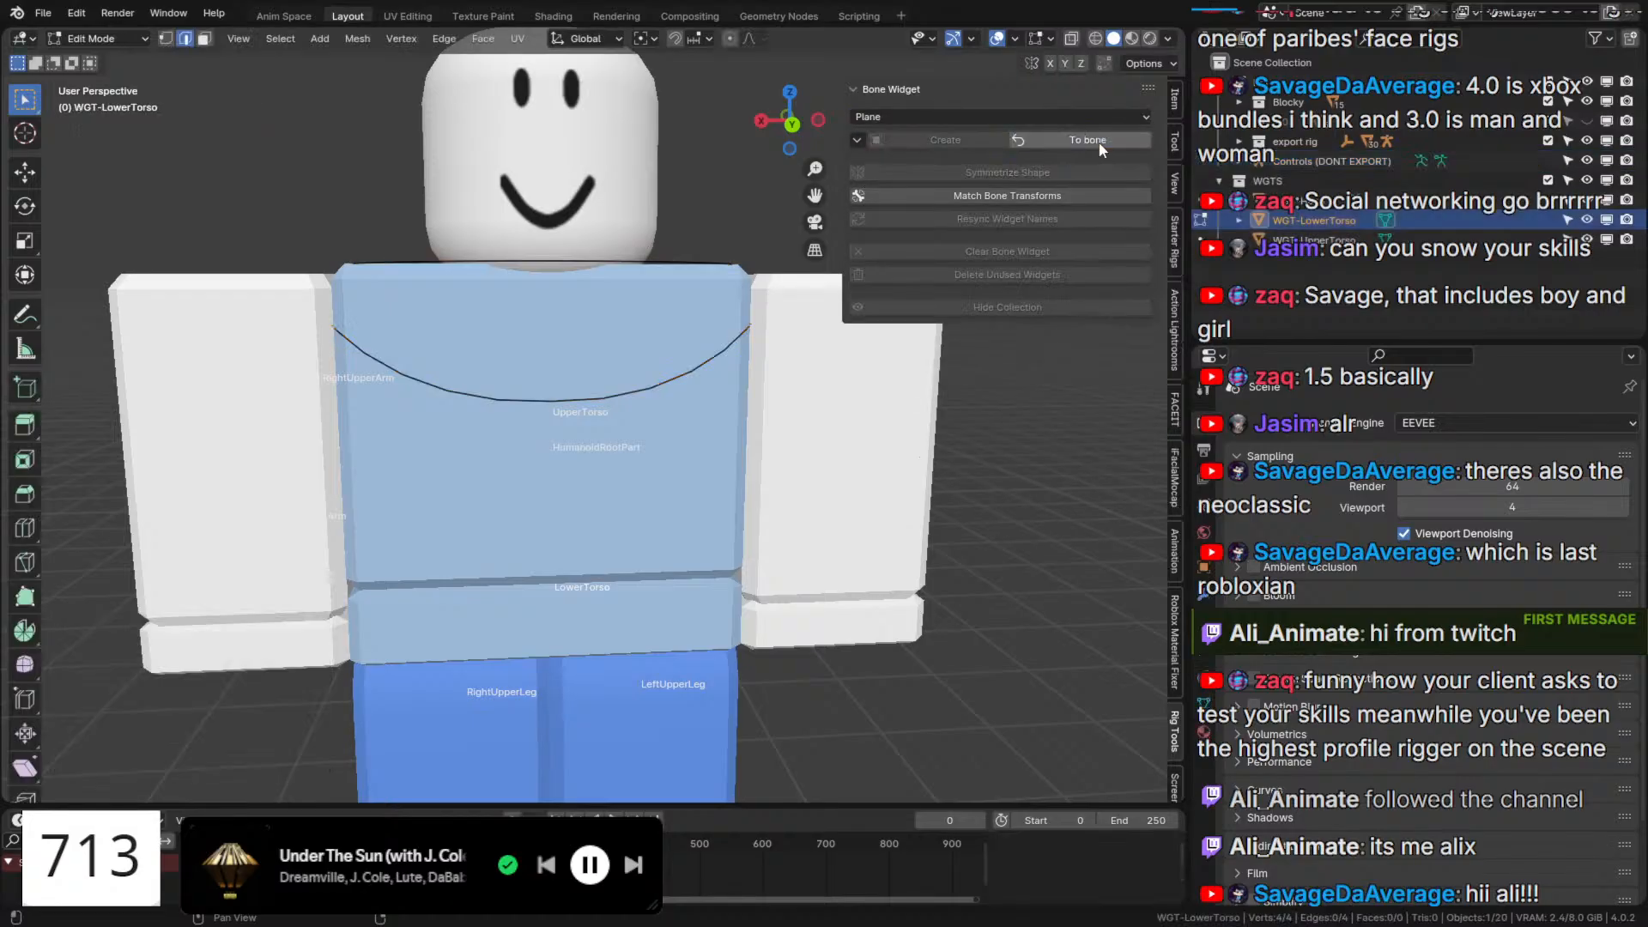
Enlarge the lower torso's plane widget to about 1.566 and raise it about 0.202 m along Z.
key("s")
left_click(831, 483)
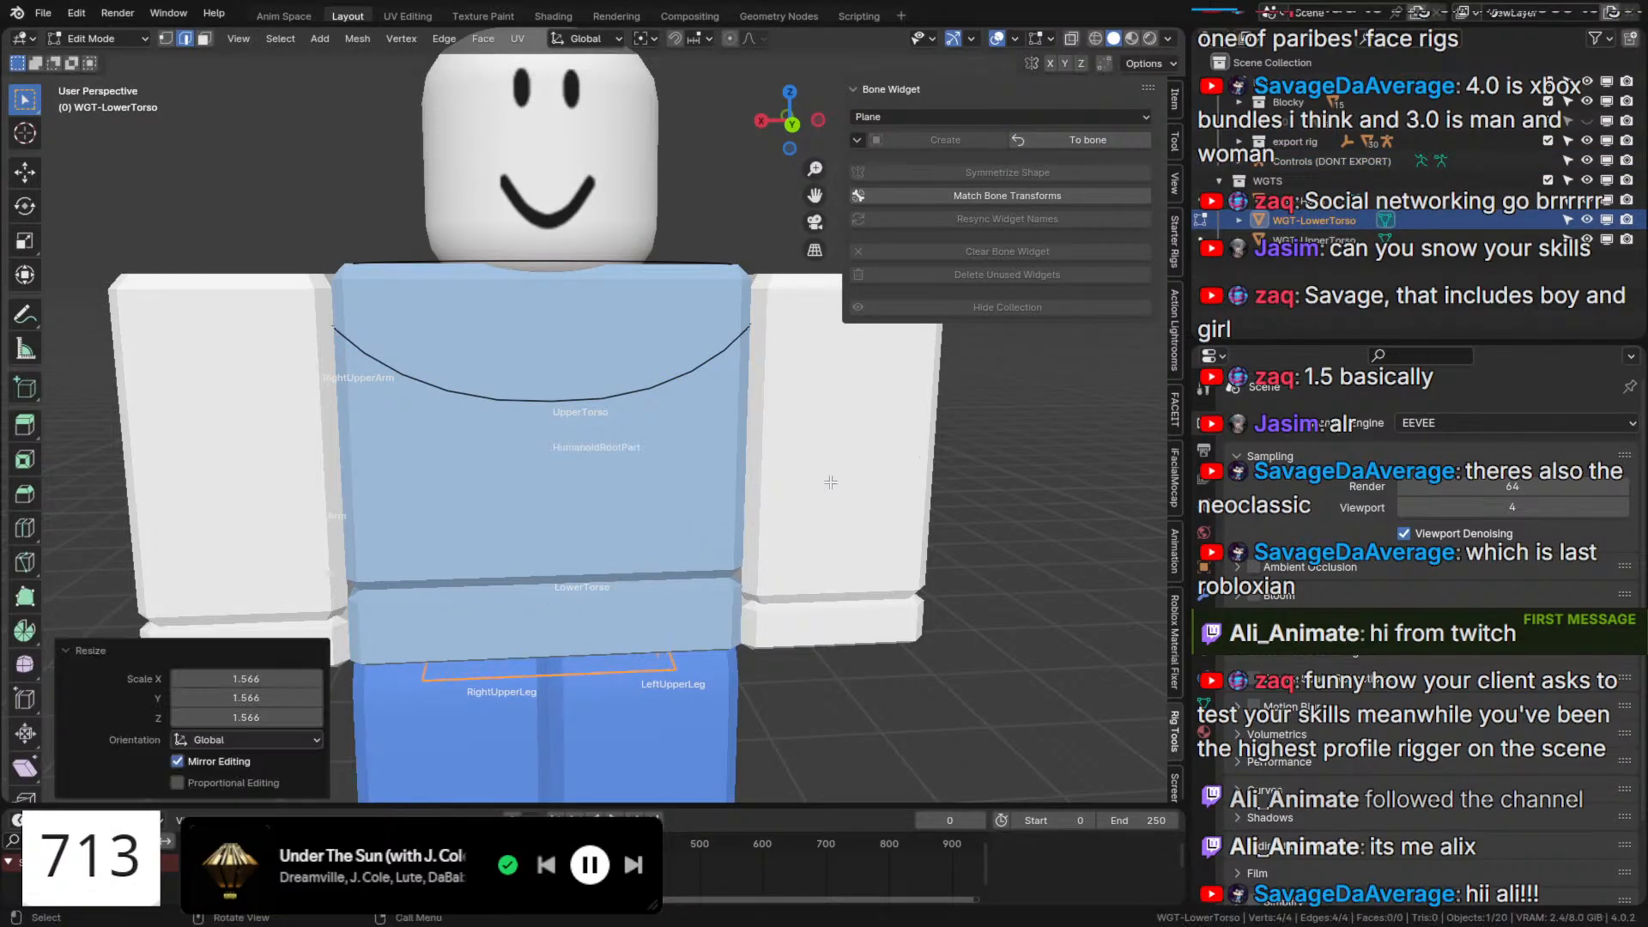
middle_click_drag(831, 482, 1078, 471)
key("g")
key("z")
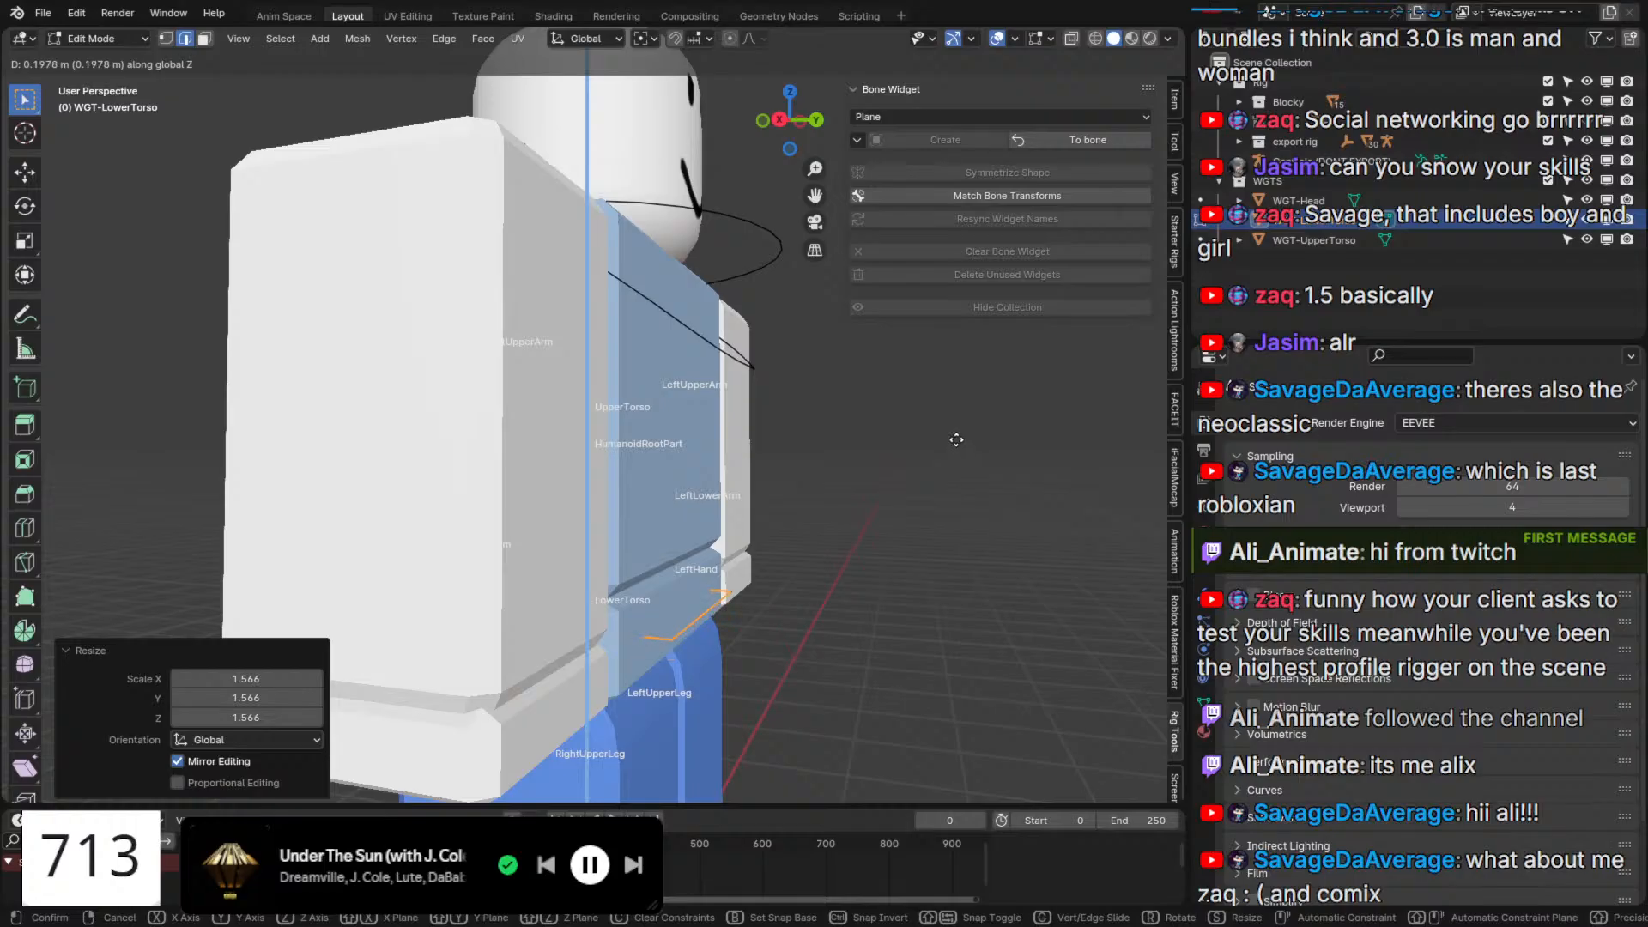
left_click(957, 440)
Scale the lower torso's plane widget to about 1.603 along X so it spans the torso's width.
middle_click_drag(956, 439, 751, 463)
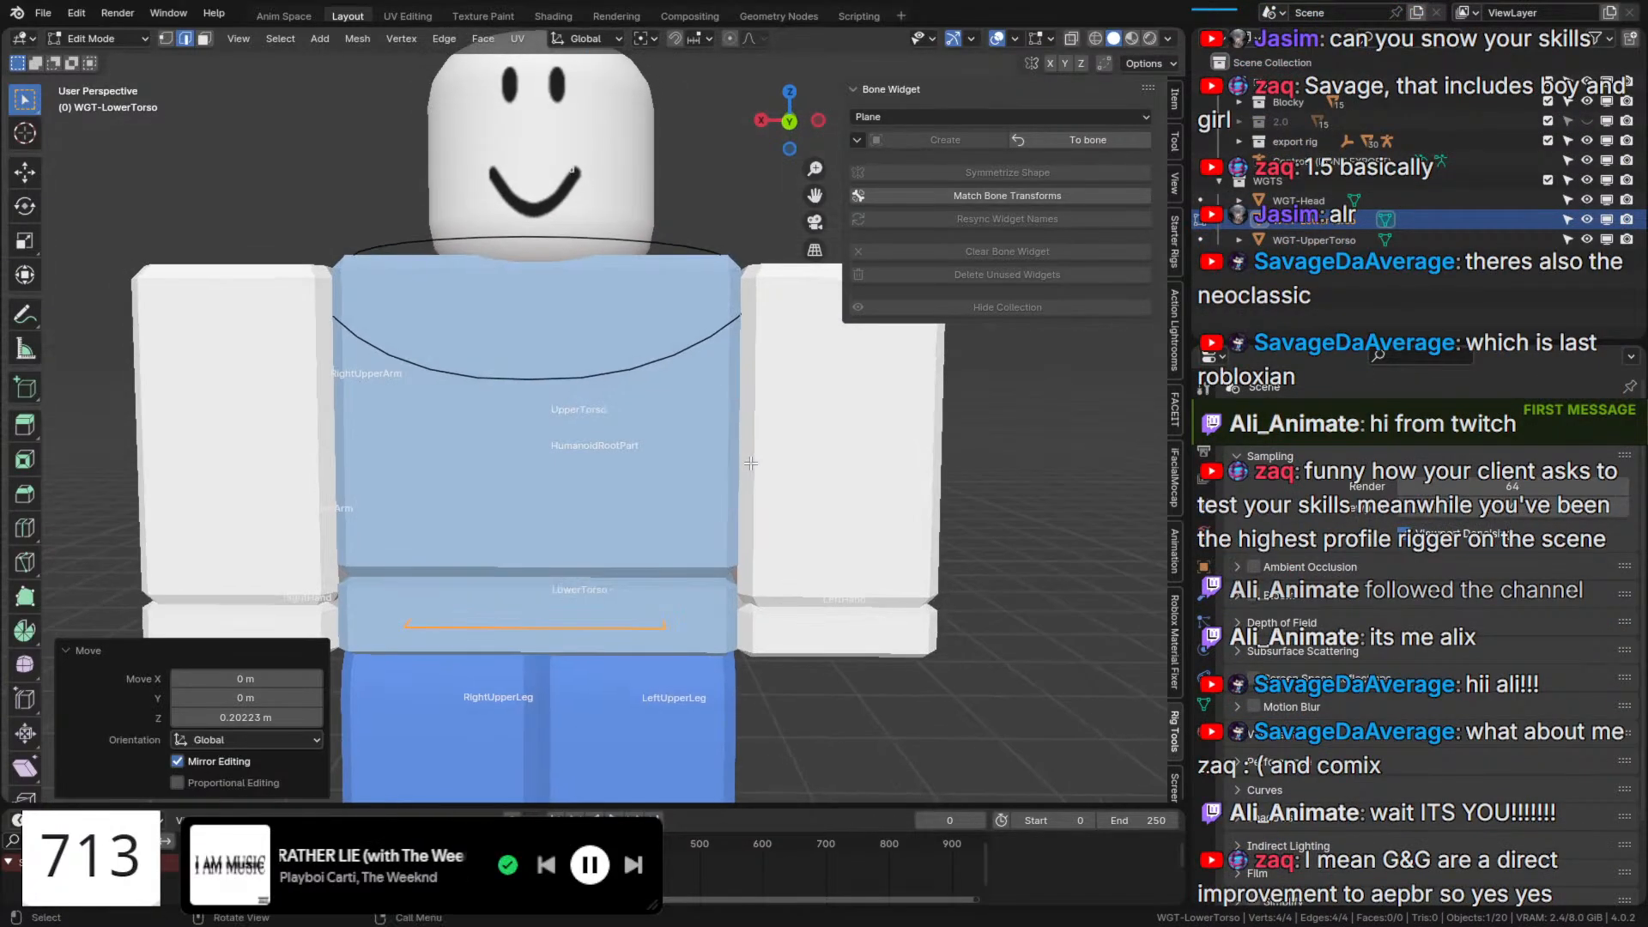
key("s")
key("x")
left_click(916, 473)
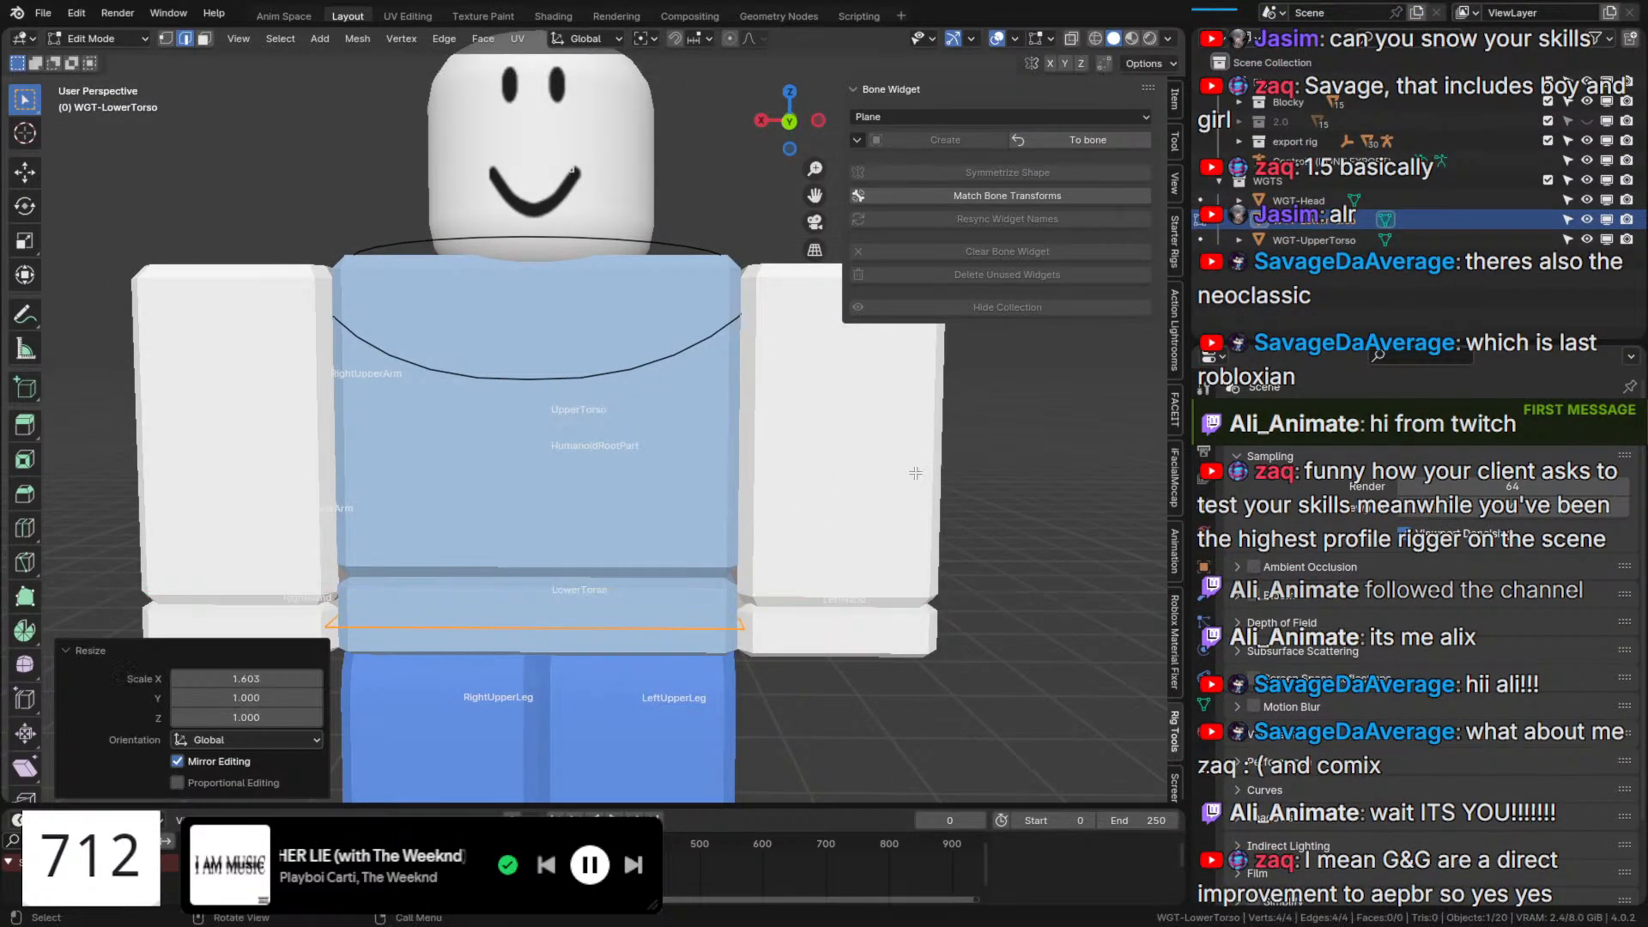
Scale the lower torso's plane widget to about 0.823 along Y and return to the bone.
middle_click_drag(915, 473, 906, 553)
key("s")
key("y")
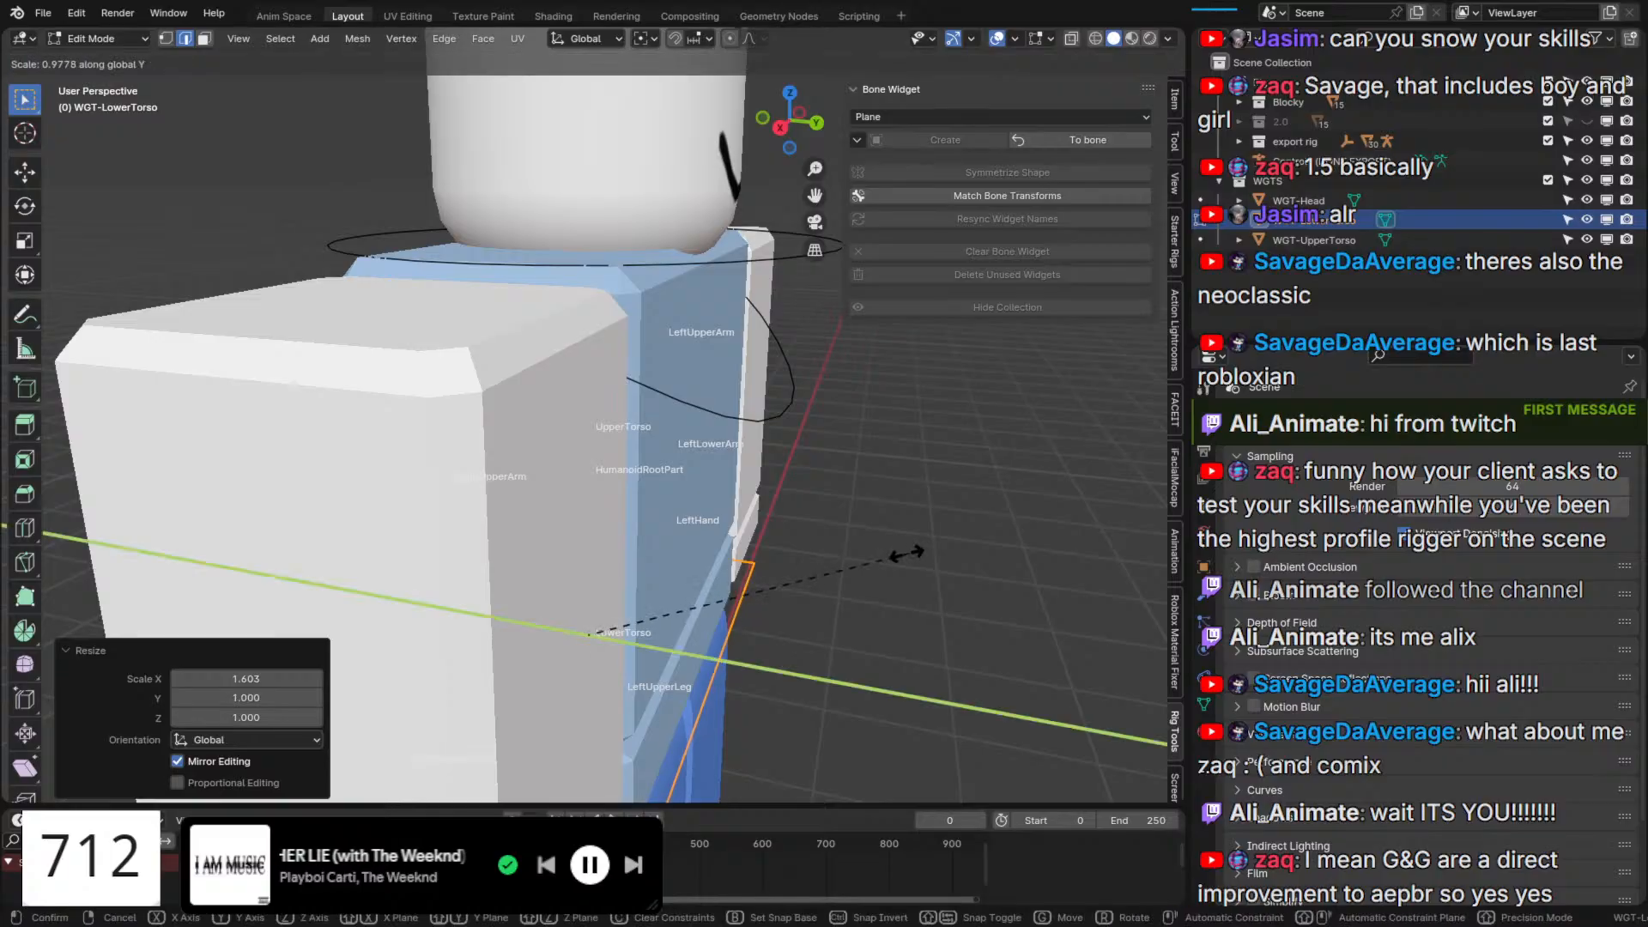
left_click(826, 550)
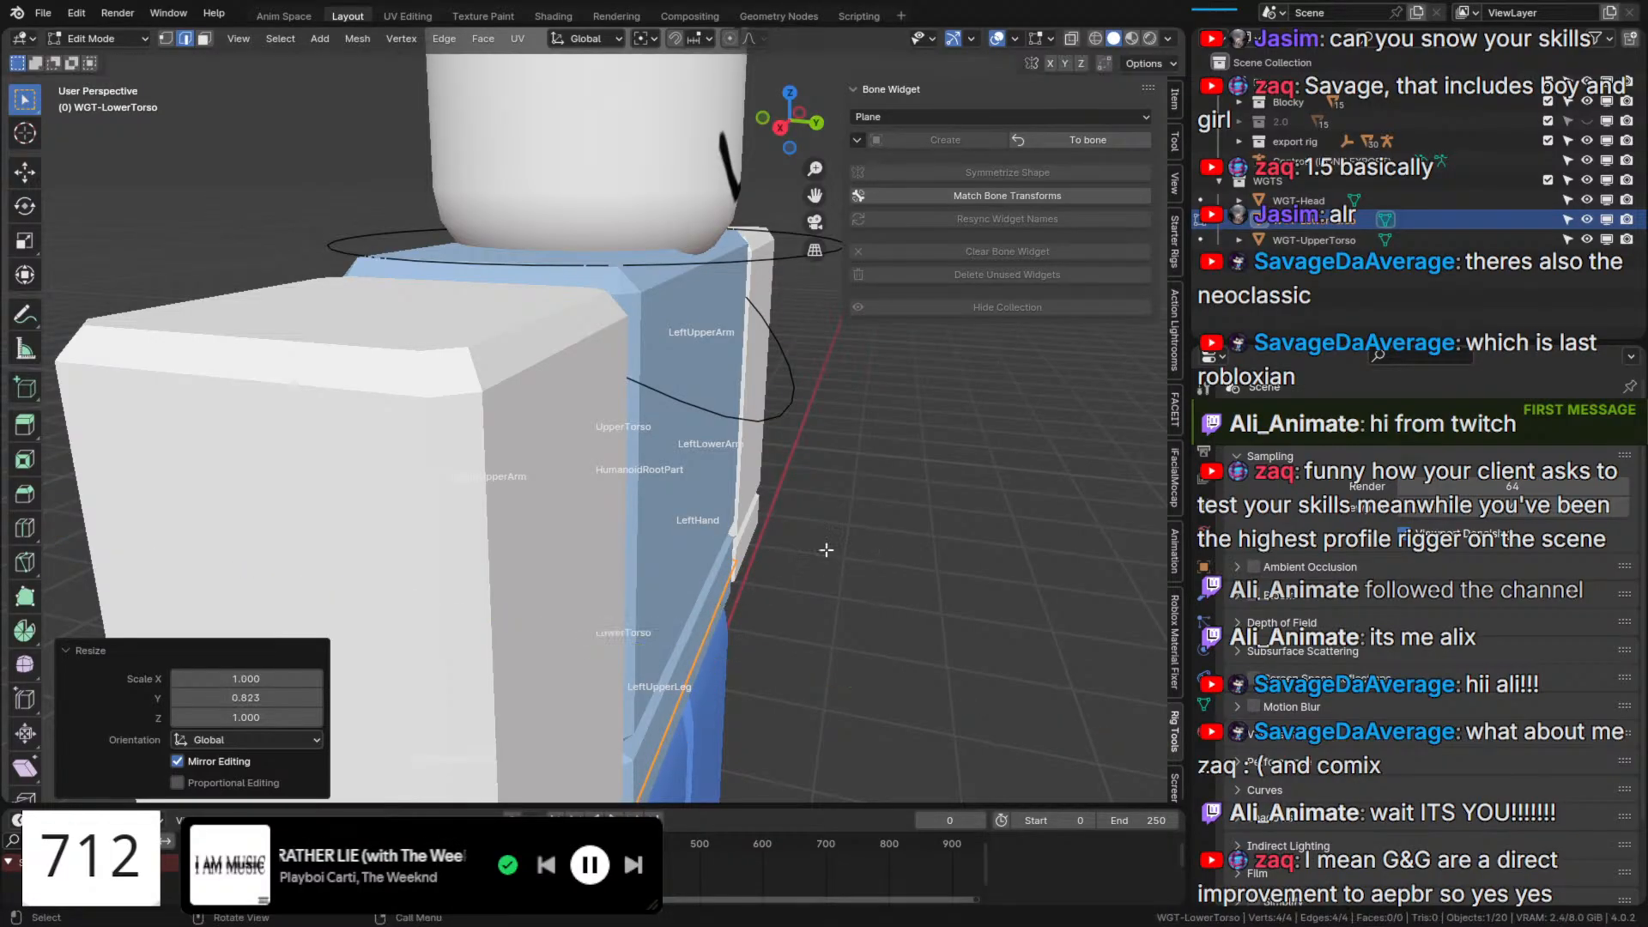
middle_click_drag(826, 550, 567, 531)
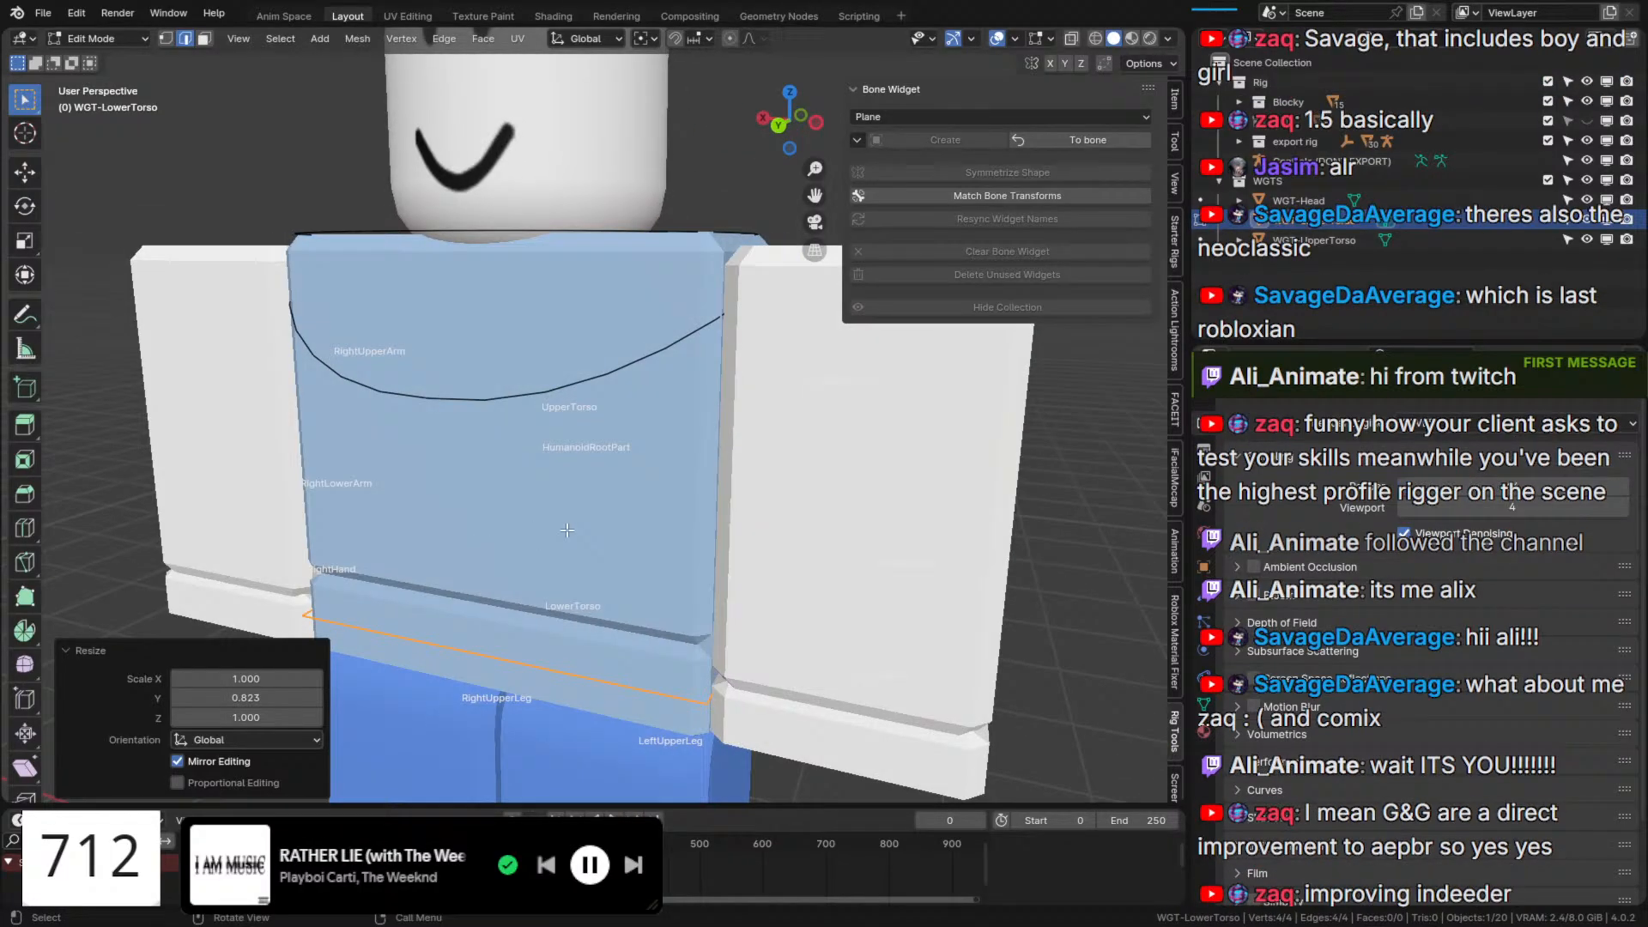
left_click(1032, 143)
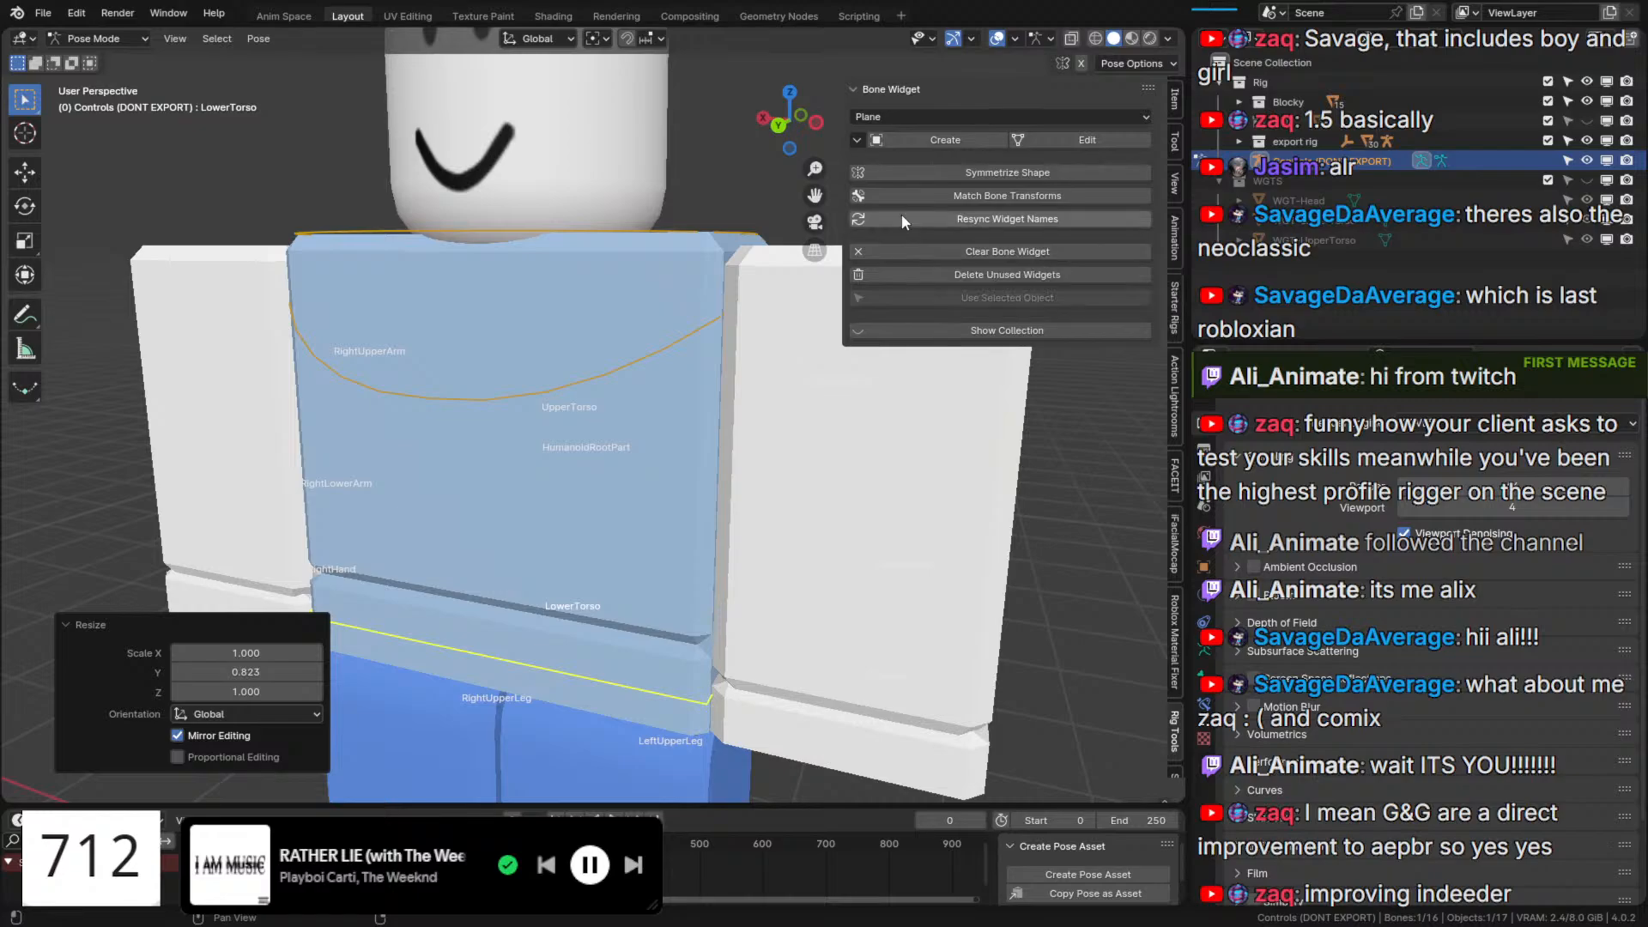
Select the RightUpperArm bone, using the In Front display to reach it through the mesh.
middle_click_drag(352, 564, 409, 579)
scroll(409, 580, "down", 2)
middle_click_drag(470, 508, 520, 494)
key("q")
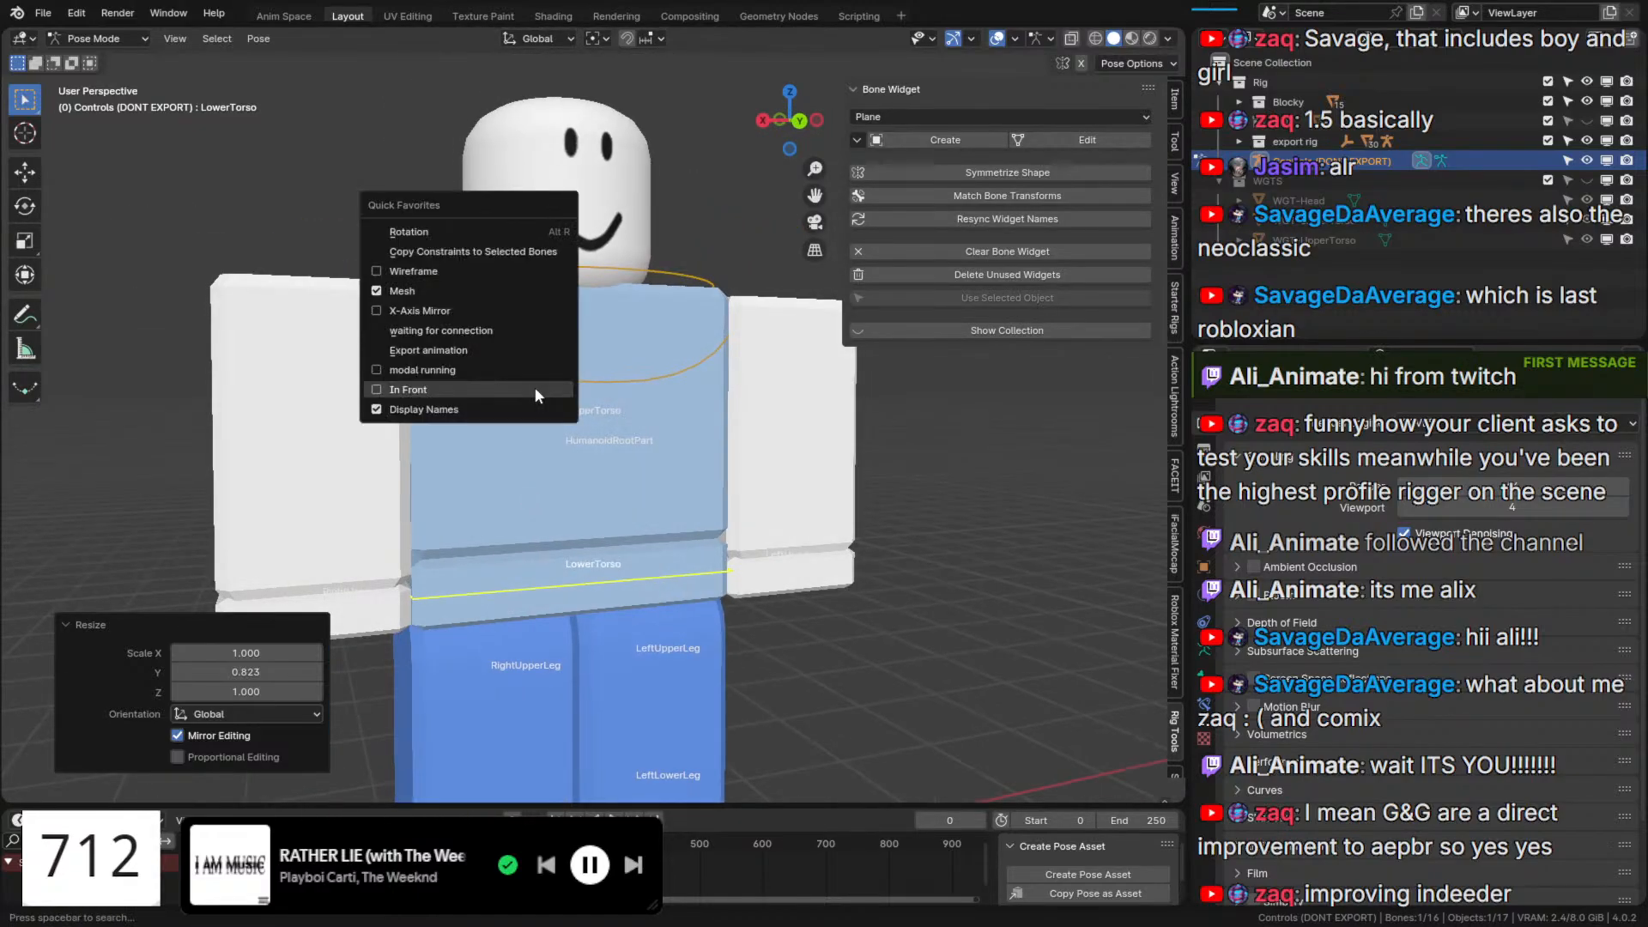
left_click(534, 388)
left_click(375, 361)
key("q")
left_click(374, 361)
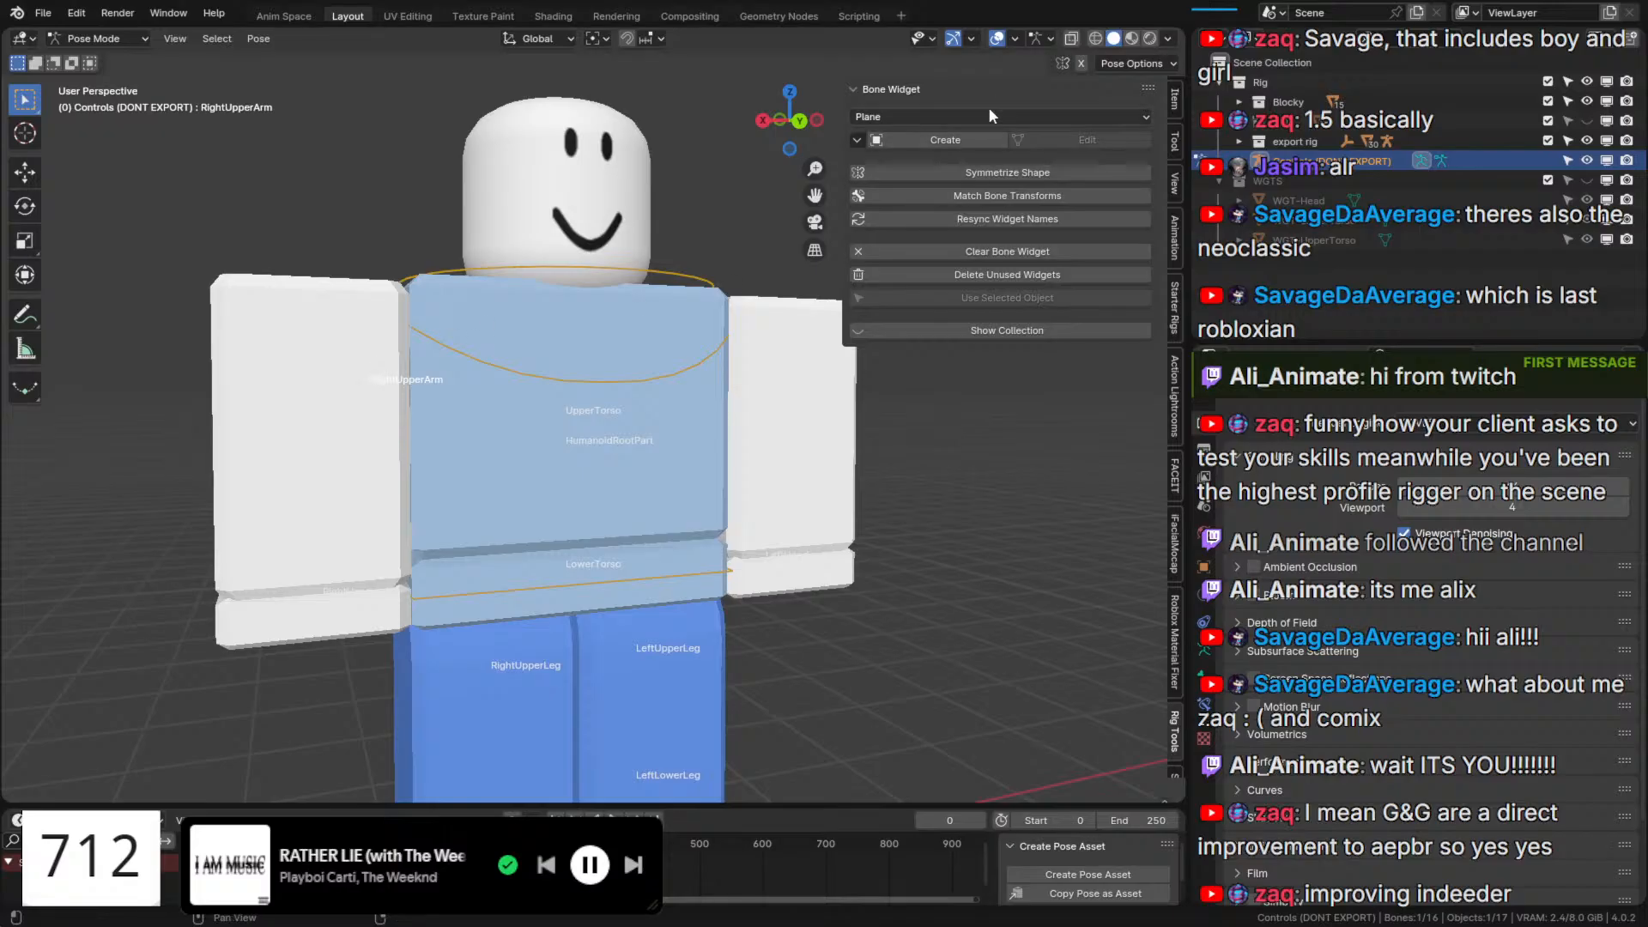
Create a Plane widget for the RightUpperArm bone and open it for editing.
left_click(981, 134)
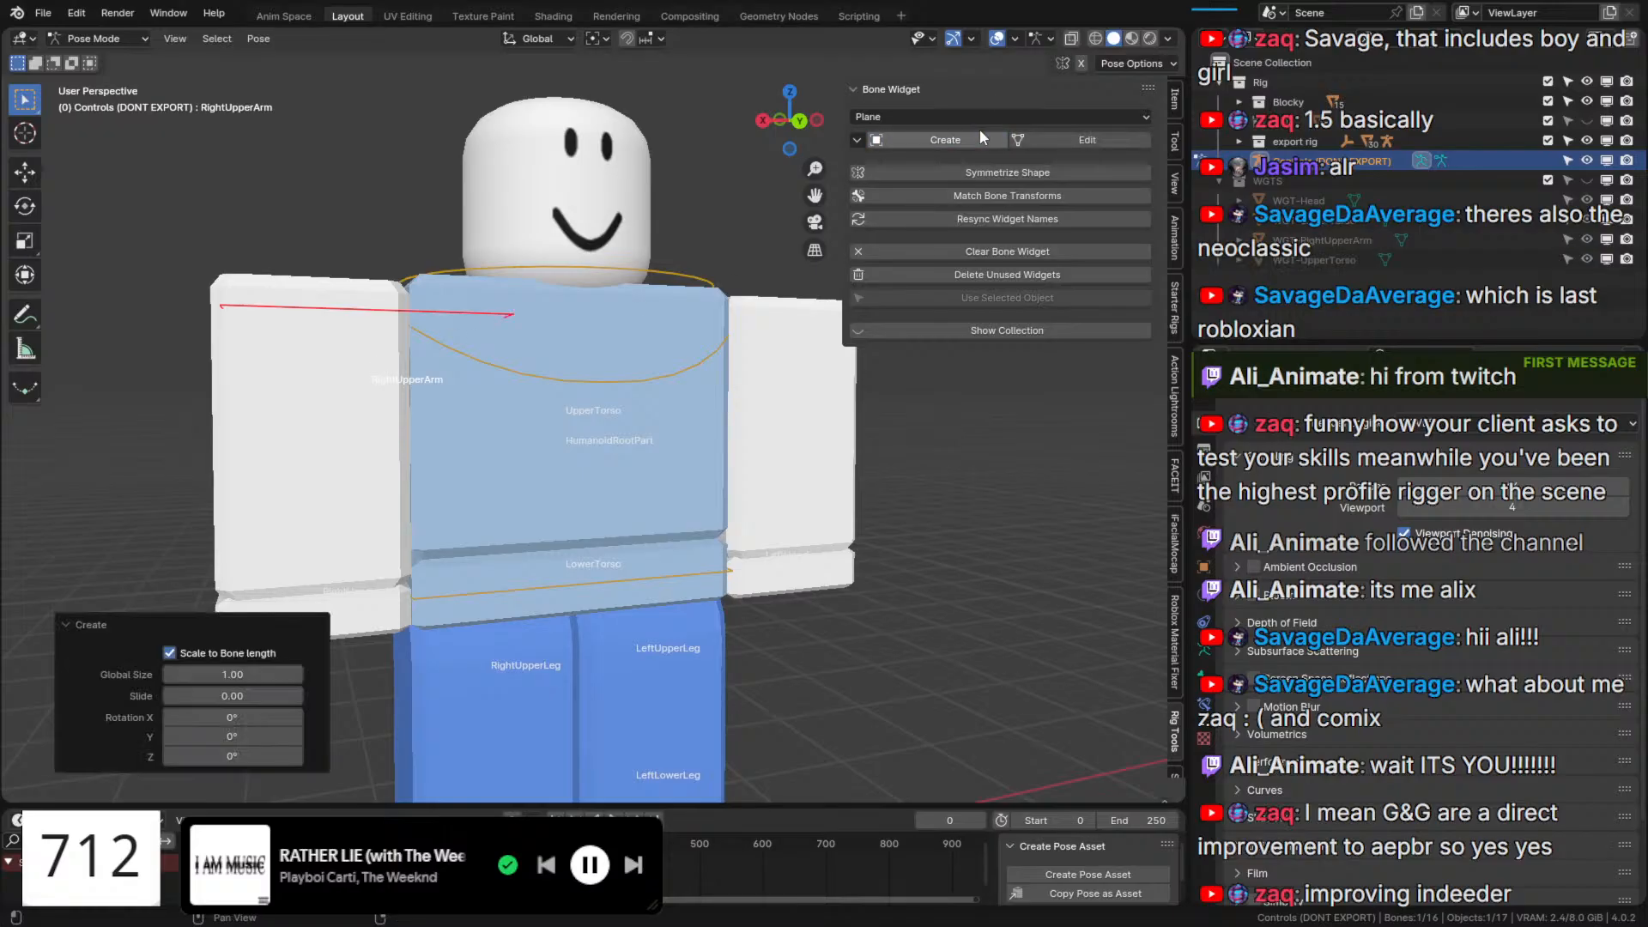
left_click(799, 122)
left_click(1115, 138)
Move the right upper arm's plane widget about 0.365 m along X over the arm.
scroll(725, 463, "up", 1)
middle_click_drag(543, 342, 793, 403, "shift")
scroll(726, 464, "up", 2)
key("g")
key("x")
left_click(688, 416)
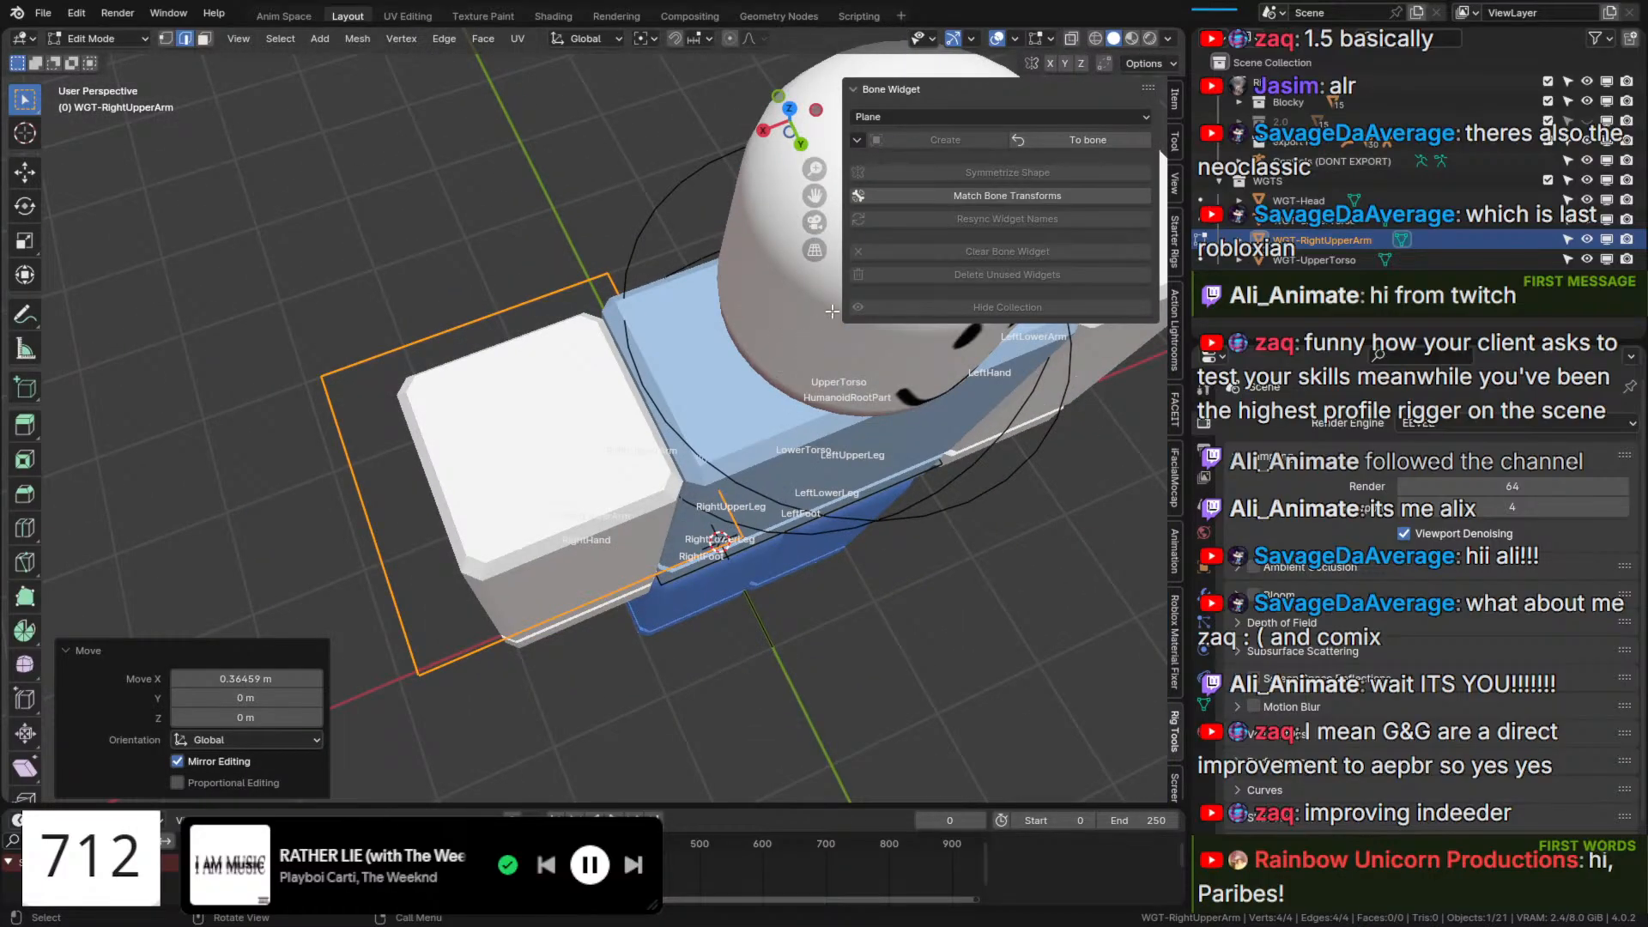
Scale the right upper arm widget to about 0.688 along X and shift it about -0.041 m along X.
middle_click_drag(832, 311, 791, 358)
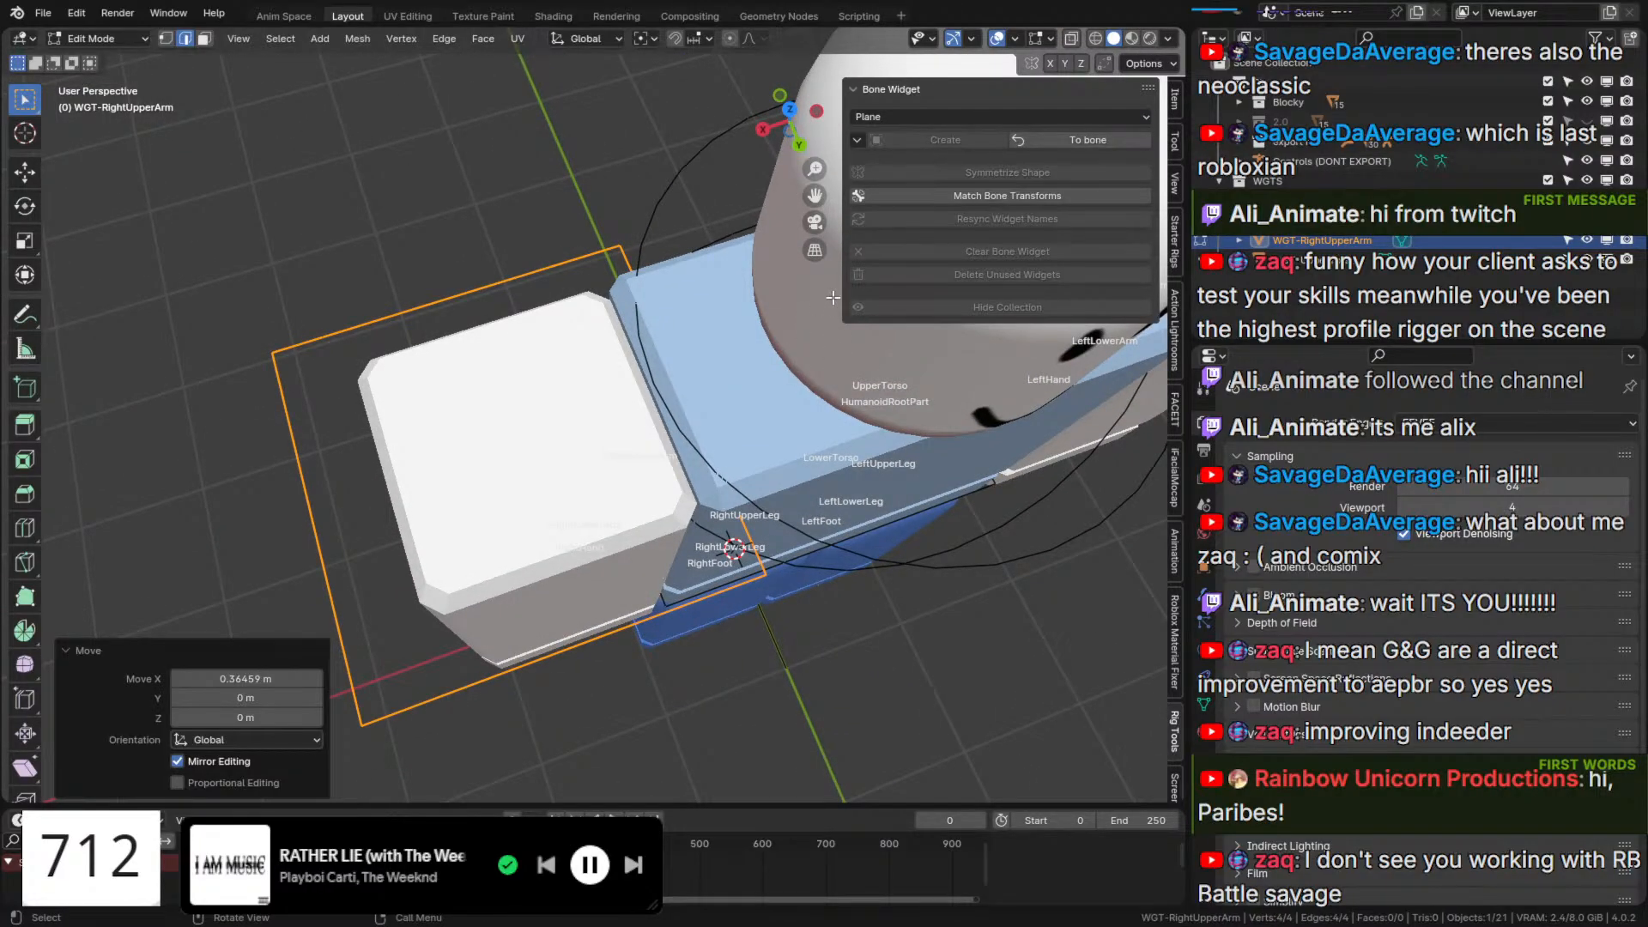
key("s")
key("x")
left_click(697, 338)
key("g")
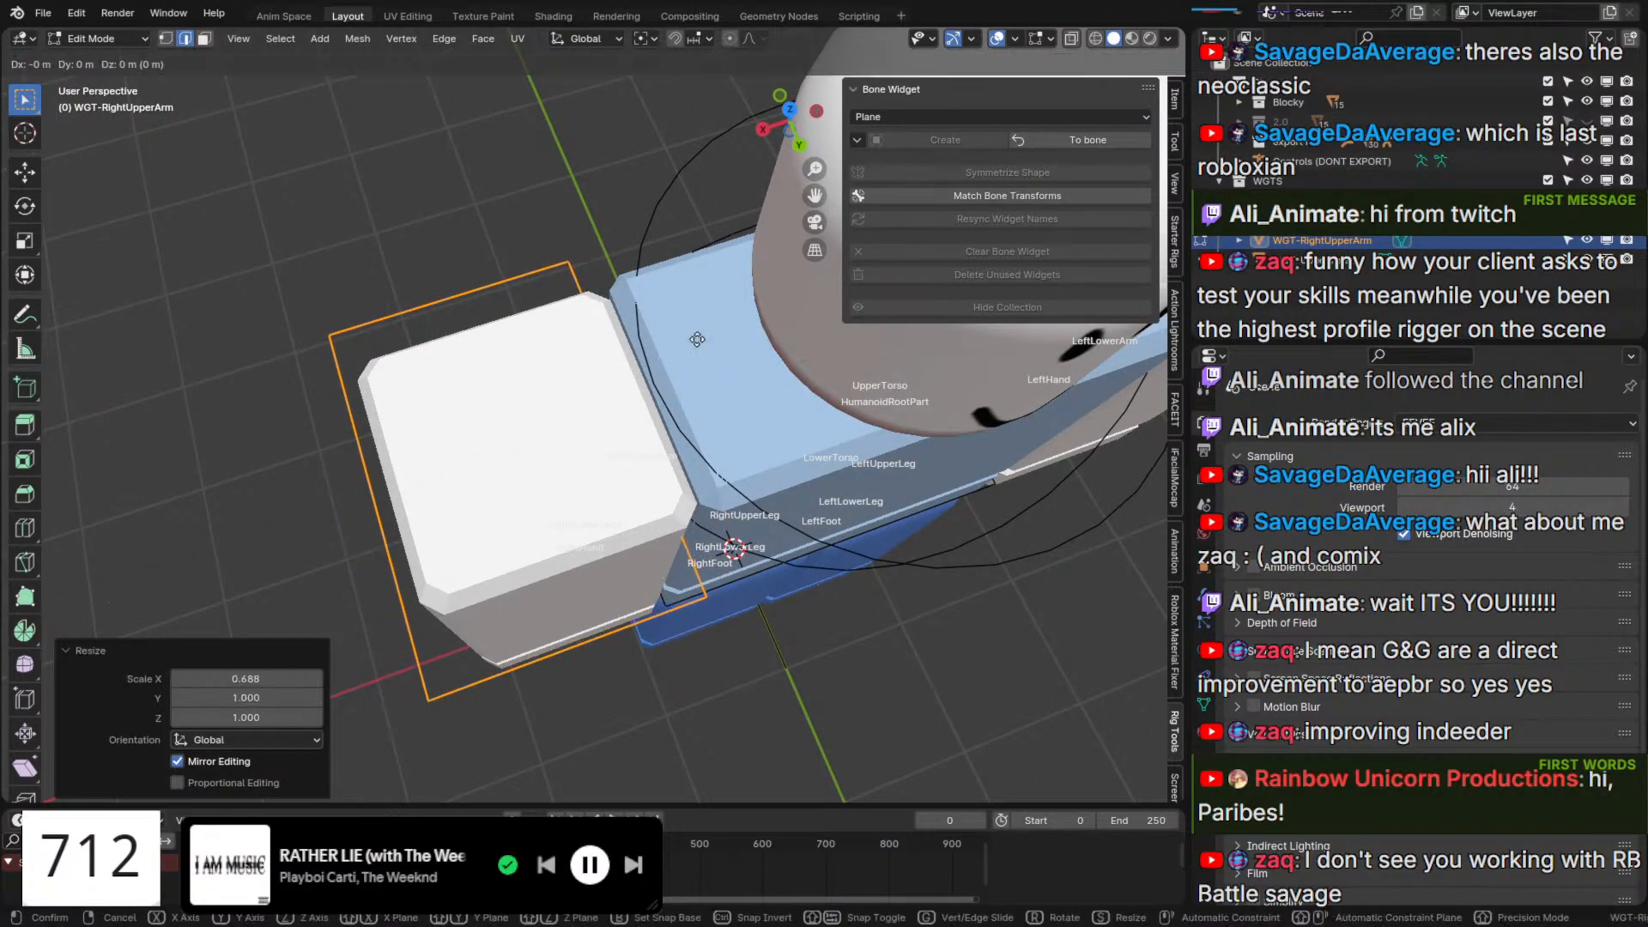
key("x")
left_click(701, 335)
Shift the arm widget another -0.041 m or so along X and scale it to about 0.72 along Y.
middle_click_drag(700, 336, 973, 496)
scroll(973, 496, "up", 3)
key("g")
key("x")
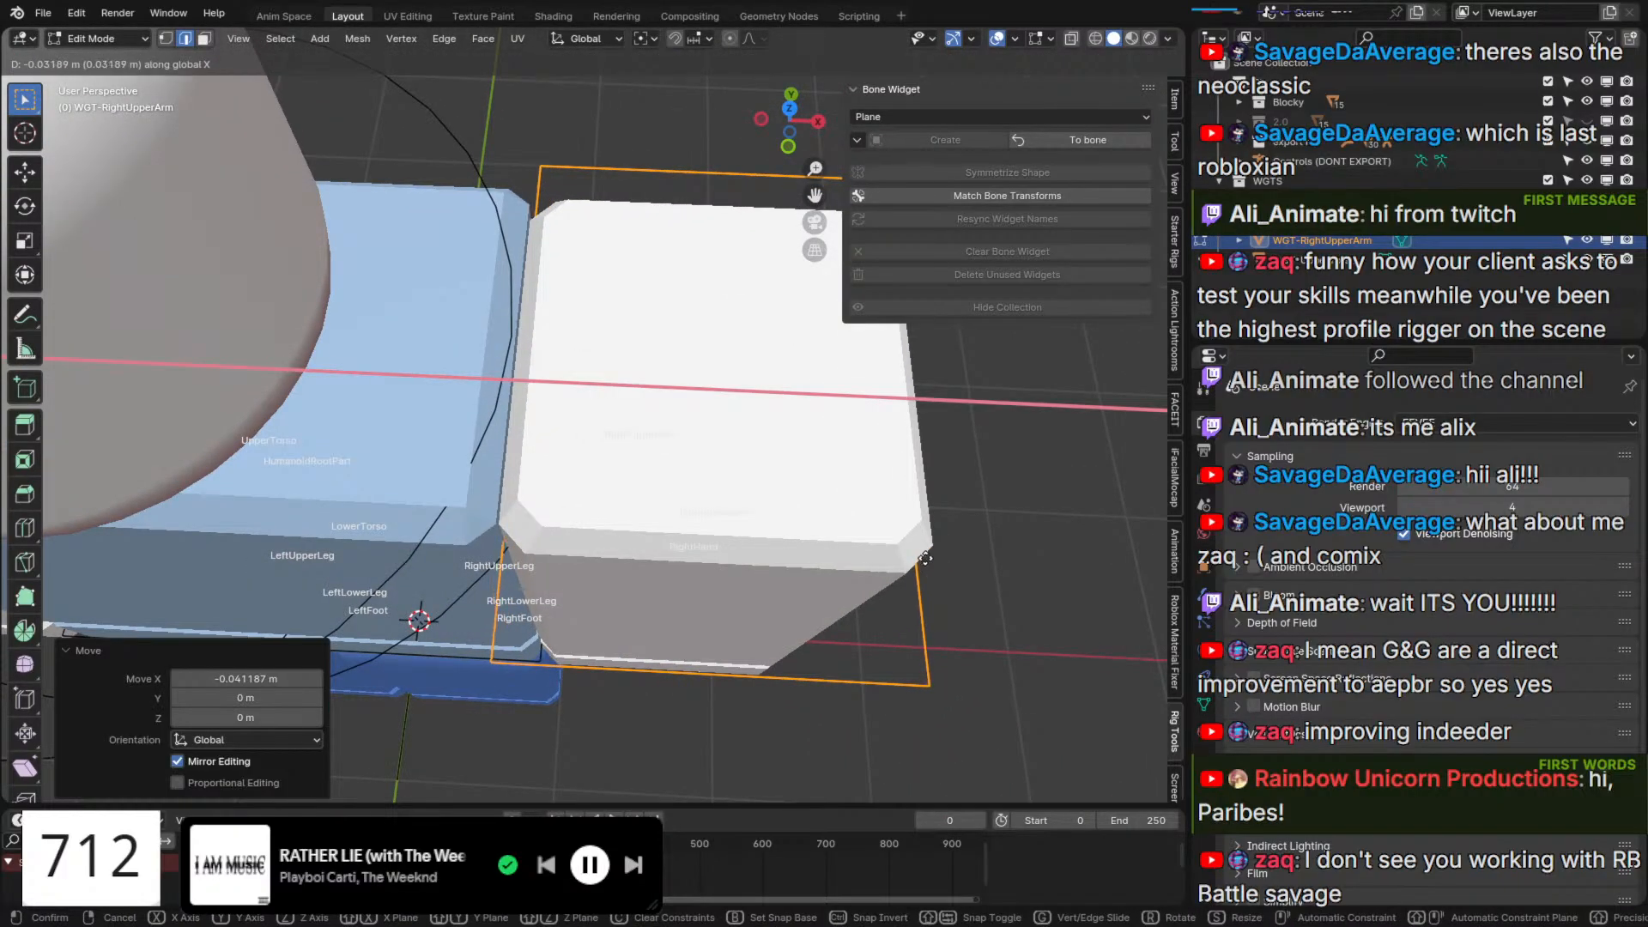
left_click(921, 560)
middle_click_drag(922, 560, 982, 452)
key("s")
key("y")
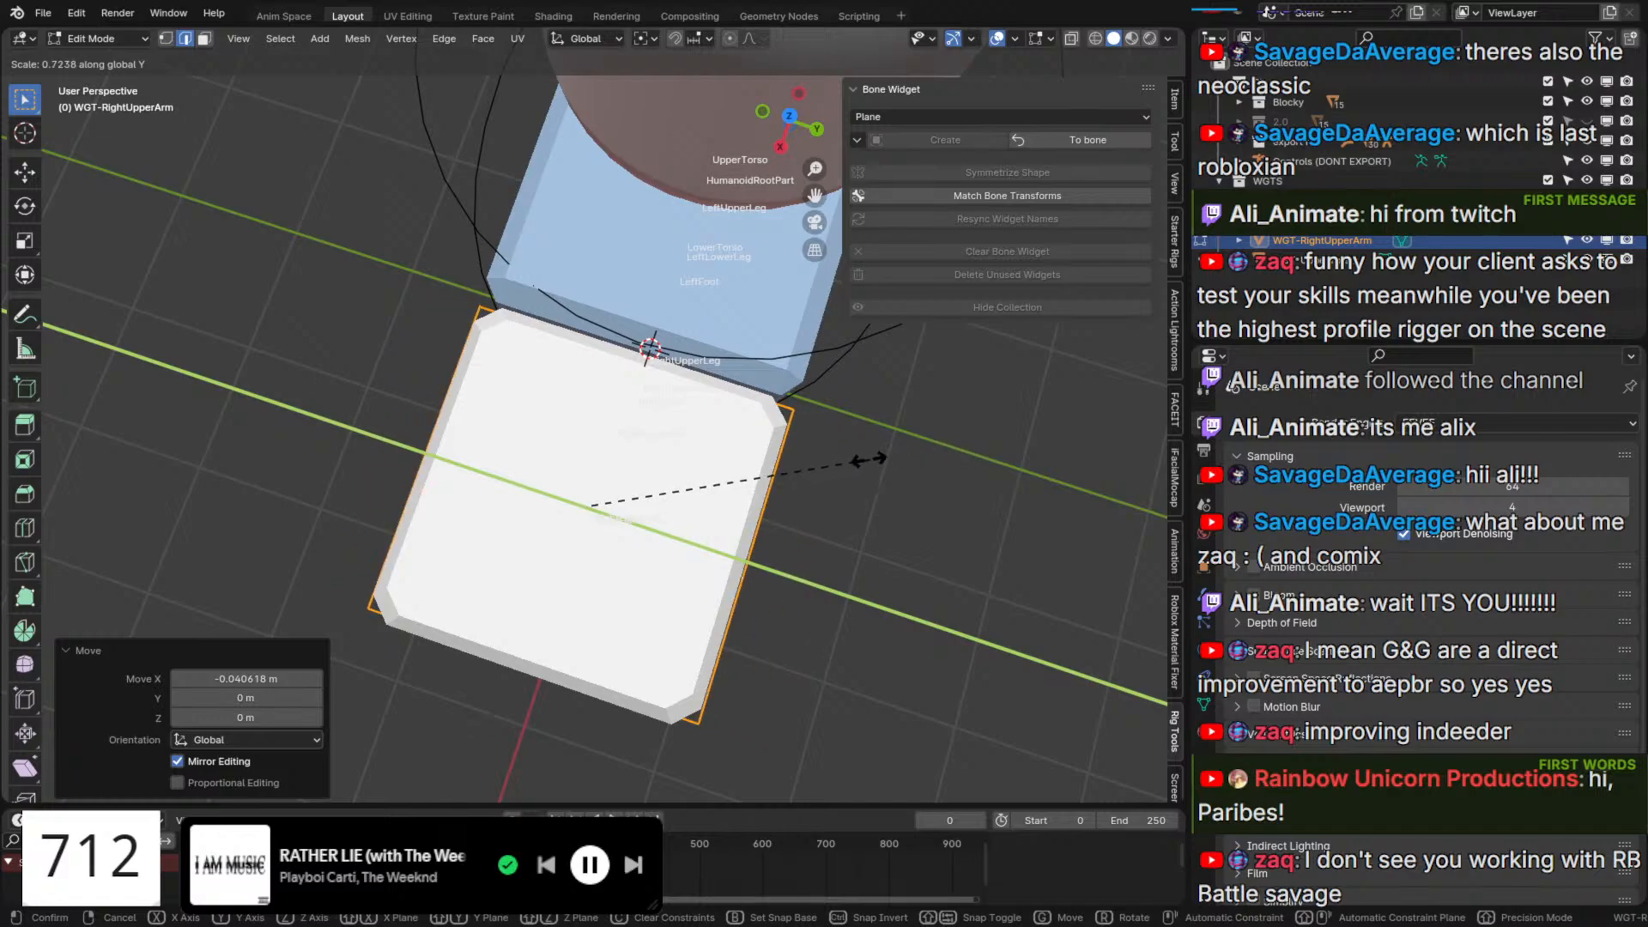
left_click(874, 461)
Nudge the right upper arm widget about 0.011 m along X and scale it to about 1.107 along X.
middle_click_drag(871, 460, 717, 365)
key("g")
key("x")
left_click(622, 350)
key("s")
key("x")
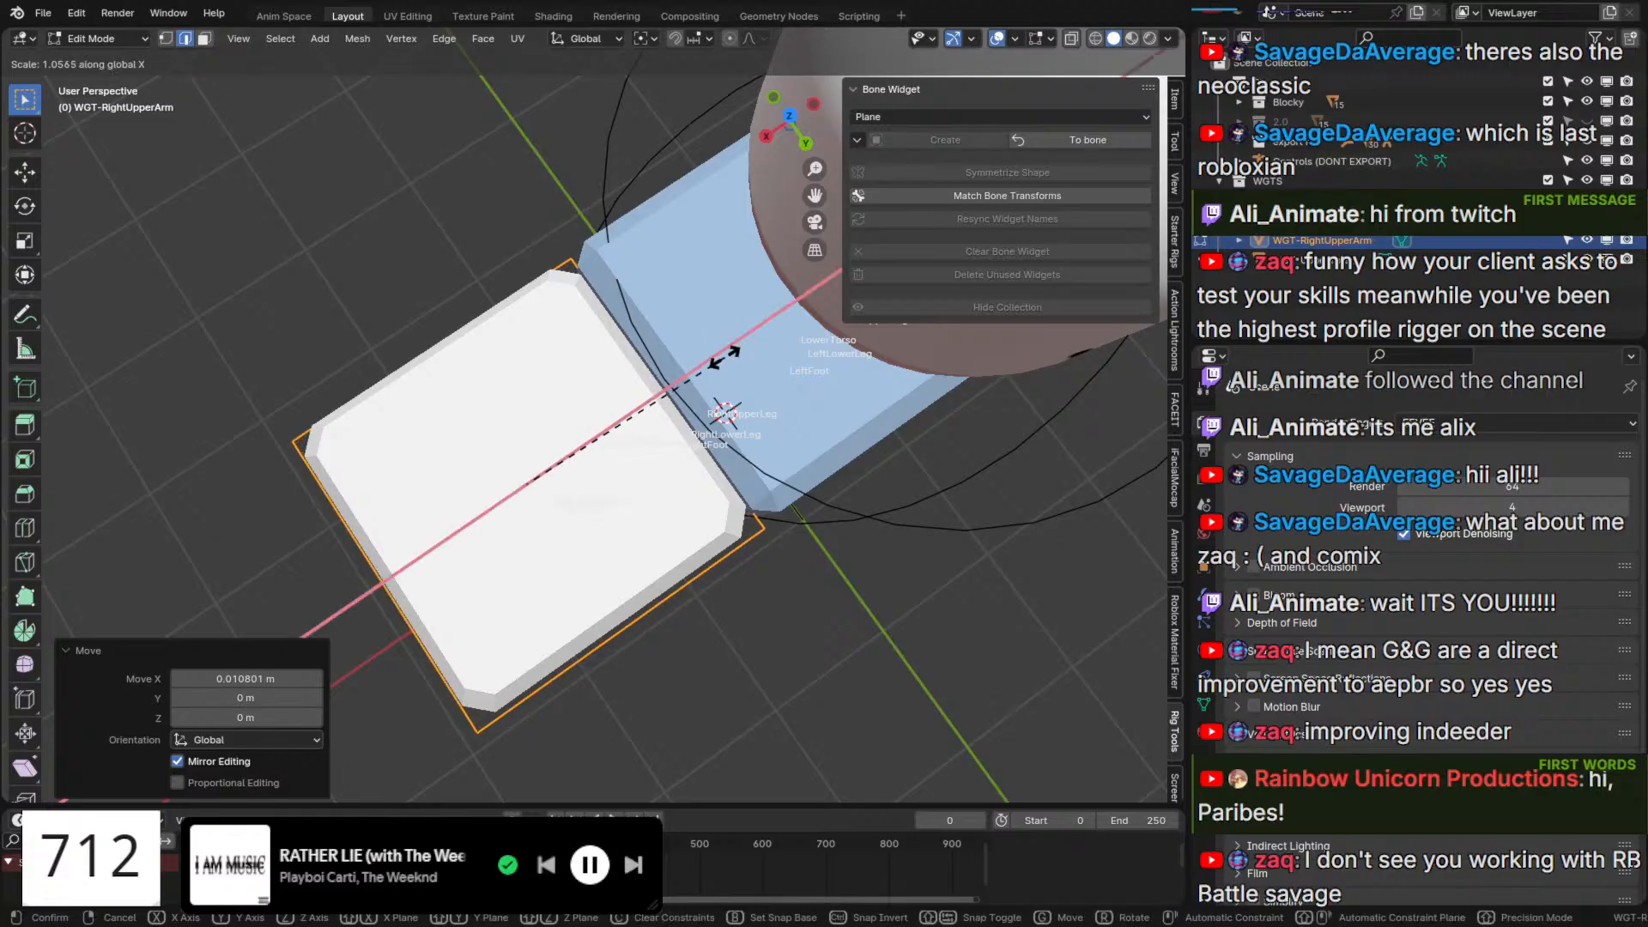
left_click(732, 349)
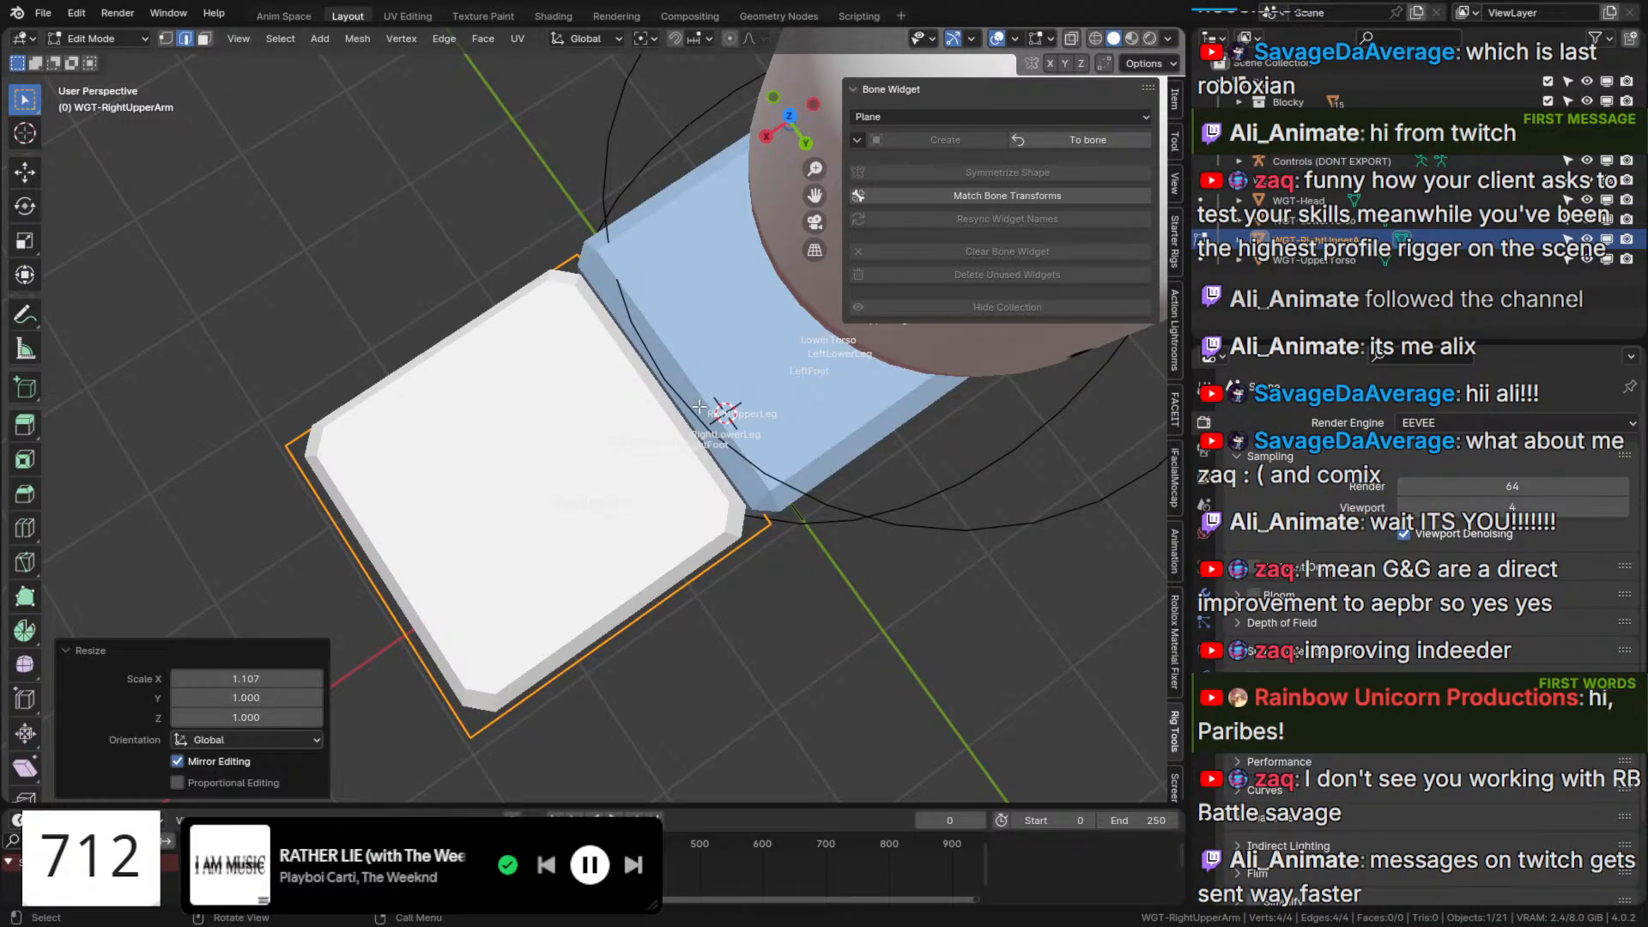
Scale the right upper arm widget to about 1.064 along Y.
mouse_move(723, 519)
middle_mouse_down()
mouse_move(901, 442)
mouse_move(964, 442)
mouse_move(923, 481)
mouse_move(915, 558)
mouse_move(863, 526)
mouse_move(898, 463)
middle_mouse_up()
key("c")
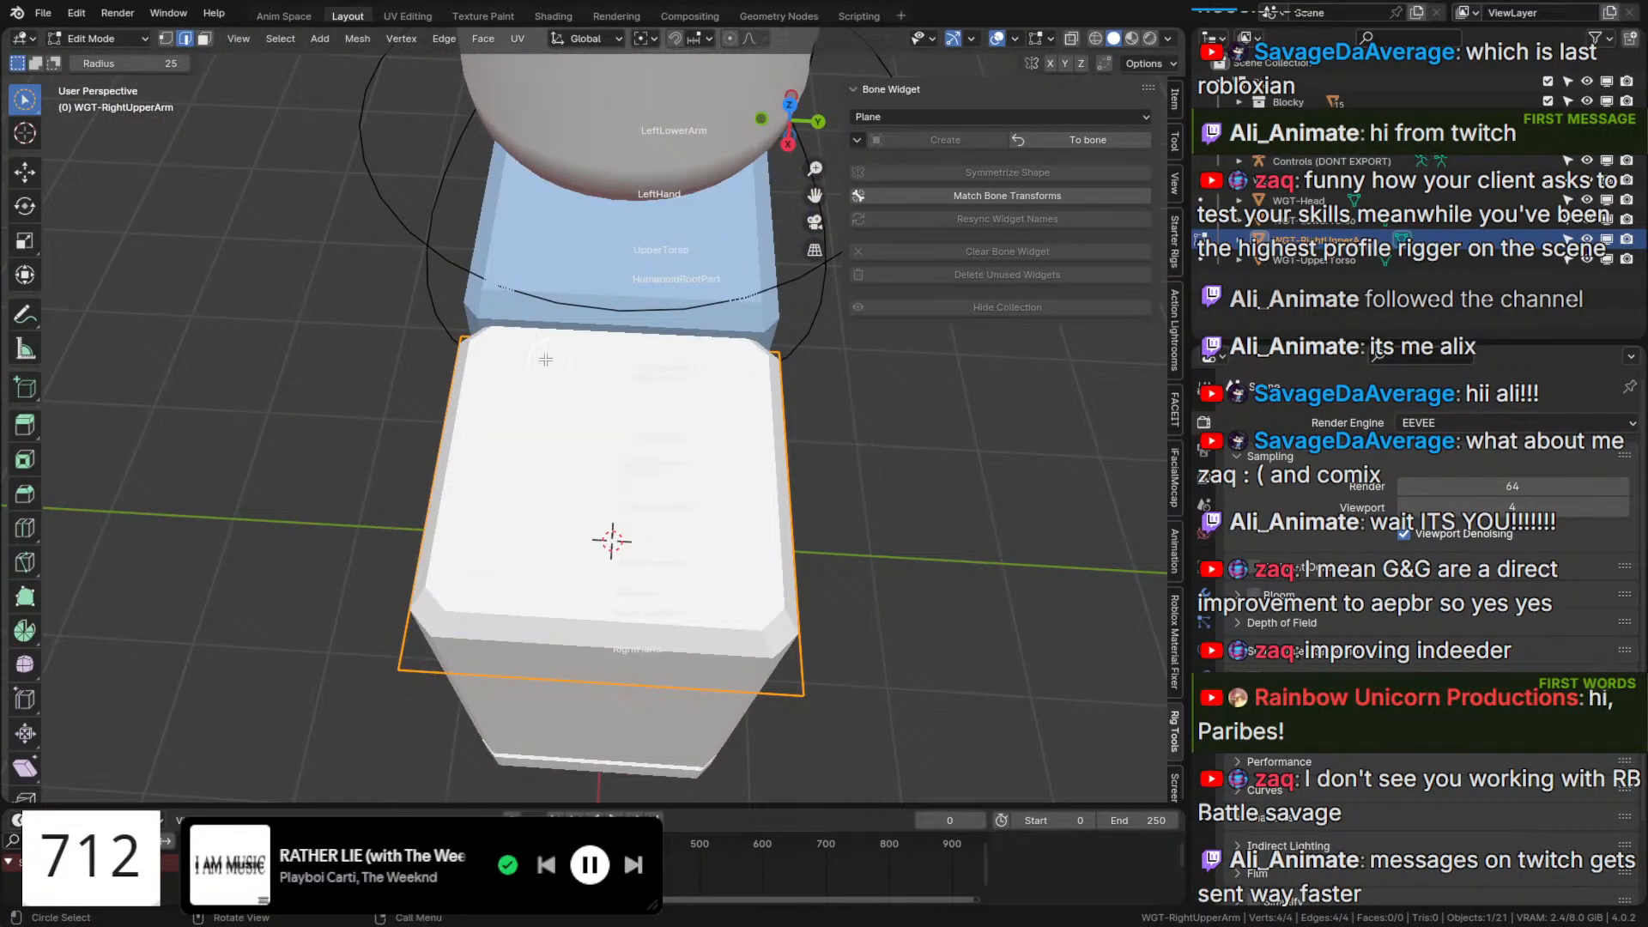
key("s")
key("y")
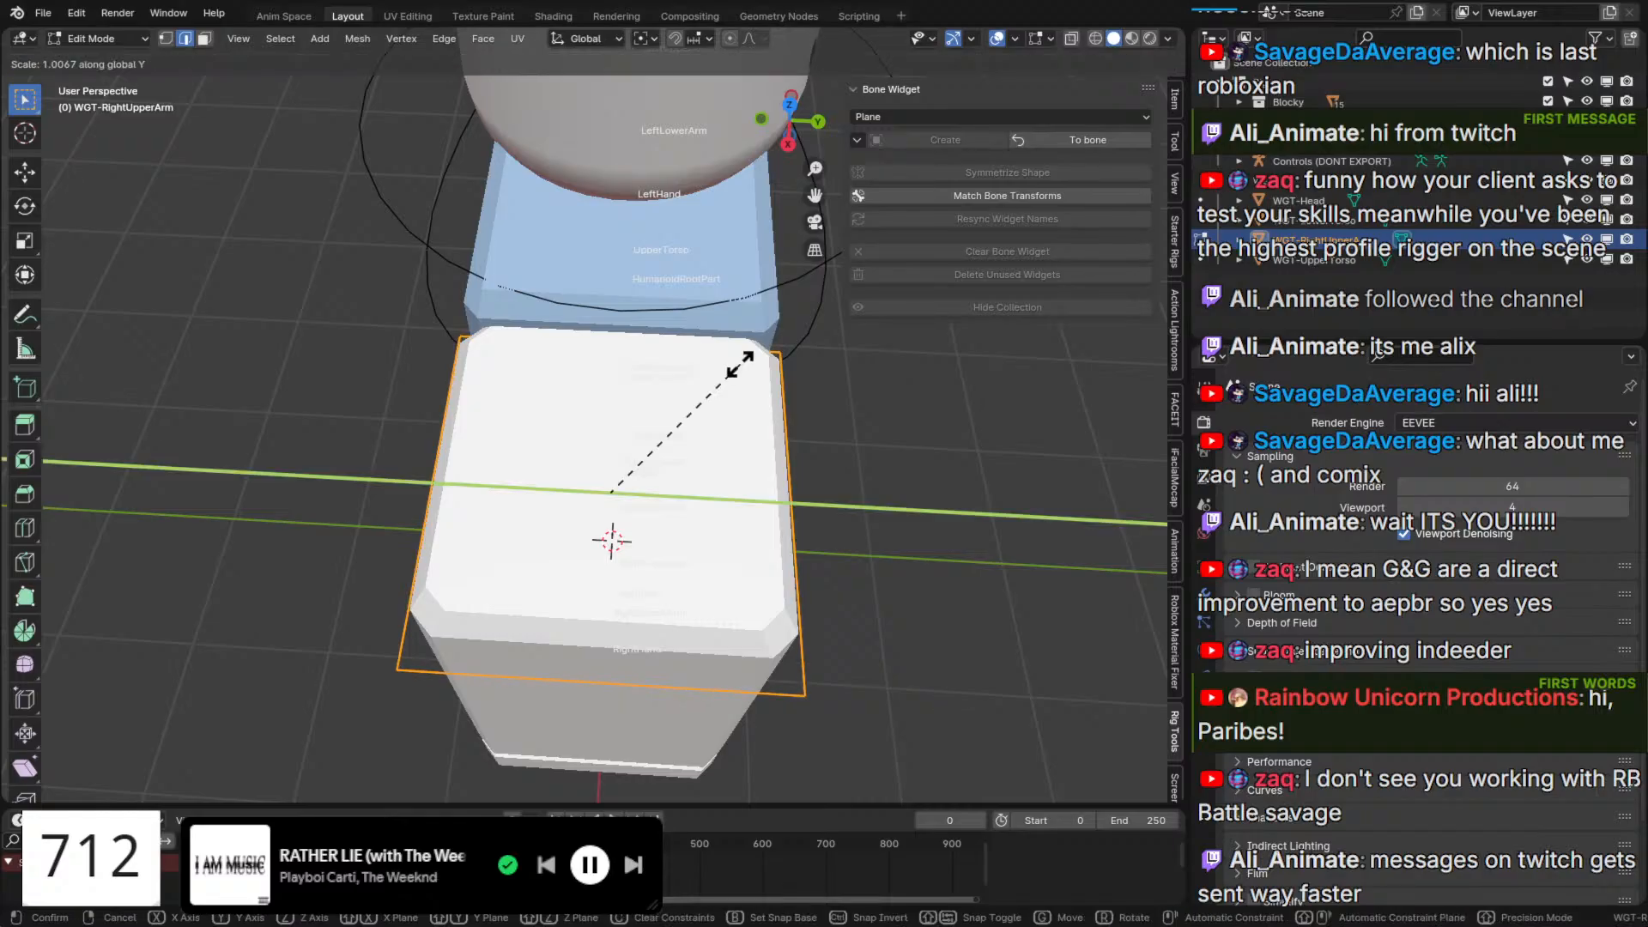
left_click(756, 360)
middle_click_drag(756, 361, 637, 237)
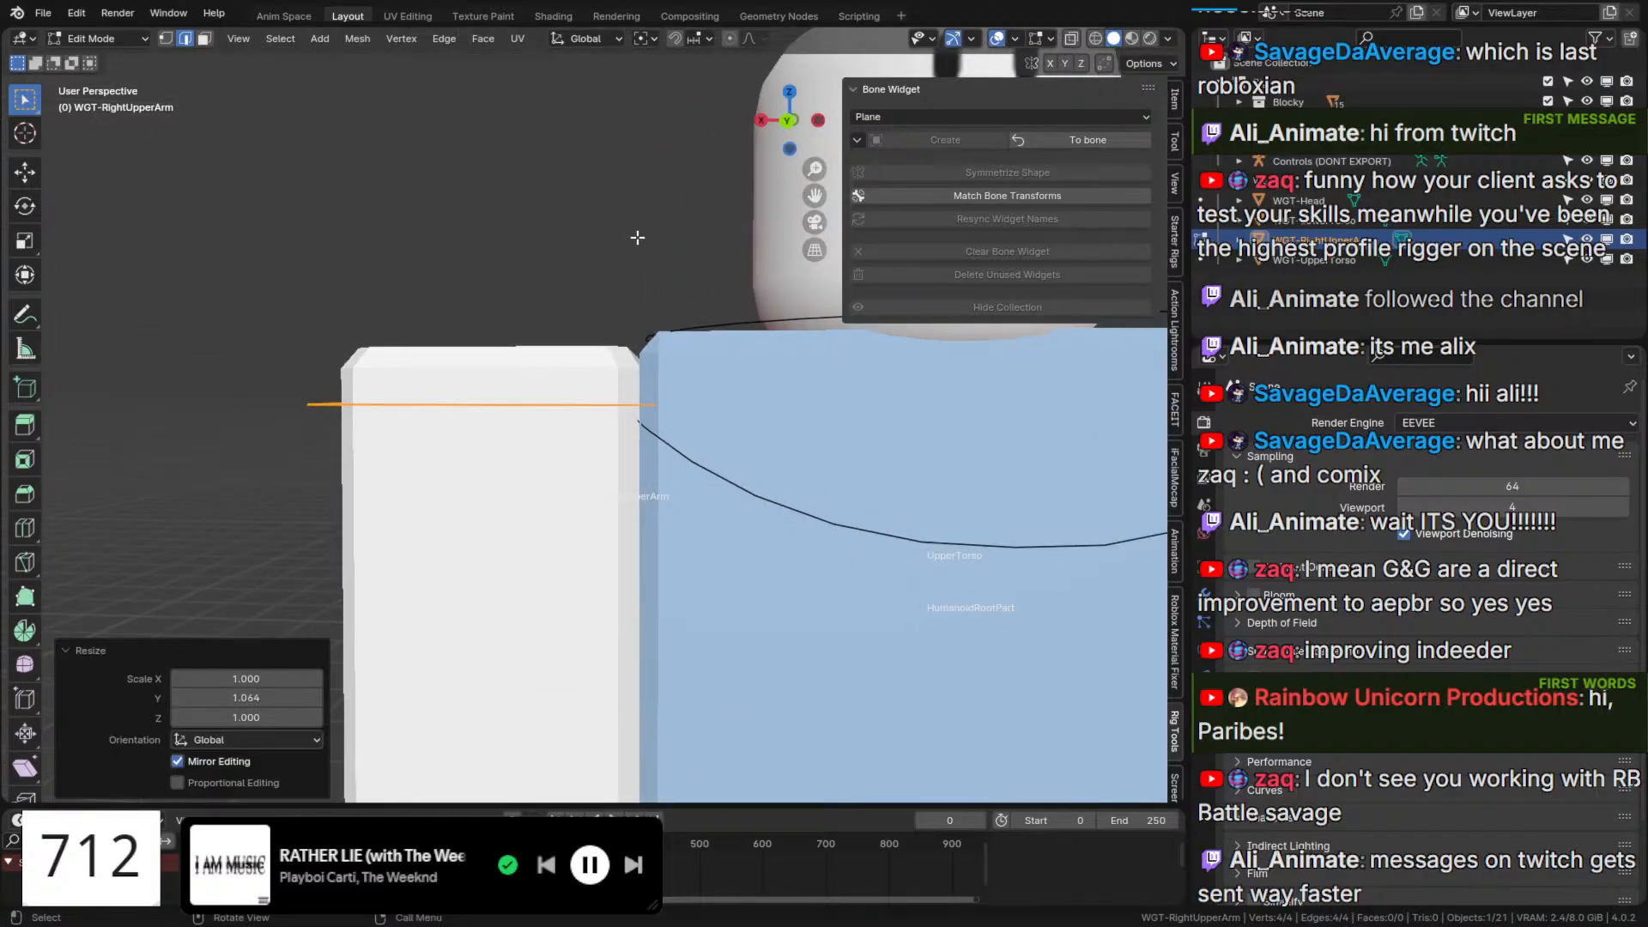
Finish editing the upper arm widget and select the RightLowerArm bone, temporarily displaying the rig's bones in front to pick it.
left_click(1126, 131)
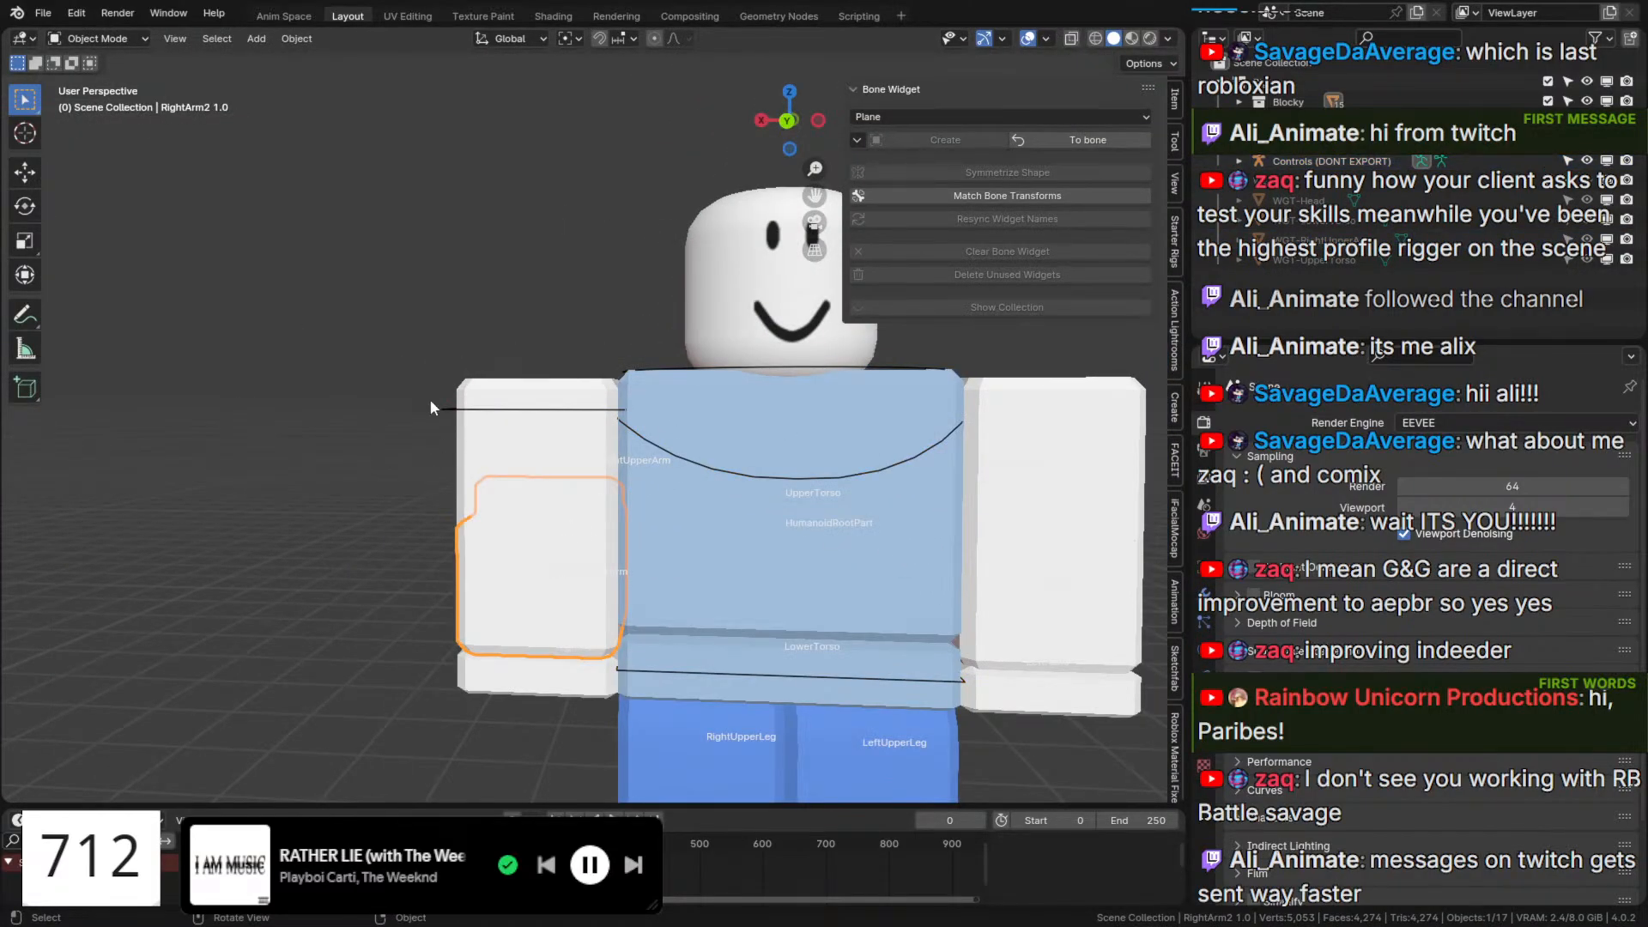
left_click(443, 406)
key("q")
left_click(444, 406)
left_click(553, 563)
key("q")
left_click(553, 562)
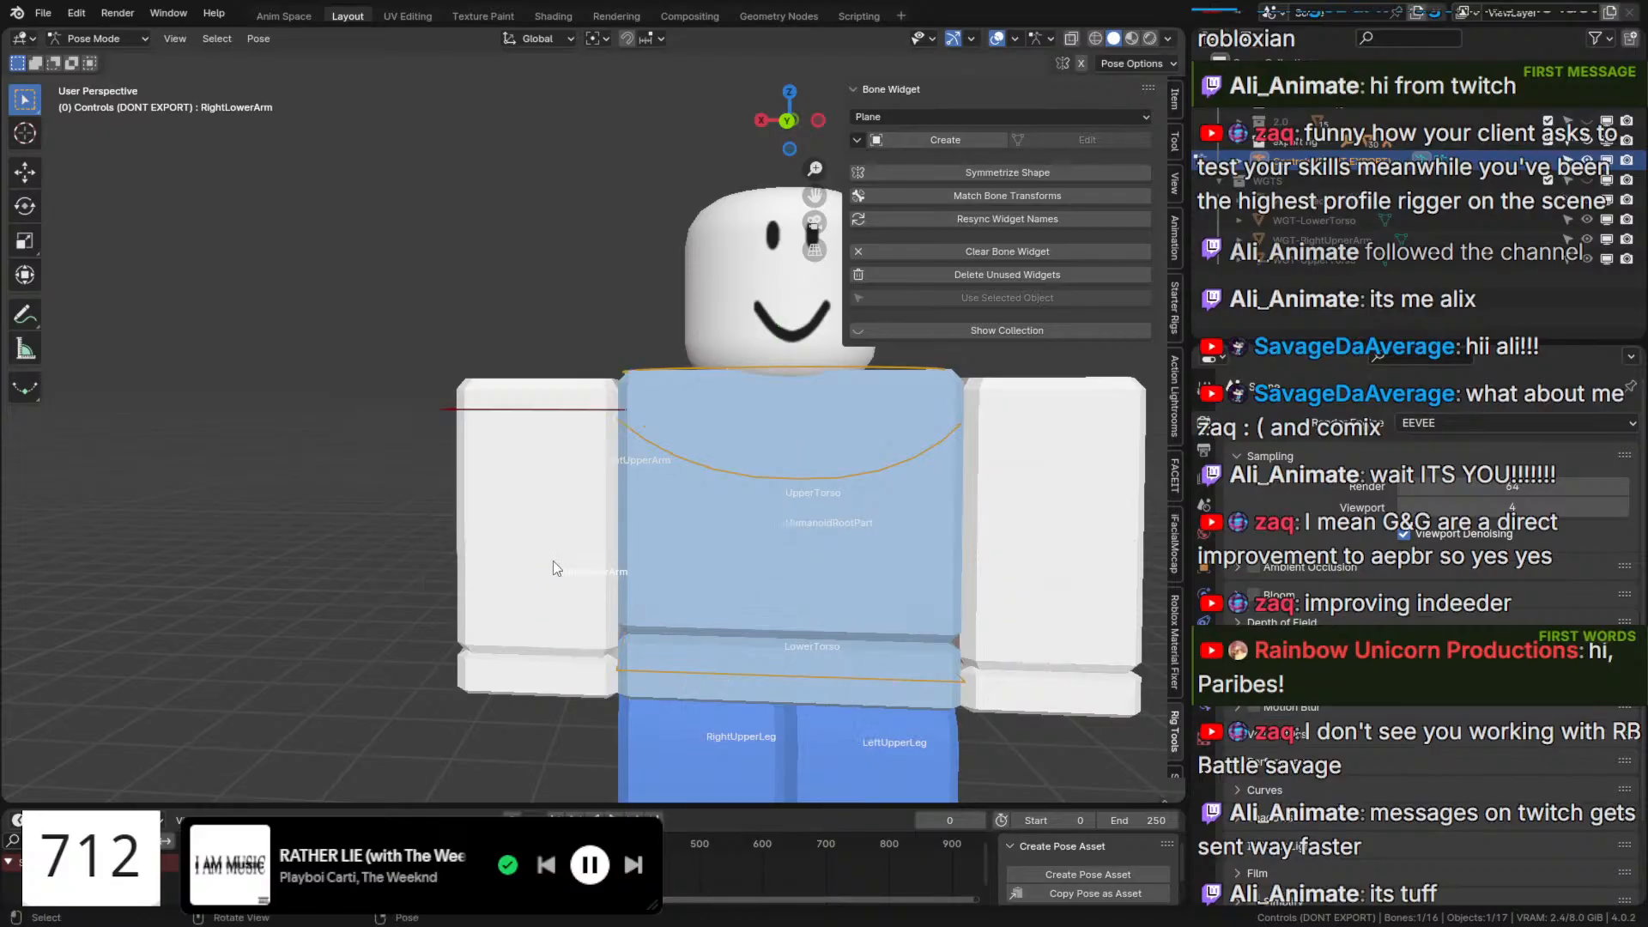
Create a Plane widget for the RightLowerArm bone and scale its shape uniformly to about 0.706.
left_click(963, 143)
left_click(1075, 140)
middle_click_drag(845, 463, 858, 498)
key("s")
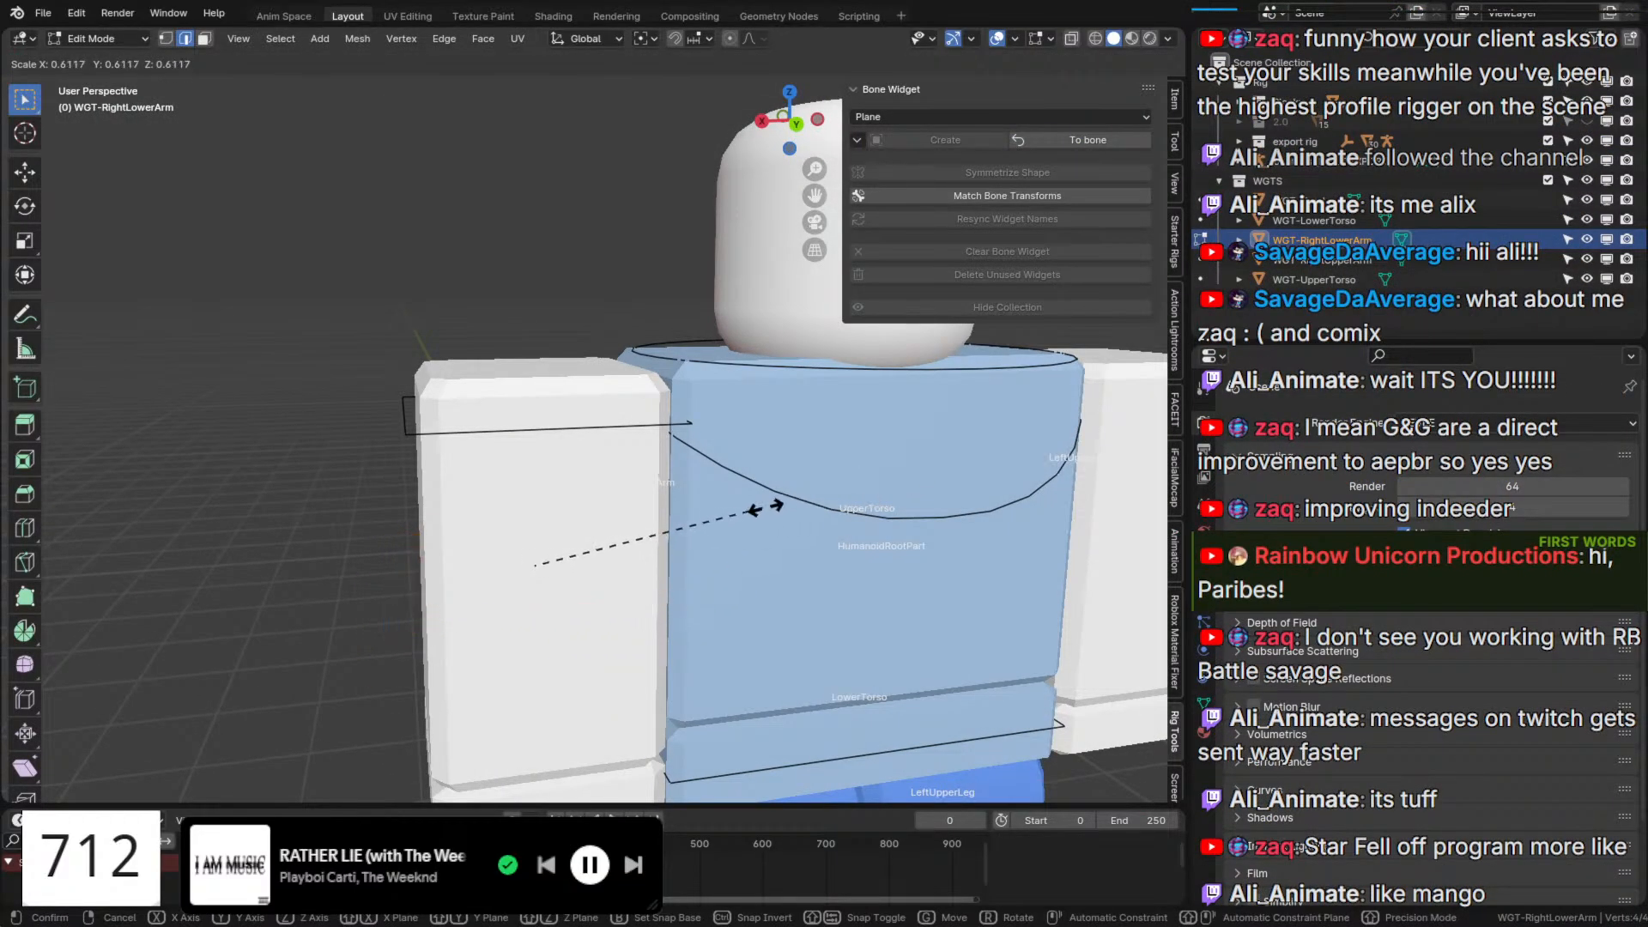
left_click(794, 496)
Raise the right lower arm widget about 0.052 m along Z and duplicate its outline about -0.068 m along Z.
middle_click_drag(751, 562, 687, 554)
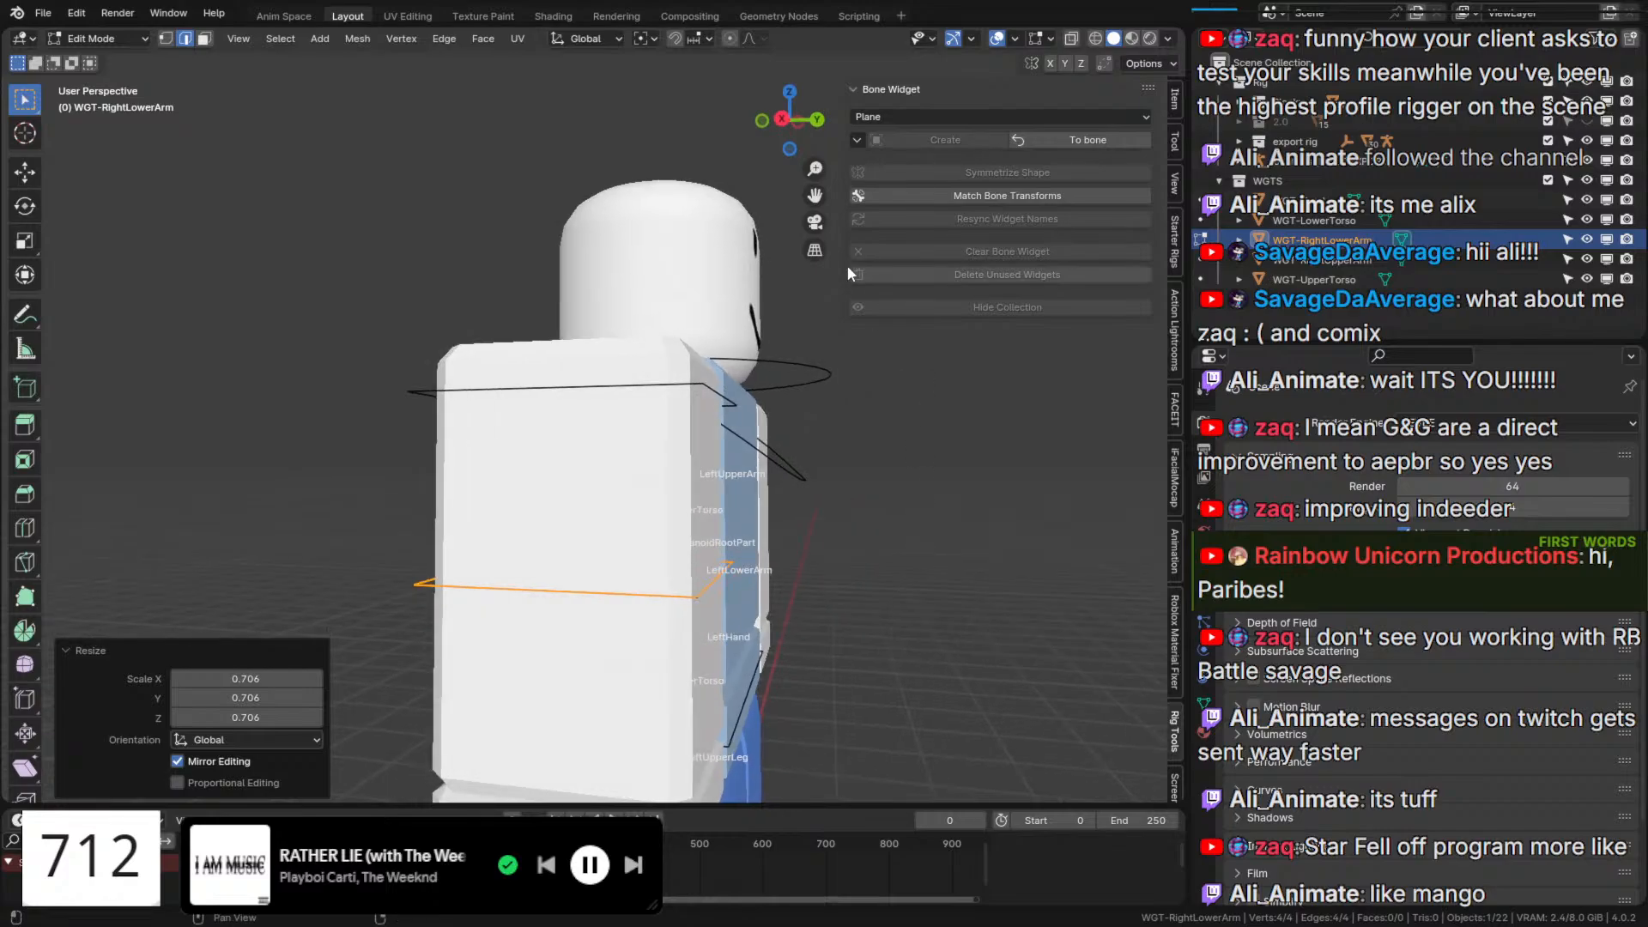
left_click(782, 119)
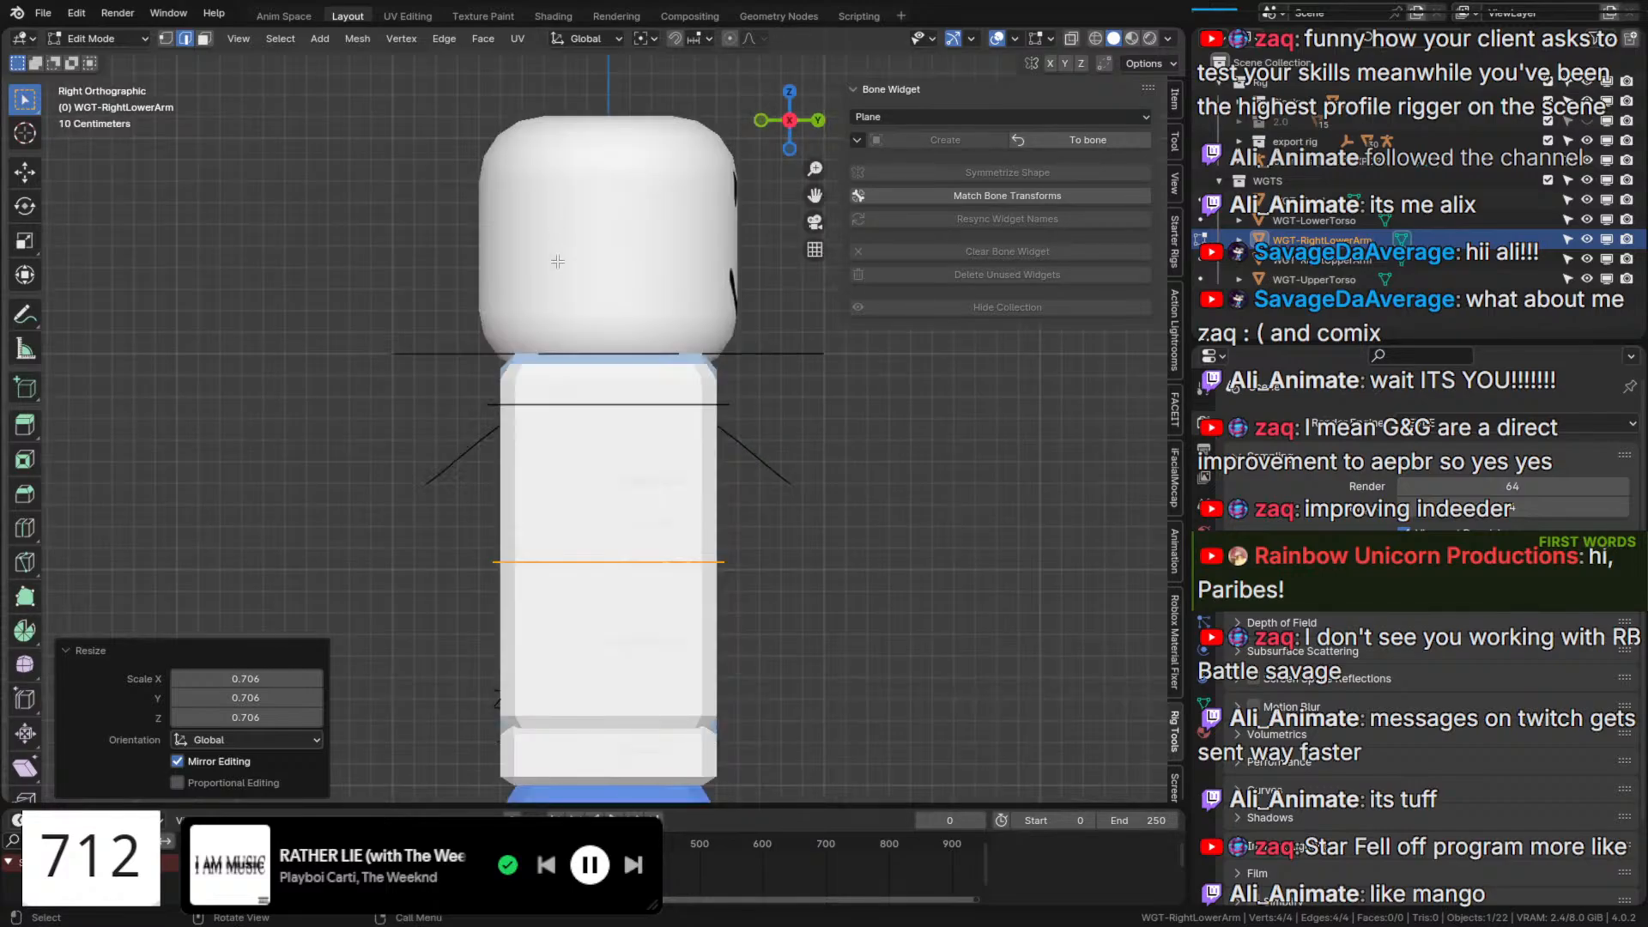
key("g")
key("z")
left_click(561, 257)
key("g")
key("z")
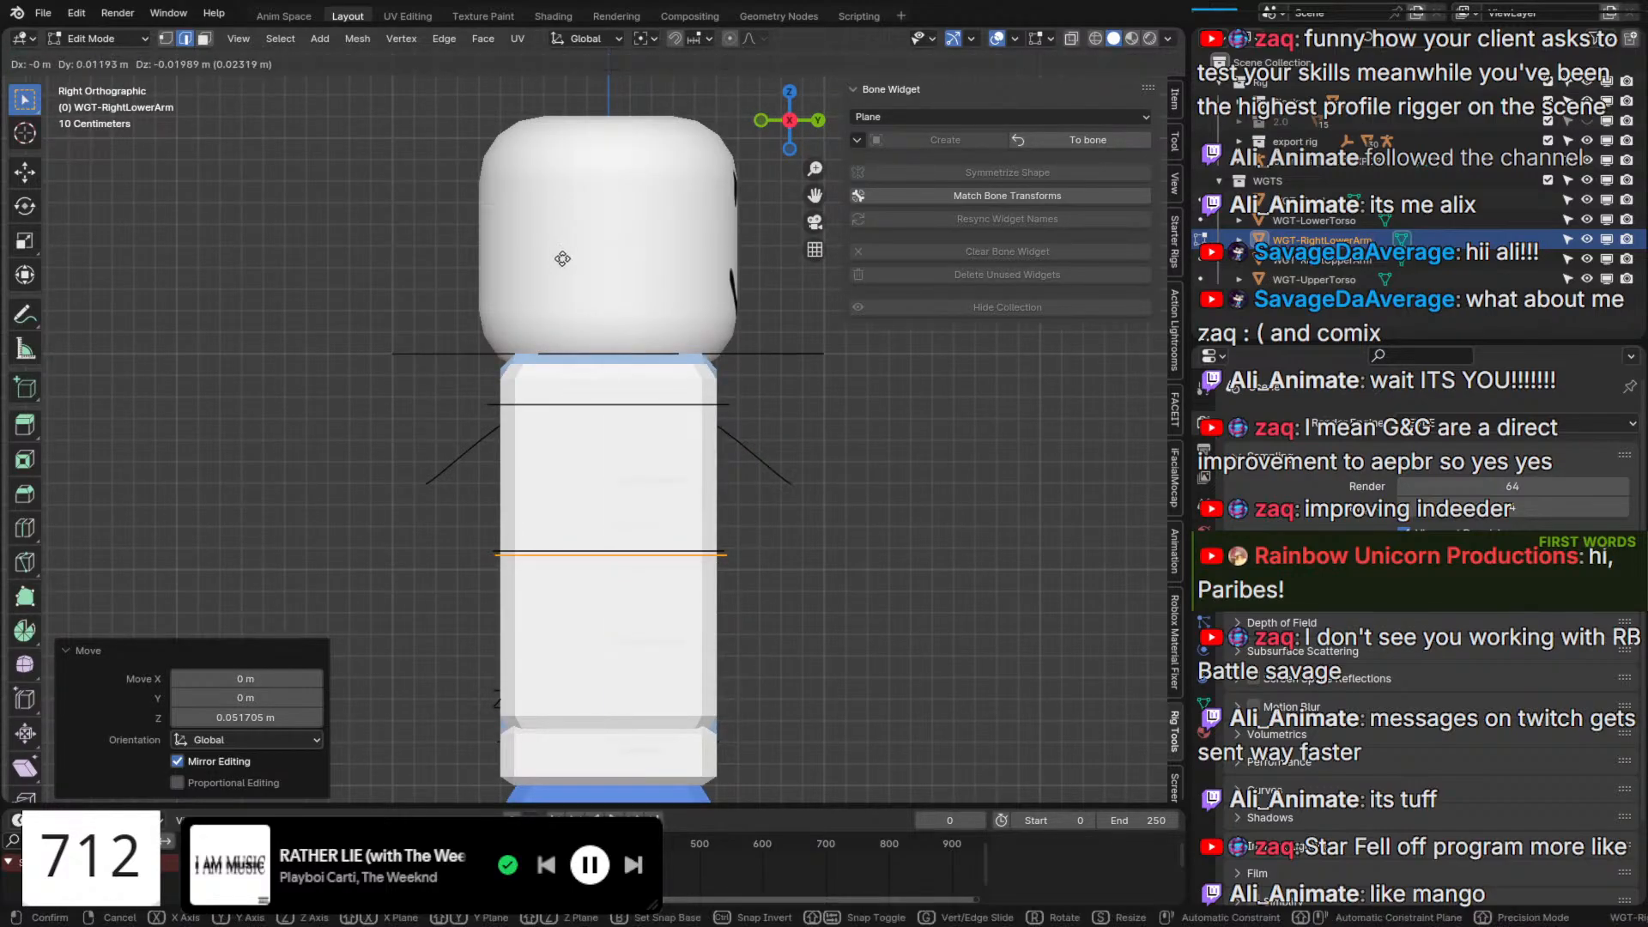
left_click(564, 269)
left_click(1096, 140)
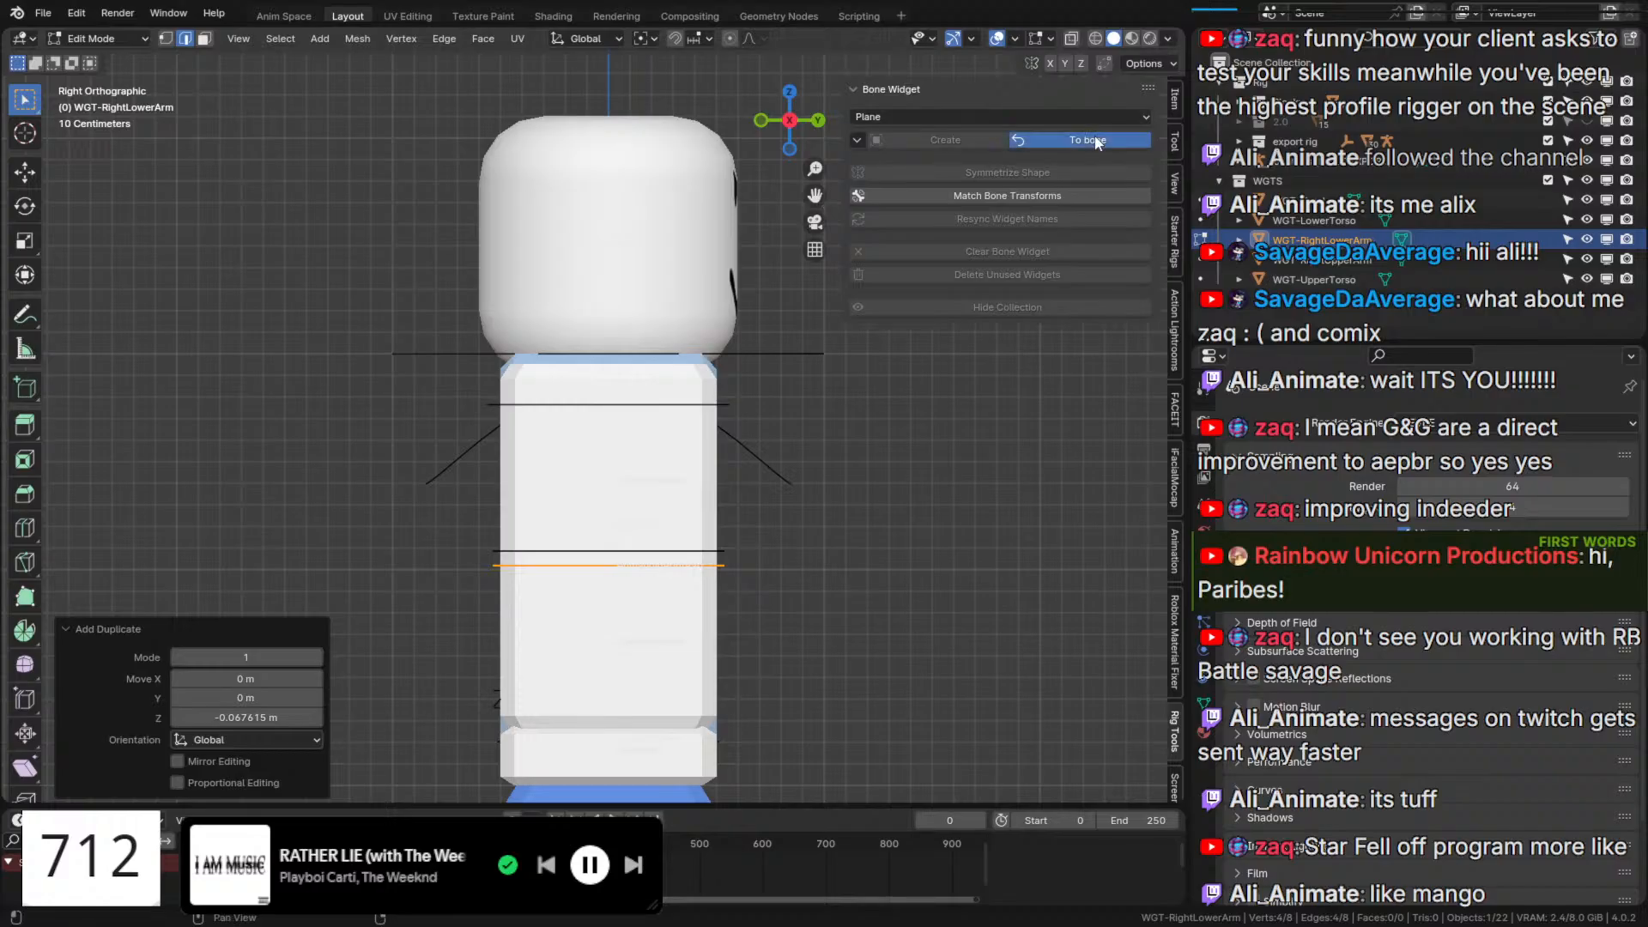
middle_click_drag(859, 494, 478, 688)
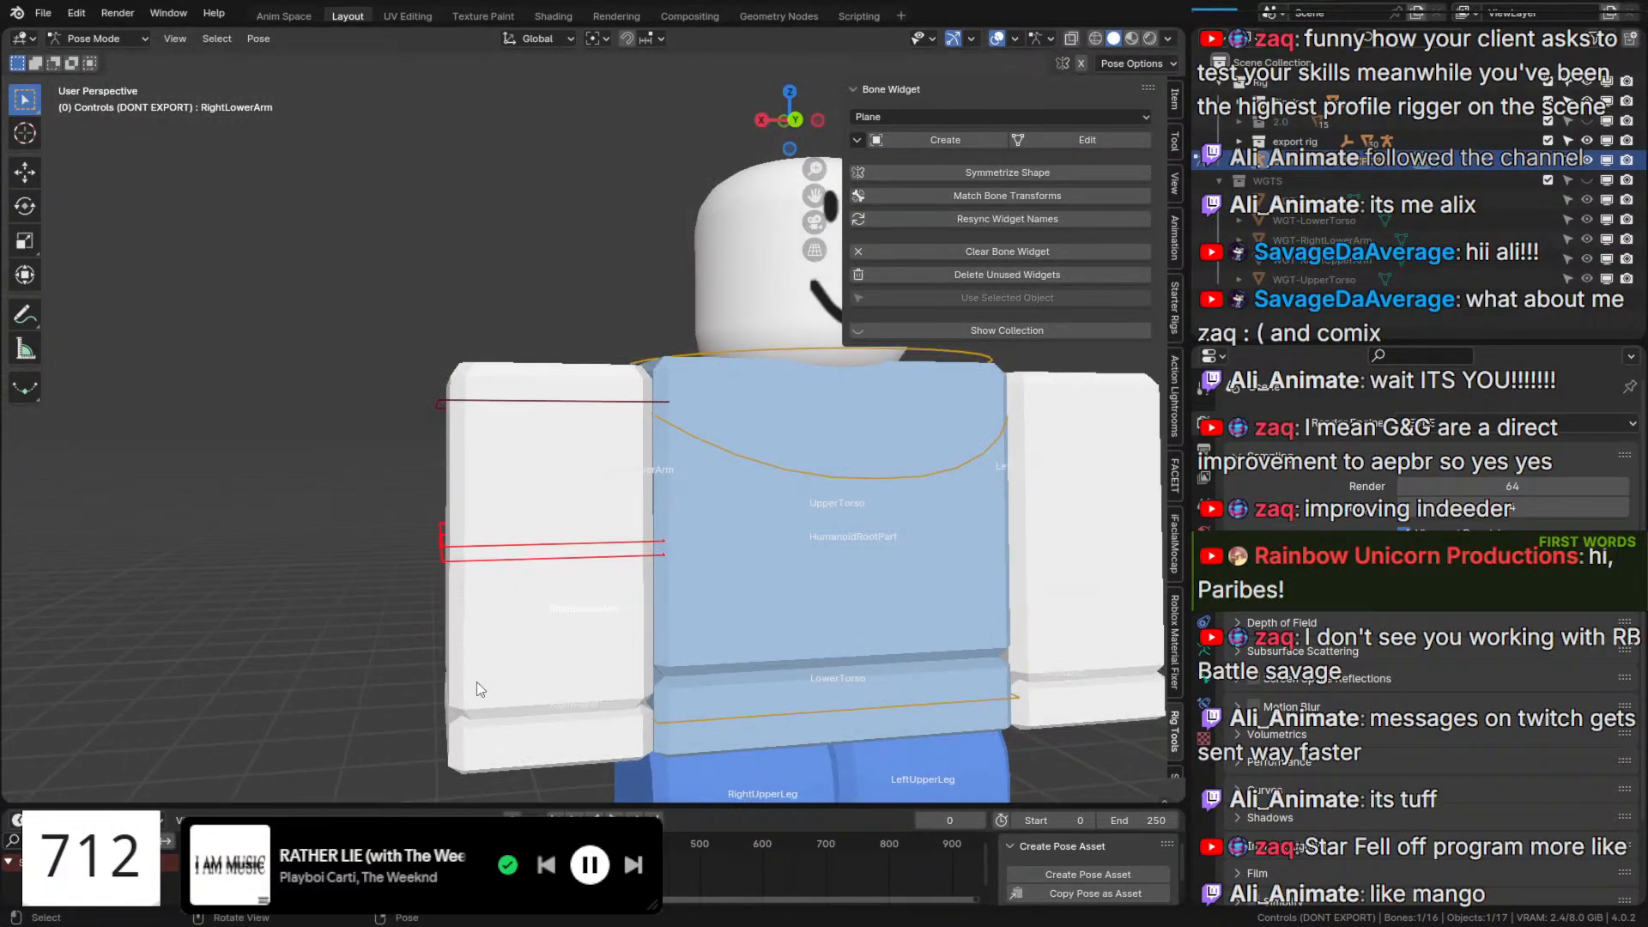
Put the control rig back in Pose Mode and select the RightHand bone, temporarily displaying the bones in front.
left_click(517, 714)
right_click(542, 593)
left_click(77, 14)
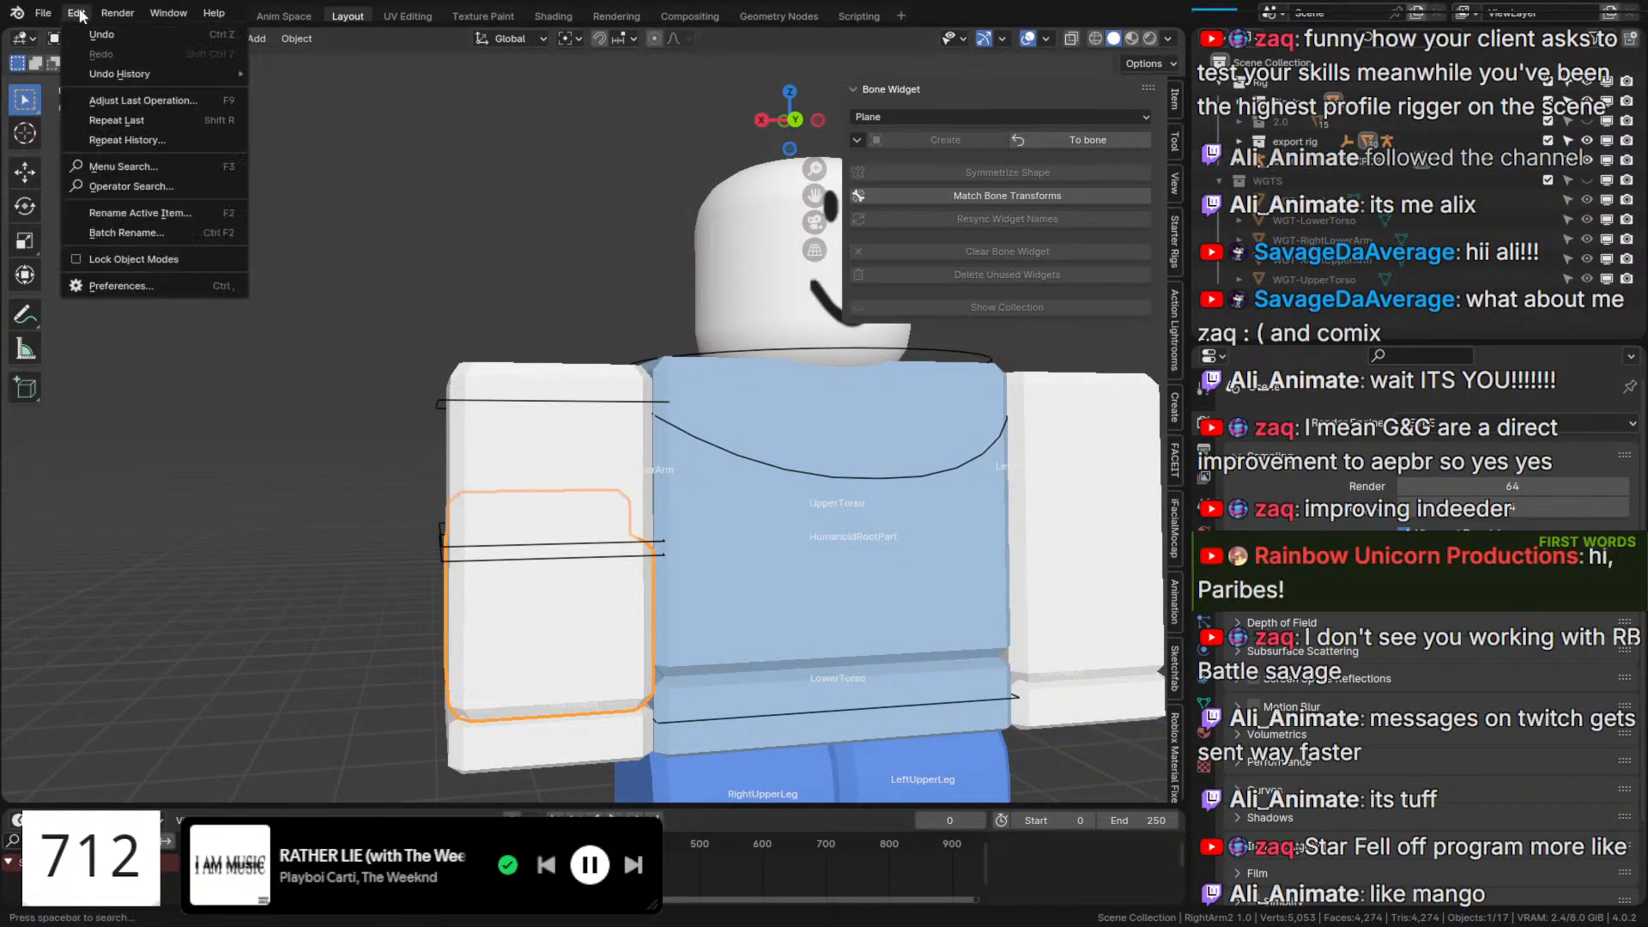
left_click(438, 418)
key("ctrl+Tab")
key("q")
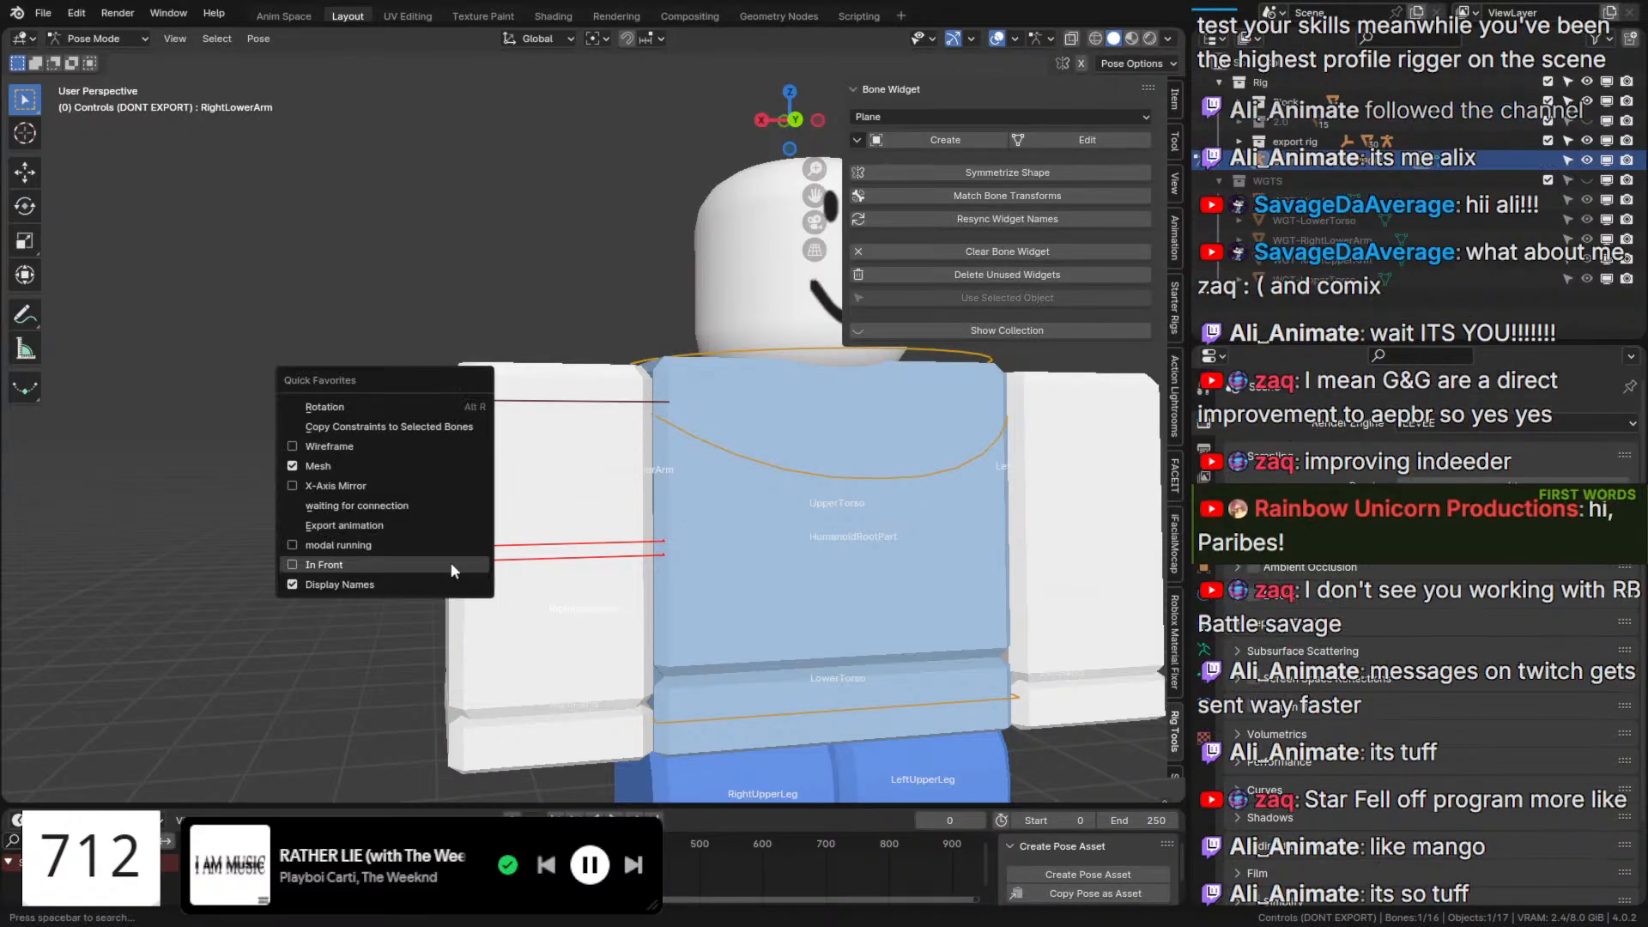
left_click(451, 563)
left_click(550, 703)
left_click(547, 701)
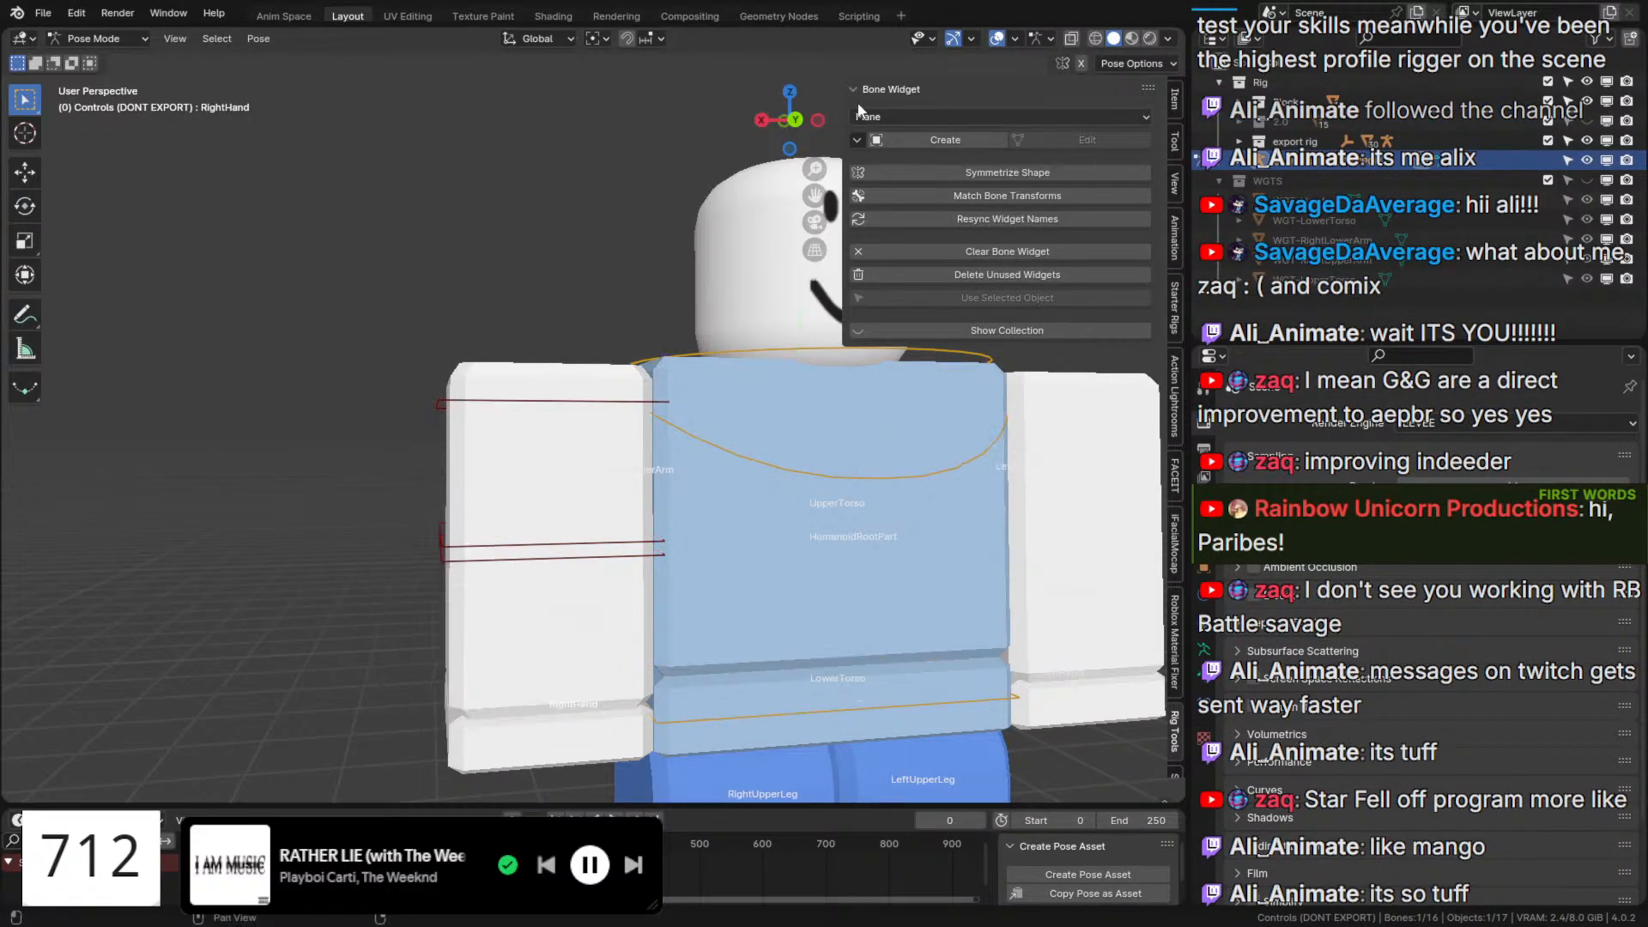
Create a Circle widget for the RightHand bone and scale its shape uniformly to about 2.61.
left_click(918, 121)
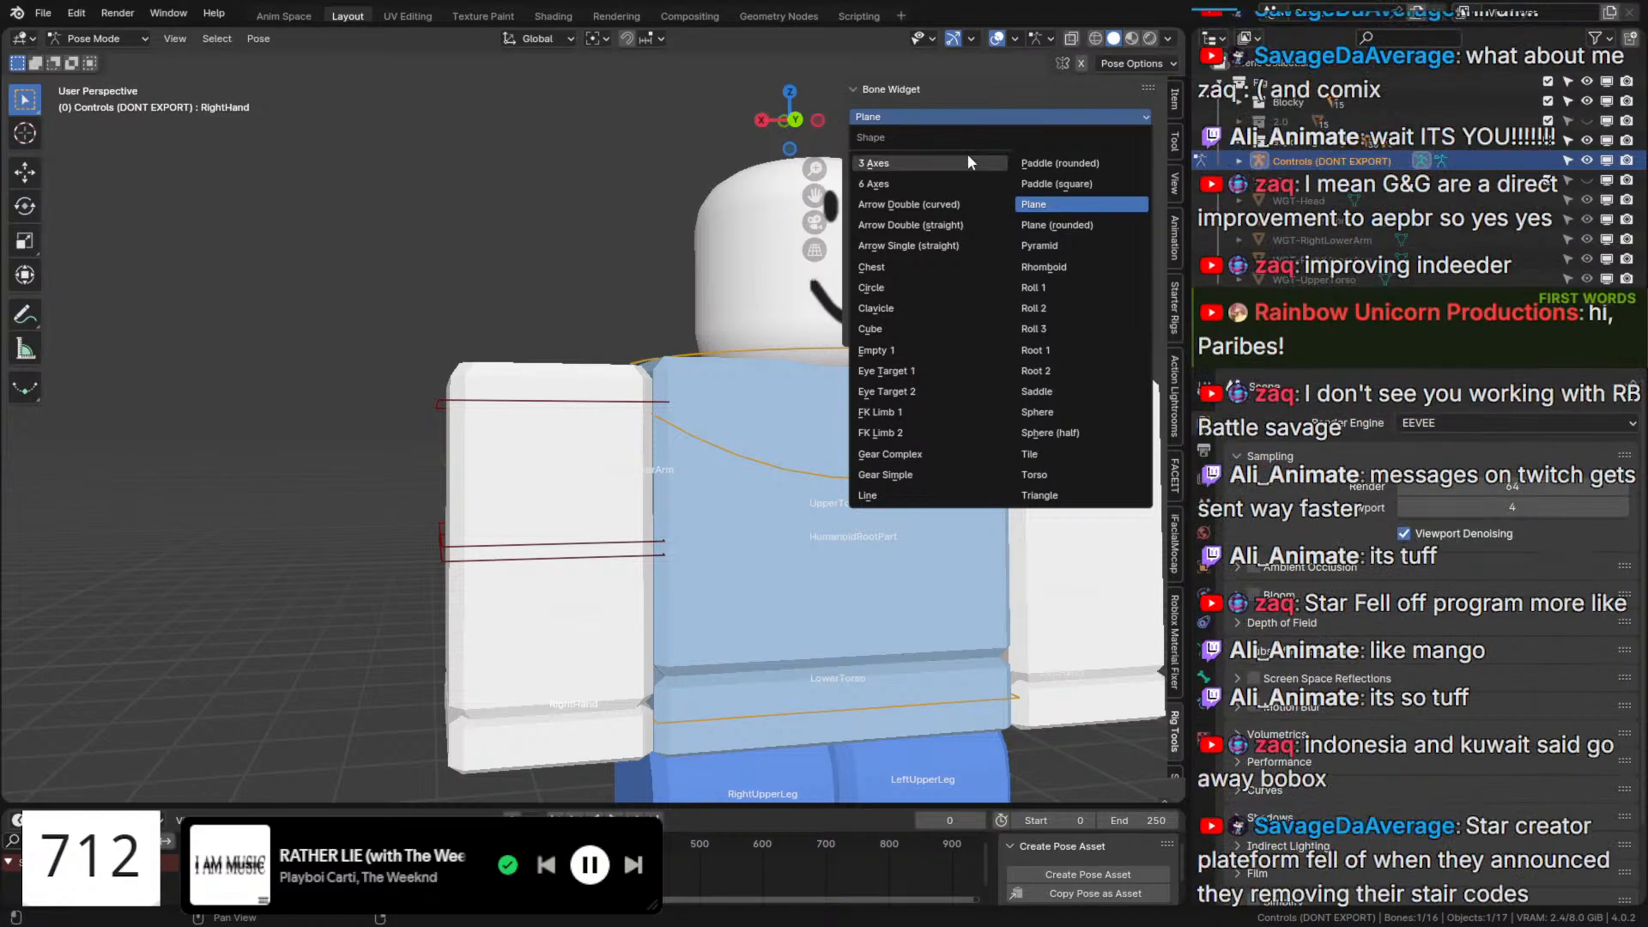
left_click(970, 286)
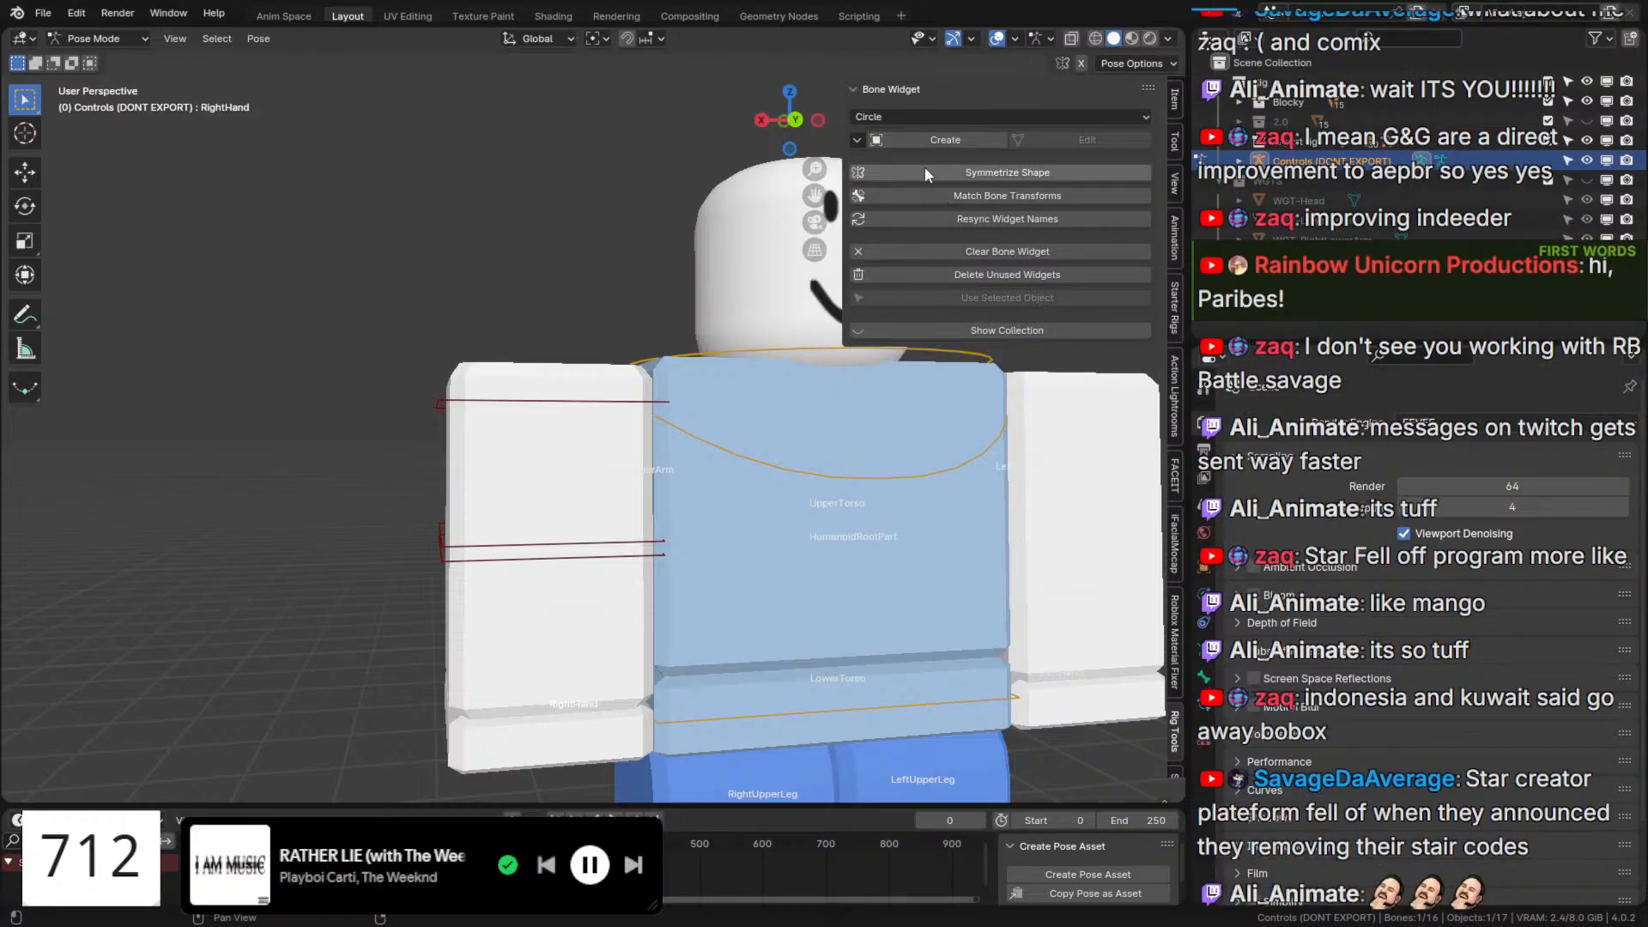
left_click(976, 141)
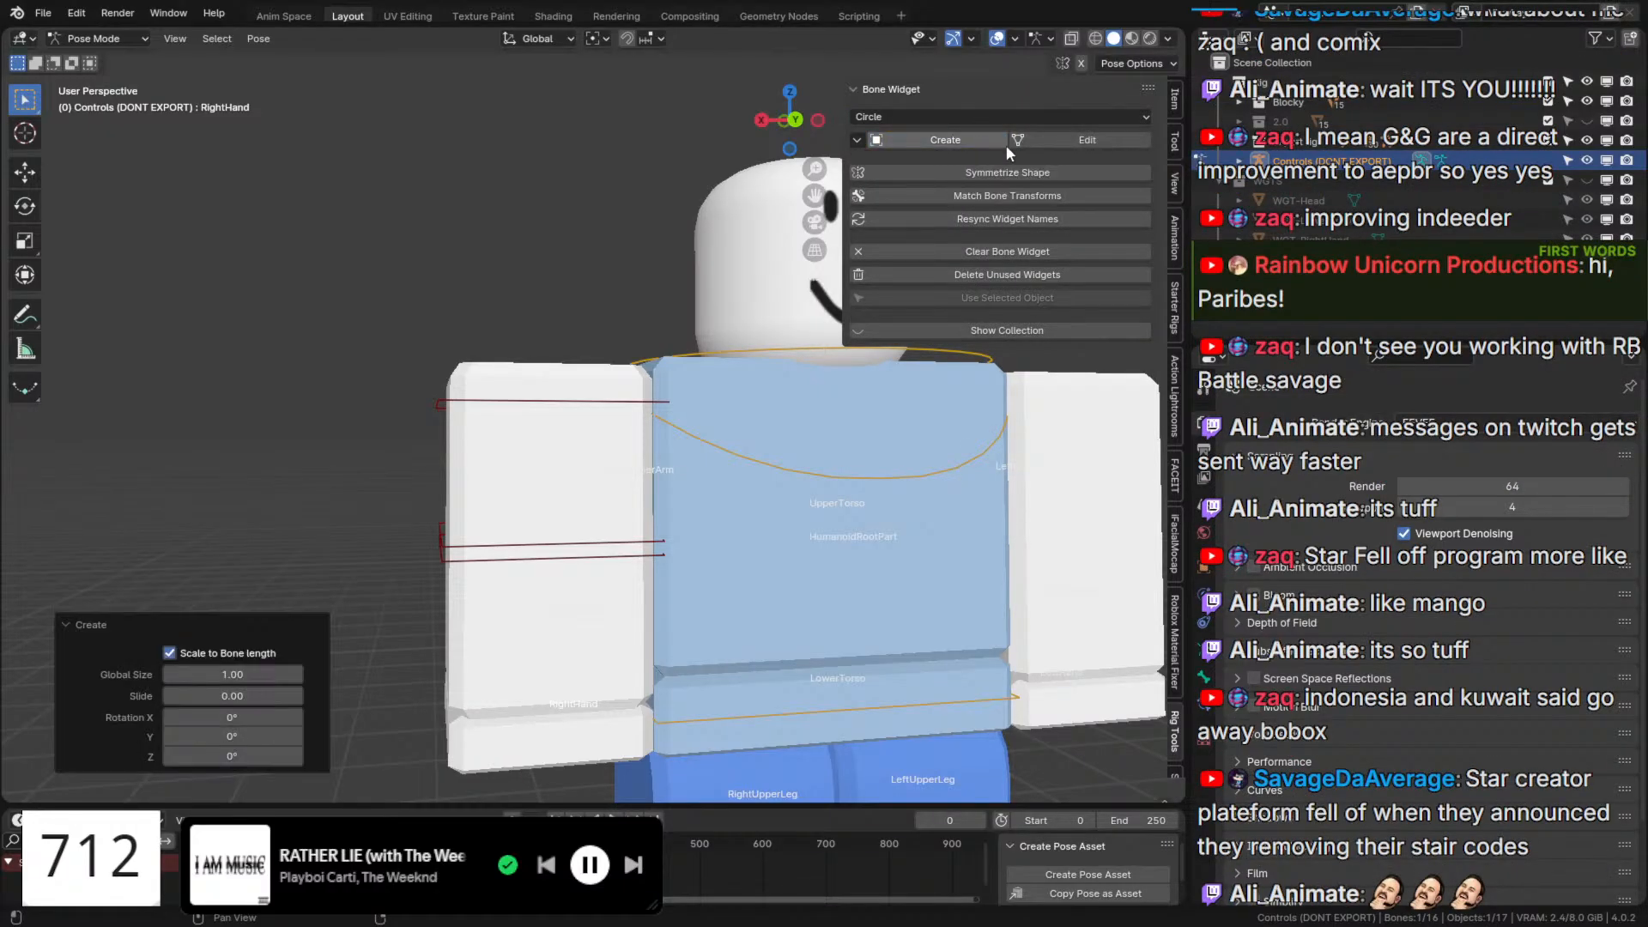
left_click(1088, 142)
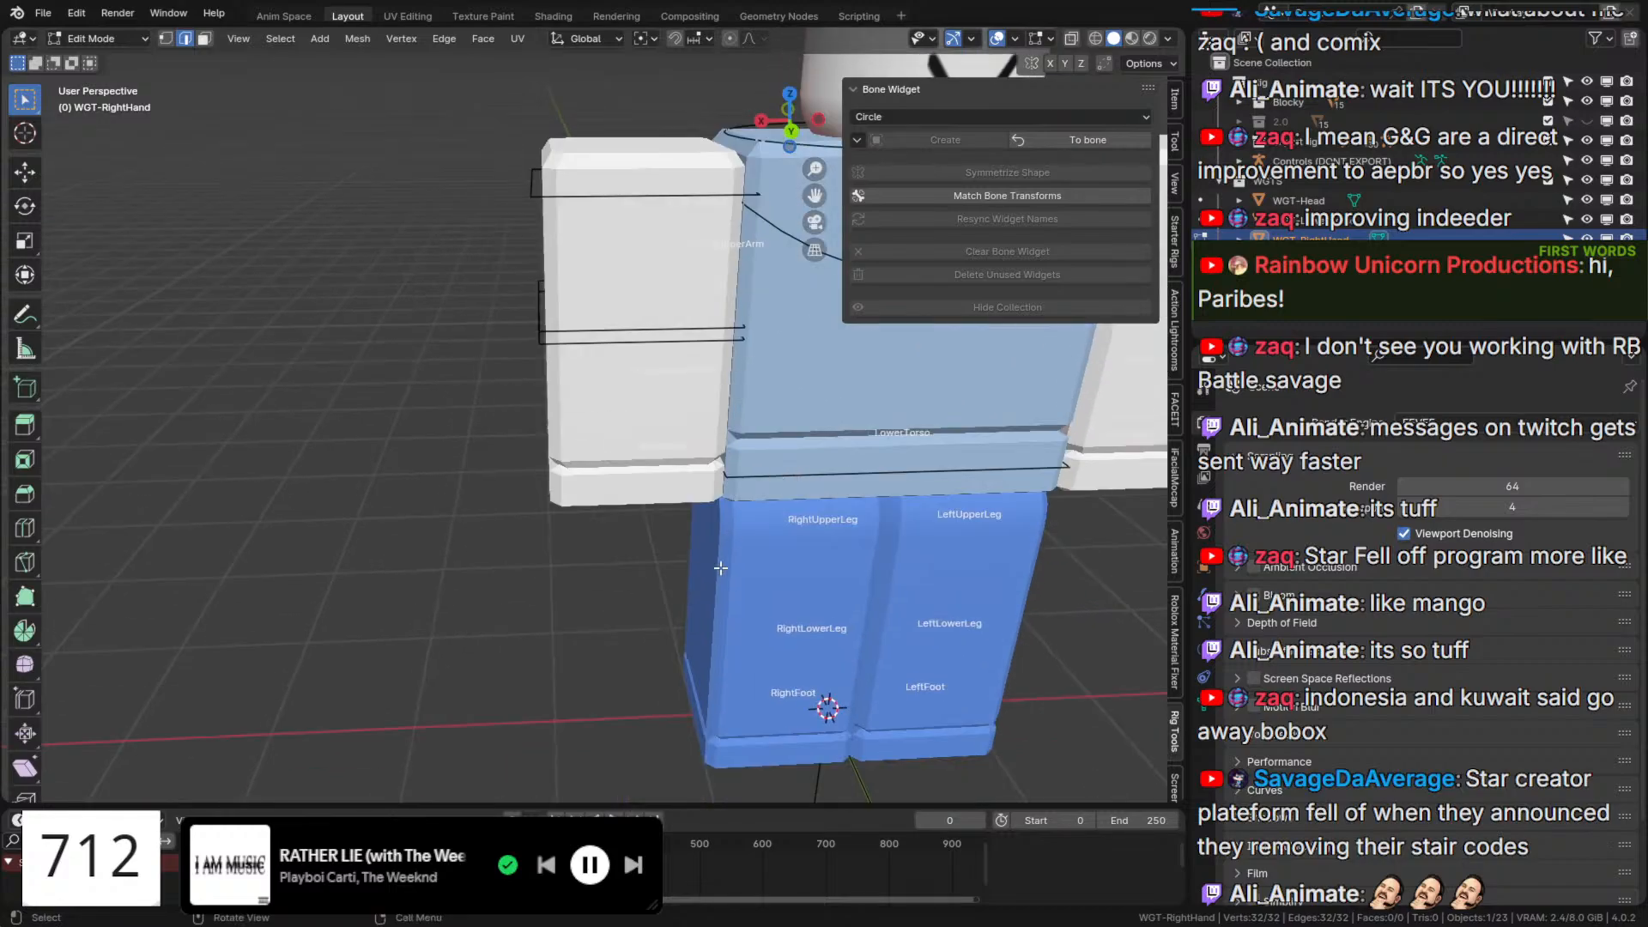
scroll(720, 568, "up", 3)
key("s")
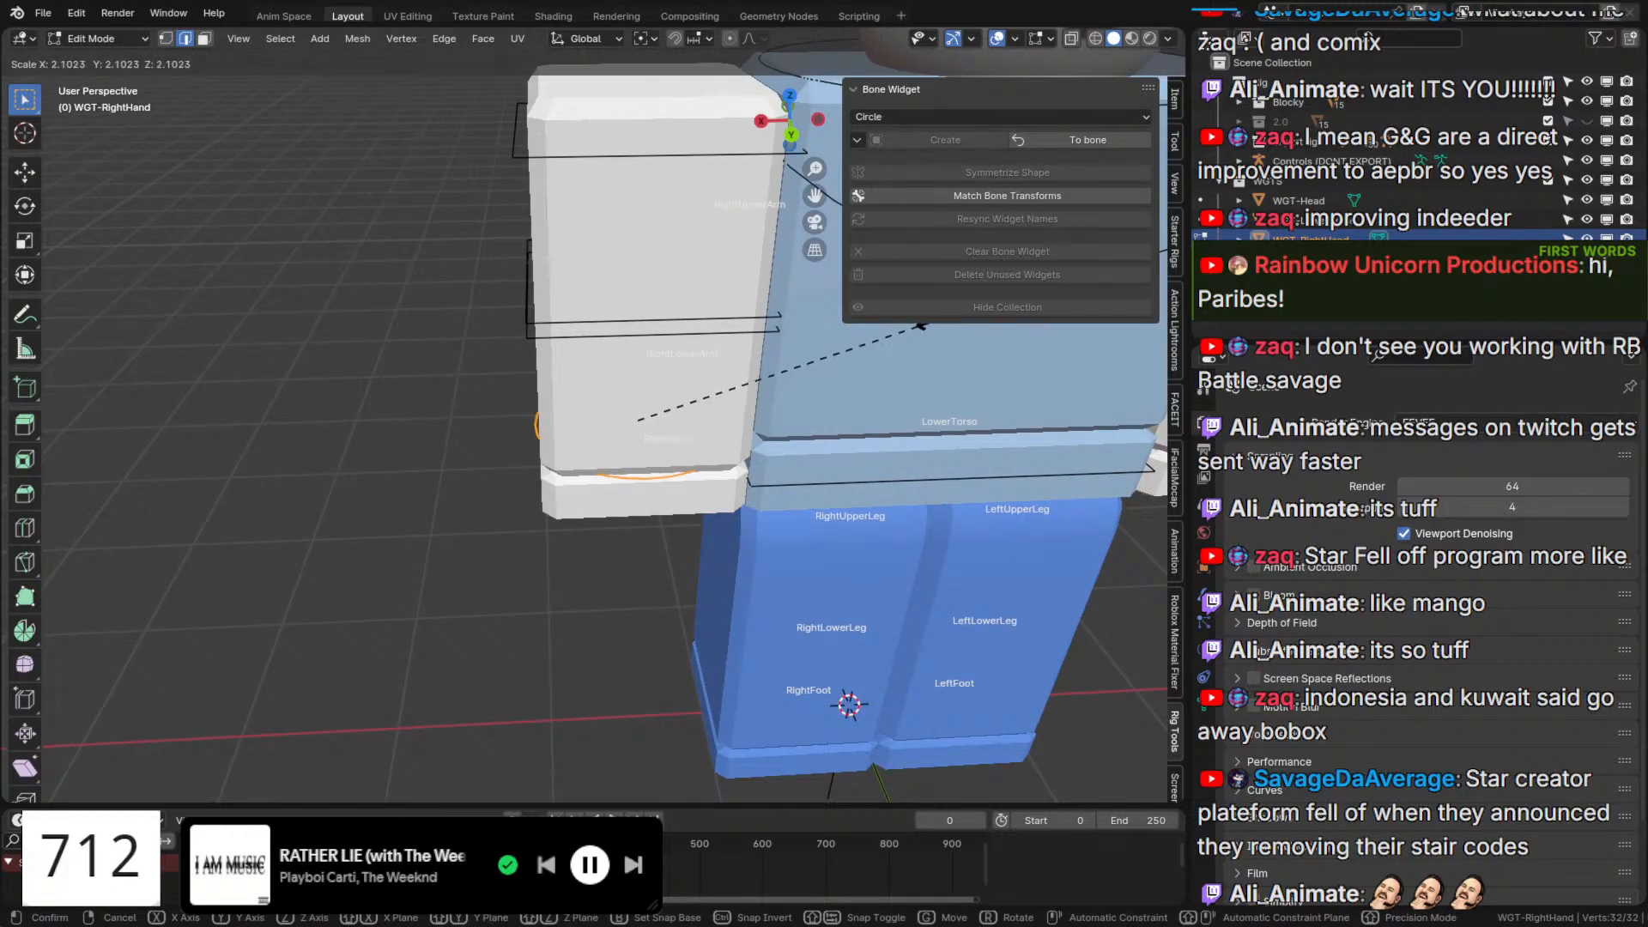
left_click(855, 699)
Scale the right hand circle widget to about 0.958 along Y.
middle_click_drag(854, 699, 935, 464)
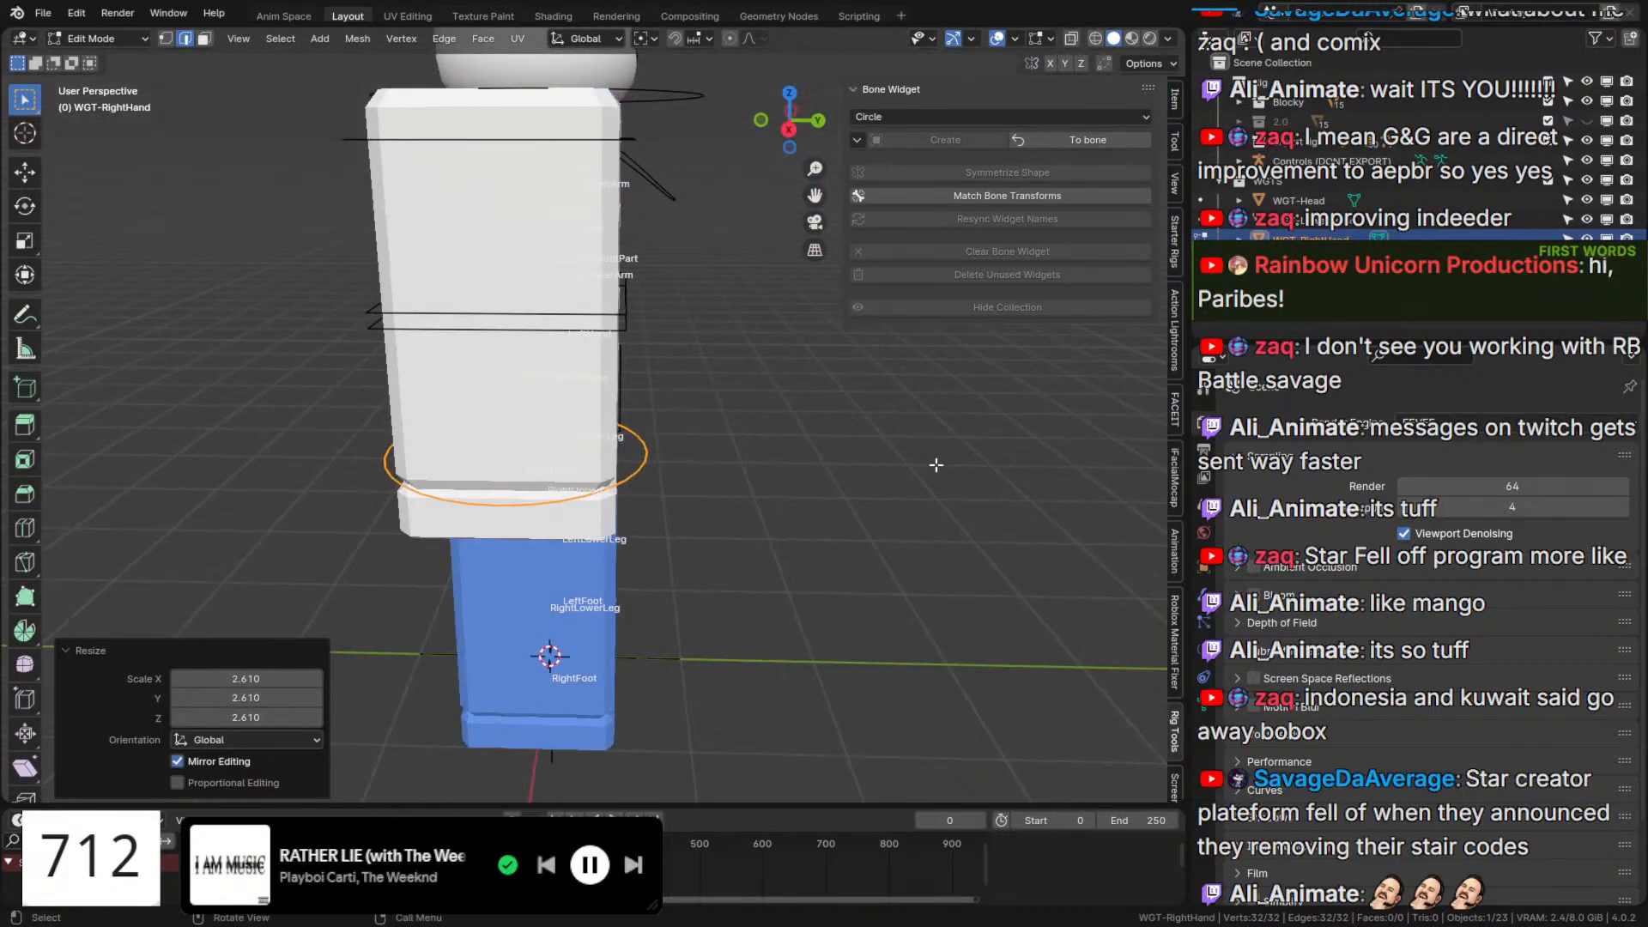
scroll(935, 465, "up", 3)
key("s")
key("y")
left_click(773, 459)
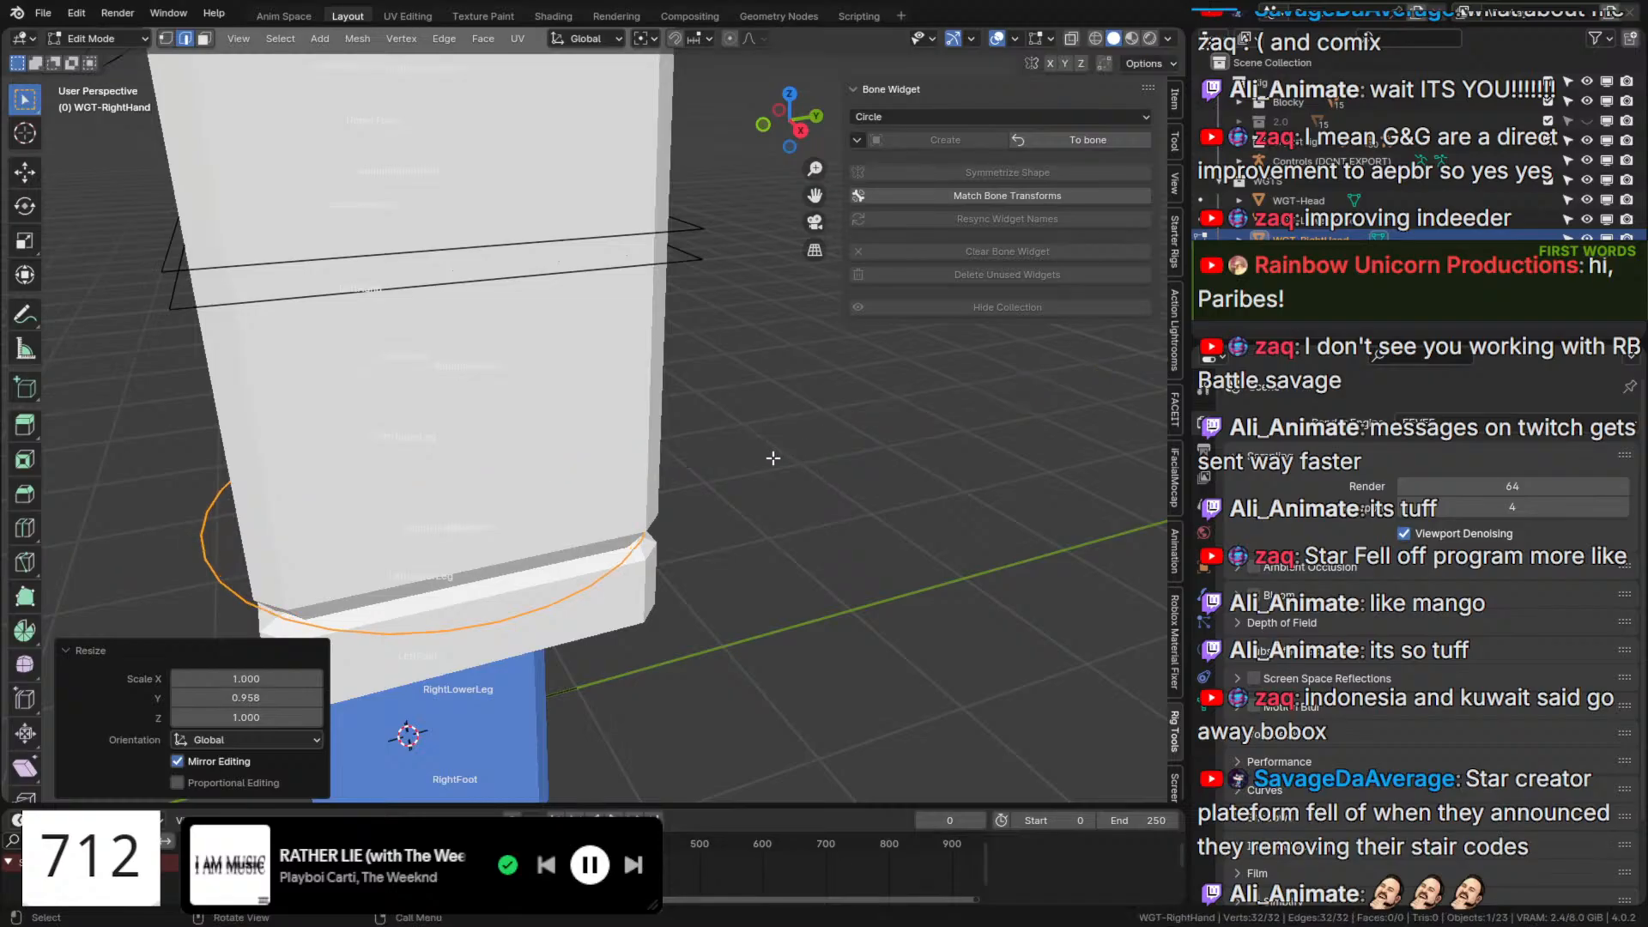
Narrow the right hand circle widget further along Y so it fits more closely around the wrist.
middle_click_drag(773, 459, 571, 365)
mouse_move(829, 480)
middle_mouse_down()
mouse_move(771, 453)
mouse_move(854, 436)
mouse_move(839, 492)
middle_mouse_up()
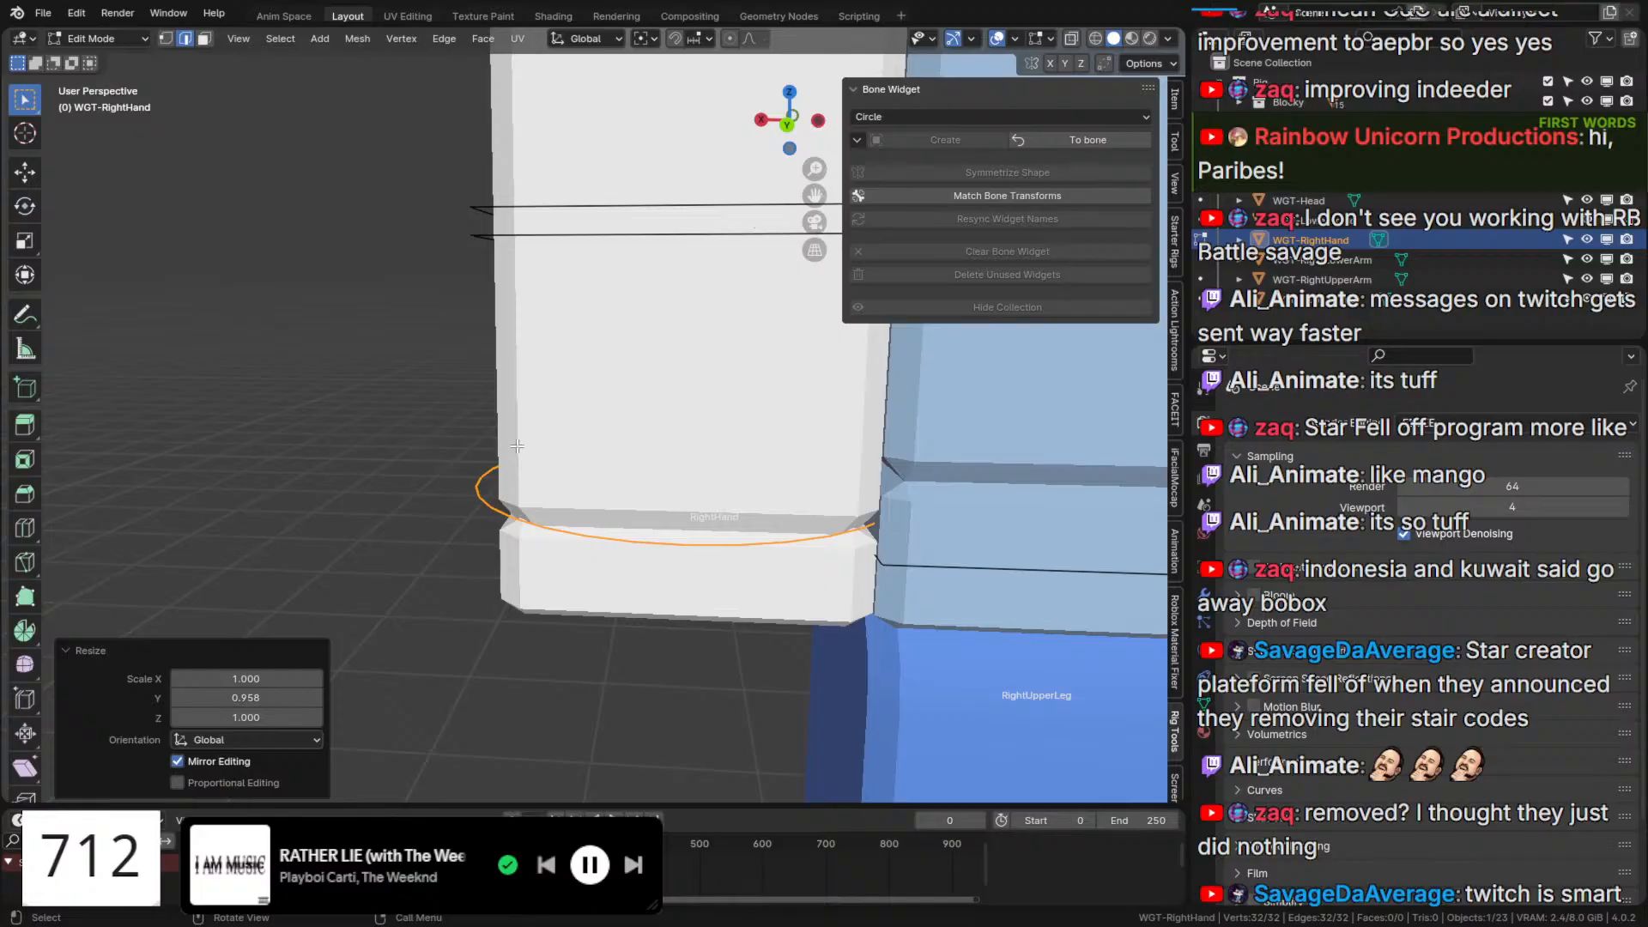
middle_click_drag(591, 449, 815, 452)
left_click(787, 127)
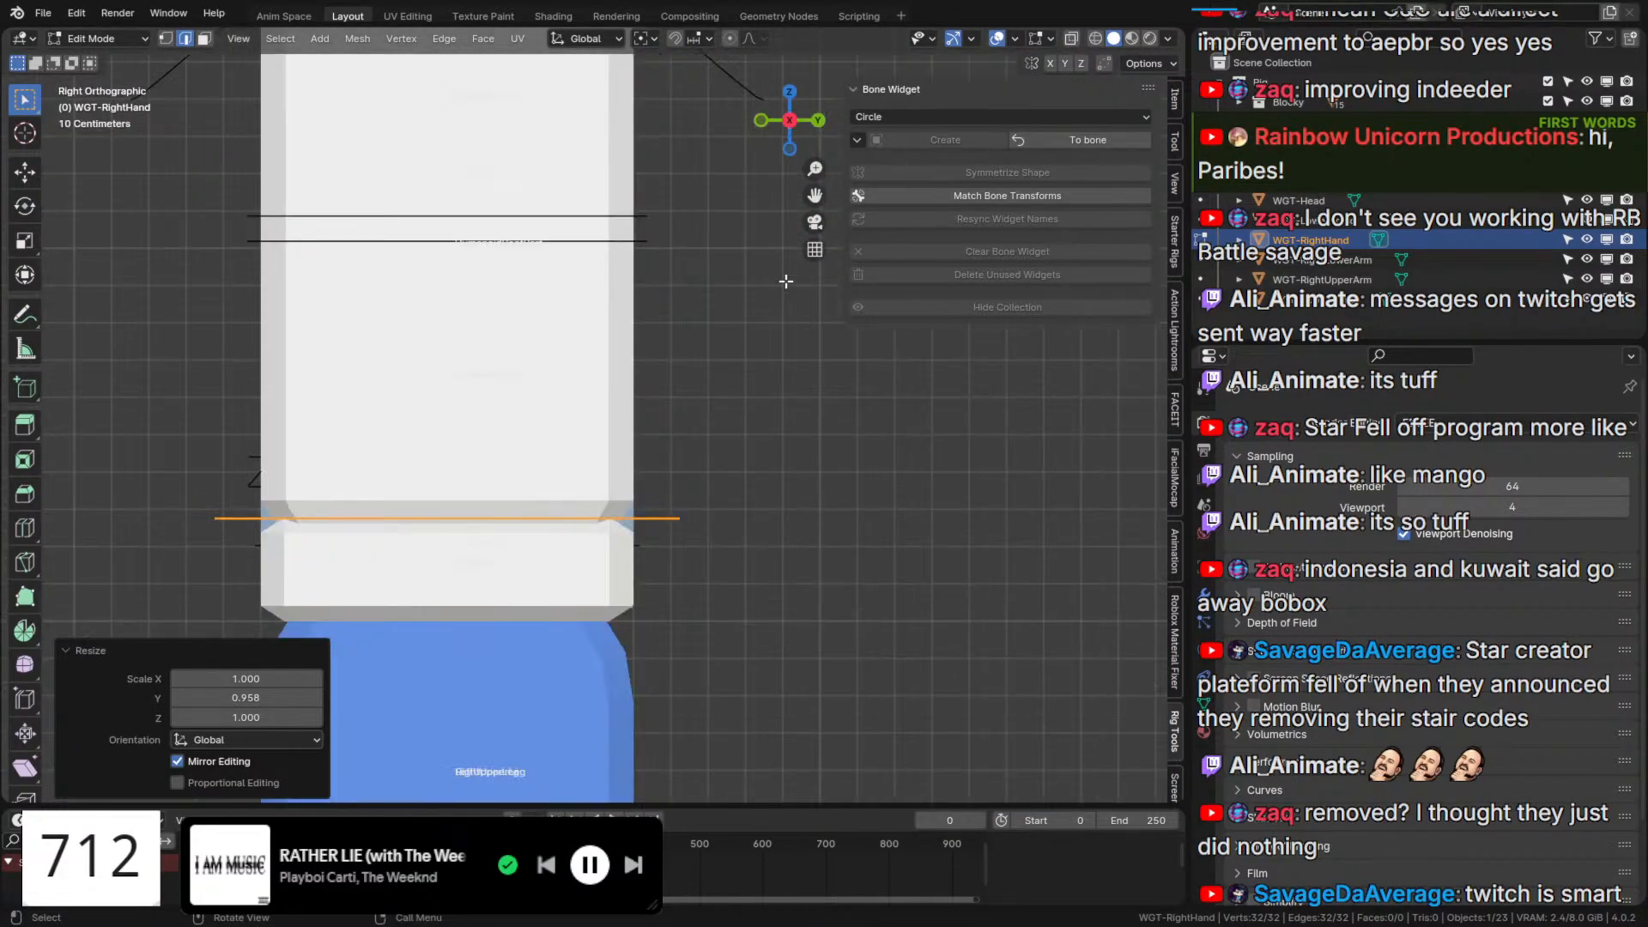
middle_click_drag(781, 322, 783, 451)
key("s")
key("y")
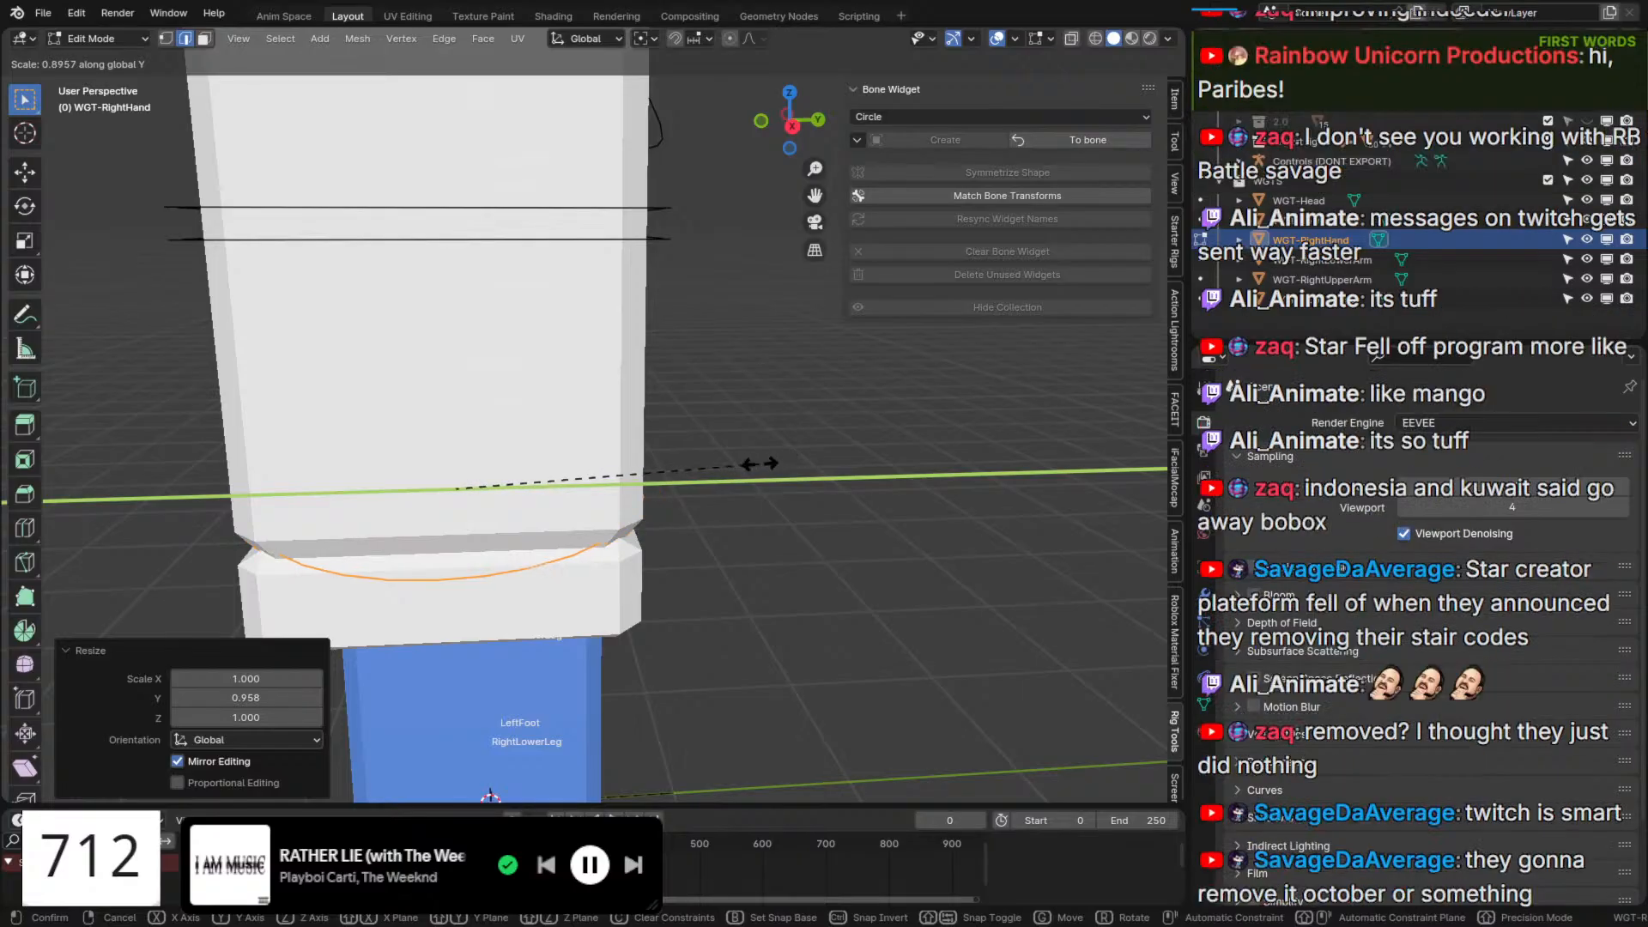
left_click(796, 464)
Apply Checker Deselect to the hand circle's vertices, scale the remaining ones to about 1.166 for a zigzag outline, and return to the rig.
left_click(166, 38)
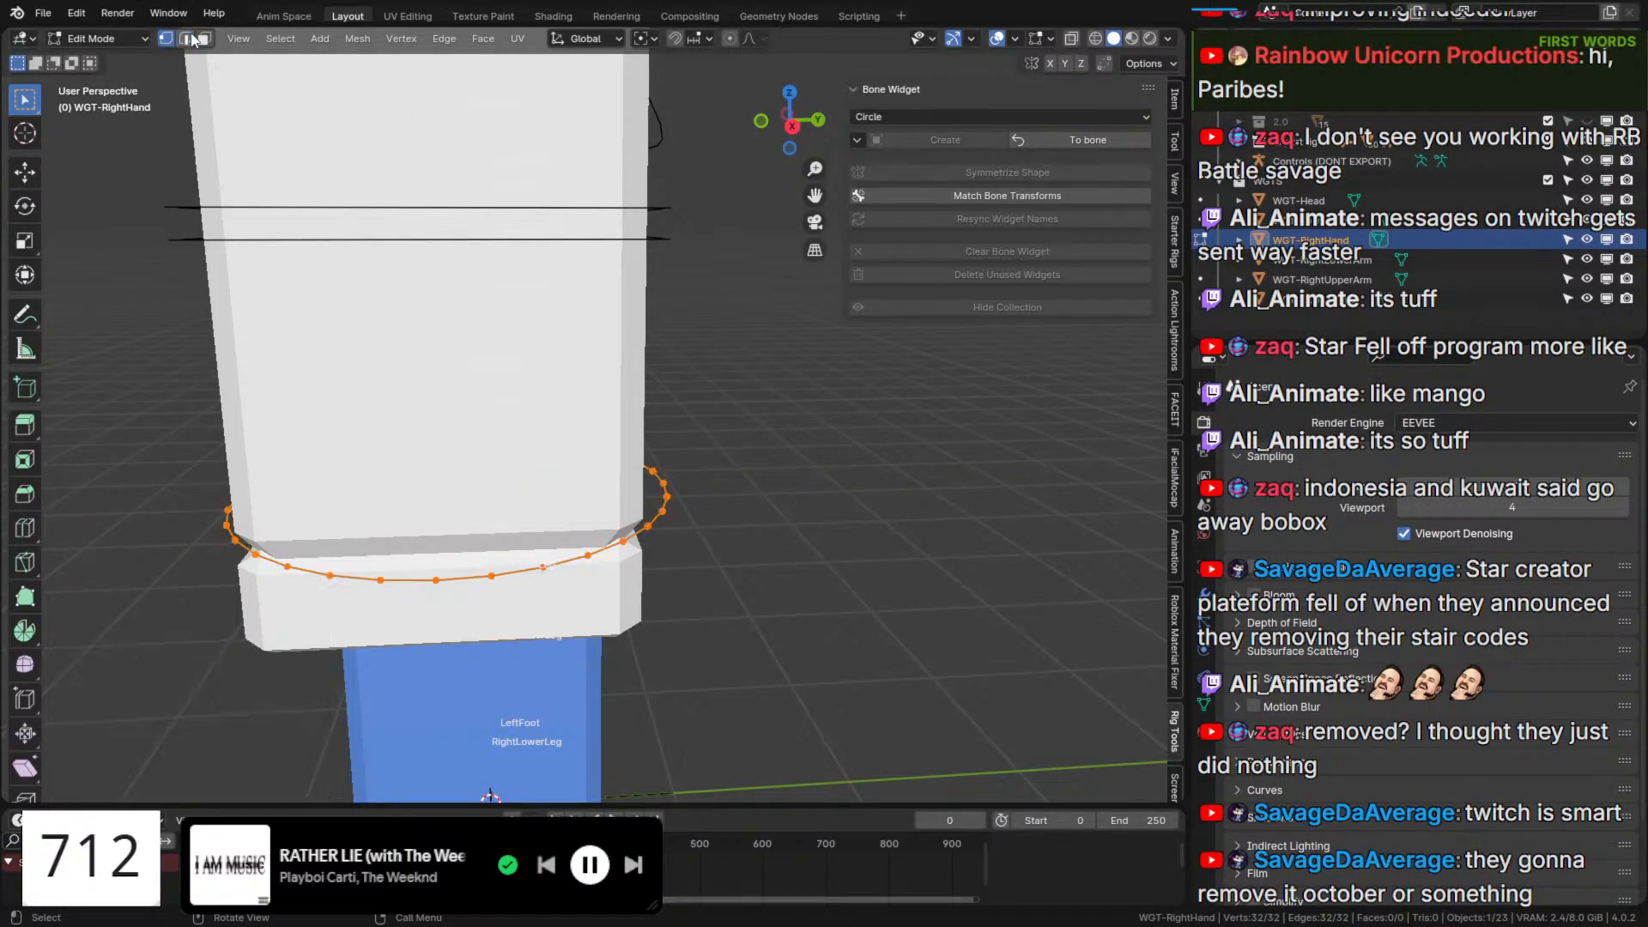
left_click(278, 38)
left_click(382, 212)
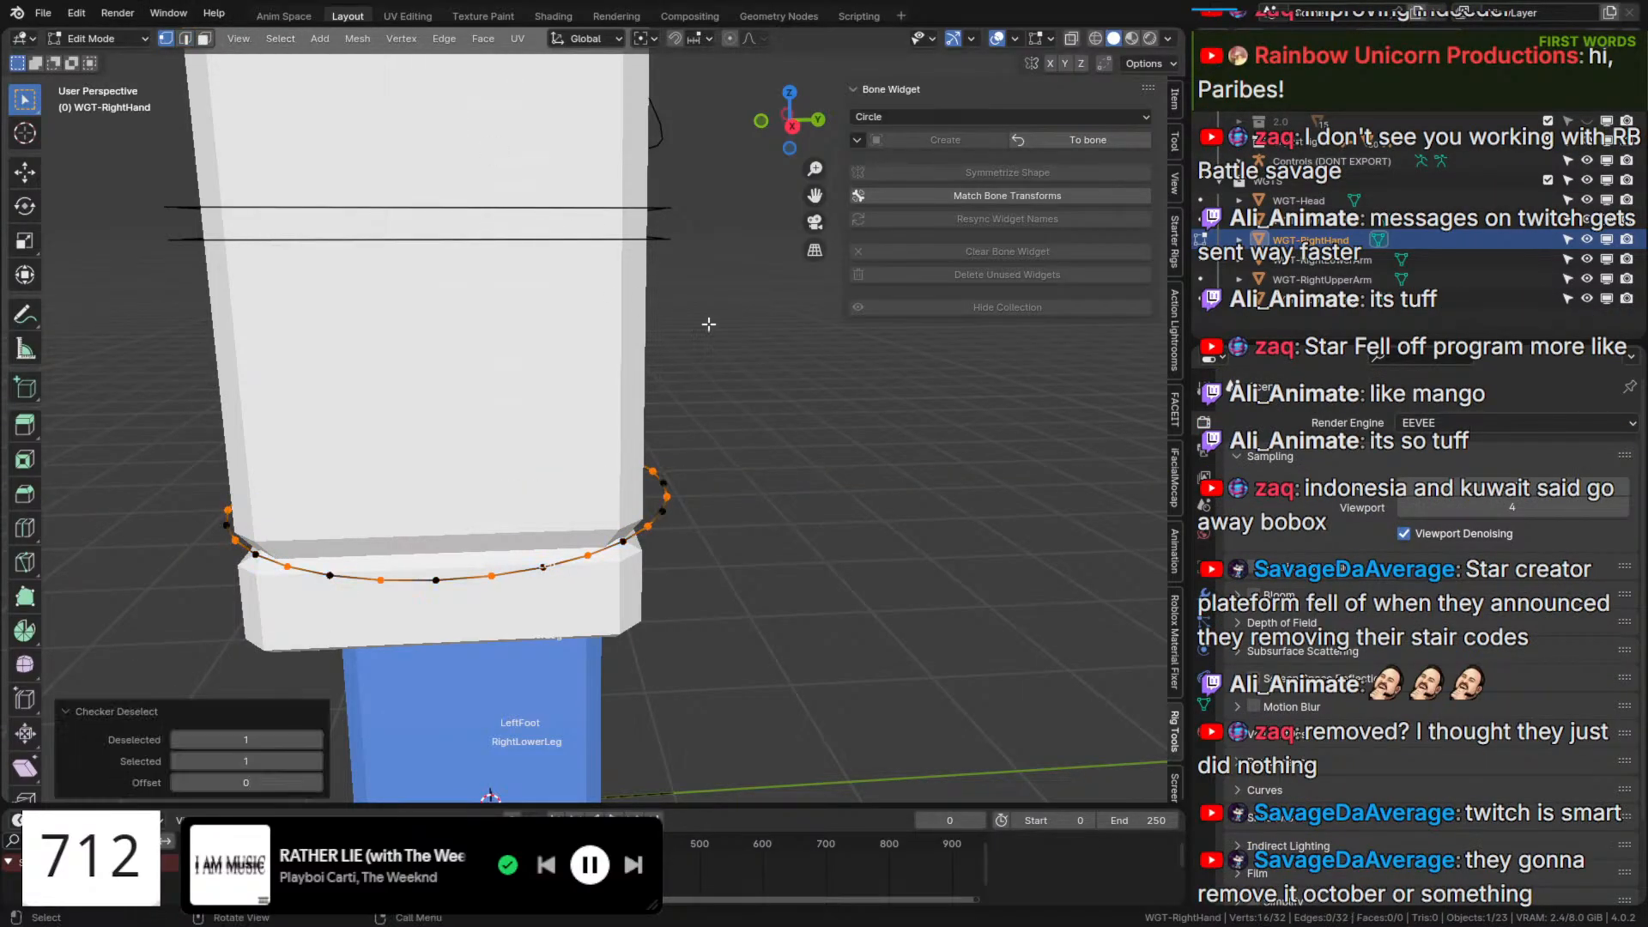
middle_click_drag(382, 215, 678, 369)
key("s")
left_click(699, 384)
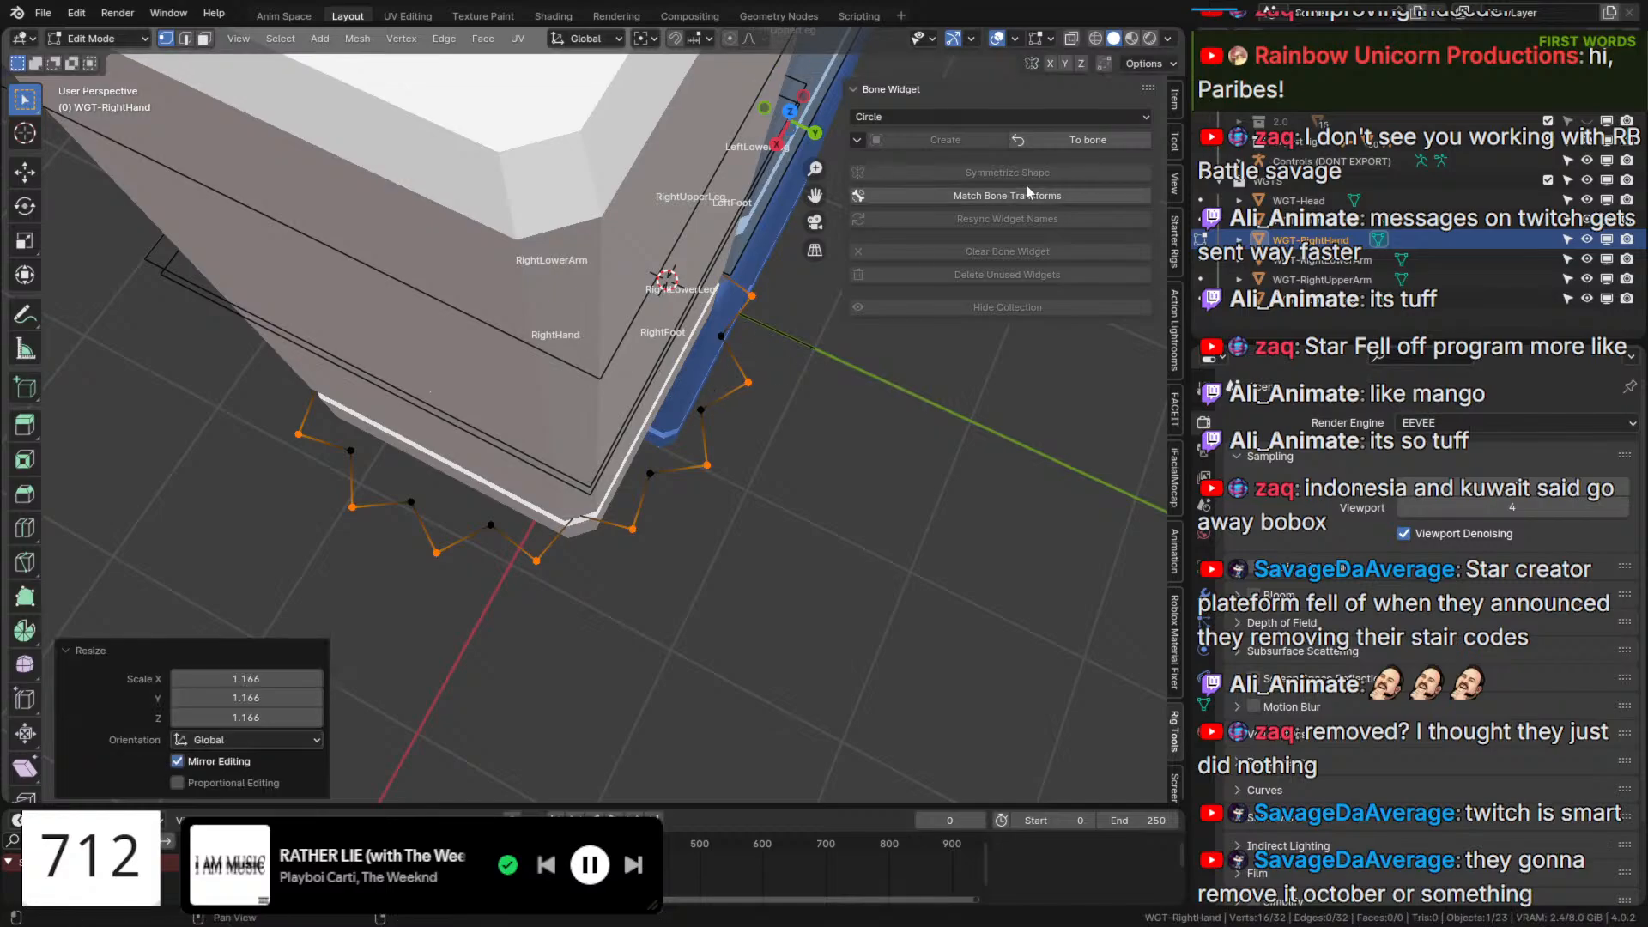
left_click(1041, 140)
middle_click_drag(756, 480, 600, 564)
scroll(644, 364, "down", 4)
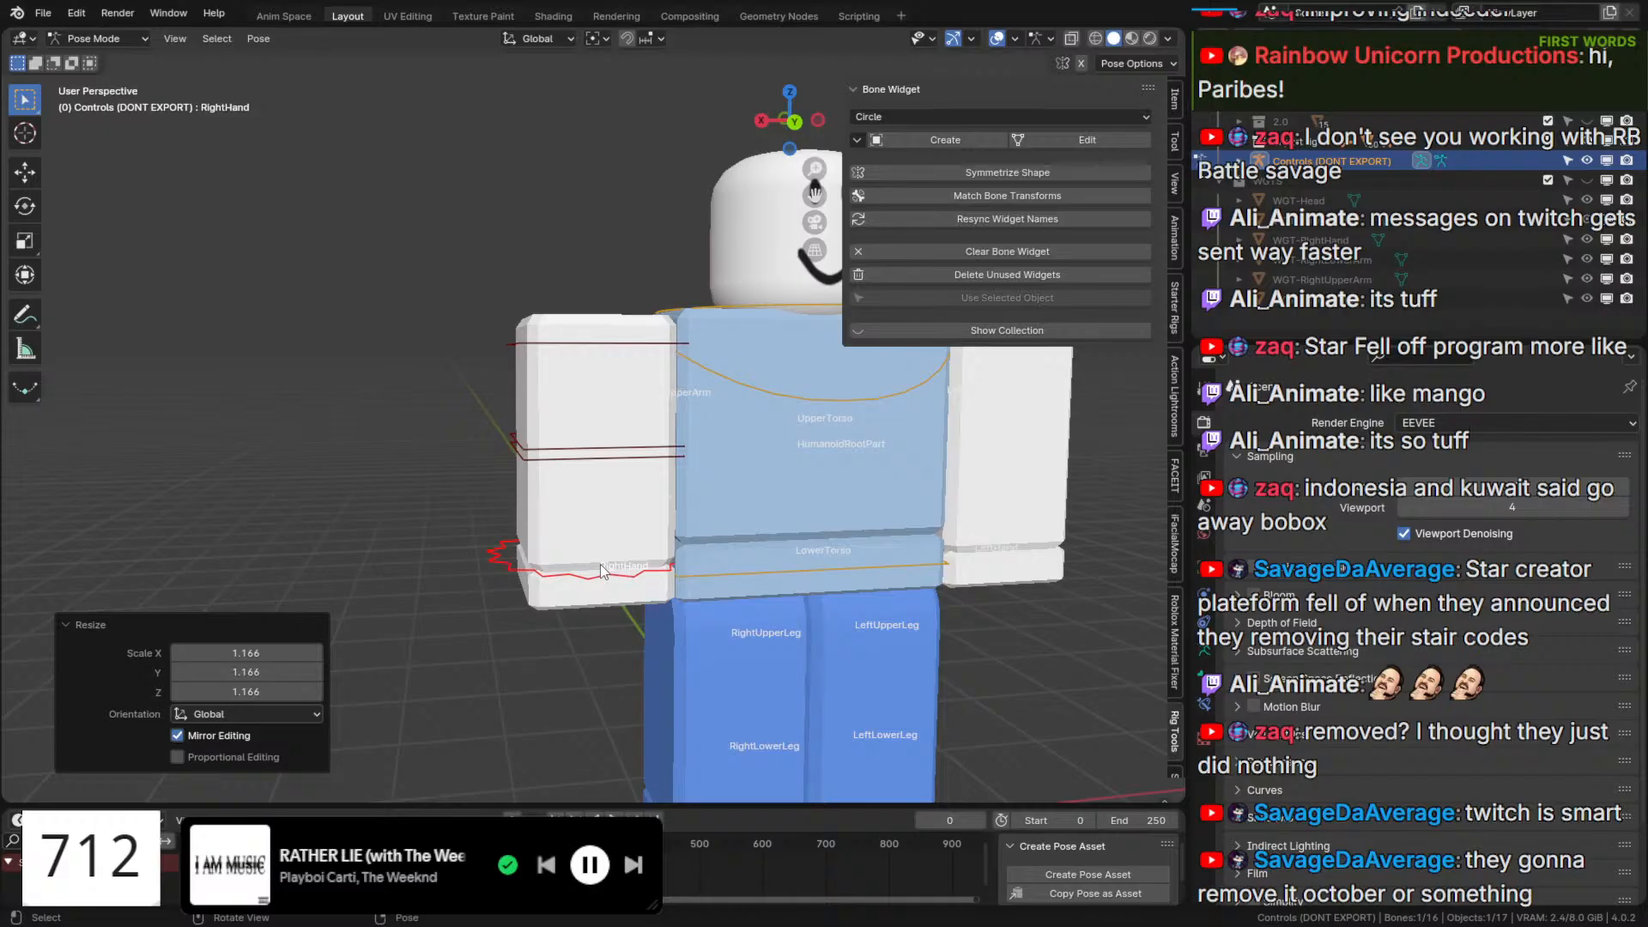
Test-rotate the RightLowerArm bone about X without keeping the pose, and check its bone constraints.
left_click(612, 450)
middle_click_drag(612, 450, 797, 499)
key("r")
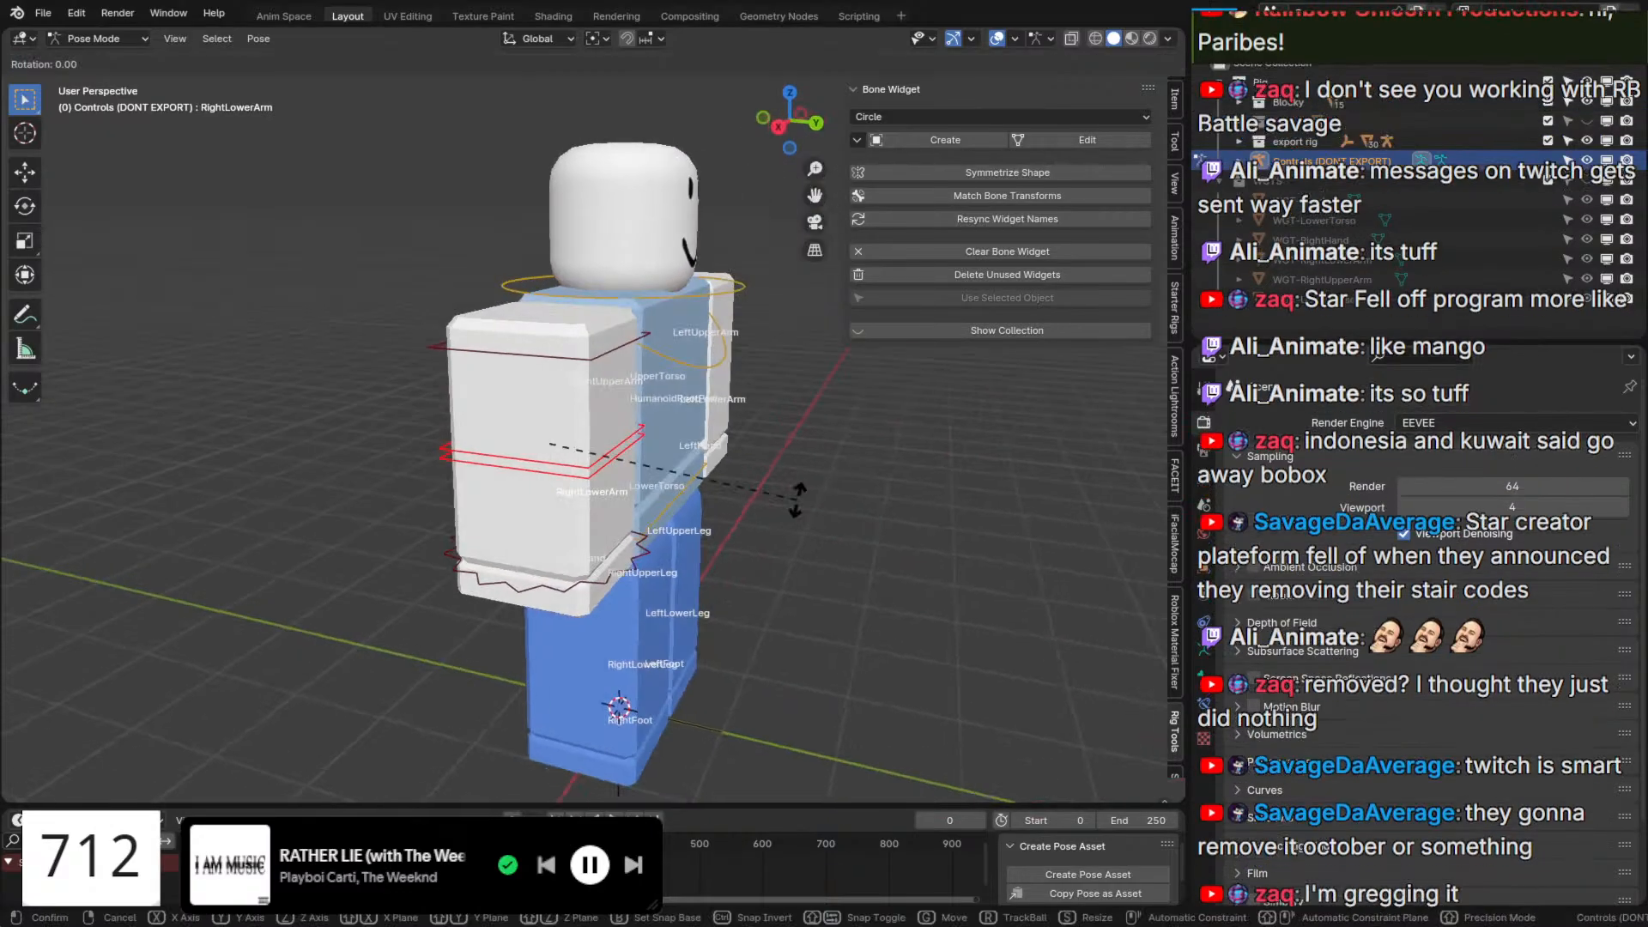
key("x")
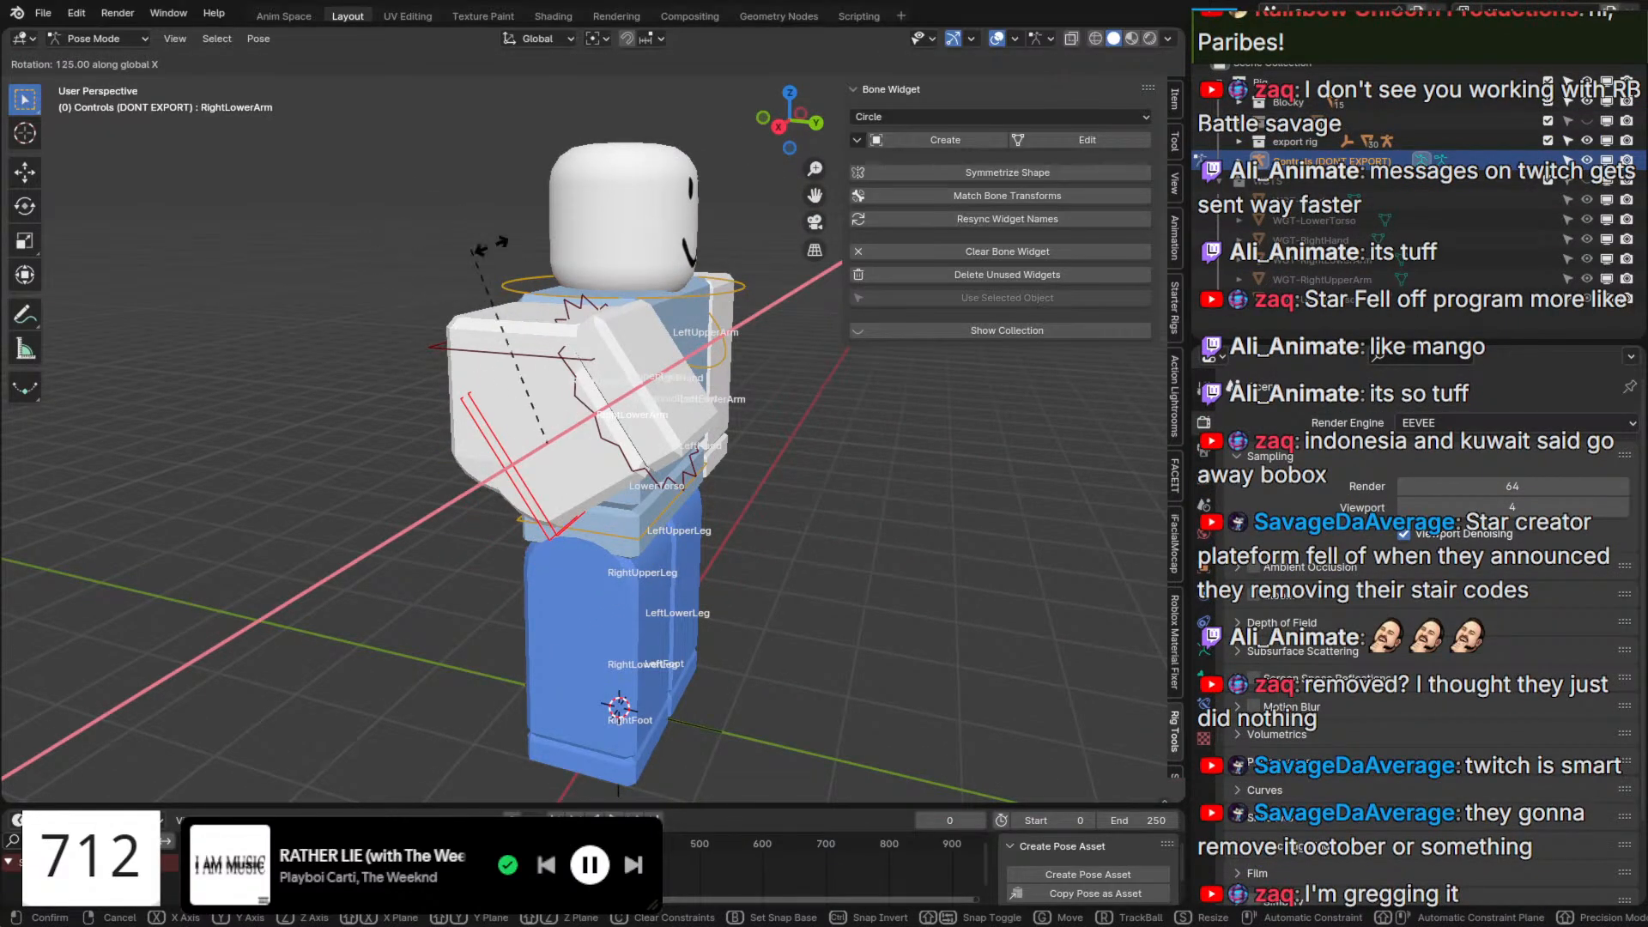
key("Escape")
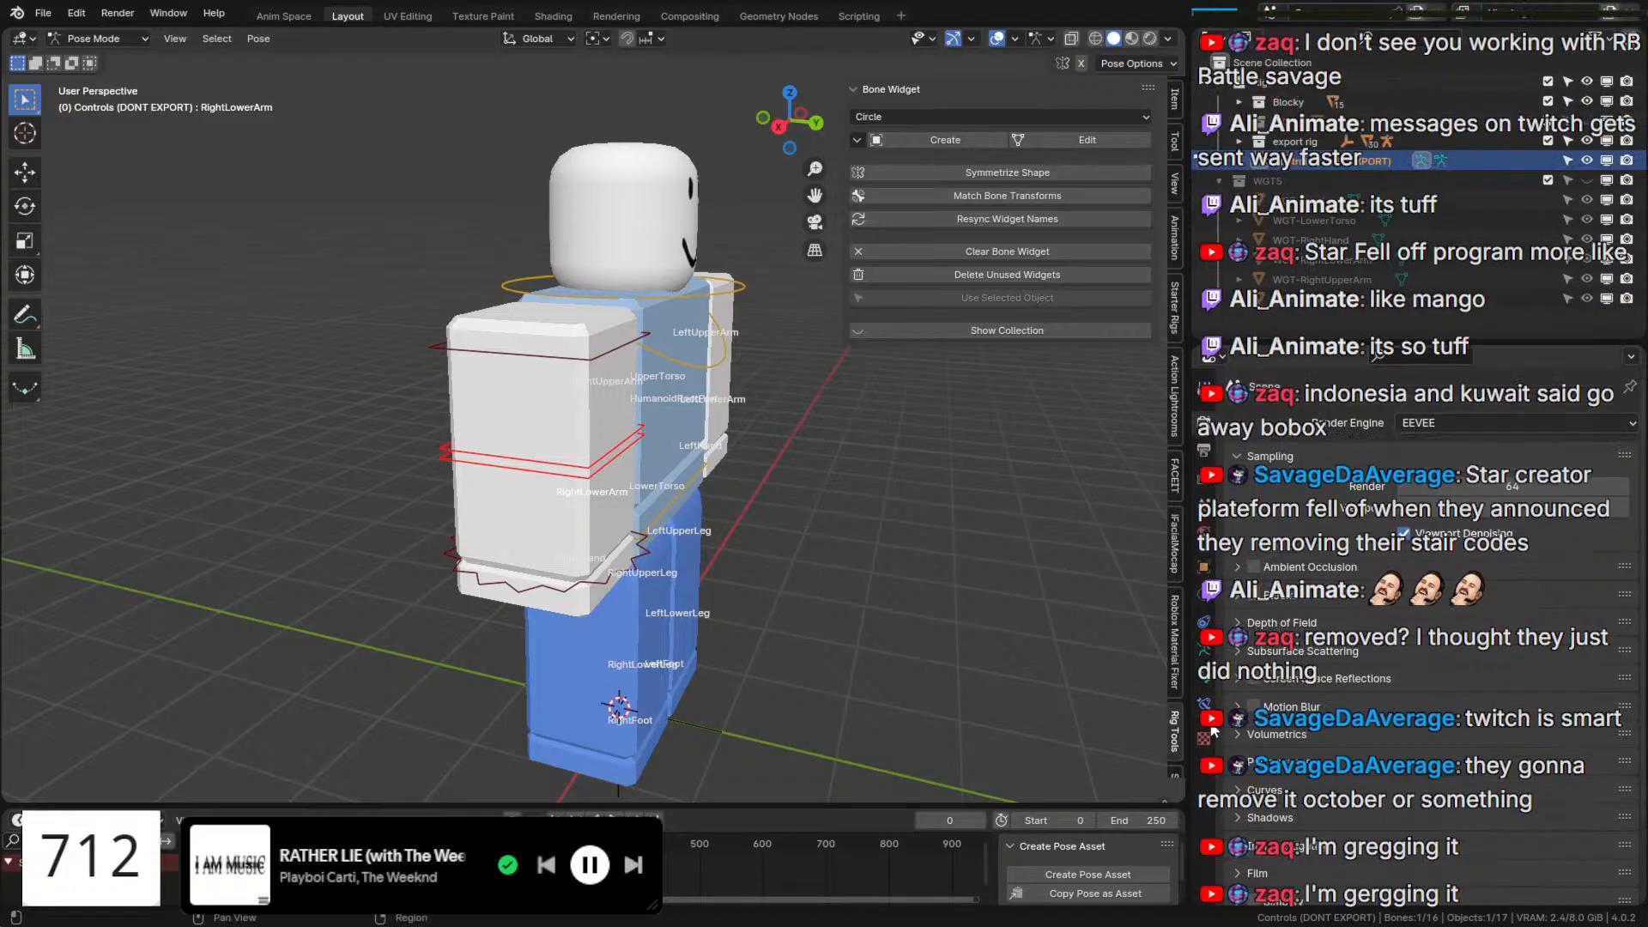
left_click(1204, 706)
middle_click_drag(867, 600, 803, 566)
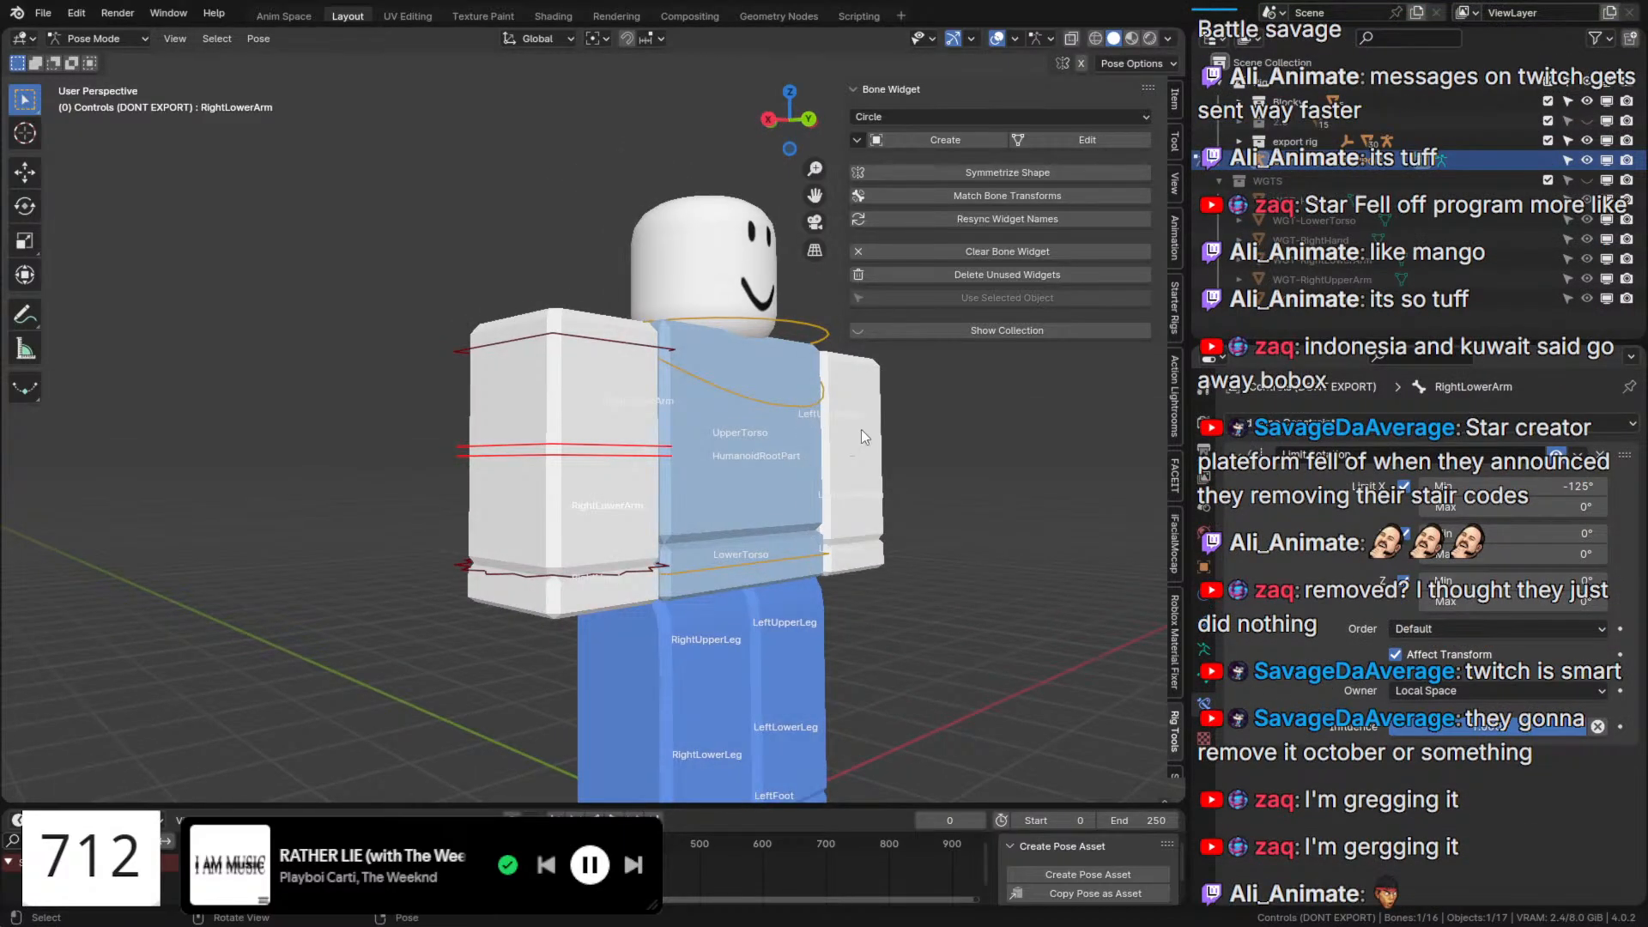
Temporarily display the bones in front, select the LeftLowerArm bone and check its rotation limits.
key("q")
left_click(648, 585)
key("q")
left_click(648, 584)
left_click(847, 476)
middle_click_drag(841, 476, 801, 485)
key("q")
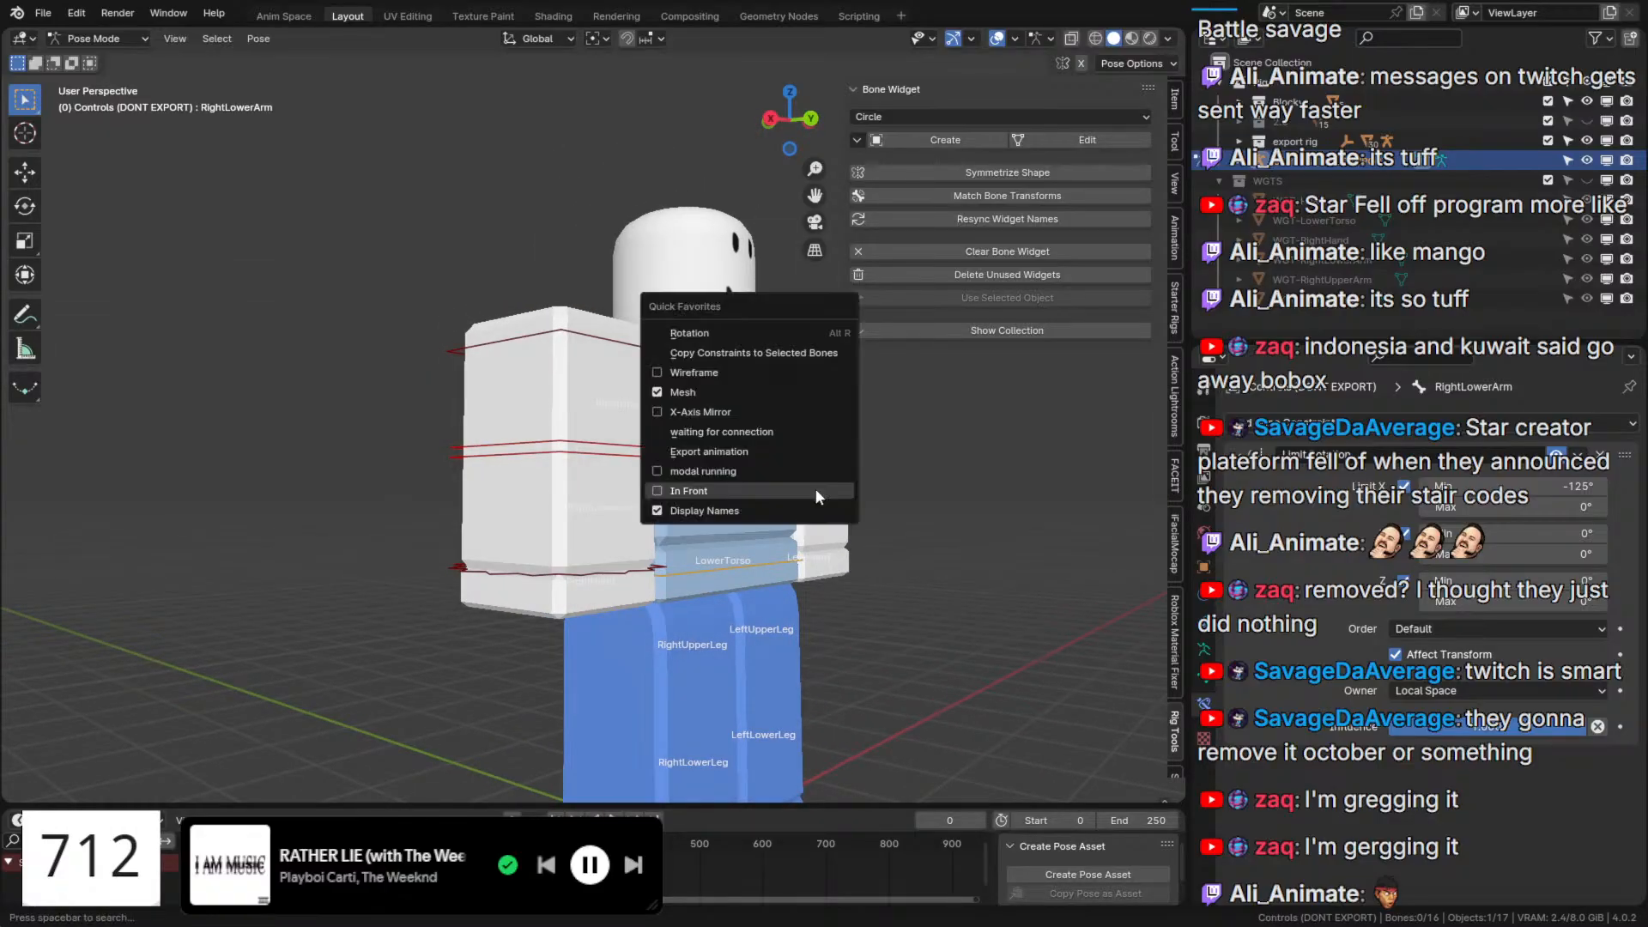
left_click(815, 488)
left_click(772, 488)
key("q")
left_click(769, 487)
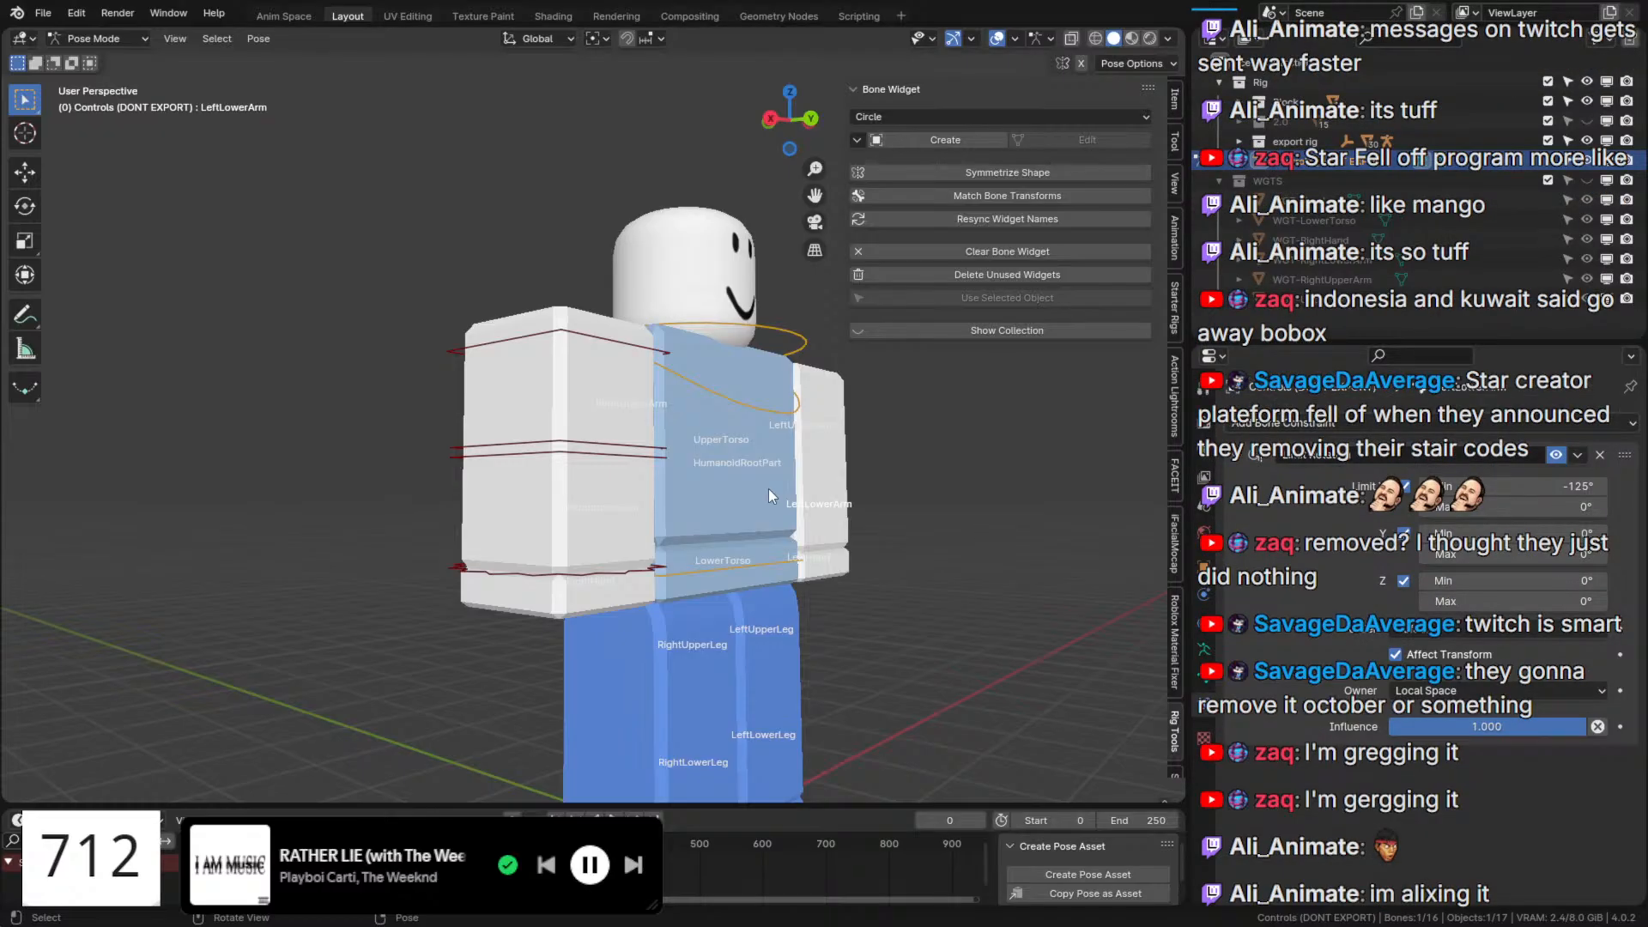
Create a Plane widget for the RightUpperLeg bone and open its shape for editing.
middle_click_drag(747, 472, 579, 431)
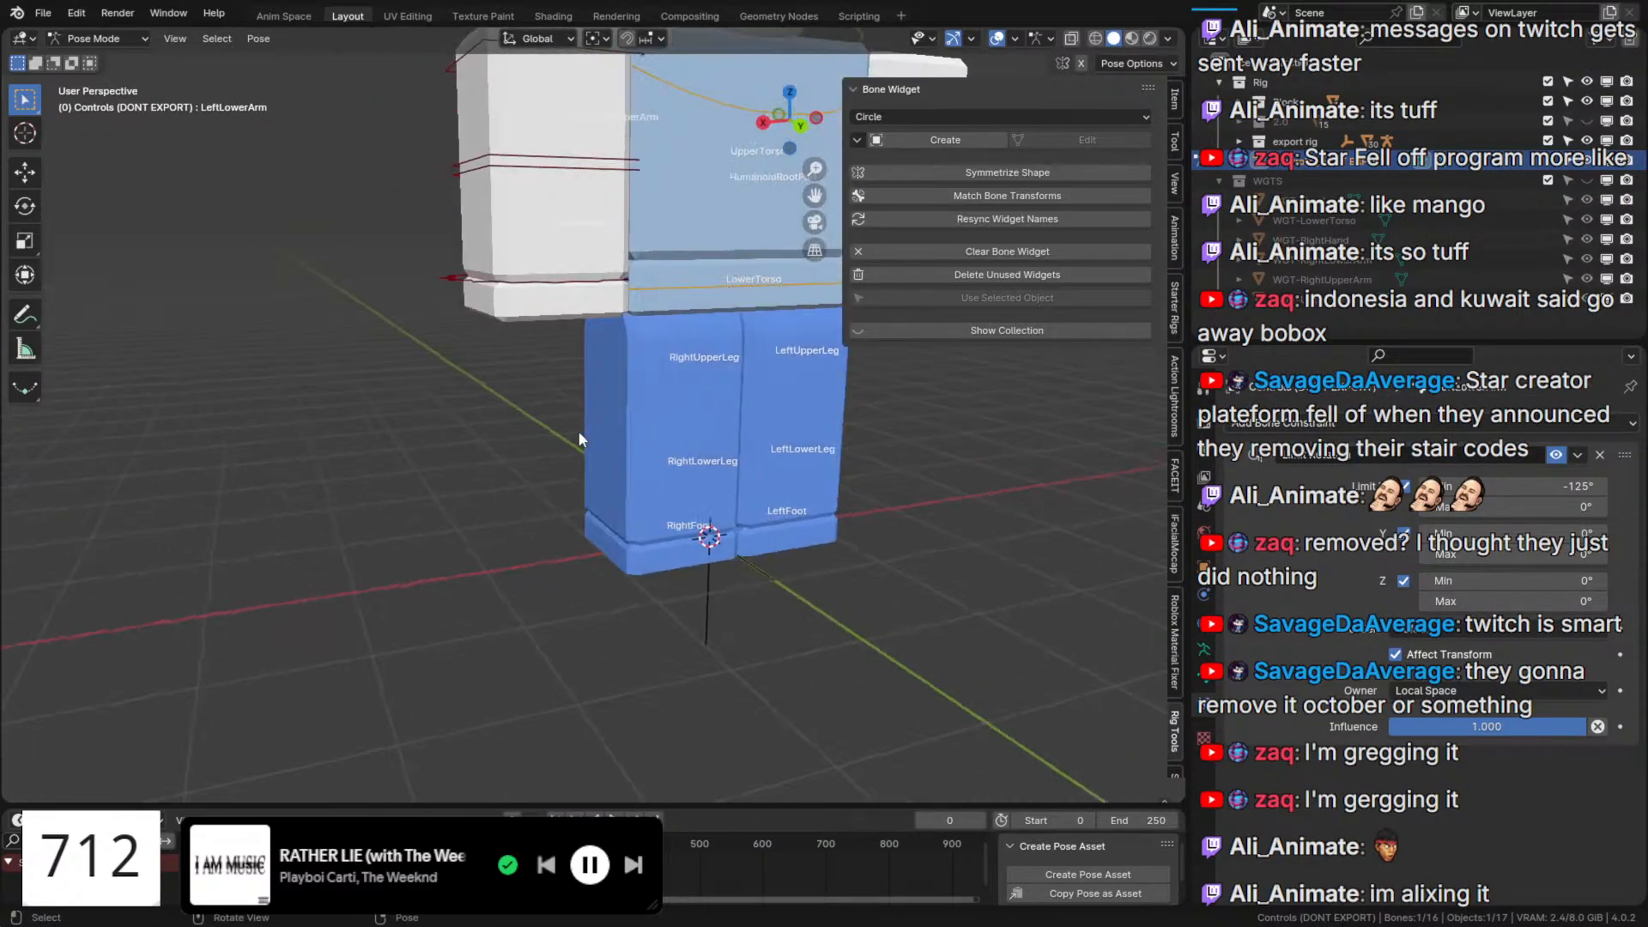
left_click(681, 373)
middle_click_drag(650, 363, 618, 514)
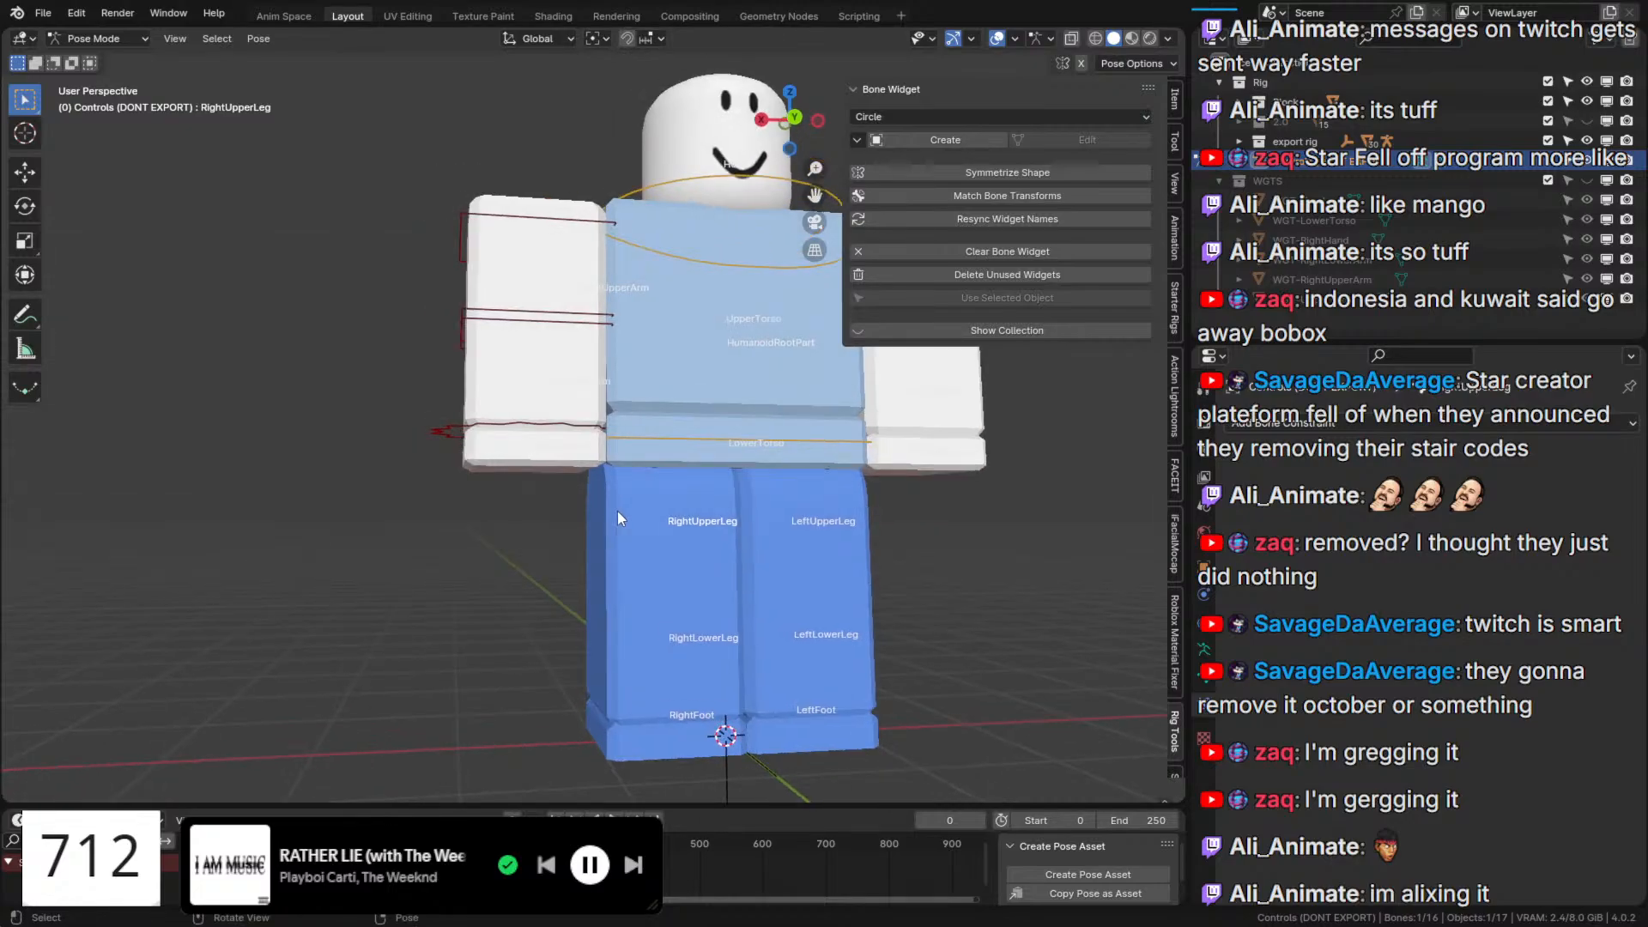
left_click(893, 120)
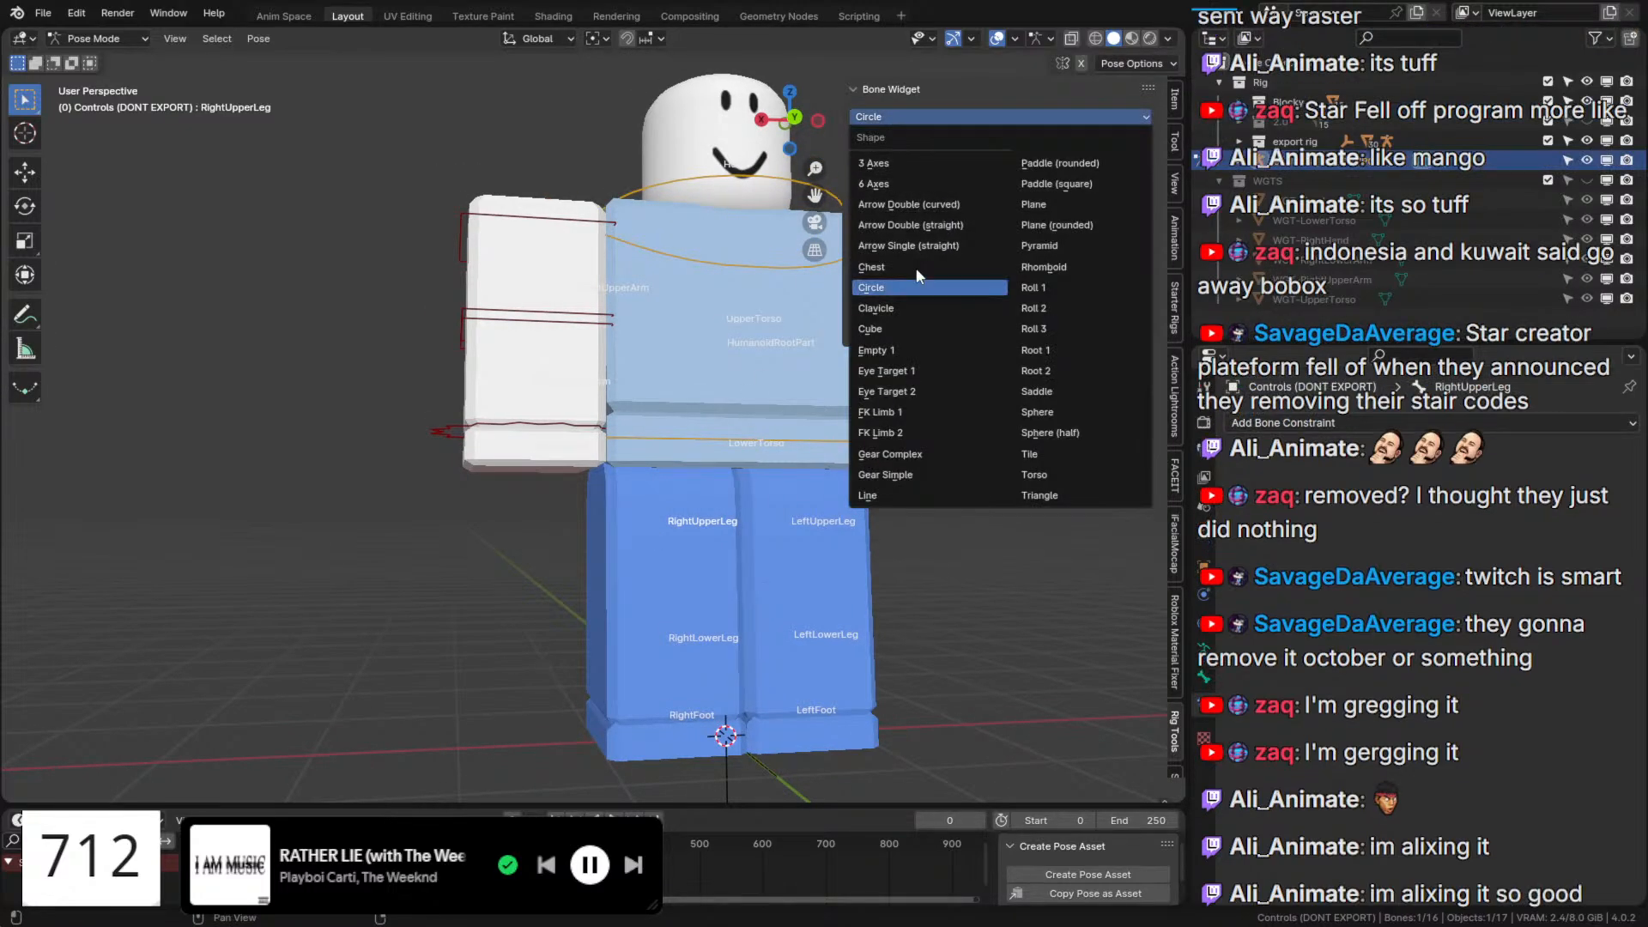
left_click(1041, 203)
left_click(908, 142)
left_click(1030, 137)
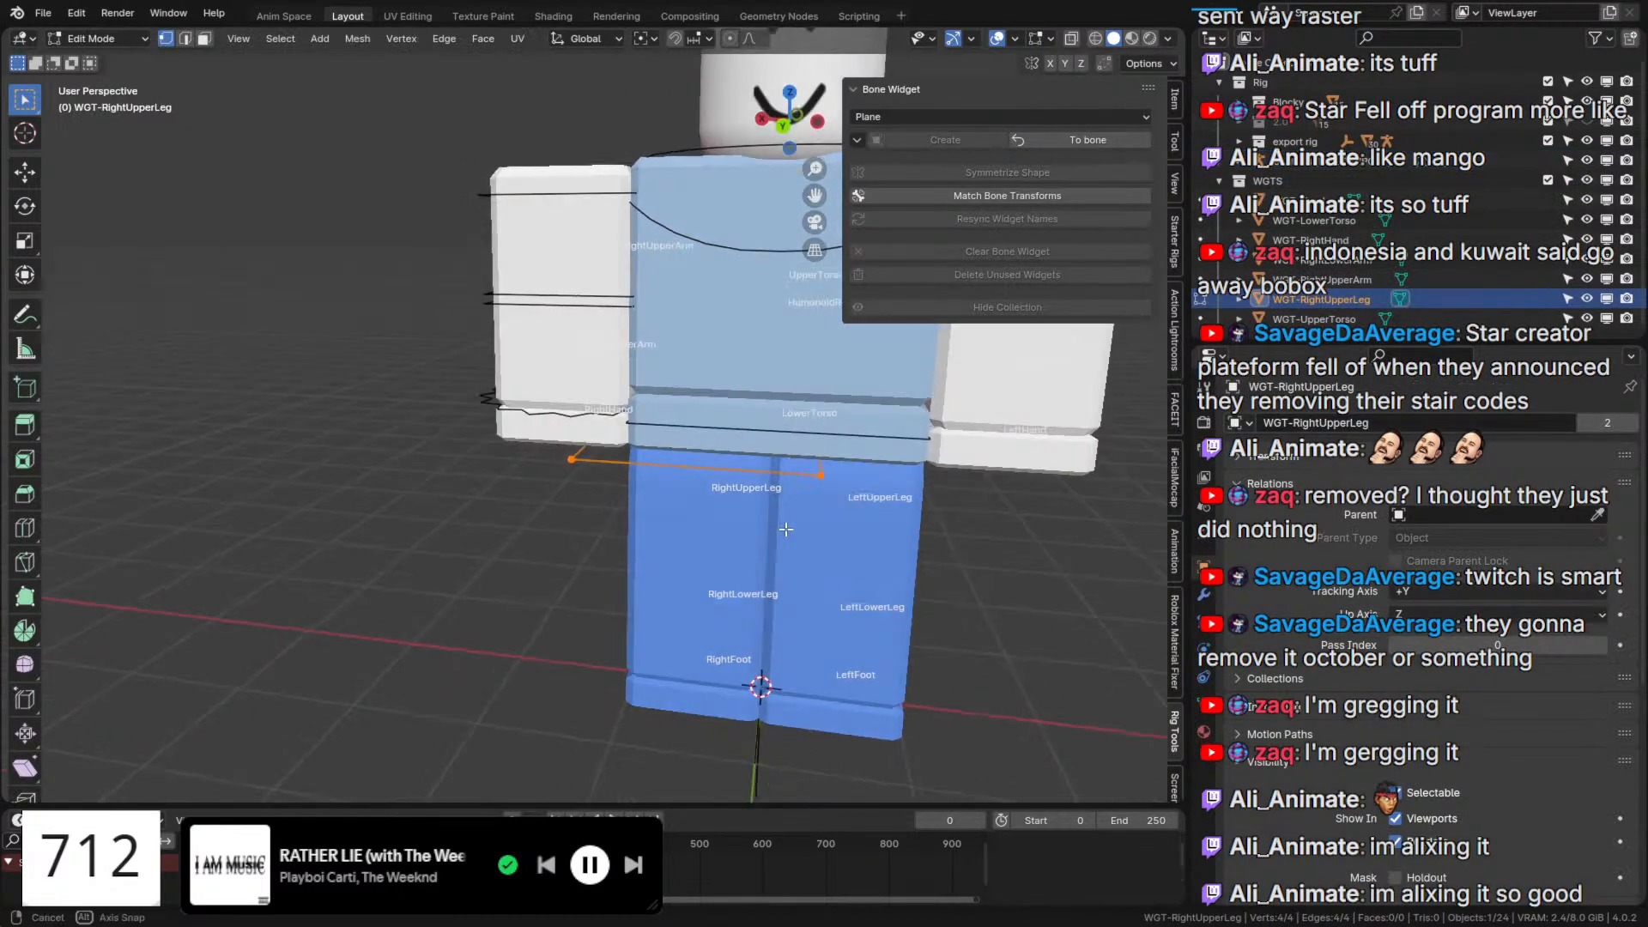
Move the RightUpperLeg plane about 0.33 m down along Z onto the upper thigh.
middle_click_drag(786, 530, 862, 464)
key("g")
key("z")
left_click(790, 560)
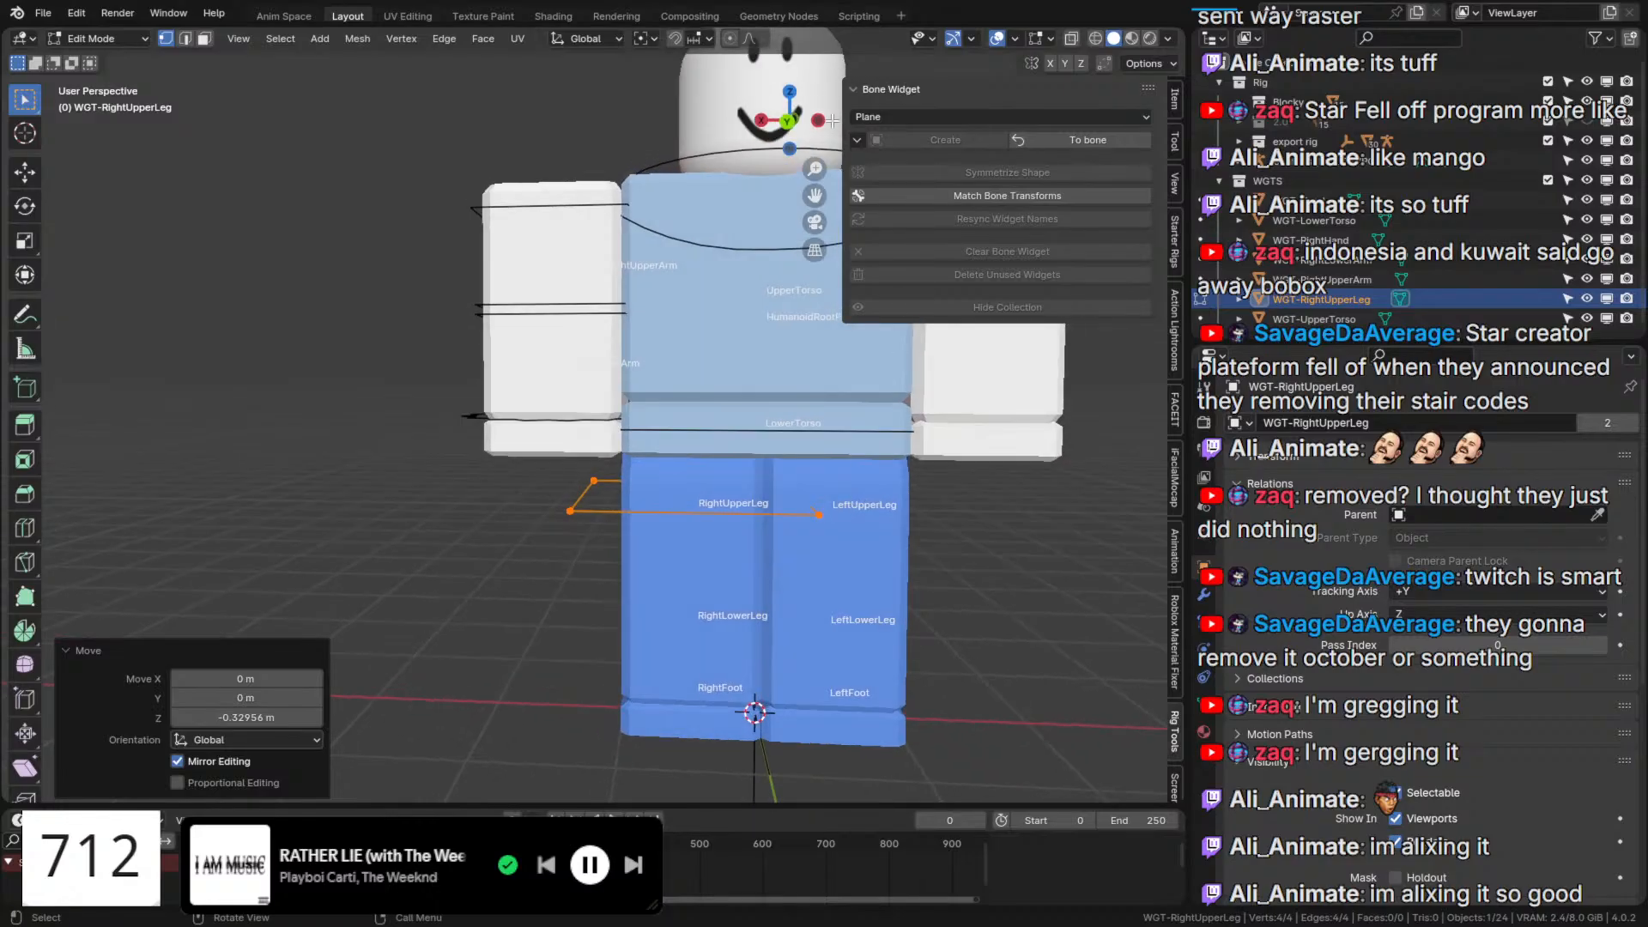
Narrow the RightUpperLeg plane along X to fit the leg, then fine-tune it by about 1.026 along local X.
left_click(789, 130)
scroll(884, 549, "up", 3)
middle_click_drag(883, 552, 834, 429, "shift")
key("s")
key("x")
left_click(734, 520)
key("s")
key("x")
key("x")
left_click(704, 474)
Scale the RightUpperLeg plane to about 0.663 along Y and return to the rig.
key("s")
key("y")
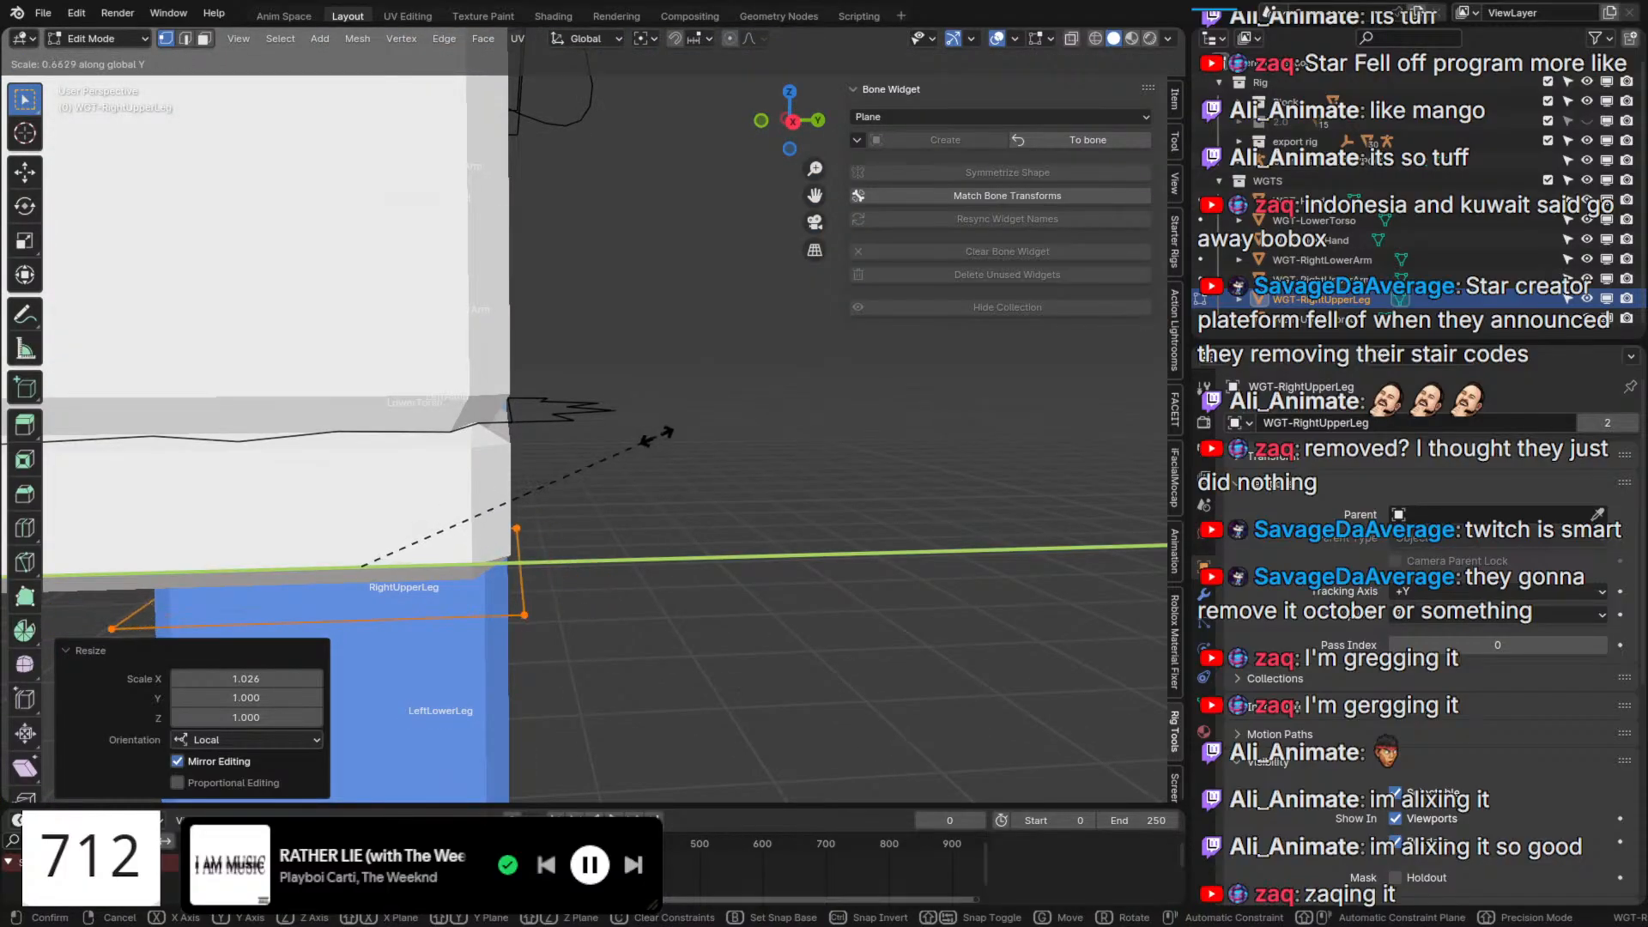
left_click(647, 447)
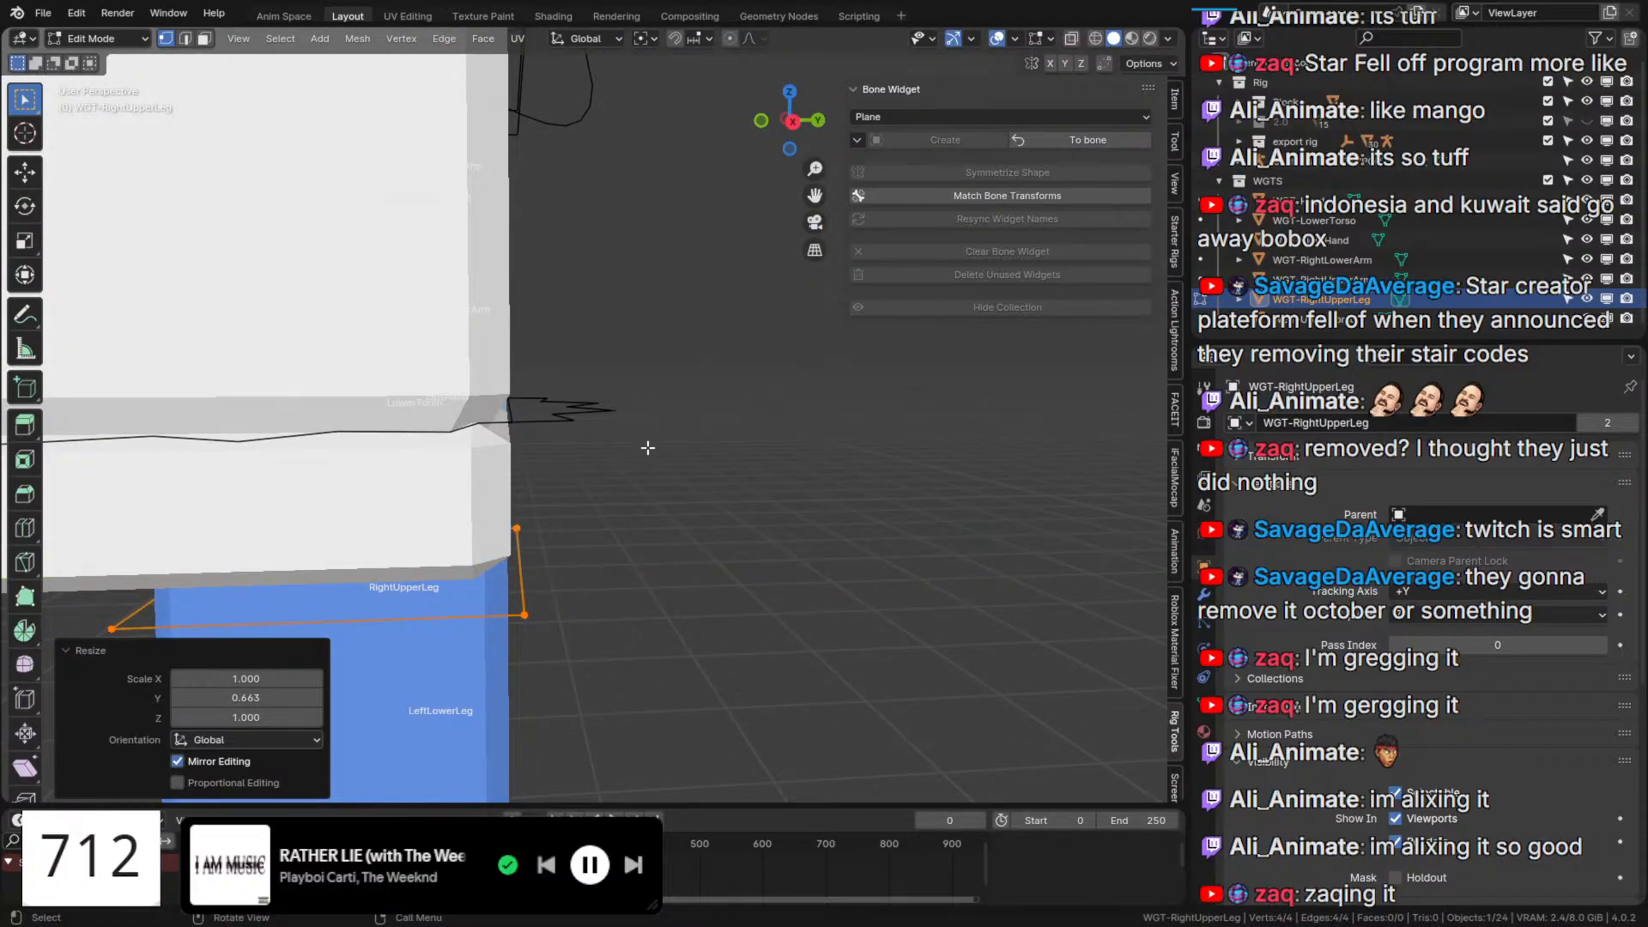
left_click(1068, 142)
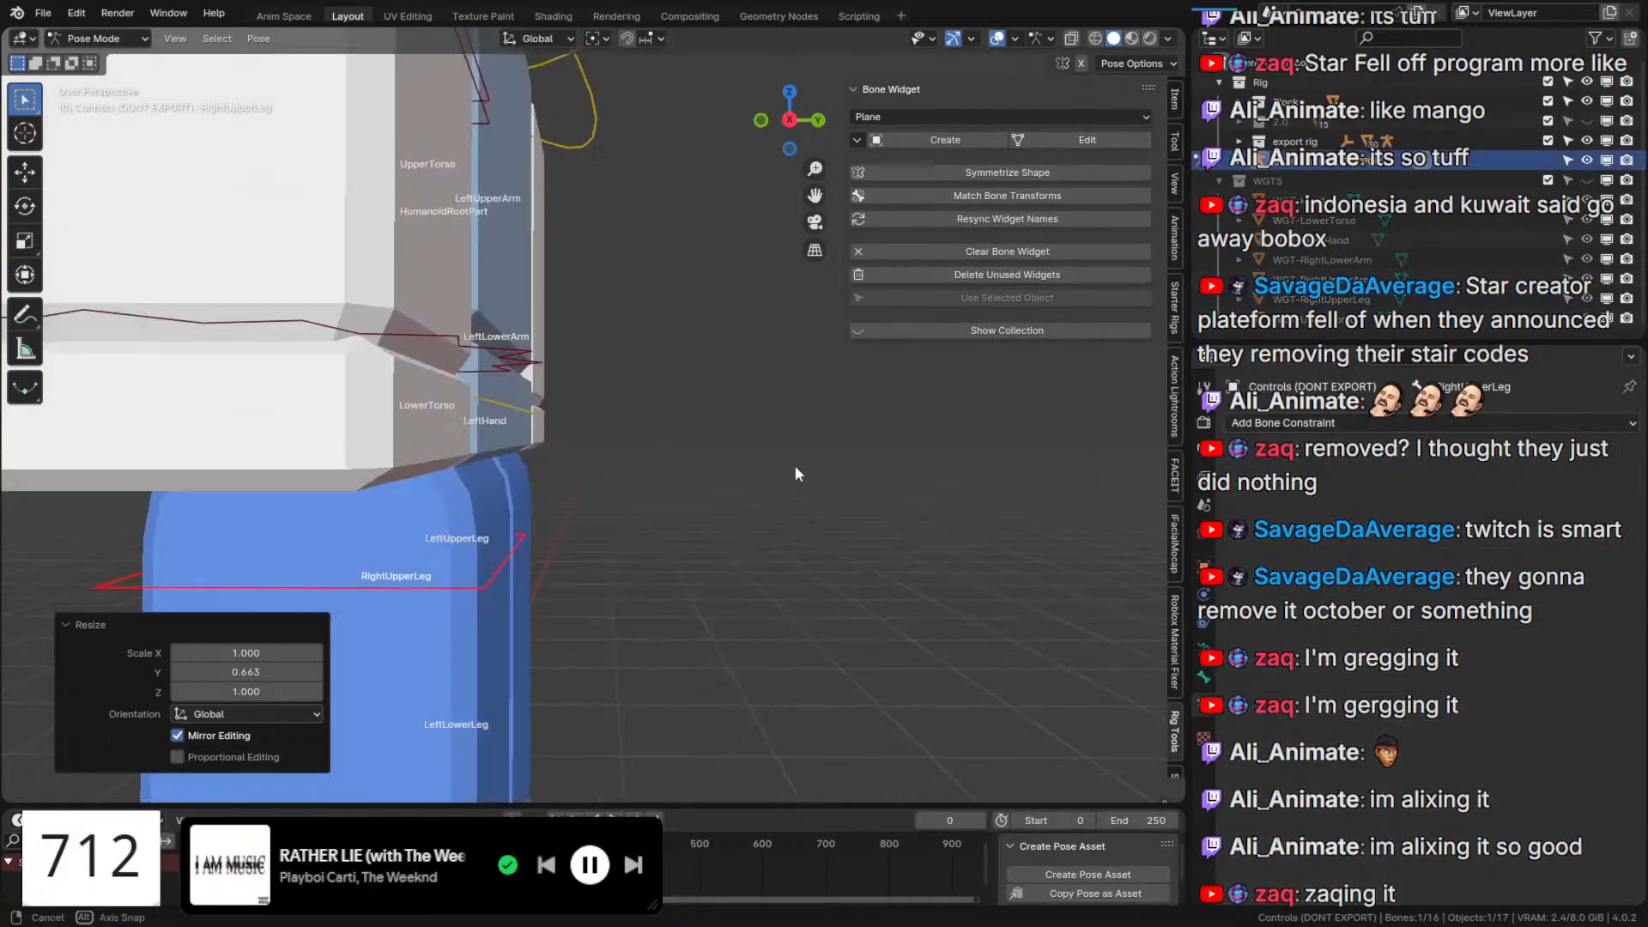
Select the RightLowerLeg bone with the bones temporarily in front, create a Plane widget for it and open its shape for editing.
middle_click_drag(795, 465, 634, 356)
key("q")
left_click(570, 357)
left_click(552, 478)
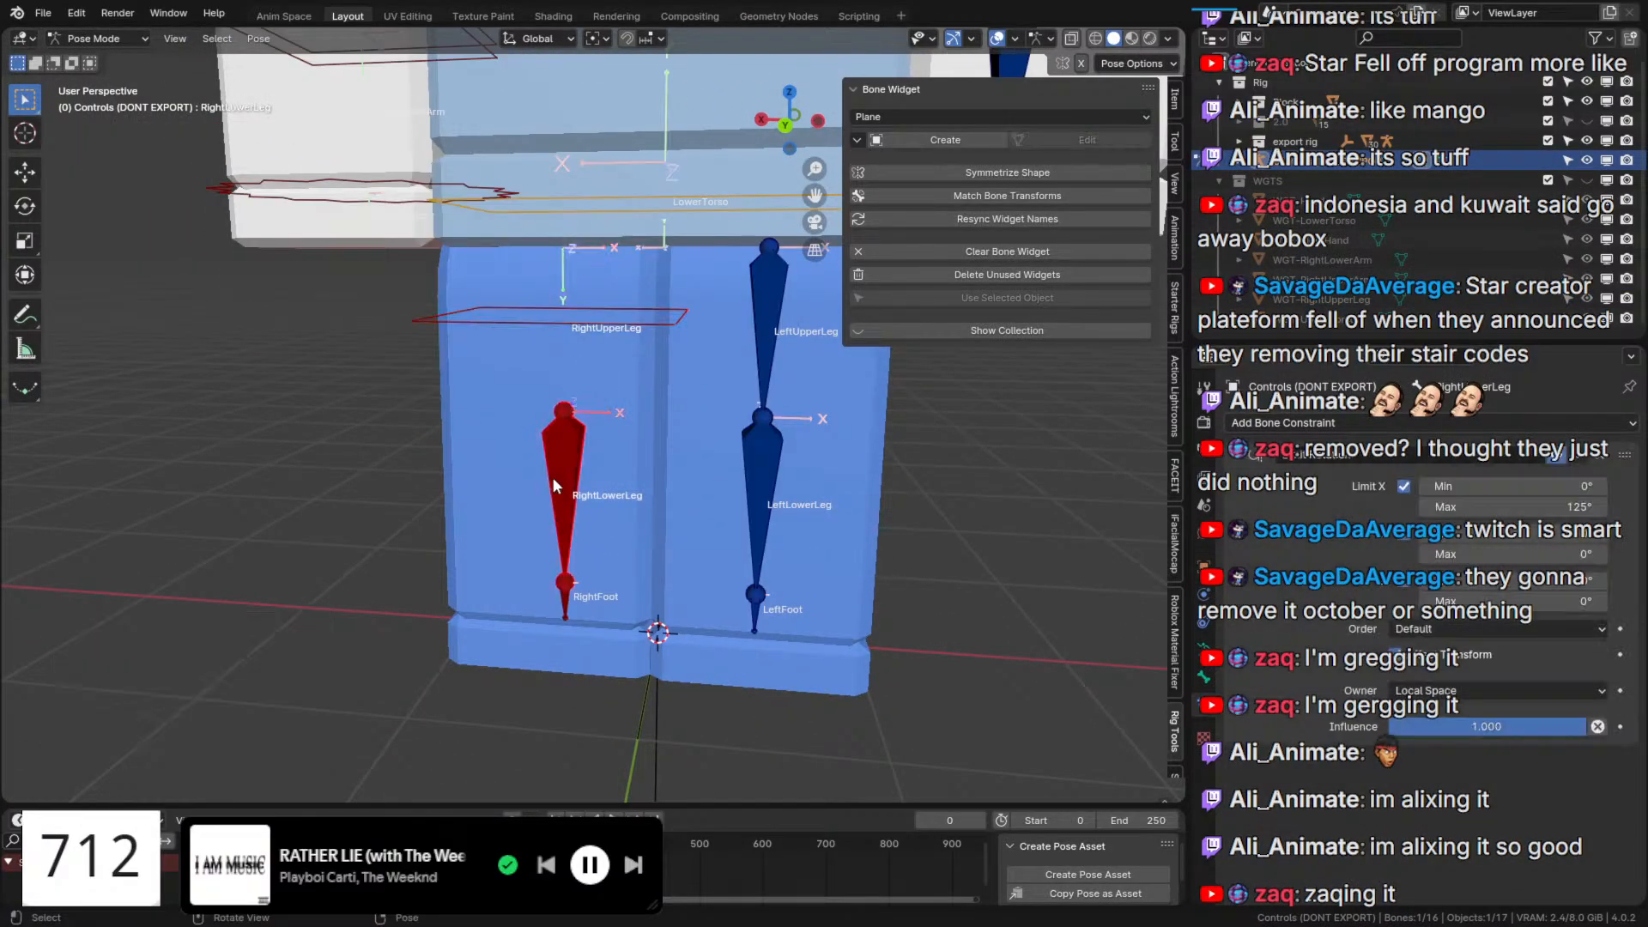
key("q")
left_click(553, 478)
middle_click_drag(553, 478, 712, 462)
left_click(930, 143)
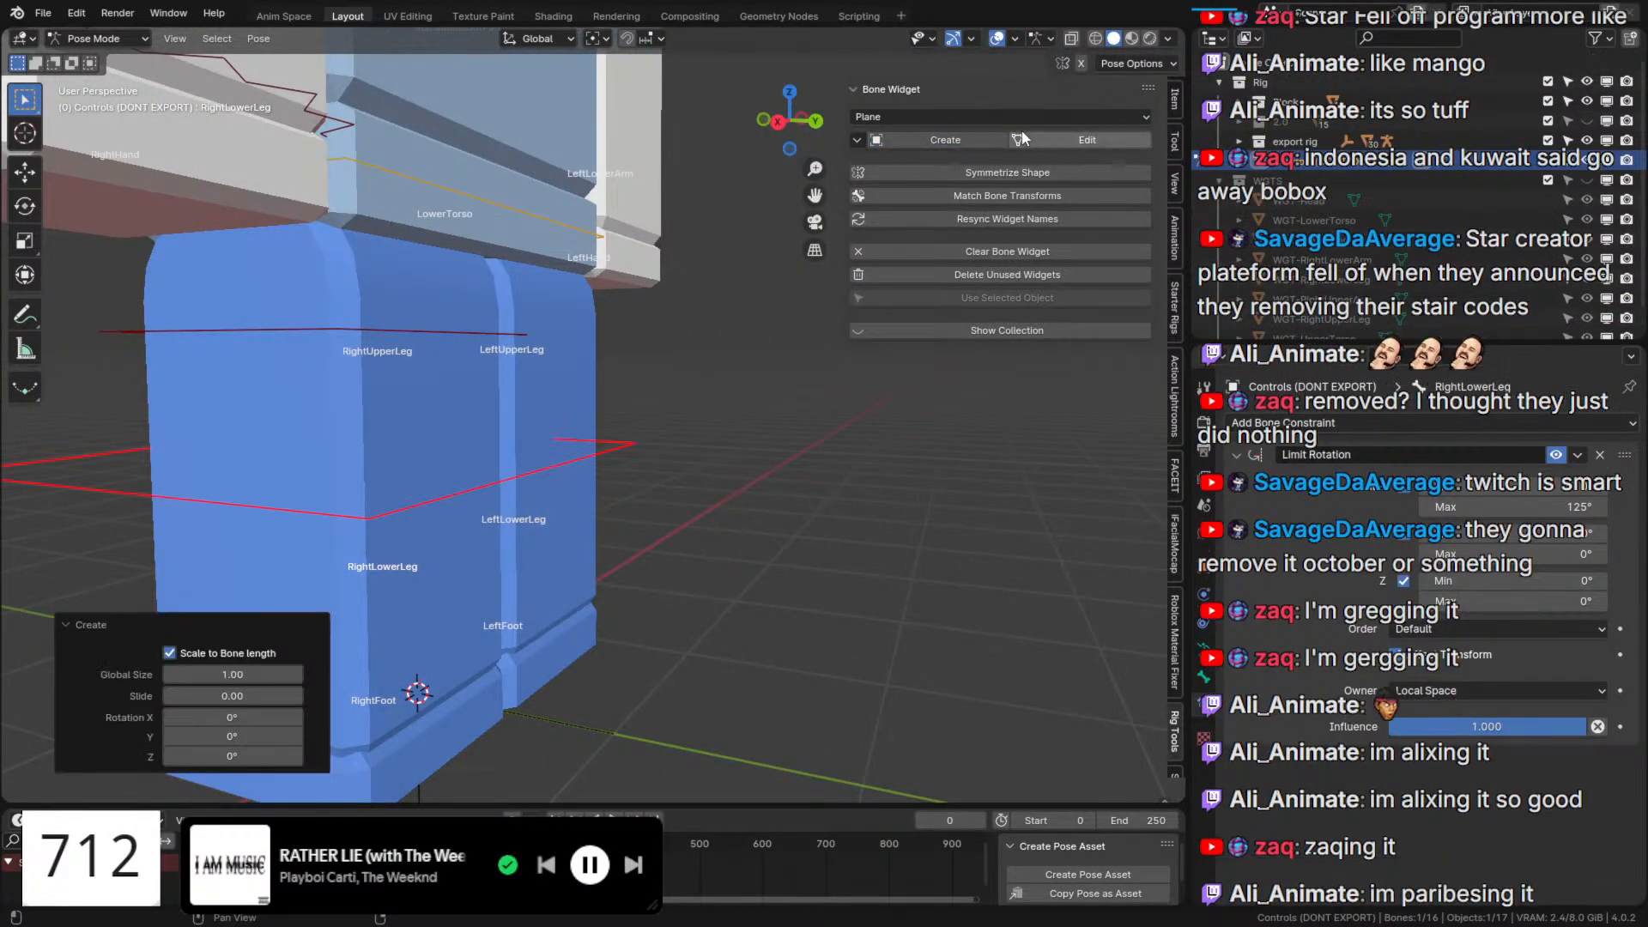
left_click(1022, 139)
Scale the RightLowerLeg plane to about 0.583 and move it about 0.048 m down along Z.
key("s")
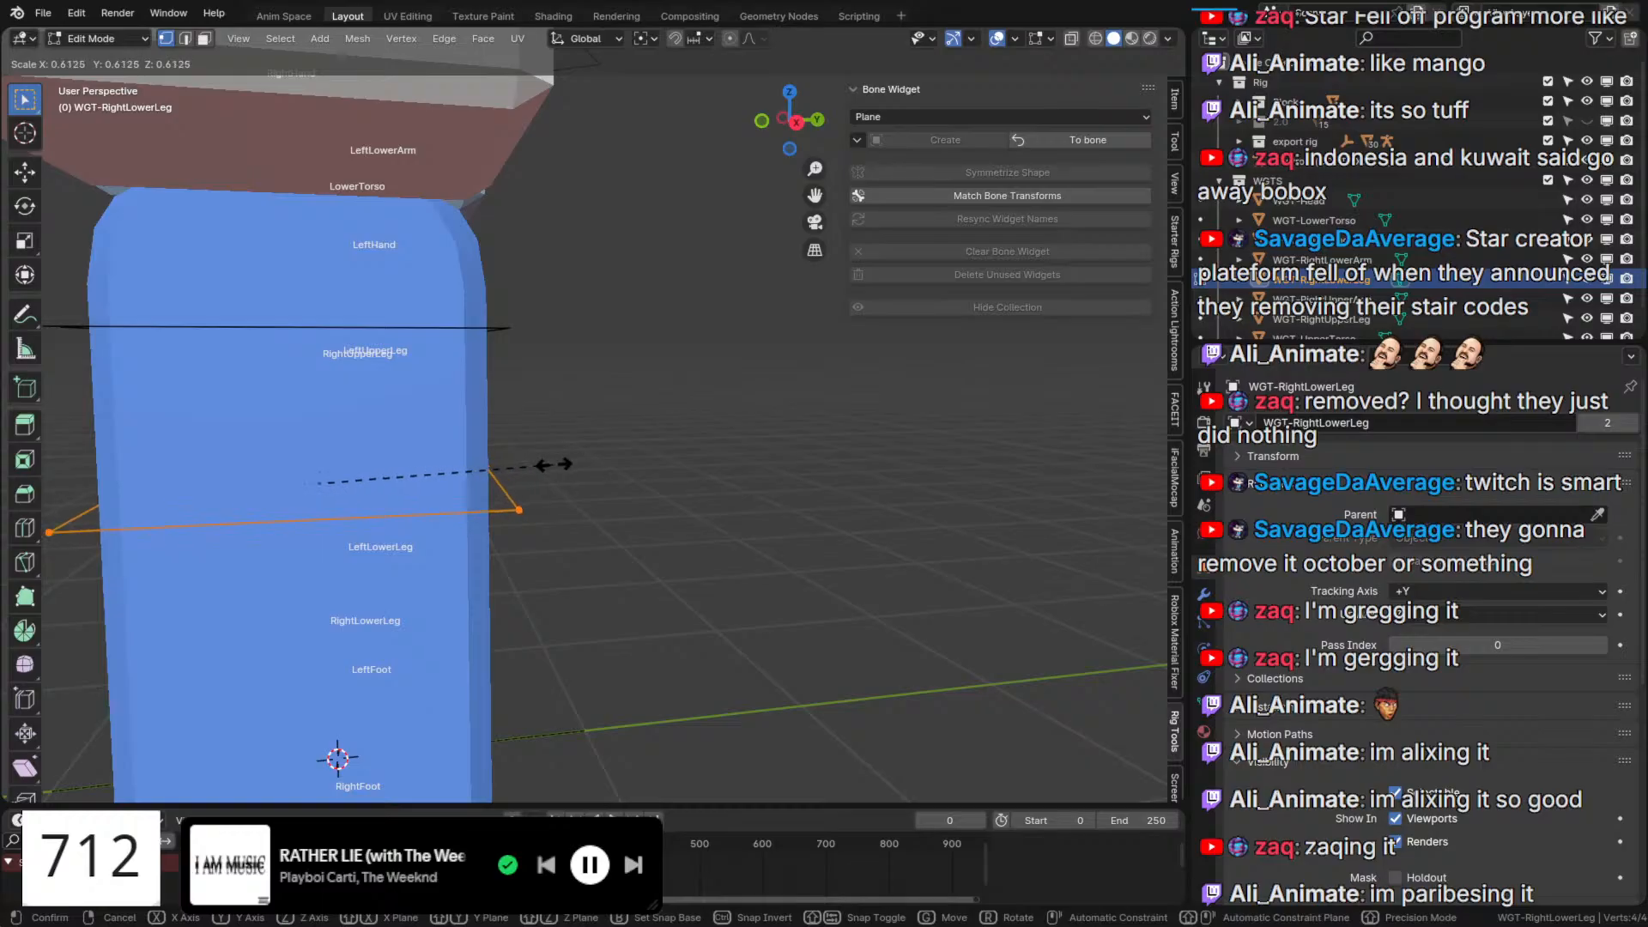
left_click(533, 472)
middle_click_drag(533, 472, 551, 442)
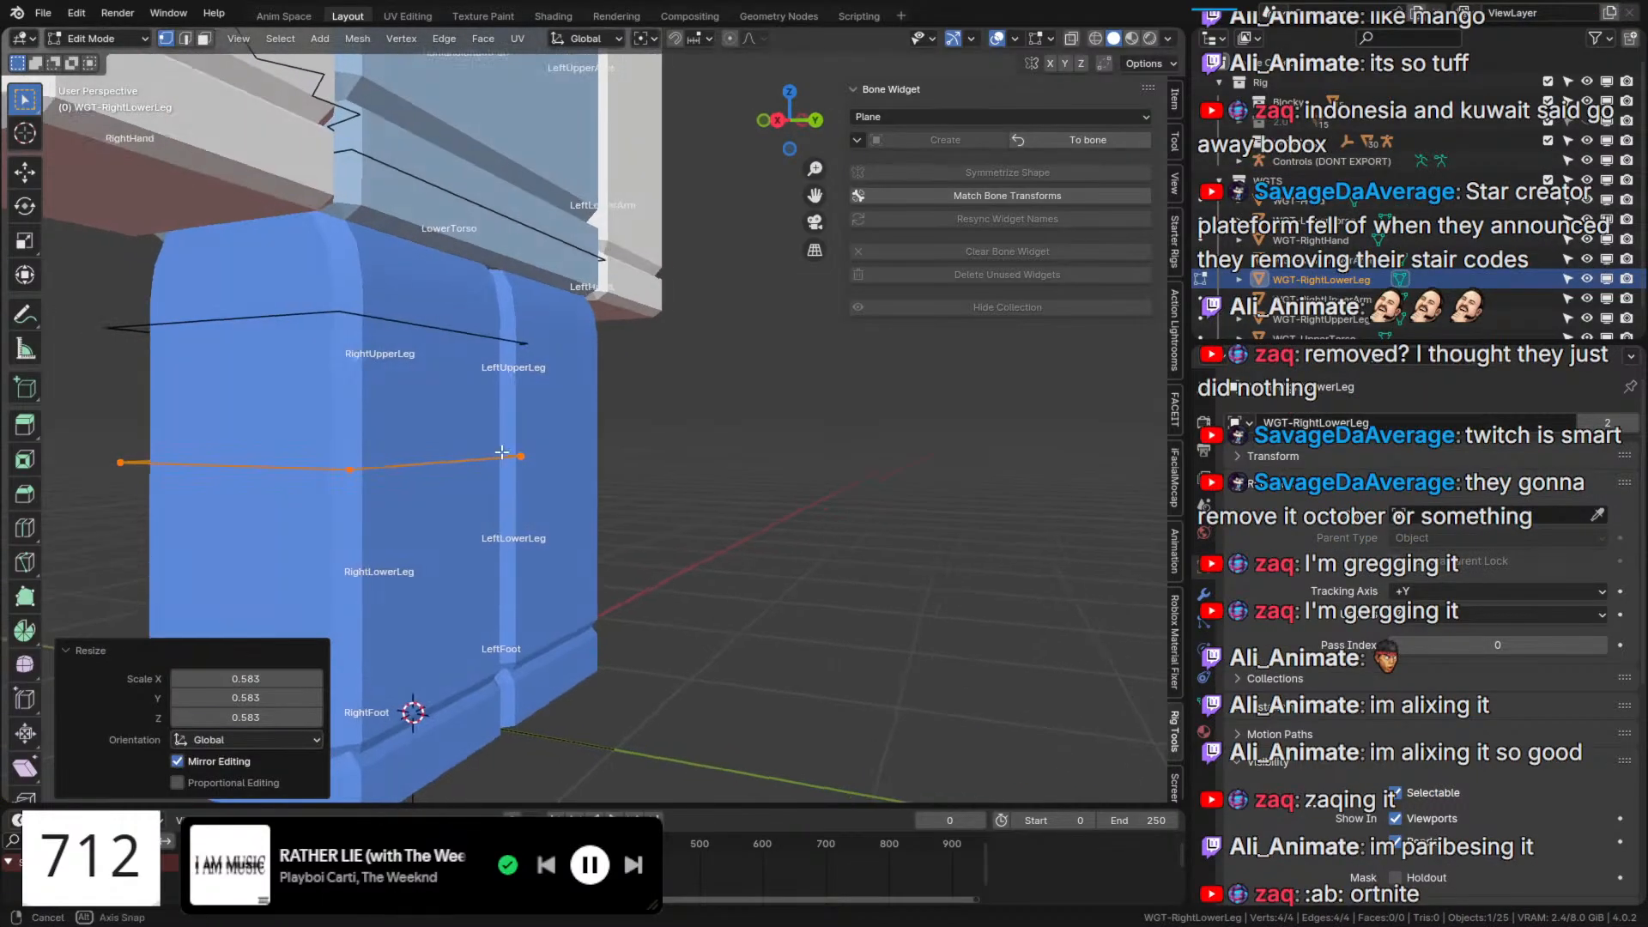
key("g")
key("z")
left_click(545, 456)
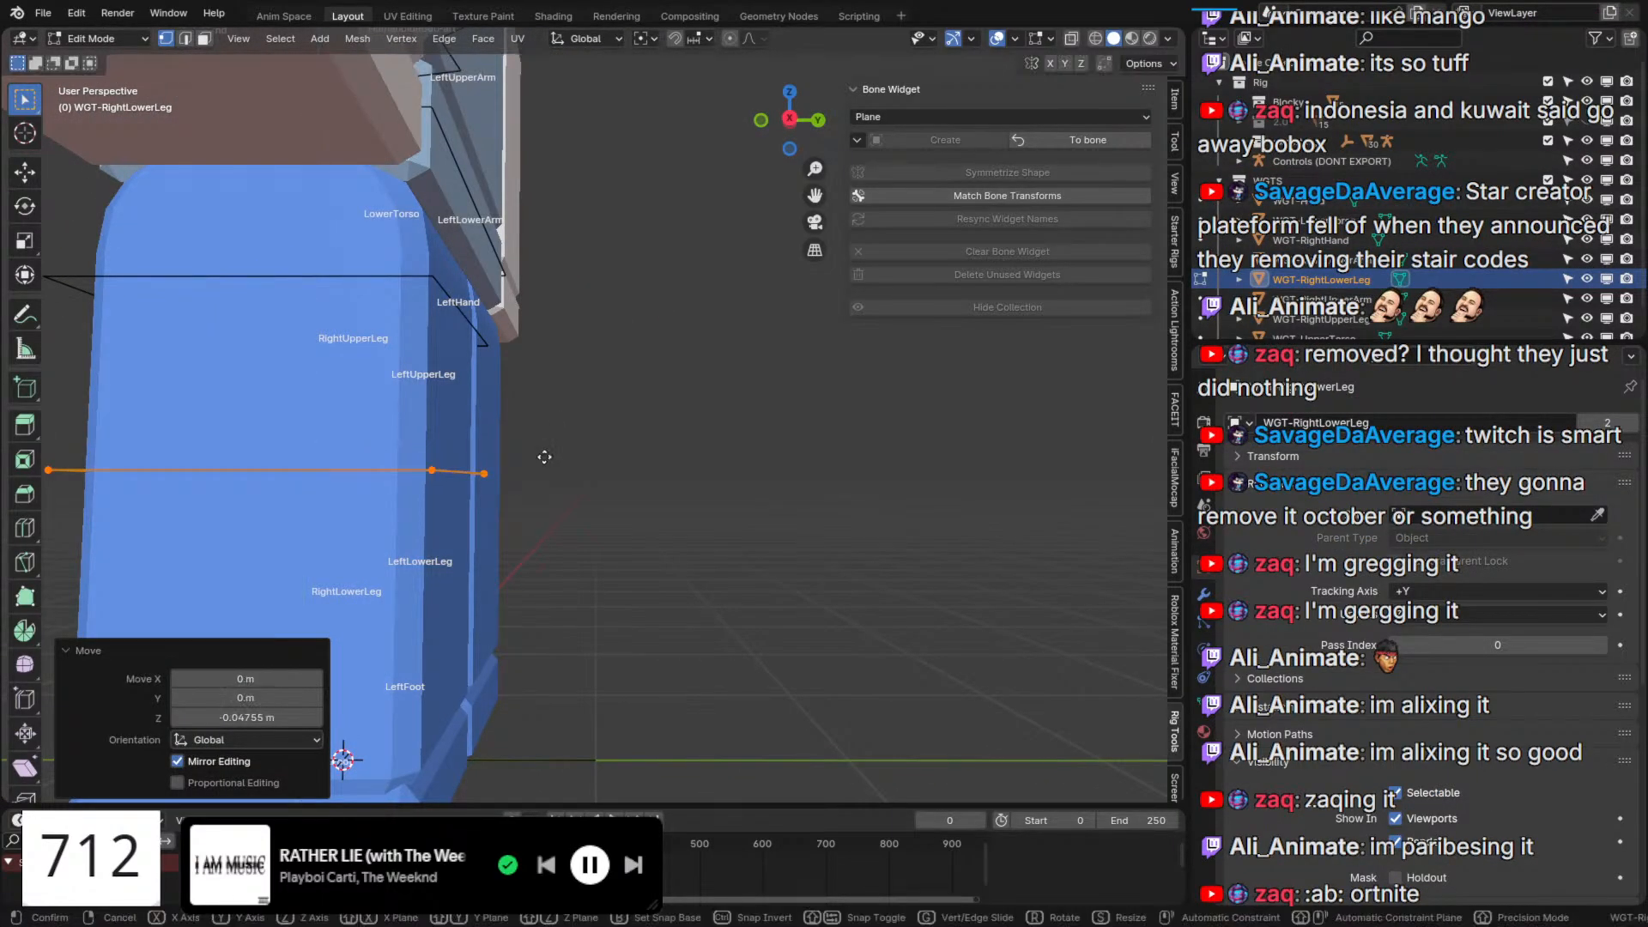
Duplicate the RightLowerLeg outline about 0.065 m up along Z and return to the rig.
key("g")
key("z")
left_click(544, 439)
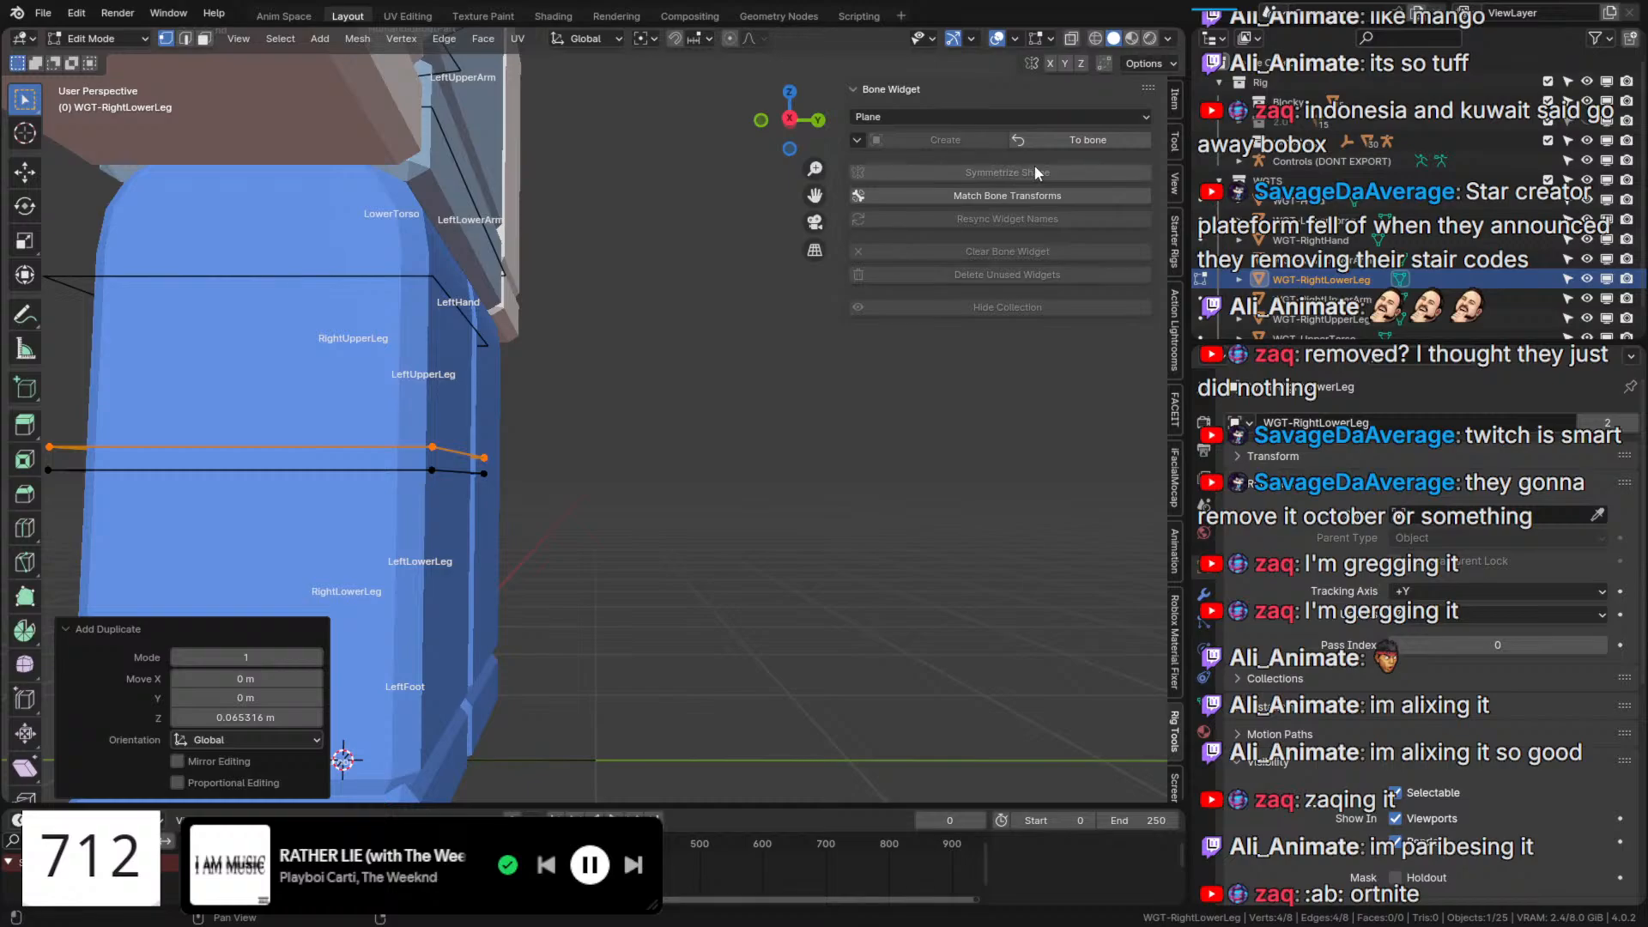
left_click(1042, 144)
Display the bones in front and select the RightFoot bone.
middle_click_drag(624, 506, 571, 528)
scroll(584, 515, "down", 1)
middle_click_drag(584, 515, 702, 431, "shift")
key("q")
left_click(702, 431)
left_click(550, 529)
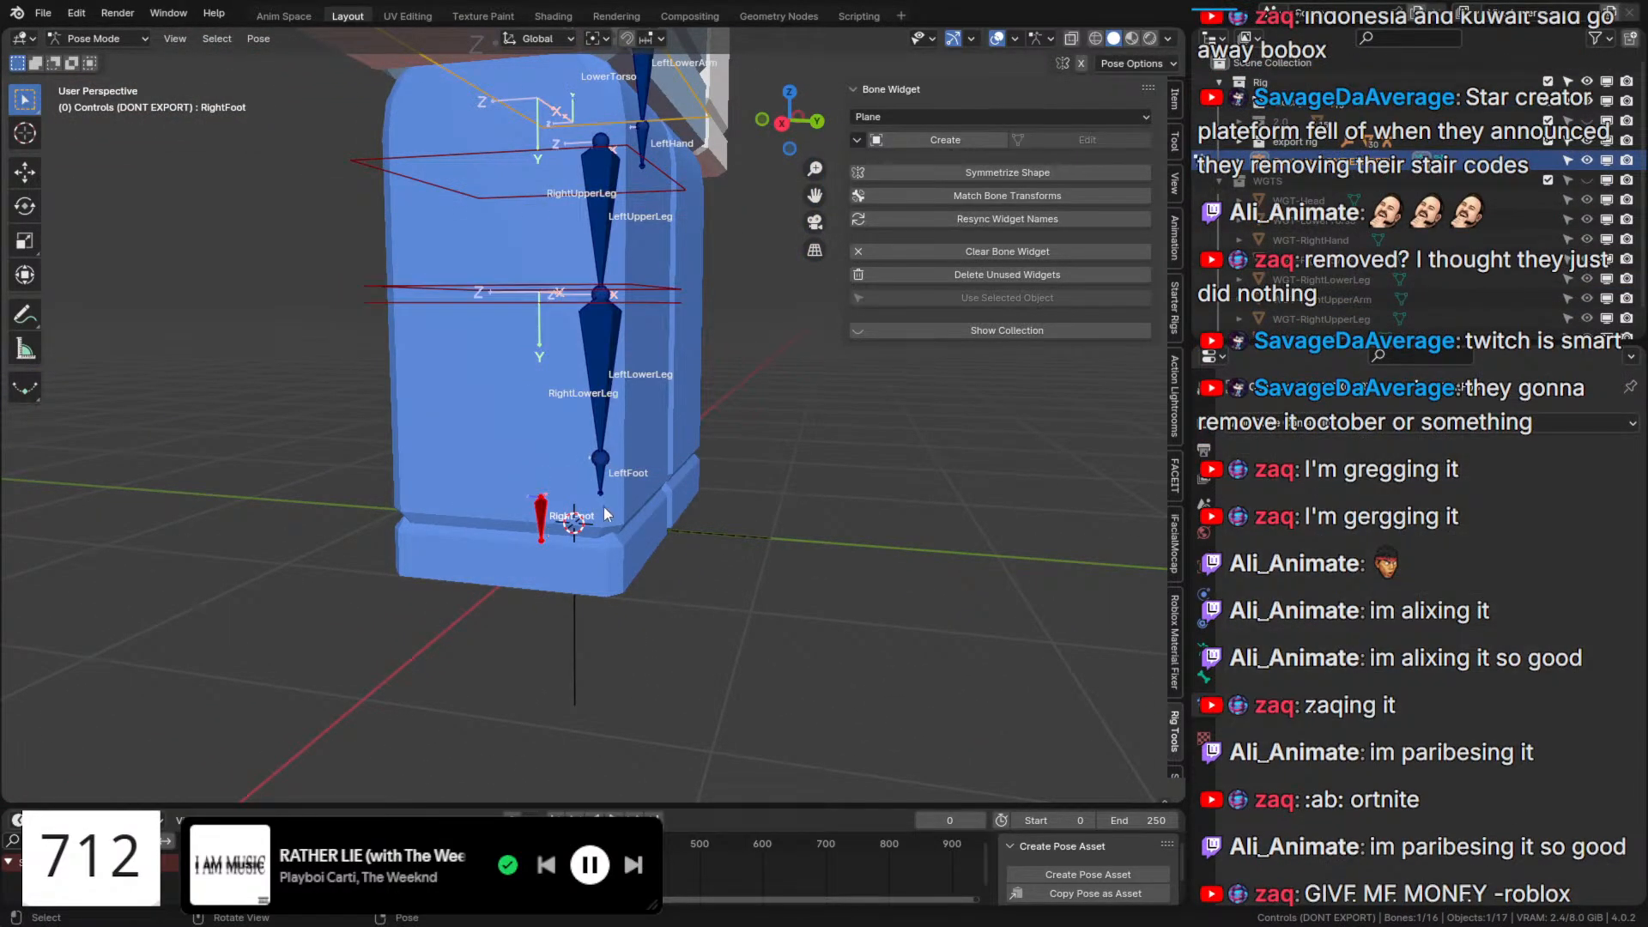
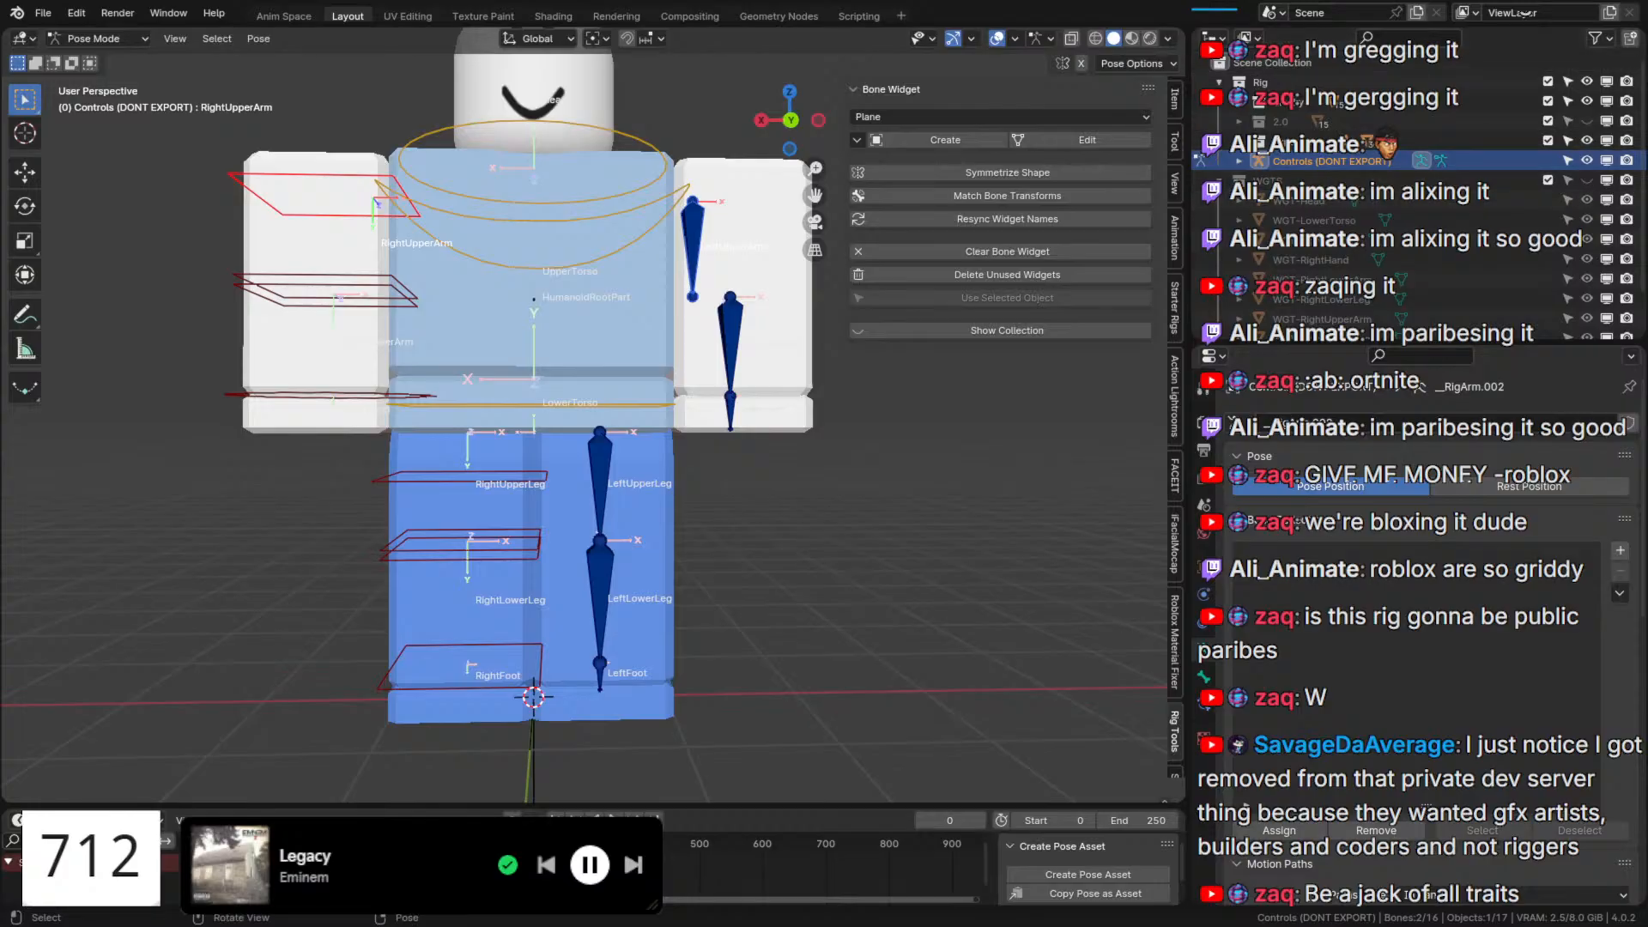
Open the preferences to reinstall the Bone Widget add-on from BoneWidget.zip, and unfold its tools again.
left_click(77, 13)
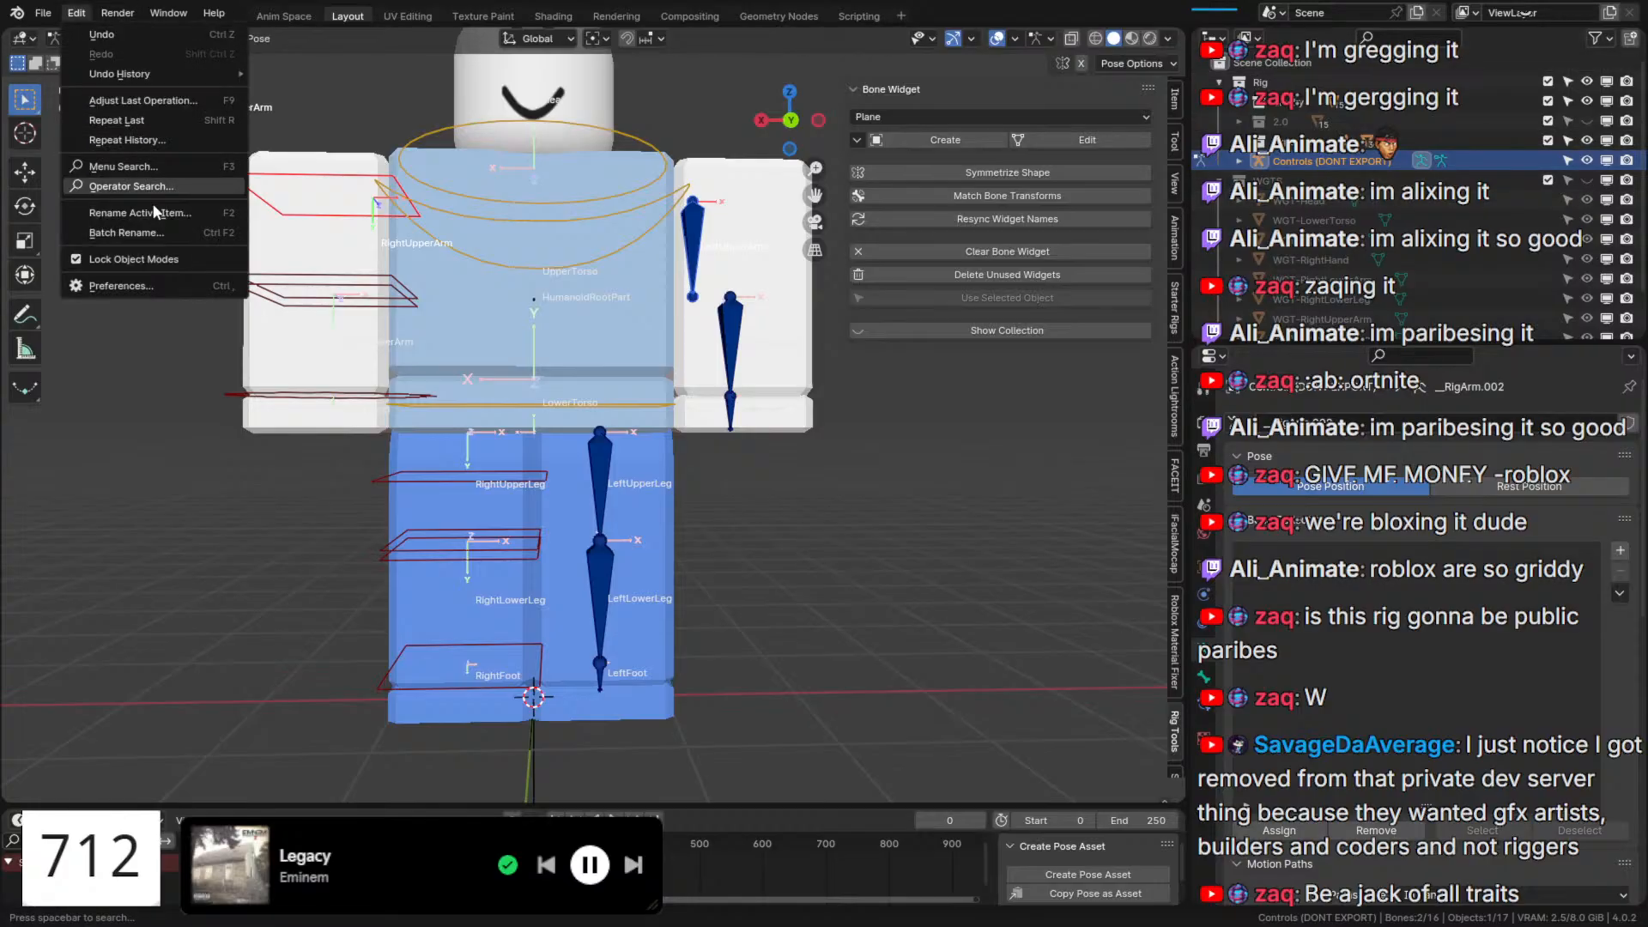
left_click(155, 292)
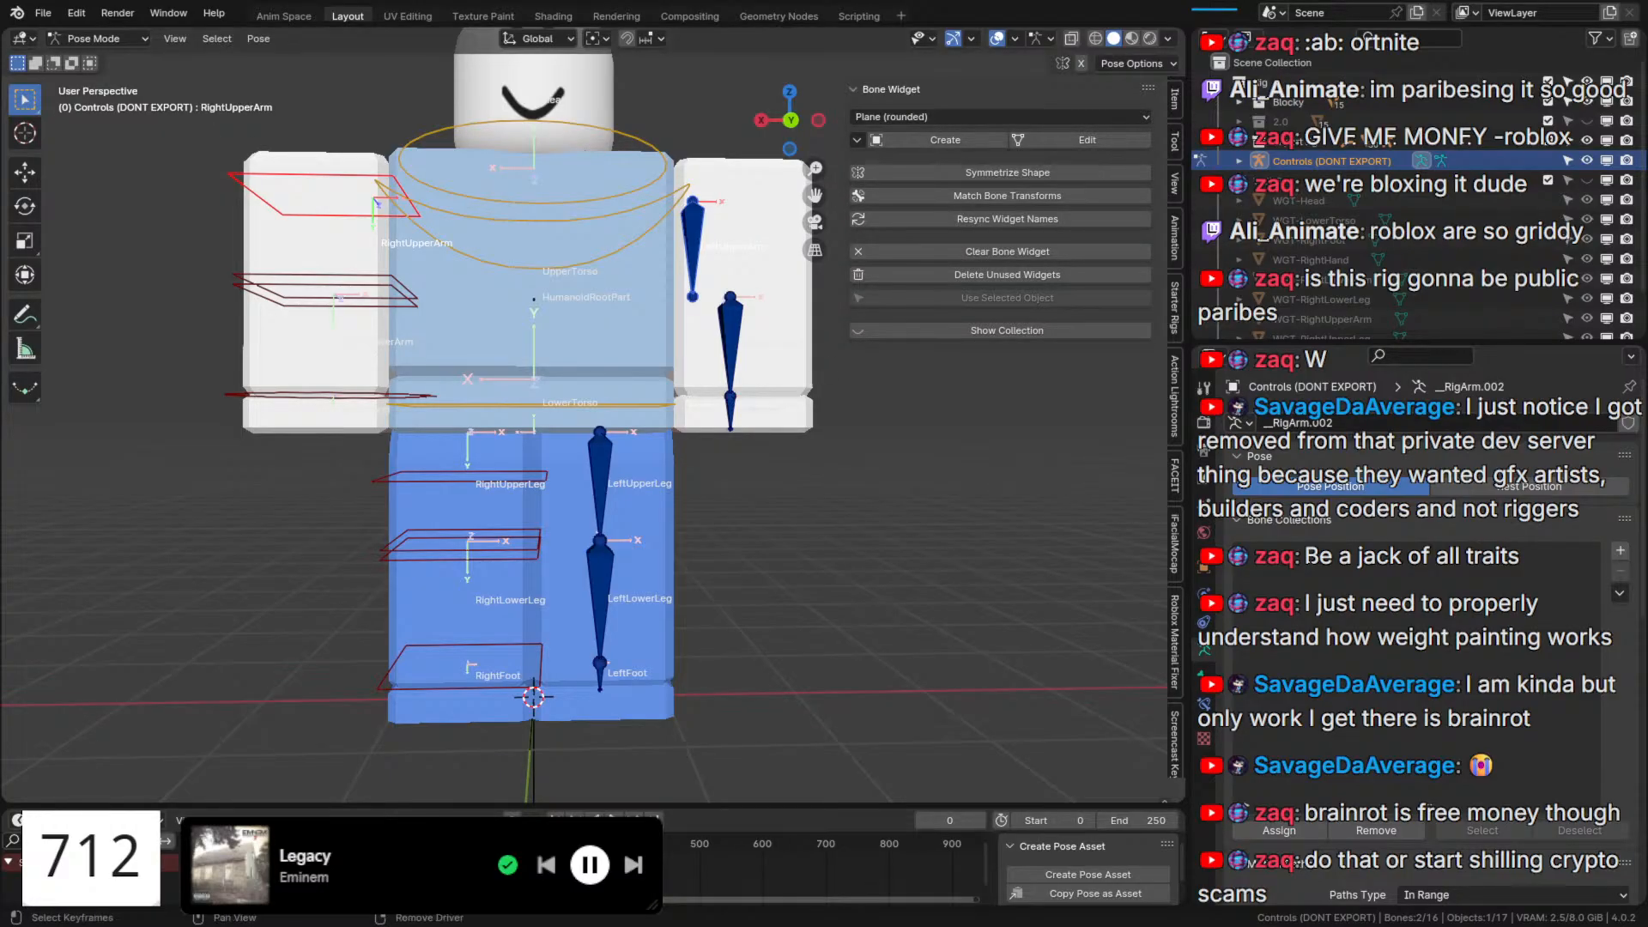
left_click(997, 91)
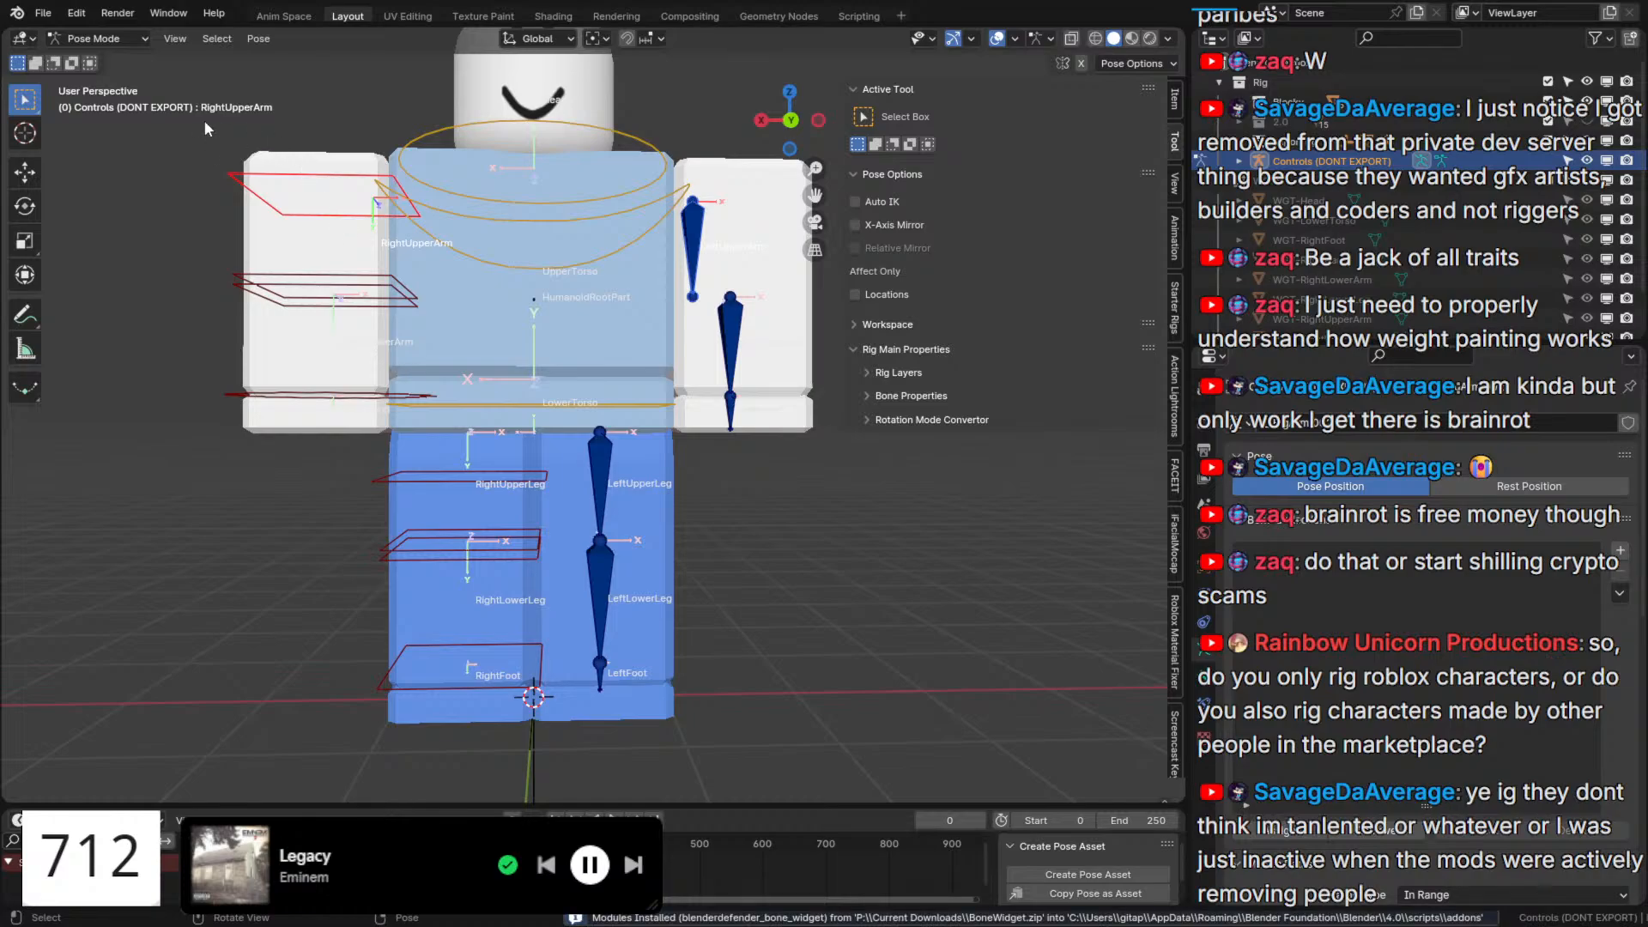
left_click(182, 134)
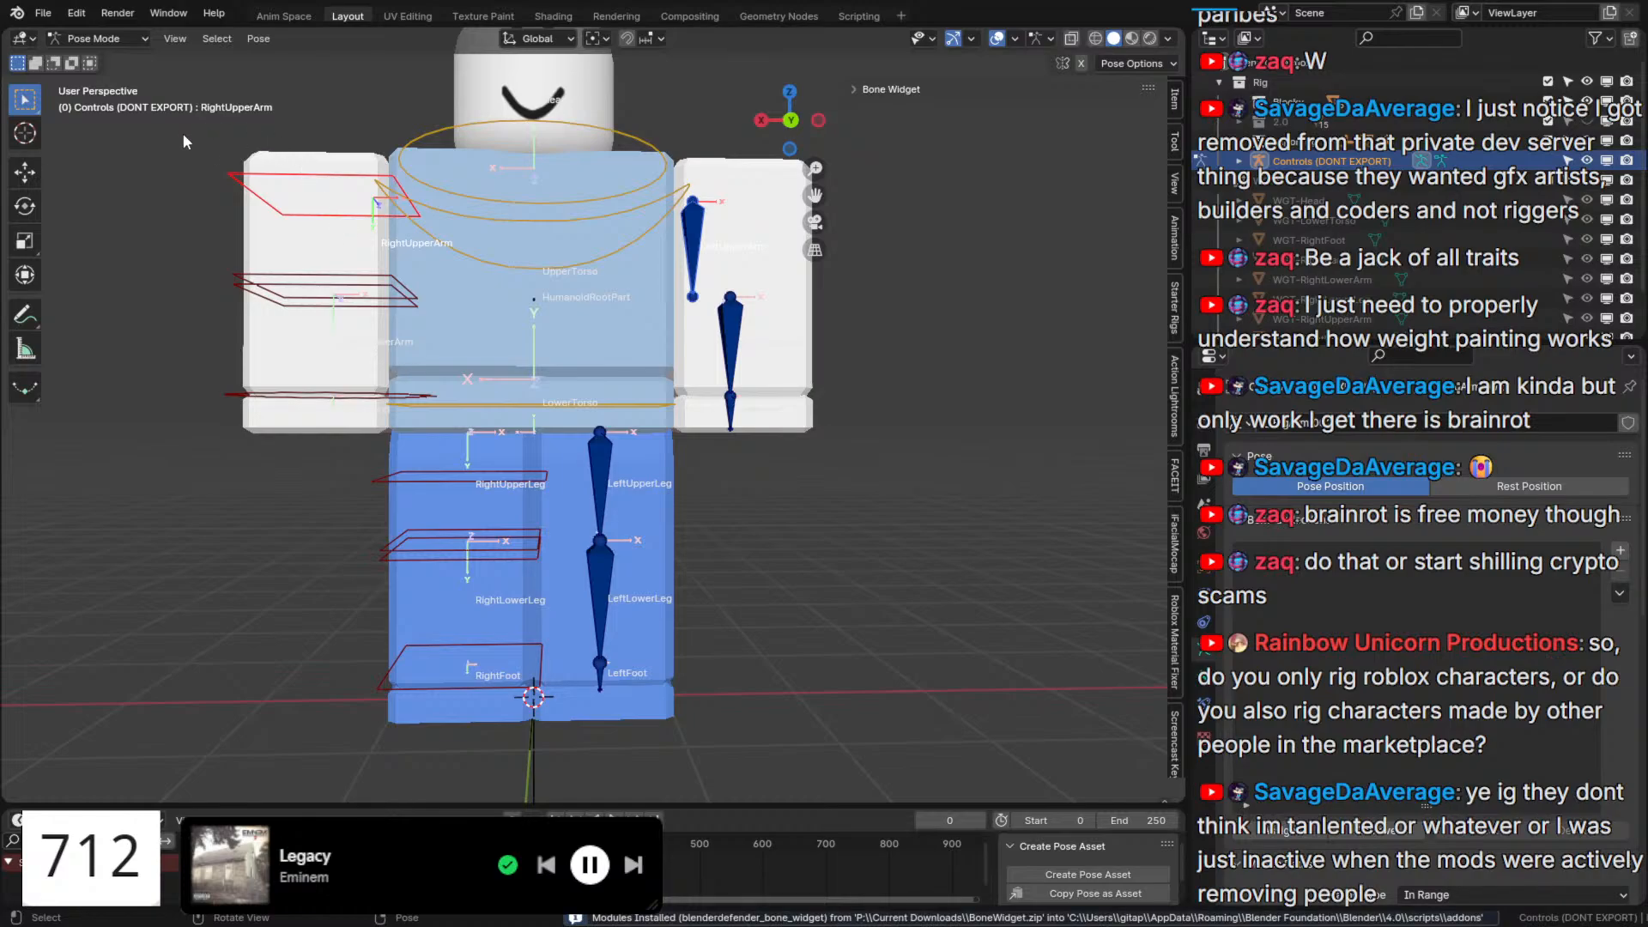
left_click(891, 93)
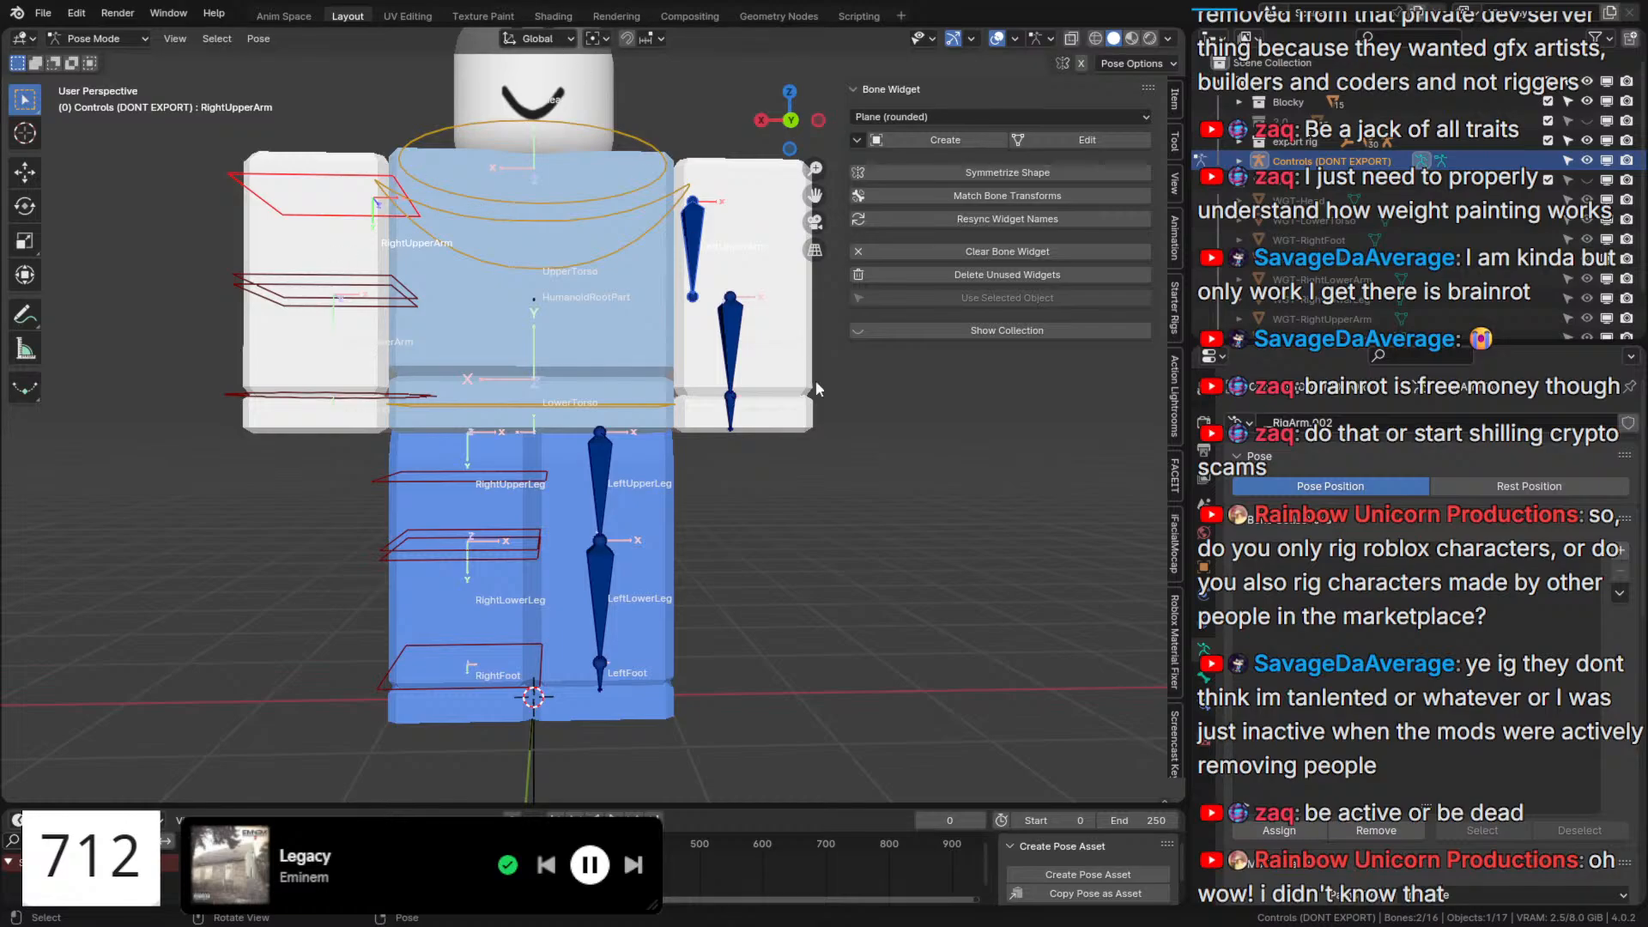
Enter the armature's Edit Mode with the bones in front and delete all left leg and left arm bones.
middle_click_drag(849, 426, 947, 484, "shift")
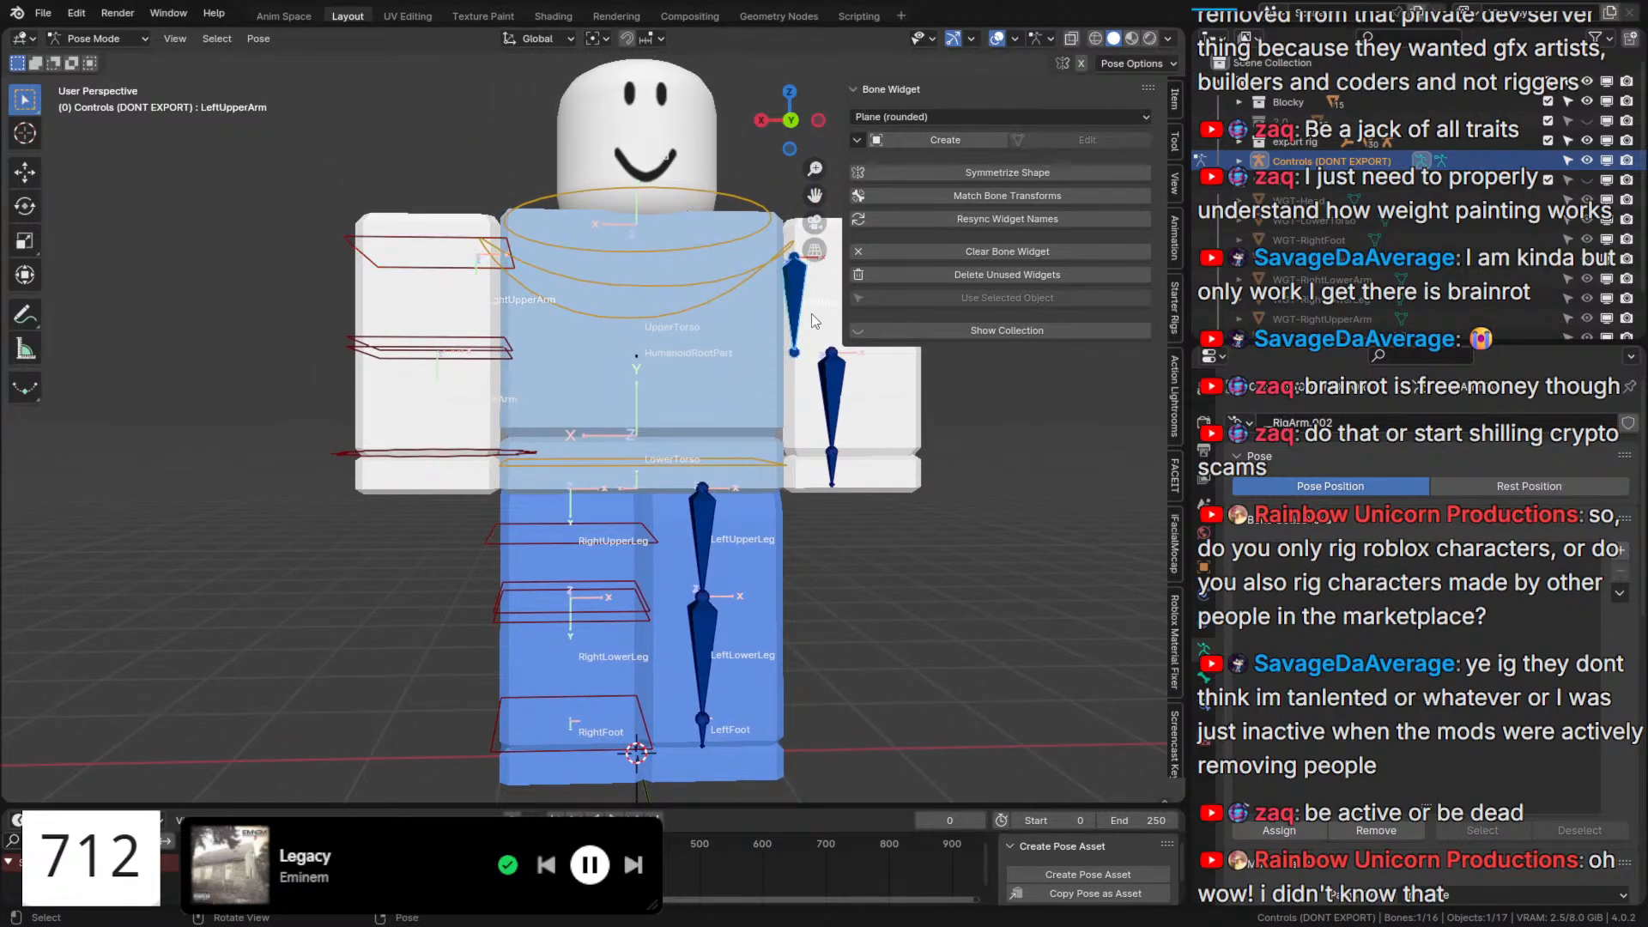
key("Tab")
key("q")
left_click(863, 419)
key("q")
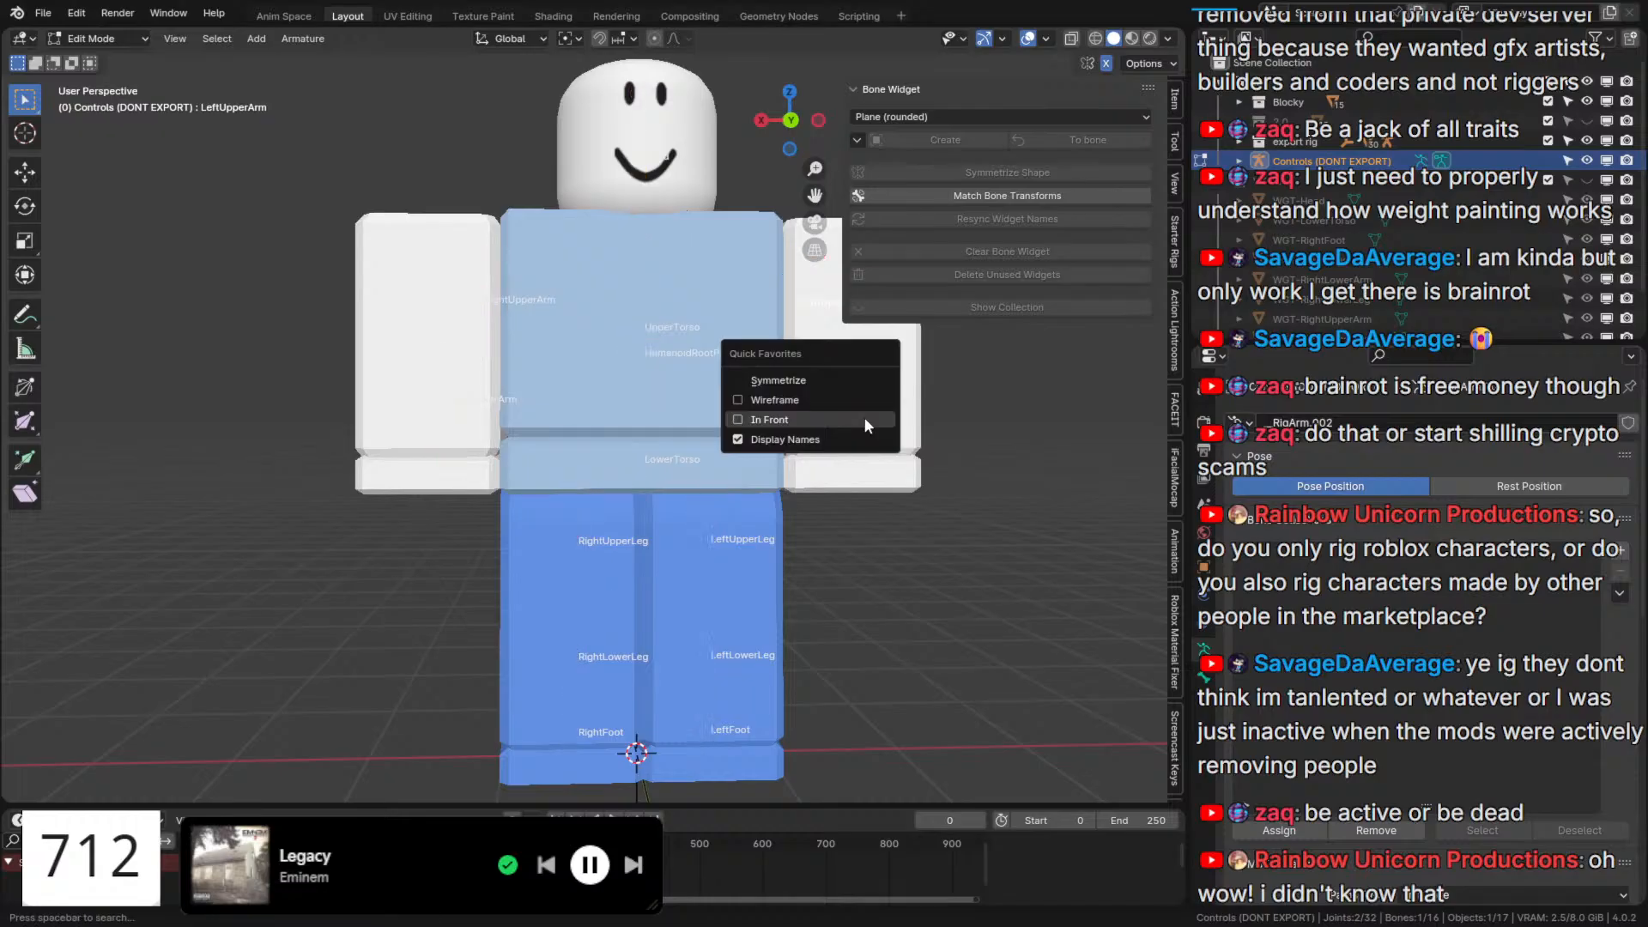
left_click(863, 419)
left_click_drag(864, 777, 689, 455)
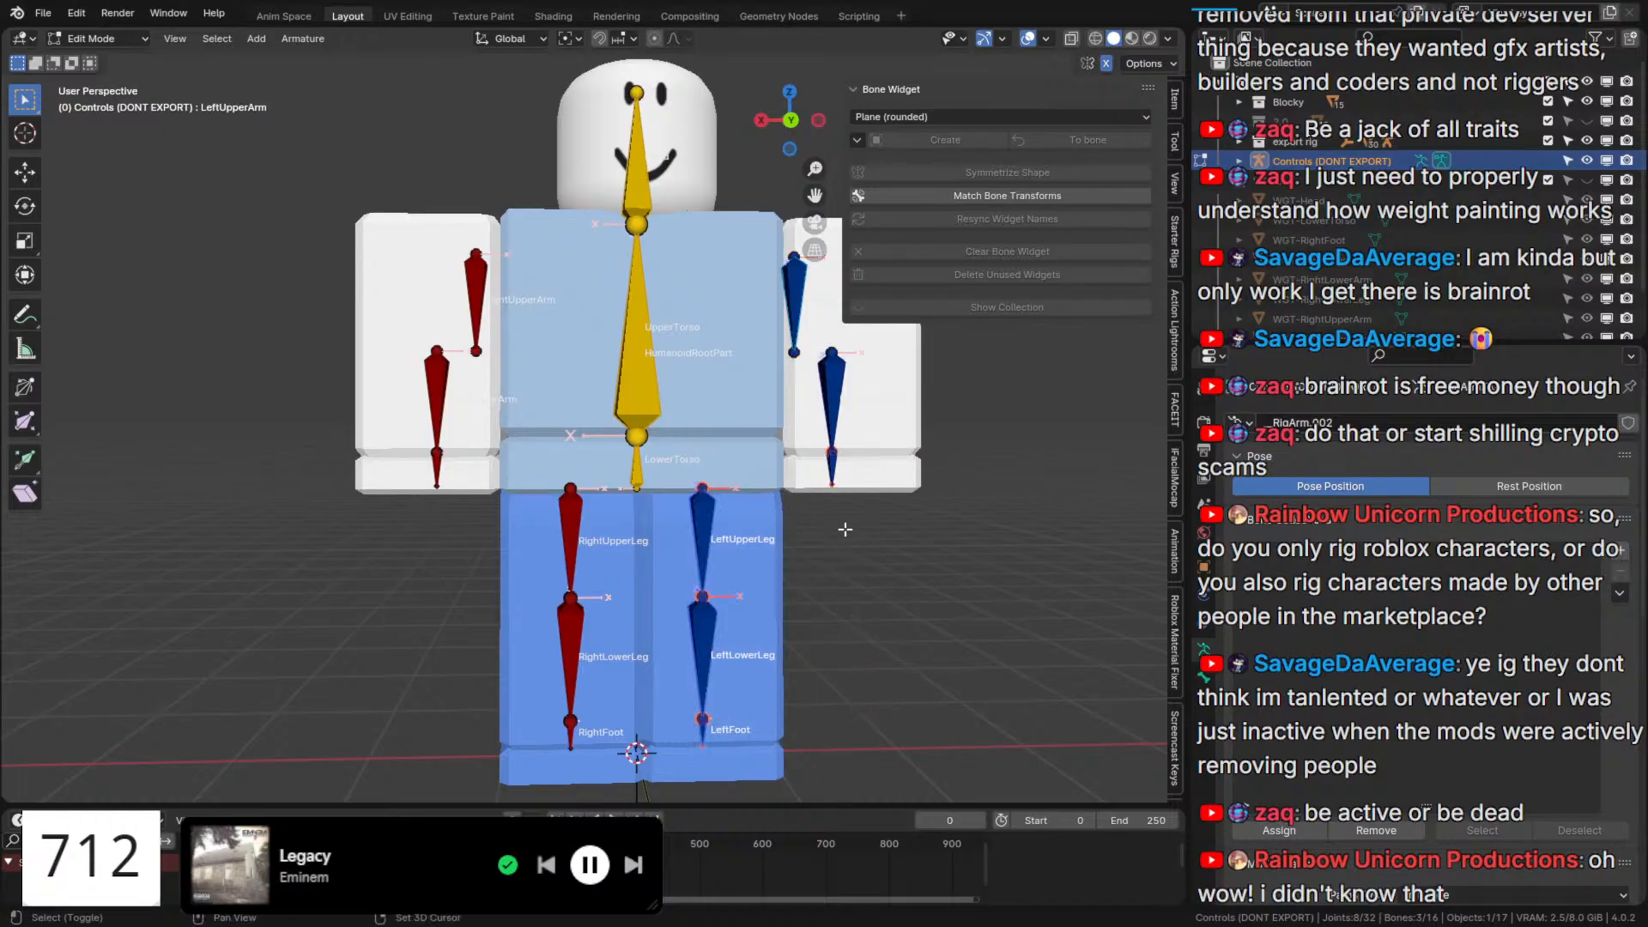
left_click_drag(844, 530, 787, 249, "shift")
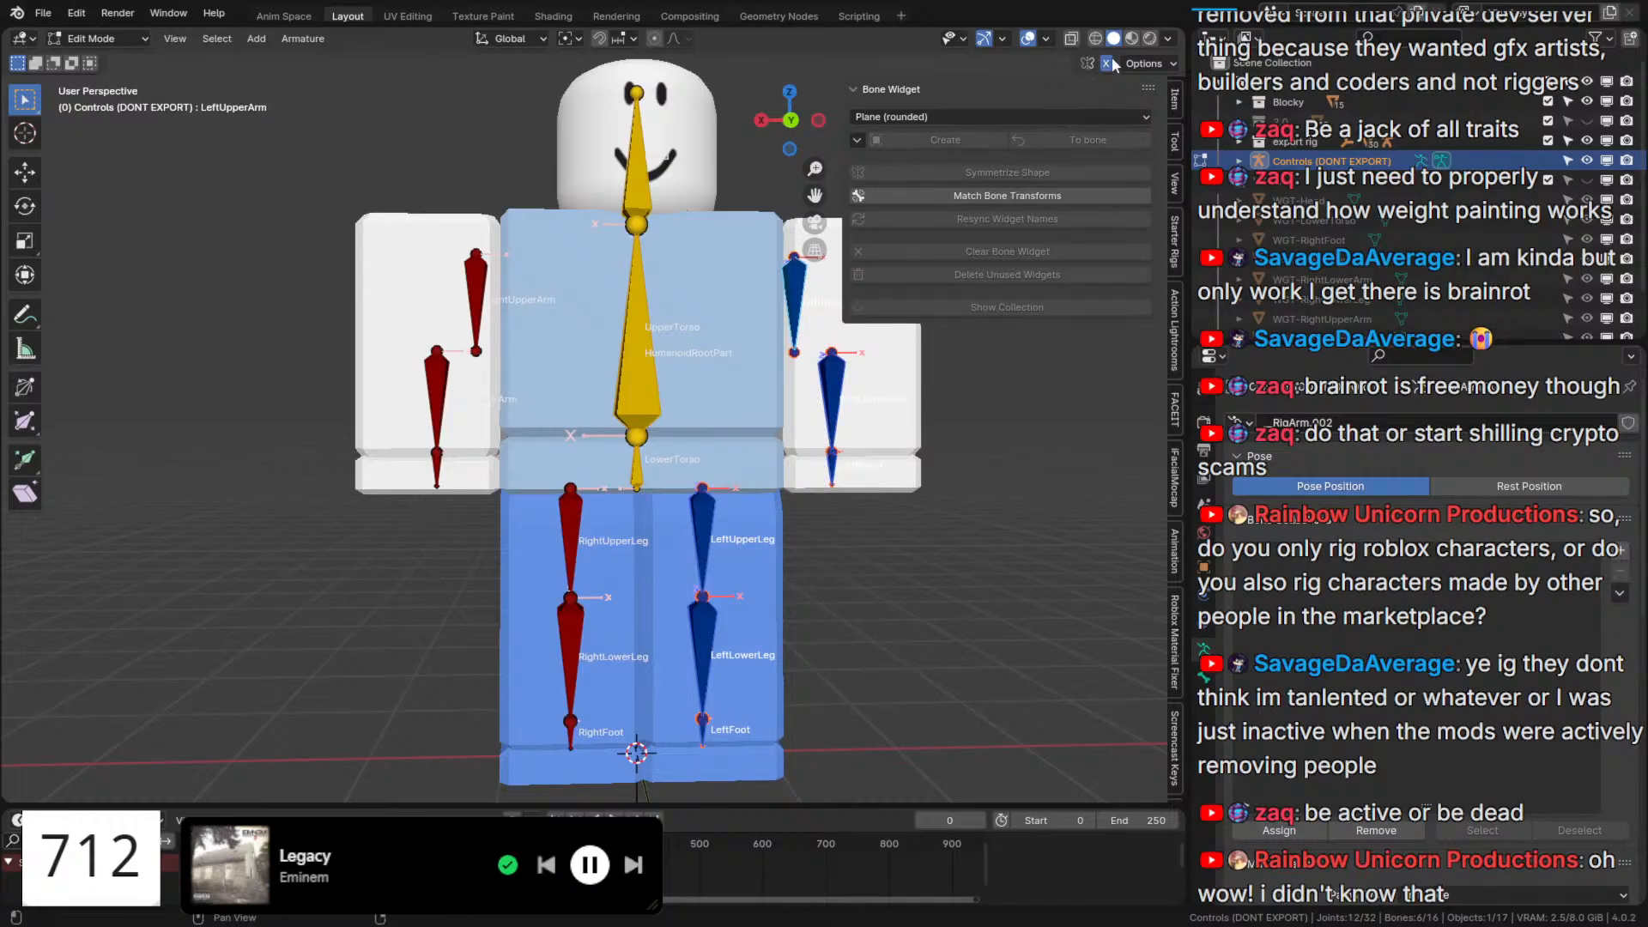
key("Delete")
Symmetrize the right arm and leg bones to the left side and return to Pose Mode.
scroll(384, 621, "down", 3)
key("b")
left_click_drag(384, 621, 588, 266)
key("F3")
left_click(687, 312)
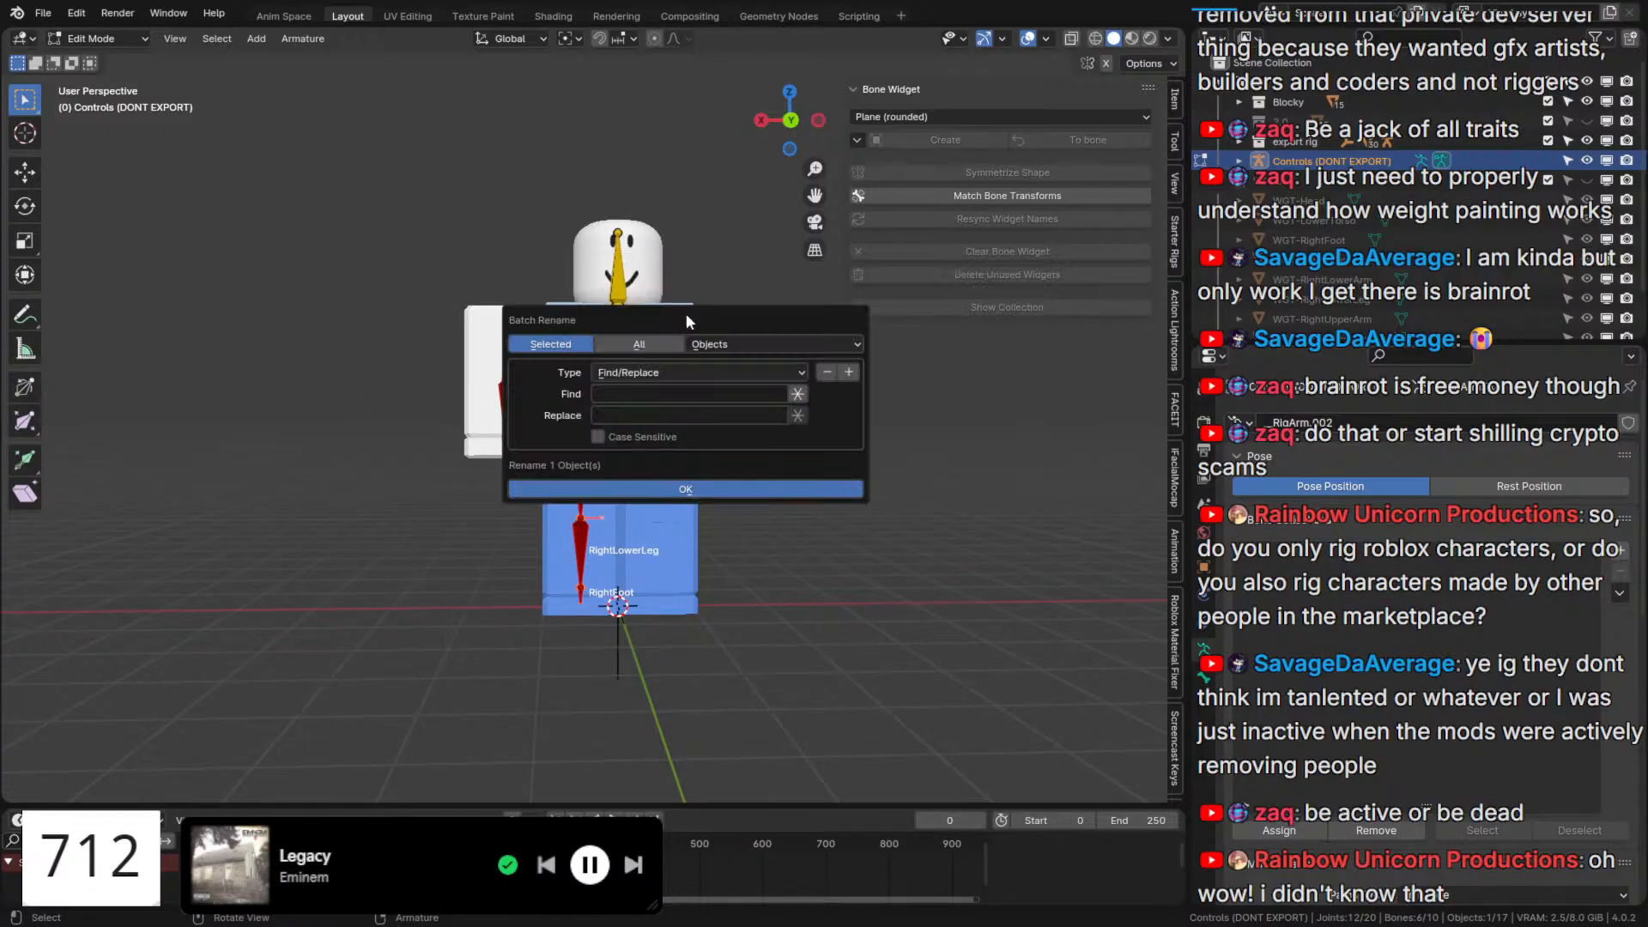
key("Escape")
key("F3")
left_click(550, 422)
key("ctrl+Tab")
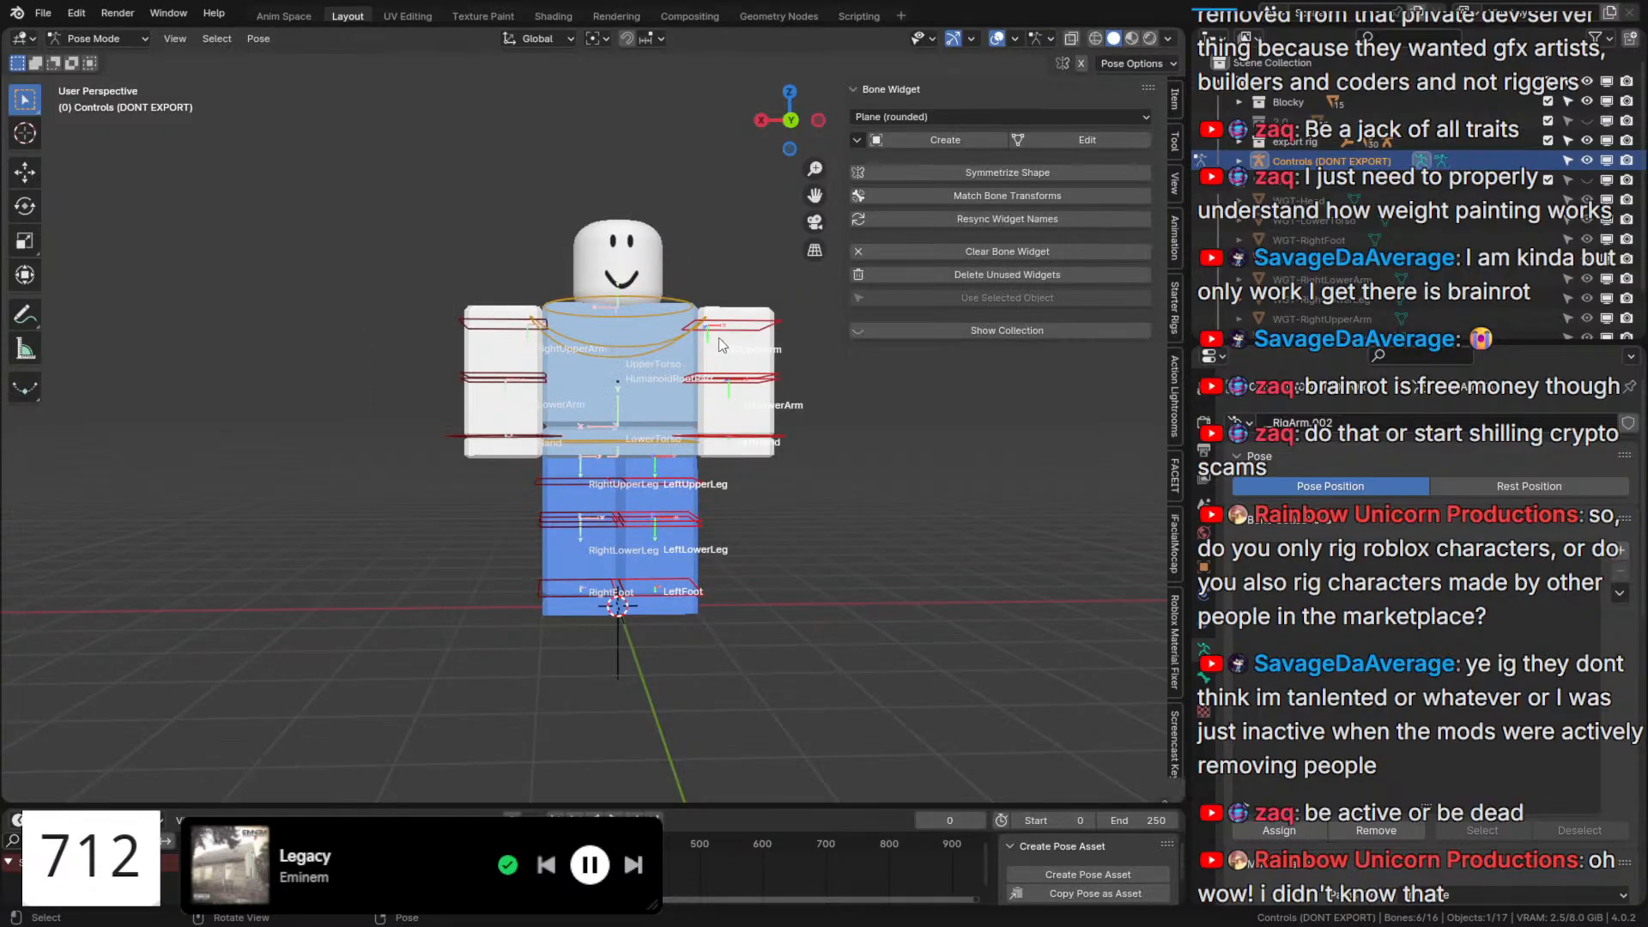
Test-rotate the LeftUpperArm bone freely without keeping the pose.
left_click(718, 338)
key("r")
key("r")
key("Escape")
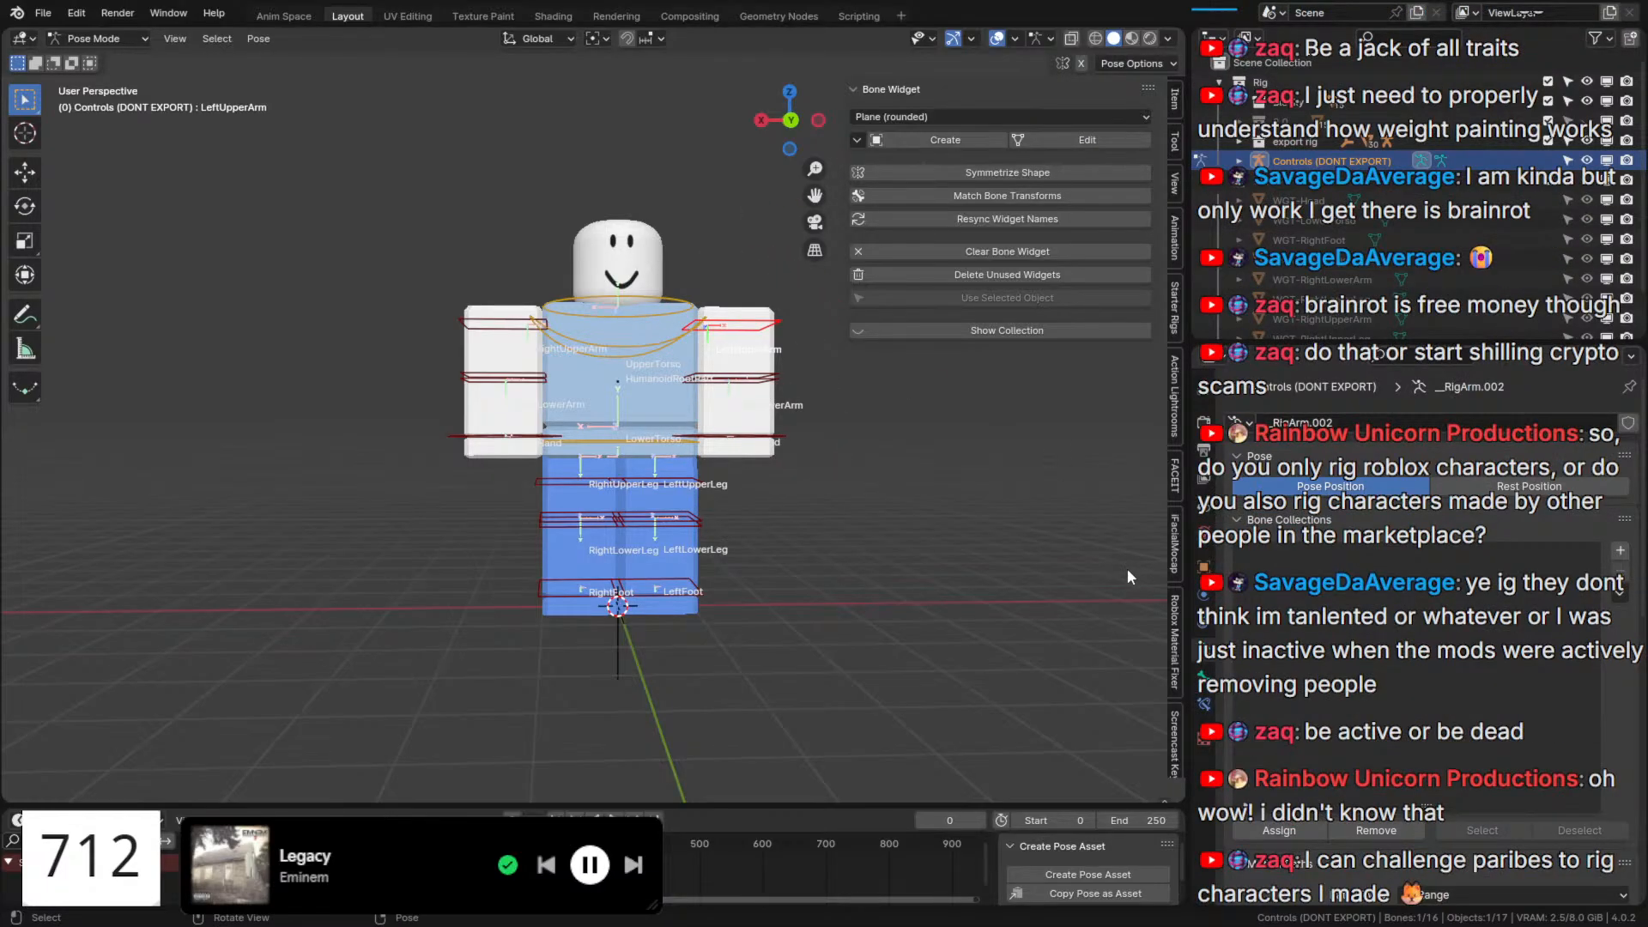
Turn off the In Front display and the bone names of the armature.
key("q")
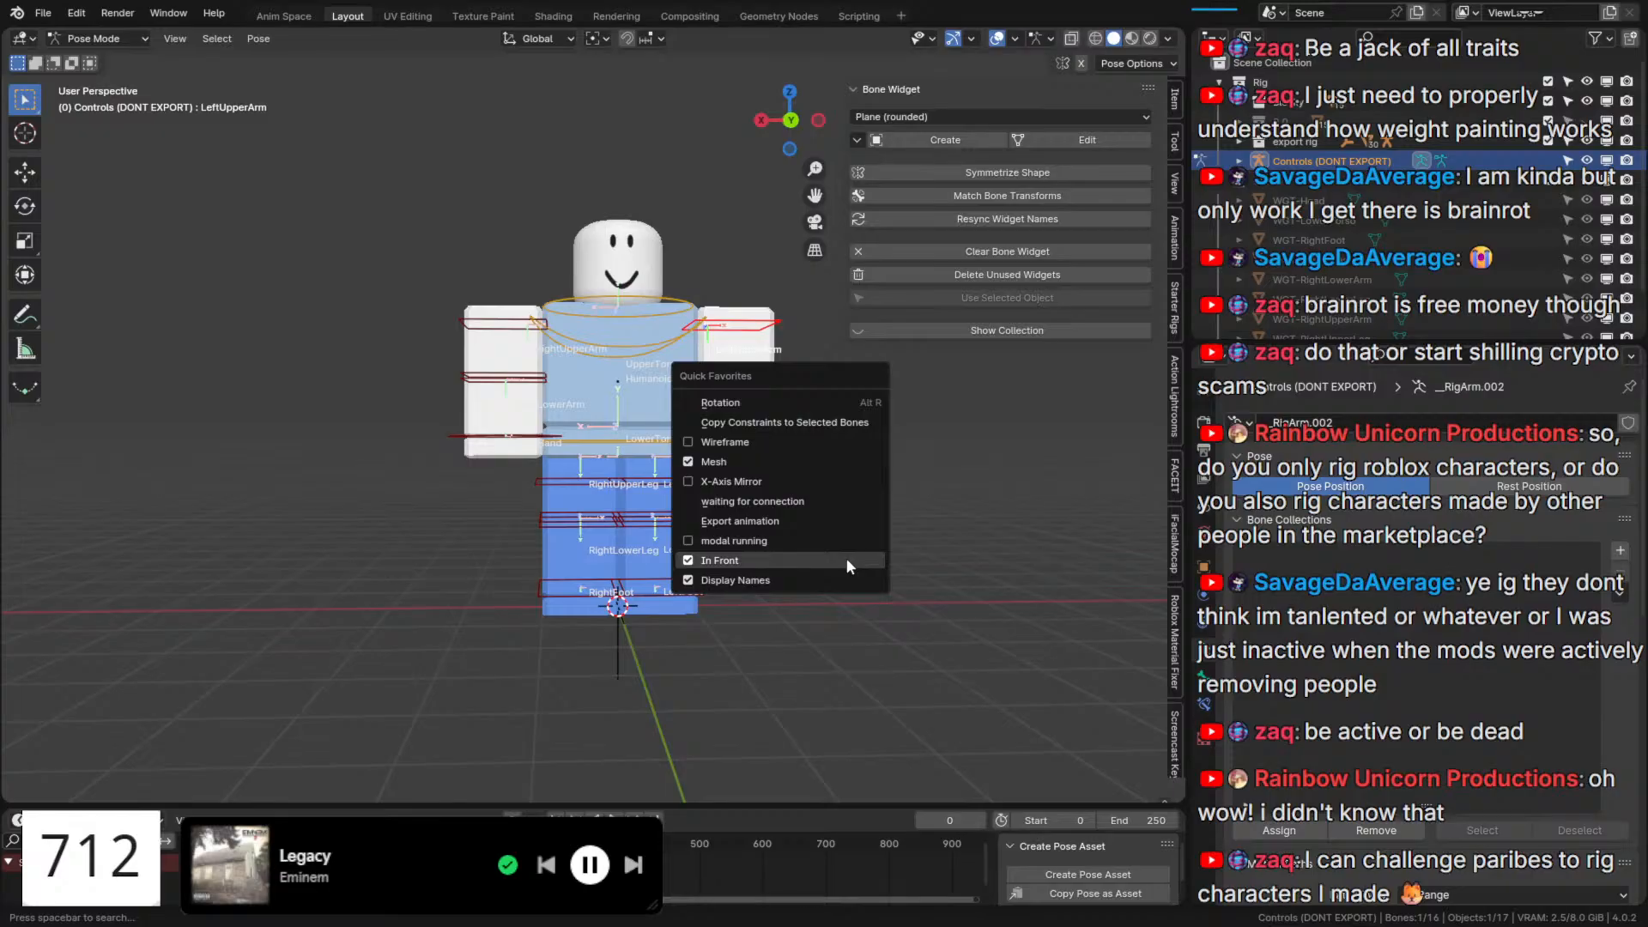
left_click(846, 560)
scroll(858, 515, "up", 4)
key("q")
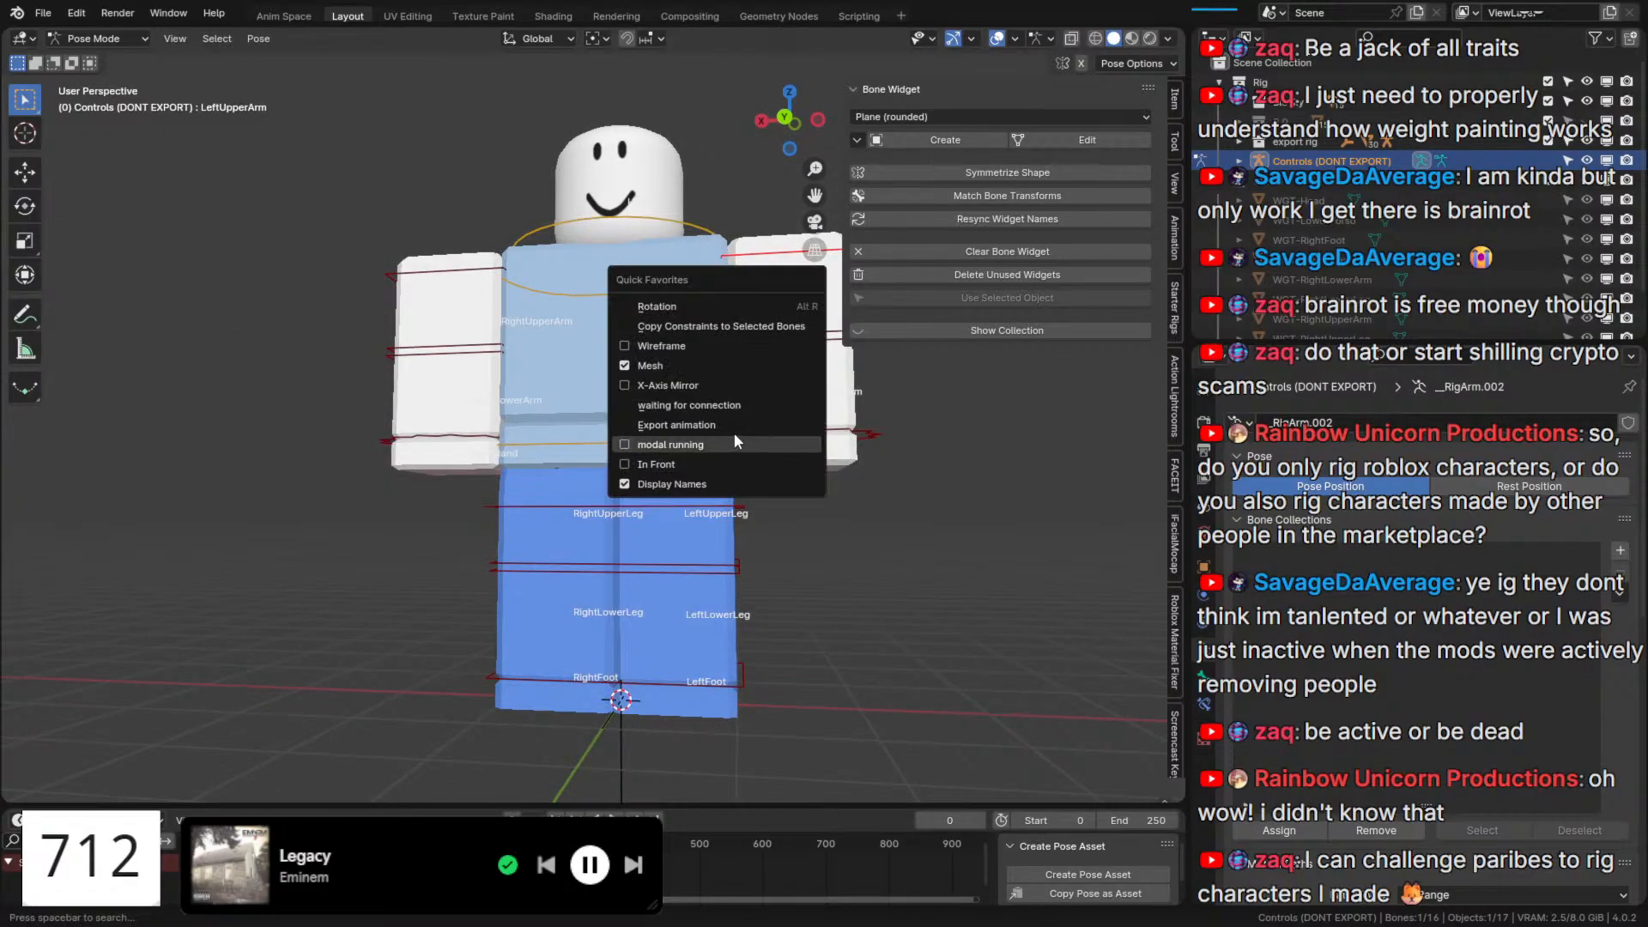
left_click(700, 491)
Select all left arm and left leg bones and set their bone color to 04 - Theme Color Set.
left_click_drag(796, 694, 679, 491)
left_click_drag(797, 697, 861, 292)
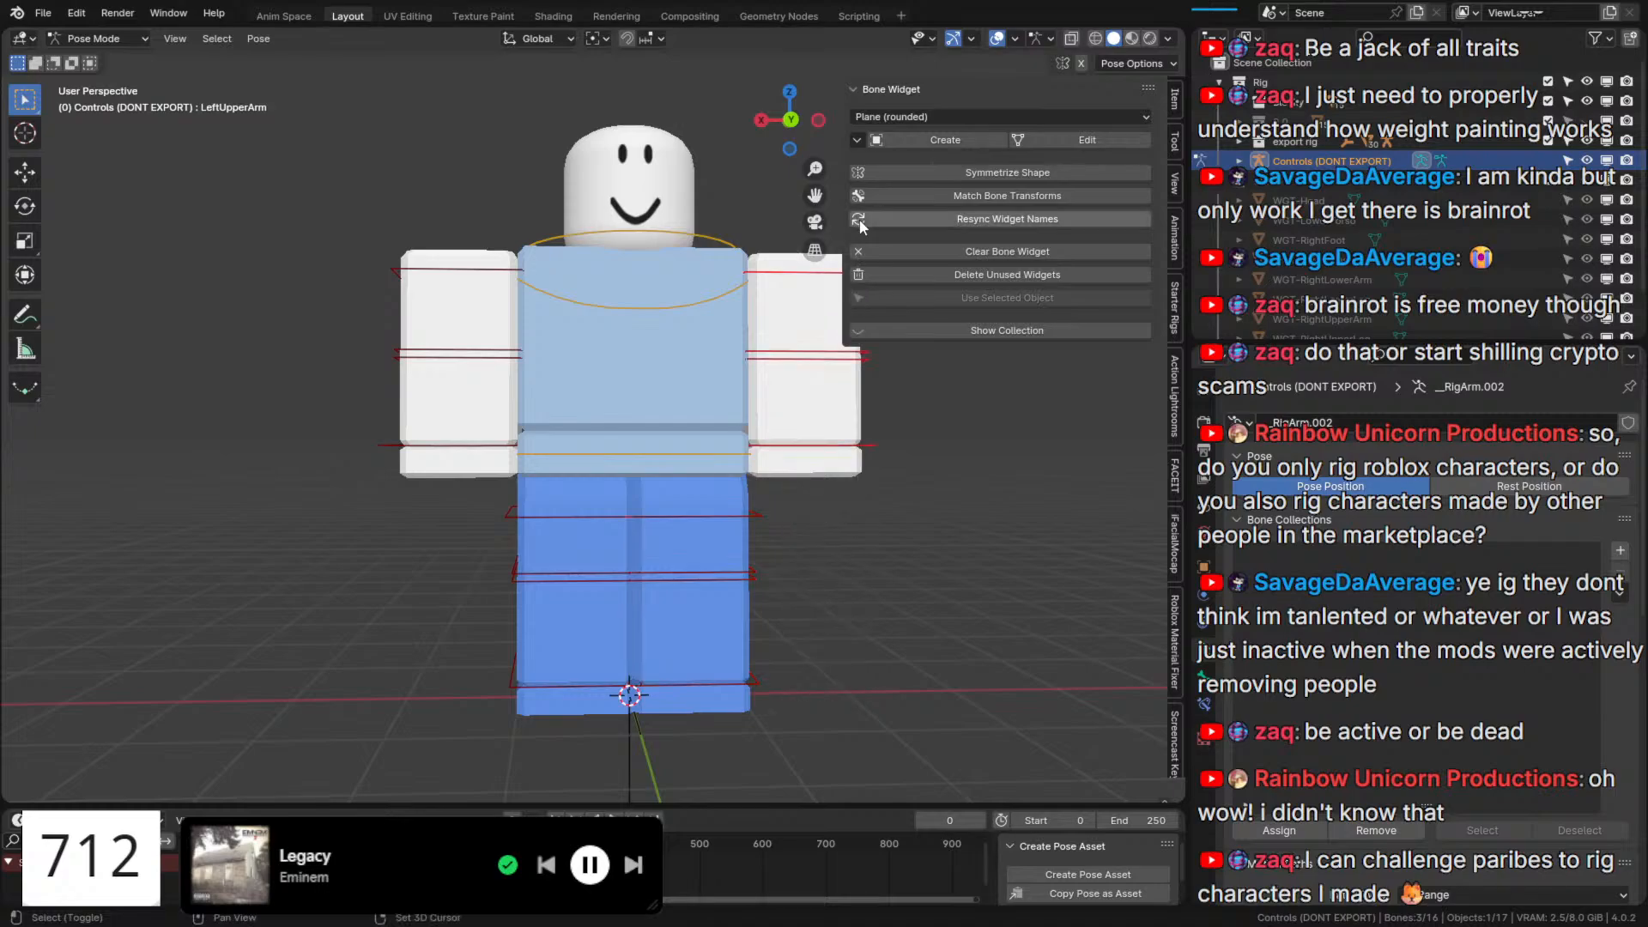
left_click_drag(782, 742, 664, 509)
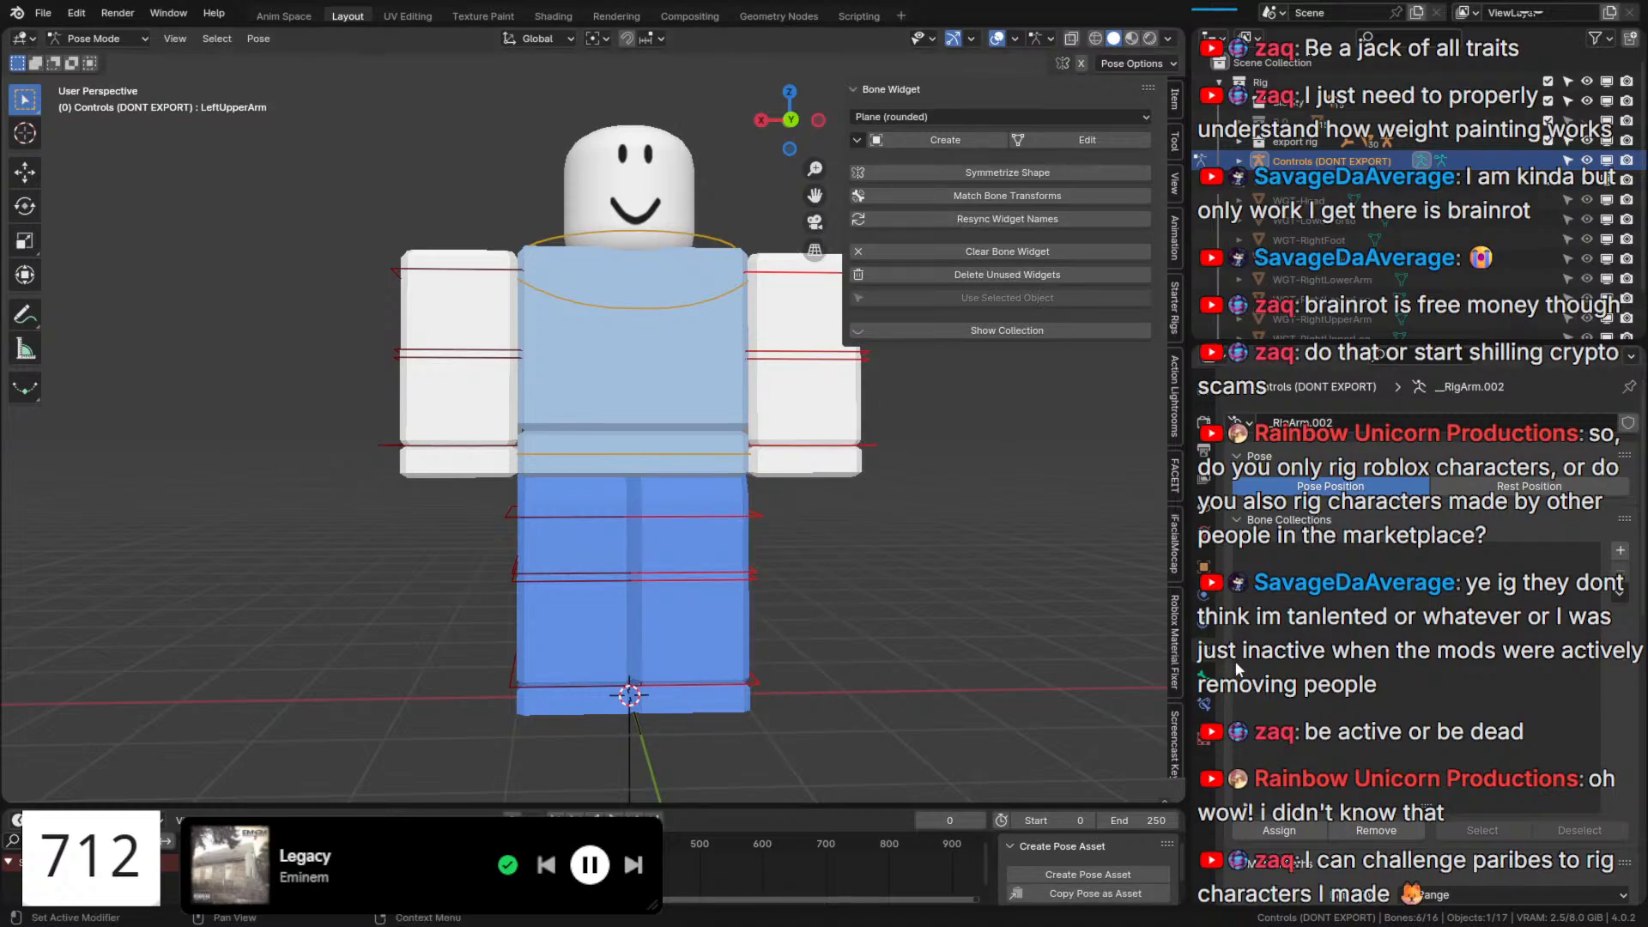
left_click(1203, 677)
scroll(1310, 661, "down", 12)
scroll(1310, 654, "down", 10)
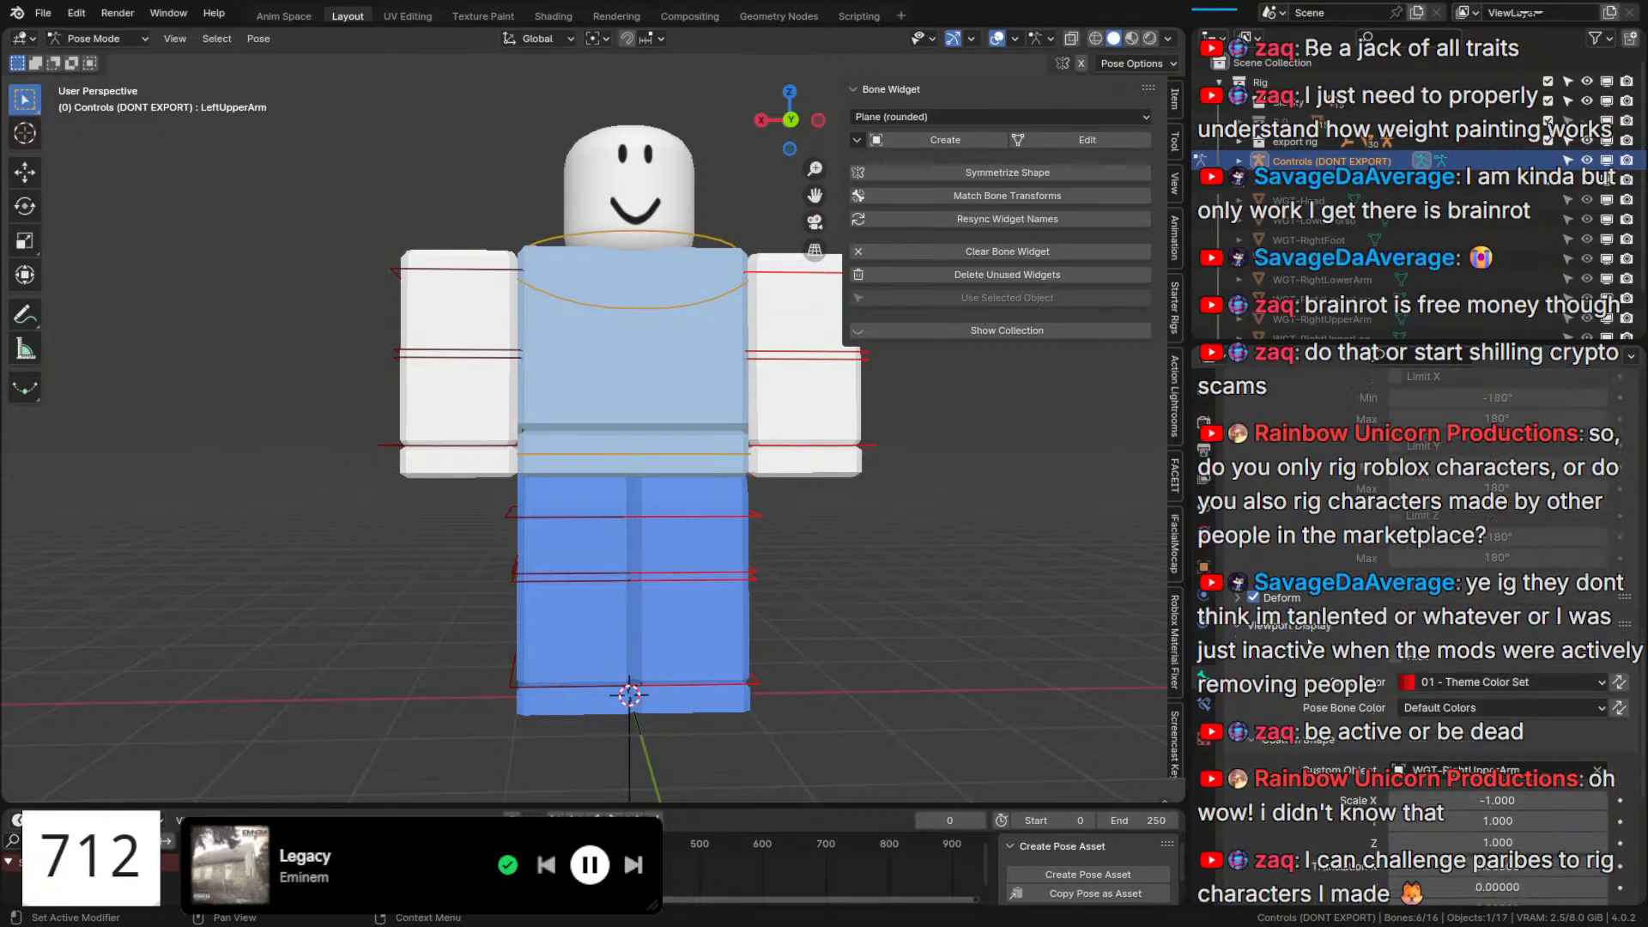
left_click(1548, 543)
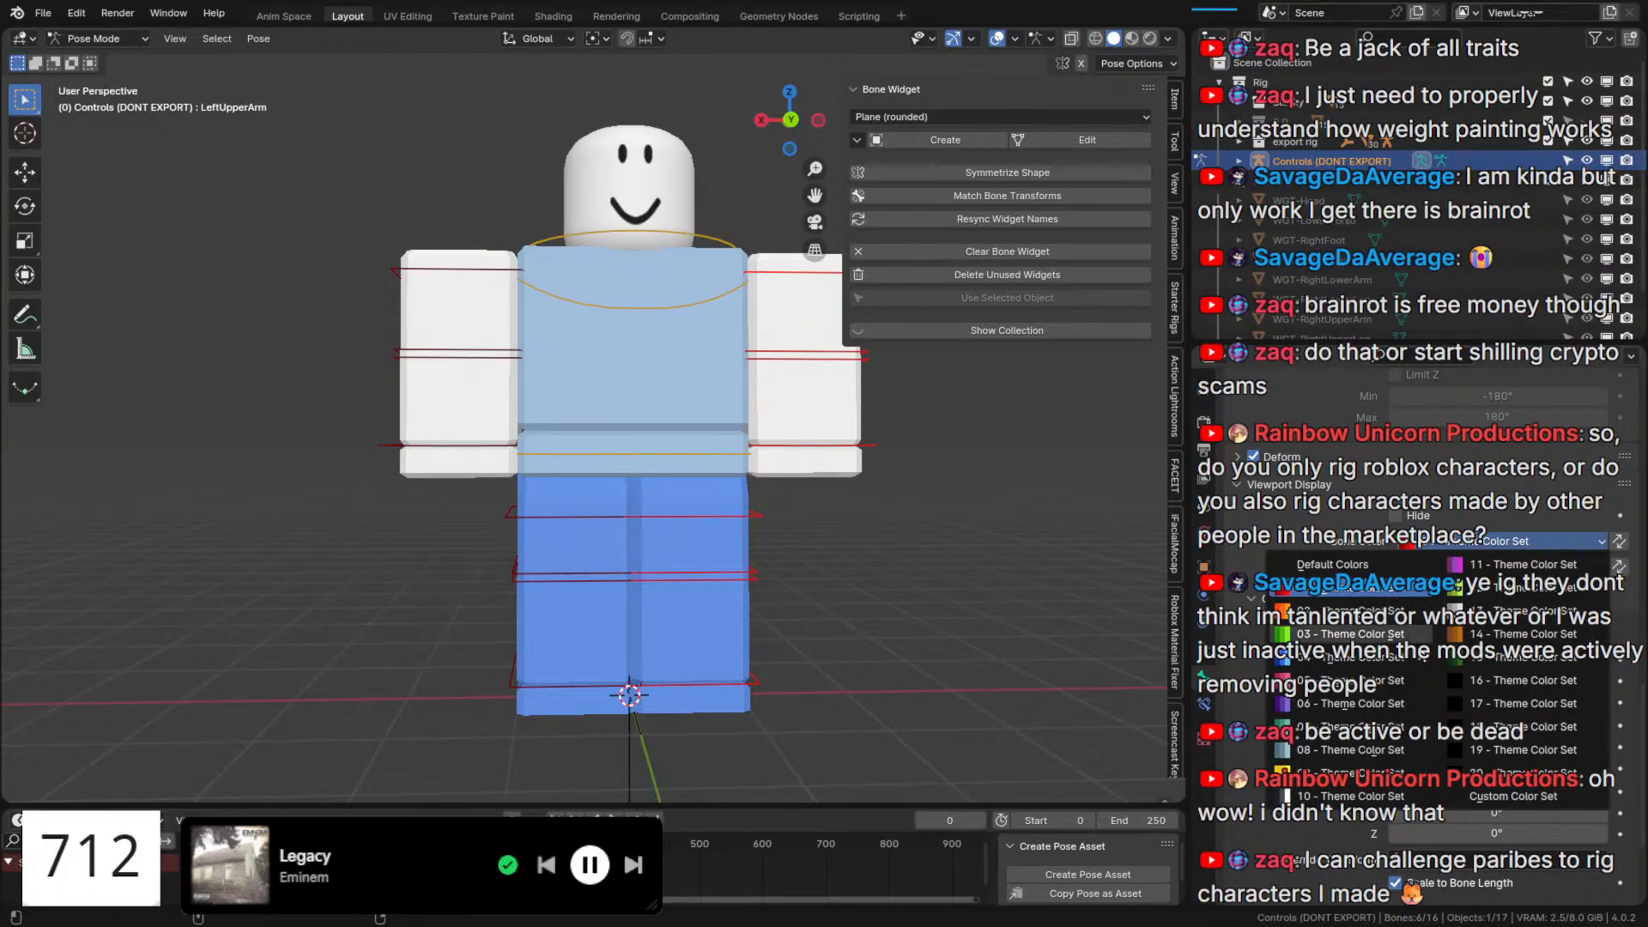
left_click(1373, 658)
Test-rotate the UpperTorso bone freely without keeping the pose.
middle_click_drag(893, 555, 934, 629)
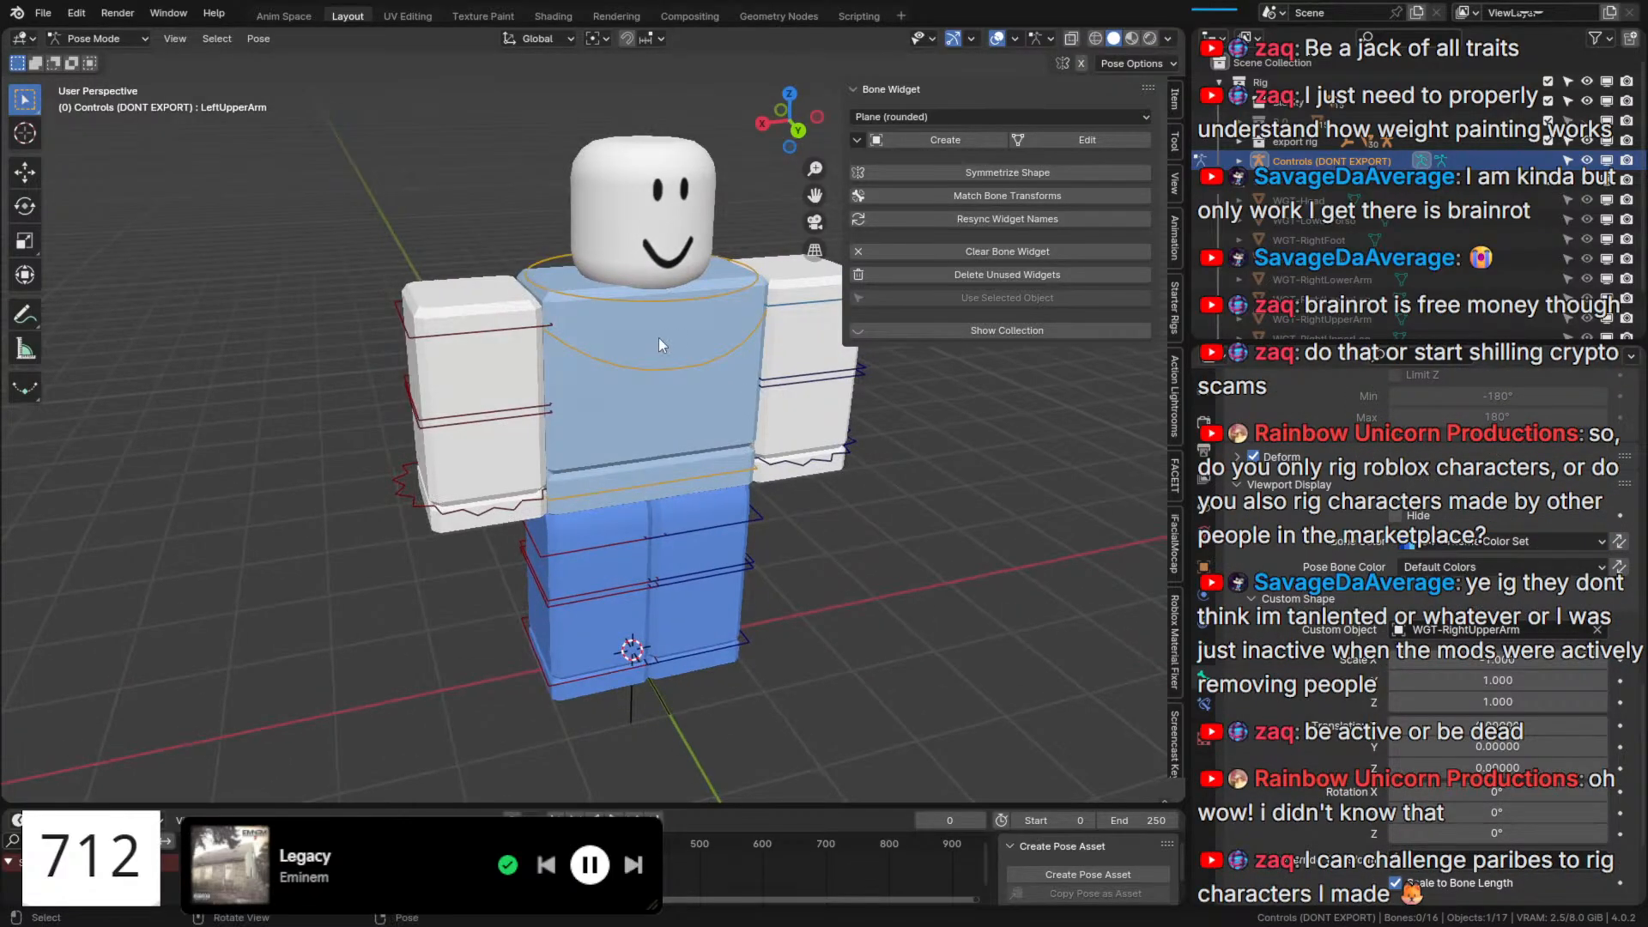
left_click(670, 373)
middle_click_drag(670, 372, 626, 570)
scroll(656, 325, "up", 2)
key("r")
key("r")
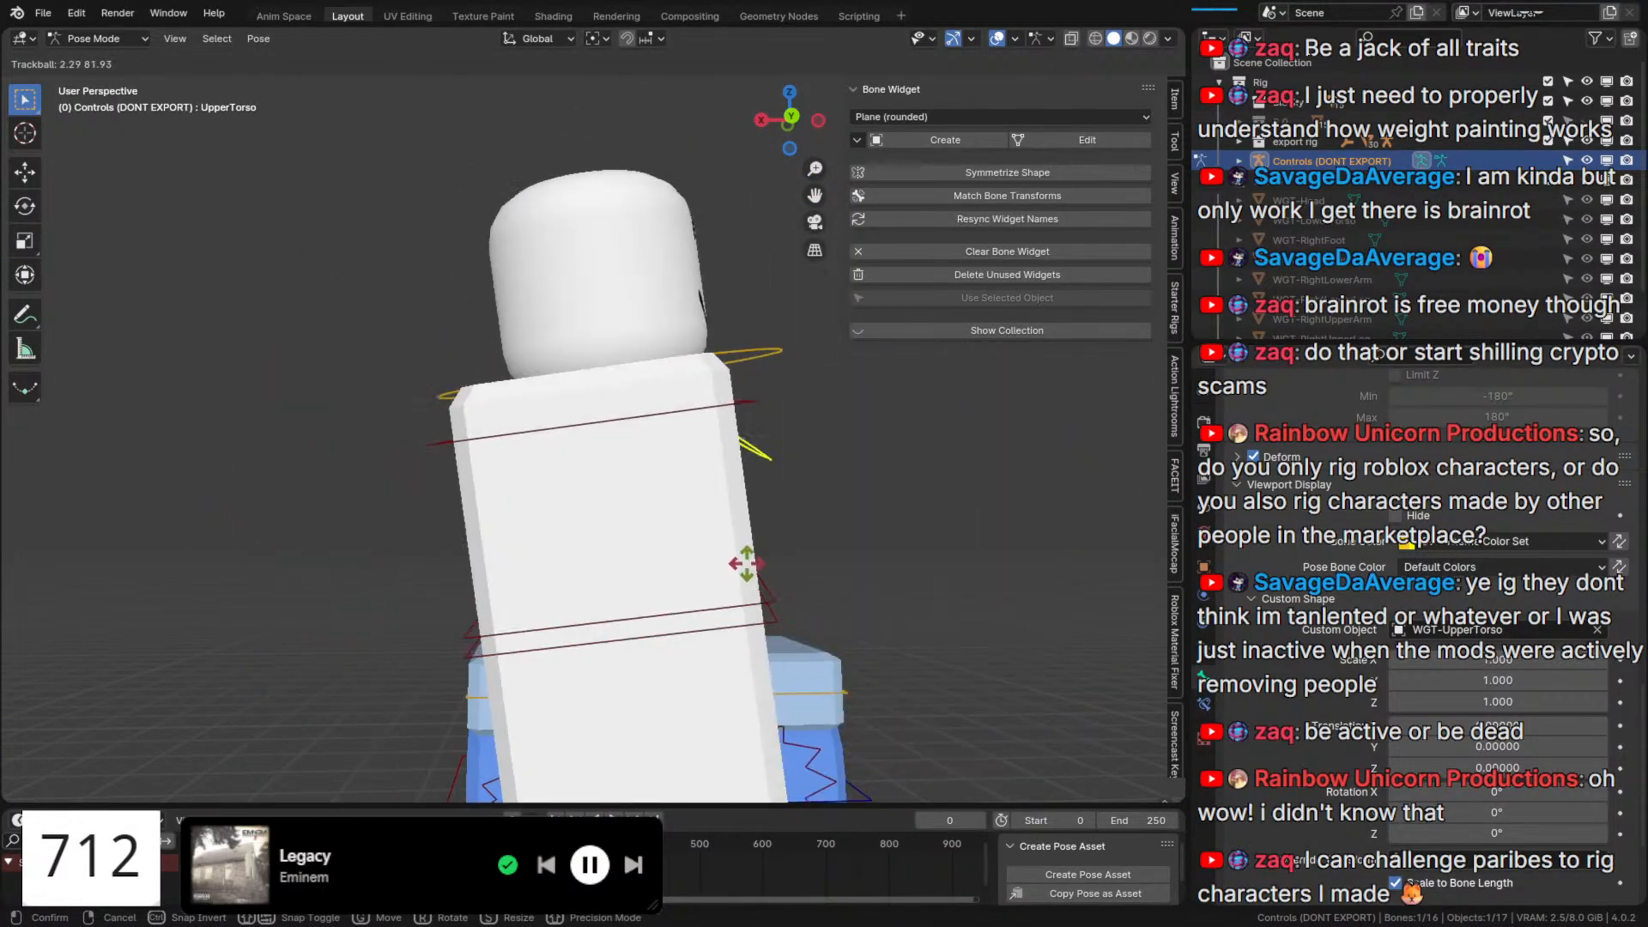
key("Escape")
Test-rotate the Head bone freely without keeping the pose, and reselect the UpperTorso bone.
left_click(765, 363)
key("r")
key("r")
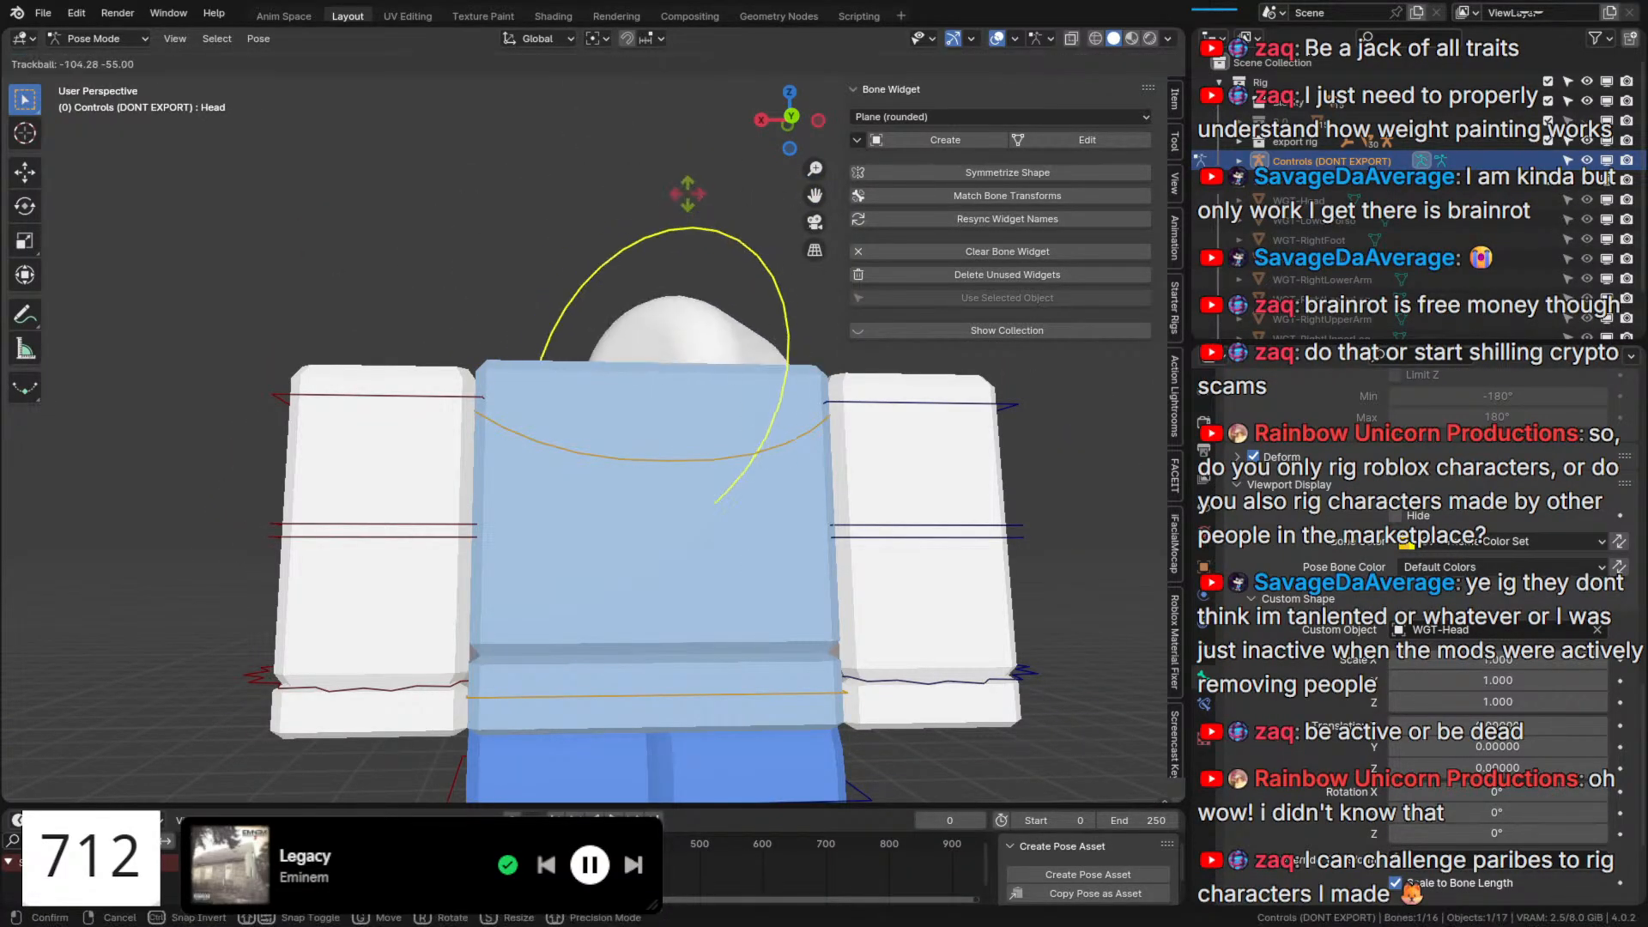
right_click(735, 445)
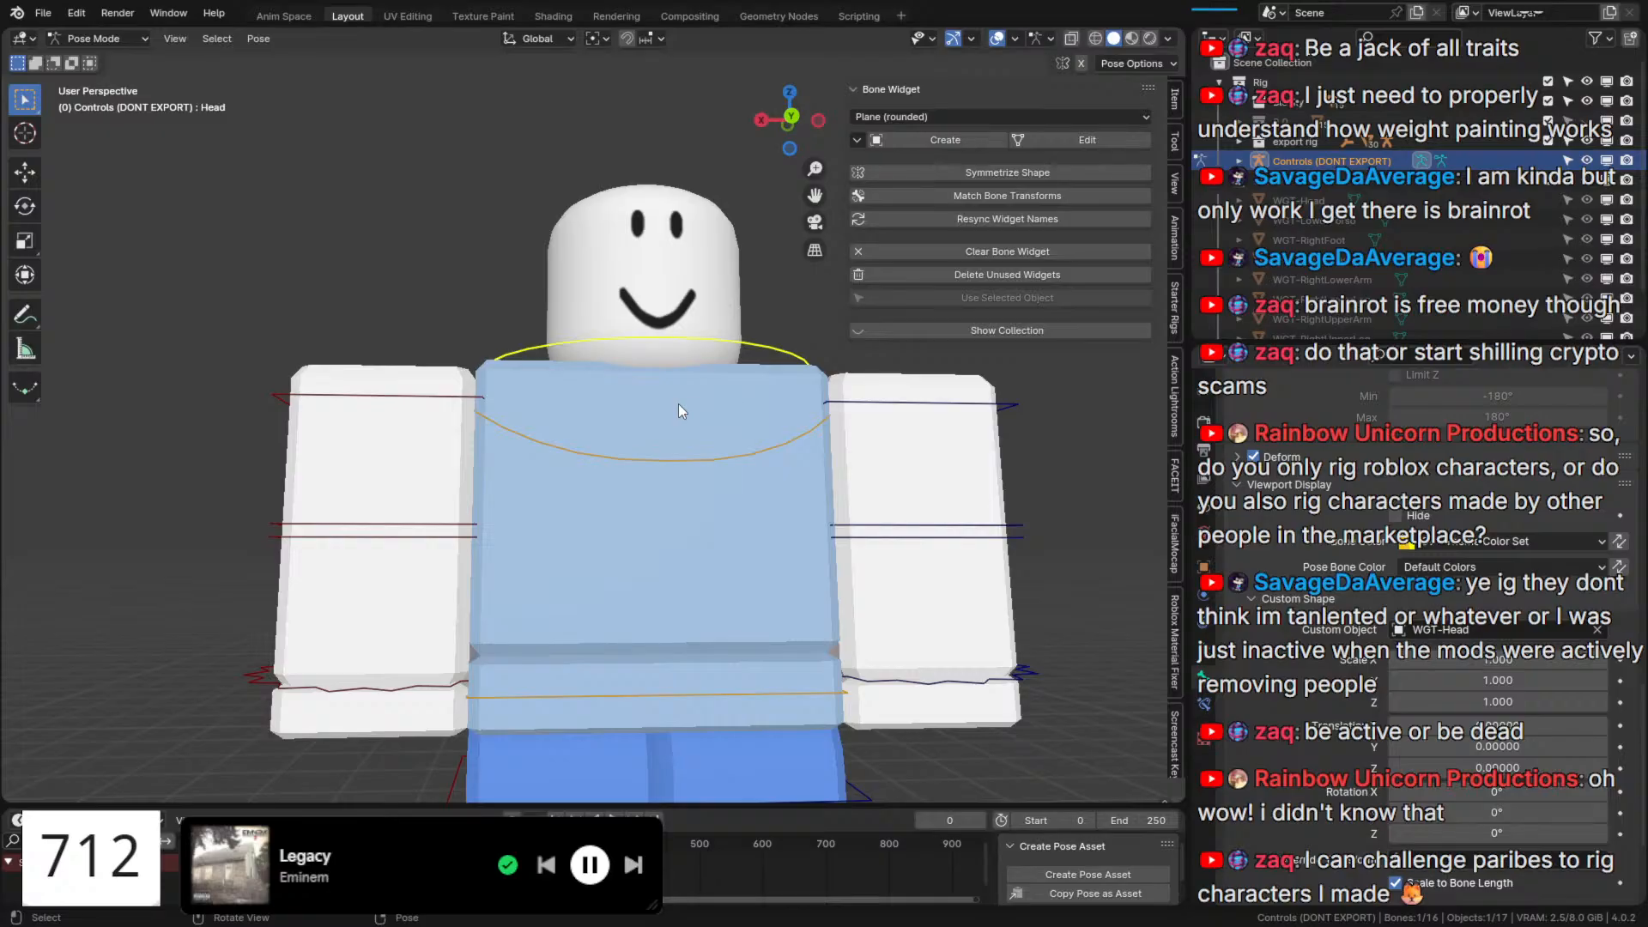
left_click(527, 434)
middle_click_drag(527, 434, 807, 465)
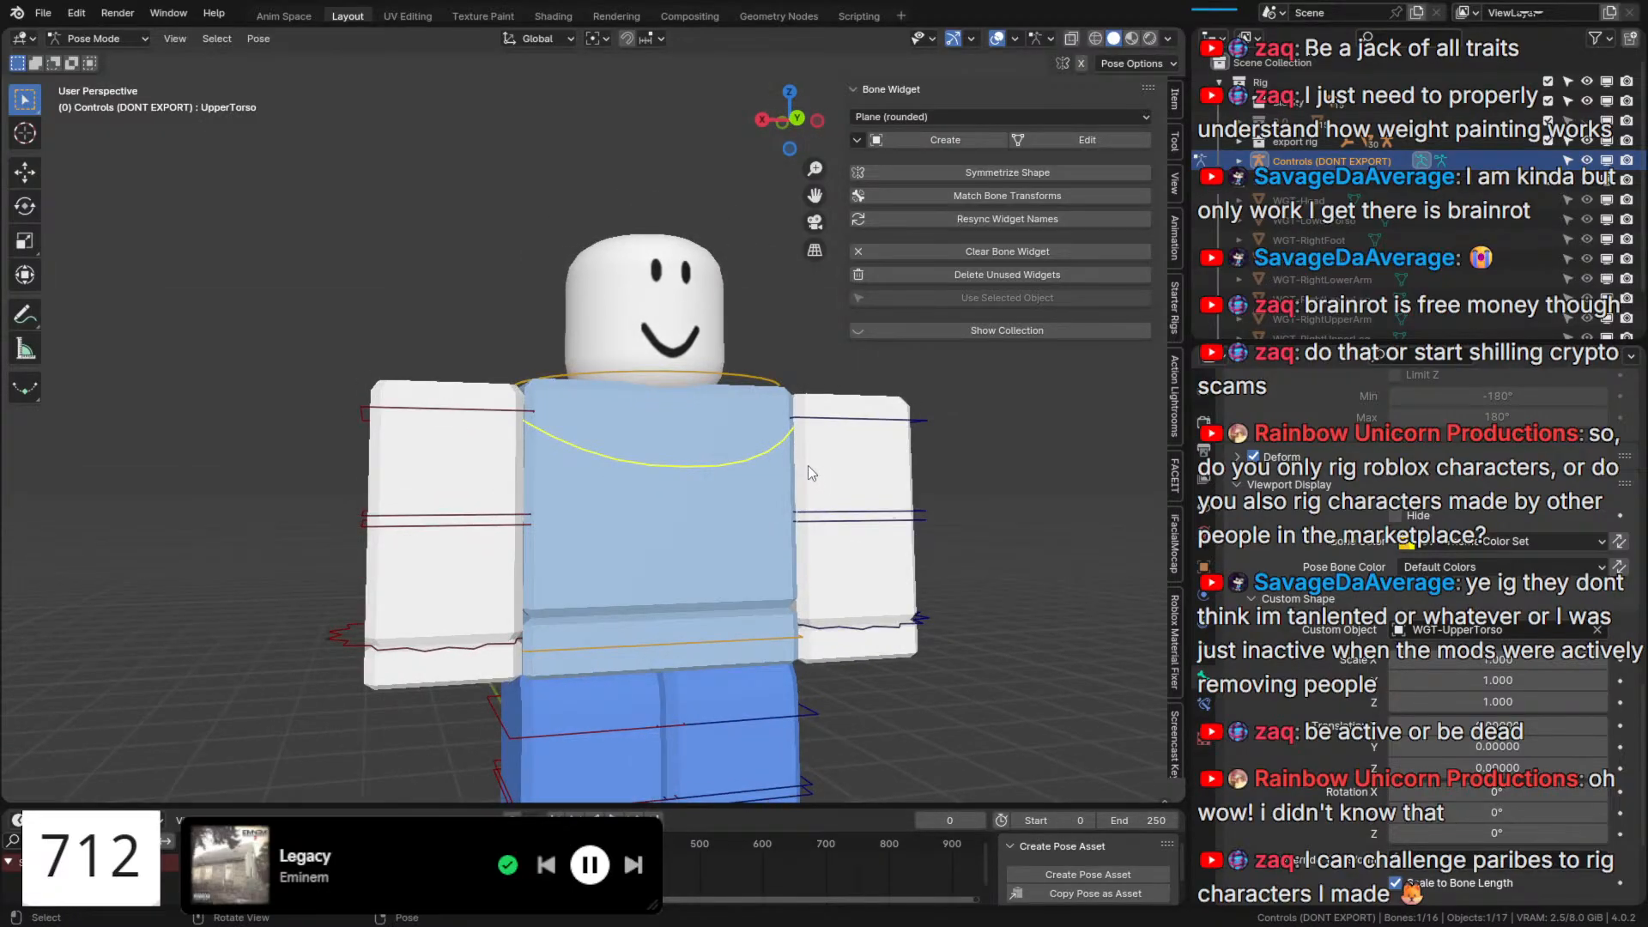
Test-rotate the RightUpperArm bone freely without keeping the pose.
left_click(433, 413)
key("r")
key("r")
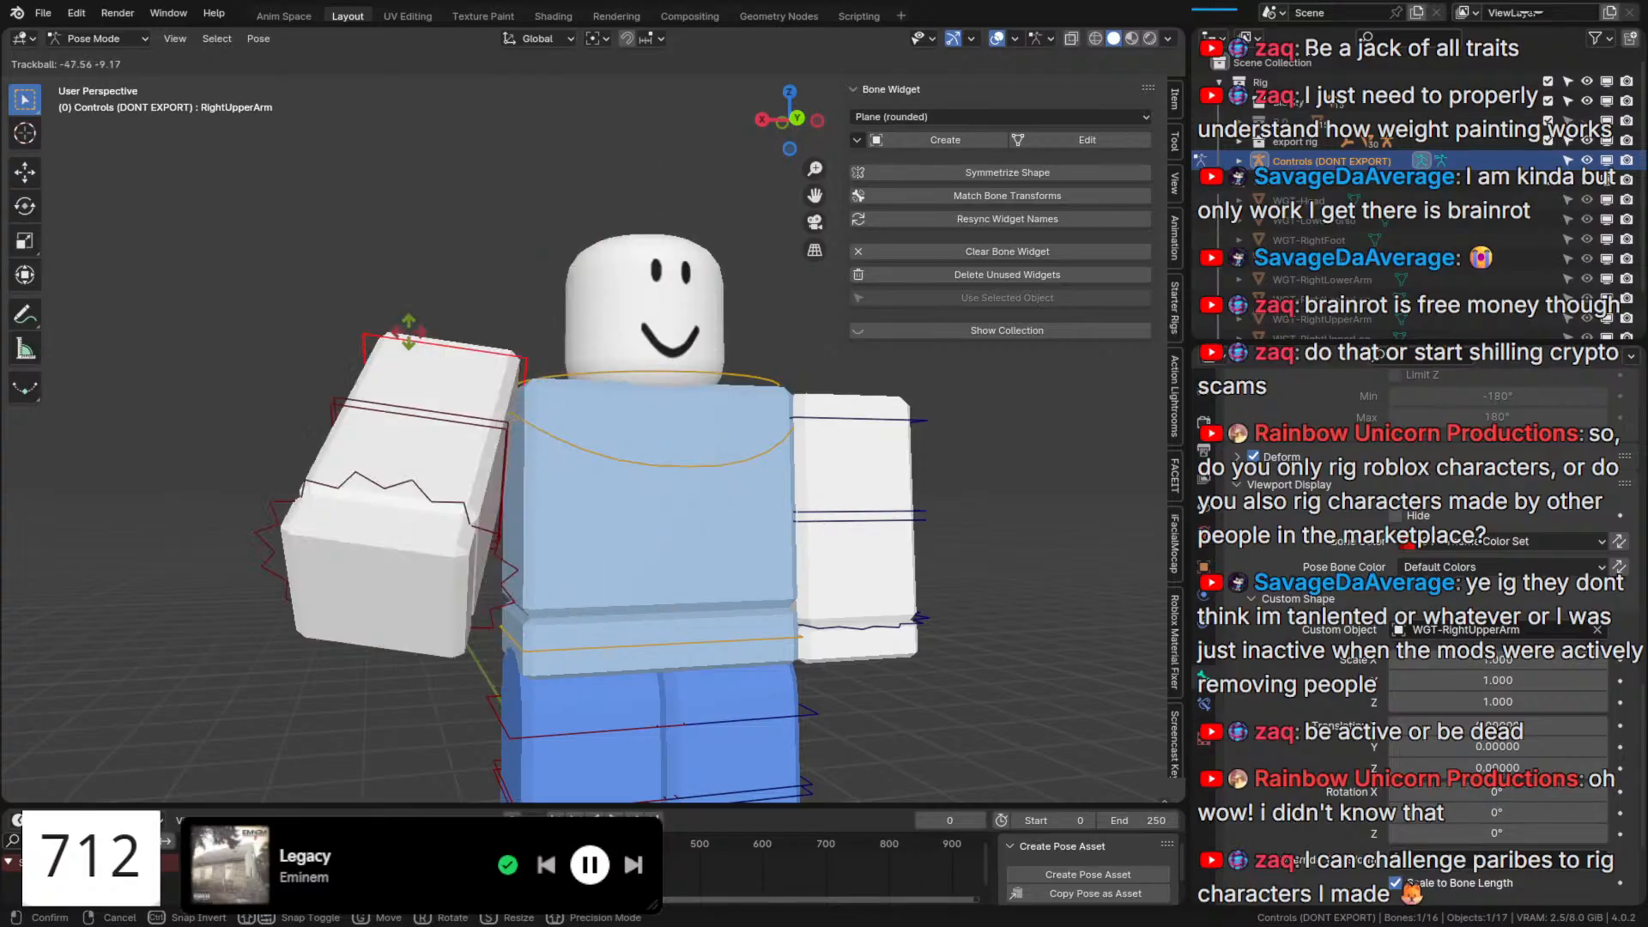
key("Escape")
scroll(600, 462, "up", 5)
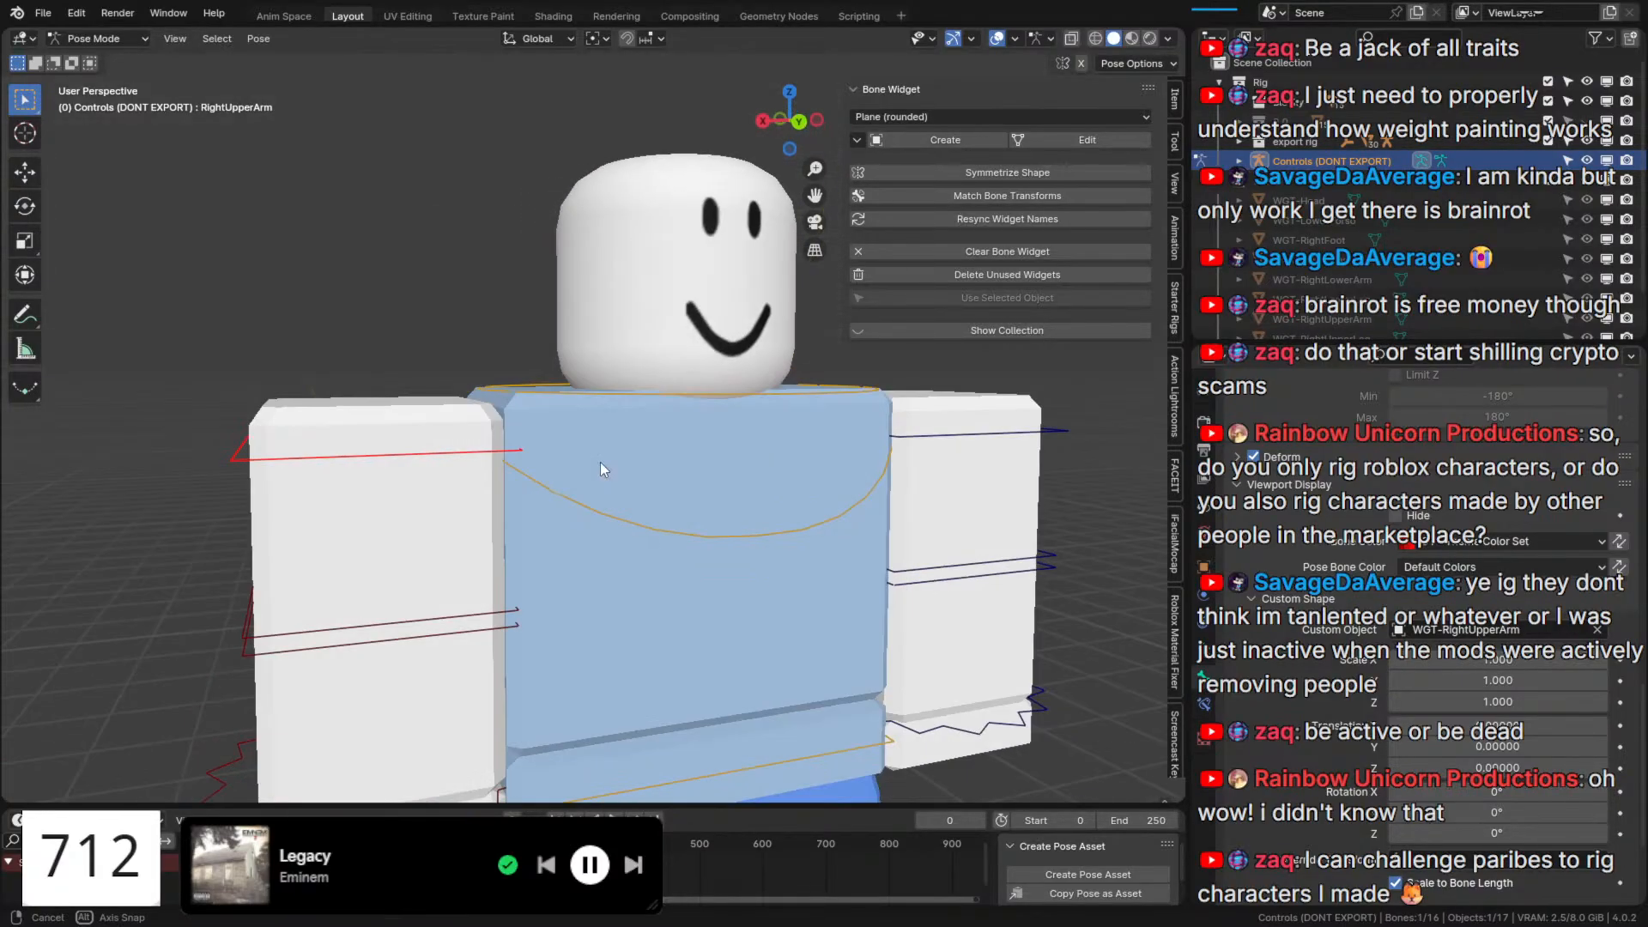
Test-move the RightUpperArm bone about 1.33 m along the X axis and undo the move.
key("g")
key("x")
left_click(223, 421)
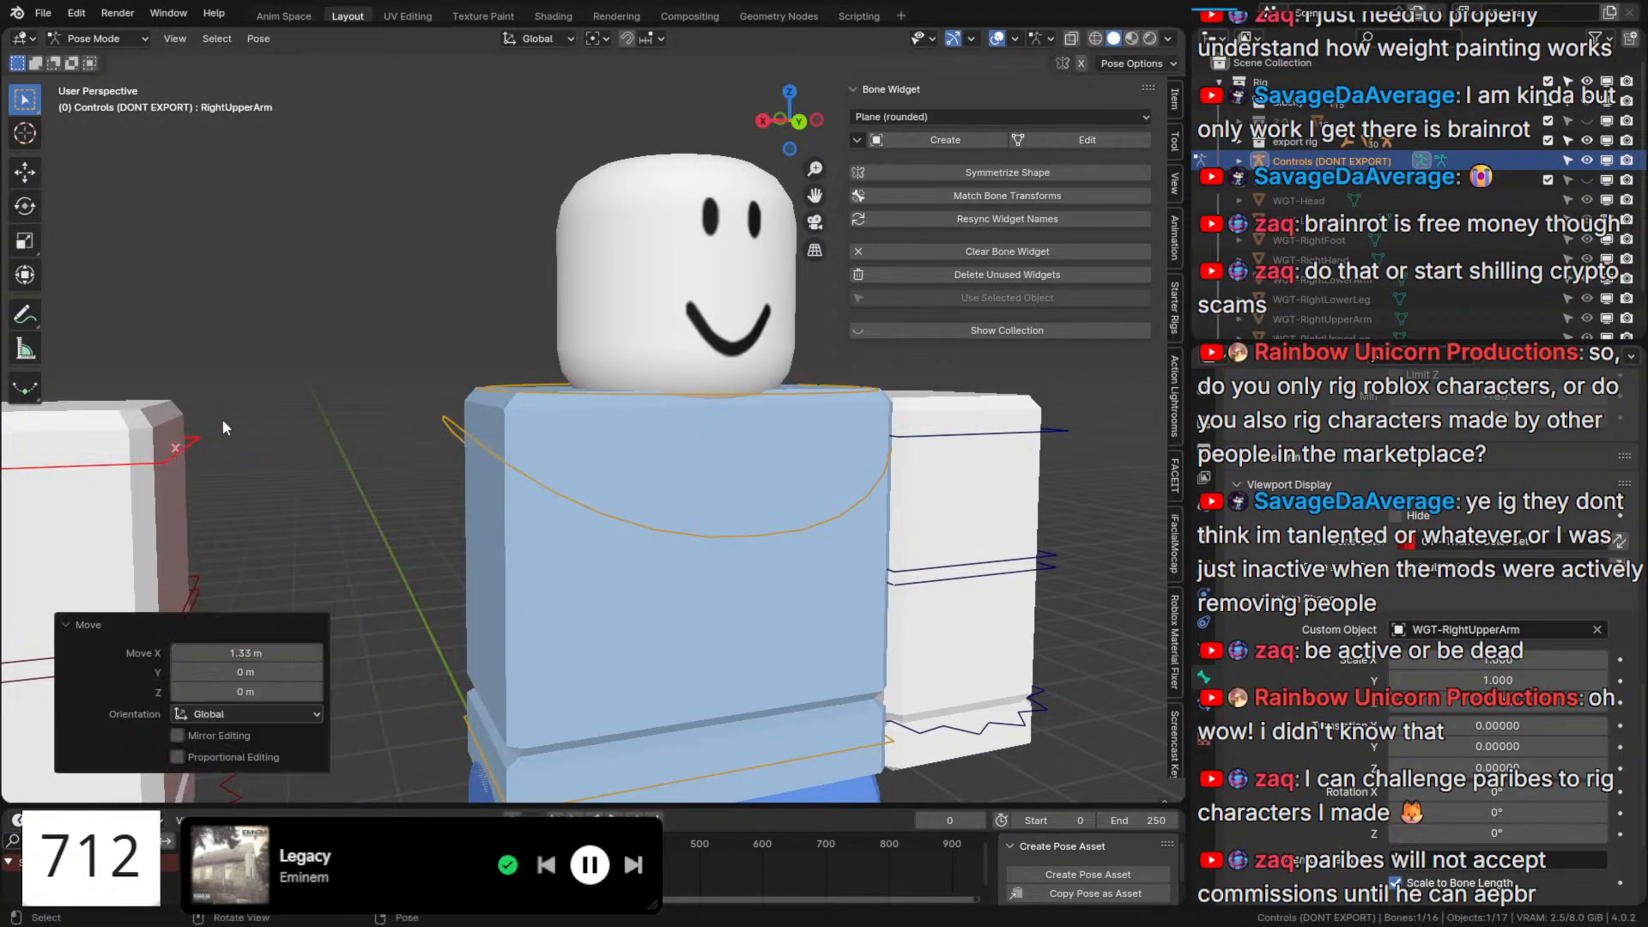
mouse_move(399, 422)
middle_mouse_down()
mouse_move(297, 444)
mouse_move(755, 426)
mouse_move(843, 486)
mouse_move(649, 398)
mouse_move(708, 435)
mouse_move(786, 431)
mouse_move(838, 384)
mouse_move(830, 477)
mouse_move(818, 417)
mouse_move(696, 462)
mouse_move(800, 440)
mouse_move(469, 395)
middle_mouse_up()
key("ctrl+z")
Select the LowerTorso and UpperTorso controls in turn and test-rotate the UpperTorso without keeping the pose.
middle_click_drag(822, 437, 596, 461)
scroll(718, 457, "down", 3)
left_click(721, 455)
scroll(724, 453, "down", 2)
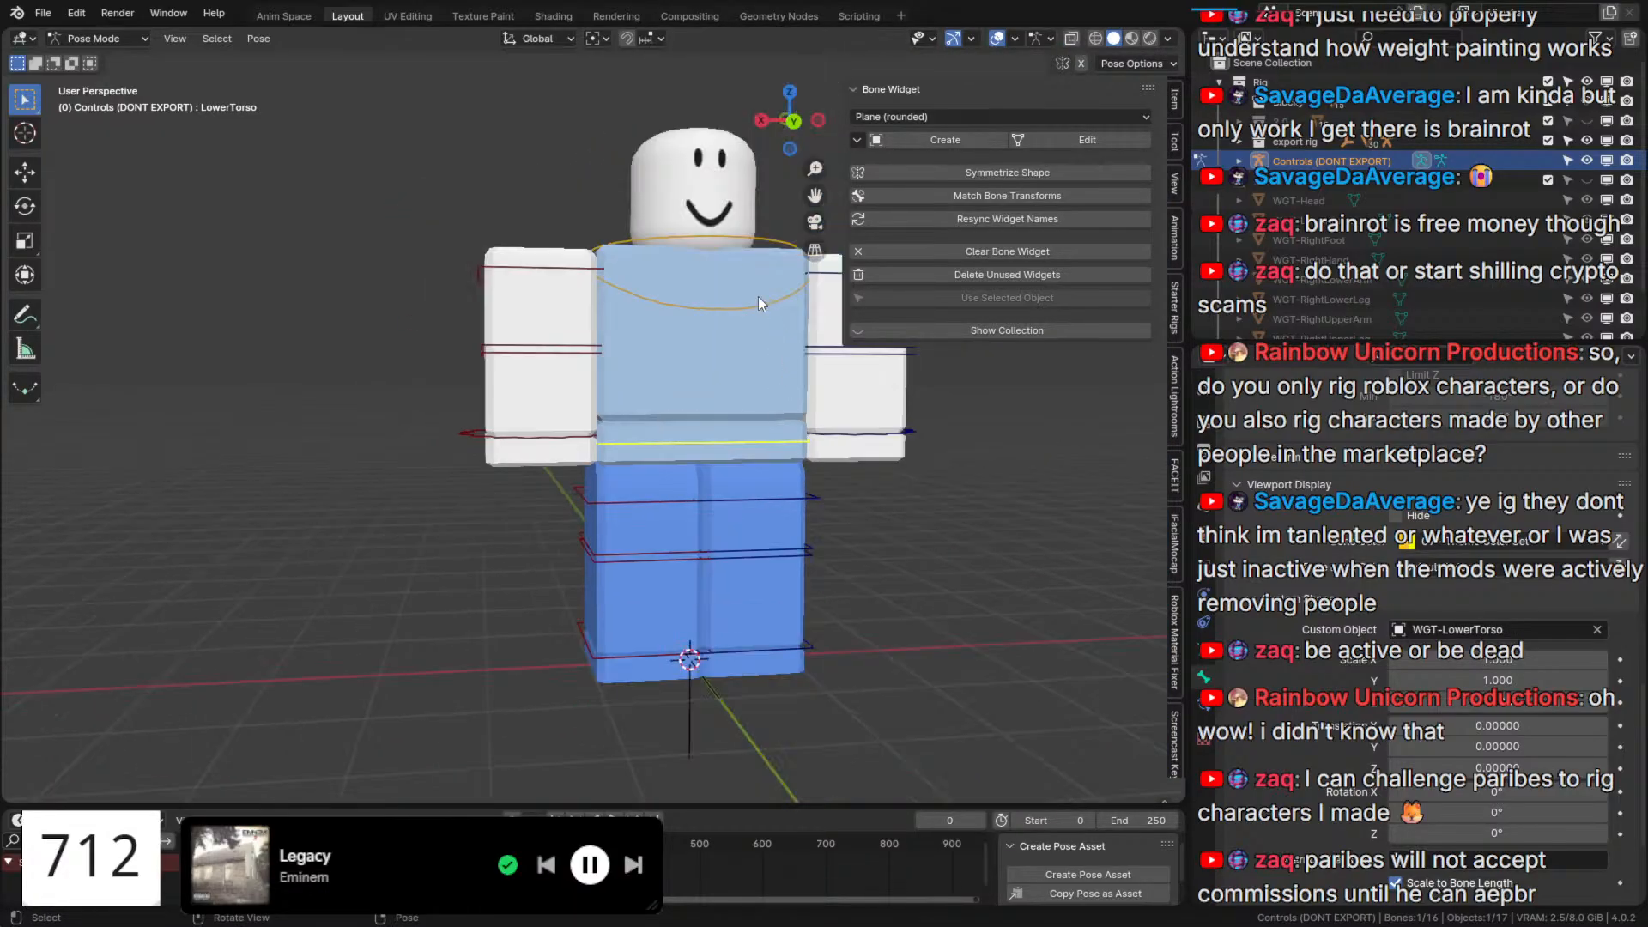
key("r")
key("Escape")
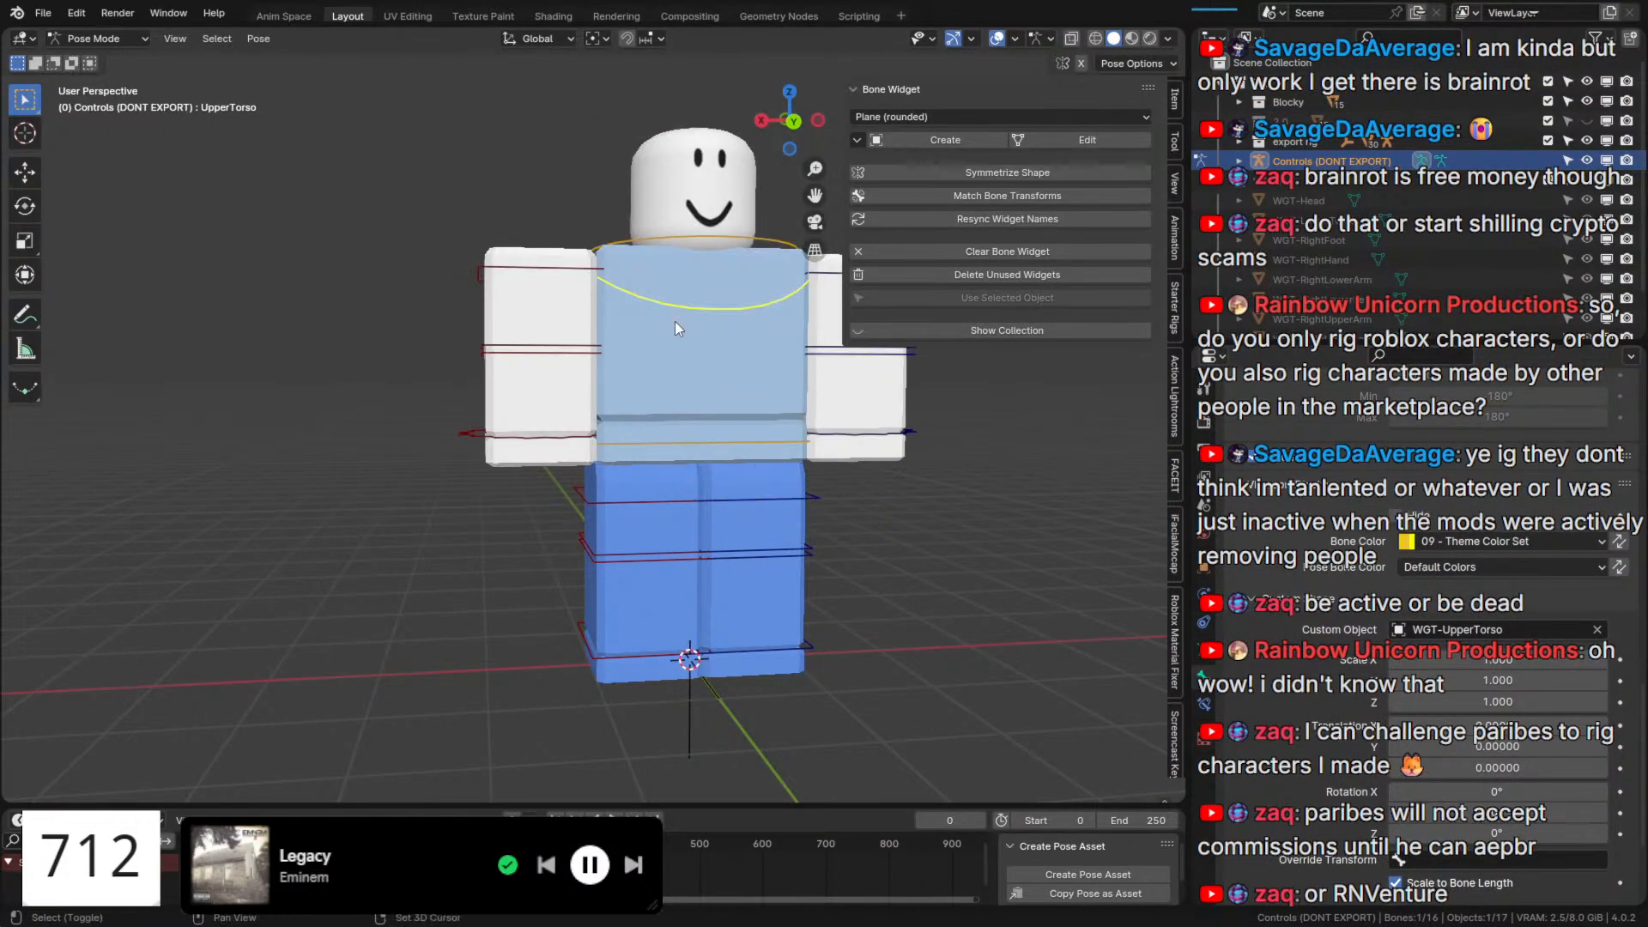
Open the Head bone's widget shape for editing and scale it down to about 0.728.
scroll(714, 666, "up", 2)
scroll(714, 666, "up", 2)
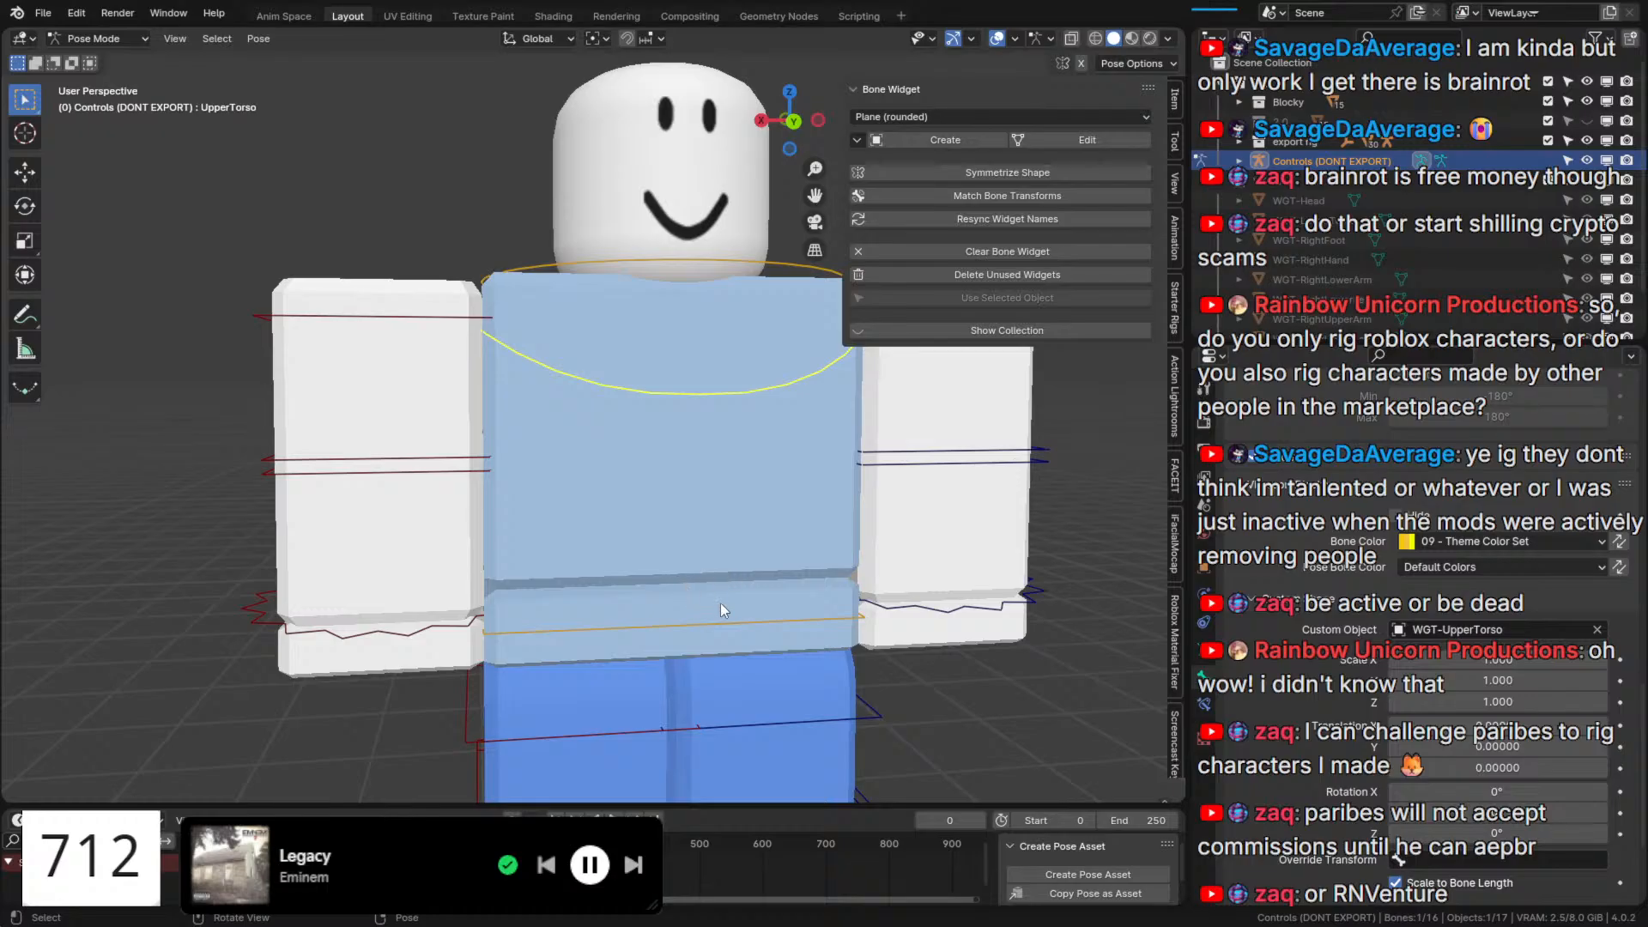
left_click(752, 264)
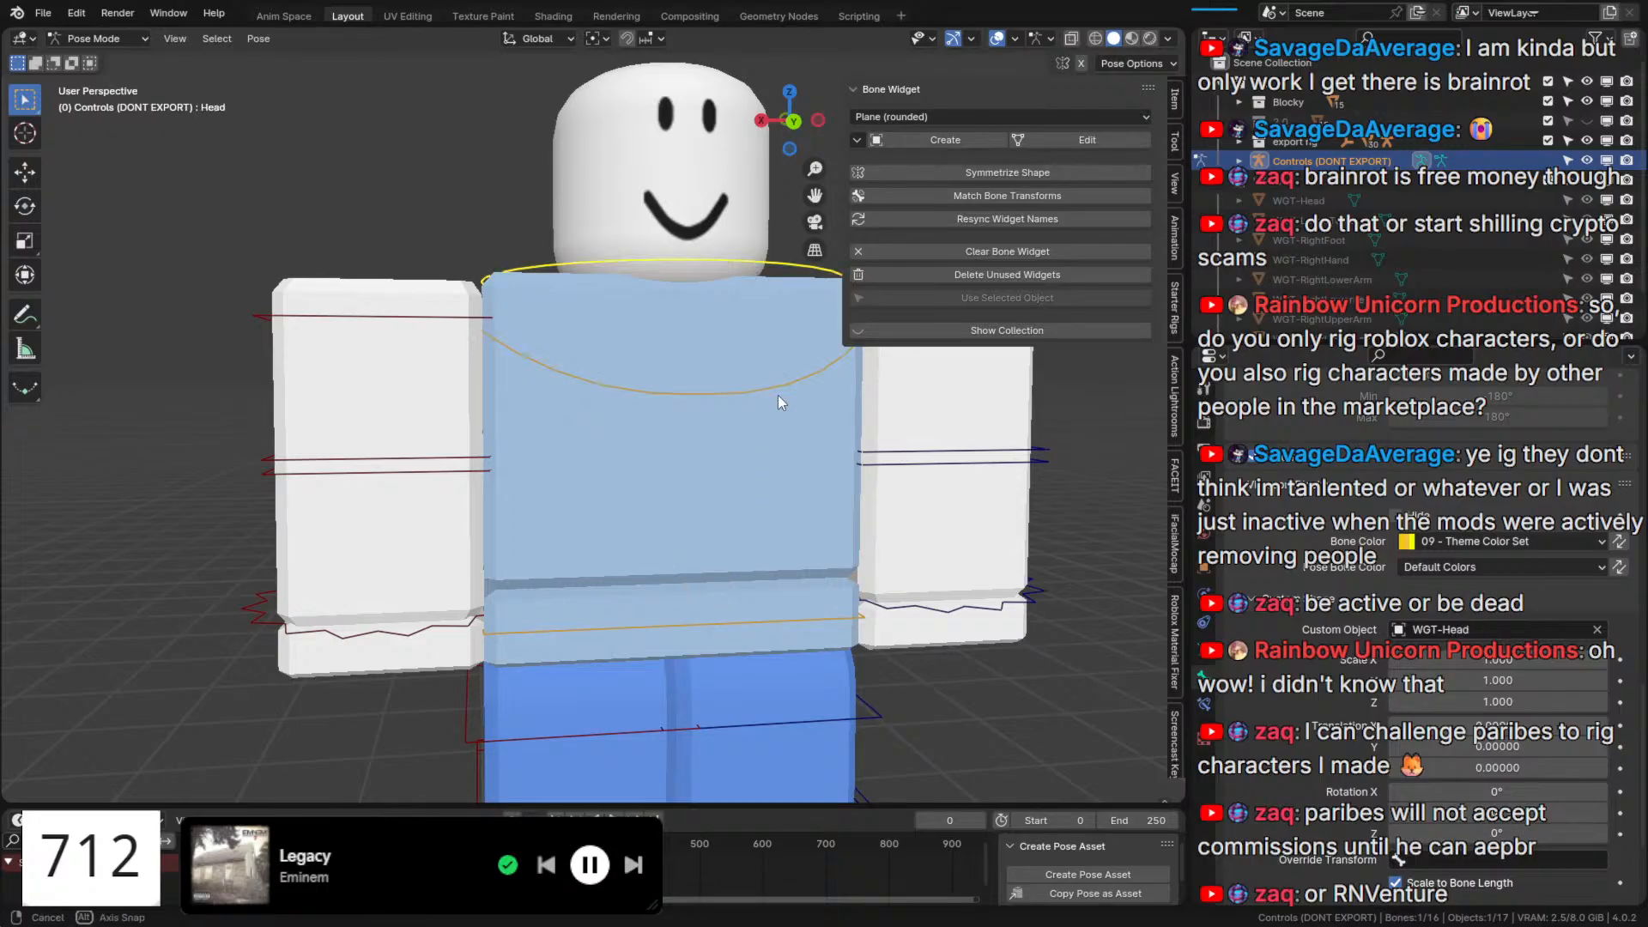
scroll(778, 395, "up", 2)
middle_click_drag(777, 395, 749, 331)
middle_click_drag(748, 331, 657, 493, "shift")
left_click(1042, 143)
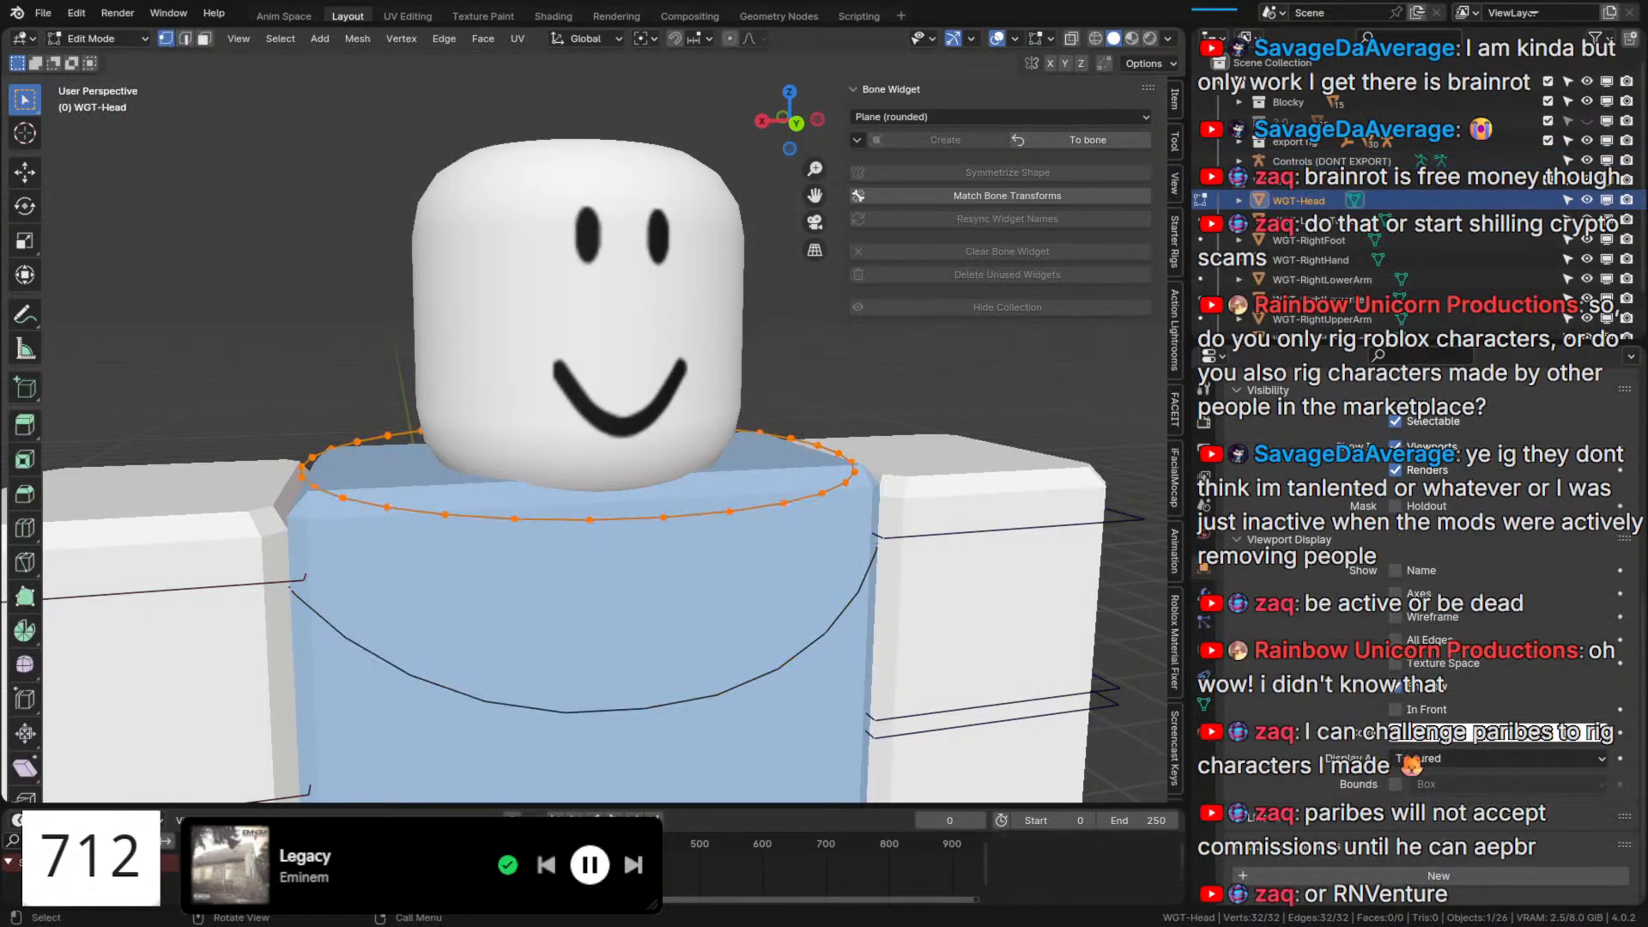
key("s")
left_click(919, 453)
Raise the Head widget about 0.066 m along Z and return to posing the bones.
key("g")
key("z")
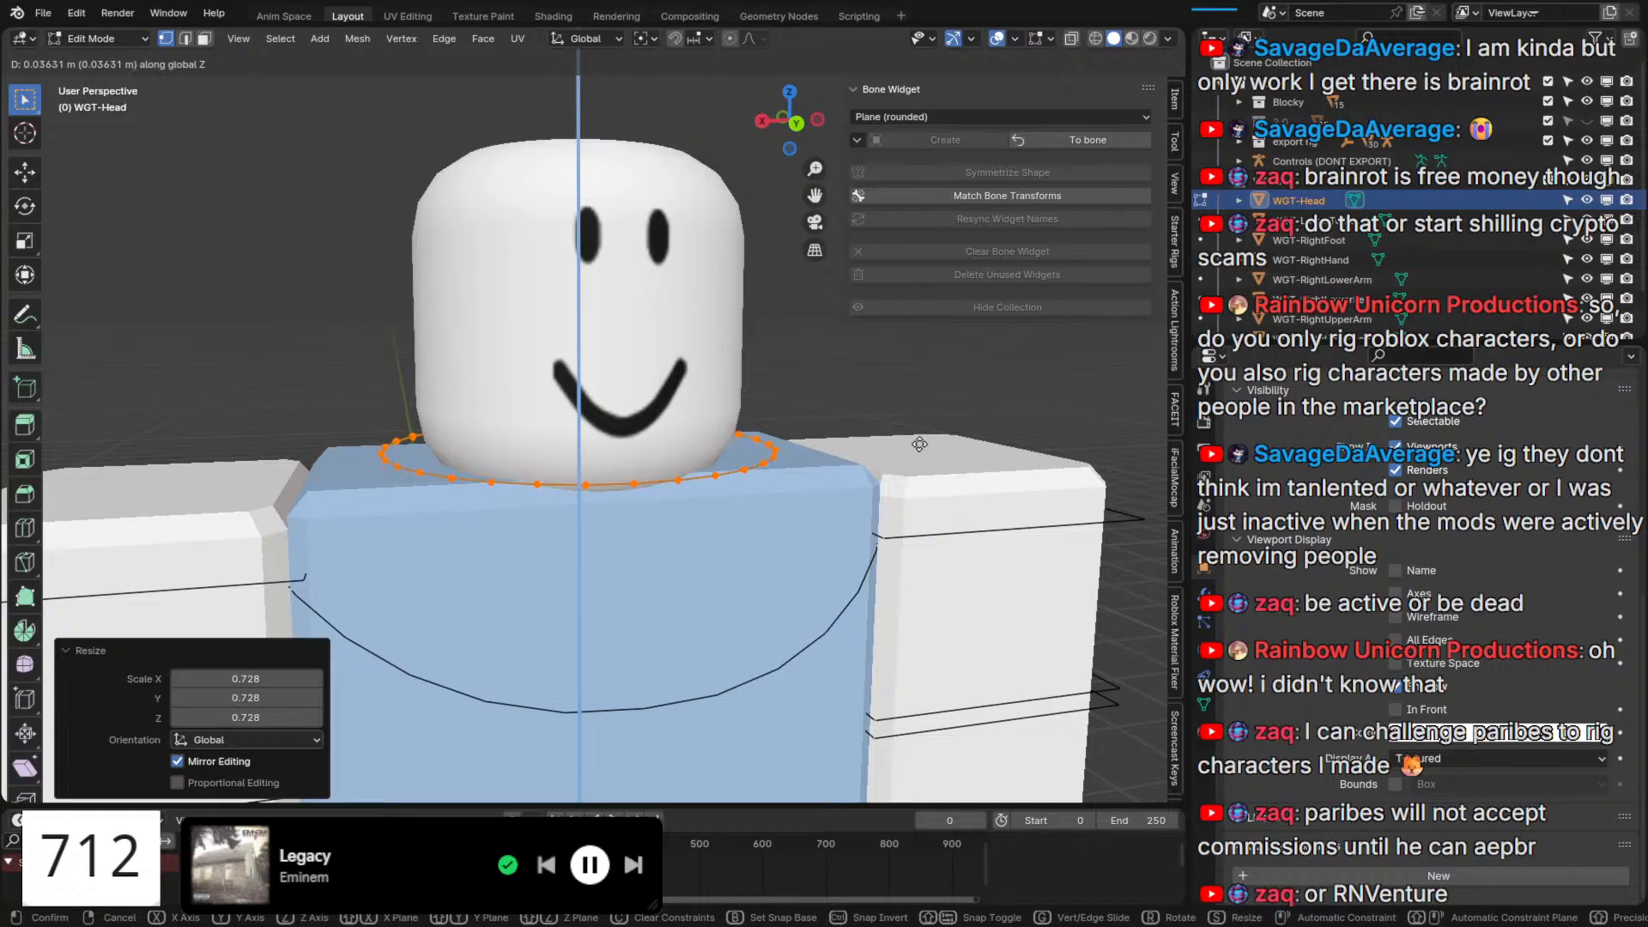
left_click(923, 416)
left_click(1088, 140)
Test-rotate the UpperTorso bone freely without keeping the pose, and clear the bone selection.
scroll(821, 445, "down", 6)
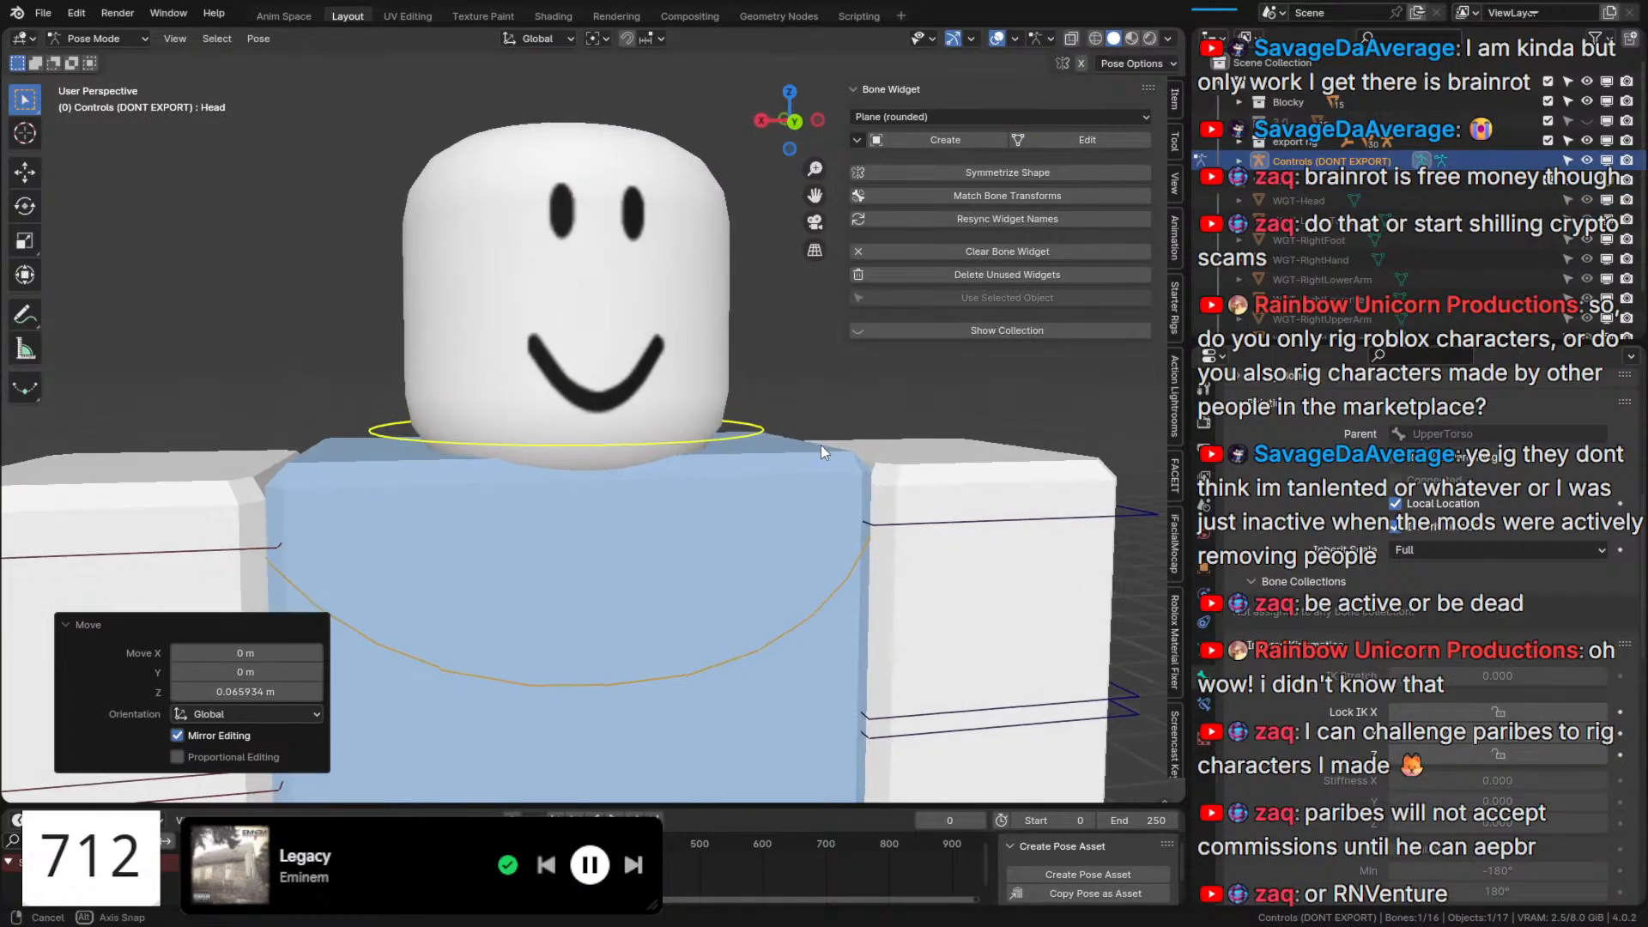
scroll(687, 437, "up", 2)
left_click(643, 424)
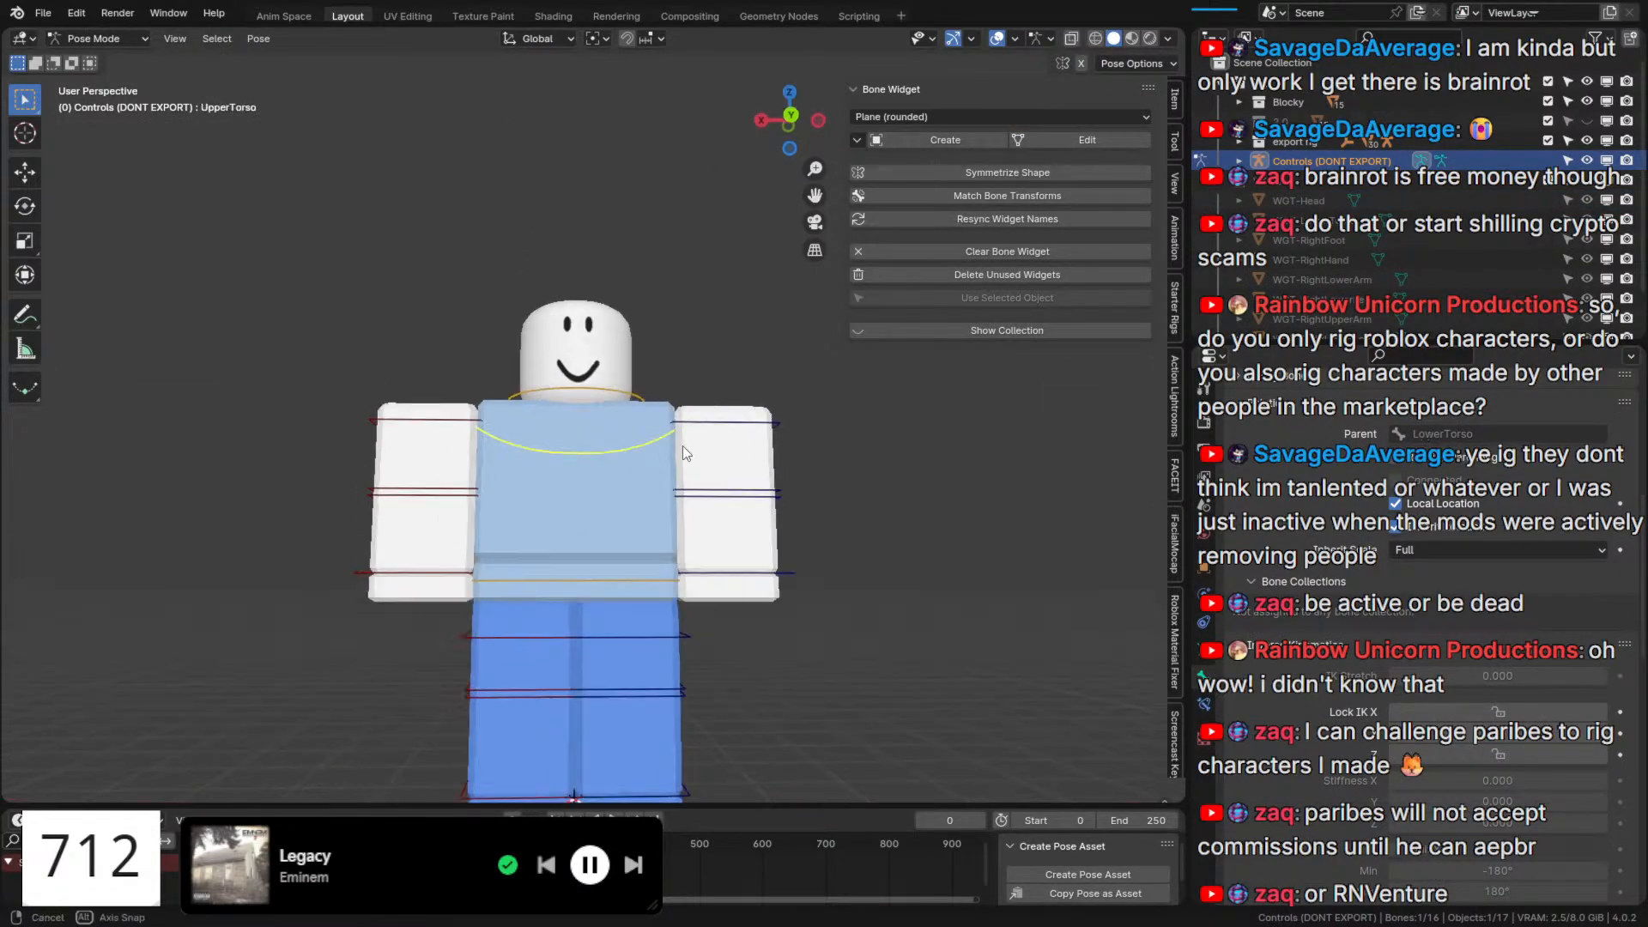
scroll(772, 445, "up", 4)
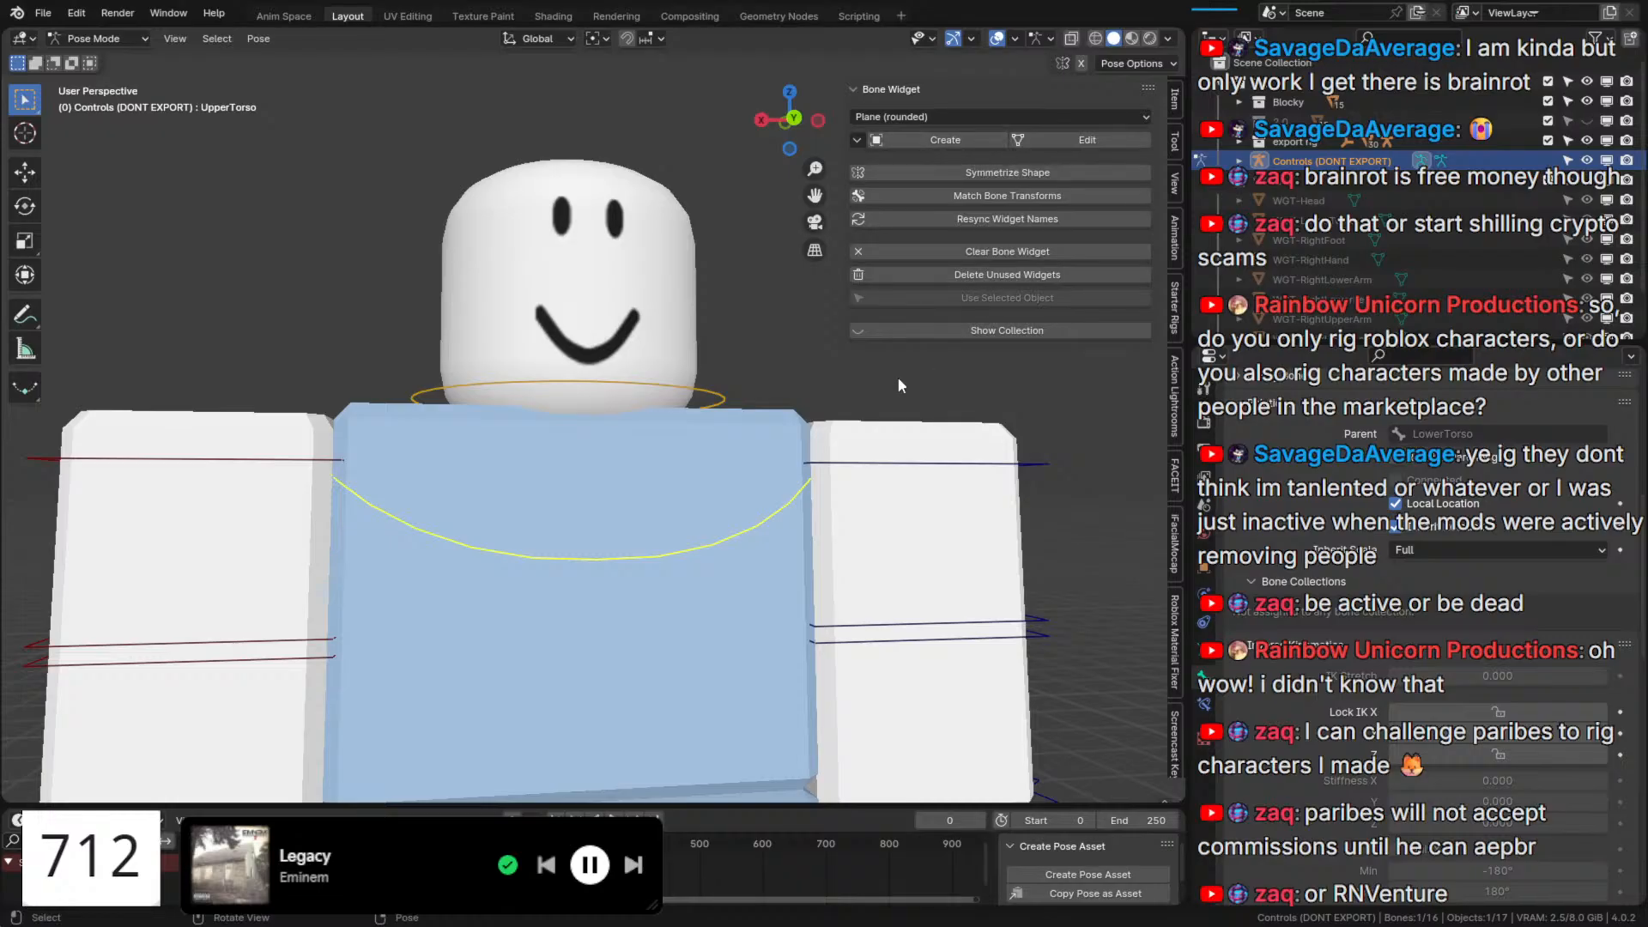
scroll(803, 421, "down", 4)
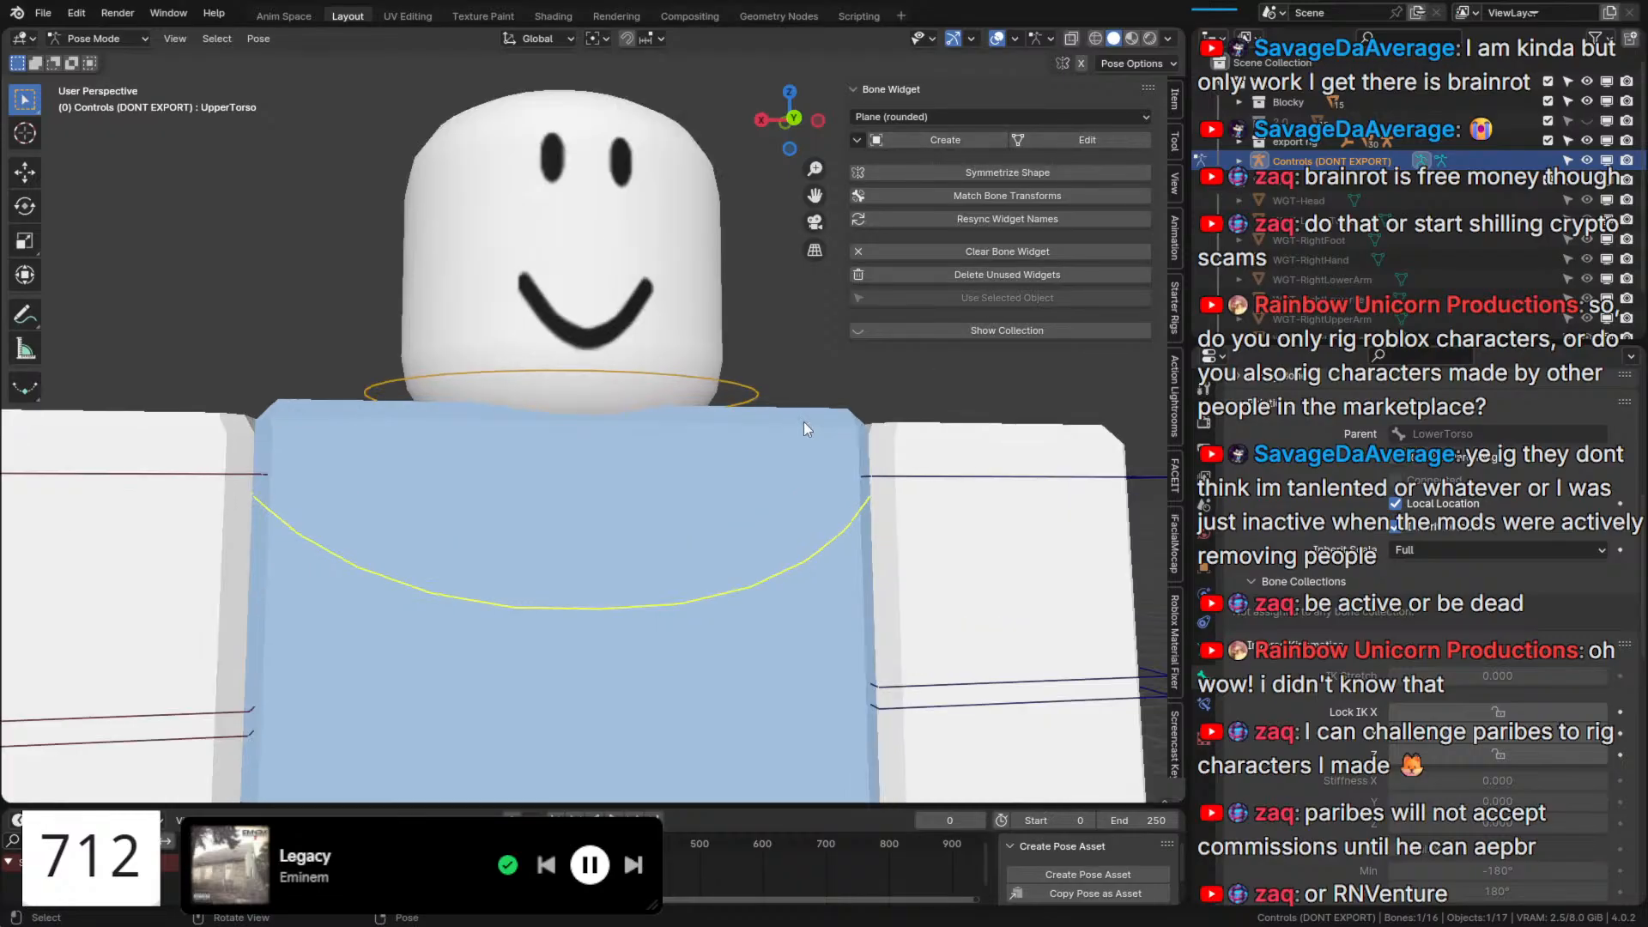
key("r")
key("r")
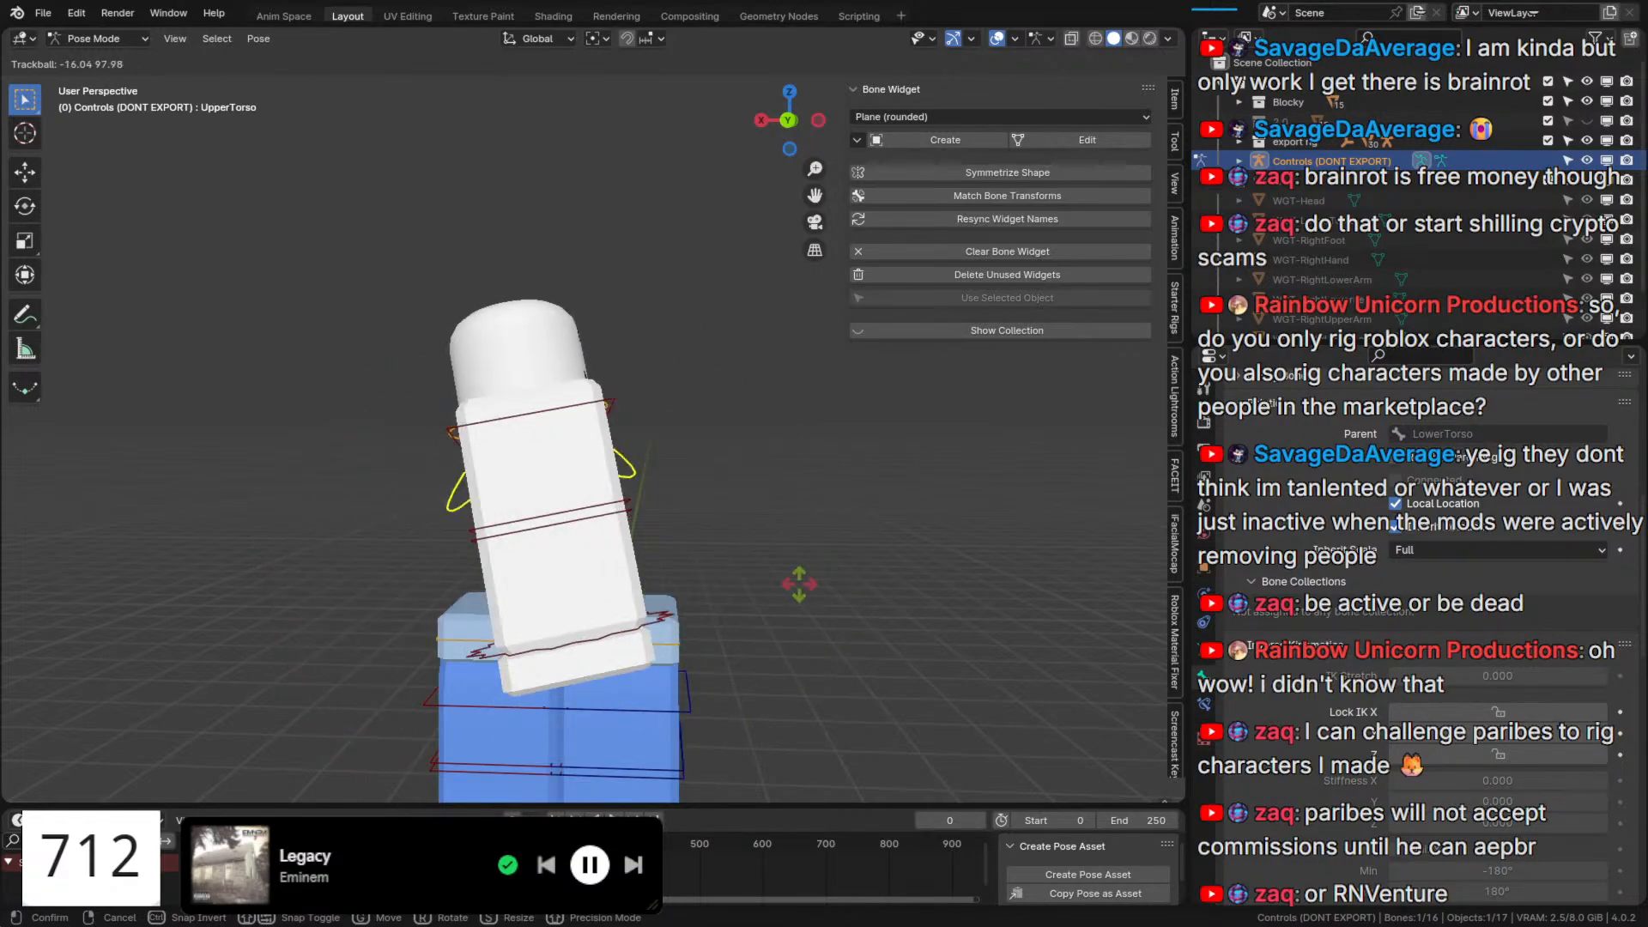
key("Escape")
middle_click_drag(758, 510, 898, 520)
left_click(902, 582)
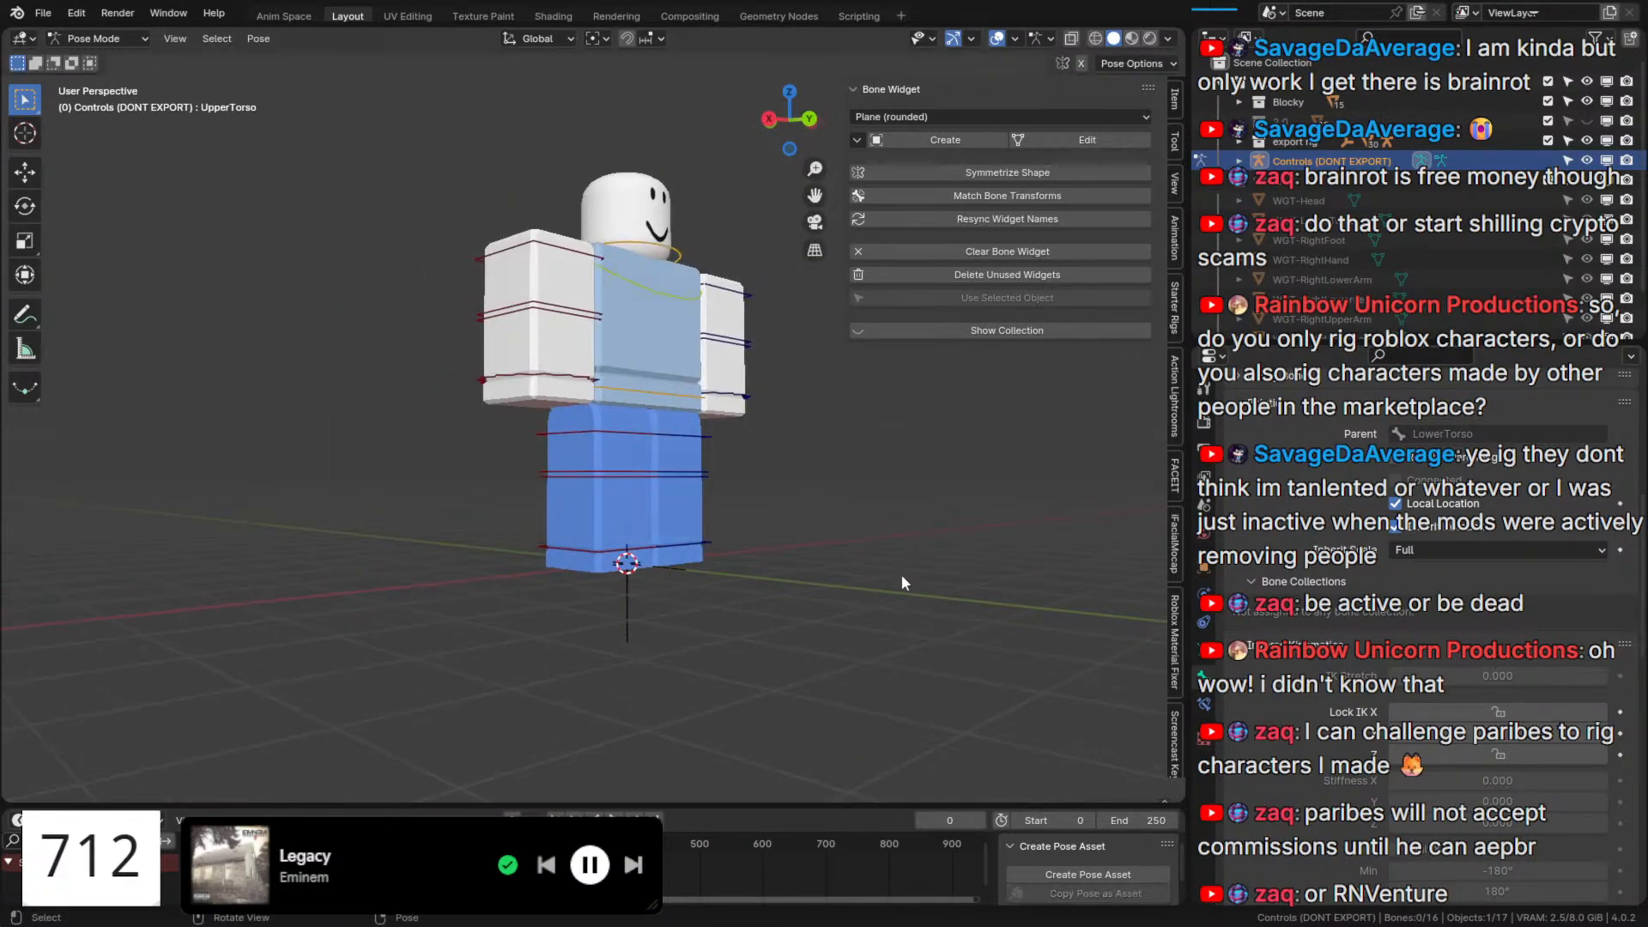
Test-move the LowerTorso bone freely with the whole upper body without keeping the pose.
middle_click_drag(901, 581, 708, 632)
scroll(708, 633, "down", 1)
left_click(640, 432)
key("g")
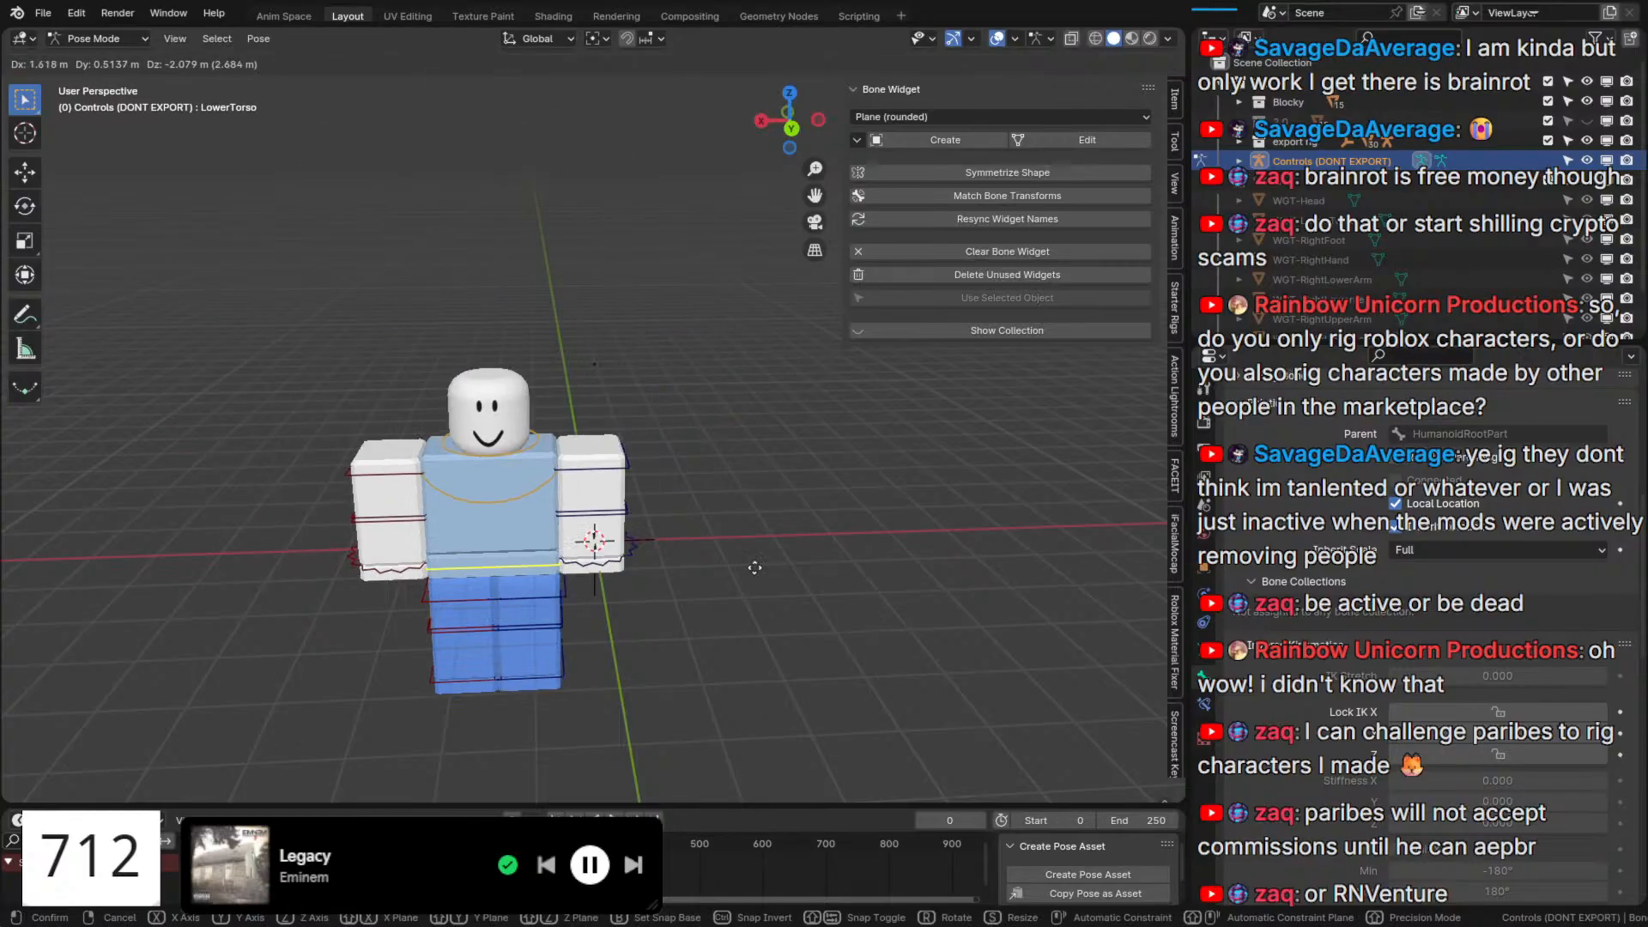
right_click(754, 567)
Hide the Blocky character collection and show the 2.0 character collection on the rig instead.
left_click(1587, 101)
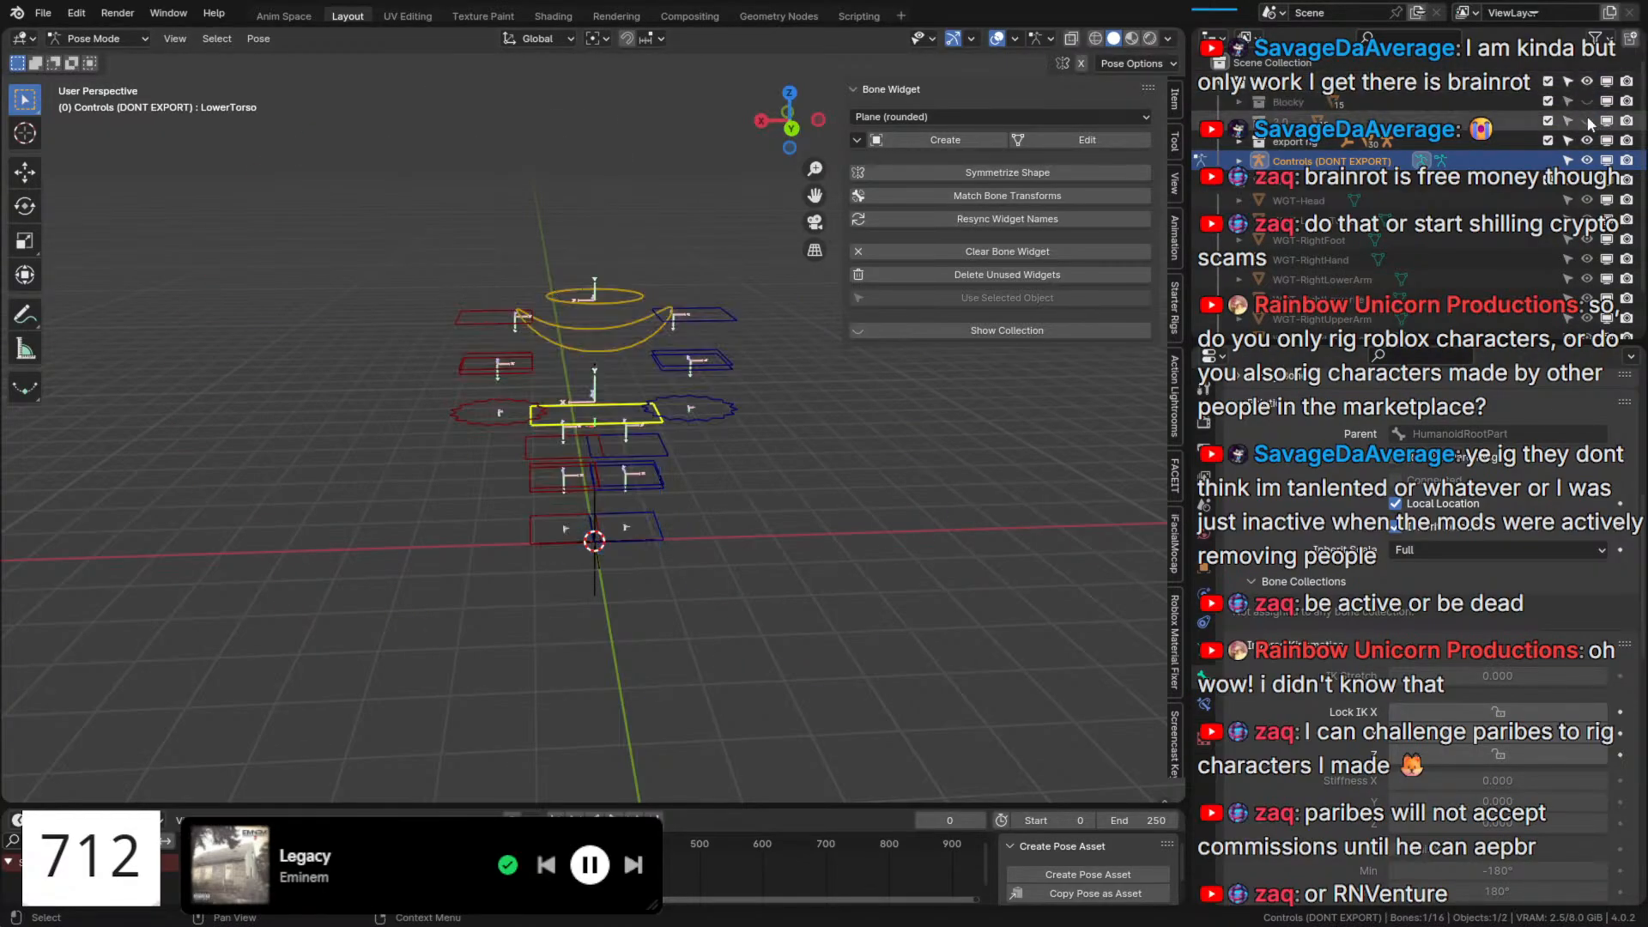
left_click(1588, 121)
scroll(609, 356, "up", 4)
middle_click_drag(621, 386, 640, 533, "shift")
middle_click_drag(639, 532, 631, 494)
scroll(631, 506, "down", 2)
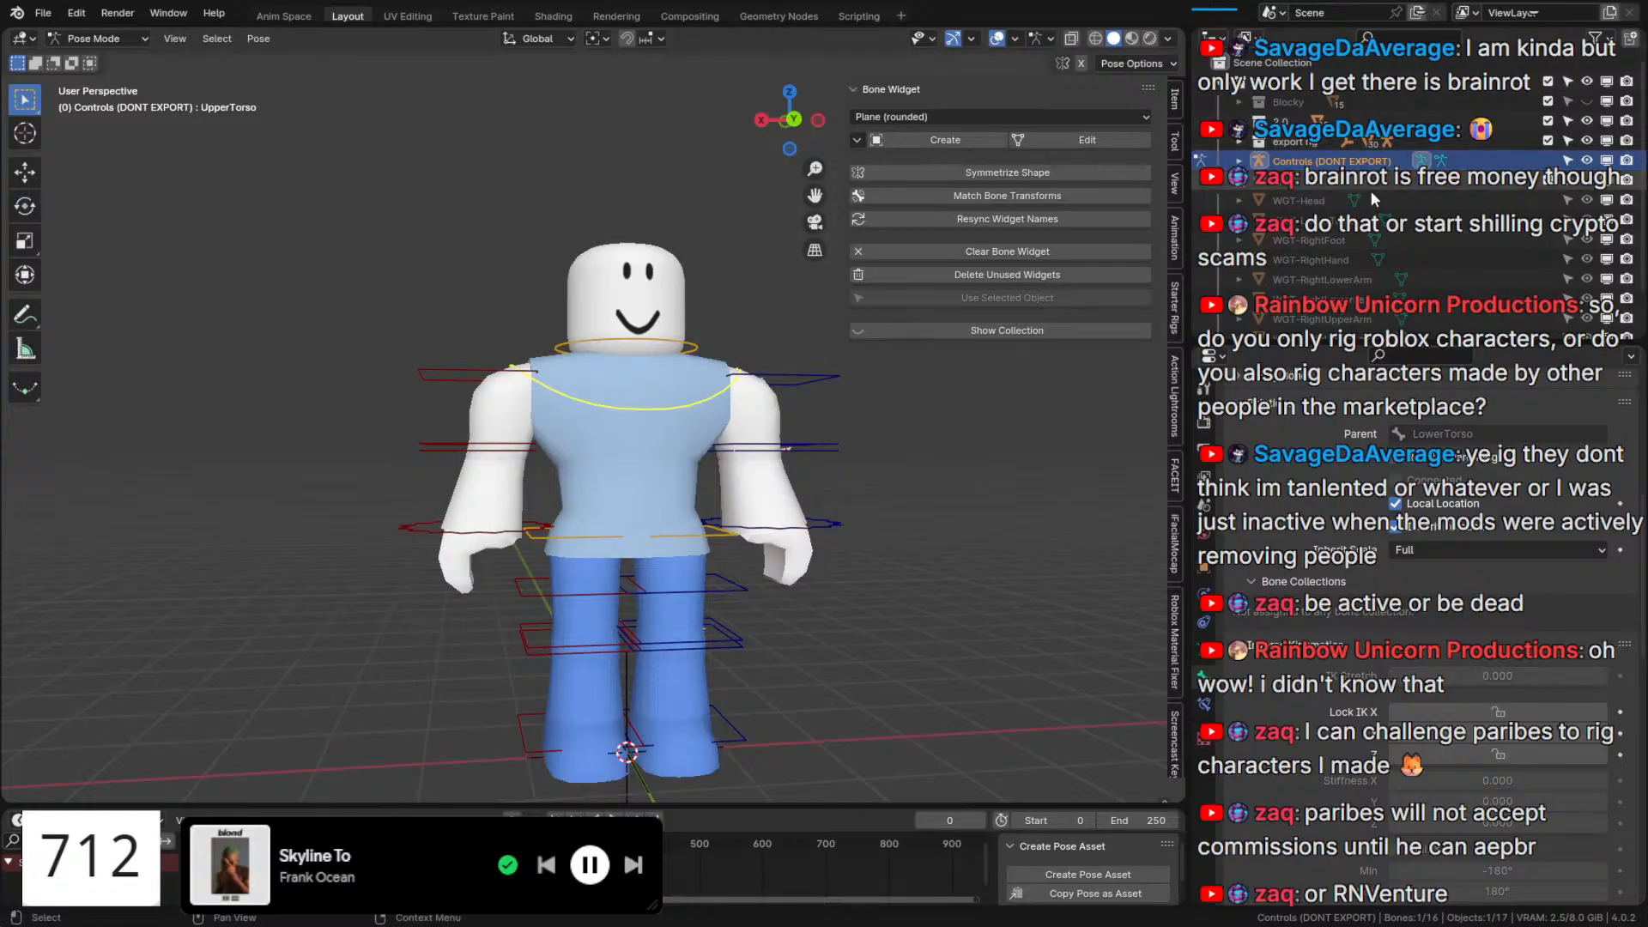
scroll(1367, 259, "down", 2)
left_click(1334, 141)
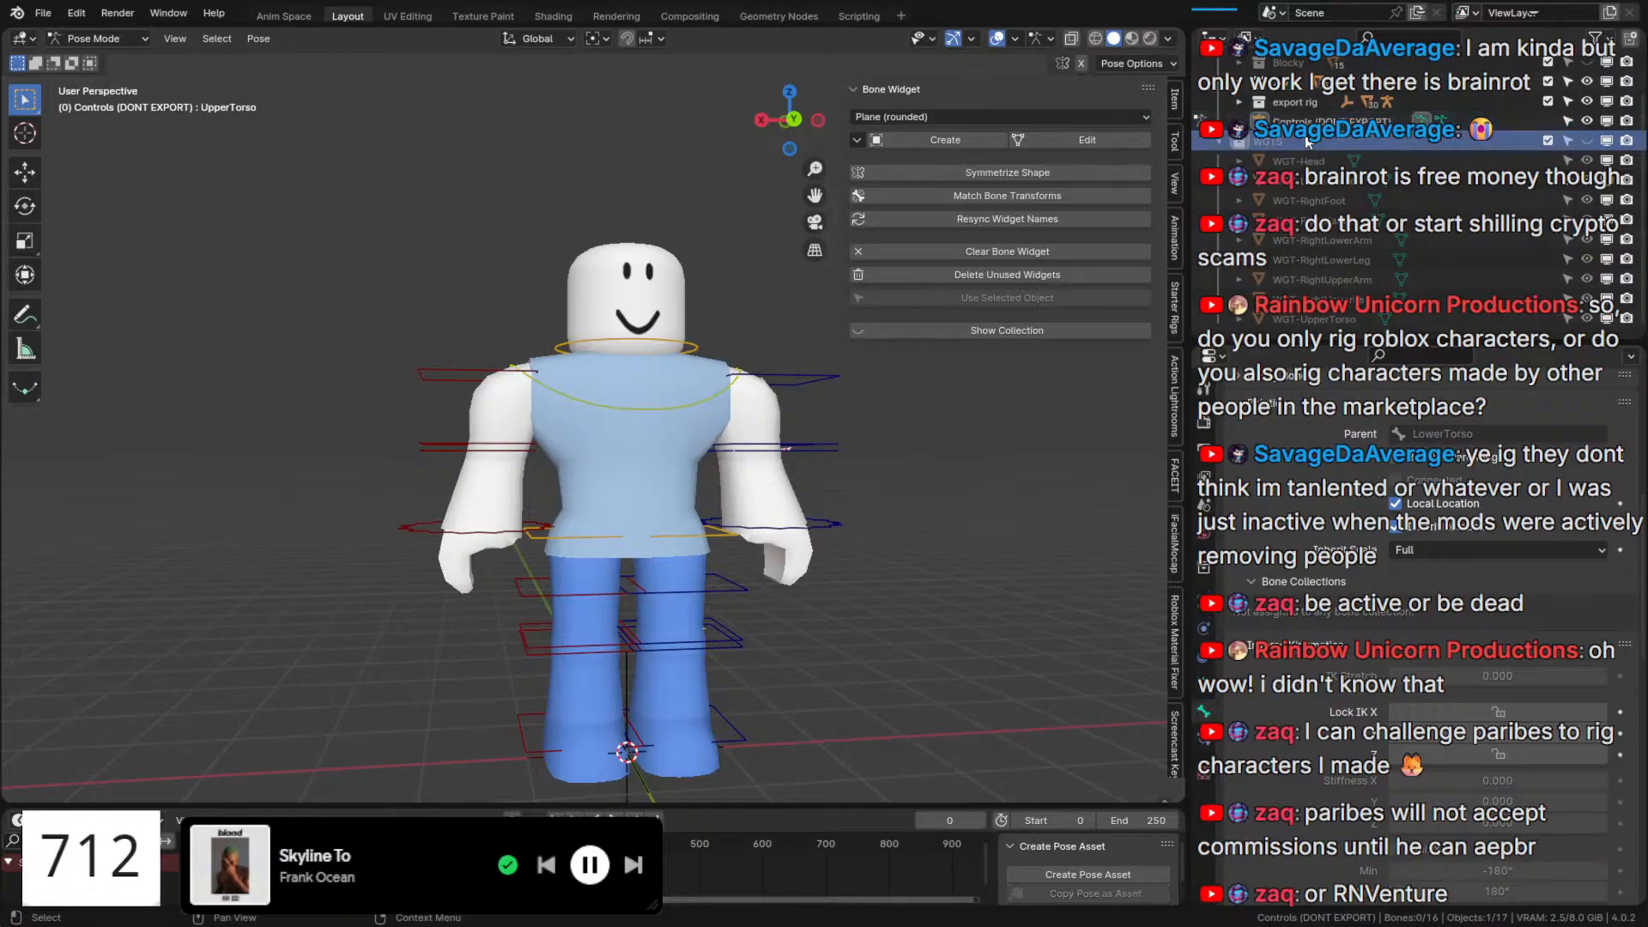
scroll(1334, 141, "up", 2)
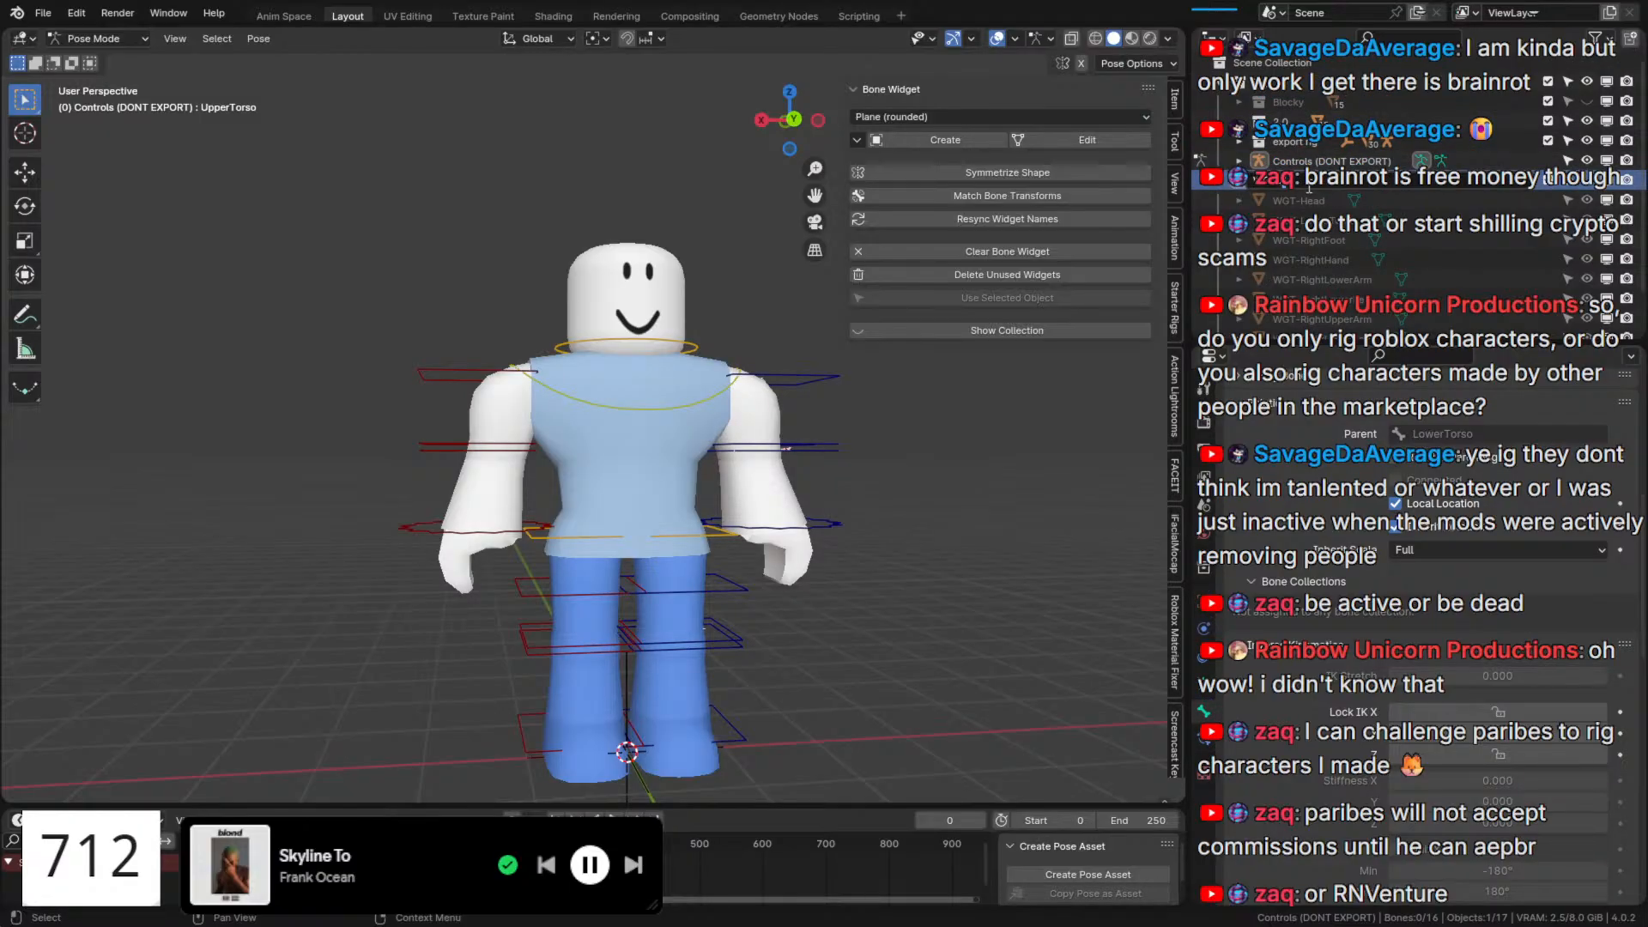
scroll(1286, 179, "down", 2)
left_click(1309, 320)
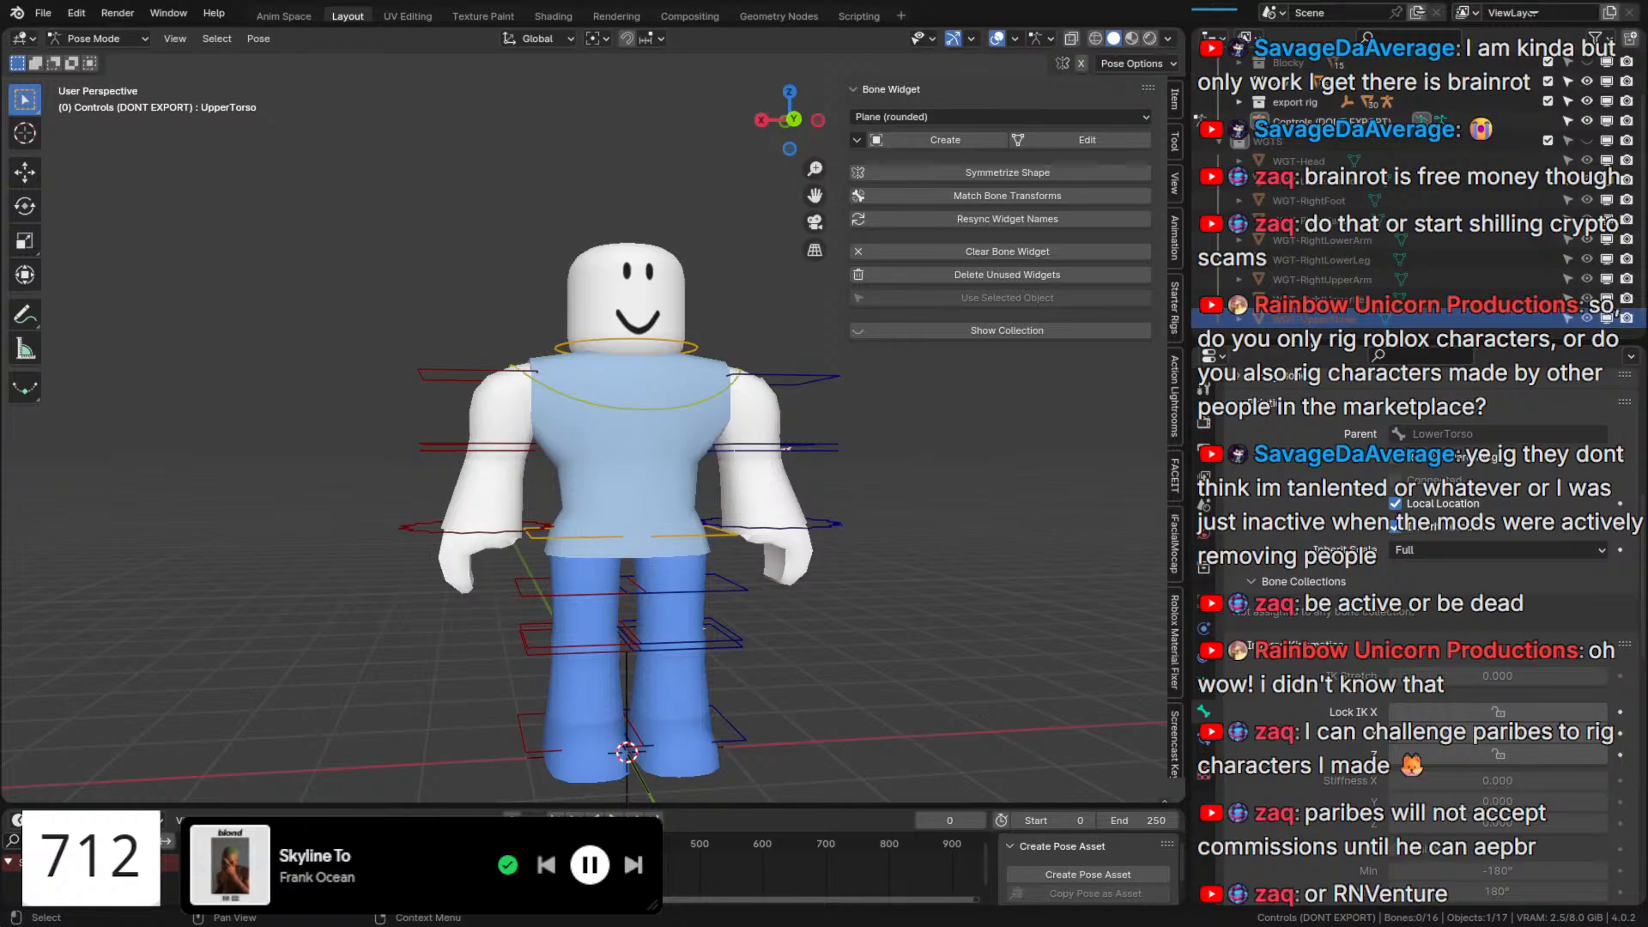
left_click_drag(1309, 334, 1284, 162)
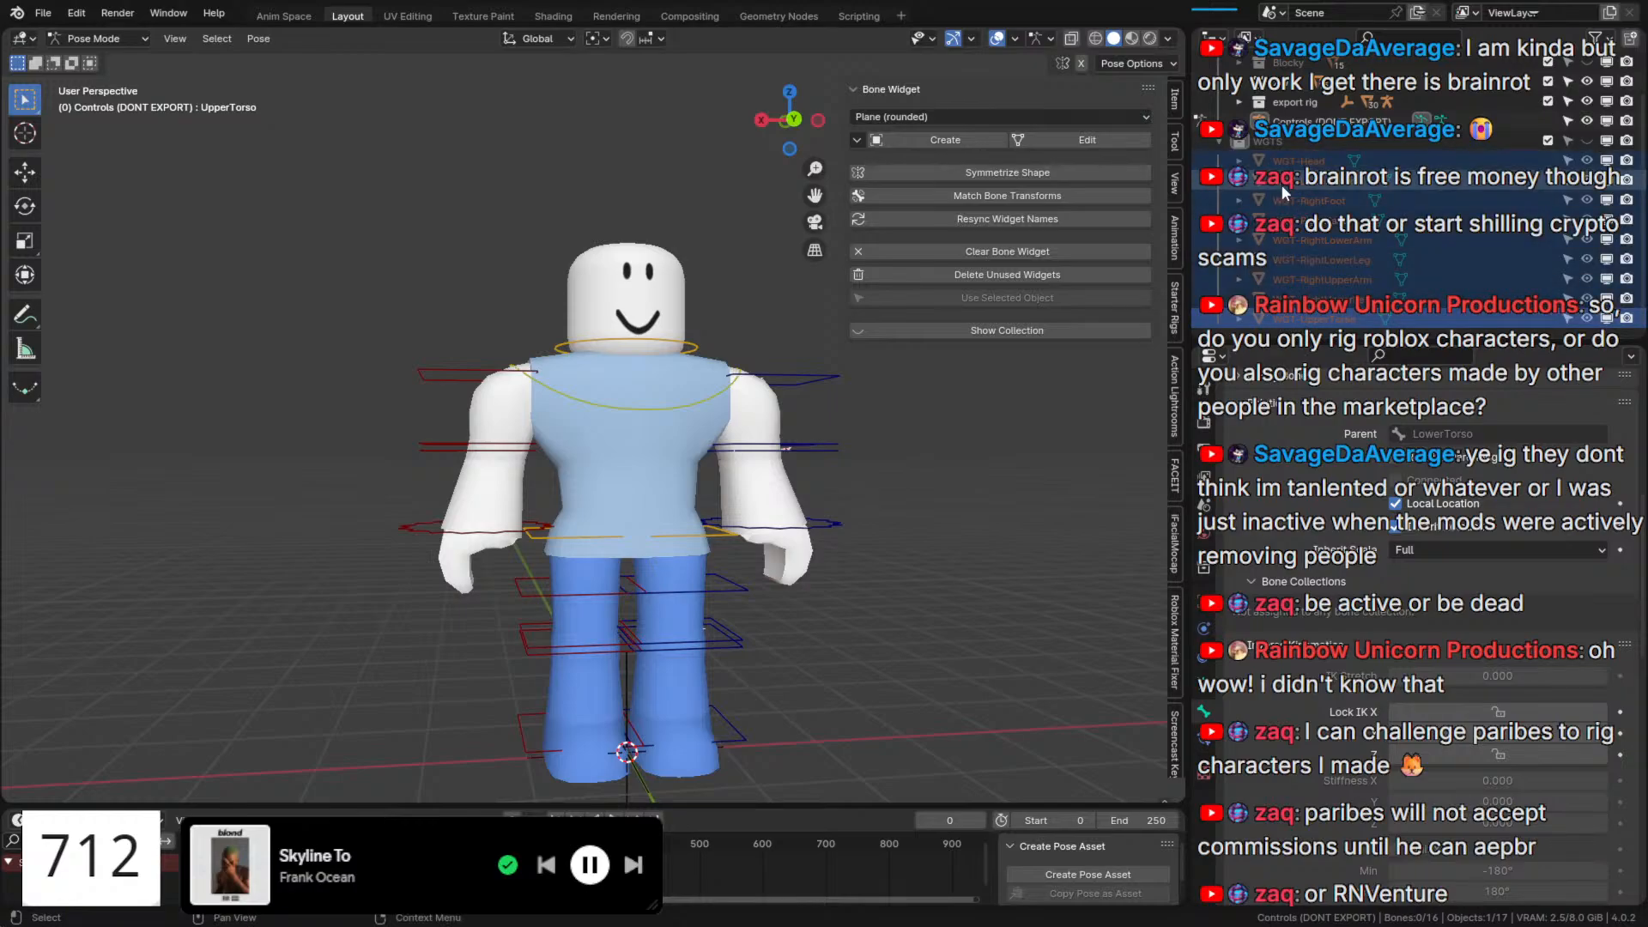
key("m")
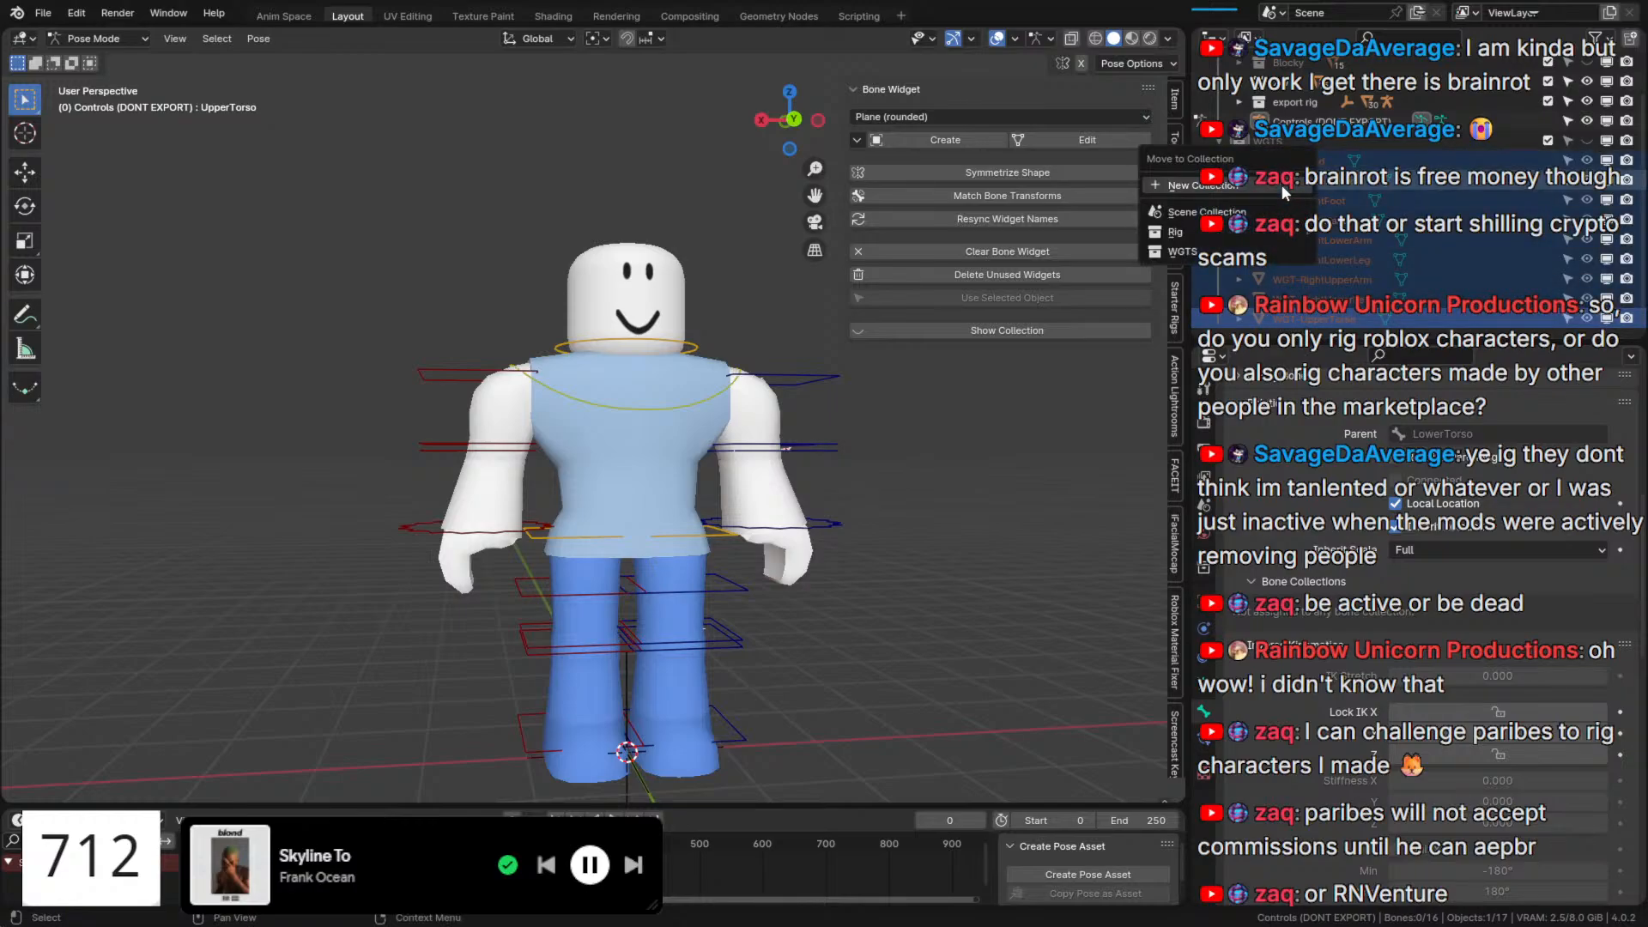
left_click(1283, 247)
Create a new collection inside the WGTS collection and name it WGTS Blocky.
left_click(1250, 143)
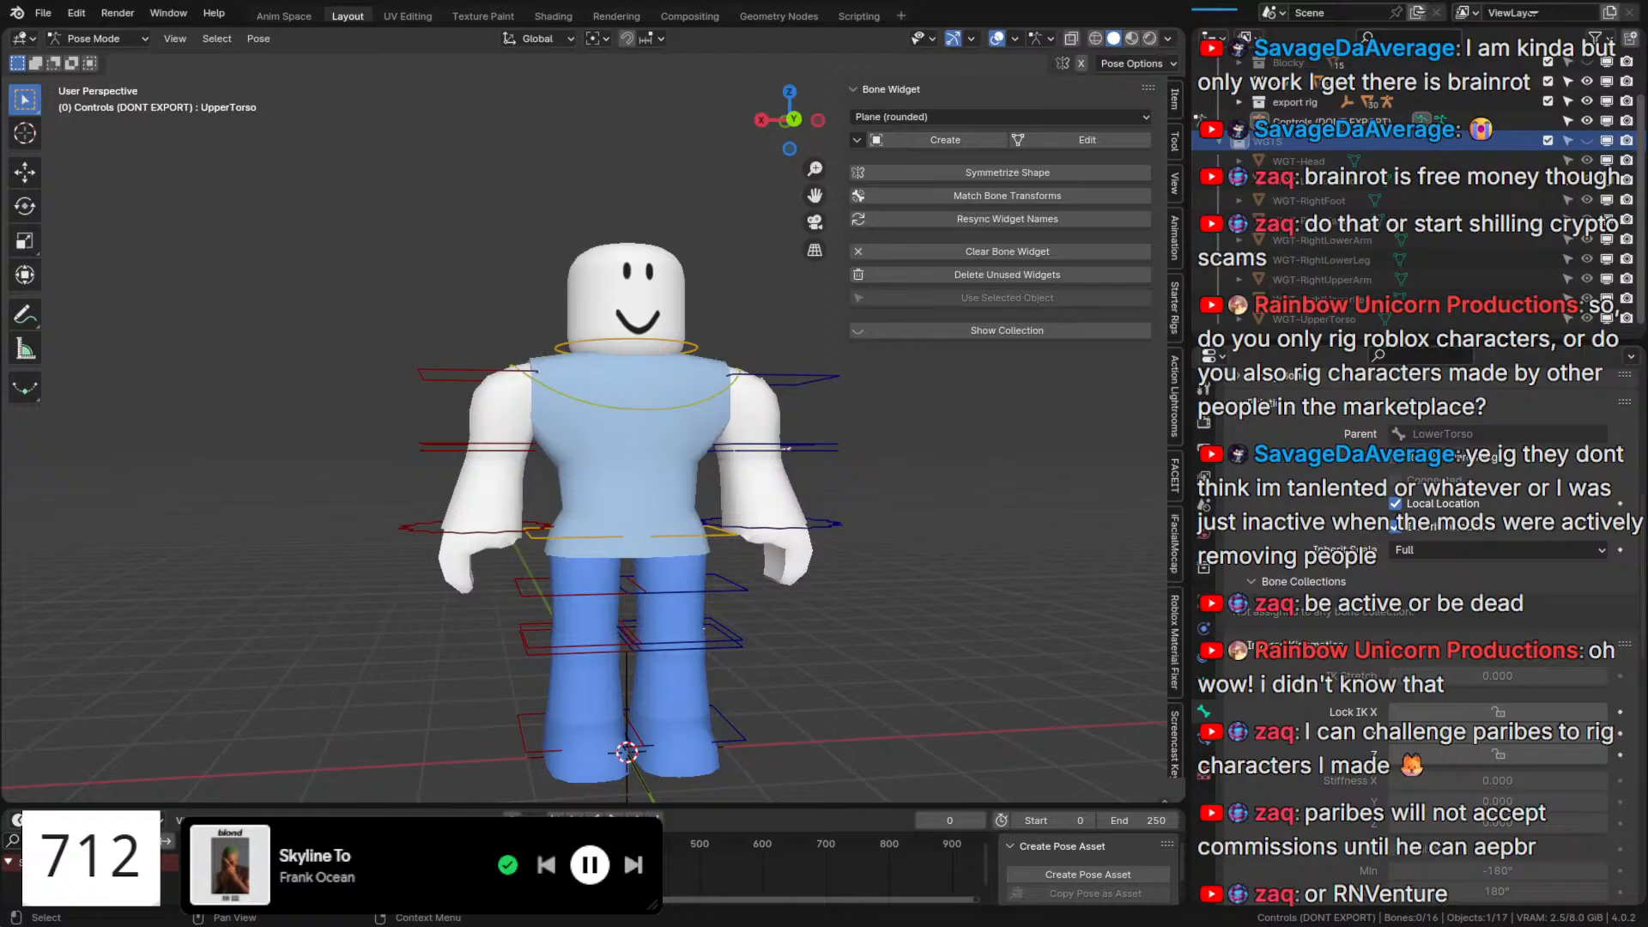
left_click(1633, 45)
double_click(1315, 161)
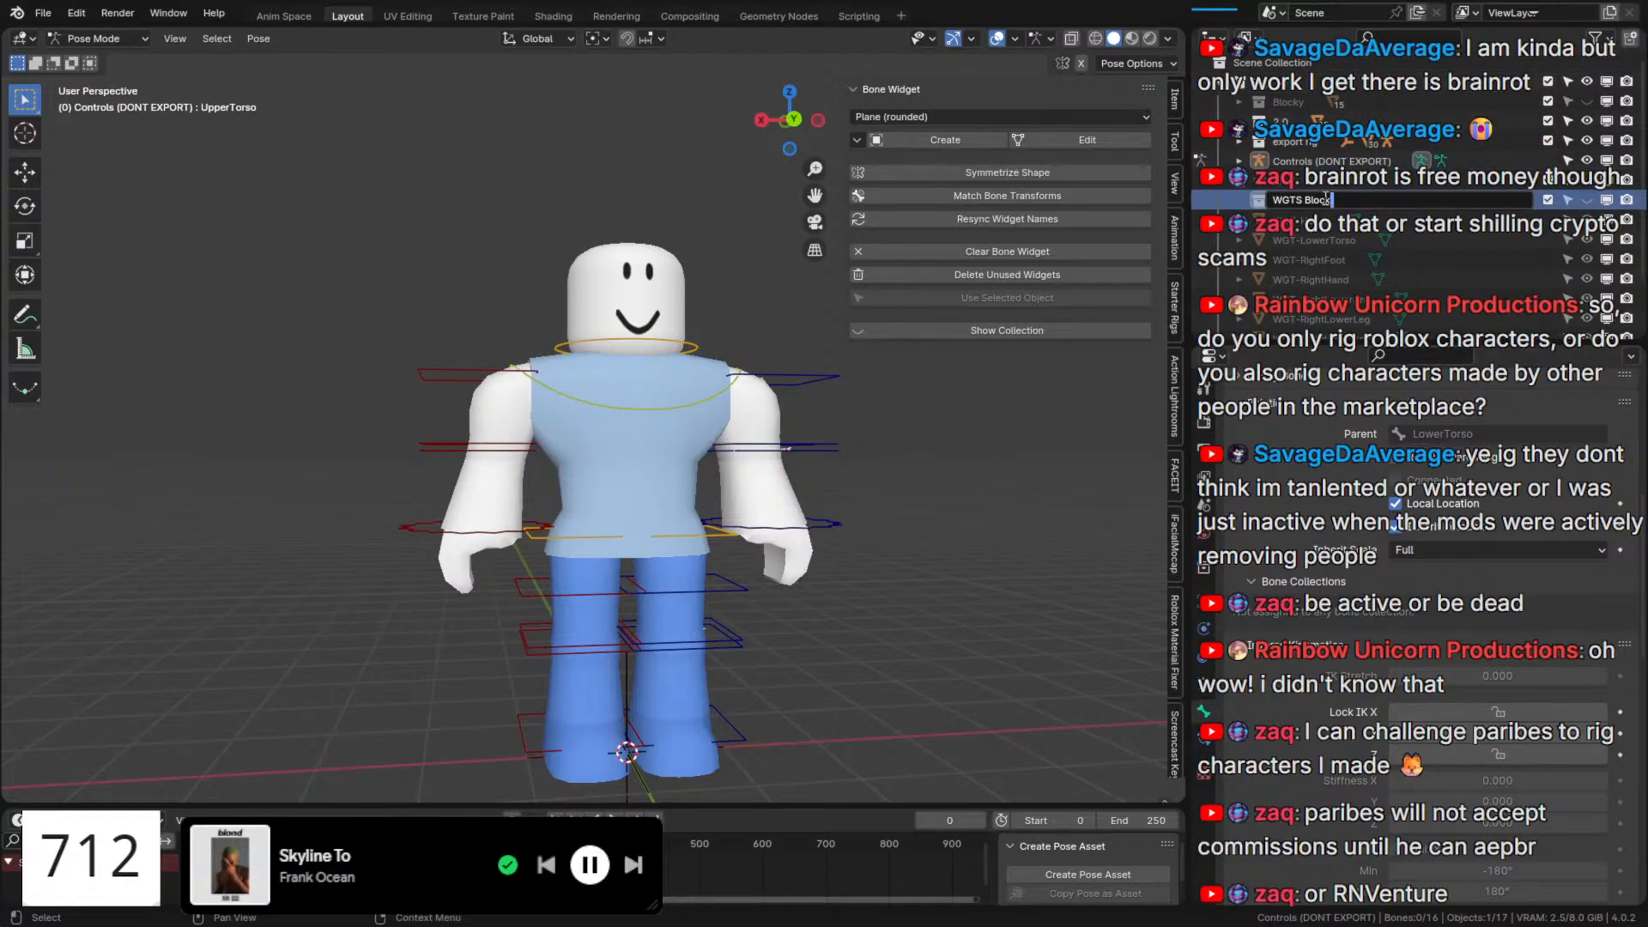
type("Blocky")
key("Return")
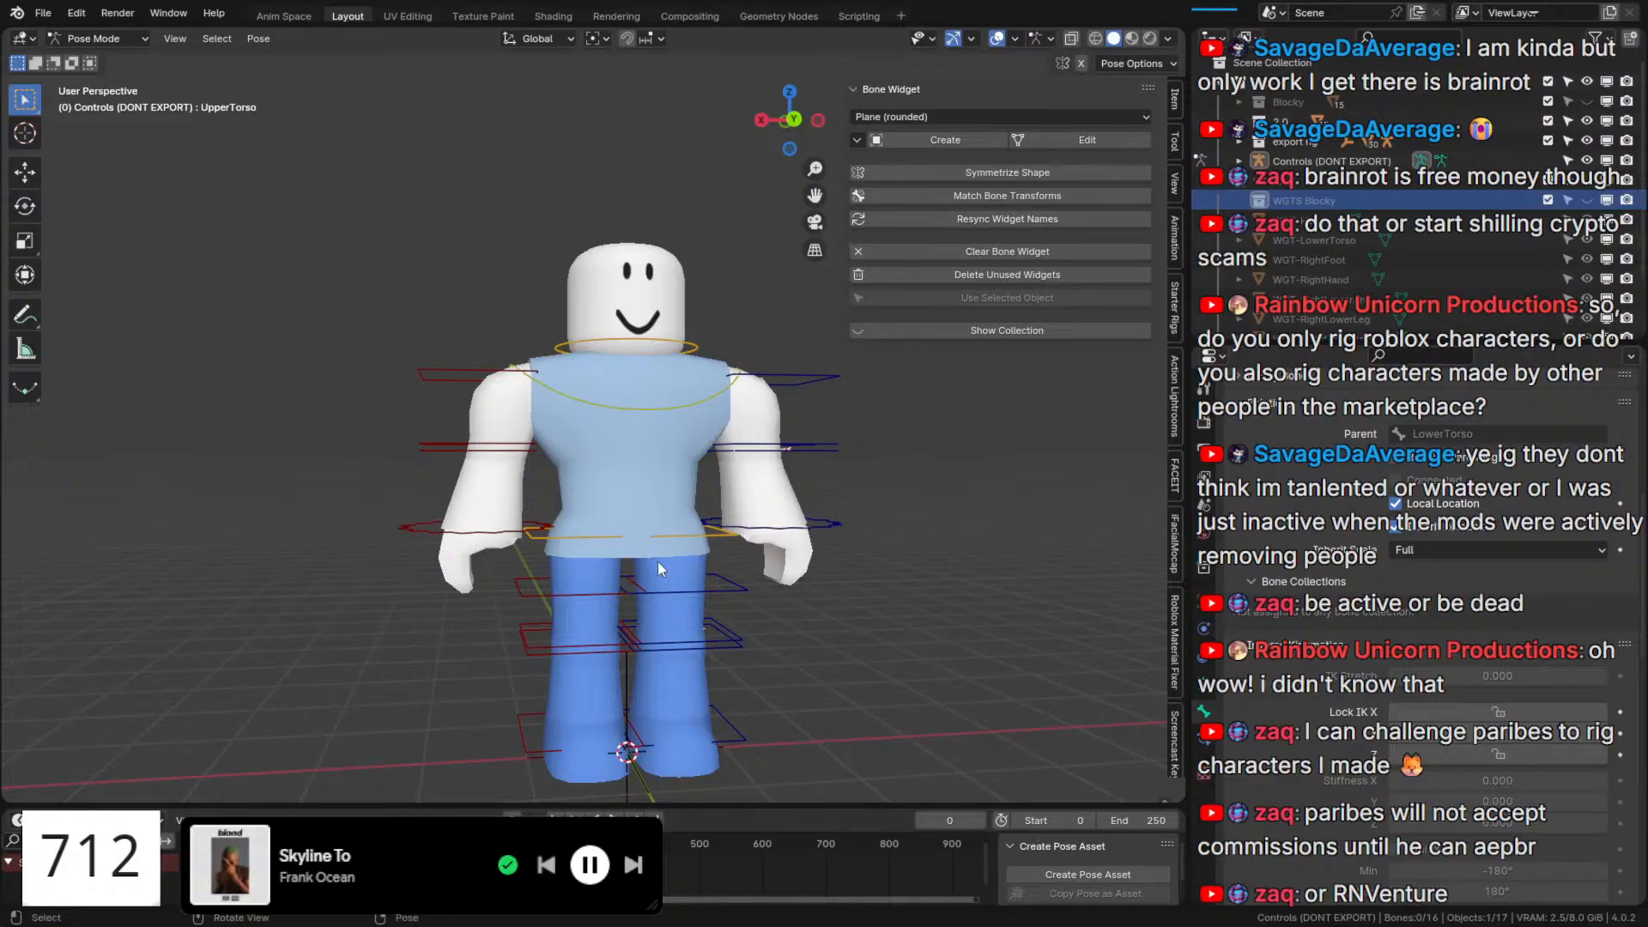
Move all WGT widget objects from Head to UpperTorso into WGTS Blocky, collapse it and select the WGTS collection.
scroll(1348, 320, "down", 3)
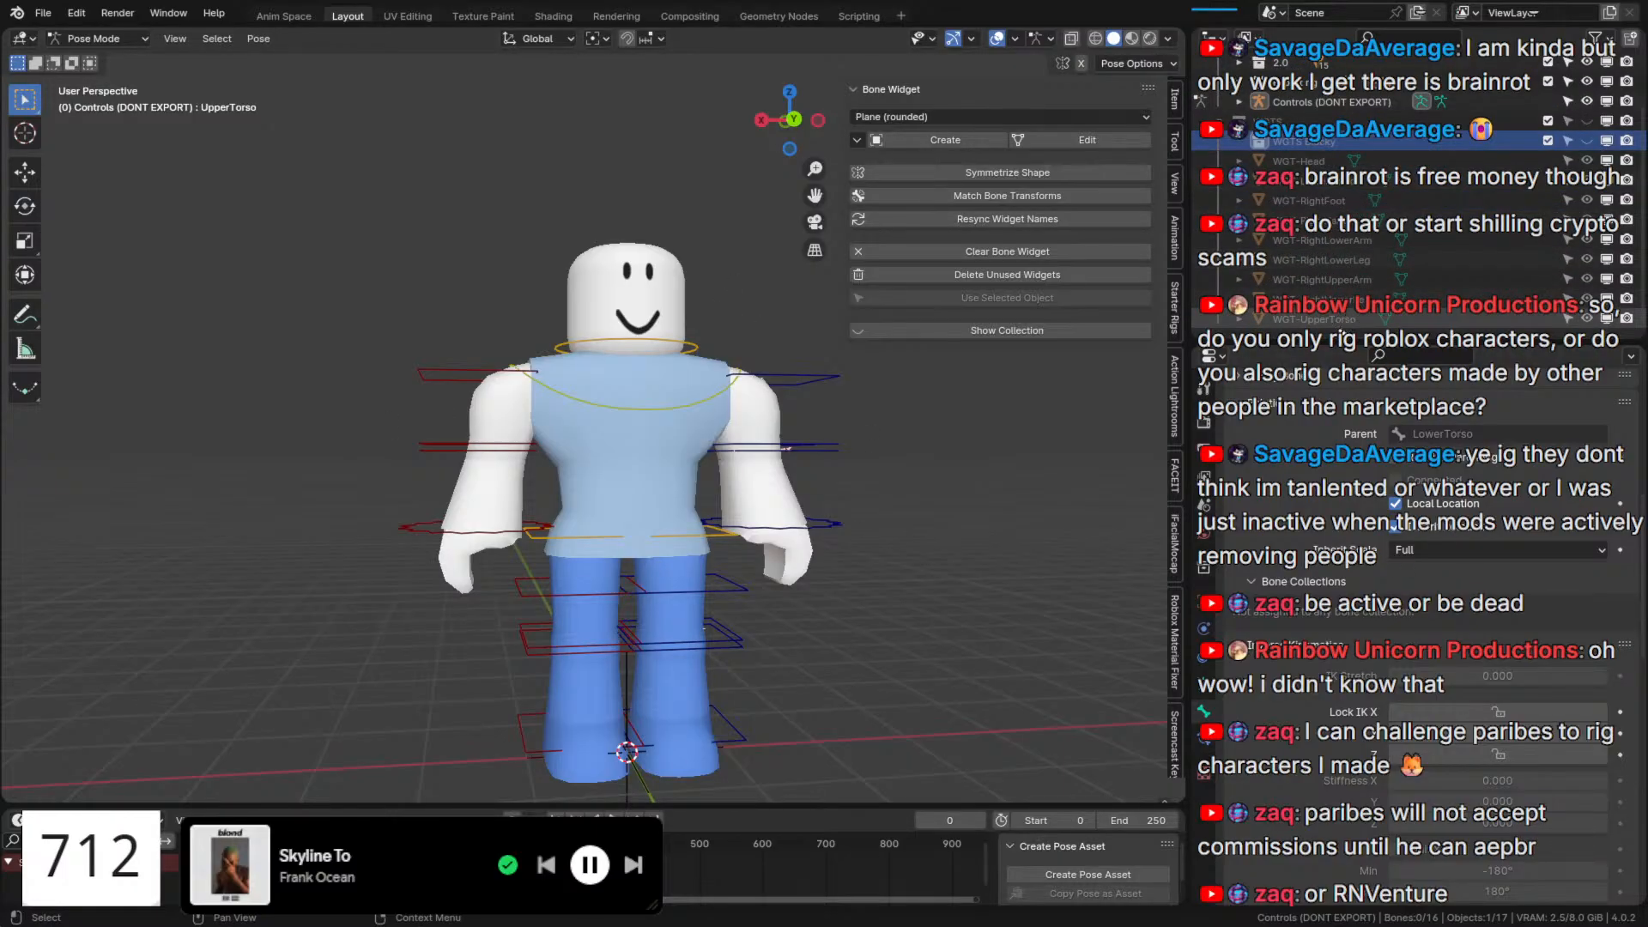
left_click(1314, 320)
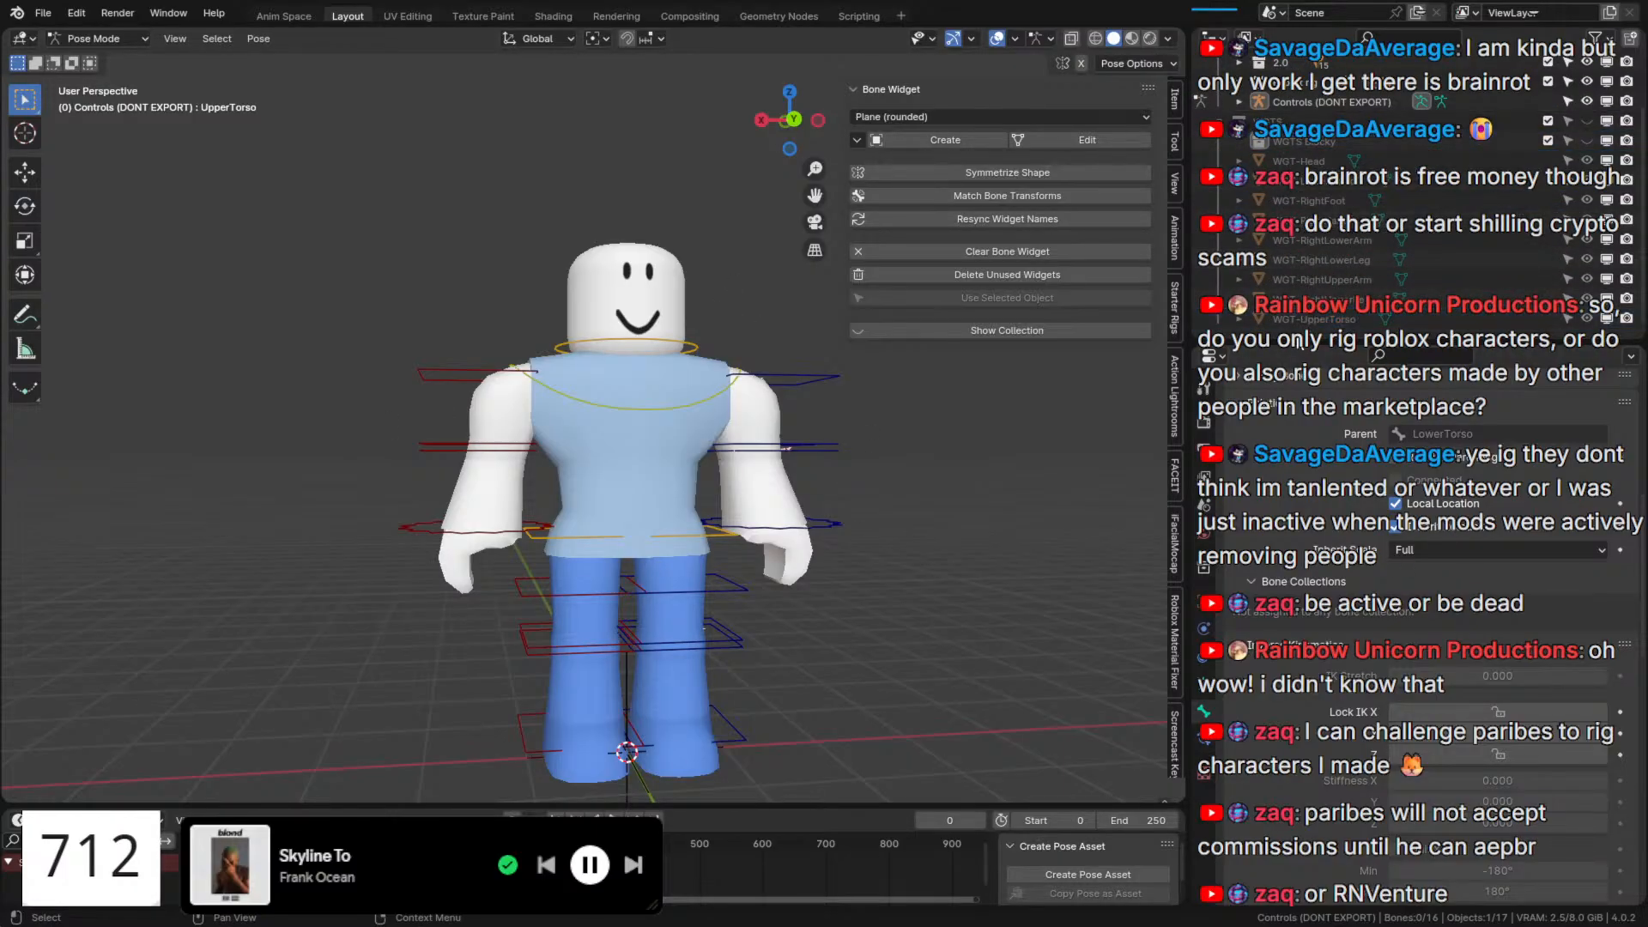
left_click(1336, 137, "shift")
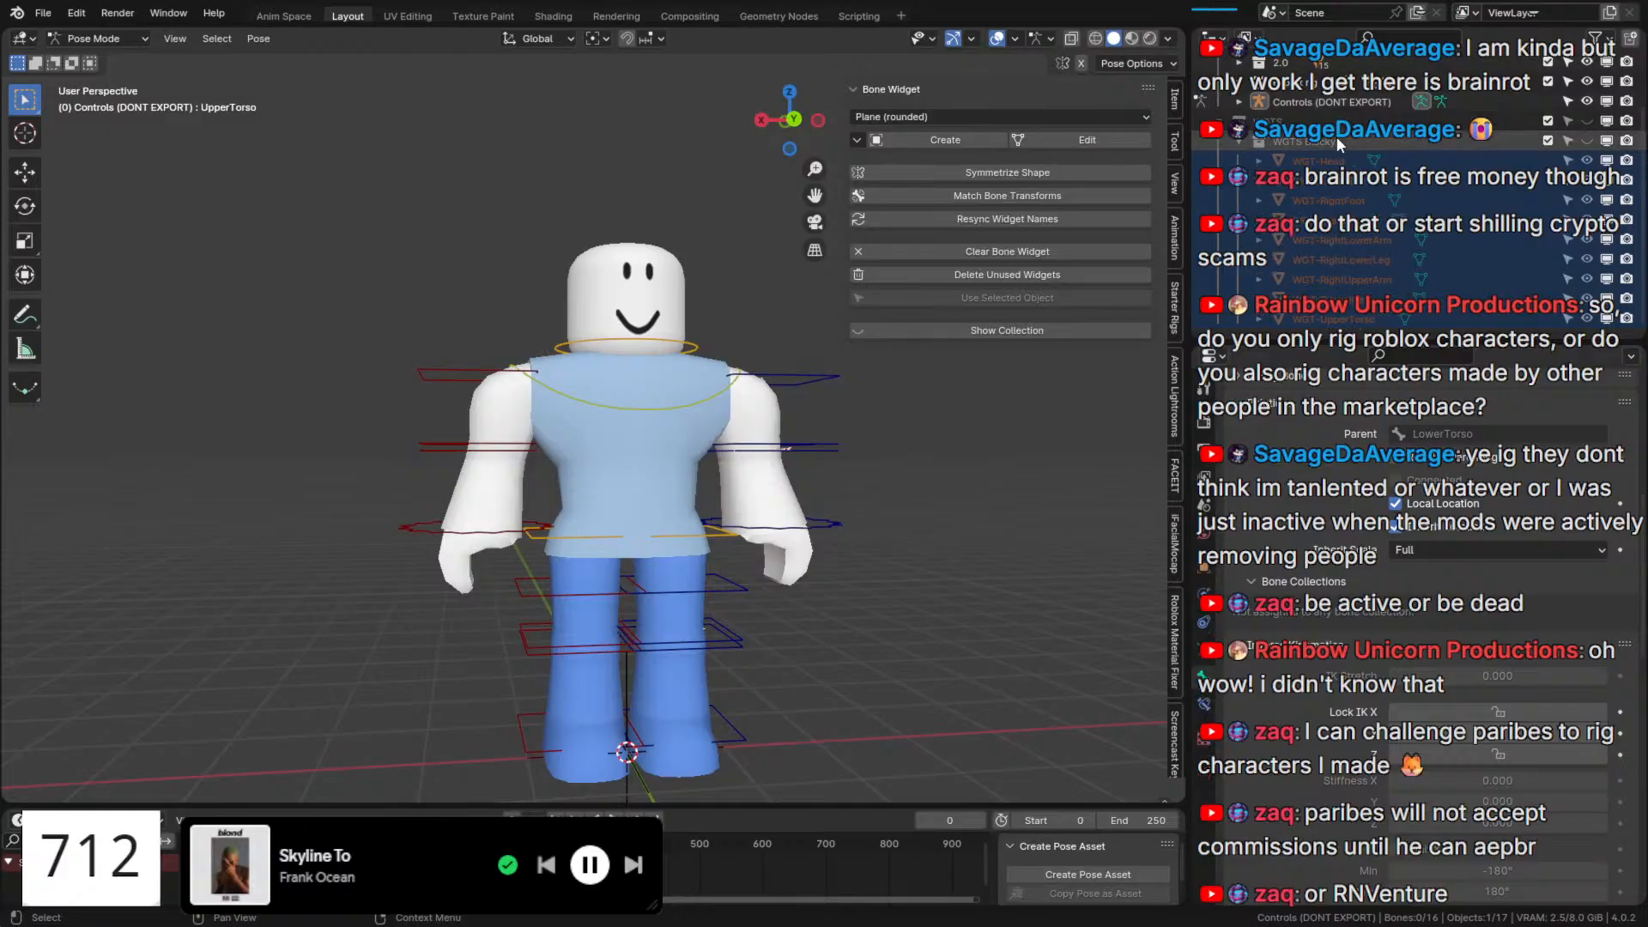
left_click(1239, 142)
left_click(1276, 181)
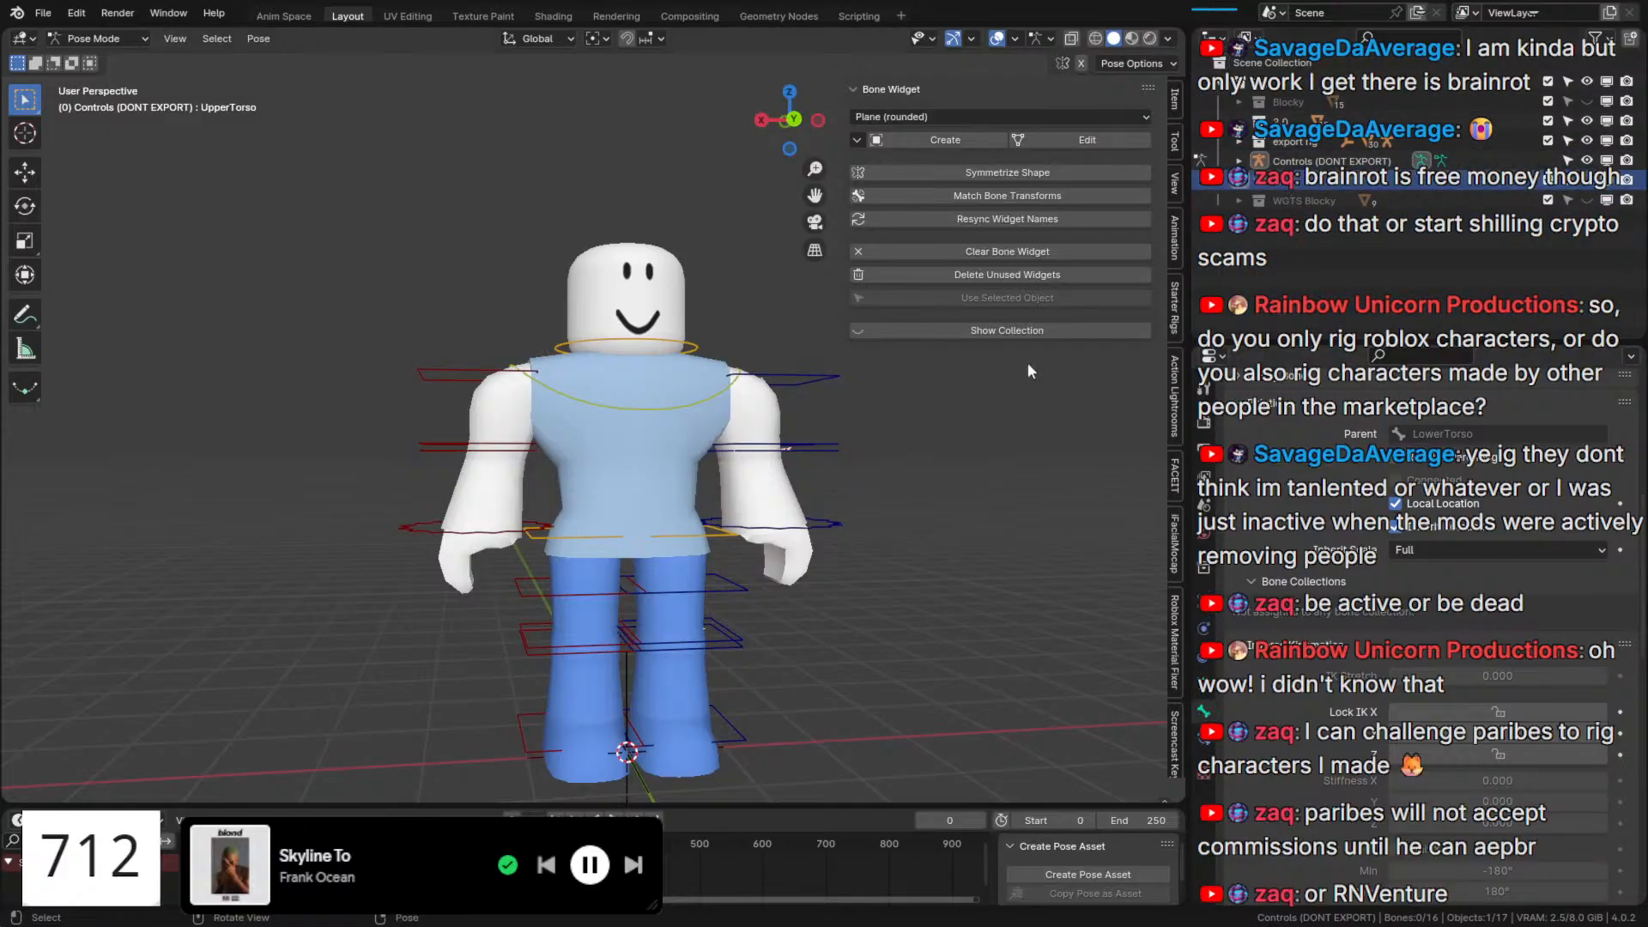
Select all control bones and clear the custom shape object from all of them at once.
key("a")
scroll(1270, 673, "down", 18)
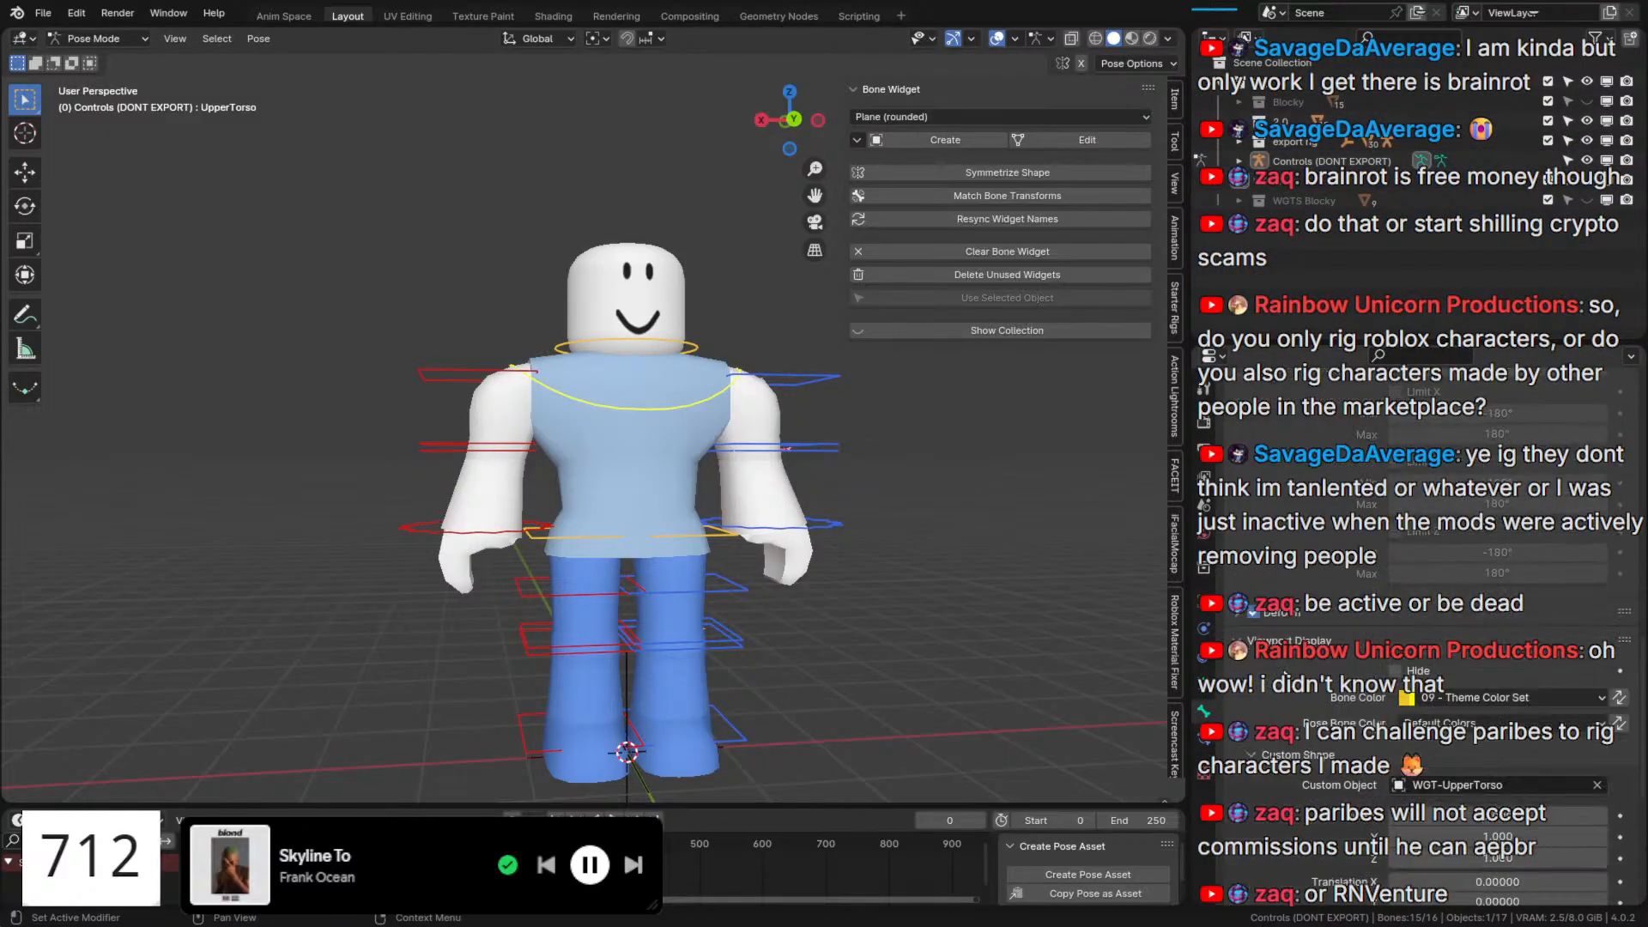
scroll(1615, 509, "up", 3)
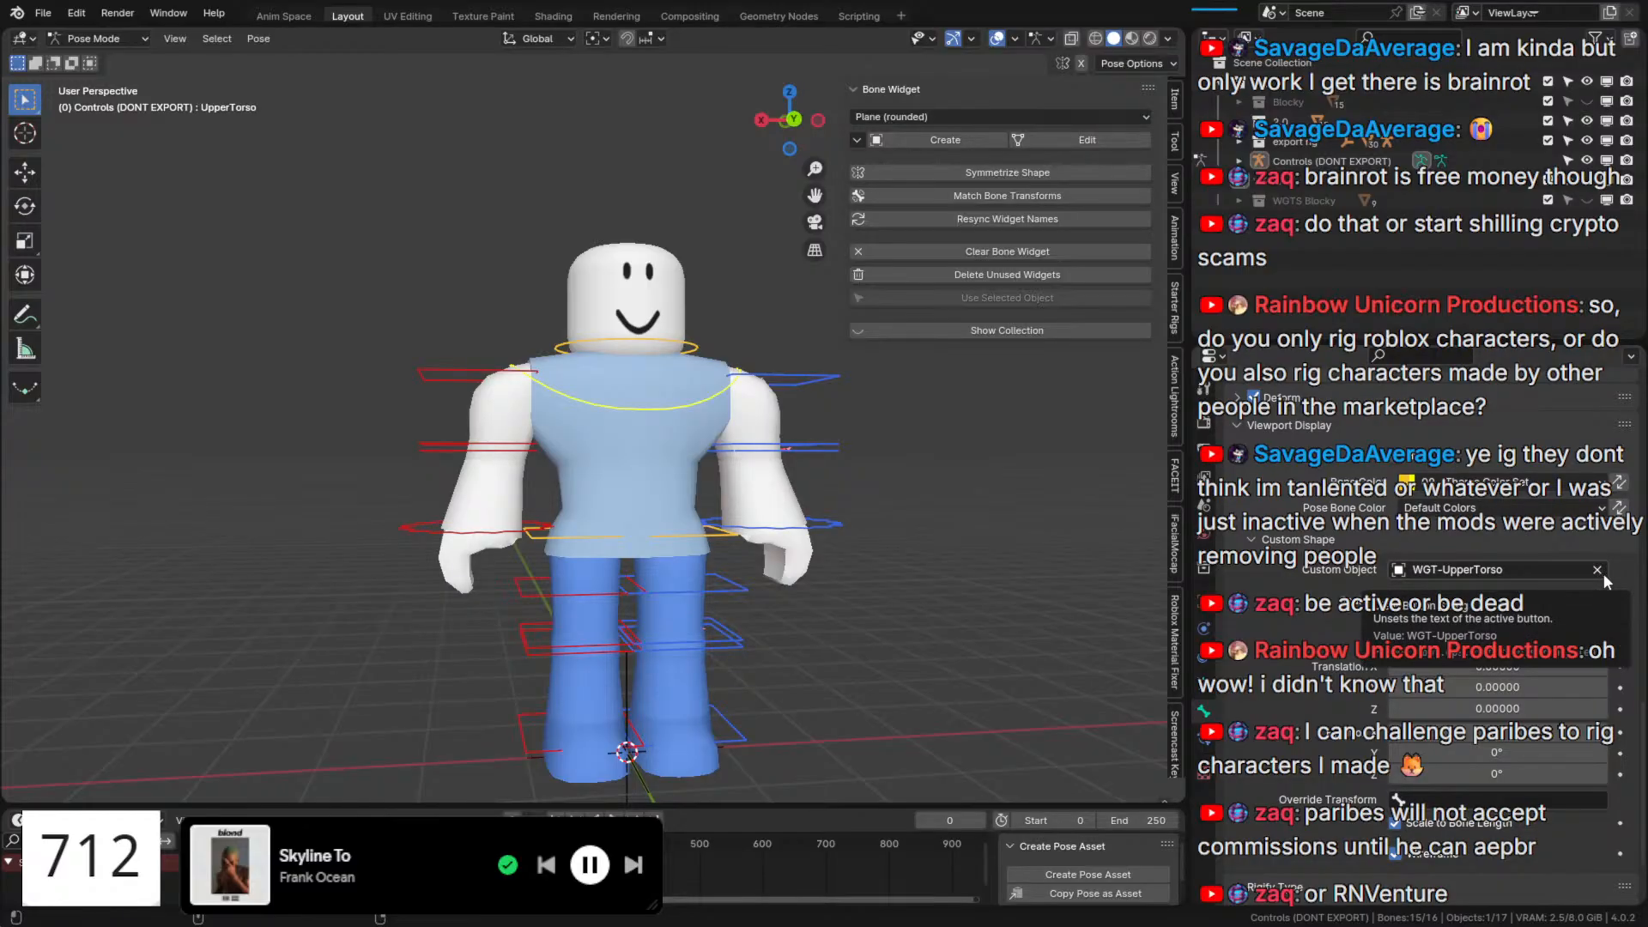
left_click(1604, 574, "alt")
Turn on the In Front display of the armature so its bones draw over the character mesh.
key("q")
left_click(604, 431)
key("q")
left_click(605, 431)
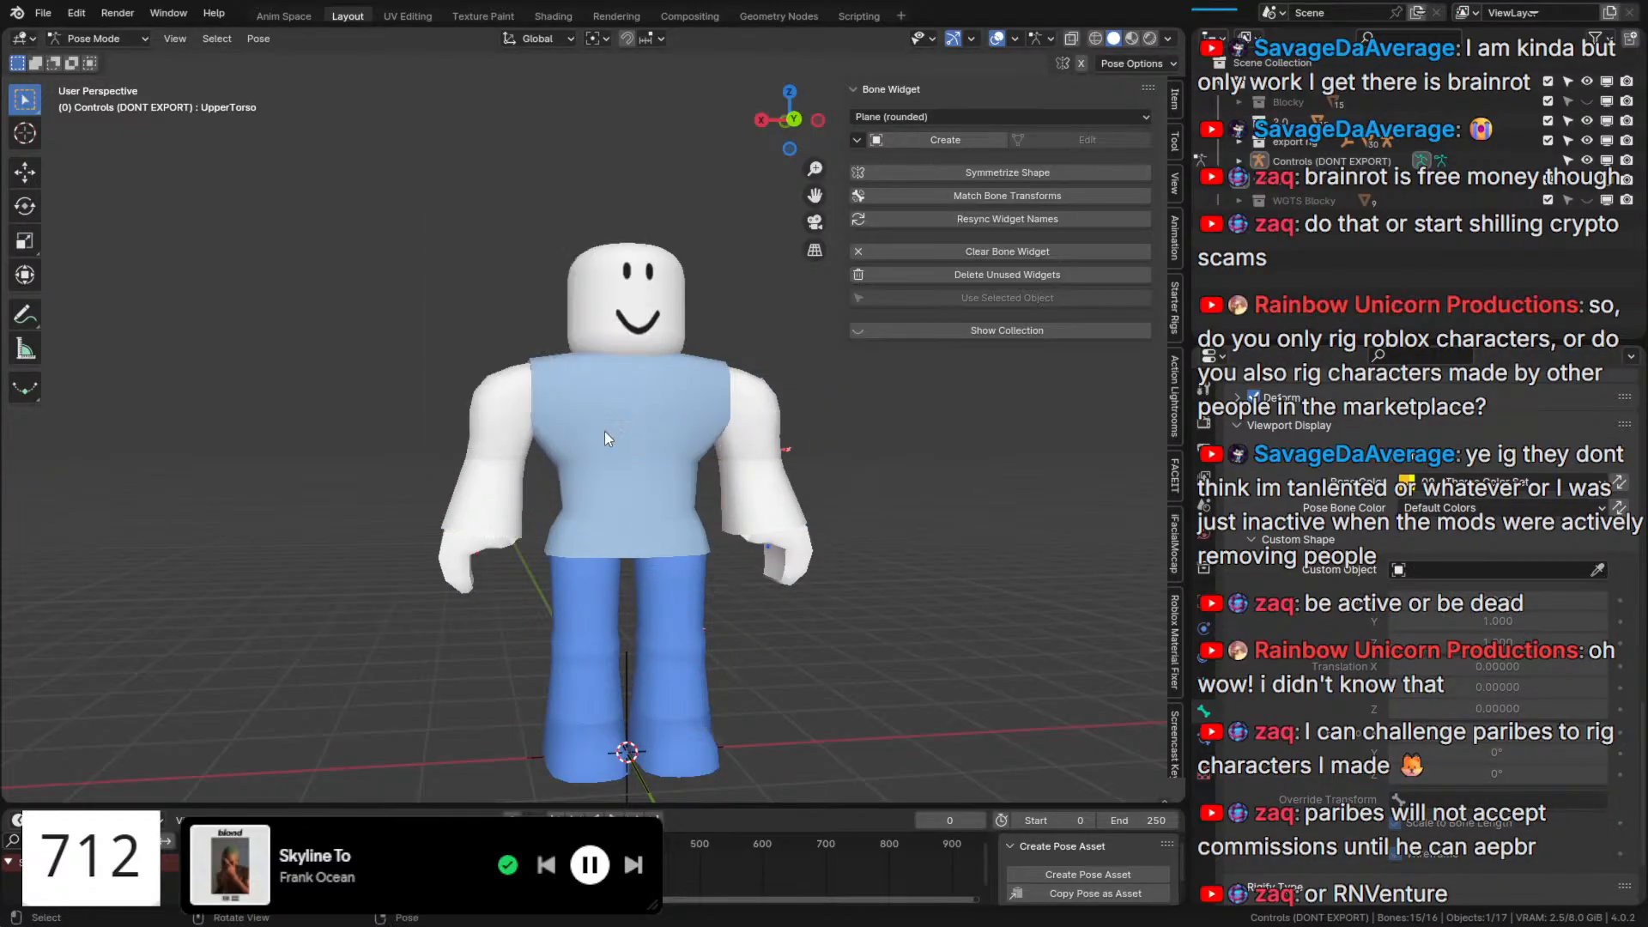
key("q")
left_click(592, 382)
Create a Circle bone widget for the Head bone and check the widget objects listed in the WGTS Blocky collection.
left_click(631, 311)
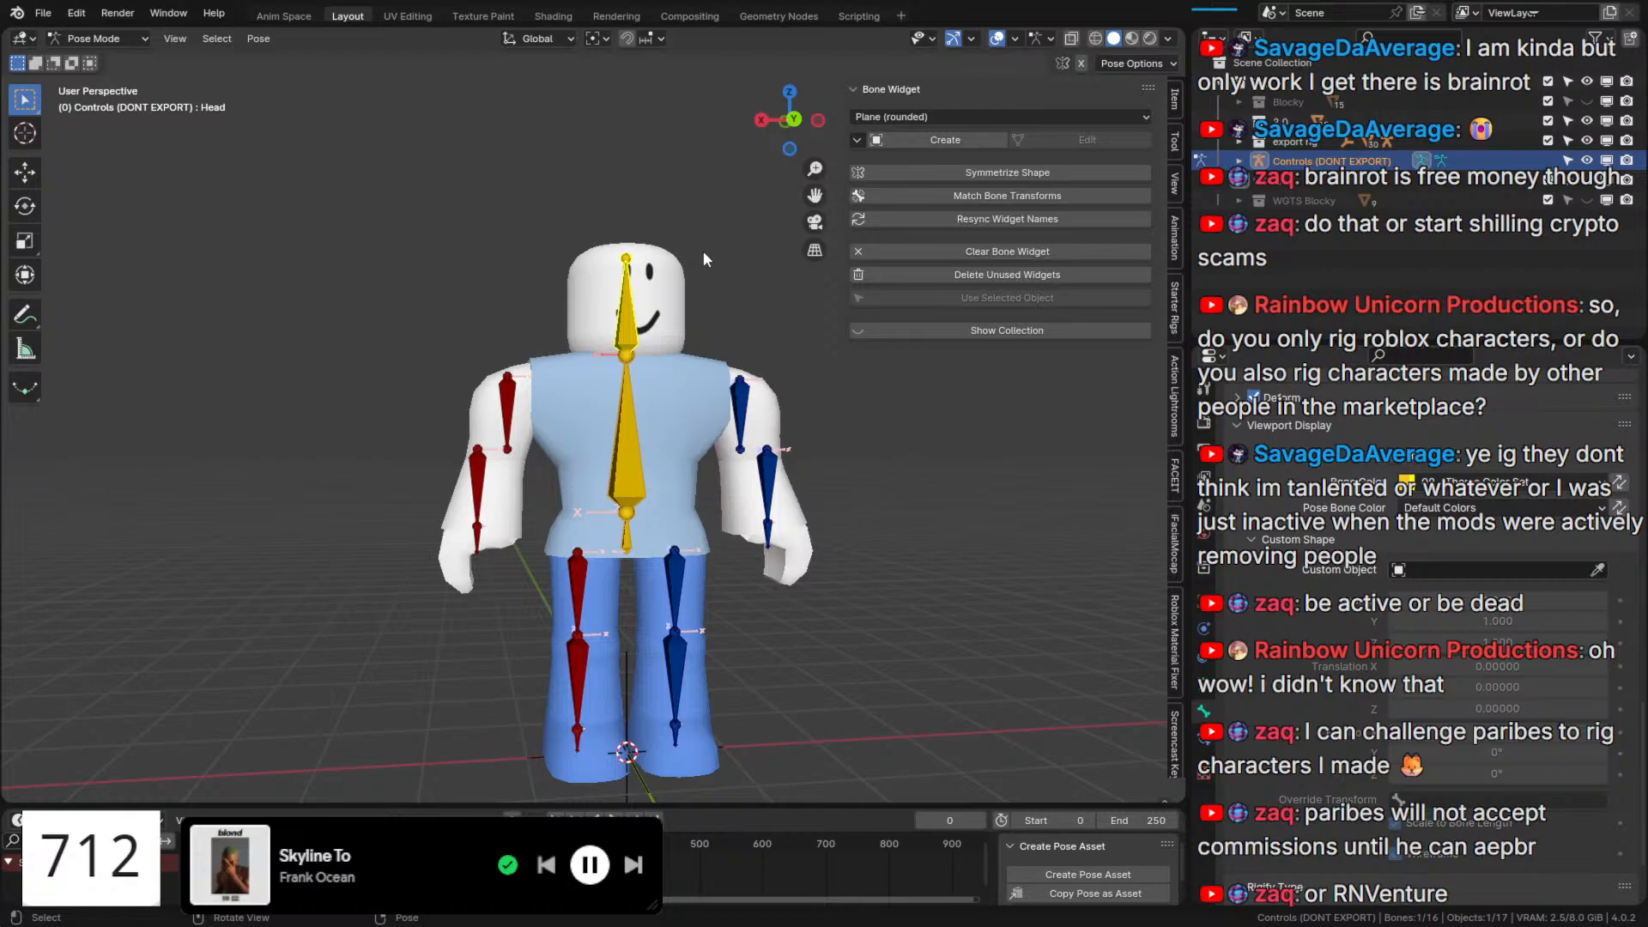
left_click(983, 116)
left_click(911, 287)
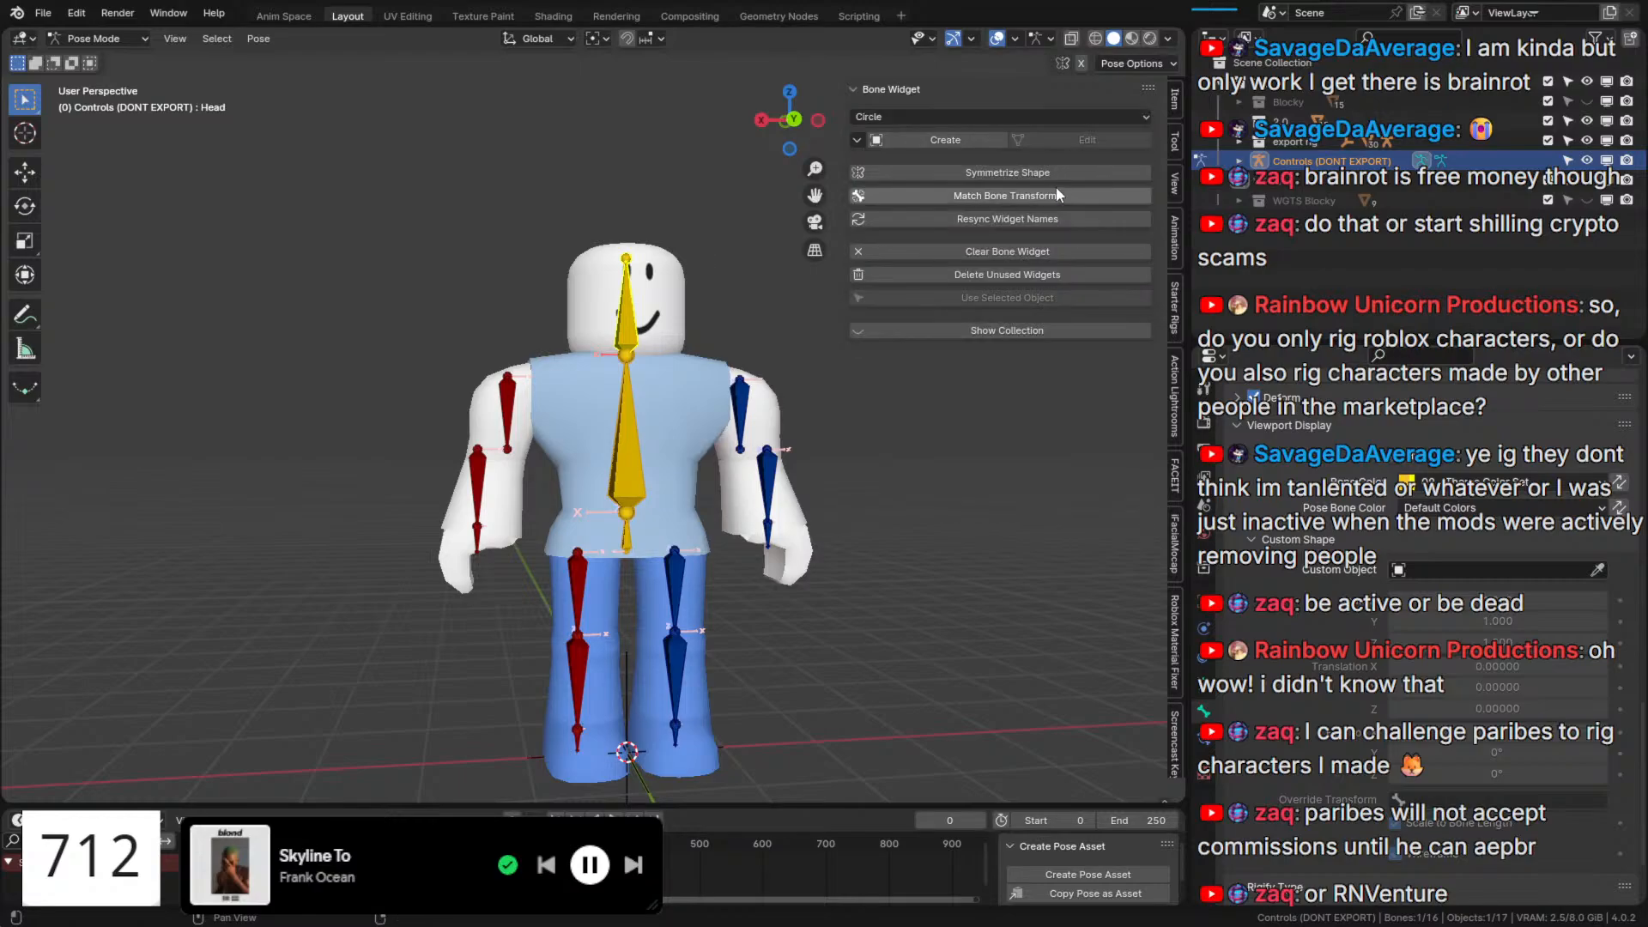
left_click(966, 137)
left_click(1239, 201)
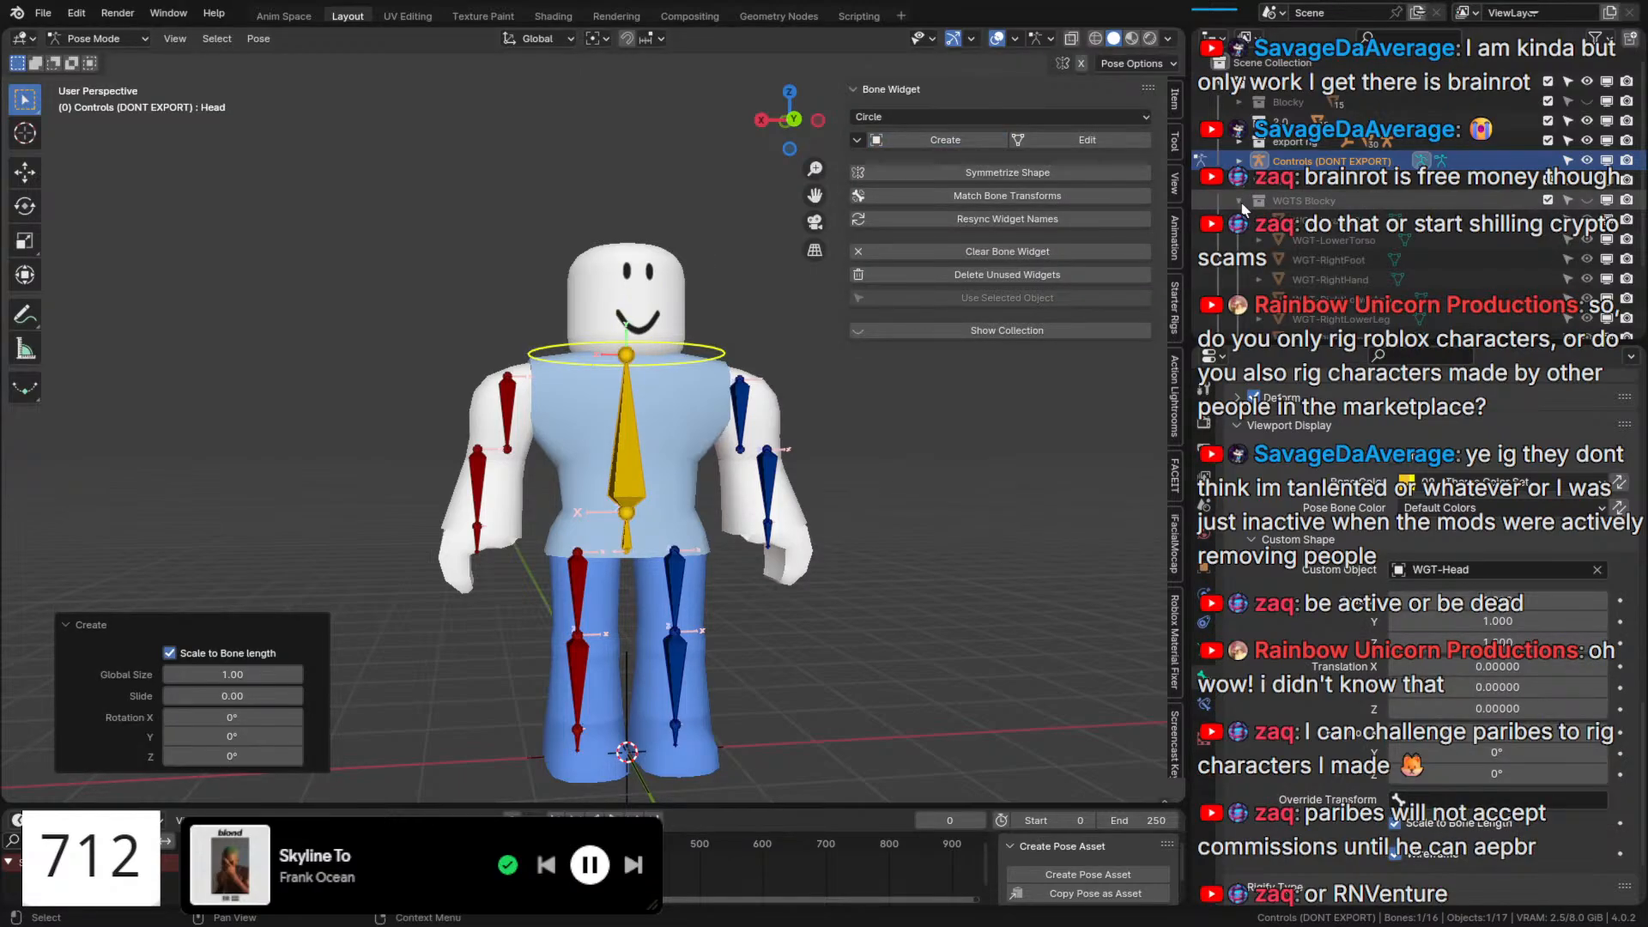
scroll(1242, 209, "down", 3)
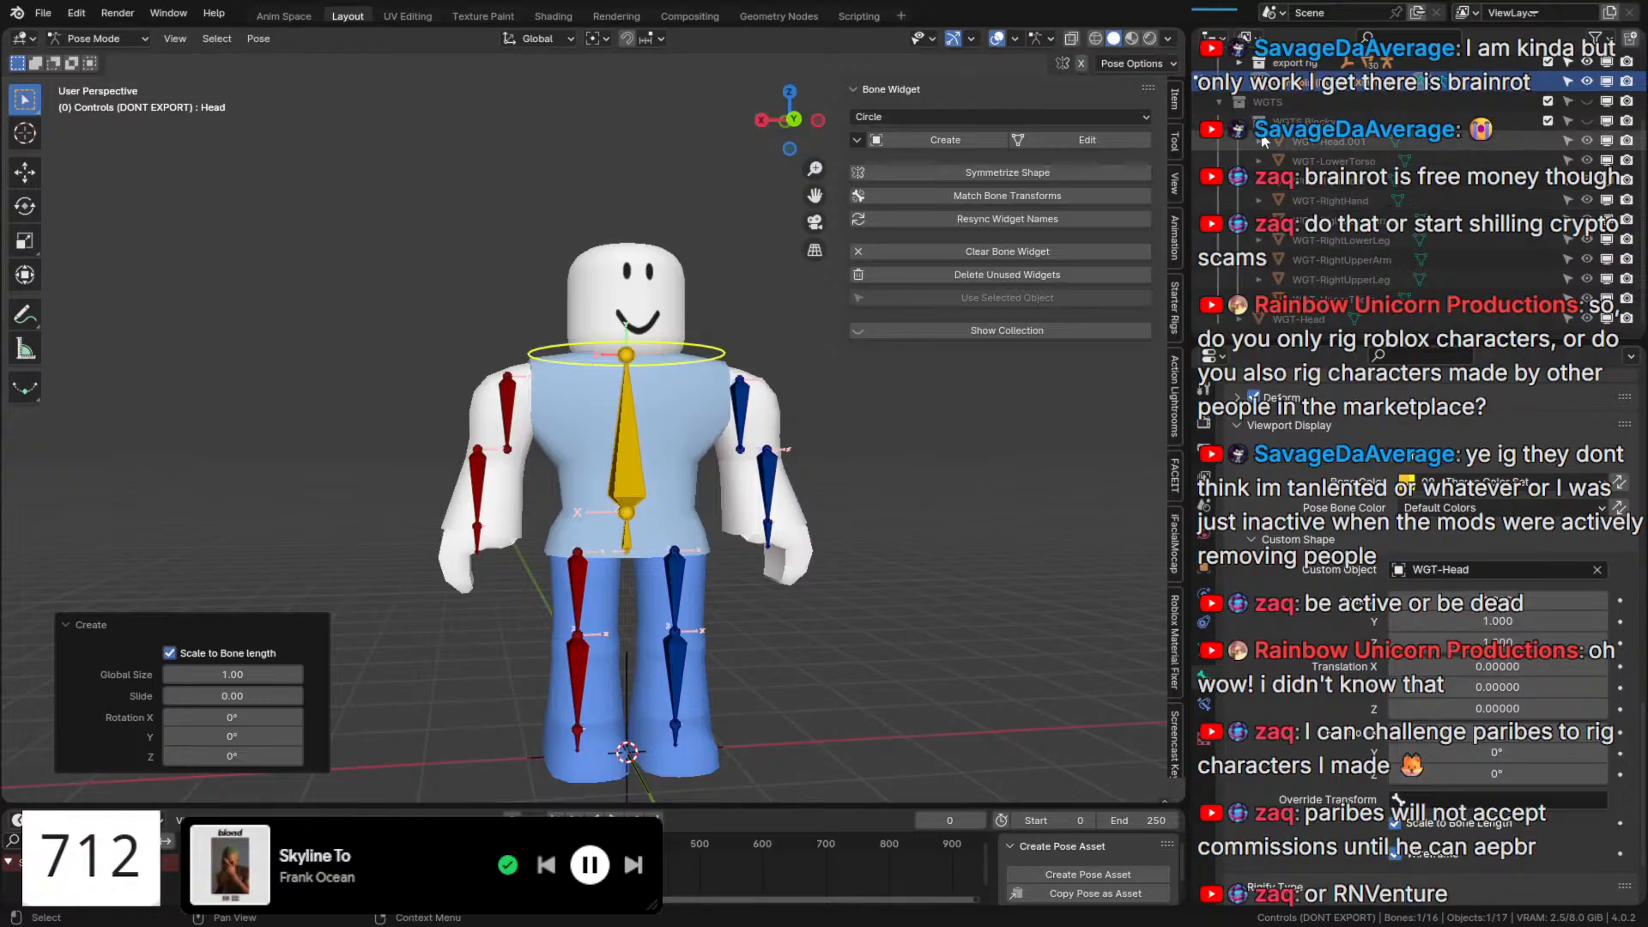
left_click(1239, 121)
scroll(798, 281, "up", 5)
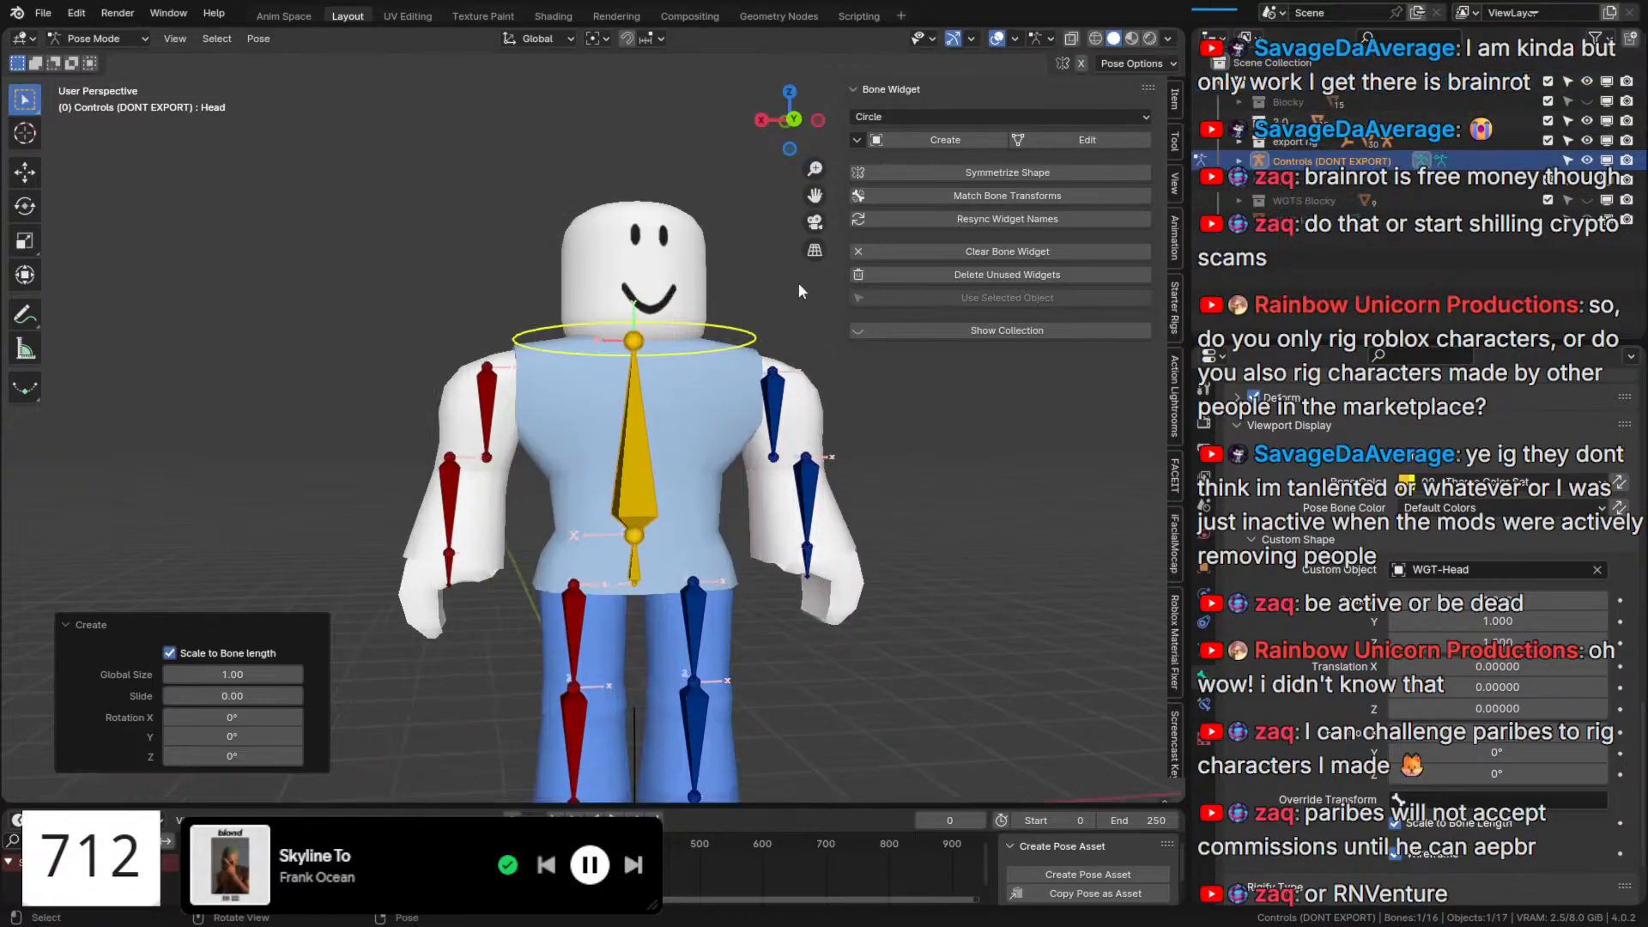
Turn off the armature's In Front display so the character mesh covers the bones.
middle_click_drag(711, 385, 706, 417)
scroll(700, 414, "down", 3)
key("q")
left_click(700, 414)
scroll(729, 370, "up", 3)
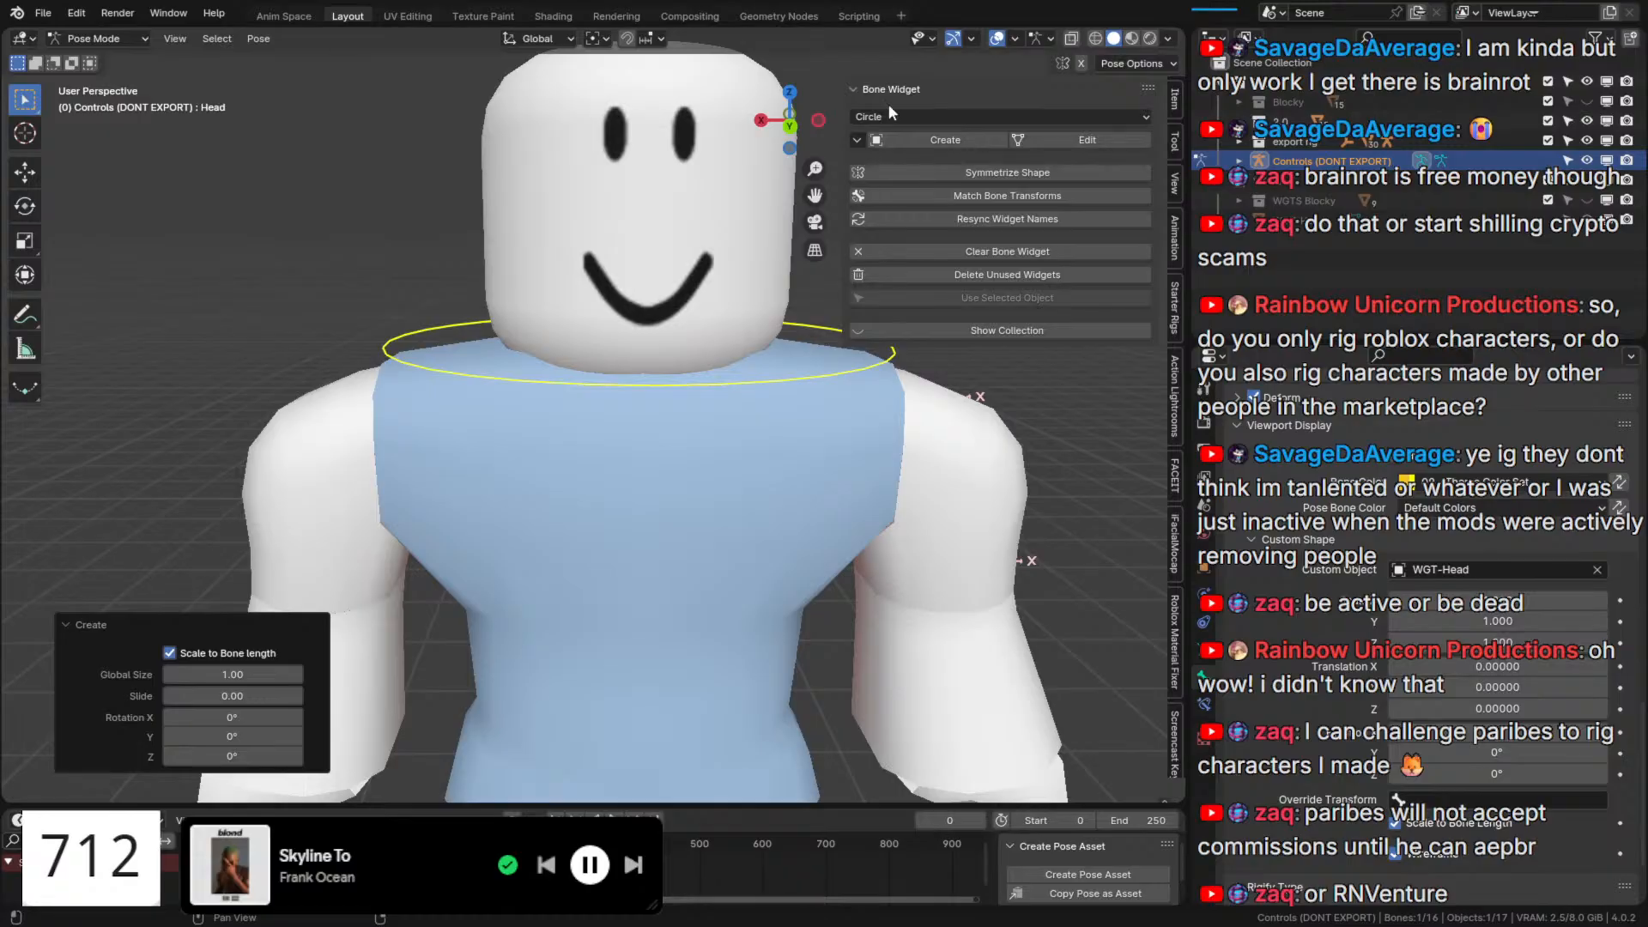
Scale the Head widget's circle to about 0.756, raise it about 0.05 m along Z and return to the bone.
left_click(1033, 141)
key("s")
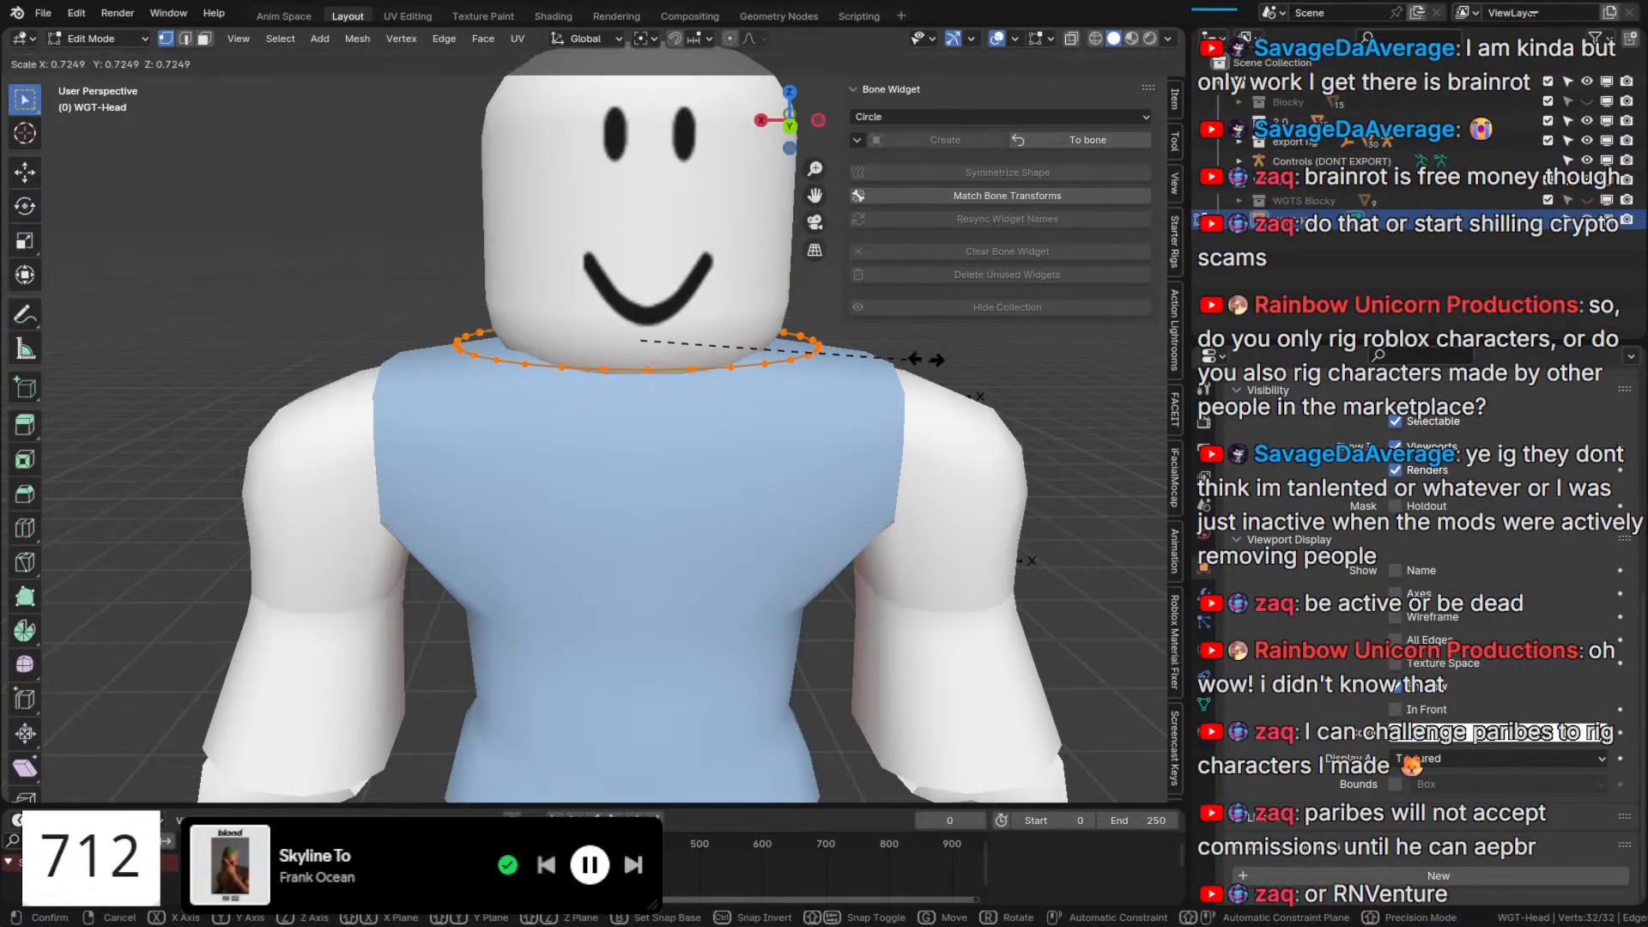
left_click(946, 345)
middle_click_drag(797, 407, 749, 376)
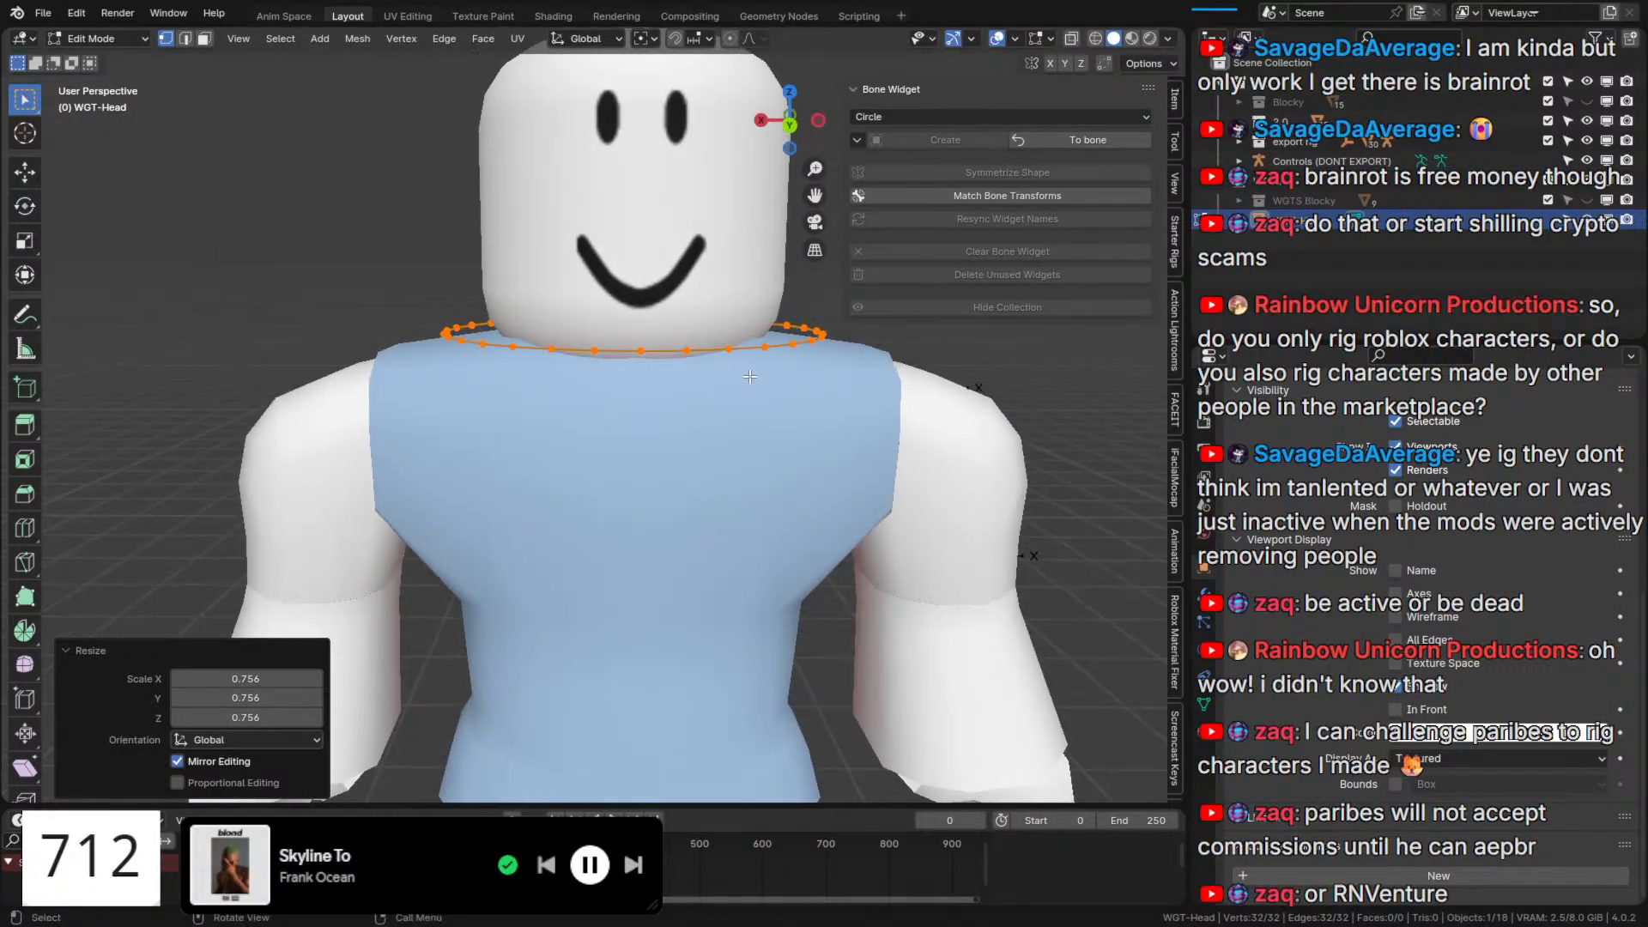
key("g")
key("z")
left_click(747, 358)
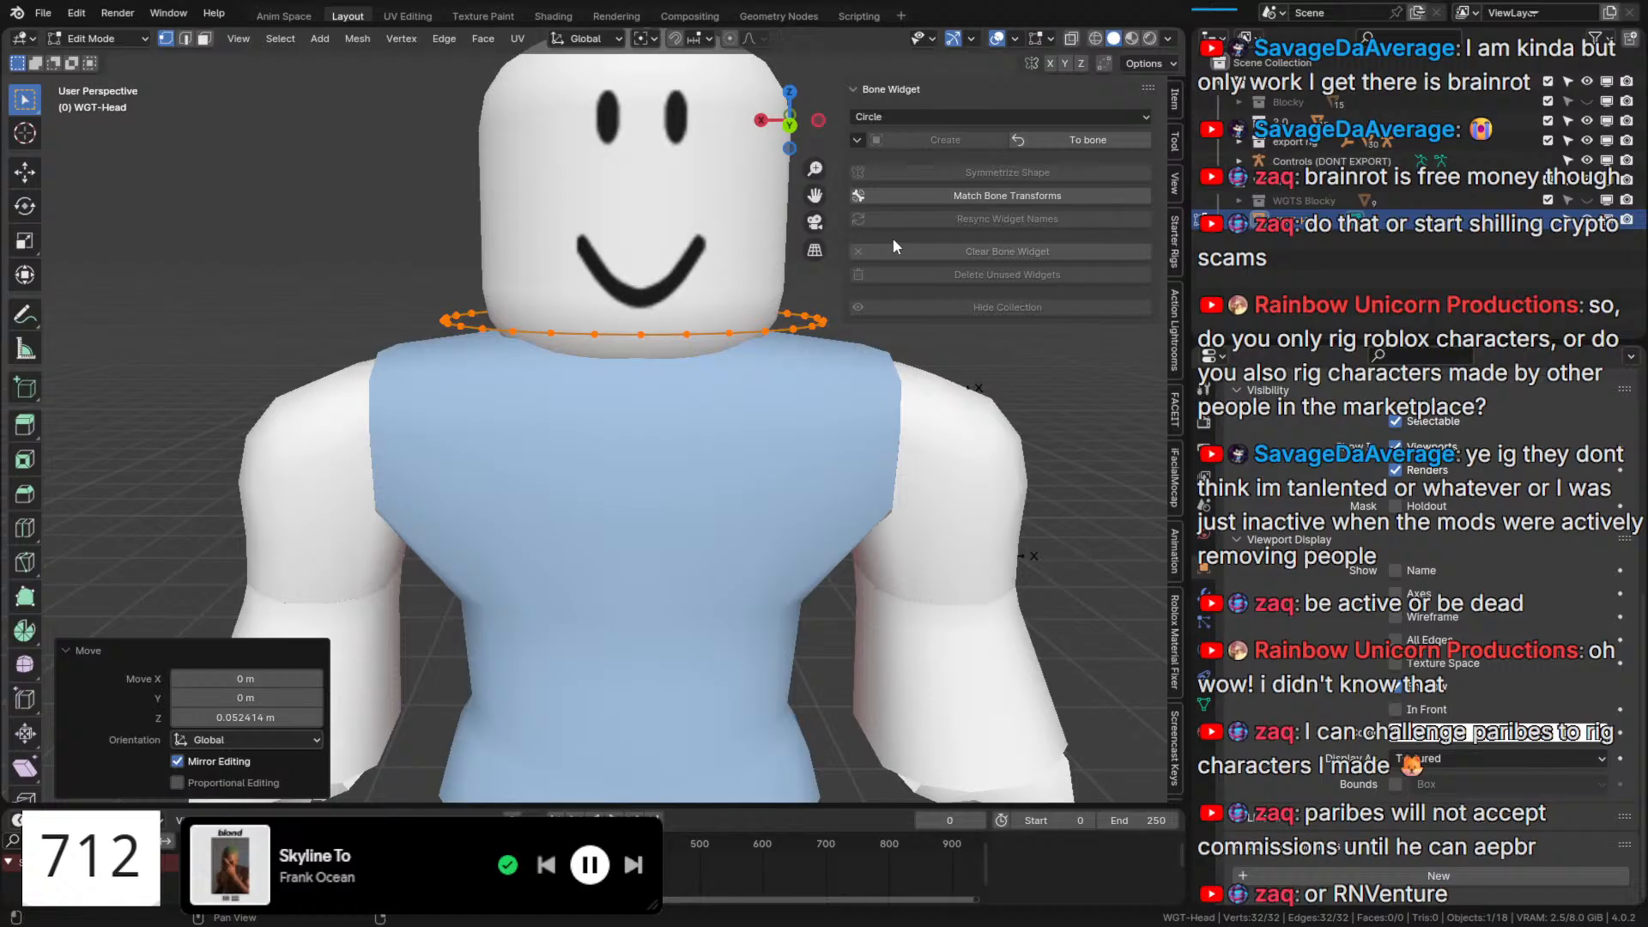
left_click(1021, 141)
Select the UpperTorso bone with the In Front display briefly on, and give it a Chest widget instead of a Circle.
key("q")
left_click(634, 488)
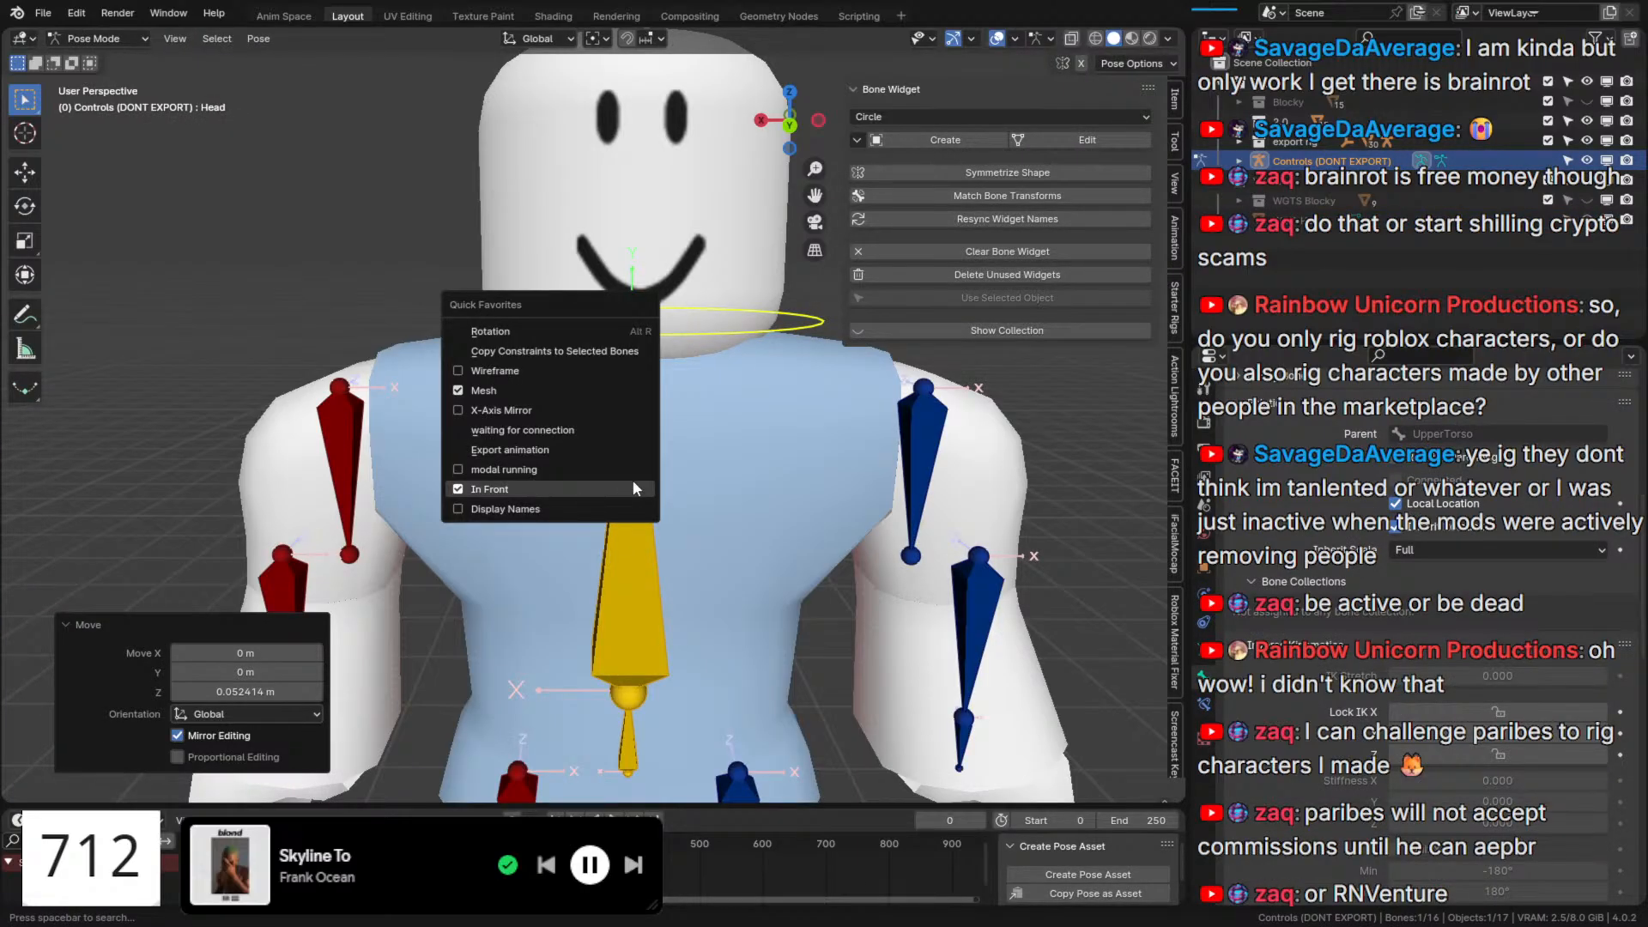
left_click(609, 513)
key("q")
left_click(625, 519)
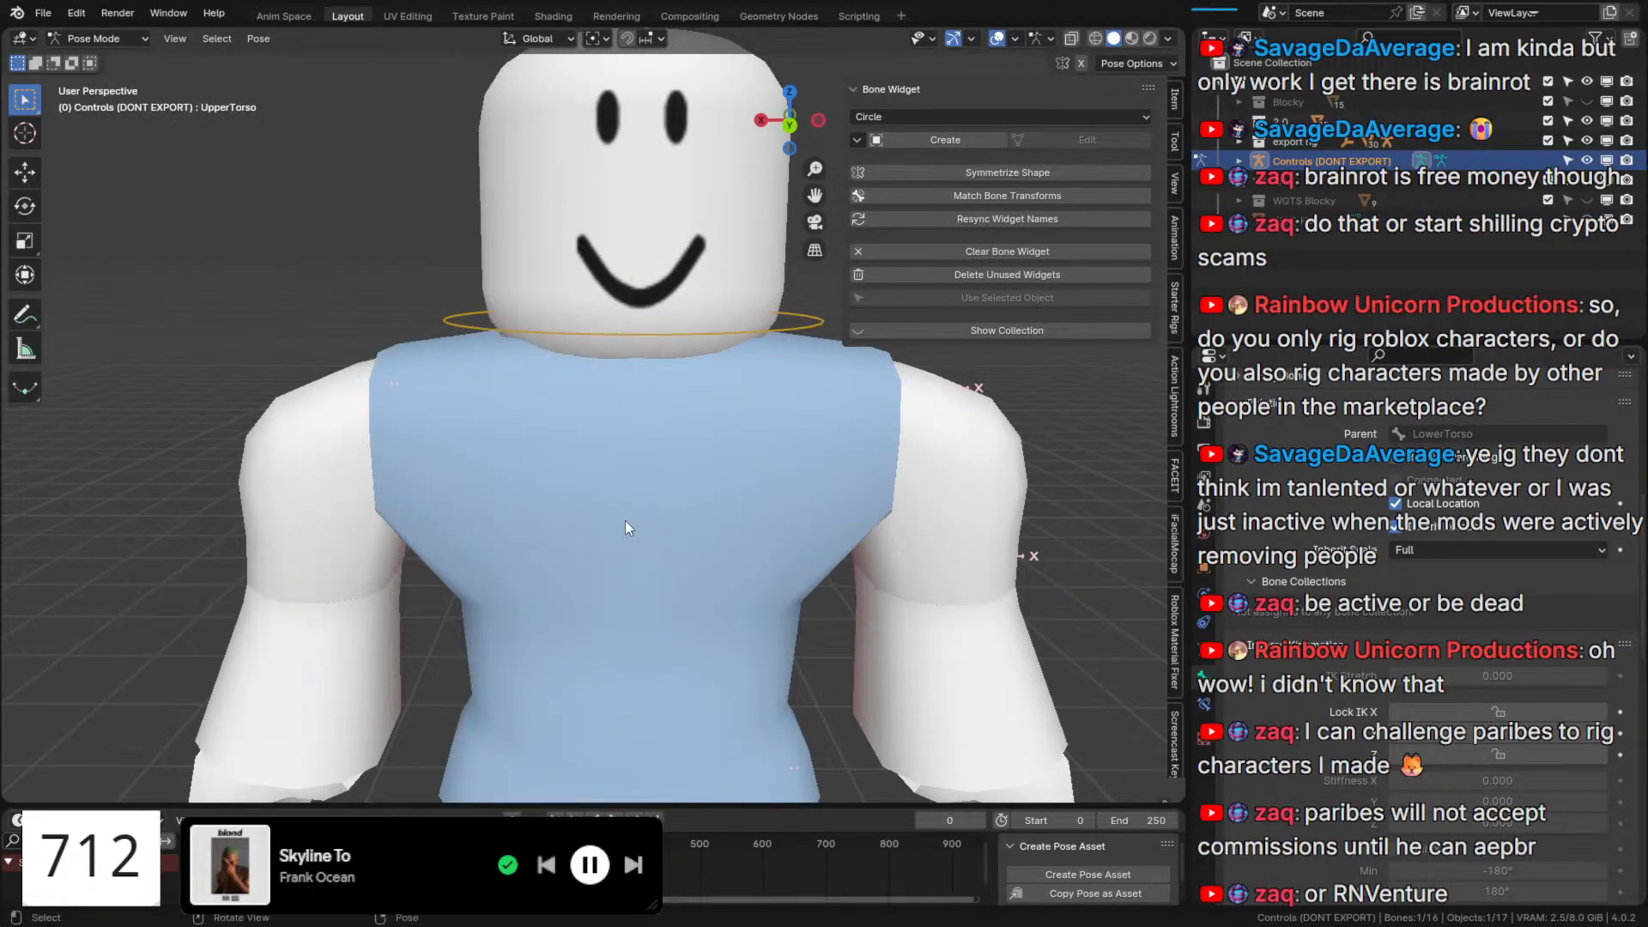
scroll(626, 518, "down", 4)
middle_click_drag(628, 517, 638, 493)
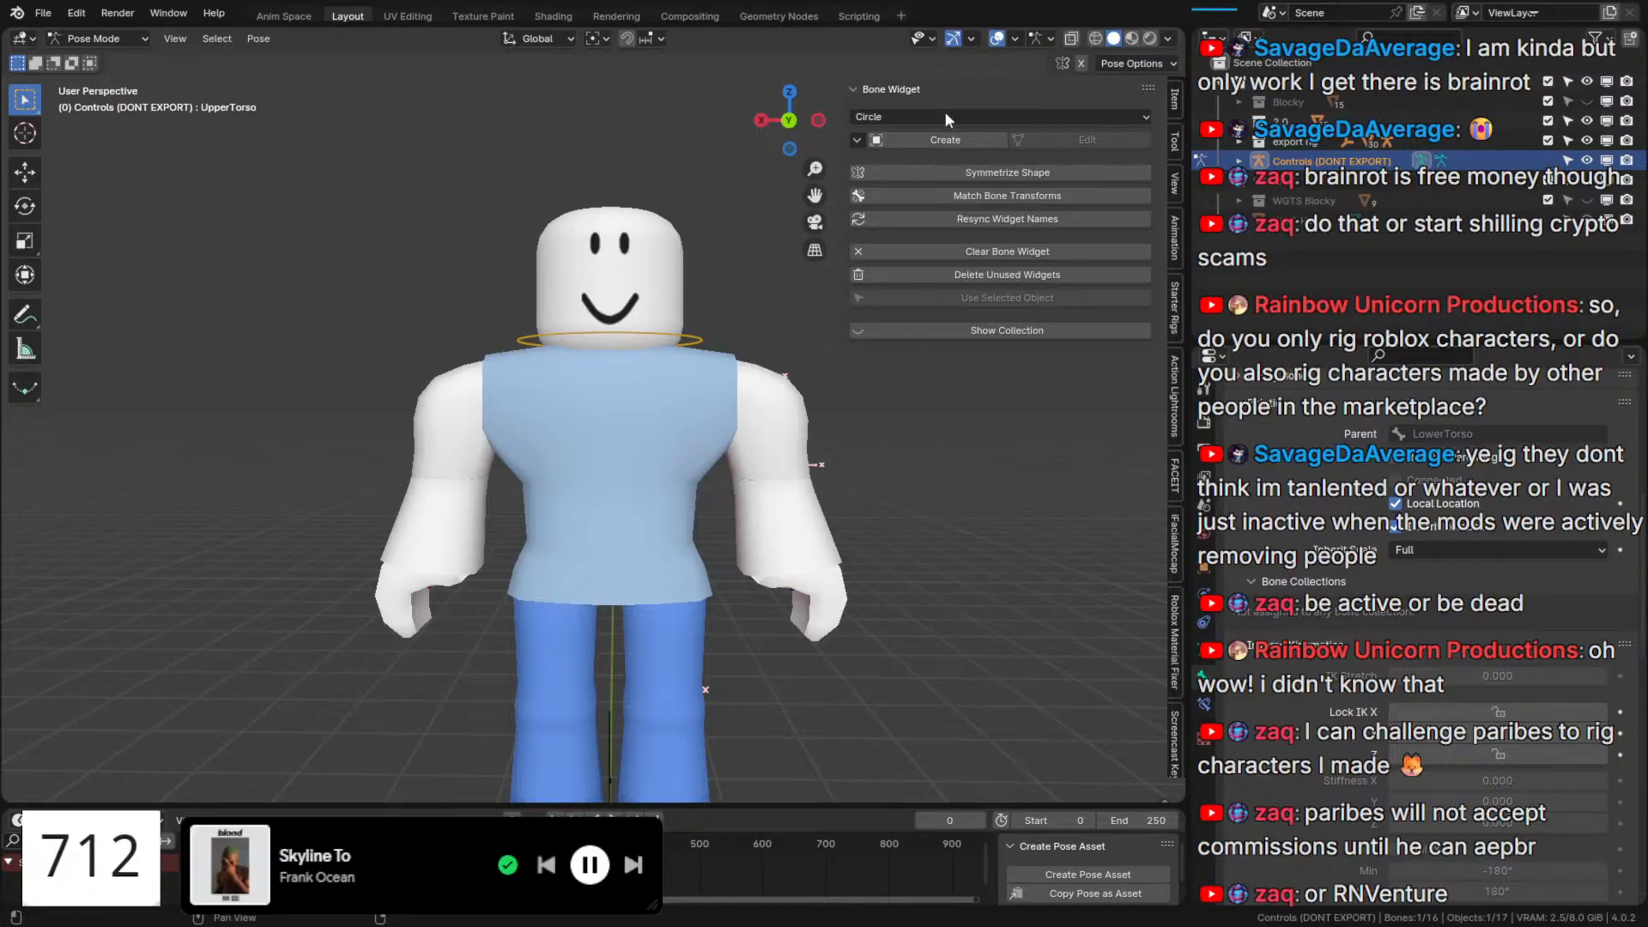
left_click(918, 137)
key("ctrl+z")
left_click(927, 118)
left_click(927, 267)
left_click(946, 143)
Edit the UpperTorso widget in back view: raise it along Z, flatten it to about 0.48 in Z and narrow it to about 0.82 in X.
left_click(1065, 137)
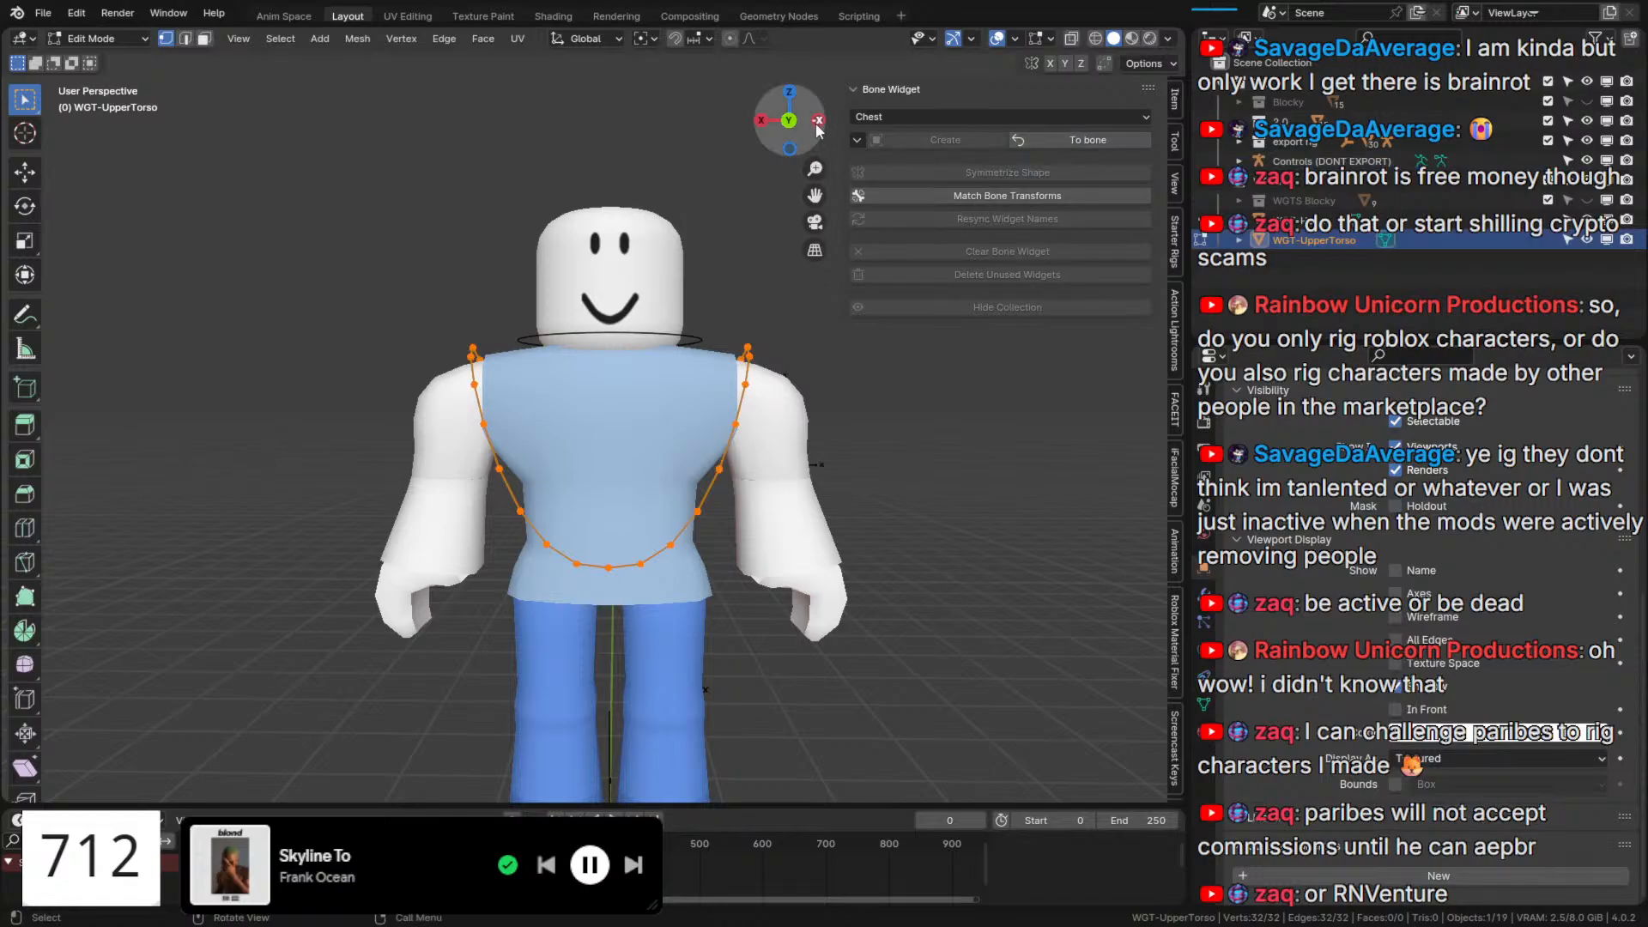
left_click(788, 120)
scroll(705, 326, "up", 3)
key("g")
key("z")
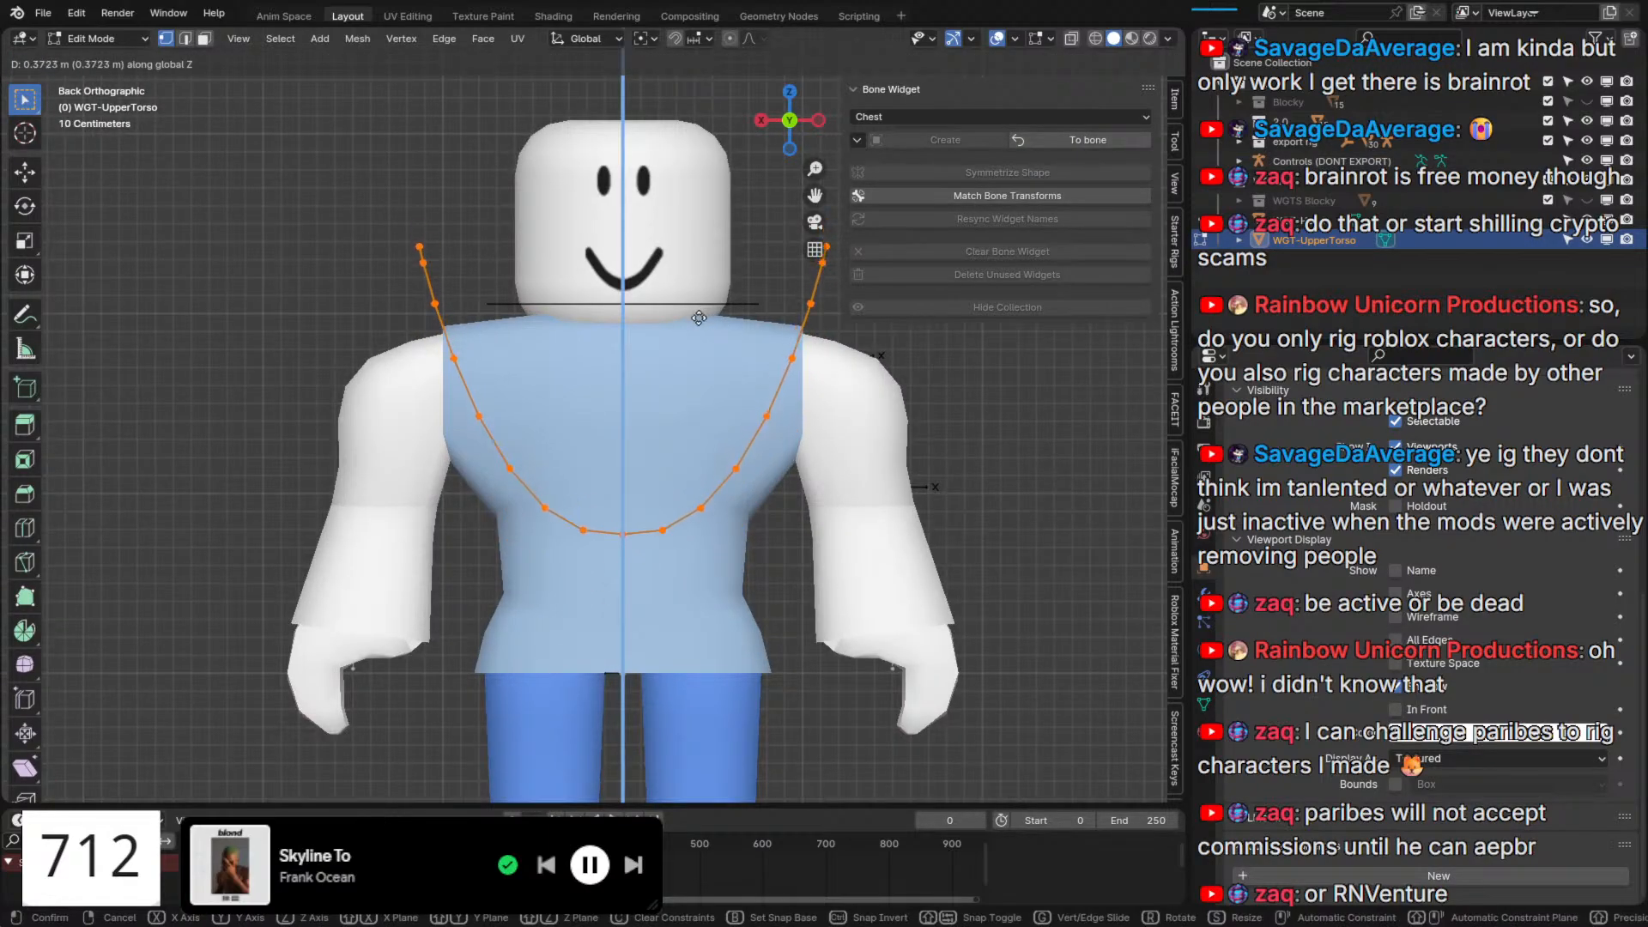
left_click(706, 310)
key("s")
key("z")
left_click(870, 362)
key("s")
key("x")
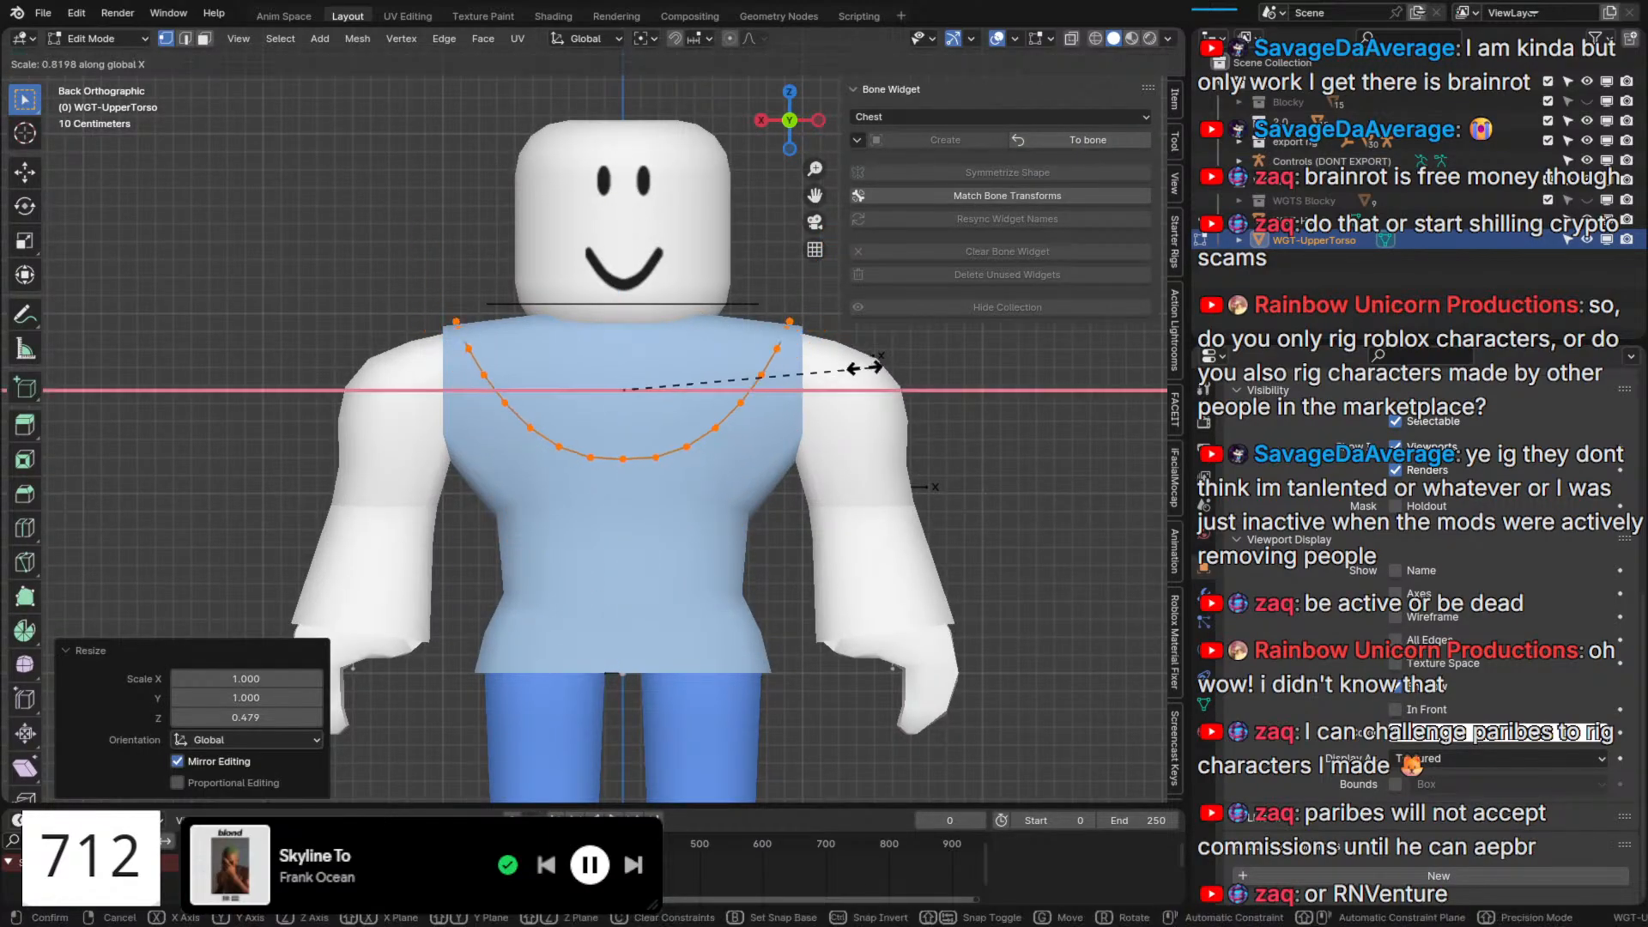
left_click(859, 366)
Fine-tune the UpperTorso widget's Z position and X width to span the shoulders, ending with a 0.951 X scale, and return to the bone.
key("g")
key("z")
left_click(846, 353)
key("s")
key("x")
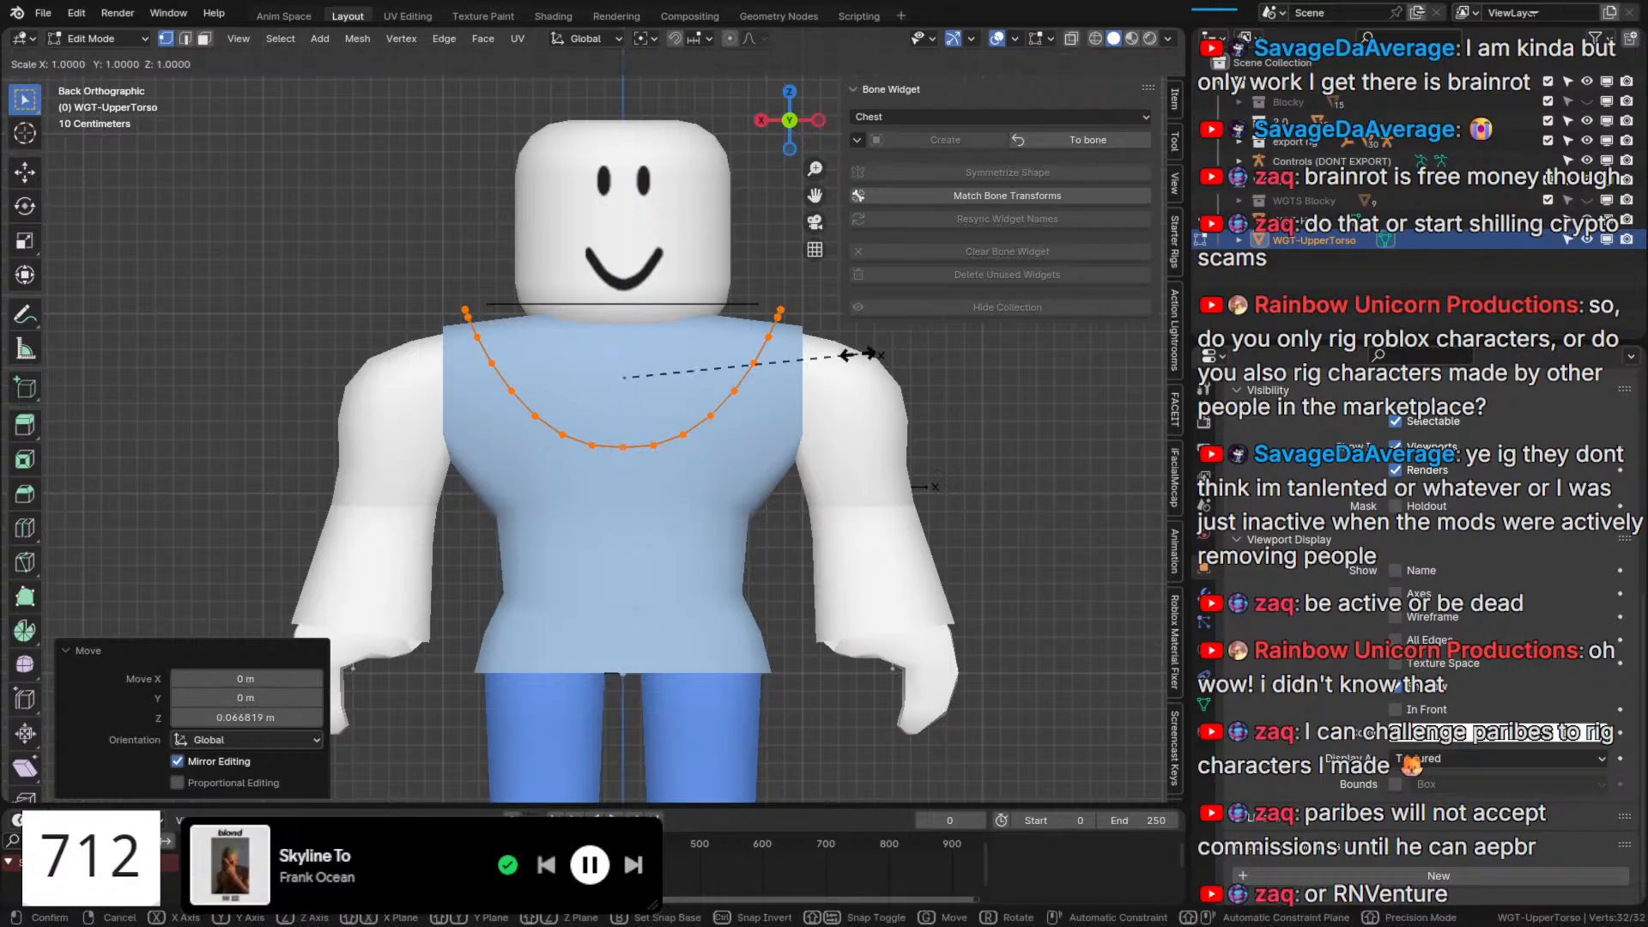
left_click(908, 360)
key("g")
key("z")
left_click(903, 375)
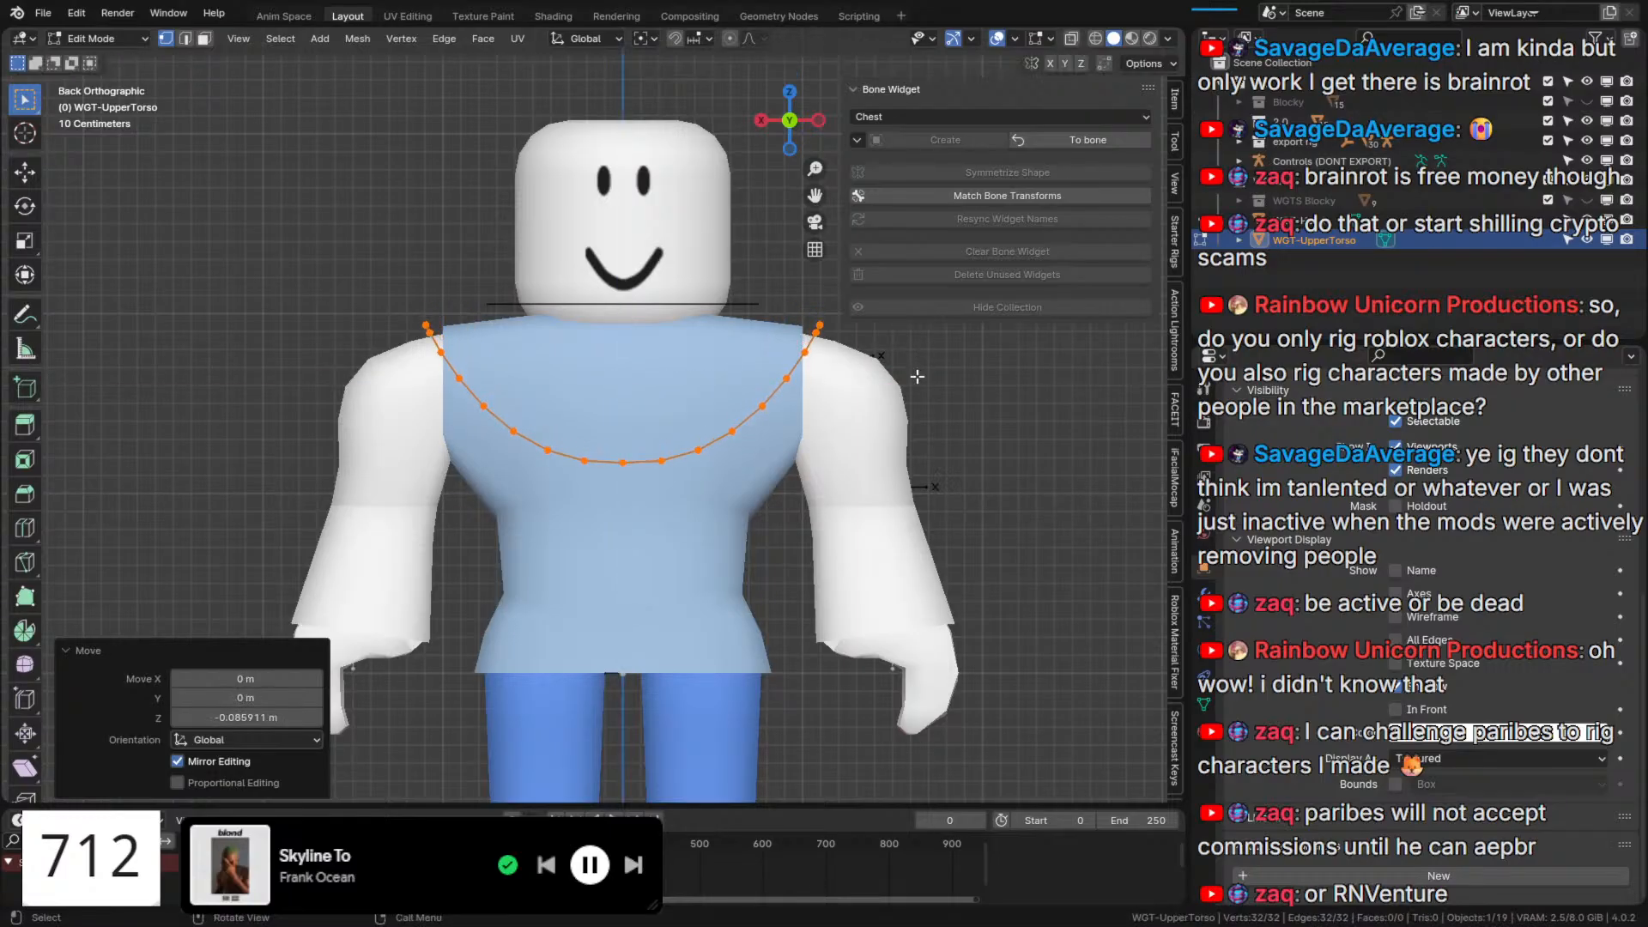
key("s")
key("x")
left_click(902, 375)
left_click(1087, 139)
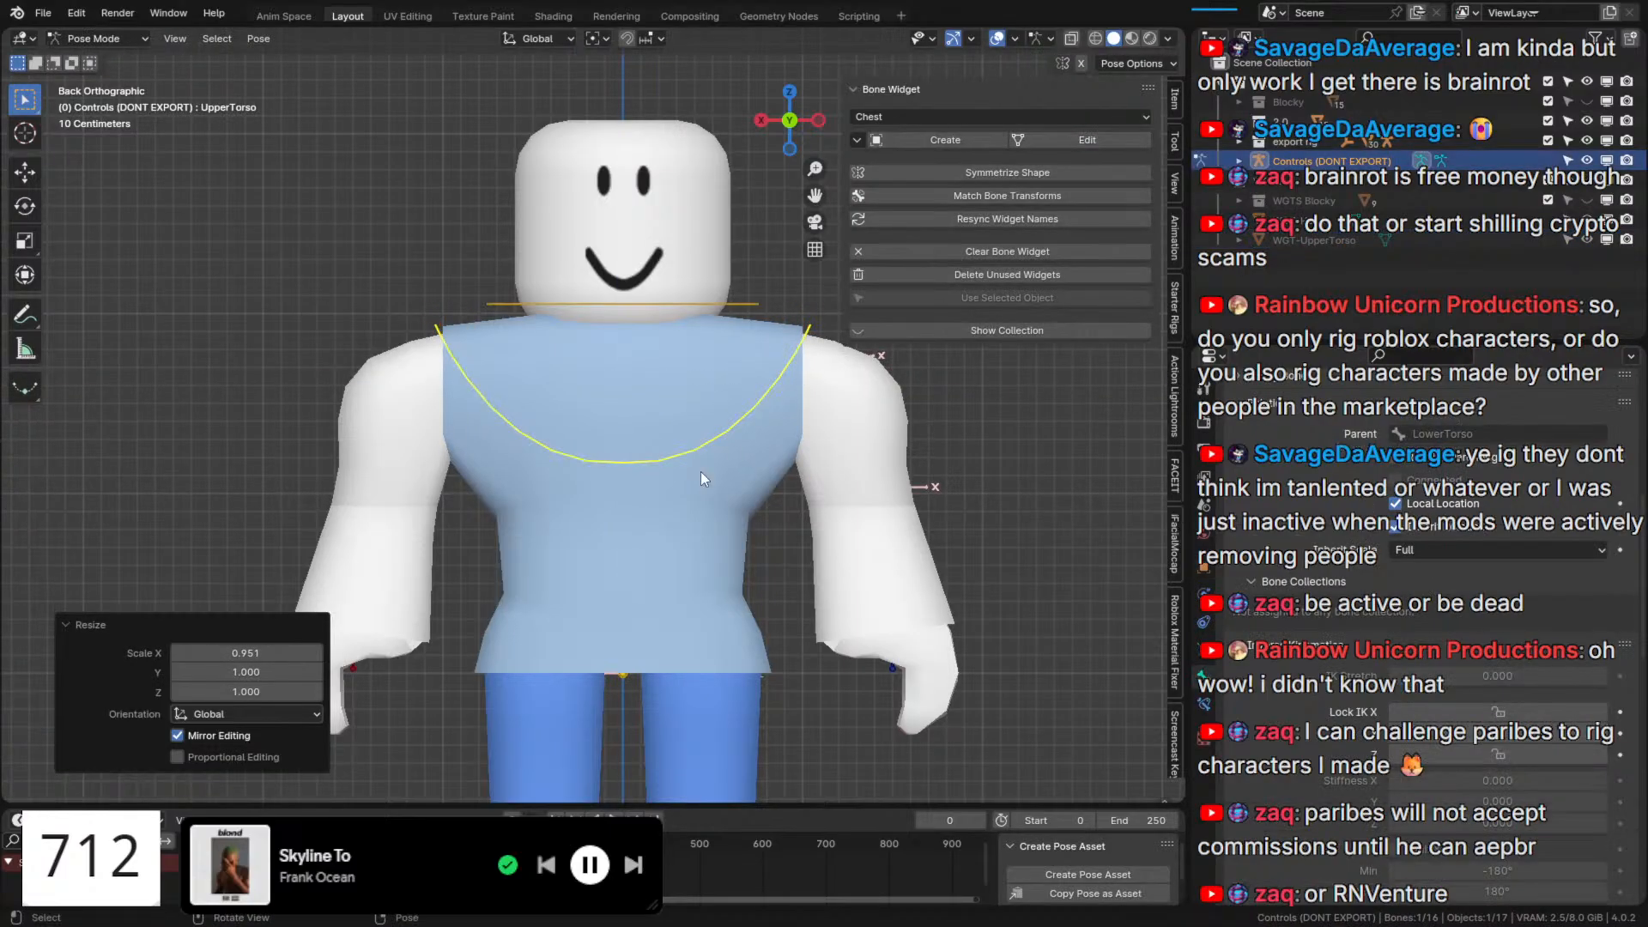
Select the LowerTorso bone, hide the bones behind the mesh and create a Plane widget for it.
left_click(620, 633)
key("q")
left_click(622, 632)
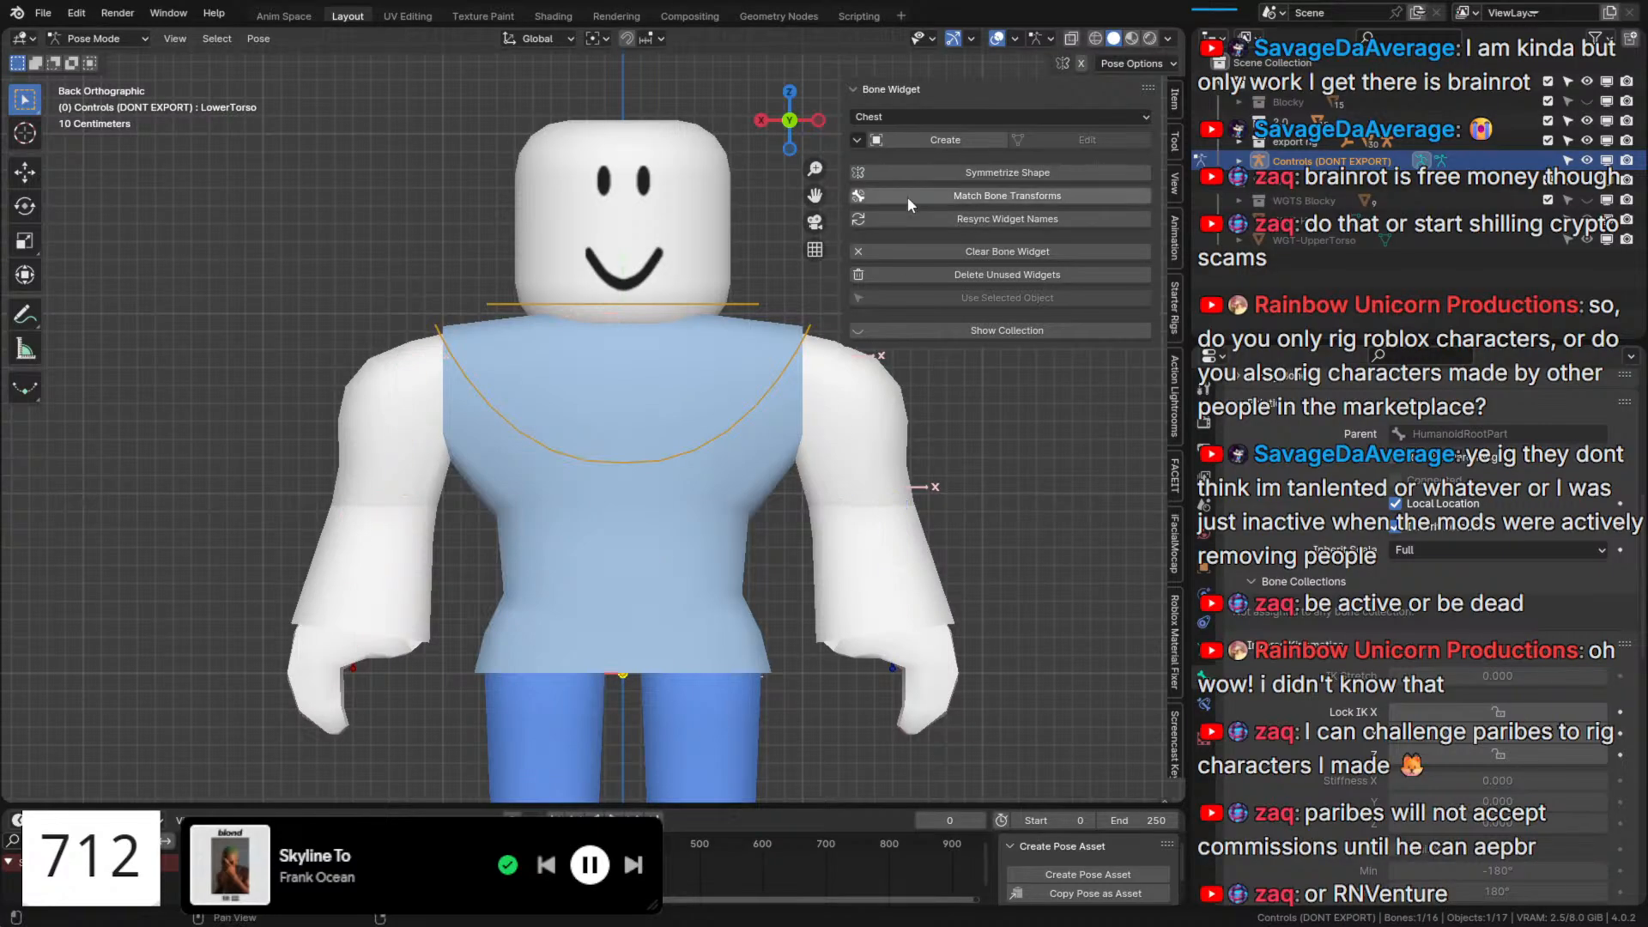
left_click(934, 120)
left_click(1074, 182)
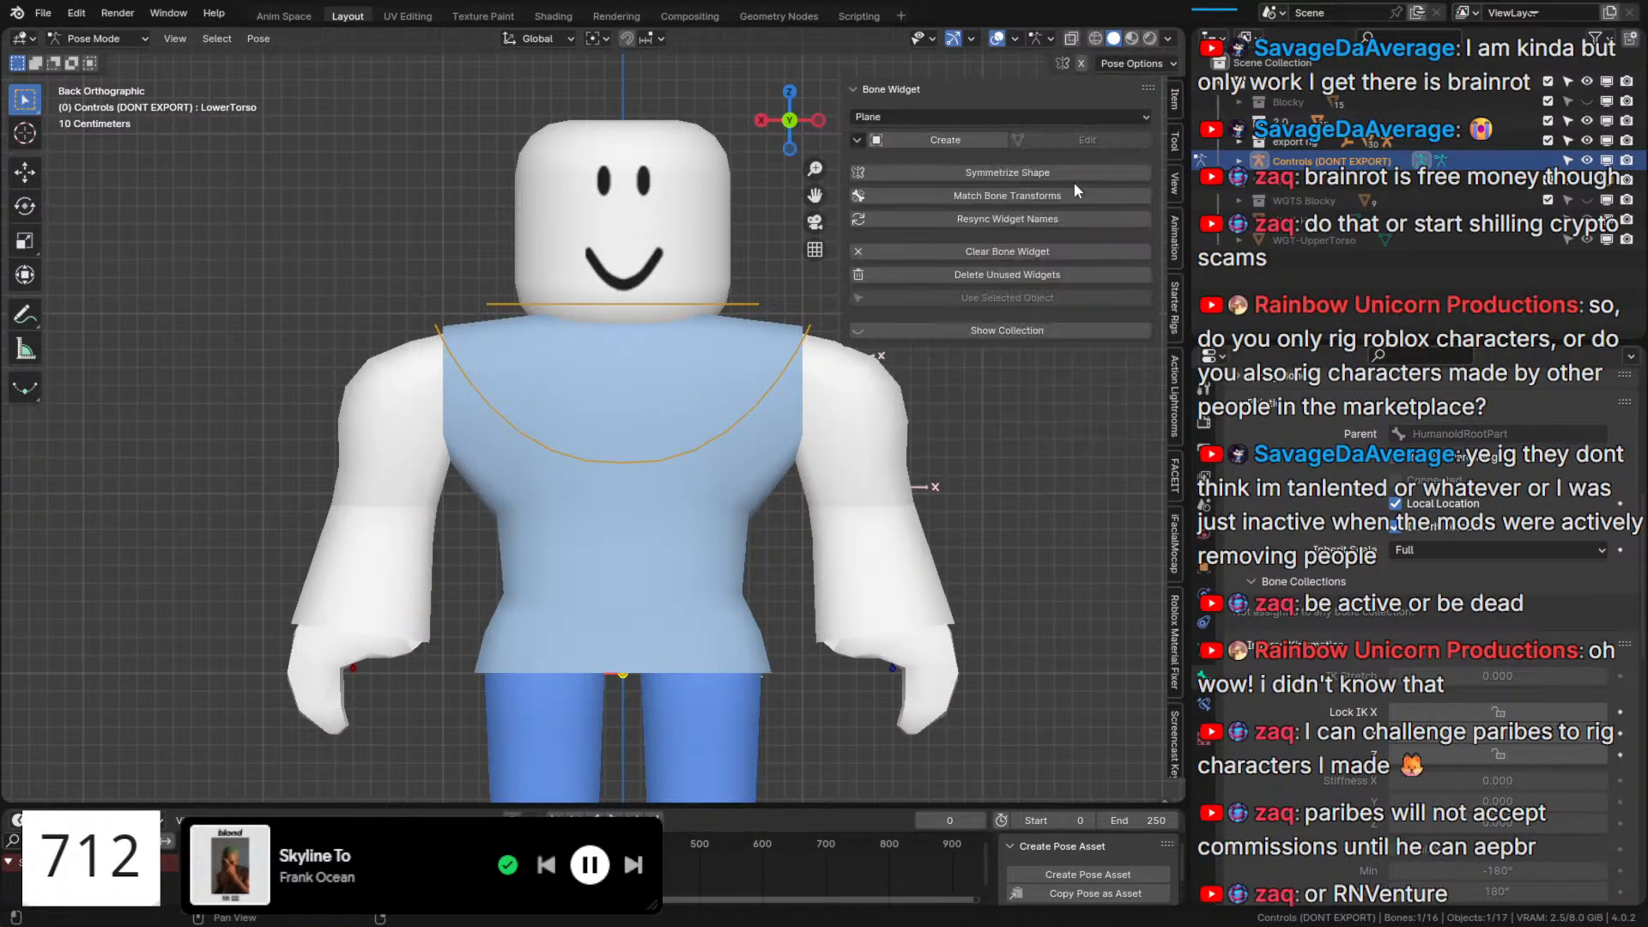
left_click(993, 134)
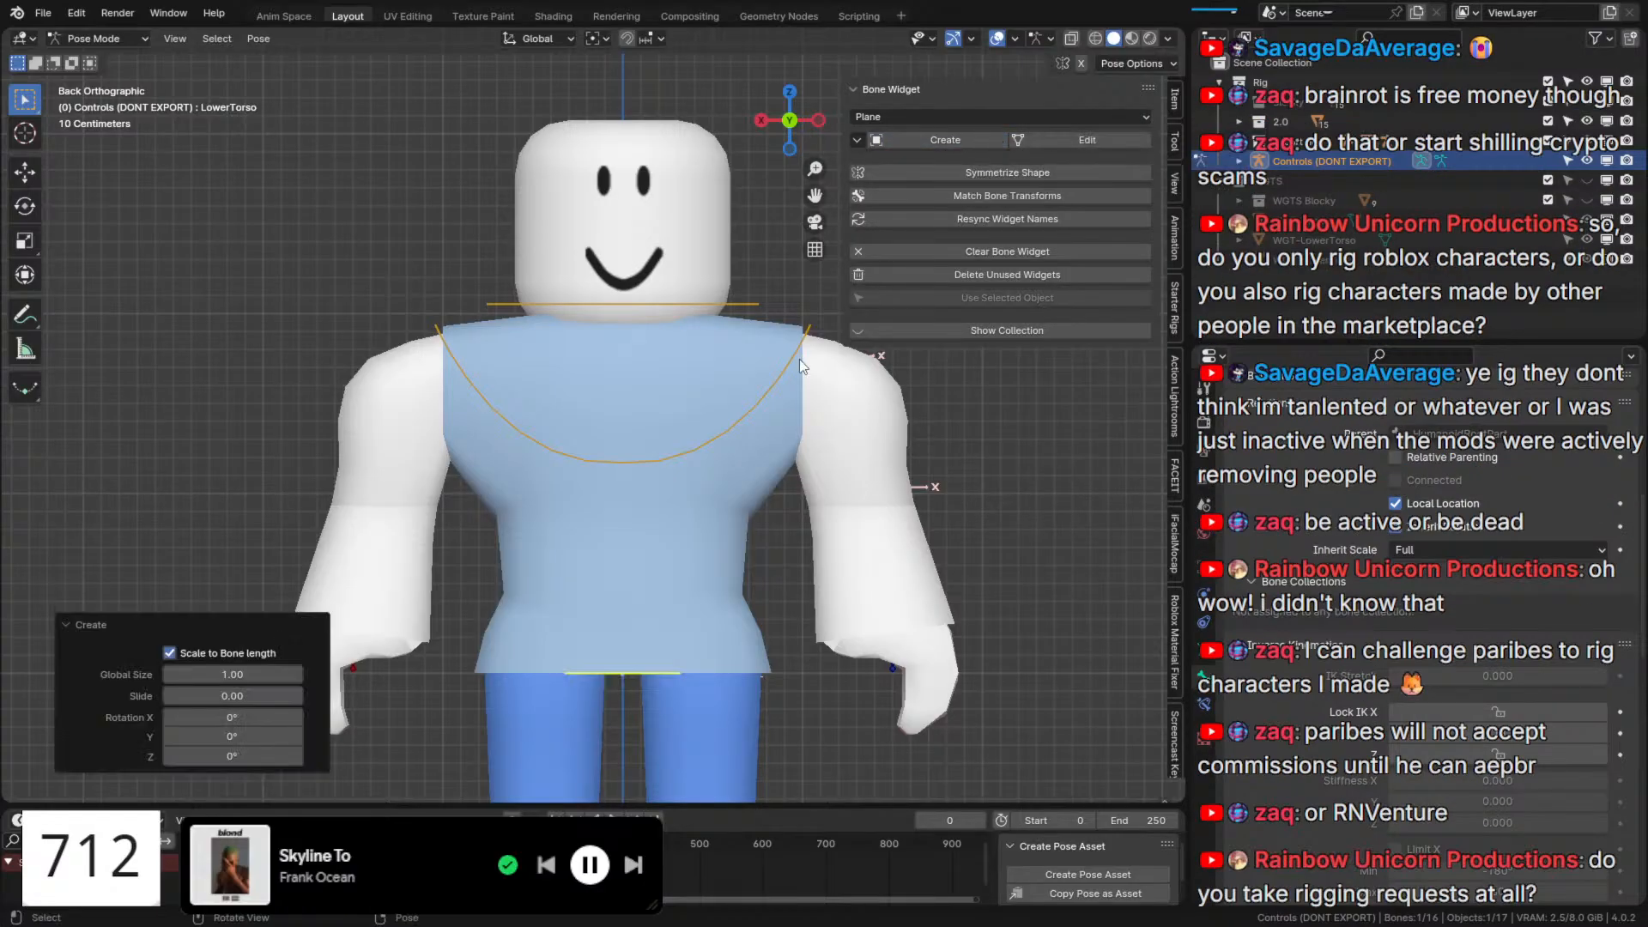
Raise the LowerTorso plane widget along Z, return to the bone and check the placement with the In Front display switched on and off.
middle_click_drag(800, 359, 972, 538)
left_click(1081, 146)
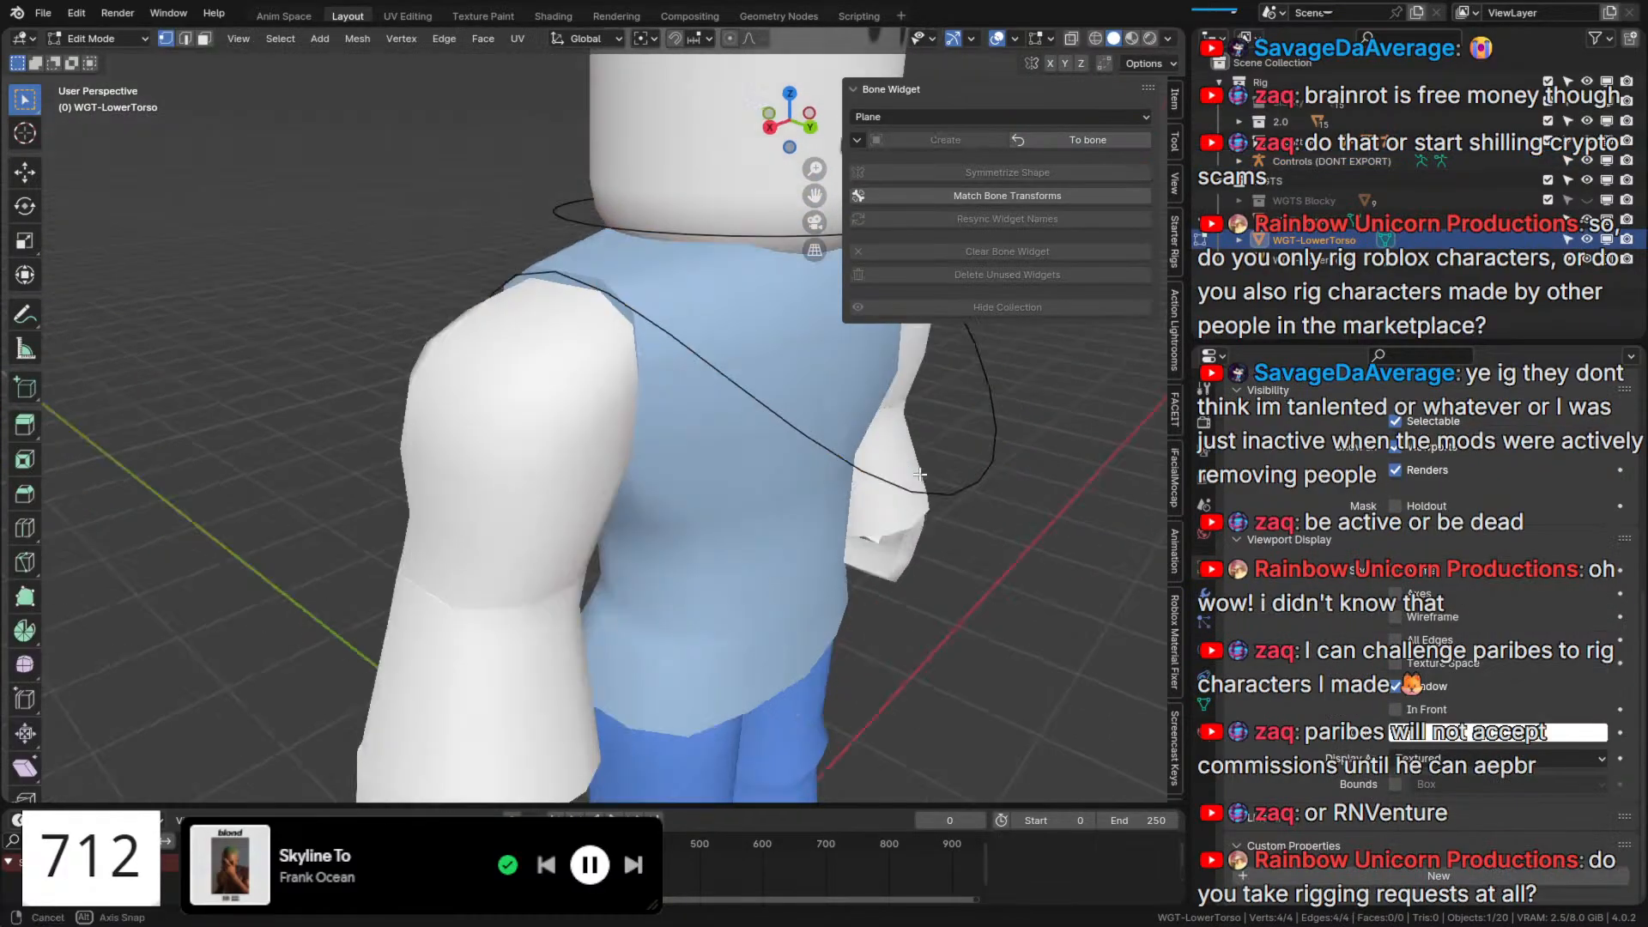
key("g")
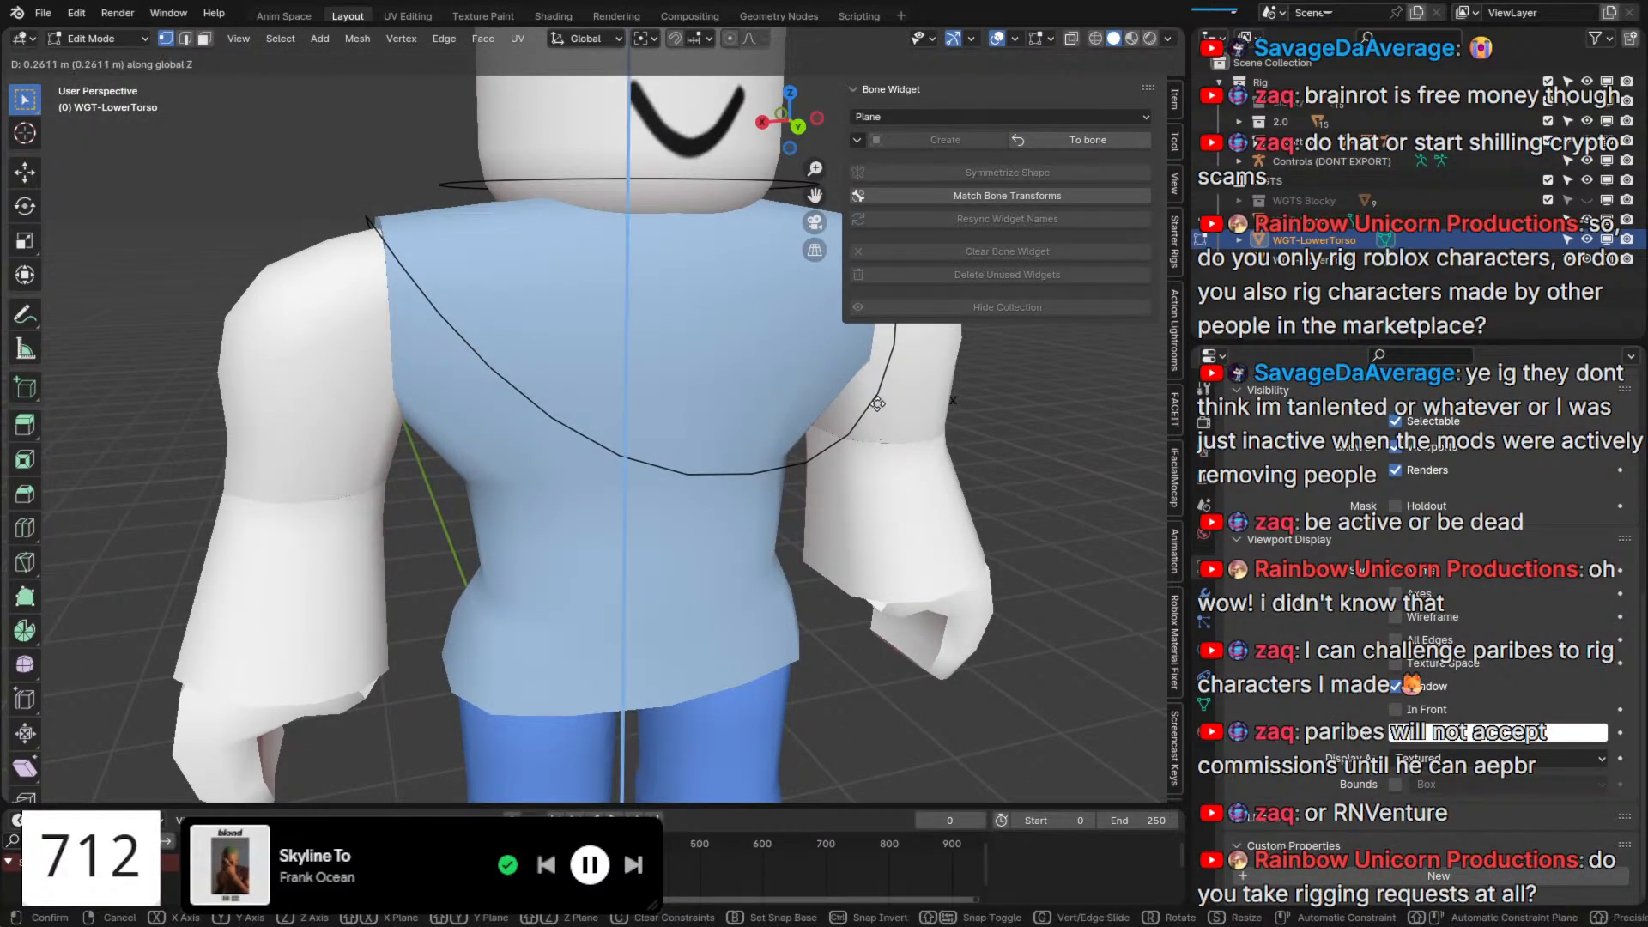
left_click(875, 416)
left_click(1025, 146)
key("q")
left_click(660, 546)
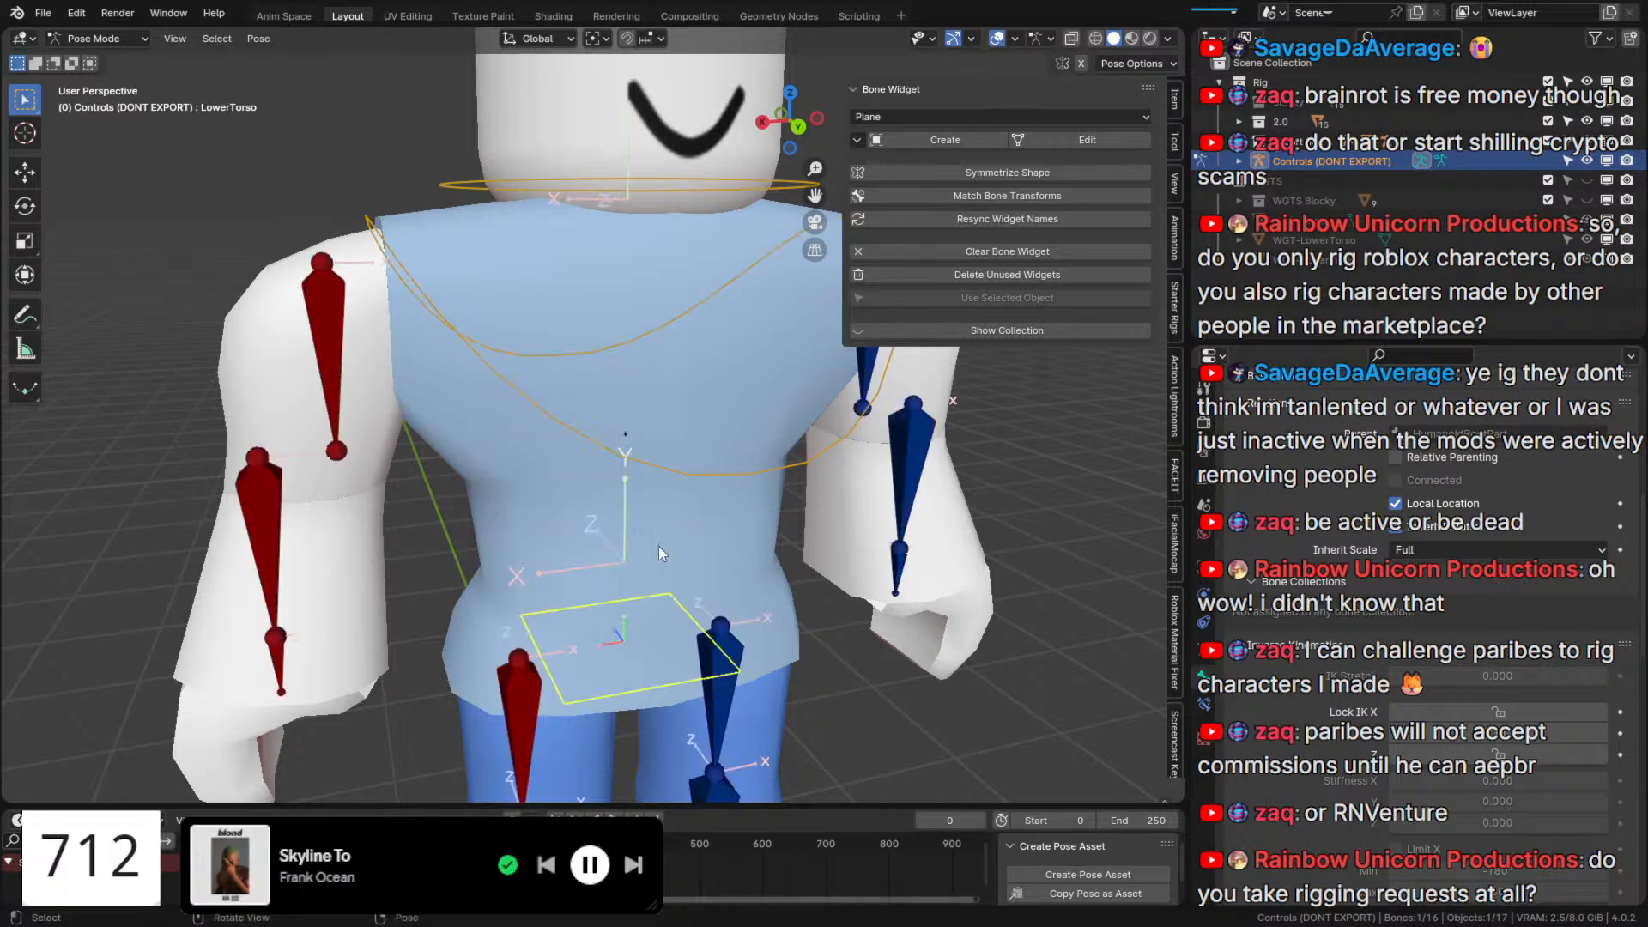
key("q")
left_click(607, 640)
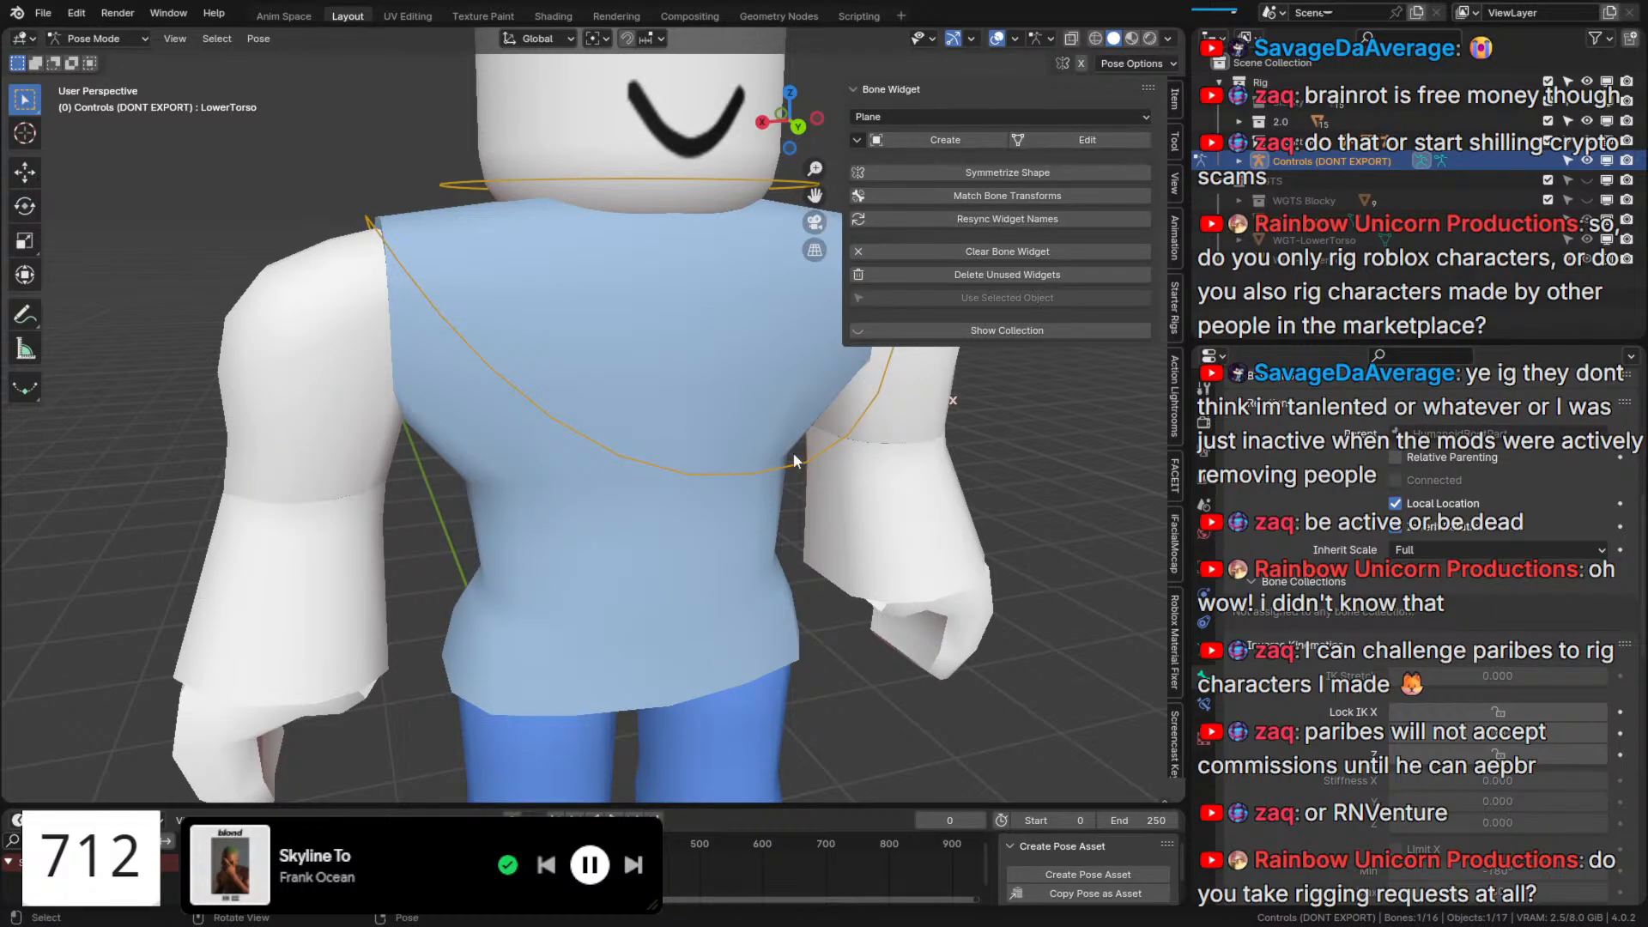
Edit the LowerTorso widget and scale its plane to about 1.316 in Y and 2.07 in X.
left_click(1088, 141)
key("s")
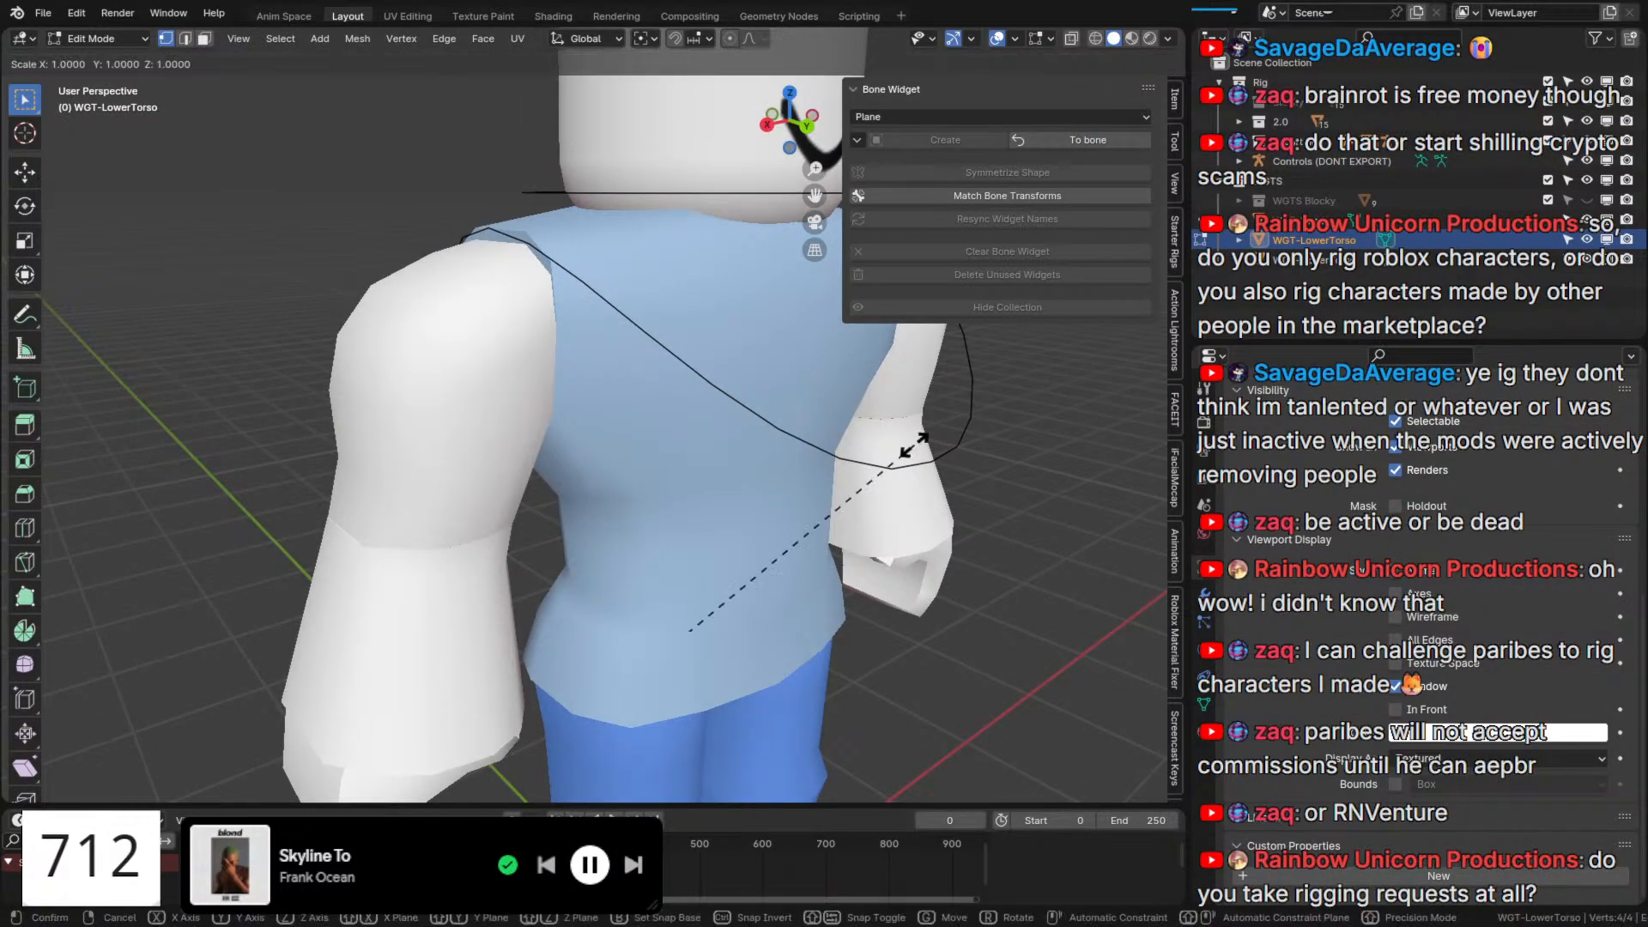
key("y")
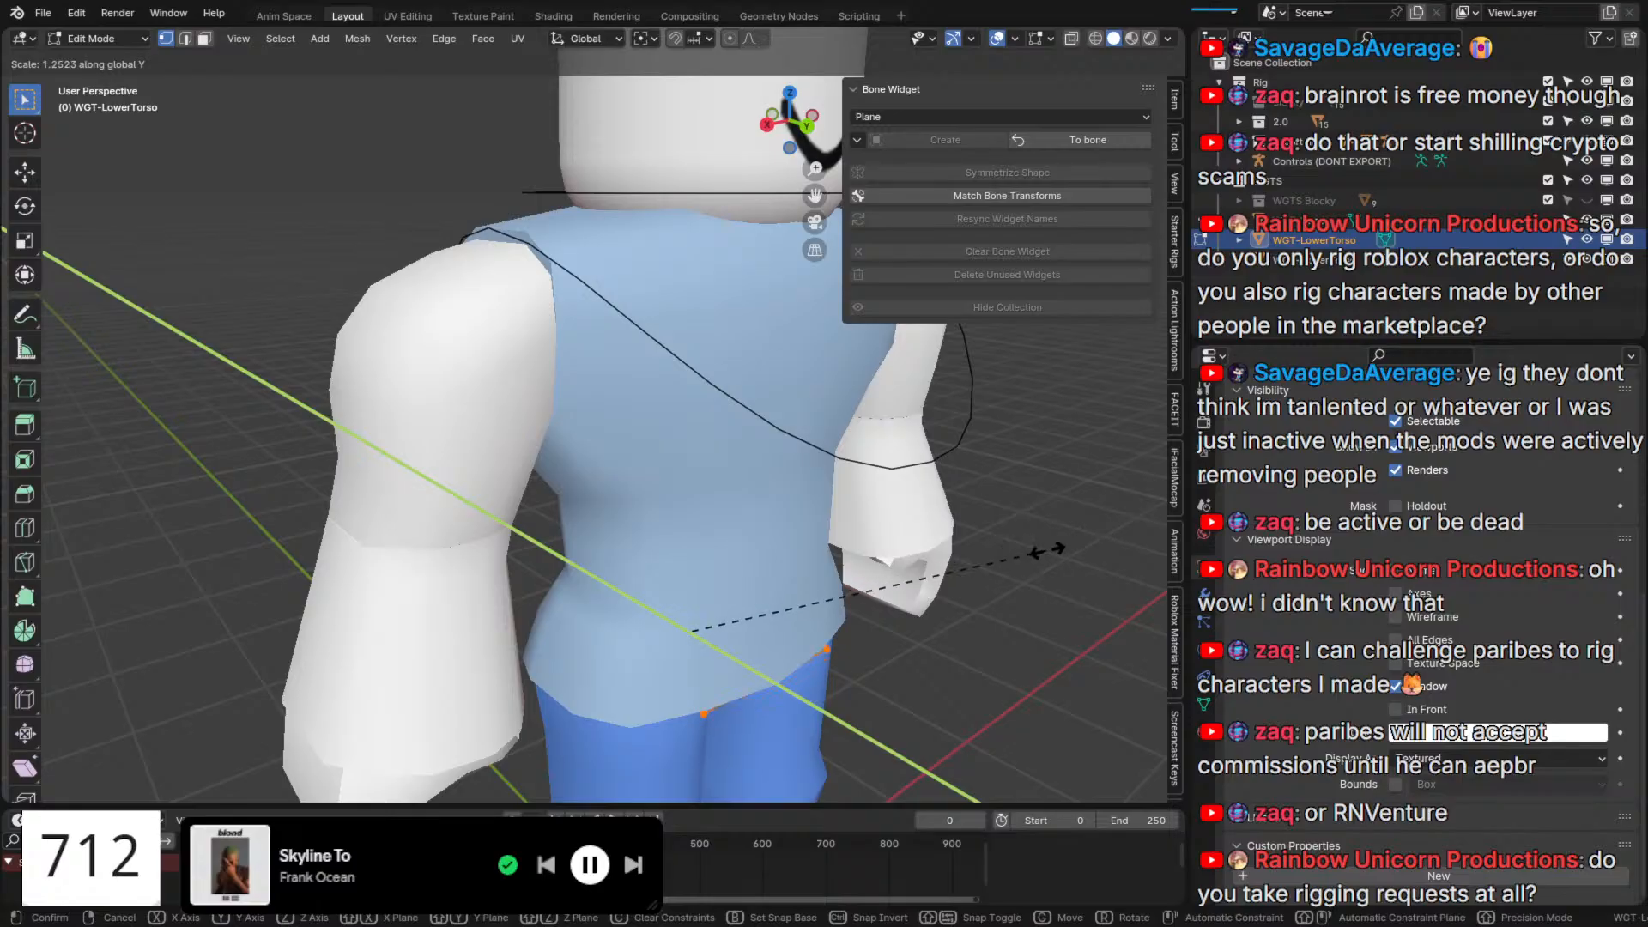
left_click(1046, 551)
middle_click_drag(1045, 551, 978, 463)
key("s")
key("x")
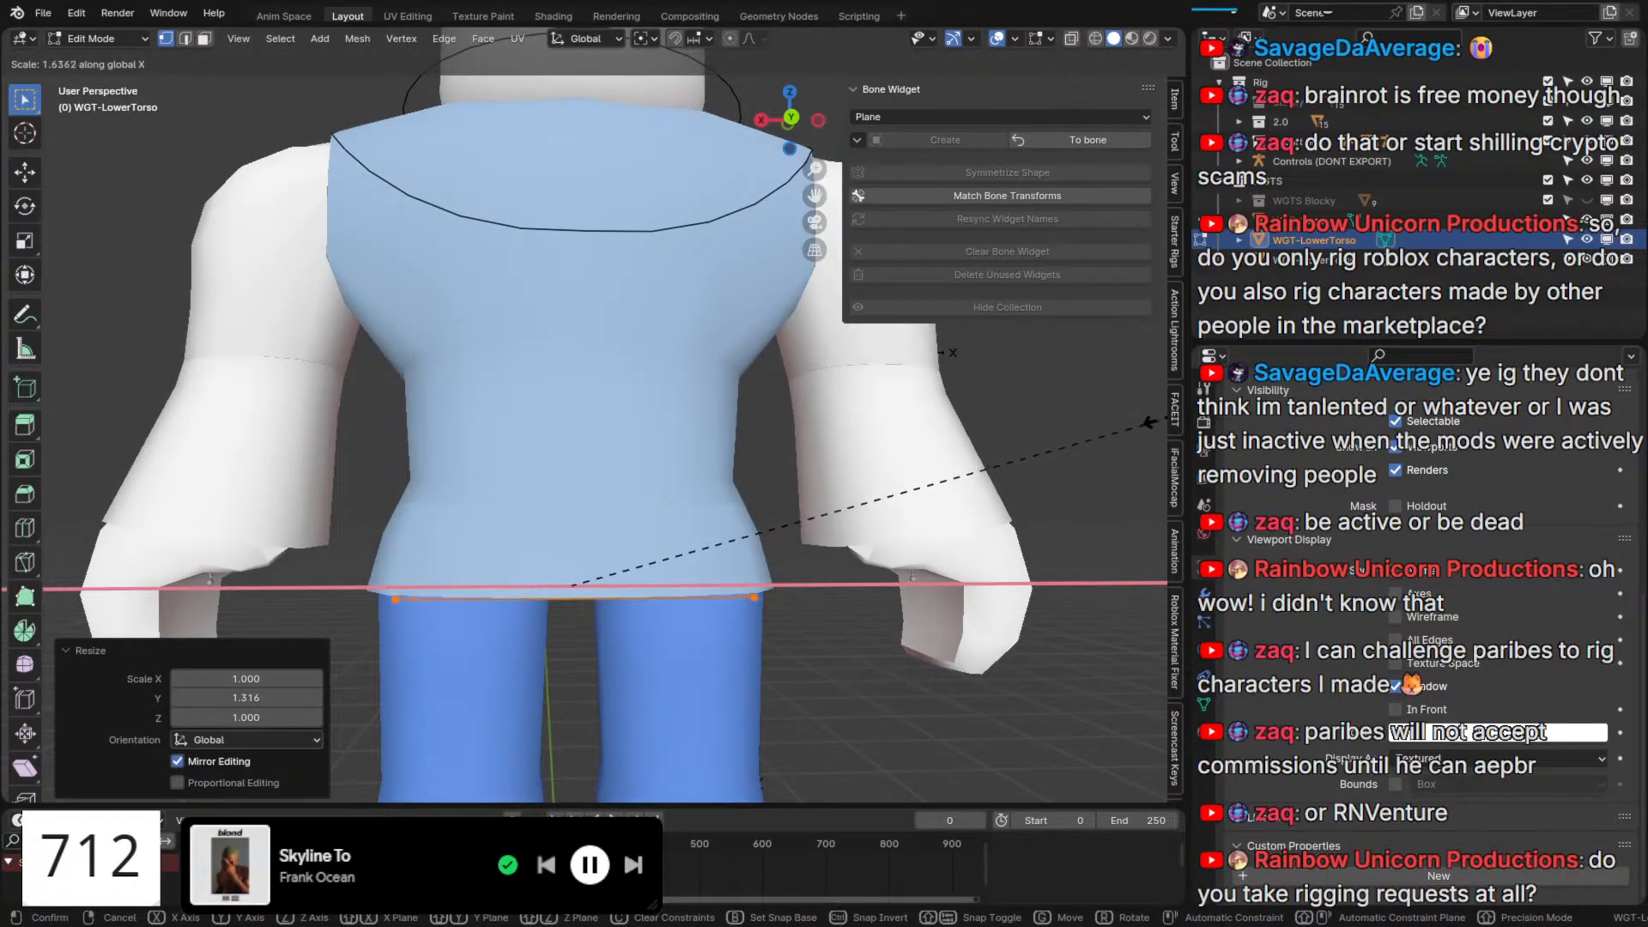
left_click(129, 367)
Raise the LowerTorso widget about 0.2 m along Z, scale it to about 1.056 in Y and return to the bone.
key("g")
key("z")
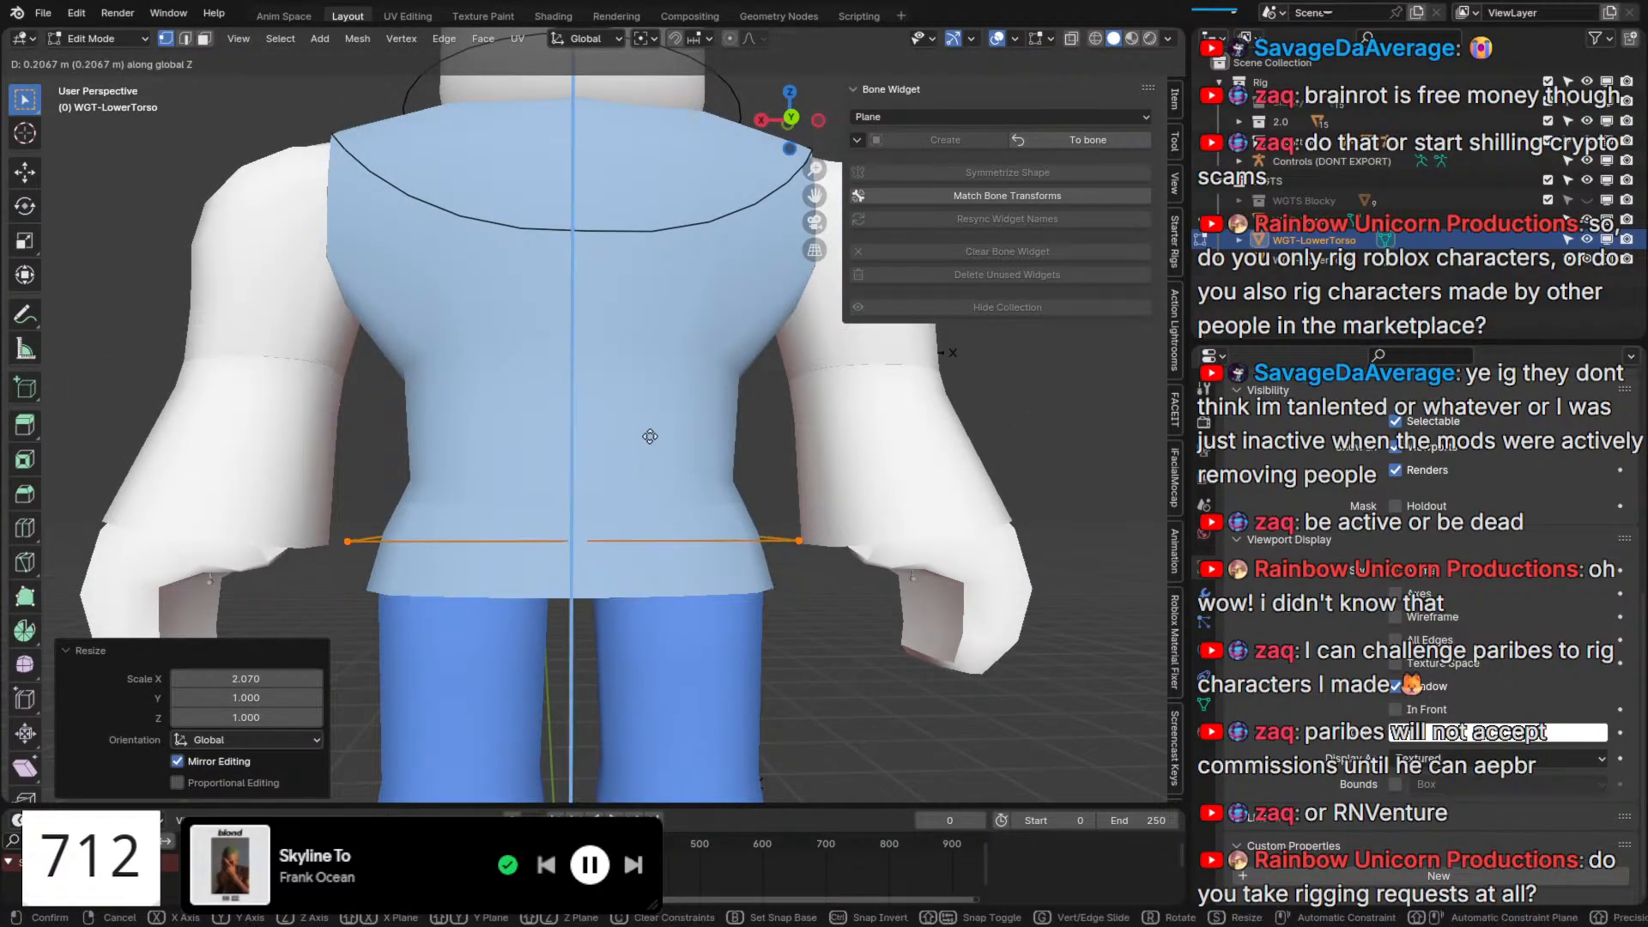
left_click(652, 437)
middle_click_drag(762, 516, 1021, 549)
key("s")
key("y")
left_click(877, 584)
left_click(1116, 141)
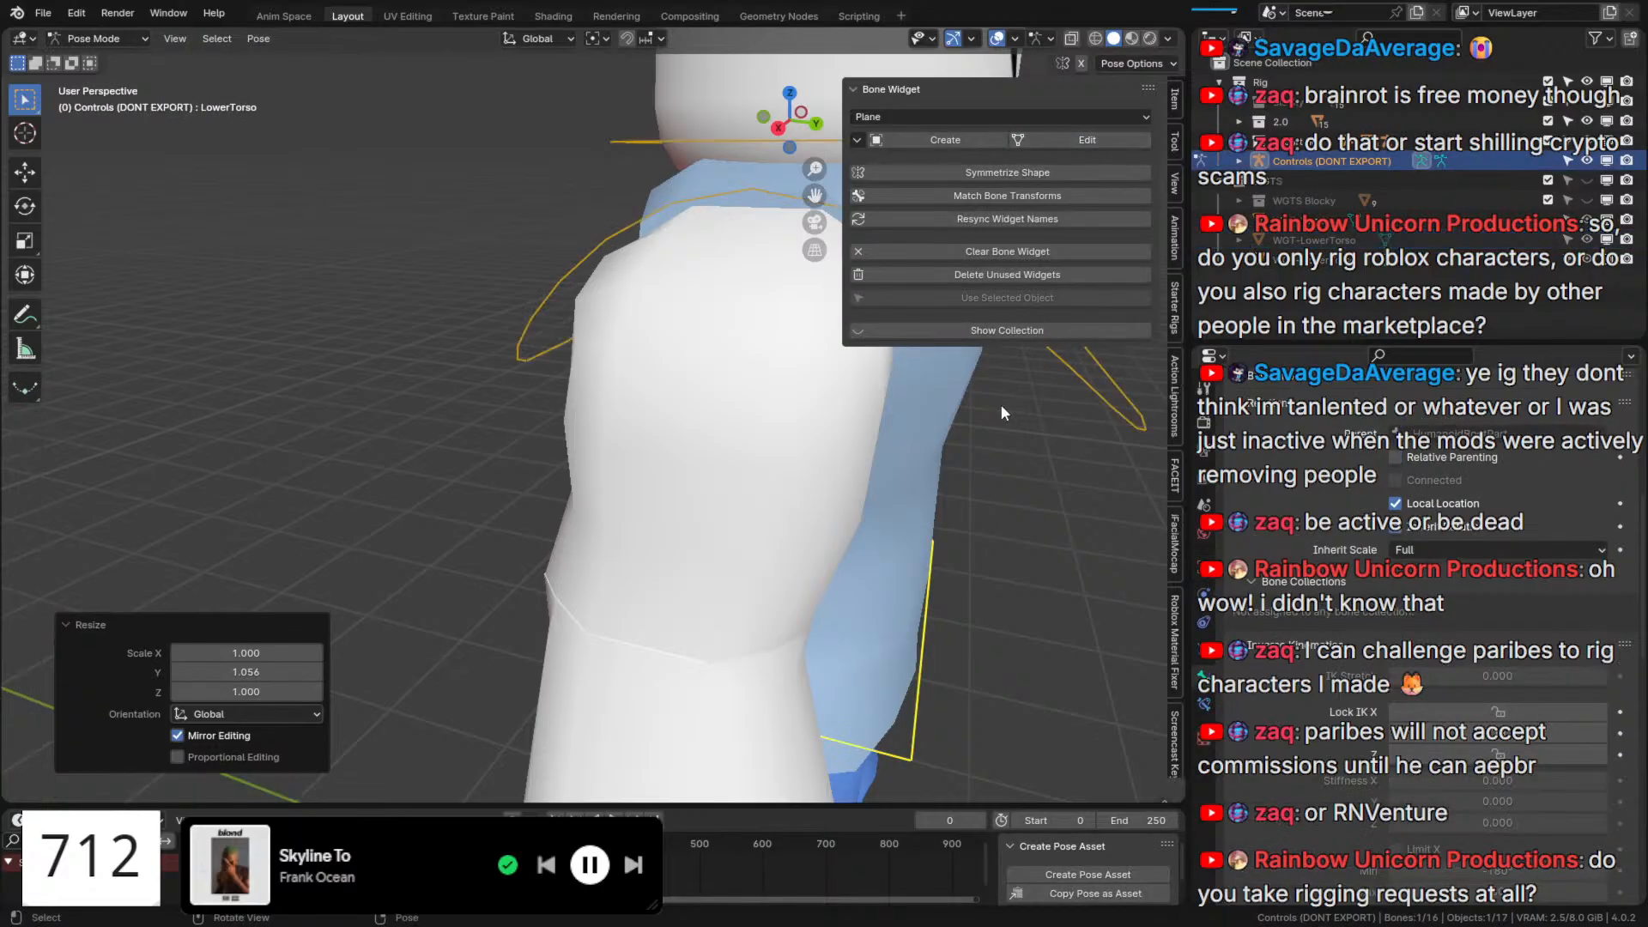
Select the RightUpperArm bone and create a Circle widget for it.
middle_click_drag(875, 370, 838, 373)
scroll(837, 372, "down", 4)
left_click(381, 316)
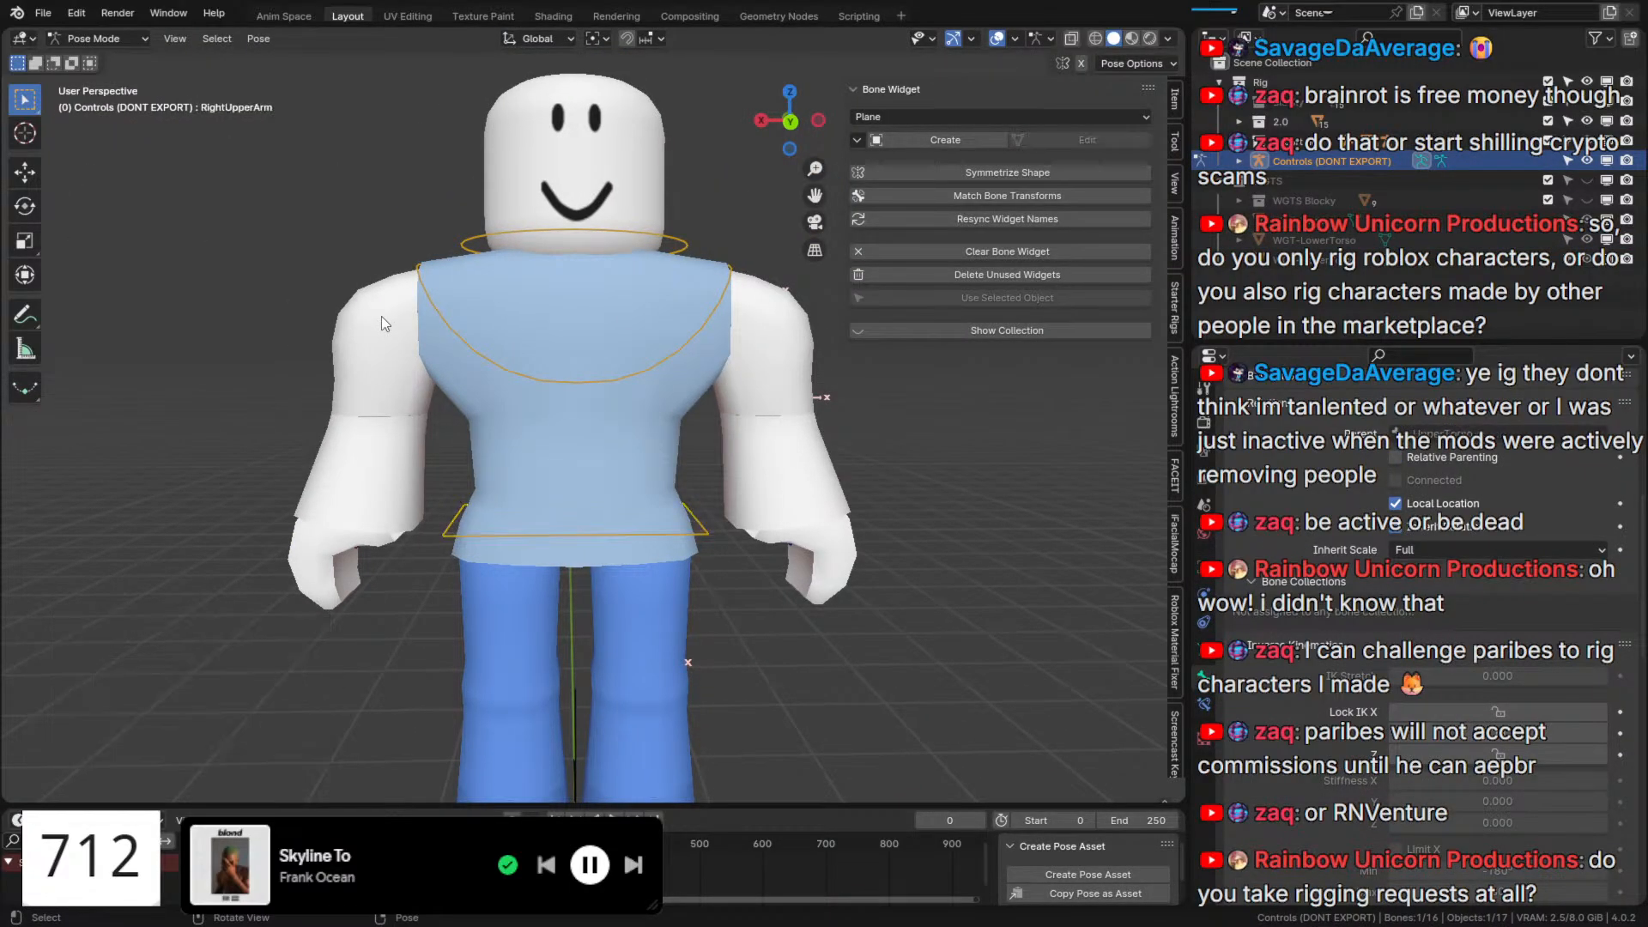
key("q")
left_click(527, 218)
key("q")
left_click(518, 224)
left_click(923, 119)
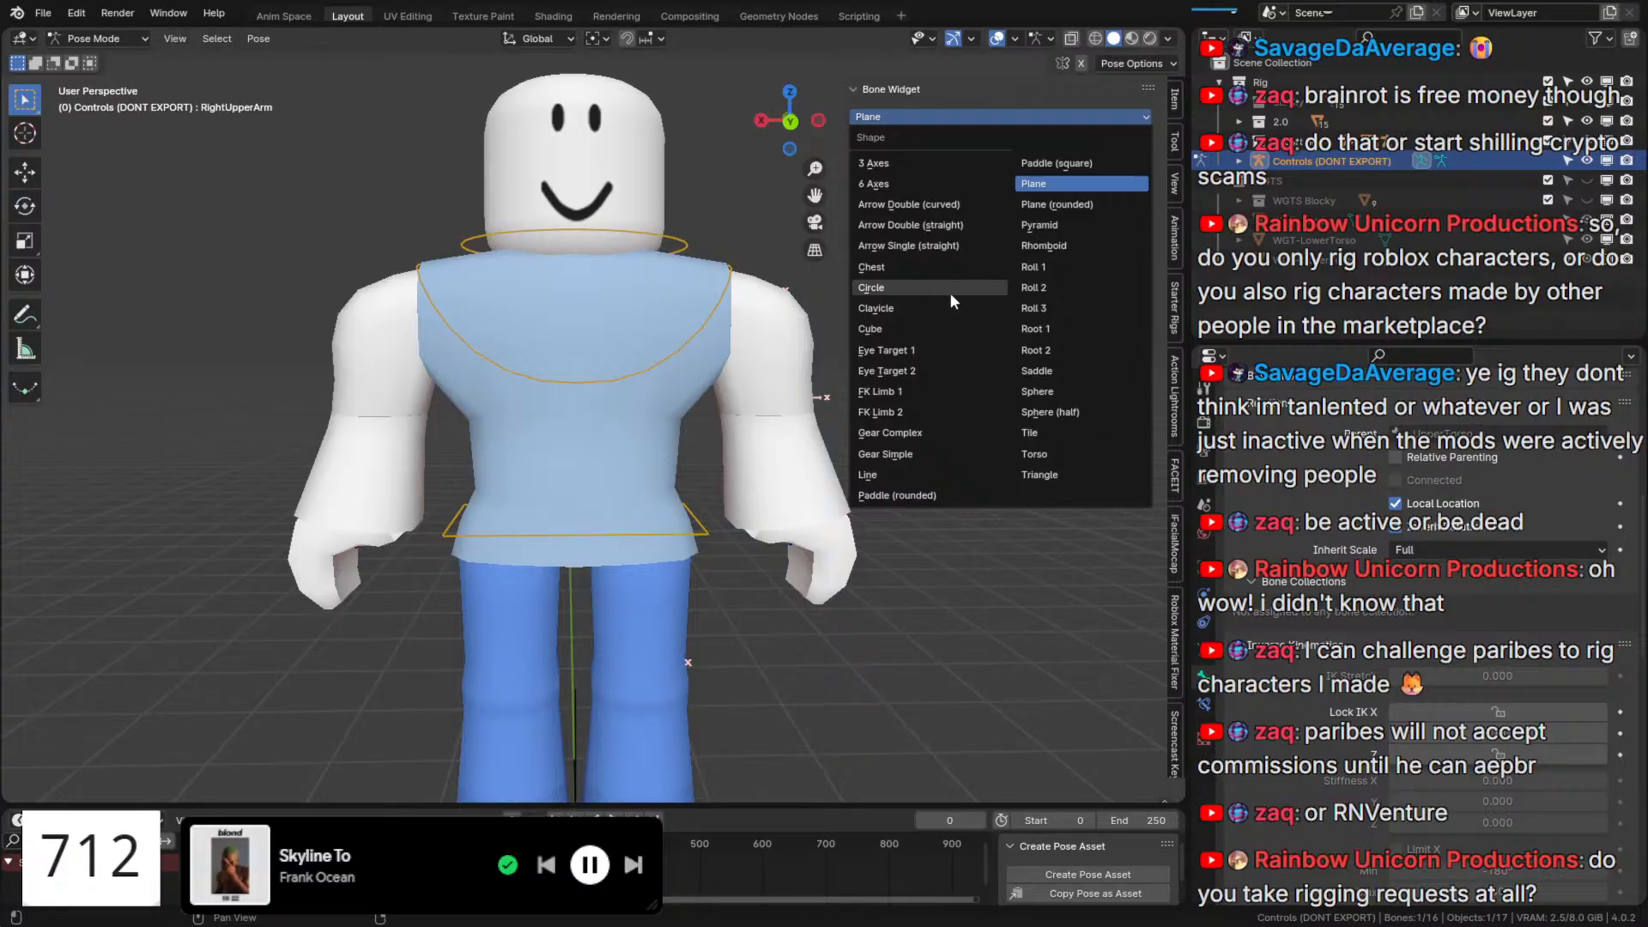
left_click(950, 290)
left_click(920, 120)
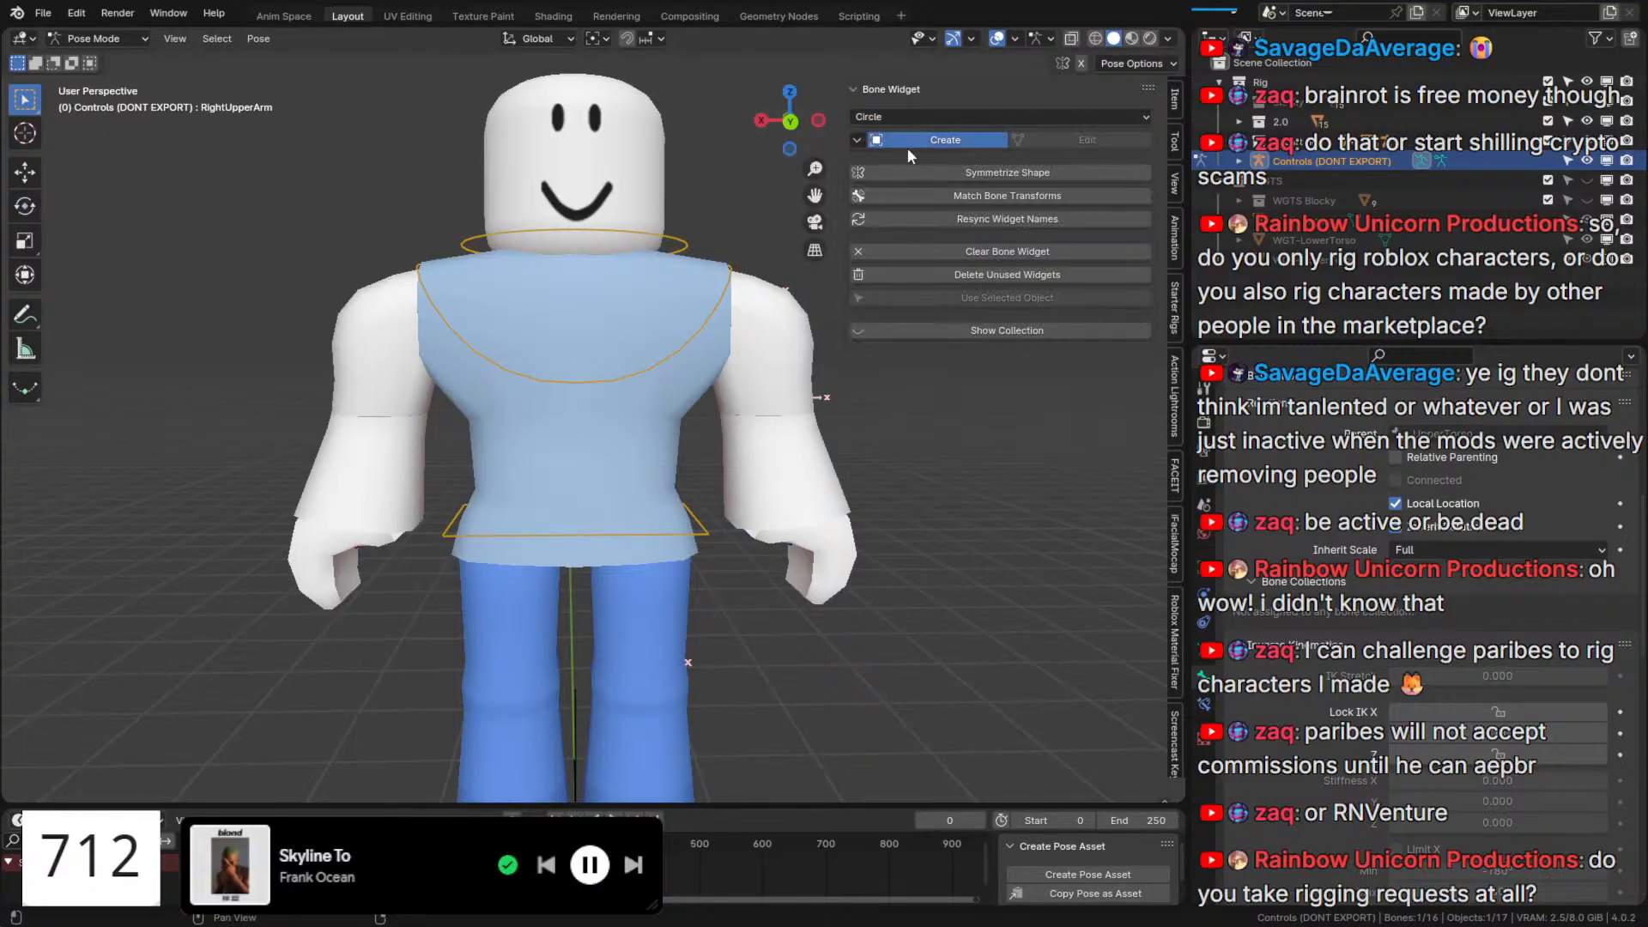
left_click(935, 140)
Edit the RightUpperArm widget and lower its circle about 0.34 m along Z onto the upper arm.
left_click(1059, 138)
middle_click_drag(471, 245, 642, 329, "shift")
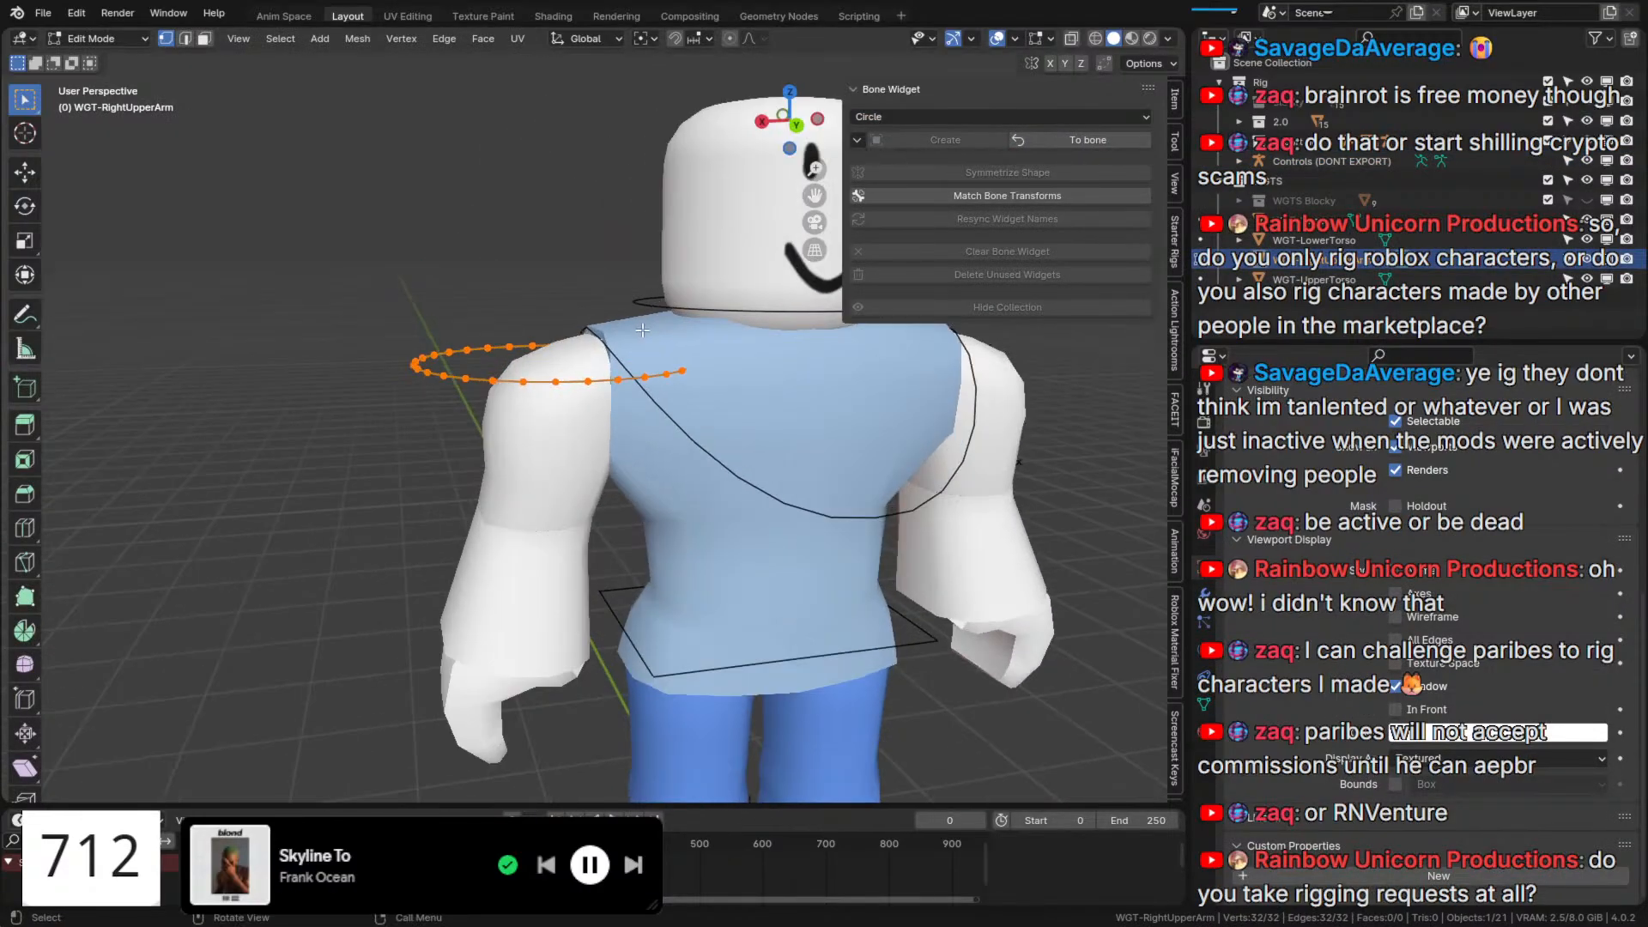
key("g")
key("z")
left_click(648, 395)
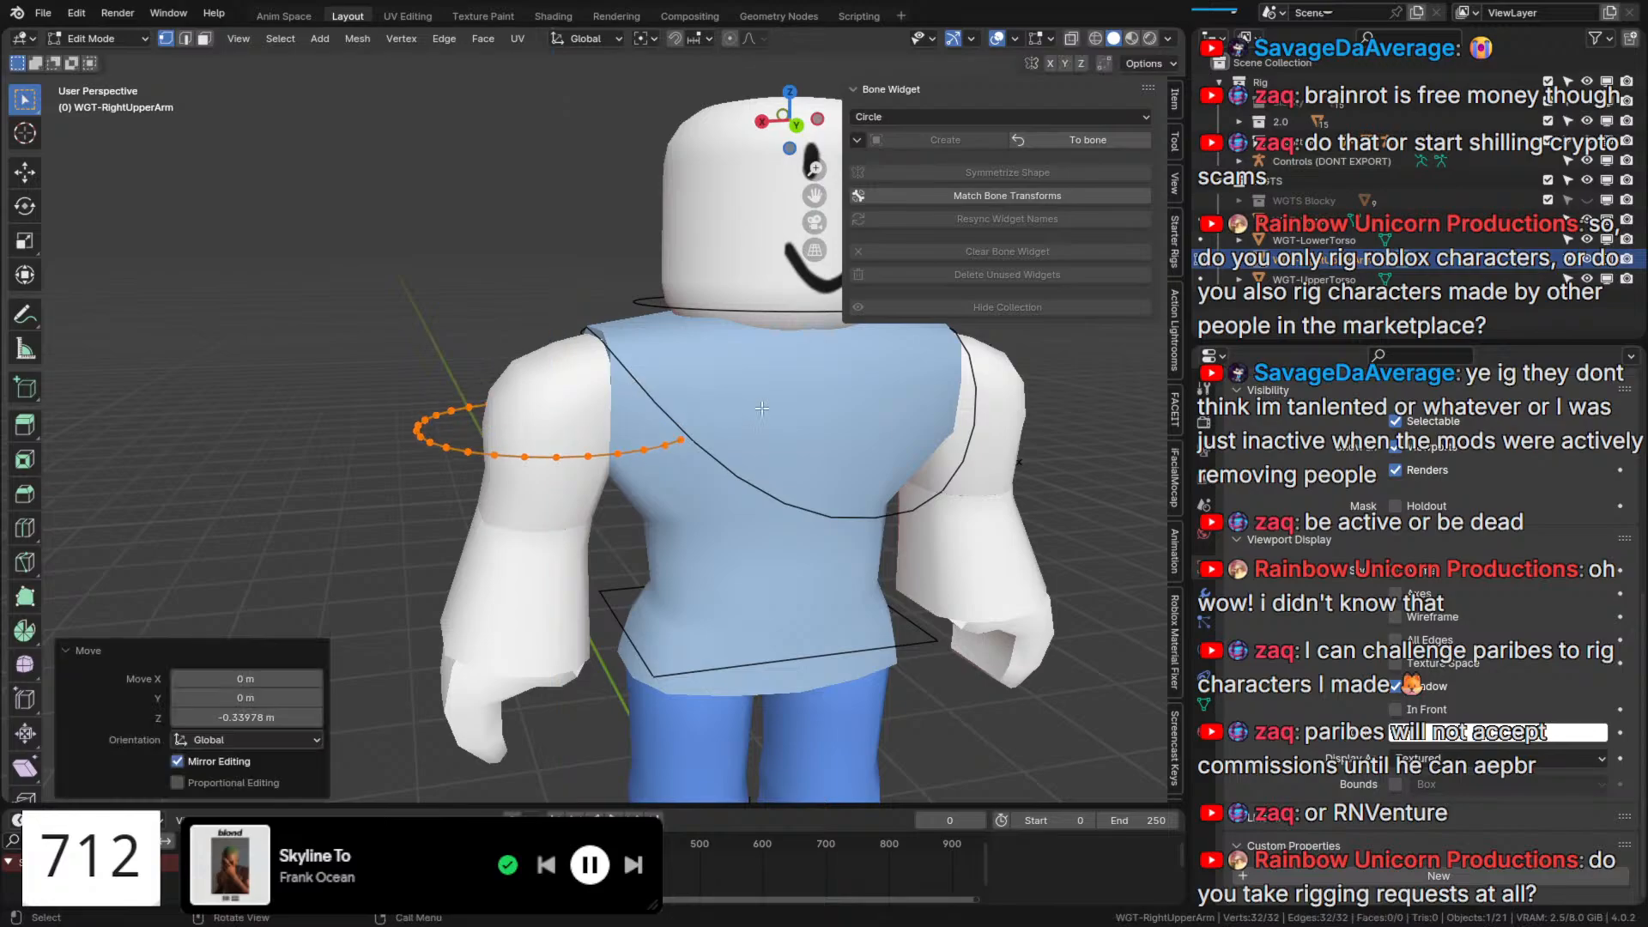
Scale the RightUpperArm circle to about 0.616 and return to the bone.
key("s")
left_click(672, 385)
middle_click_drag(672, 385, 803, 276)
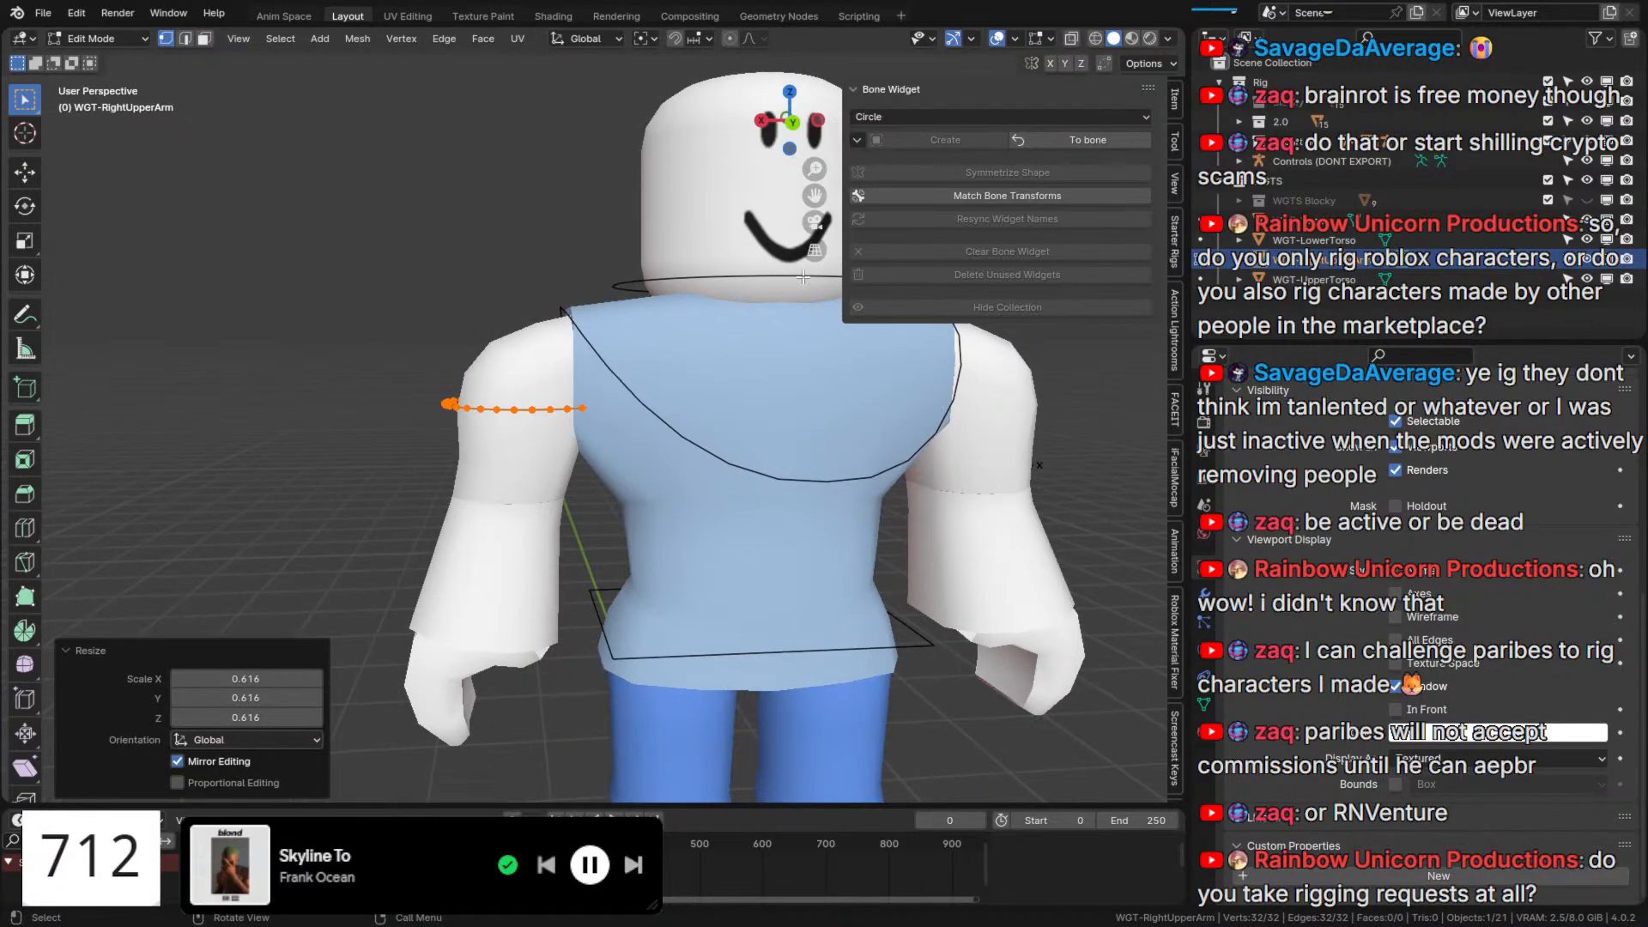
left_click(1089, 139)
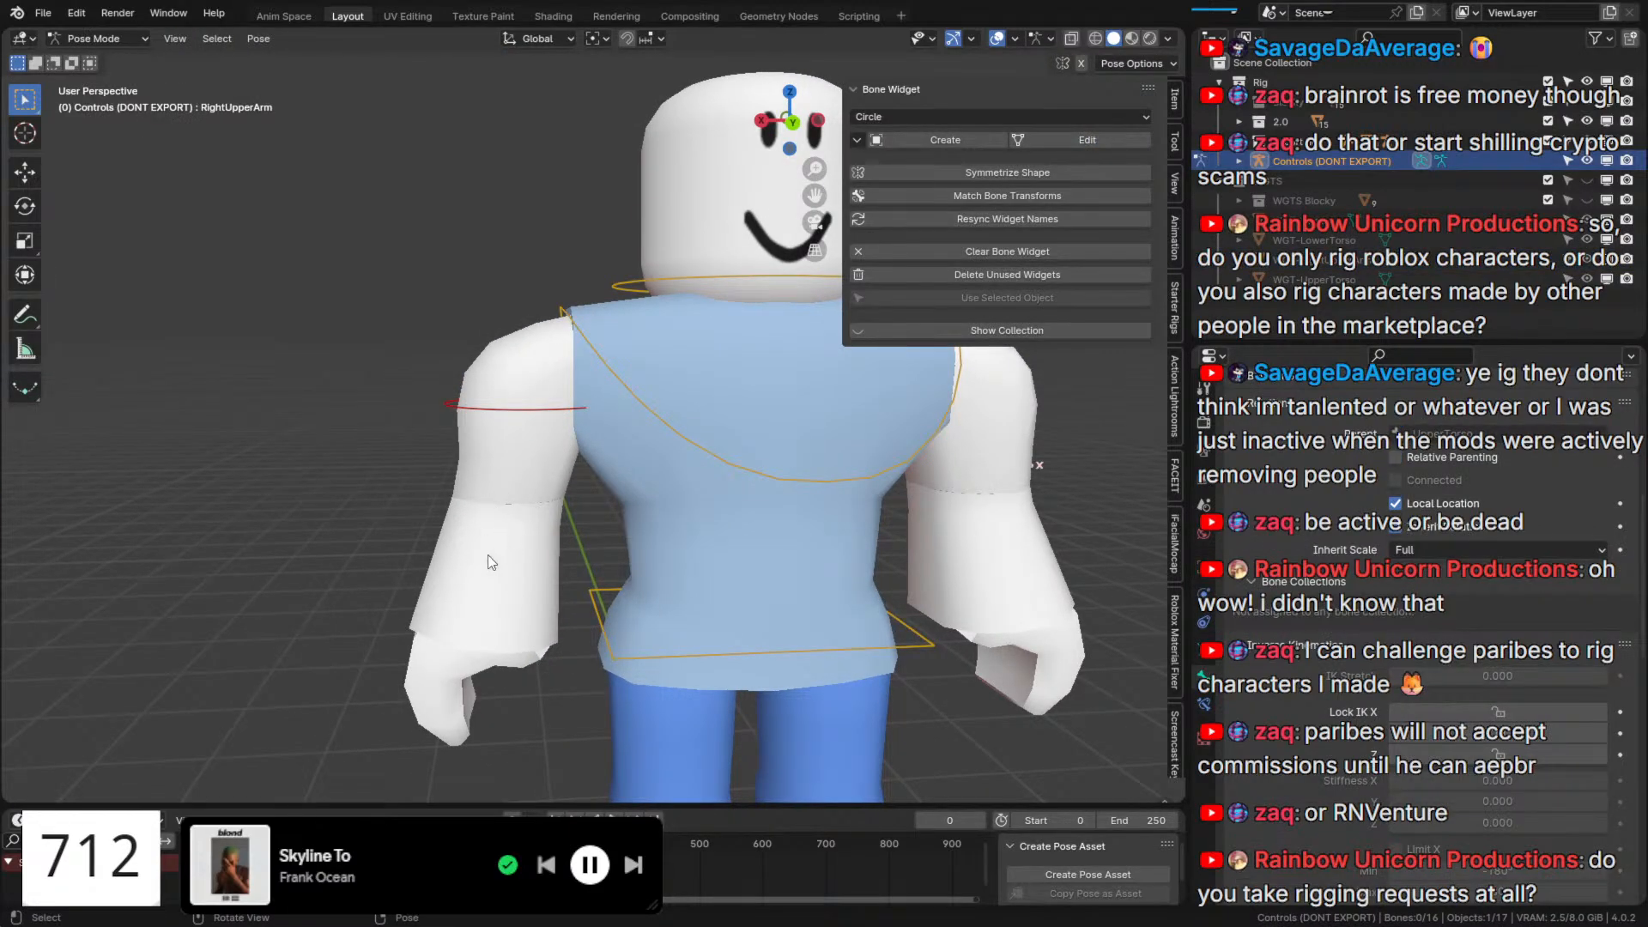
Select the RightLowerArm bone, create a Circle widget for it and open the widget for editing.
left_click(494, 562)
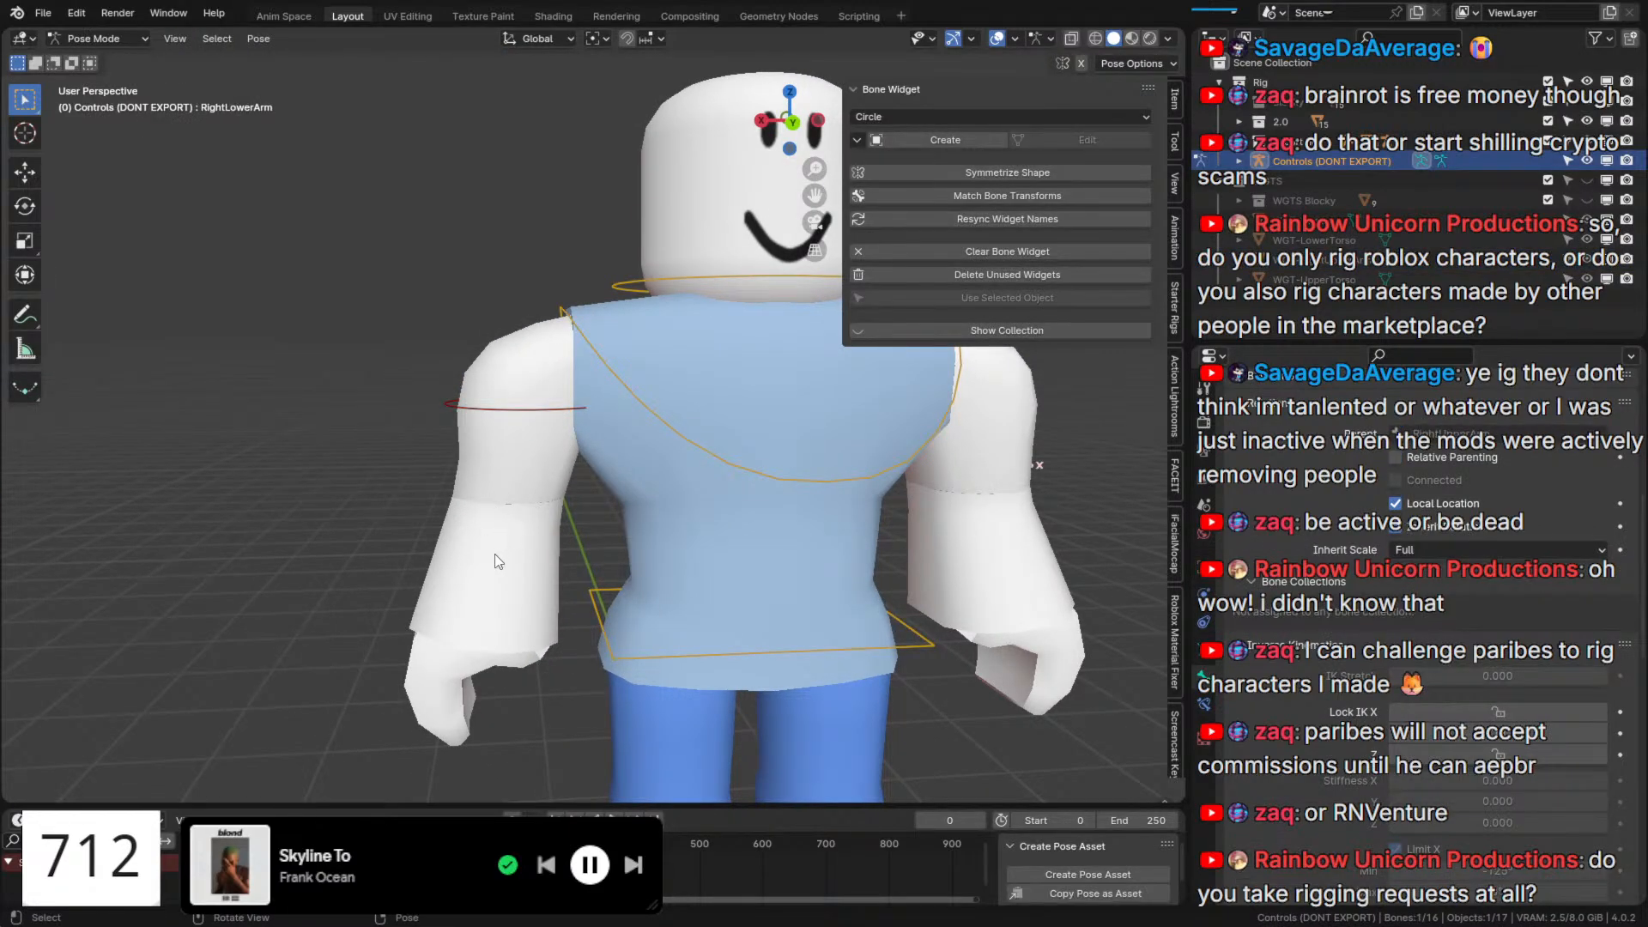
left_click(986, 139)
key("q")
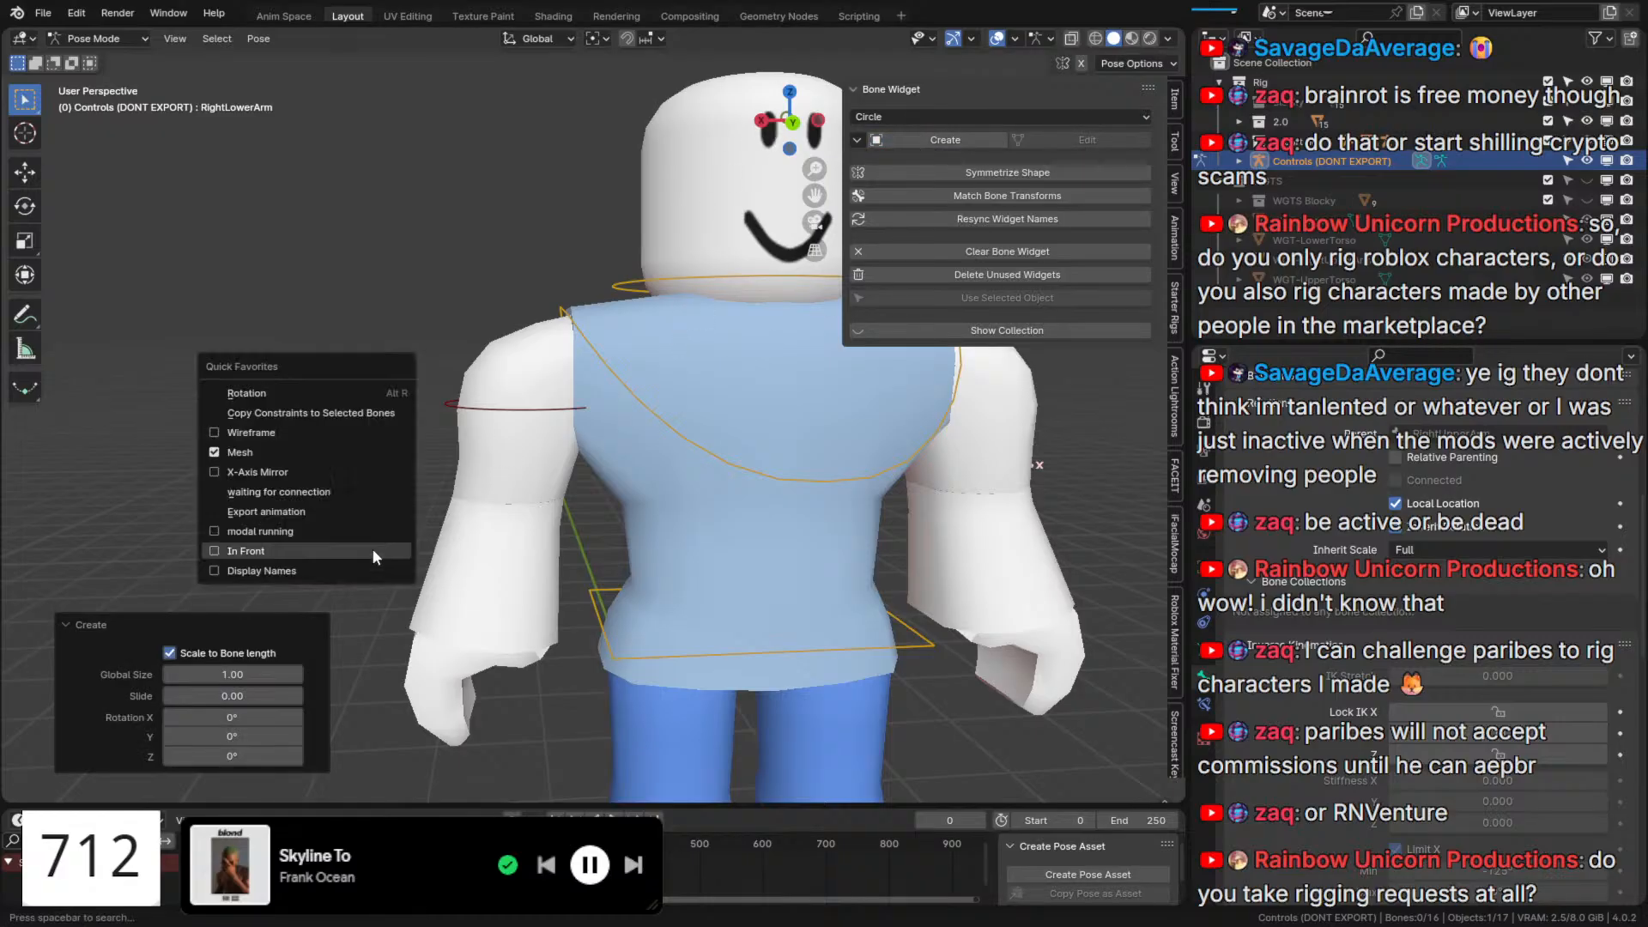
left_click(372, 548)
key("q")
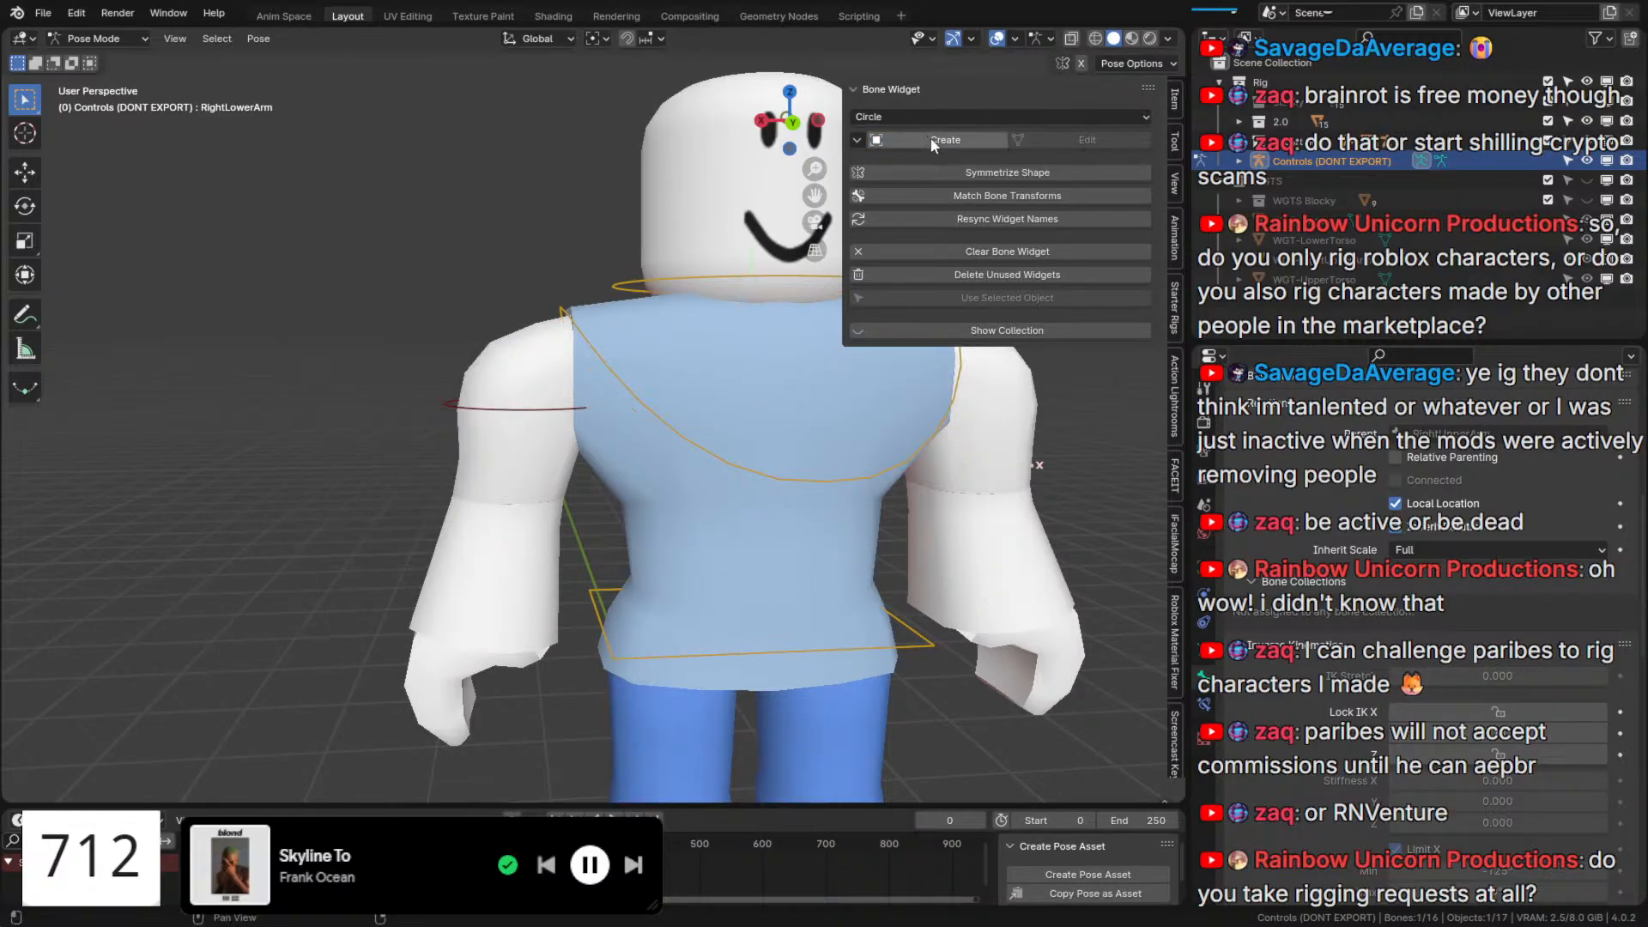
left_click(930, 137)
left_click(1116, 135)
Scale down the RightLowerArm circle and lower it about 0.199 m along Z to just below the elbow.
middle_click_drag(704, 438, 735, 456)
key("s")
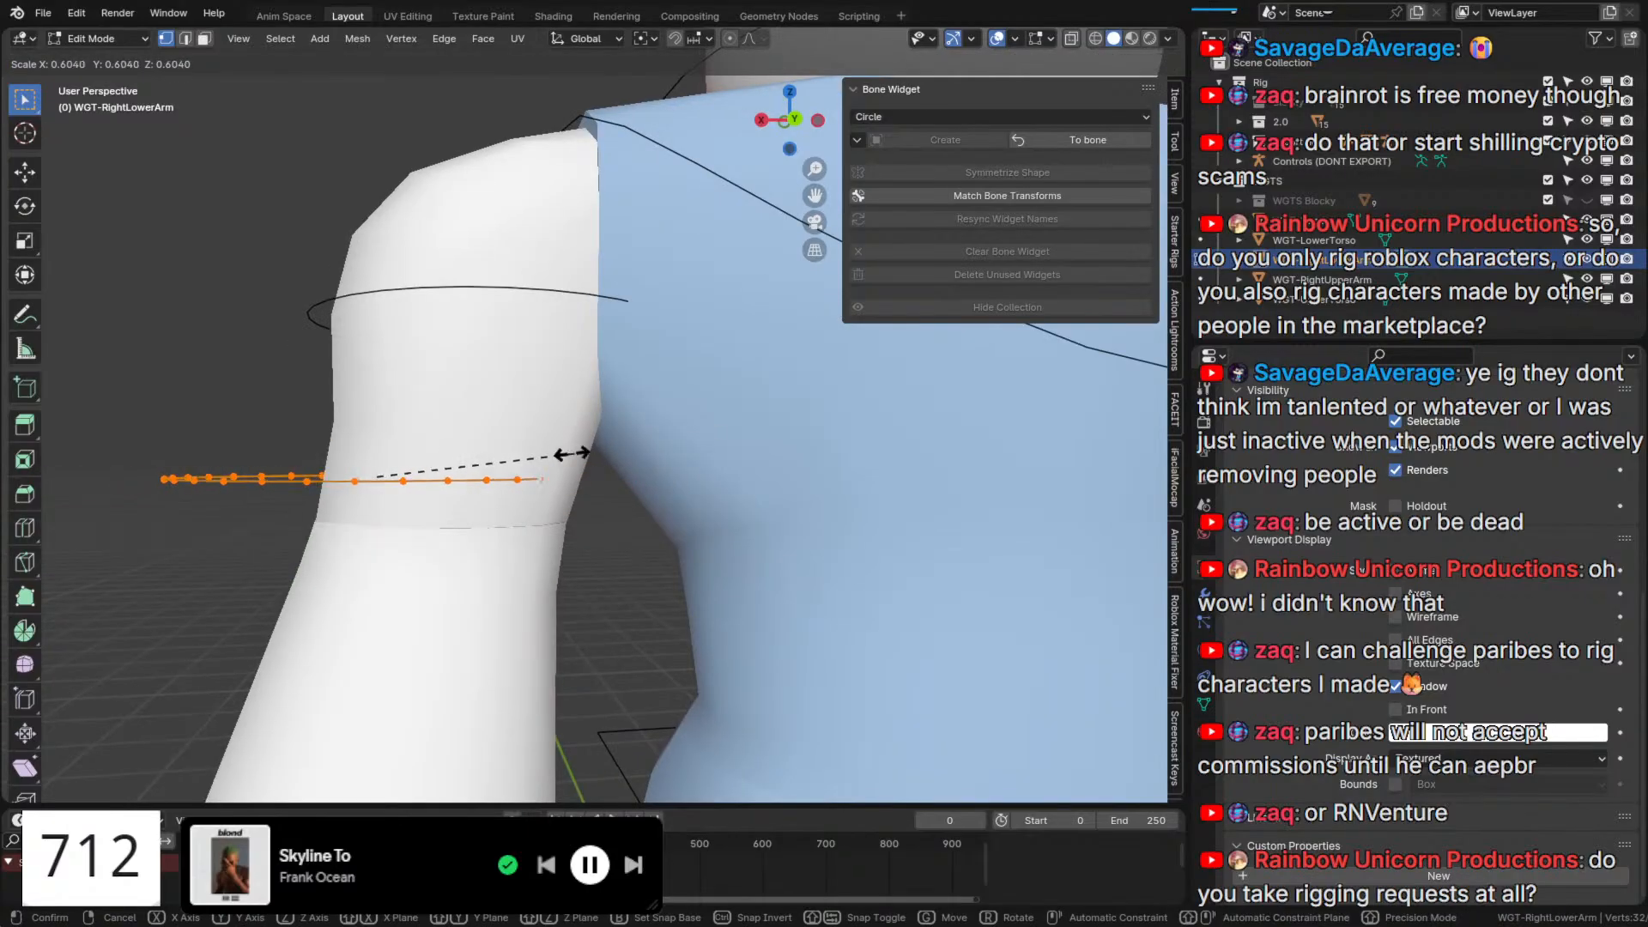
left_click(526, 456)
key("g")
key("z")
left_click(518, 537)
Center the RightLowerArm circle on the arm by moving it about -0.165 m along X and -0.075 m along Y.
key("g")
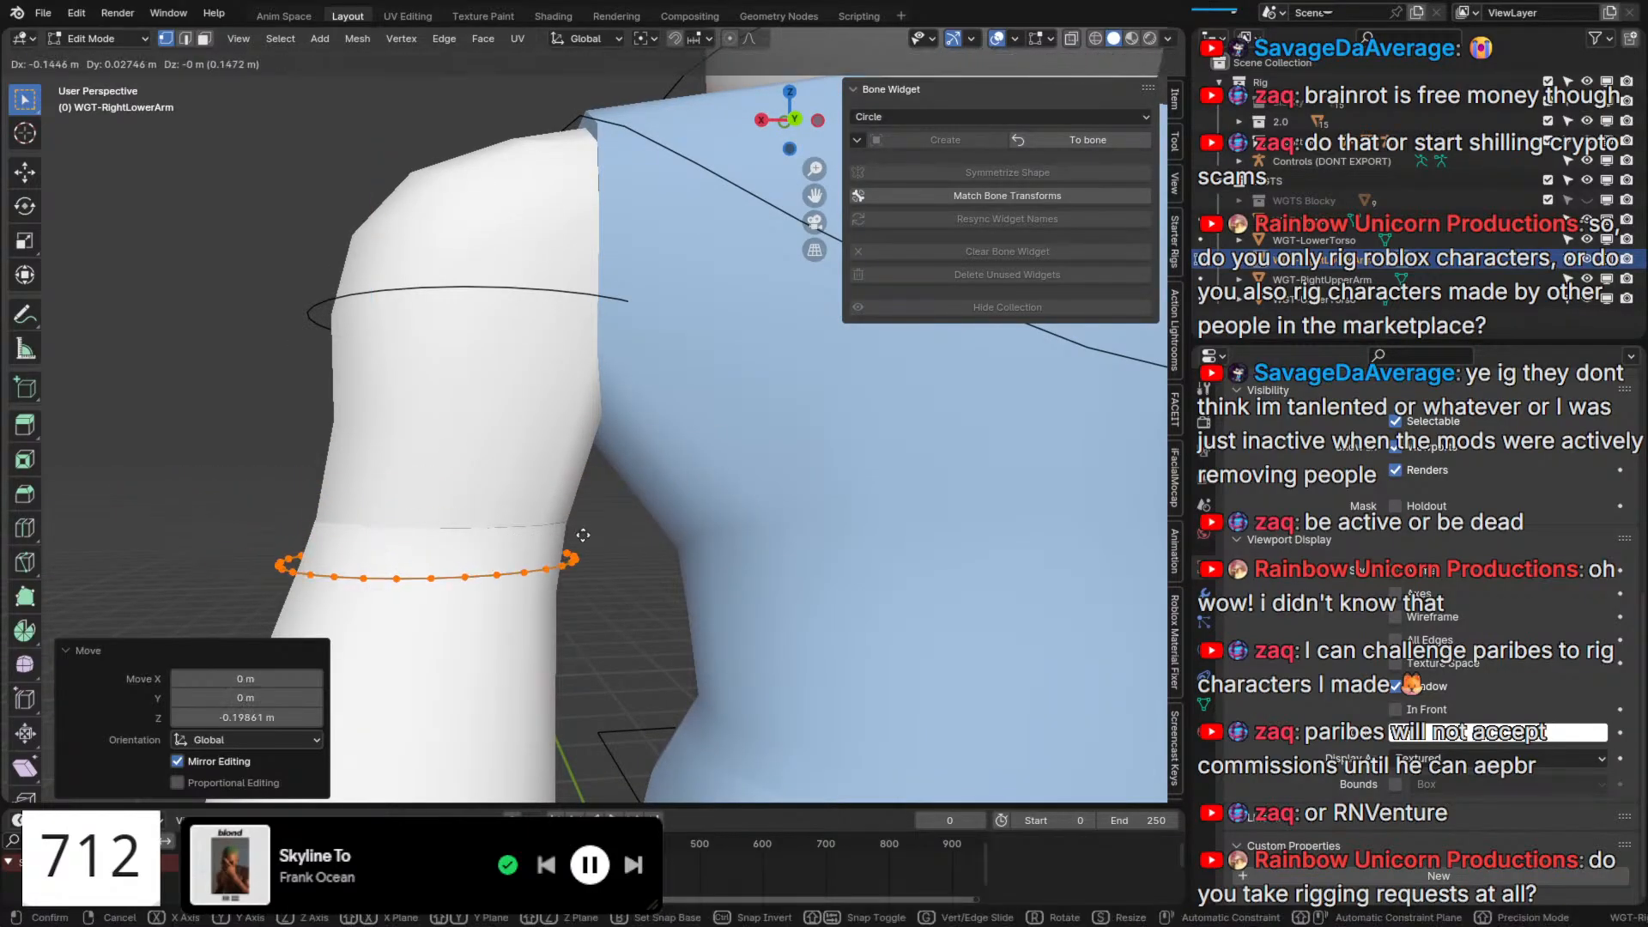
key("x")
left_click(586, 536)
middle_click_drag(615, 527, 893, 529)
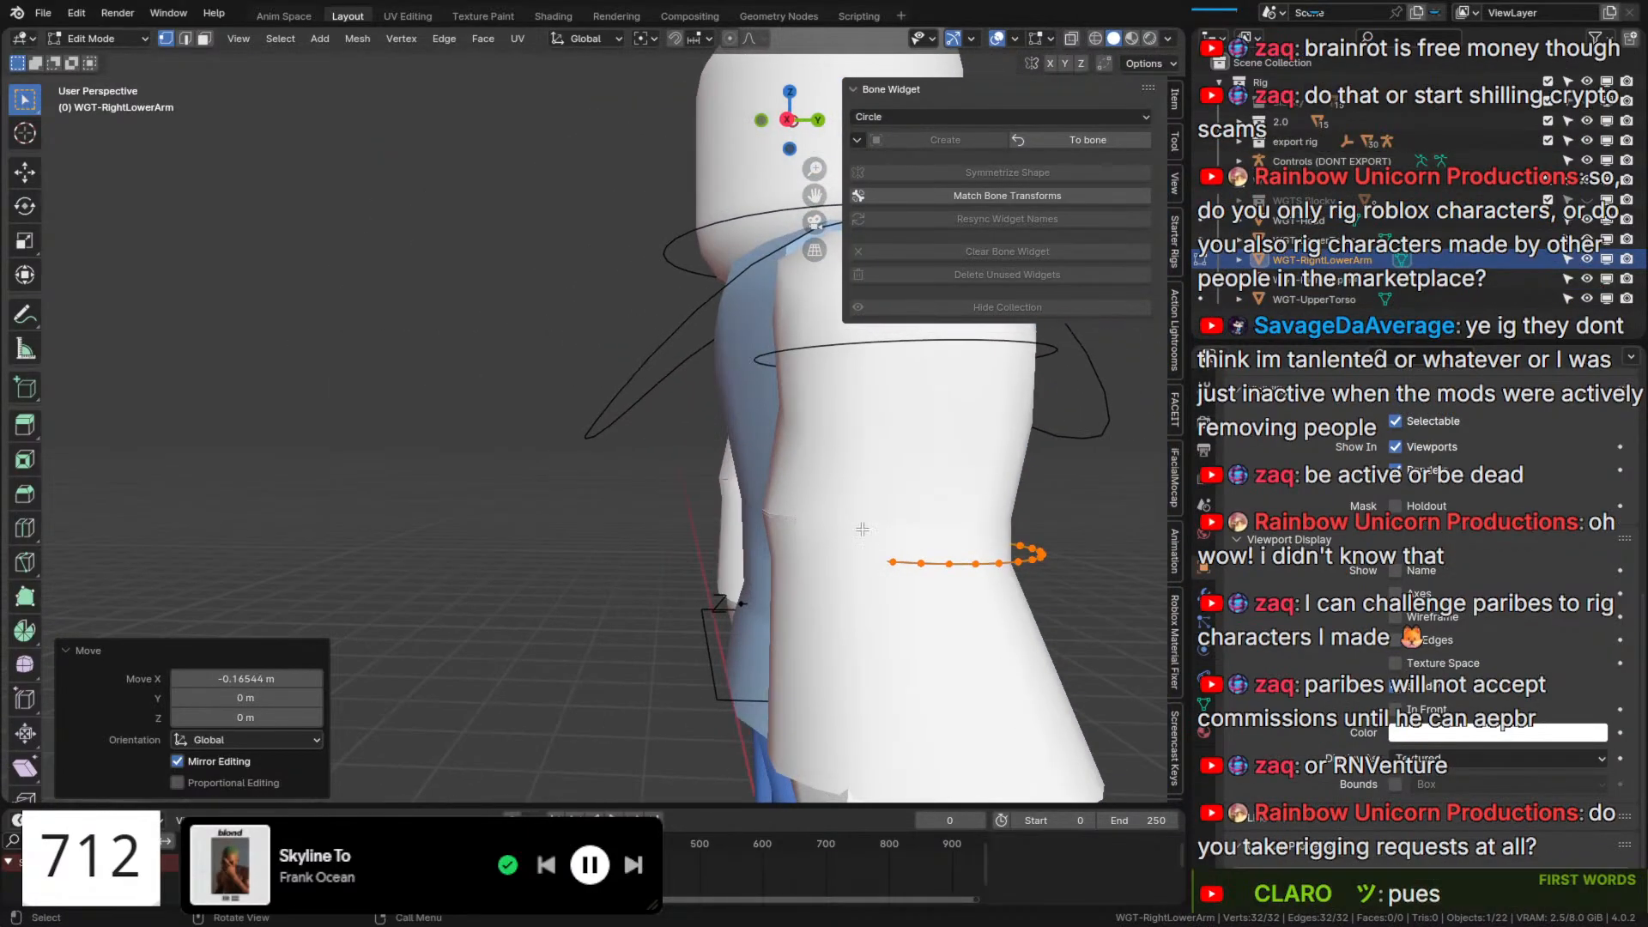
key("g")
key("y")
left_click(903, 524)
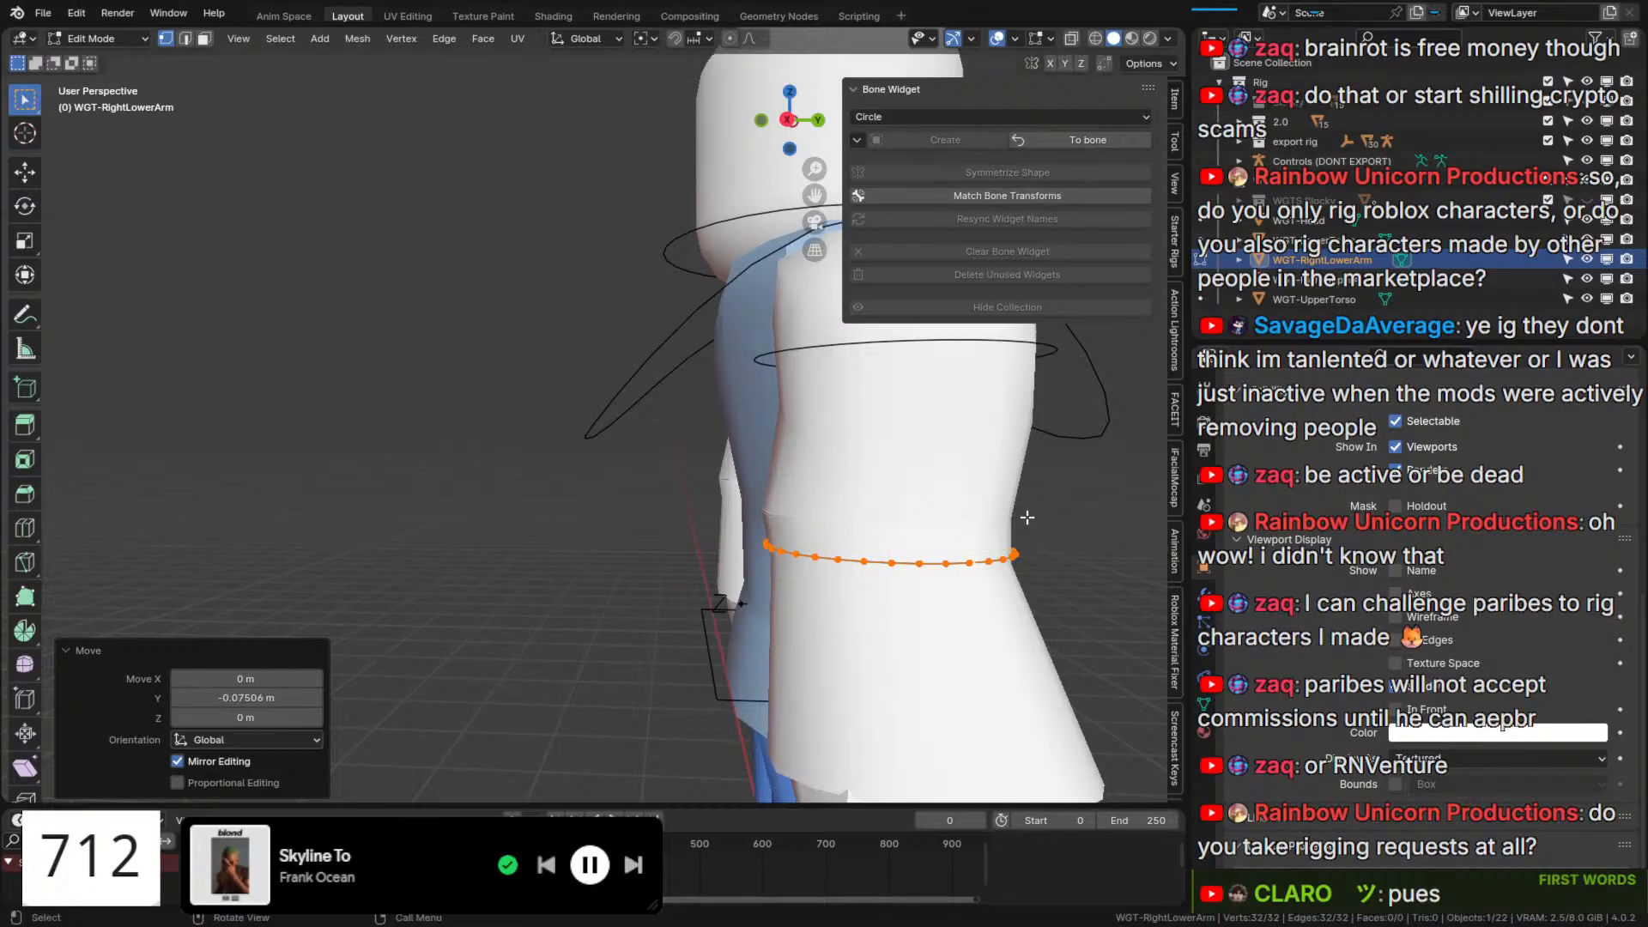
middle_click_drag(1027, 517, 1016, 512)
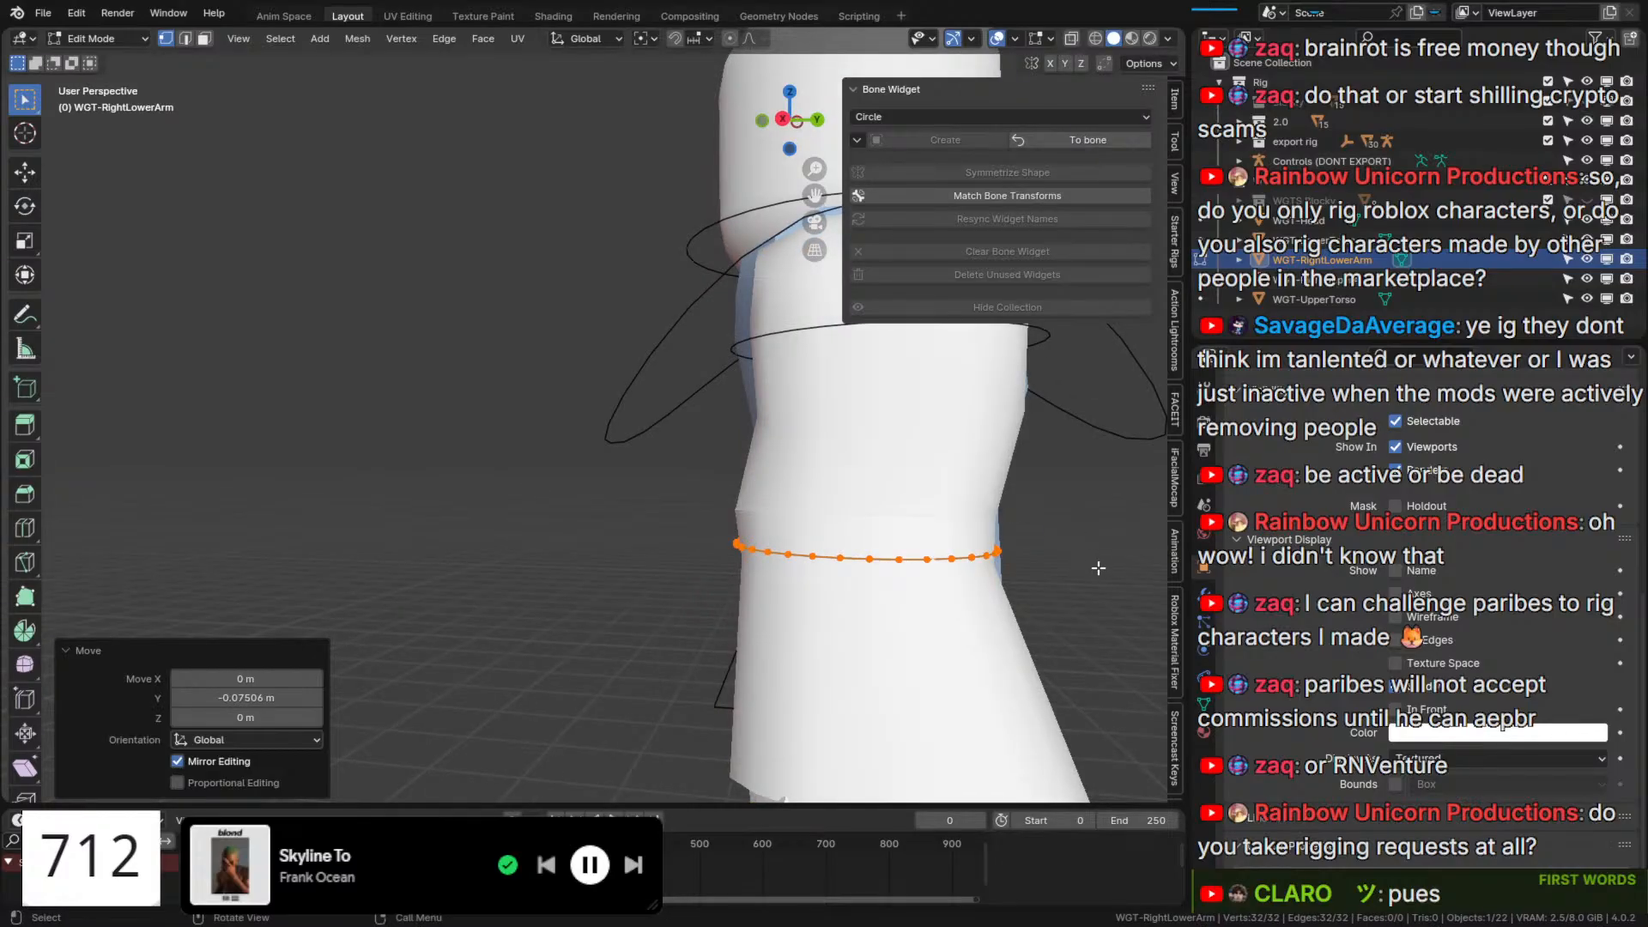
Rescale the RightLowerArm circle and duplicate it about 0.127 m upward along Z.
middle_click_drag(1099, 568, 1041, 172)
key("s")
left_click(1056, 474)
key("g")
key("y")
key("z")
left_click(1000, 483)
Lower the duplicated elbow ring about 0.063 m along Z and return to the bone.
key("s")
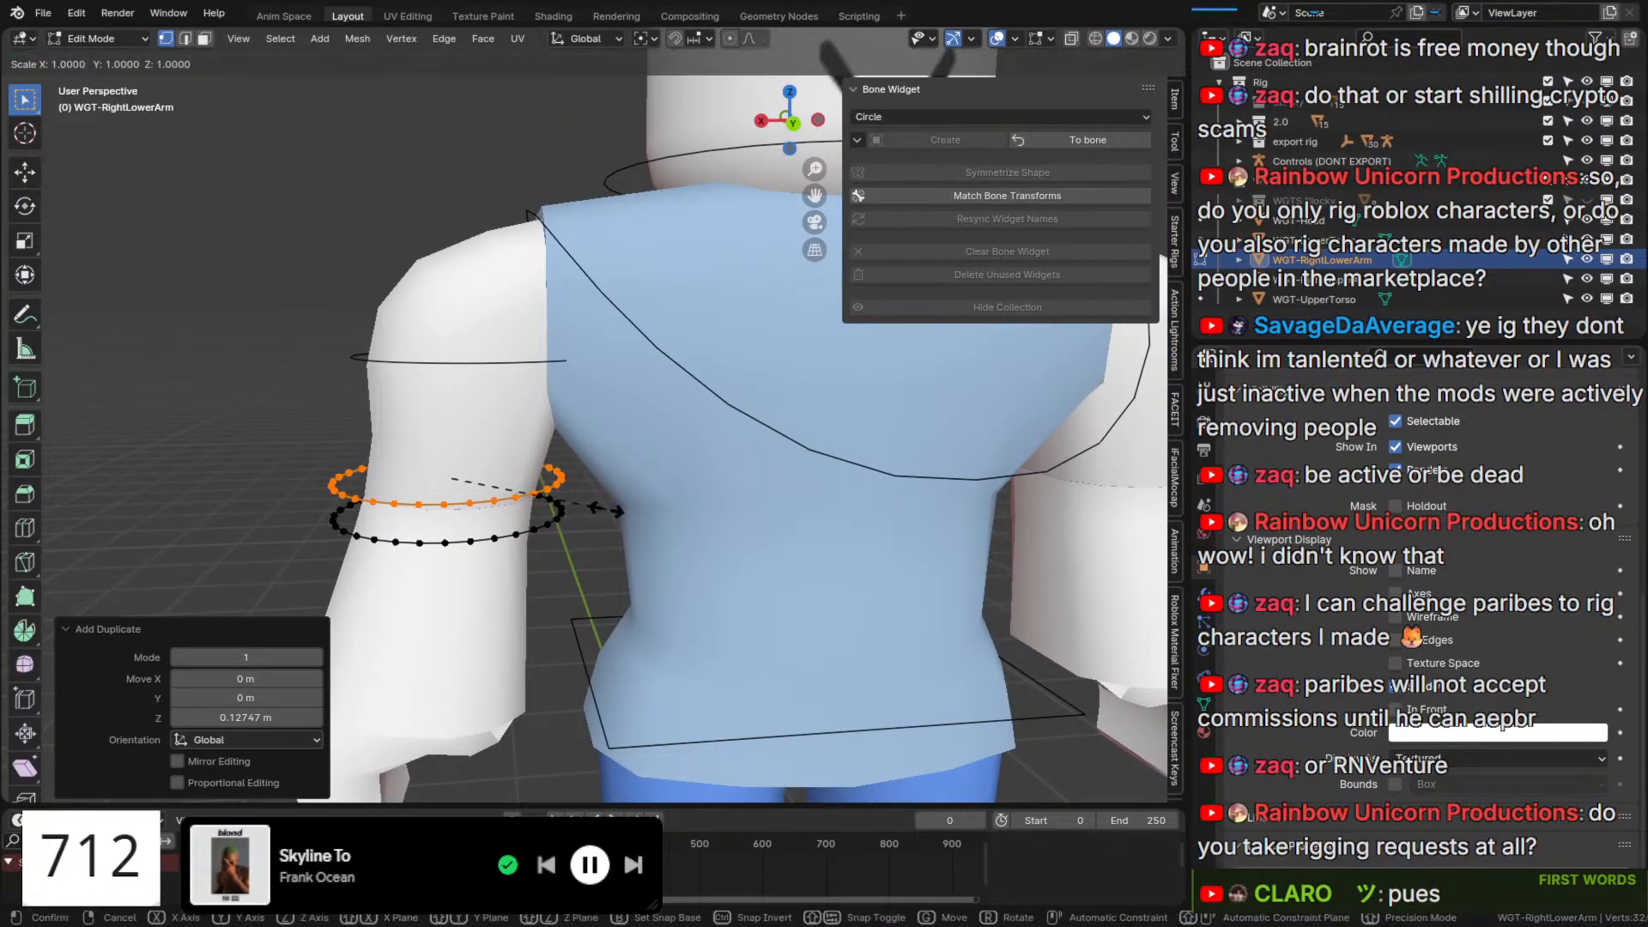
key("Escape")
key("g")
key("z")
left_click(729, 392)
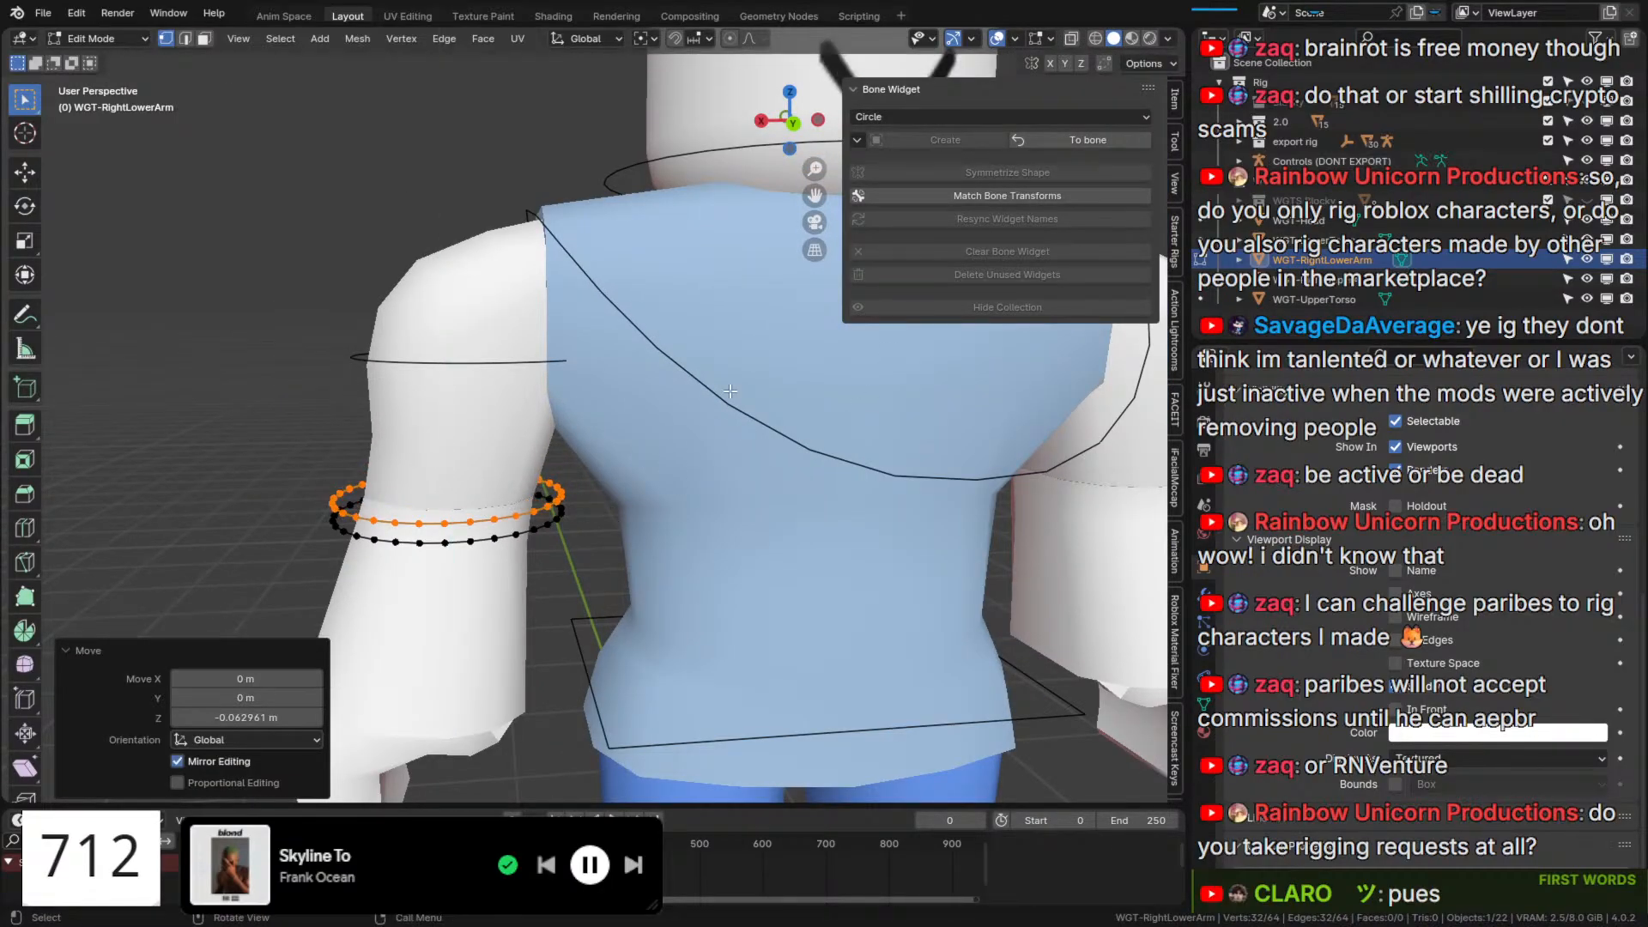
left_click(1061, 140)
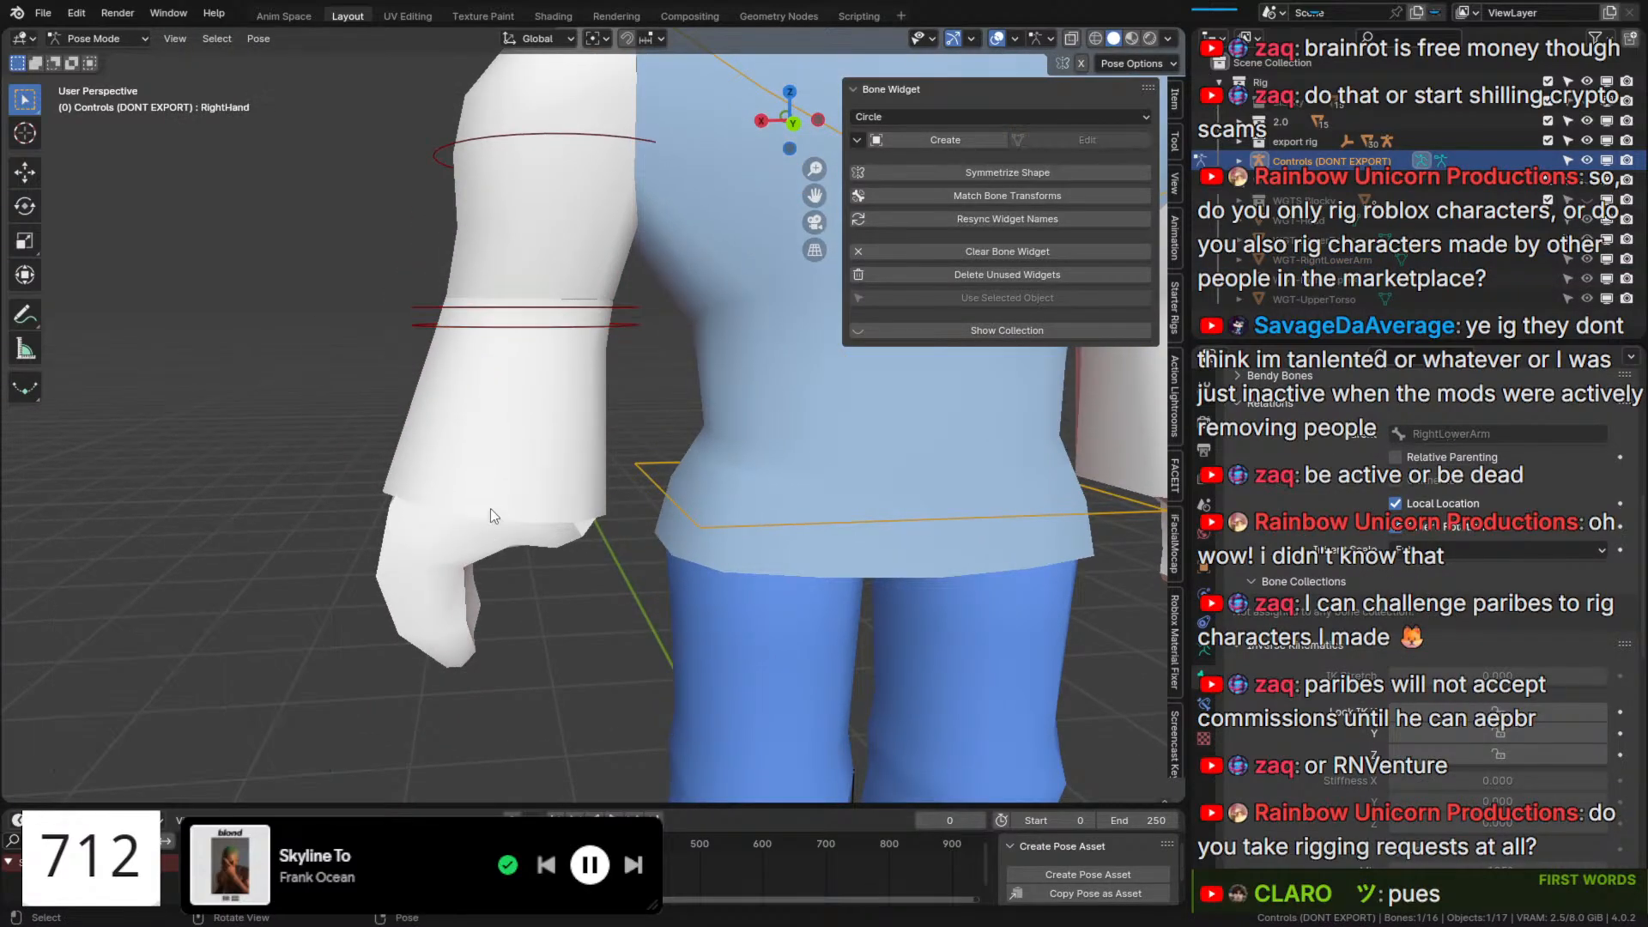
Select the RightHand bone, create a Circle widget for it and open the widget for editing.
left_click(491, 508)
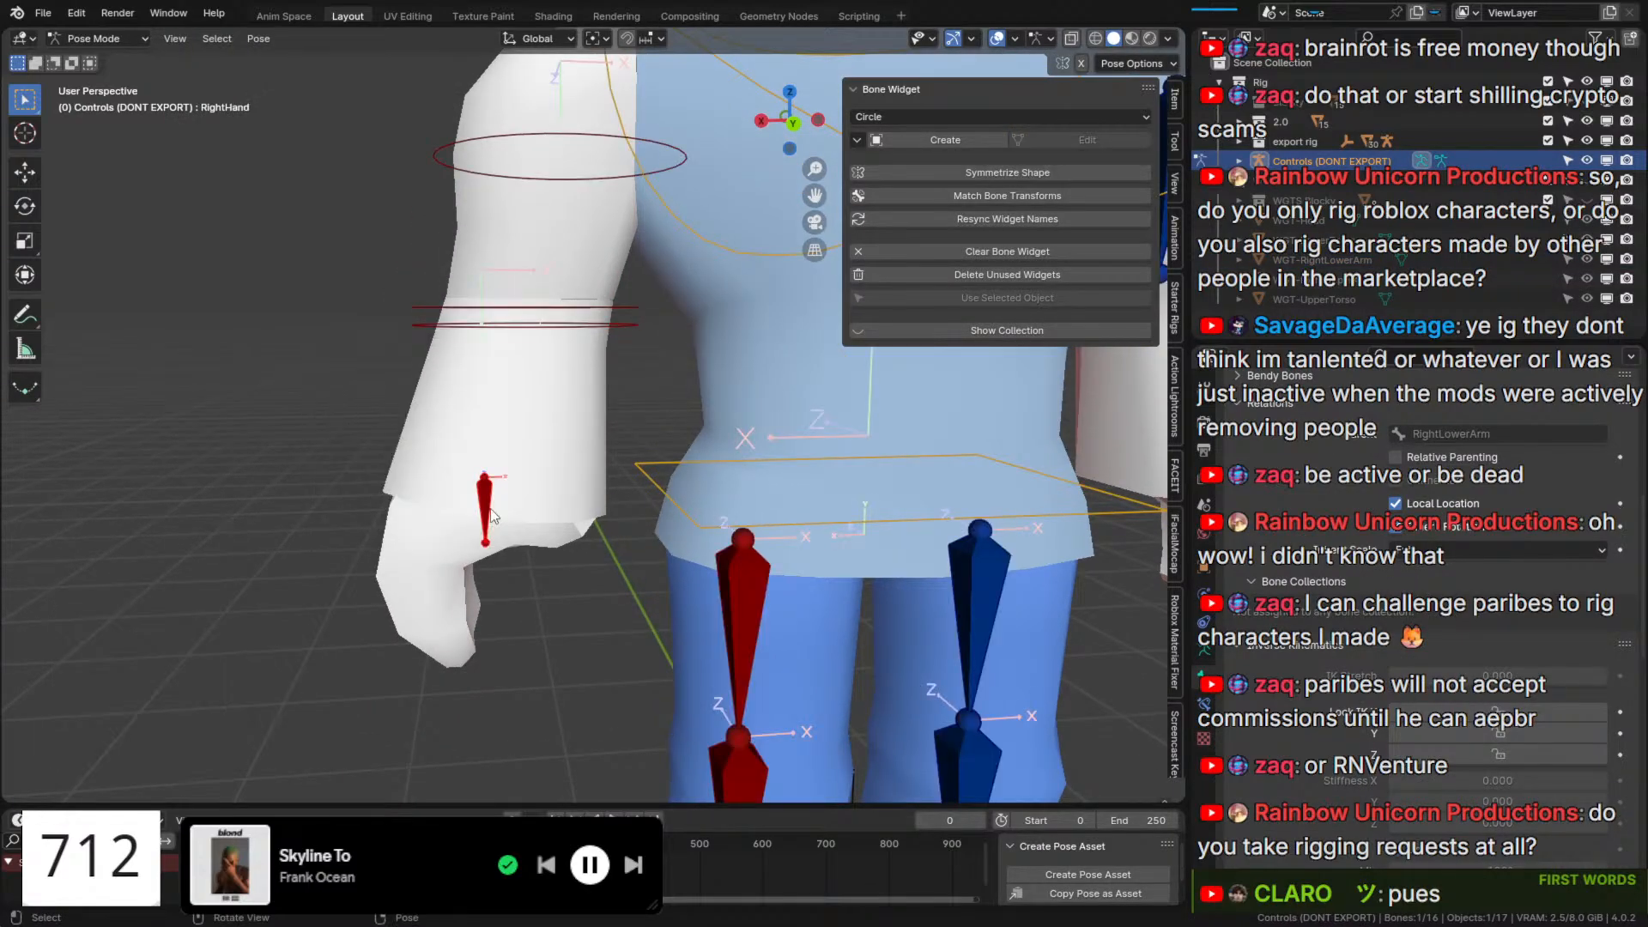
left_click(937, 140)
left_click(1065, 140)
Scale up the RightHand circle around the wrist and move it about -0.046 m along X.
key("s")
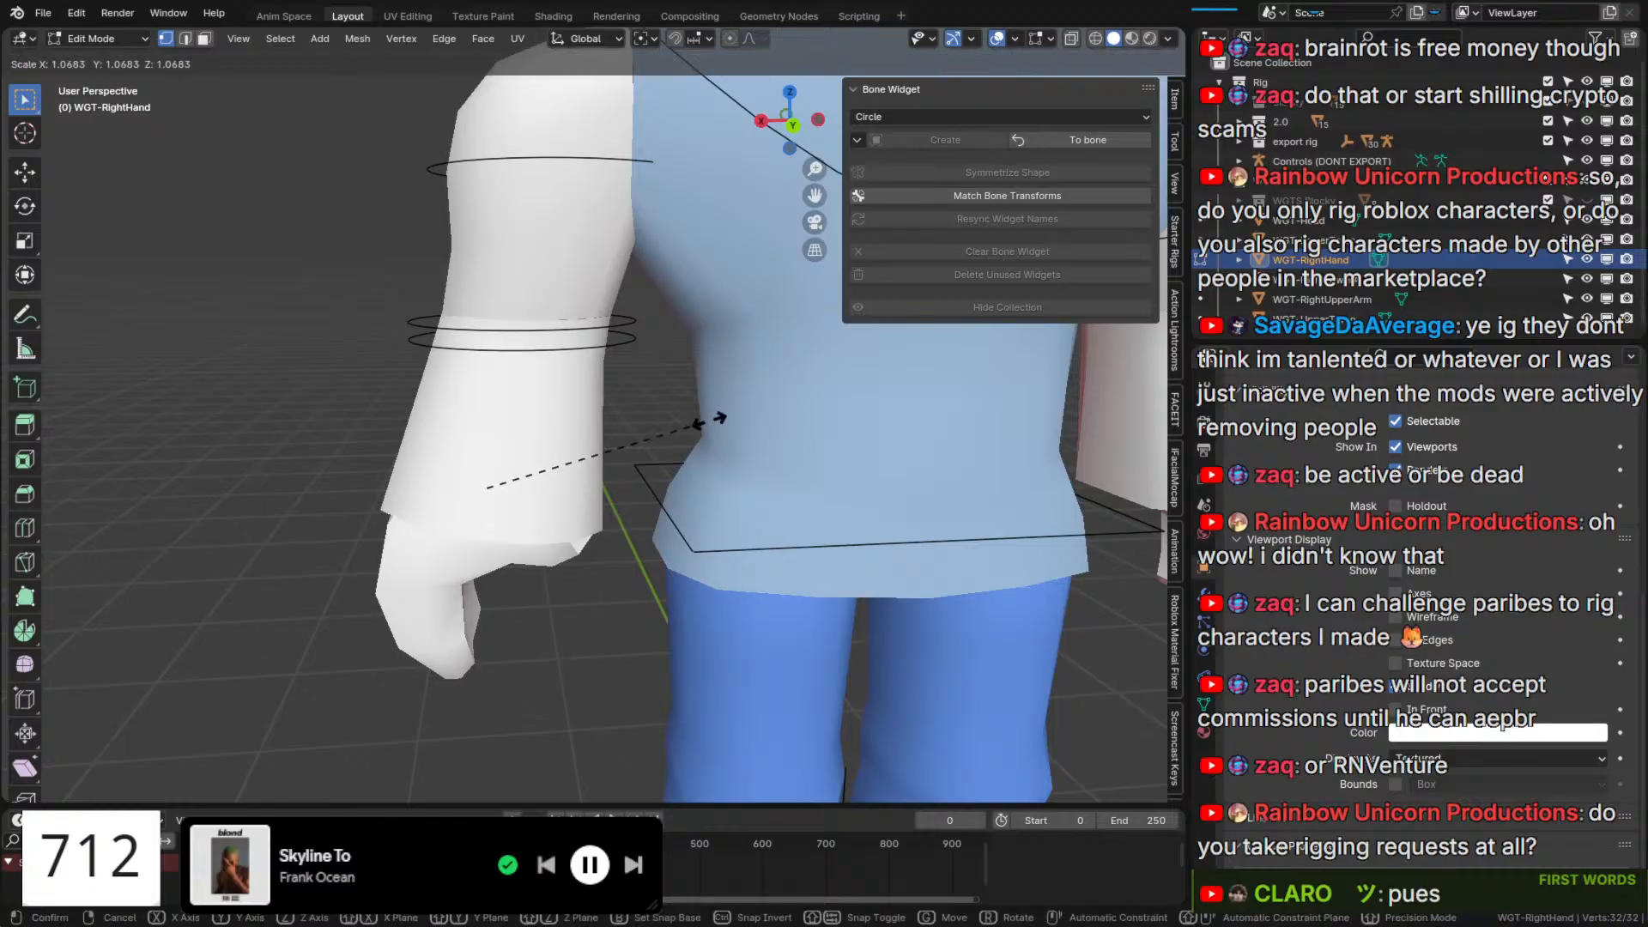
left_click(898, 380)
middle_click_drag(667, 416, 472, 455)
scroll(798, 438, "up", 1)
scroll(706, 537, "up", 2)
middle_click_drag(407, 547, 654, 533, "shift")
key("g")
key("x")
left_click(674, 535)
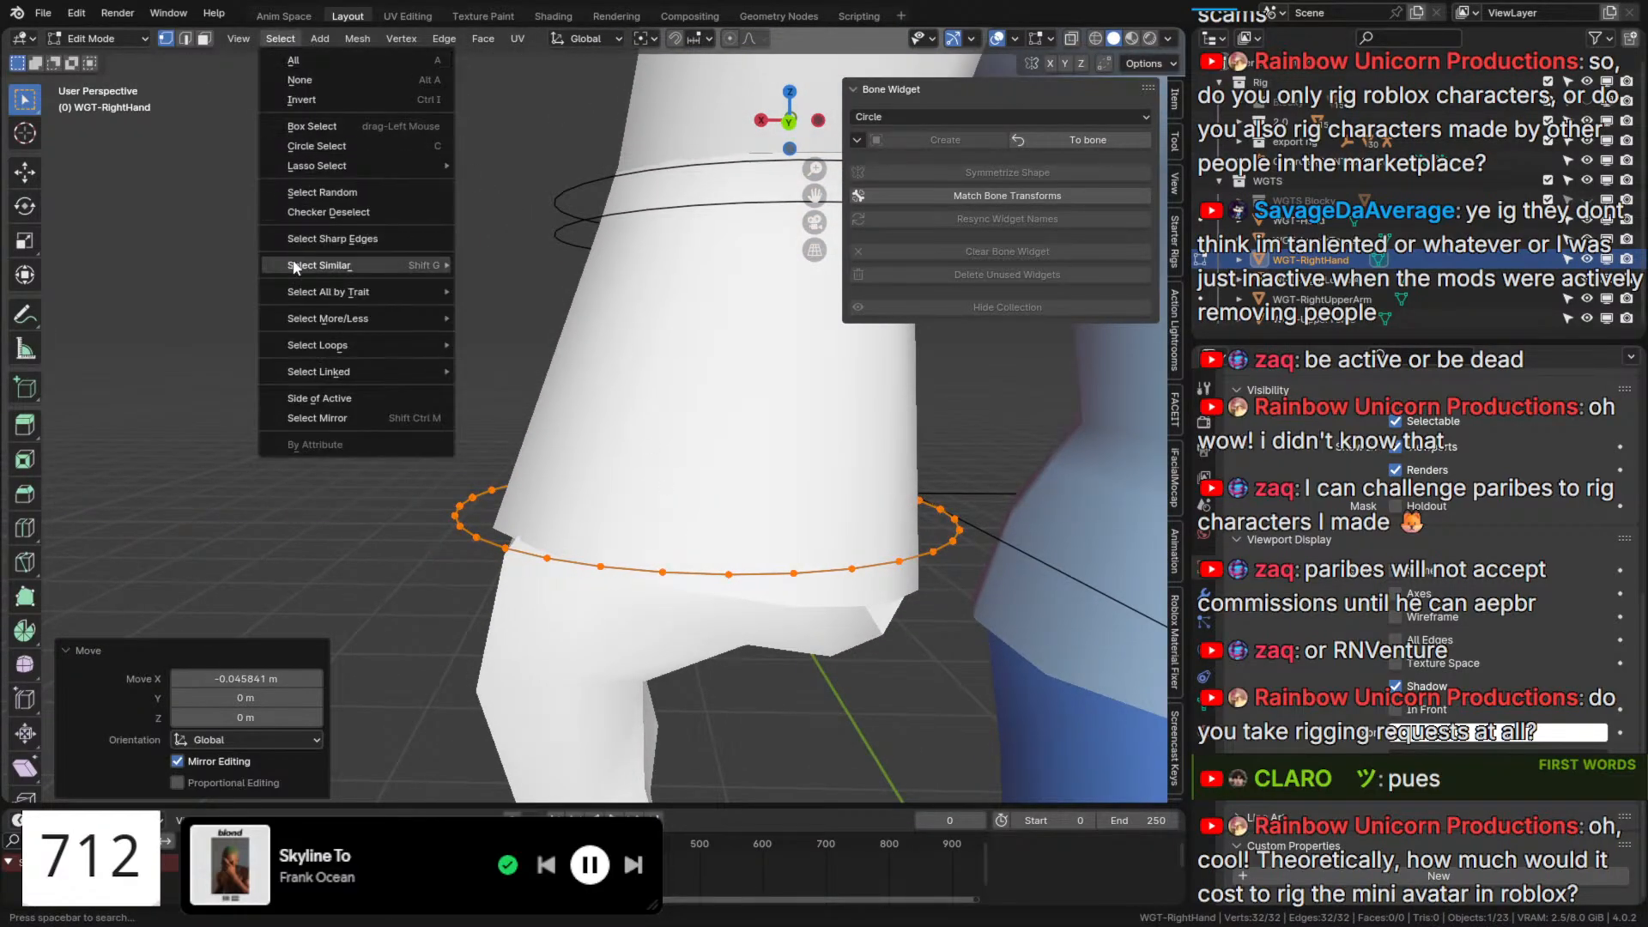
Checker-deselect the RightHand circle, scale the remaining vertices to about 1.228 for a zigzag ring and return to the bone.
left_click(329, 212)
middle_click_drag(584, 340, 694, 527)
key("s")
left_click(830, 558)
left_click(1105, 133)
scroll(868, 471, "down", 2)
scroll(857, 420, "down", 2)
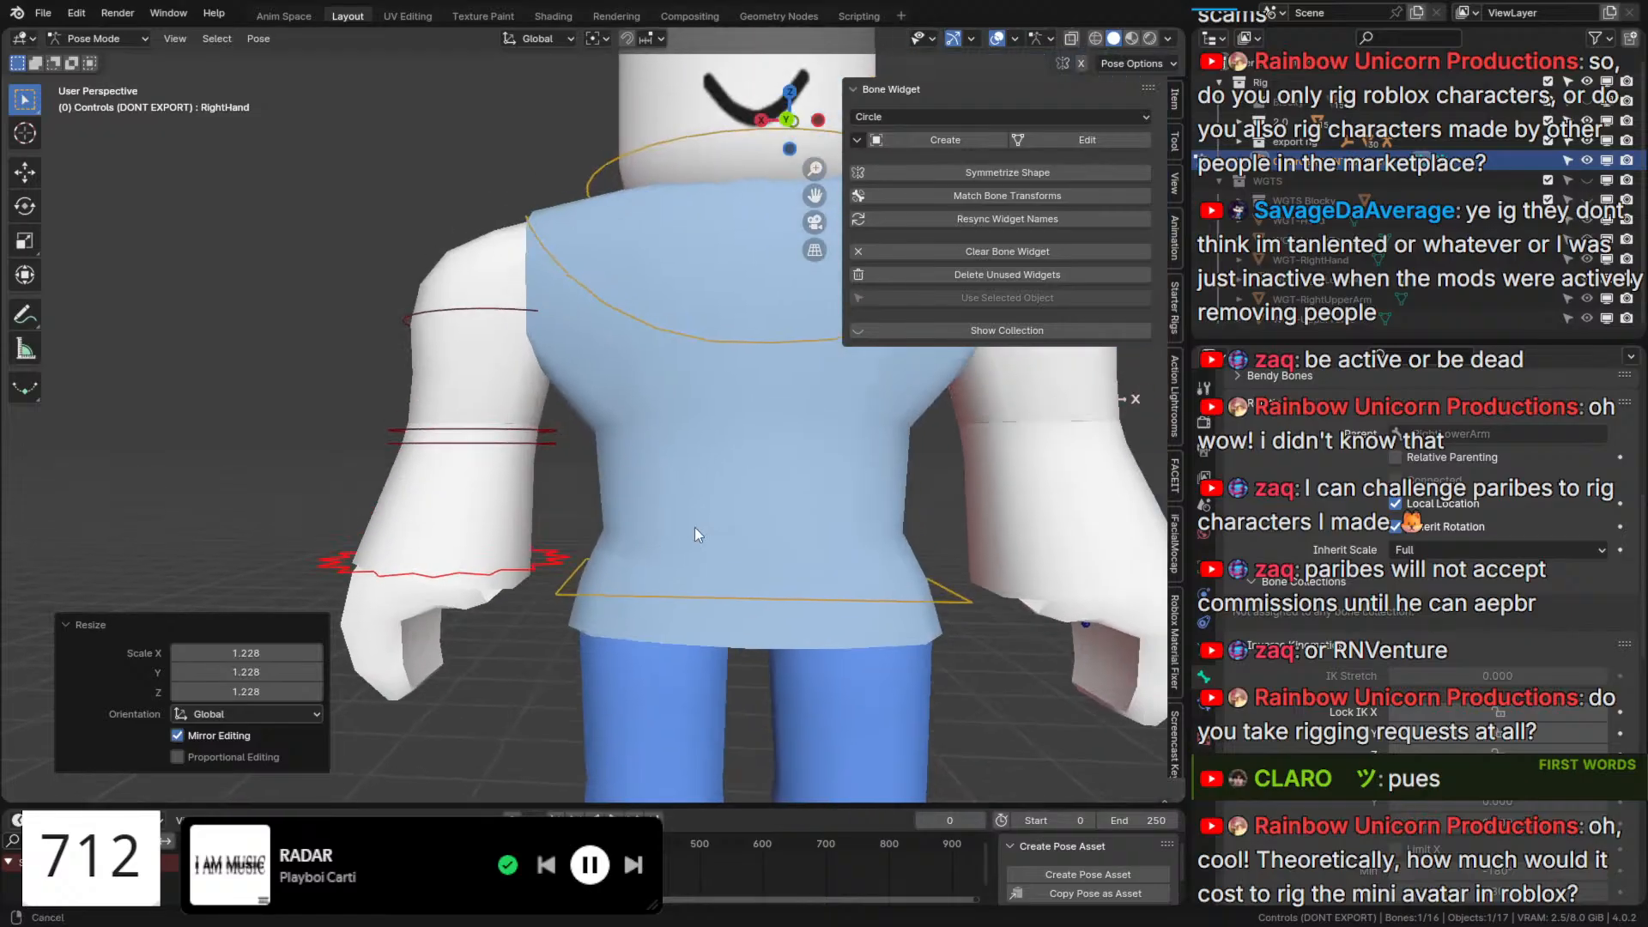
scroll(776, 554, "down", 3)
Select the RightUpperLeg bone and turn on In Front display for the armature.
left_click(781, 354)
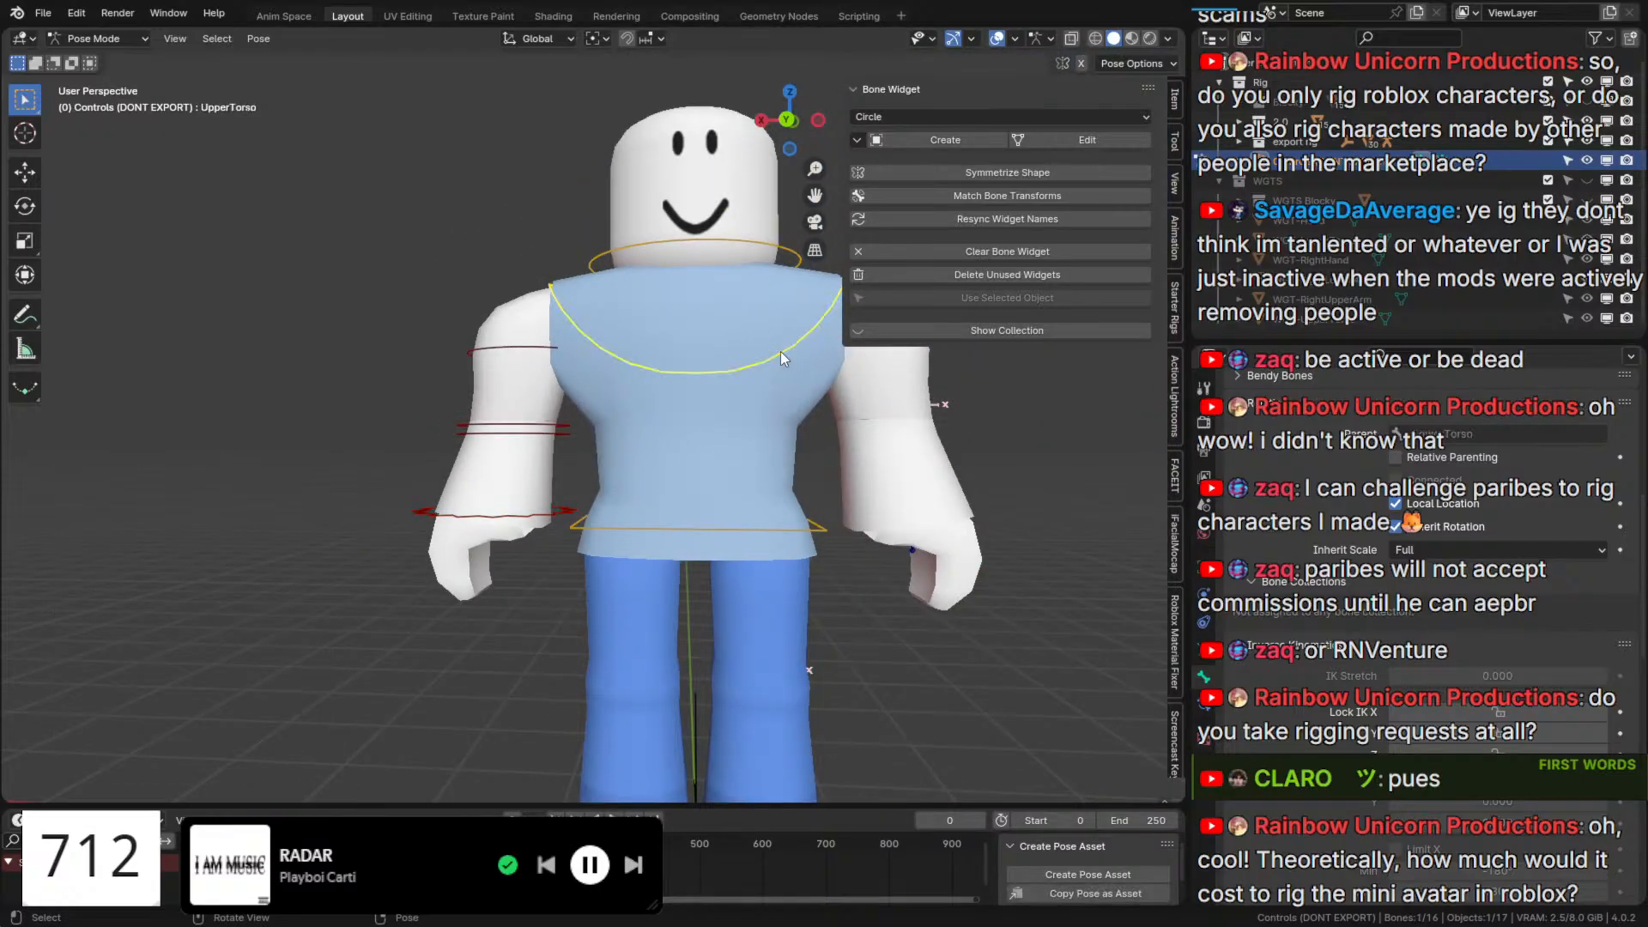
mouse_move(822, 398)
middle_mouse_down("shift")
mouse_move(714, 317)
mouse_move(718, 294)
middle_mouse_up("shift")
left_click(533, 477)
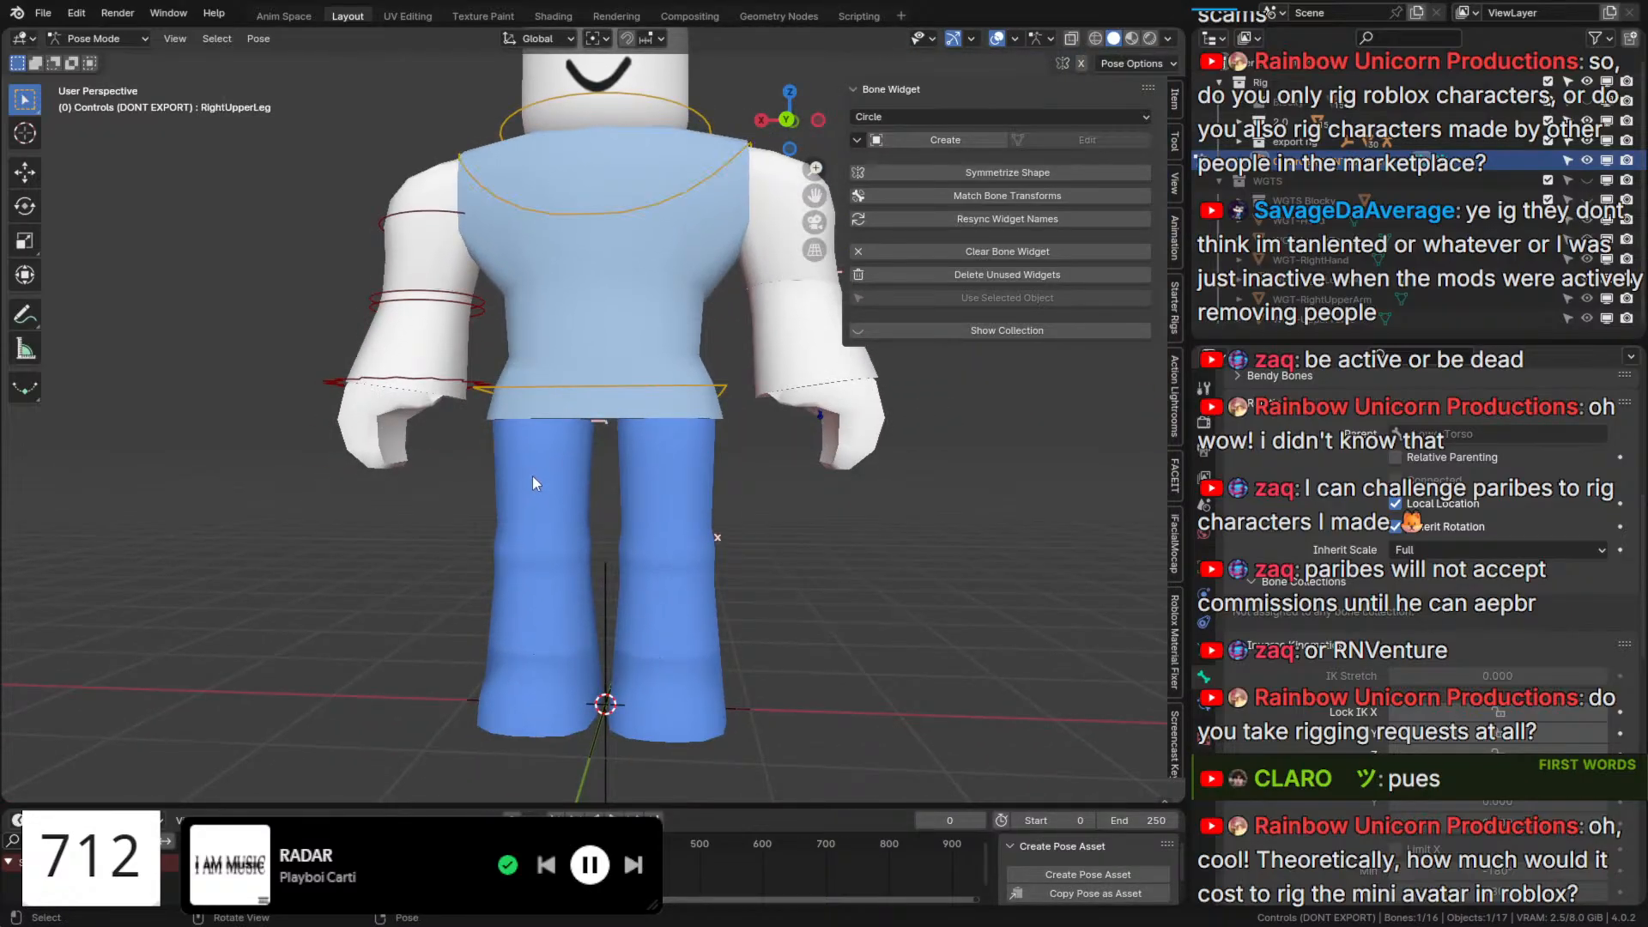
key("q")
left_click(532, 477)
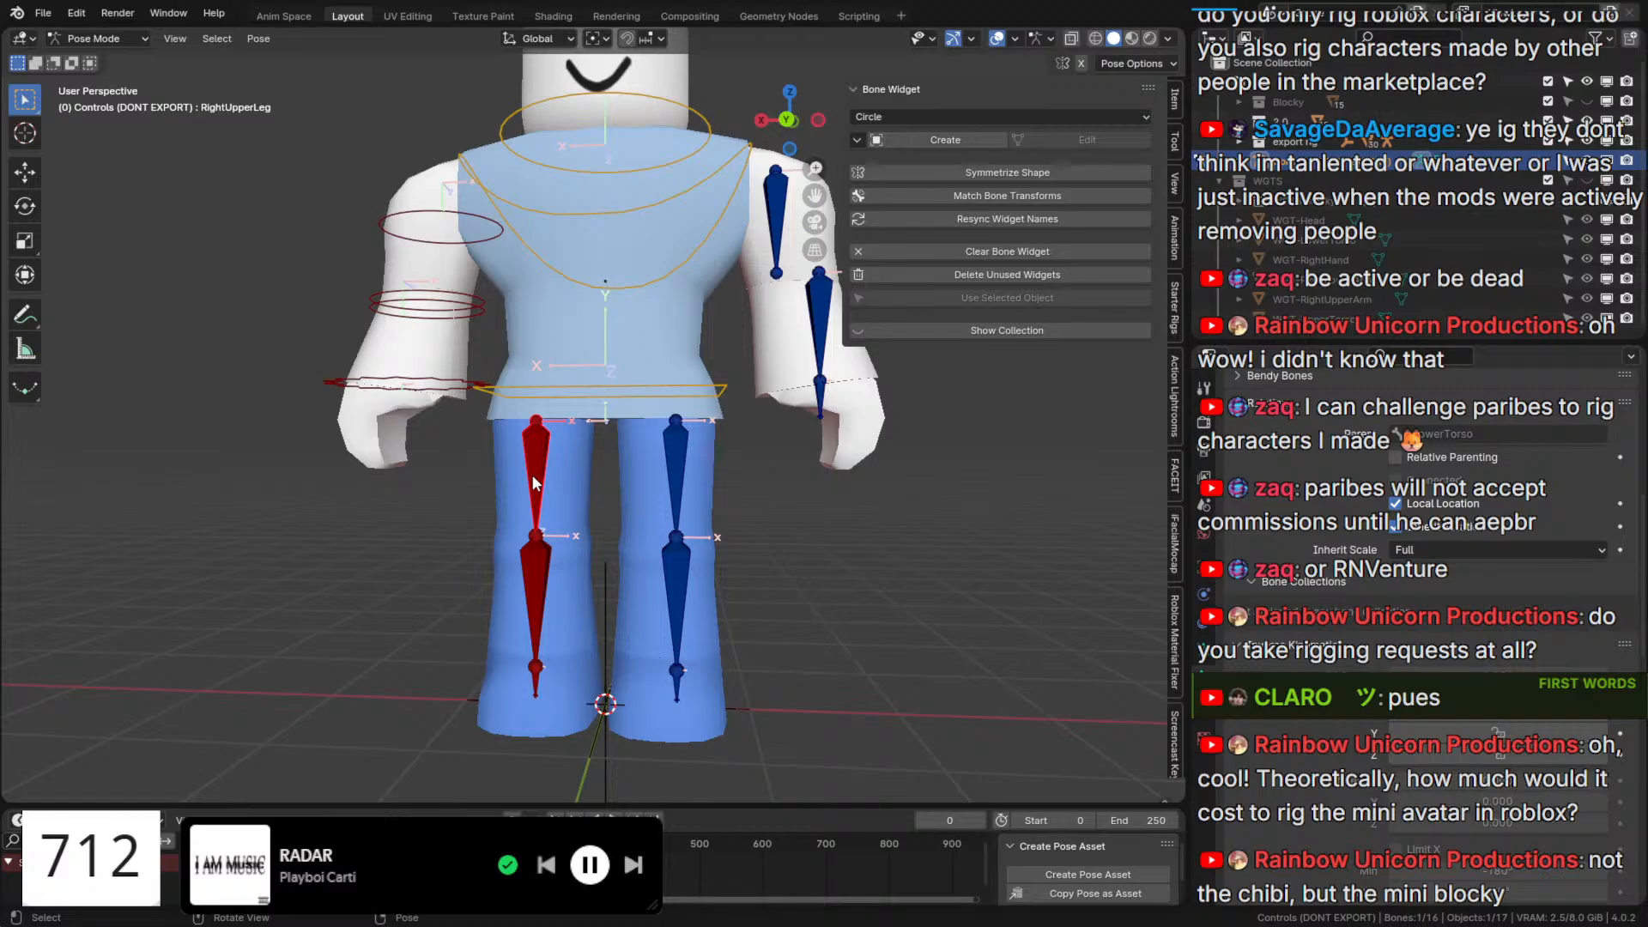
middle_click_drag(532, 474, 579, 502)
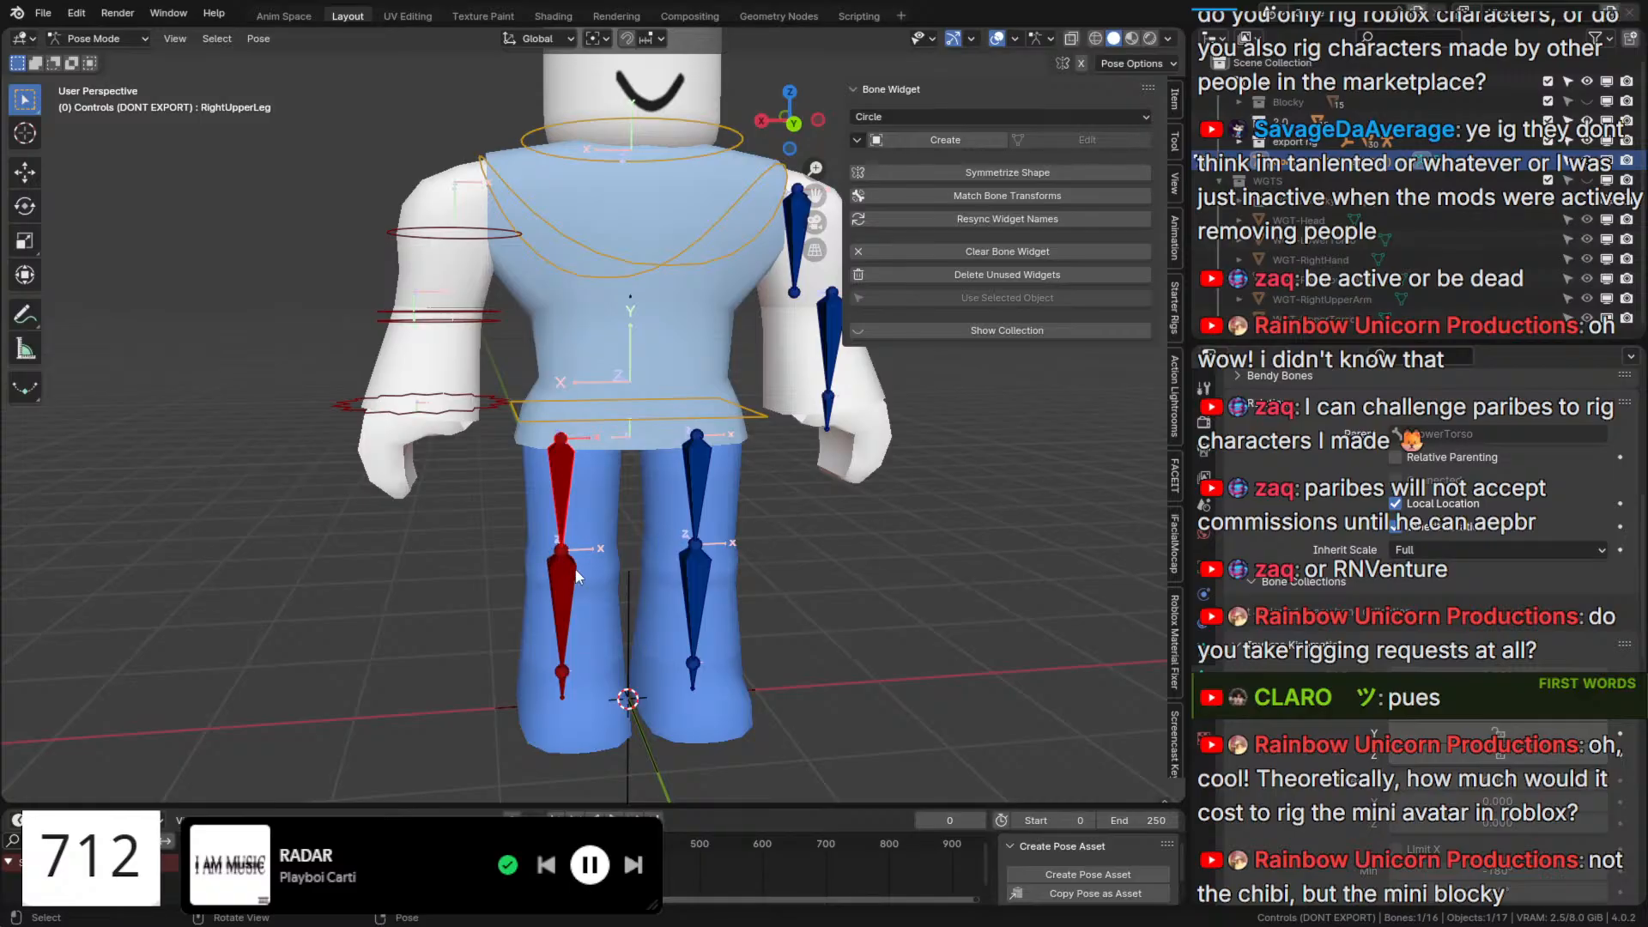
middle_click_drag(577, 576, 573, 450, "shift")
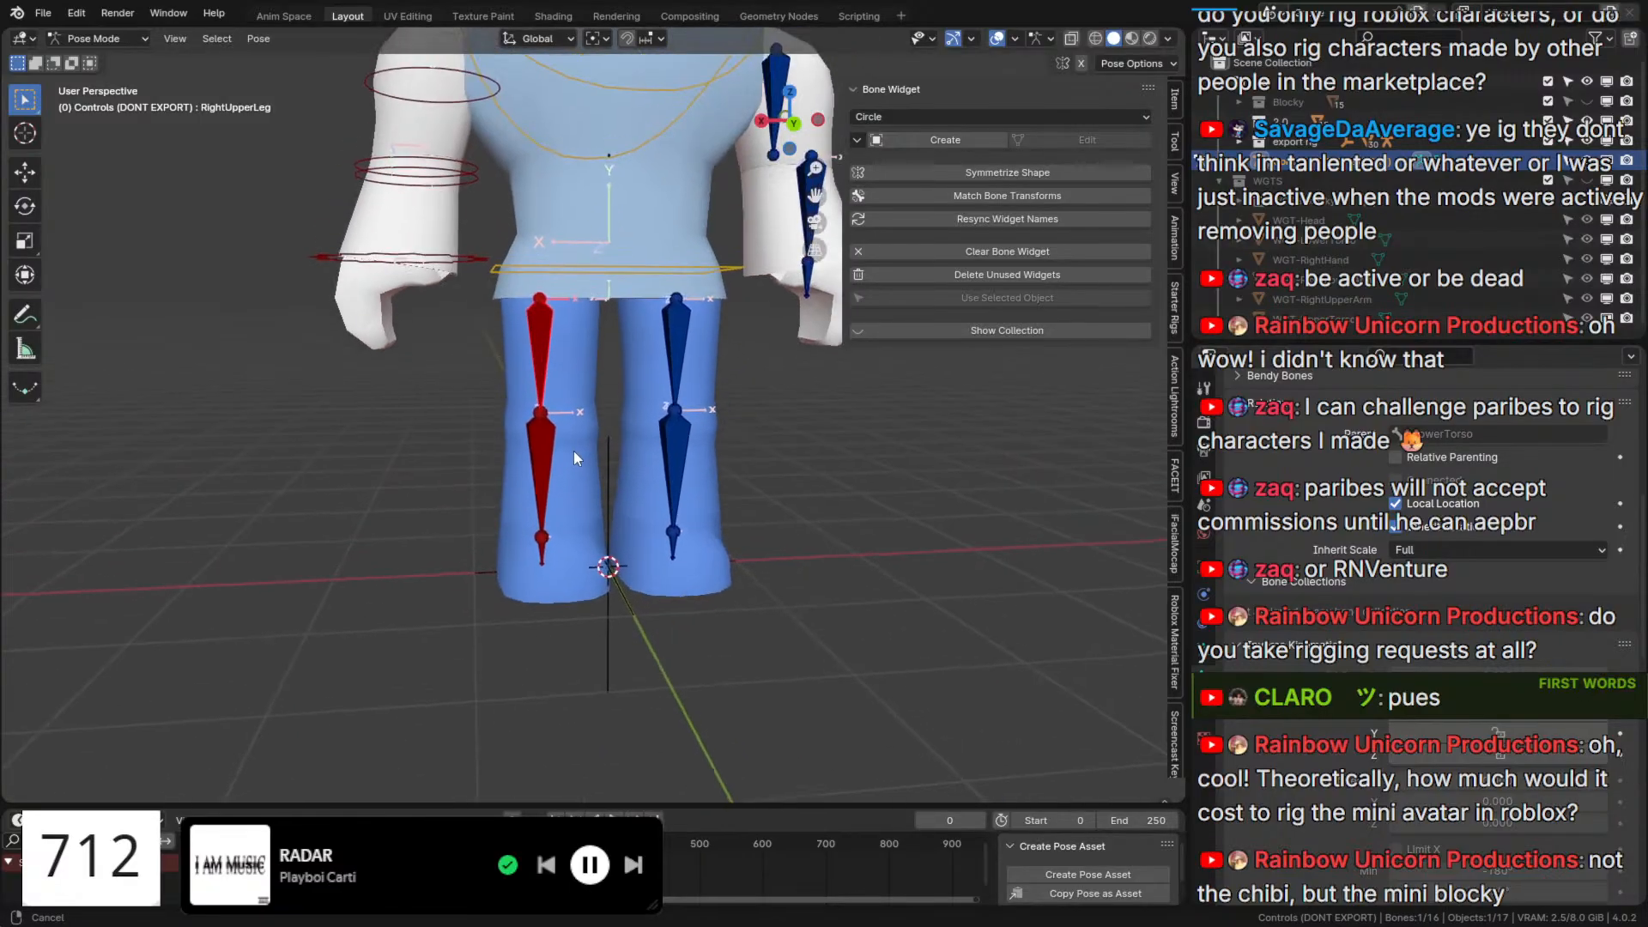
Create a Circle widget for the RightUpperLeg bone and open it for editing.
left_click(980, 116)
left_click(895, 114)
left_click(953, 140)
left_click(1020, 141)
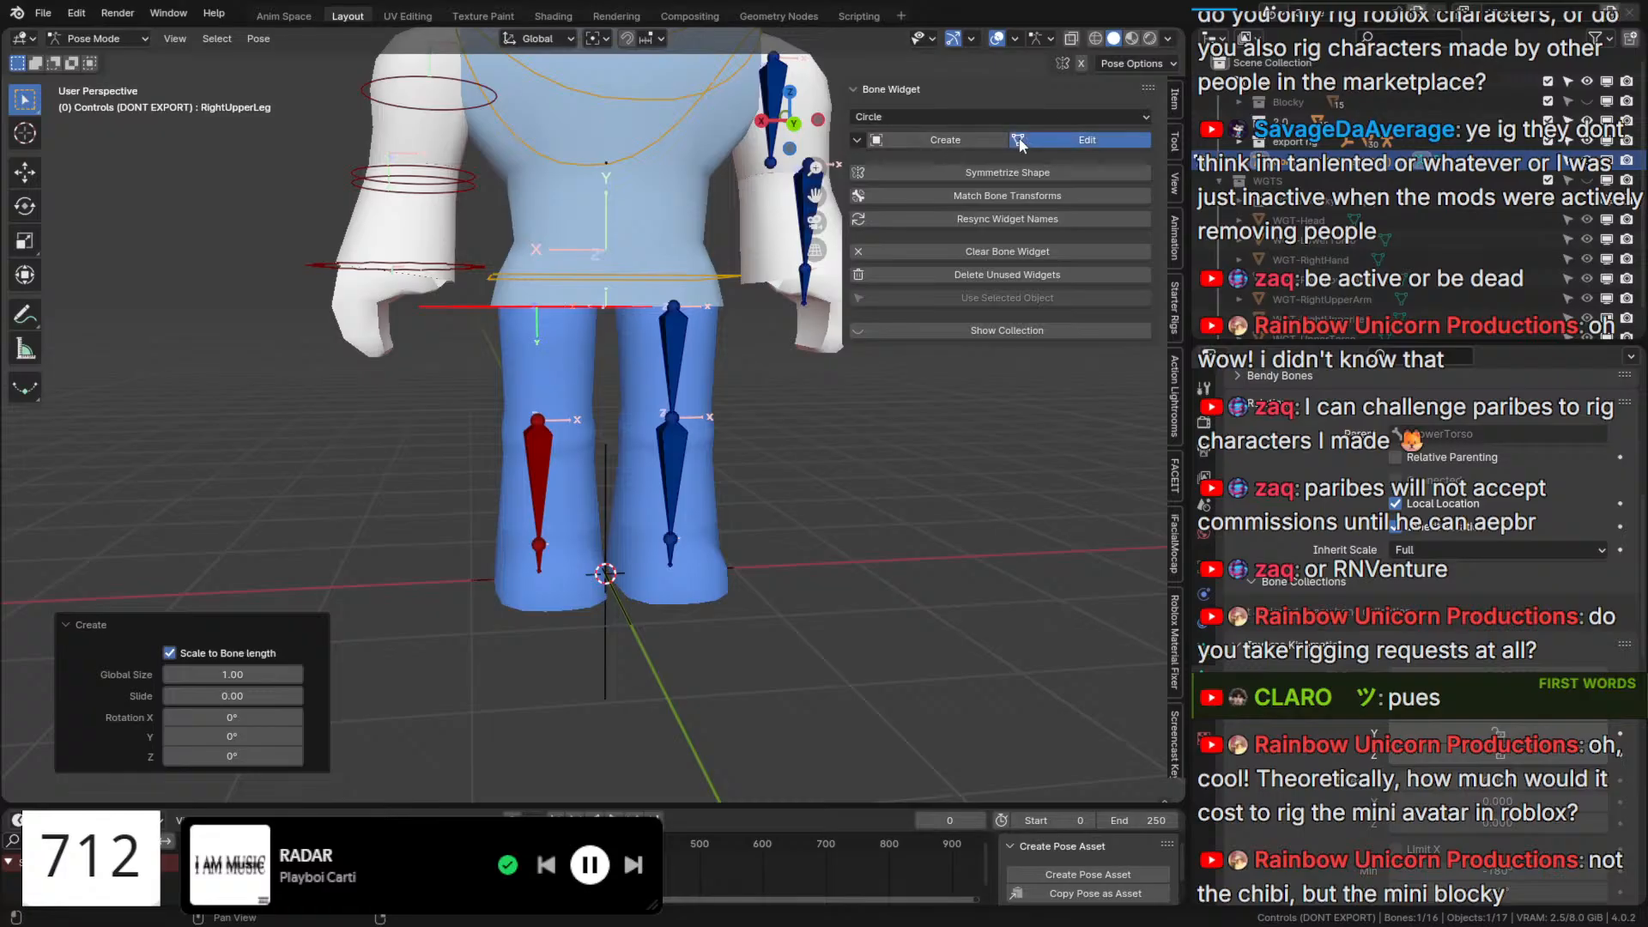
Lower the RightUpperLeg circle along Z onto the thigh, scale it to about 0.6 and return to the bone.
scroll(618, 272, "up", 4)
key("g")
key("z")
left_click(618, 395)
middle_click_drag(618, 395, 656, 406)
key("s")
left_click(663, 450)
key("q")
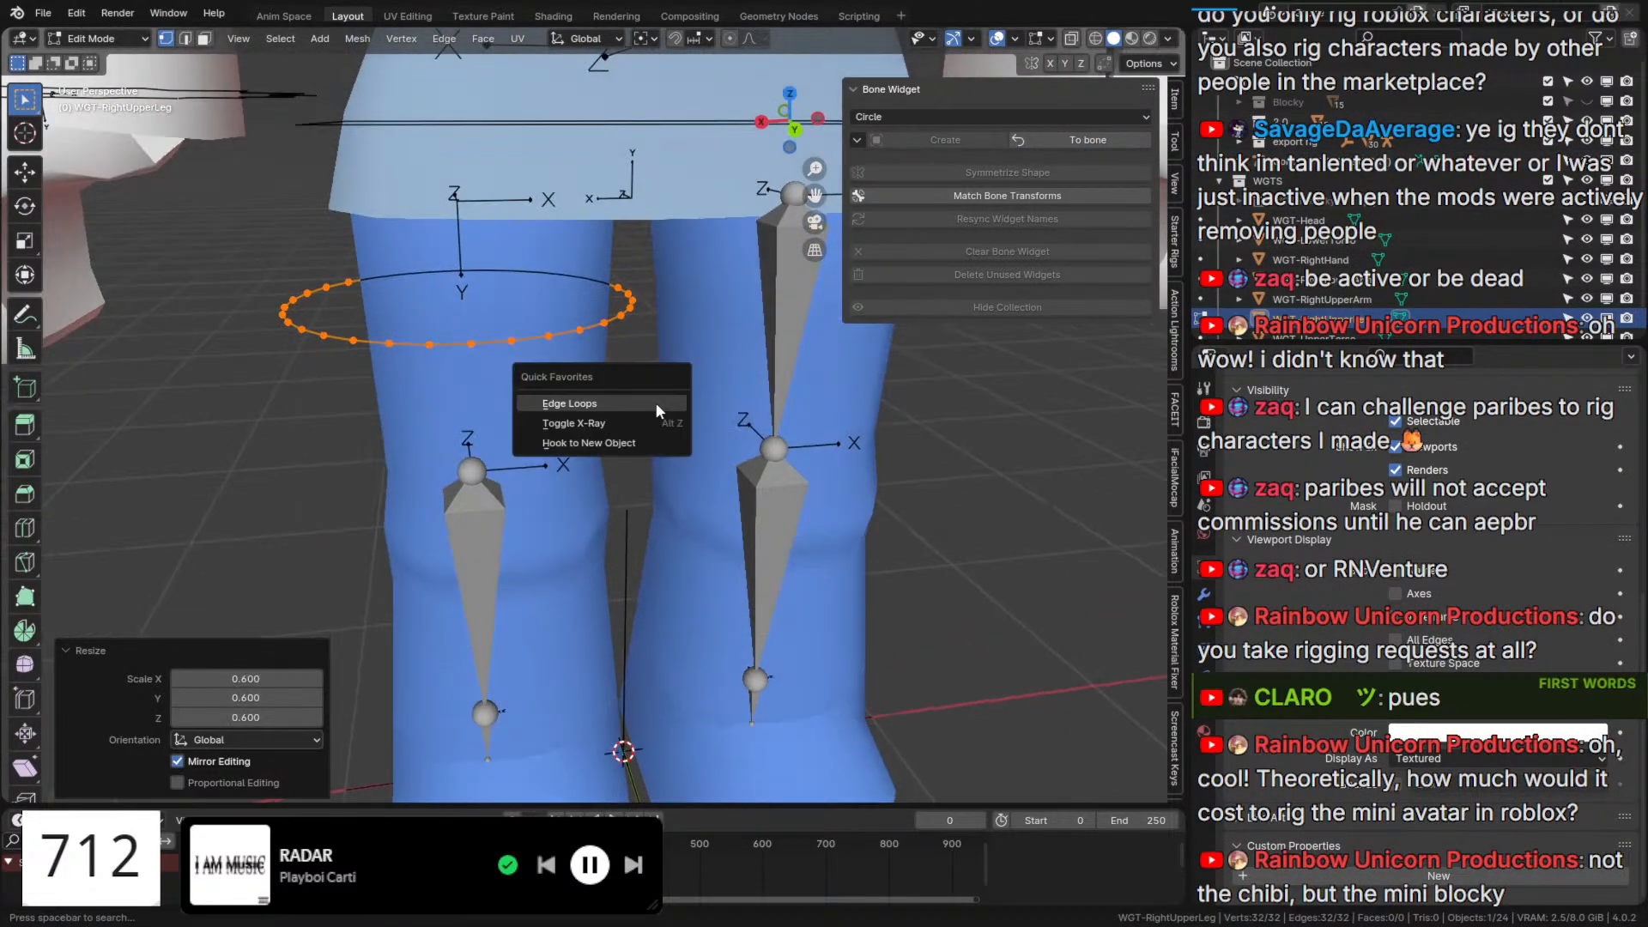
key("Tab")
left_click(1049, 142)
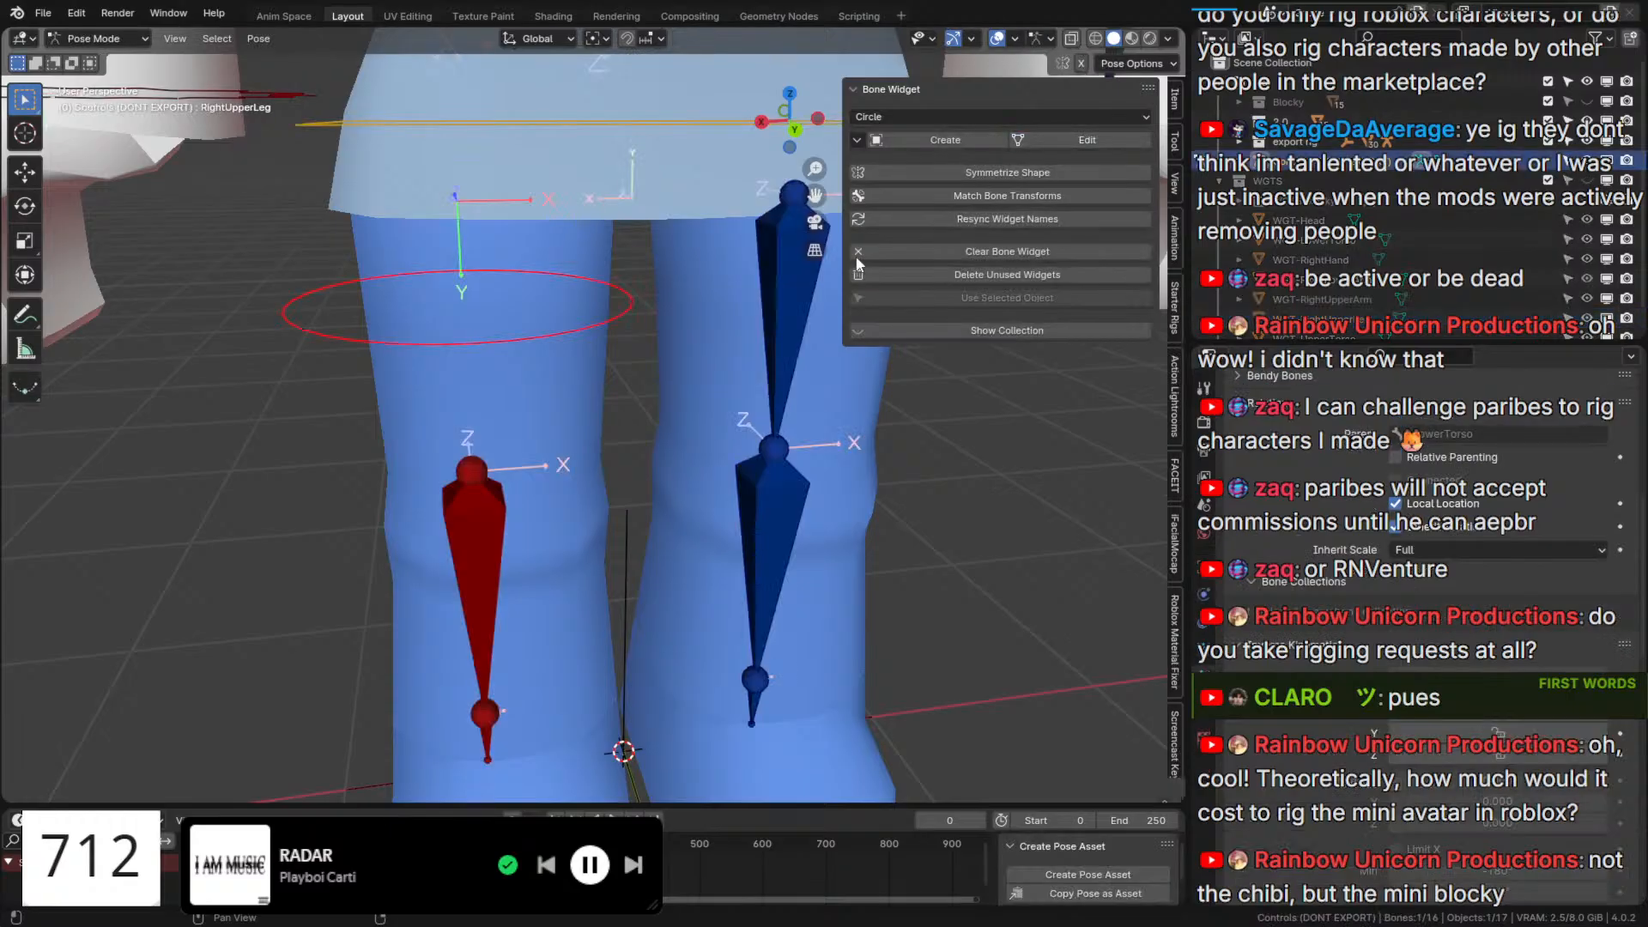
Turn off the armature's In Front display and view the right thigh in back orthographic view.
key("q")
middle_click_drag(762, 295, 726, 450)
left_click(762, 288)
middle_click_drag(726, 449, 730, 384)
left_click(785, 123)
left_click(784, 122)
scroll(640, 364, "up", 5)
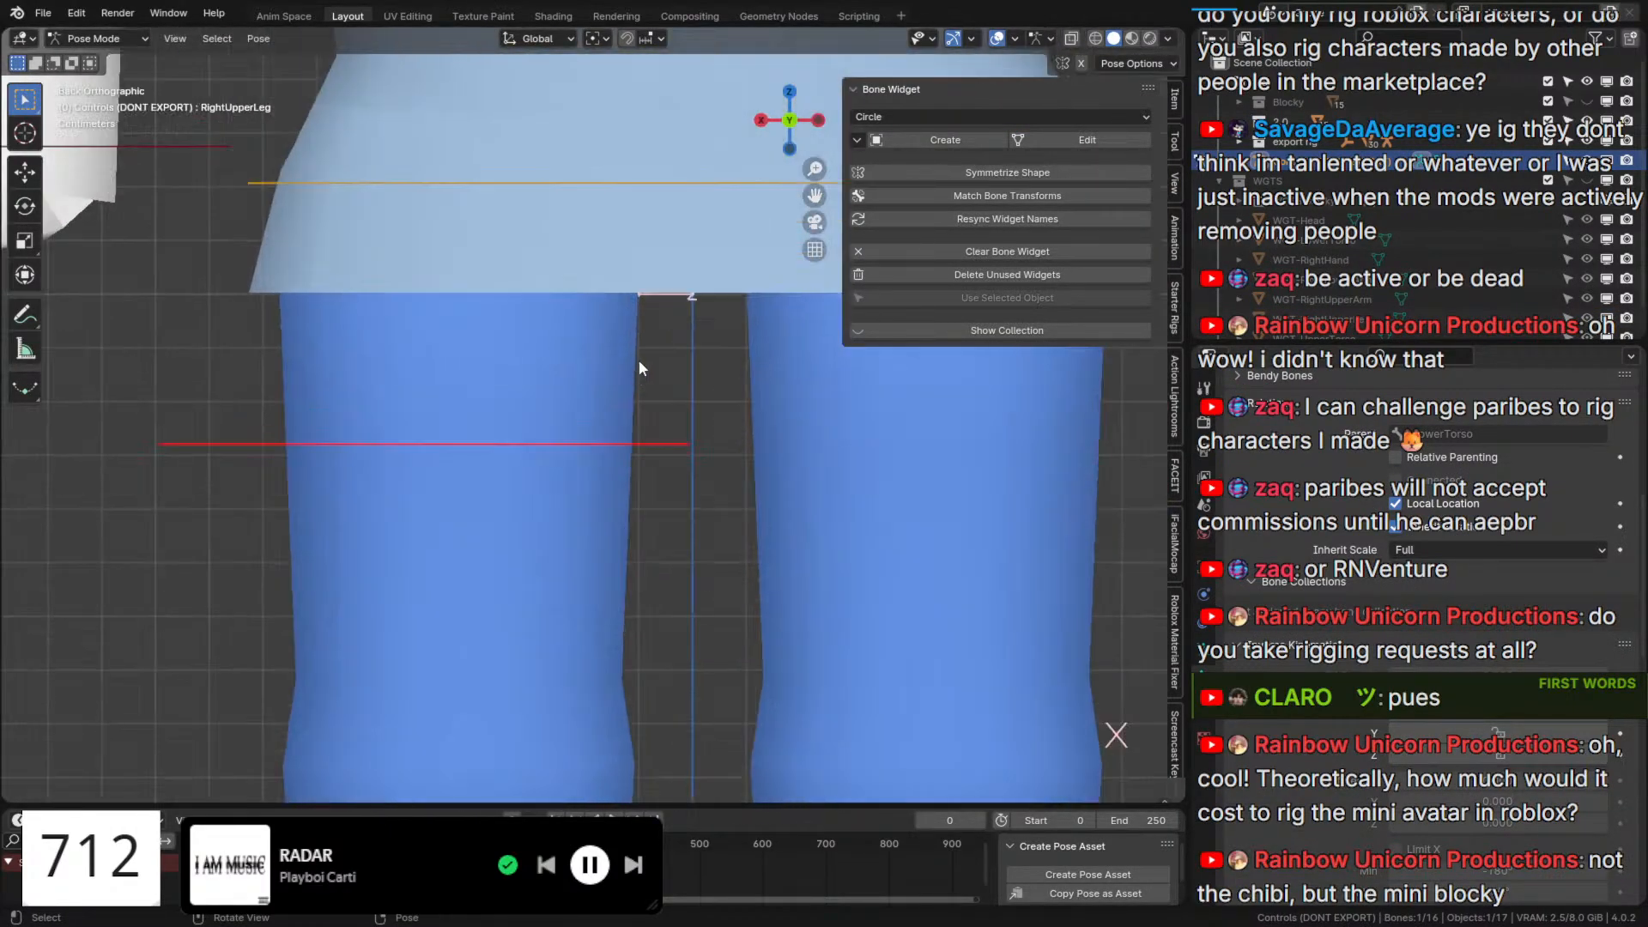
Edit the RightUpperLeg widget, shift its circle along X toward the leg's center and scale it to about 0.912.
left_click(1039, 137)
key("g")
key("x")
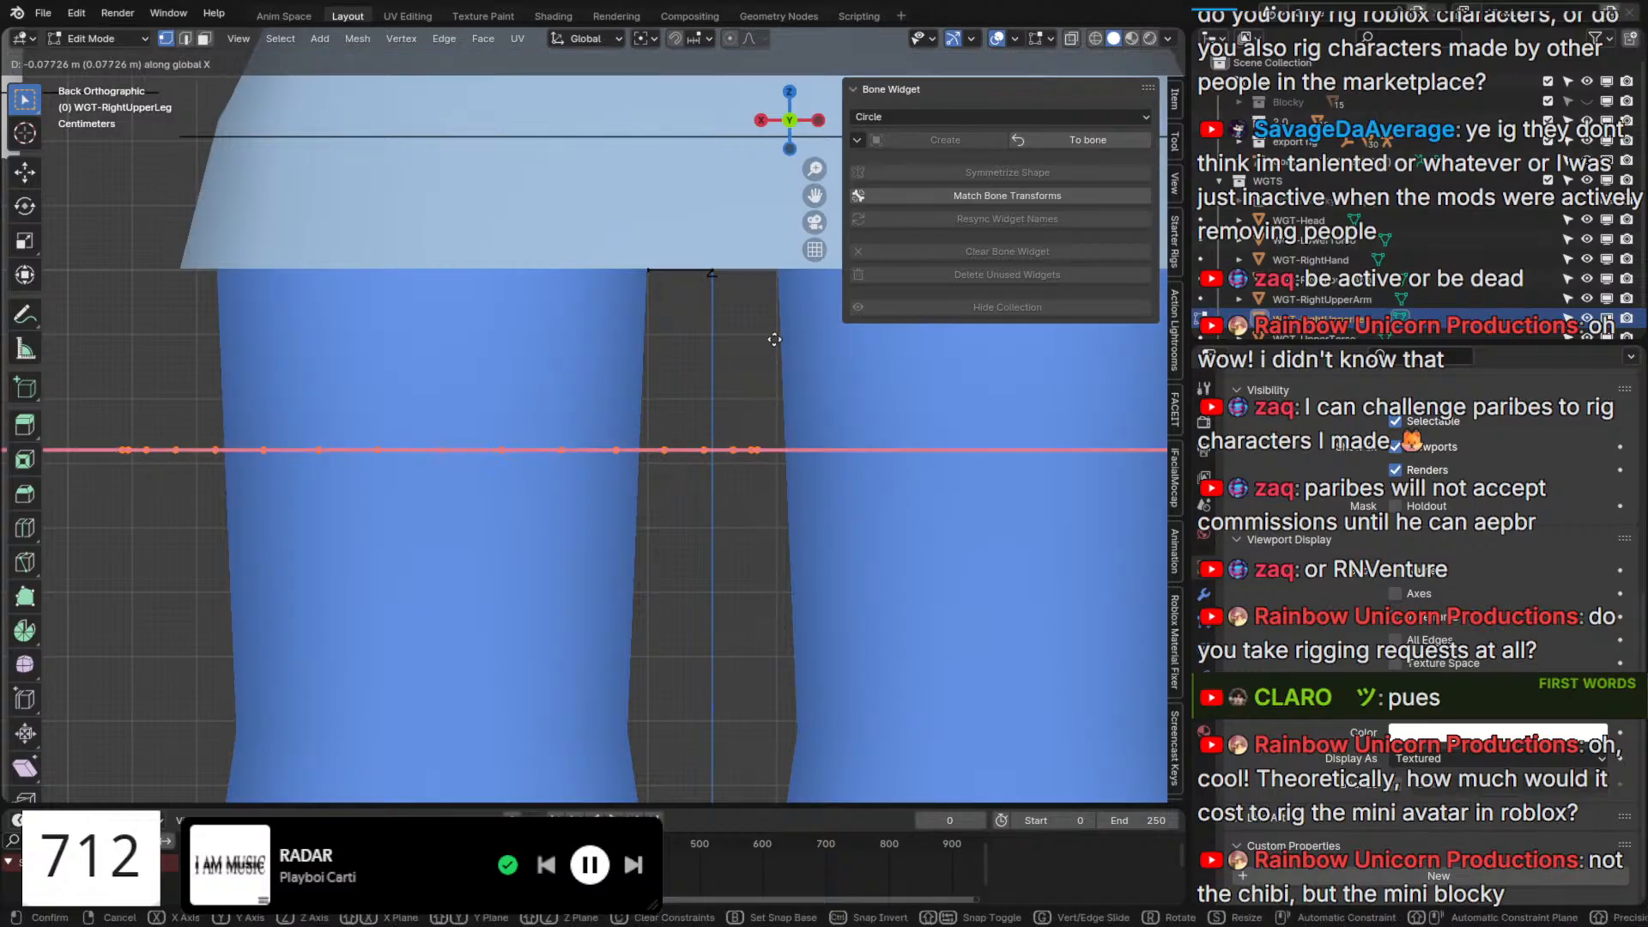
left_click(791, 340)
key("s")
left_click(763, 380)
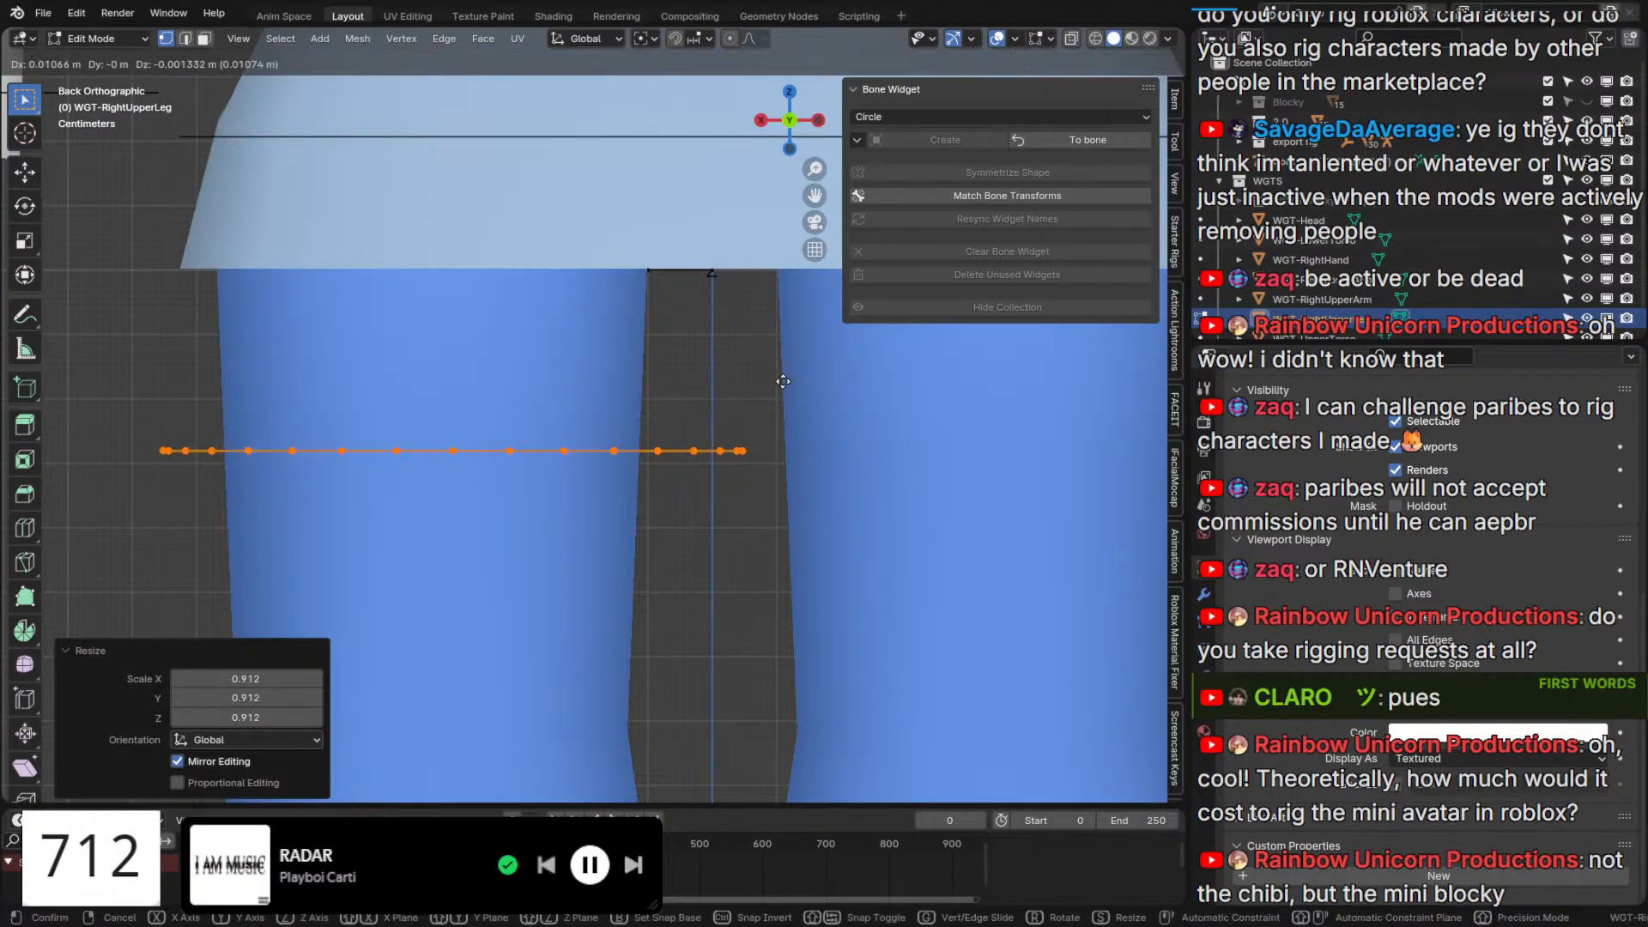
Nudge the RightUpperLeg circle along X again and scale it down closer to the thigh's width.
key("g")
key("x")
left_click(767, 380)
key("s")
left_click(723, 378)
Move the RightUpperLeg circle about 0.044 m along Y and return to the bone.
middle_click_drag(723, 378, 894, 375)
scroll(806, 498, "down", 5)
key("g")
key("y")
left_click(901, 467)
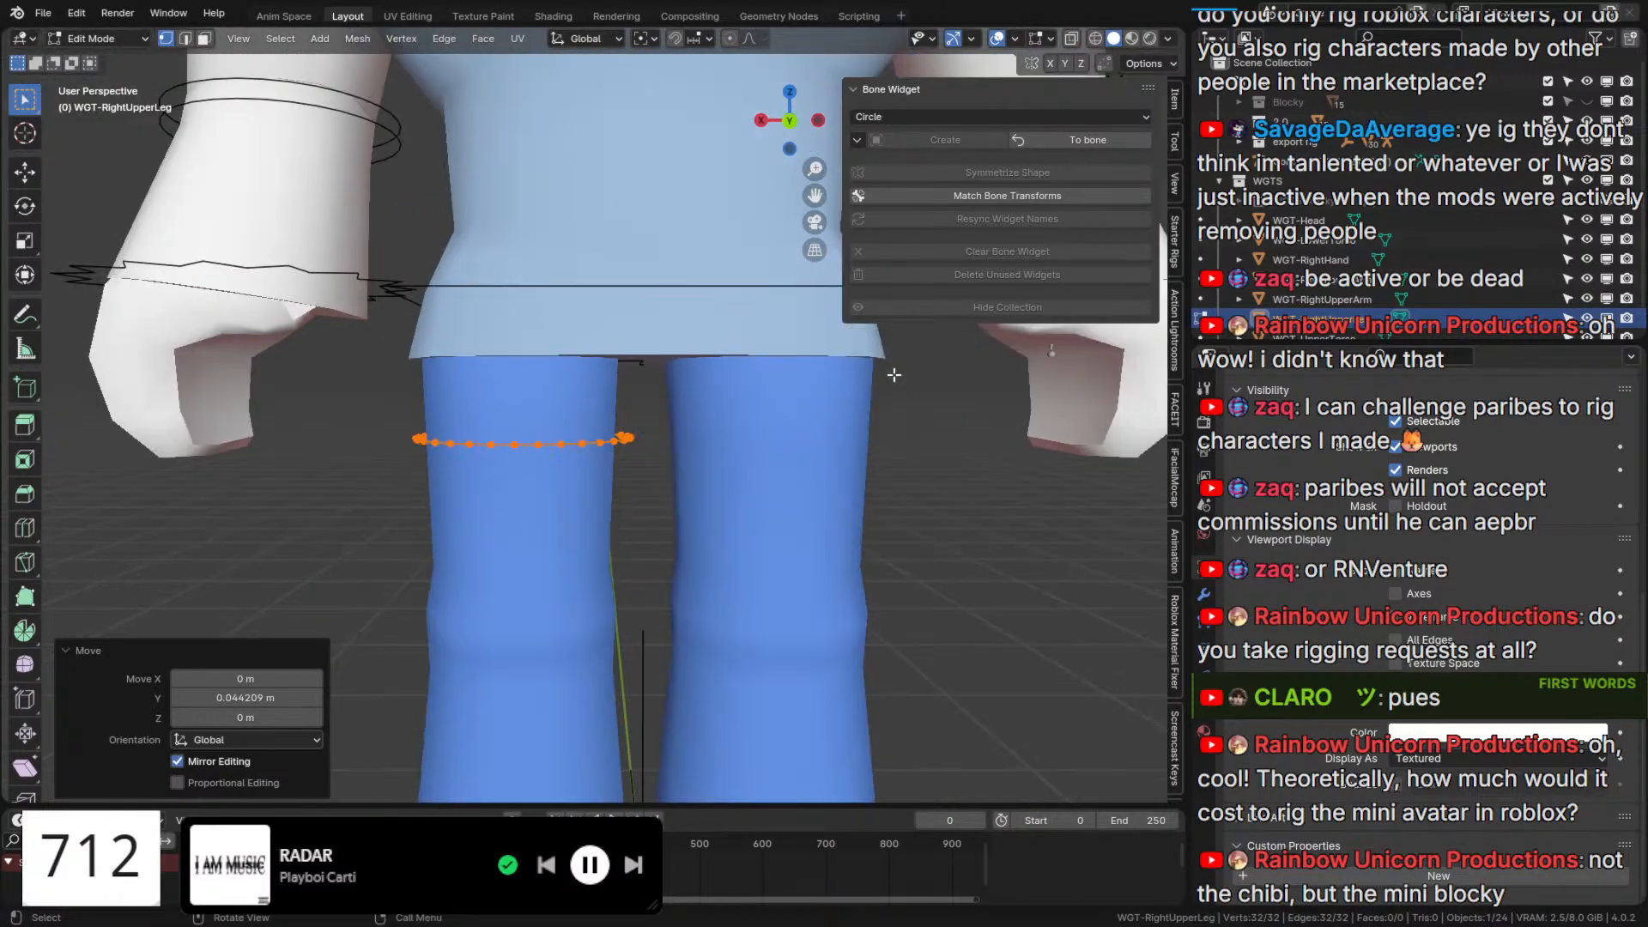
left_click(1031, 142)
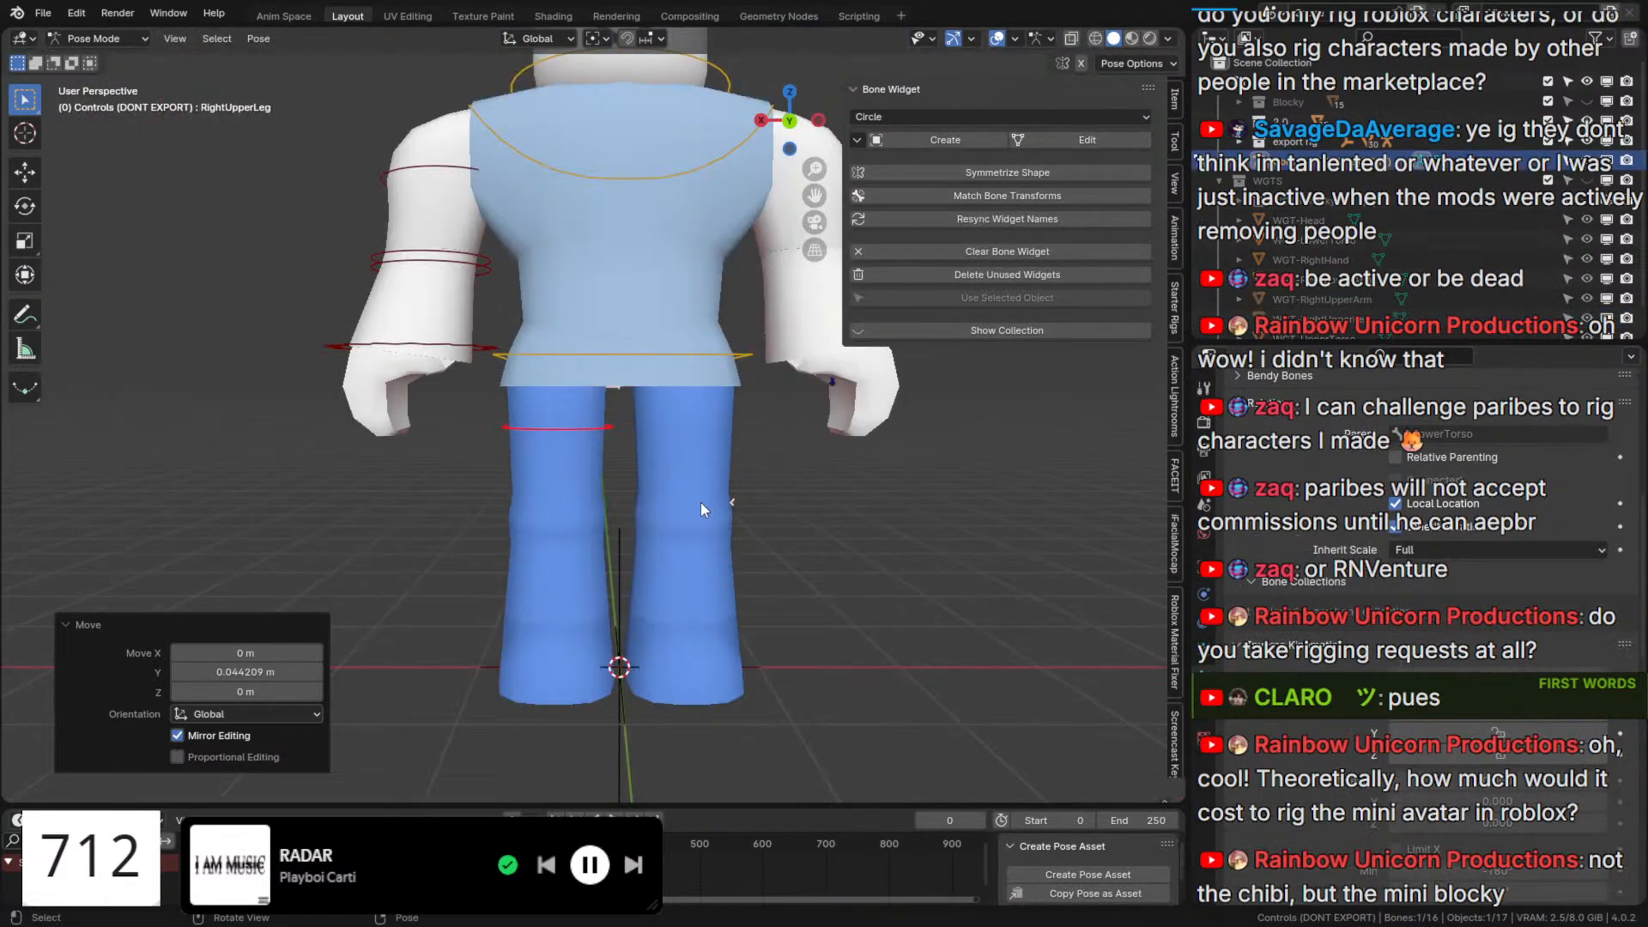
Select the RightLowerLeg bone, turn off In Front display, create a Circle widget for it and open it for editing.
left_click(559, 537, "alt")
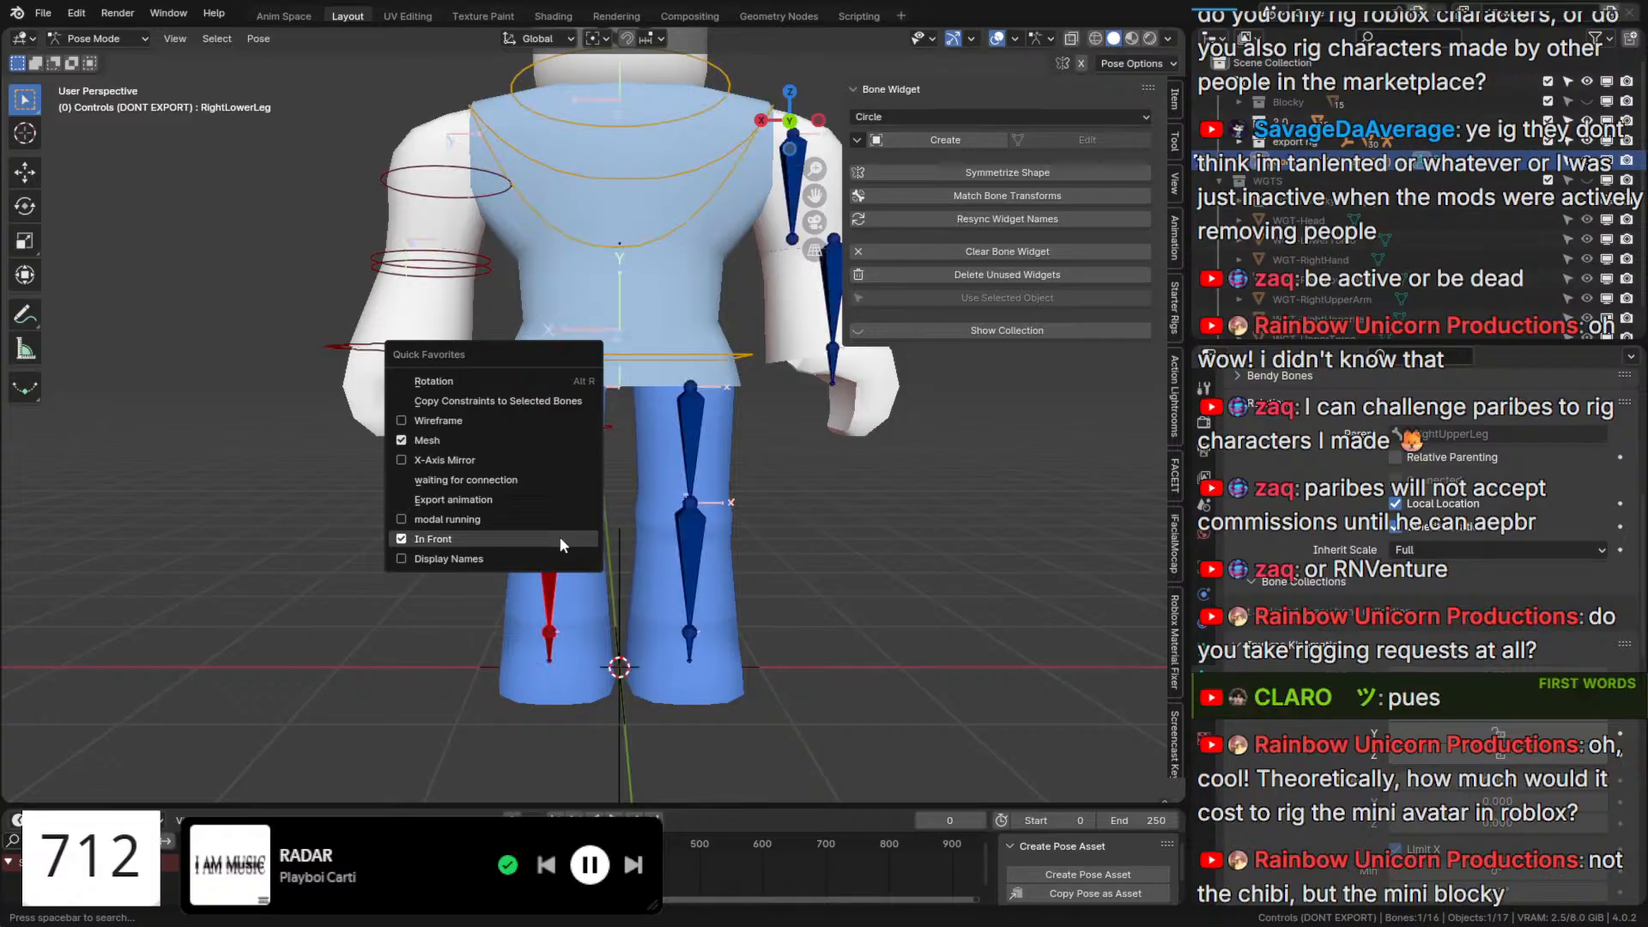
left_click(560, 539)
left_click(954, 142)
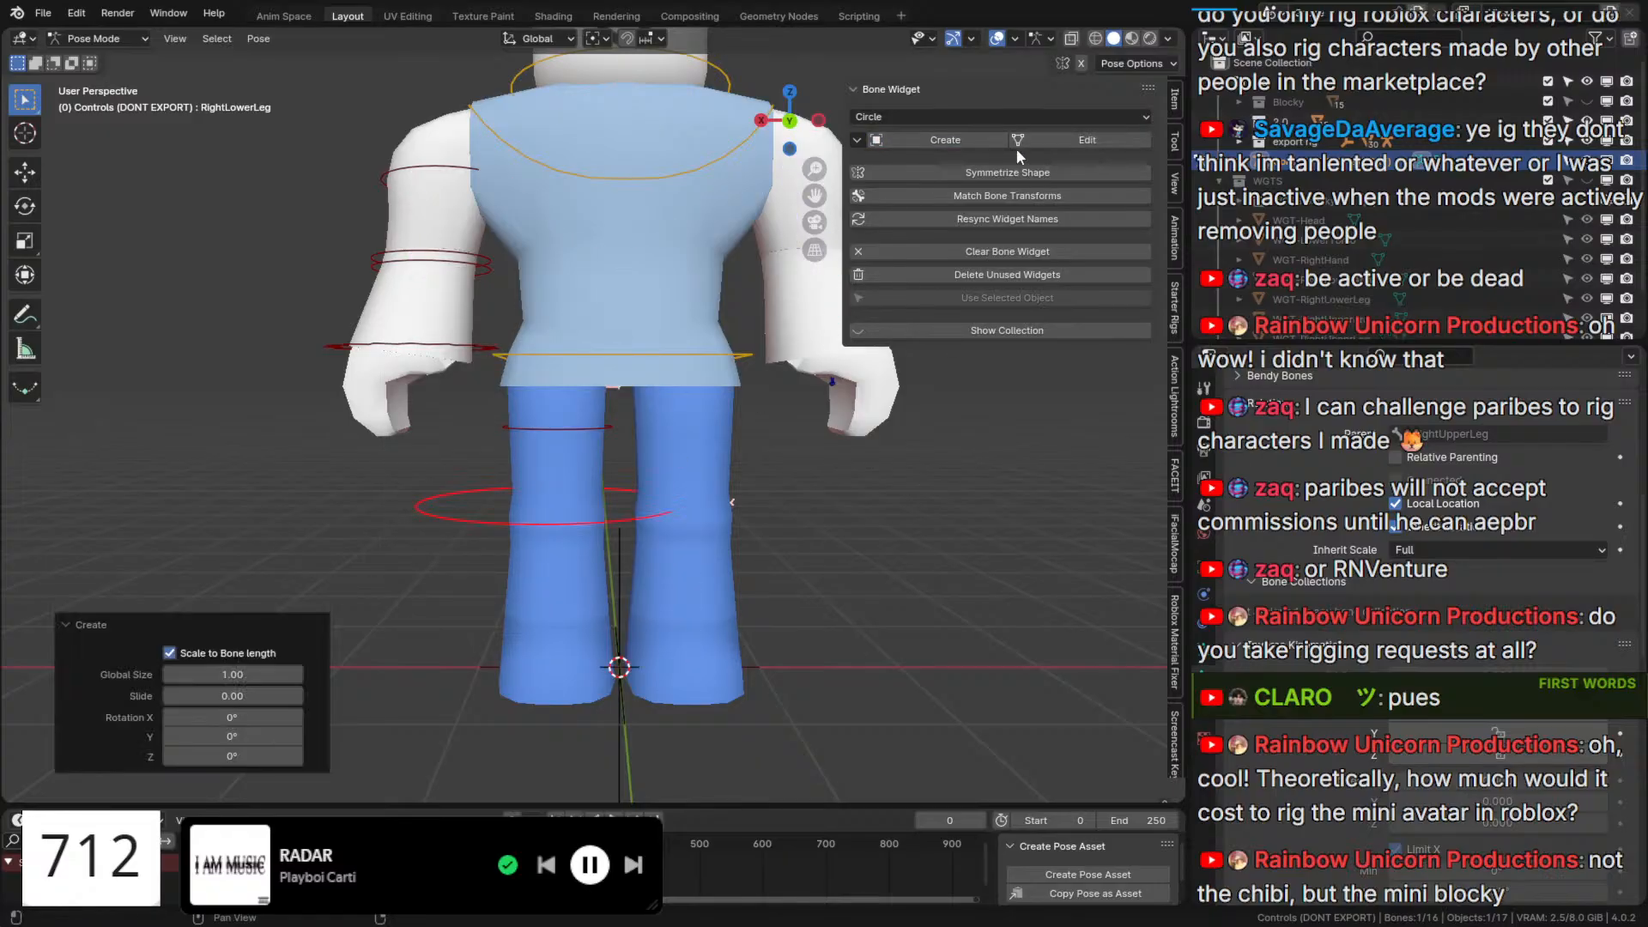
left_click(1064, 142)
Scale the RightLowerLeg circle to about 0.515 and move it about 0.036 m along Y to center it on the knee.
key("s")
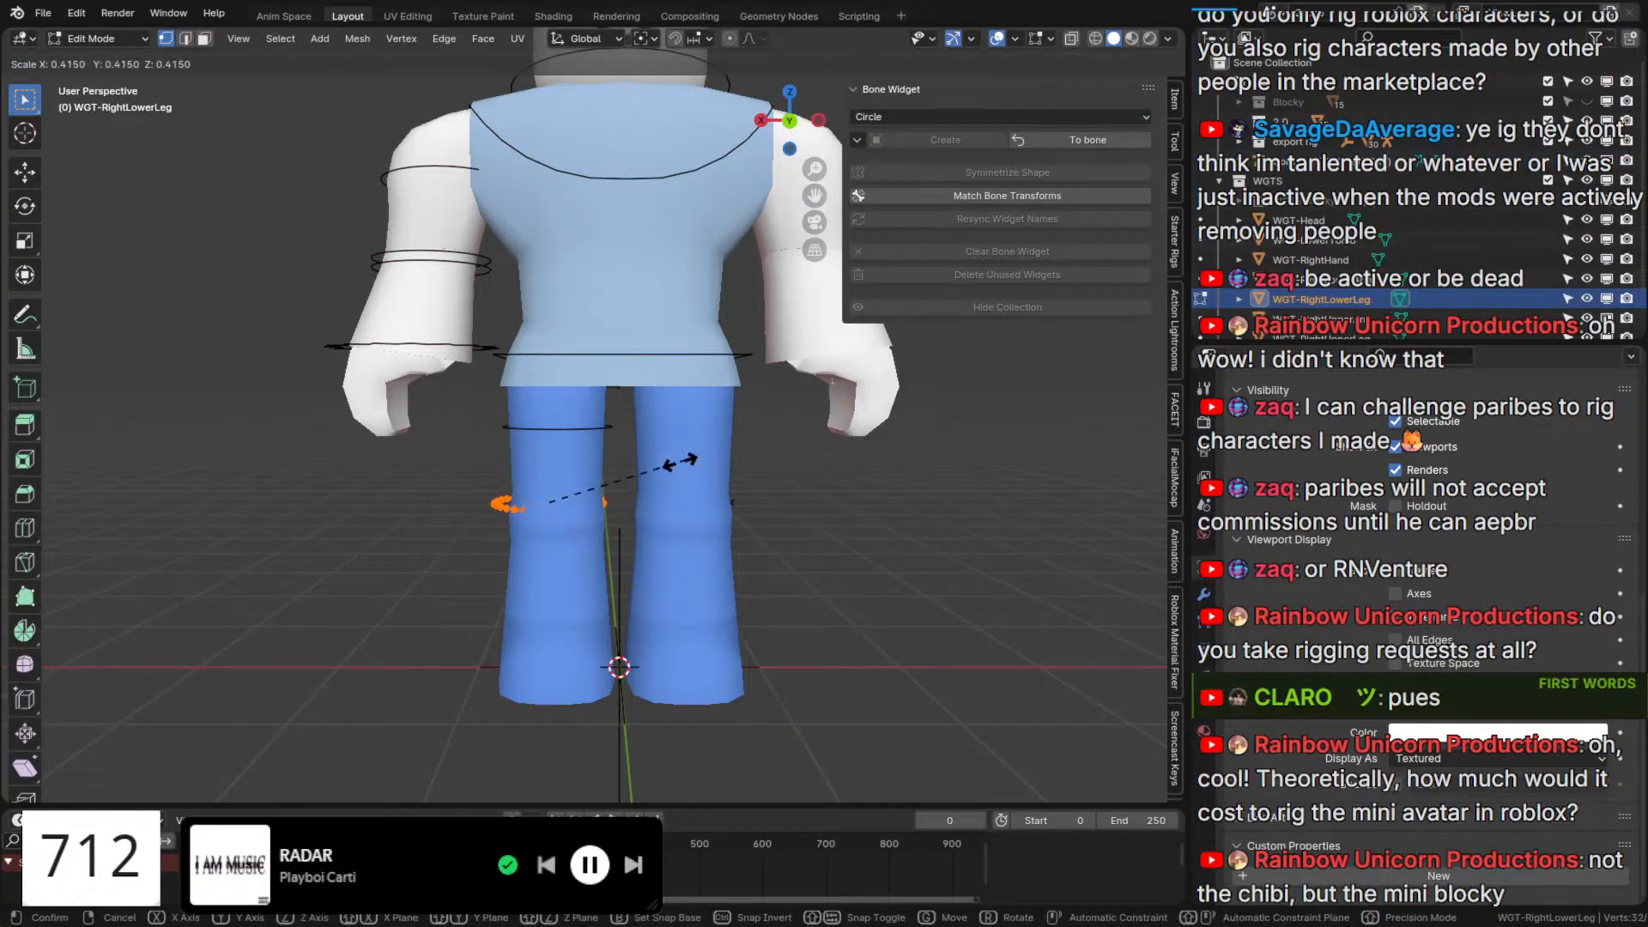
left_click(714, 434)
scroll(912, 526, "up", 3)
middle_click_drag(667, 489, 970, 511)
middle_click_drag(816, 471, 740, 458, "shift")
scroll(741, 458, "up", 2)
key("g")
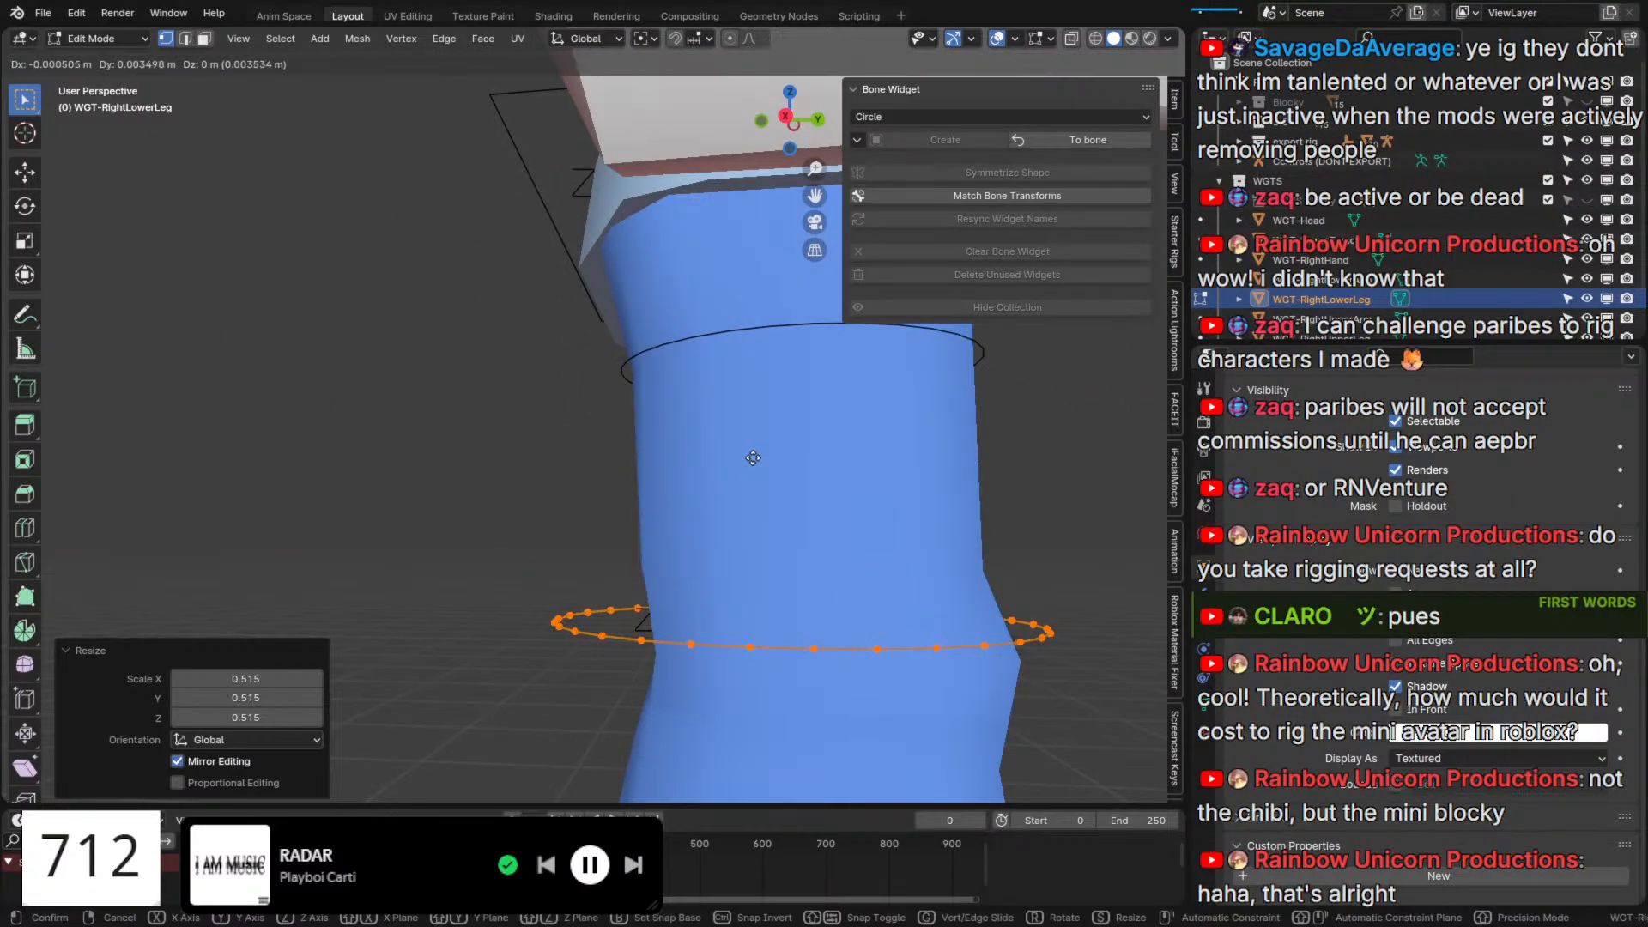
key("y")
left_click(770, 460)
Duplicate the RightLowerLeg circle and offset the copy slightly along Z to form a double ring at the knee.
middle_click_drag(844, 489, 776, 410, "shift")
key("shift+d")
key("y")
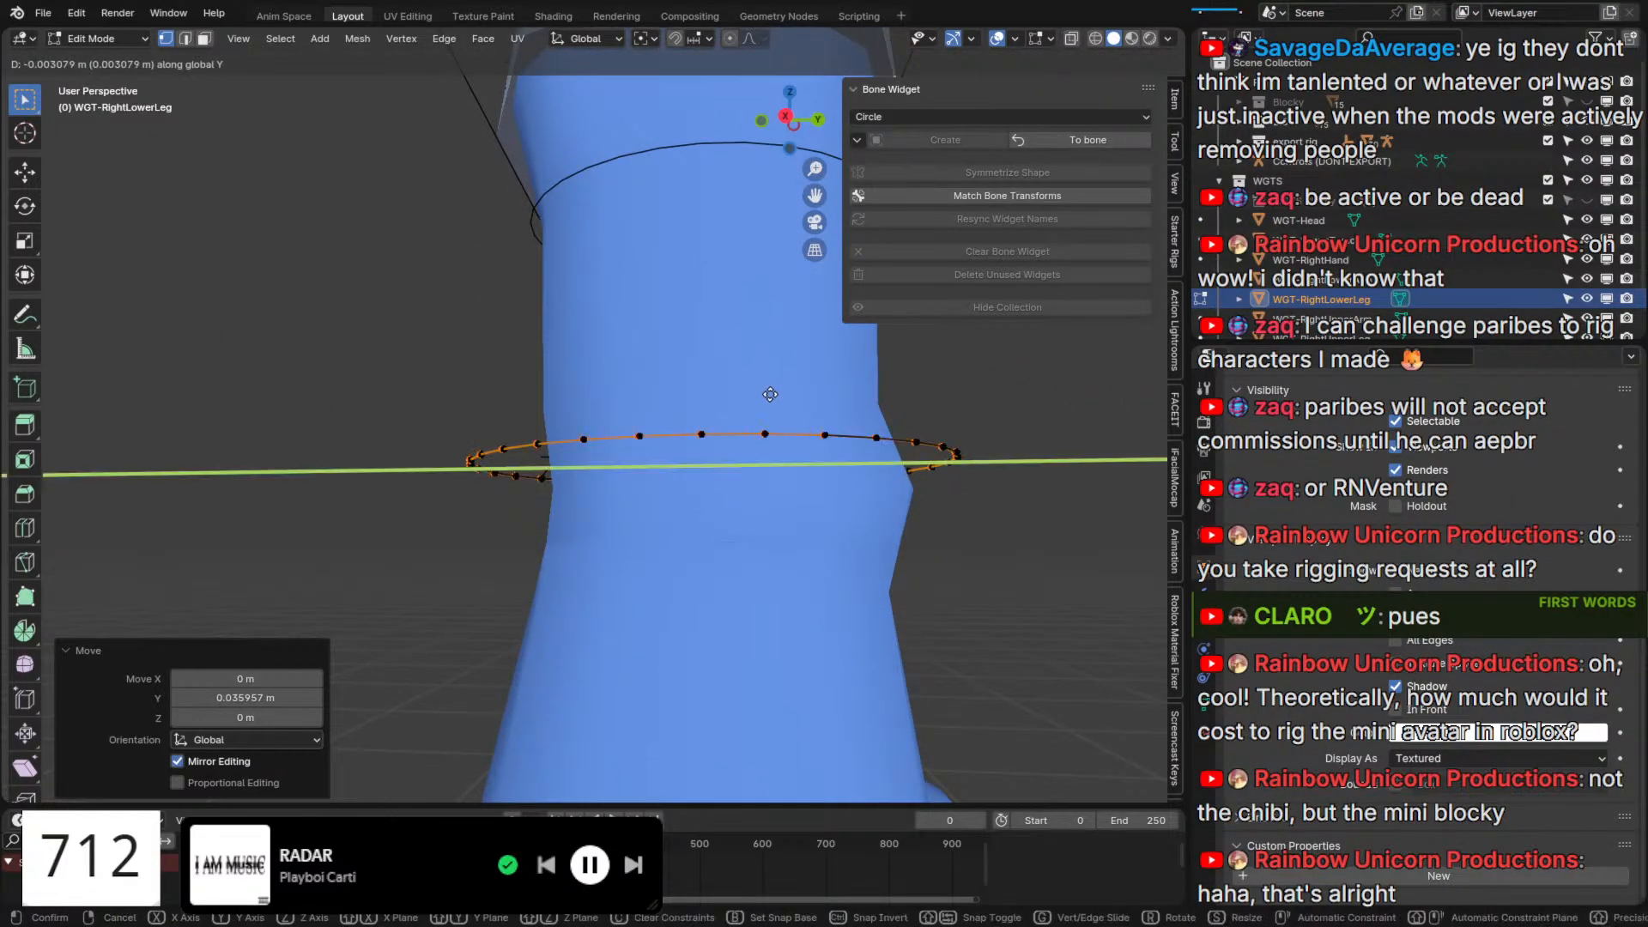
key("z")
left_click(770, 410)
Scale both RightLowerLeg rings together and move them about -0.053 m along X around the knee.
middle_click_drag(883, 444, 747, 488)
scroll(692, 471, "down", 3)
key("a")
key("s")
left_click(698, 481)
key("g")
key("x")
left_click(717, 479)
Move the RightLowerLeg double ring about 0.045 m along Y and return to the bone.
key("g")
key("y")
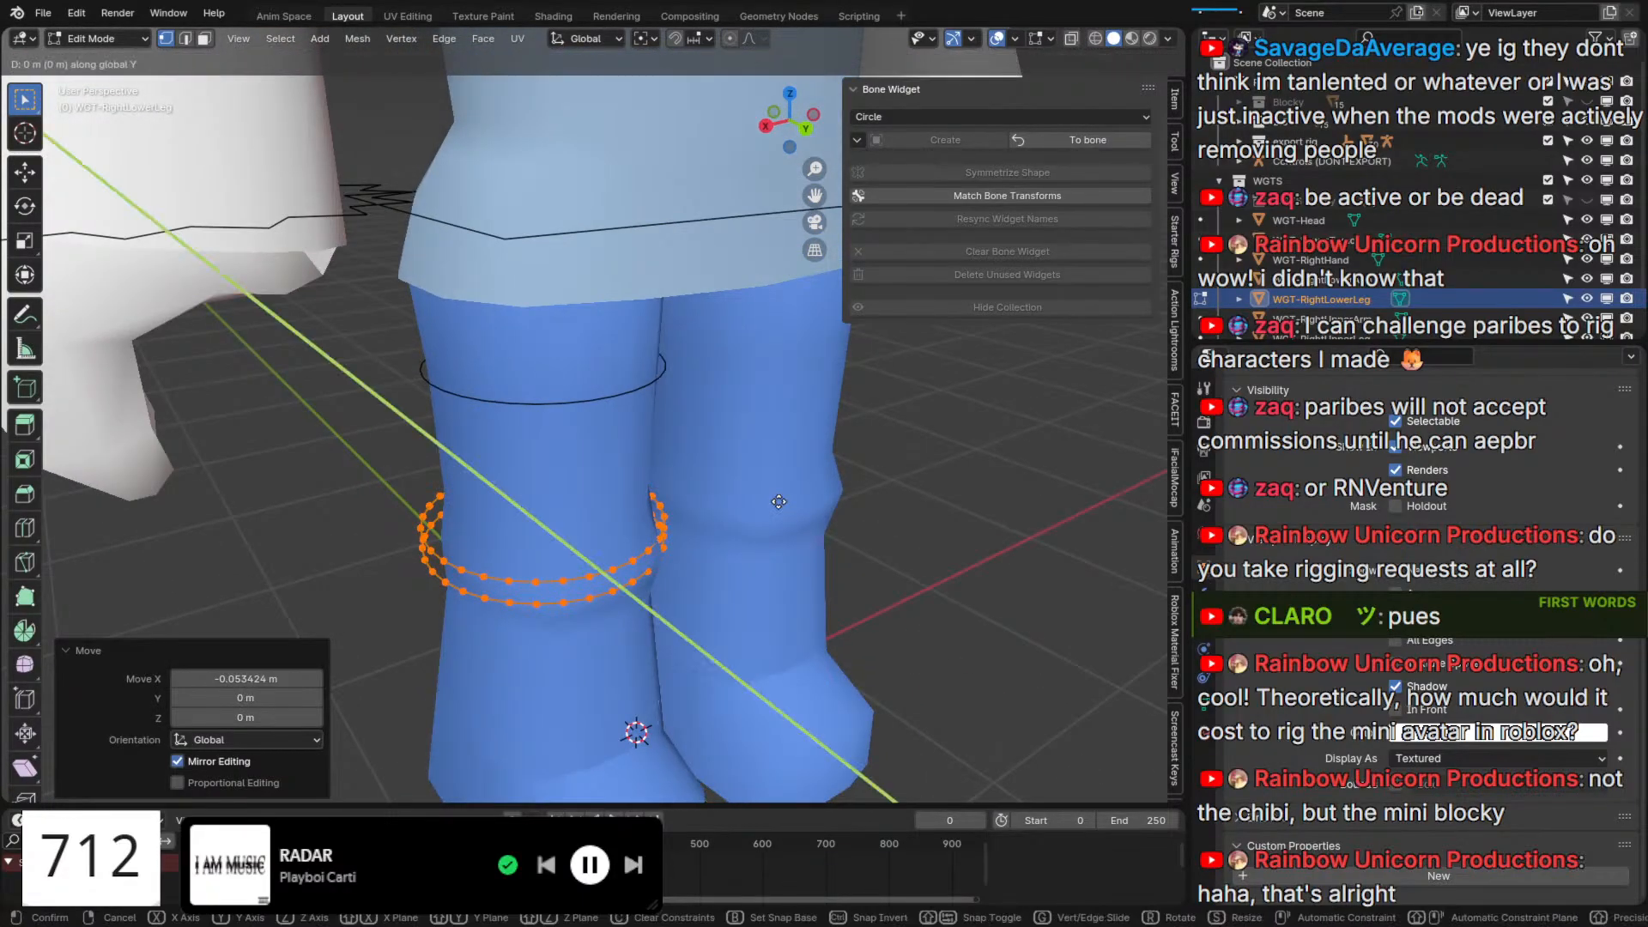
left_click(790, 502)
left_click(1082, 141)
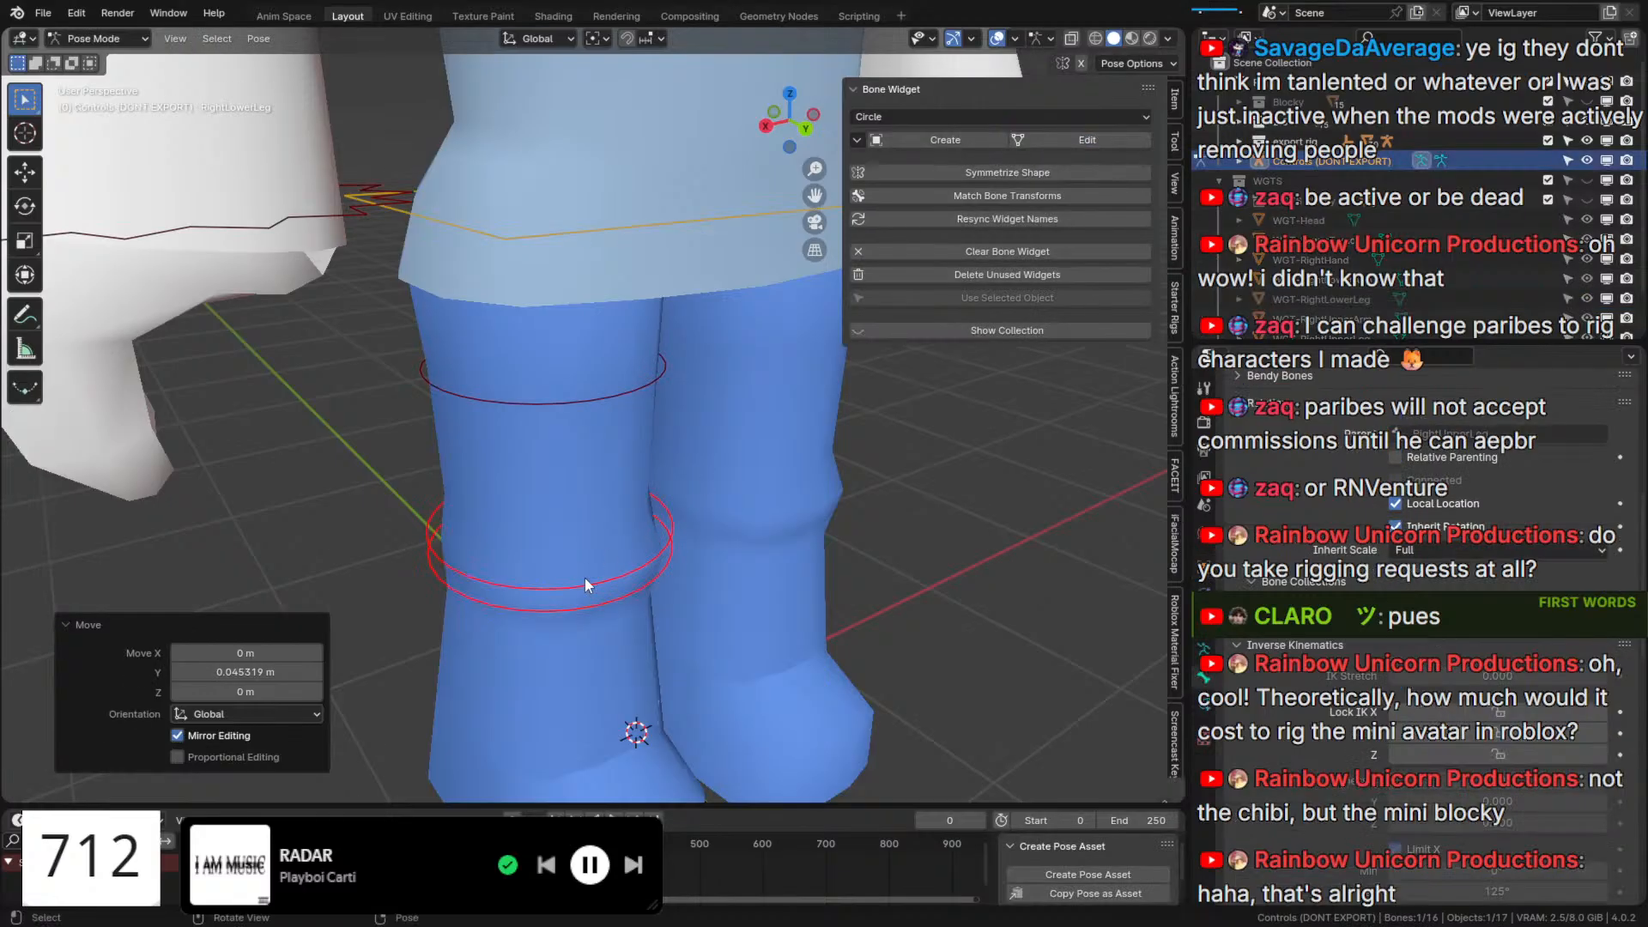
Select the RightFoot bone, create a Circle widget for it and open the widget for editing.
middle_click_drag(584, 579, 549, 531)
scroll(550, 530, "down", 3)
key("q")
left_click(549, 532)
left_click(545, 607)
key("q")
left_click(545, 608)
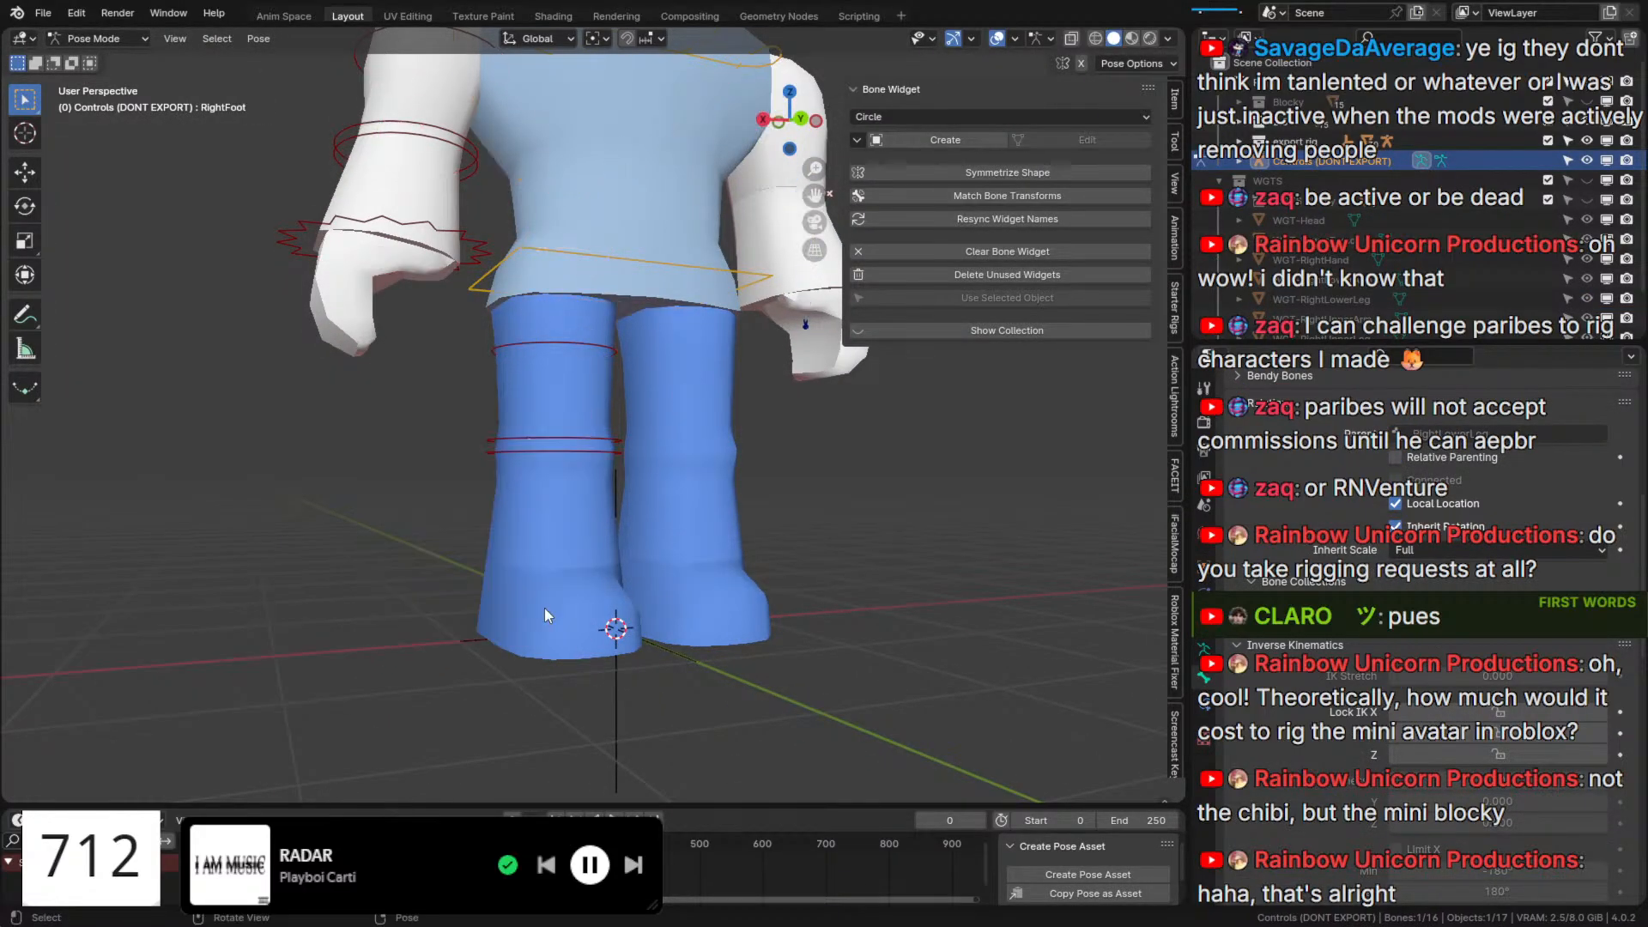
middle_click_drag(544, 608, 637, 585)
left_click(942, 141)
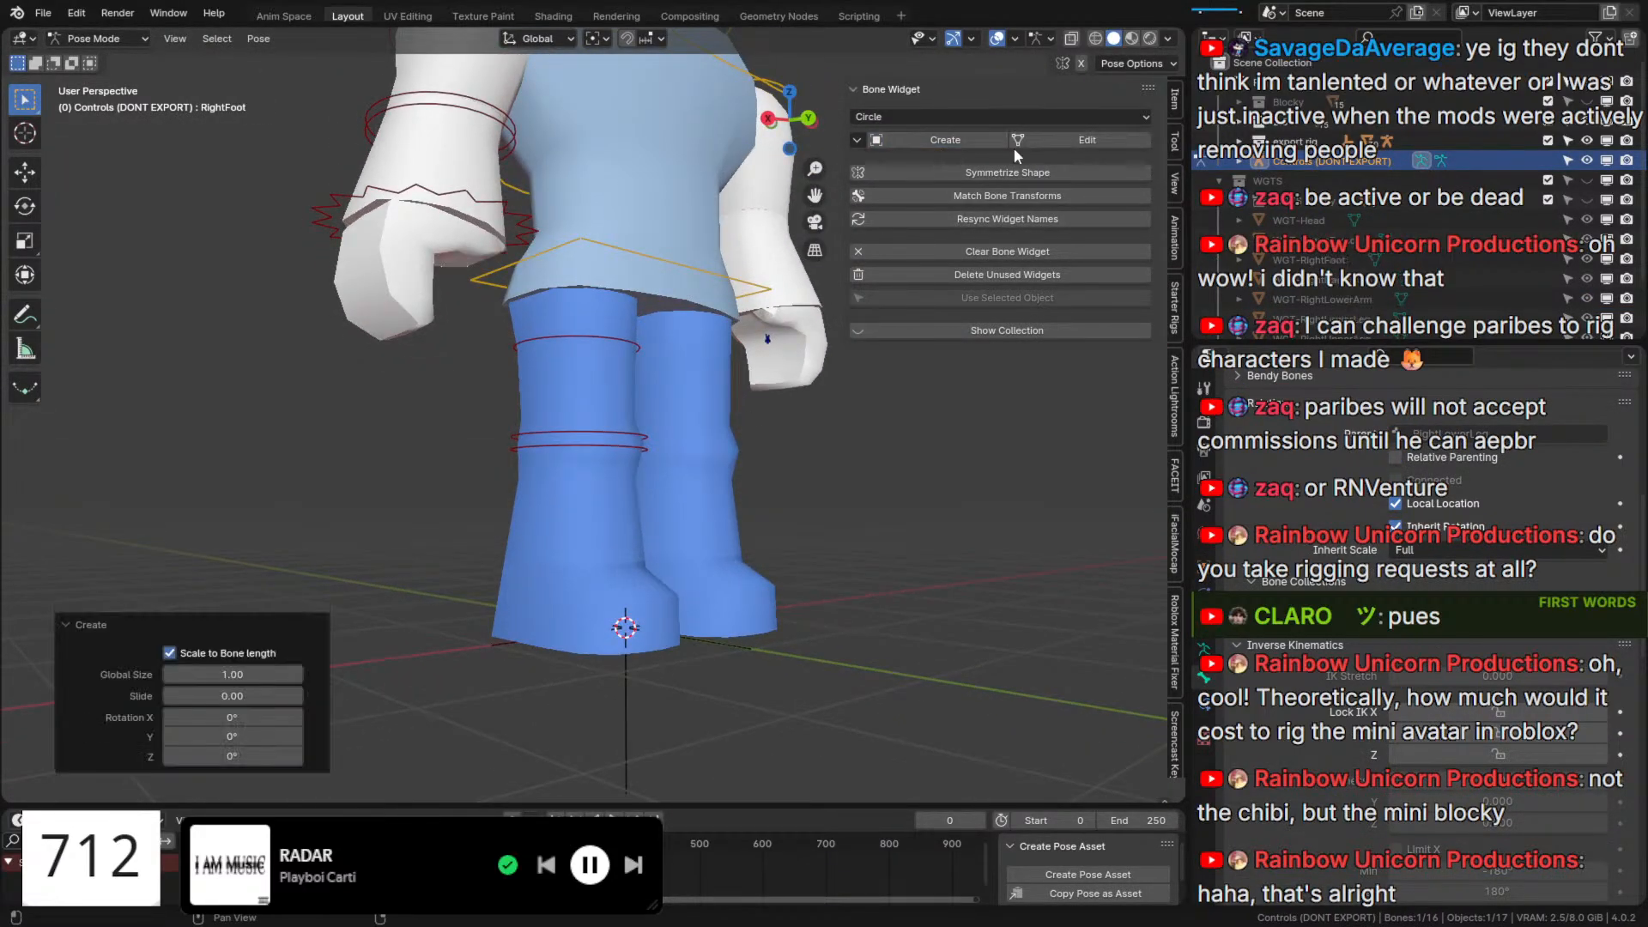
left_click(1087, 139)
Rotate the whole RightFoot circle about Z in side view and scale it up to about 3.108.
left_click(769, 120)
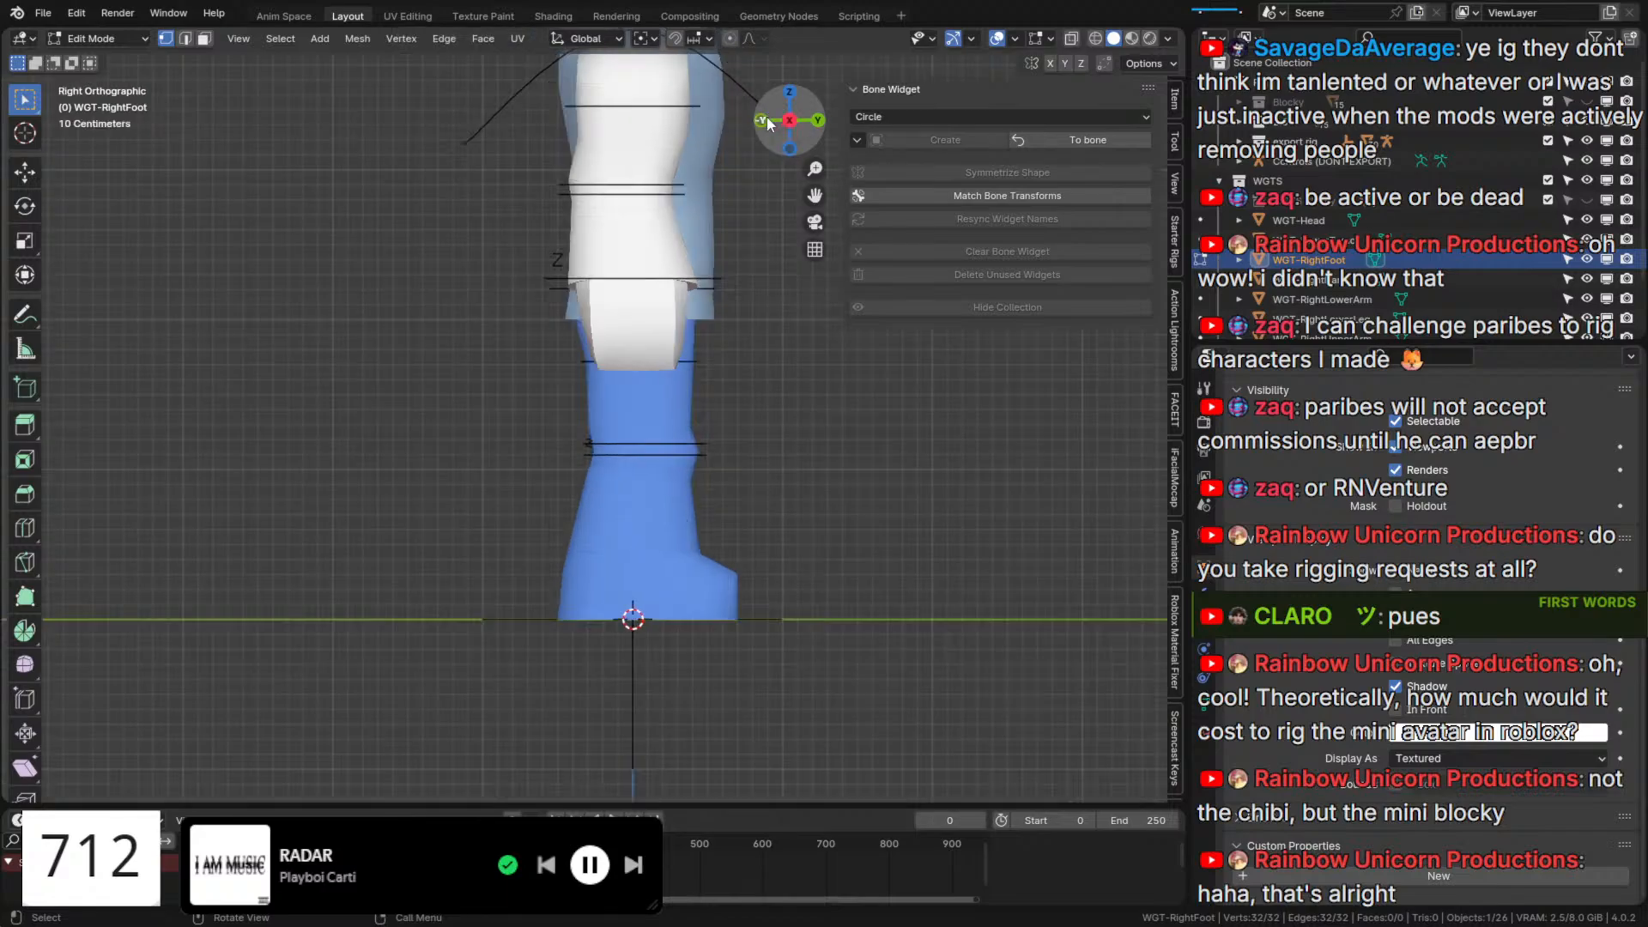
scroll(576, 427, "up", 3)
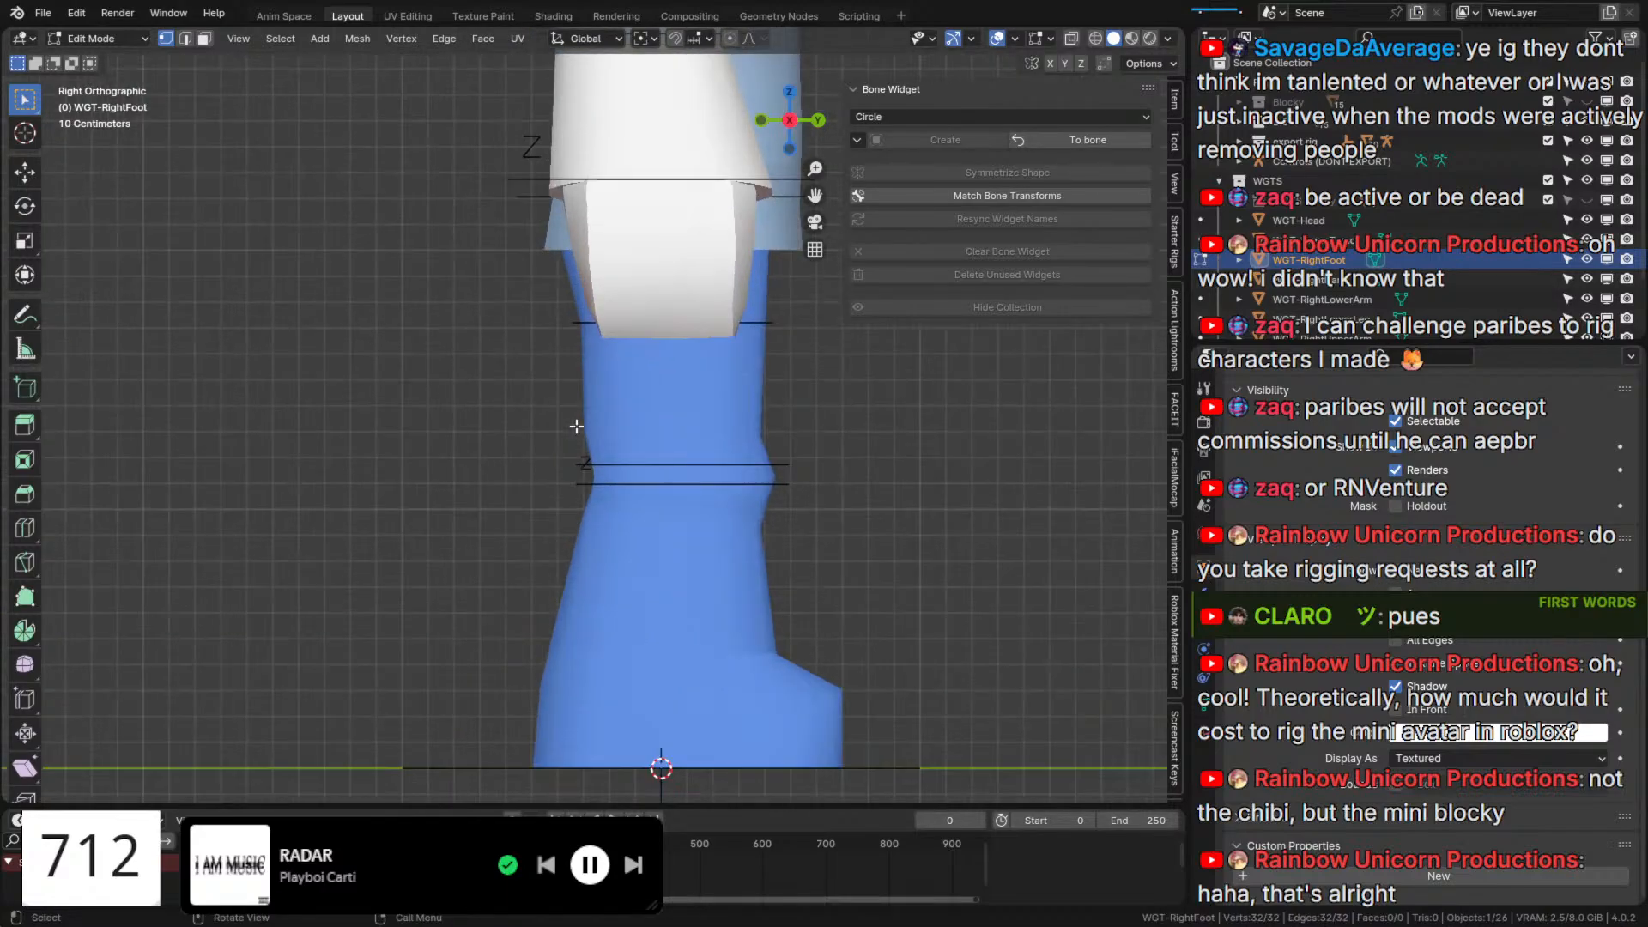
scroll(578, 431, "down", 3, "shift")
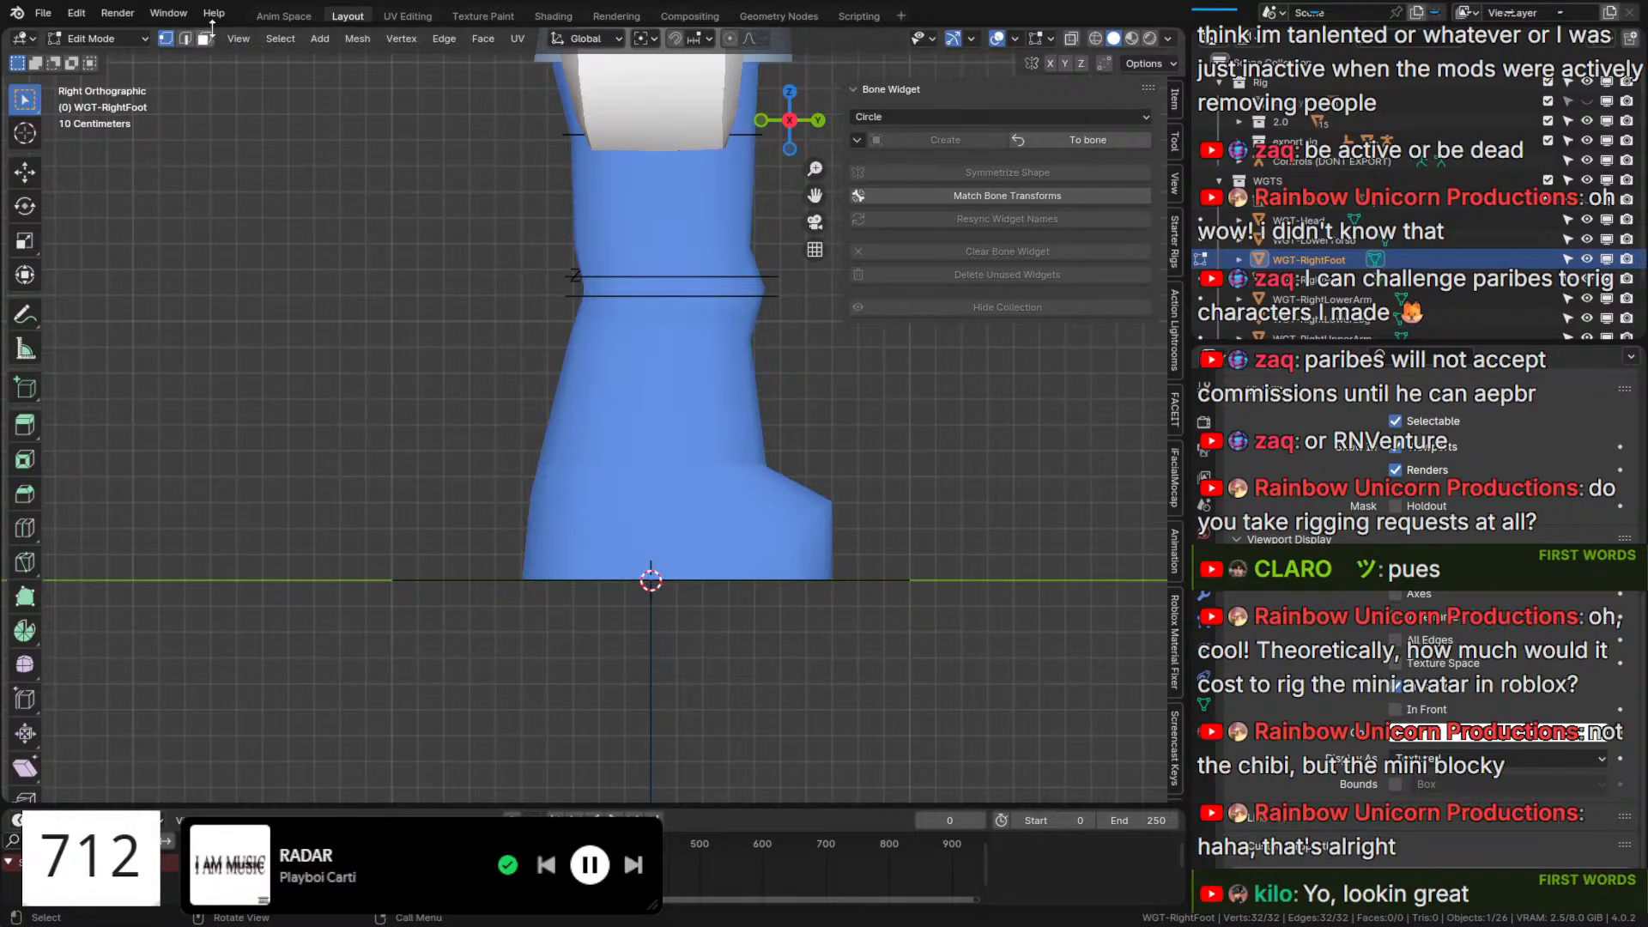
scroll(402, 397, "up", 4)
scroll(772, 469, "down", 3)
key("a")
key("r")
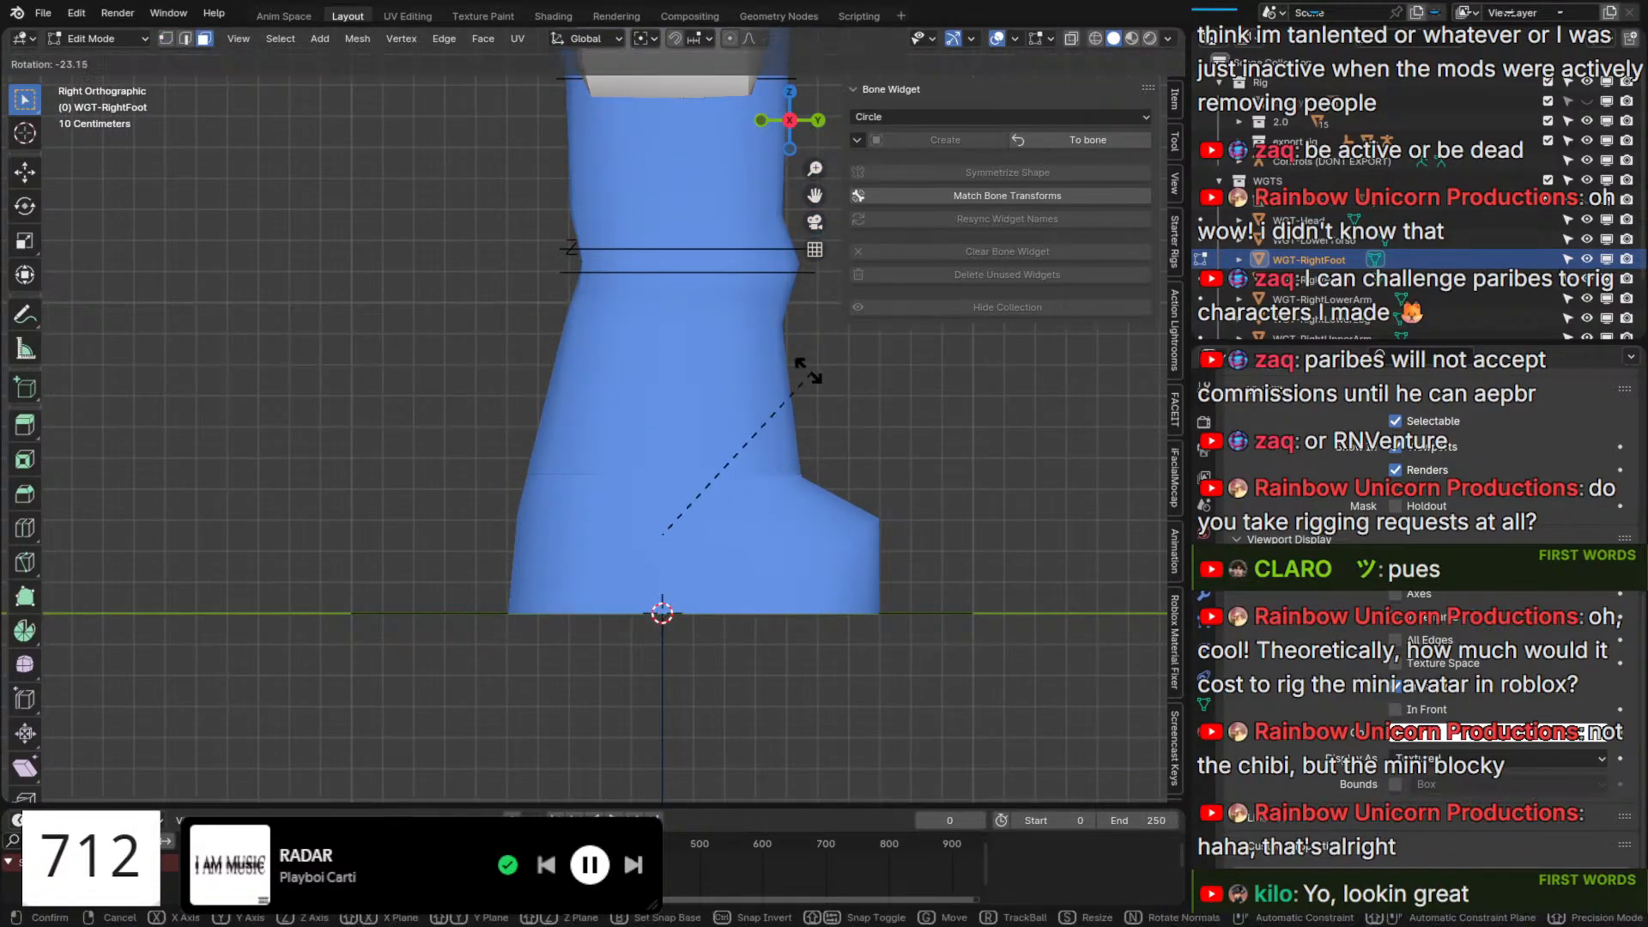
key("z")
left_click(526, 421)
key("s")
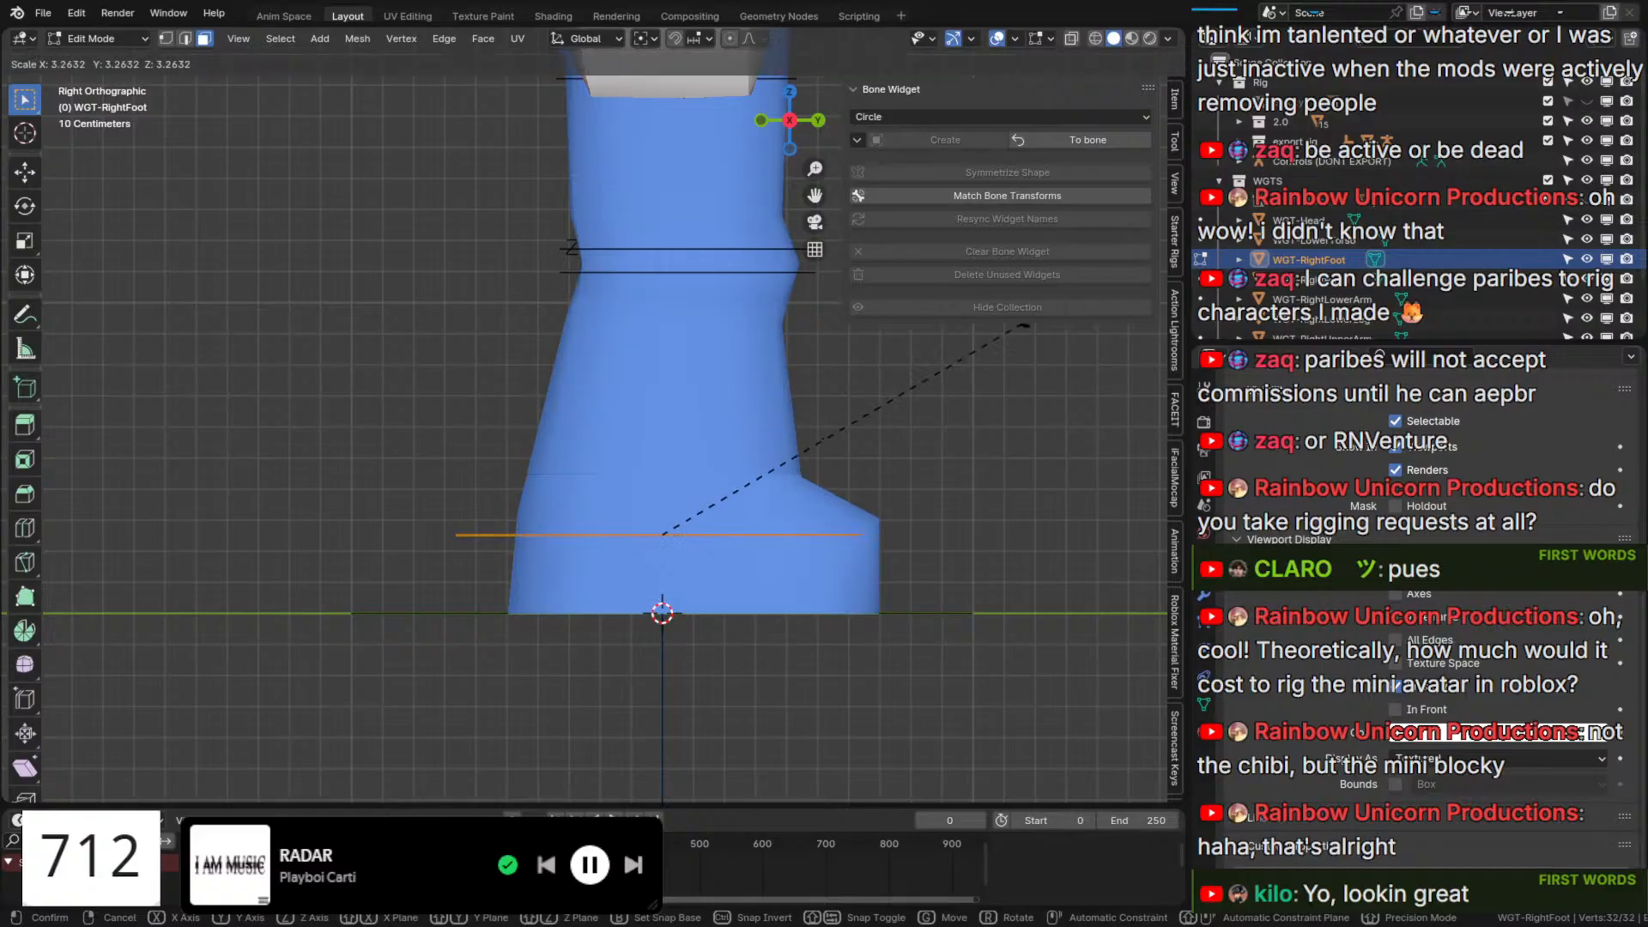
left_click(1040, 368)
Lower the RightFoot circle about 0.249 m along Z to the sole and position it along Y around the foot.
key("g")
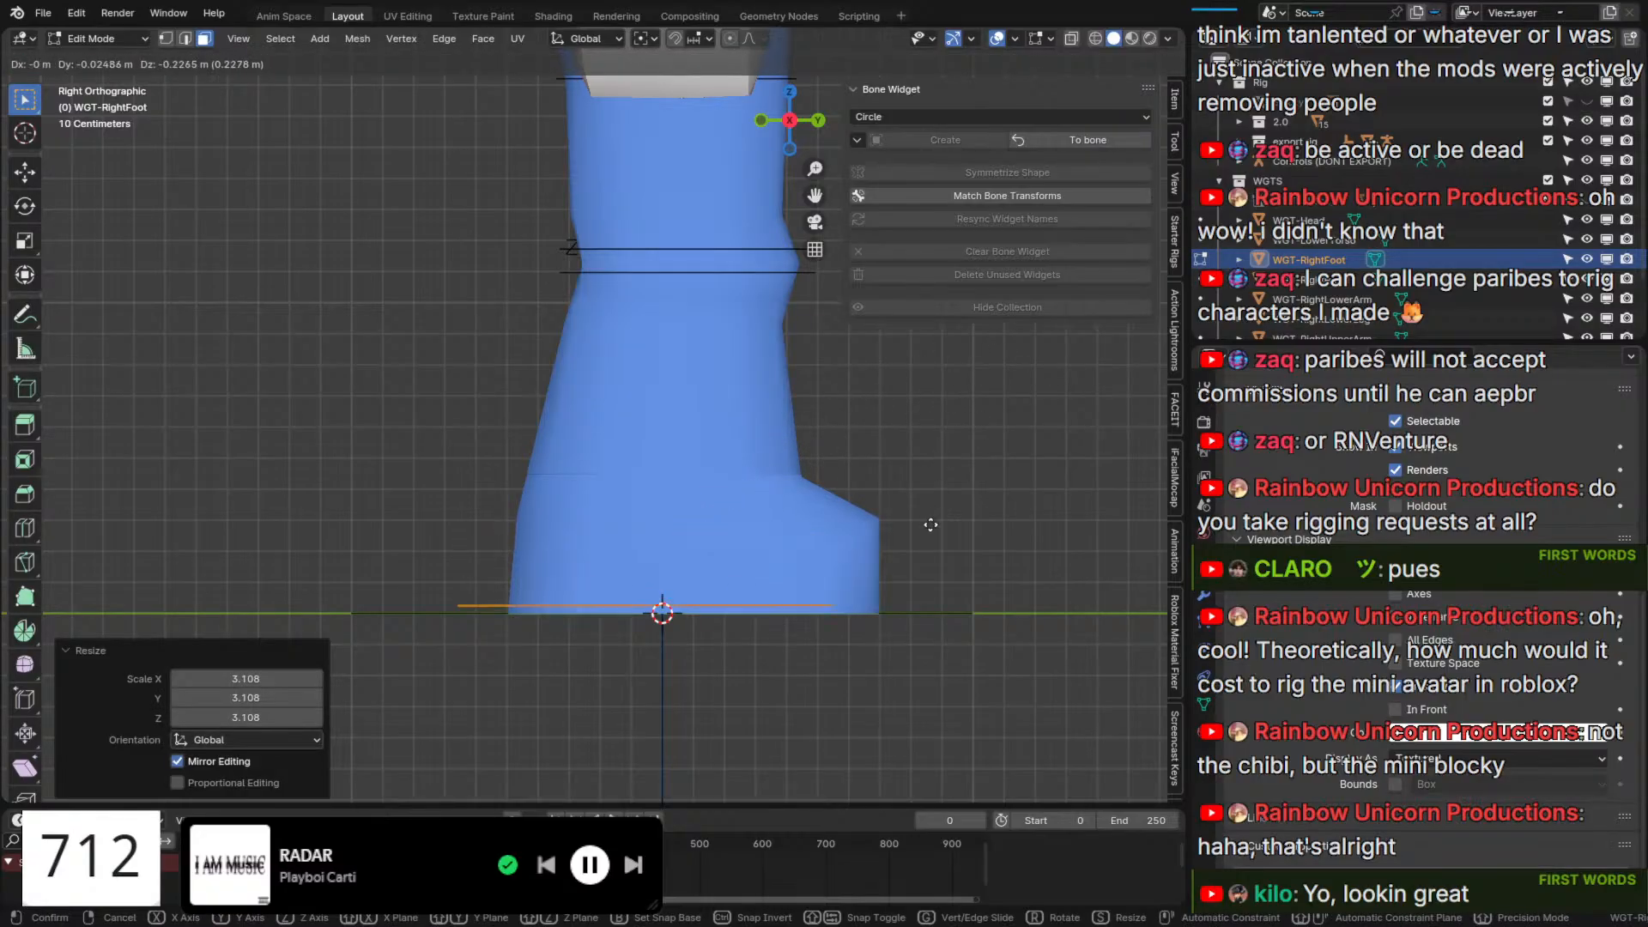
key("z")
left_click(929, 529)
key("g")
key("y")
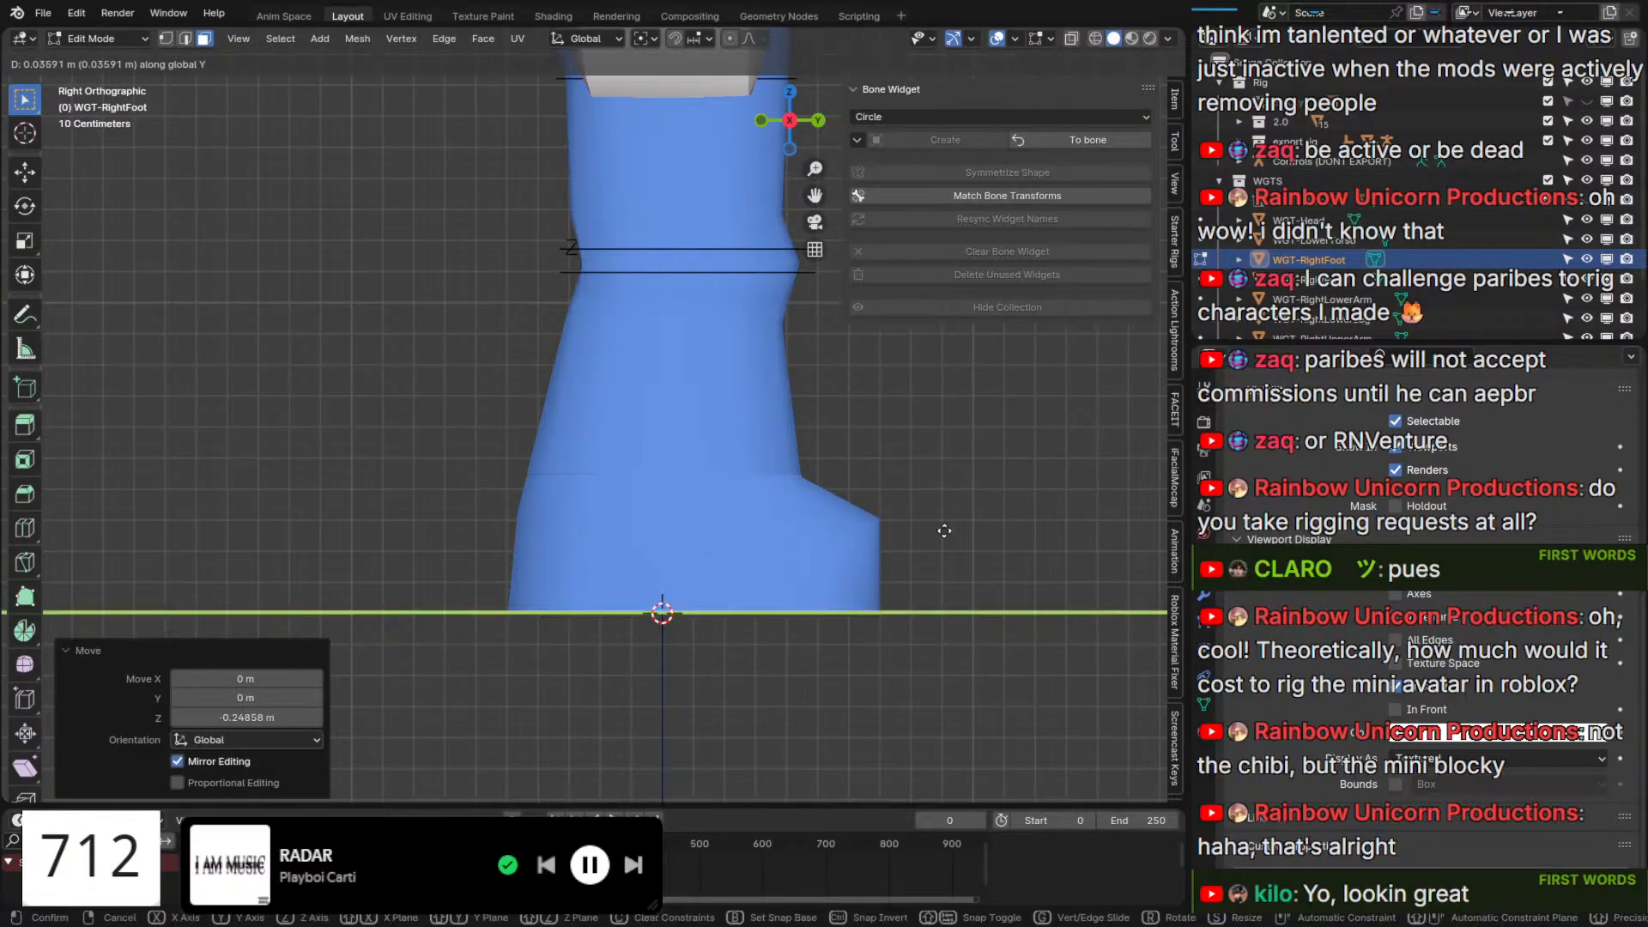
left_click(991, 536)
middle_click_drag(991, 536, 755, 582)
key("g")
key("y")
left_click(818, 631)
Narrow the RightFoot circle to about 0.728 along X and move it about -0.088 m along X under the foot.
scroll(756, 581, "down", 2)
key("s")
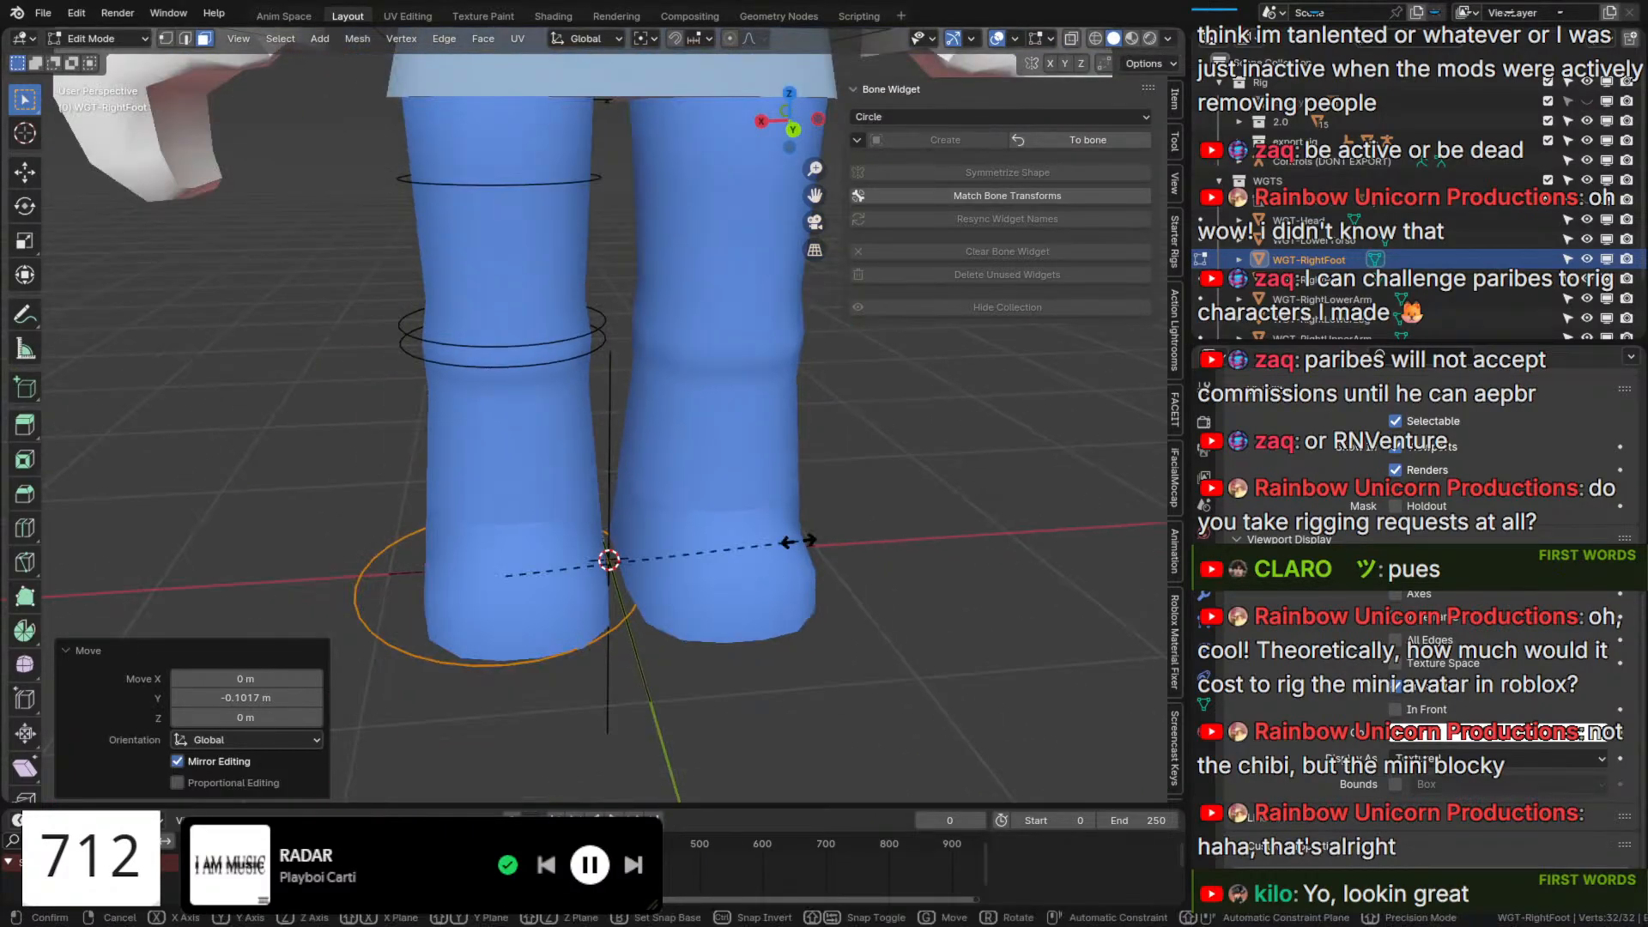
key("x")
right_click(711, 545)
key("g")
key("x")
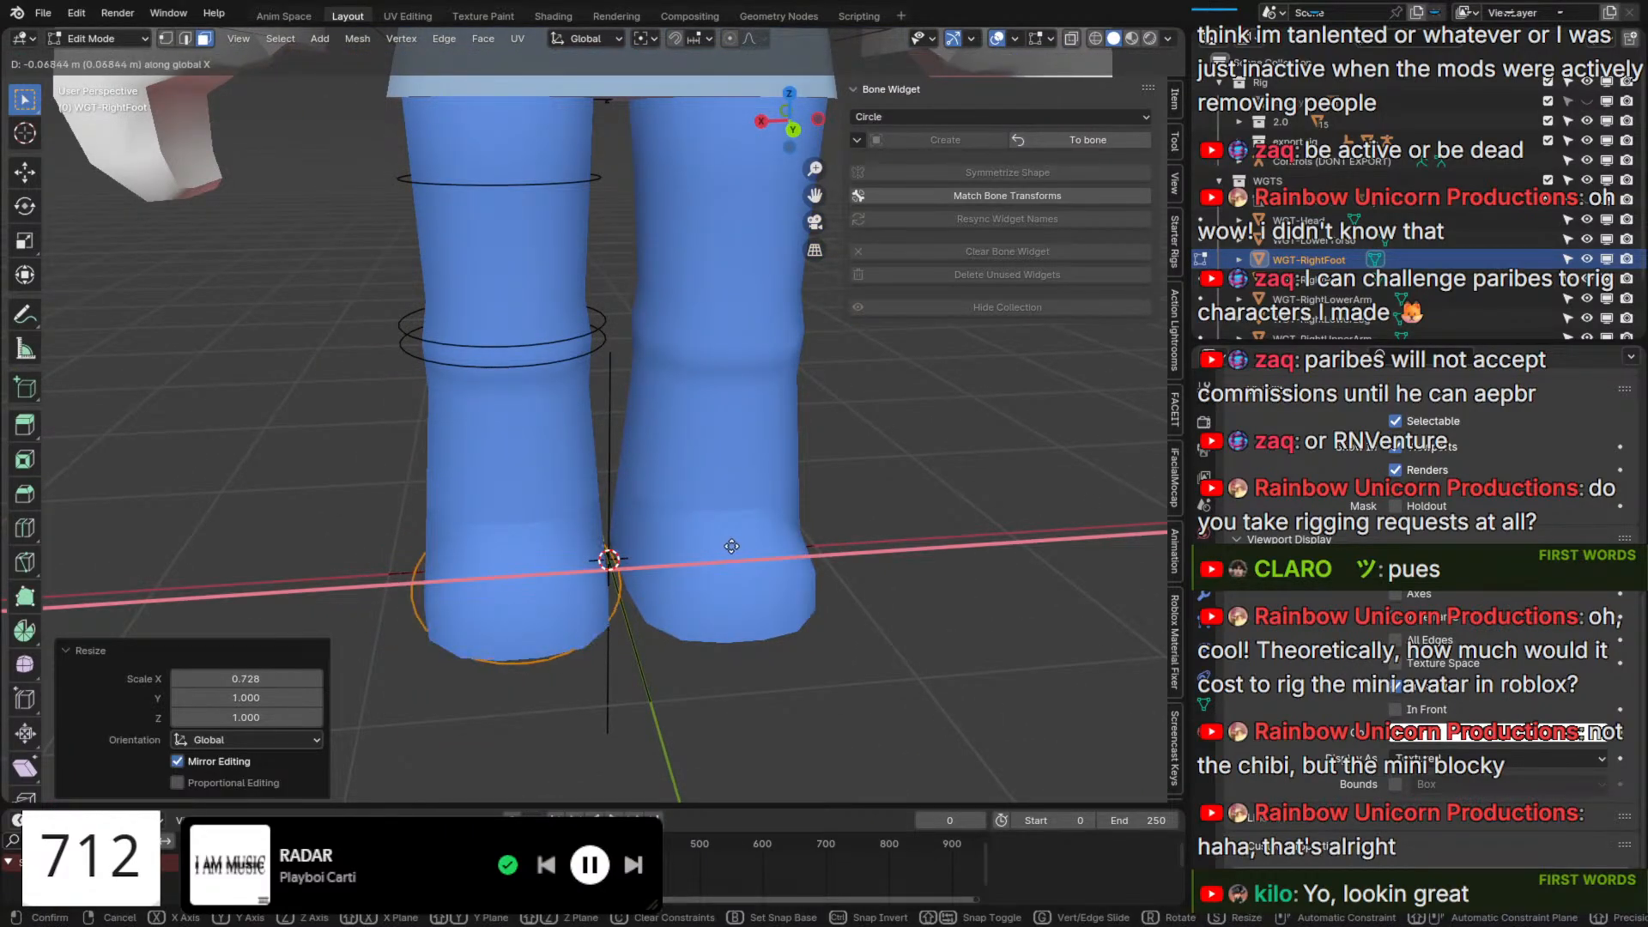
left_click(732, 547)
Stretch the RightFoot circle along Y past the toe and heel, and widen it to about 1.132 along X.
middle_click_drag(732, 546, 876, 601)
key("s")
key("y")
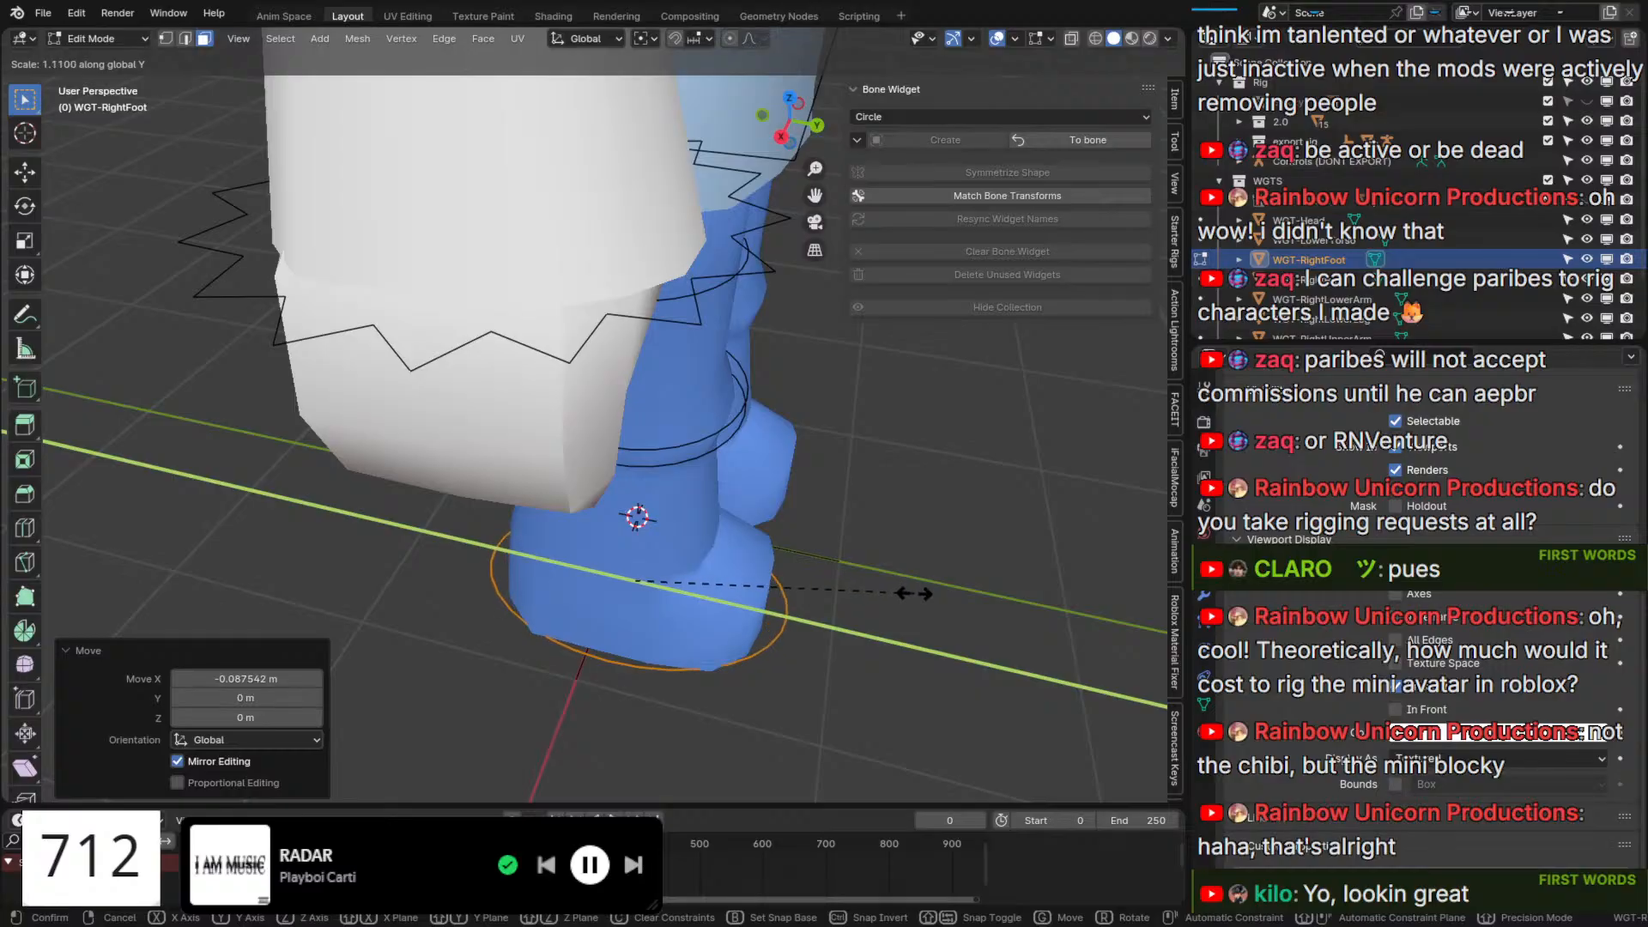
left_click(902, 580)
middle_click_drag(852, 484, 699, 439)
key("s")
key("x")
left_click(773, 456)
Shift the RightFoot circle about 0.03 m along X, followed by a finer nudge in the same direction.
scroll(700, 439, "up", 4)
key("g")
key("x")
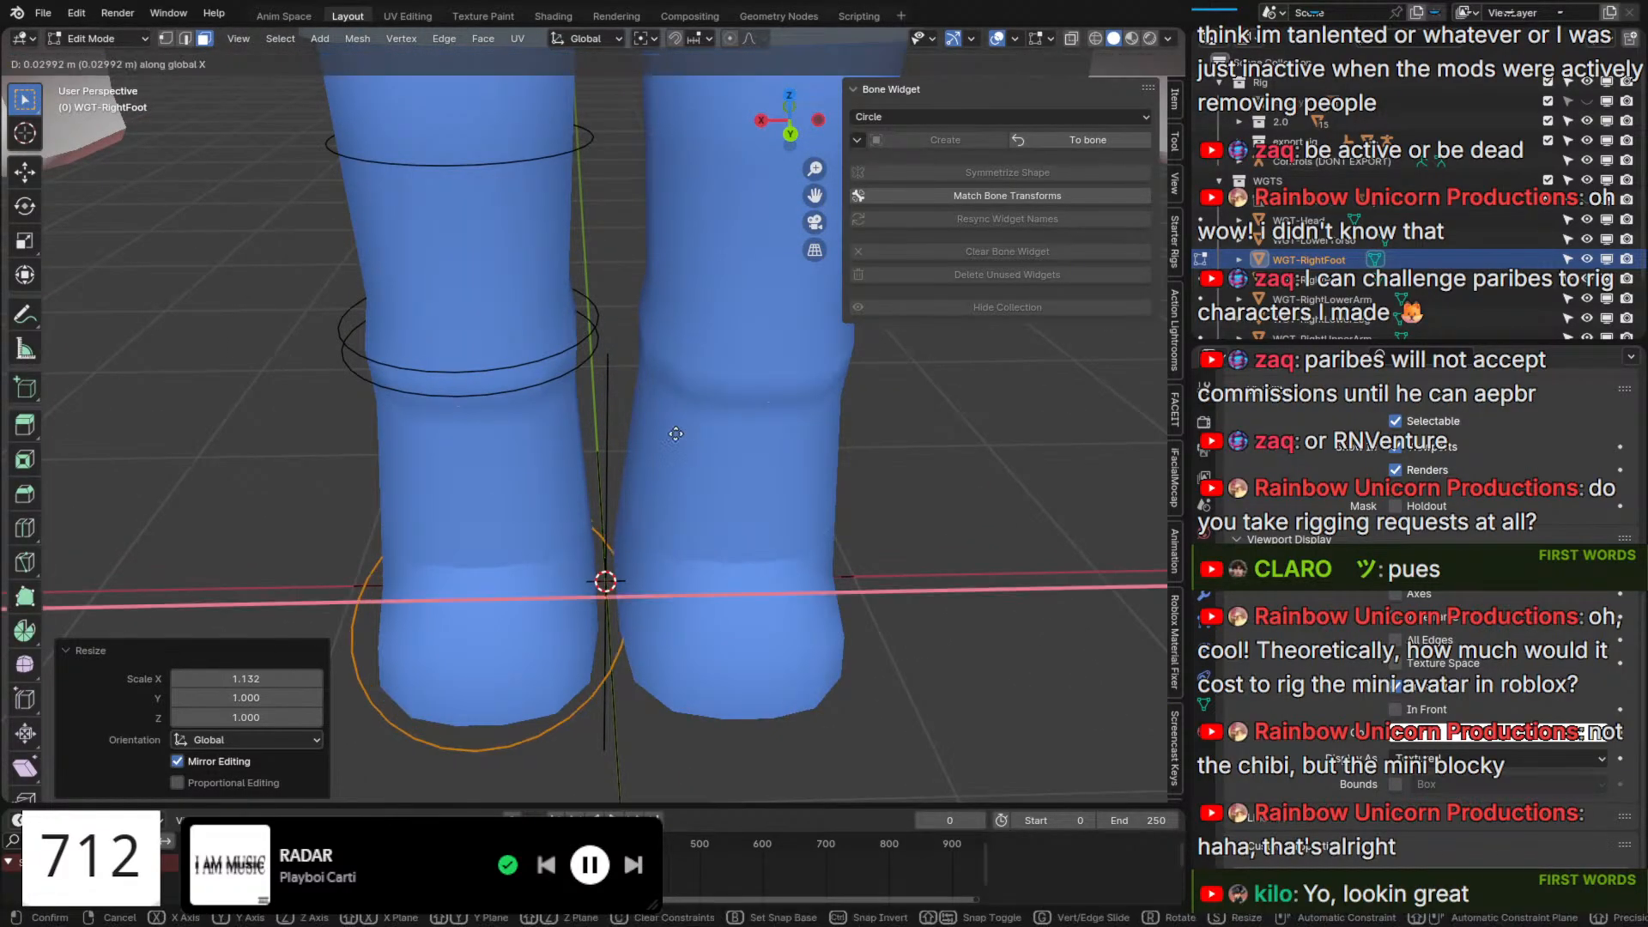
left_click(676, 434)
key("g")
key("x")
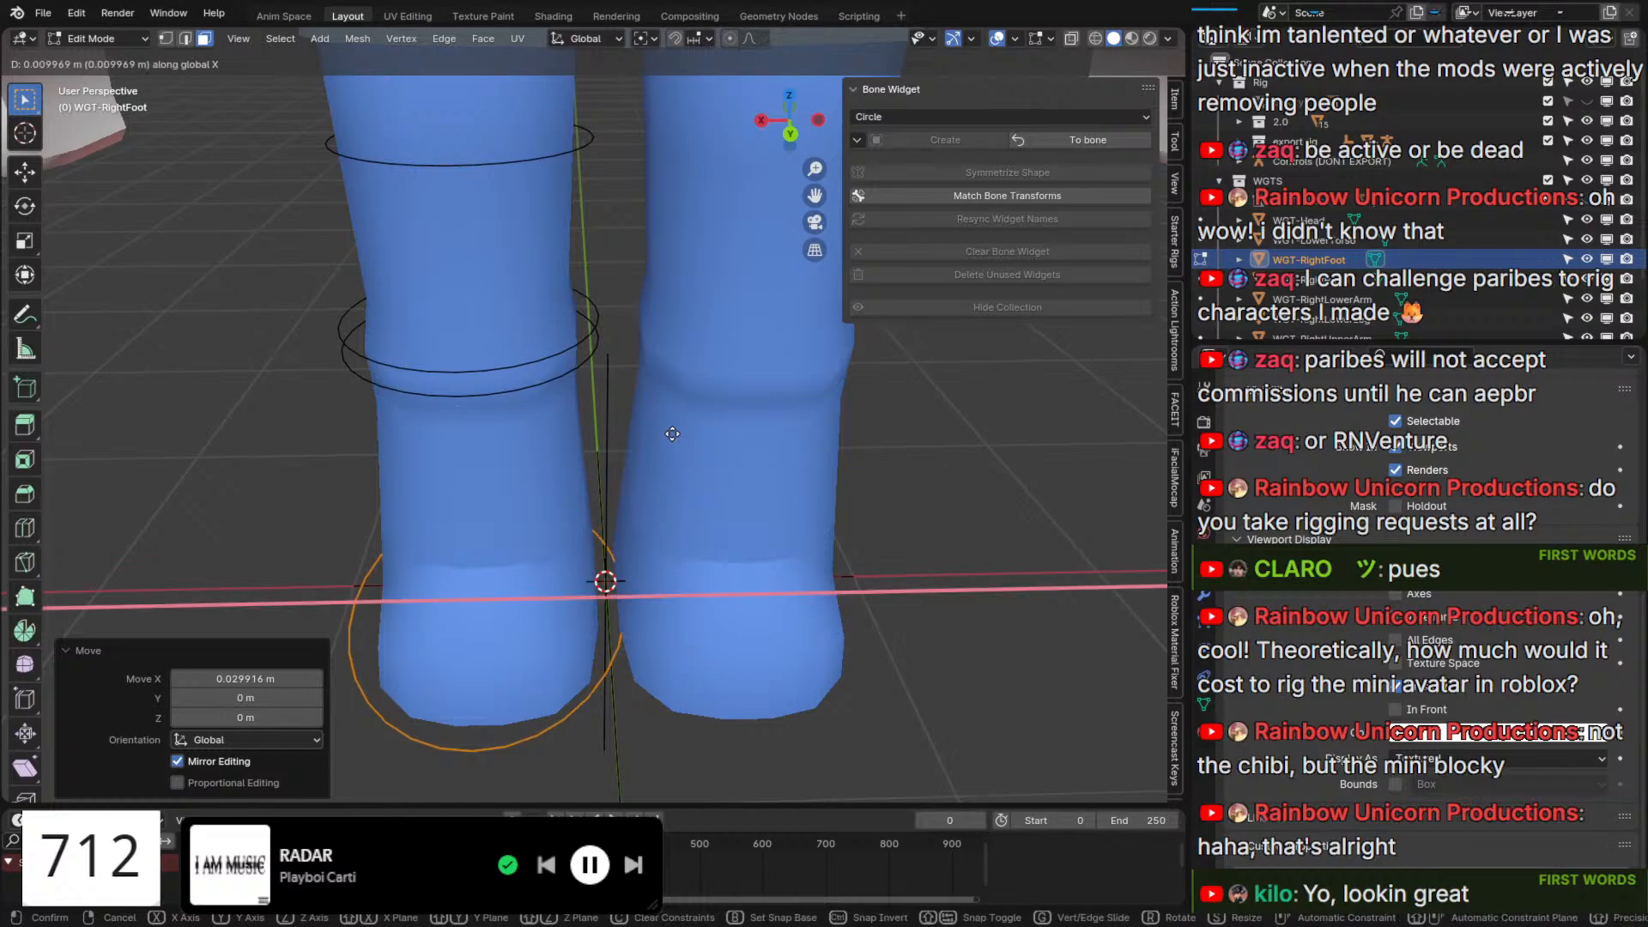
left_click(672, 434)
Scale the RightFoot circle to about 0.938 along X and return to the bone.
key("s")
key("x")
left_click(685, 493)
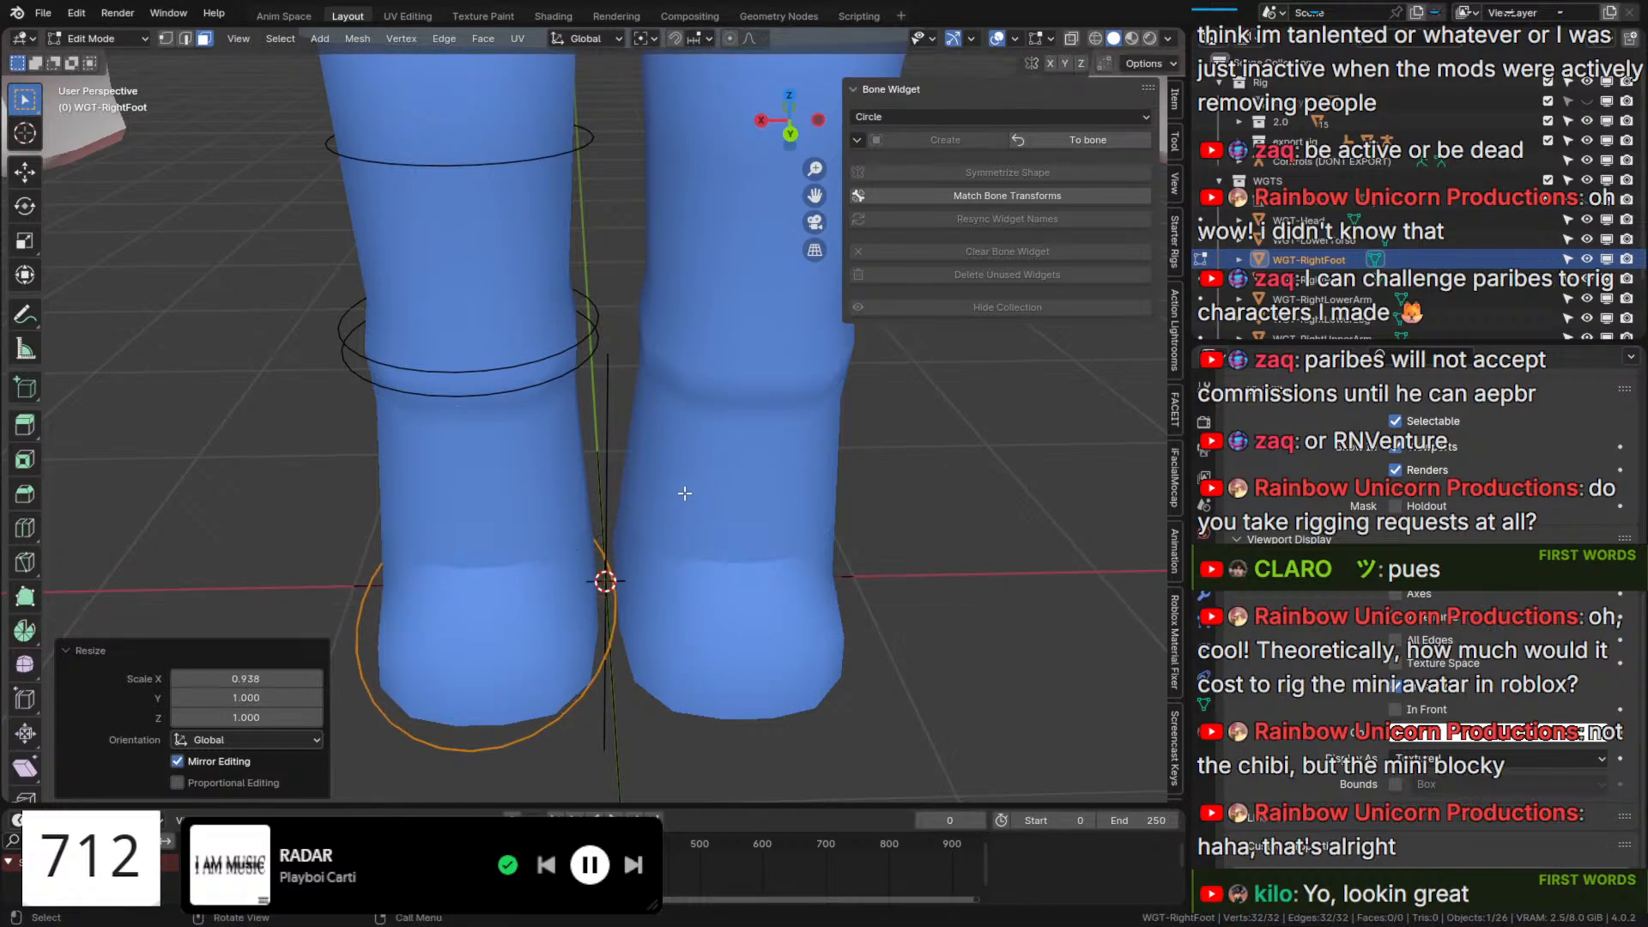
middle_click_drag(695, 480, 740, 526)
scroll(639, 480, "down", 3)
left_click(1101, 141)
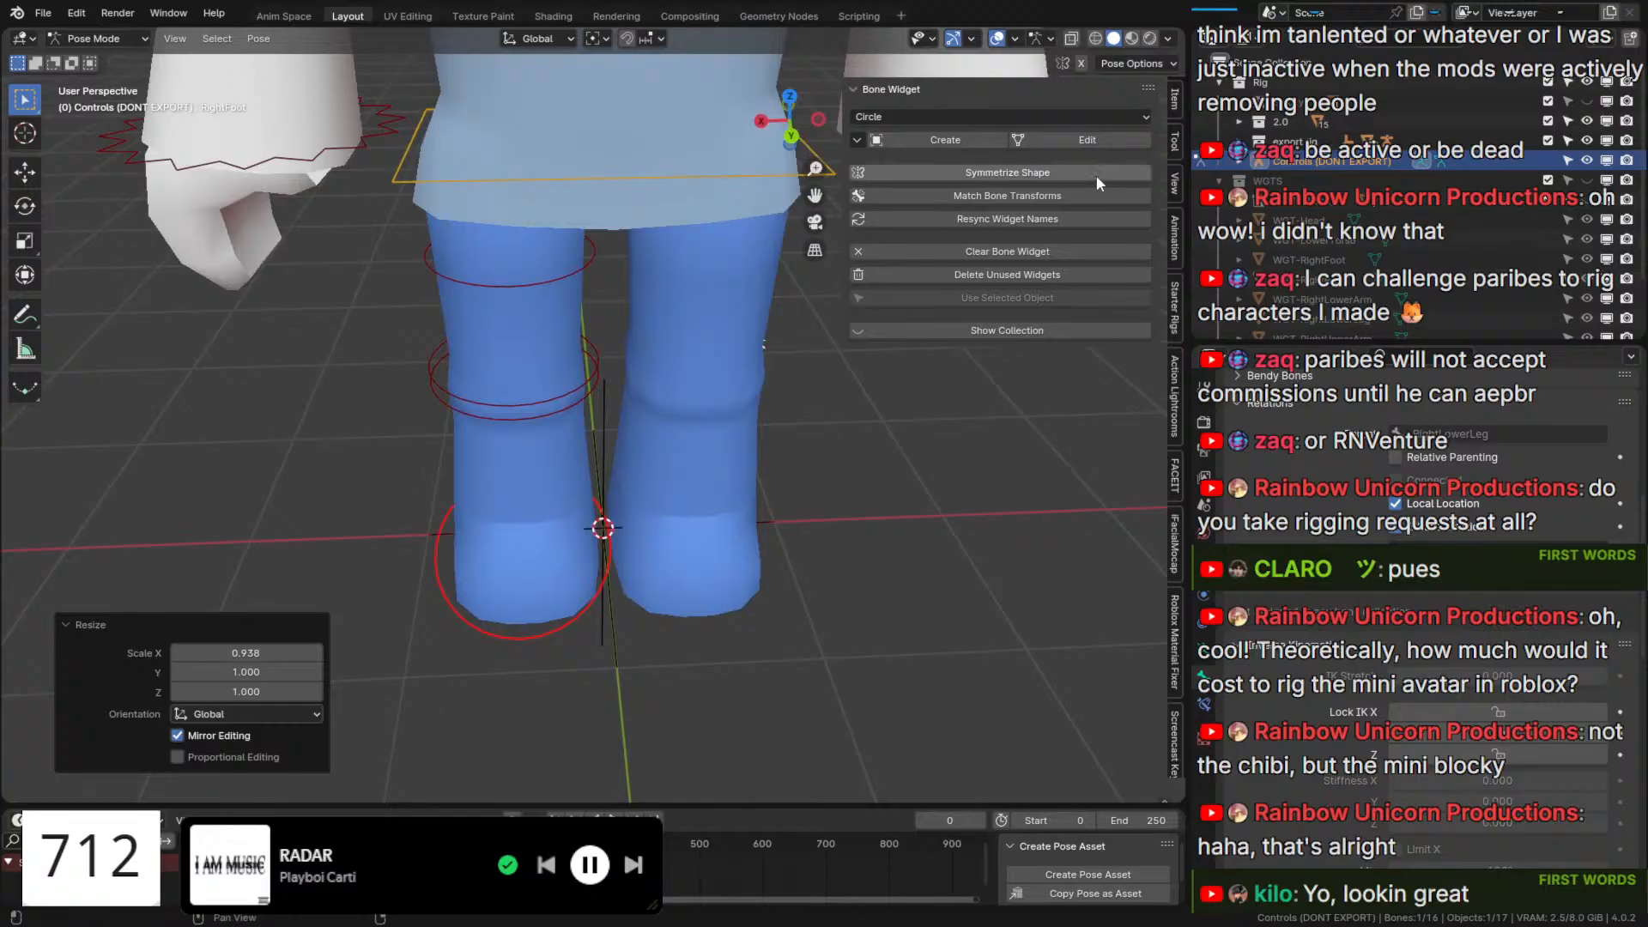
Reopen the RightFoot widget, move its circle about -0.027 m along X and return to the bone.
left_click(1090, 141)
scroll(700, 476, "up", 2)
key("g")
key("x")
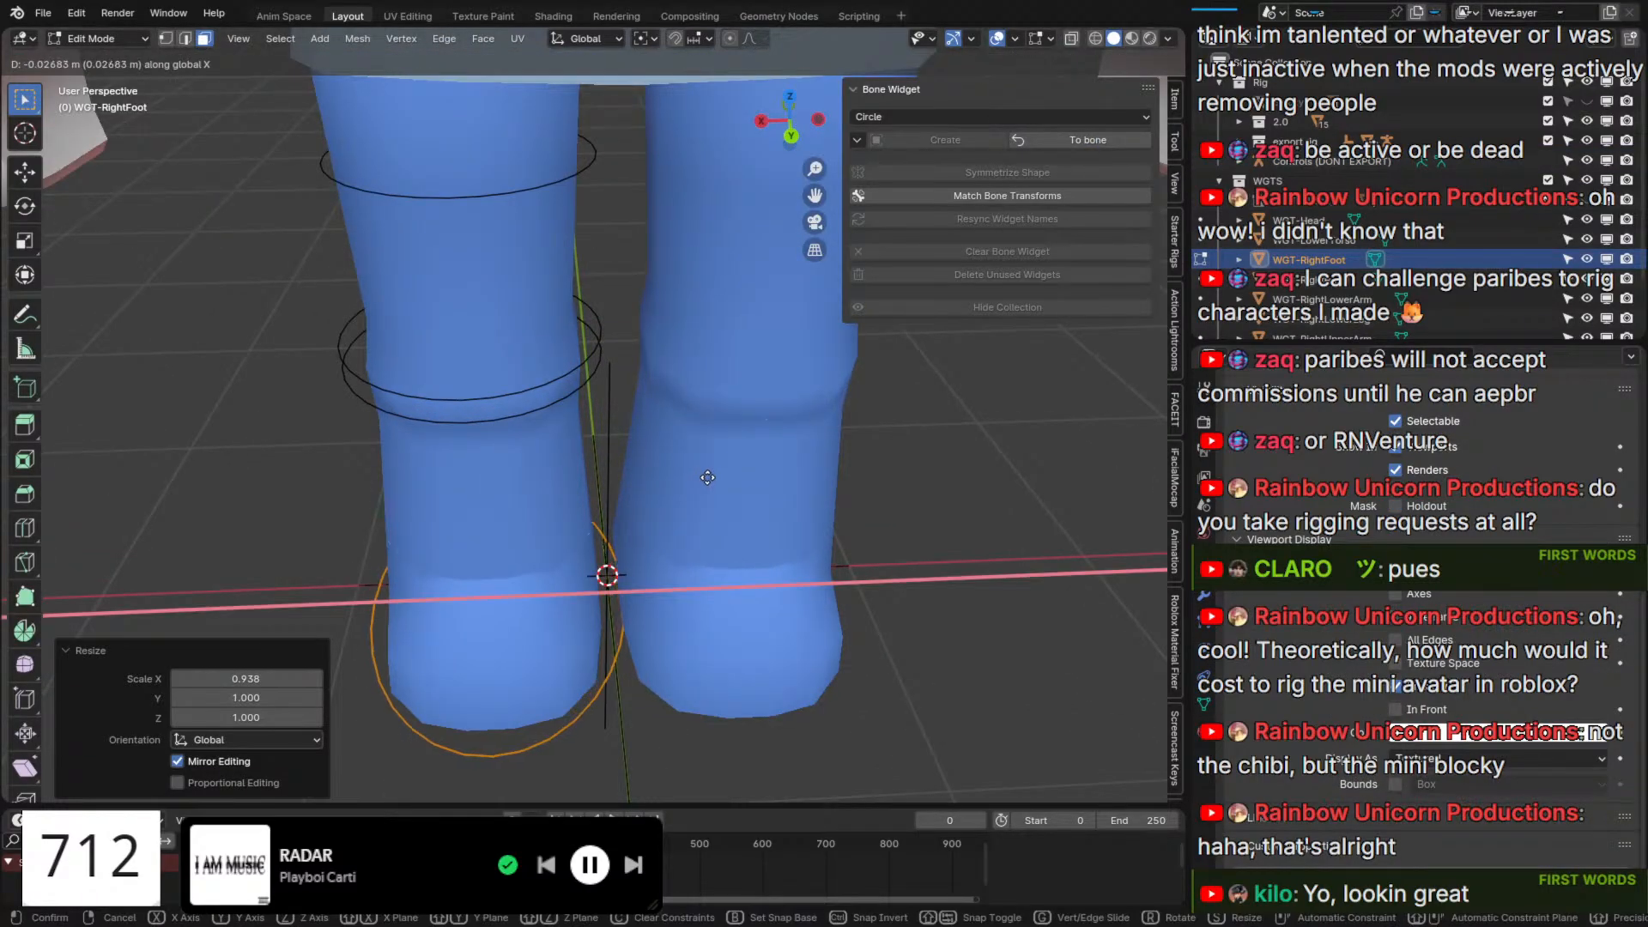
left_click(709, 476)
left_click(1048, 141)
scroll(632, 506, "down", 5)
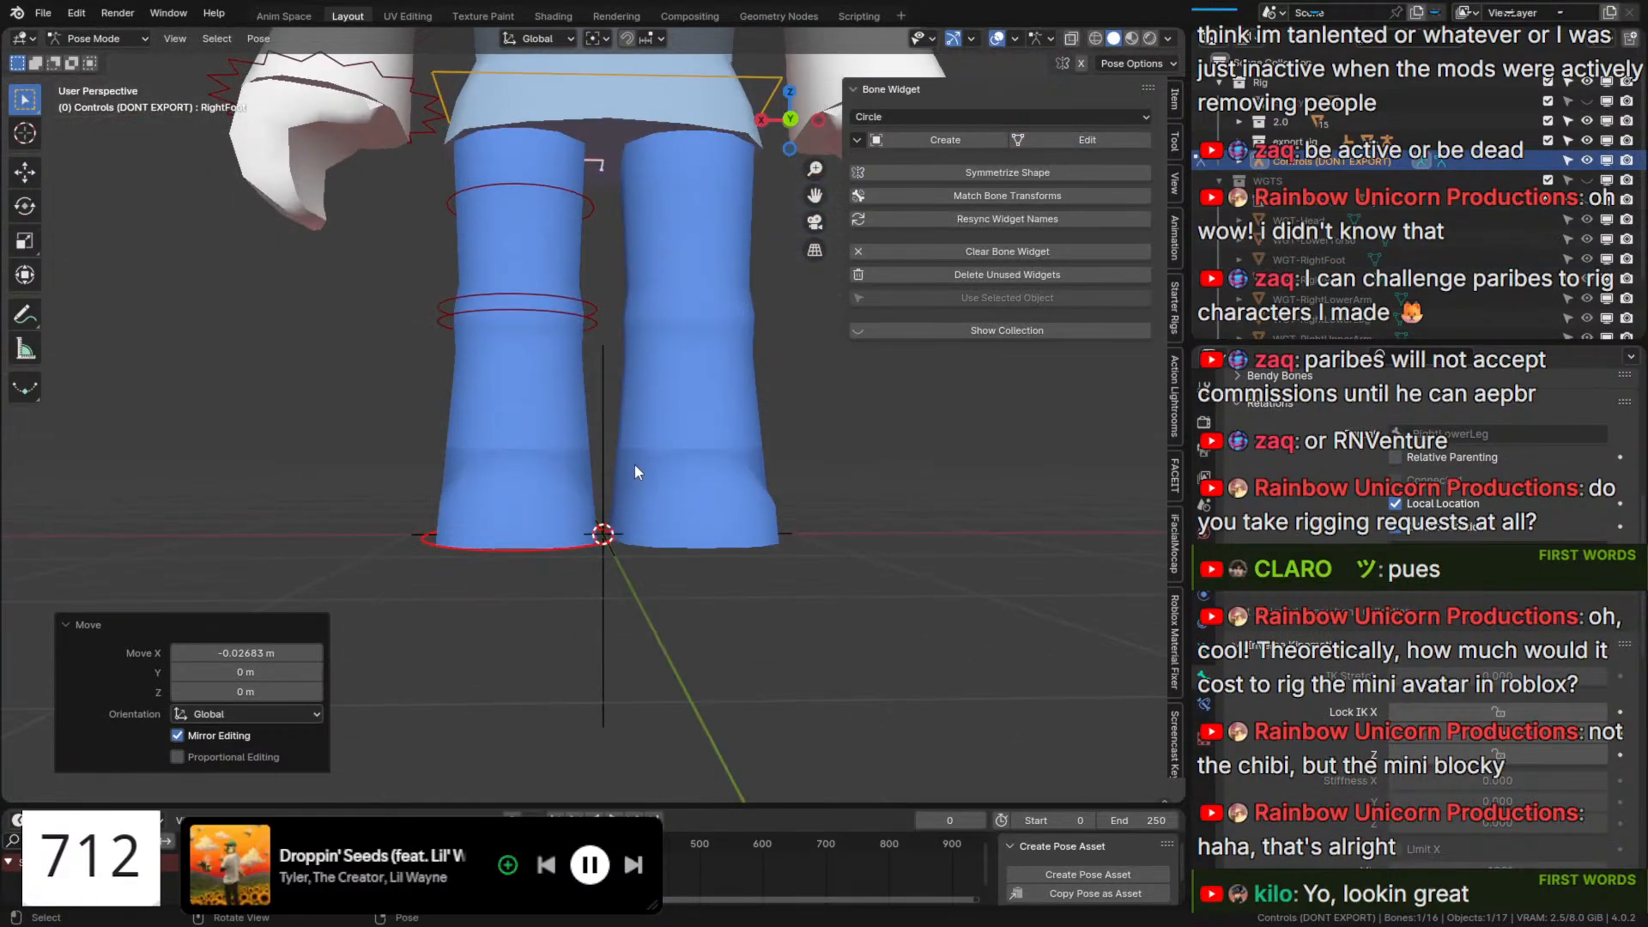
Delete all left arm and left leg bones from the Controls armature in Edit Mode.
key("q")
left_click(644, 479)
scroll(657, 447, "down", 3)
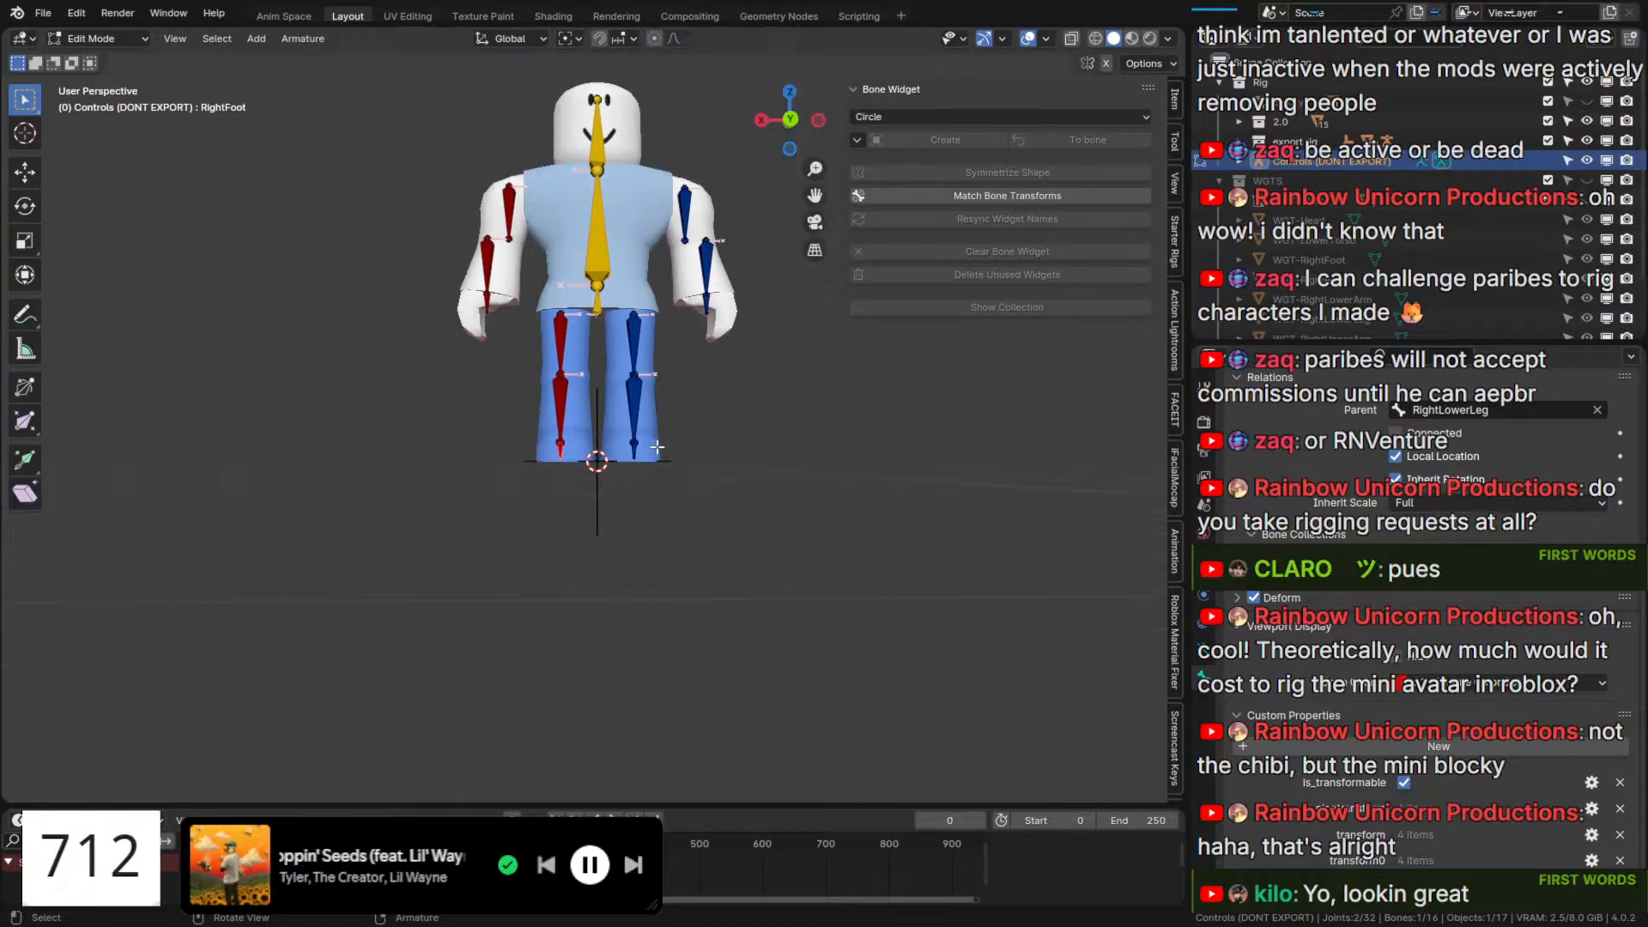
middle_click_drag(657, 446, 663, 472)
left_click(761, 557)
scroll(761, 557, "up", 4)
left_click_drag(838, 715, 640, 317)
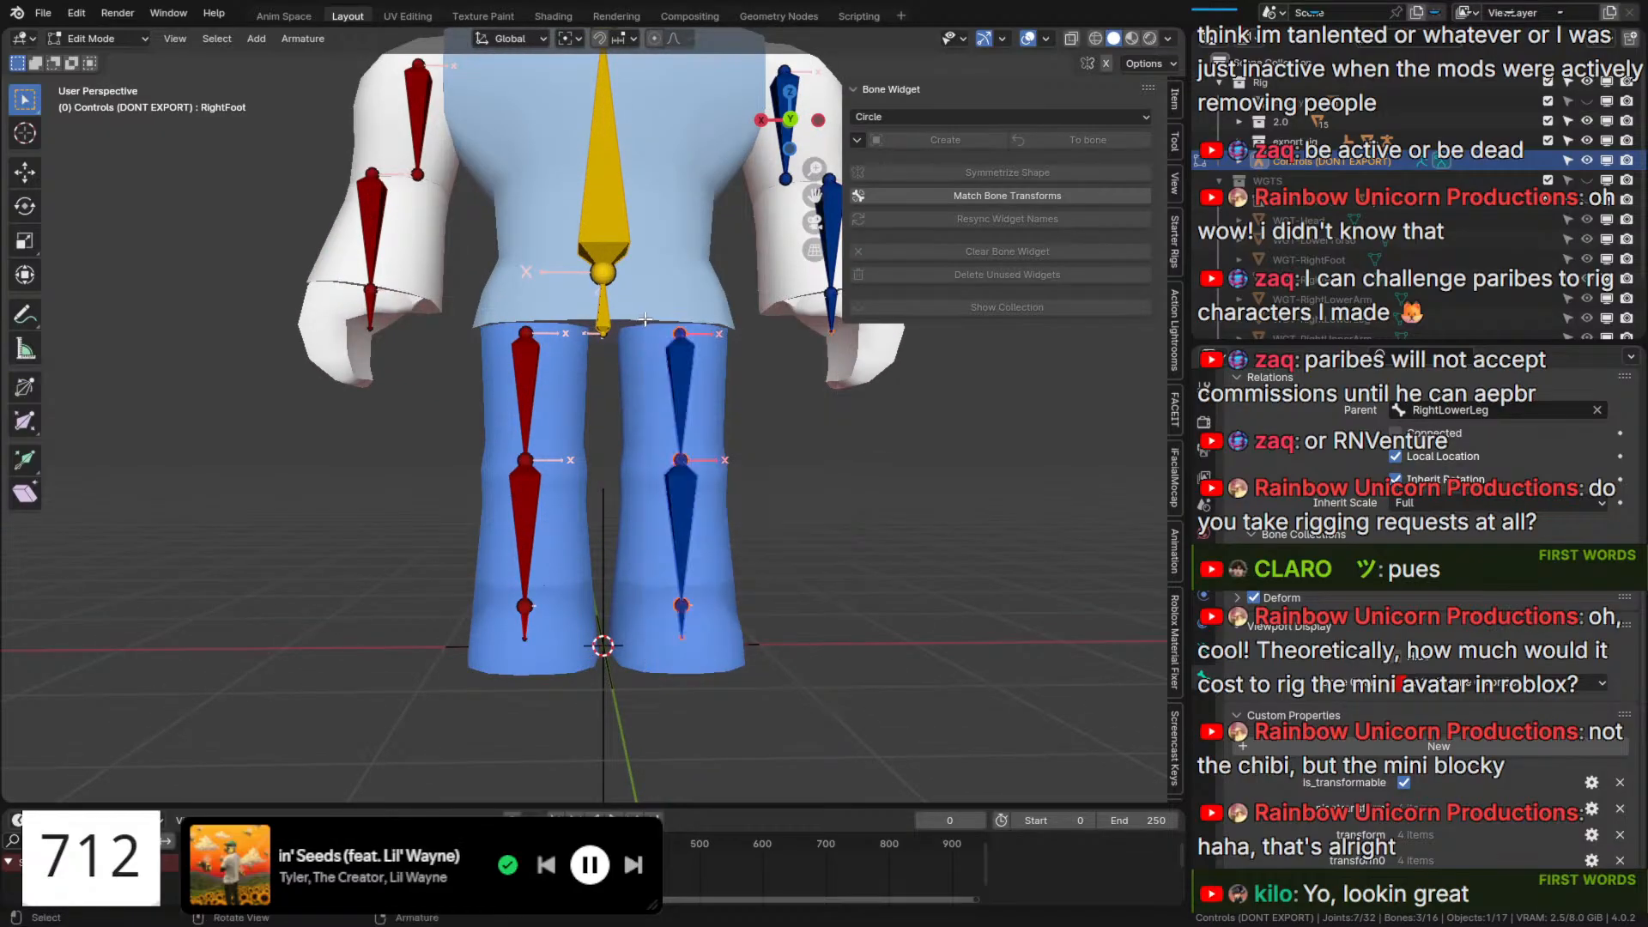
middle_click_drag(782, 372, 737, 636, "shift")
left_click_drag(912, 688, 710, 223)
scroll(699, 344, "down", 2)
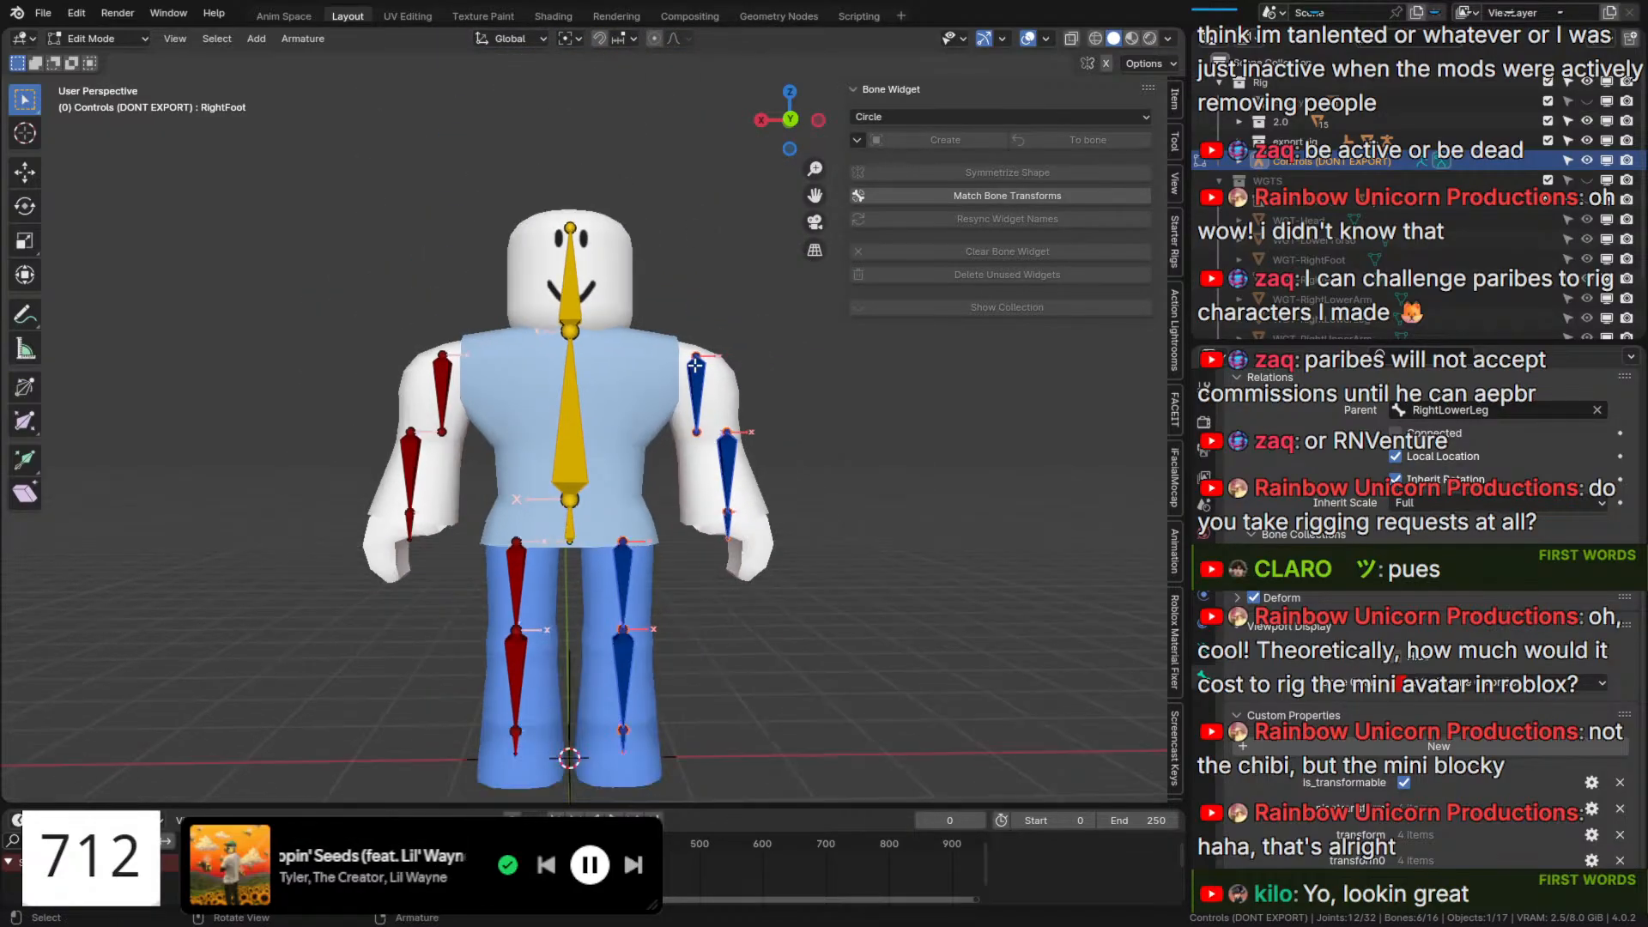
key("x")
left_click(695, 376)
Symmetrize the right arm and leg bones from -X to +X and return to Pose Mode.
left_click_drag(265, 765, 538, 229)
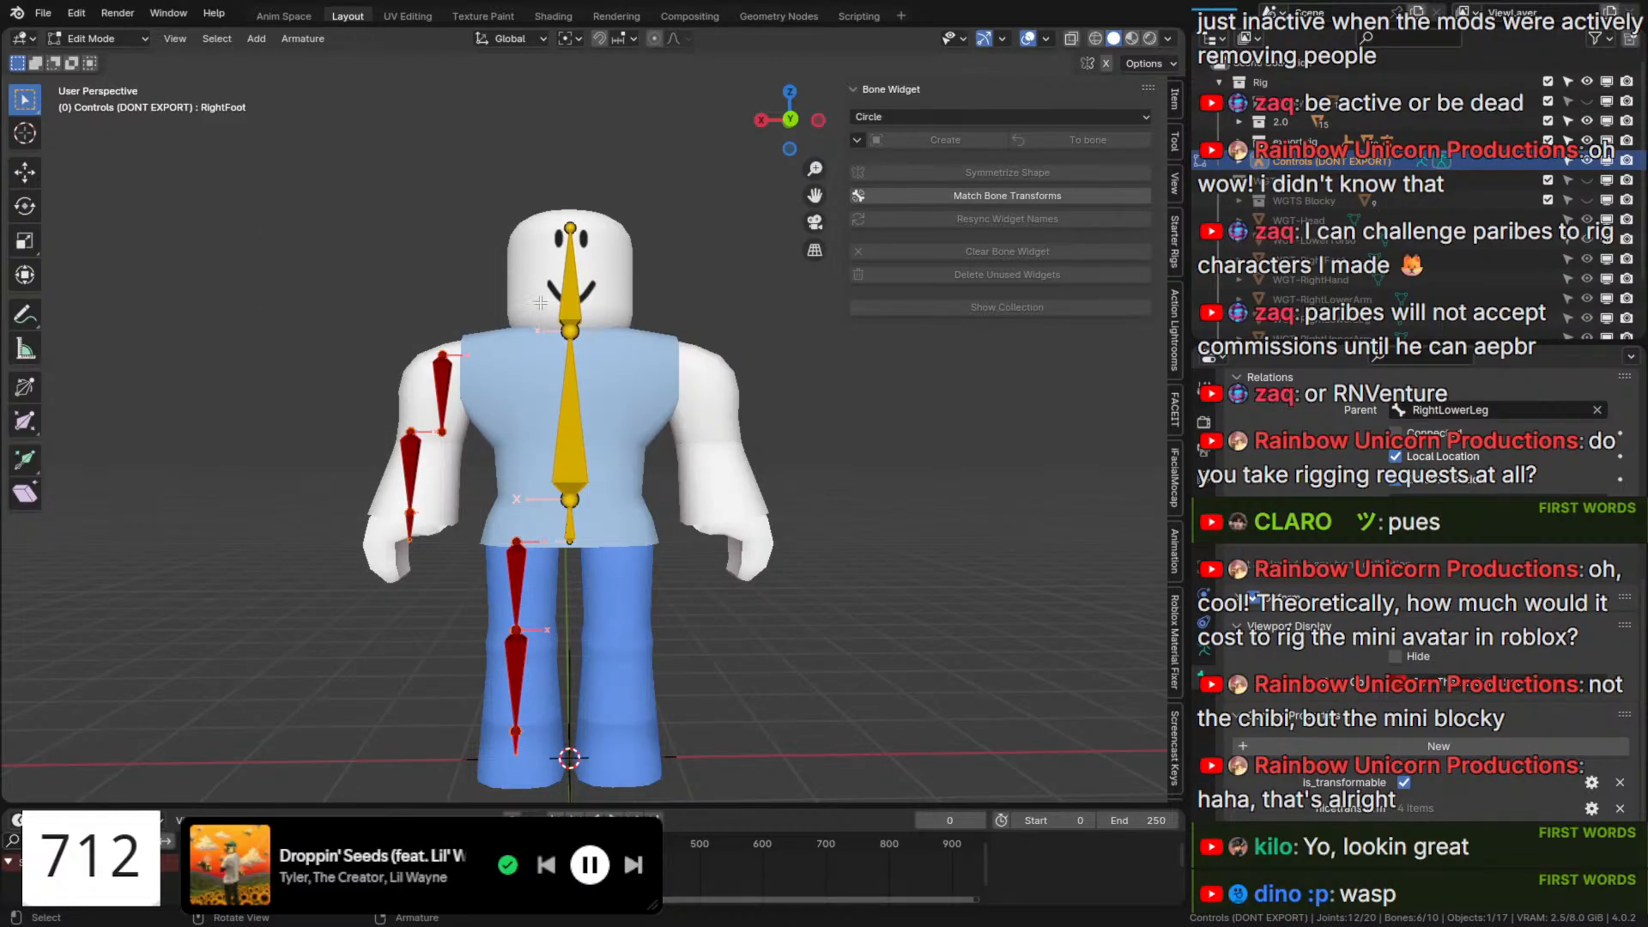
key("F3")
left_click(621, 343)
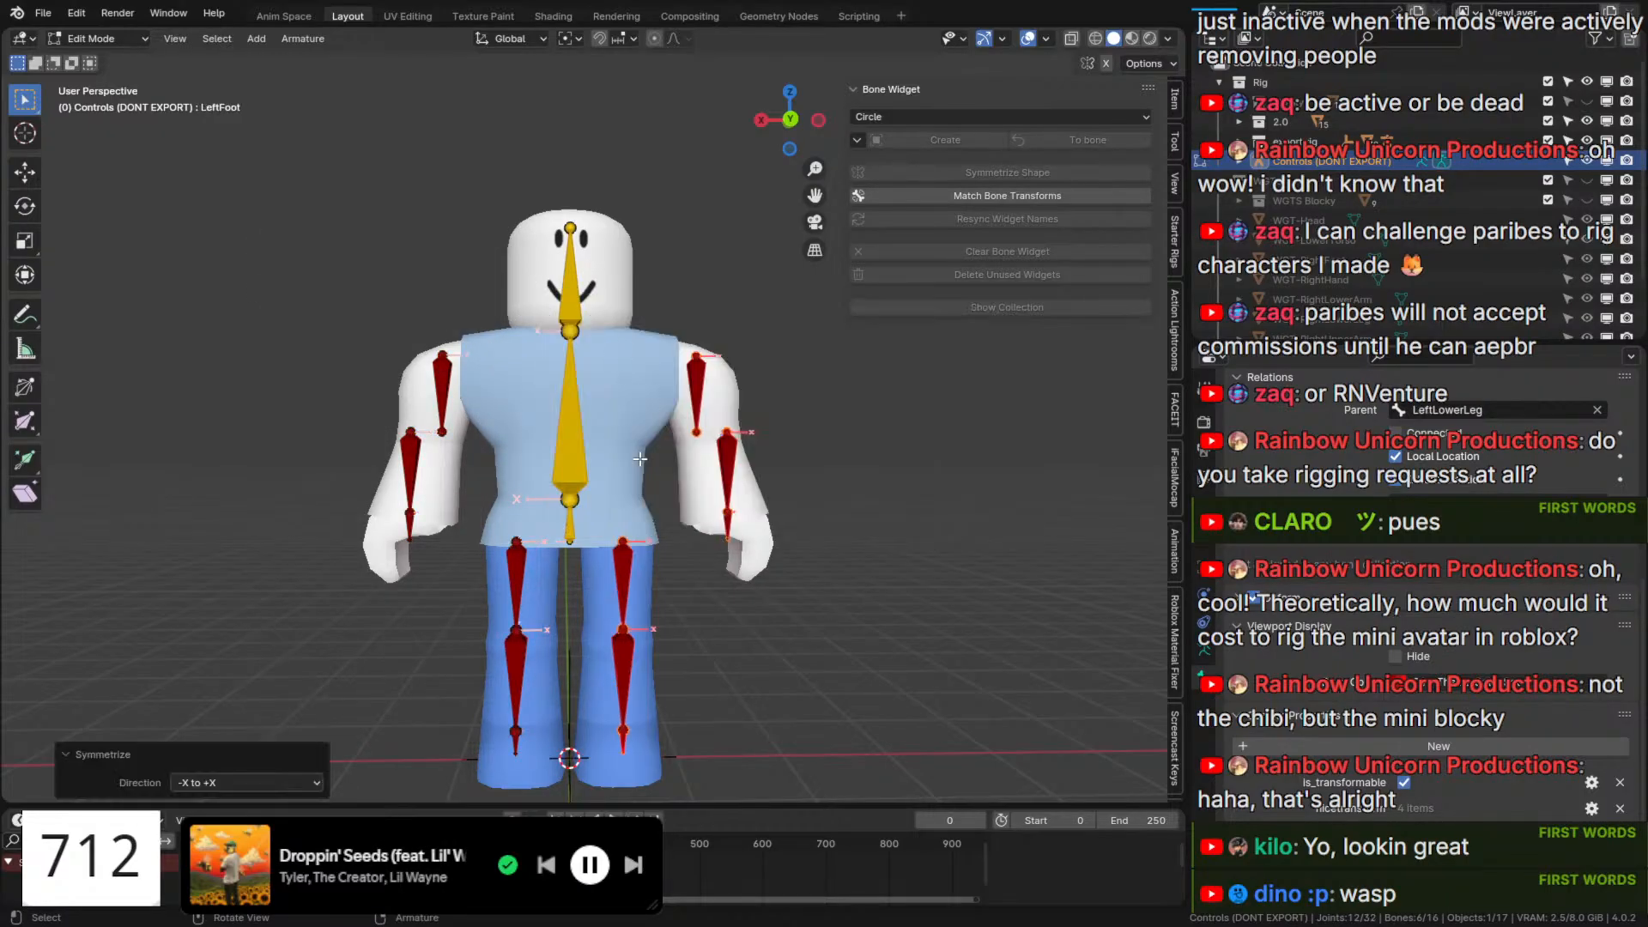
key("Tab")
key("q")
left_click(670, 568)
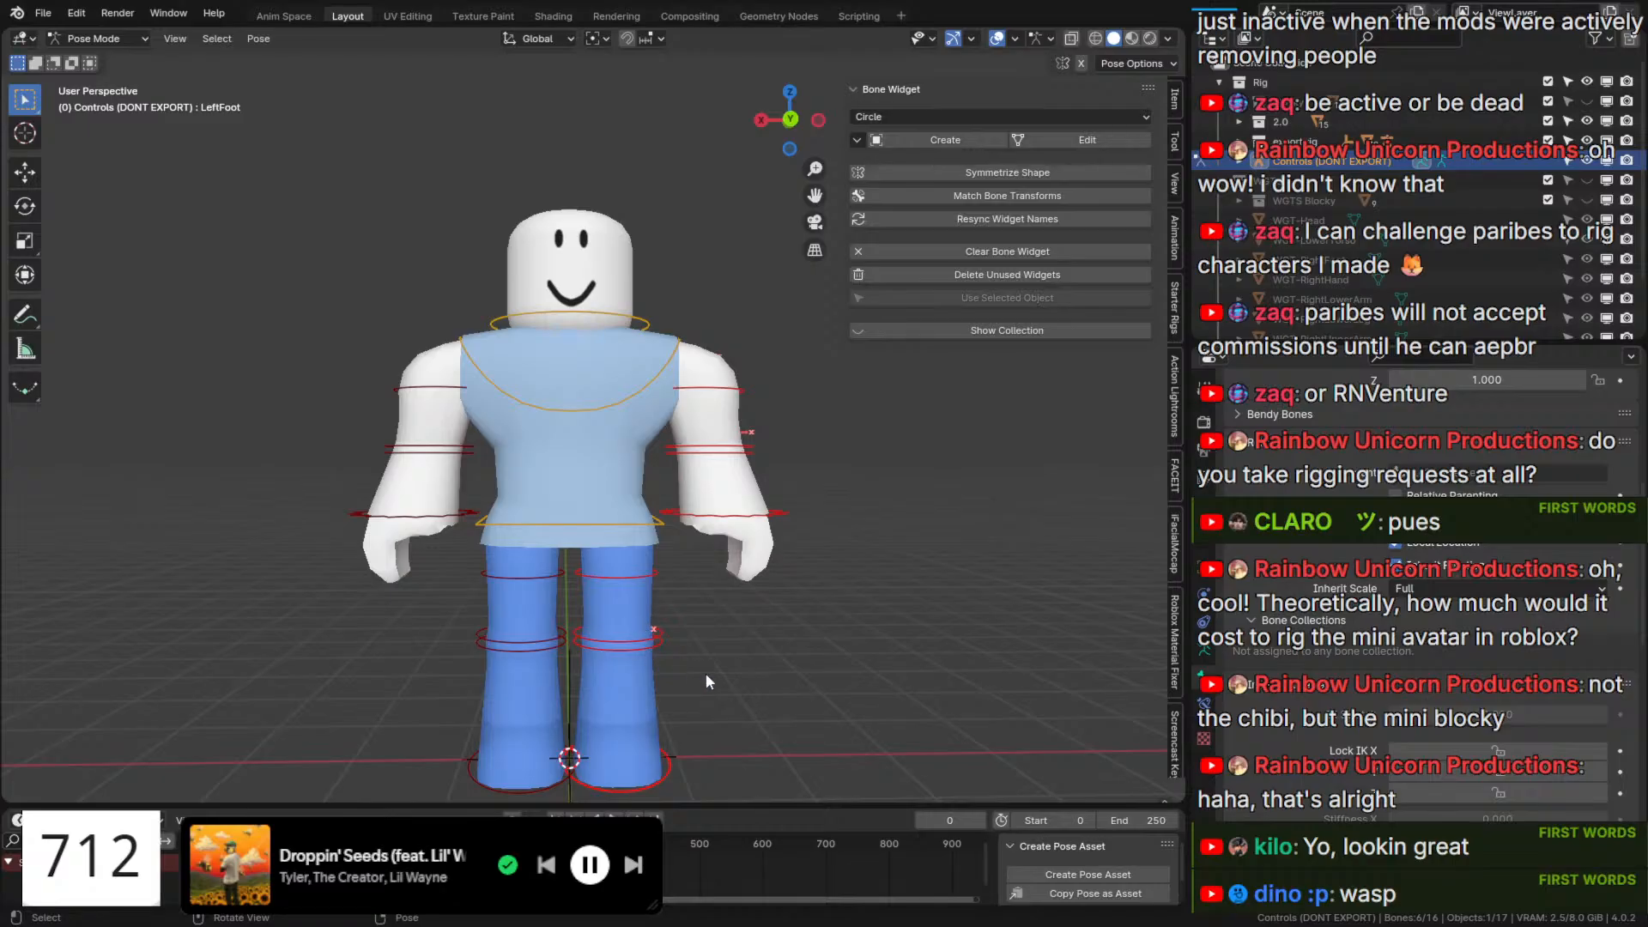
Select the left leg and left arm bones together and set their bone color to the blue theme color set.
scroll(706, 673, "down", 2)
left_click_drag(764, 726, 602, 508)
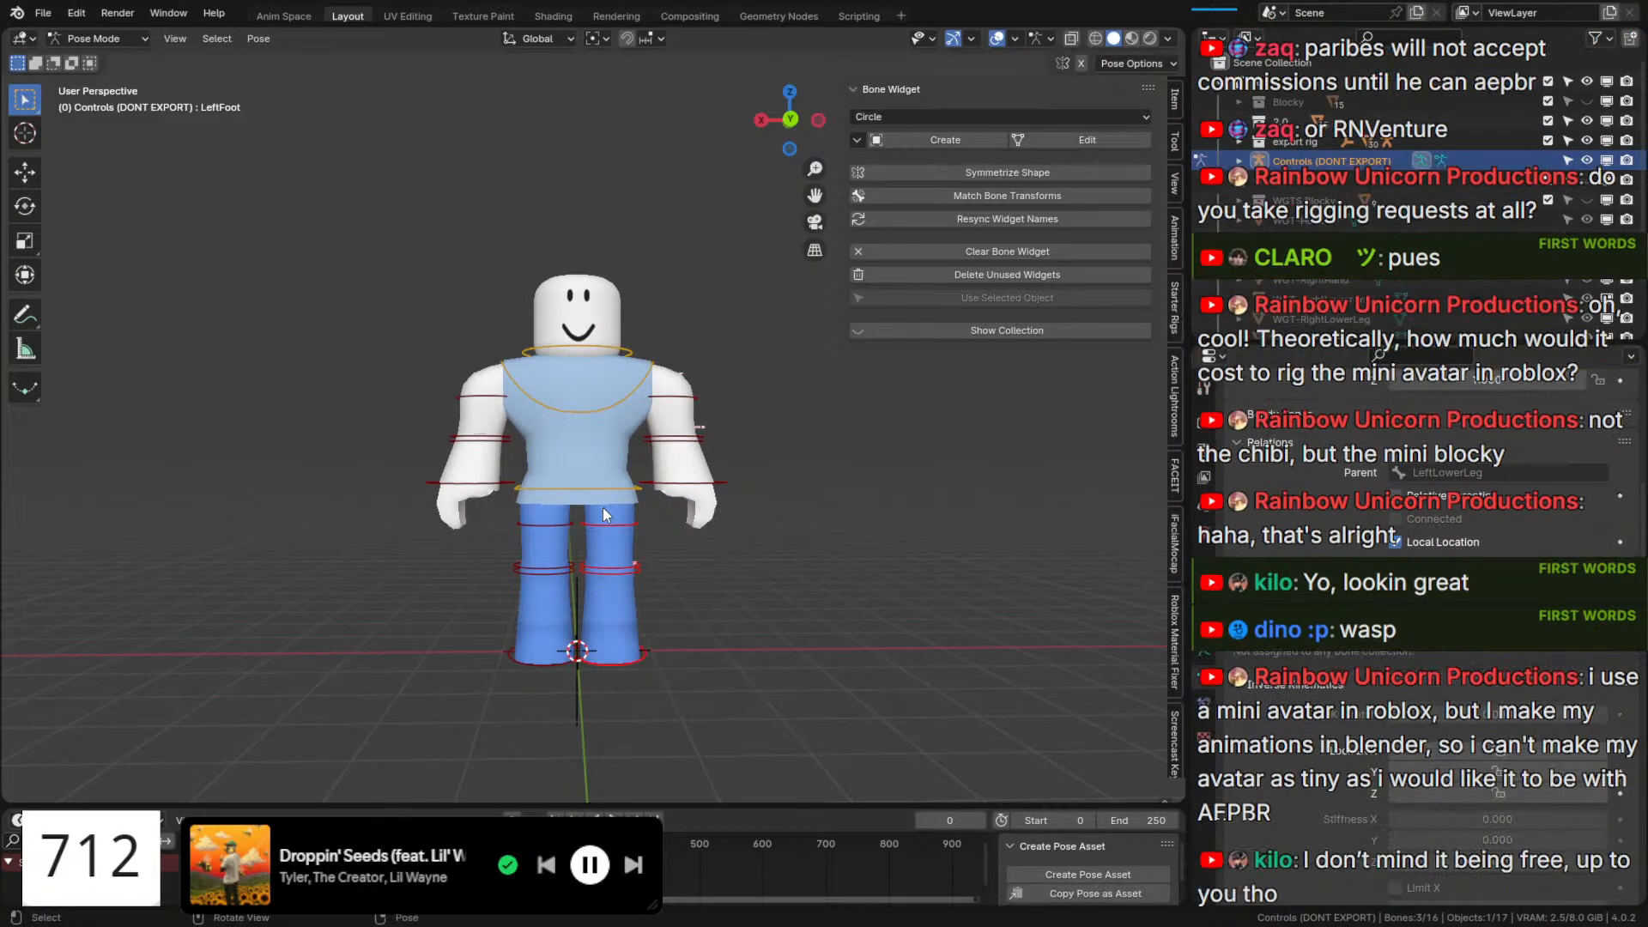
scroll(603, 507, "up", 2)
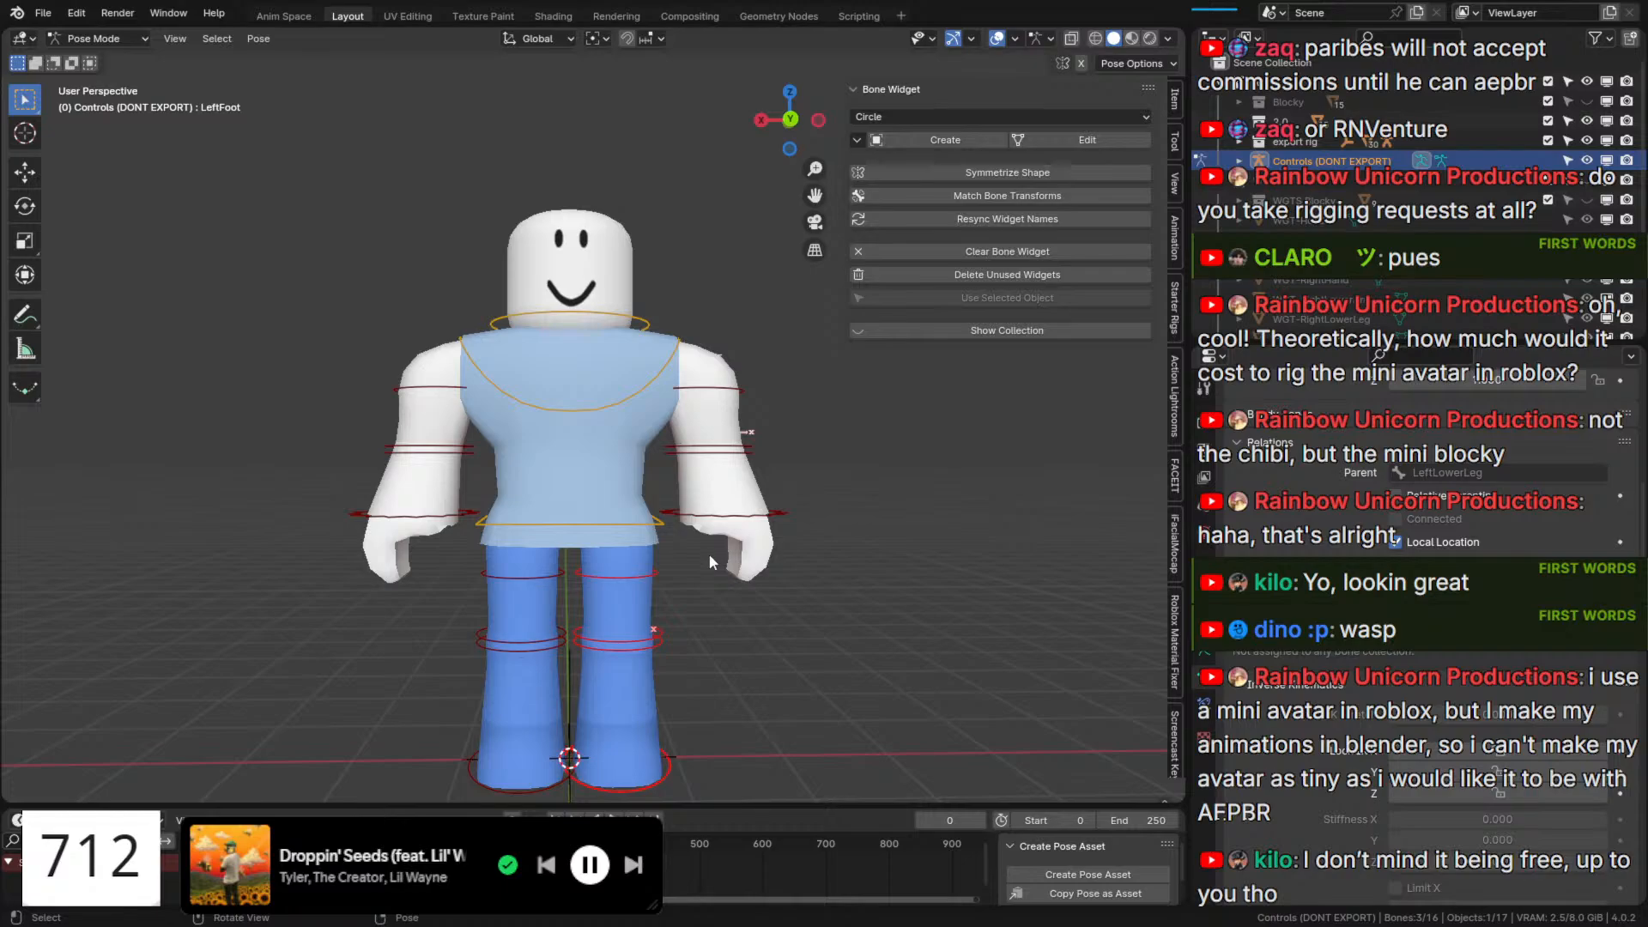
left_click_drag(716, 594, 852, 333, "shift")
scroll(1498, 515, "down", 15)
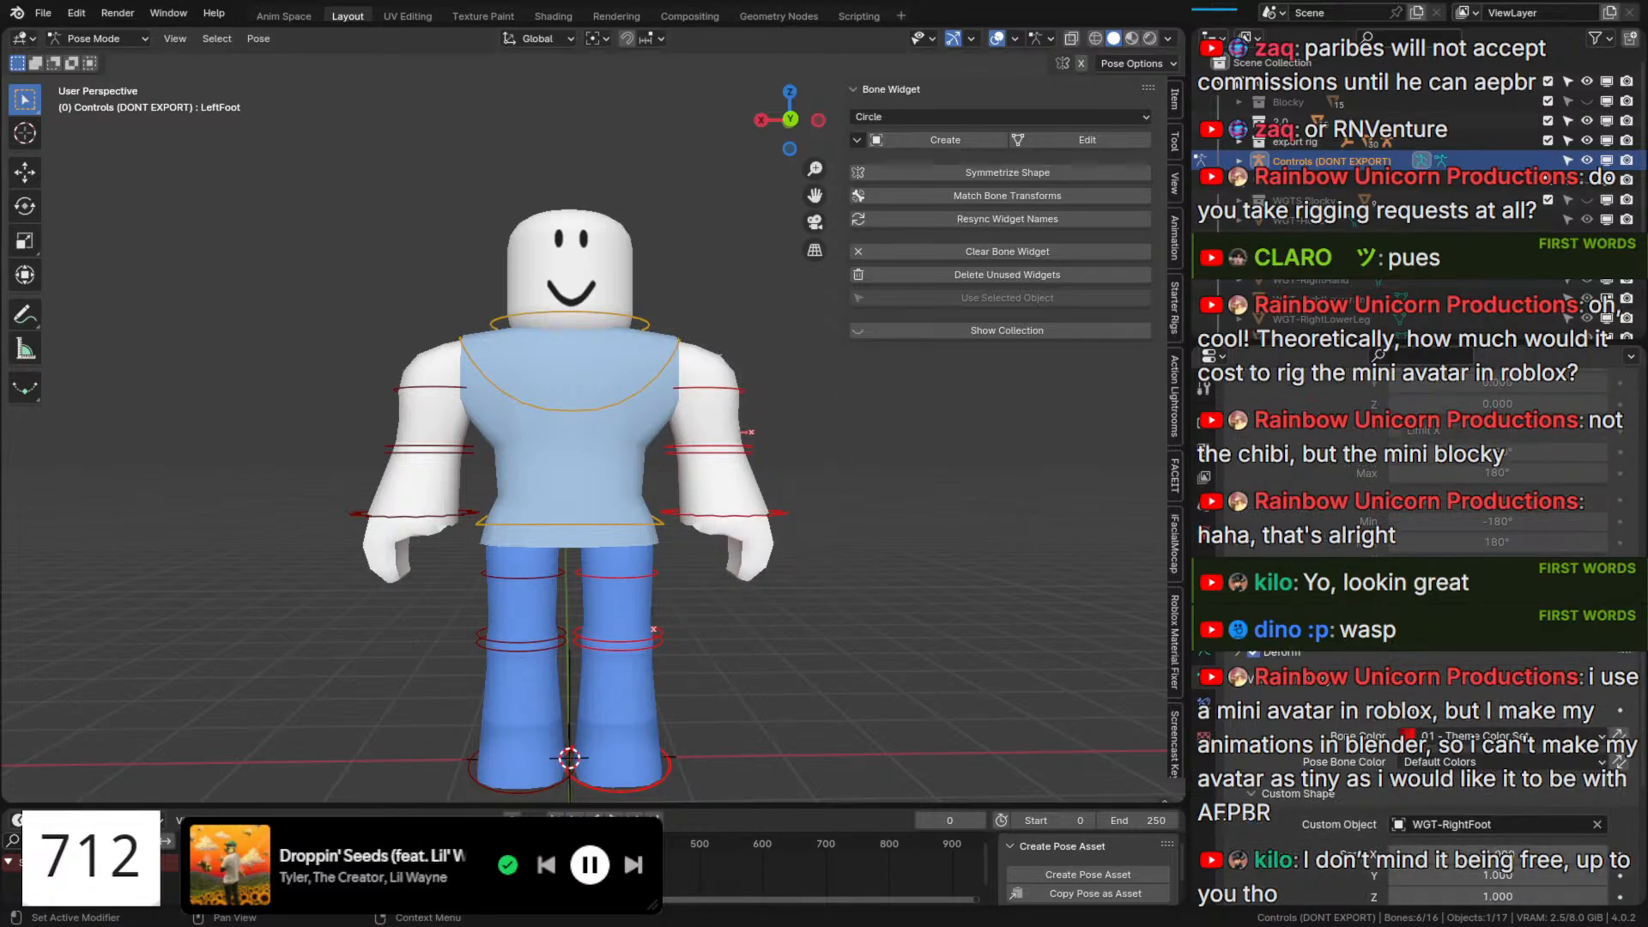
left_click(1453, 554)
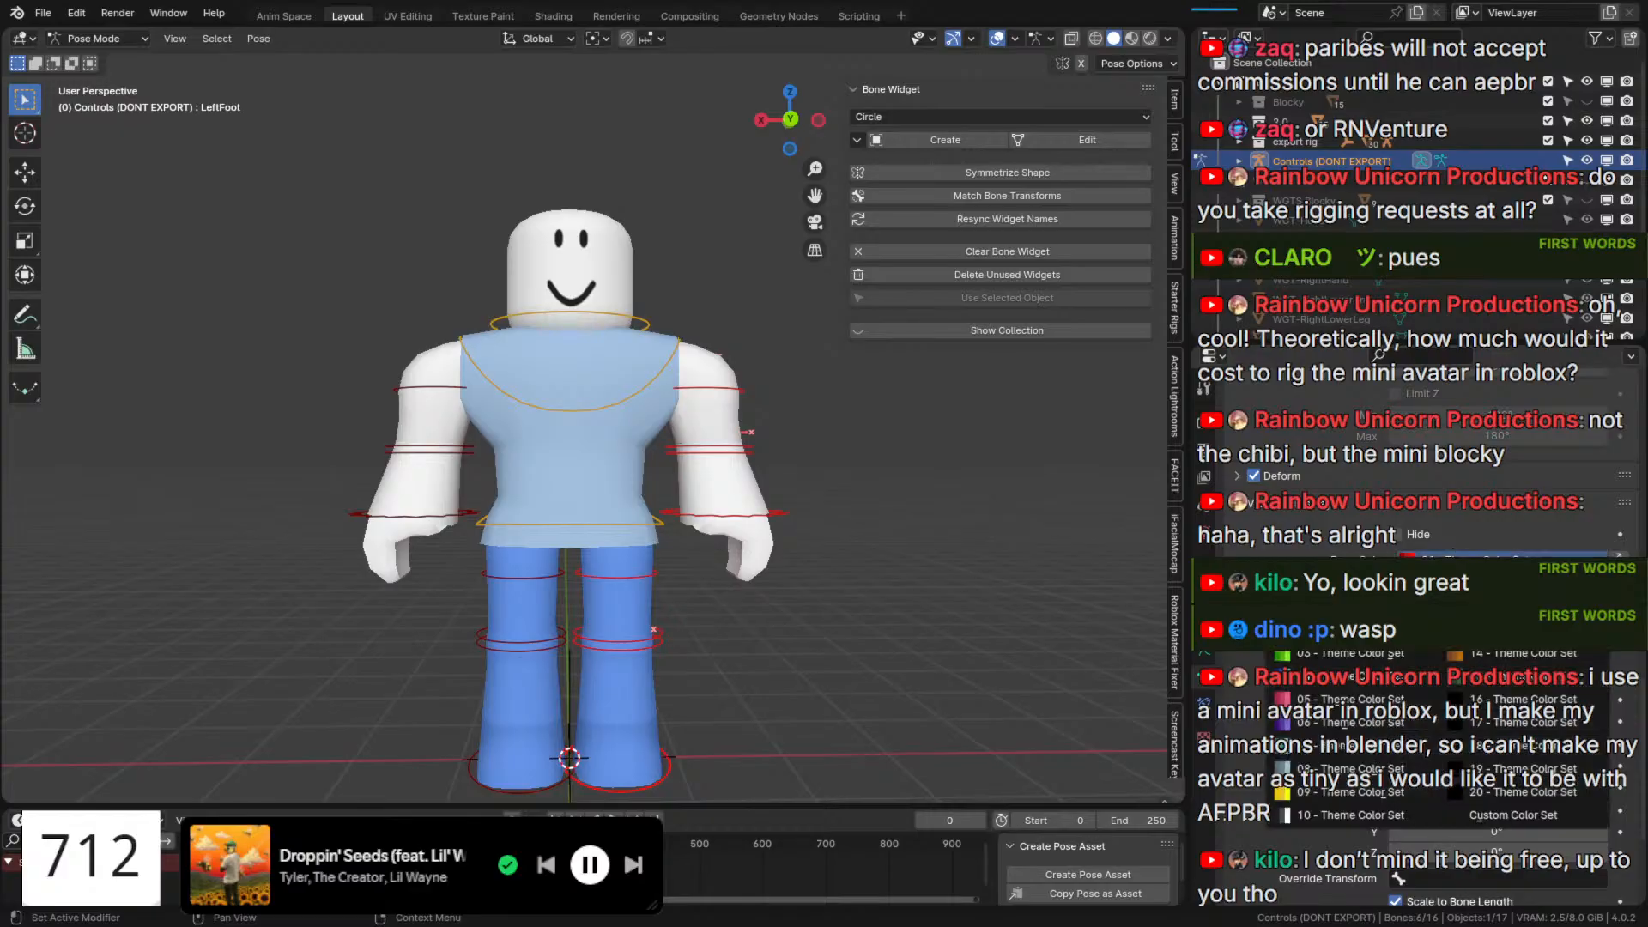
left_click(1349, 676)
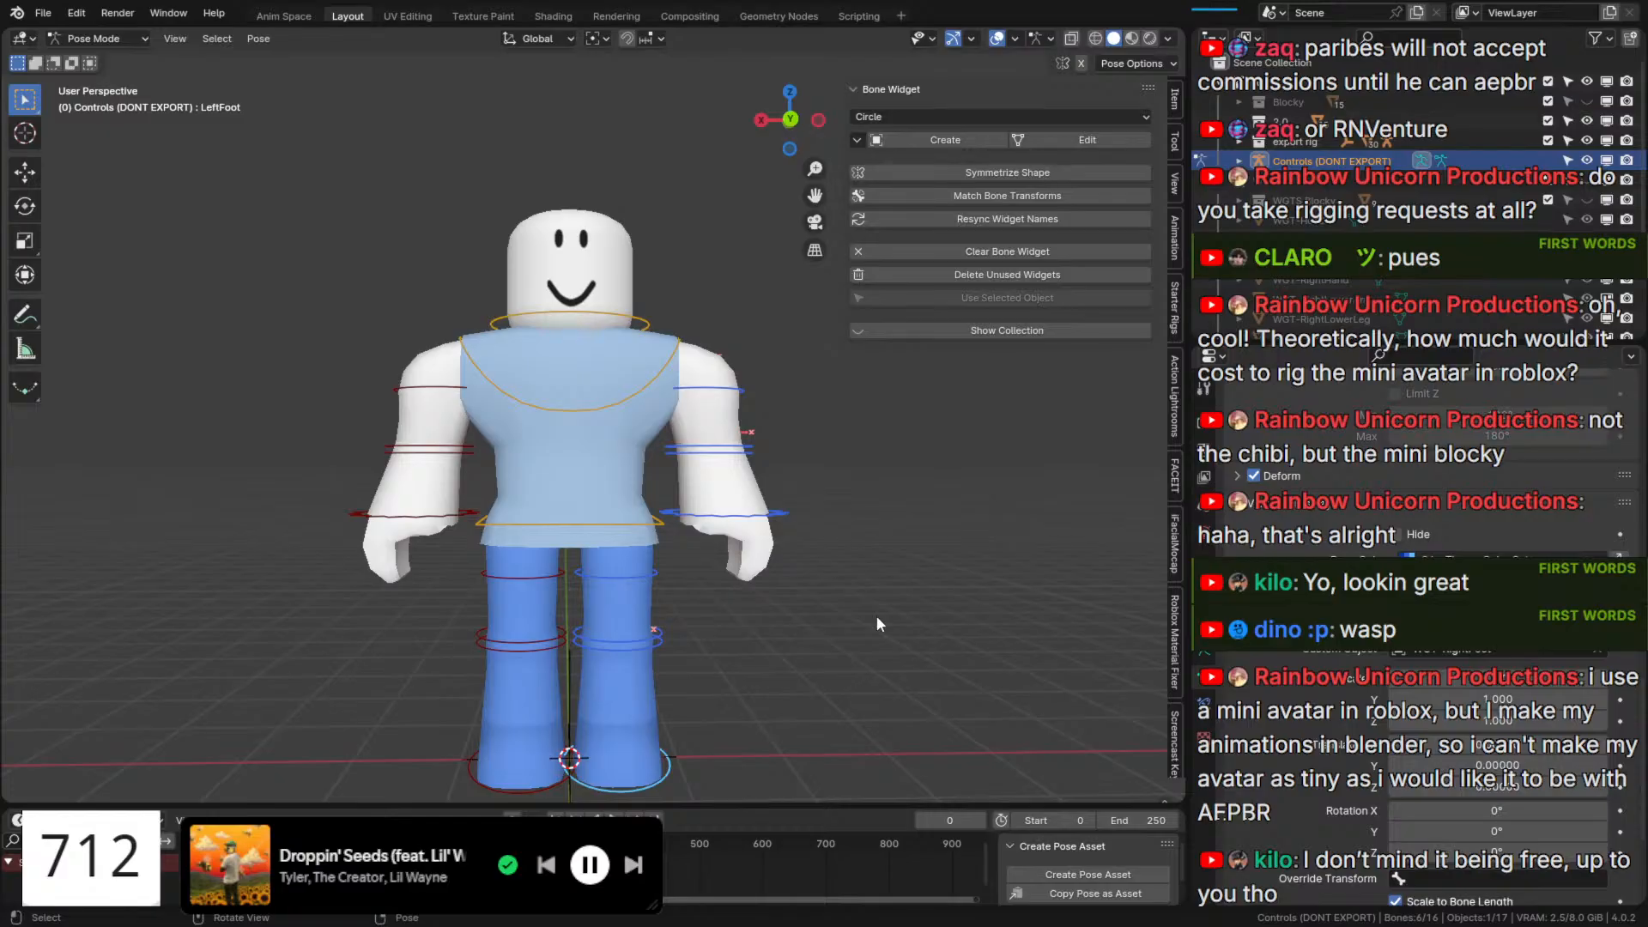
Try rotating the UpperTorso bone freely and about the global X axis, leaving the pose unapplied.
left_click(662, 379)
key("r")
key("r")
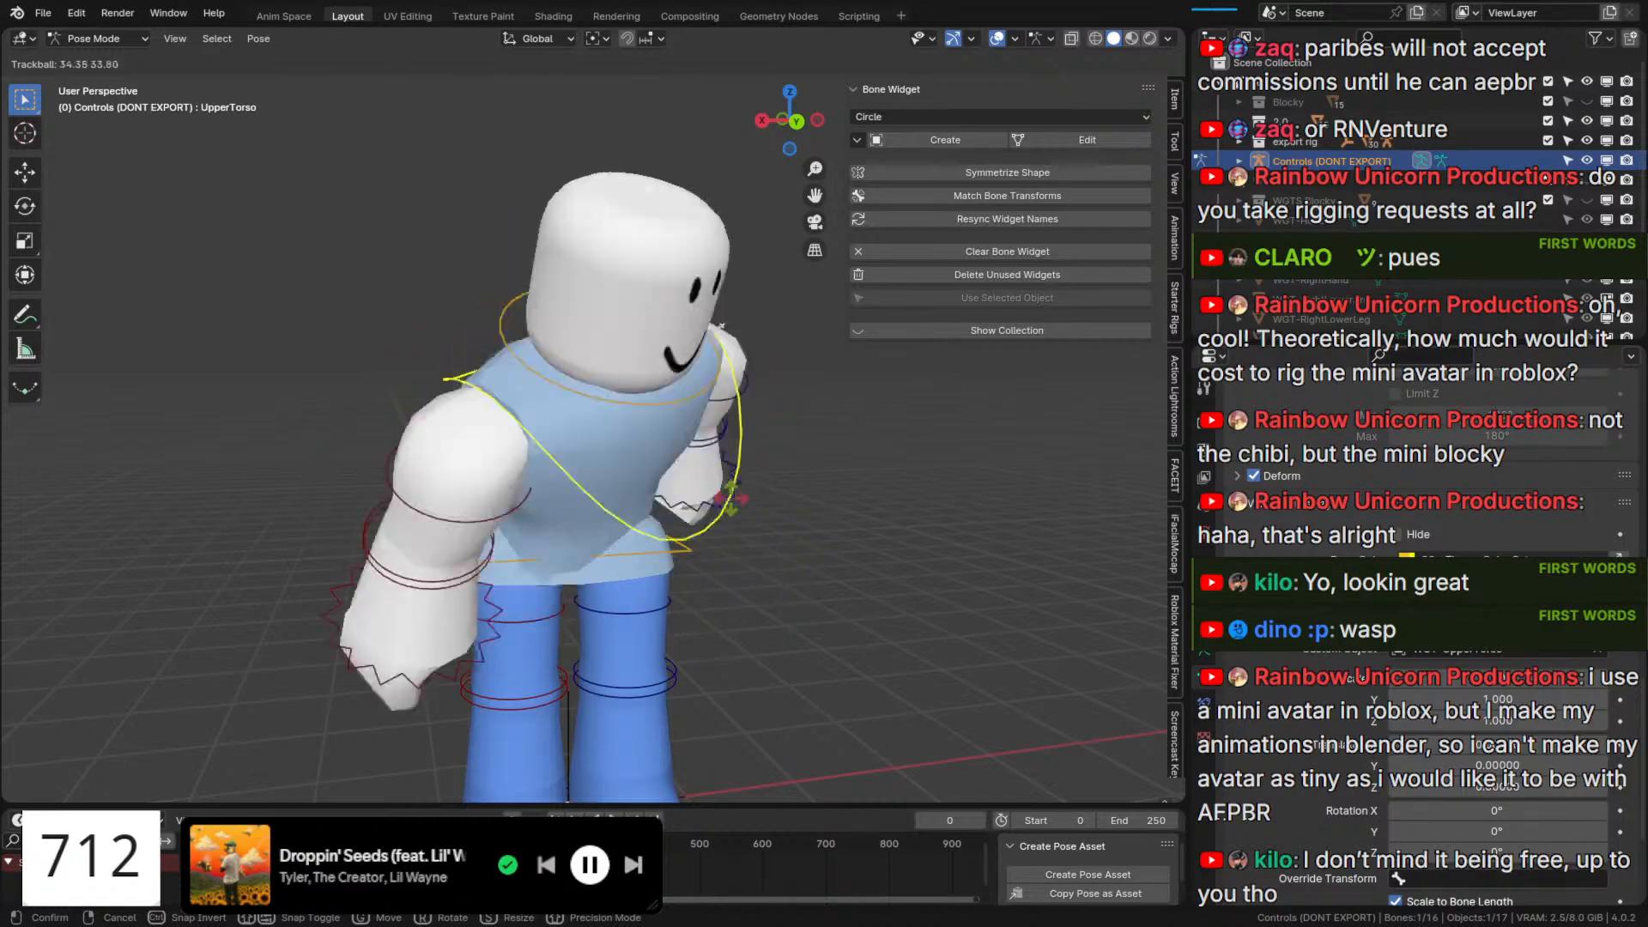
key("x")
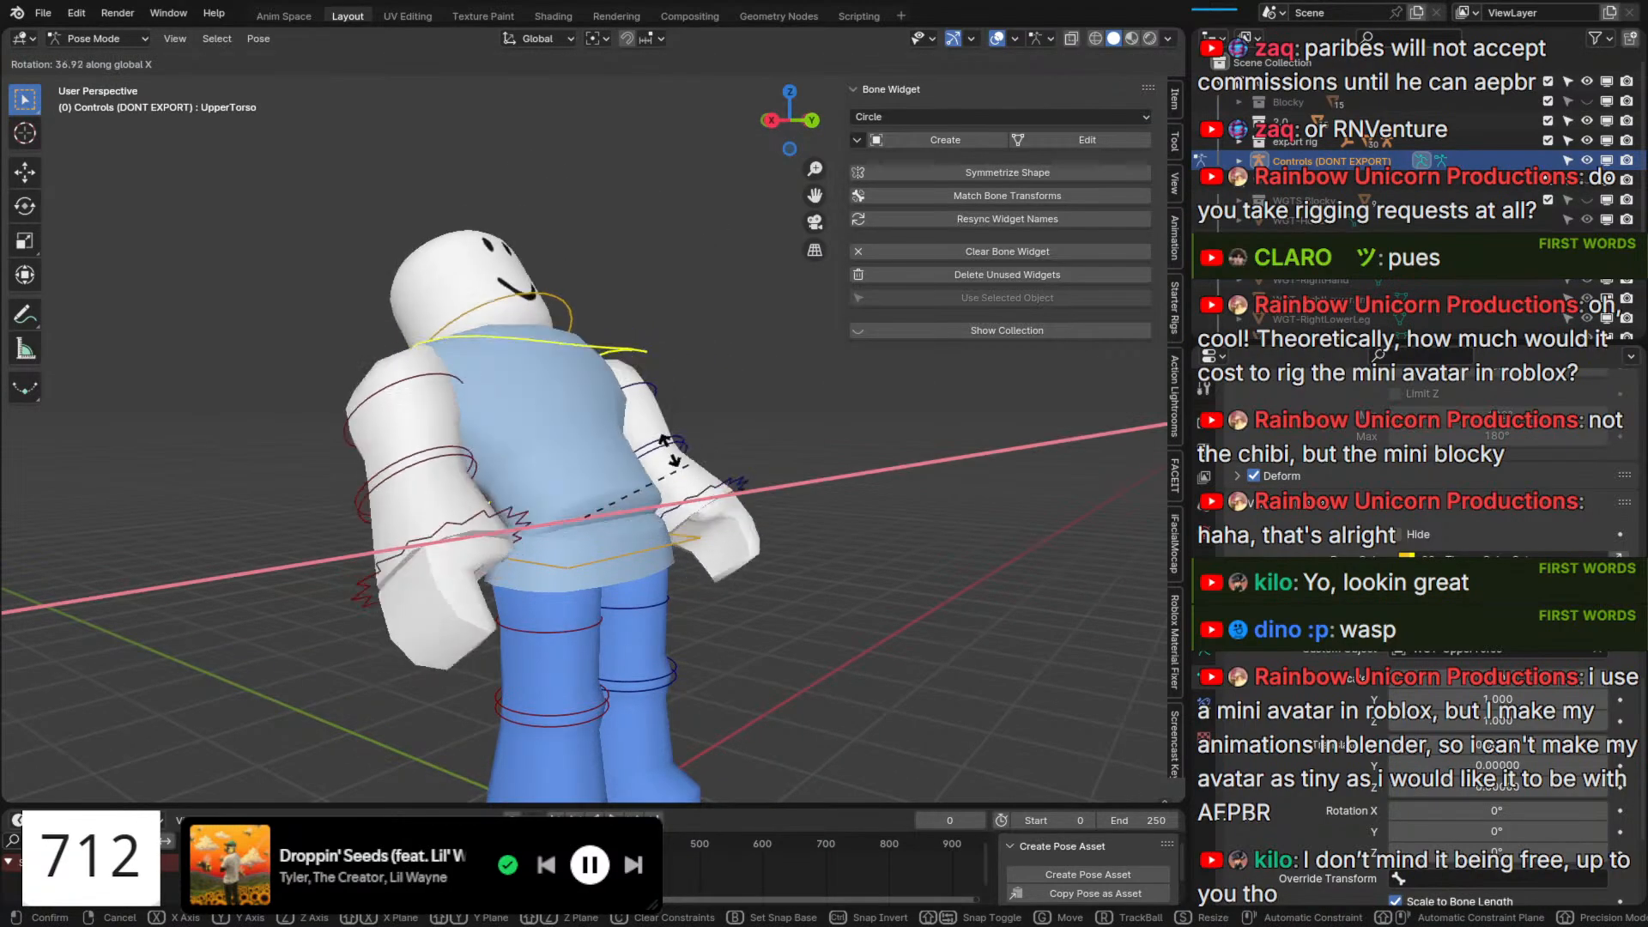
right_click(847, 519)
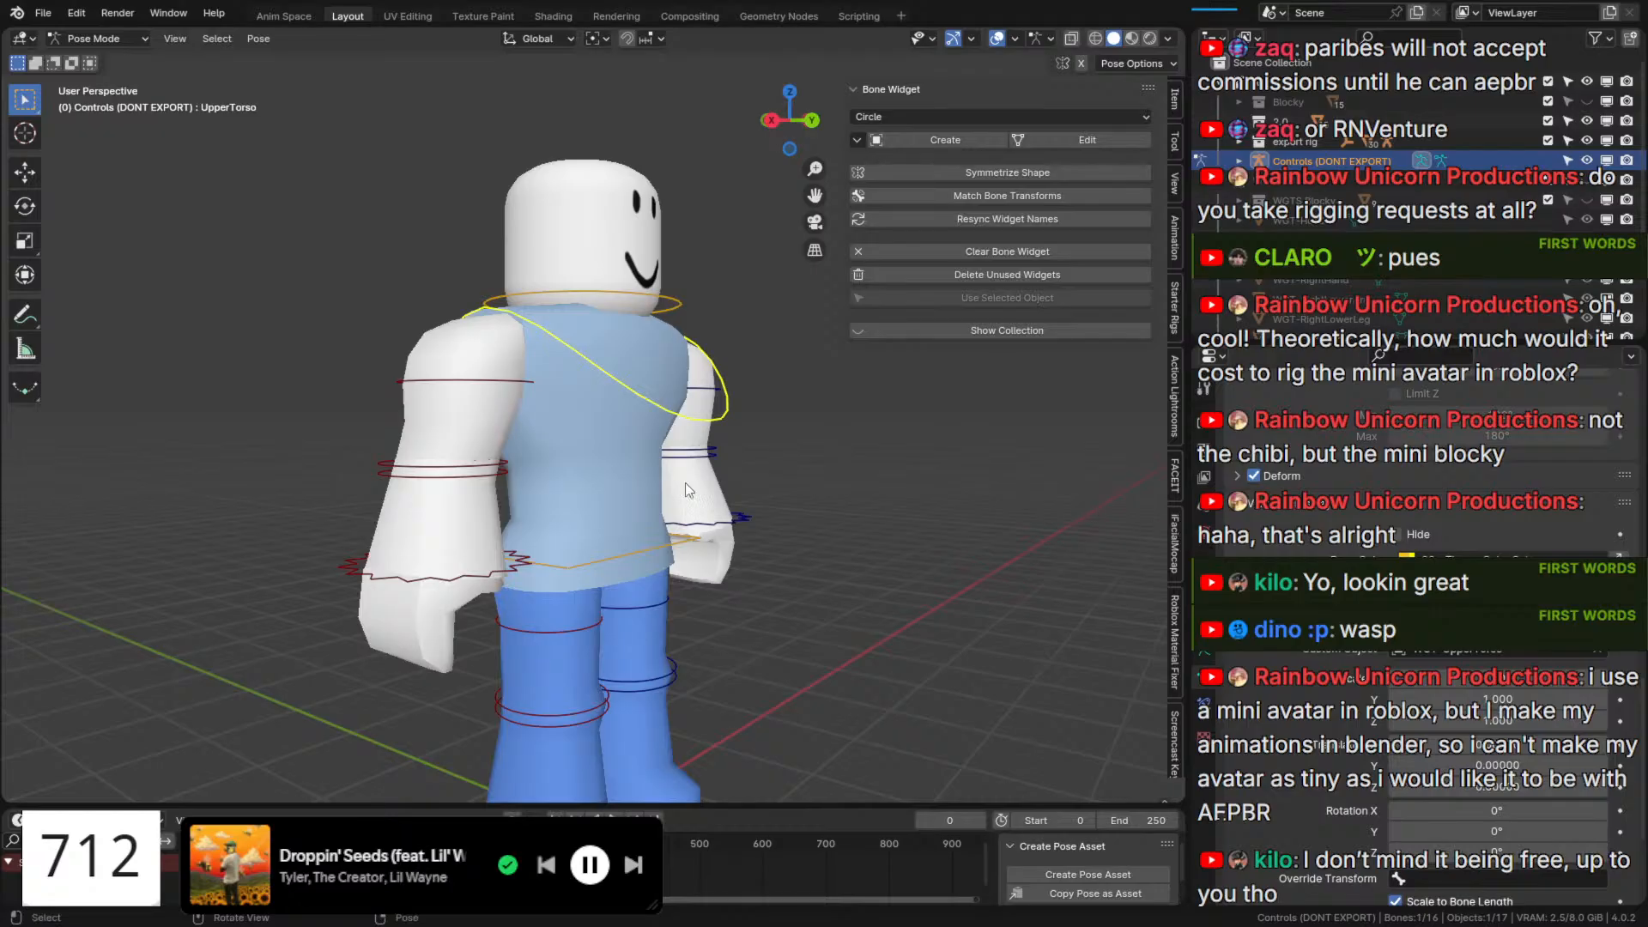
Select the Head bone and examine the colored control widgets around the character from several angles.
left_click(626, 287)
middle_click_drag(626, 287, 596, 333)
scroll(645, 328, "up", 4)
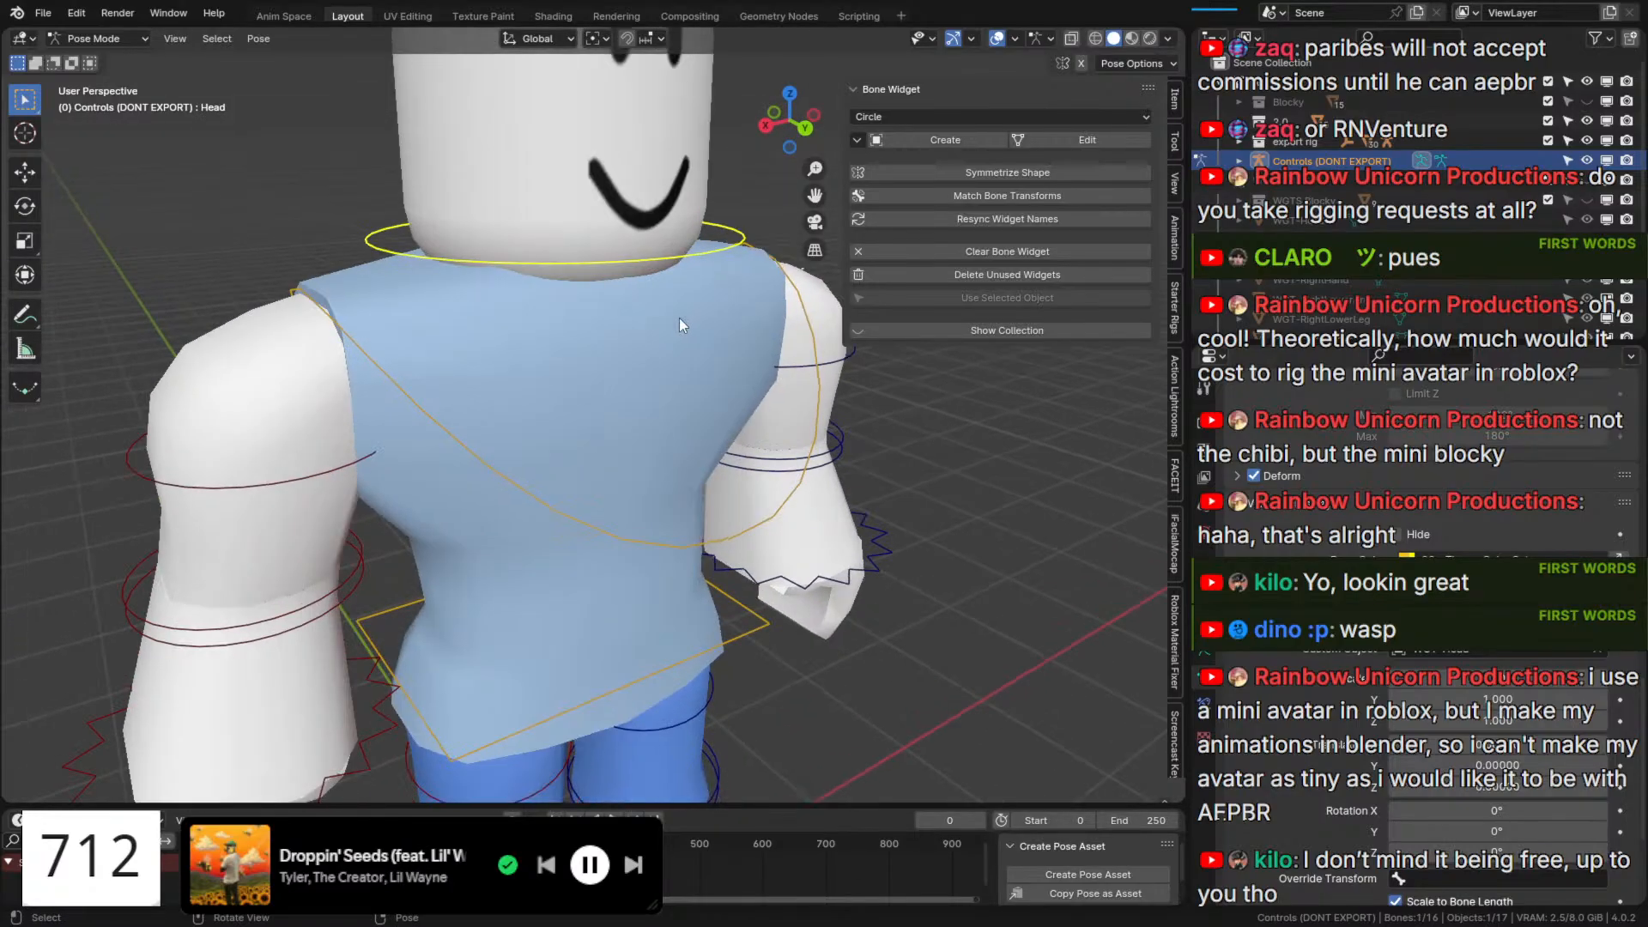
scroll(711, 474, "down", 5)
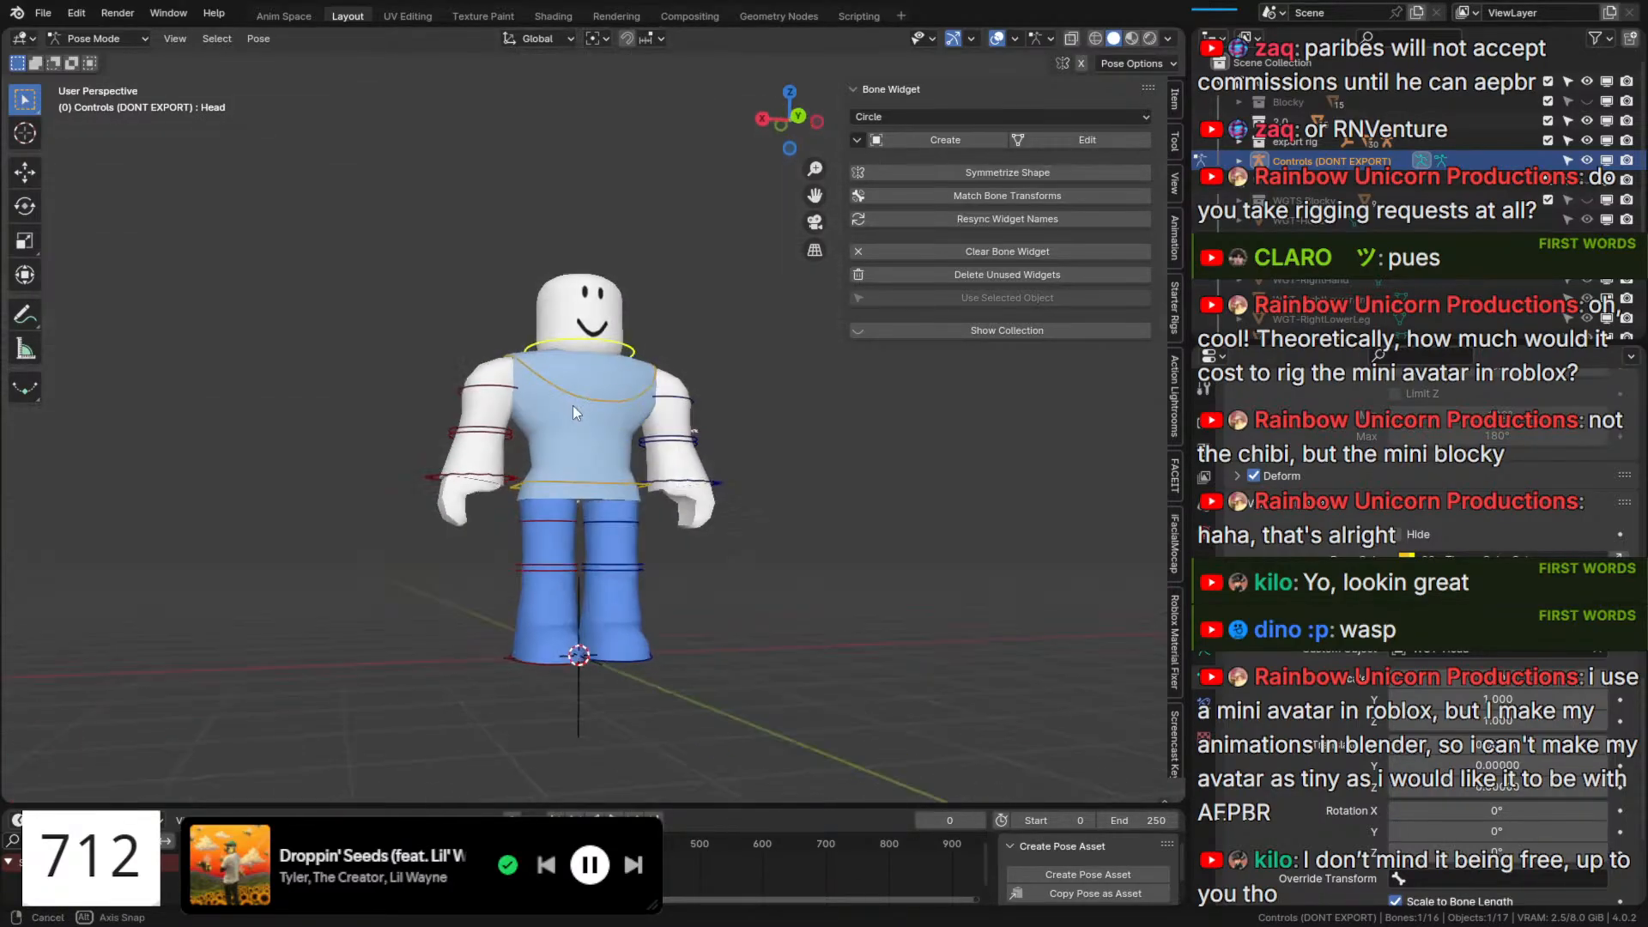
middle_click_drag(573, 405, 645, 573)
scroll(642, 515, "down", 2)
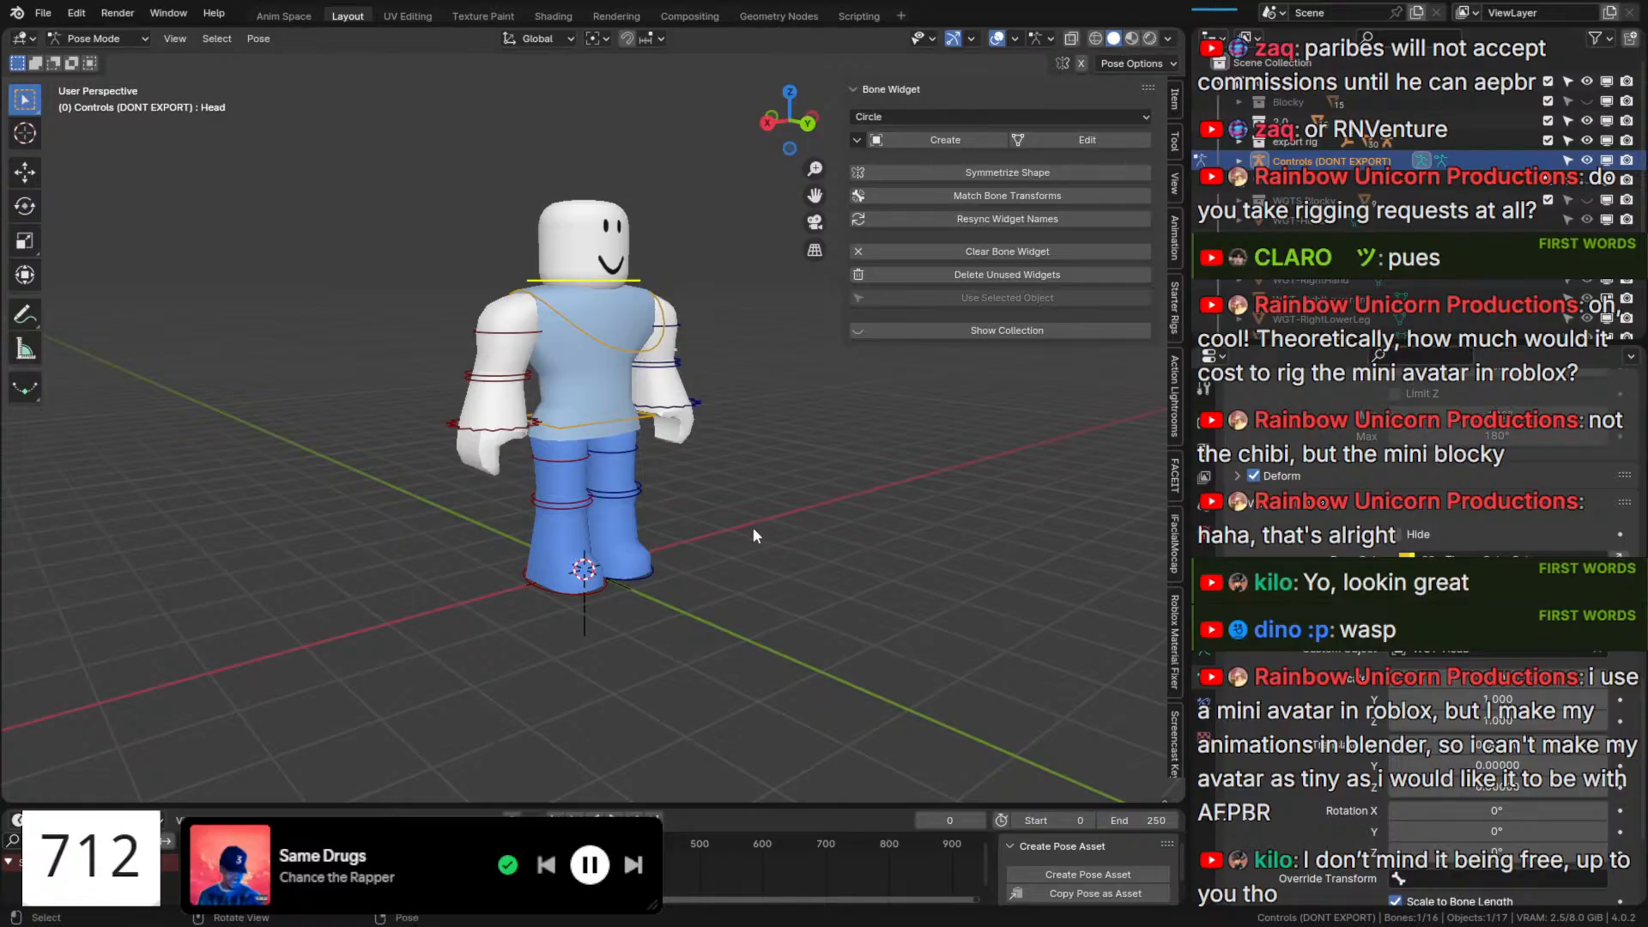
scroll(754, 529, "up", 3)
middle_click_drag(754, 529, 676, 490)
scroll(693, 516, "down", 3)
scroll(677, 489, "up", 2)
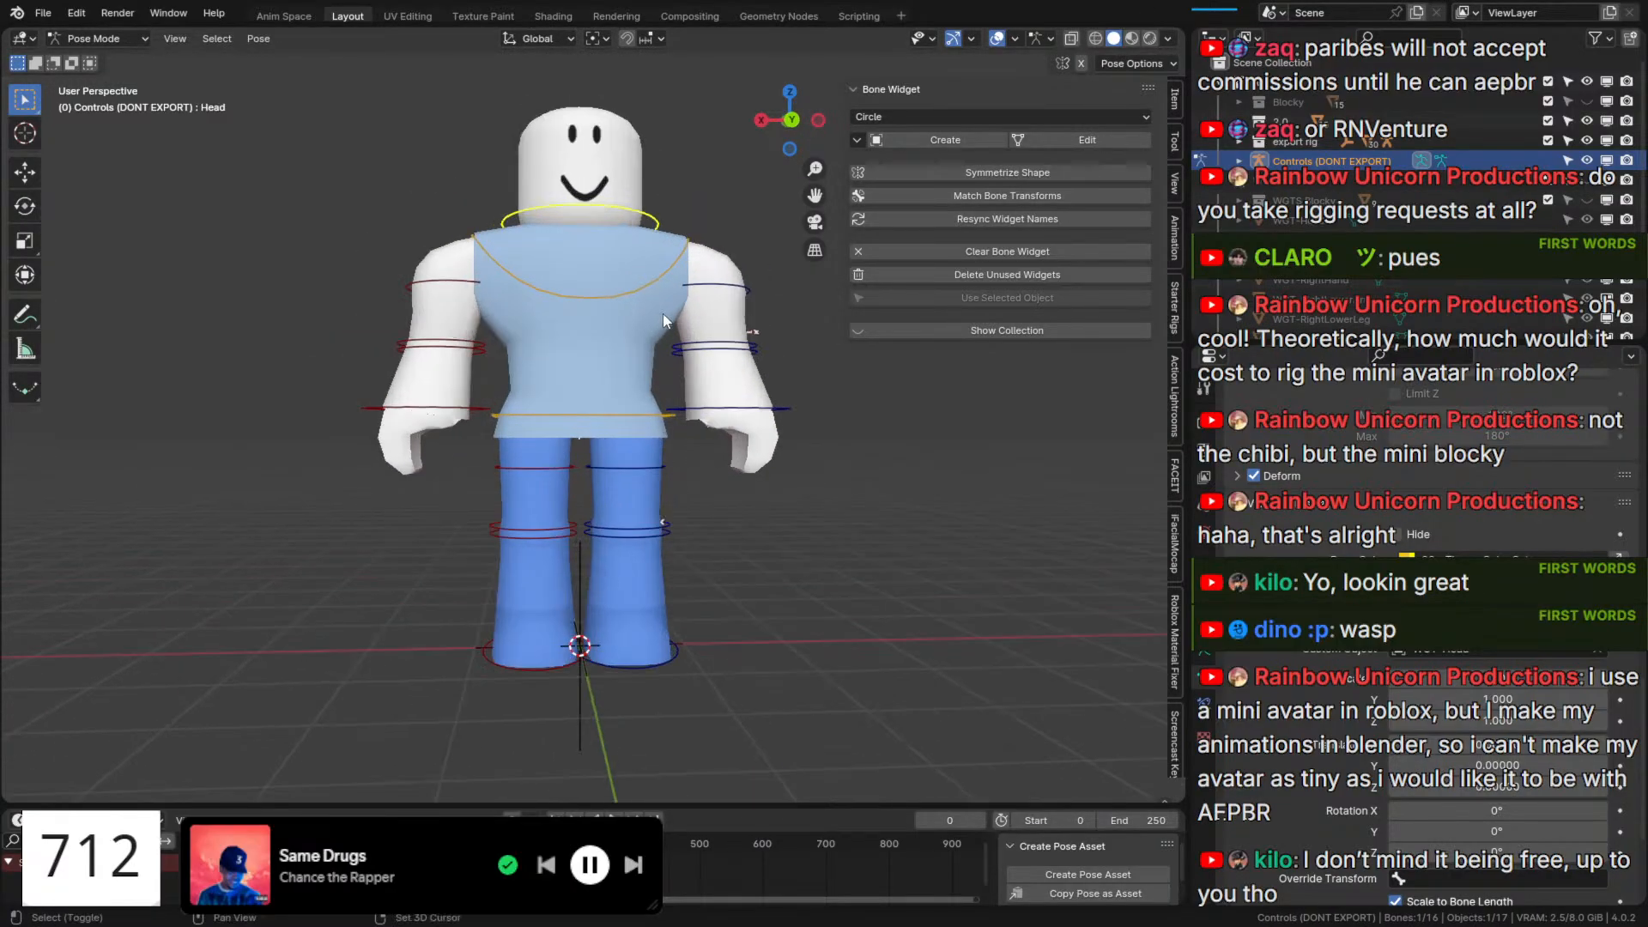
middle_click_drag(663, 314, 682, 379, "shift")
Switch to Object Mode, show the WGTS Blocky collection and hide the collection holding the character and rigs.
left_click(1287, 202)
scroll(1270, 220, "down", 2)
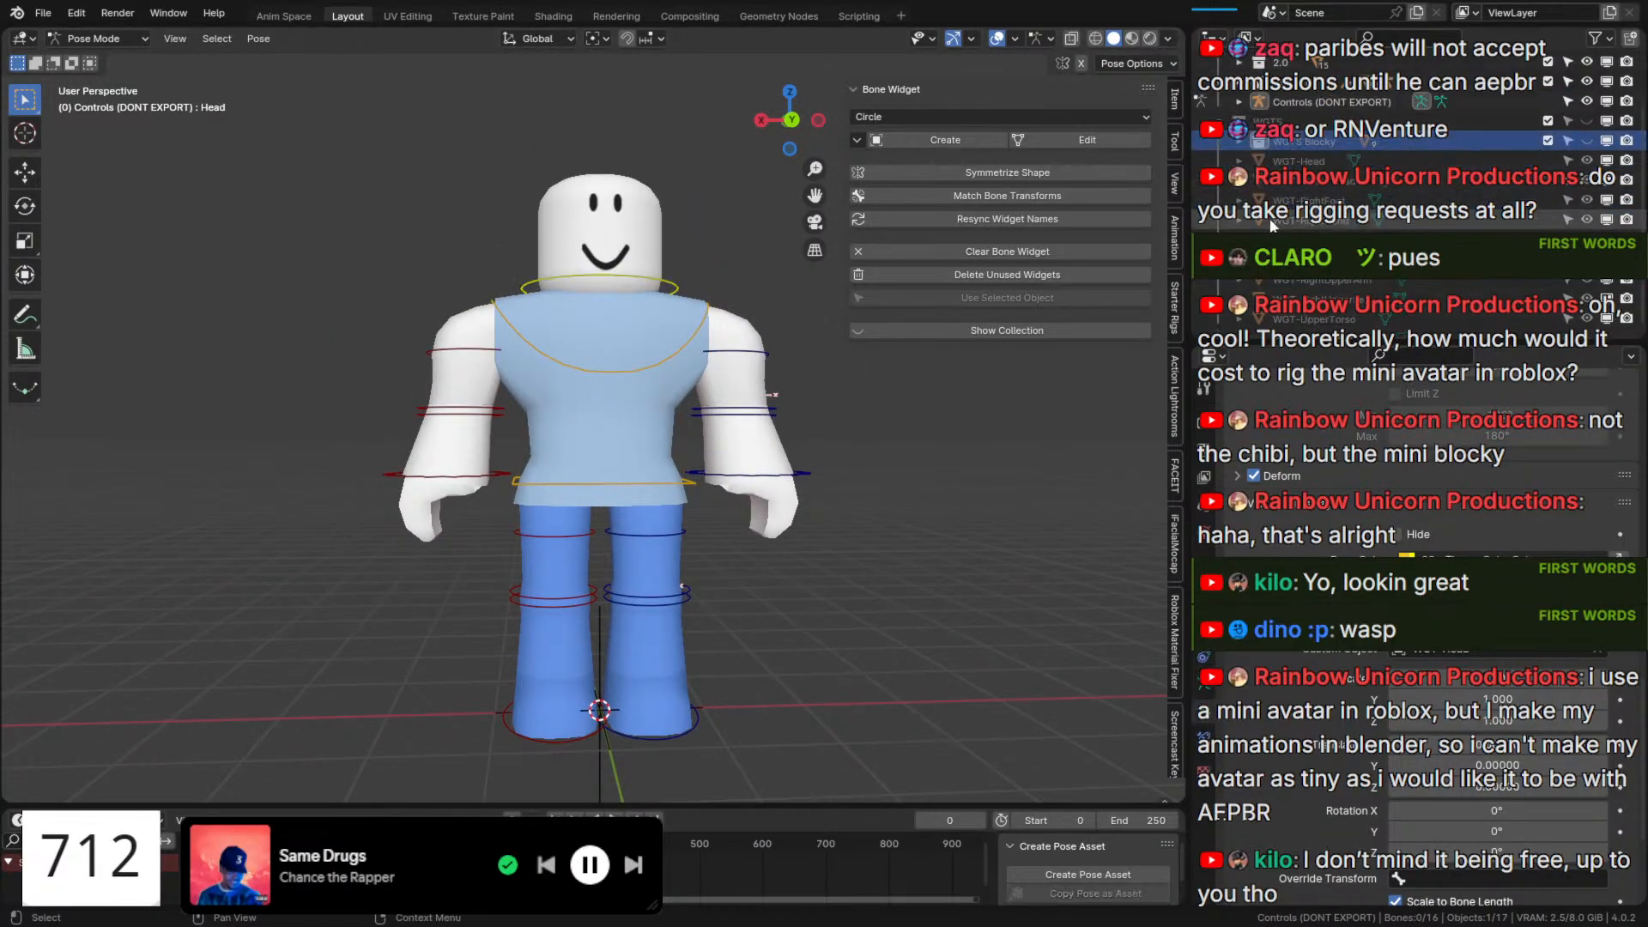
key("ctrl+Tab")
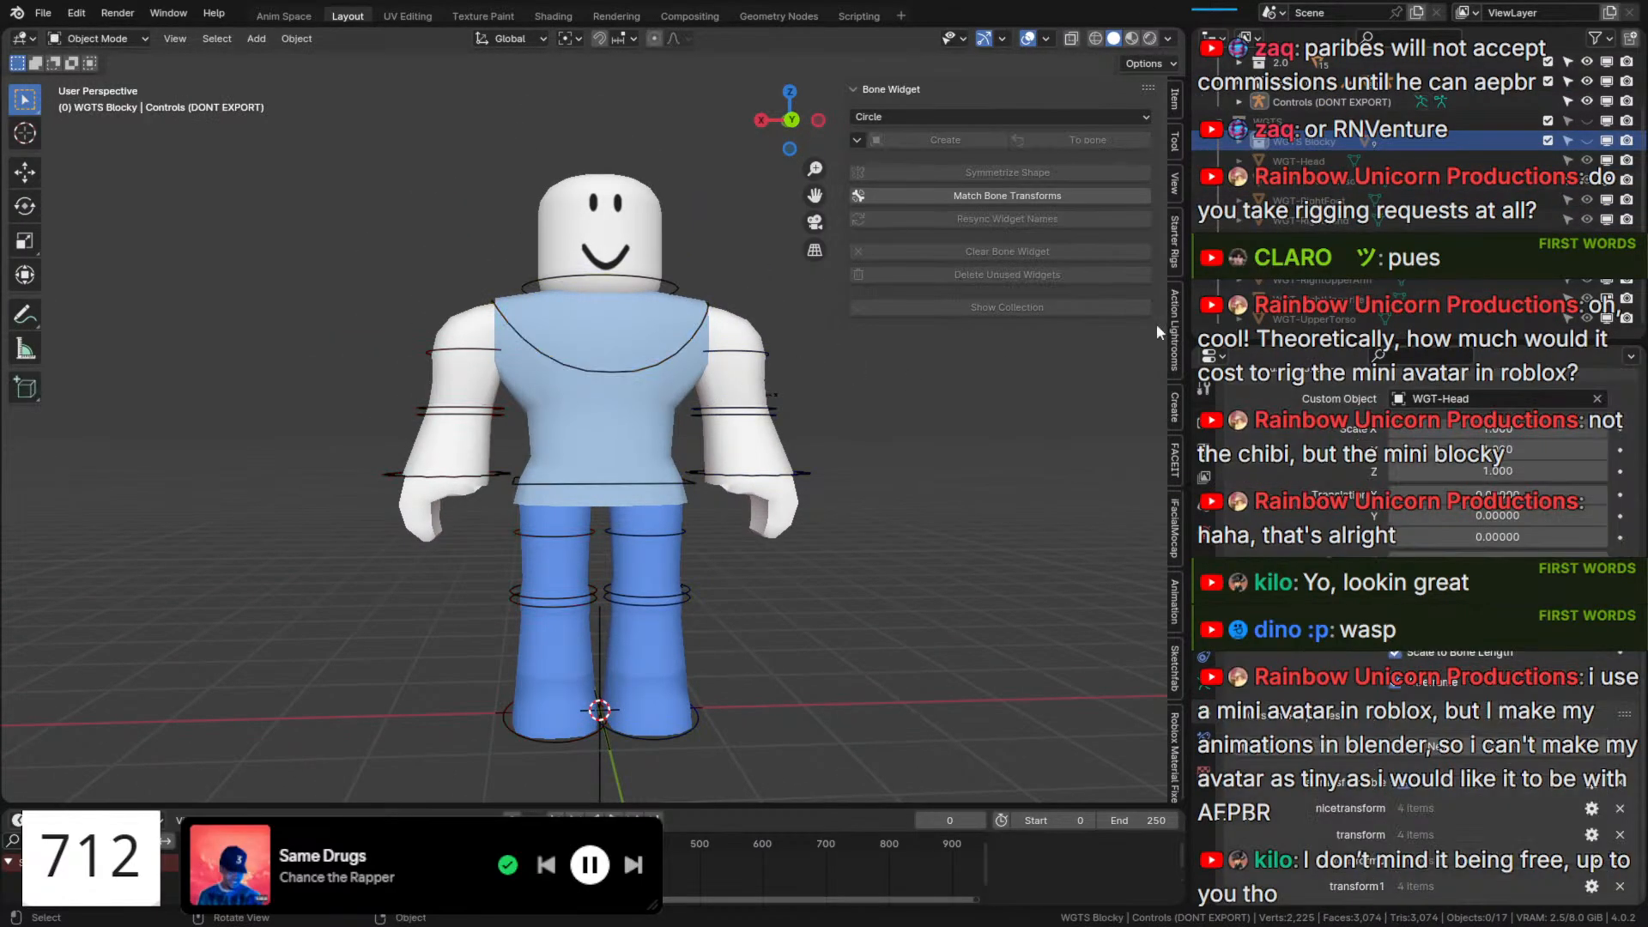
left_click(1587, 141)
middle_click_drag(824, 524, 995, 494)
scroll(1416, 146, "up", 3)
left_click(1587, 83)
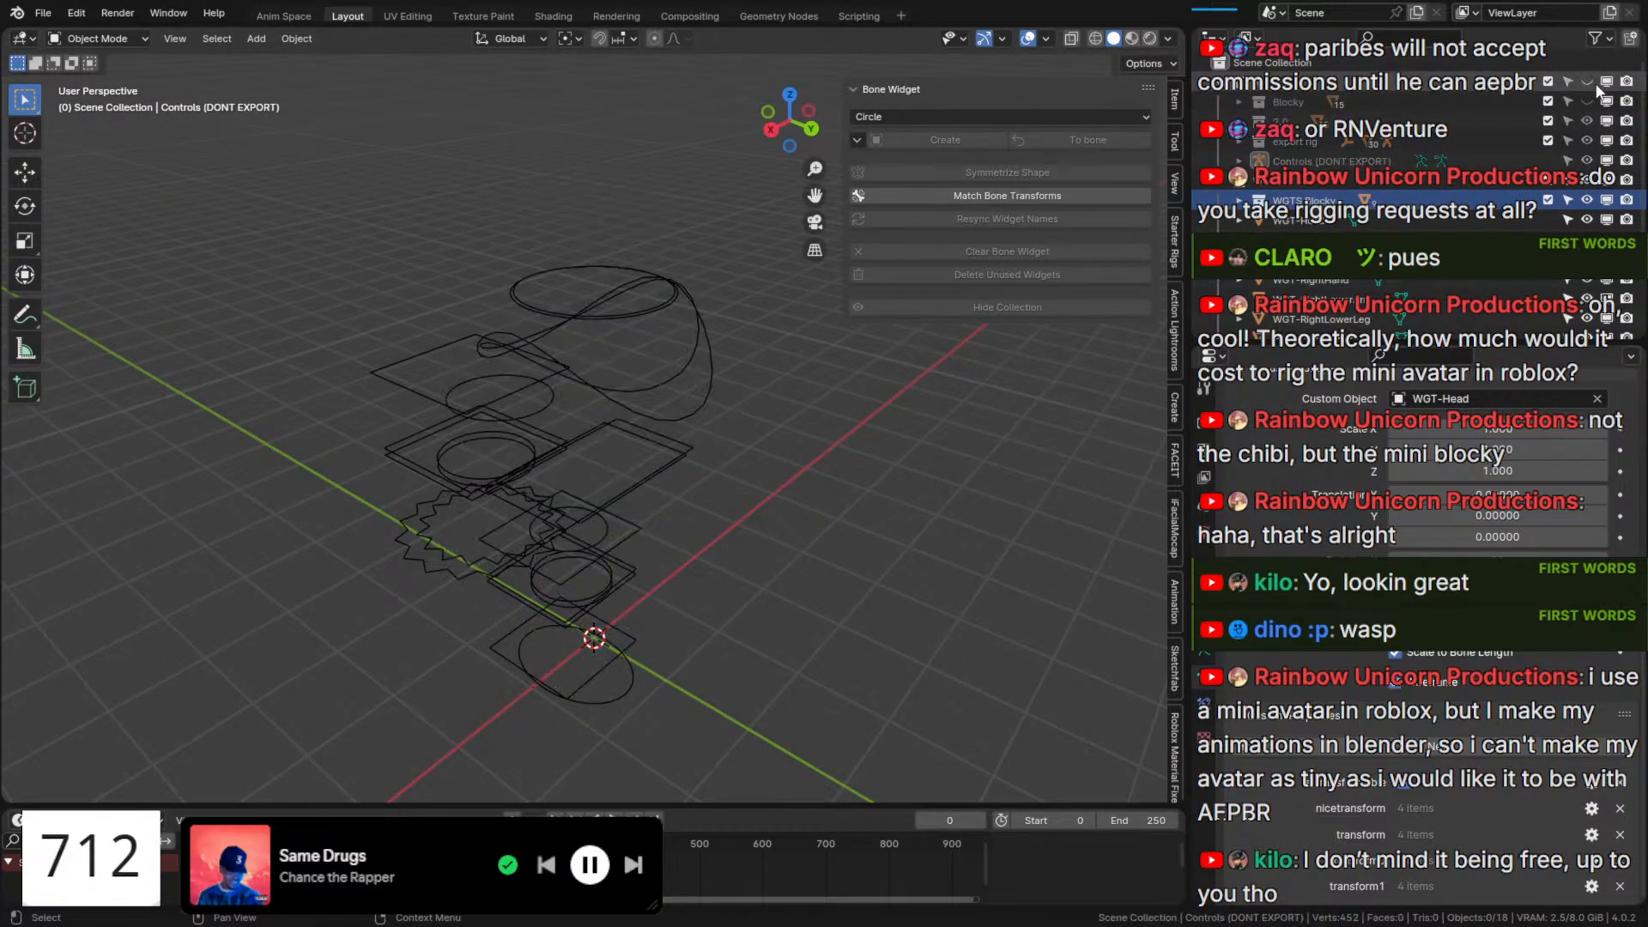
Examine the overlapping blocky and 2.0 widget shapes, starting from WGT-UpperTorso, and expand the WGTS Blocky collection.
left_click(570, 456)
left_click(658, 349)
middle_click_drag(659, 352, 921, 433)
middle_click_drag(767, 383, 705, 372)
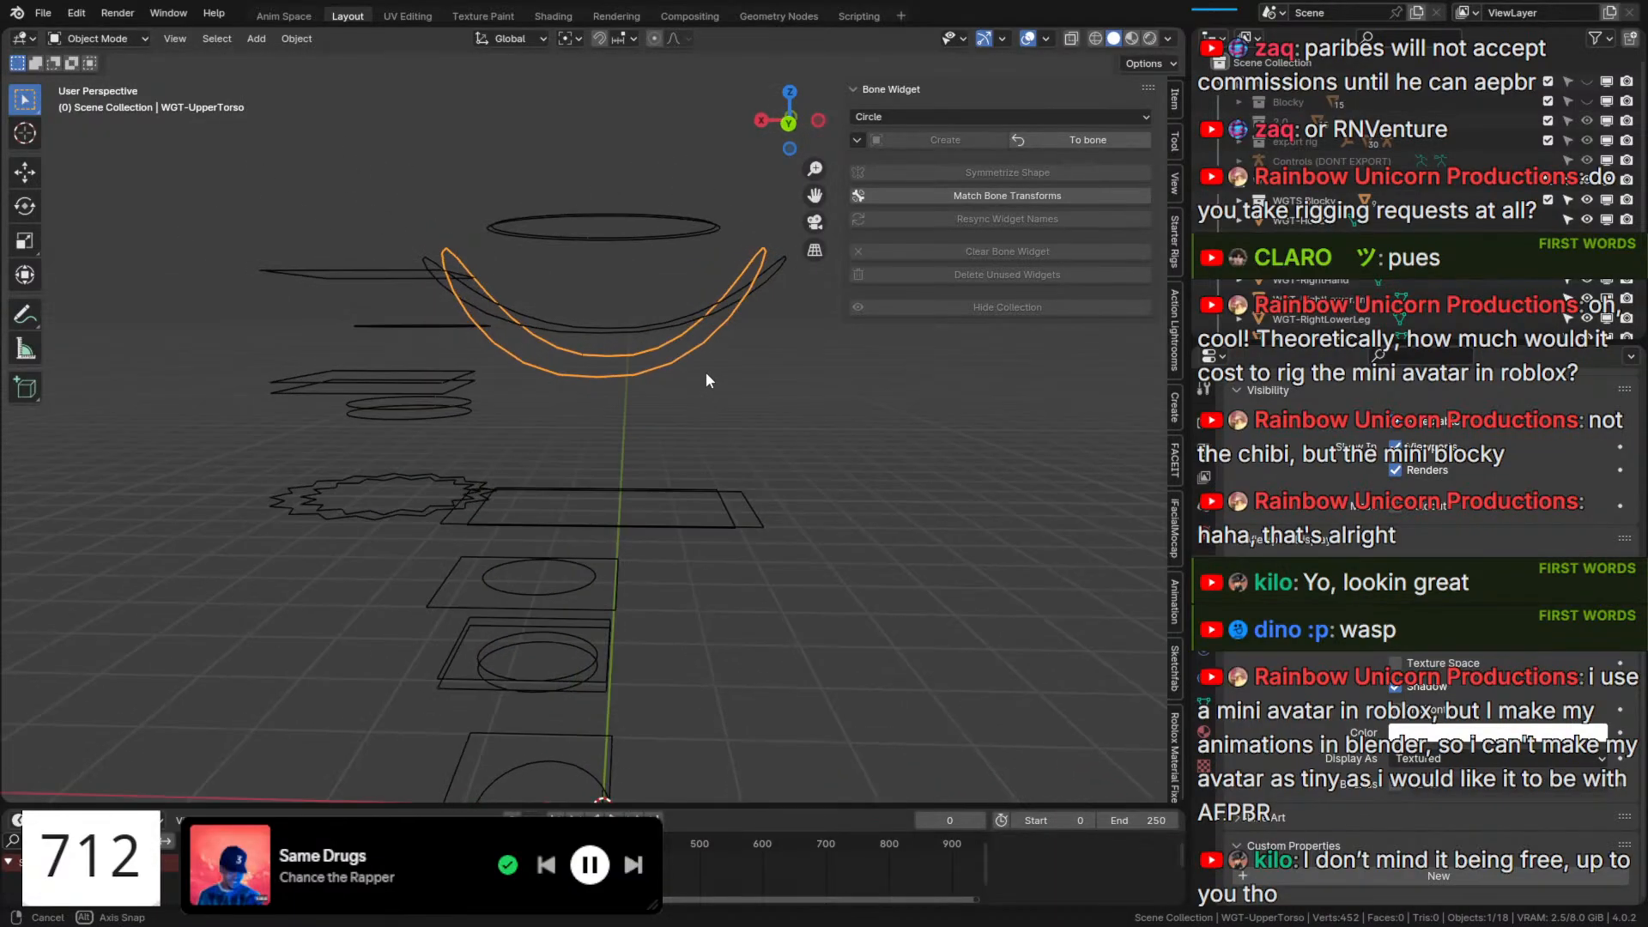
scroll(706, 372, "down", 2)
middle_click_drag(699, 549, 696, 399, "shift")
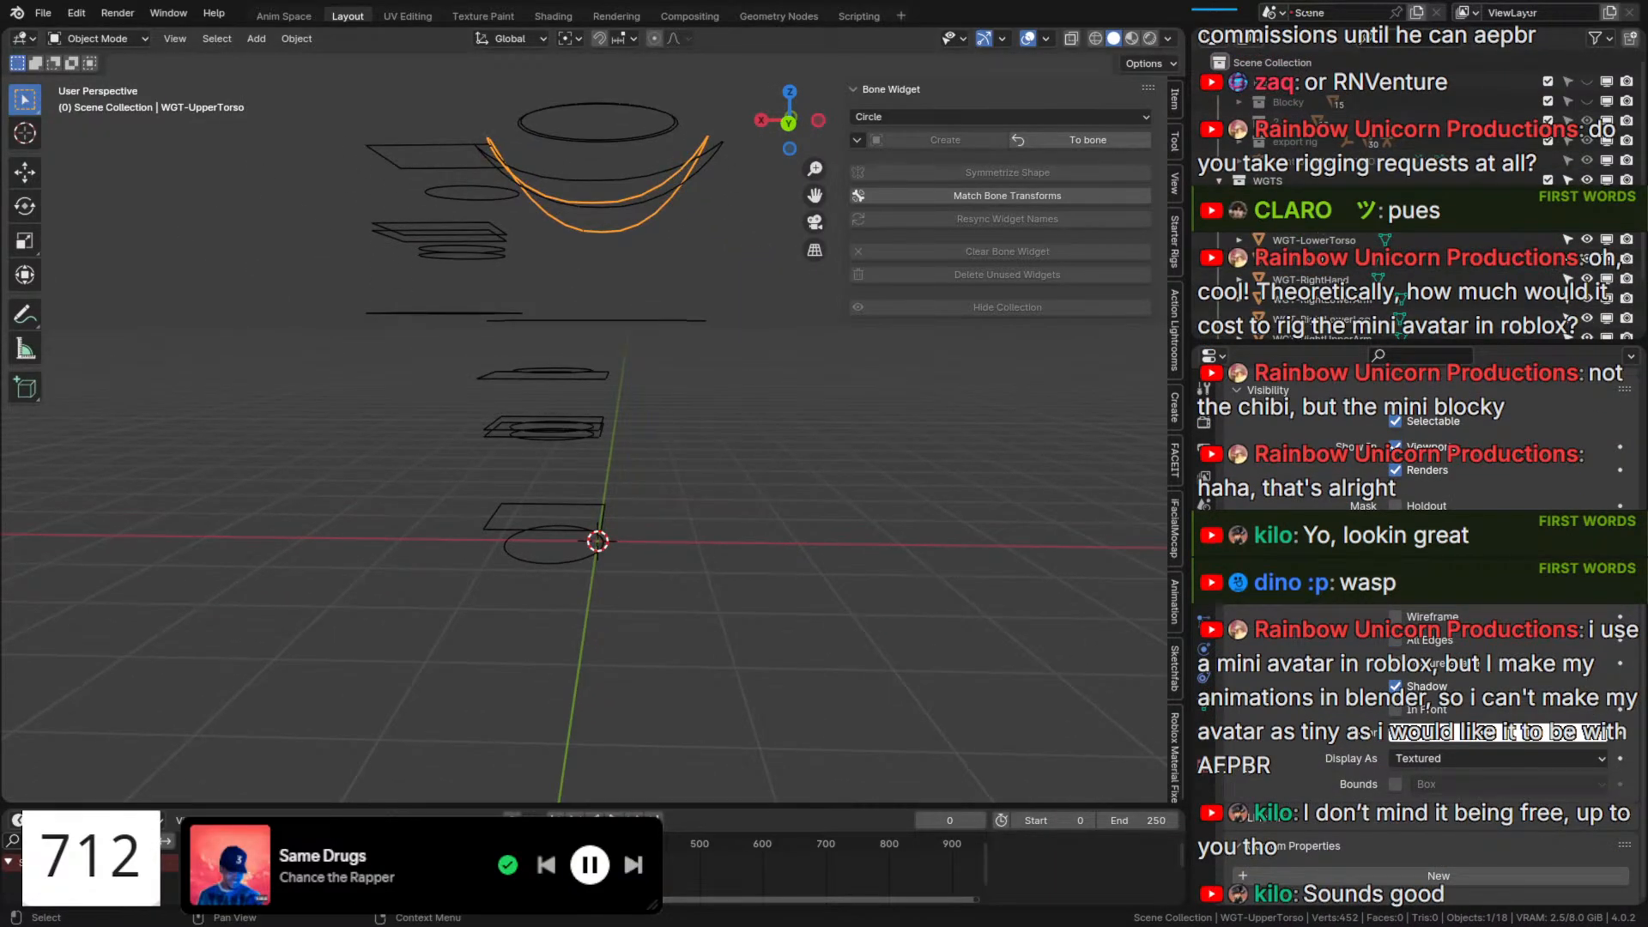
left_click(1239, 200)
left_click(1328, 221)
scroll(1328, 221, "down", 7)
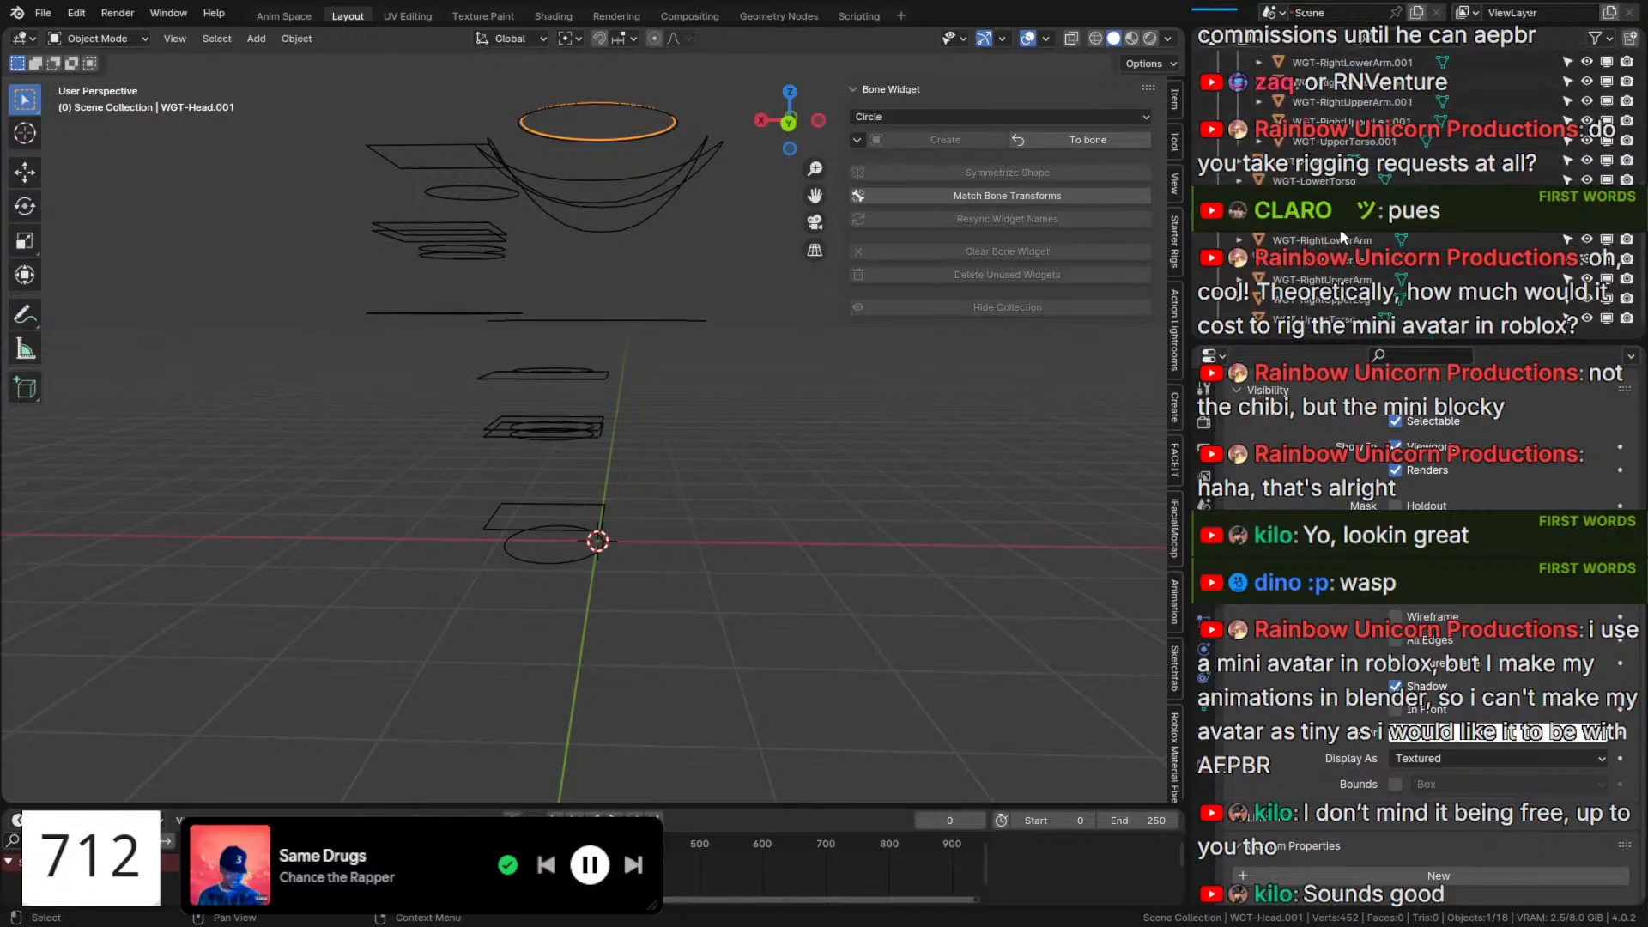
left_click(1293, 162, "ctrl")
right_click(563, 162)
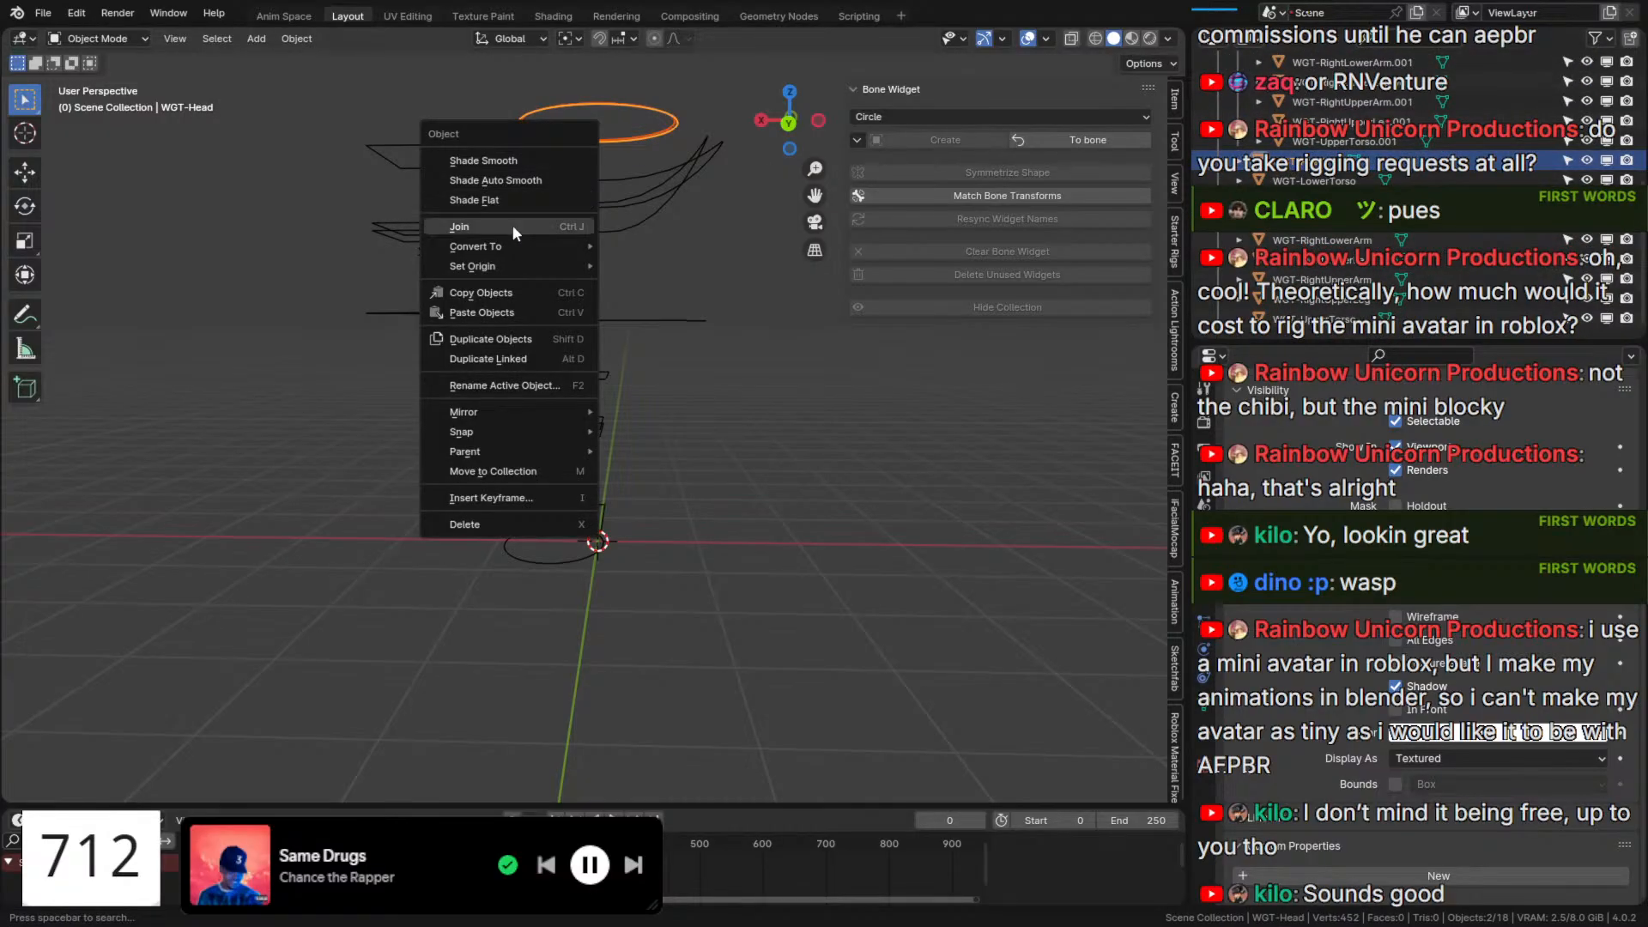
middle_click_drag(513, 206, 545, 495, "shift")
scroll(544, 494, "up", 2)
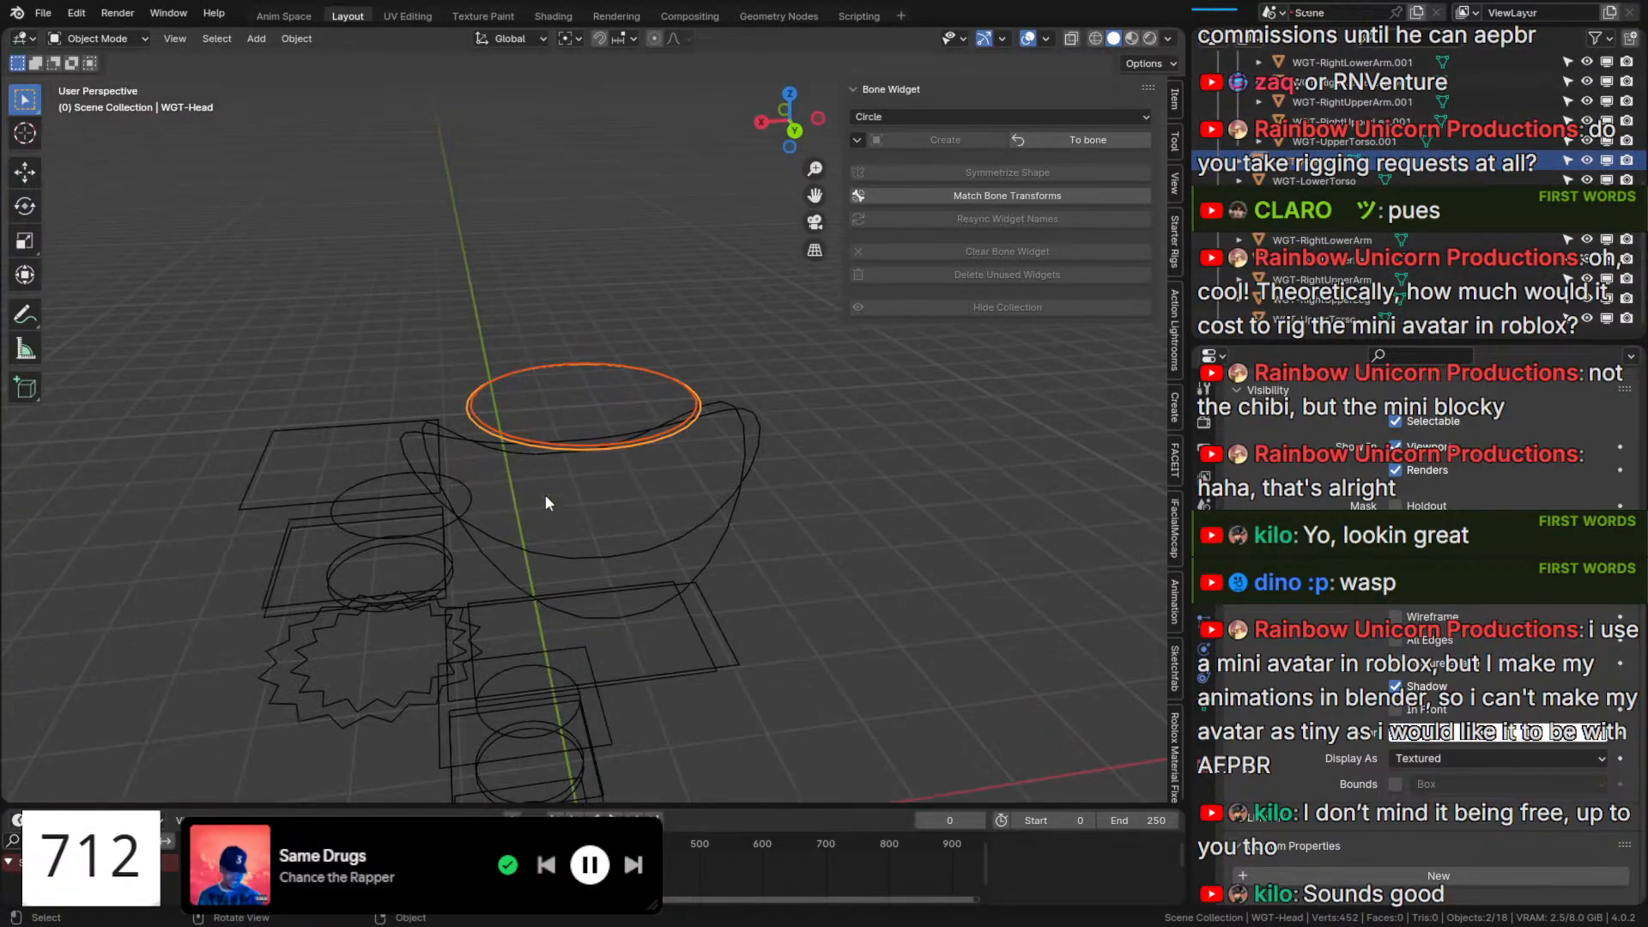
scroll(1288, 250, "up", 4)
scroll(1288, 251, "up", 1)
Add a vertex group to each of the blocky widgets WGT-Head.001, WGT-LowerTorso.001 and WGT-RightFoot.001.
left_click(1298, 159)
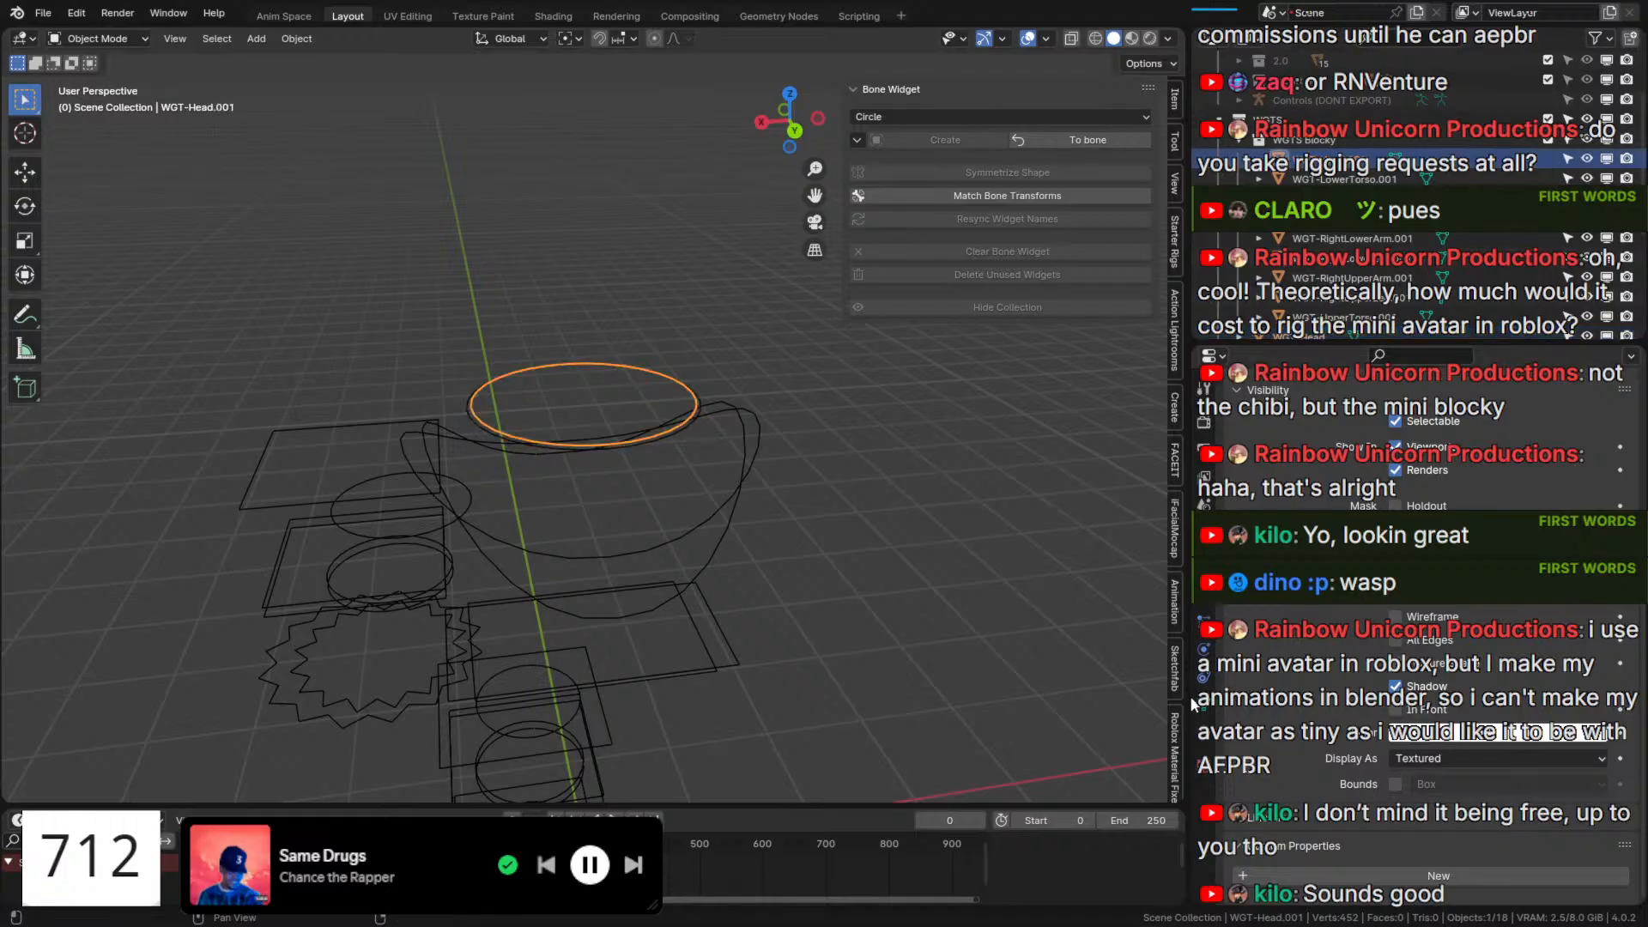
left_click(1202, 721)
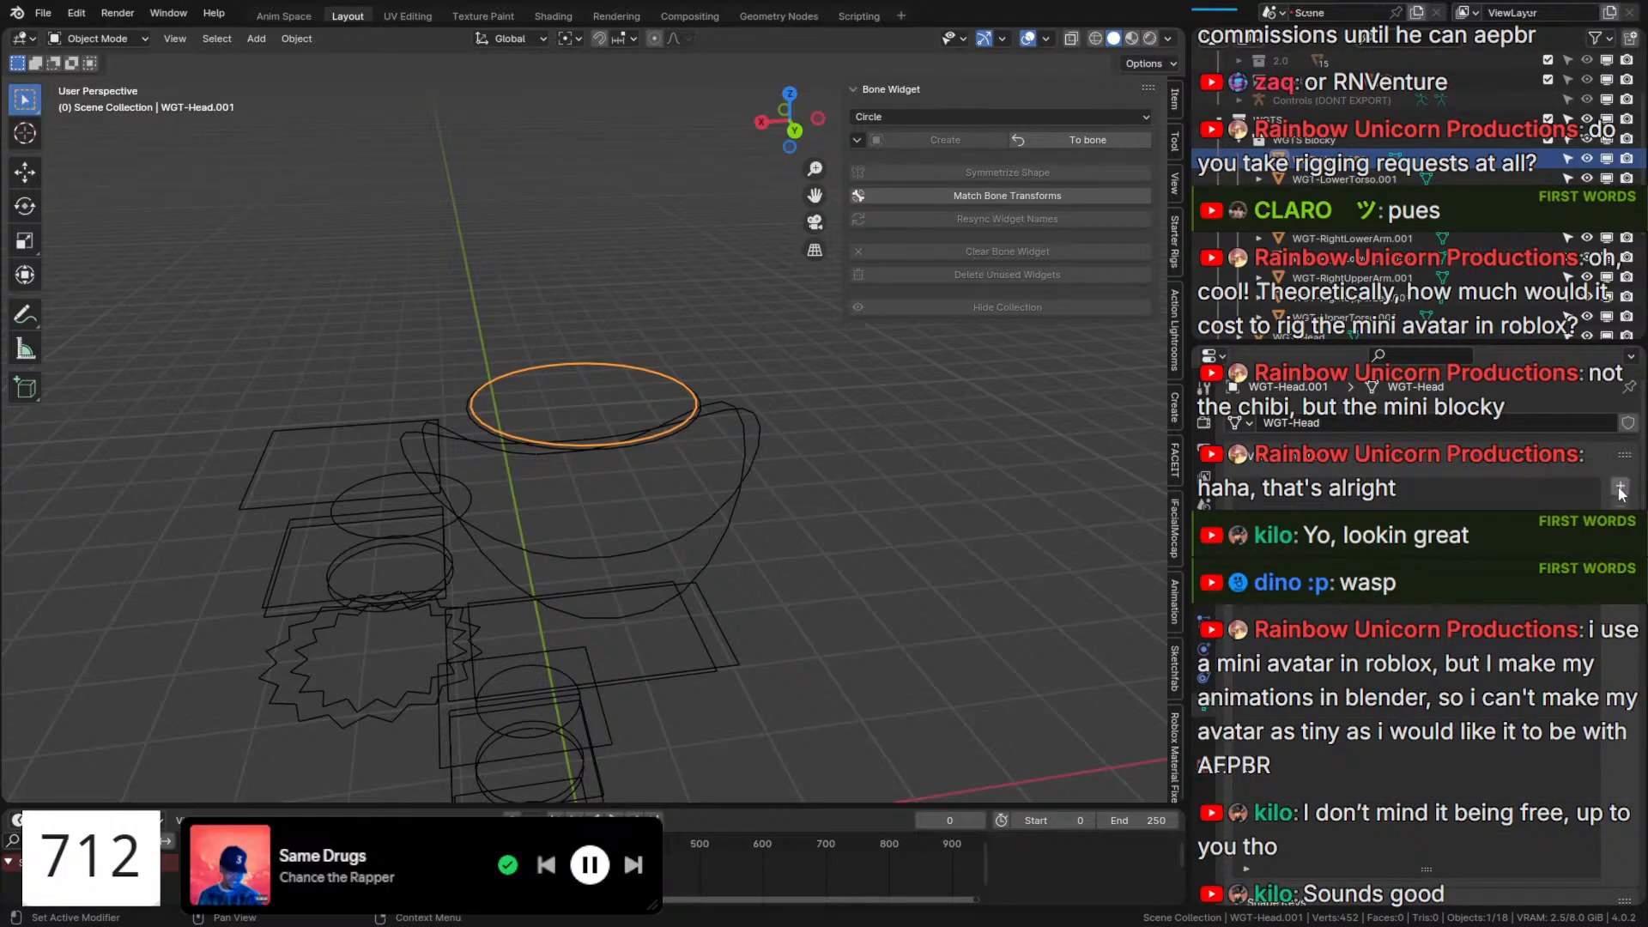
left_click(1620, 490)
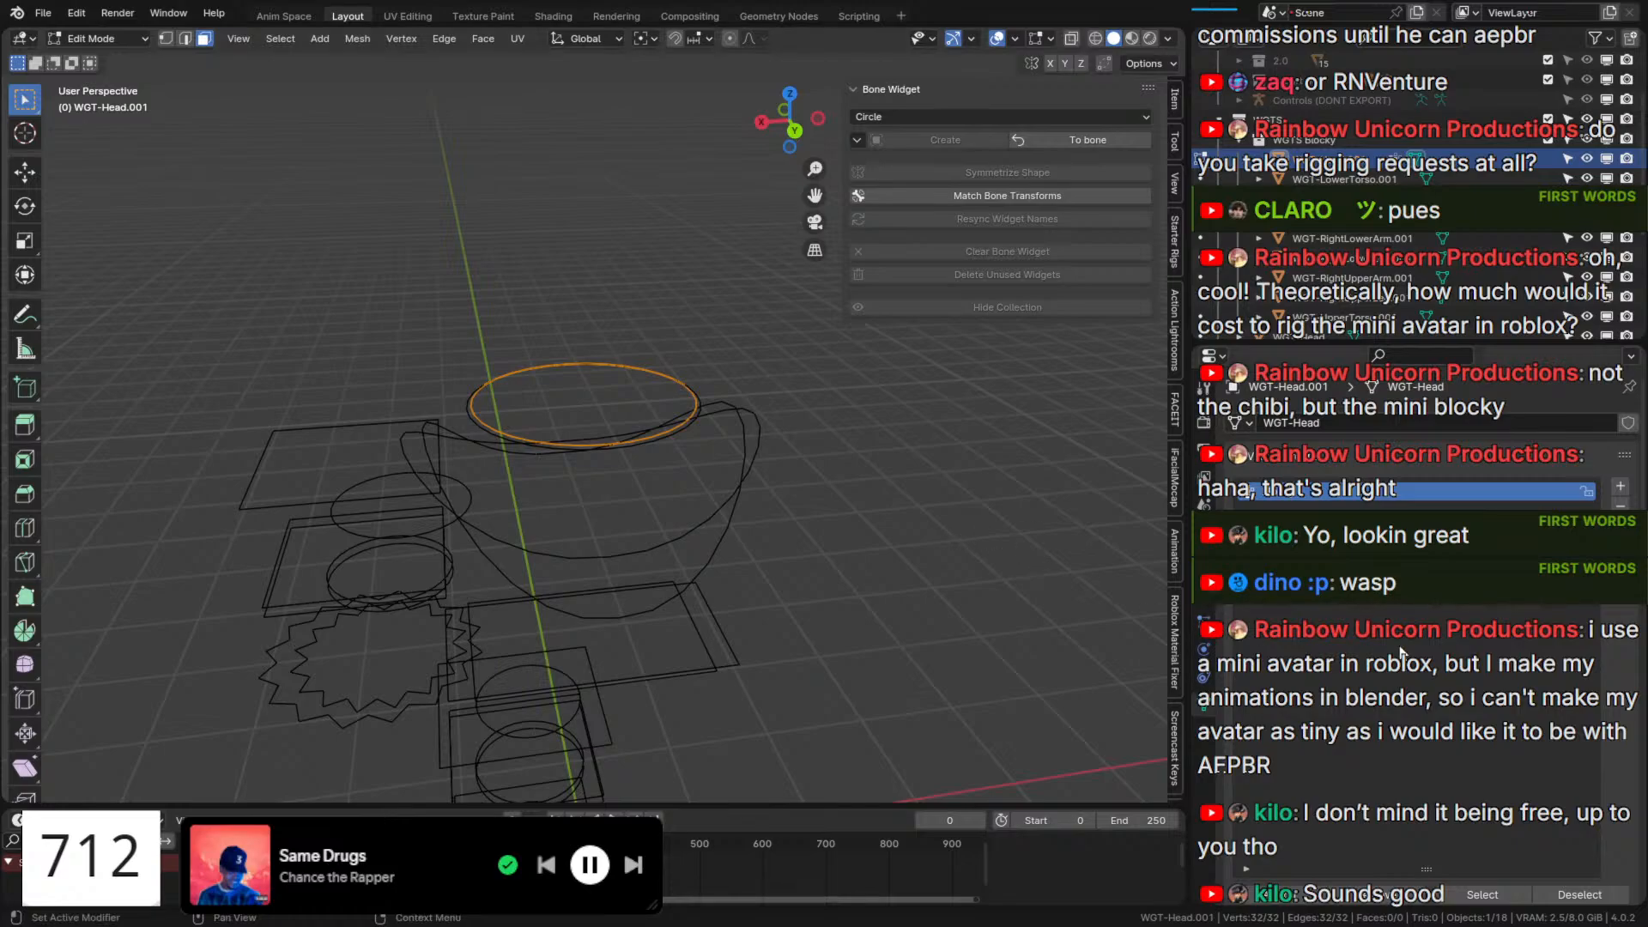
left_click(1344, 178)
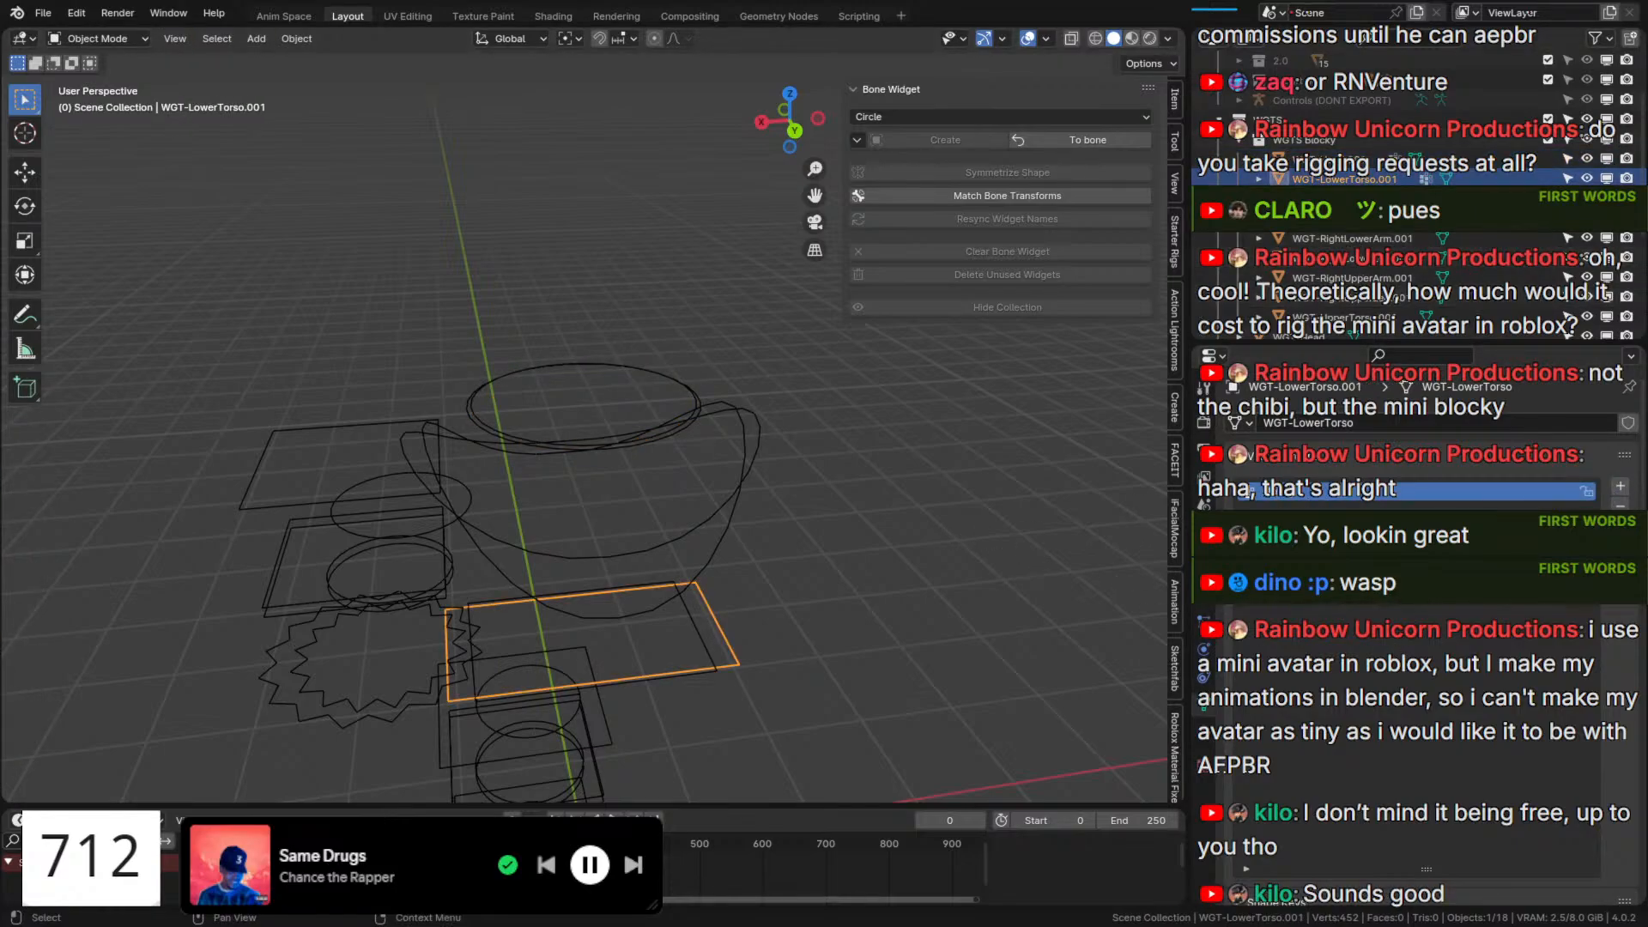
left_click(1348, 198)
left_click(1620, 486)
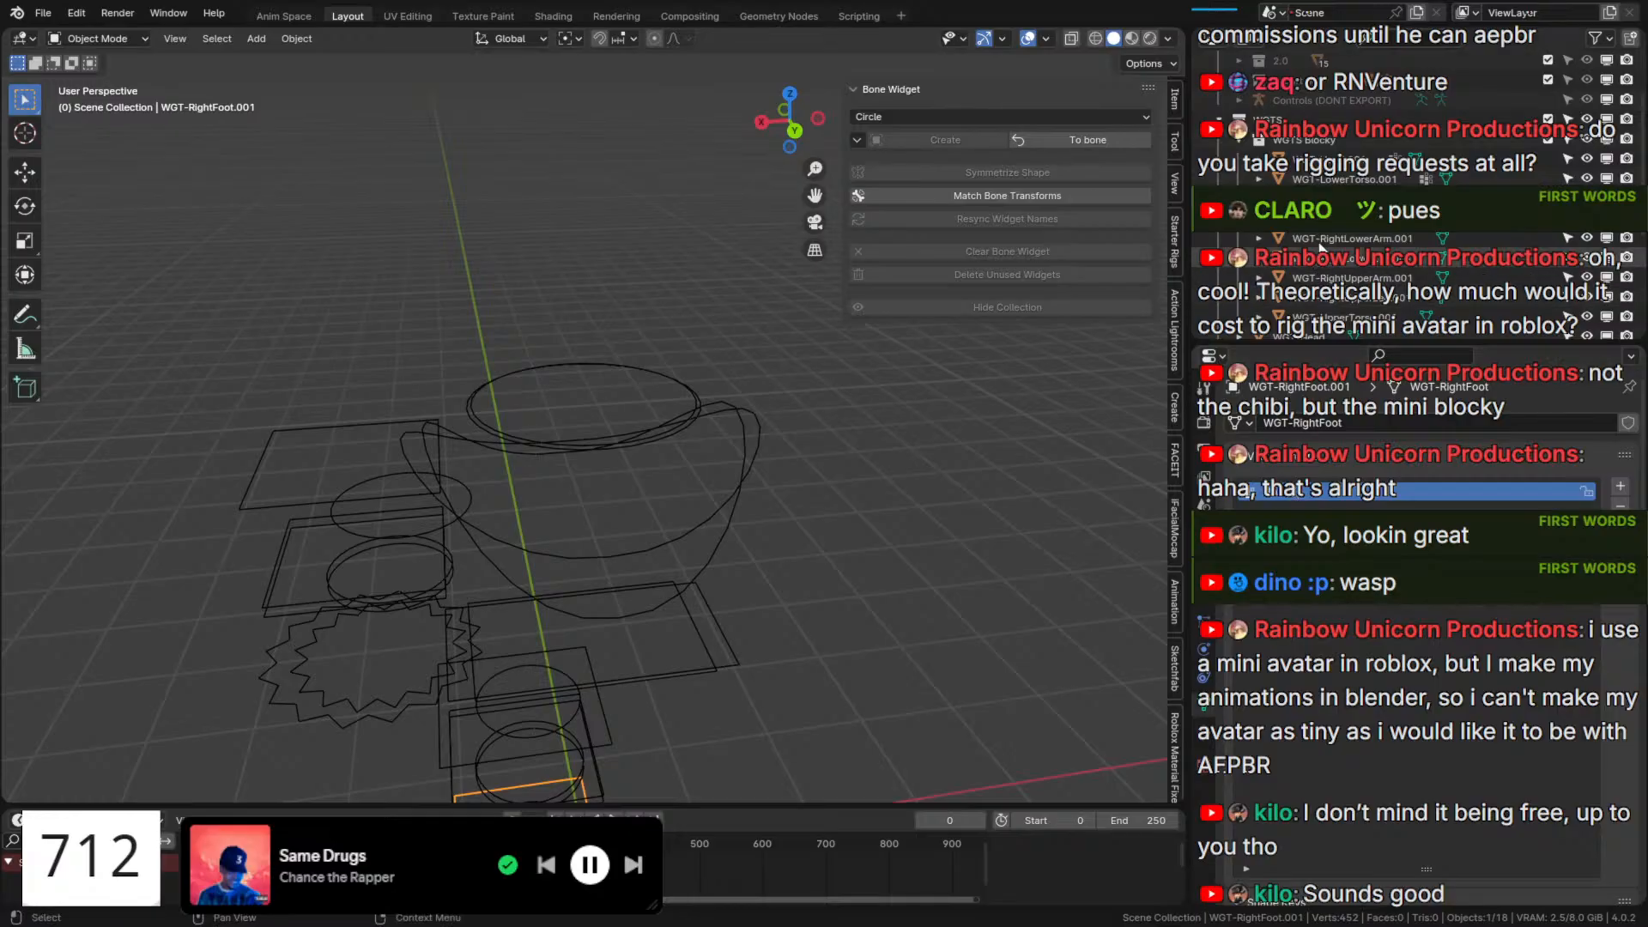
Add a vertex group to each of the blocky widgets WGT-RightHand.001, WGT-RightLowerArm.001 and WGT-RightLowerLeg.001.
left_click(1347, 218)
left_click(1620, 486)
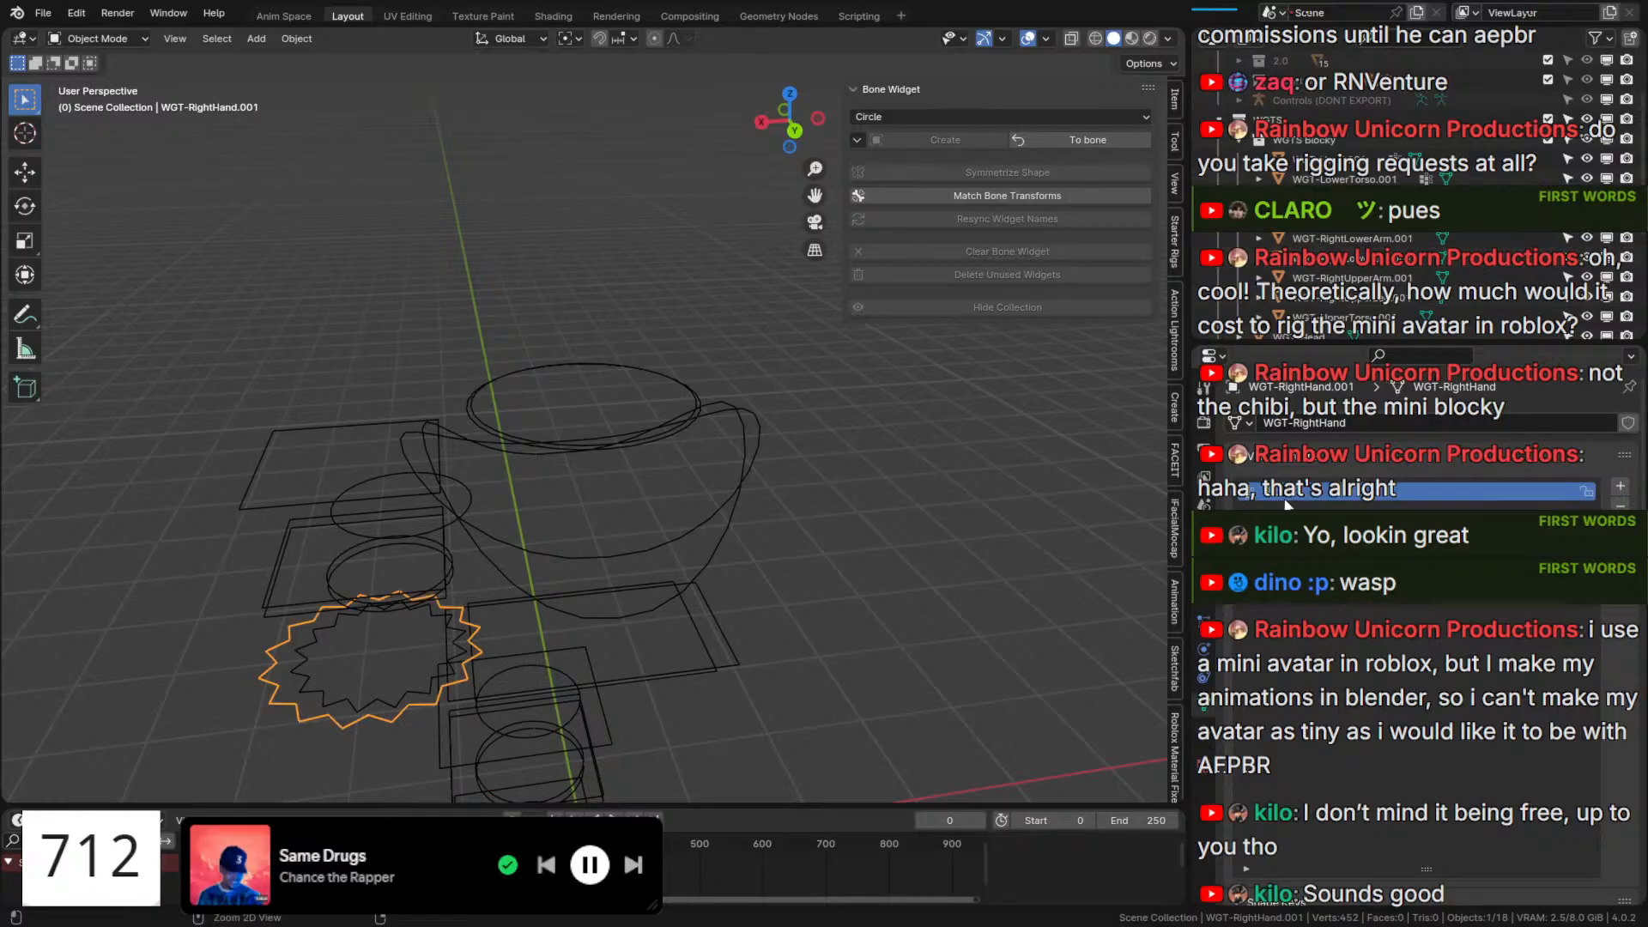
left_click(1352, 238)
left_click(1619, 486)
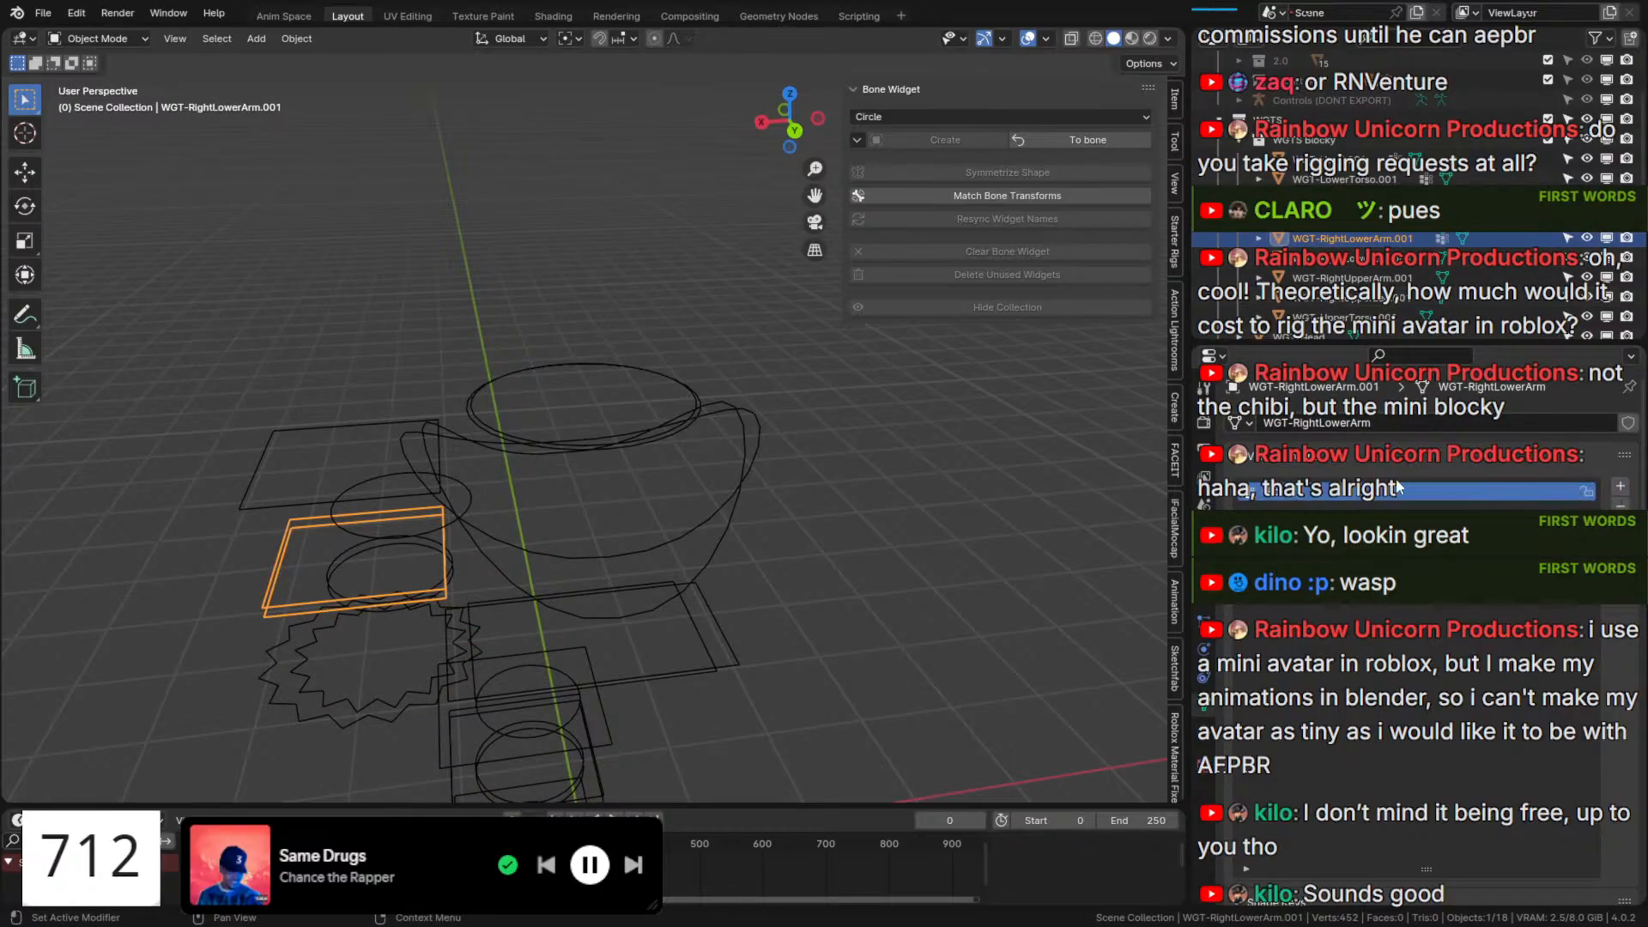
left_click(1352, 257)
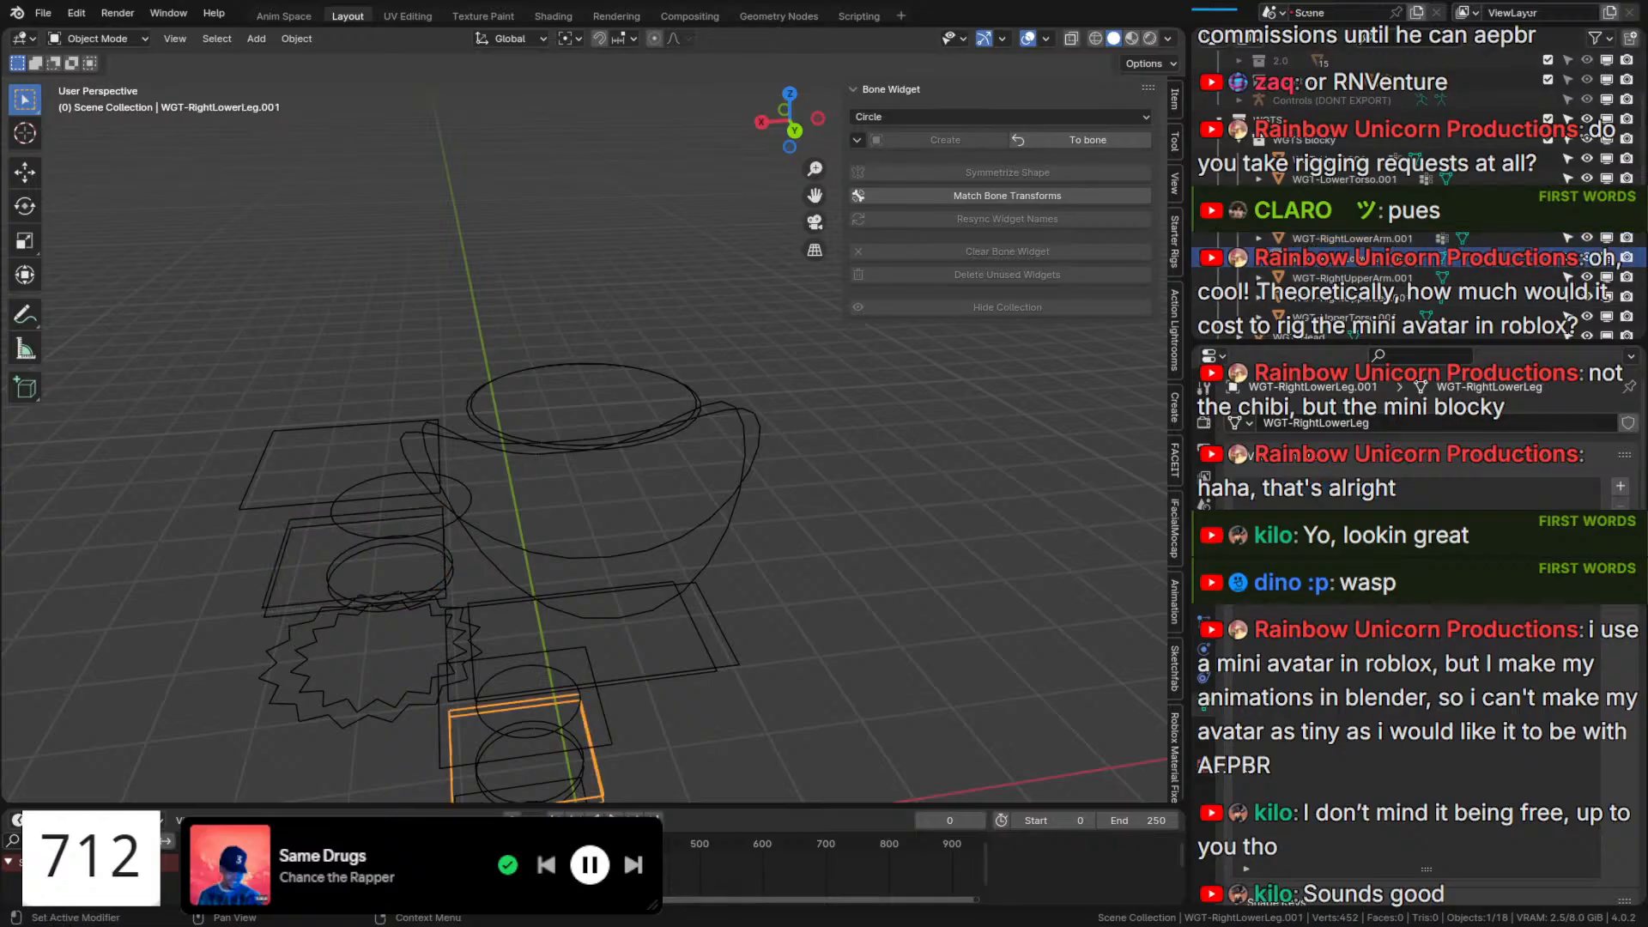
left_click(1619, 486)
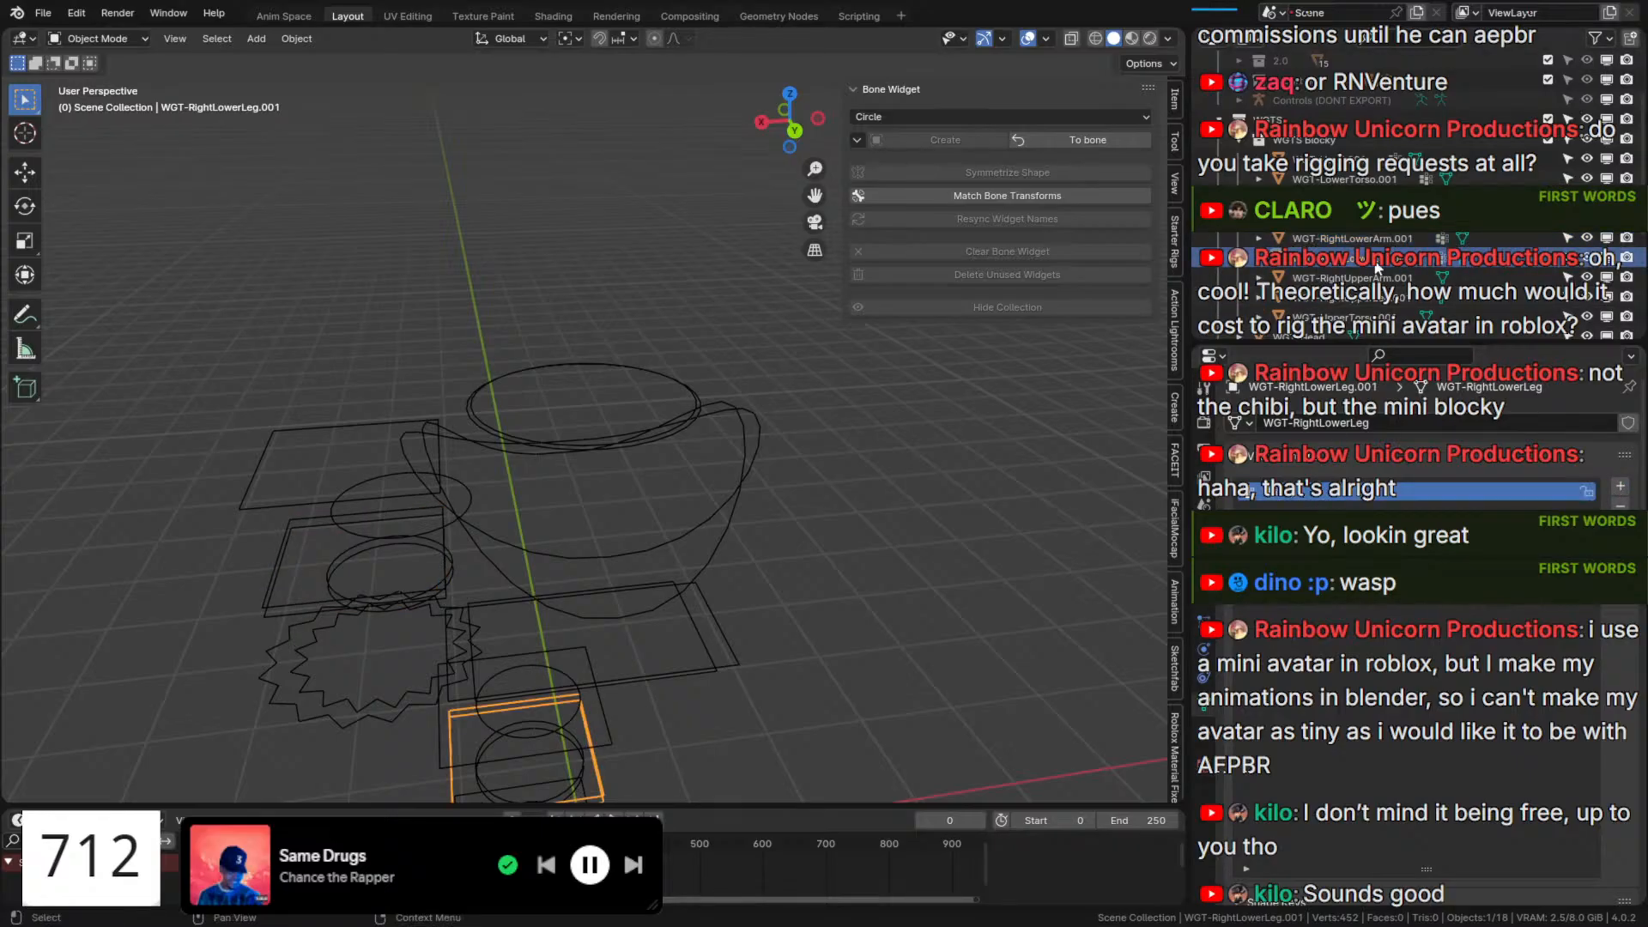
Add a vertex group to each of the blocky widgets WGT-RightUpperArm.001, WGT-RightUpperLeg.001 and WGT-UpperTorso.001.
left_click(1353, 278)
left_click(1620, 486)
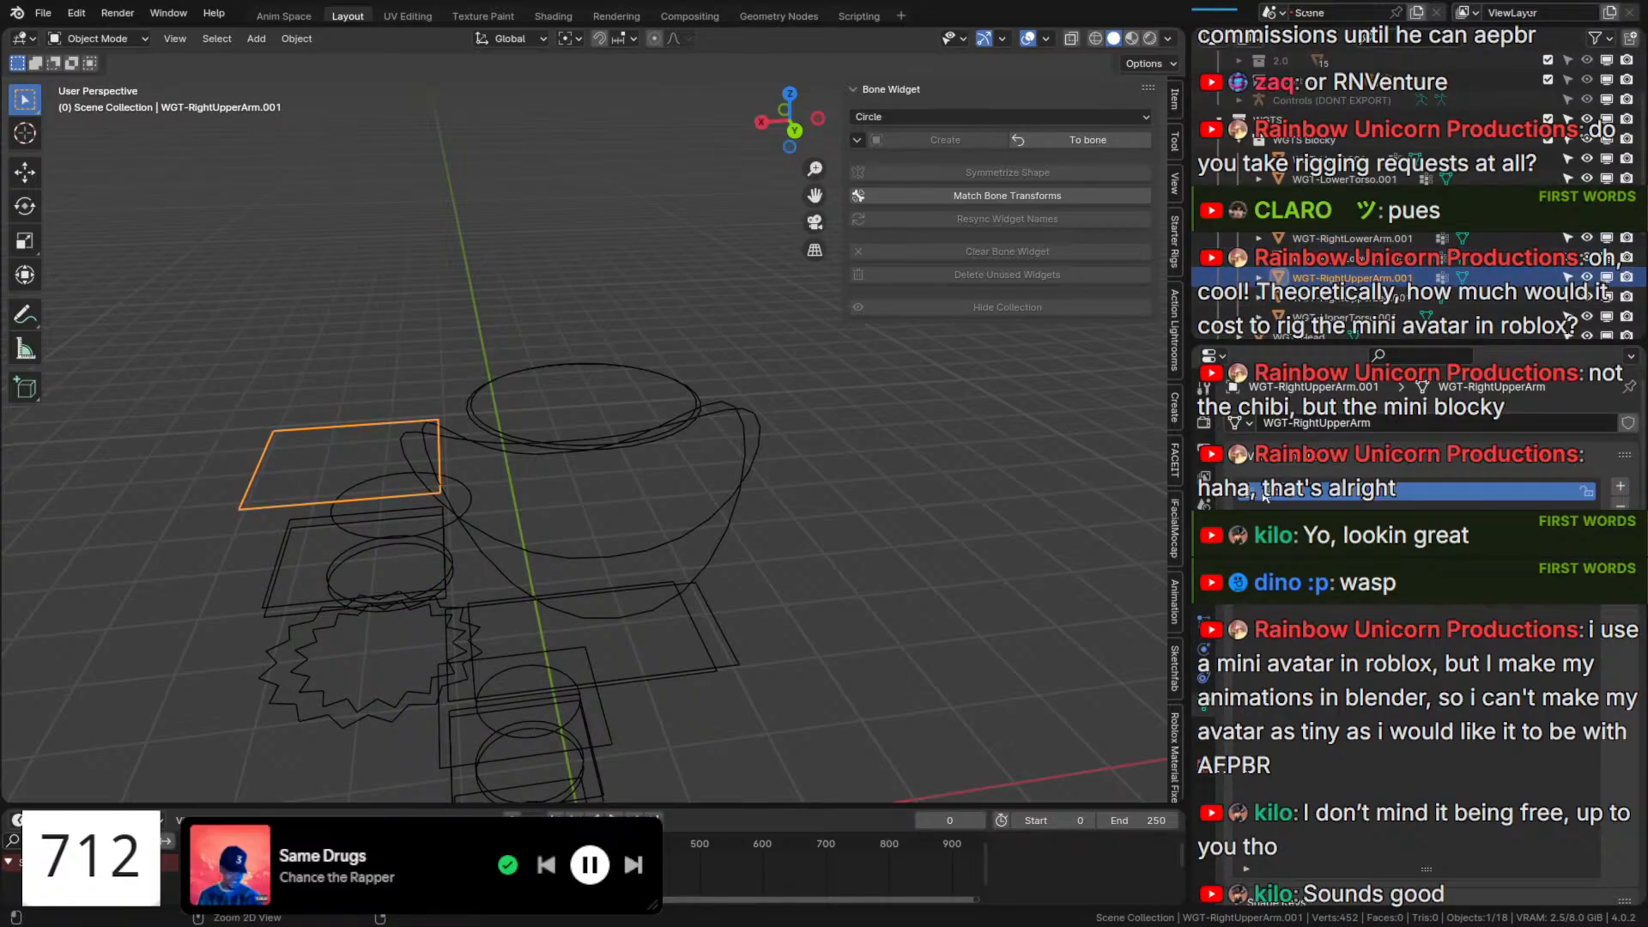
left_click(1353, 296)
left_click(1621, 487)
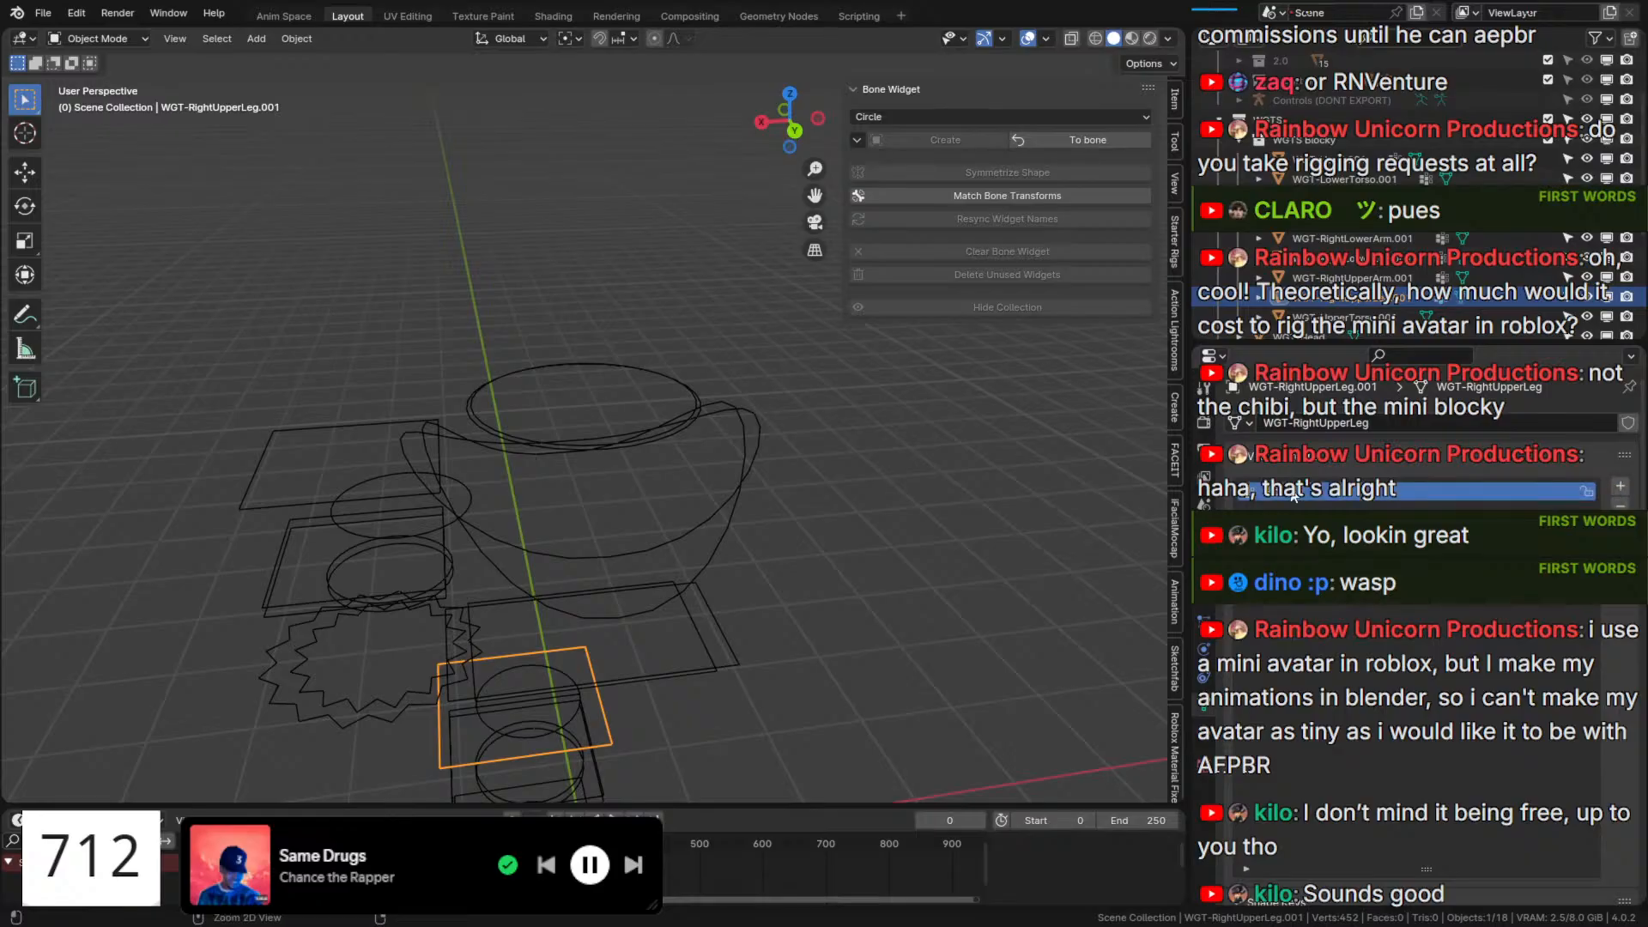
left_click(1326, 317)
left_click(1620, 489)
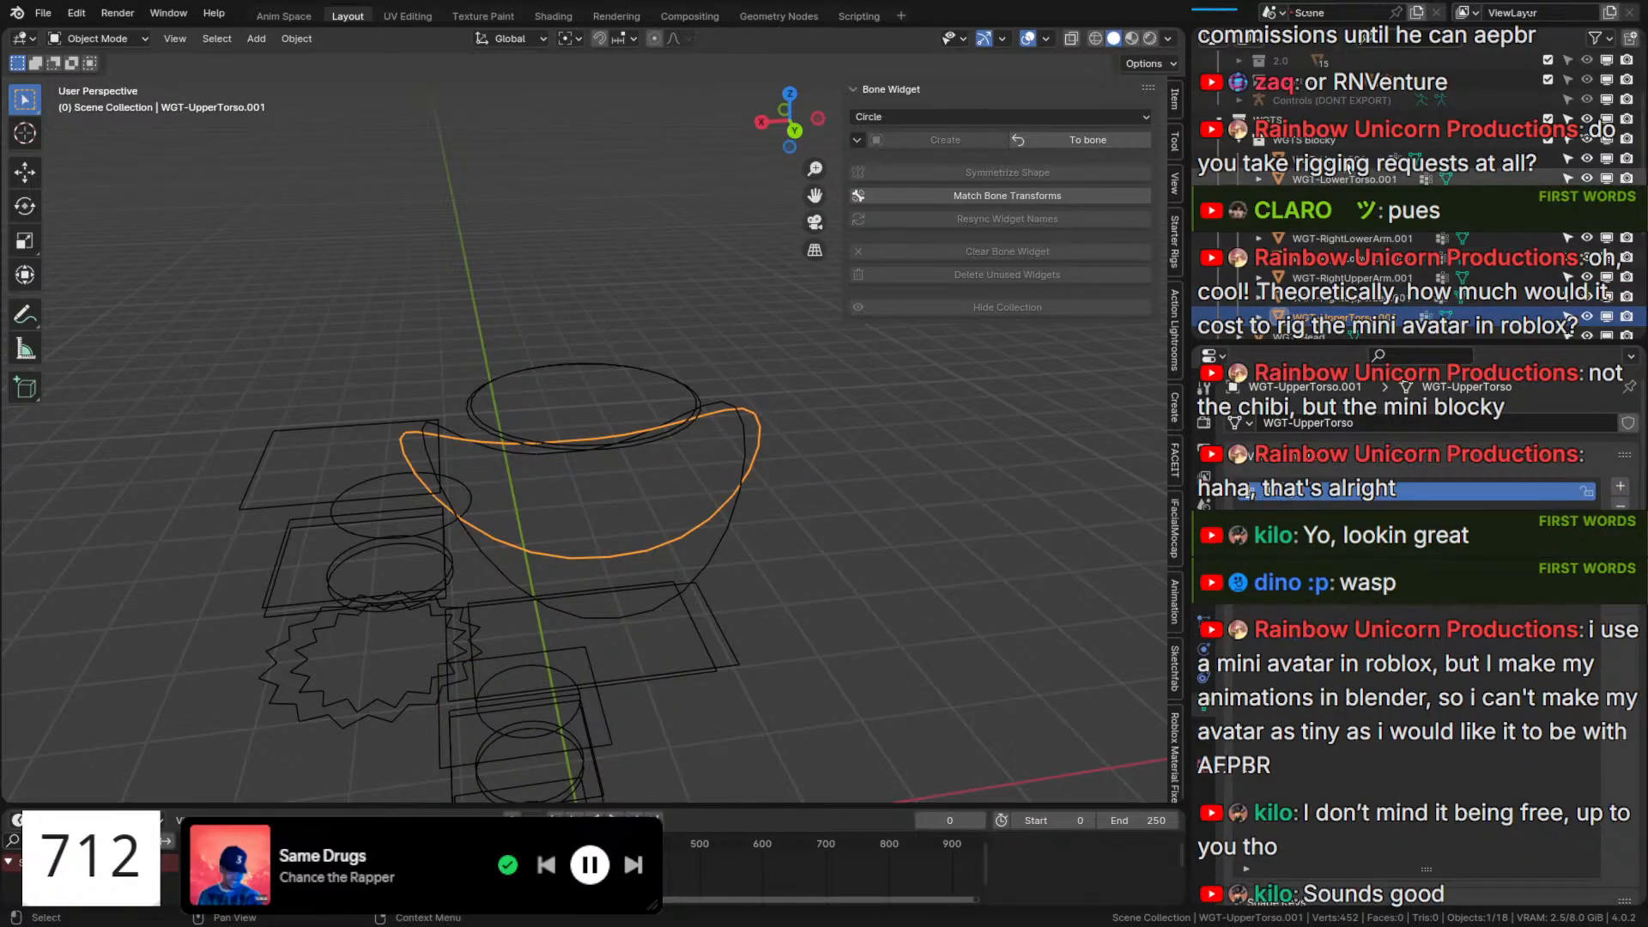
Add a vertex group to each of the 2.0 widgets WGT-Head and WGT-LowerTorso.
scroll(1305, 232, "down", 6)
left_click(1305, 232)
scroll(878, 352, "down", 4)
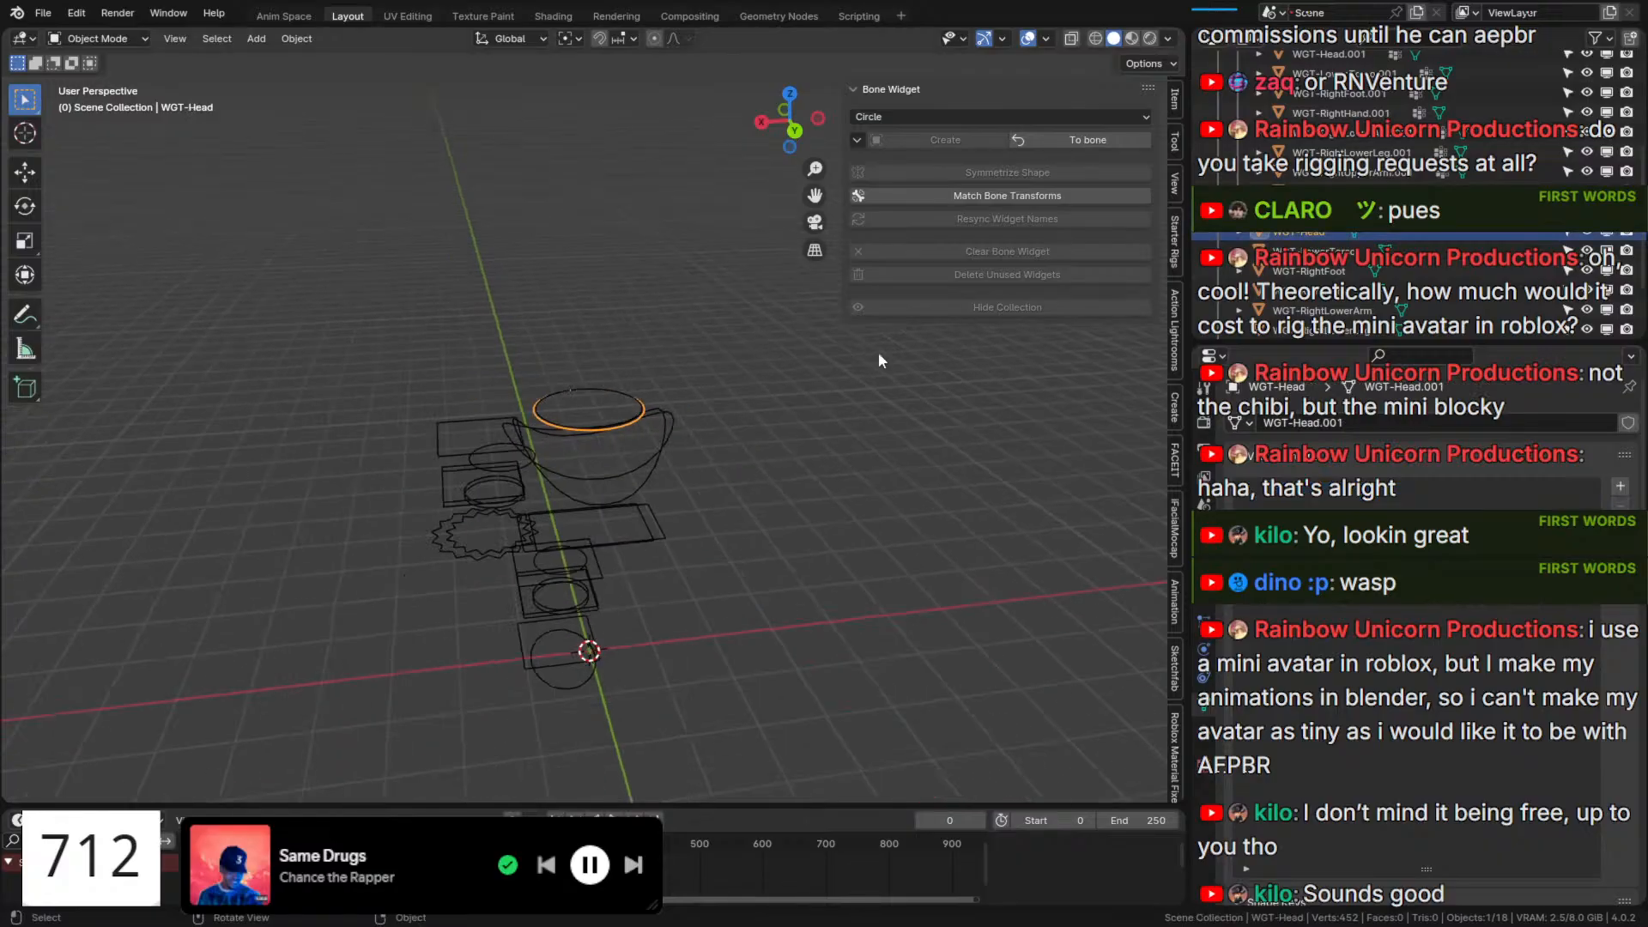
left_click(1619, 488)
left_click(1298, 254)
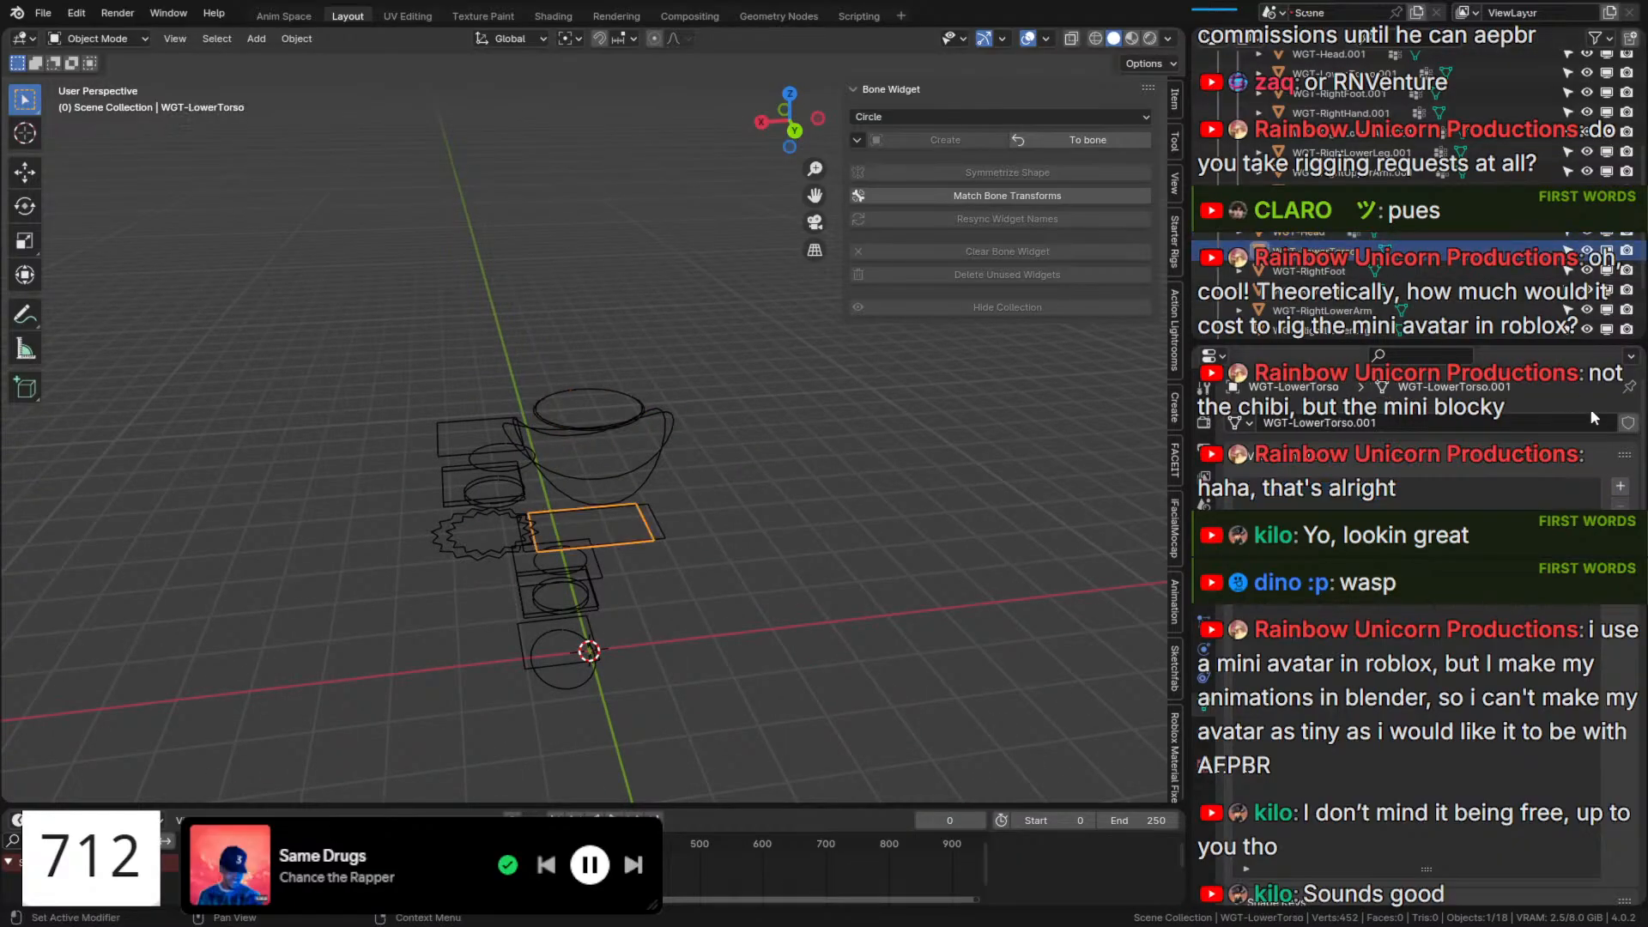
left_click(1622, 487)
Add a vertex group to each of the 2.0 widgets WGT-RightFoot and WGT-RightHand.
scroll(1322, 240, "down", 3)
left_click(1309, 201)
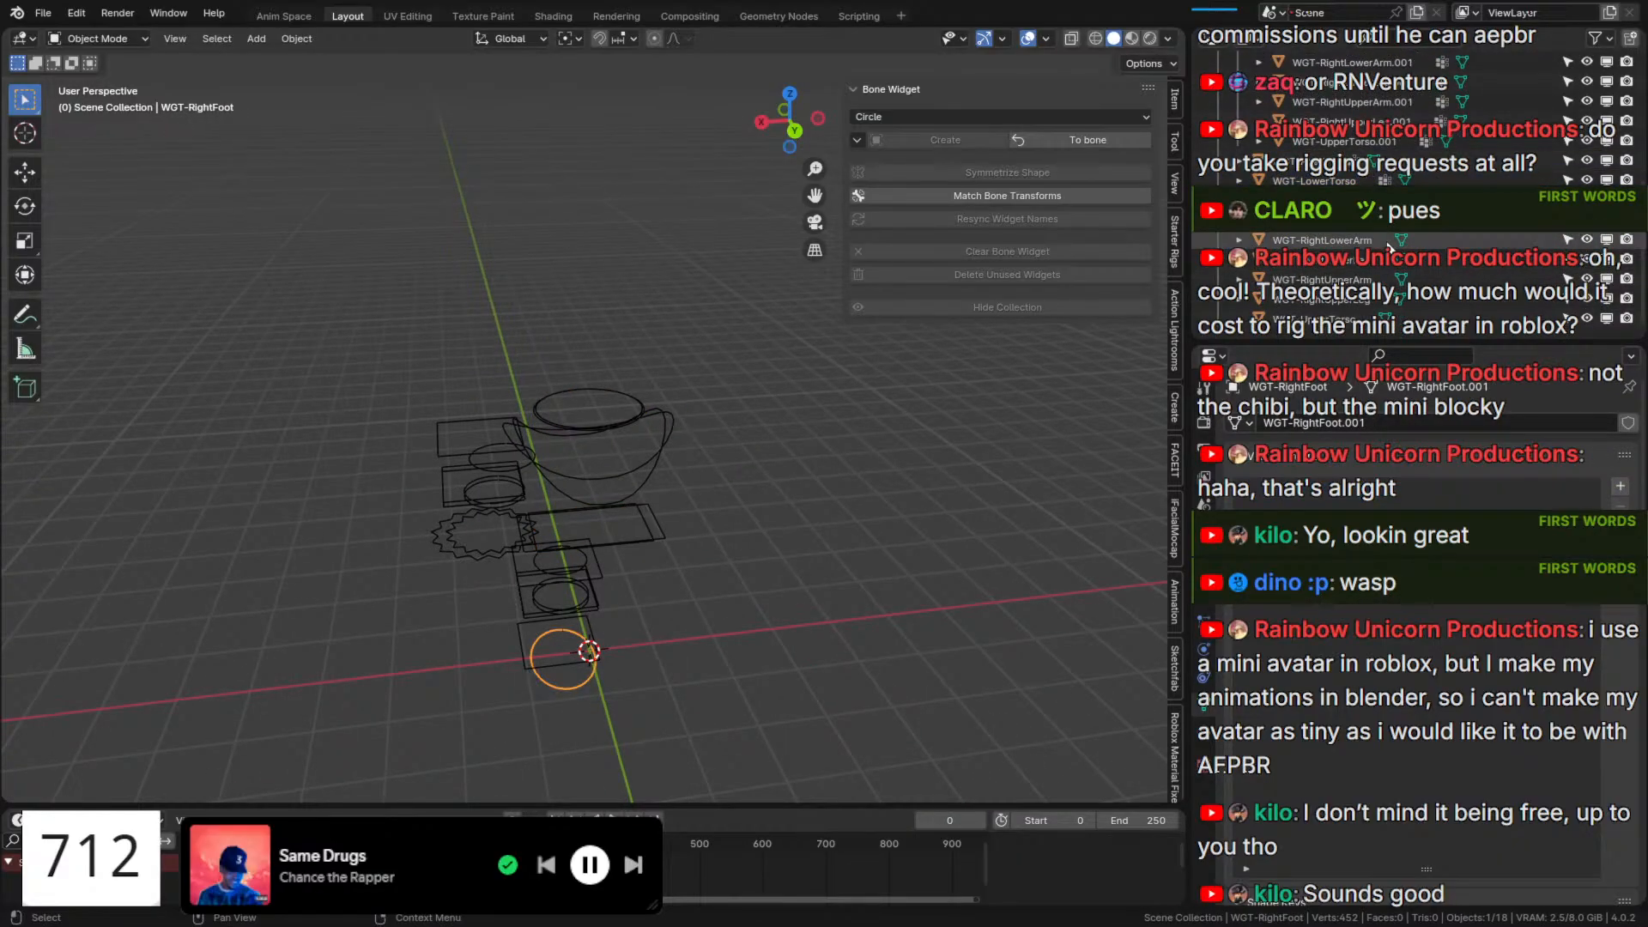
left_click(1620, 488)
left_click(1365, 299)
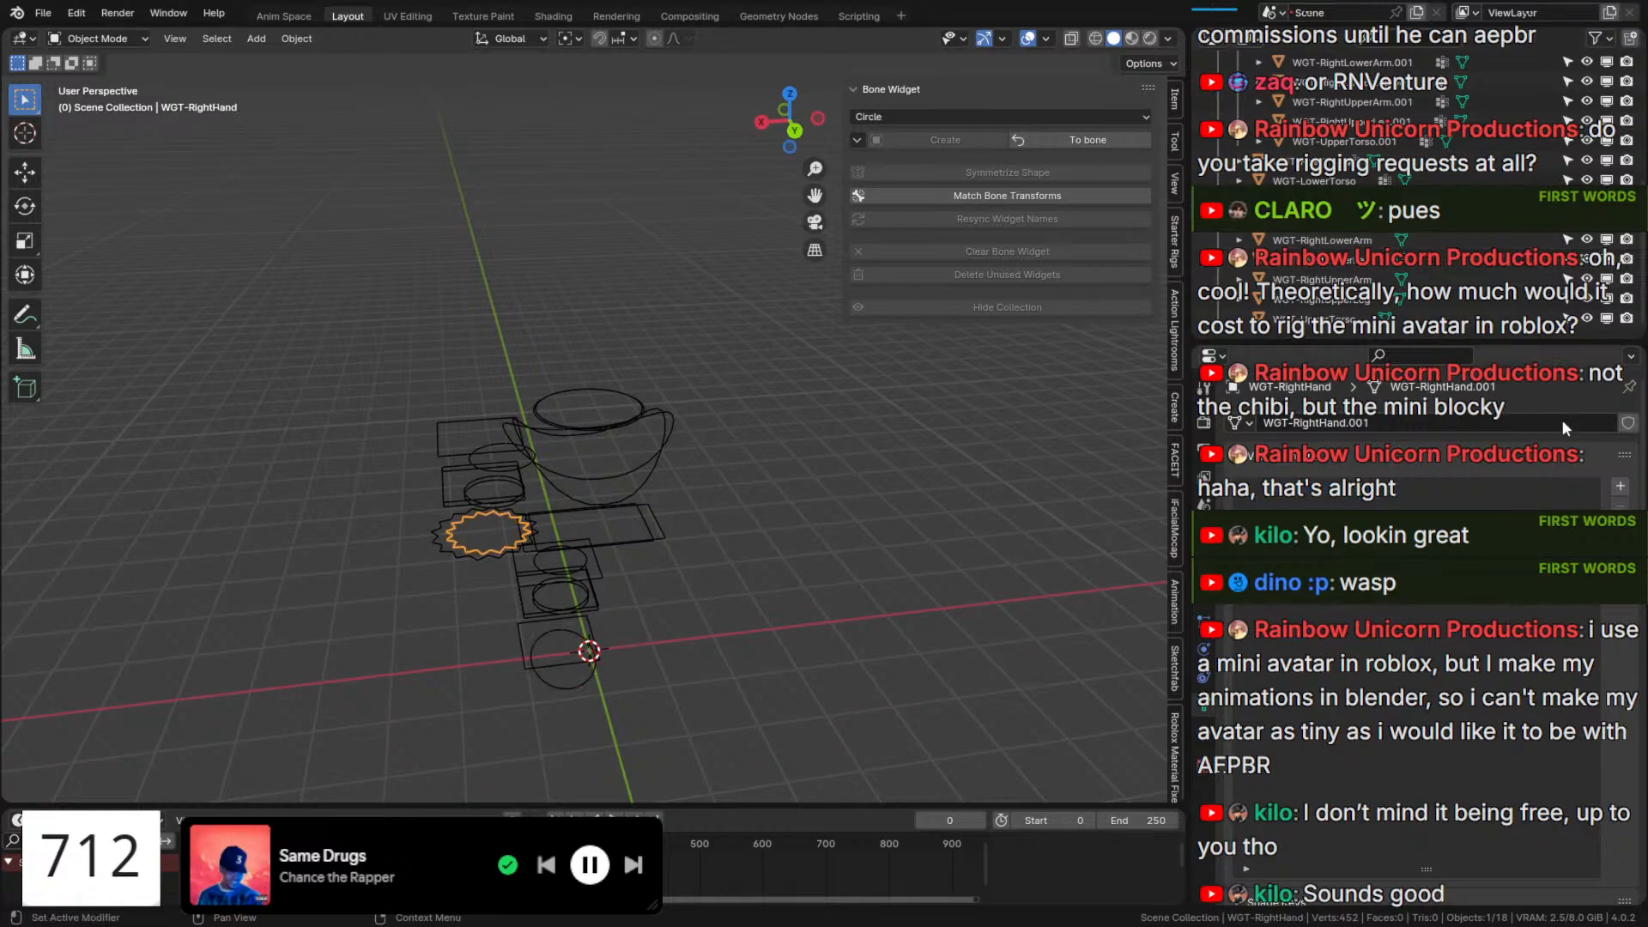
left_click(1622, 488)
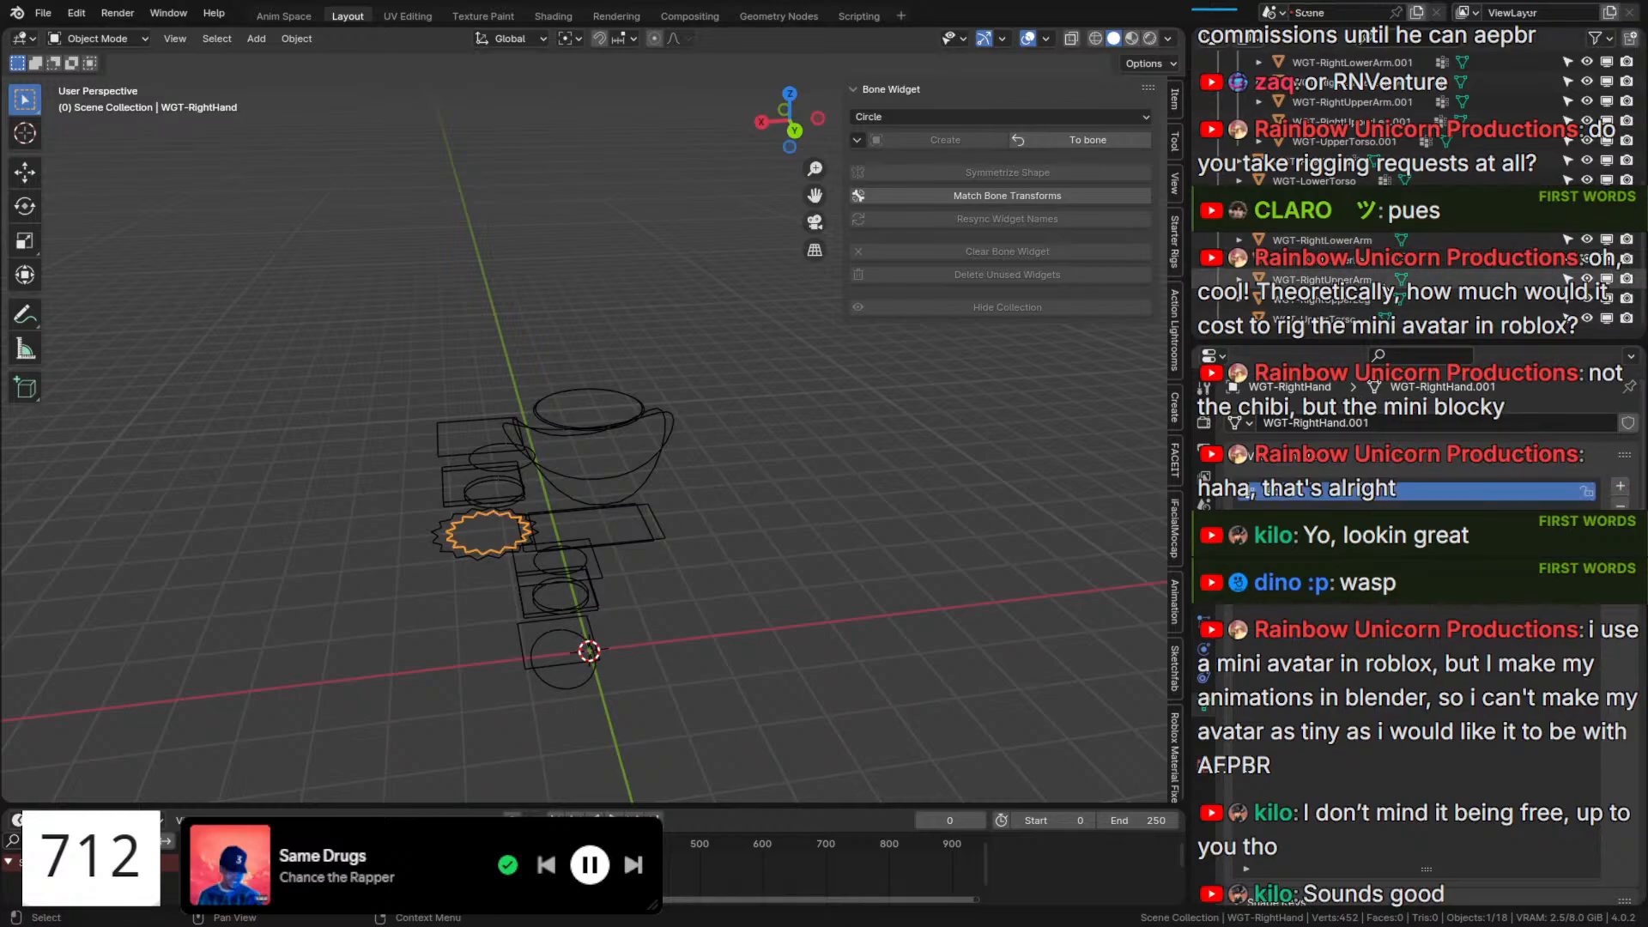
Add vertex groups to the 2.0 widgets WGT-RightLowerArm, WGT-RightLowerLeg, WGT-RightUpperArm, WGT-RightUpperLeg and WGT-UpperTorso.
left_click(1326, 241)
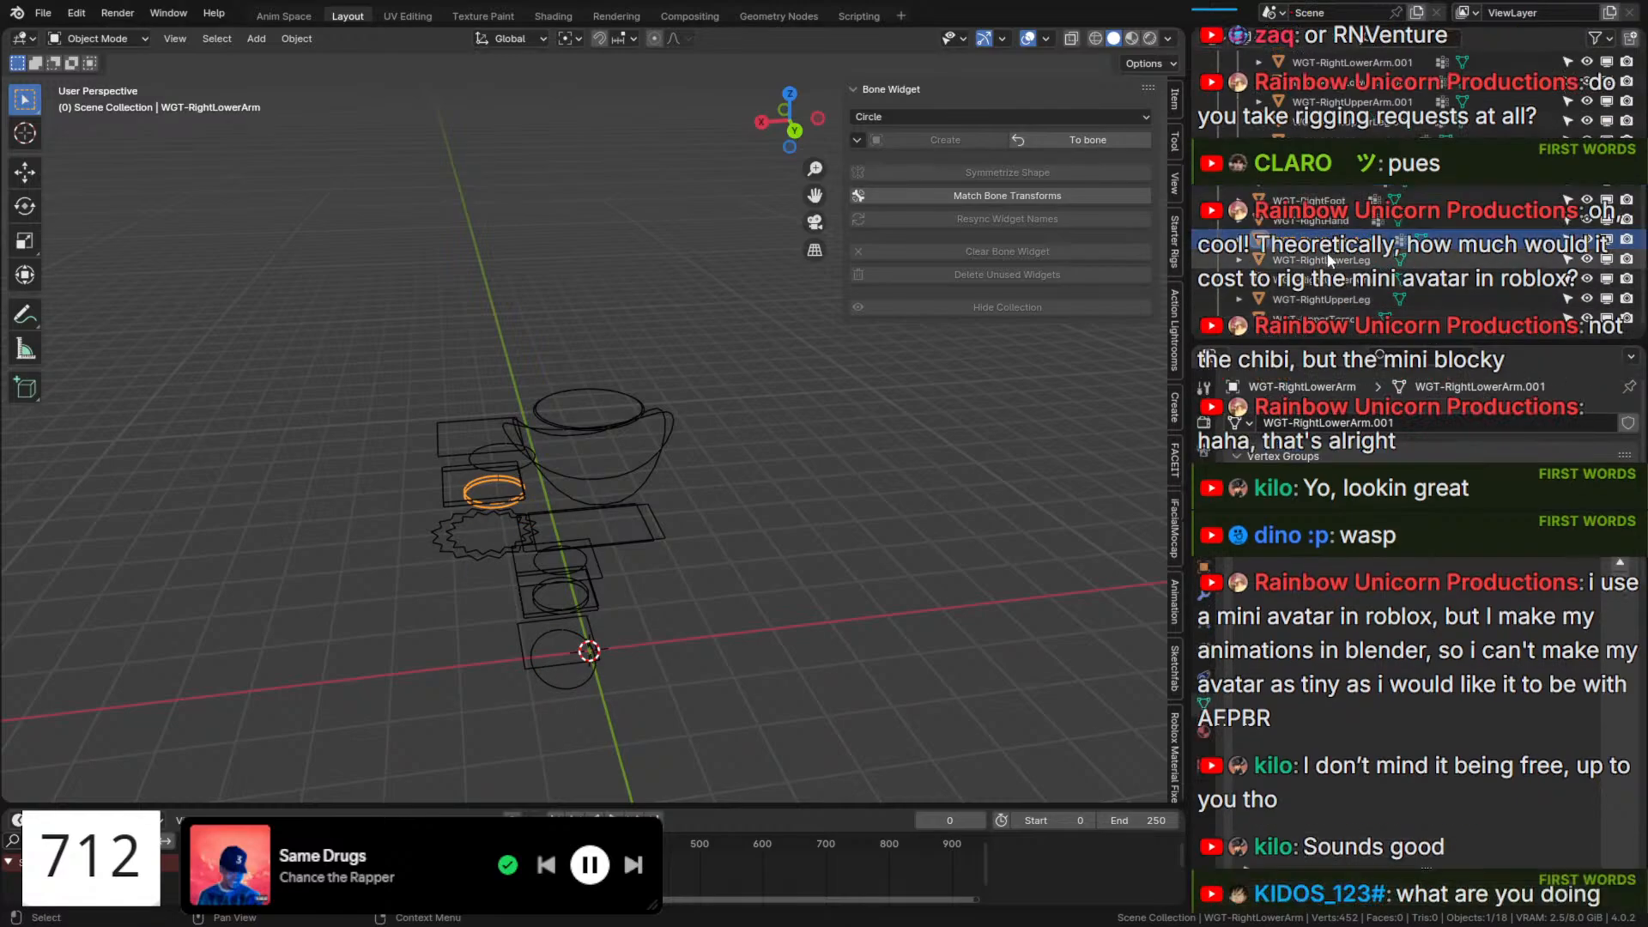
left_click(1328, 259)
left_click(1383, 281)
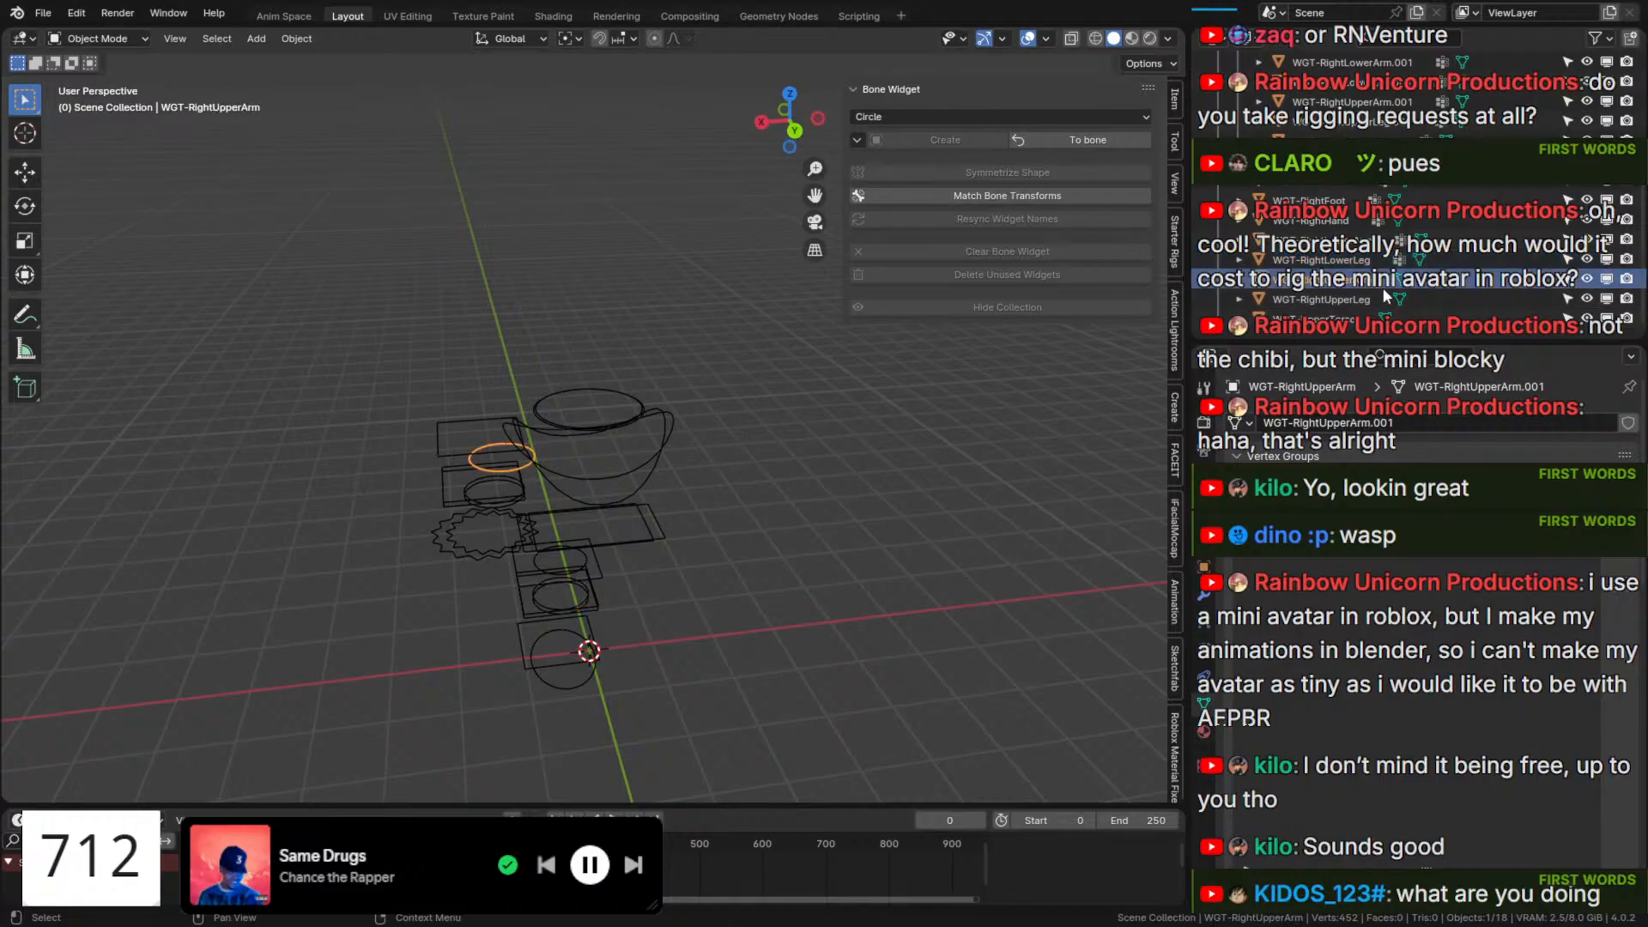
left_click(1339, 298)
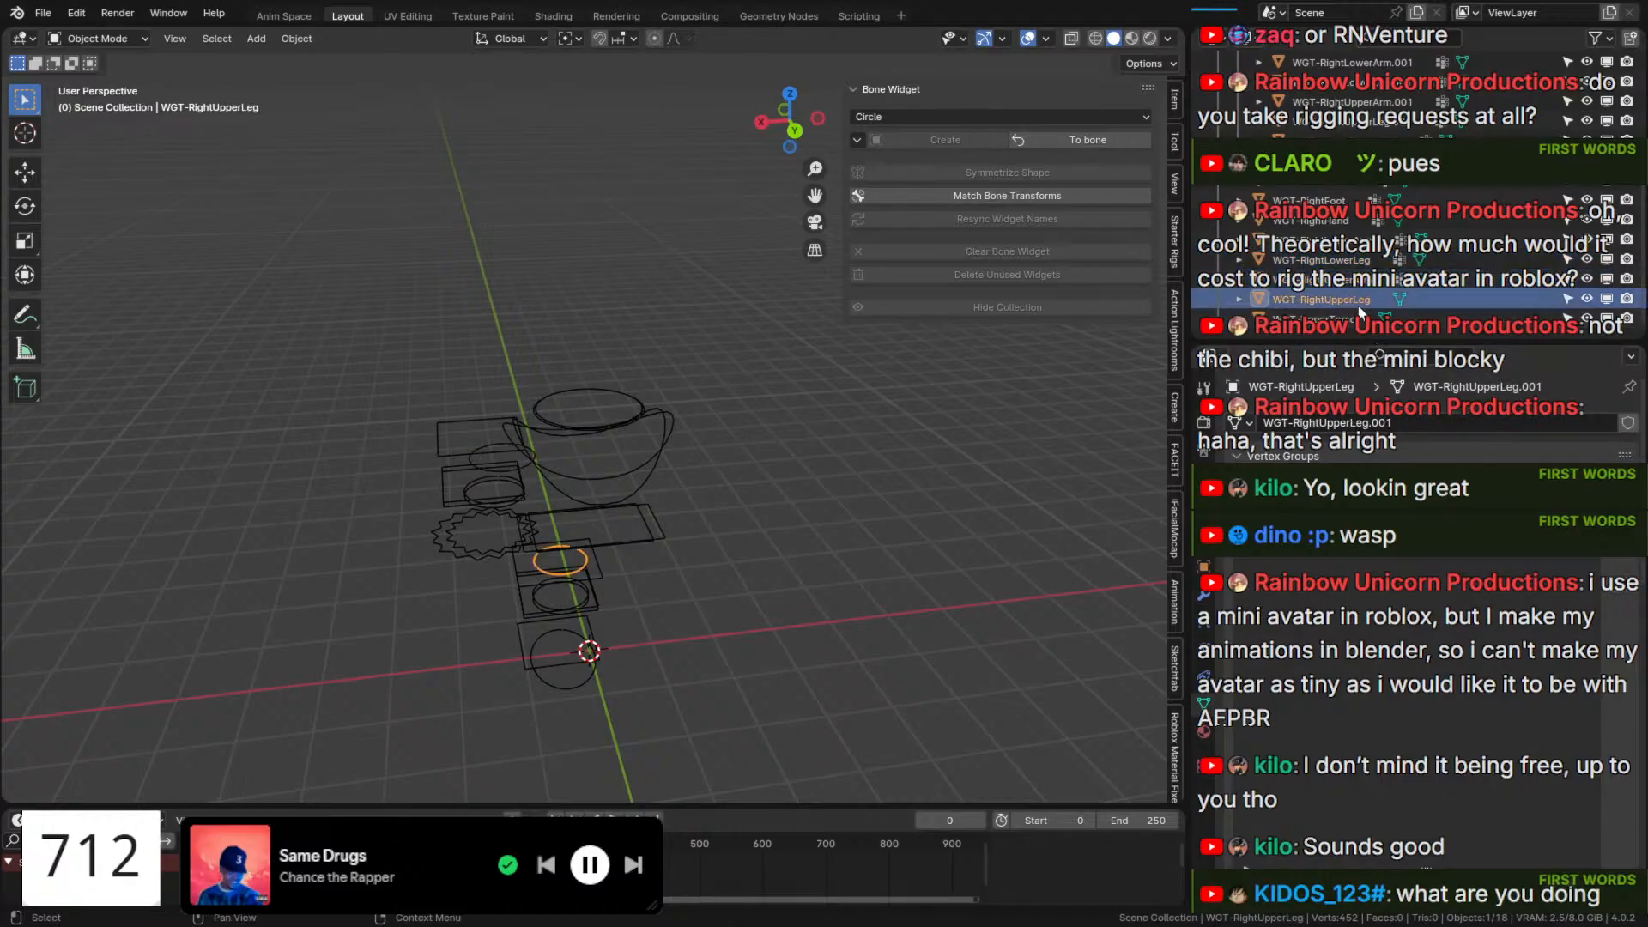
left_click(1254, 318)
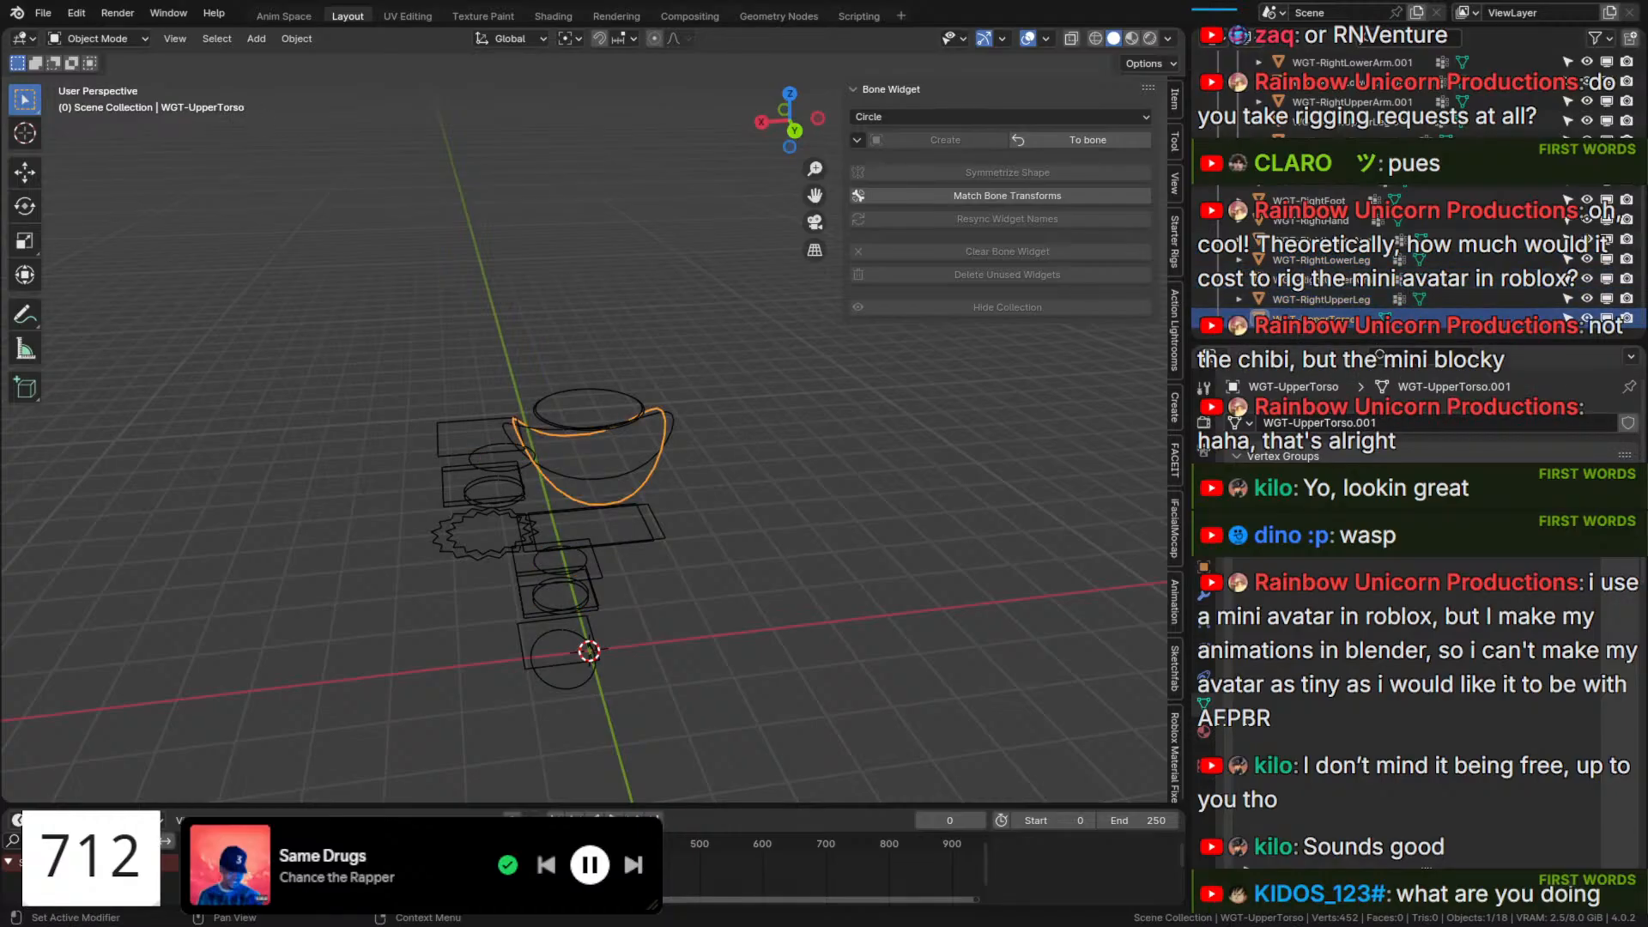
Join the blocky head widget into WGT-Head and WGT-LowerTorso.001 into WGT-LowerTorso.
scroll(1417, 257, "up", 5)
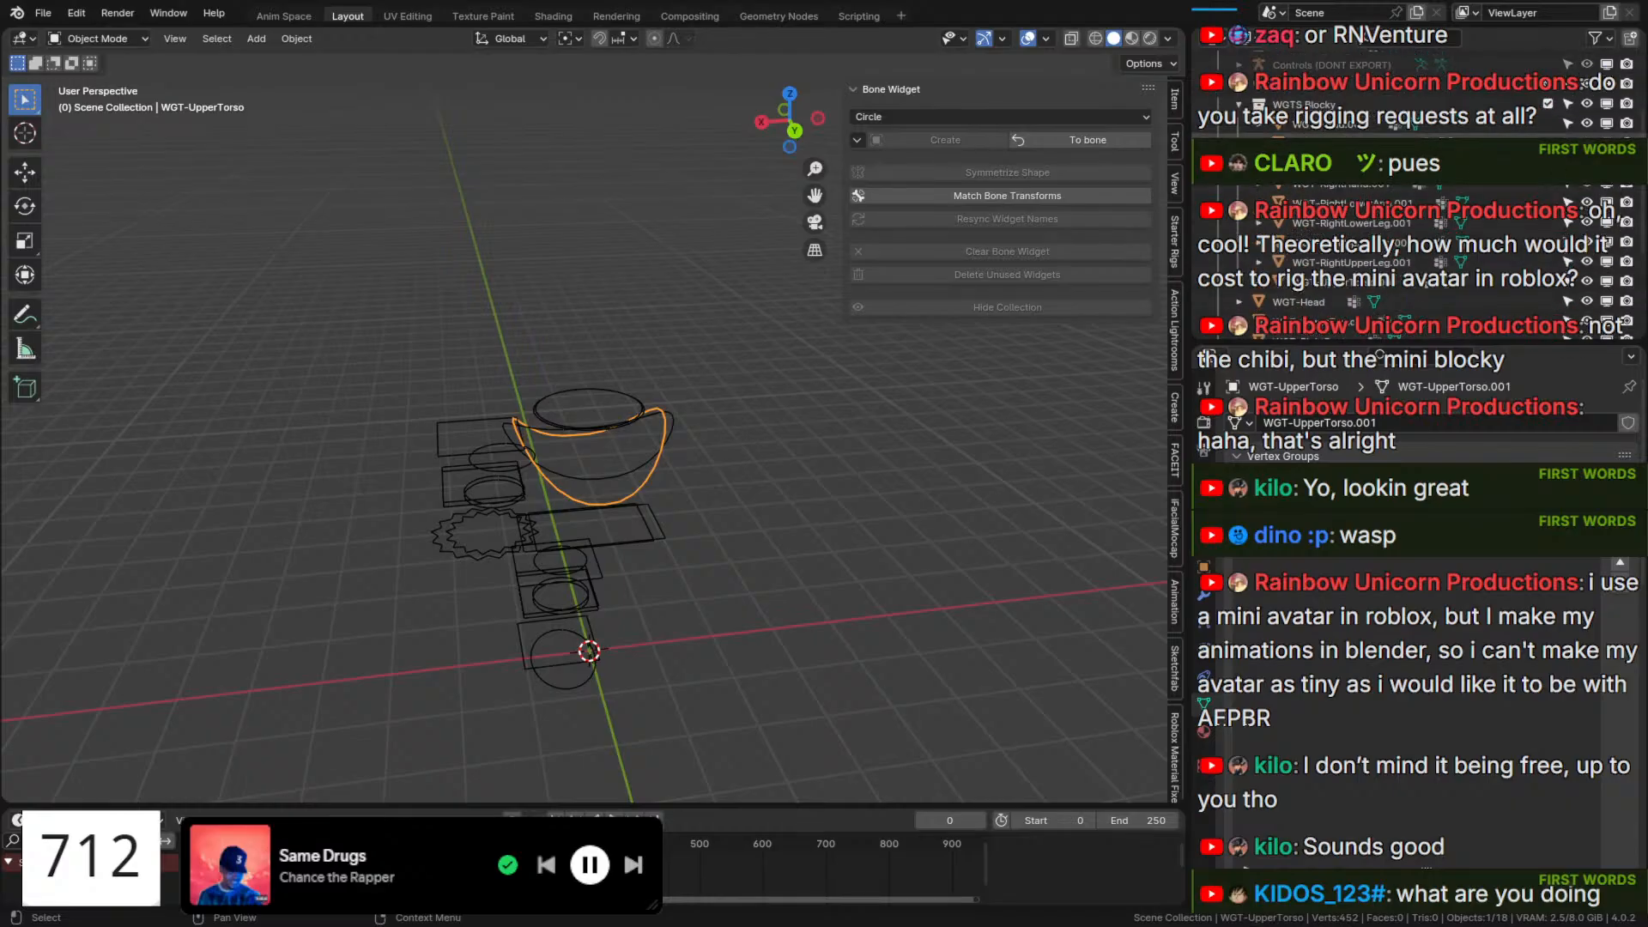
left_click(1298, 301)
right_click(482, 321)
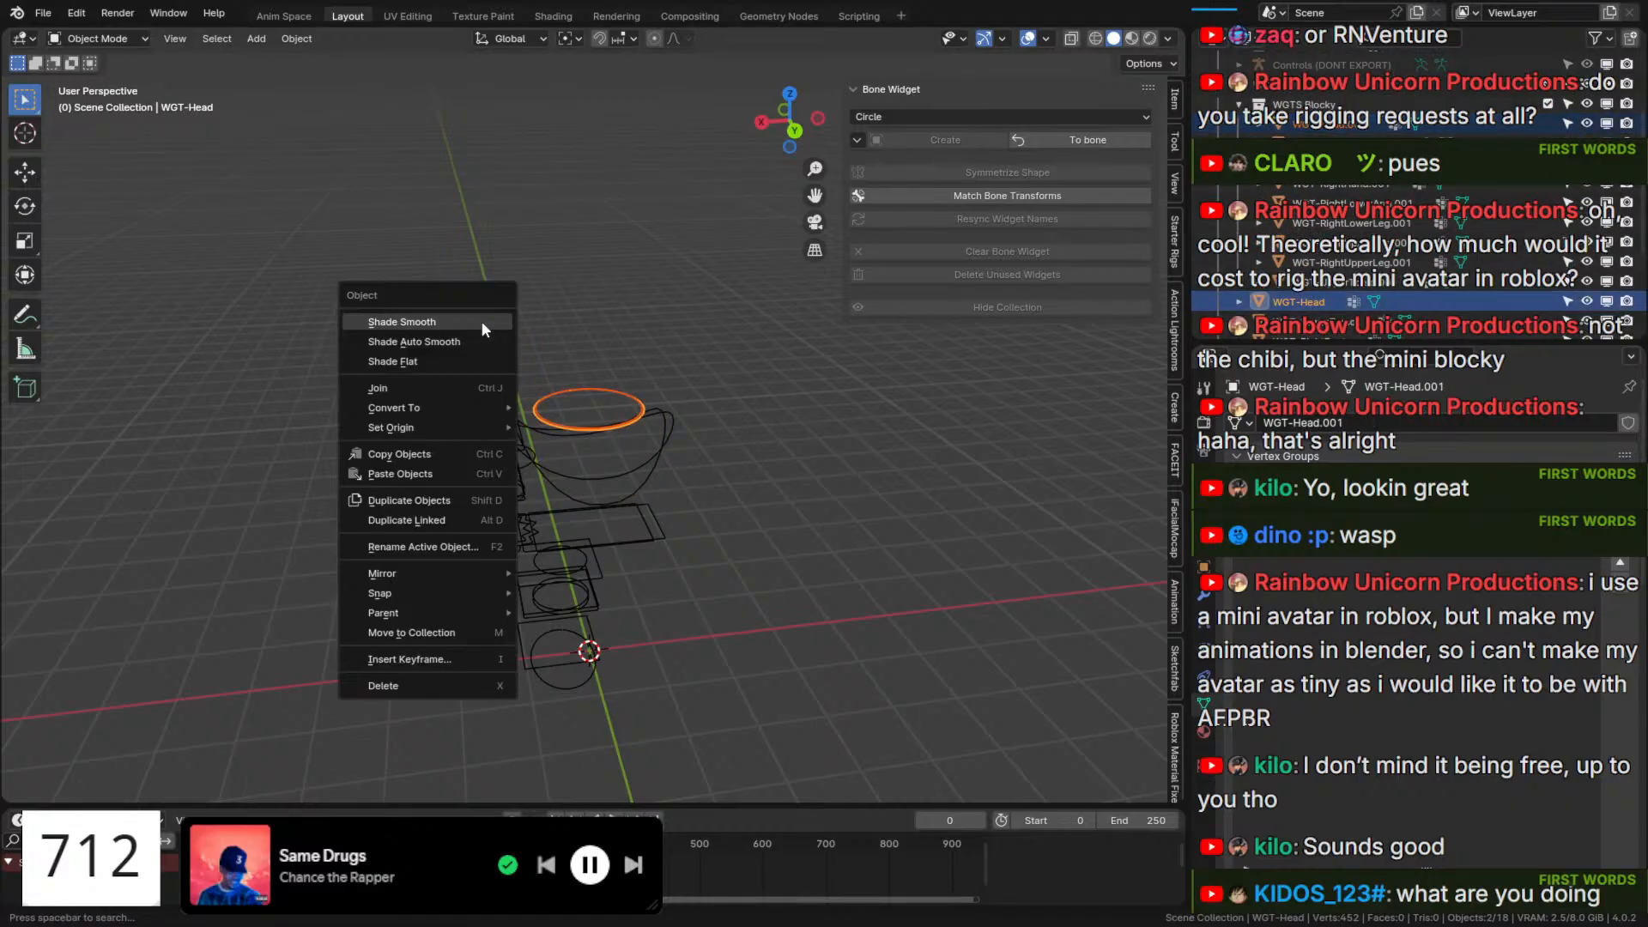
left_click(425, 389)
left_click(1348, 126)
scroll(1339, 217, "down", 1)
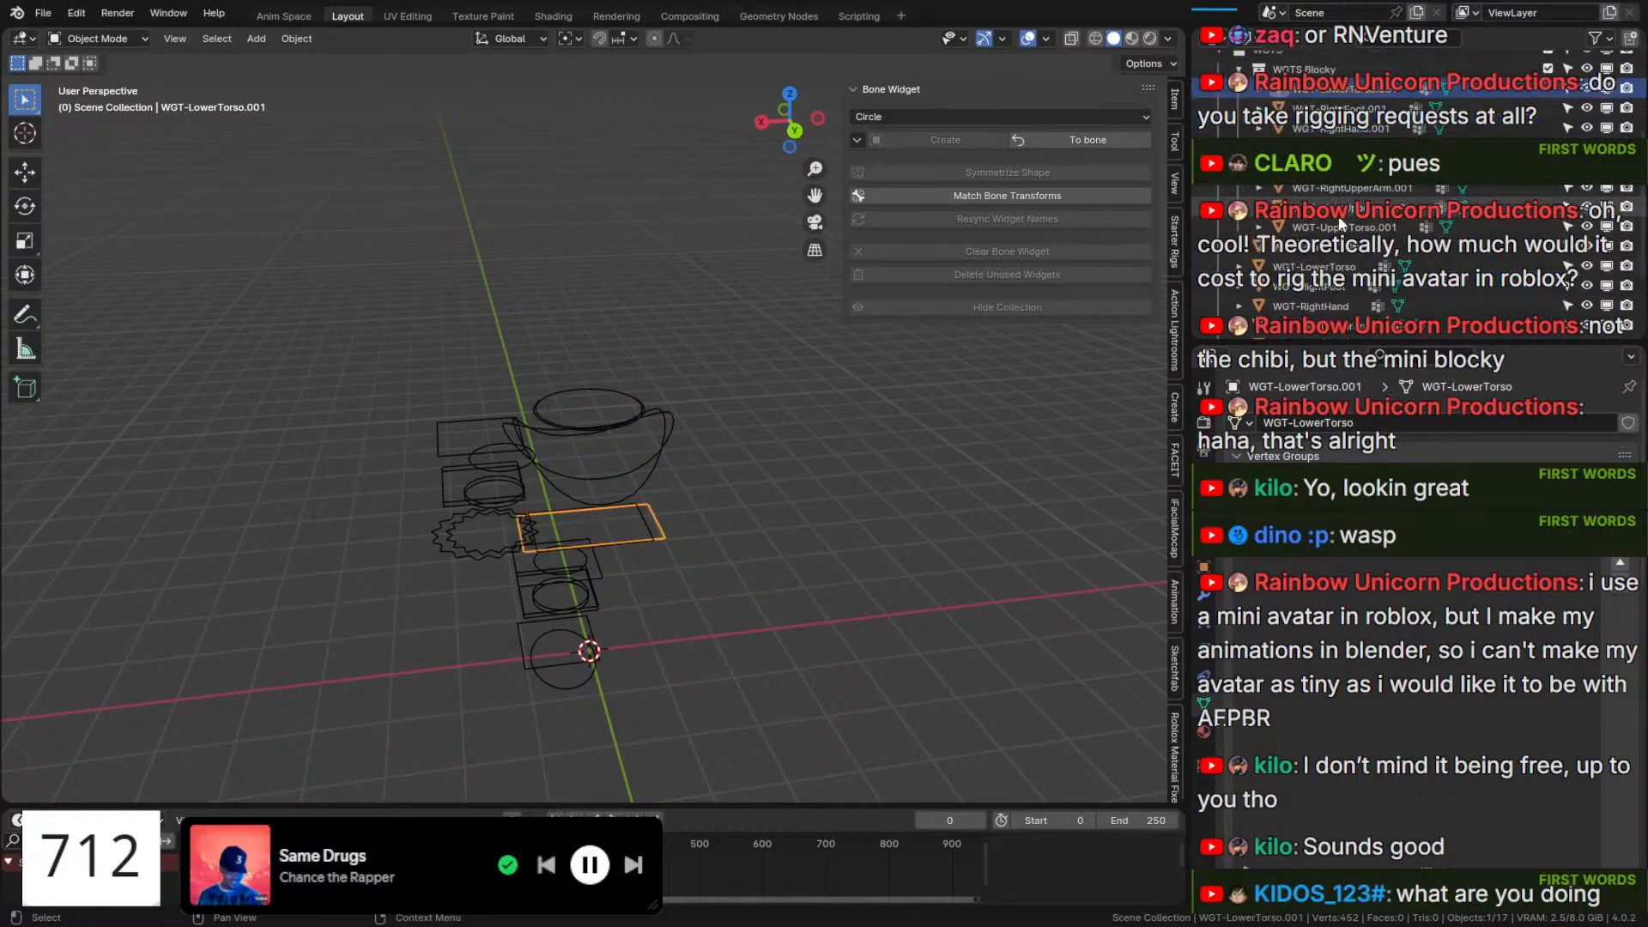
left_click(1314, 266, "ctrl")
right_click(682, 347)
left_click(681, 347)
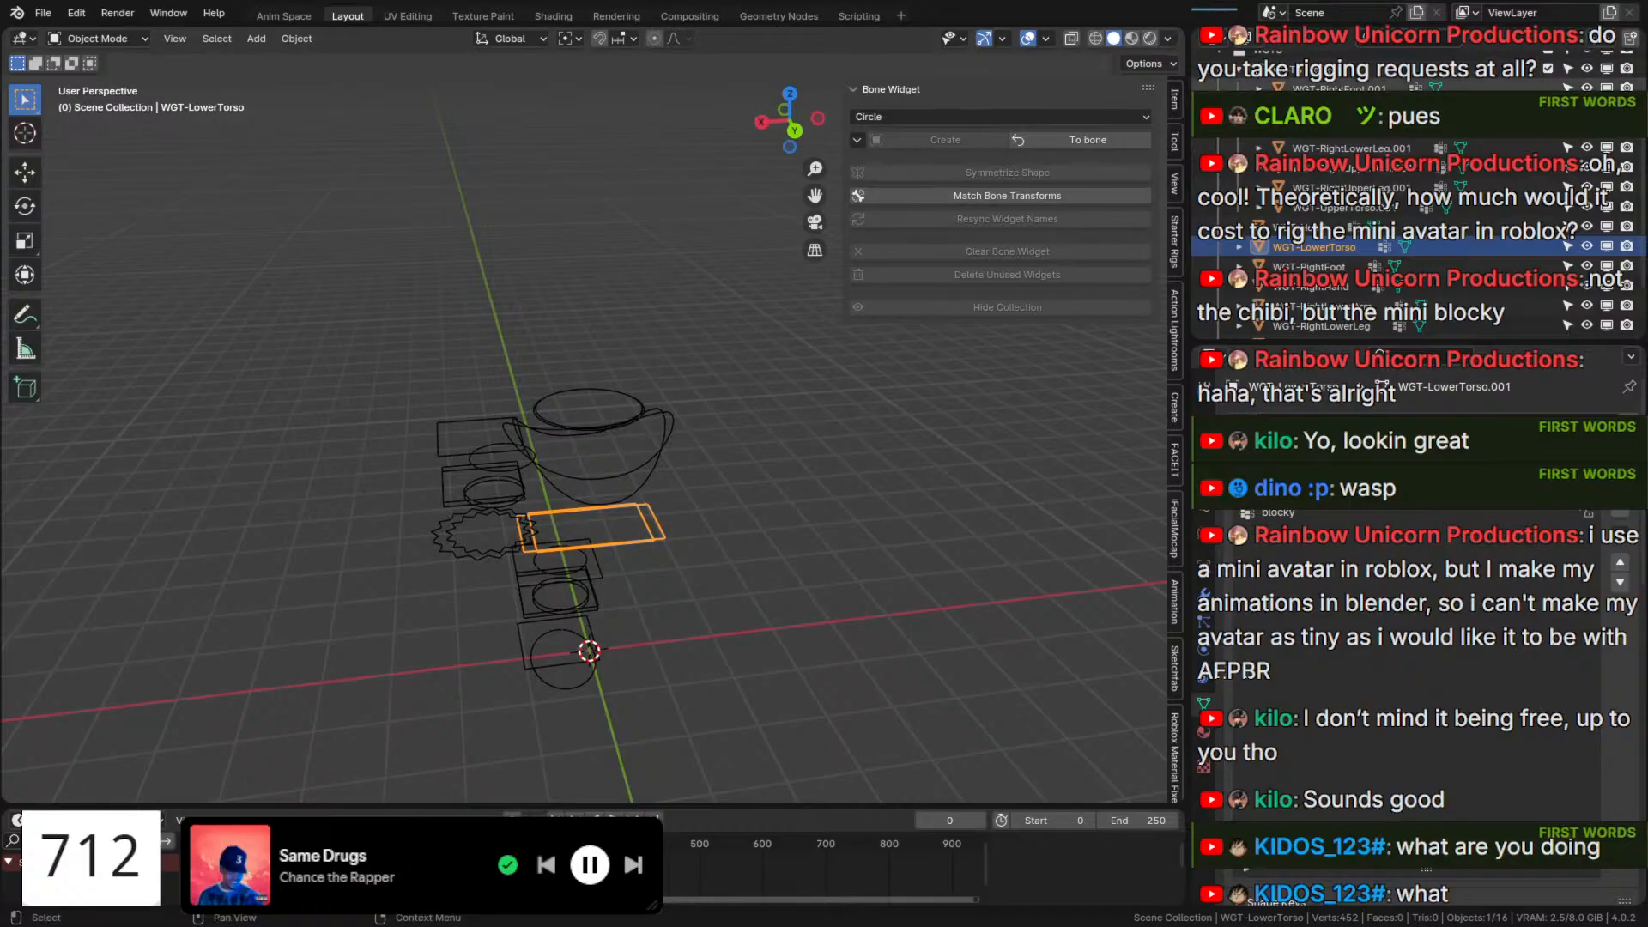
Join WGT-RightFoot.001 into WGT-RightFoot and WGT-RightHand.001 into WGT-RightHand.
left_click(1339, 88)
left_click(1309, 266, "ctrl")
right_click(651, 339)
left_click(651, 338)
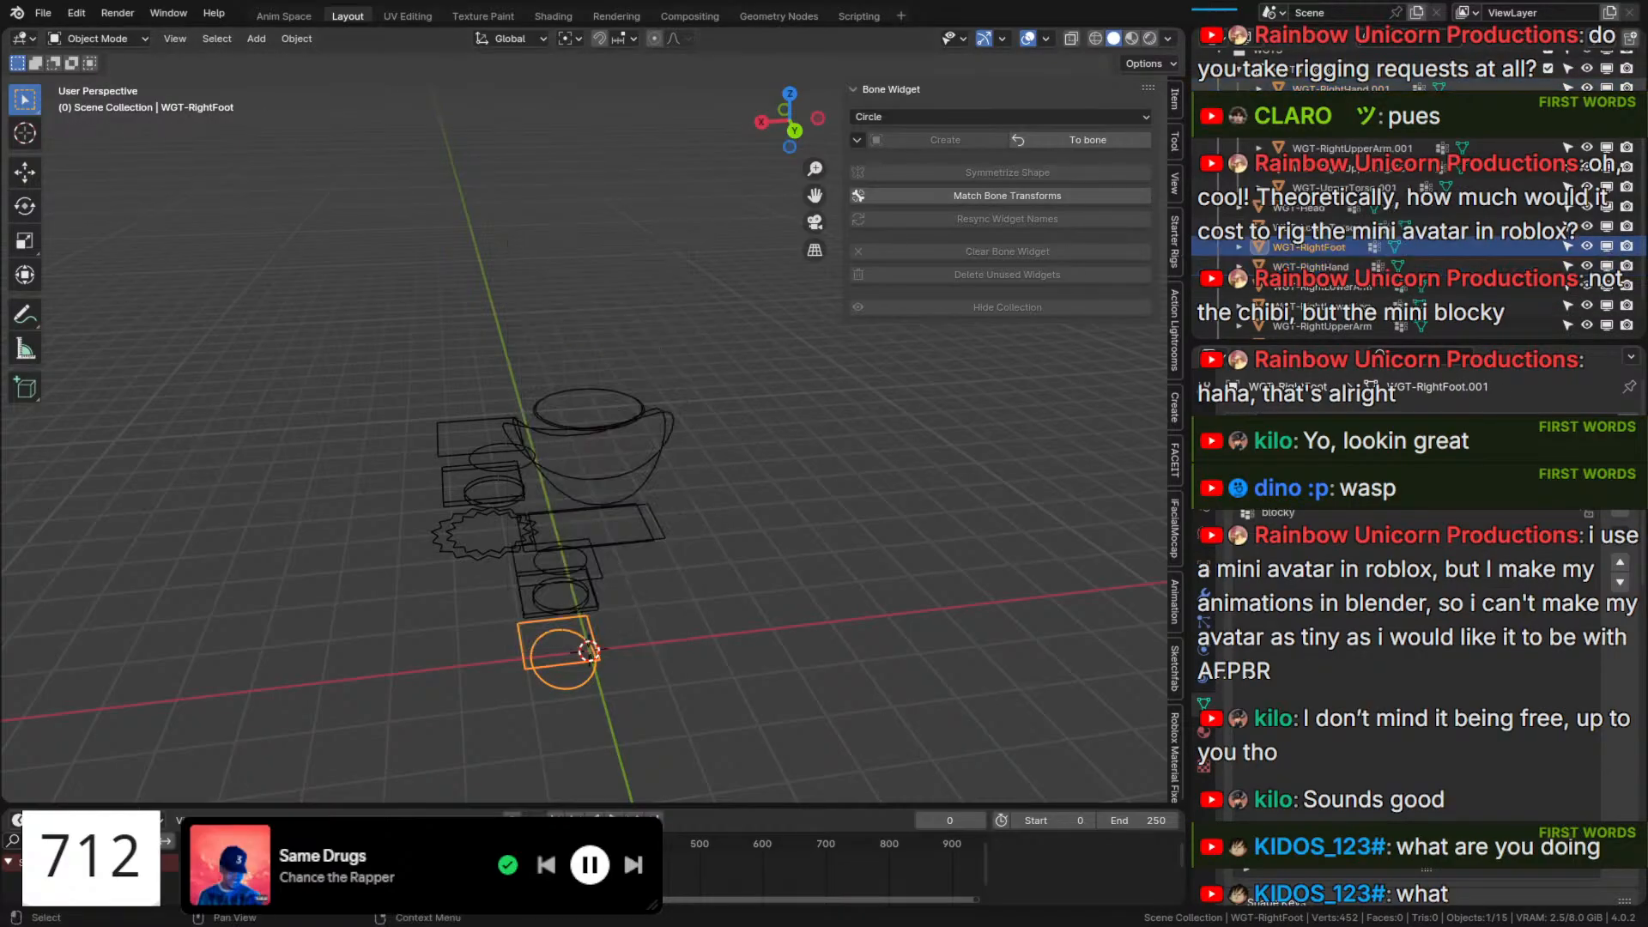
left_click(1339, 89)
left_click(1309, 267, "ctrl")
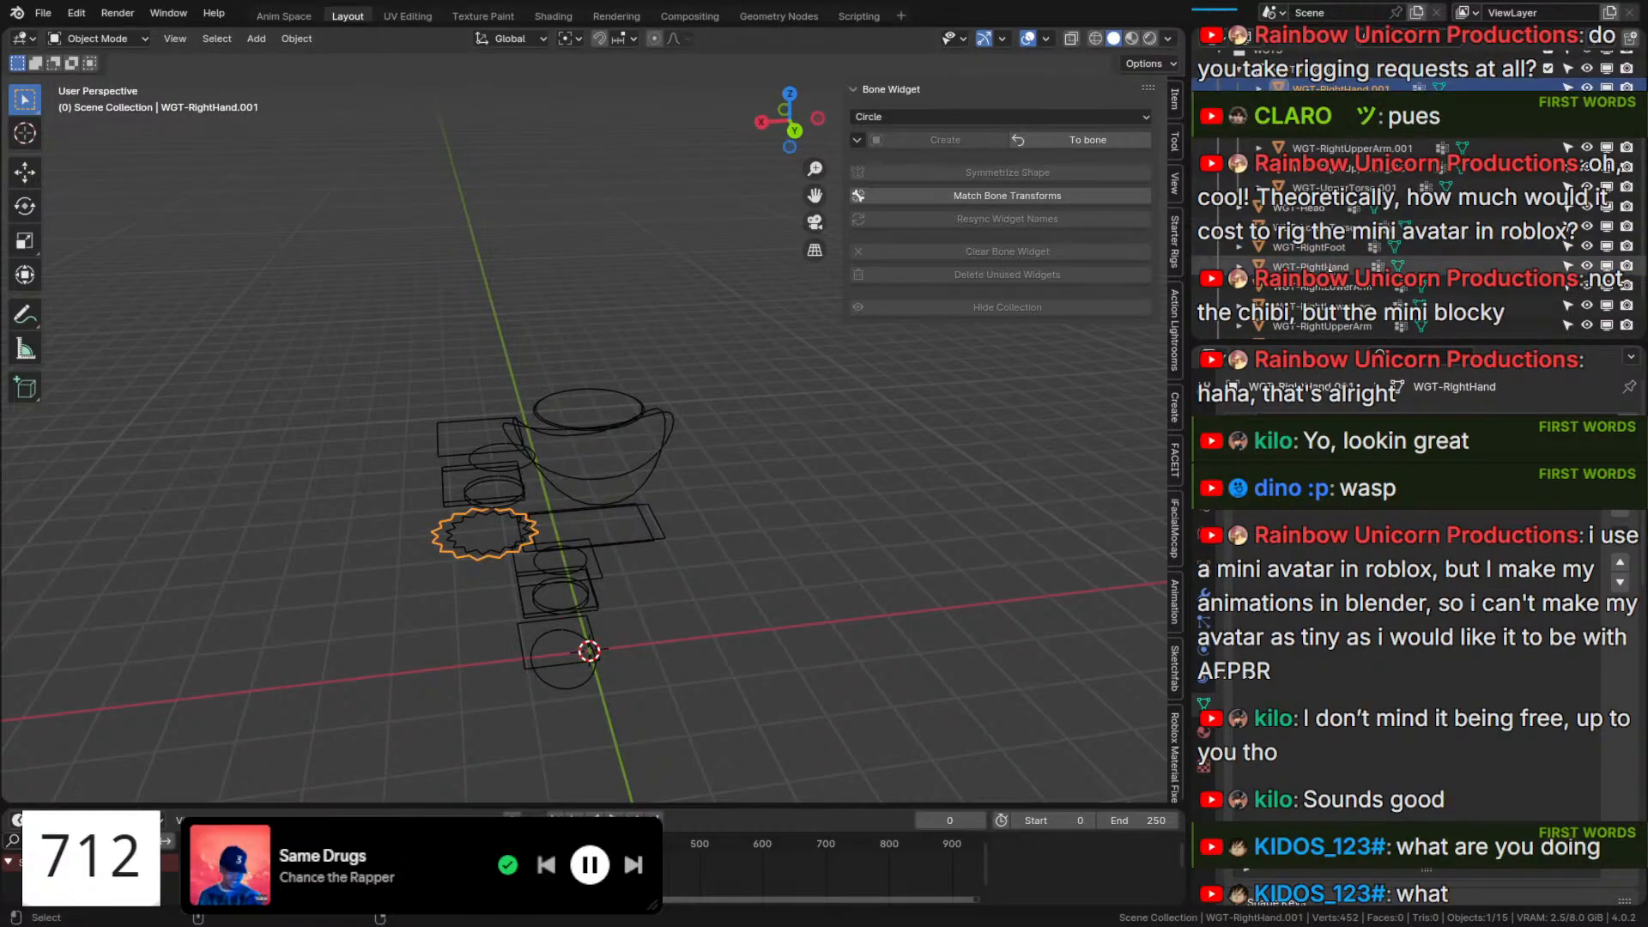
right_click(611, 290)
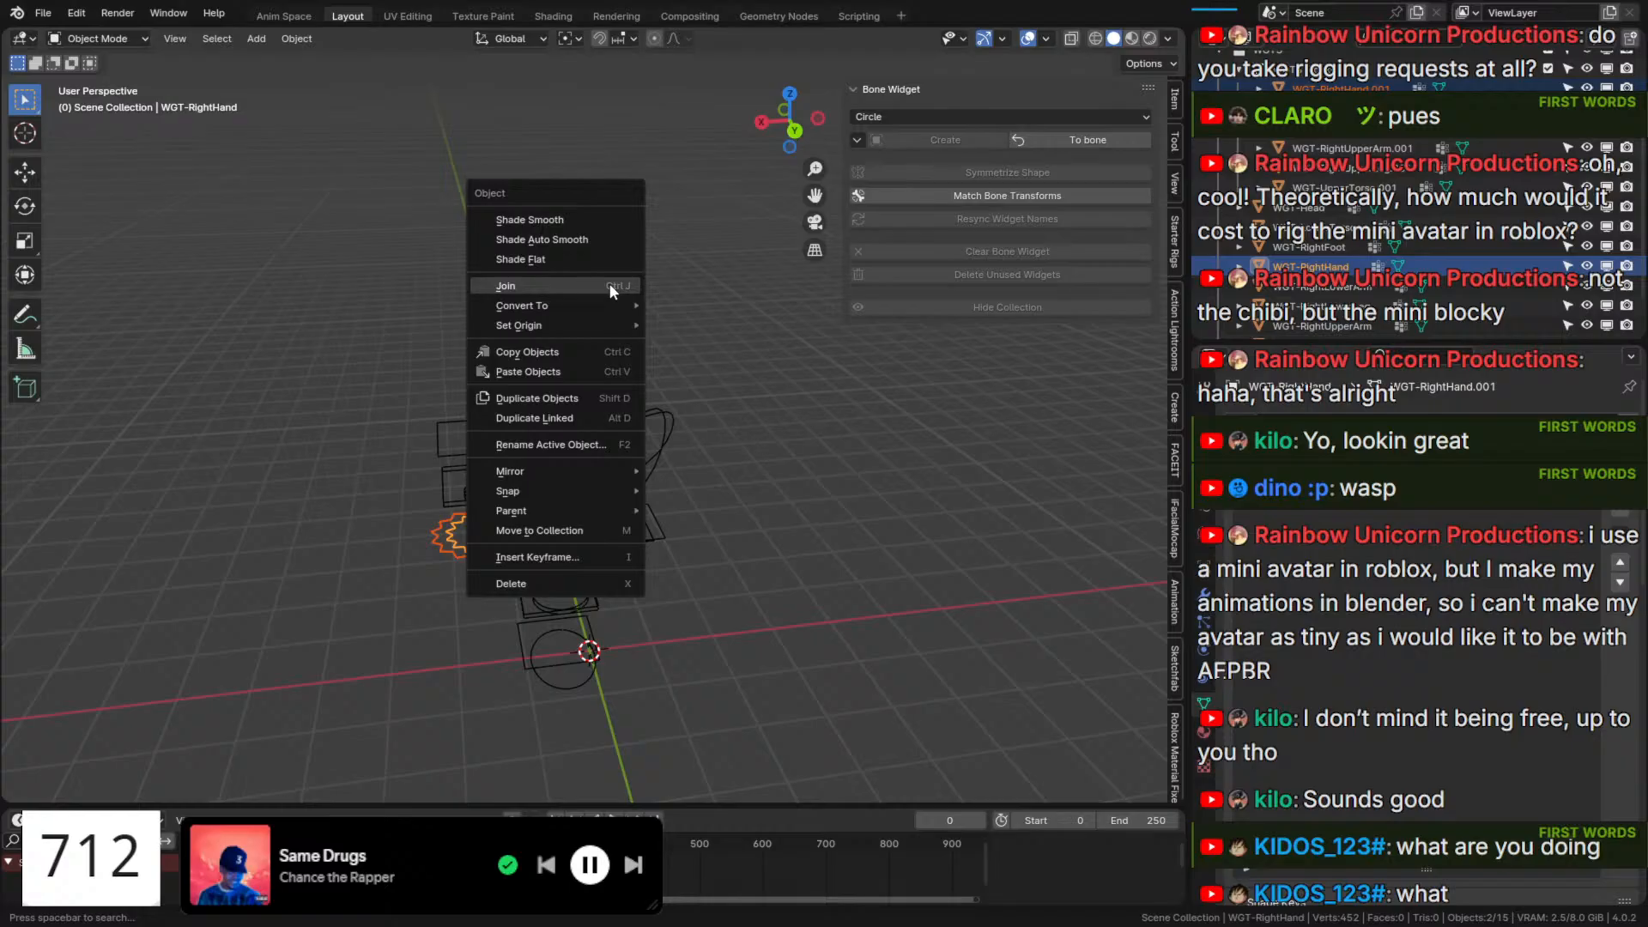
left_click(610, 285)
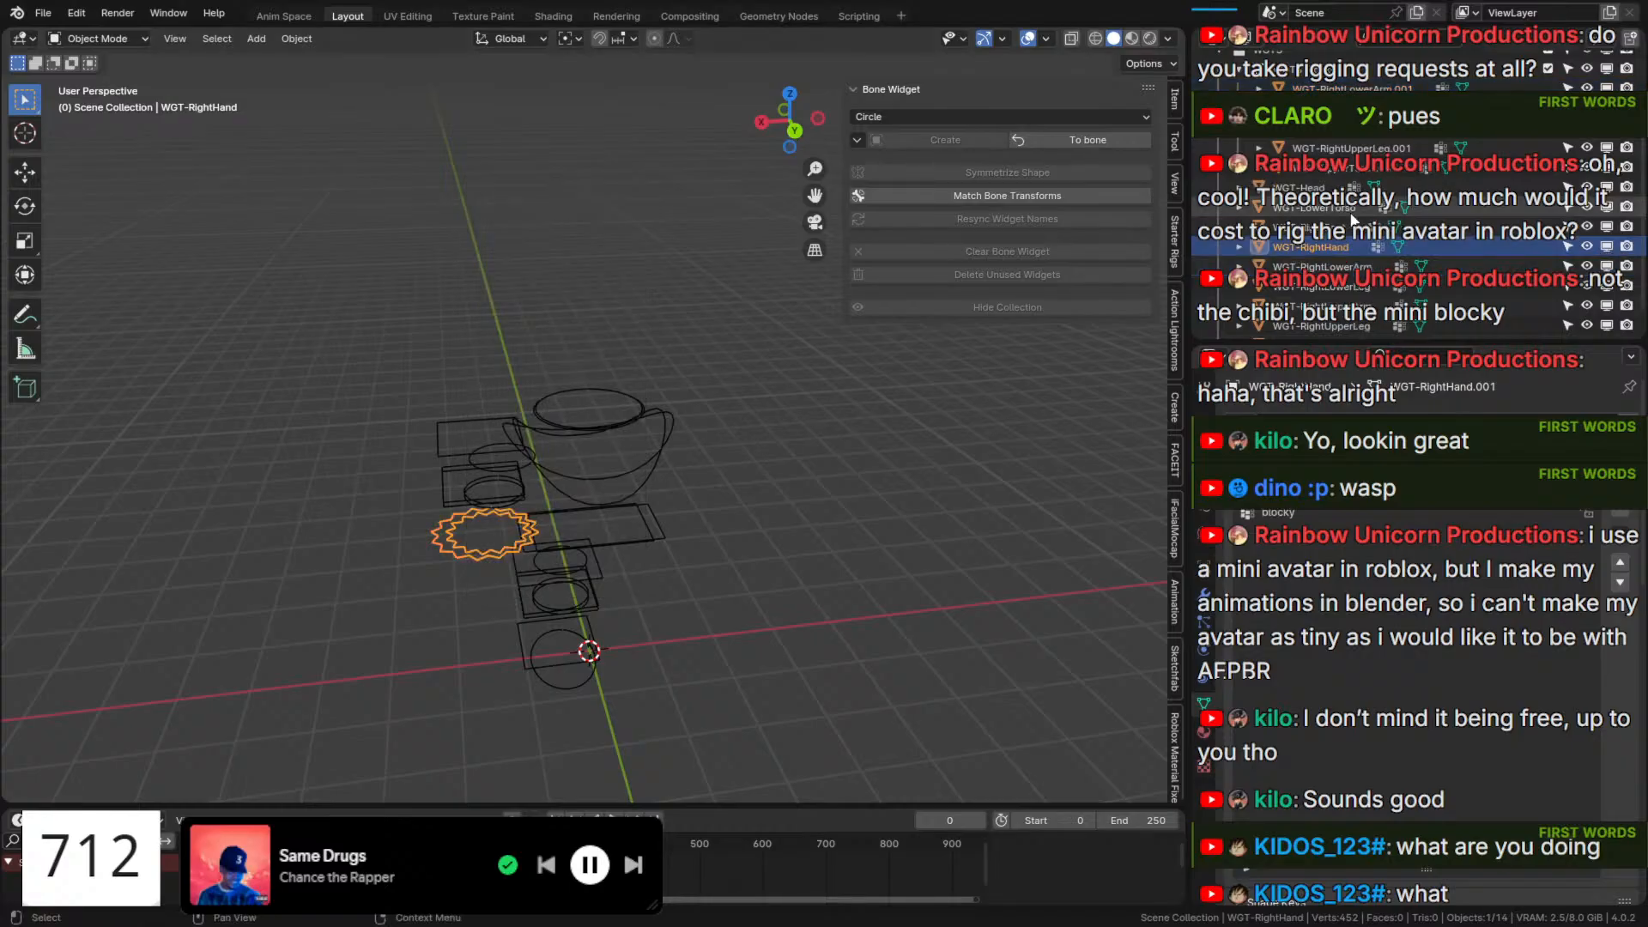
Join WGT-RightLowerArm.001 into WGT-RightLowerArm and WGT-RightLowerLeg.001 into WGT-RightLowerLeg.
left_click(1343, 90)
left_click(1322, 275, "ctrl")
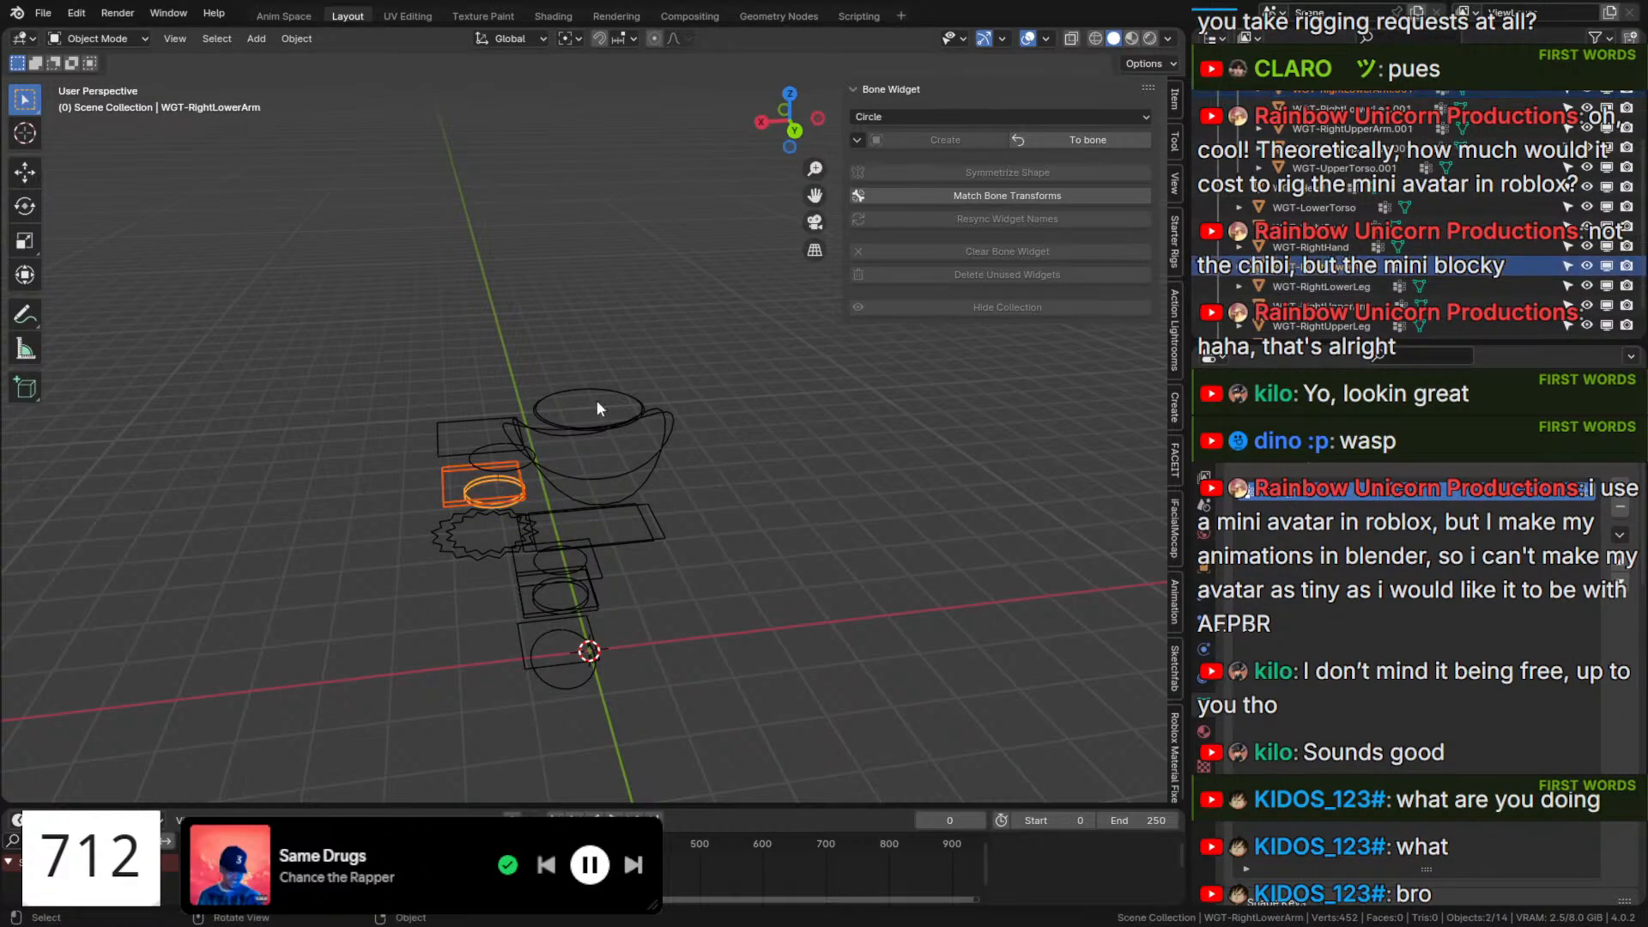
right_click(558, 409)
left_click(558, 409)
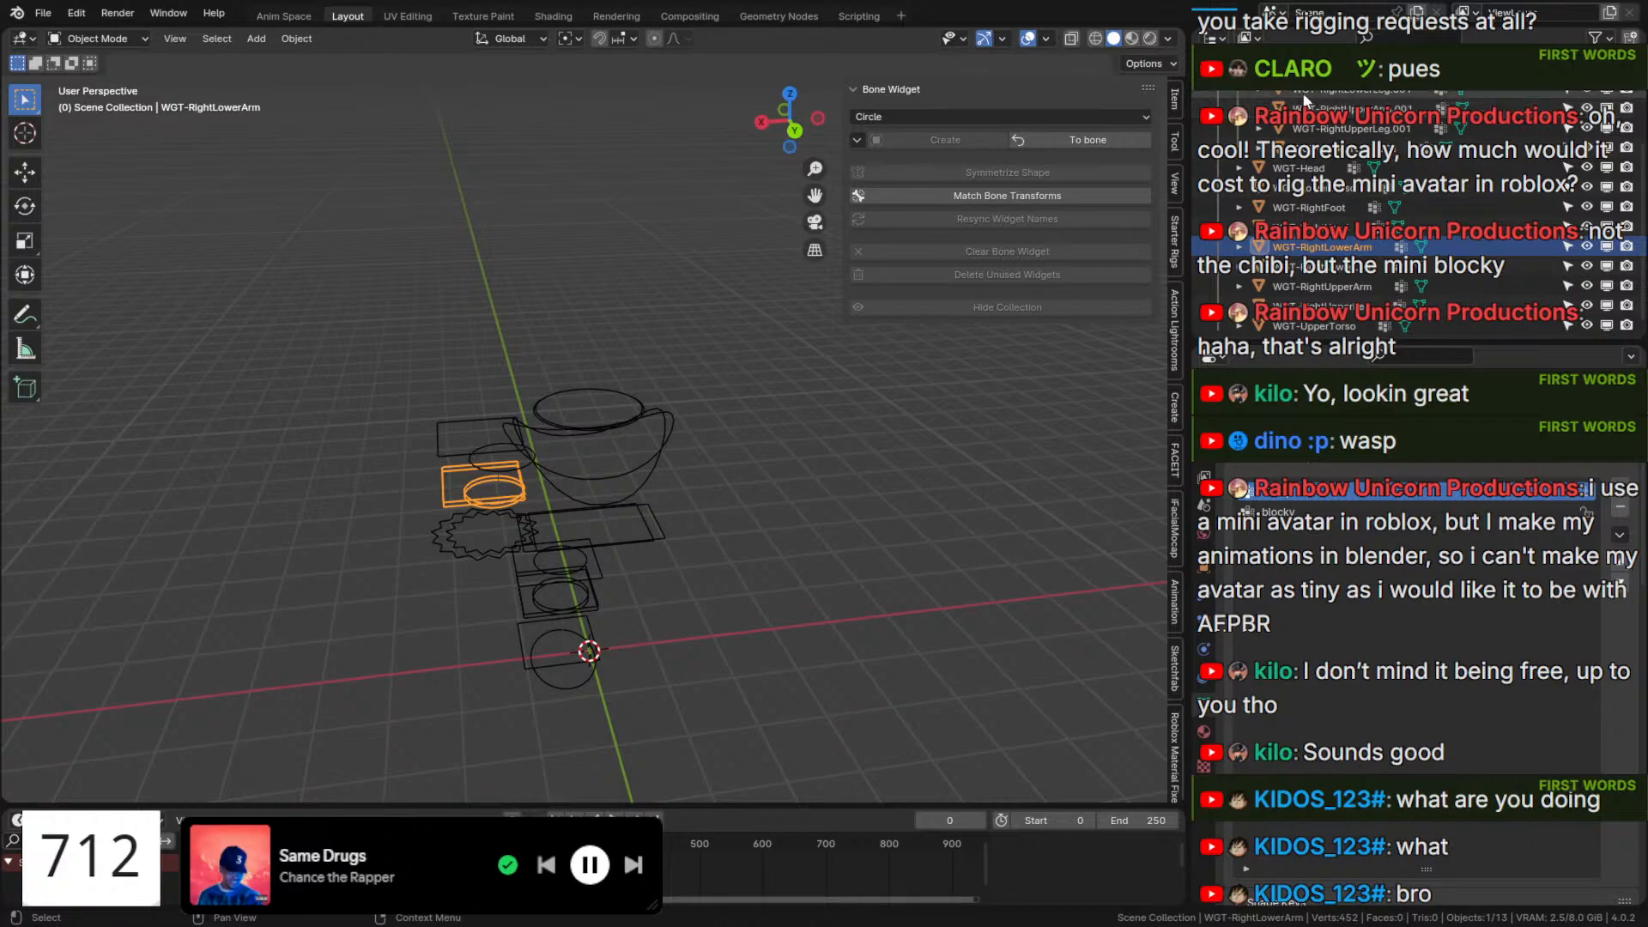
left_click(1326, 91)
left_click(1327, 271, "ctrl")
right_click(701, 376)
left_click(701, 376)
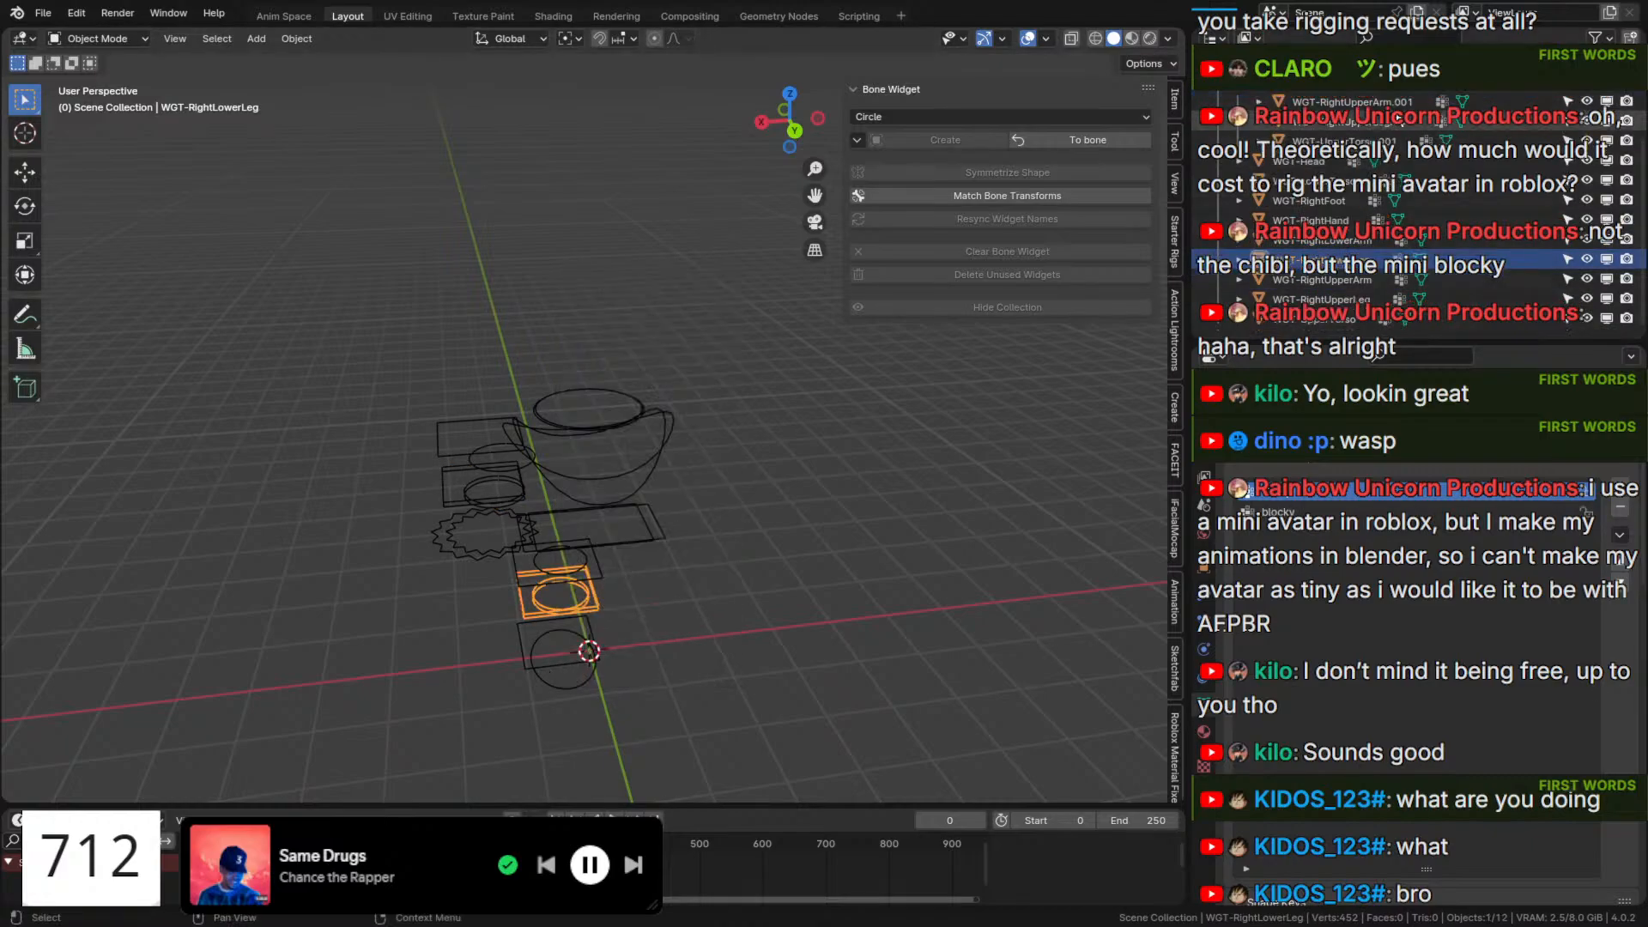
Join WGT-RightUpperArm.001 into WGT-RightUpperArm and WGT-RightUpperLeg.001 into WGT-RightUpperLeg.
left_click(1326, 101)
left_click(1321, 280, "ctrl")
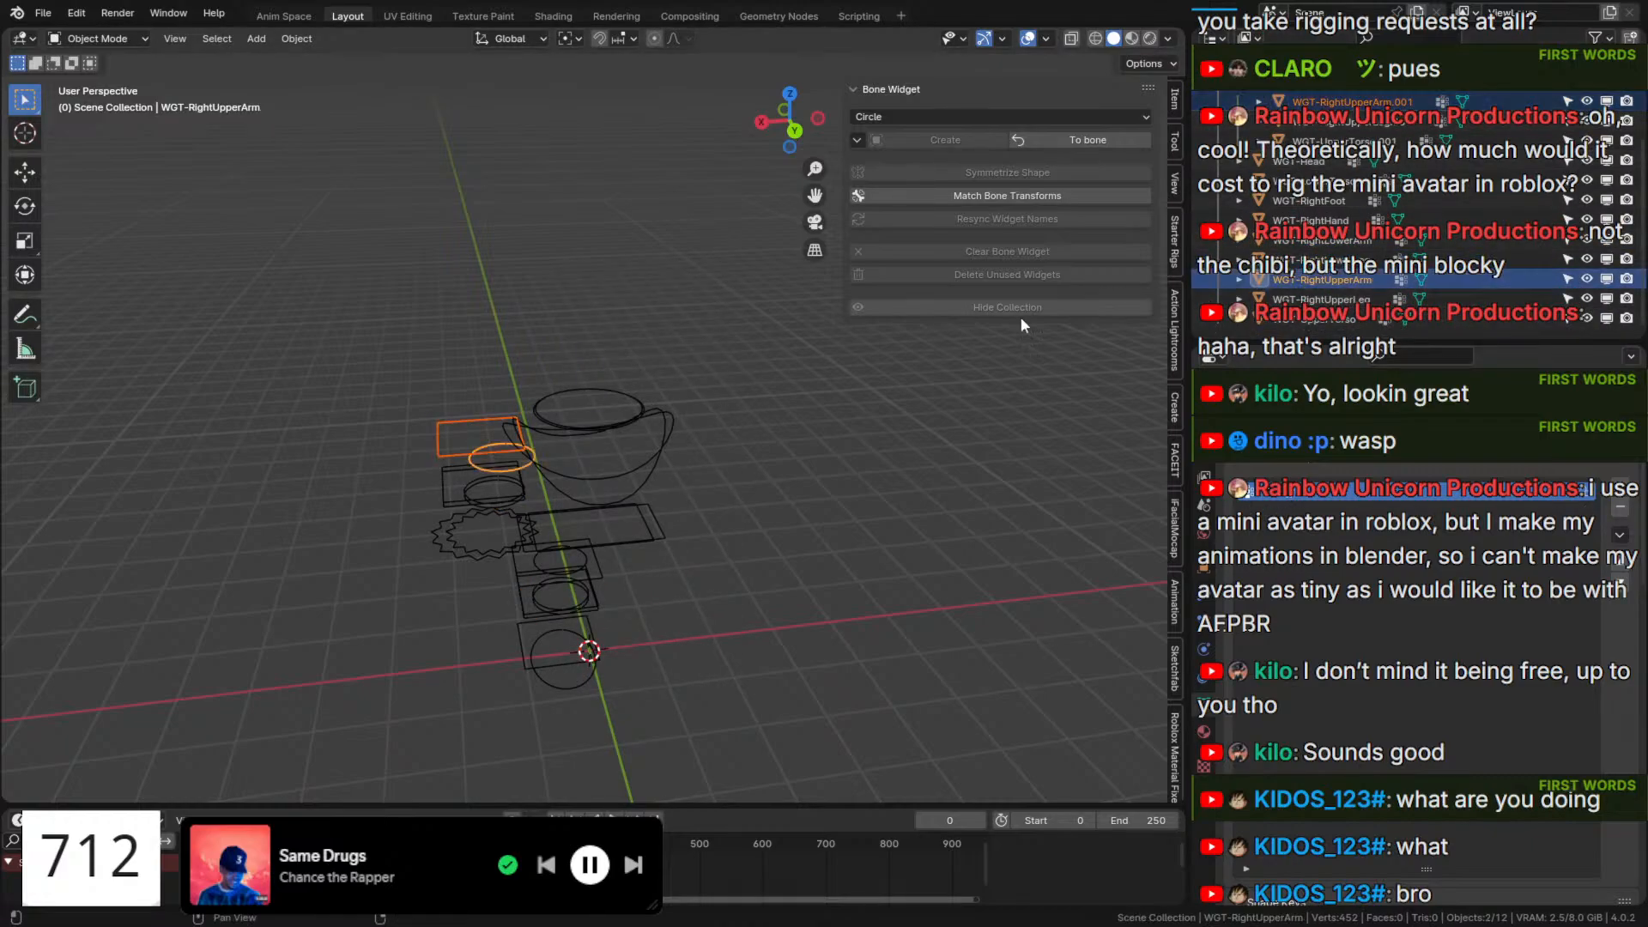
right_click(821, 340)
left_click(821, 340)
left_click(1383, 127)
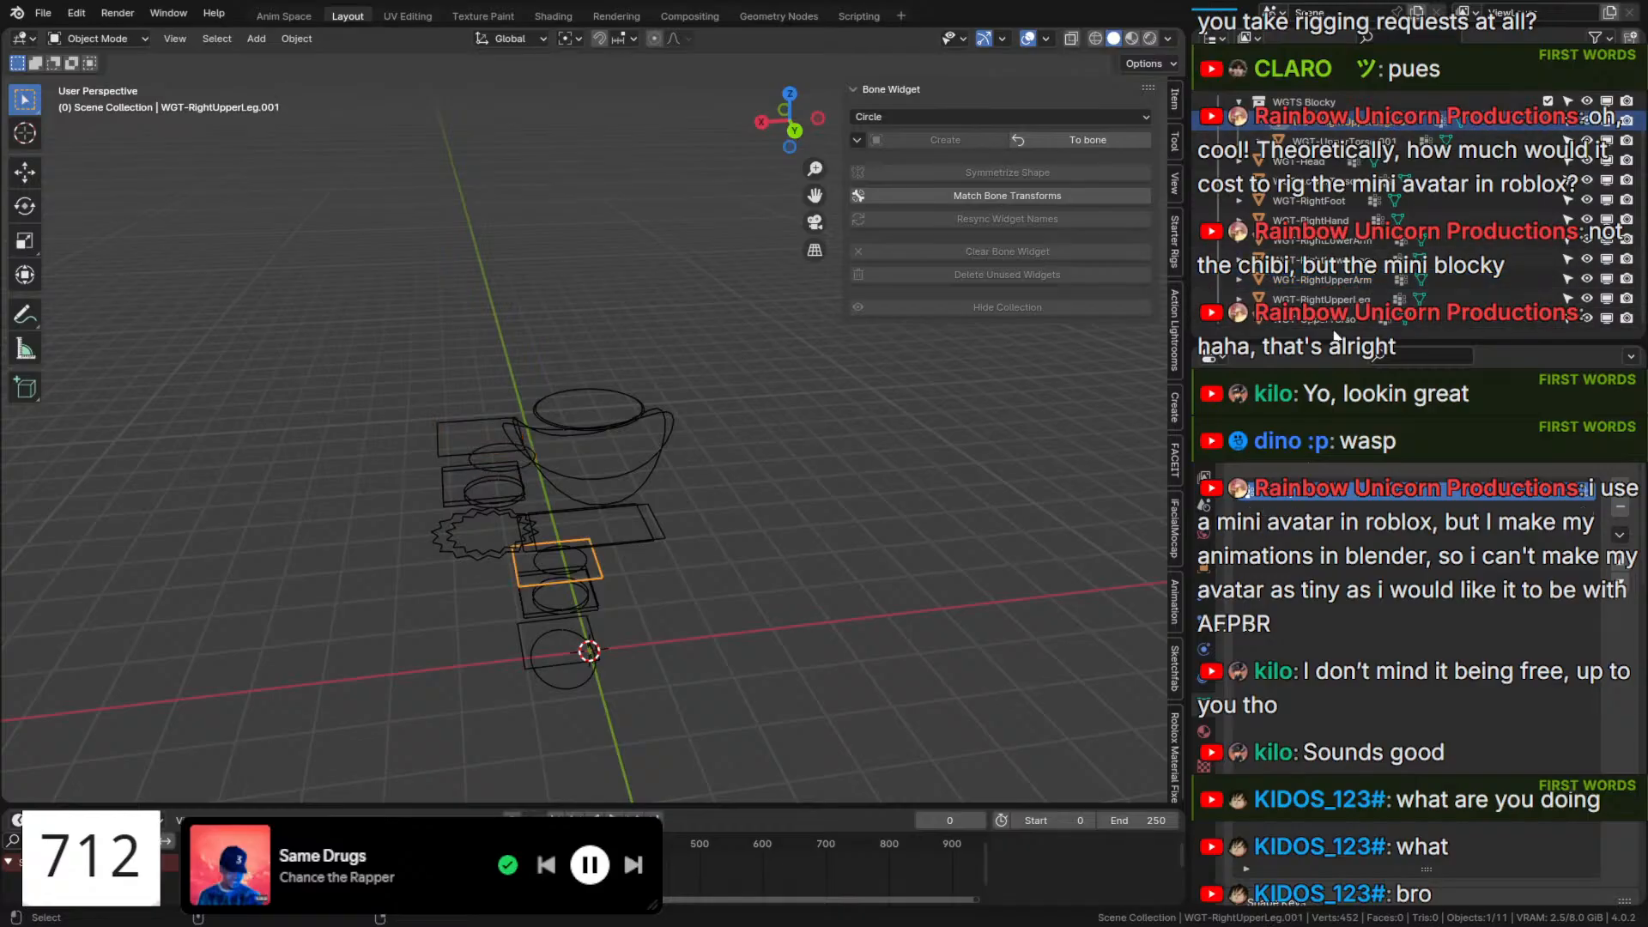
left_click(1322, 299, "ctrl")
right_click(718, 317)
left_click(718, 317)
Join WGT-UpperTorso.001 into WGT-UpperTorso and select the combined widget.
left_click(1339, 140)
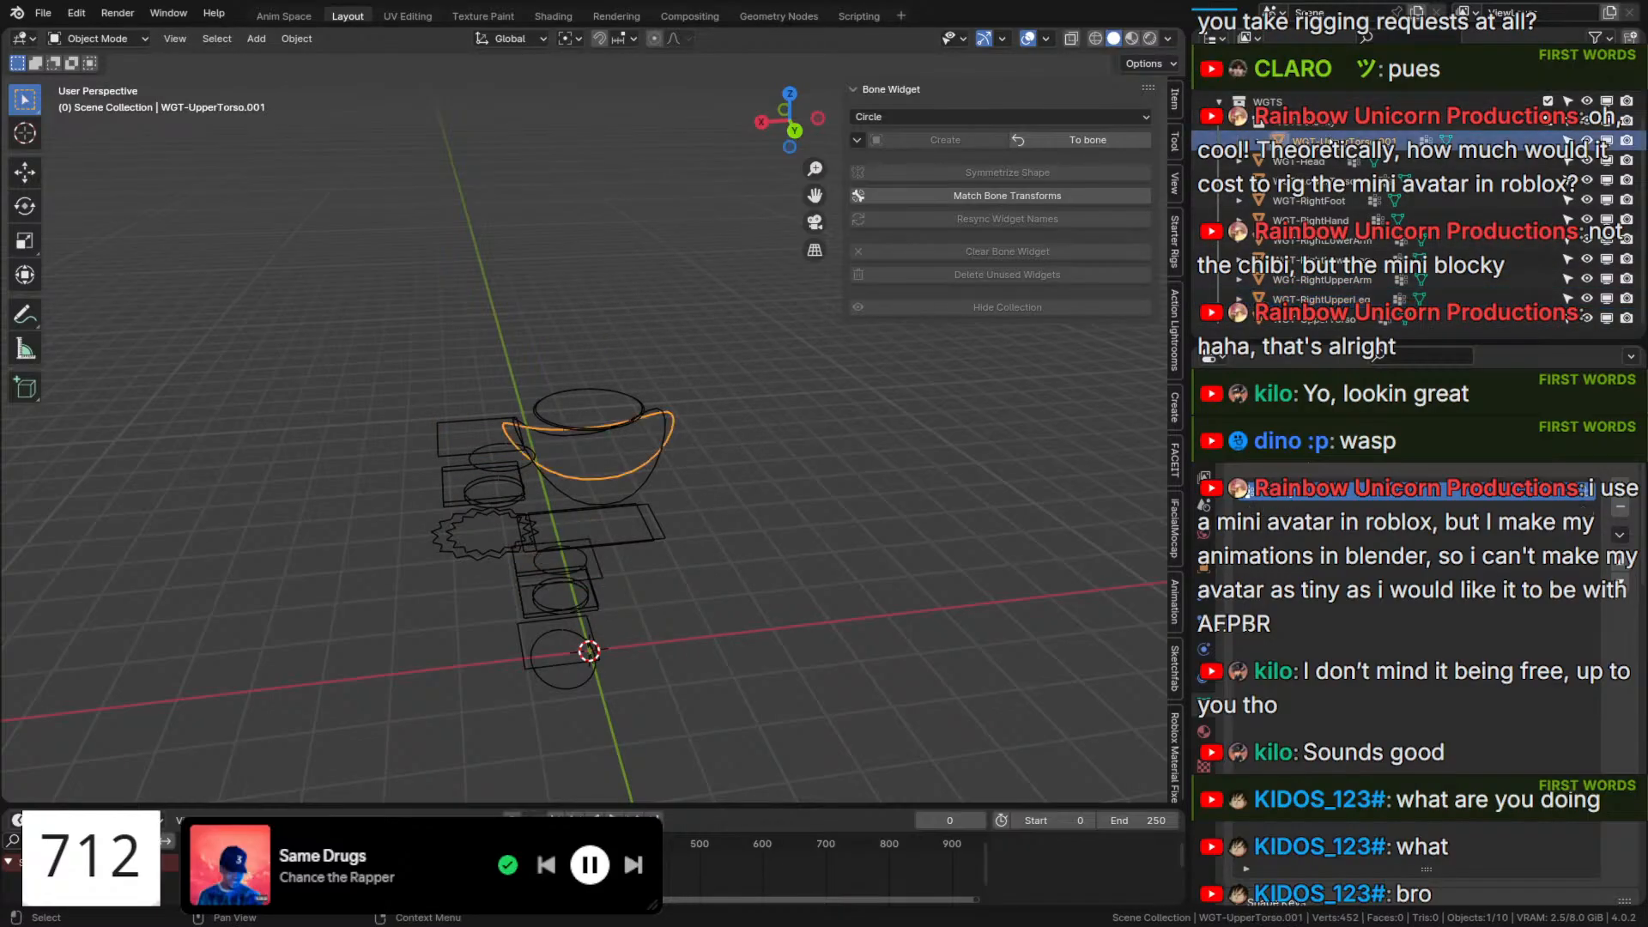
left_click(1322, 318, "ctrl")
right_click(680, 380)
left_click(680, 379)
middle_click_drag(734, 455, 688, 358)
left_click(801, 463)
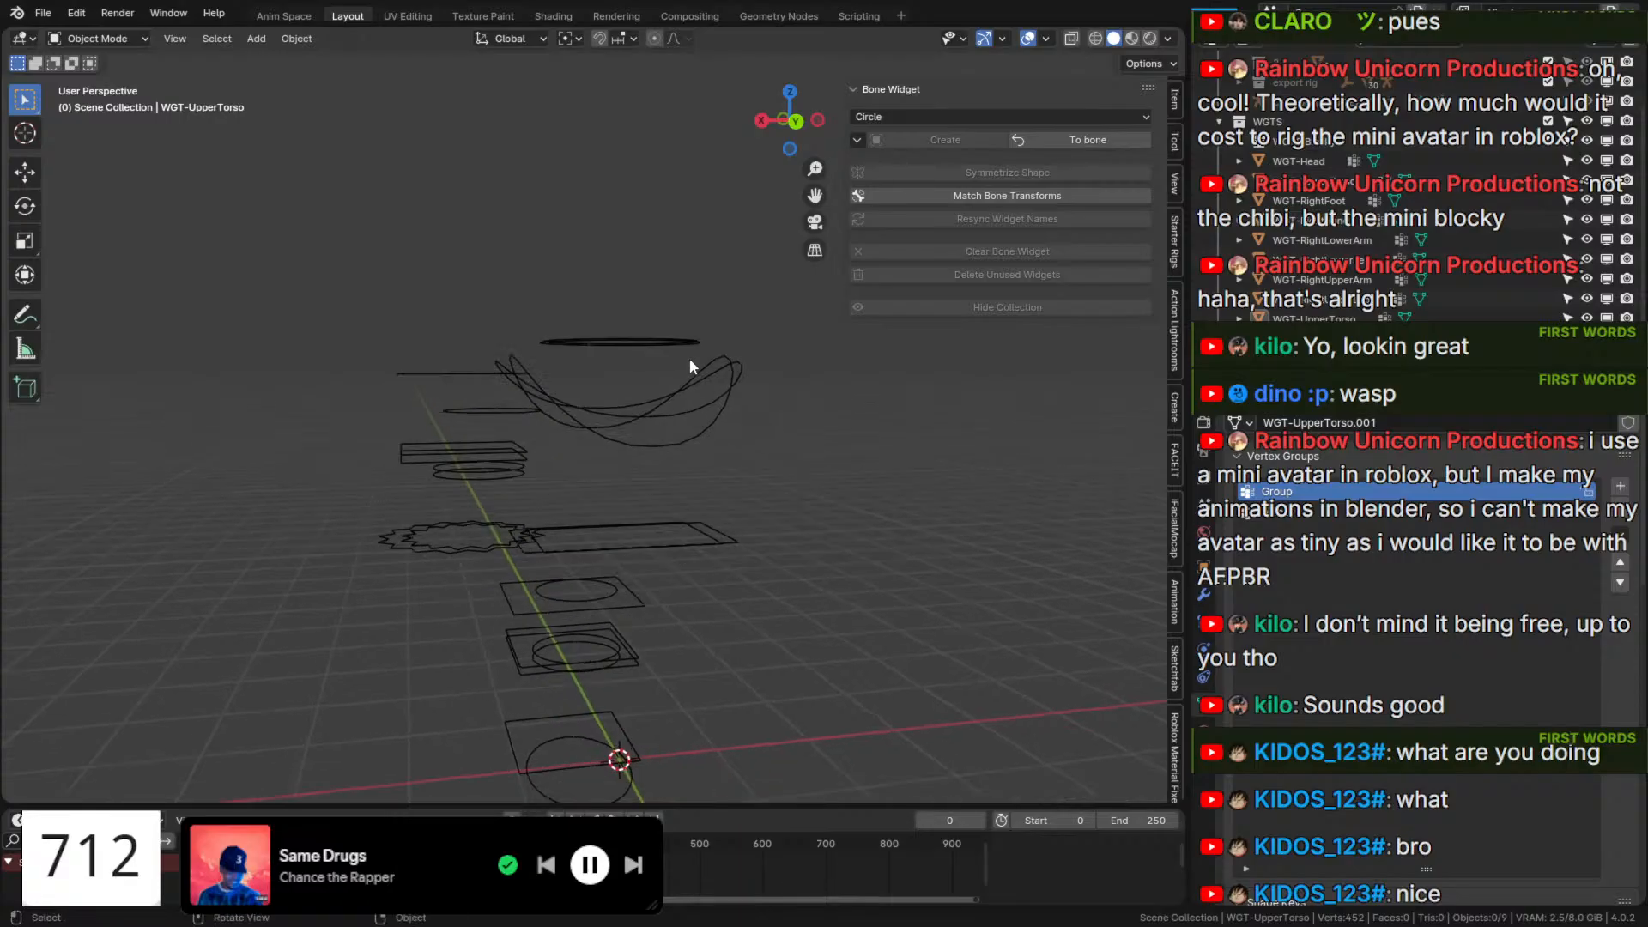
left_click(694, 359)
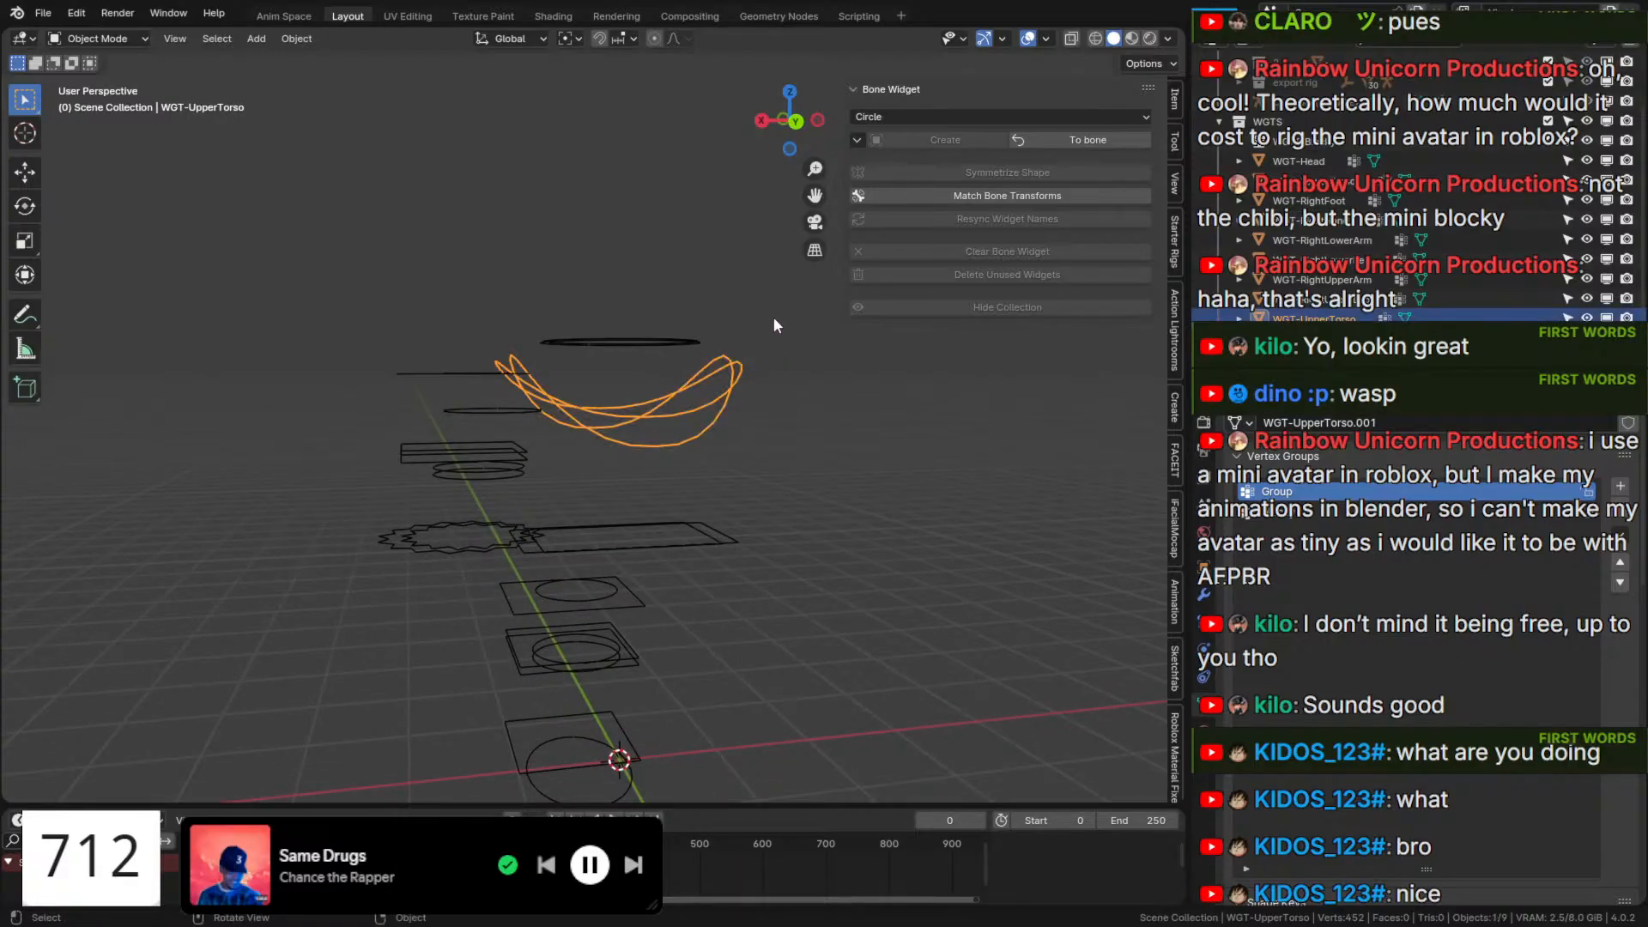
Add a Mask modifier to the combined WGT-Head widget.
left_click(632, 335)
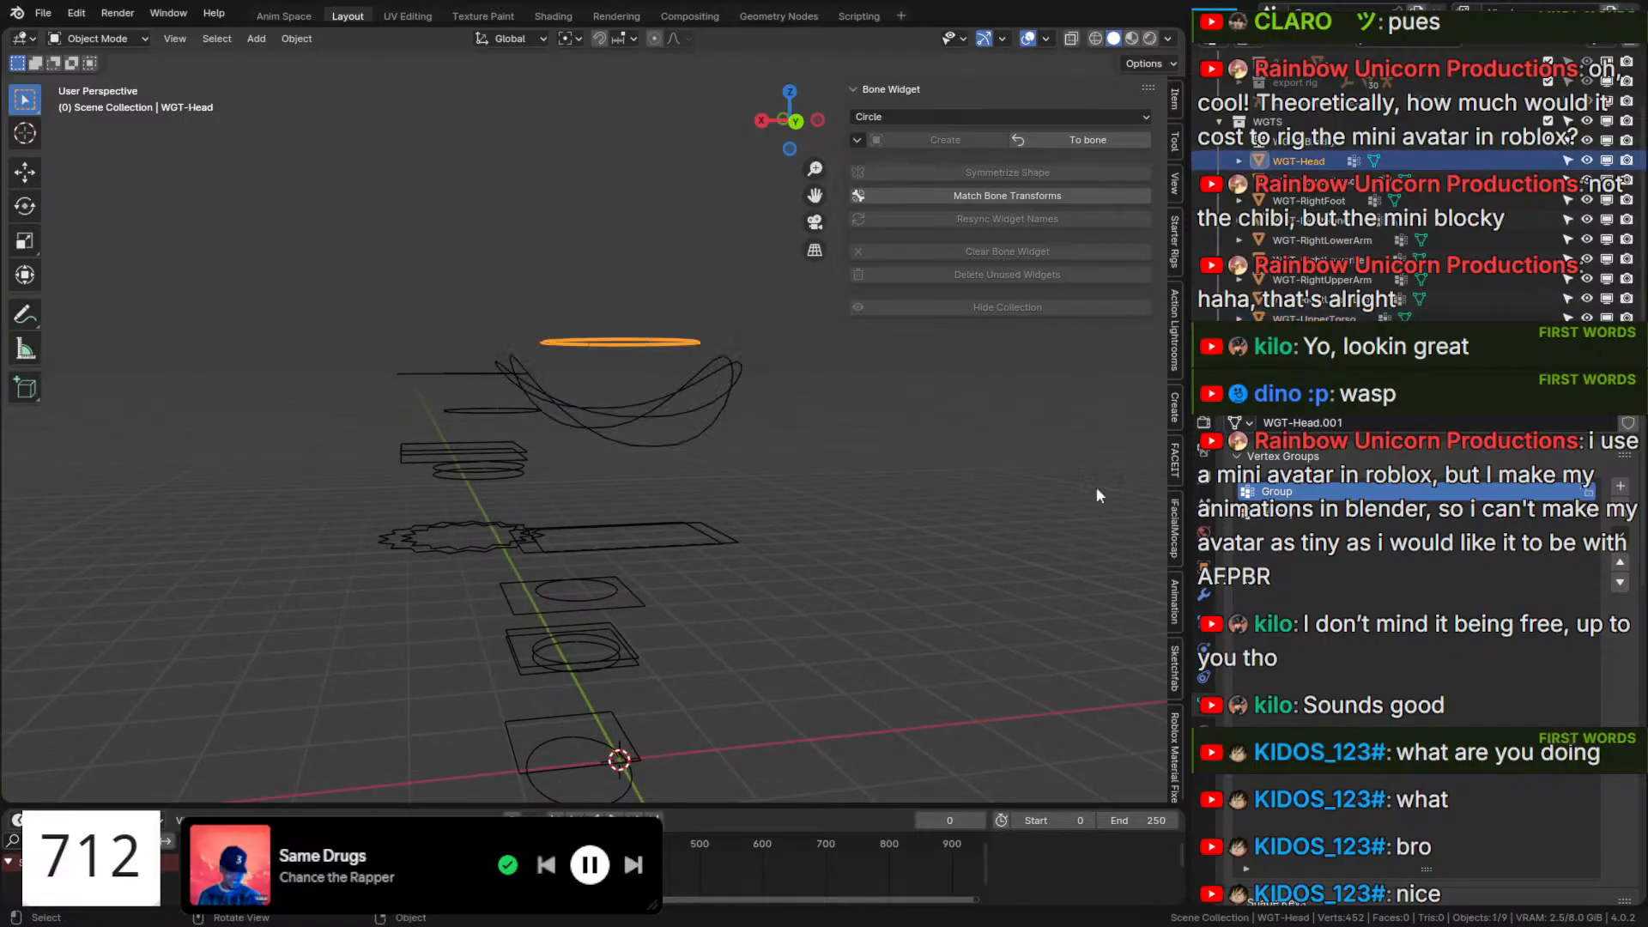
left_click(1205, 593)
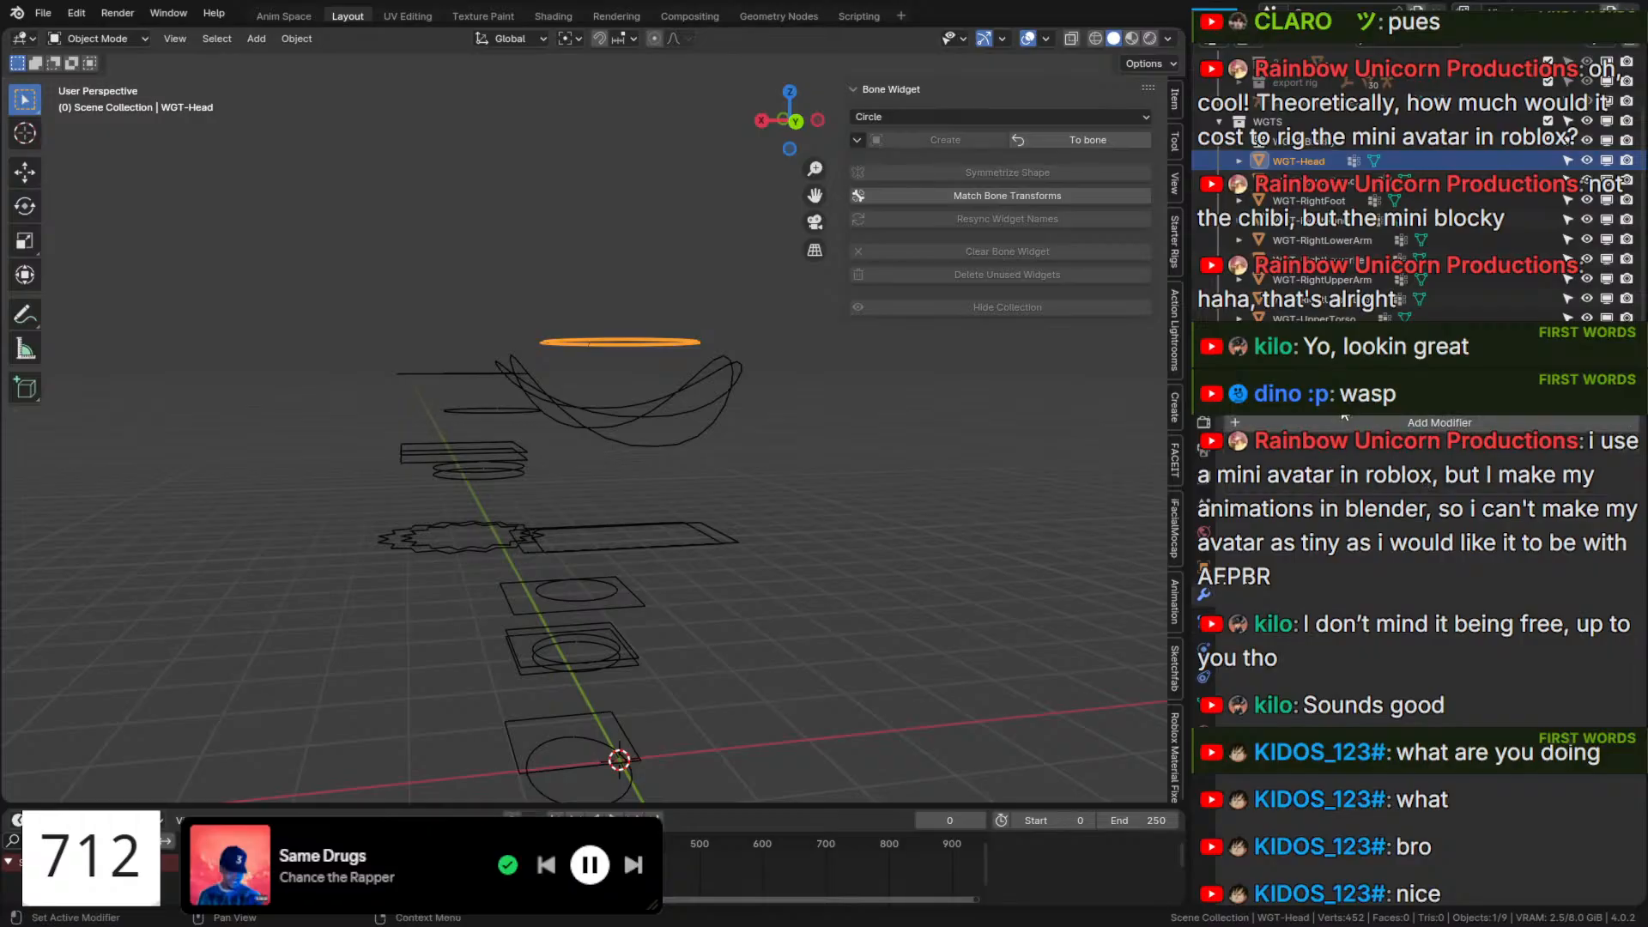
left_click(1425, 422)
type("m")
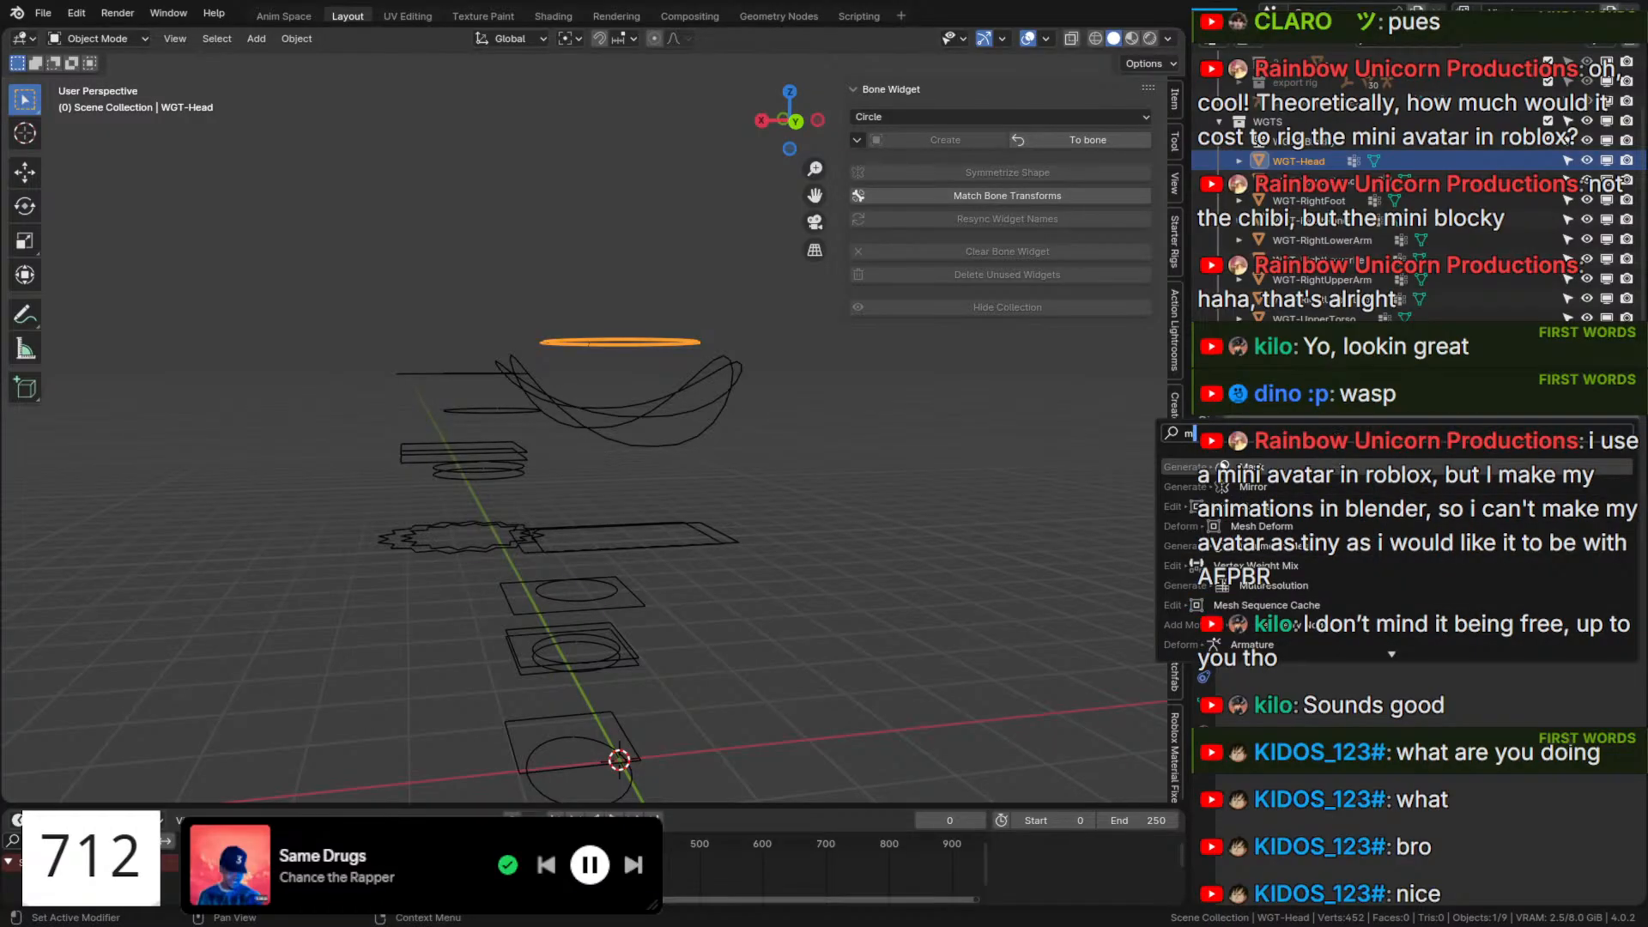
key("Return")
Set the WGT-Head Mask modifier's vertex group to blocky and invert its influence.
left_click(1487, 518)
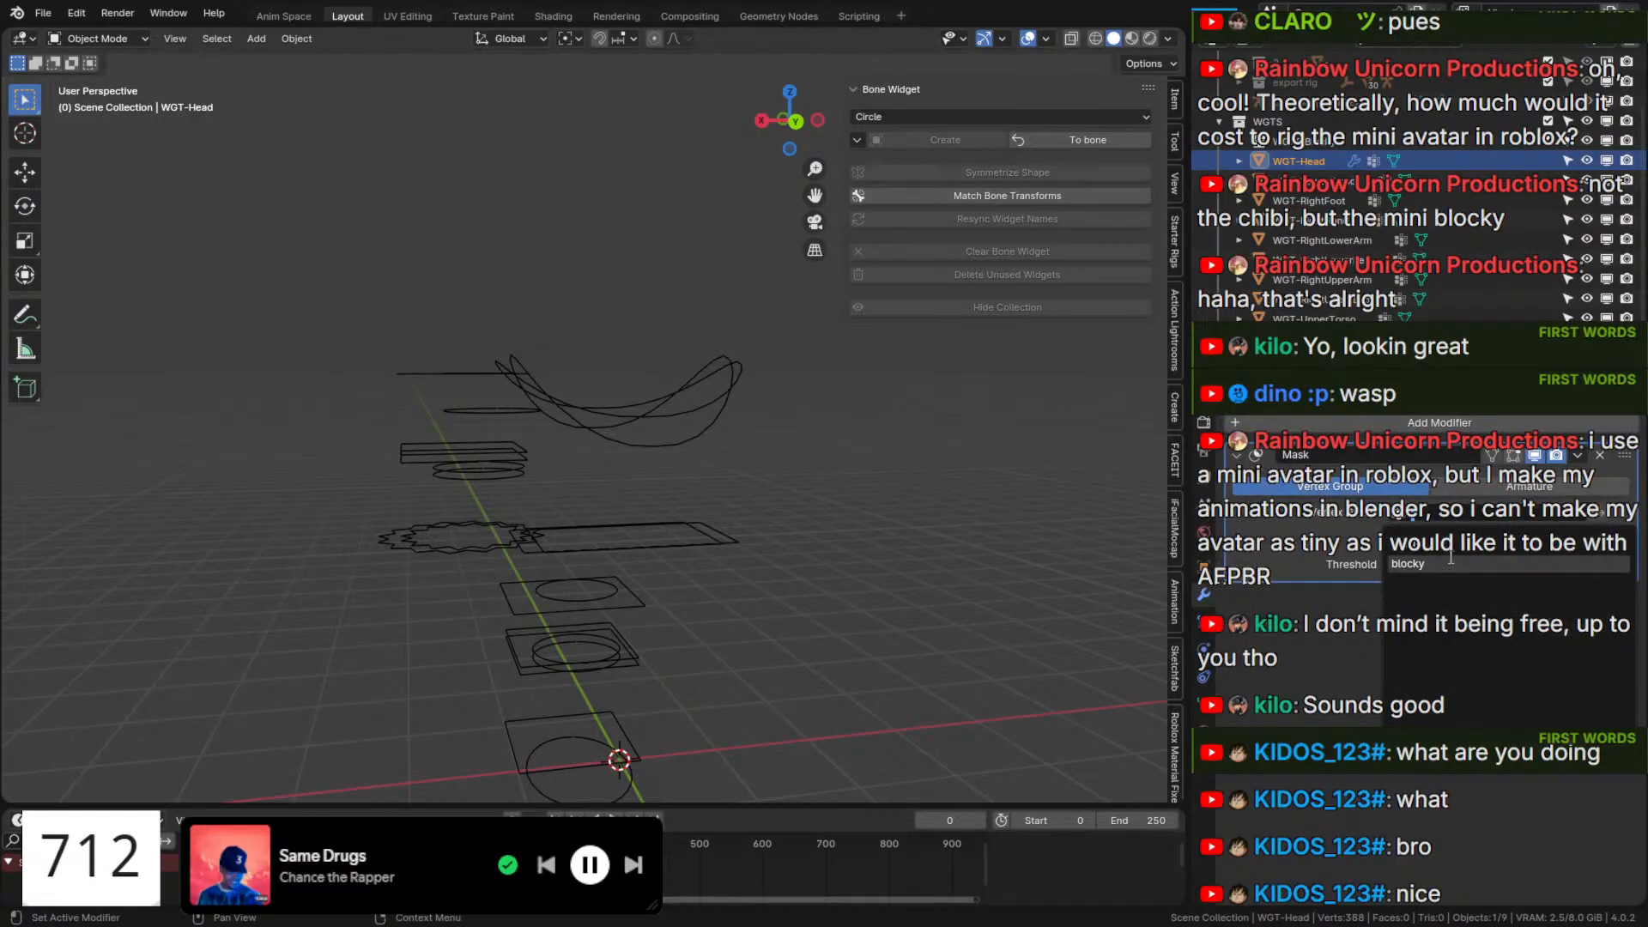
left_click(1482, 563)
left_click(1482, 515)
left_click(1476, 560)
left_click(1511, 518)
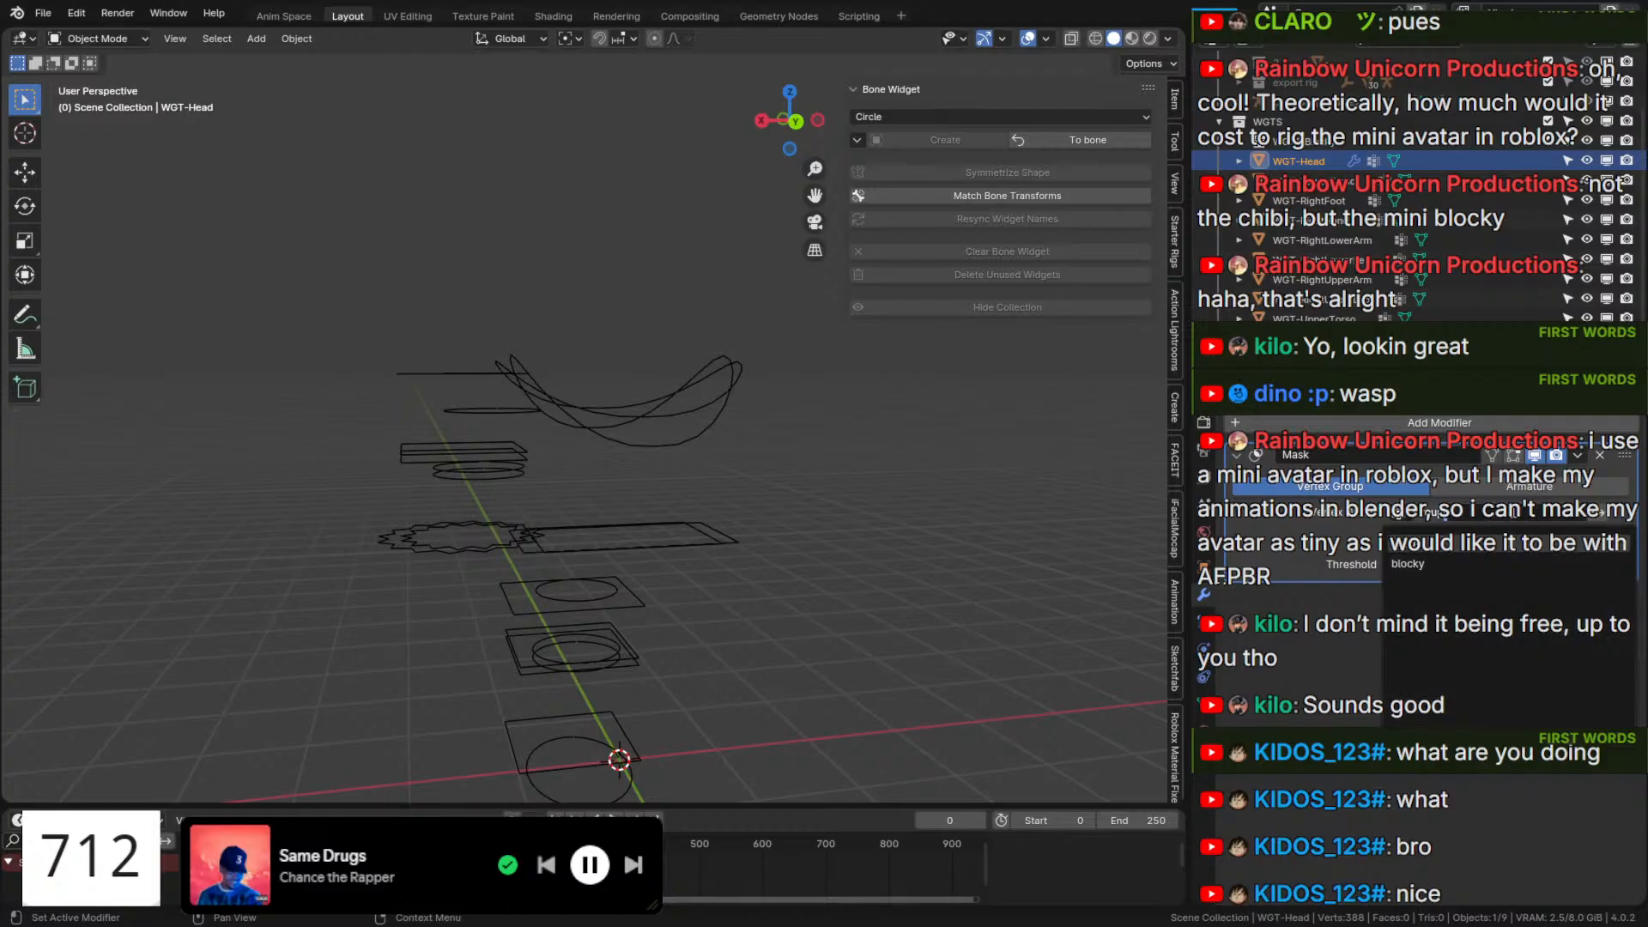
left_click(1498, 563)
left_click(1598, 512)
left_click(1598, 512)
left_click(1599, 512)
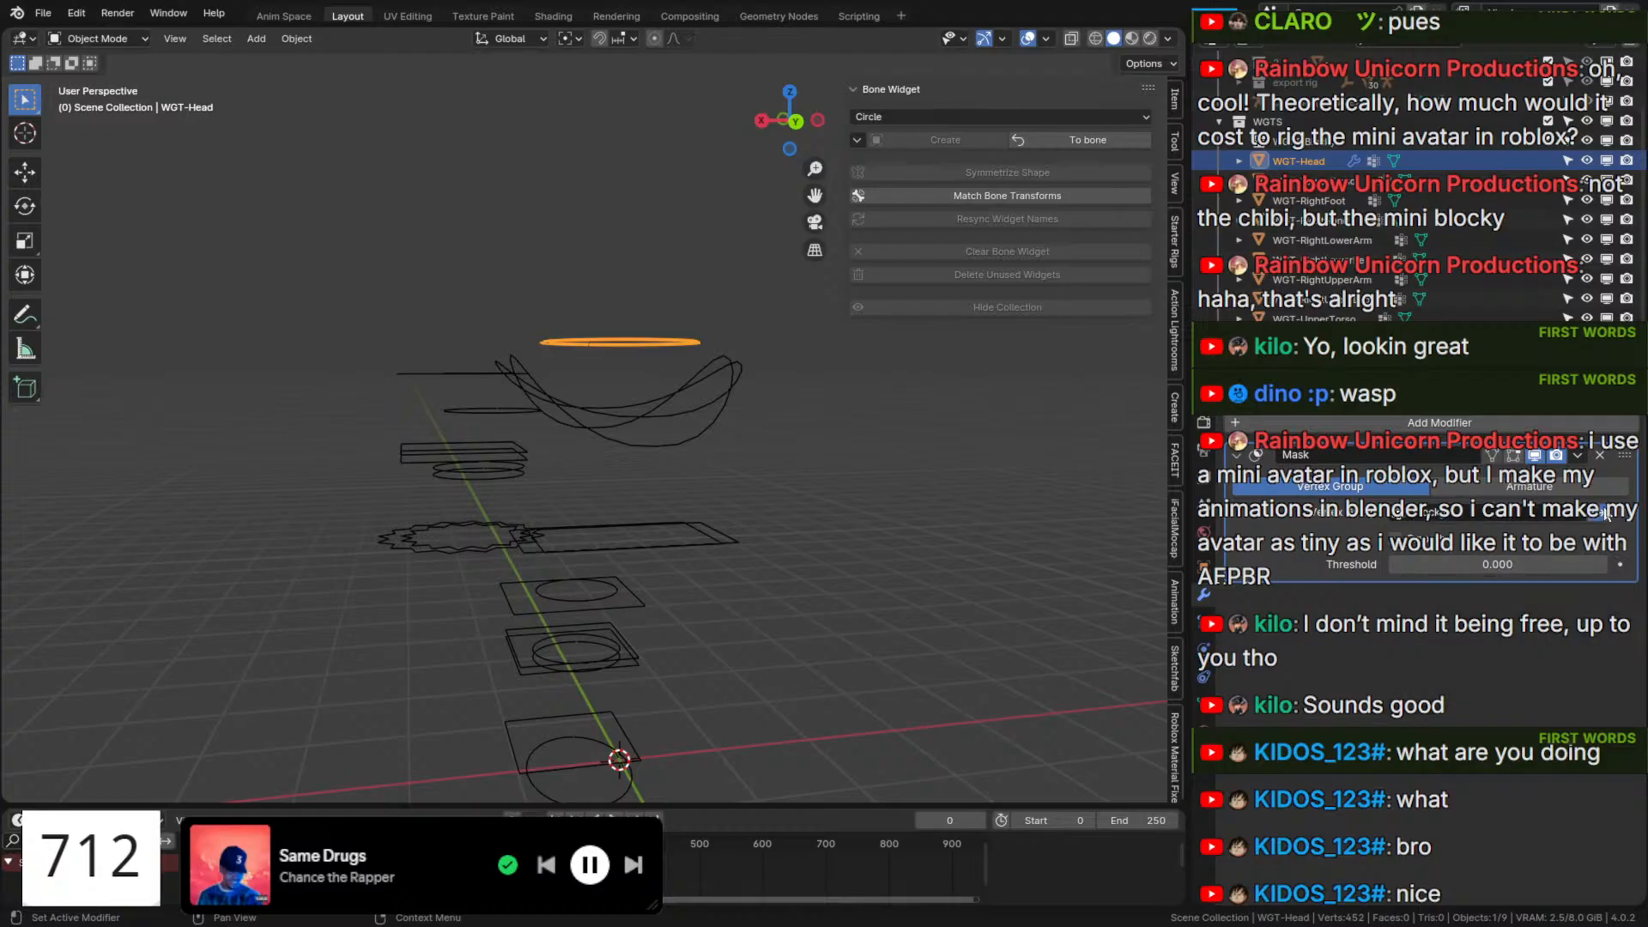
Examine which vertices of the WGT-Head mesh belong to its blocky vertex group.
scroll(636, 394, "up", 3)
middle_click_drag(636, 394, 650, 439)
scroll(650, 439, "up", 2)
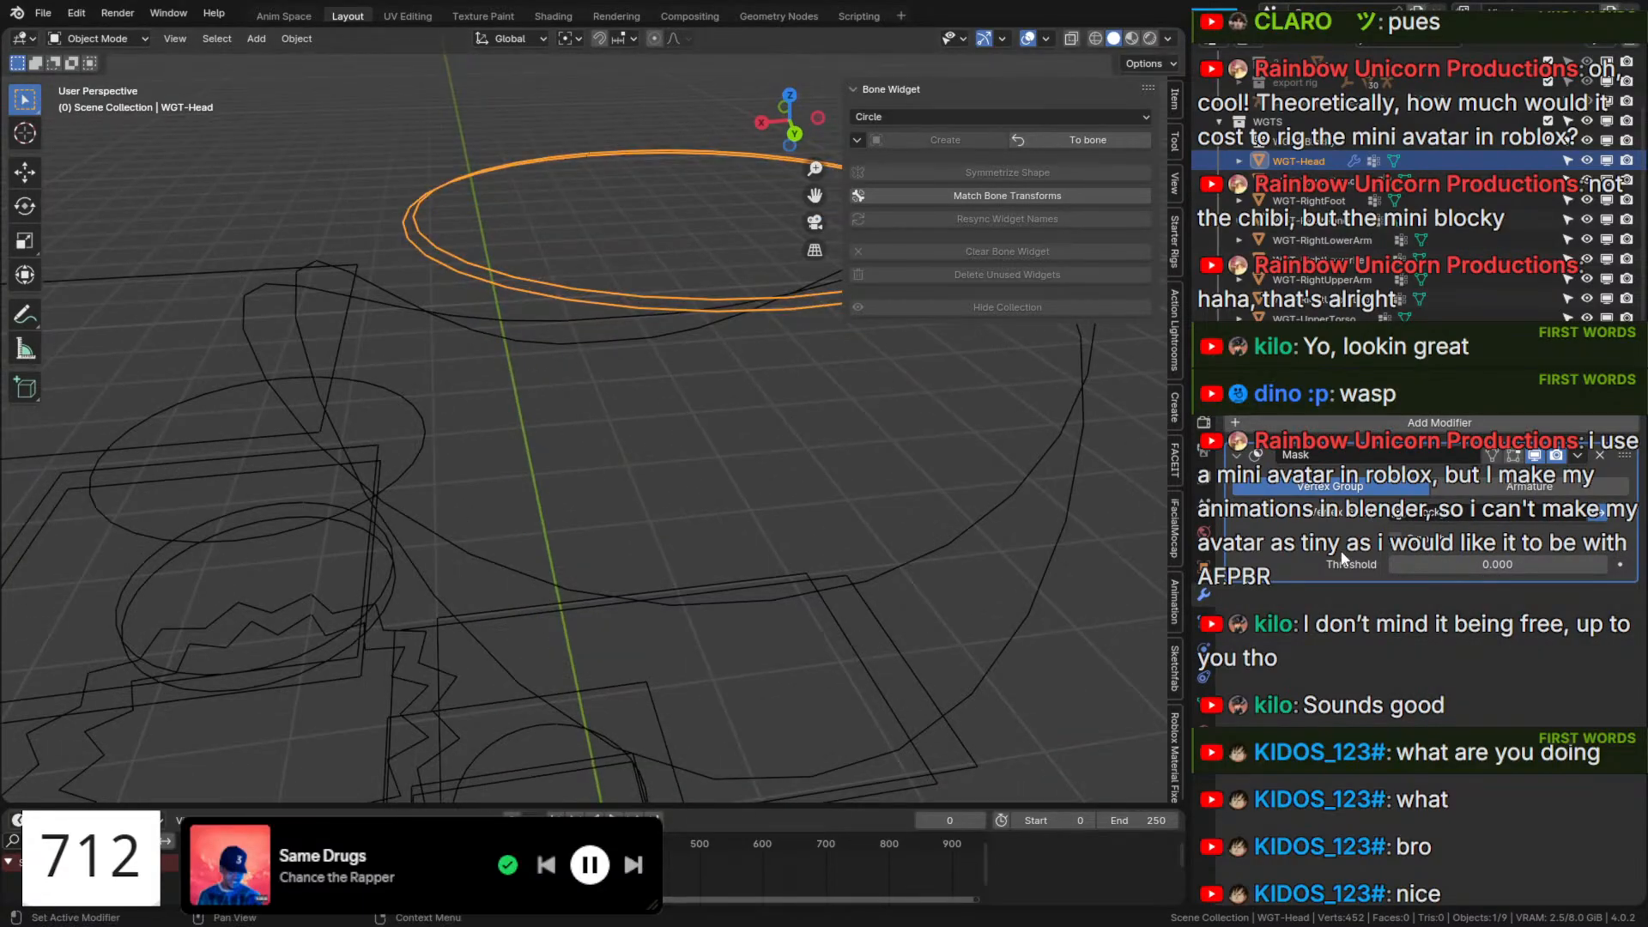
left_click(1202, 728)
left_click(1203, 704)
scroll(999, 556, "down", 4)
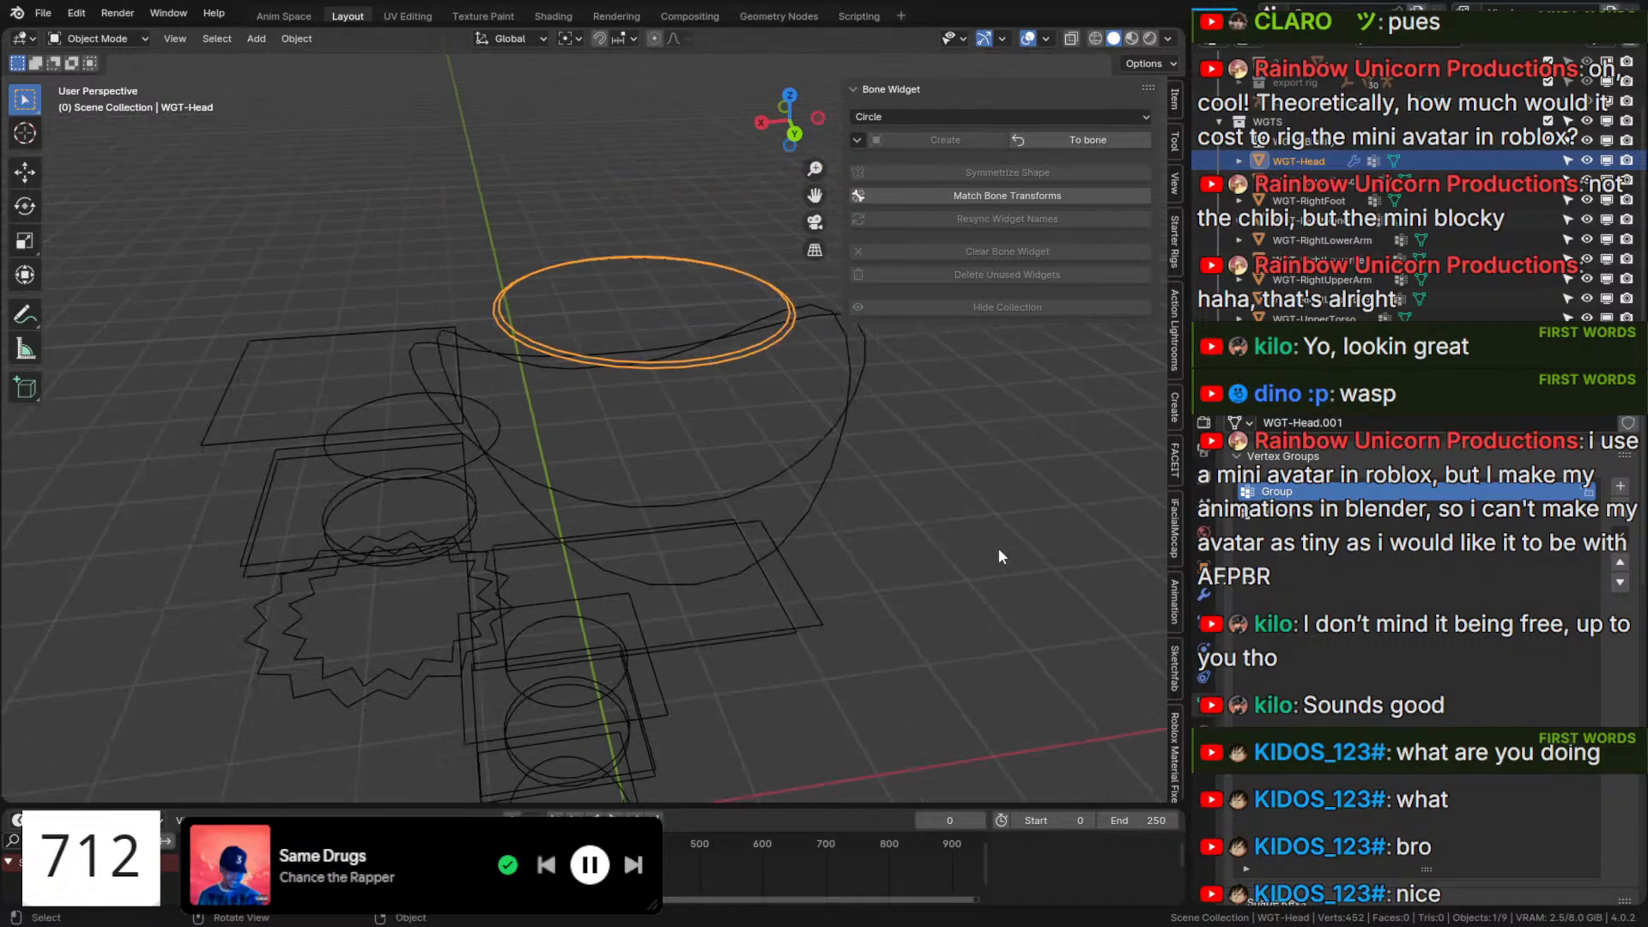
key("Tab")
left_click(881, 406)
scroll(1465, 730, "down", 5)
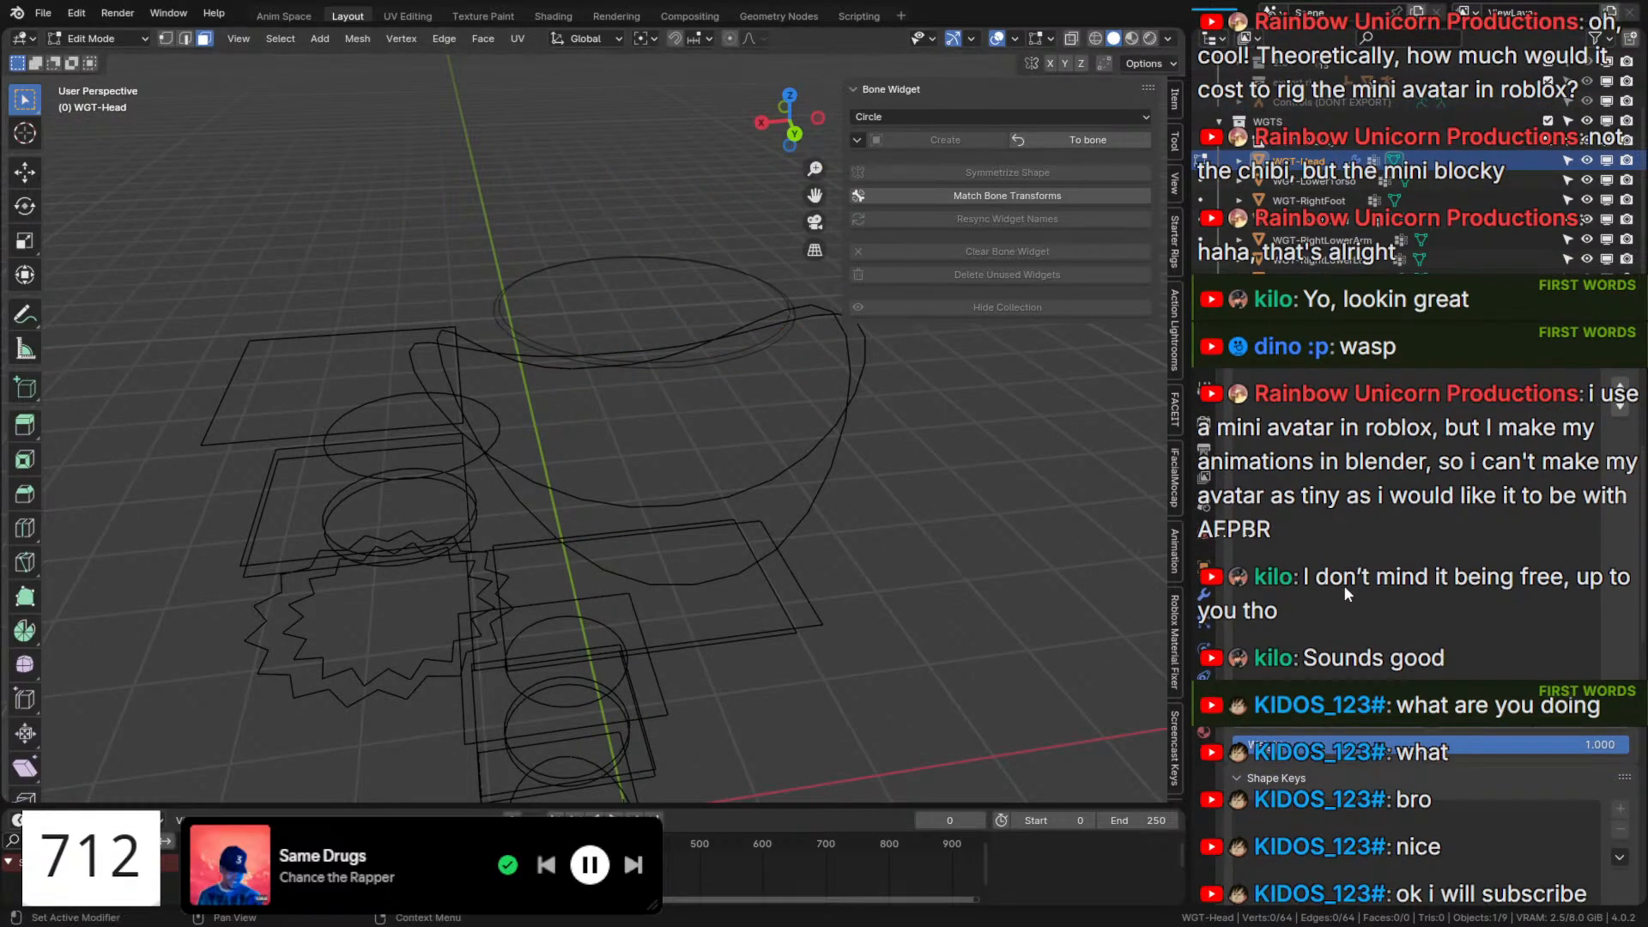
scroll(1349, 586, "up", 5)
left_click(1327, 517)
scroll(1341, 627, "down", 3)
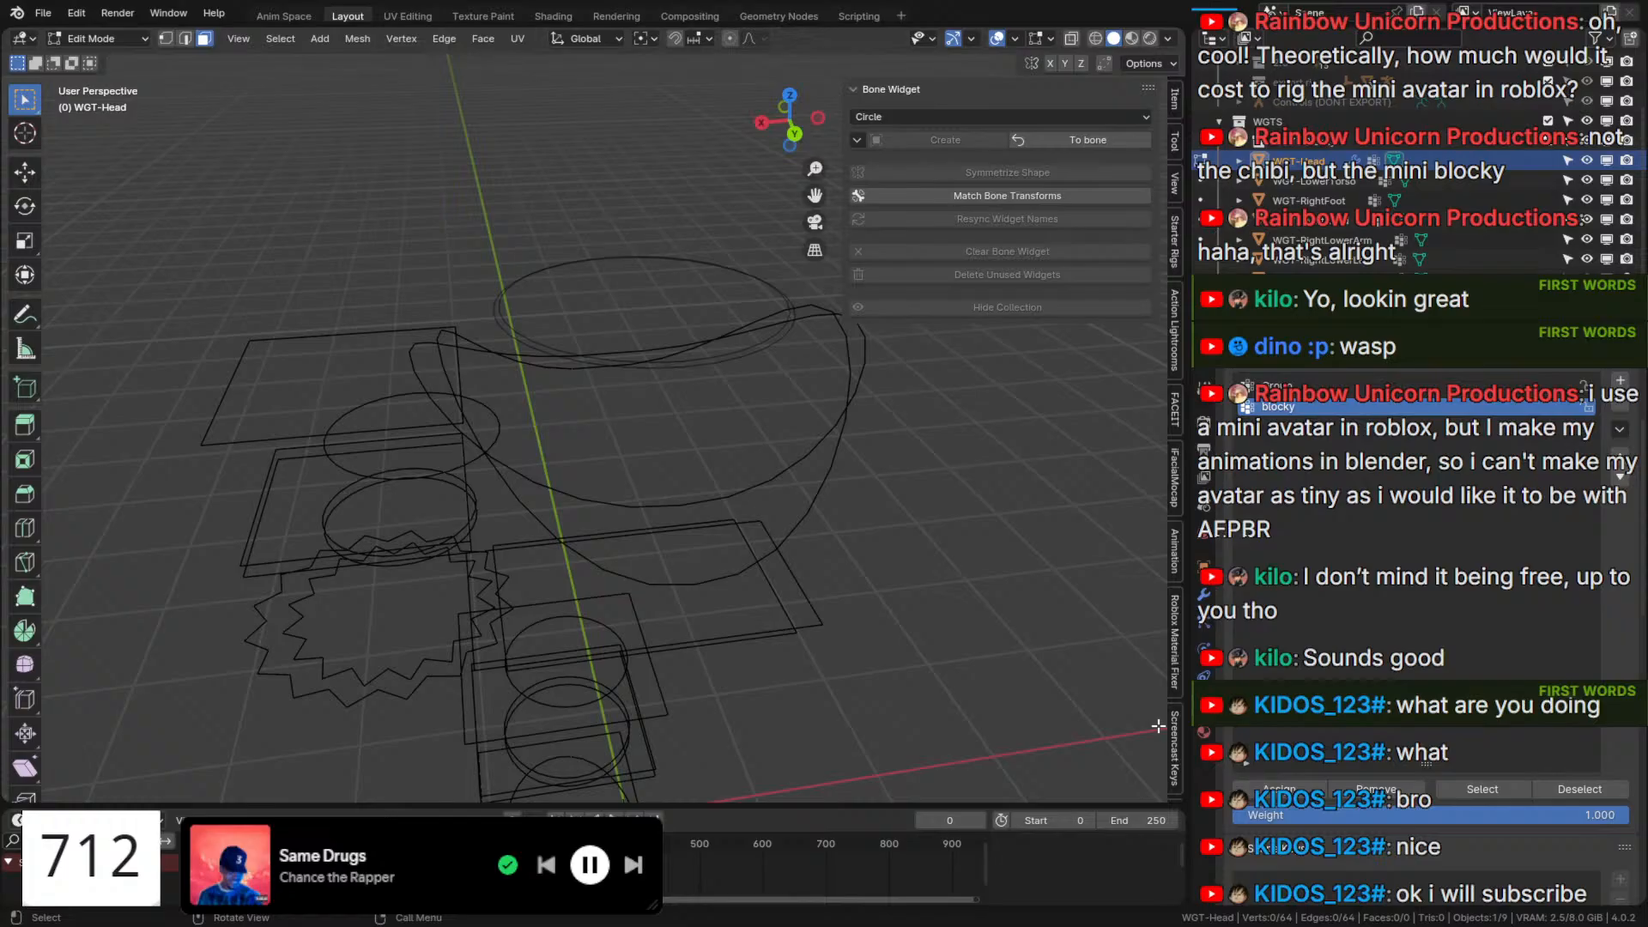
left_click(1454, 785)
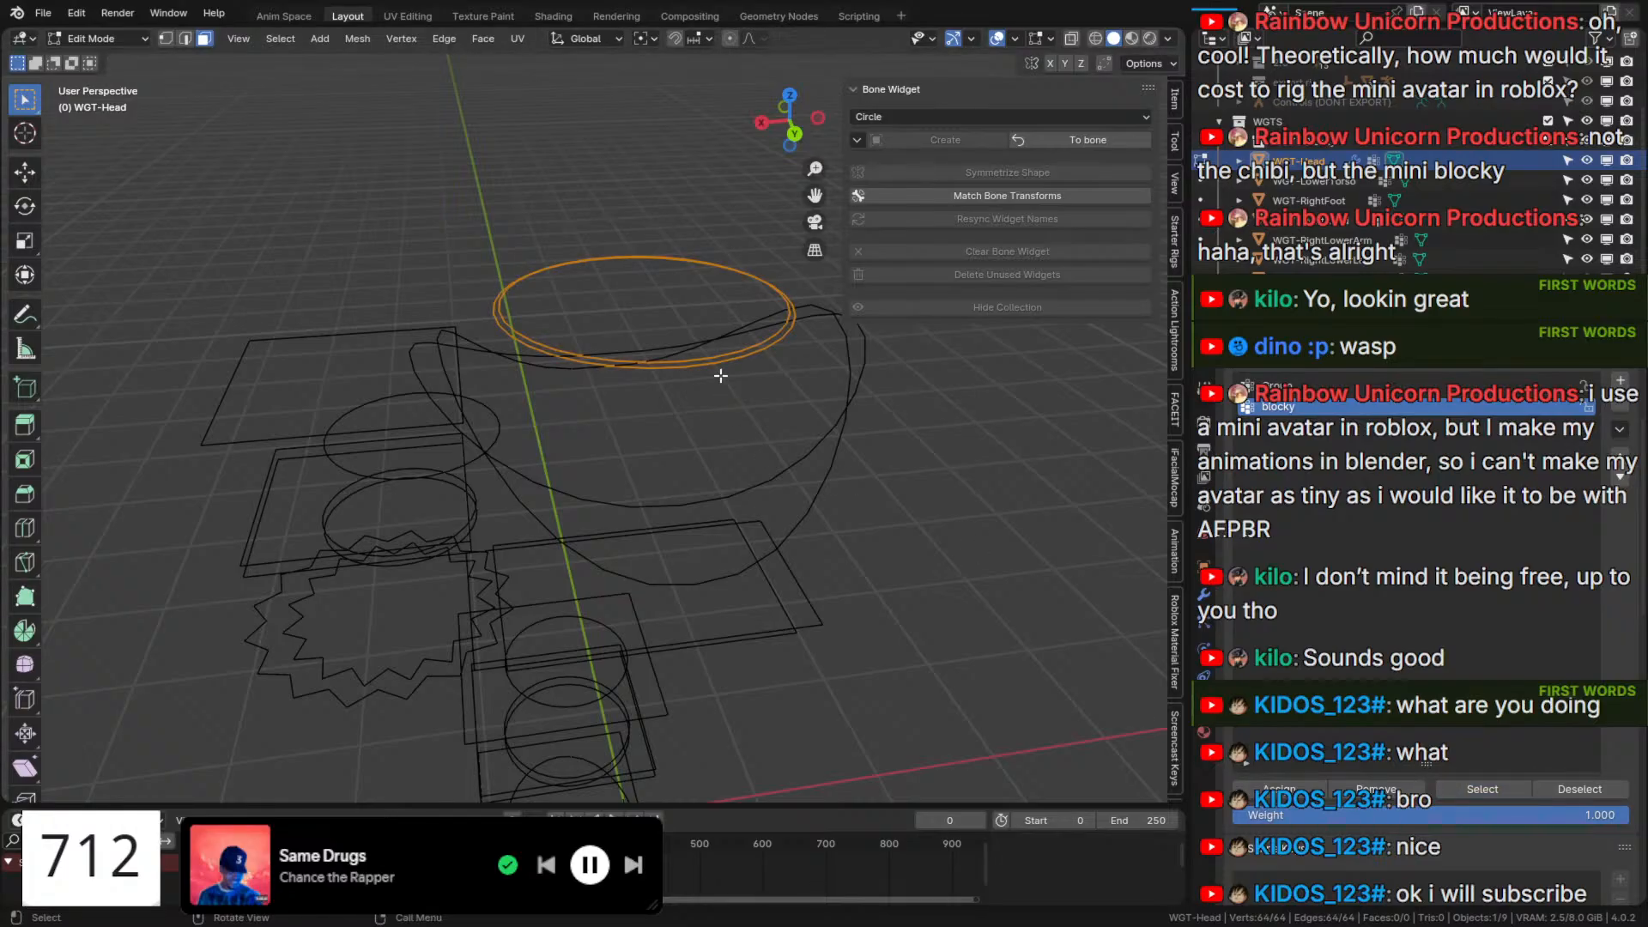
key("alt+a")
key("Tab")
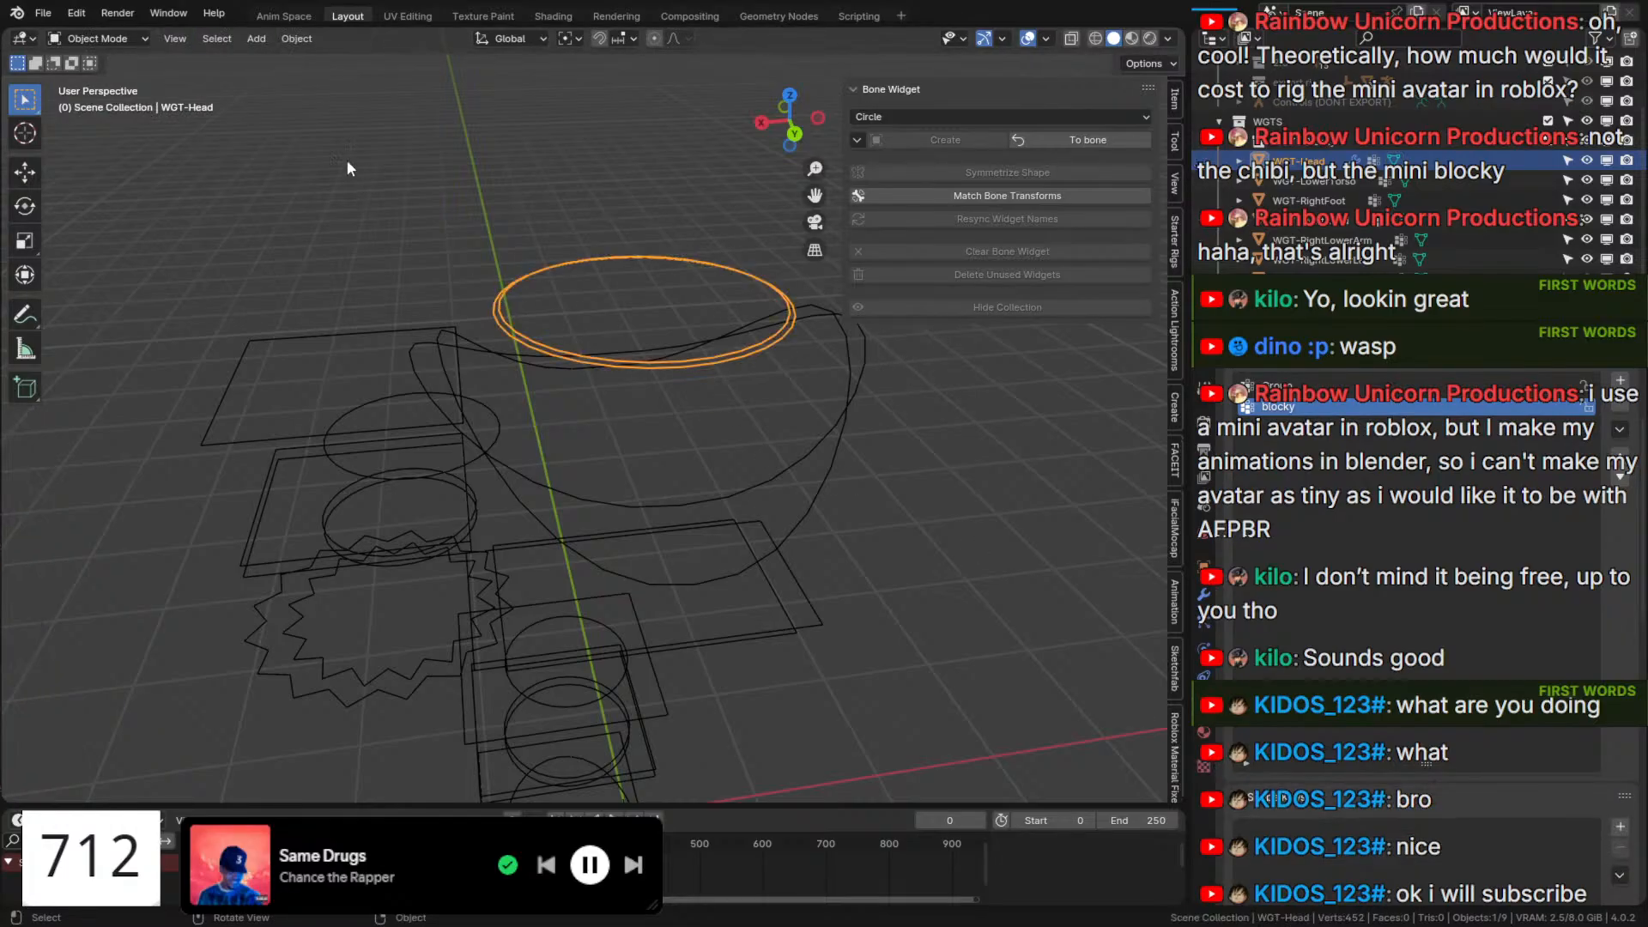
Assign the inner ring of the WGT-Head mesh to the blocky vertex group and return to its Mask modifier.
key("Tab")
left_click(184, 39)
scroll(336, 371, "up", 2)
middle_click_drag(338, 371, 552, 430)
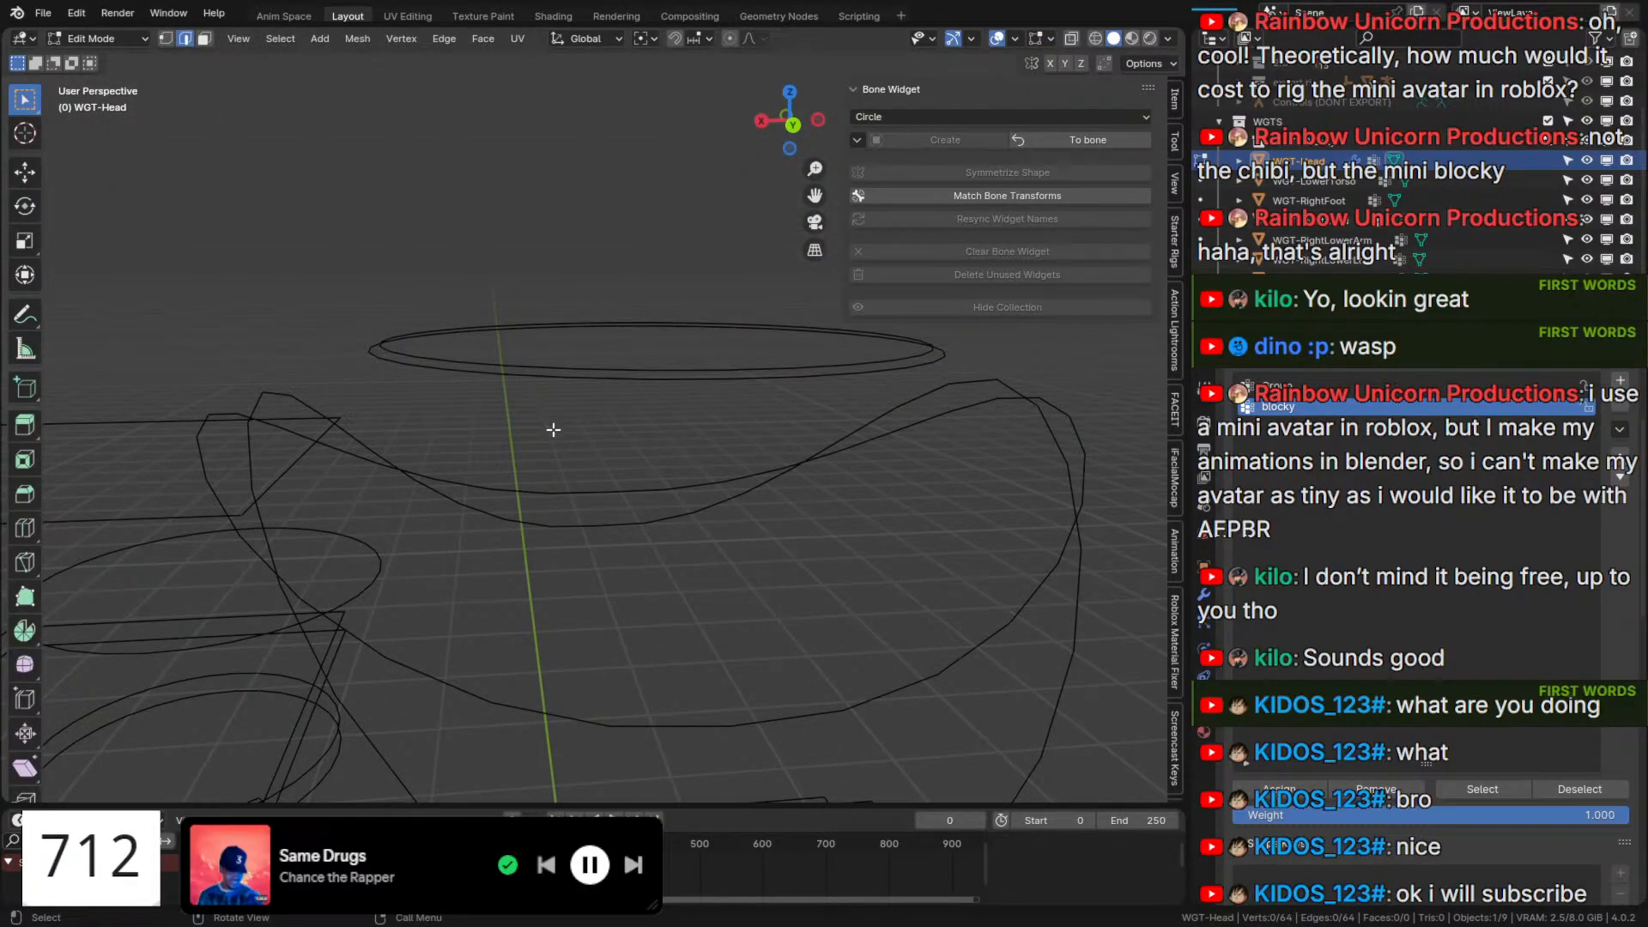
left_click(559, 370, "alt")
scroll(935, 490, "down", 3)
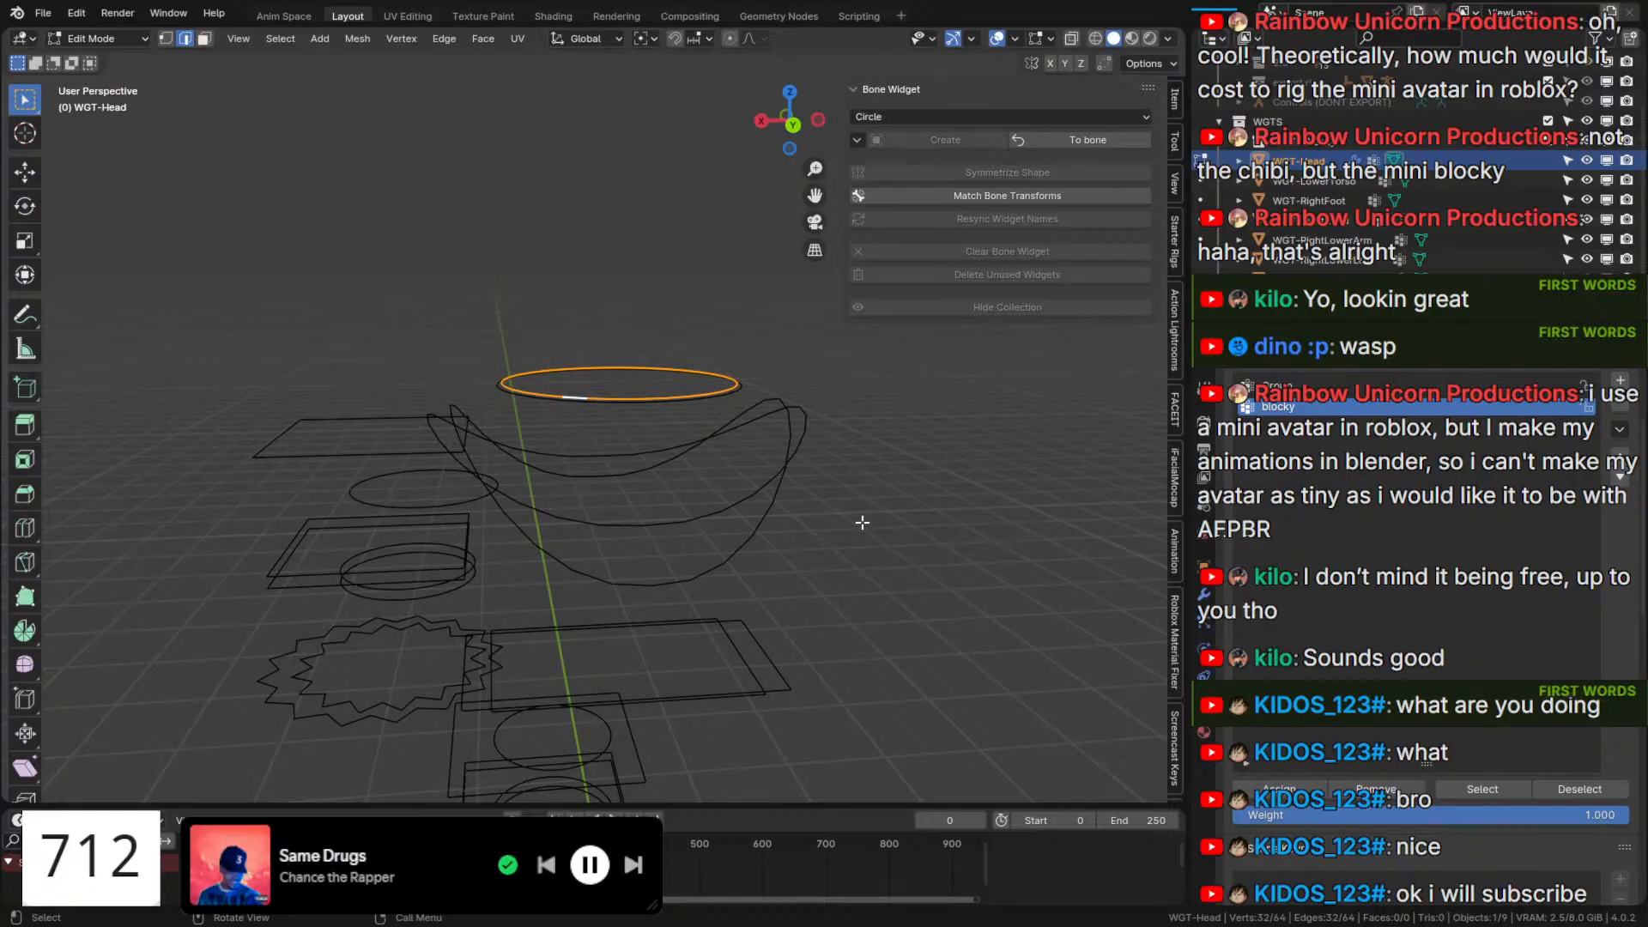
scroll(861, 522, "up", 2)
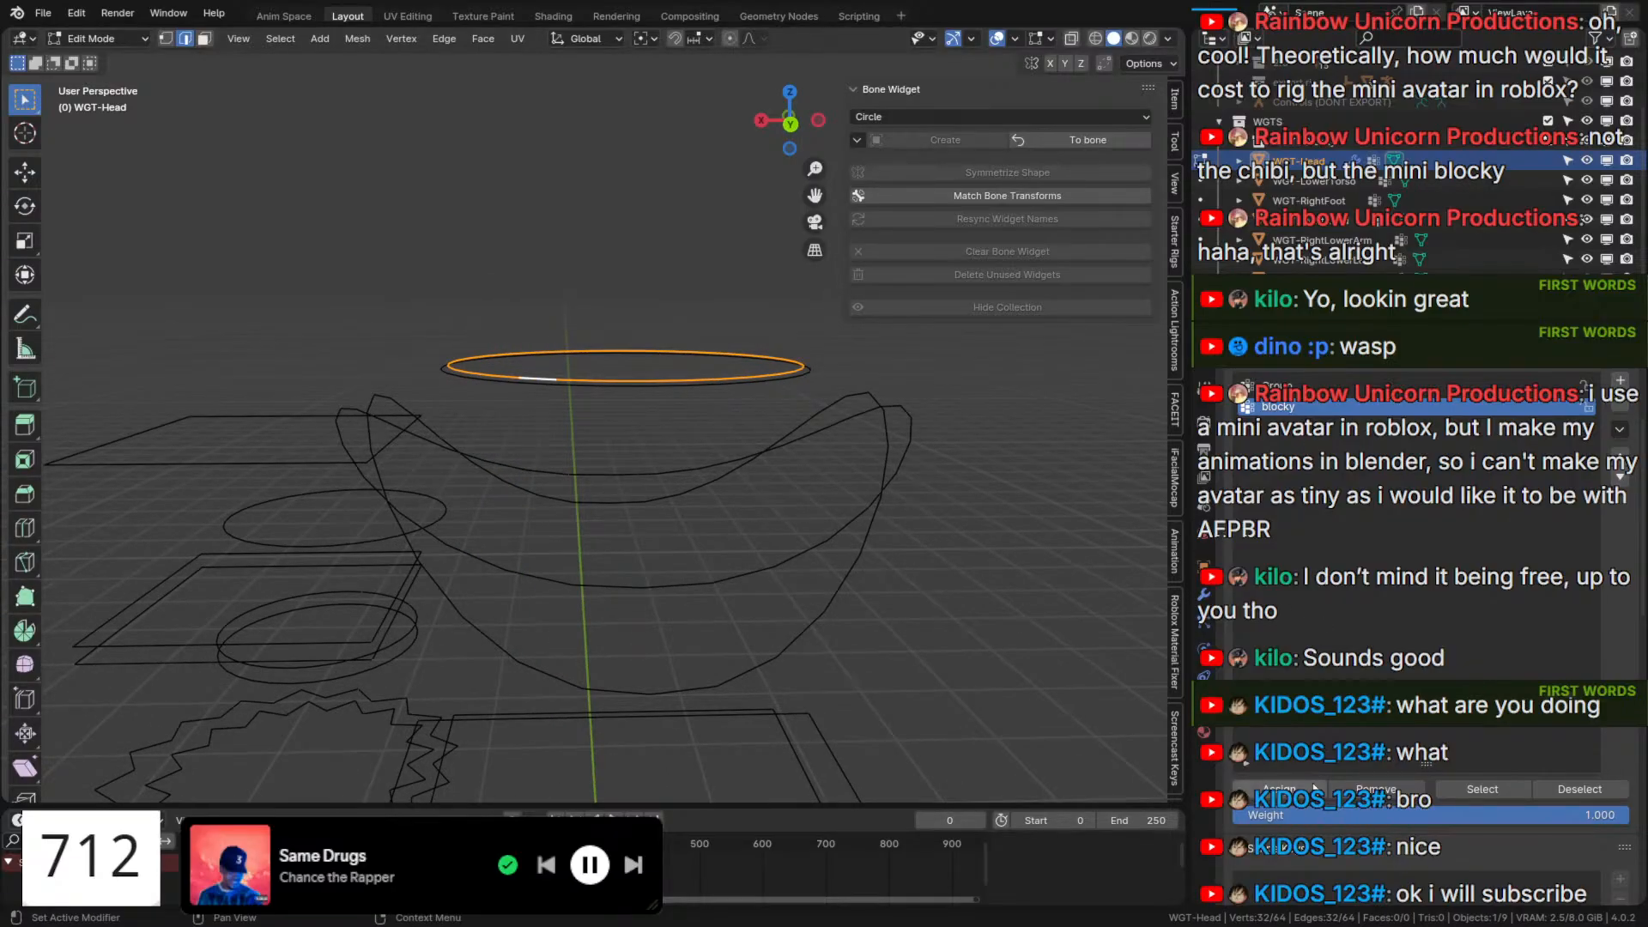
key("Tab")
left_click(1203, 594)
scroll(667, 572, "down", 2)
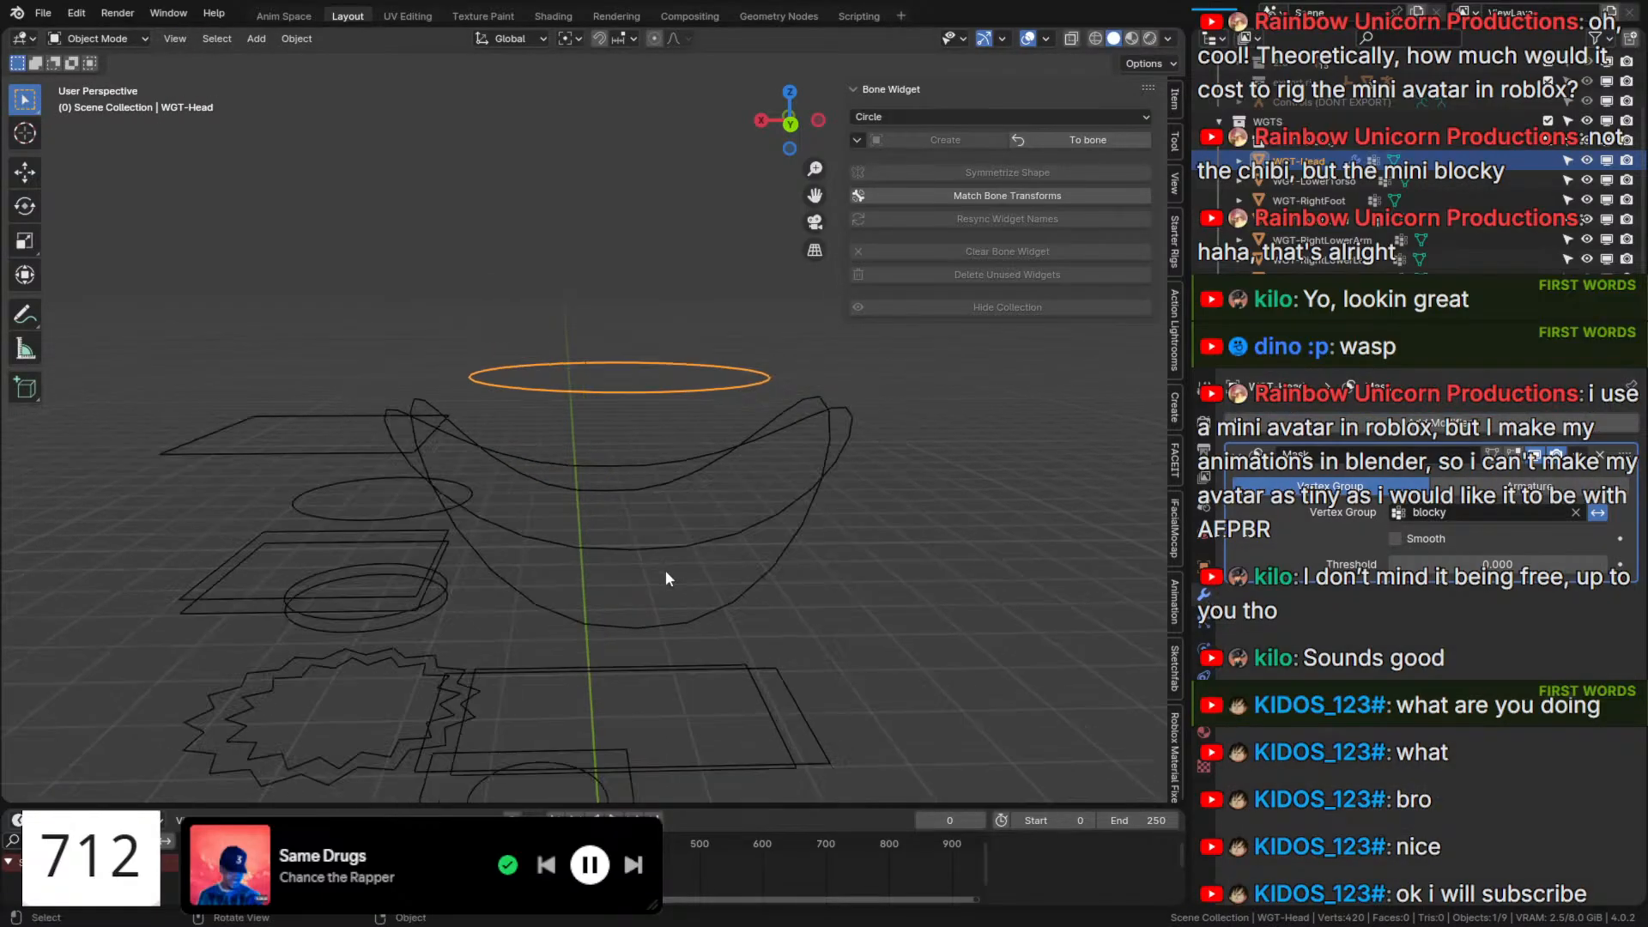
Assign the shallower ring of the WGT-UpperTorso mesh to its blocky vertex group and leave mesh editing.
left_click(735, 522)
middle_click_drag(829, 534, 827, 522)
key("Tab")
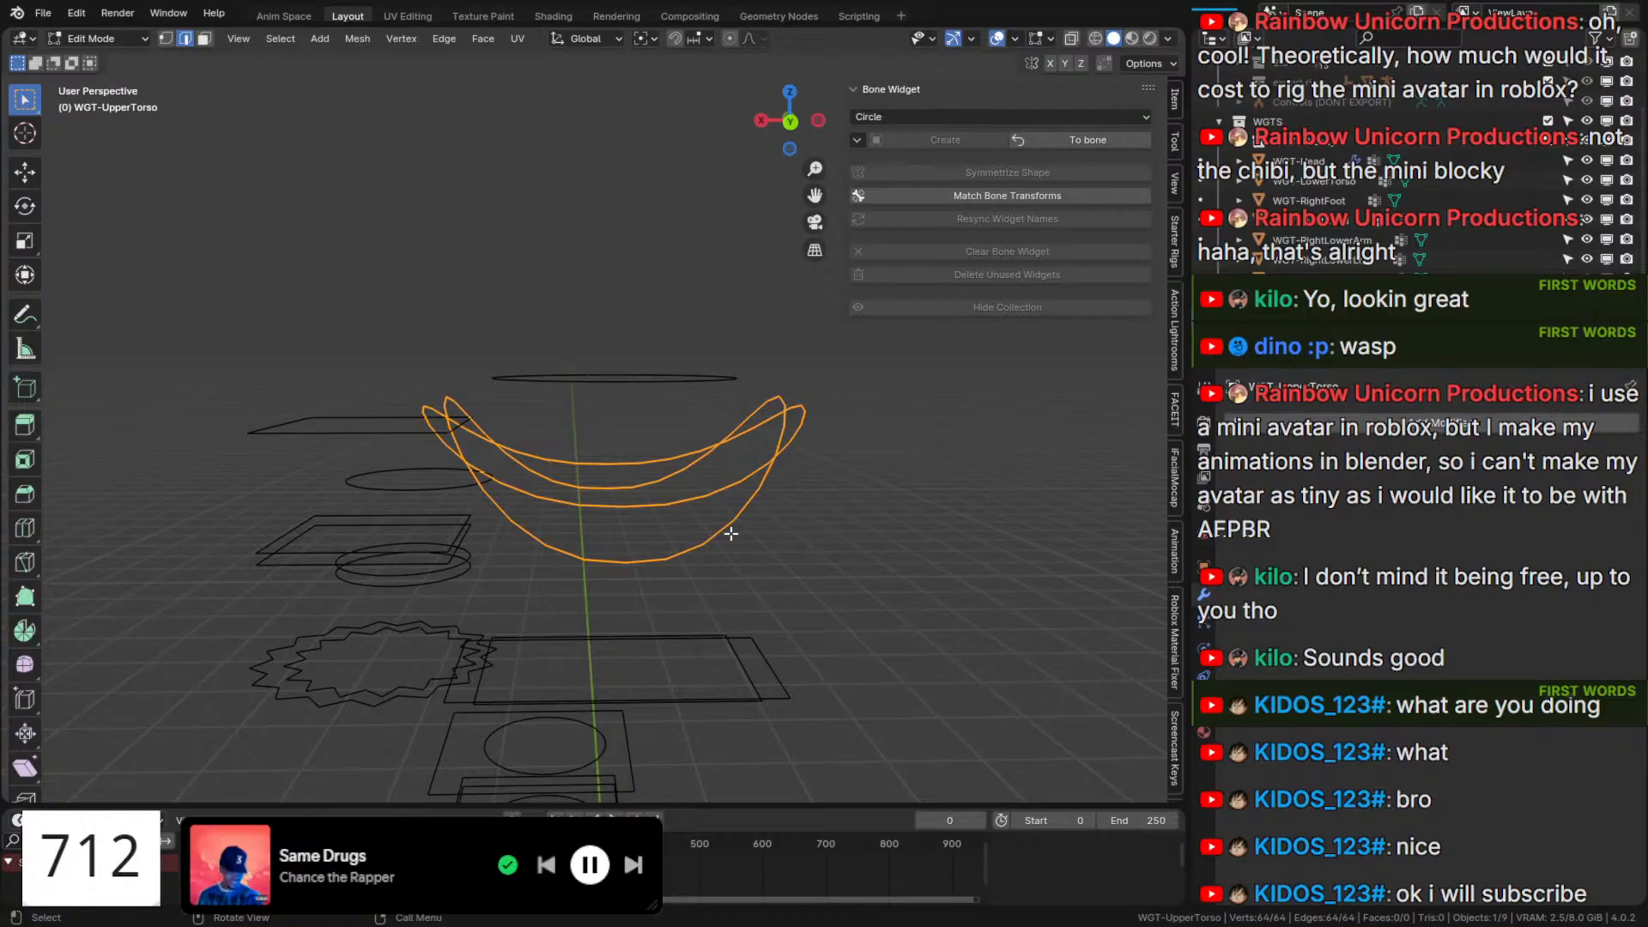
key("alt+a")
left_click(719, 490, "alt")
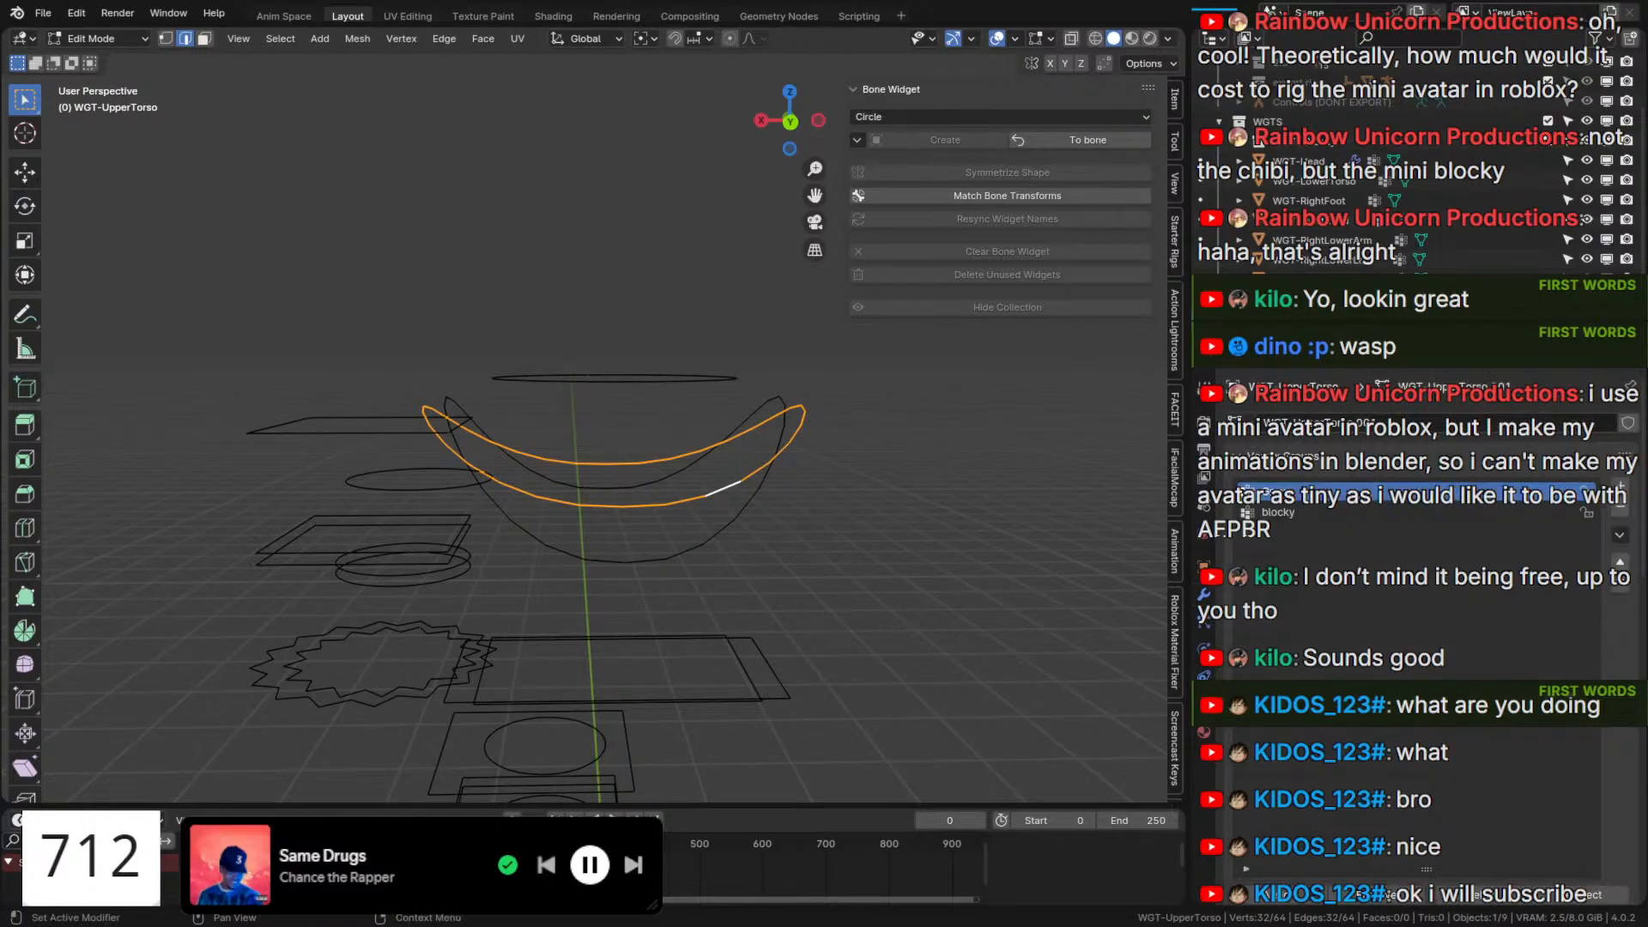
scroll(1266, 557, "down", 4)
left_click(1278, 375)
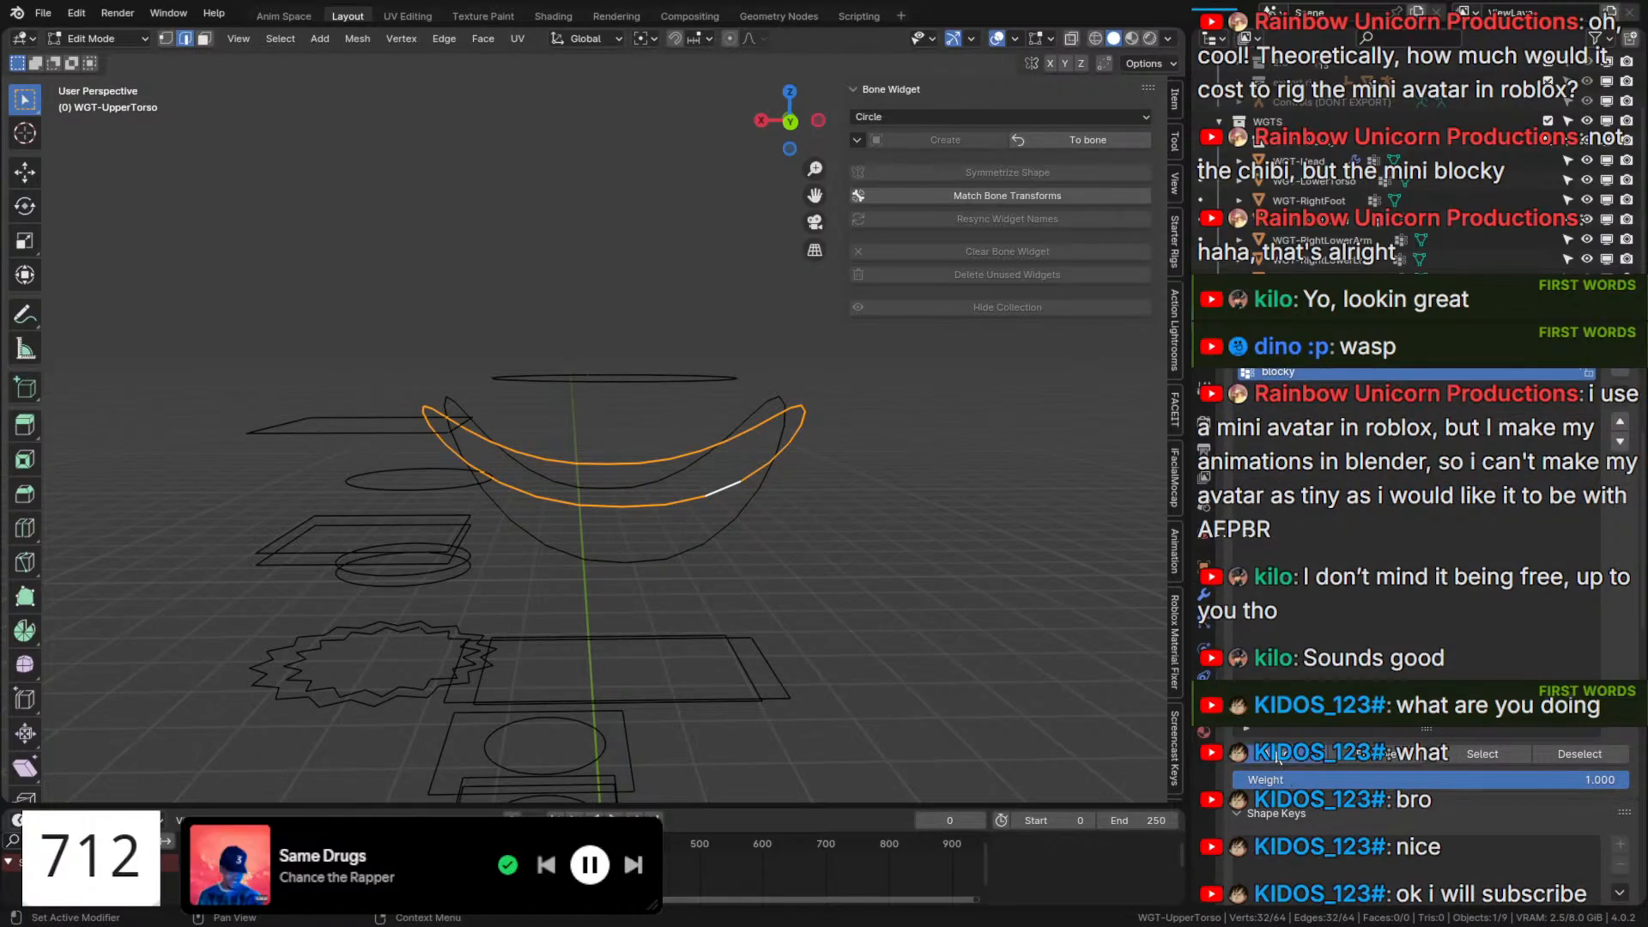
key("Tab")
Show the Blocky character model without the 2.0 model, and hide Controls (DONT EXPORT).
scroll(1584, 107, "up", 3)
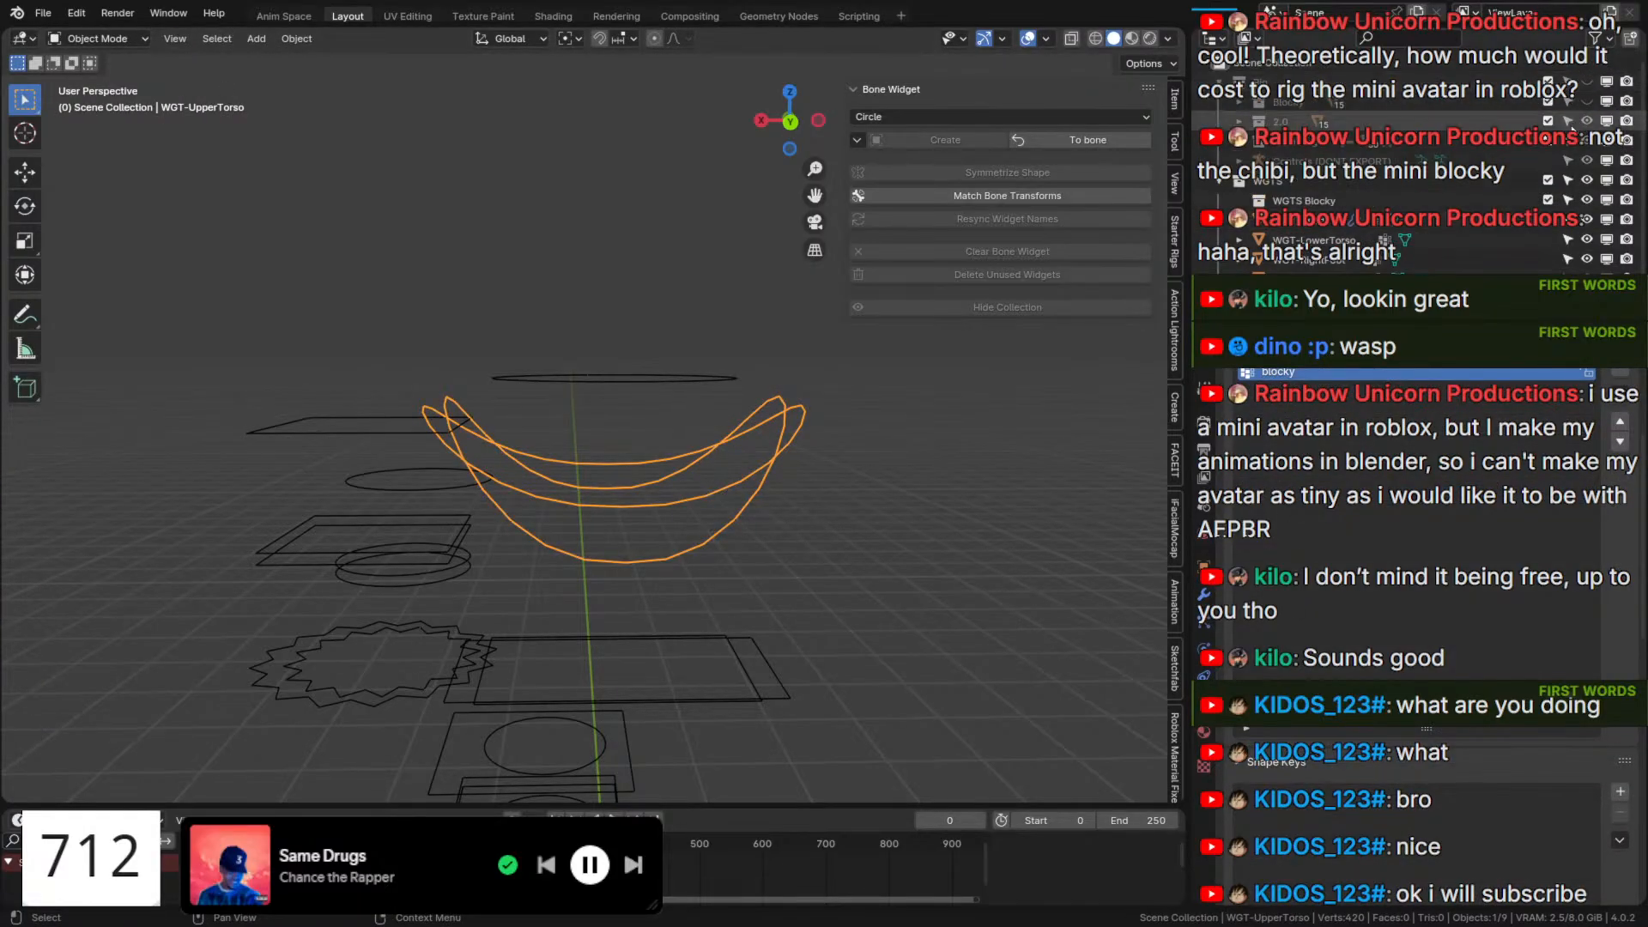
left_click(1587, 120)
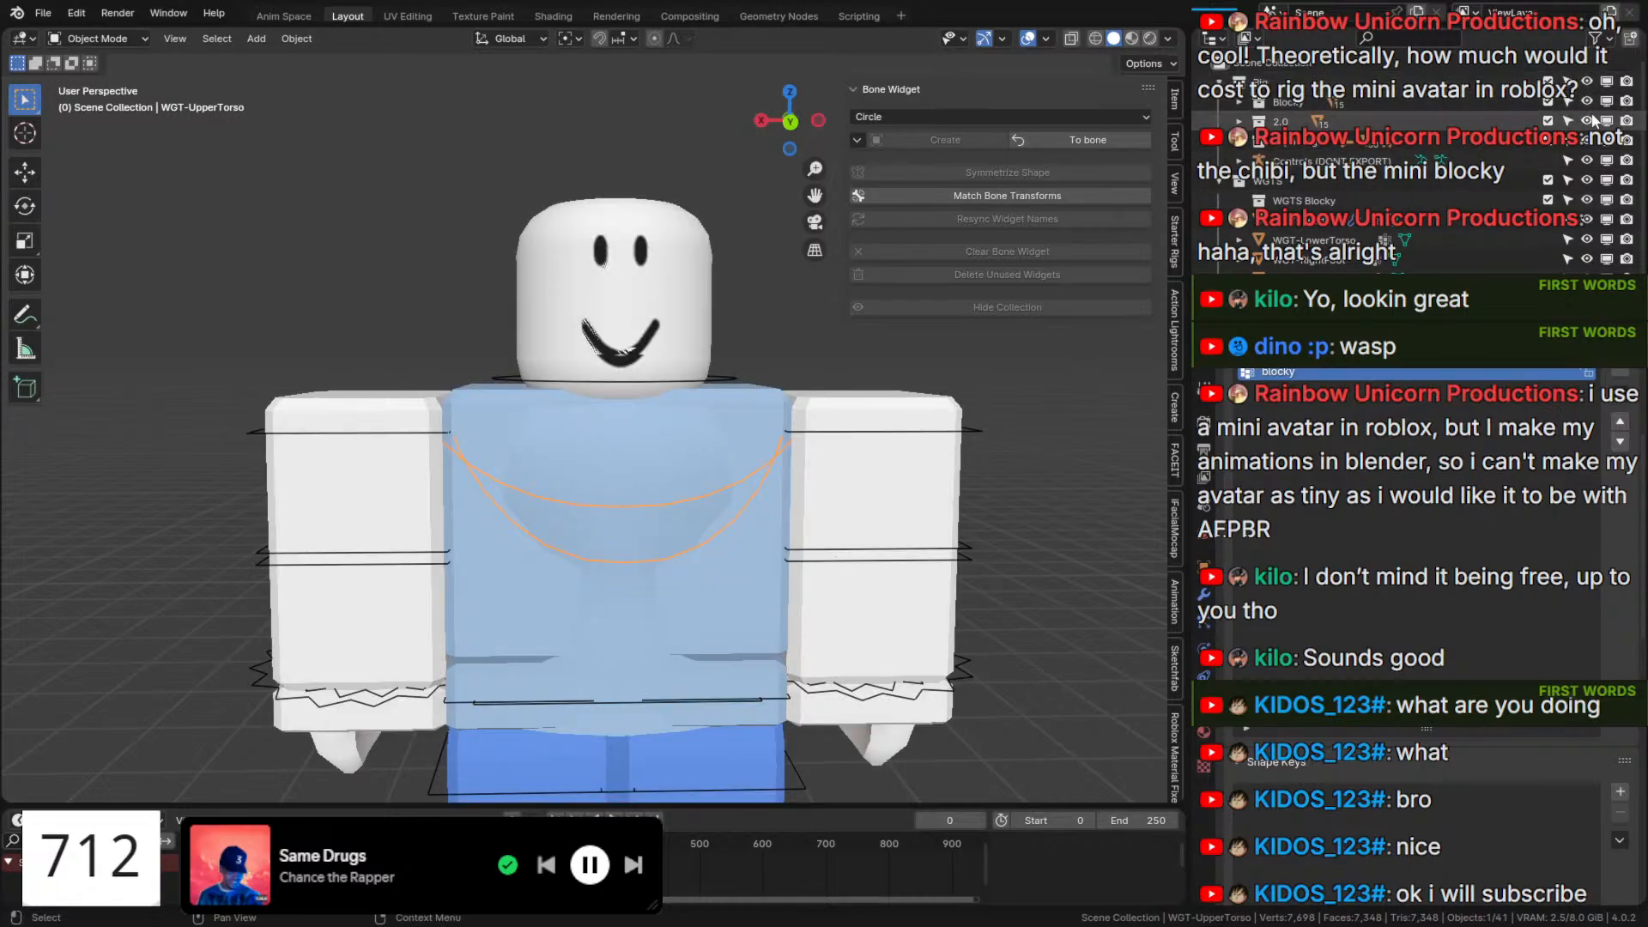
left_click(1587, 121)
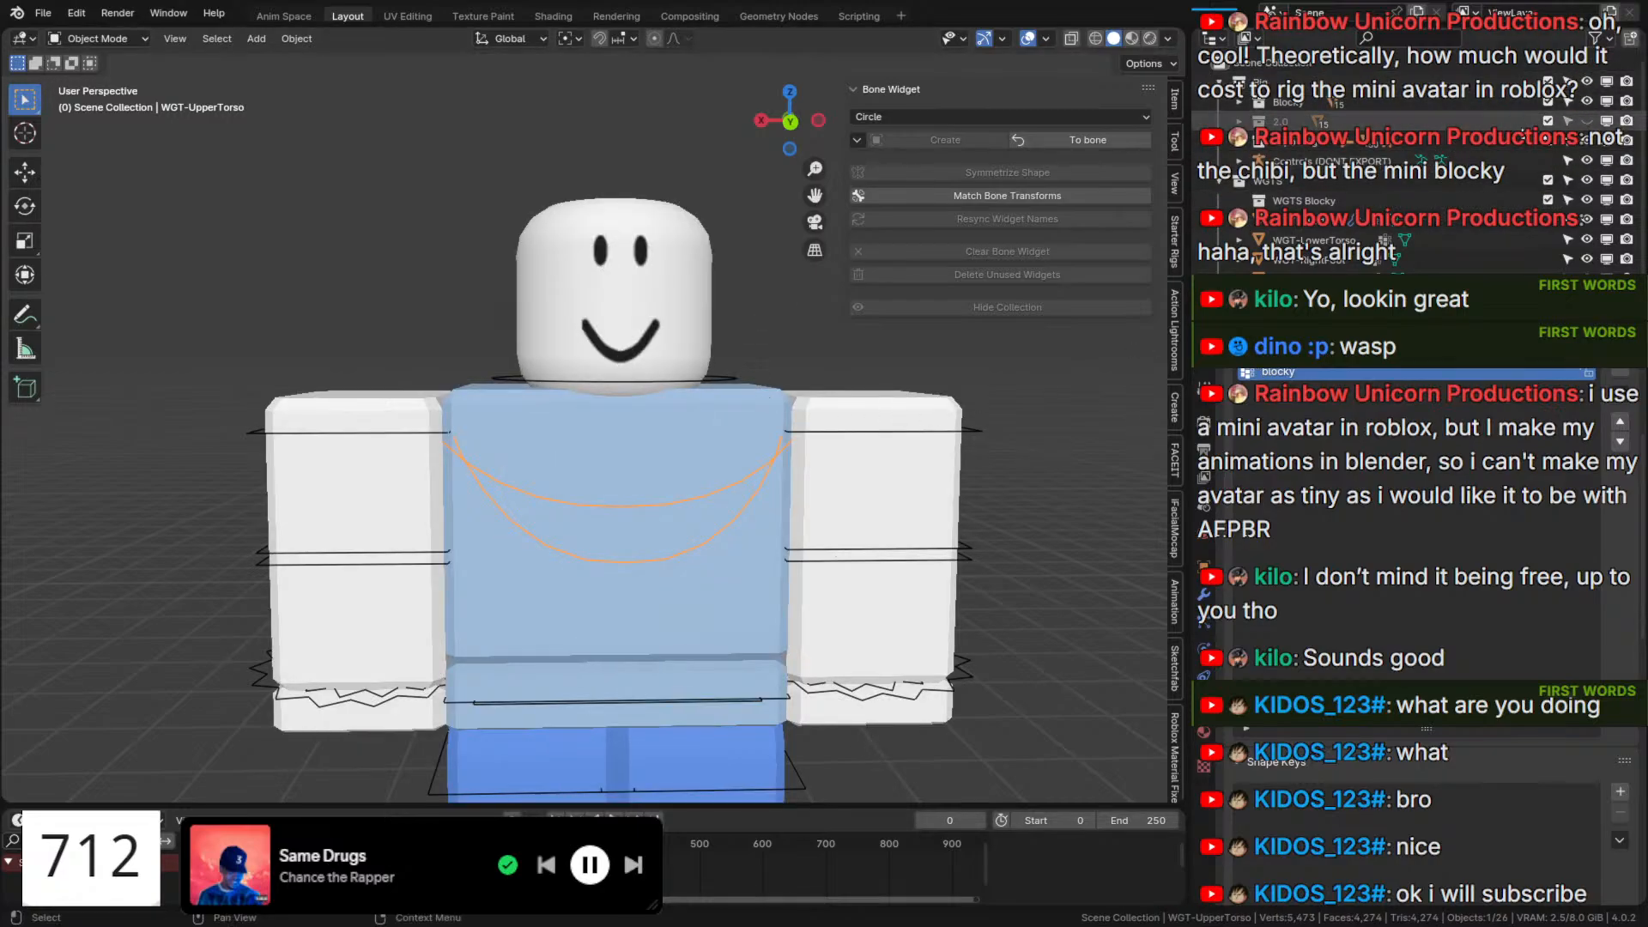
left_click(1588, 160)
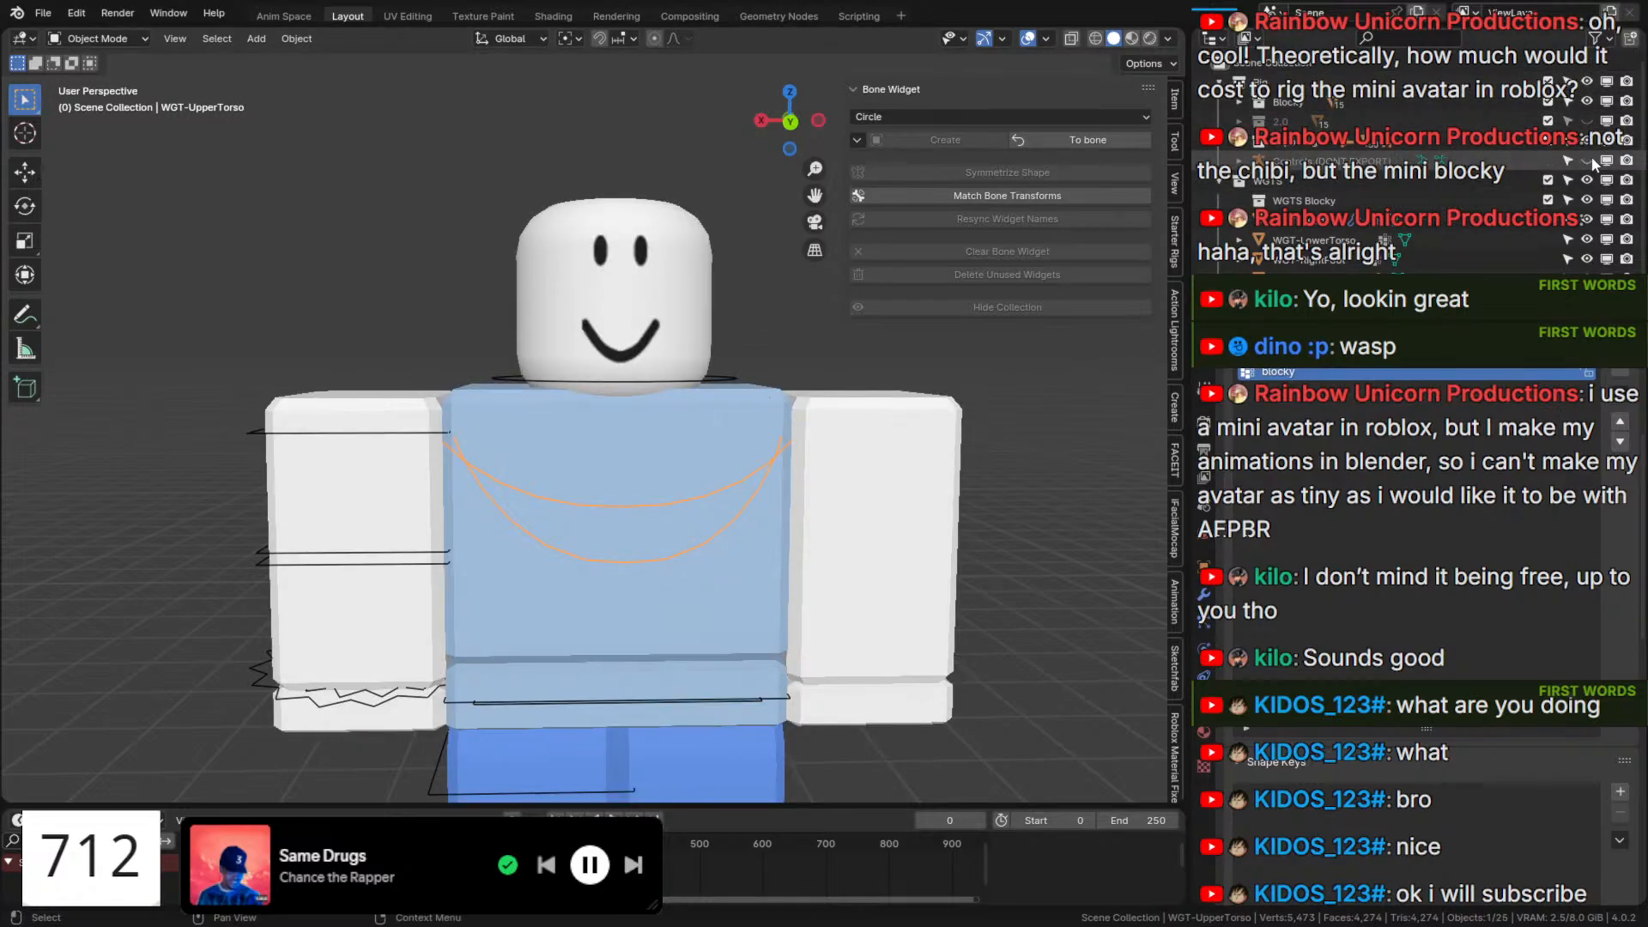
Select all the widgets in the WGTS collection, from WGT-UpperTorso up to WGT-Head.
left_click(683, 497)
left_click(683, 499)
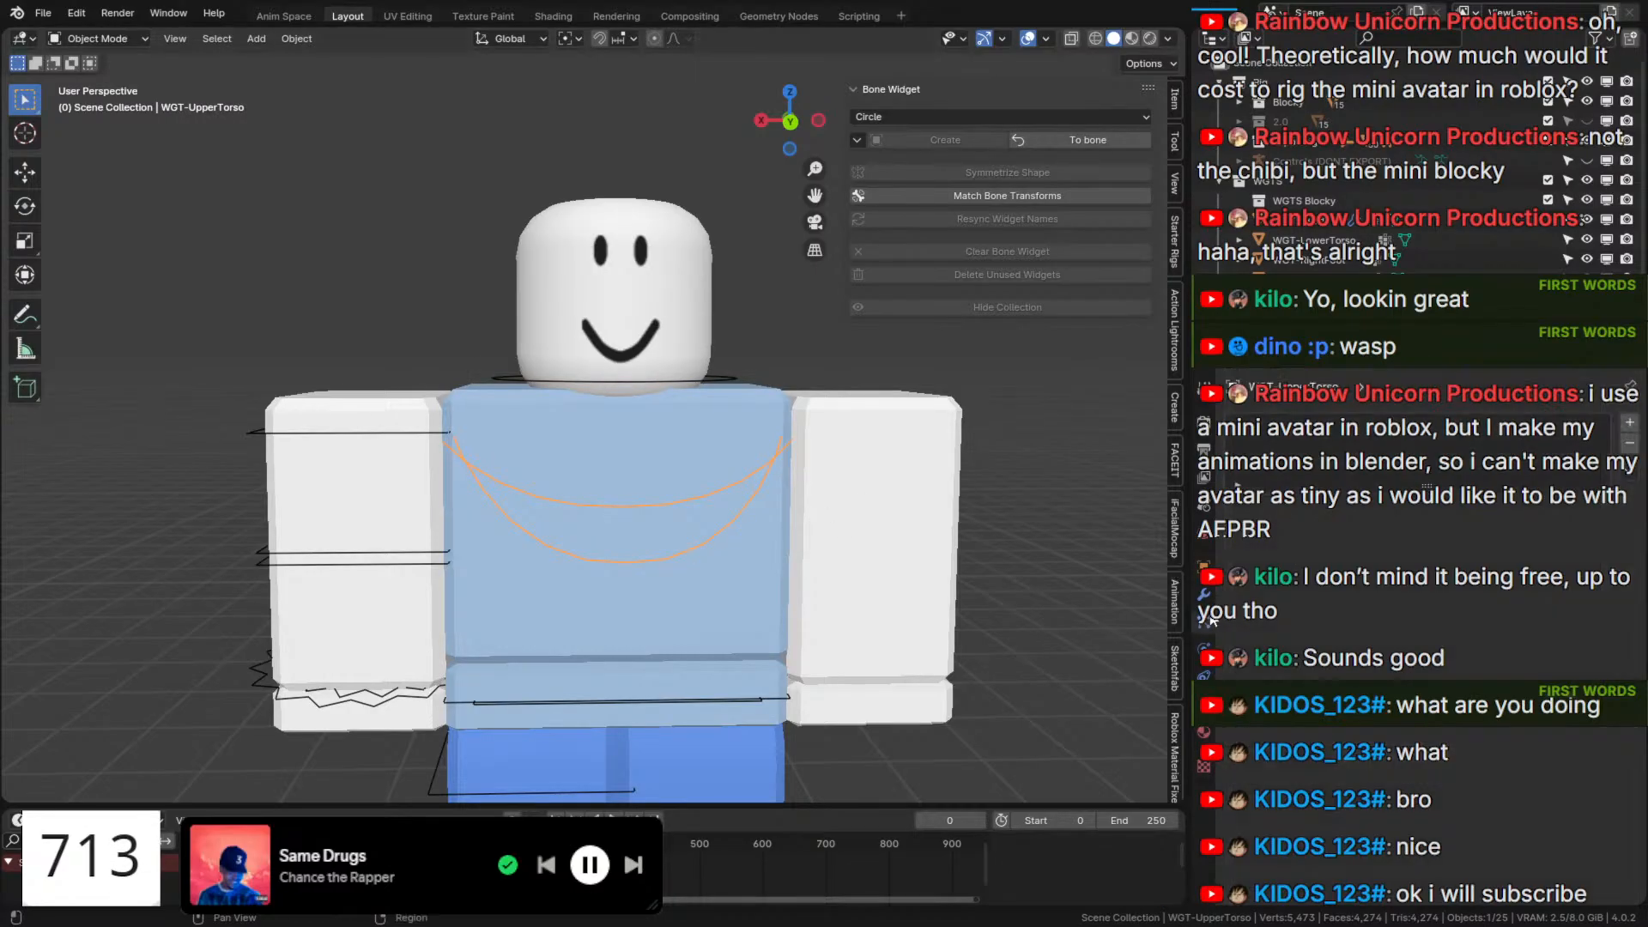
scroll(721, 418, "down", 3)
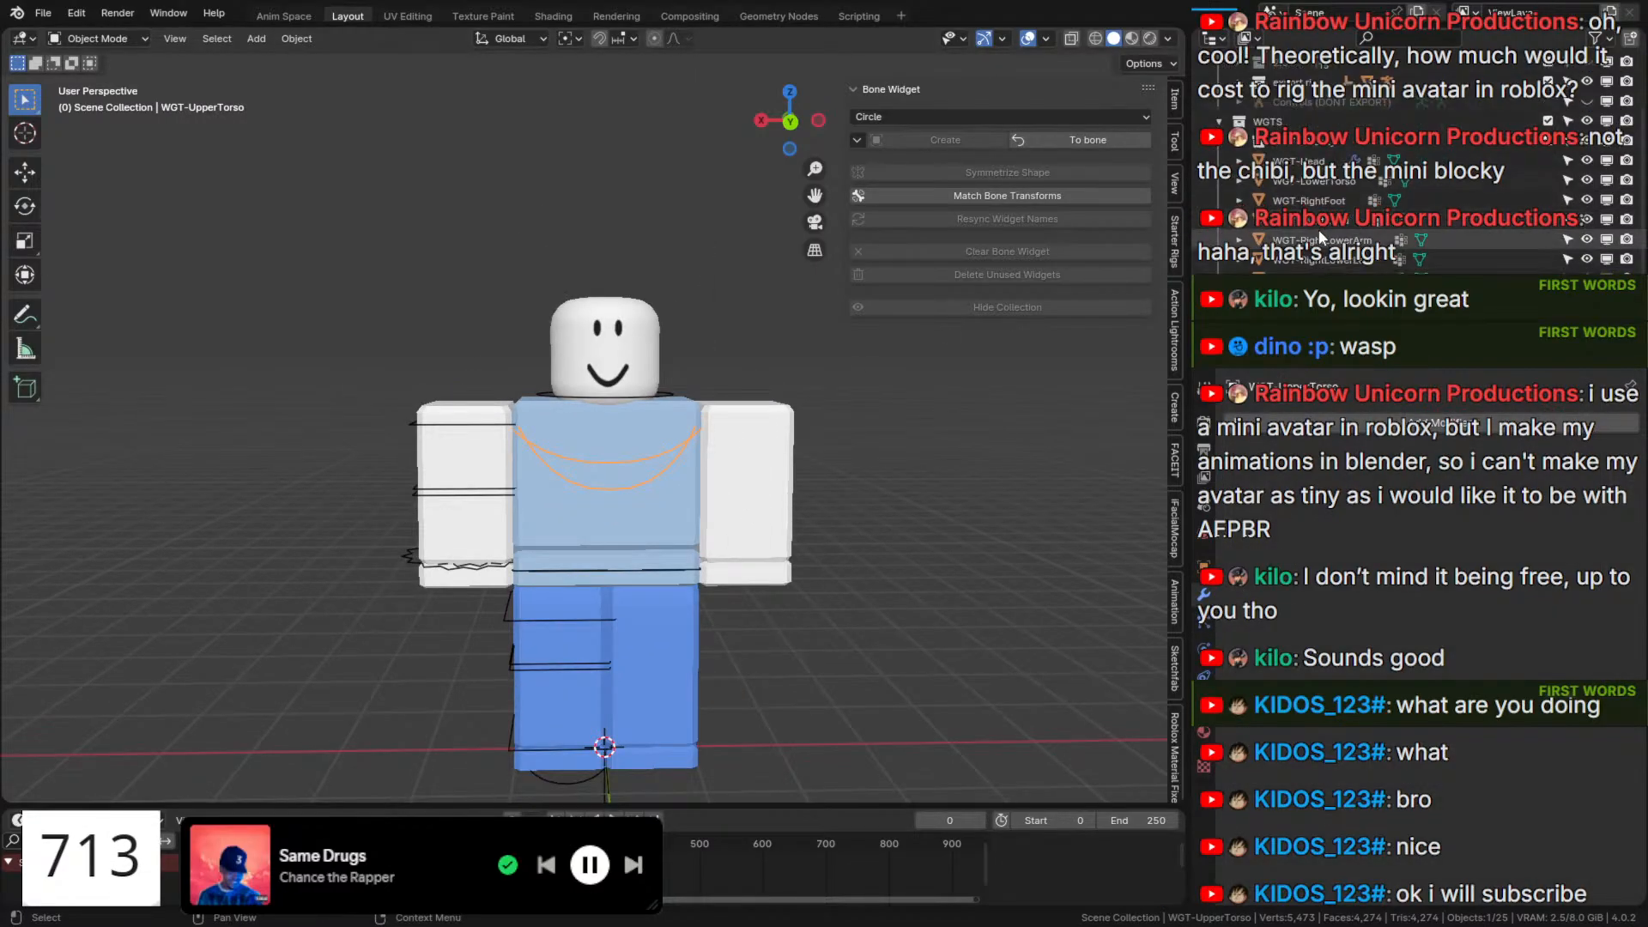
scroll(1319, 229, "down", 3)
left_click(1320, 167, "shift")
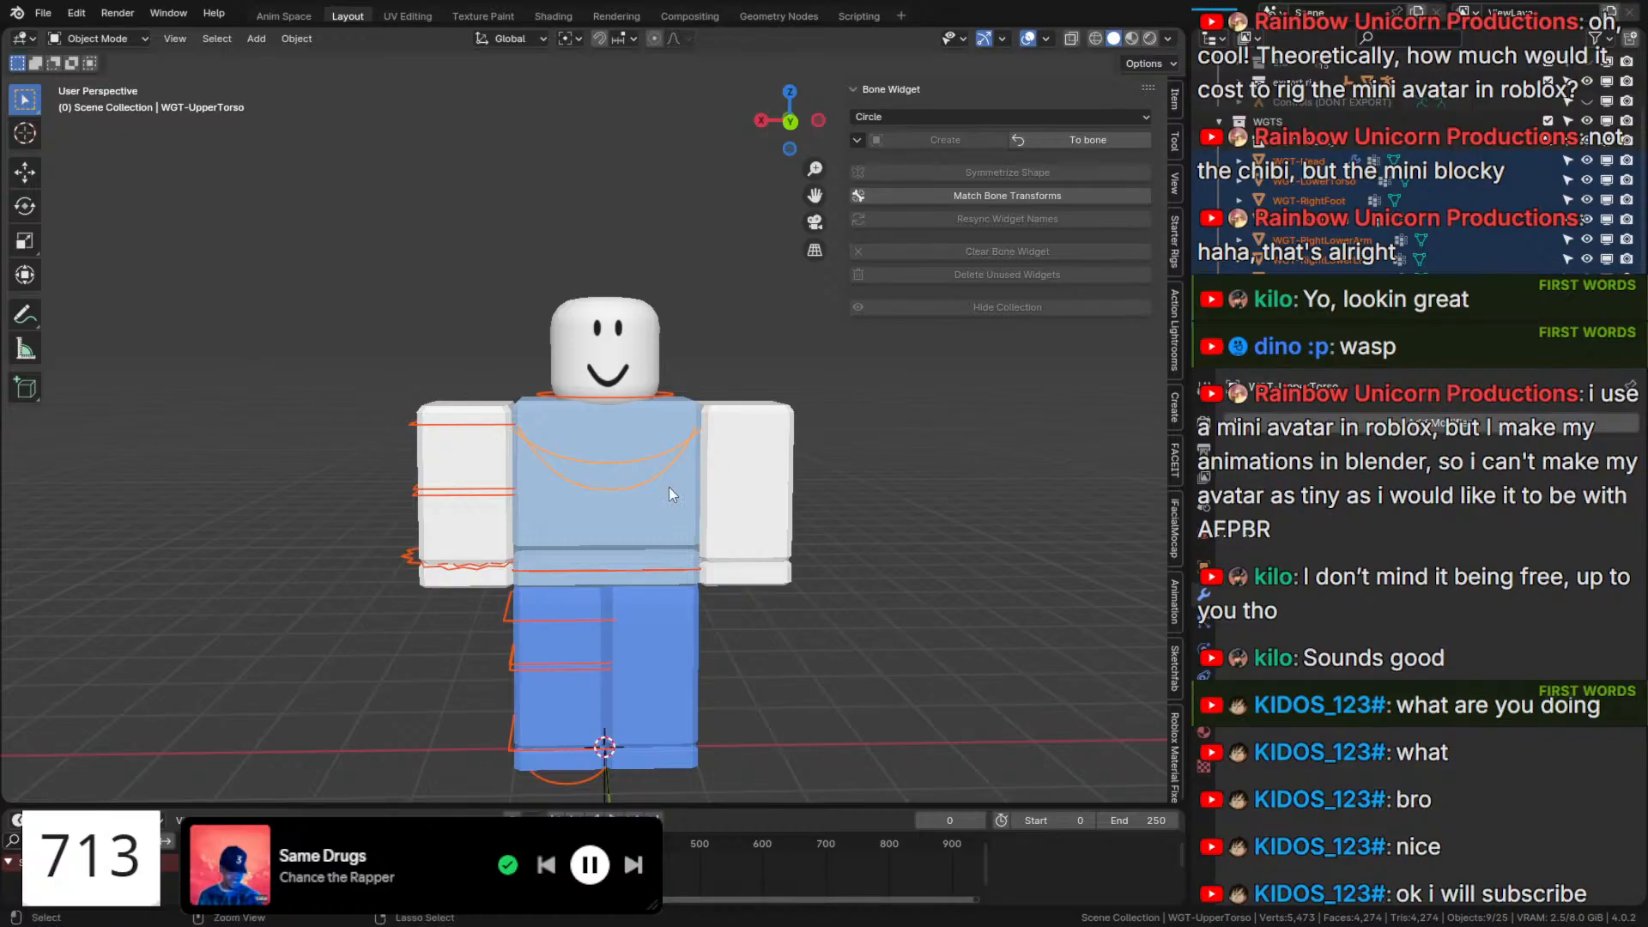
Try to copy the modifiers from WGT-UpperTorso to all the selected widgets.
key("ctrl+l")
left_click(616, 655)
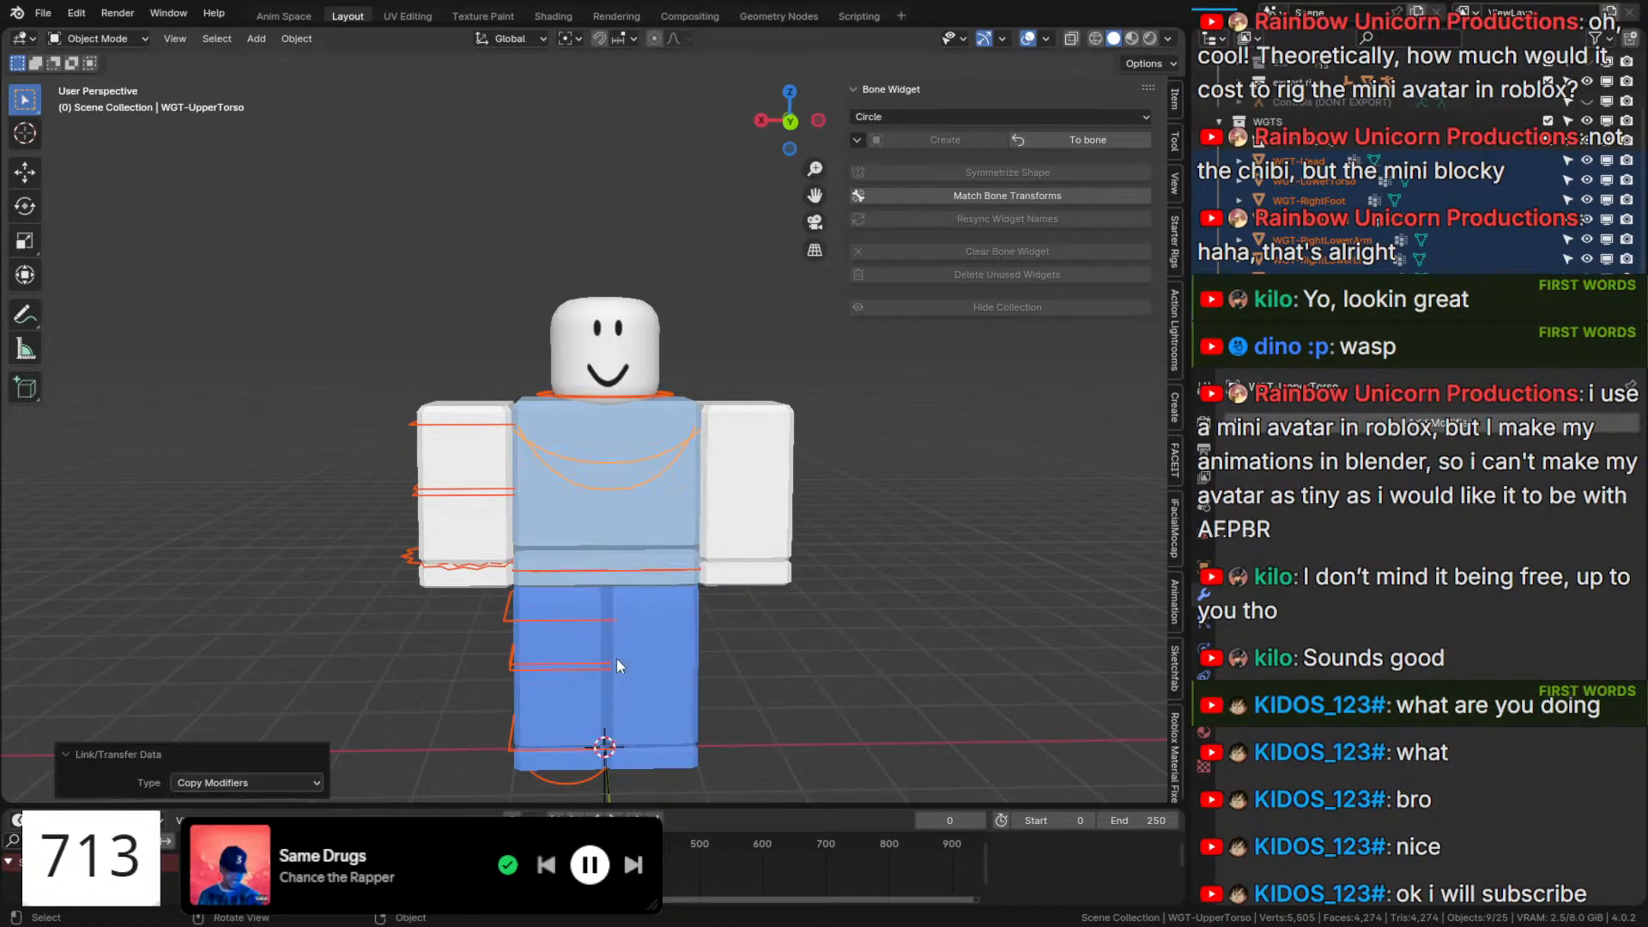
Make WGT-Head the active object and copy its Mask modifier to all the other selected widgets.
scroll(617, 657, "up", 3)
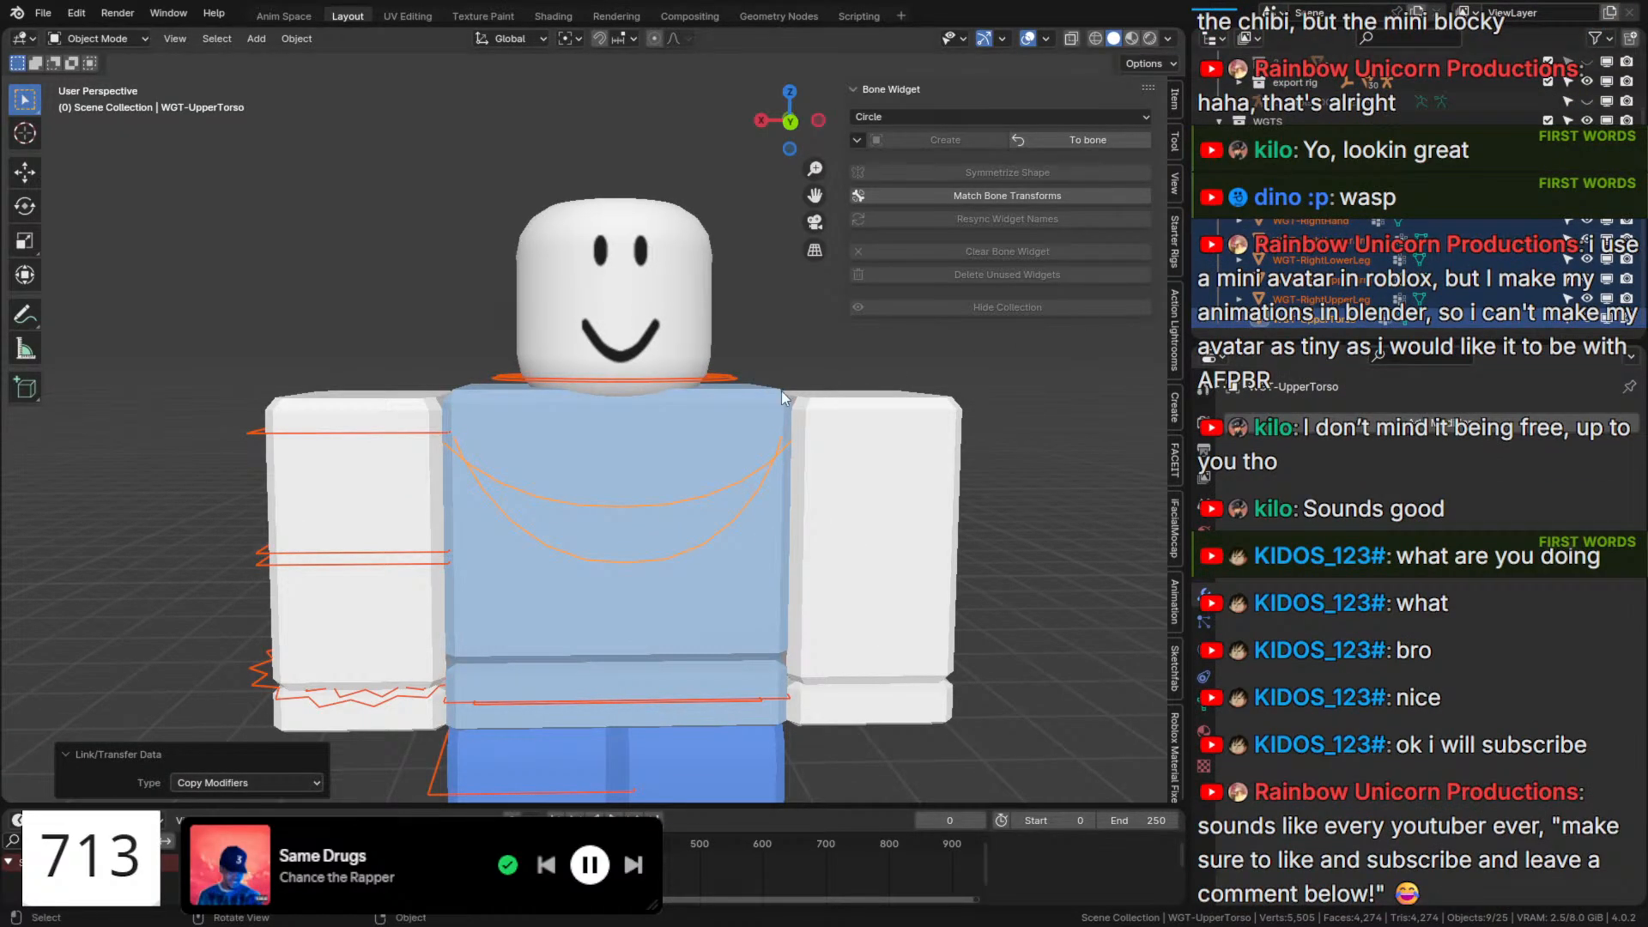
left_click(726, 382, "shift")
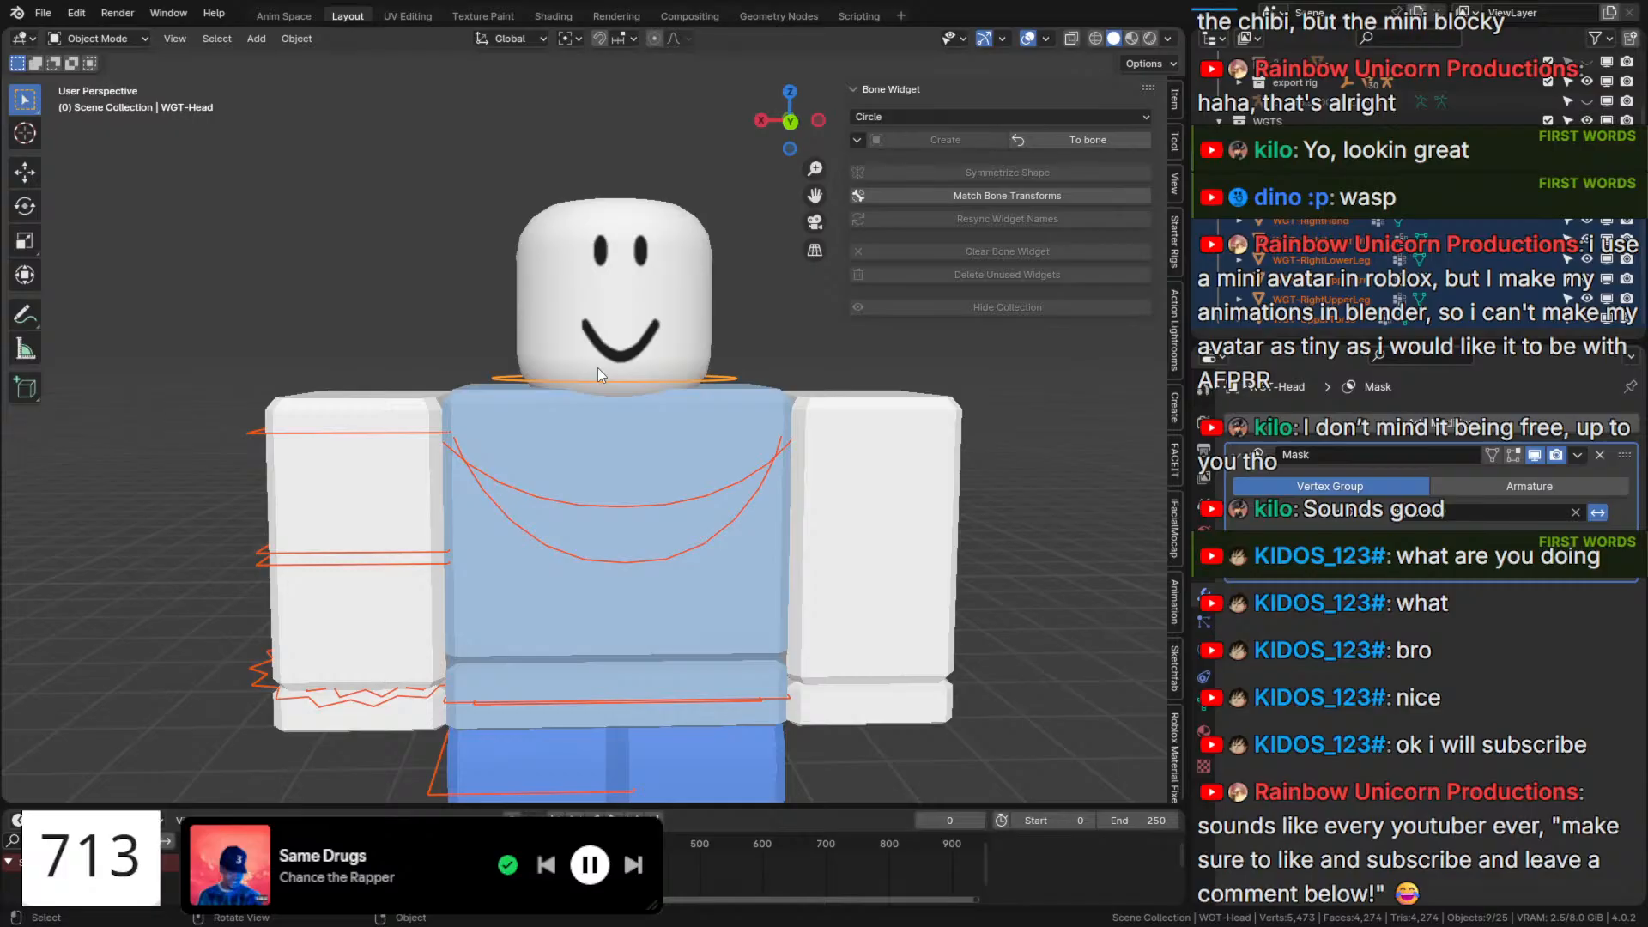
key("ctrl+l")
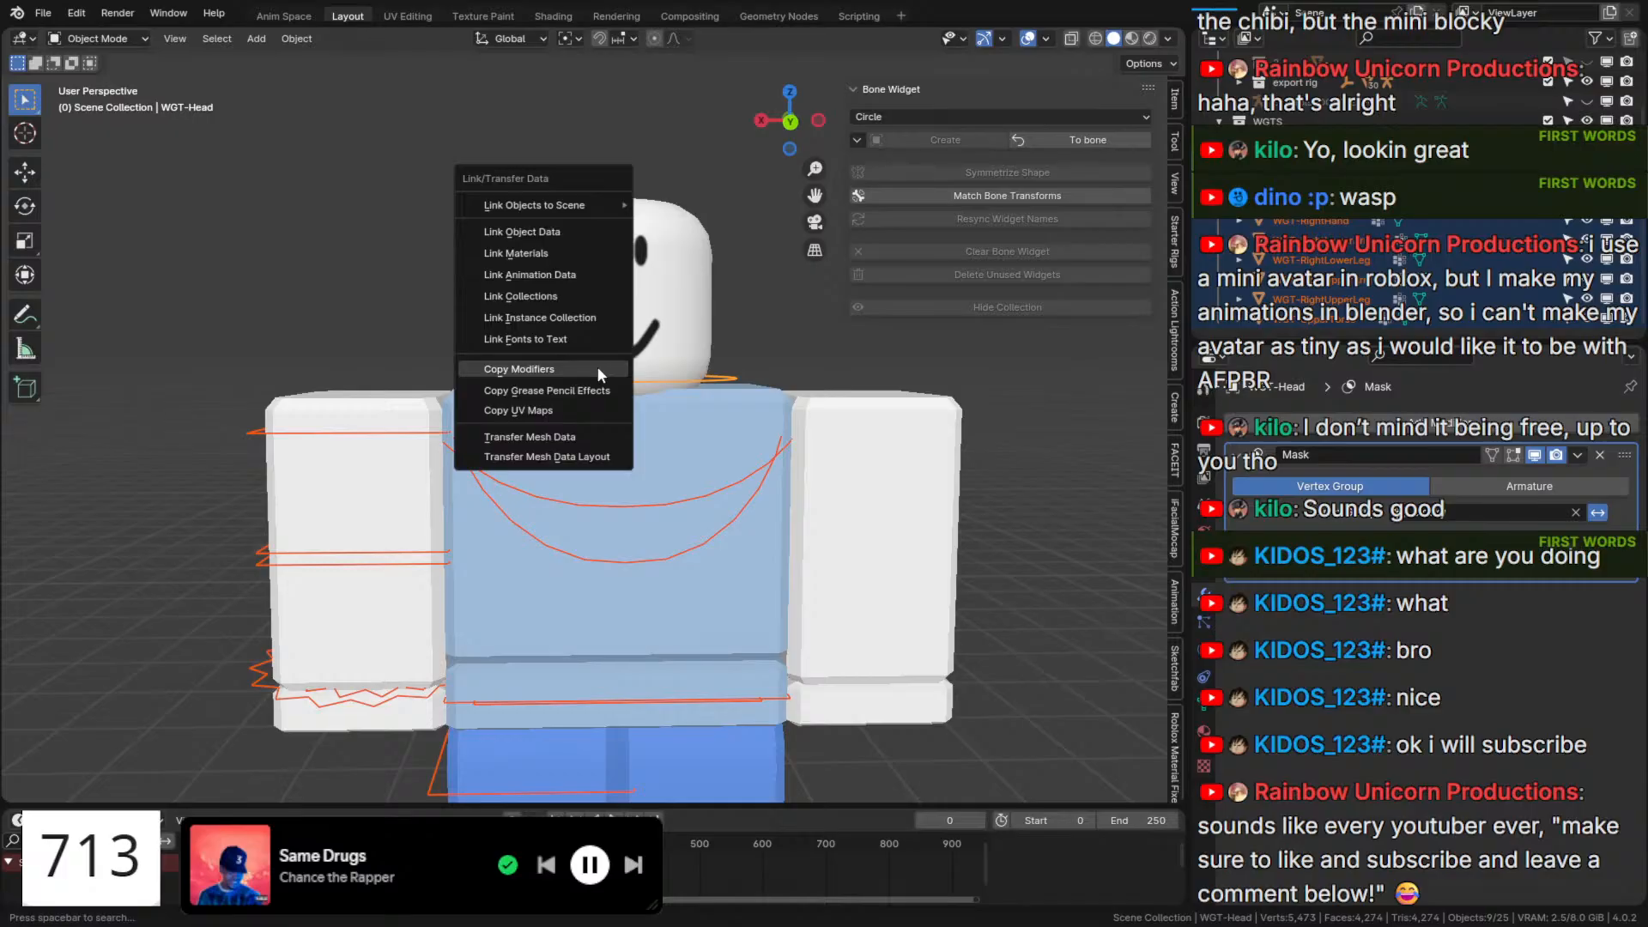
left_click(597, 369)
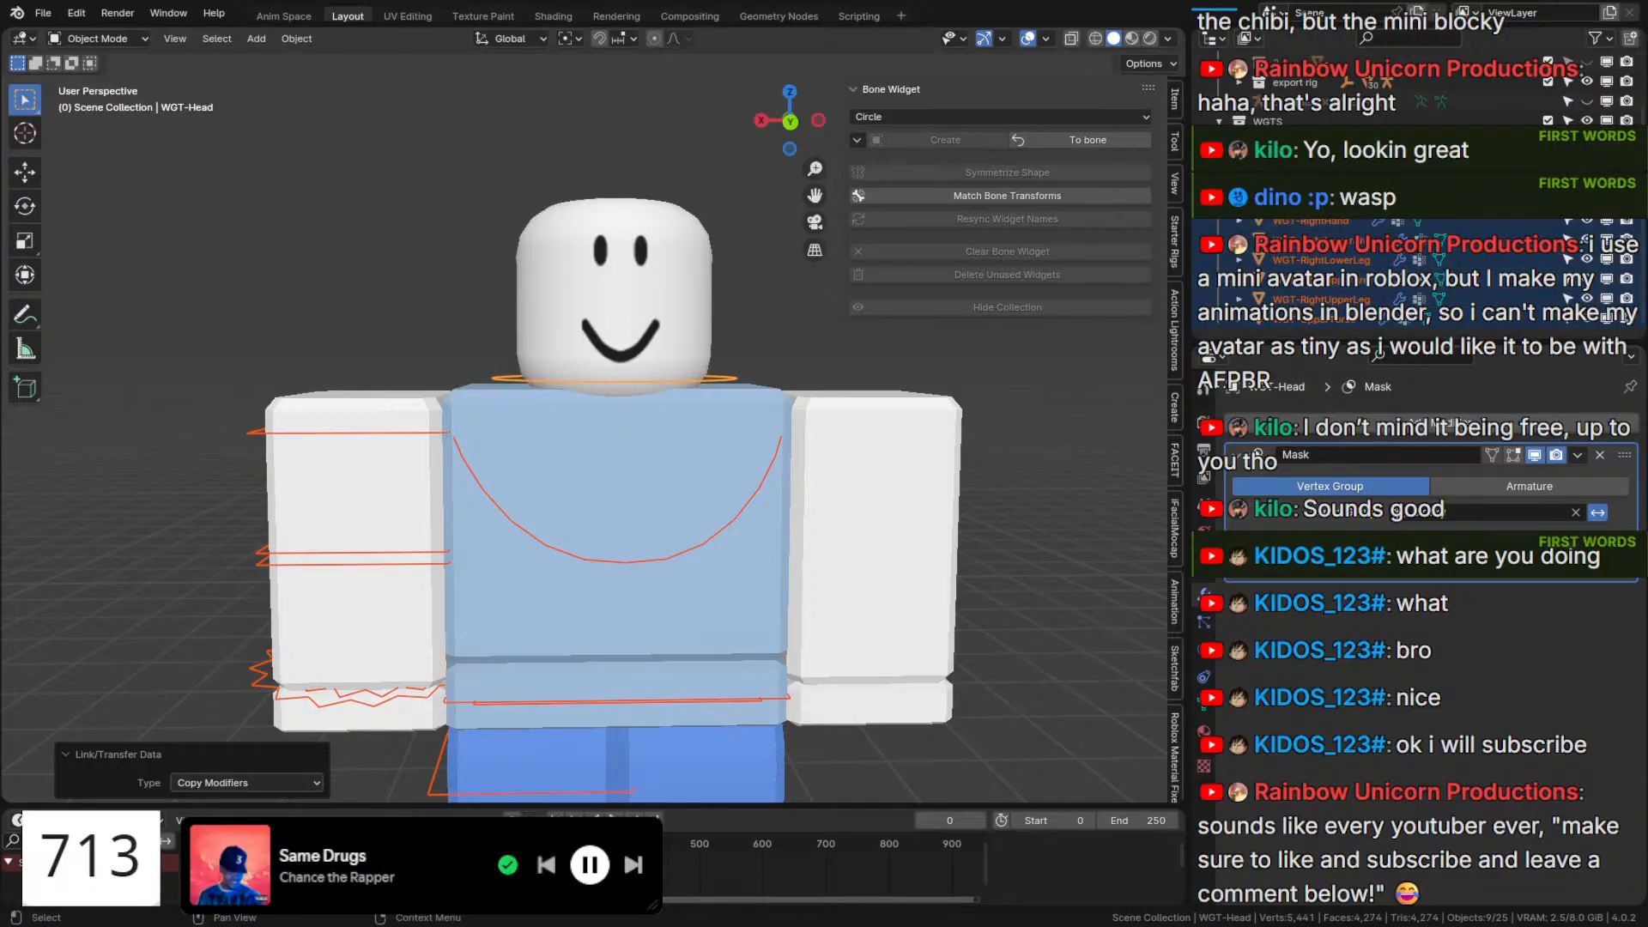
Inspect the masked widgets around the blocky character, and open the vertex groups of WGT-UpperTorso.
left_click(1309, 181)
scroll(941, 554, "down", 3)
middle_click_drag(940, 554, 989, 450, "shift")
scroll(953, 429, "up", 3)
middle_click_drag(733, 259, 744, 465, "shift")
left_click(779, 491)
left_click(1204, 706)
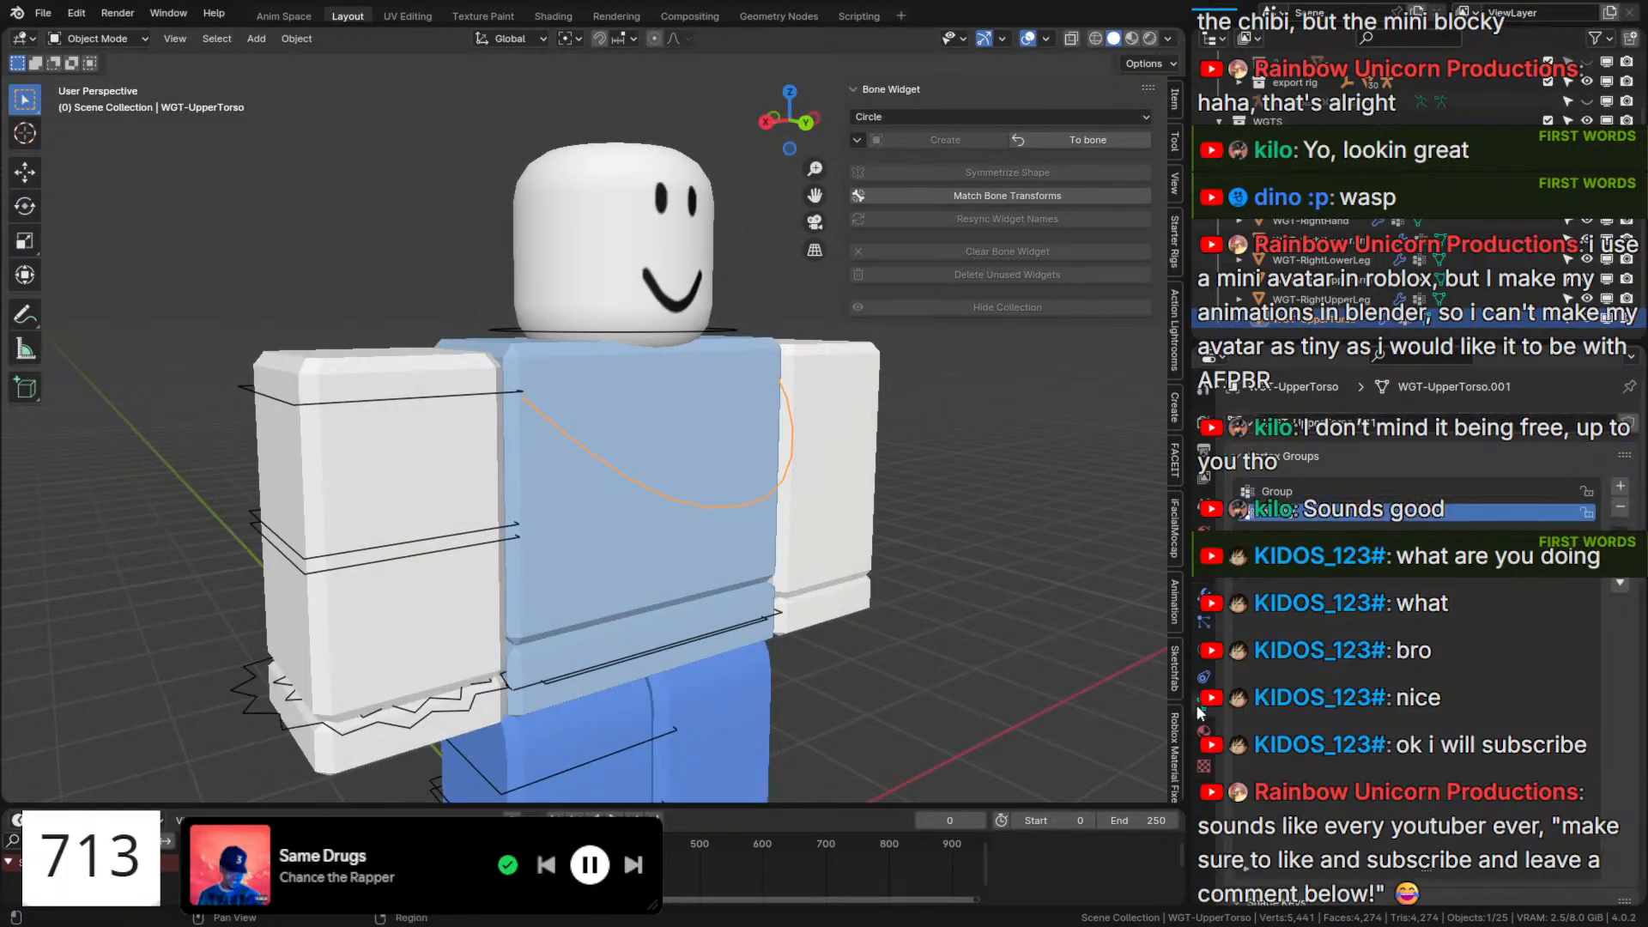
Turn off vertex group inversion in the upper torso widget's Mask modifier and check the head widget's Mask modifier.
scroll(1339, 636, "down", 4)
left_click(1204, 620)
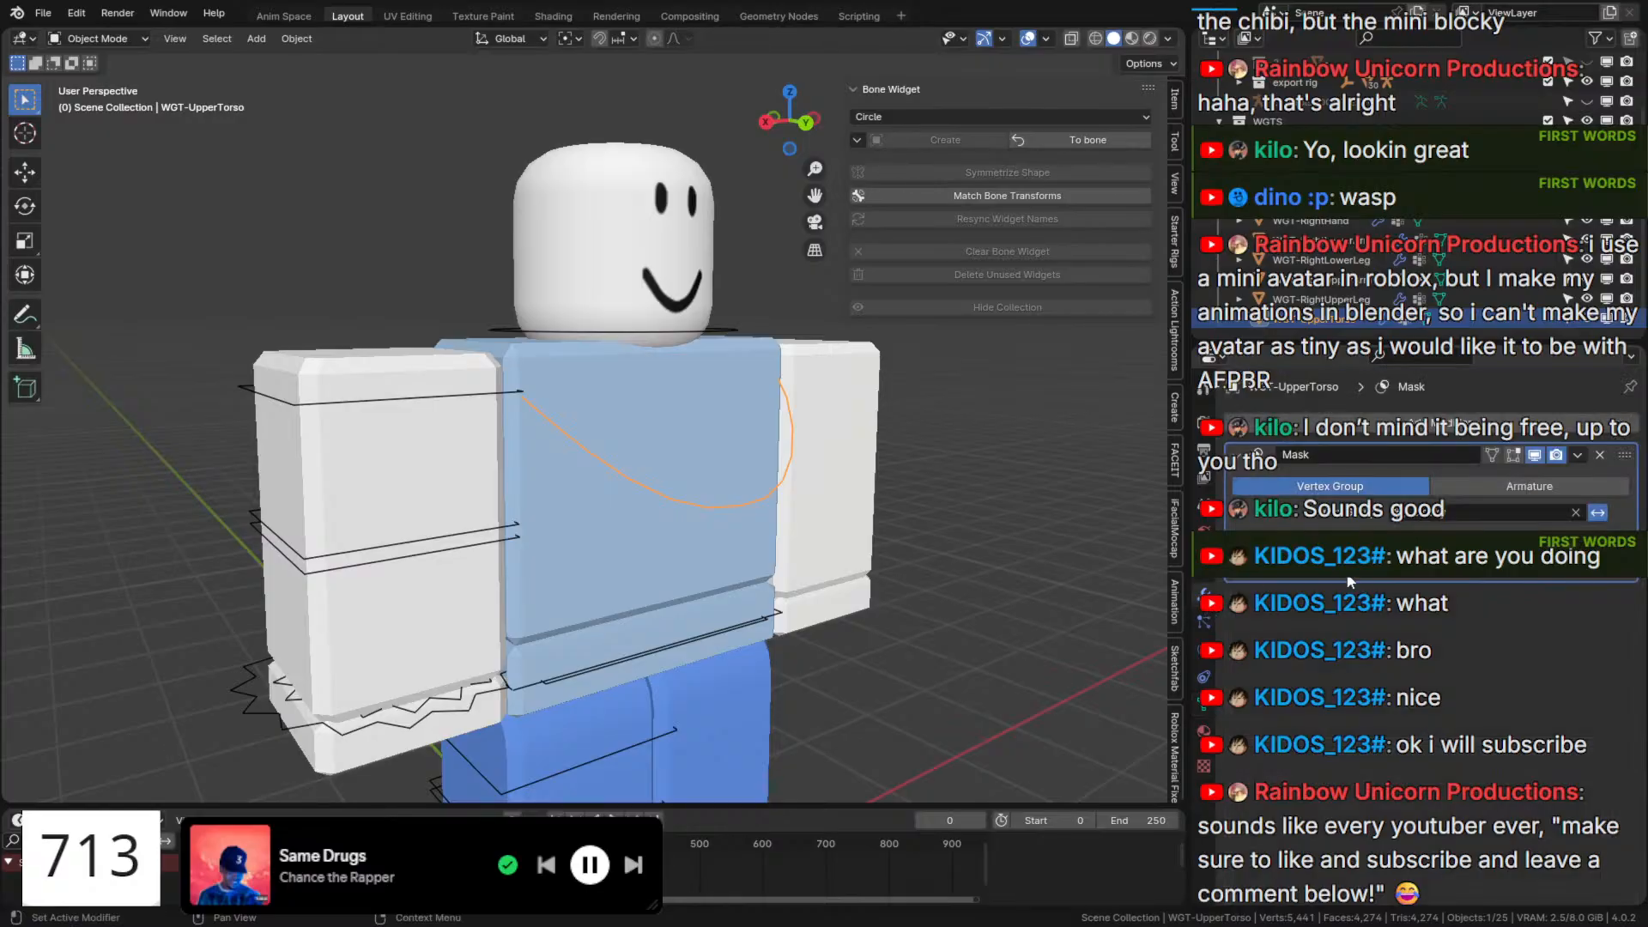
left_click(1604, 517)
middle_click_drag(888, 472, 820, 446)
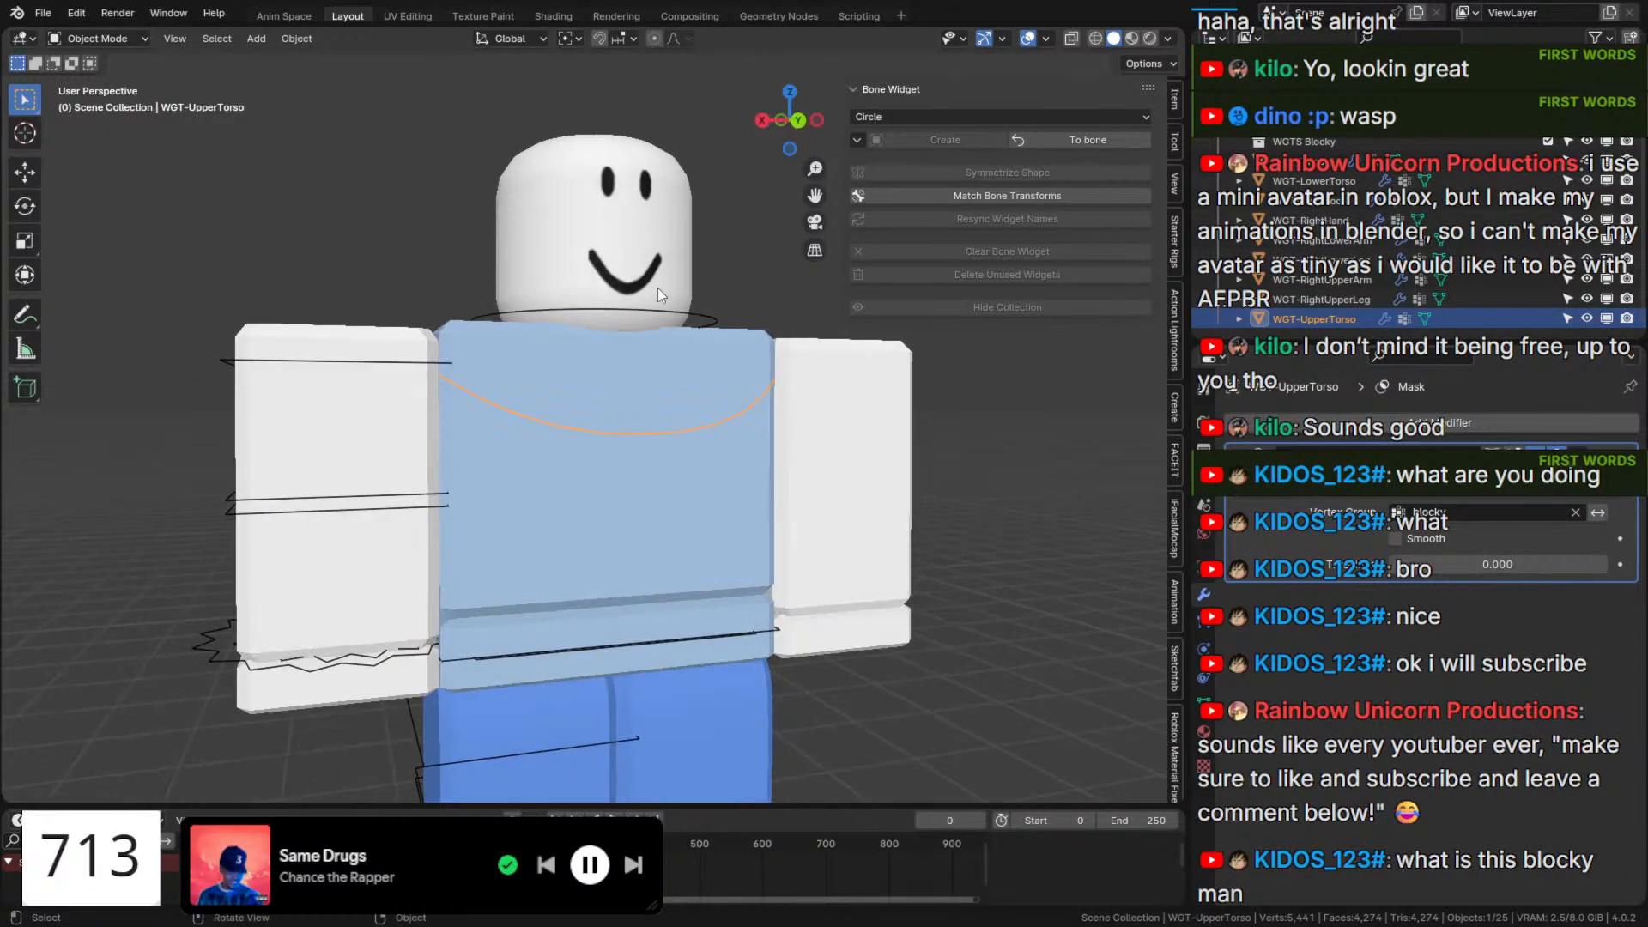
left_click(711, 324)
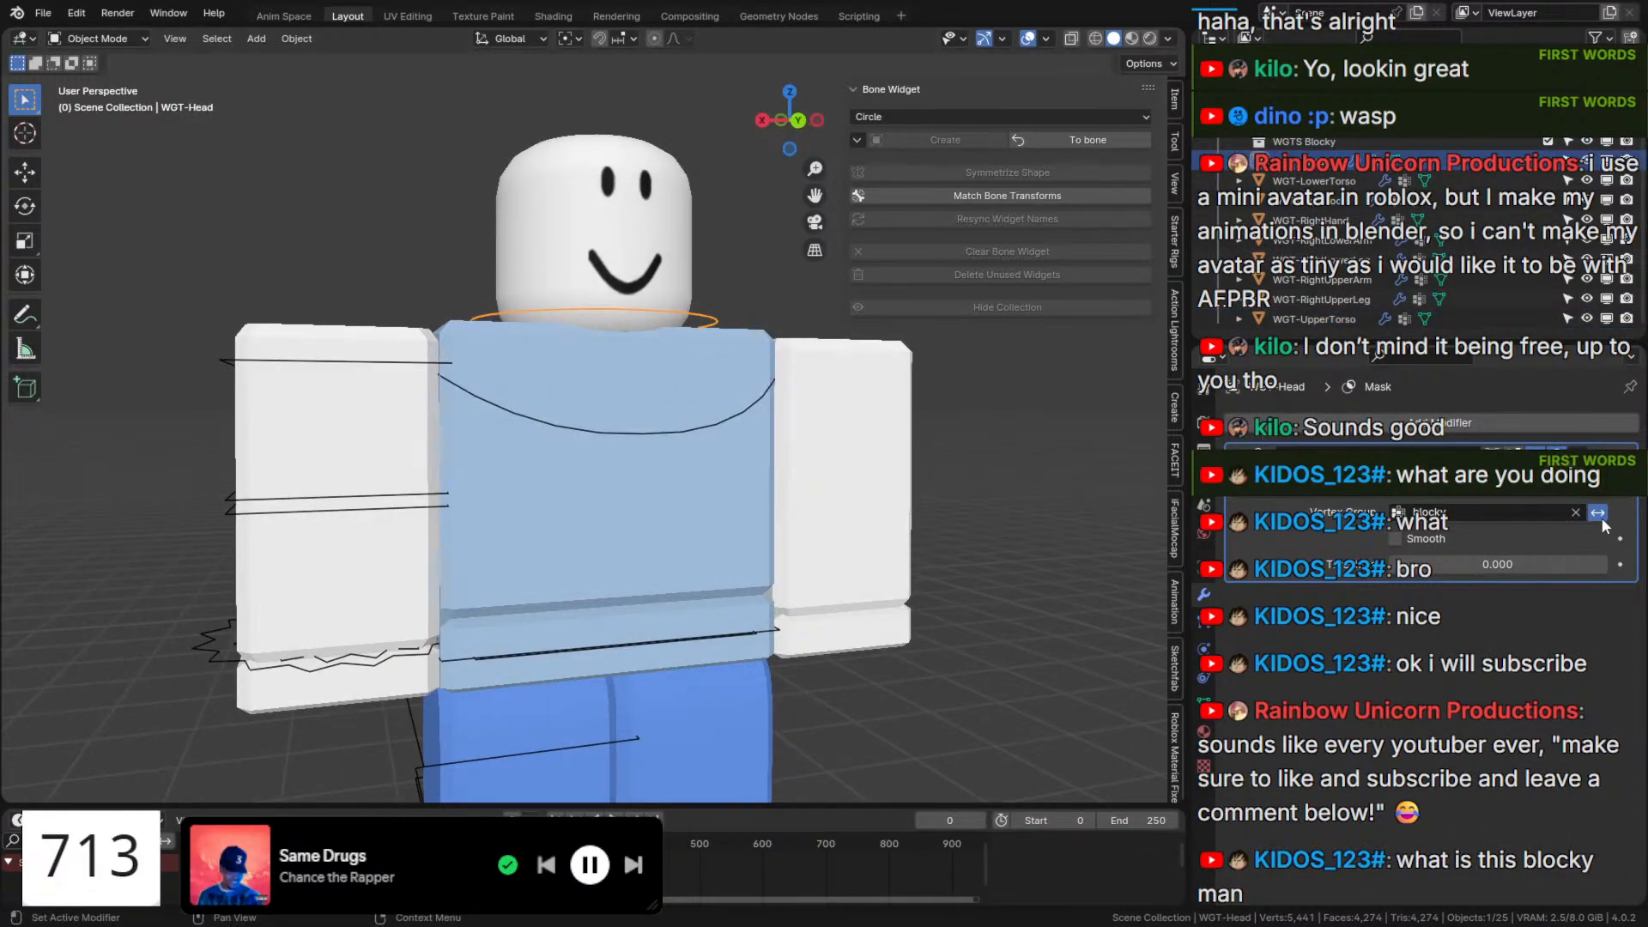
Compare the right upper arm widget against the blocky and rounded bodies by toggling the body collections.
left_click(220, 343)
middle_click_drag(294, 393, 511, 430)
left_click(347, 374)
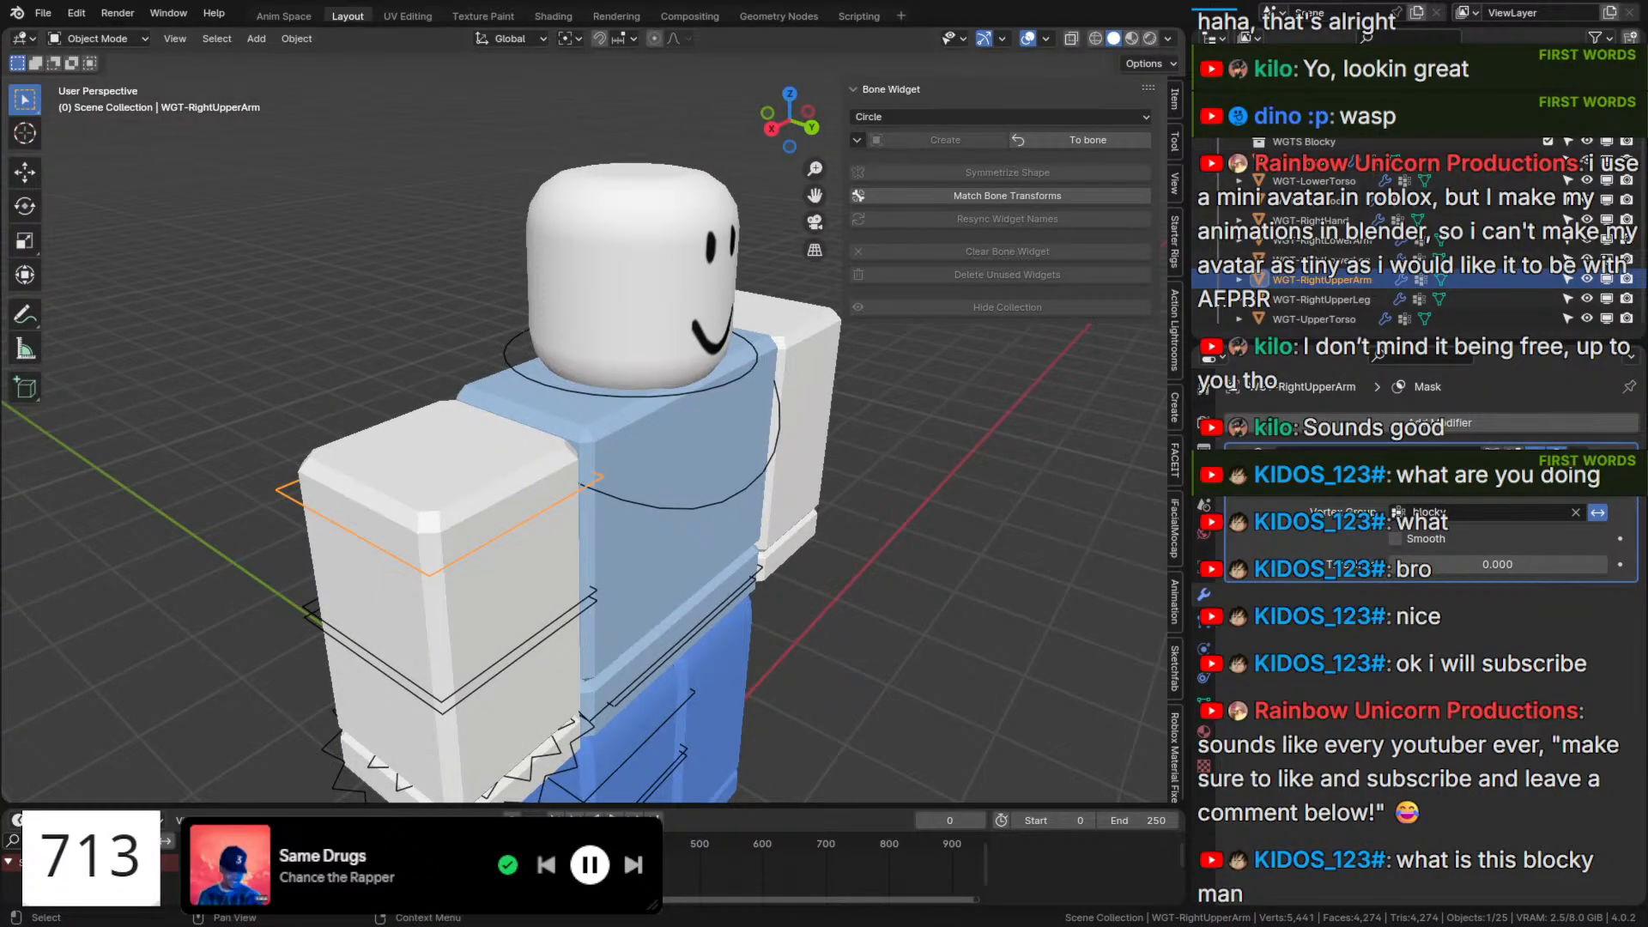
scroll(1416, 240, "up", 2)
left_click(1548, 101)
left_click(1548, 122)
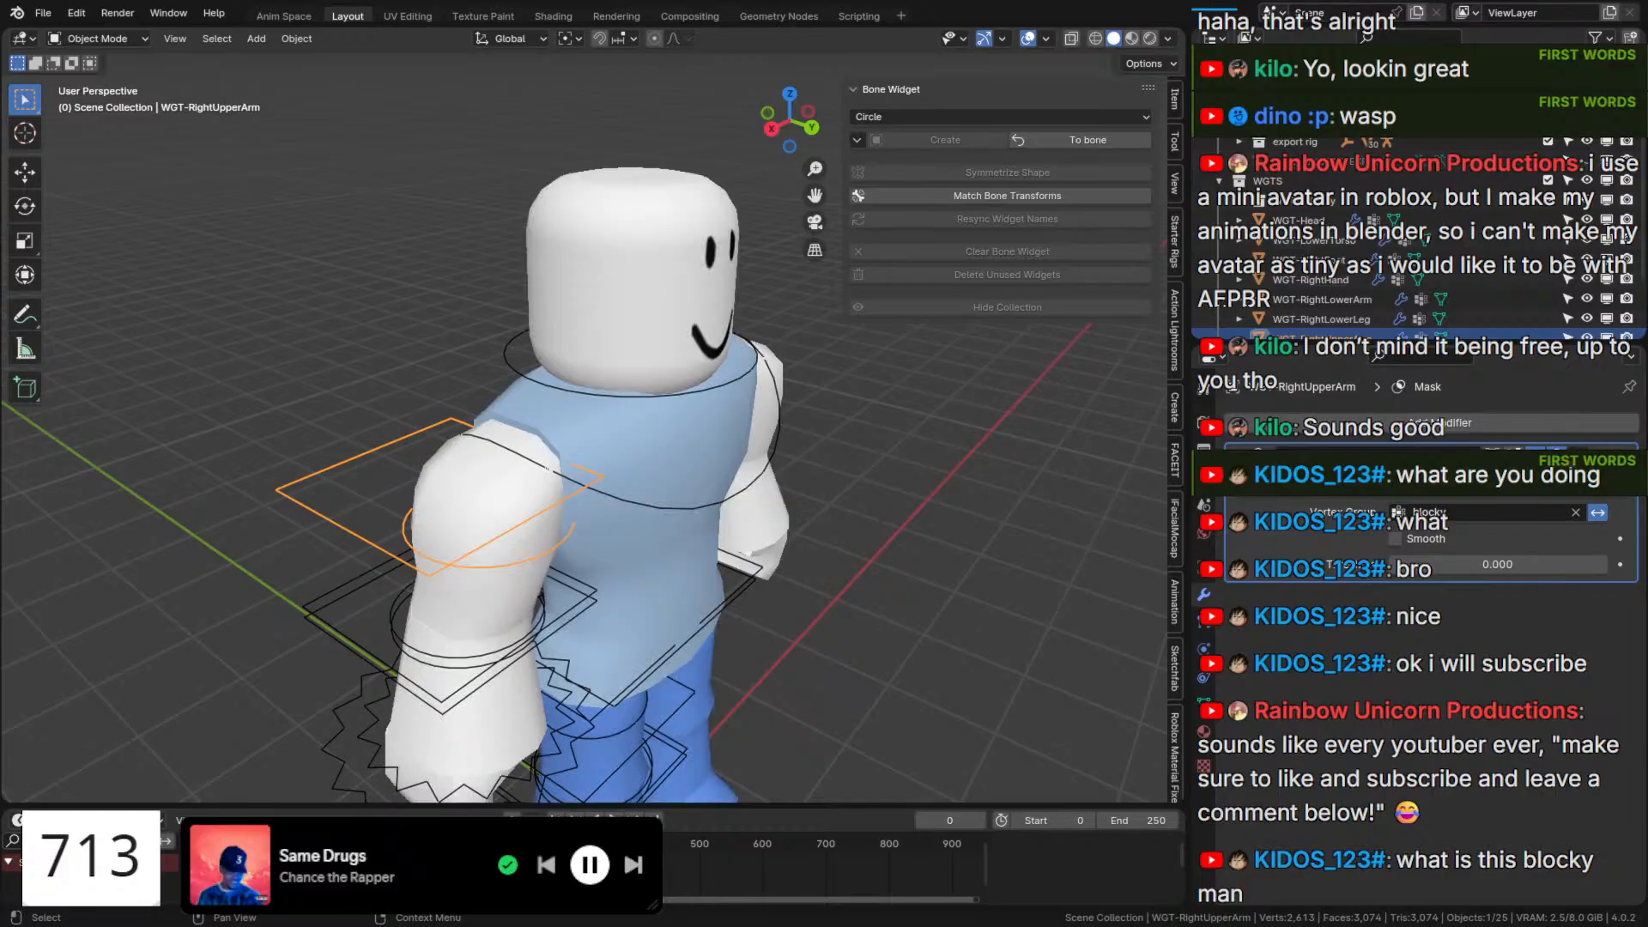
left_click(1548, 121)
left_click(1548, 102)
left_click(1548, 102)
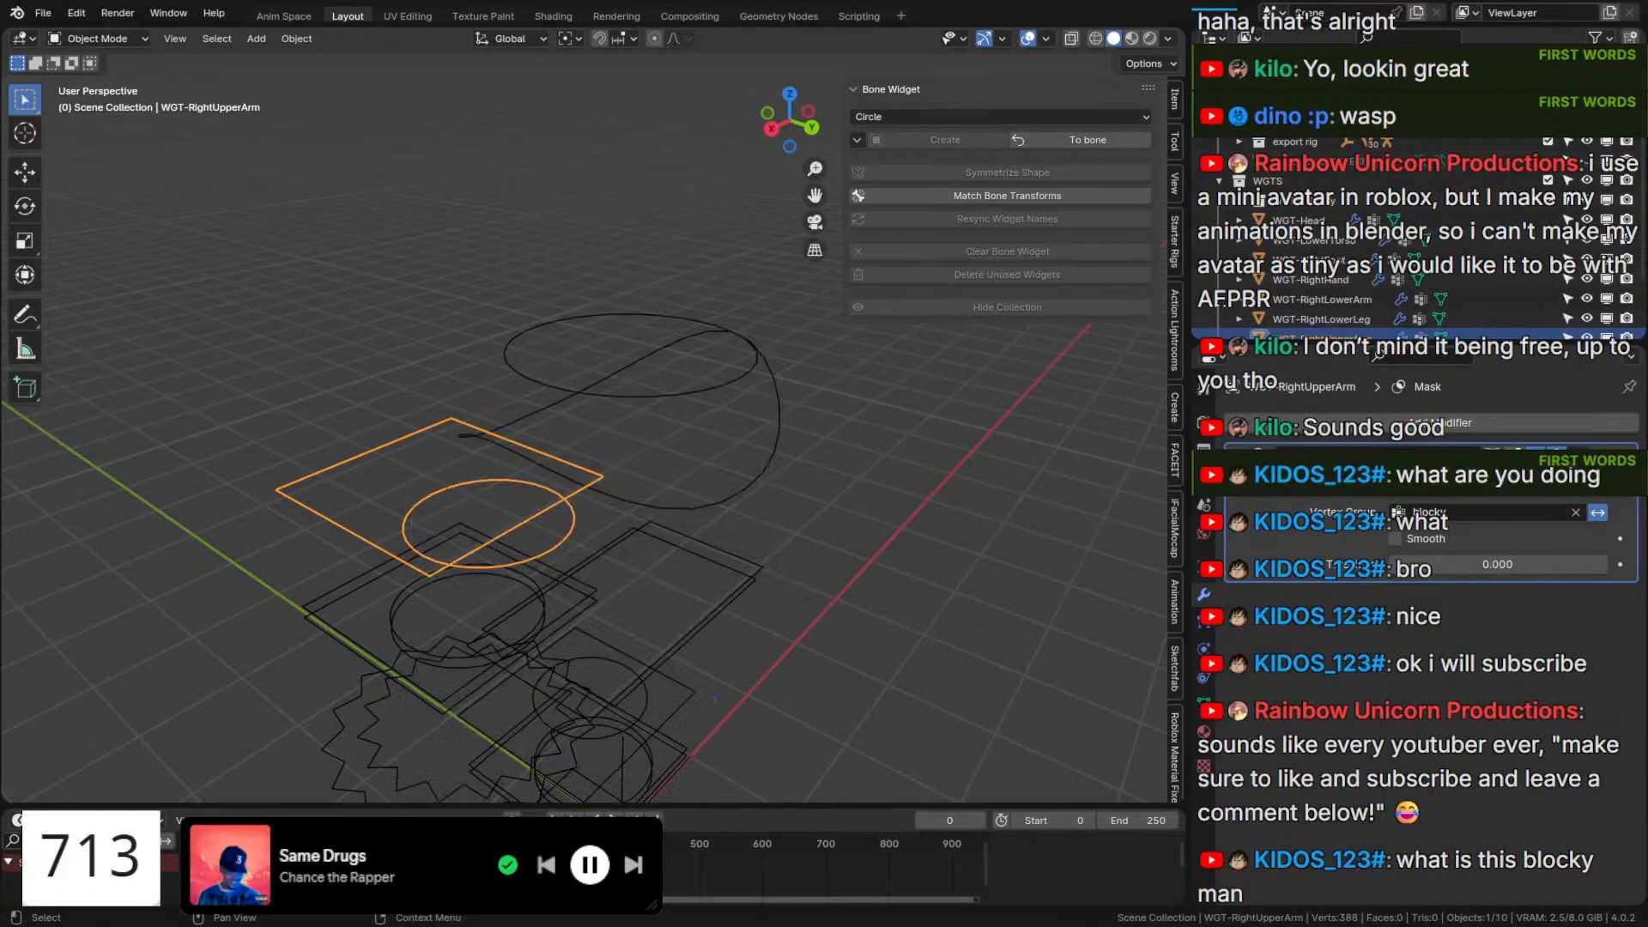
left_click(1587, 140)
left_click(1587, 141)
left_click(1548, 101)
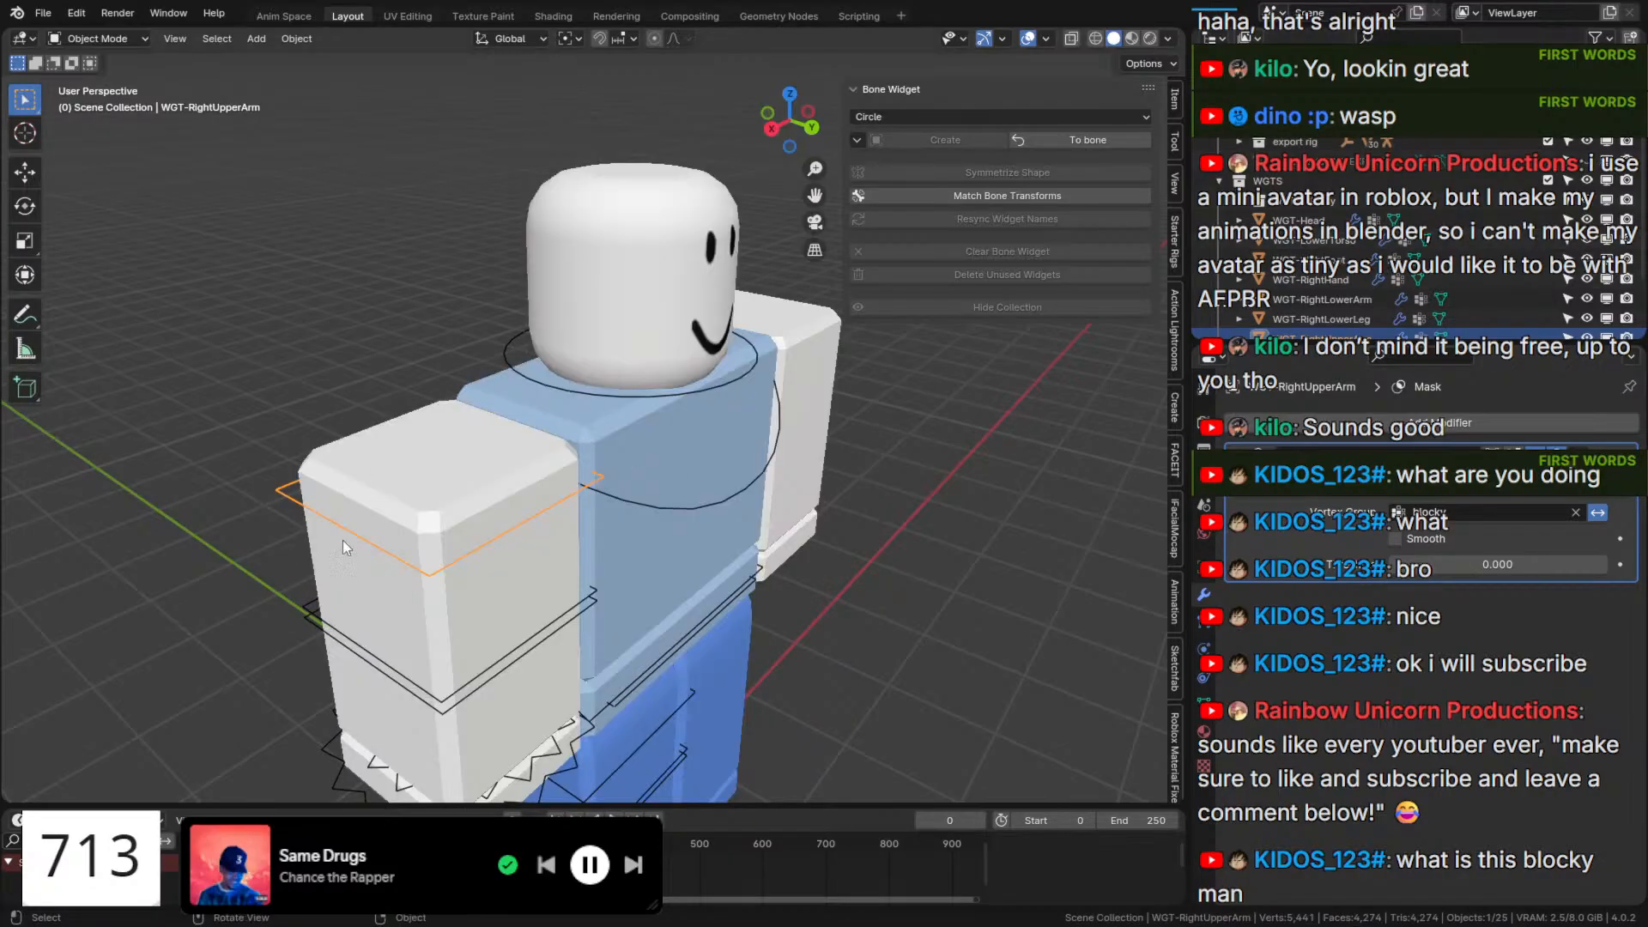
middle_click_drag(881, 500, 771, 504)
scroll(924, 435, "down", 3)
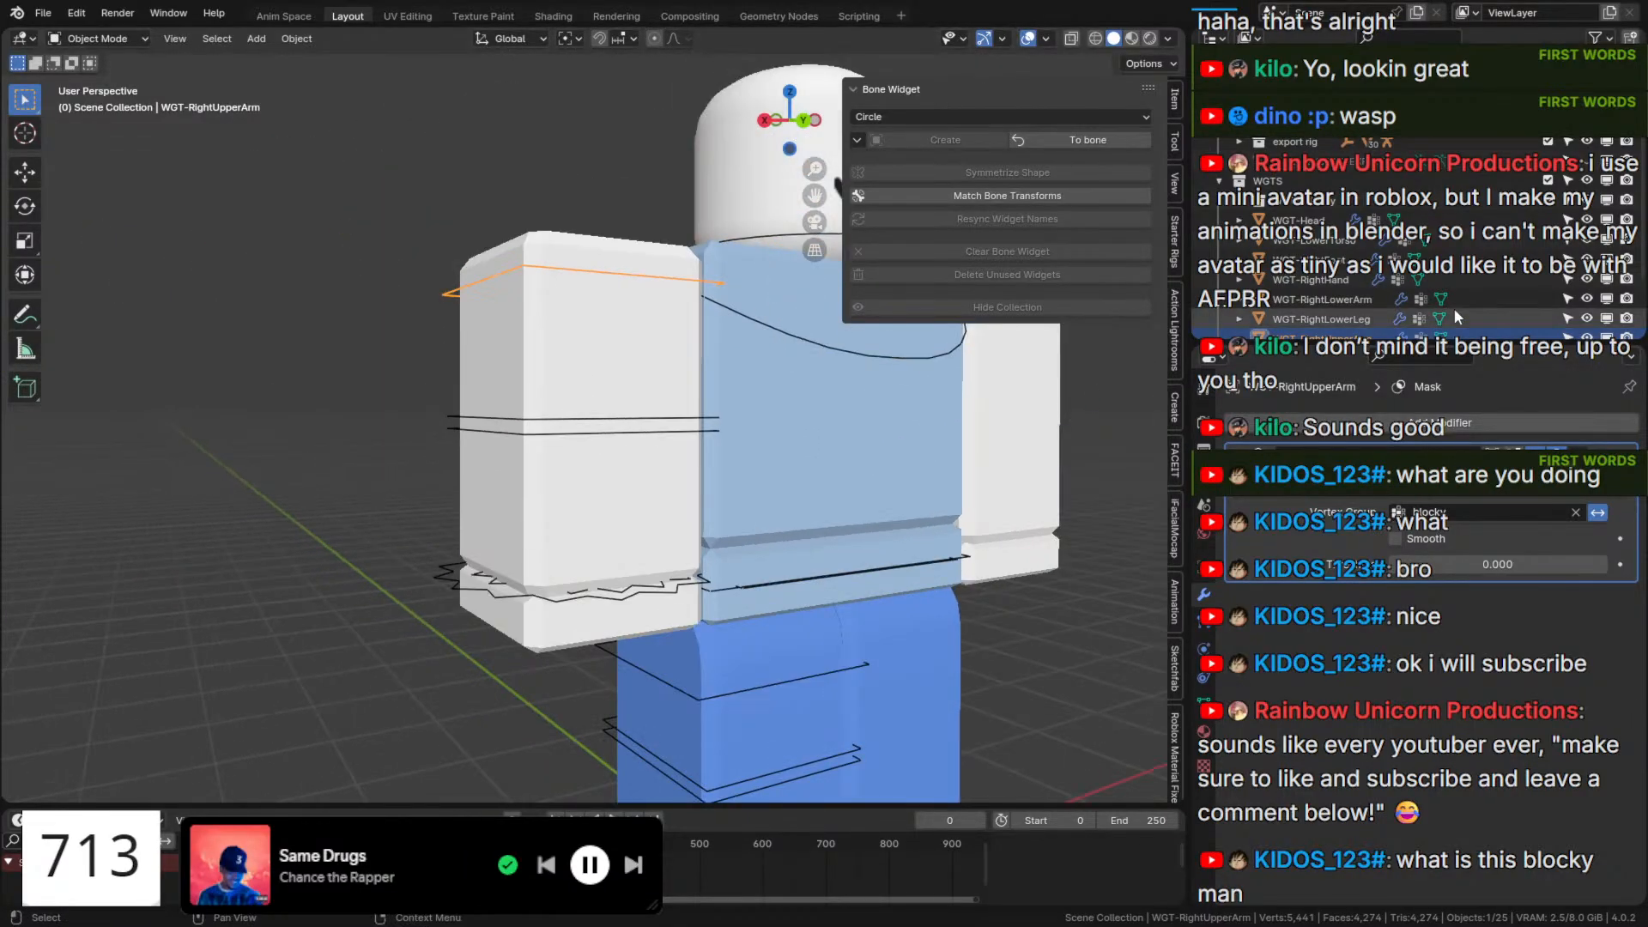
scroll(1513, 268, "down", 2)
middle_click_drag(447, 291, 429, 320)
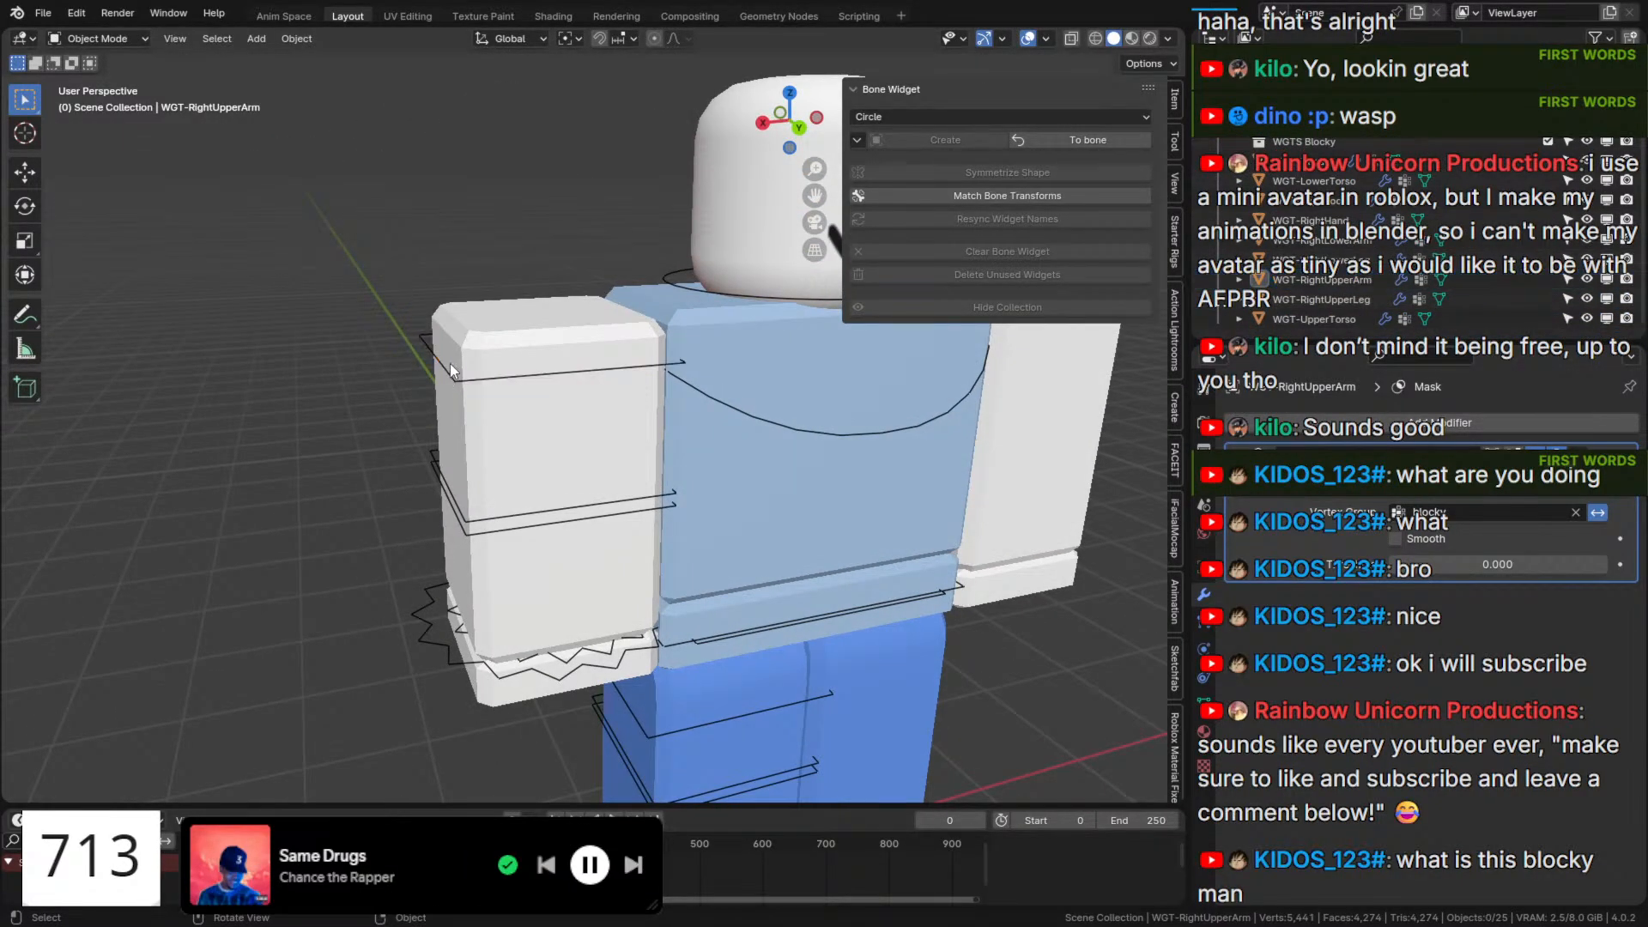
left_click(1599, 515)
left_click(1599, 518)
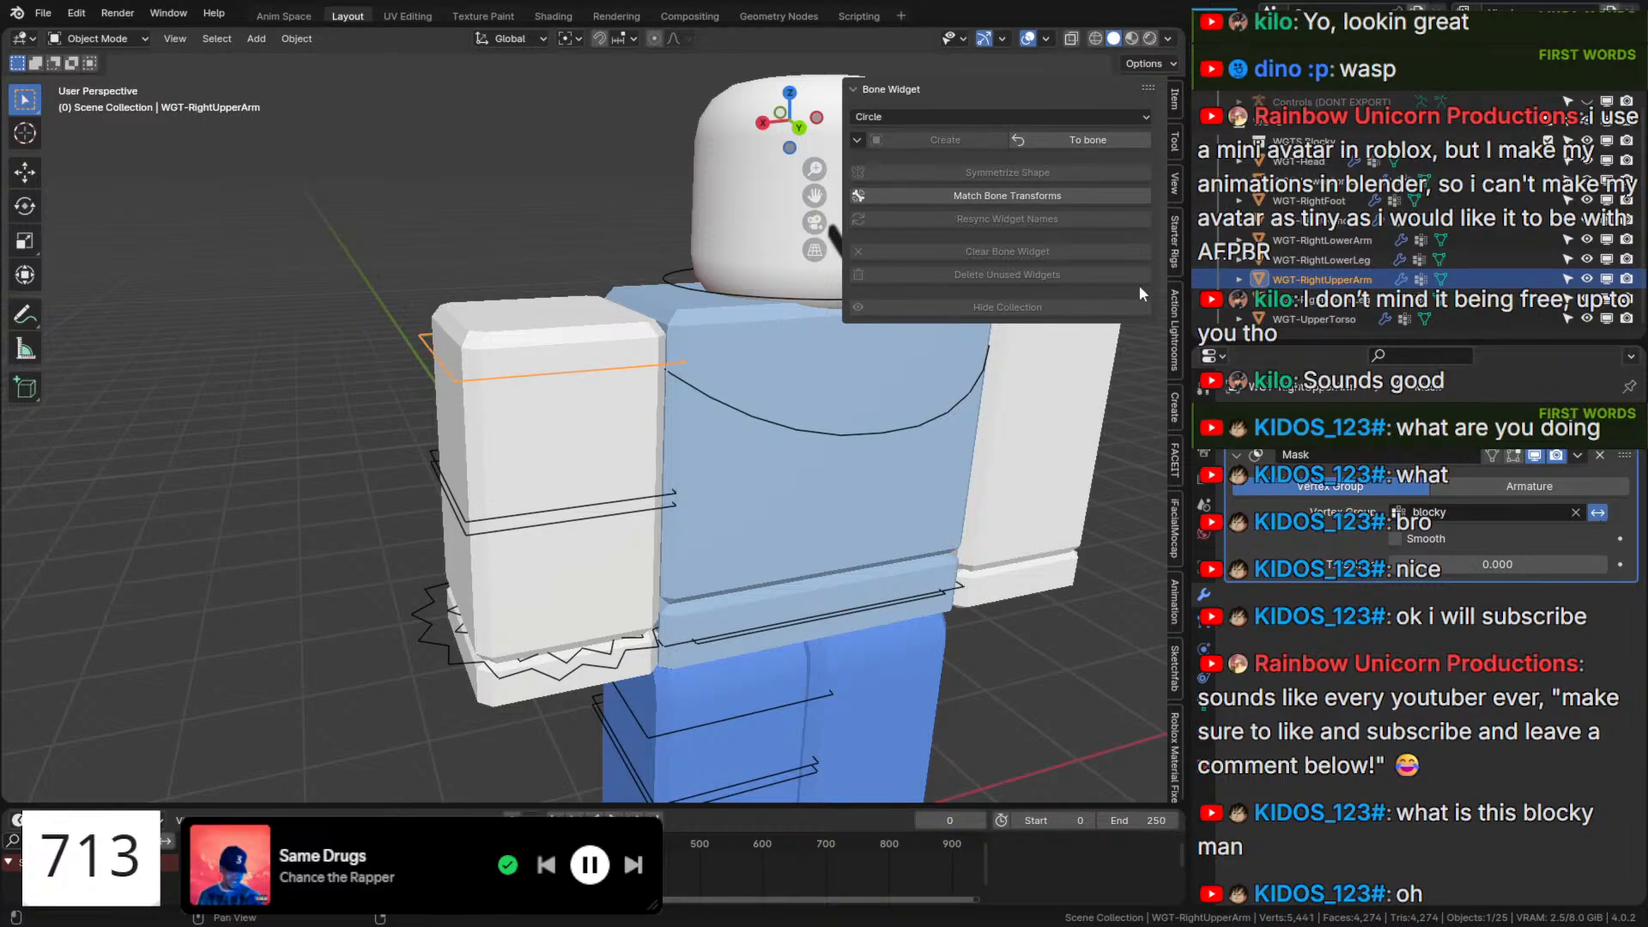
middle_click_drag(791, 479, 866, 455)
key("g")
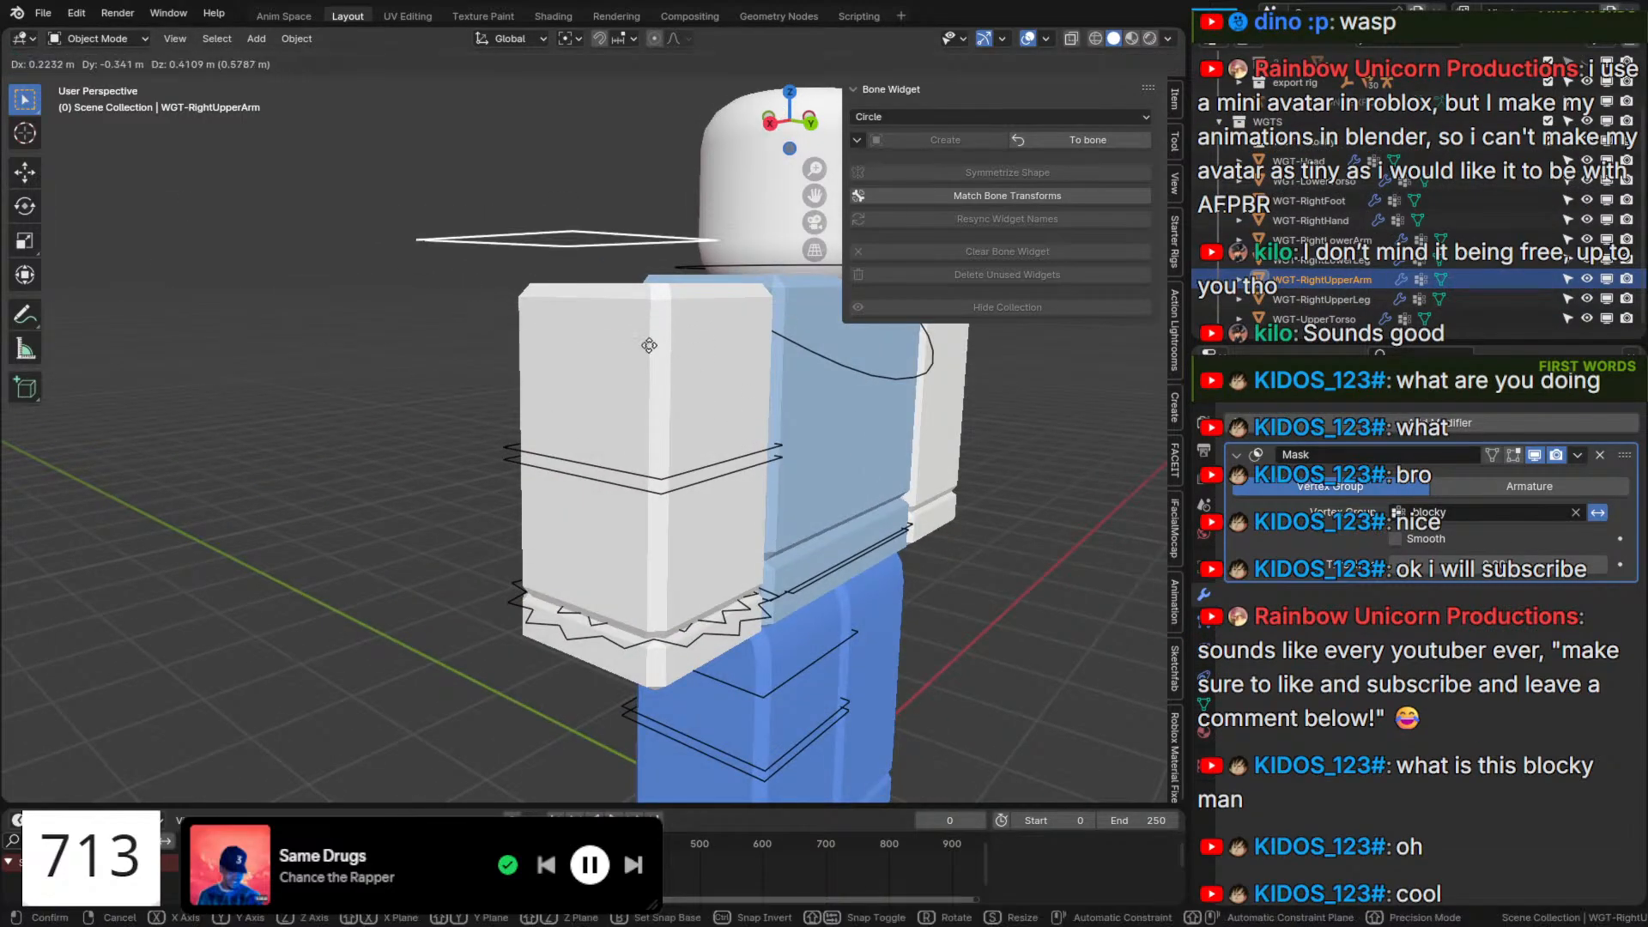
key("Escape")
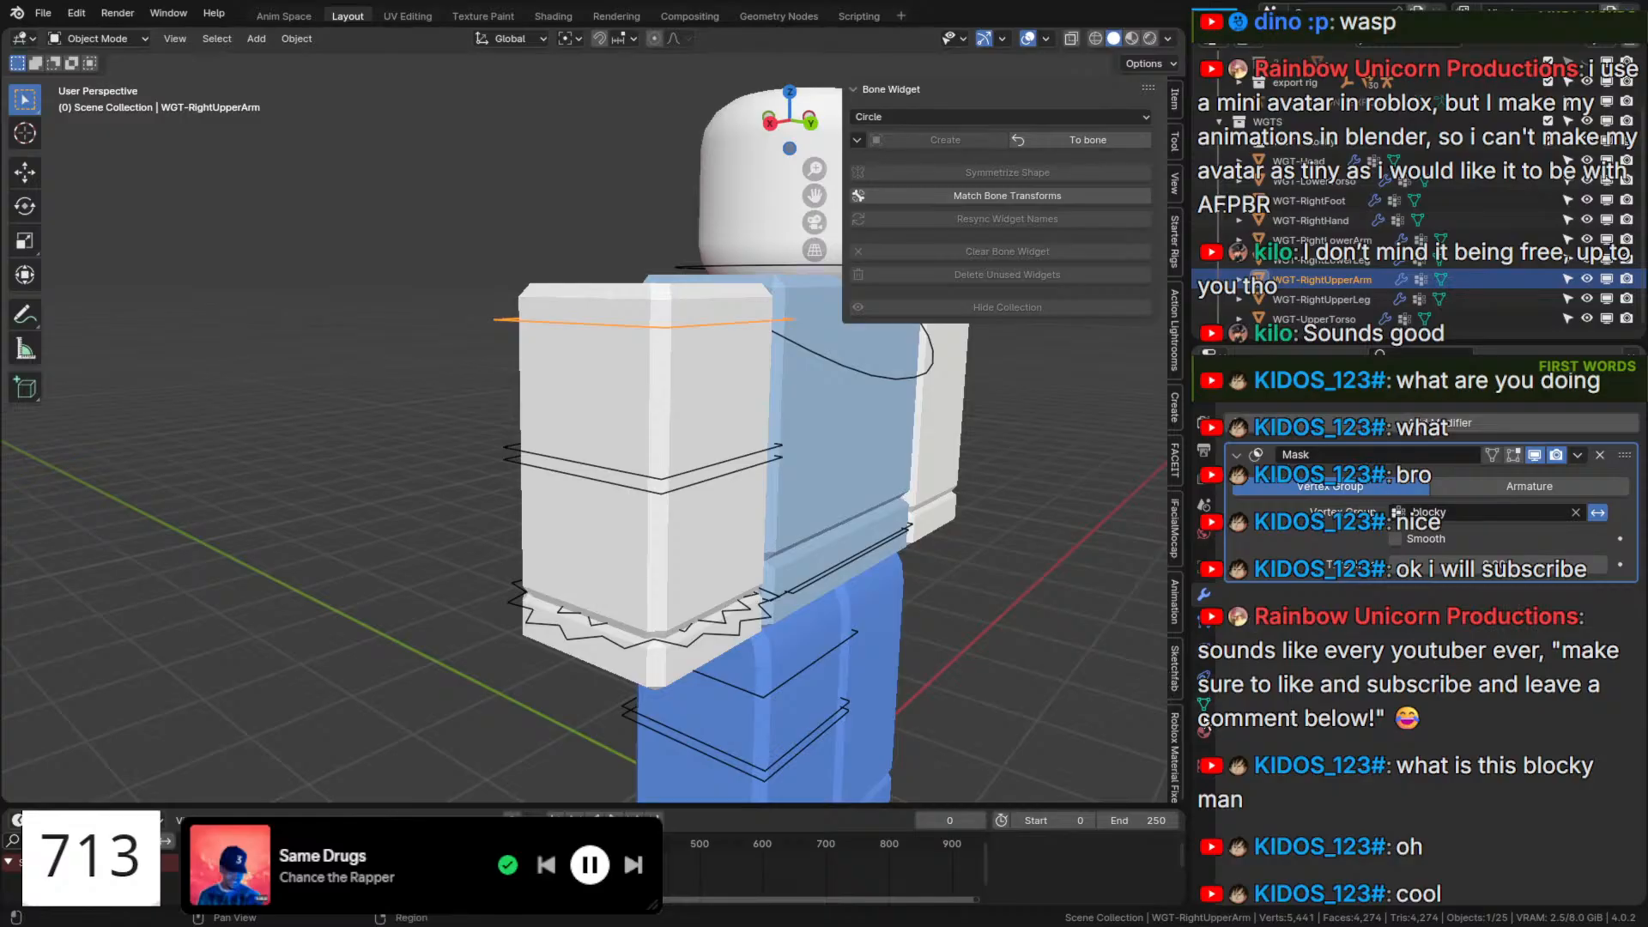
Assign the right upper arm widget's square loop to the blocky vertex group and turn off inversion in its Mask modifier.
middle_click_drag(811, 544, 652, 541)
key("Tab")
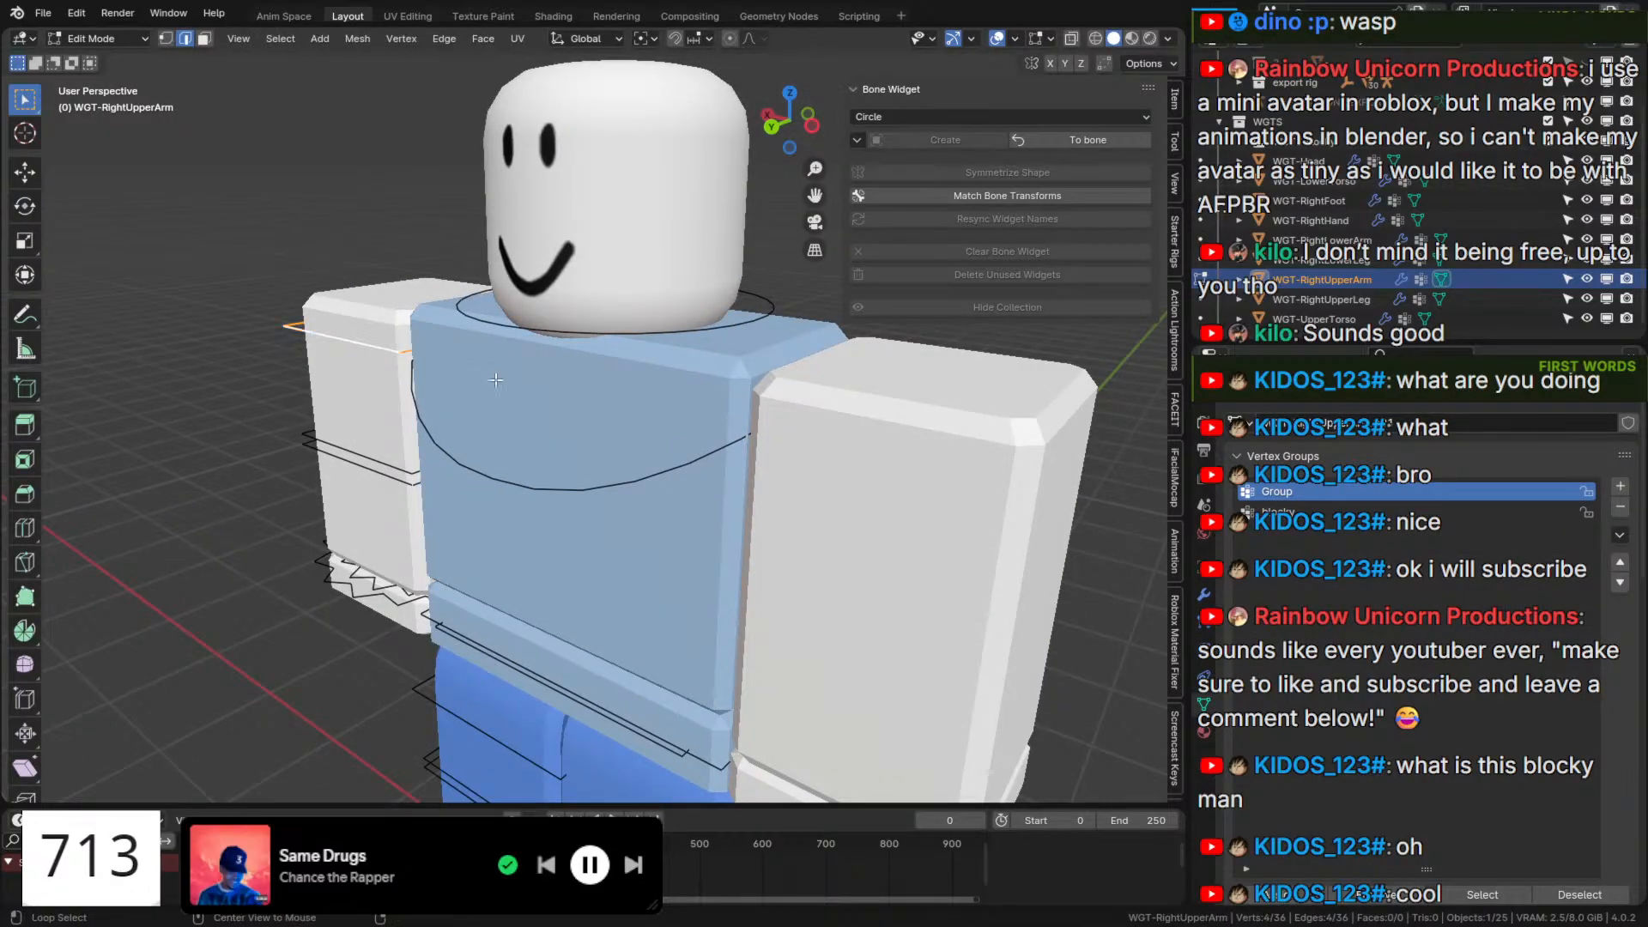
left_click(1272, 752)
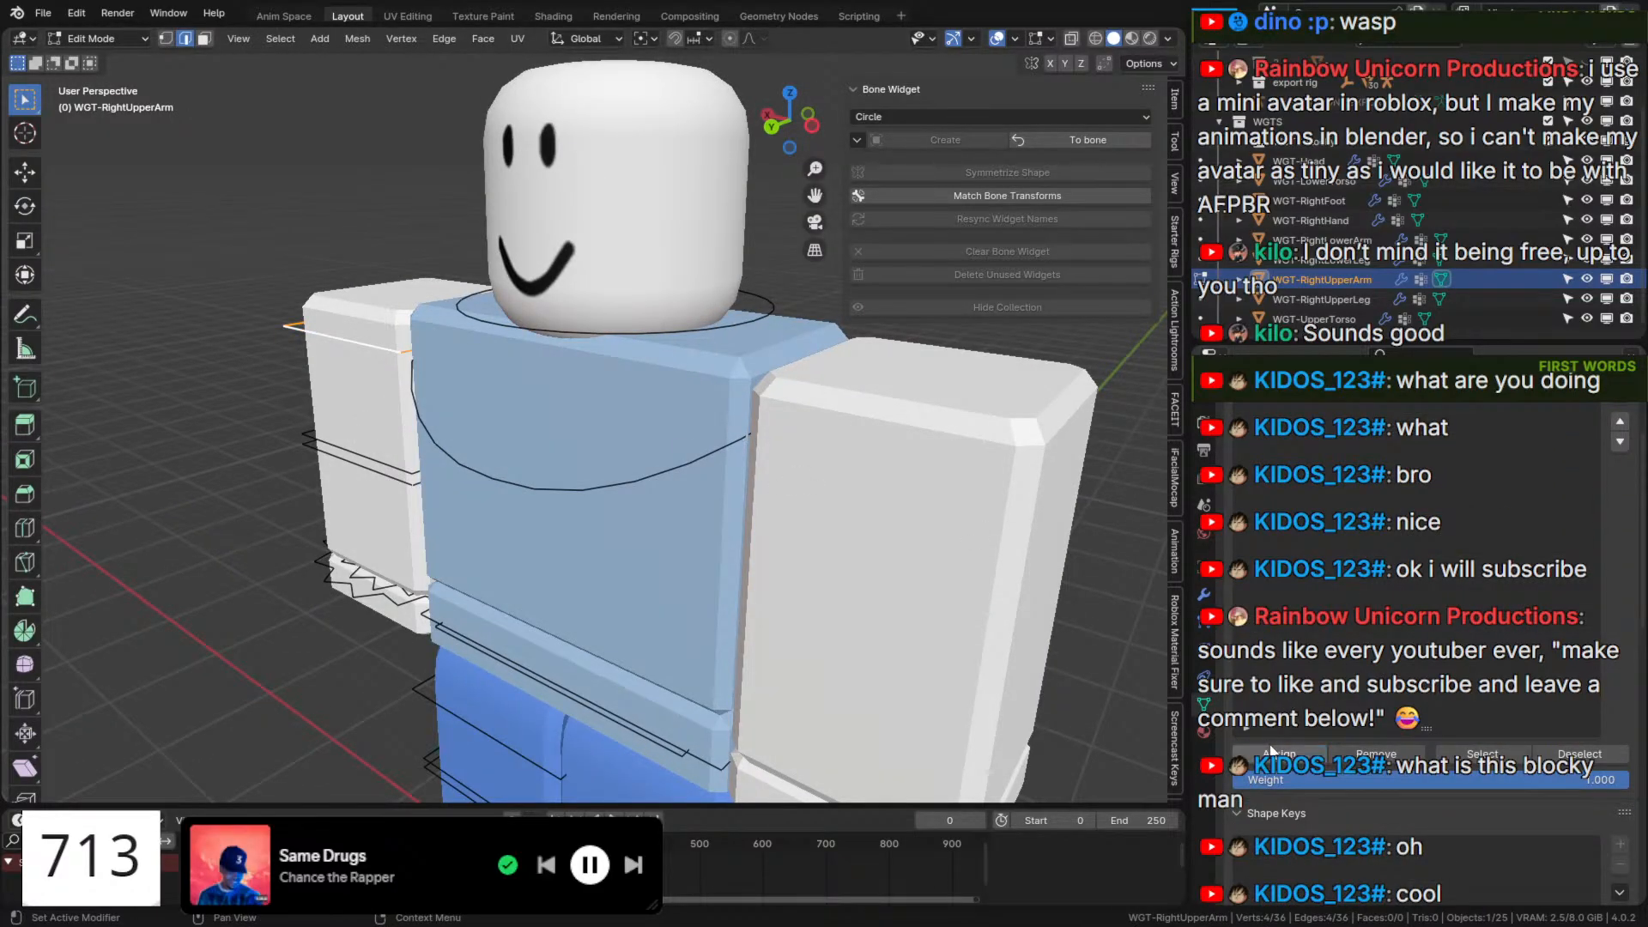
key("Tab")
middle_click_drag(584, 505, 656, 504)
left_click(1200, 600)
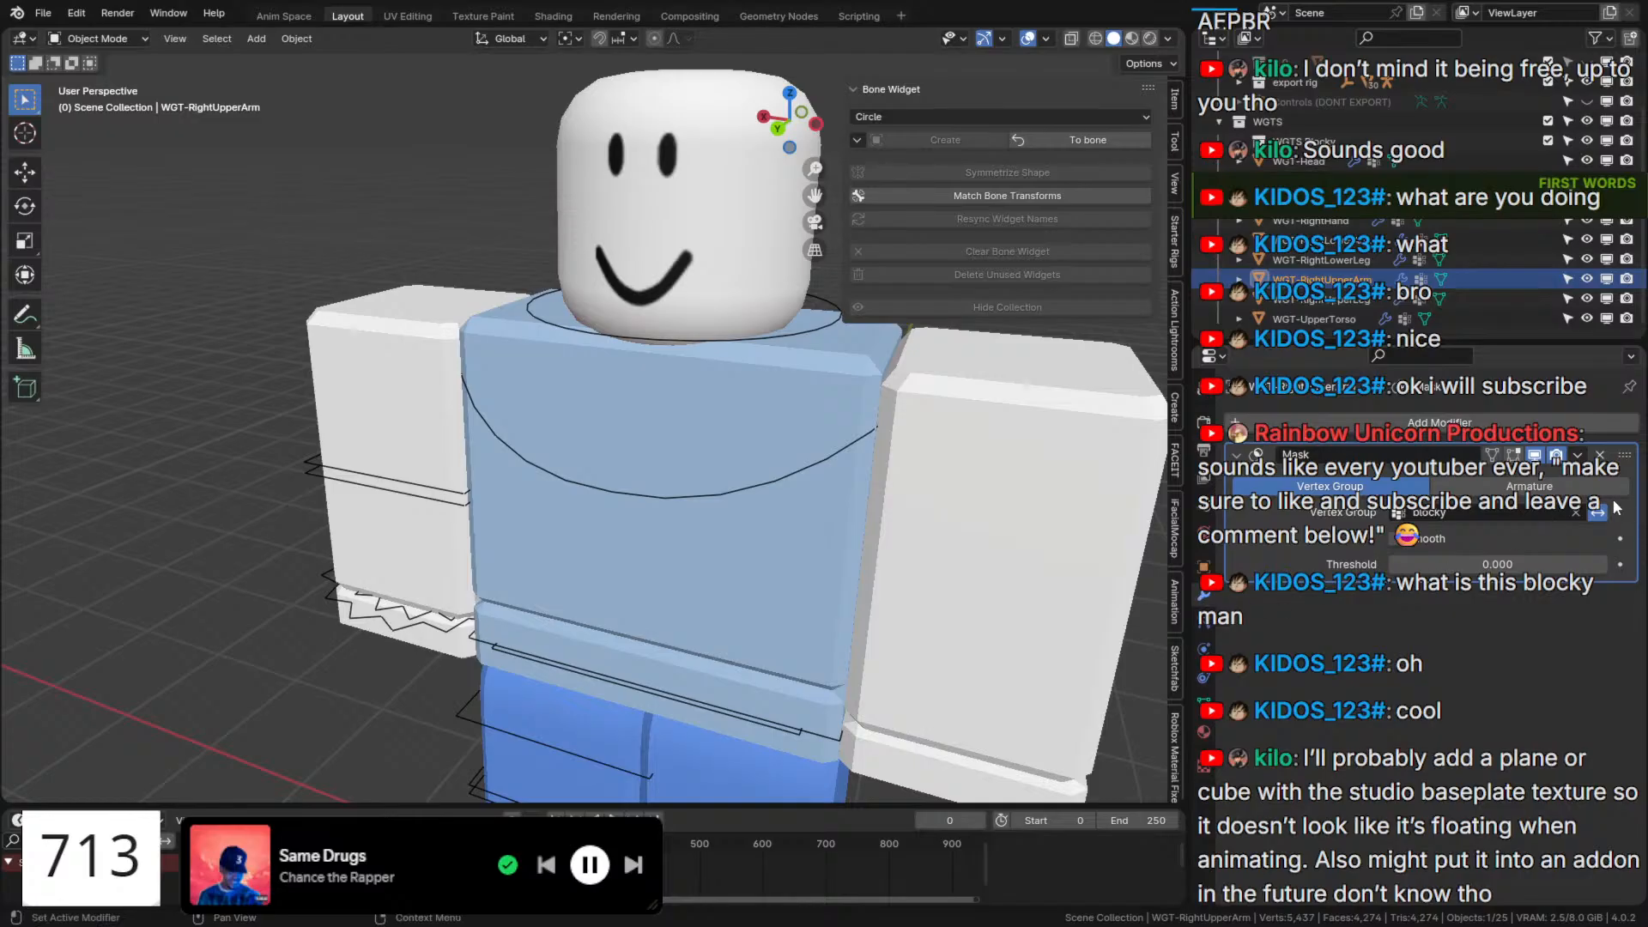
left_click(1600, 514)
Assign both square loops of the right lower arm widget to the blocky vertex group and turn off its Mask inversion.
middle_click_drag(774, 448, 842, 426)
left_click(549, 476)
key("Tab")
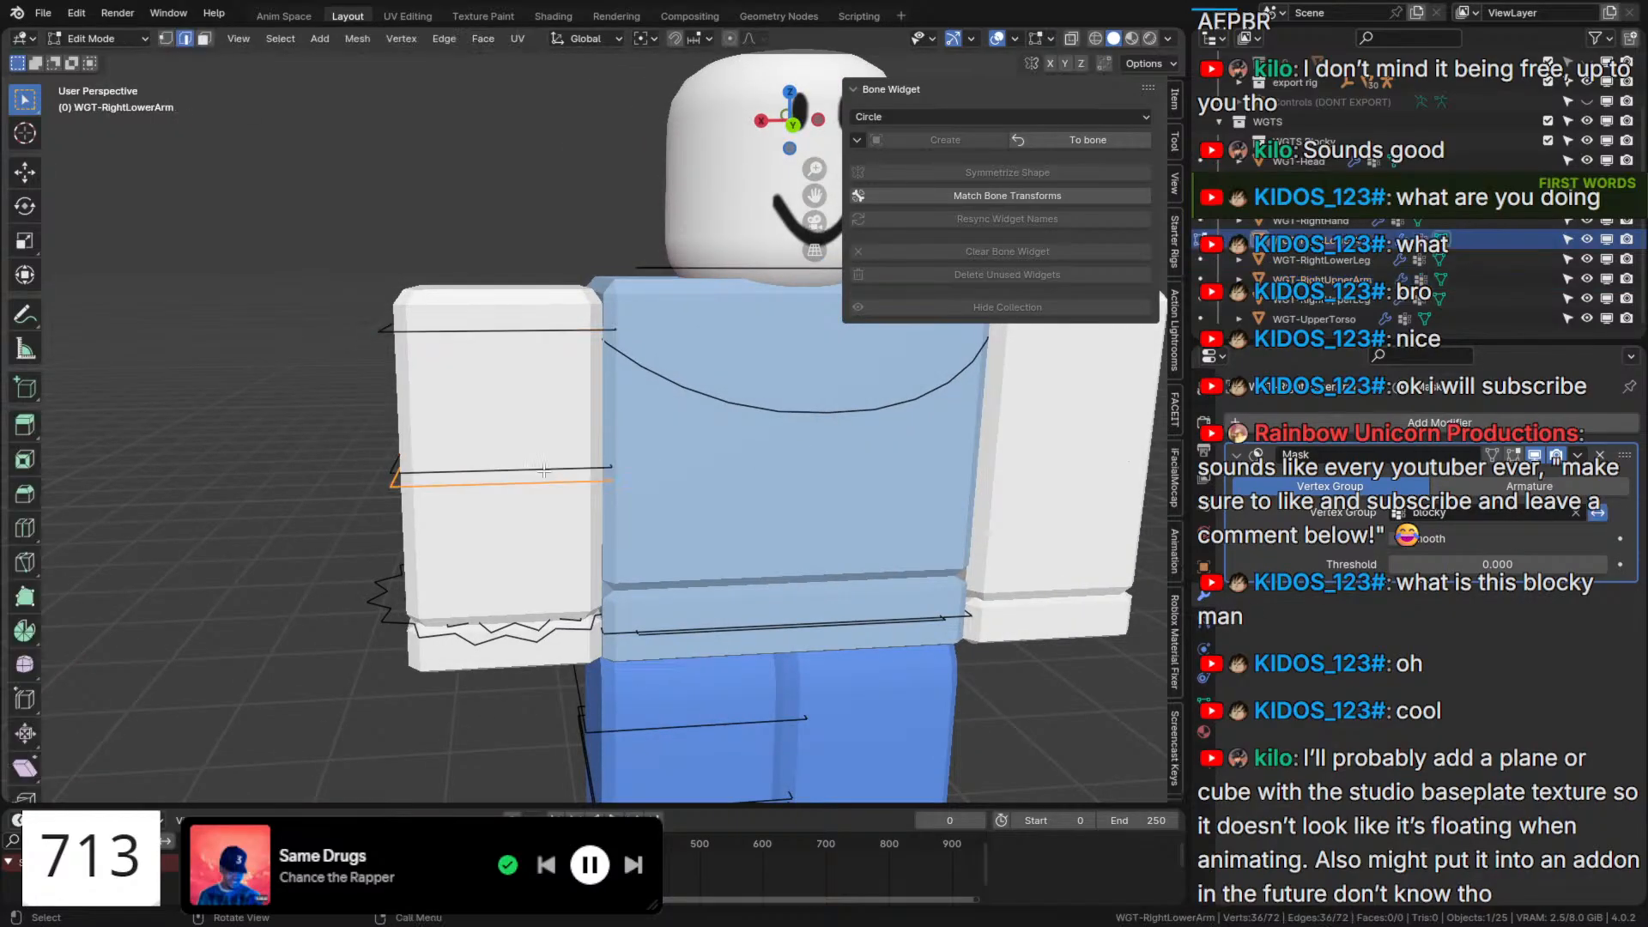
left_click(547, 474)
left_click(545, 473, "alt")
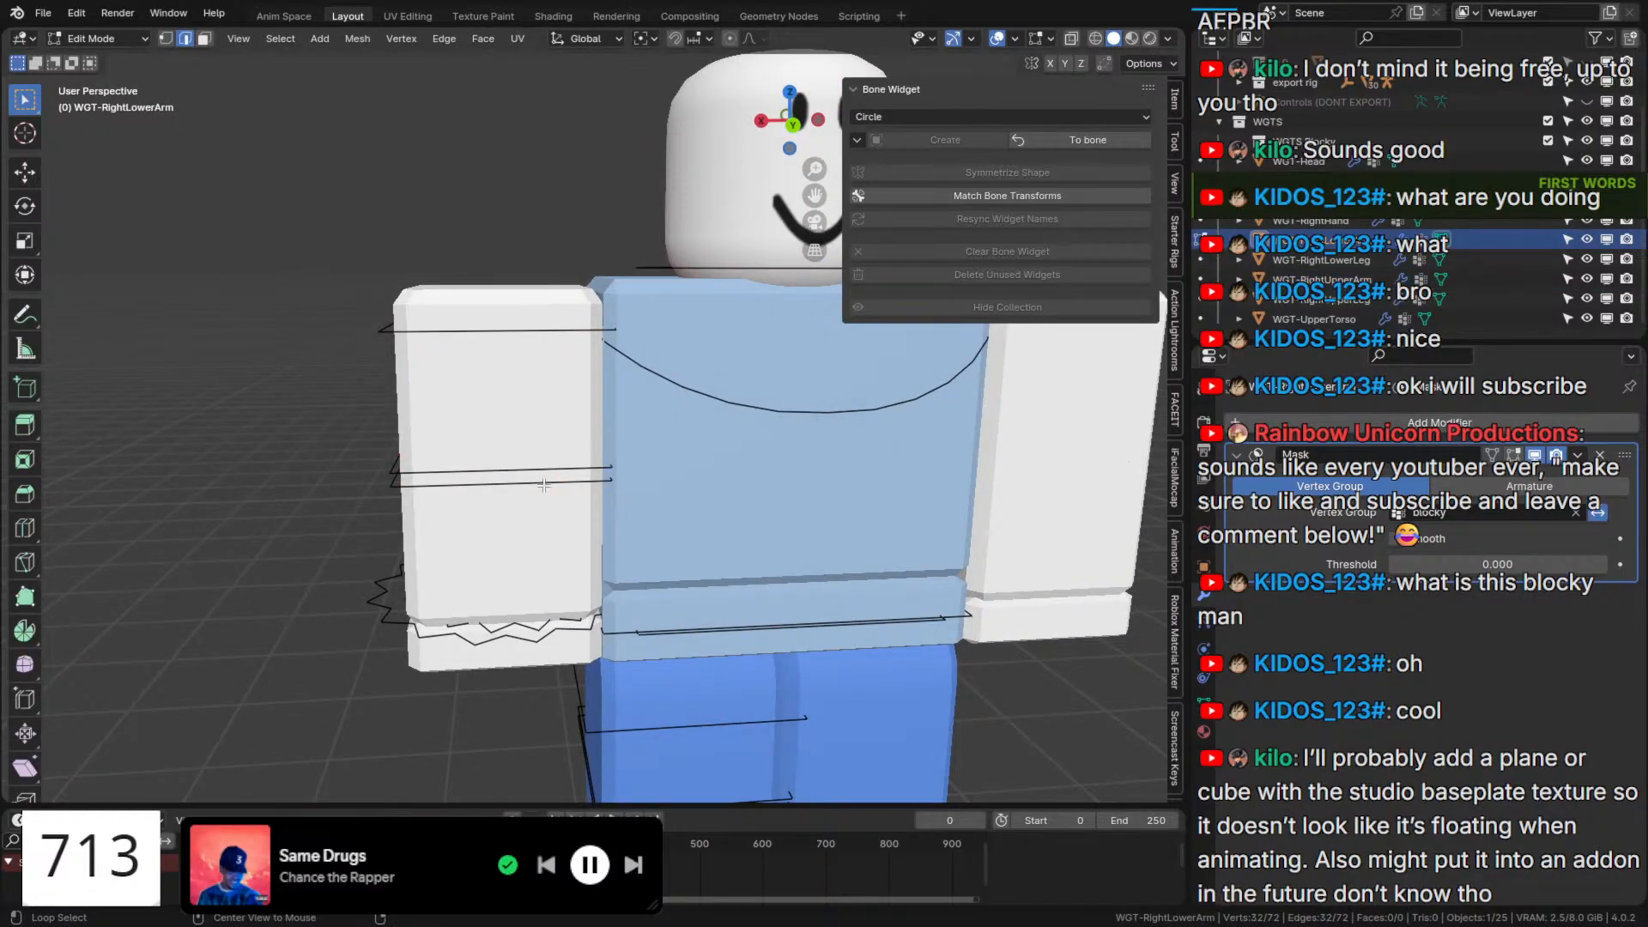
middle_click_drag(545, 485, 519, 542)
left_click(521, 539)
left_click(521, 539, "alt")
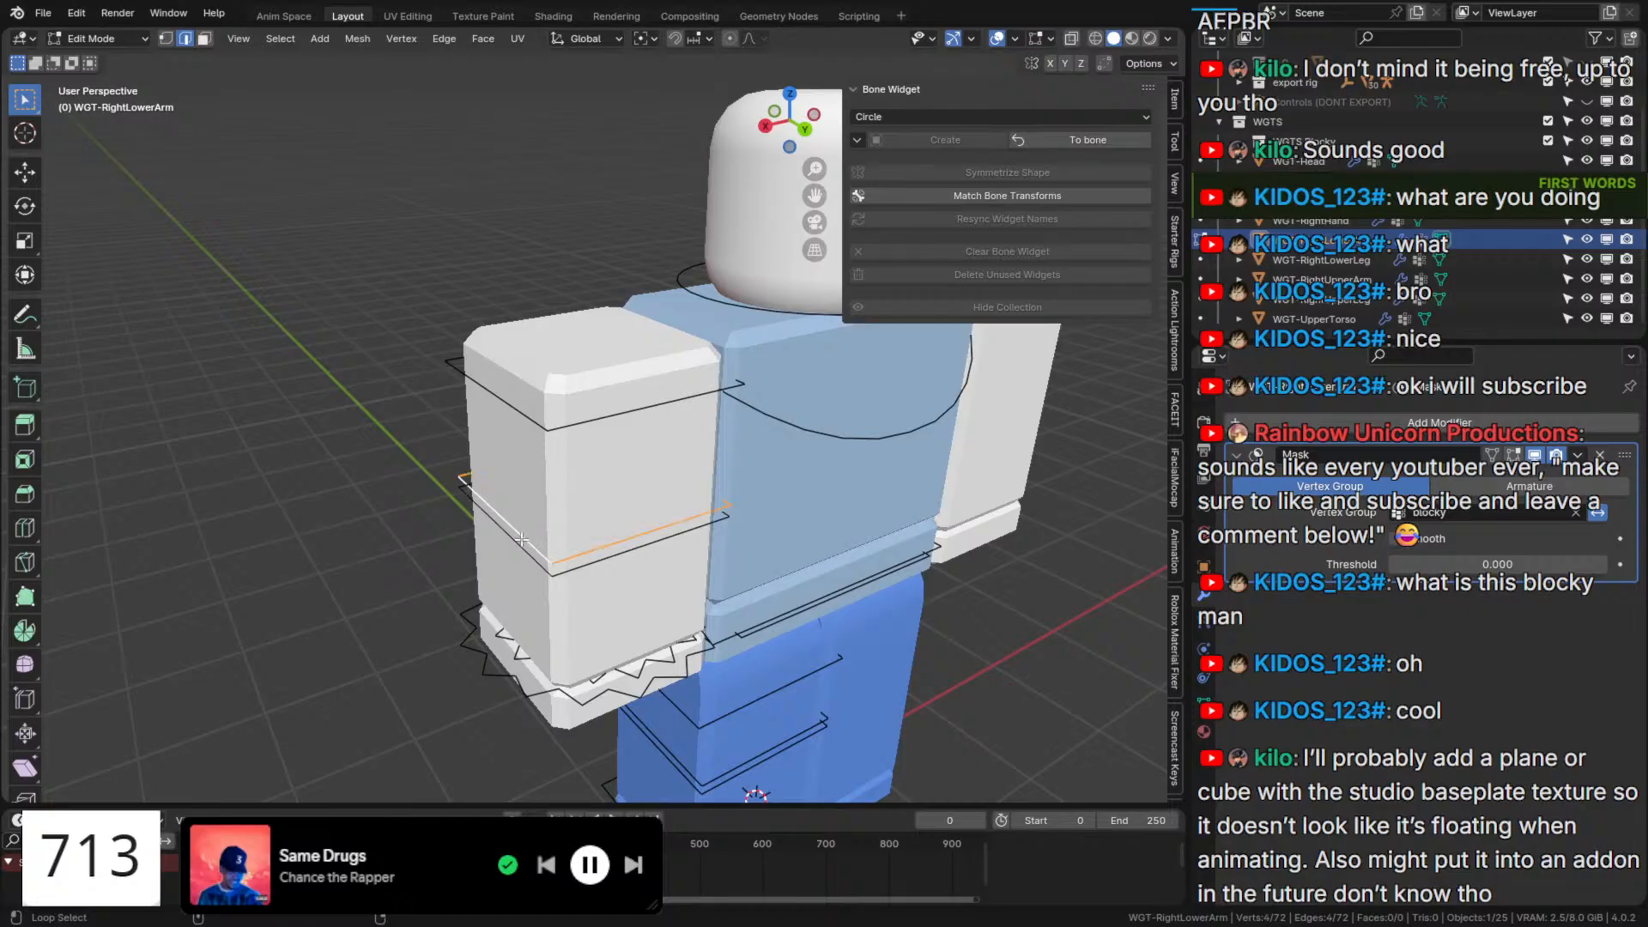
left_click(523, 549, "alt+shift")
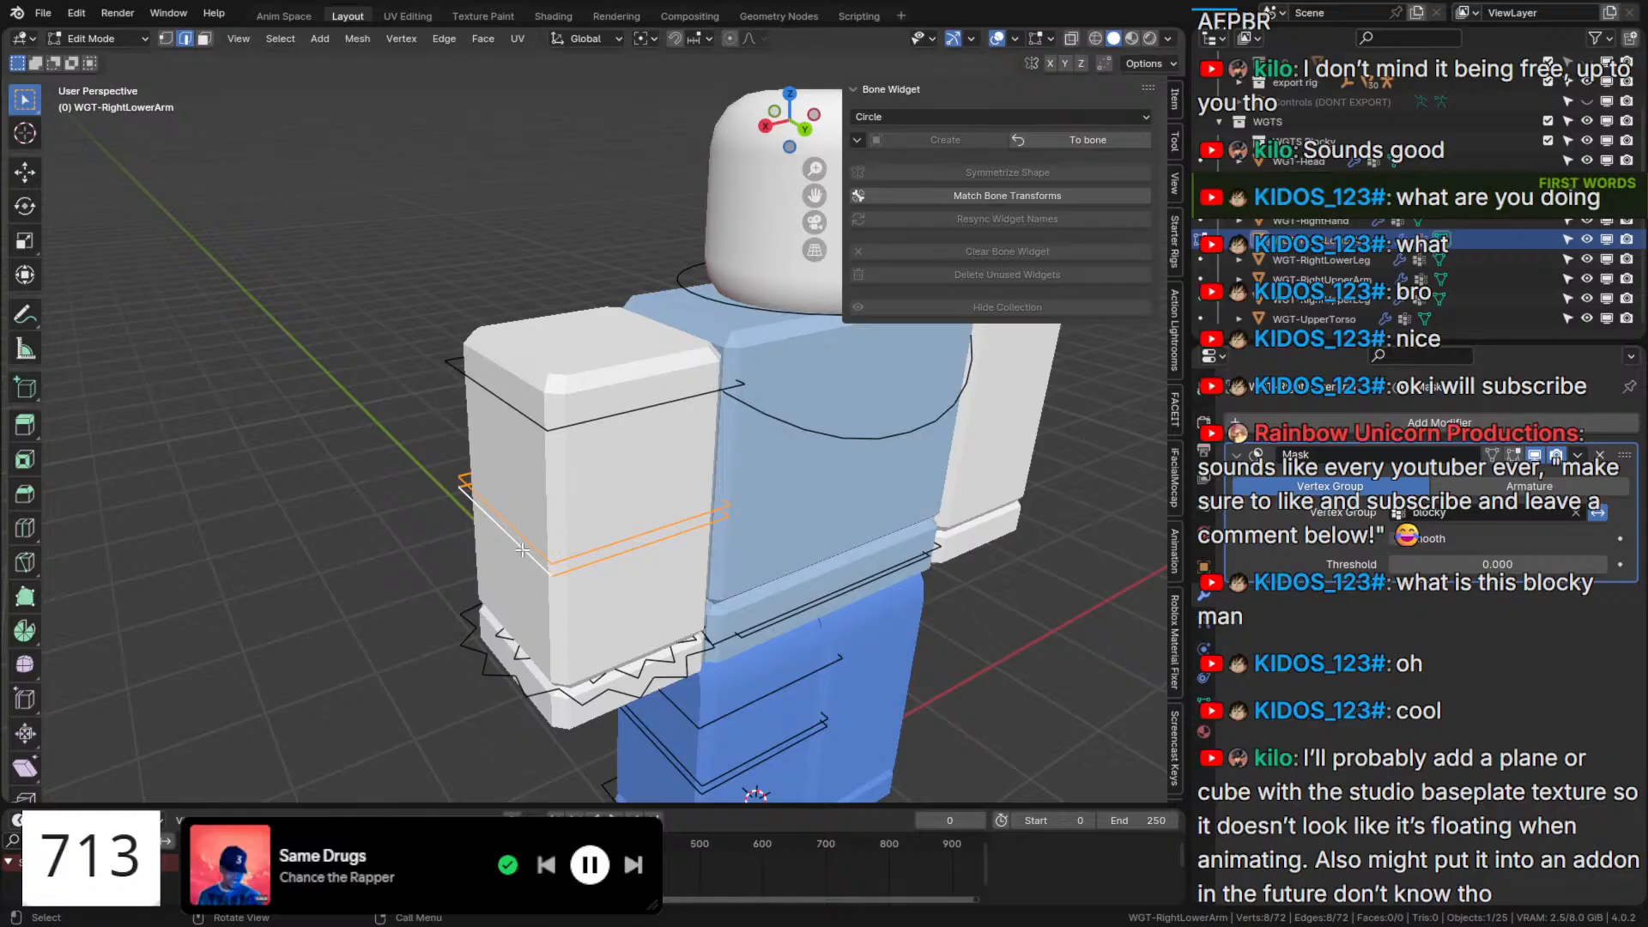
left_click(1205, 729)
left_click(1279, 512)
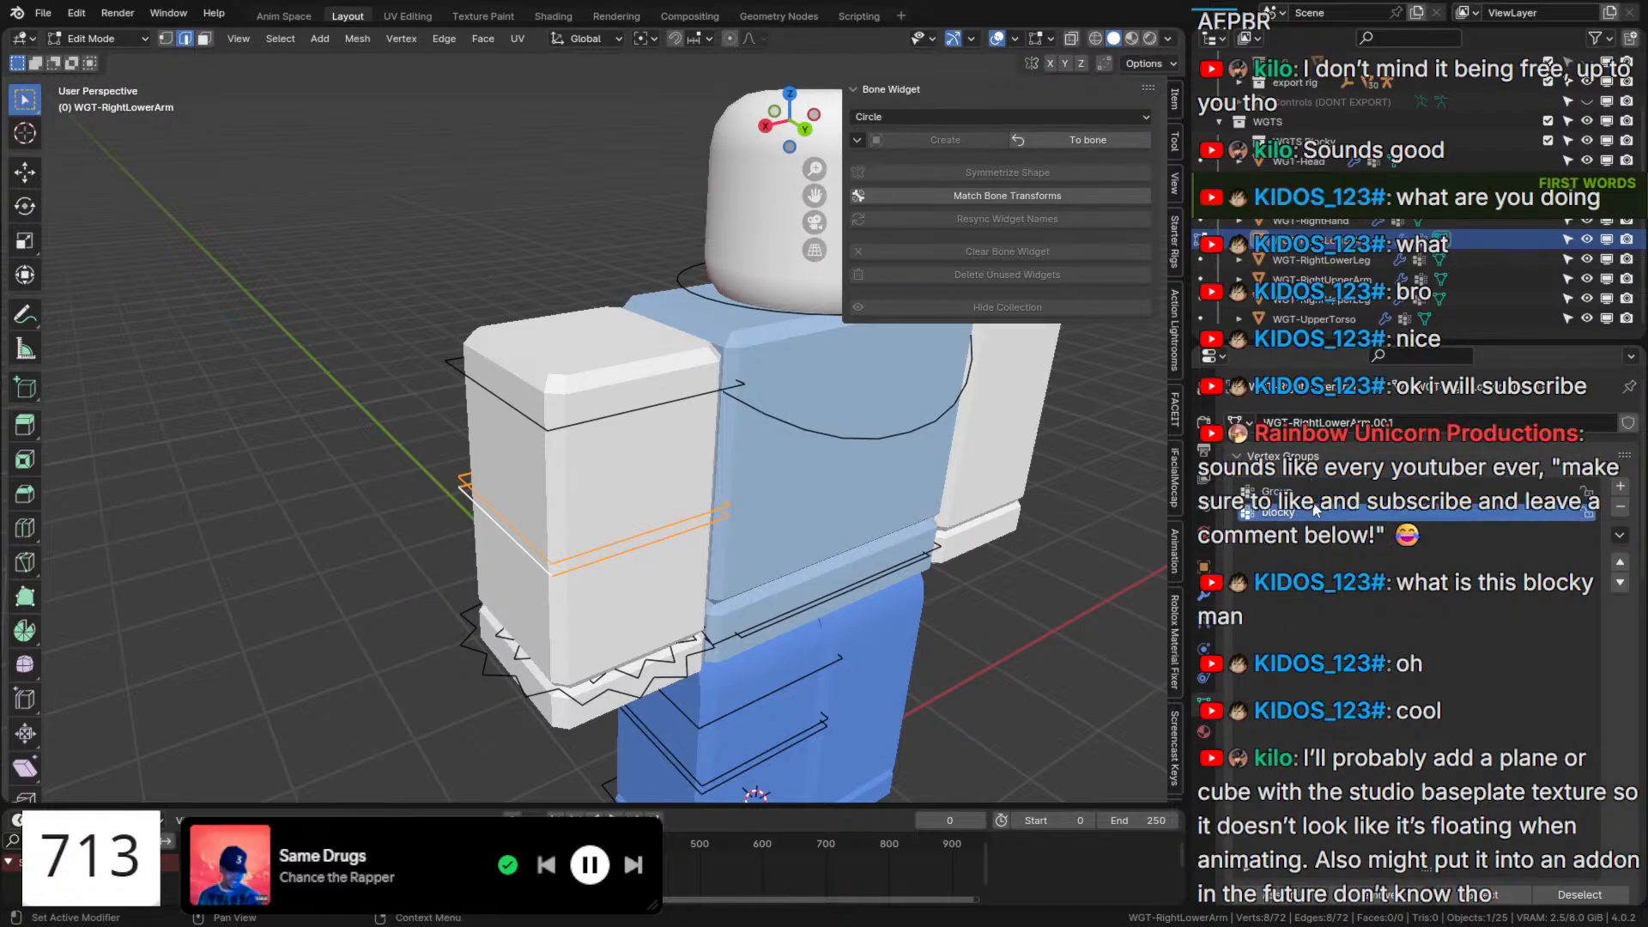
scroll(1317, 702, "down", 3)
left_click(1278, 787)
key("Tab")
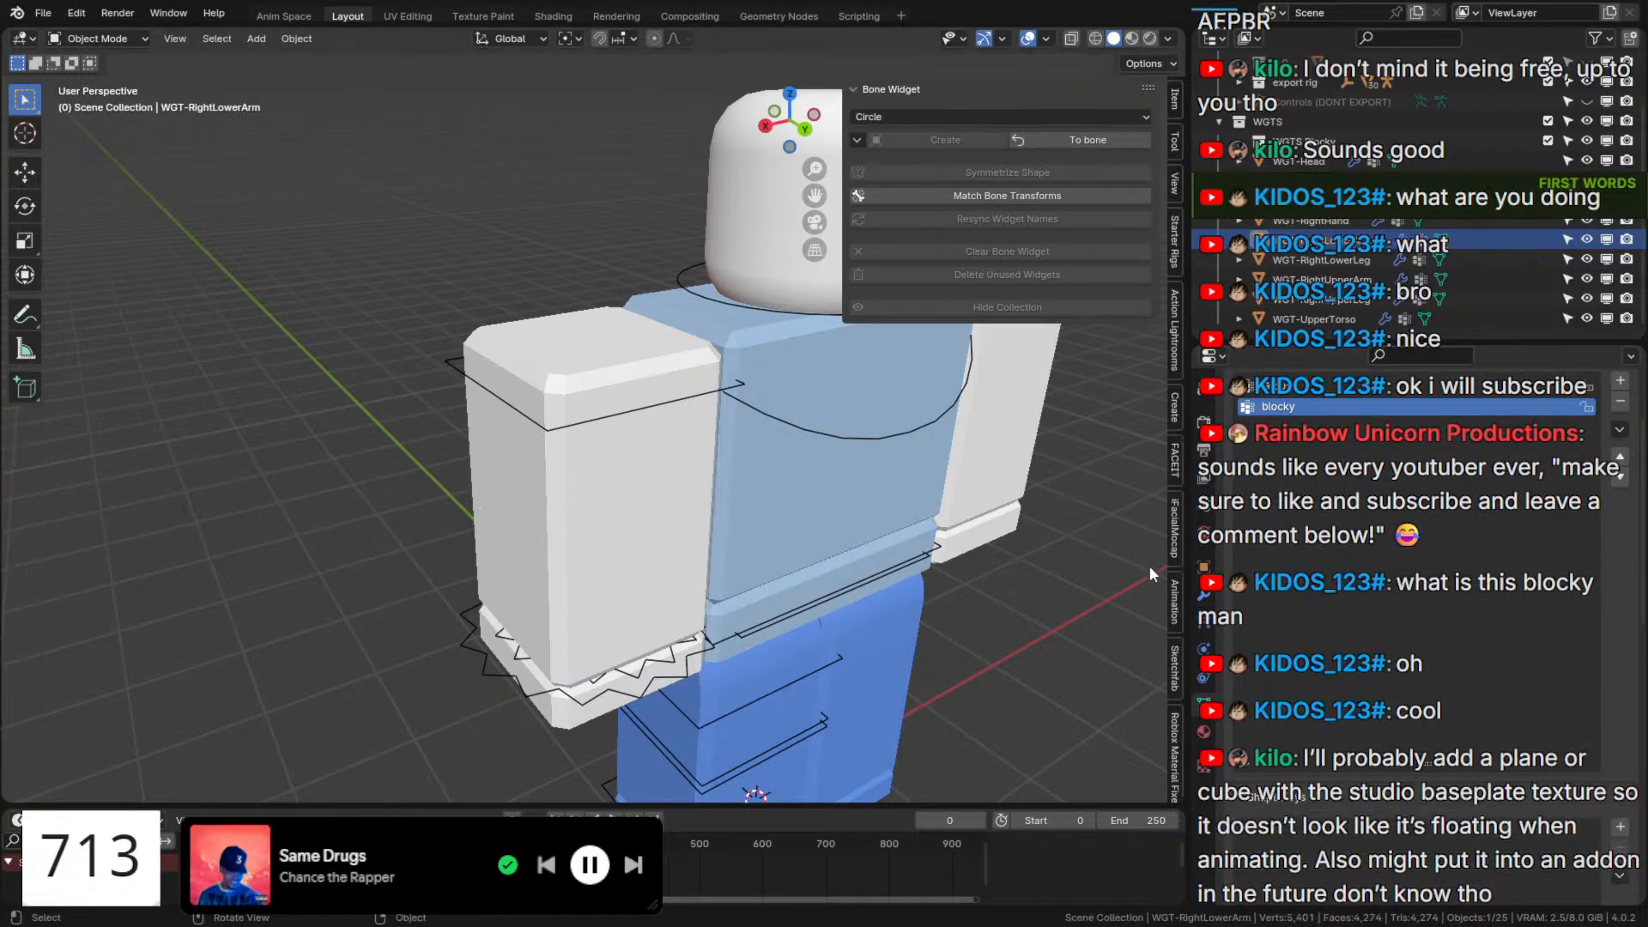
left_click(1204, 596)
left_click(1598, 512)
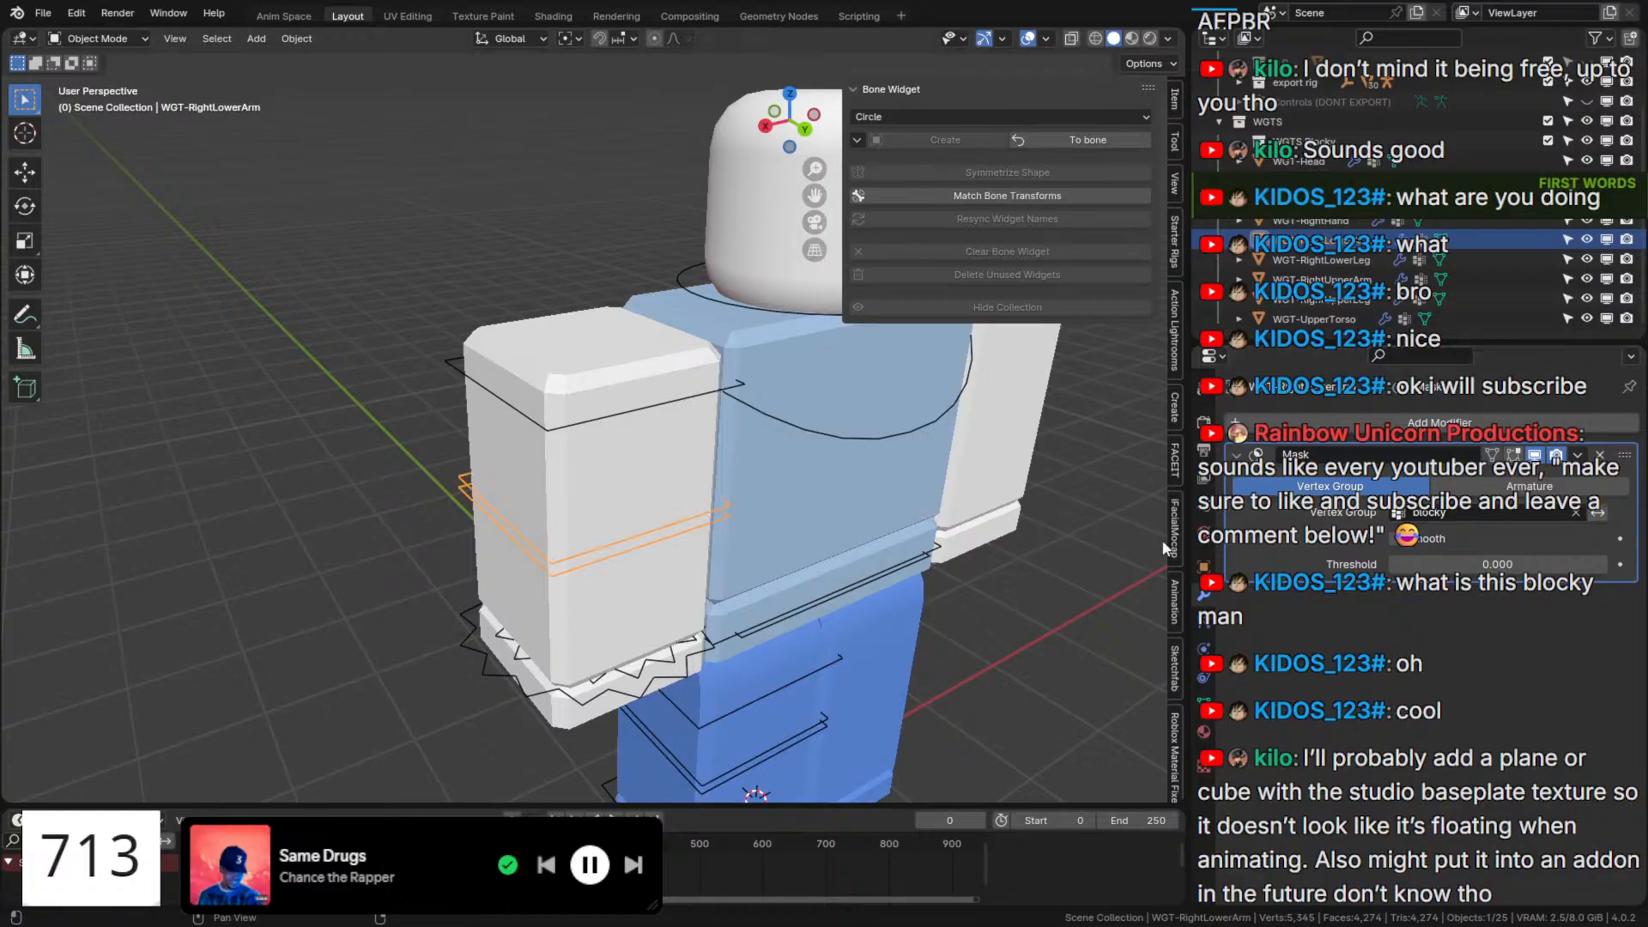
Assign the right hand widget's outer square zigzag loop to the blocky vertex group and turn off its Mask inversion.
middle_click_drag(508, 607, 453, 647)
left_click(502, 644)
key("Tab")
key("a")
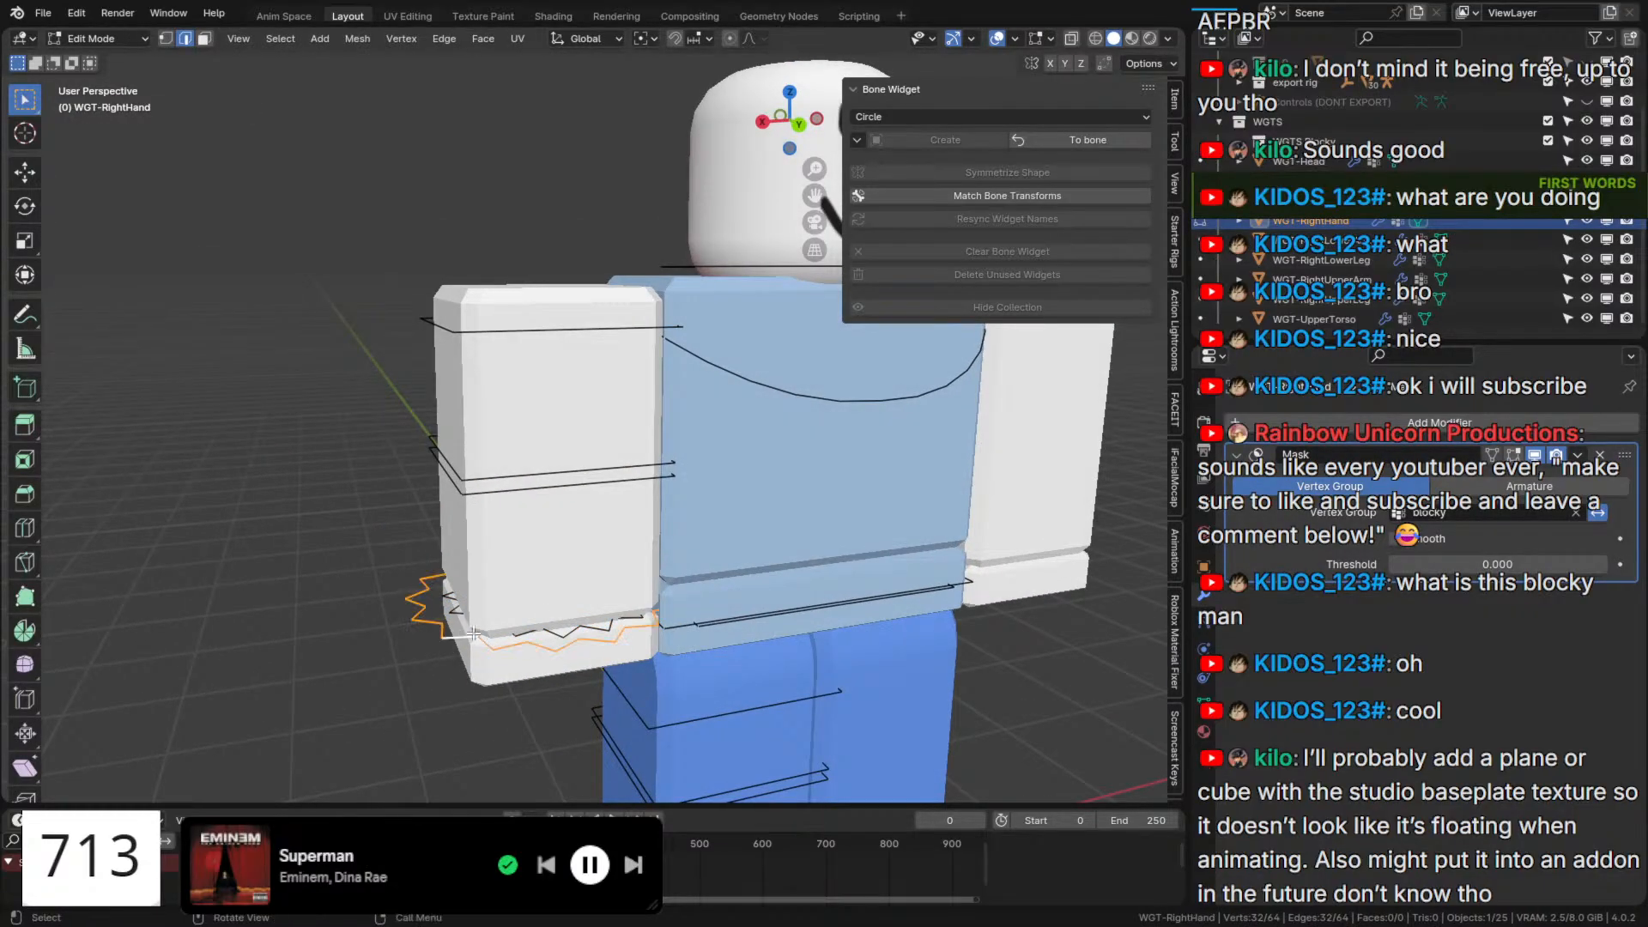
left_click(1201, 714)
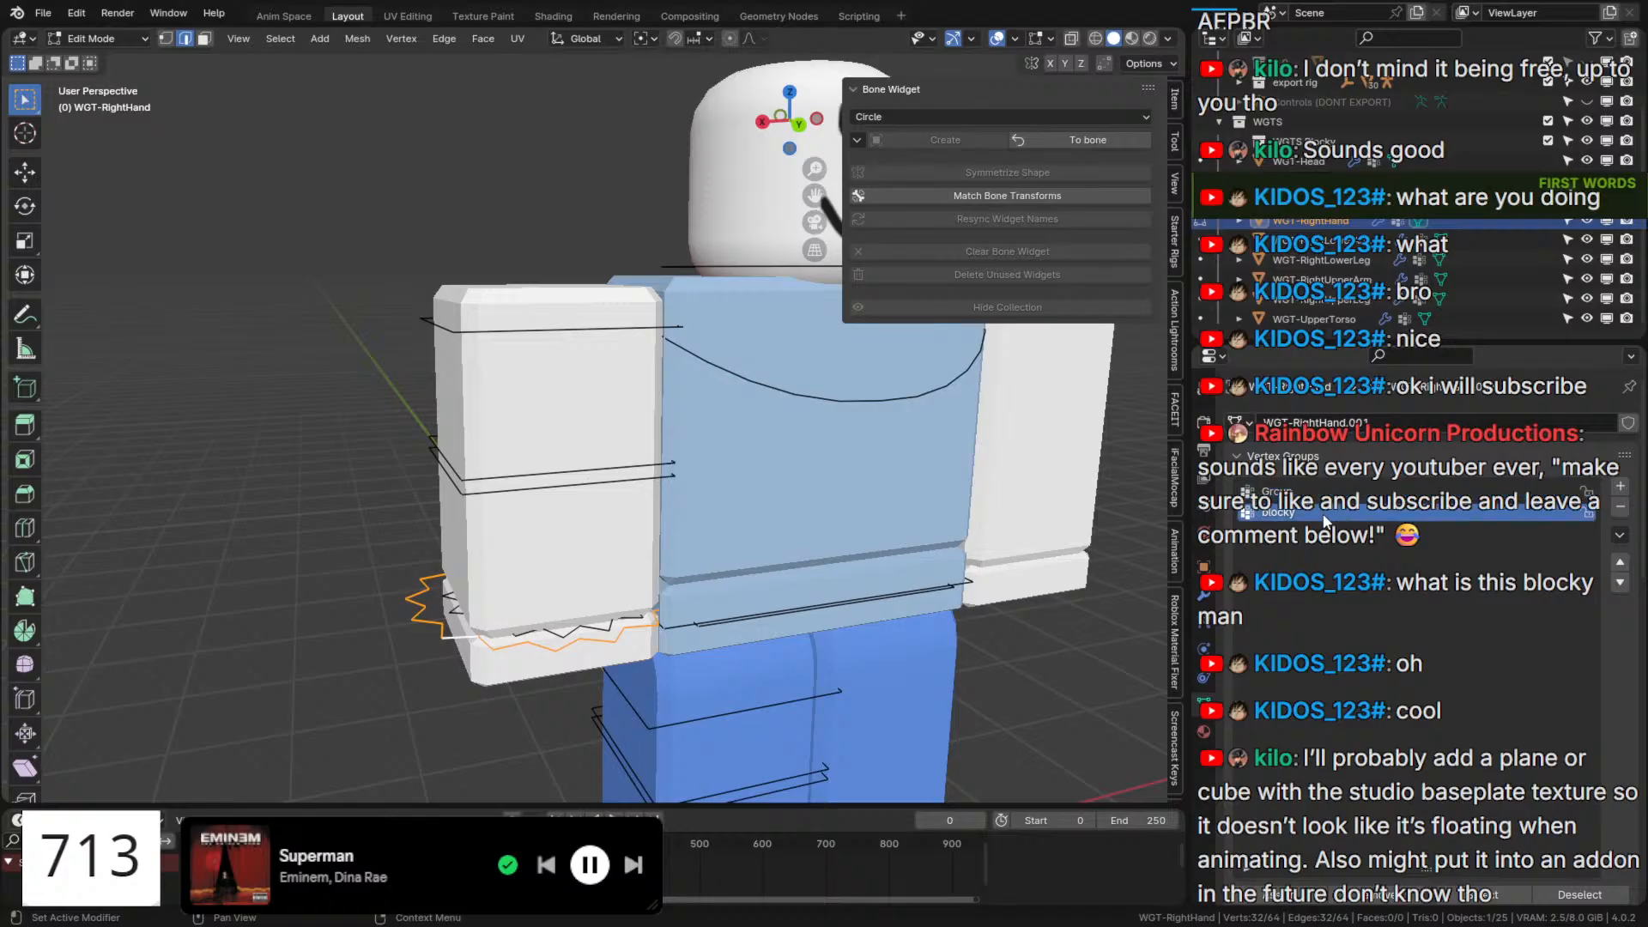
key("Tab")
scroll(917, 617, "down", 2)
mouse_move(912, 609)
middle_mouse_down()
mouse_move(871, 585)
mouse_move(903, 603)
middle_mouse_up()
scroll(927, 600, "up", 3)
left_click(1203, 596)
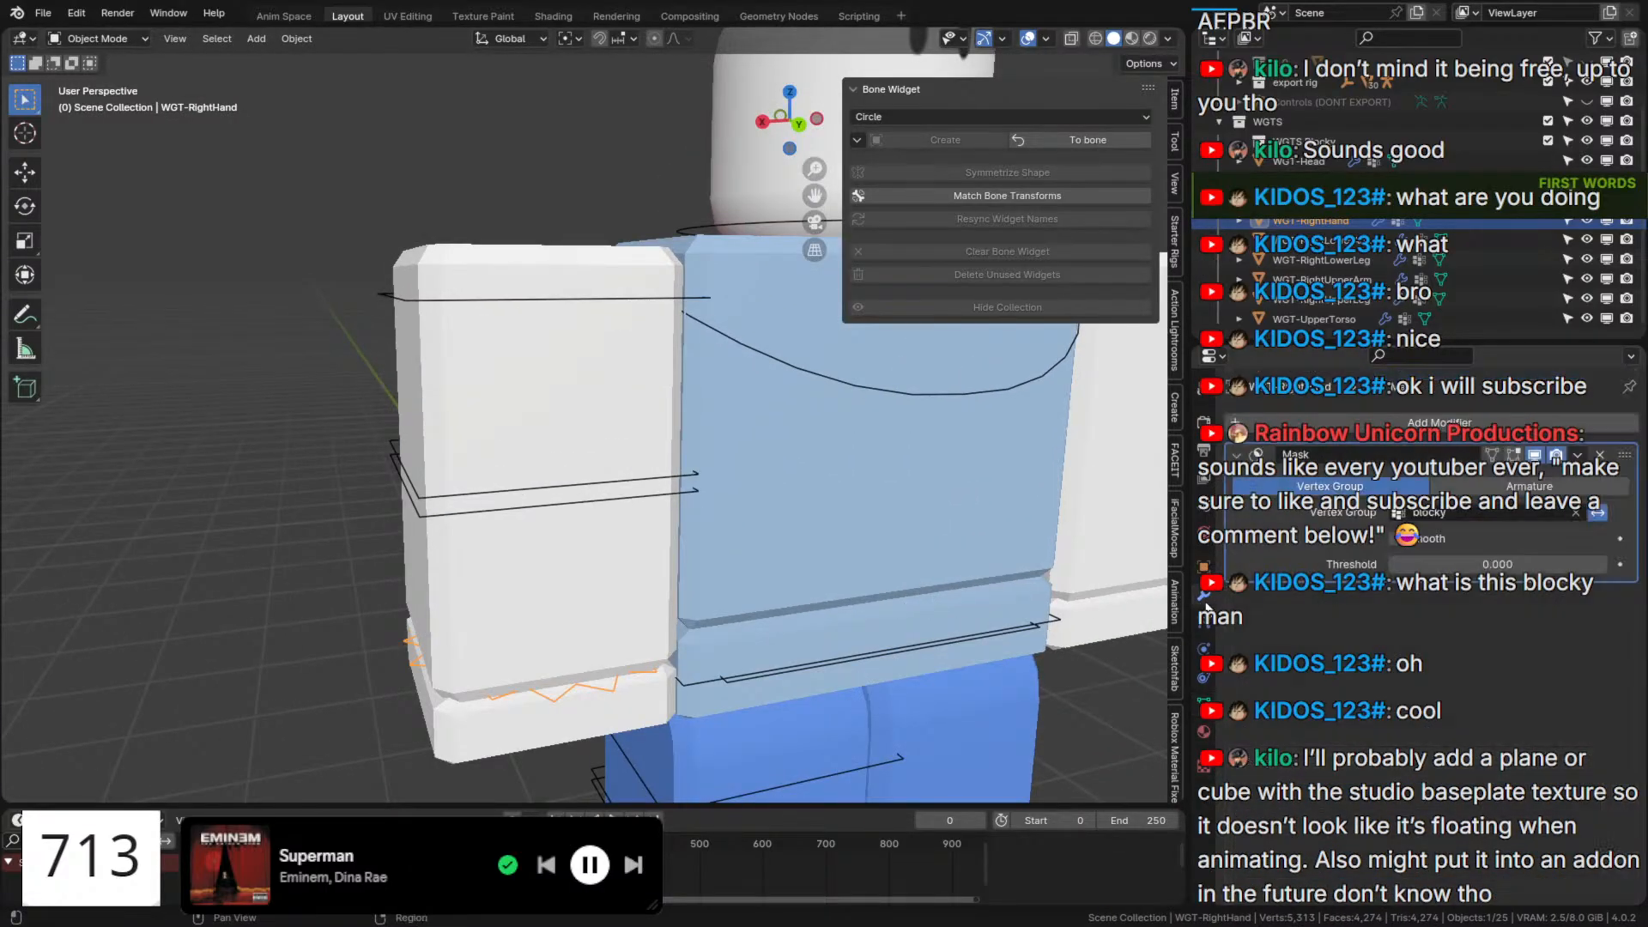
Assign the right foot widget's square loop to the blocky vertex group and turn off inversion in its Mask modifier.
scroll(779, 496, "down", 5)
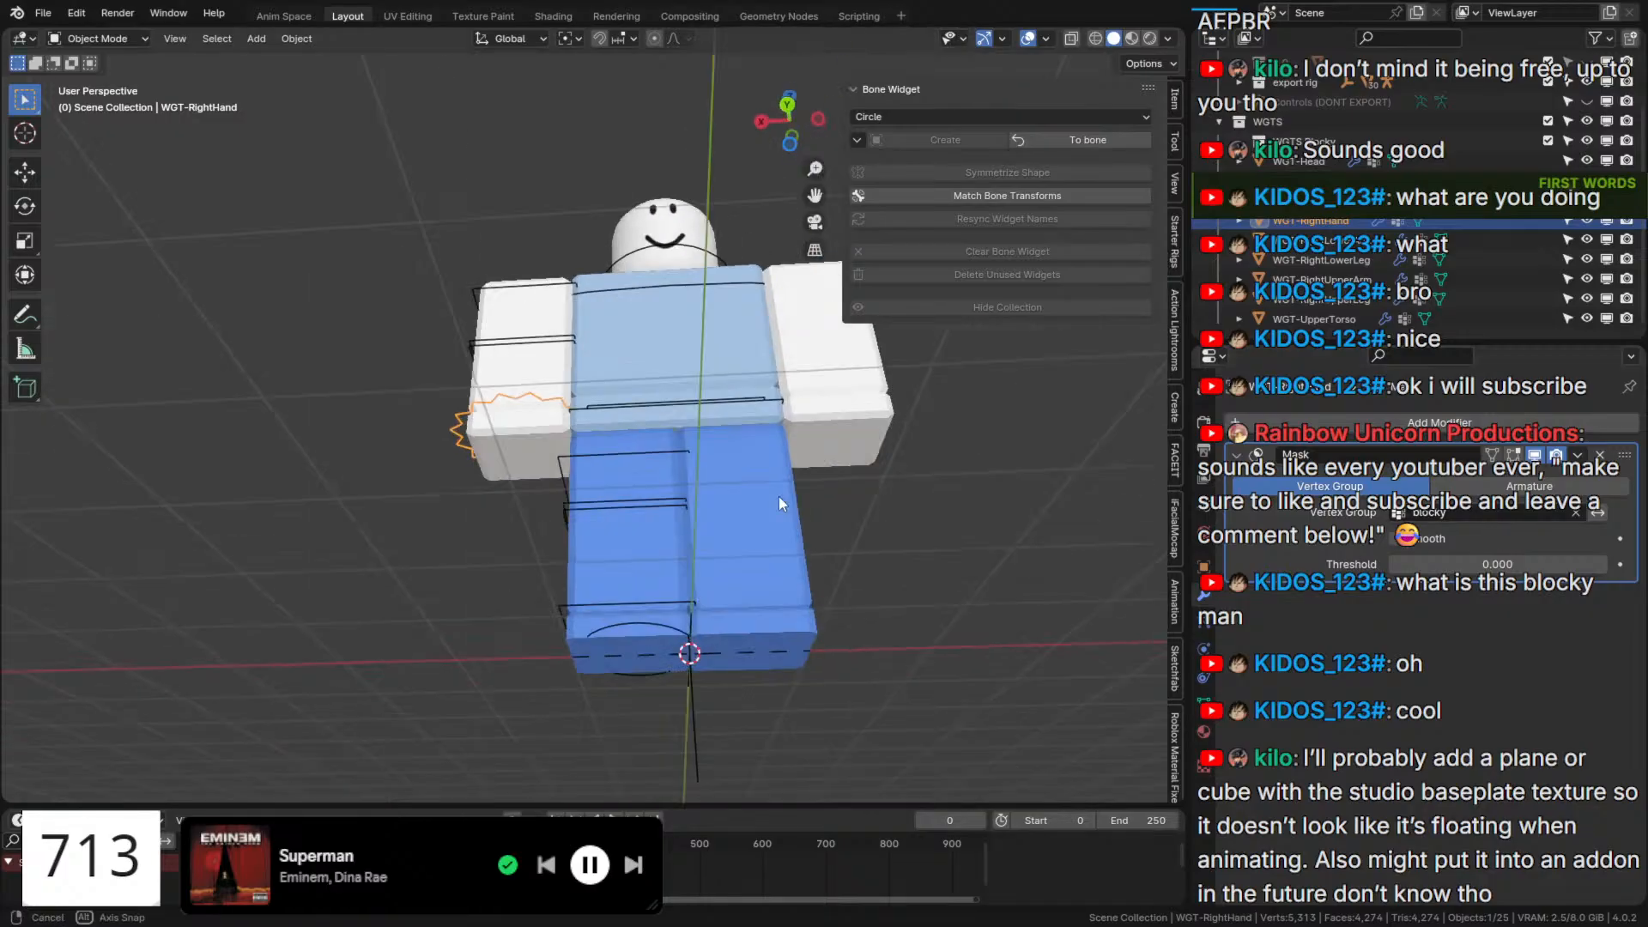
scroll(549, 611, "up", 5)
middle_click_drag(550, 611, 676, 625)
left_click(683, 625)
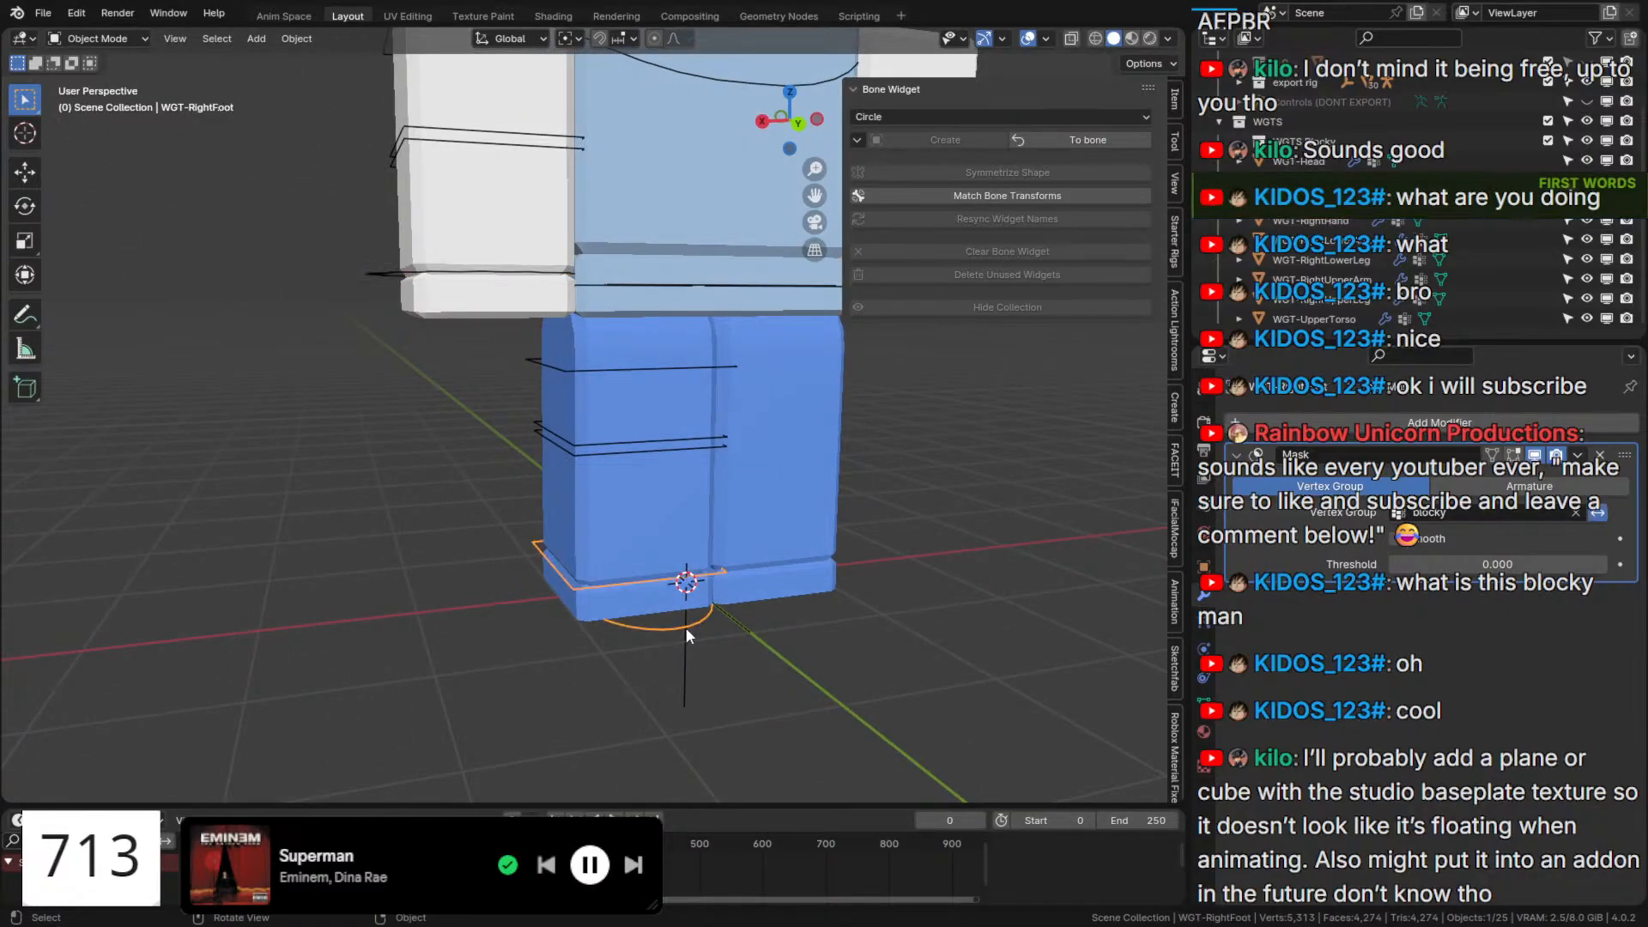
key("Tab")
left_click(1205, 718)
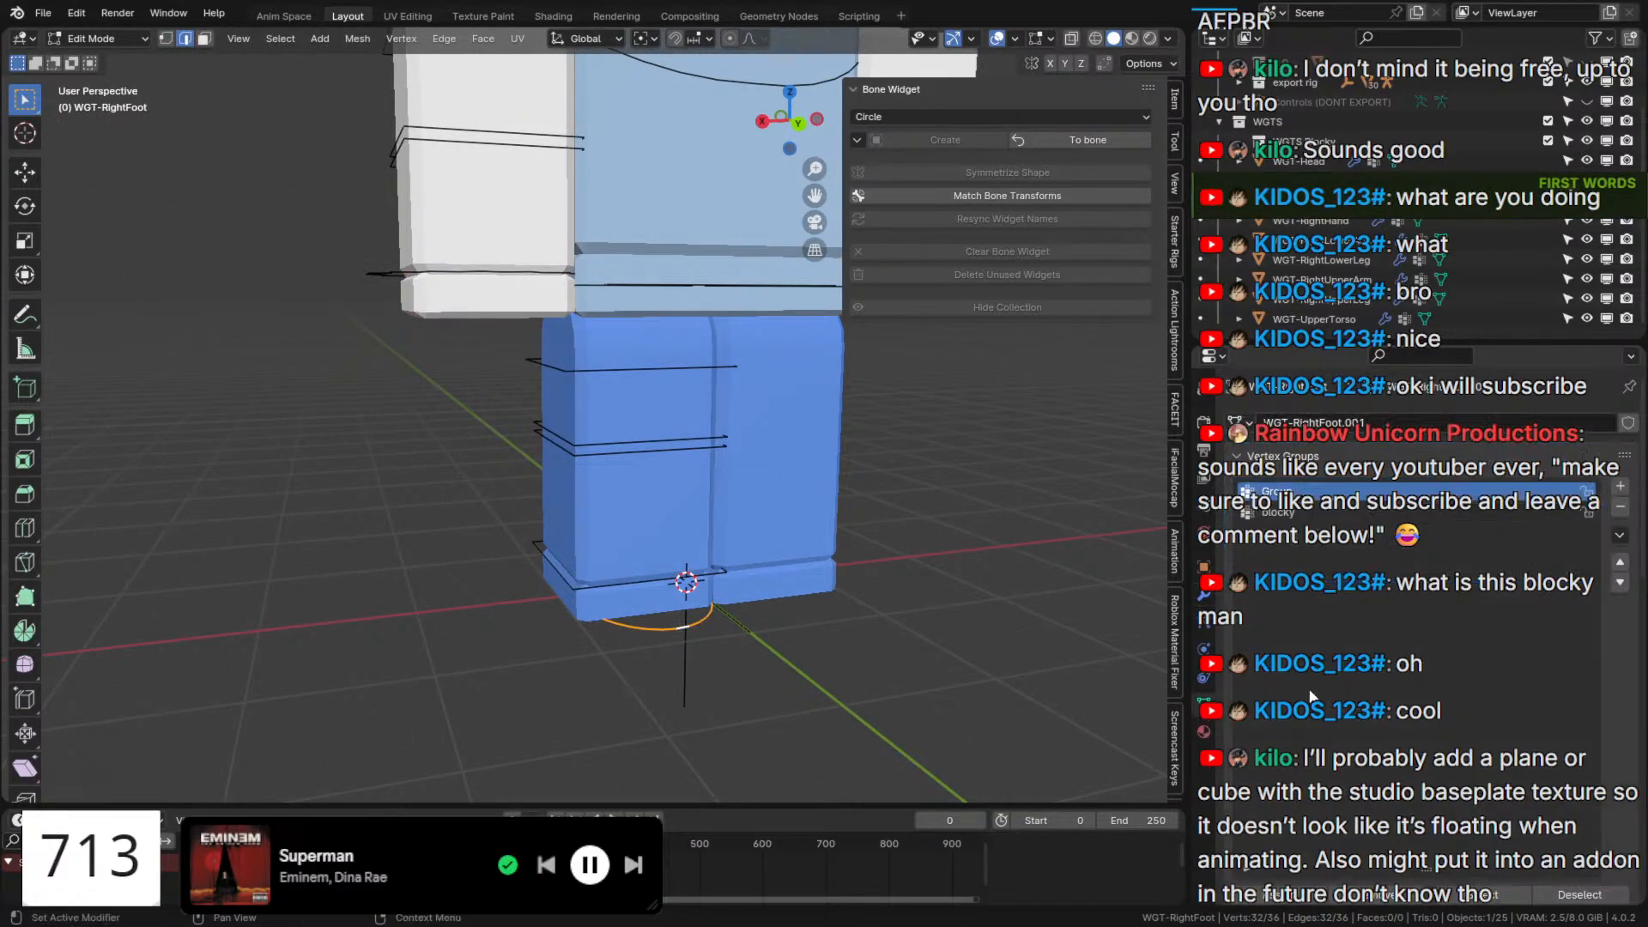
key("Tab")
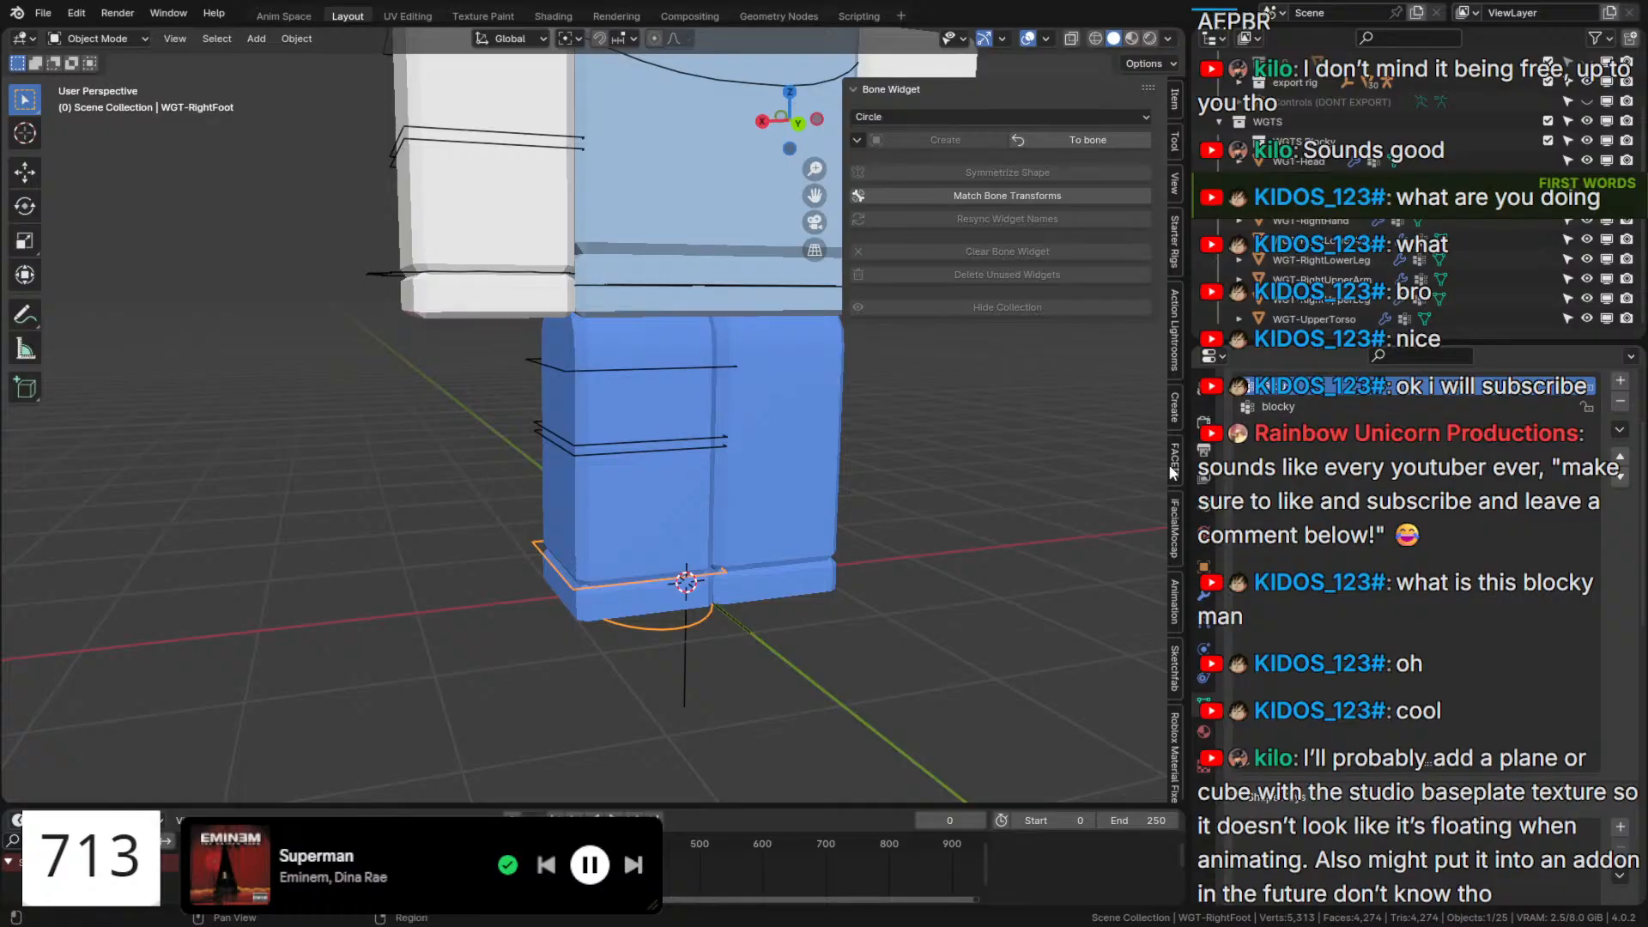
key("Tab")
left_click(1373, 401)
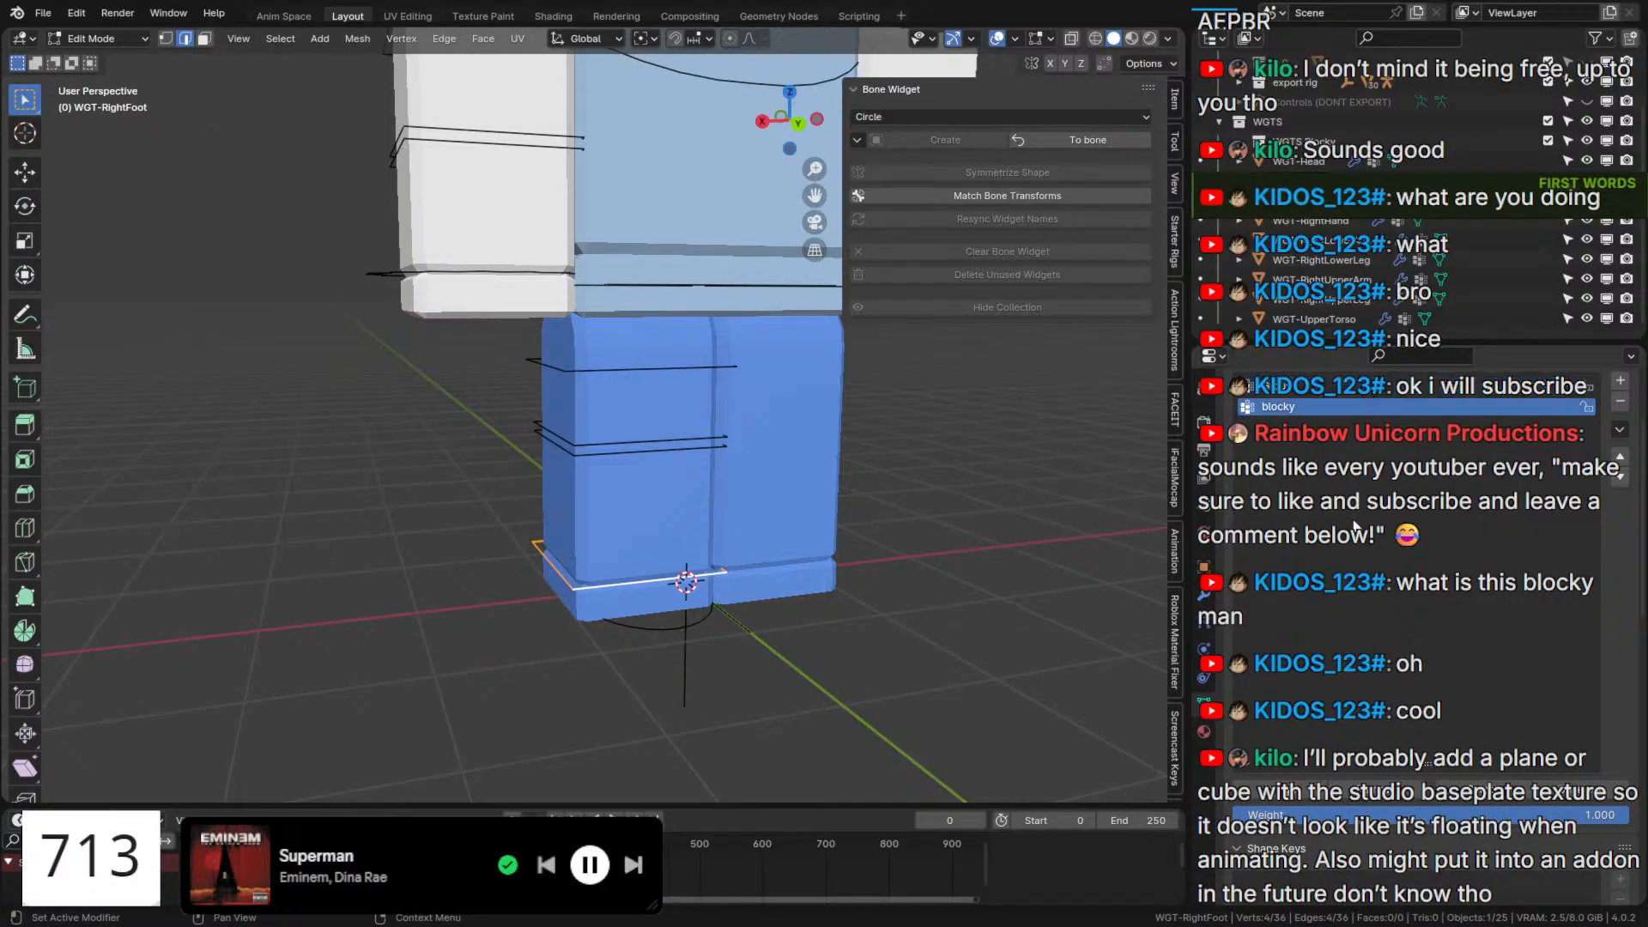
left_click(1274, 792)
key("Tab")
left_click(1205, 595)
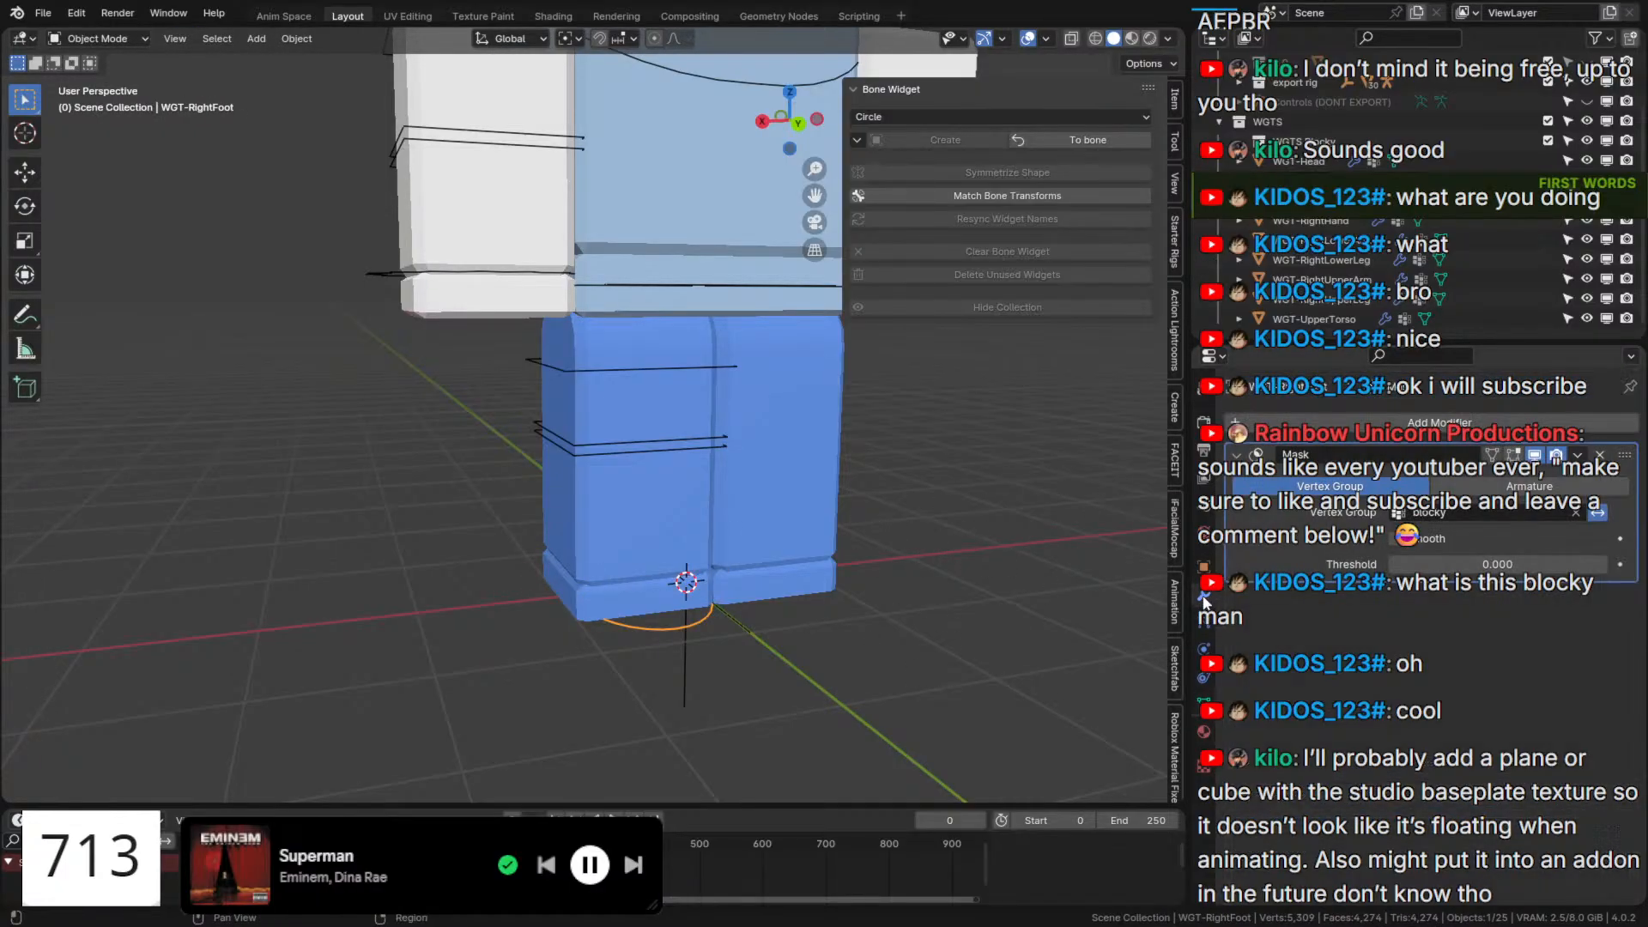
left_click(1597, 514)
Assign both square loops of the right lower leg widget to the blocky vertex group and turn off its Mask inversion.
left_click(584, 449)
key("Tab")
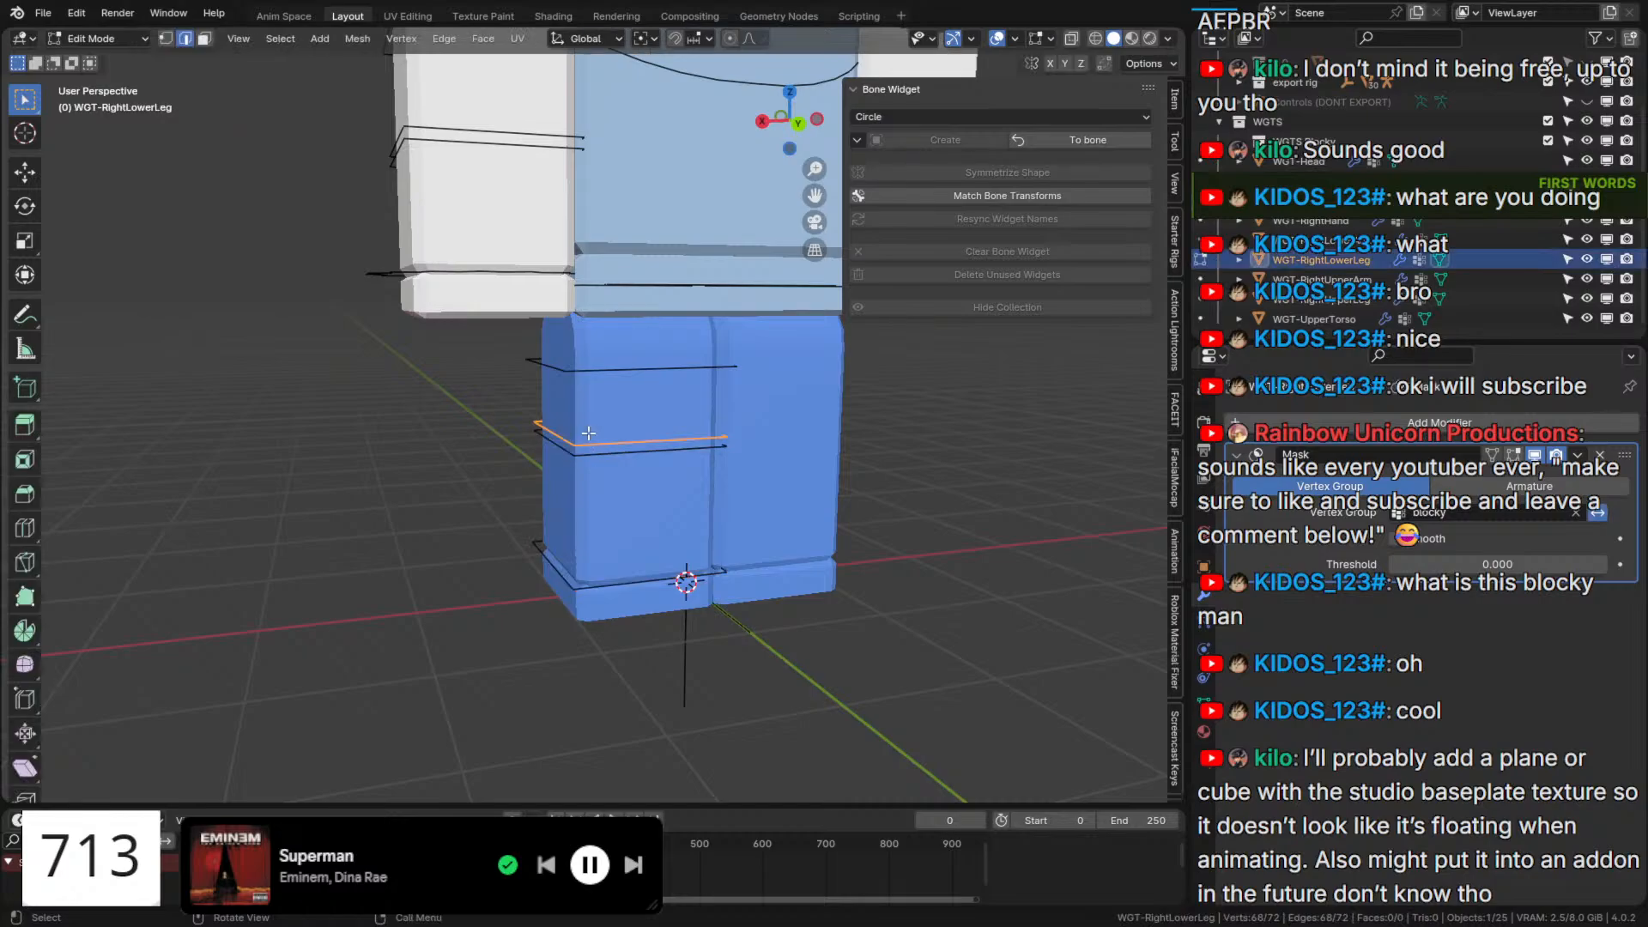
left_click(601, 453, "alt")
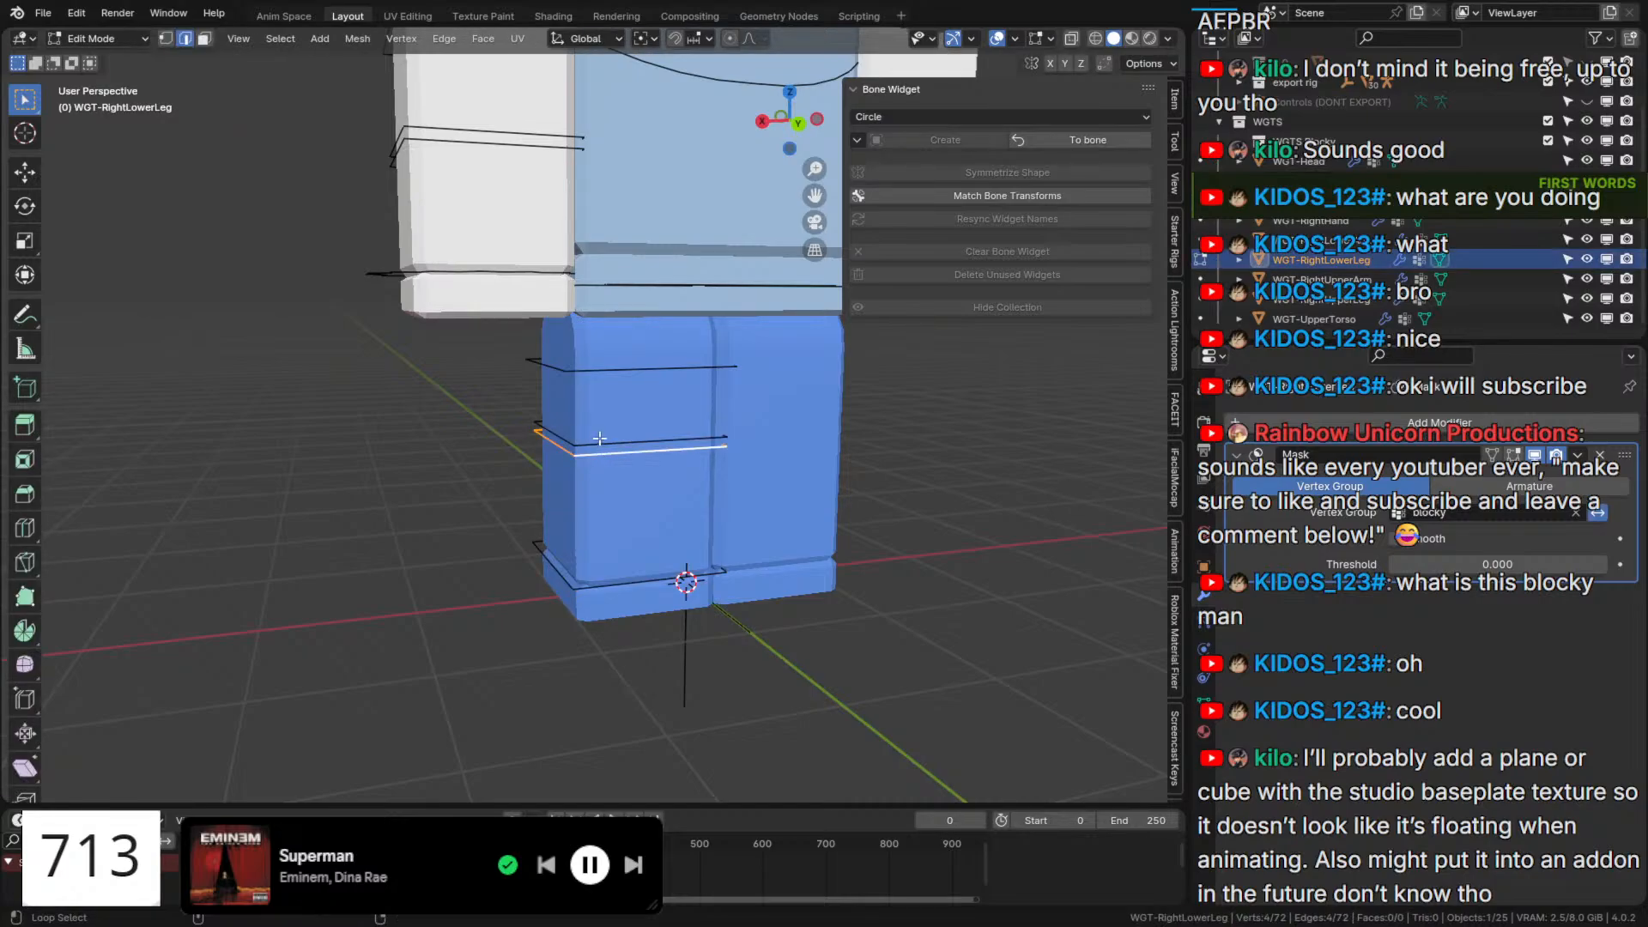
left_click(600, 455, "alt+shift")
left_click(598, 446, "alt+shift")
left_click(597, 451, "alt+shift")
left_click(592, 453, "alt+shift")
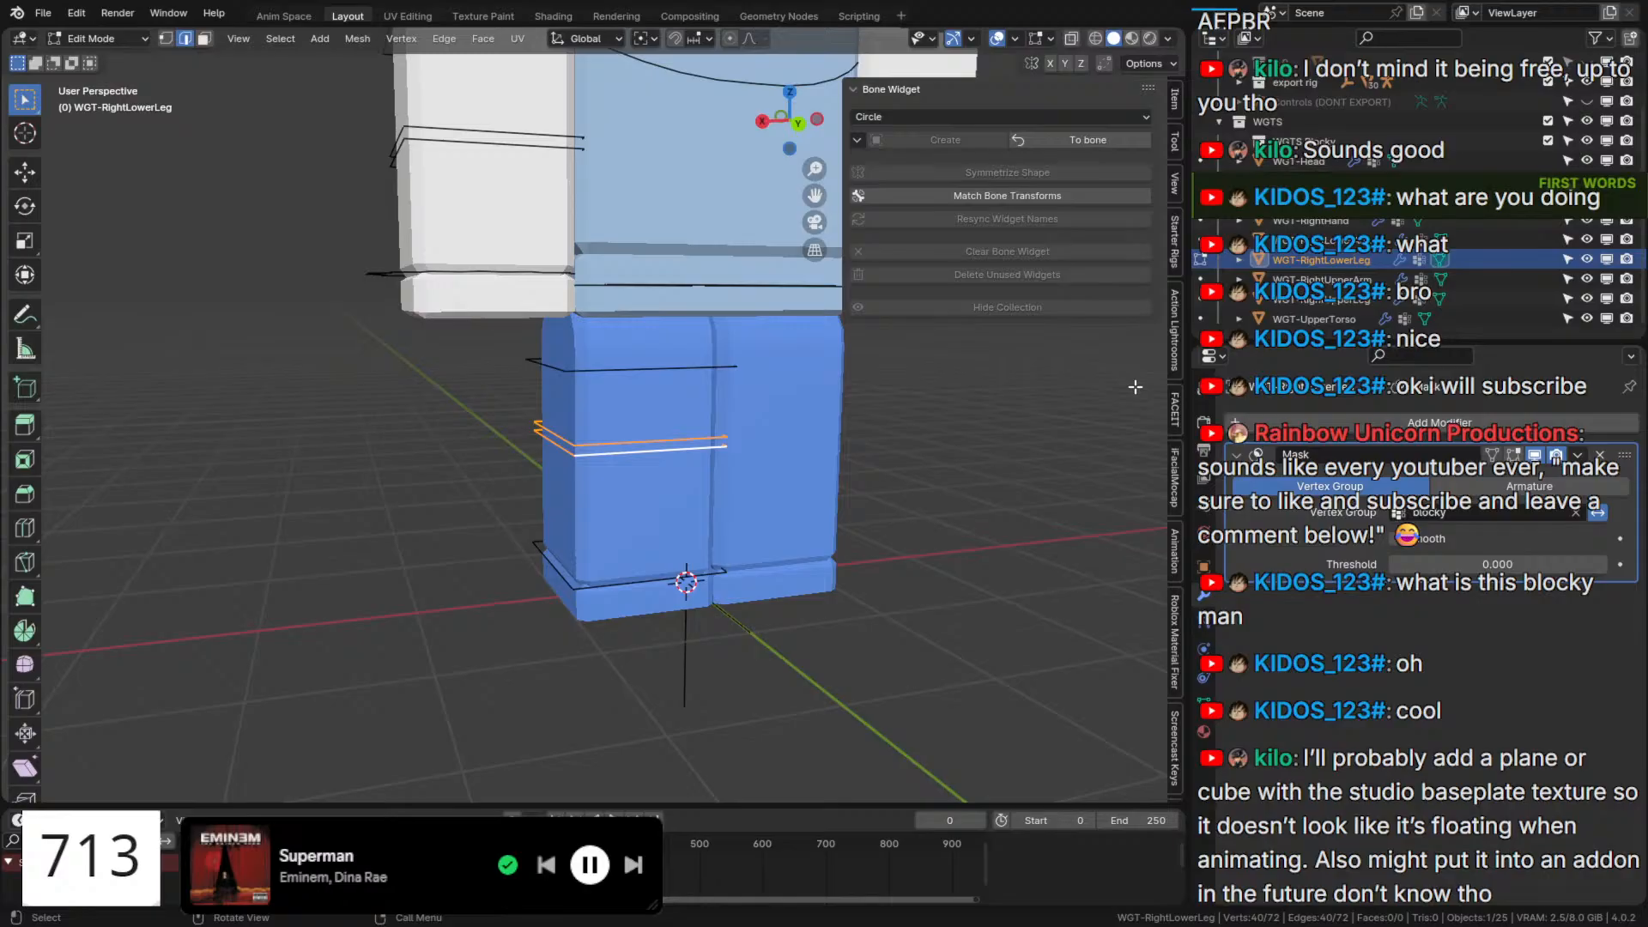
left_click(1204, 705)
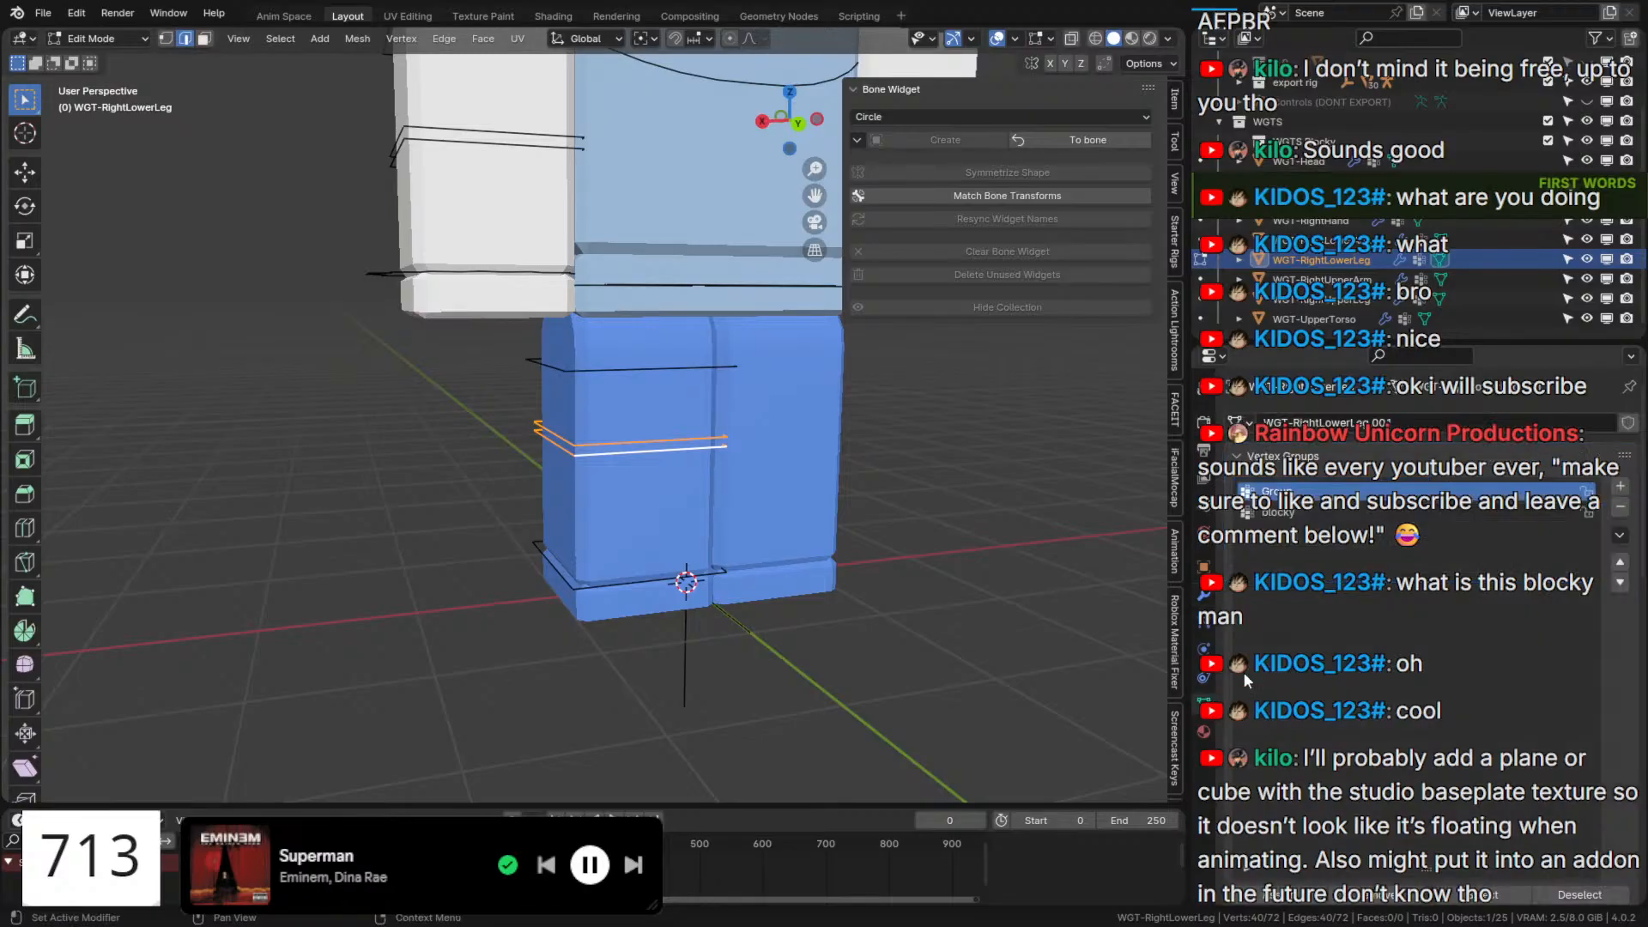
key("Tab")
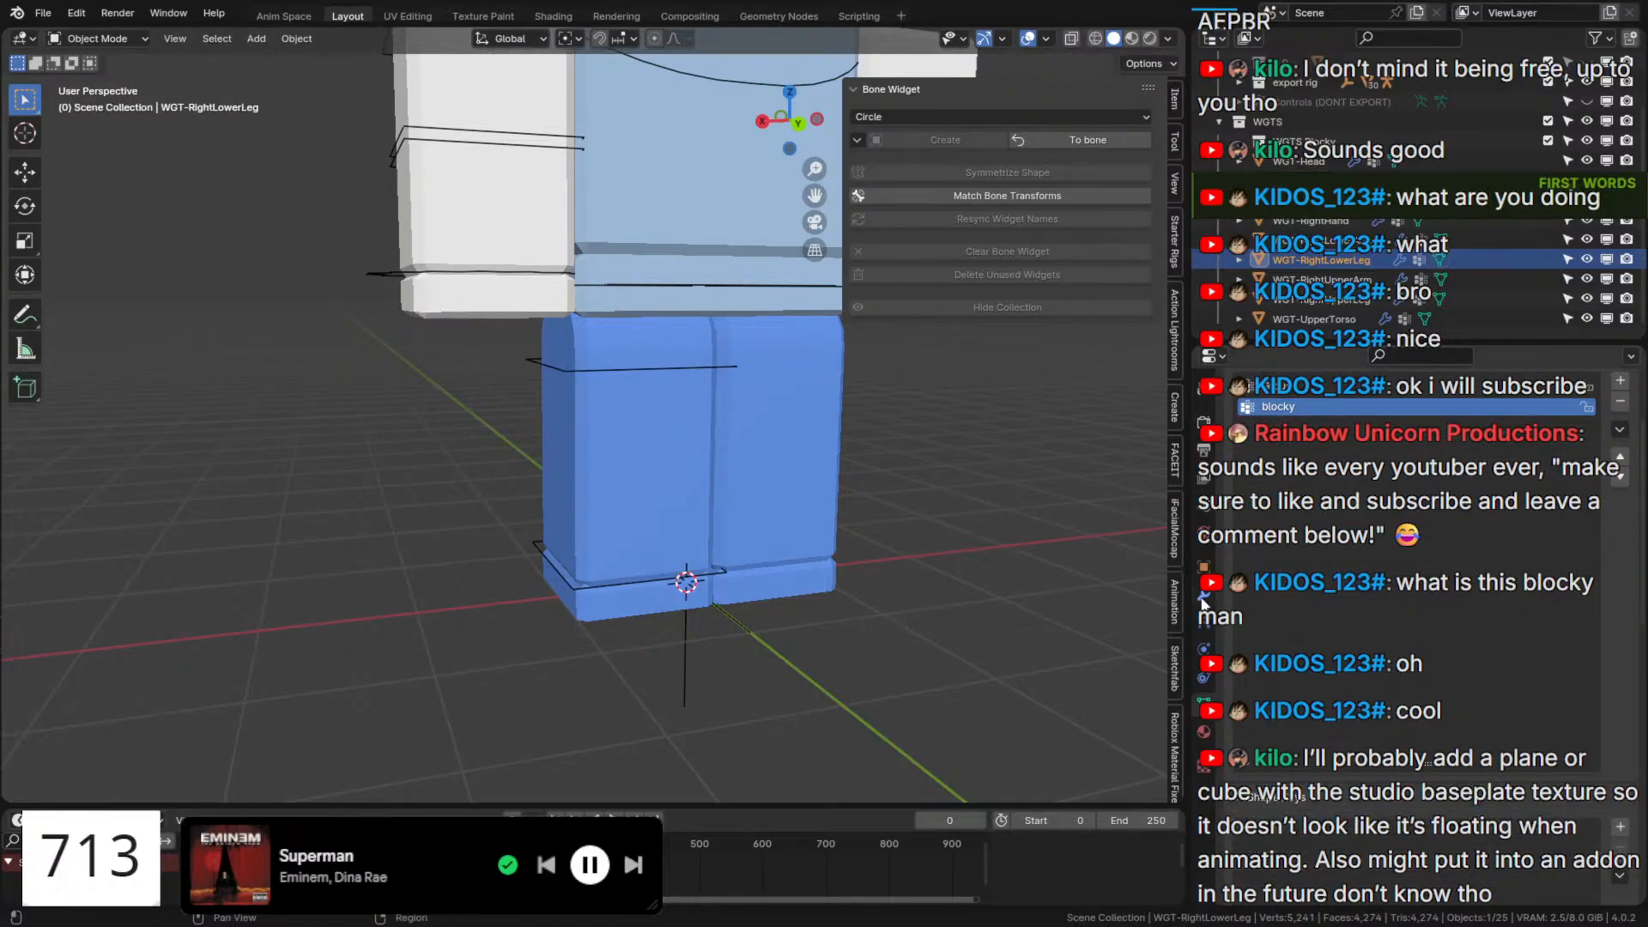
left_click(1203, 599)
Assign the right upper leg widget's square loop to the blocky vertex group and turn off inversion in its Mask modifier.
left_click(671, 369)
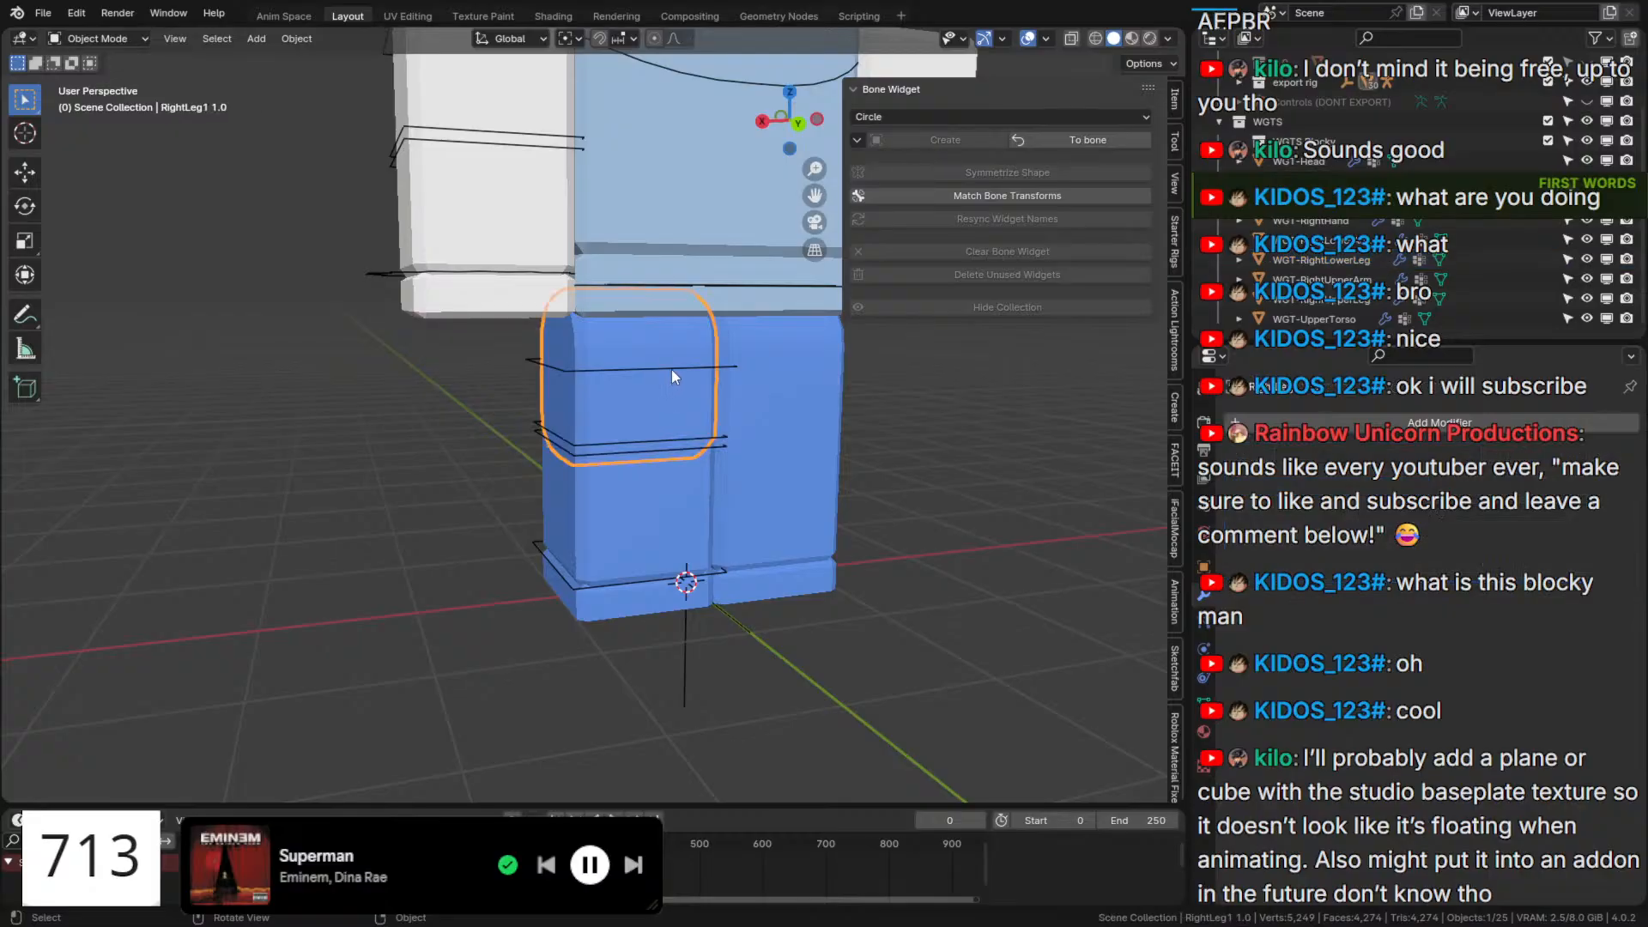
scroll(671, 369, "up", 2)
key("Tab")
left_click(633, 348, "alt")
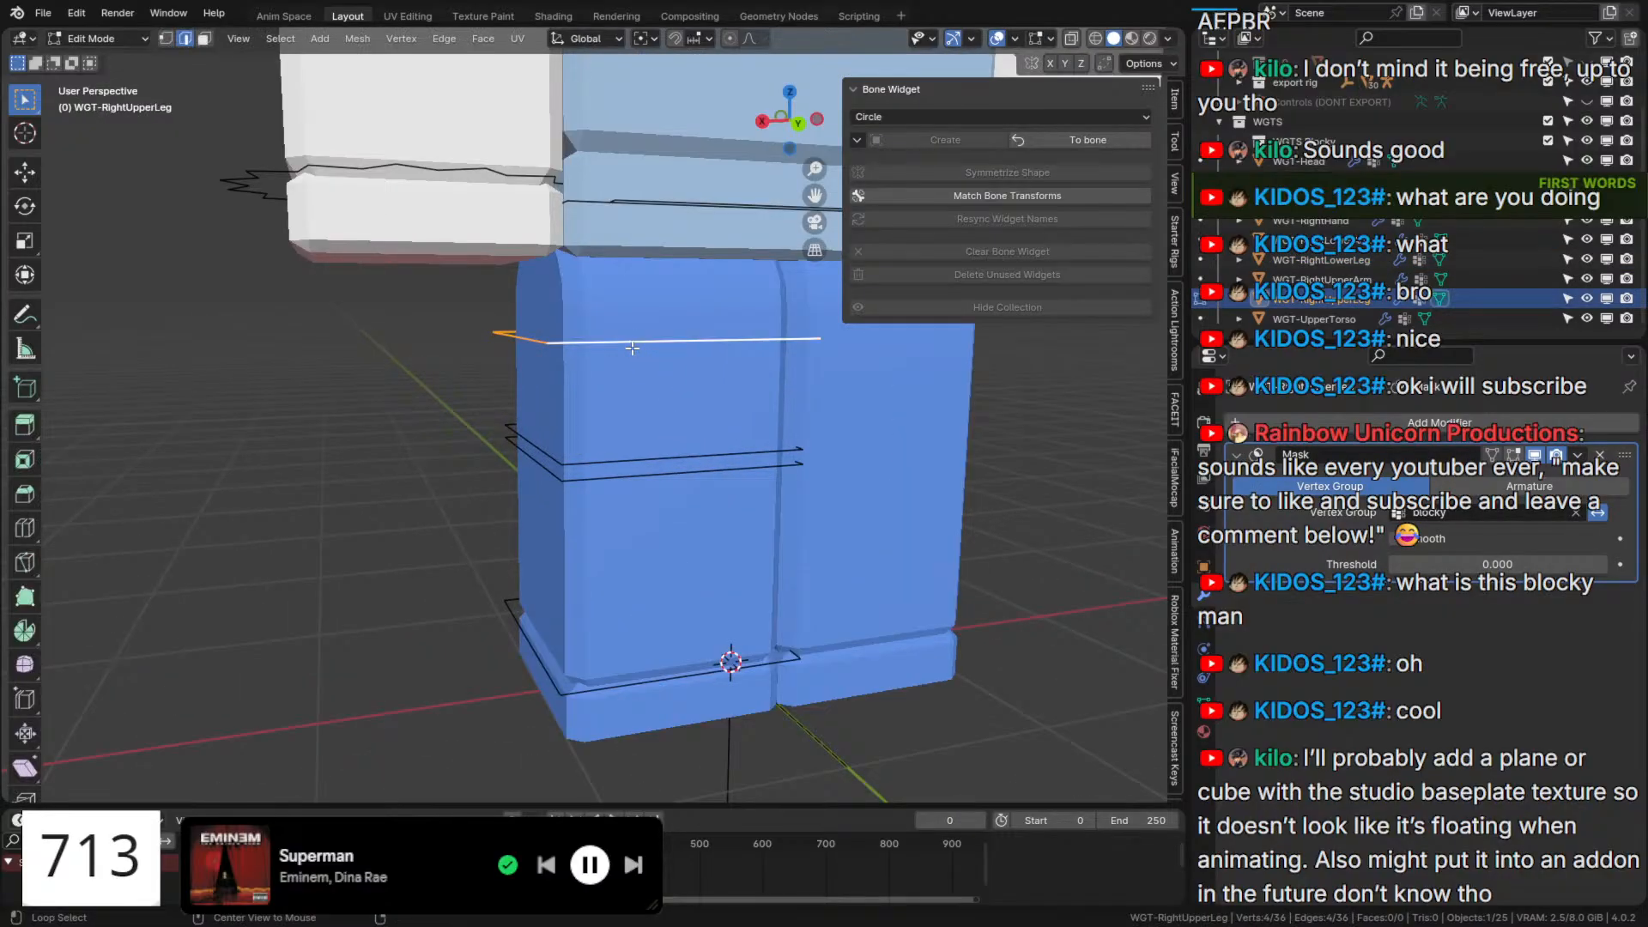
left_click(312, 502)
left_click(492, 345, "alt")
left_click(1204, 702)
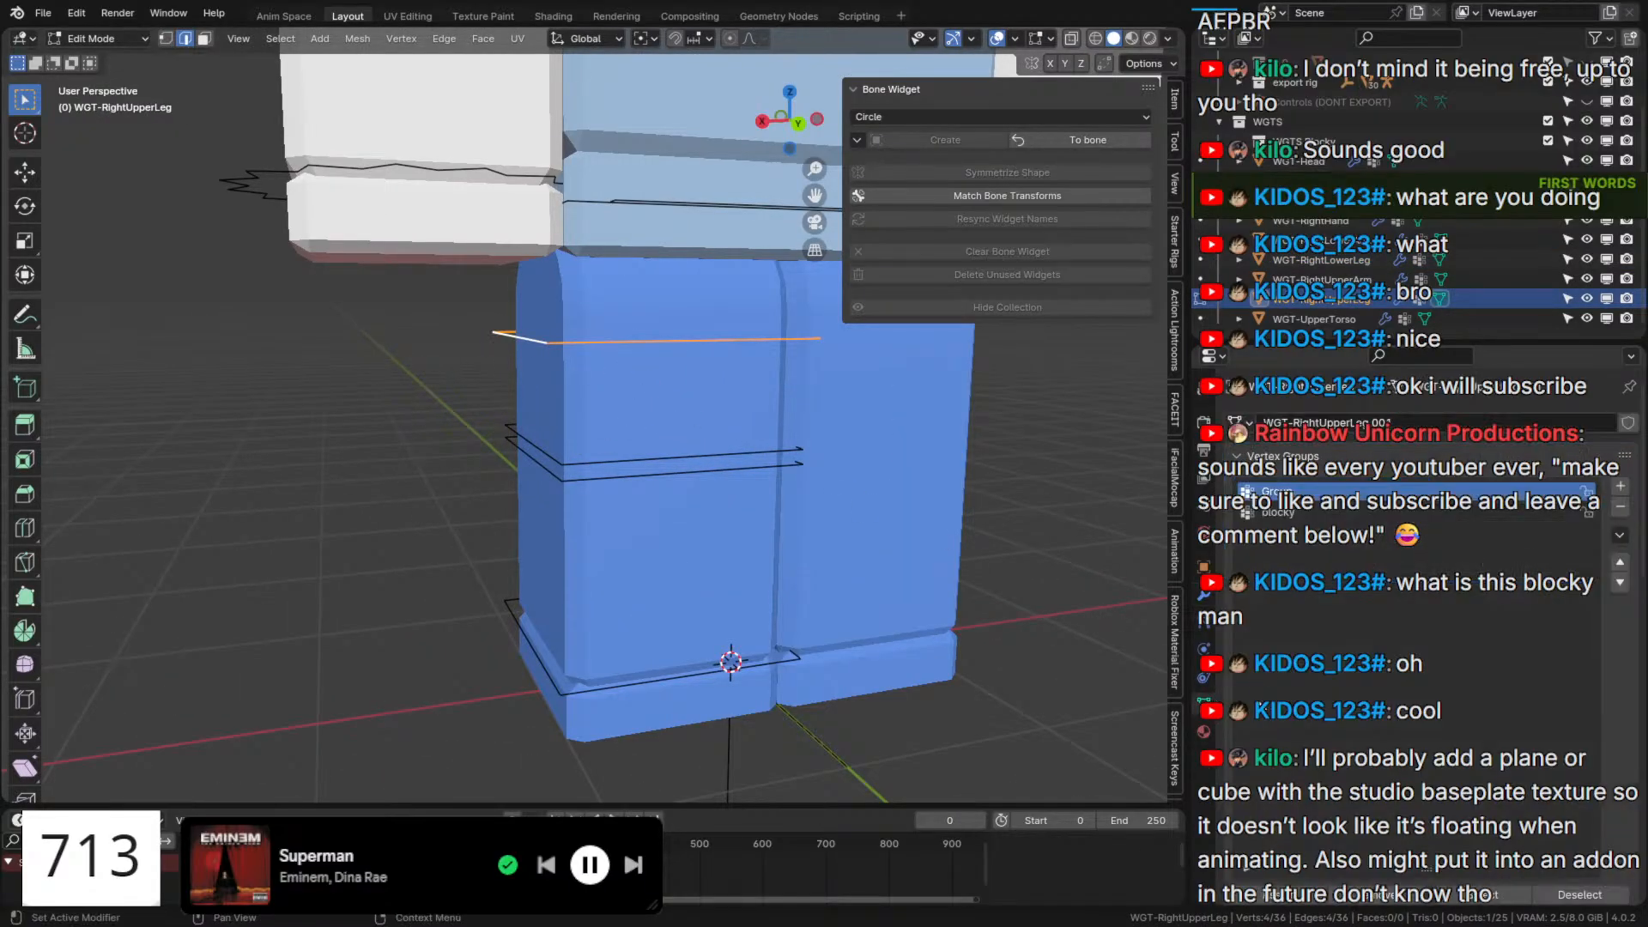
scroll(1286, 520, "down", 3)
left_click(1288, 406)
key("Tab")
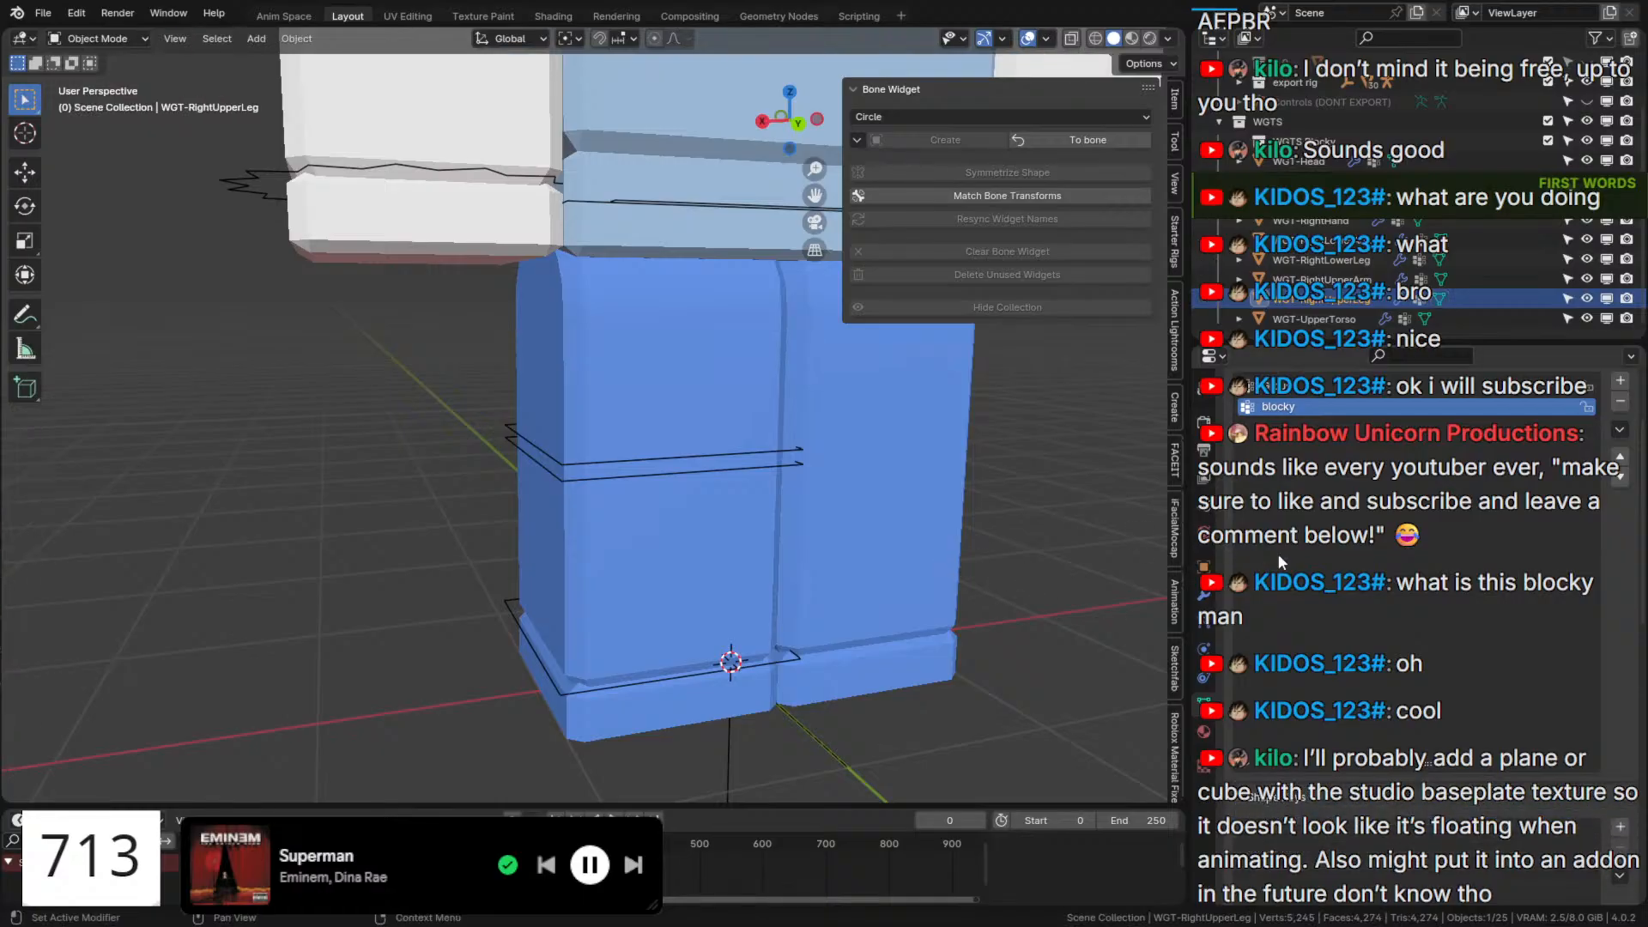
left_click(1205, 595)
Inspect the widget loops through the character's body with X-ray shading, and return to solid shading.
scroll(627, 451, "down", 3)
key("q")
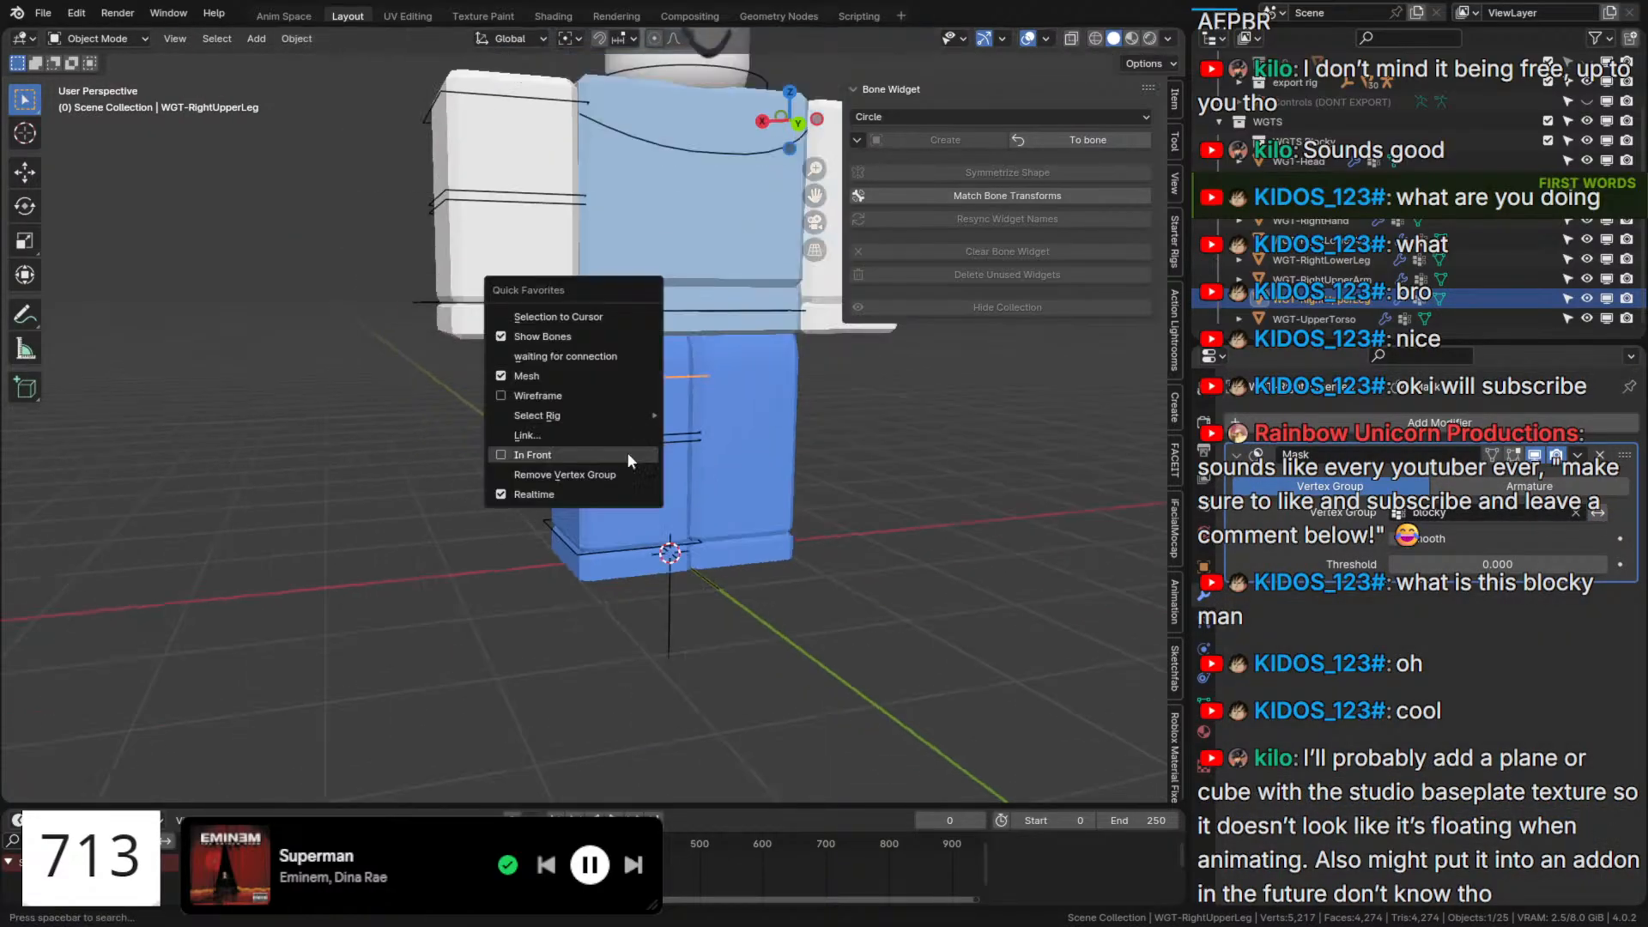
left_click(627, 452)
key("q")
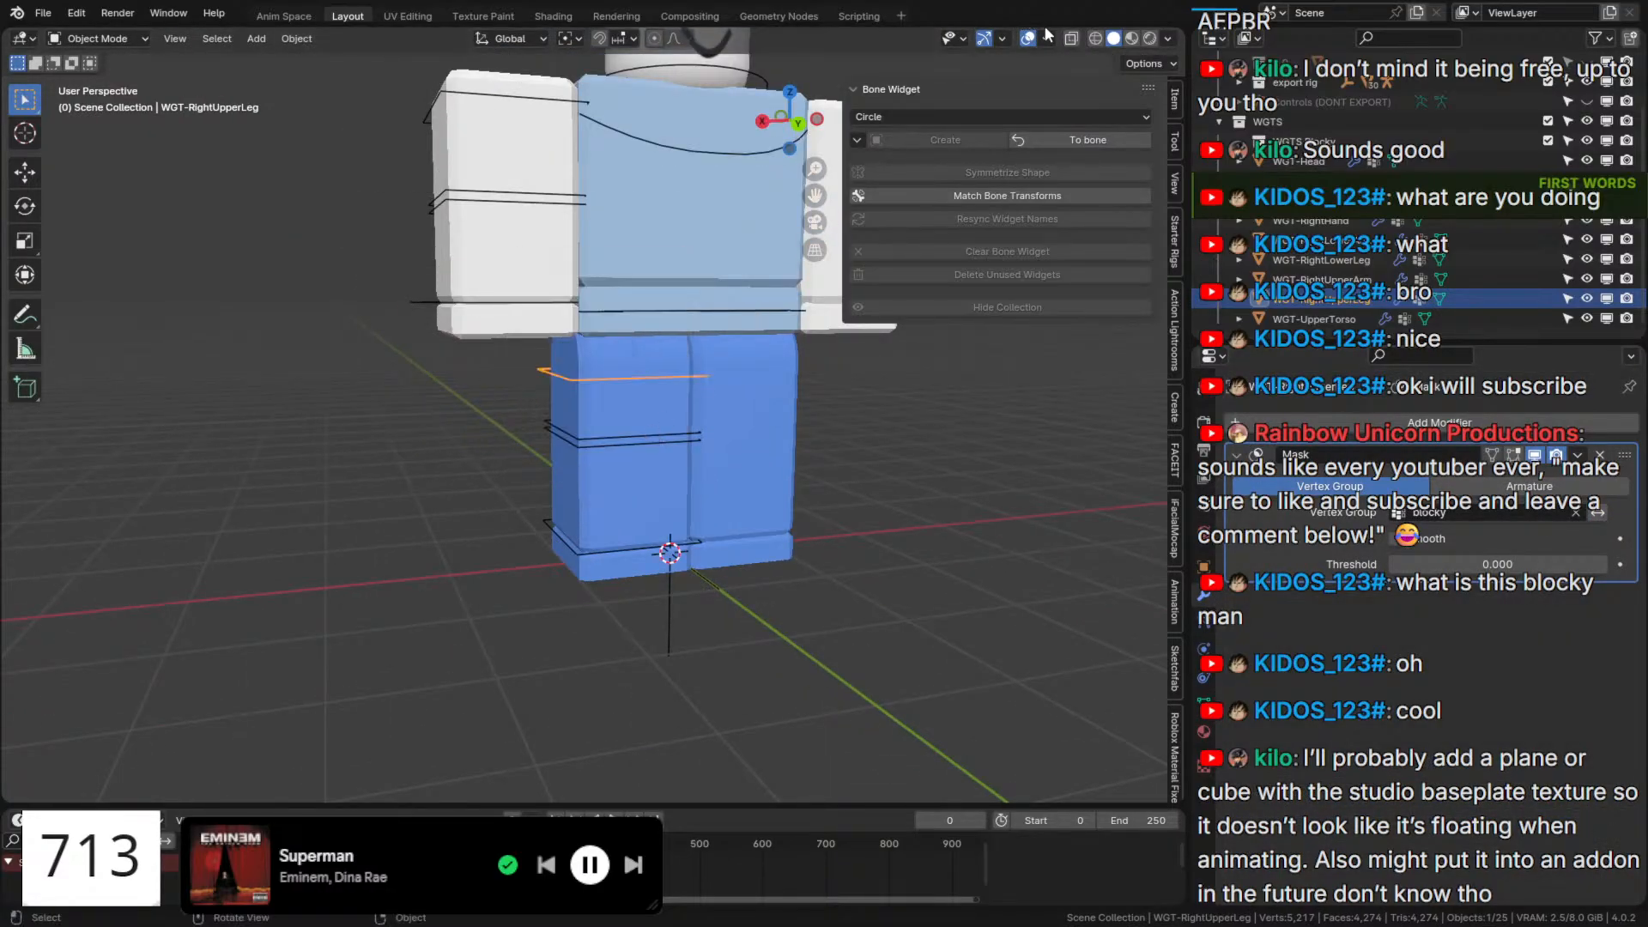
left_click(1071, 43)
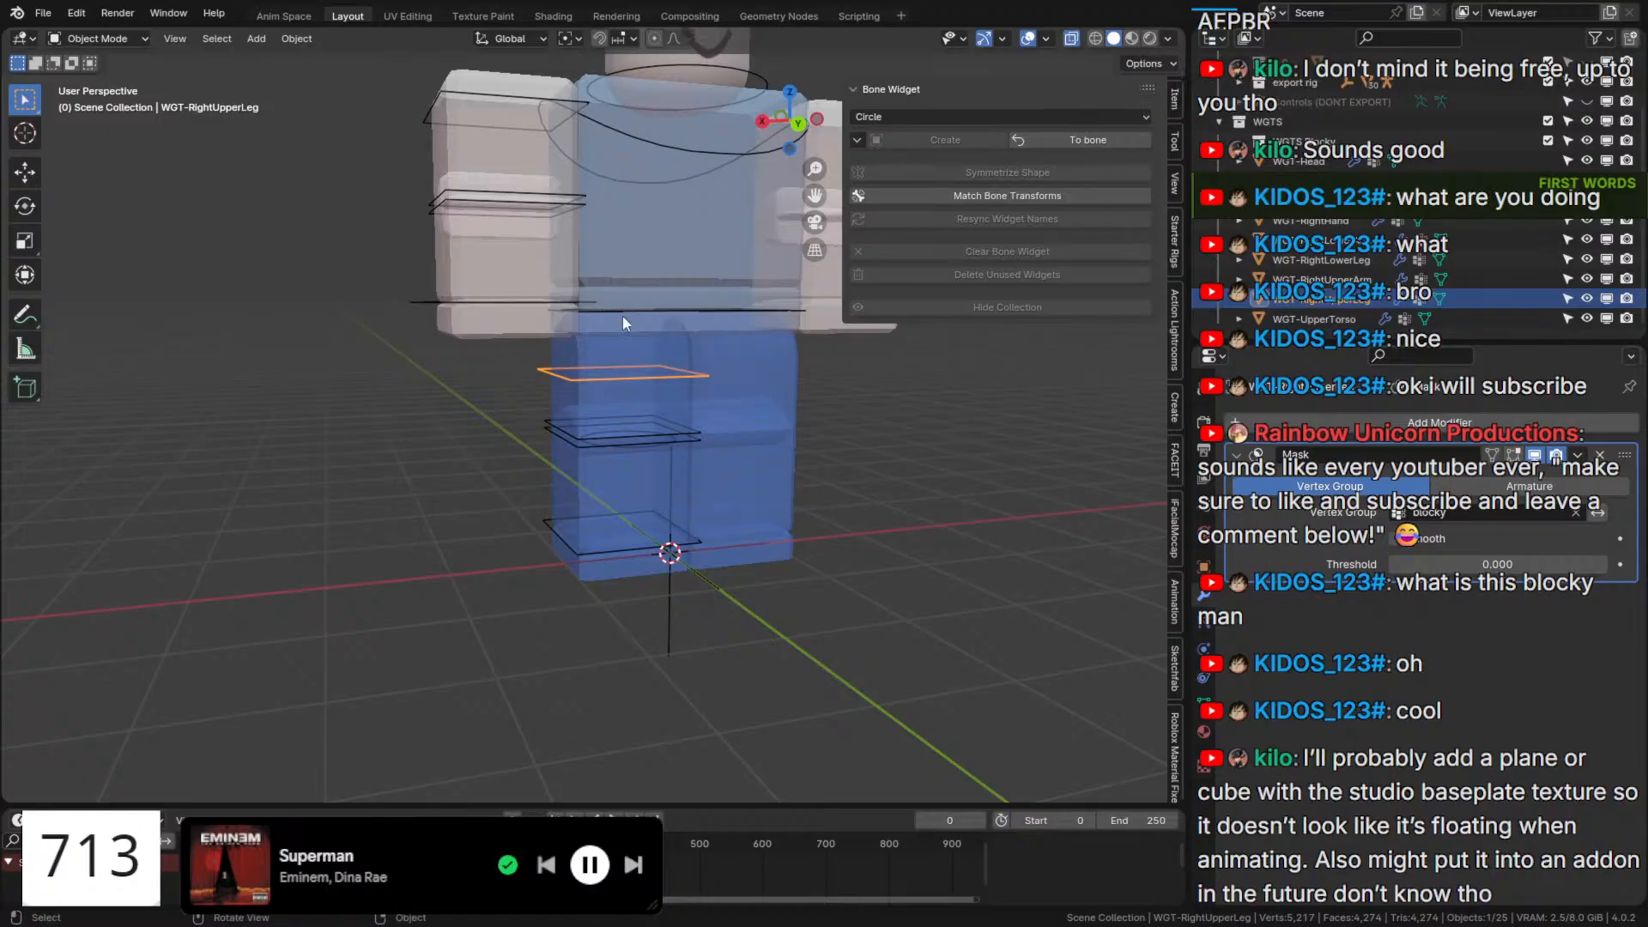
middle_click_drag(621, 316, 567, 476)
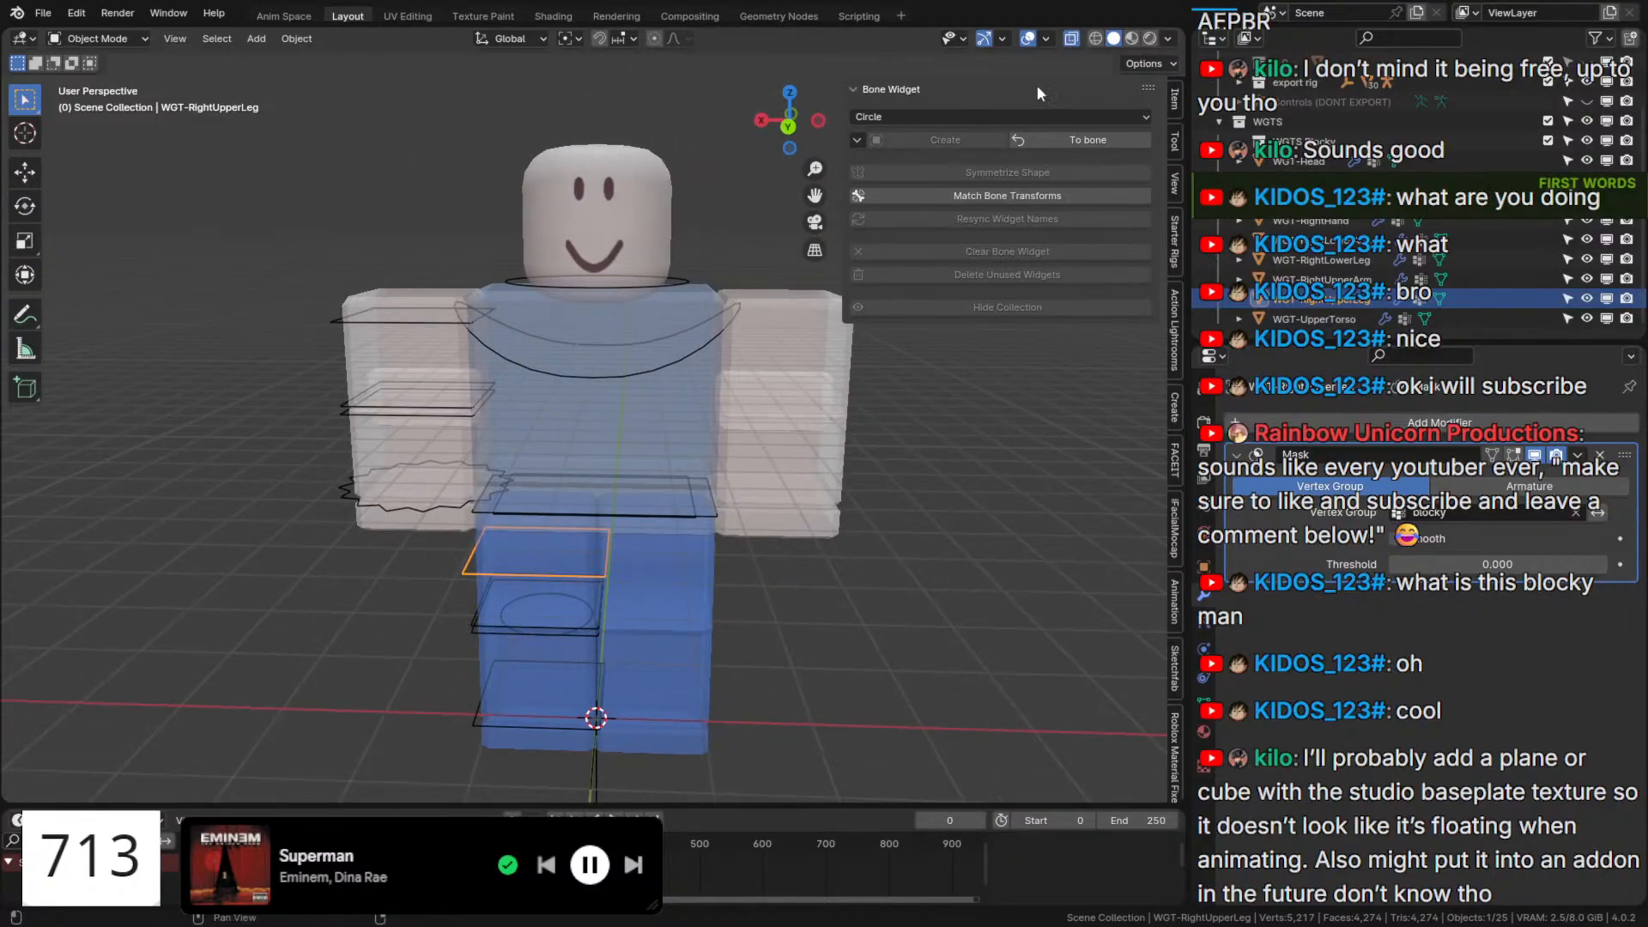
left_click(1073, 40)
middle_click_drag(1065, 412, 1059, 456)
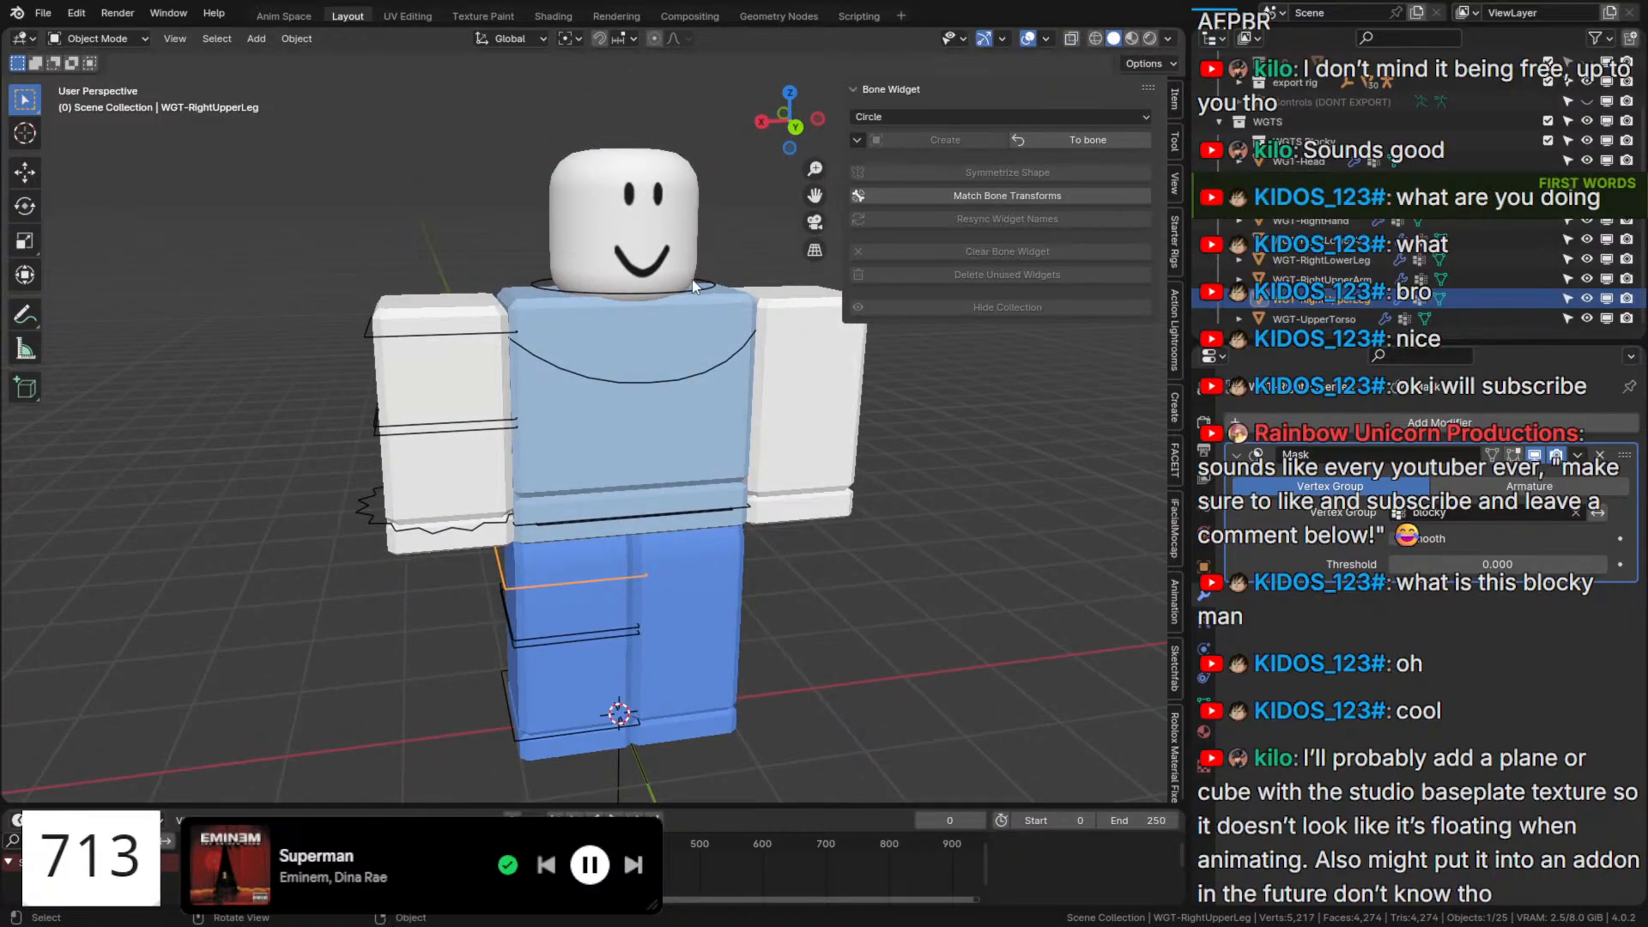
Examine the head and upper torso widgets, comparing the upper torso's shape with its Mask inversion on and off.
left_click(712, 290)
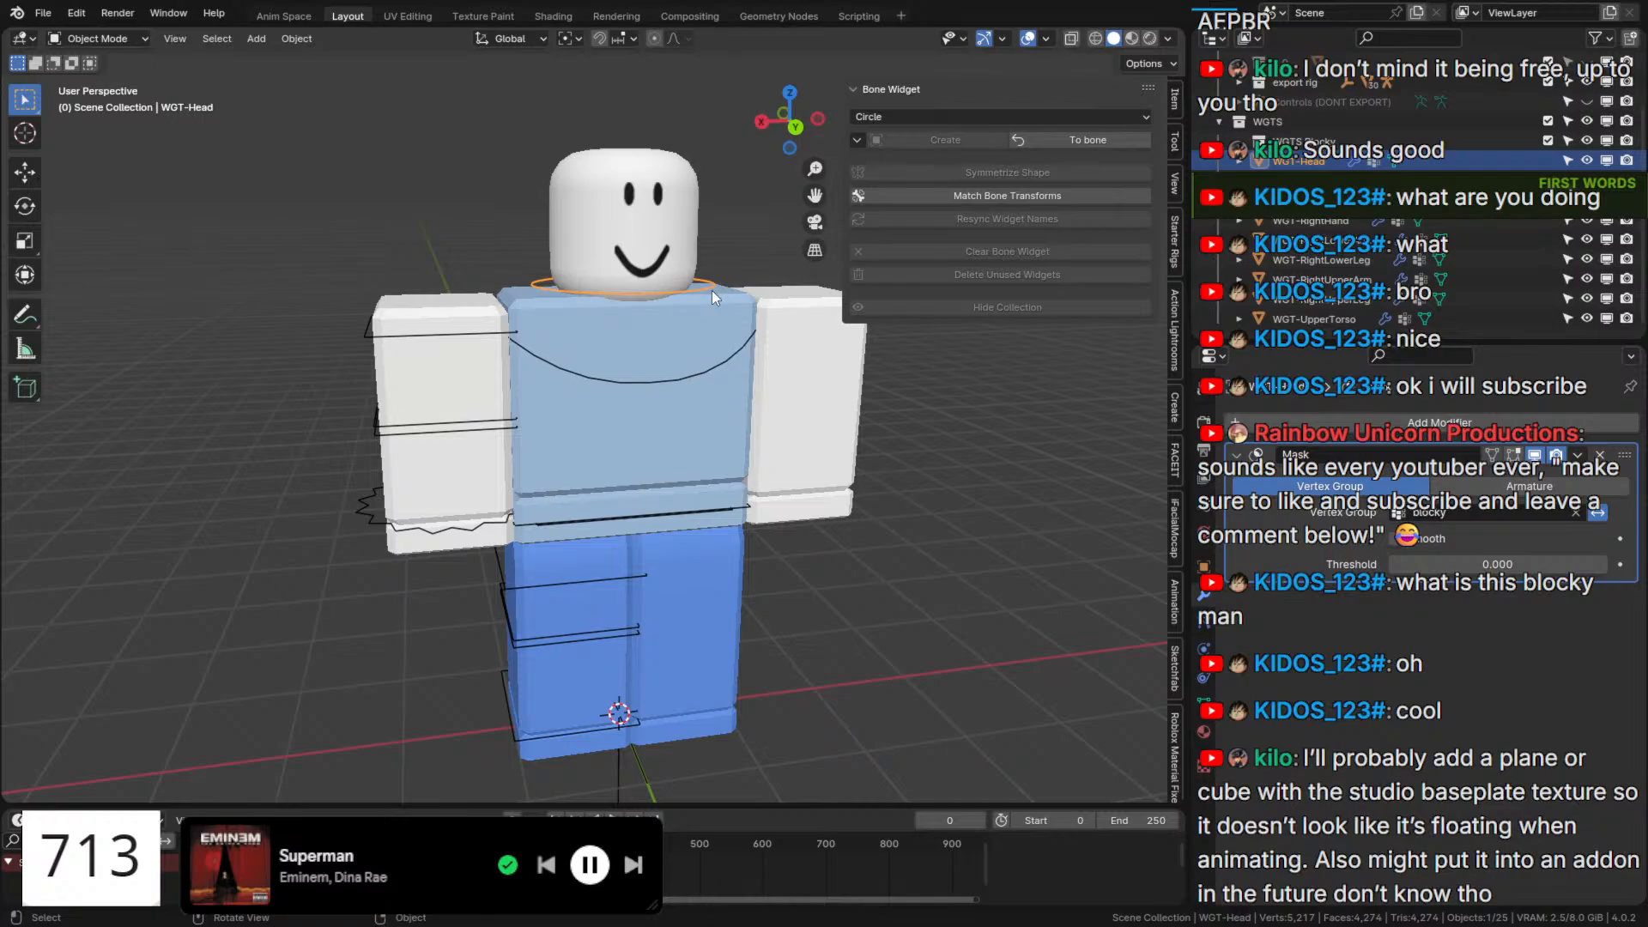
middle_click_drag(713, 290, 669, 302)
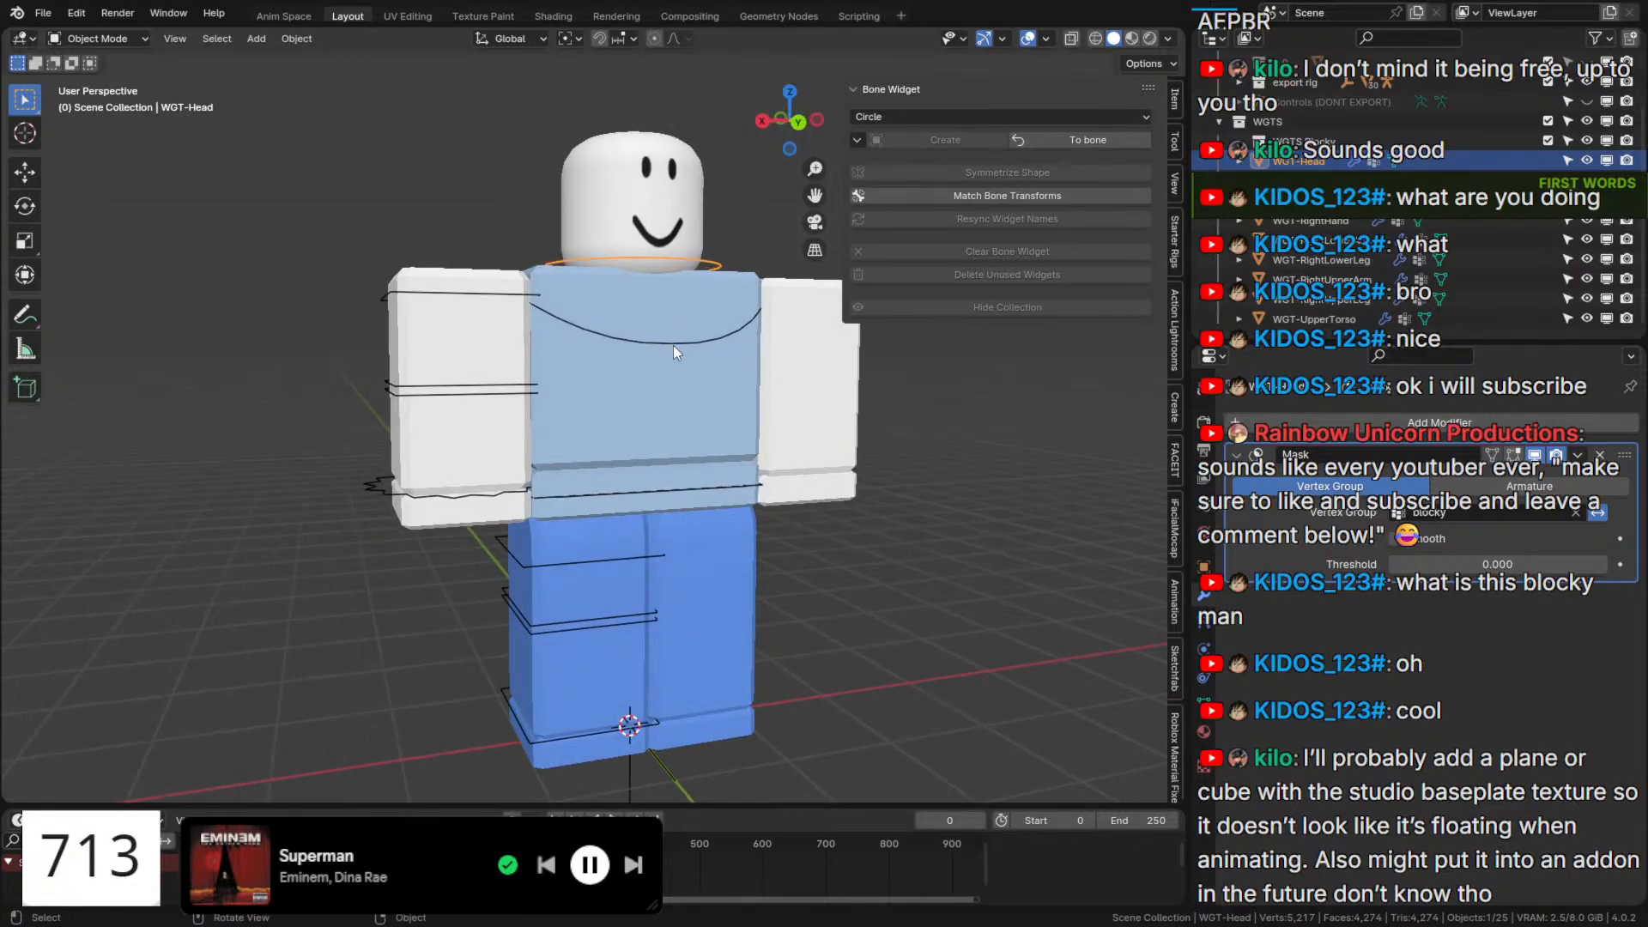
left_click(675, 346)
left_click(676, 342)
left_click(718, 266)
left_click(708, 342)
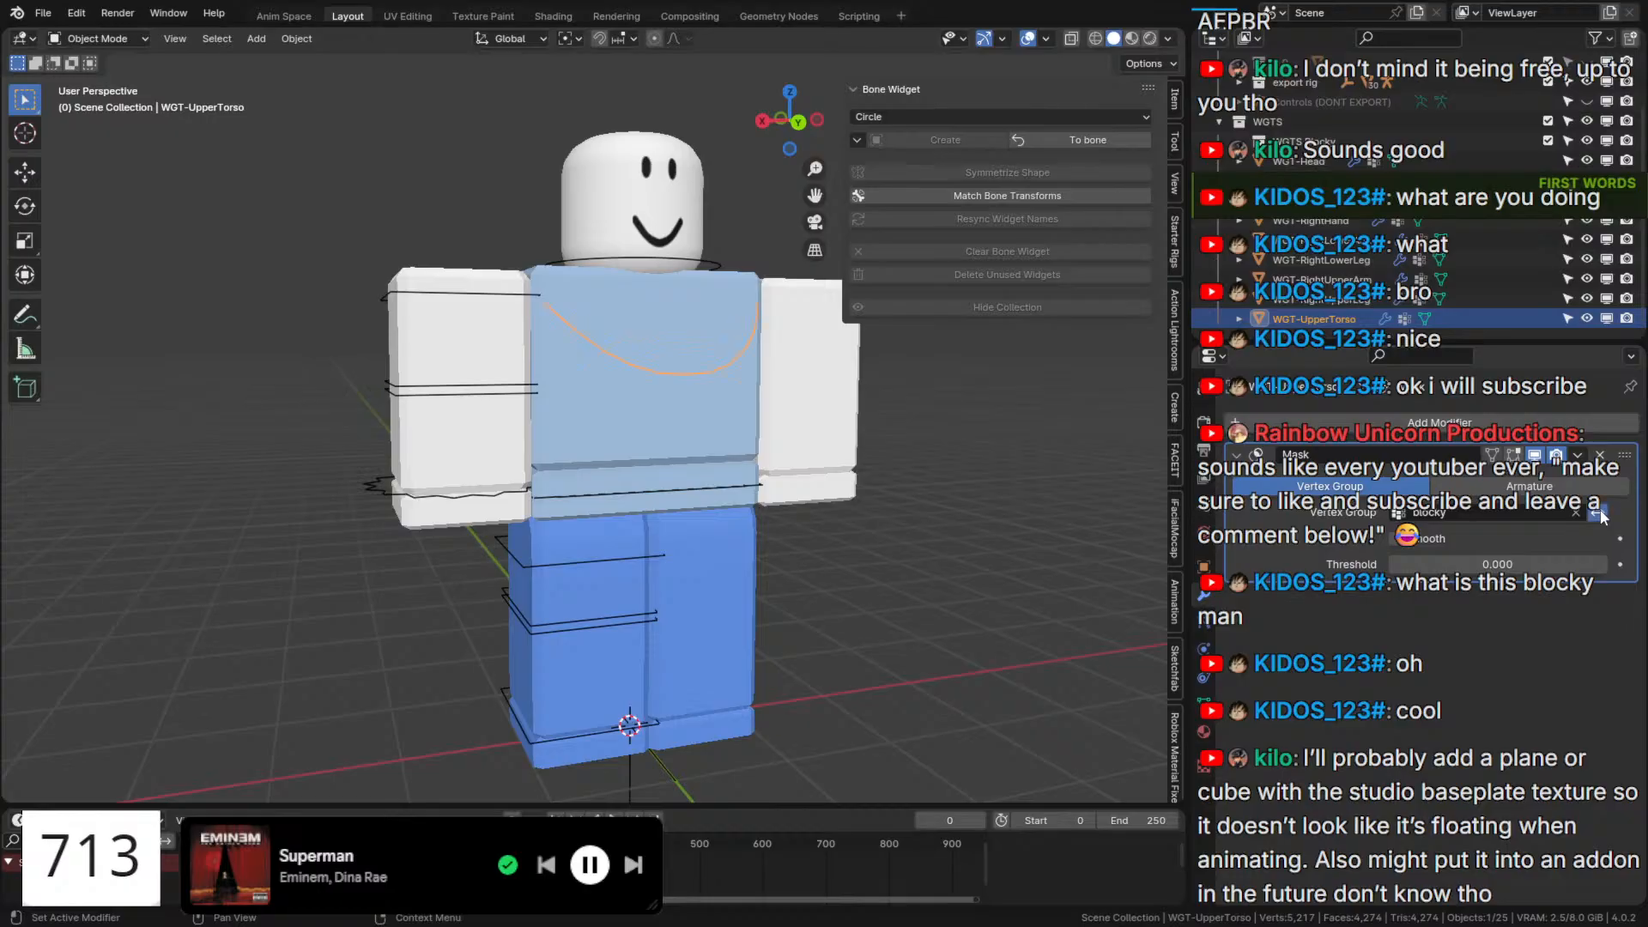
middle_click_drag(953, 513, 1178, 467)
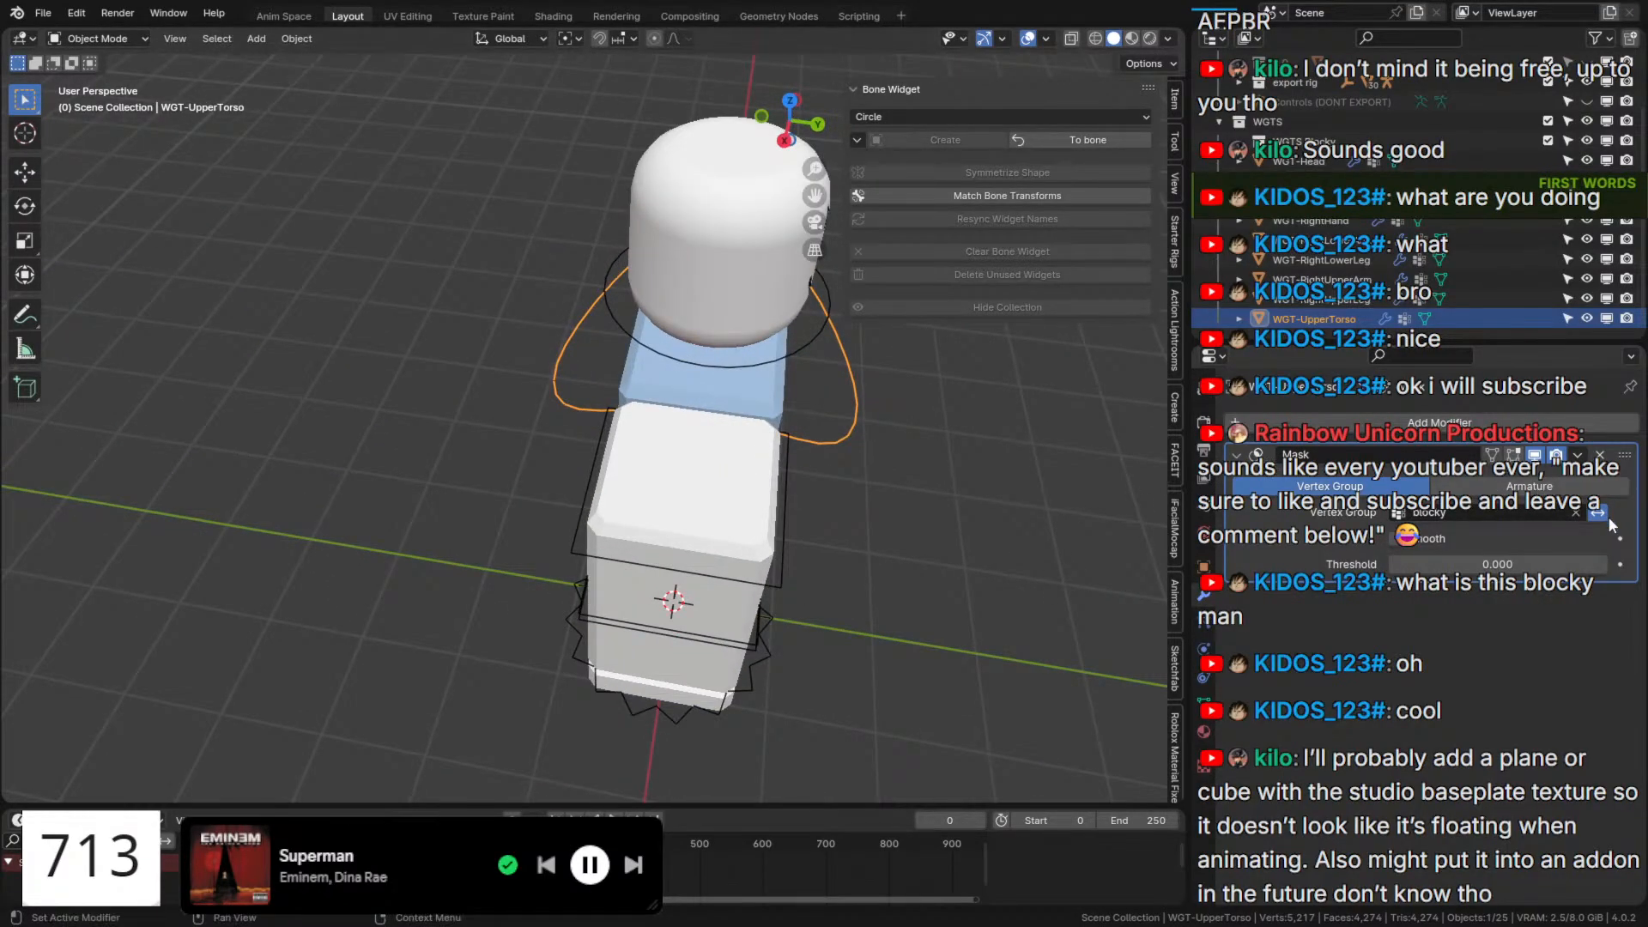
middle_click_drag(730, 447, 507, 362)
Try to keep only the lower curved loop of the upper torso widget in the blocky vertex group with Mask inversion off.
key("Tab")
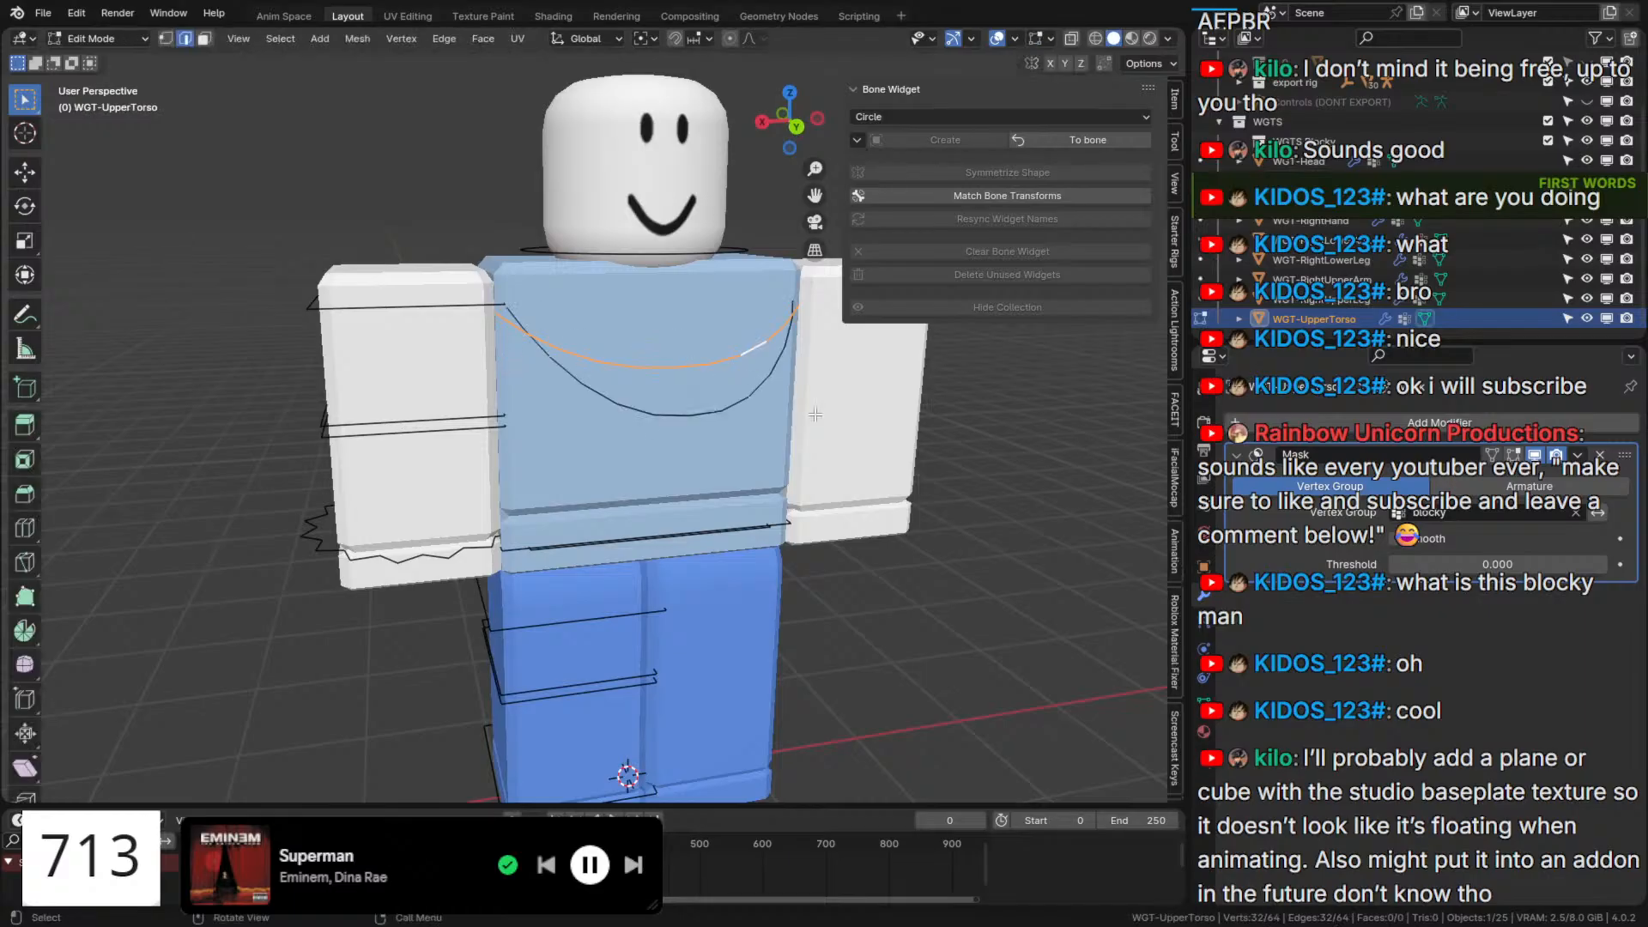
left_click(1209, 709)
scroll(1262, 697, "down", 5)
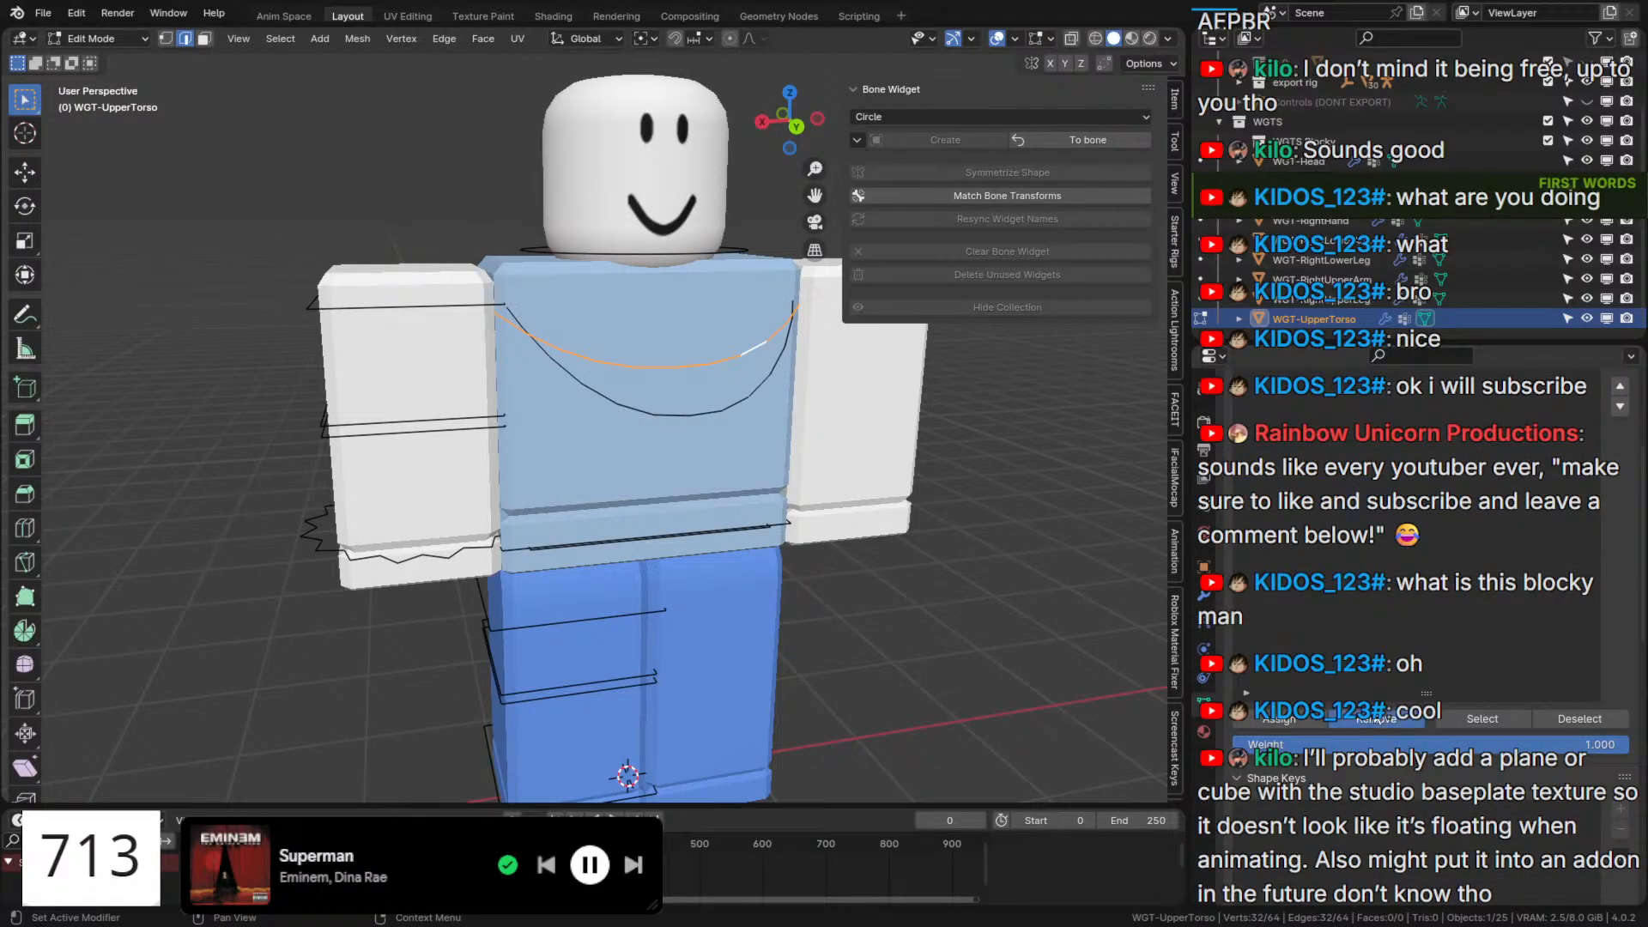
key("Tab")
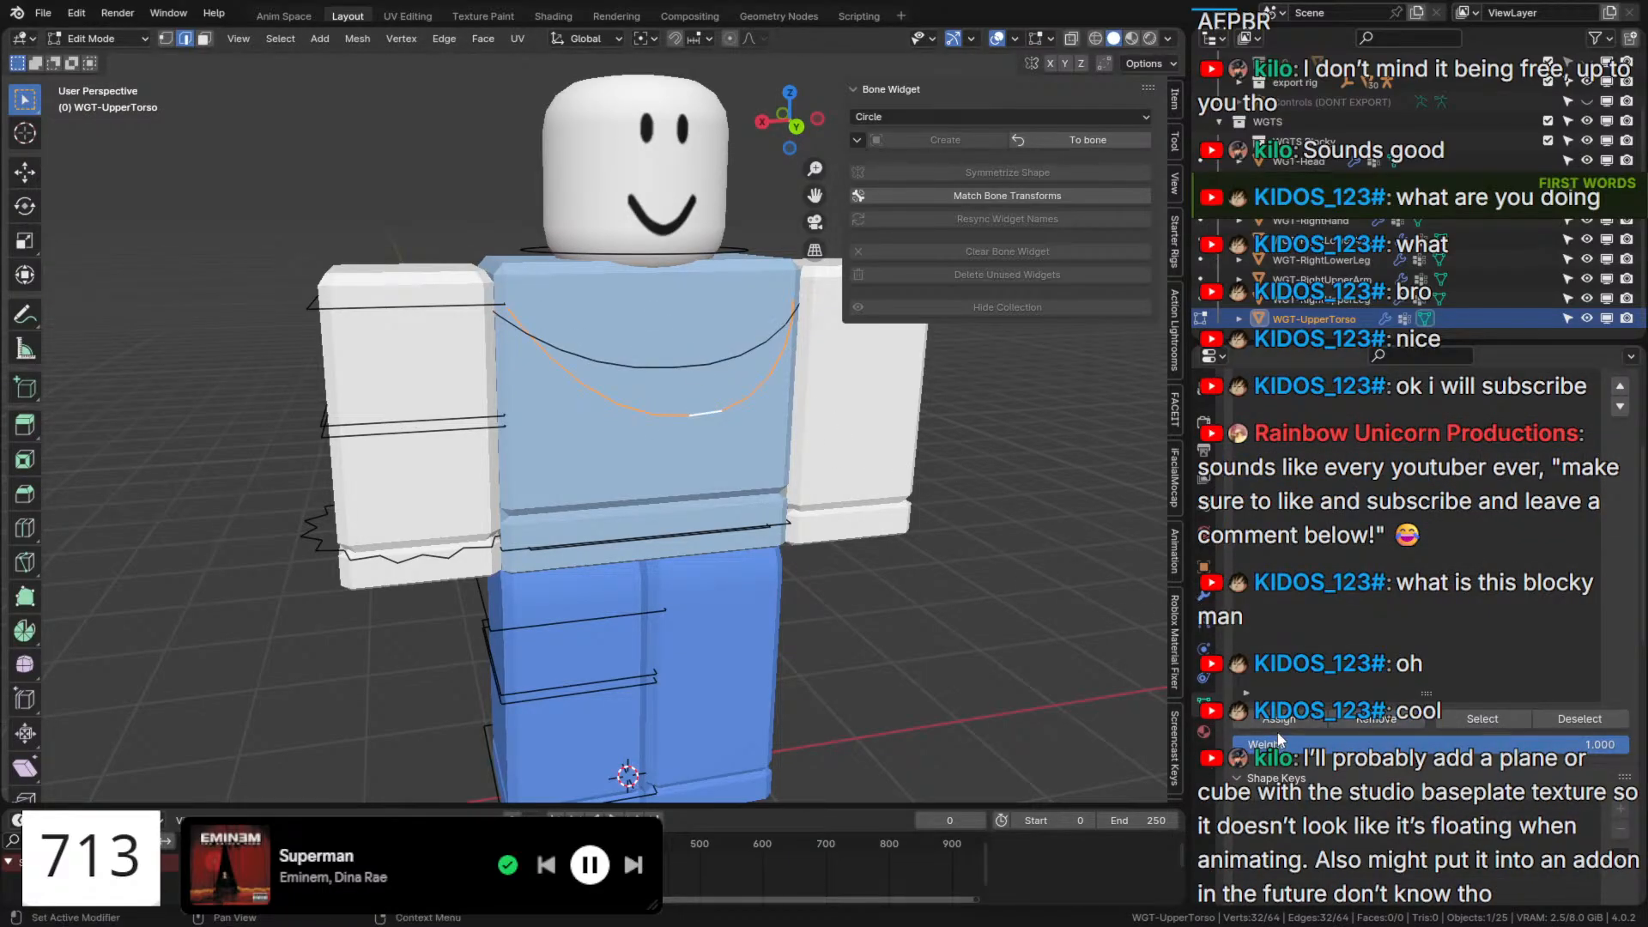
left_click(1205, 592)
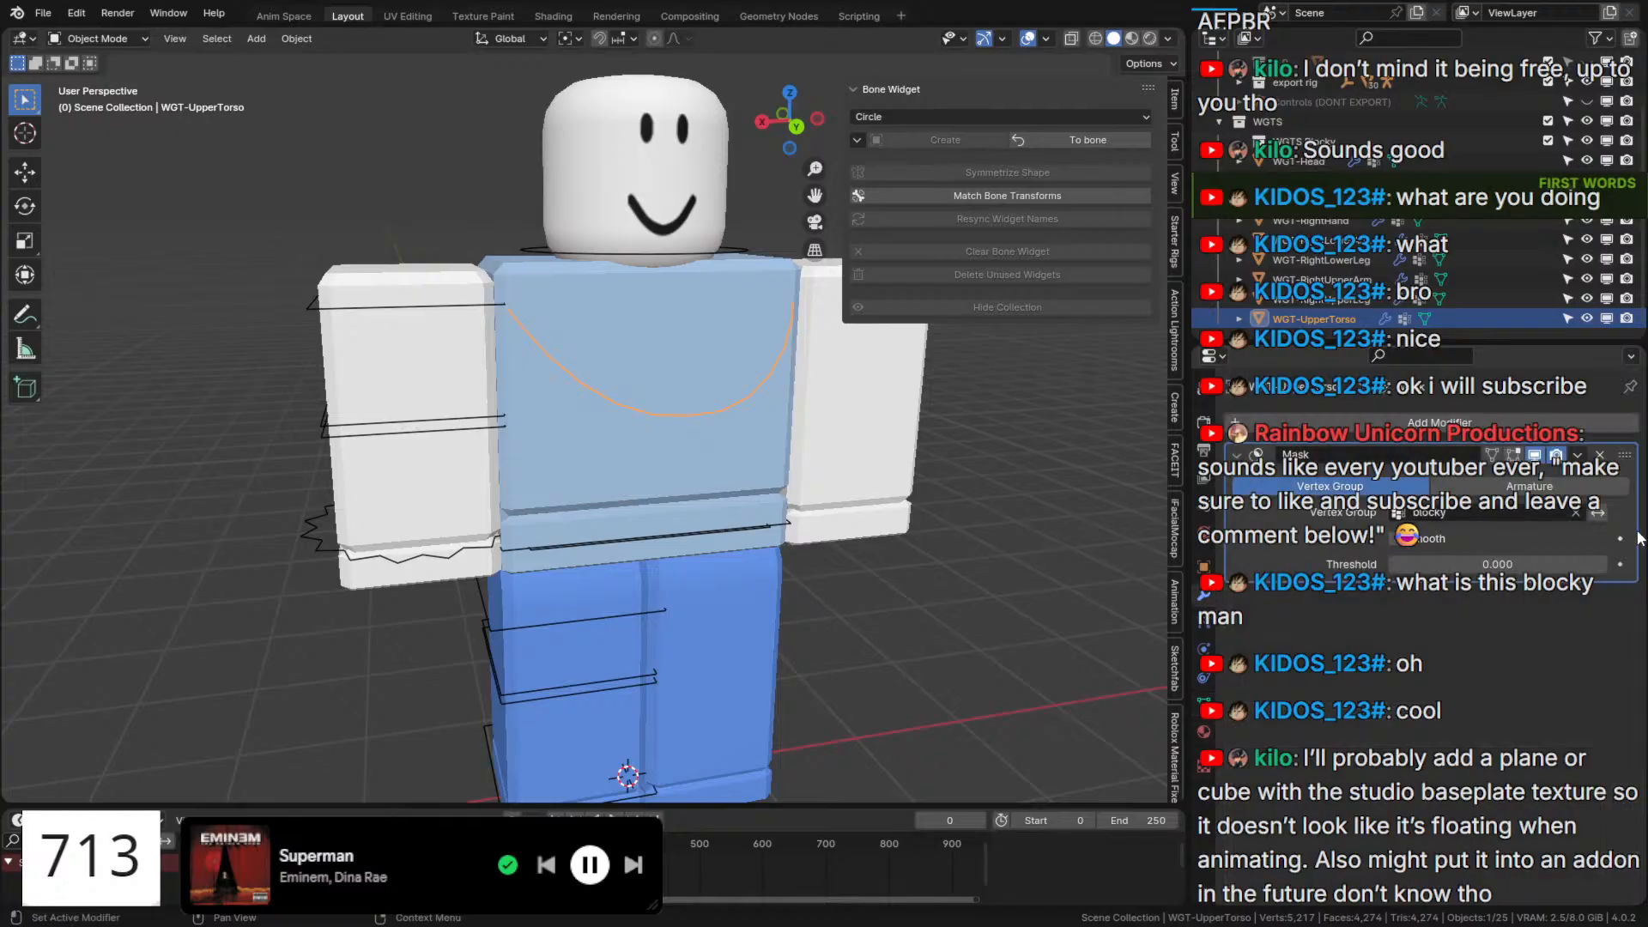
Check the Mask inversion settings of the right leg, foot, hand, arm and head widgets.
left_click(575, 620)
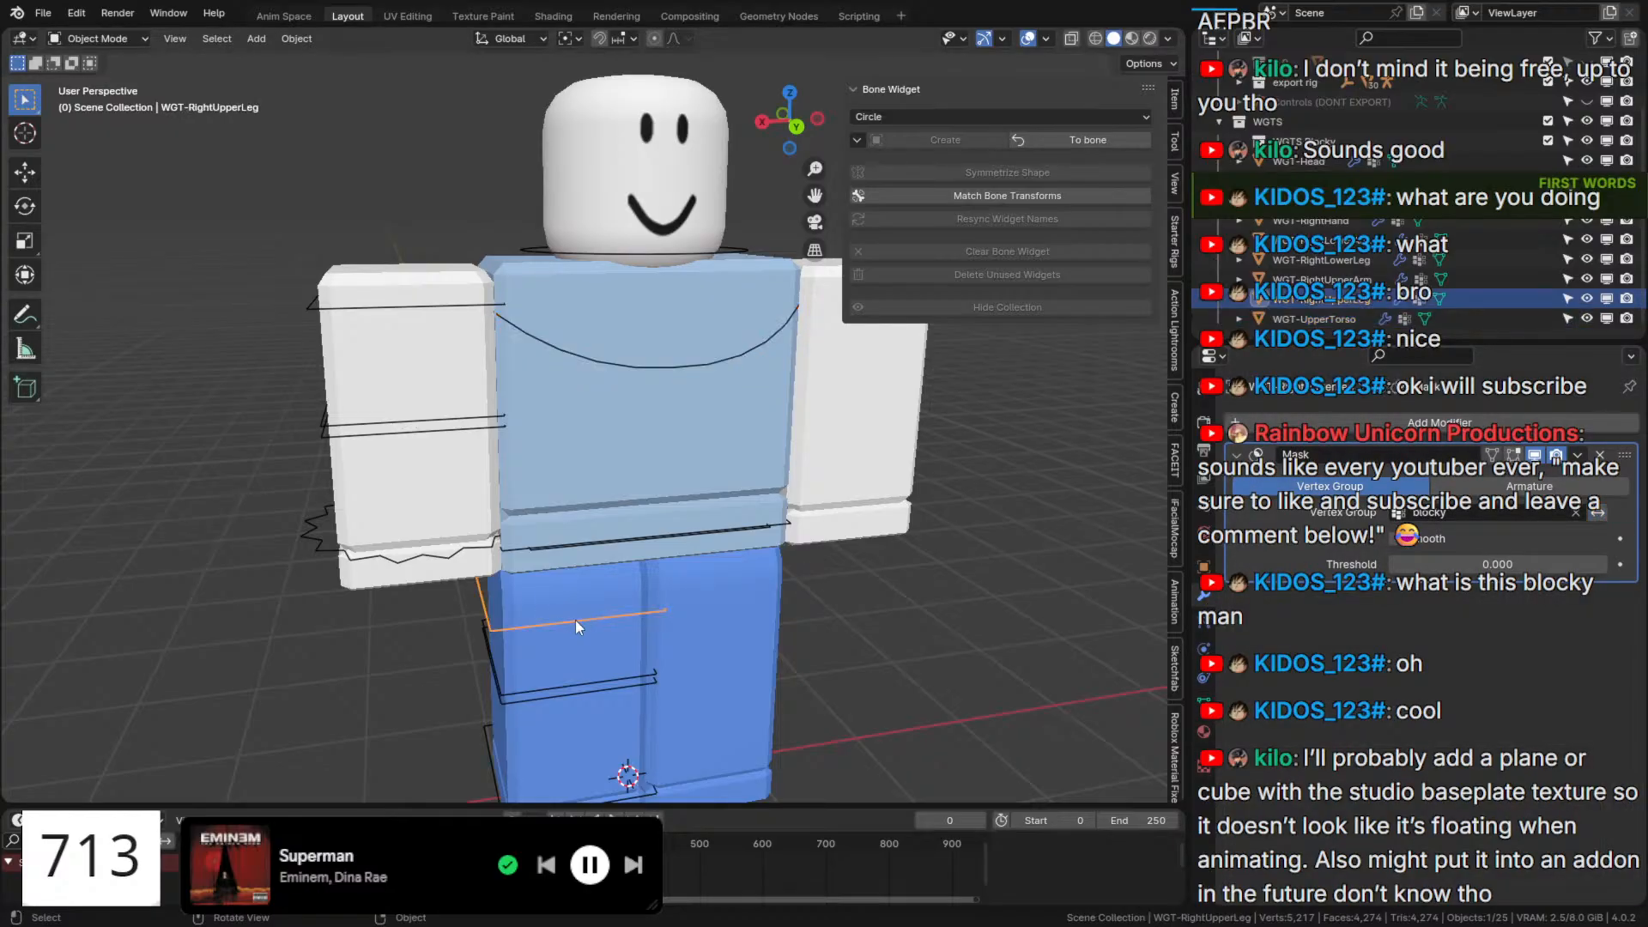
middle_click_drag(692, 663, 650, 539, "shift")
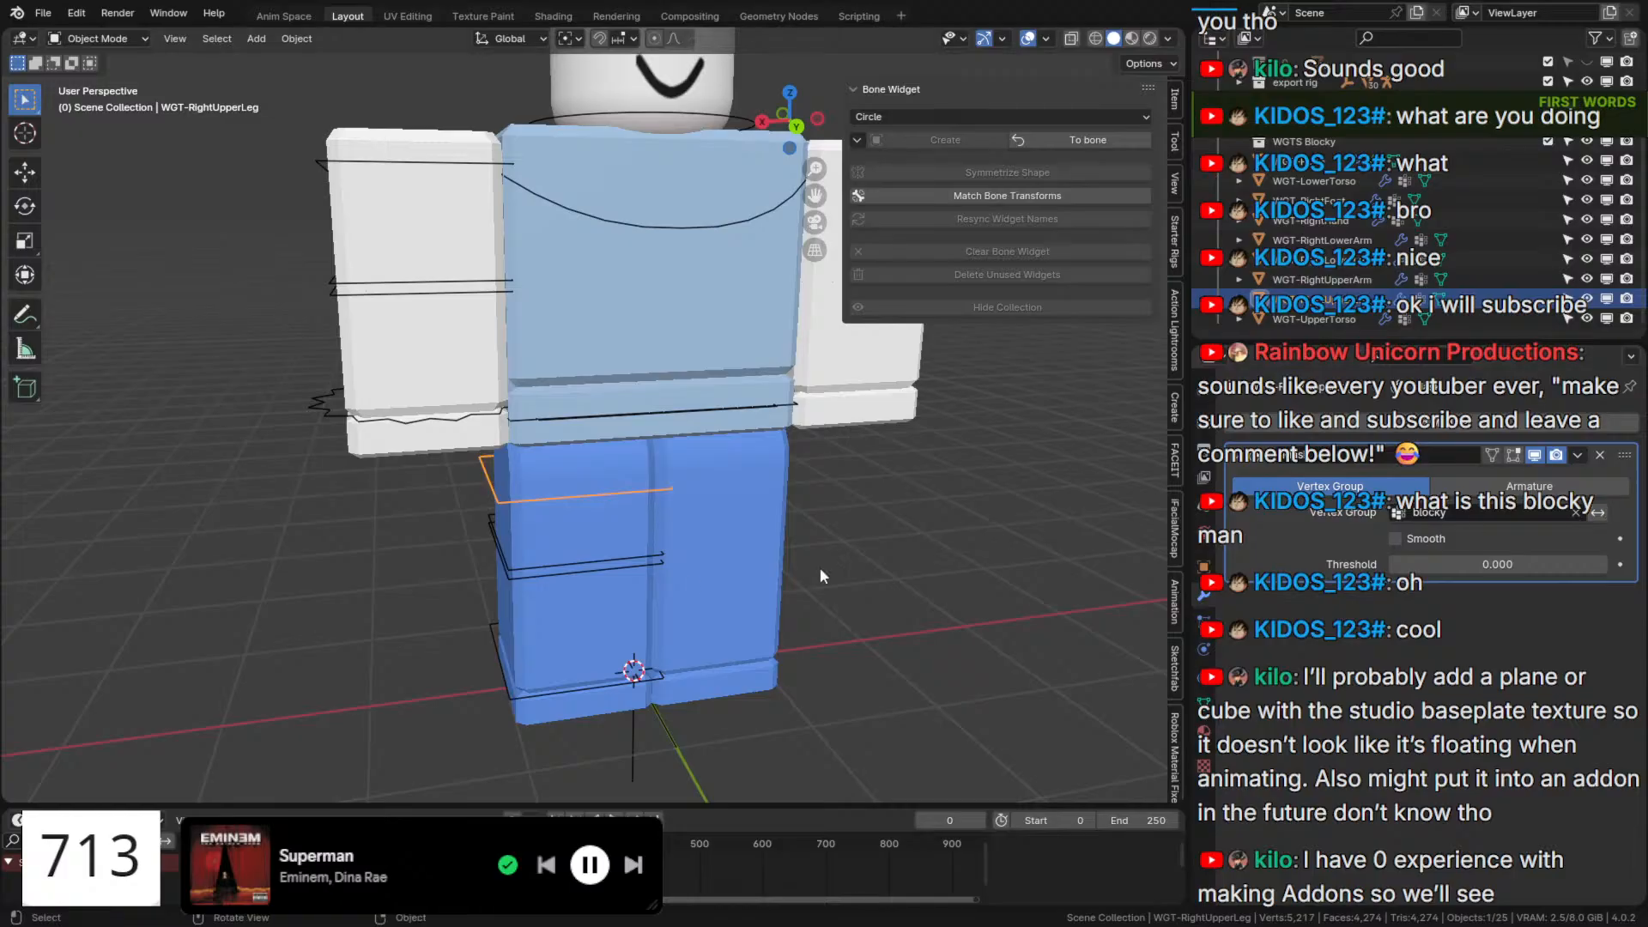
left_click(598, 692)
left_click(586, 567)
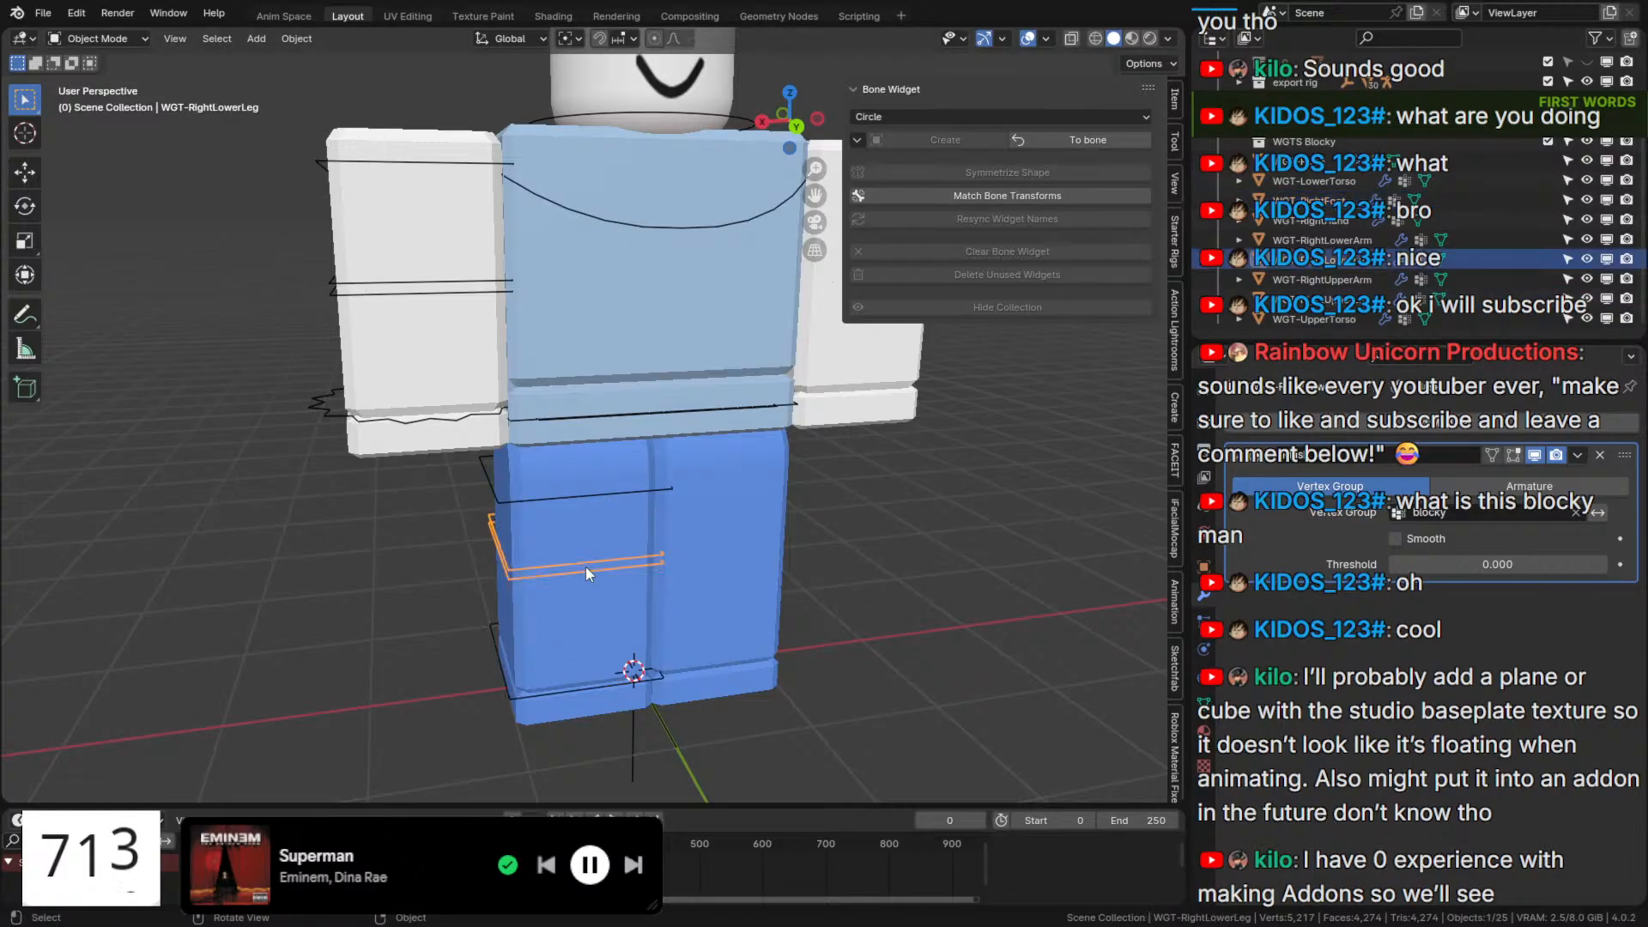
left_click(596, 491)
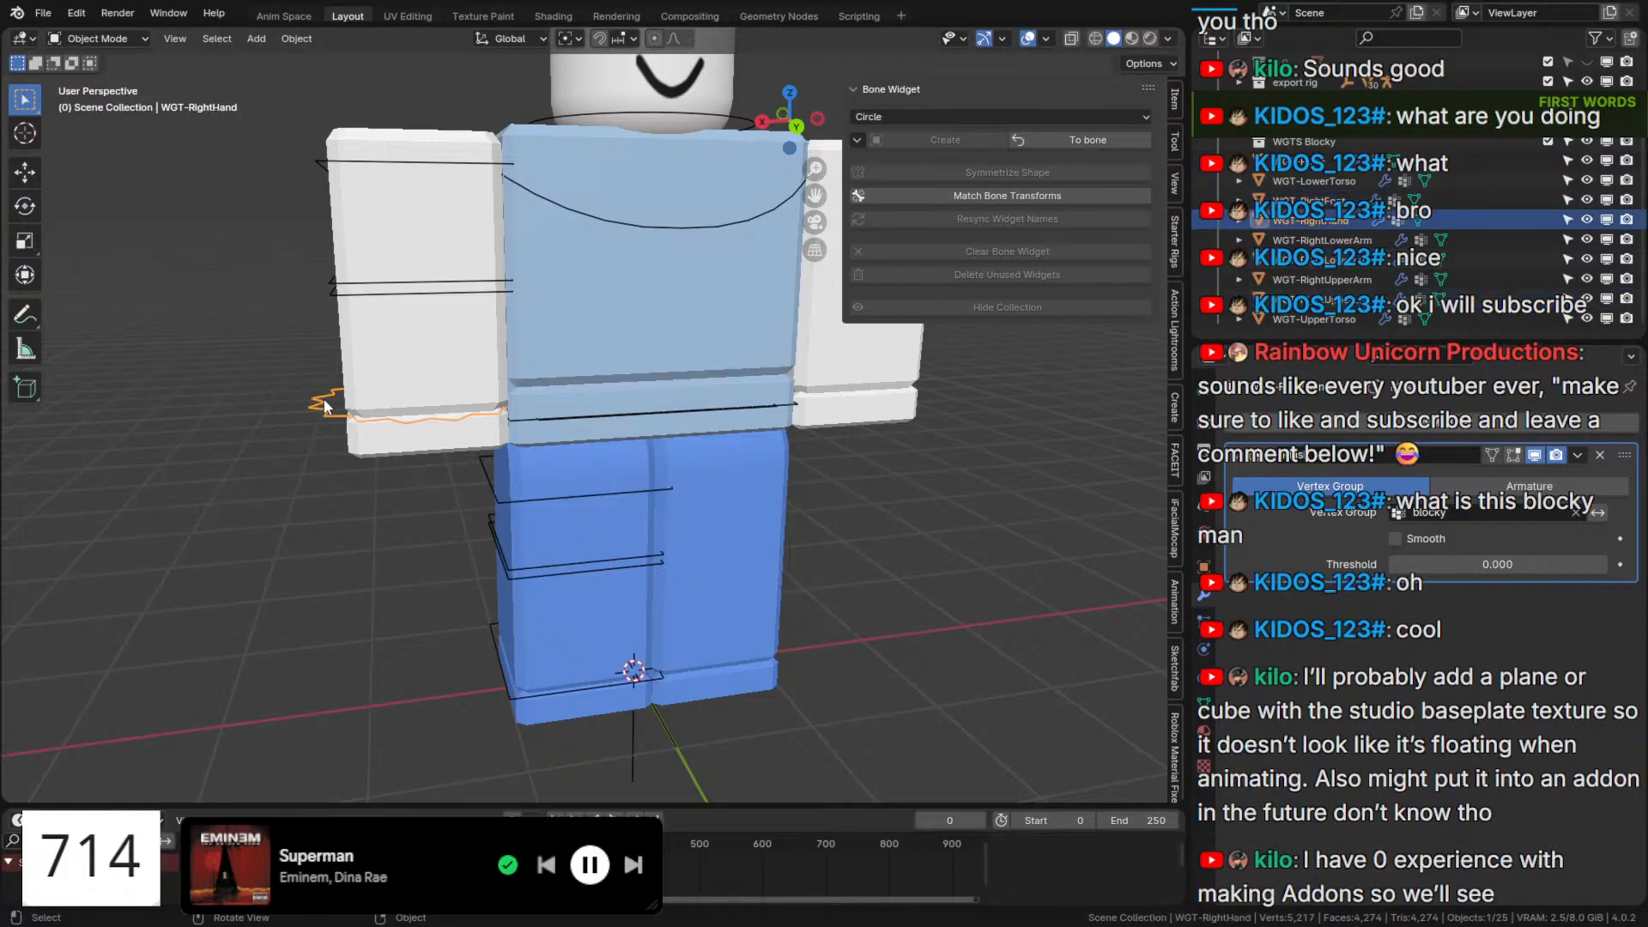
left_click(337, 296)
left_click(327, 285)
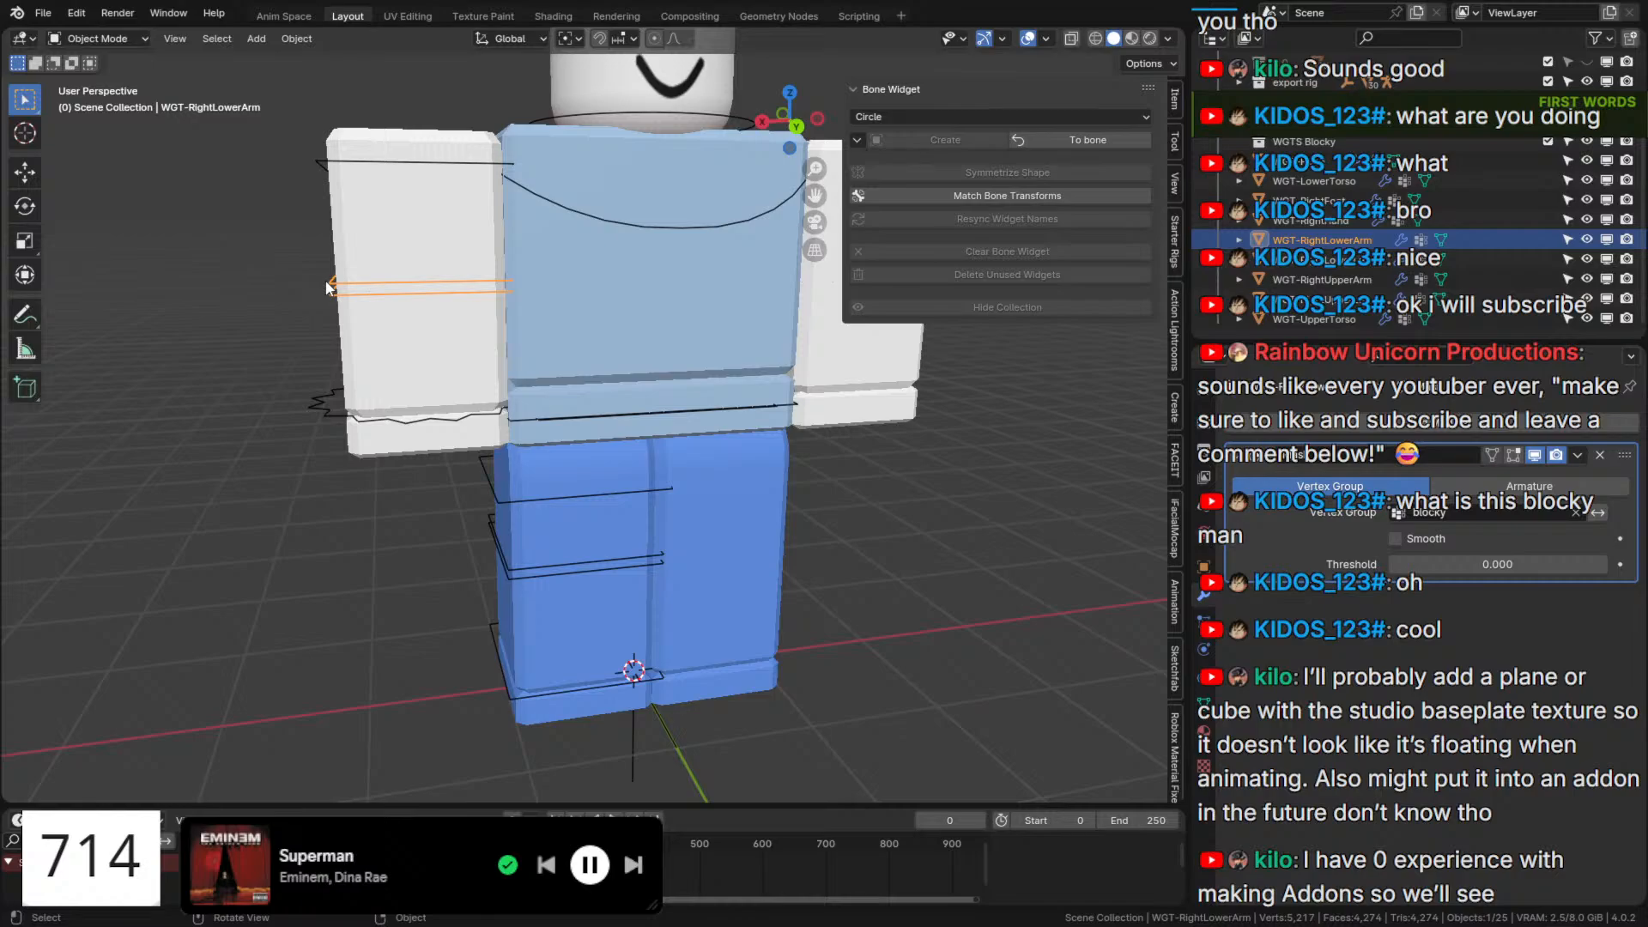
left_click(323, 165)
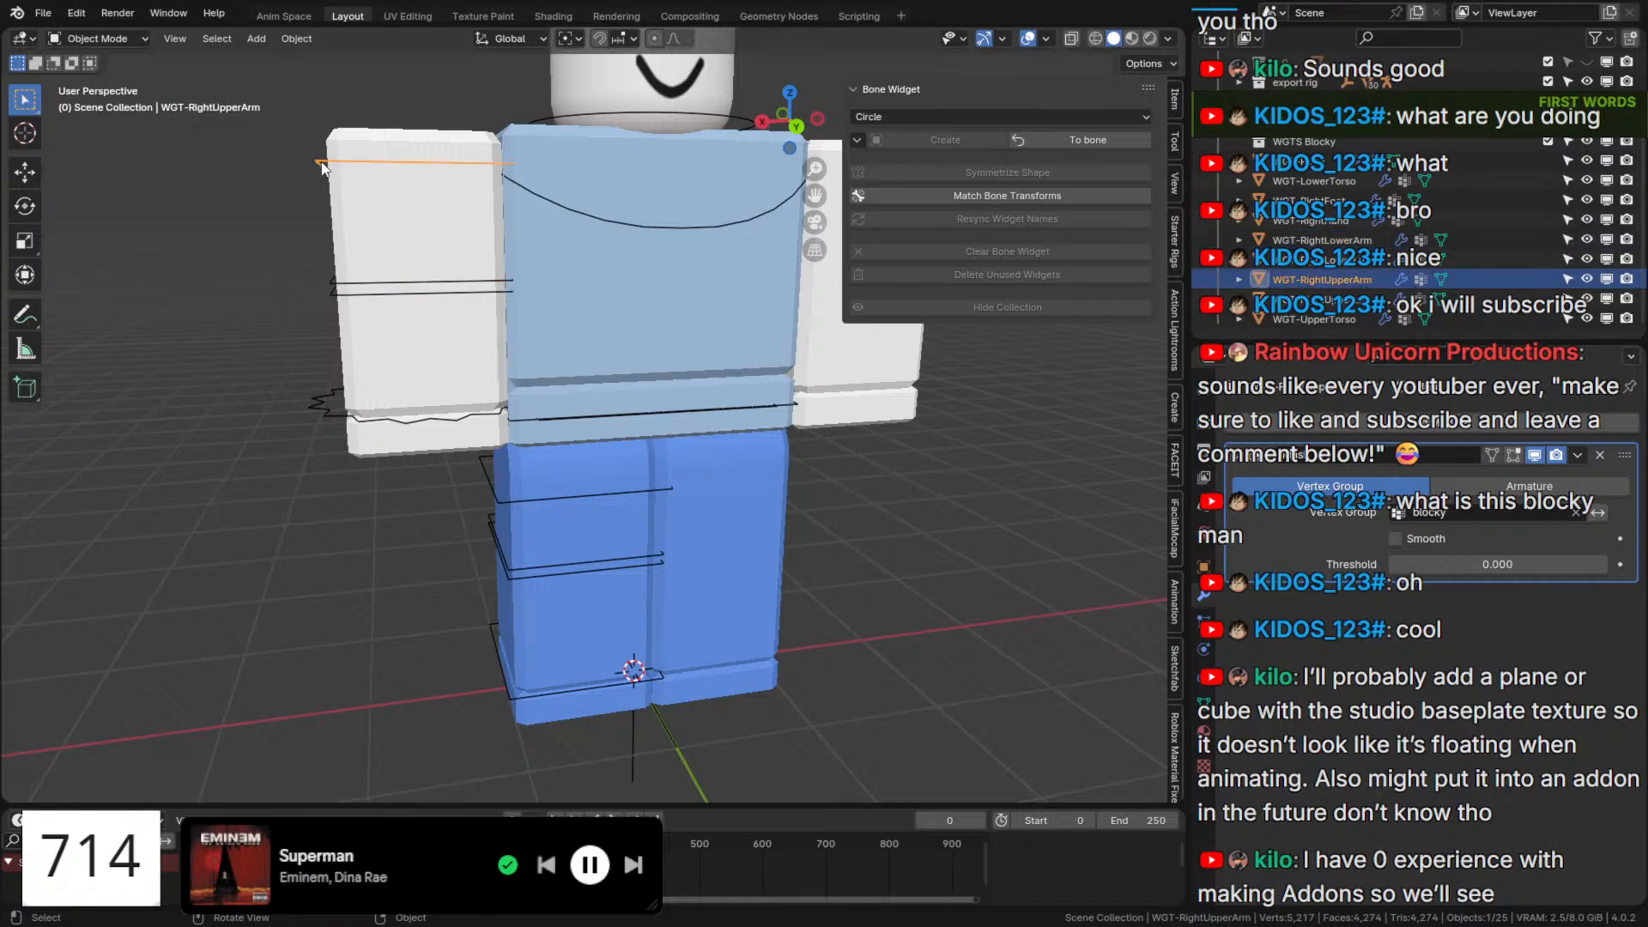
left_click(719, 120)
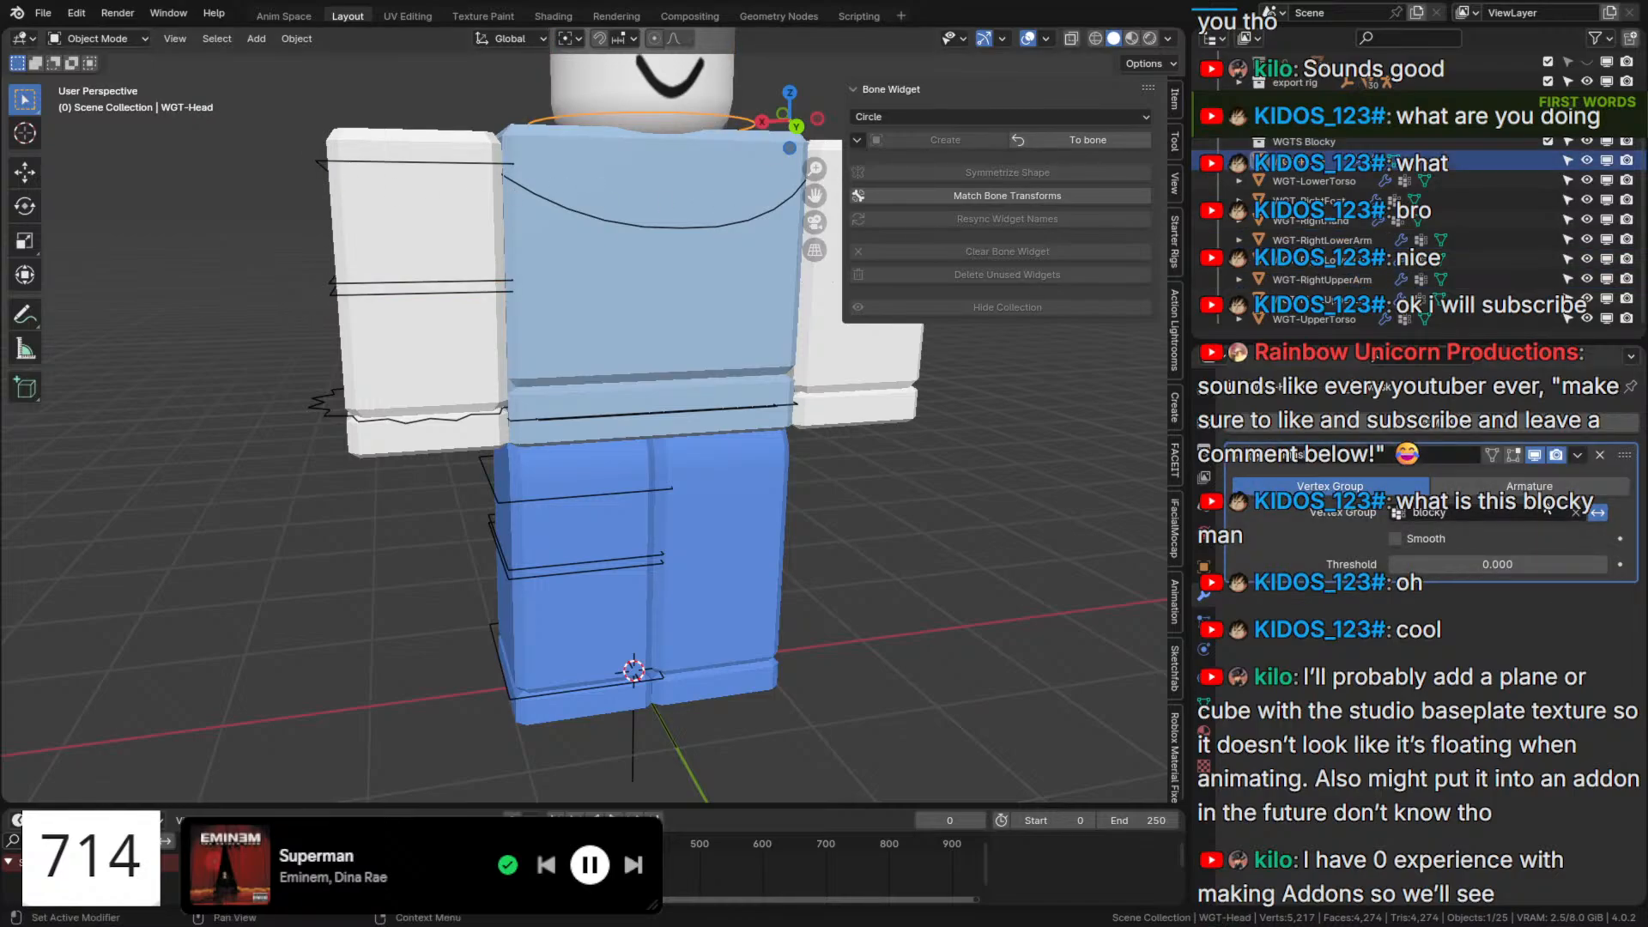
Replace the upper torso widget's lower loop with its upper loop in the blocky vertex group and turn off its Mask inversion.
left_click(635, 216)
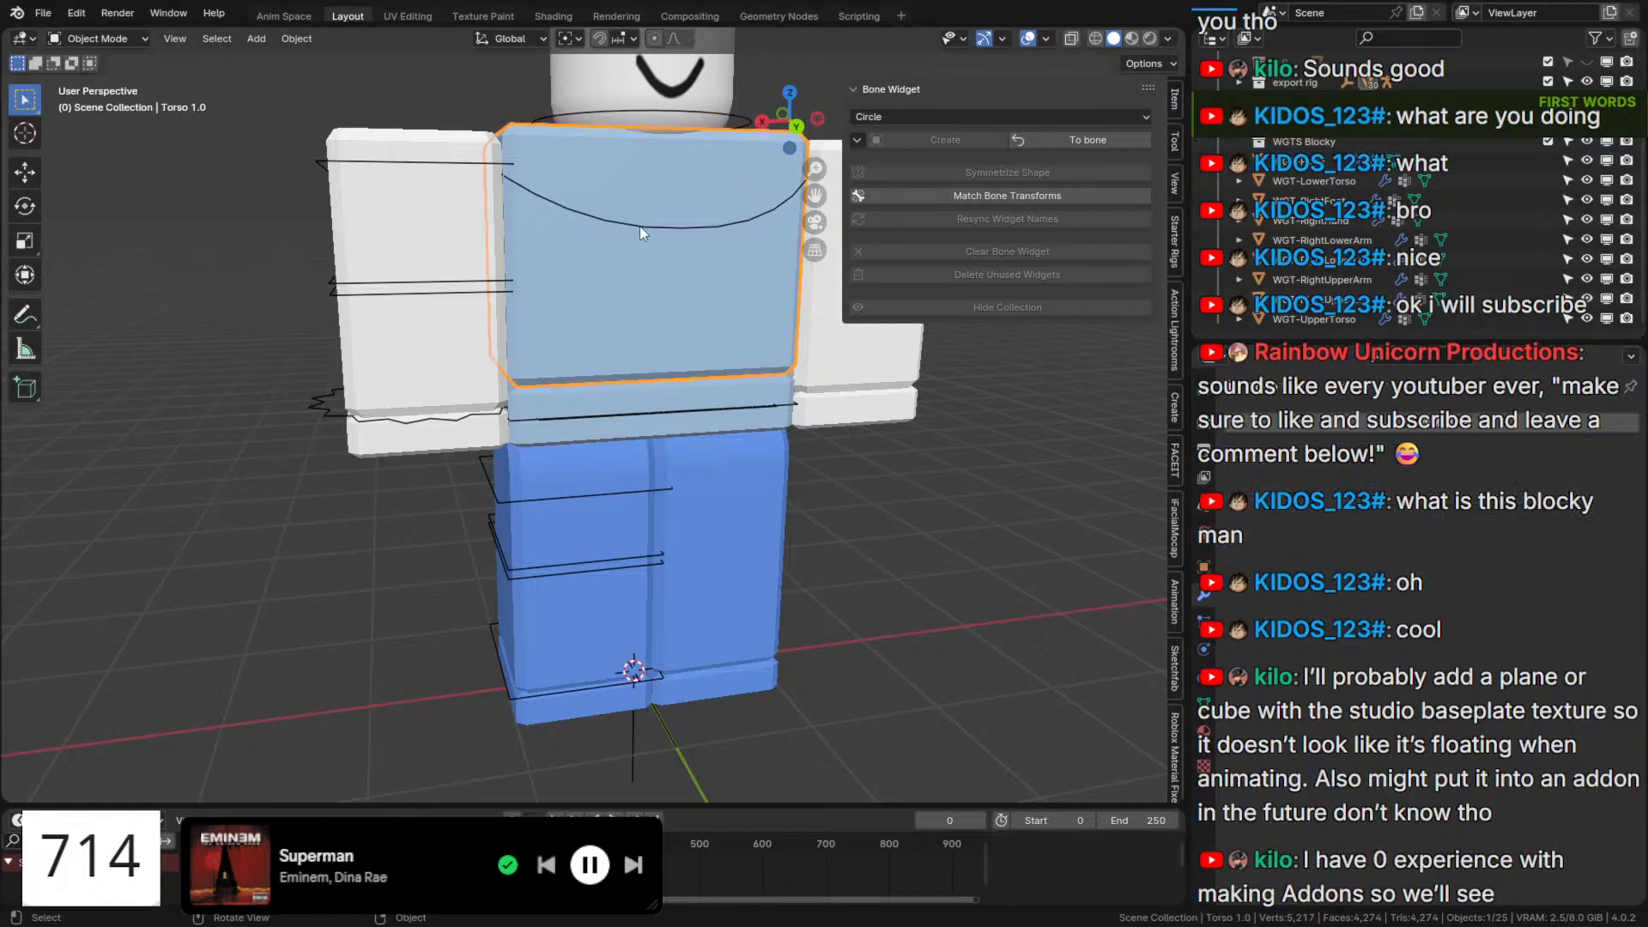
key("Tab")
left_click(1205, 705)
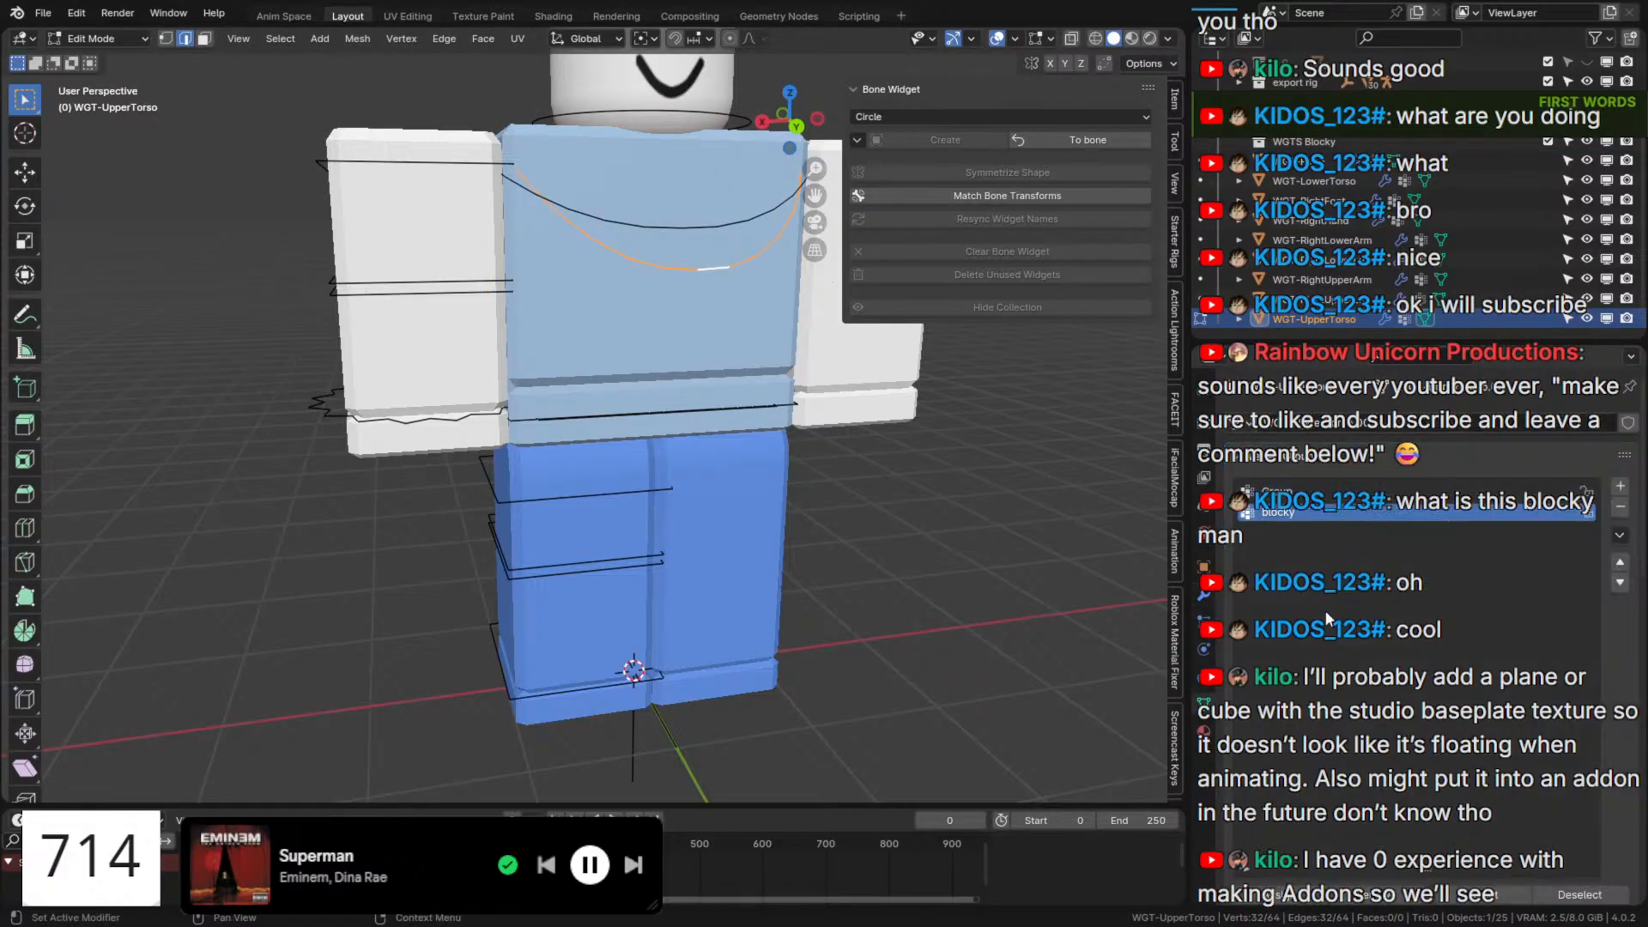
scroll(1339, 635, "down", 4)
left_click(1389, 754)
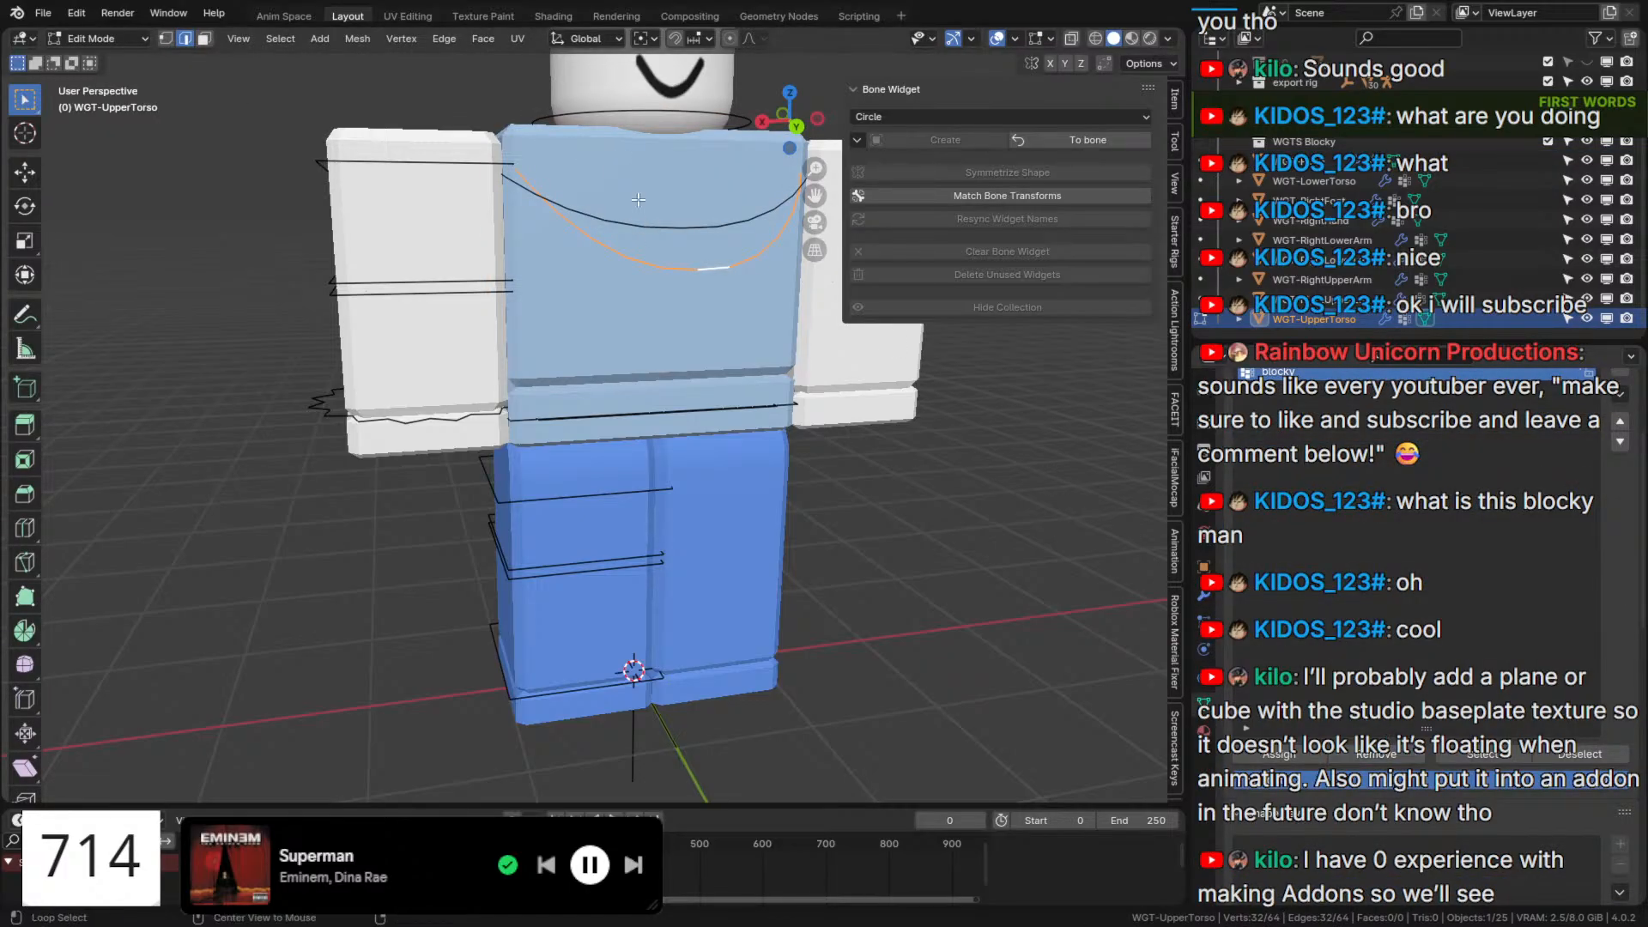
key("ctrl+i")
left_click(1289, 757)
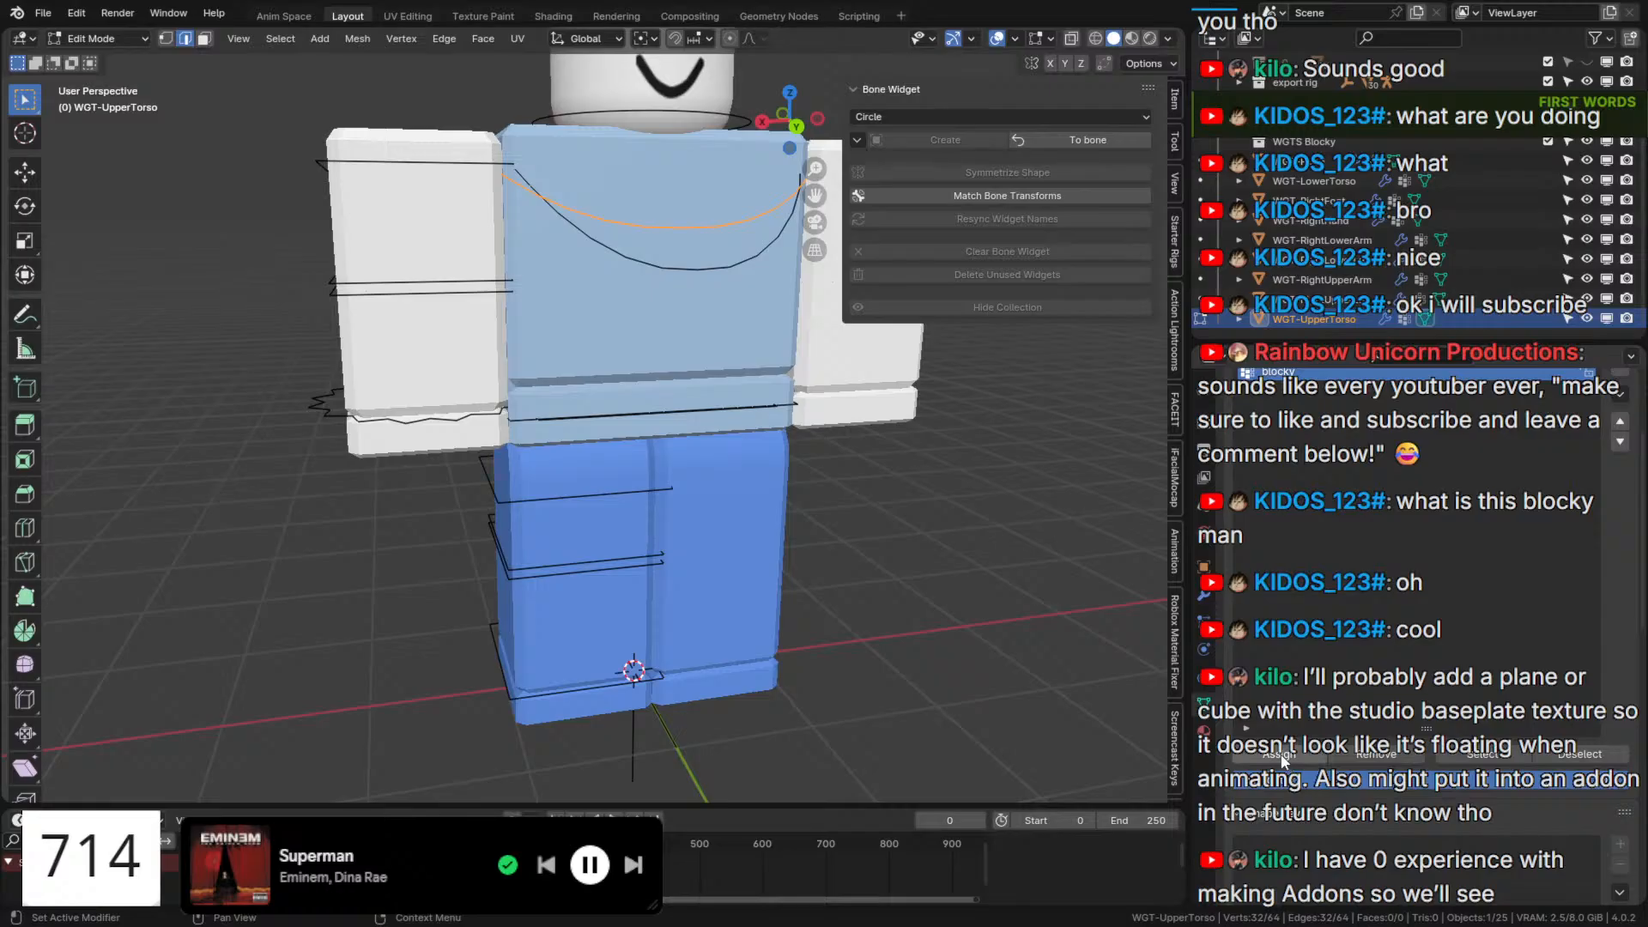
left_click(1282, 760)
key("Tab")
left_click(1205, 595)
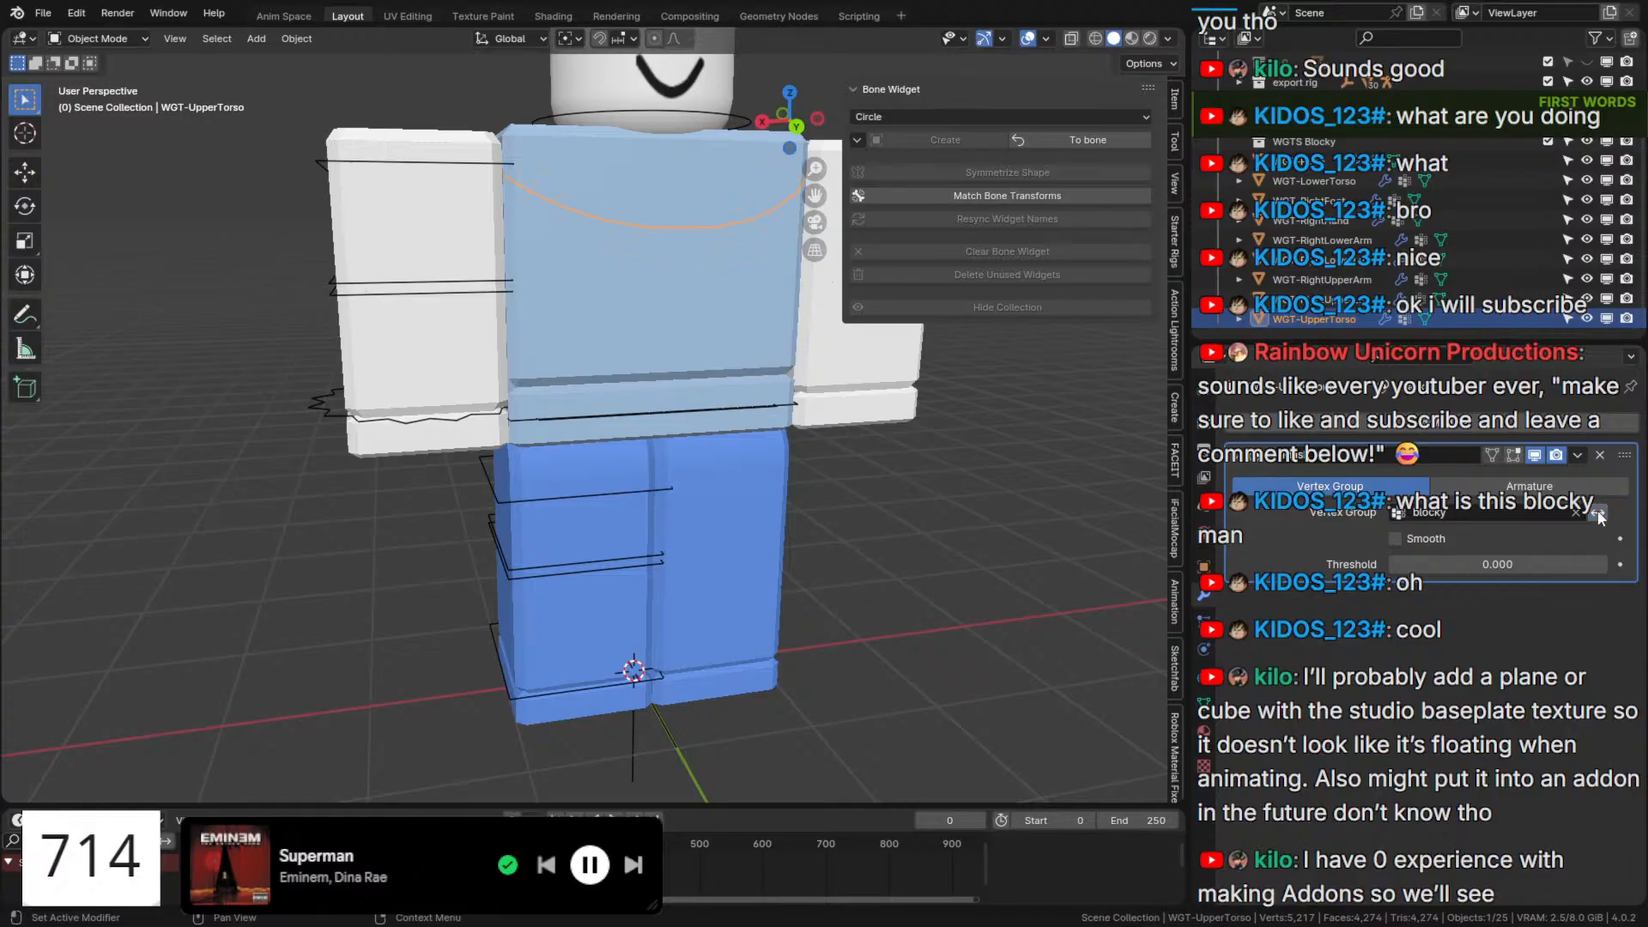
Clear the object selection with the whole character and its widgets in view.
scroll(635, 474, "down", 3)
middle_click_drag(635, 474, 617, 471)
key("a")
left_click(996, 494)
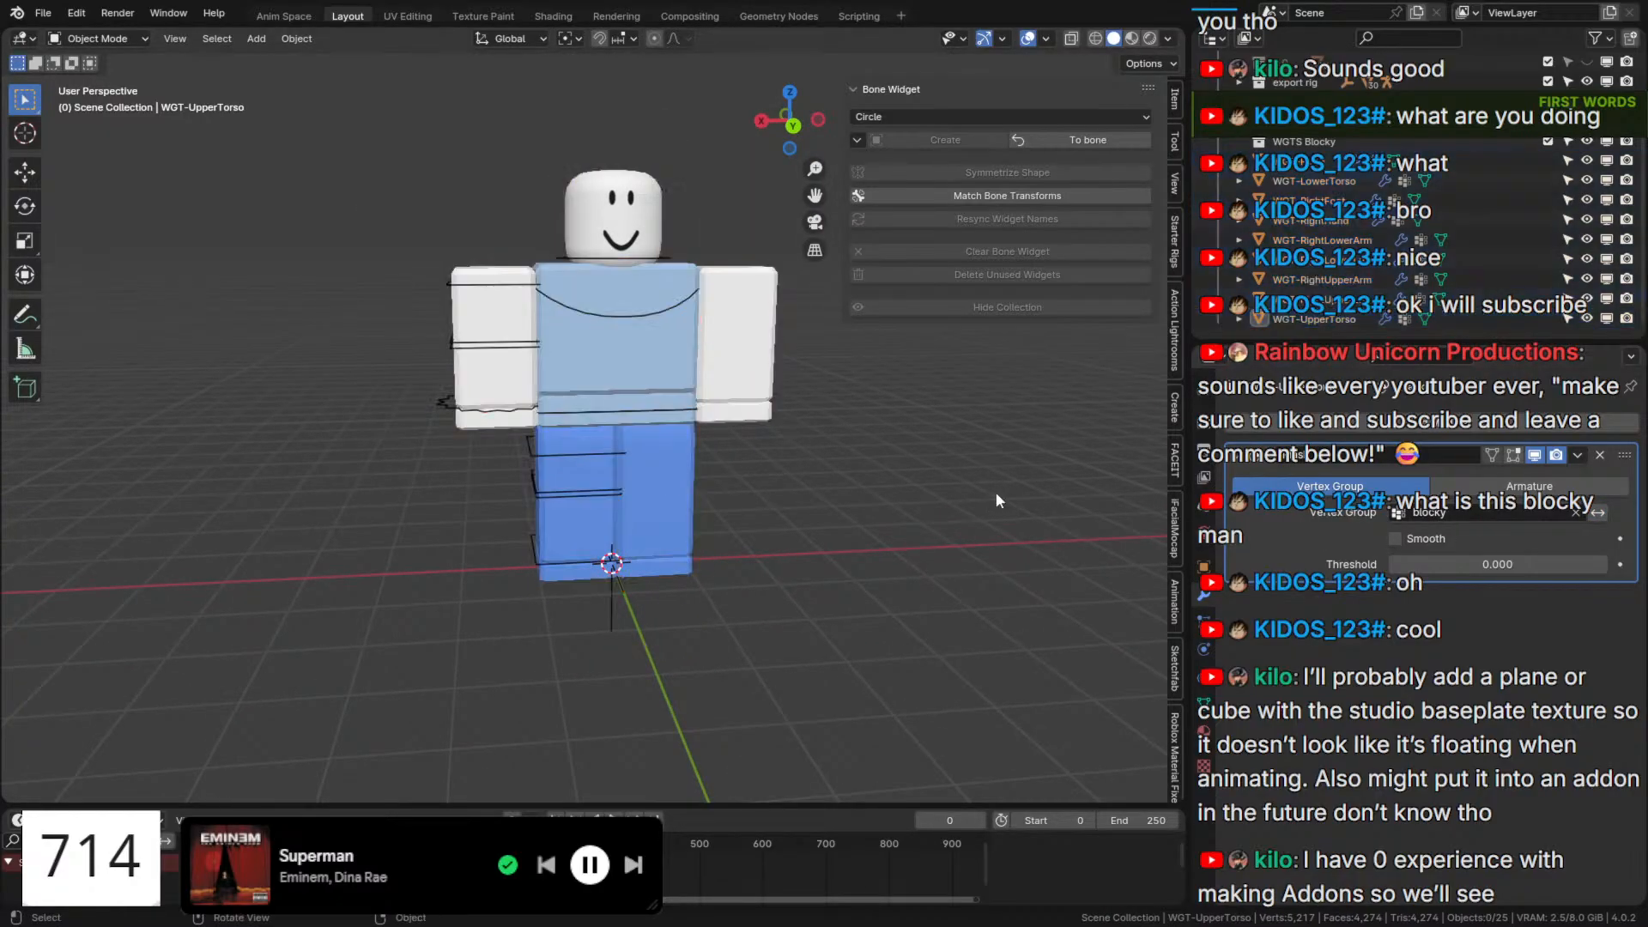
Turn off Mask inversion for all bone widgets from WGT-Head through WGT-UpperTorso.
left_click(1313, 161)
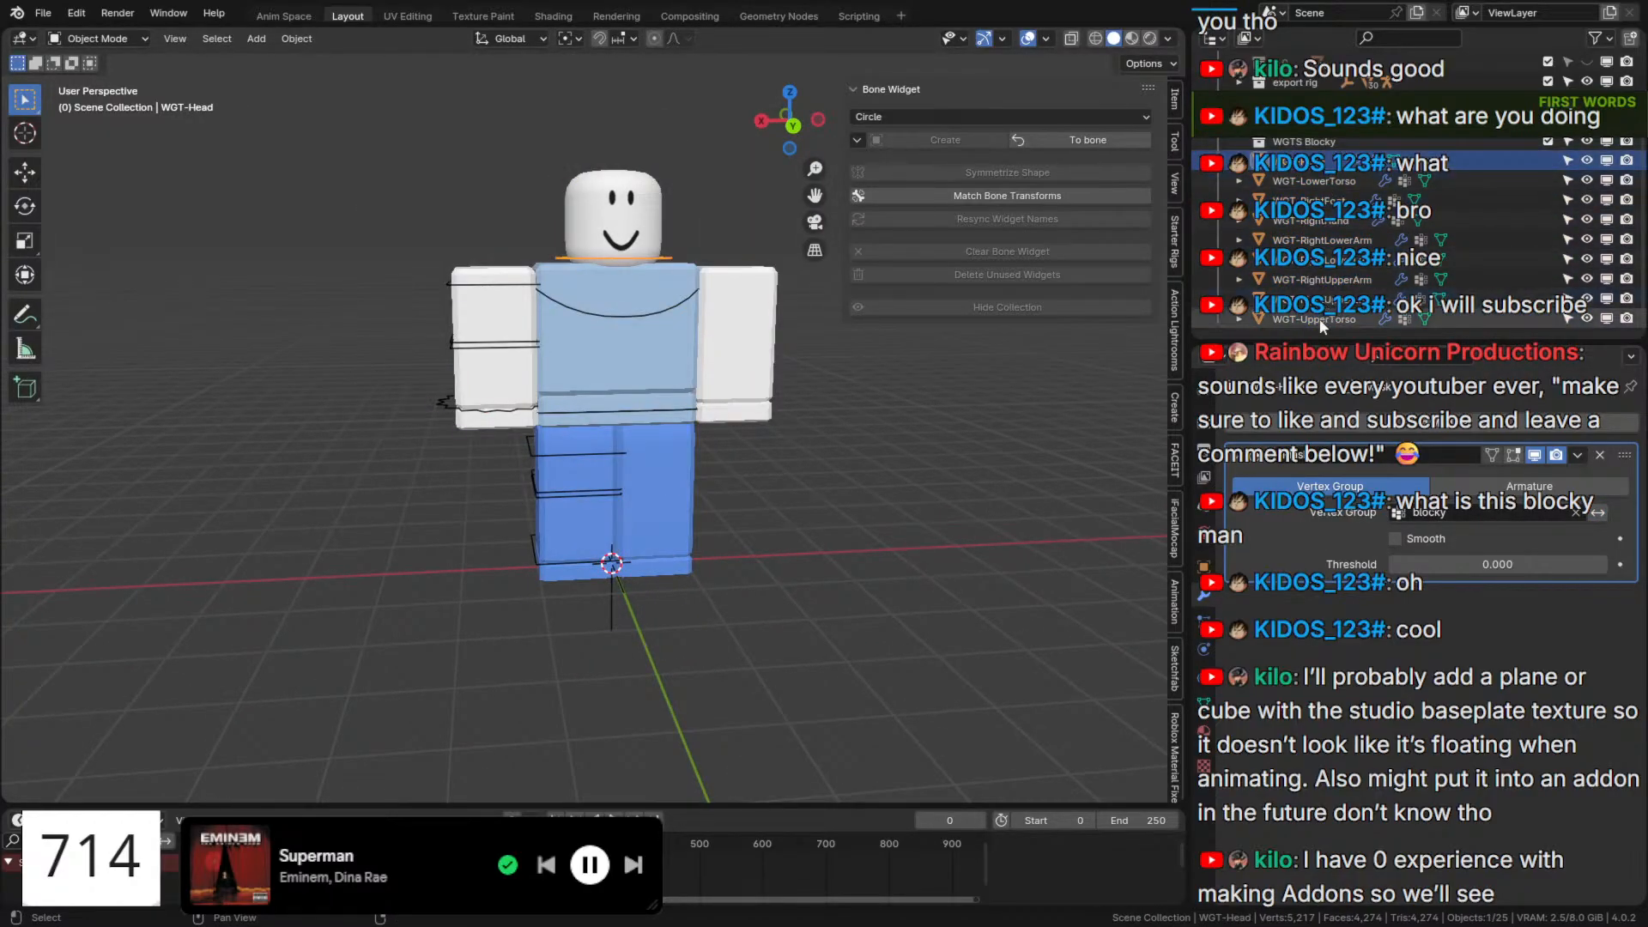
left_click(1320, 318, "shift")
key("KP_Decimal")
left_click(1599, 514)
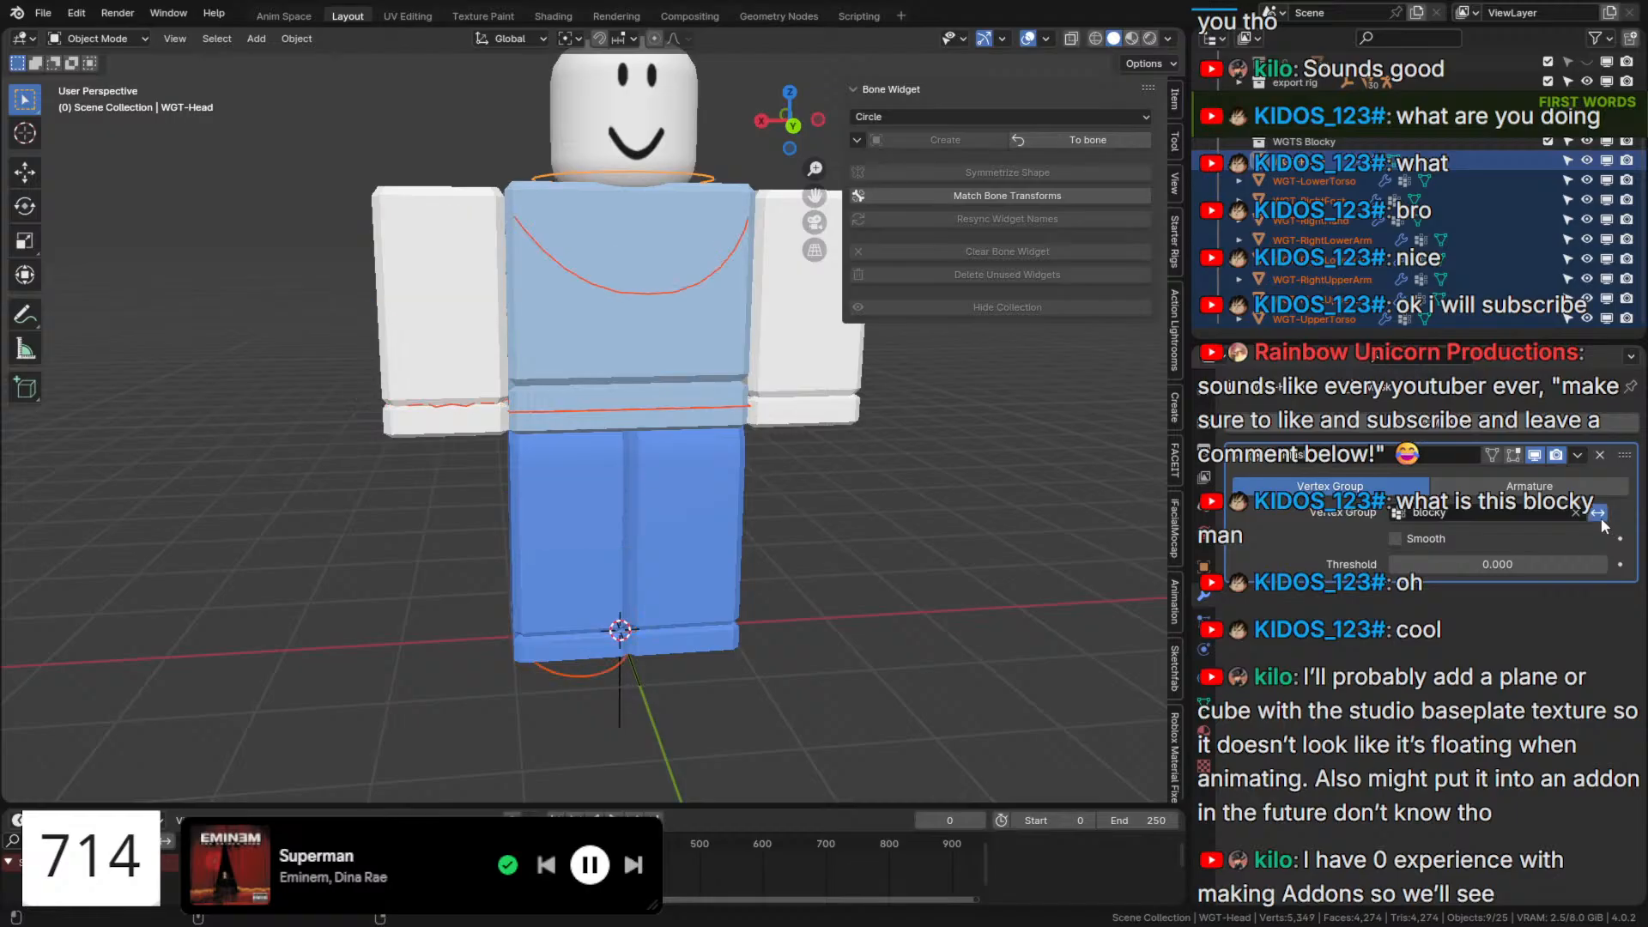
left_click(1598, 514)
scroll(1556, 247, "up", 2)
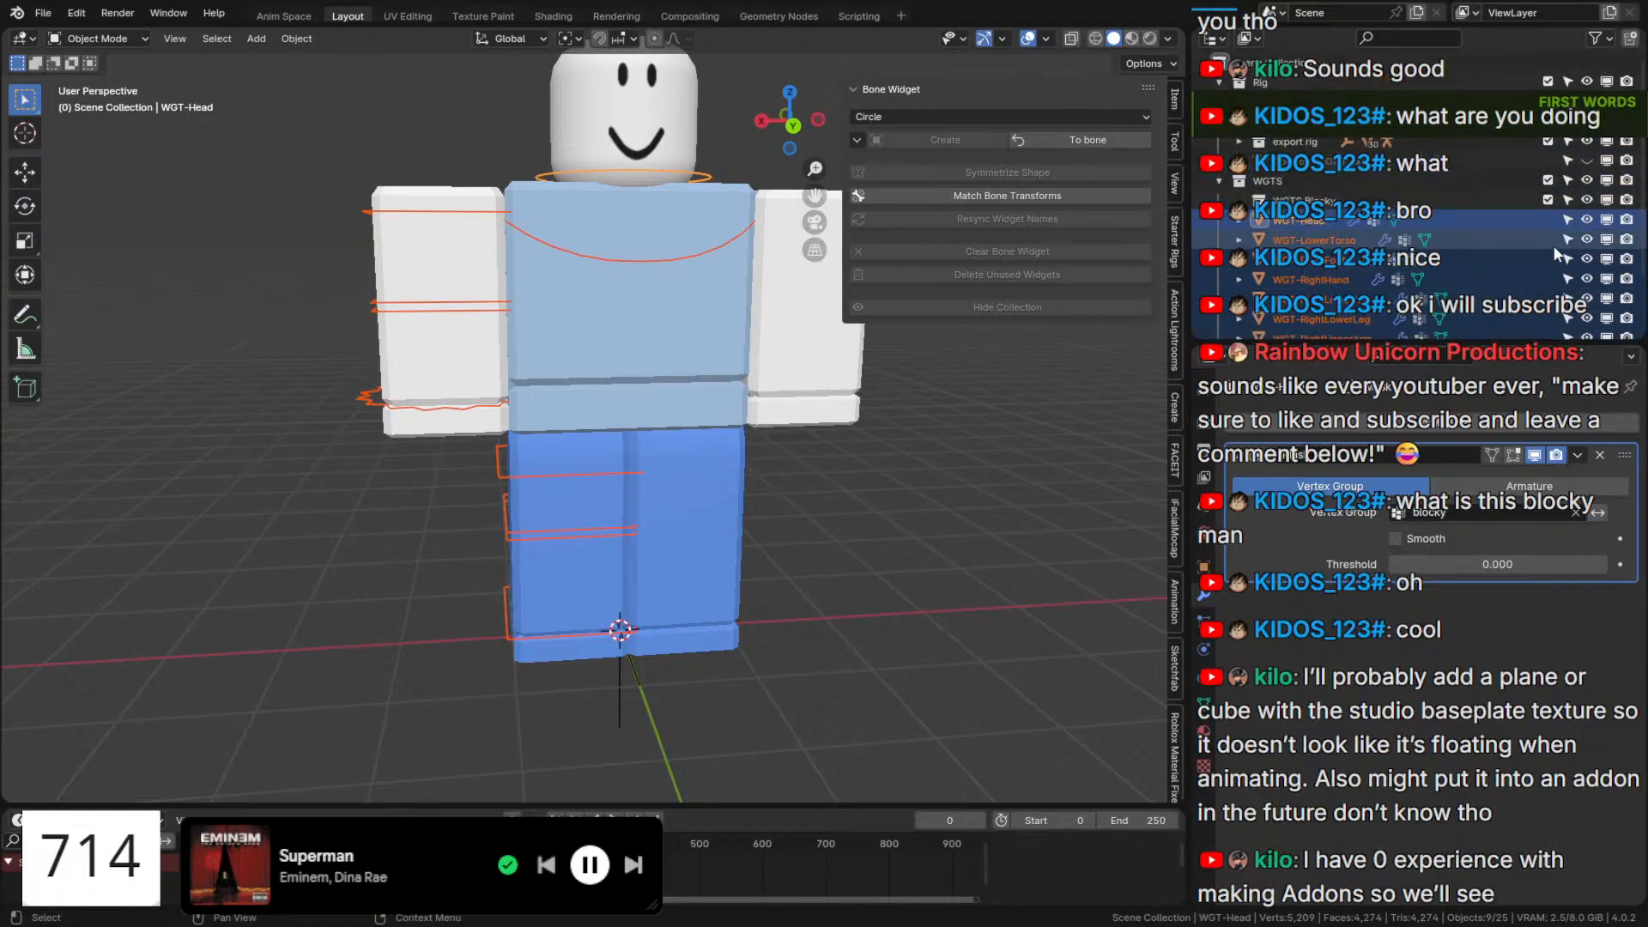
Hide the WGTS collection and show the control armature on the character.
scroll(591, 194, "down", 4)
left_click(625, 272)
scroll(657, 269, "up", 4)
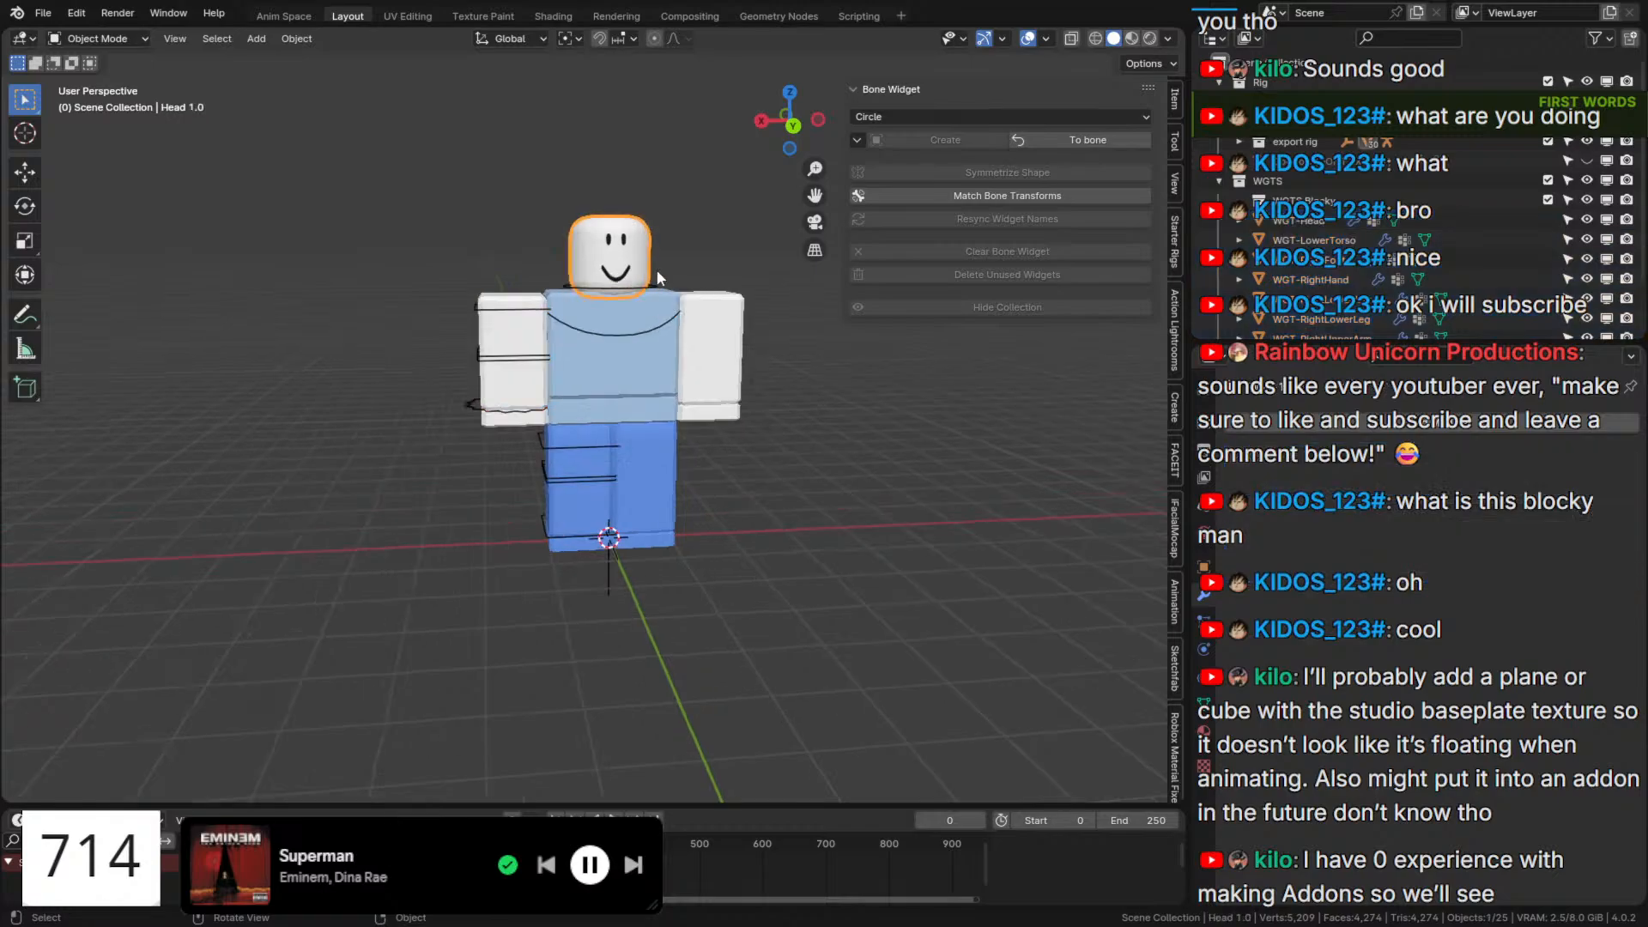
scroll(863, 493, "down", 4)
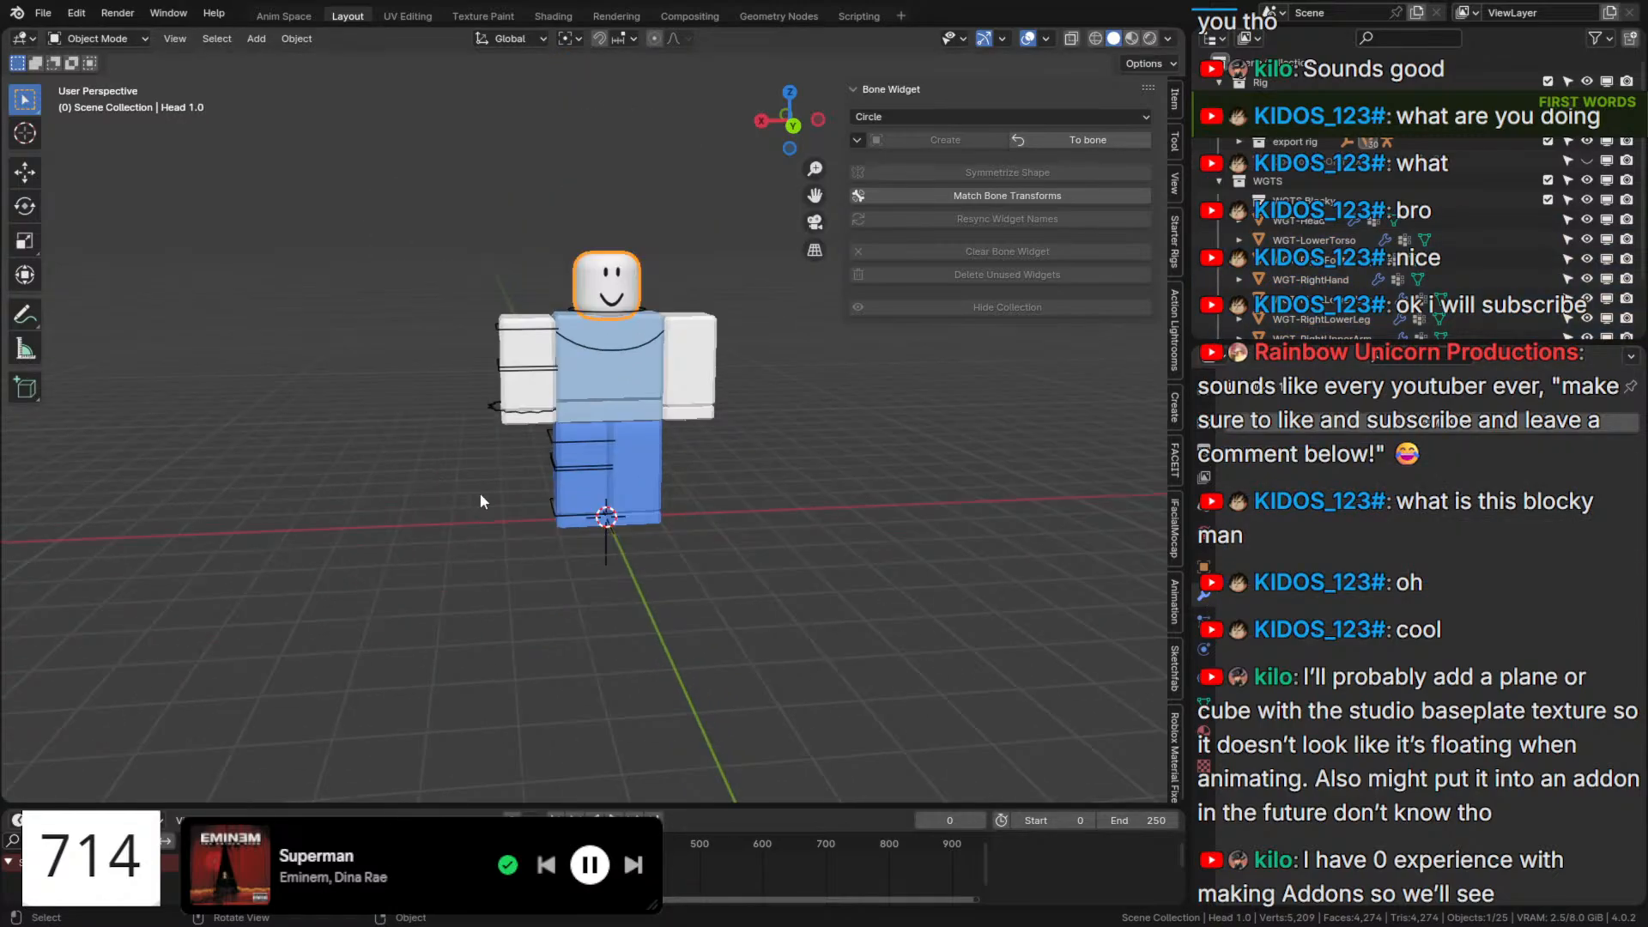
left_click(577, 465)
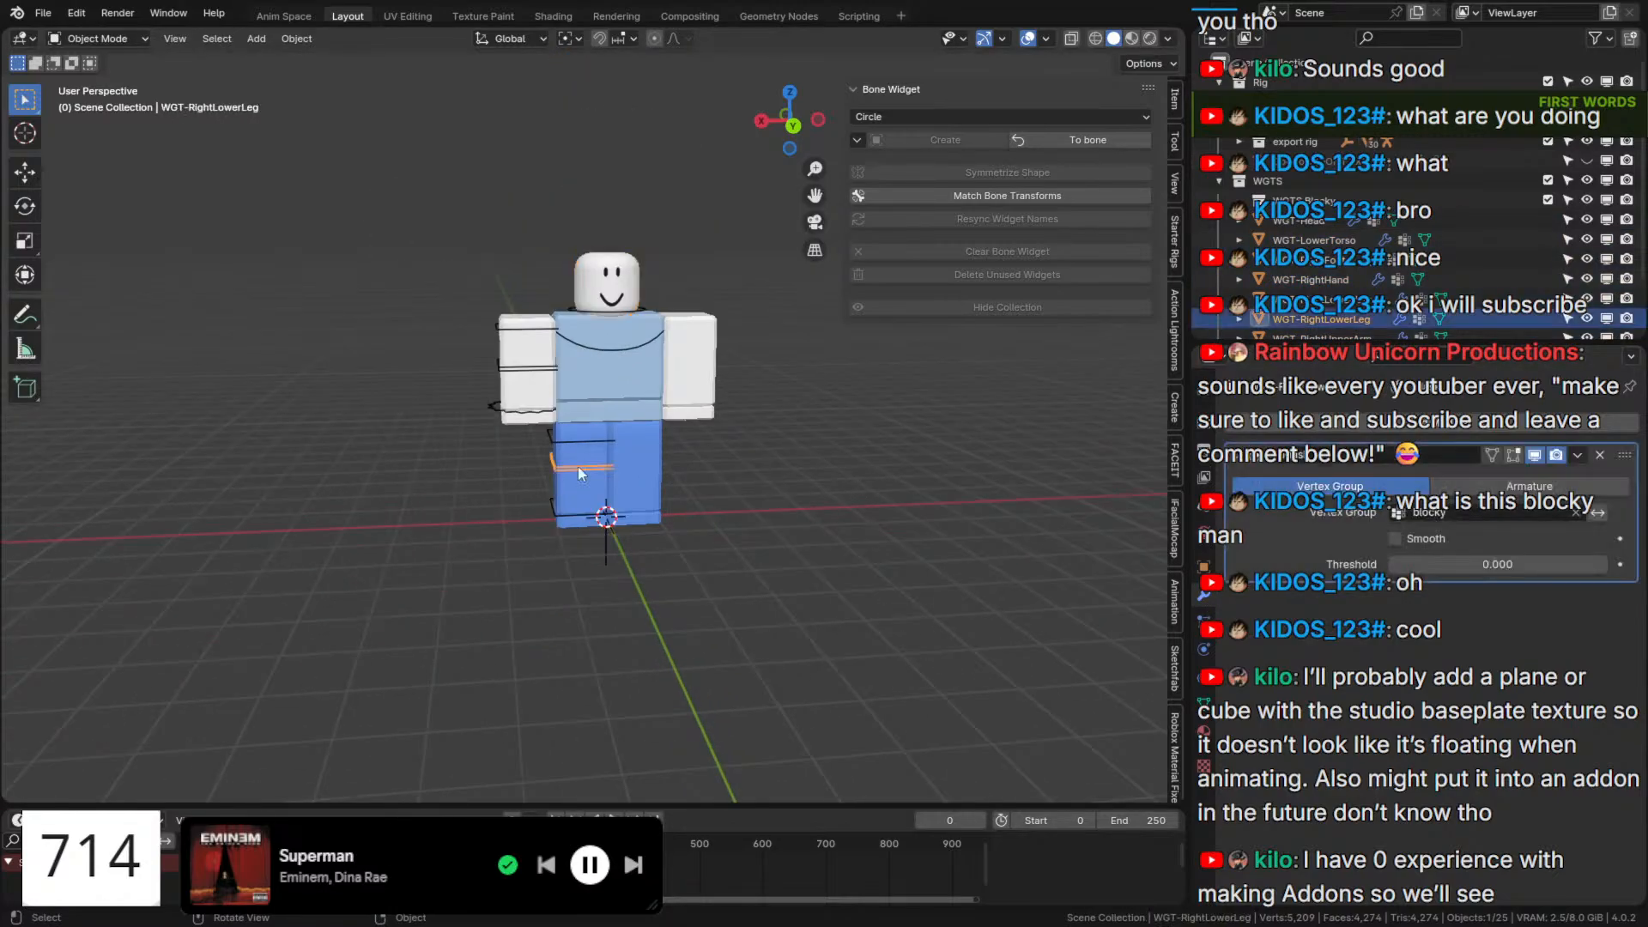
left_click(1586, 181)
left_click(1587, 161)
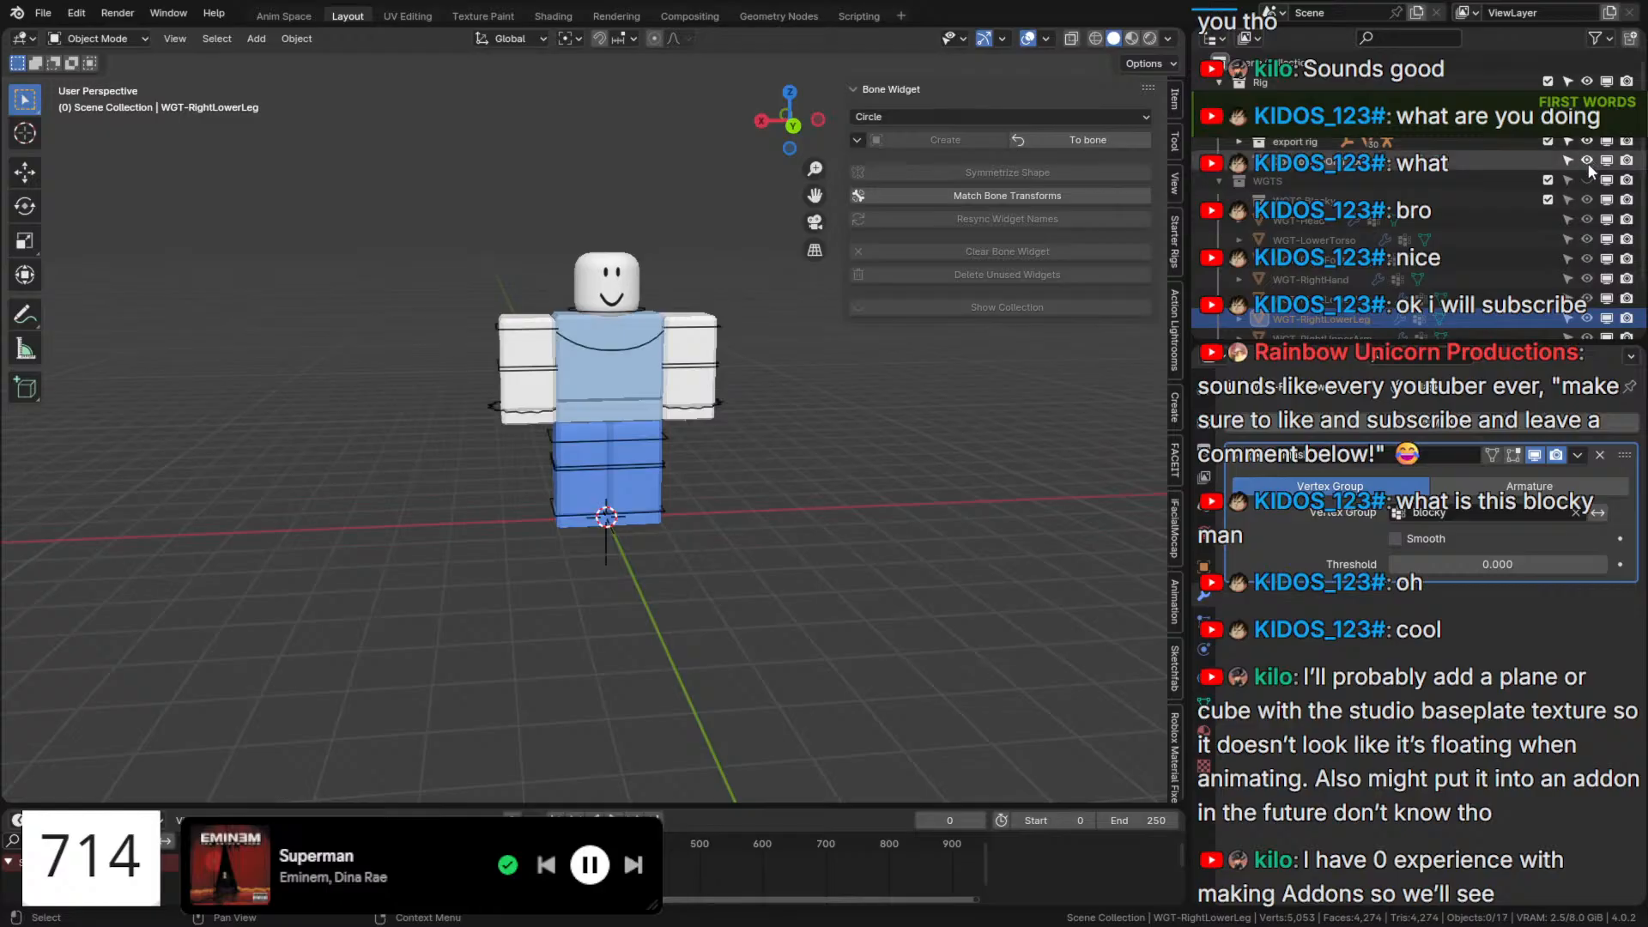
Try to switch the Mask inversion of all hidden widgets from WGT-Head through WGT-UpperTorso while the control armature is shown.
scroll(805, 364, "up", 3)
left_click(1523, 223)
scroll(1521, 226, "down", 3)
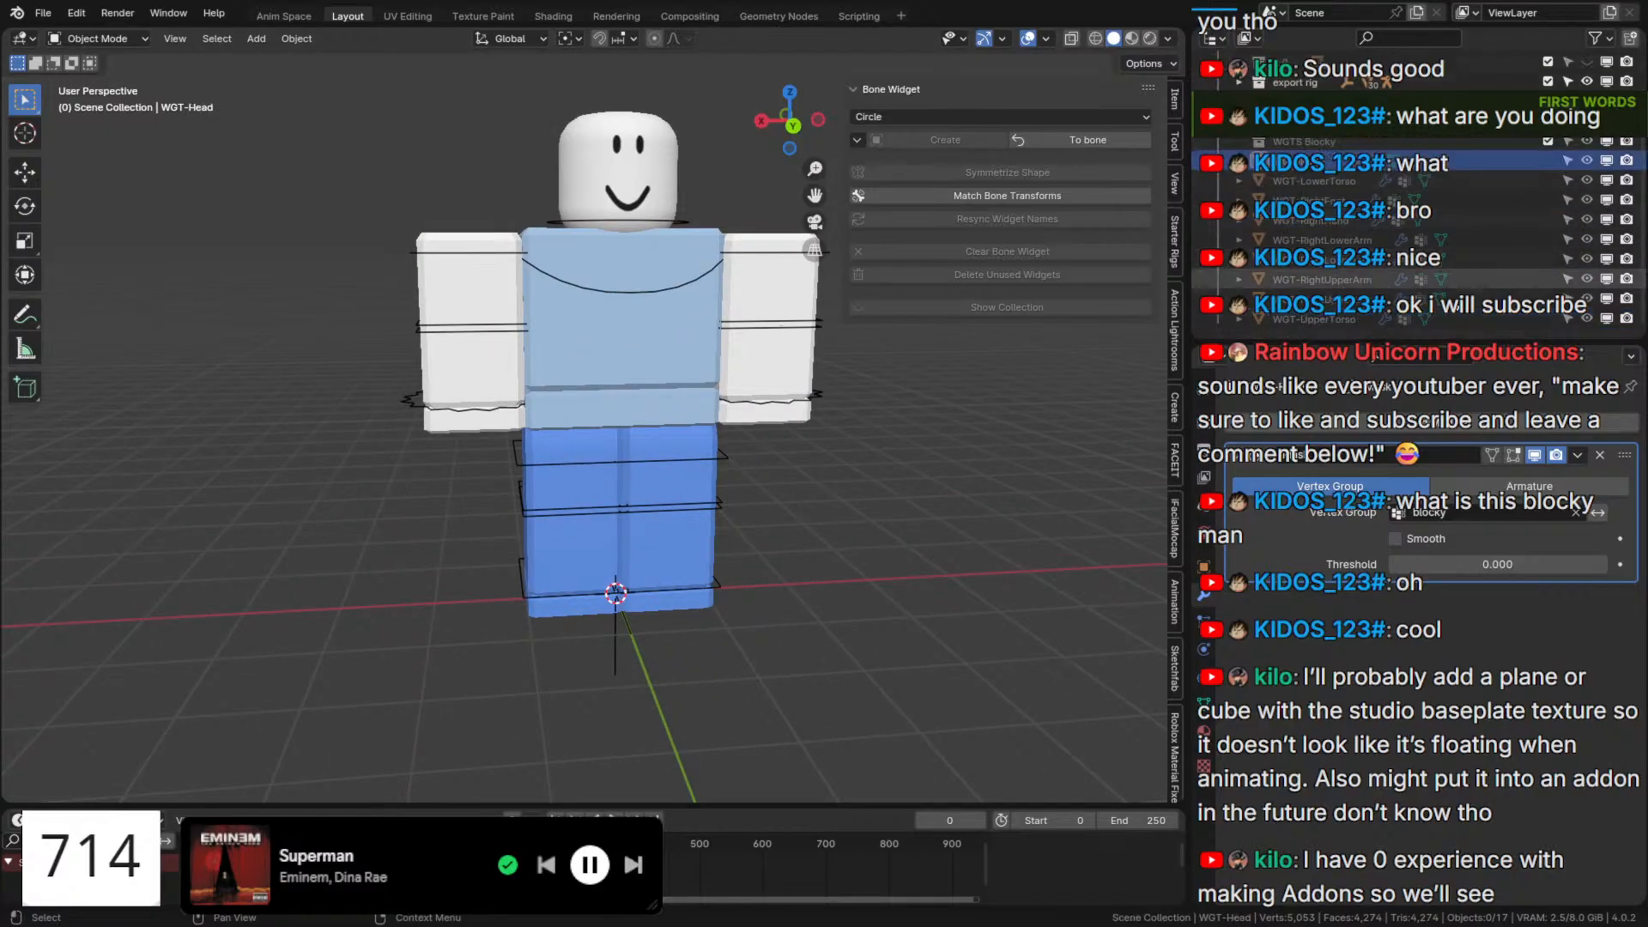
left_click(1405, 326, "shift")
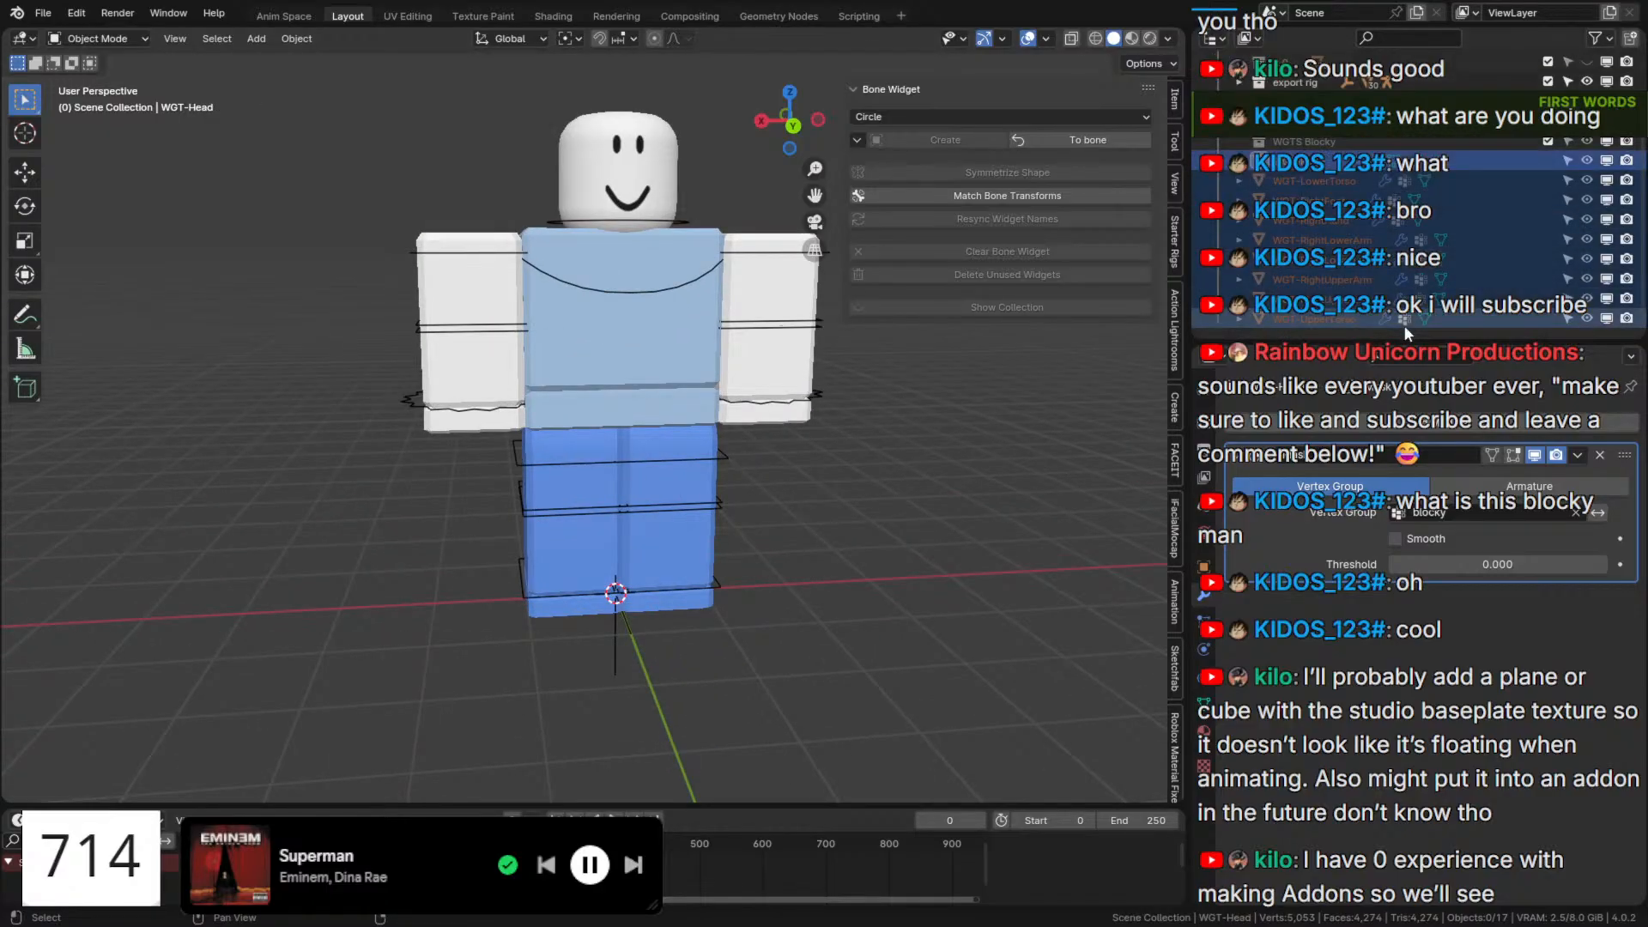
left_click(1598, 514)
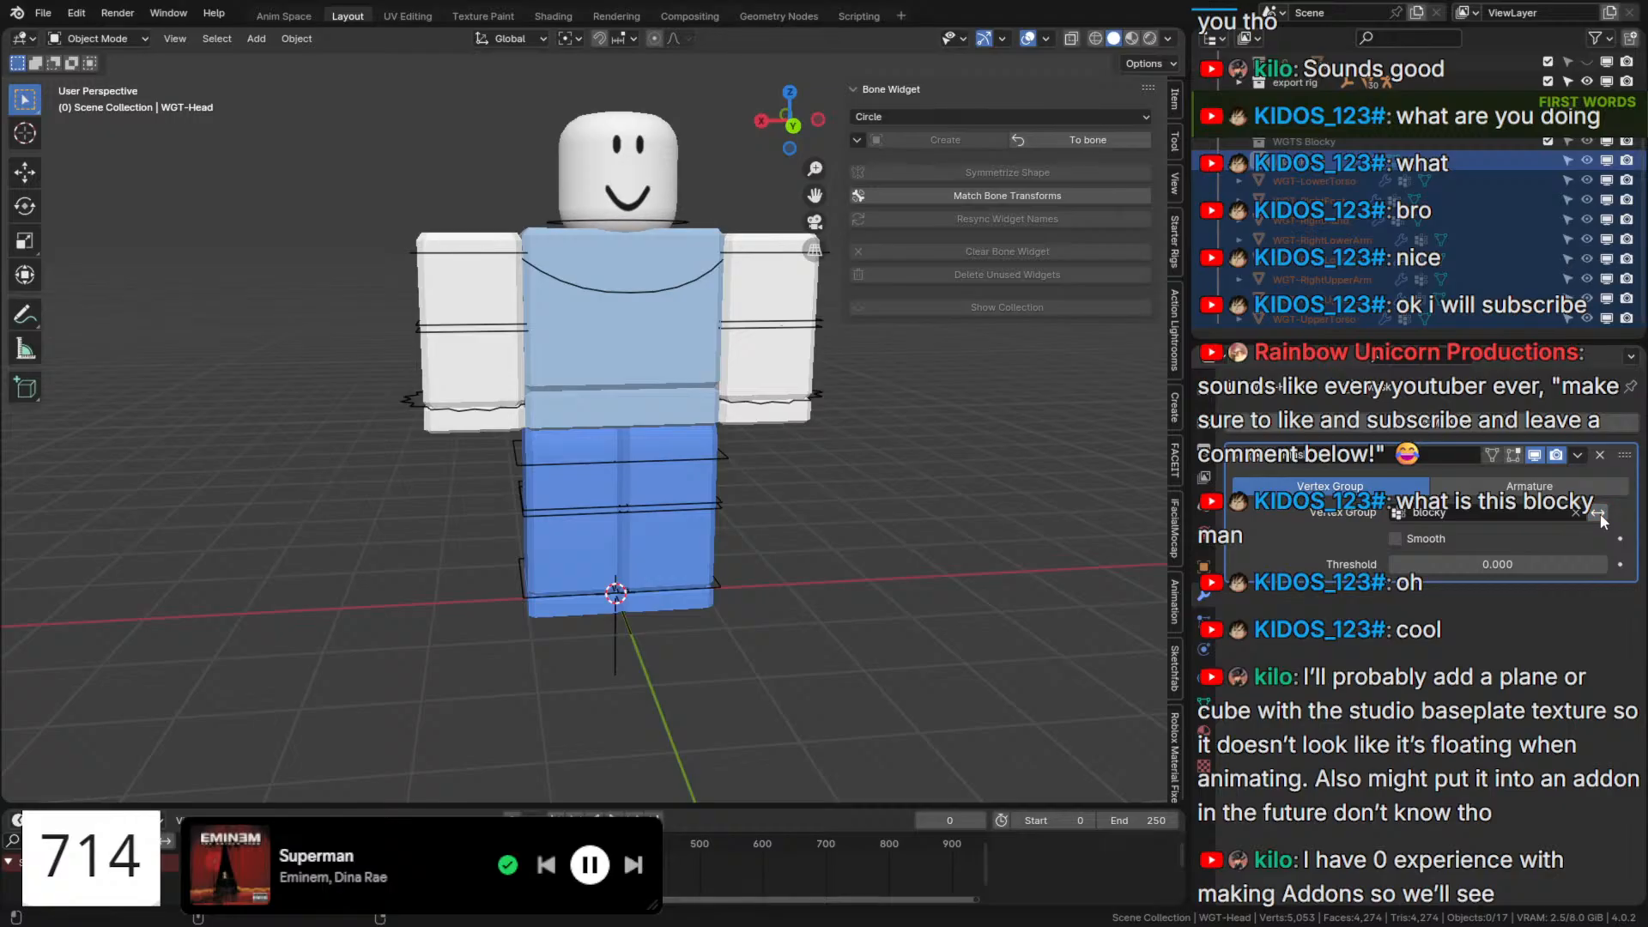
Remove the custom shape object from the Head bone of the control armature.
left_click(694, 219)
left_click(686, 220)
left_click(1204, 676)
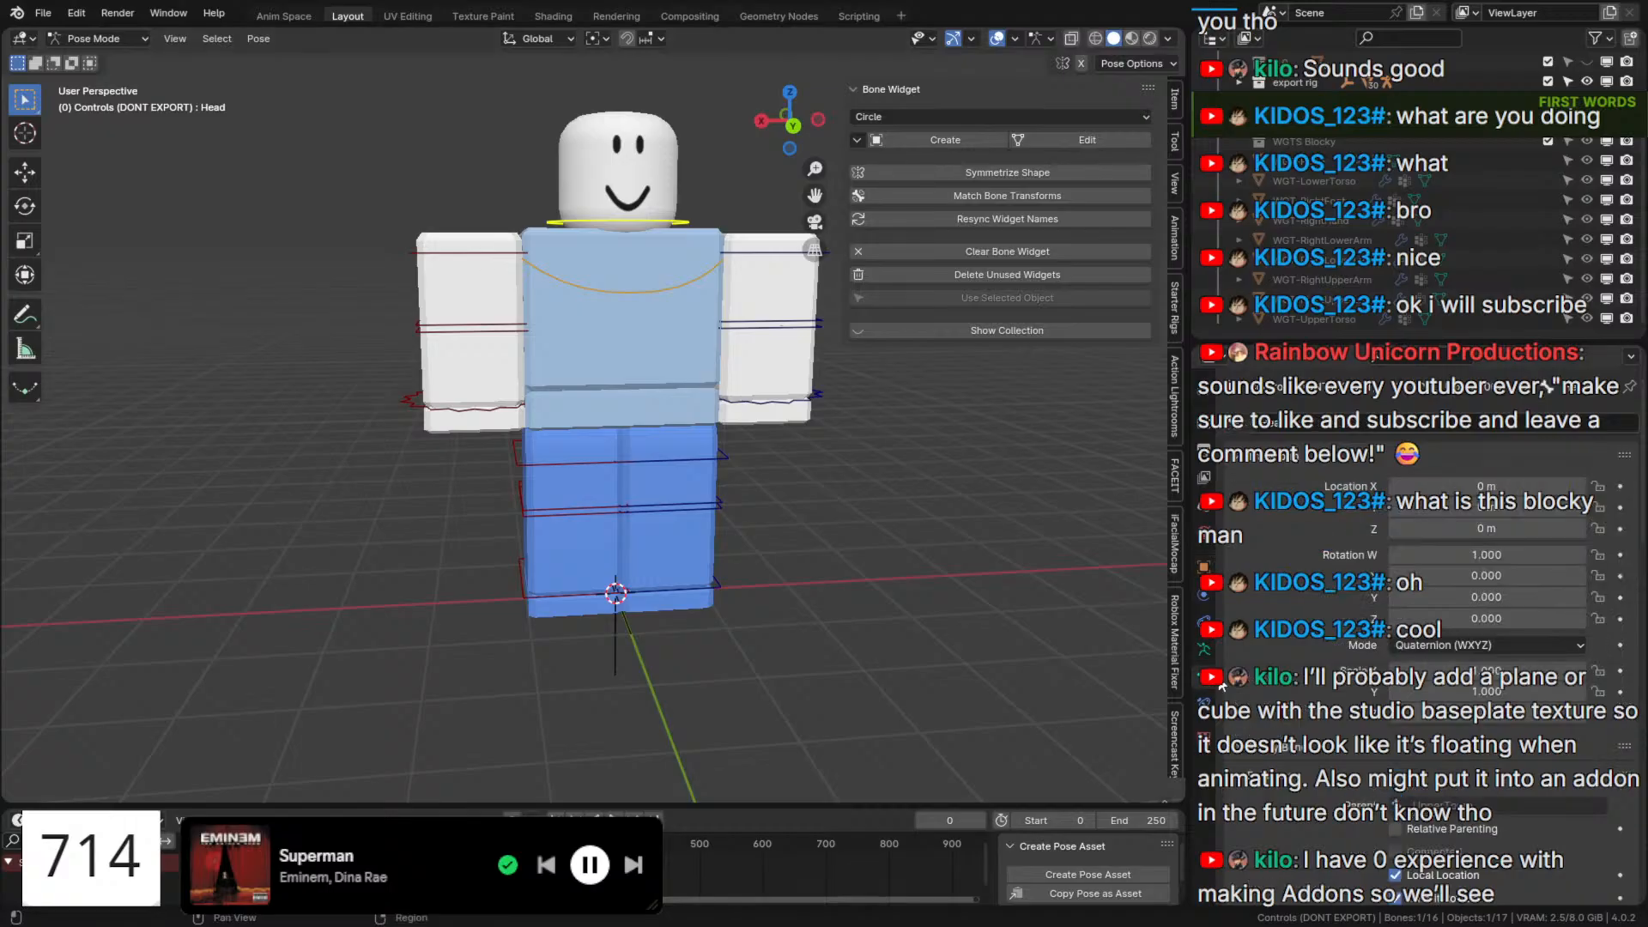
scroll(1374, 652, "down", 10)
scroll(1511, 601, "down", 10)
left_click(1550, 485)
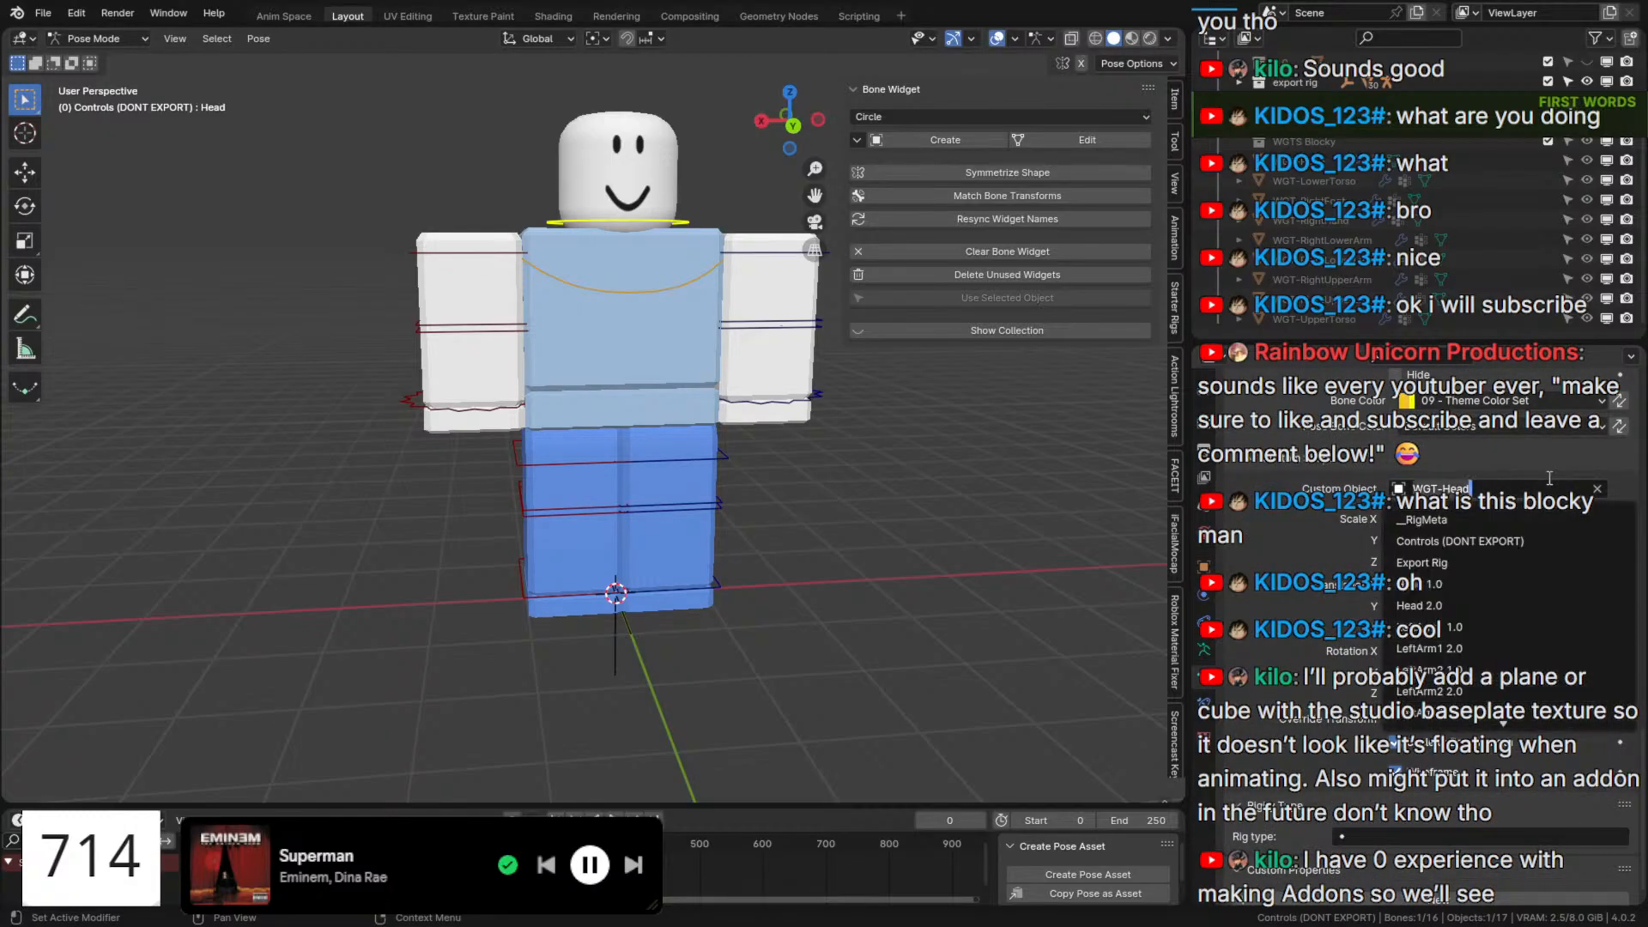
left_click(1599, 490)
Remove the custom shape objects from all bones of the control armature and display it In Front.
key("a")
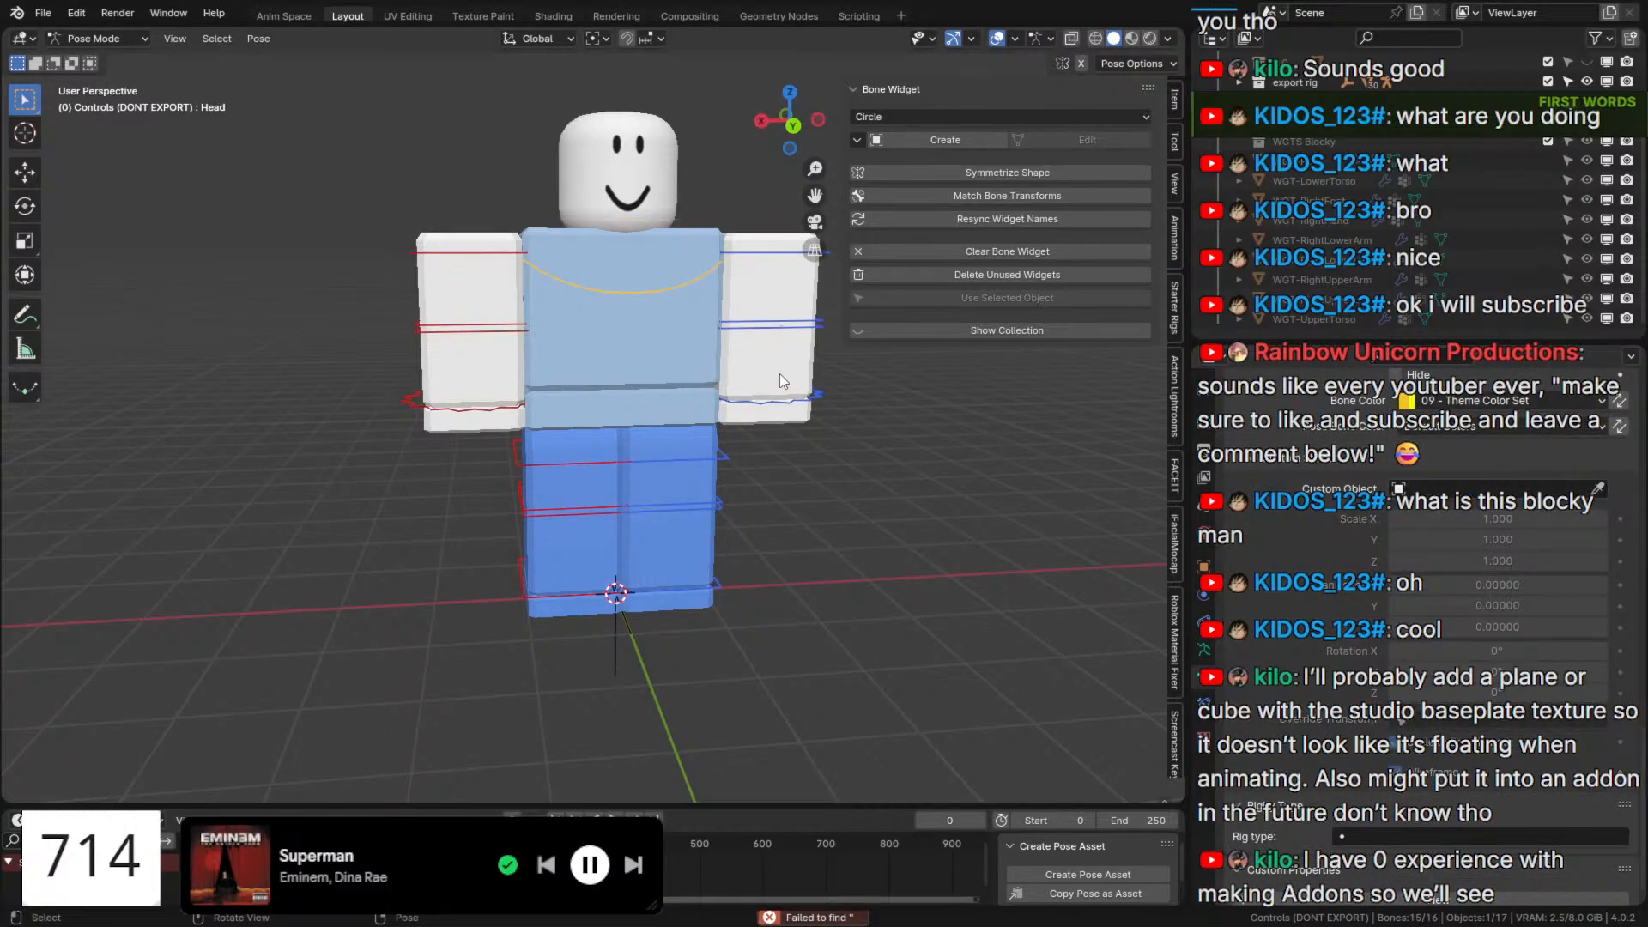
left_click(1538, 486)
left_click(791, 317)
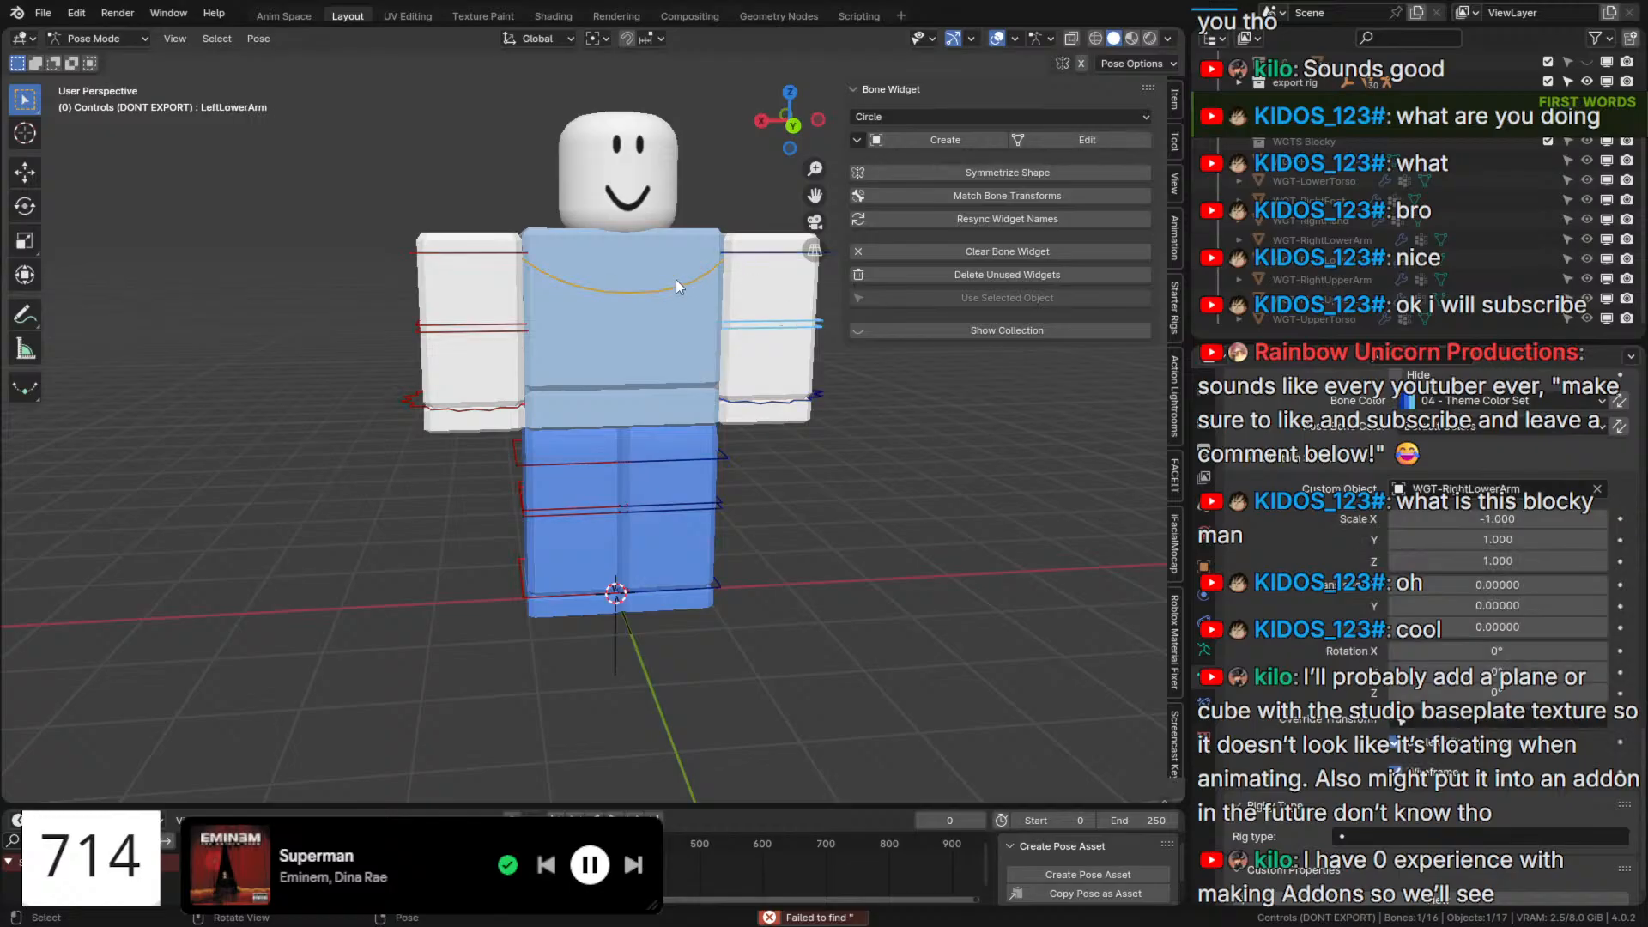
left_click(676, 284)
key("a")
left_click(1598, 489, "alt")
key("q")
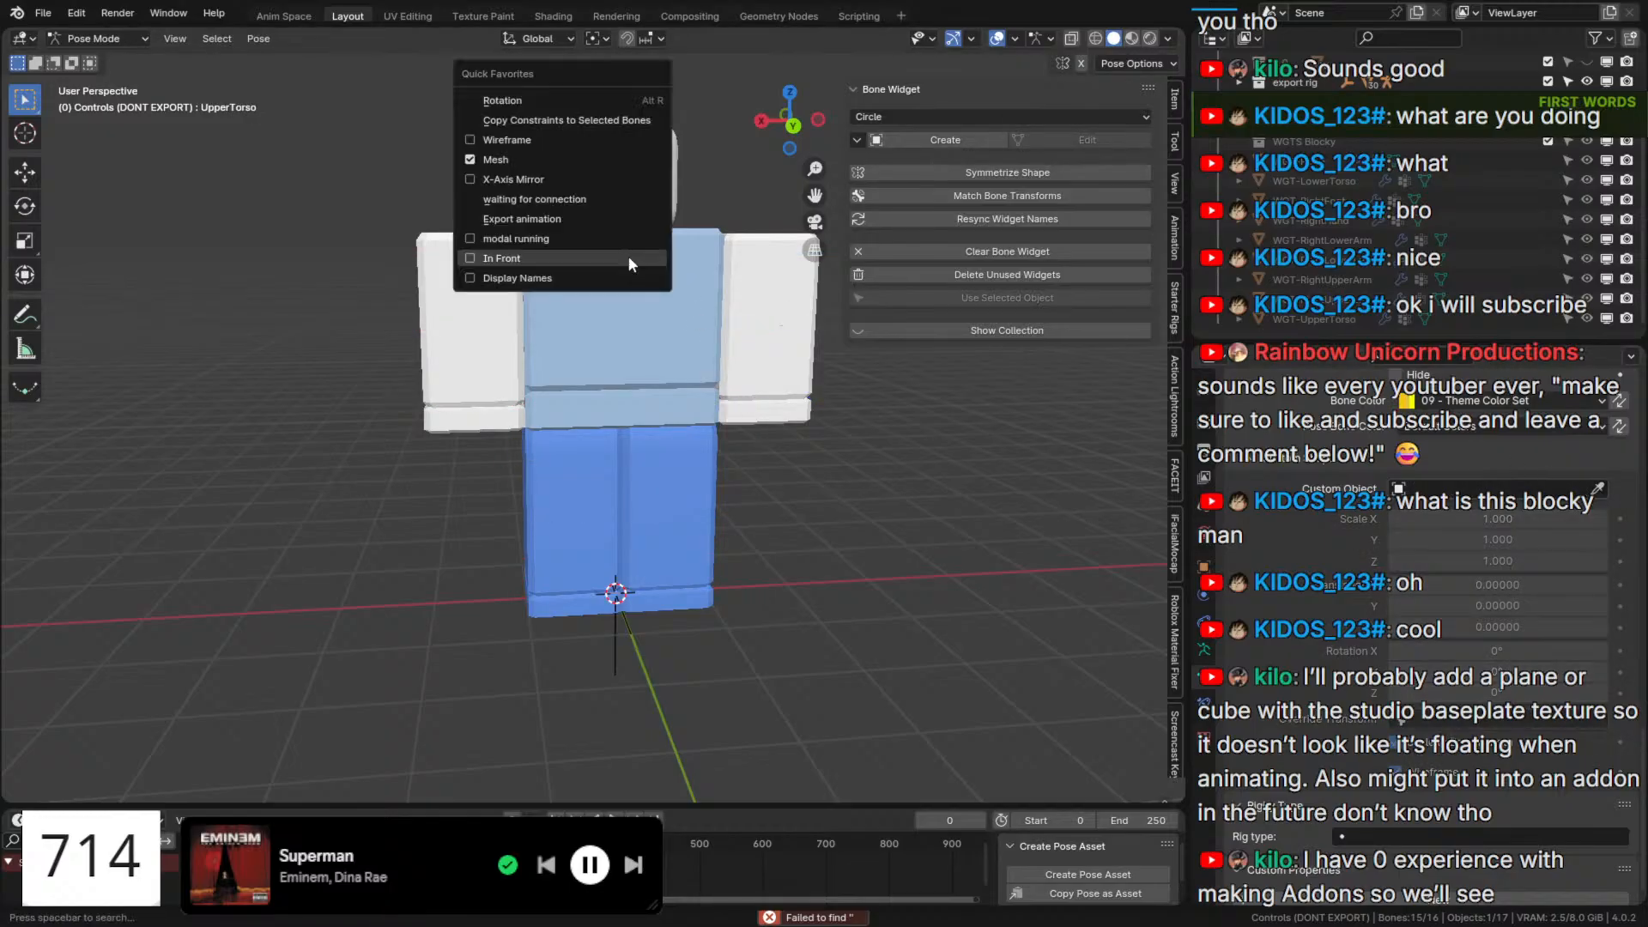
left_click(628, 258)
Assign WGT-Head as the Head bone's custom shape and WGT-UpperTorso as the UpperTorso bone's custom shape.
left_click(619, 200)
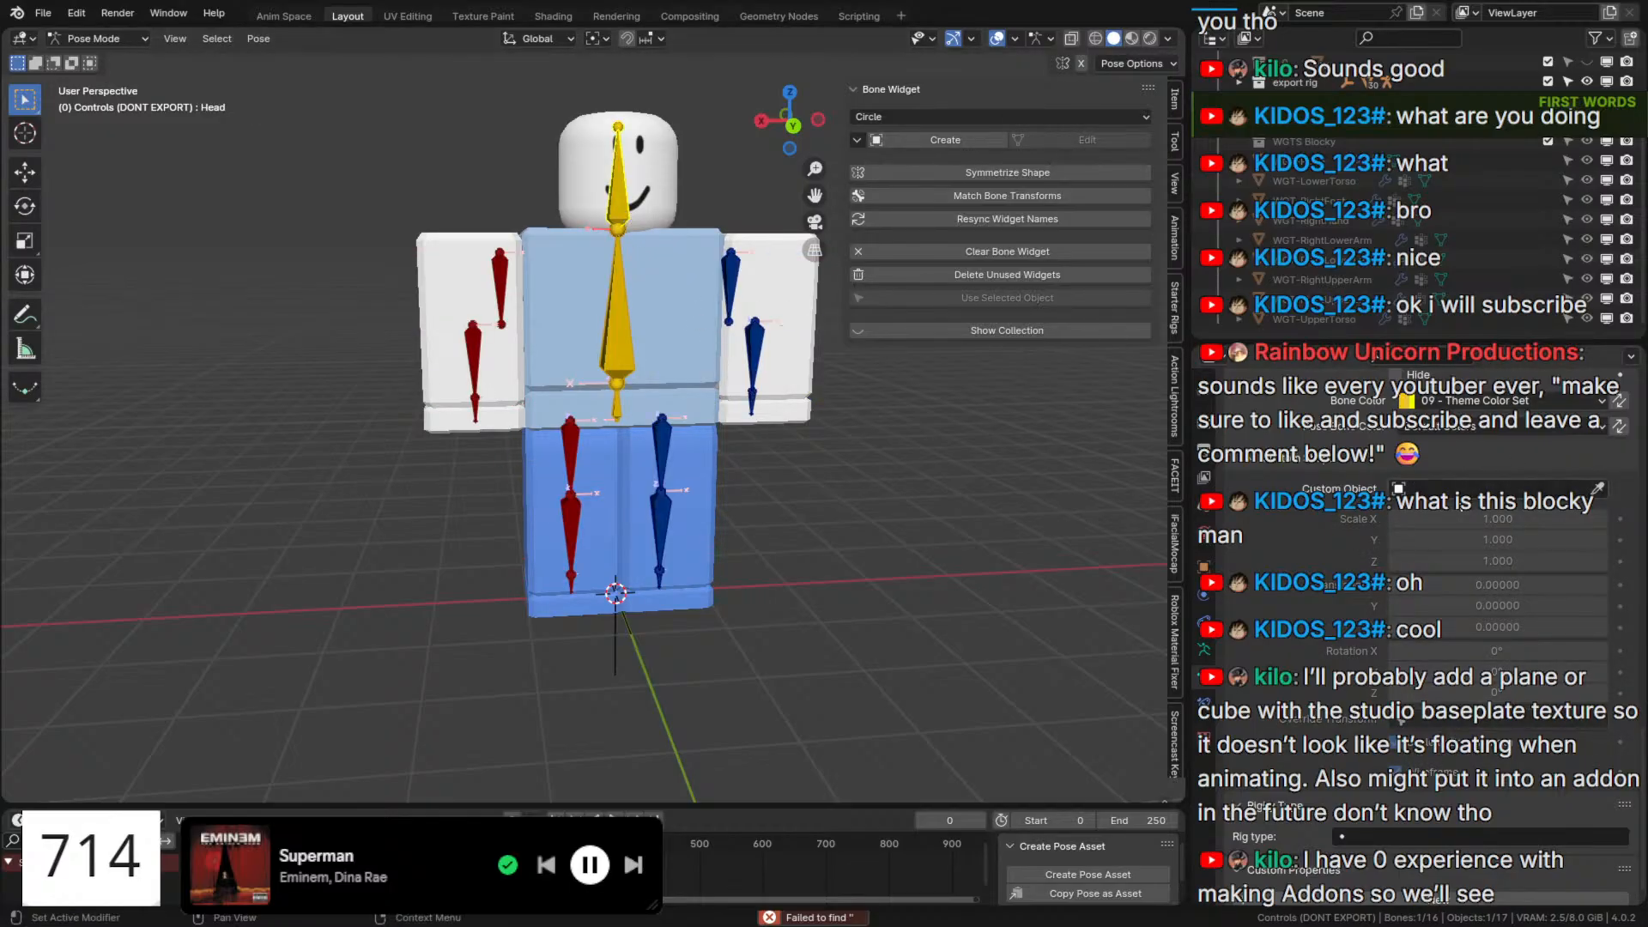
left_click(1455, 486)
type("head")
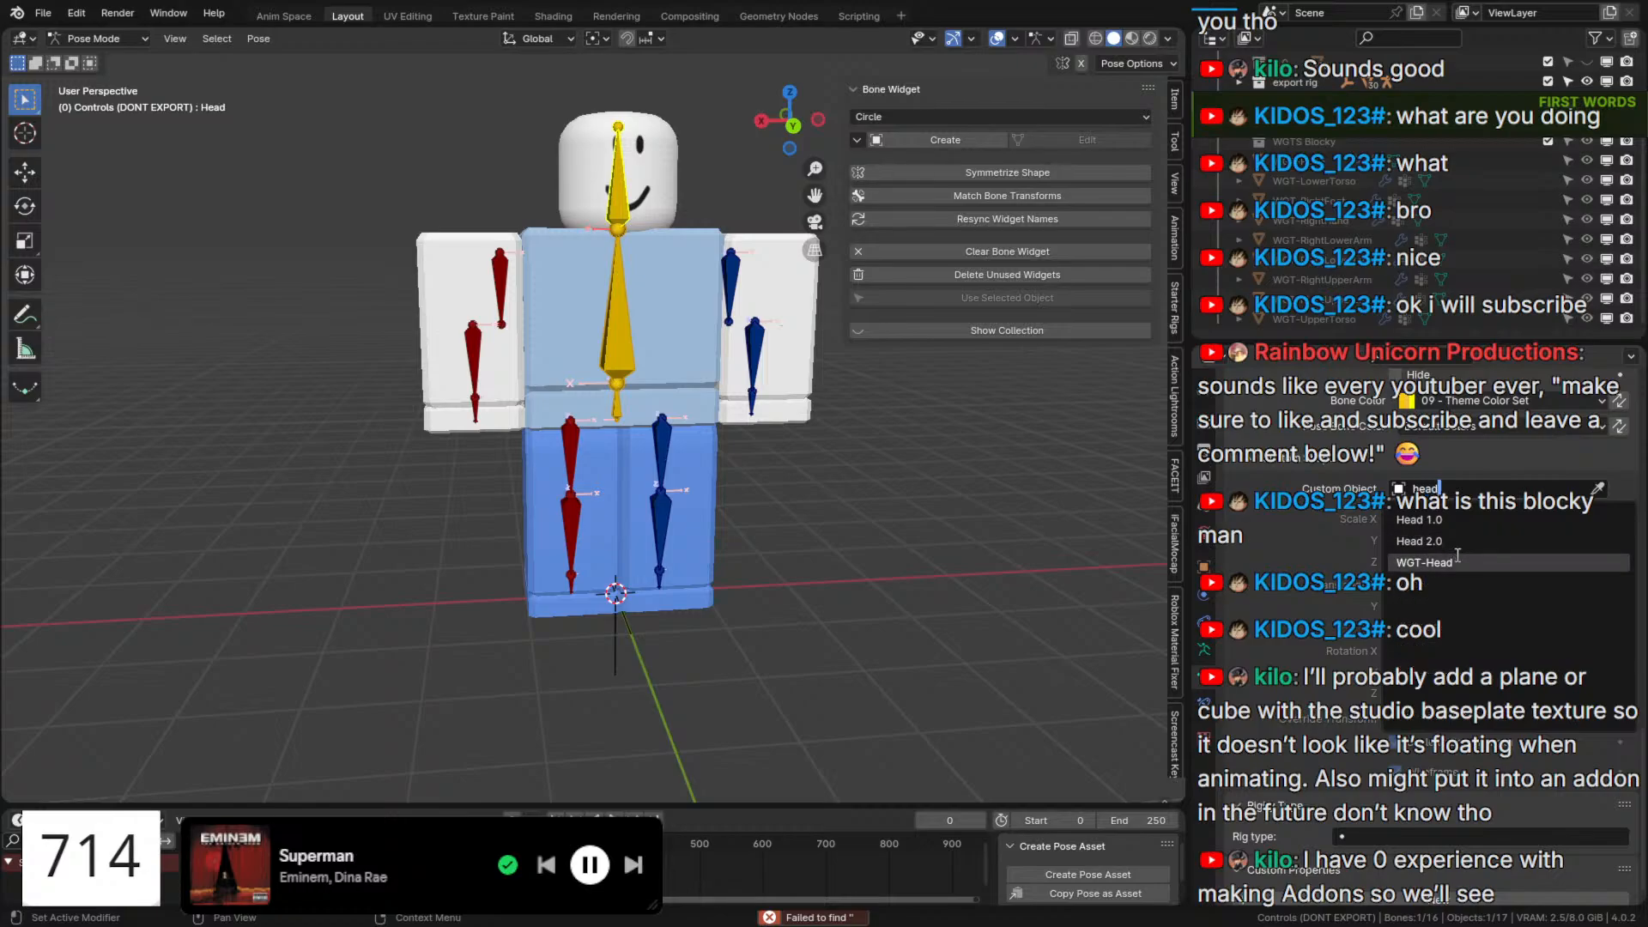
left_click(1453, 562)
left_click(608, 260)
left_click(1461, 487)
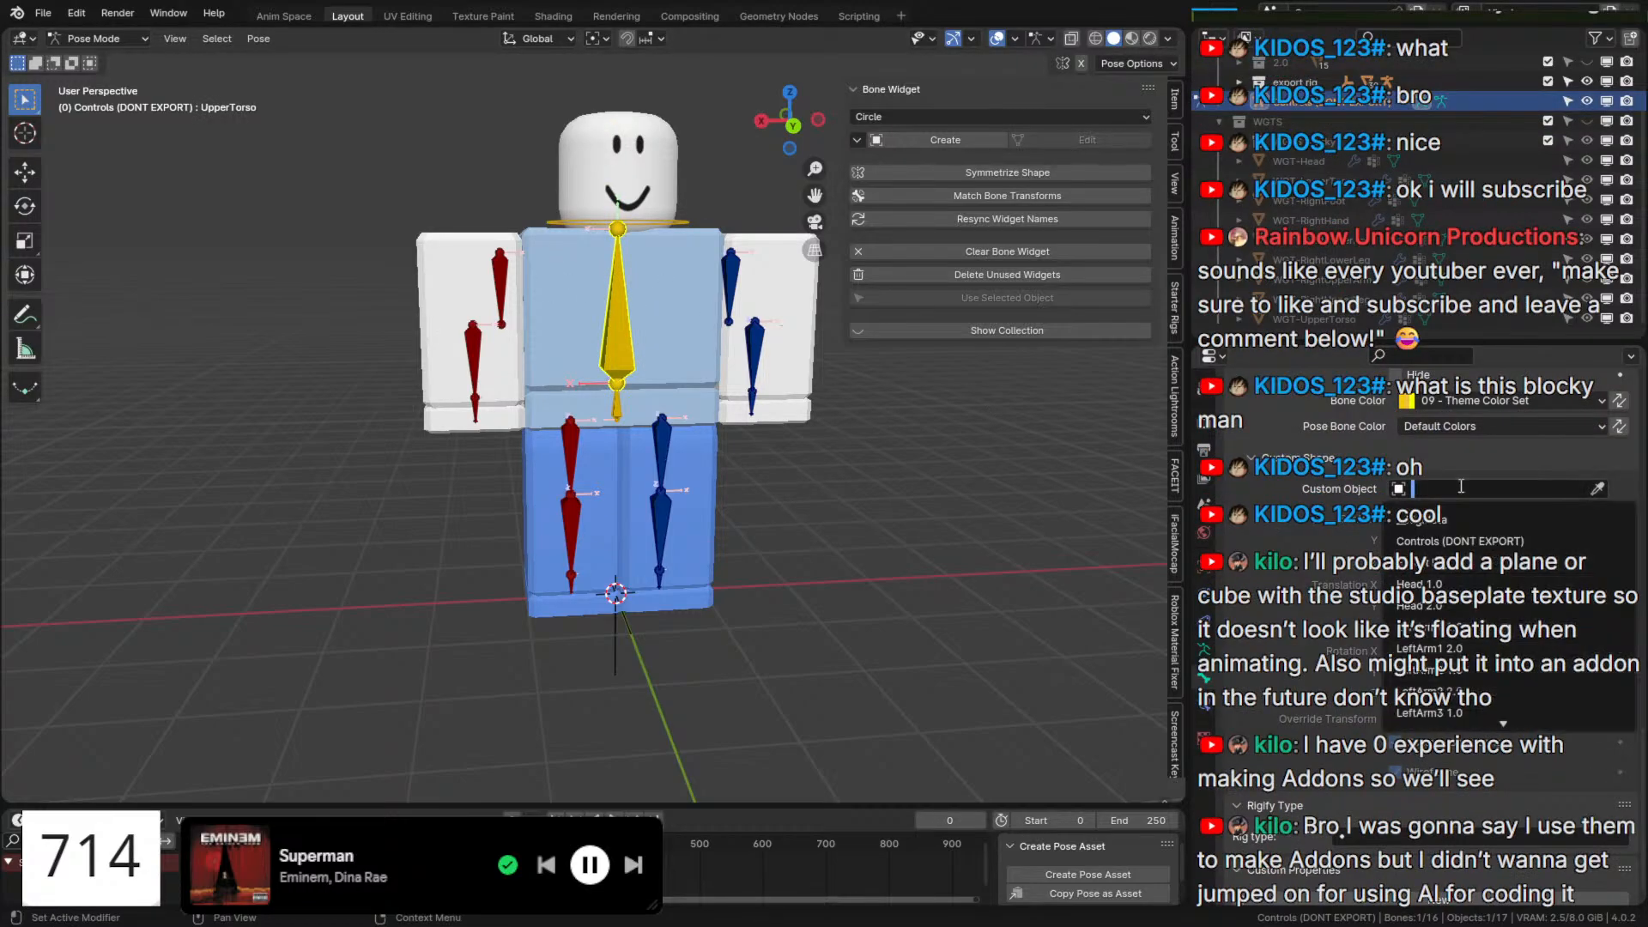
type("upp")
left_click(1451, 519)
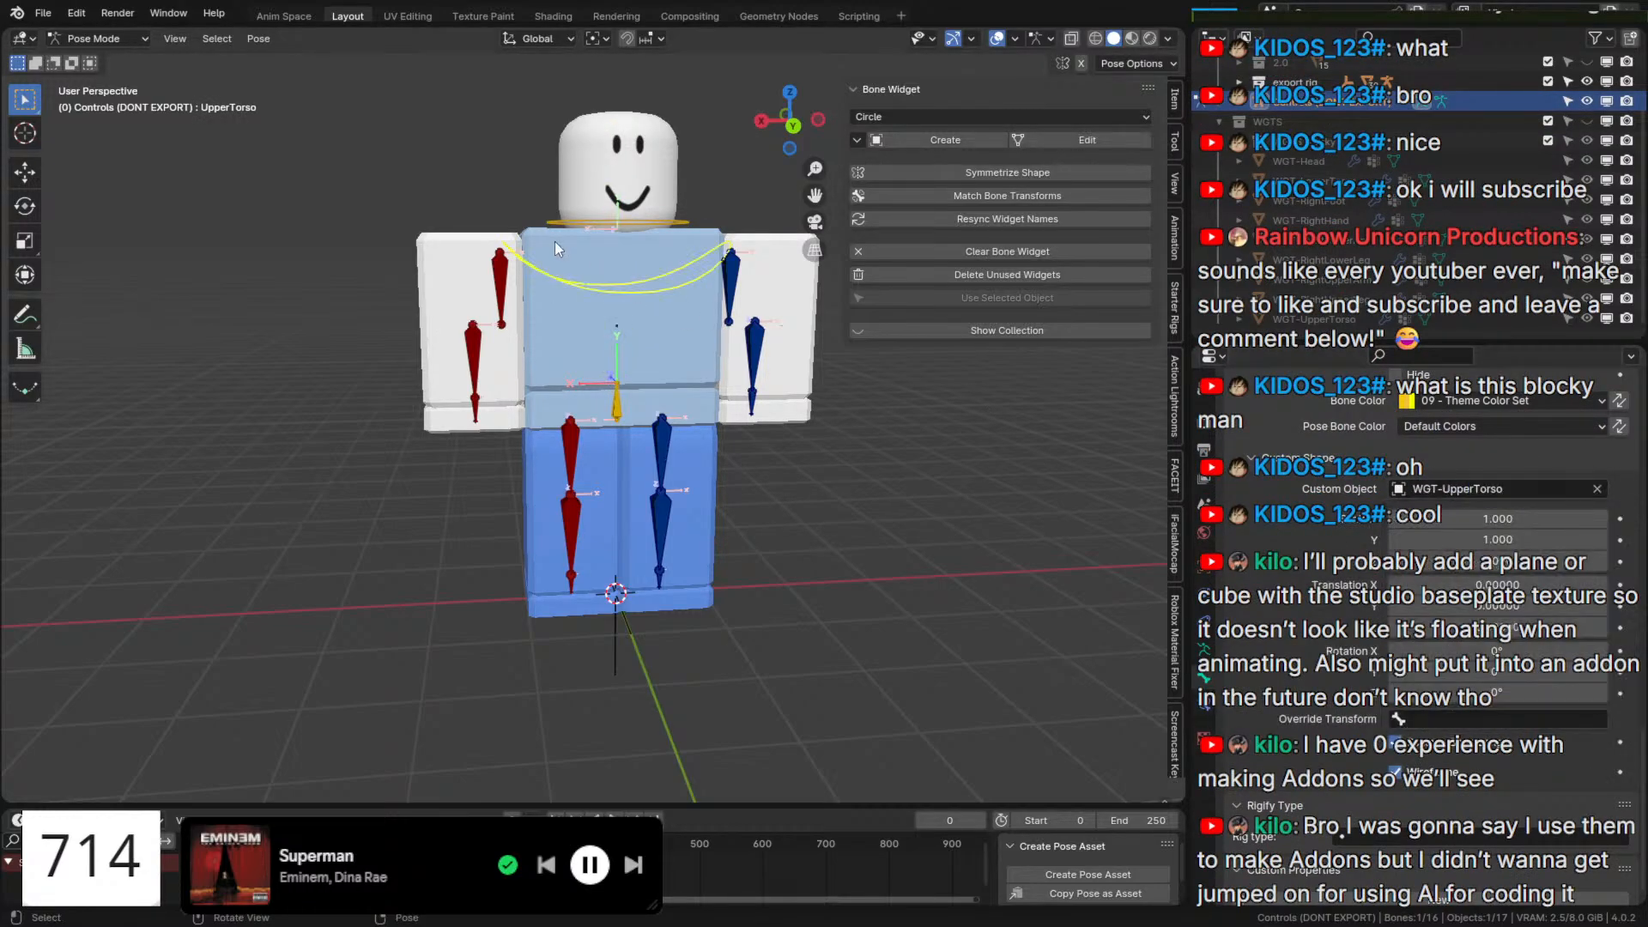
Assign WGT-RightUpperArm and WGT-RightLowerArm as the custom shapes of the right upper arm and right lower arm bones.
left_click(501, 280)
left_click(1523, 489)
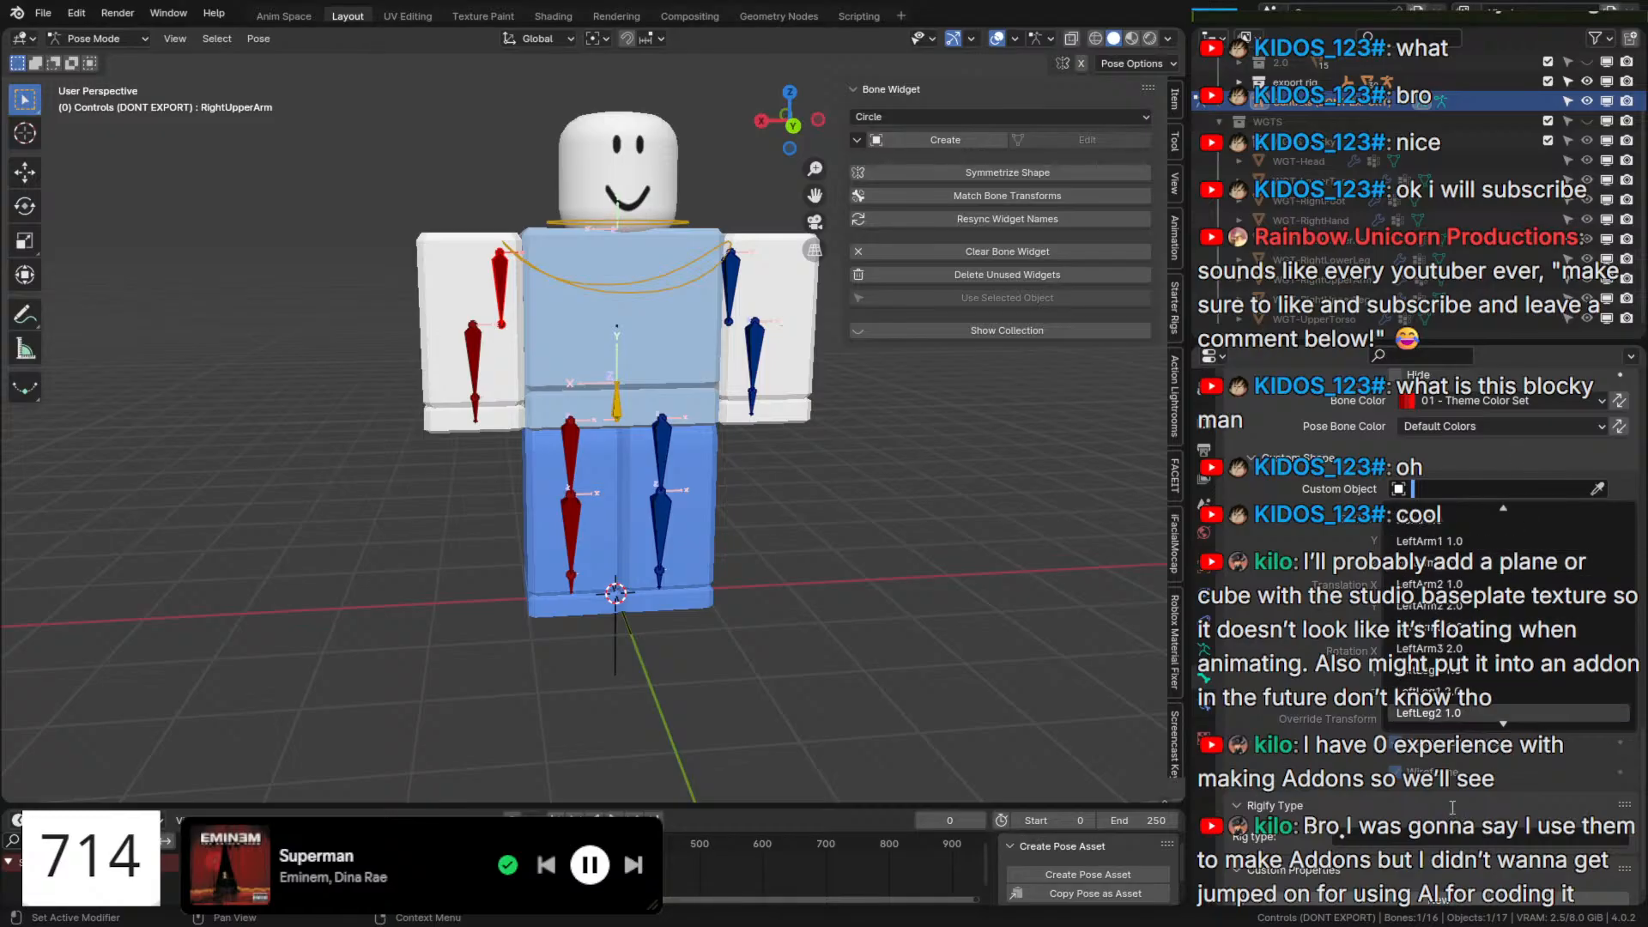
scroll(1498, 713, "down", 10)
scroll(1498, 669, "down", 8)
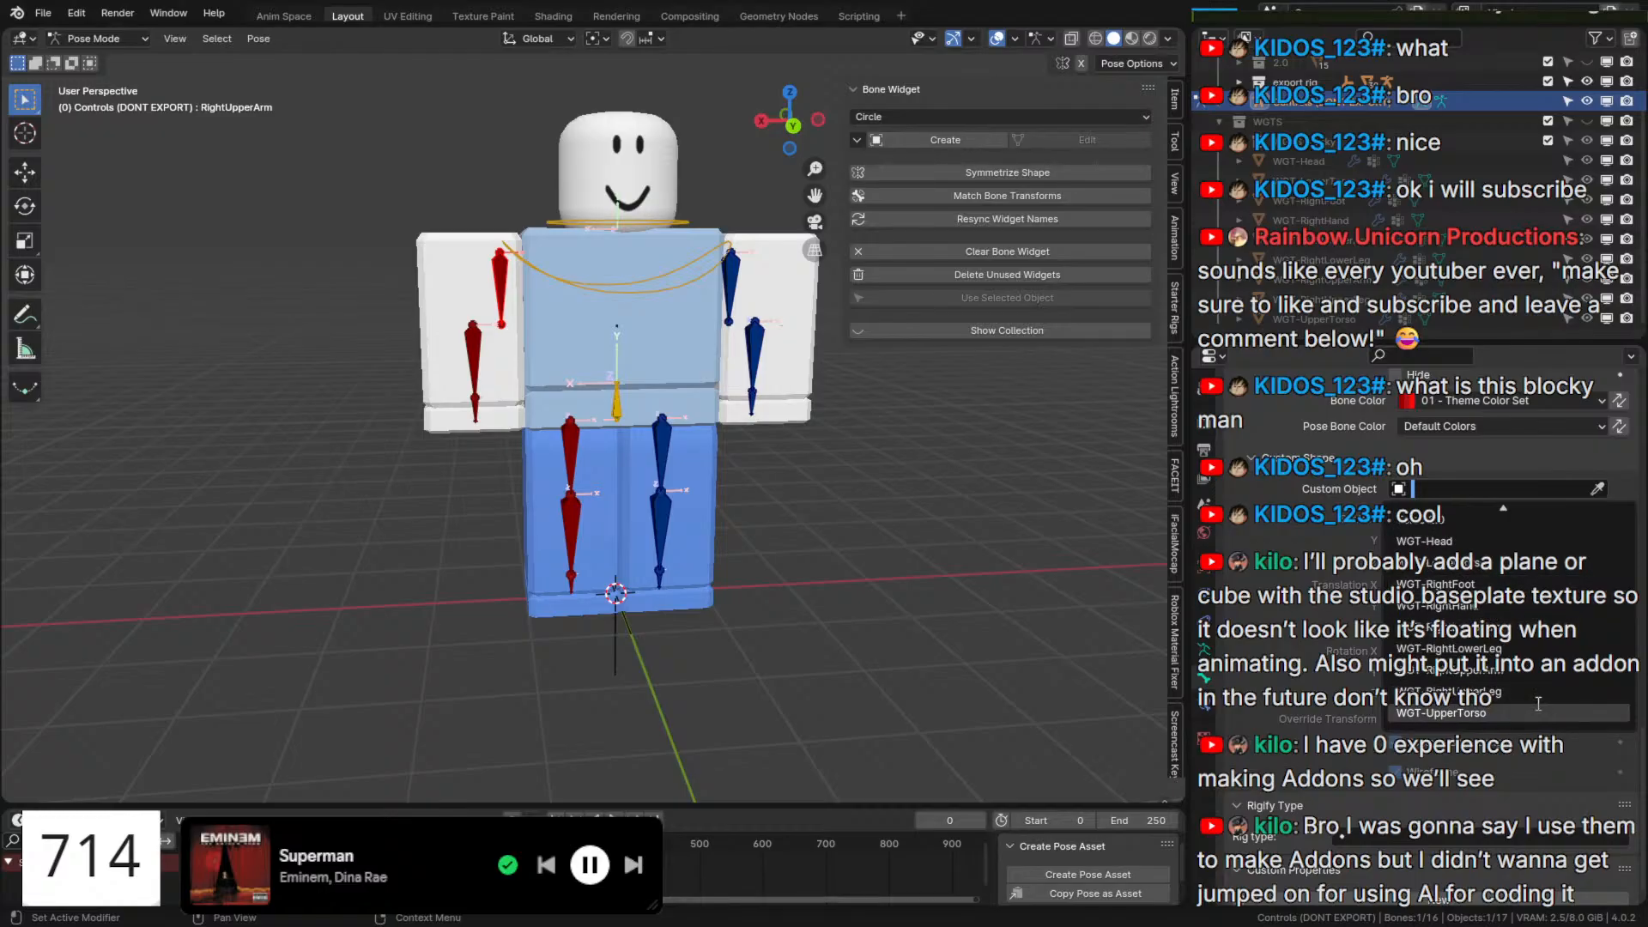
left_click(1459, 671)
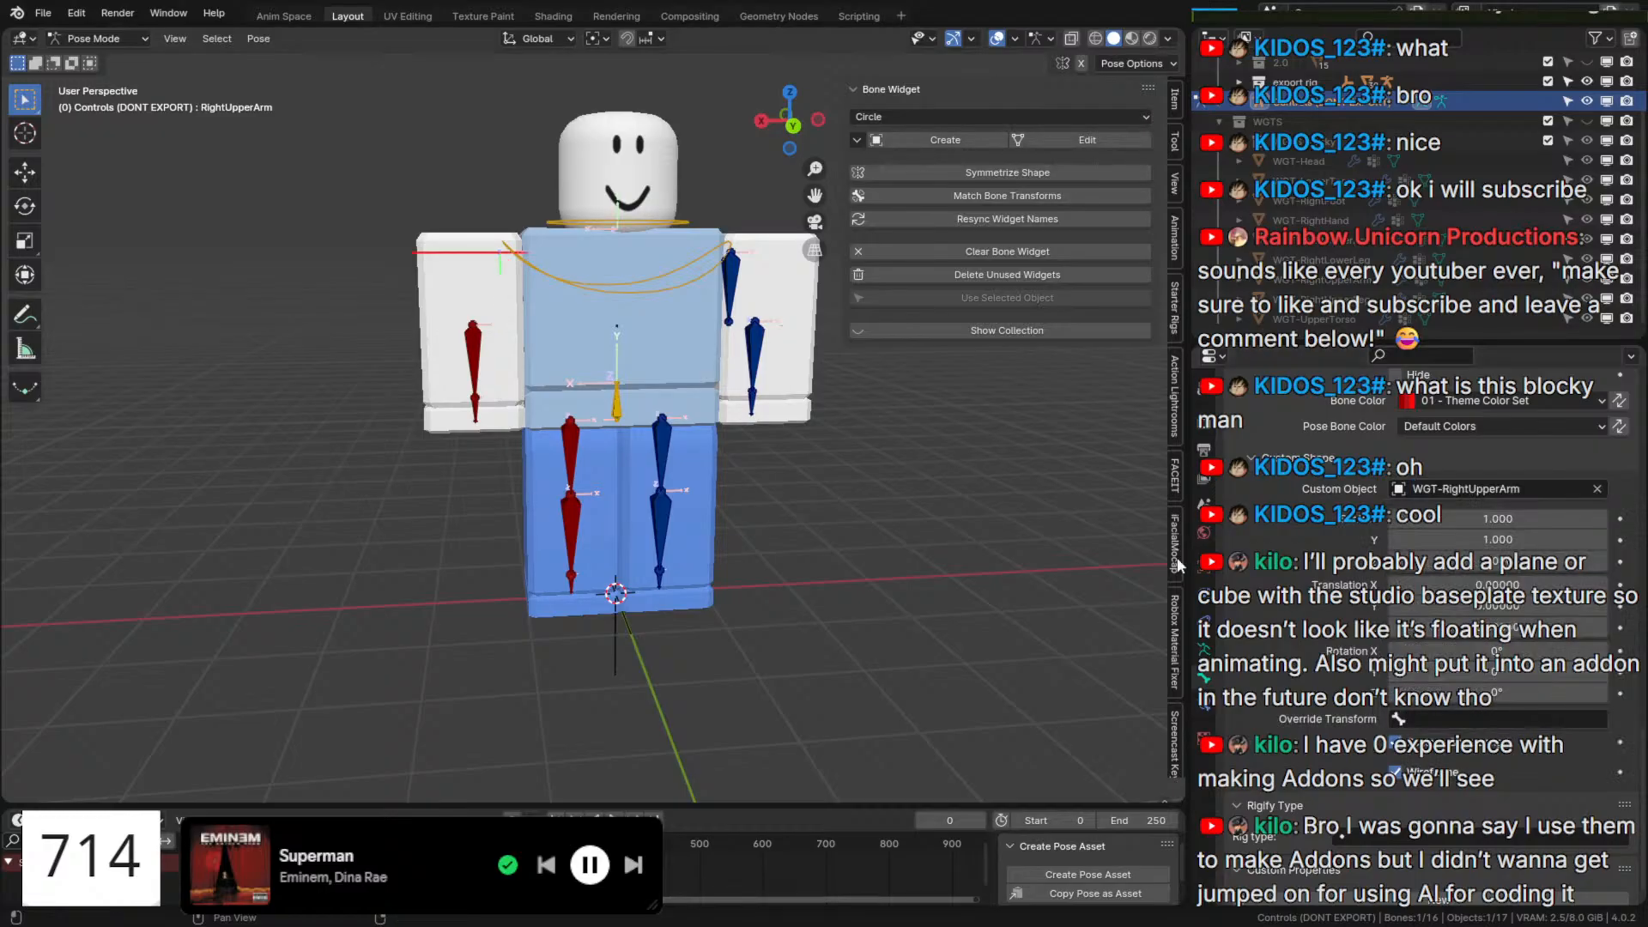
left_click(1470, 489)
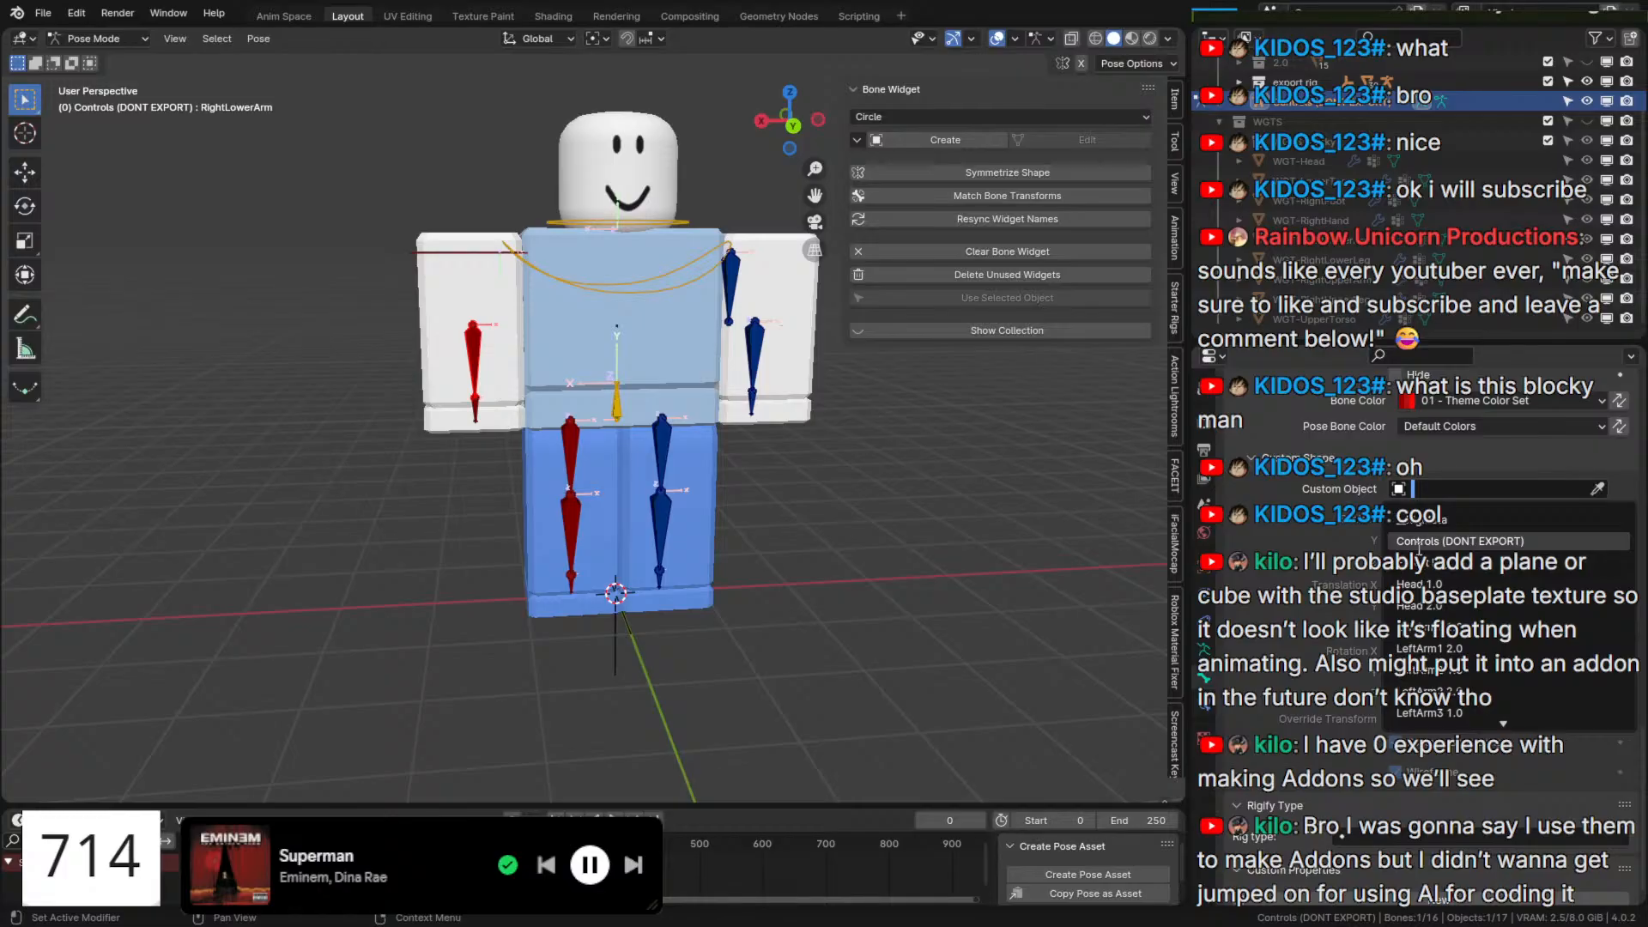
type("lowerar")
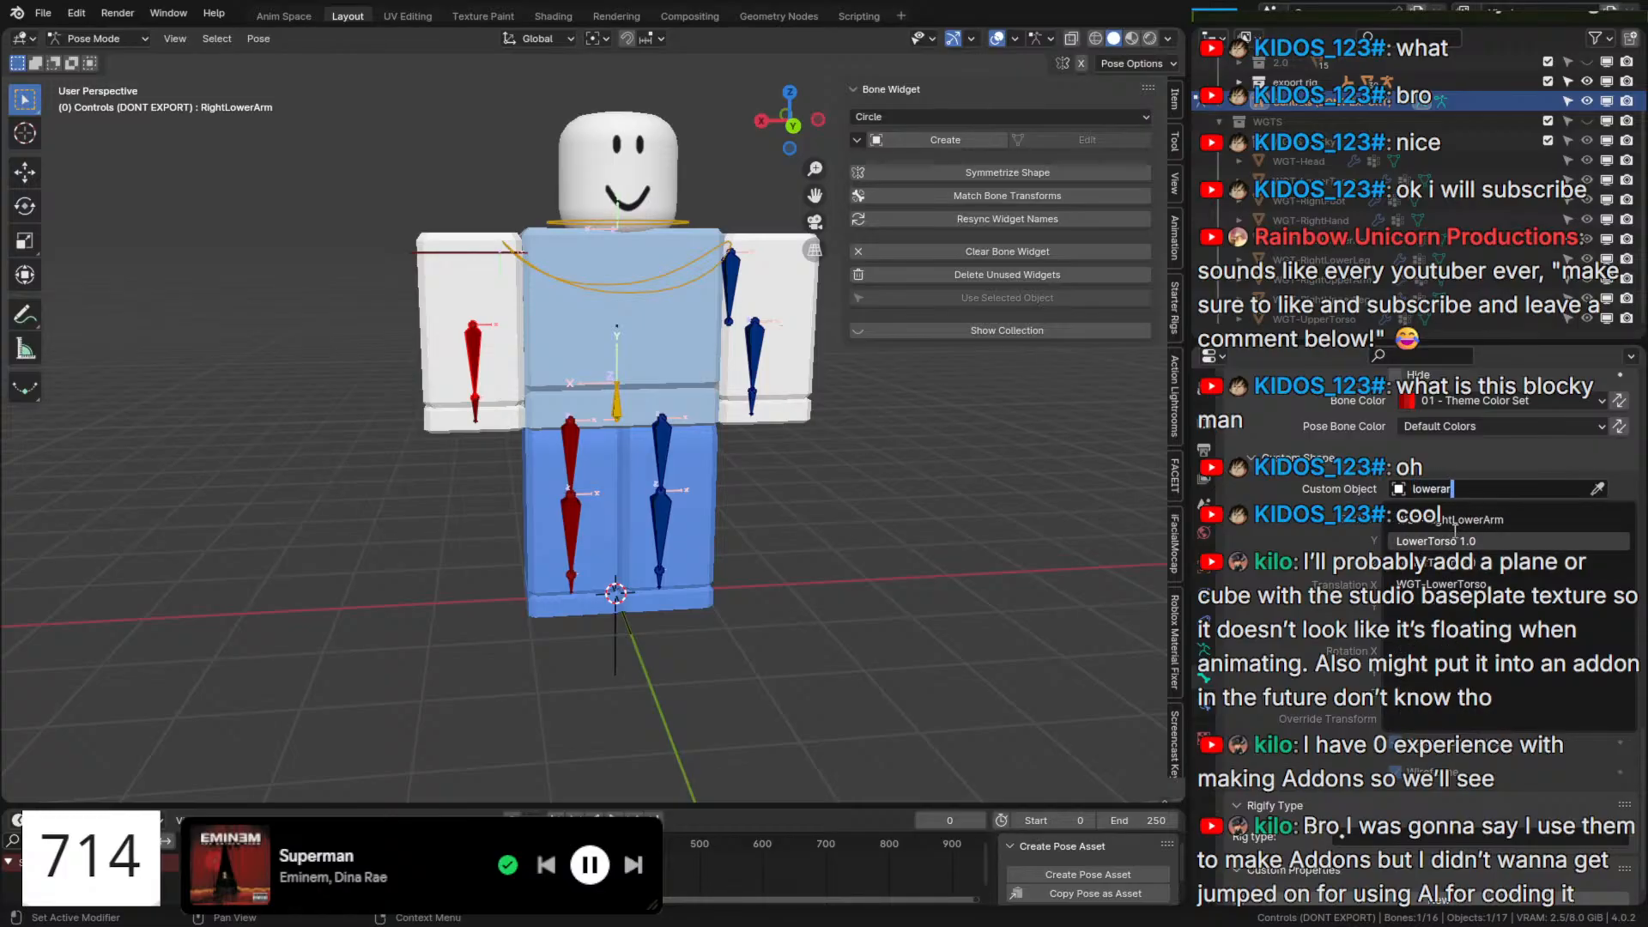
left_click(1453, 520)
Assign WGT-RightHand as the custom shape of the right hand bone.
scroll(497, 435, "up", 2)
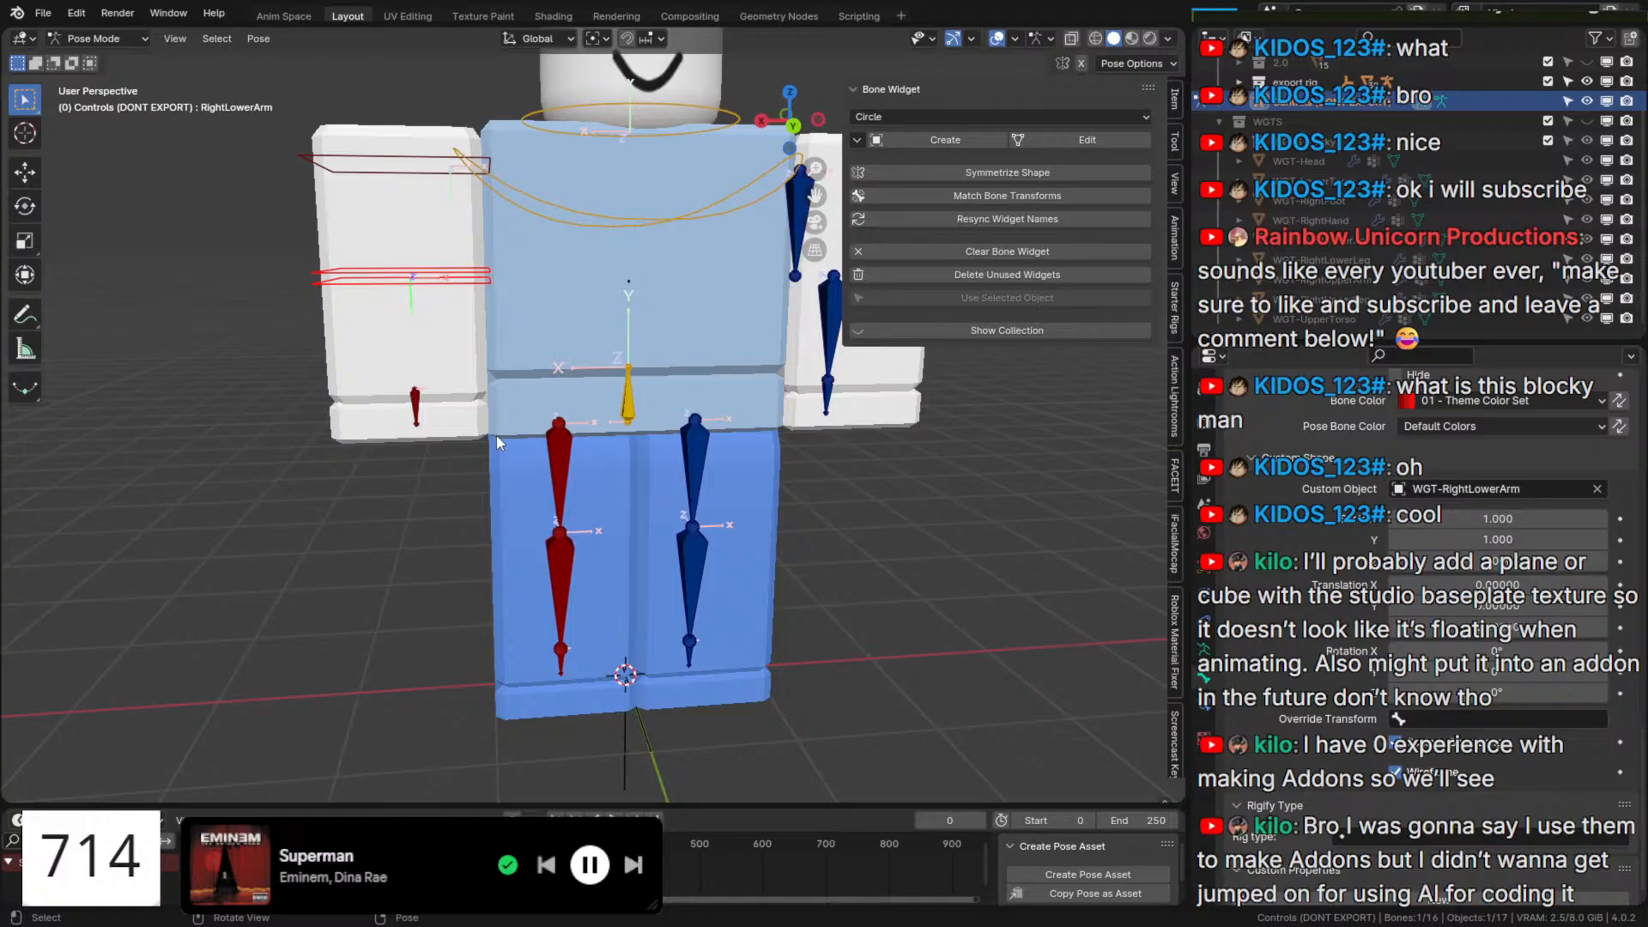
left_click(416, 400)
left_click(1442, 488)
type("han")
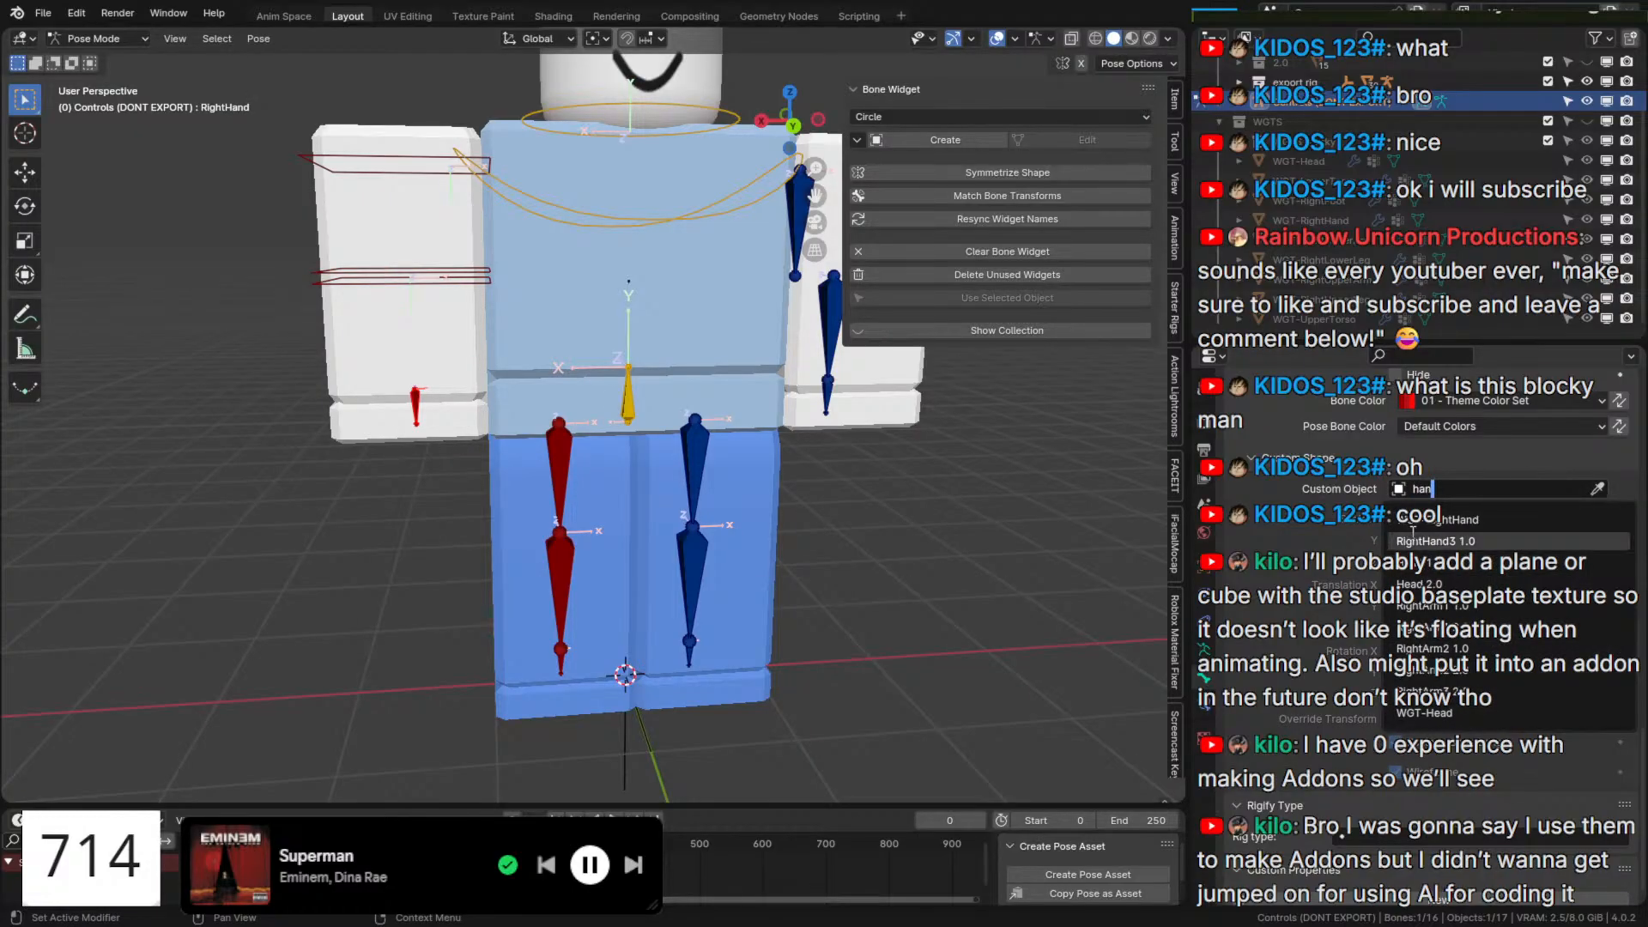
left_click(1442, 519)
Assign WGT-LowerTorso as the custom shape of the LowerTorso bone.
left_click(625, 404)
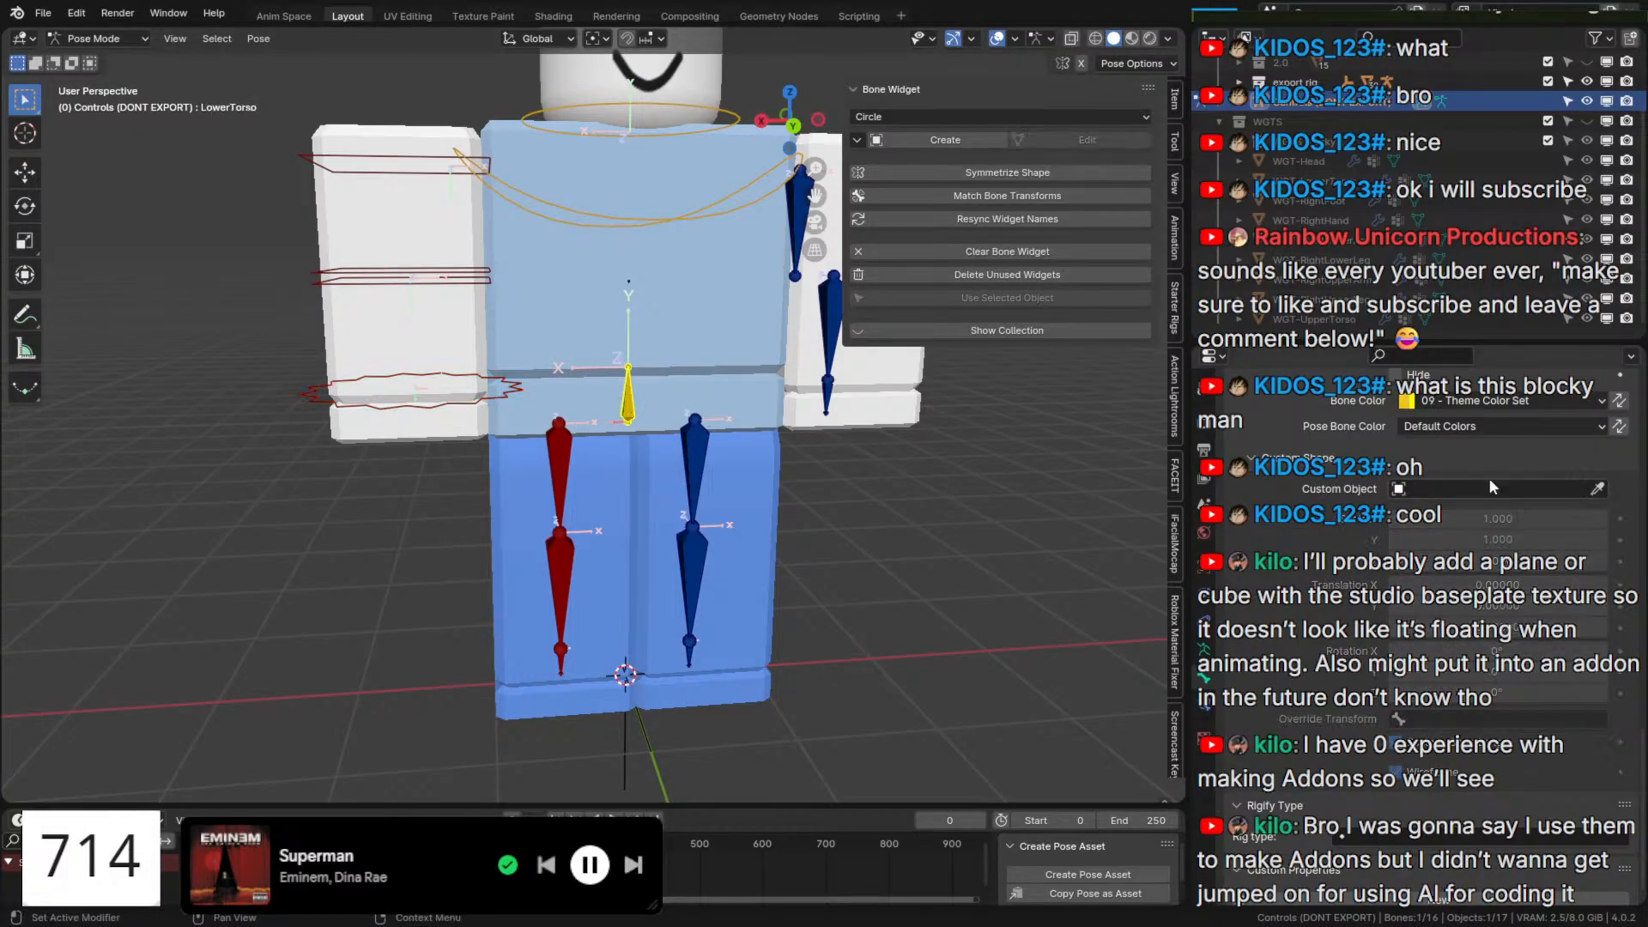
left_click(1491, 487)
type("lower")
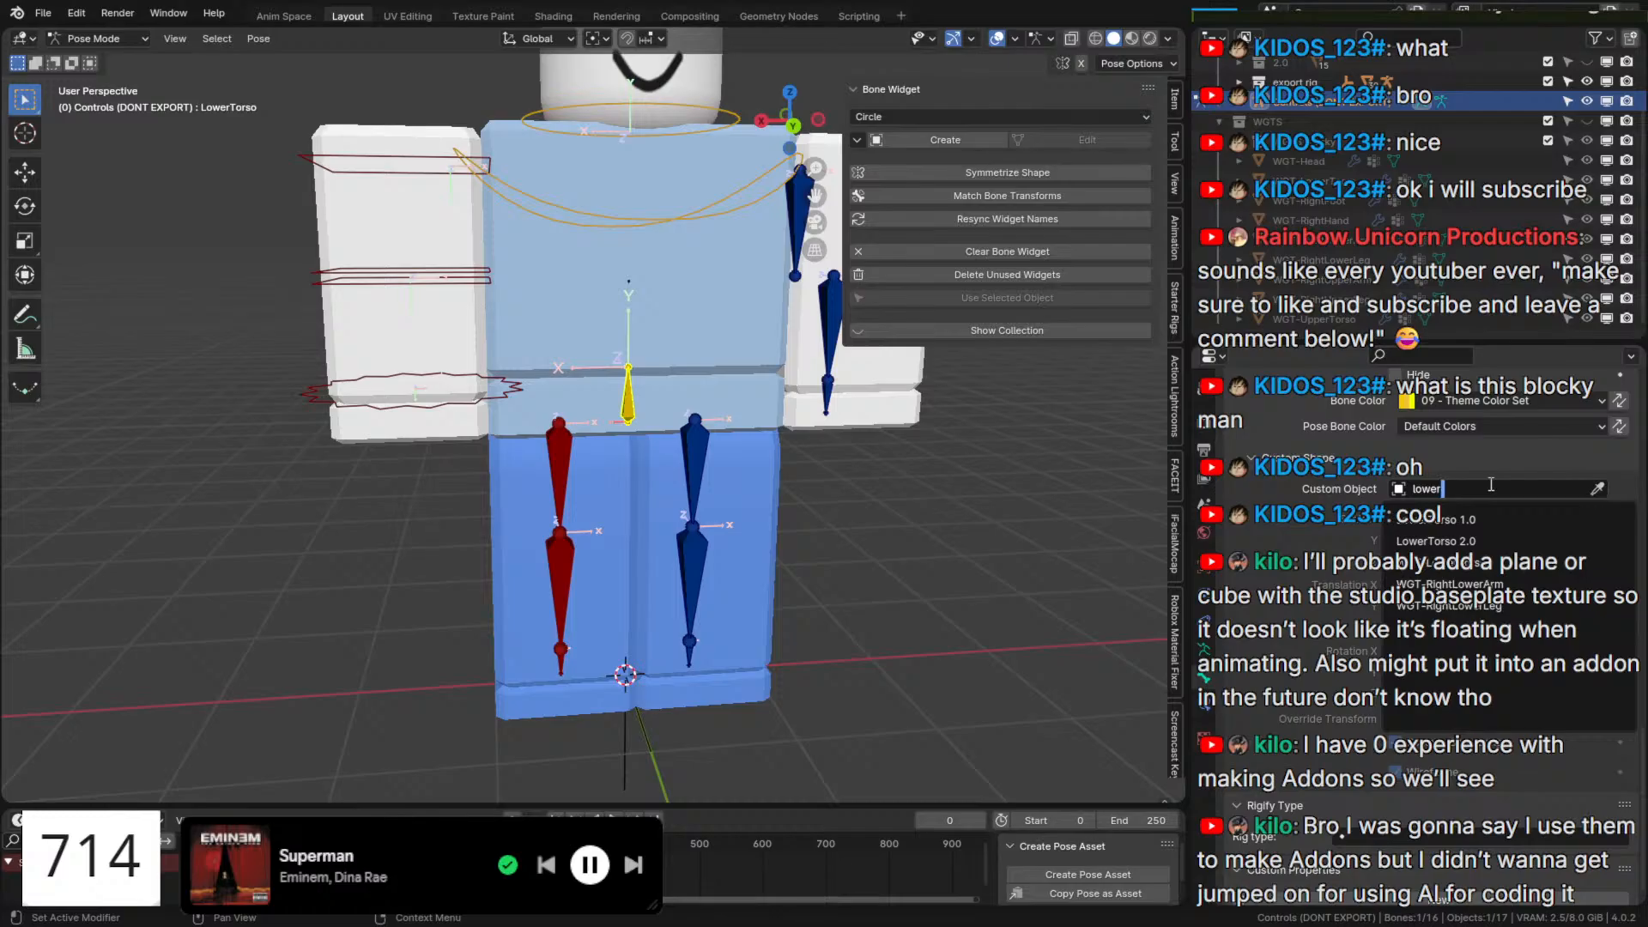
type("t")
left_click(1491, 563)
Turn off the In Front display of the control armature and inspect the lower torso shape from several angles.
scroll(636, 431, "up", 4)
middle_click_drag(636, 431, 966, 452)
middle_click_drag(642, 509, 1071, 512)
scroll(918, 475, "down", 5)
key("q")
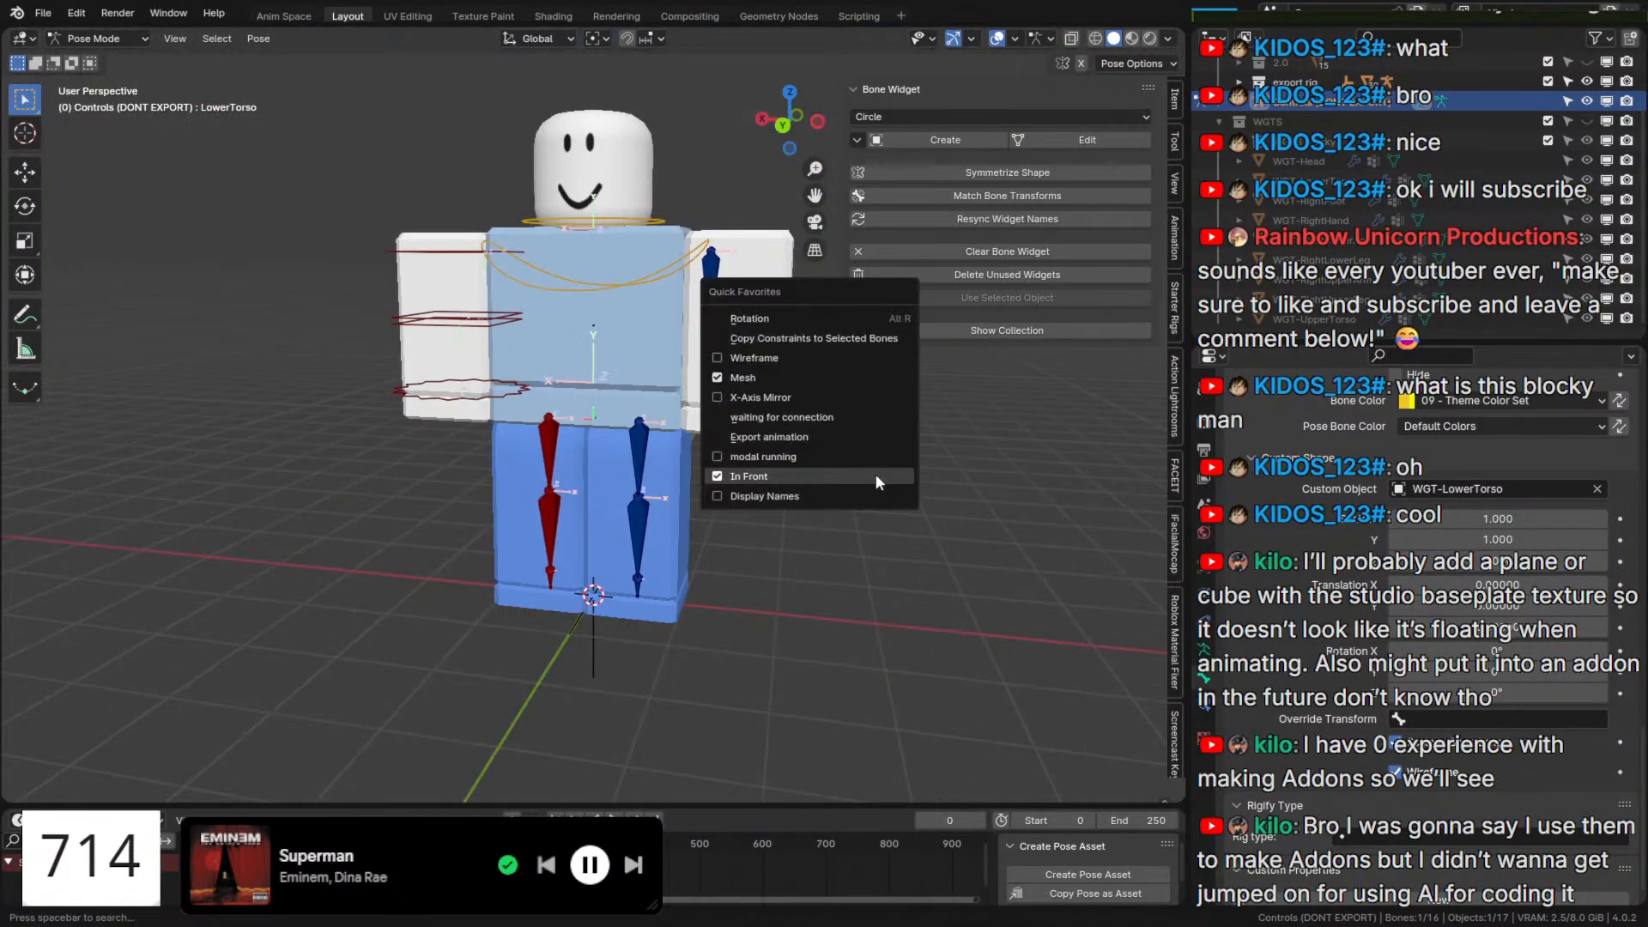
left_click(876, 474)
scroll(766, 471, "up", 3)
mouse_move(766, 471)
middle_mouse_down()
mouse_move(995, 470)
mouse_move(762, 465)
middle_mouse_up()
key("q")
left_click(762, 465)
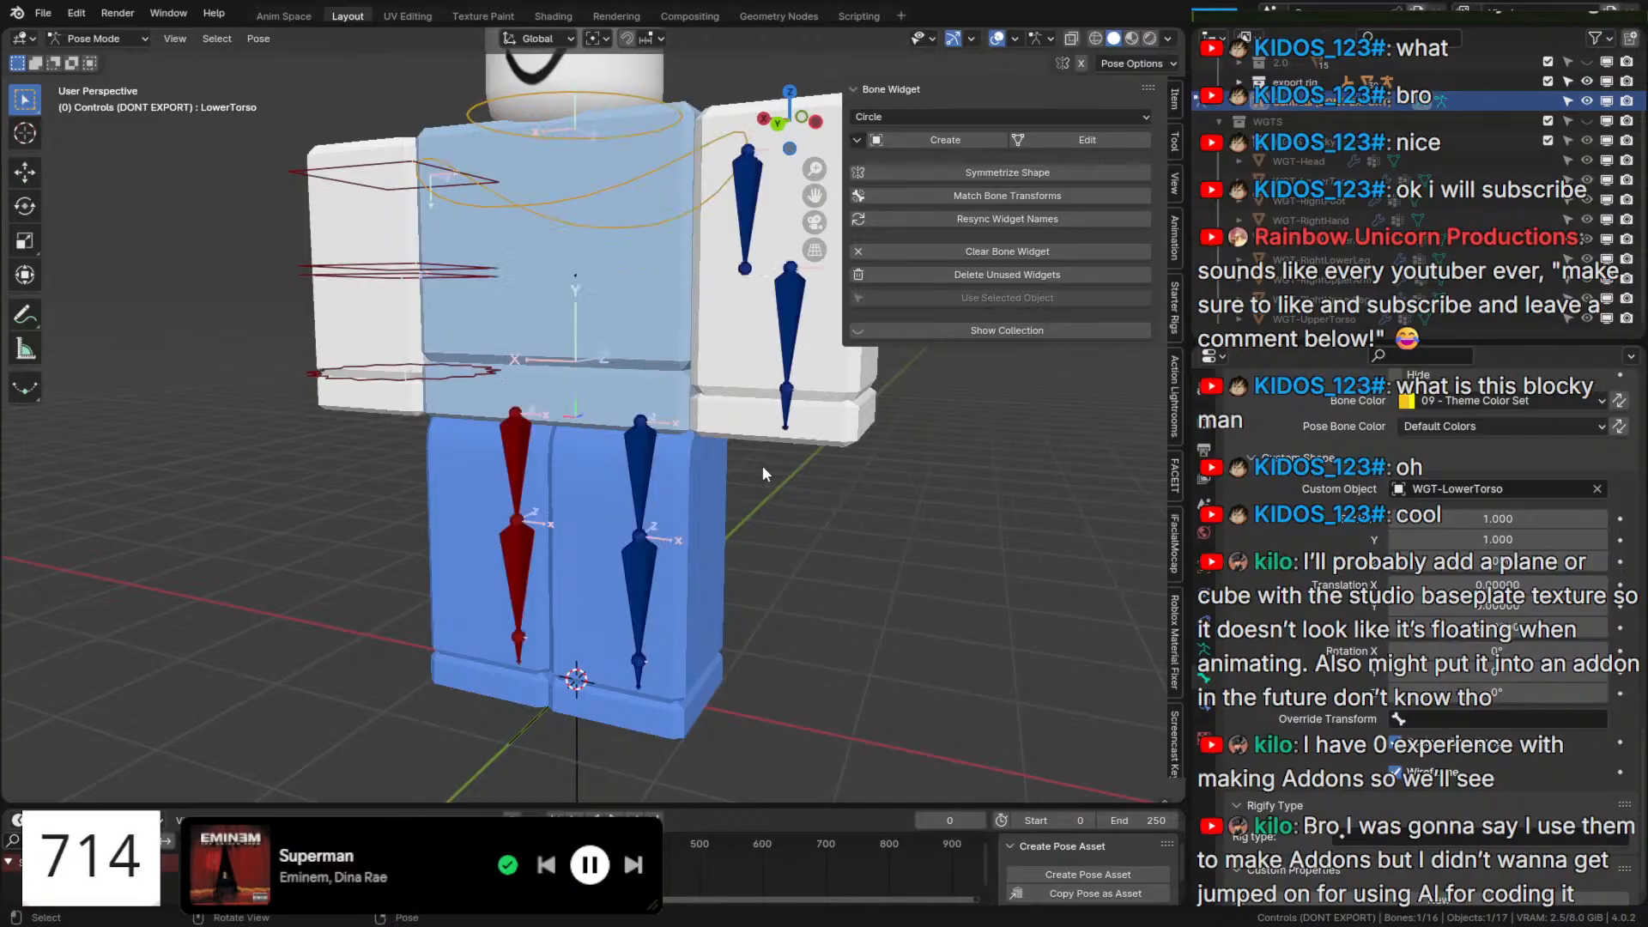
key("q")
left_click(762, 465)
Return to Object Mode, show the WGTS collection again and open WGT-LowerTorso in Edit Mode.
left_click(1315, 180)
key("ctrl+Tab")
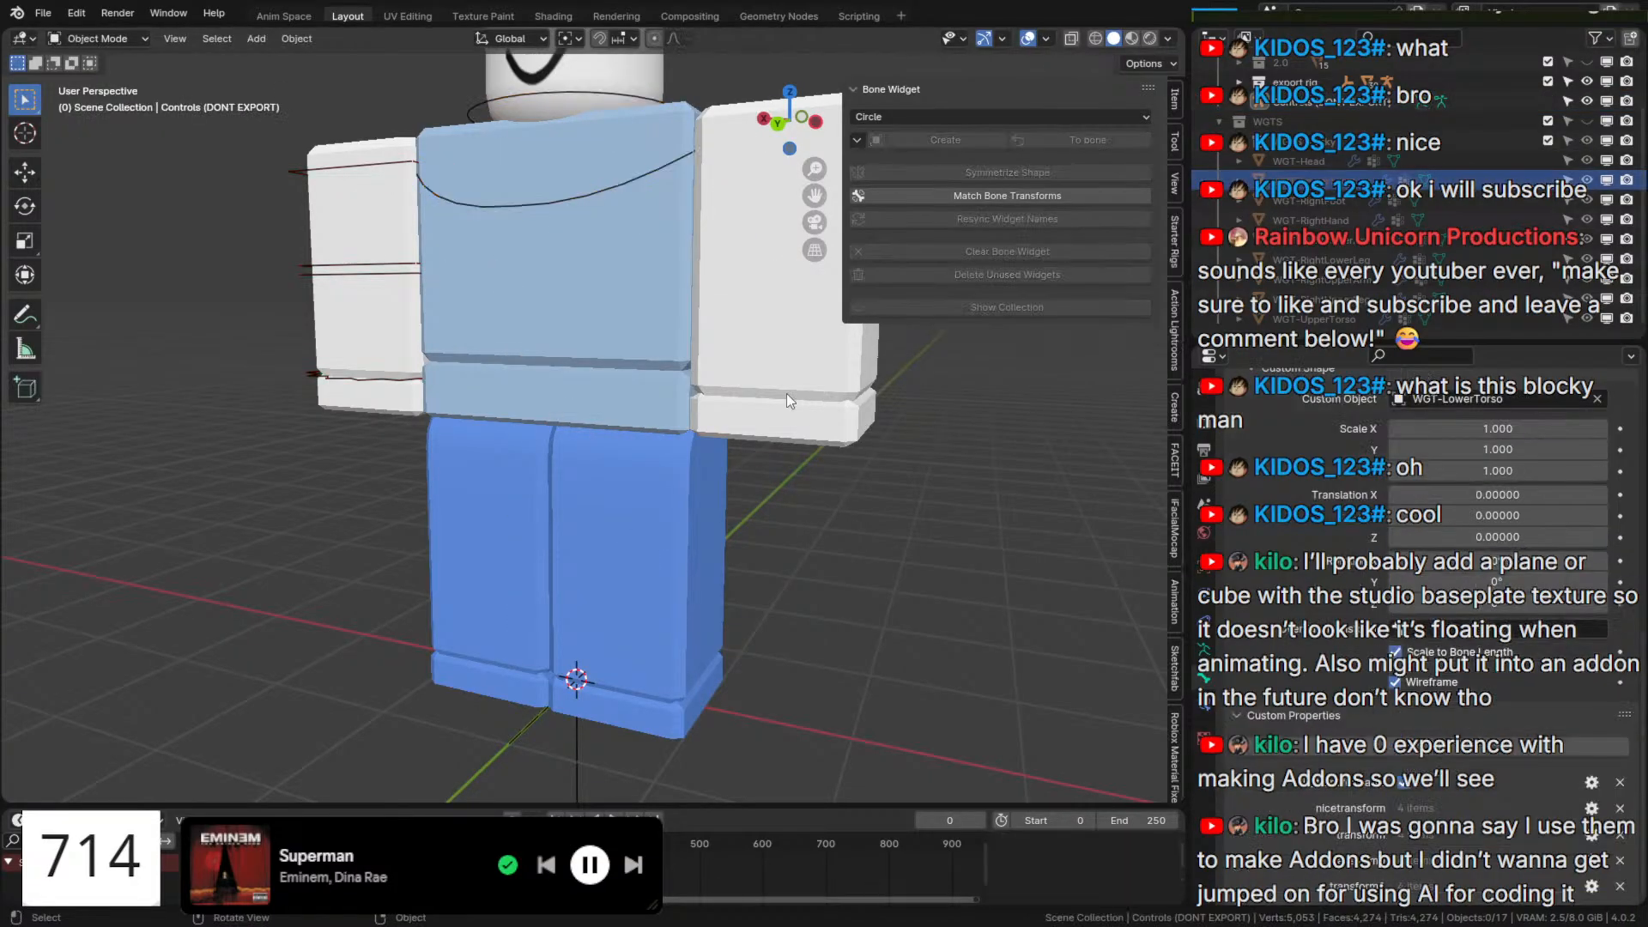
left_click(1586, 121)
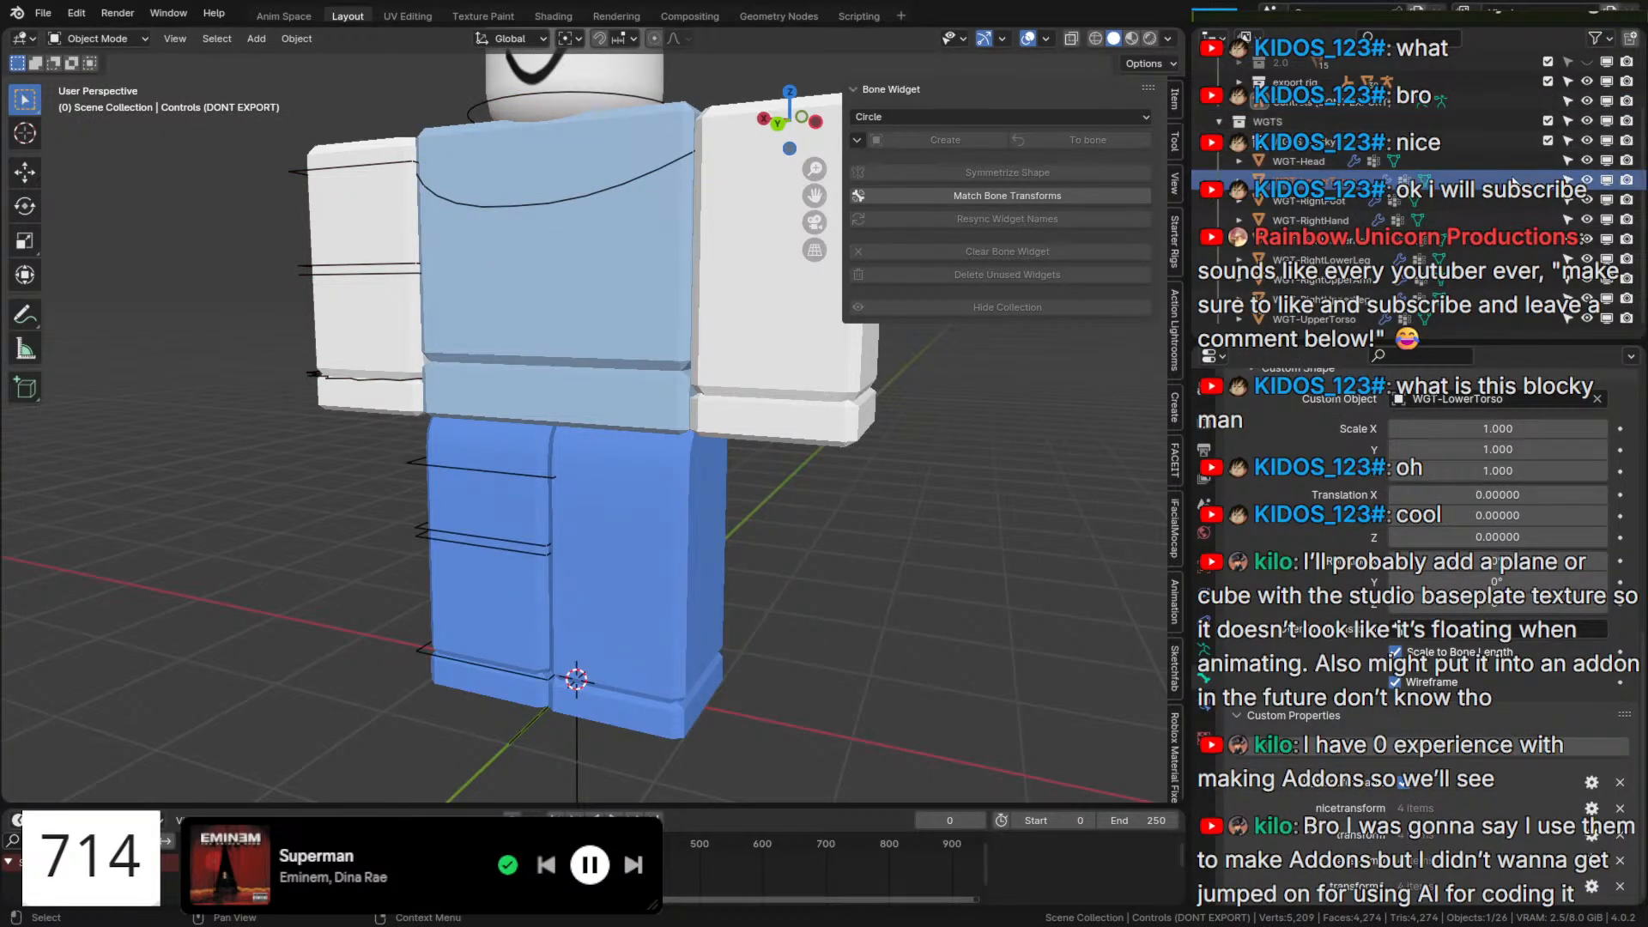
left_click(1515, 182)
key("Tab")
Assign the outer edge loop of WGT-LowerTorso to its blocky vertex group, return to Object Mode and check its Mask modifier.
middle_click_drag(659, 459, 904, 546)
left_click(904, 546)
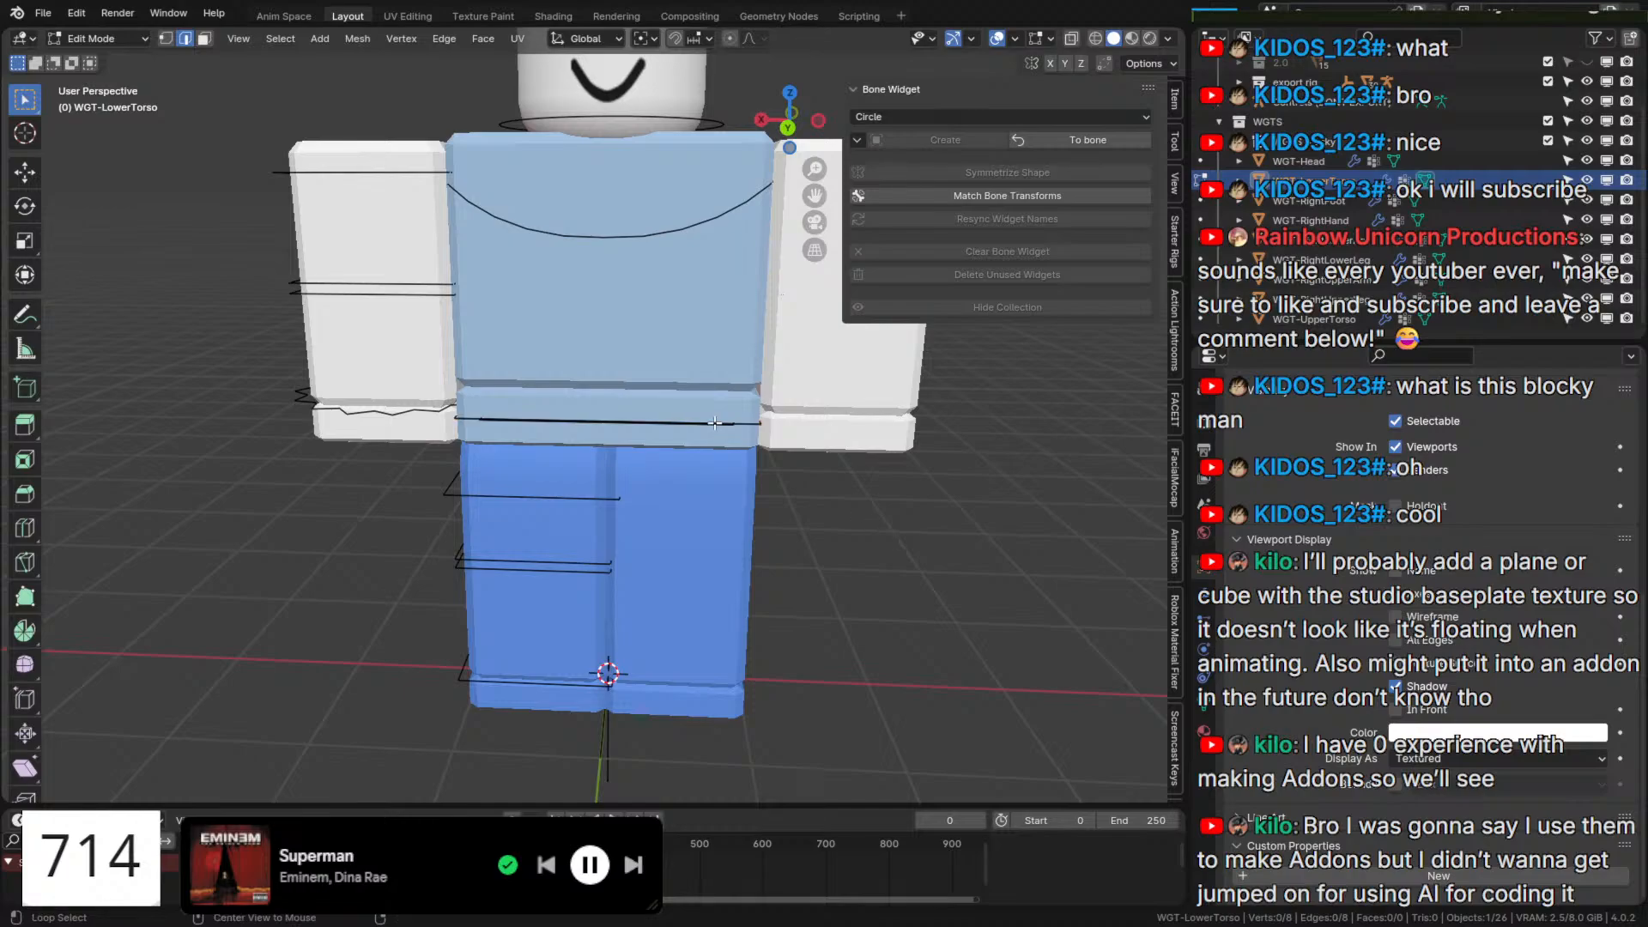
left_click(715, 423, "alt")
scroll(714, 424, "up", 4)
left_click(1204, 705)
scroll(1503, 657, "down", 7)
scroll(1503, 656, "up", 4)
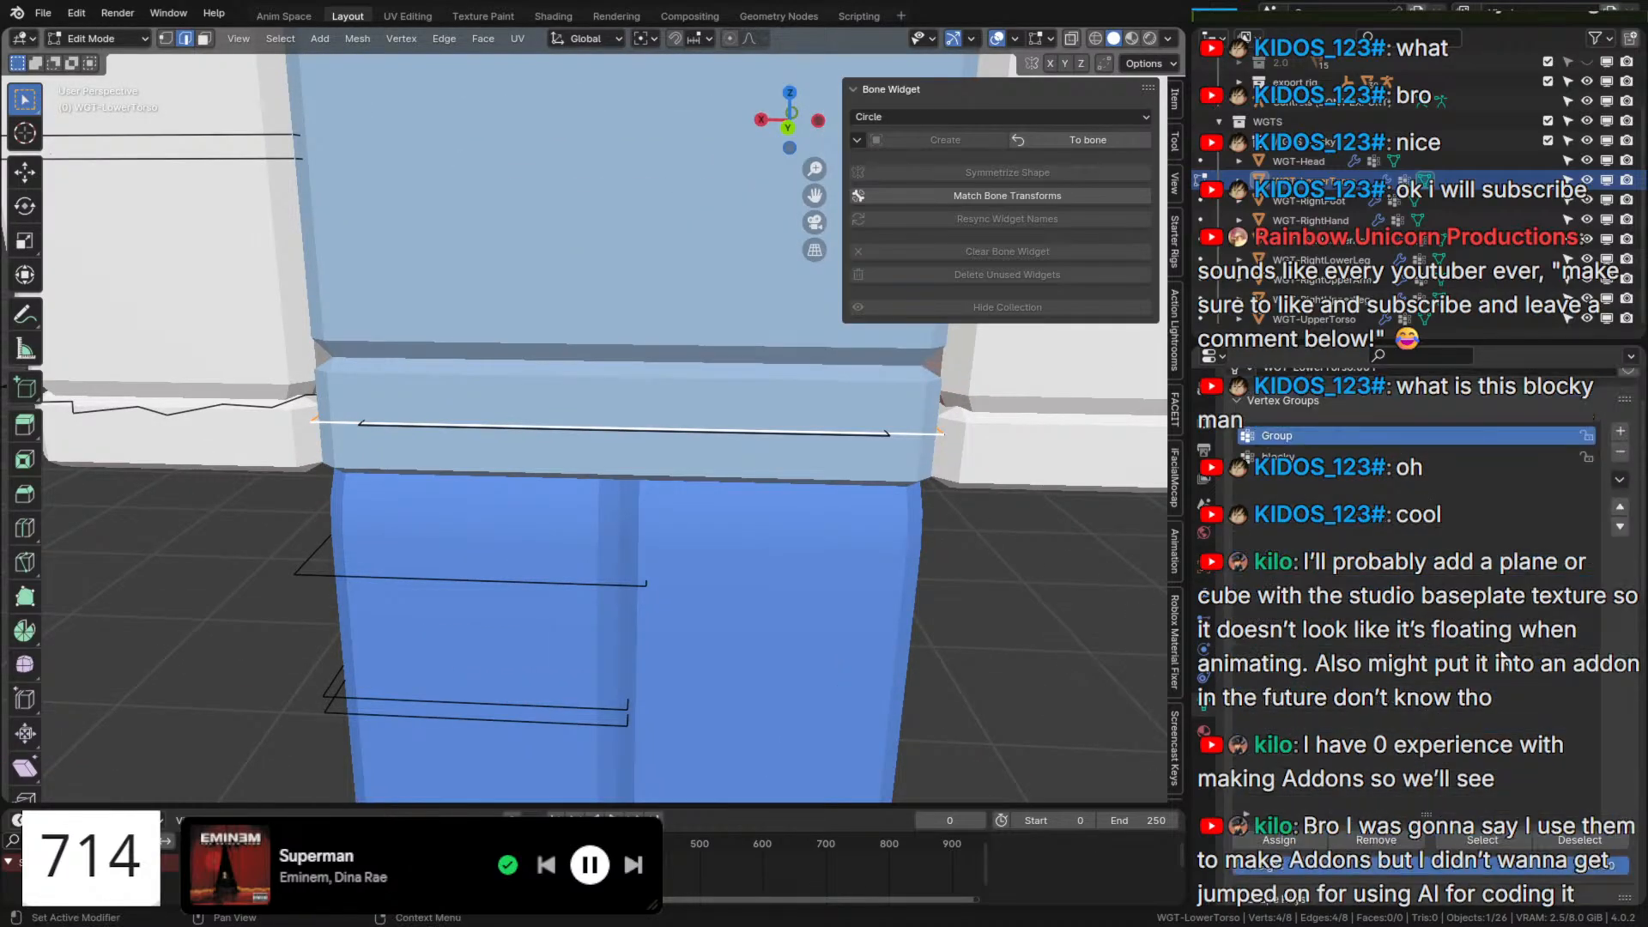
scroll(1374, 614, "down", 4)
scroll(1351, 521, "up", 3)
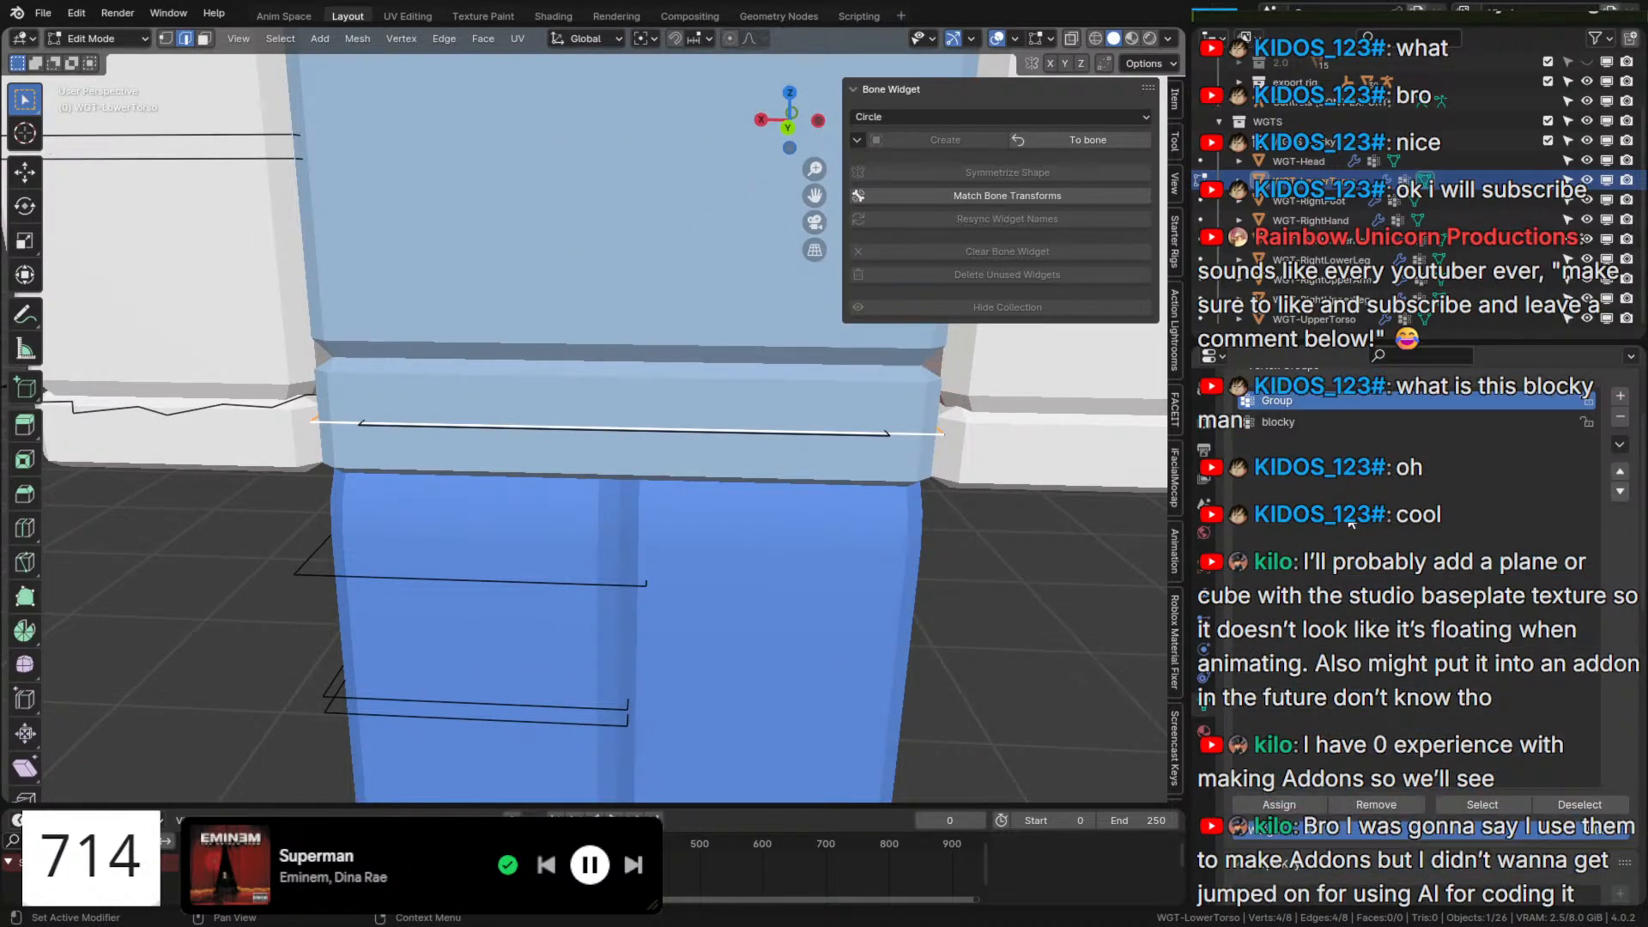
left_click(1317, 426)
left_click(1291, 810)
key("Tab")
scroll(900, 609, "down", 4)
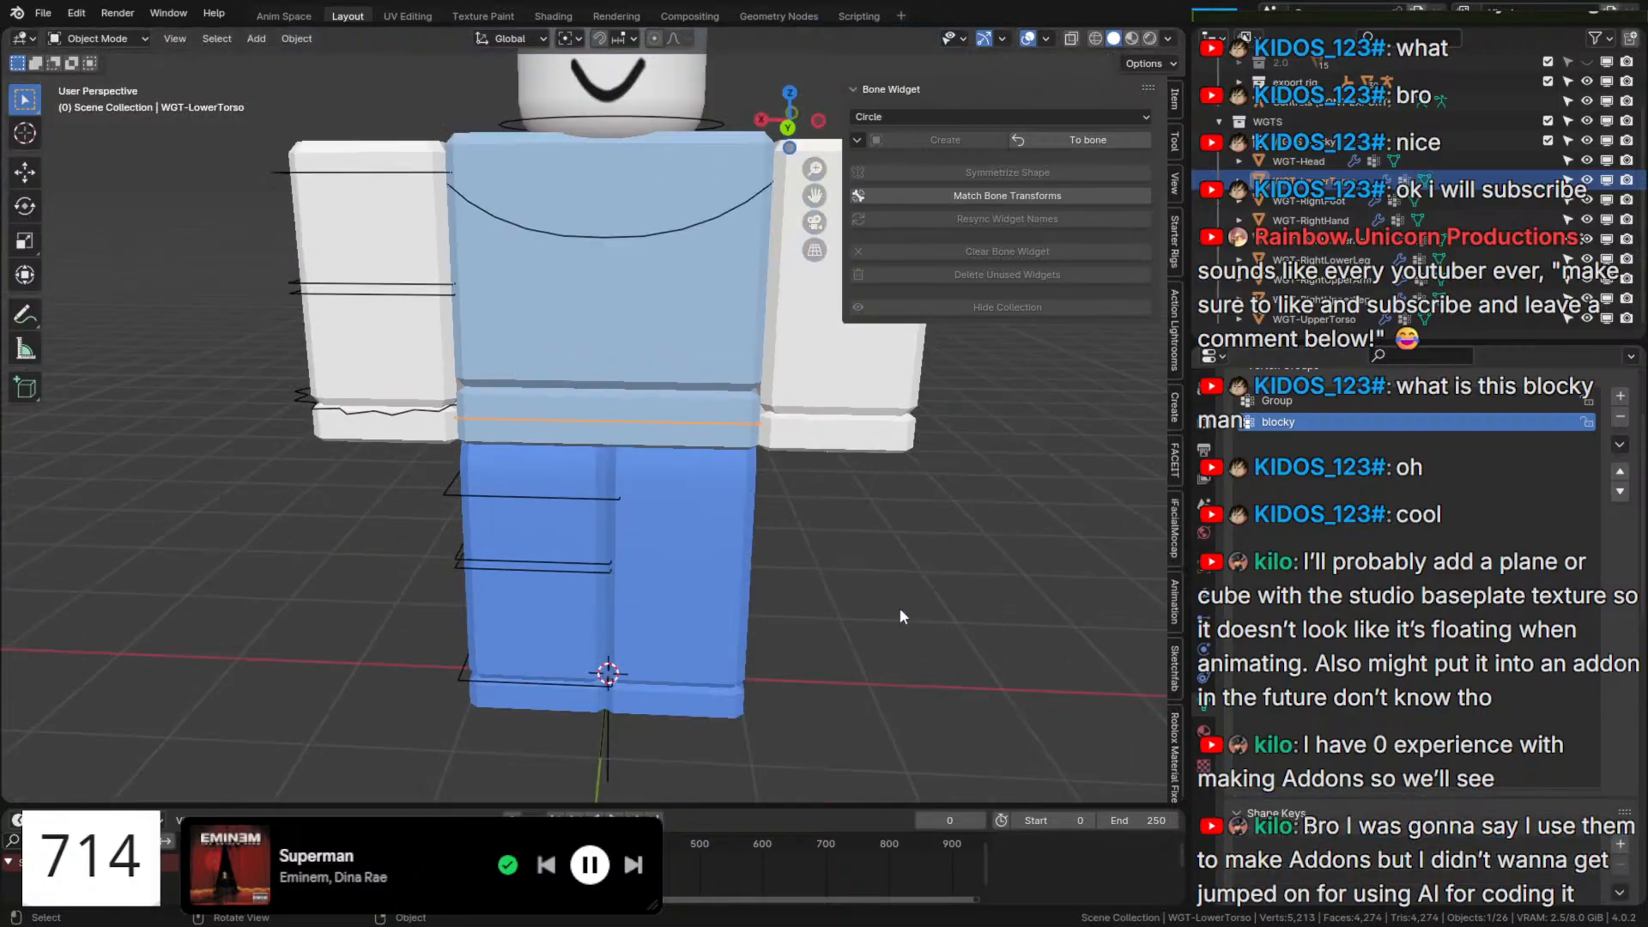
scroll(902, 608, "up", 2)
scroll(925, 606, "down", 3)
left_click(1206, 596)
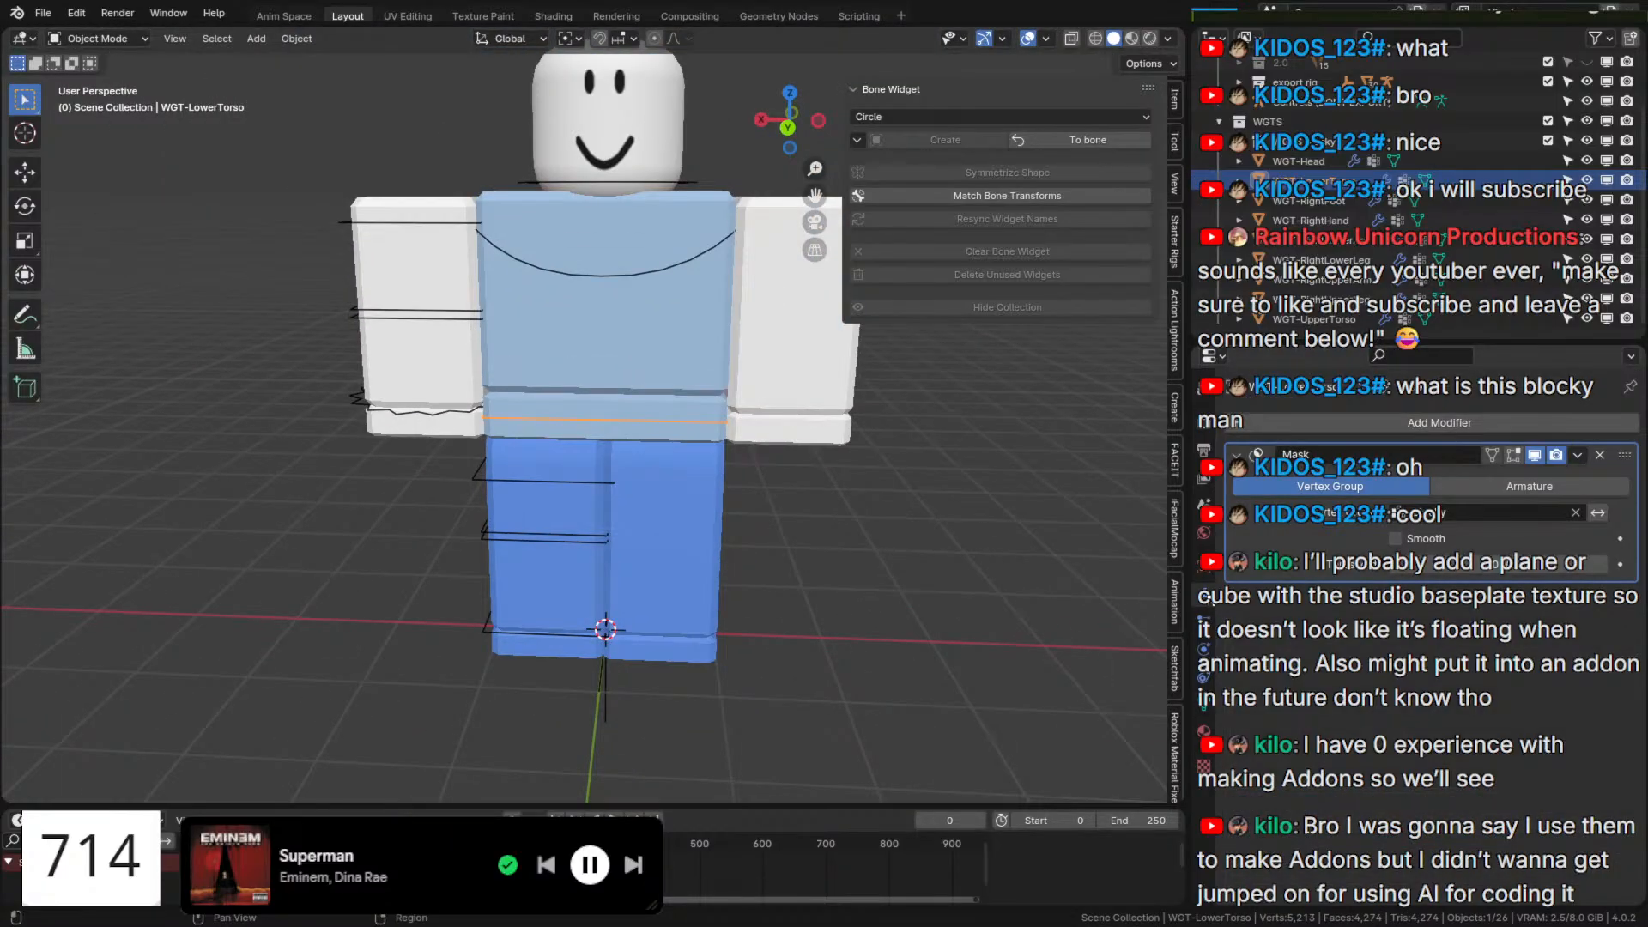
left_click(1035, 571)
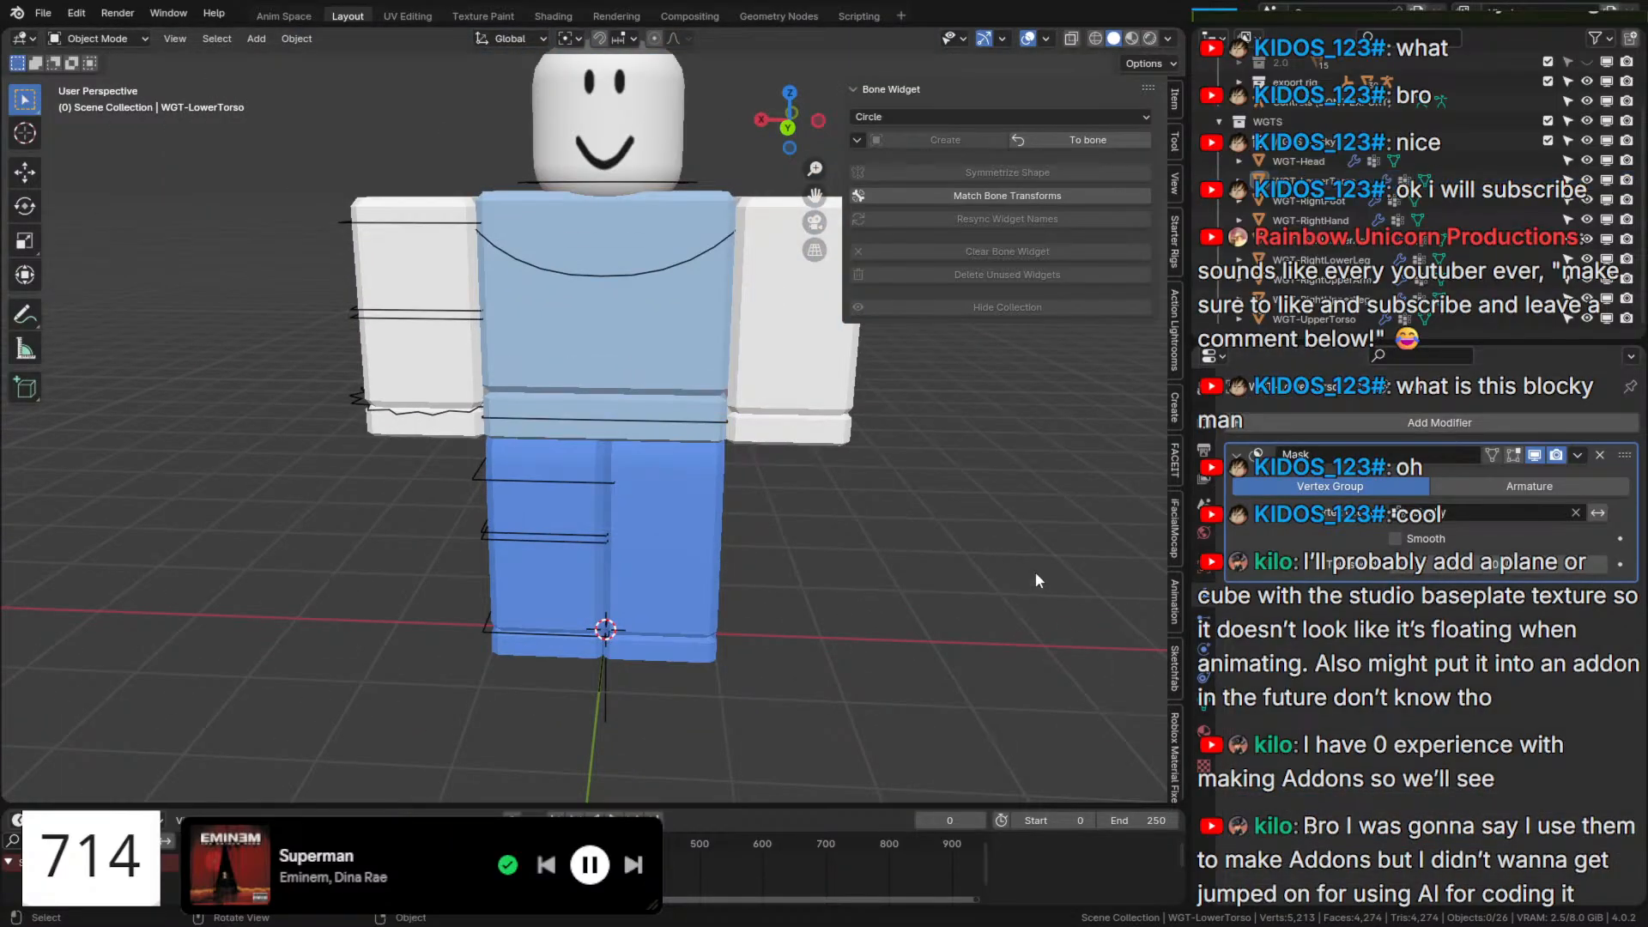
Hide the WGTS collection and put the control armature in Pose Mode with its bones displayed in front.
left_click(1586, 122)
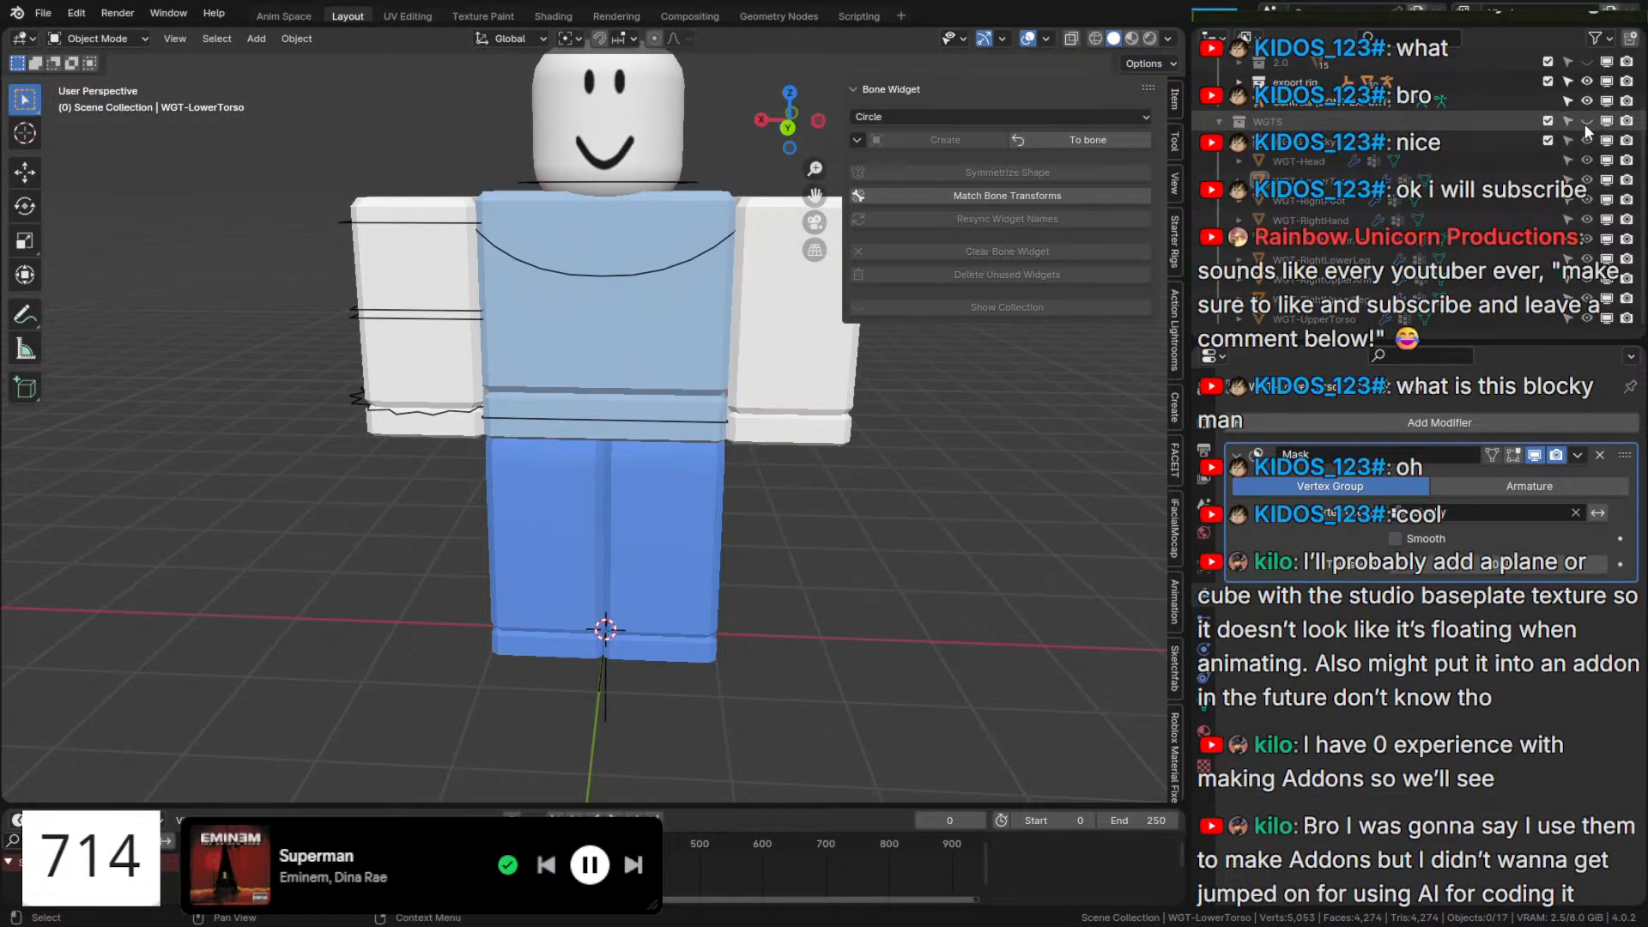
left_click(1414, 104)
key("ctrl+Tab")
left_click(734, 388)
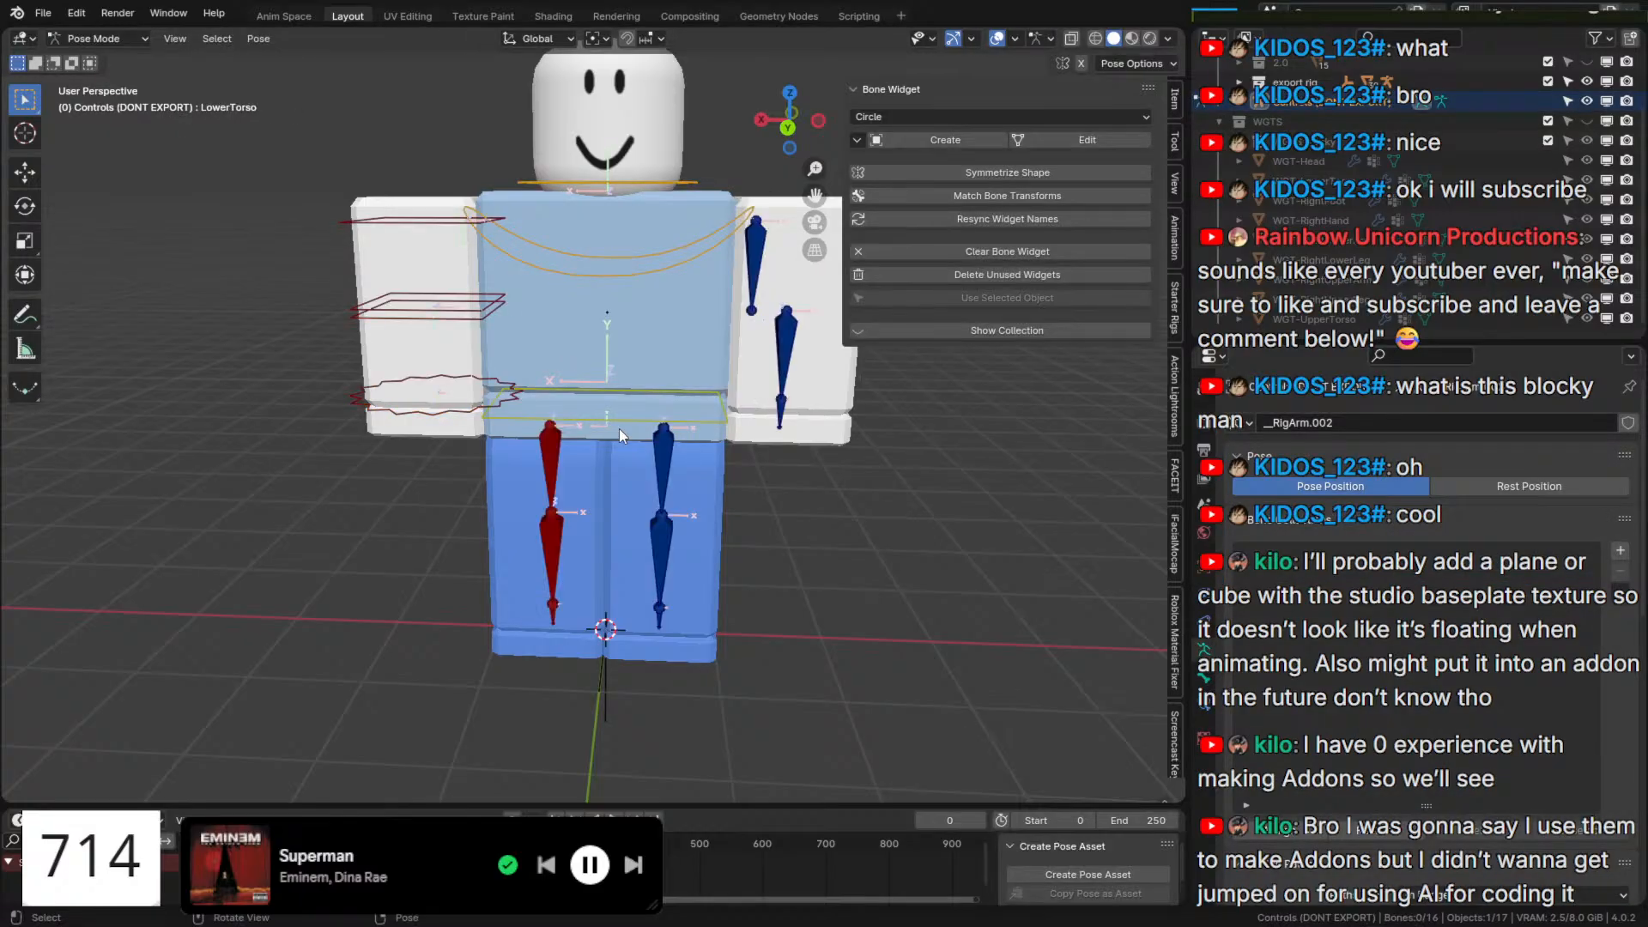
Assign WGT-RightUpperLeg as the custom shape of the RightUpperLeg bone.
left_click(556, 447)
key("q")
left_click(556, 446)
left_click(1203, 674)
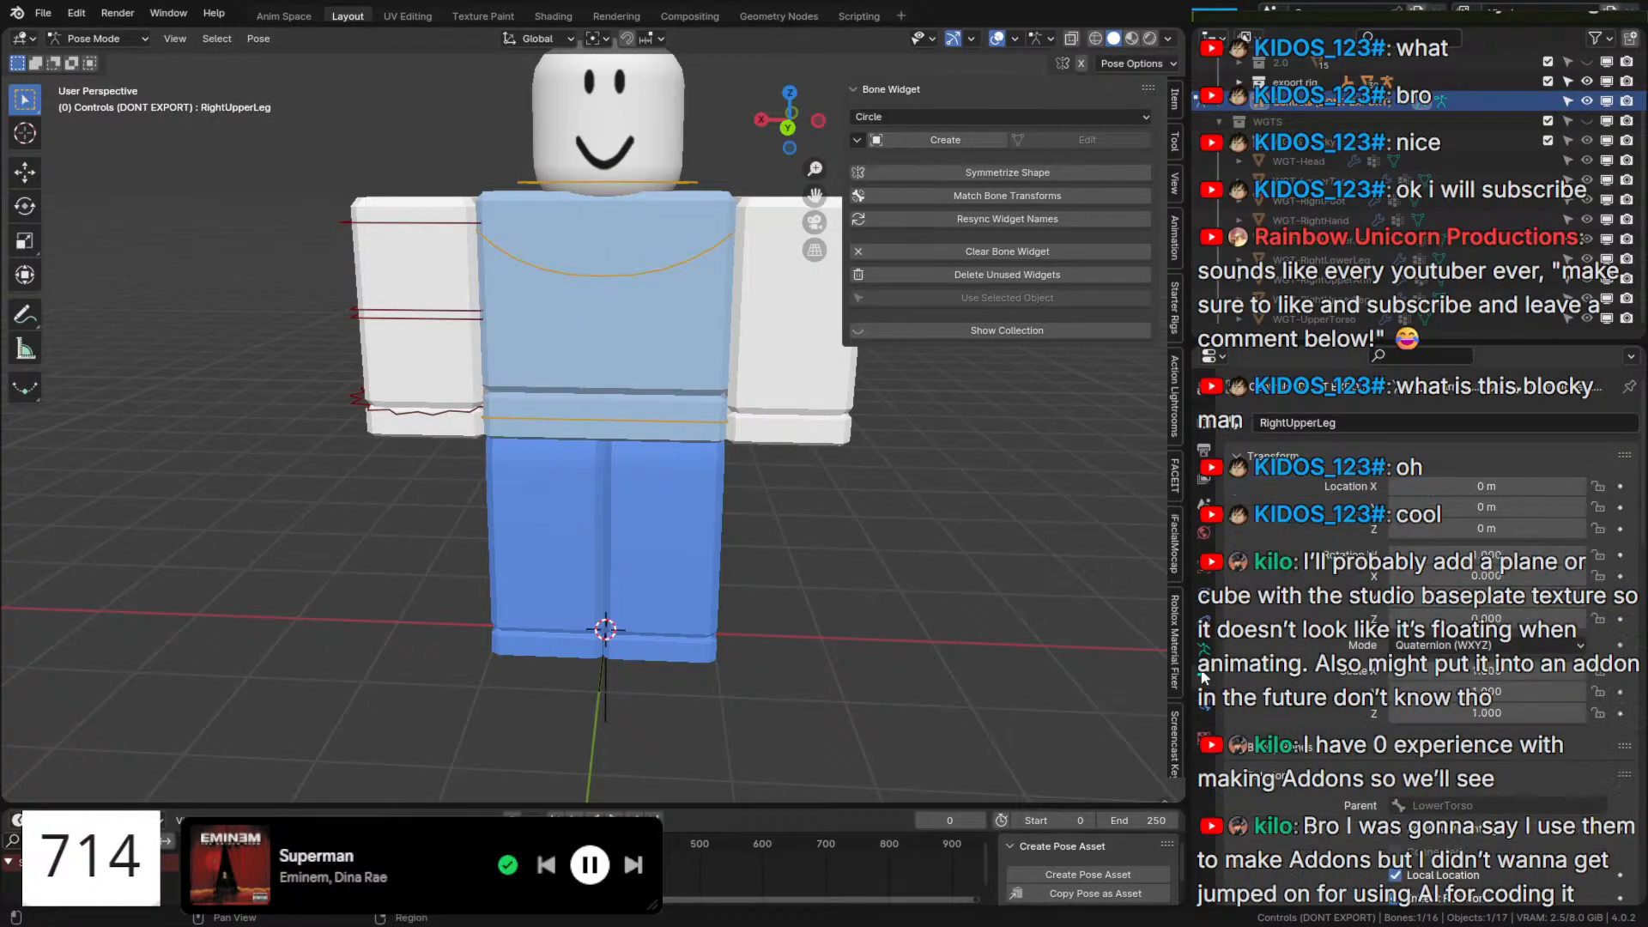
scroll(1242, 706, "down", 13)
left_click(1204, 703)
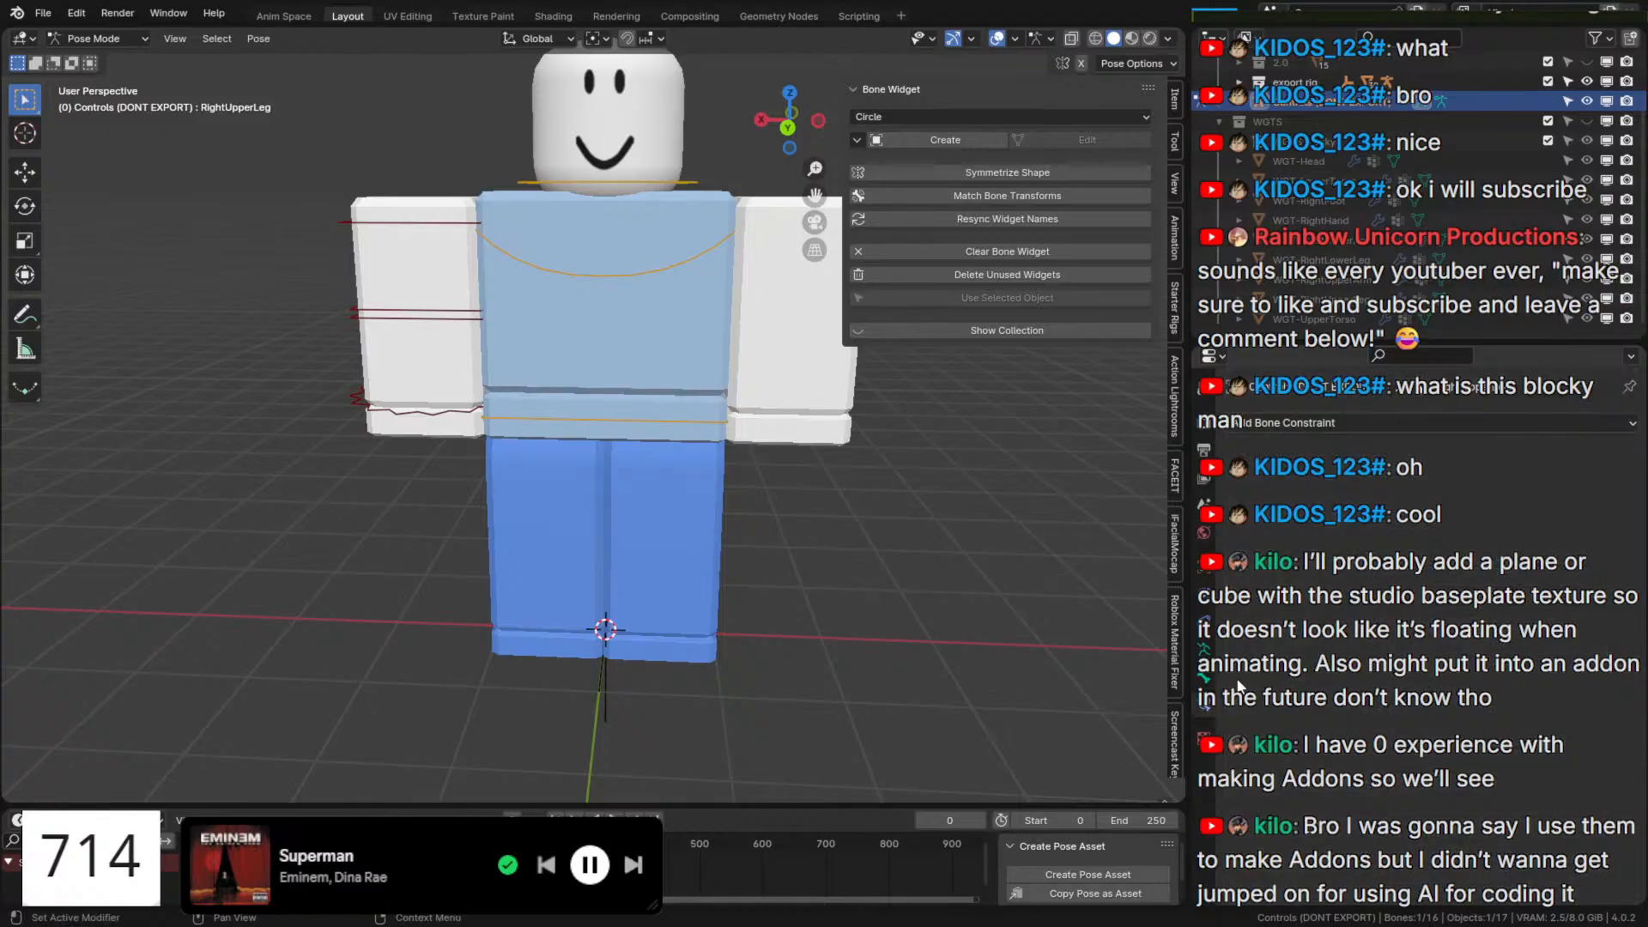
left_click(1205, 678)
scroll(1243, 723, "down", 13)
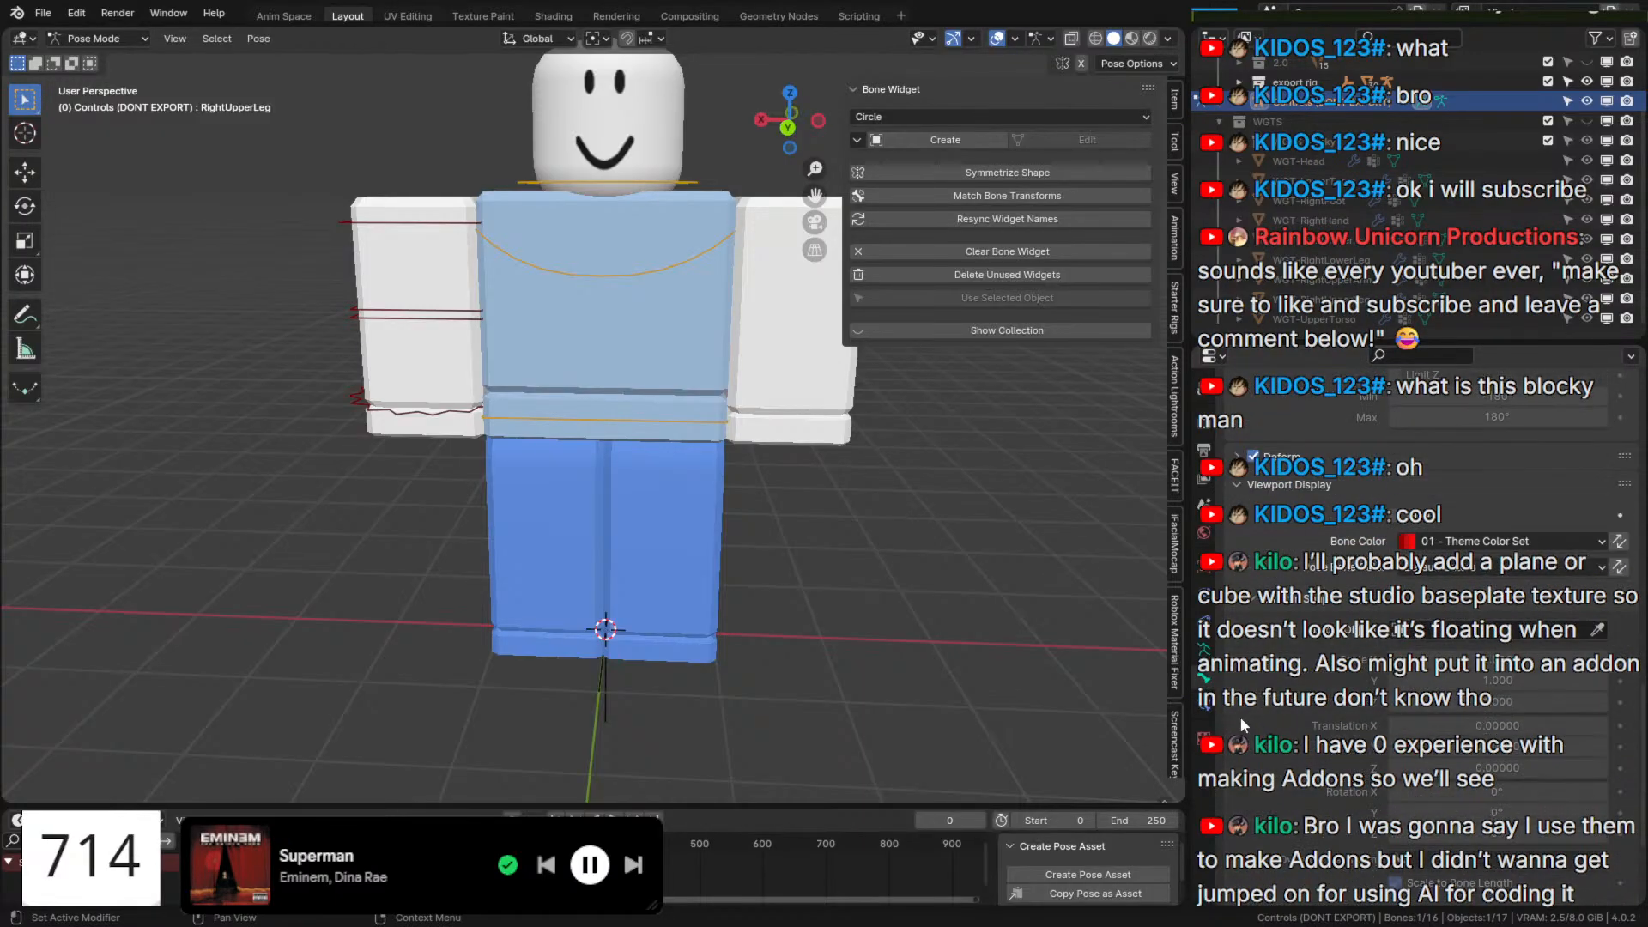
scroll(1242, 723, "down", 5)
scroll(597, 568, "up", 5)
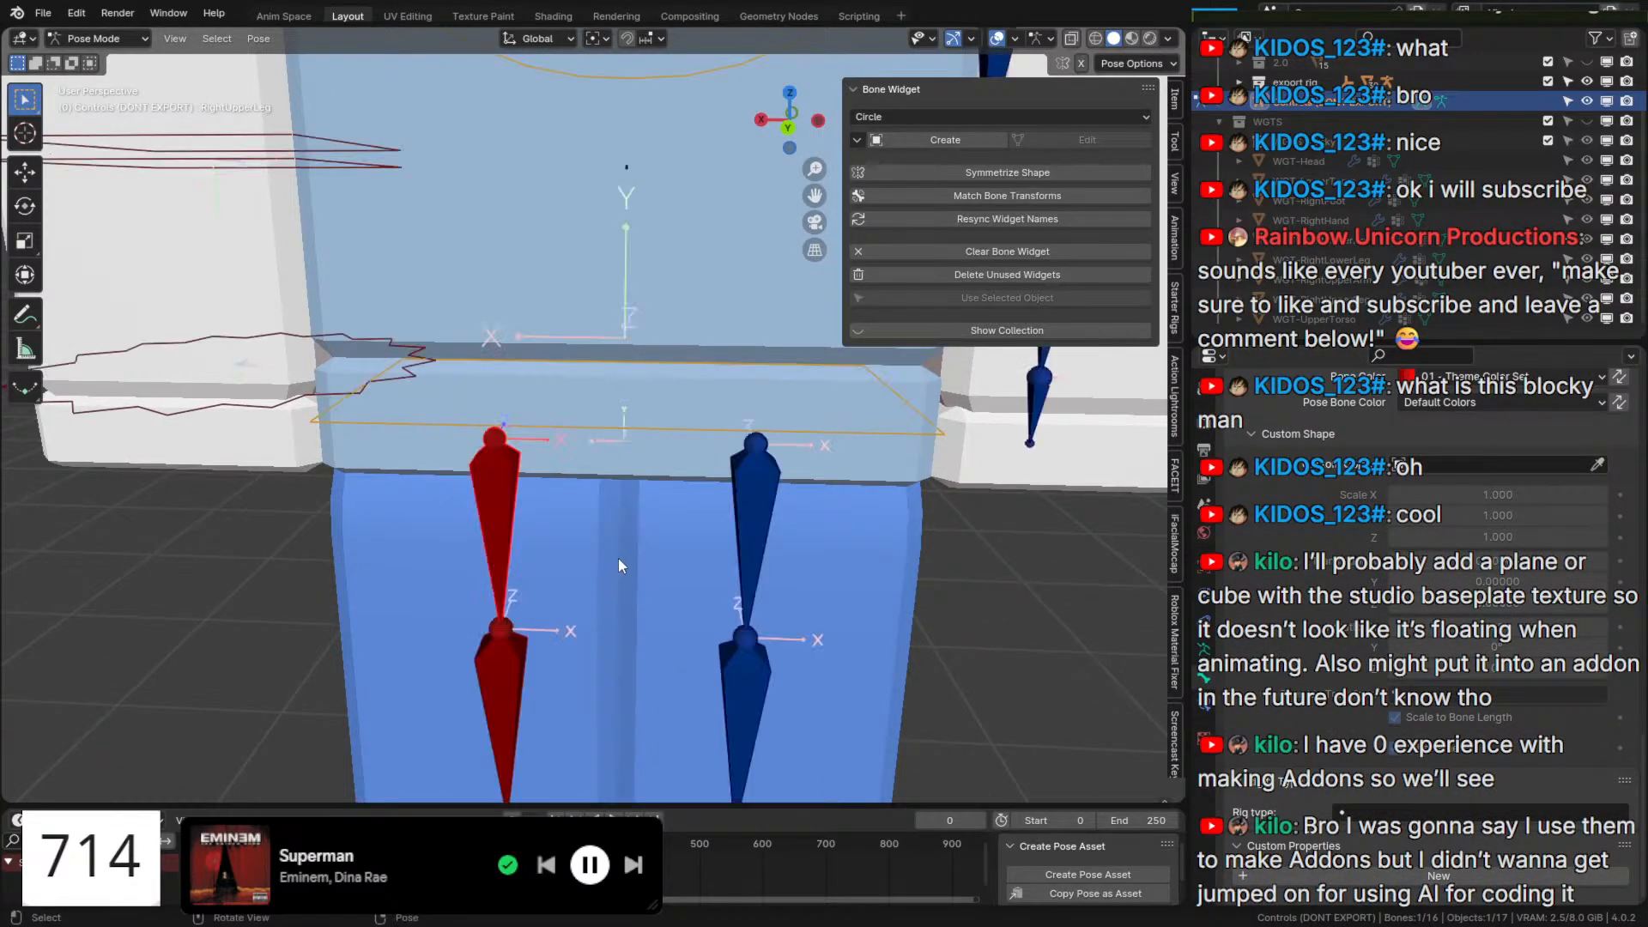
right_click(619, 565)
left_click(639, 525)
left_click(1480, 460)
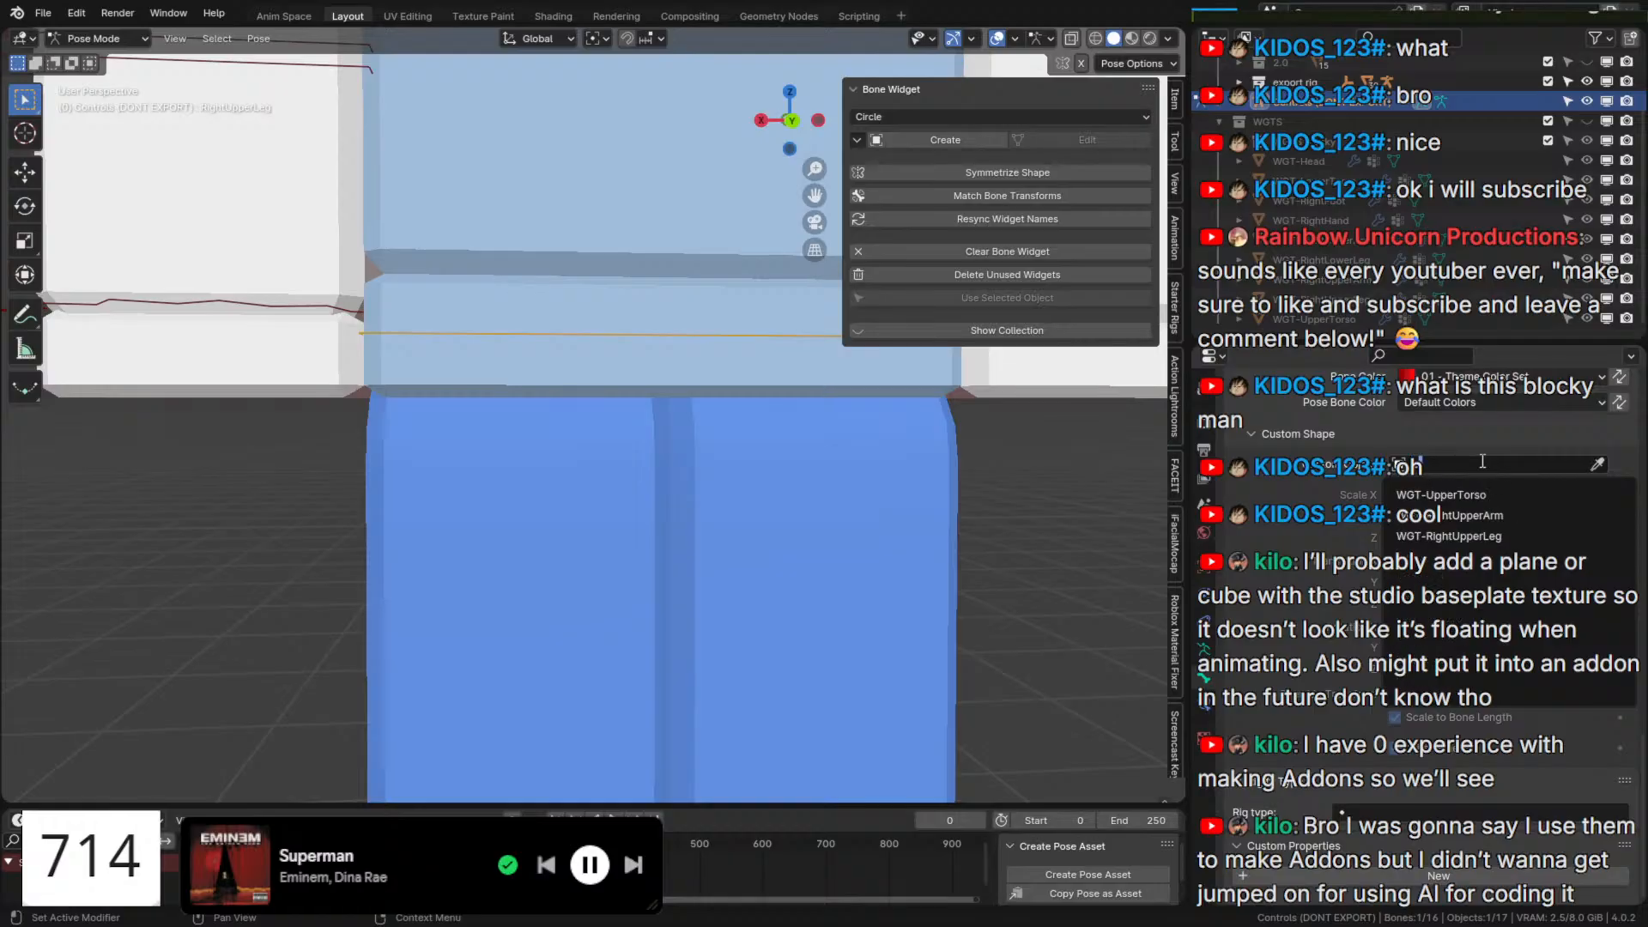
left_click(1449, 536)
Assign WGT-RightLowerLeg as the custom shape of the RightLowerLeg bone.
right_click(721, 541)
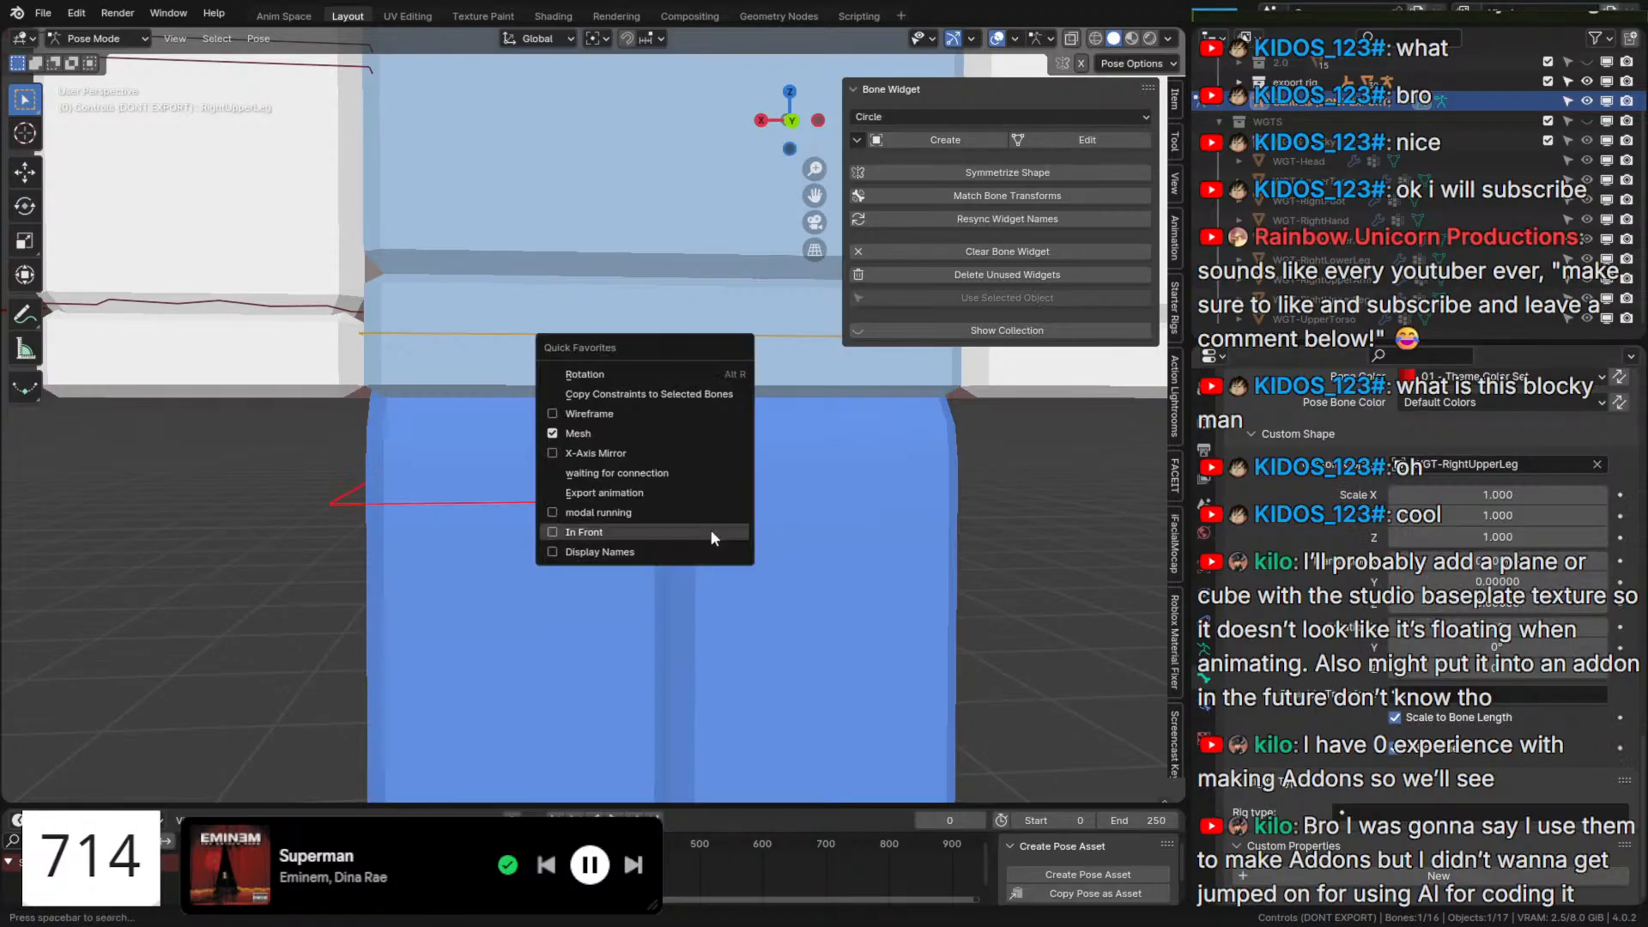
left_click(721, 541)
right_click(525, 613)
left_click(541, 618)
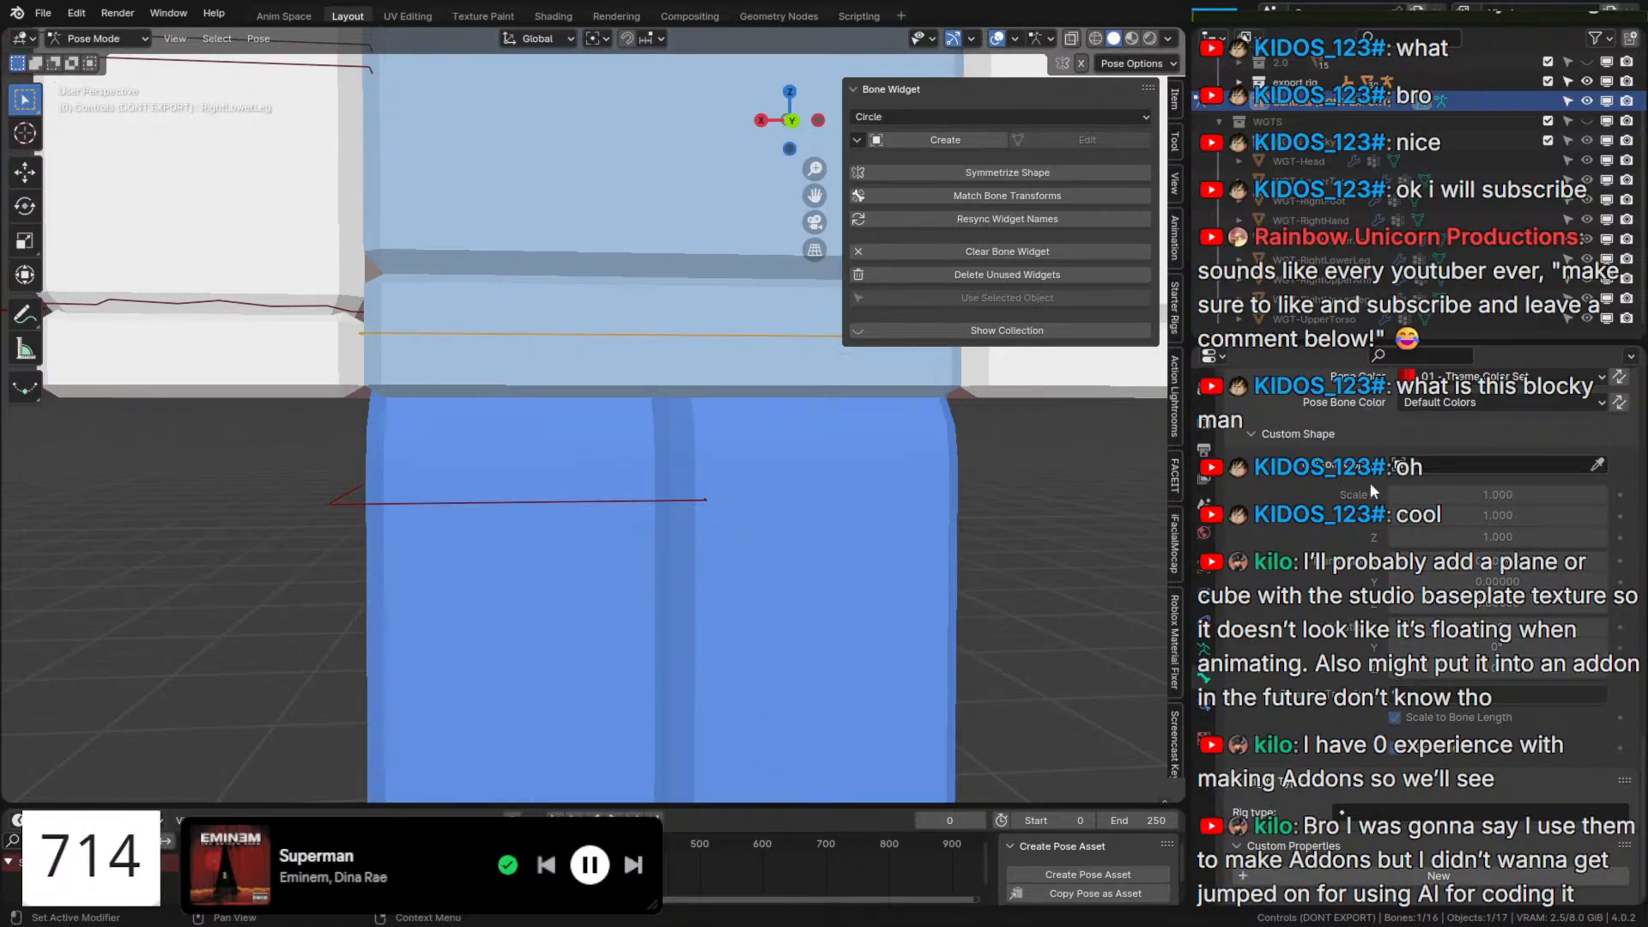
left_click(1564, 467)
type("wer")
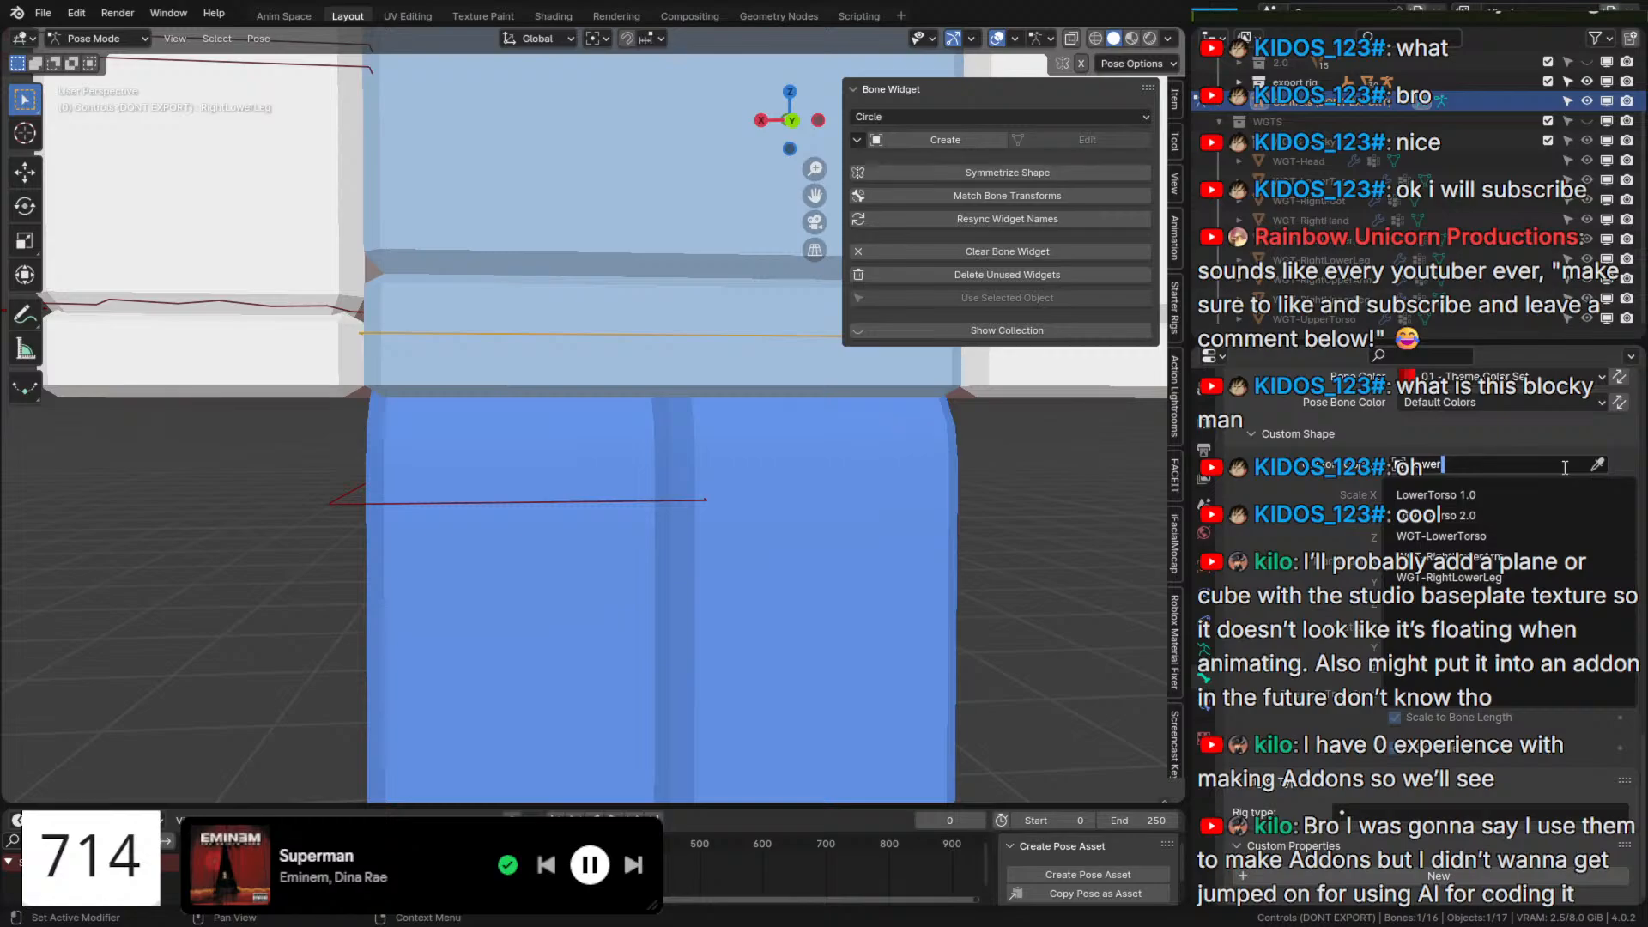
left_click(1449, 577)
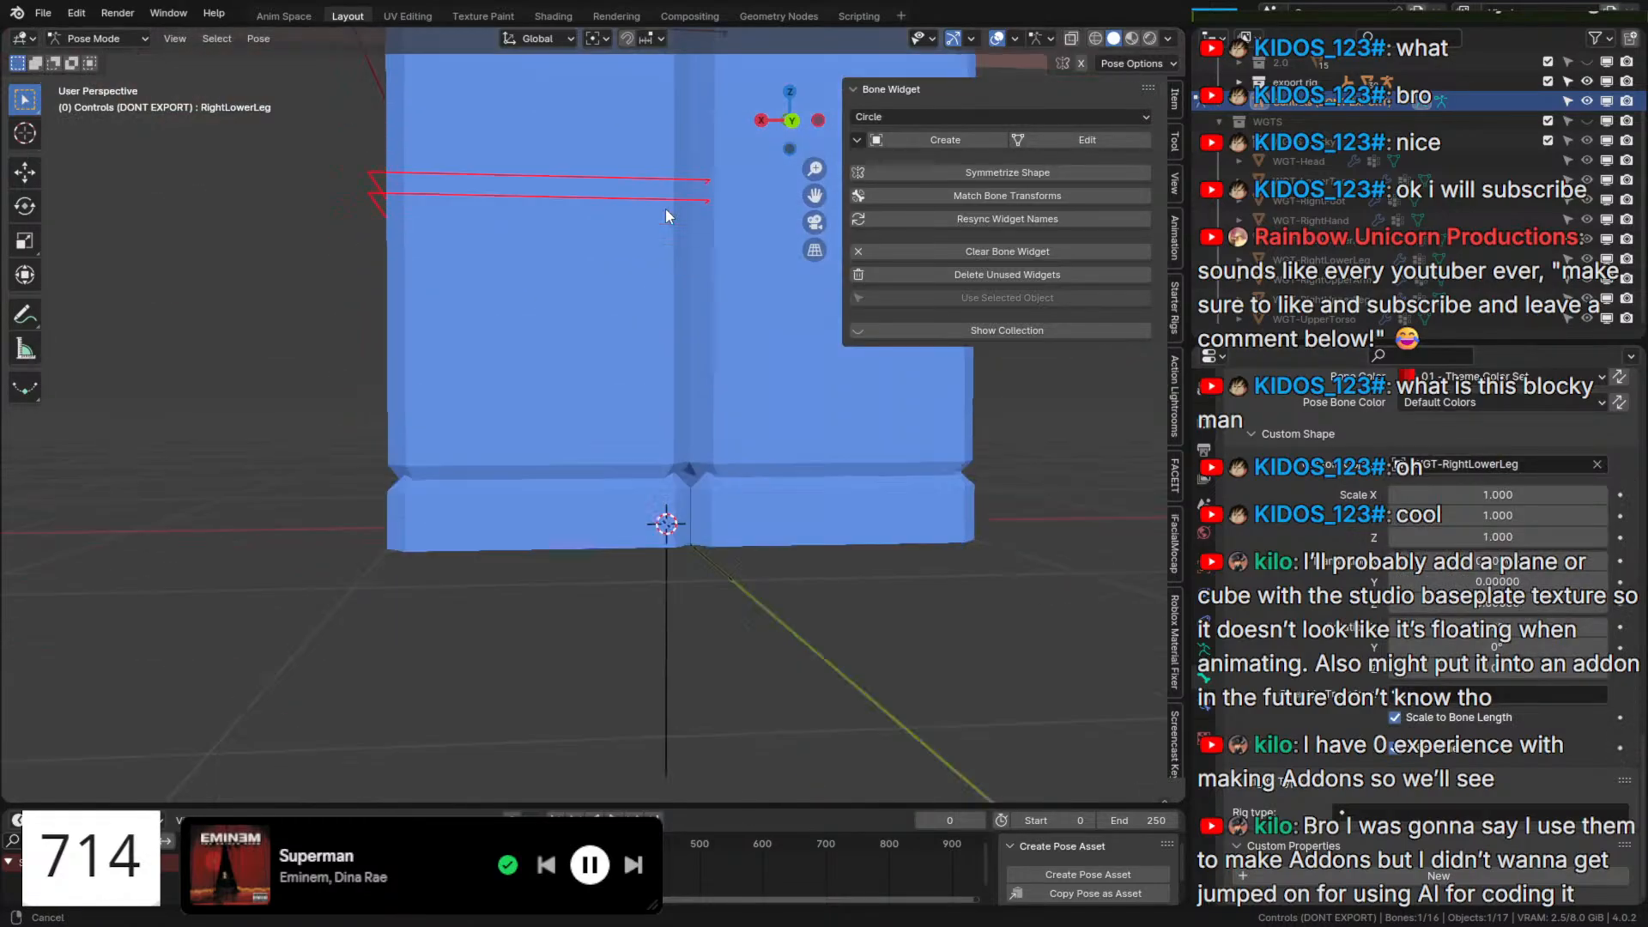
Assign WGT-RightFoot as the custom shape of the RightFoot bone and deselect the bone.
left_click(539, 447)
key("q")
left_click(549, 440)
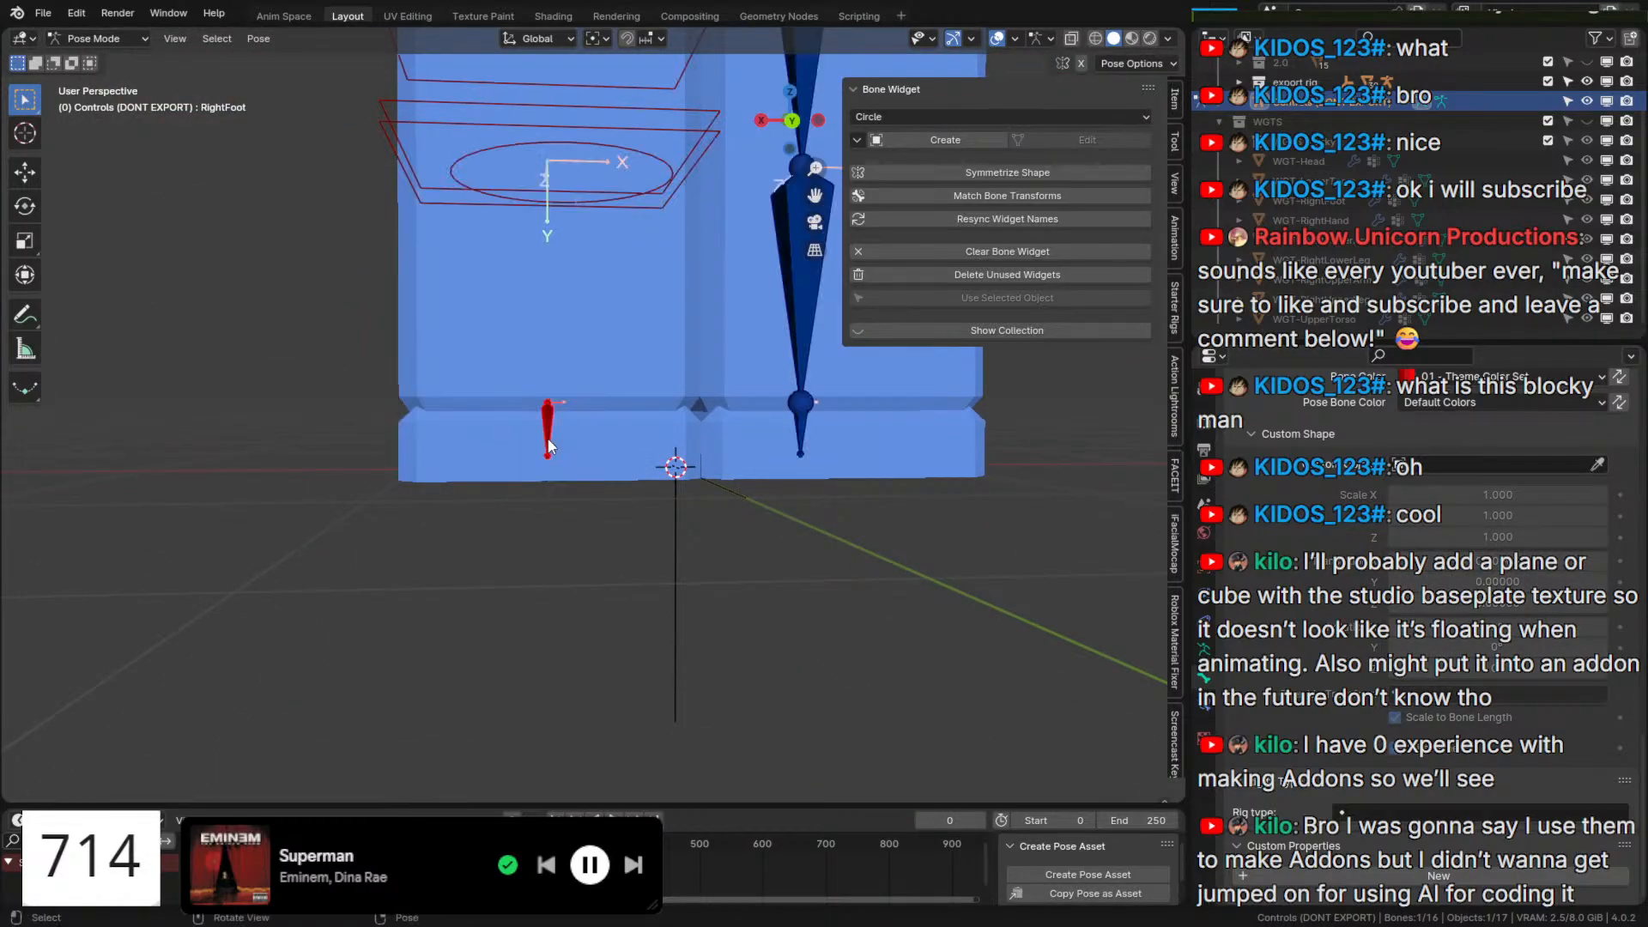
key("q")
left_click(549, 441)
left_click(1512, 466)
type("rightf")
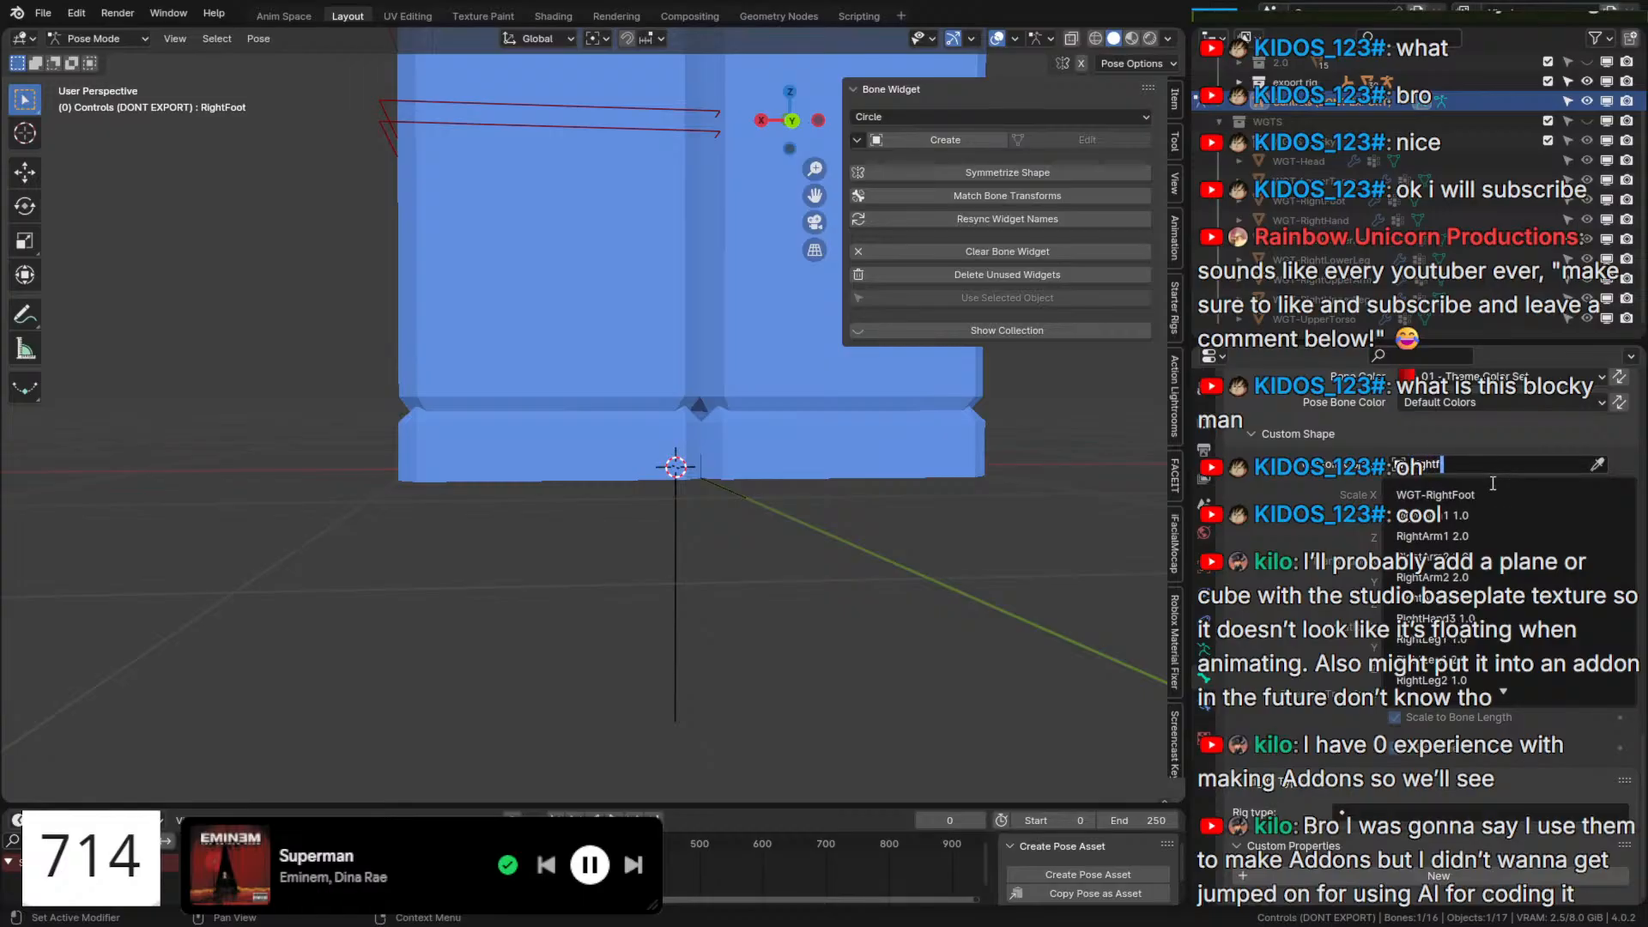
left_click(1436, 494)
left_click(868, 448)
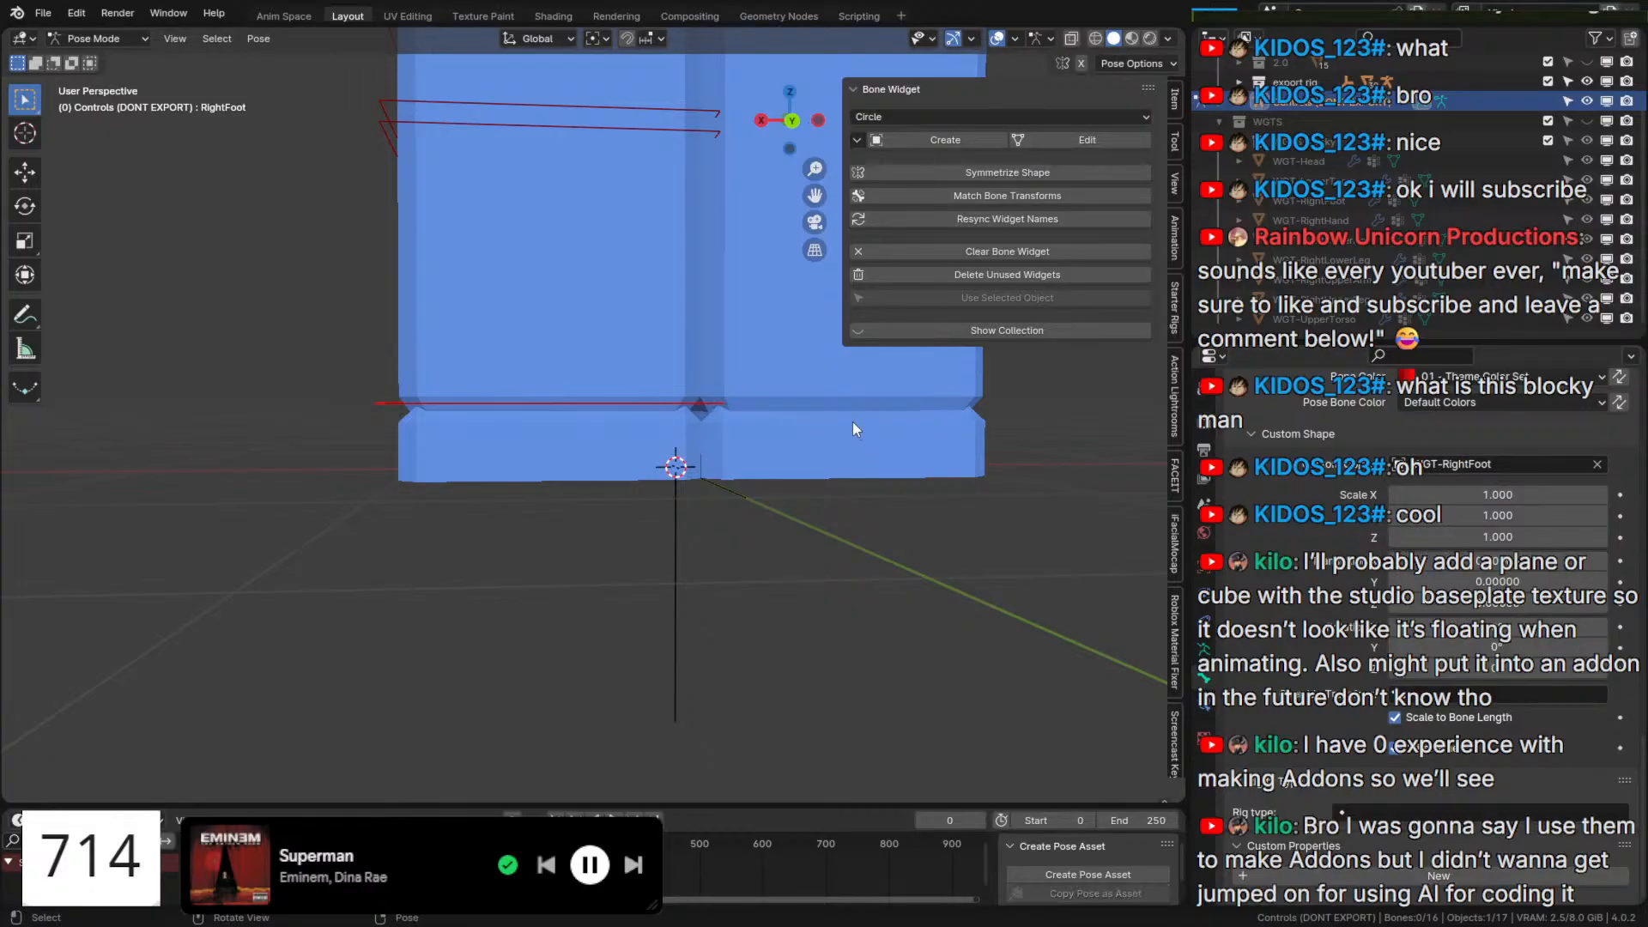
Assign WGT-RightFoot as the custom shape of the LeftFoot bone.
middle_click_drag(853, 421, 805, 598, "shift")
key("q")
left_click(804, 599)
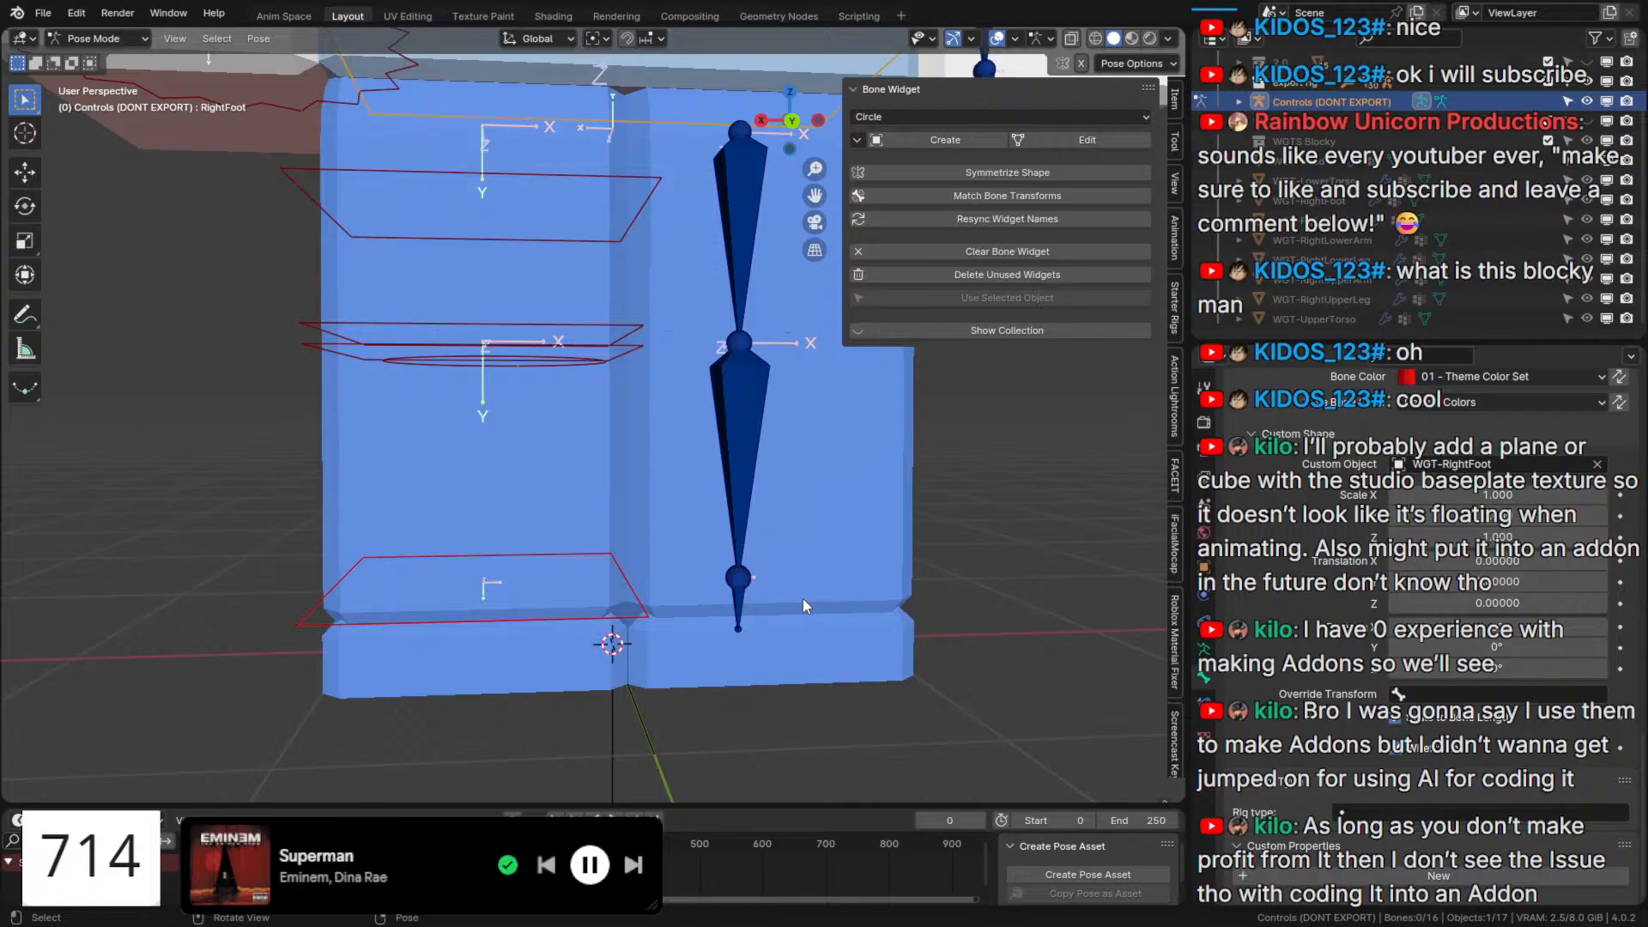
left_click(738, 616)
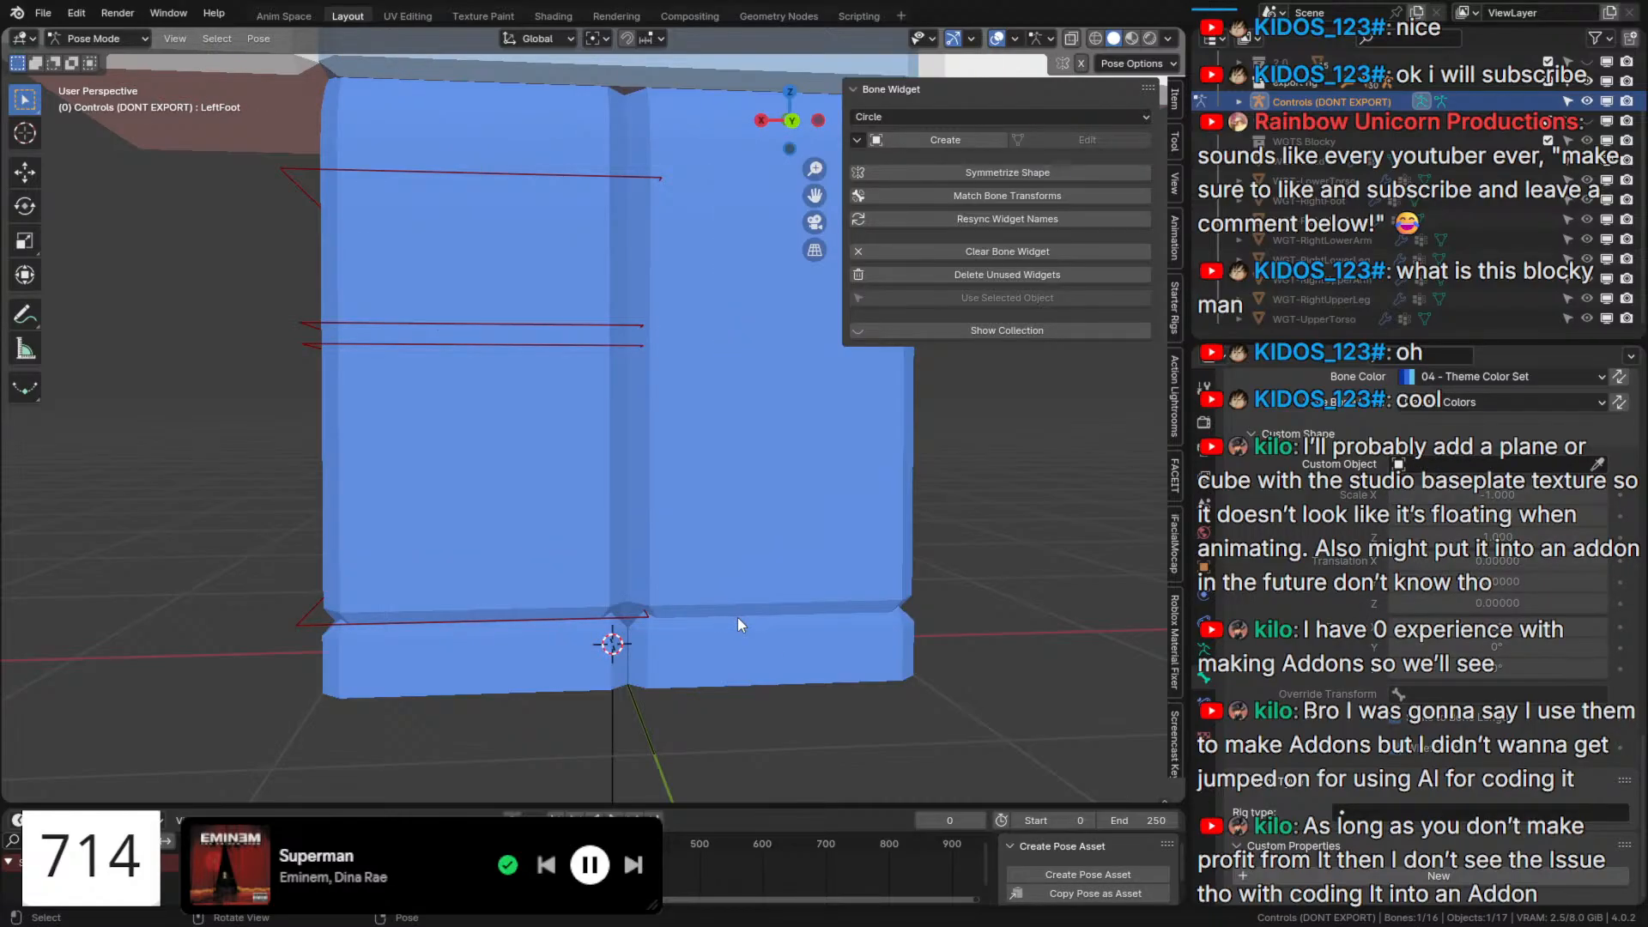
left_click(1480, 463)
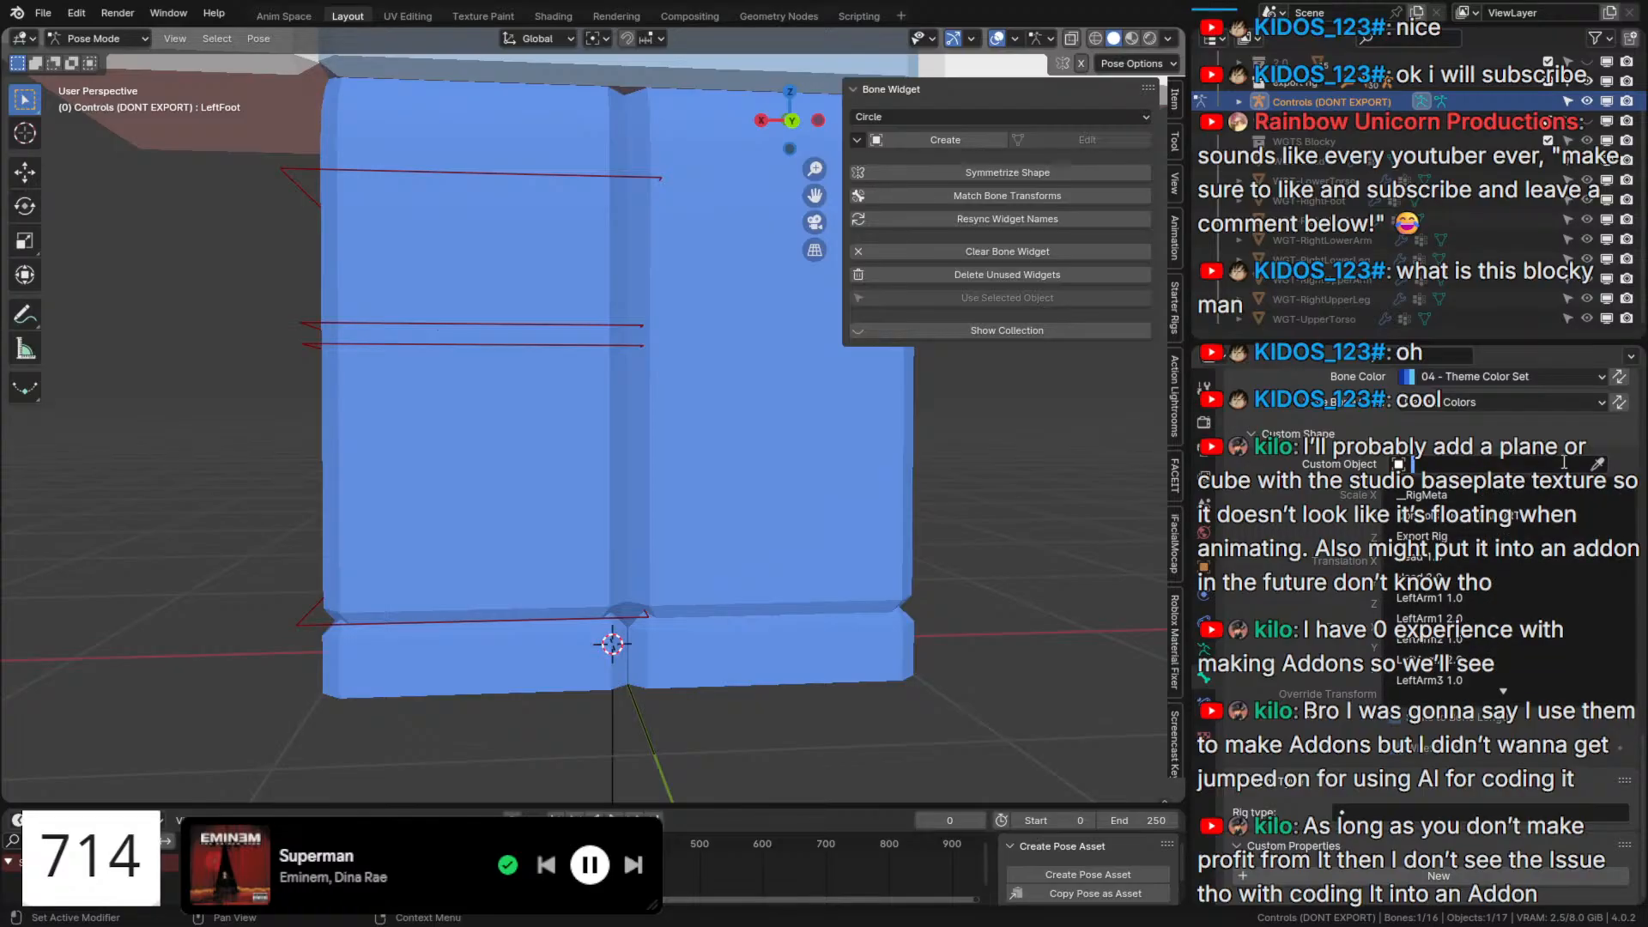
type("leftfoot")
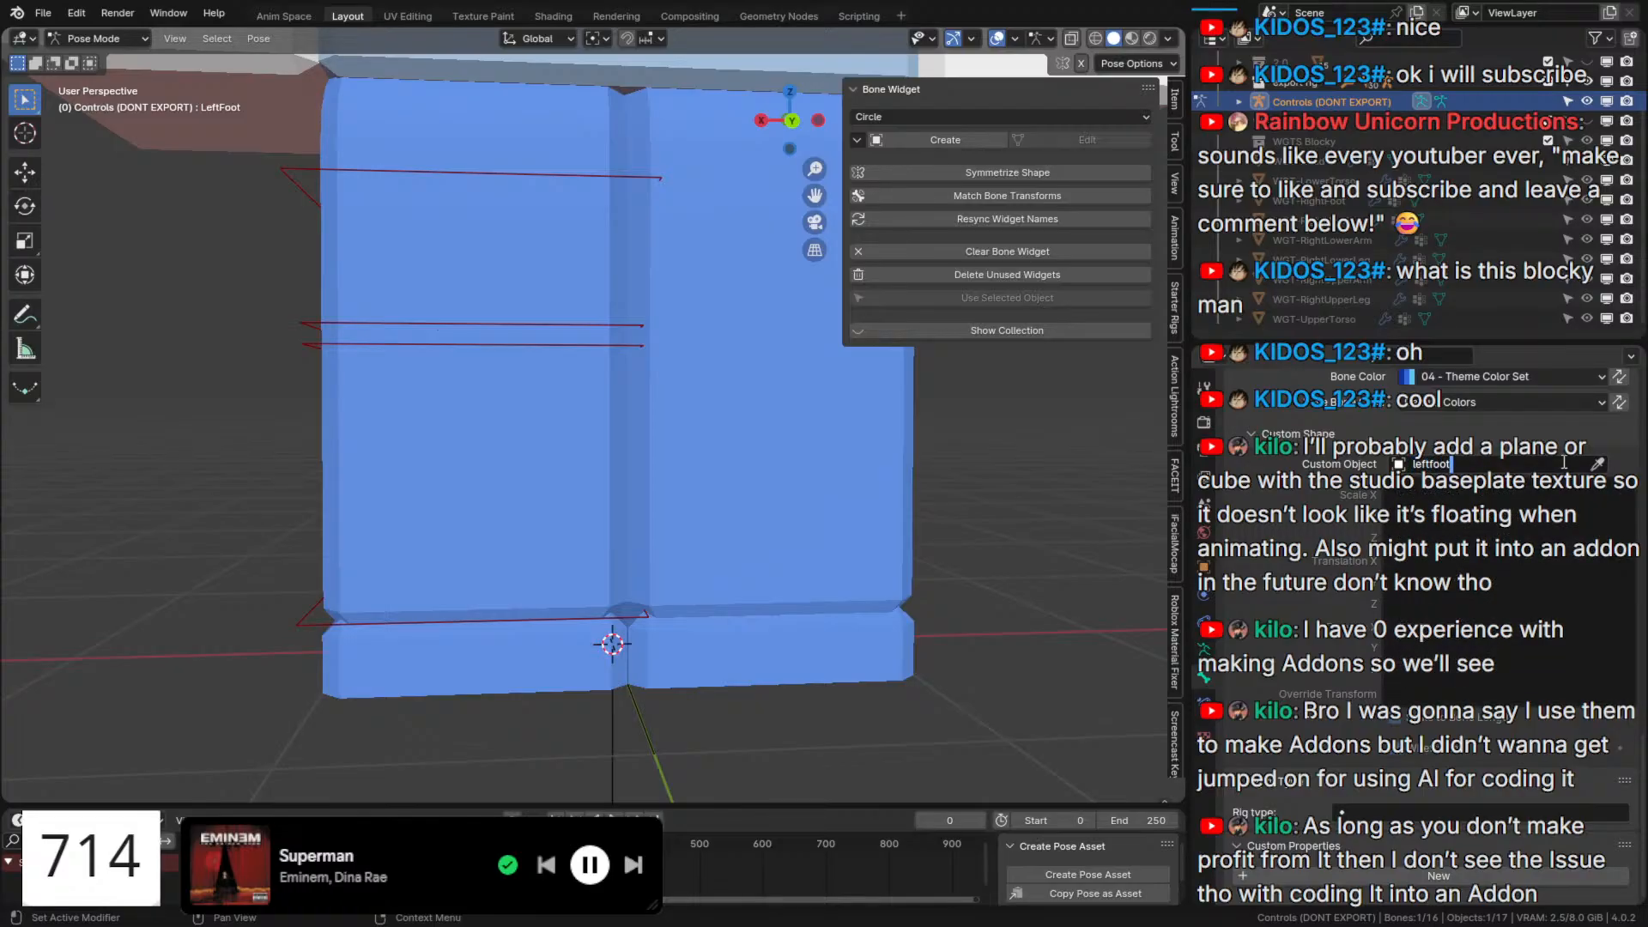
left_click(1596, 465)
left_click(1579, 464)
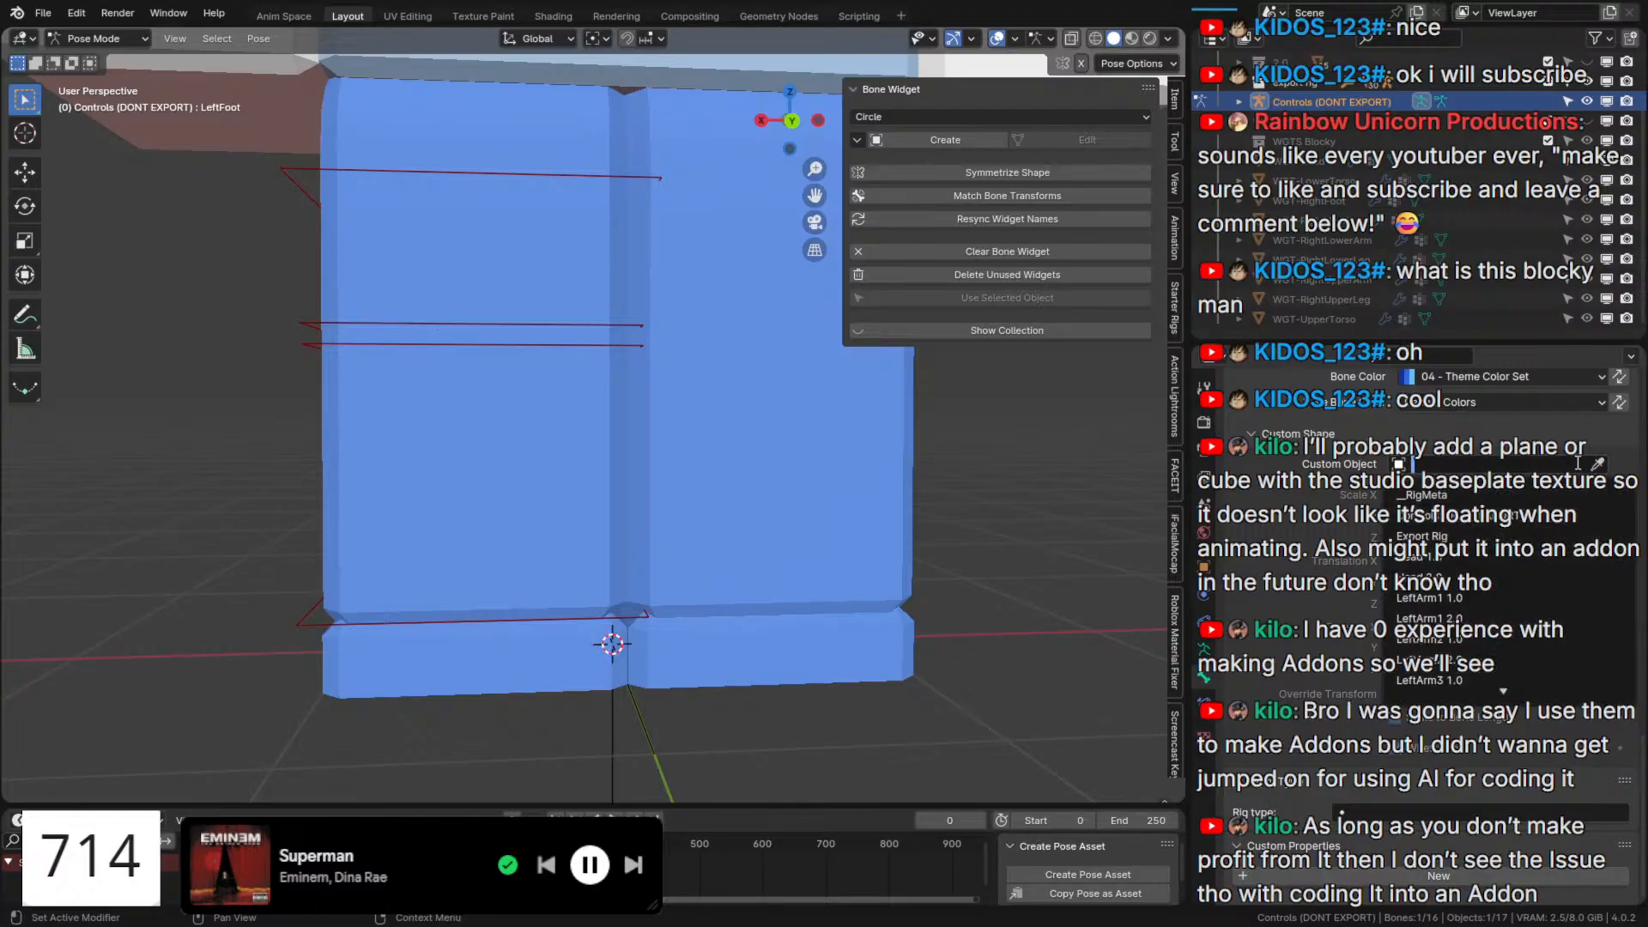
type("wgt")
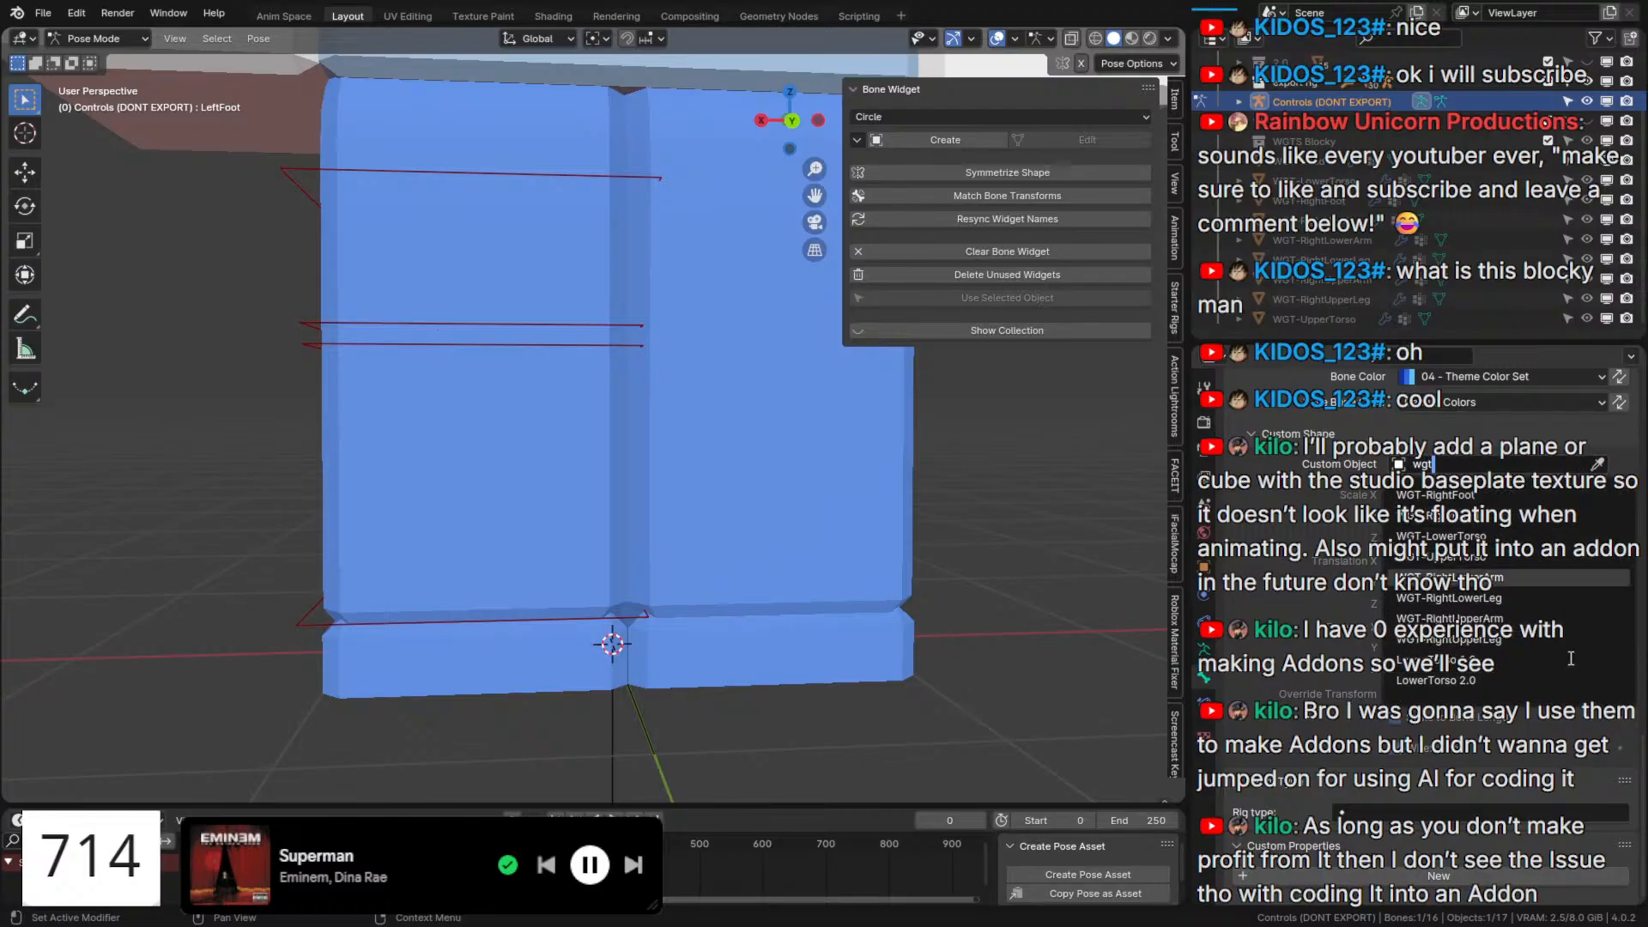
left_click(1459, 495)
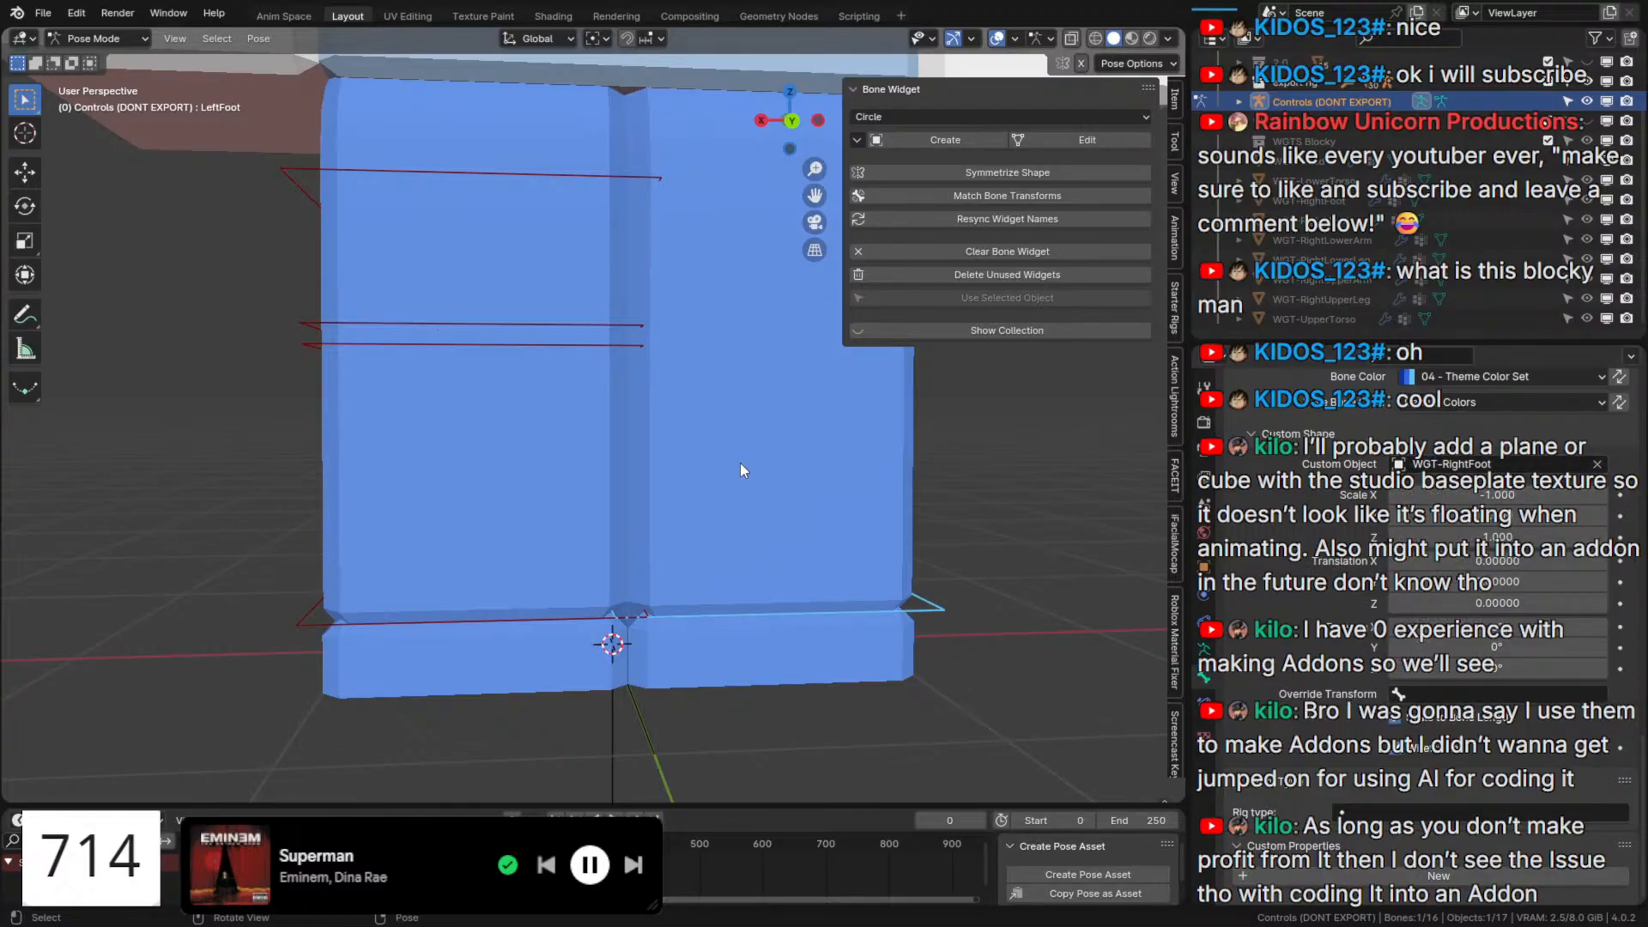
key("q")
left_click(738, 355)
left_click(765, 366)
key("q")
left_click(765, 366)
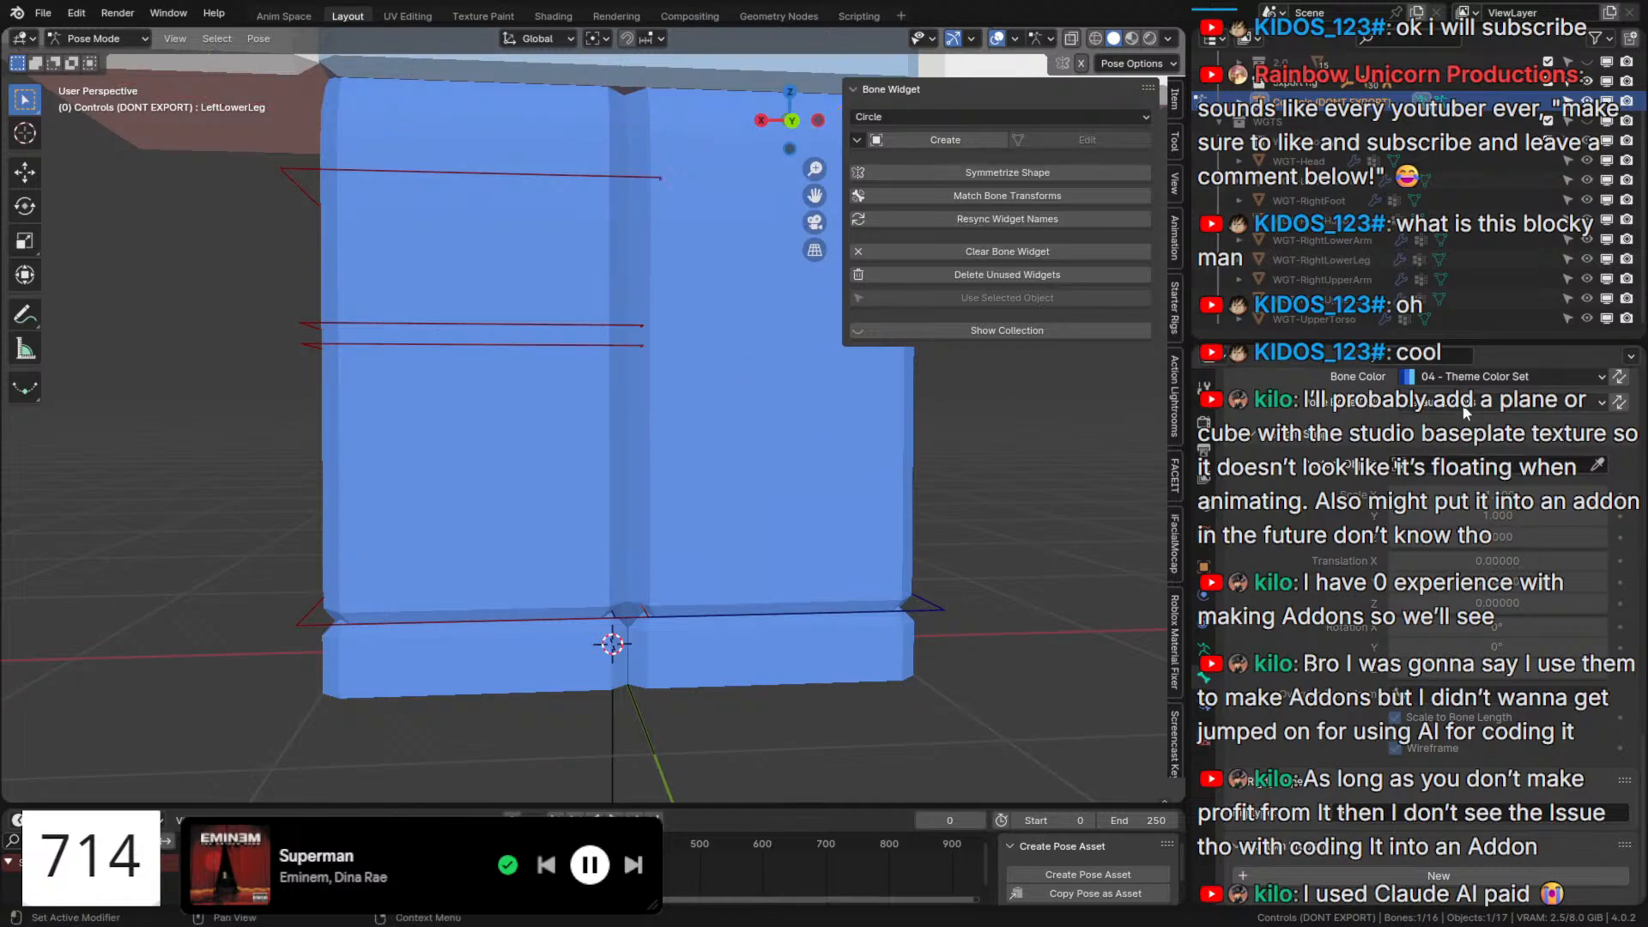
left_click(1468, 460)
type("wgta")
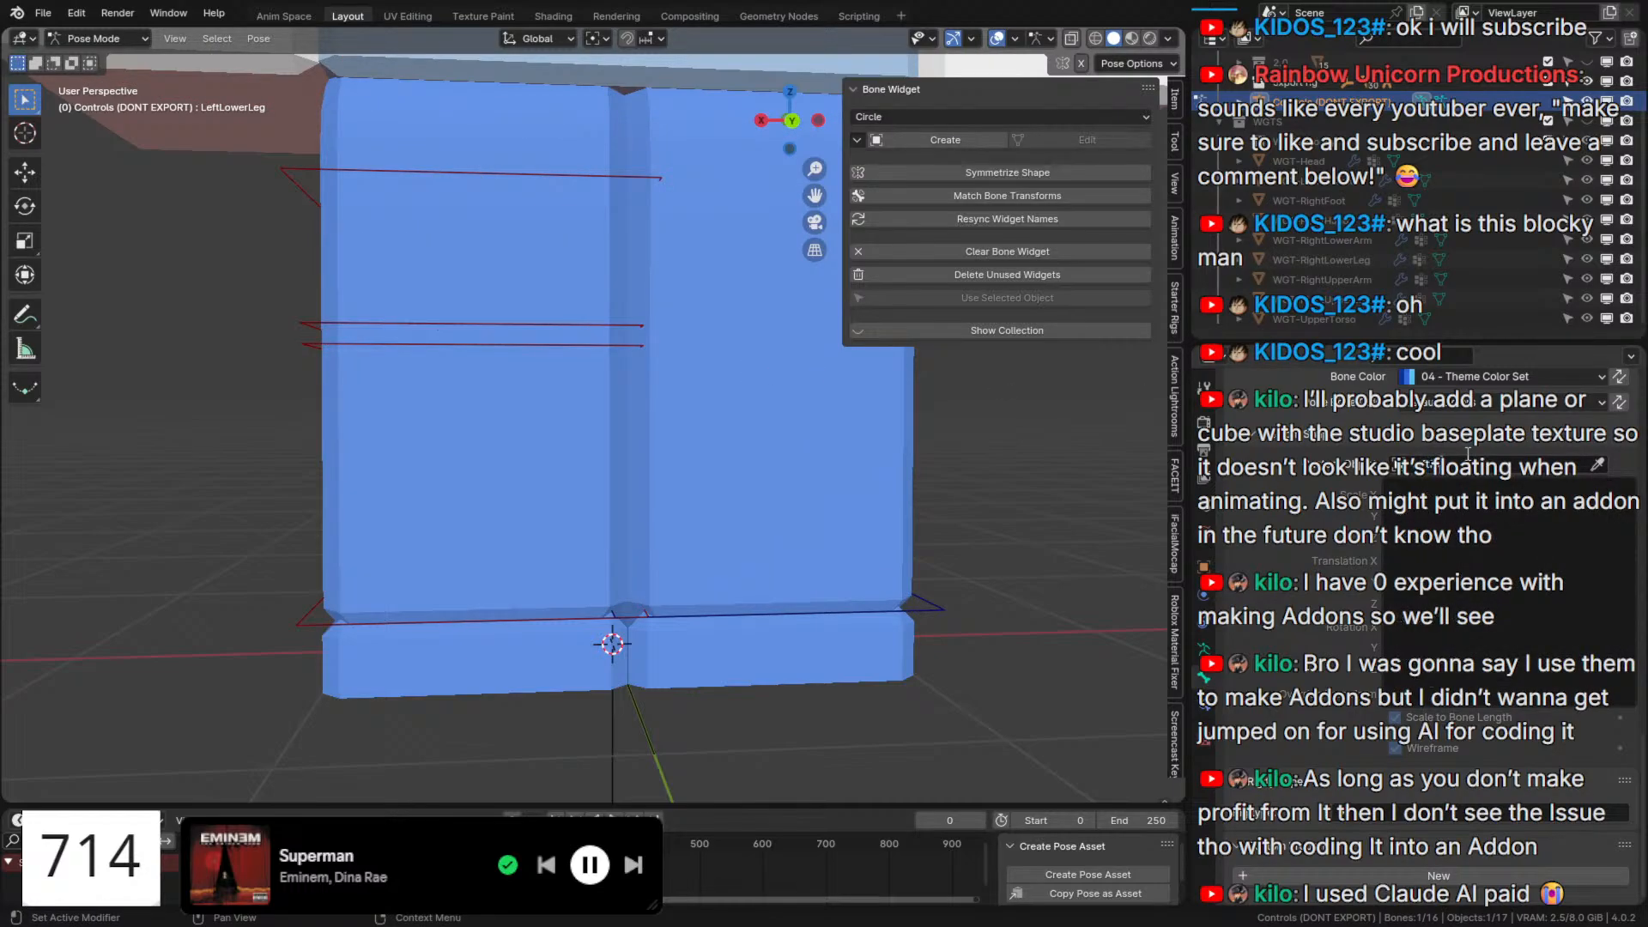
key("Escape")
left_click(1533, 457)
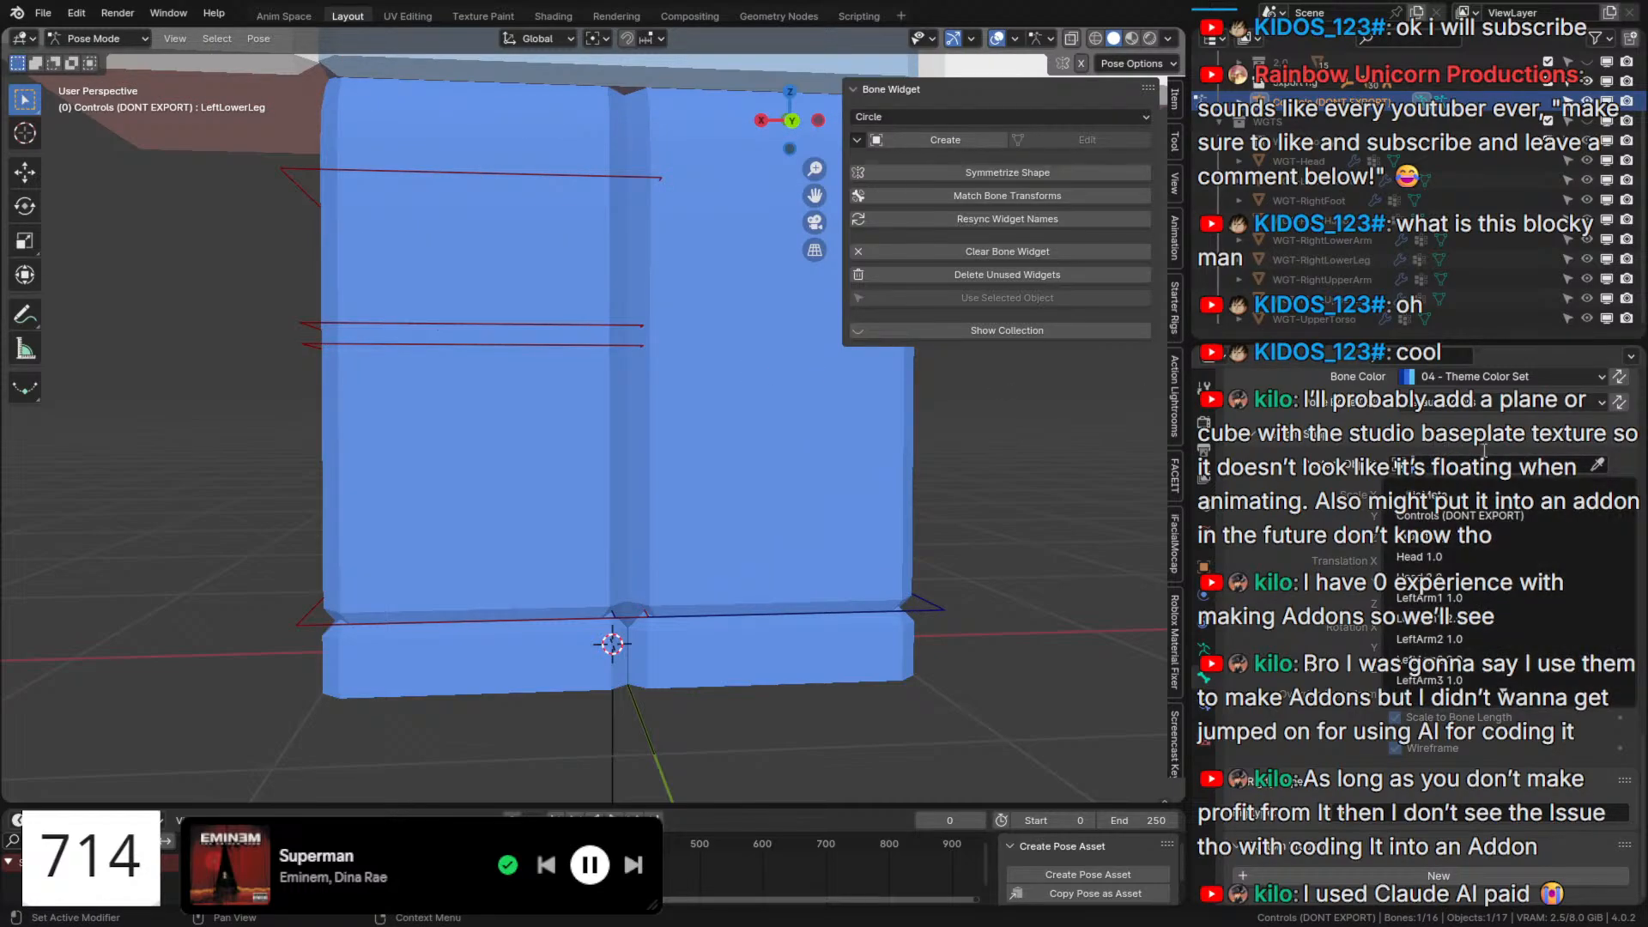
scroll(871, 483, "down", 6)
Delete all left arm and left leg bones of the control armature in Edit Mode, with In Front display turned on.
left_click(692, 481)
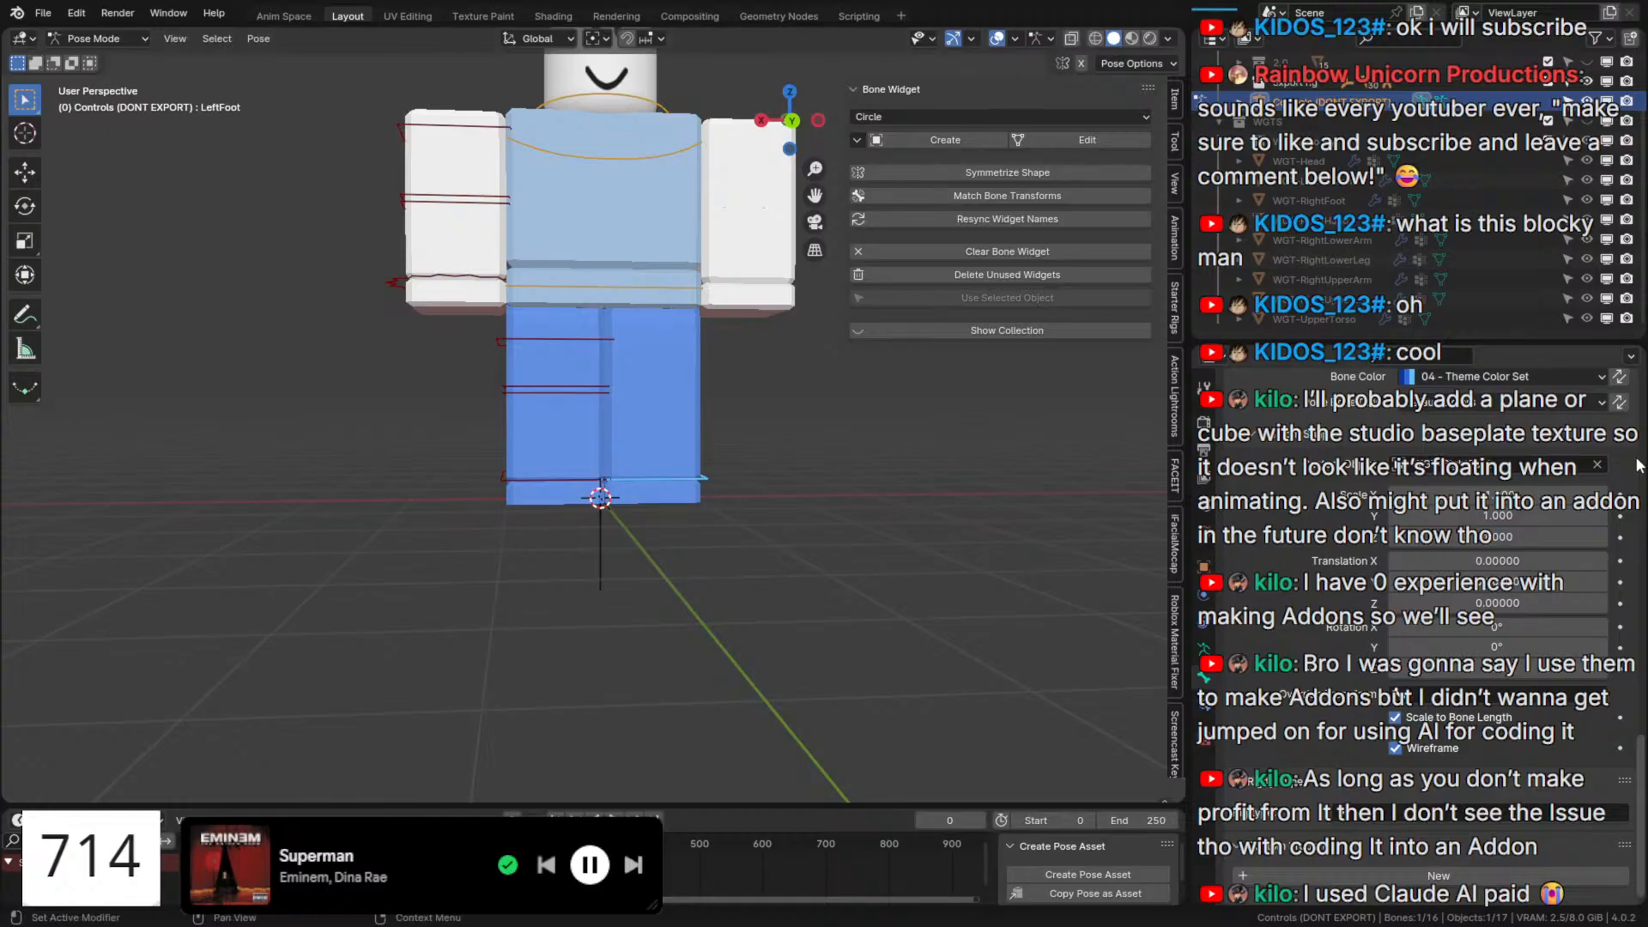
key("Tab")
key("q")
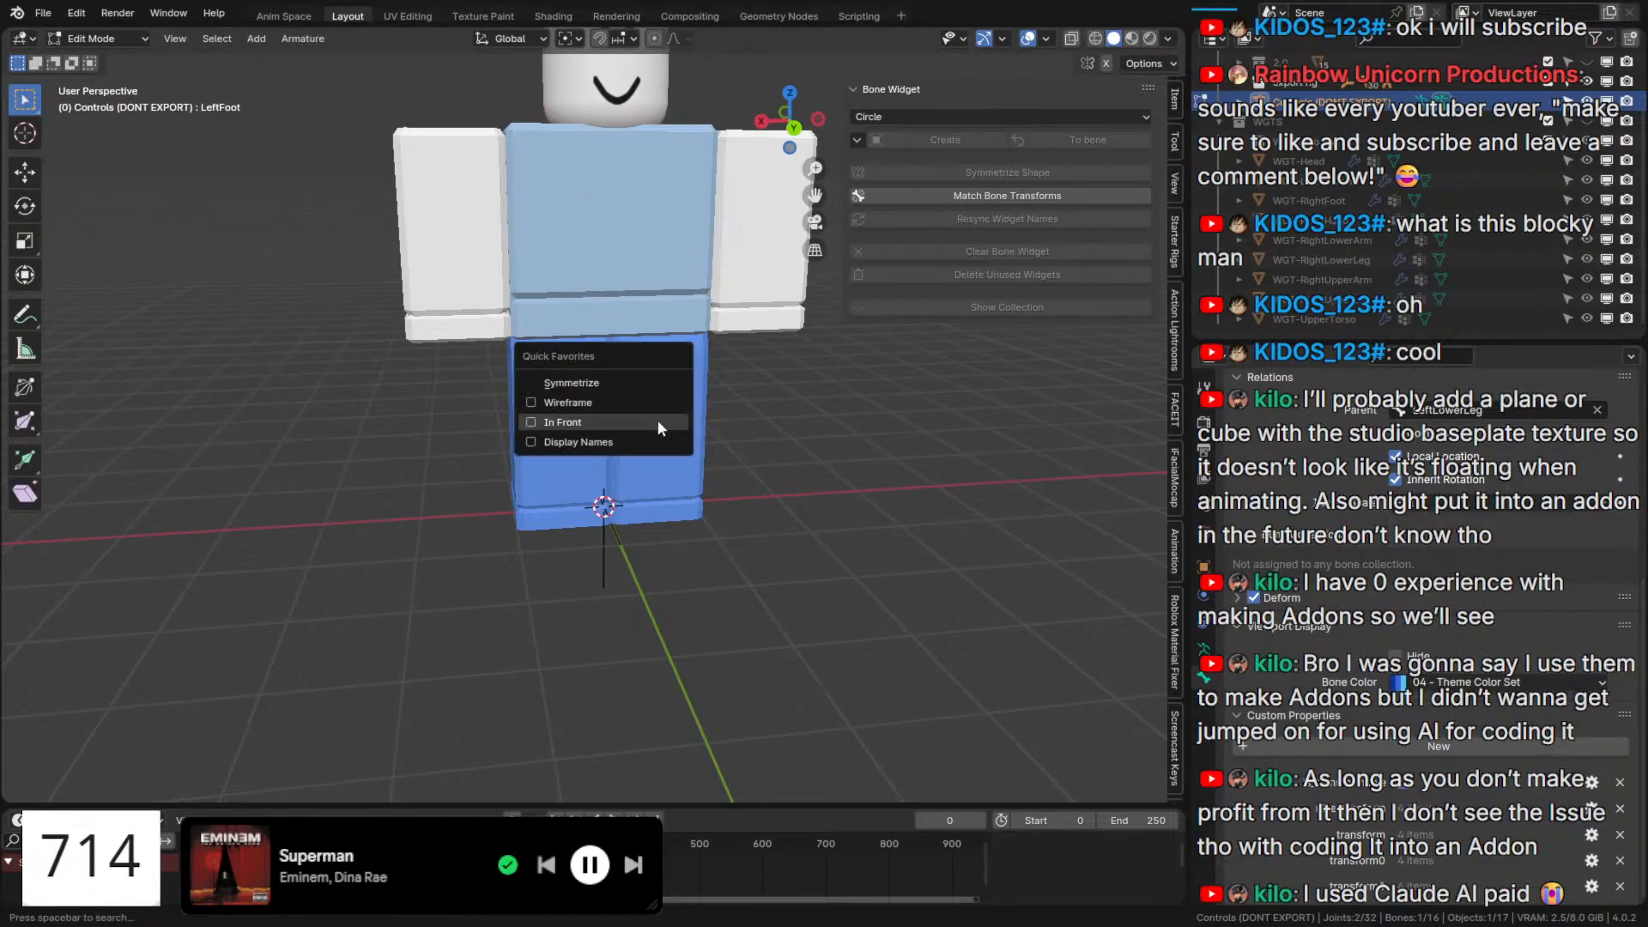
left_click(658, 422)
mouse_move(658, 422)
middle_mouse_down()
mouse_move(678, 414)
mouse_move(636, 395)
mouse_move(659, 608)
middle_mouse_up()
middle_click_drag(721, 709, 748, 698)
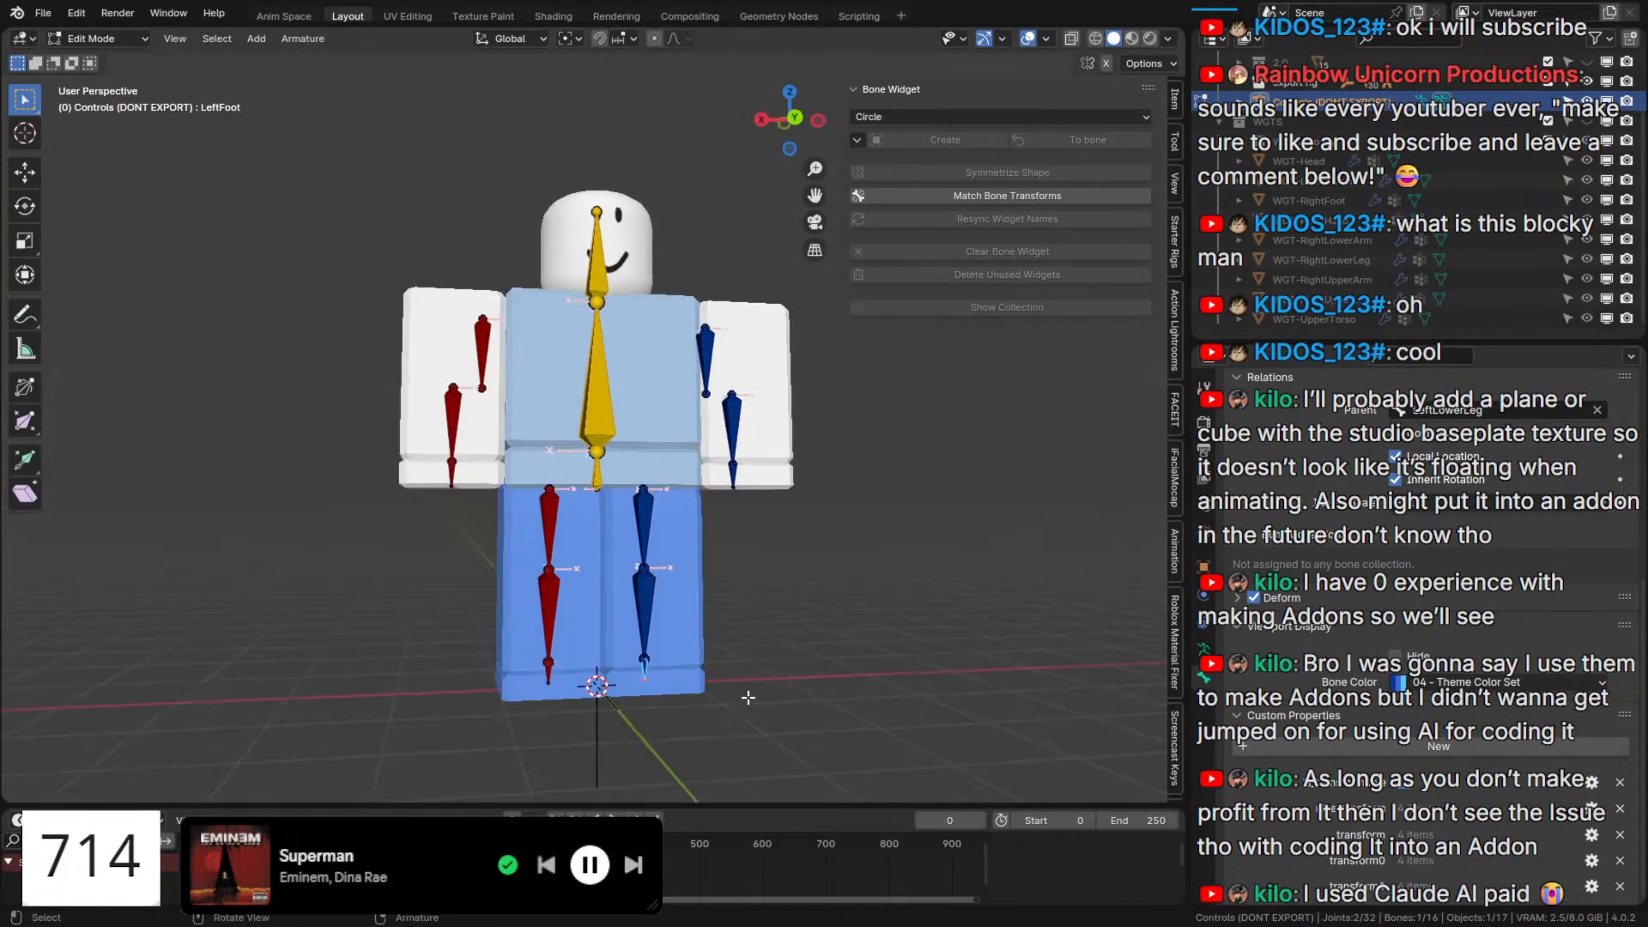
left_click_drag(736, 690, 625, 463)
left_click_drag(837, 557, 688, 277, "shift")
key("x")
left_click(688, 276)
Symmetrize the right arm and right leg bones to the opposite side, and turn off In Front display in Pose Mode.
middle_click_drag(534, 557, 518, 573)
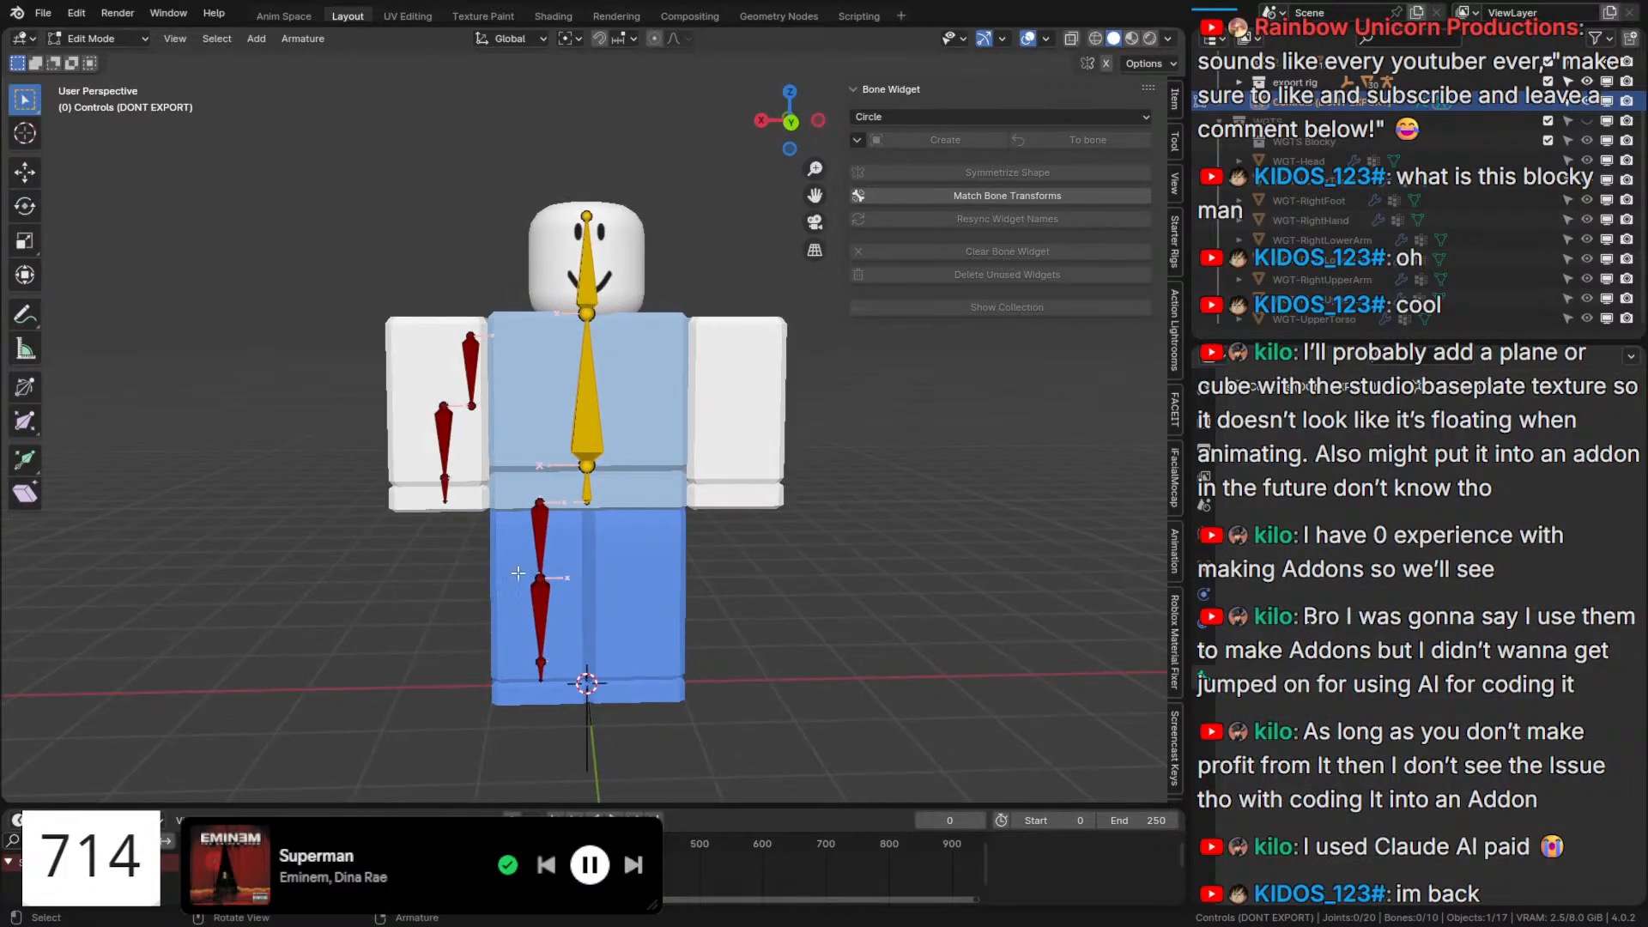
left_click_drag(369, 736, 565, 250)
key("F3")
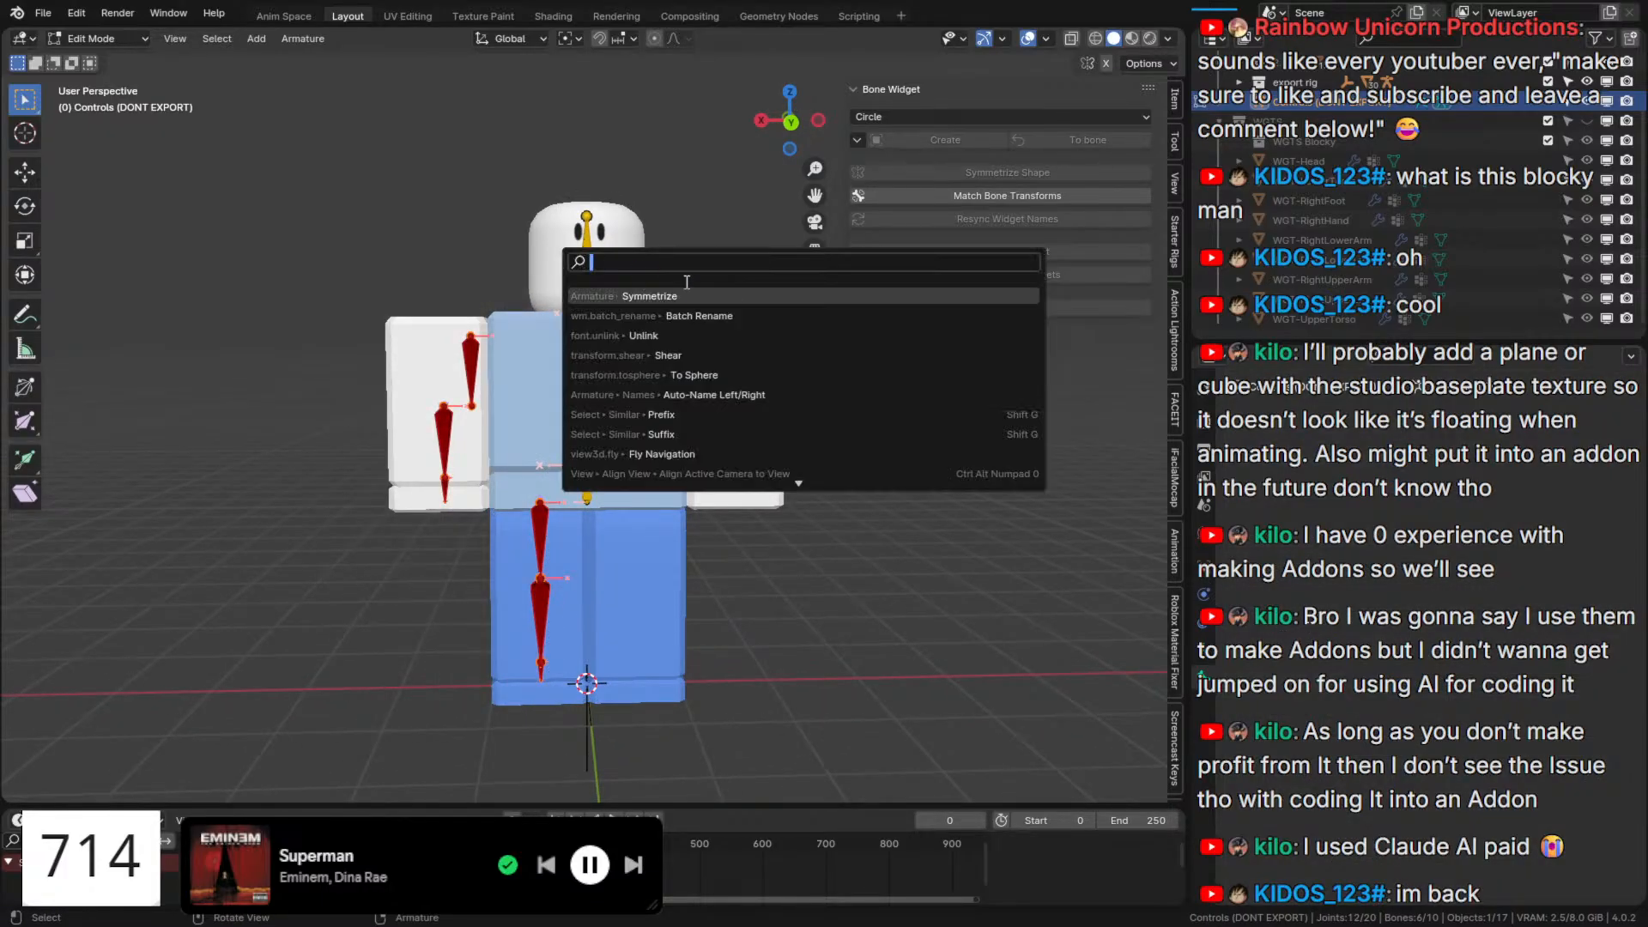
key("Escape")
scroll(684, 280, "up", 3)
key("ctrl+Tab")
key("q")
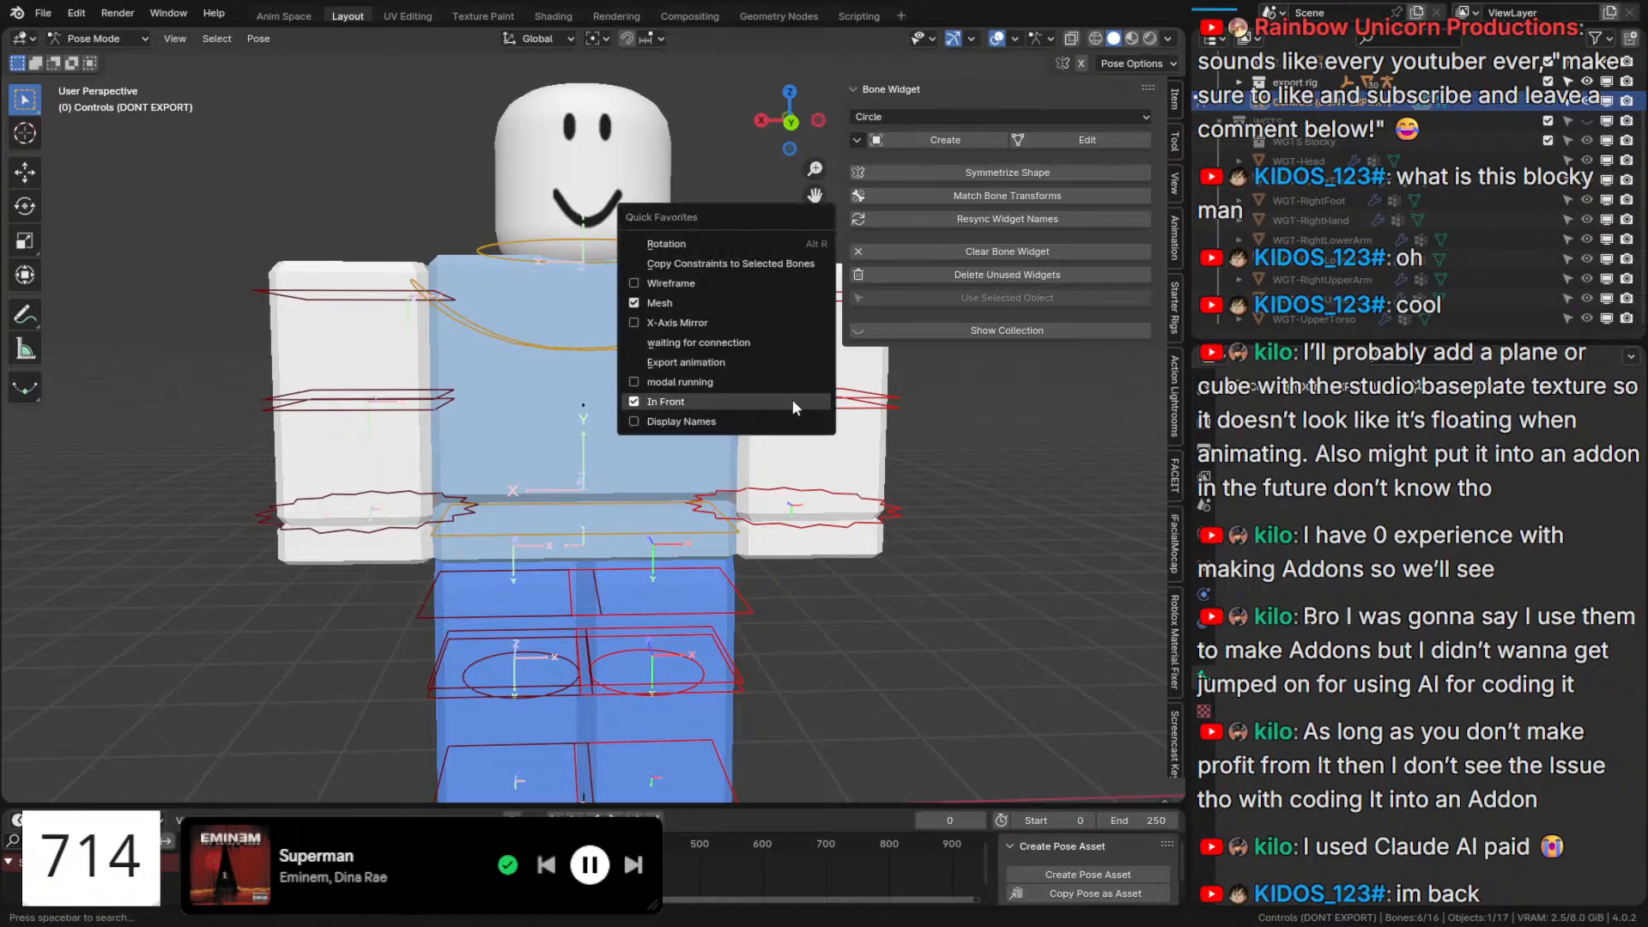
left_click(791, 401)
left_click(837, 415)
Set the bone color of all left arm and left leg bones to 04 - Theme Color Set.
scroll(844, 406, "down", 4)
left_click_drag(799, 678, 645, 508)
left_click_drag(751, 507, 771, 323, "shift")
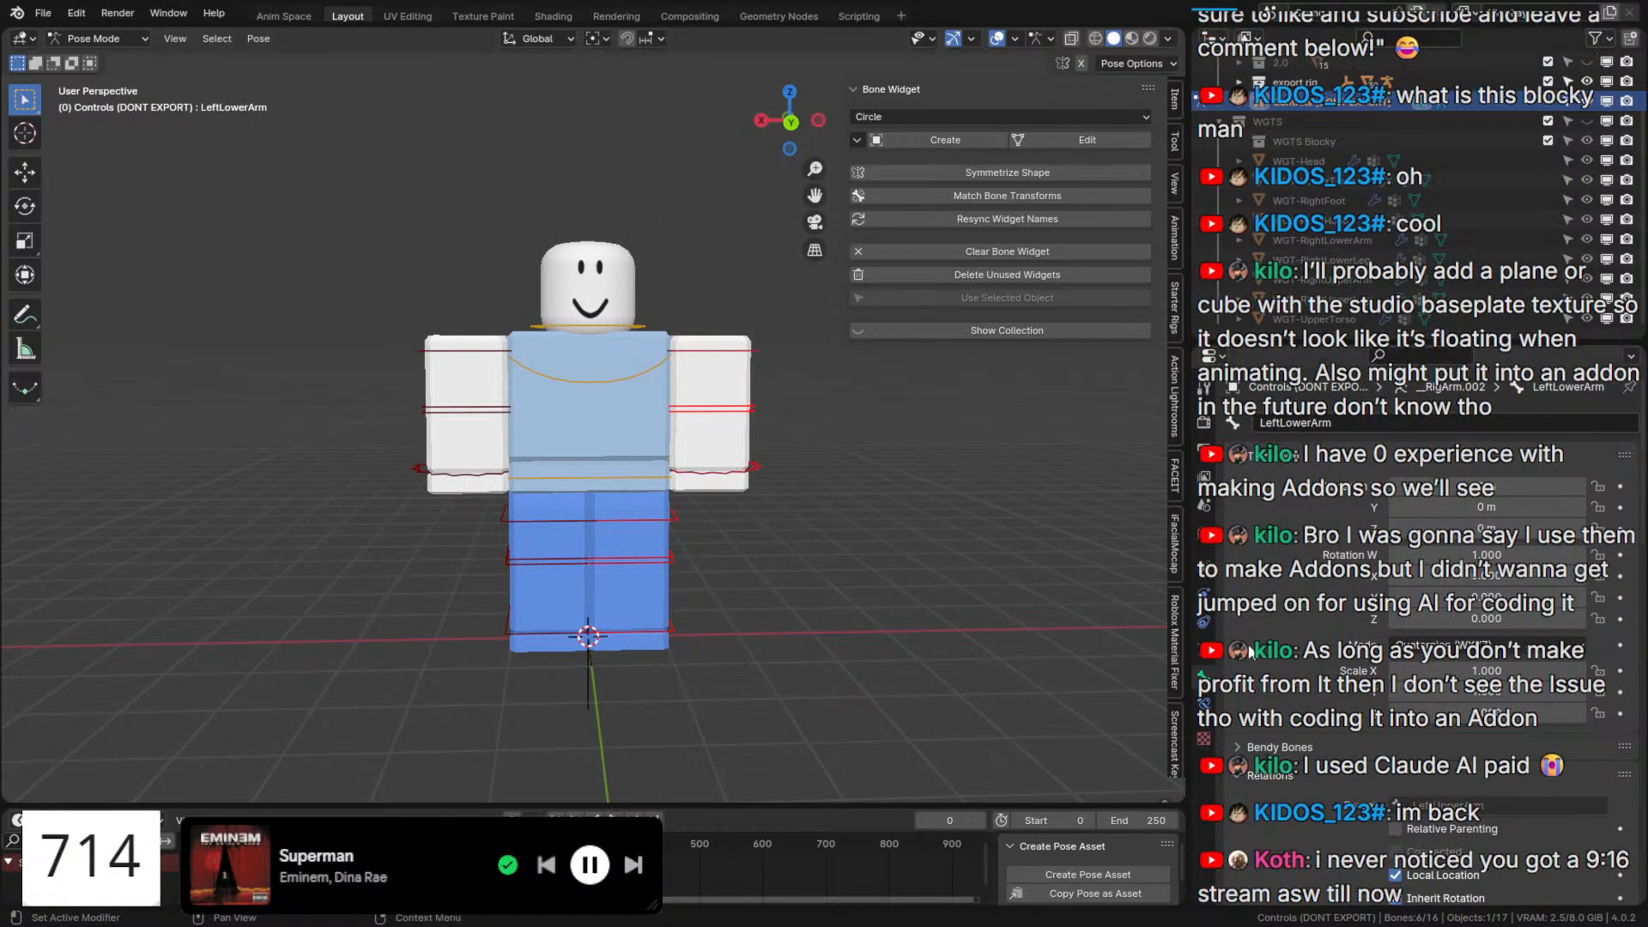
scroll(1250, 651, "down", 10)
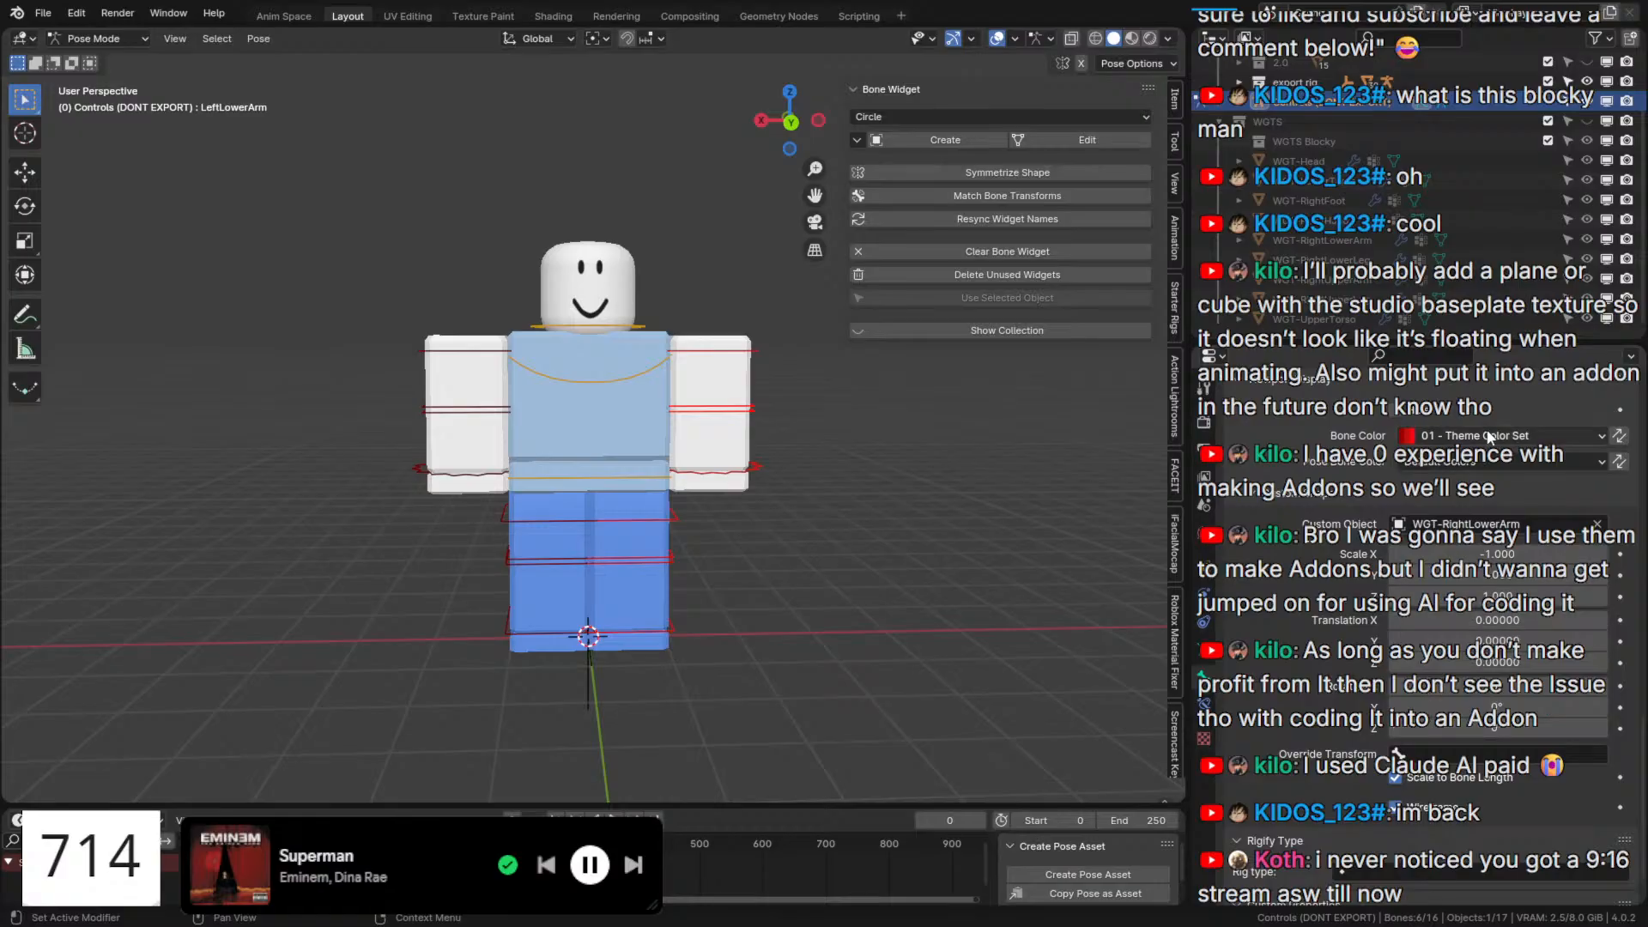
left_click(1490, 436)
left_click(1324, 551)
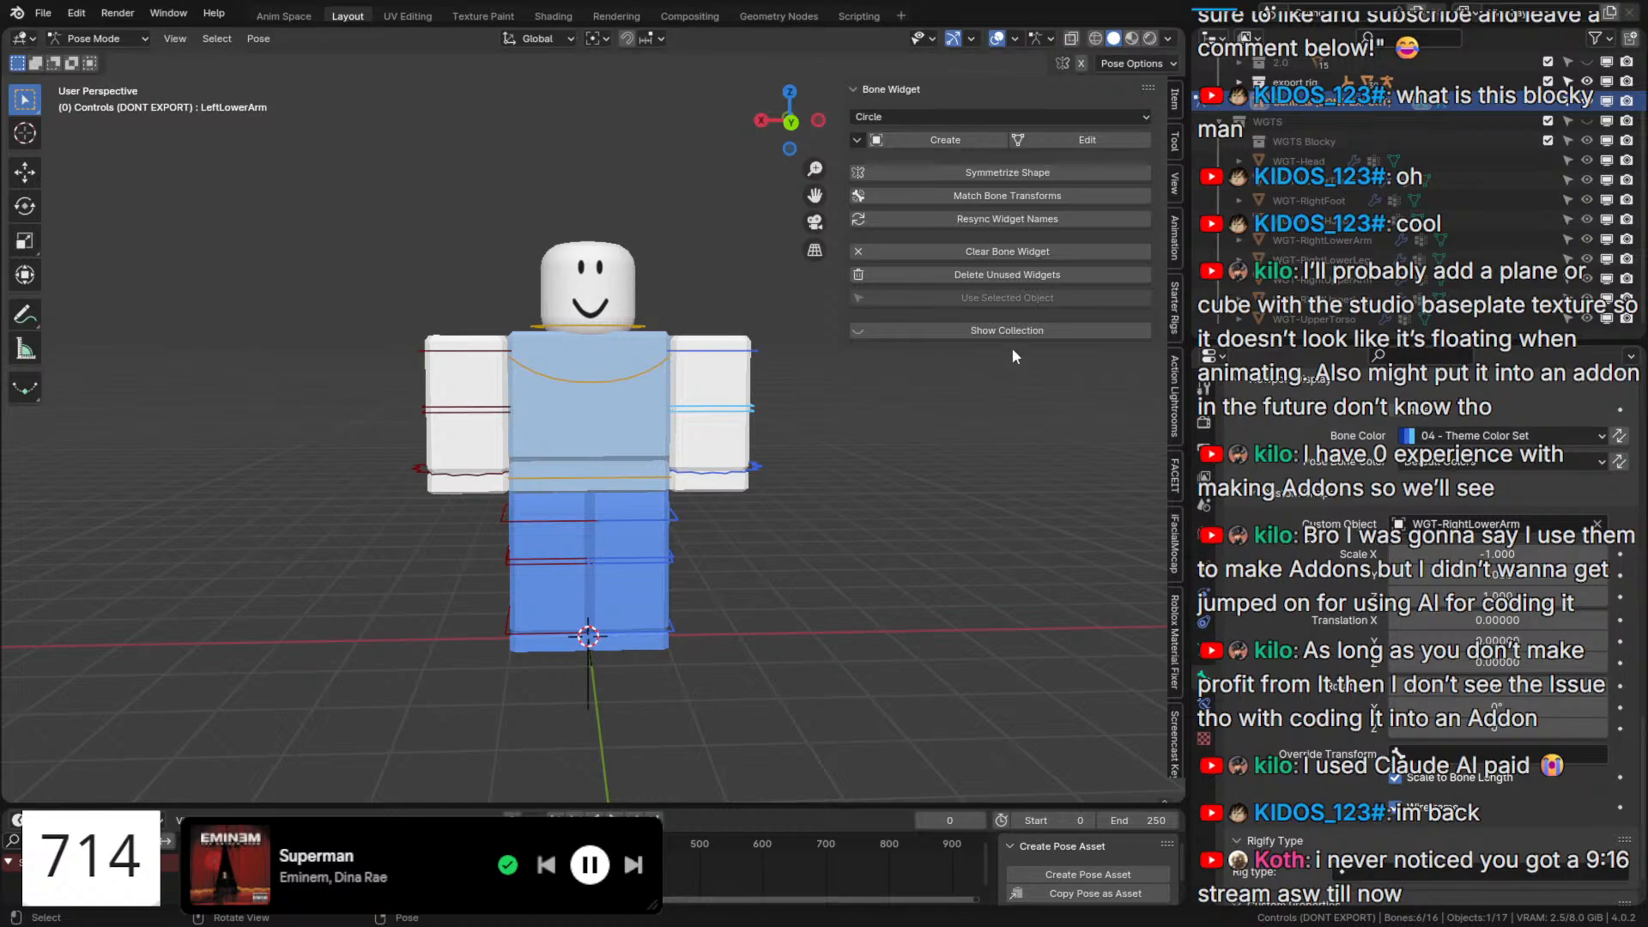
Test-rotate the UpperTorso bone freely and cancel the rotation.
left_click(642, 364)
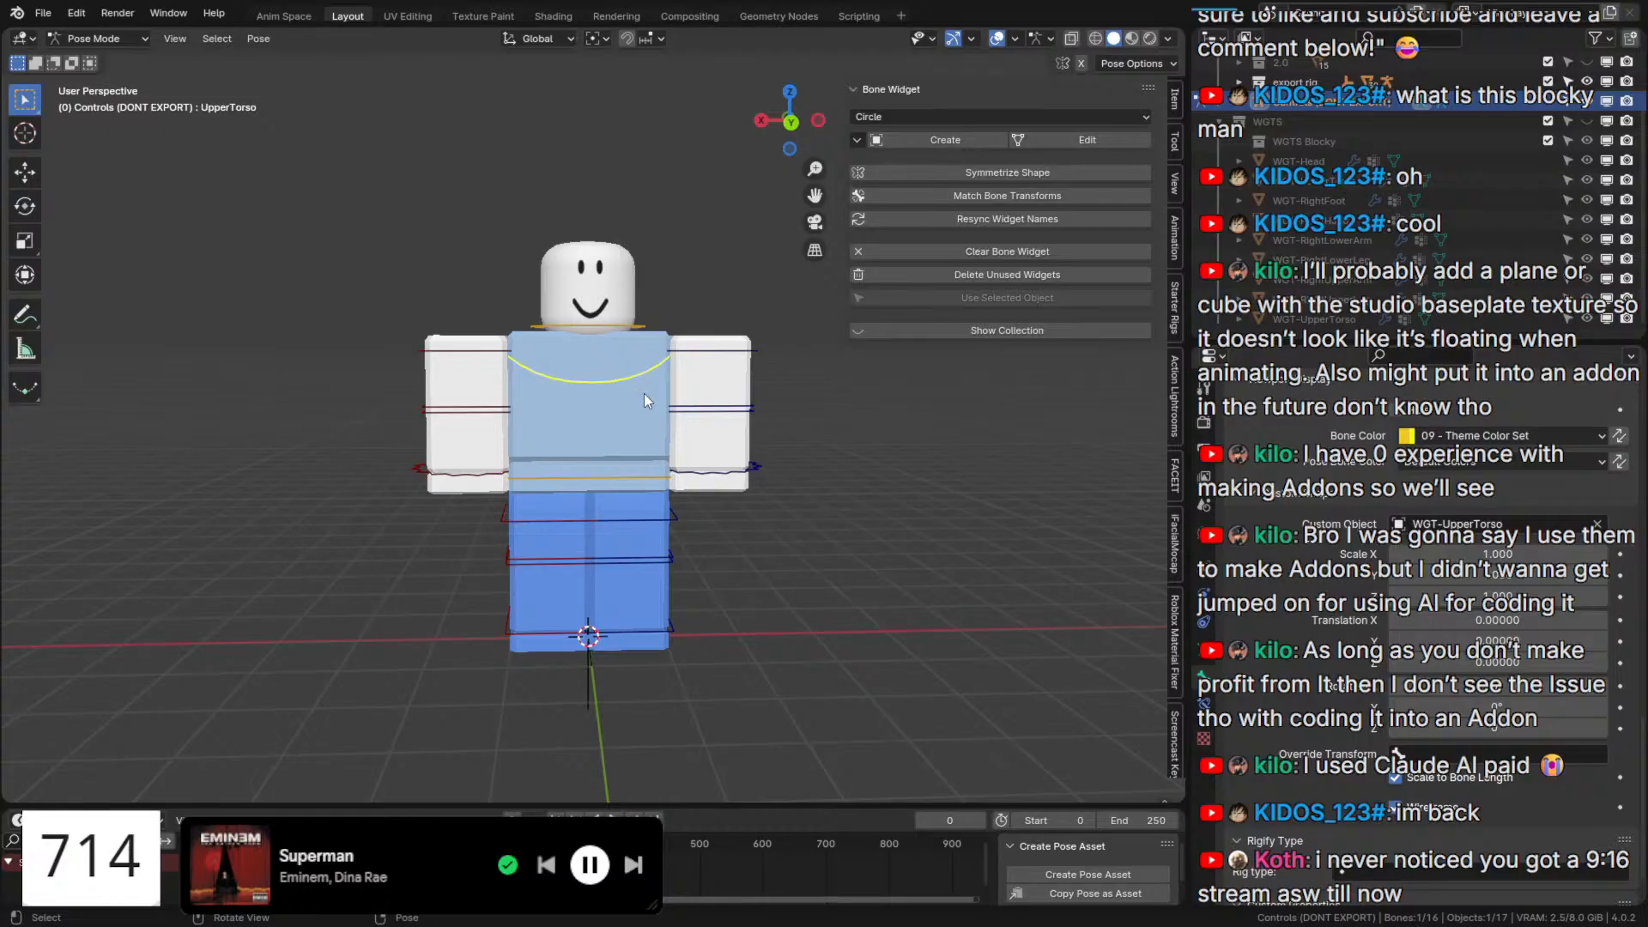
key("r")
key("r")
key("Escape")
scroll(665, 482, "up", 3)
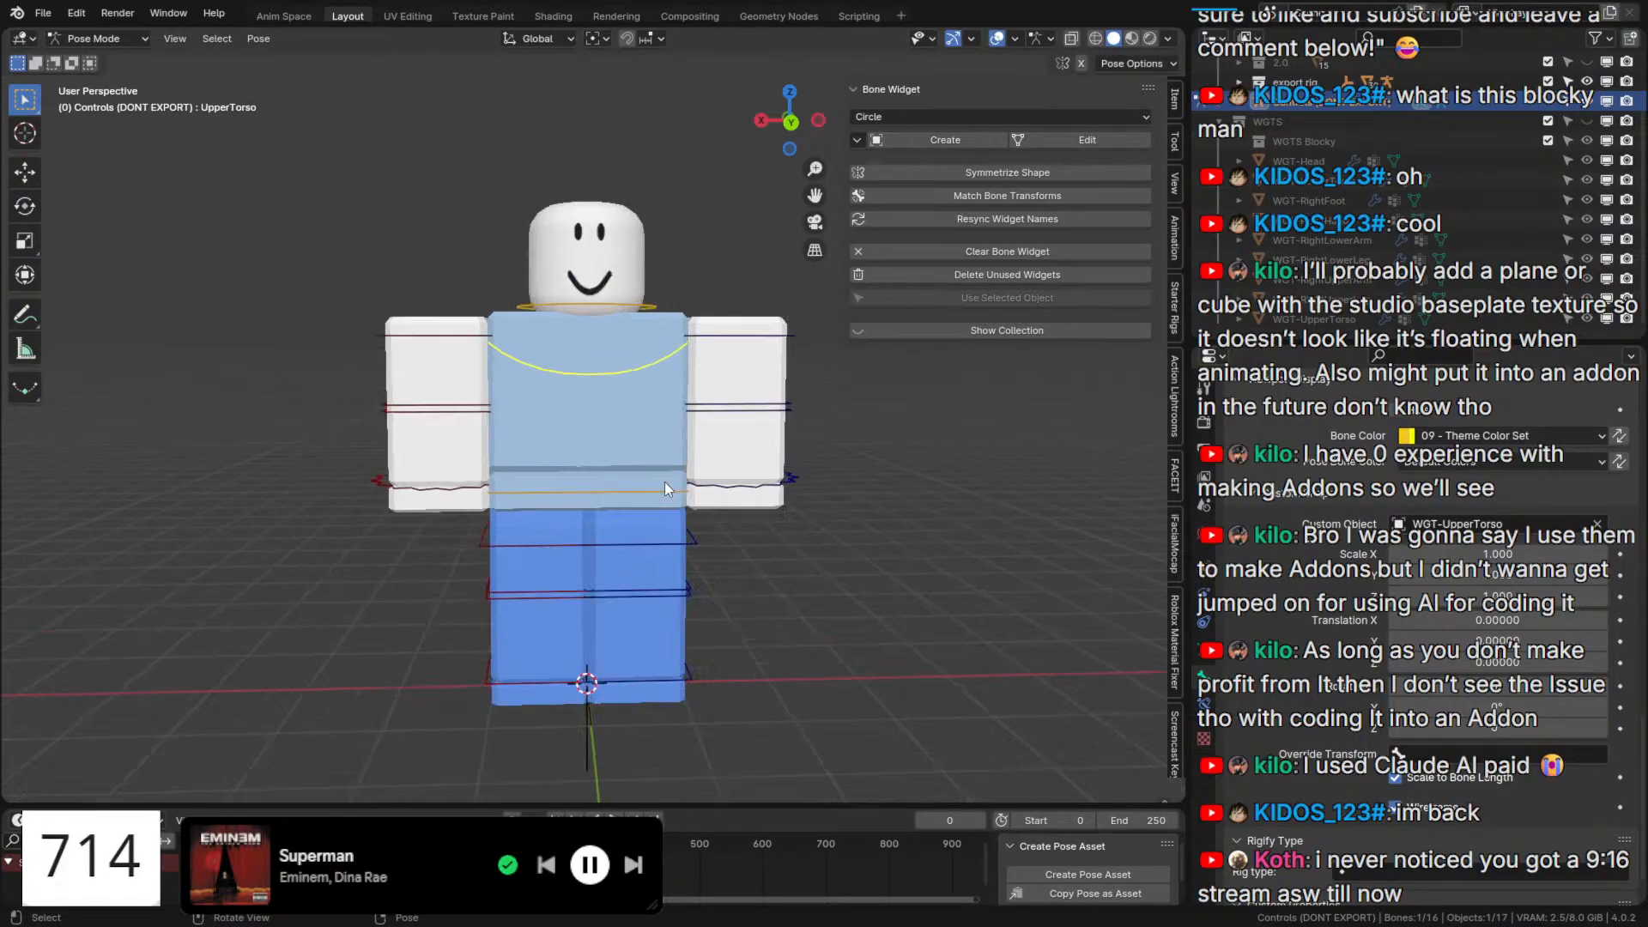
Unhide the WGTS collection and select every widget from WGT-Head to WGT-UpperTorso in Object Mode, with the modifier settings shown.
left_click(1586, 121)
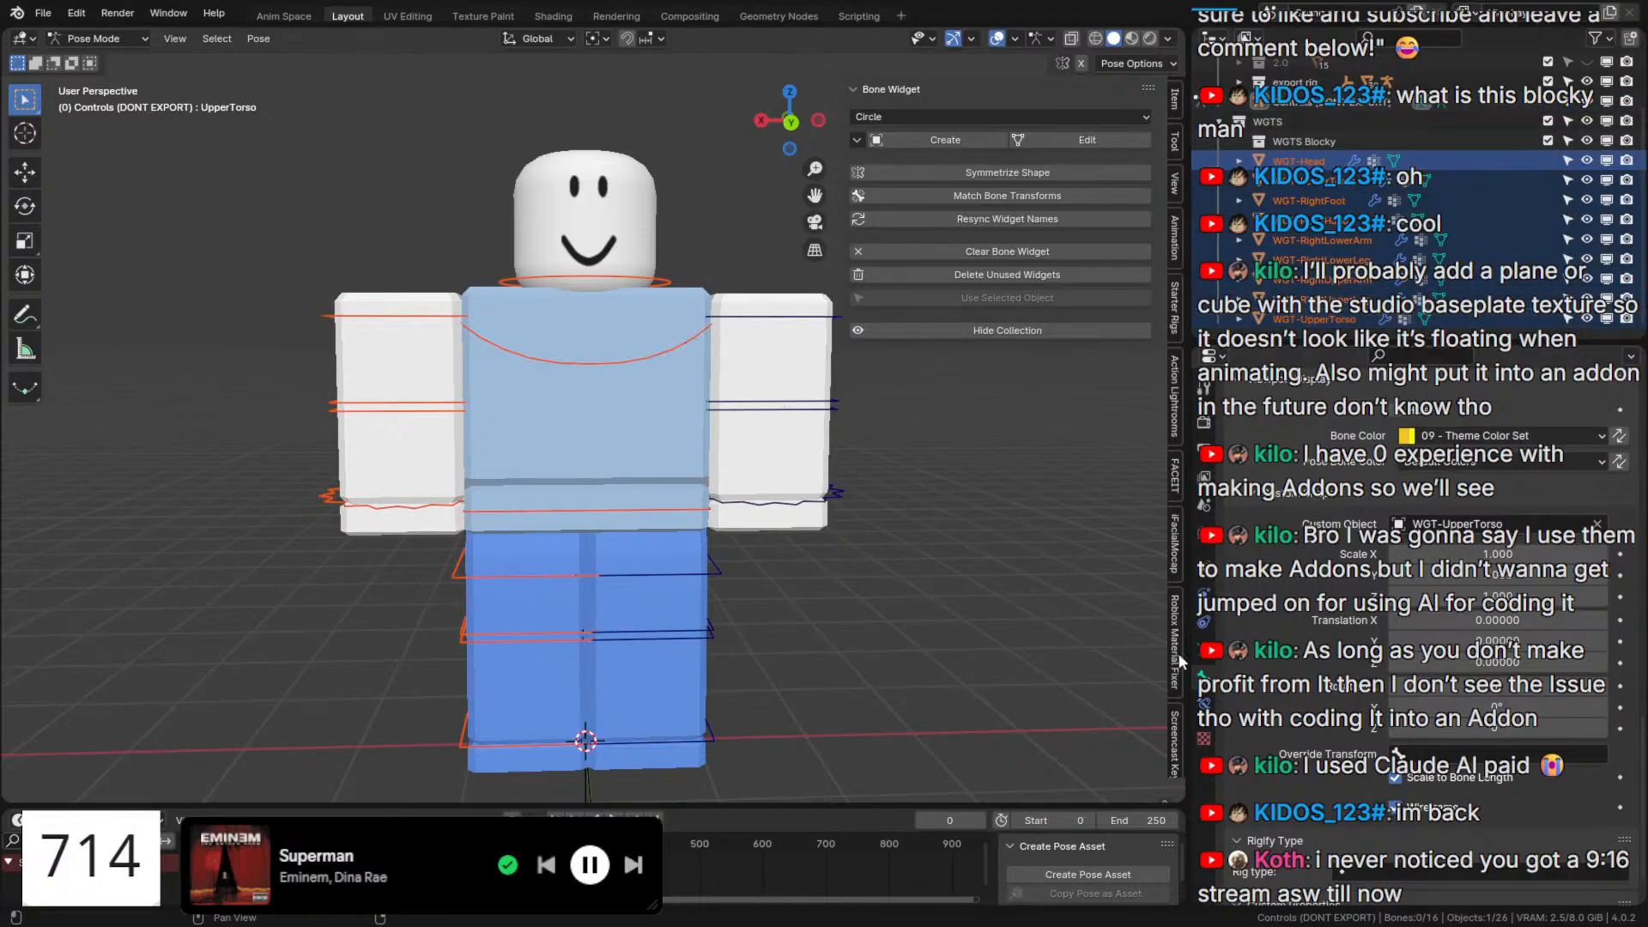
key("ctrl+Tab")
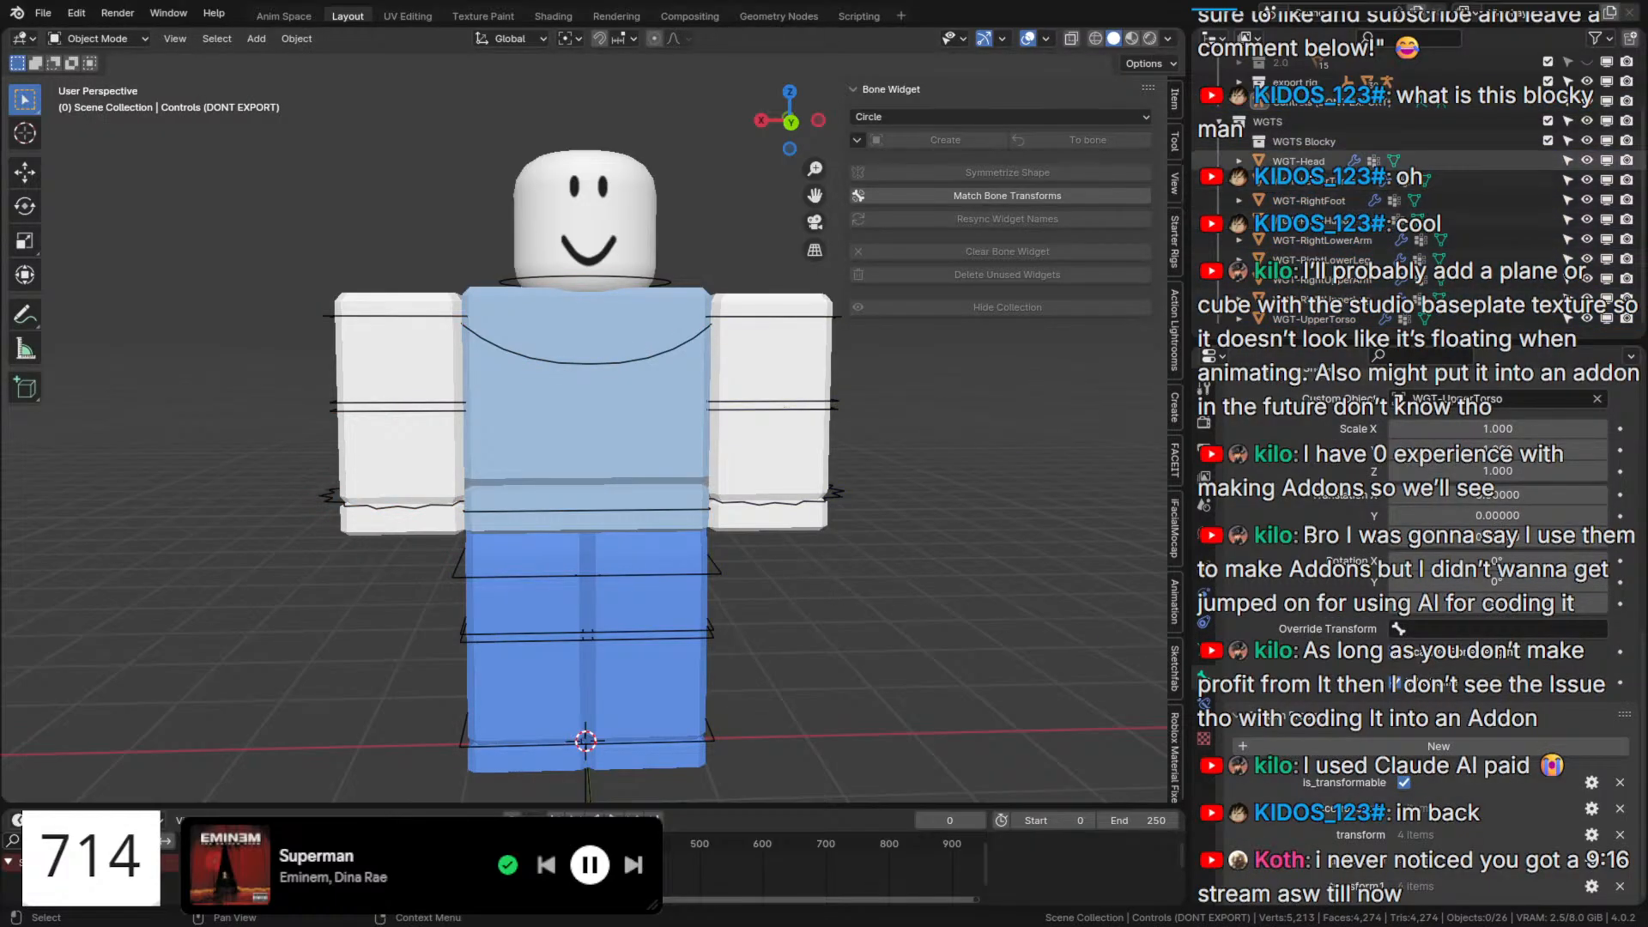
left_click(1339, 161)
left_click(1330, 318, "shift")
left_click(1205, 593)
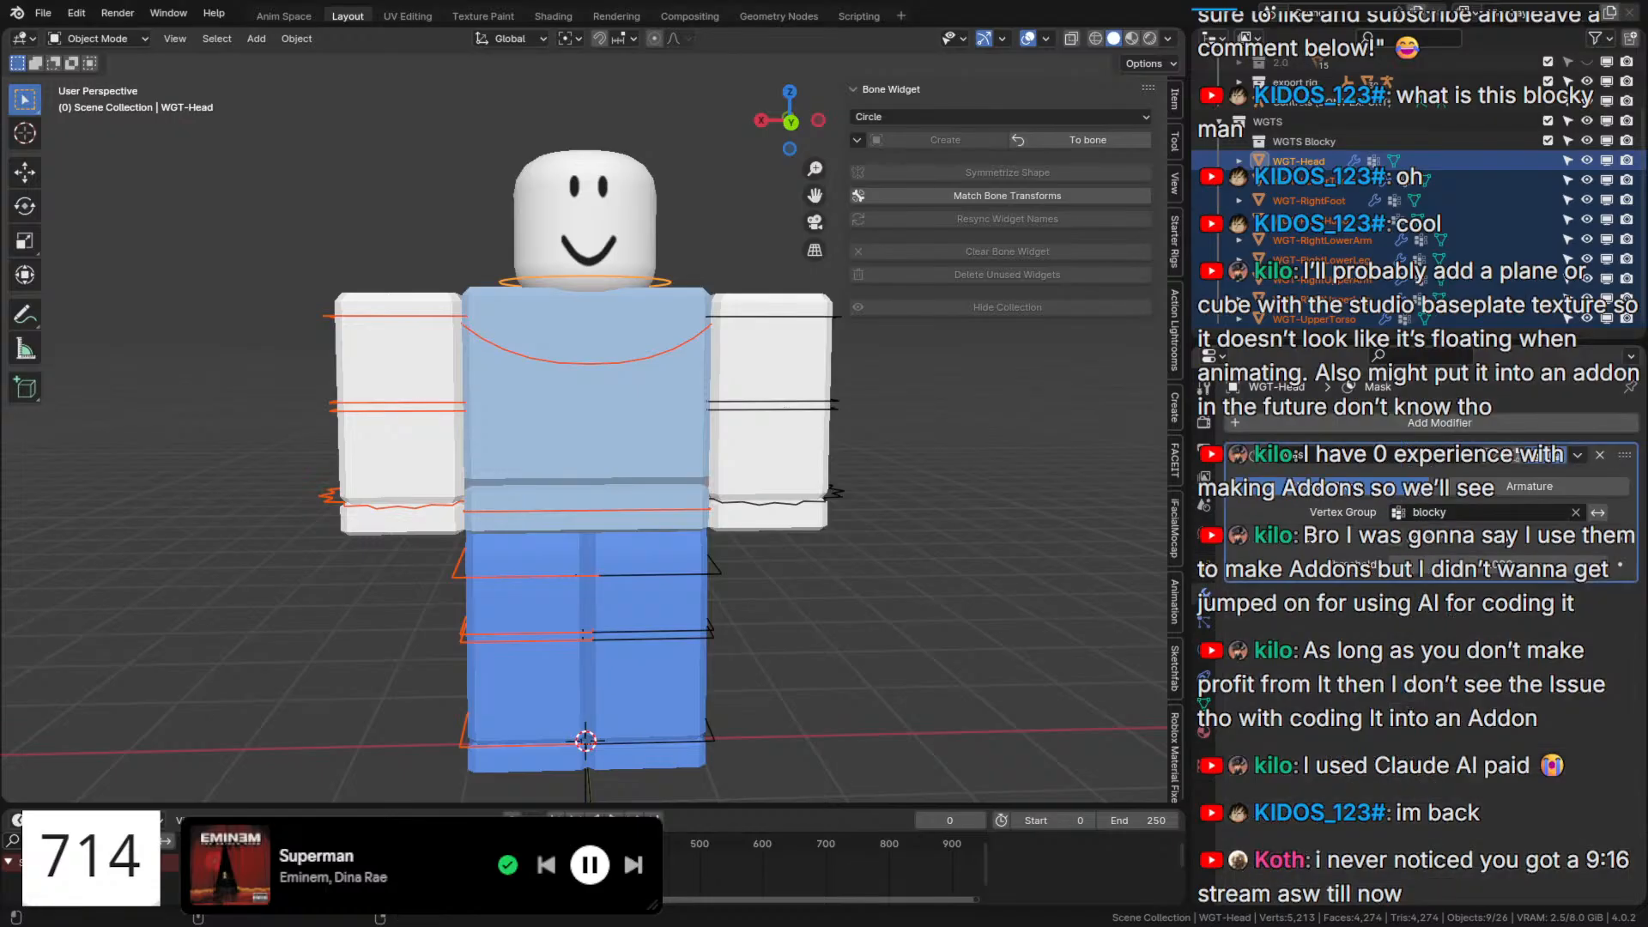
Toggle the Mask modifier's vertex group inversion back and forth on all selected widgets to compare their shapes.
left_click(1599, 515, "alt")
left_click(1598, 516, "alt")
left_click(1598, 516, "alt")
left_click(1599, 516, "alt")
left_click(1599, 516, "alt")
left_click(1599, 515, "alt")
left_click(1598, 516, "alt")
left_click(1599, 516, "alt")
left_click(1598, 516, "alt")
left_click(1598, 516, "alt")
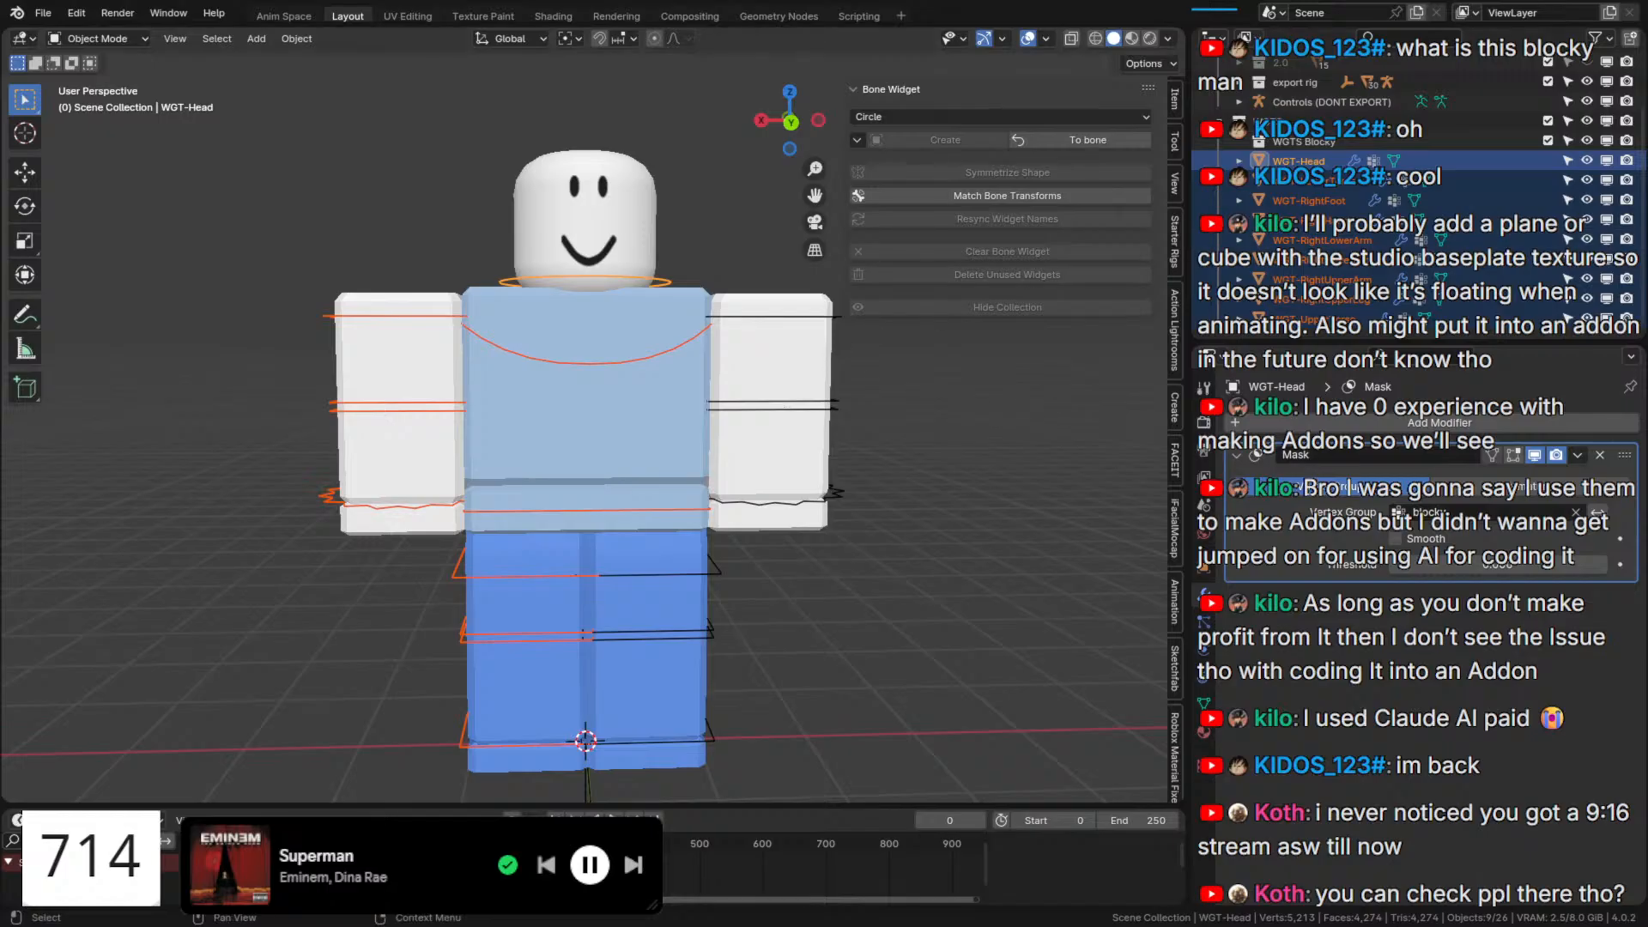
Delete the WGTS Blocky collection and return to Pose Mode on the control armature with the WGTS collection hidden.
right_click(1486, 139)
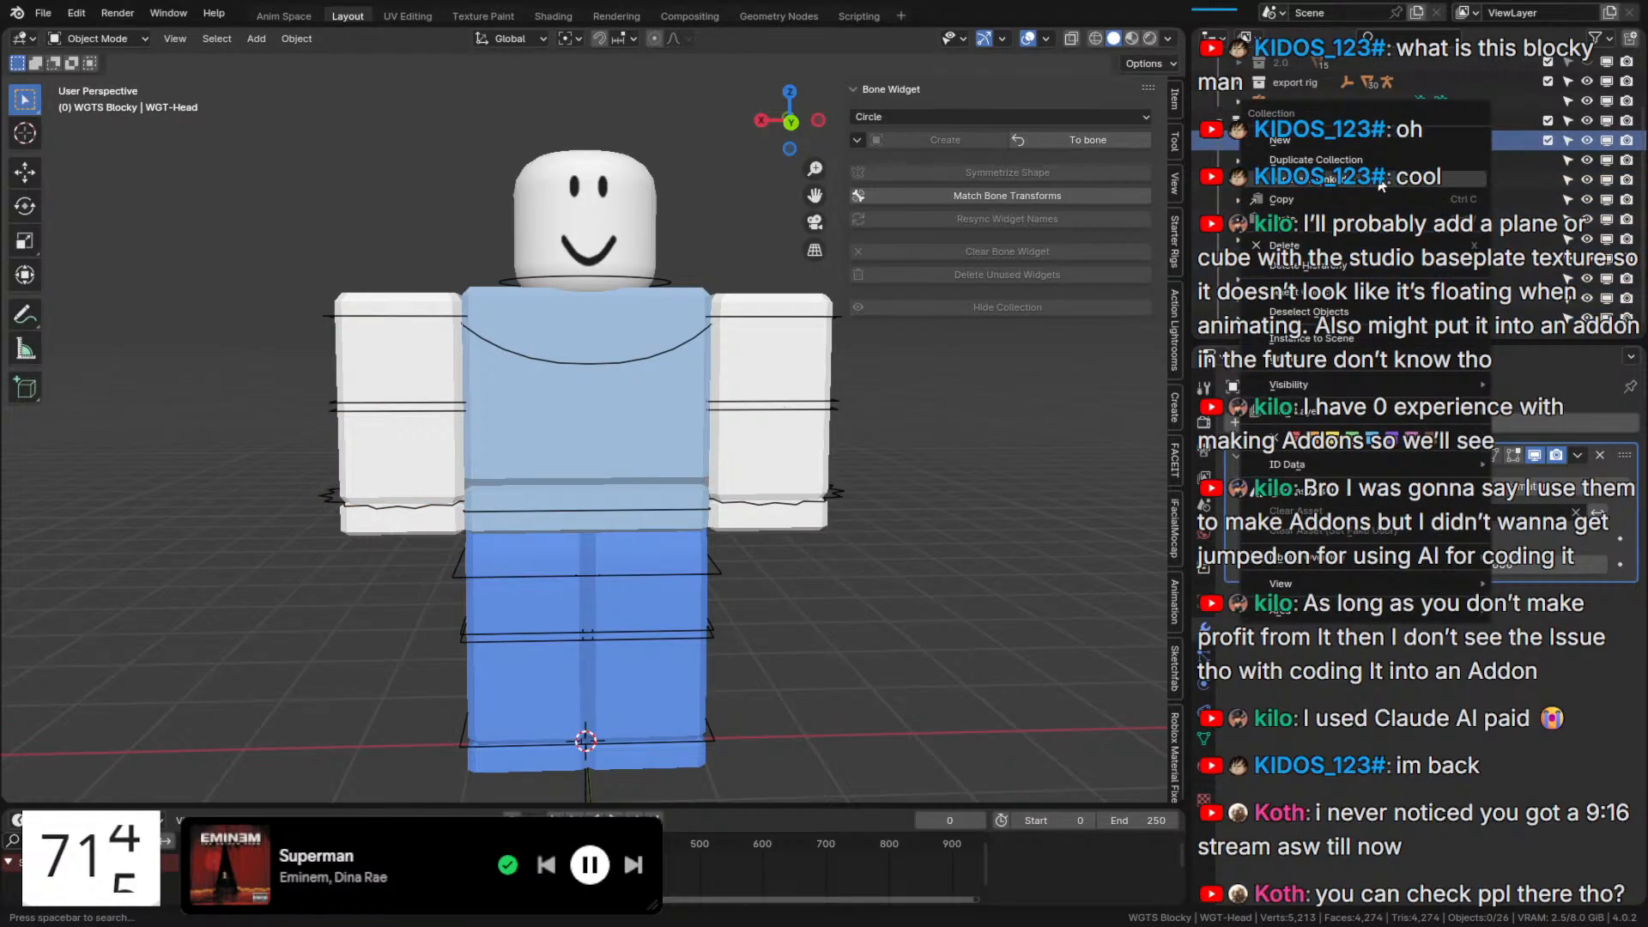
left_click(1382, 246)
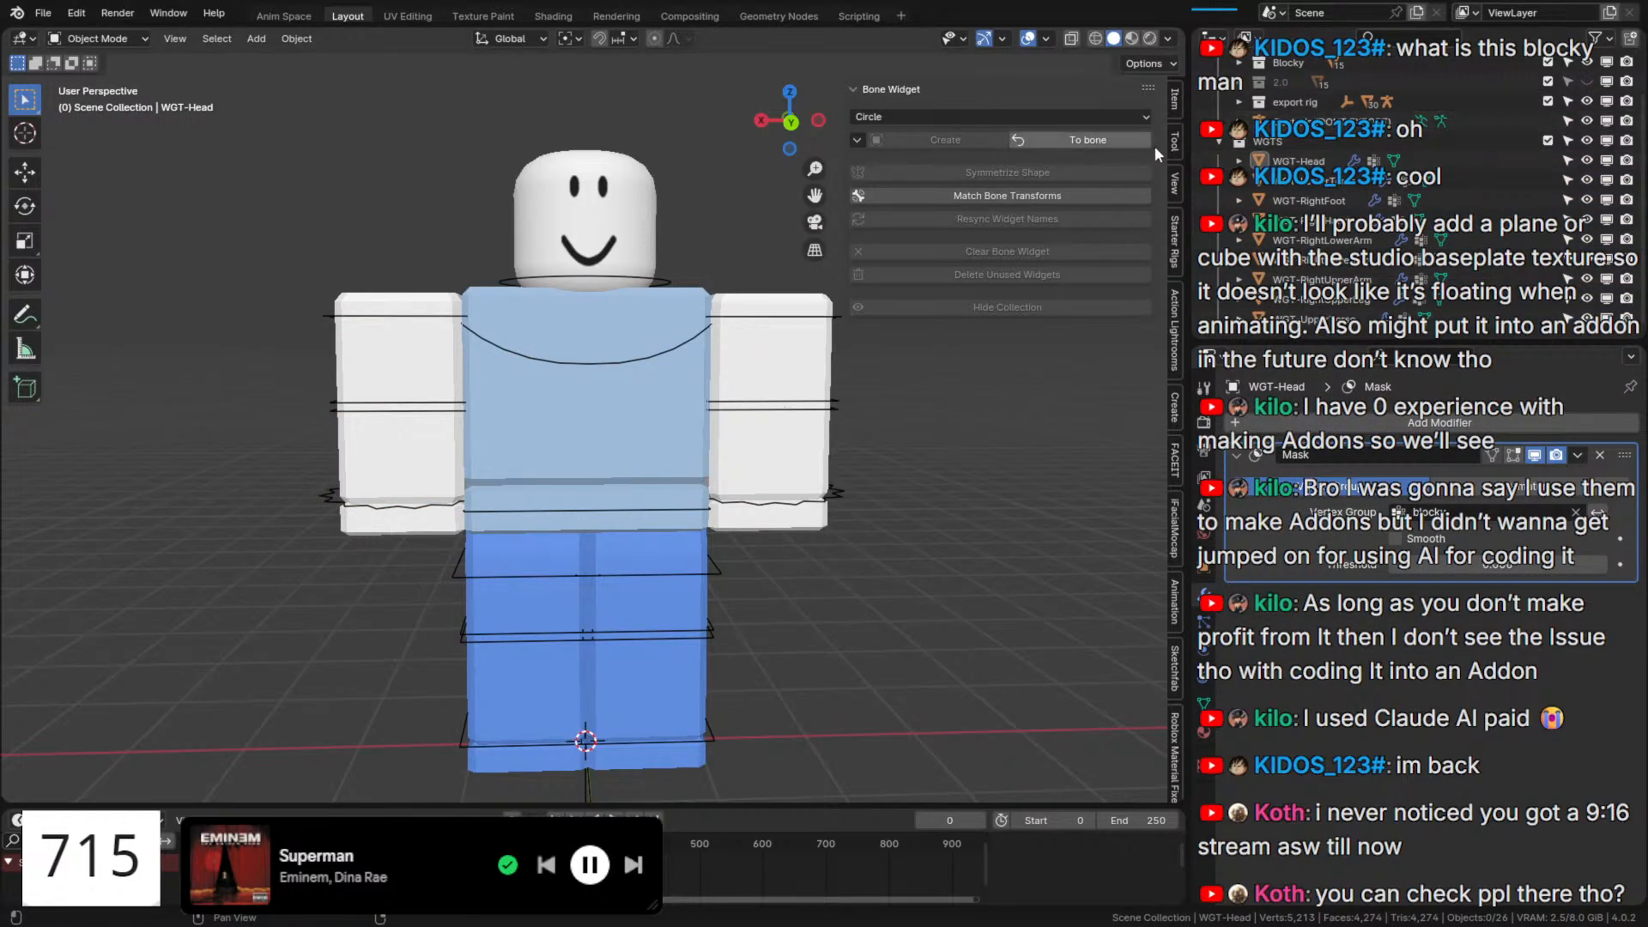
left_click(597, 367)
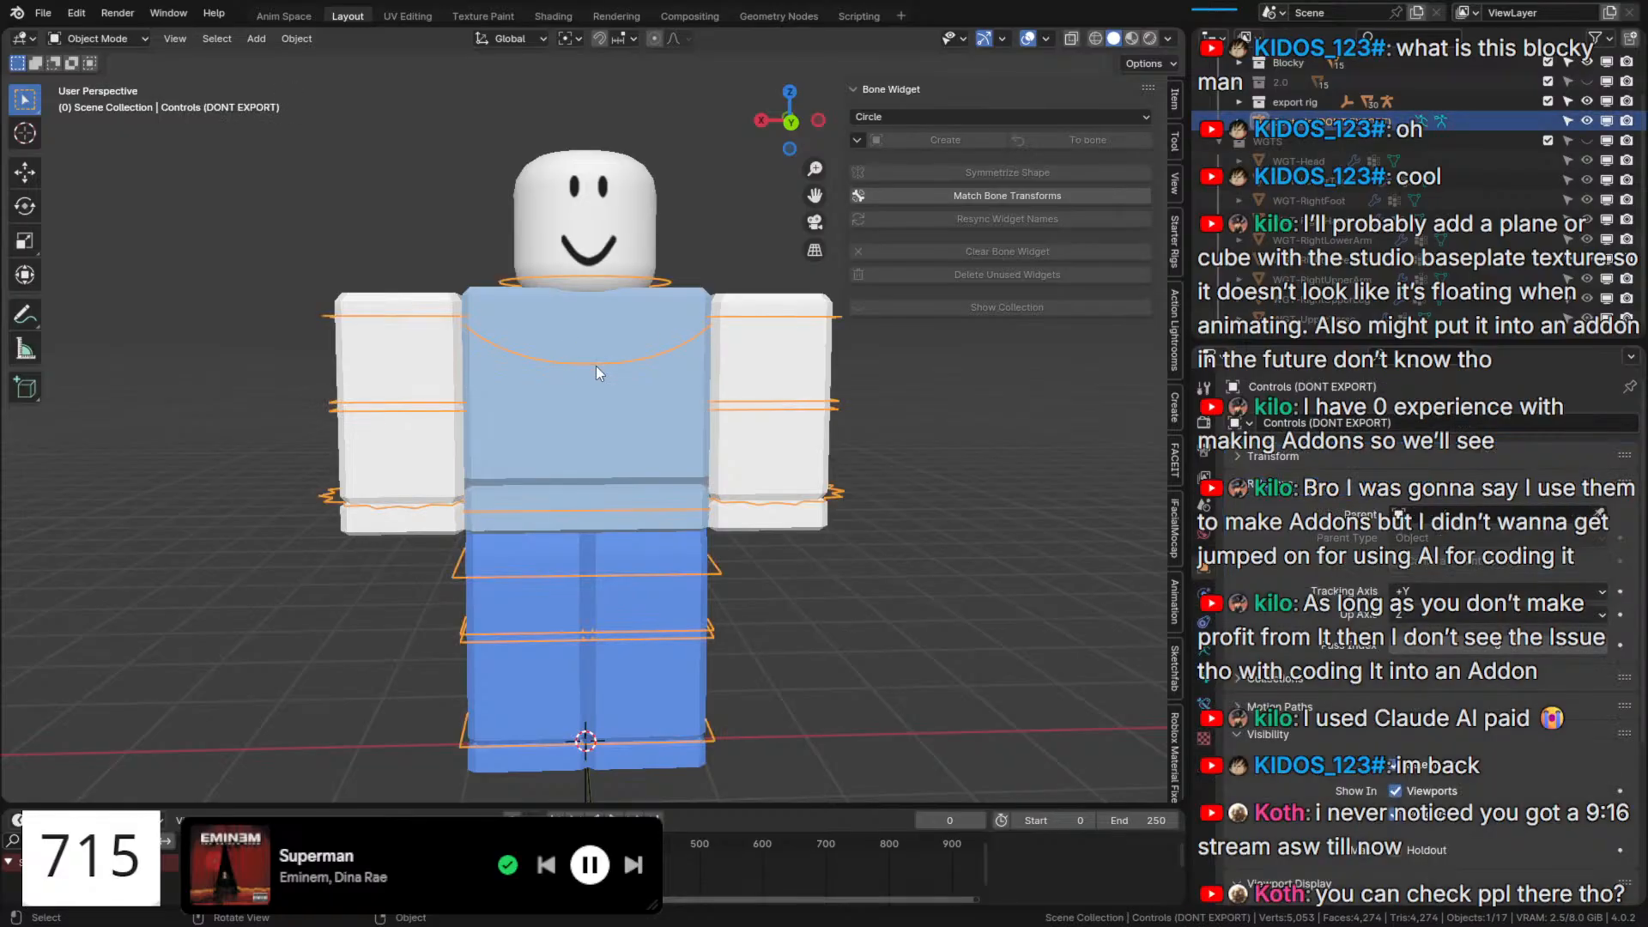
key("ctrl+Tab")
left_click(595, 365)
scroll(687, 356, "down", 4)
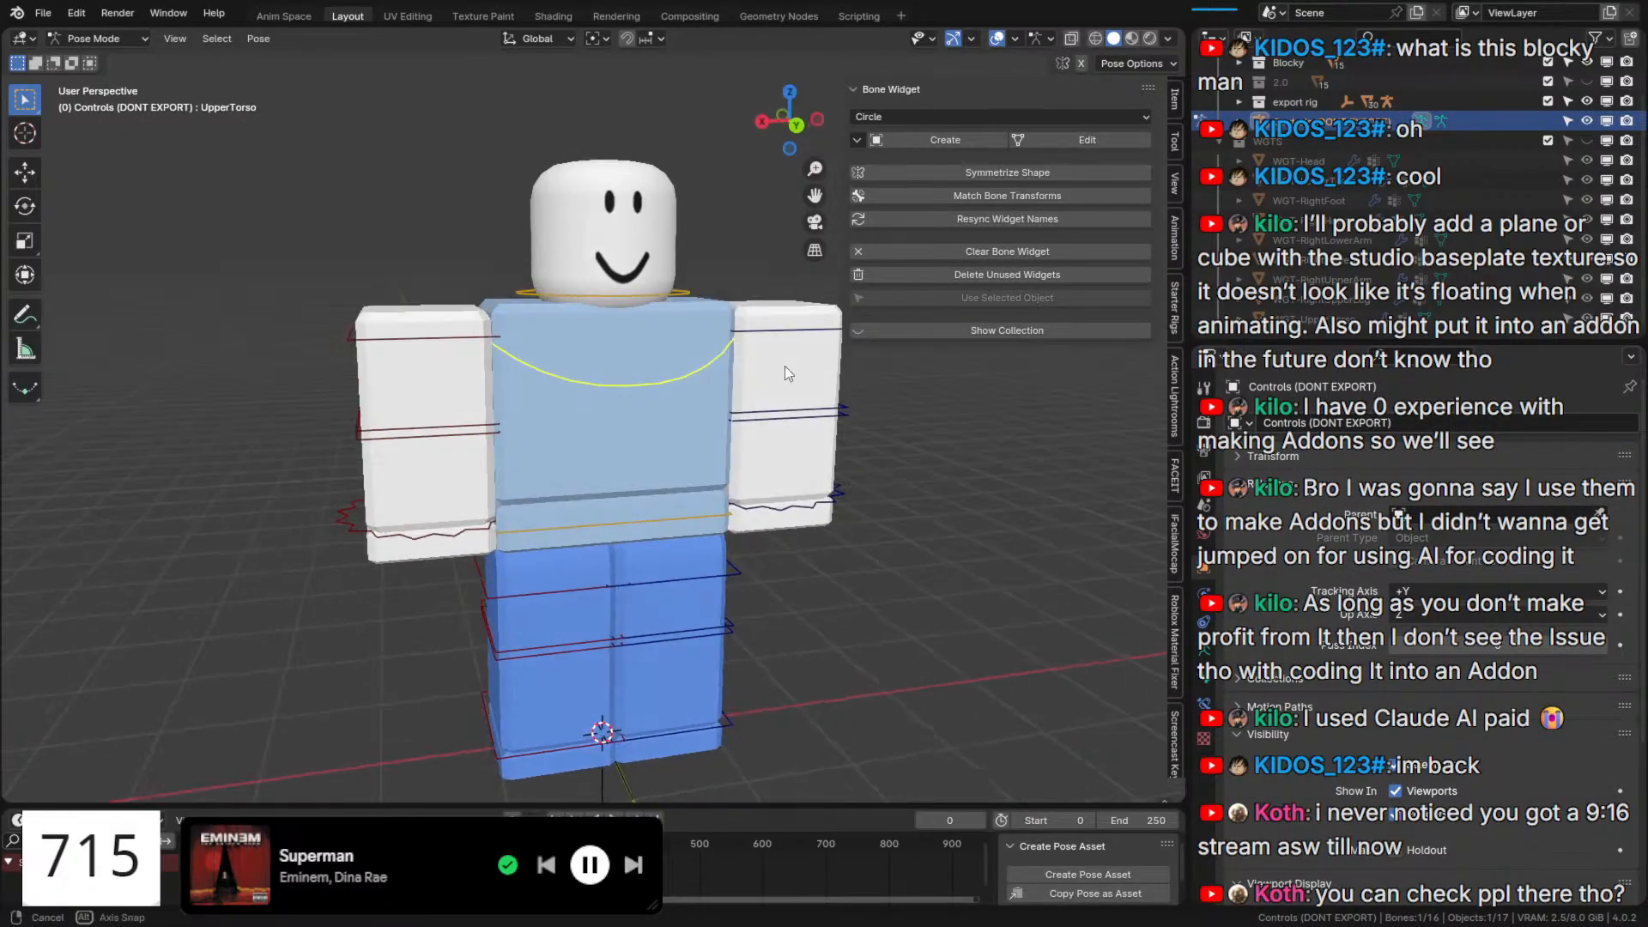
Add a new bone at the 3D cursor to the control armature in Edit Mode, with In Front display on.
left_click(859, 589)
scroll(858, 588, "up", 3)
middle_click_drag(861, 567, 887, 522)
key("Tab")
key("q")
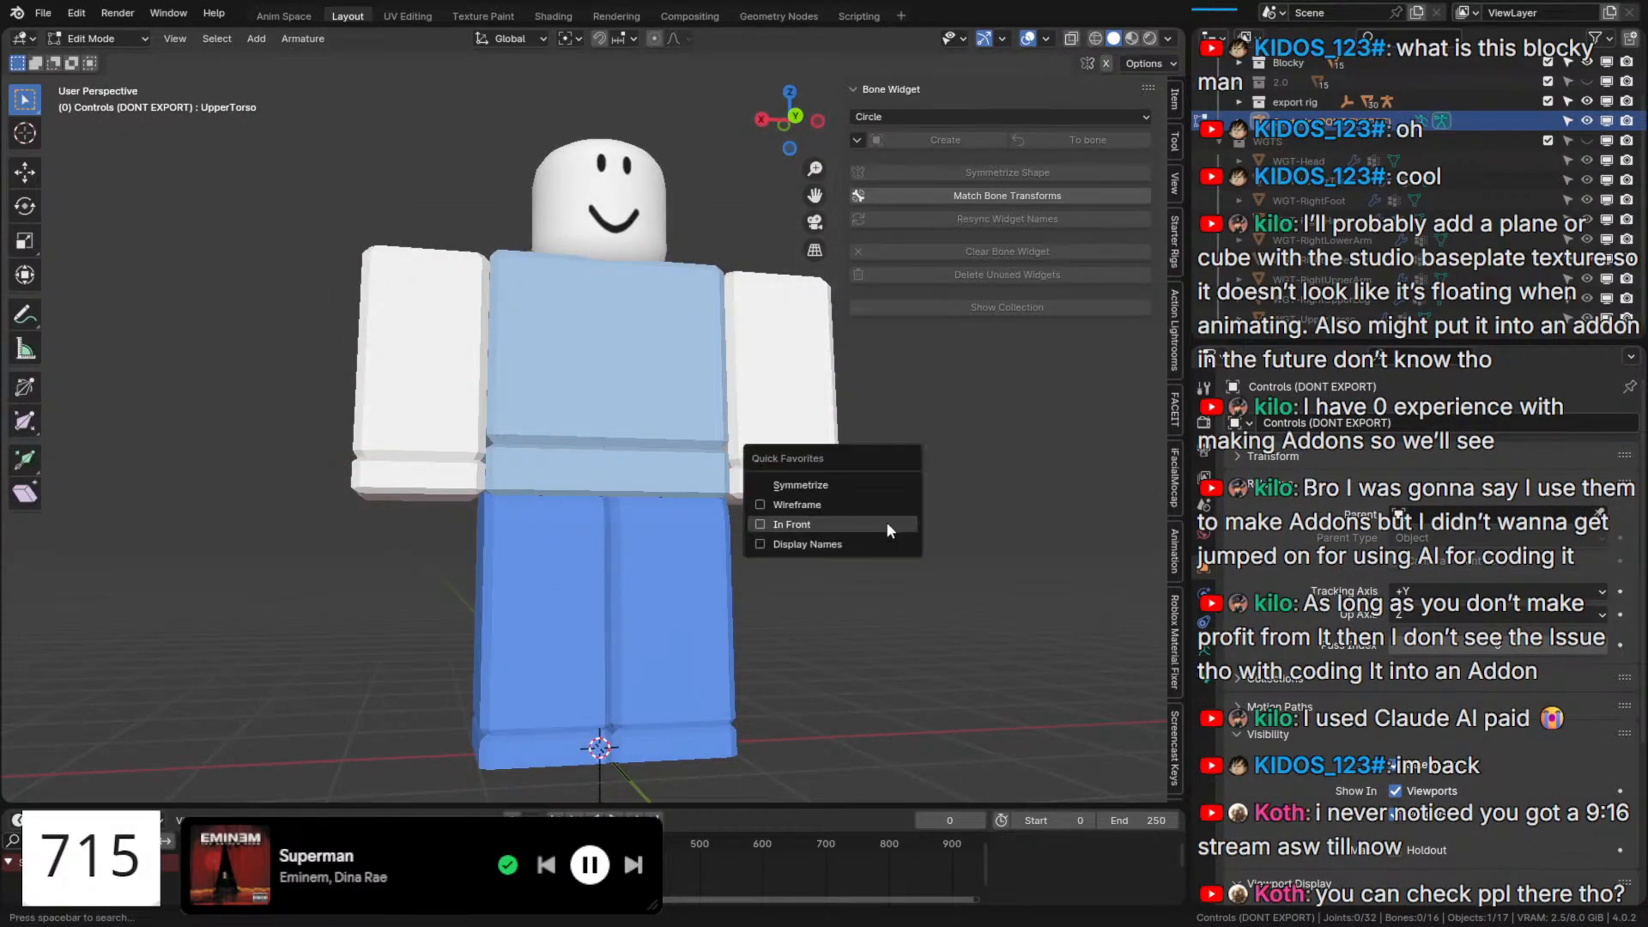
left_click(887, 522)
key("shift+a")
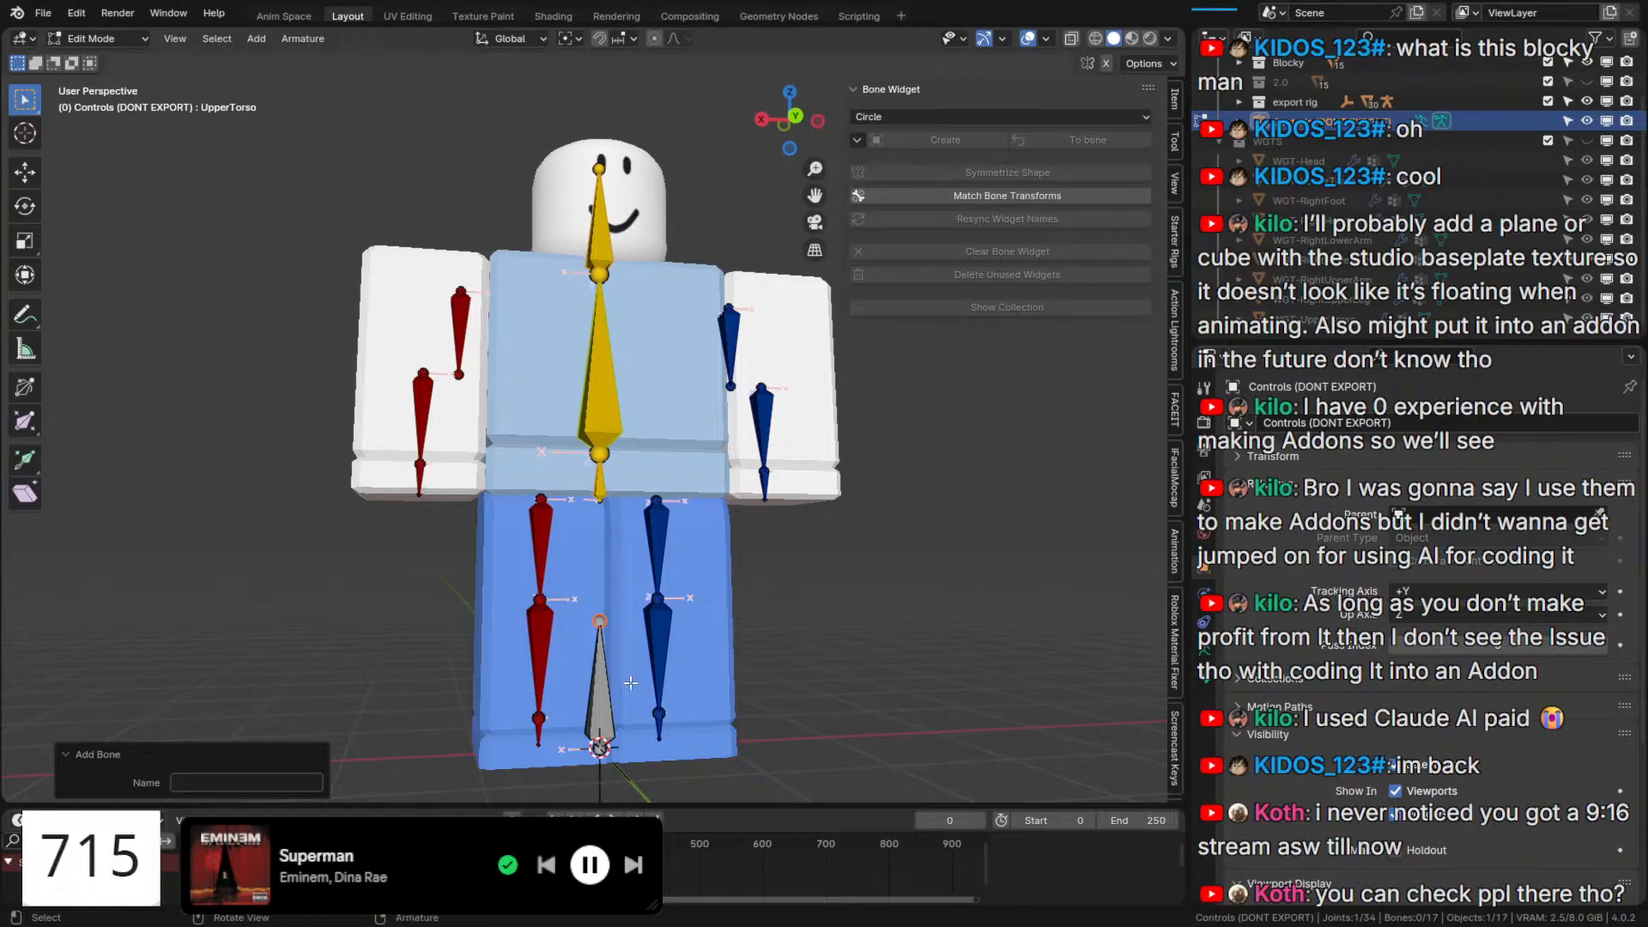
Move the new bone 6 m up along Z and show its custom shape properties in Pose Mode.
scroll(606, 681, "down", 2)
scroll(607, 680, "down", 1)
key("g")
key("z")
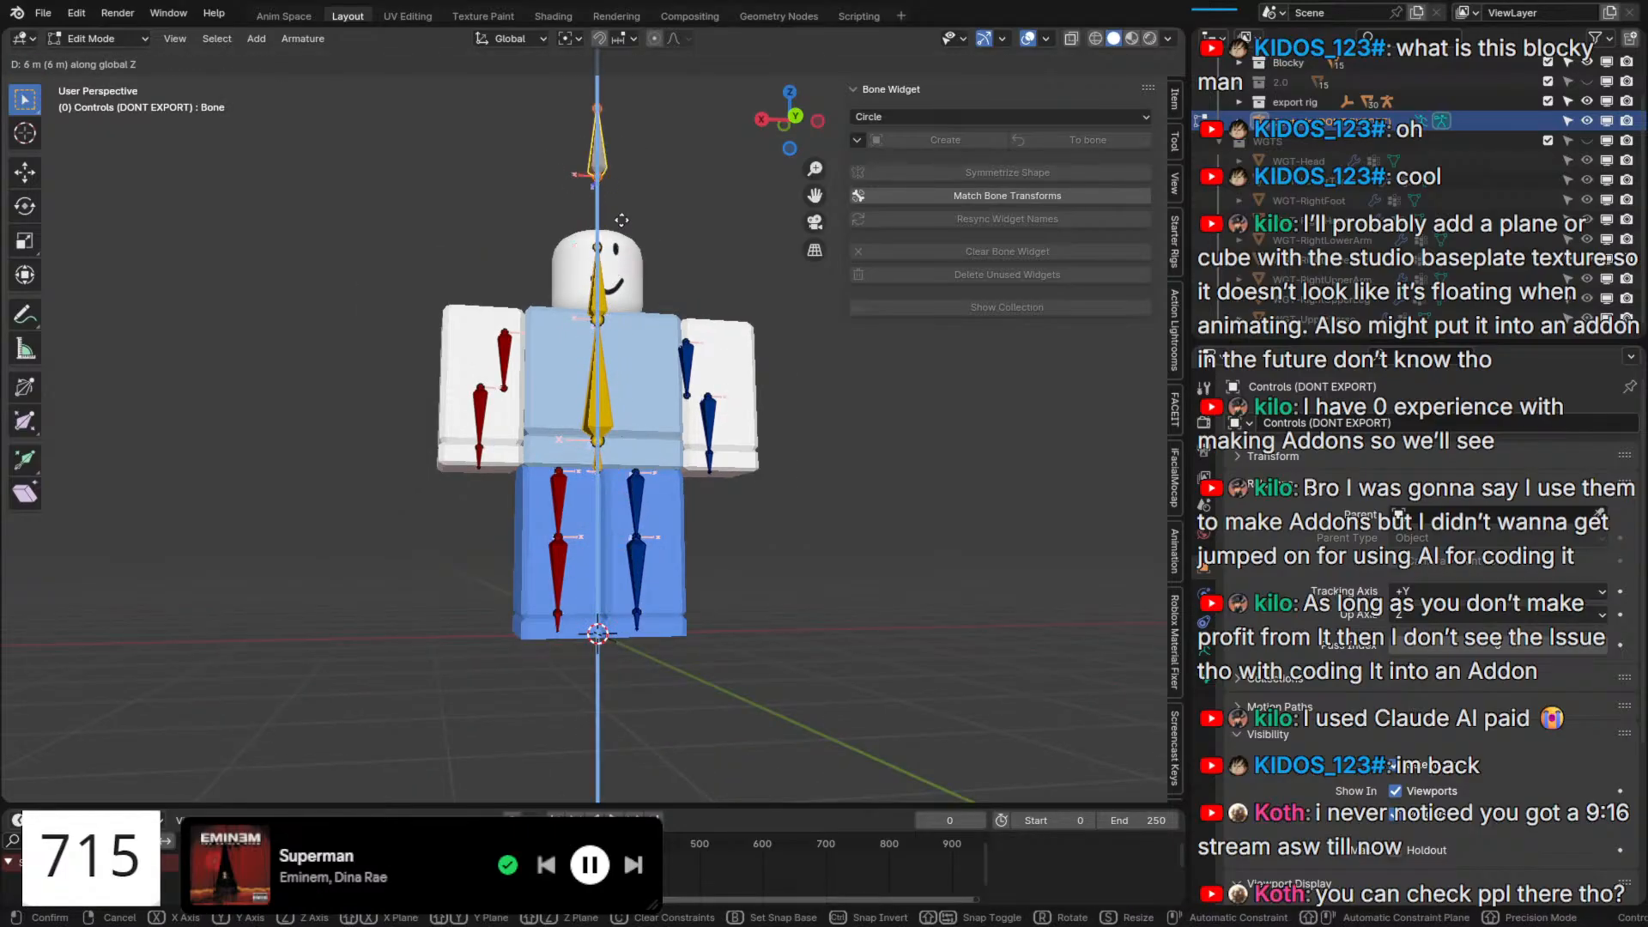
left_click(620, 241, "ctrl")
middle_click_drag(620, 240, 596, 290)
key("Tab")
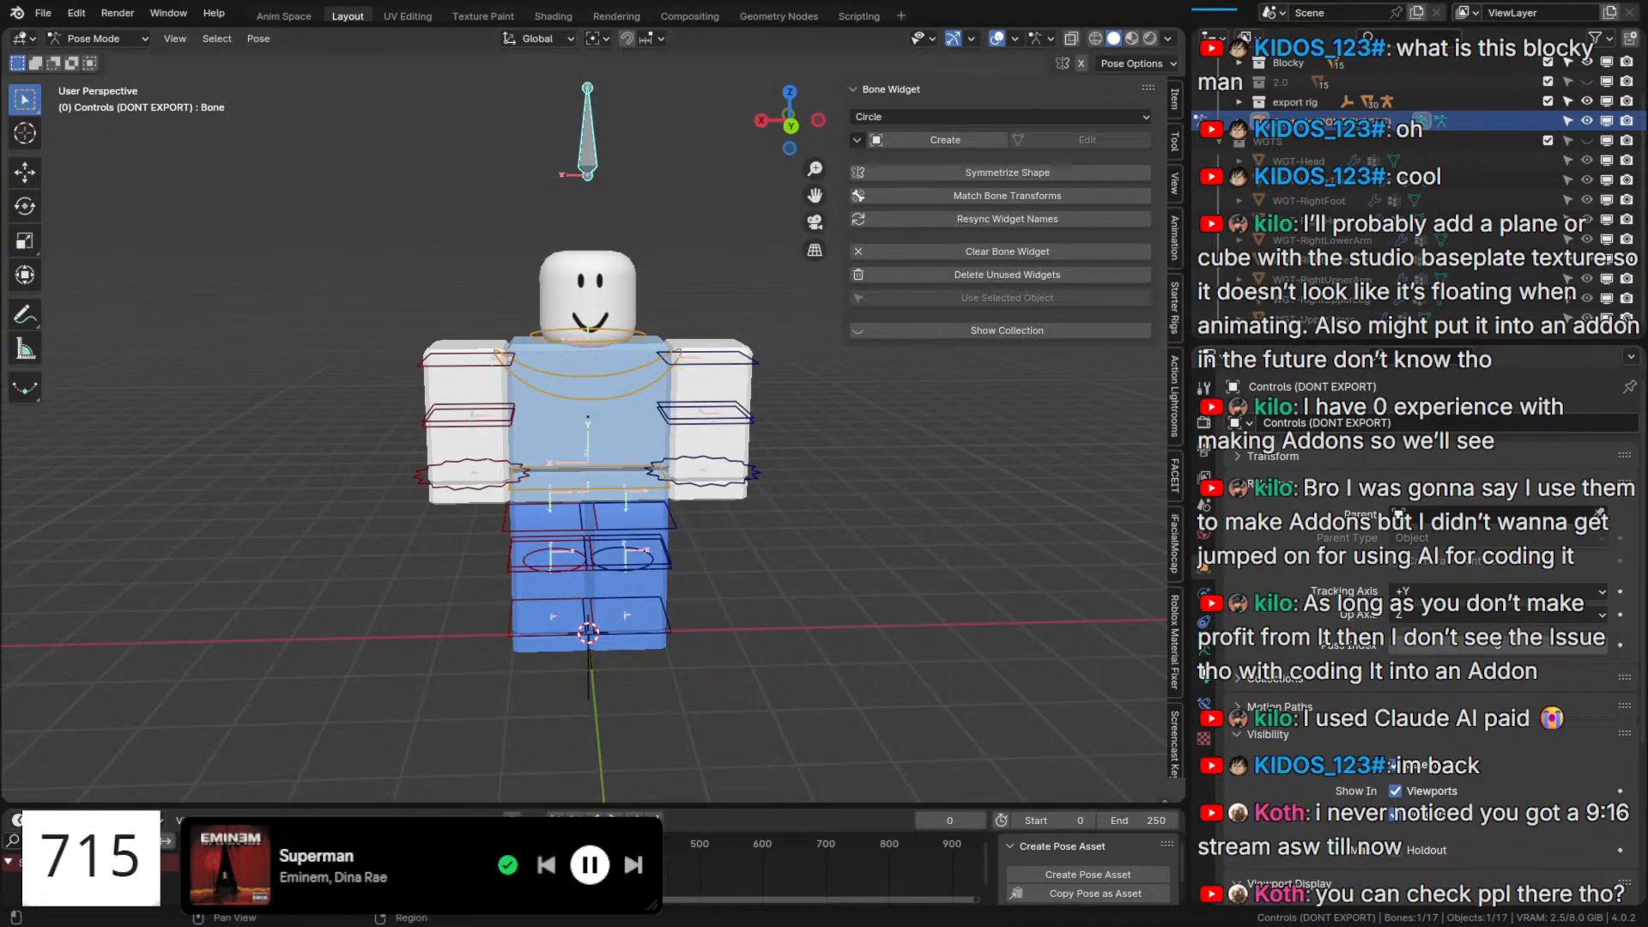
left_click(1204, 675)
scroll(1415, 674, "down", 5)
scroll(1415, 674, "down", 5)
mouse_move(199, 874)
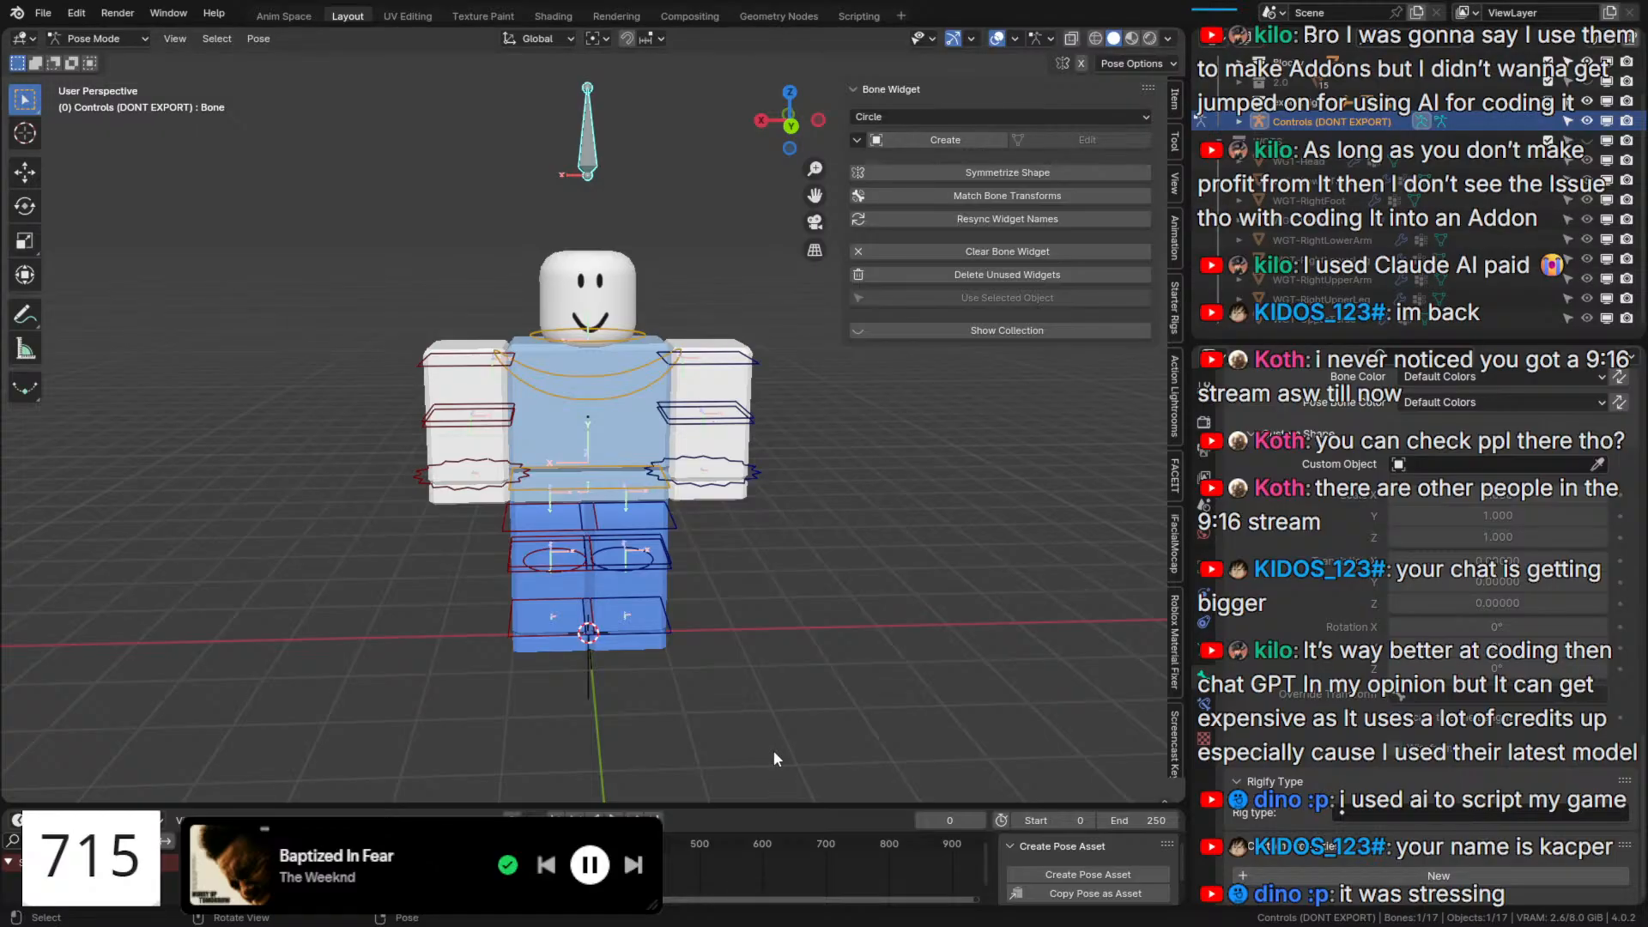
Lower the new bone along Z to just above the head in Edit Mode and return to Pose Mode.
mouse_move(688, 340)
middle_mouse_down()
mouse_move(736, 335)
mouse_move(719, 336)
middle_mouse_up()
scroll(721, 335, "up", 3)
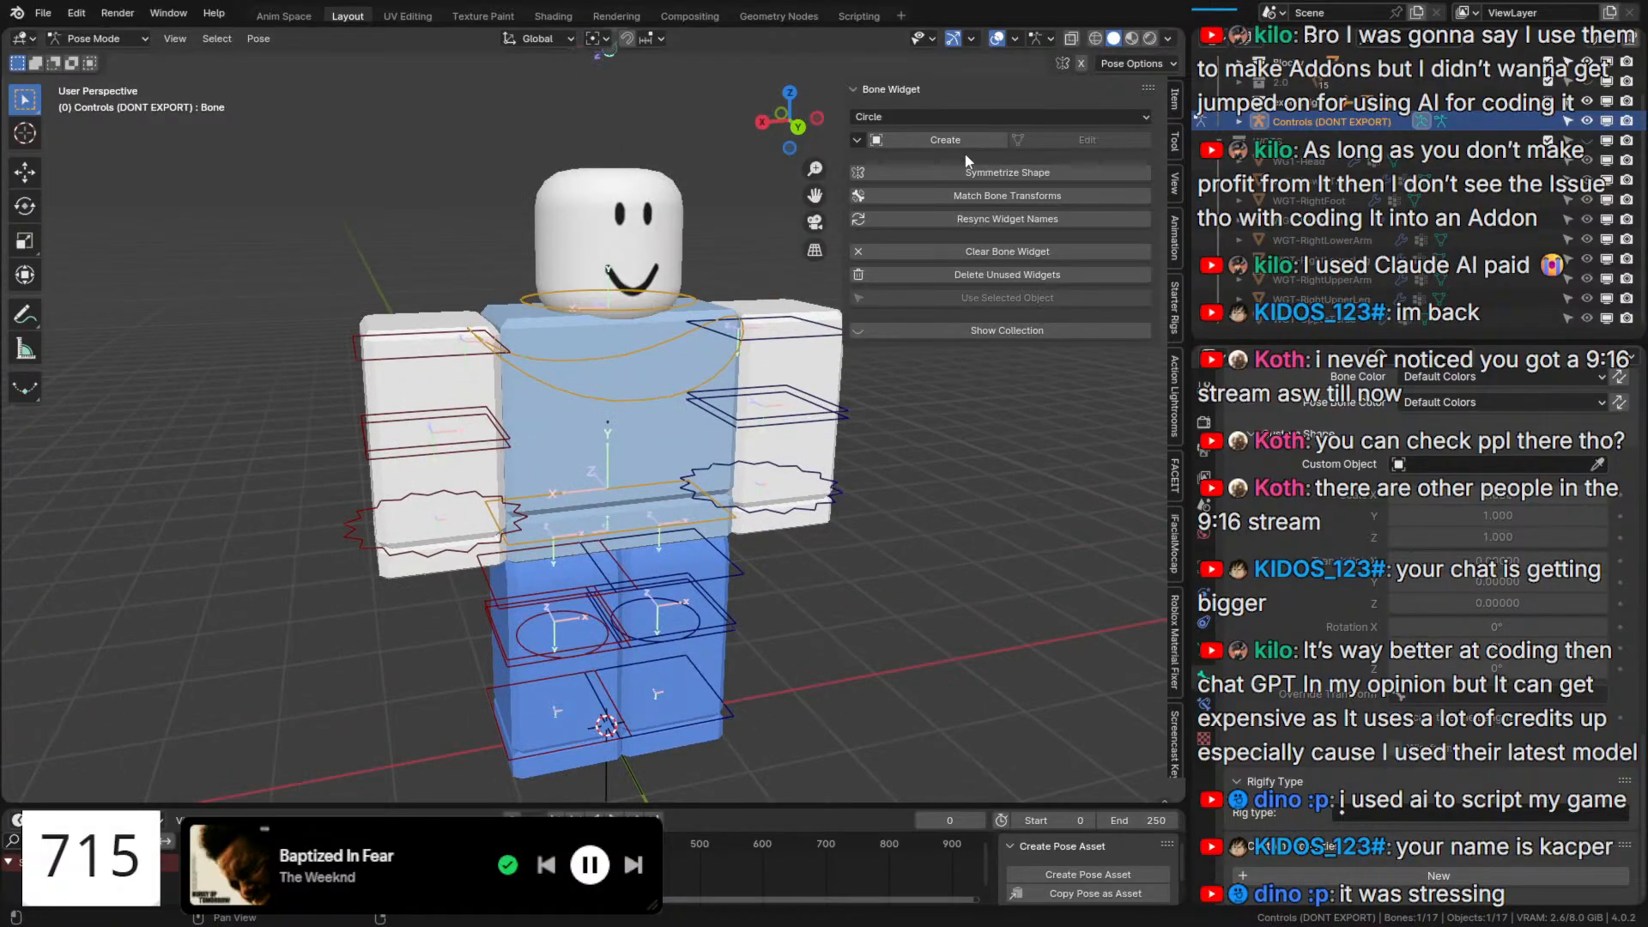
middle_click_drag(553, 235, 552, 215)
middle_click_drag(552, 215, 549, 350, "shift")
key("Tab")
key("g")
key("z")
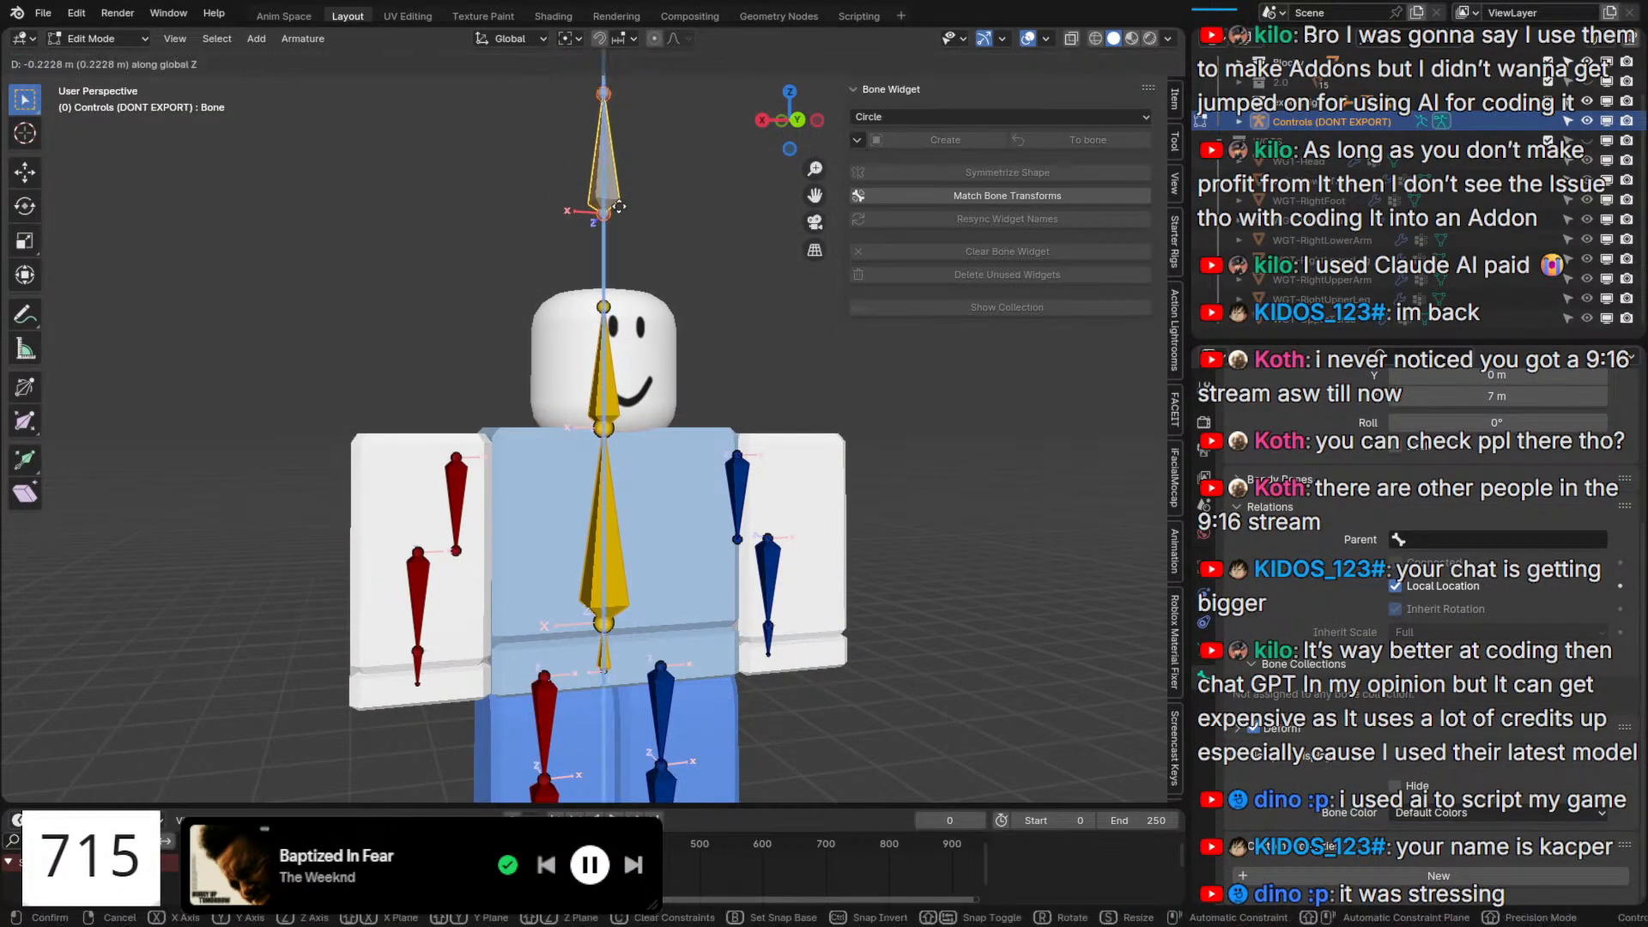
left_click(621, 252)
key("Tab")
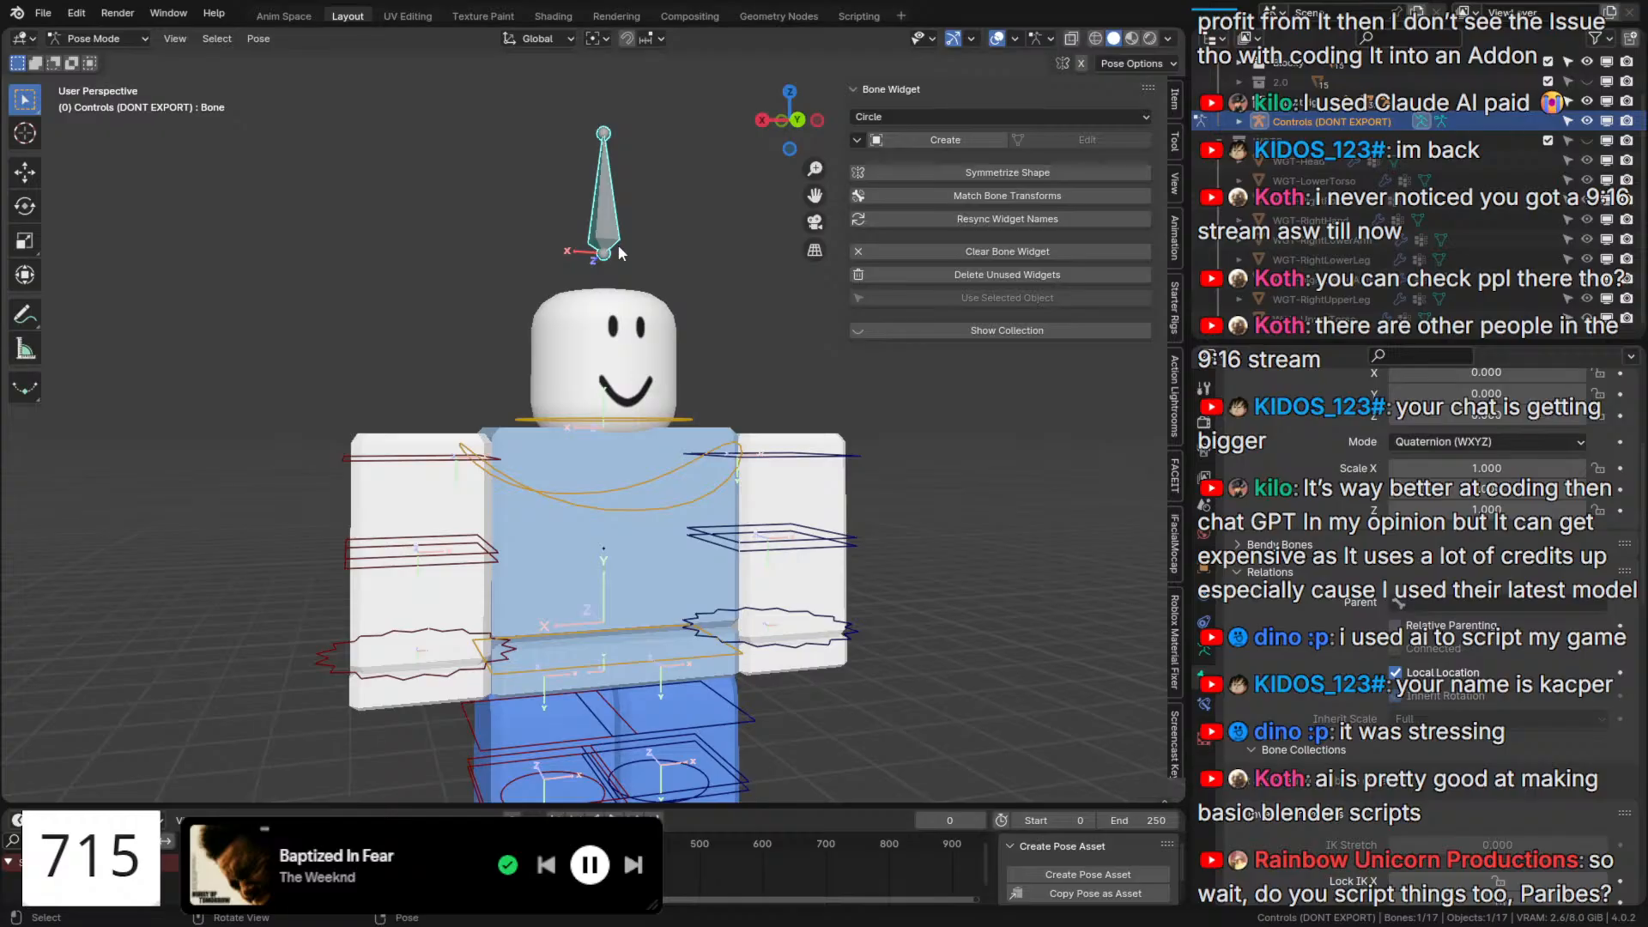
Create a Gear Simple widget for the new bone and open the widget for editing.
left_click(890, 118)
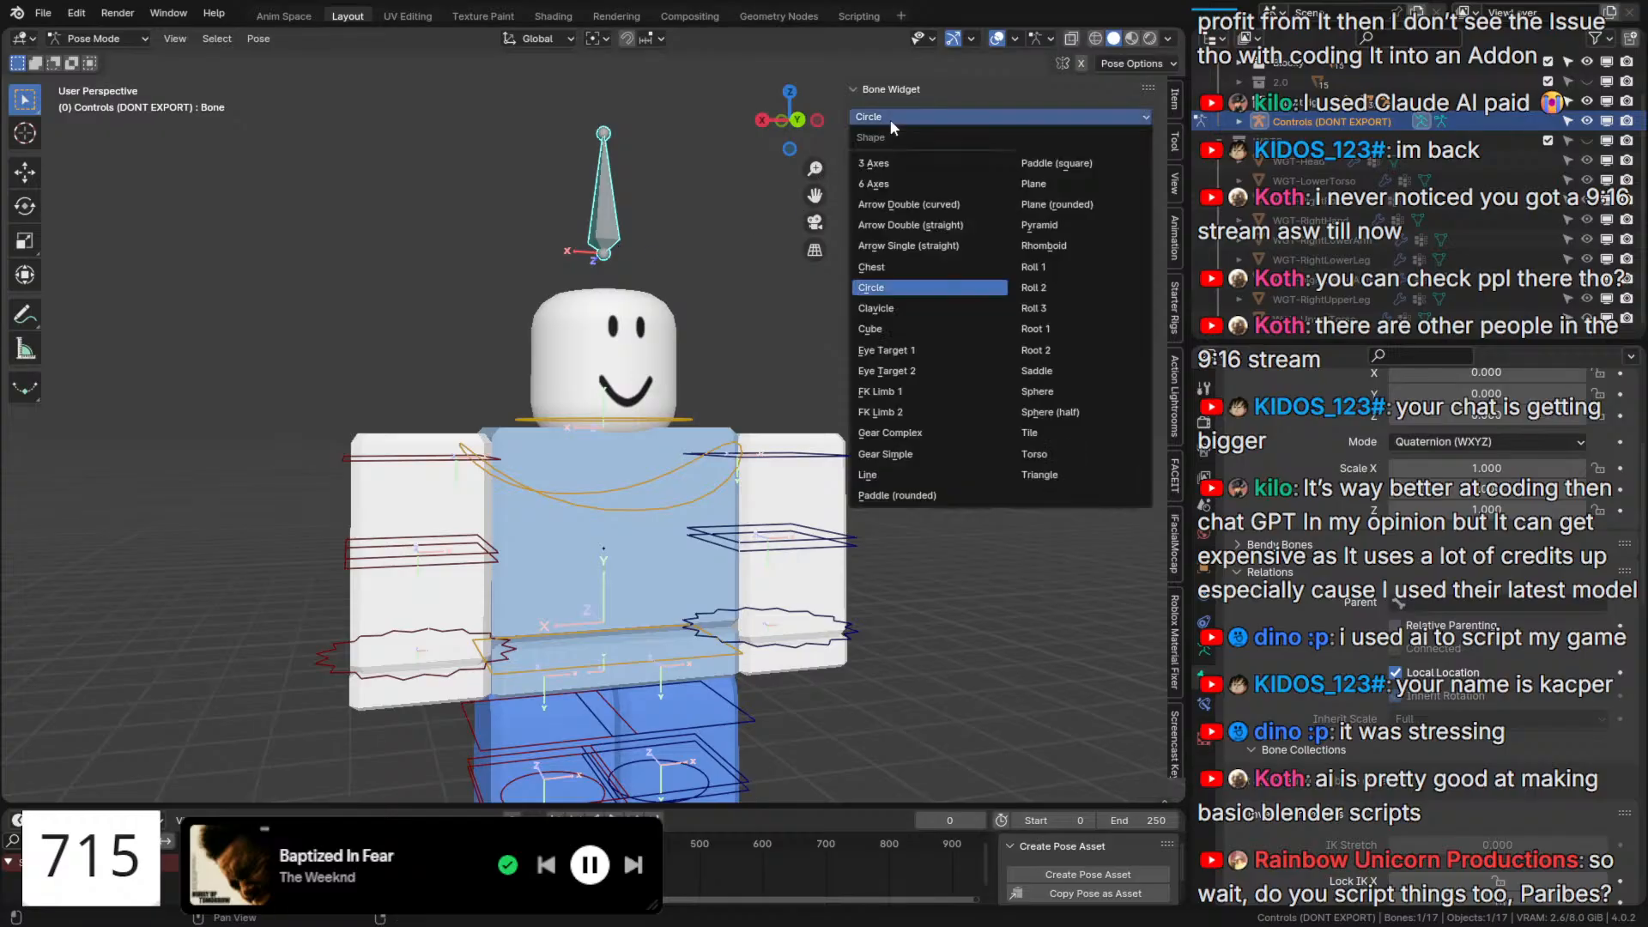
left_click(945, 453)
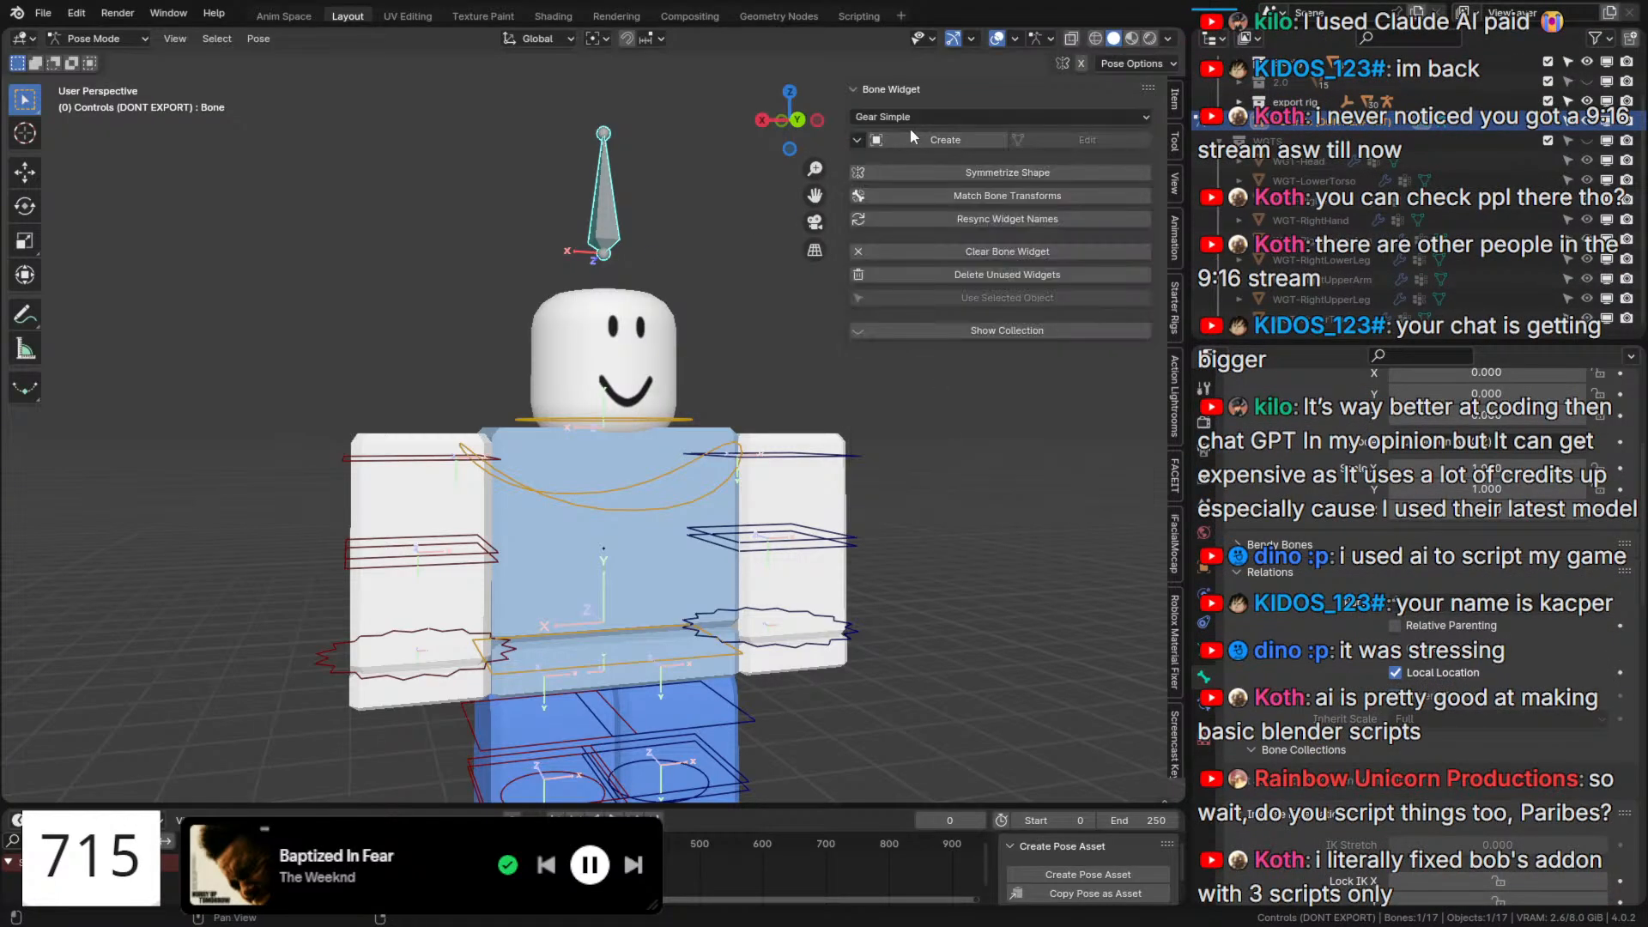
left_click(910, 140)
left_click(1018, 142)
Rotate the whole gear widget -90° about the global X axis and return to the bone.
middle_click_drag(648, 223, 743, 271)
key("a")
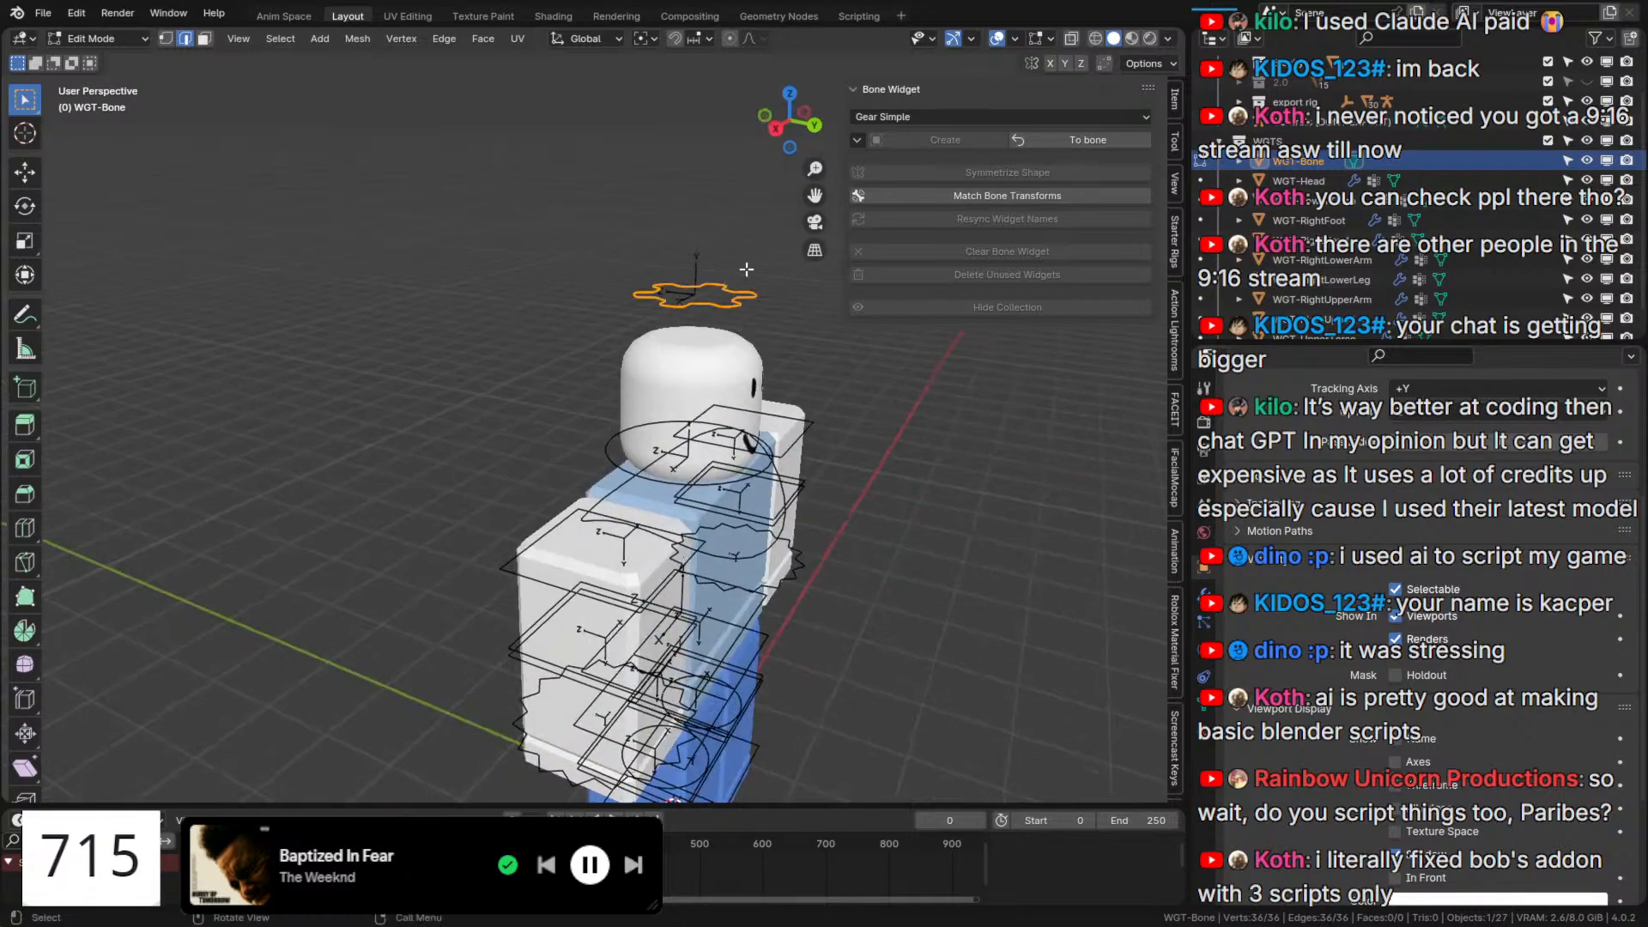
key("r")
key("x")
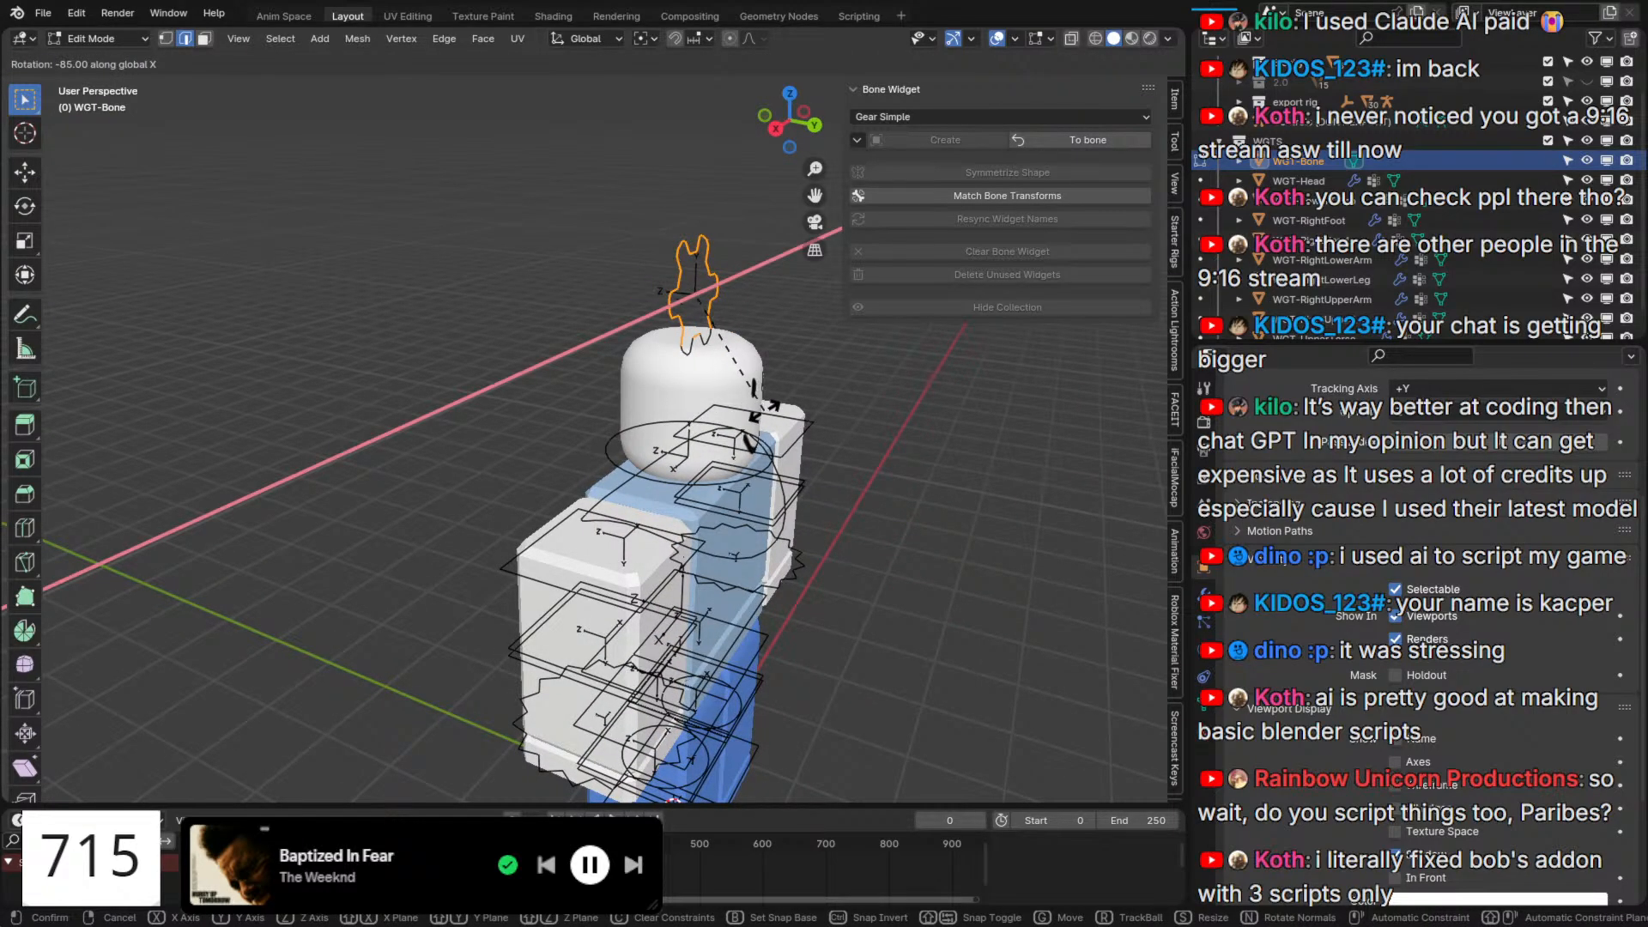
left_click(764, 425)
left_click(1088, 140)
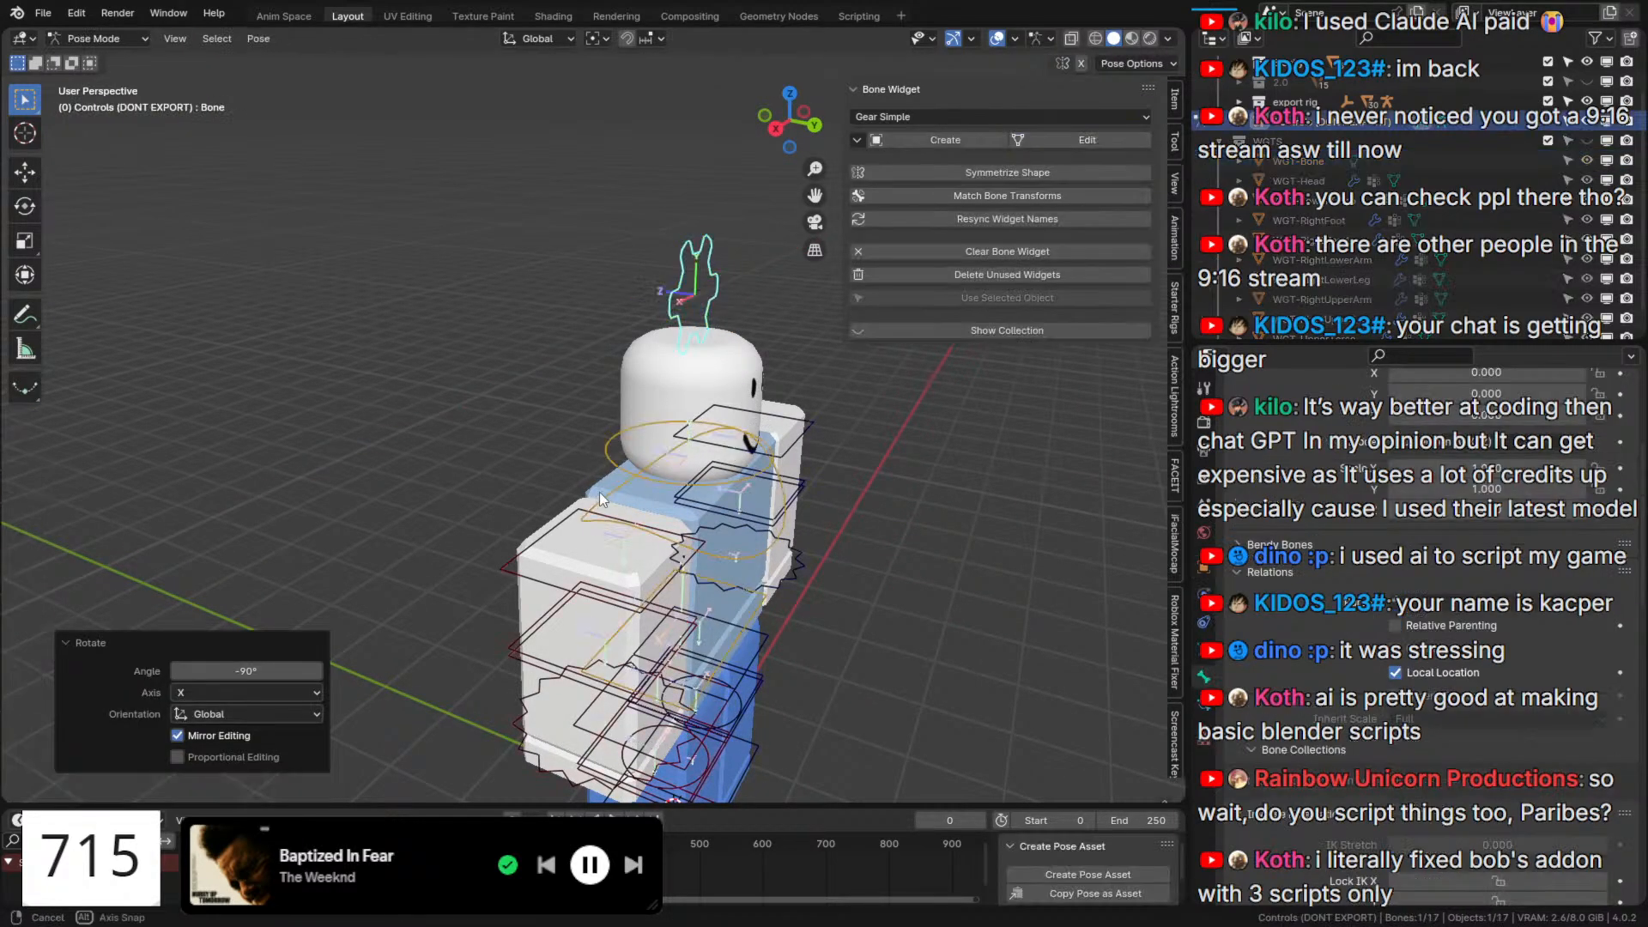
Raise the gear bone slightly along Z above the head in Edit Mode and return to Pose Mode.
key("g")
key("z")
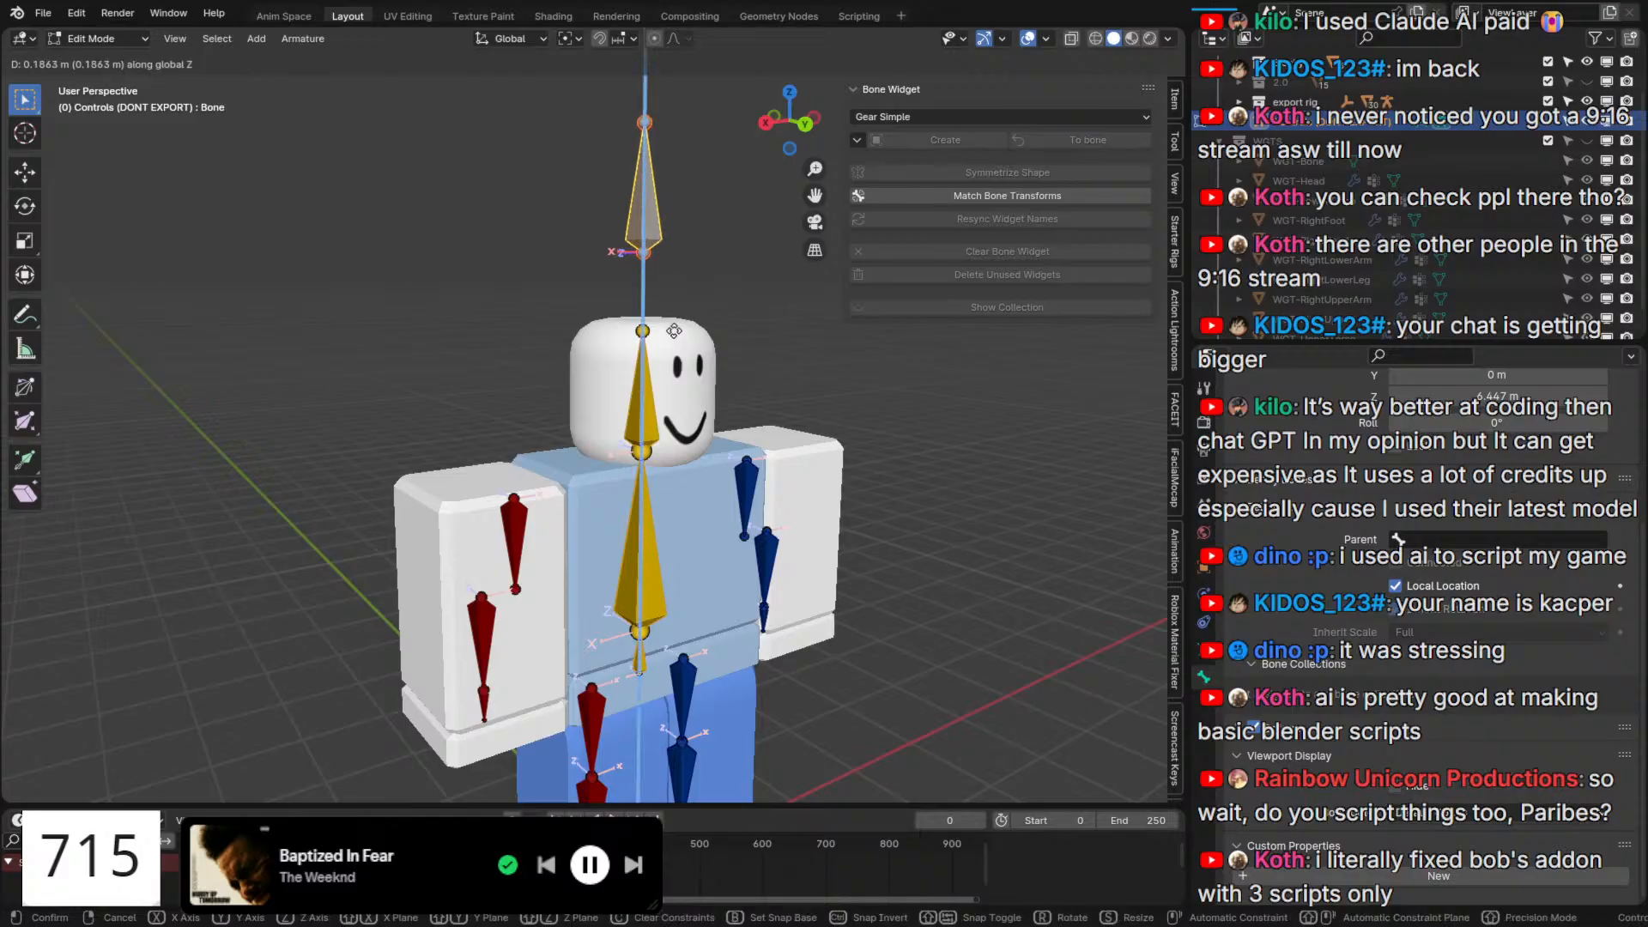
left_click(677, 327)
key("ctrl+Tab")
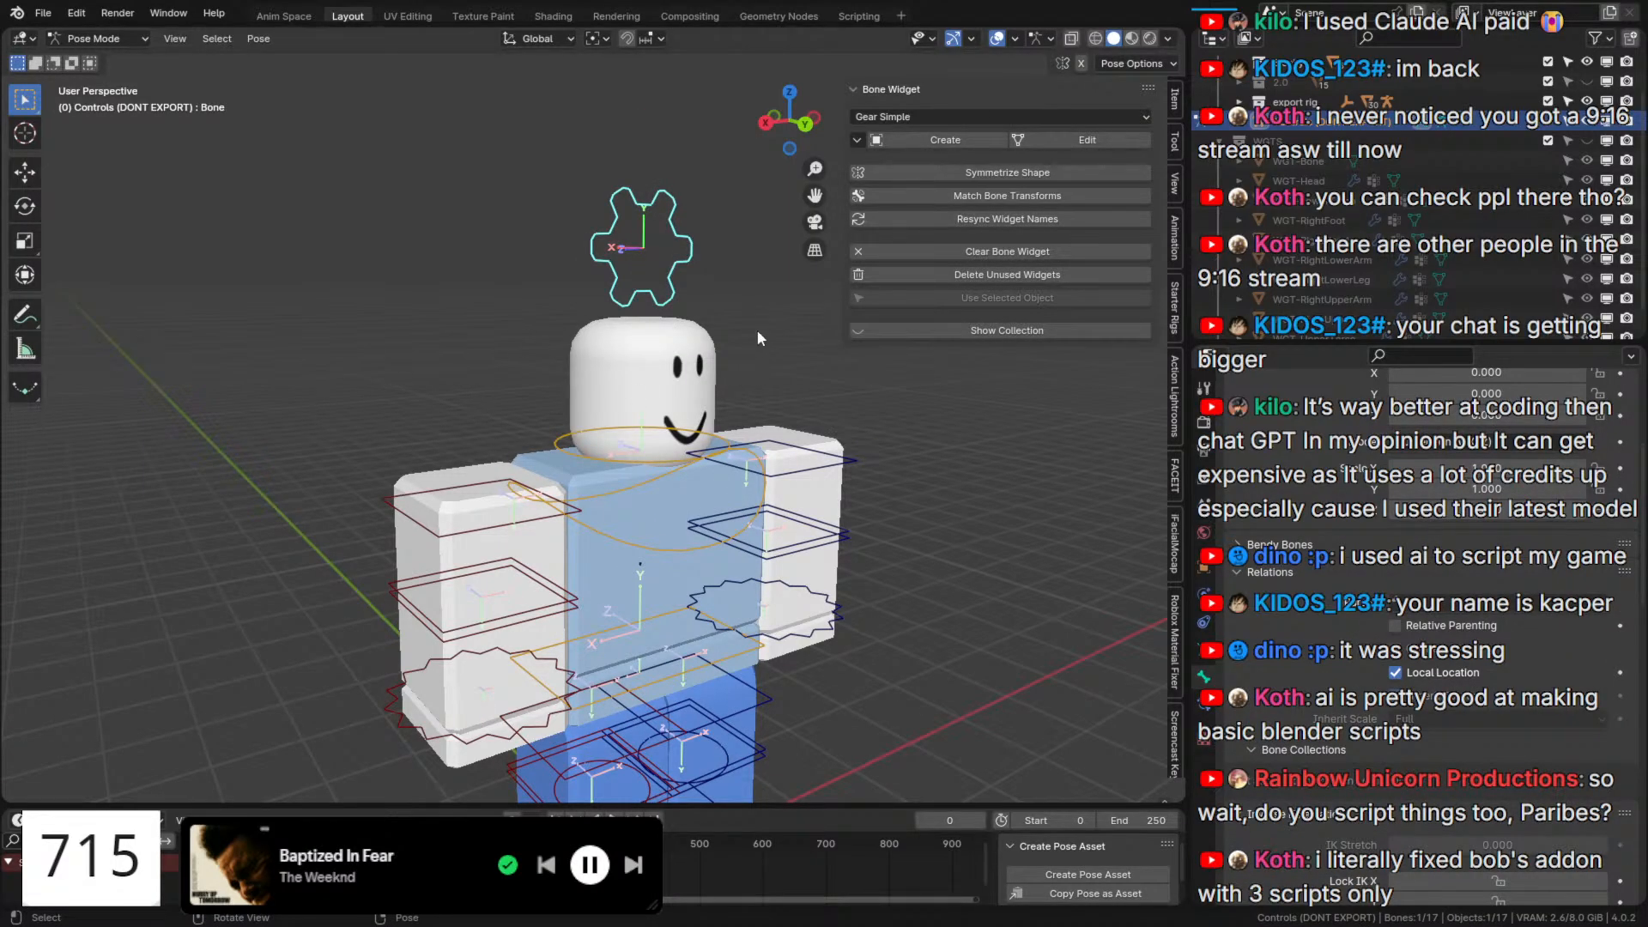
Set the gear bone's color to 08 - Theme Color Set.
middle_click_drag(757, 330, 517, 196)
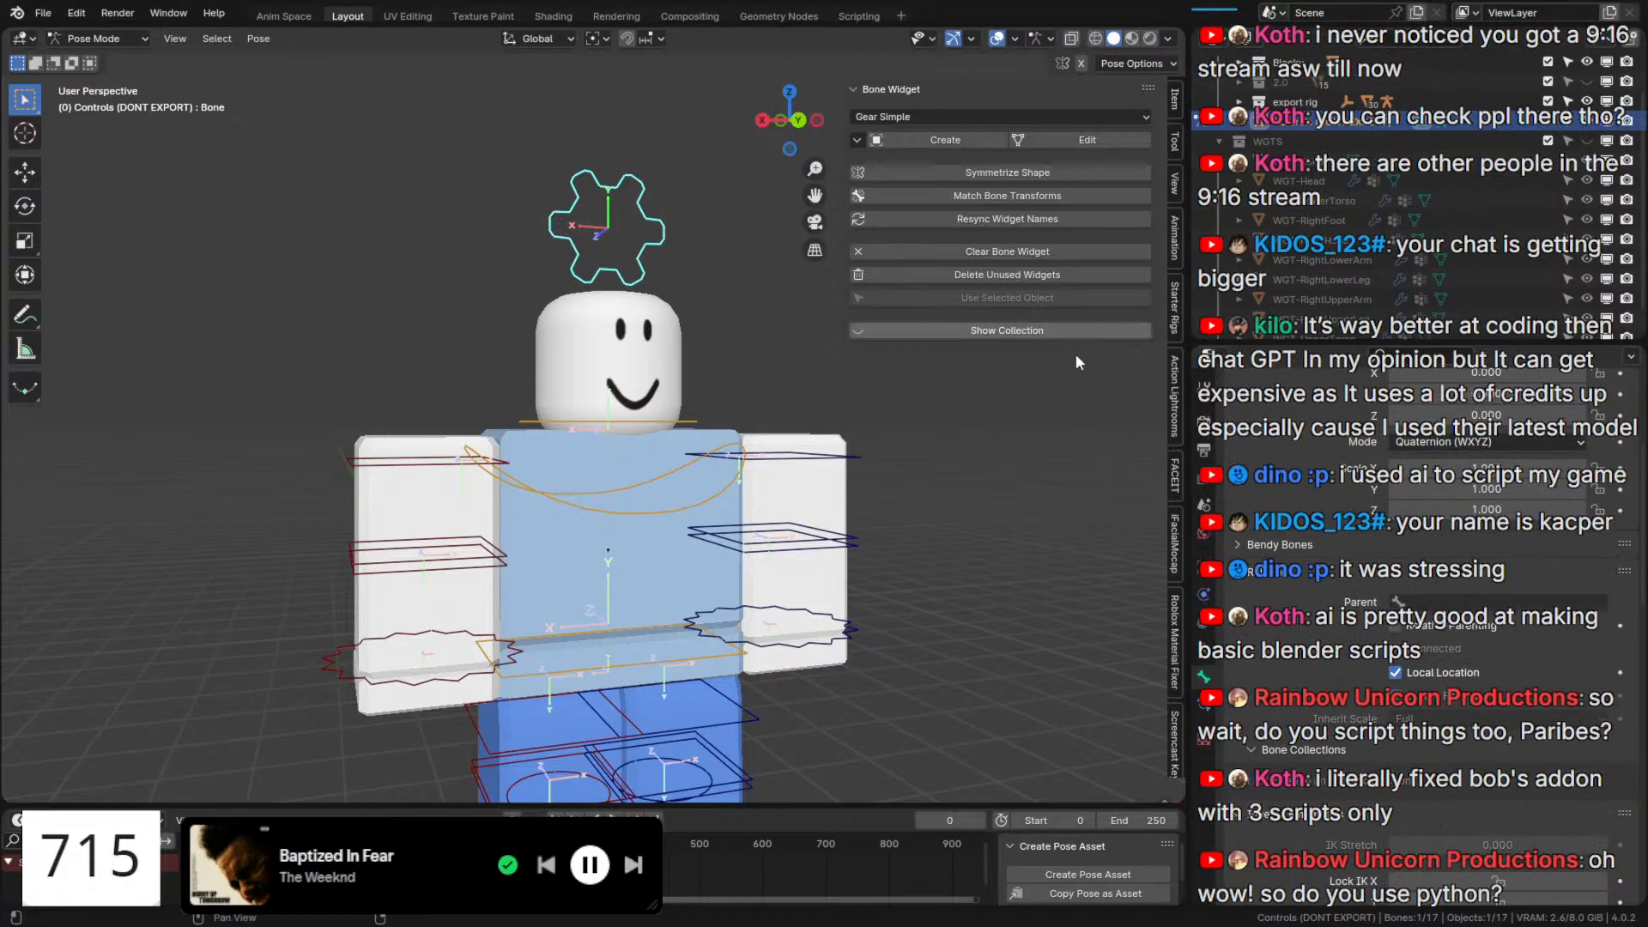
scroll(1357, 706, "down", 10)
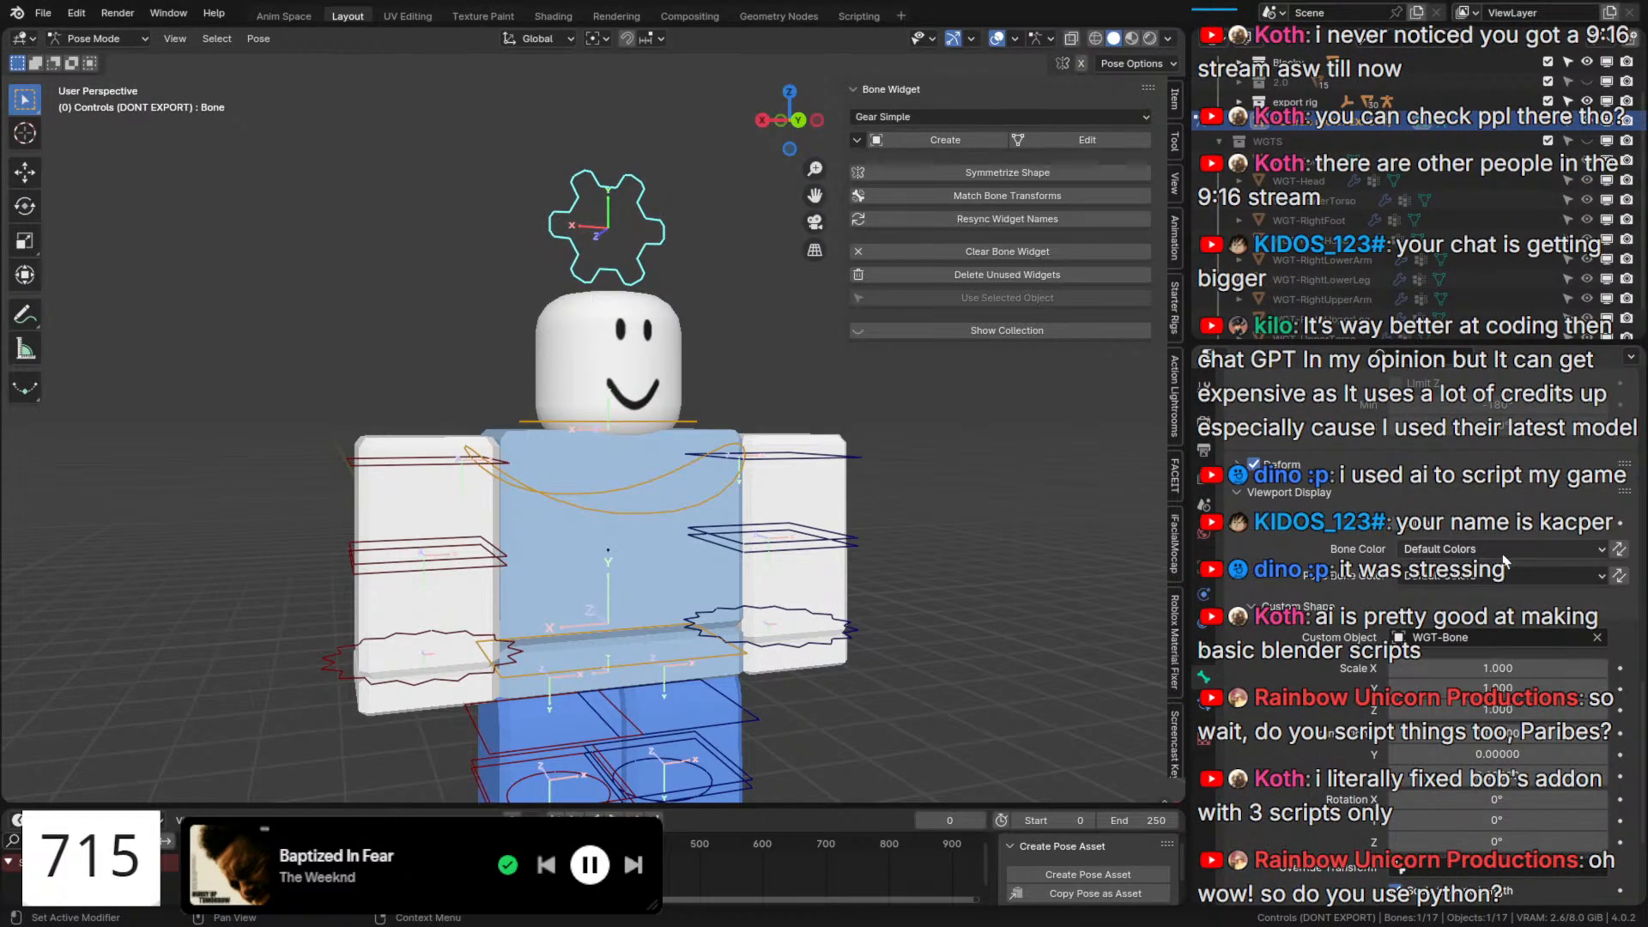
left_click(1426, 549)
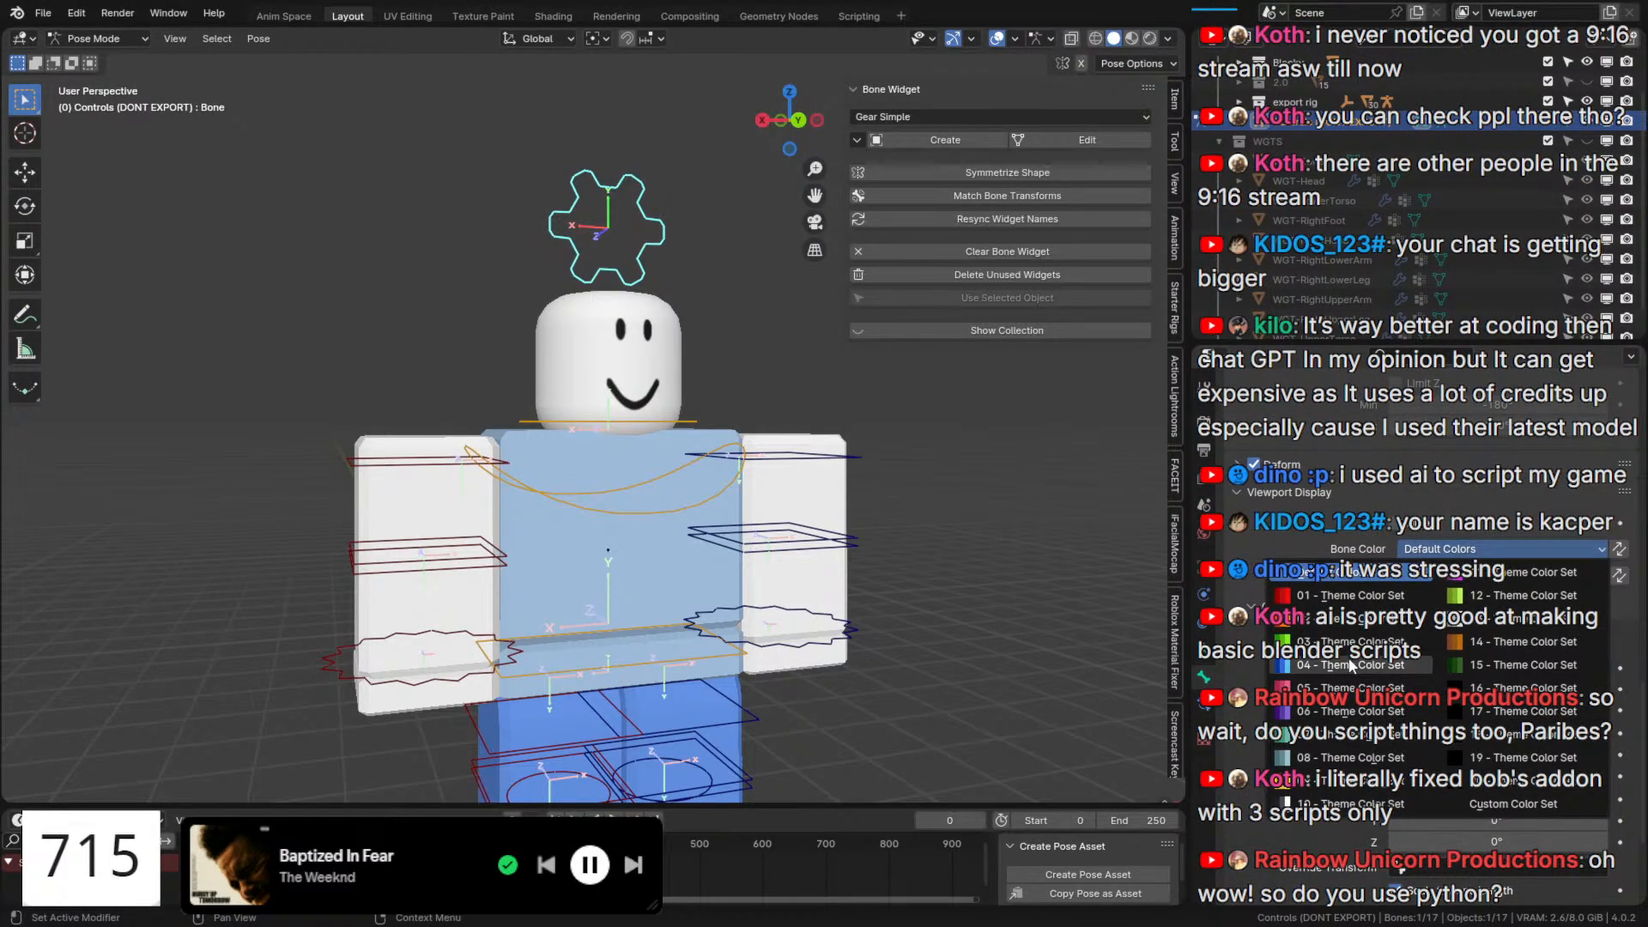
left_click(1343, 757)
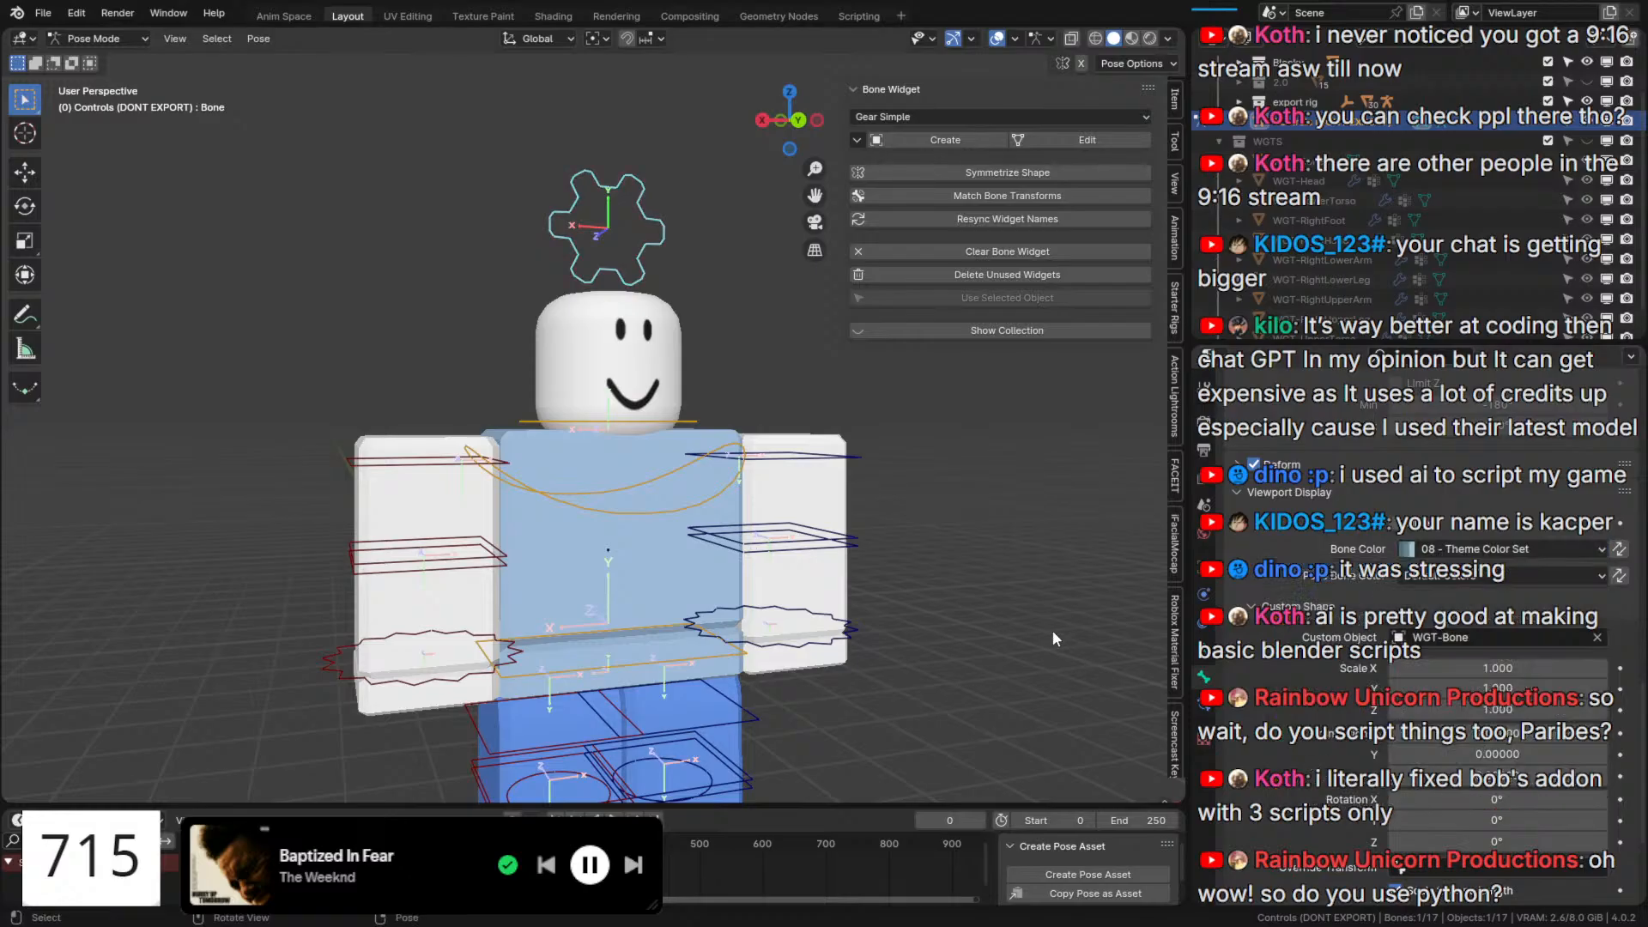
Turn off the bone axes display on the control armature and reselect the gear bone.
left_click(1053, 632)
right_click(707, 357)
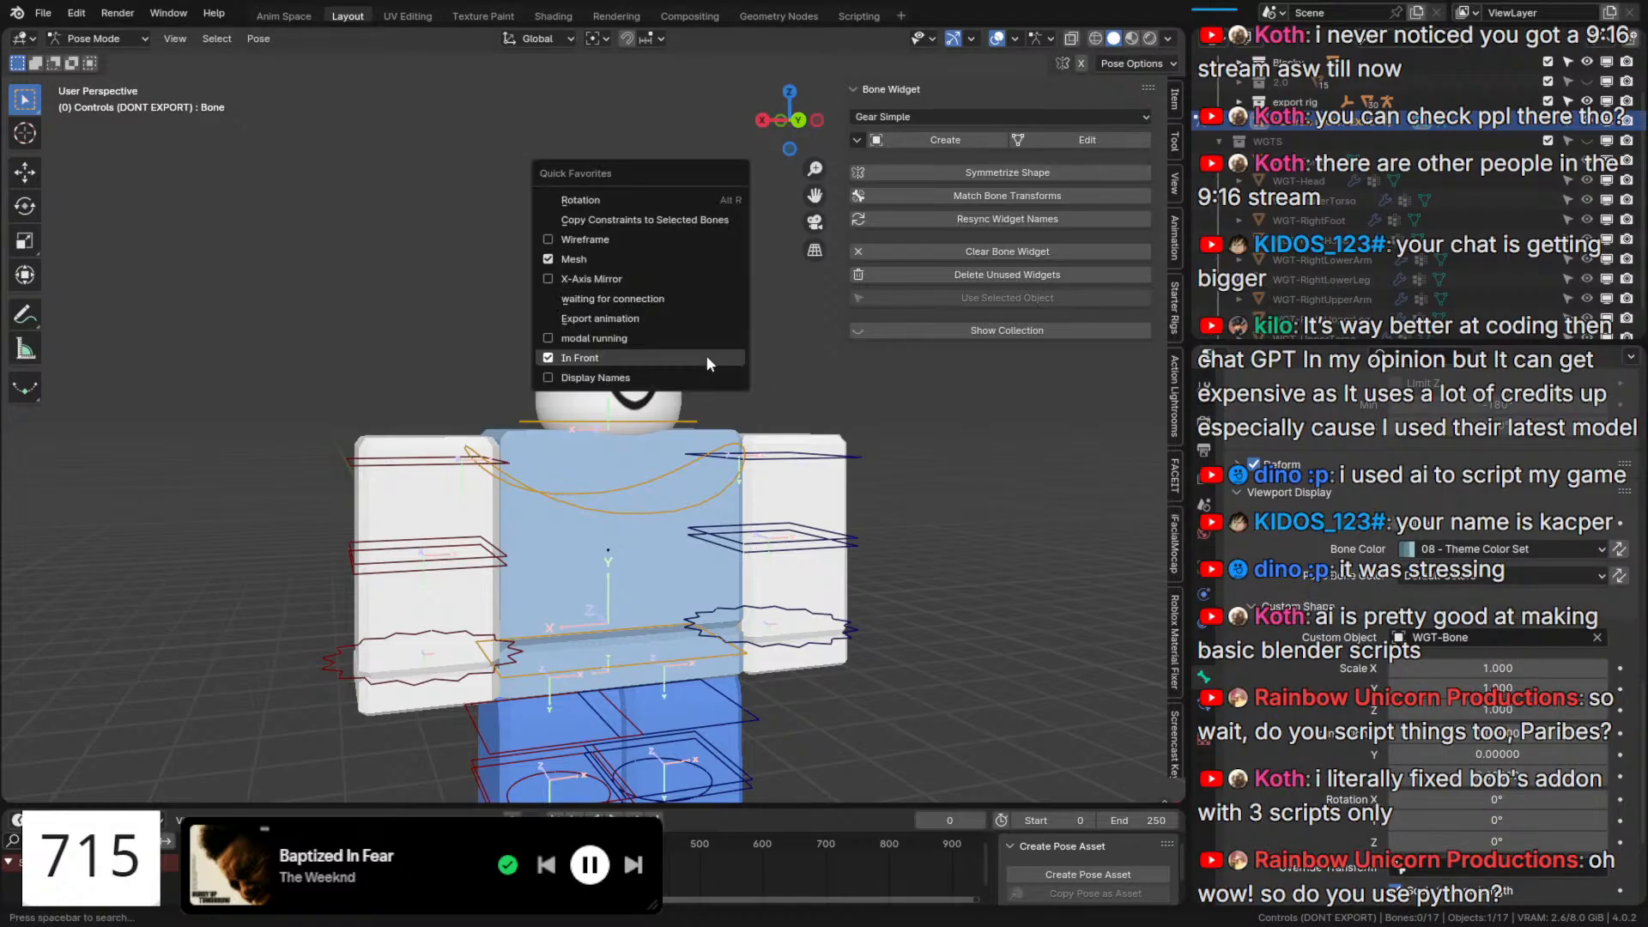
left_click(1205, 674)
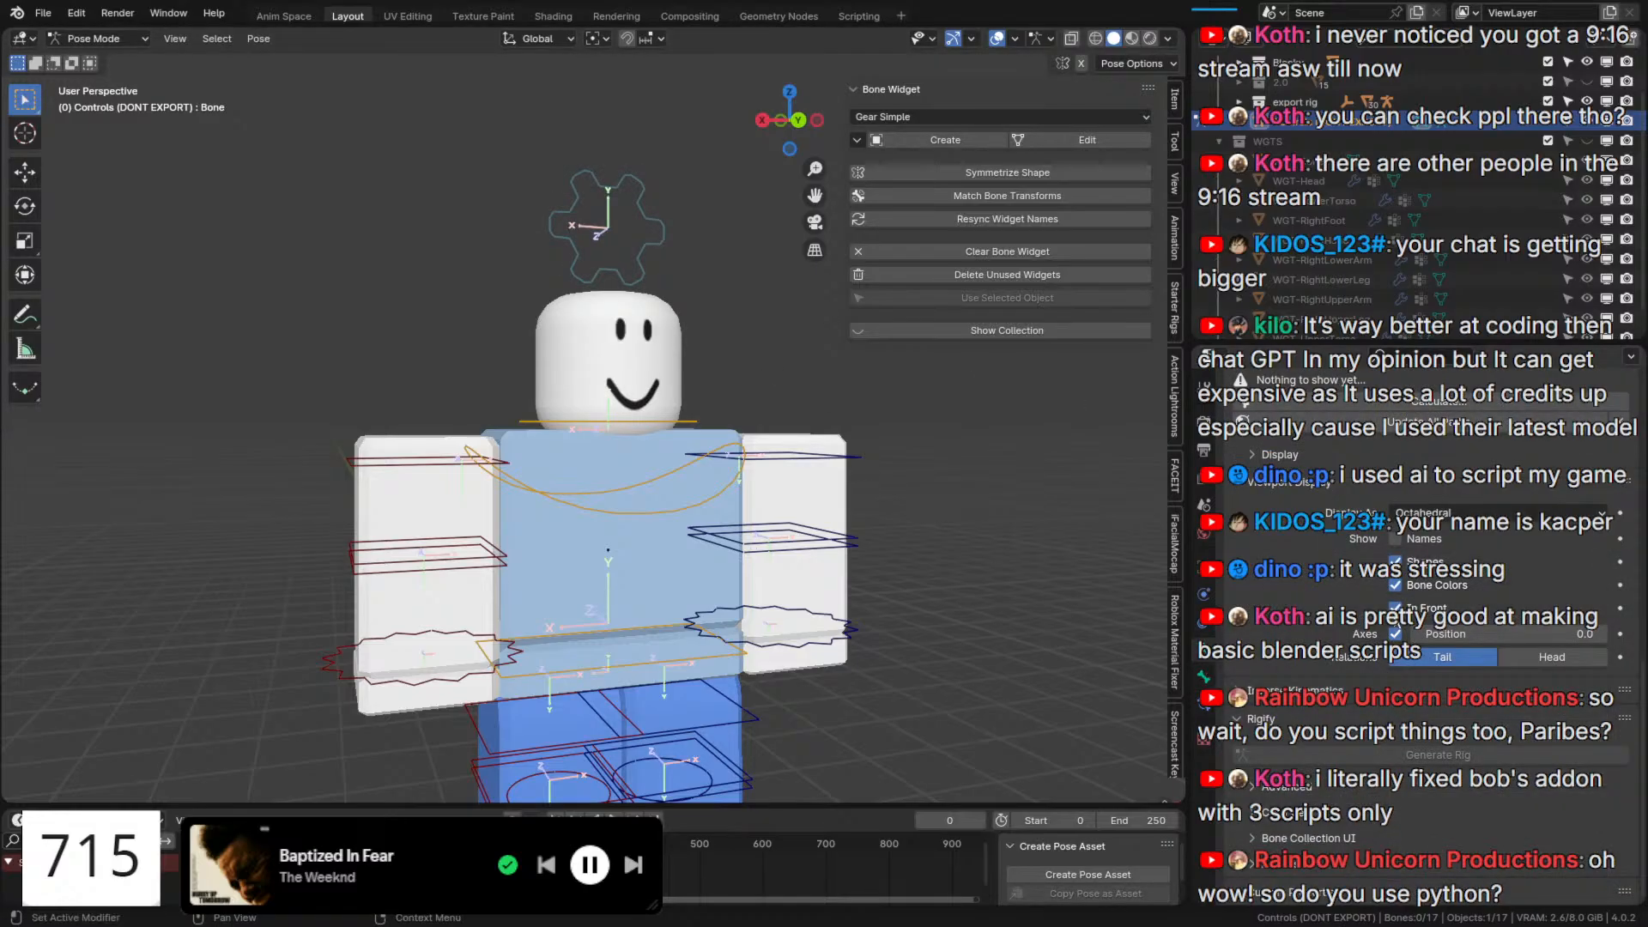
left_click(1396, 633)
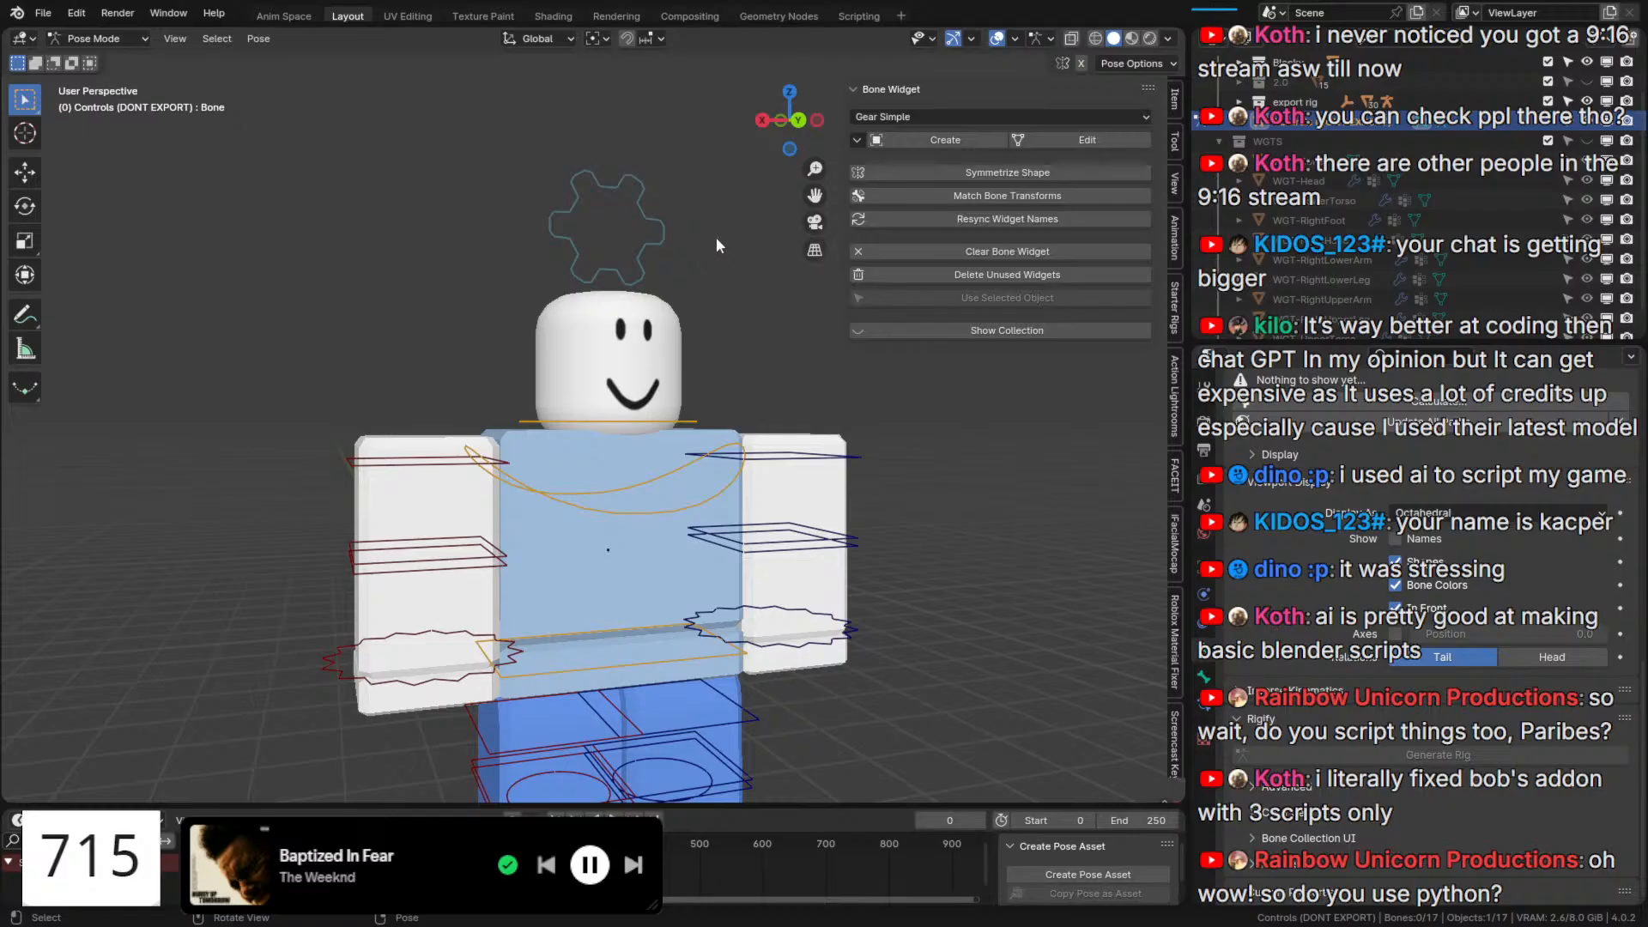
left_click(660, 243)
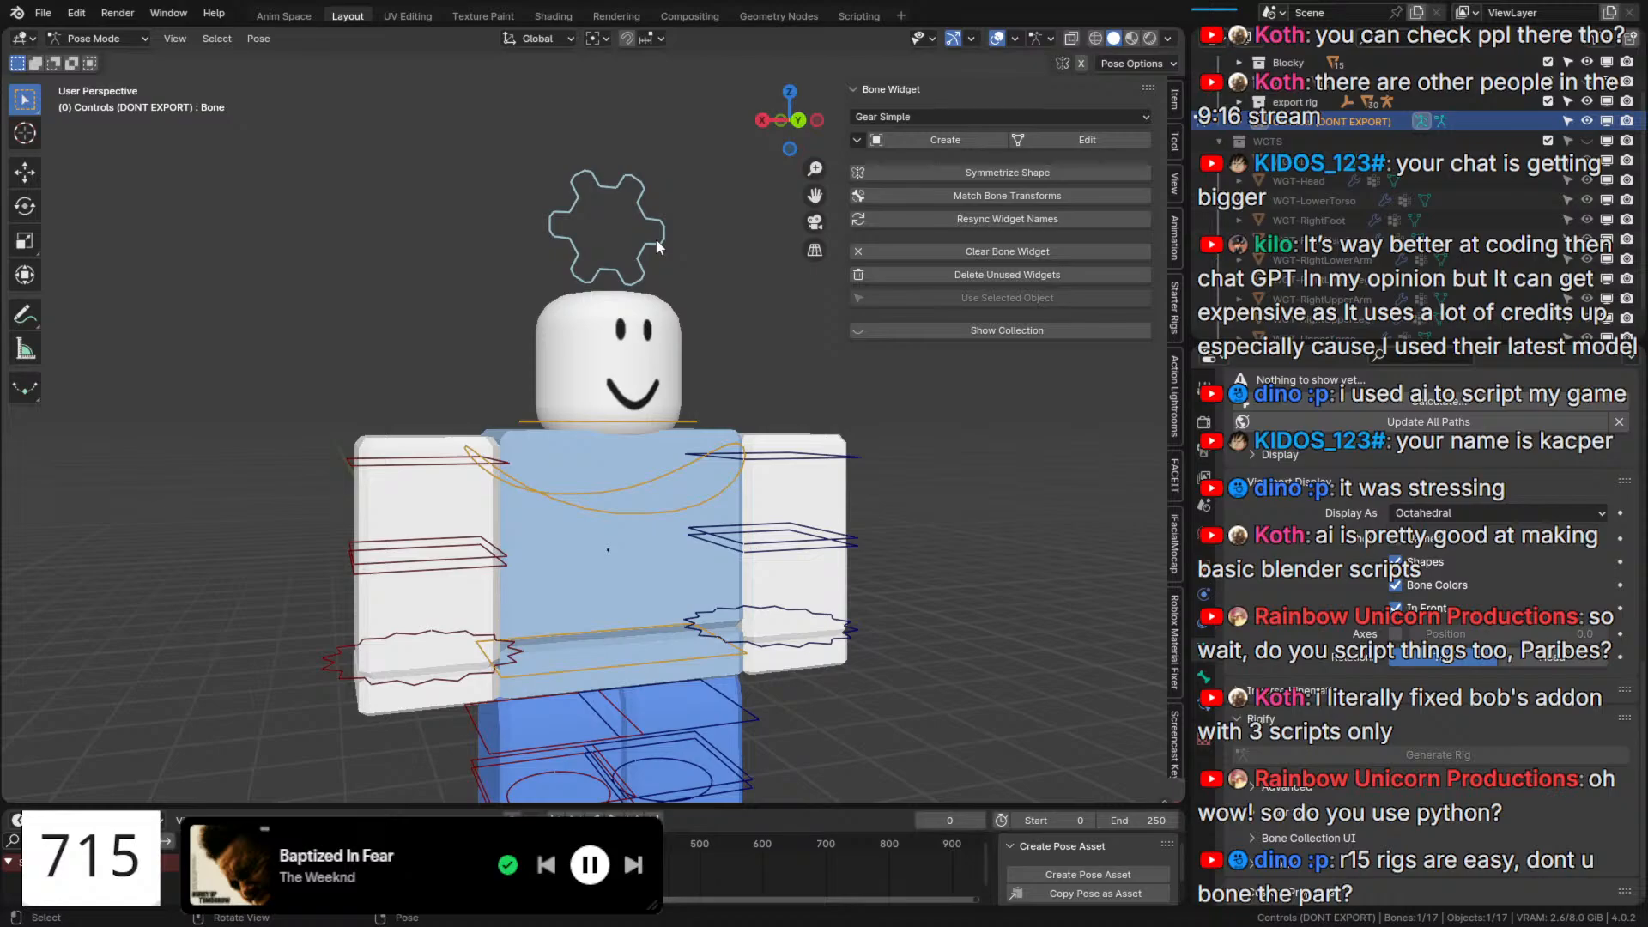
left_click(859, 16)
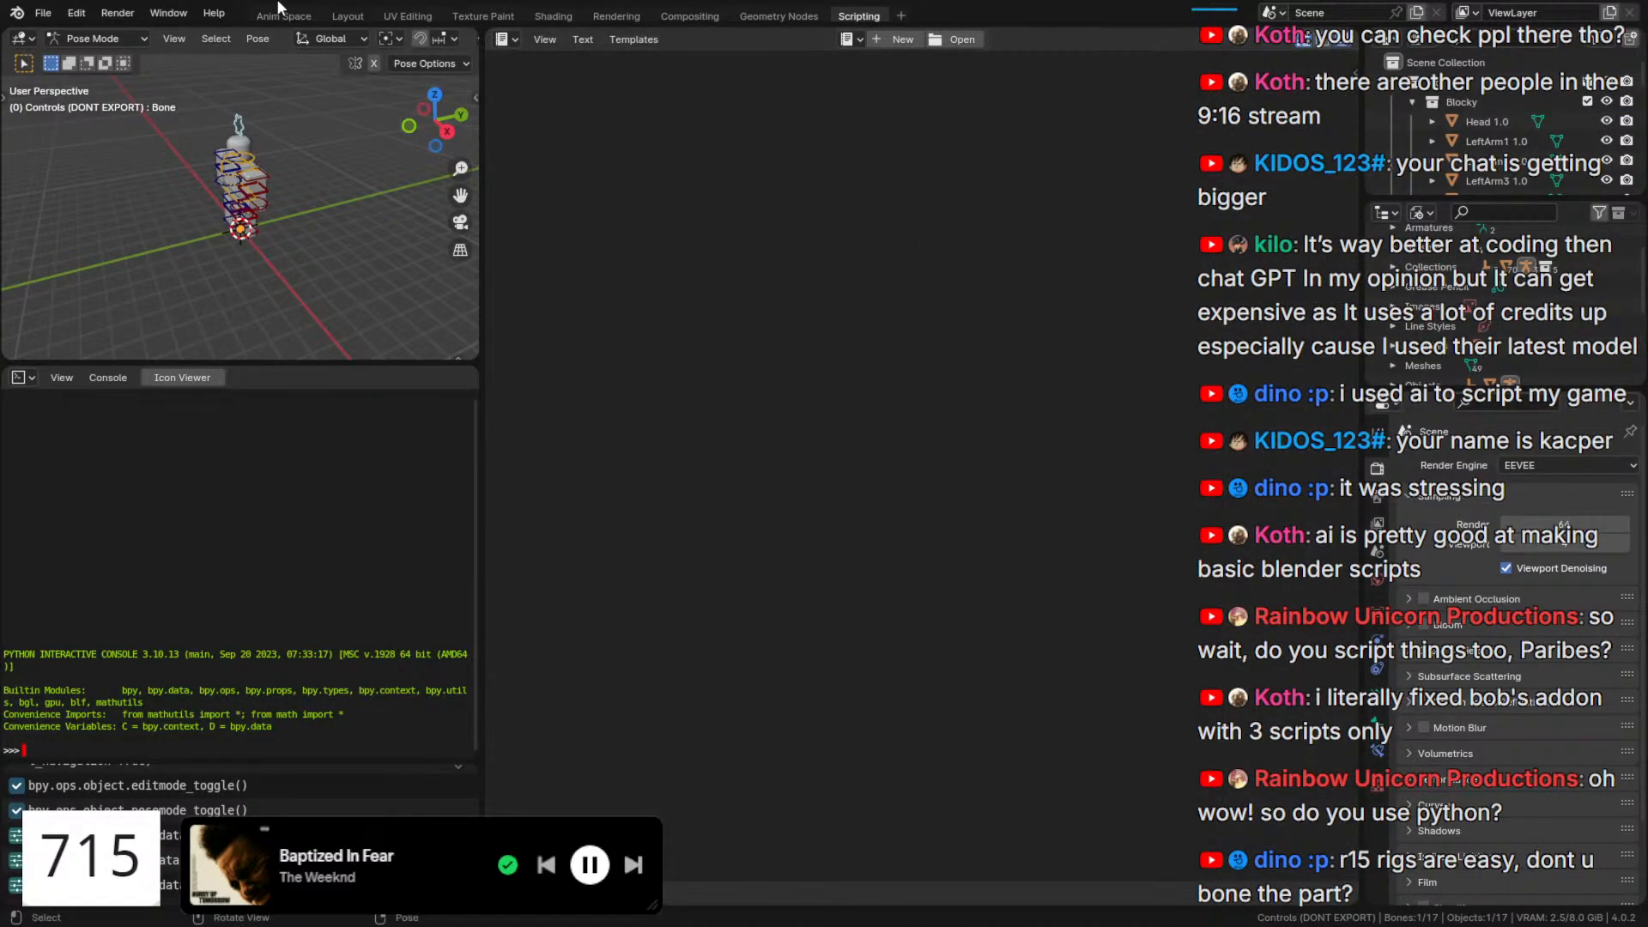
left_click(344, 16)
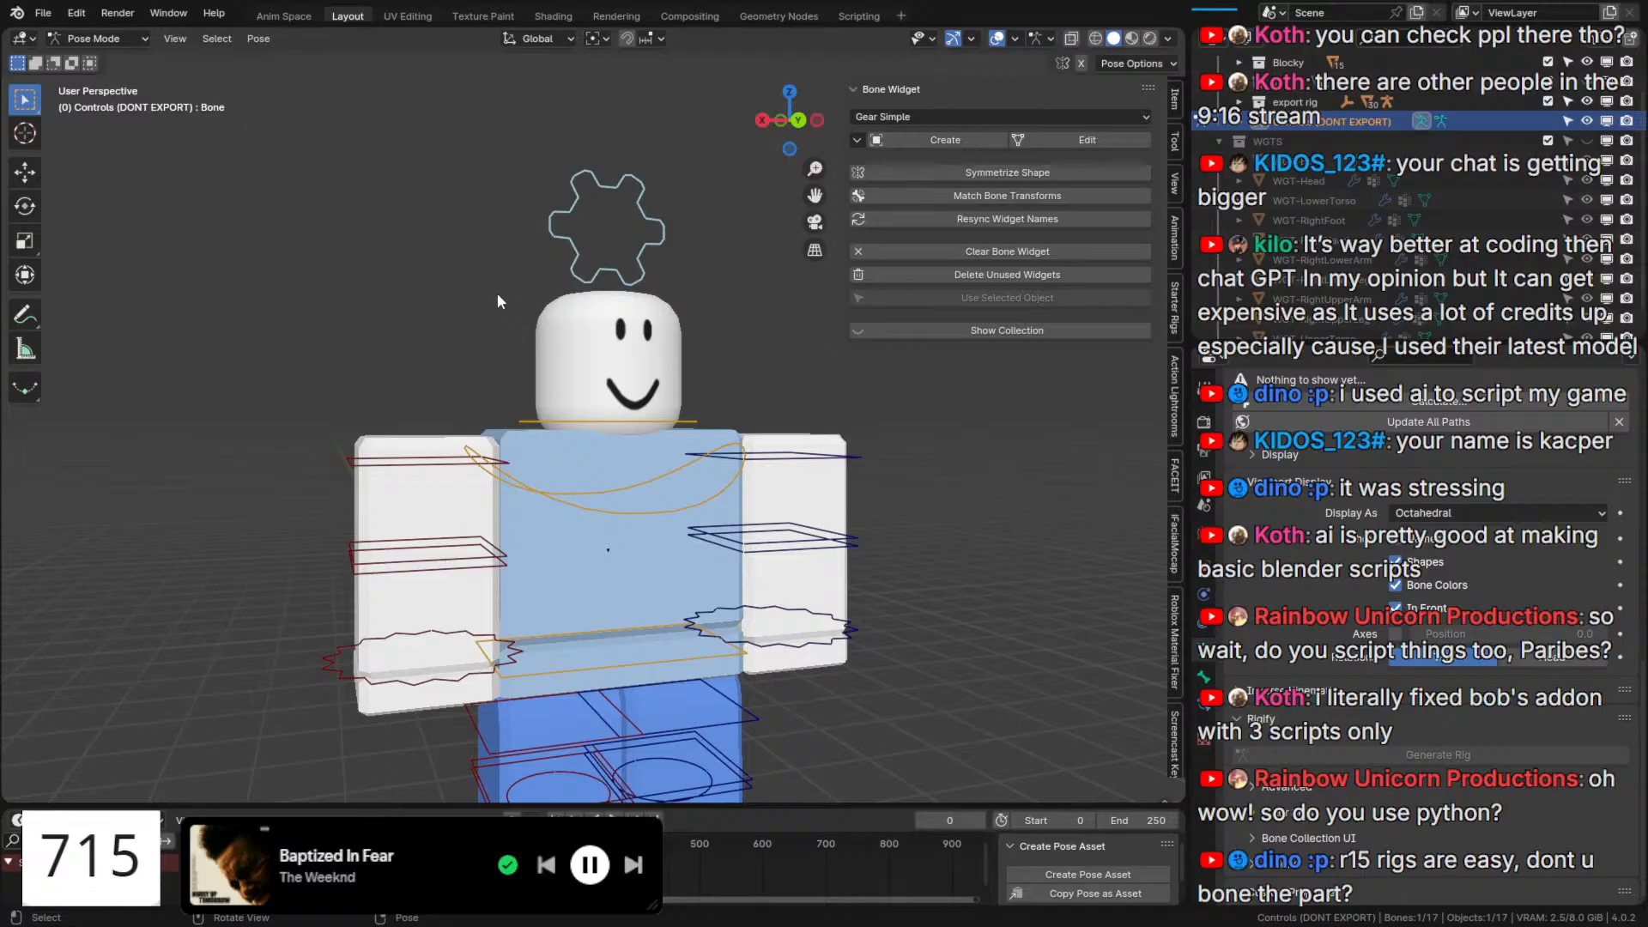
Turn off the In Front display of the control armature and select the upper torso bone.
left_click(643, 524, "alt")
left_click(645, 522)
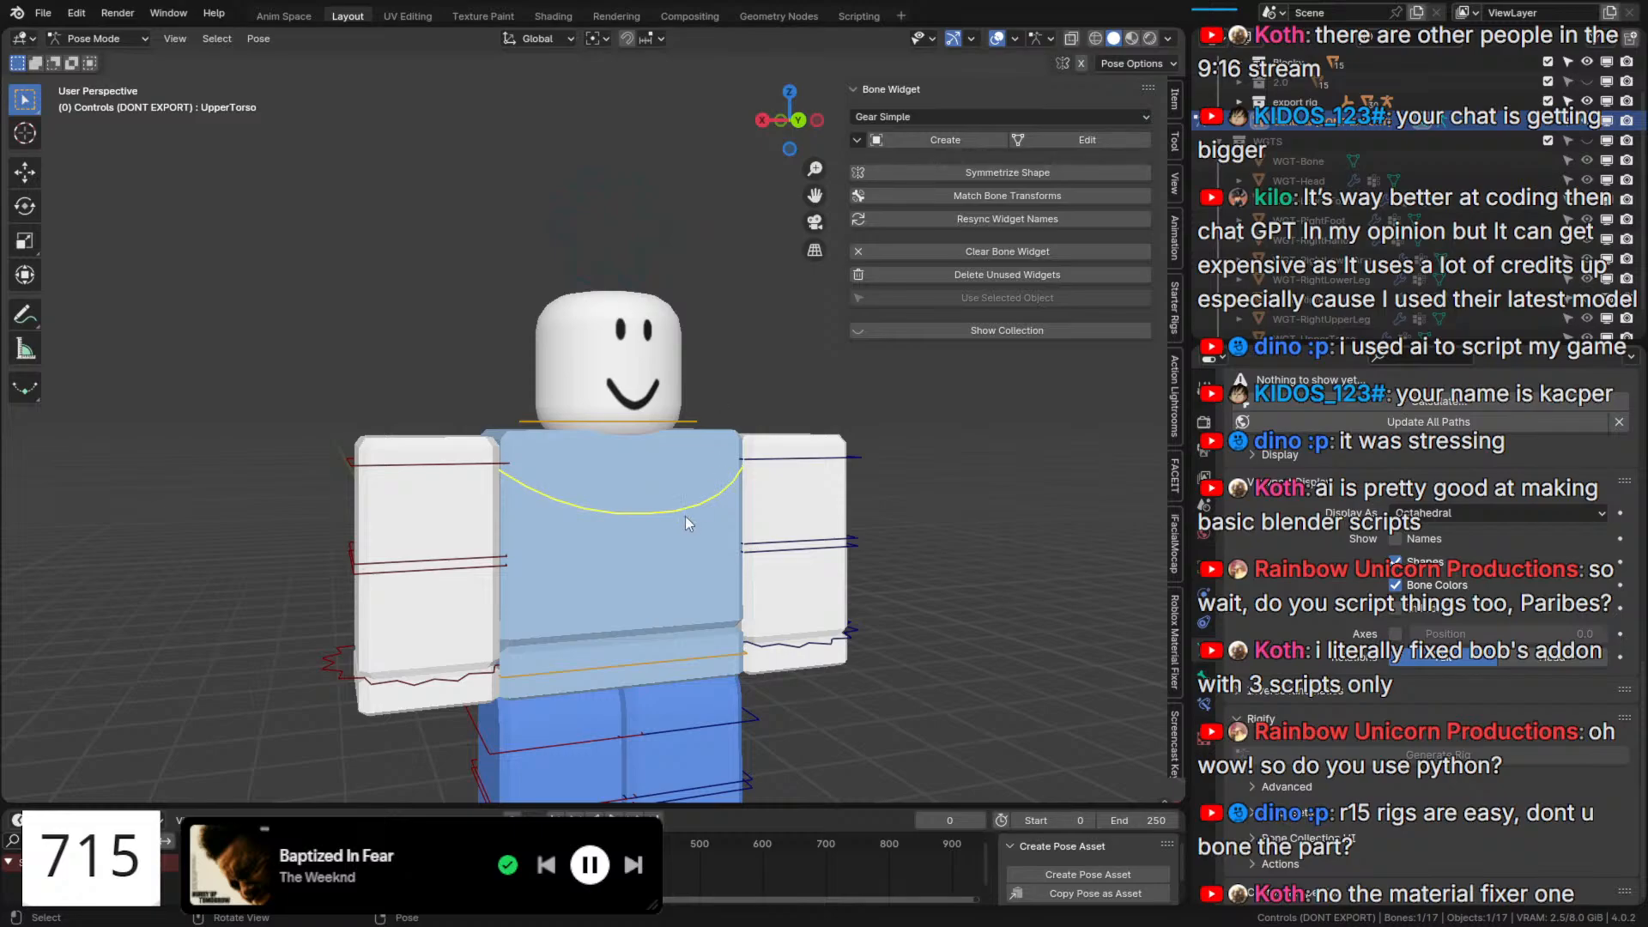
middle_click_drag(759, 545, 743, 550)
scroll(738, 533, "down", 2)
middle_click_drag(714, 429, 687, 369, "shift")
scroll(687, 373, "up", 4)
middle_click_drag(687, 387, 681, 419)
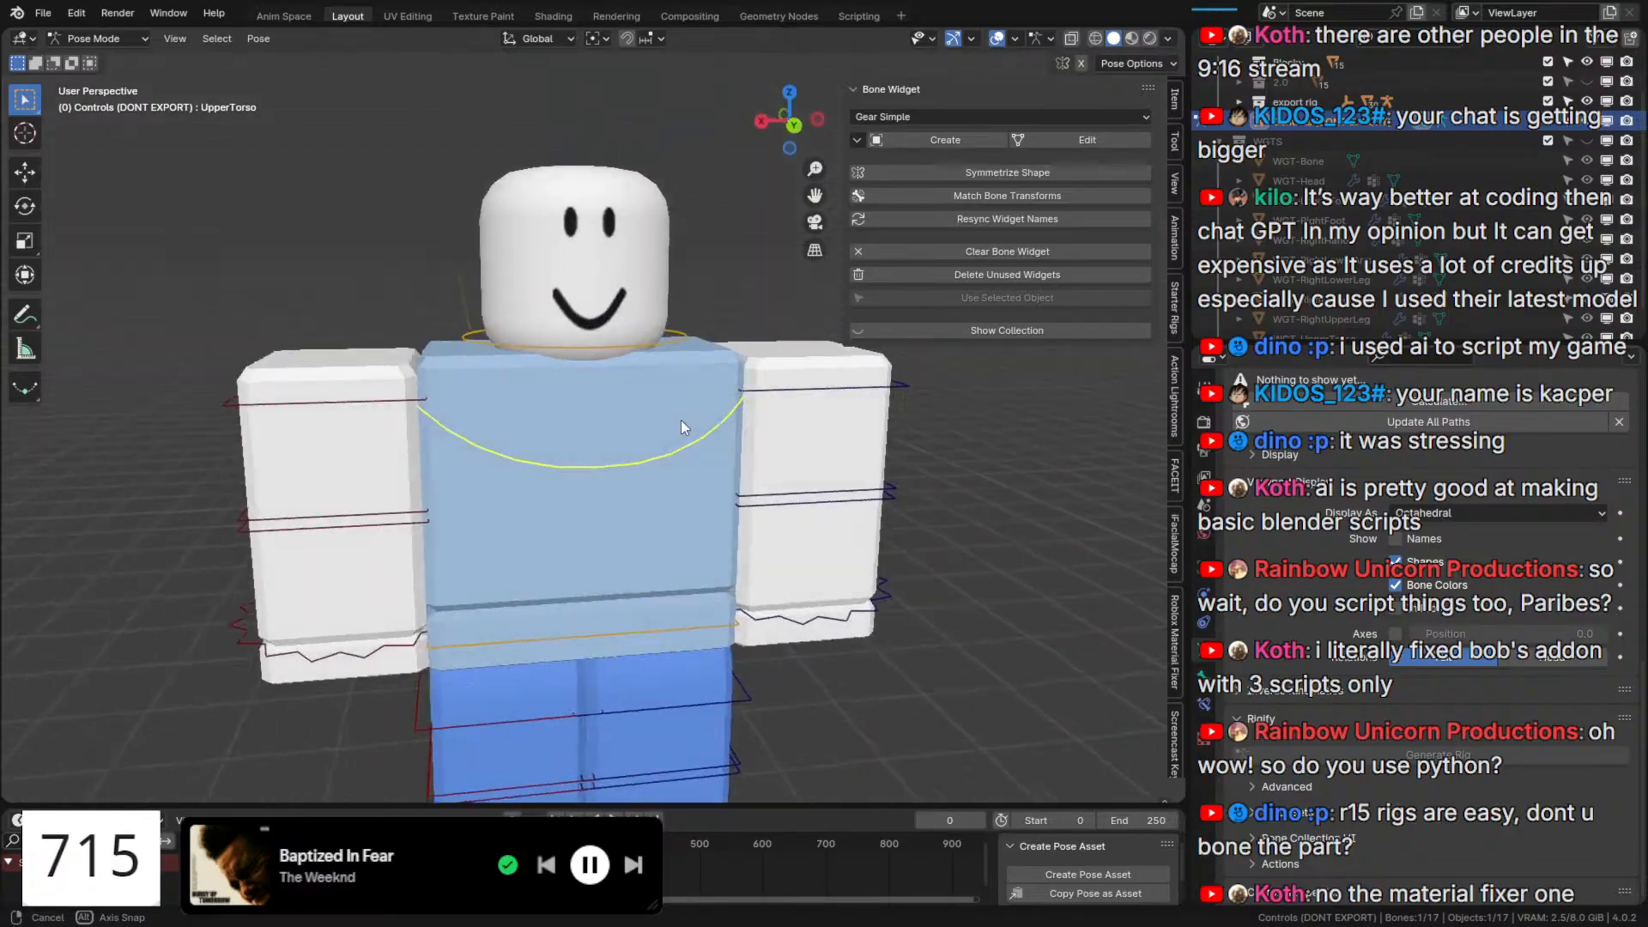
middle_click_drag(704, 352, 706, 528, "shift")
Set the gear bone's color to 07 - Theme Color Set and select the upper torso bone for comparison.
left_click(632, 329)
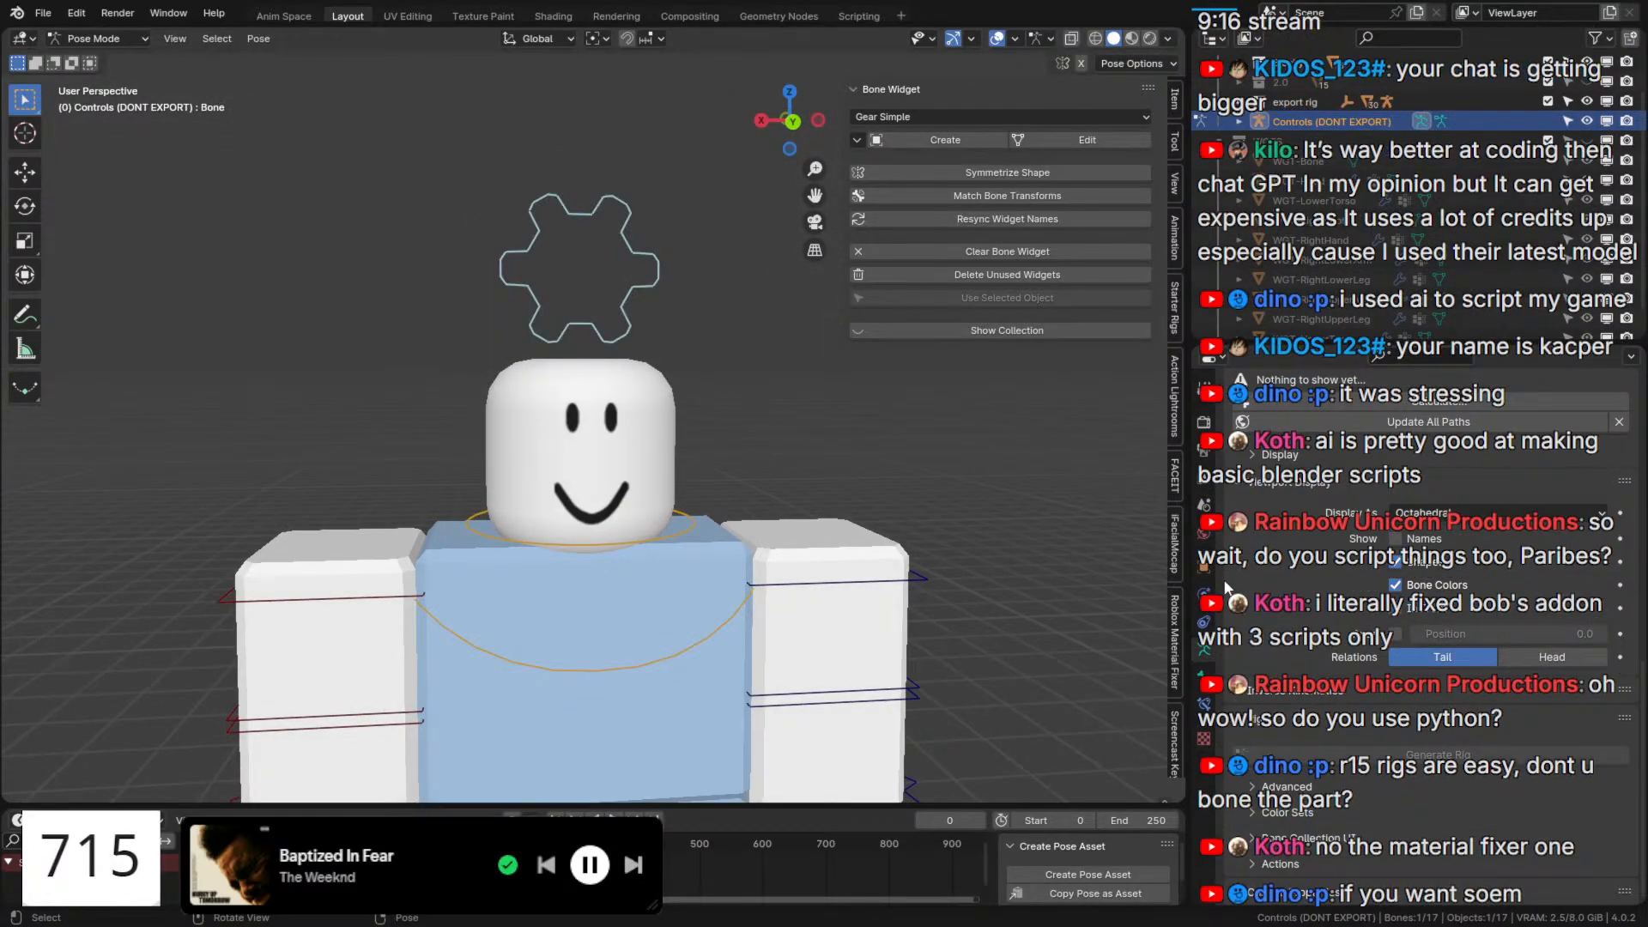
left_click(1204, 677)
scroll(1407, 601, "down", 12)
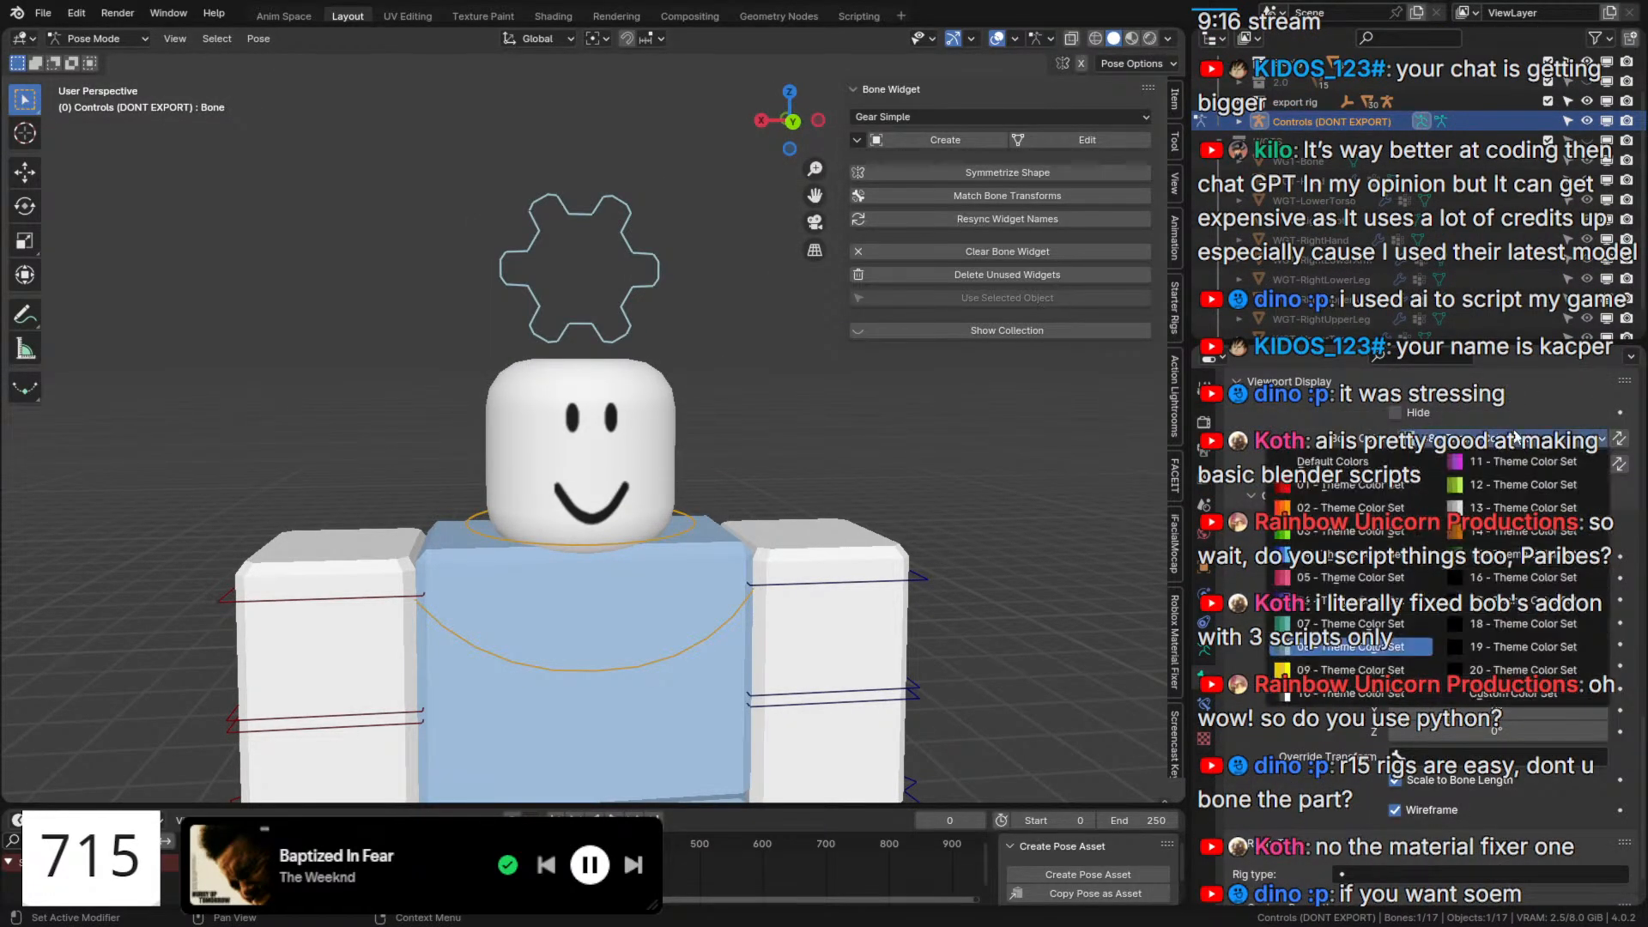
left_click(1425, 463)
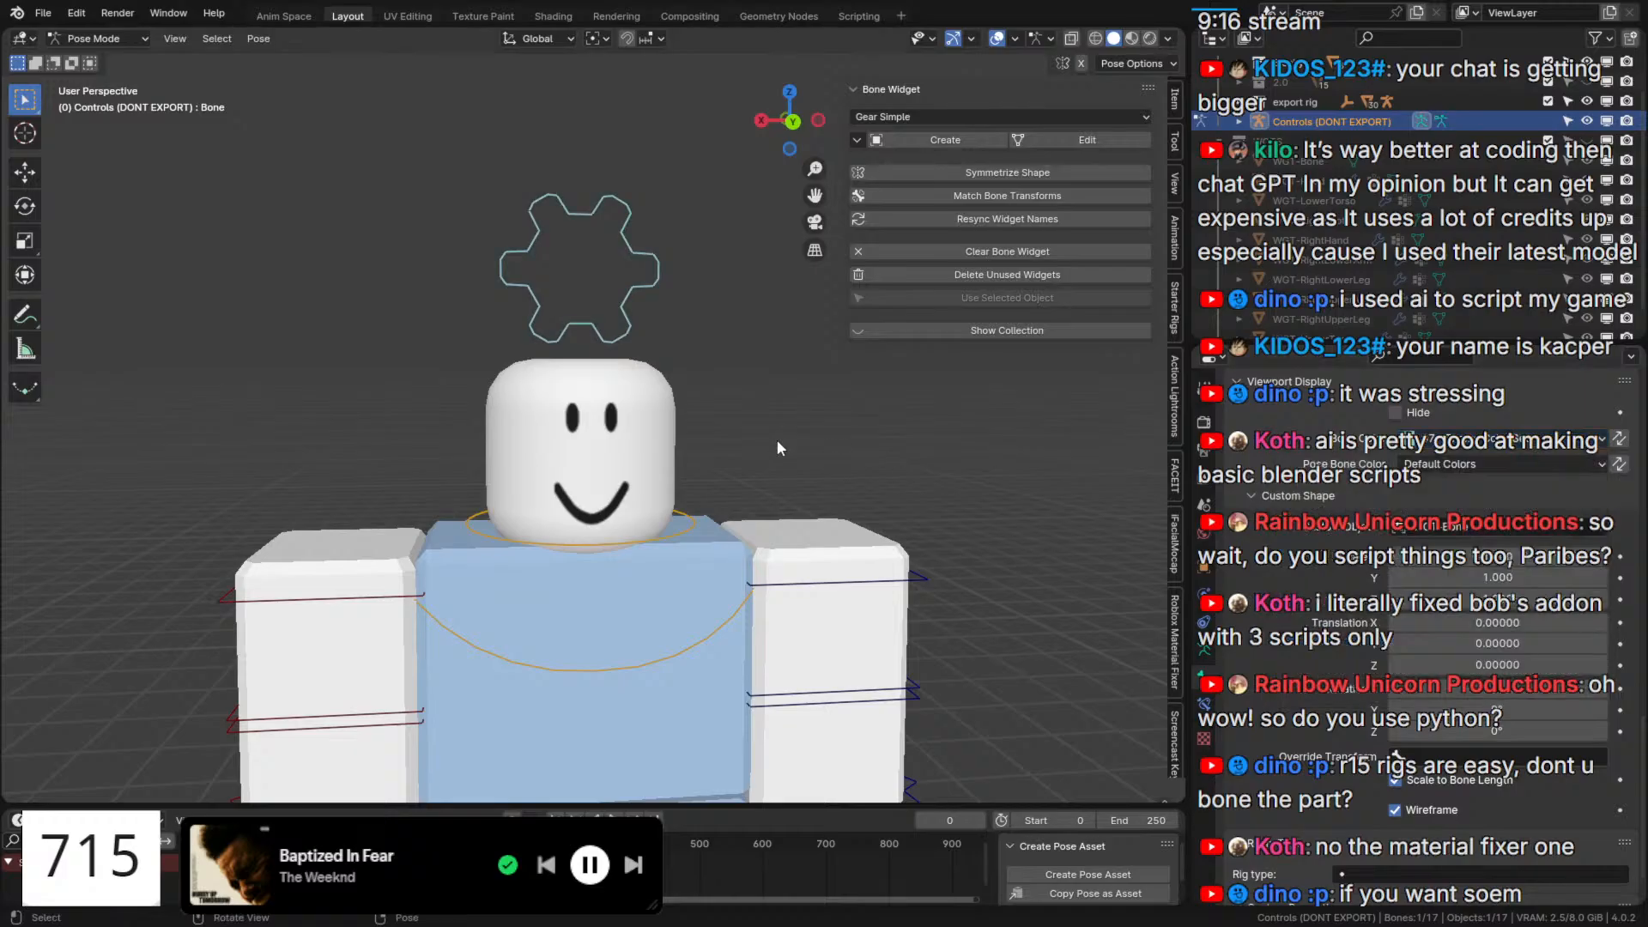
scroll(776, 445, "down", 3)
left_click(638, 502)
scroll(738, 476, "up", 4)
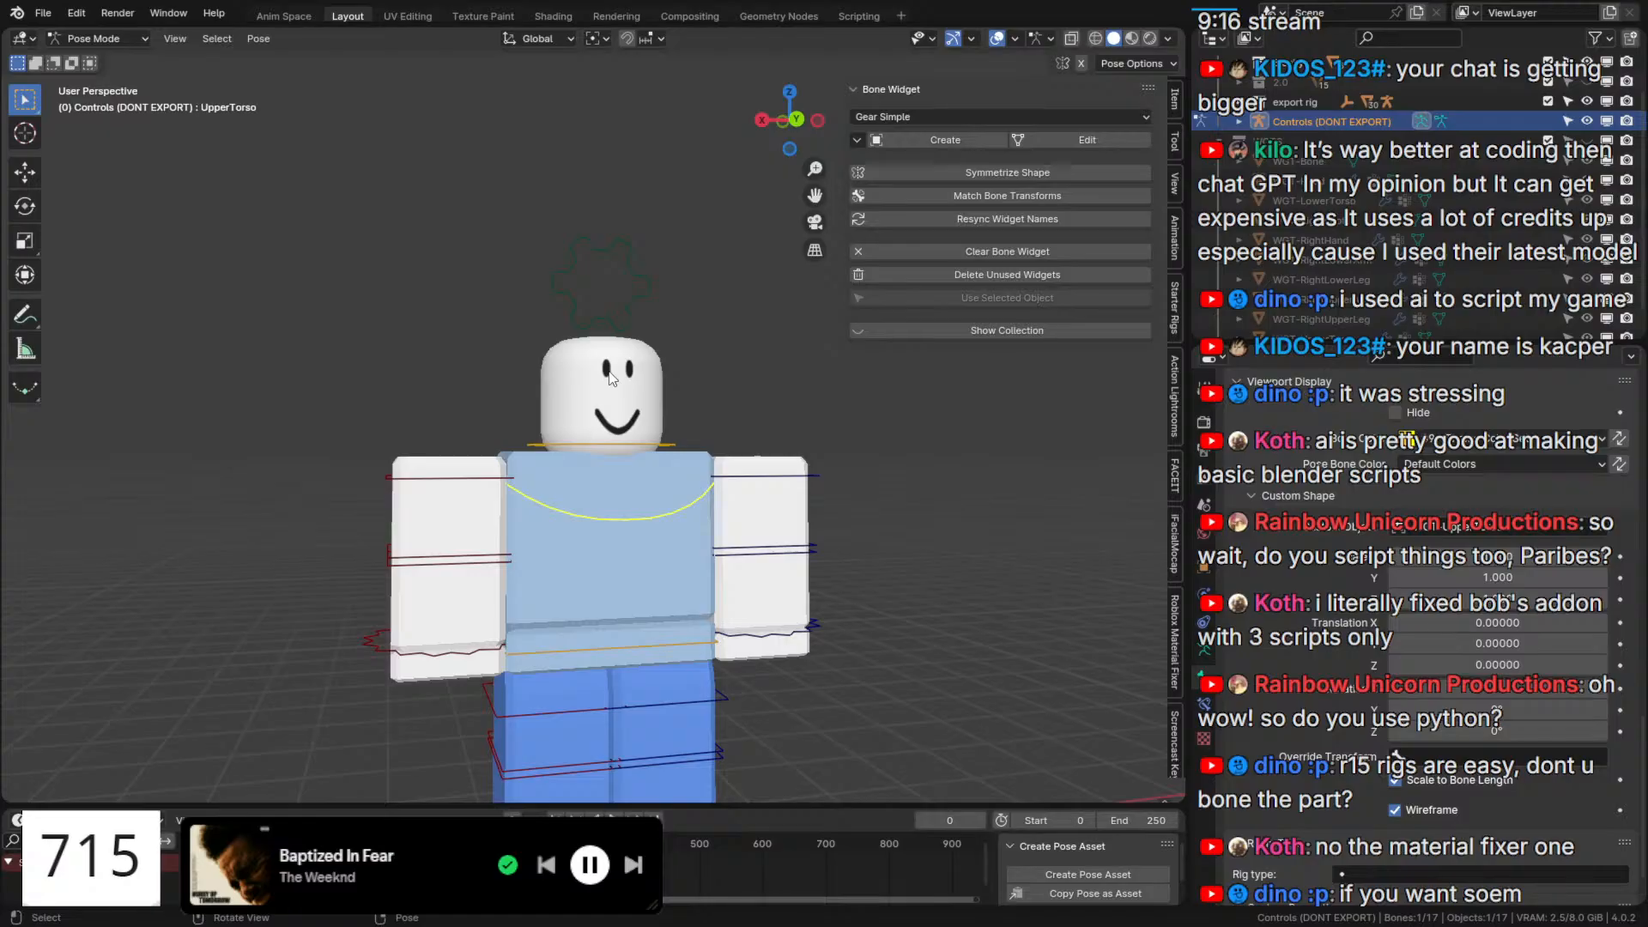
Try 08 - Theme Color Set on the gear bone and restore its color to 07 - Theme Color Set.
left_click(556, 284)
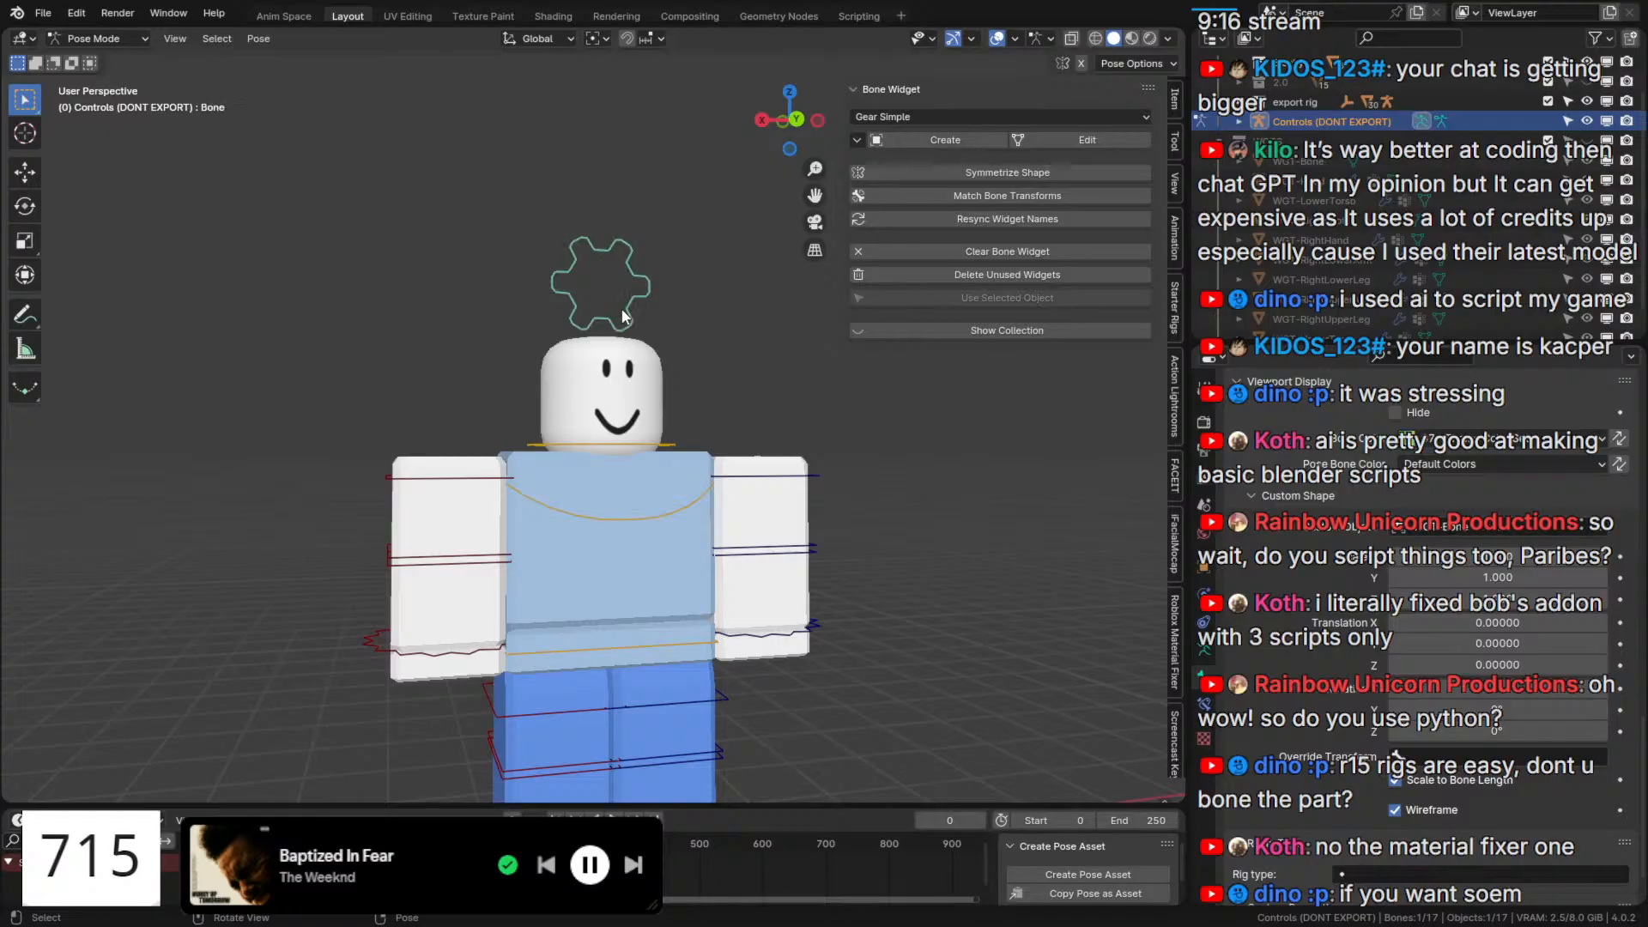
scroll(652, 386, "up", 1)
left_click(1510, 439)
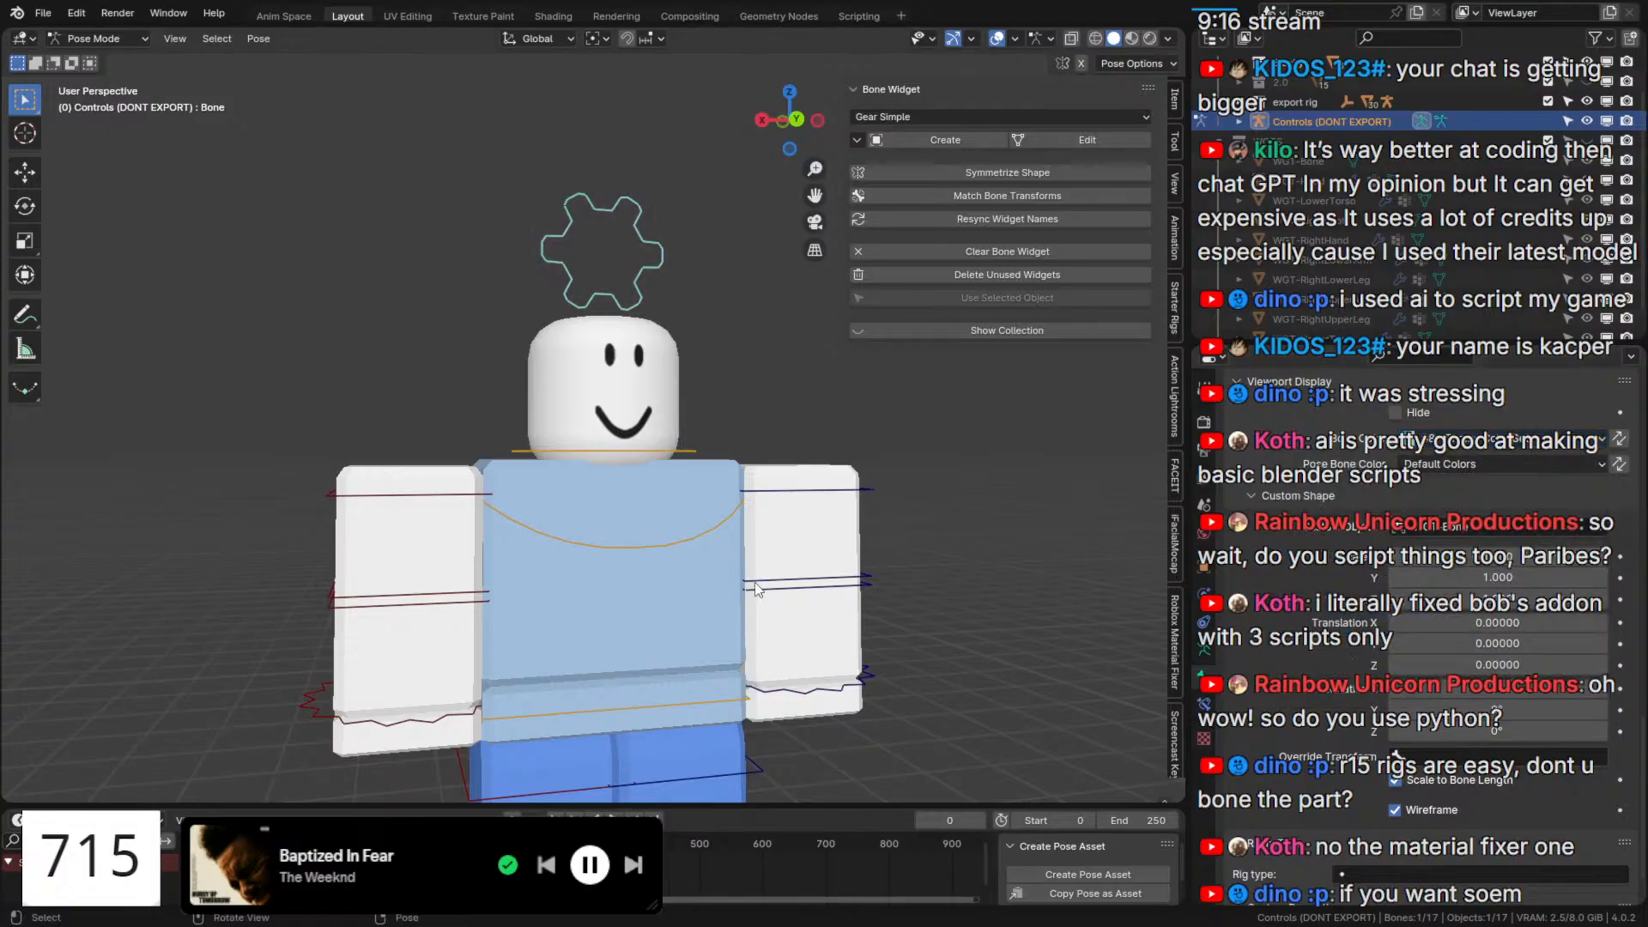
left_click(654, 543)
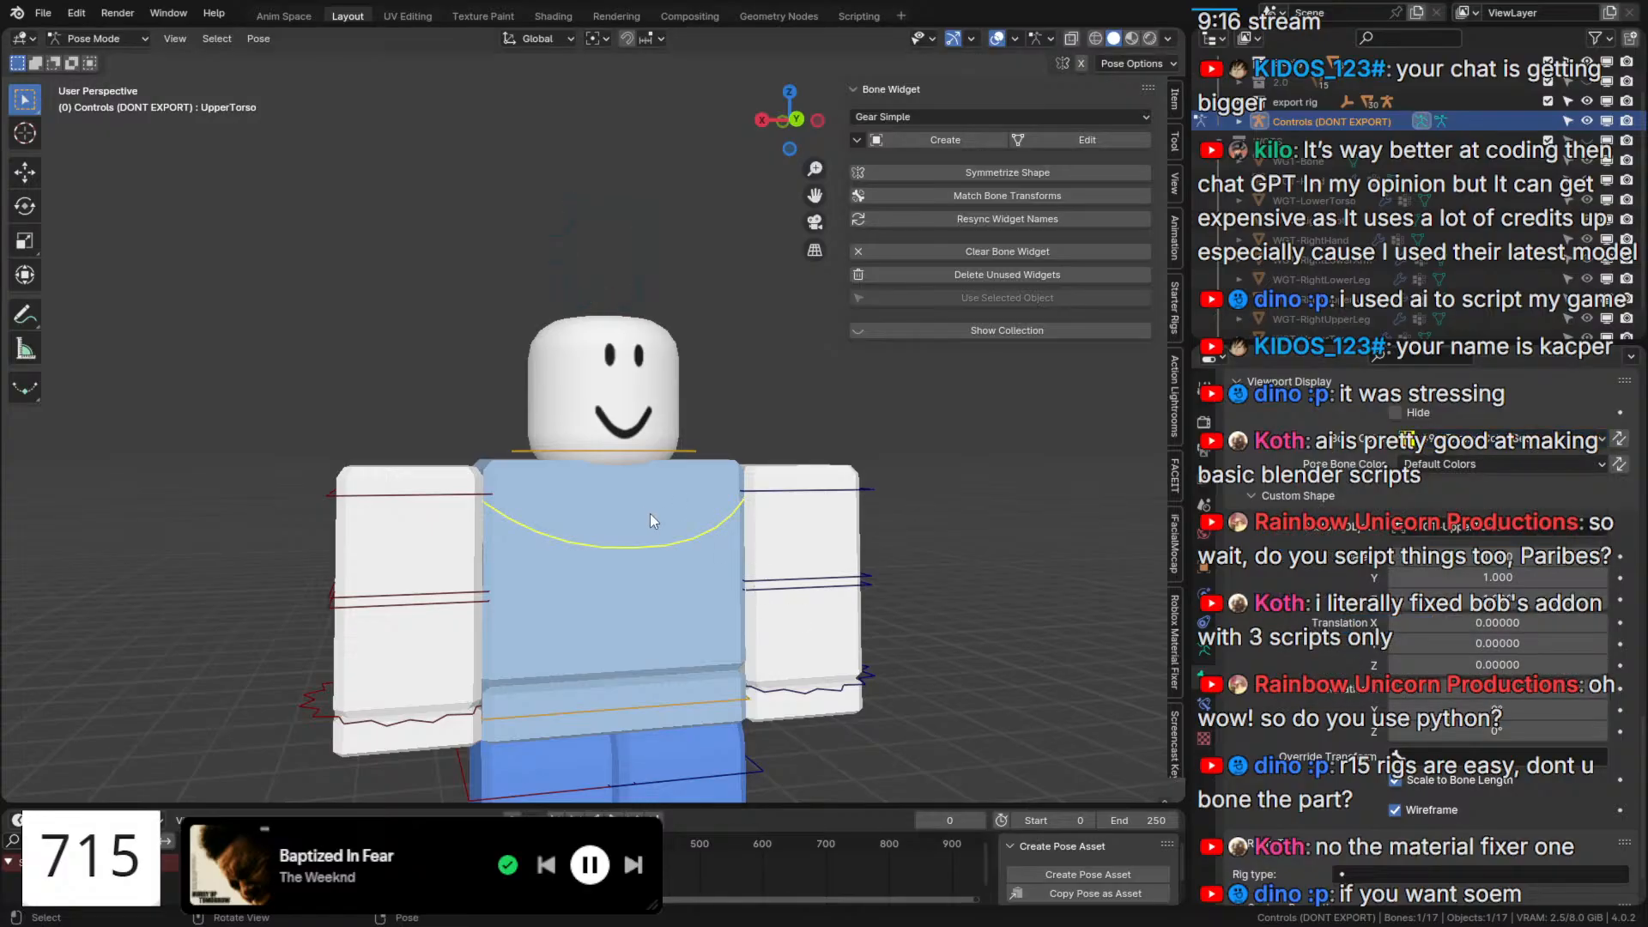
left_click(660, 258)
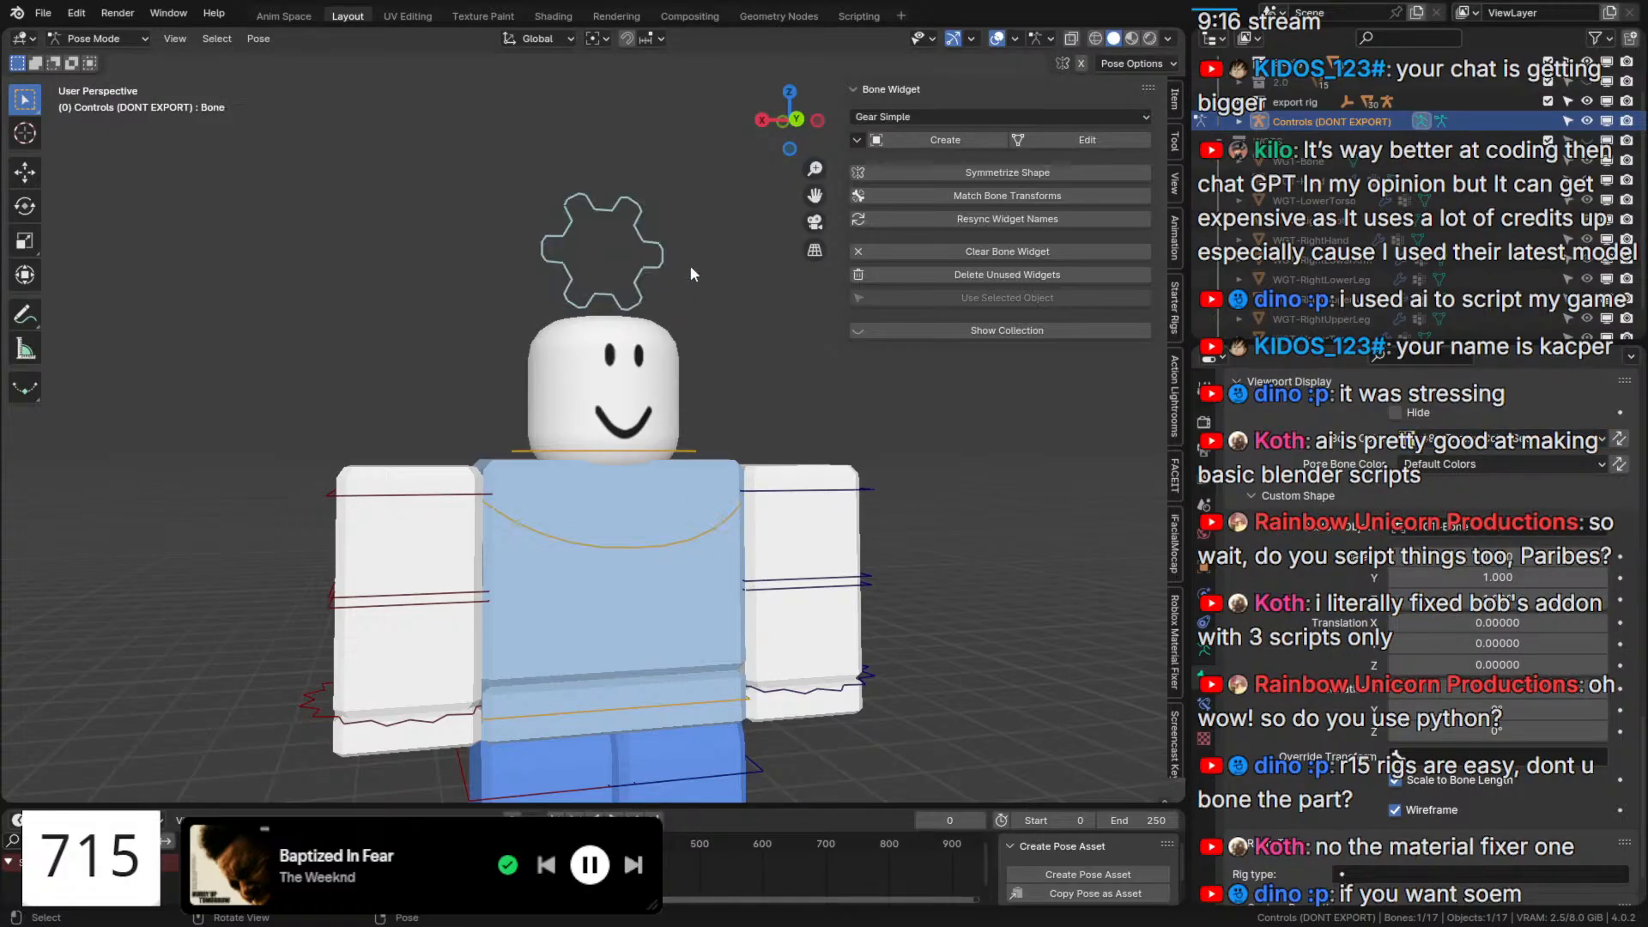
left_click(1523, 466)
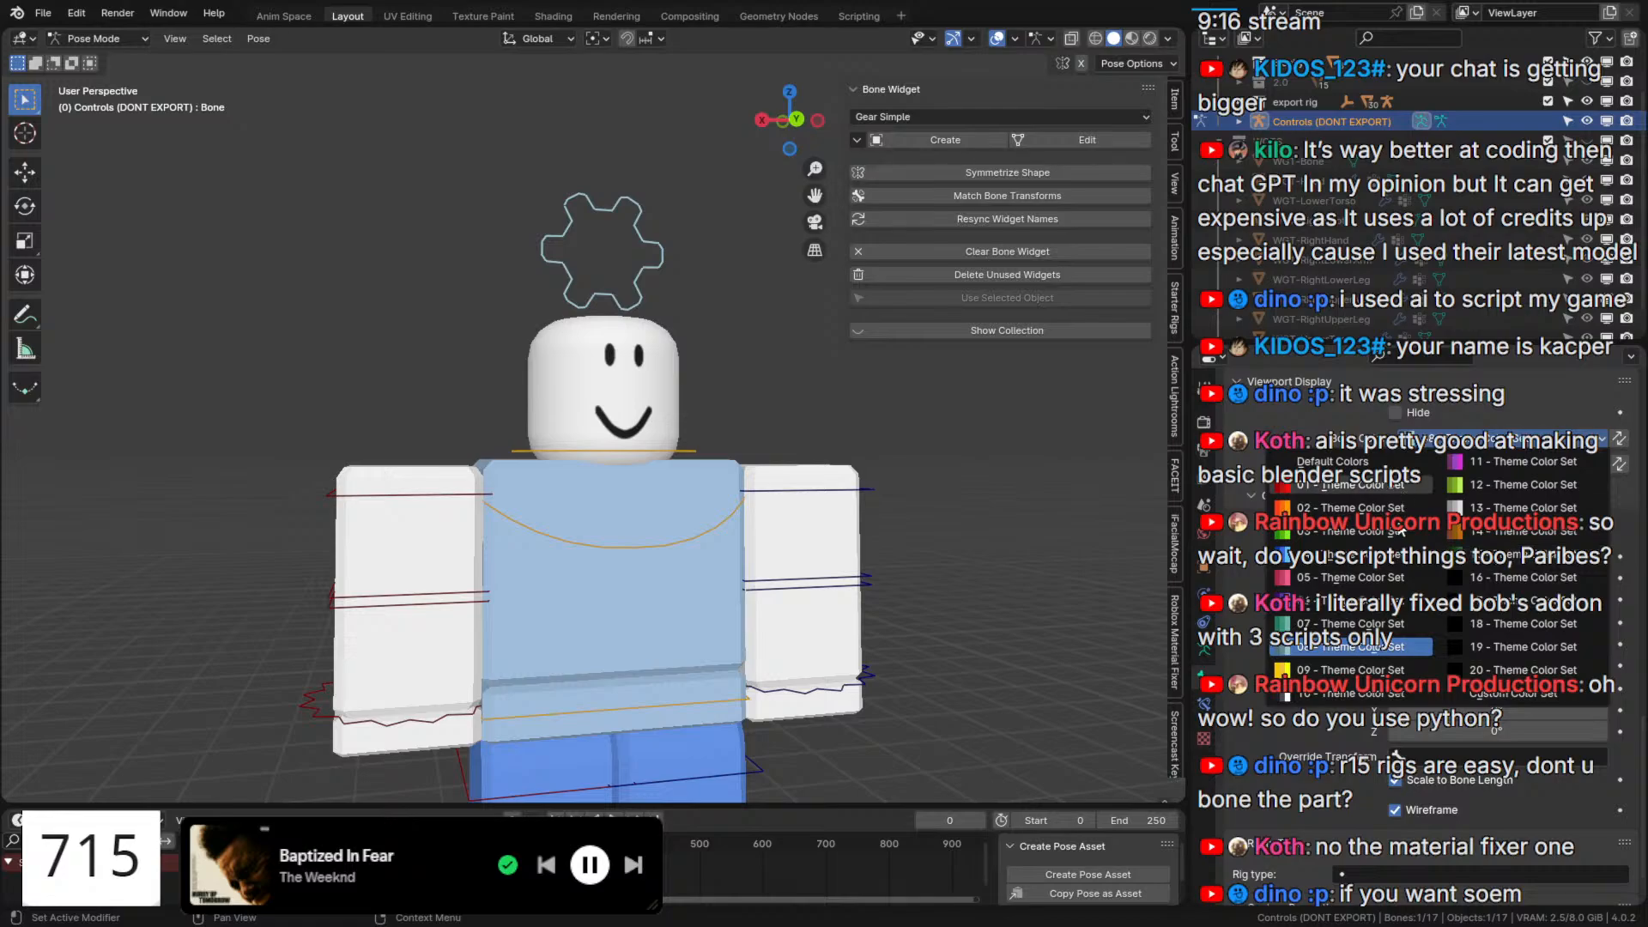
left_click(941, 469)
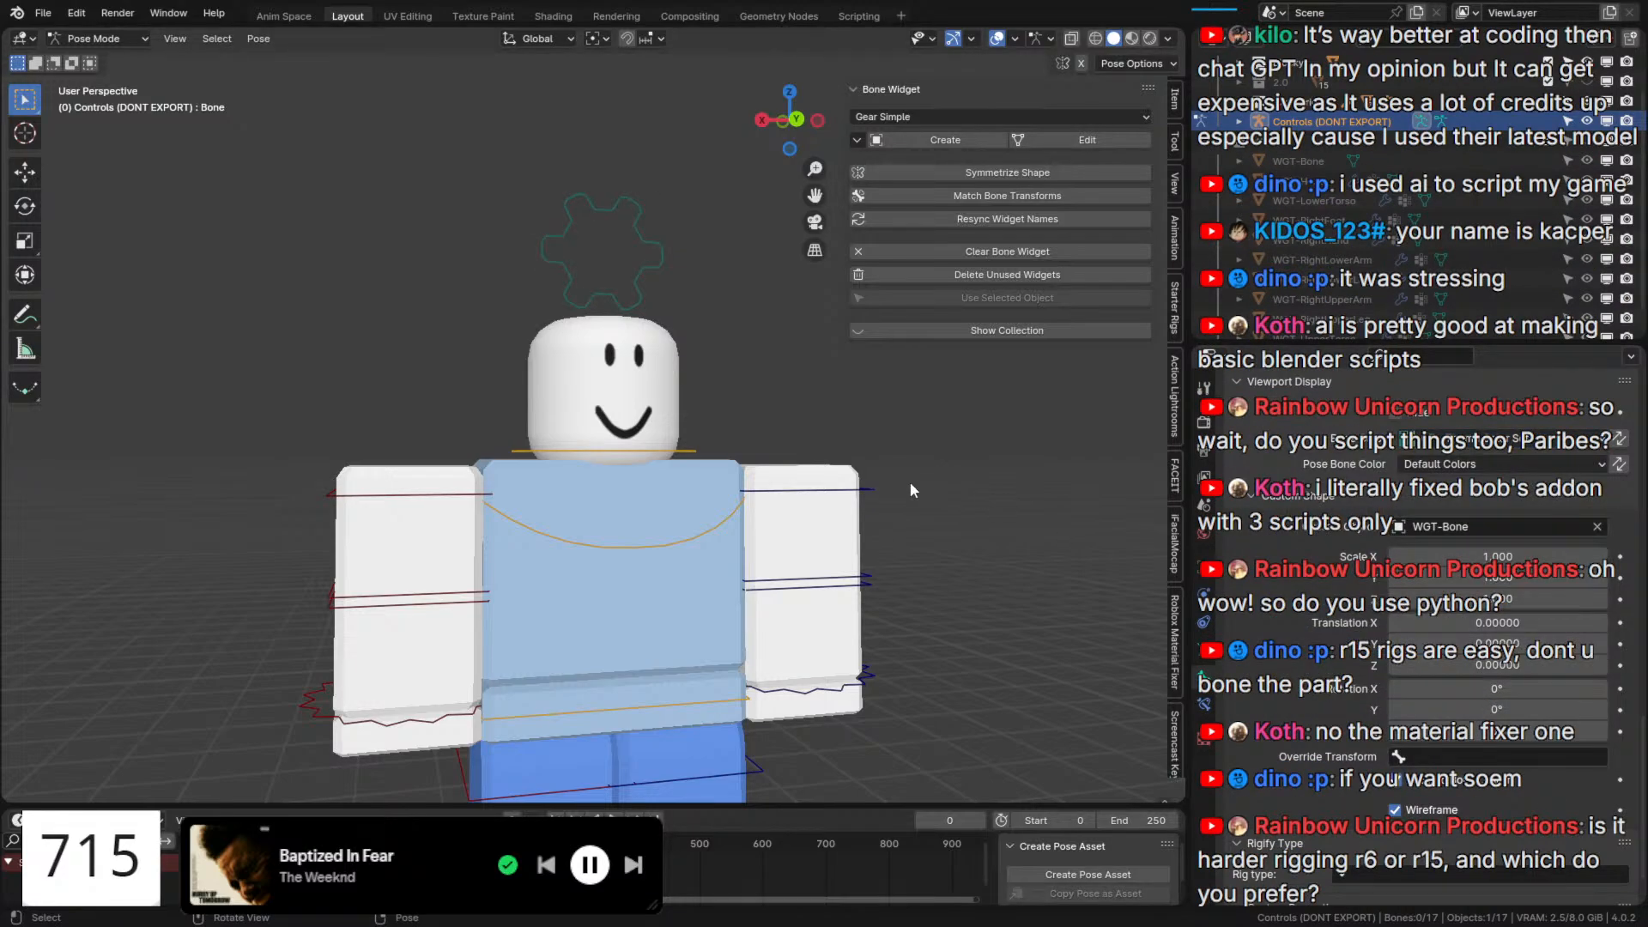
left_click(706, 529)
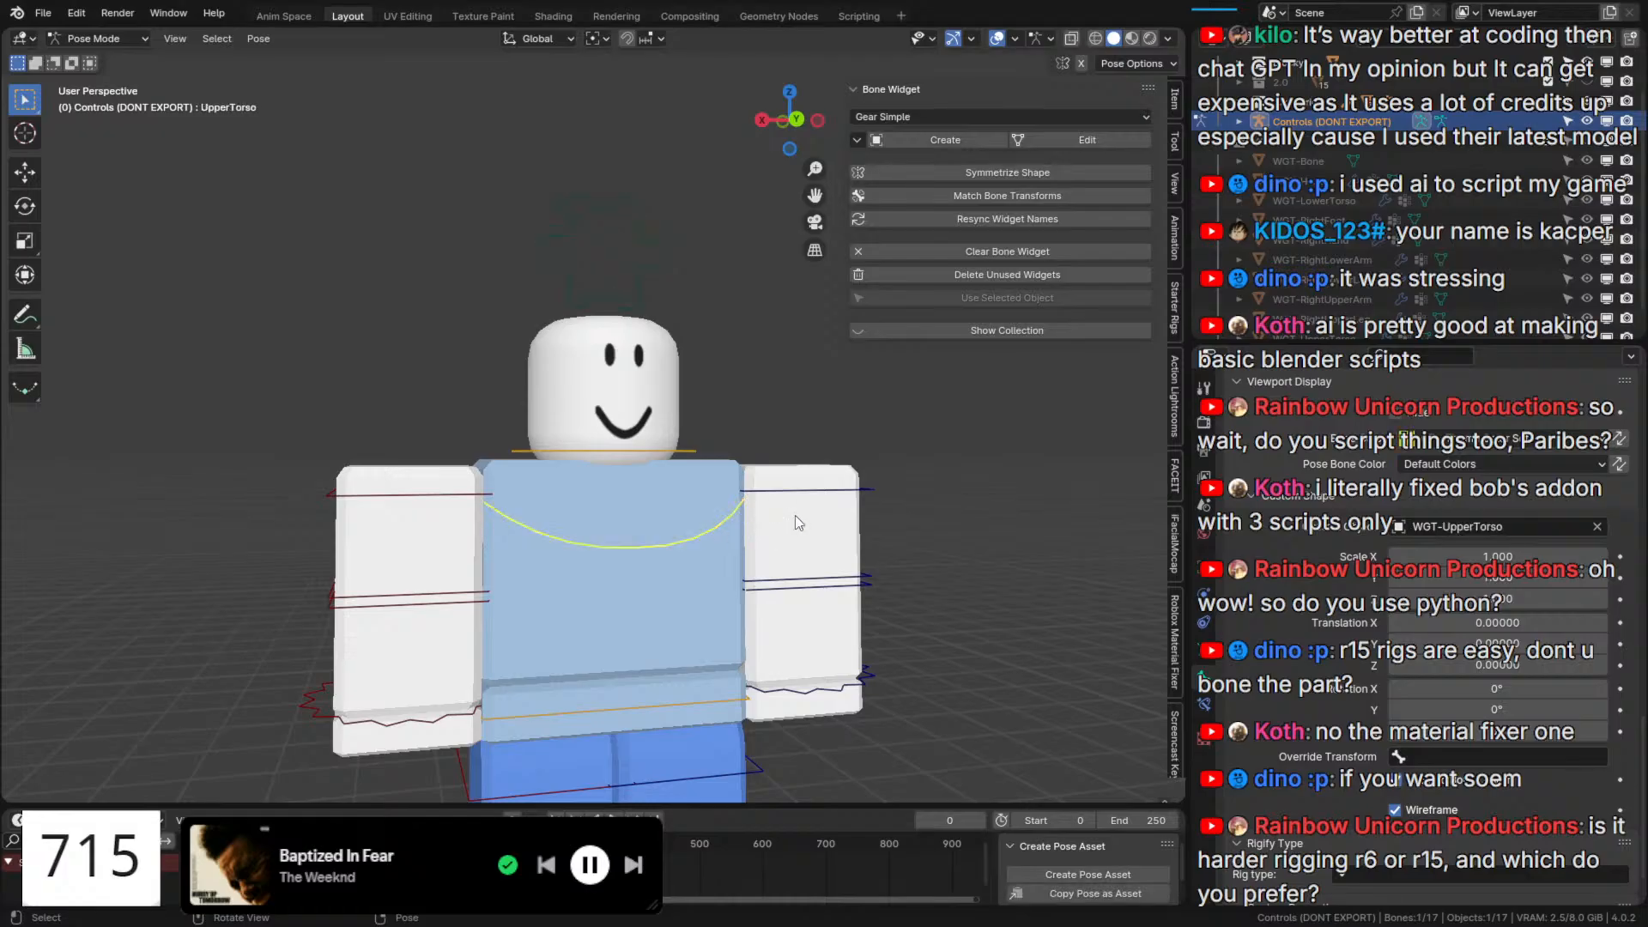
Test the right elbow by rotating the right lower arm bone -90°, and restore its straight pose.
mouse_move(639, 311)
middle_mouse_down()
mouse_move(713, 324)
mouse_move(652, 309)
middle_mouse_up()
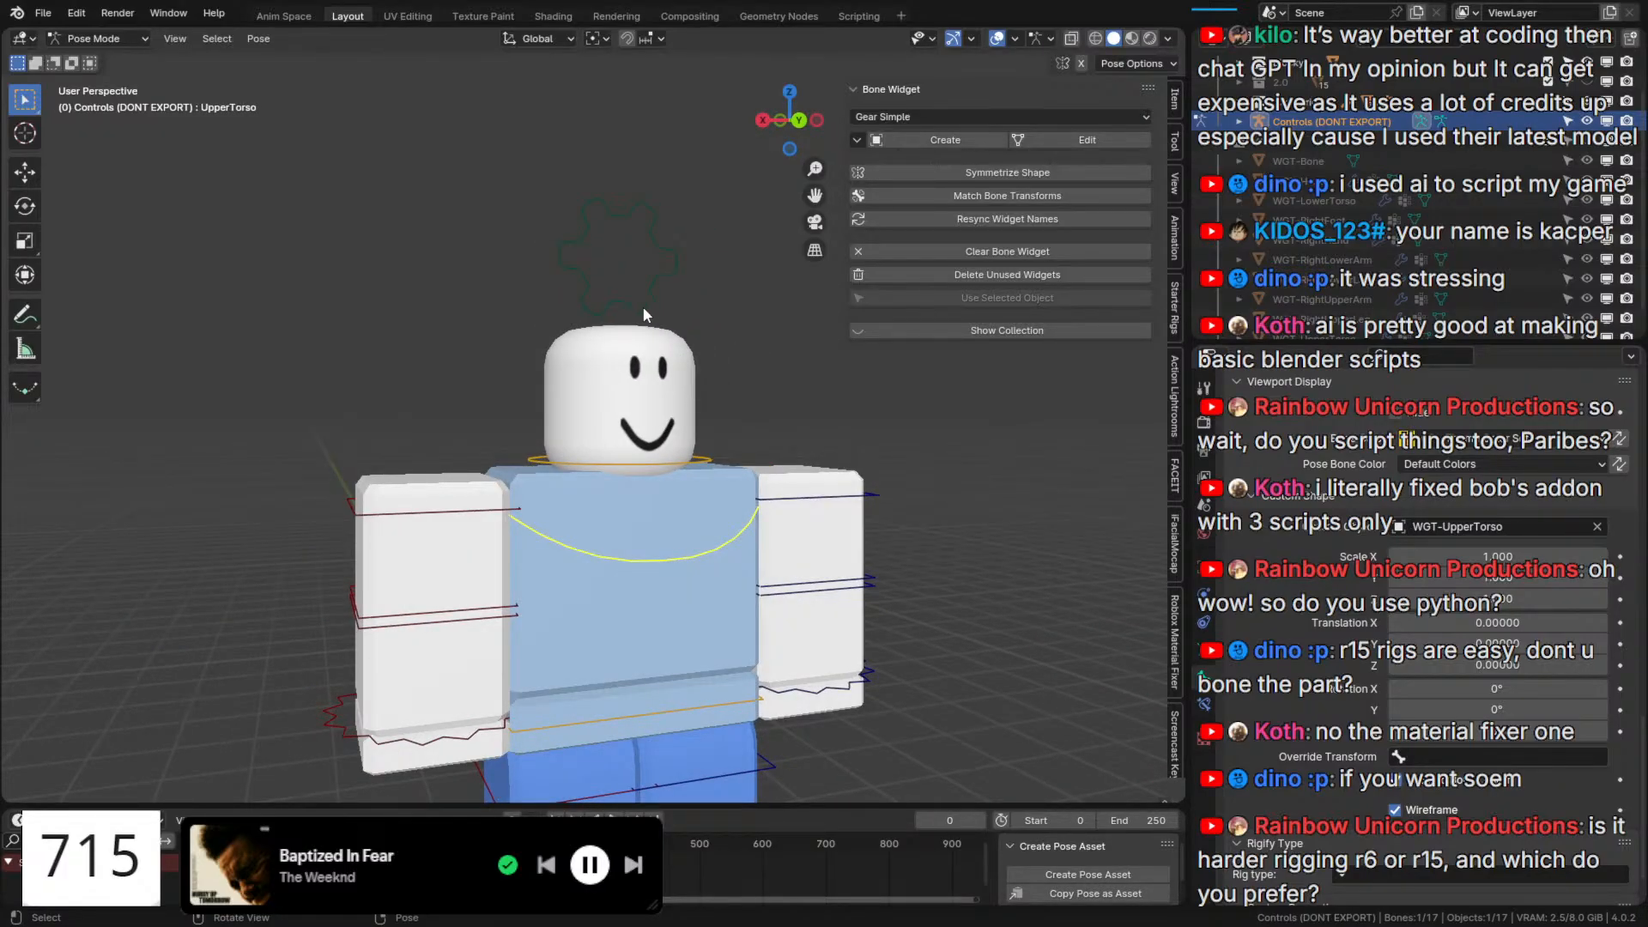
middle_click_drag(632, 327, 566, 532)
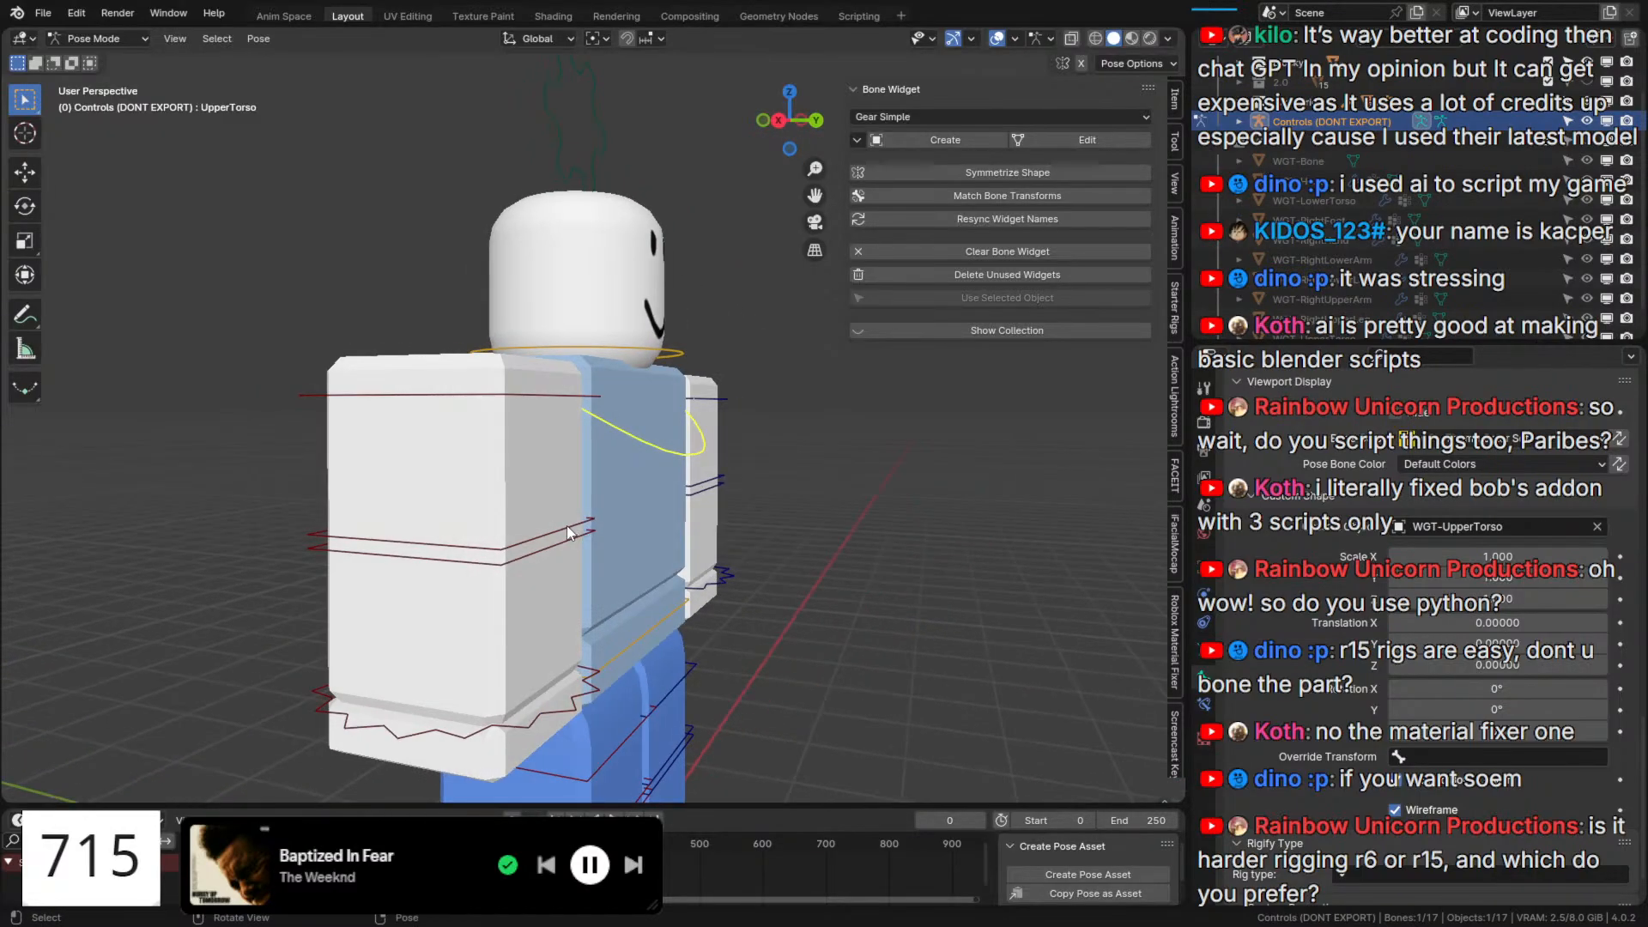
left_click(567, 532)
key("r")
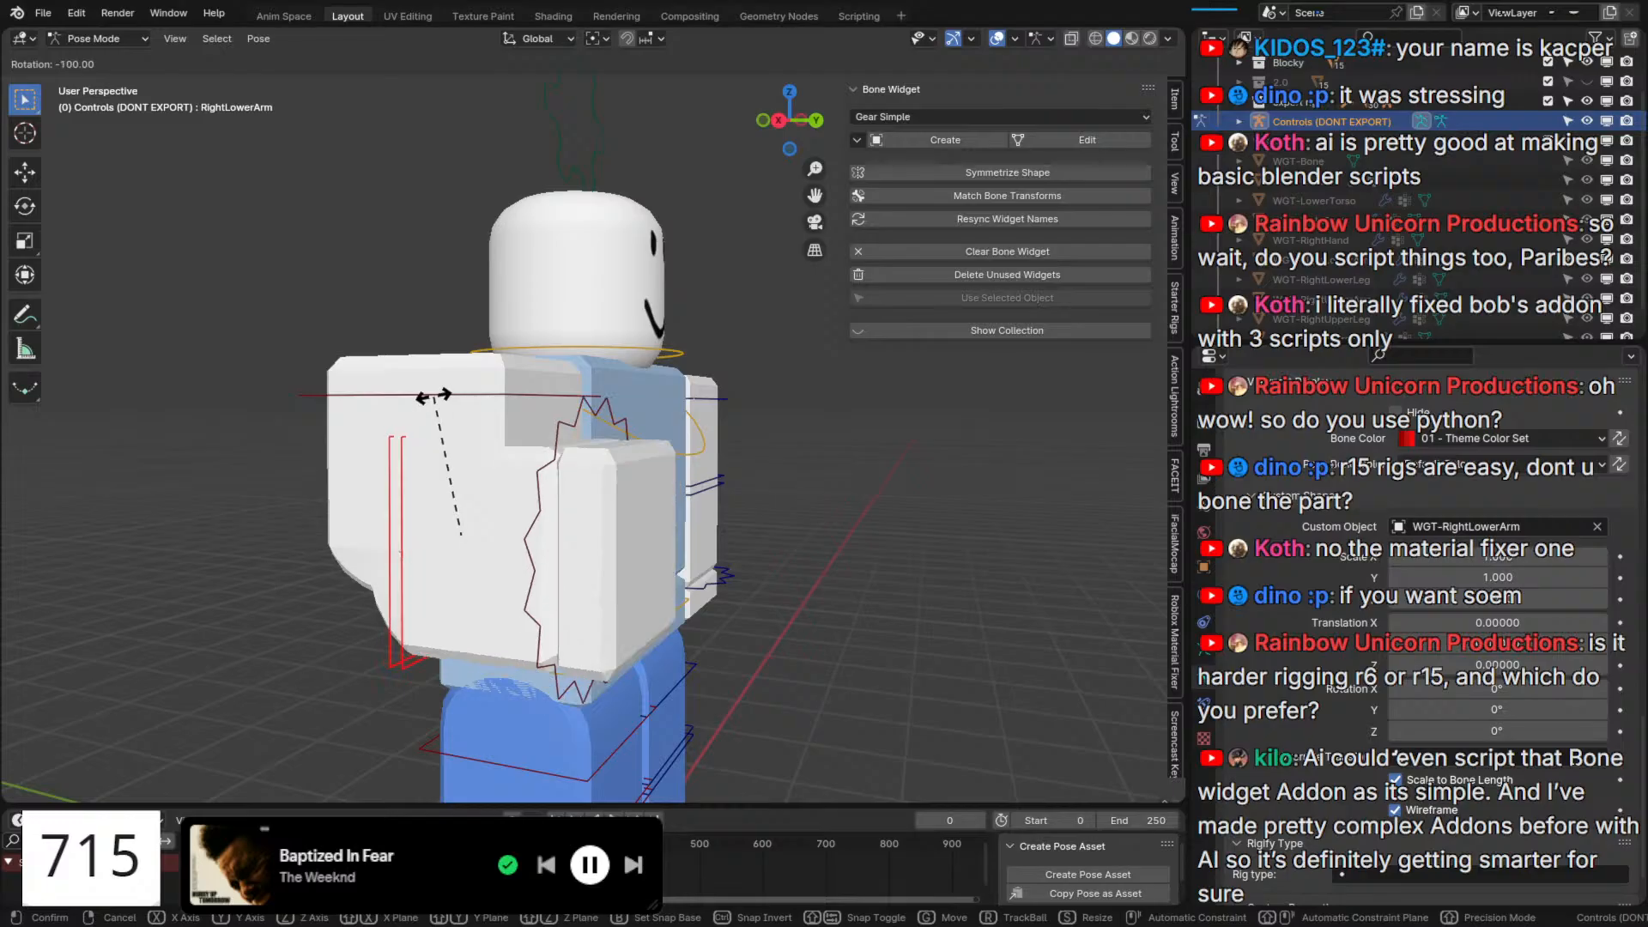
left_click(457, 420)
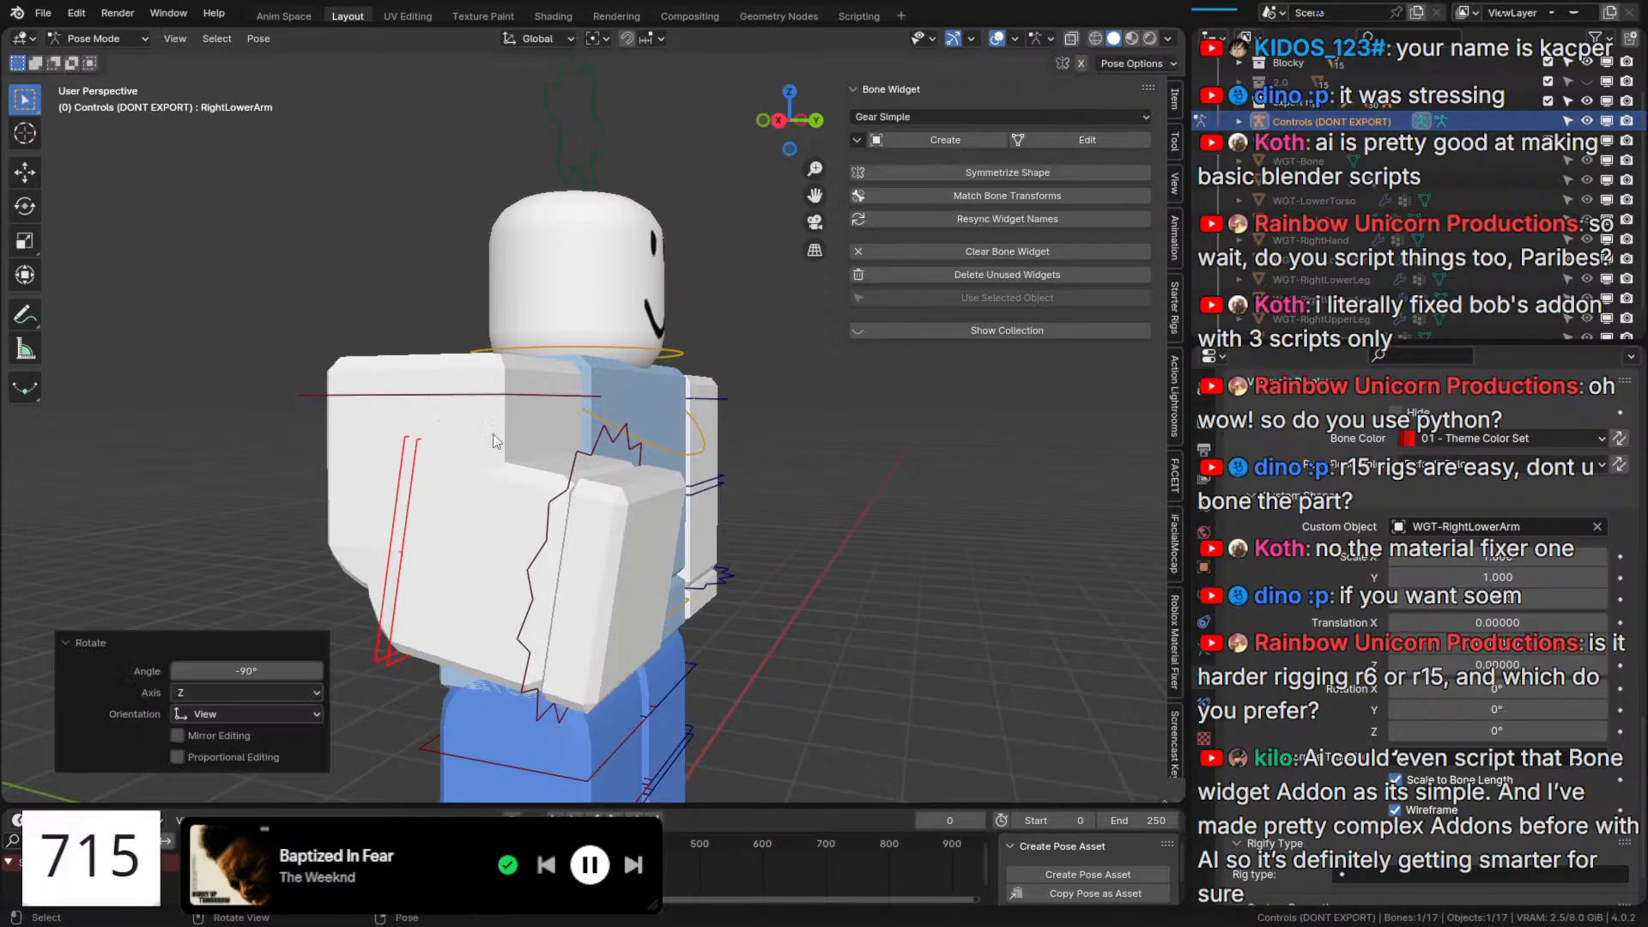
middle_click_drag(457, 420, 516, 610)
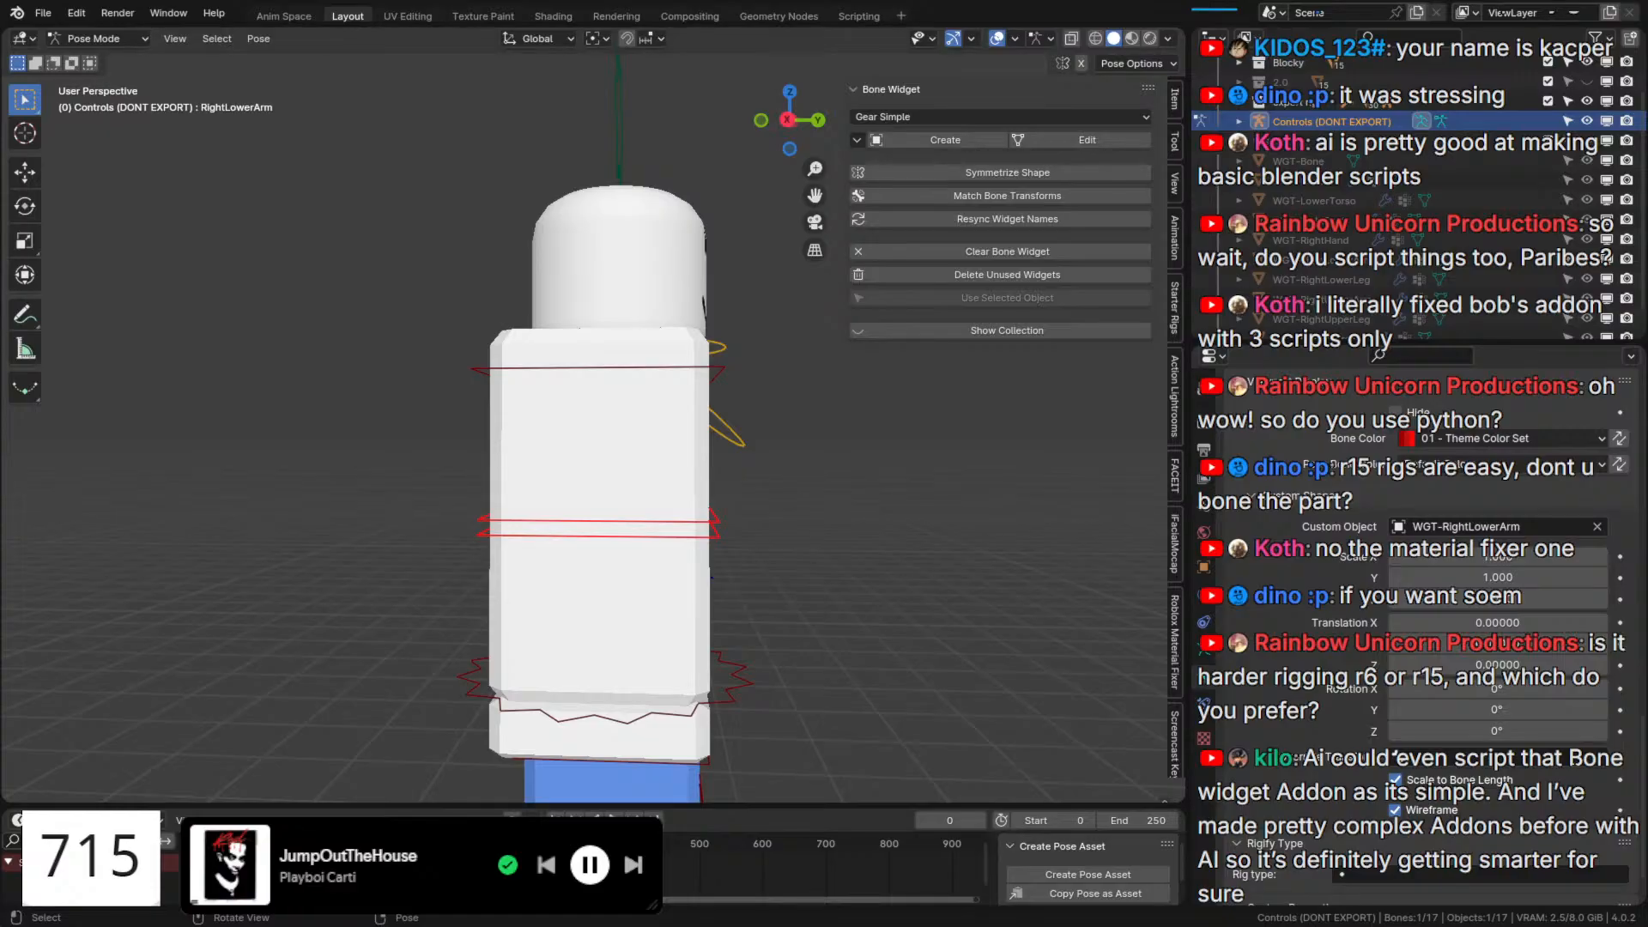
middle_click_drag(779, 655, 641, 612)
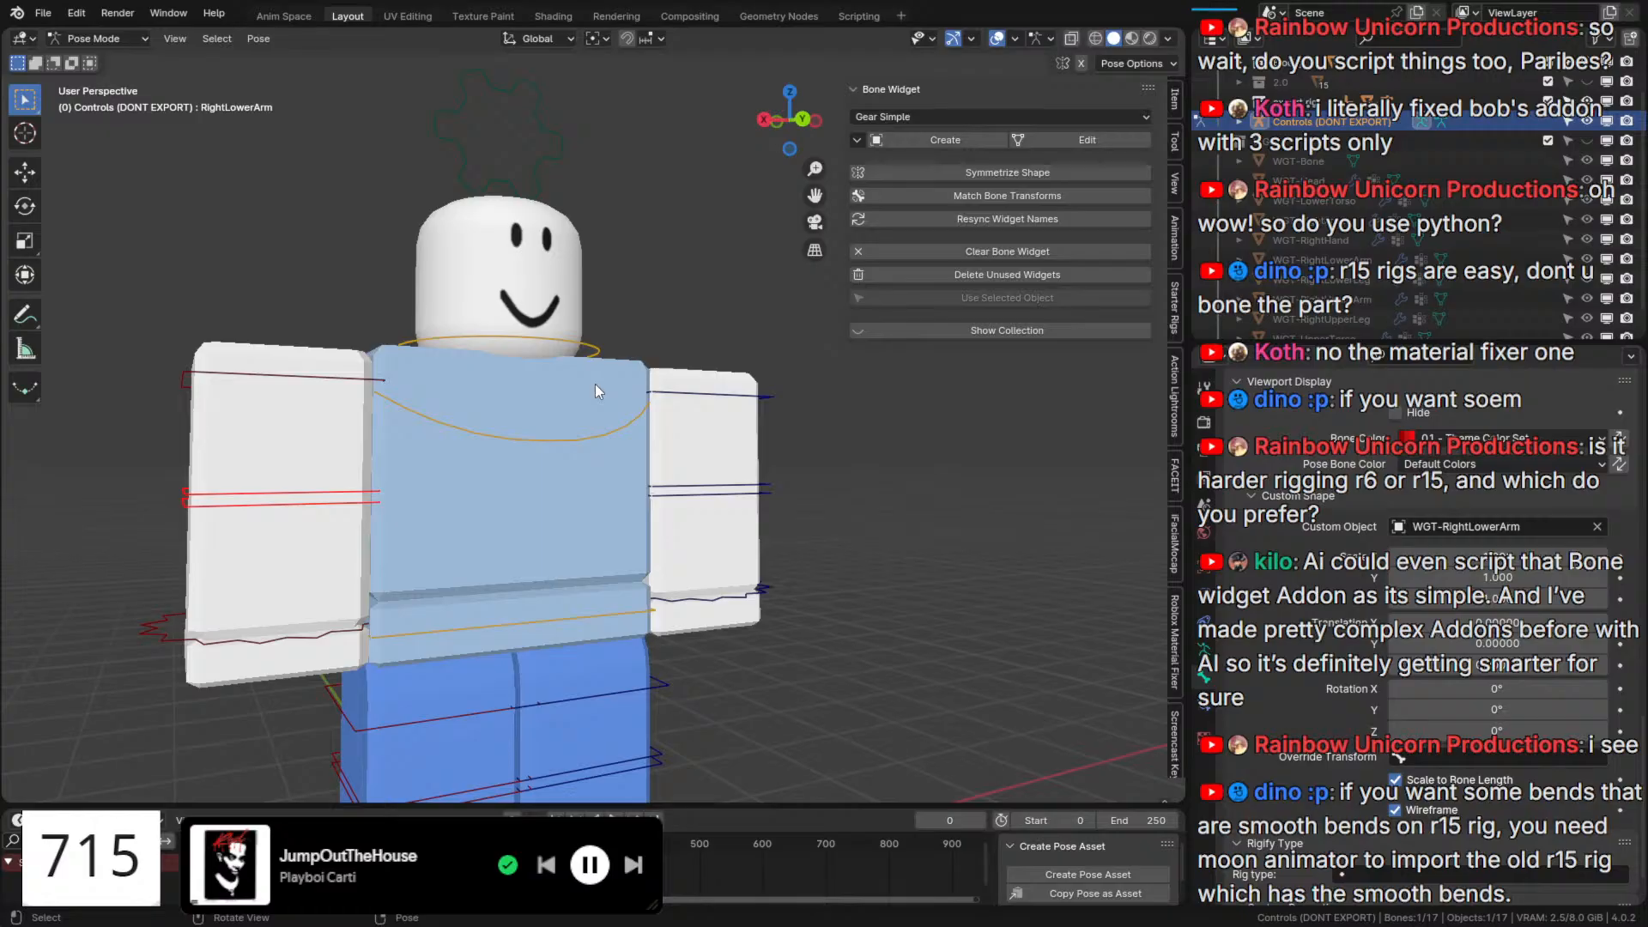
Try a trackball rotation of the lower torso bone, cancel it and select the upper torso bone.
left_click(610, 424)
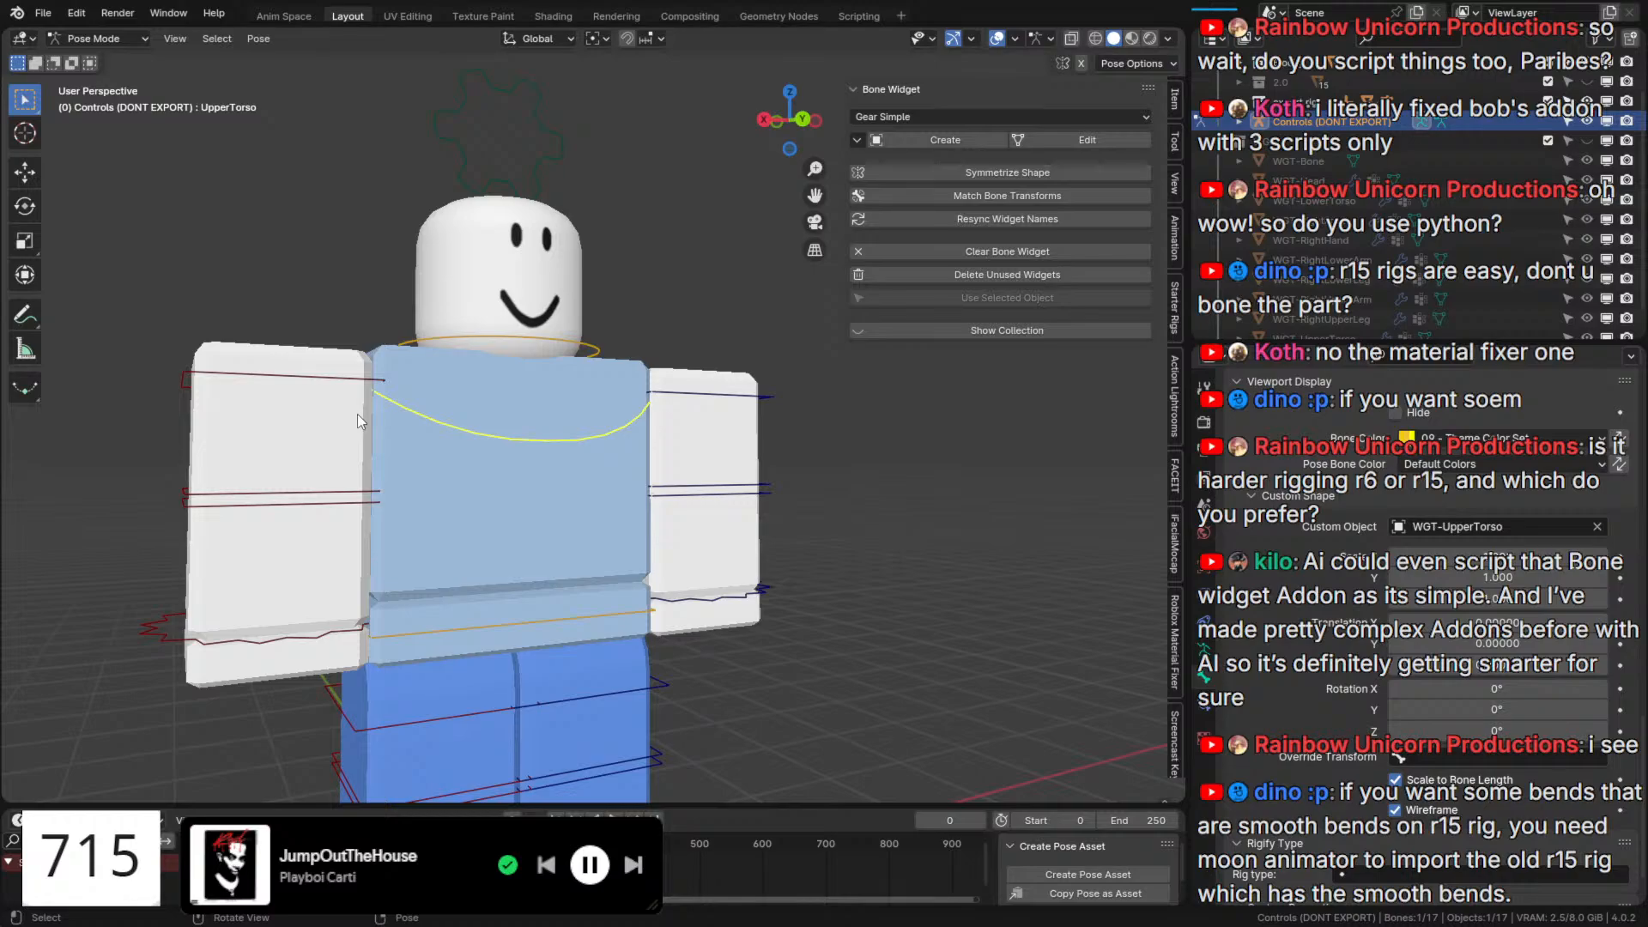
left_click(550, 325)
mouse_move(594, 362)
middle_mouse_down()
mouse_move(723, 322)
mouse_move(620, 369)
middle_mouse_up()
left_click(616, 409)
key("r")
key("r")
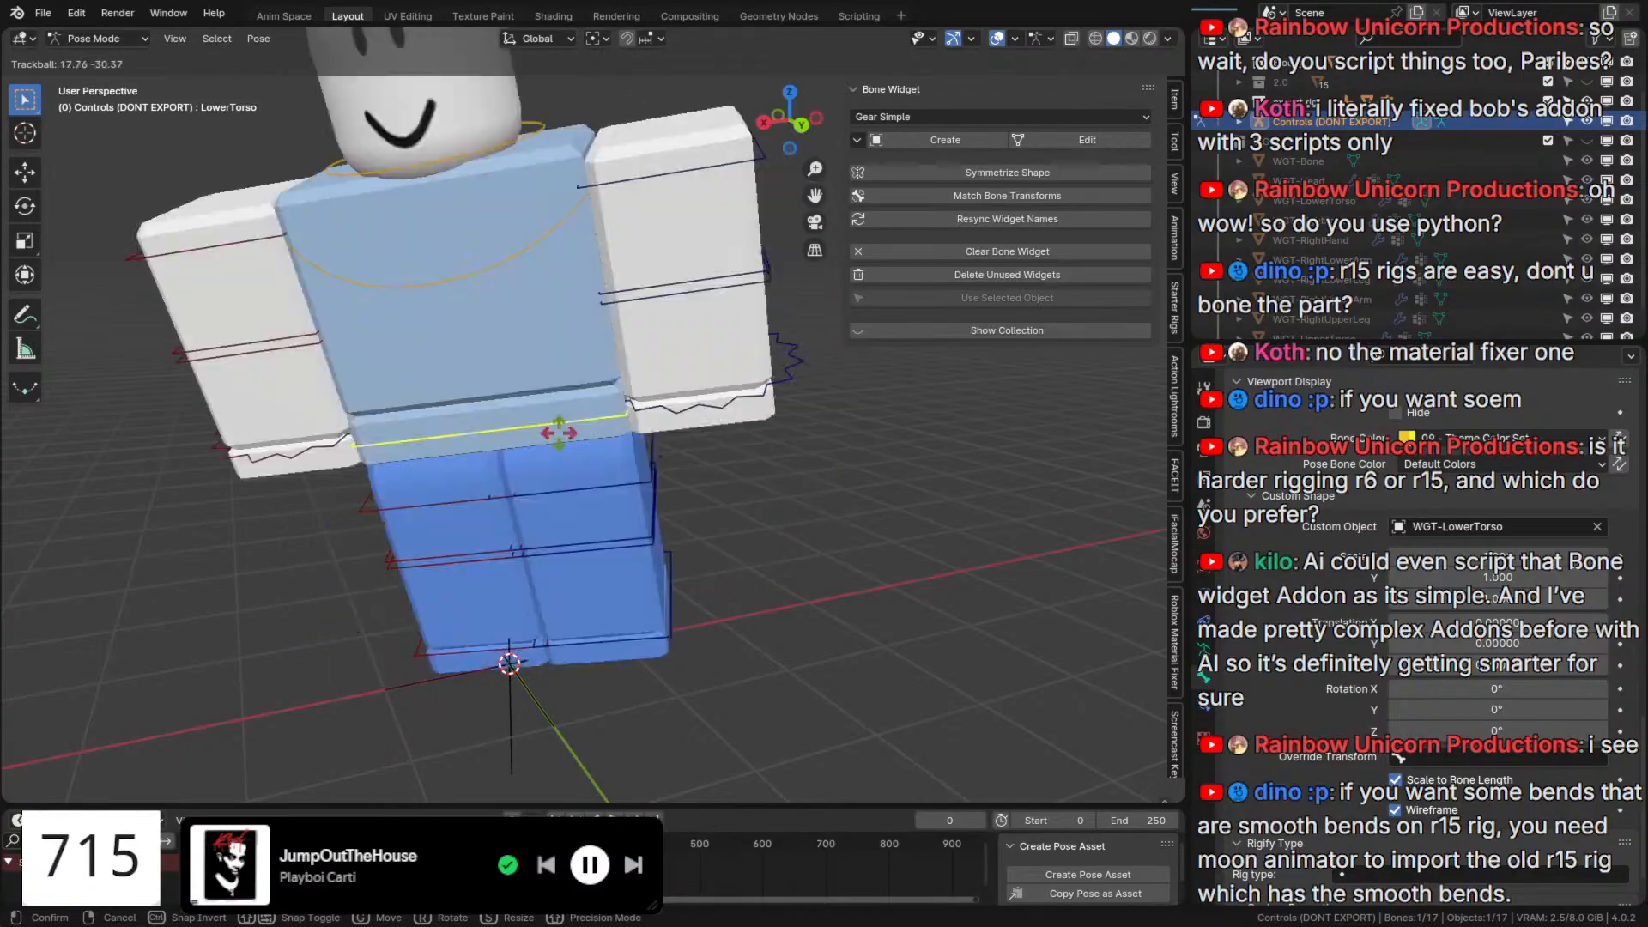
key("Escape")
middle_click_drag(513, 394, 565, 436)
left_click(577, 379)
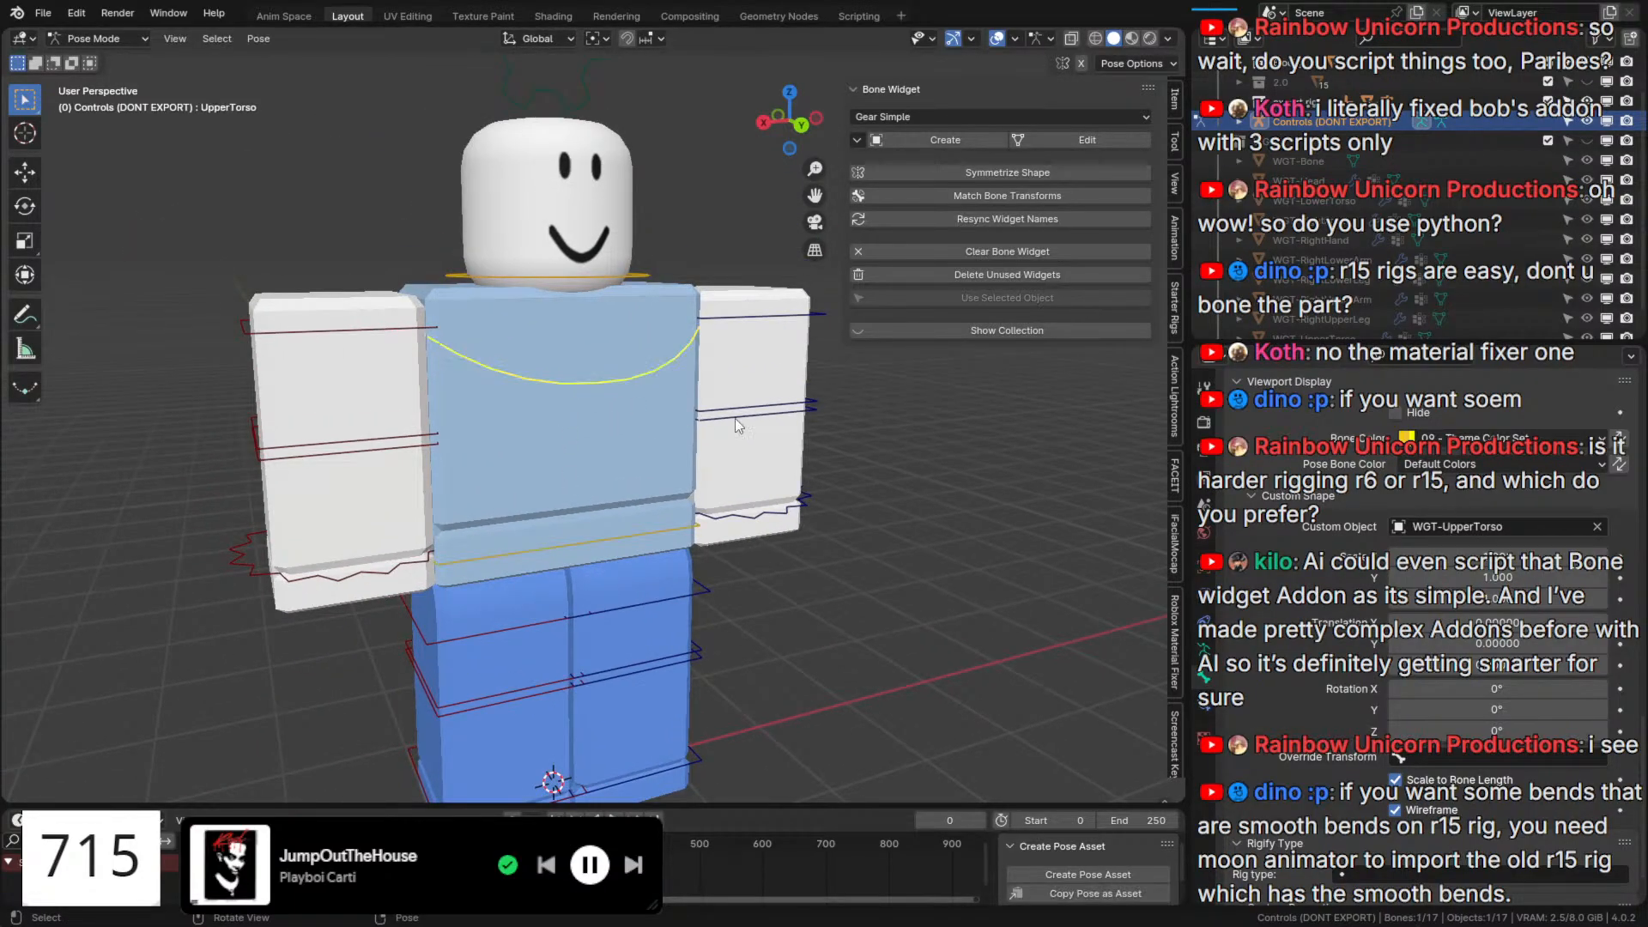
Raise the right upper leg forward by rotating its bone about the global X axis.
scroll(735, 419, "down", 3)
left_click(533, 553)
middle_click_drag(532, 553, 753, 529)
key("r")
key("x")
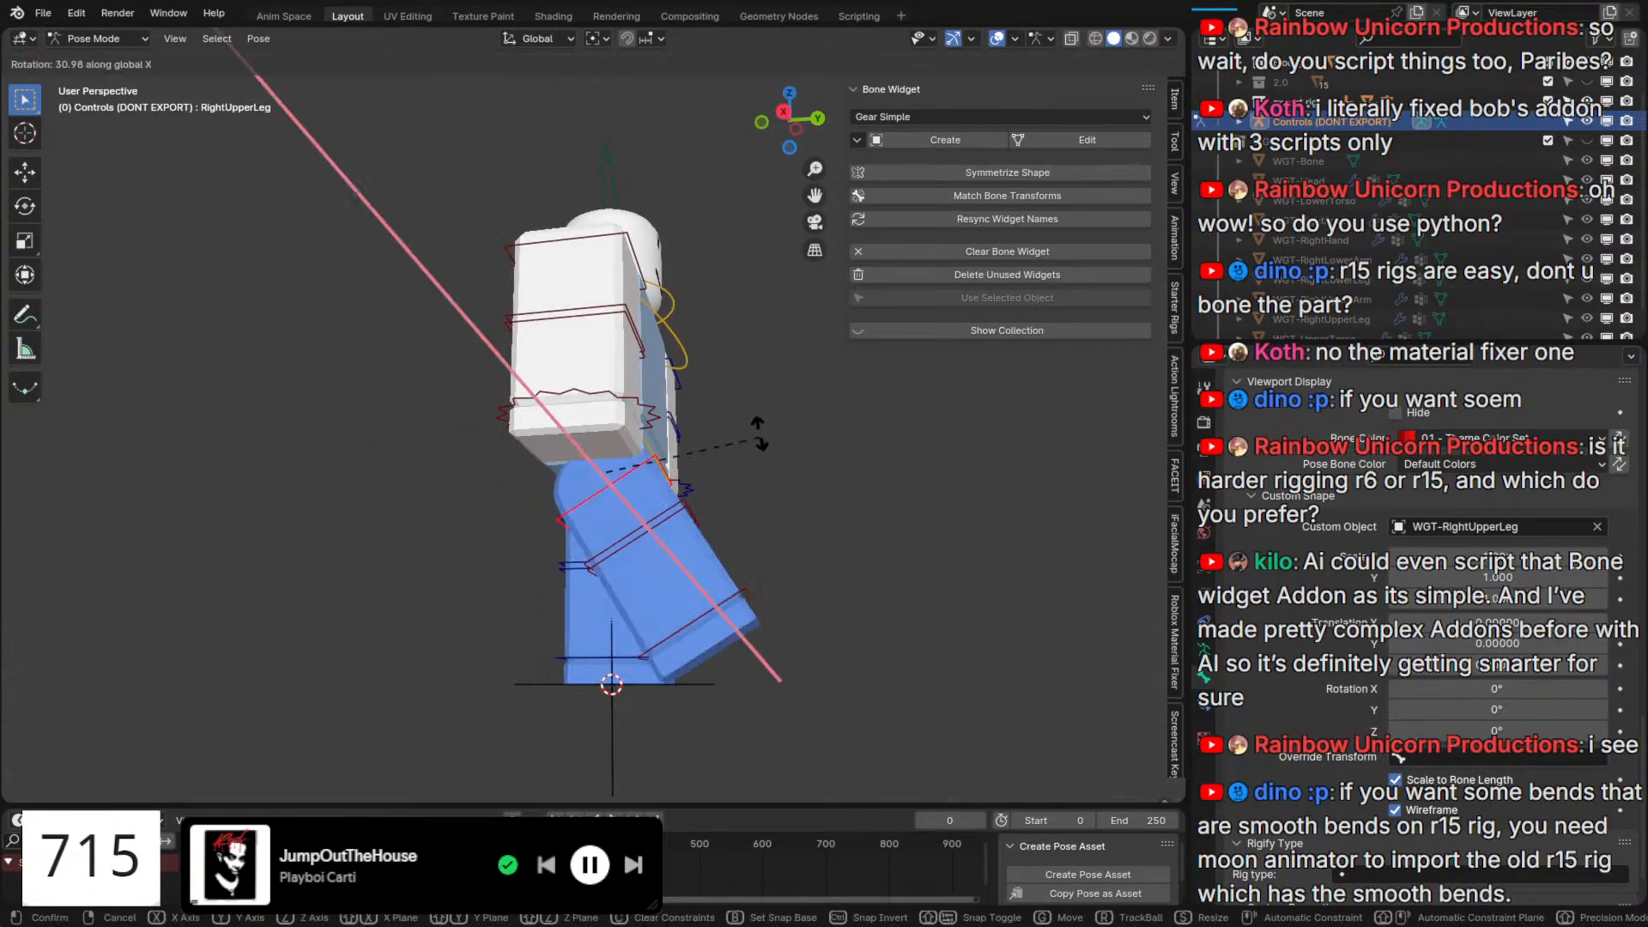
left_click(641, 344)
Bend the right knee by rotating the lower leg bone -90° about the global X axis.
left_click(688, 425)
key("r")
key("x")
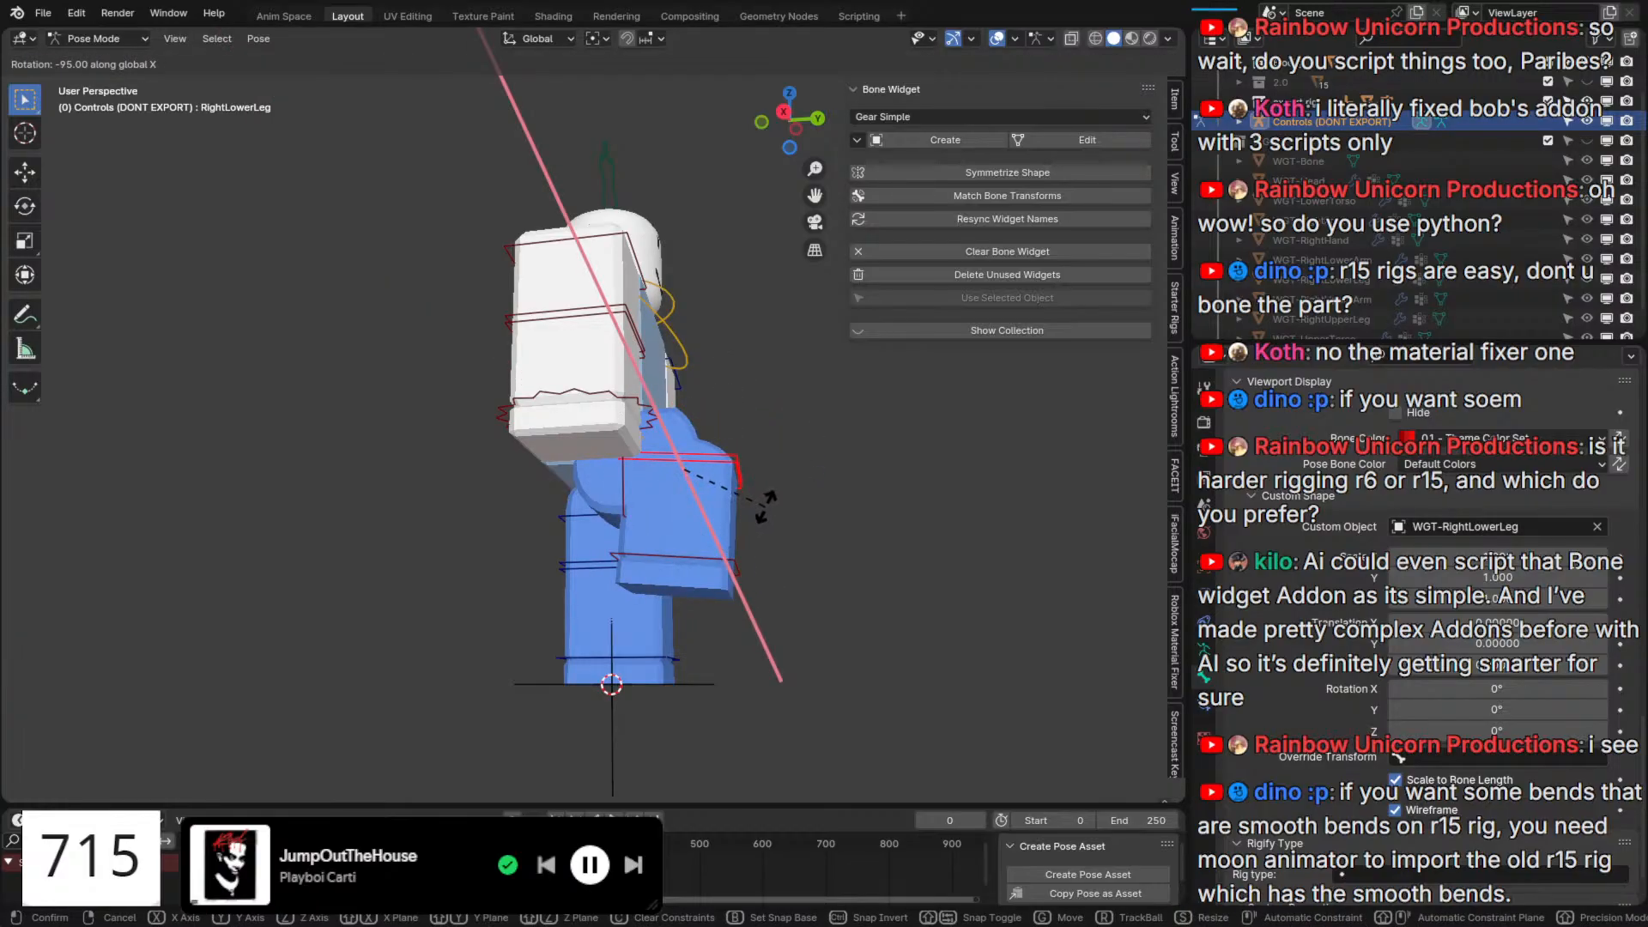
left_click(766, 503)
mouse_move(766, 503)
middle_mouse_down()
mouse_move(668, 554)
mouse_move(788, 518)
middle_mouse_up()
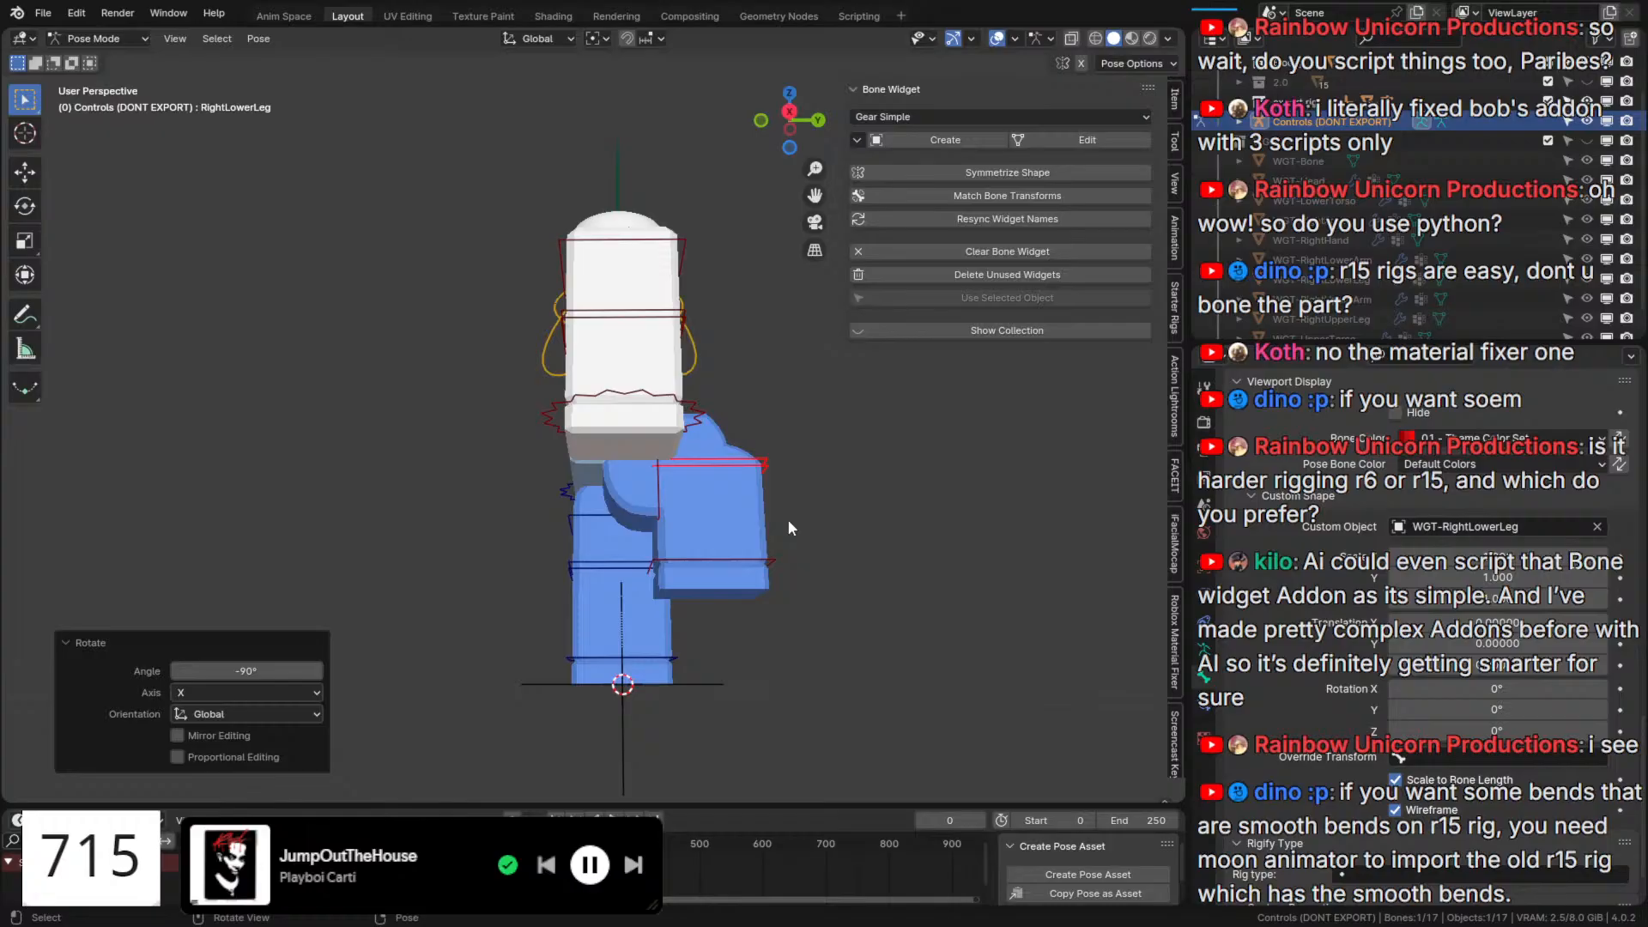
Swing the left upper leg backward by rotating its bone about -25° around the global X axis.
left_click(604, 515)
middle_click_drag(719, 463, 756, 481)
key("r")
key("x")
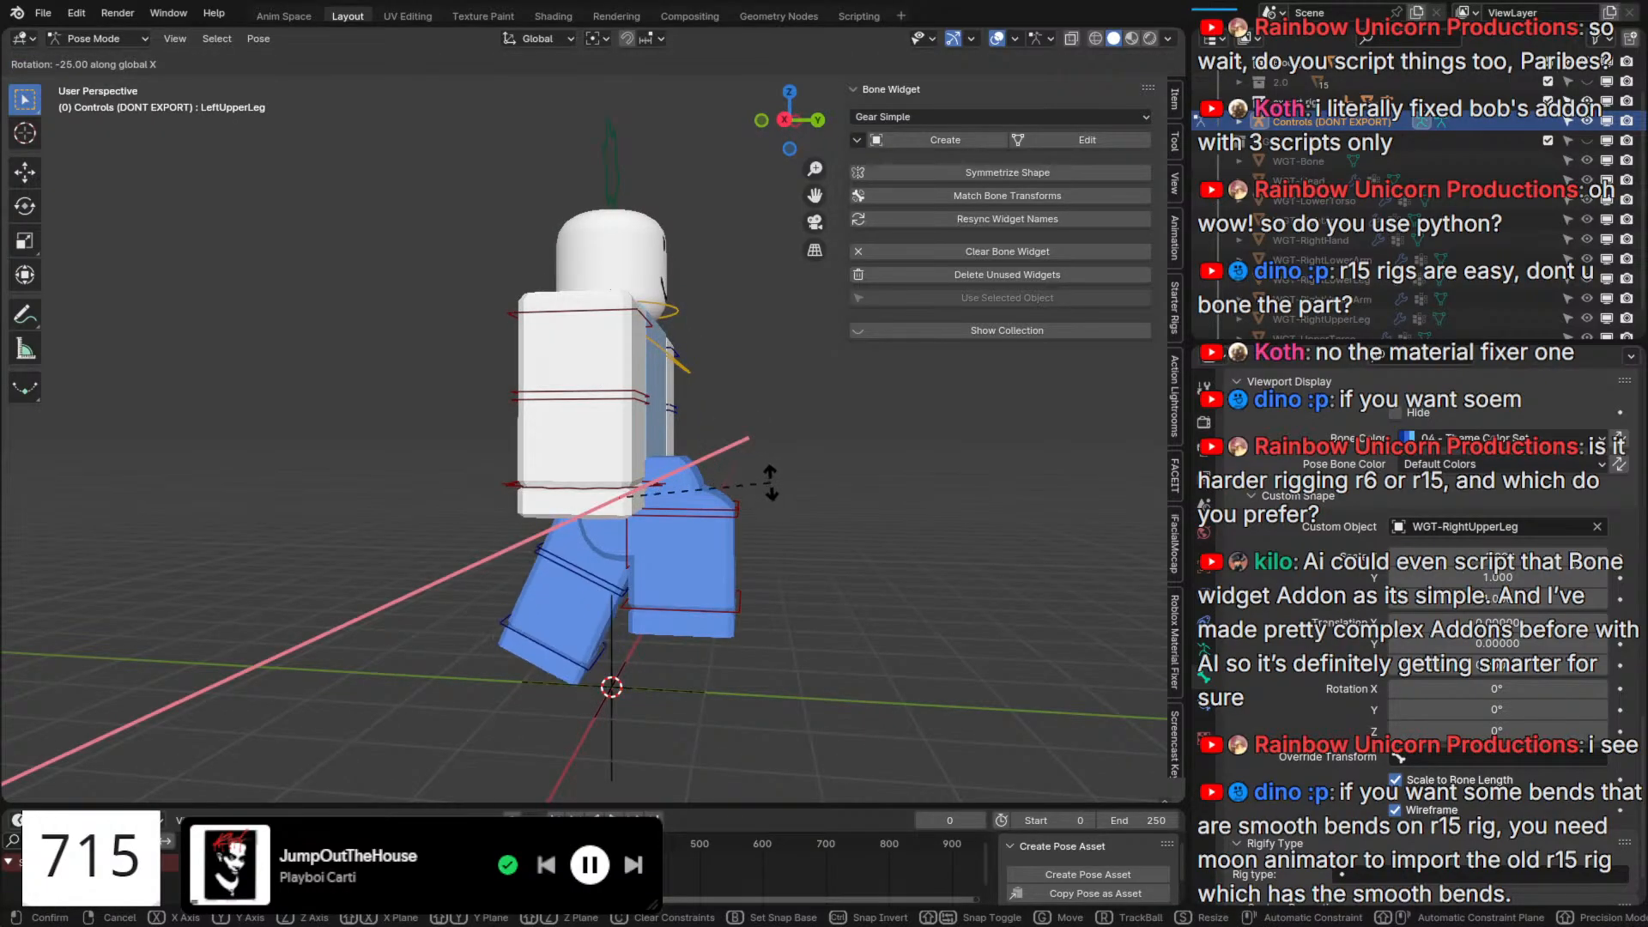
left_click(770, 483)
Swing the right upper arm backward by rotating its bone about the global X axis.
left_click(611, 328)
key("r")
key("x")
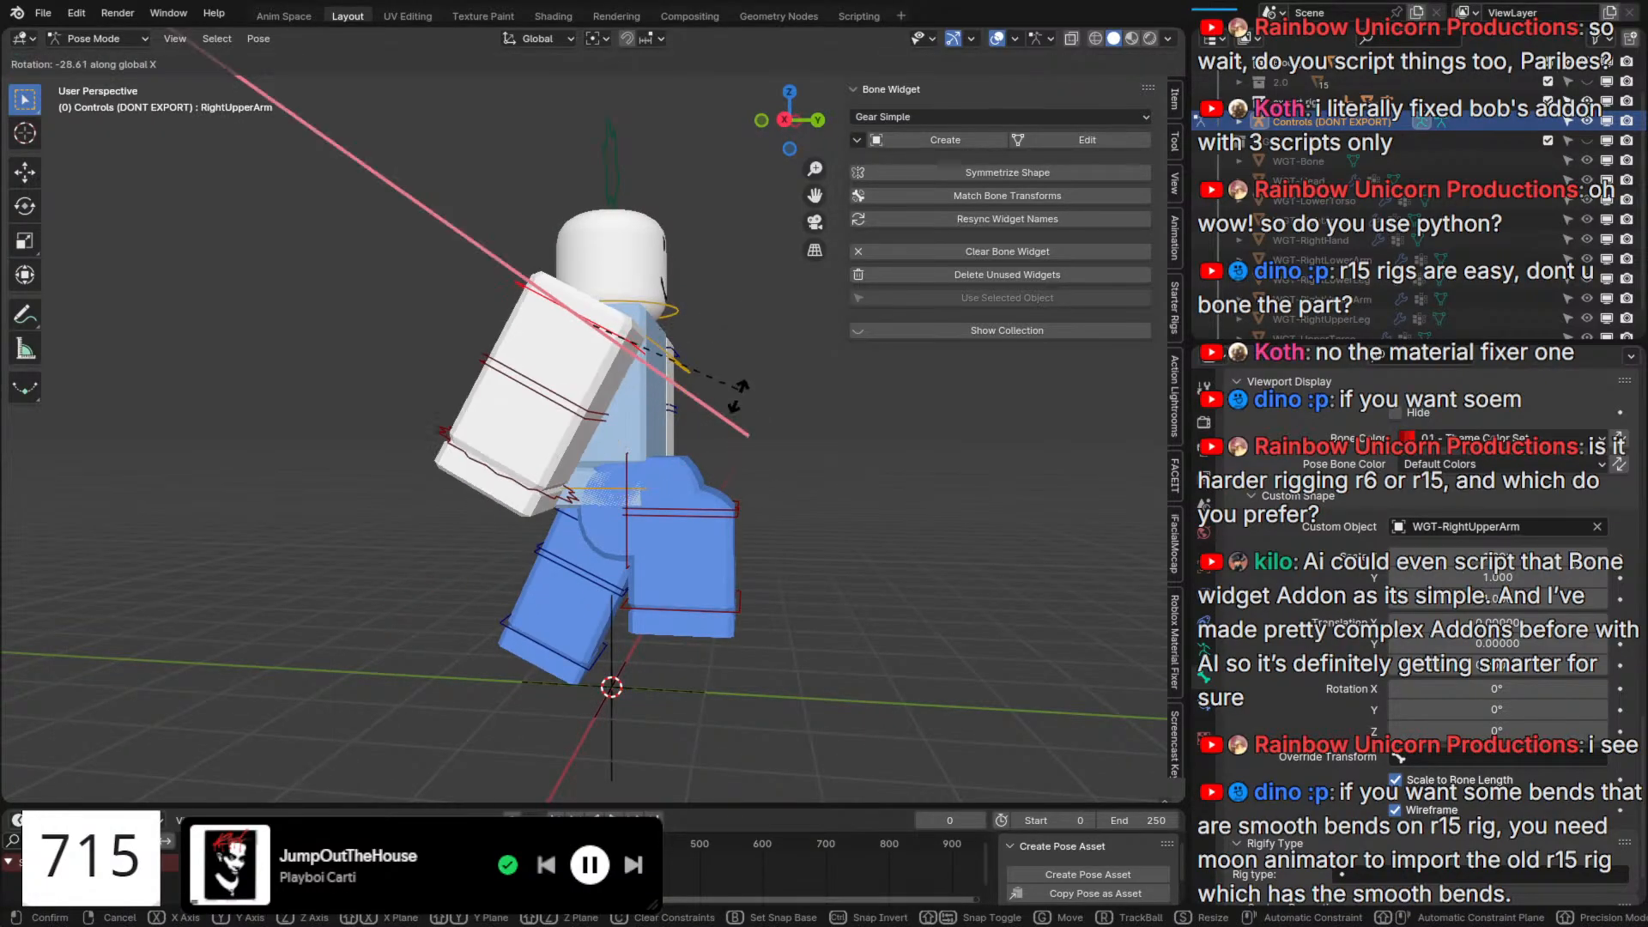
left_click(730, 422)
Rotate the right lower arm bone -100° about the global Z axis.
left_click(540, 402)
key("r")
key("z")
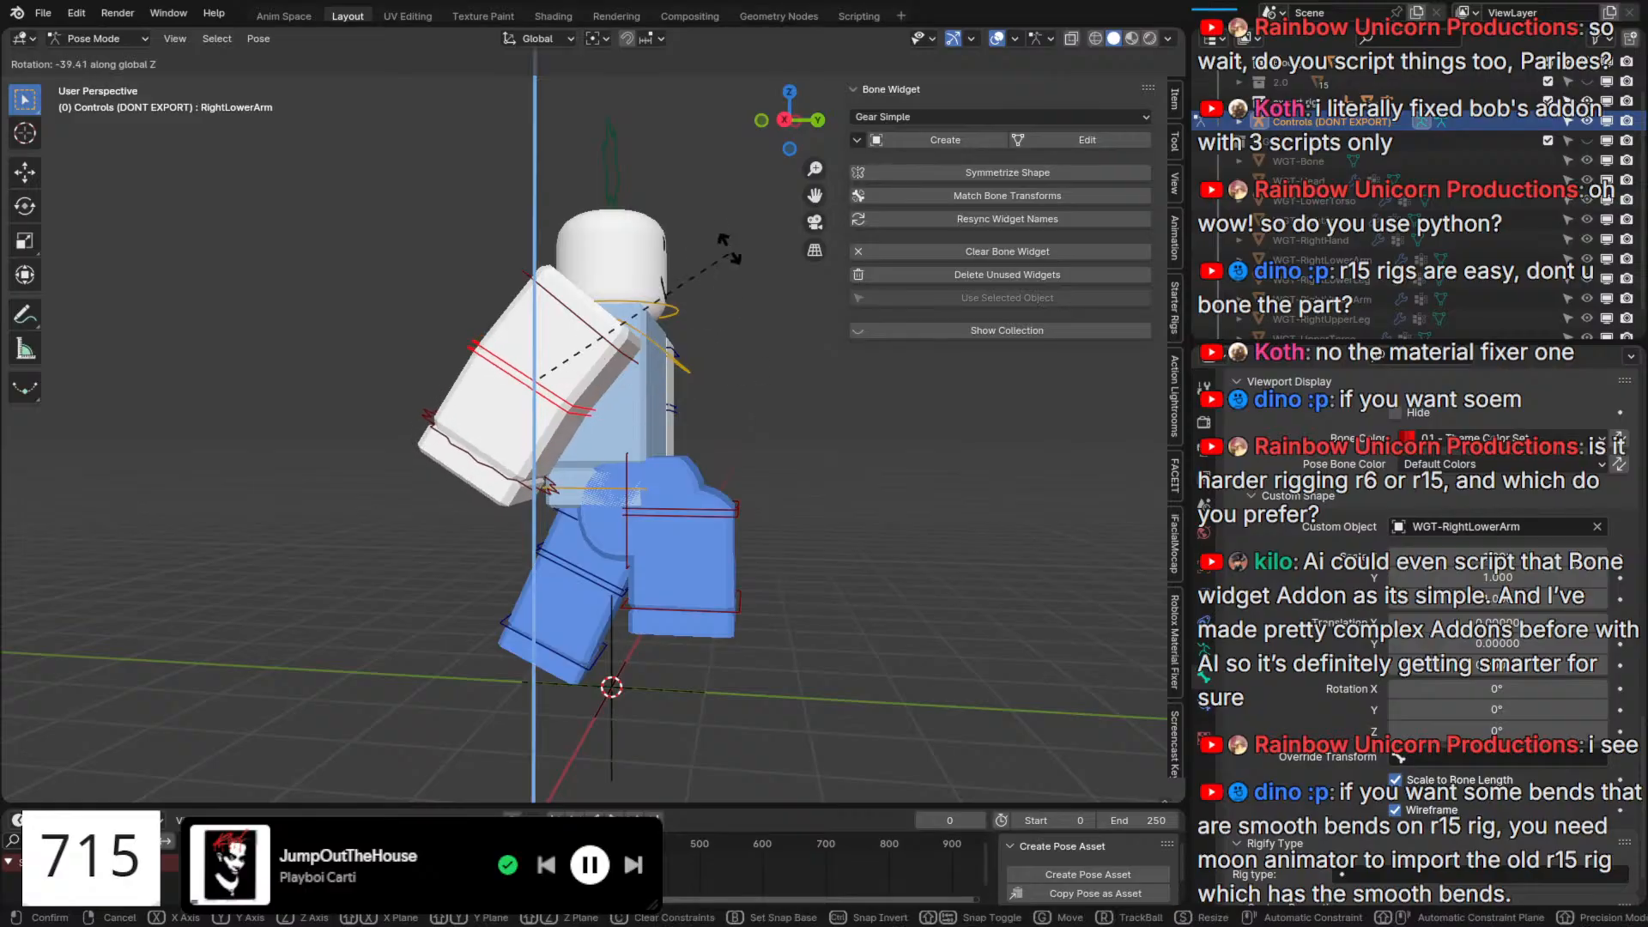
left_click(511, 75)
middle_click_drag(837, 354, 404, 401)
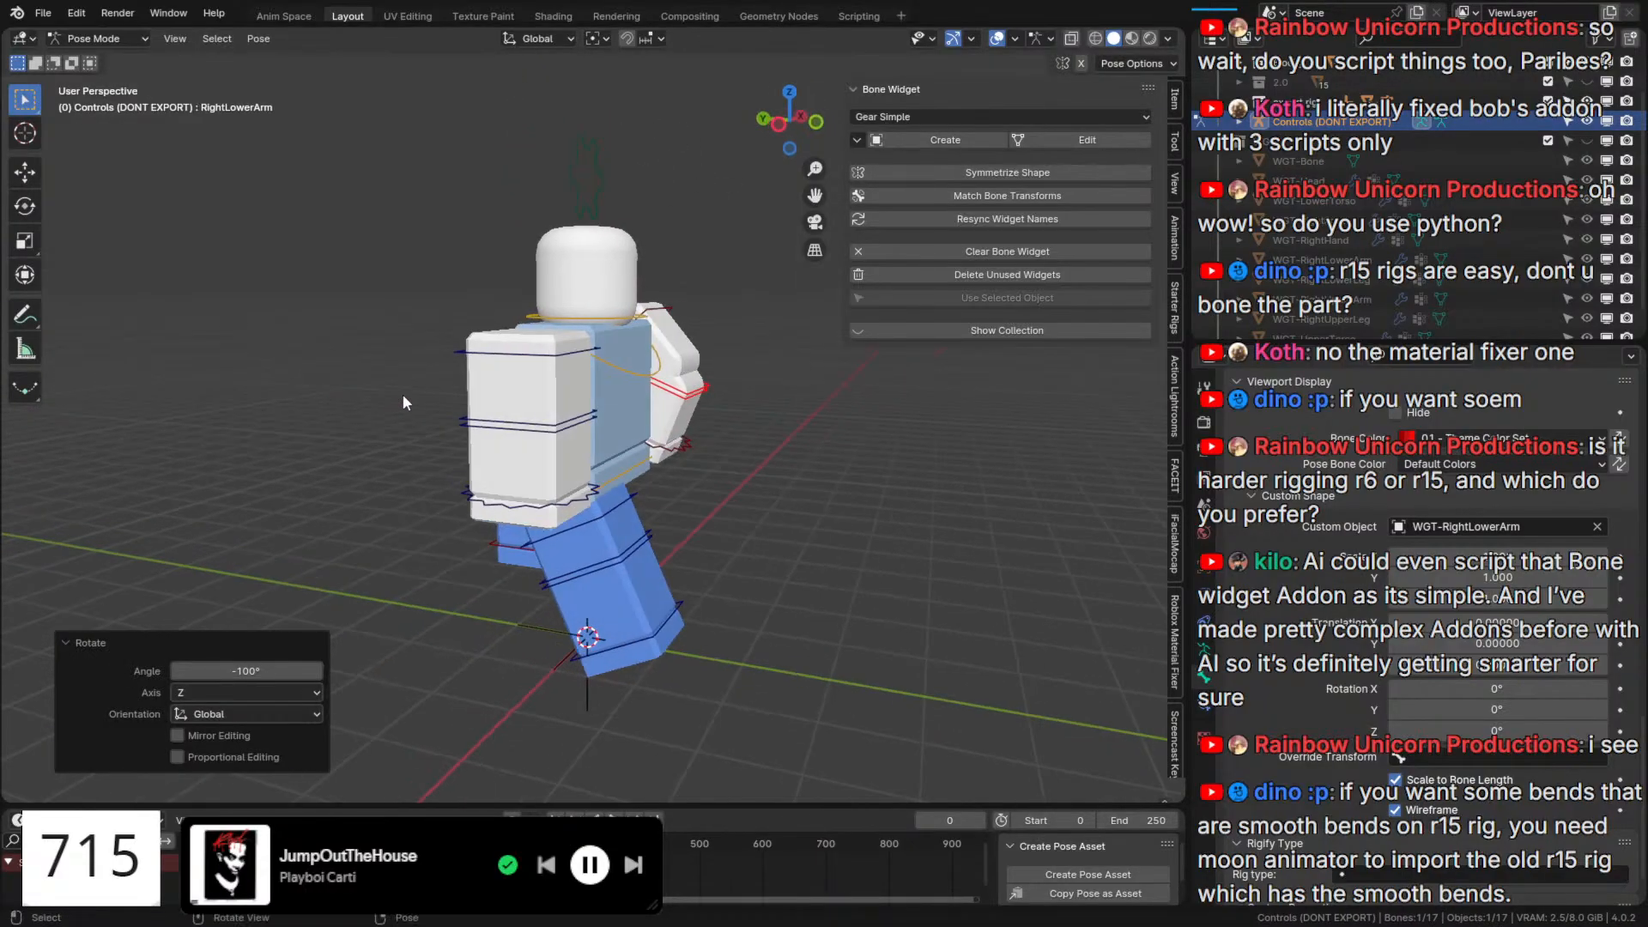
Rotate the left upper arm bone 45° about the global X axis.
left_click(509, 362)
middle_click_drag(512, 360, 614, 310)
key("r")
key("x")
left_click(664, 372)
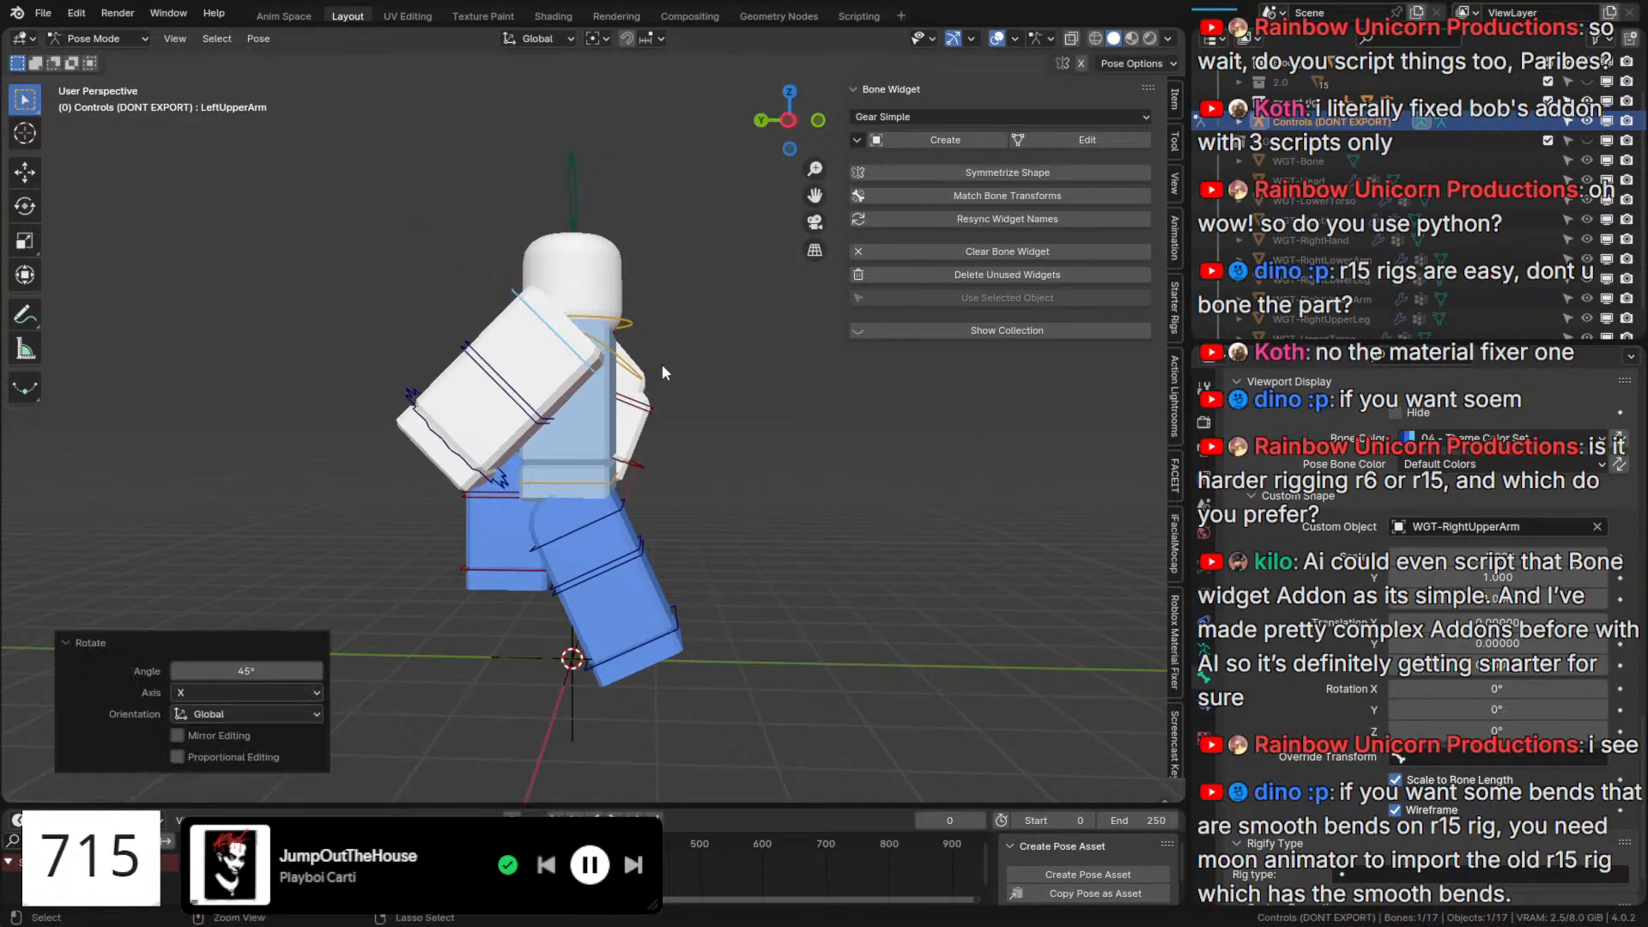
Bend the left elbow by rotating the lower arm bone 55° about the global X axis.
left_click(515, 401)
key("r")
key("x")
left_click(659, 522)
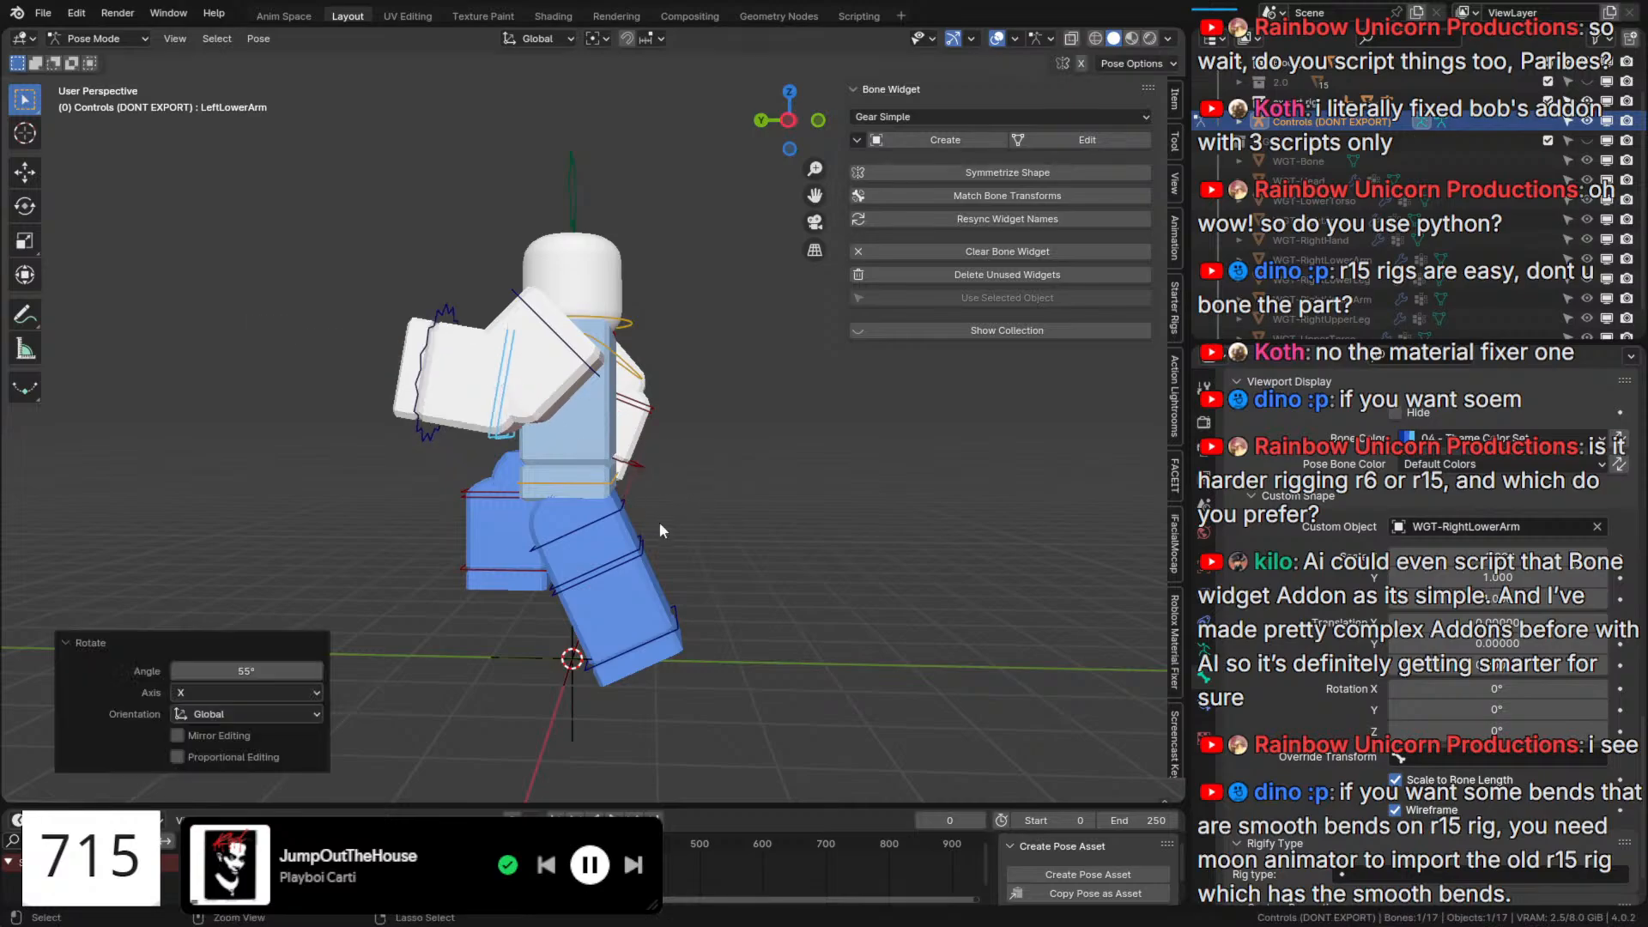
Lean the upper torso bone by rotating it -20° about the global X axis.
left_click(619, 371)
key("r")
left_click(673, 316)
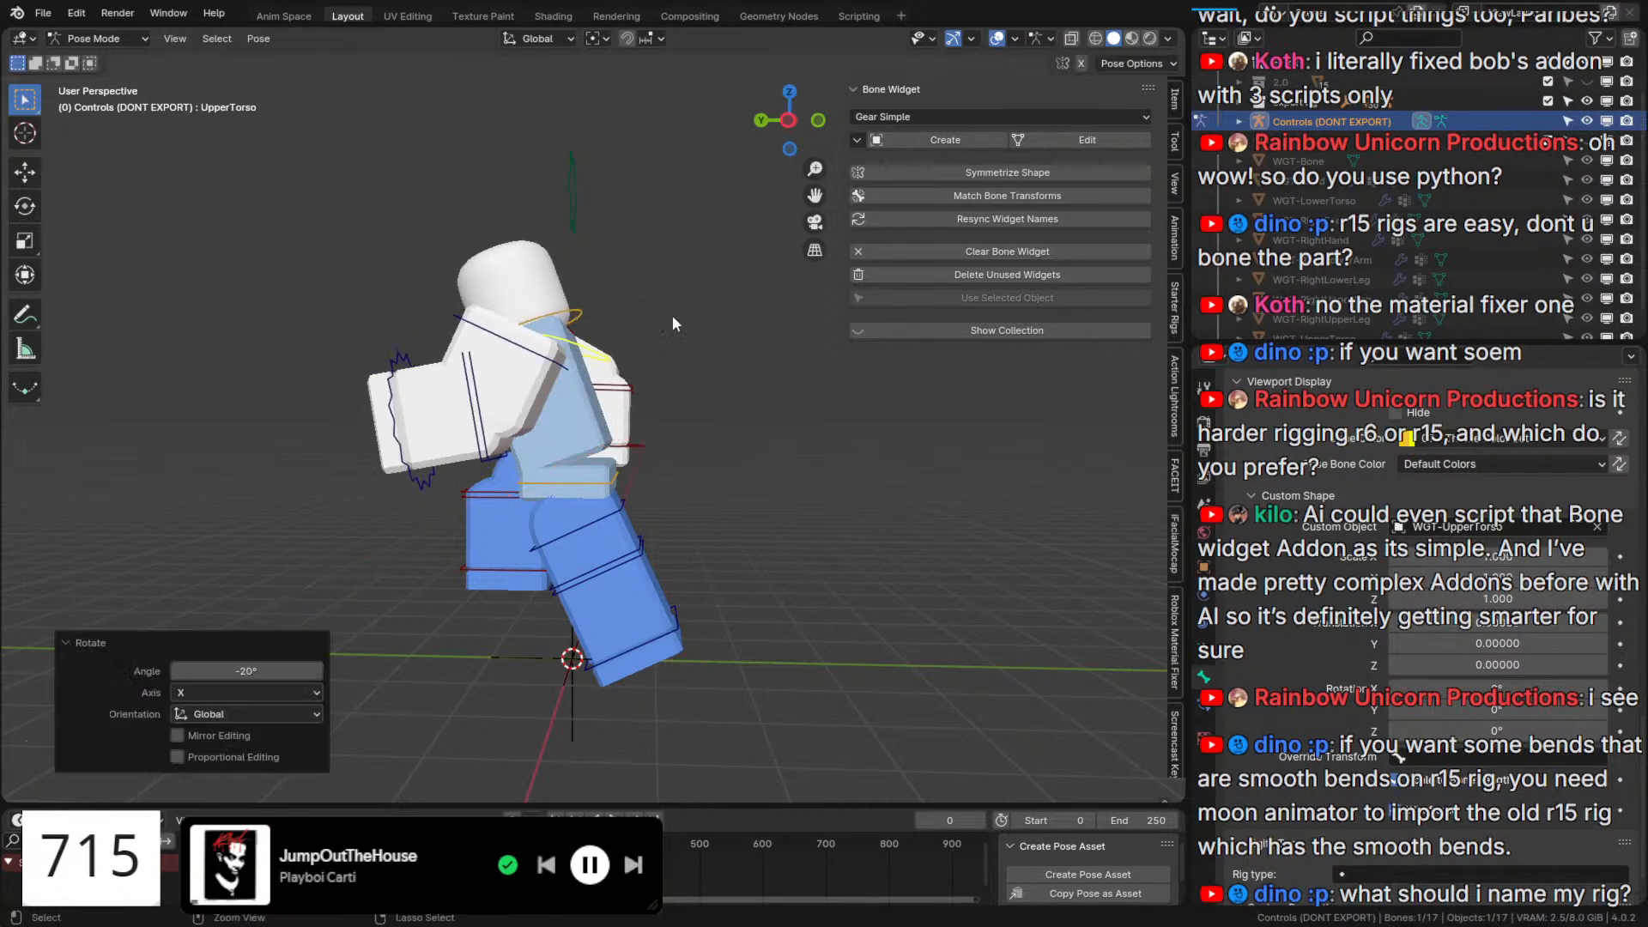
Rotate the head bone about the global X axis to counter the torso's lean.
left_click(532, 275)
key("r")
key("x")
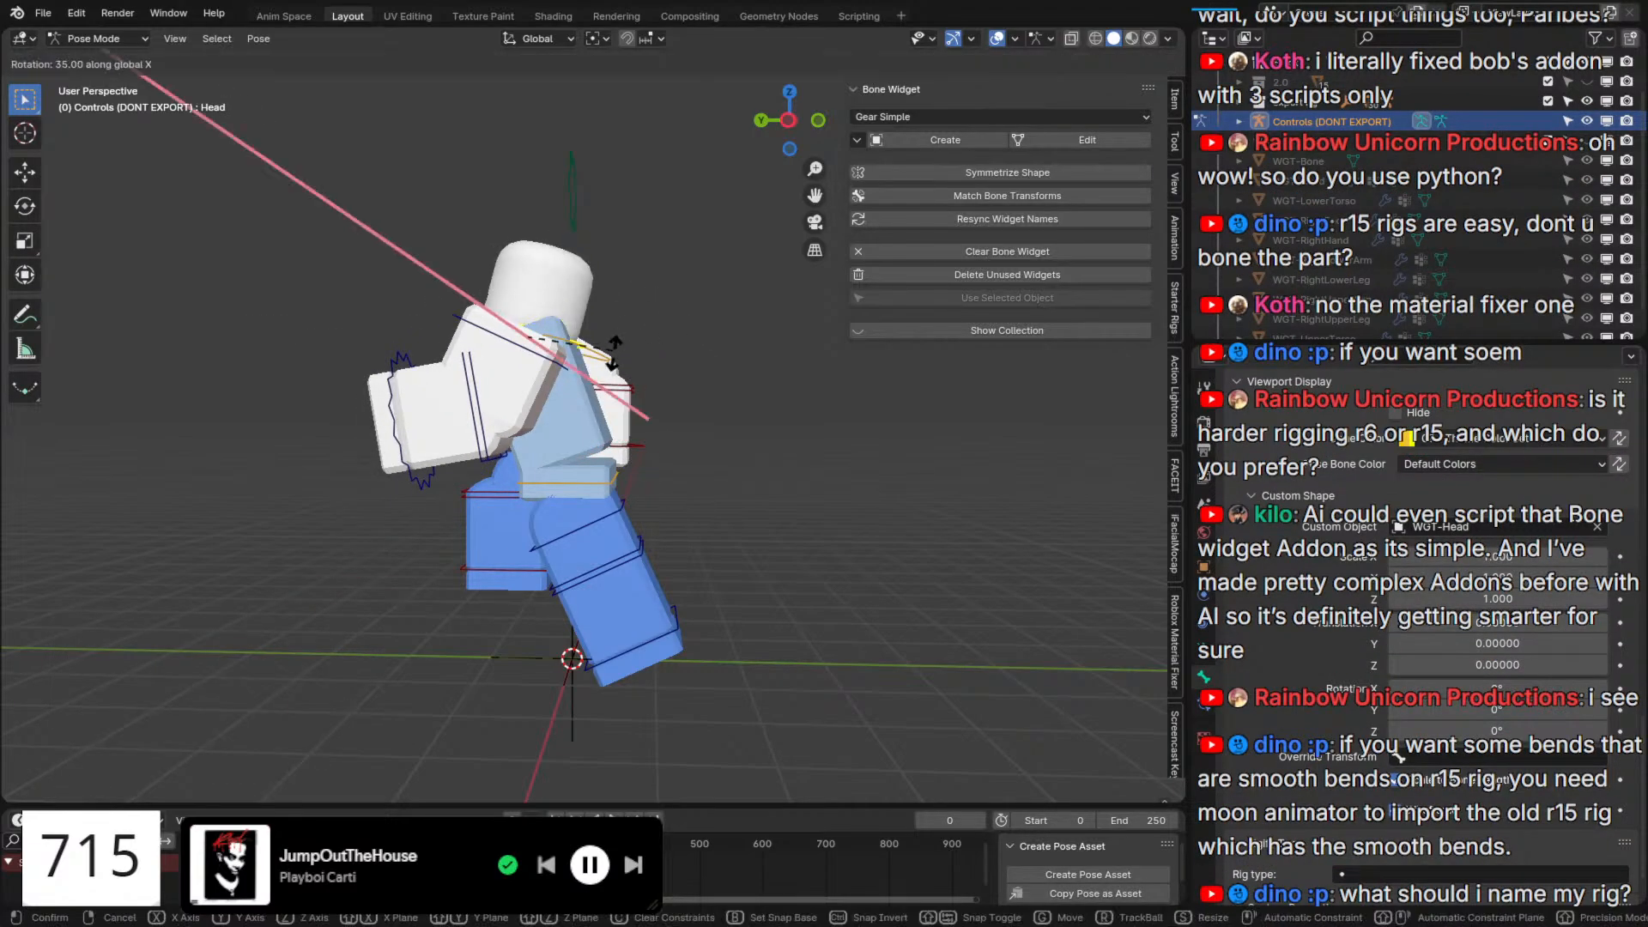
left_click(544, 350)
Clear the rotation of all pose bones to restore the rest pose.
middle_click_drag(542, 350, 746, 373)
key("a")
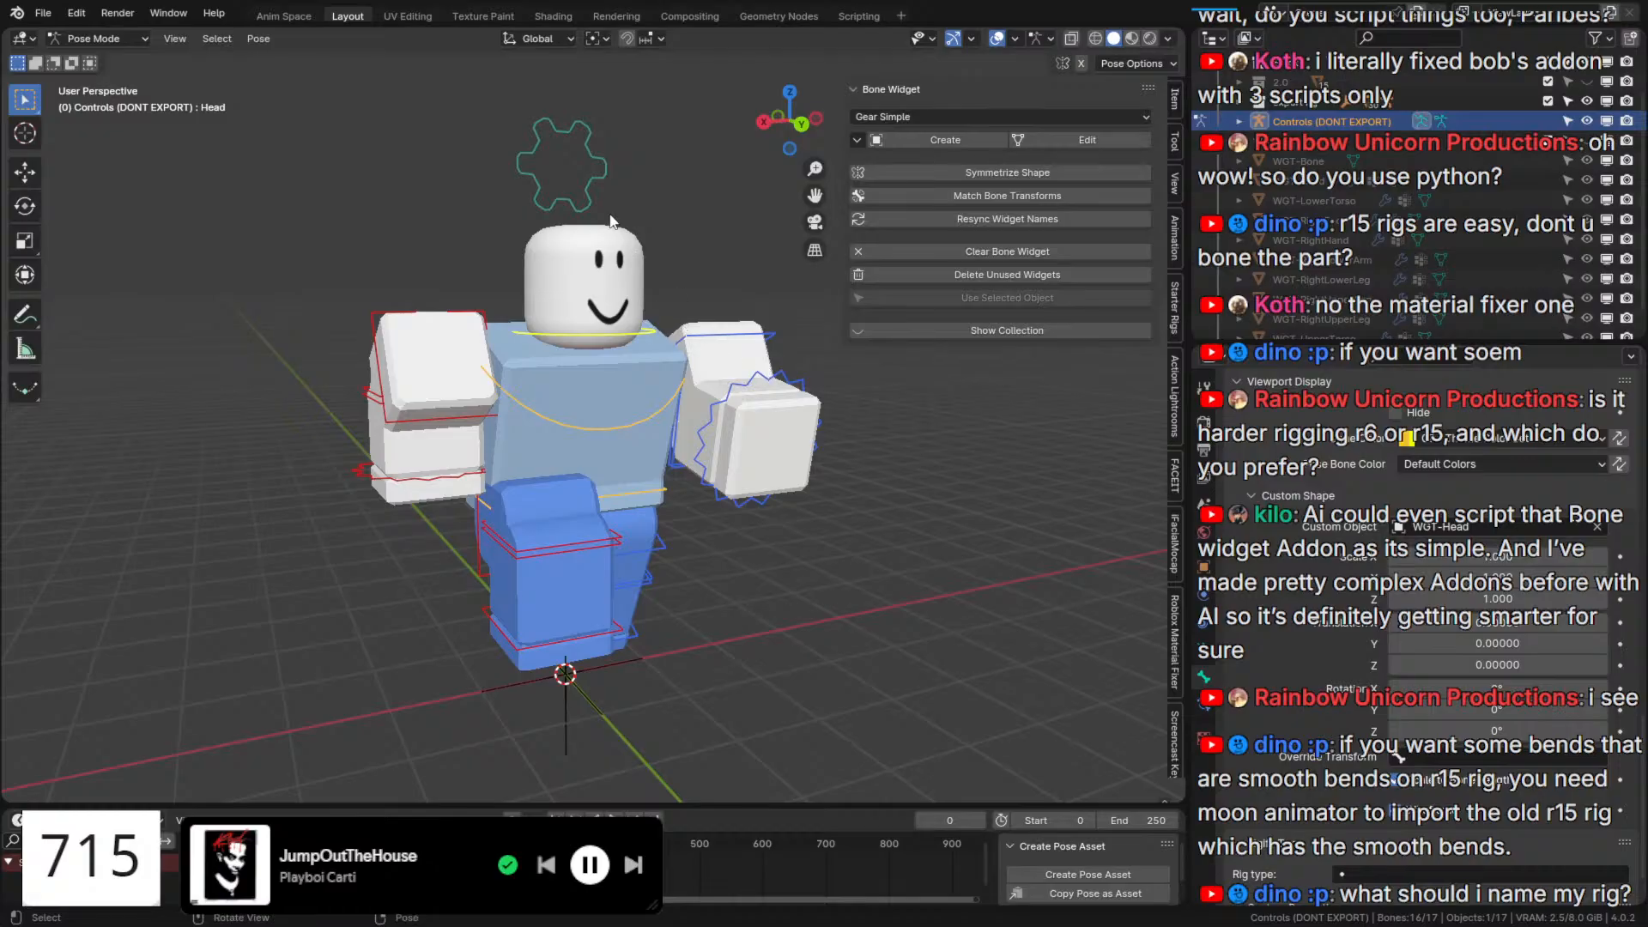
key("alt+r")
Parent the gear bone above the head to the Head bone in Edit Mode with Keep Offset.
left_click(580, 185)
left_click(612, 315, "shift")
key("Tab")
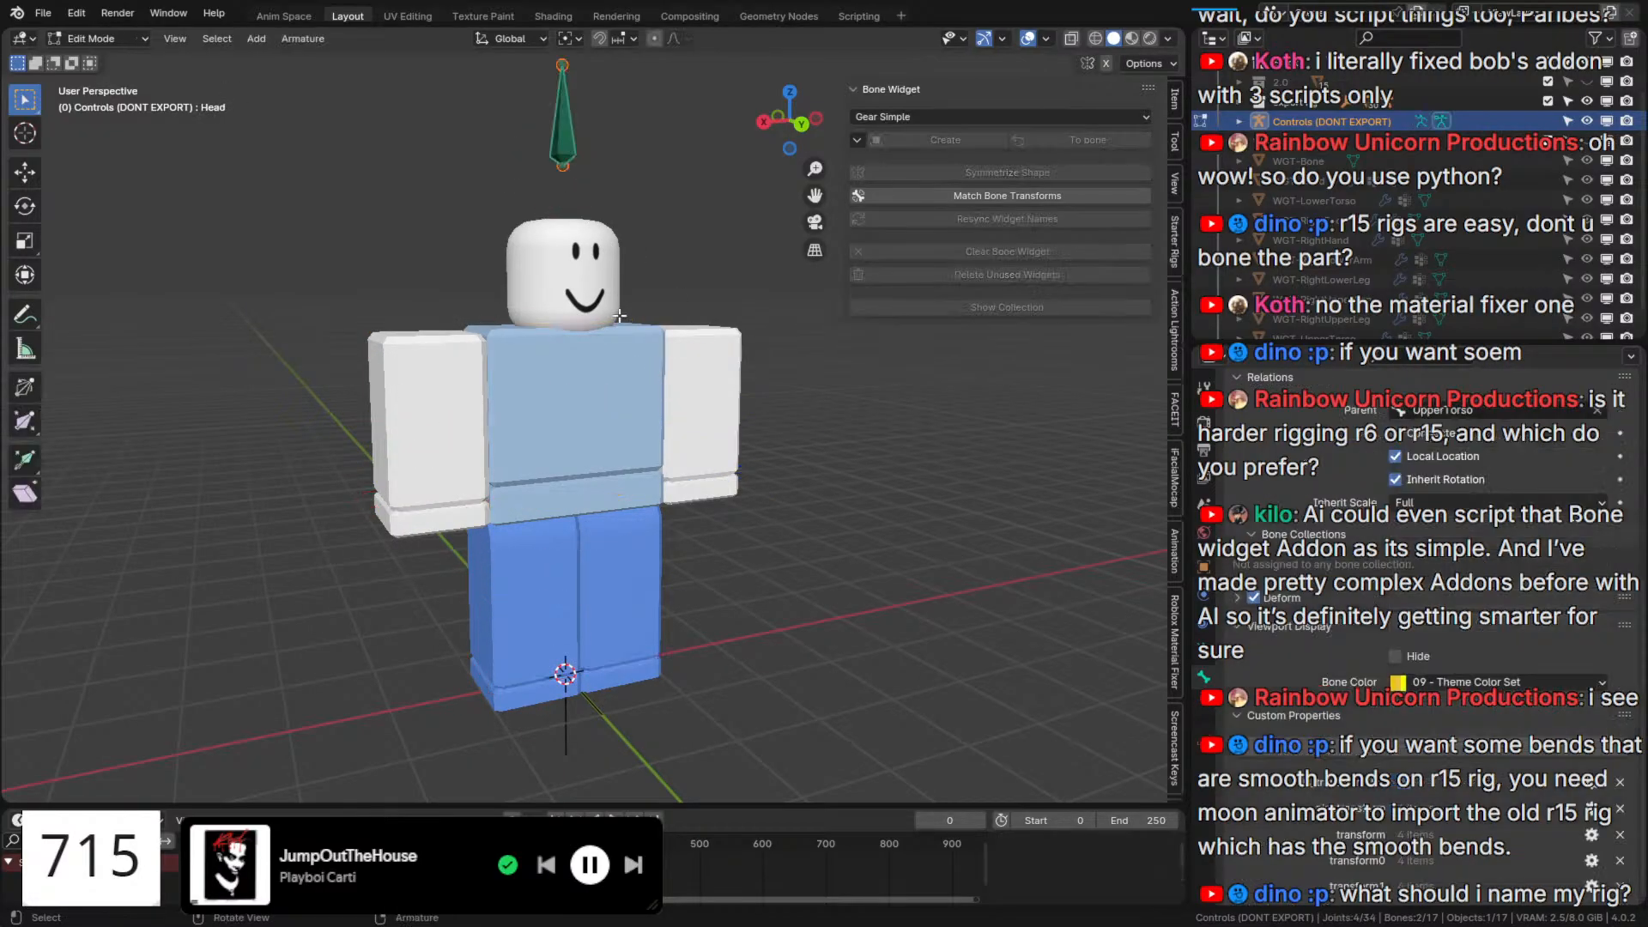
key("ctrl+p")
left_click(620, 315)
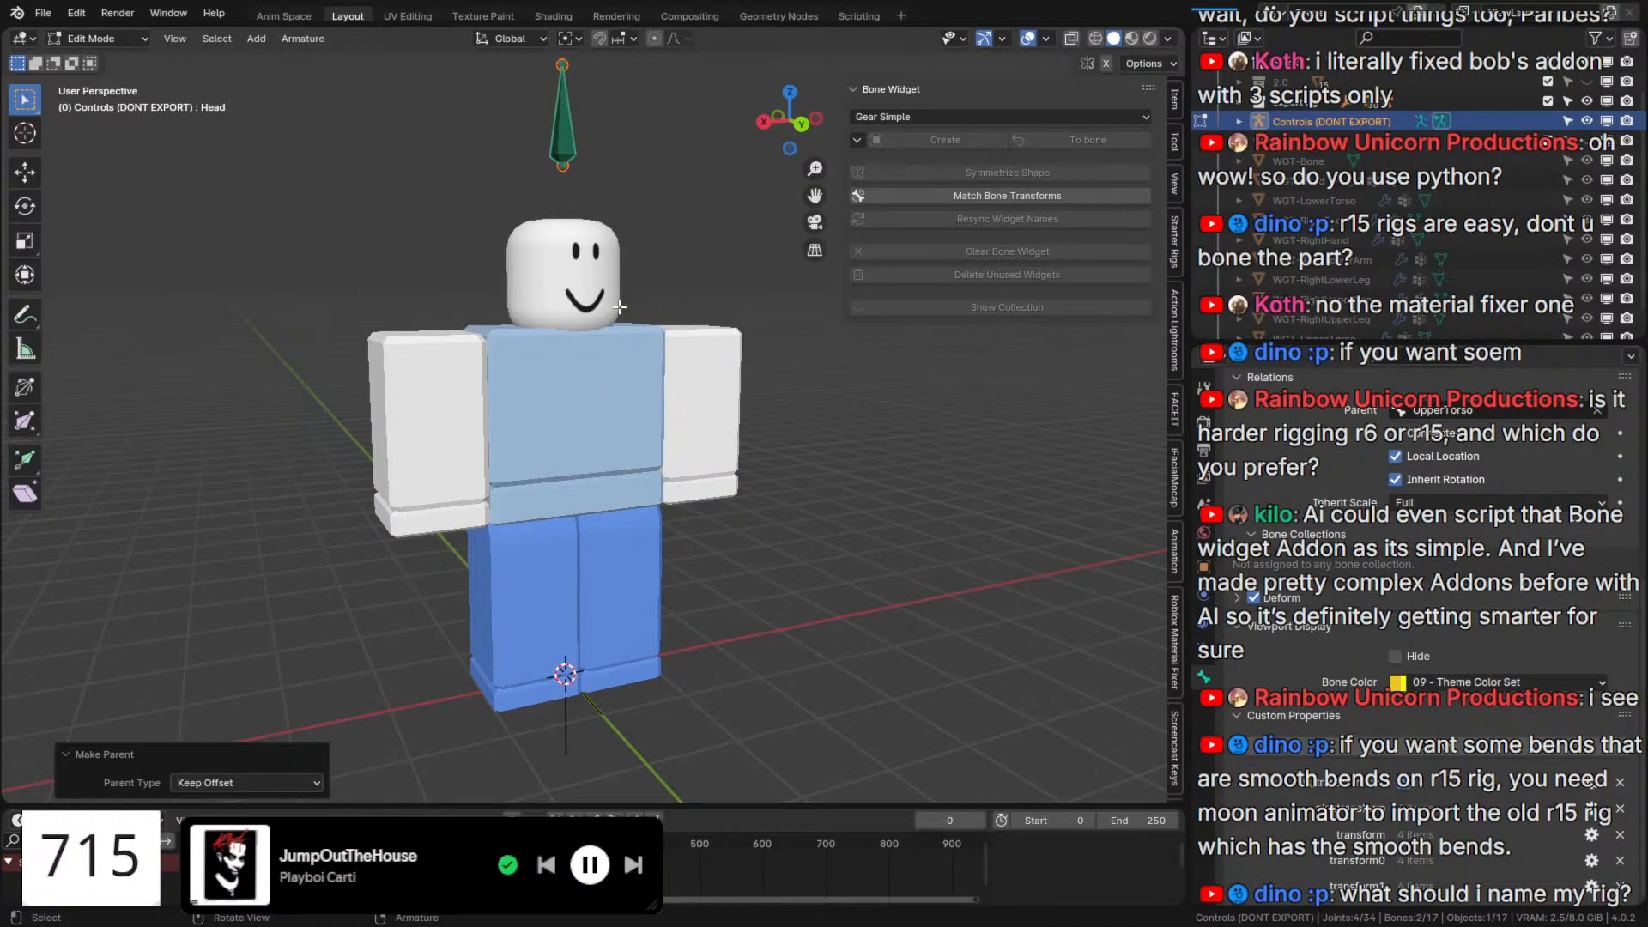
Rename the gear bone above the head to Settings and return to Pose Mode.
left_click(556, 151)
key("F2")
type("s")
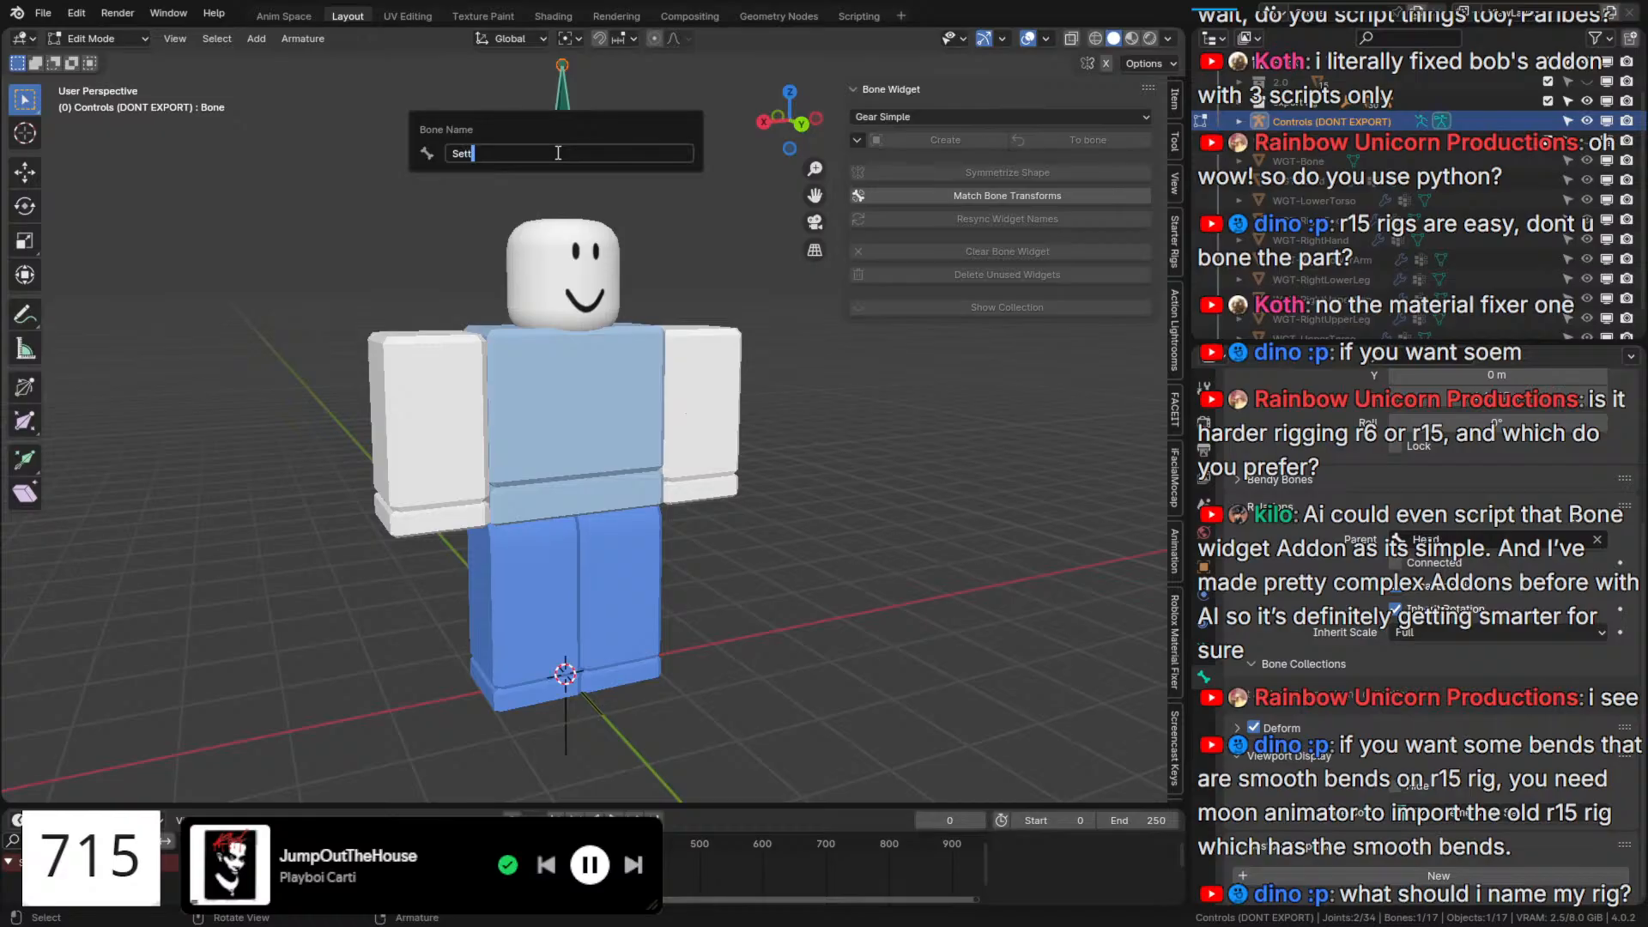
type("ettings")
key("Return")
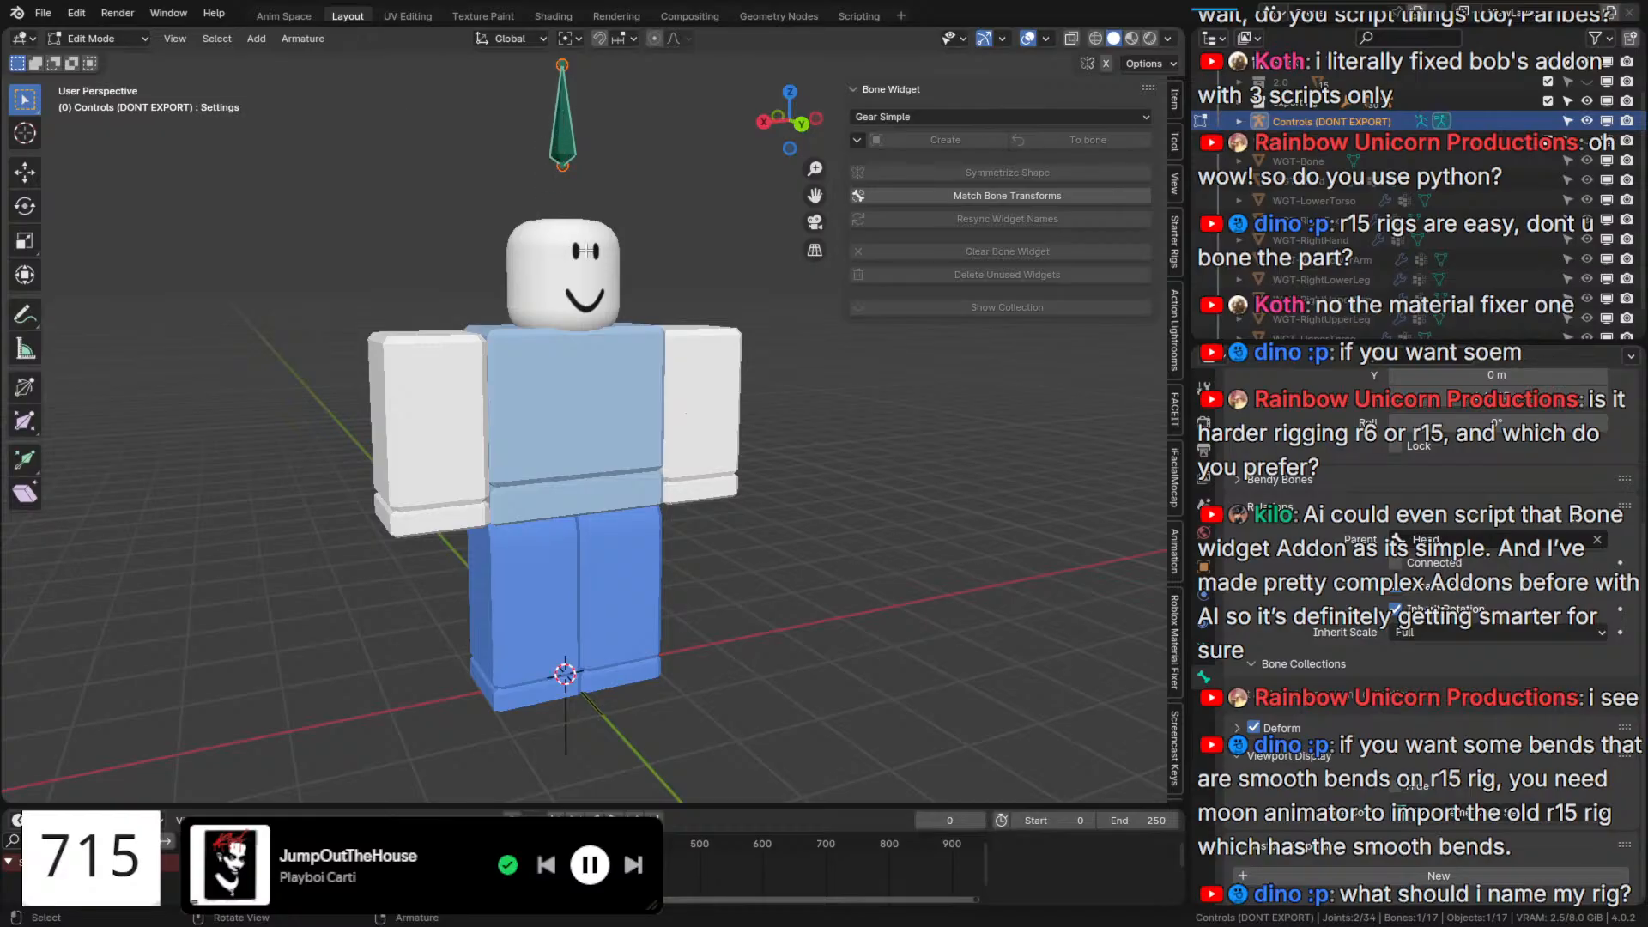
key("Tab")
Try a free trackball rotation of the Head bone to test the parented gear.
left_click(600, 343)
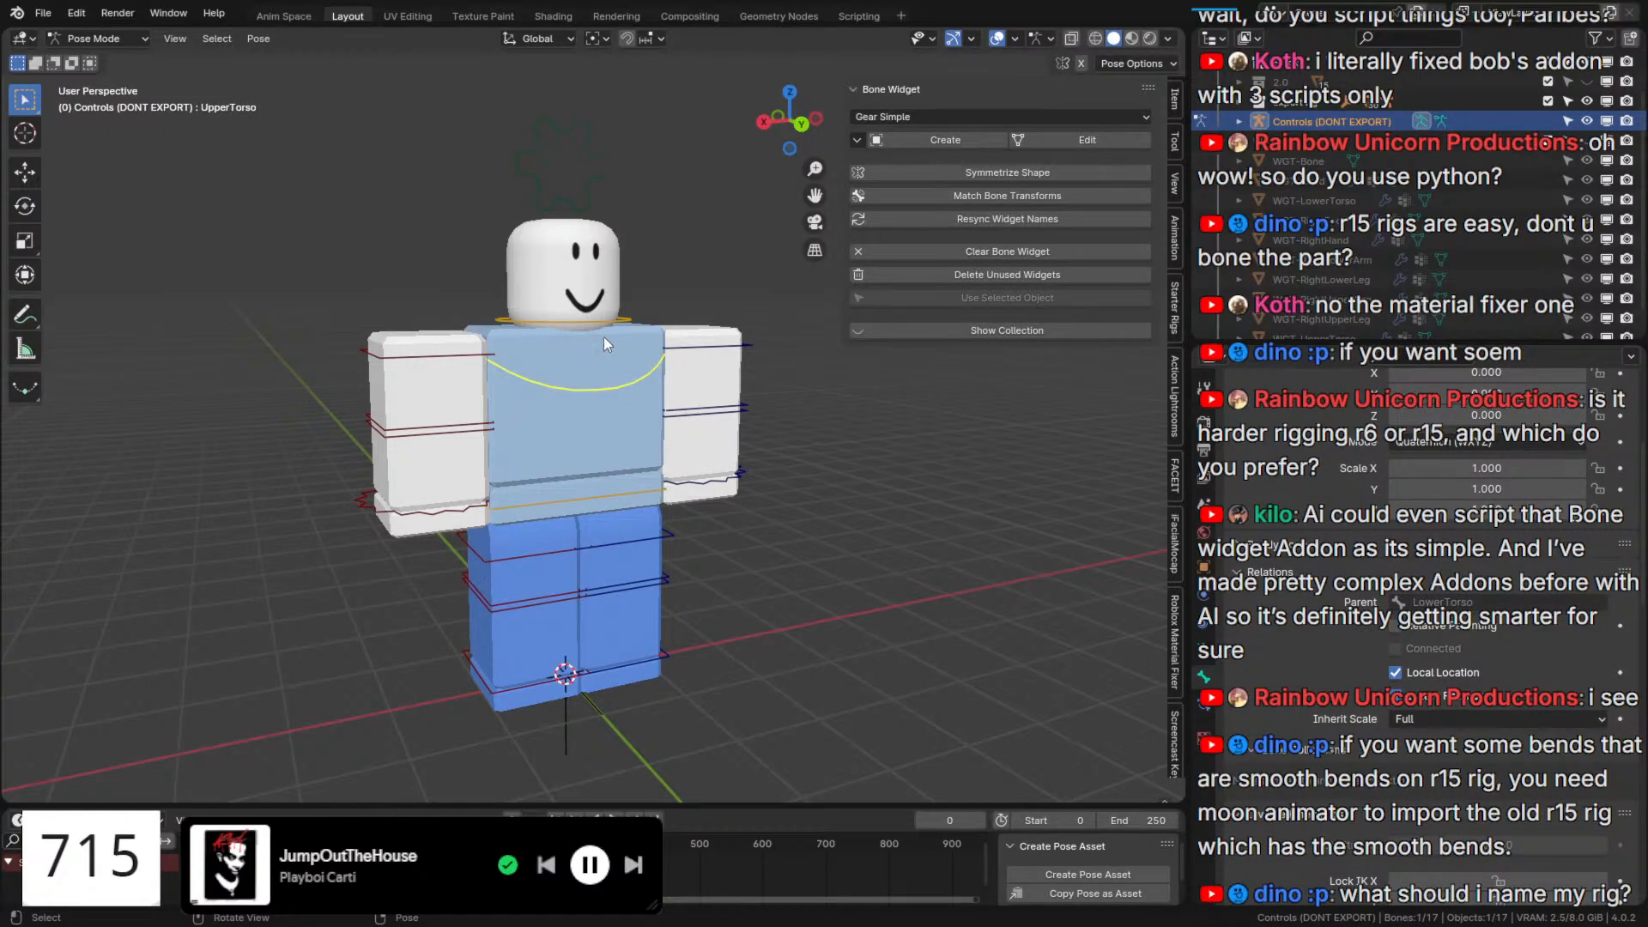
middle_click_drag(609, 326, 692, 420, "shift")
left_click(646, 421)
scroll(645, 420, "up", 3)
key("r")
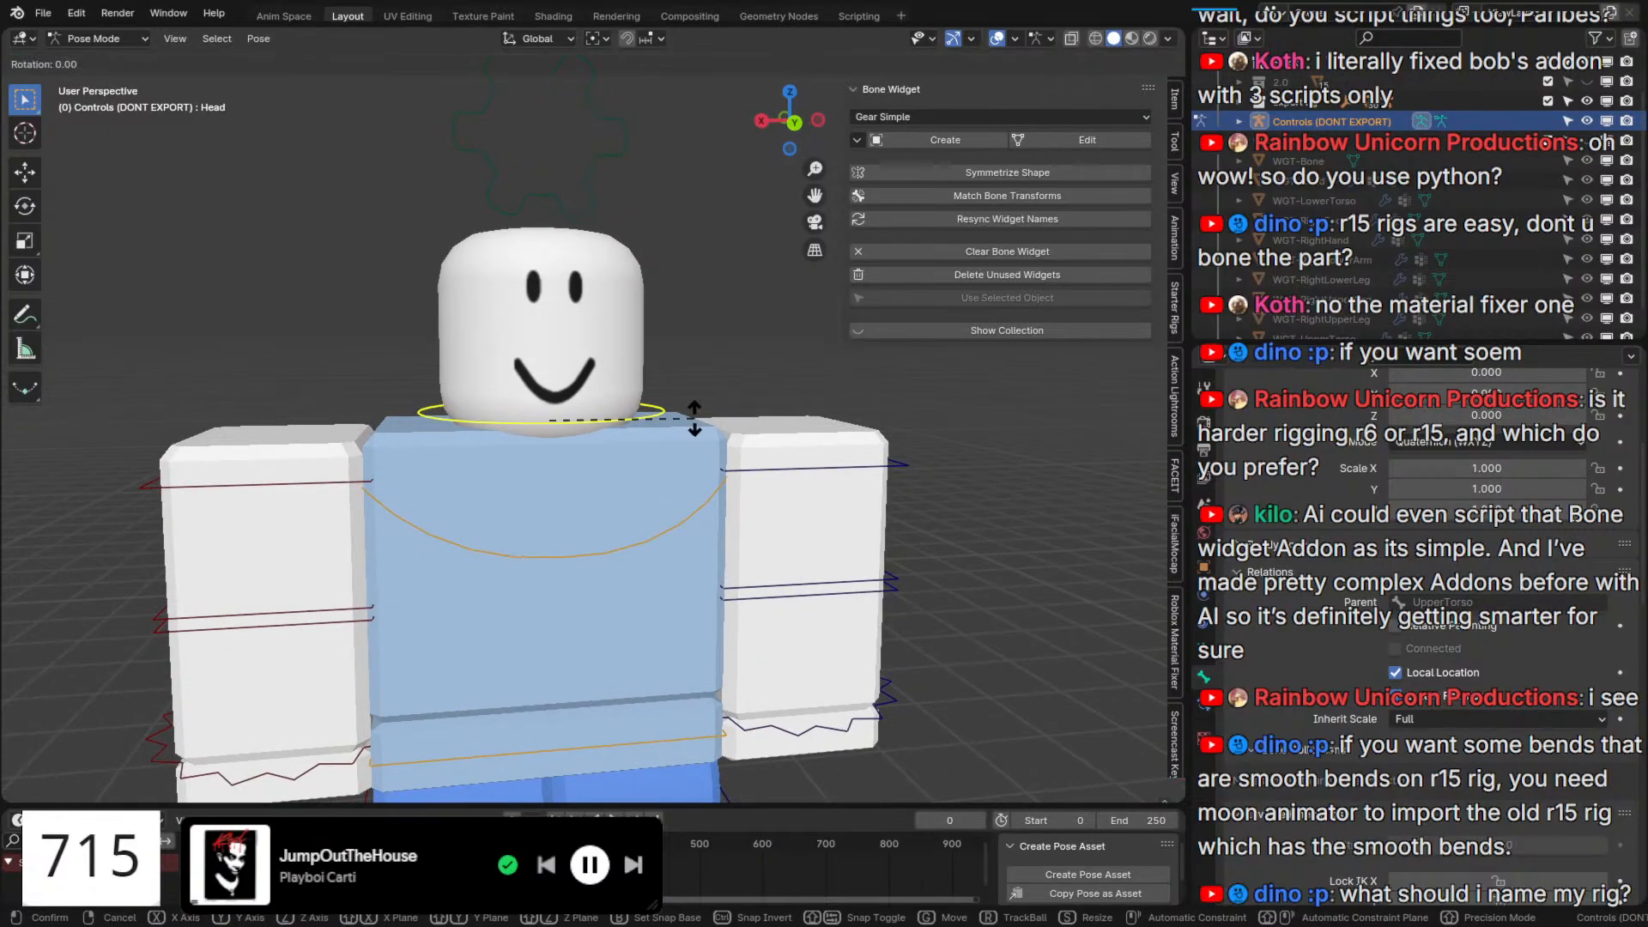
key("r")
right_click(667, 410)
scroll(667, 410, "down", 3)
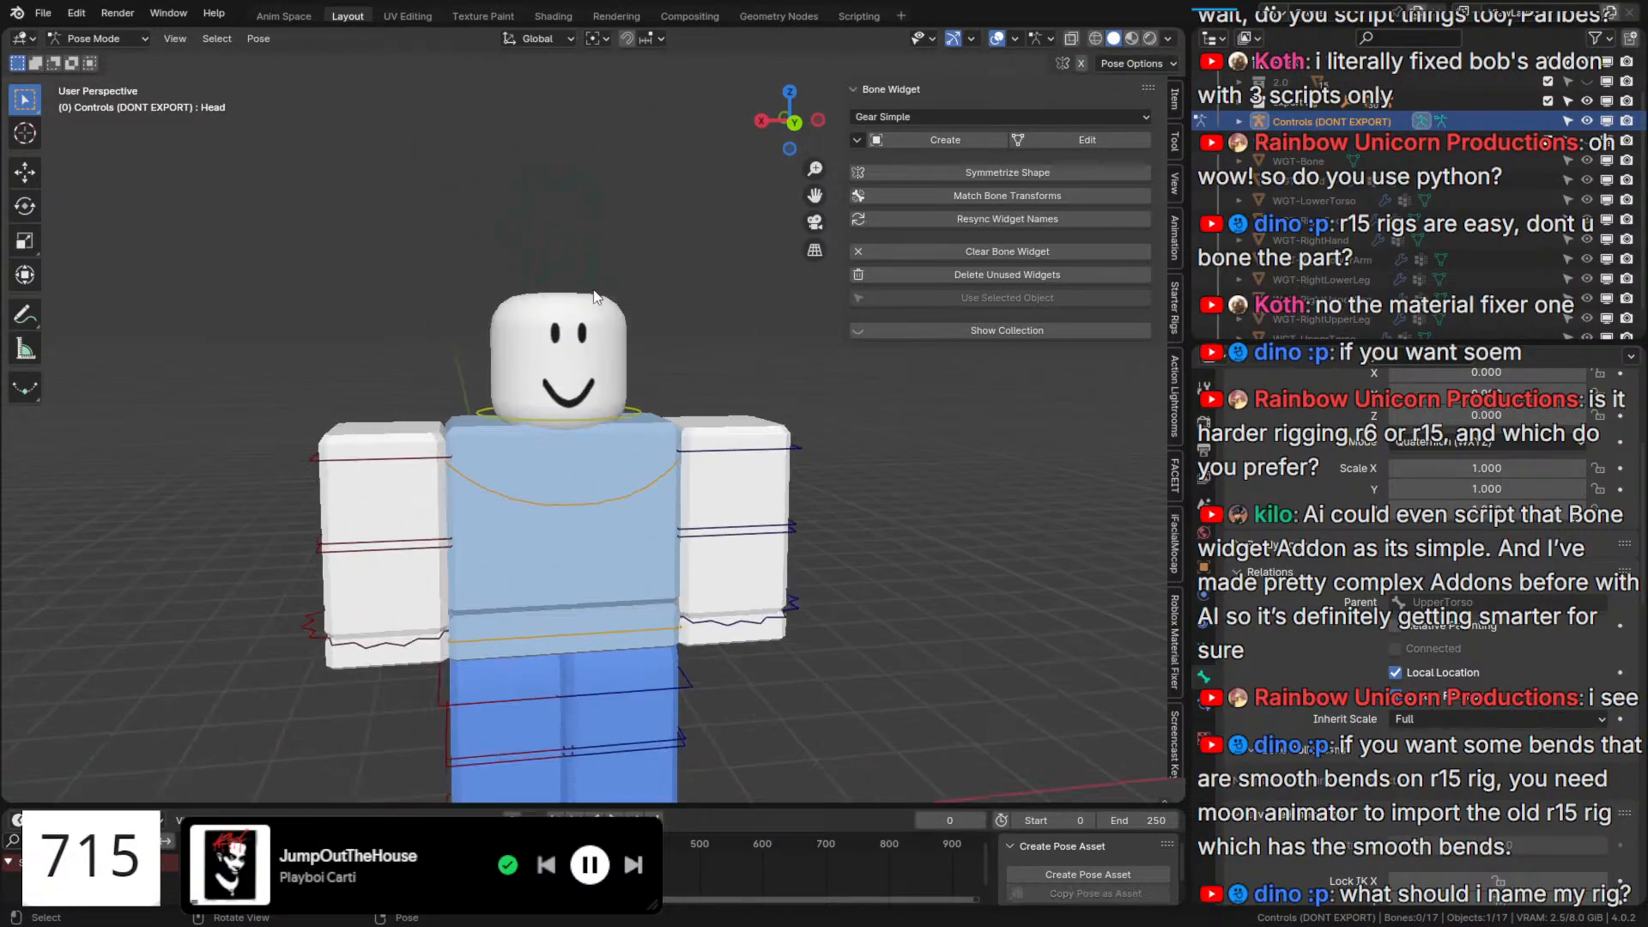
Set the Settings bone's color to 09 - Theme Color Set.
left_click(599, 214)
scroll(1357, 674, "down", 8)
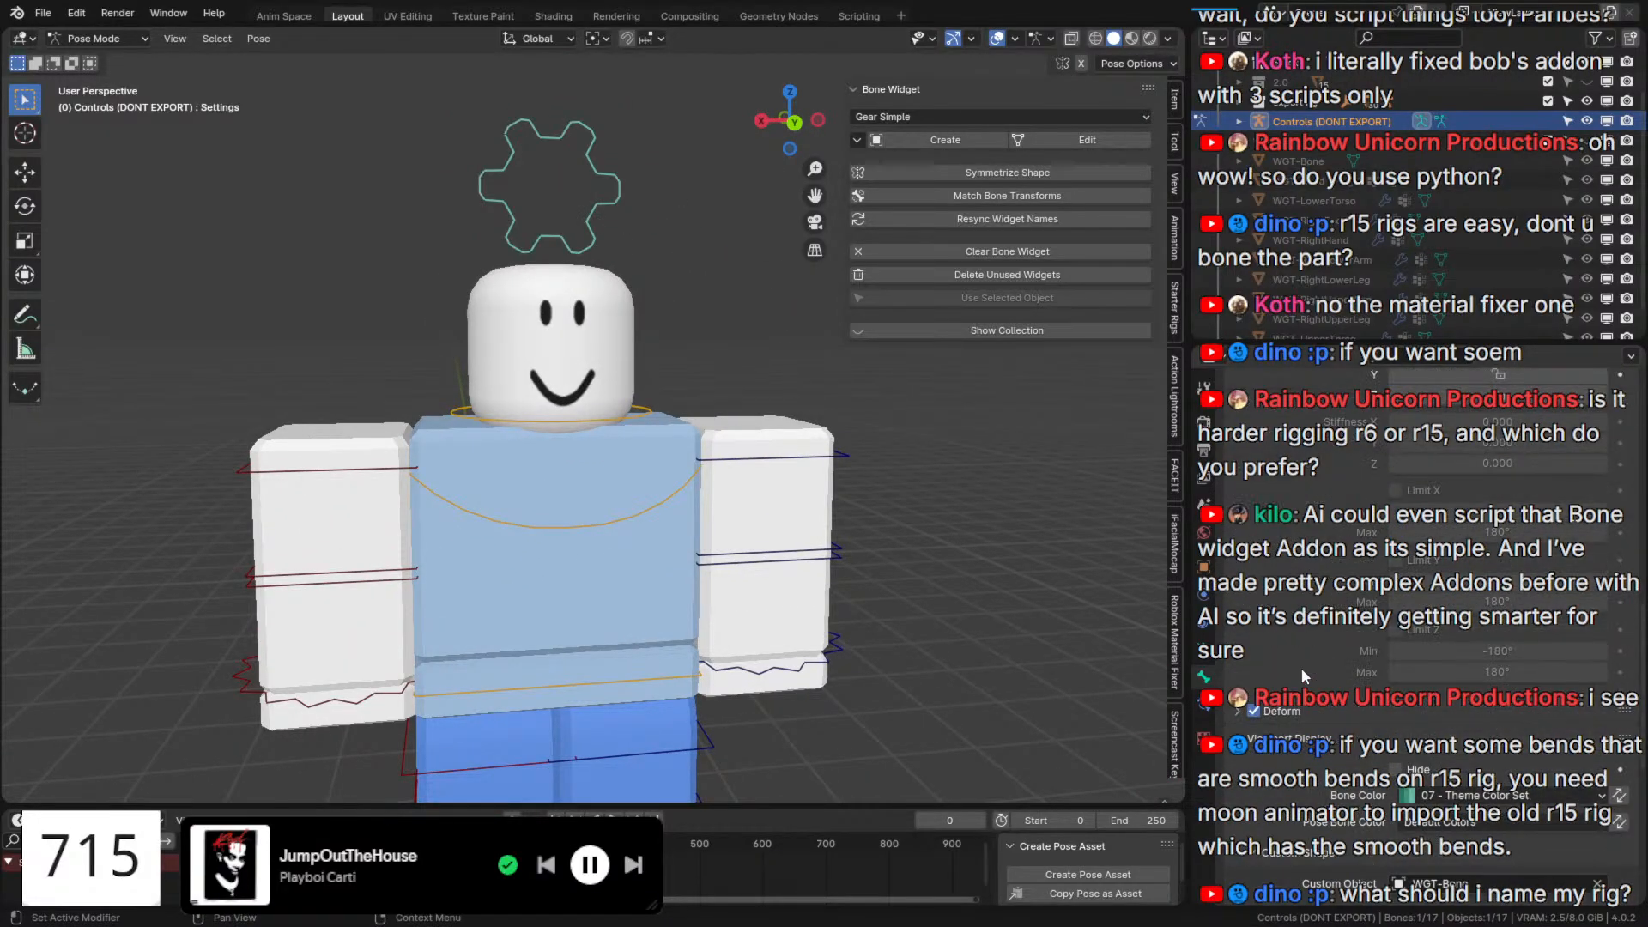
left_click(1493, 548)
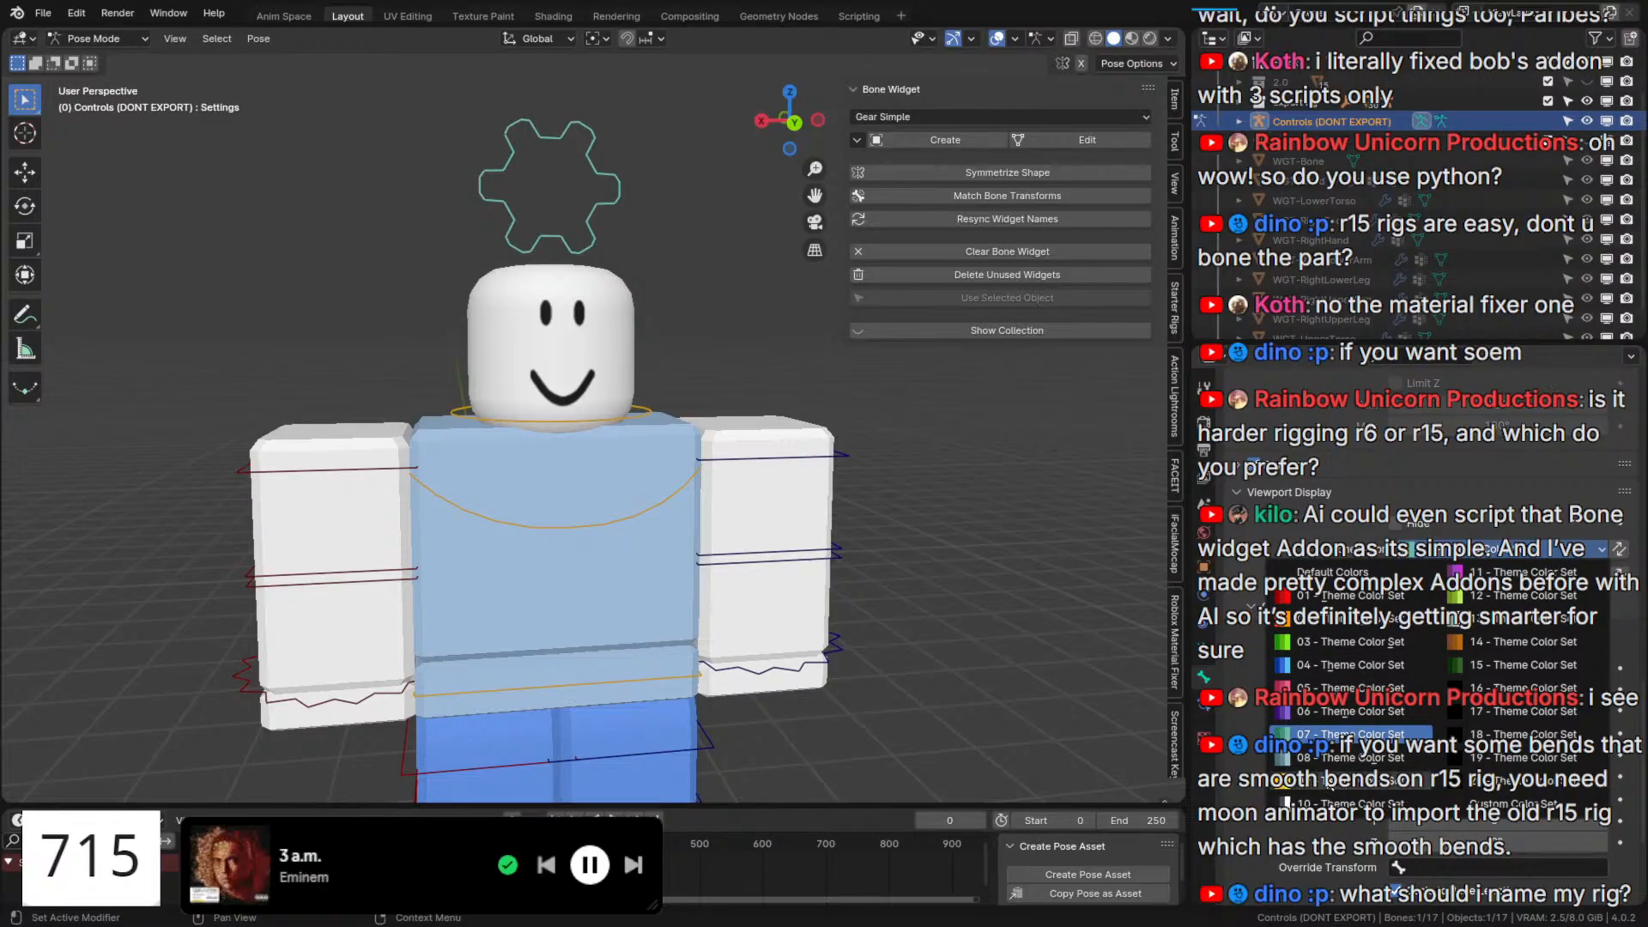
left_click(1316, 798)
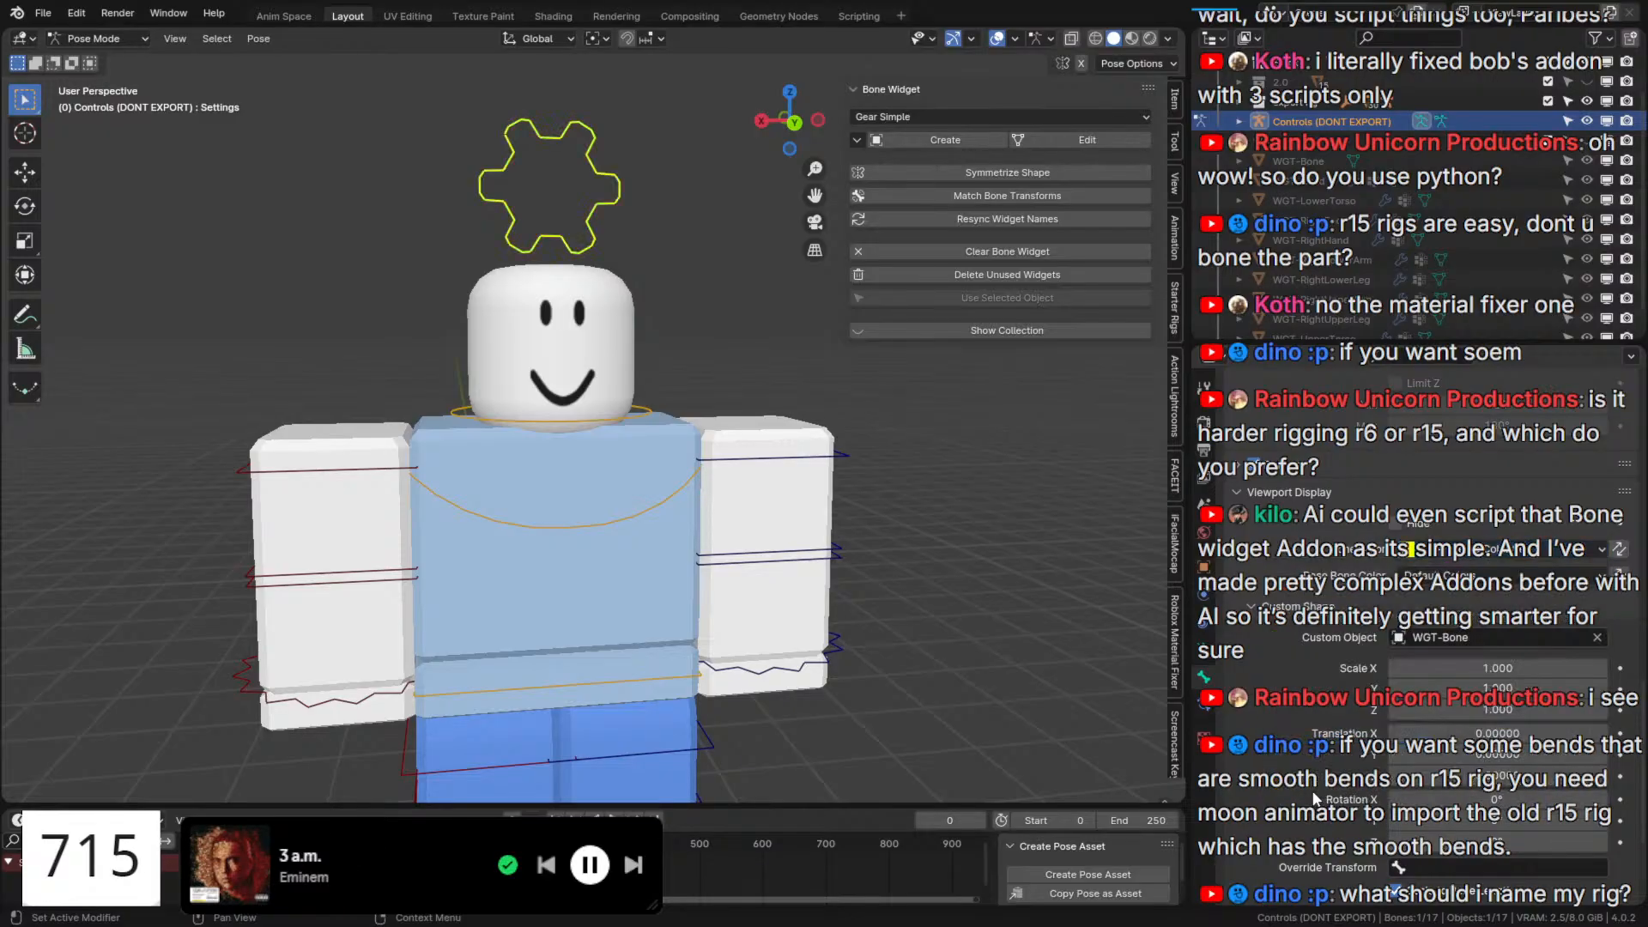
Change the Settings bone's color to 08 - Theme Color Set and compare it unselected.
left_click(1411, 547)
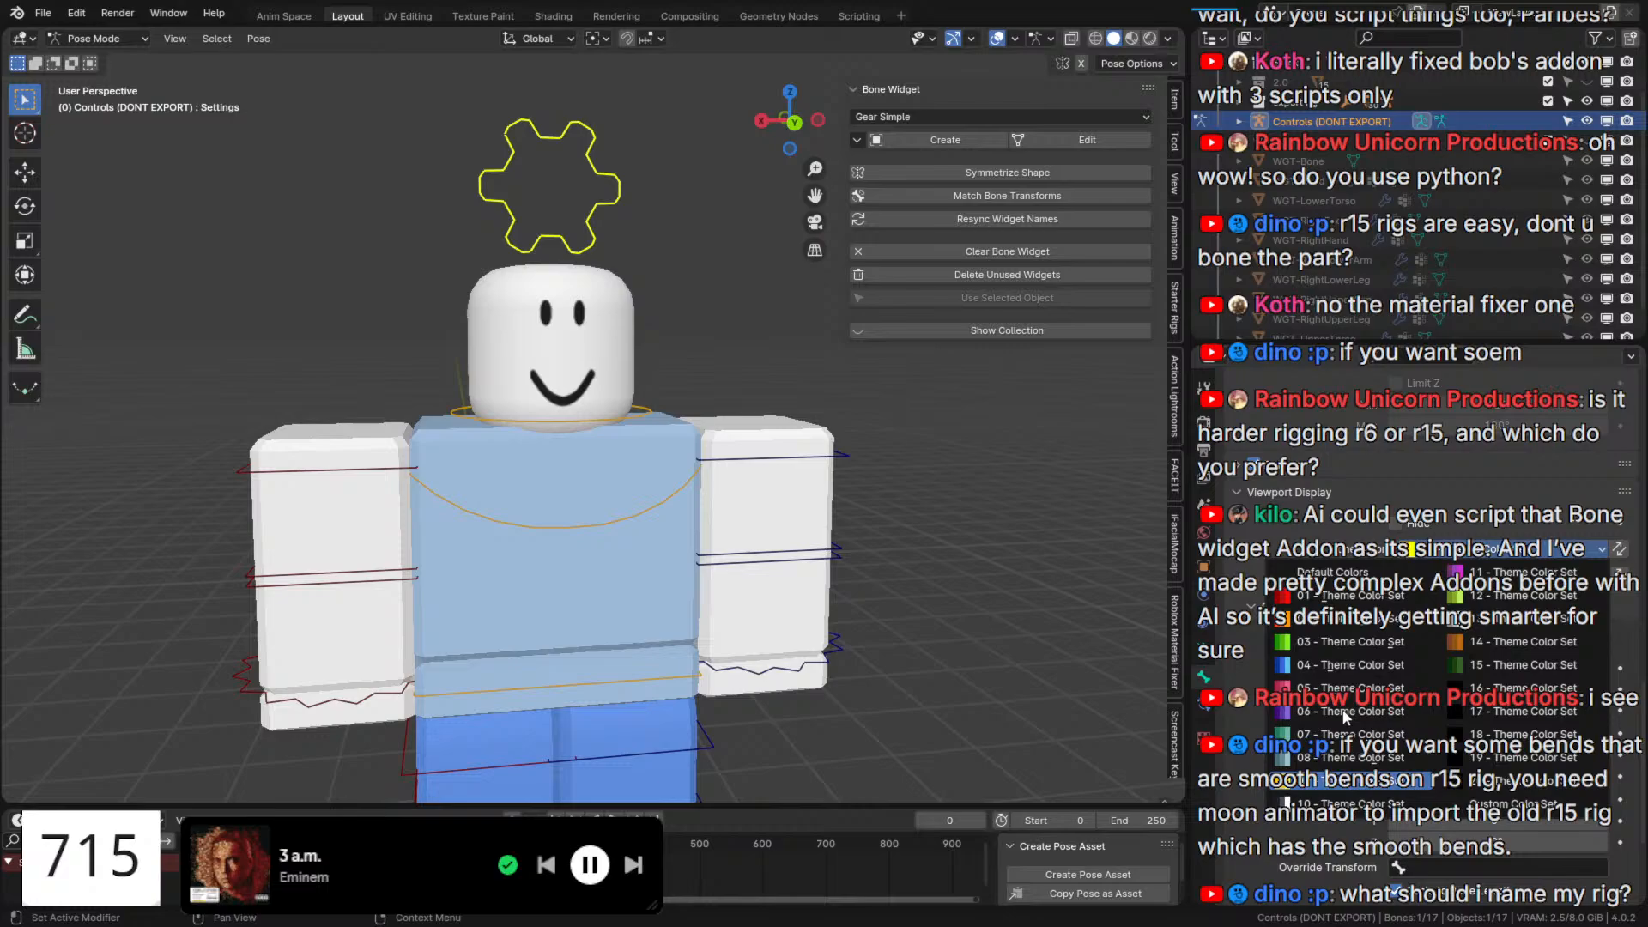
left_click(1349, 758)
left_click(943, 478)
left_click(838, 463)
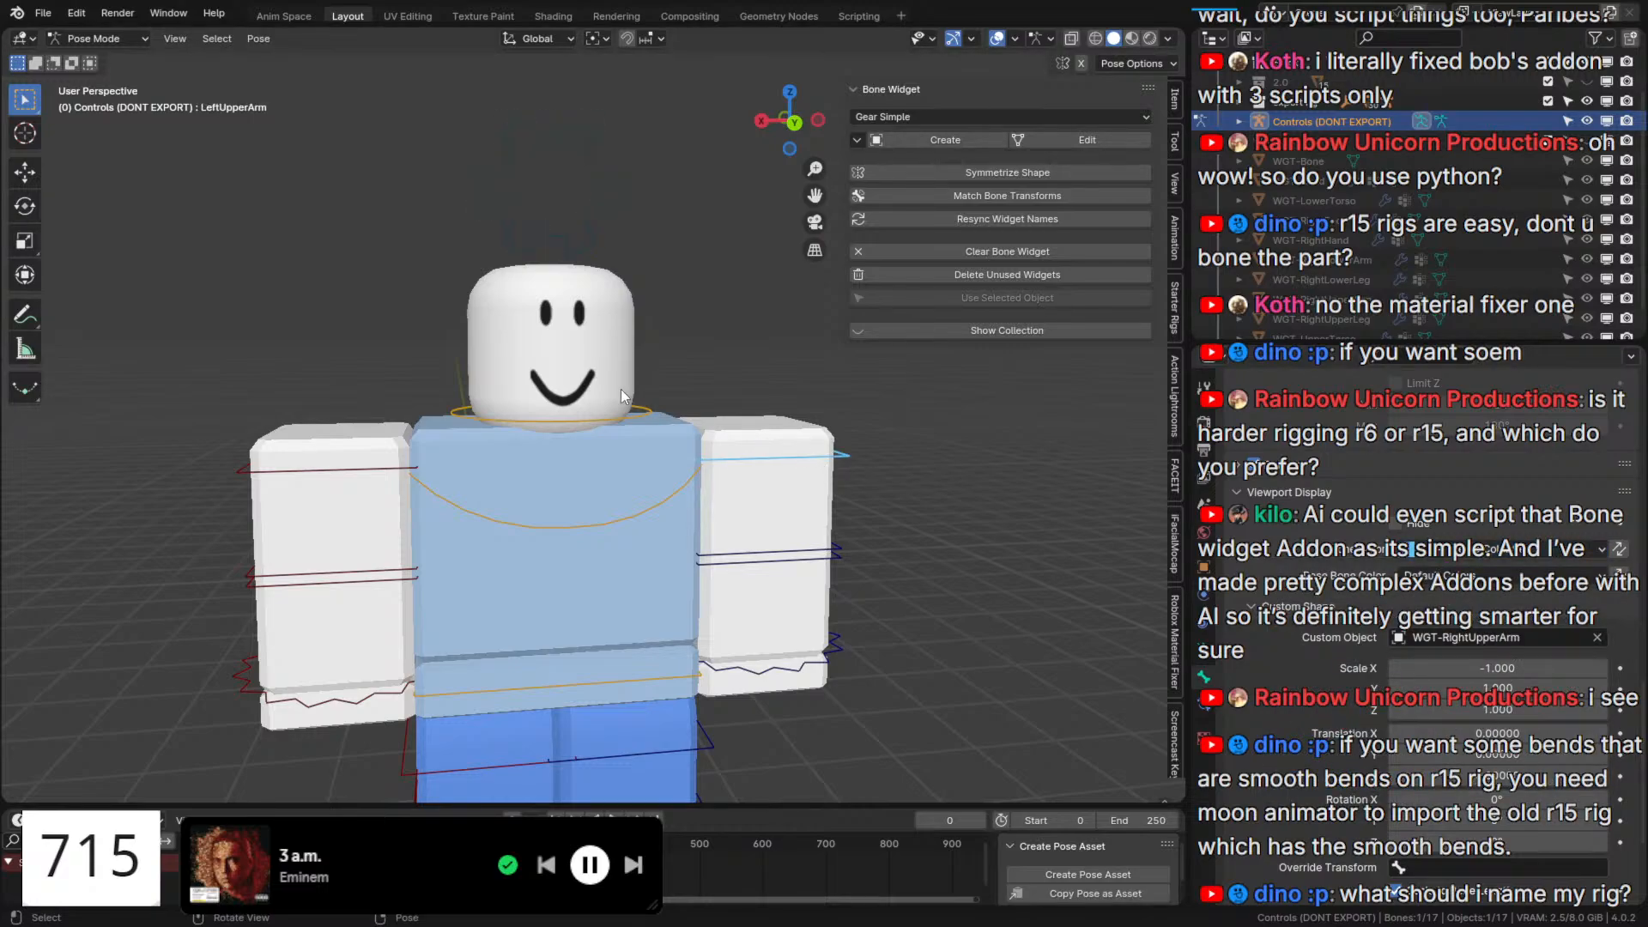
Assign 12 - Theme Color Set as the Settings bone's color and deselect the gear.
left_click(627, 204)
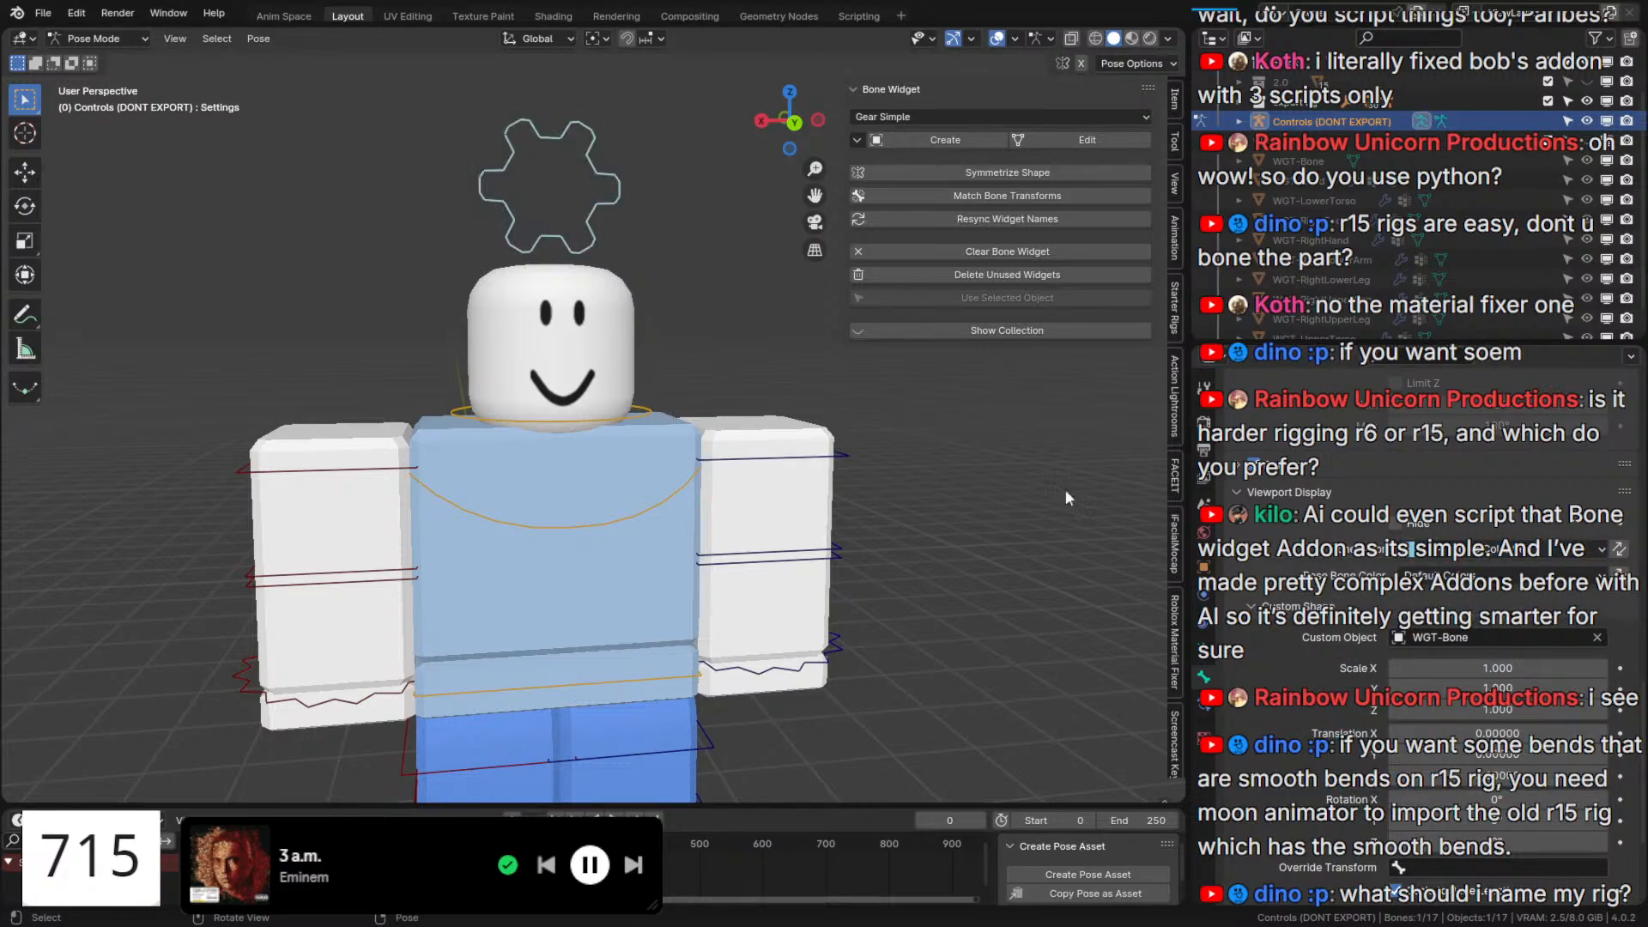
left_click(1516, 554)
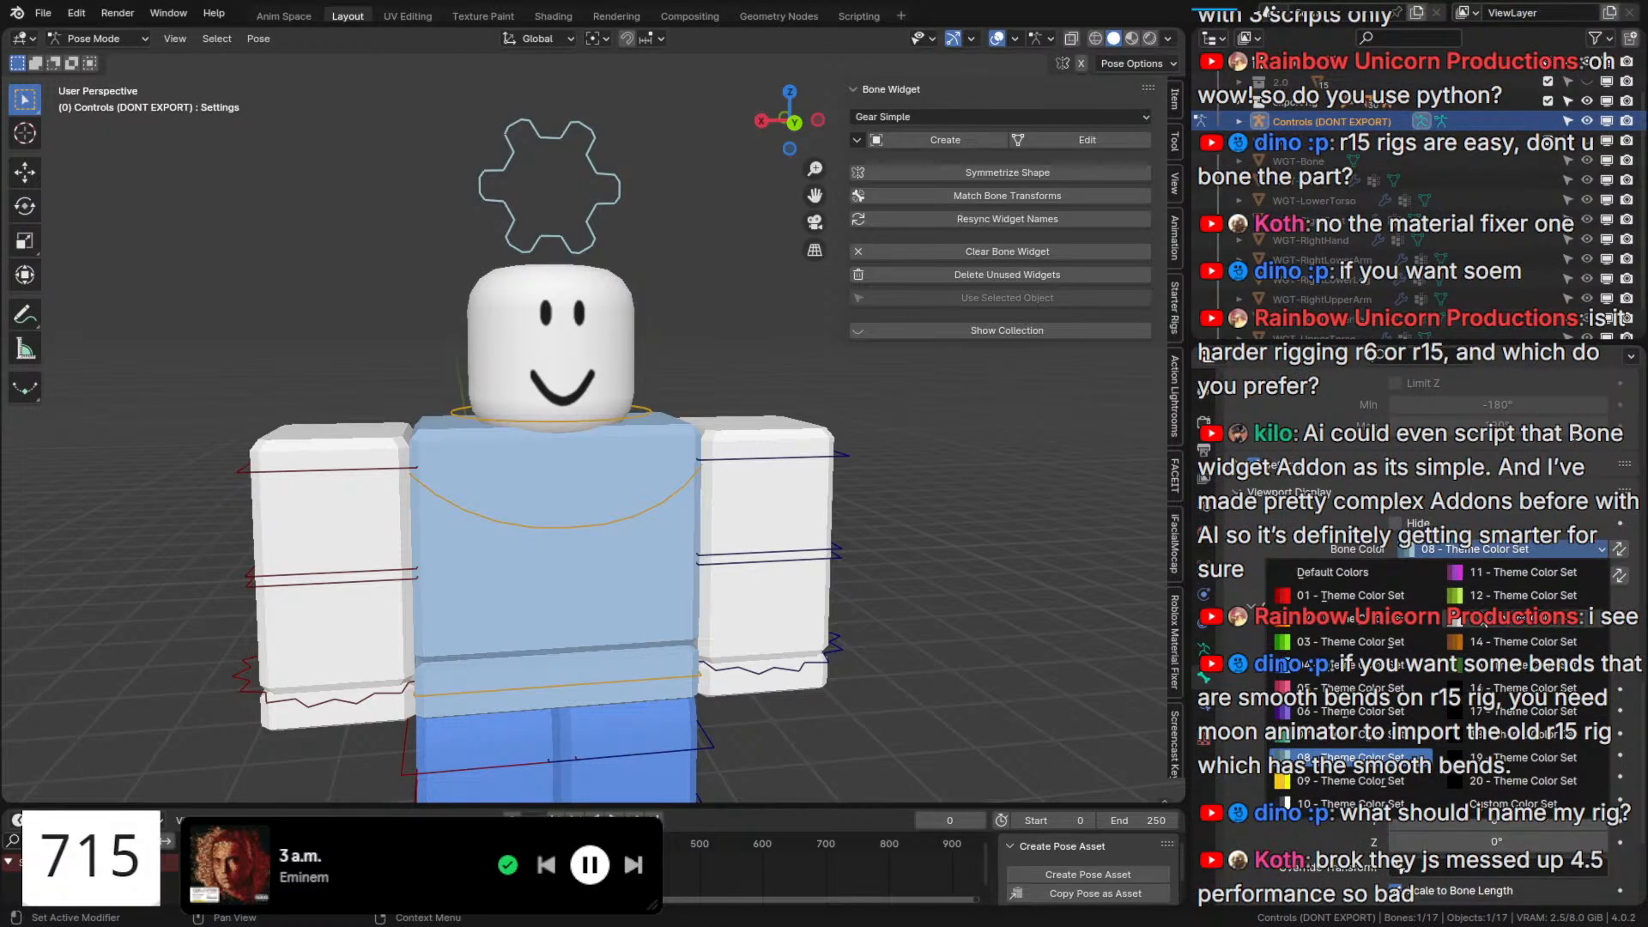
left_click(845, 450)
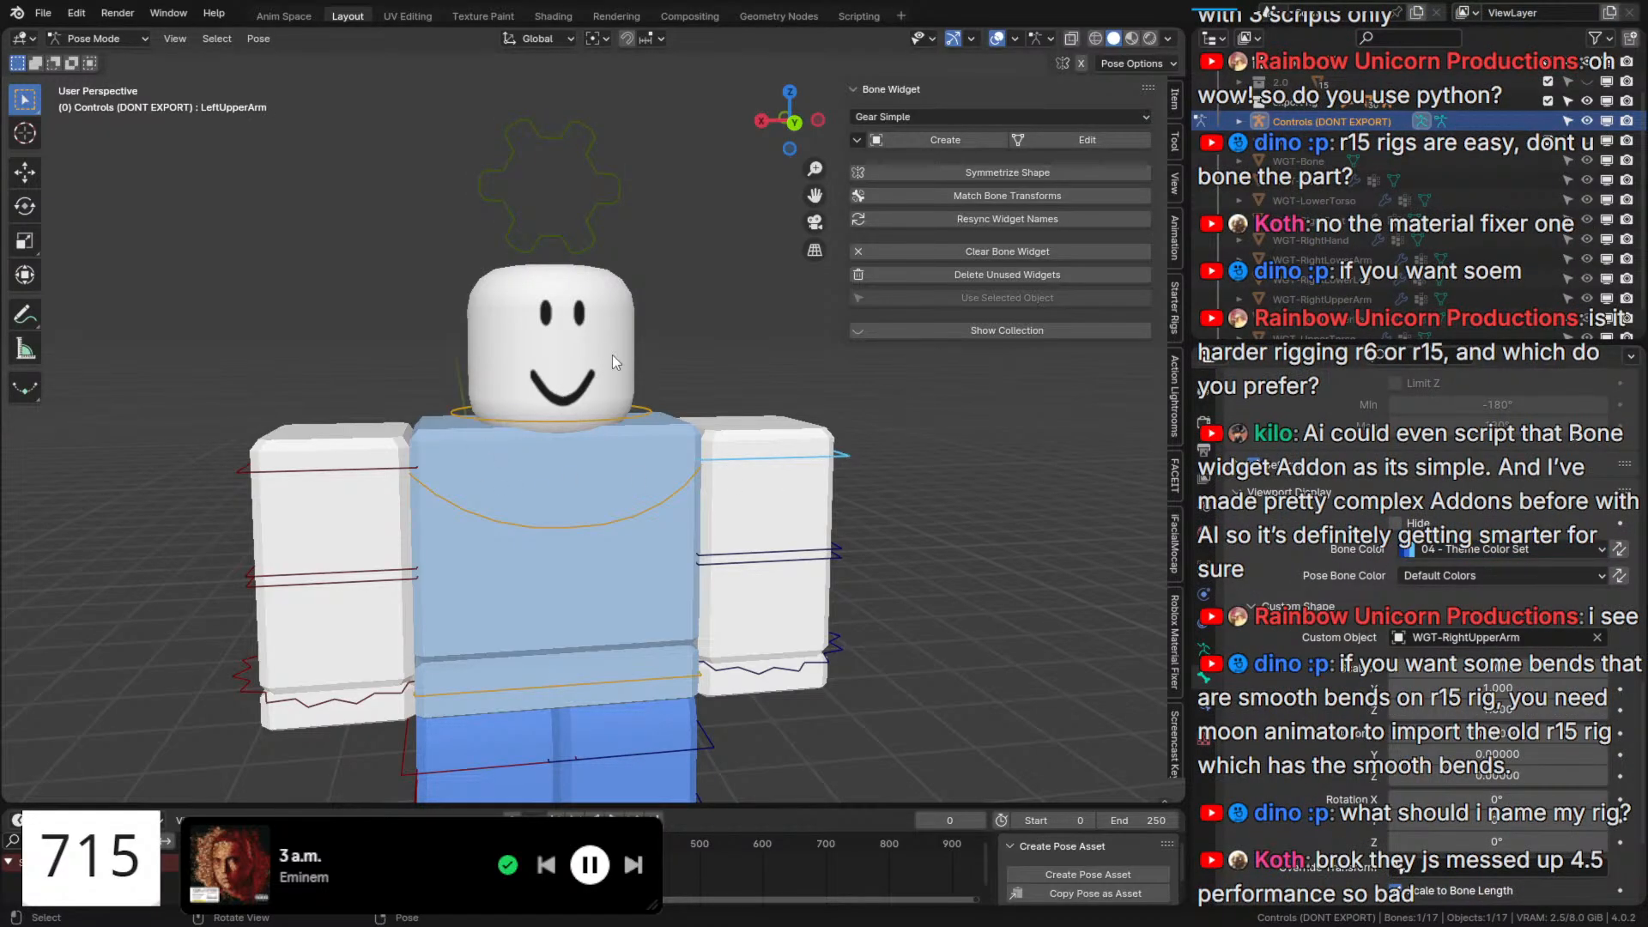
mouse_move(873, 503)
middle_mouse_down()
mouse_move(841, 513)
mouse_move(852, 501)
middle_mouse_up()
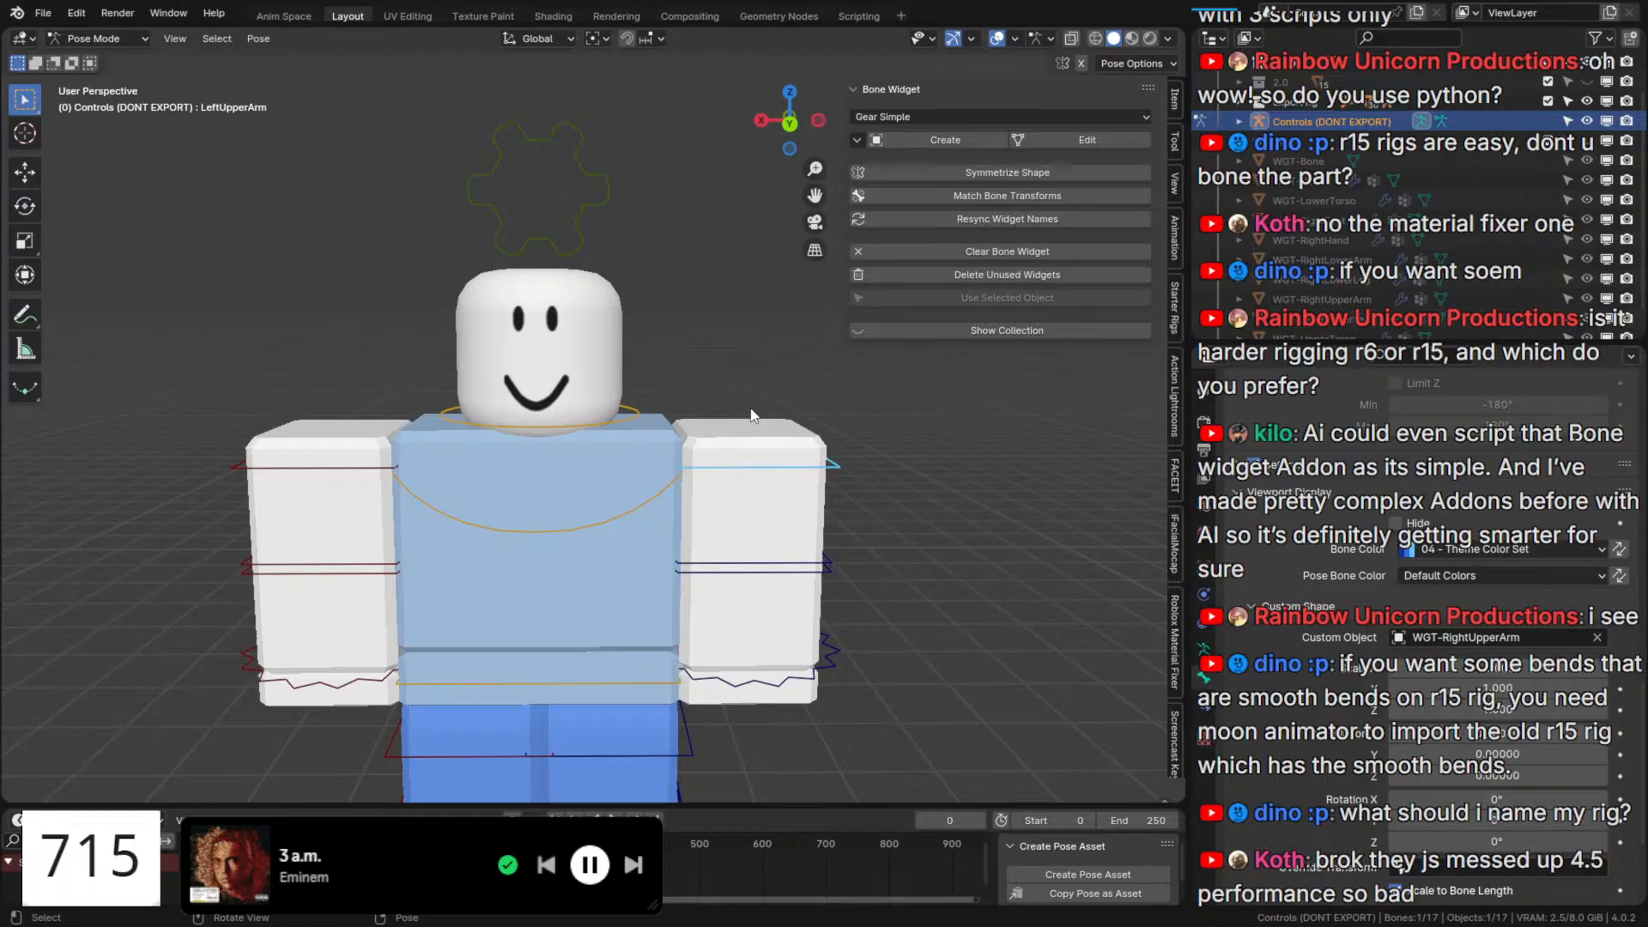
middle_click_drag(791, 367, 639, 389)
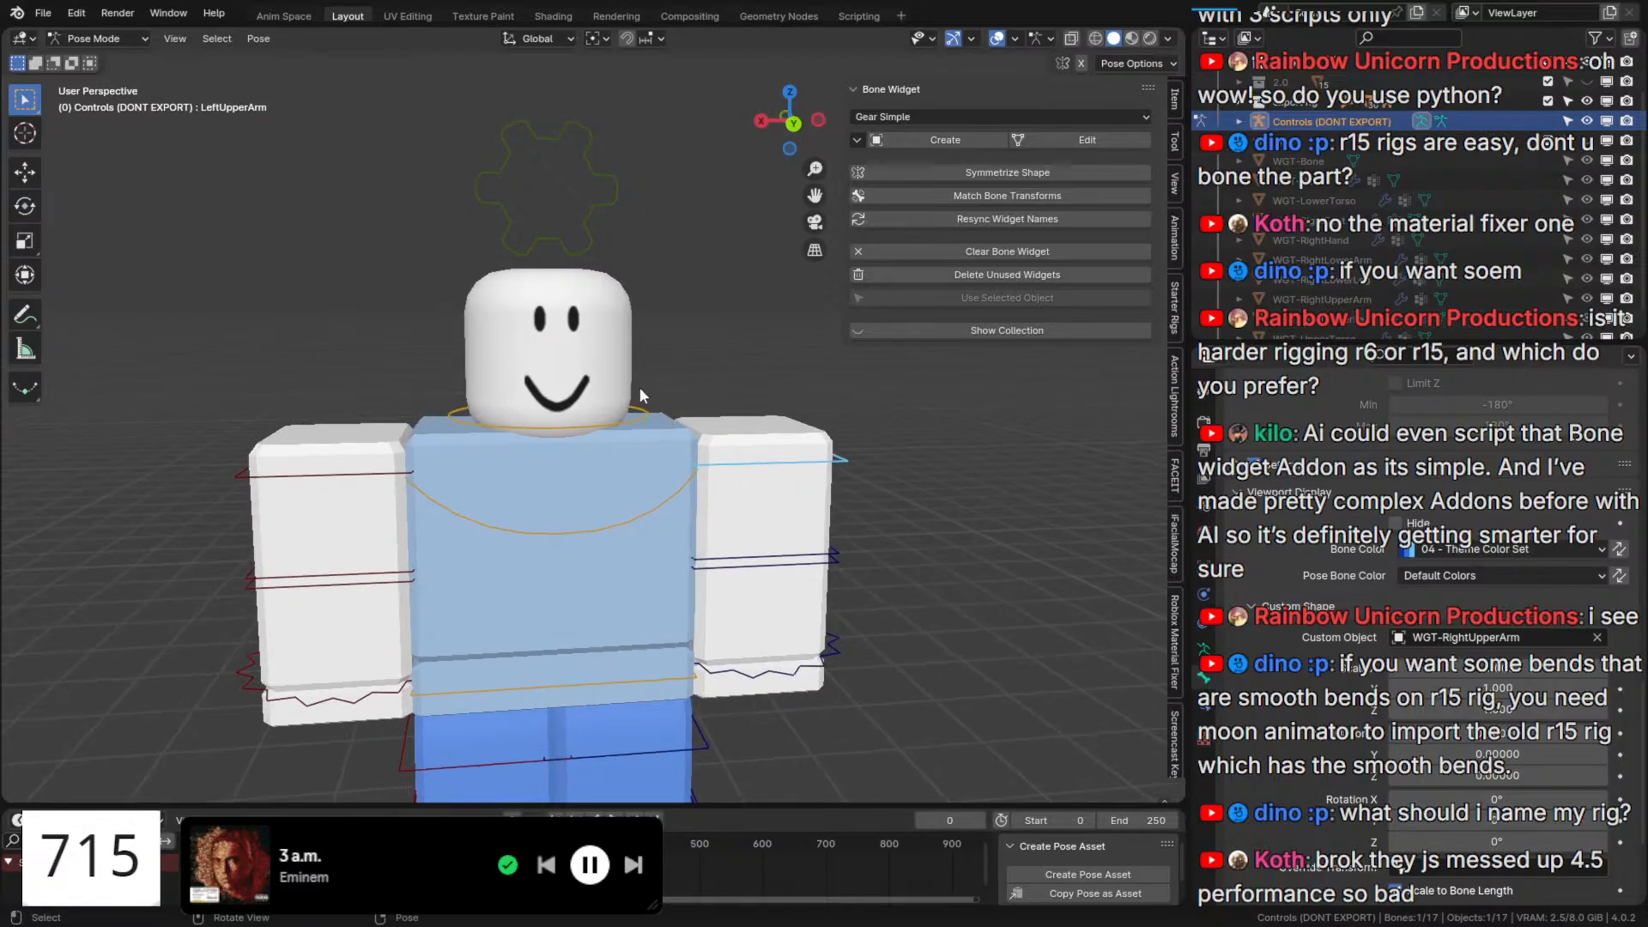
left_click(639, 422)
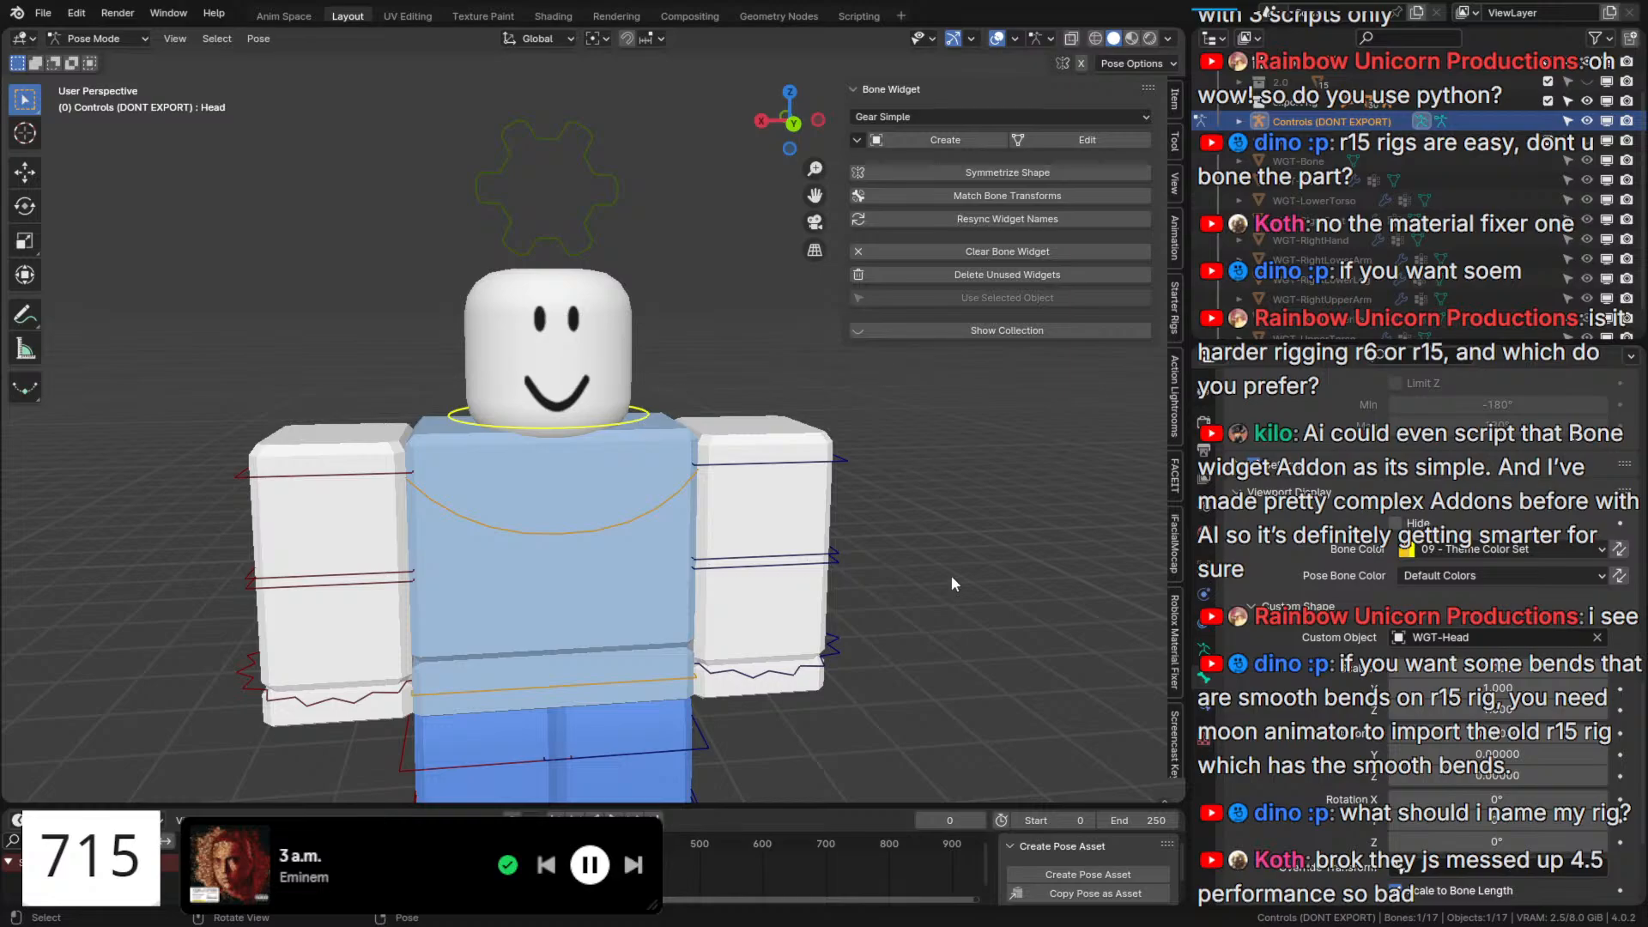
middle_click_drag(953, 575, 1009, 574)
middle_click_drag(988, 574, 985, 356, "shift")
scroll(813, 450, "down", 2)
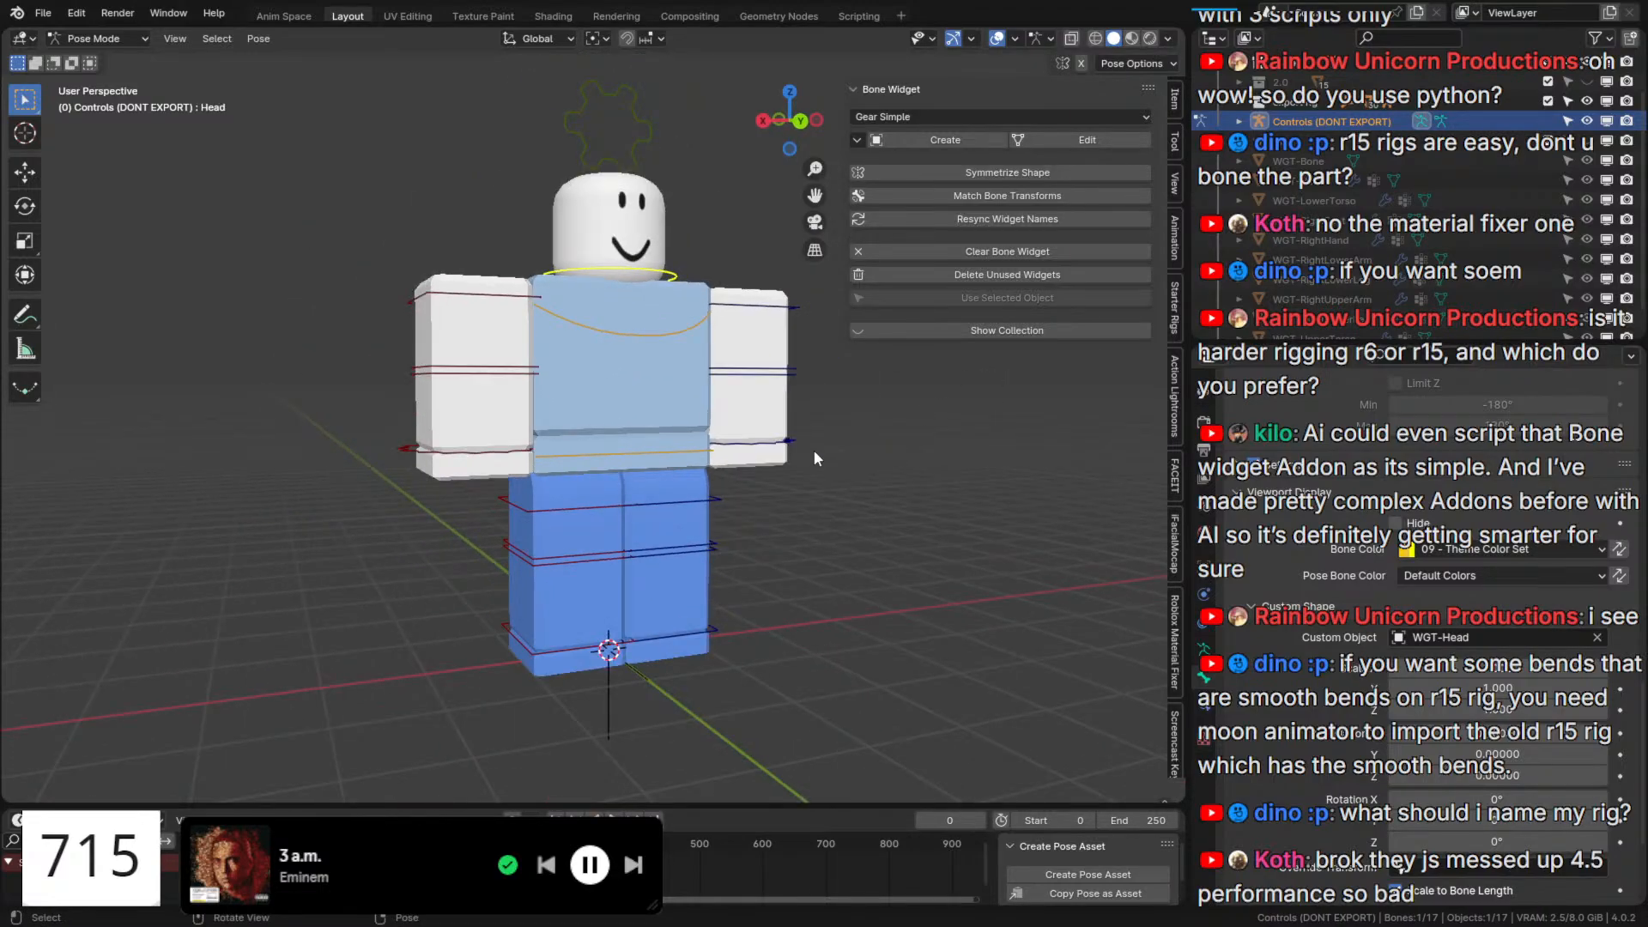
Try moving the lower torso bone.
left_click(621, 450)
scroll(631, 455, "up", 3)
key("g")
key("Escape")
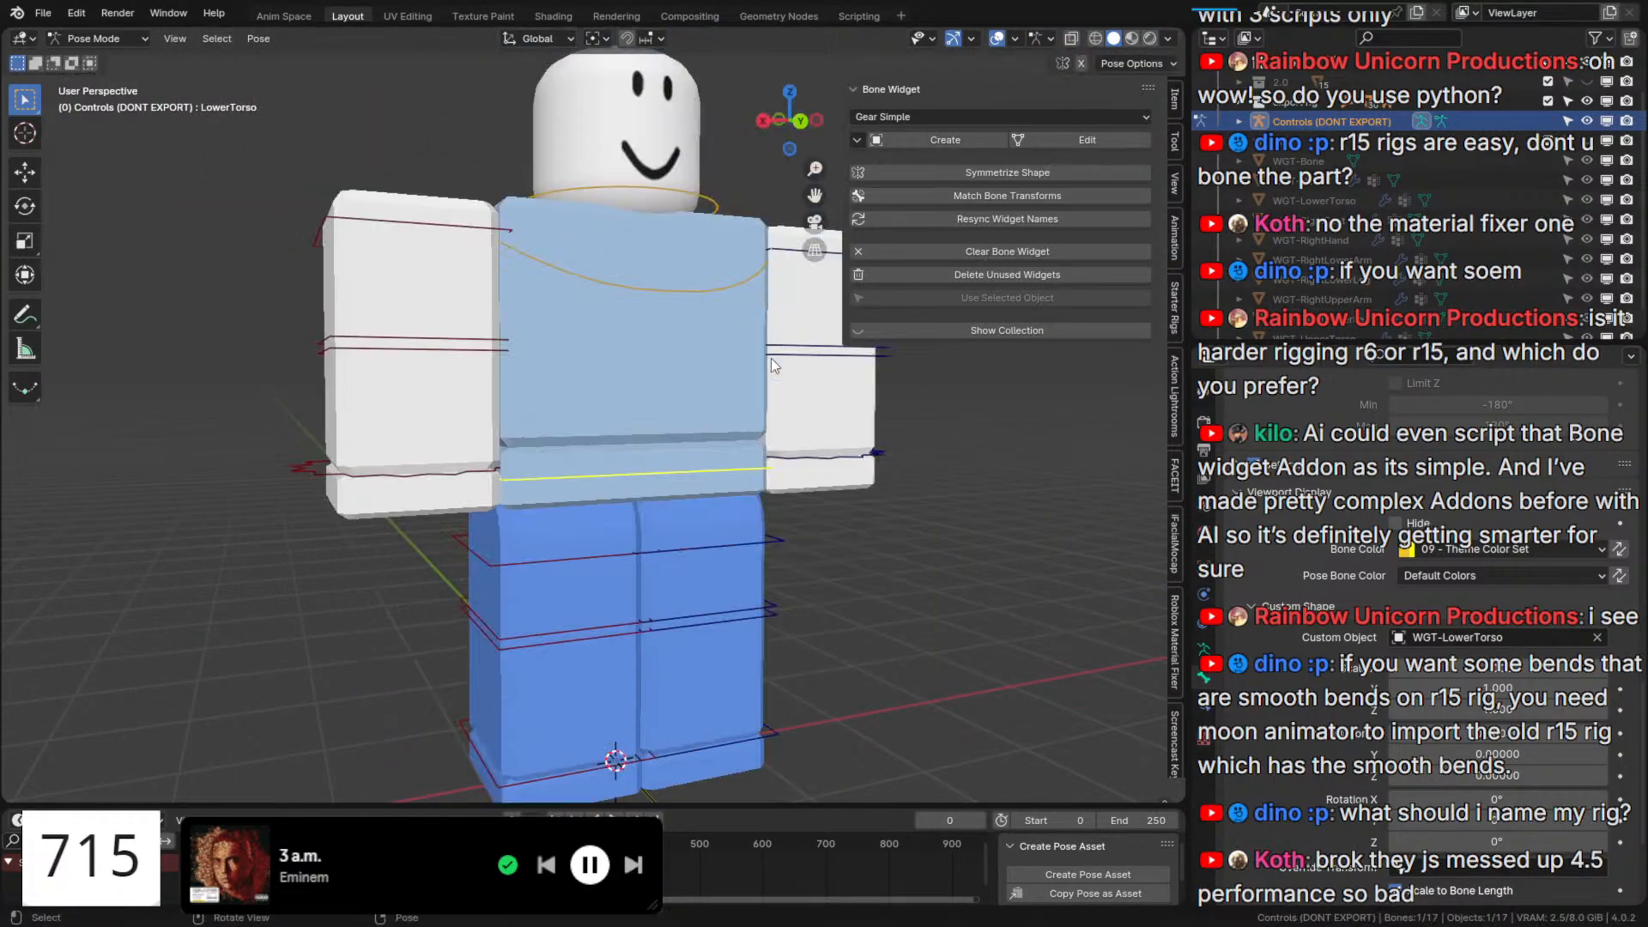
middle_click_drag(791, 348, 629, 541)
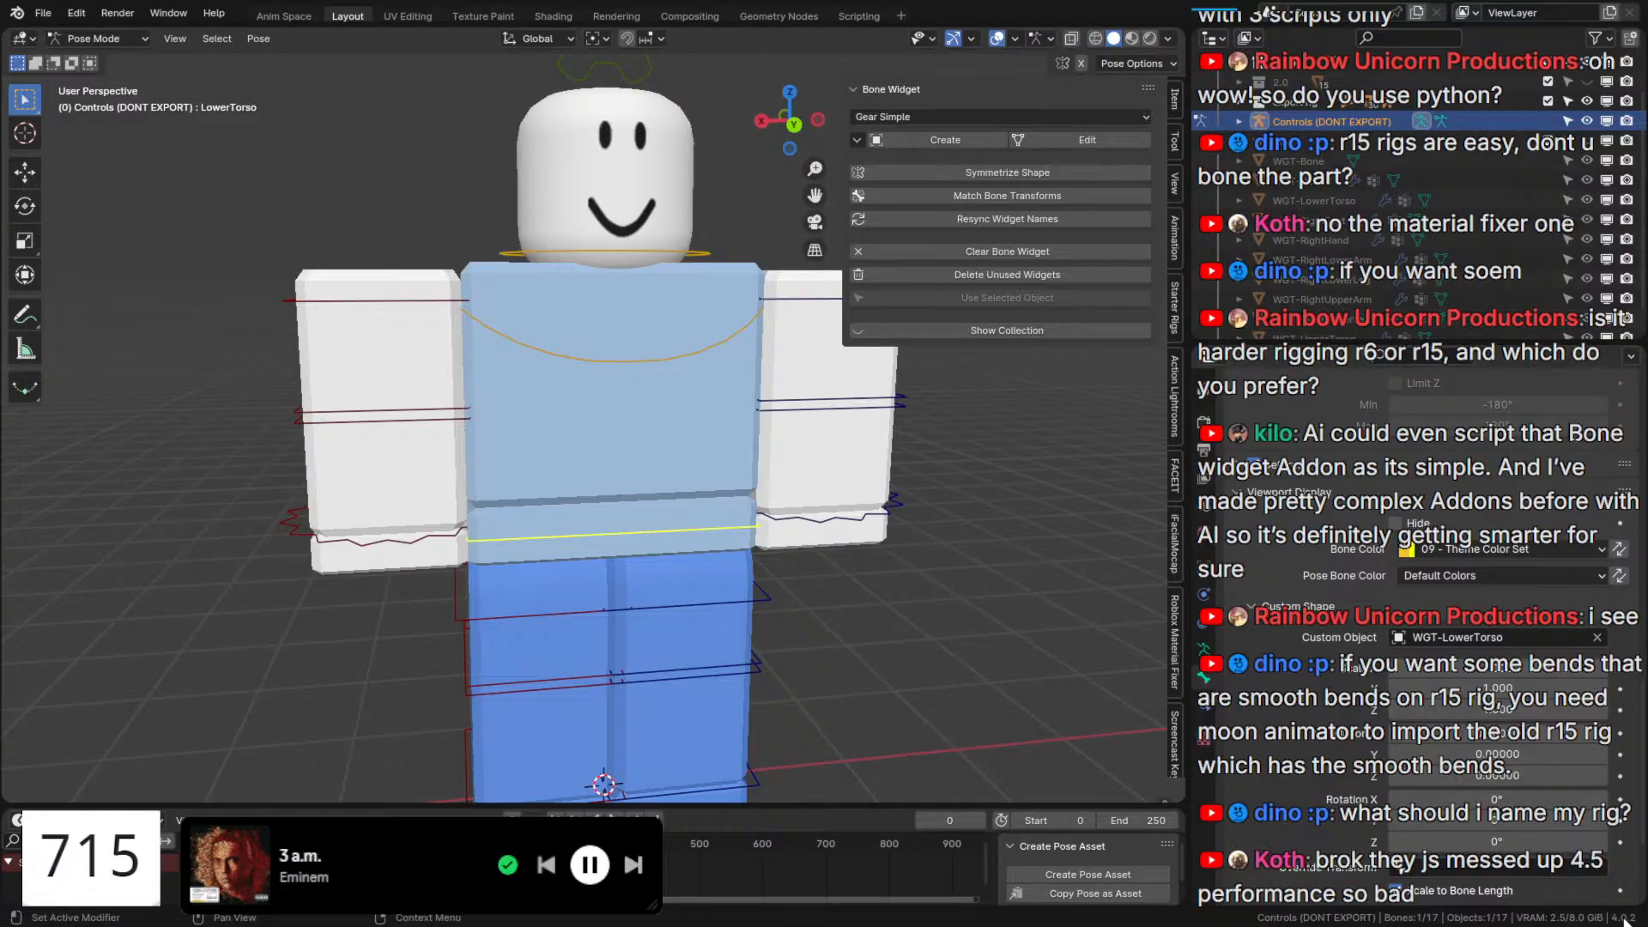
Try rotating the upper torso bone about the global Z axis.
left_click(625, 365)
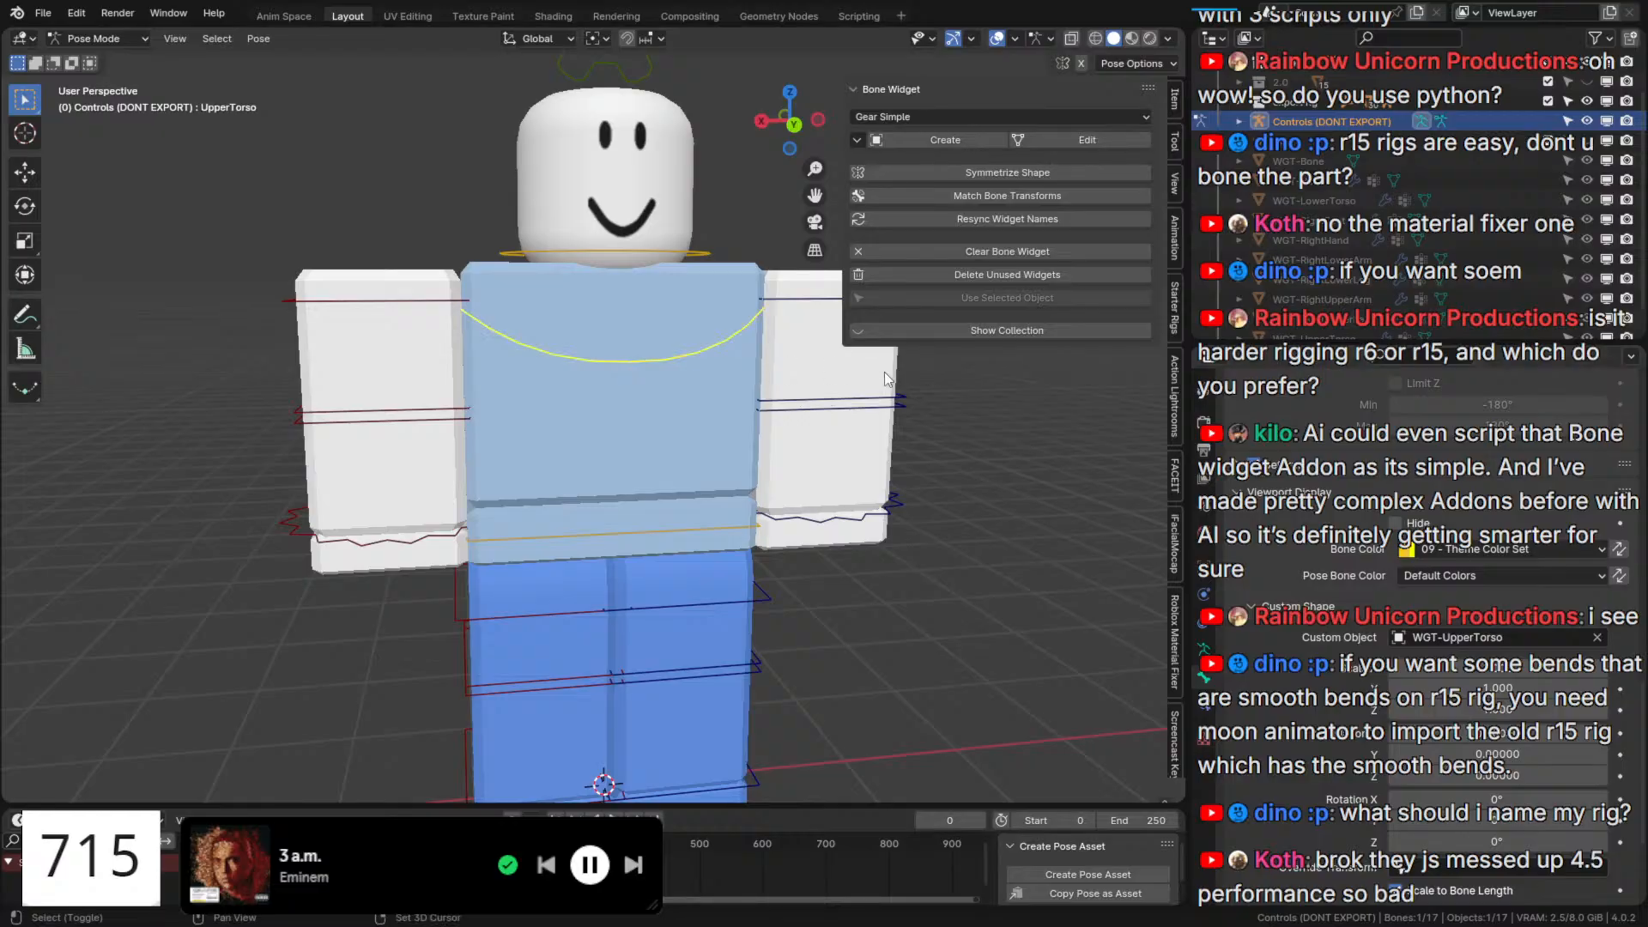
scroll(884, 373, "down", 3)
key("r")
key("z")
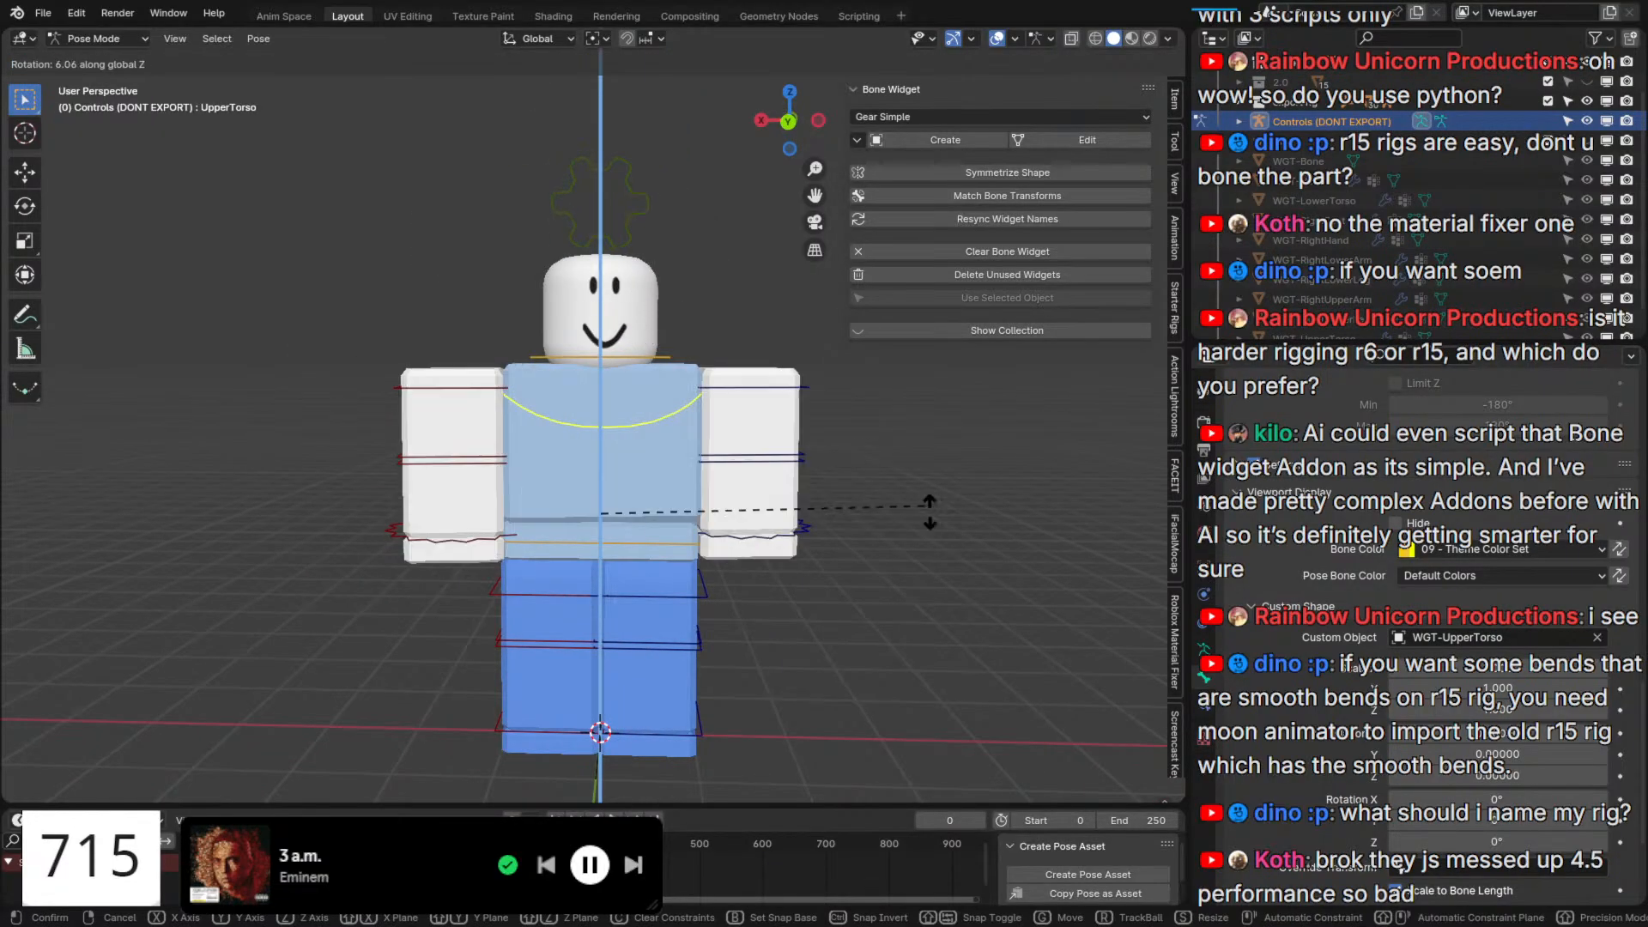
right_click(534, 708)
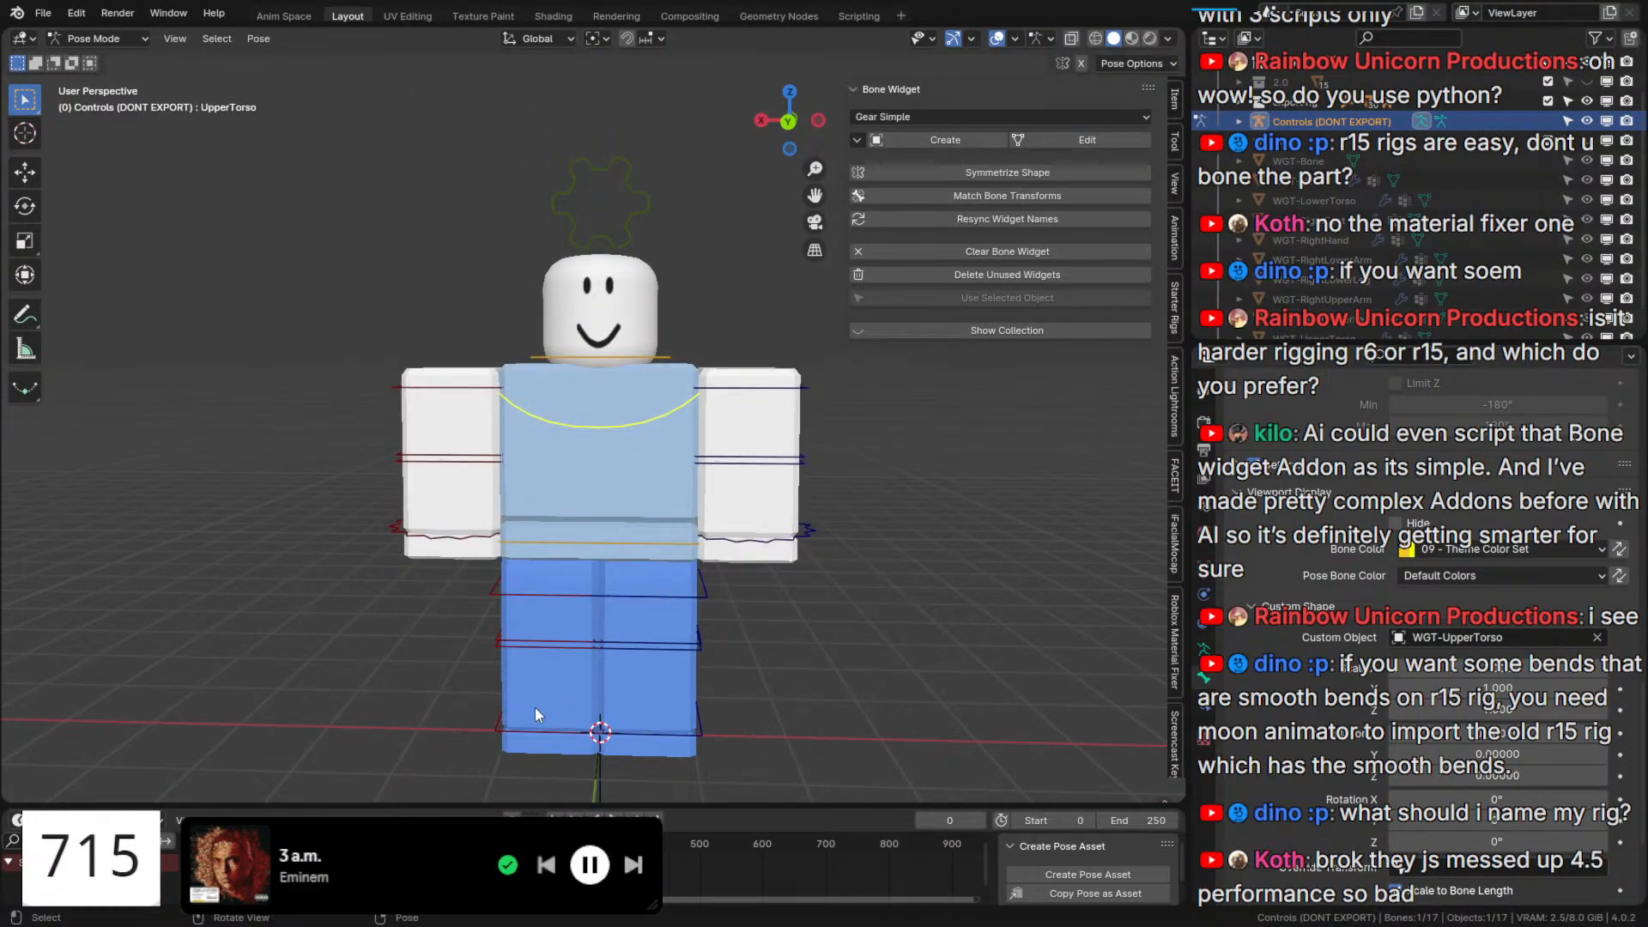
Add a custom property named Package to the Settings bone.
left_click(669, 222)
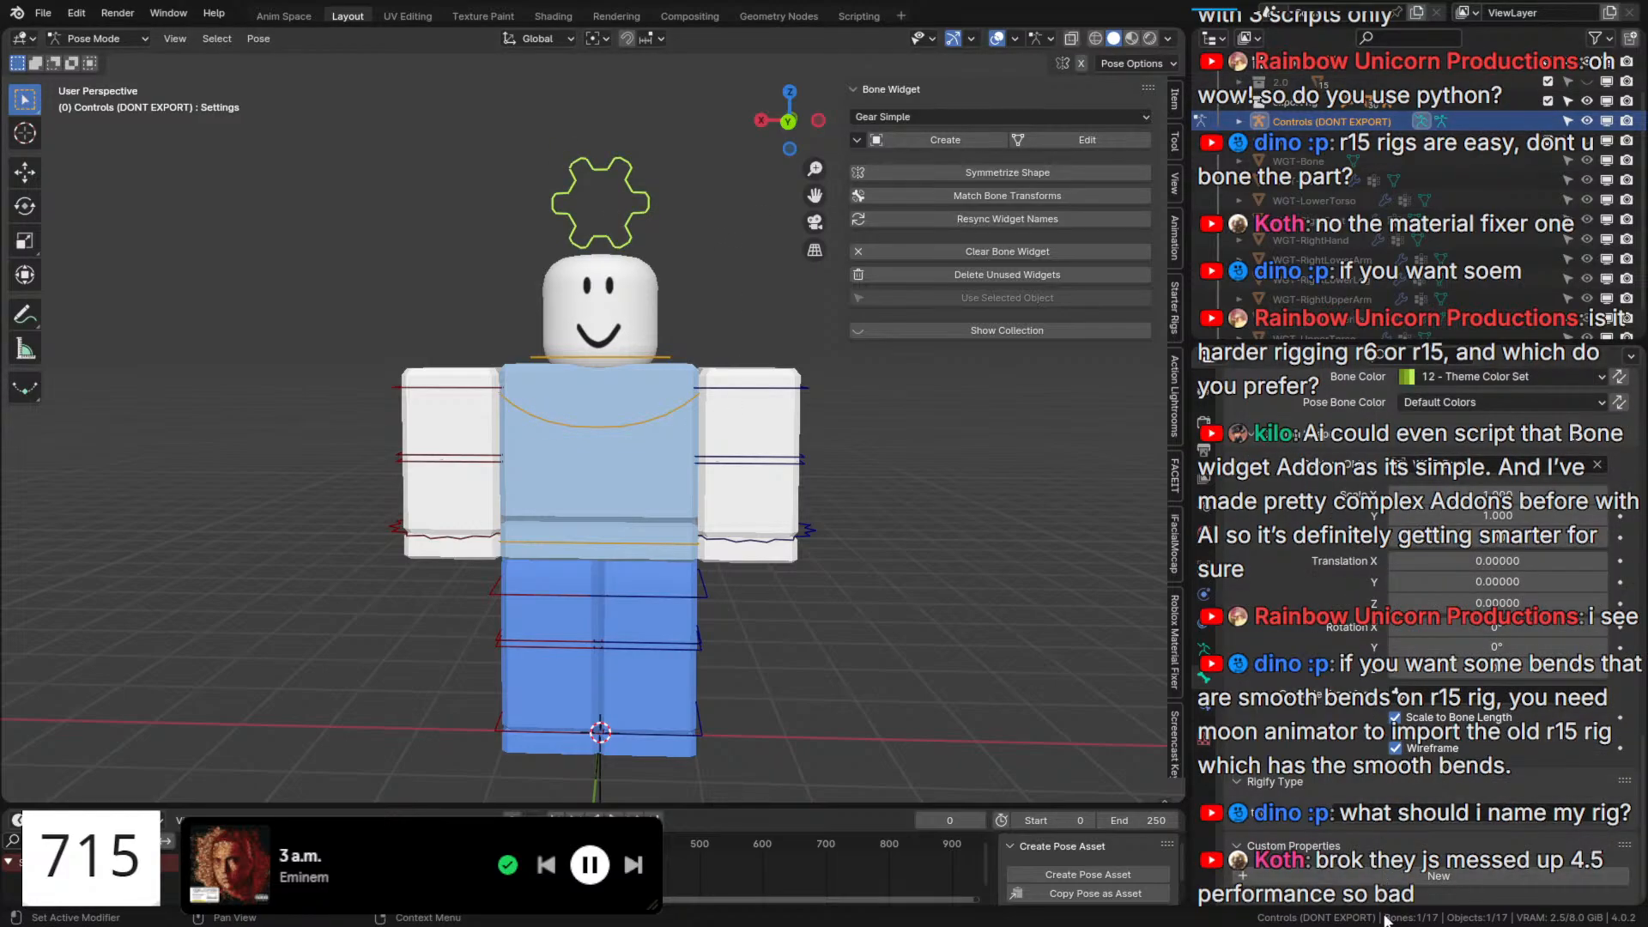
left_click(1492, 876)
left_click(1592, 881)
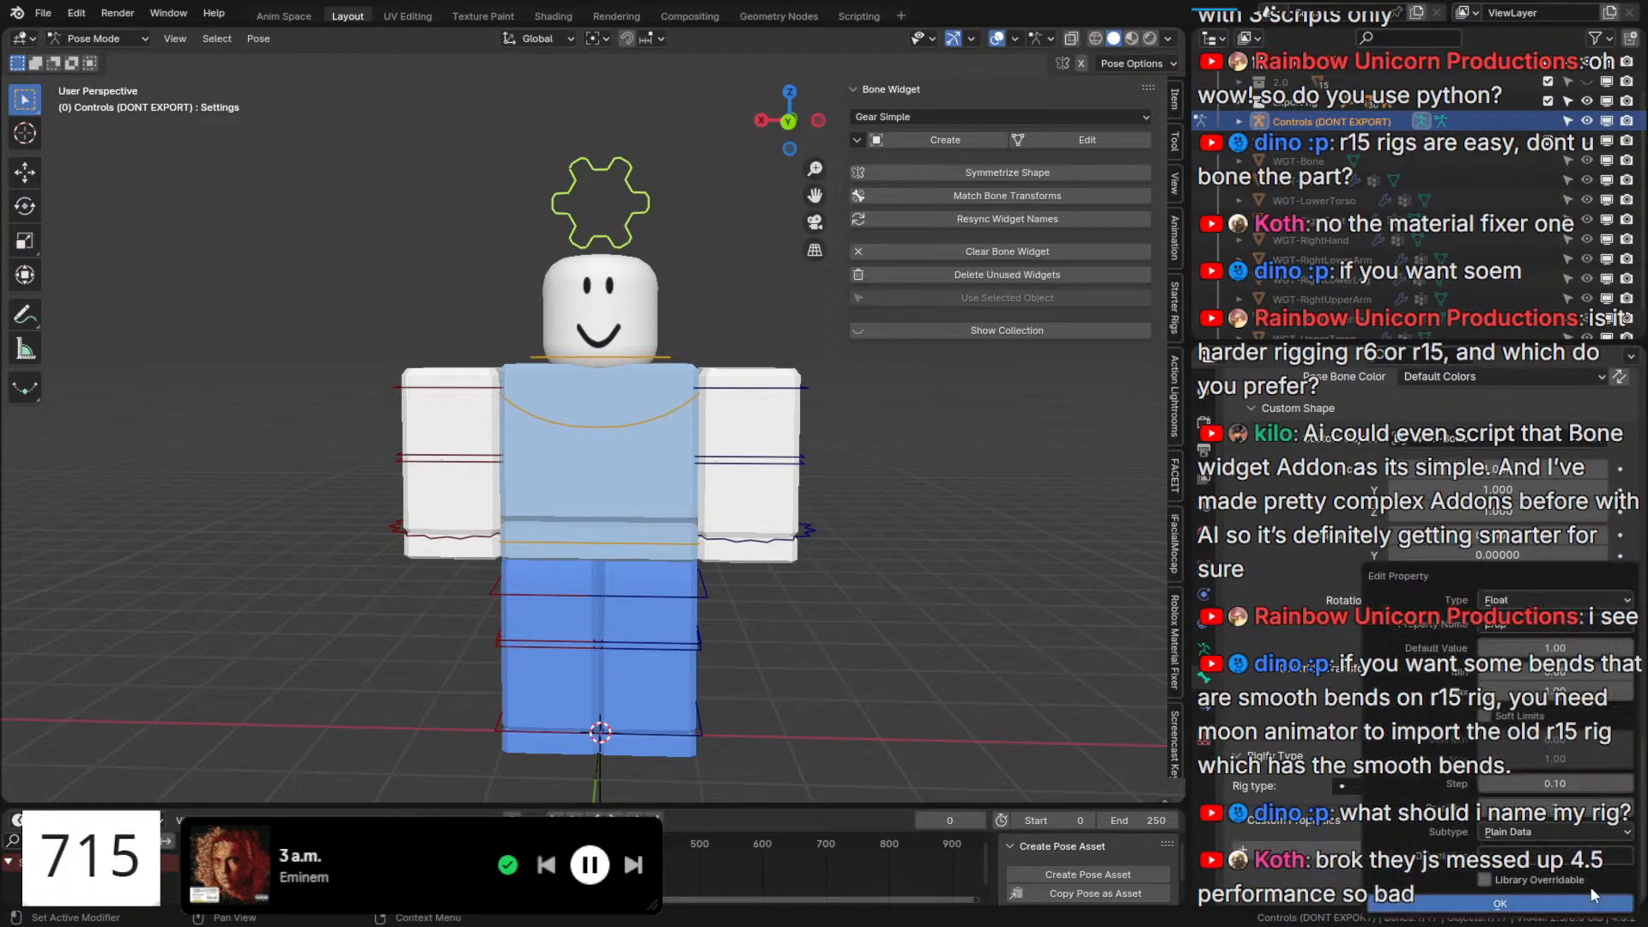
left_click(1546, 625)
type("Fackage")
key("Return")
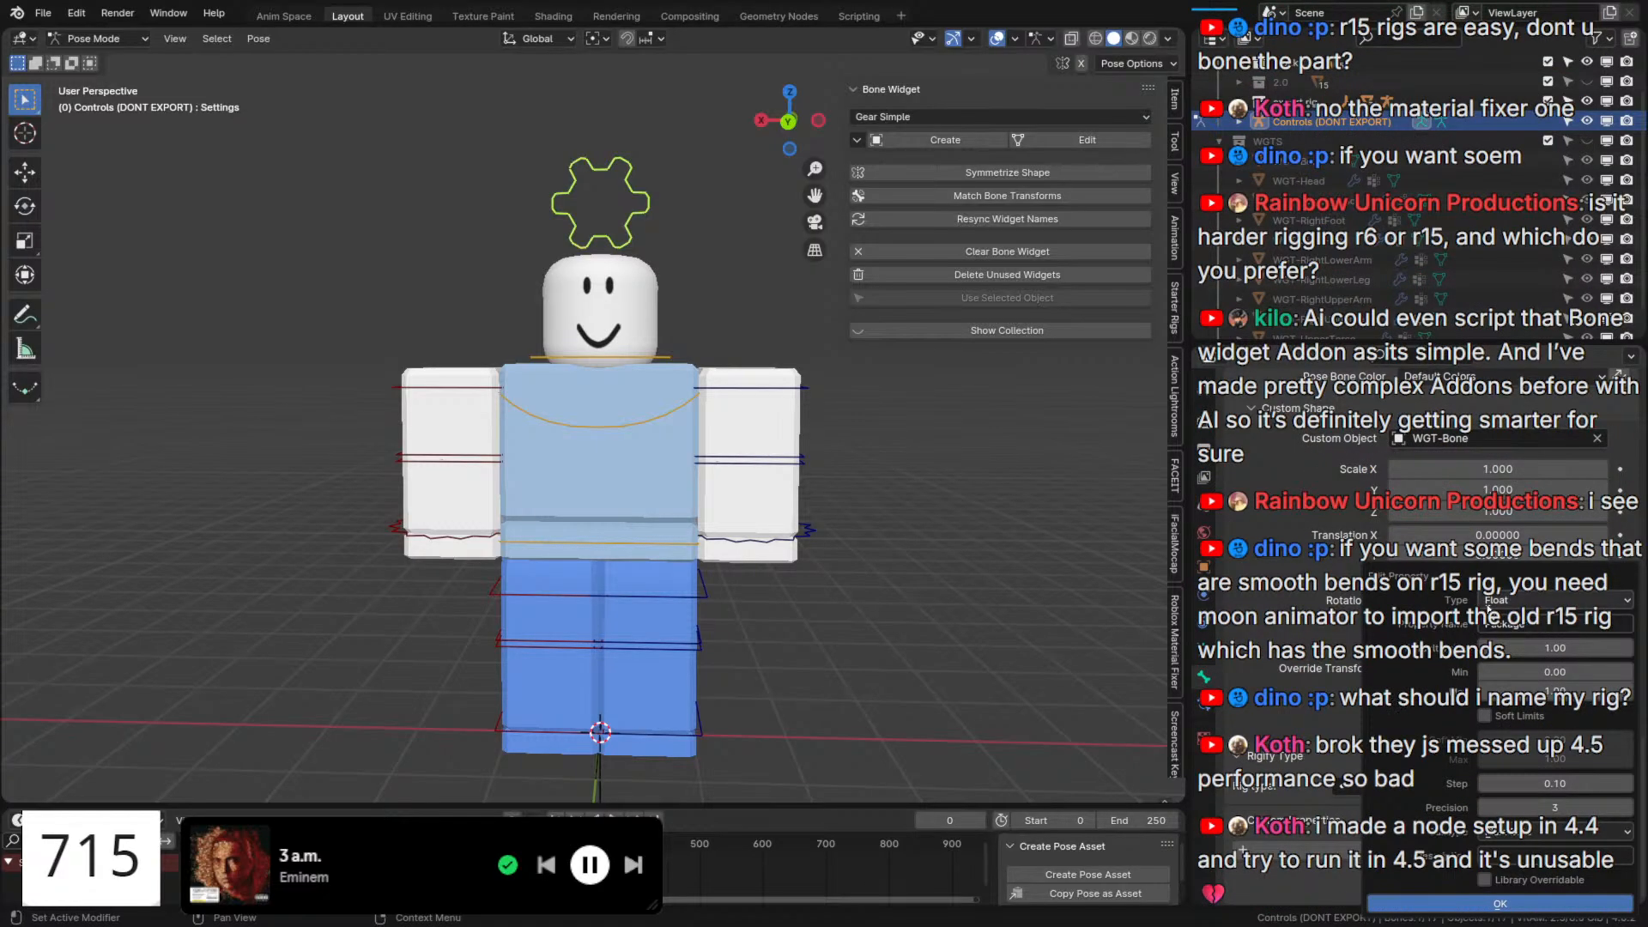
Set the Package property's type to Integer and apply the property edits.
left_click(1504, 603)
left_click(1514, 683)
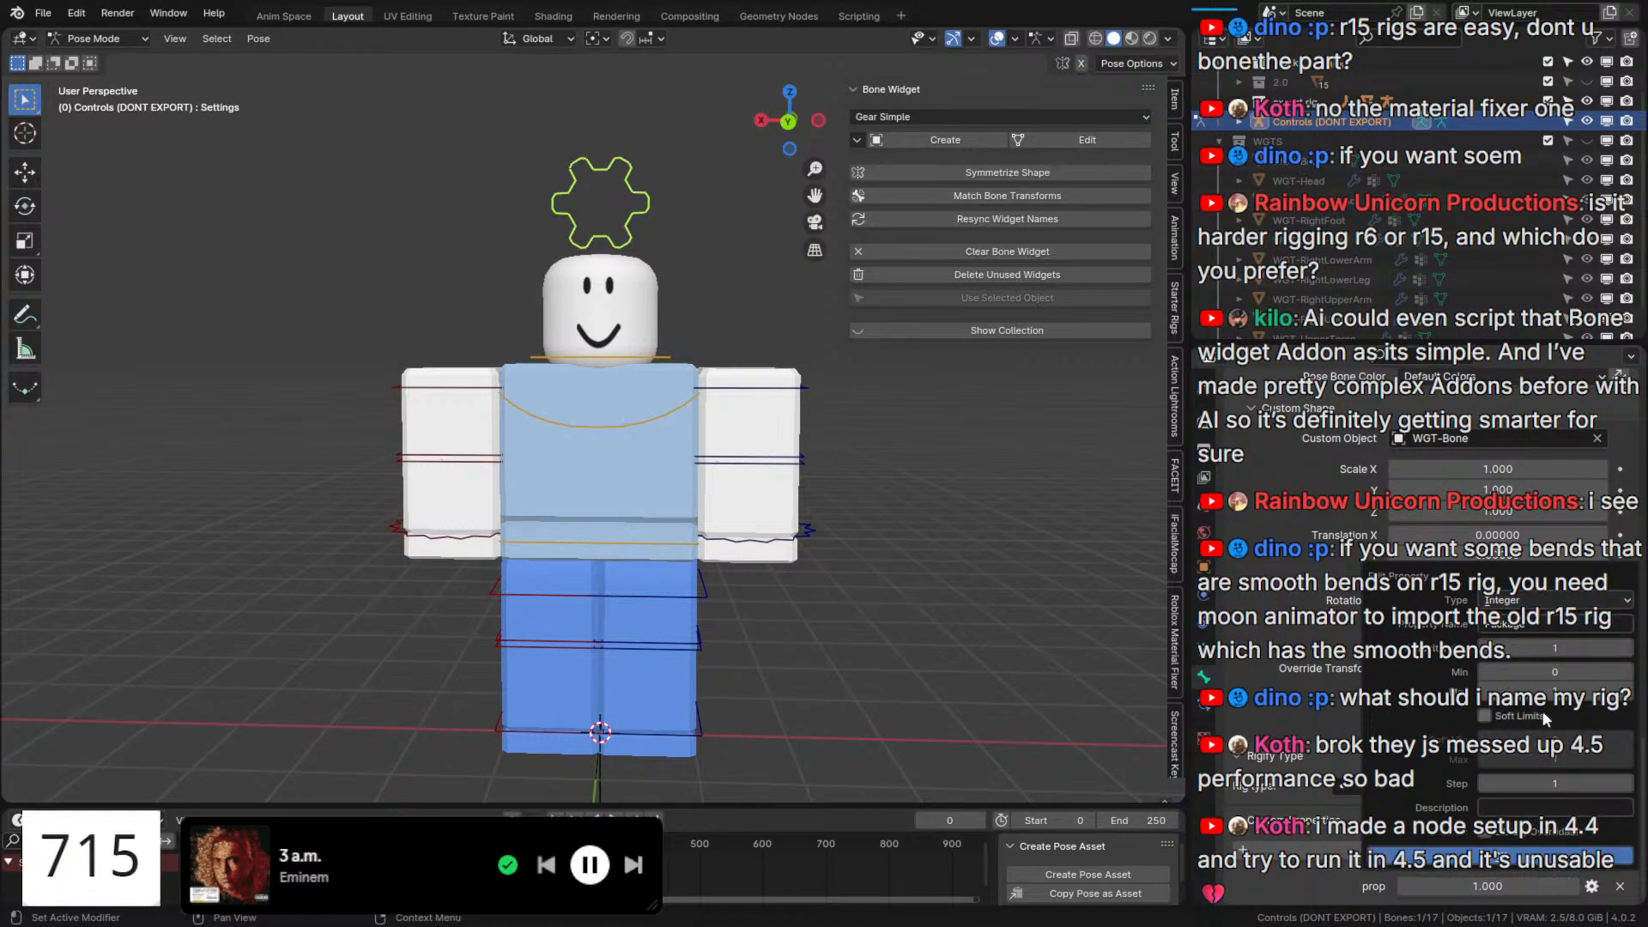
left_click(1492, 856)
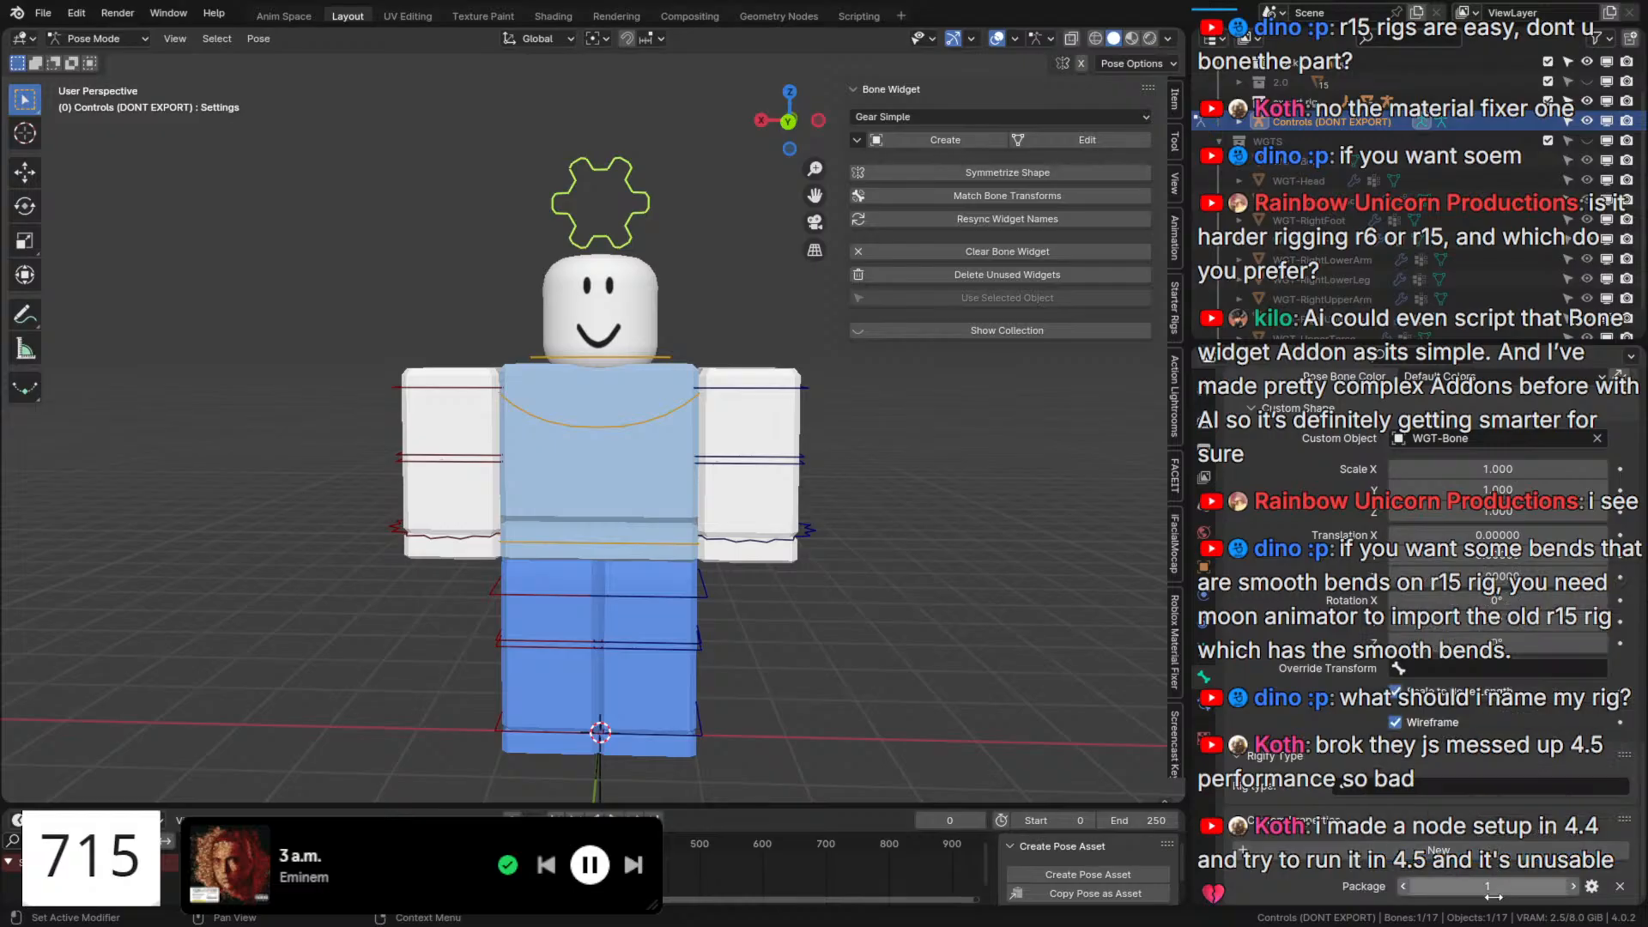
Copy the Settings bone's Package property as a new driver and paste it onto the LeftArm1 1.0 mesh's viewport visibility.
right_click(1424, 886)
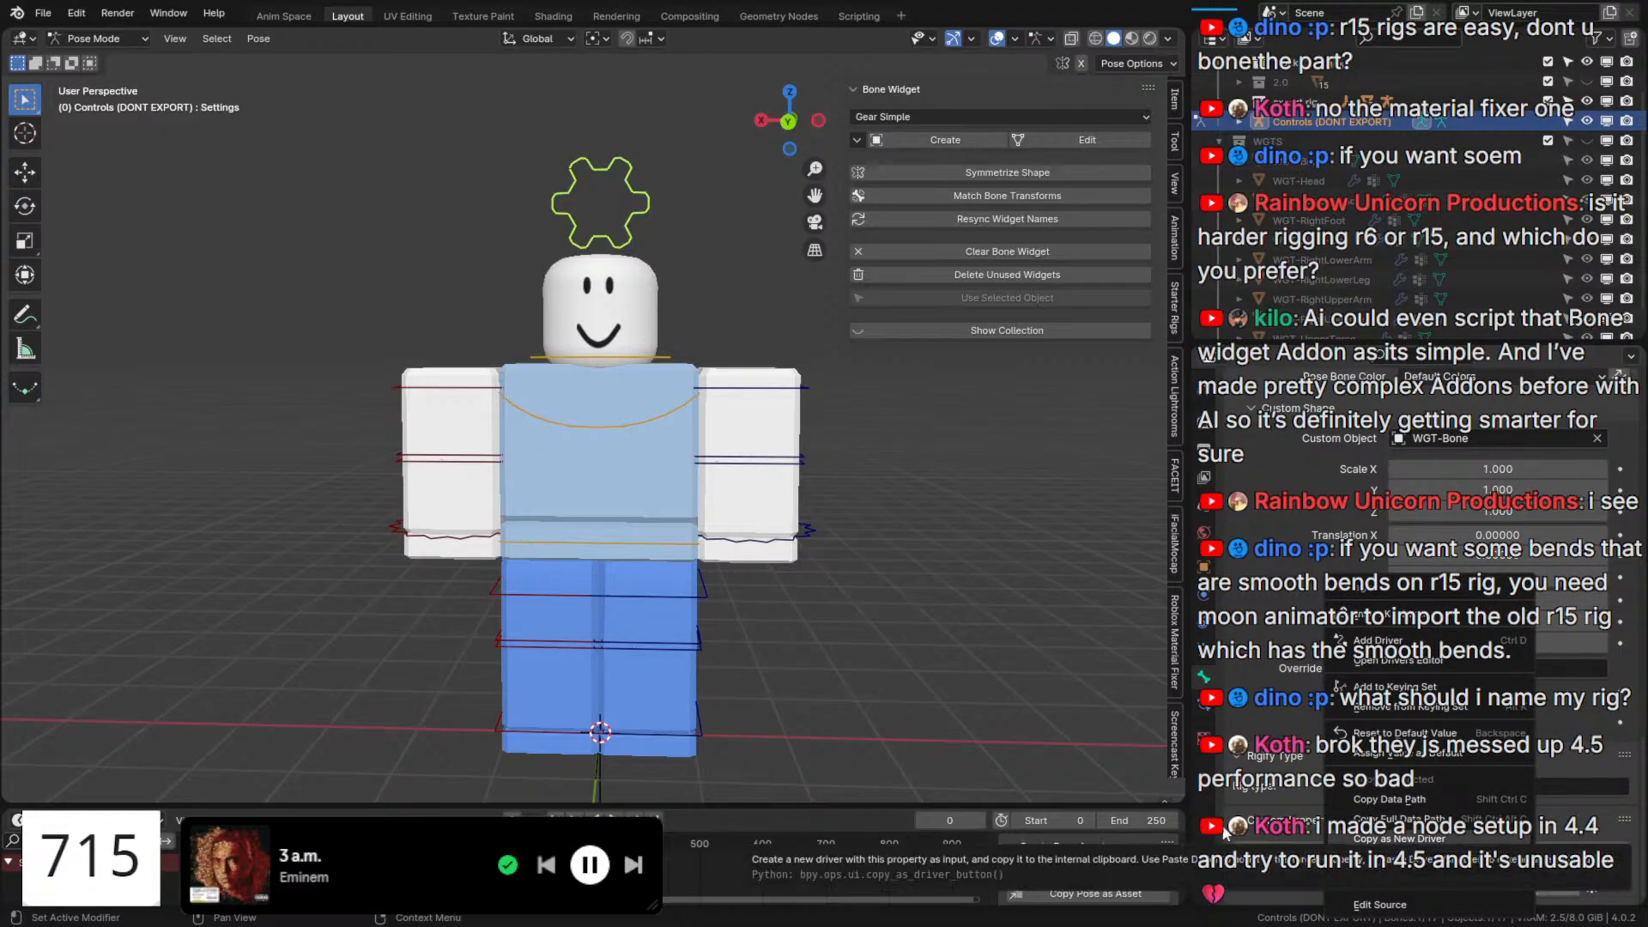
left_click(1410, 840)
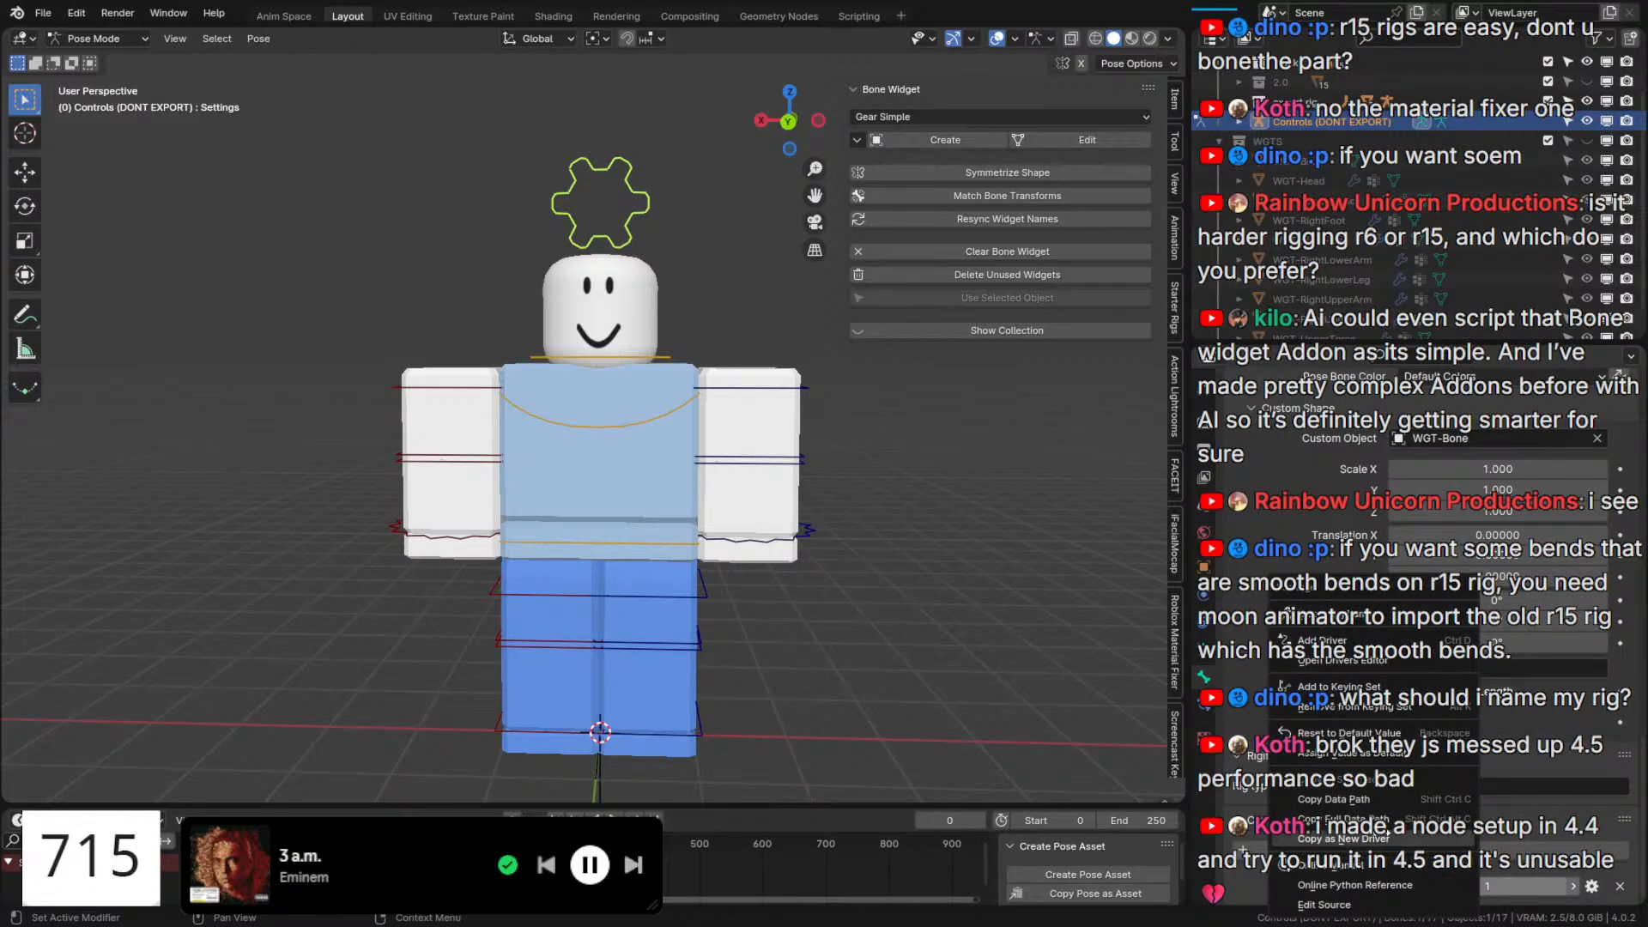
key("ctrl+Tab")
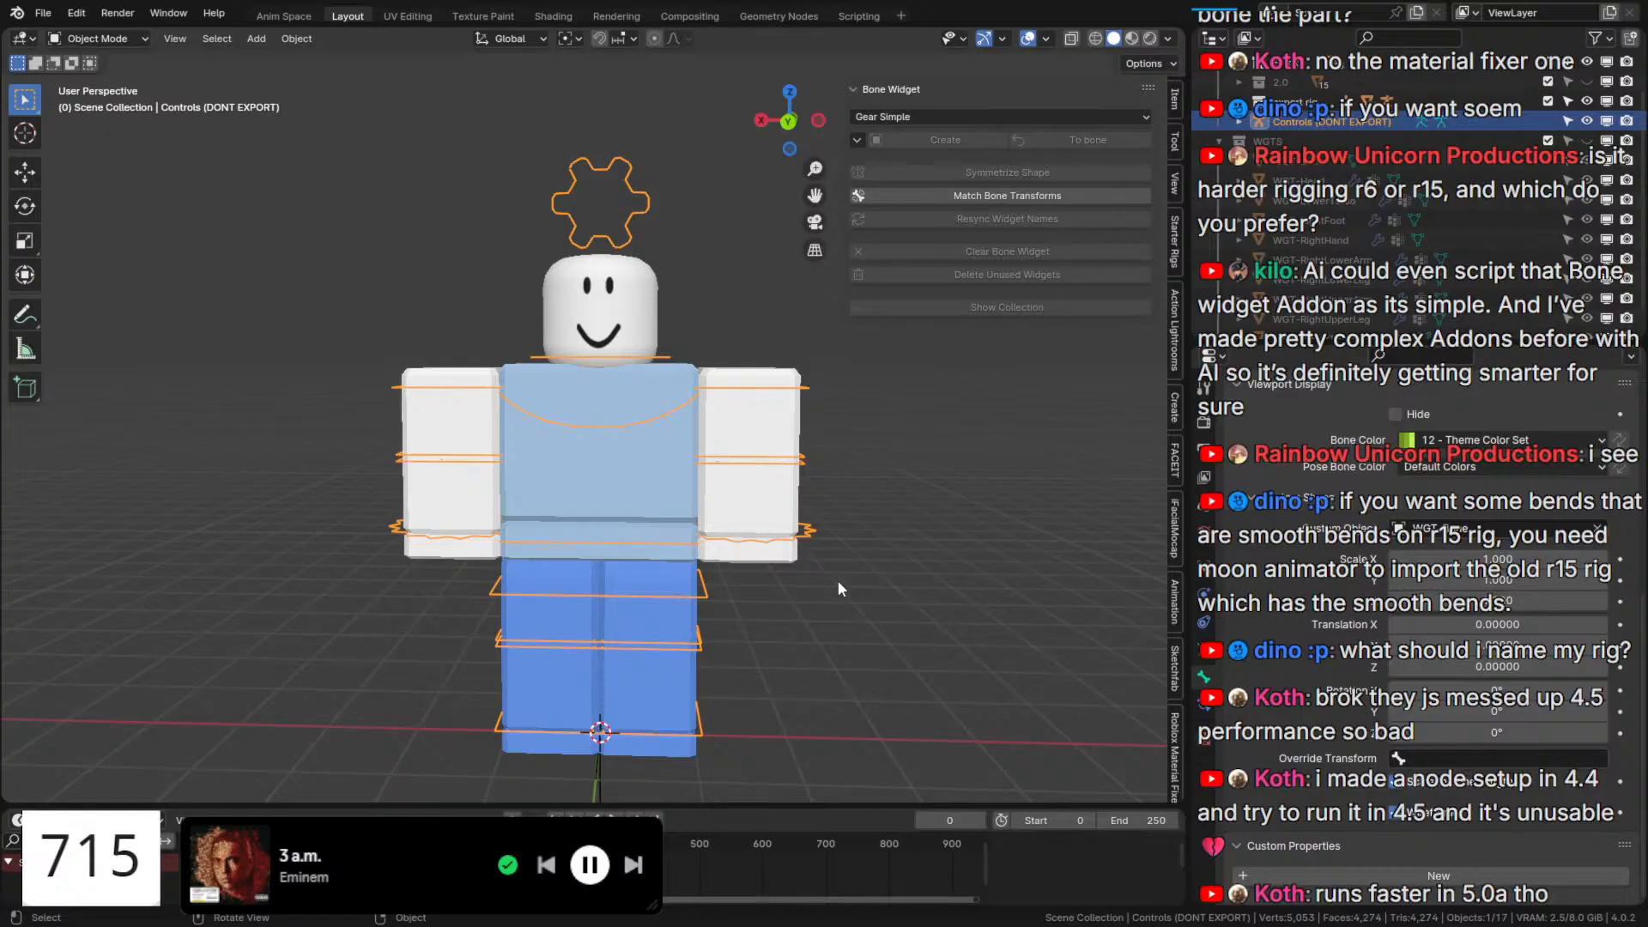
left_click(769, 383)
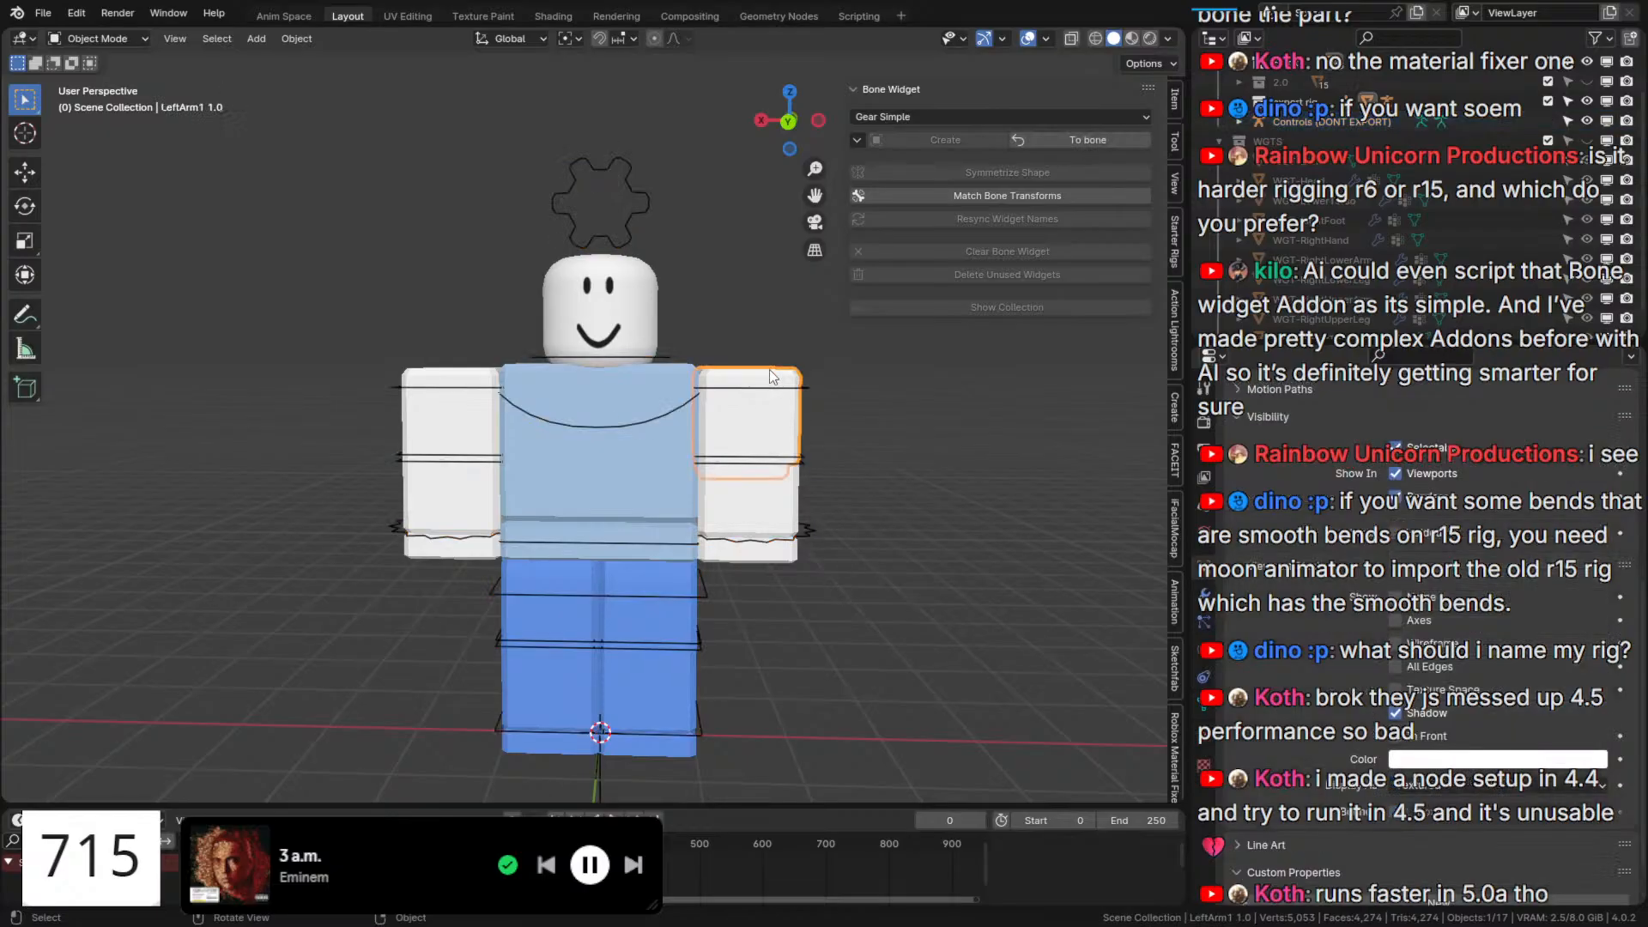
scroll(1451, 164, "up", 2)
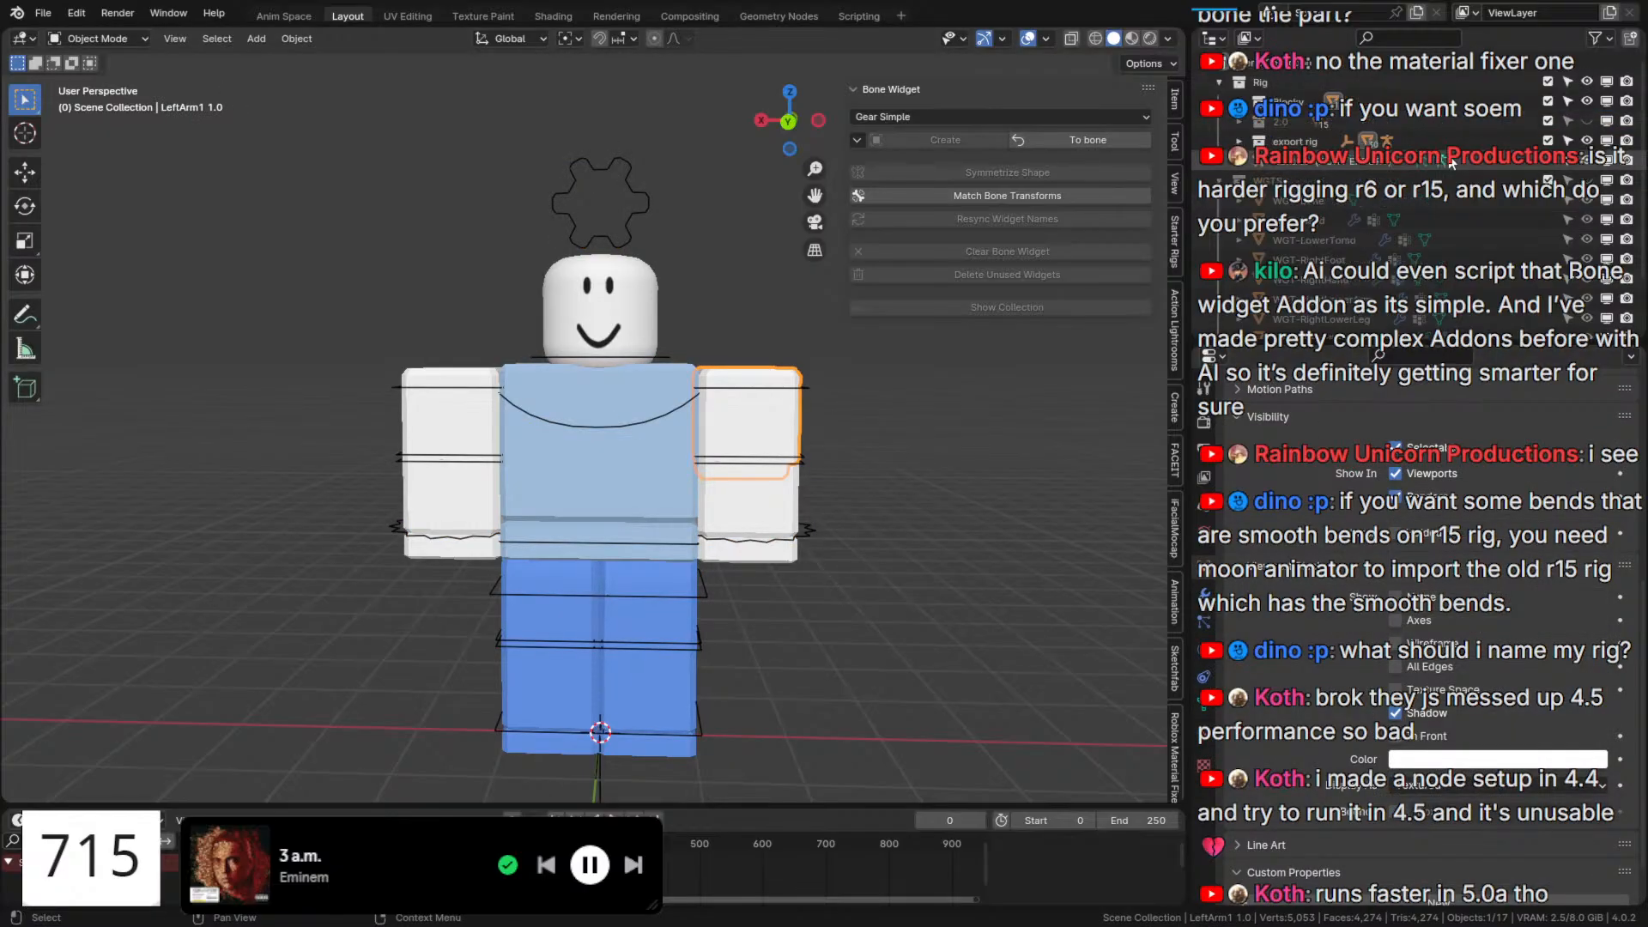
right_click(1408, 486)
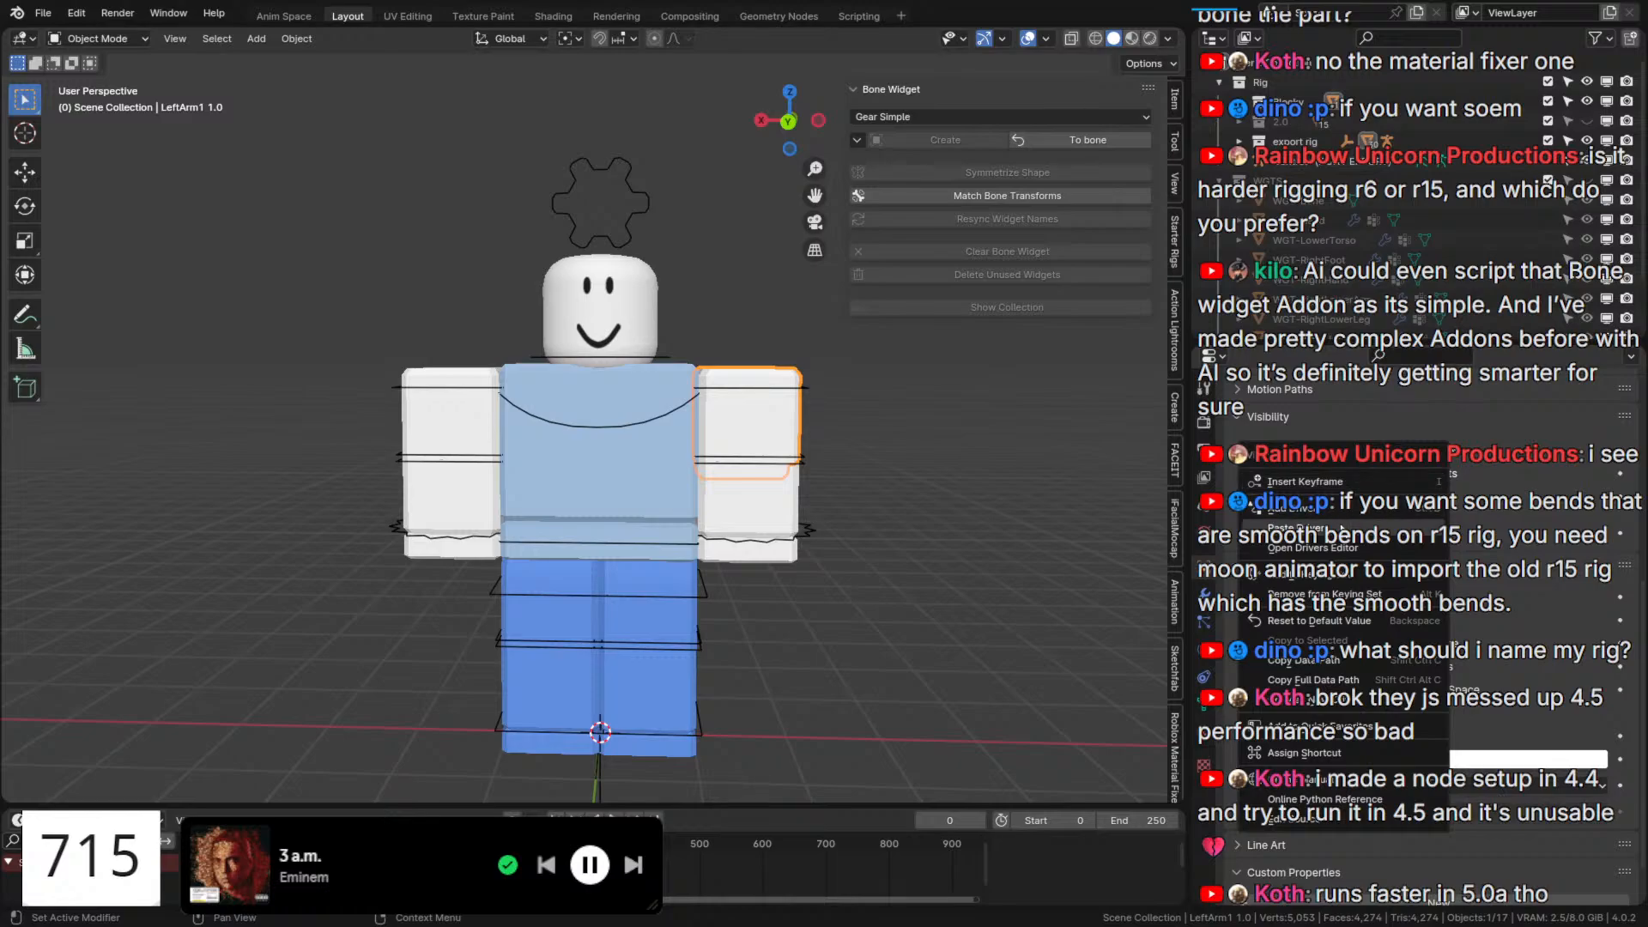
left_click(1378, 527)
Edit the LeftArm1 1.0 viewport visibility driver so its scripted expression is 1-Package.
right_click(1405, 471)
left_click(1339, 540)
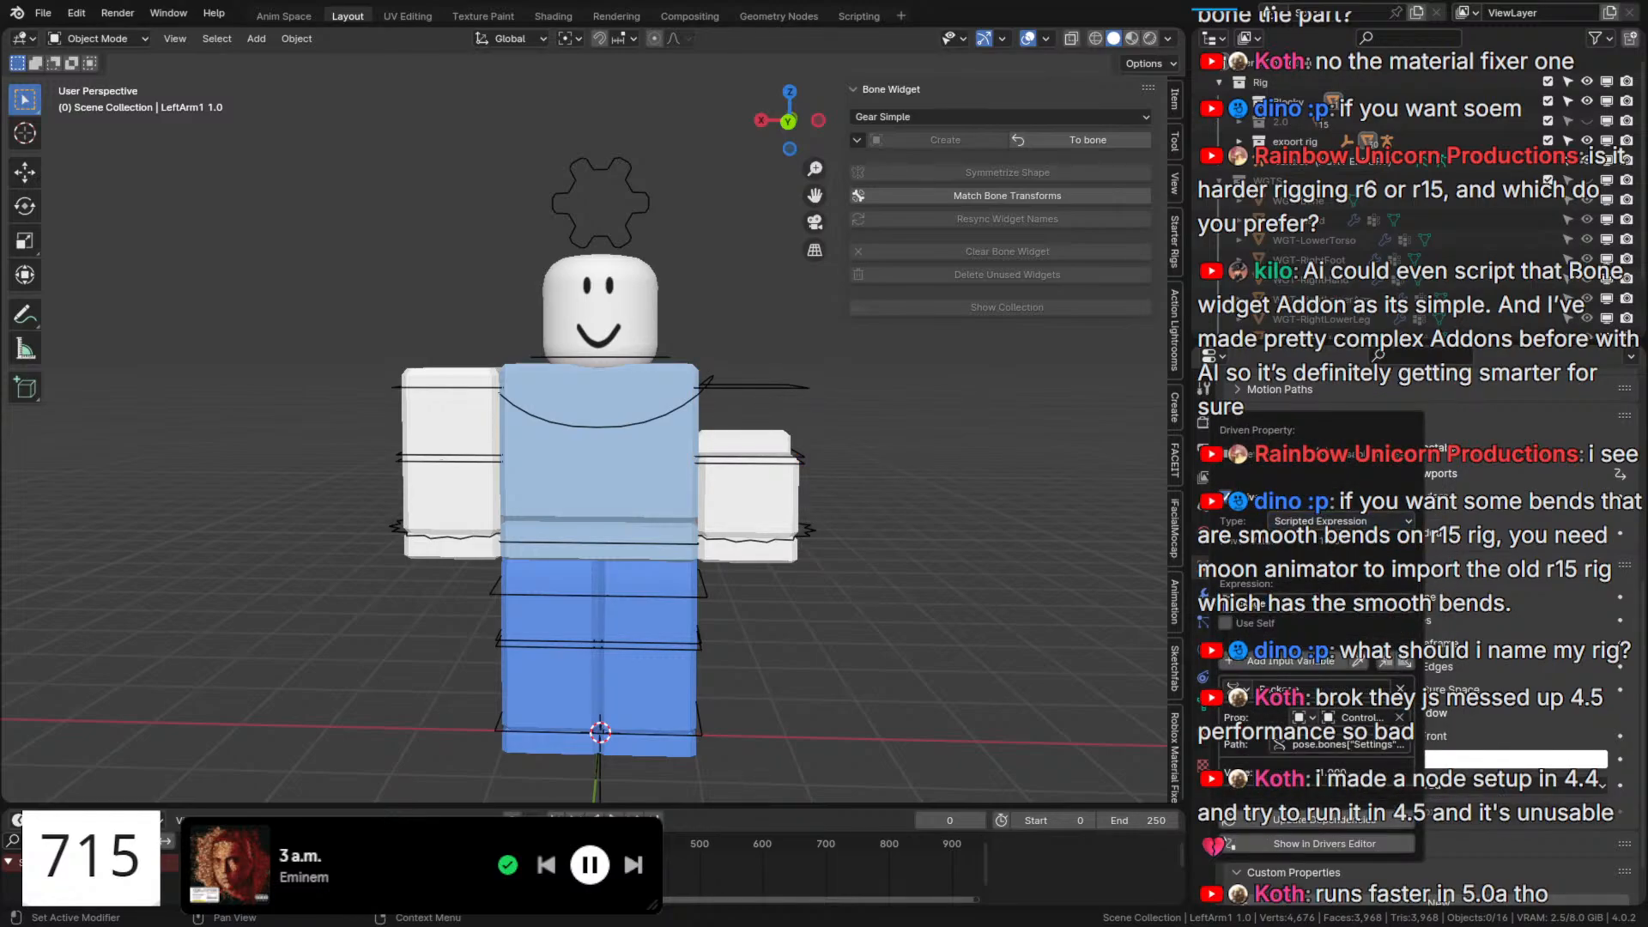
left_click(1228, 603)
left_click(1228, 603)
type("1-")
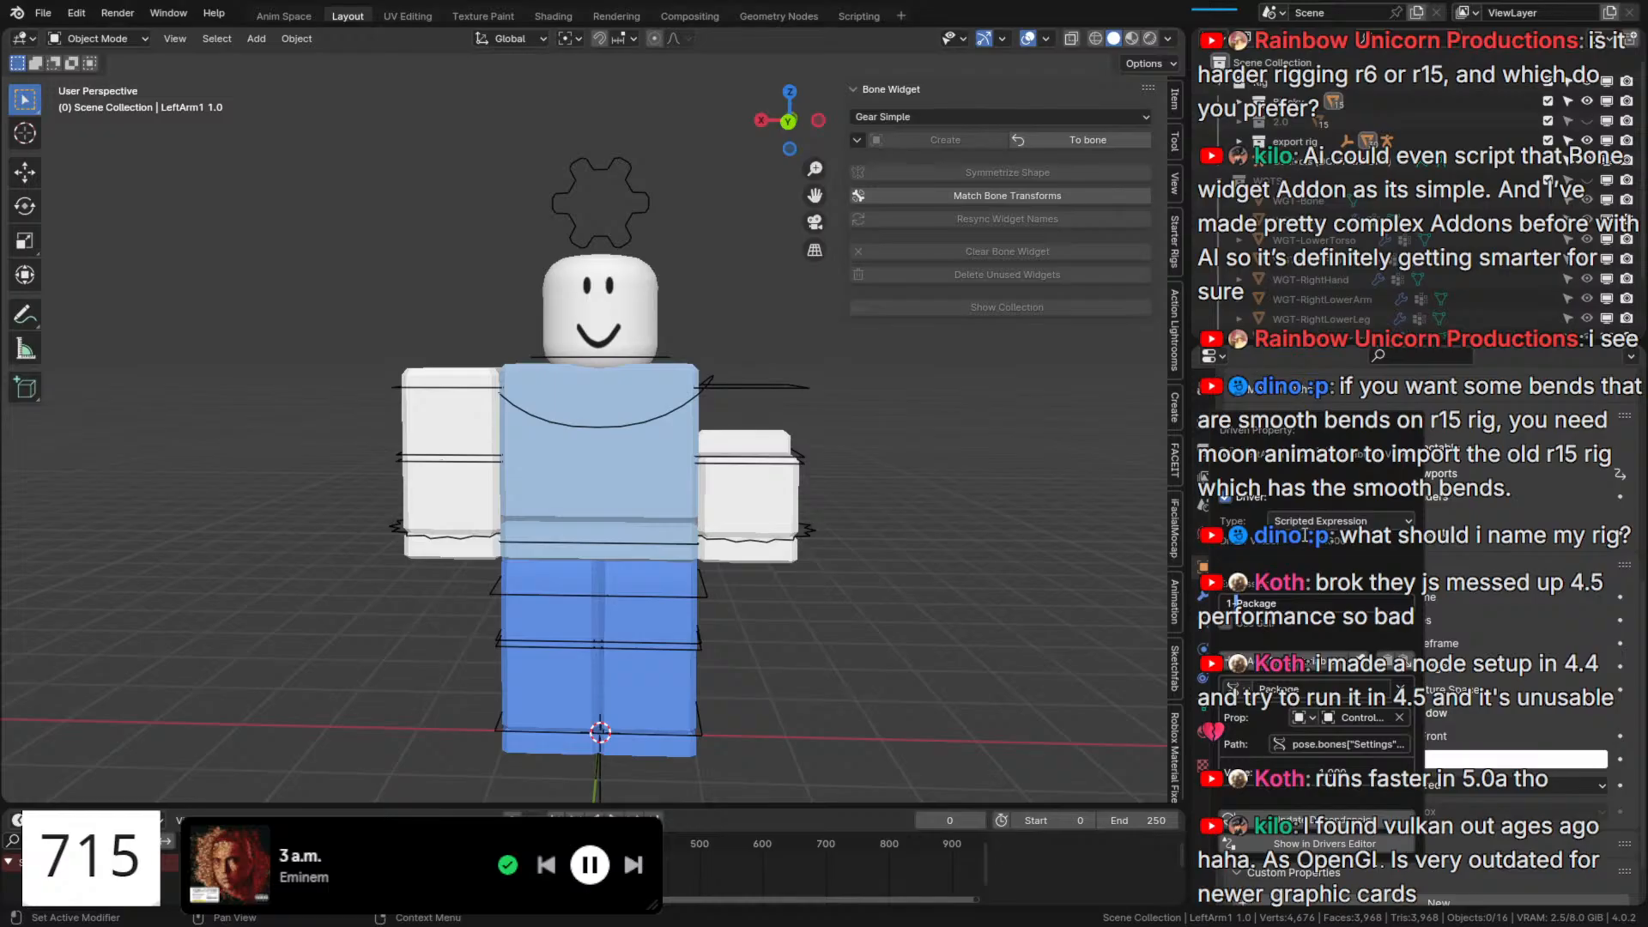
key("Return")
Copy the LeftArm1 1.0 viewport visibility driver and paste it onto the mesh's render visibility.
right_click(1344, 442)
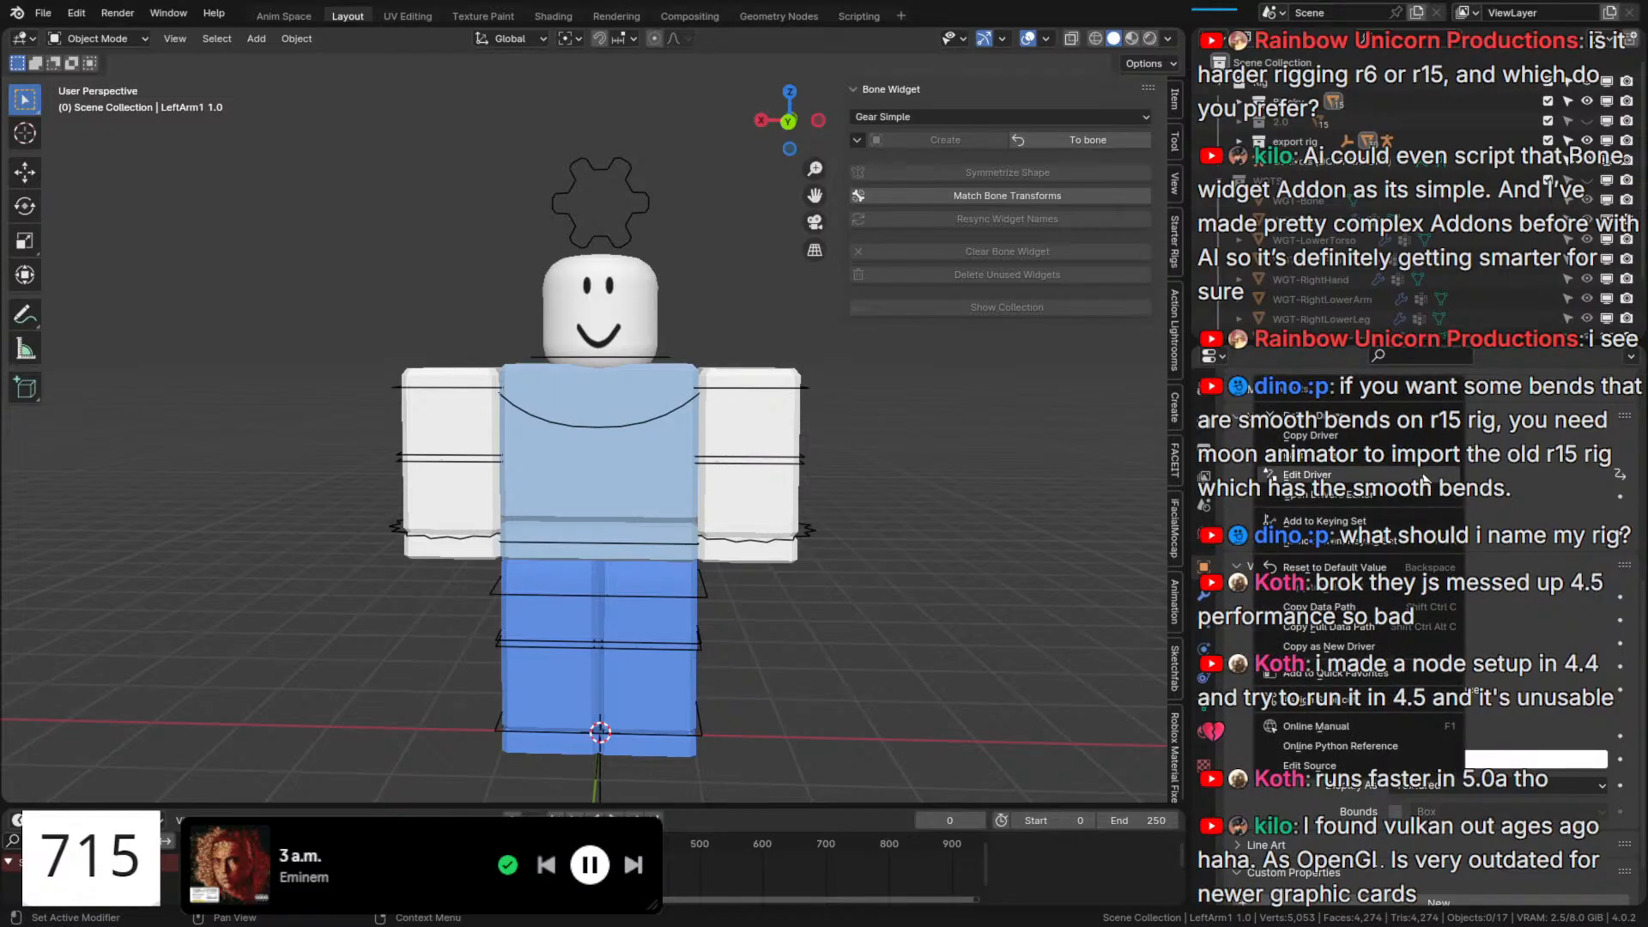
left_click(1341, 436)
right_click(1403, 498)
left_click(1379, 546)
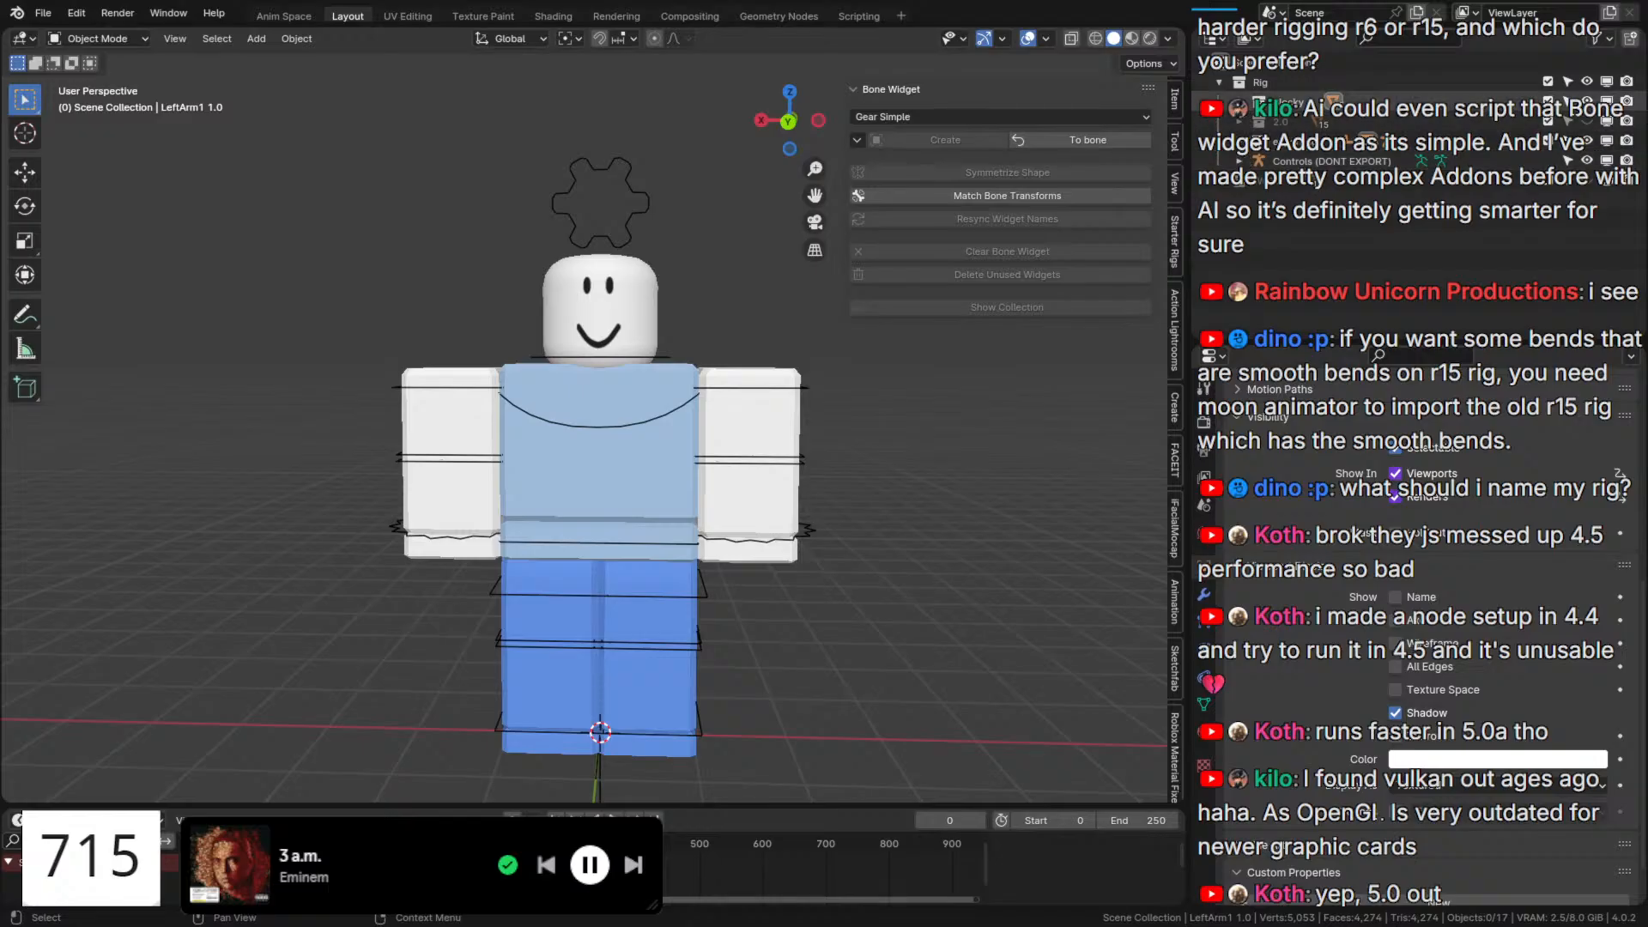
Expand the Blocky collection and paste the driver onto Head 1.0's viewport and render visibility.
left_click(1239, 102)
right_click(1606, 124)
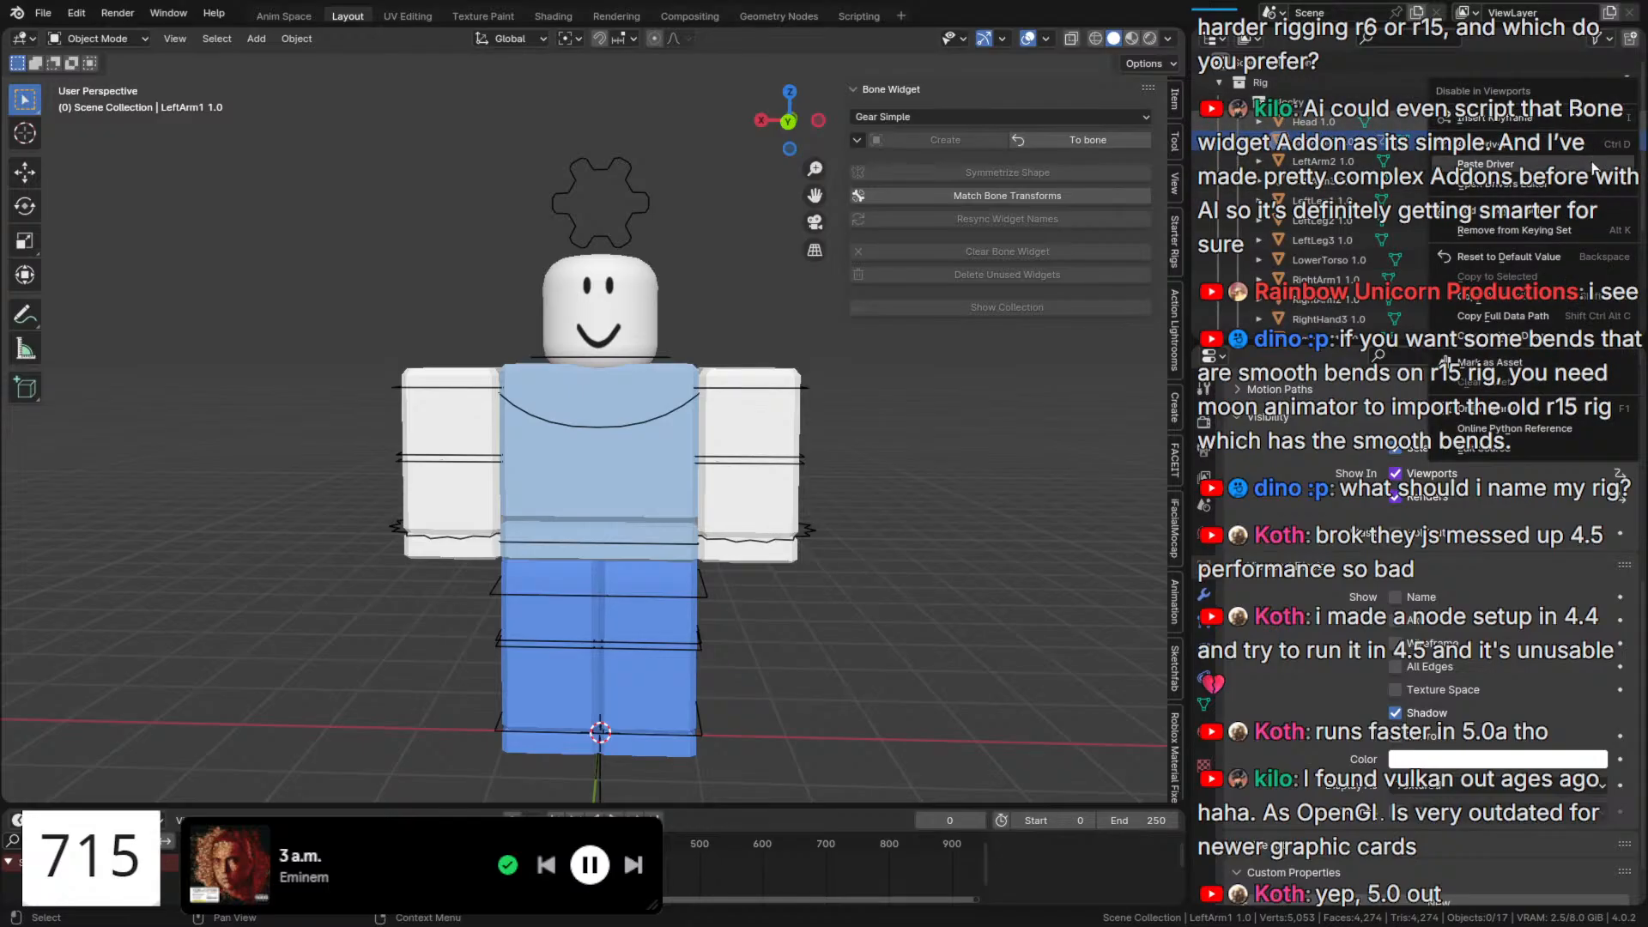
left_click(1592, 167)
right_click(1627, 124)
left_click(1625, 129)
Paste the driver onto the viewport and render visibility of LeftArm2 1.0 and LeftArm3 1.0.
right_click(1608, 163)
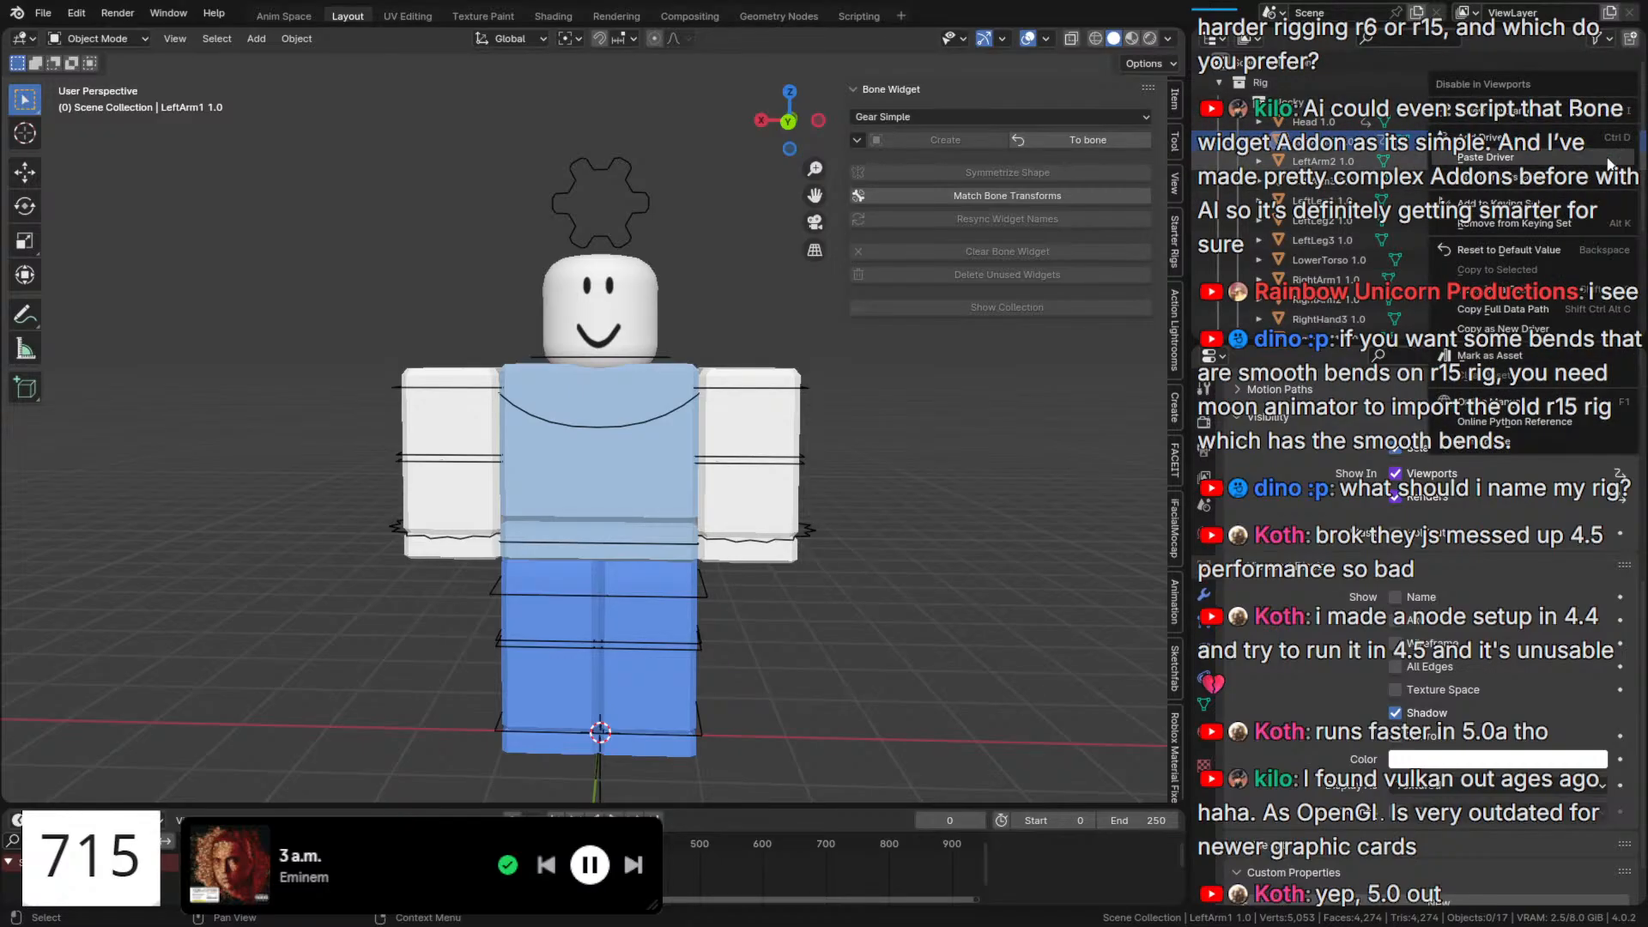
left_click(1608, 159)
right_click(1627, 161)
left_click(1626, 161)
right_click(1608, 182)
left_click(1608, 182)
right_click(1627, 184)
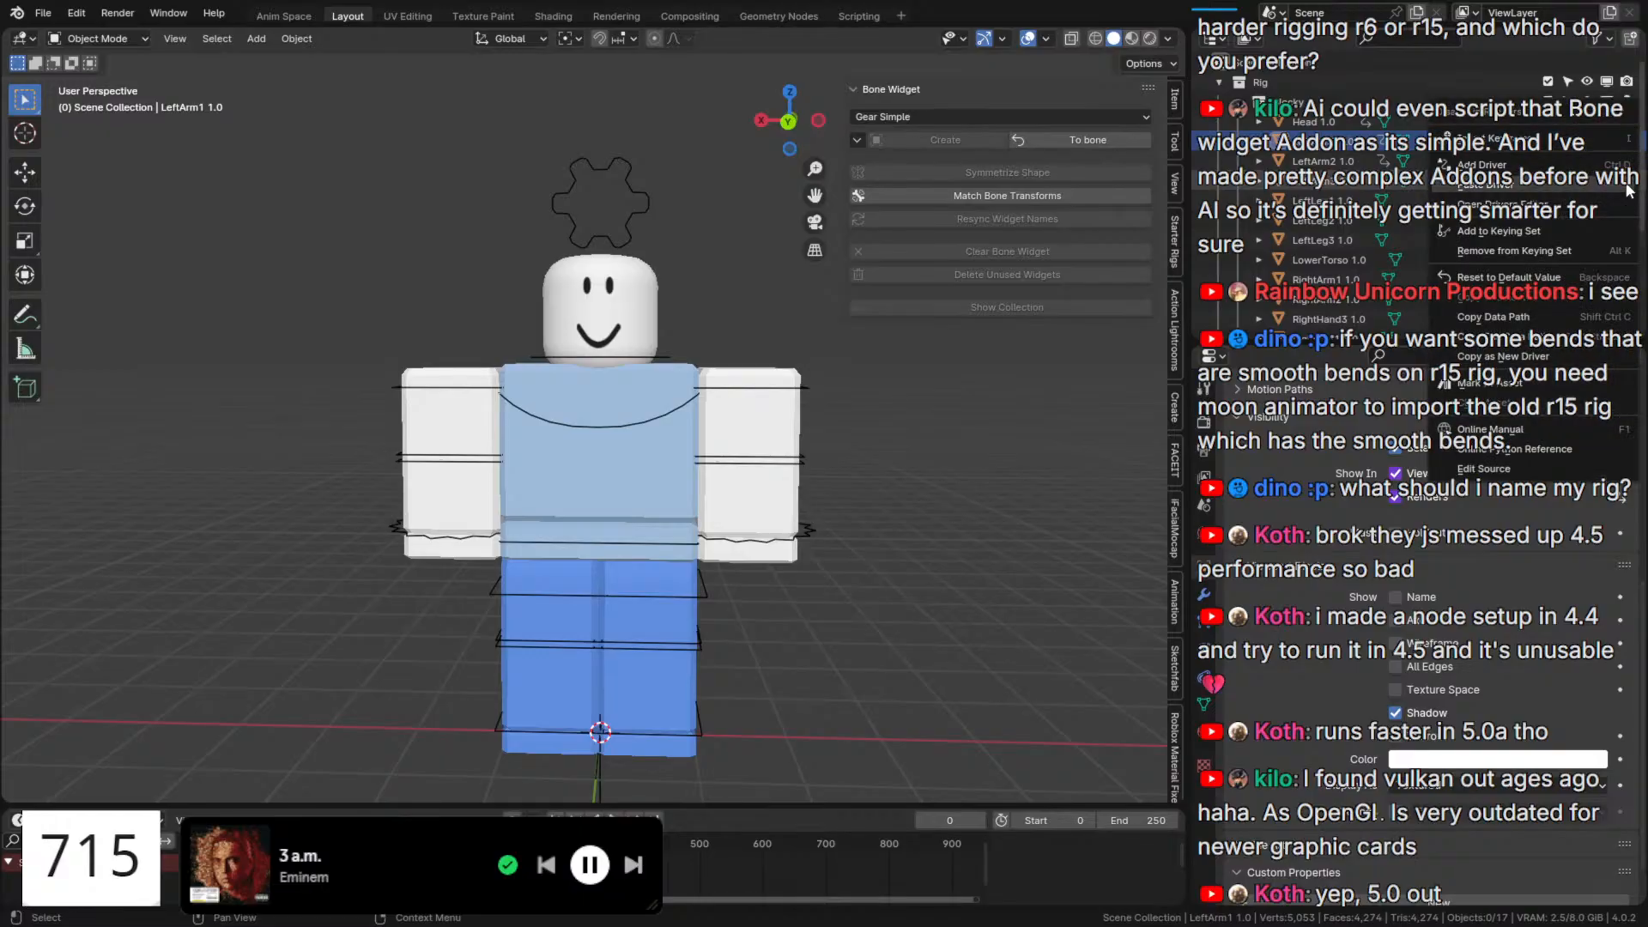
left_click(1628, 190)
Paste the driver onto the viewport and render visibility of LeftLeg1 1.0, LeftLeg2 1.0 and LeftLeg3 1.0.
right_click(1608, 200)
left_click(1608, 205)
right_click(1627, 201)
left_click(1628, 207)
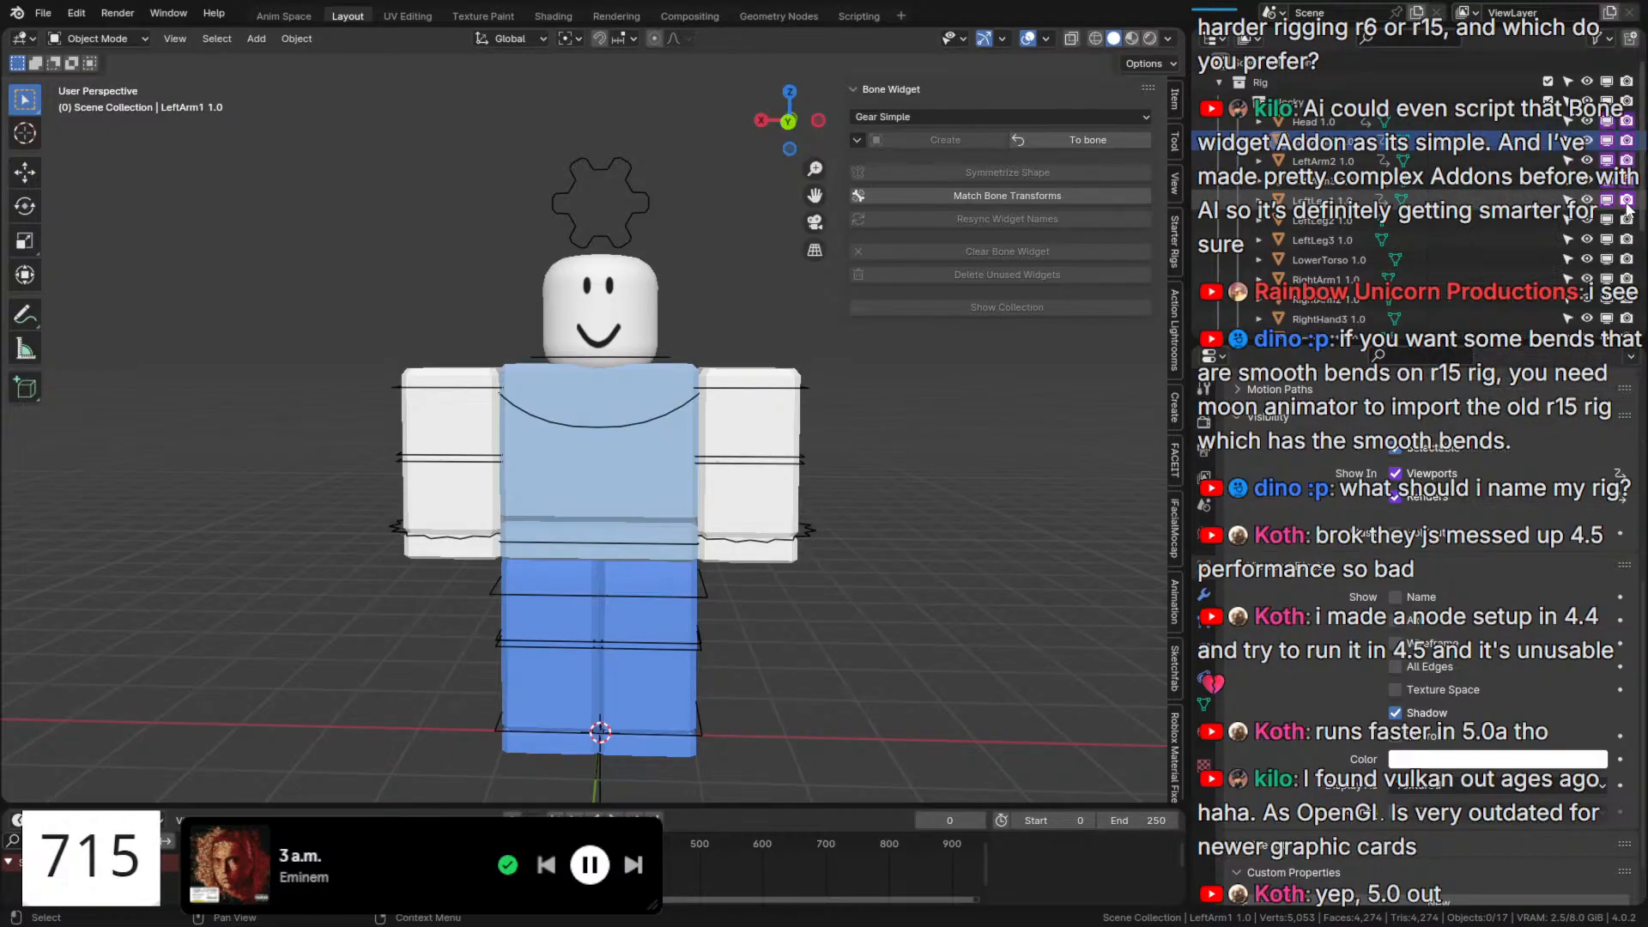
right_click(1608, 220)
left_click(1609, 218)
right_click(1627, 220)
left_click(1627, 220)
right_click(1609, 240)
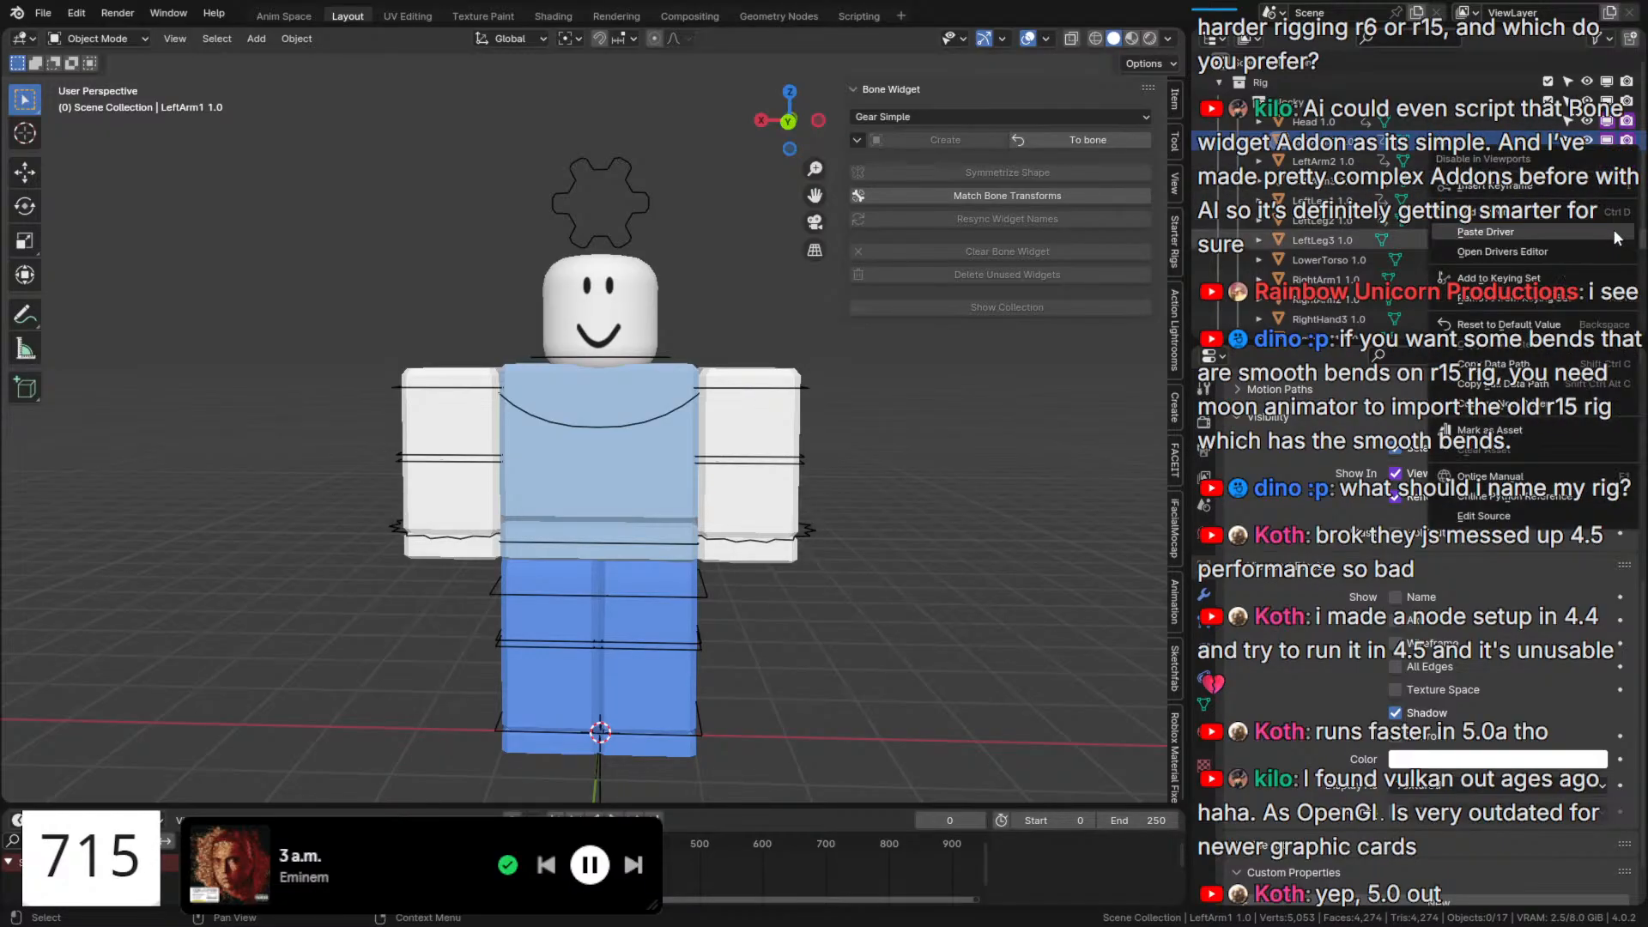
left_click(1617, 237)
right_click(1626, 240)
left_click(1627, 241)
Paste the driver onto LowerTorso 1.0's viewport and render visibility.
right_click(1619, 260)
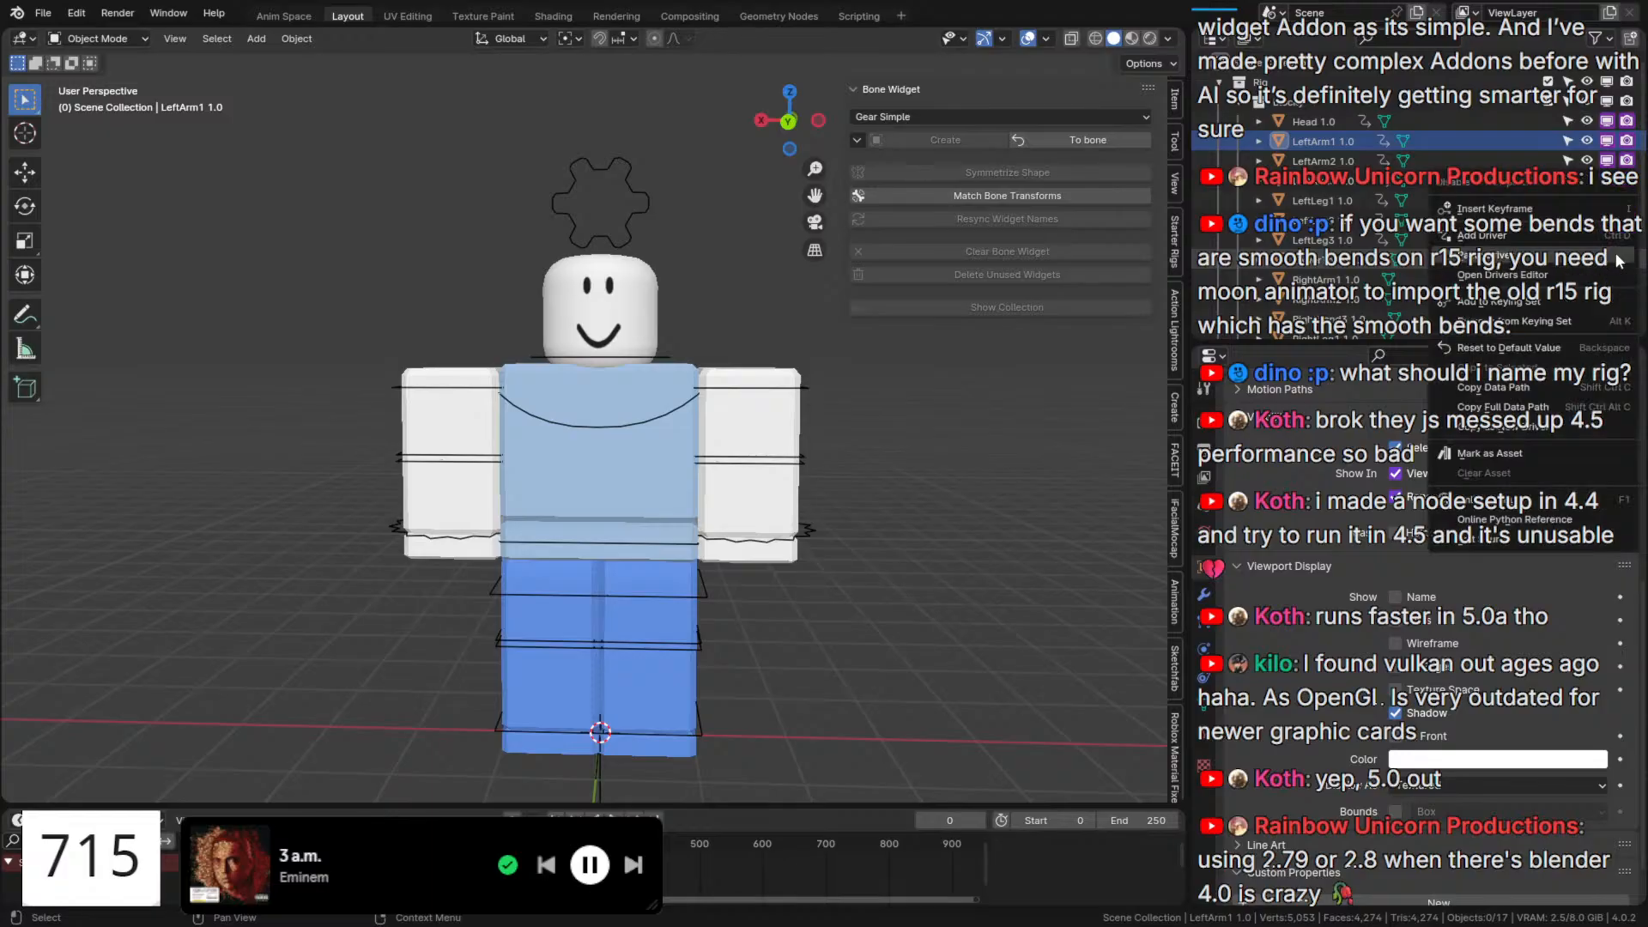
left_click(1619, 257)
right_click(1626, 260)
left_click(1626, 261)
Paste the driver onto the viewport and render visibility of RightArm1 1.0 and RightArm2 1.0.
right_click(1613, 283)
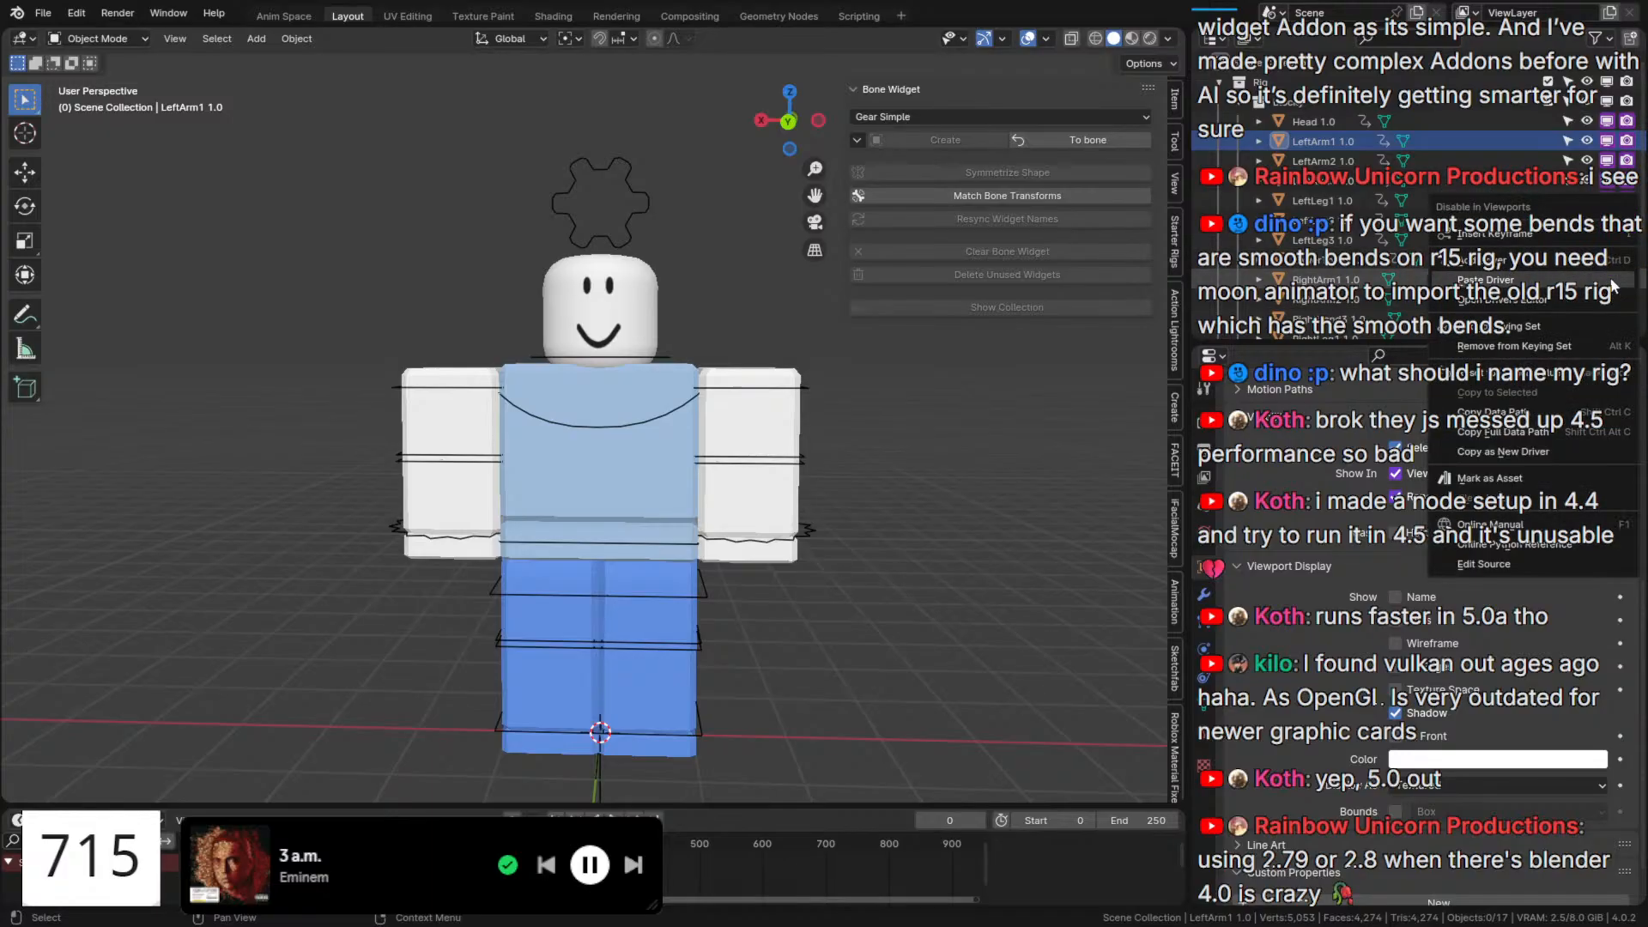
left_click(1614, 285)
right_click(1627, 279)
left_click(1626, 279)
right_click(1611, 300)
left_click(1612, 299)
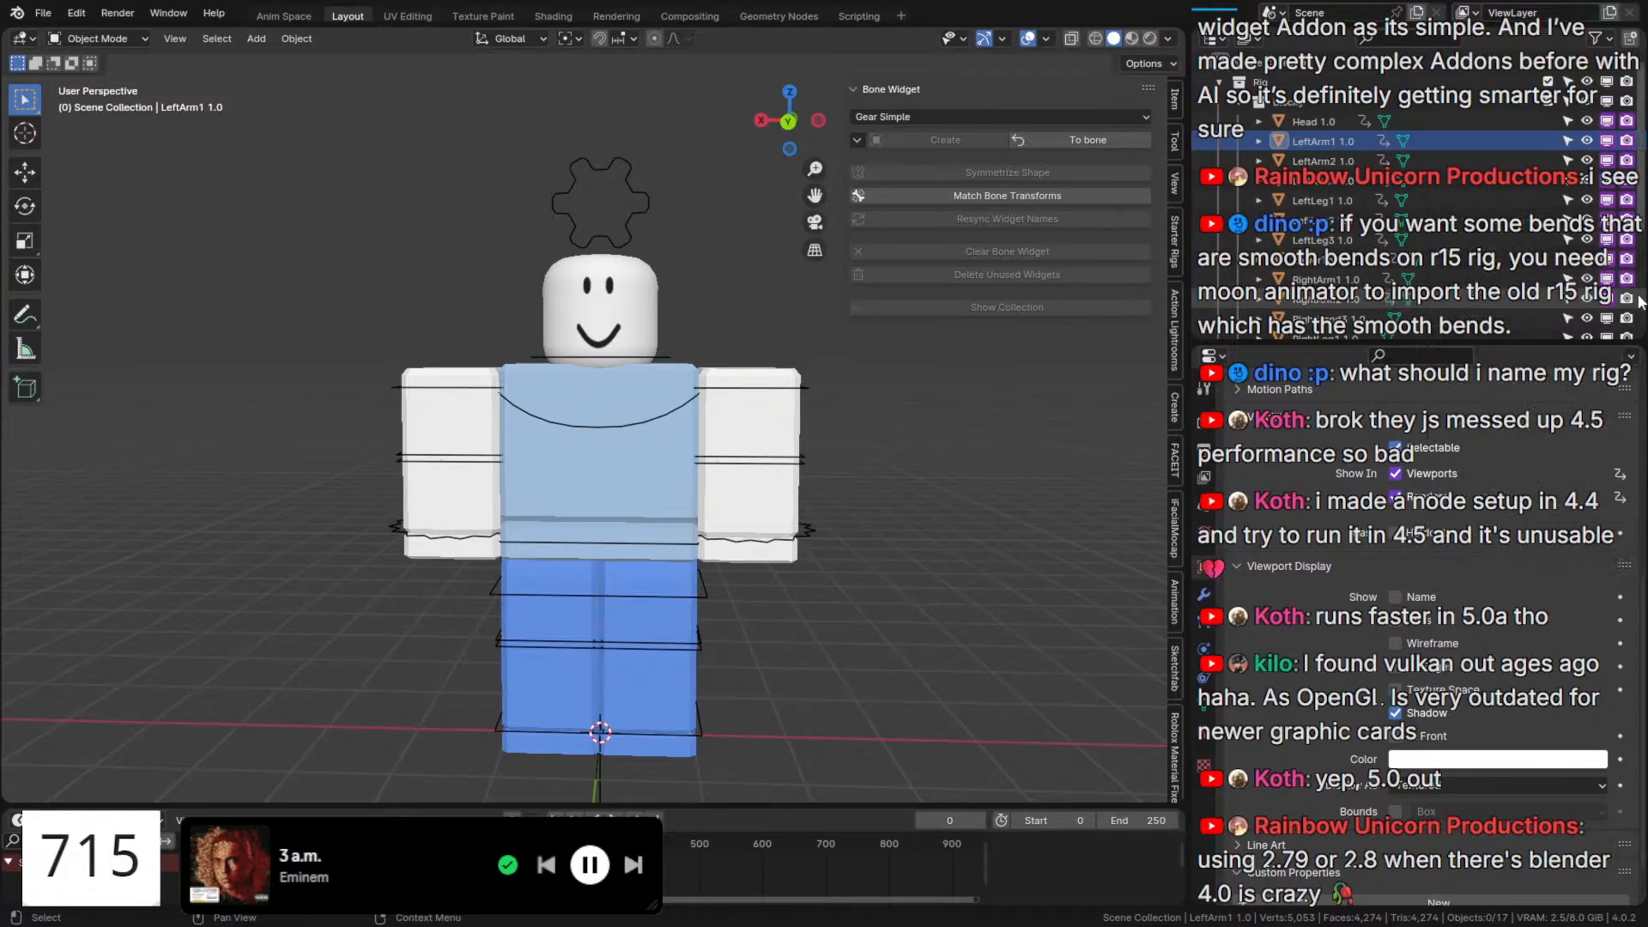
right_click(1627, 299)
left_click(1627, 299)
Paste the driver onto RightHand3 1.0's viewport and render visibility.
scroll(1625, 297, "down", 1)
right_click(1609, 286)
left_click(1608, 286)
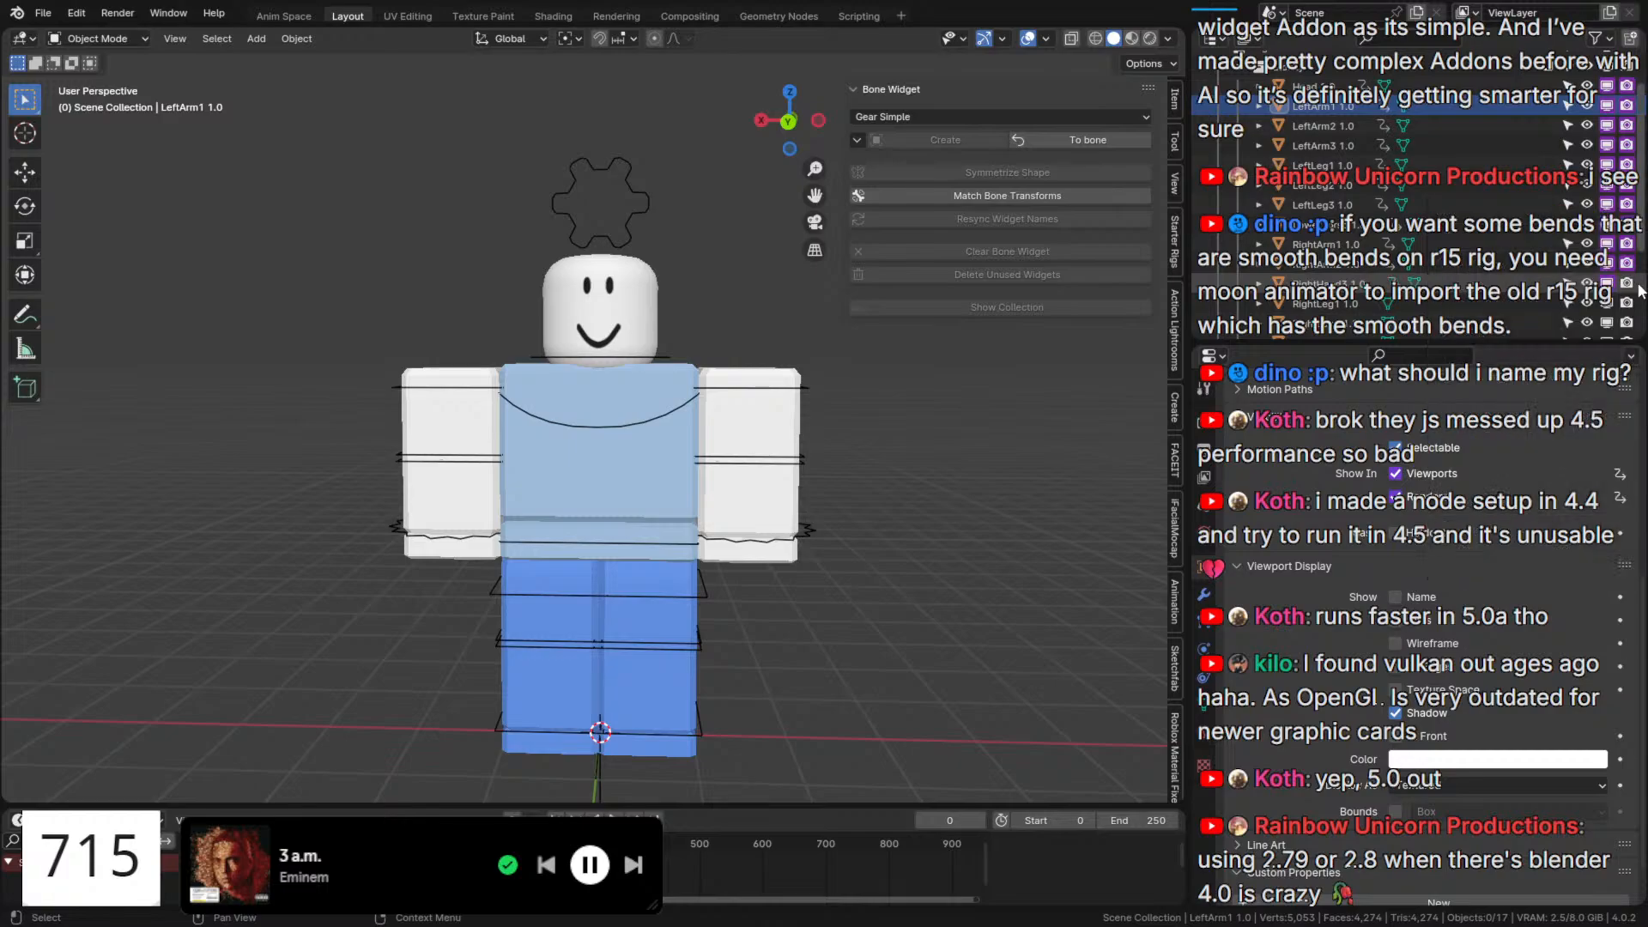
right_click(1631, 287)
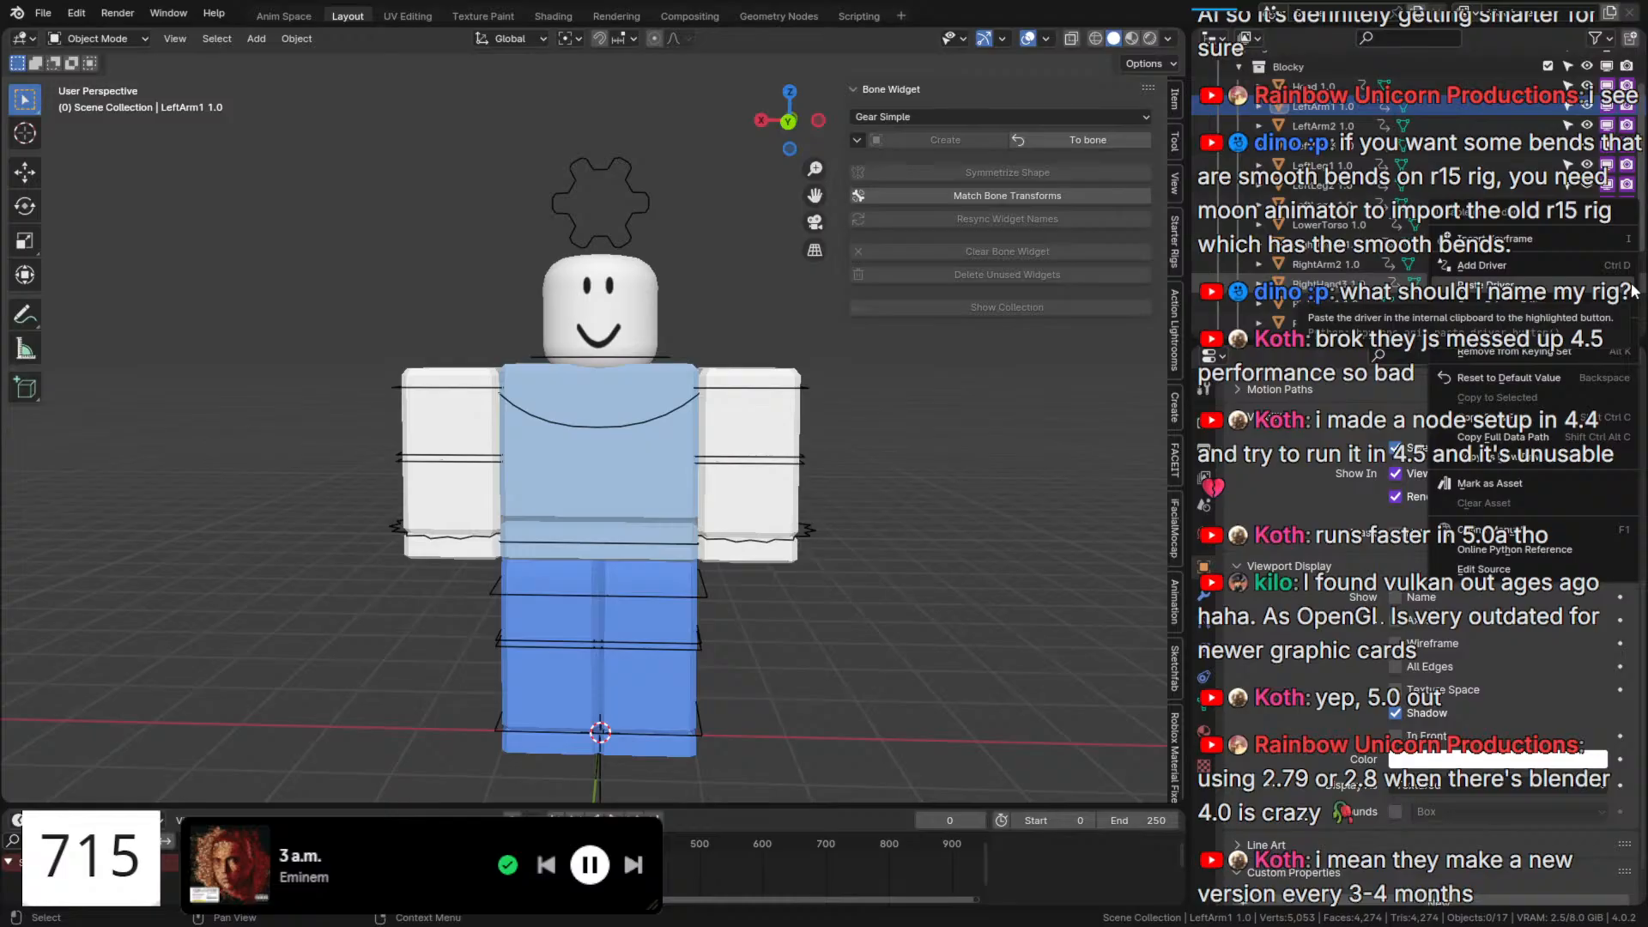
left_click(1631, 286)
Paste the driver onto RightLeg1 1.0's viewport and render visibility.
scroll(1621, 257, "down", 2)
right_click(1612, 243)
left_click(1612, 243)
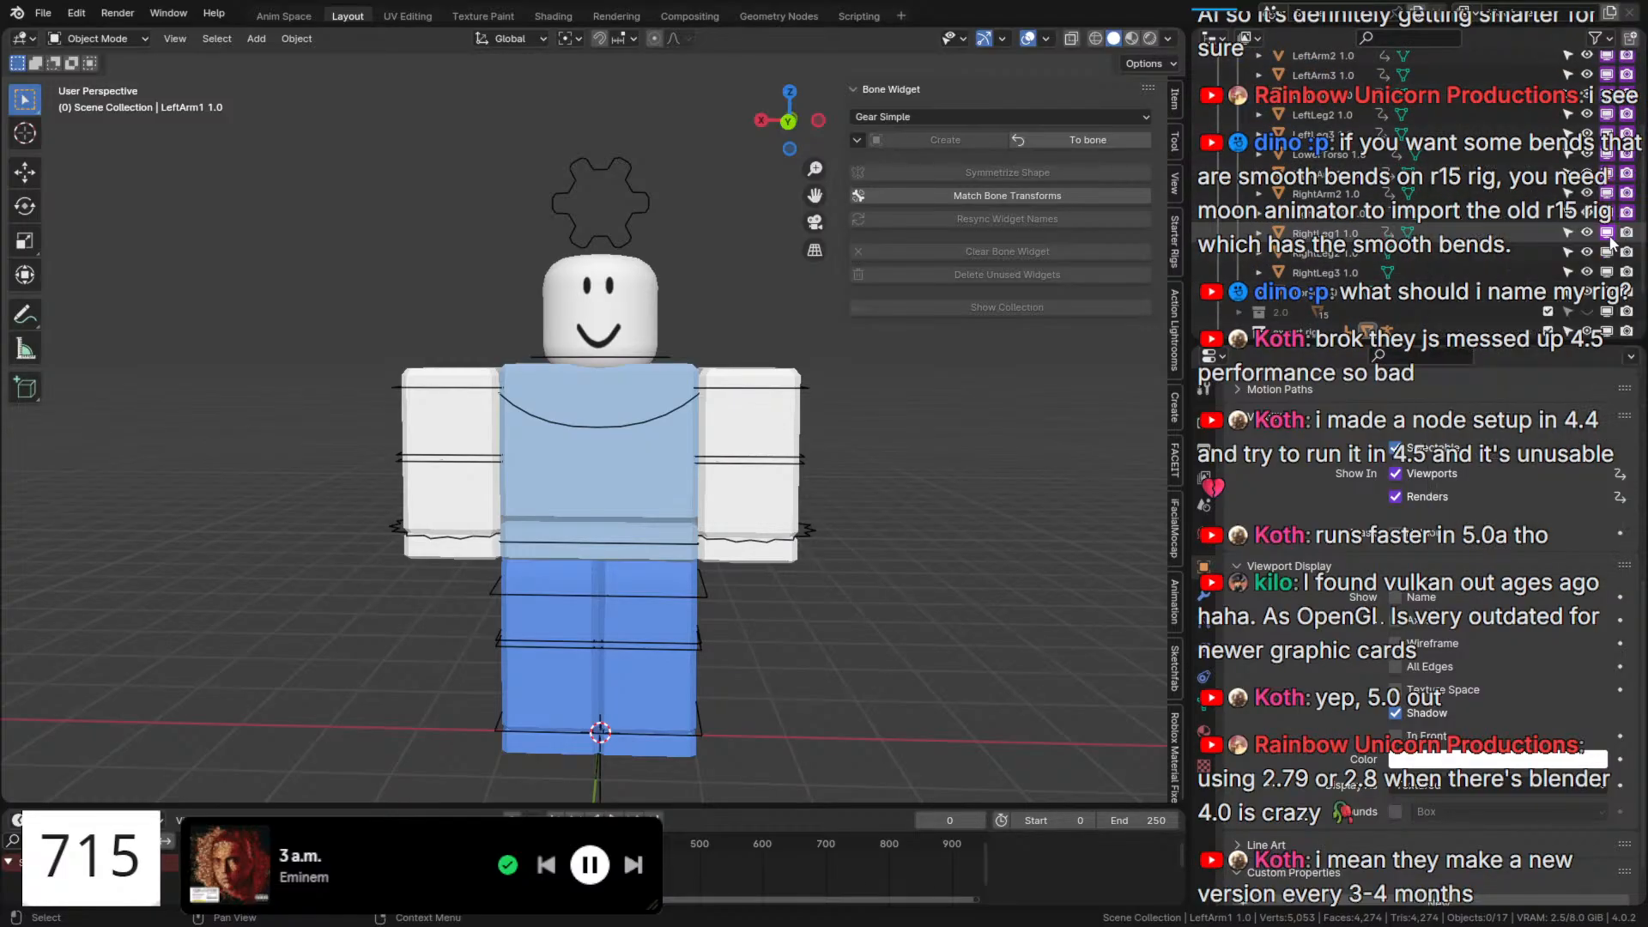
right_click(1639, 248)
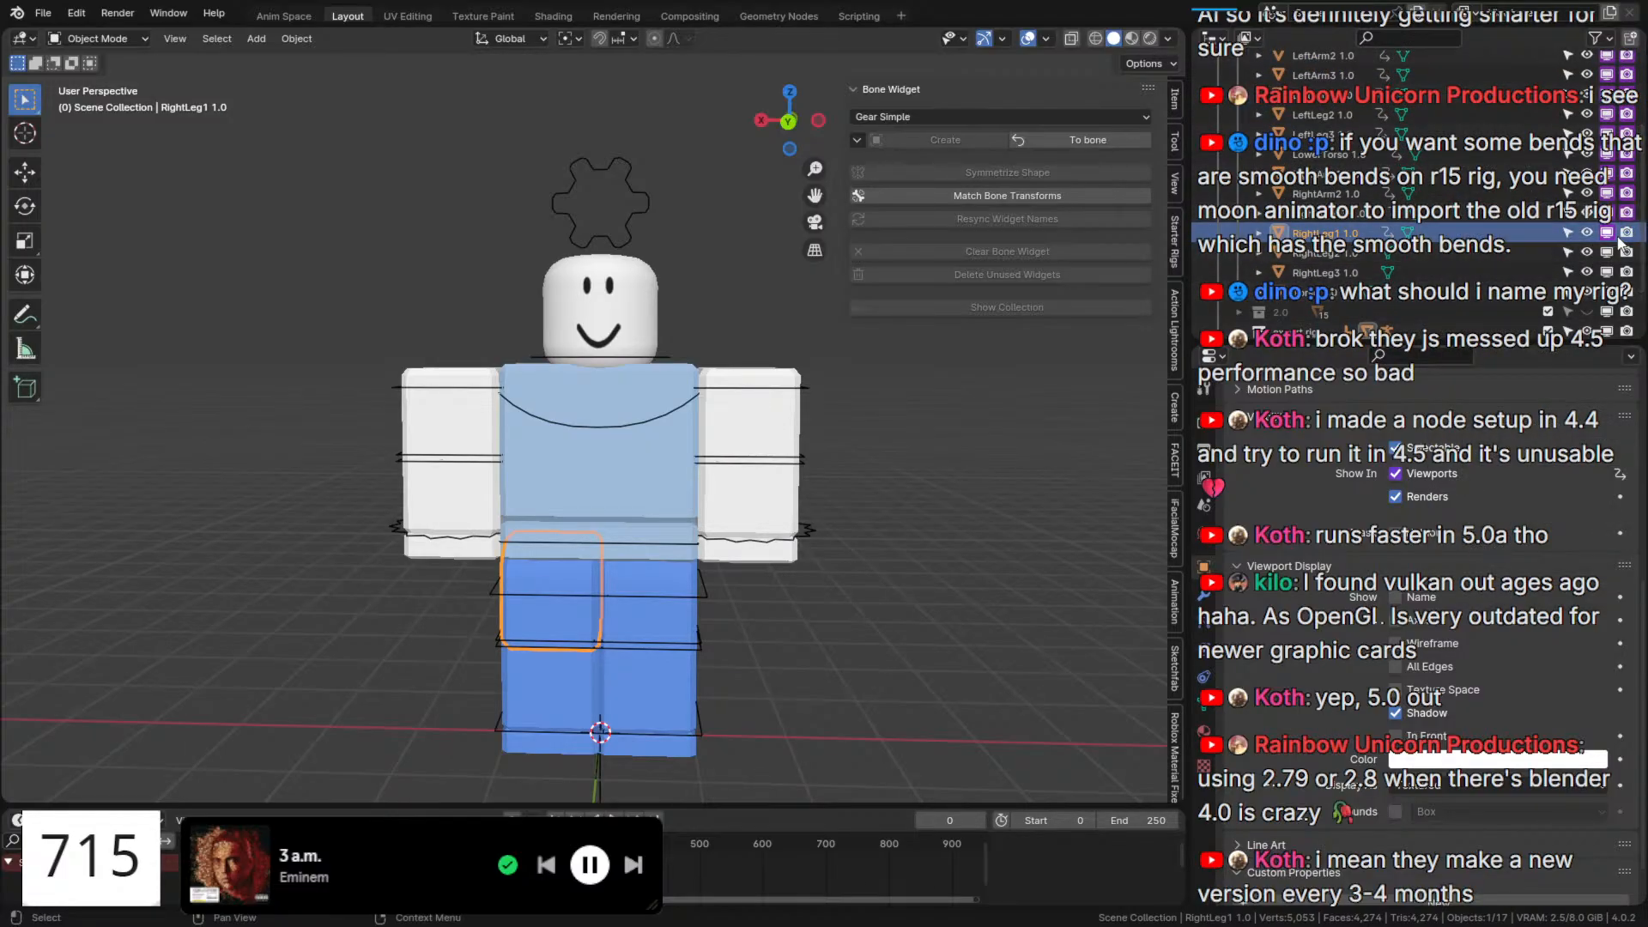
right_click(1620, 234)
left_click(1620, 235)
Paste the driver onto the viewport and render visibility of RightLeg2 1.0 and RightLeg3 1.0.
right_click(1610, 255)
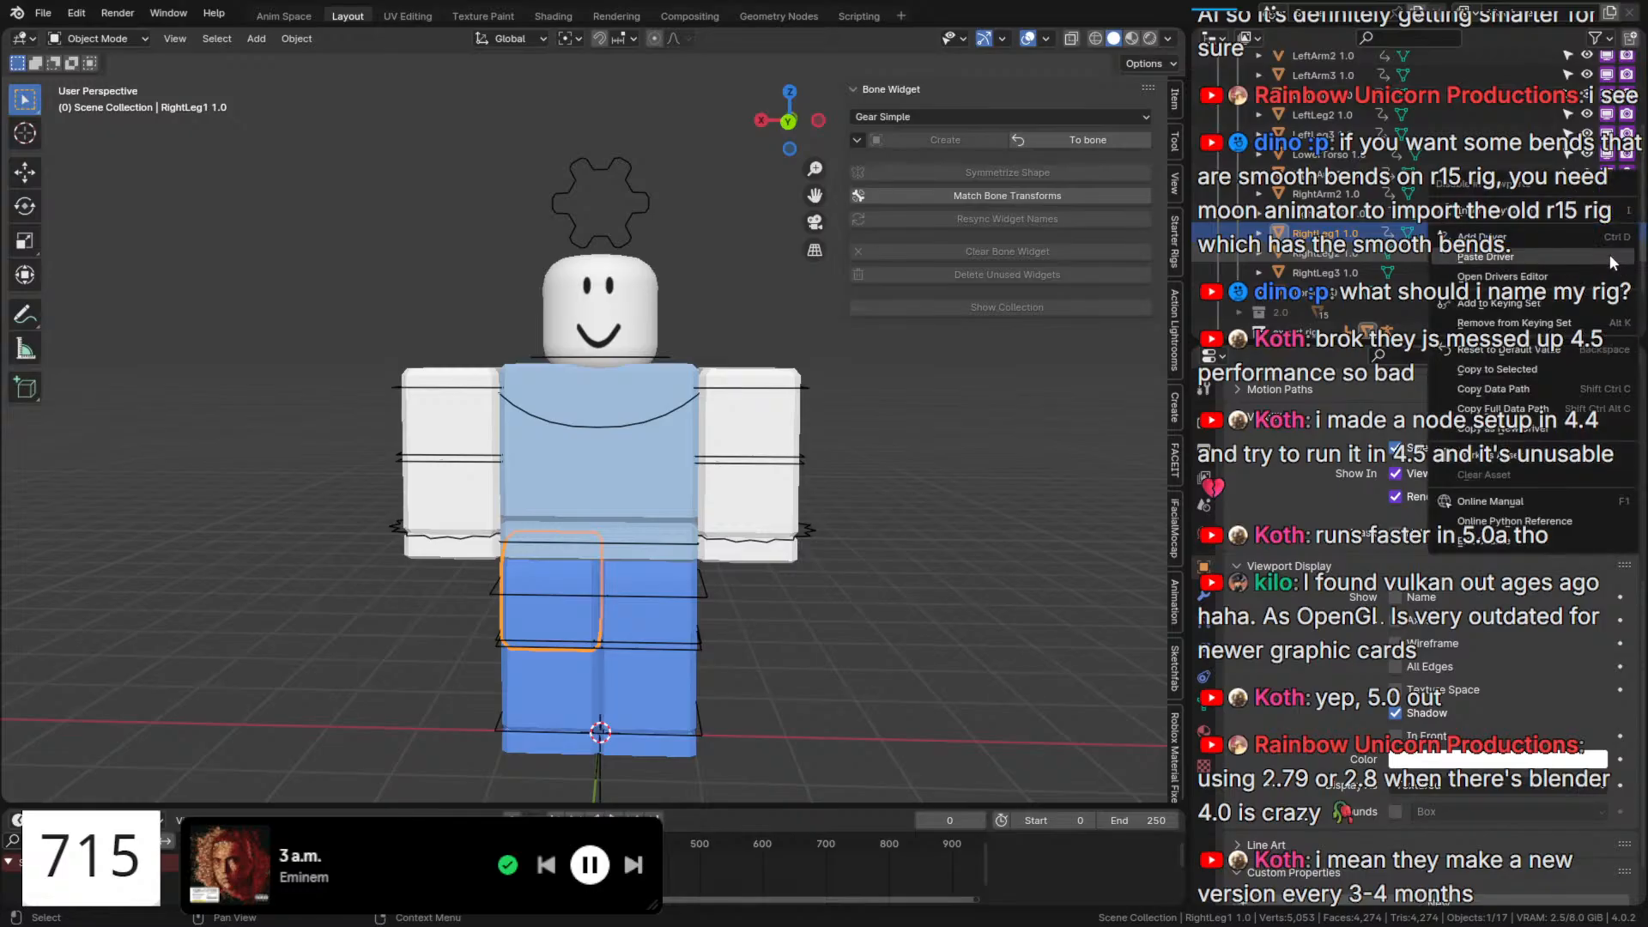
left_click(1610, 255)
right_click(1622, 255)
left_click(1622, 258)
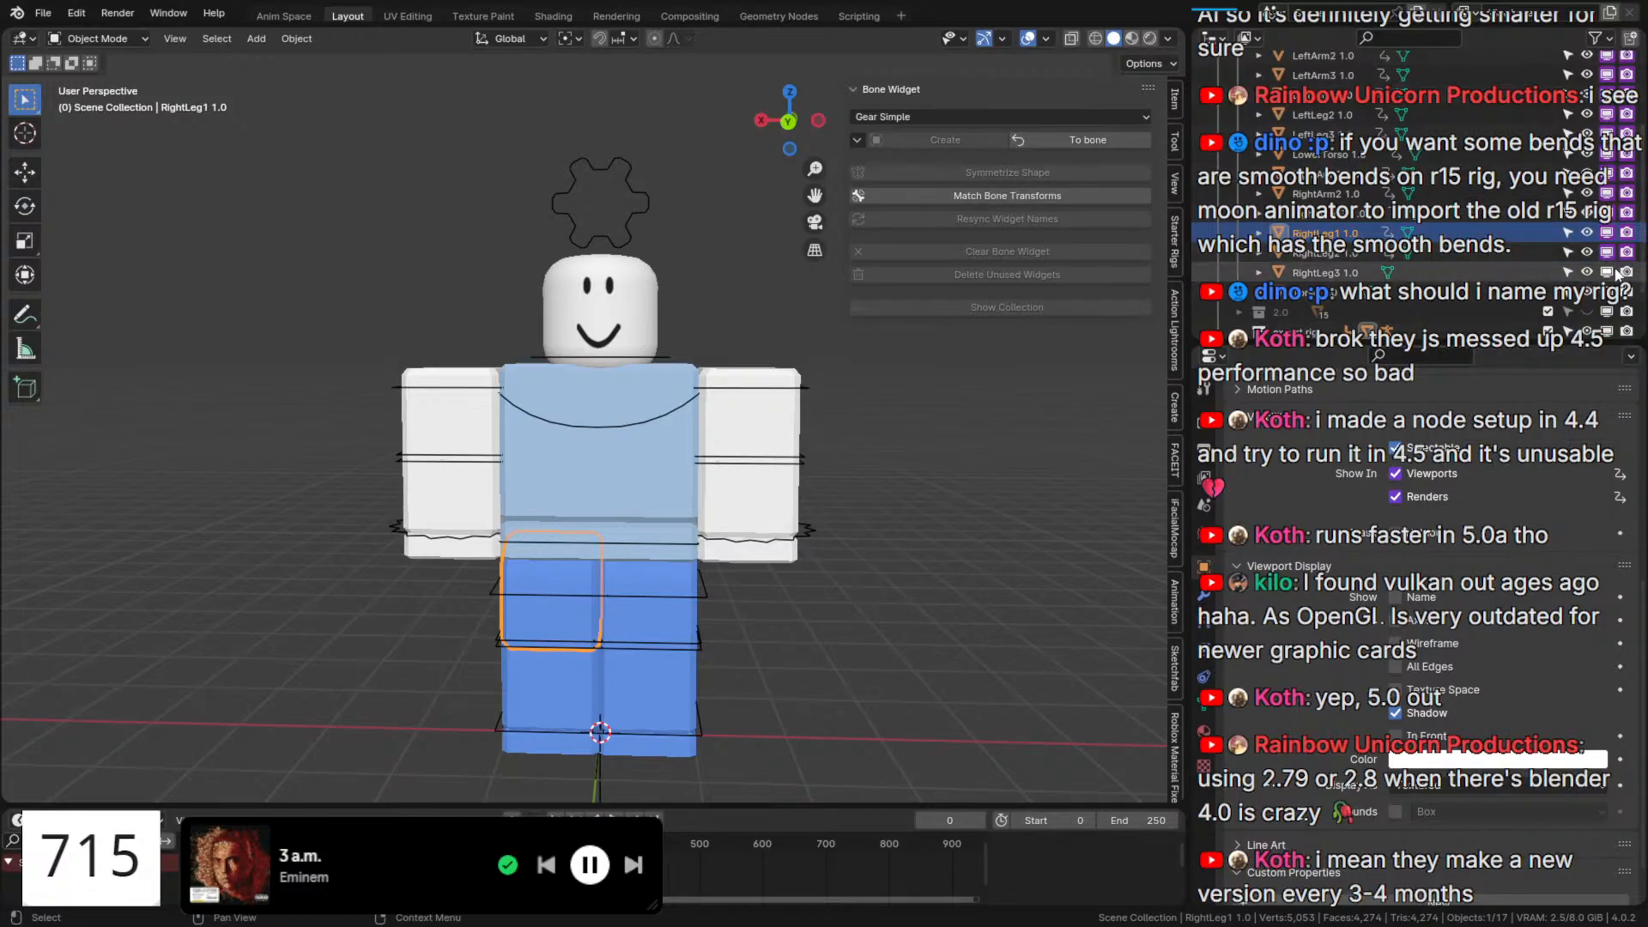
right_click(1622, 273)
left_click(1624, 273)
right_click(1626, 273)
left_click(1626, 274)
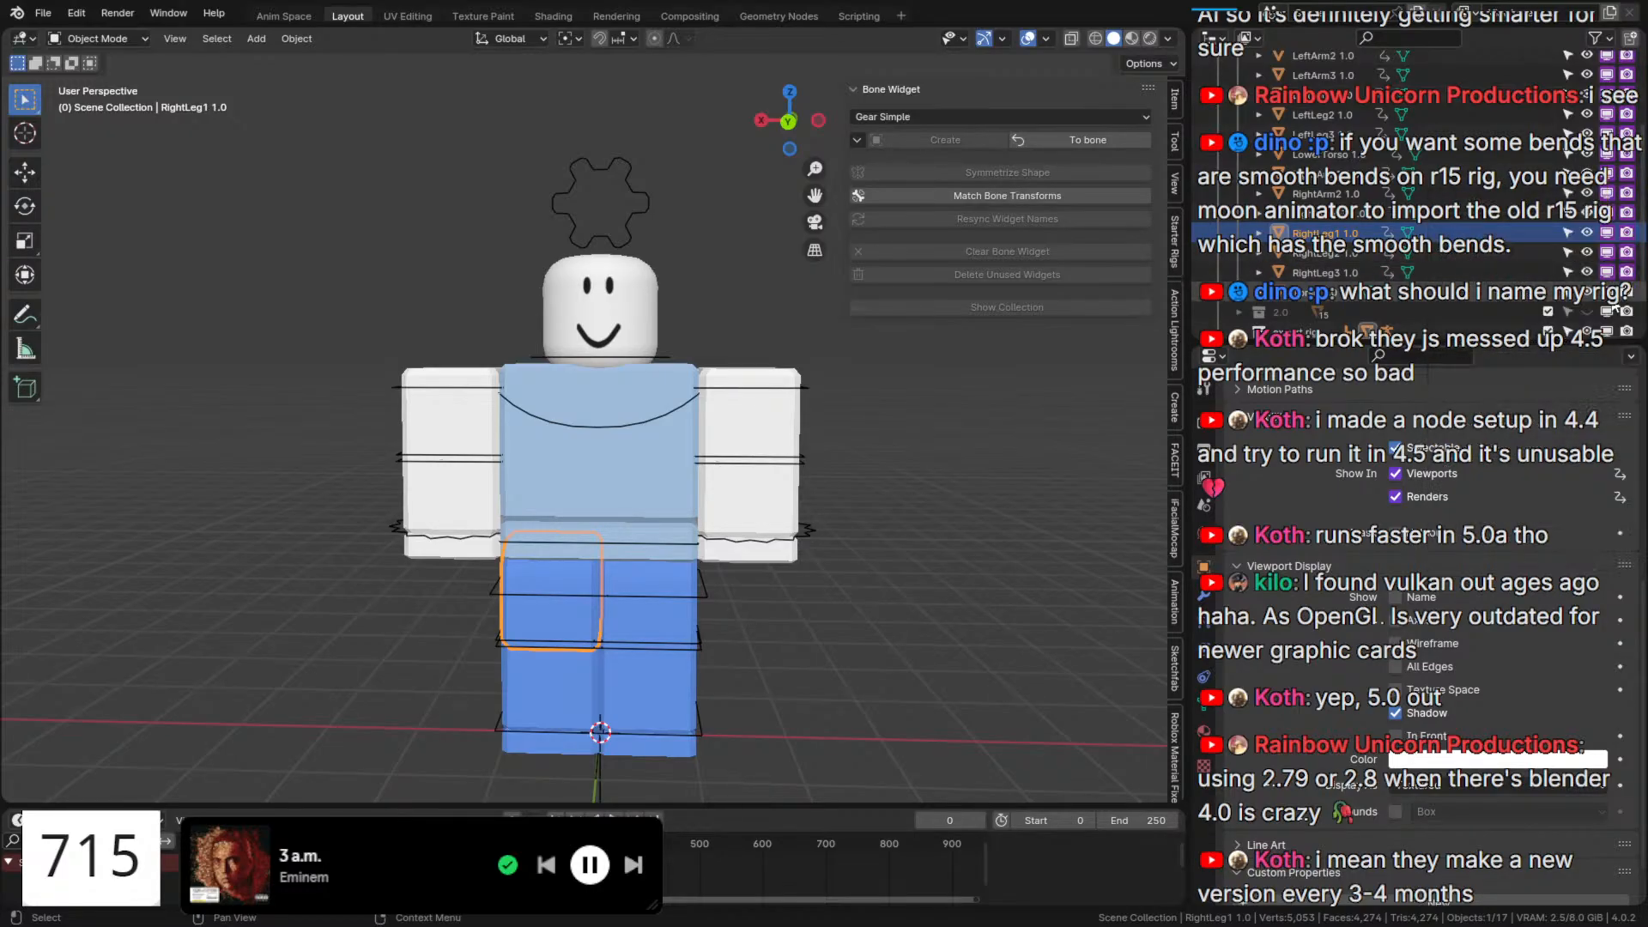
Paste the driver onto Torso 1.0's viewport visibility.
right_click(1610, 295)
left_click(1610, 294)
scroll(1631, 294, "down", 3)
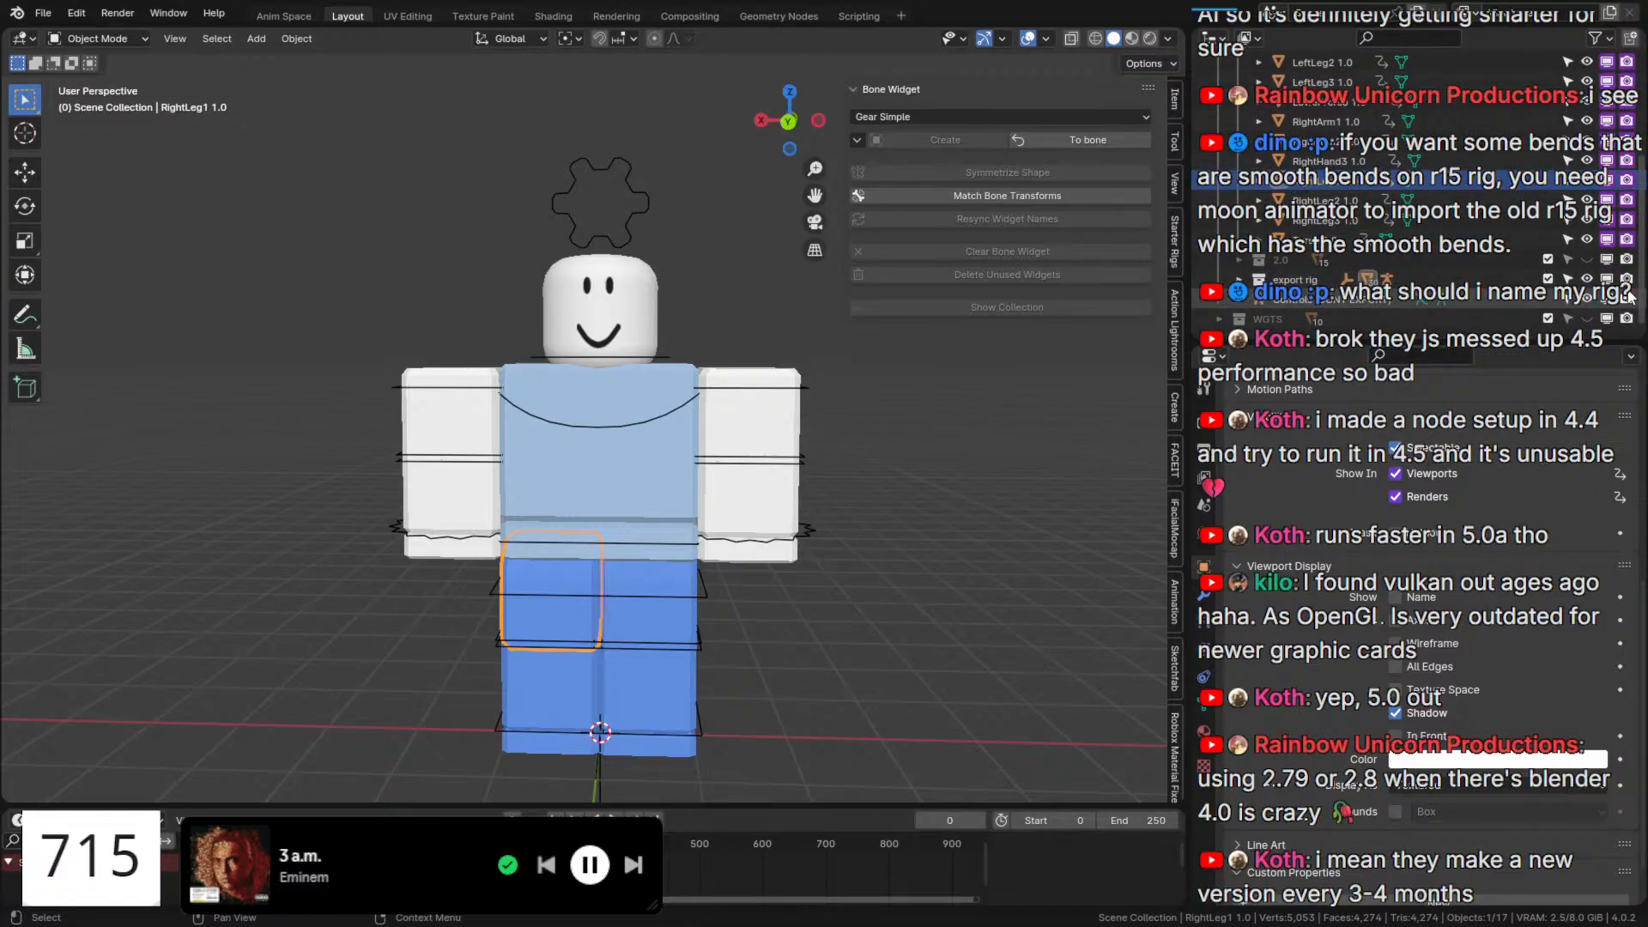
Unhide the 2.0 collection and expand it to list its meshes.
left_click(1589, 259)
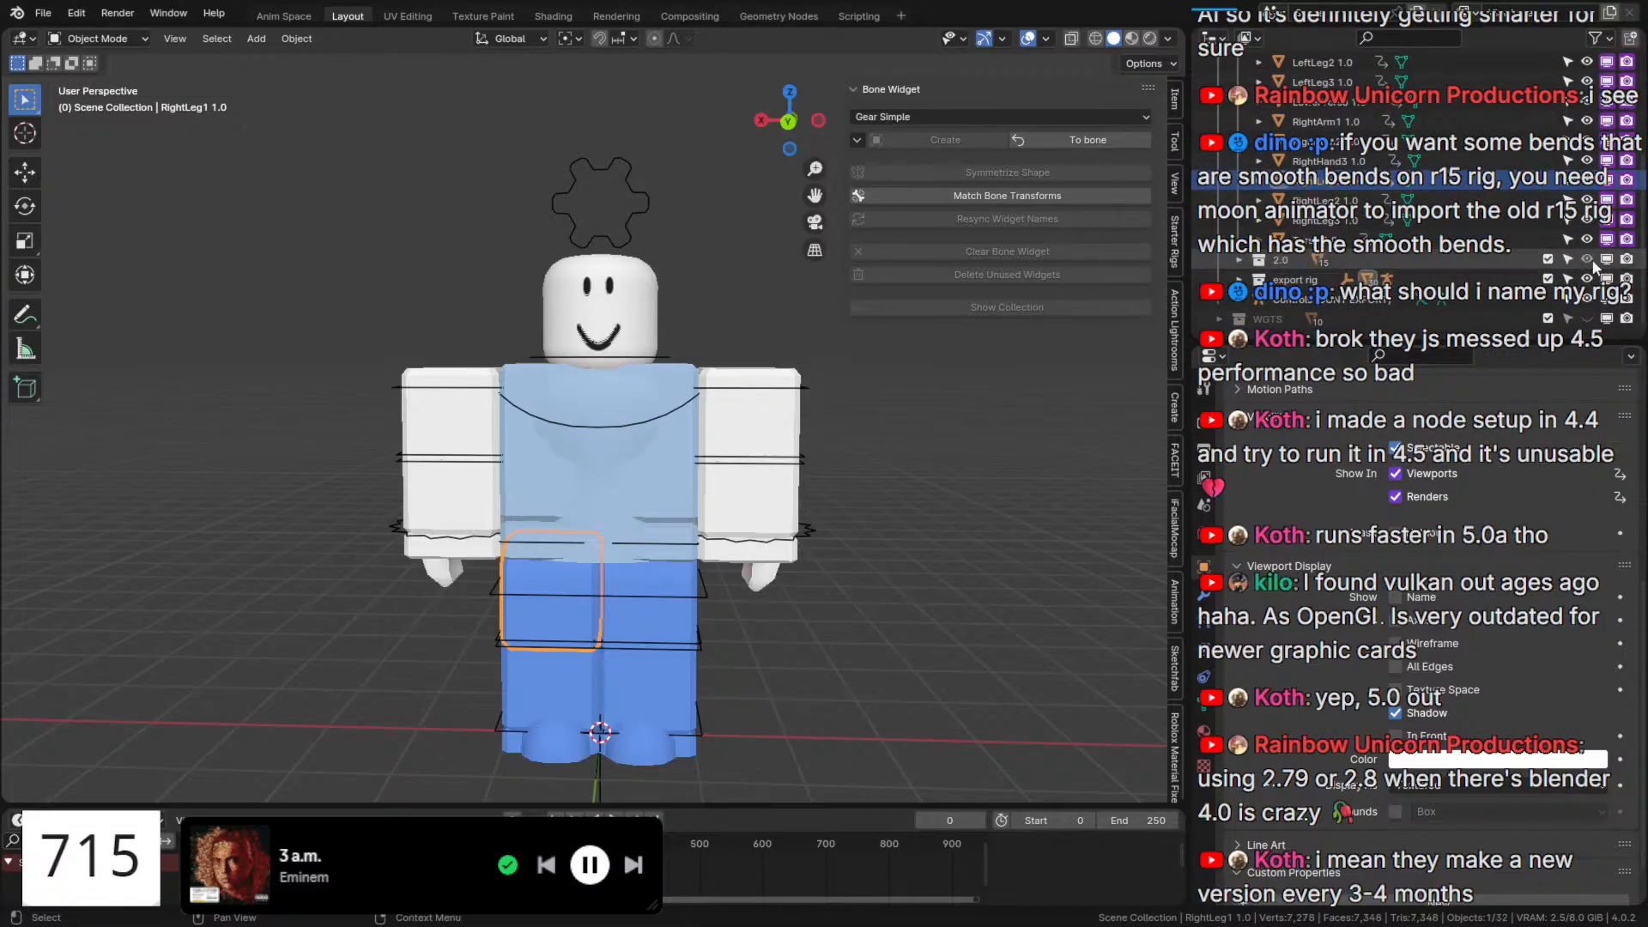
left_click(1238, 259)
Put the Controls (DONT EXPORT) armature into Pose Mode and display the Settings bone's transform and Package property beside the viewport.
left_click(612, 204)
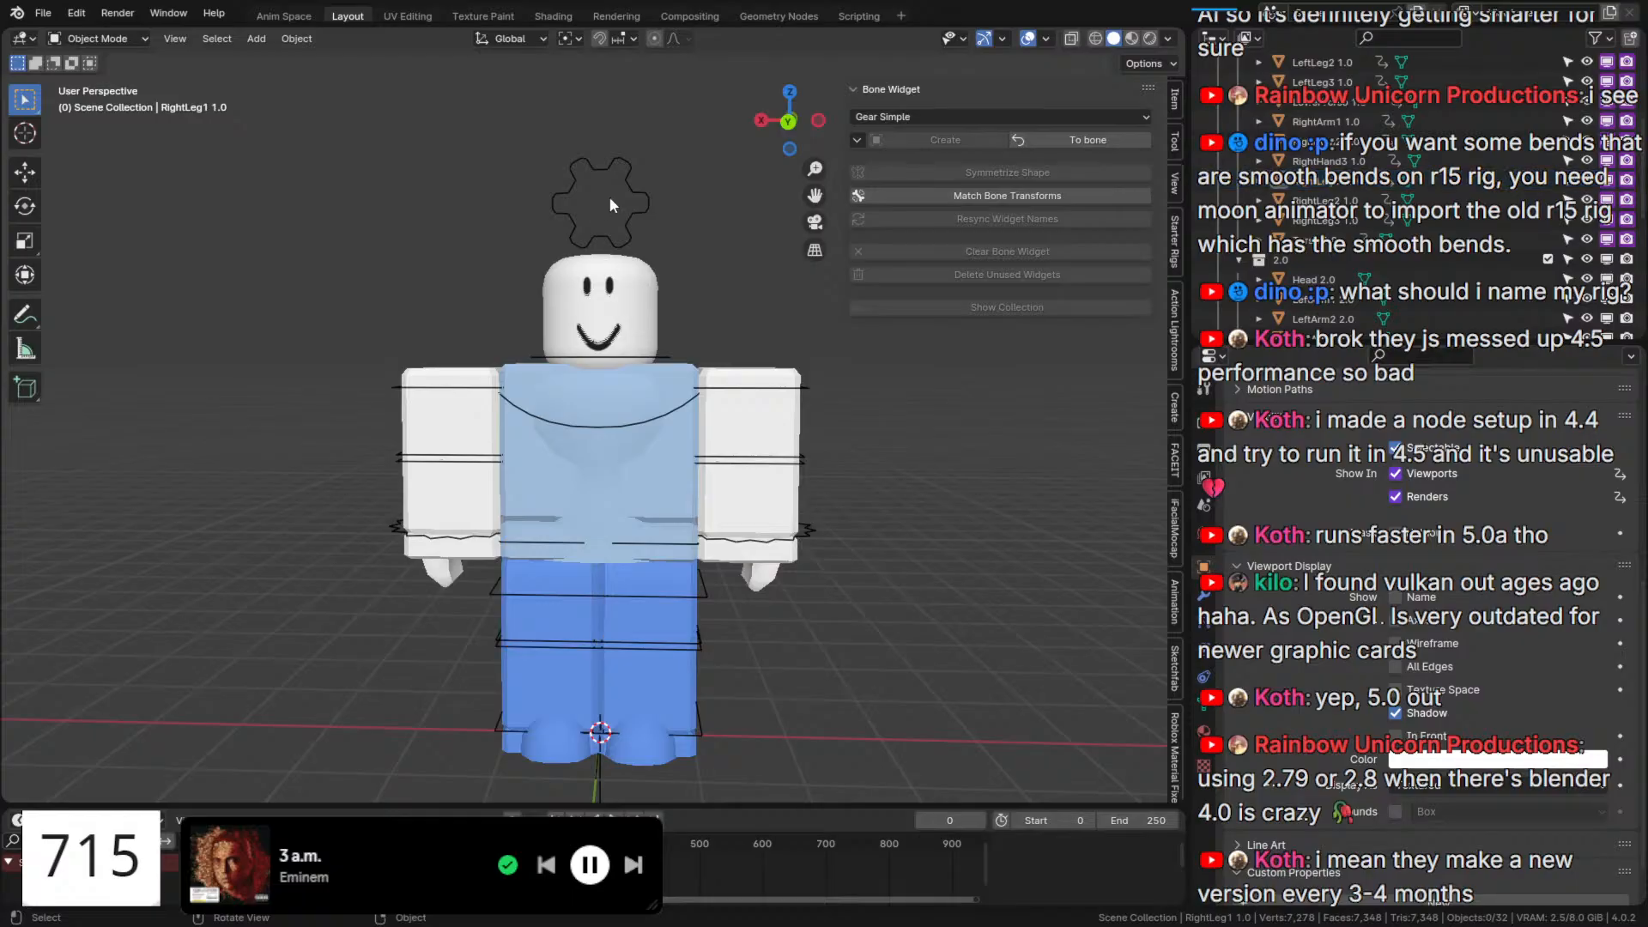
left_click(639, 211)
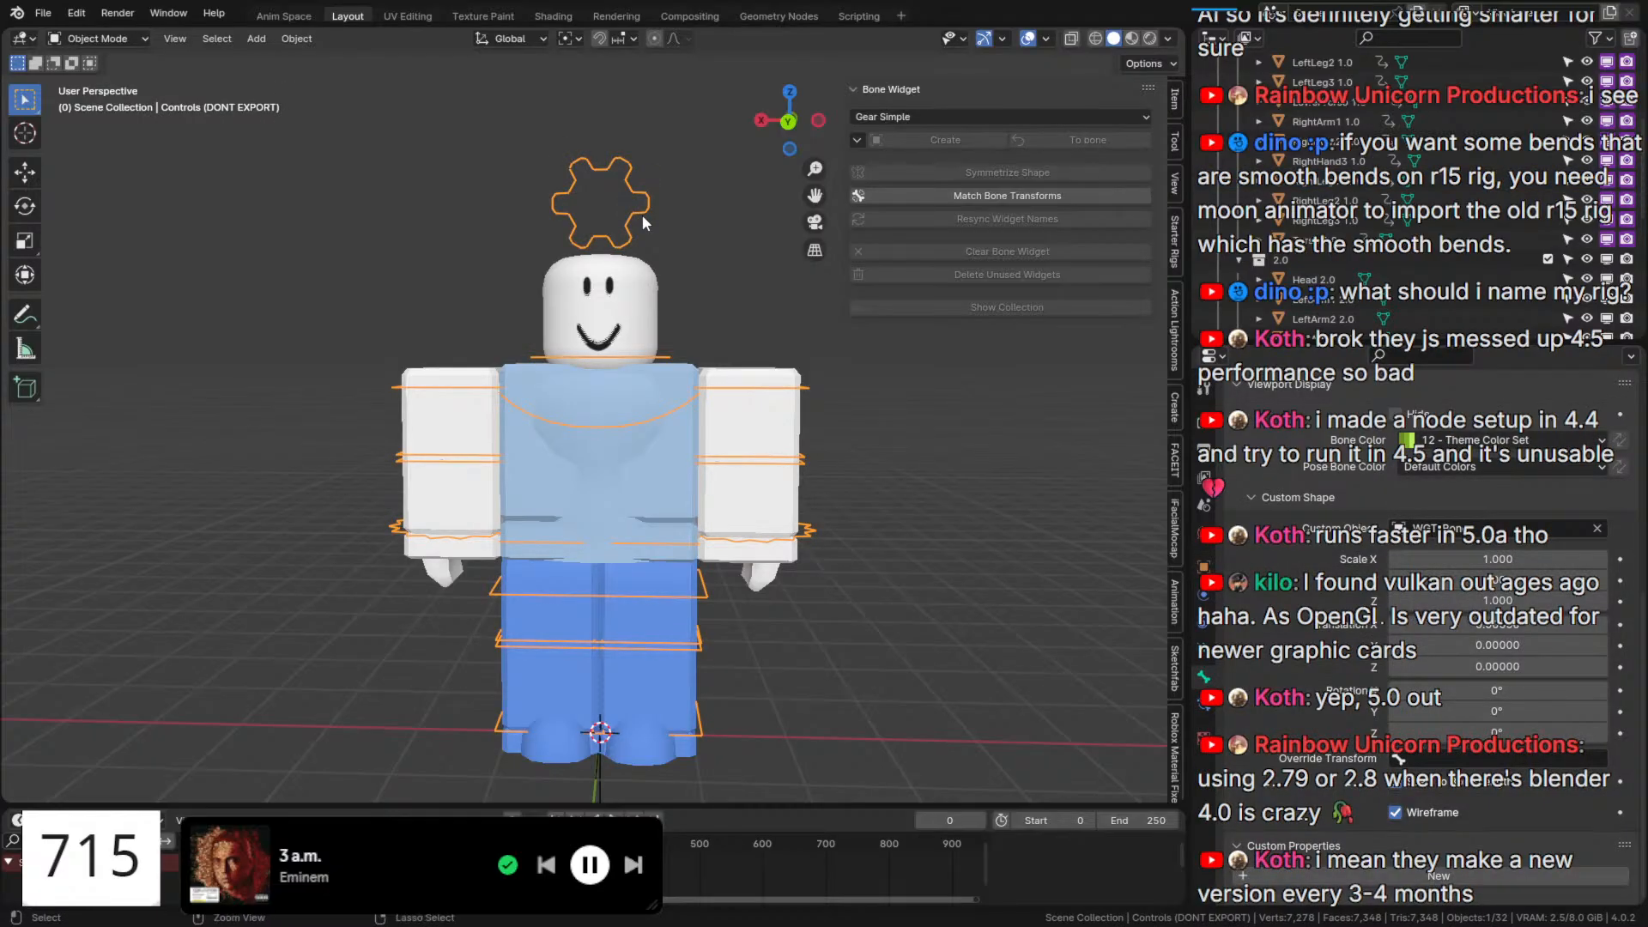
key("ctrl+Tab")
left_click(1173, 97)
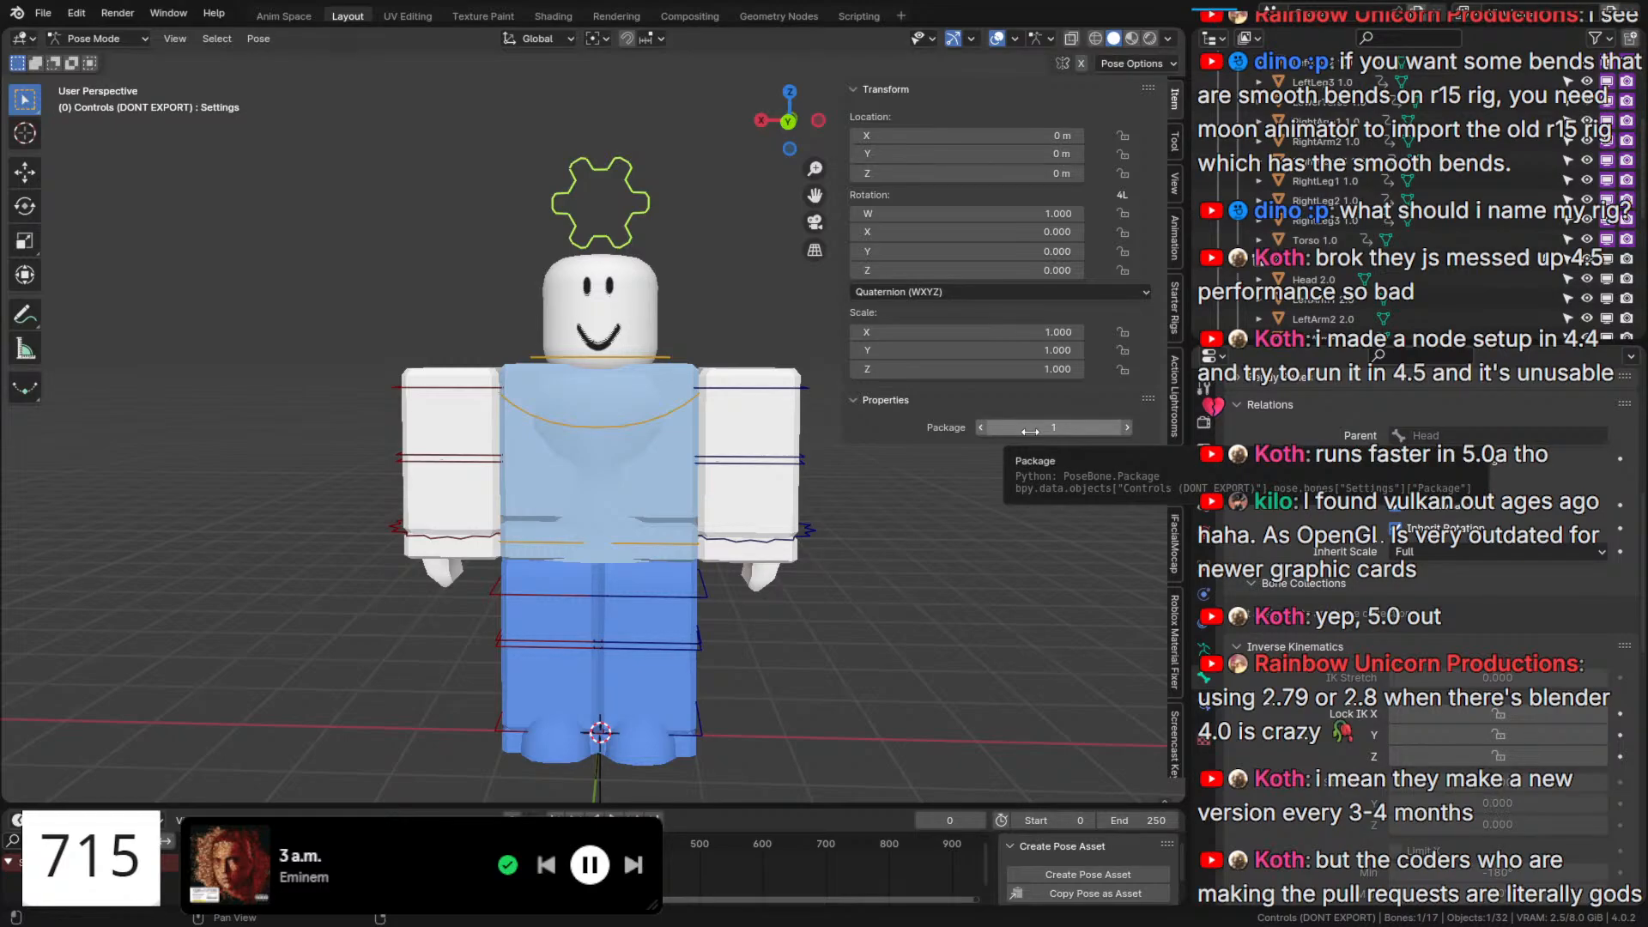
Paste the driver onto Torso 1.0's render visibility and set the Package property to 0.
right_click(1627, 244)
left_click(1606, 262)
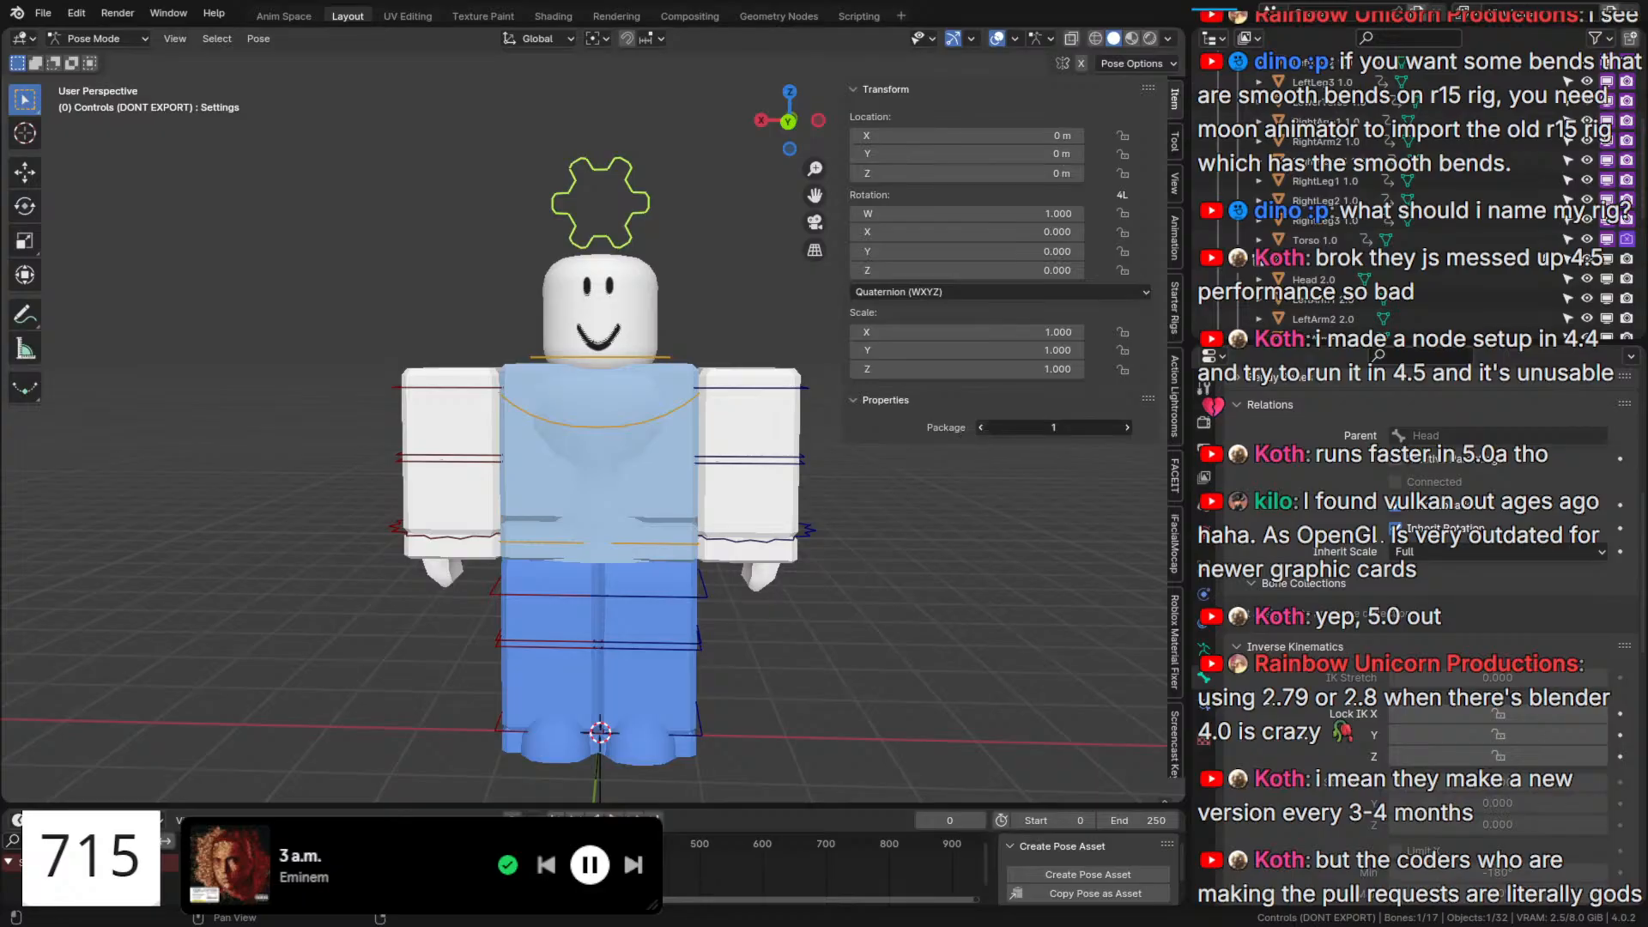
left_click_drag(1040, 428, 996, 428)
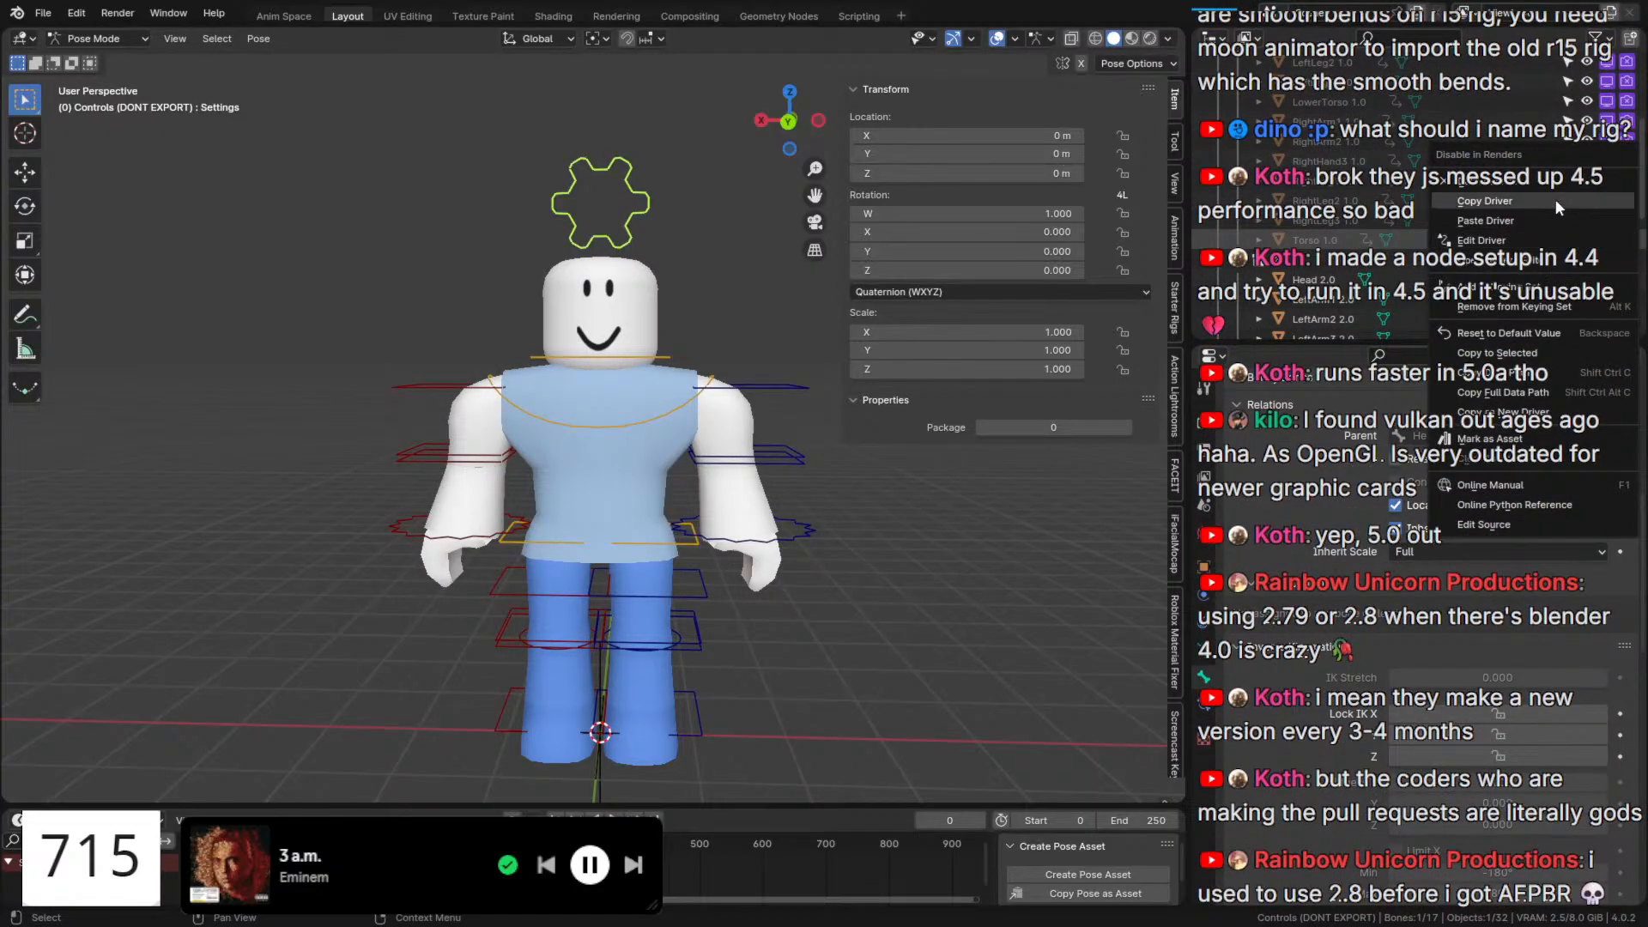
Copy Torso 1.0's visibility driver and paste it onto Head 2.0's viewport and render visibility.
right_click(1608, 245)
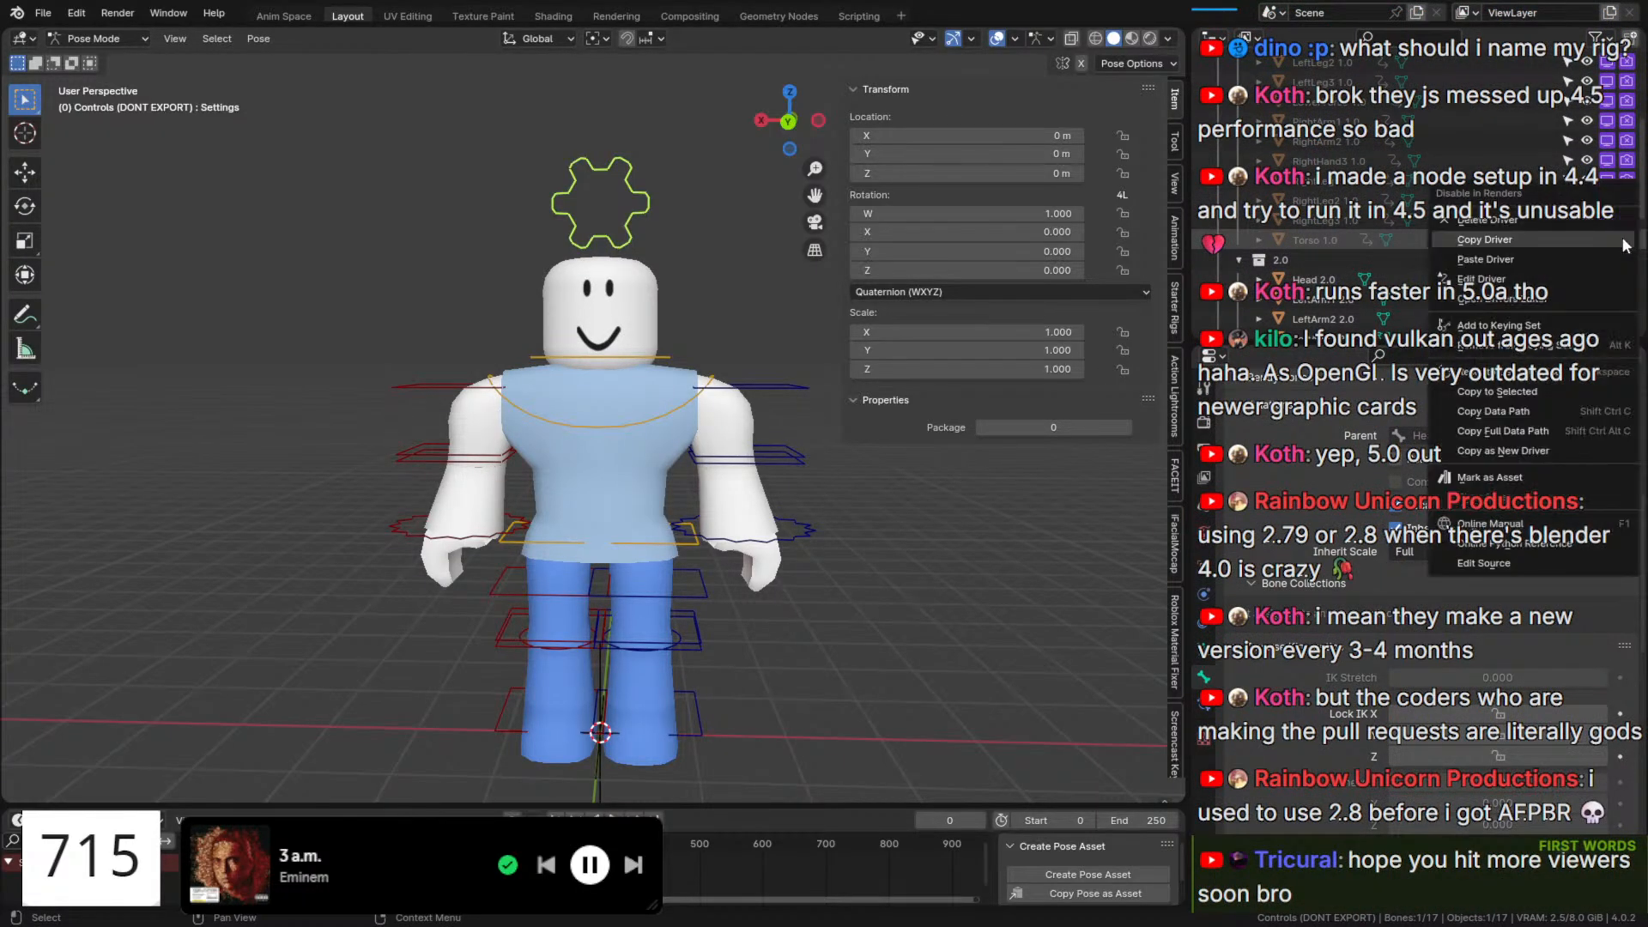
left_click(1600, 244)
right_click(1606, 238)
left_click(1606, 237)
scroll(1606, 233, "down", 5)
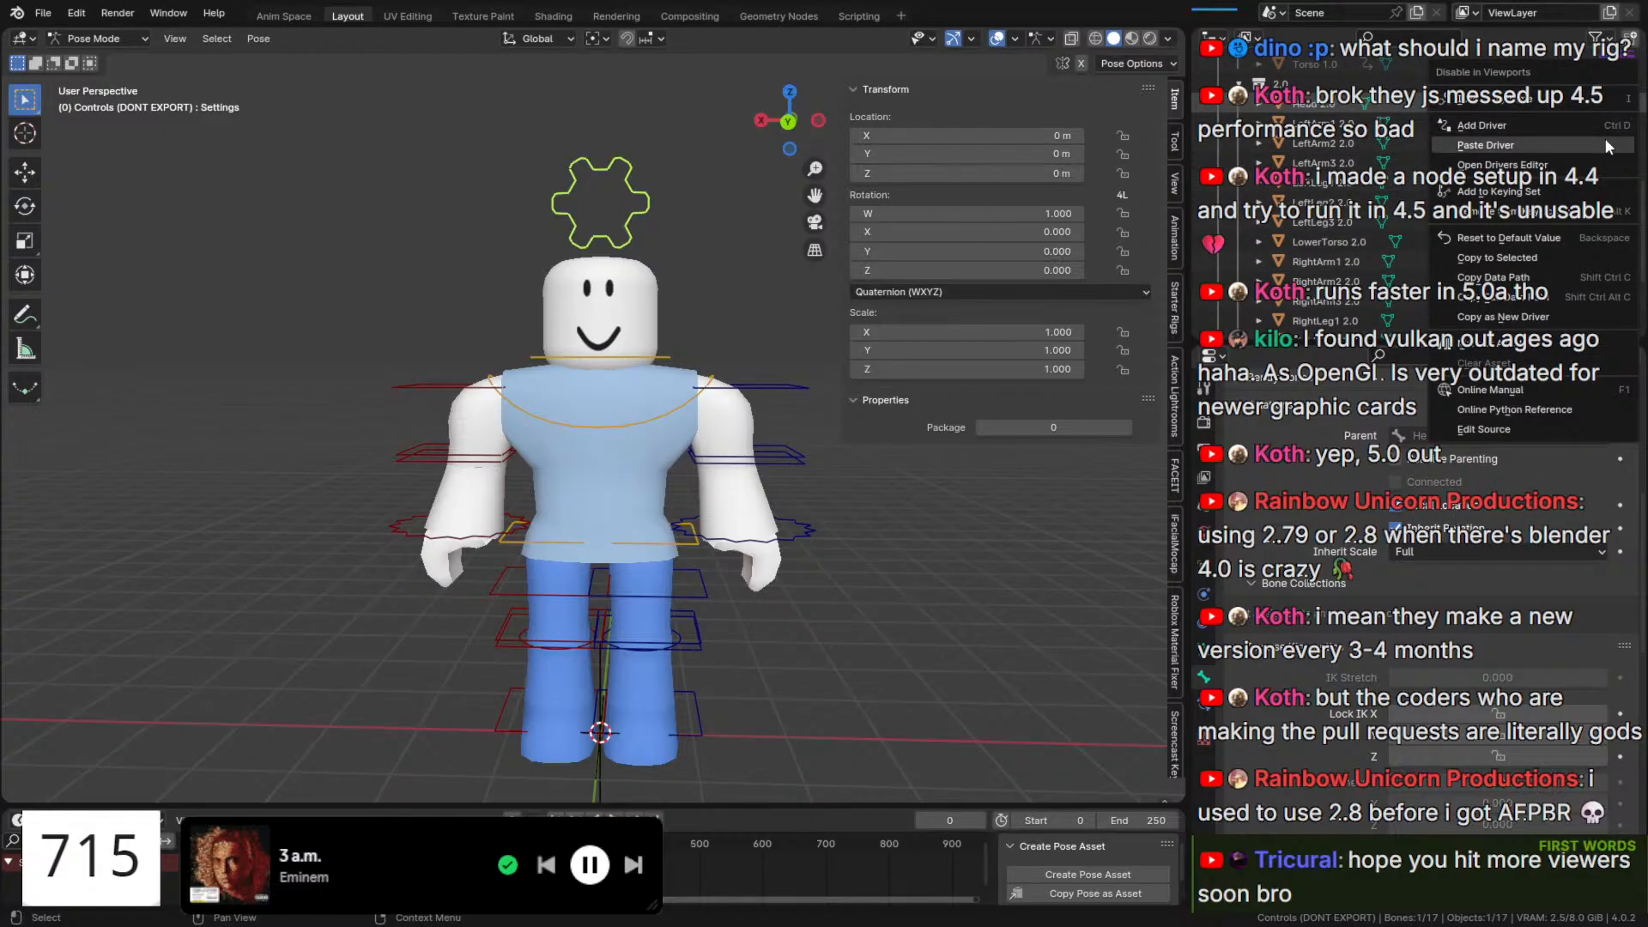
left_click(1606, 103)
right_click(1625, 101)
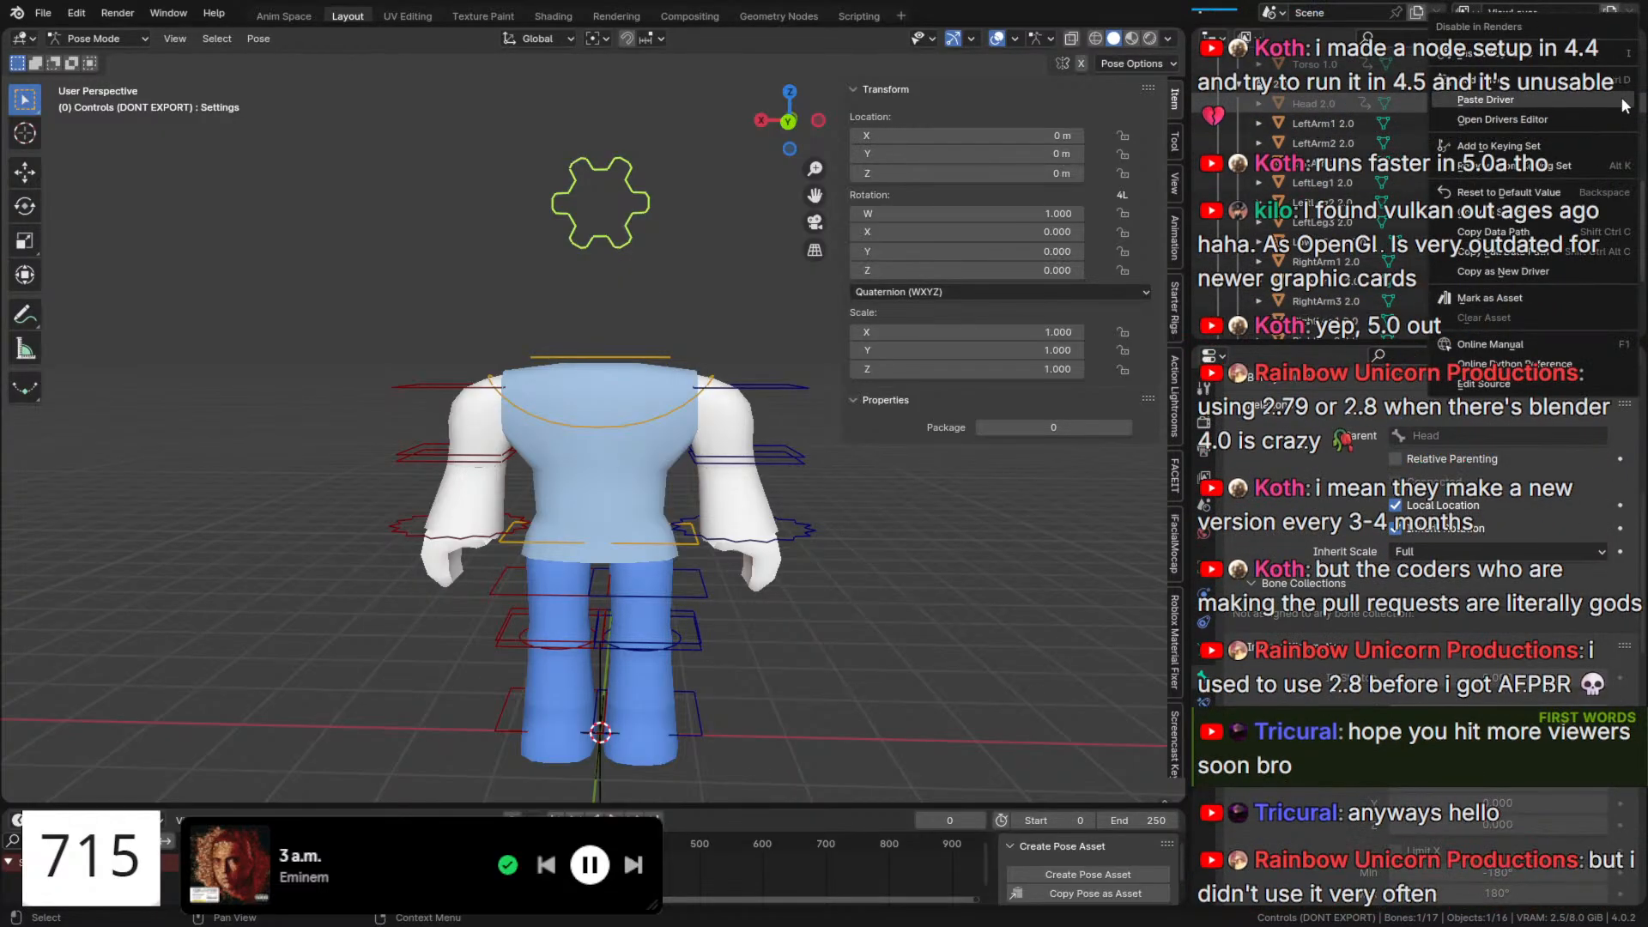
left_click(1623, 102)
Paste the driver onto the viewport and render visibility of LeftArm1 2.0, LeftArm2 2.0 and LeftArm3 2.0.
right_click(1609, 128)
left_click(1611, 130)
right_click(1625, 126)
left_click(1625, 127)
right_click(1609, 146)
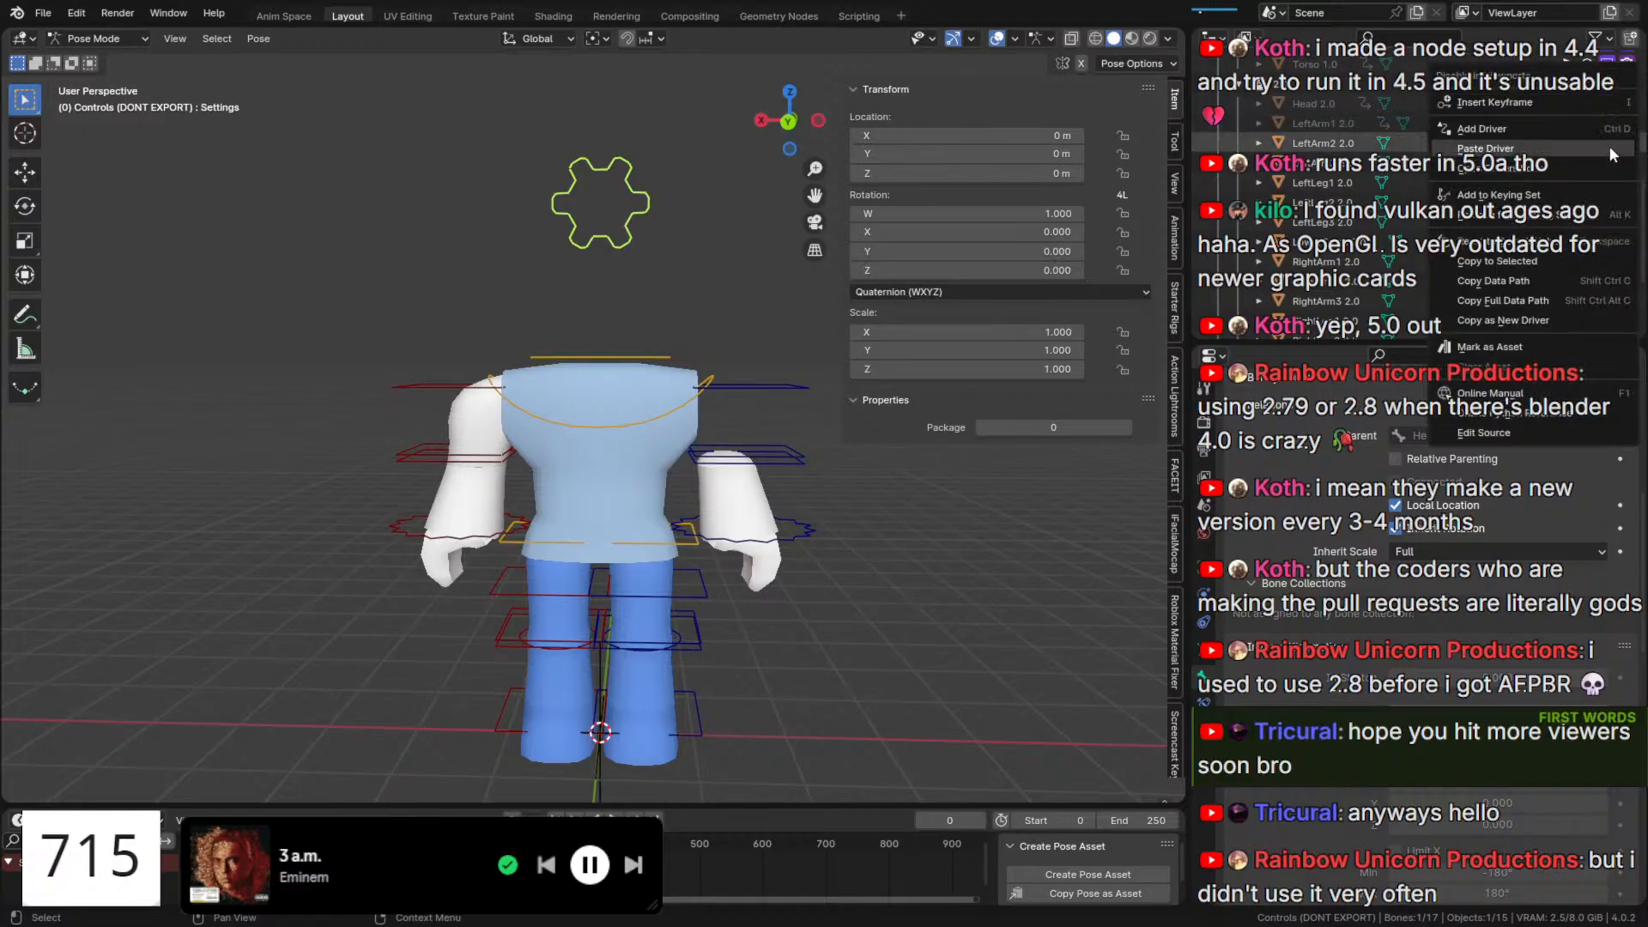
left_click(1608, 146)
right_click(1625, 146)
left_click(1624, 147)
right_click(1607, 163)
left_click(1607, 163)
right_click(1625, 163)
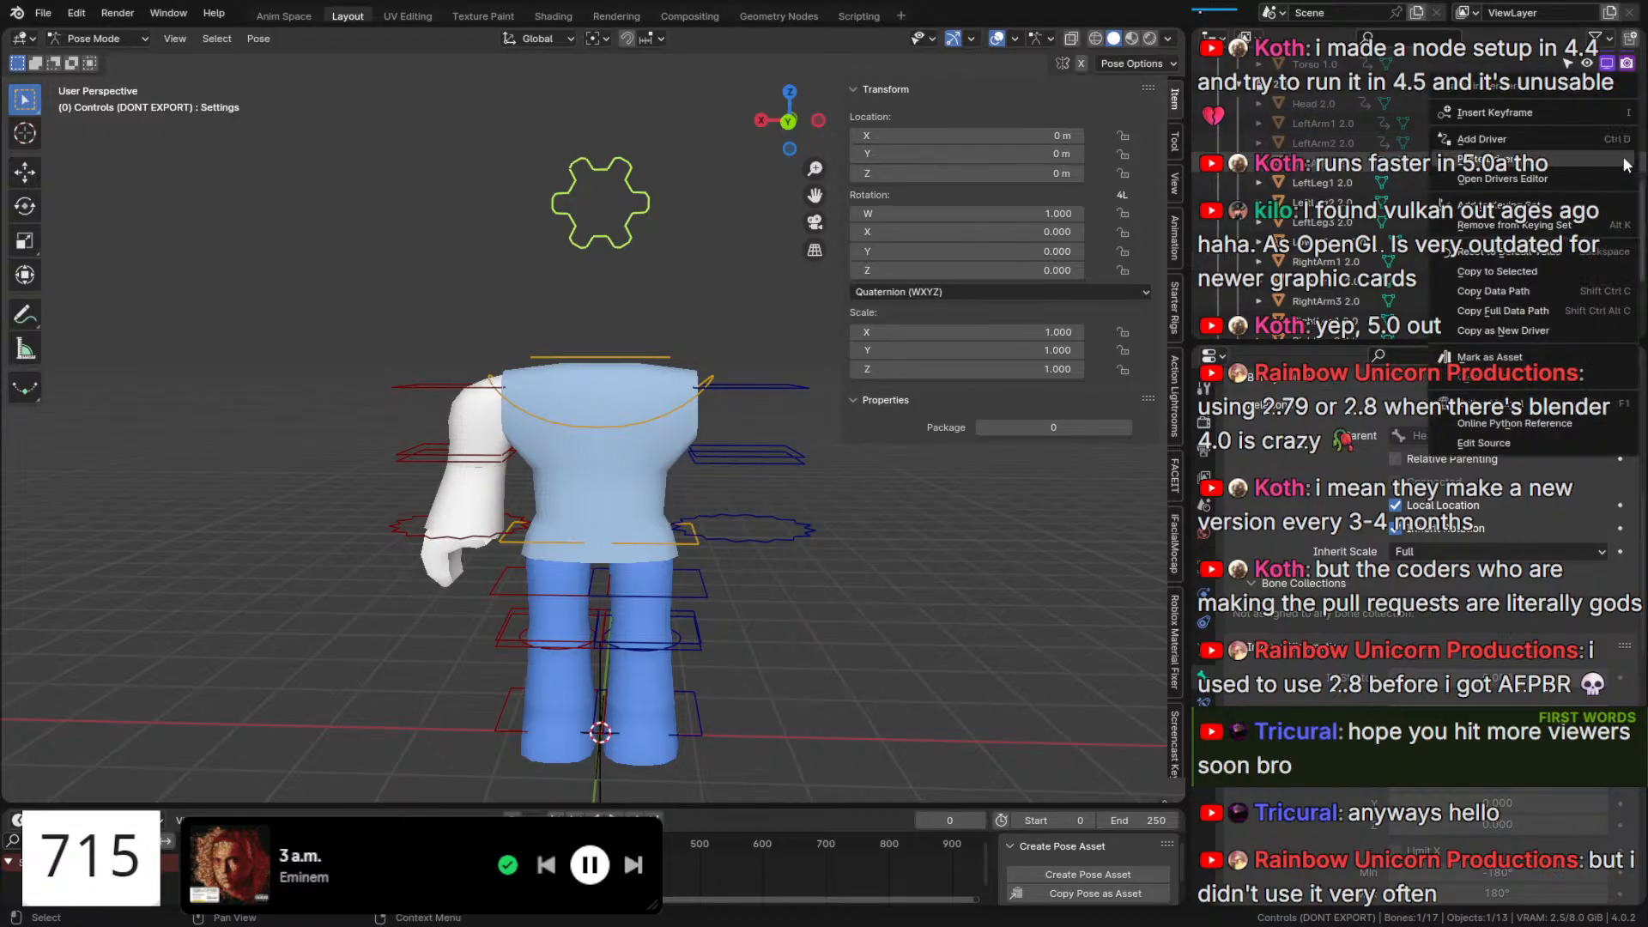
left_click(1624, 163)
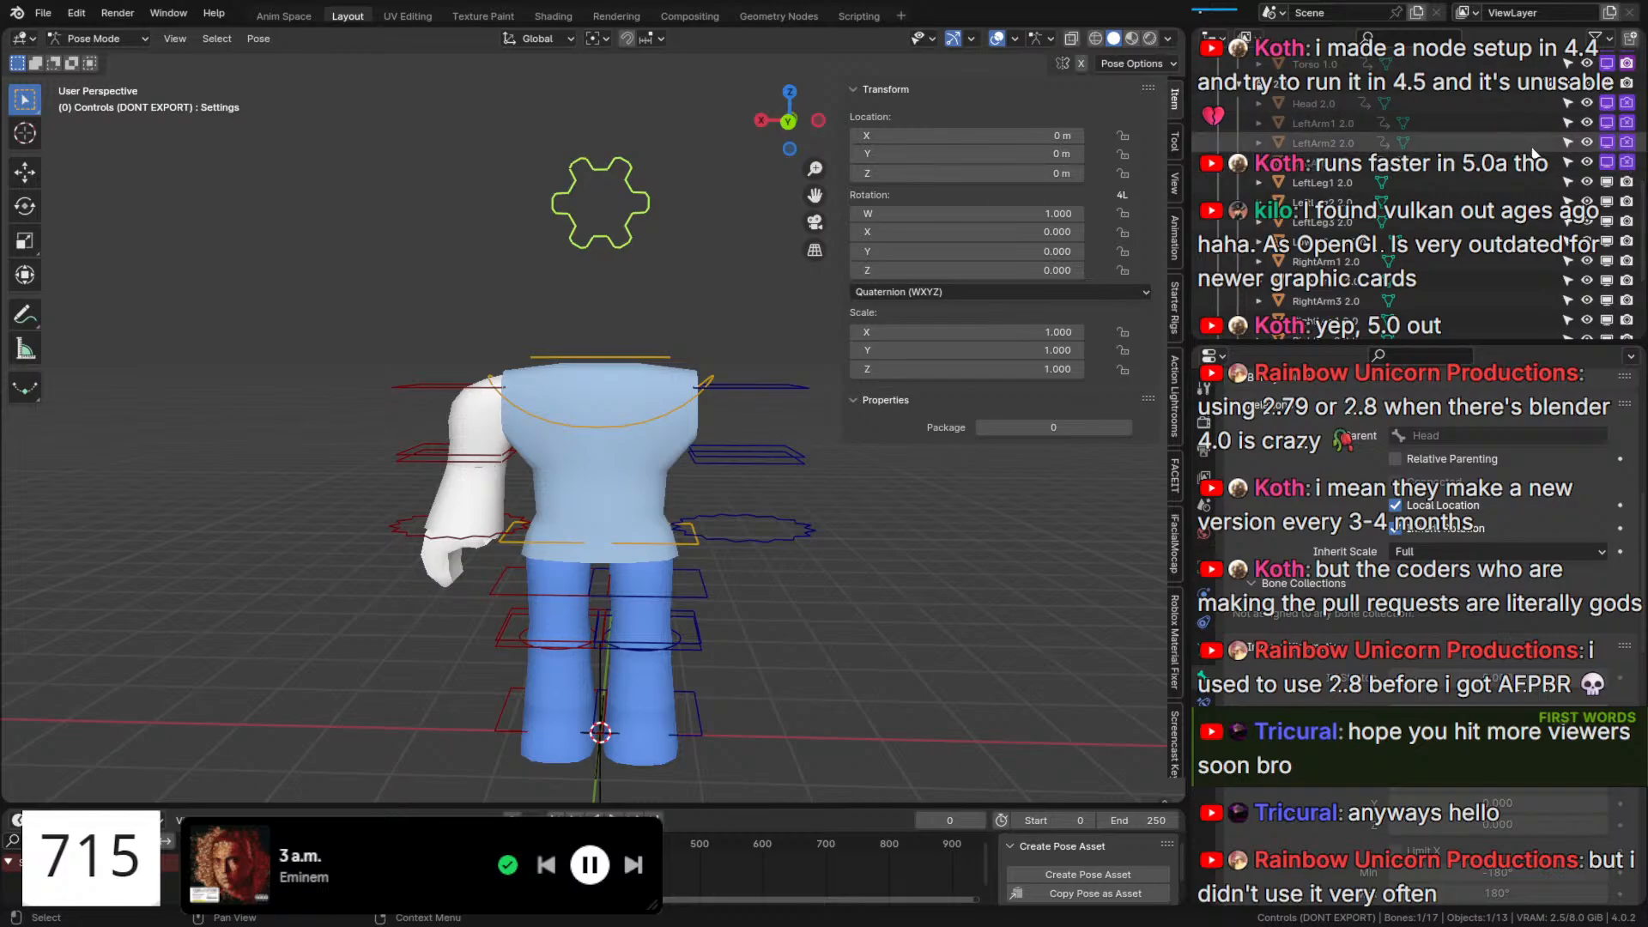
Paste the driver onto LeftLeg1 2.0's viewport and render visibility.
right_click(1605, 186)
left_click(1605, 187)
right_click(1620, 189)
left_click(1619, 195)
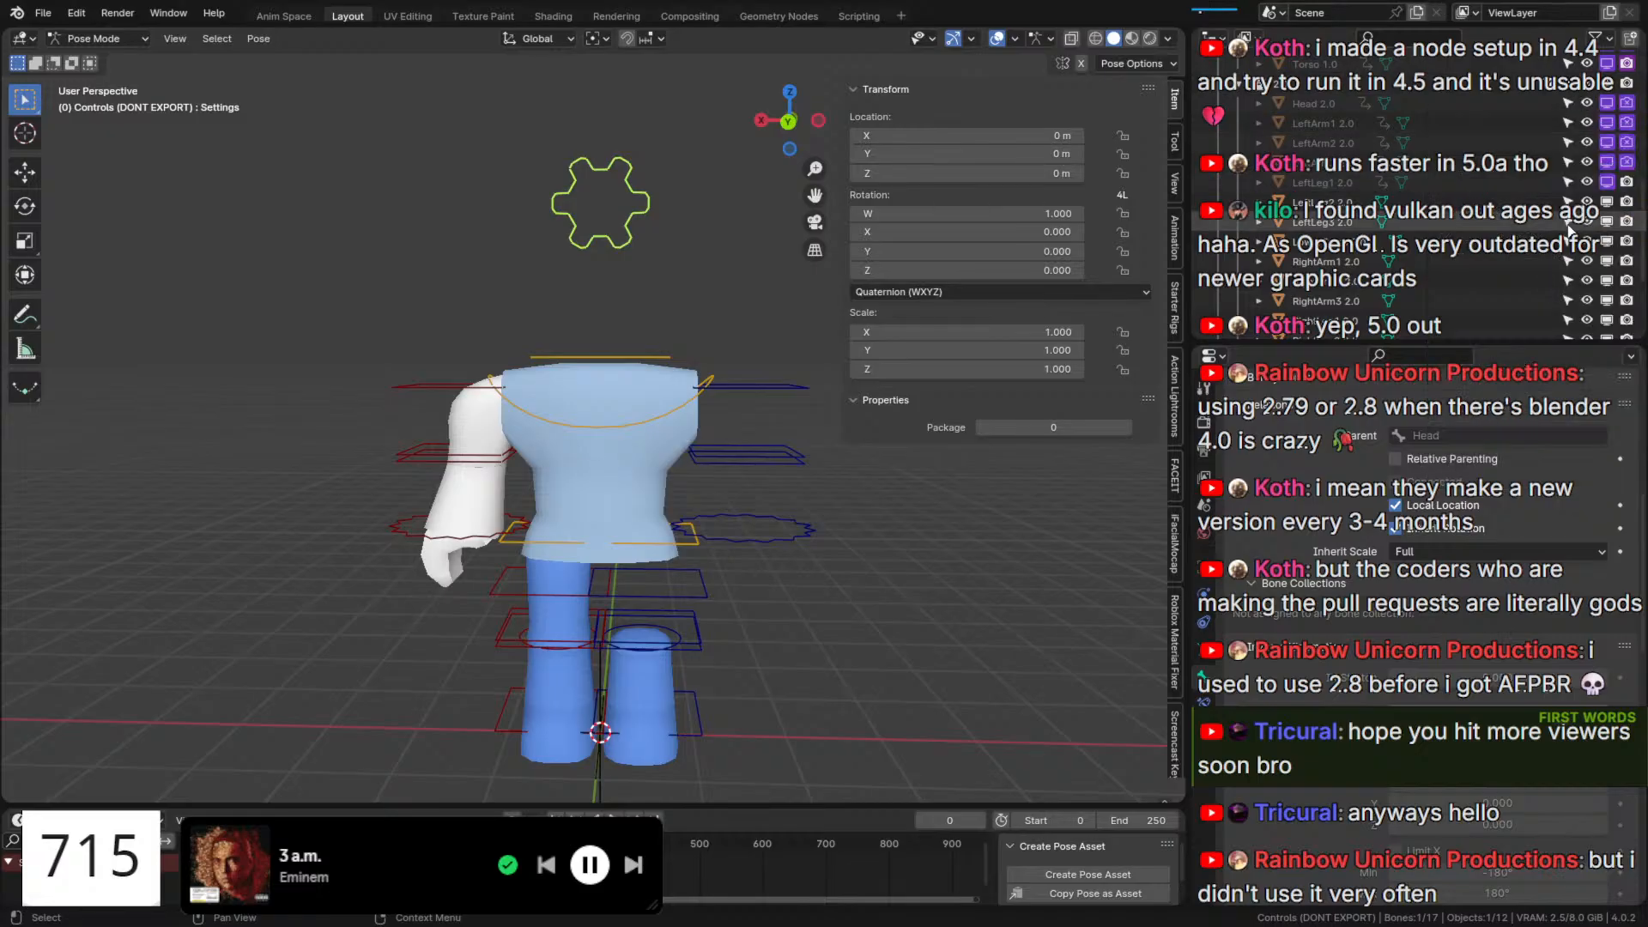
right_click(1626, 182)
left_click(1620, 133)
right_click(1627, 186)
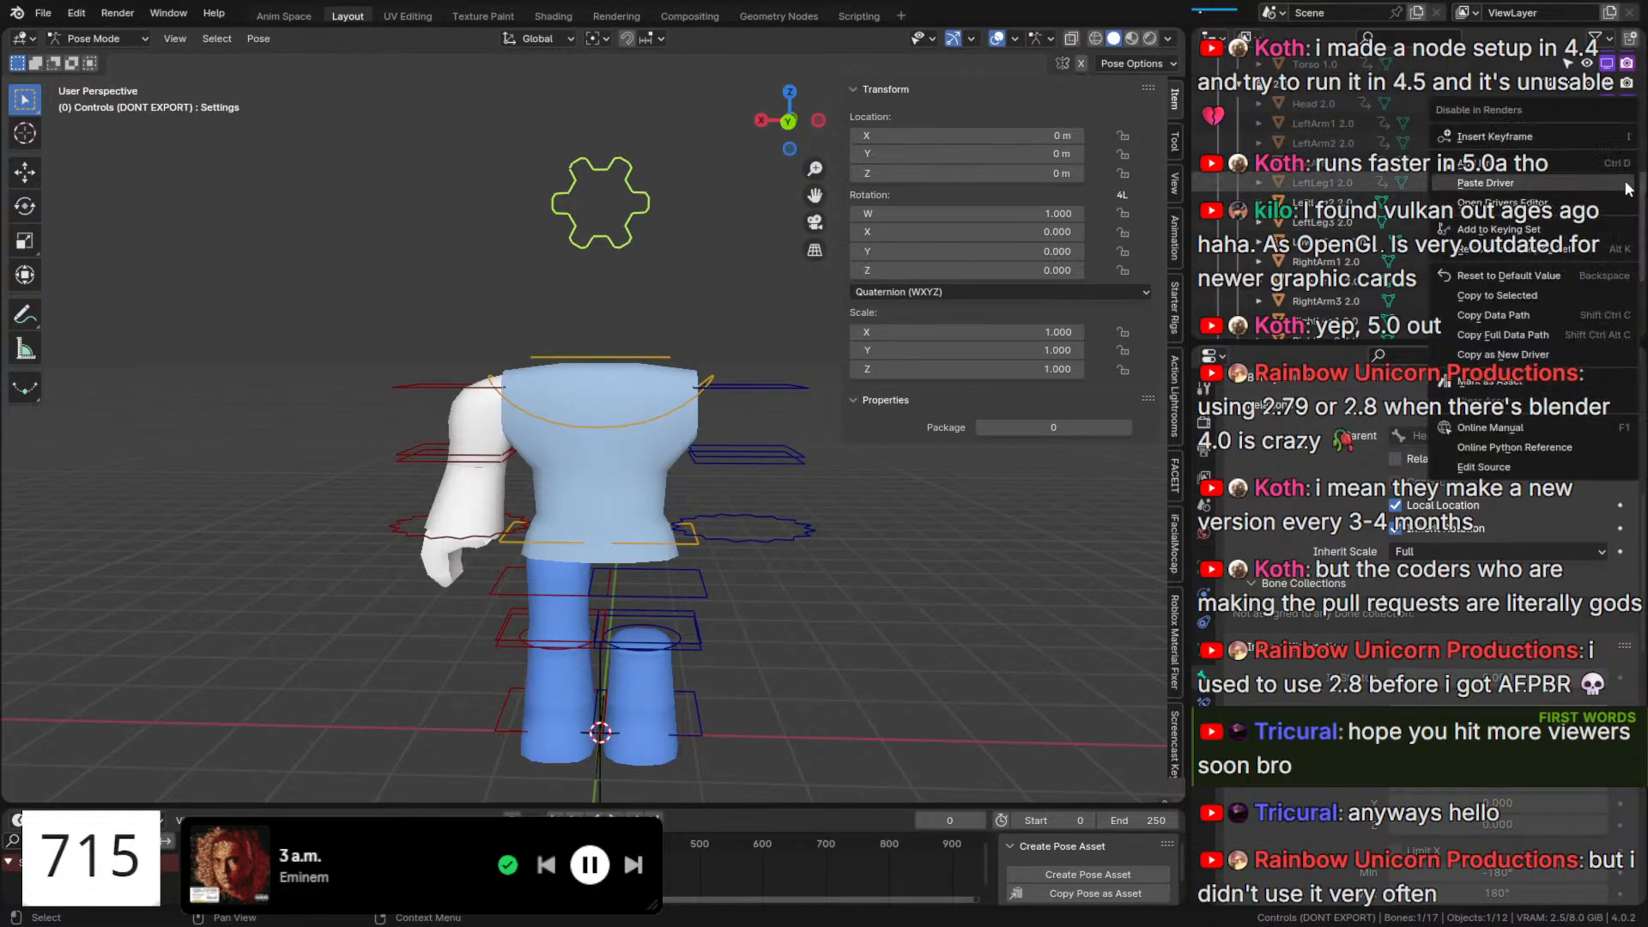
left_click(1625, 188)
Paste the driver onto the viewport and render visibility of LeftLeg2 2.0, LeftLeg3 2.0 and LowerTorso 2.0.
scroll(1625, 191, "down", 3)
right_click(1608, 102)
left_click(1610, 104)
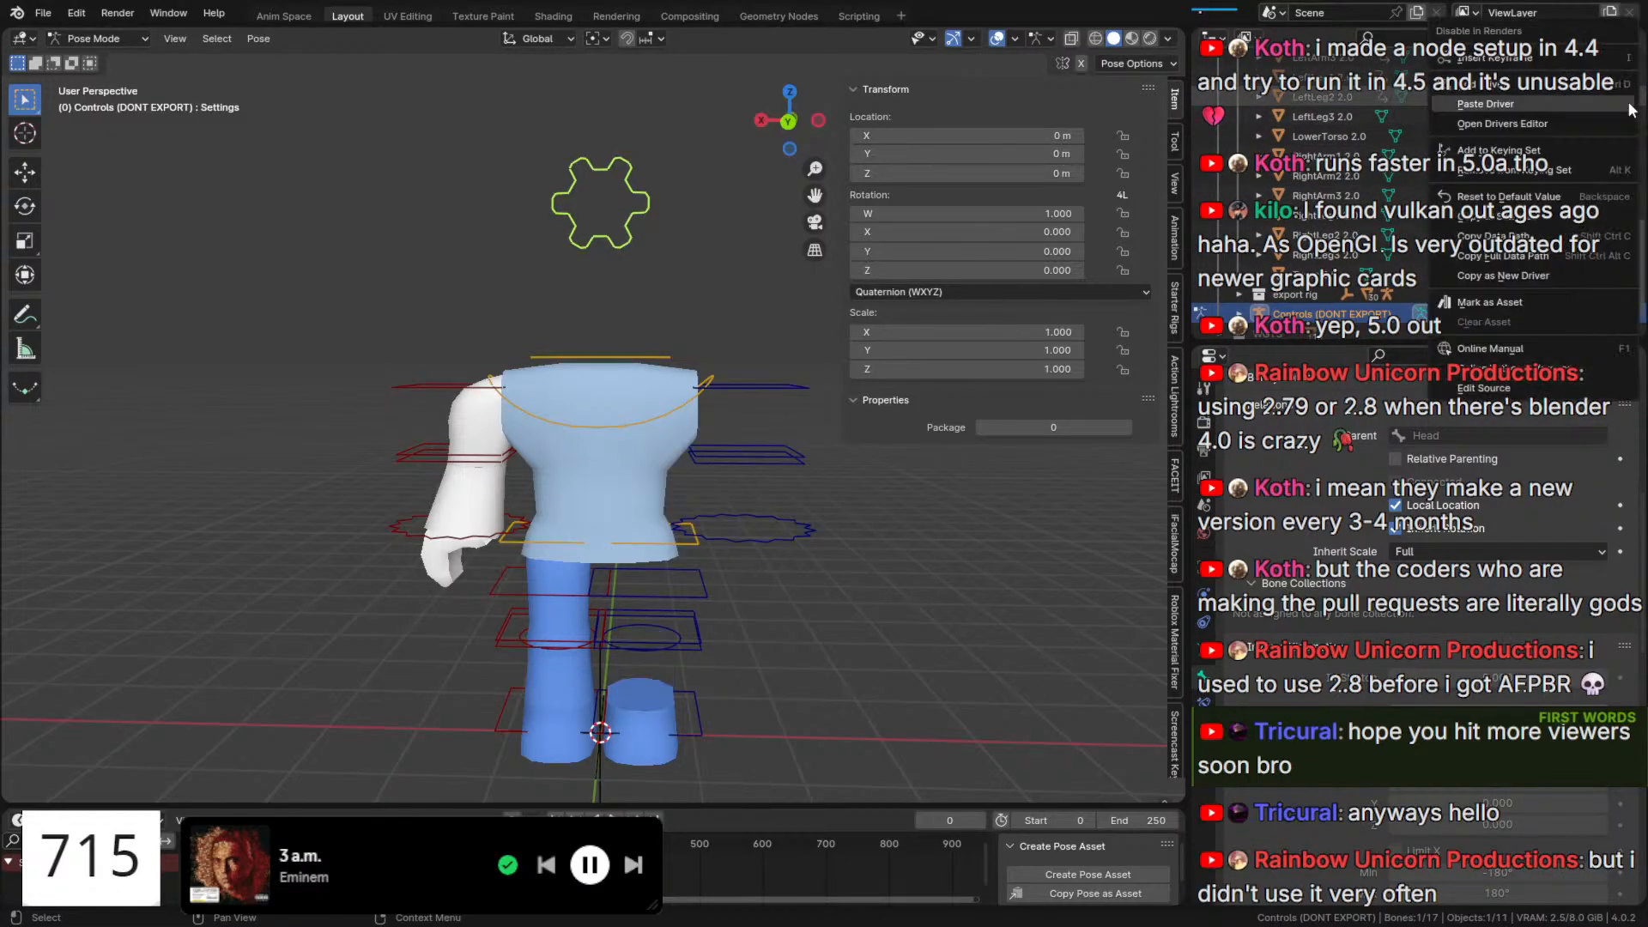
right_click(1615, 109)
left_click(1615, 111)
right_click(1627, 120)
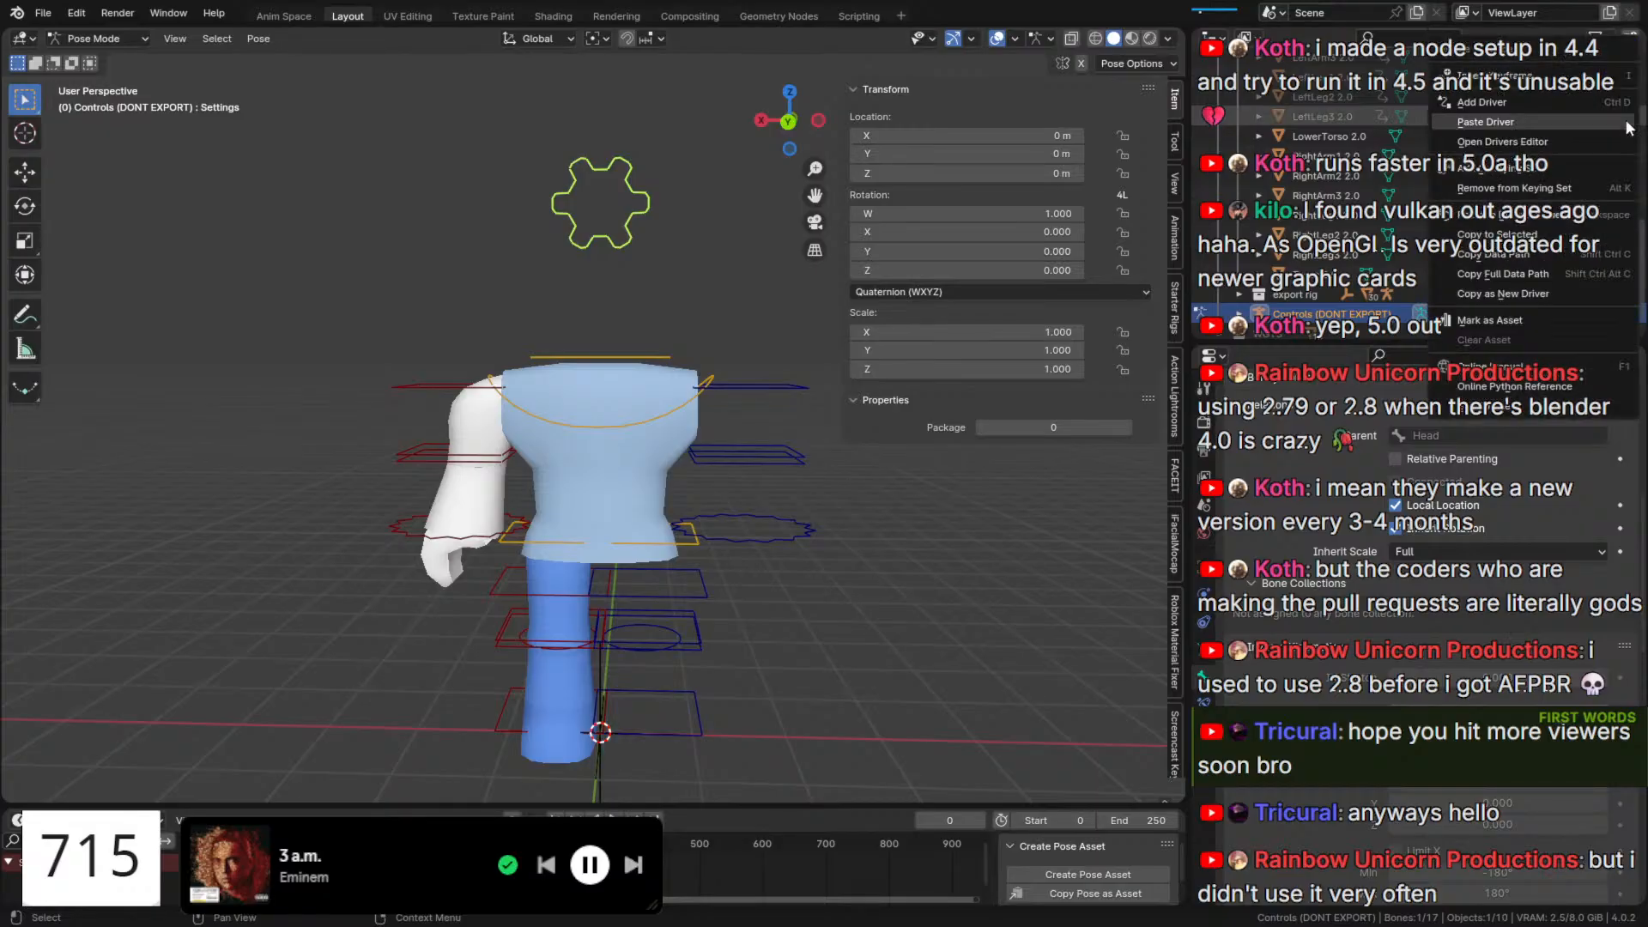
left_click(1628, 121)
right_click(1608, 139)
left_click(1607, 139)
right_click(1633, 140)
left_click(1631, 142)
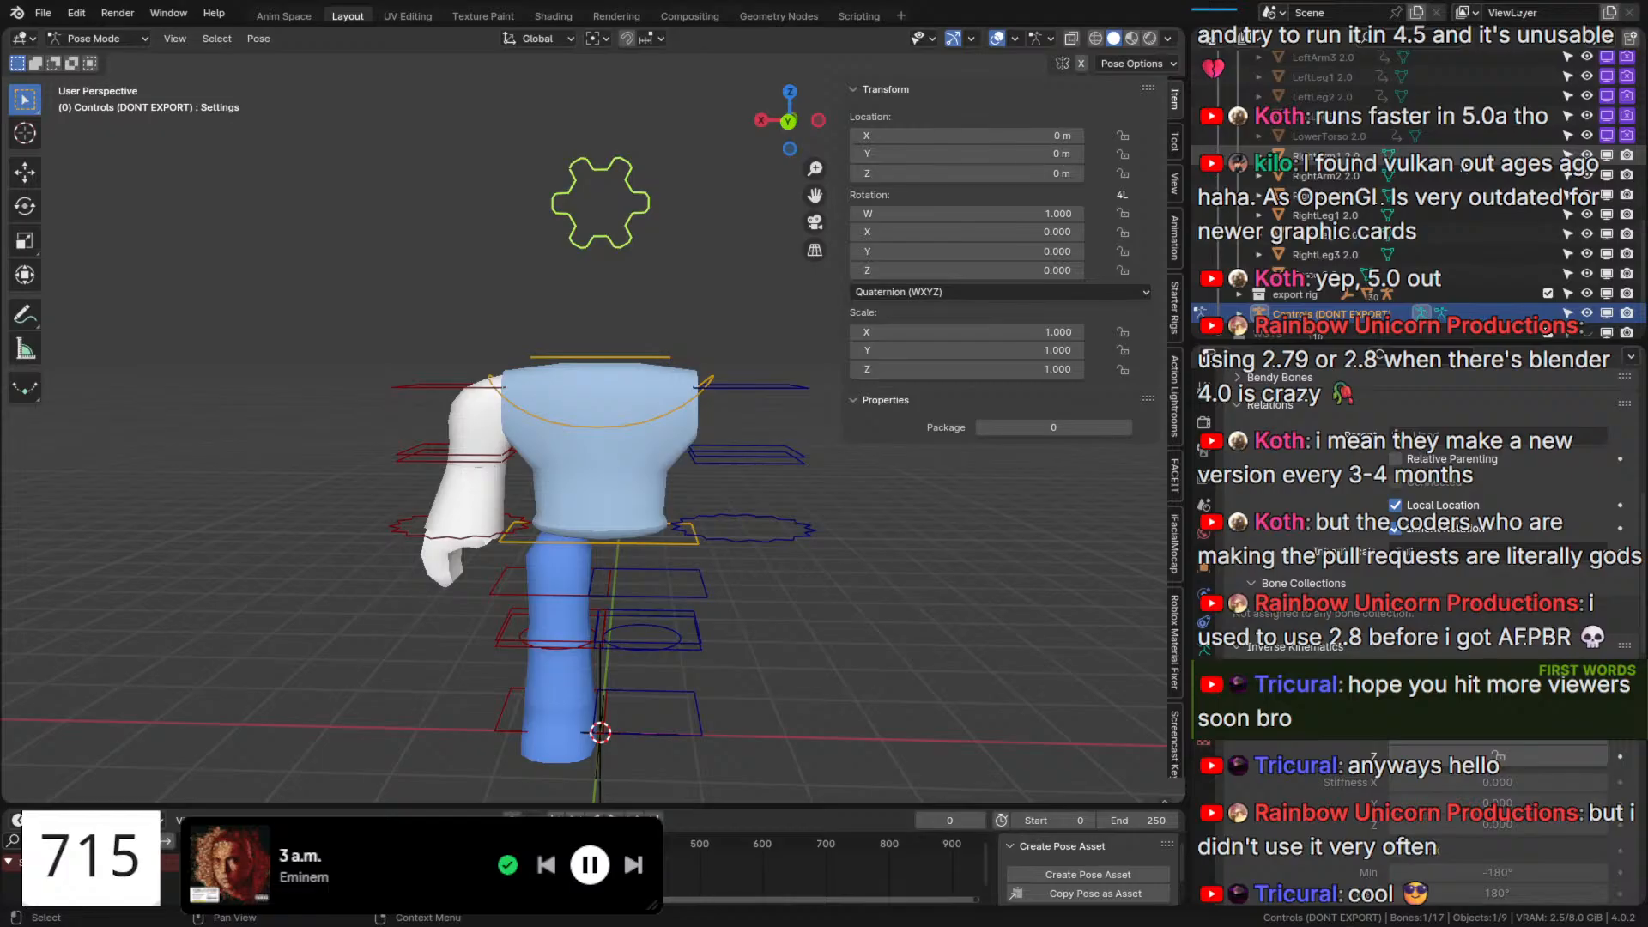
Paste the driver onto the visibility of the right-arm and right-leg meshes in the 2.0 collection.
left_click(1608, 176)
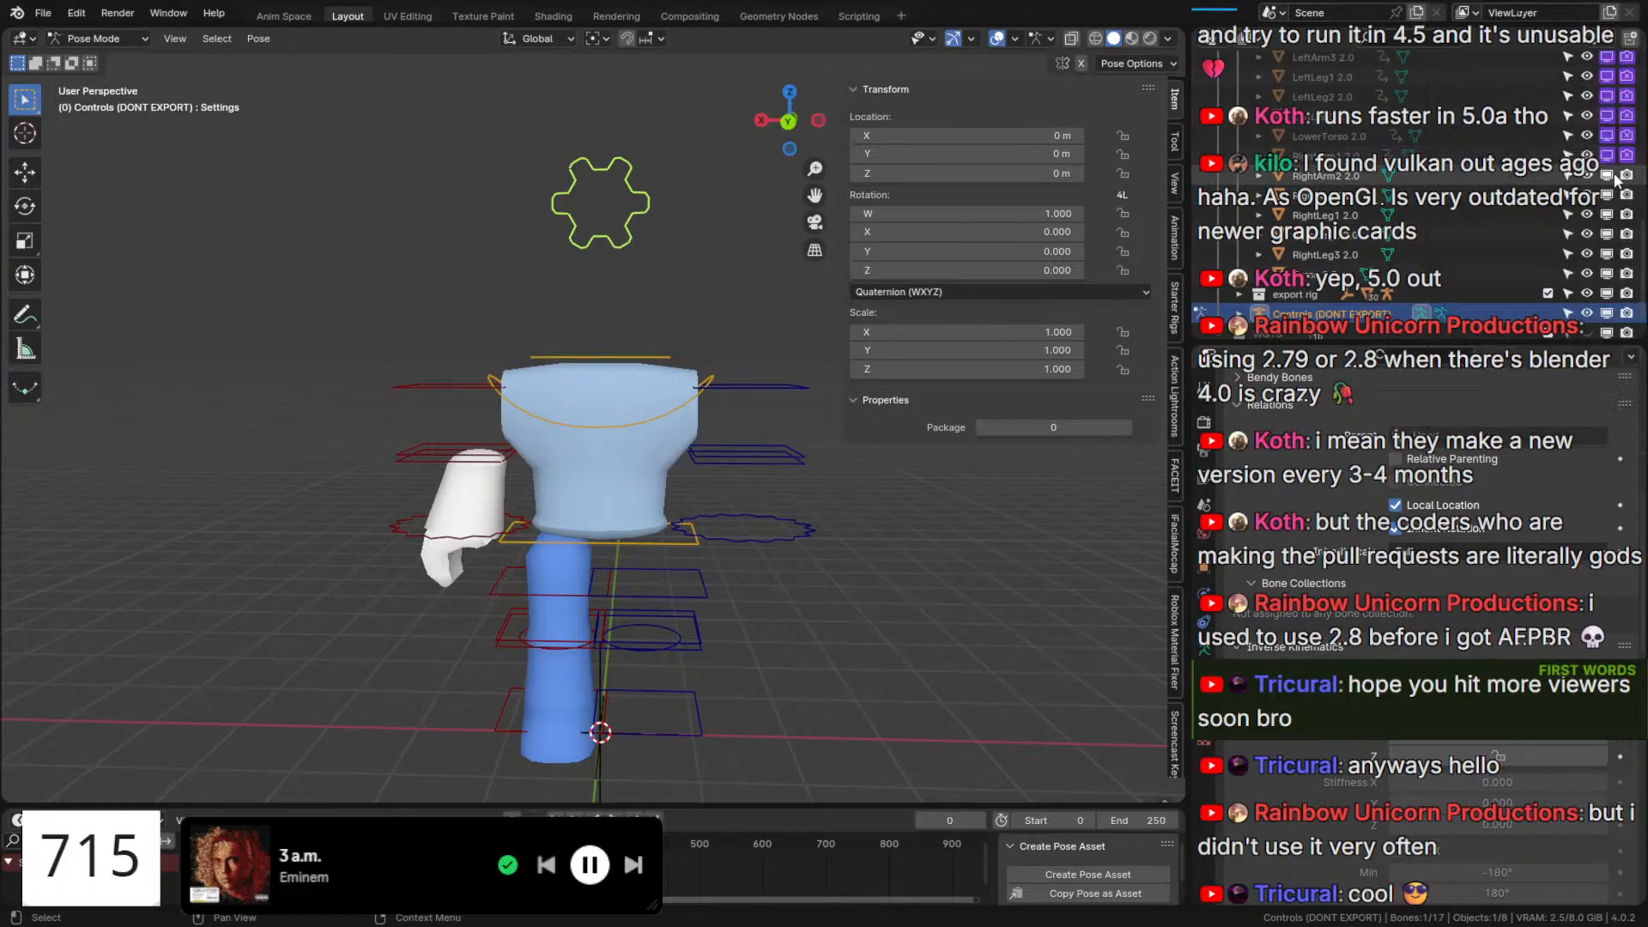
left_click(1608, 176)
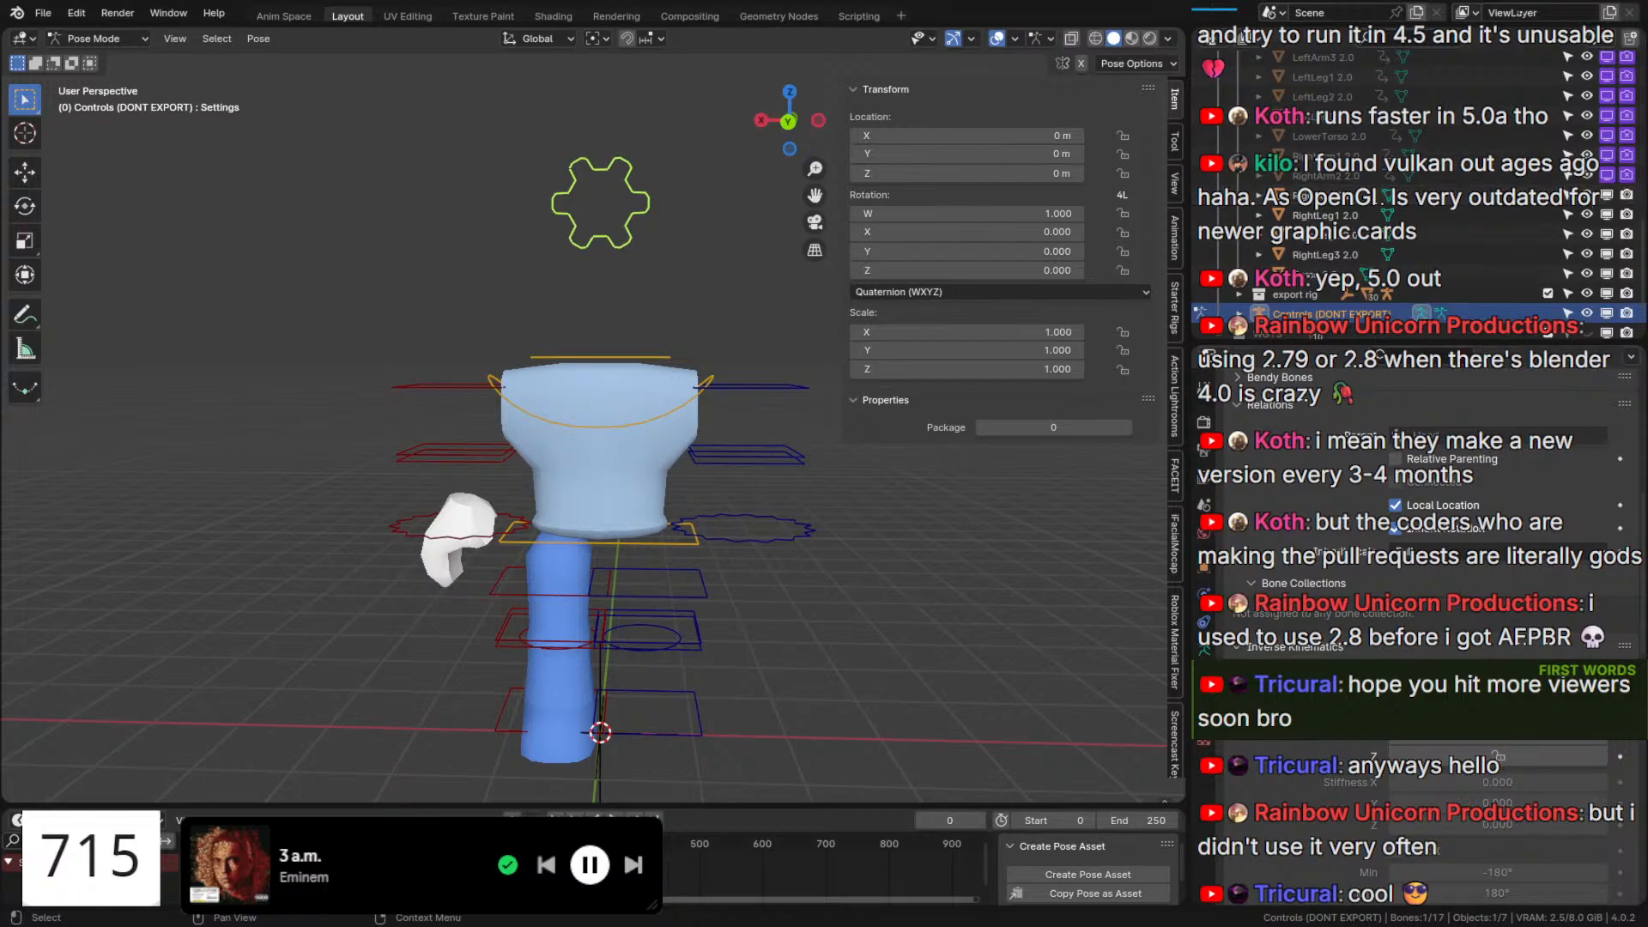
left_click(1587, 234)
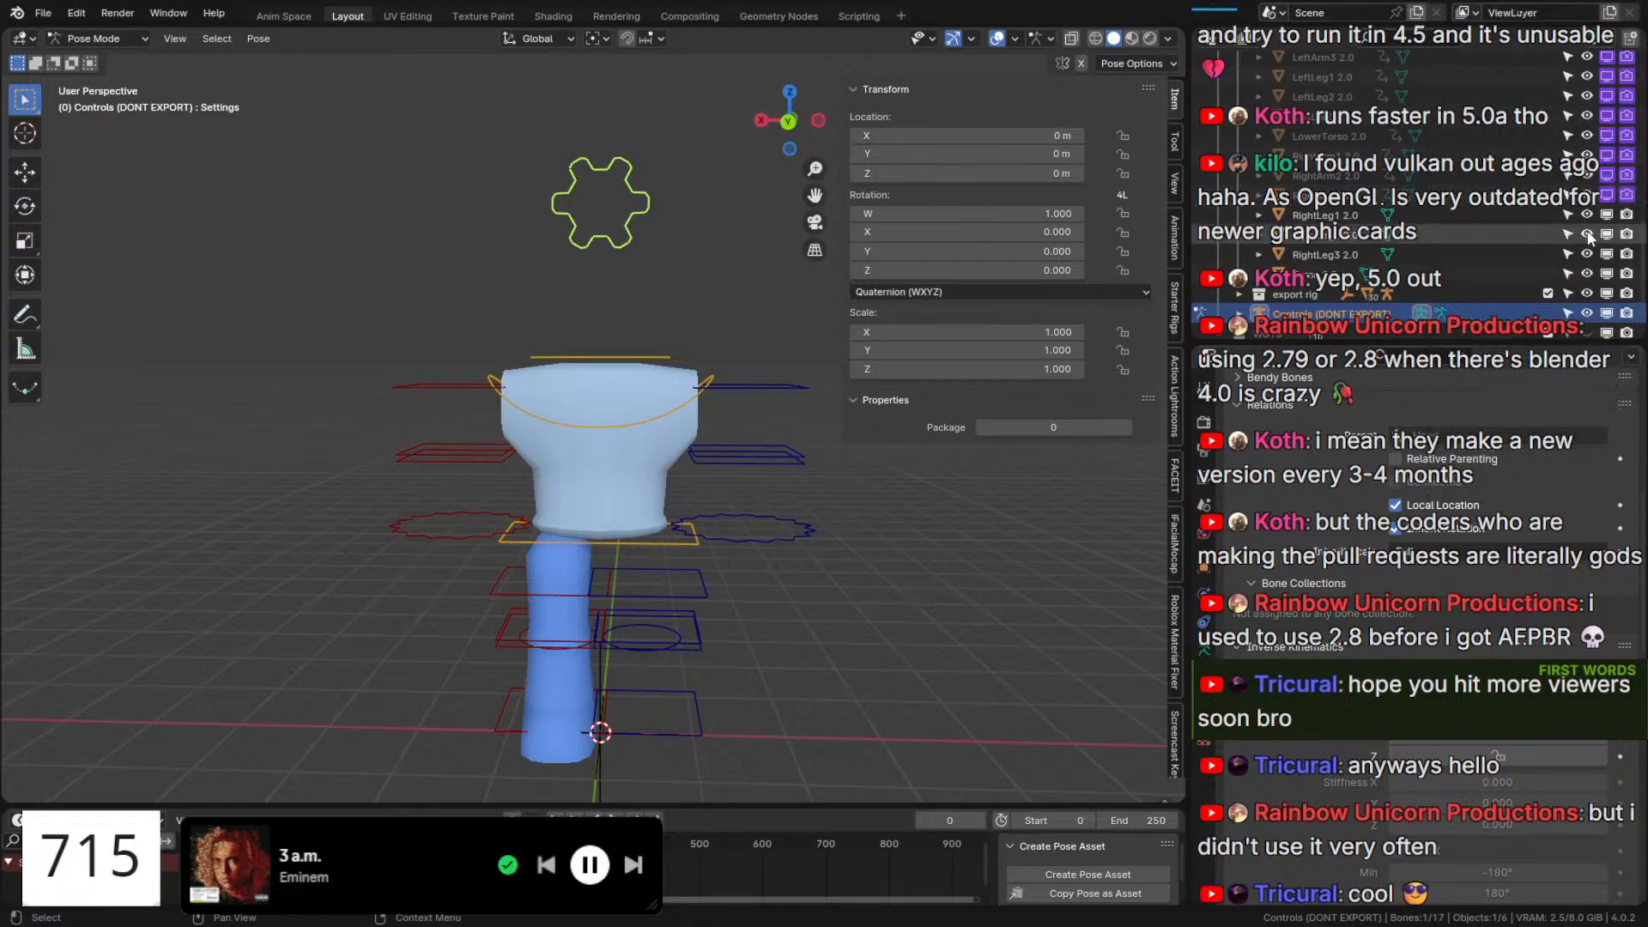
left_click(1606, 235)
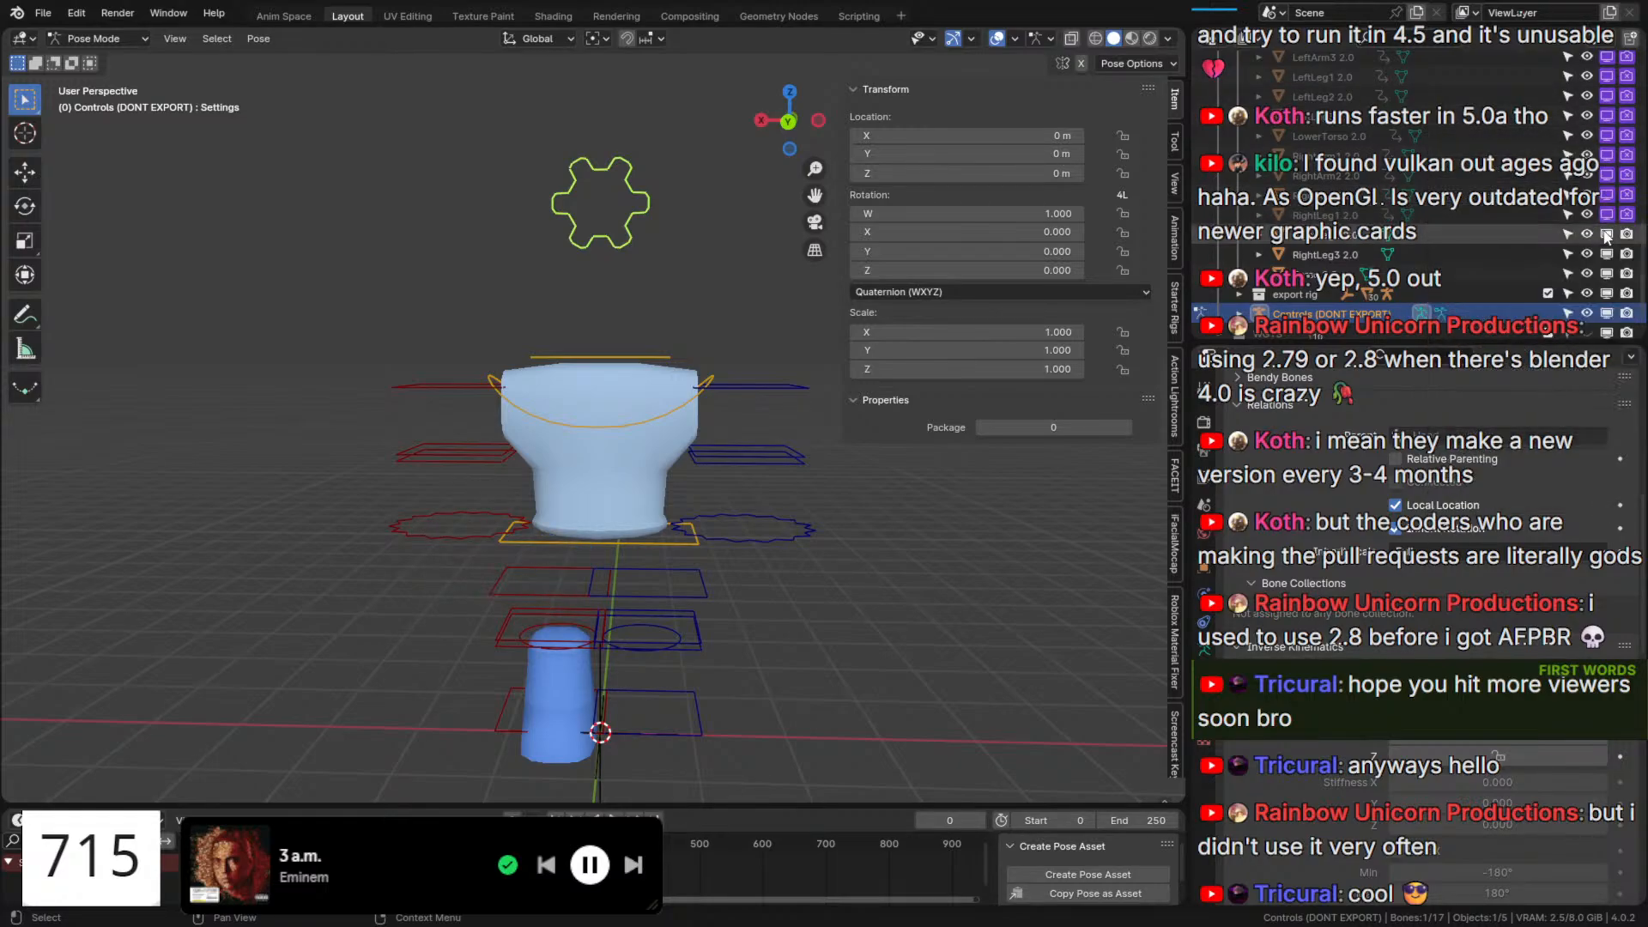
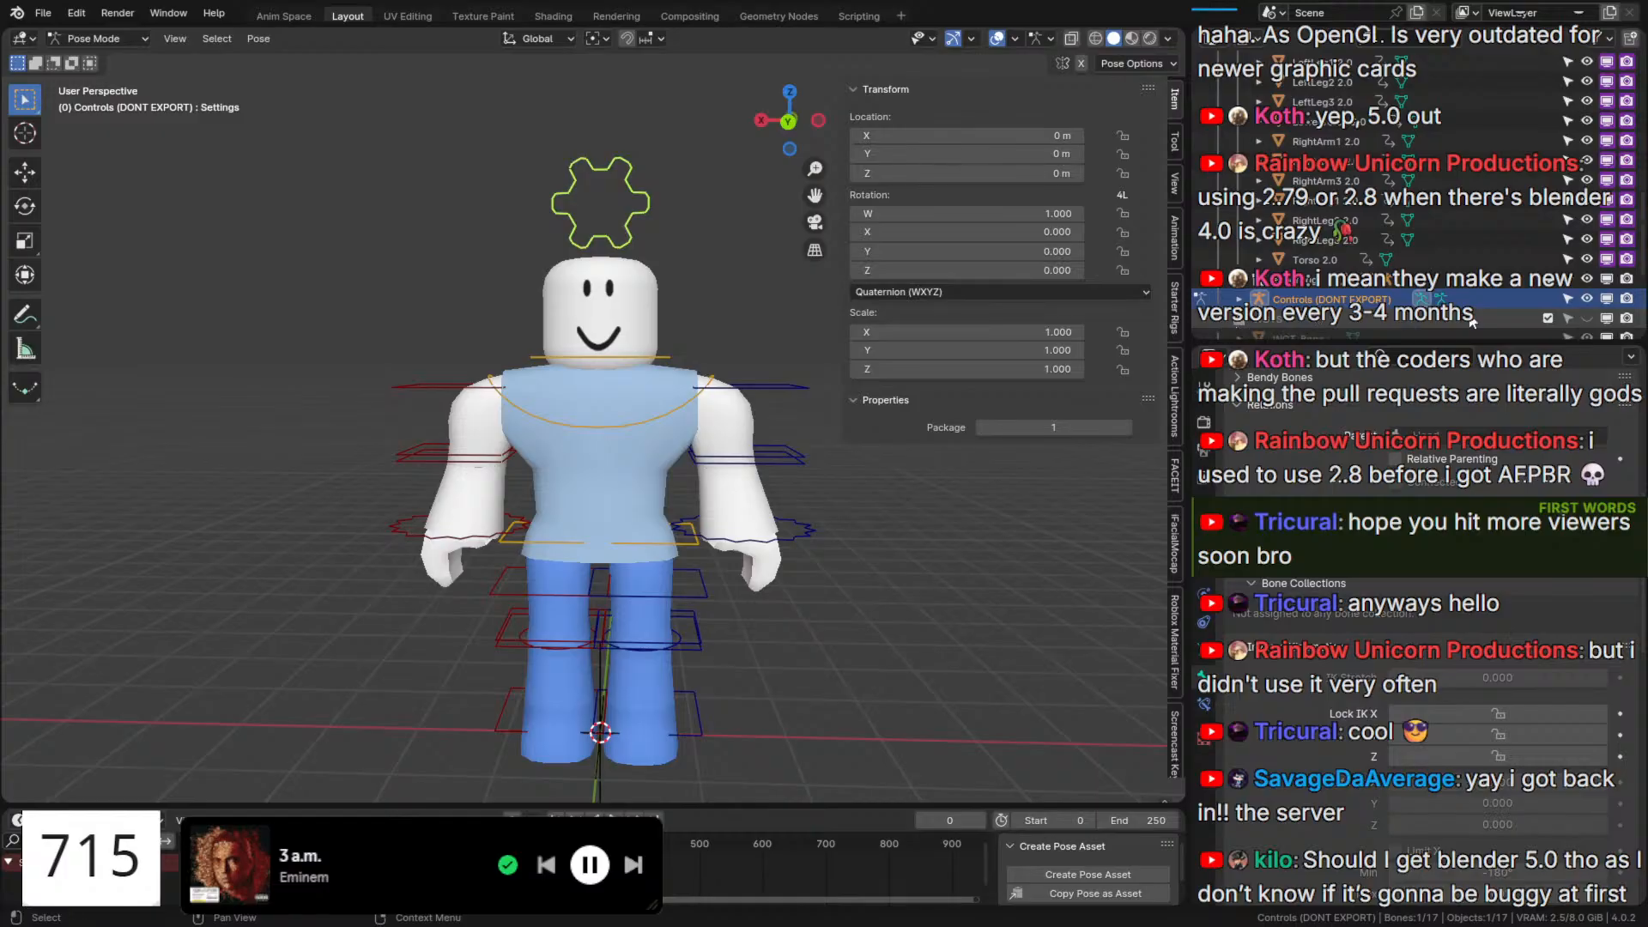
Unhide the WGTS collection and select the WGT-Head widget in Object Mode.
scroll(1573, 224, "down", 5)
left_click(1587, 178)
left_click(1545, 197)
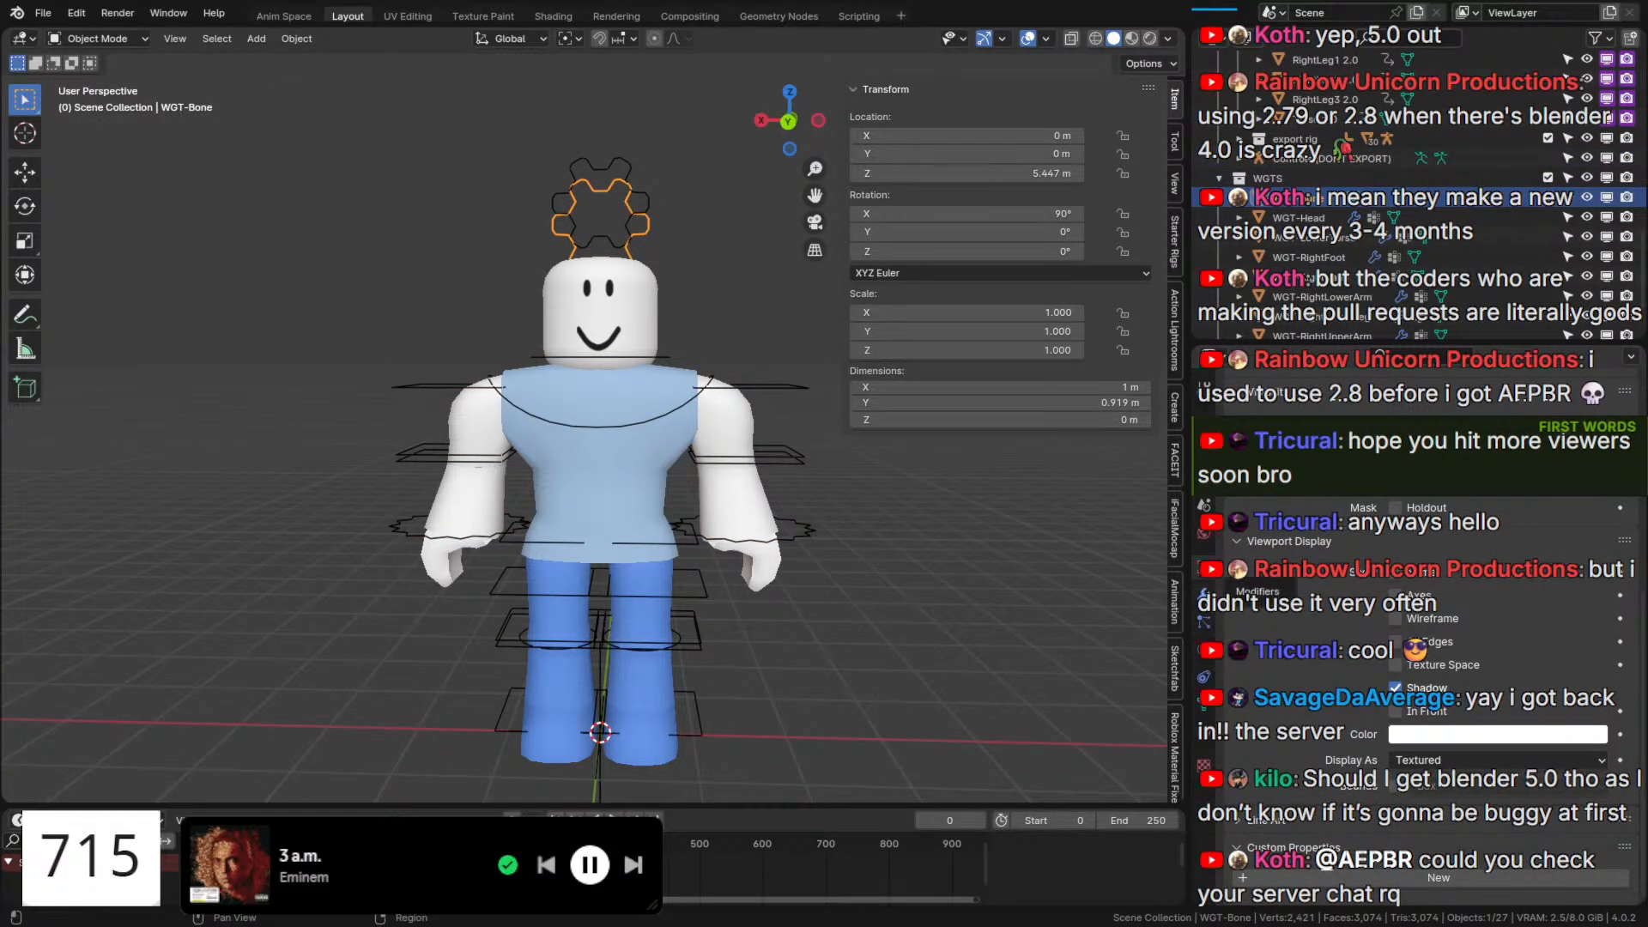
left_click(1313, 217)
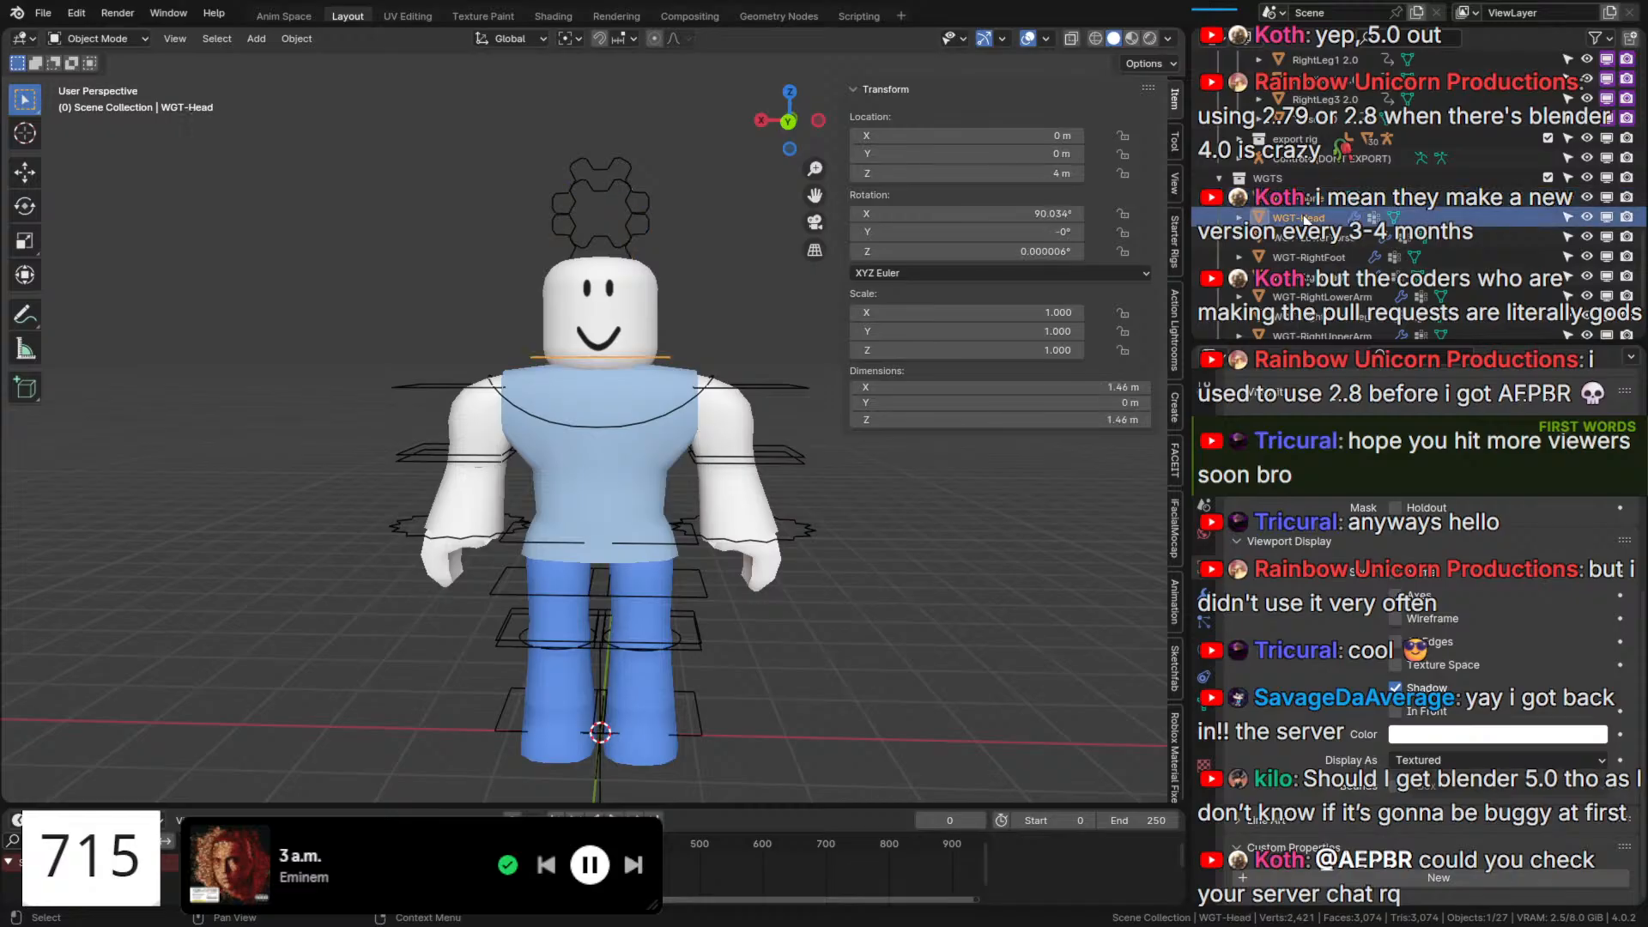
Paste the driver onto the vertex group invert option of WGT-Head's Mask modifier, which uses the blocky group.
left_click(647, 200)
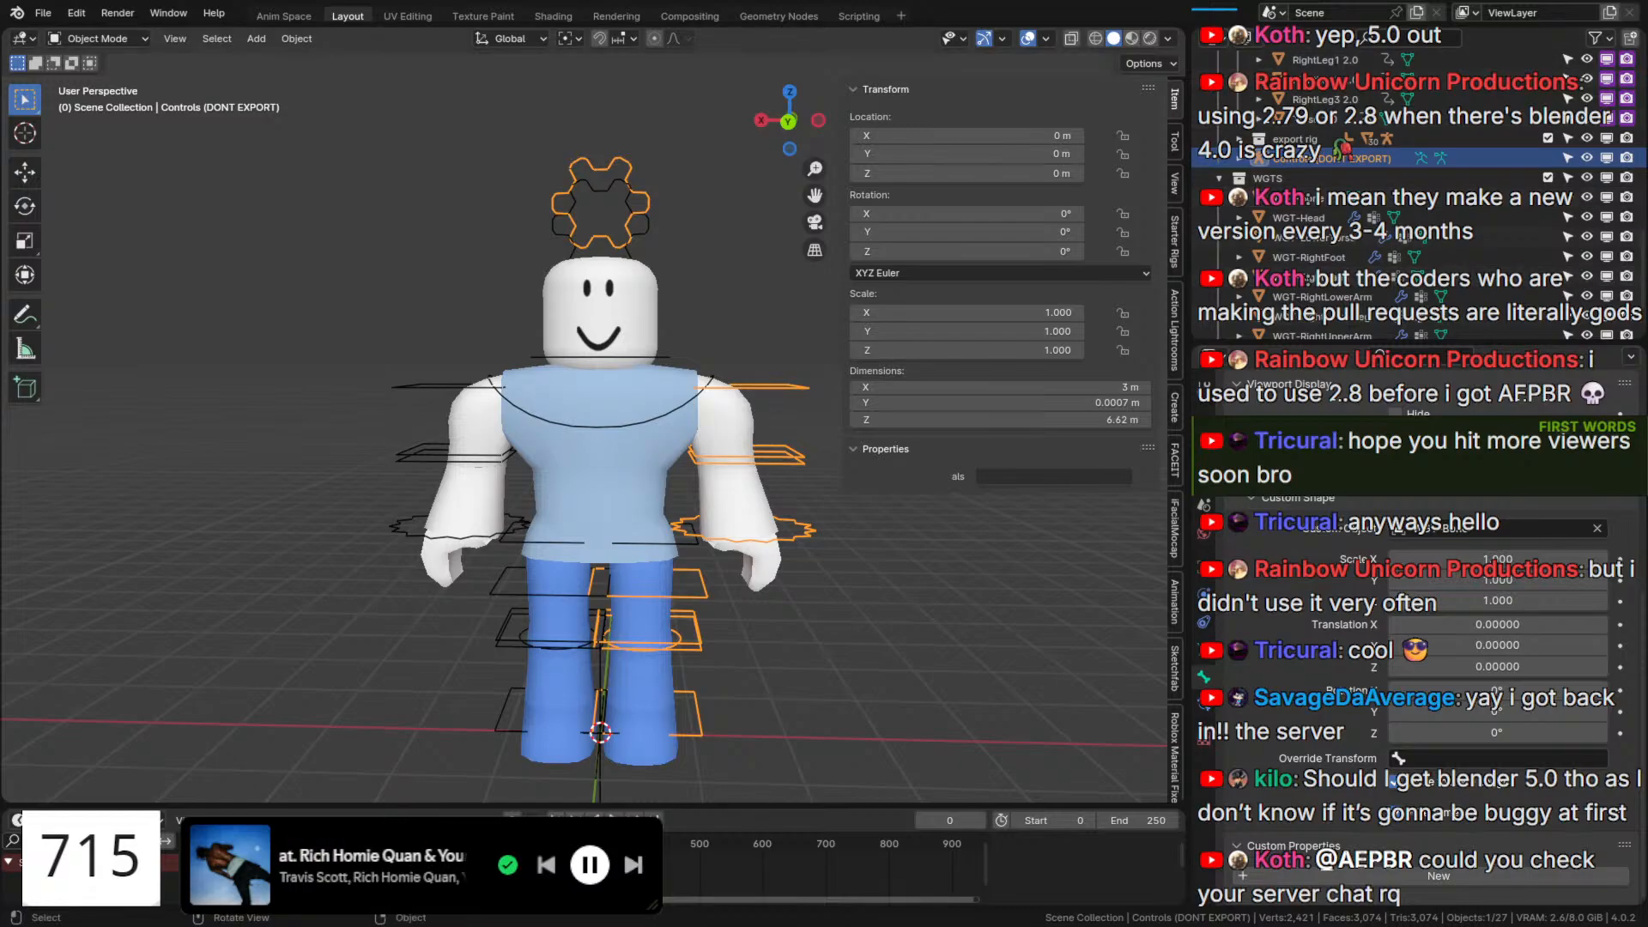
left_click(1298, 218)
left_click(1205, 594)
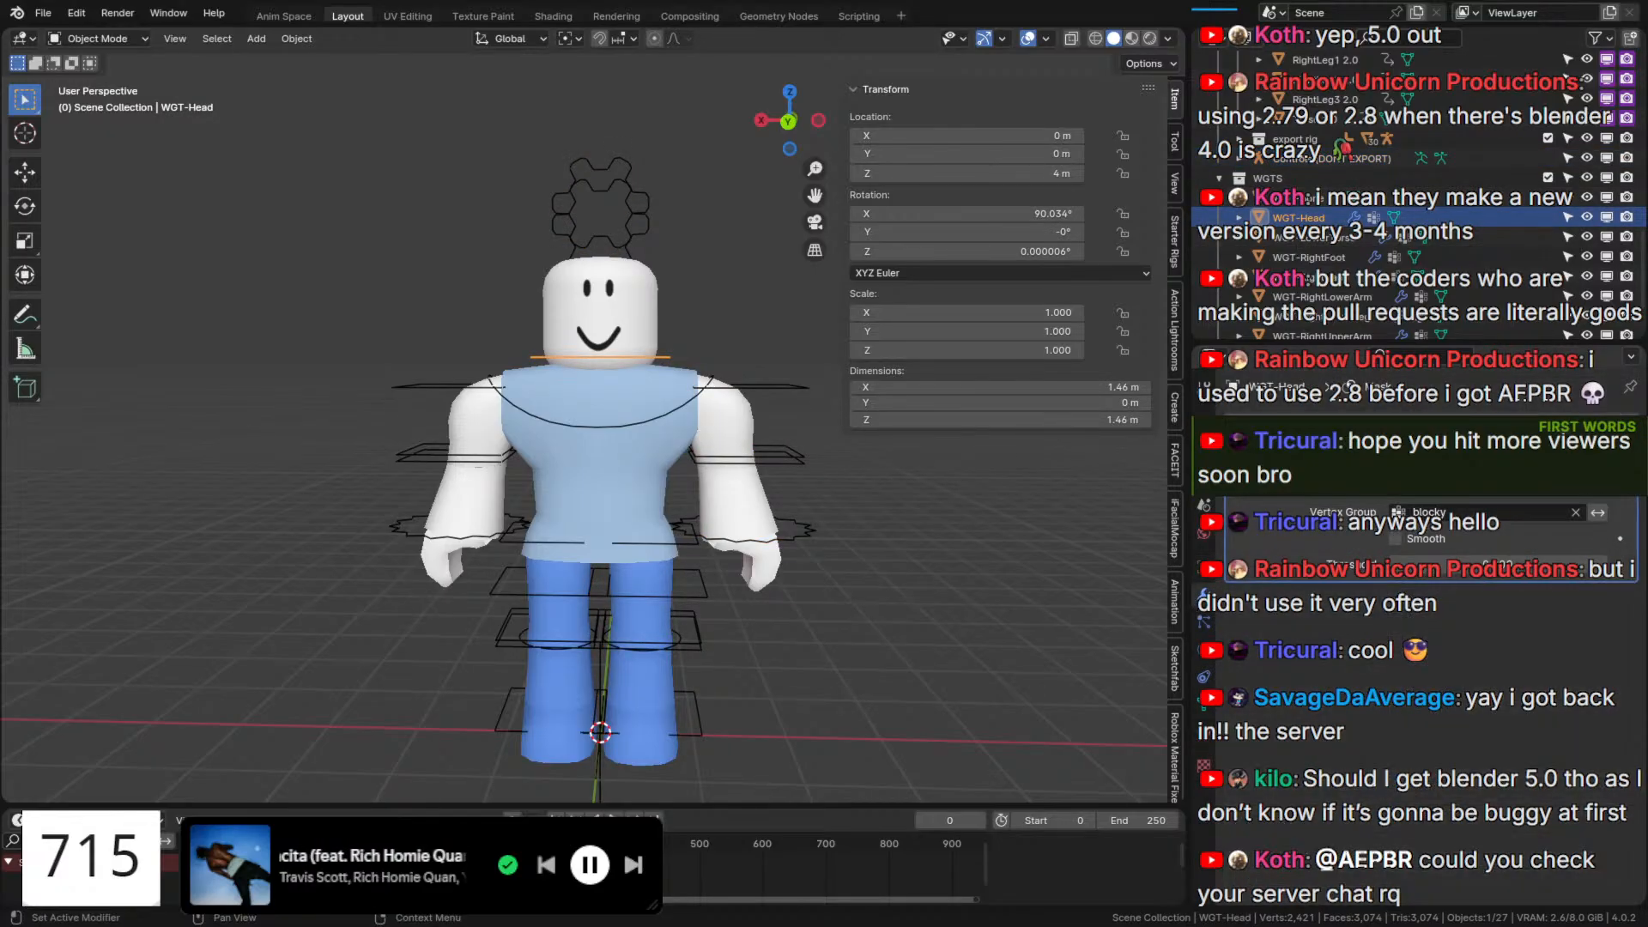
right_click(1608, 507)
key("Escape")
left_click(1599, 513)
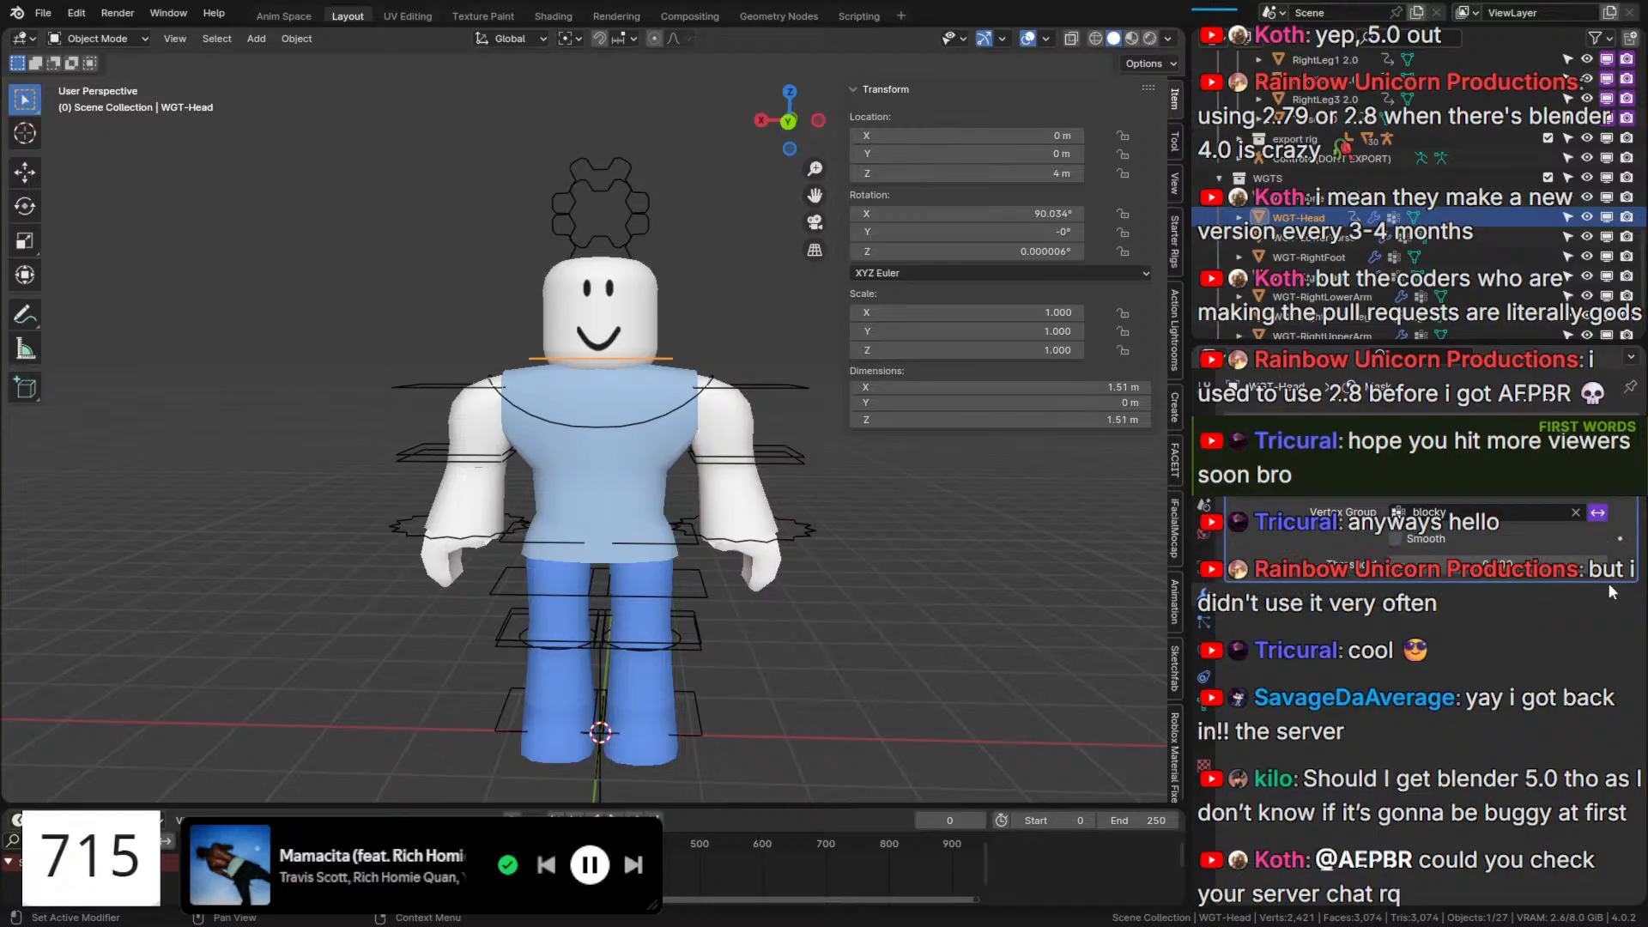
Paste the driver onto the Mask modifier's vertex group invert option for WGT-LowerTorso and WGT-RightFoot.
left_click(1344, 238)
right_click(1599, 513)
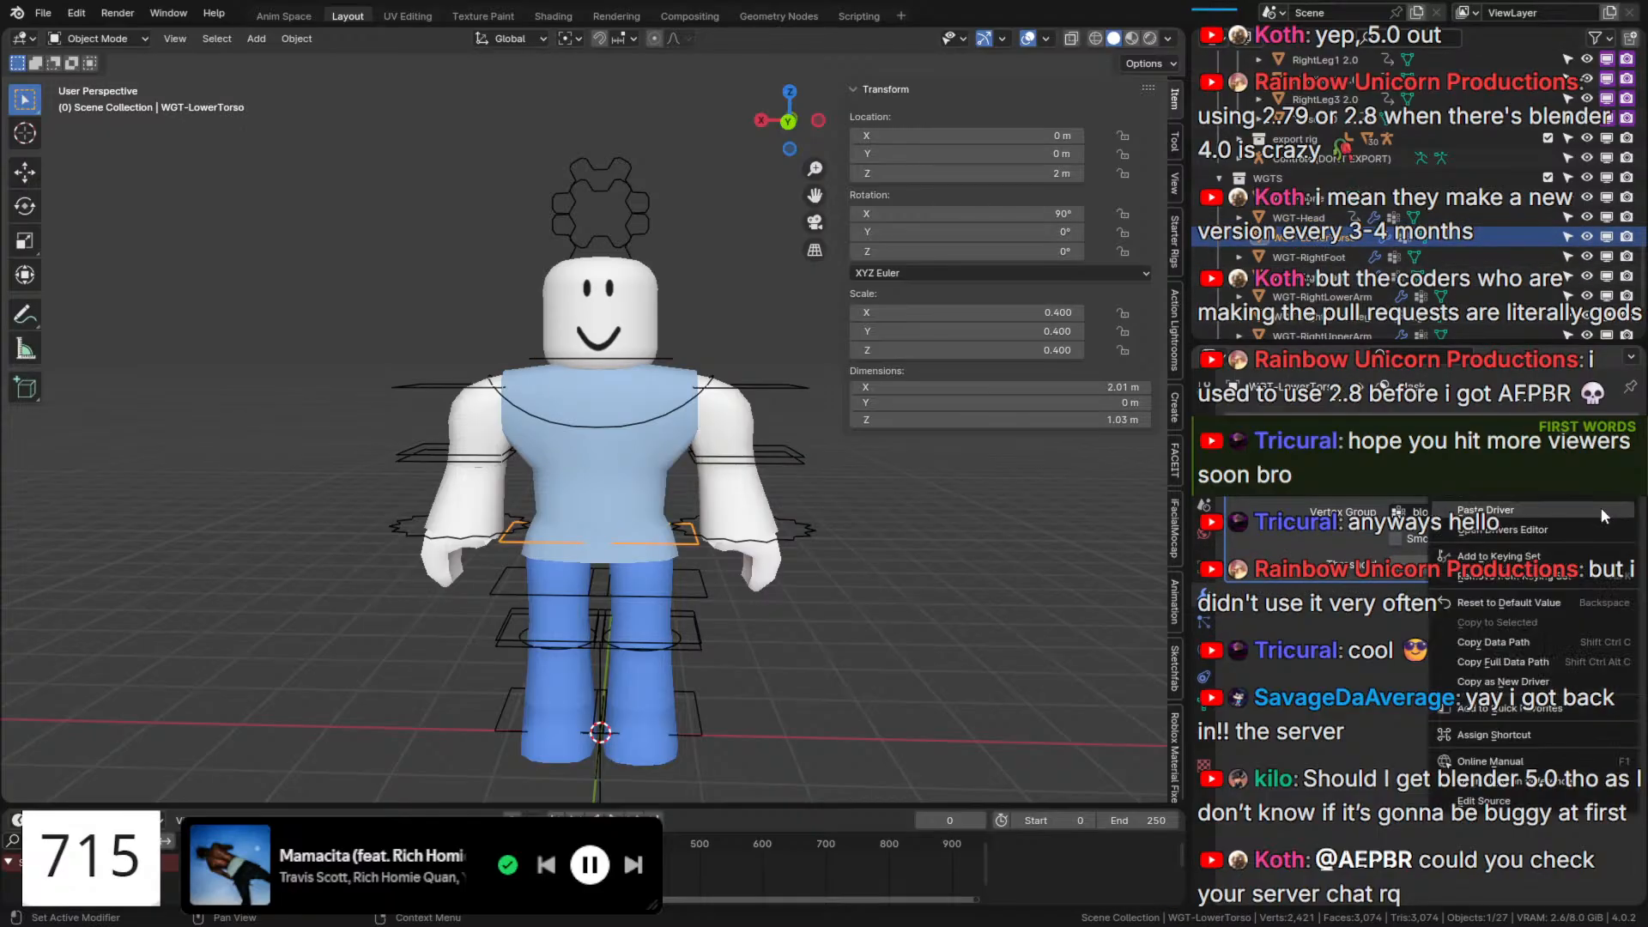
left_click(1600, 507)
scroll(945, 440, "up", 4)
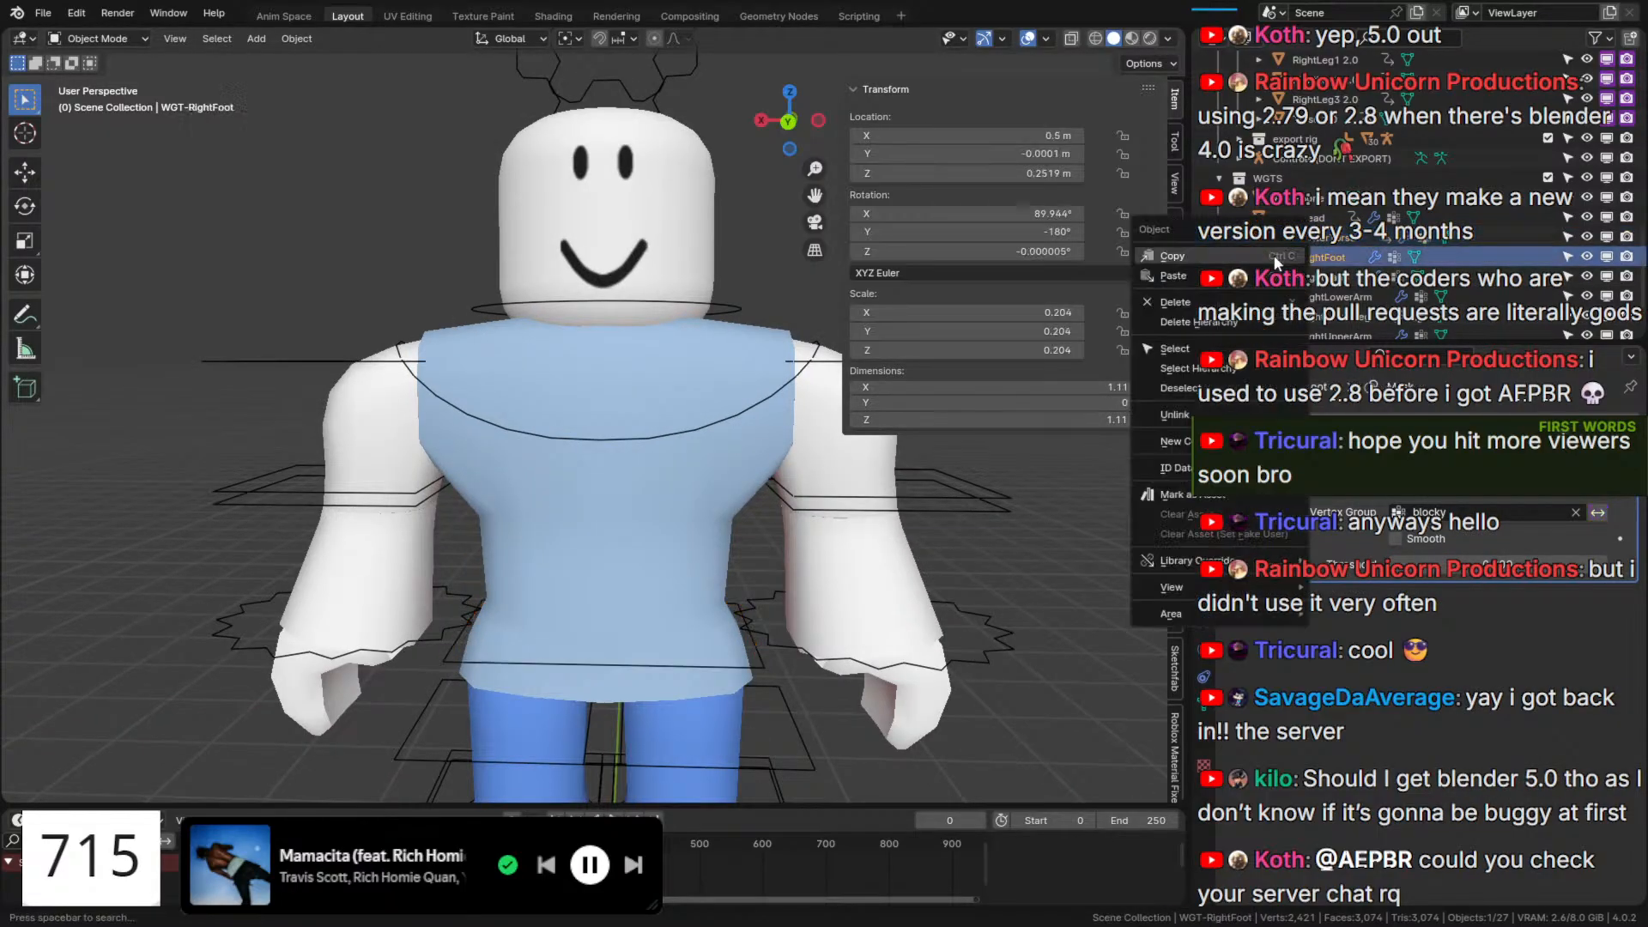
left_click(1274, 255)
right_click(1594, 512)
left_click(1594, 512)
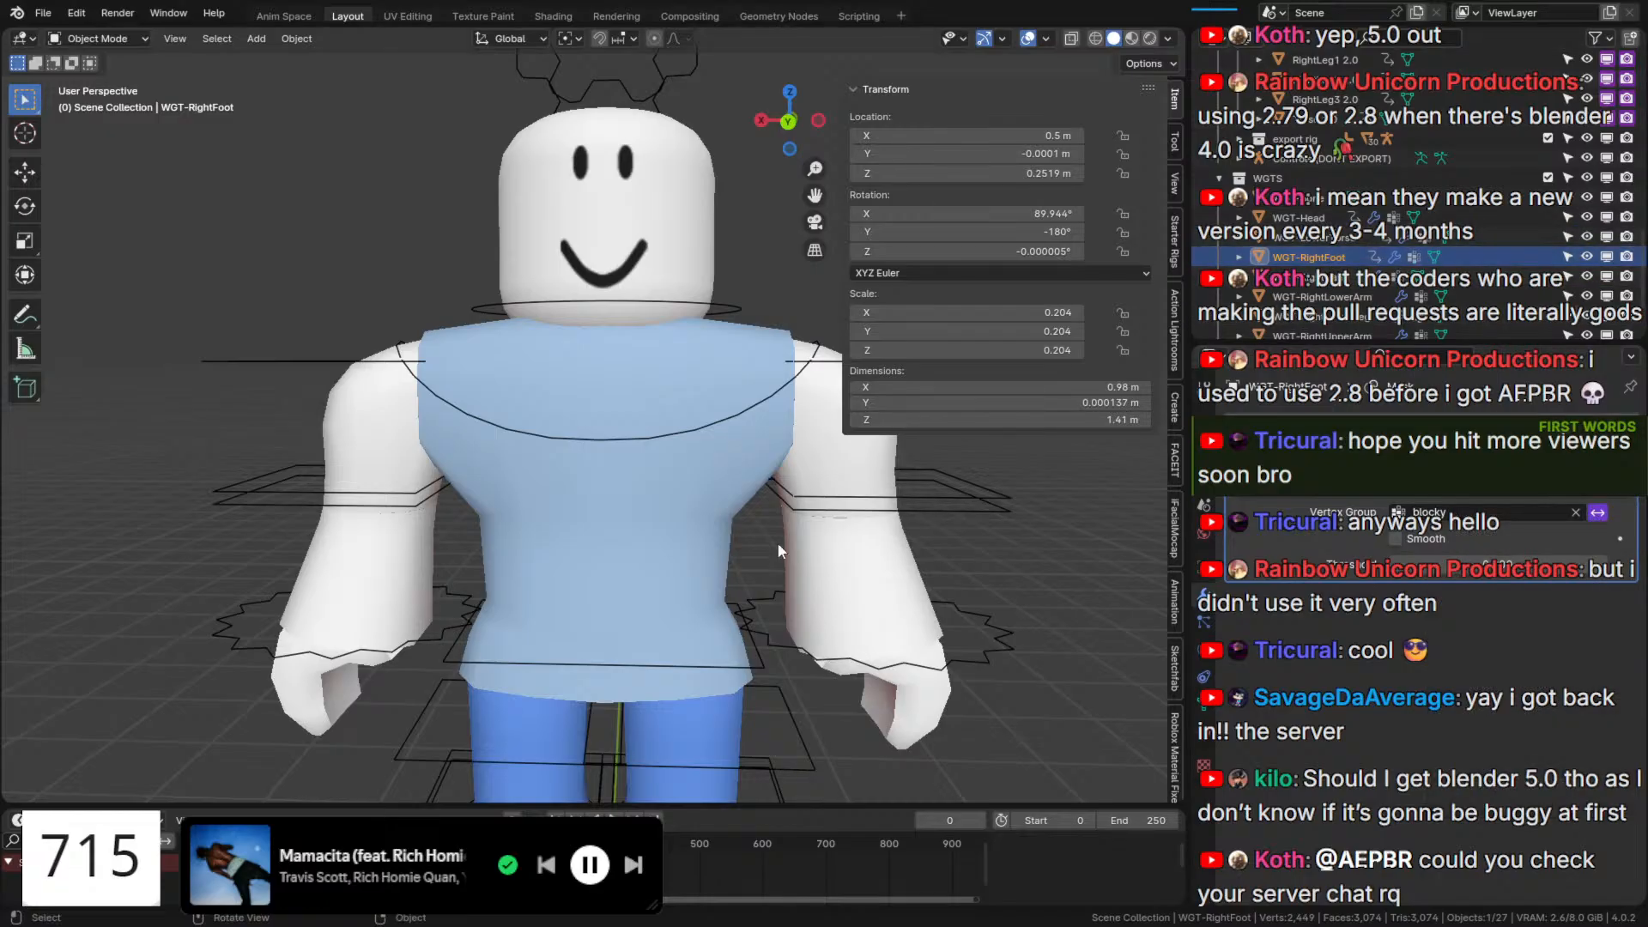
Paste the driver onto the Mask modifier's vertex group invert option for WGT-RightHand and WGT-RightLowerArm.
scroll(760, 592, "down", 6)
middle_click_drag(729, 626, 737, 526, "shift")
left_click(1309, 277)
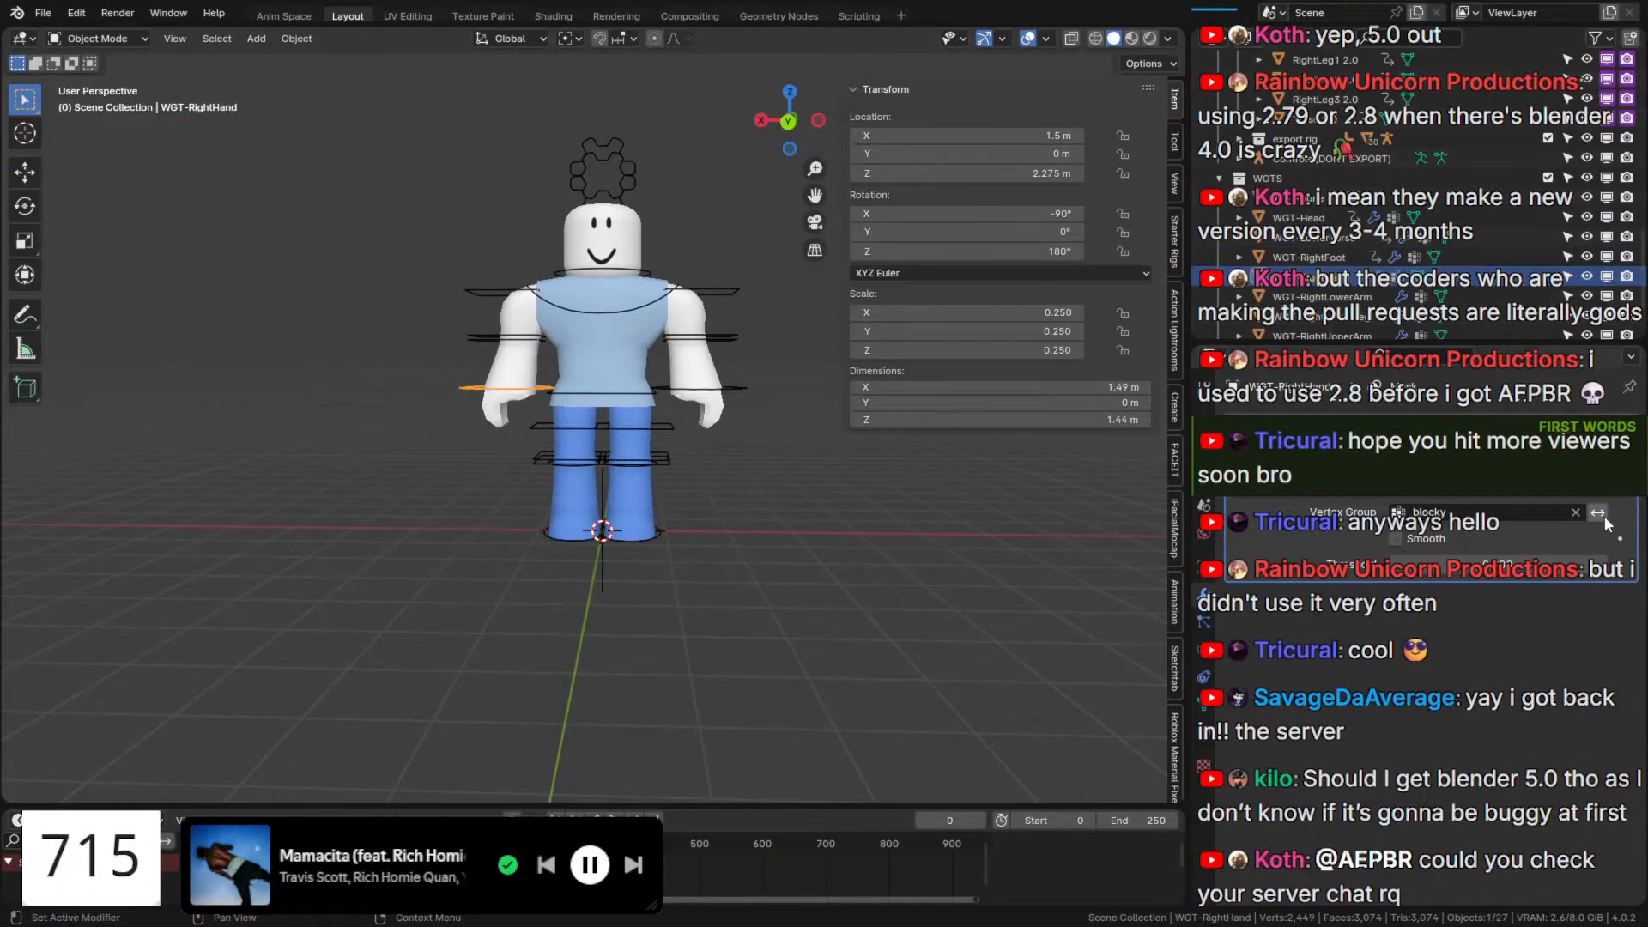
left_click(1322, 296)
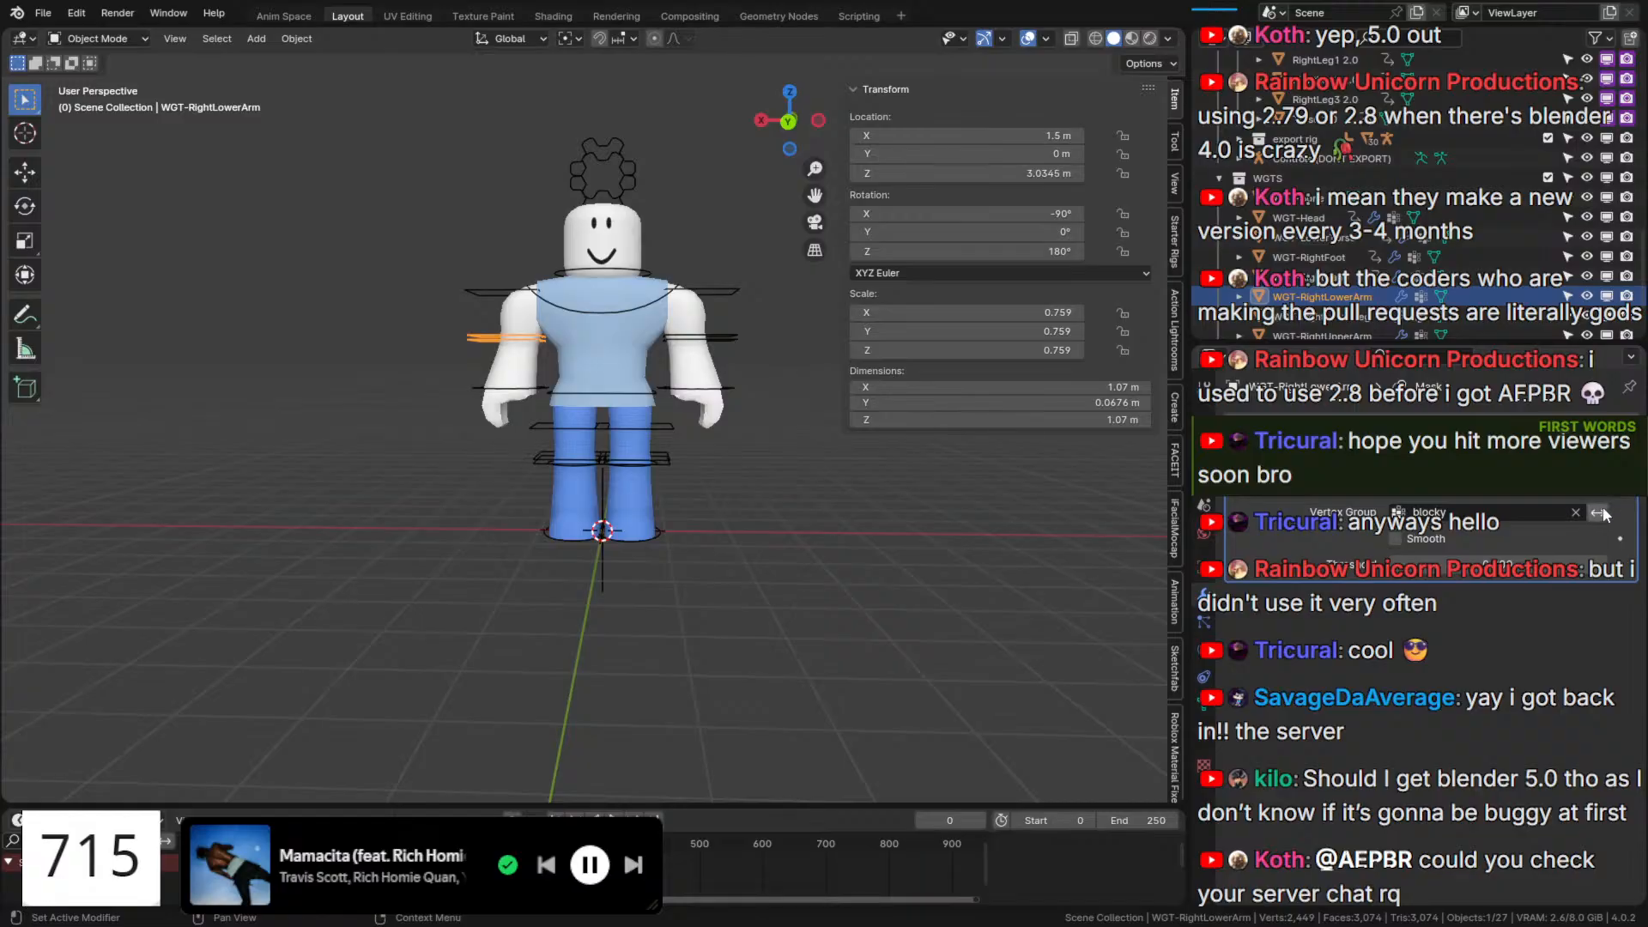
right_click(1602, 510)
left_click(1599, 504)
Paste the driver onto the Mask modifier's vertex group invert option for WGT-RightLowerLeg and WGT-RightUpperArm.
left_click(1335, 316)
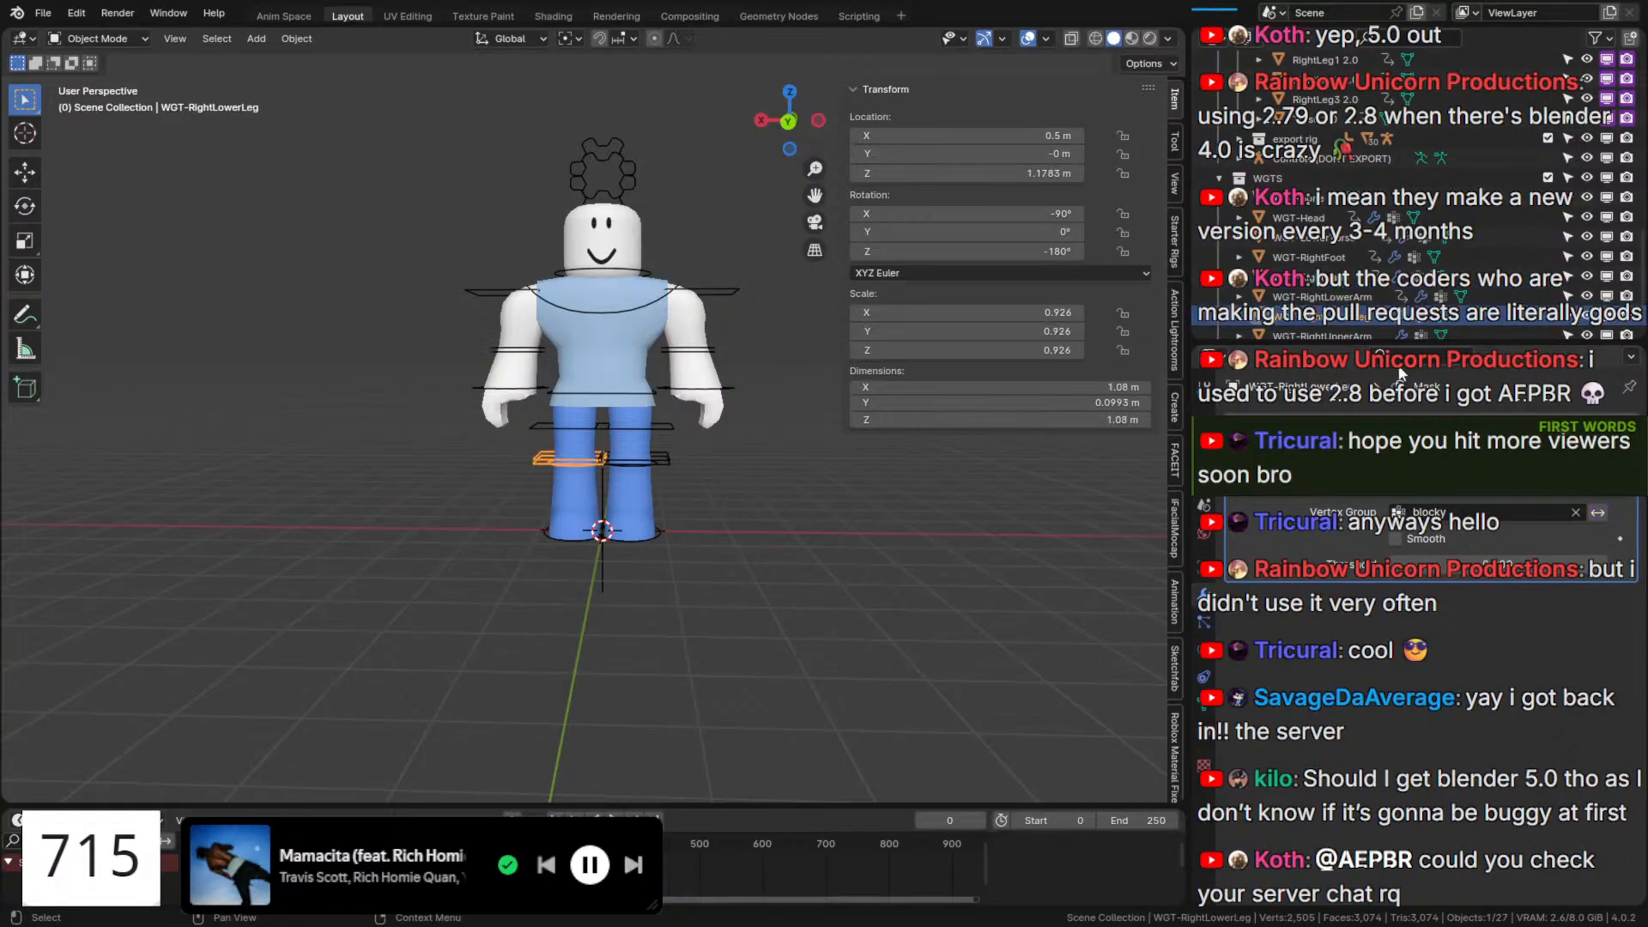
right_click(1594, 502)
left_click(1594, 502)
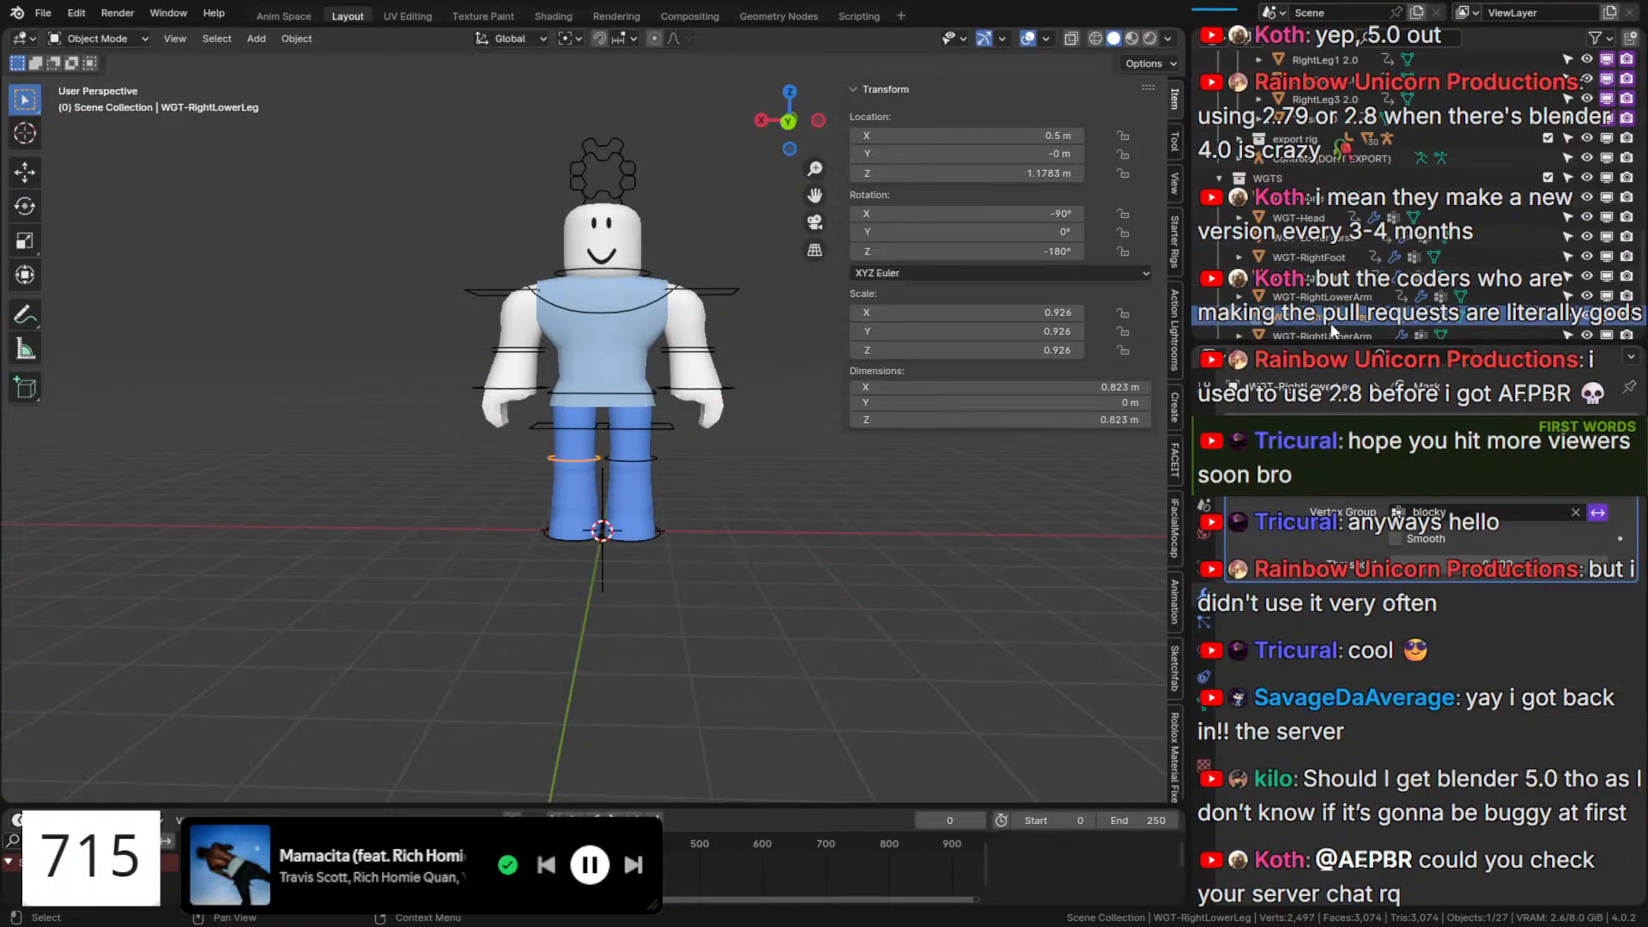
scroll(1333, 329, "down", 2)
left_click(1335, 282)
right_click(1603, 518)
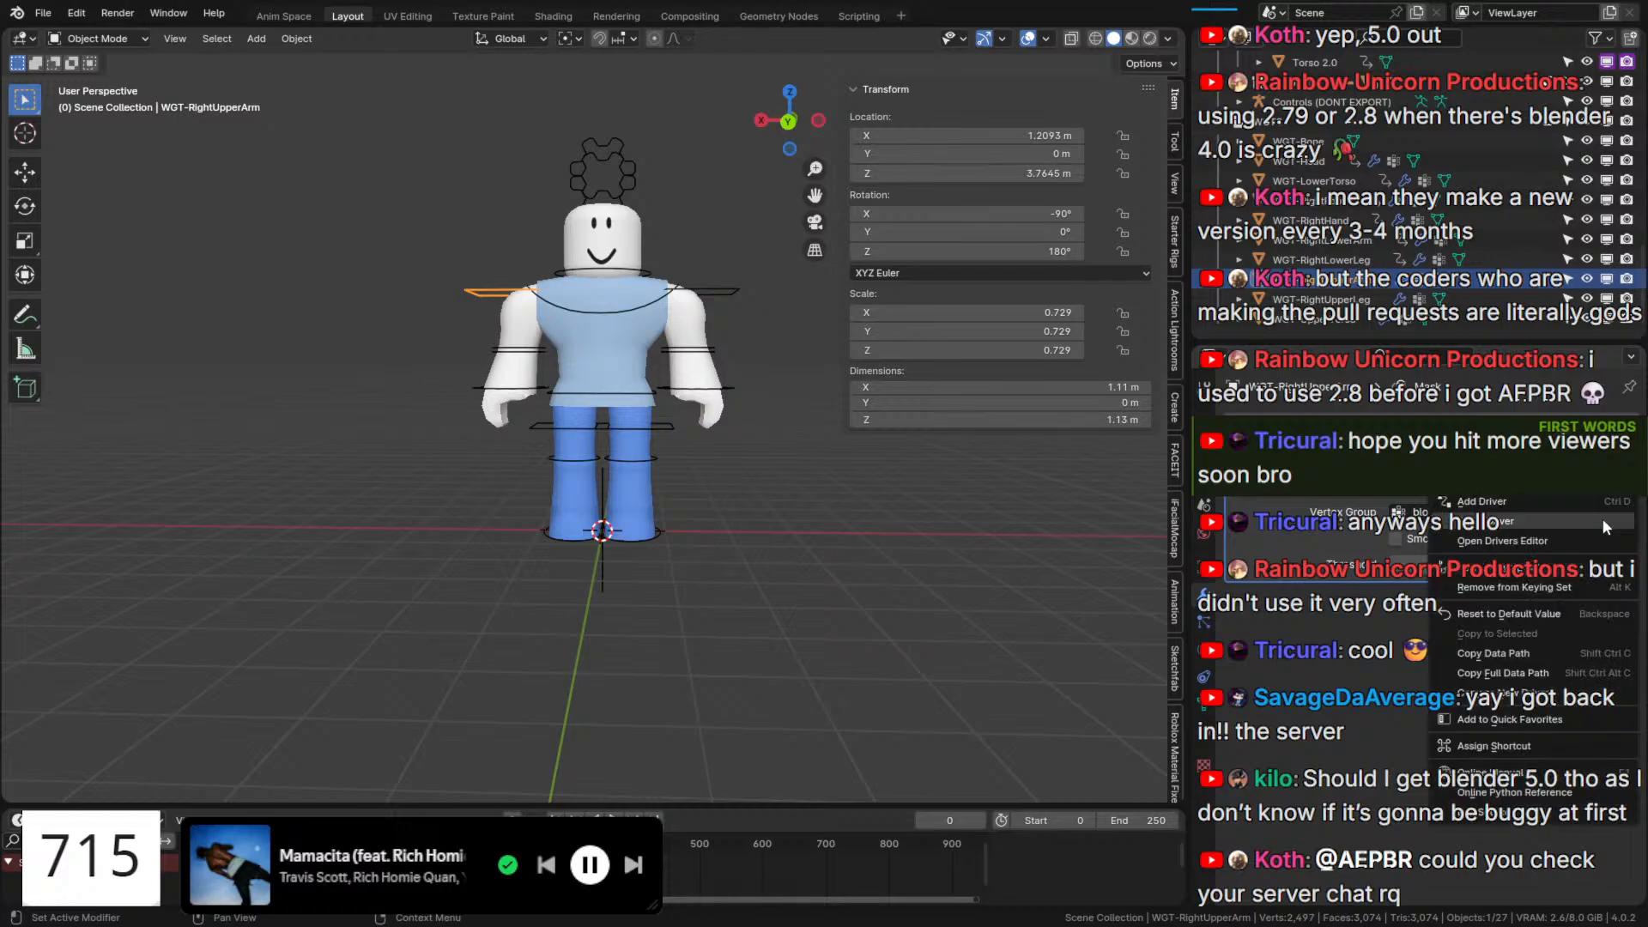
left_click(1604, 518)
Paste the driver onto the Mask modifier's vertex group invert option for WGT-RightUpperLeg and WGT-UpperTorso.
left_click(1322, 299)
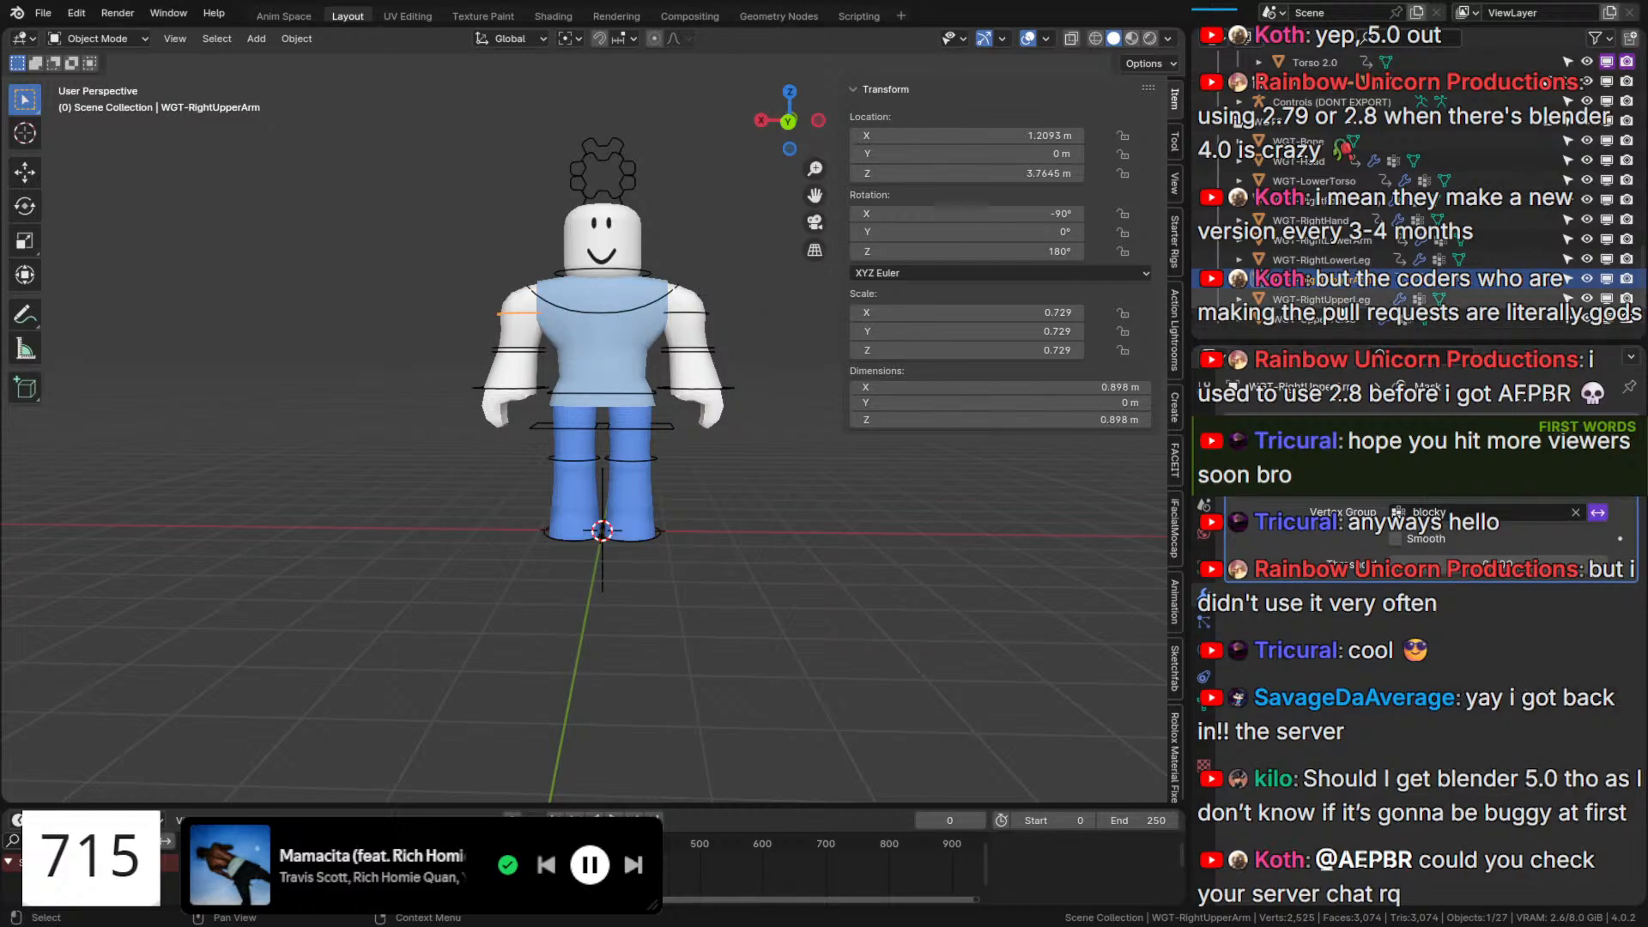
right_click(1603, 518)
left_click(1604, 519)
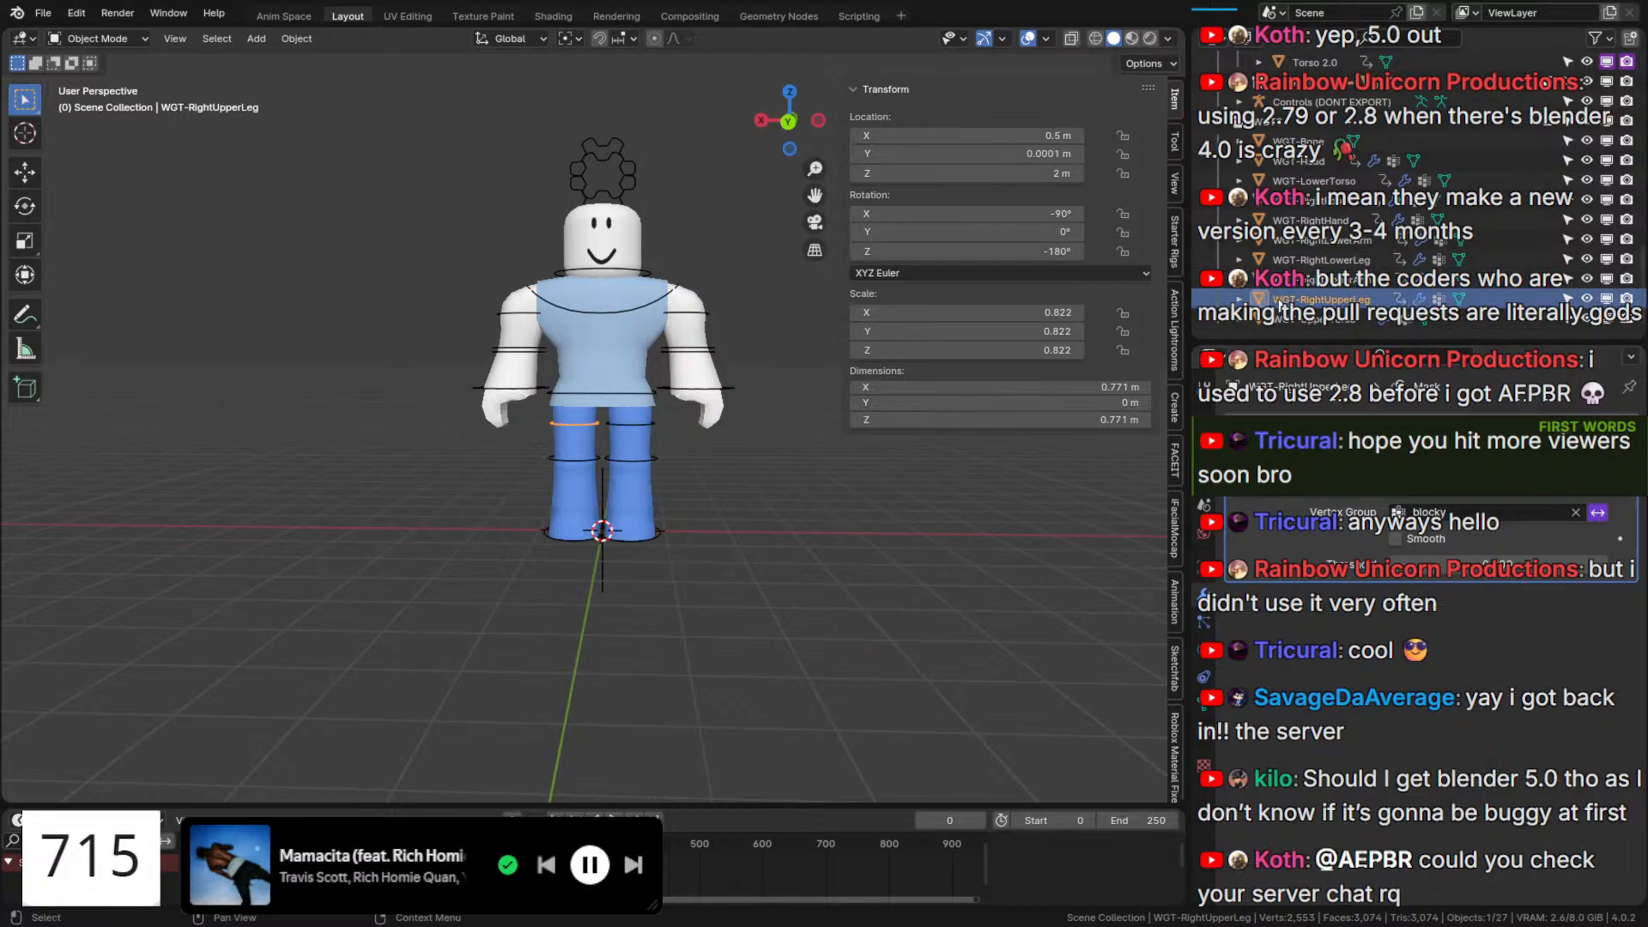
left_click(1284, 318)
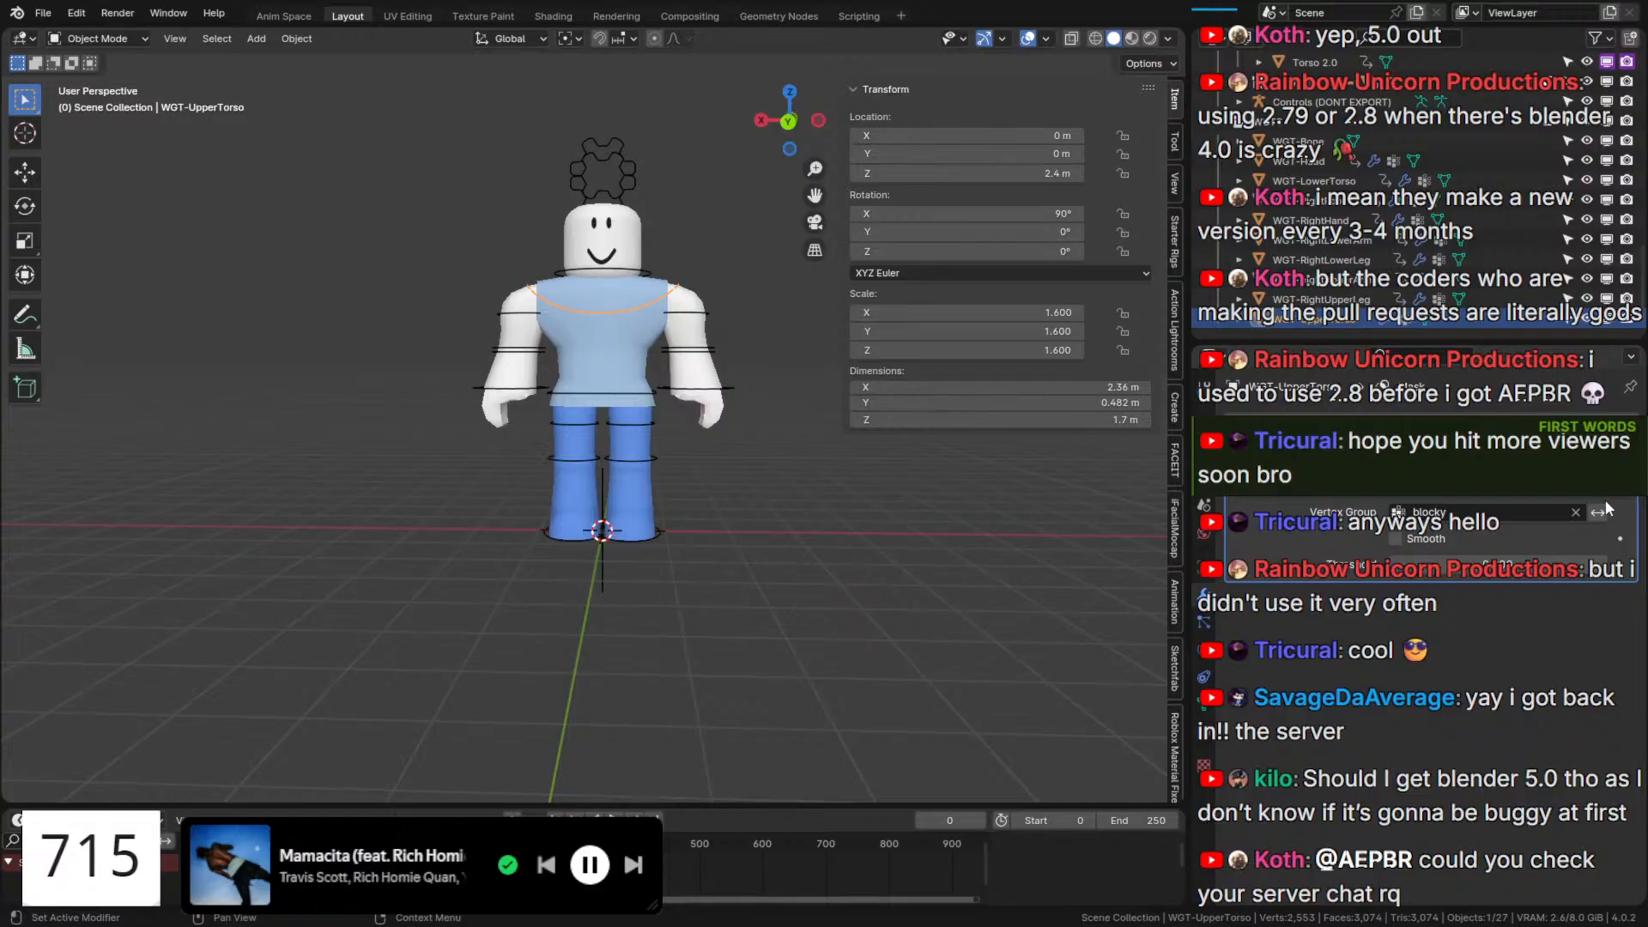
right_click(1607, 513)
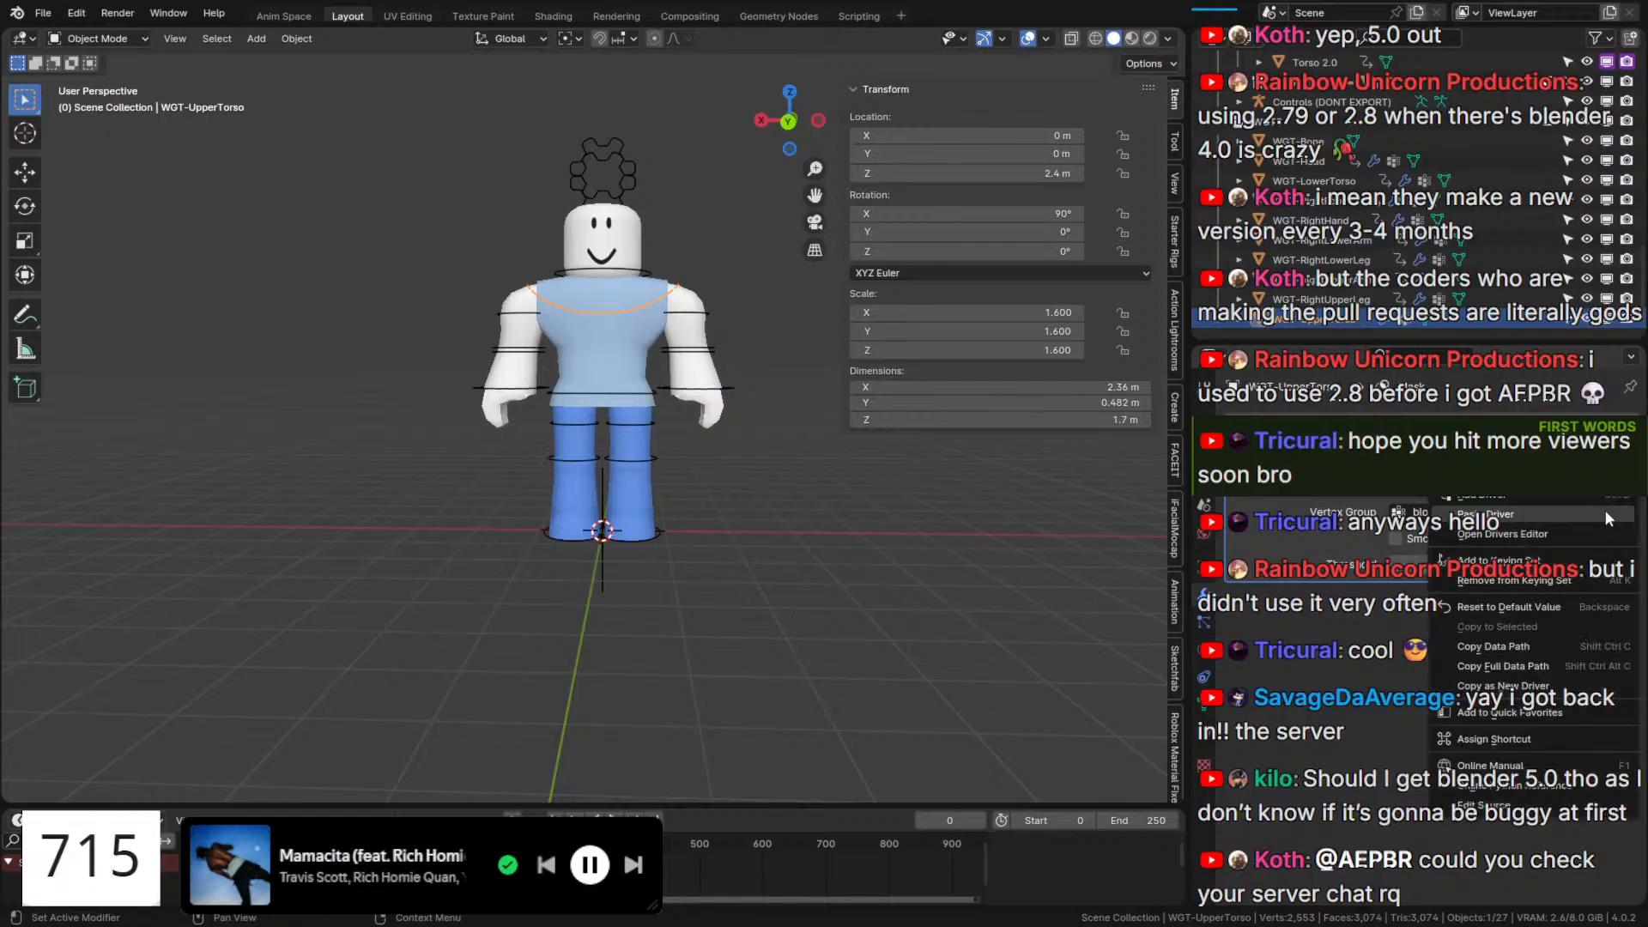
left_click(1605, 510)
scroll(650, 417, "up", 4)
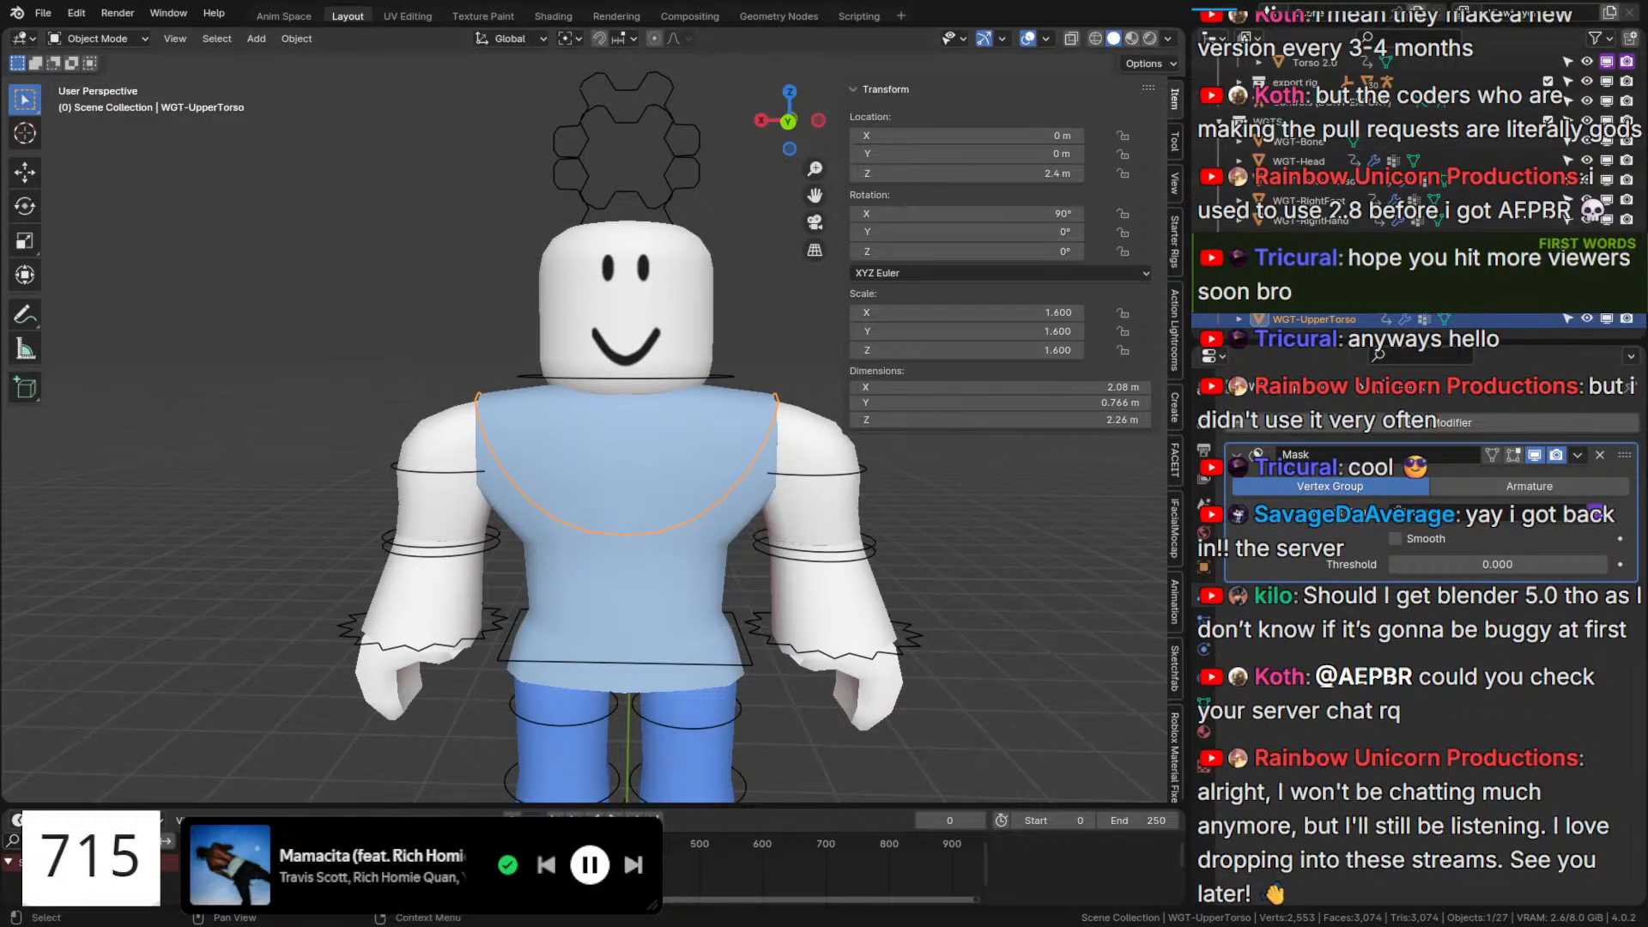
scroll(678, 185, "down", 2)
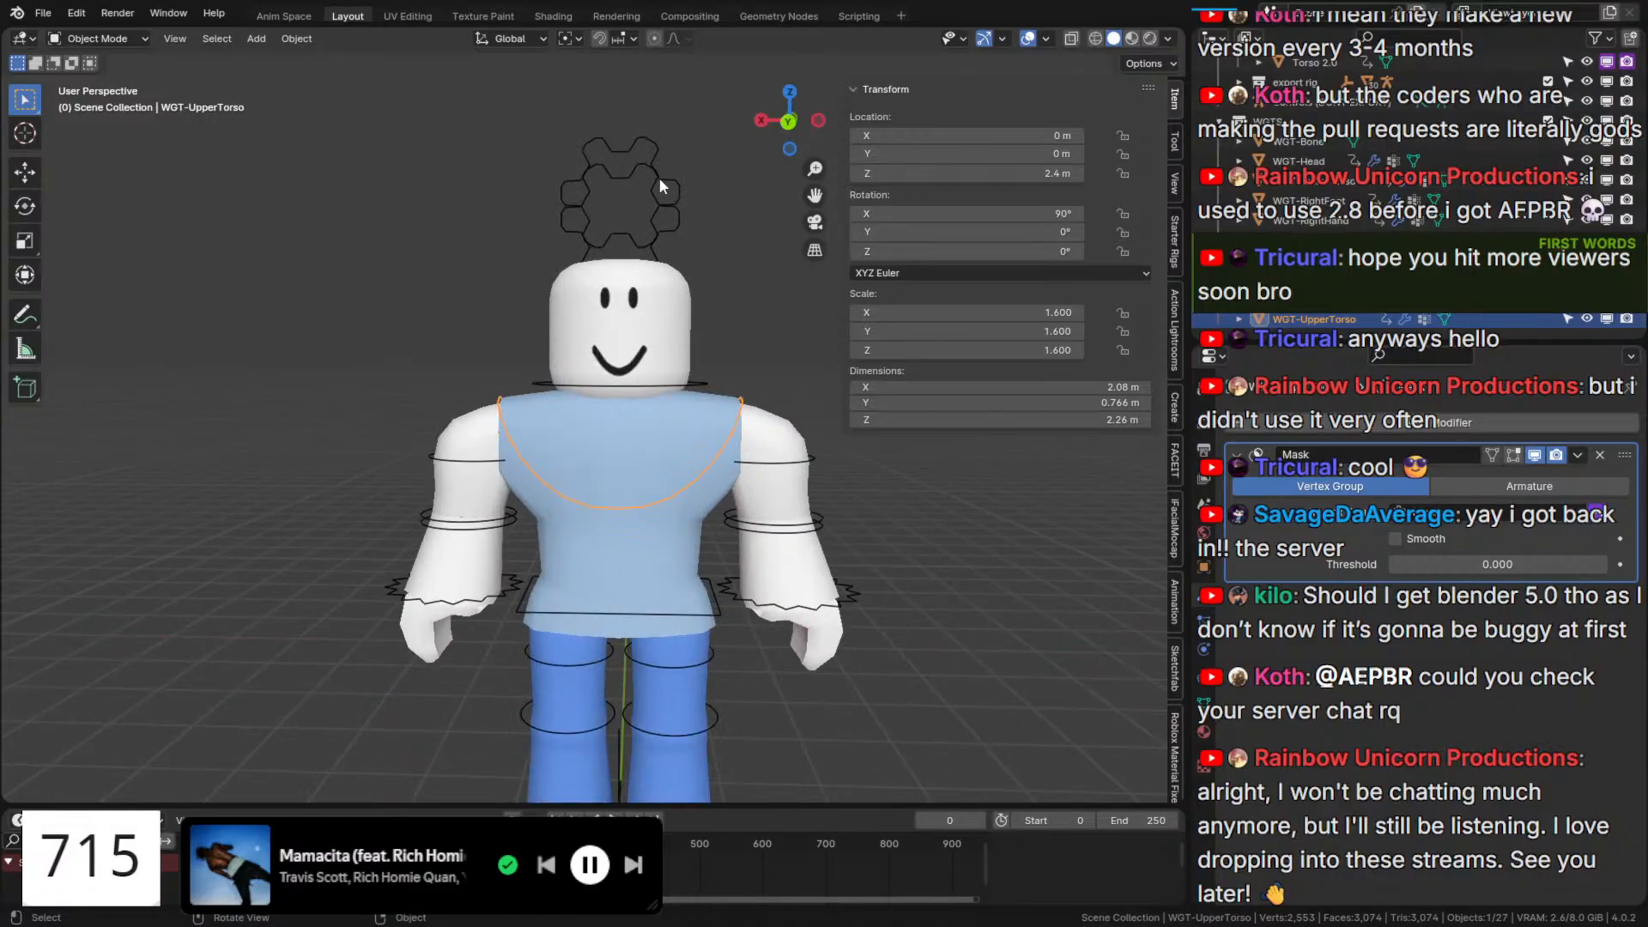
Raise the WGT-Bone gear widget about 0.208 m along Z to match the Settings control, and hide the WGTS collection.
left_click(678, 235)
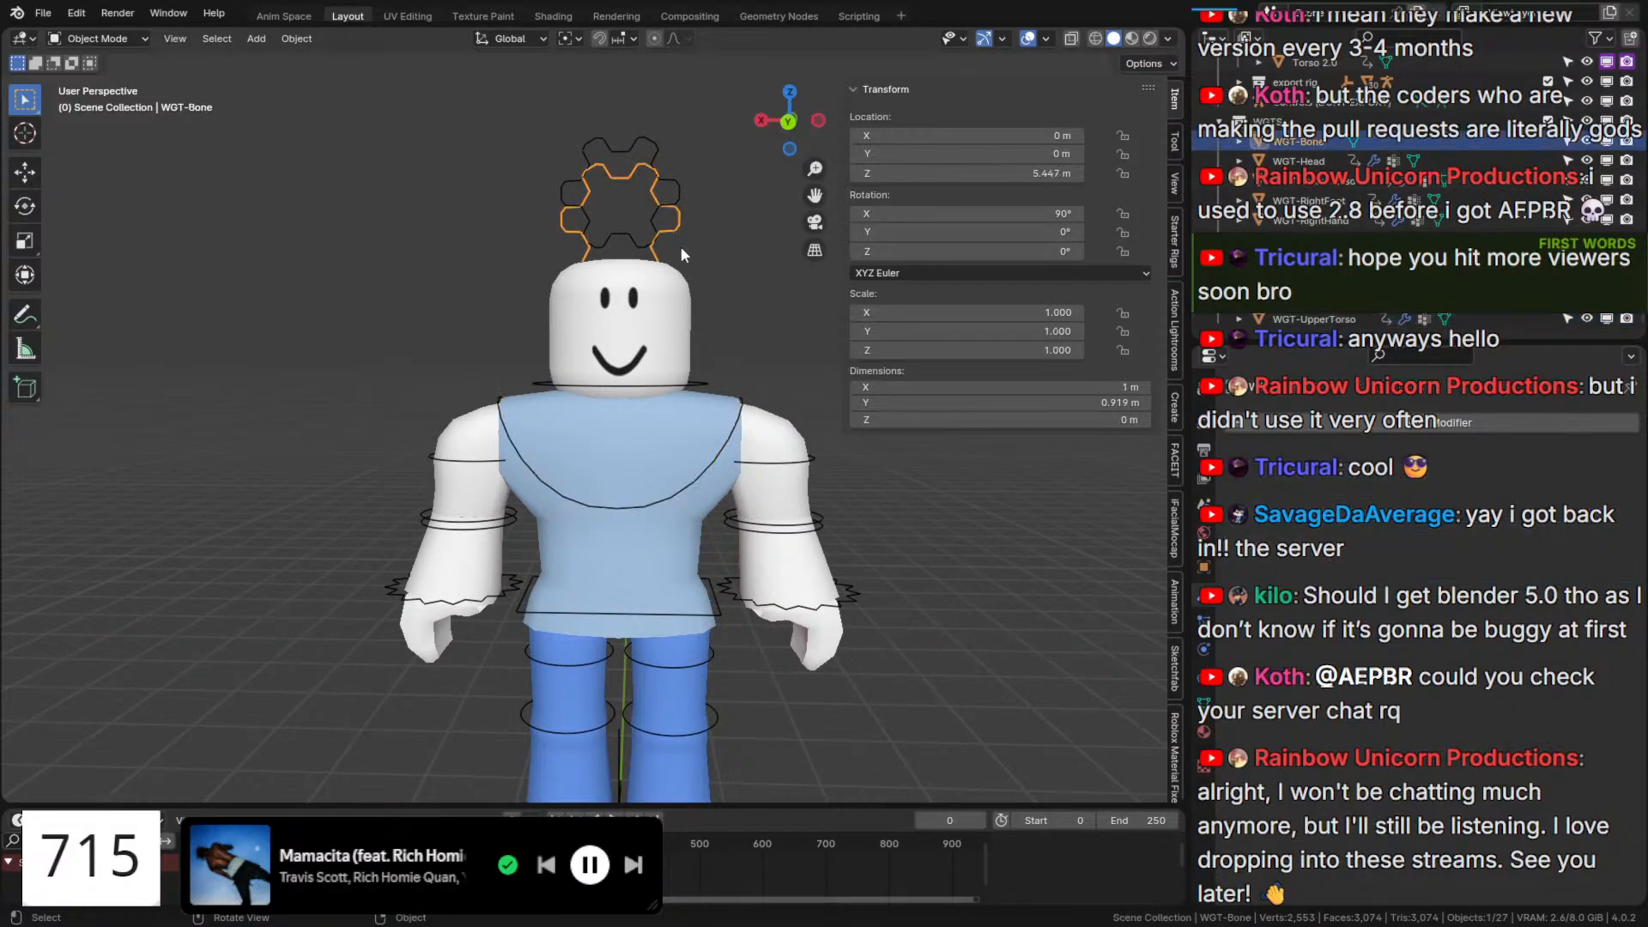
key("g")
key("z")
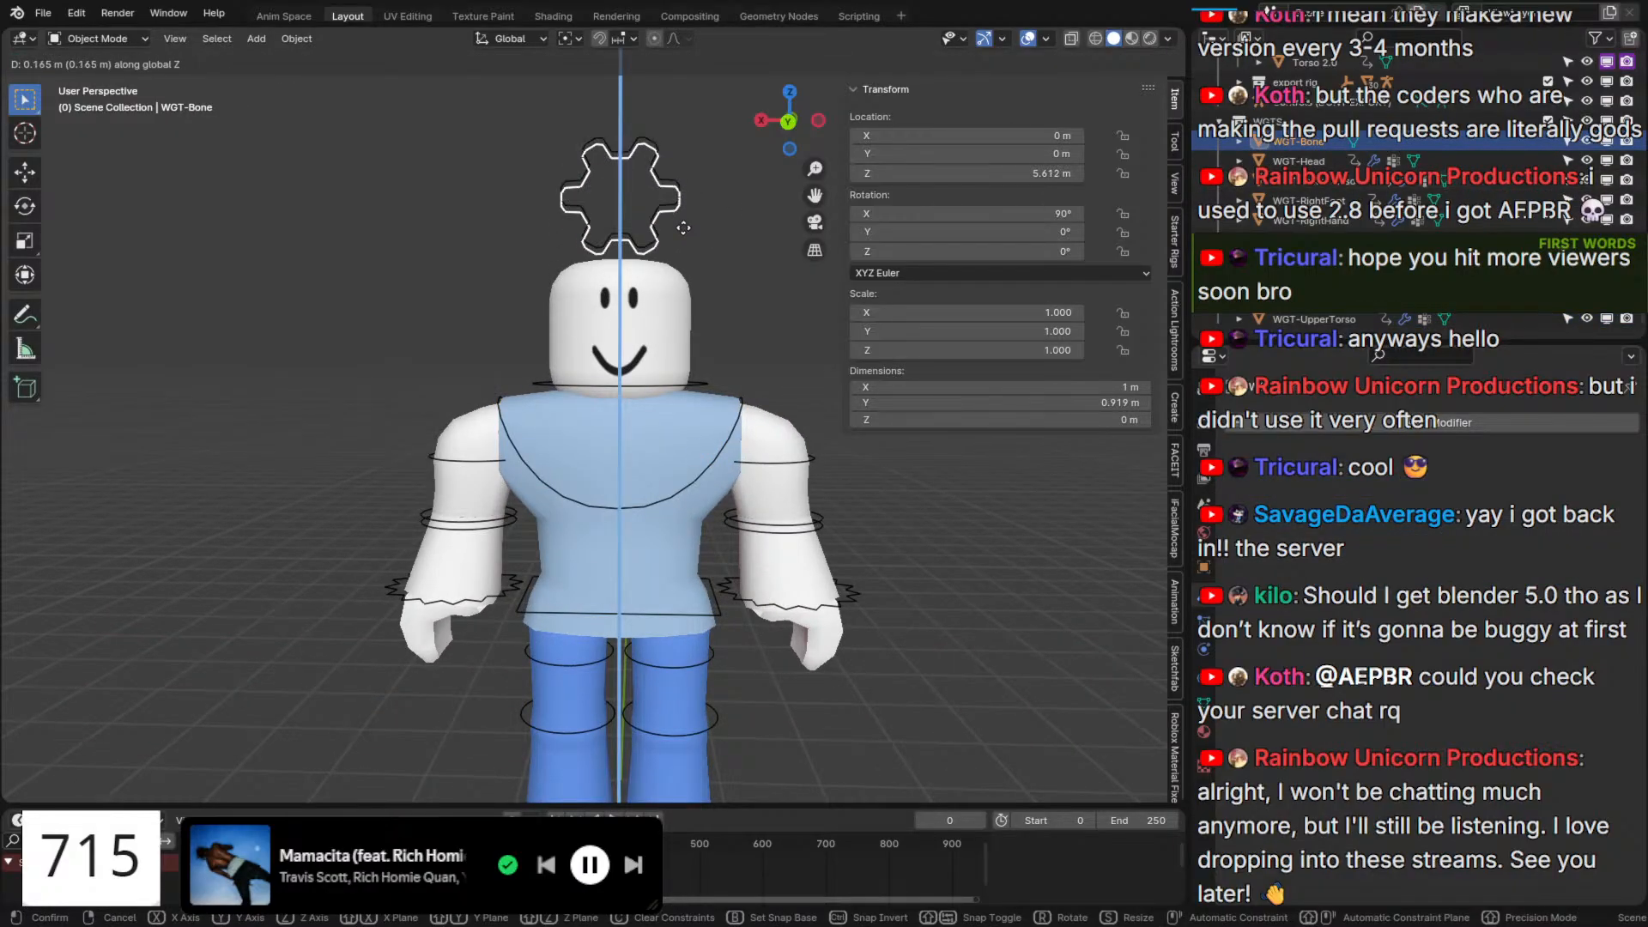
left_click(683, 223)
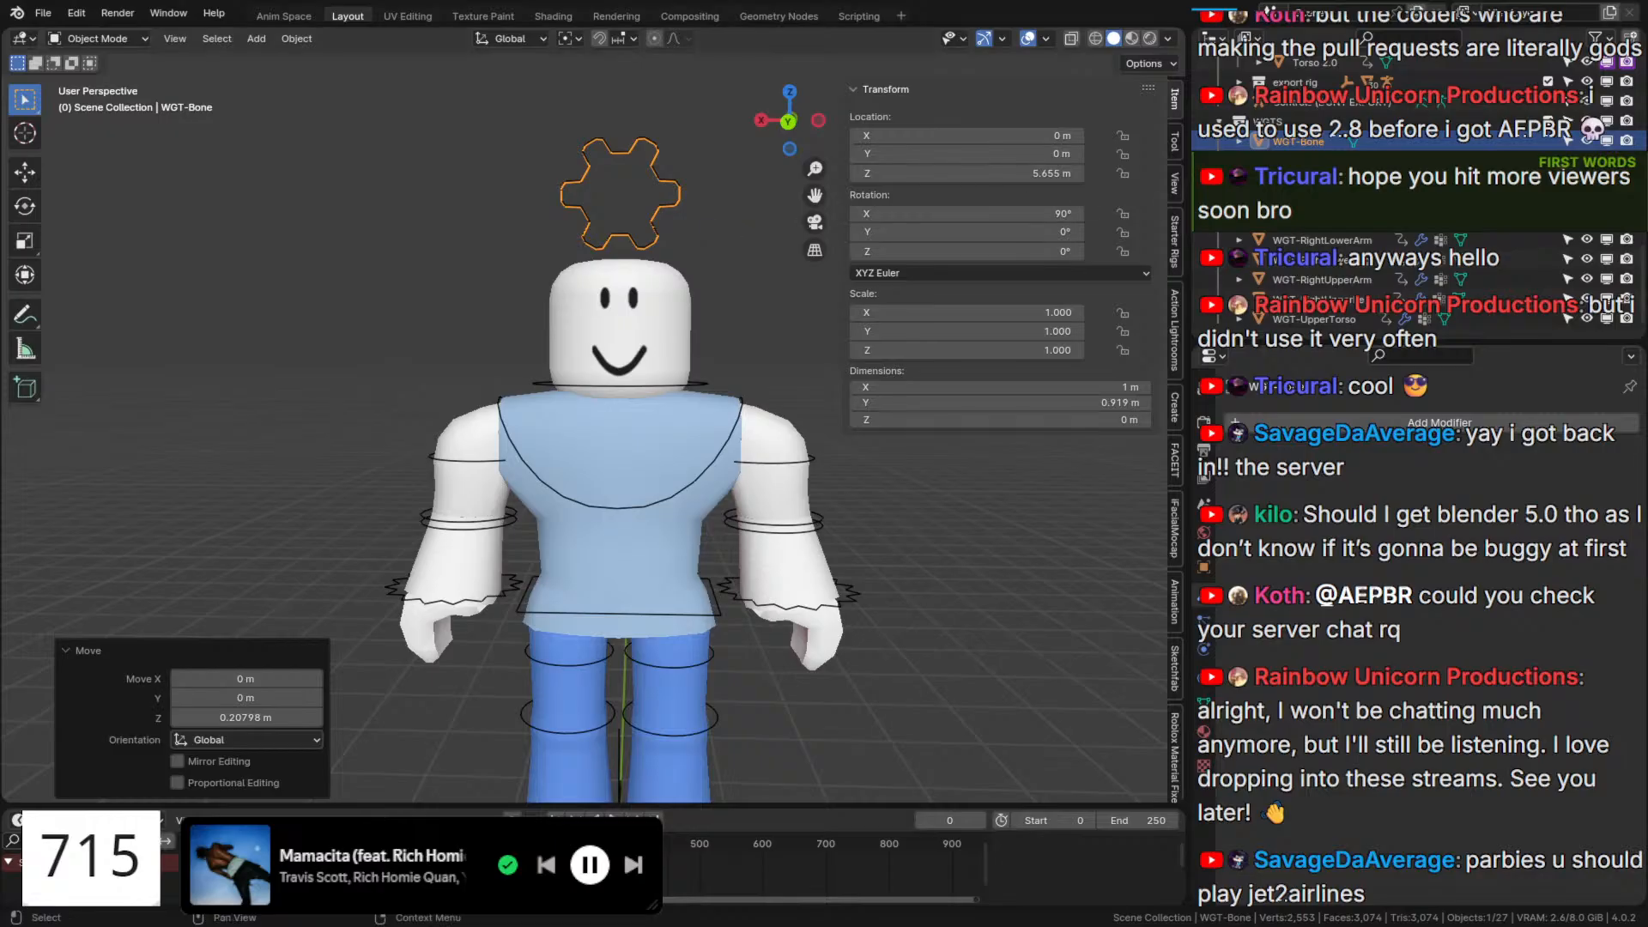
left_click(1587, 121)
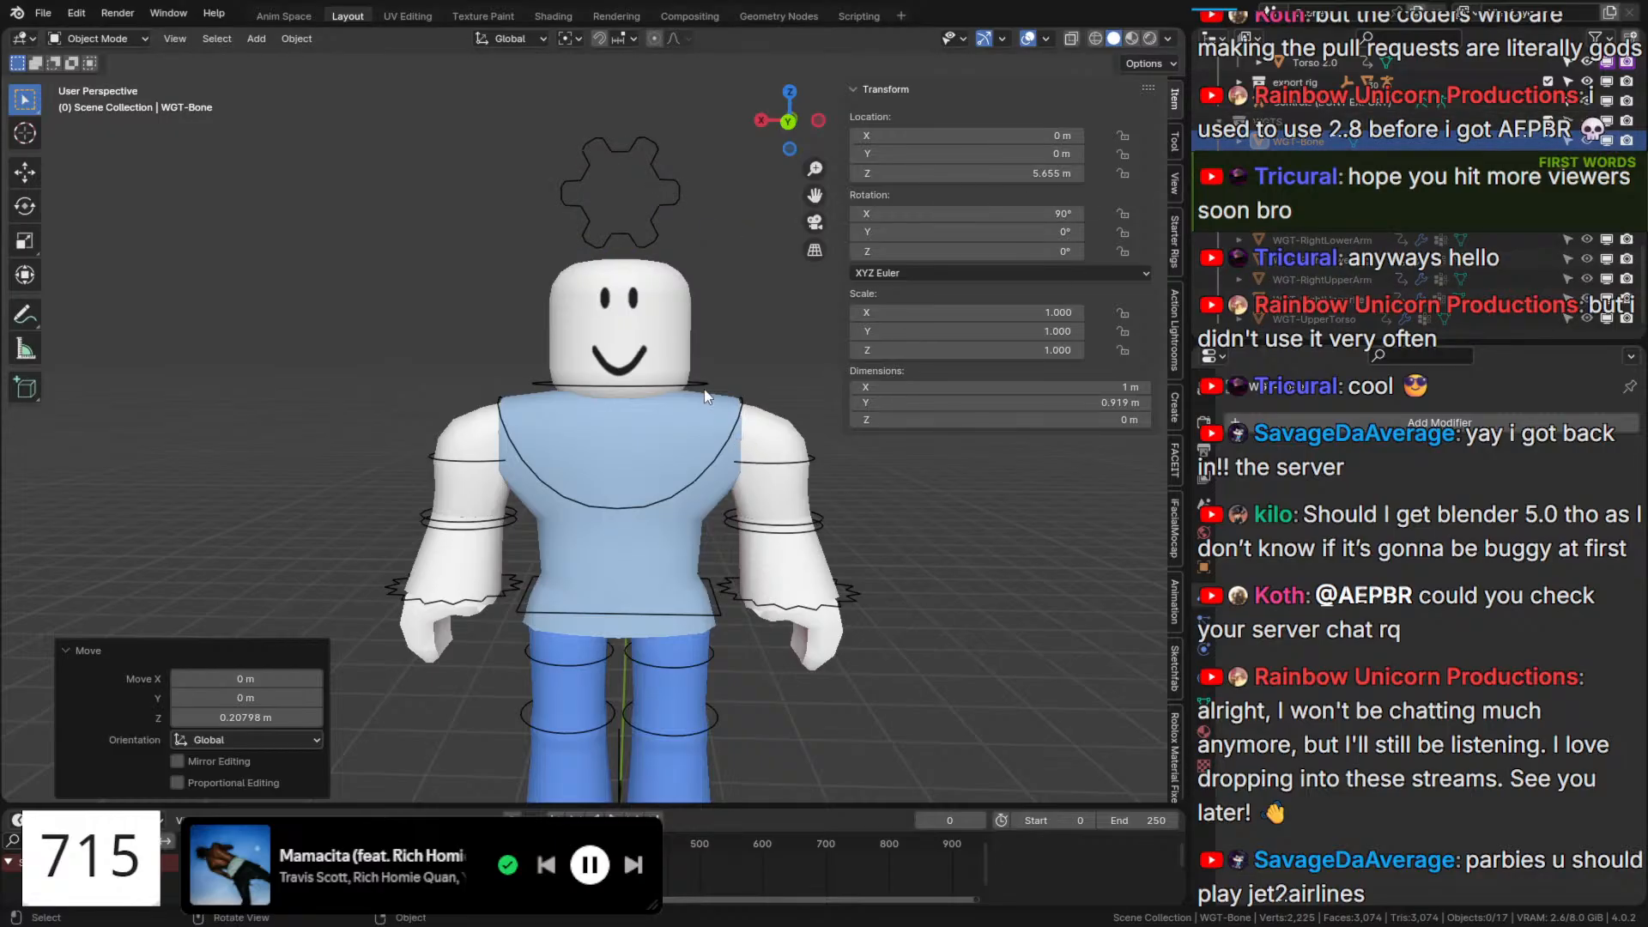
Enter Pose Mode on the Controls armature and set the Settings bone's Package property to 0.
left_click(672, 214)
key("ctrl+Tab")
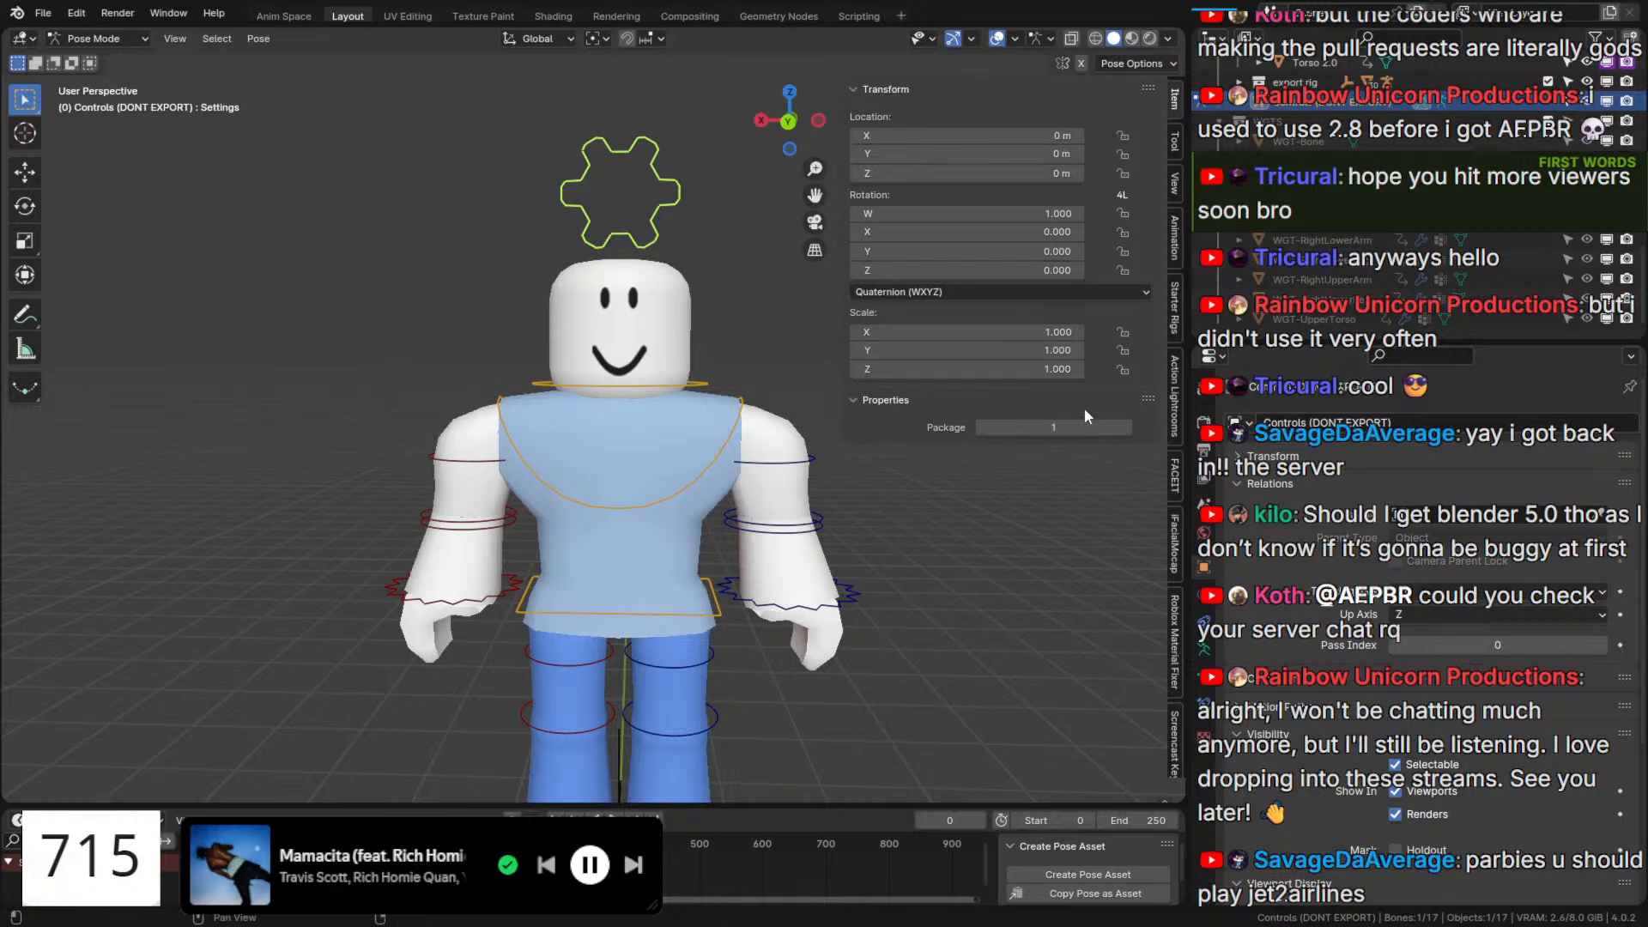
left_click_drag(1069, 429, 1030, 429)
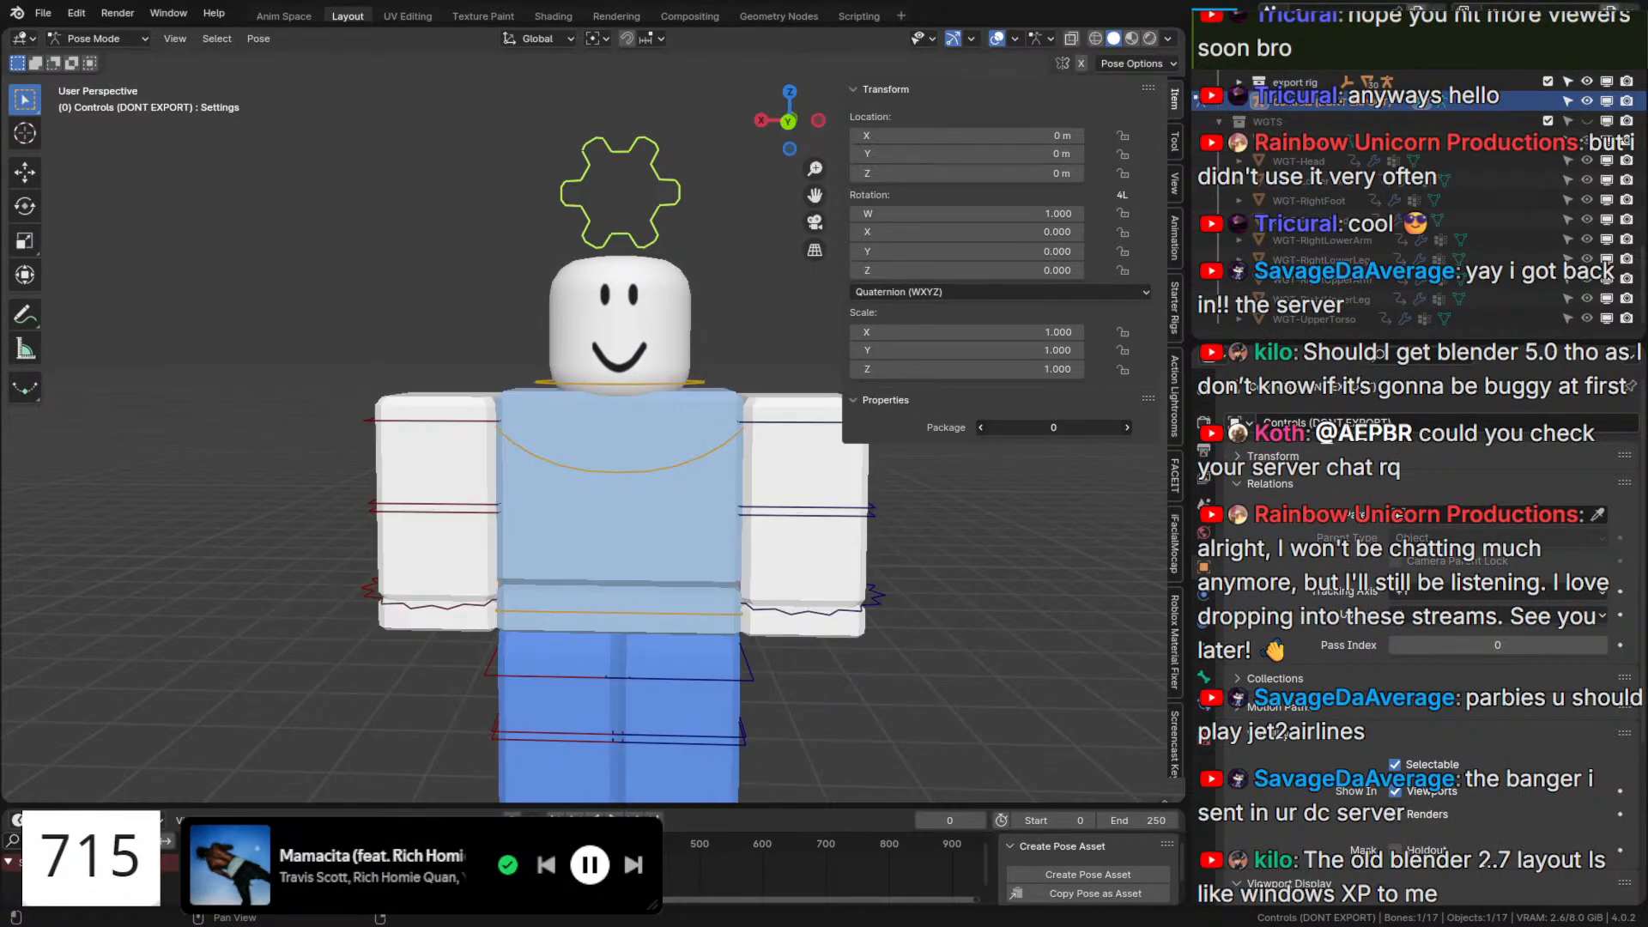
Try a trackball rotation of the UpperTorso control.
left_click(683, 457)
middle_click_drag(683, 457, 709, 465)
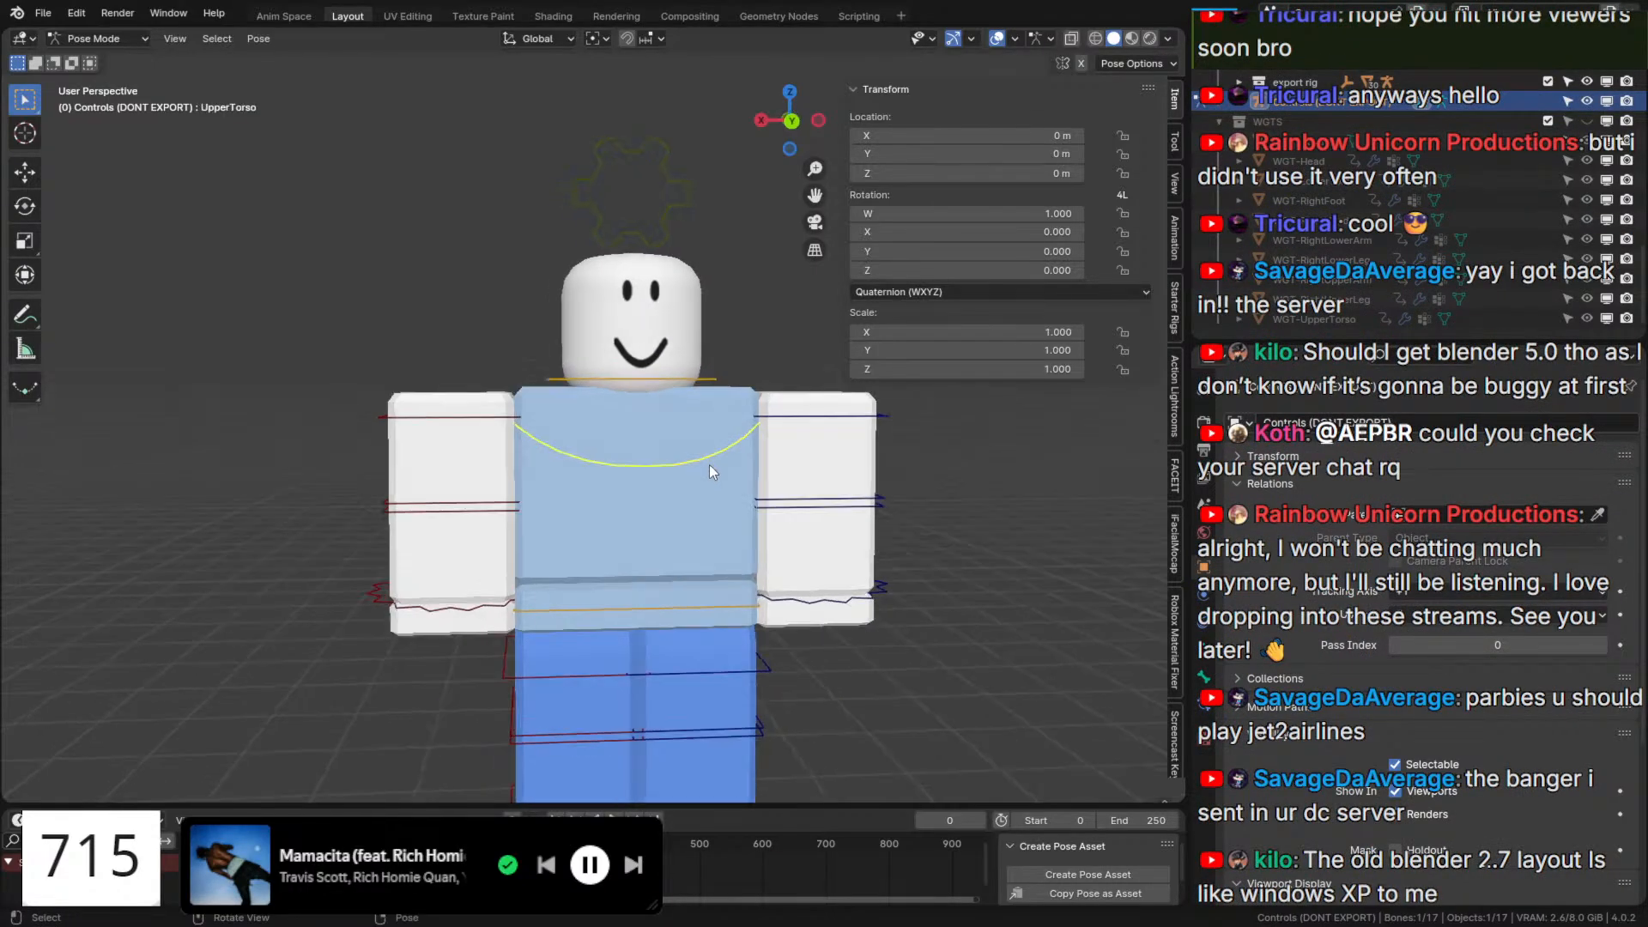
scroll(709, 465, "down", 2)
key("r")
key("r")
right_click(690, 417)
Set the rotation mode of all control bones to XYZ Euler.
key("a")
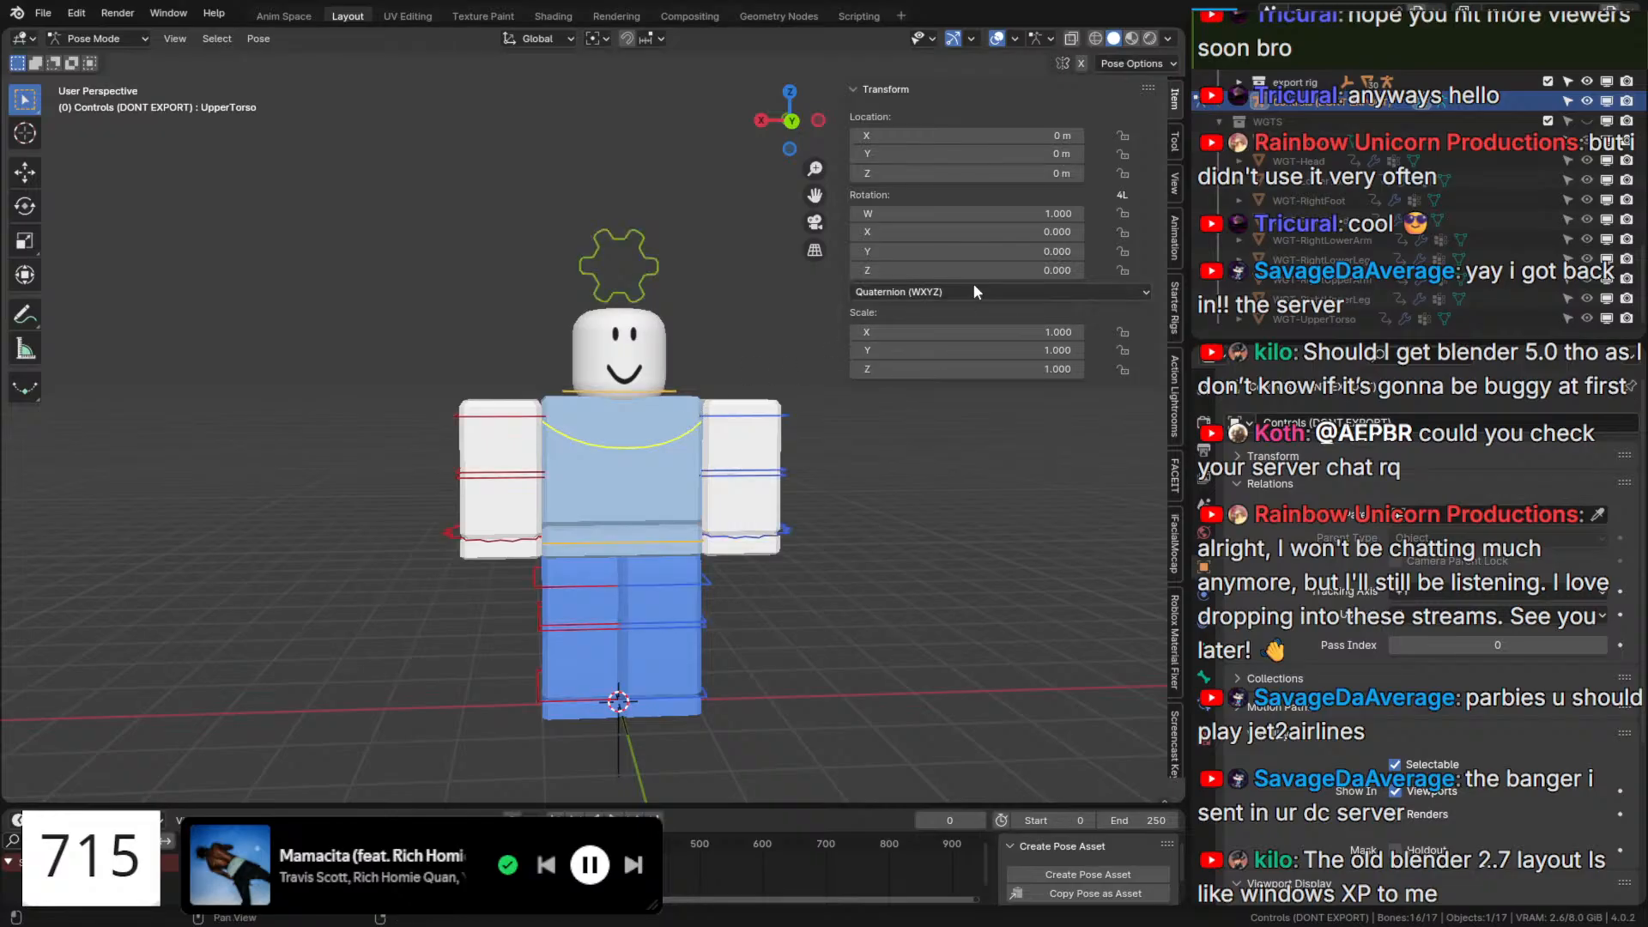
left_click(974, 292)
left_click(935, 358)
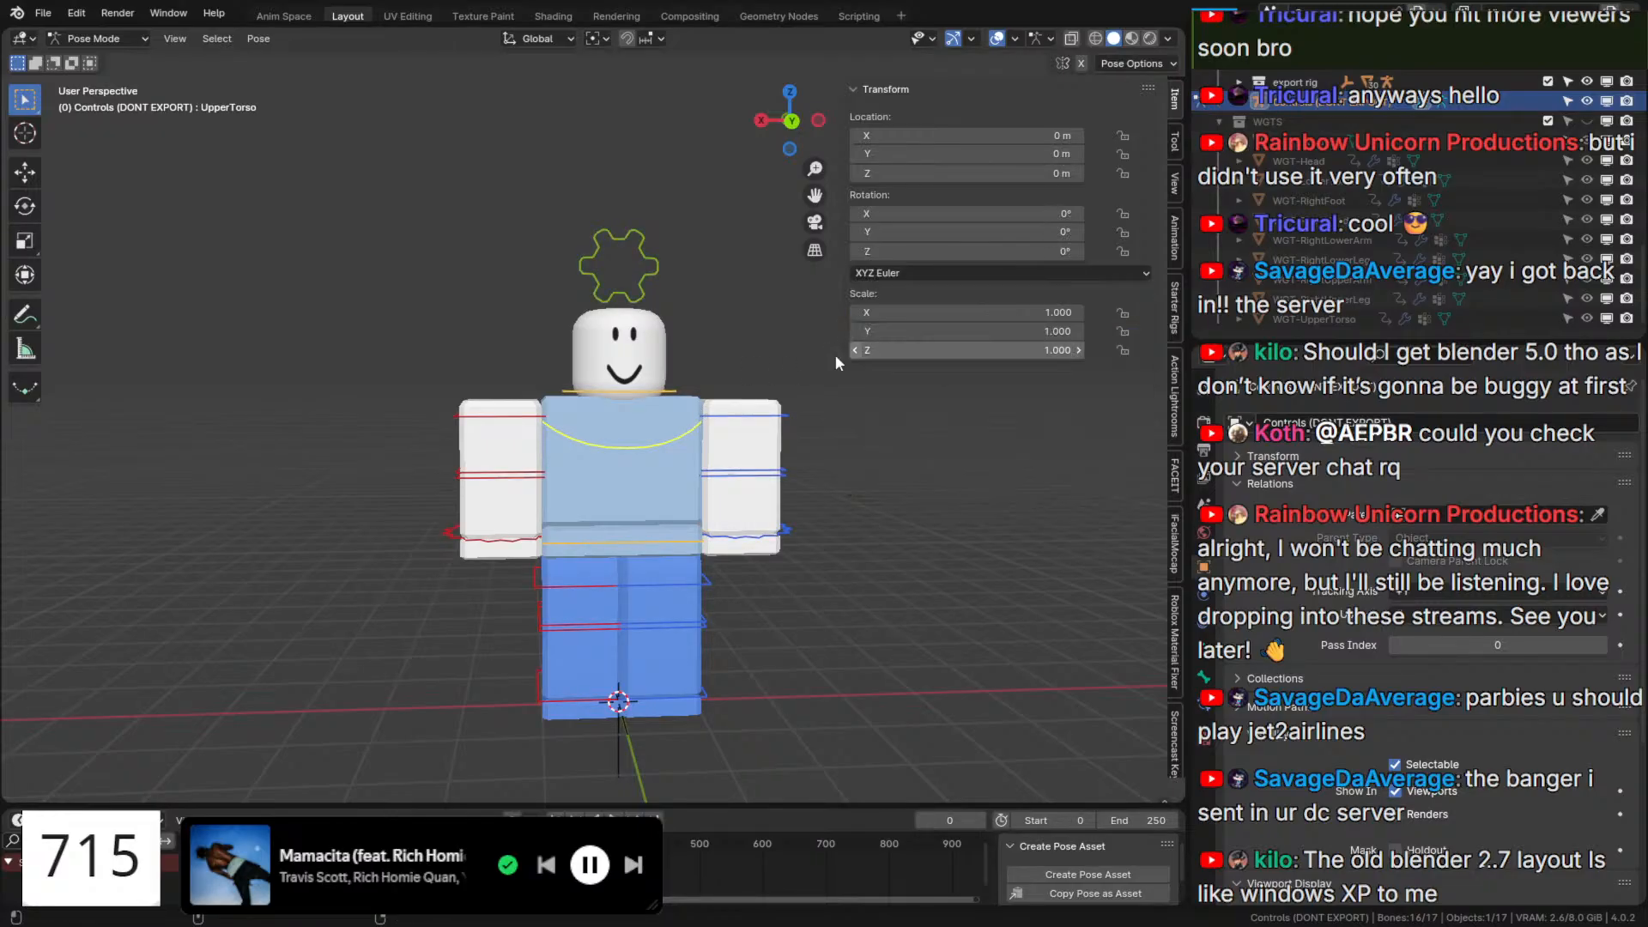
Set the Settings bone's Package to 1 and try a trackball rotation of the RightUpperLeg control.
left_click(649, 266)
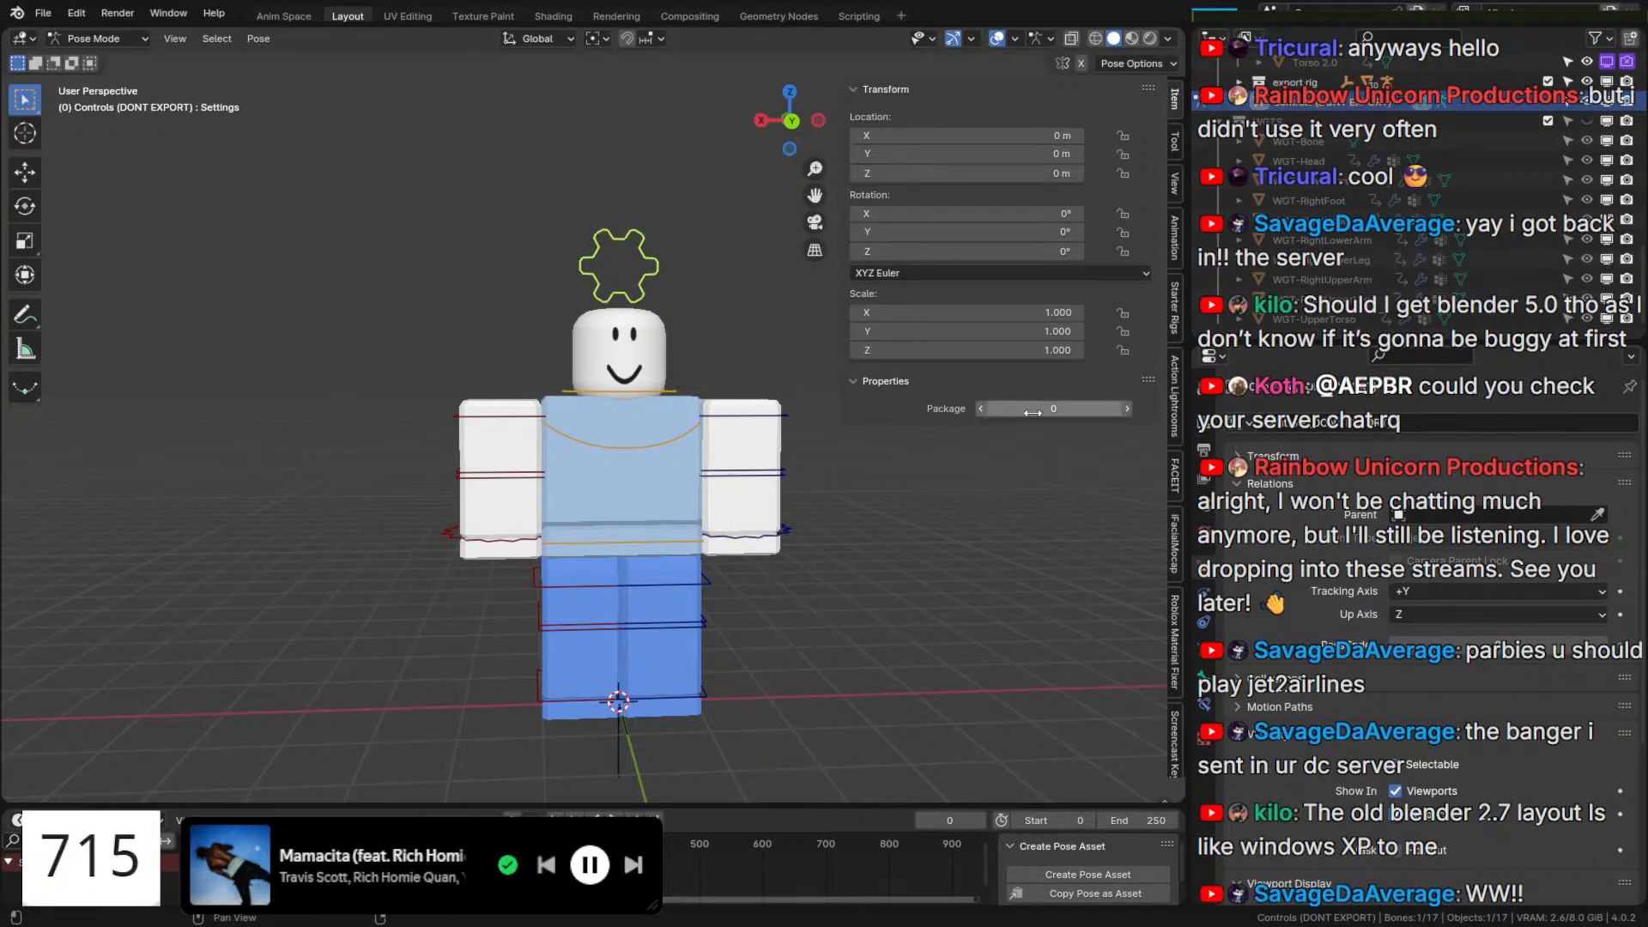
left_click_drag(1033, 413, 1043, 413)
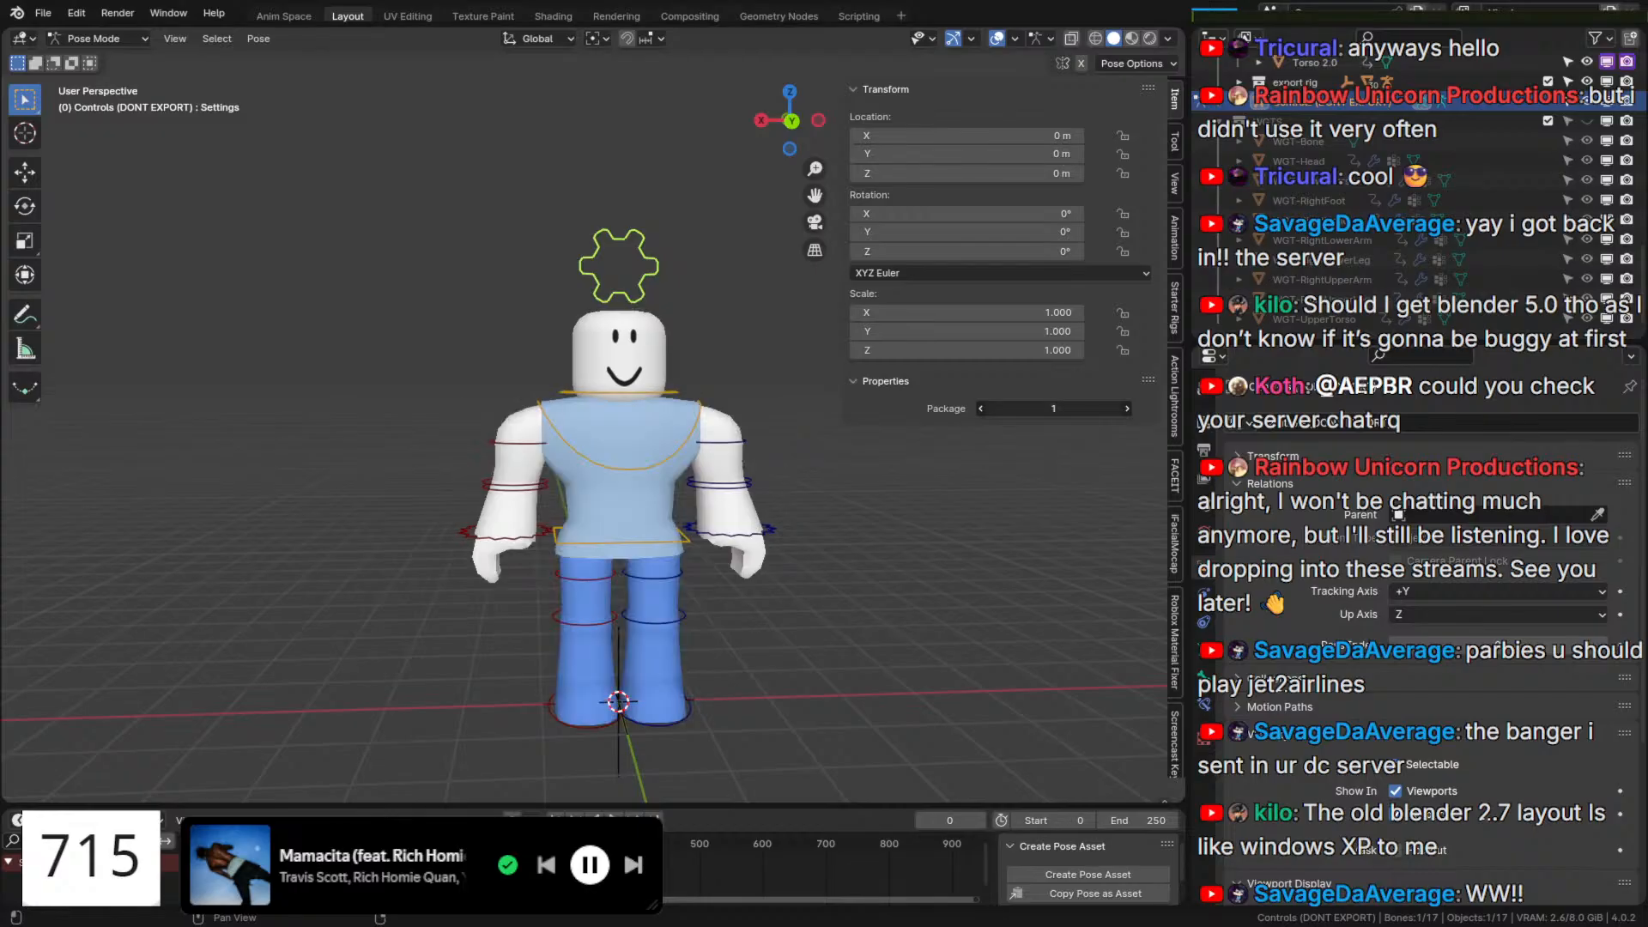
left_click(562, 574)
key("r")
key("r")
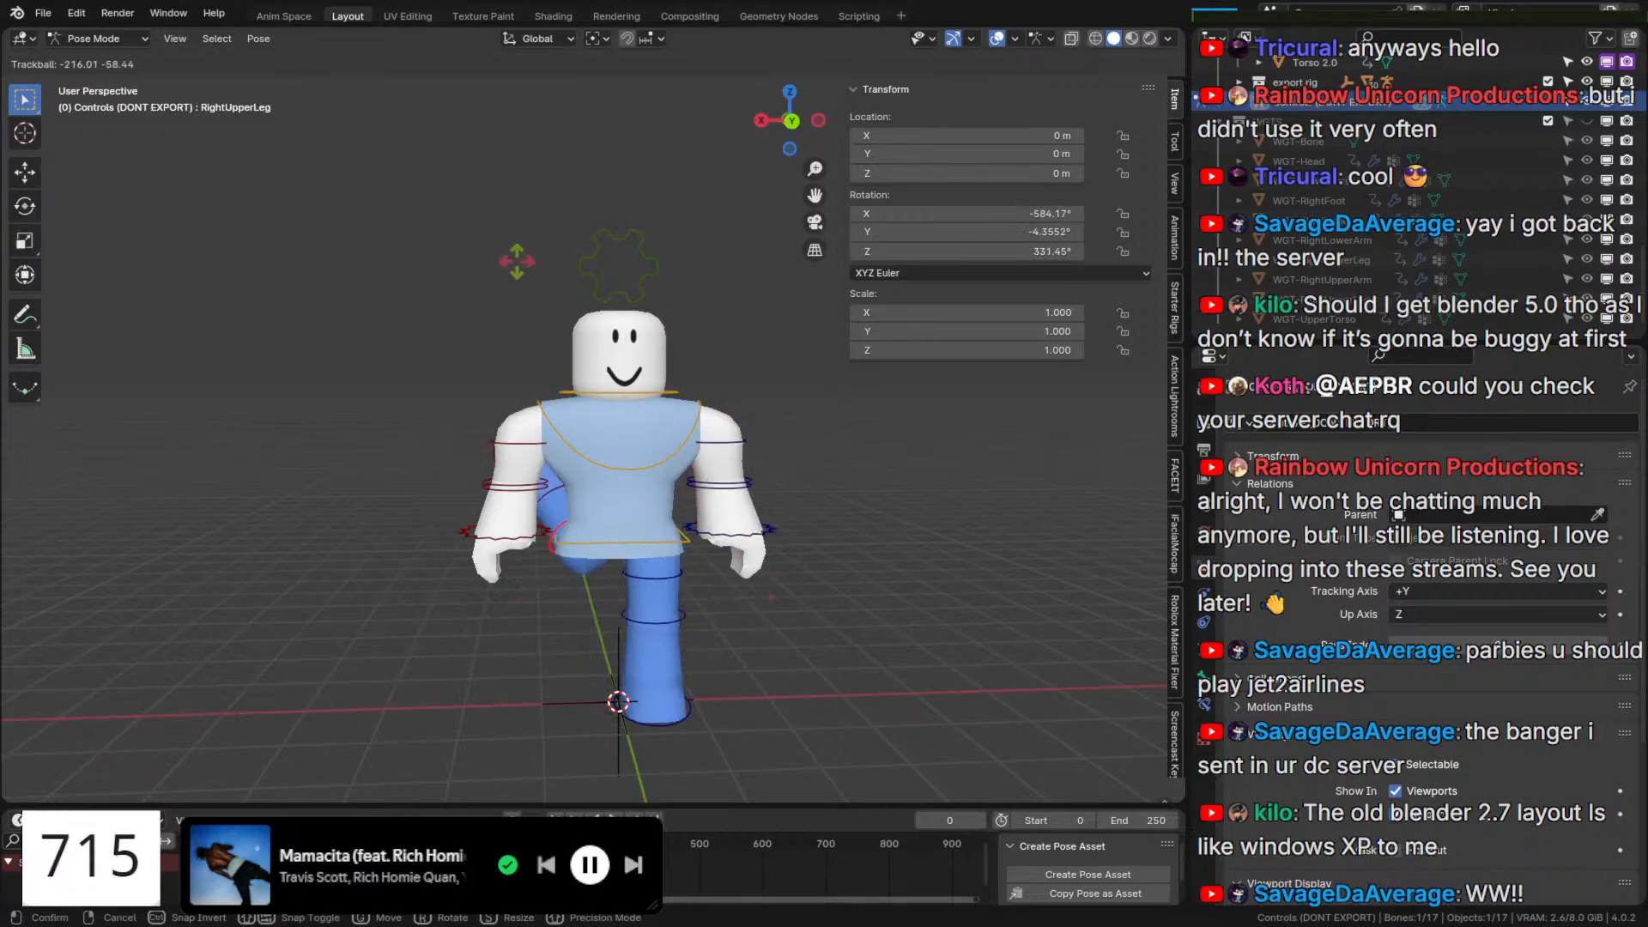
right_click(517, 262)
Set the Settings bone's Package to 0 and try rotating the RightUpperArm control around the X axis.
left_click(592, 263)
left_click(985, 410)
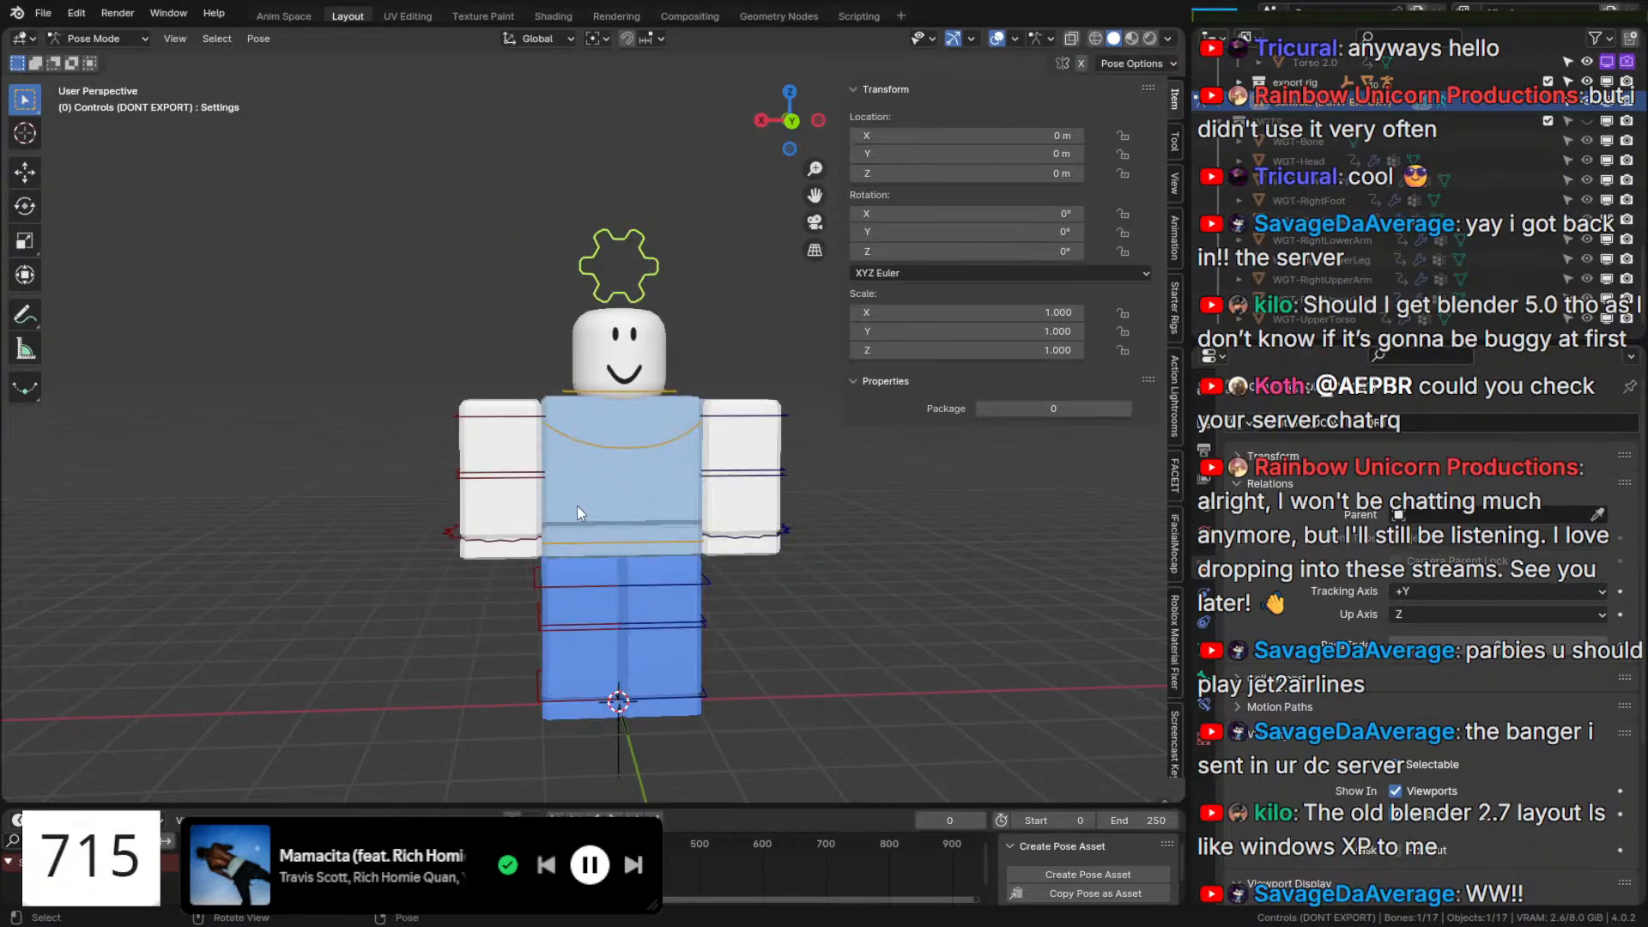
middle_click_drag(574, 426, 623, 434)
left_click(585, 422)
key("r")
key("r")
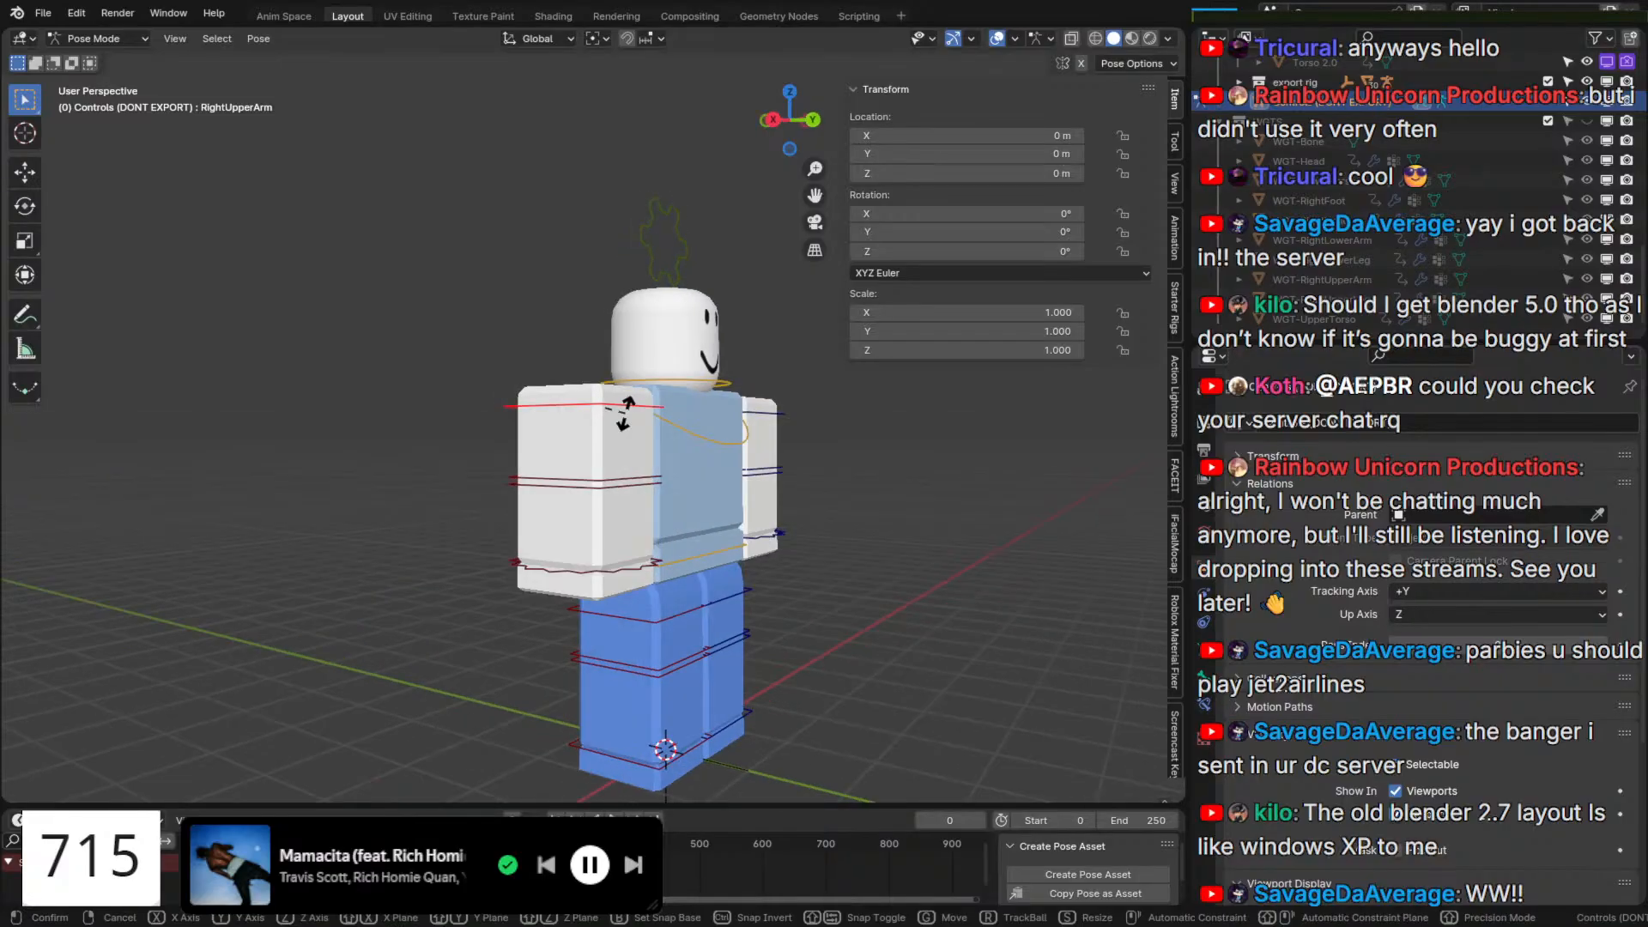
key("x")
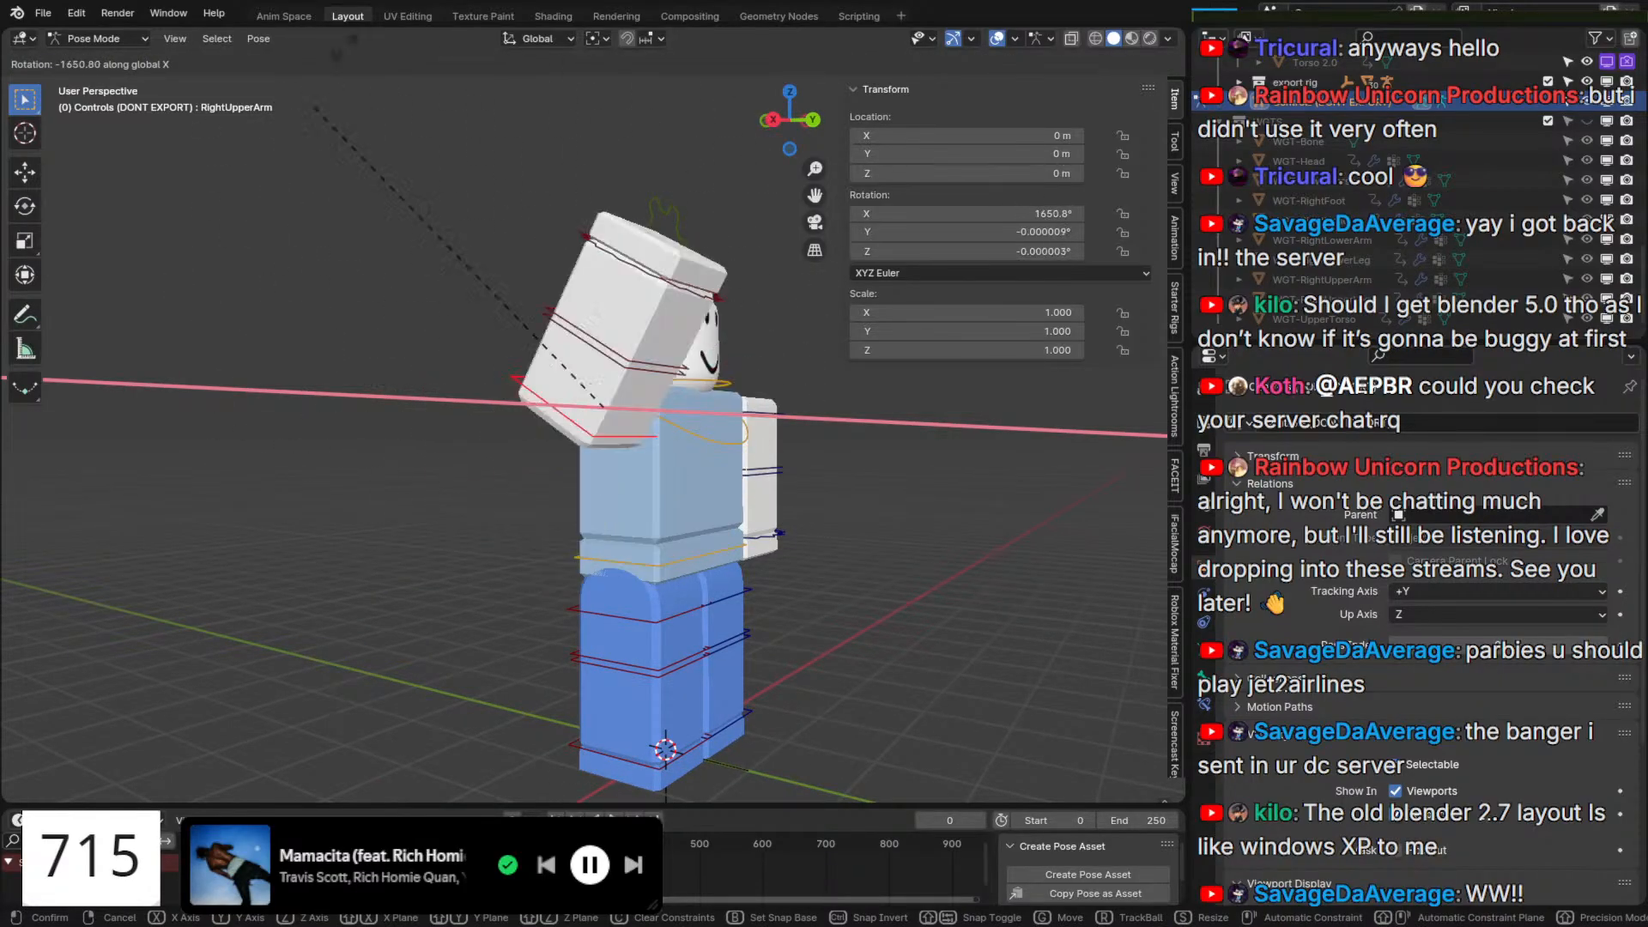
right_click(831, 223)
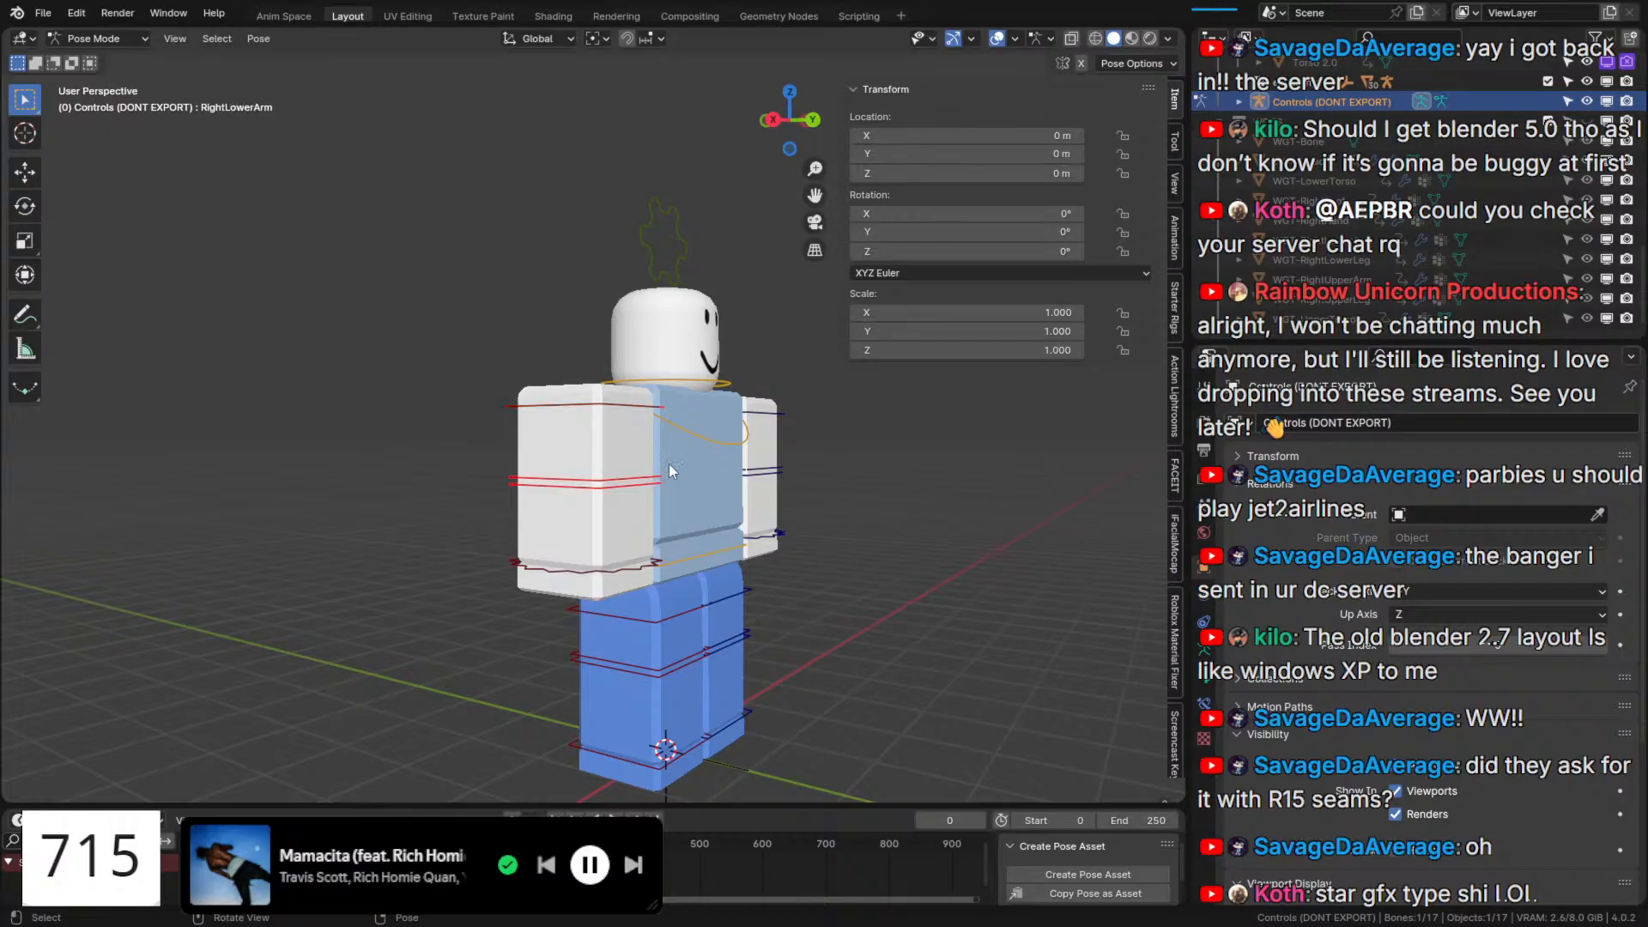
Move the RightUpperArm control away from the body, about 4.07 m along Y and -4 m along X.
middle_click_drag(668, 463, 552, 454)
key("g")
key("y")
left_click(393, 431)
key("g")
key("x")
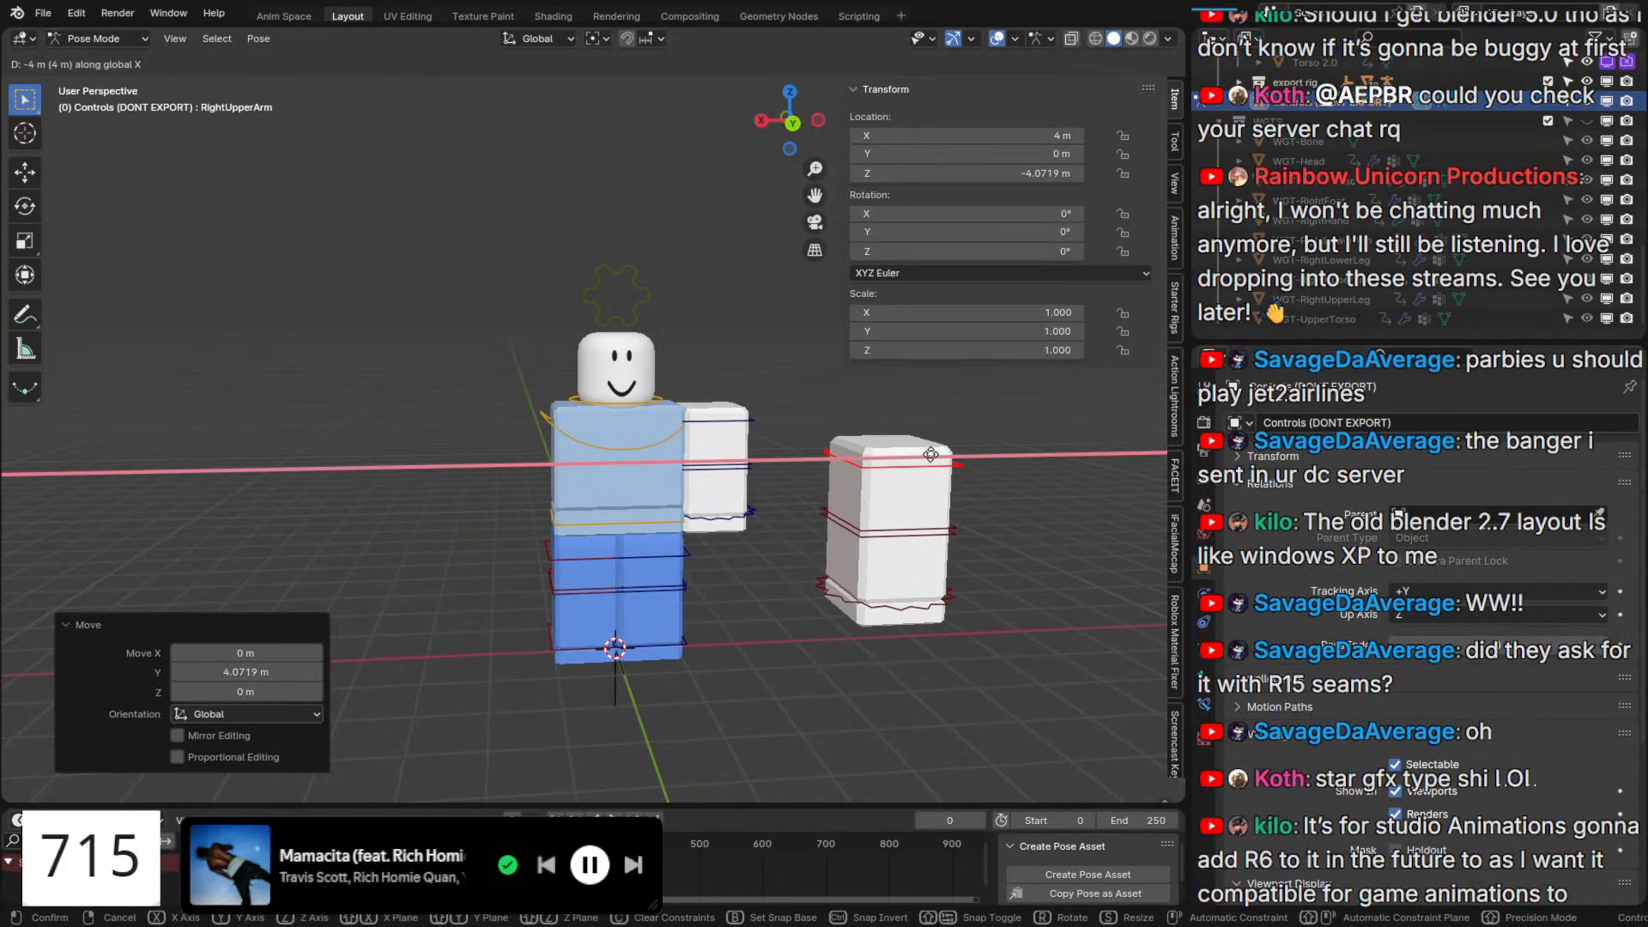
left_click(913, 448)
Move the LeftUpperArm control -4 m along X, 5 m along Y and 2 m back along X, placing it beside the detached right arm.
left_click(713, 414)
key("g")
key("x")
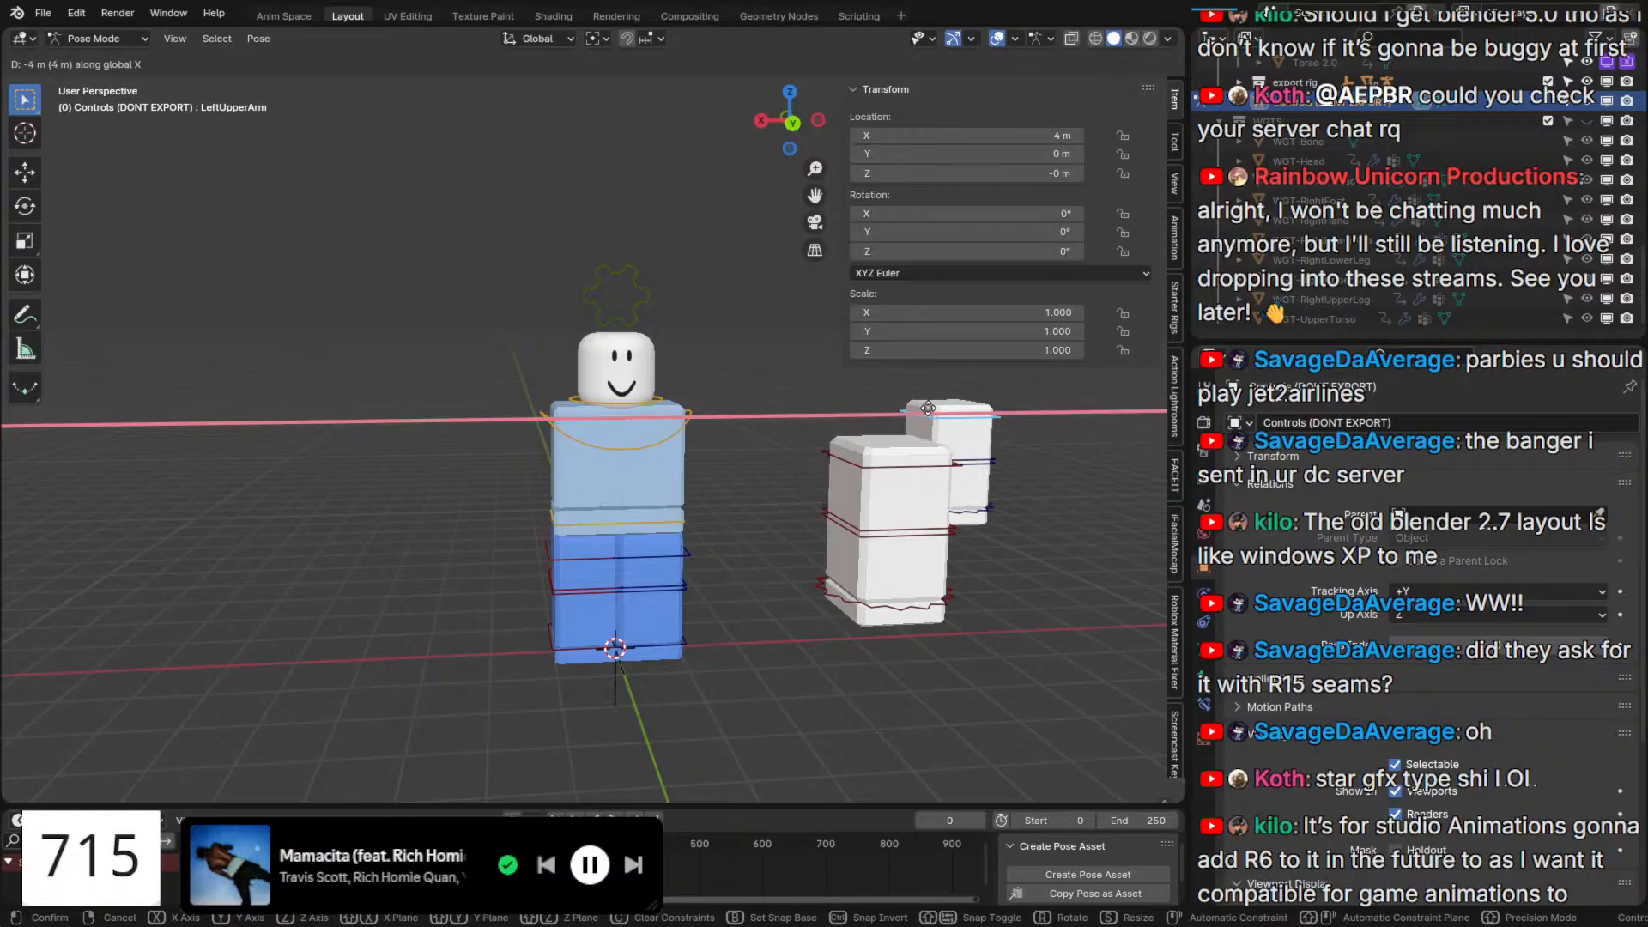
left_click(850, 411)
key("g")
key("y")
left_click(1143, 628)
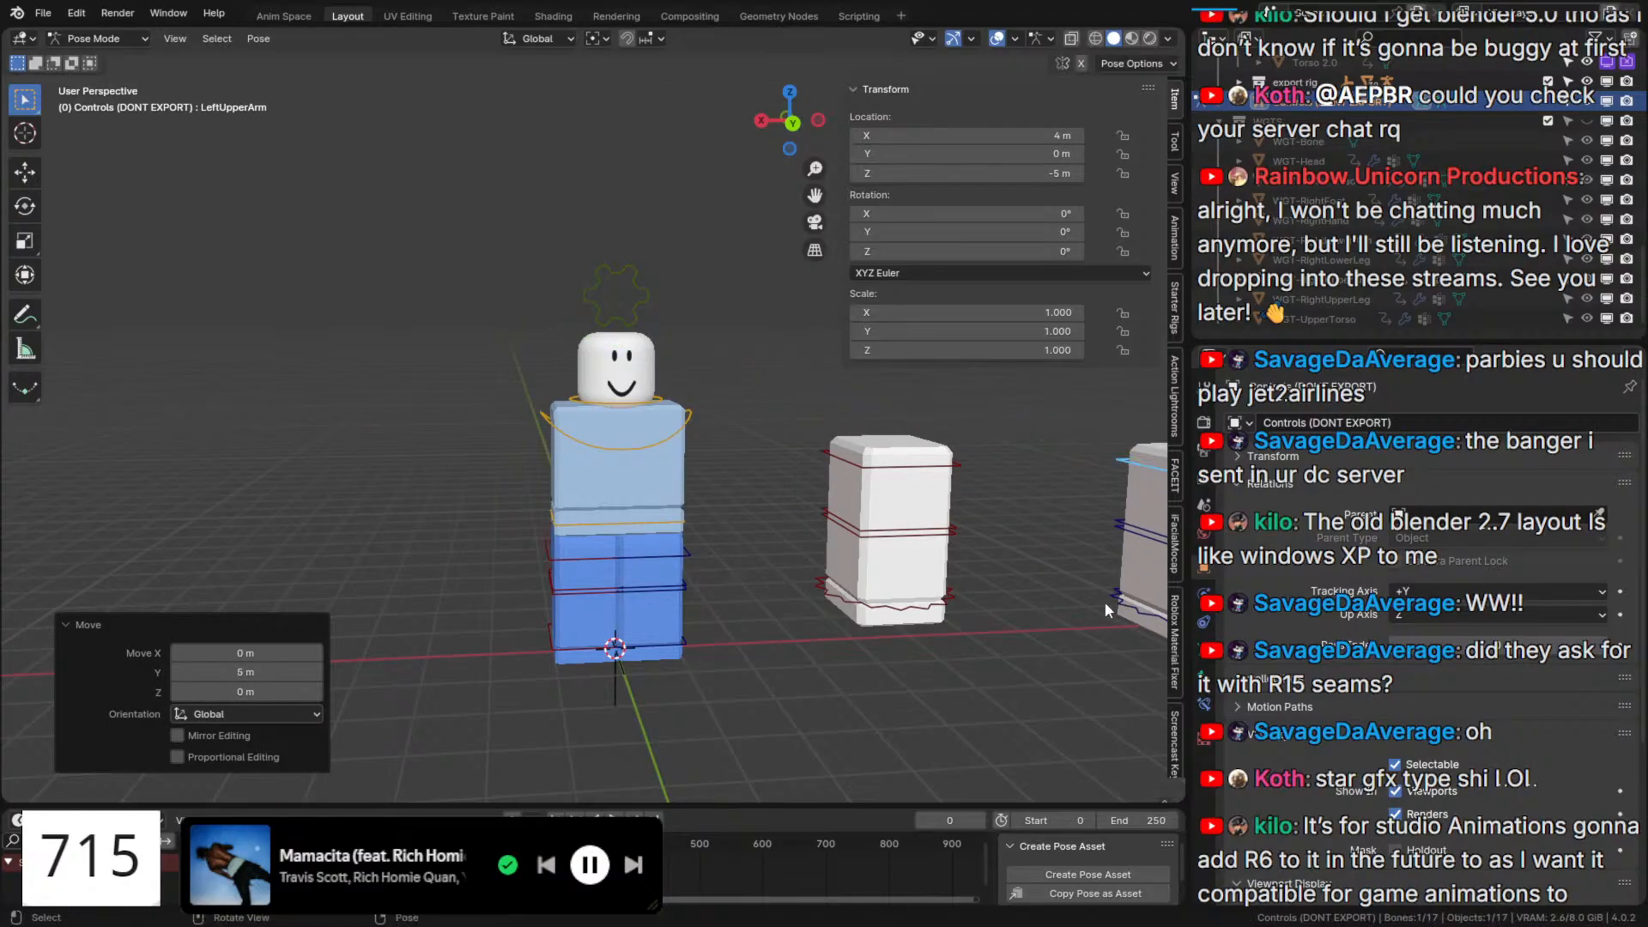
key("g")
key("x")
left_click(940, 608)
middle_click_drag(893, 613, 841, 626)
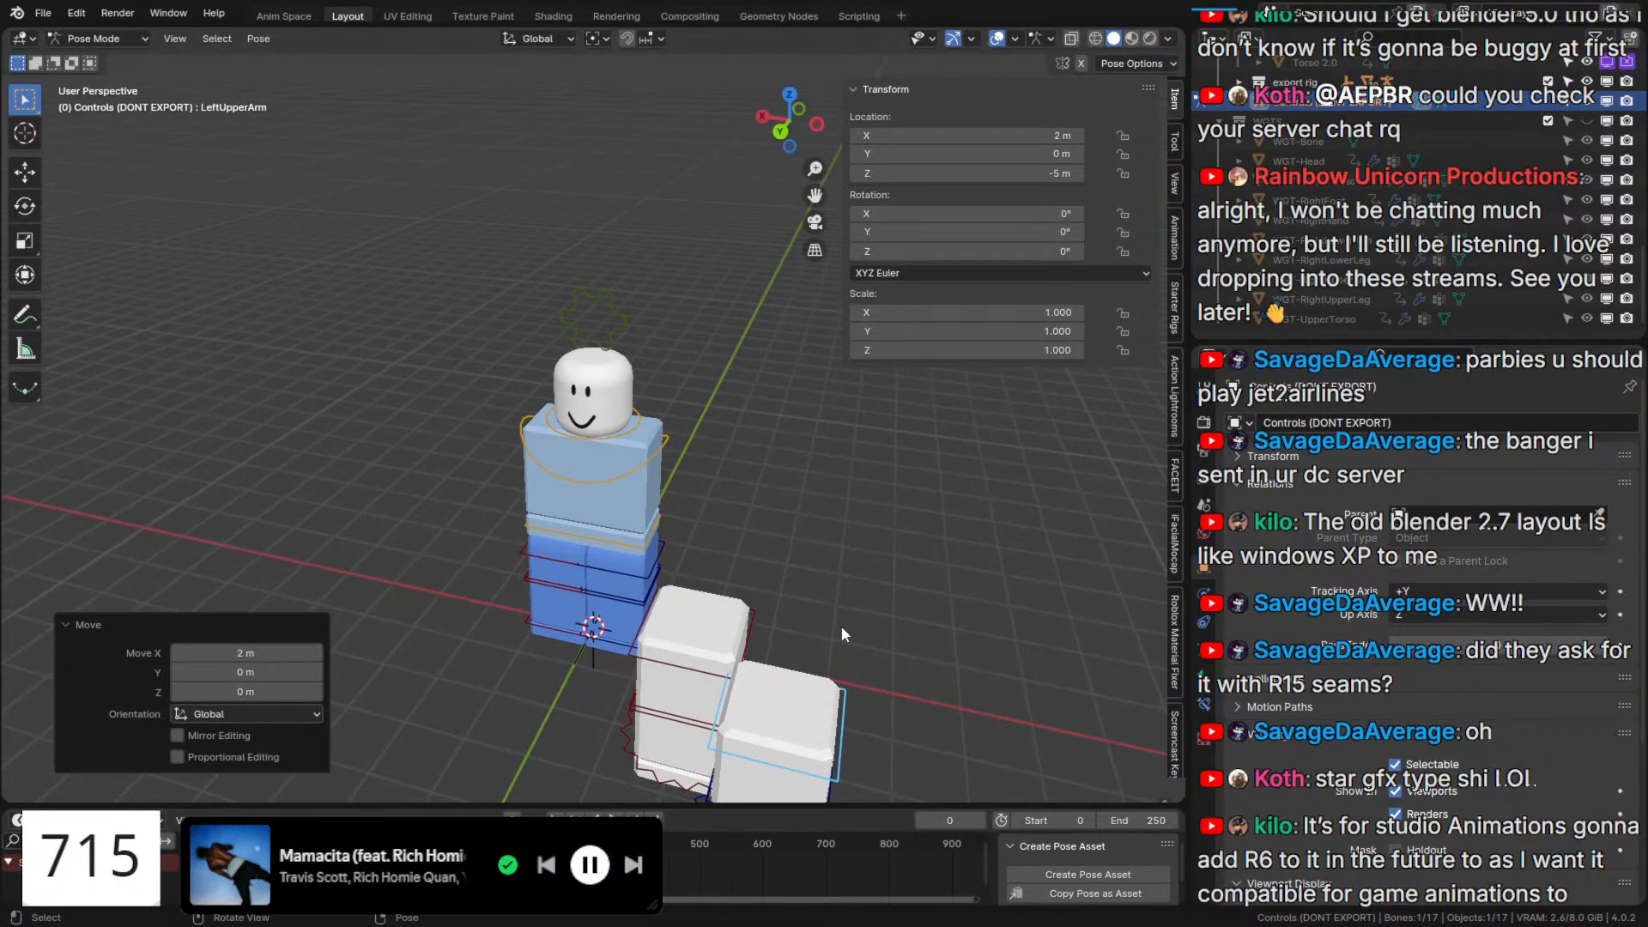
Clear the location of all control bones to return the arms to the body, and select only the UpperTorso control.
key("a")
key("alt+g")
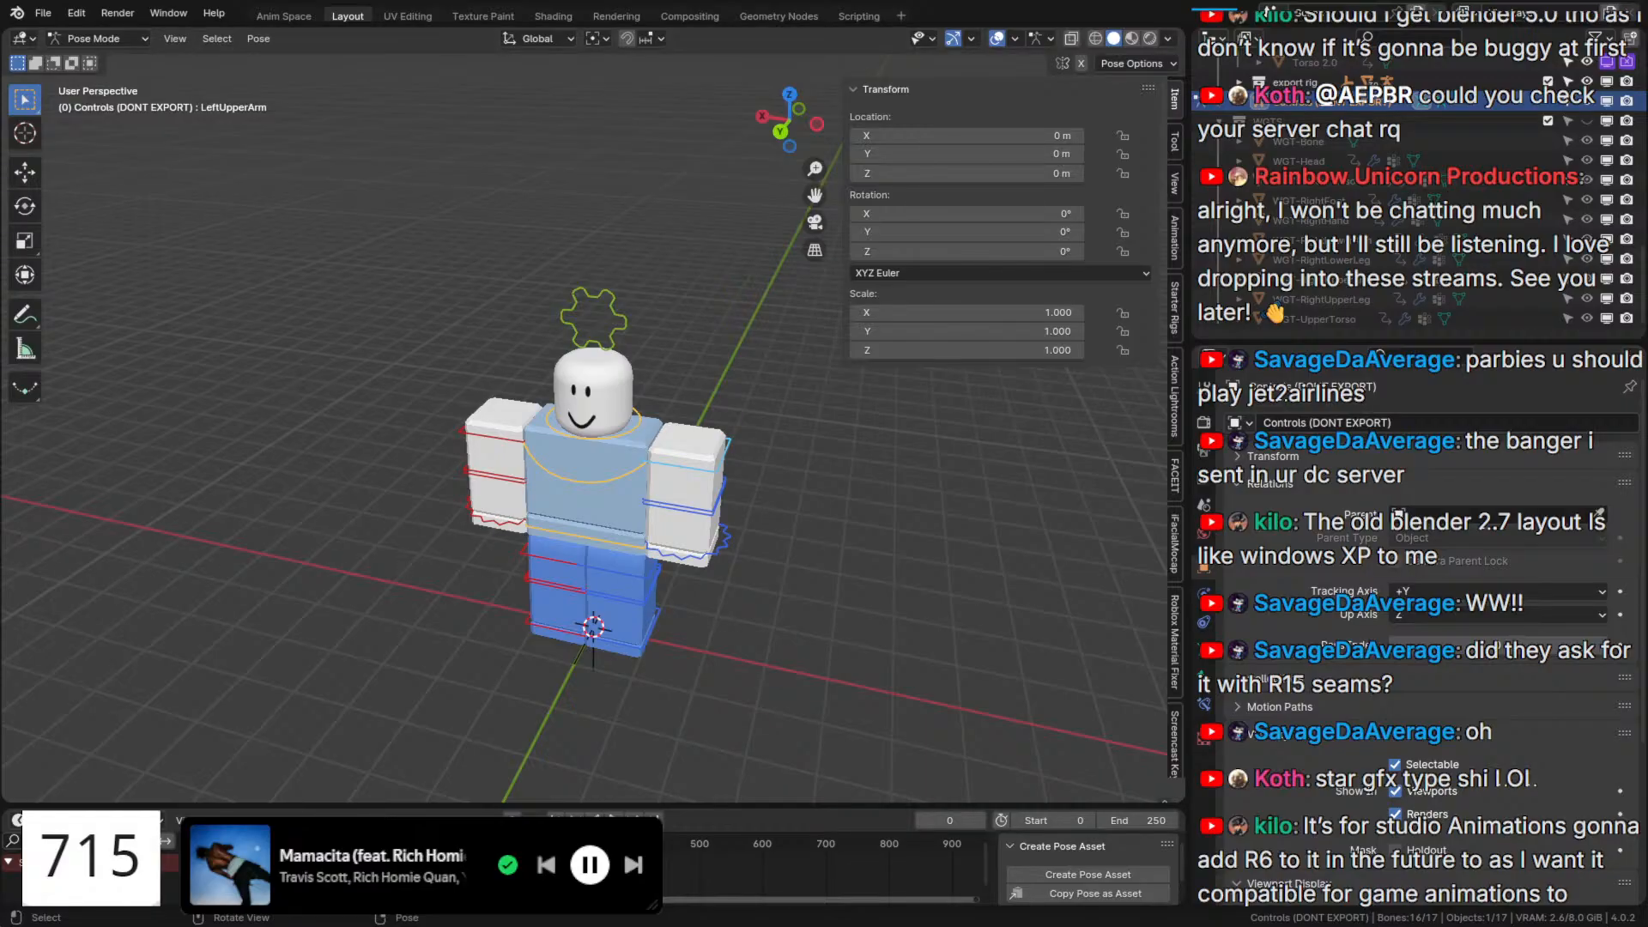
middle_click_drag(520, 516, 635, 448)
scroll(630, 450, "up", 1)
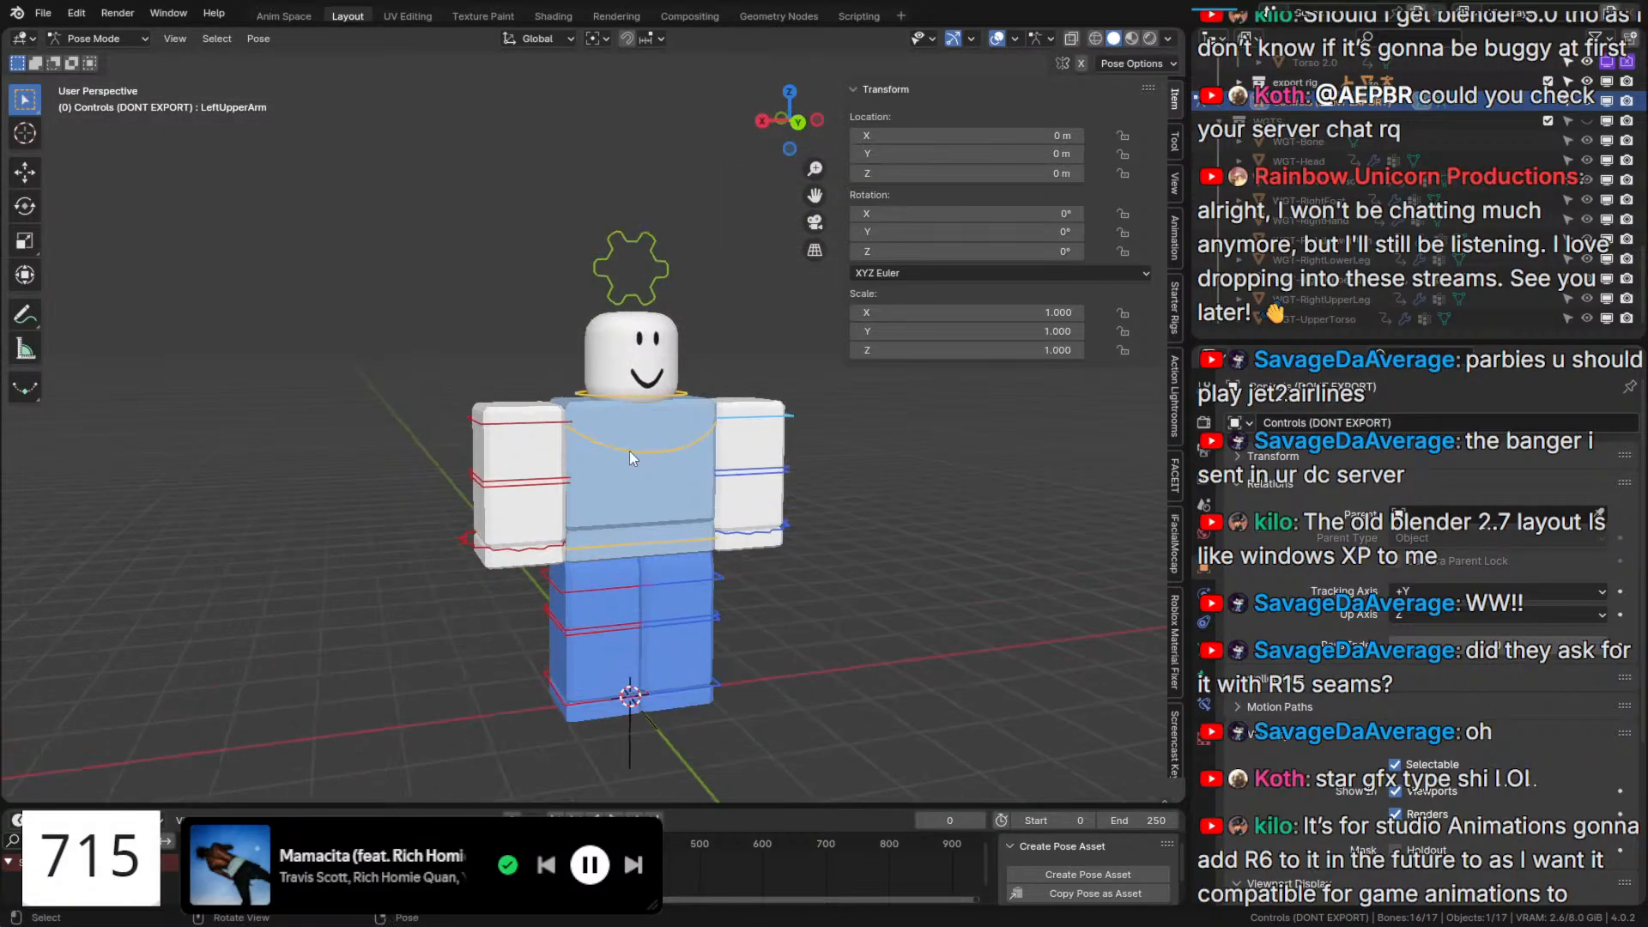
left_click(636, 444)
scroll(710, 455, "up", 3)
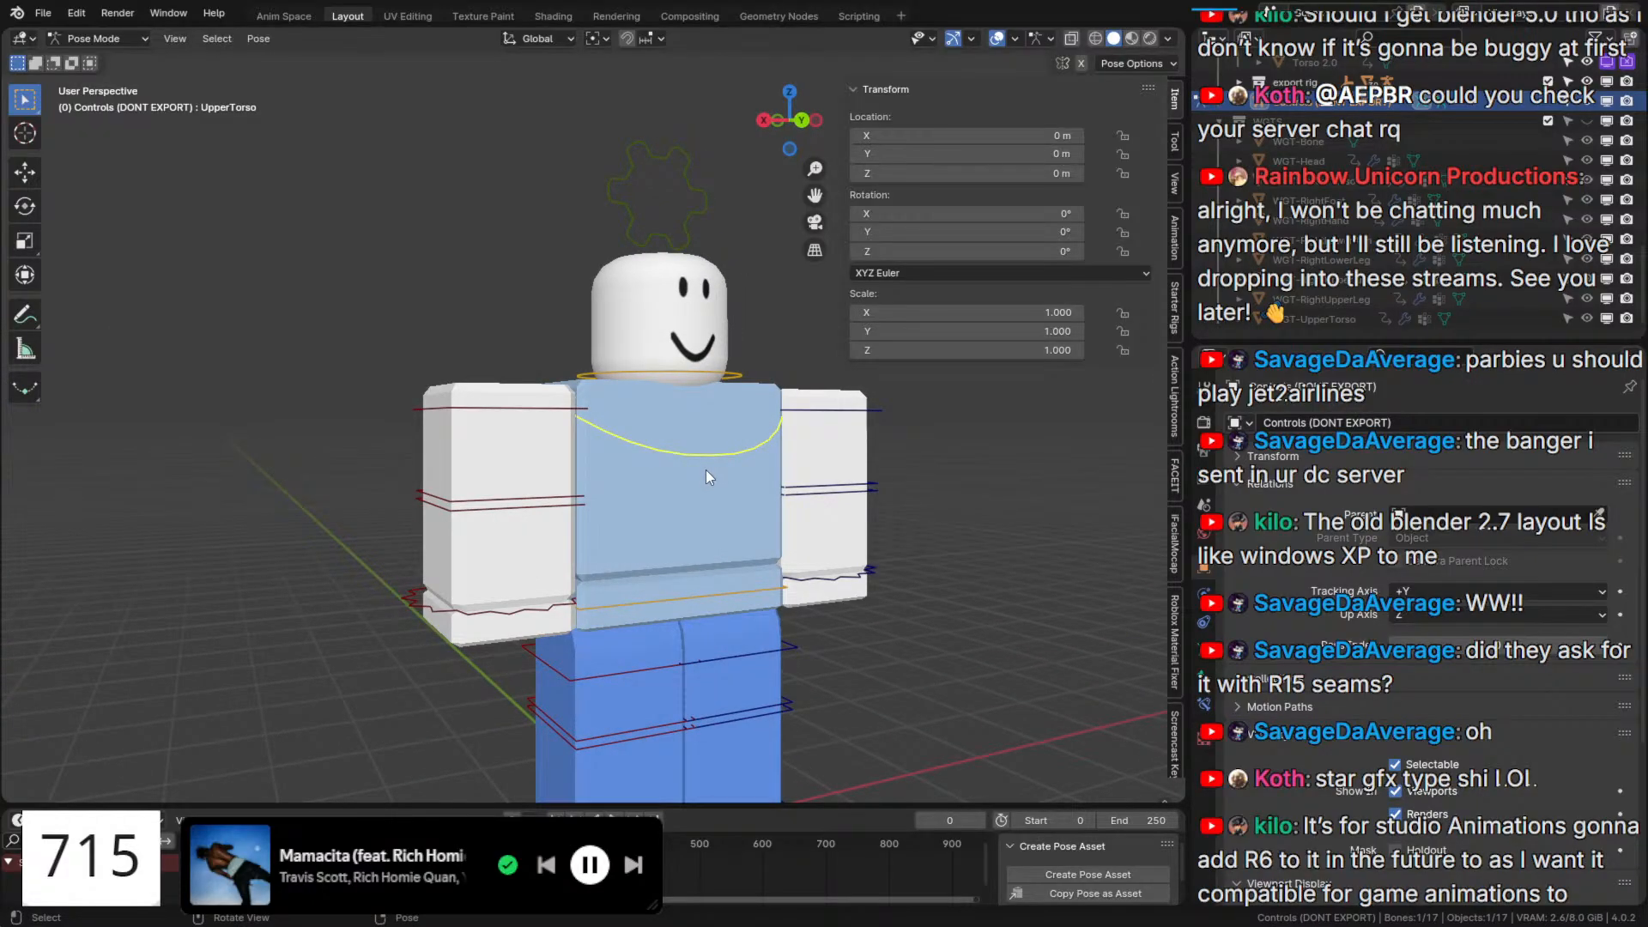
Exclude the WGTS collection from the view layer and move it into the Rig collection.
scroll(1265, 286, "up", 5)
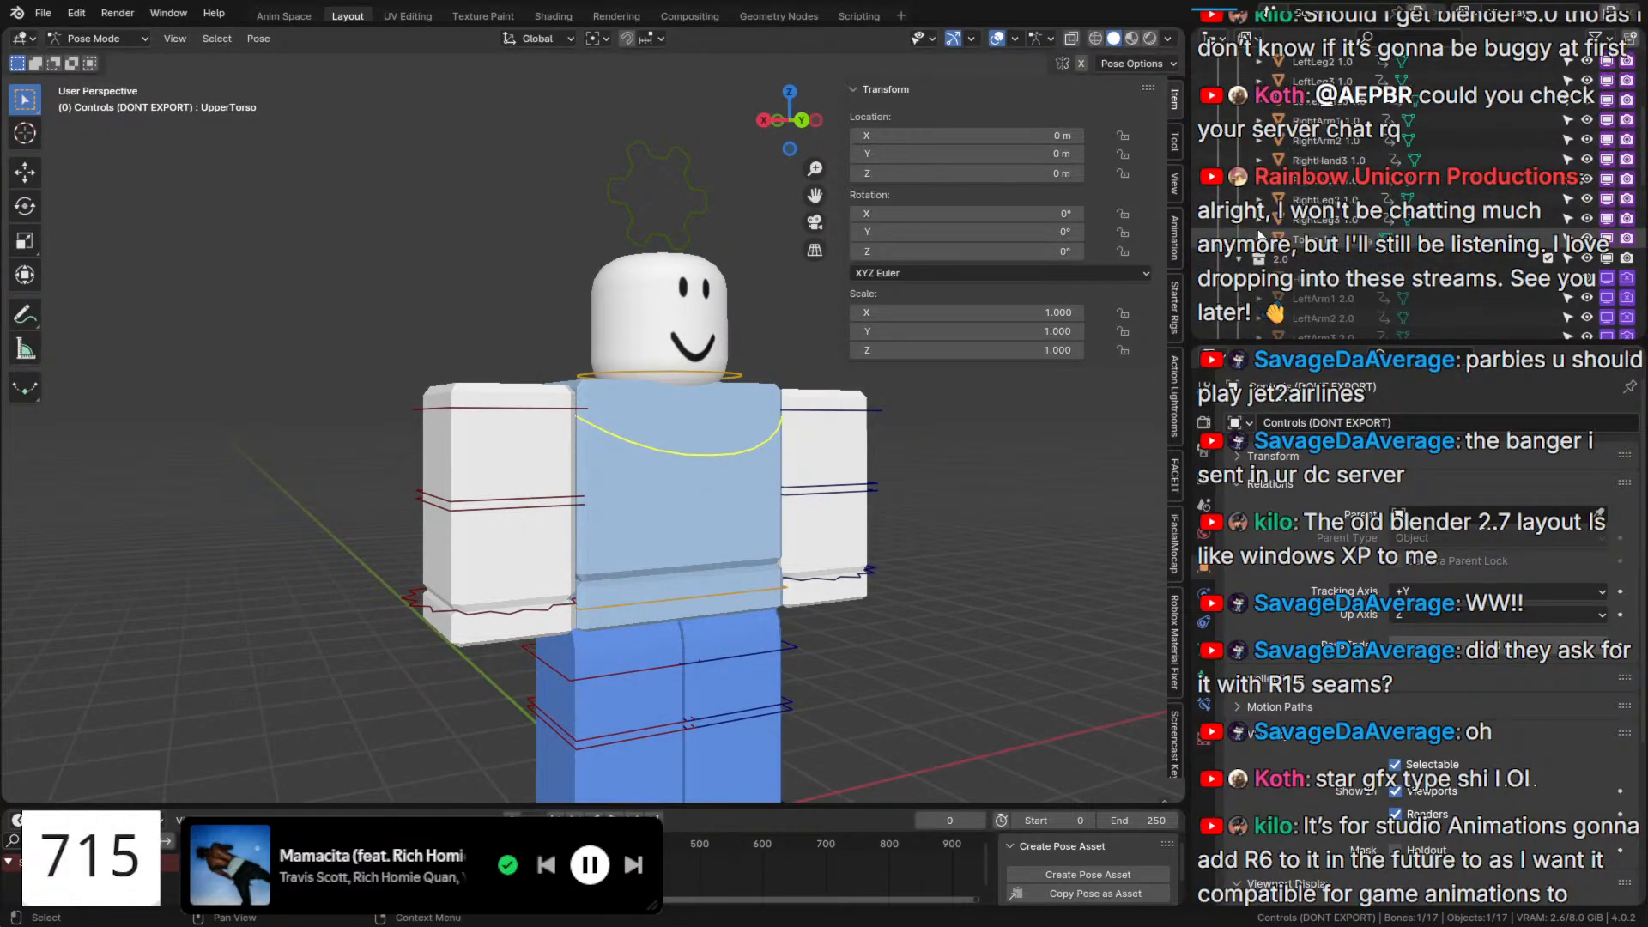
scroll(1258, 268, "up", 5)
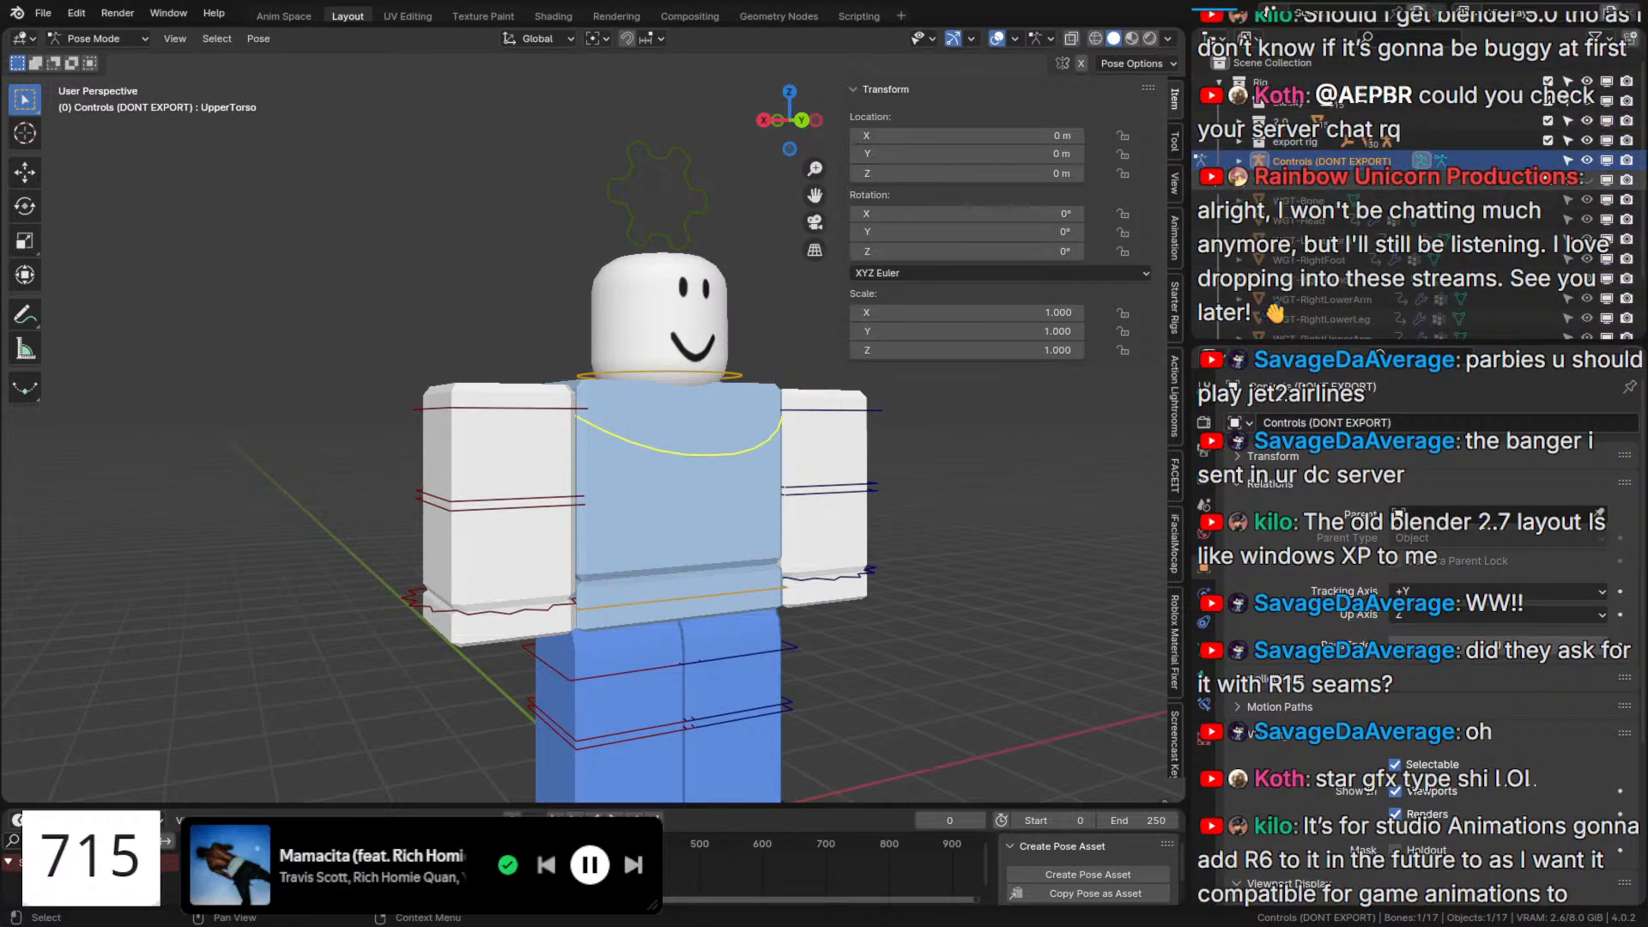
left_click(1215, 182)
left_click(1547, 180)
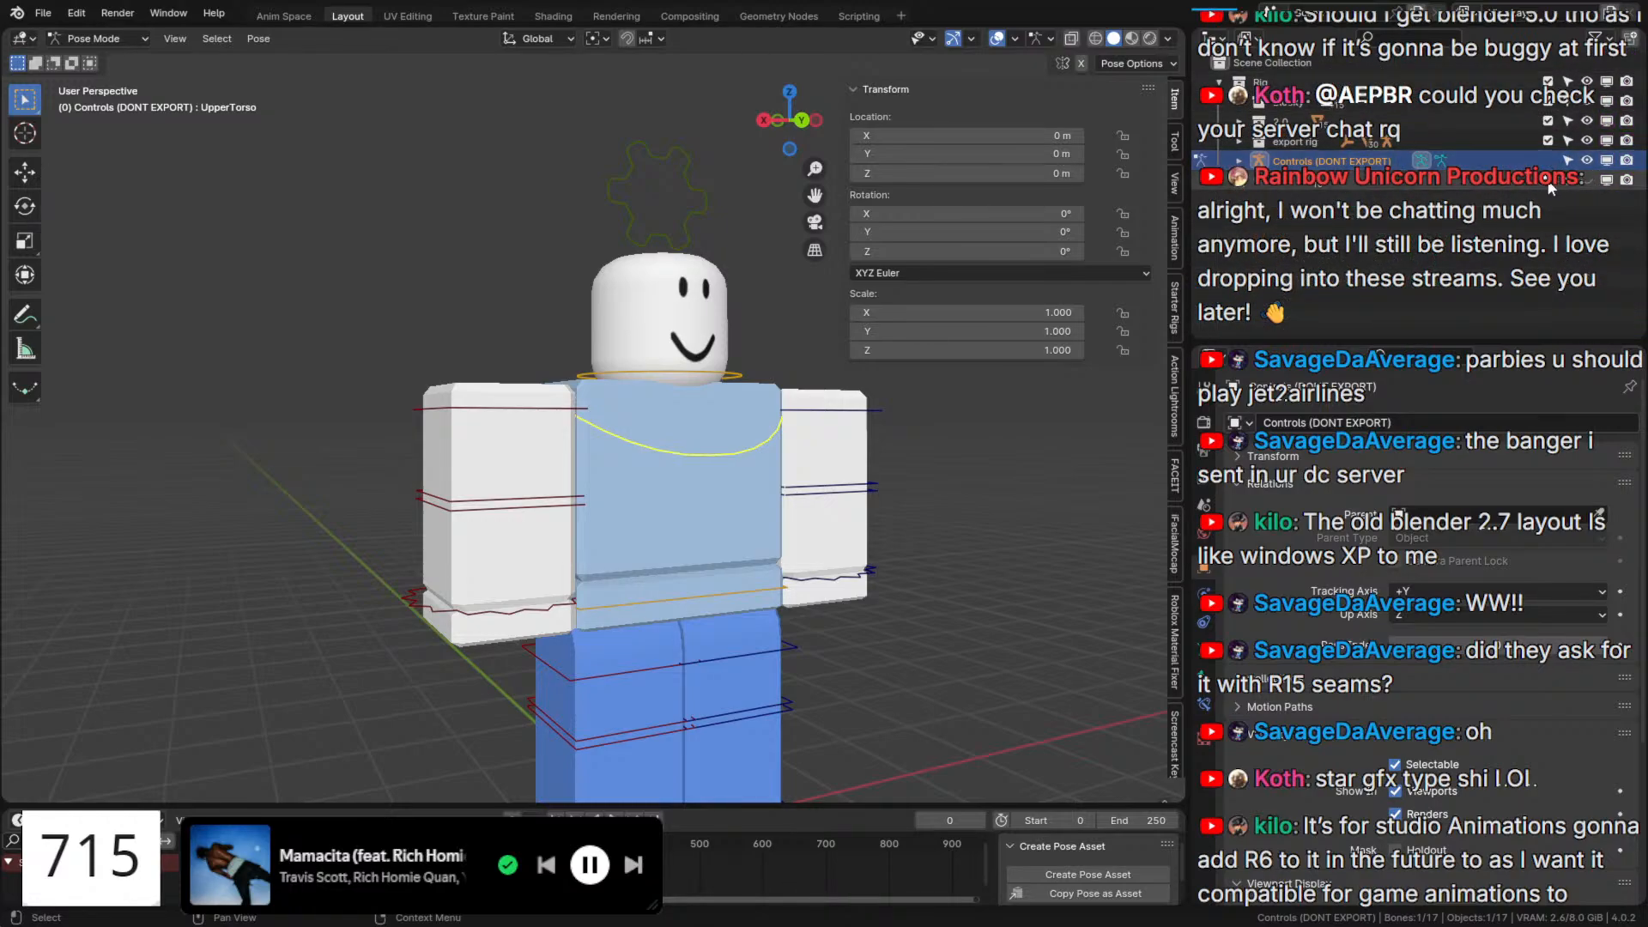
left_click_drag(1267, 183, 1258, 83)
Create a collection named R15 inside the export rig collection and move the Export Rig armature into it.
scroll(1176, 519, "down", 5)
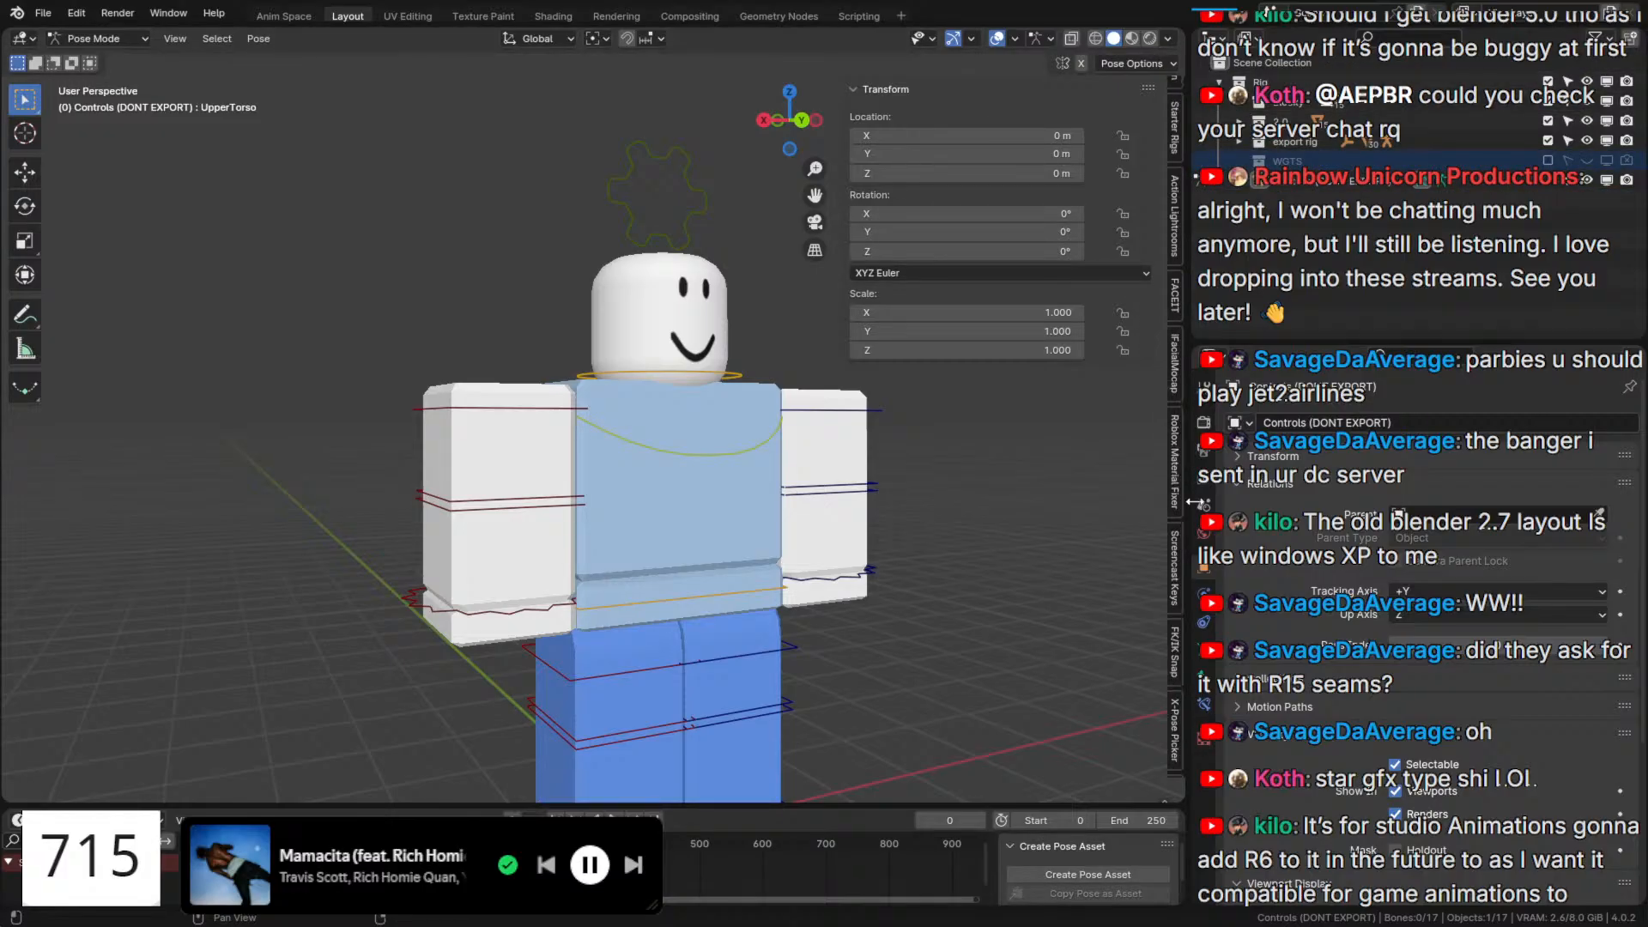
left_click(1254, 142)
left_click(1238, 141)
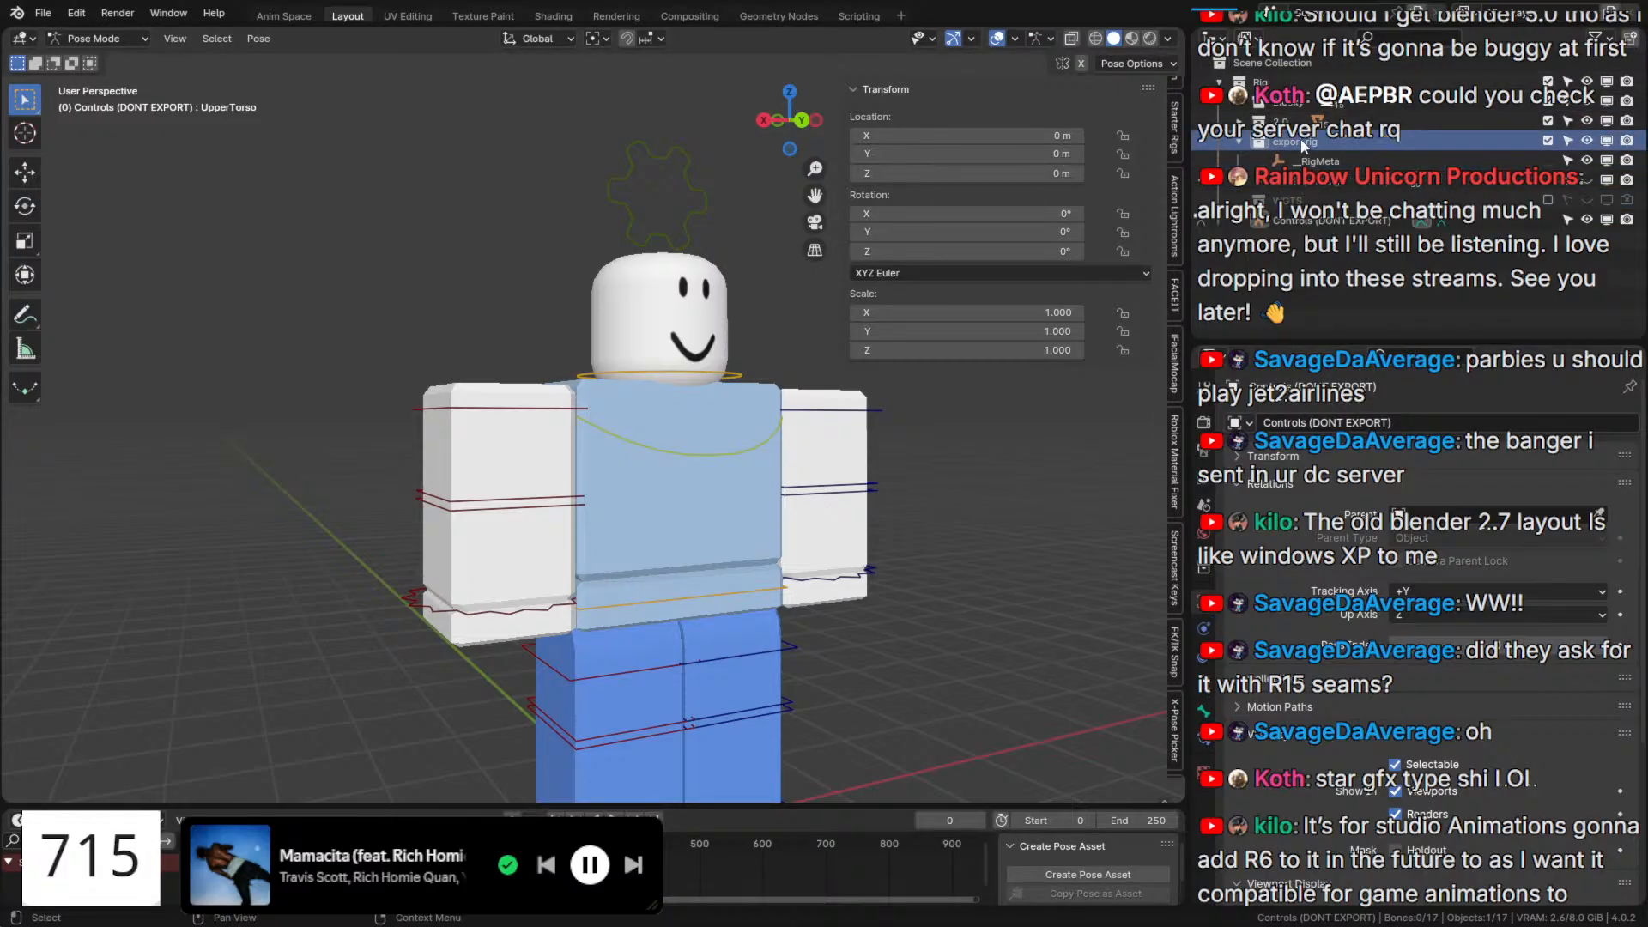
right_click(1314, 139)
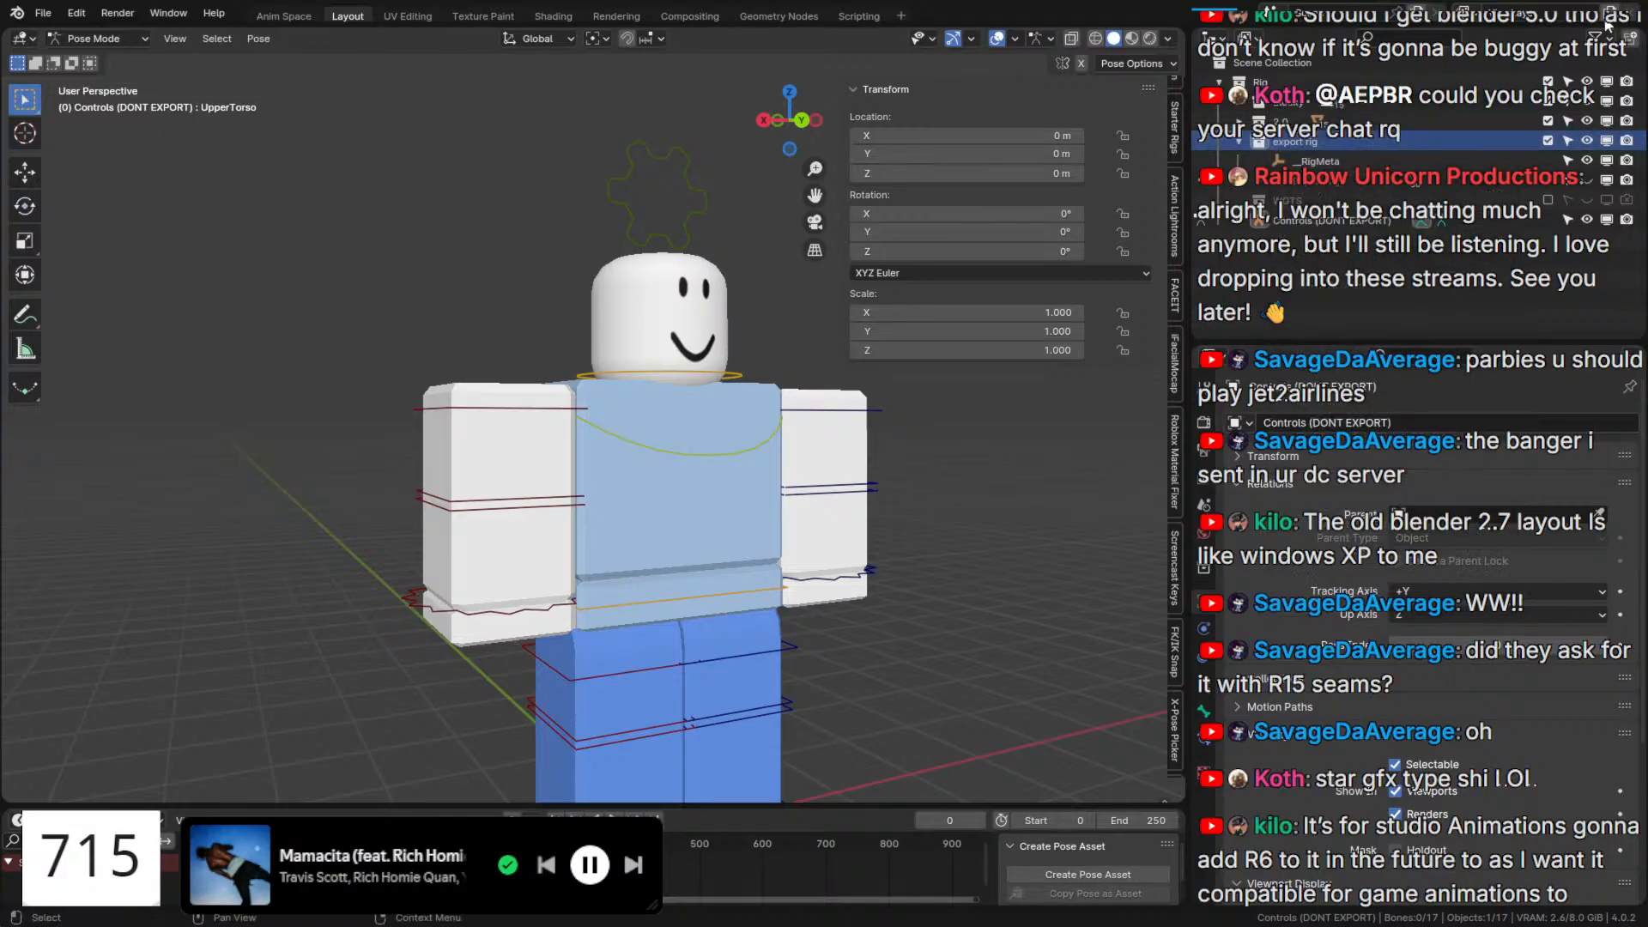
right_click(1298, 146)
left_click(1298, 147)
double_click(1325, 161)
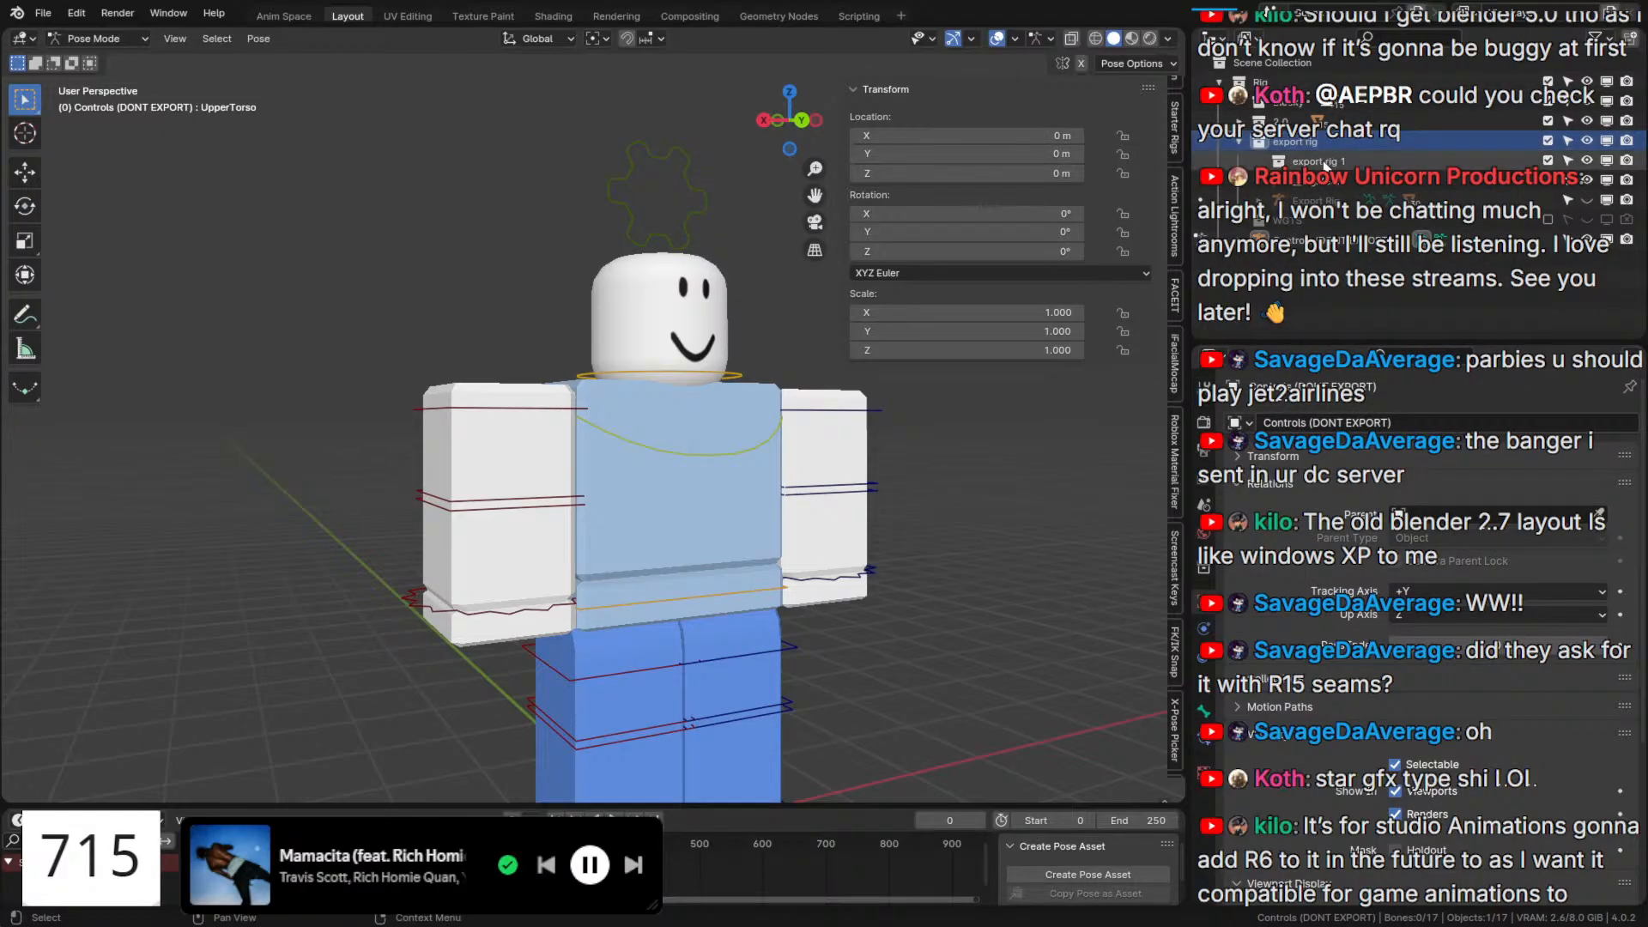
type("R15")
key("Return")
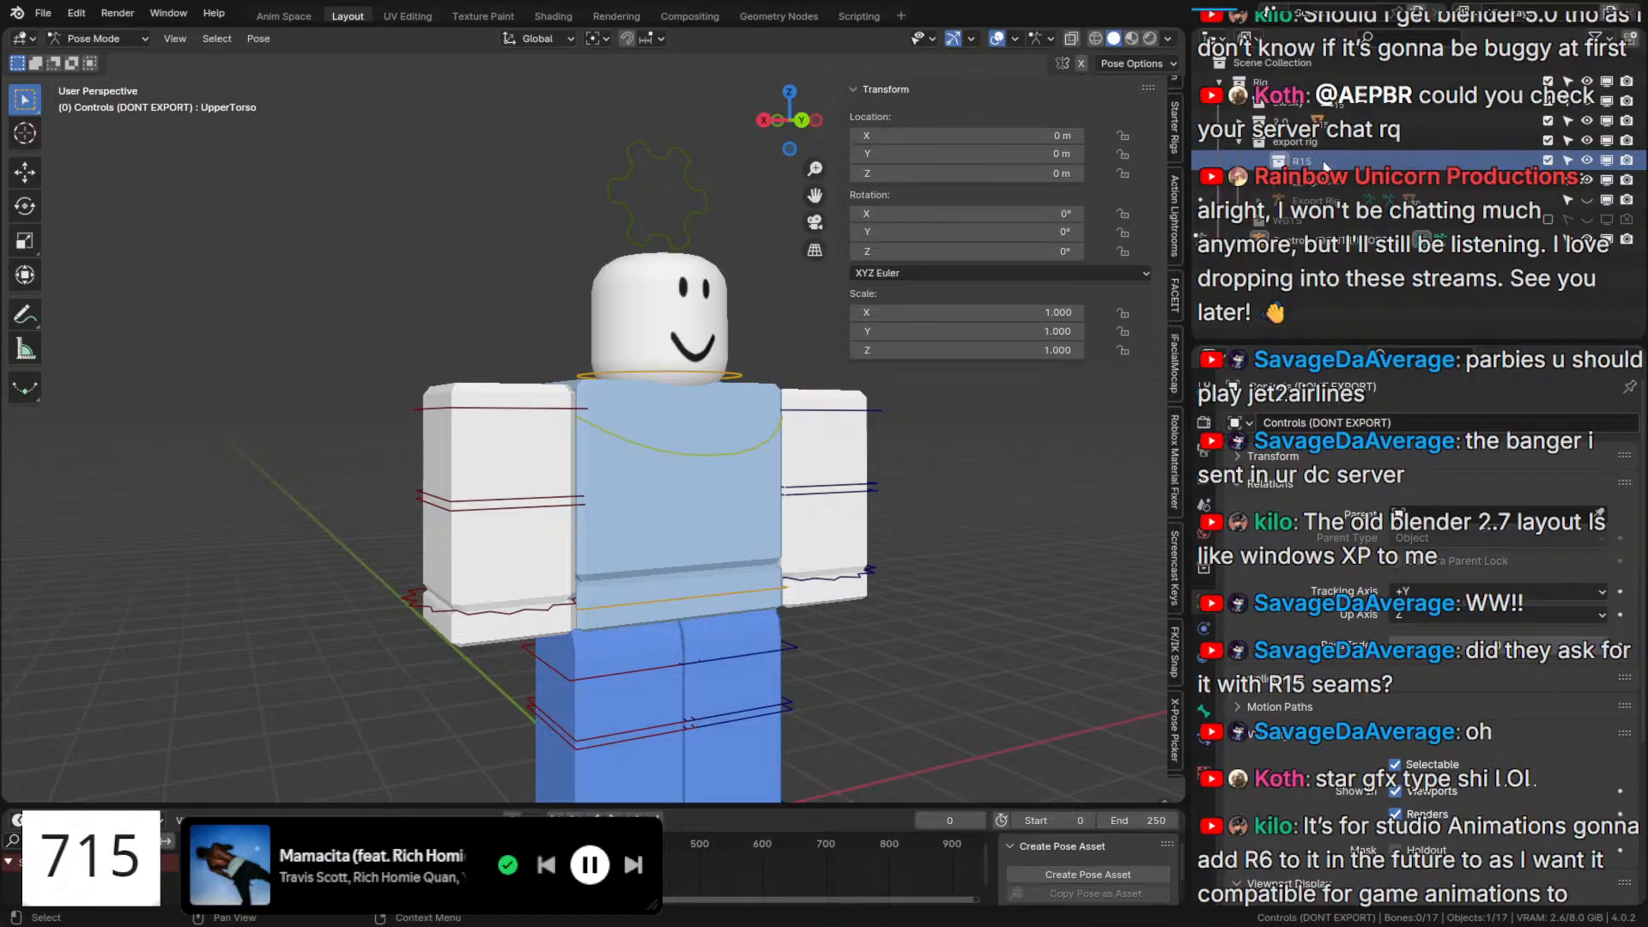
left_click_drag(1303, 196, 1327, 161)
left_click(1322, 161)
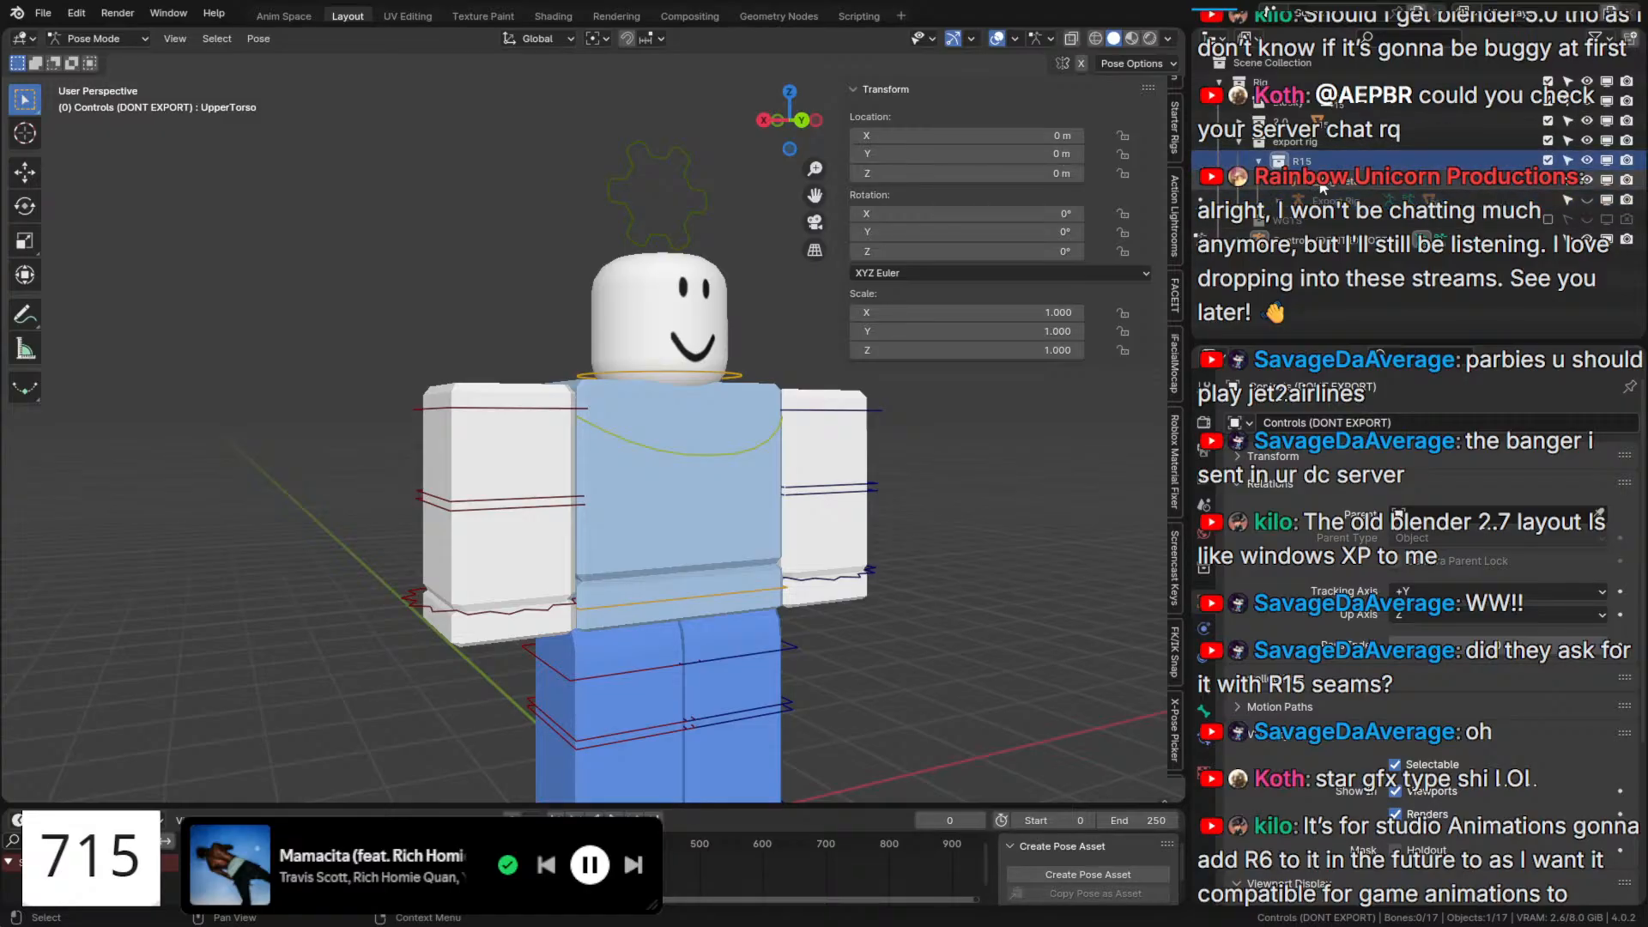
Choose Export Rig as the rig in the Rbx Animations add-on and run its animation export.
scroll(1177, 659, "down", 8)
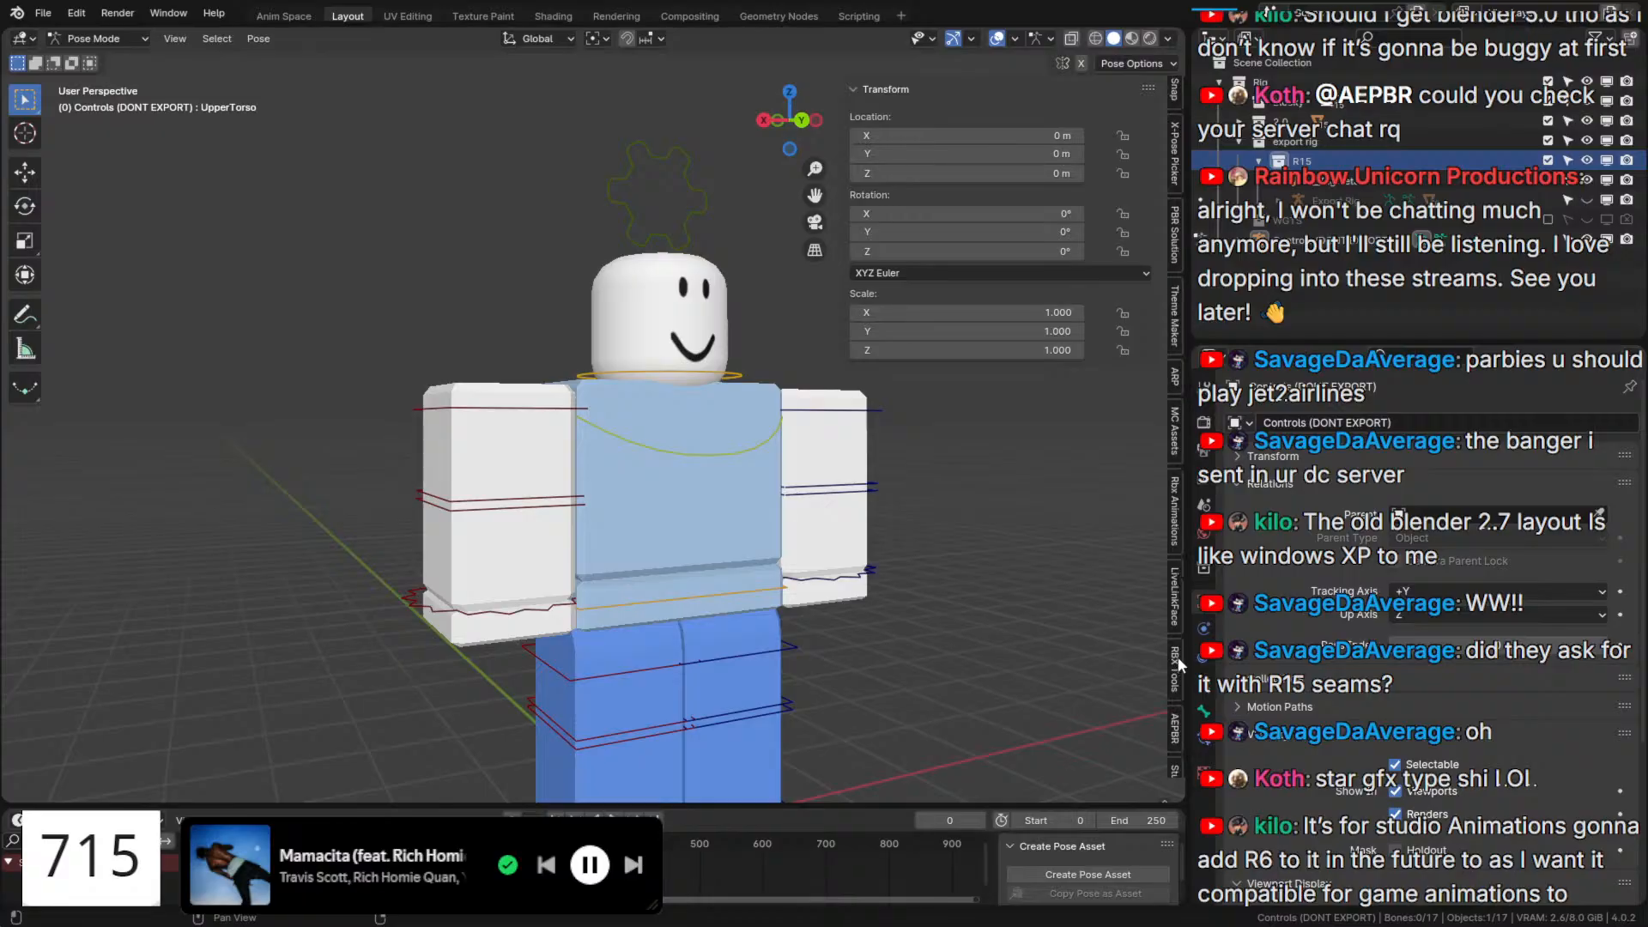
left_click(1181, 531)
left_click(1016, 116)
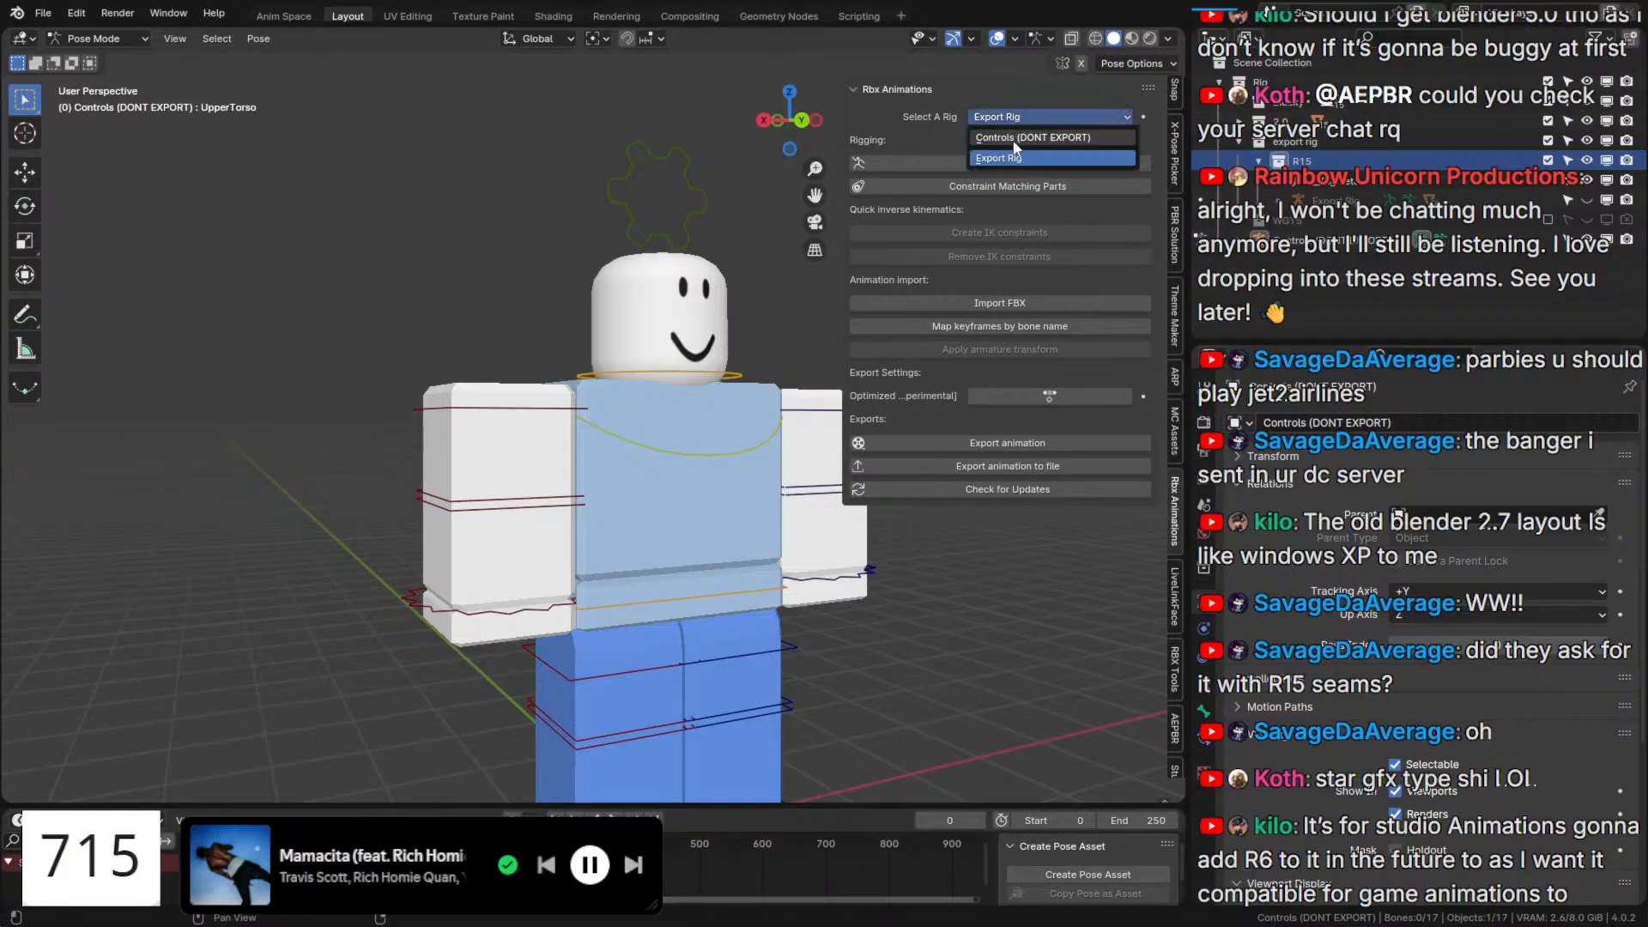
left_click(1015, 163)
left_click(1002, 443)
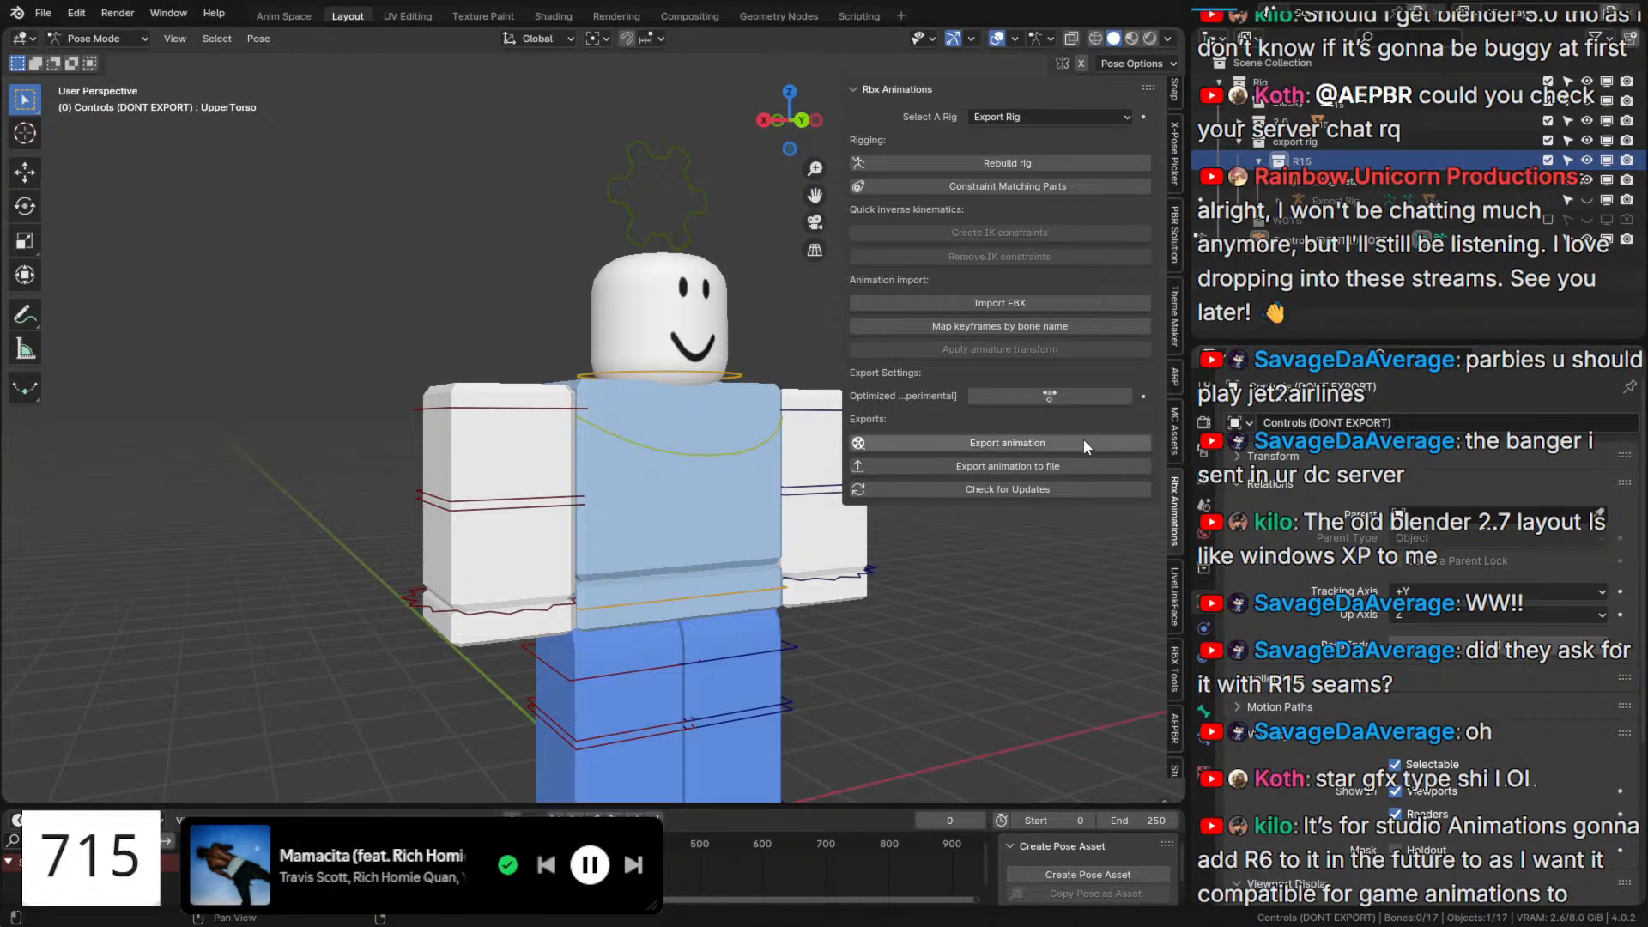
Enter Edit Mode on the Controls armature from the right lower leg control and display its bones in front of the mesh.
scroll(1176, 108, "up", 10)
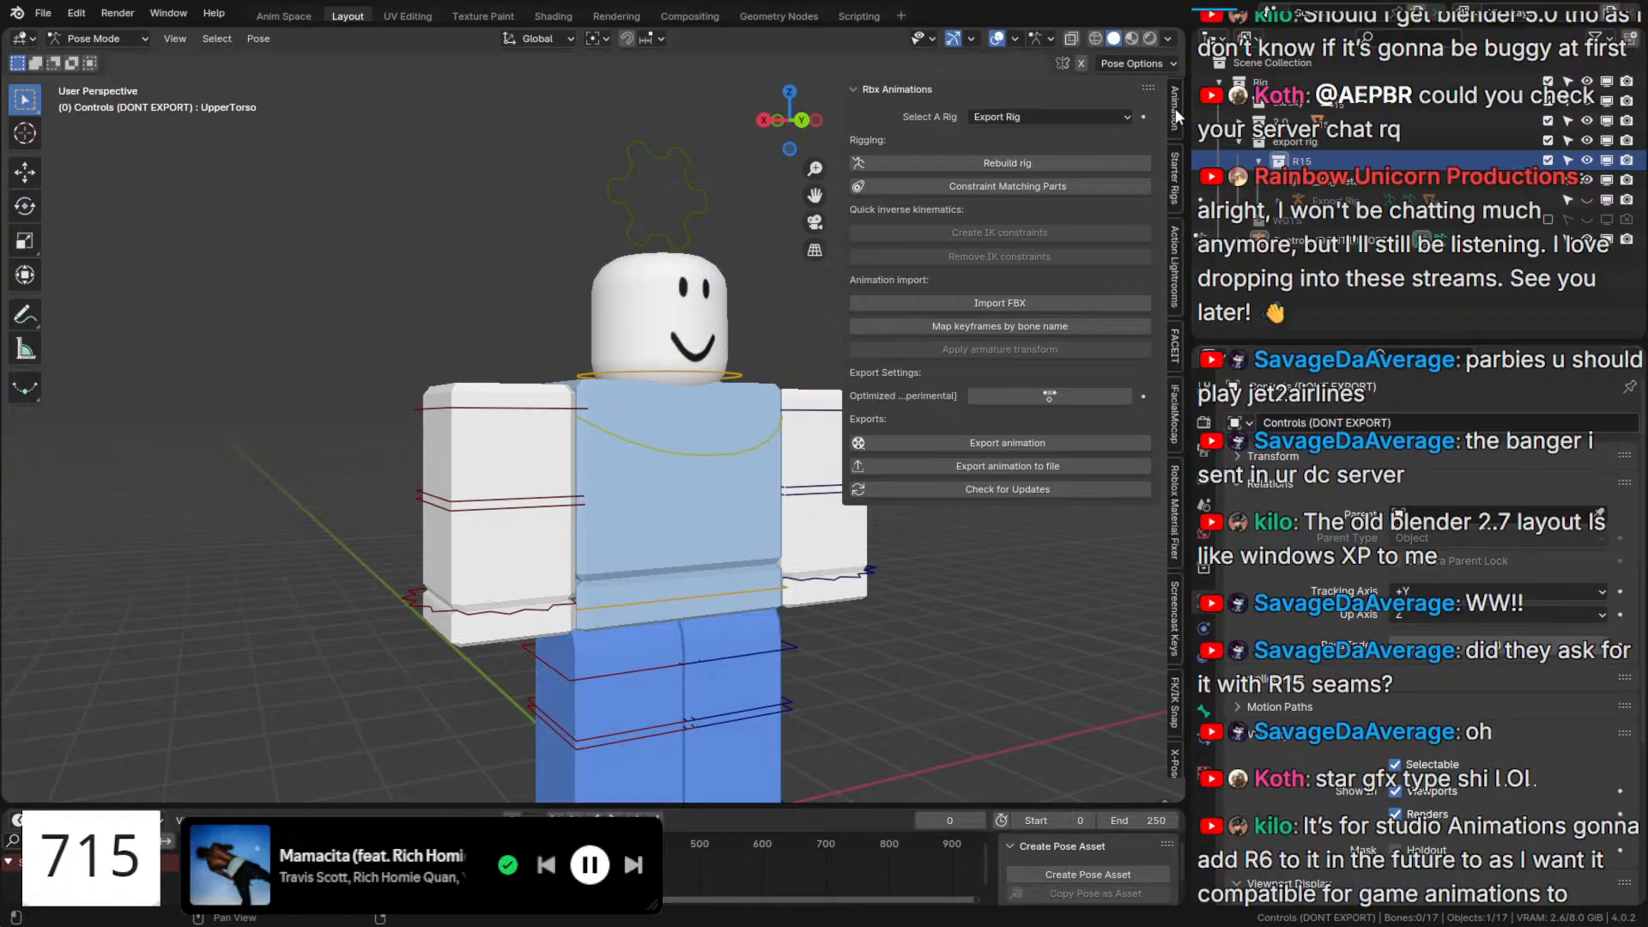
middle_click_drag(755, 446, 615, 303)
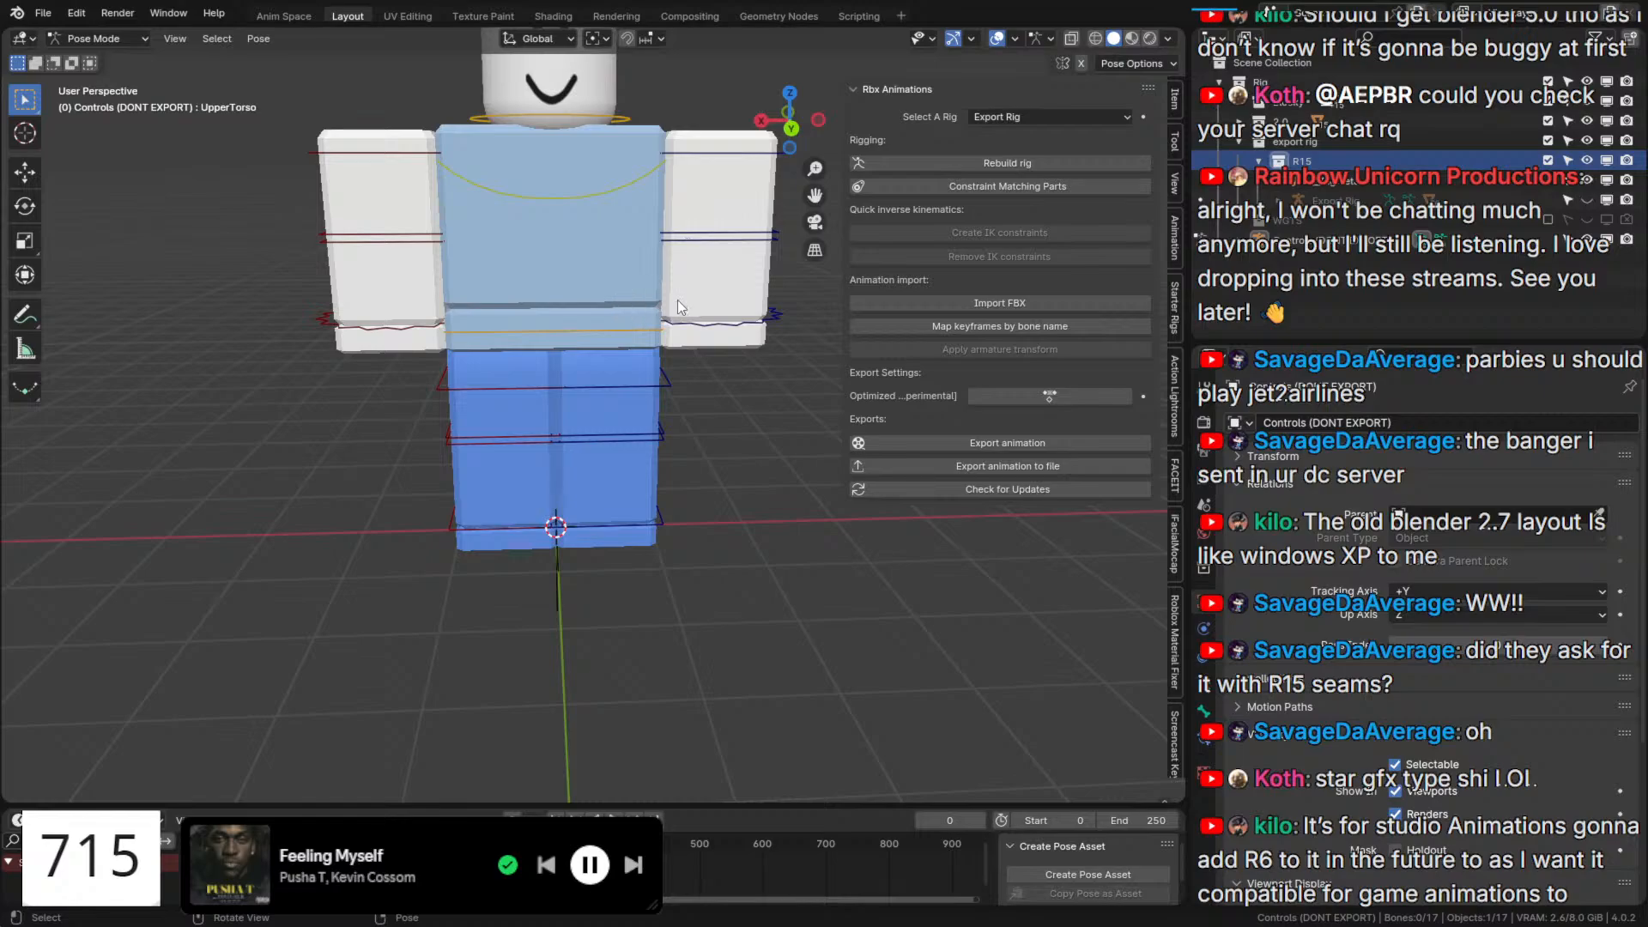
middle_click_drag(677, 301, 847, 236)
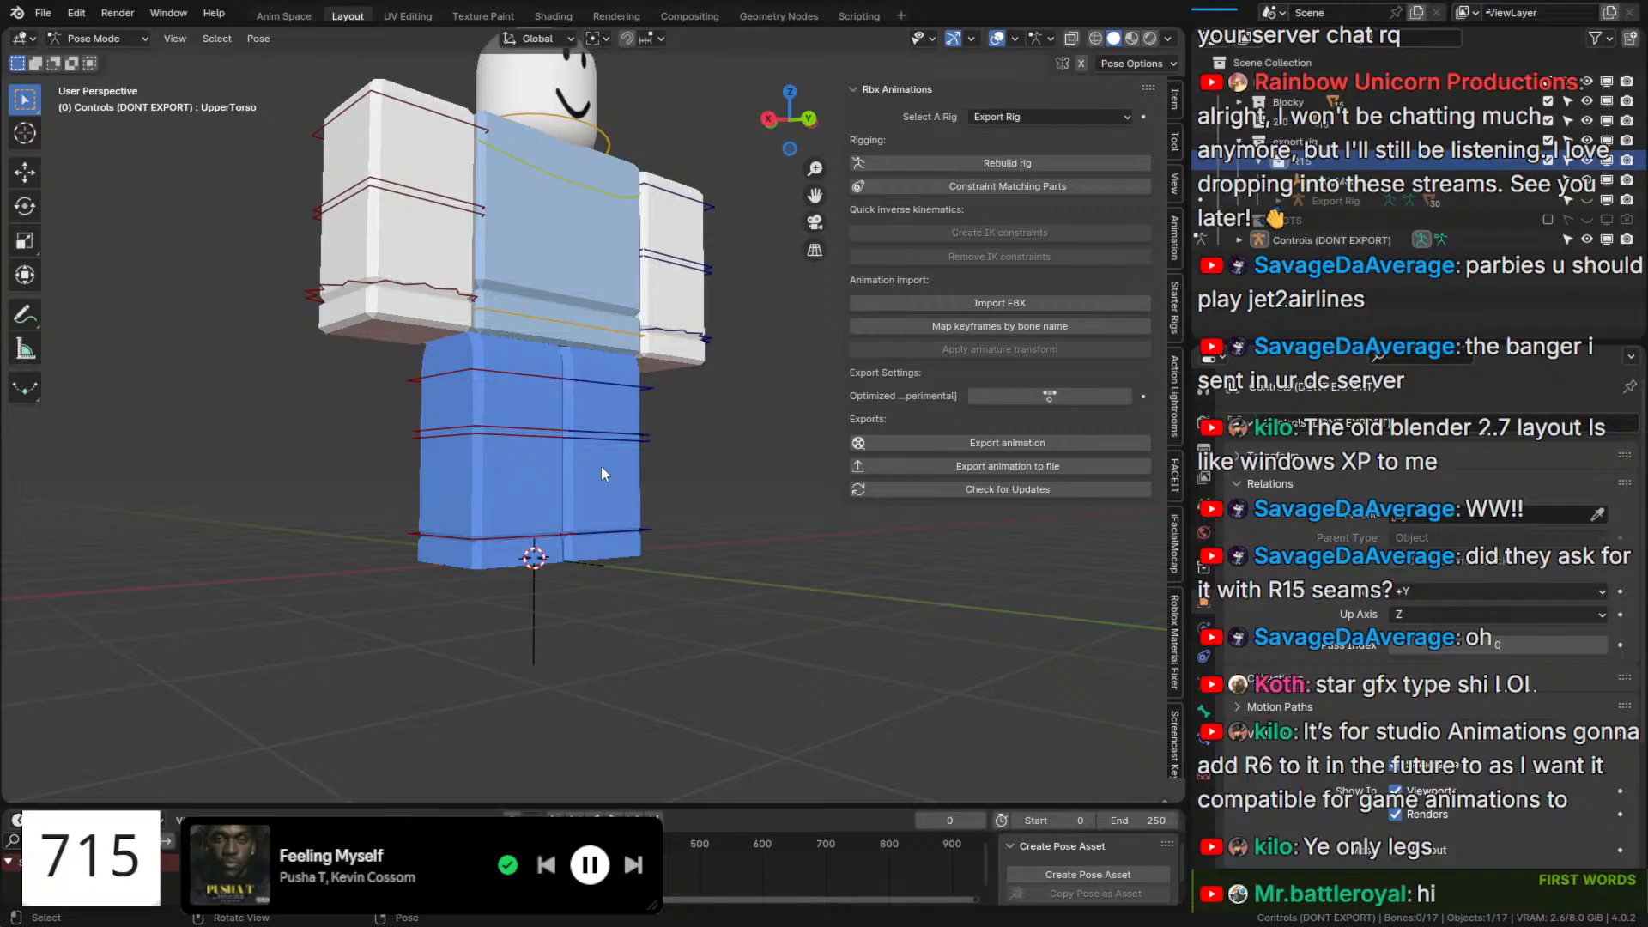
scroll(484, 400, "up", 4)
middle_click_drag(602, 452, 706, 510)
left_click(532, 485)
key("Tab")
key("q")
left_click(564, 474)
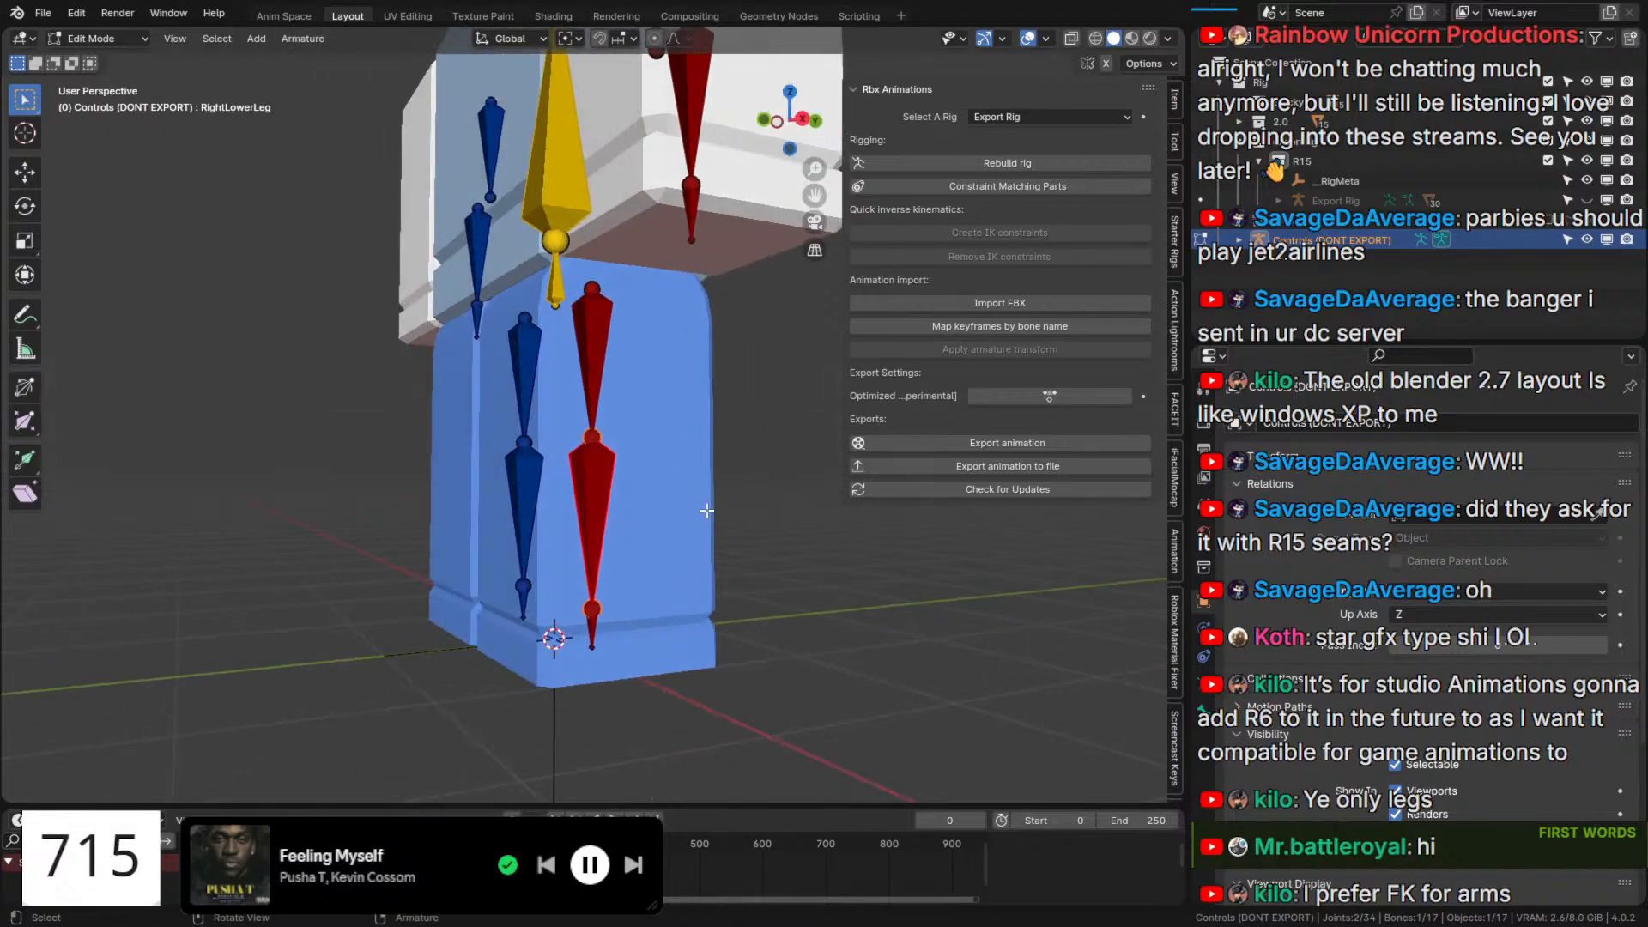
Nudge the right knee joint slightly along the Y axis in the right orthographic view.
left_click(803, 119)
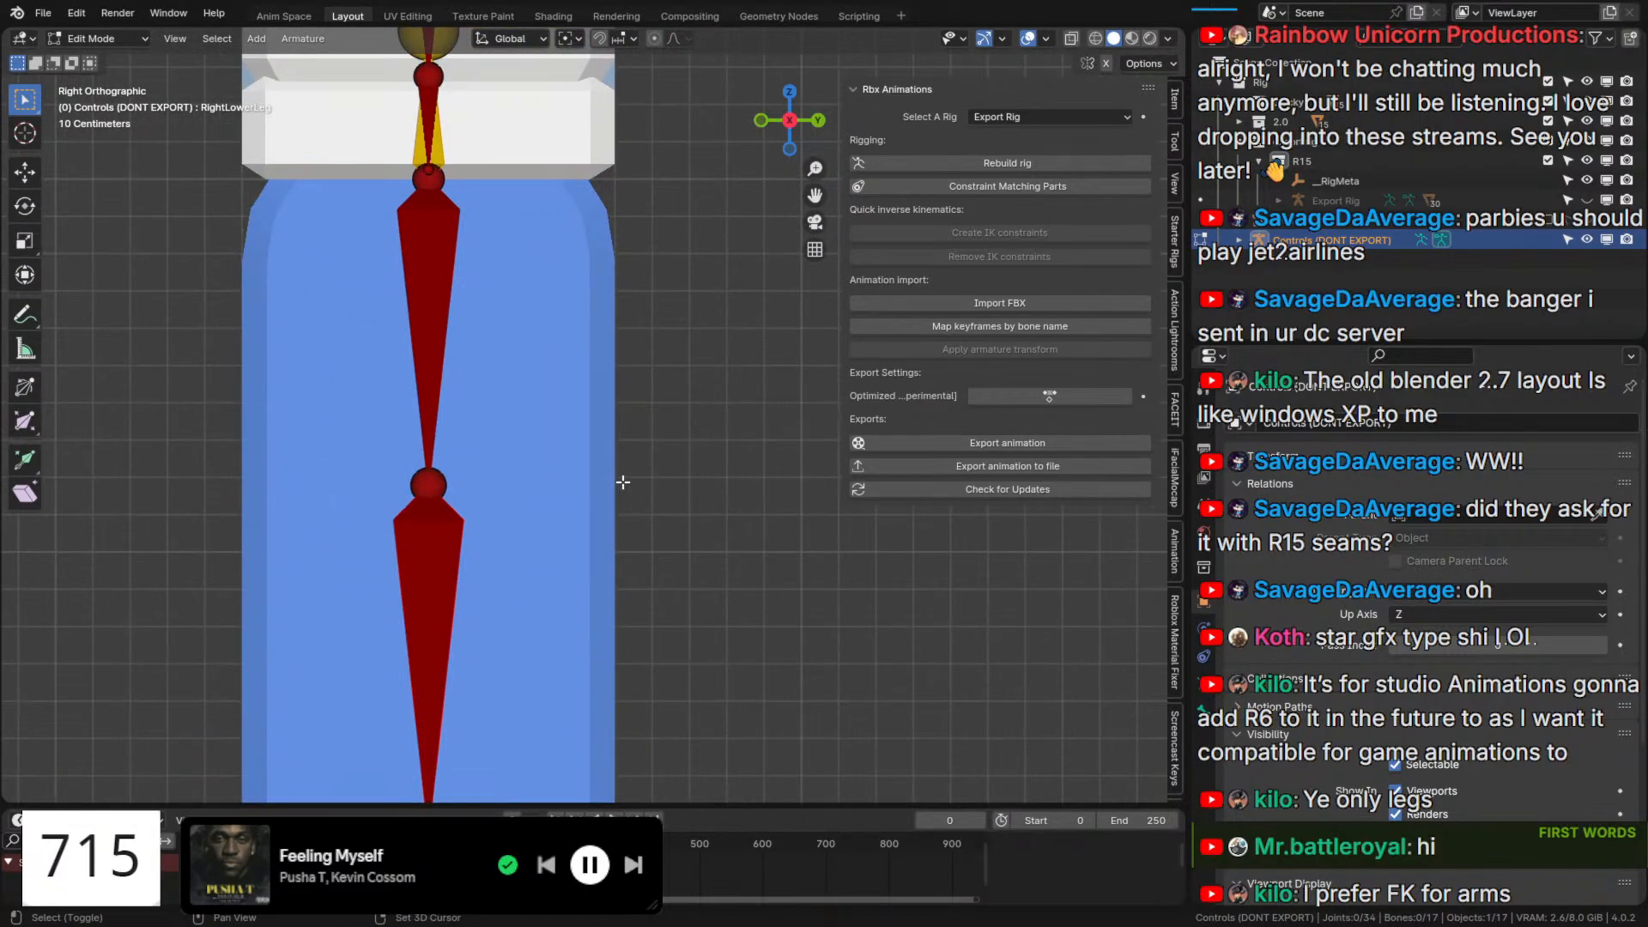
scroll(624, 482, "up", 3)
scroll(468, 420, "up", 1)
key("g")
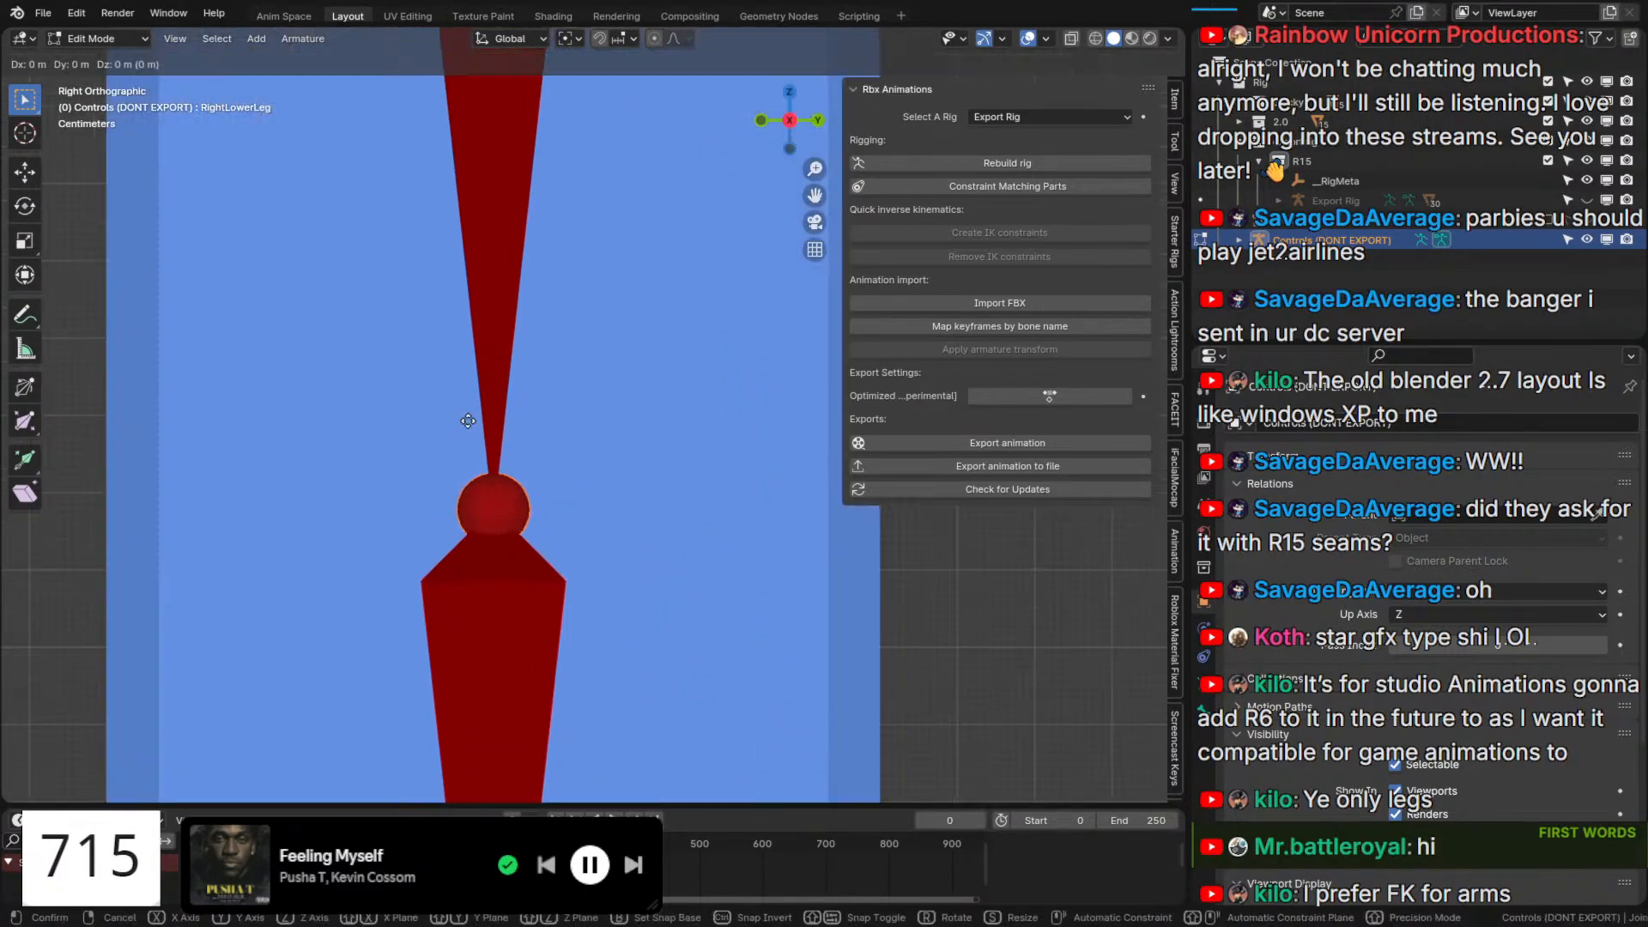
key("y")
left_click(468, 421)
Duplicate the RightFoot bone in place, keeping the copy at the original's position.
middle_click_drag(468, 420, 636, 505)
middle_click_drag(628, 590, 650, 425)
scroll(600, 592, "up", 2)
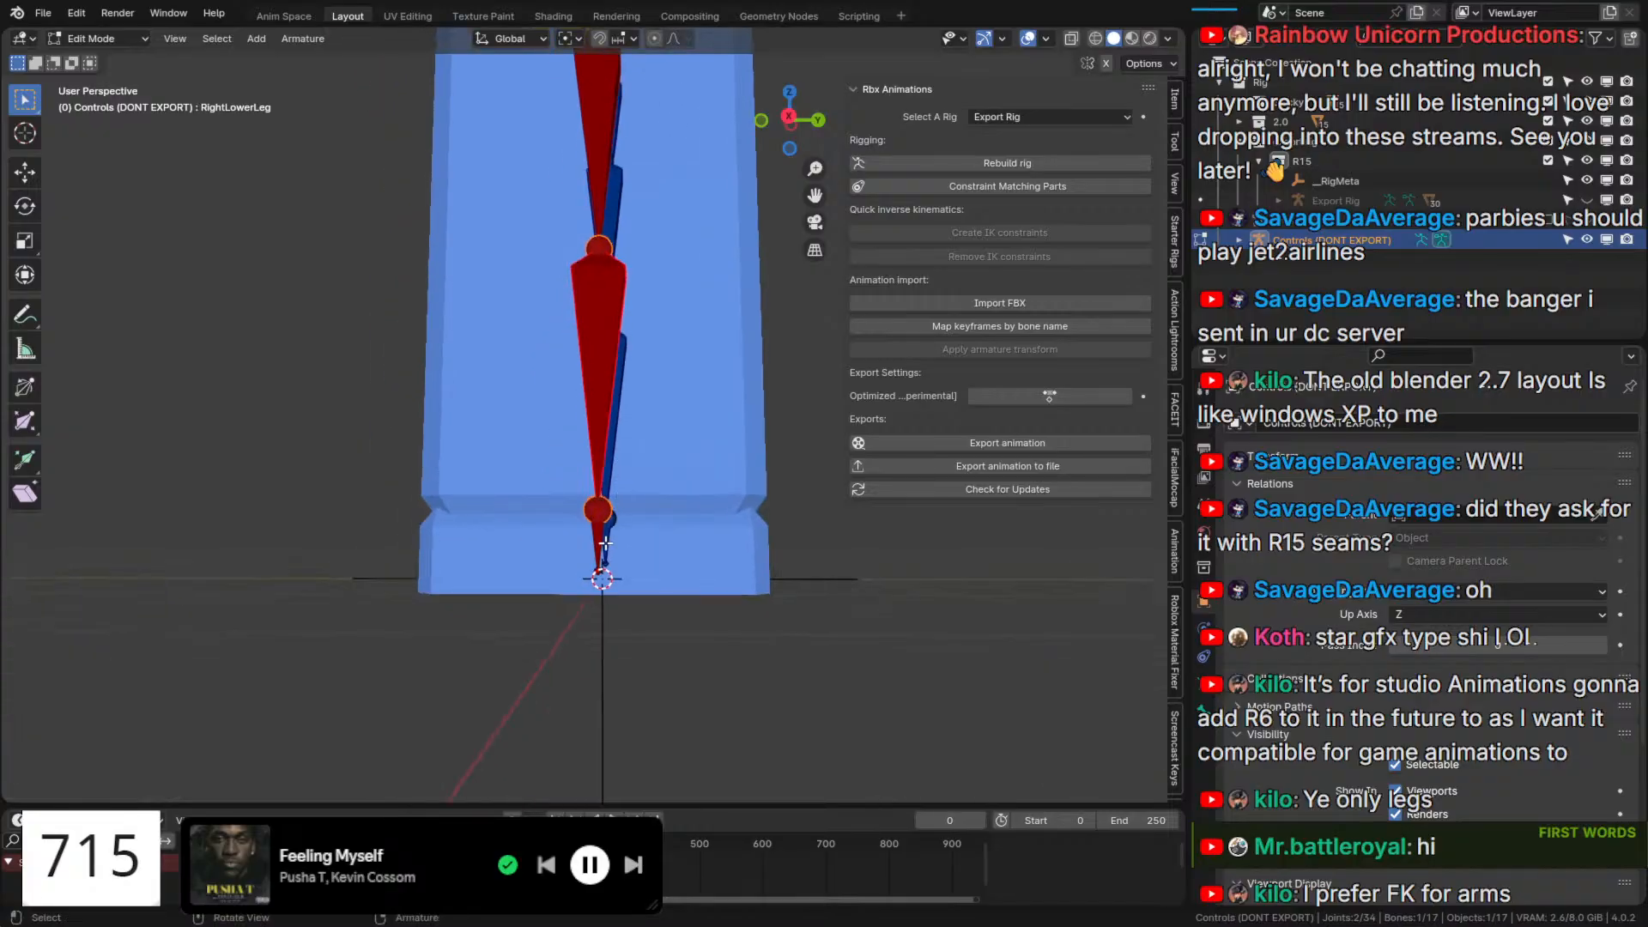
left_click(604, 543)
middle_click_drag(661, 485, 648, 412)
key("shift+d")
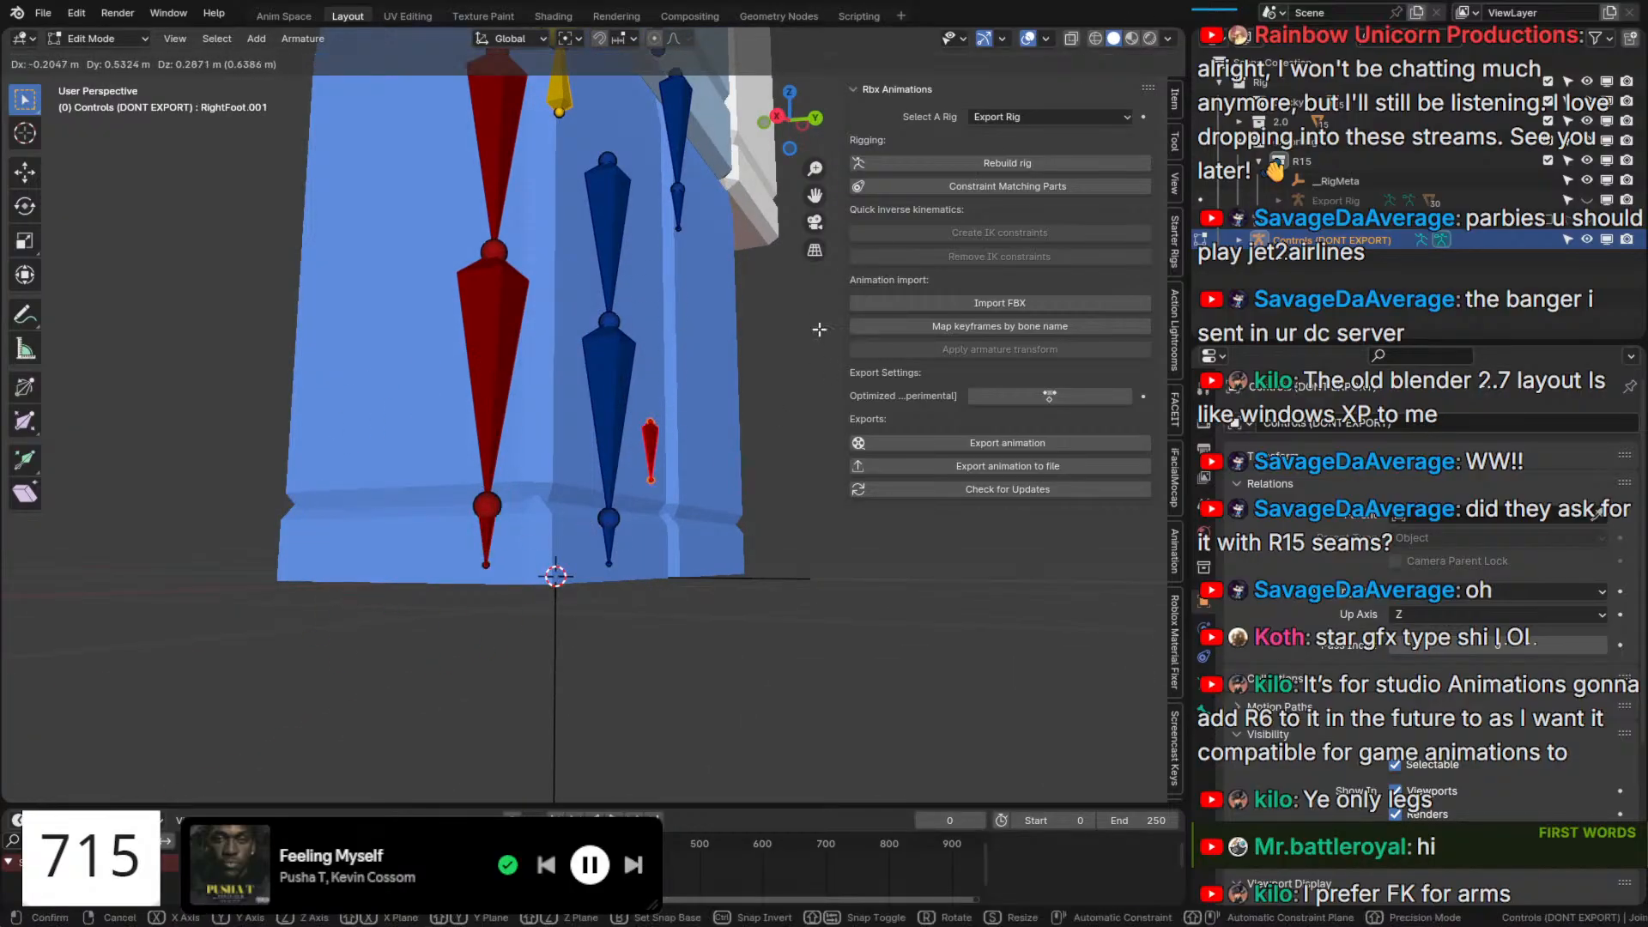
right_click(641, 355)
Set the duplicated foot bone's length to 0.2338 m and rename it IKFoot.R.
scroll(592, 360, "up", 1)
key("s")
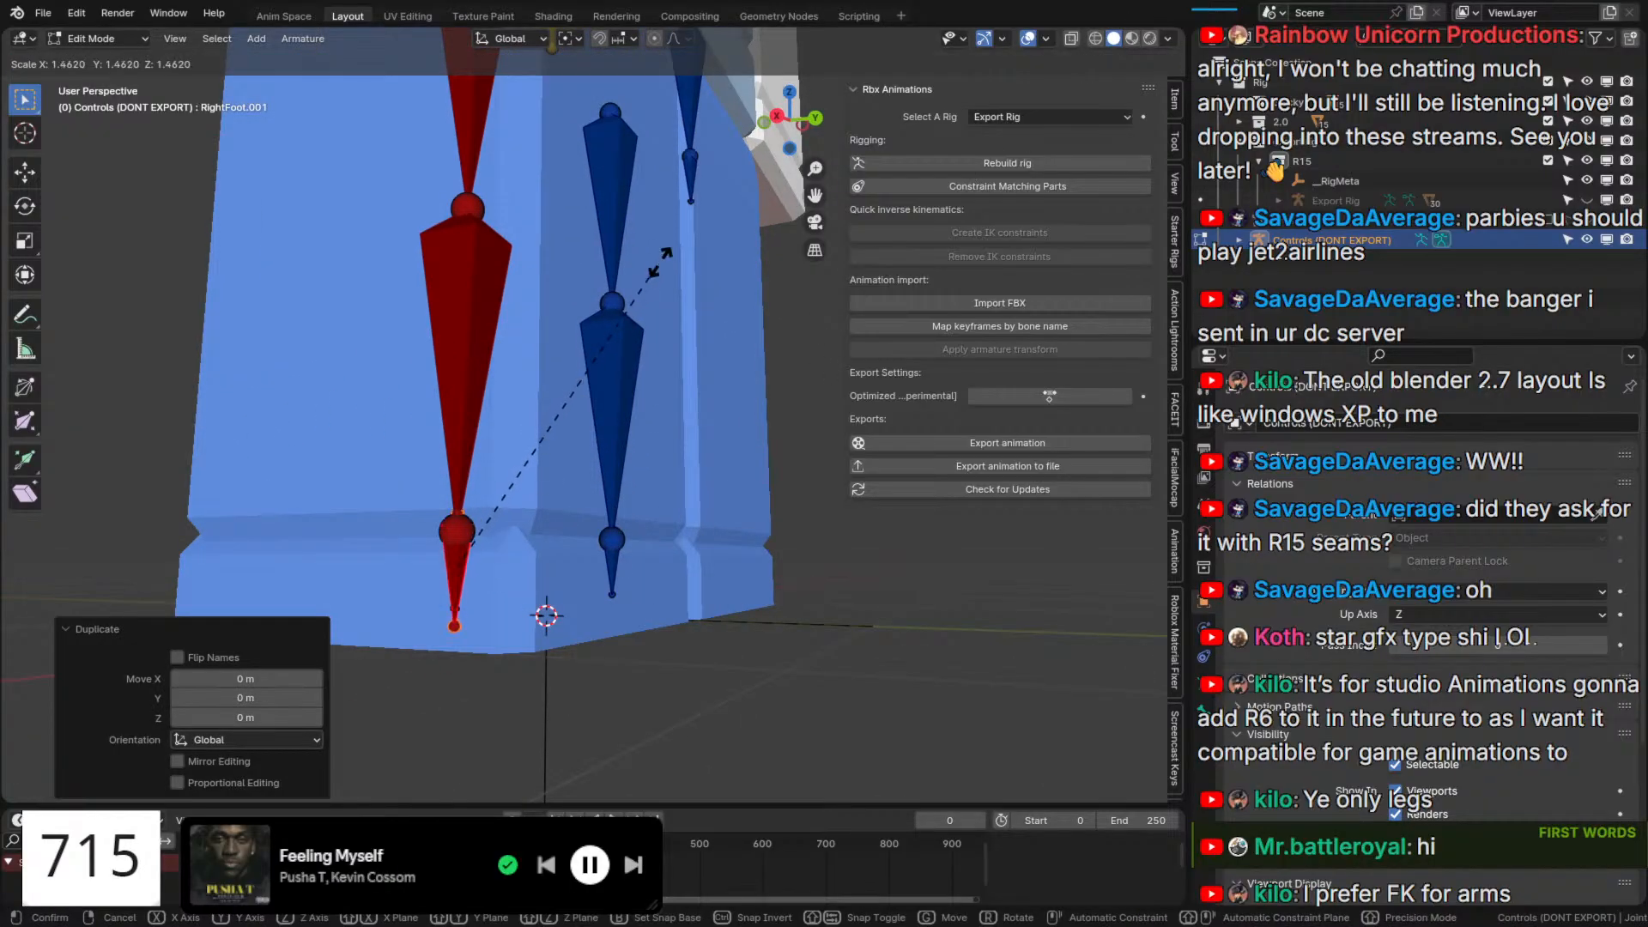
right_click(738, 183)
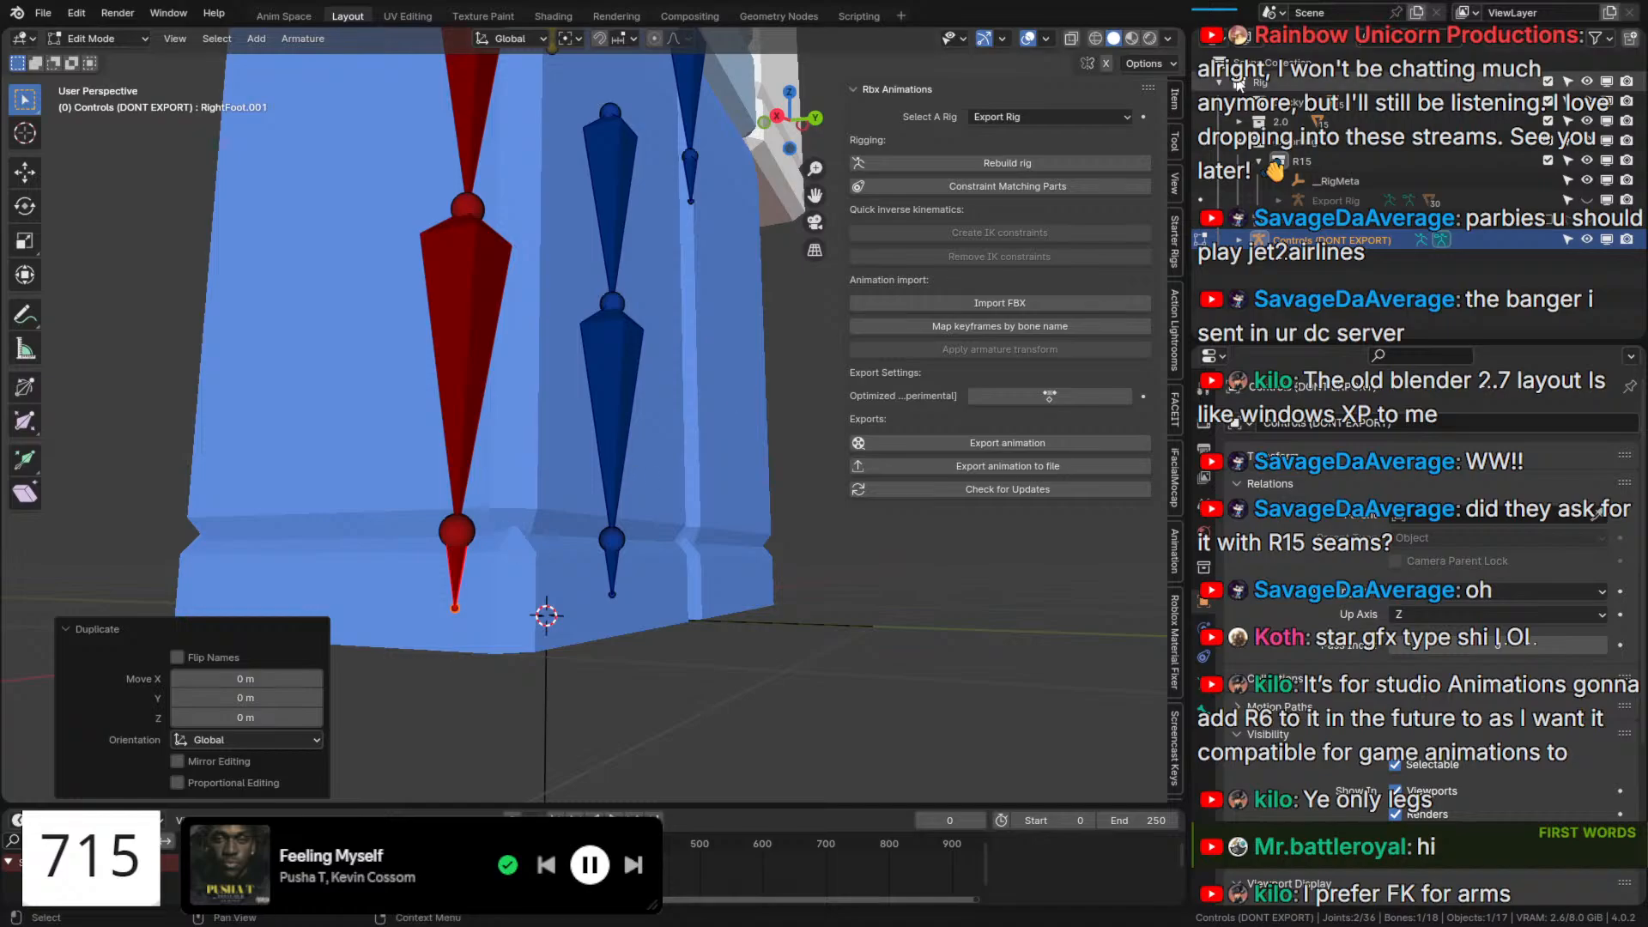
left_click(1173, 101)
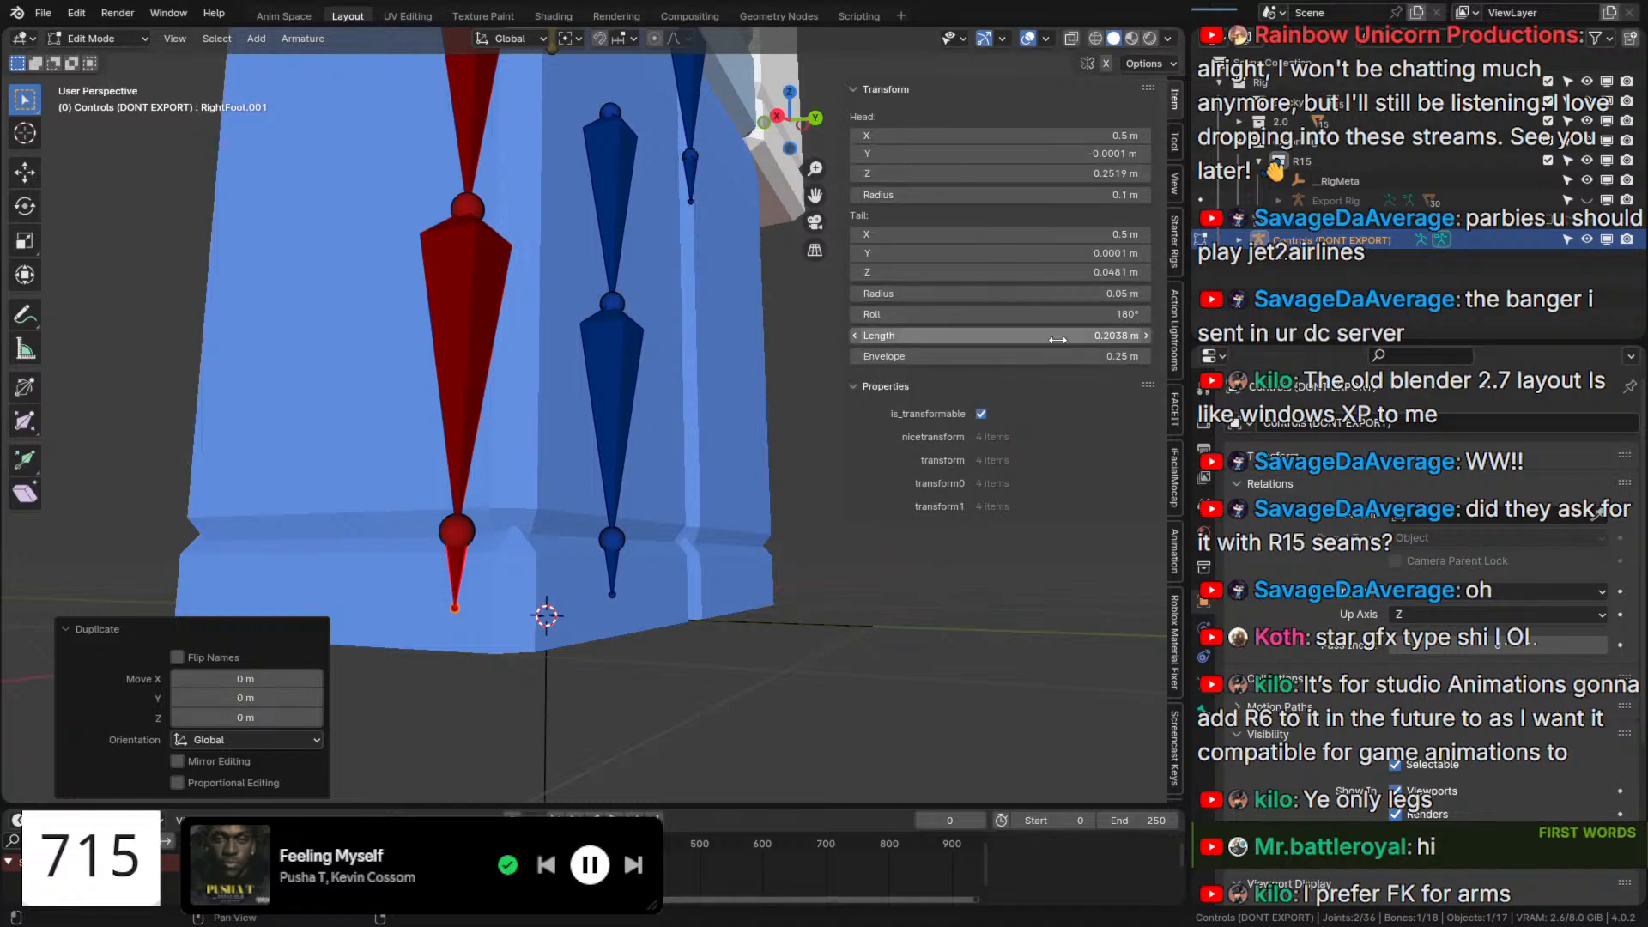
mouse_move(996, 335)
left_mouse_down()
mouse_move(1031, 335)
mouse_move(1013, 336)
left_mouse_up()
key("F2")
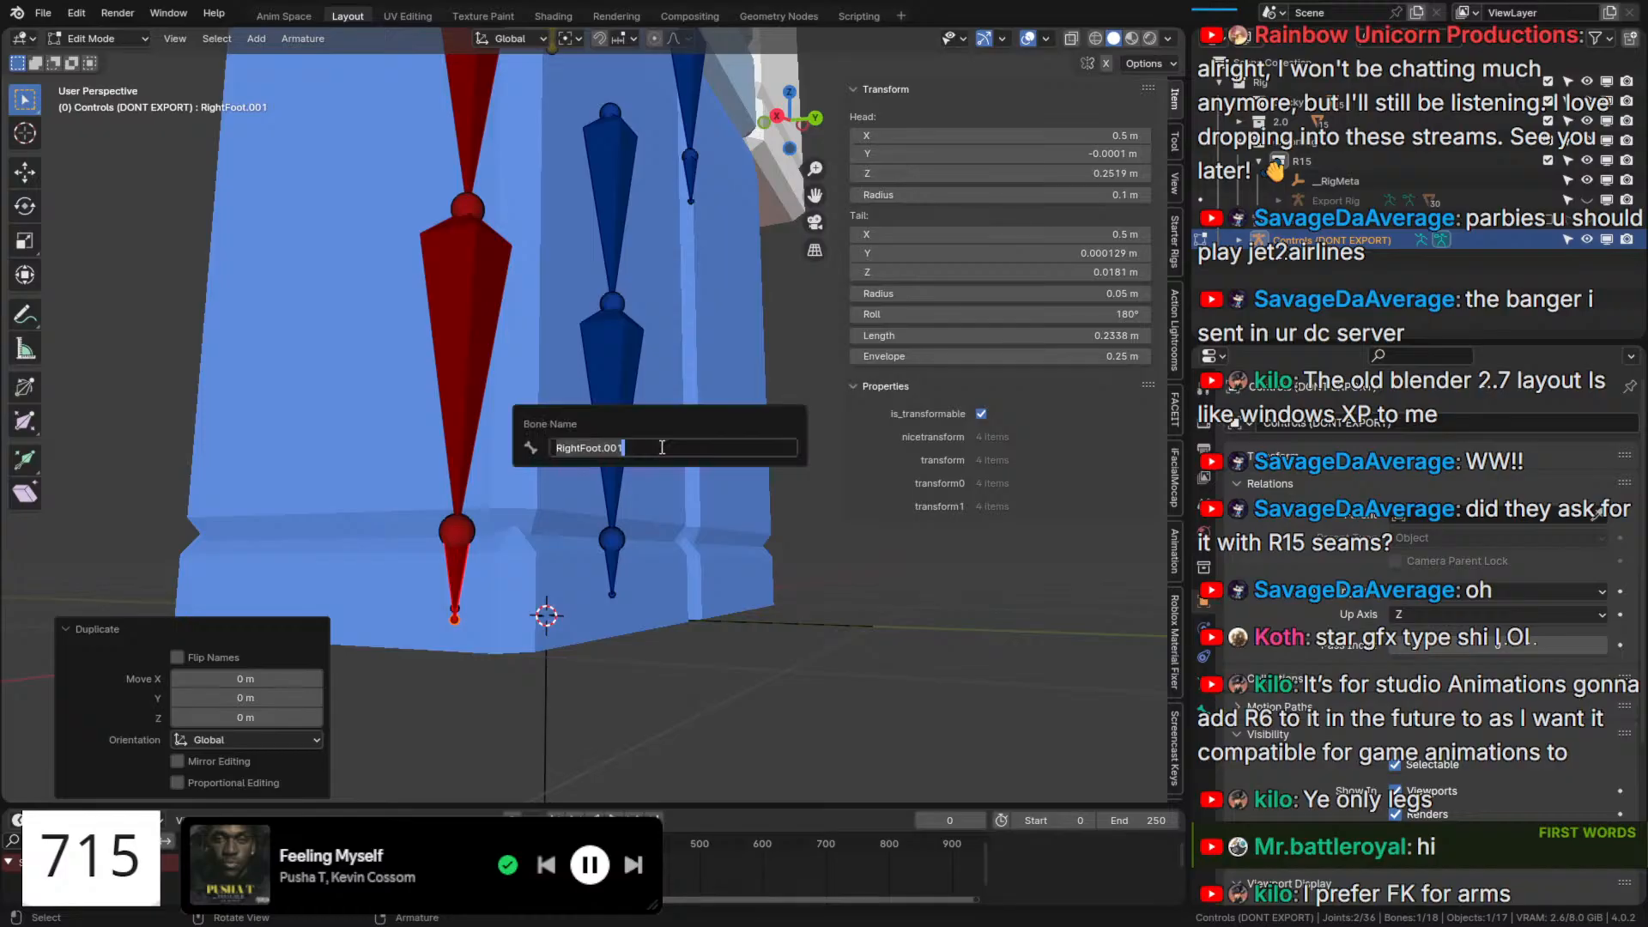
type("IKFoot.R")
key("Return")
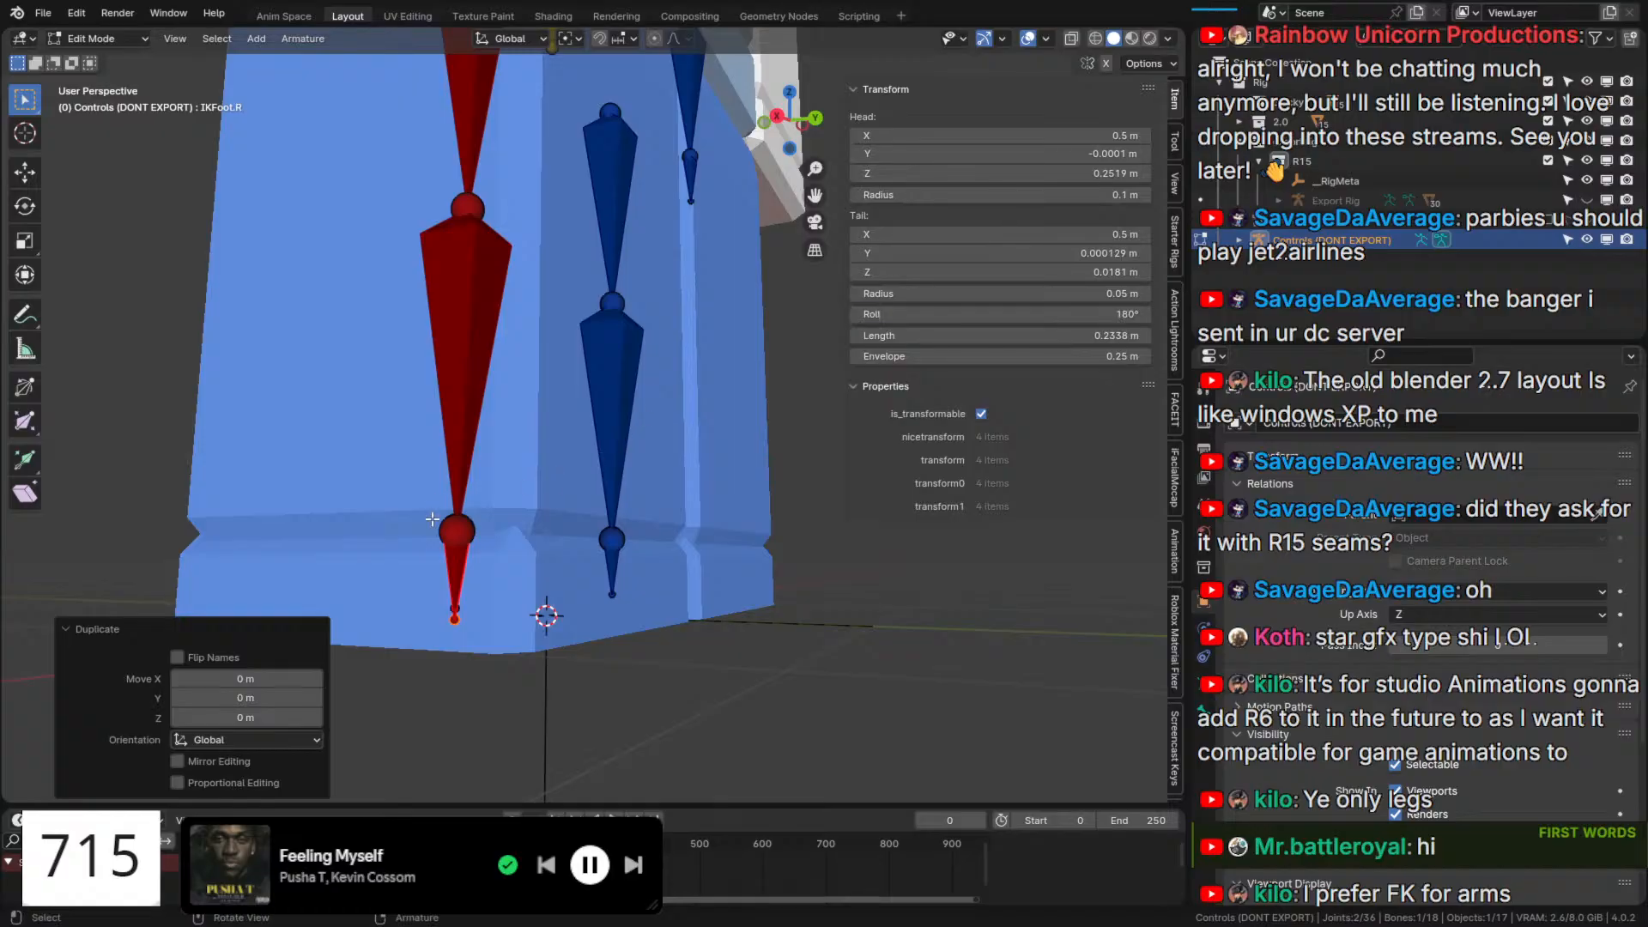
Return to Pose Mode and clear the custom shape object of the IKFoot.R bone.
left_click(448, 576)
left_click(447, 576)
scroll(476, 555, "up", 1)
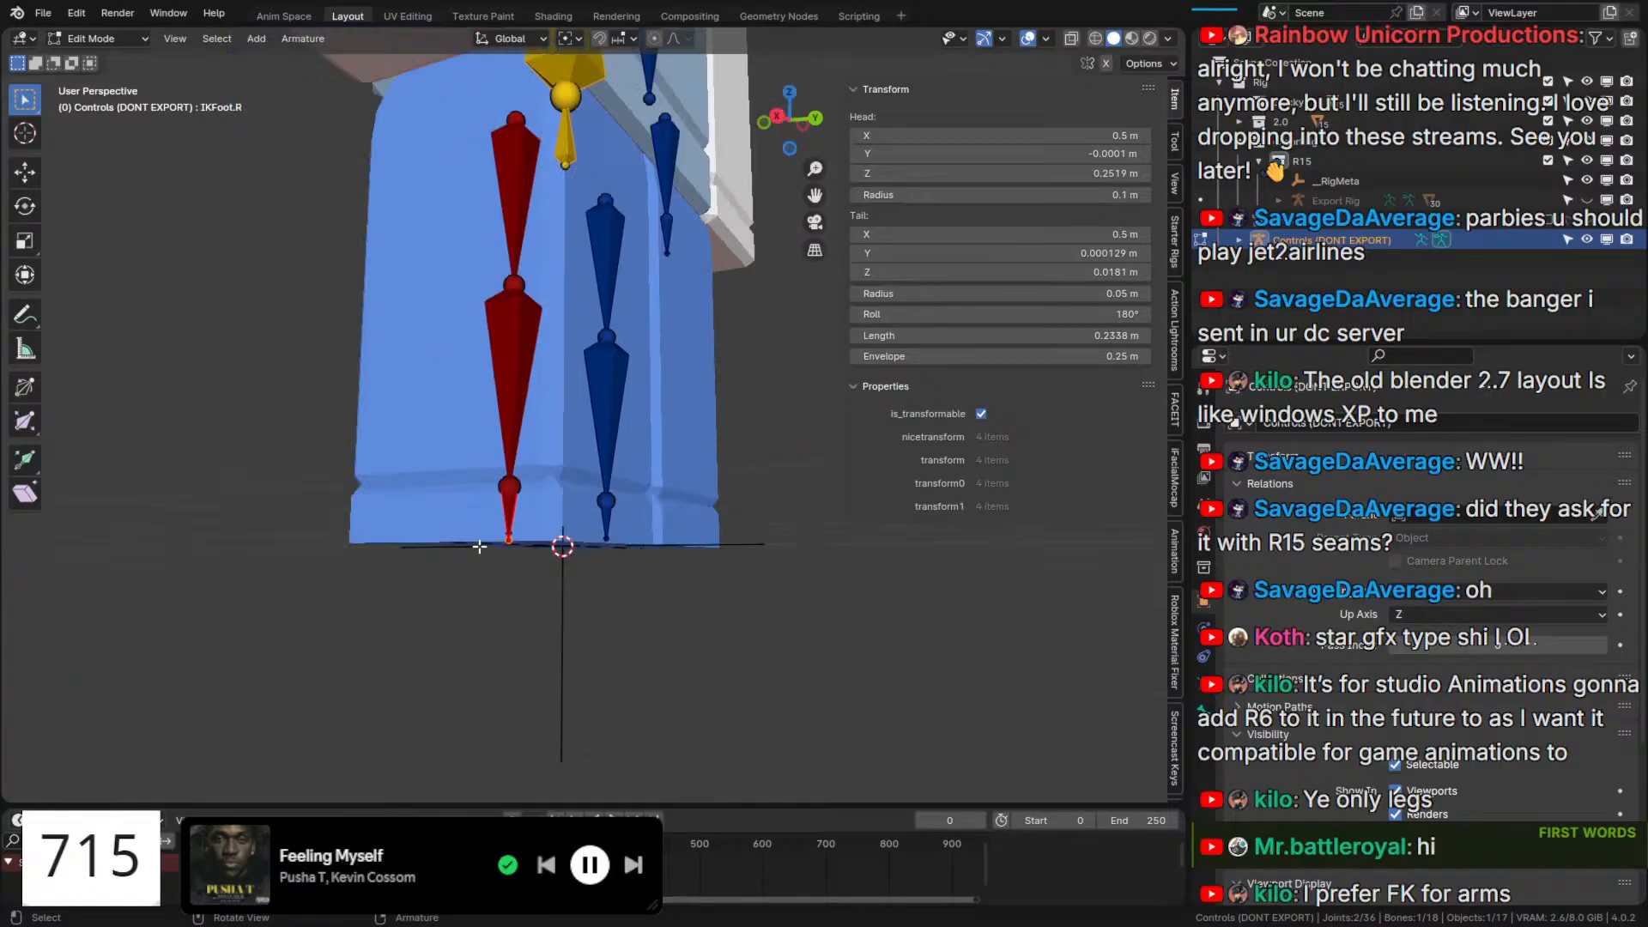
scroll(528, 477, "up", 3)
key("ctrl+Tab")
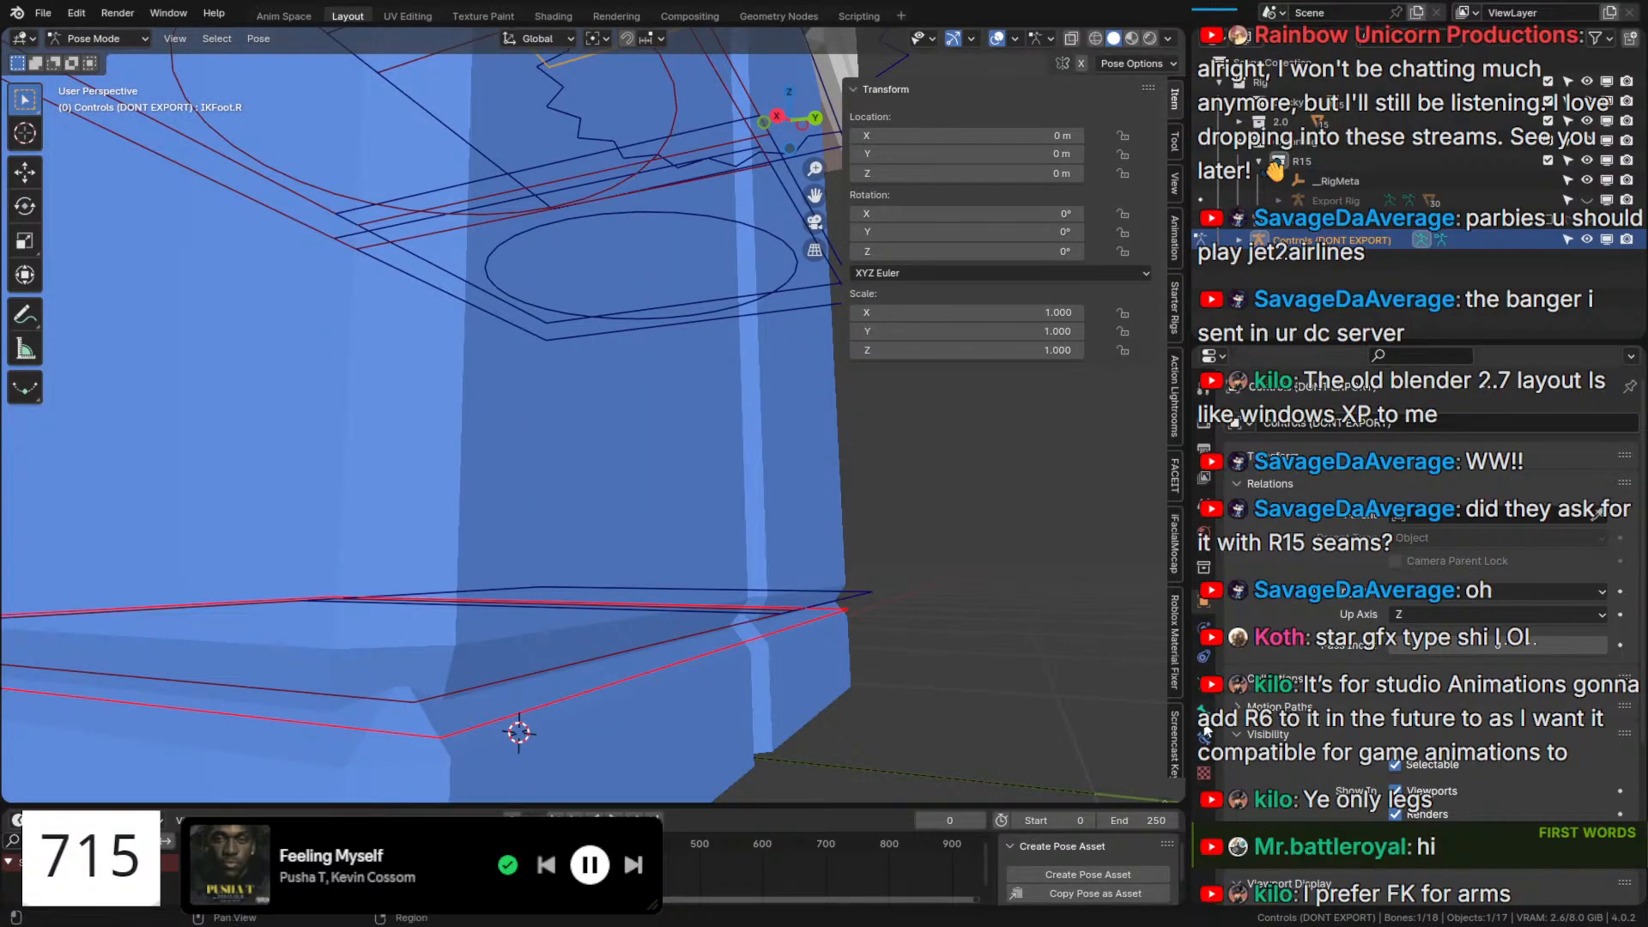
scroll(1584, 706, "down", 10)
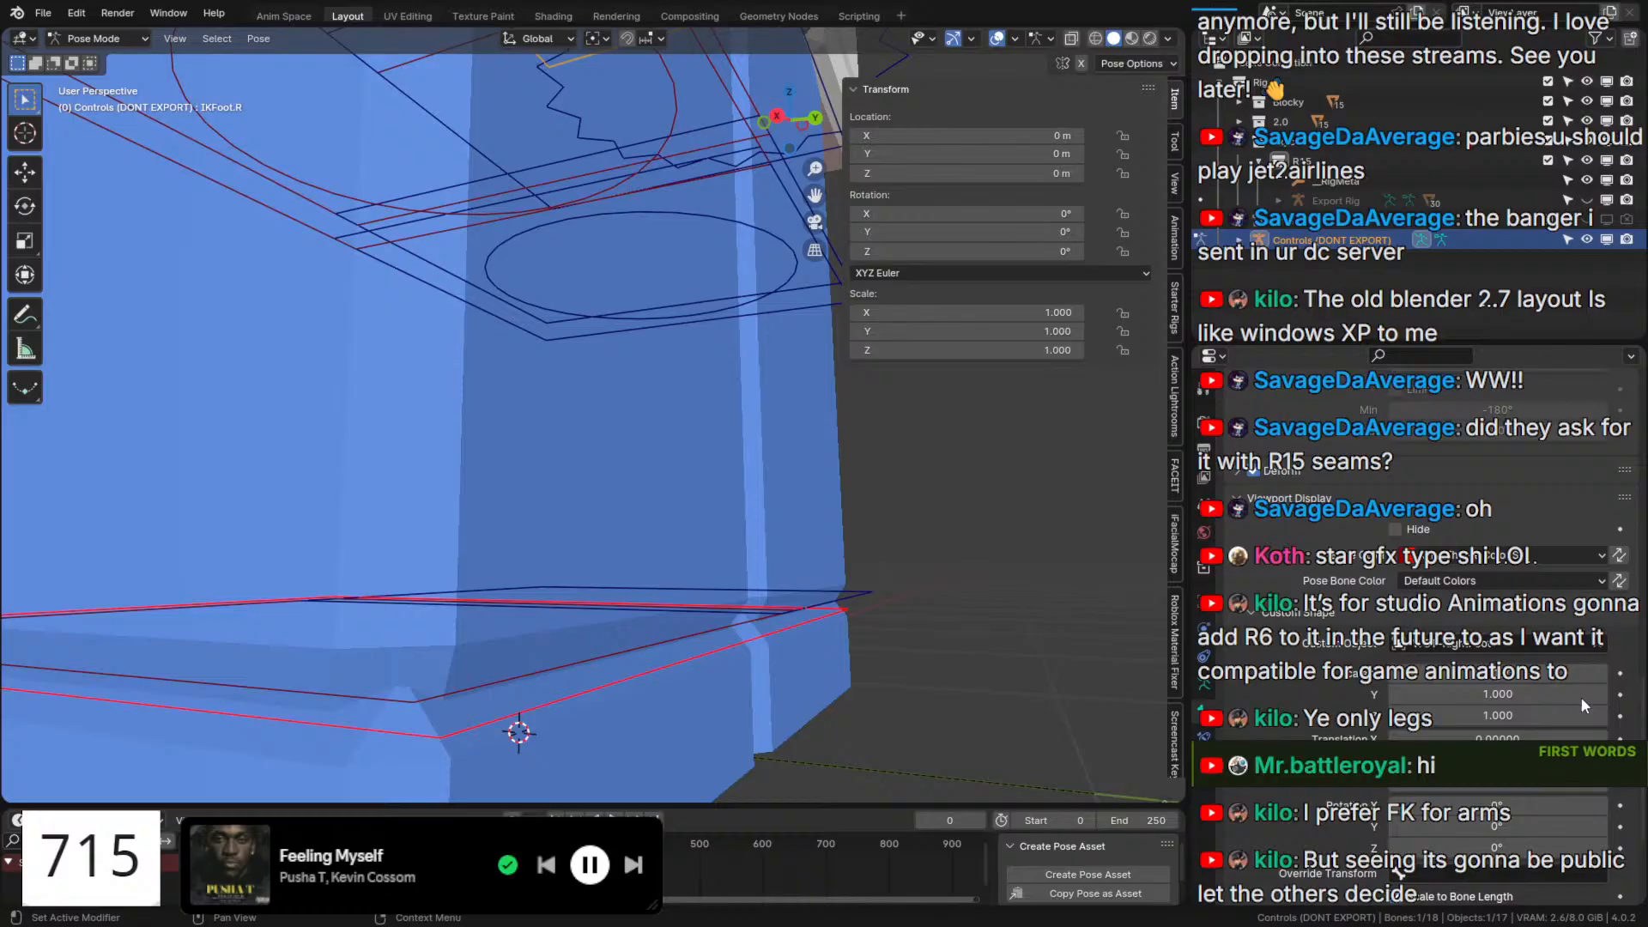
left_click(1598, 644)
scroll(611, 593, "down", 5)
middle_click_drag(611, 592, 621, 603)
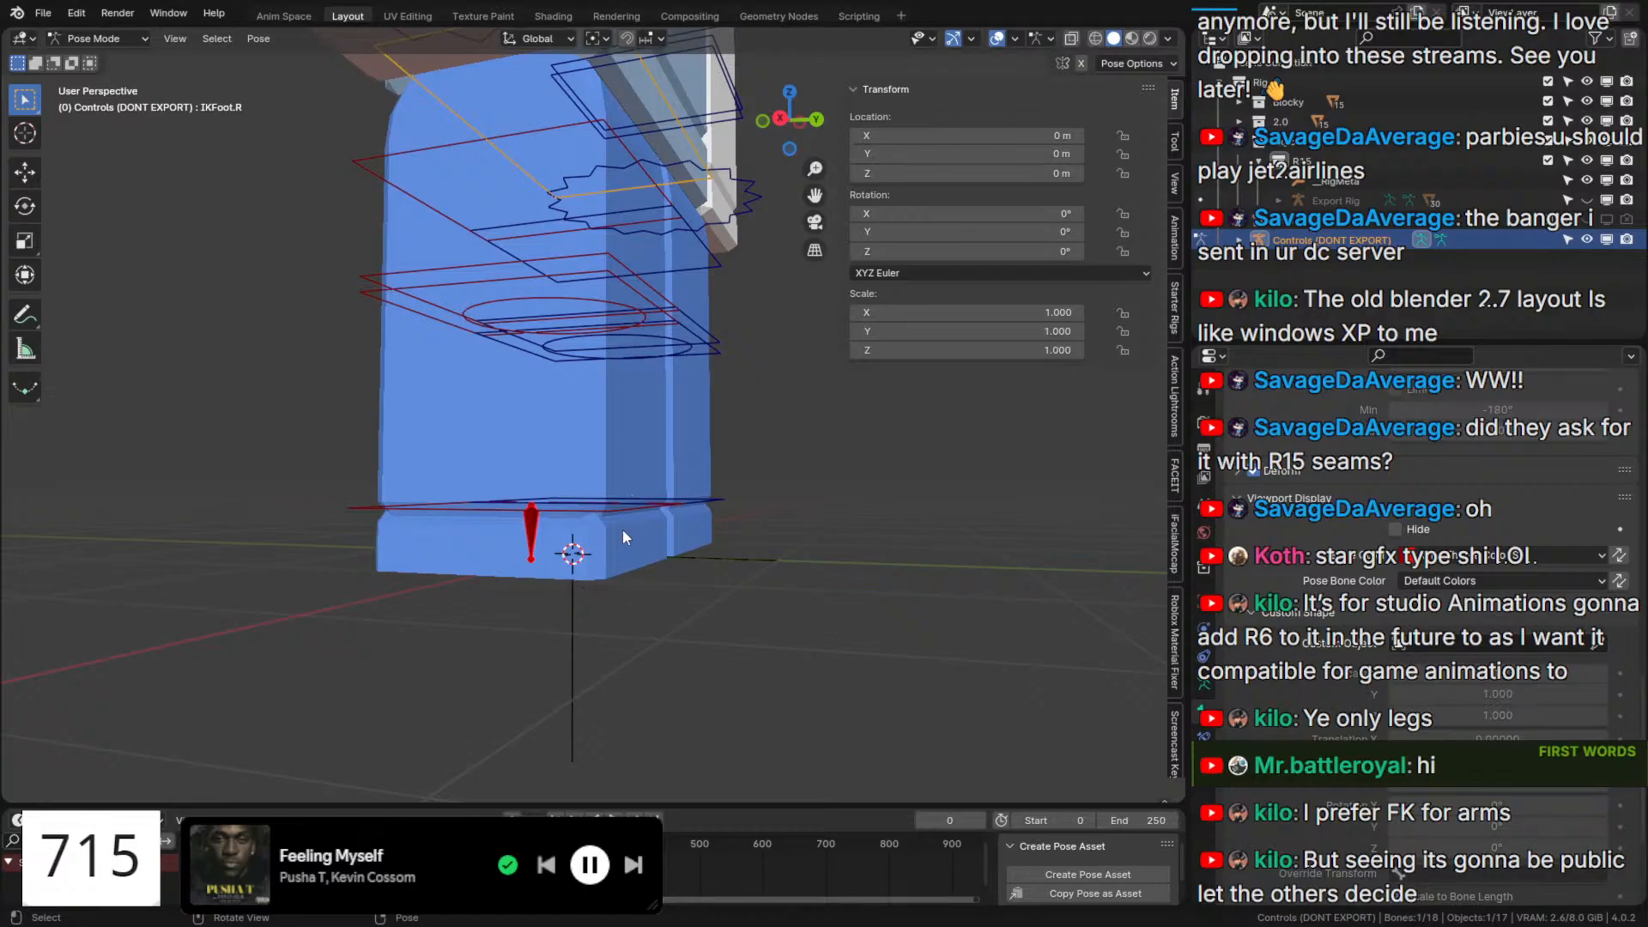
middle_click_drag(622, 529, 606, 590)
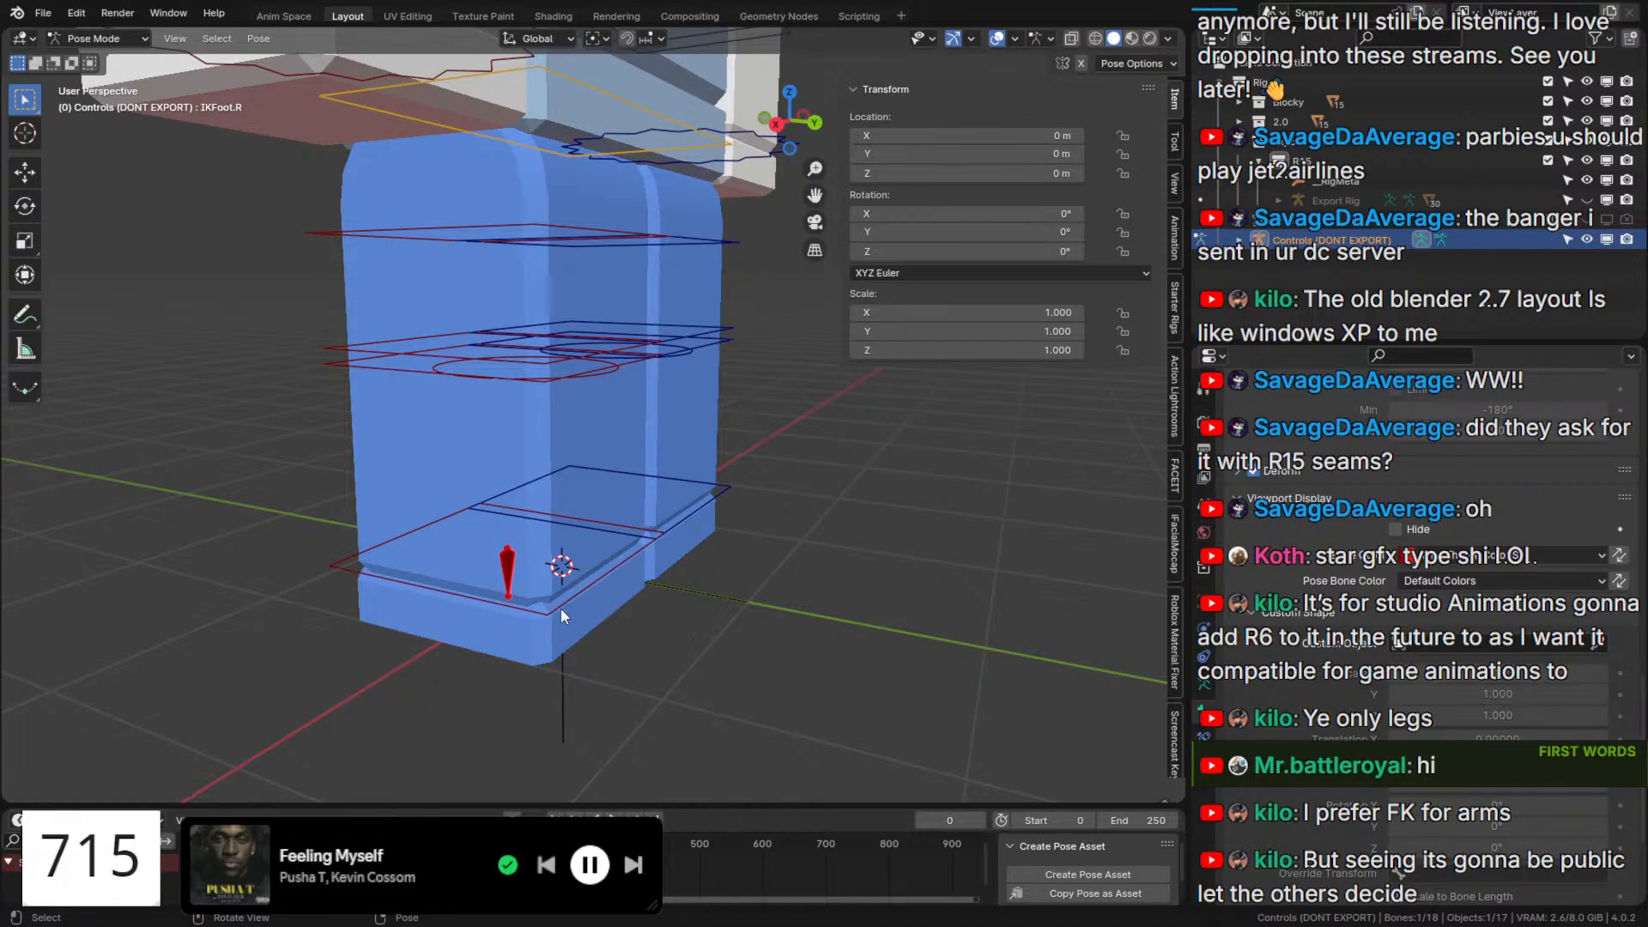
middle_click_drag(498, 618, 629, 505)
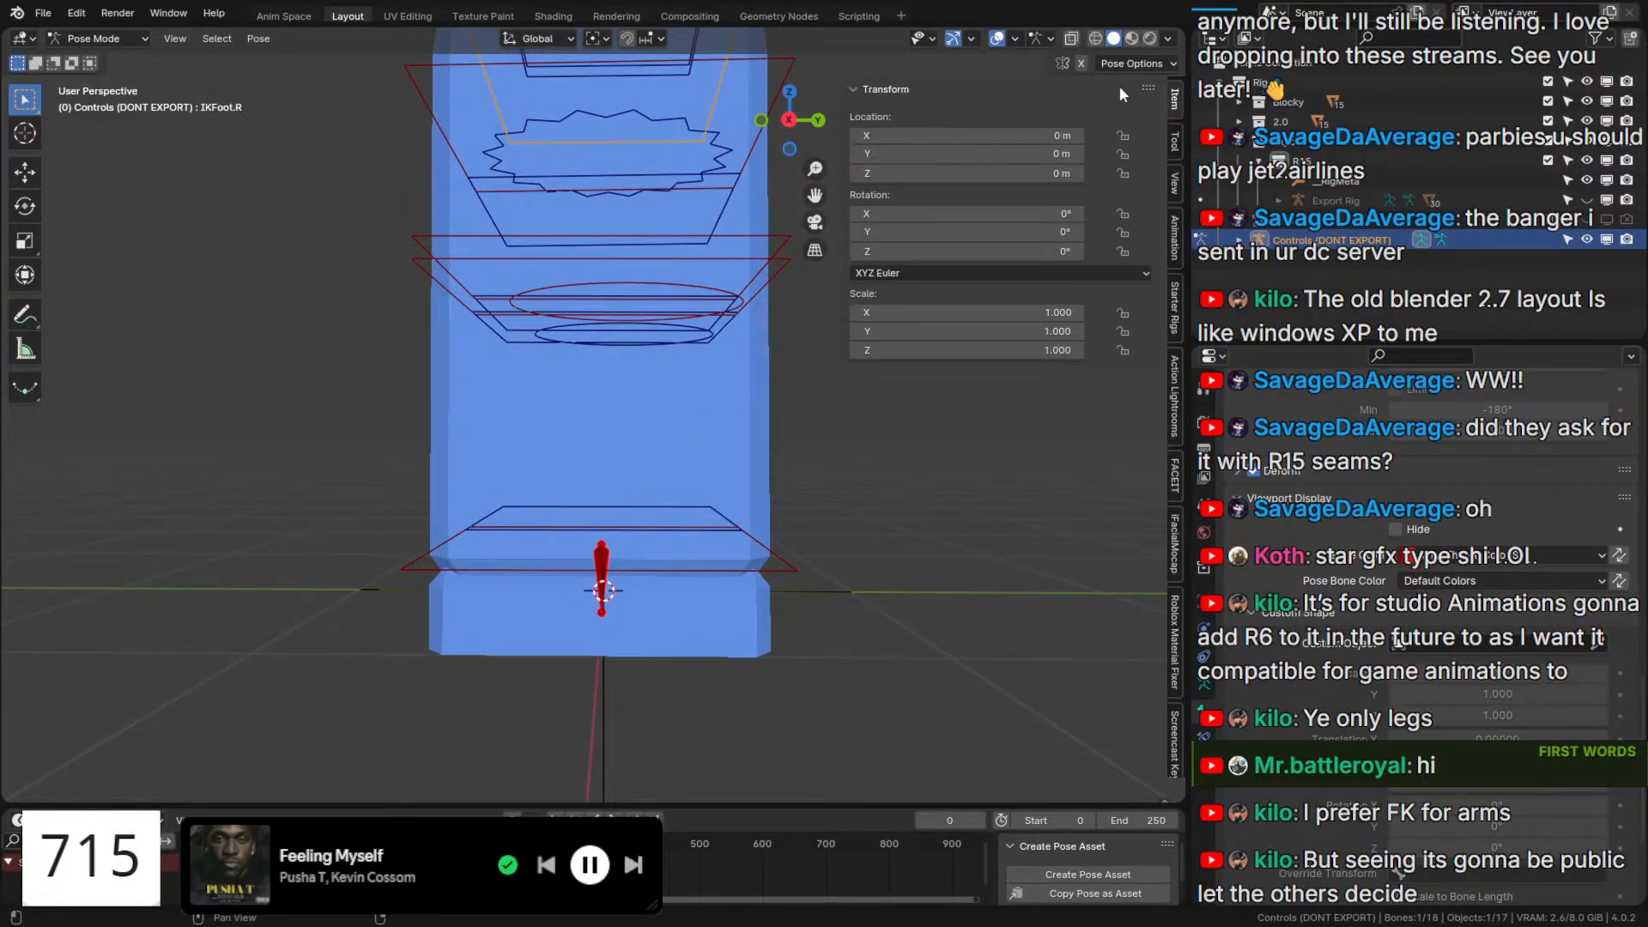
middle_click_drag(987, 515, 785, 562)
scroll(604, 298, "up", 1)
middle_click_drag(606, 312, 536, 467, "shift")
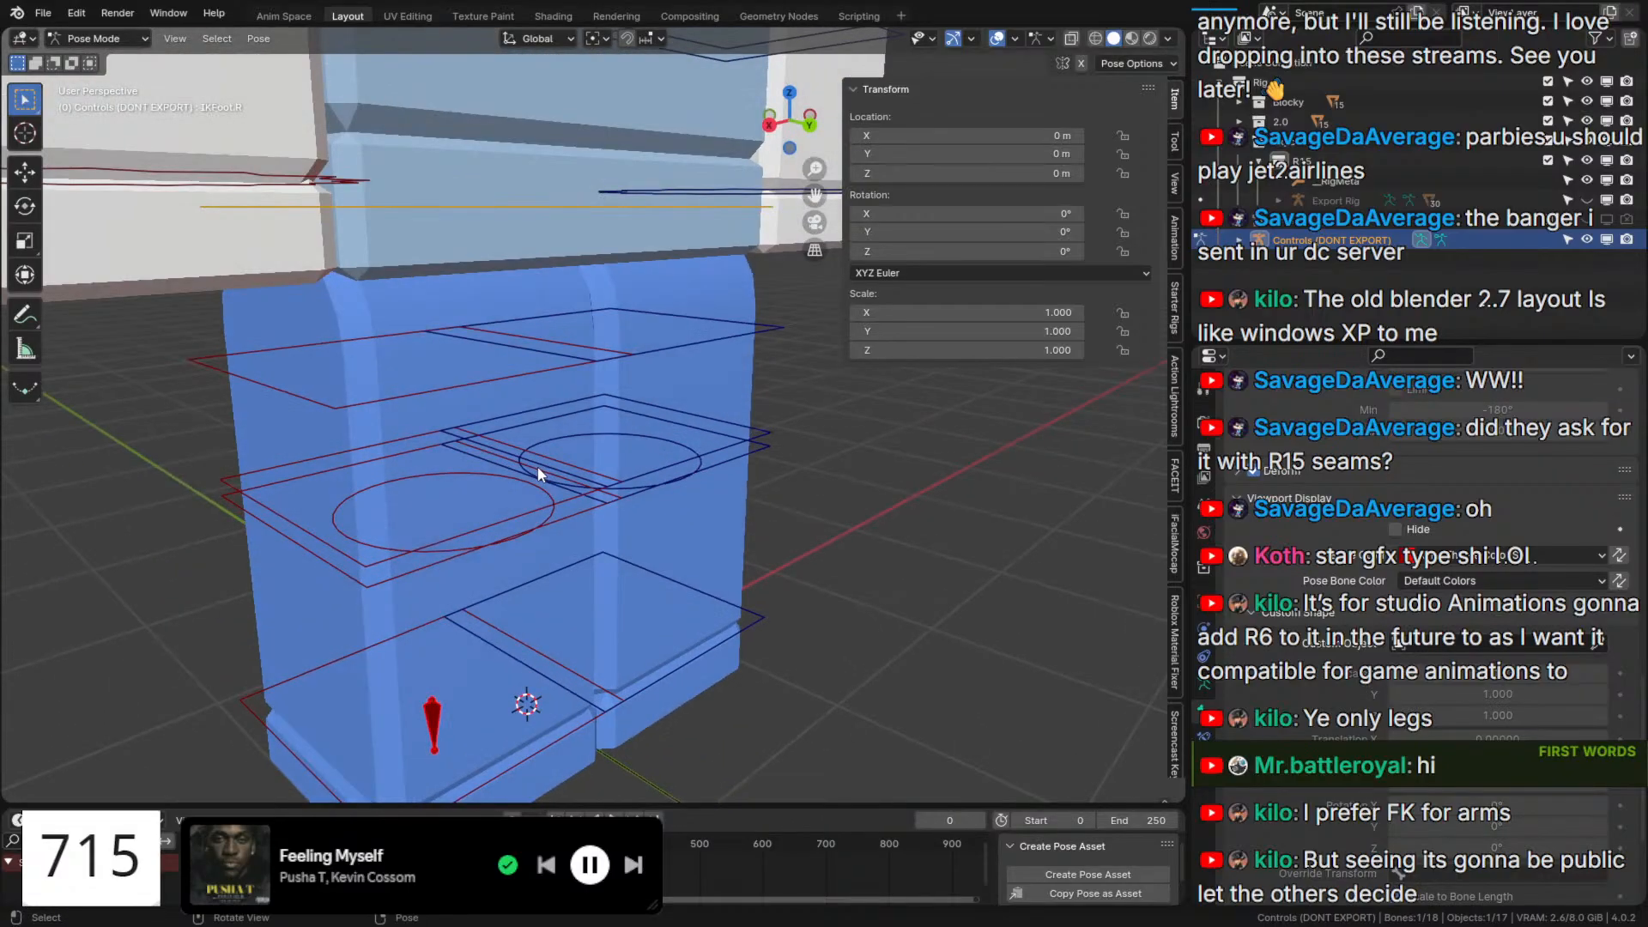
Select the right lower-leg control and enable the WGTS collection in the viewport.
left_click(475, 523)
middle_click_drag(476, 523, 551, 563)
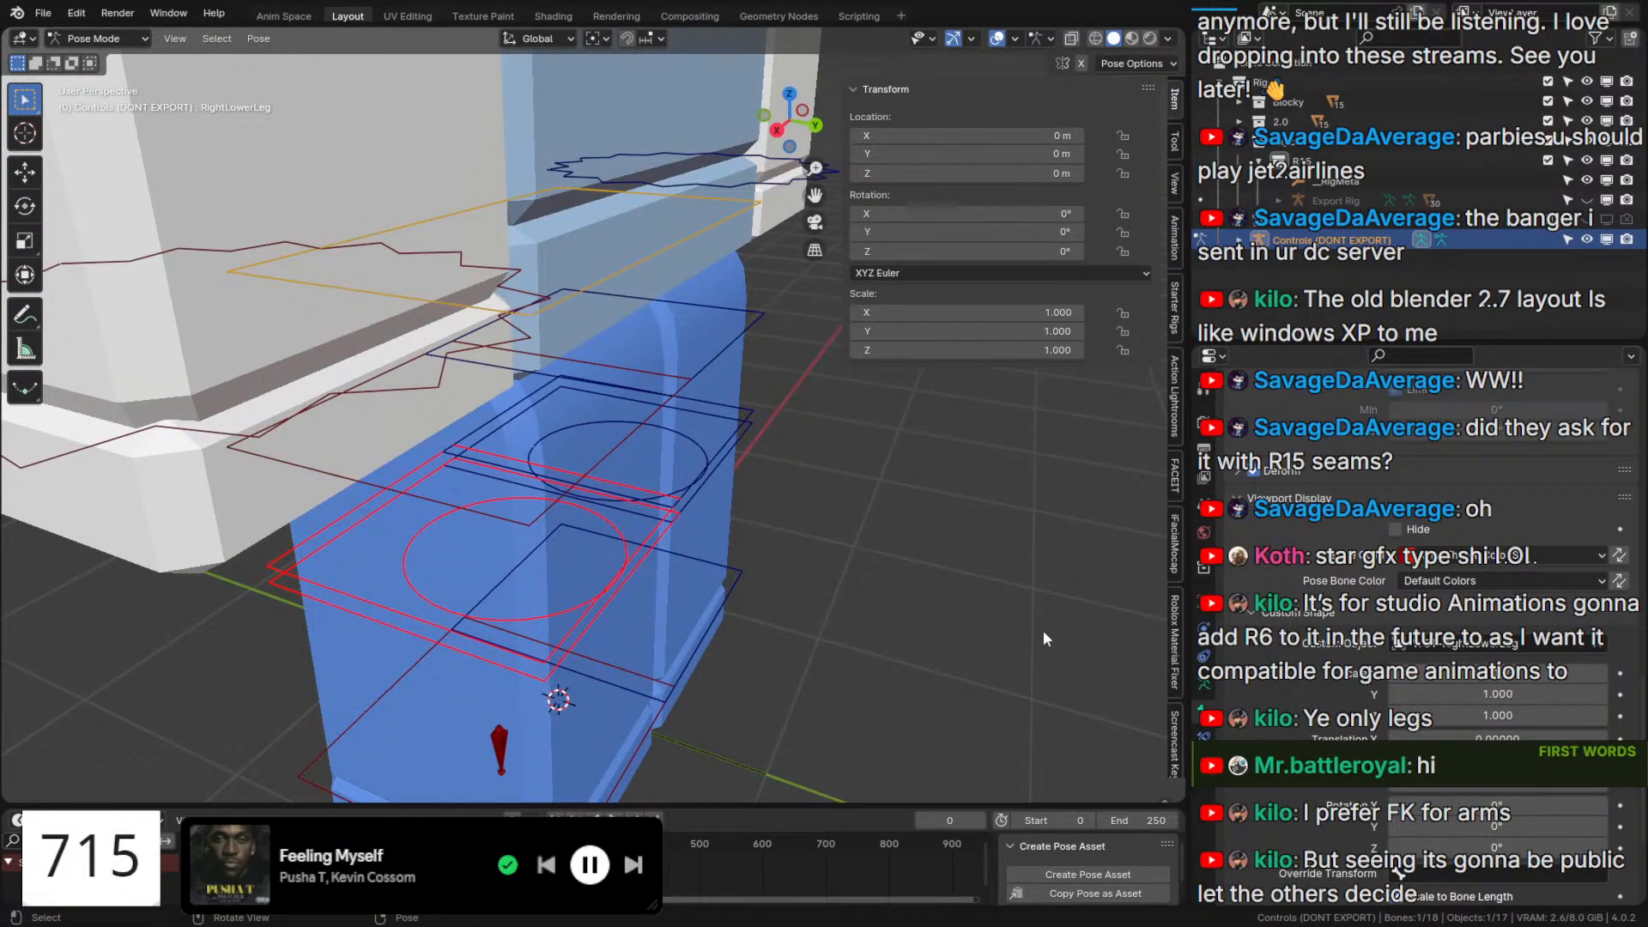
key("ctrl+Tab")
key("ctrl+Tab")
scroll(1451, 562, "down", 5)
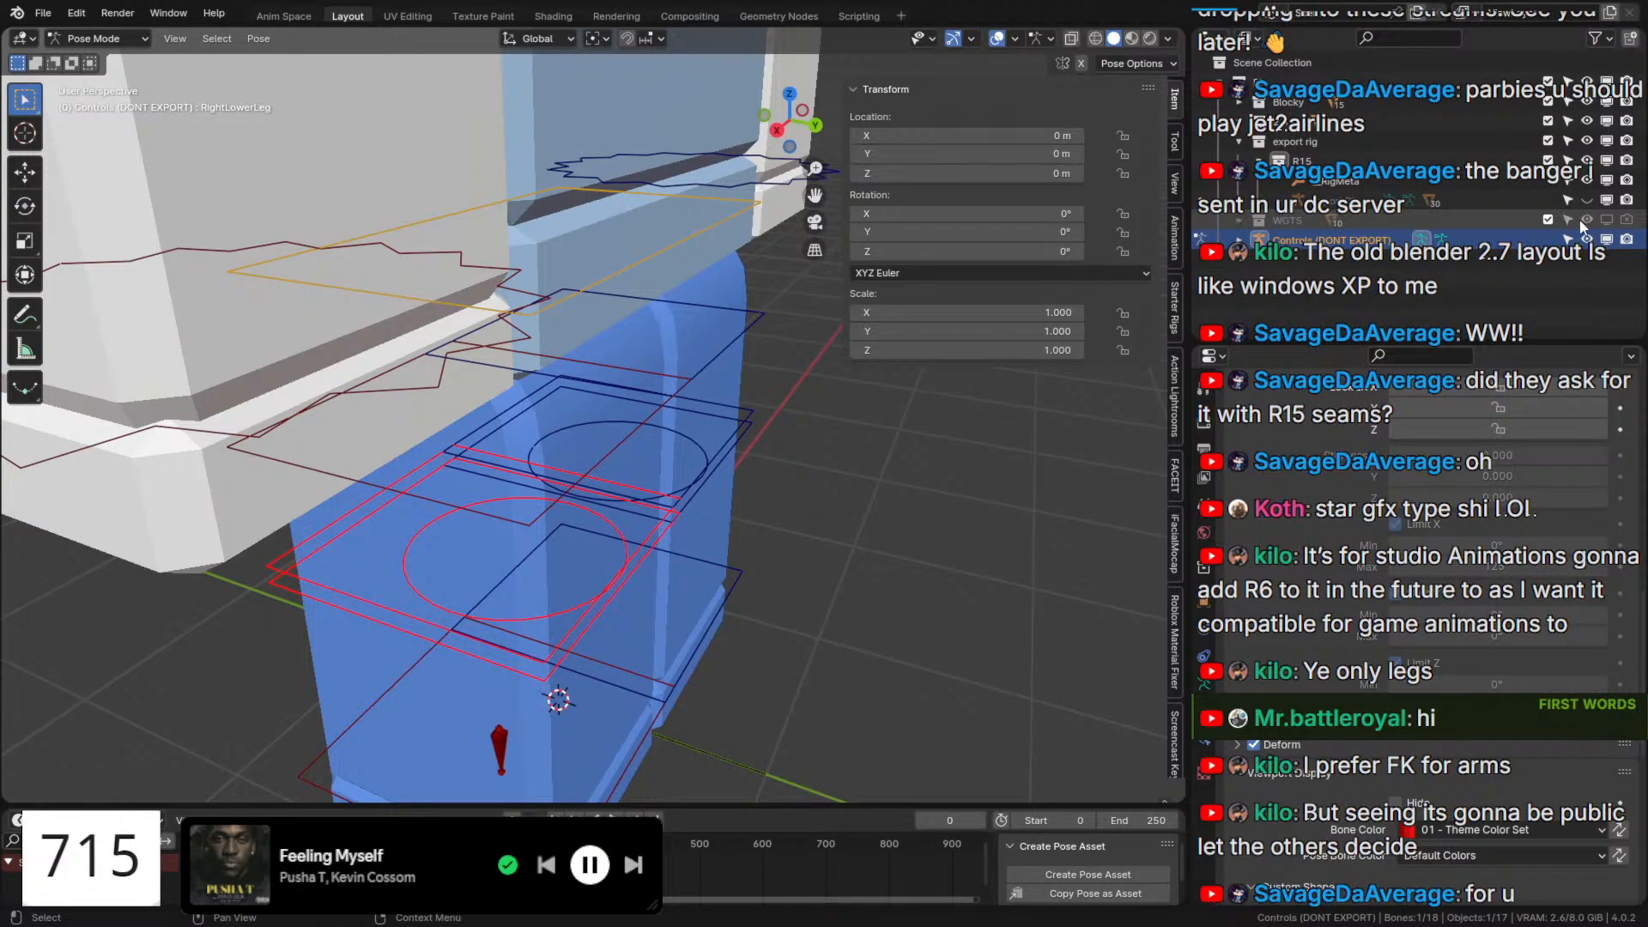
left_click(1606, 221)
middle_click_drag(677, 566, 673, 529)
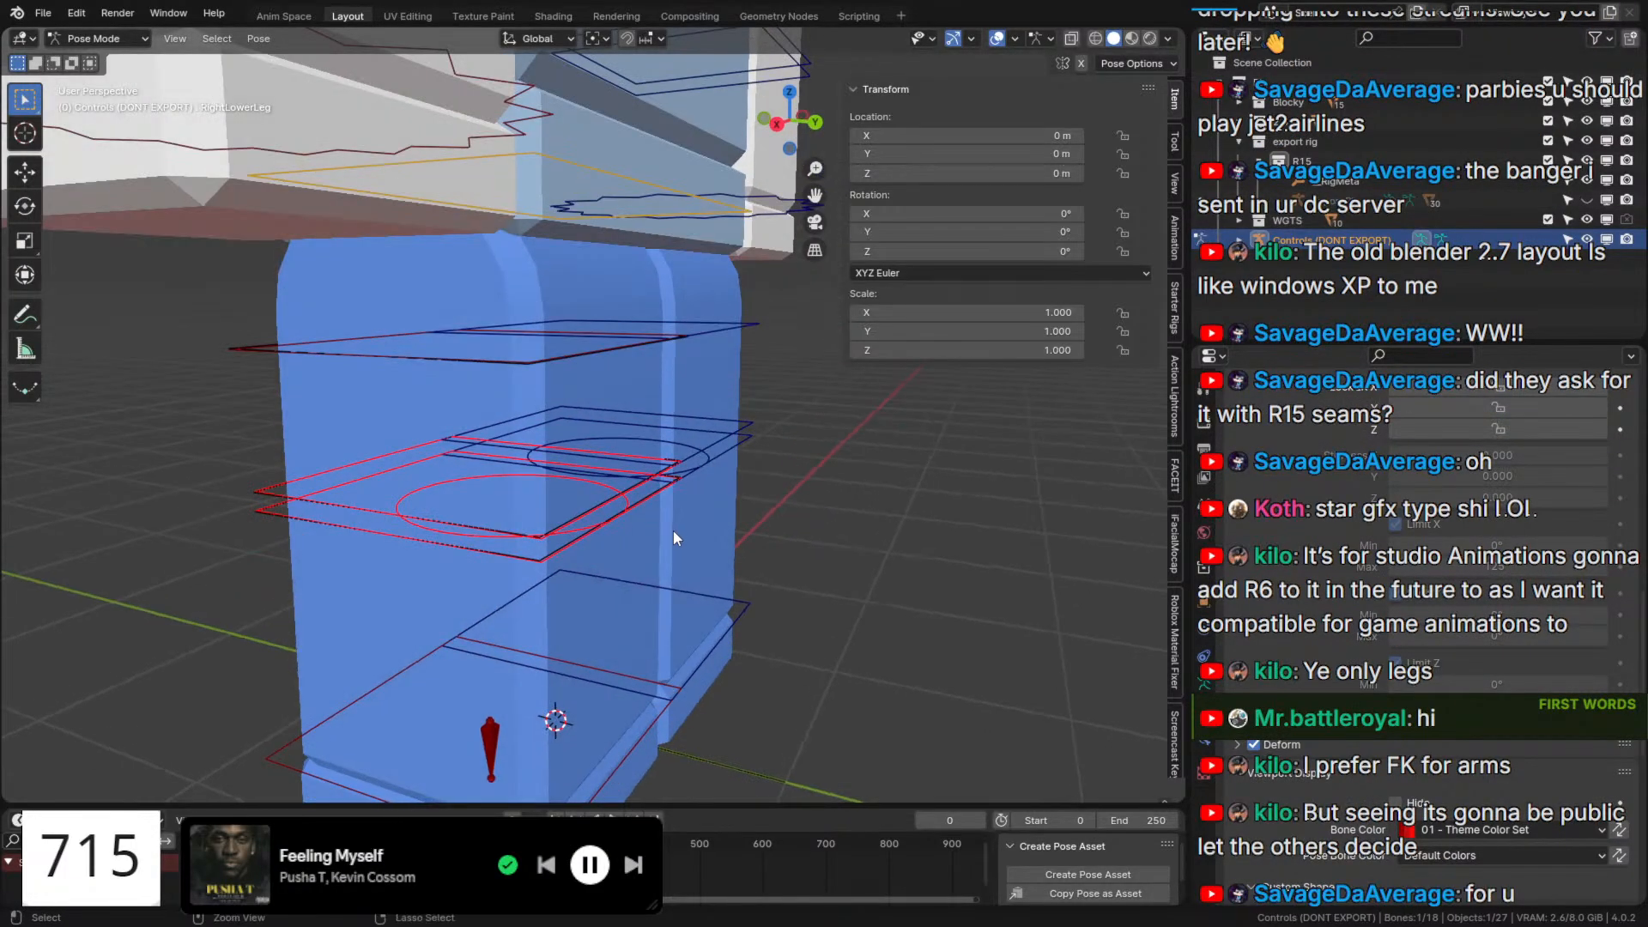
Switch from Pose Mode to Object Mode and select the WGT-RightLowerLeg widget object.
key("ctrl+Tab")
key("ctrl+Tab")
key("ctrl+Tab")
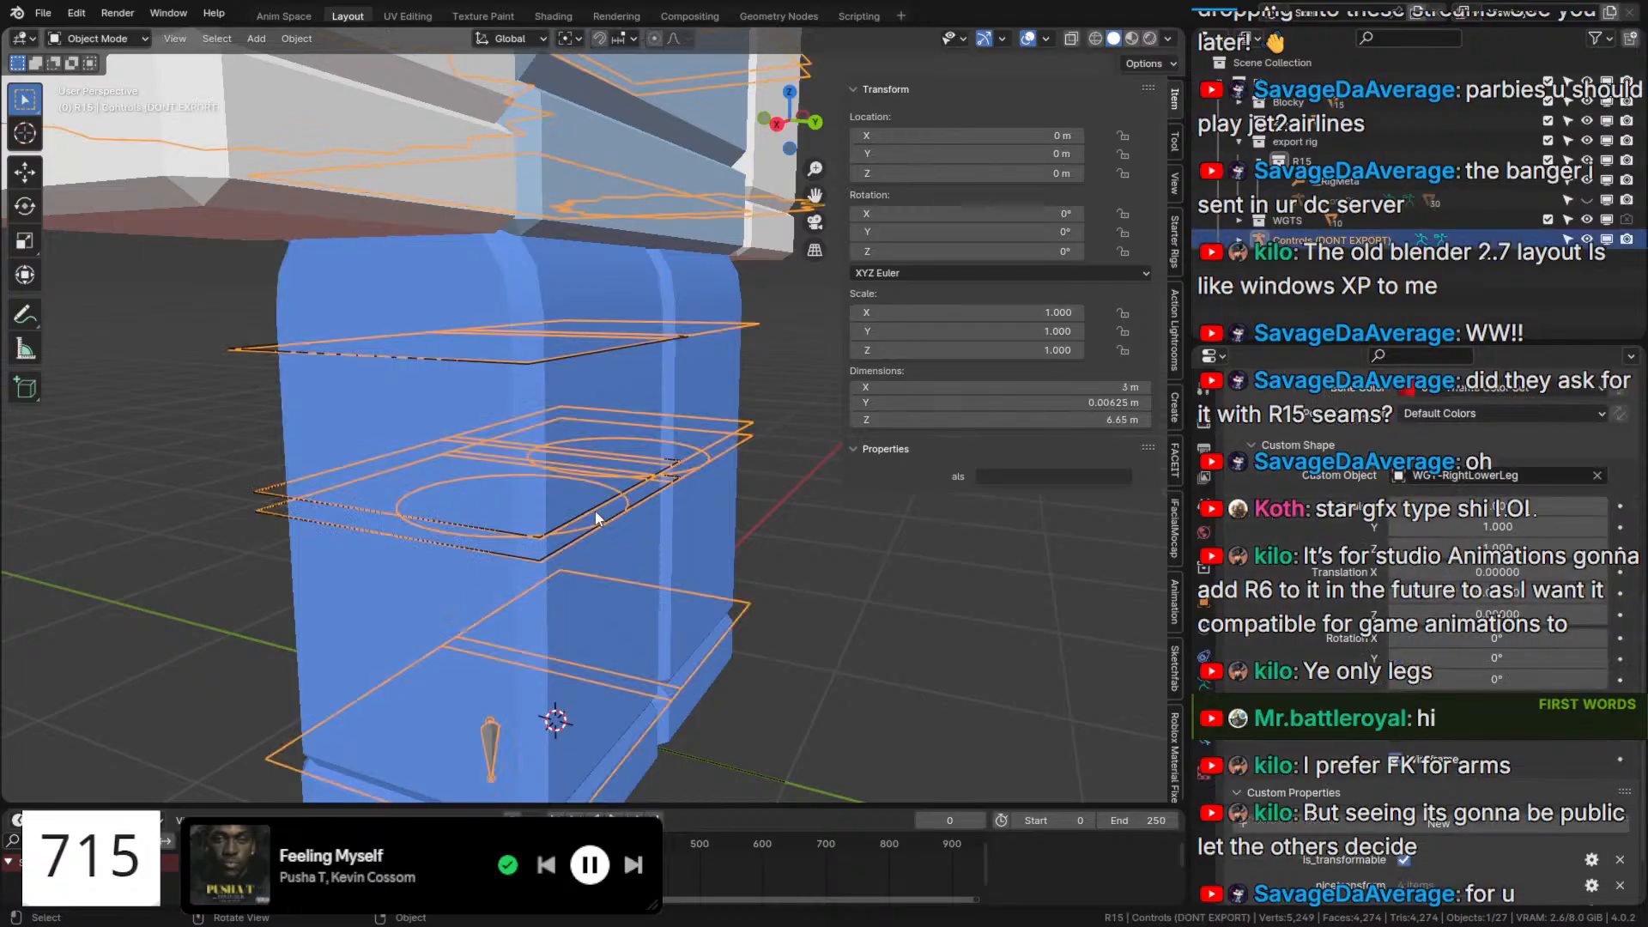
left_click(512, 539)
Inspect the right lower-leg widget's Mask modifier, vertex groups and mesh.
left_click(1205, 641)
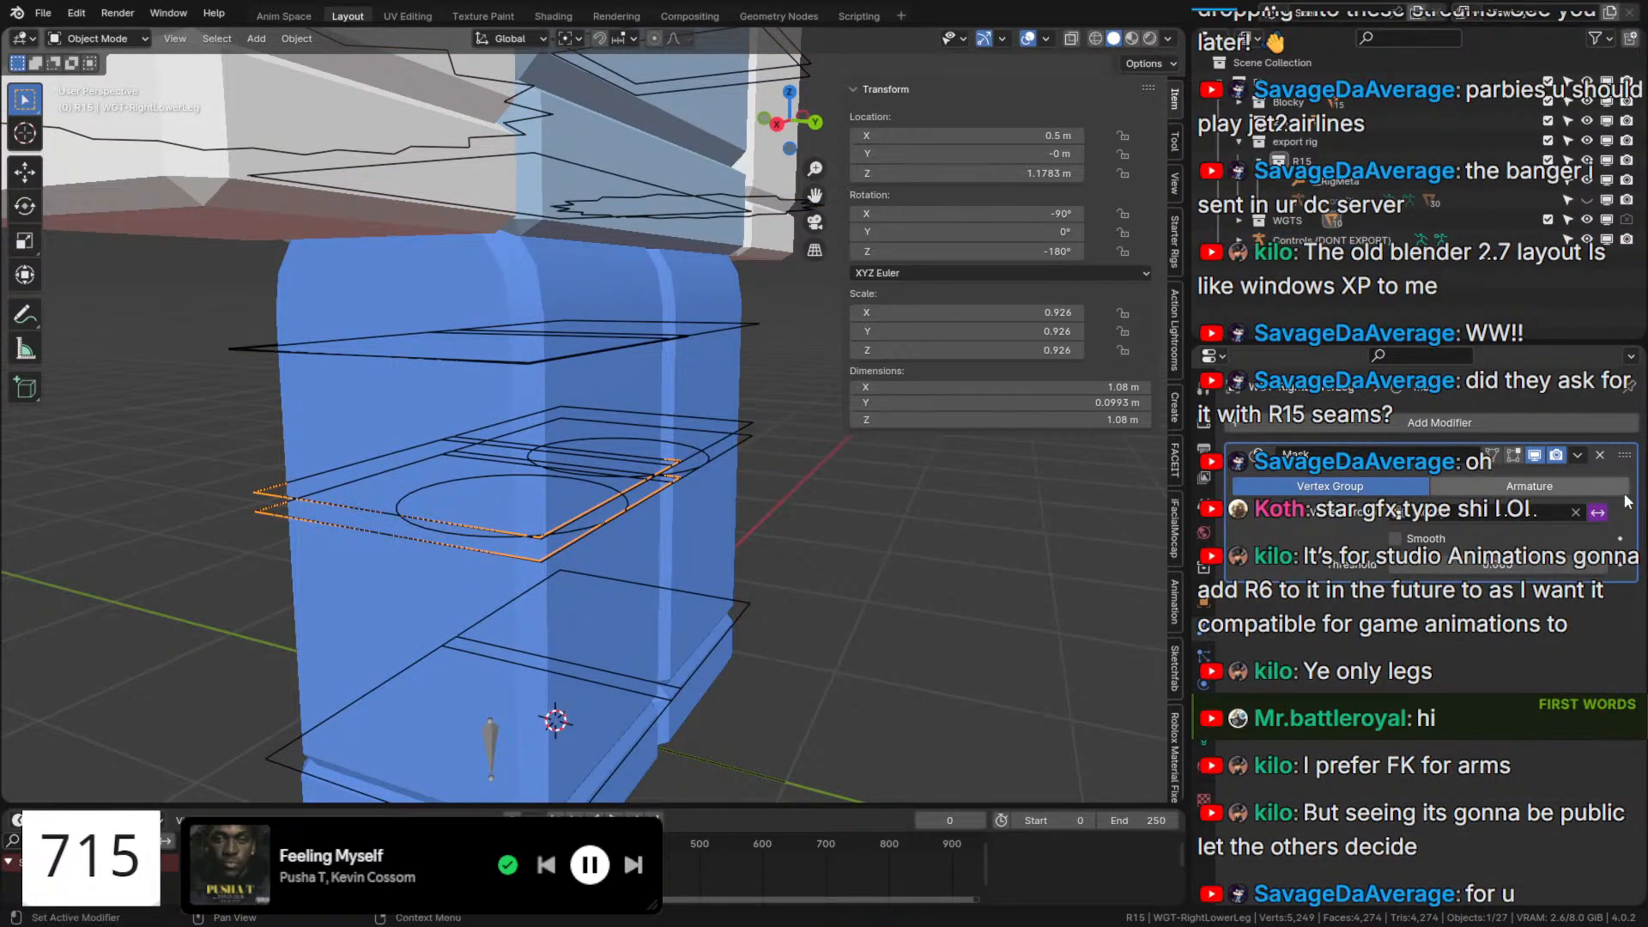
left_click(1207, 741)
key("Tab")
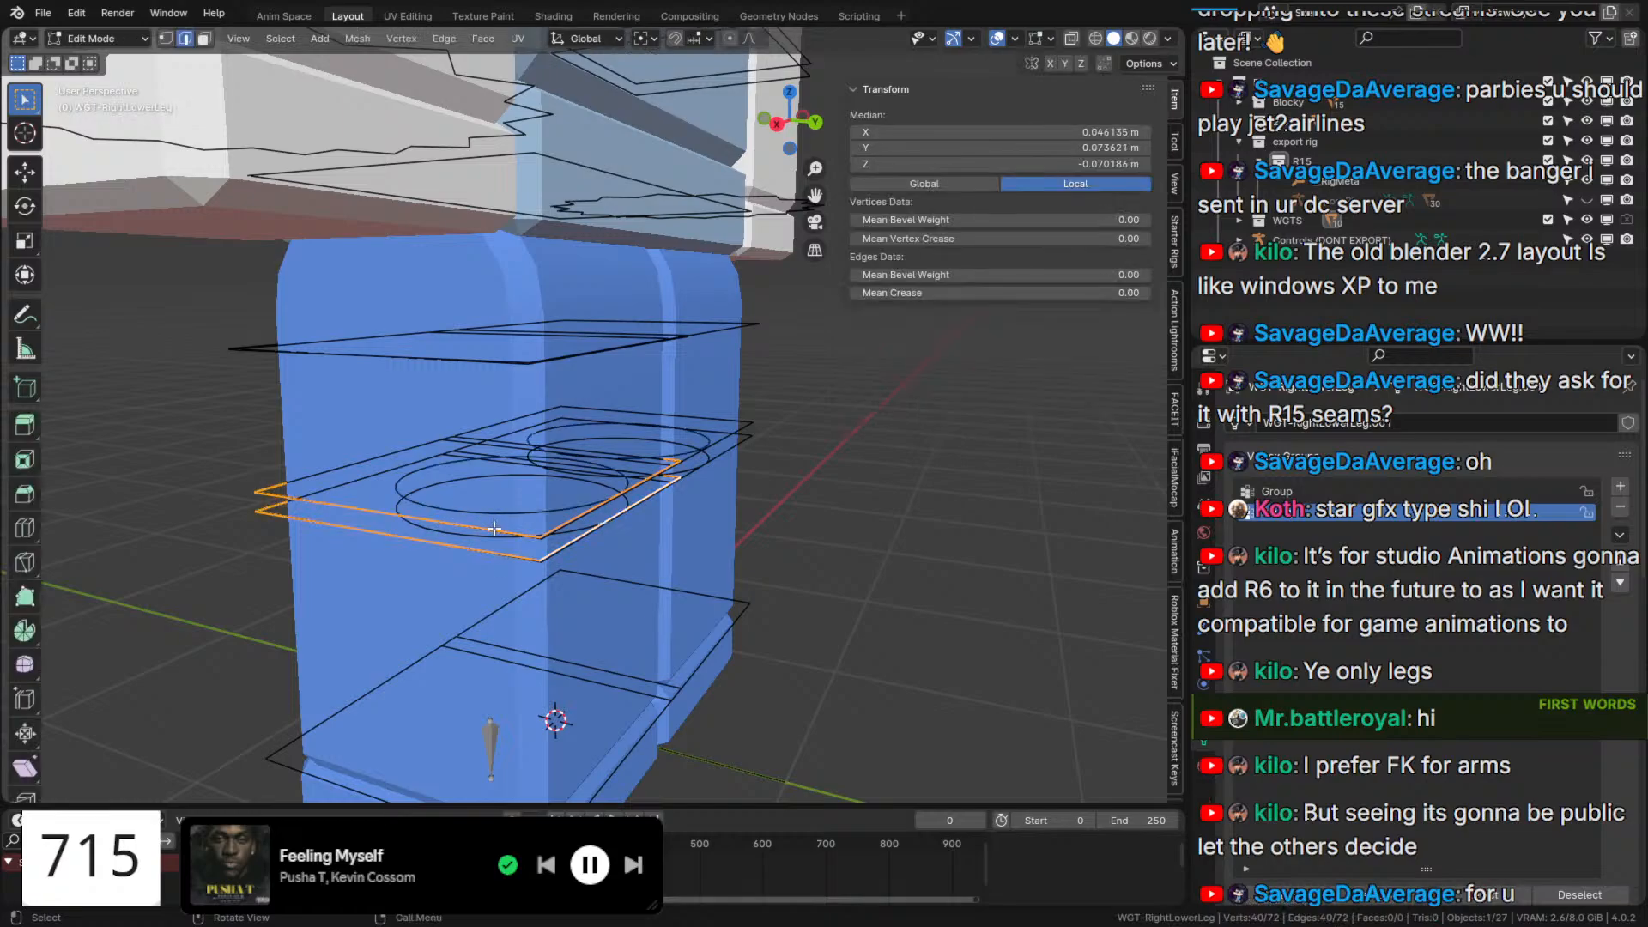
scroll(1301, 771, "down", 4)
key("Tab")
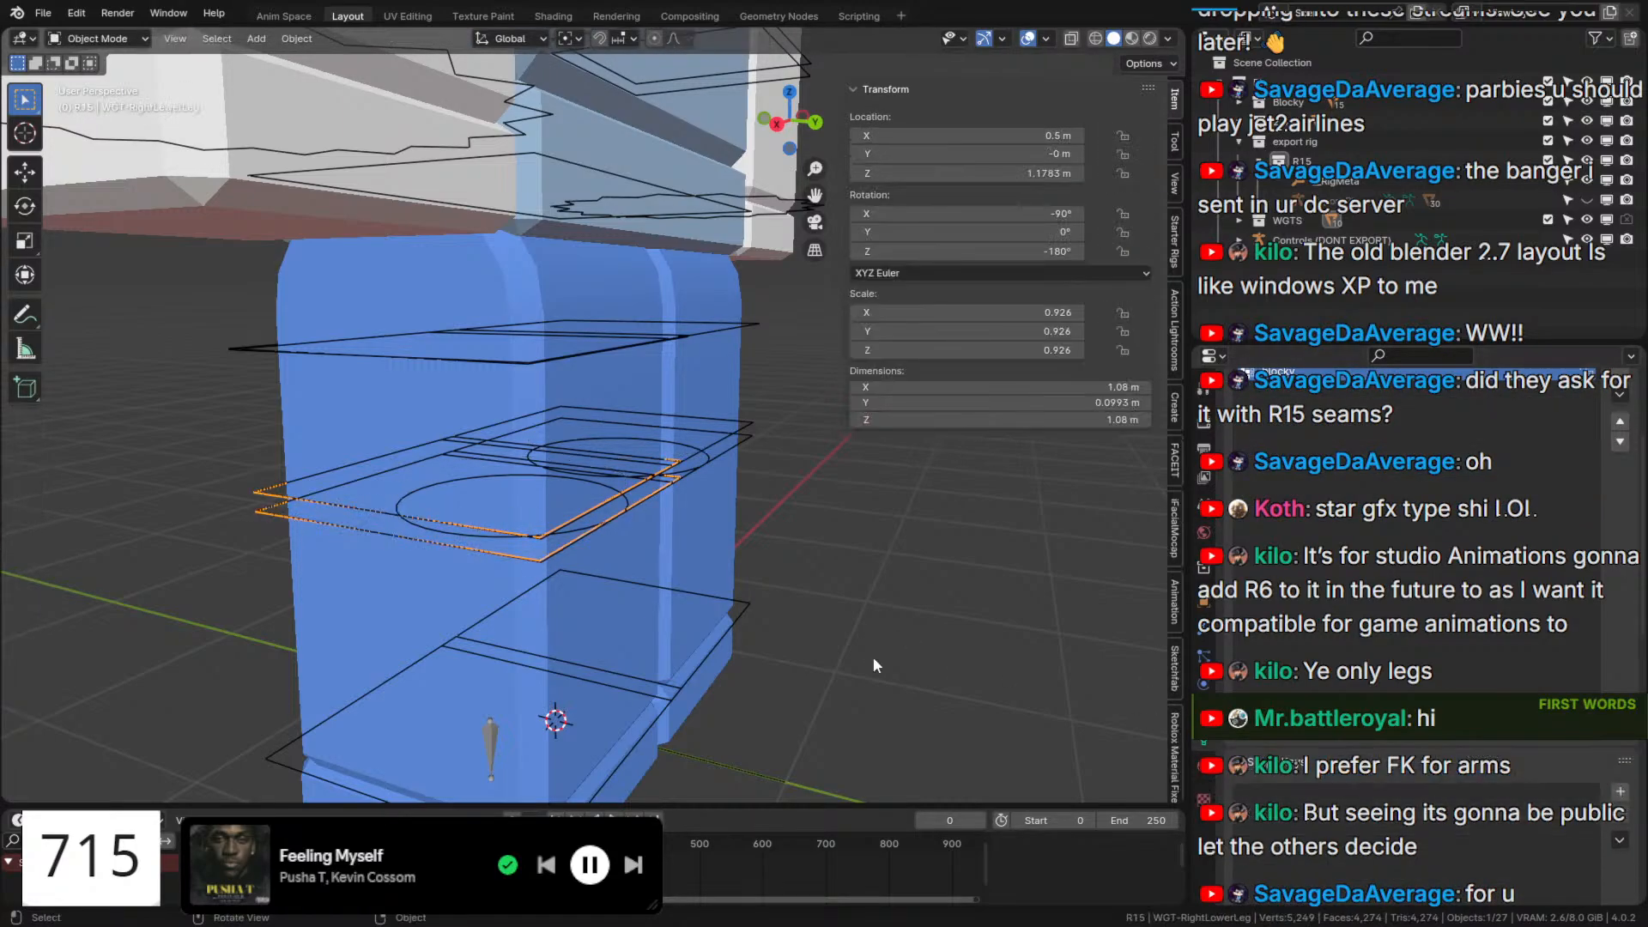
Try moving the lower-leg widget, and invert the selection in its mesh.
middle_click_drag(796, 606, 632, 583)
key("g")
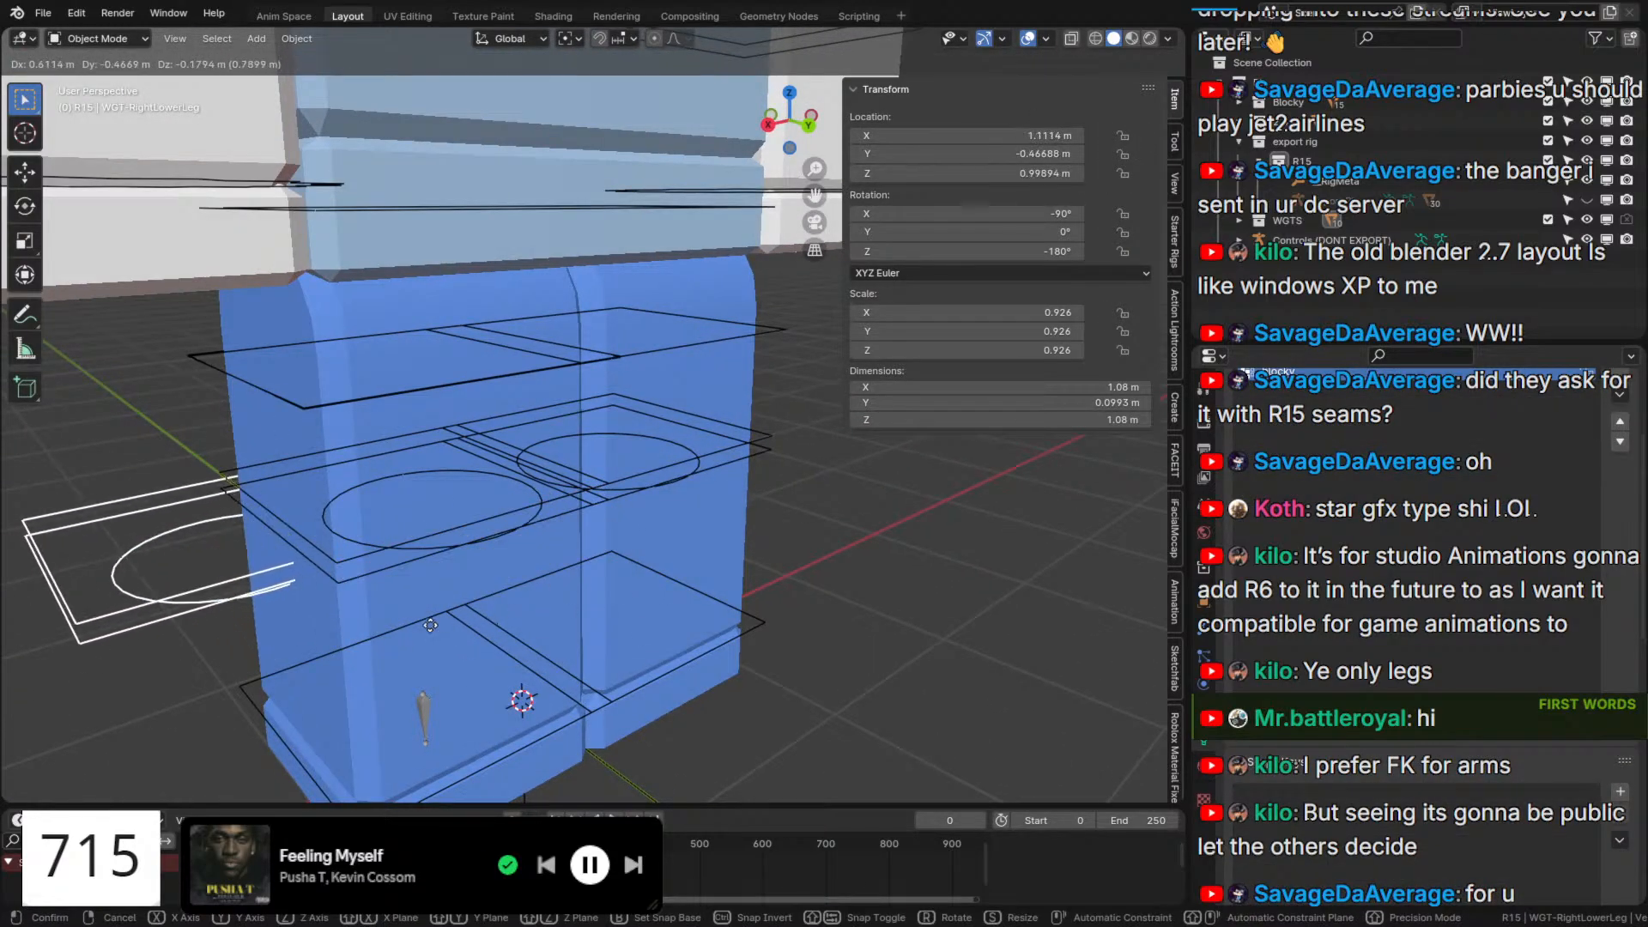
right_click(373, 525)
key("Tab")
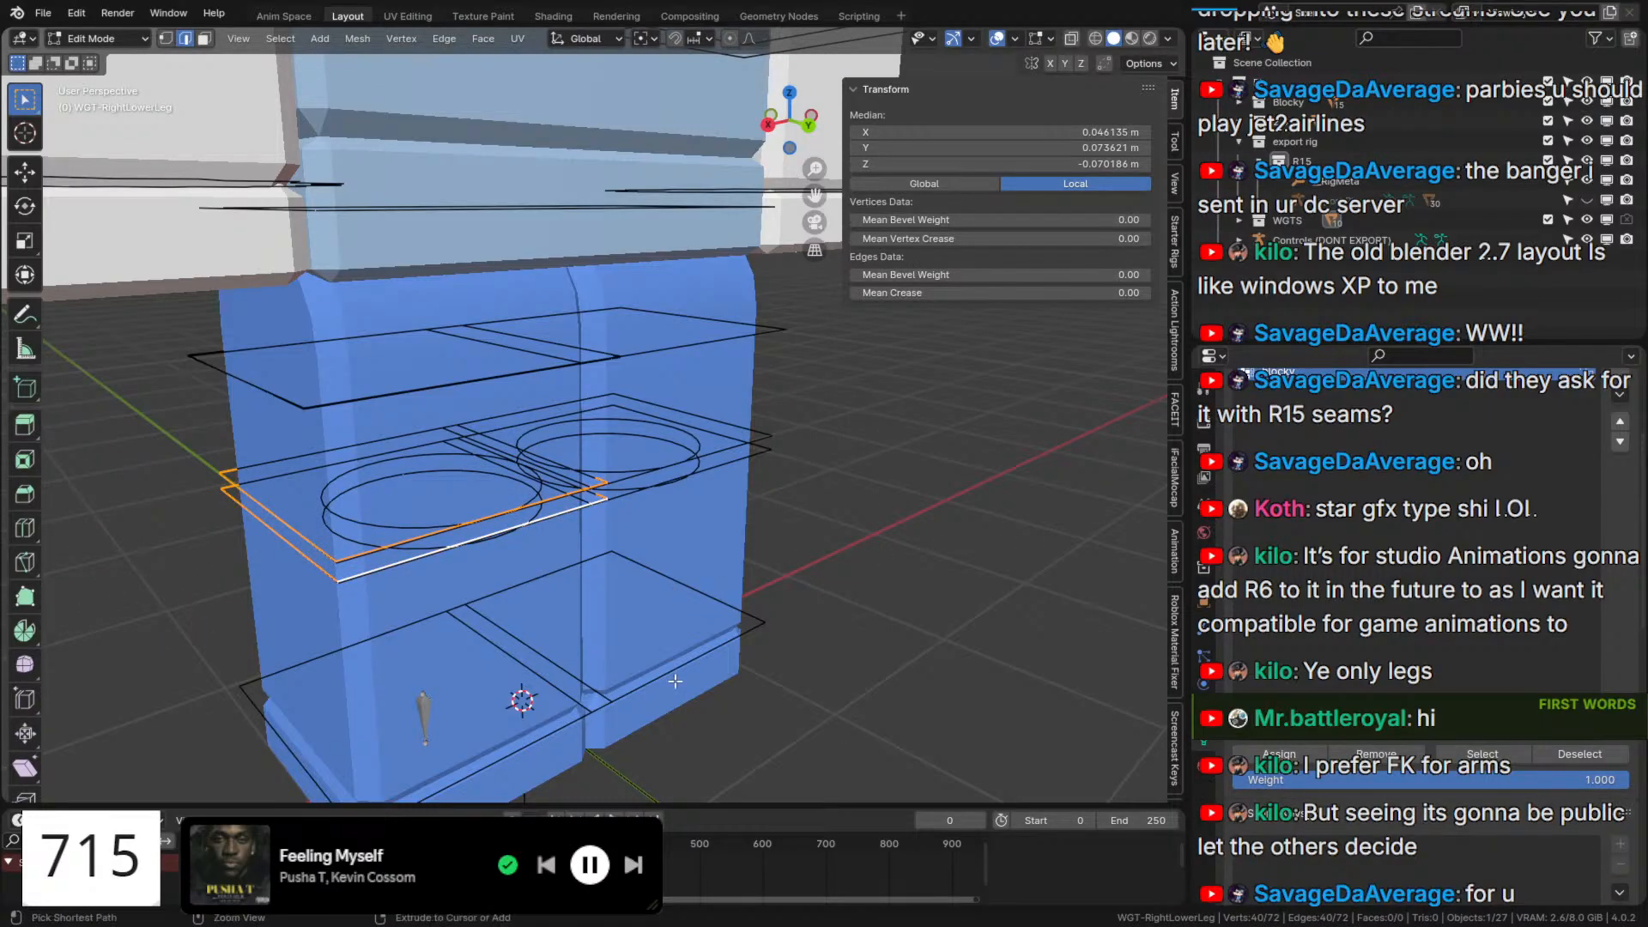
key("ctrl+i")
scroll(1368, 625, "up", 2)
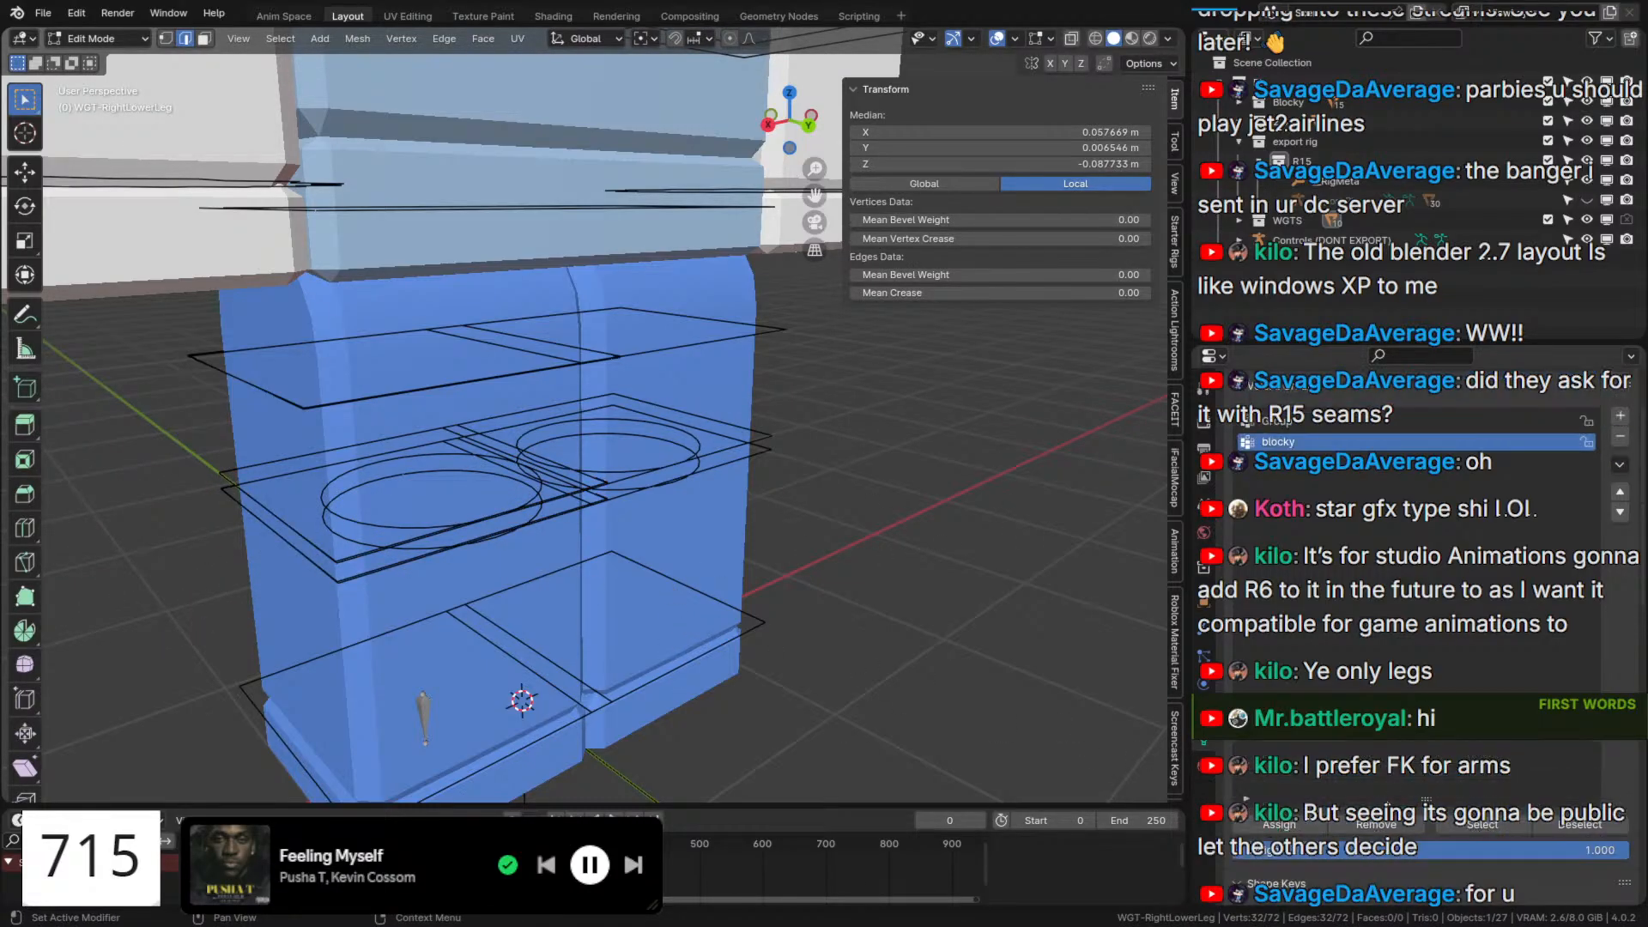
Select the upper circle loop of the right lower-leg widget's mesh and turn on X-ray.
key("Tab")
middle_click_drag(730, 512, 560, 474)
scroll(773, 498, "up", 4)
scroll(705, 501, "down", 5)
scroll(515, 526, "up", 3)
key("Tab")
left_click(503, 513)
left_click(503, 515, "alt")
left_click(1071, 38)
scroll(644, 436, "up", 2)
middle_click_drag(642, 435, 766, 430)
key("g")
right_click(718, 449)
key("g")
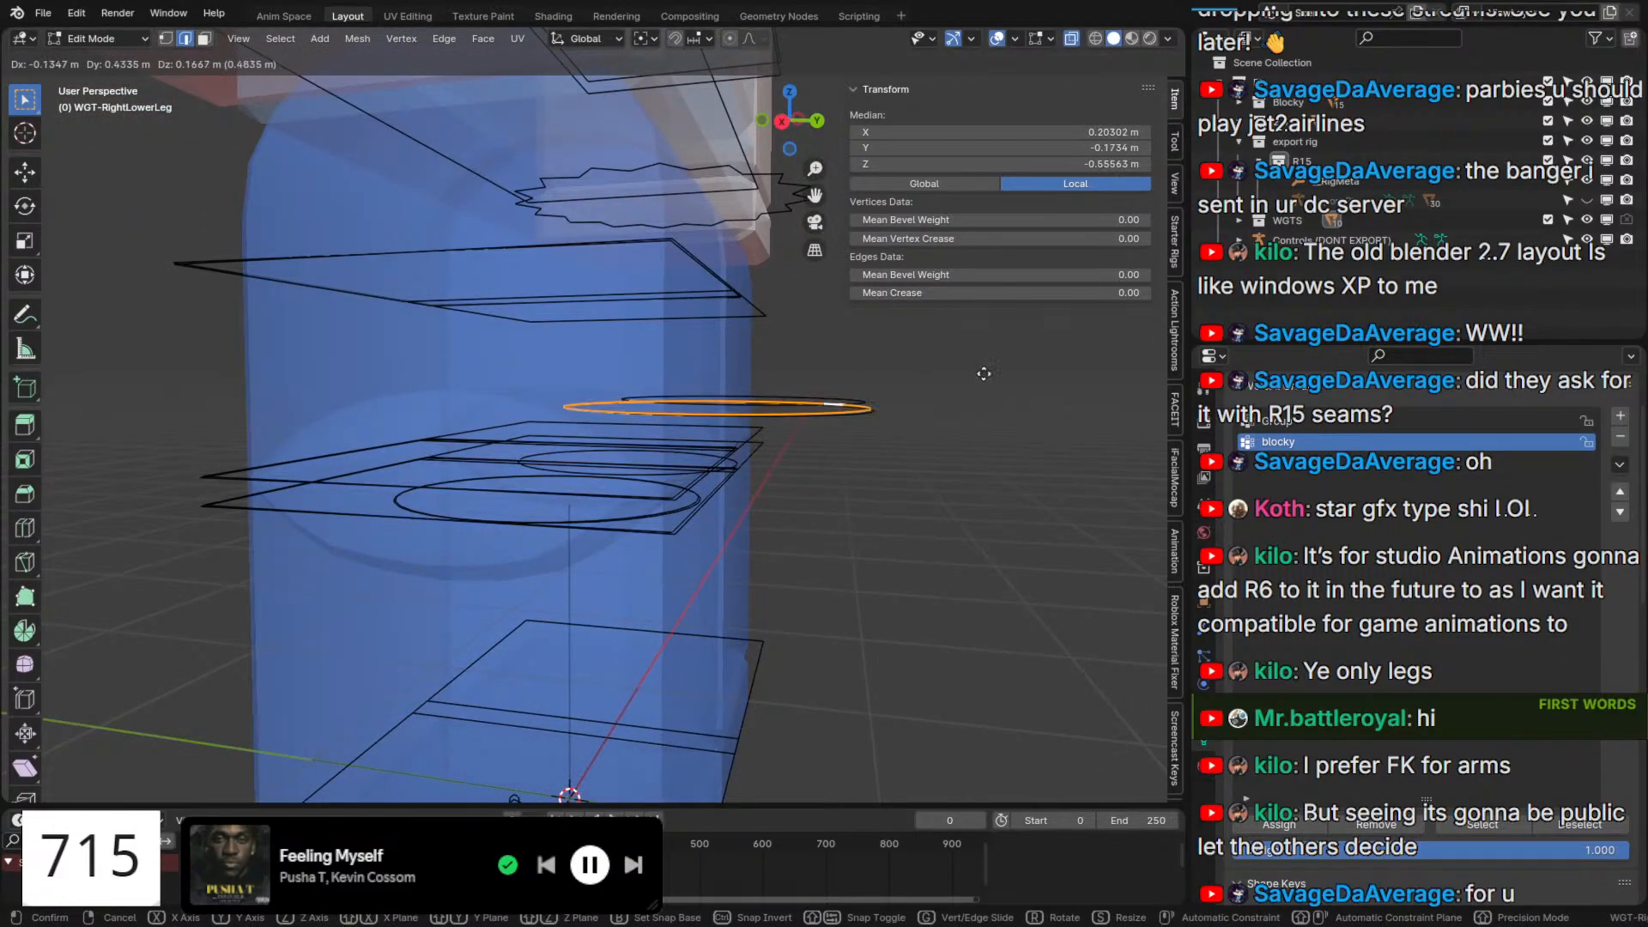
right_click(982, 373)
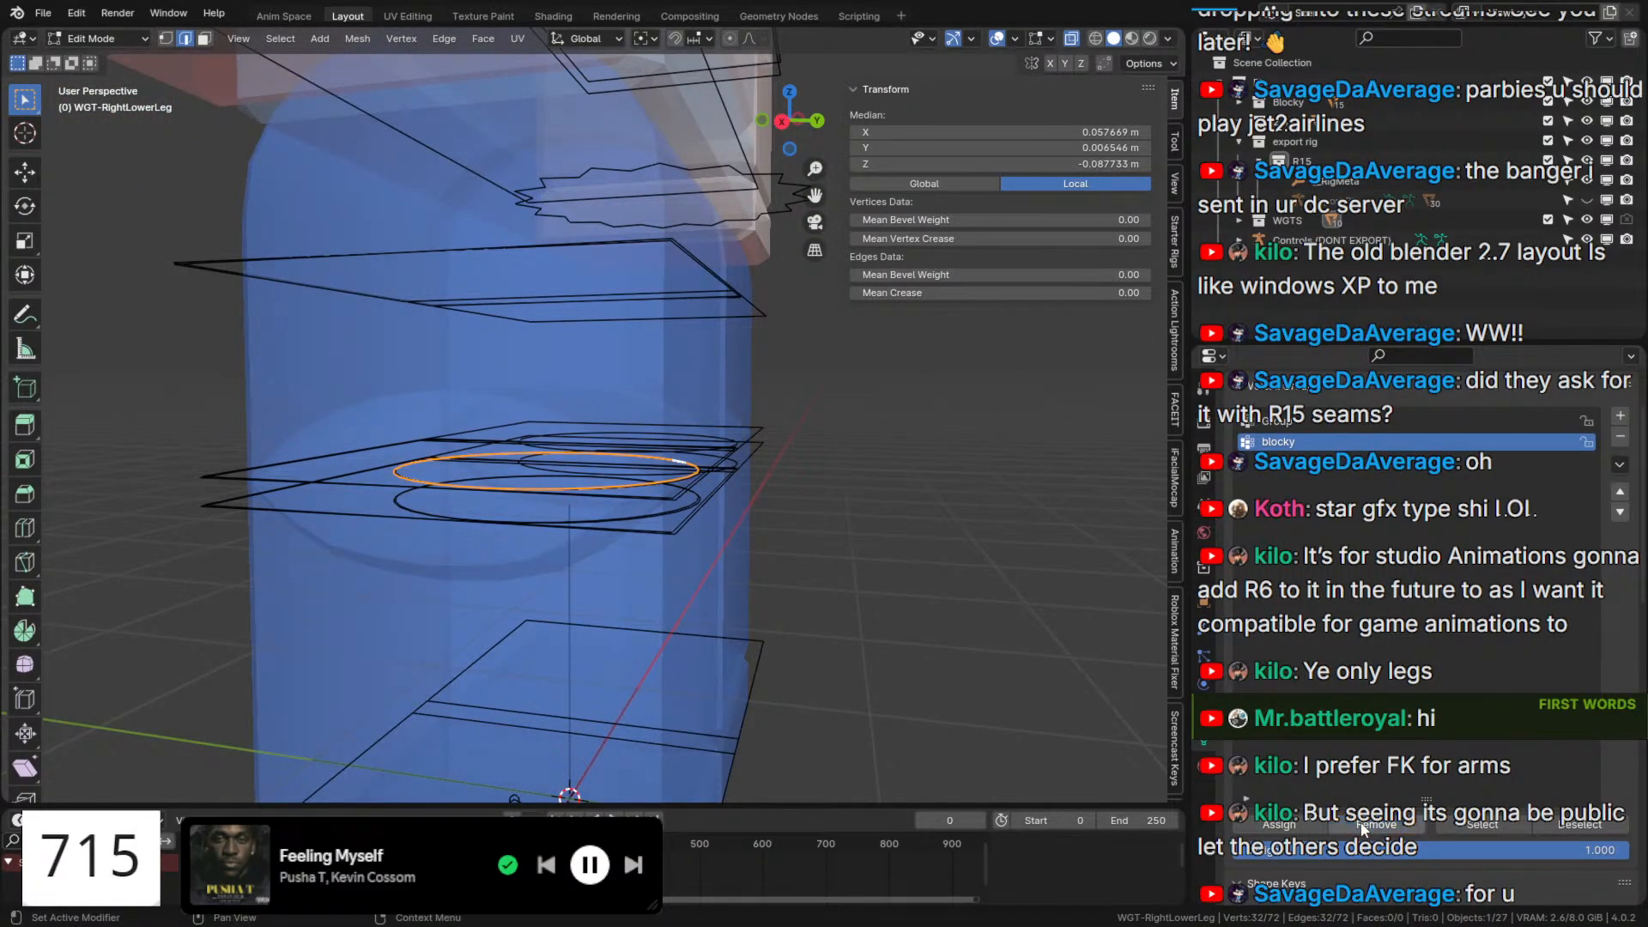
key("Tab")
scroll(1091, 546, "up", 1)
key("g")
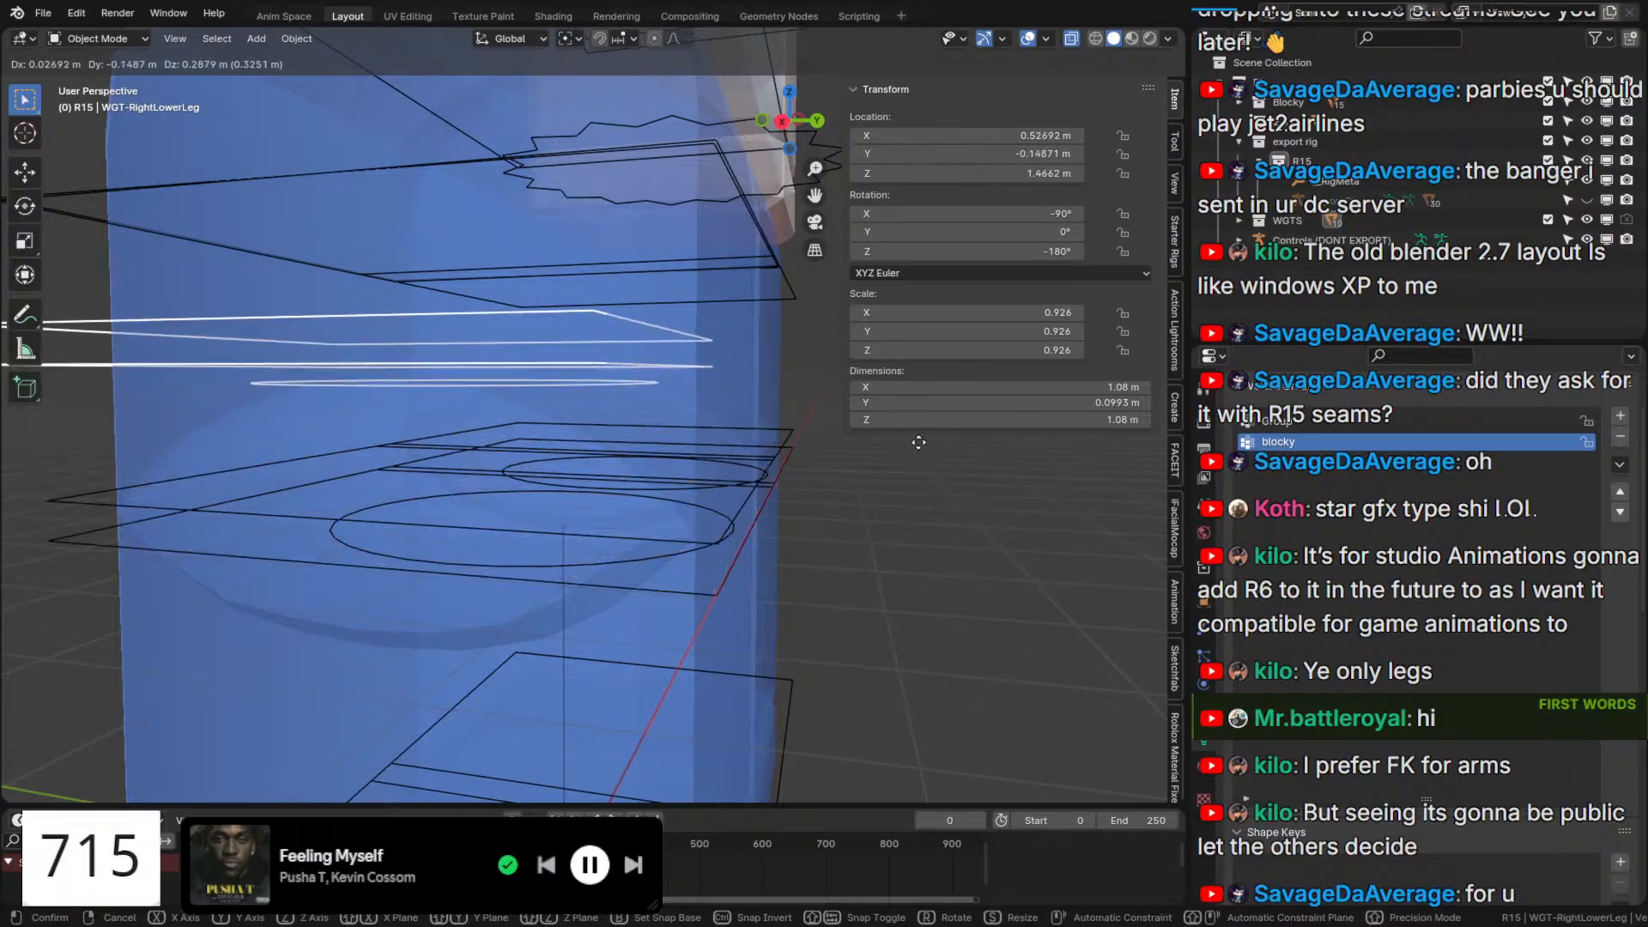
right_click(941, 475)
Check the widget's Group vertex group and the Mask modifier's settings.
key("Tab")
left_click(1334, 422)
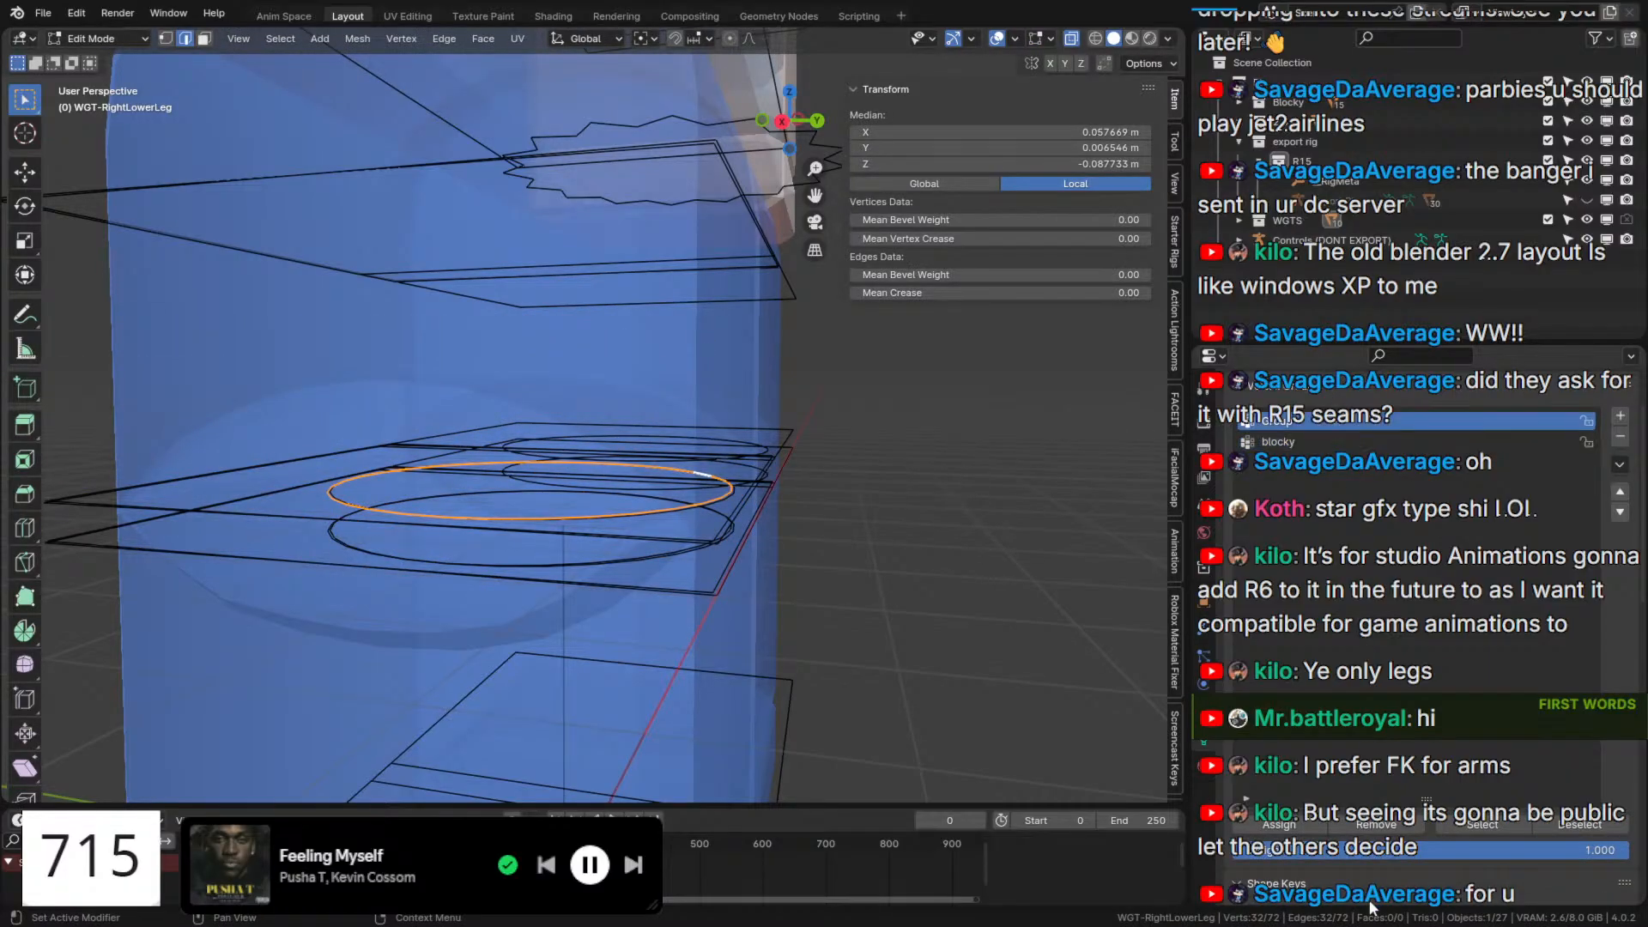
key("Tab")
scroll(1042, 684, "up", 2)
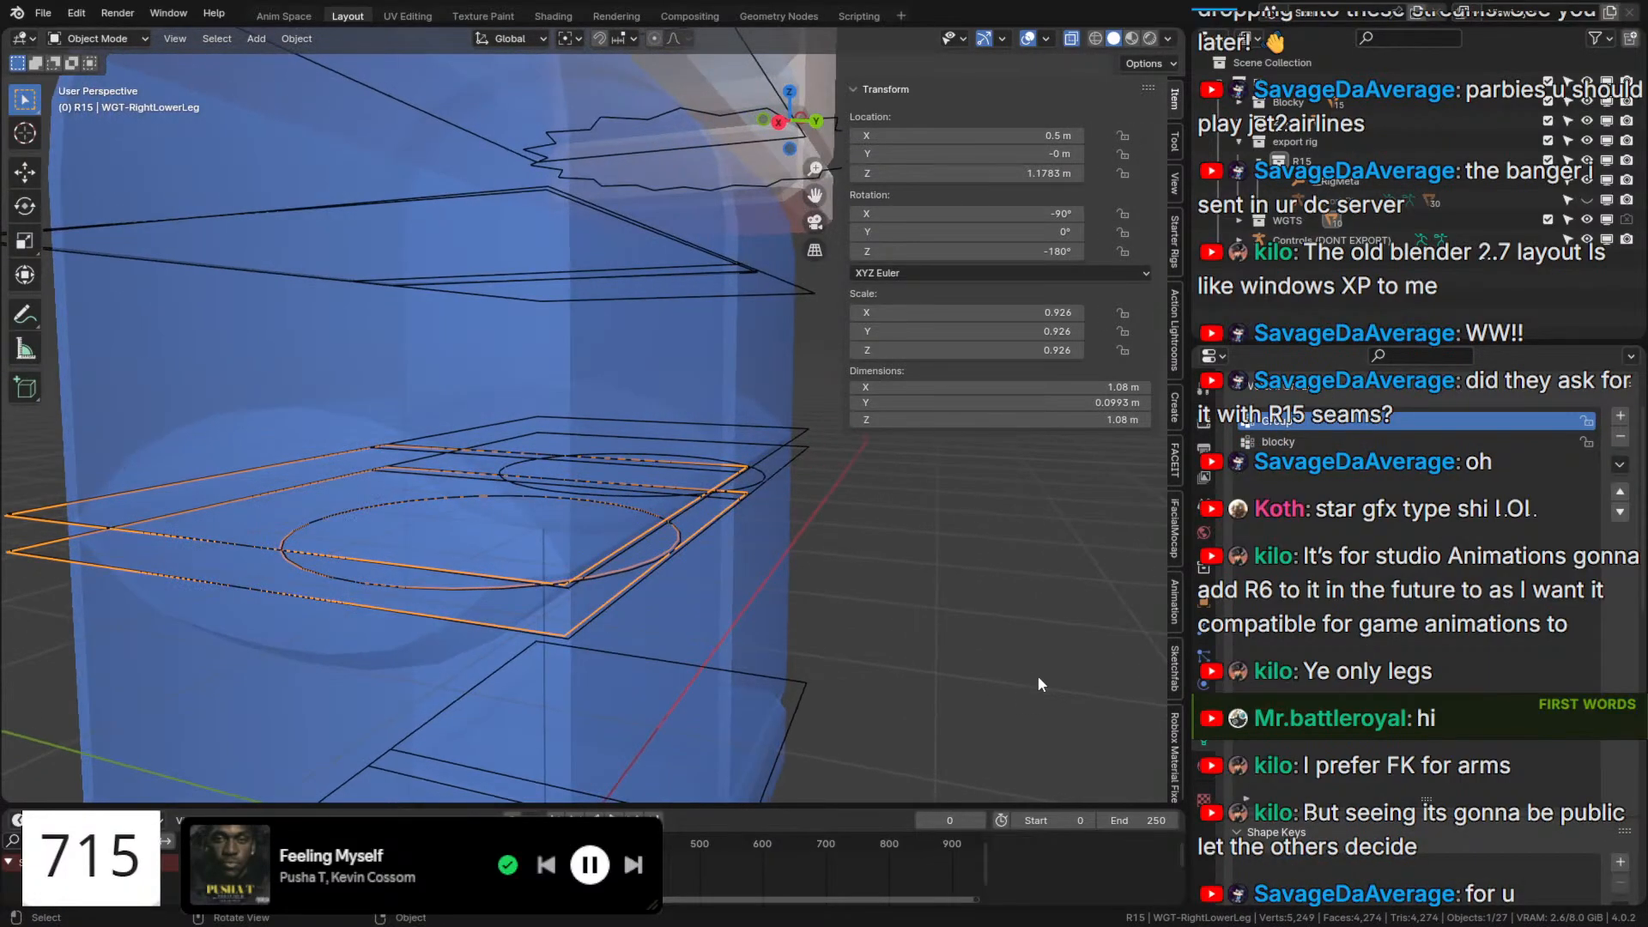
left_click(1206, 633)
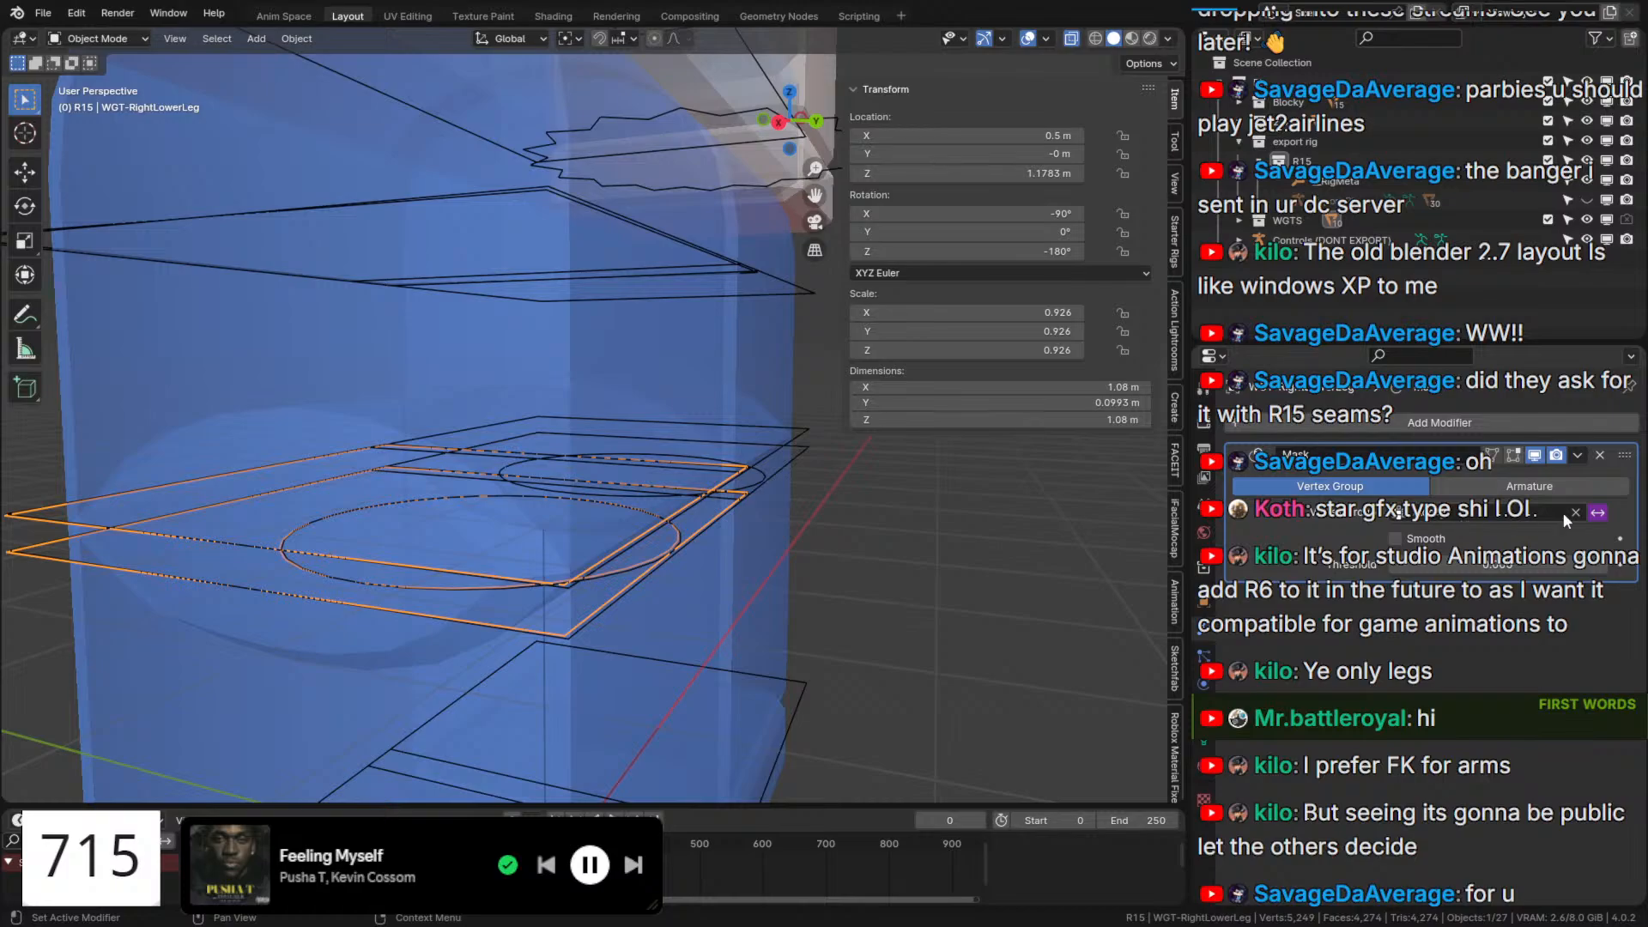
middle_click_drag(584, 498, 486, 568)
right_click(486, 568)
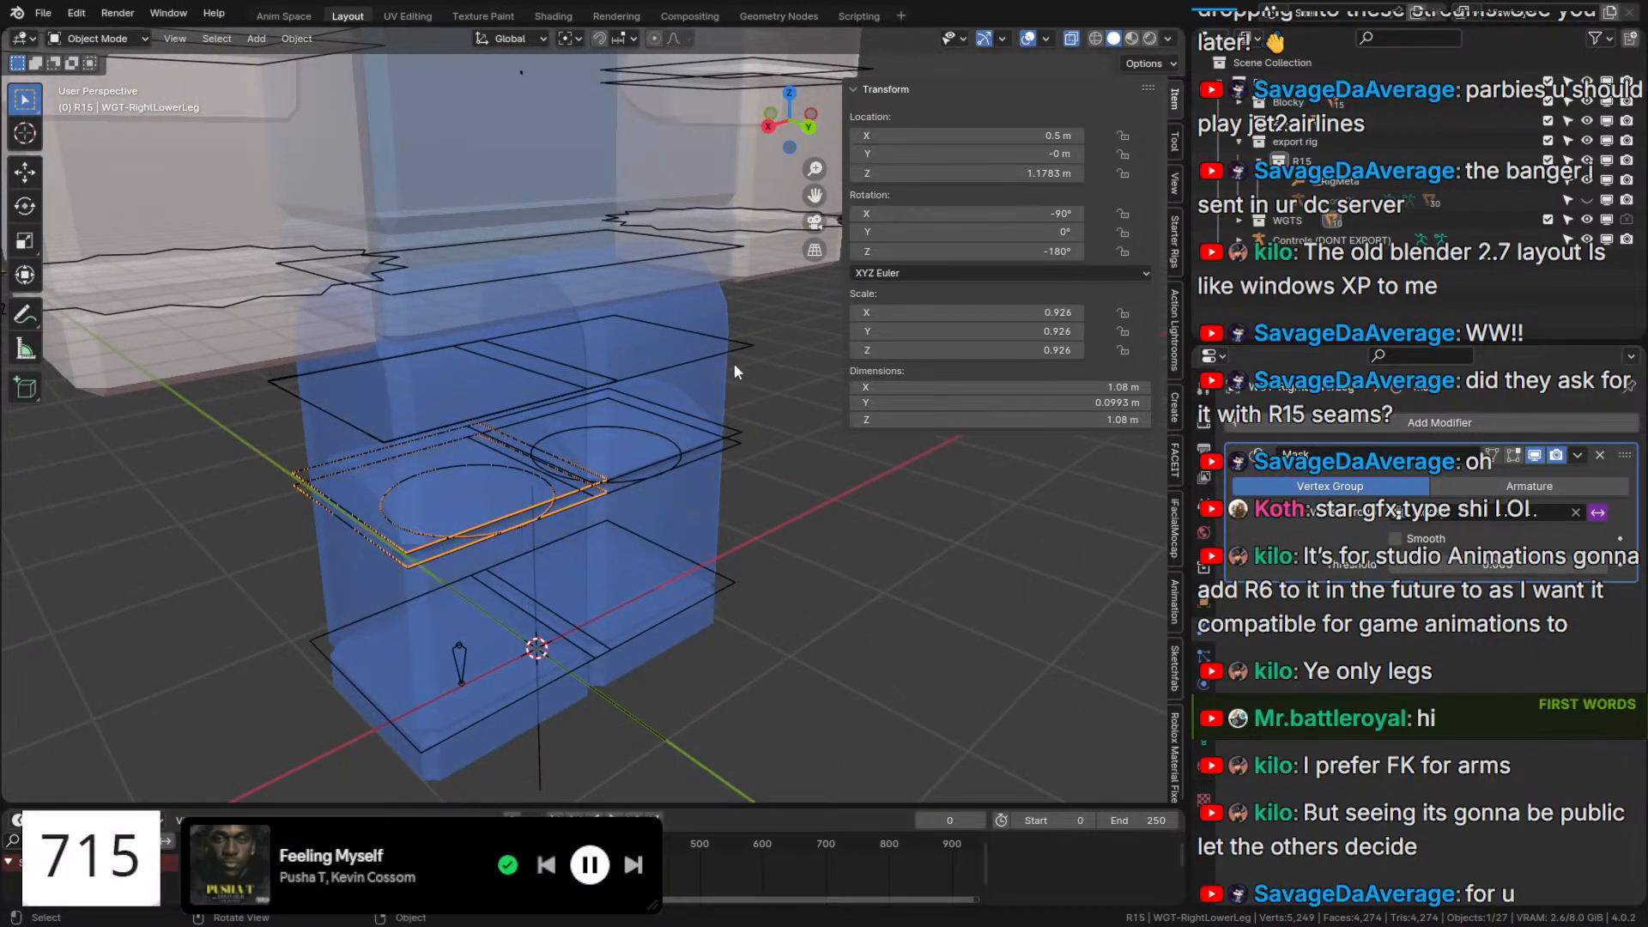
Turn off X-ray and play the animation with the whole character in view.
left_click(1075, 42)
middle_click_drag(570, 533, 517, 515)
scroll(516, 515, "down", 4)
middle_click_drag(513, 404, 544, 498, "shift")
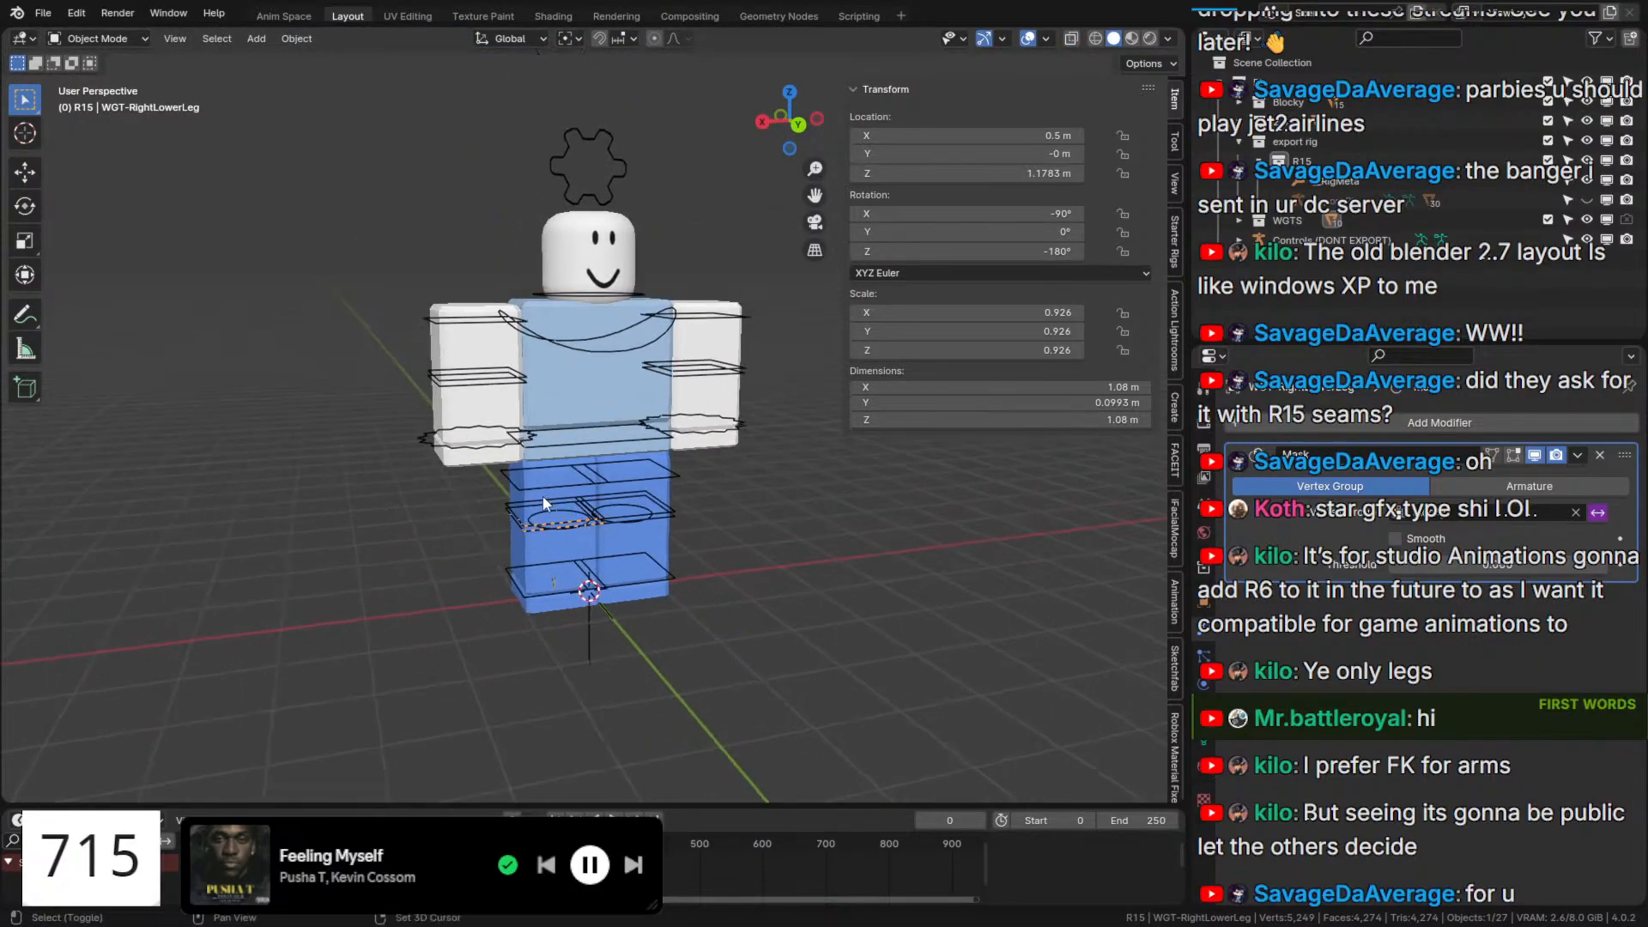
scroll(543, 502, "up", 2)
key("space")
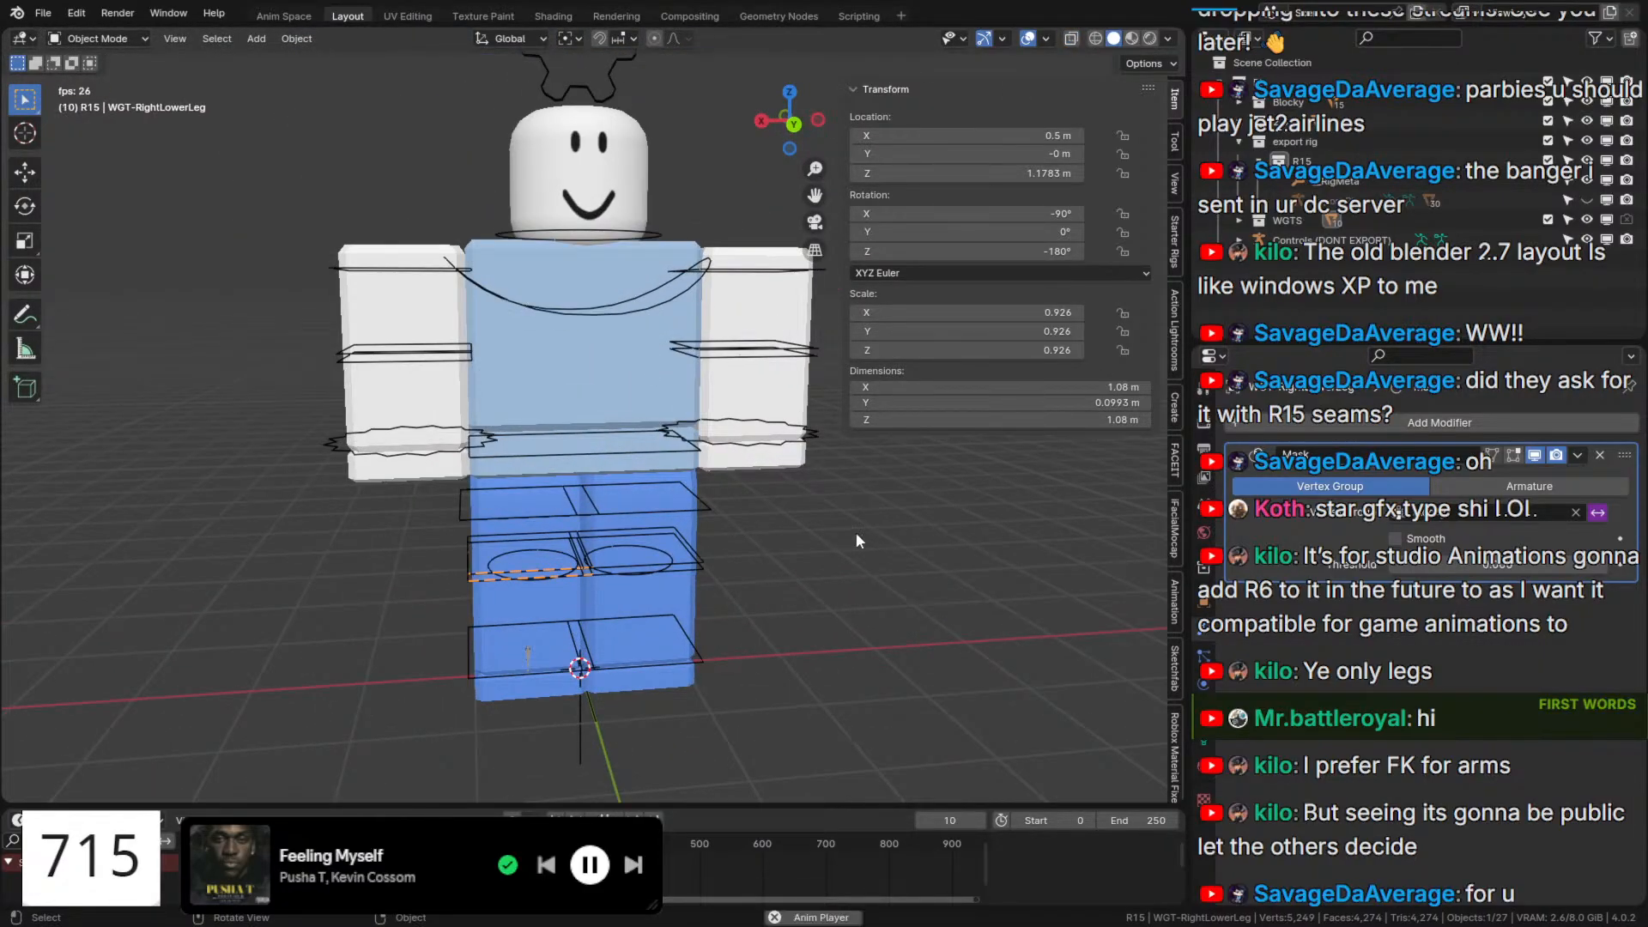
Isolate the right lower-leg widget in local view and open its mesh for editing.
key("KP_Divide")
middle_click_drag(517, 602, 692, 599)
key("Tab")
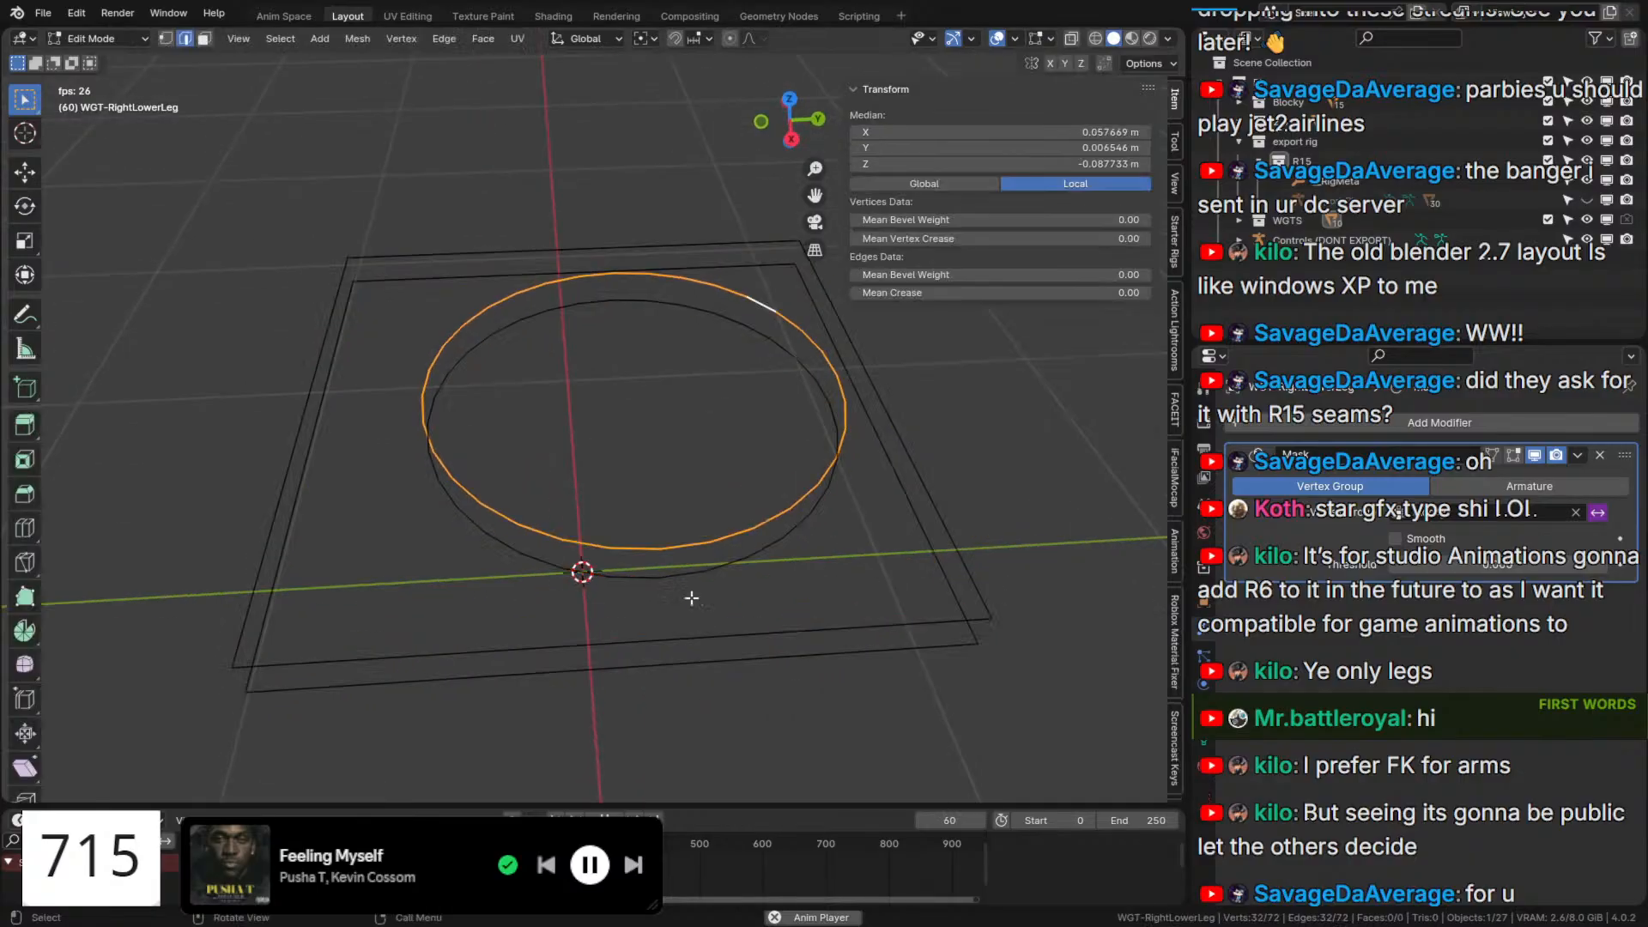
key("Tab")
key("Tab")
middle_click_drag(799, 509, 747, 449)
Stop the animation playback and select both circle loops of the widget's mesh.
key("g")
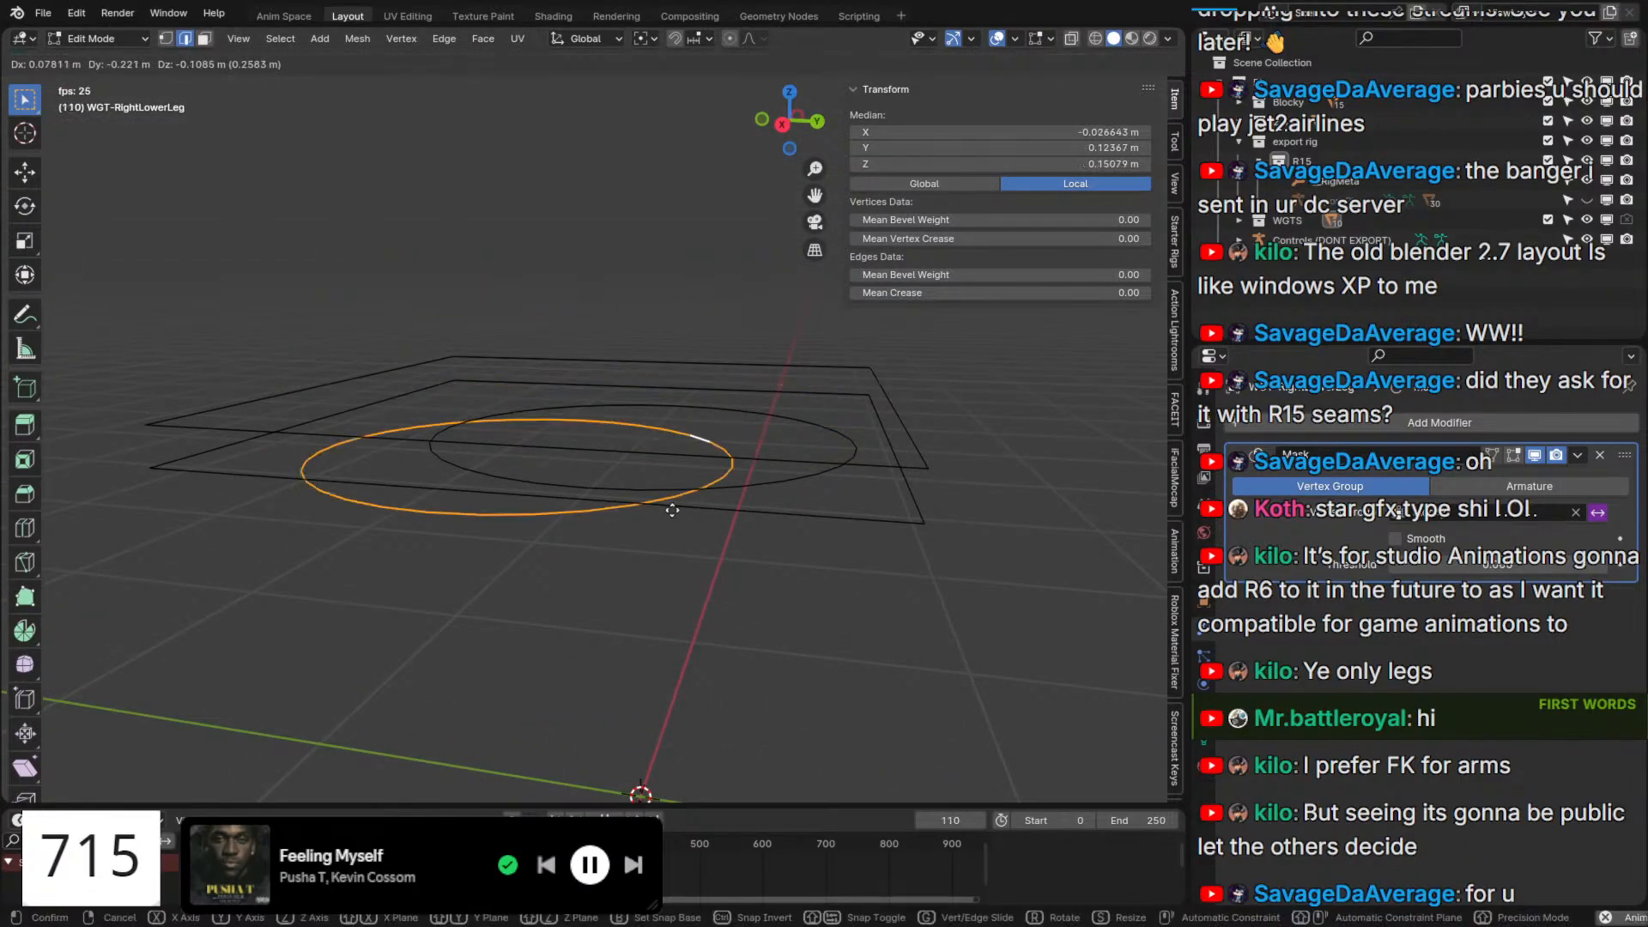
right_click(717, 431)
left_click(752, 486)
key("space")
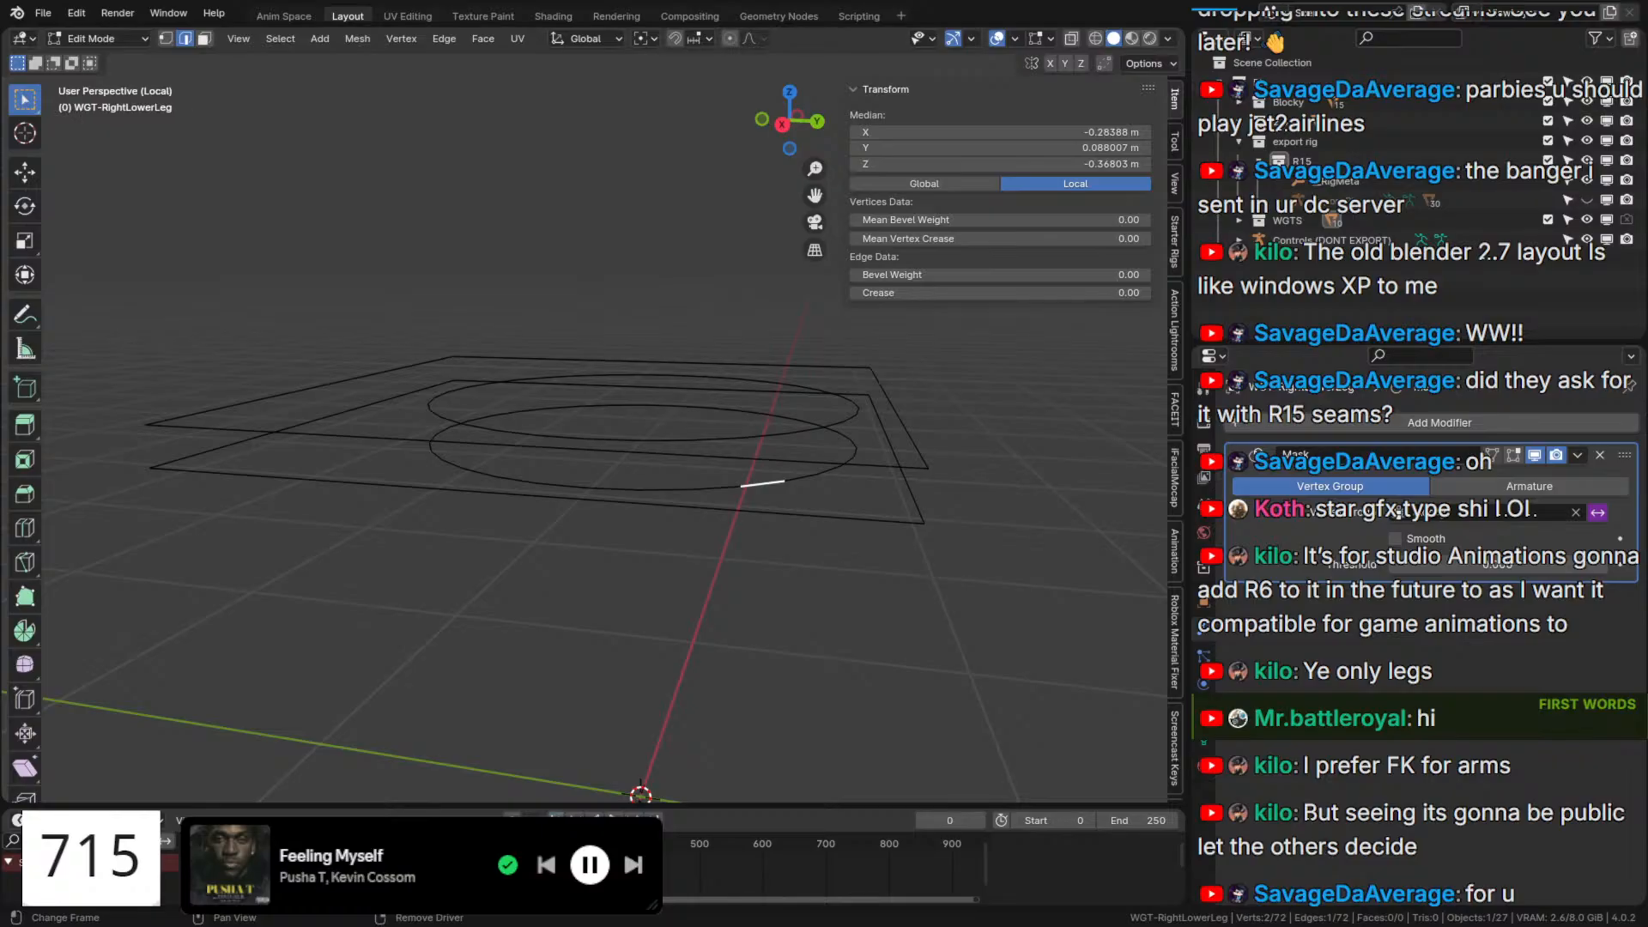
left_click(740, 441, "alt")
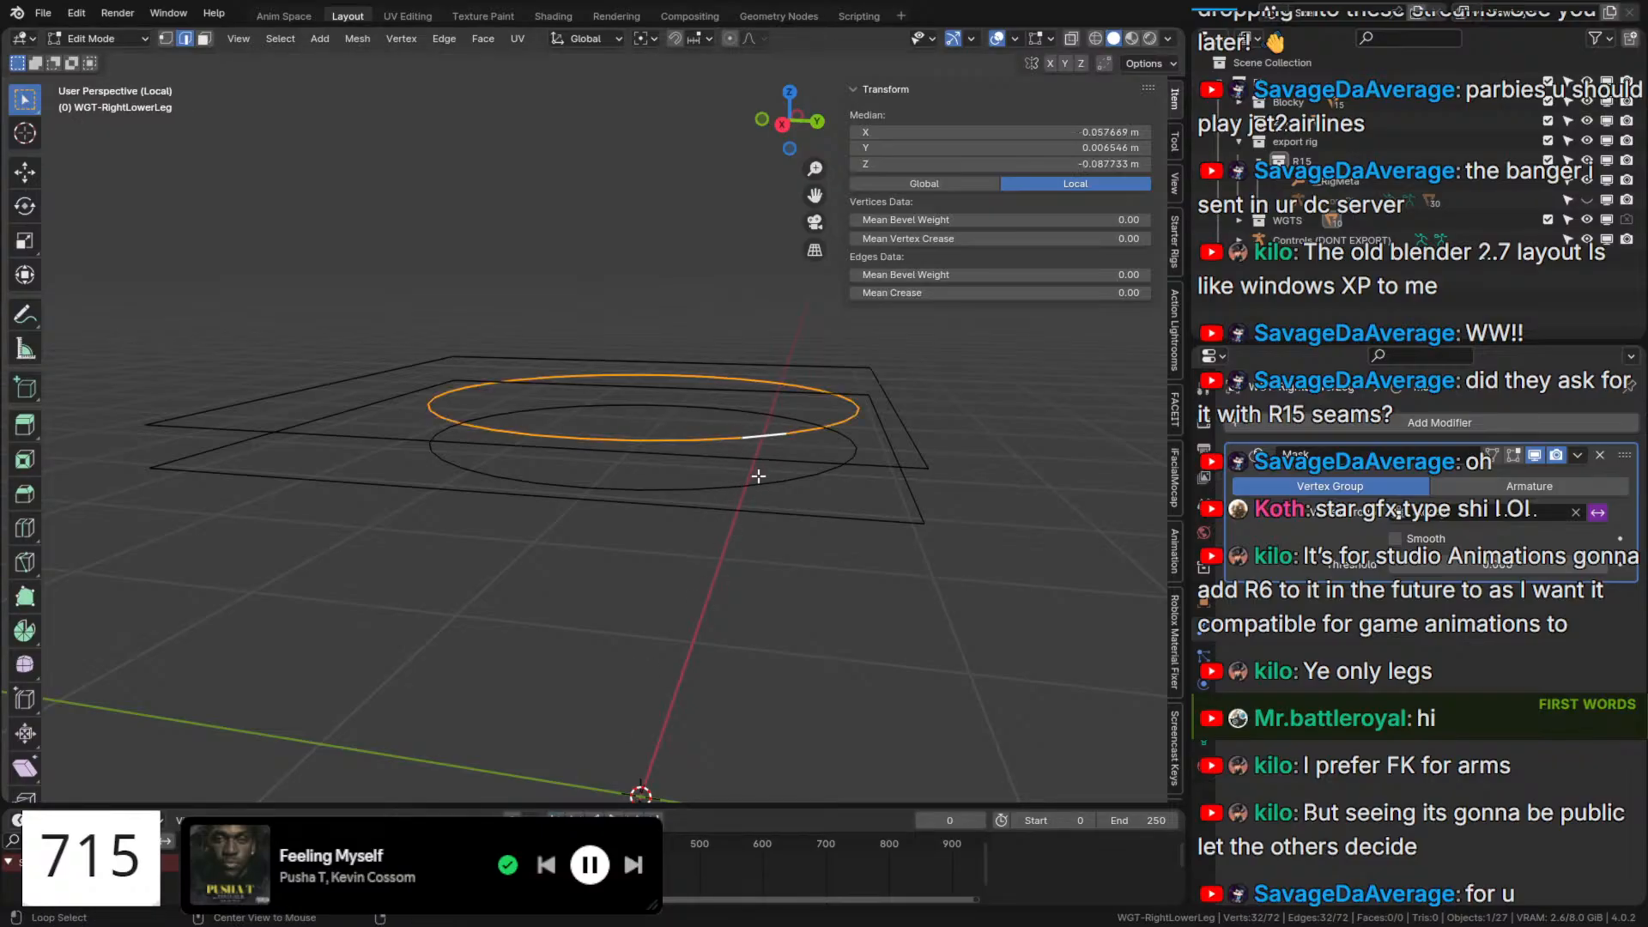
left_click(758, 476, "alt+shift")
middle_click_drag(755, 471, 697, 515)
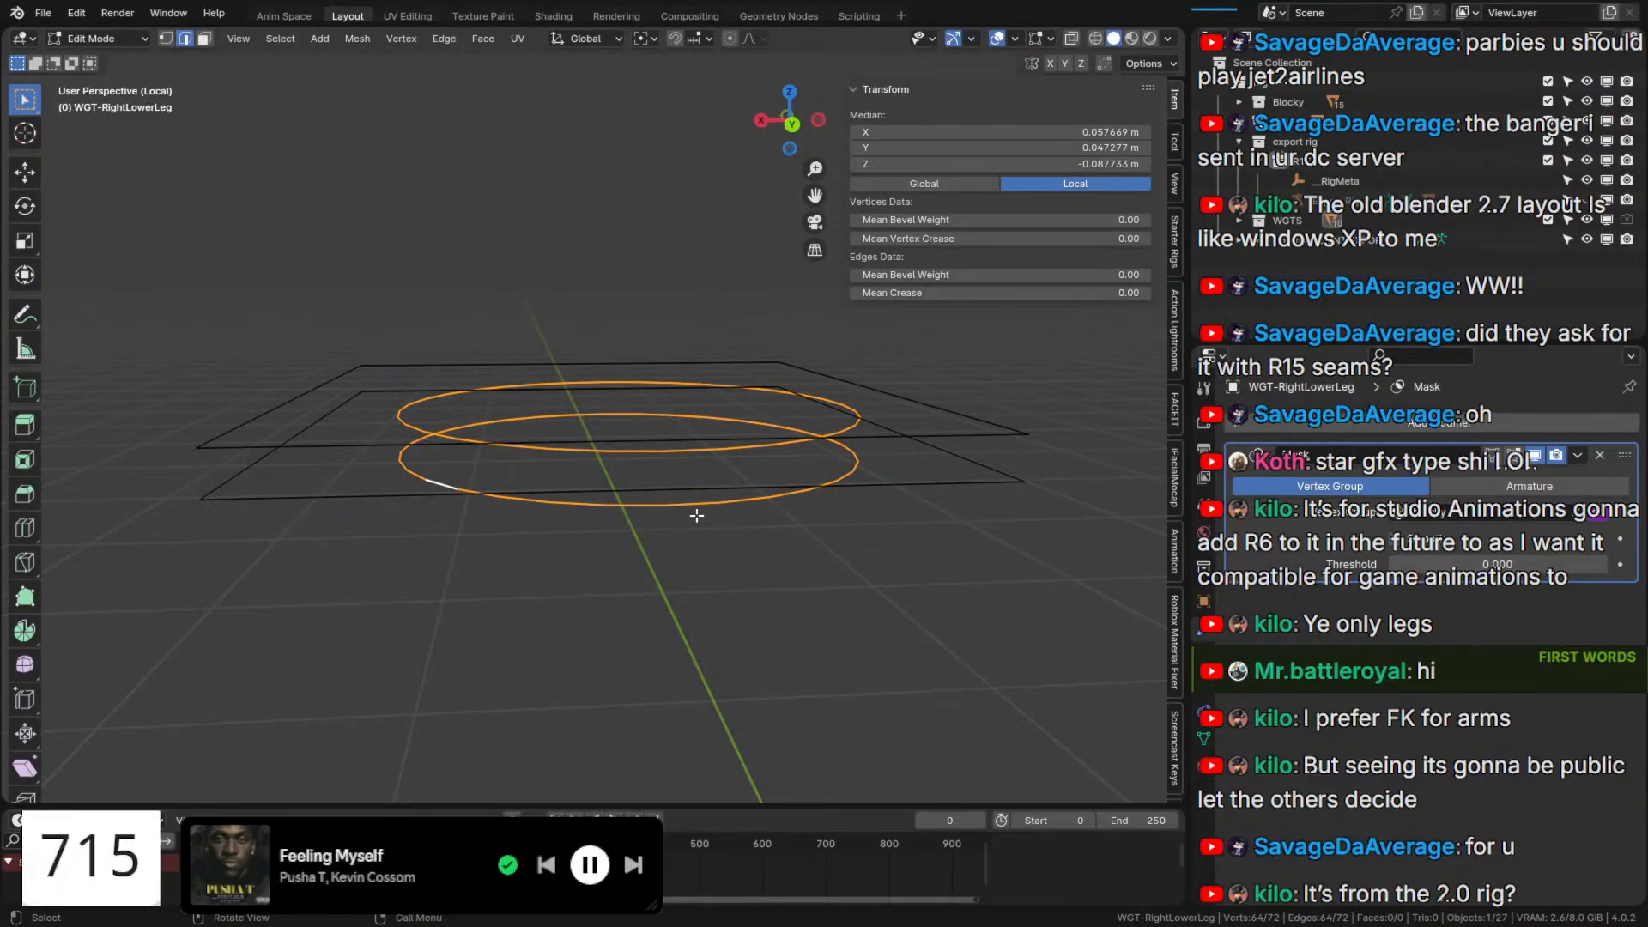
Remove the widget's lower circle loop from the blocky vertex group and return to Object Mode.
left_click(817, 507, "alt")
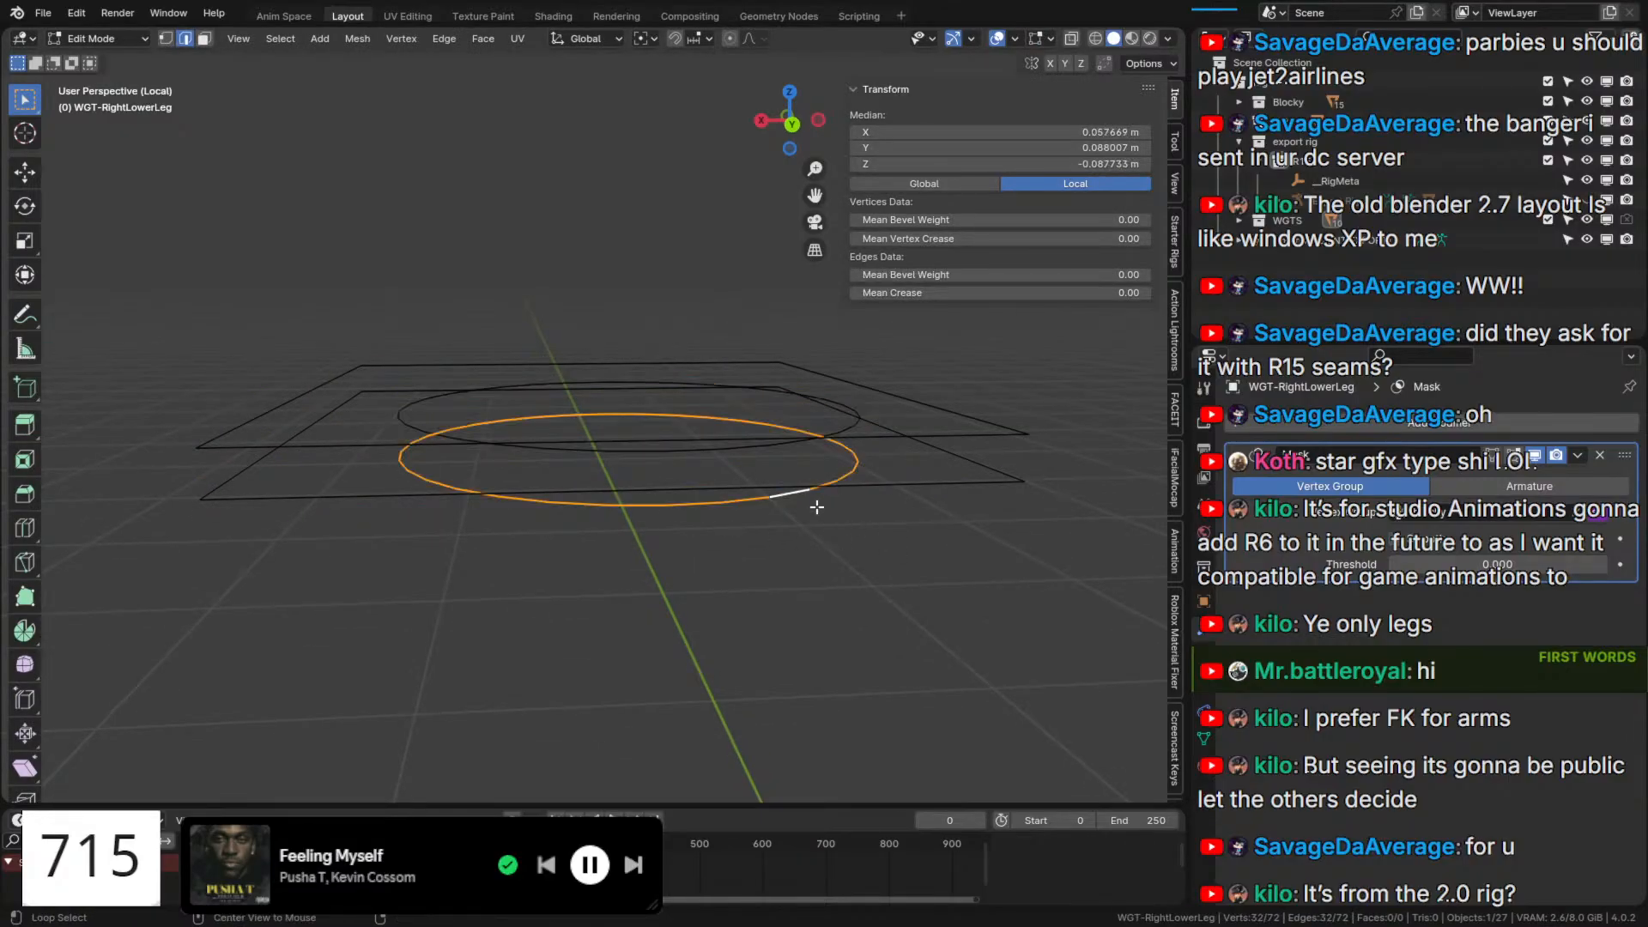
left_click(1202, 734)
scroll(1350, 753, "down", 4)
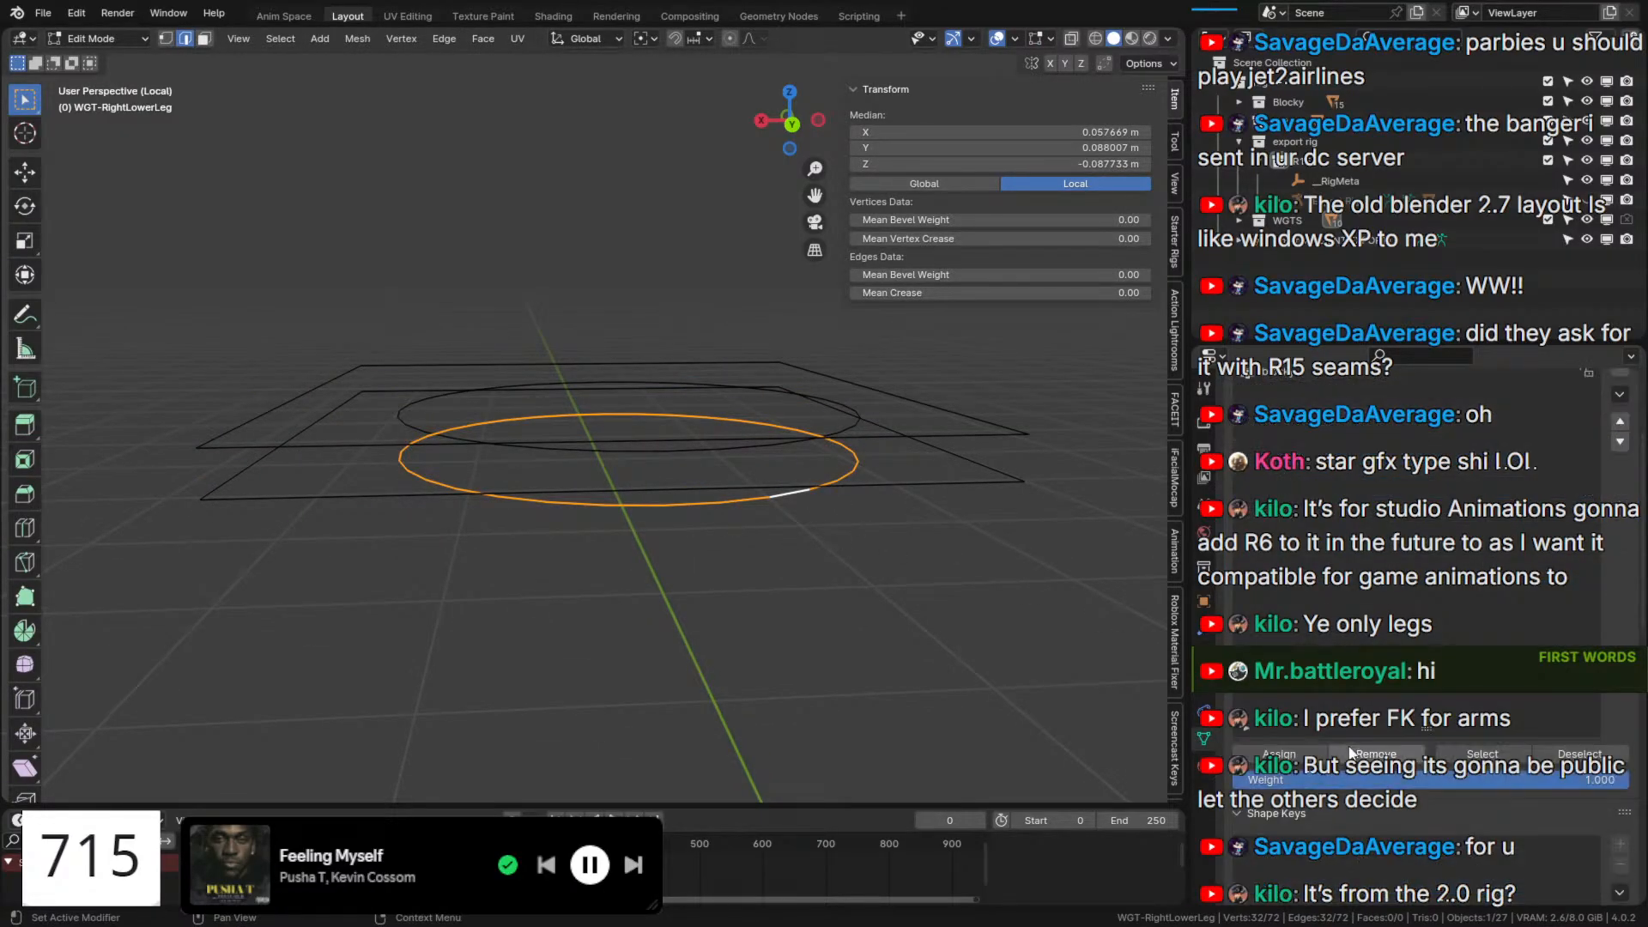
left_click(1262, 379)
key("Tab")
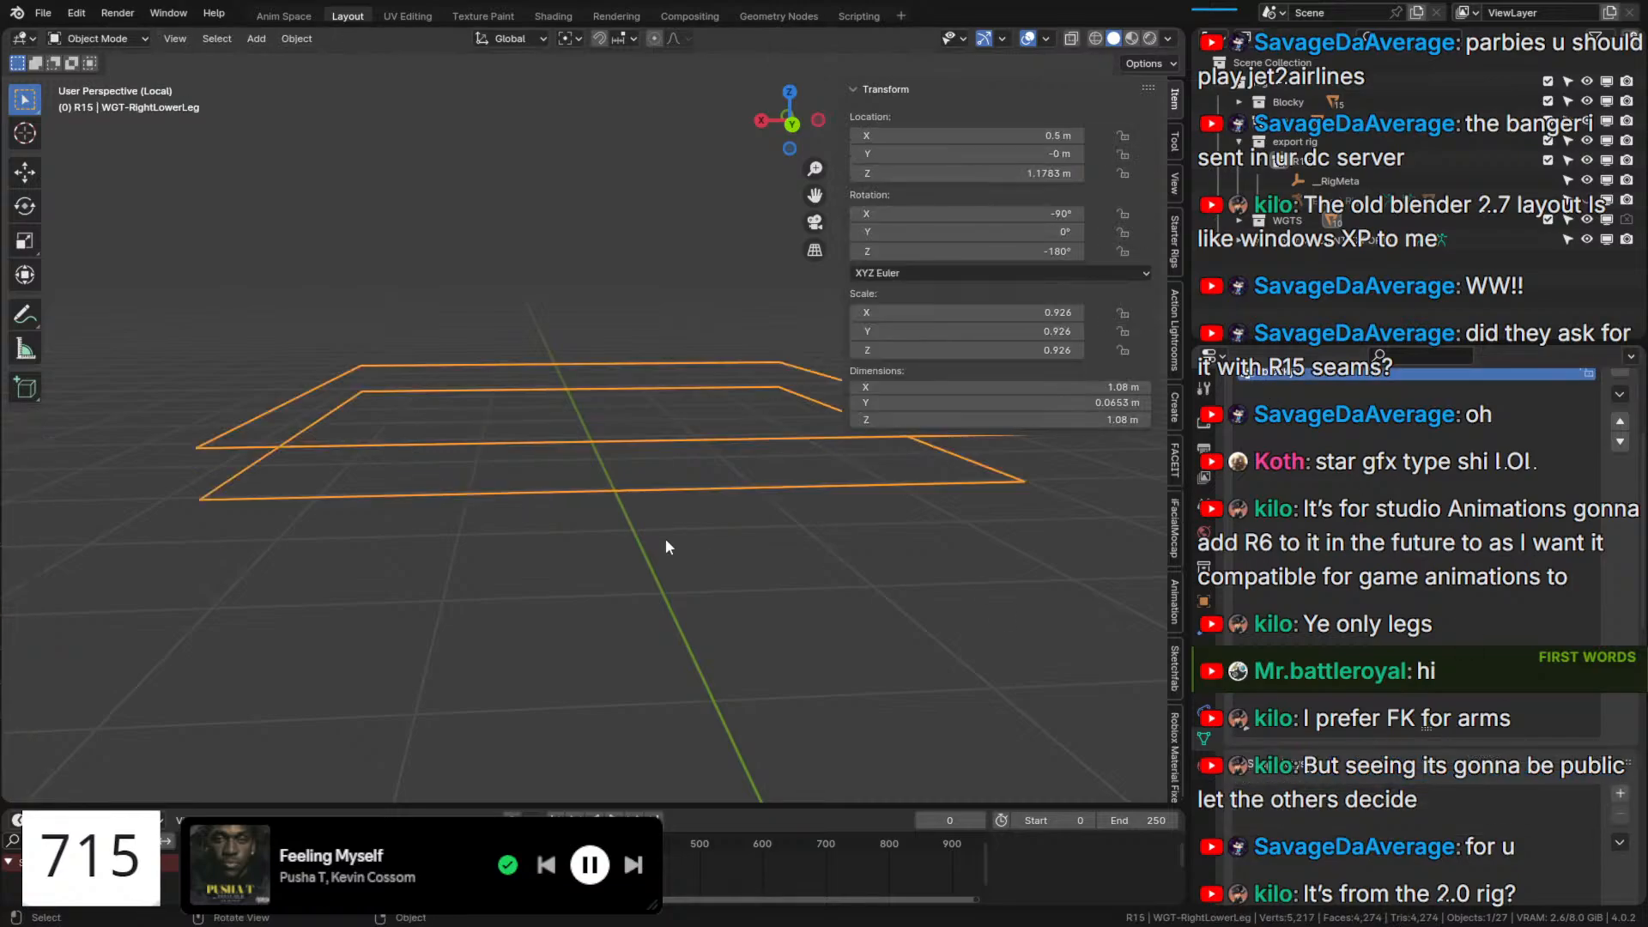
Leave local view and hide the WGTS collection.
scroll(666, 538, "down", 5)
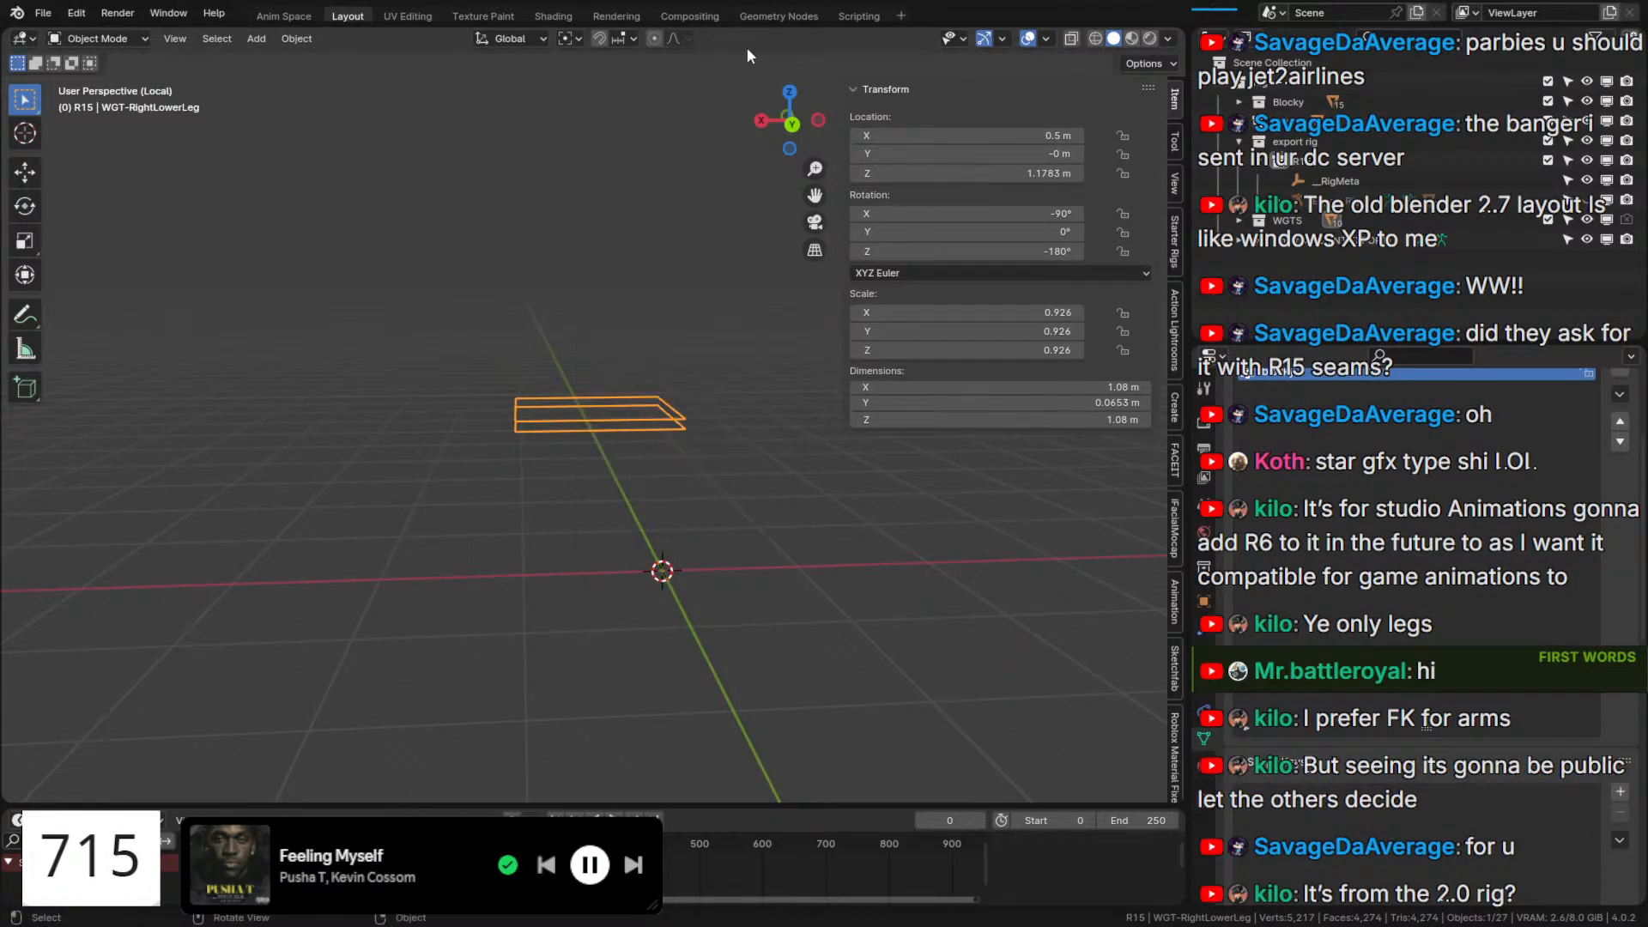
key("KP_Divide")
scroll(666, 752, "up", 5)
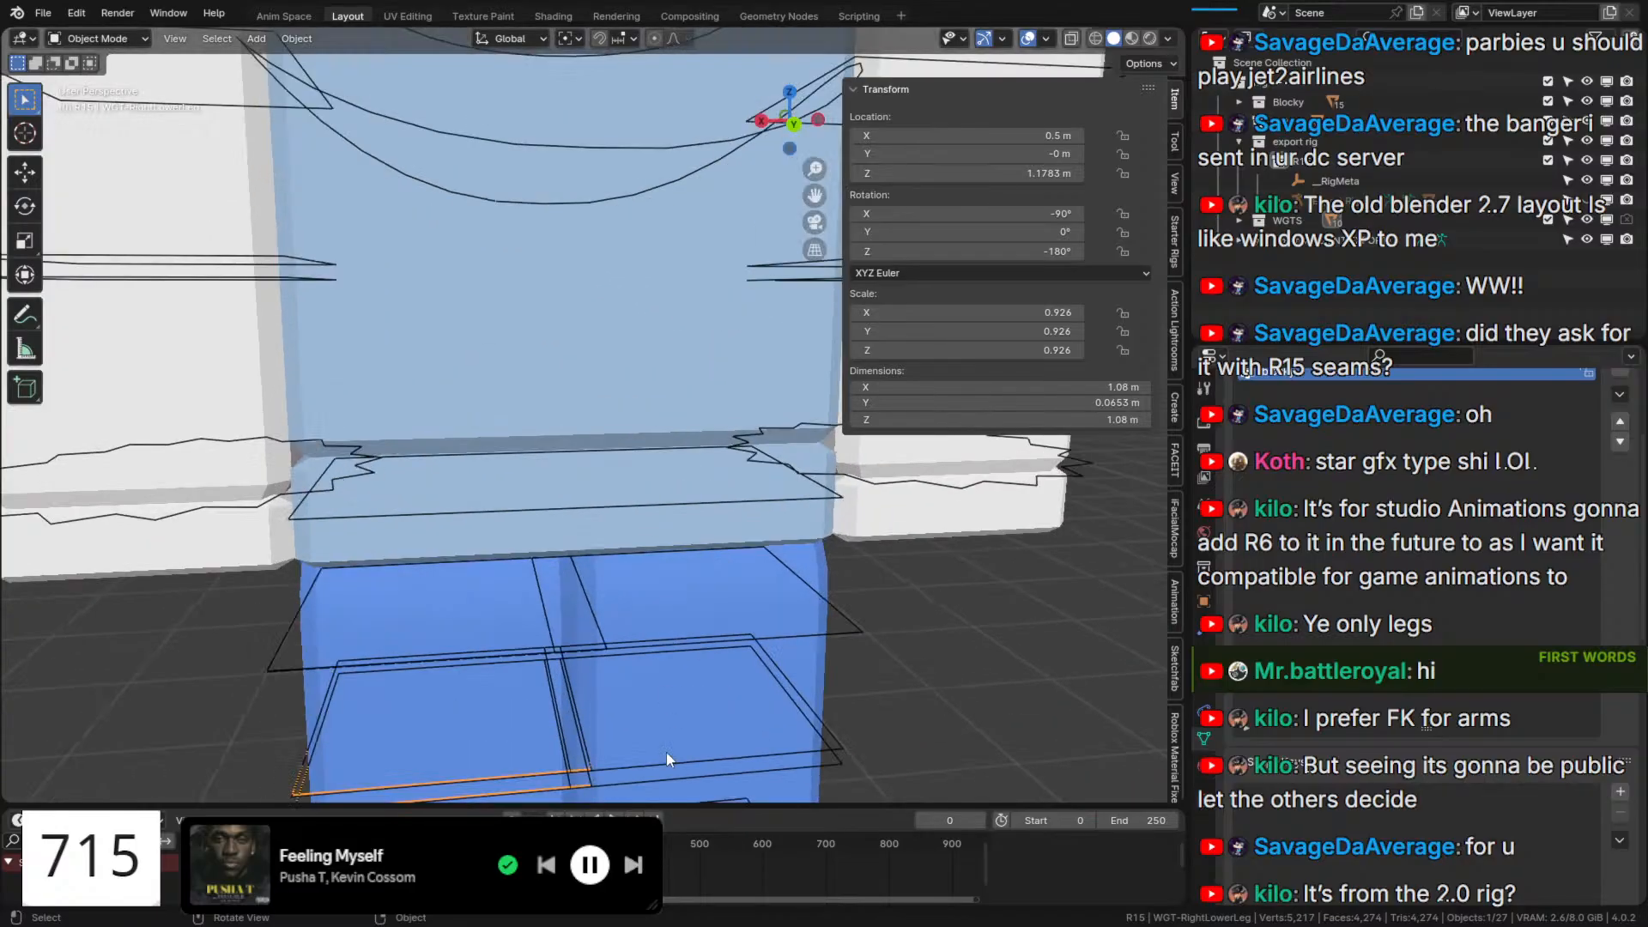
middle_click_drag(666, 751, 678, 498, "shift")
scroll(814, 541, "down", 4)
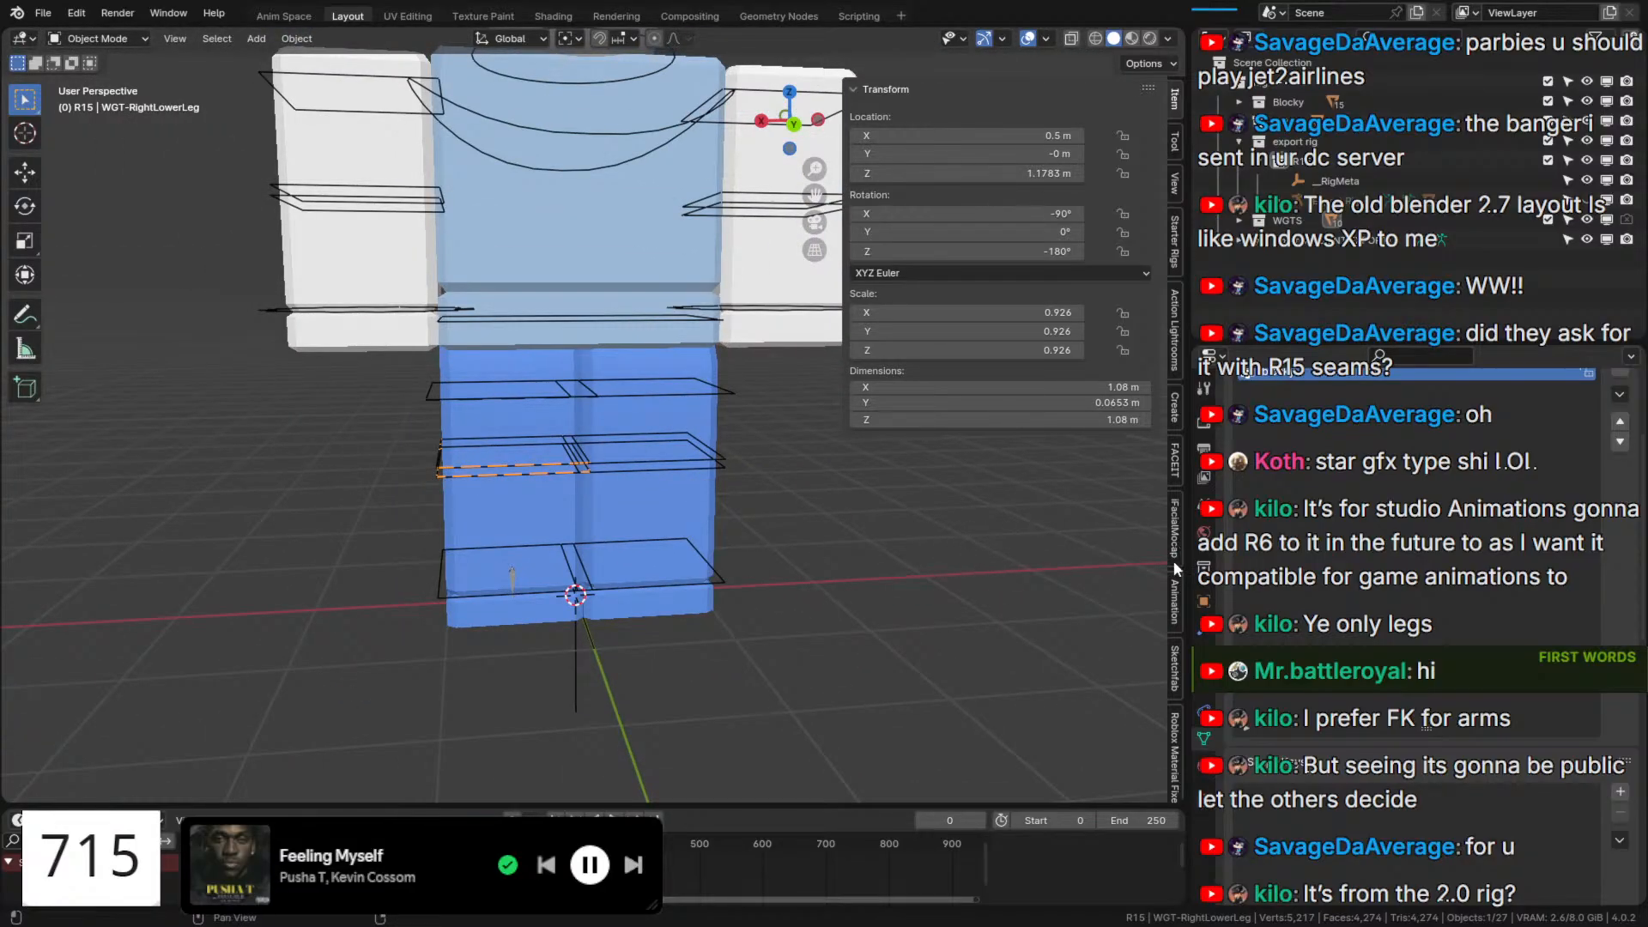
left_click(1586, 220)
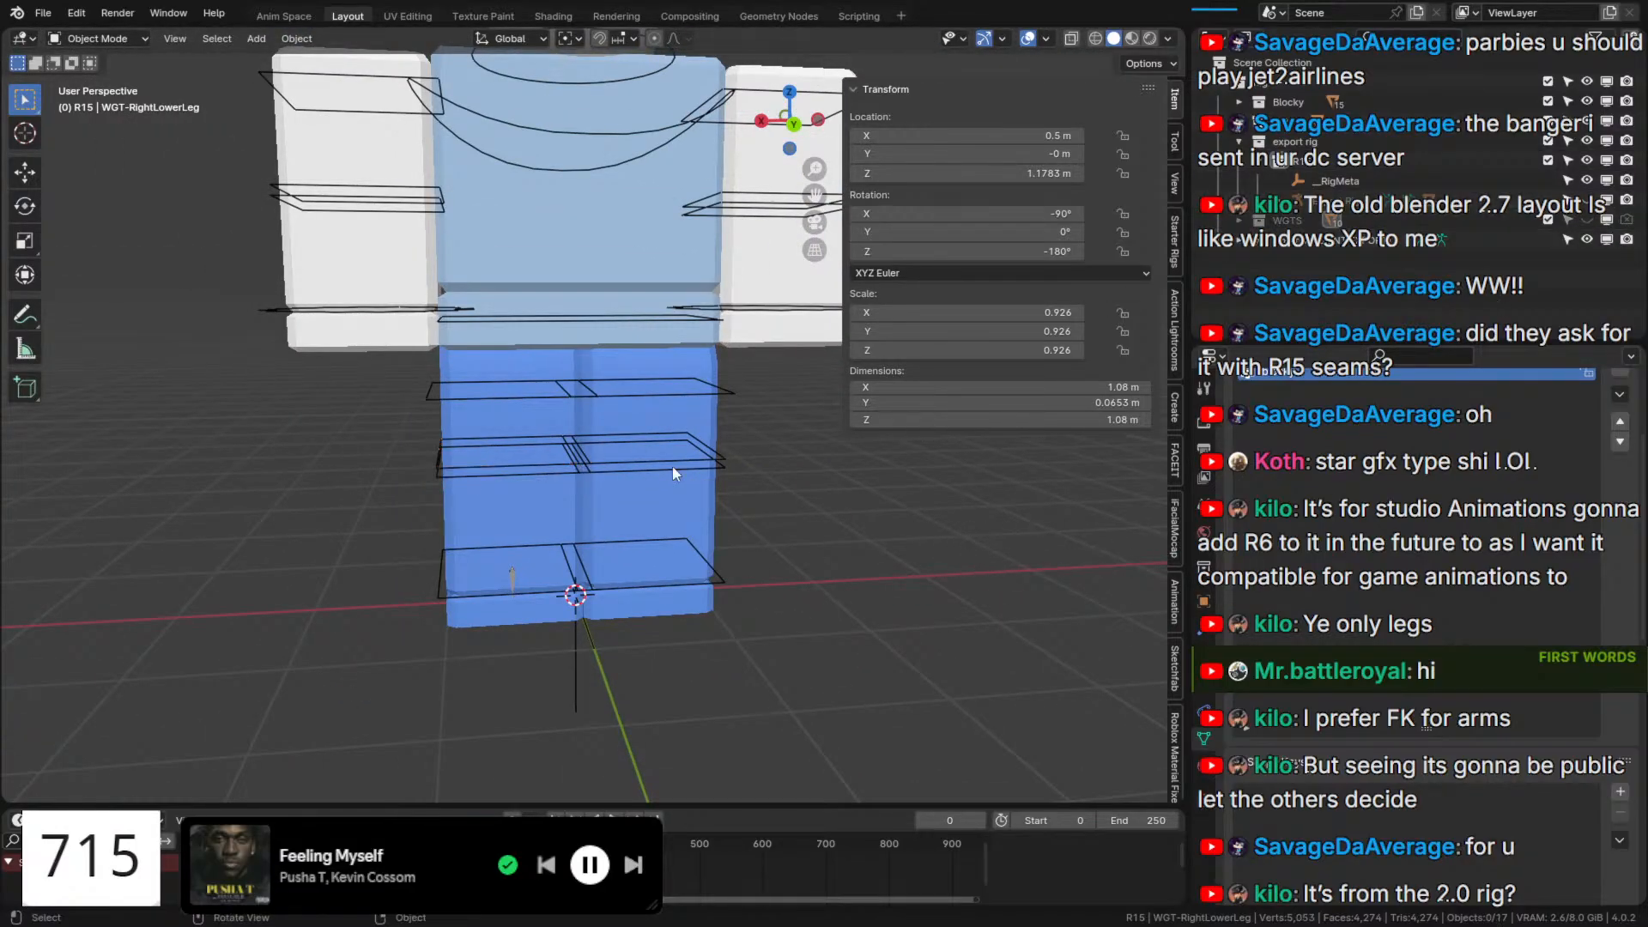
Select the Controls (DONT EXPORT) armature and return to Pose Mode.
scroll(575, 493, "up", 2)
left_click(563, 503)
scroll(557, 500, "down", 4)
key("ctrl+Tab")
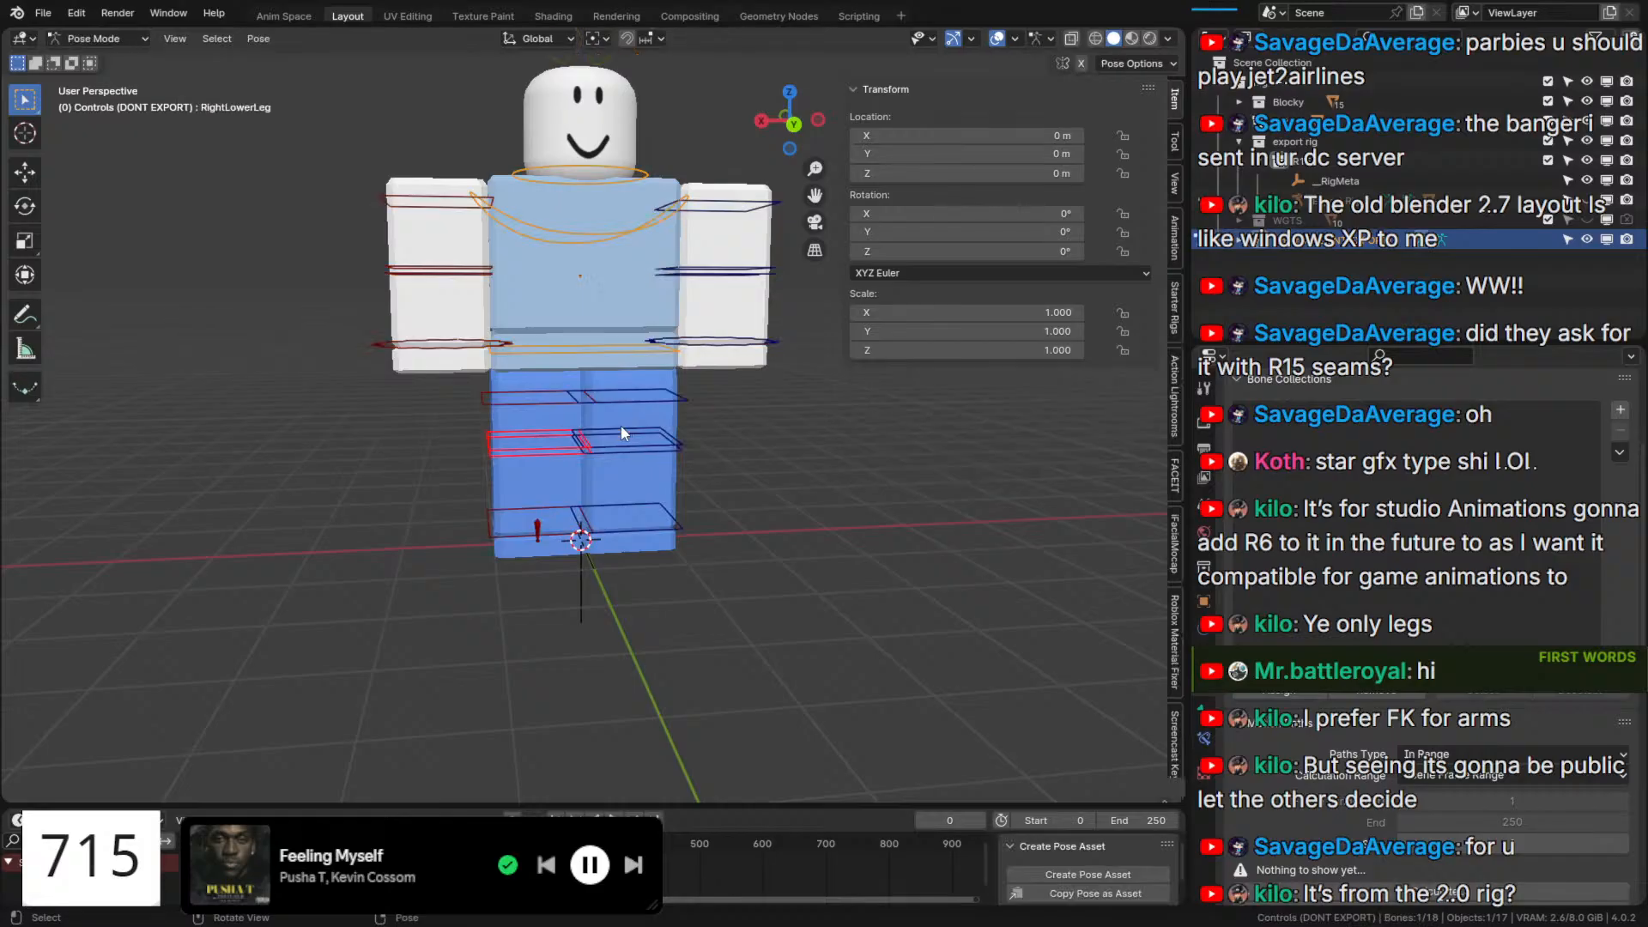
key("q")
key("q")
Try rotating the right lower-leg bone.
left_click(709, 417)
middle_click_drag(609, 413, 673, 443)
left_click(659, 450)
scroll(659, 450, "up", 1)
left_click(601, 457)
key("r")
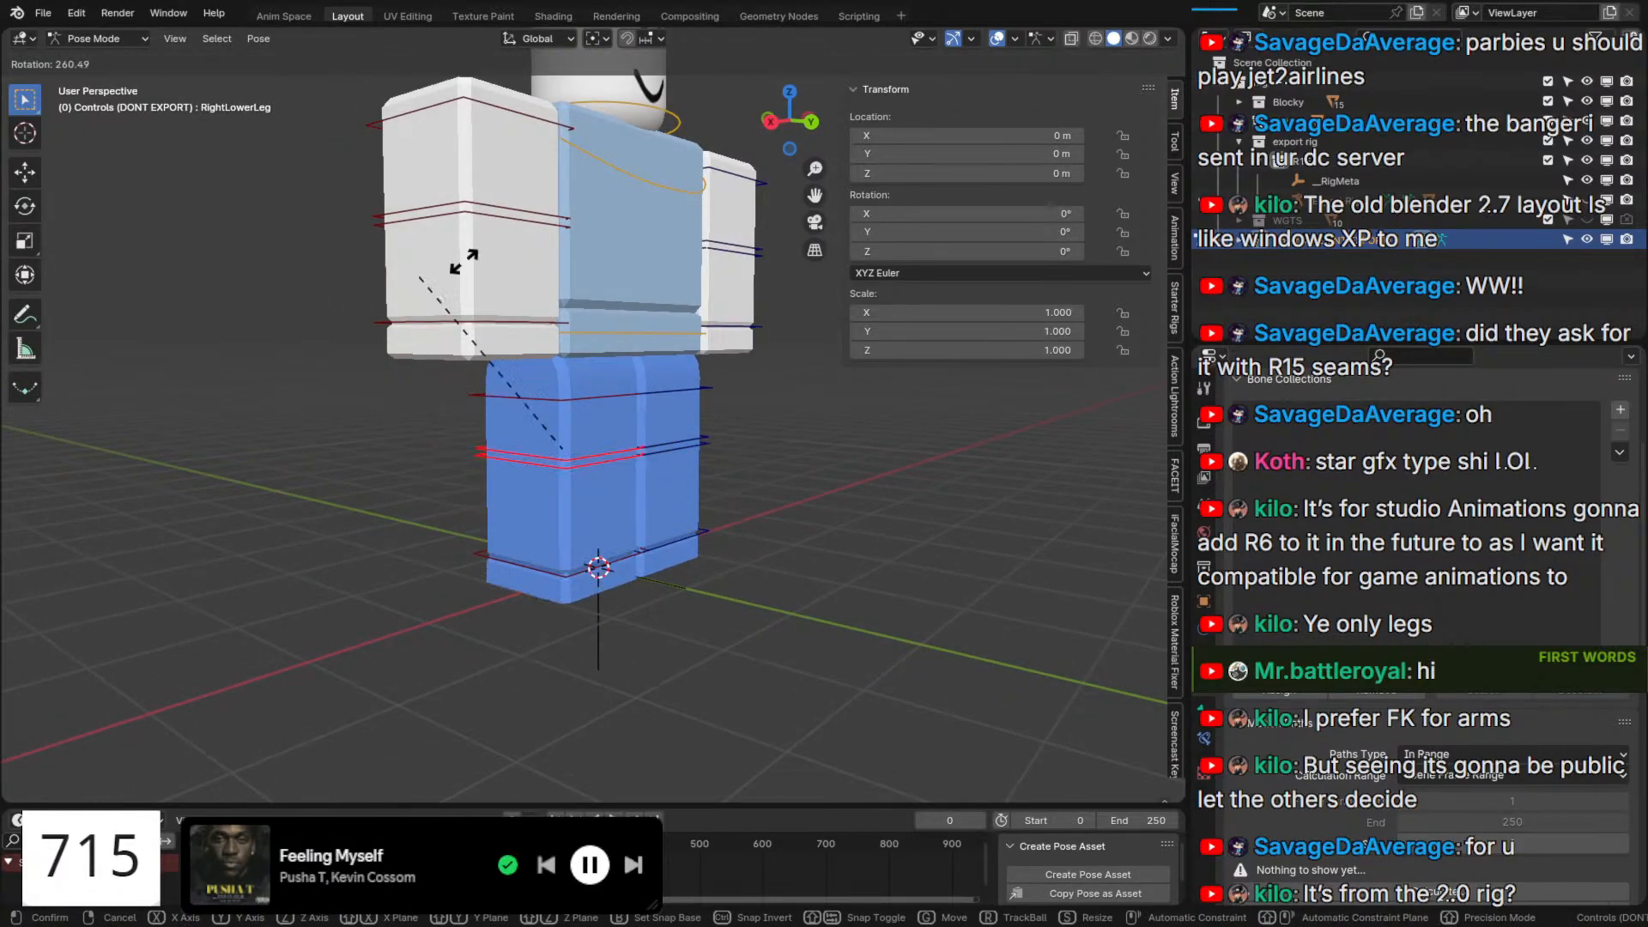
right_click(464, 259)
Add an IK constraint to the right lower-leg bone targeting the IKFoot.R bone.
middle_click_drag(634, 642, 651, 620)
left_click(651, 618)
scroll(649, 616, "up", 3)
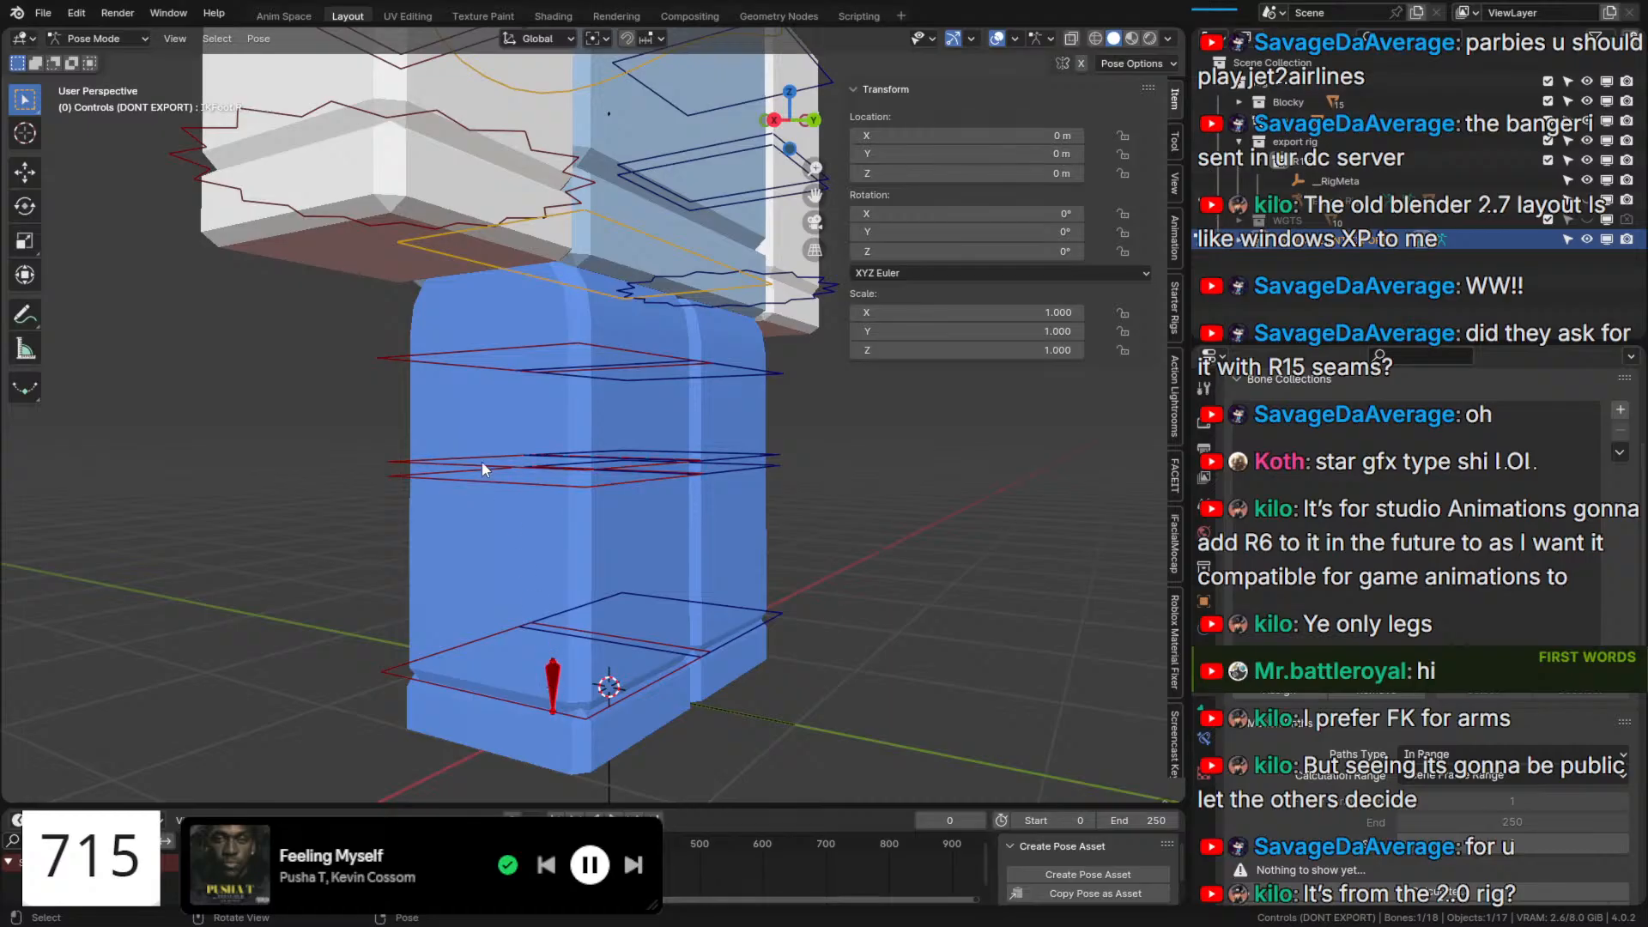
left_click(415, 462, "shift")
key("shift+i")
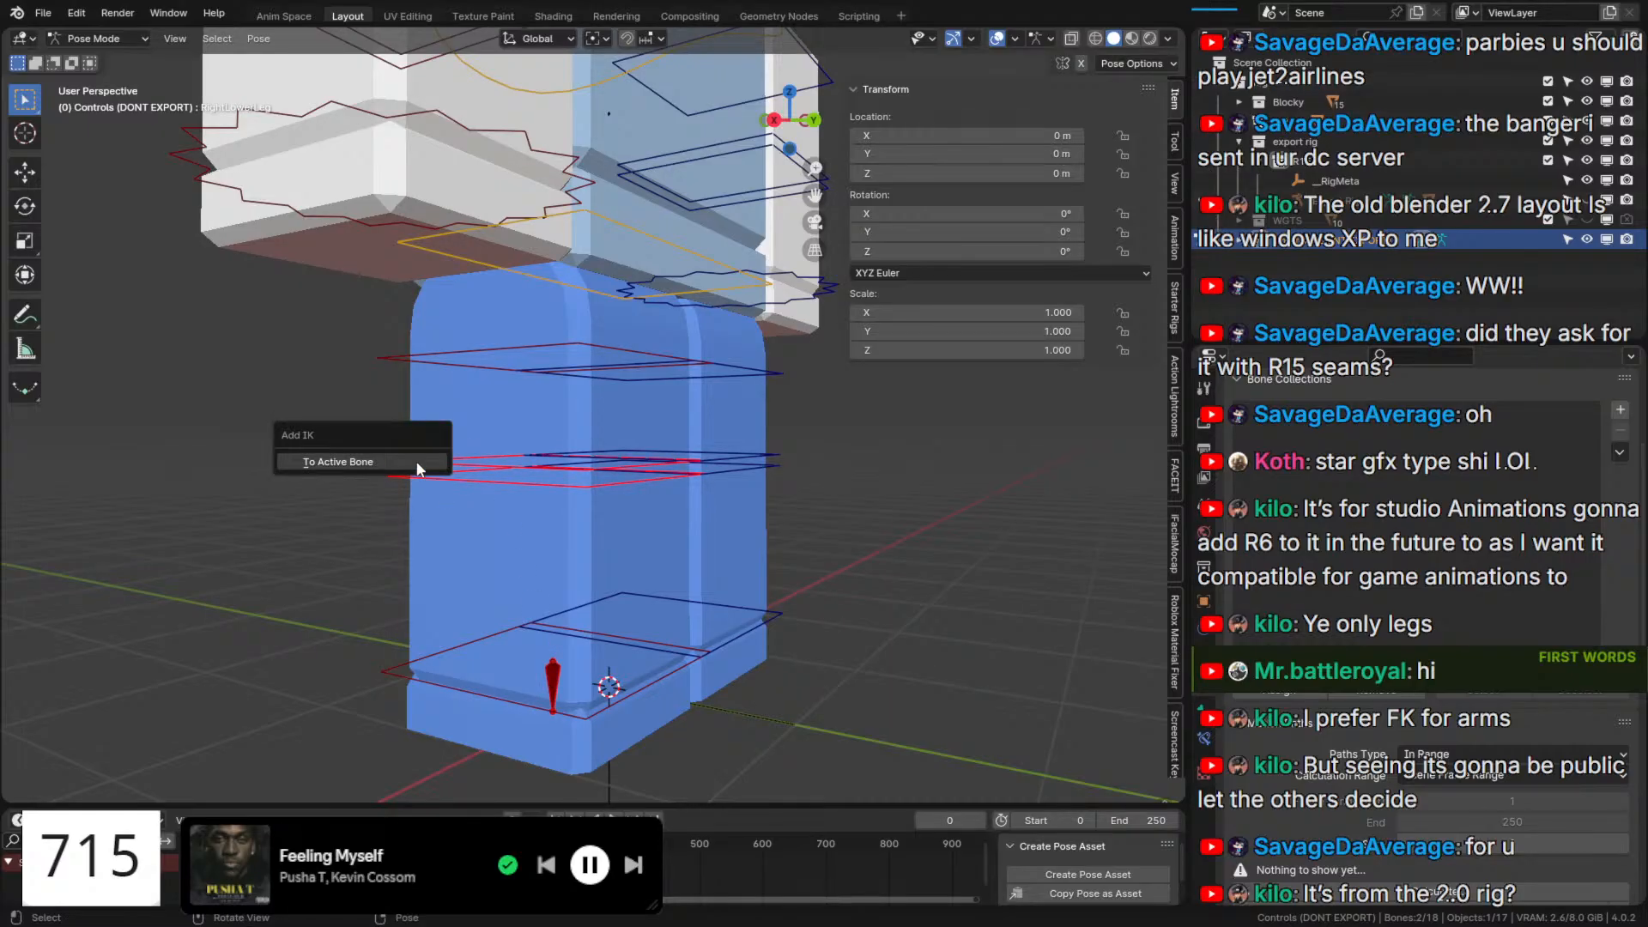
left_click(415, 461)
Clear the parent of the IKFoot.R bone in Edit Mode and return to Pose Mode.
left_click(551, 681)
key("Tab")
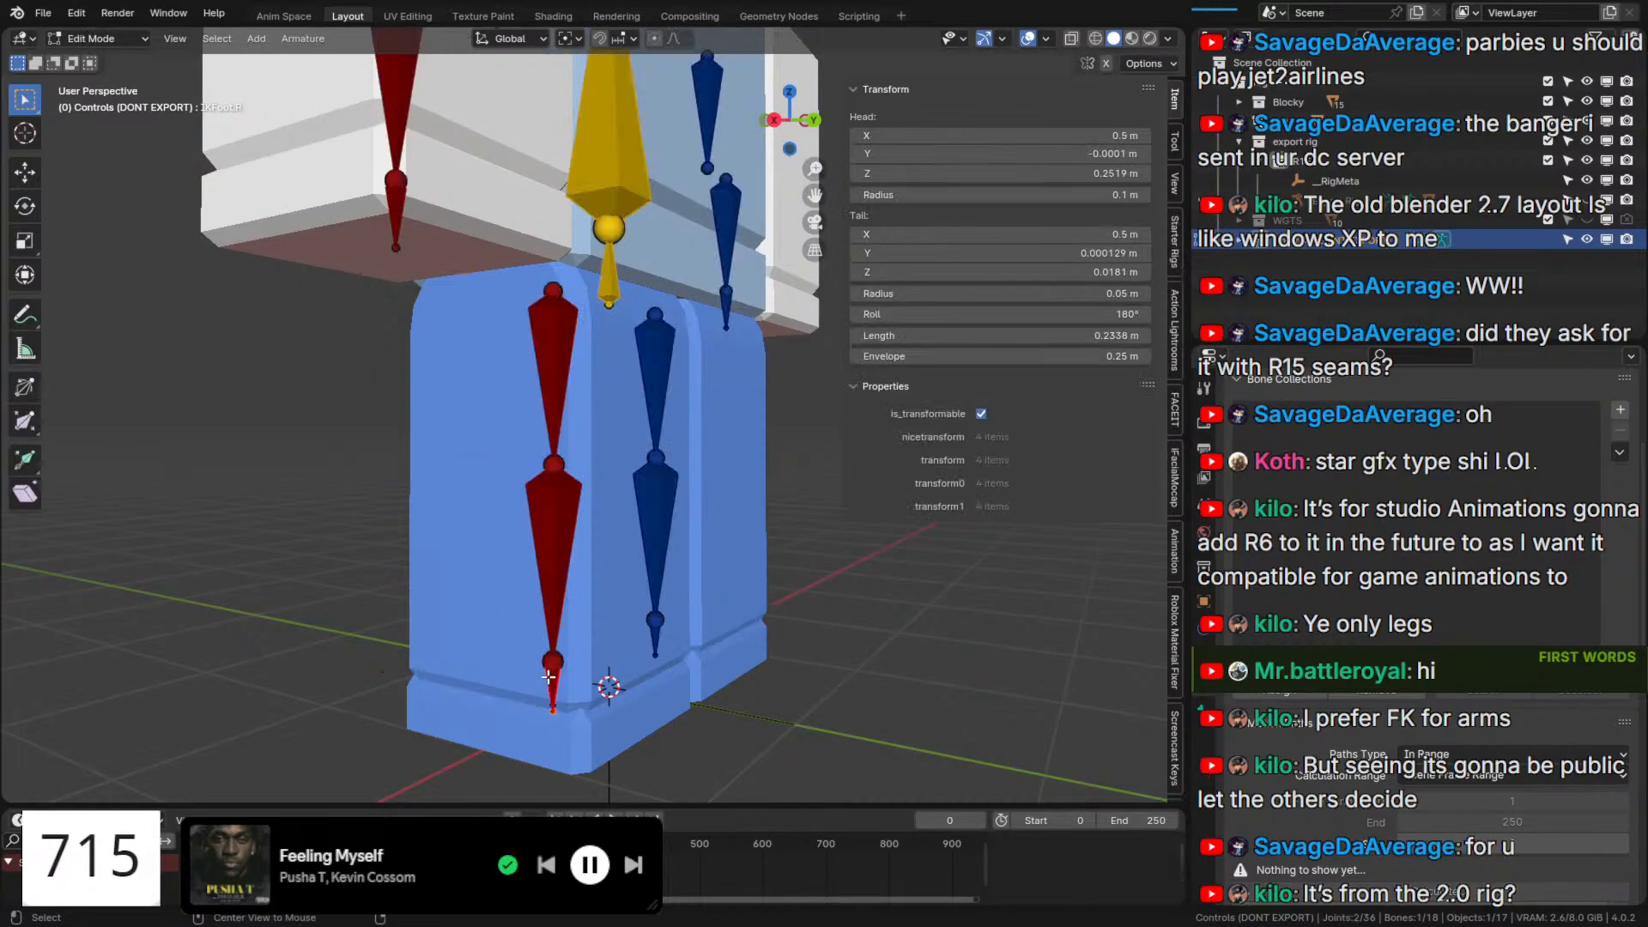
key("alt+p")
left_click(550, 683)
key("Tab")
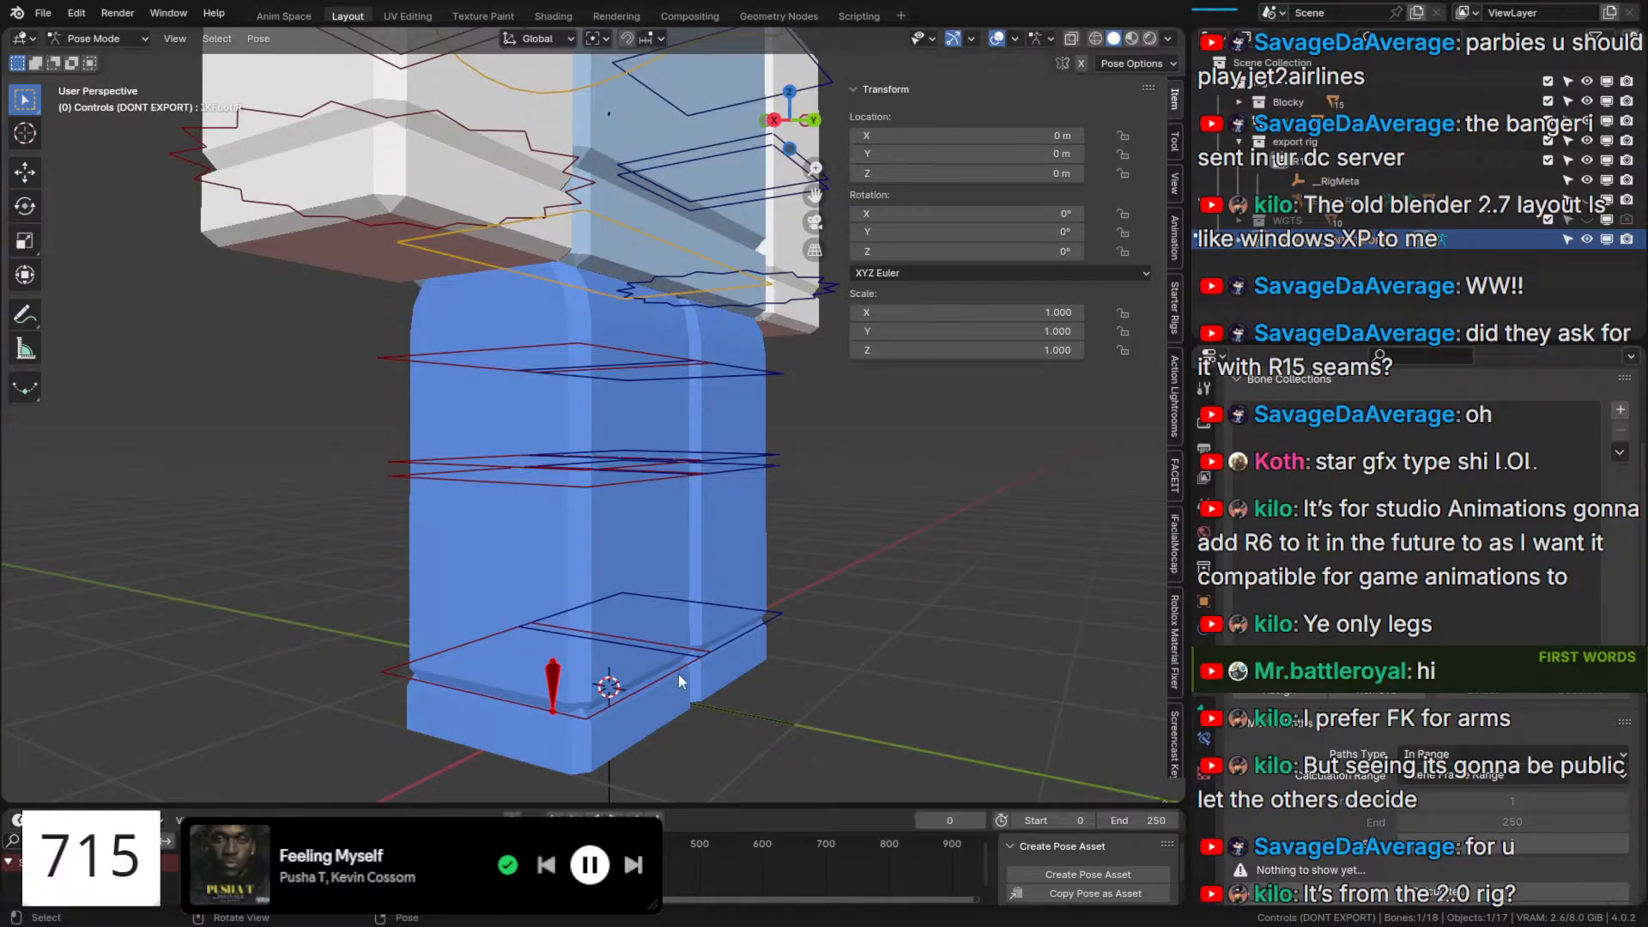
Try moving the IKFoot.R bone forward and up to test how the right leg follows.
middle_click_drag(680, 681, 763, 650)
key("g")
left_click(1084, 474)
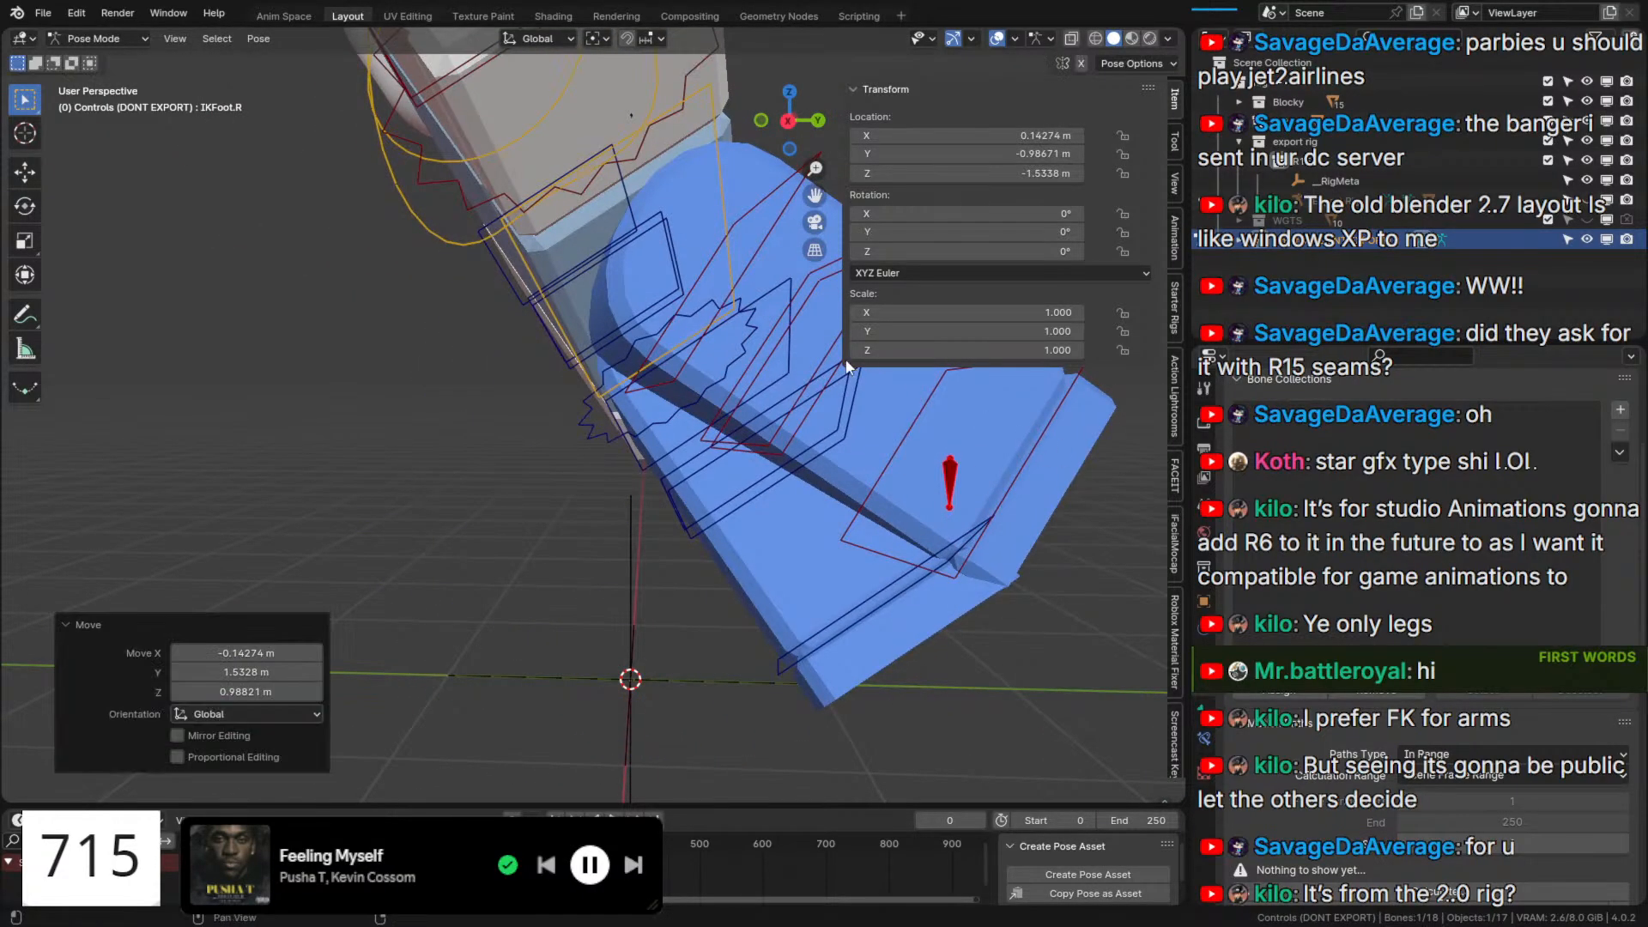
Set the right lower leg's IK chain length to 2 and move the IK constraint above Limit Rotation.
left_click(868, 389)
left_click(1206, 738)
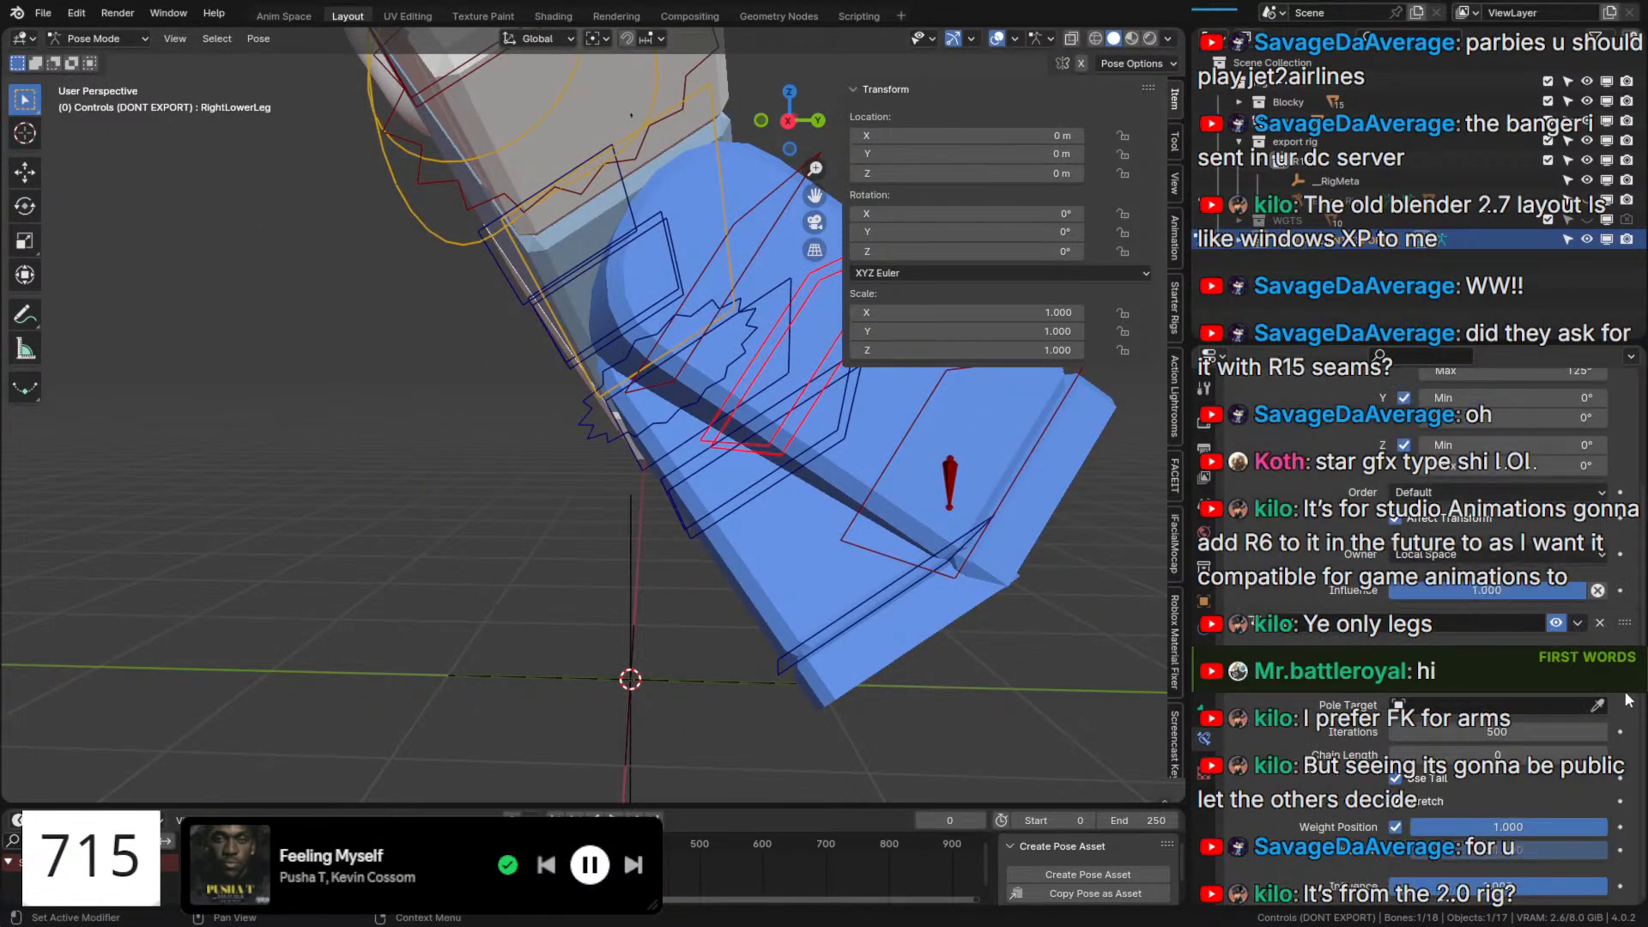
left_click(1599, 755)
left_click(1598, 755)
left_click_drag(1622, 628, 1636, 302)
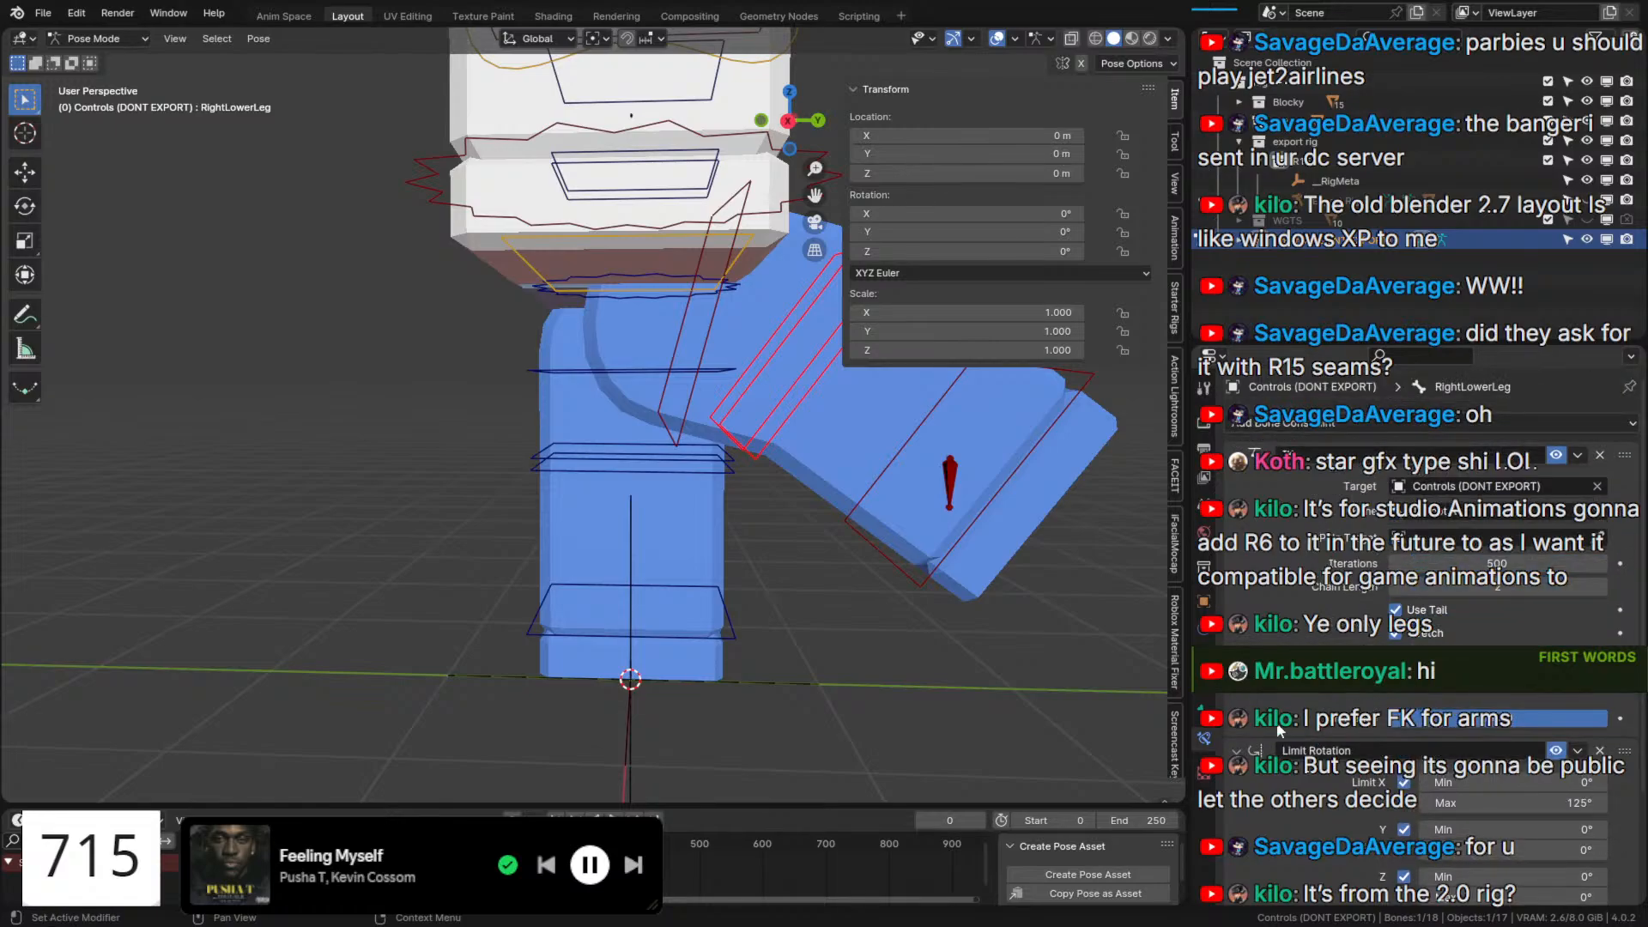
Examine the right lower-leg bone's inverse kinematics limits.
left_click(1205, 710)
scroll(1408, 787, "down", 5)
scroll(1408, 786, "down", 10)
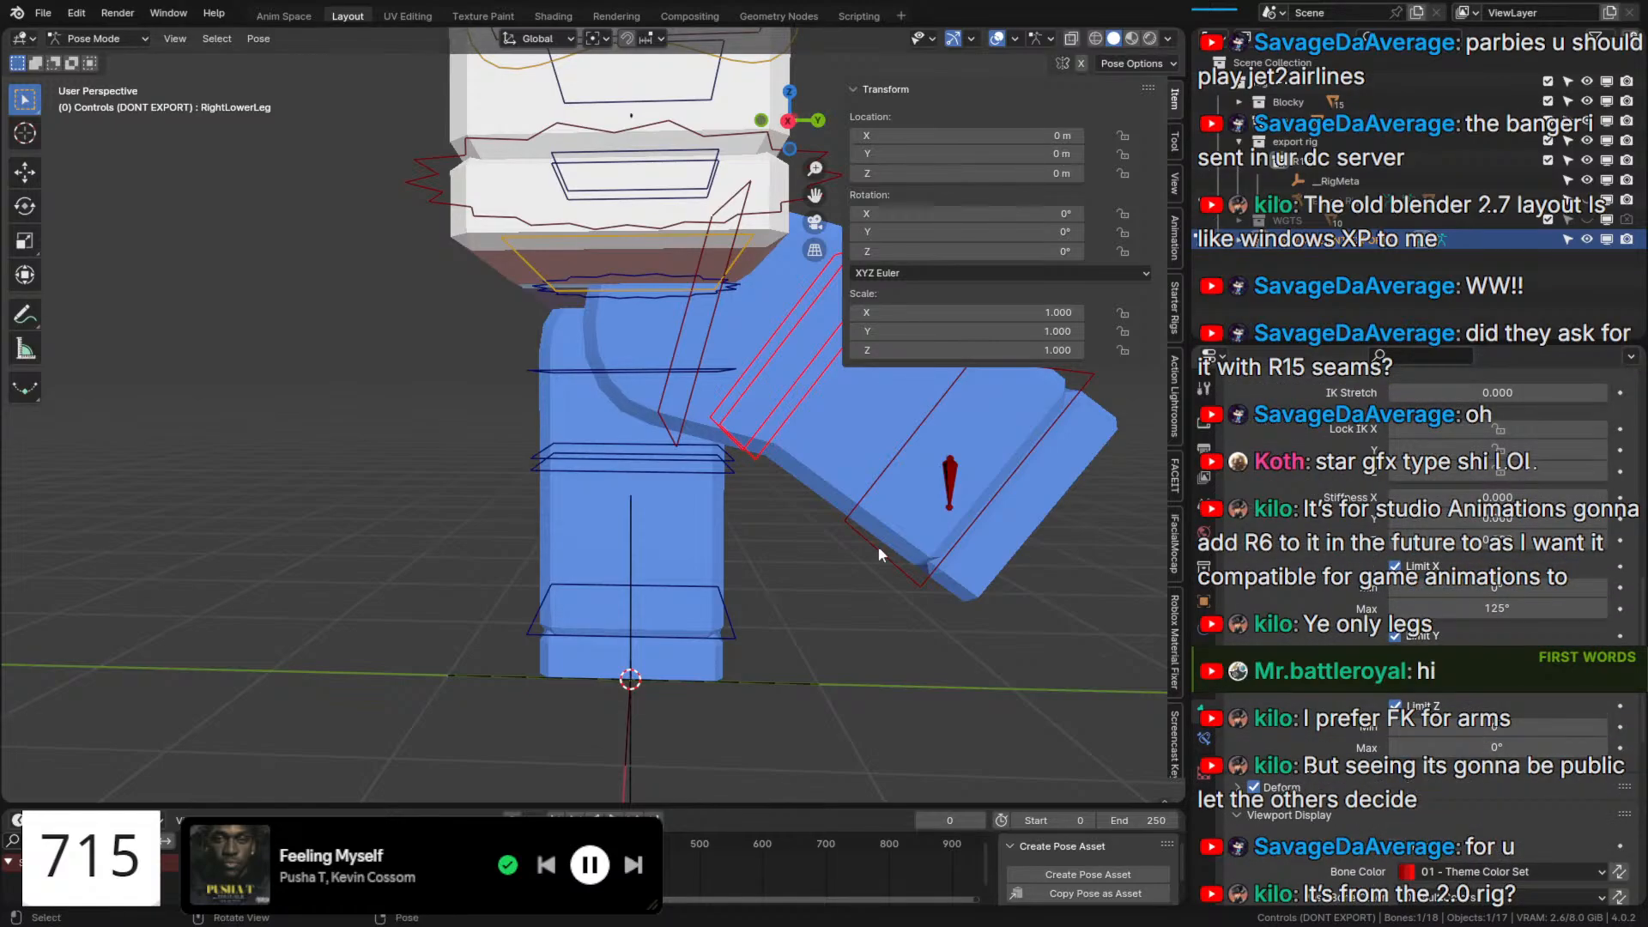
Reset the IKFoot.R bone's location and test the knee bend with a cancelled move.
left_click(955, 478)
key("alt+g")
middle_click_drag(857, 548, 779, 683)
key("g")
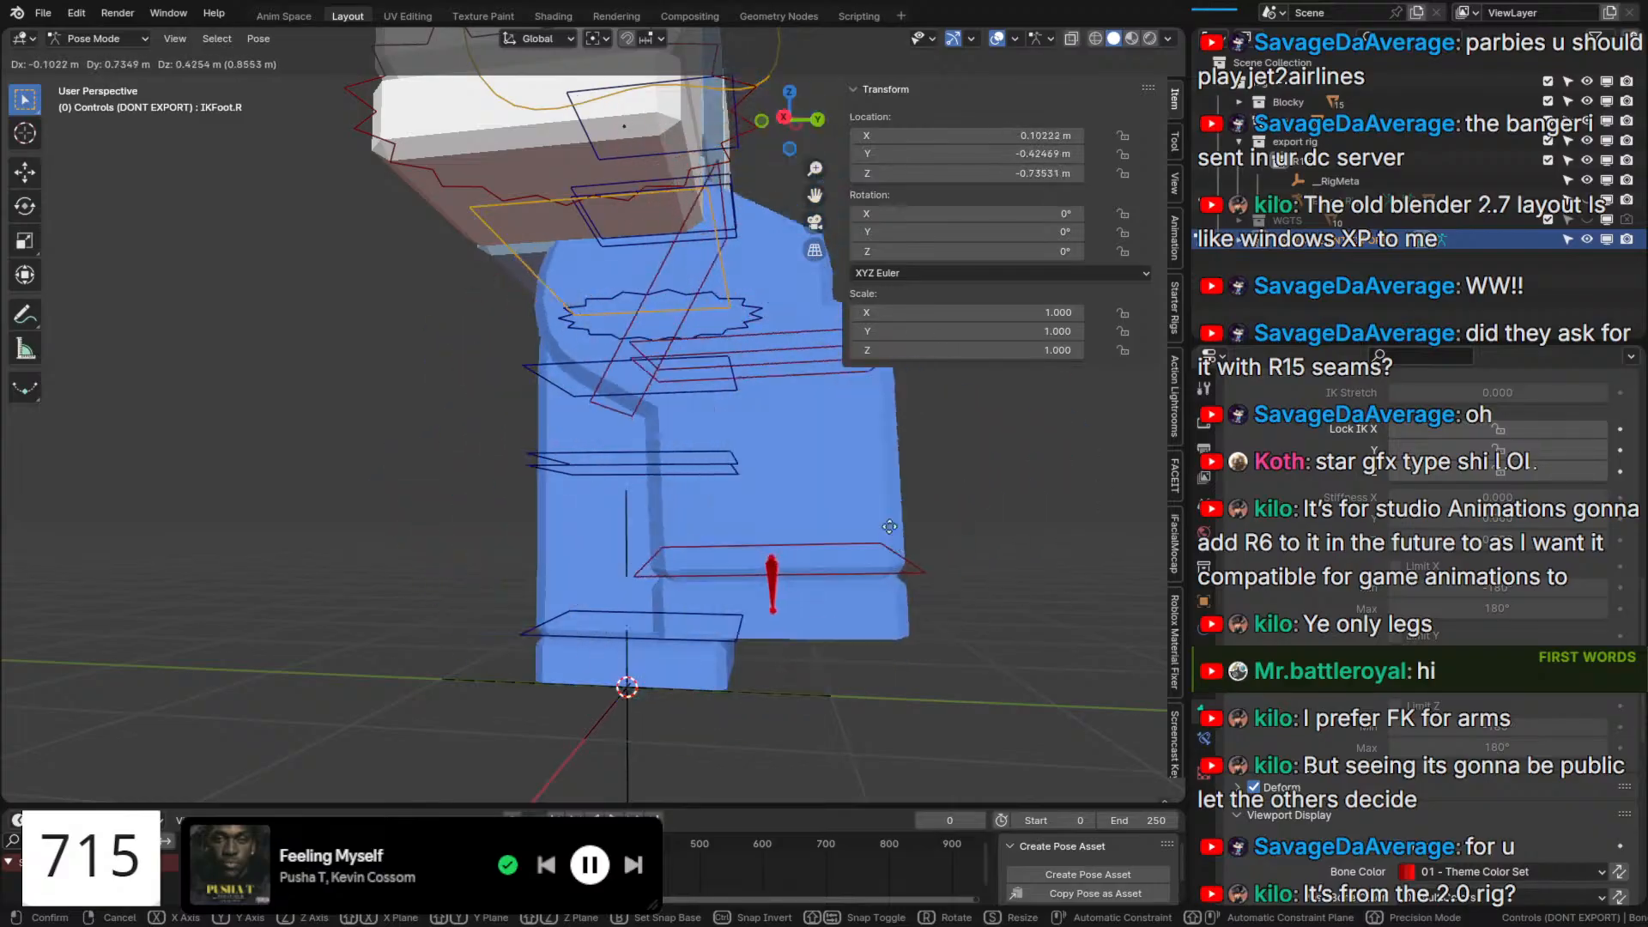
right_click(797, 559)
Turn off In Front display for the controls armature.
middle_click_drag(796, 559, 673, 599)
key("q")
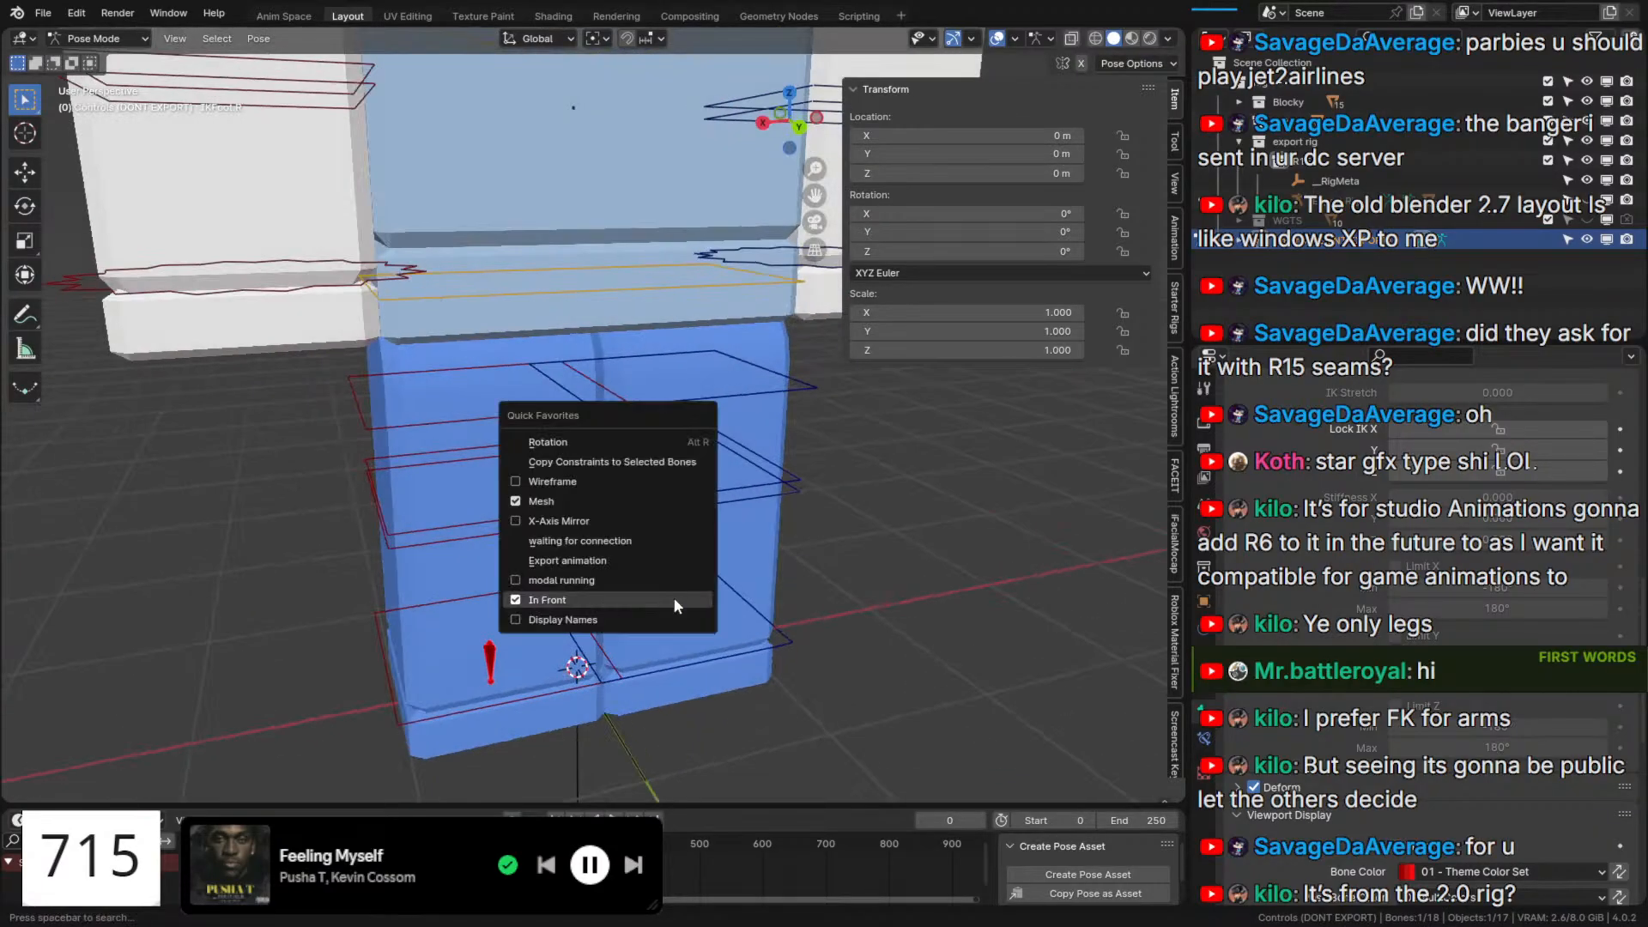
left_click(673, 600)
middle_click_drag(671, 538, 571, 610)
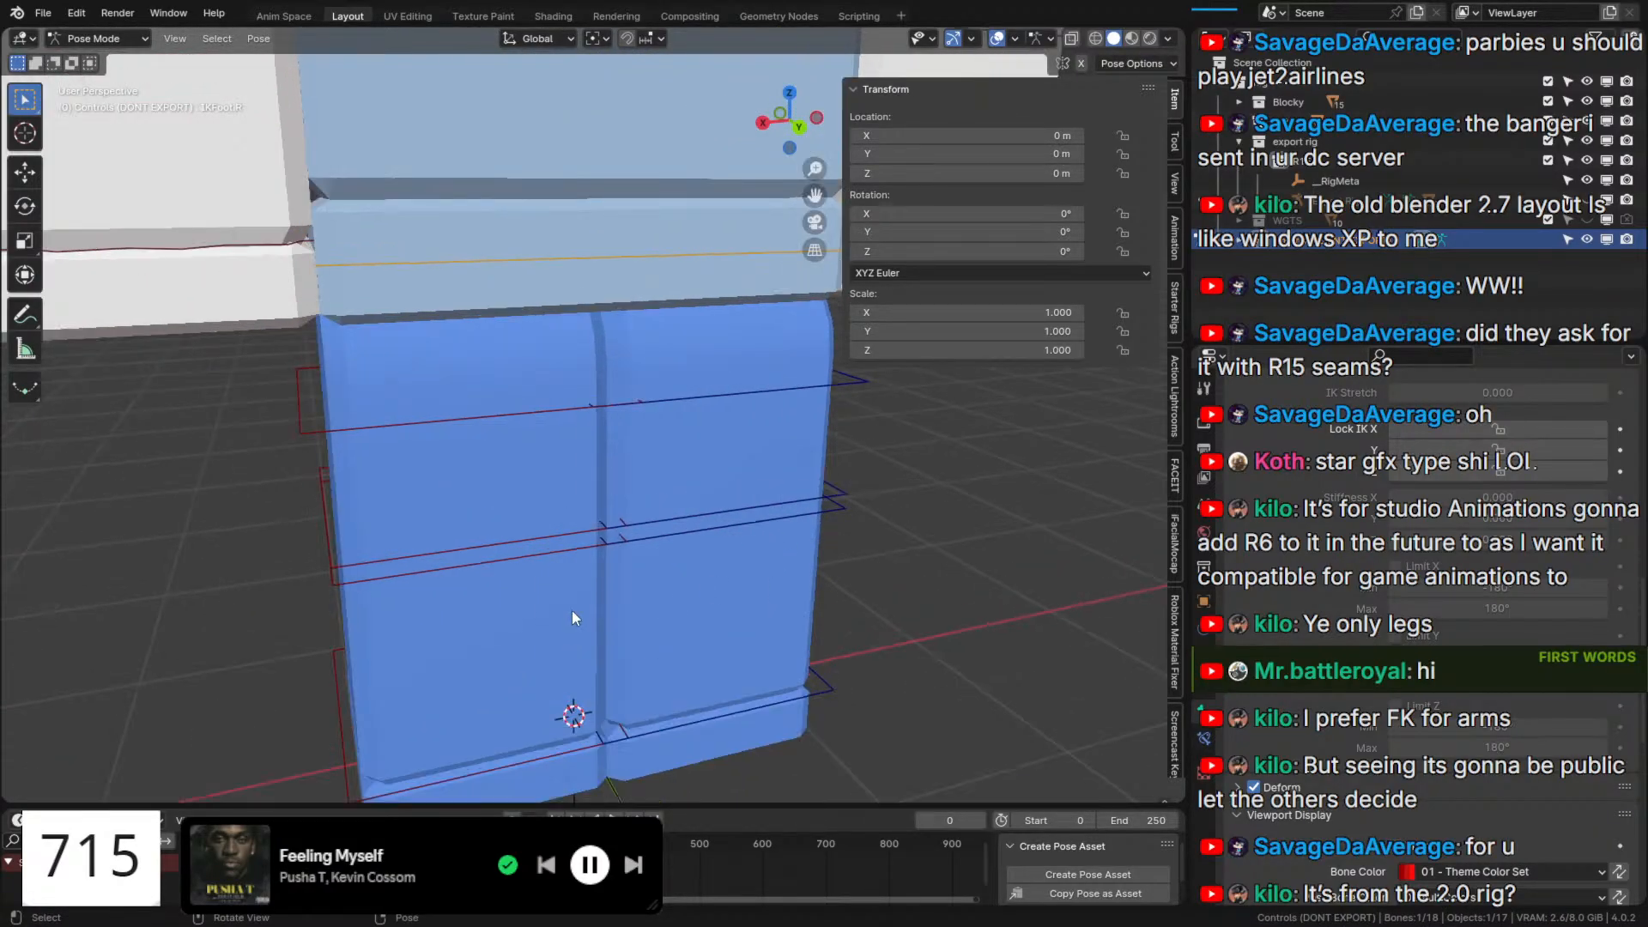
Select the right lower-leg bone, enter Edit Mode and turn the armature's In Front display back on.
left_click(503, 551)
middle_click_drag(503, 550, 634, 529)
key("Tab")
key("q")
left_click(593, 510)
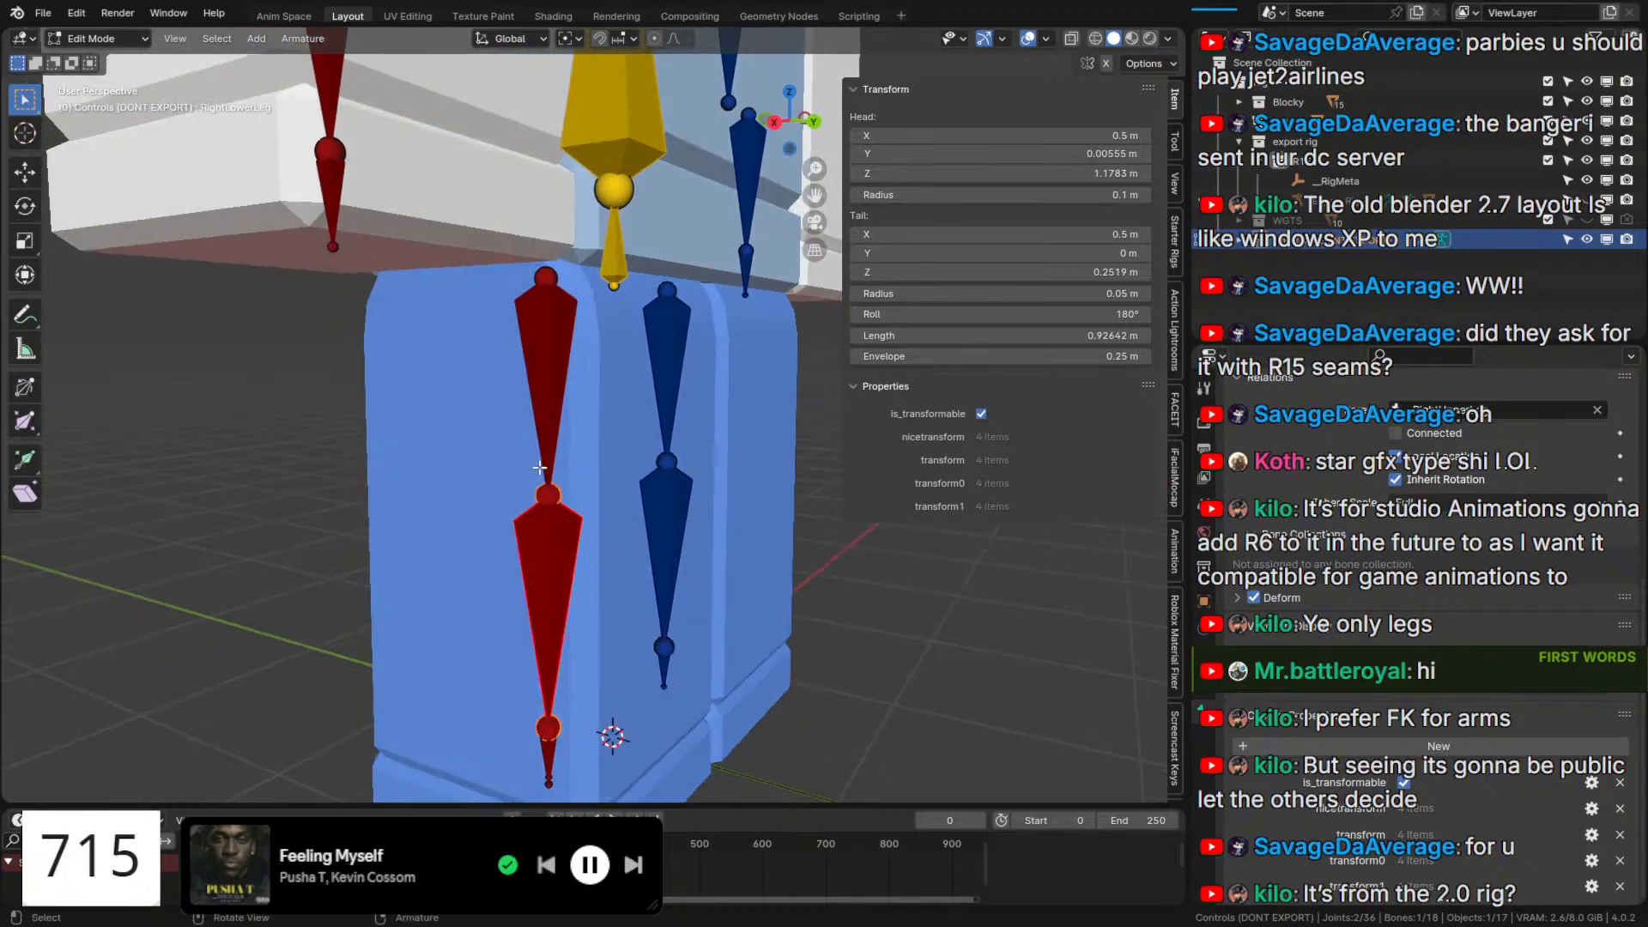
Extrude a new 1 m bone along Y from the right knee joint.
left_click(539, 467)
left_click(546, 500)
middle_click_drag(546, 501, 665, 497)
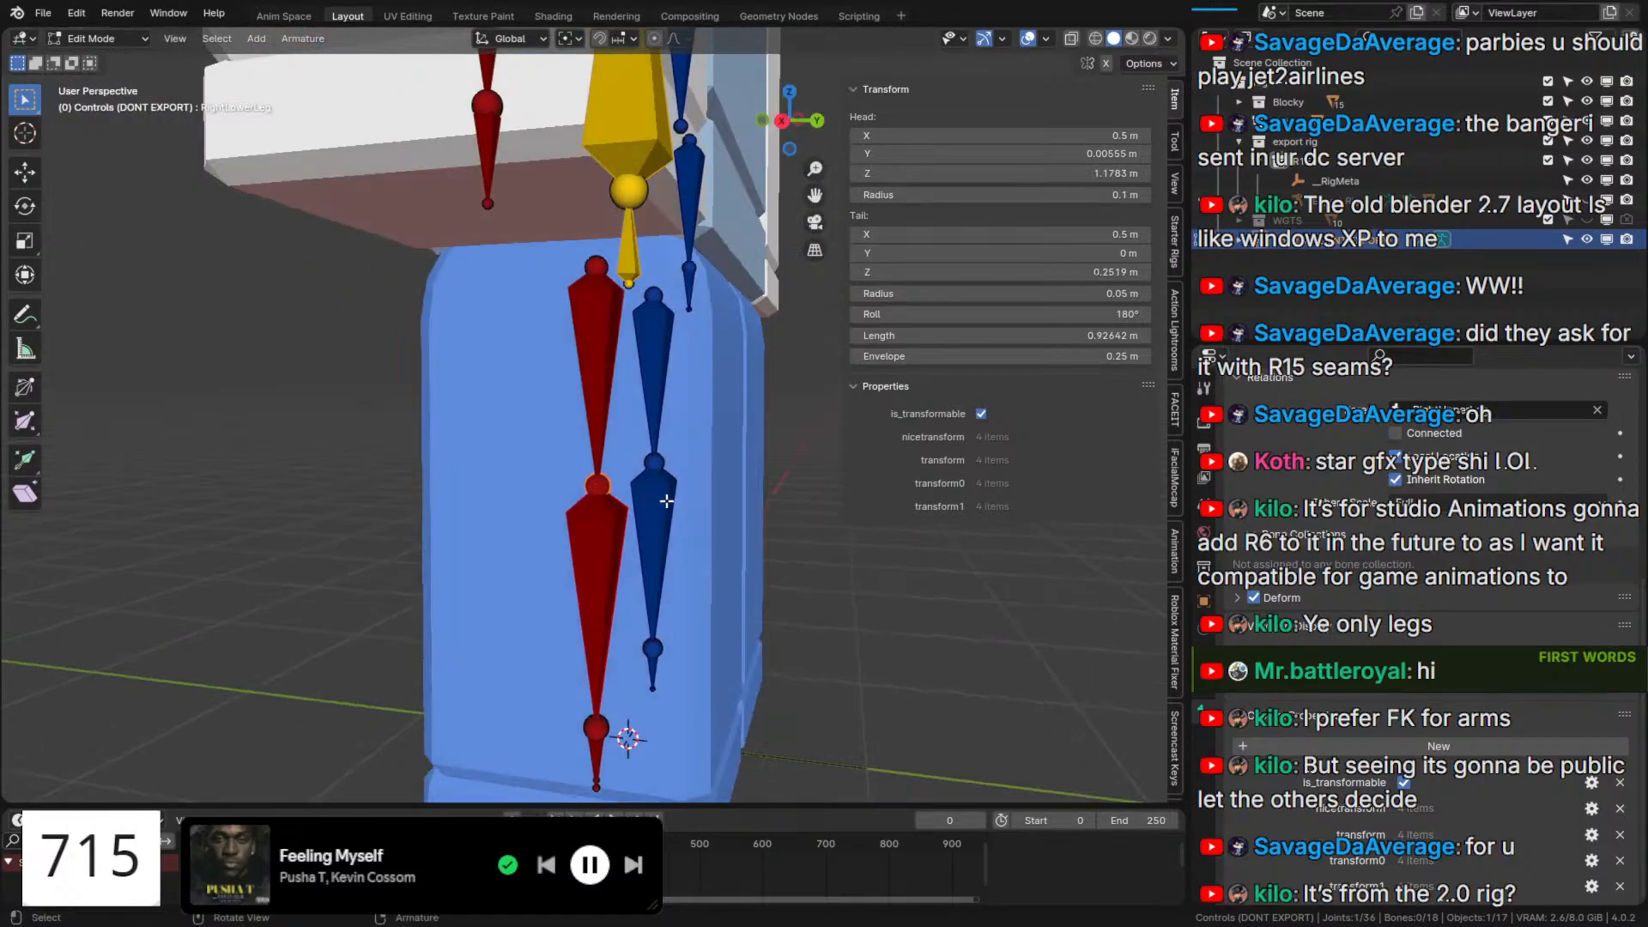
key("e")
key("y")
left_click(898, 506, "ctrl")
left_click(729, 493)
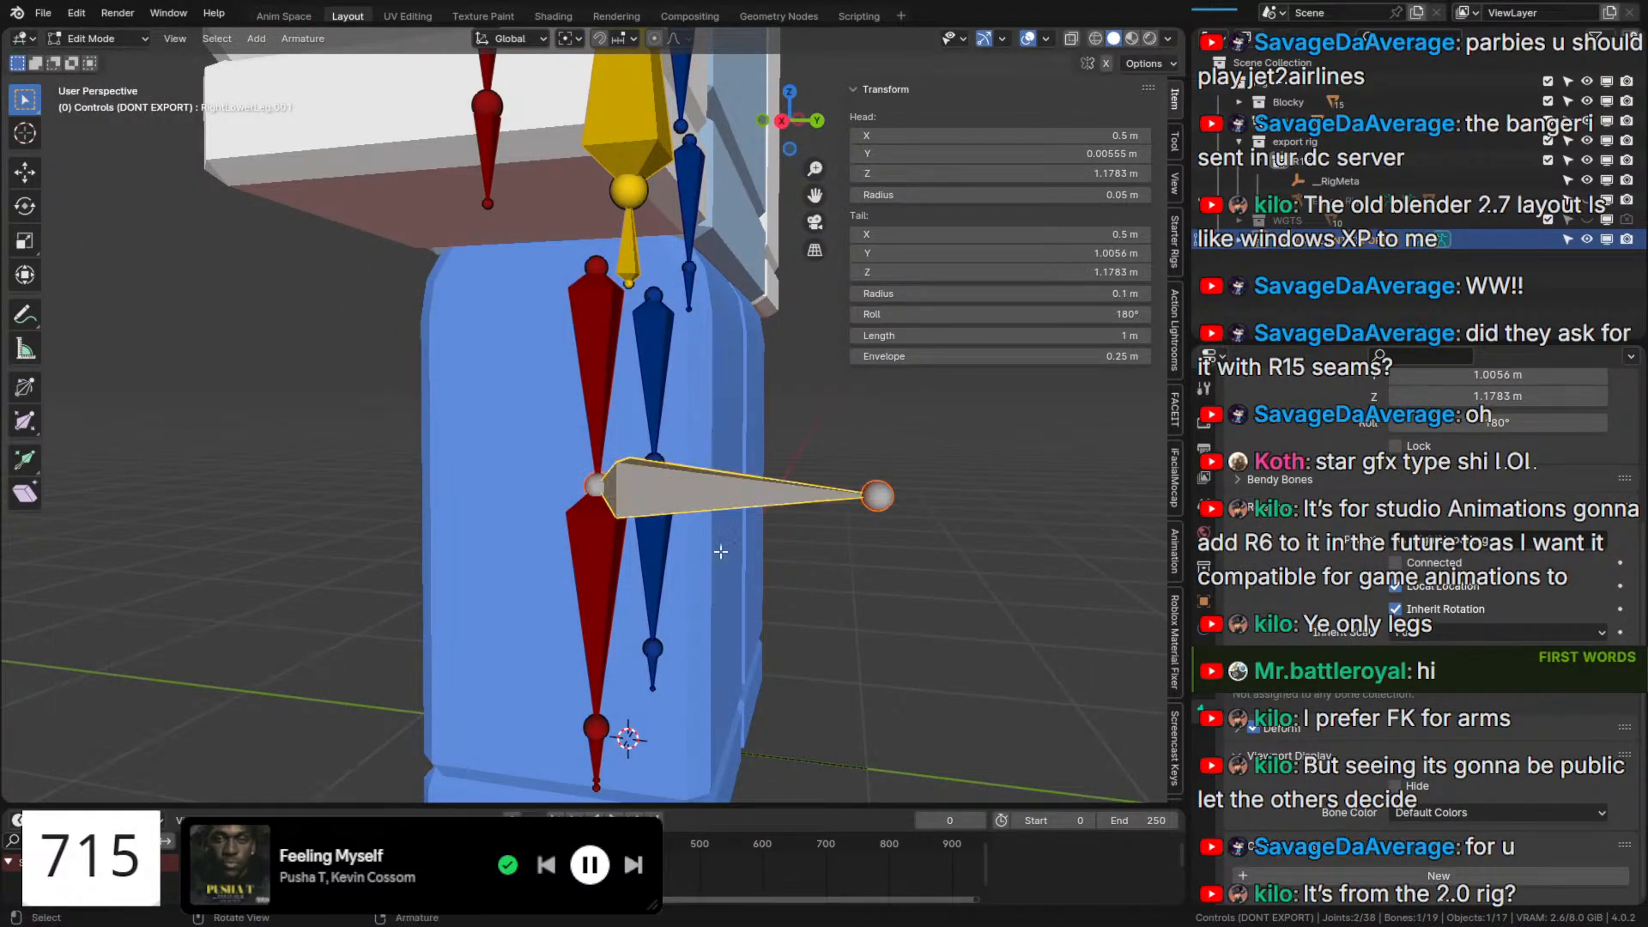
Move the extruded knee bone 1 m along Y and clear its parent.
key("g")
key("y")
key("1")
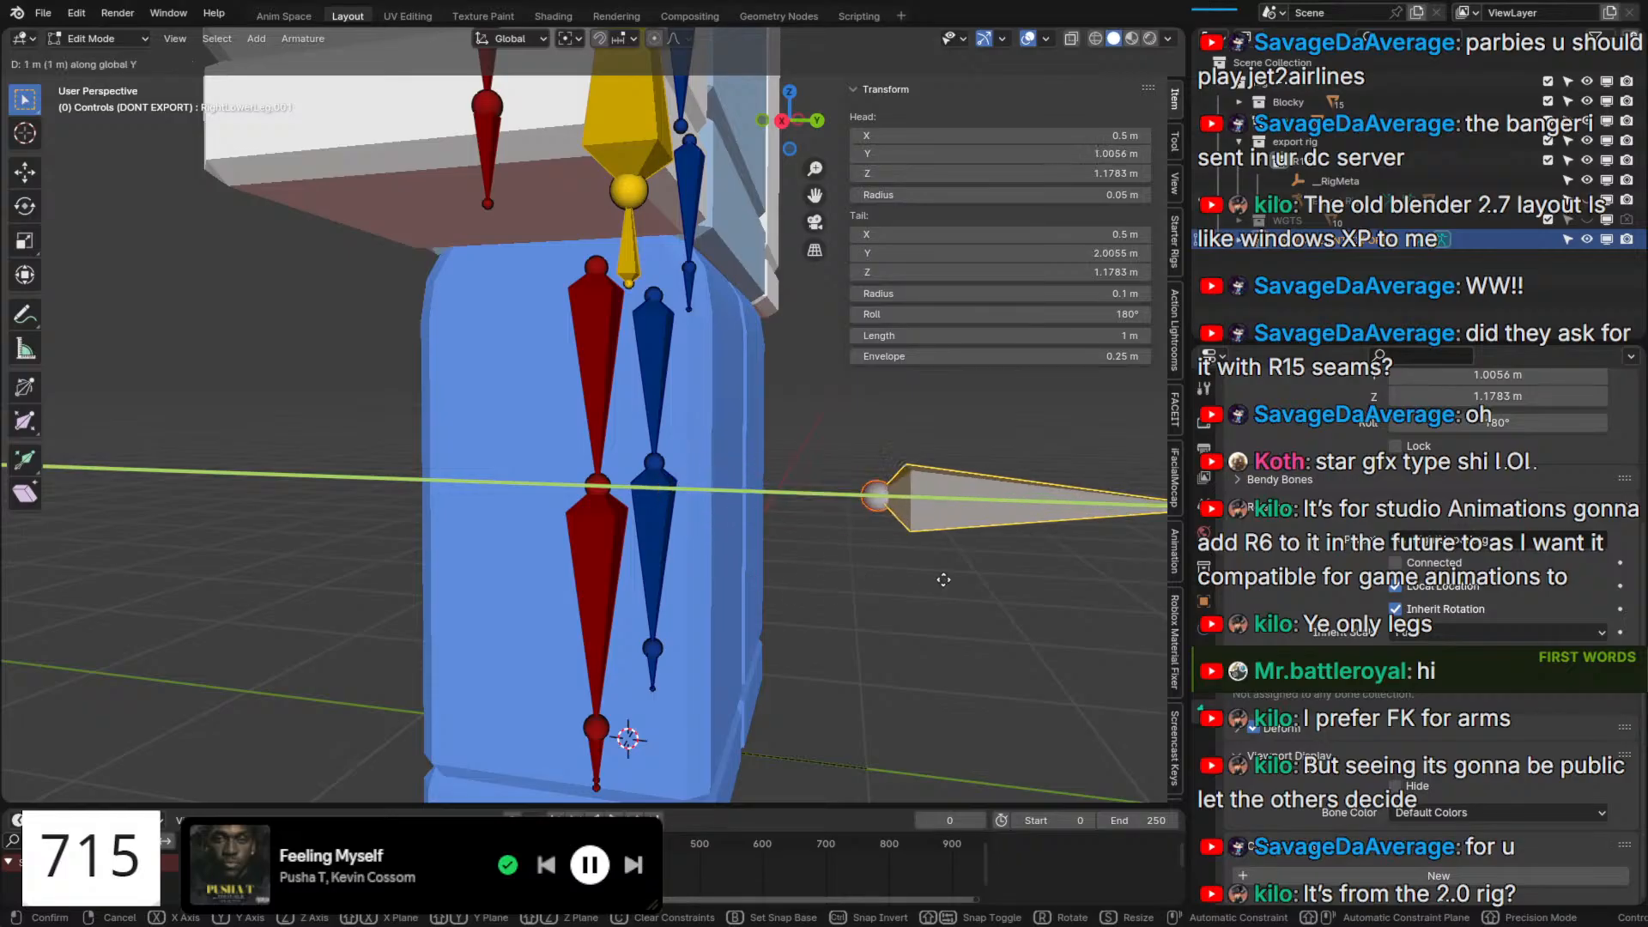
key("Return")
key("alt+p")
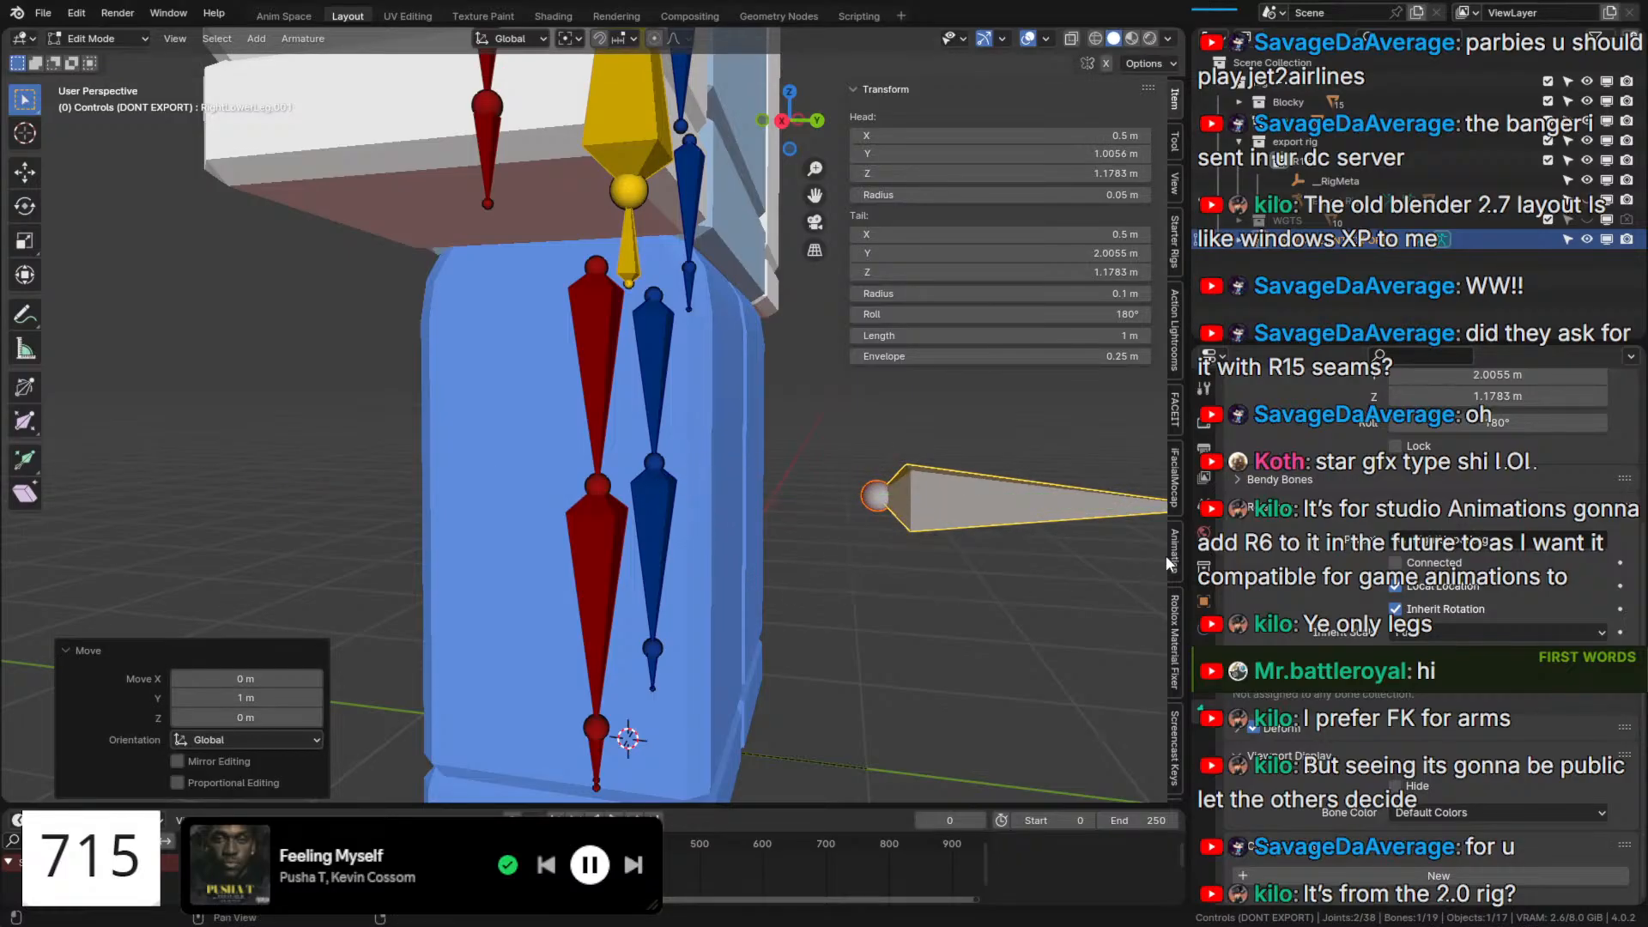
key("alt+p")
left_click(995, 574)
Rename the detached knee bone to IKFootPole.R.
key("F2")
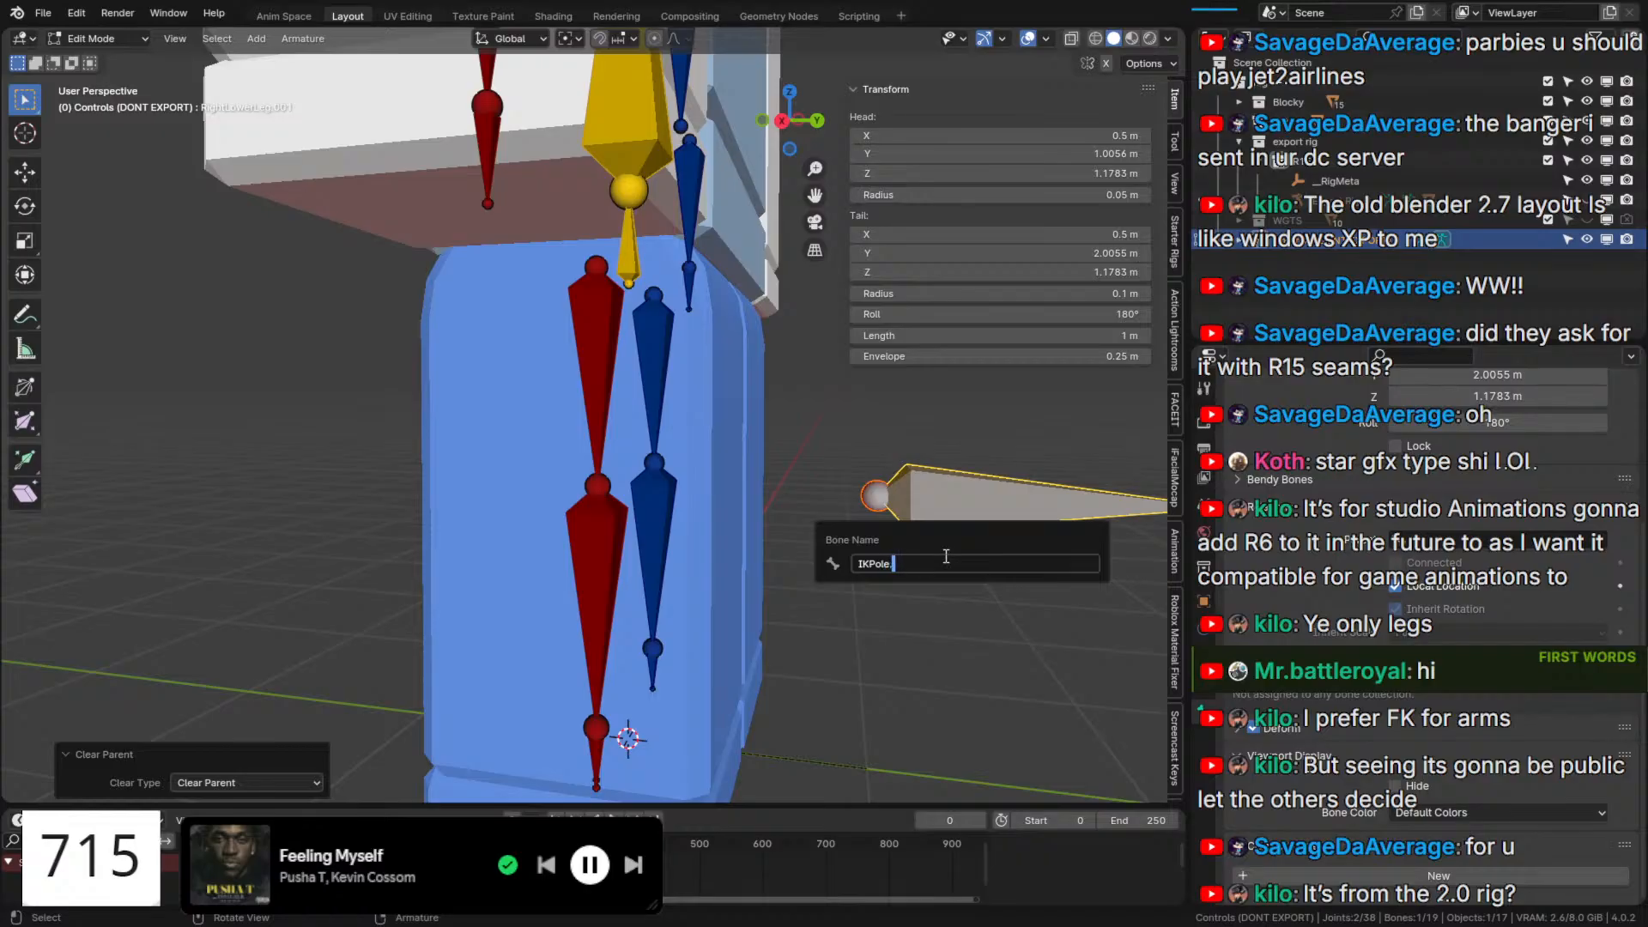
key("Left")
key("Left")
key("Left")
key("Left")
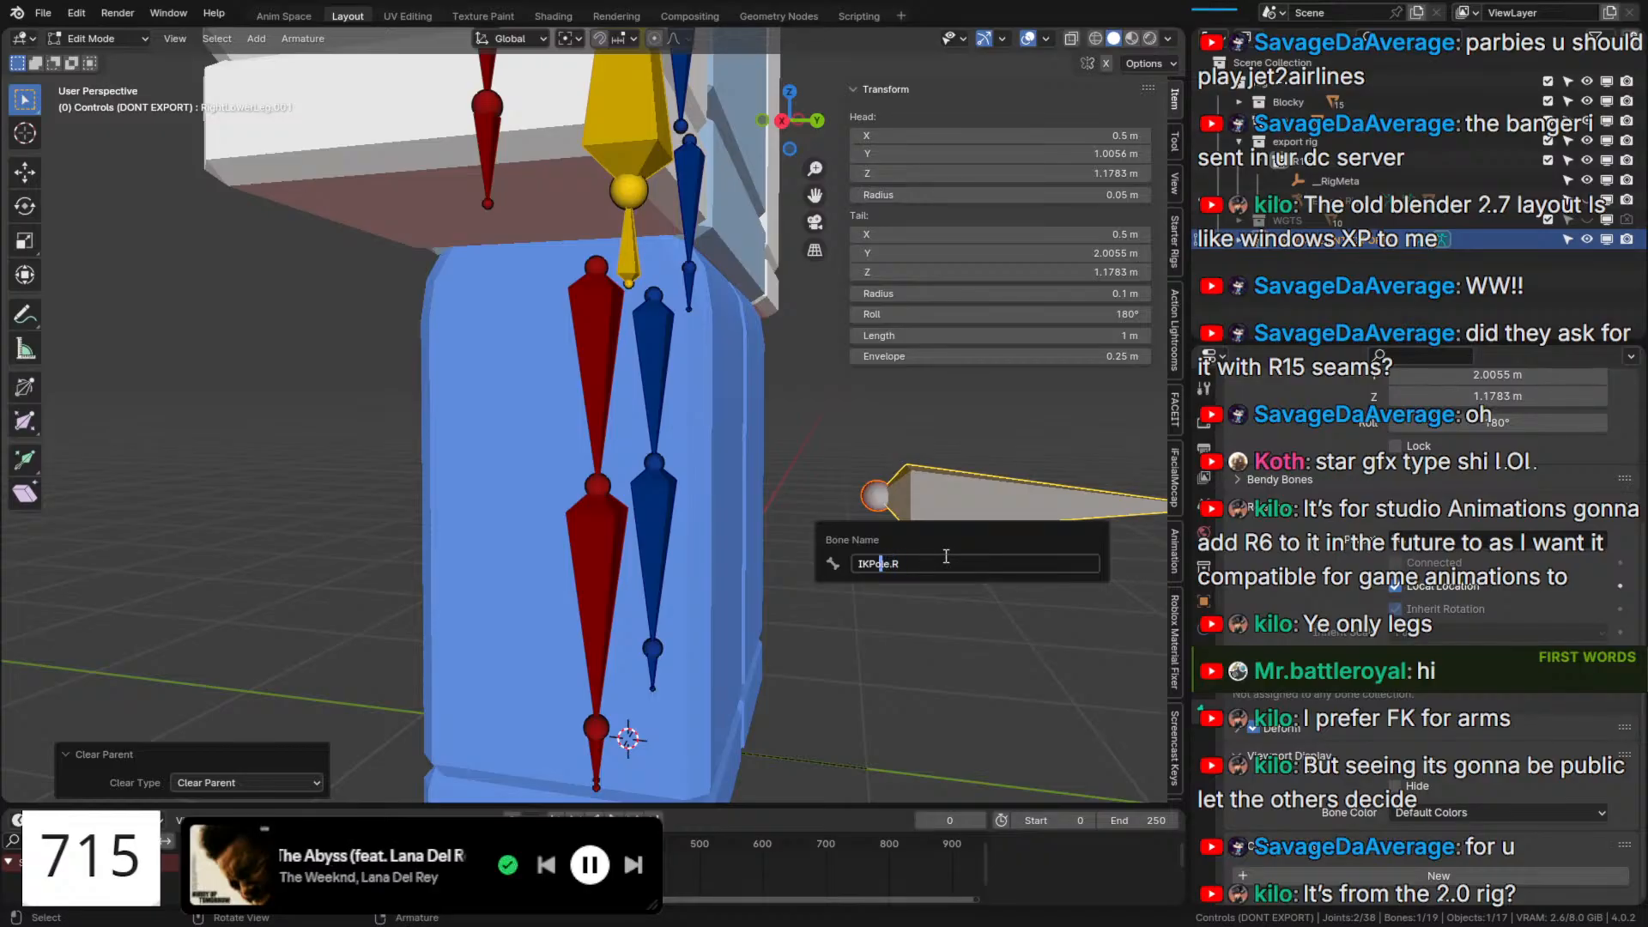
type("Foot")
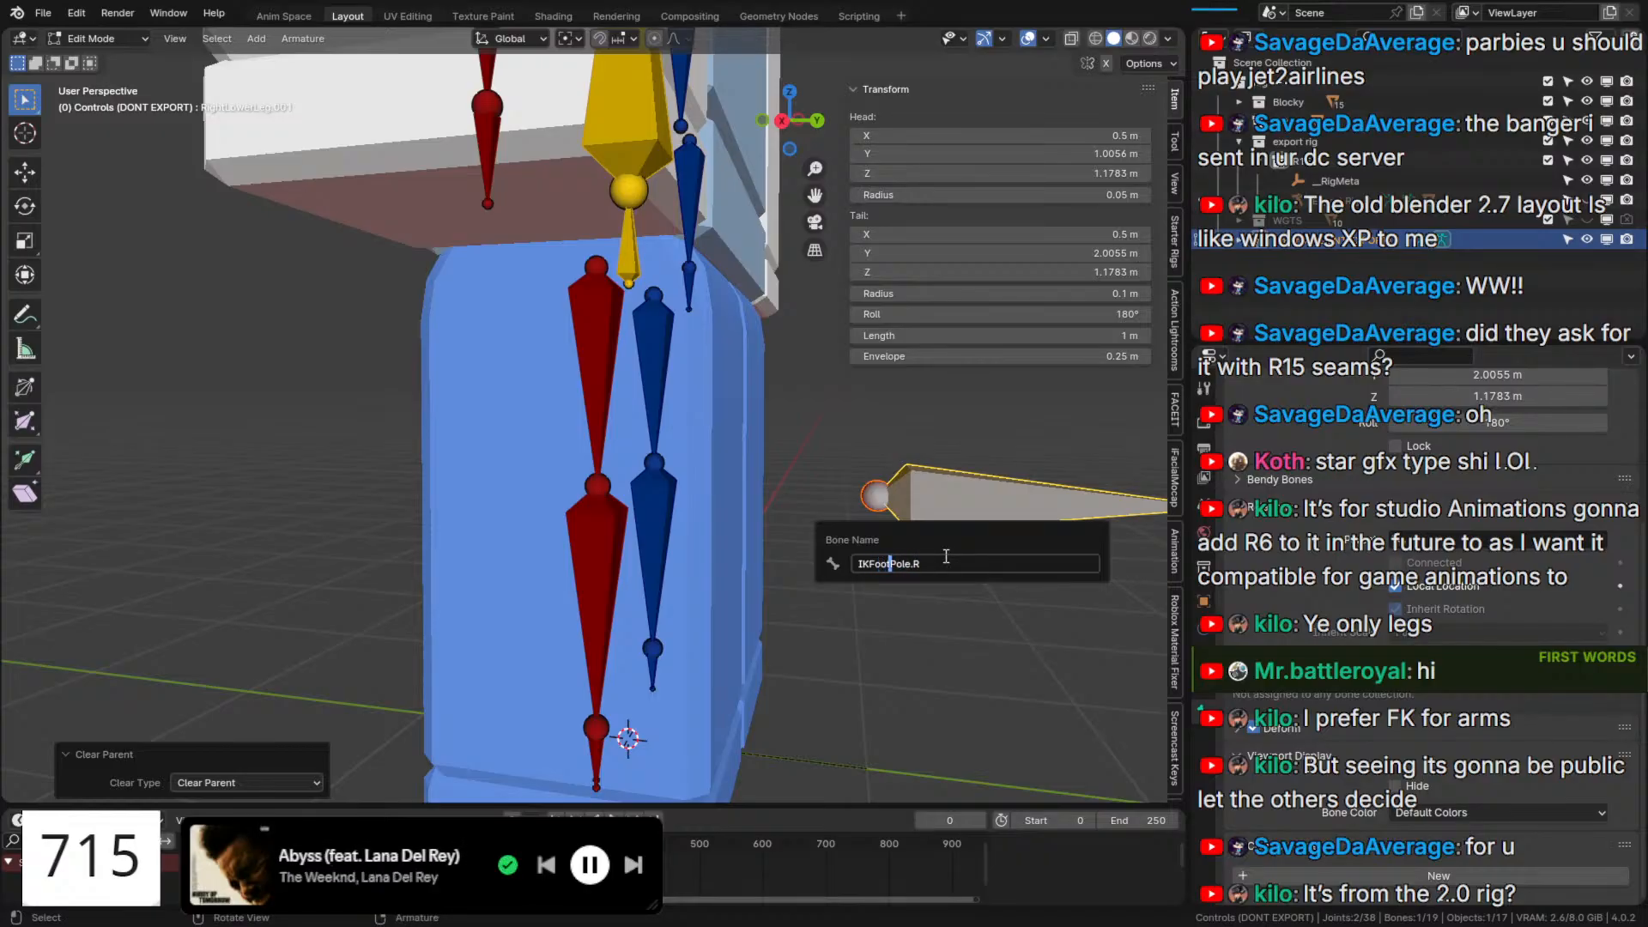
key("Return")
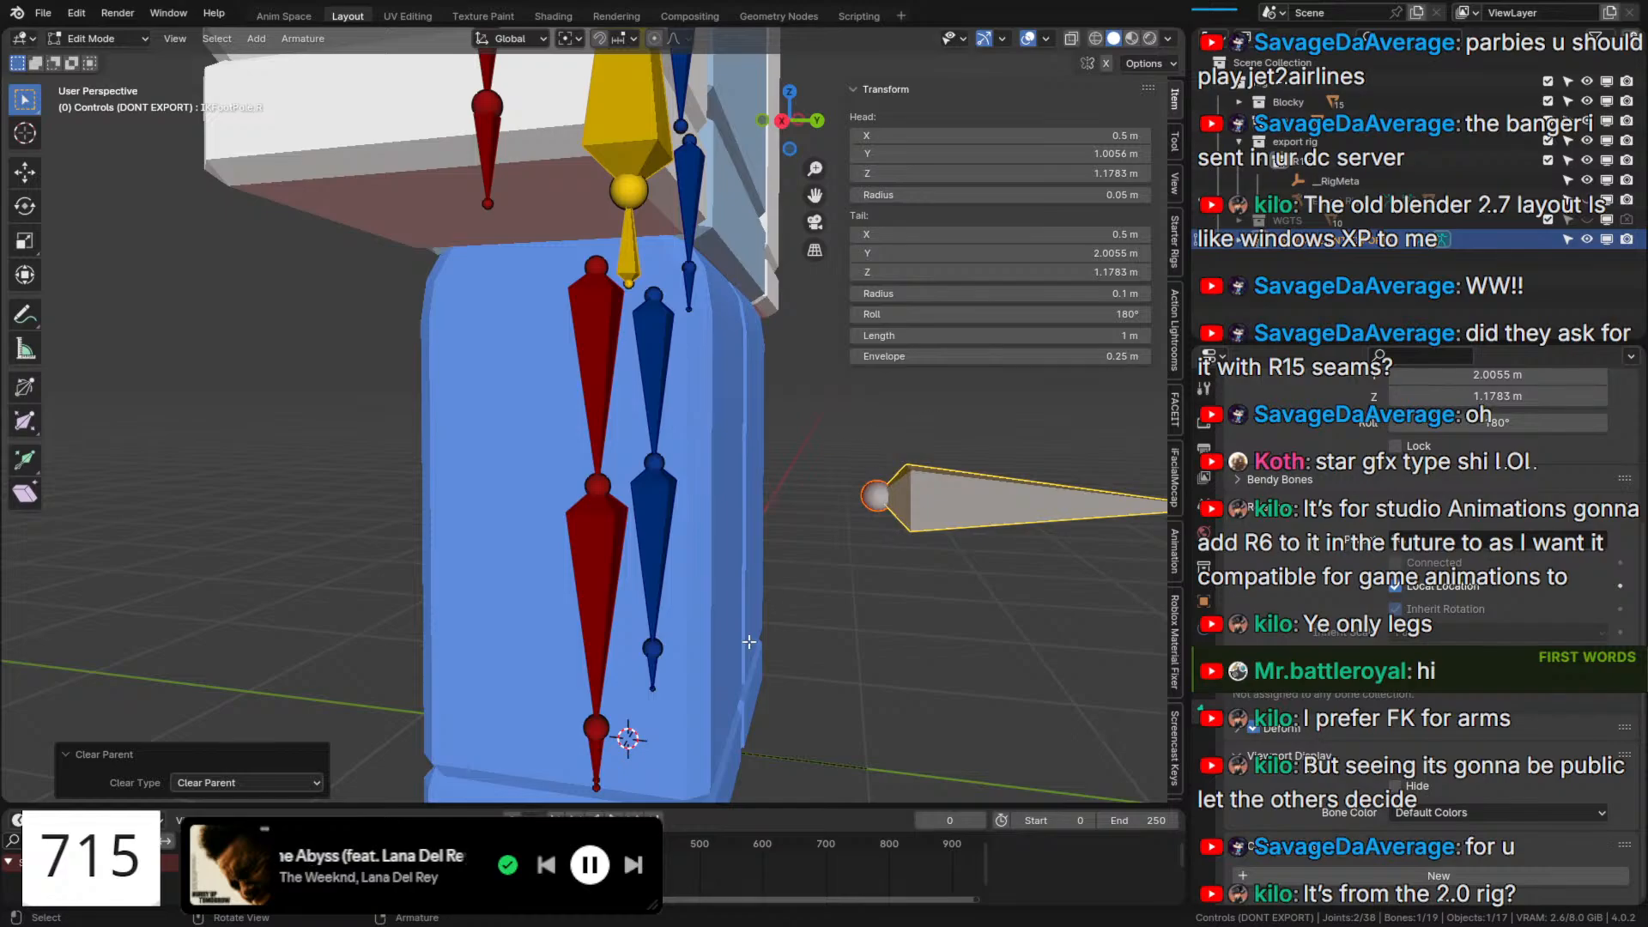
Select the right foot's IK bone and return to Pose Mode.
middle_click_drag(750, 641, 665, 700)
left_click(522, 683)
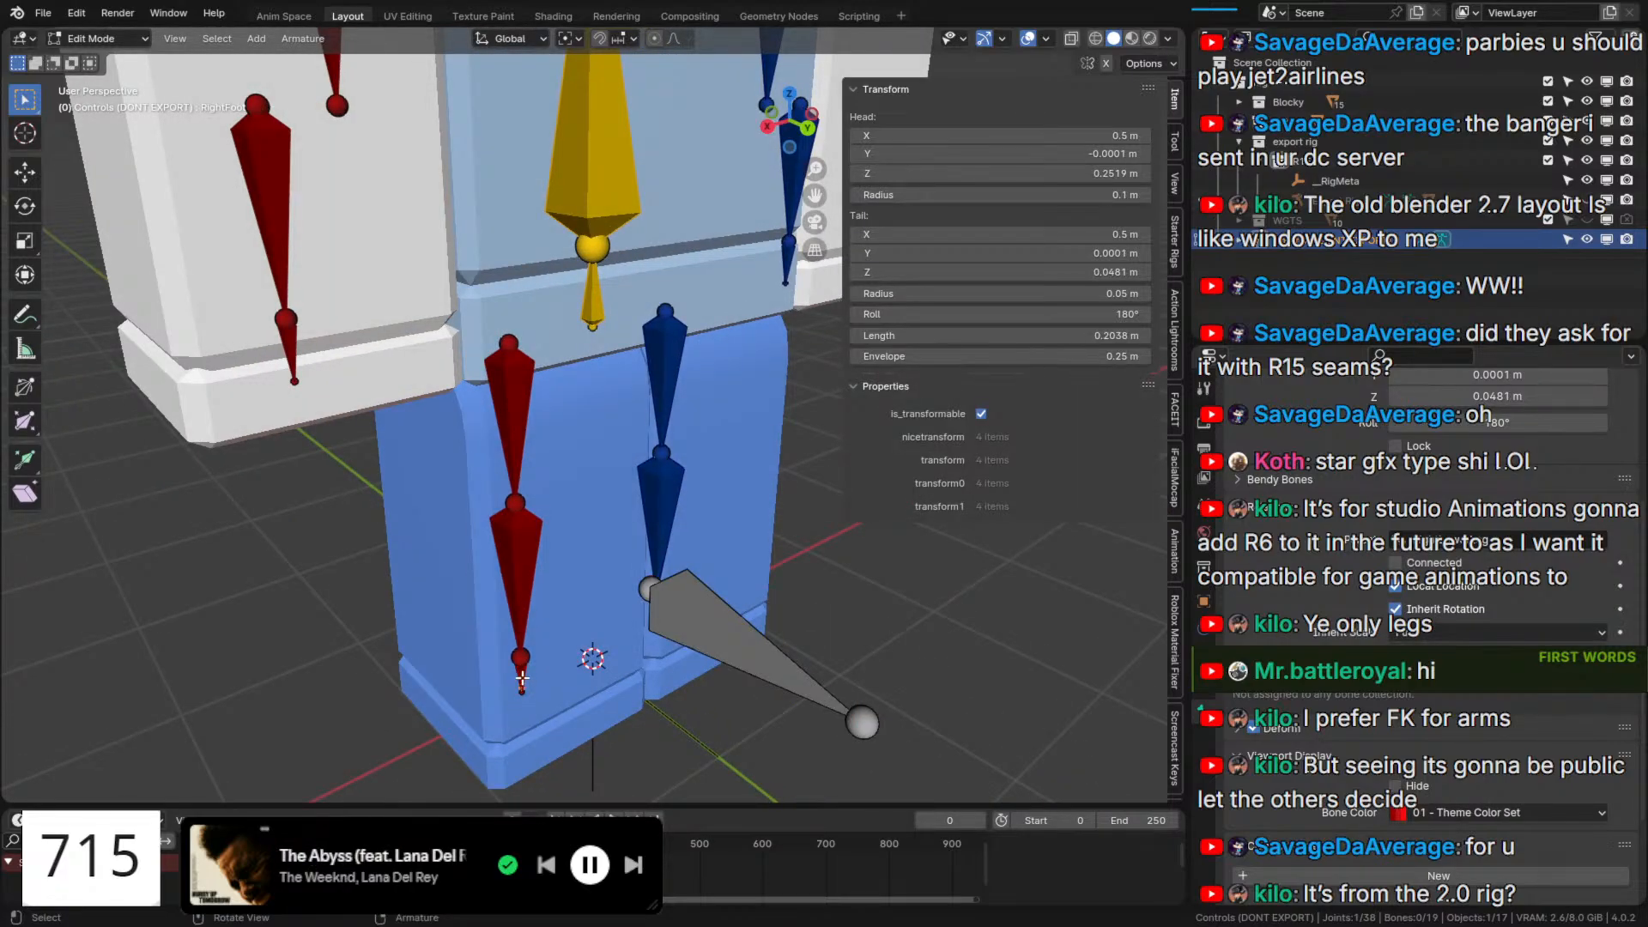
left_click(521, 678)
middle_click_drag(664, 585, 767, 525)
key("Tab")
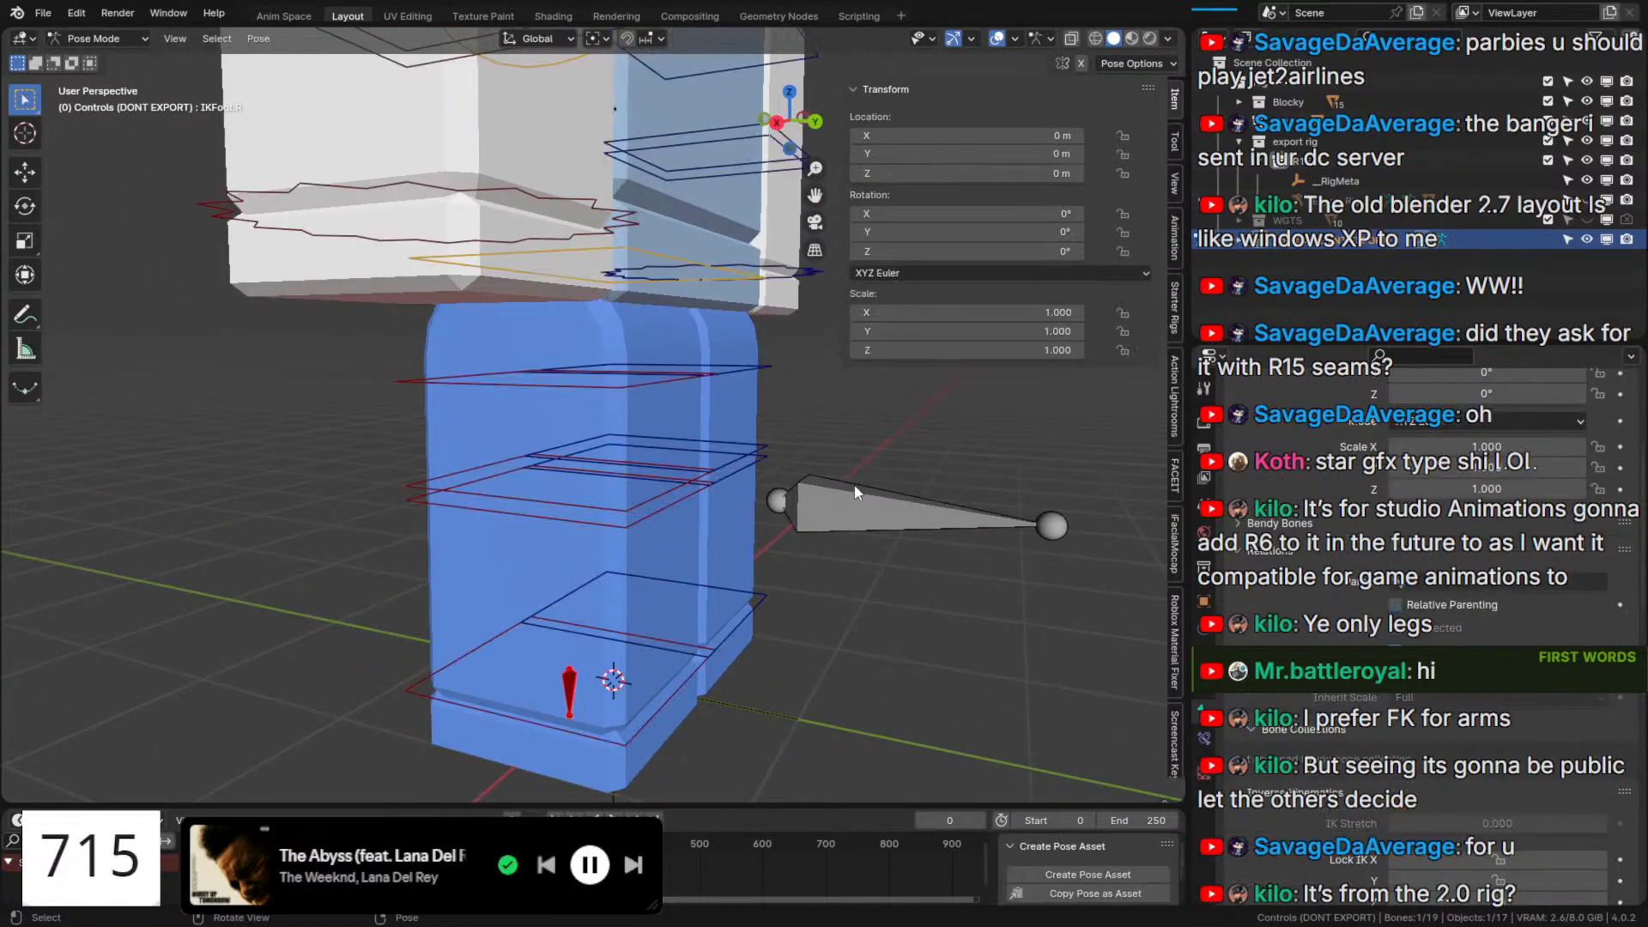
Set the IKFootPole.R bone's rotation mode to XYZ Euler and its bone color to 01 - Theme Color Set.
left_click(879, 509)
middle_click_drag(878, 509, 798, 558)
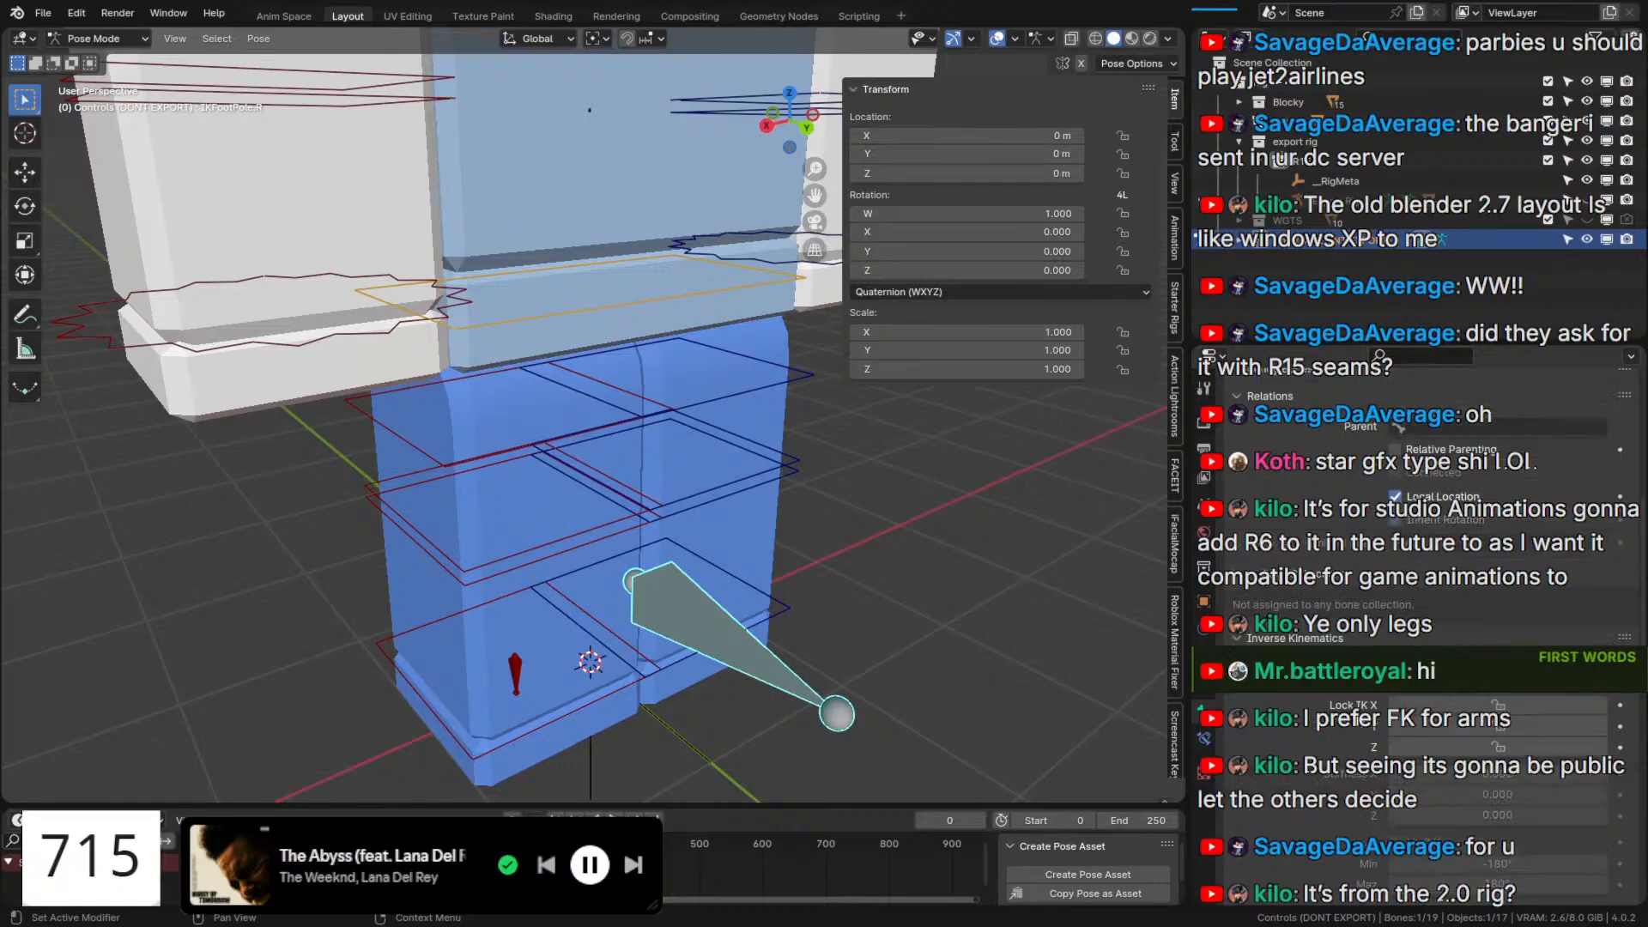
key("a")
left_click(1000, 292)
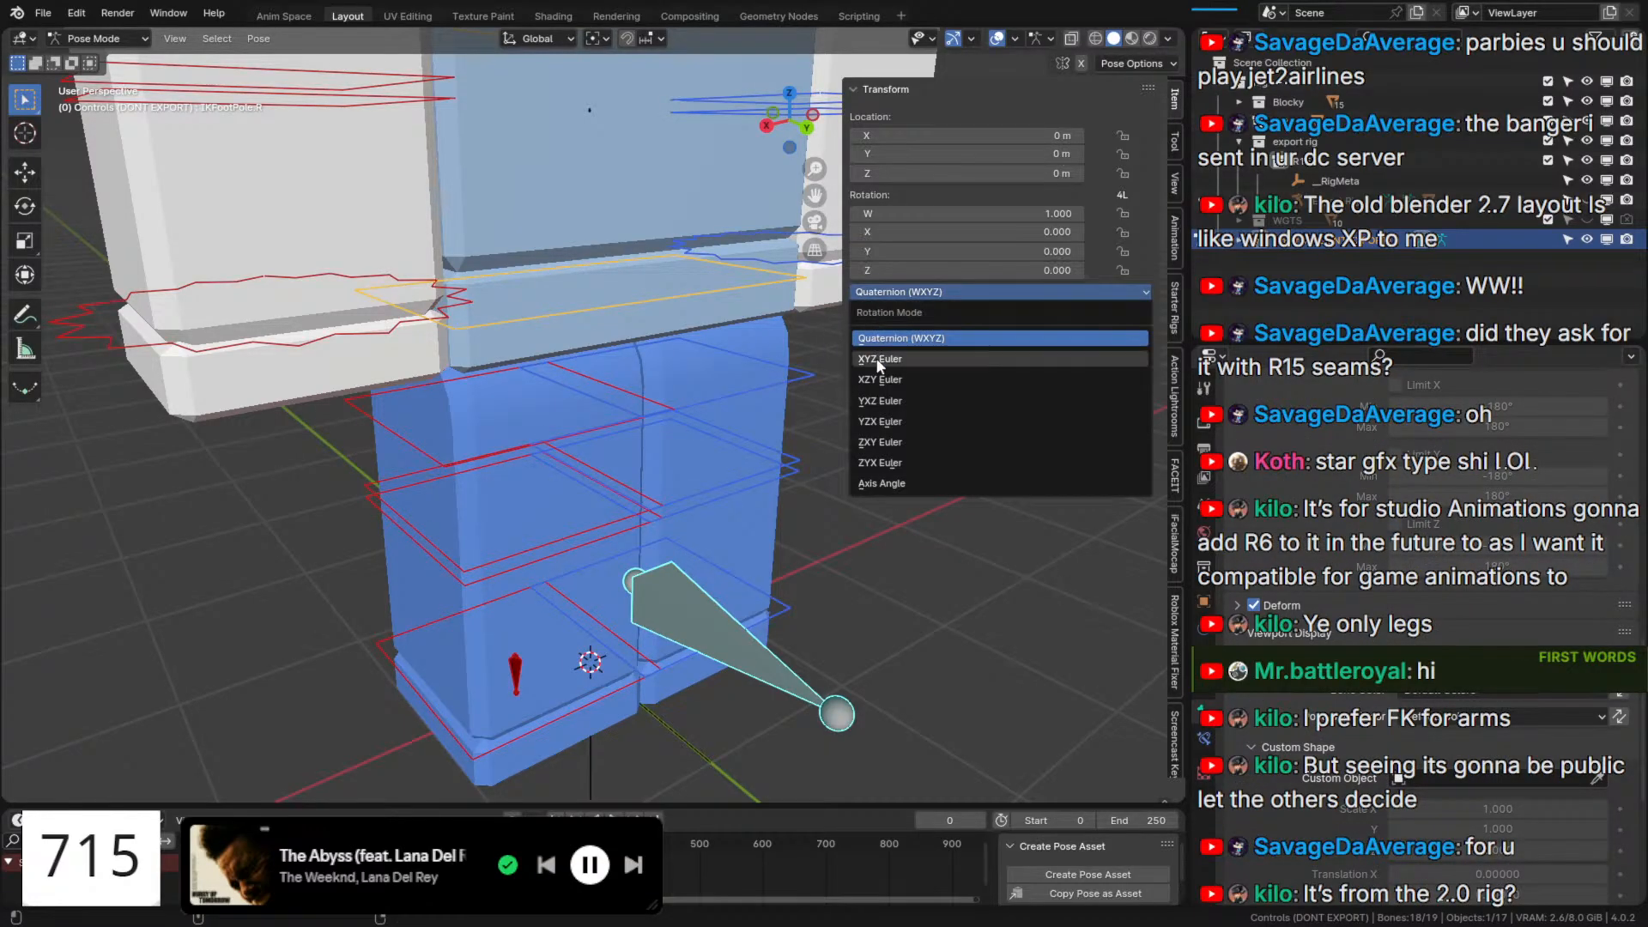
left_click(884, 359)
left_click(1442, 675)
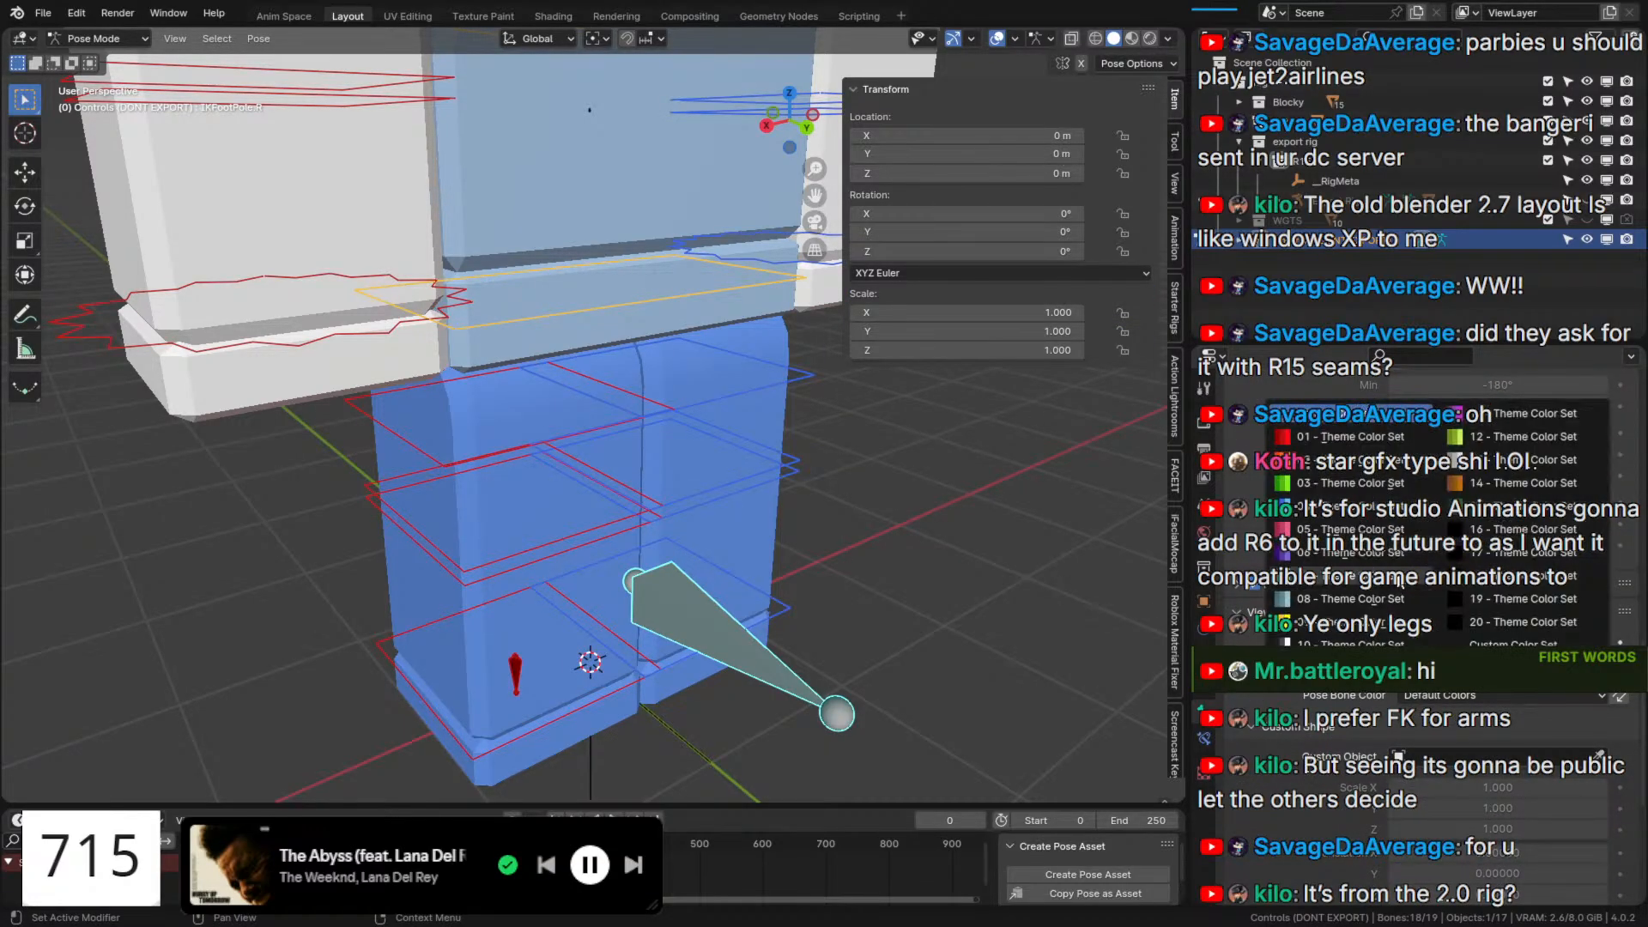
left_click(1337, 436)
Try moving the right foot's IK bone.
middle_click_drag(638, 658, 517, 609)
left_click(542, 637)
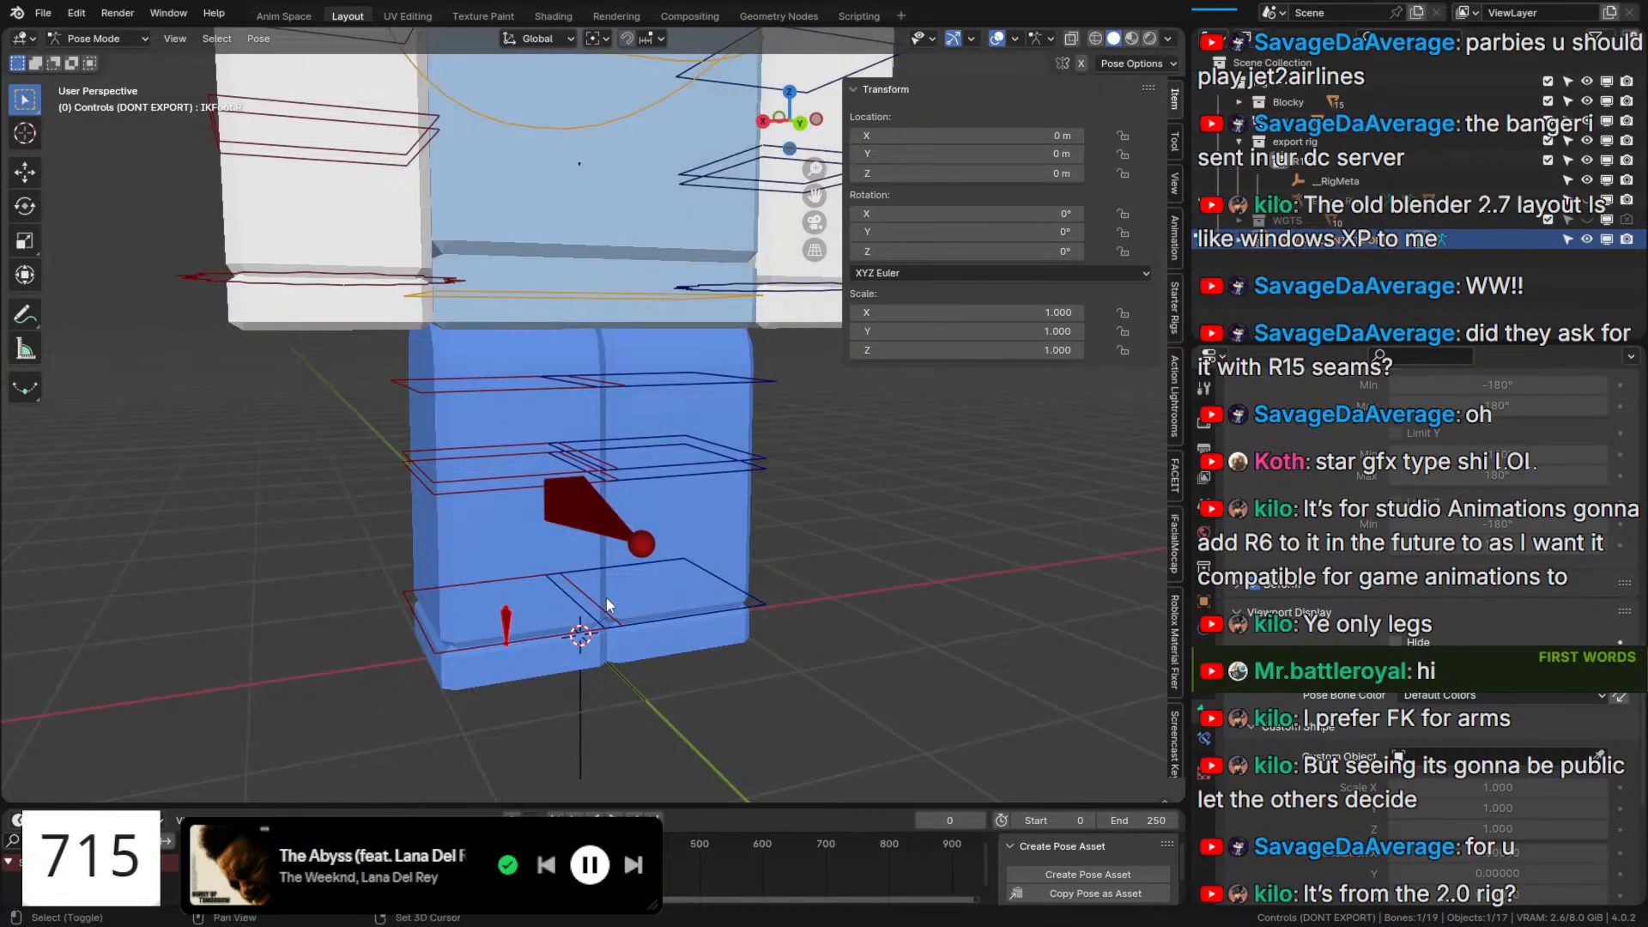
key("g")
key("Escape")
Add a Child Of constraint to IKFootPole.R, targeting the IKFoot.R bone of Controls (DONT EXPORT).
left_click(661, 556)
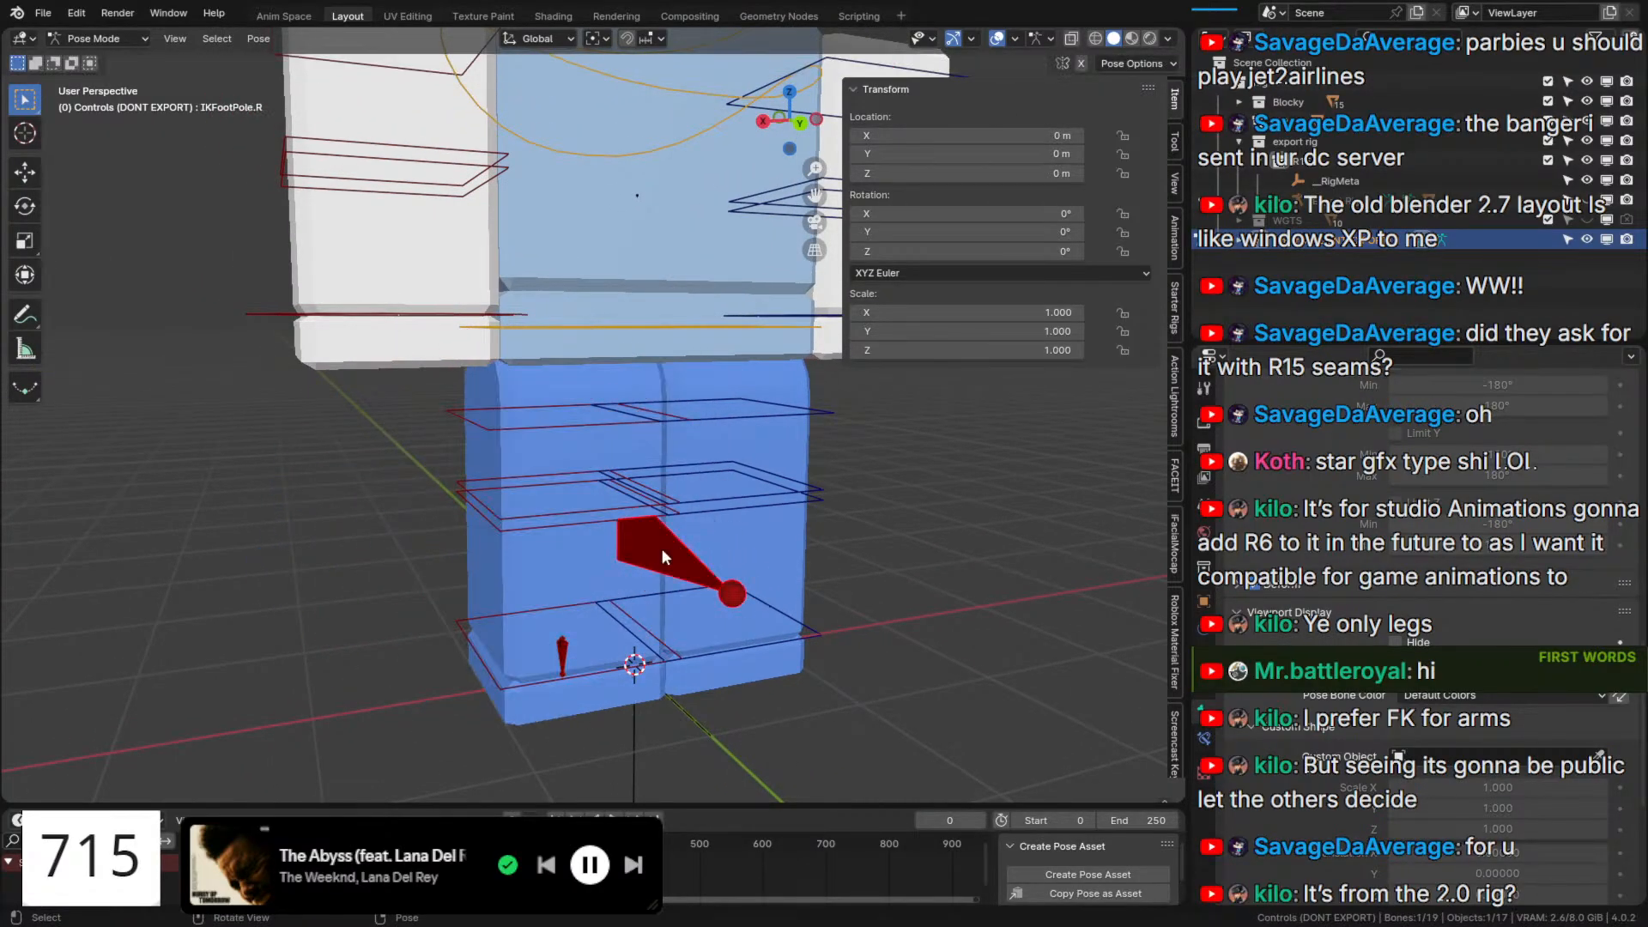
left_click(1203, 657)
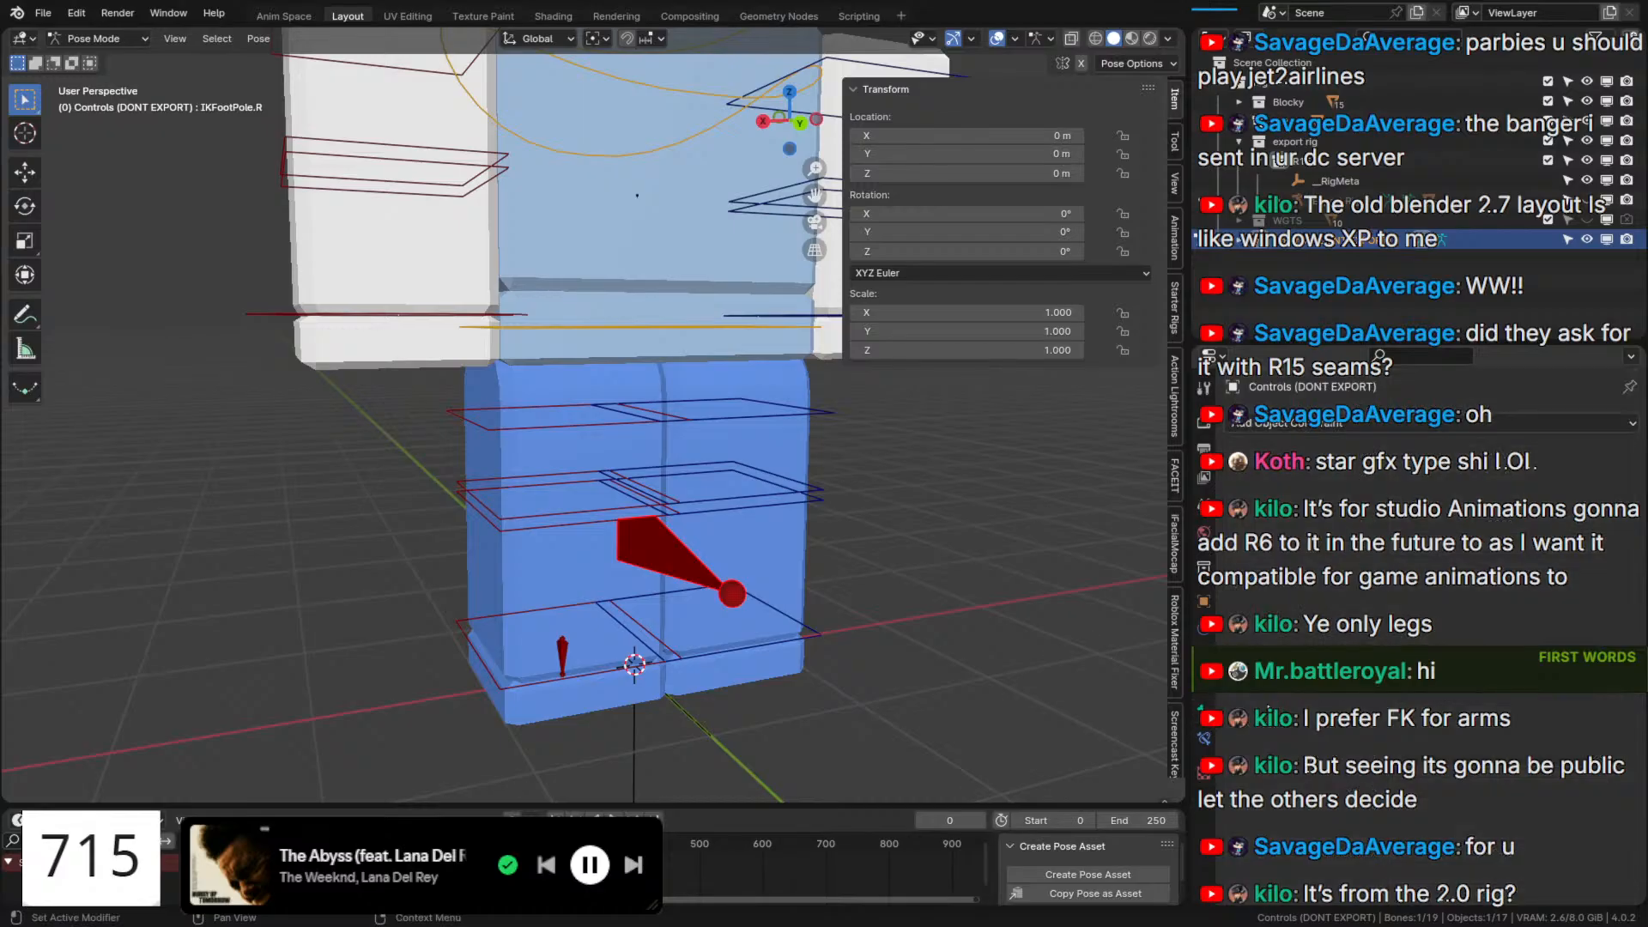
left_click(1455, 421)
left_click(1589, 526)
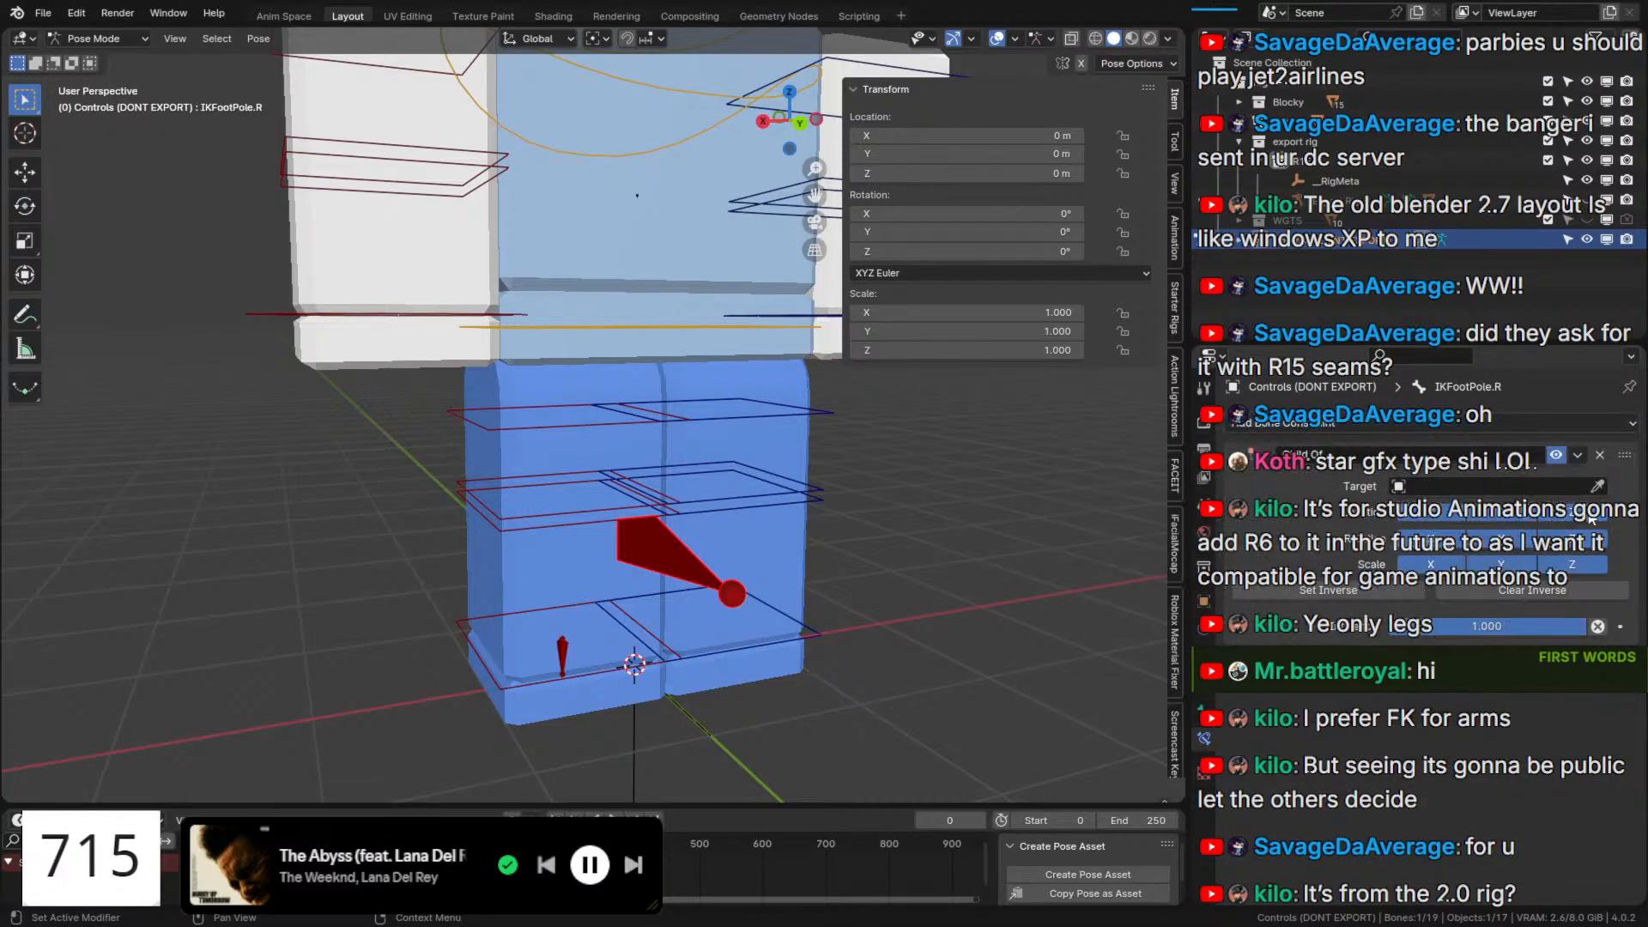
left_click(1598, 486)
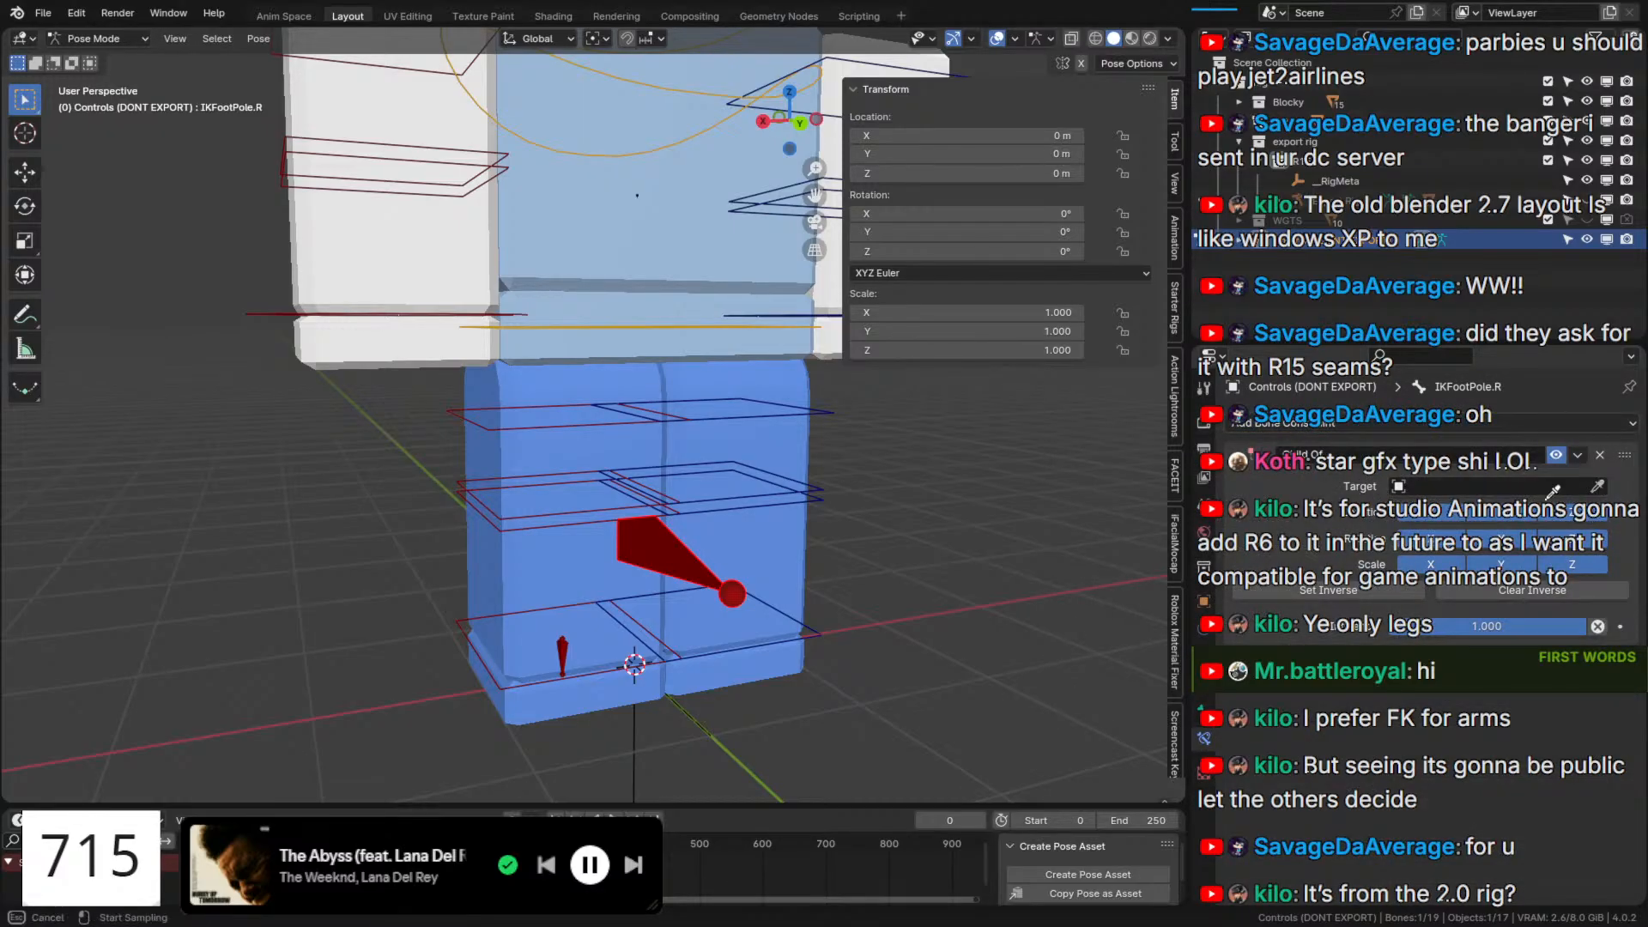
left_click(563, 639)
left_click(1498, 508)
type("i")
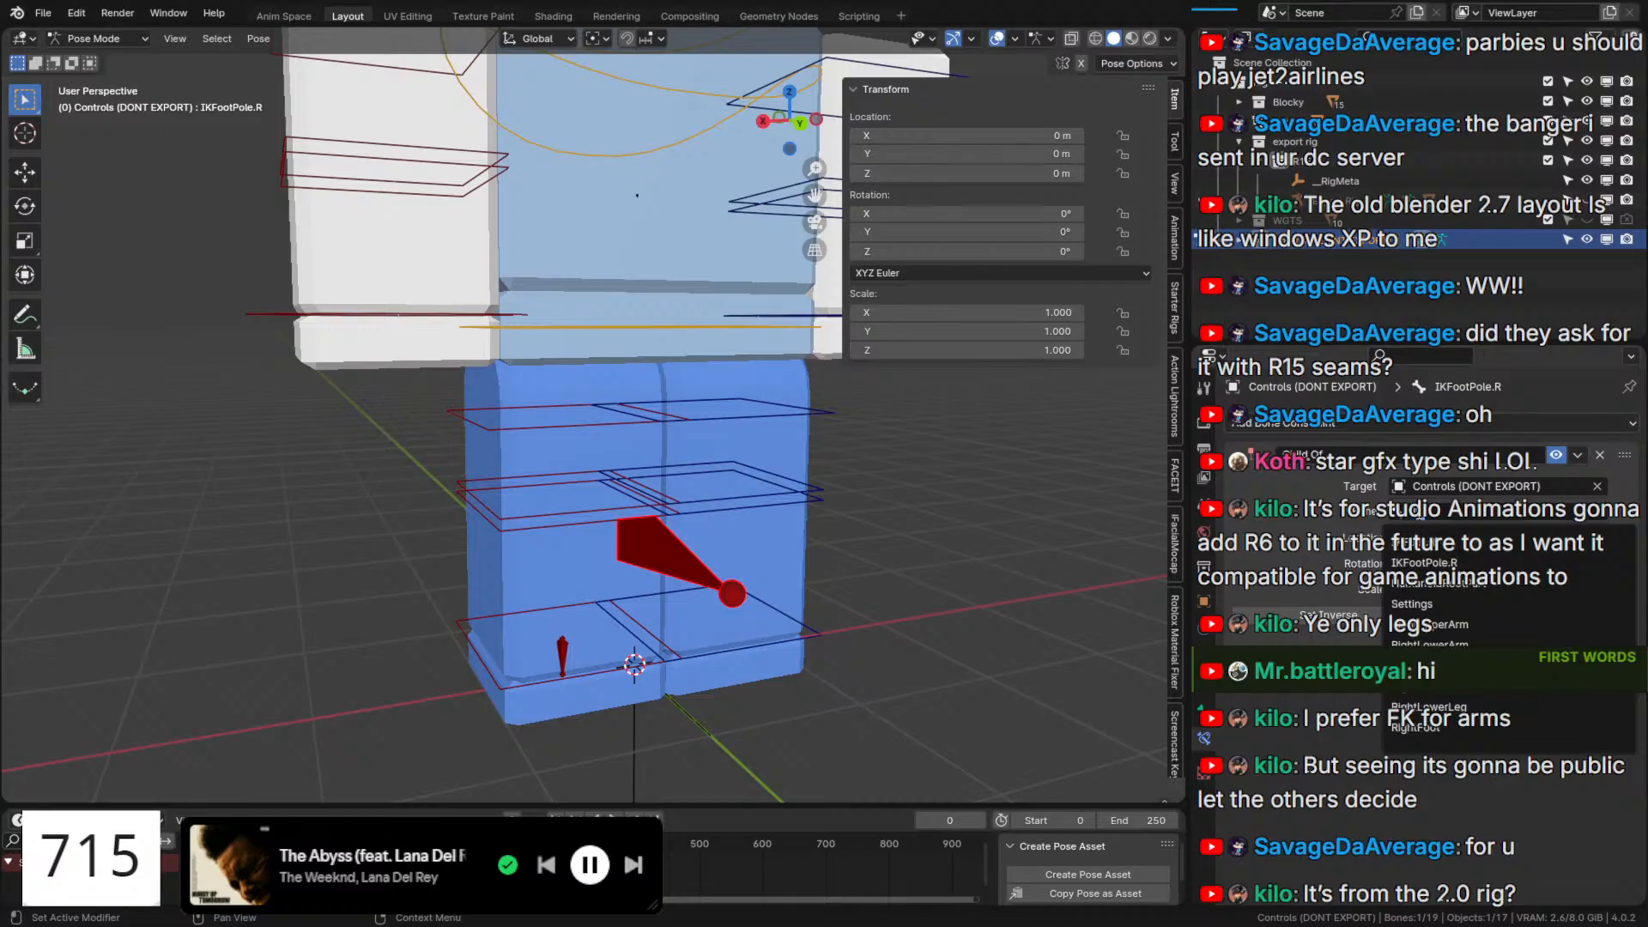
left_click(1461, 546)
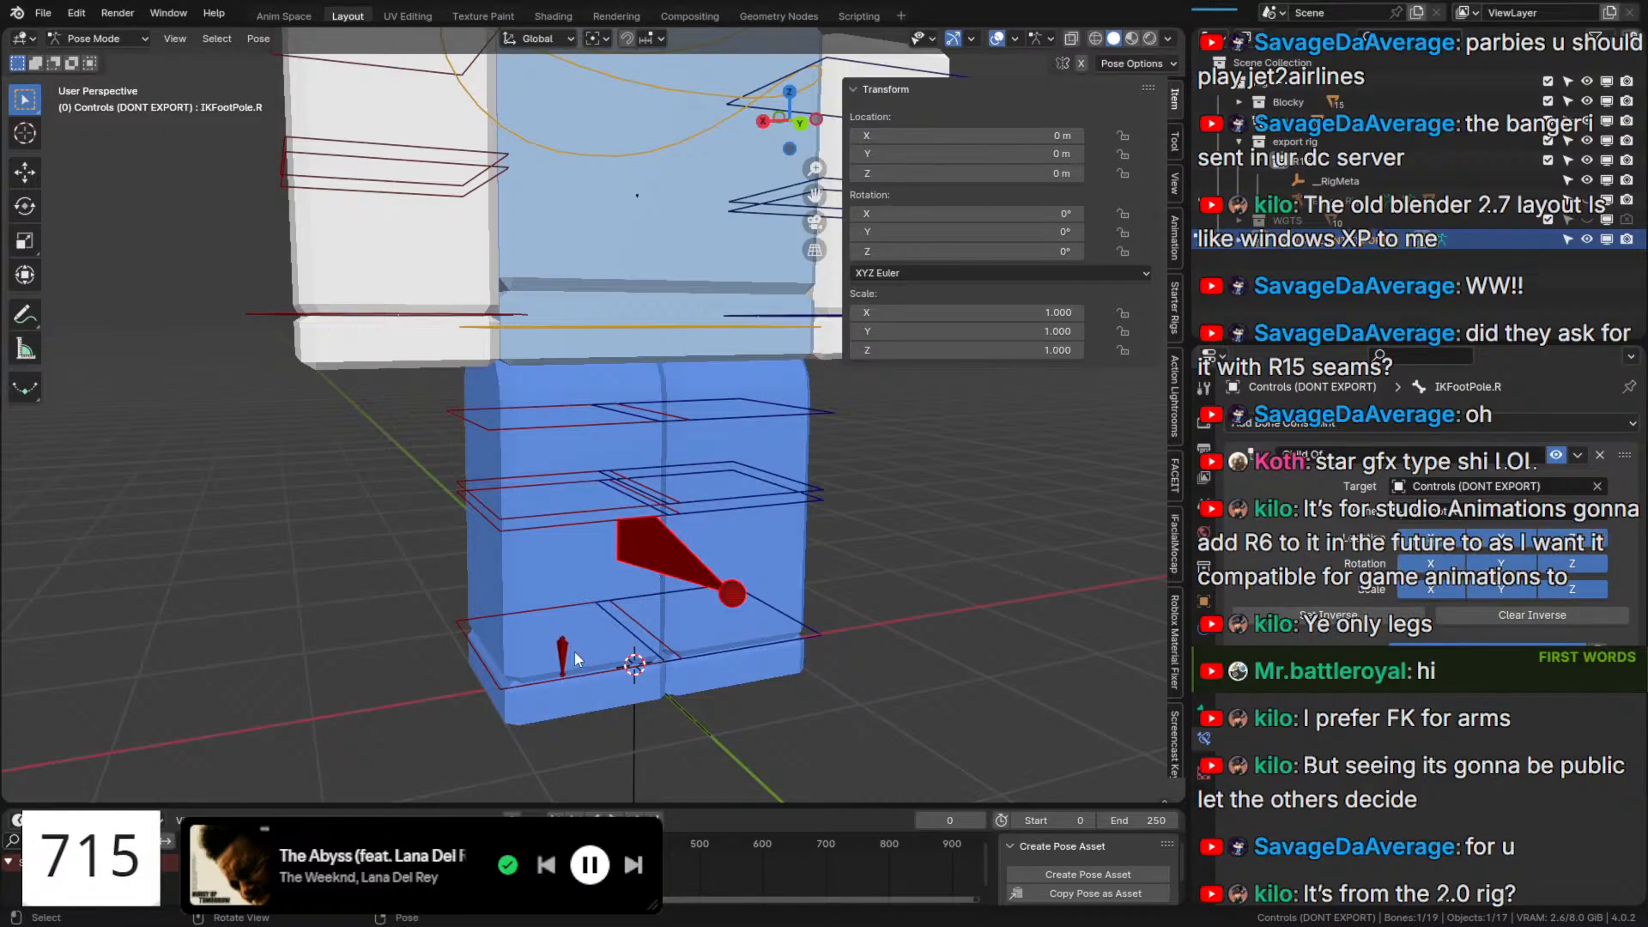
Set the RightLowerLeg IK constraint's pole target to the IKFootPole.R bone of Controls (DONT EXPORT), with a pole angle of 90°.
left_click(566, 646)
left_click(548, 525)
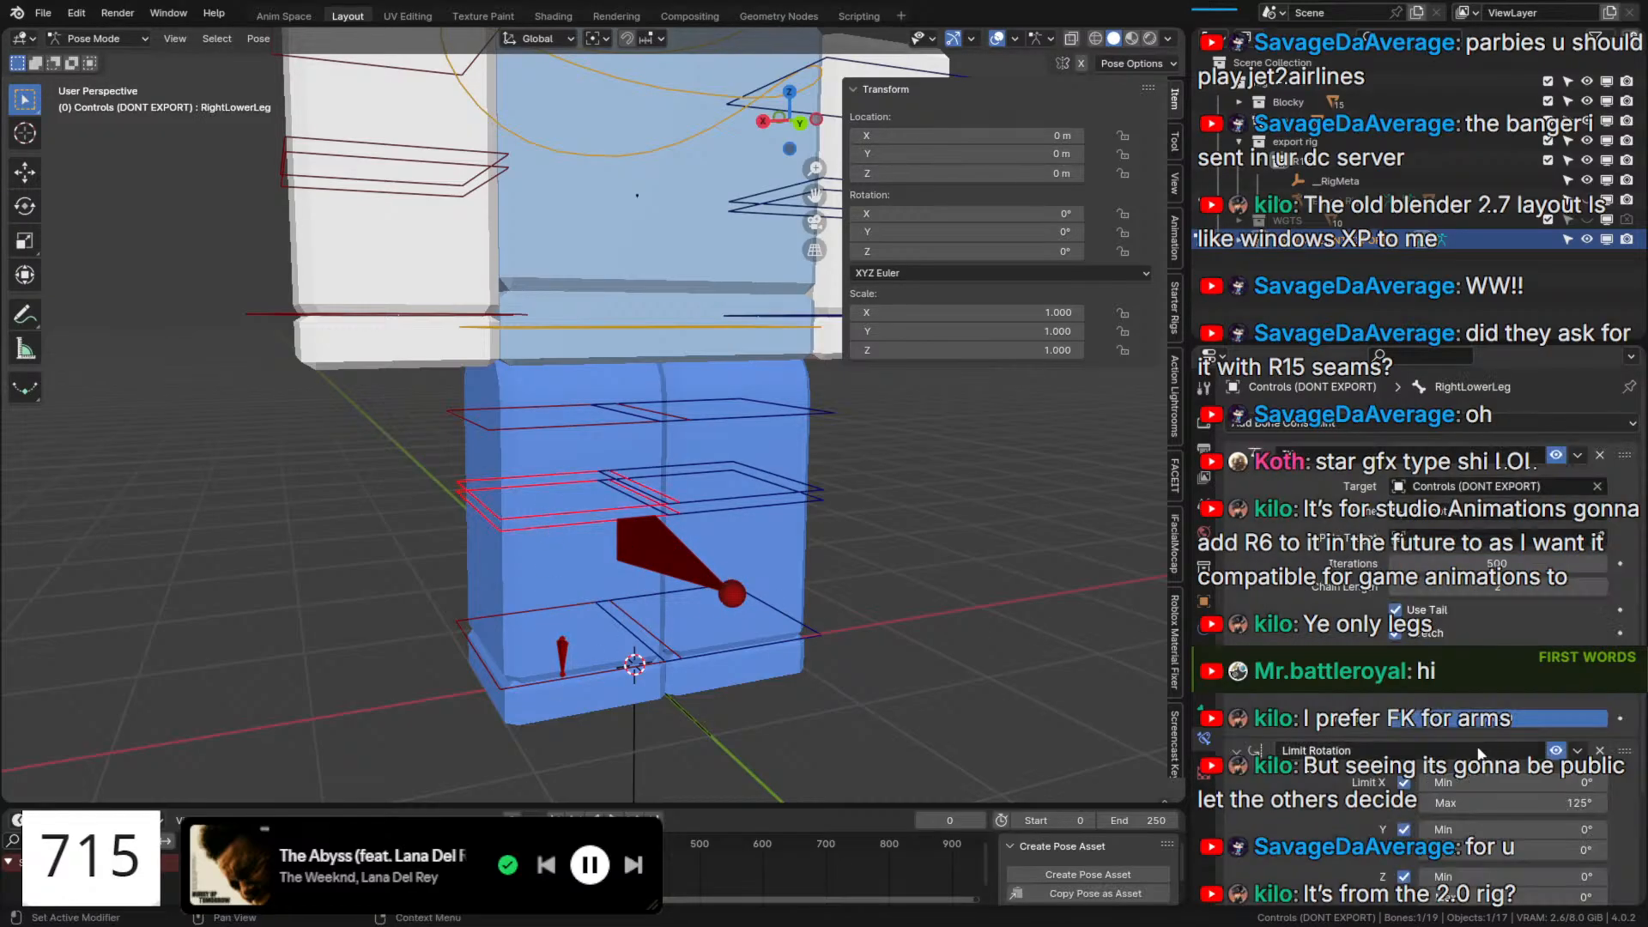
left_click(1579, 532)
left_click(591, 527)
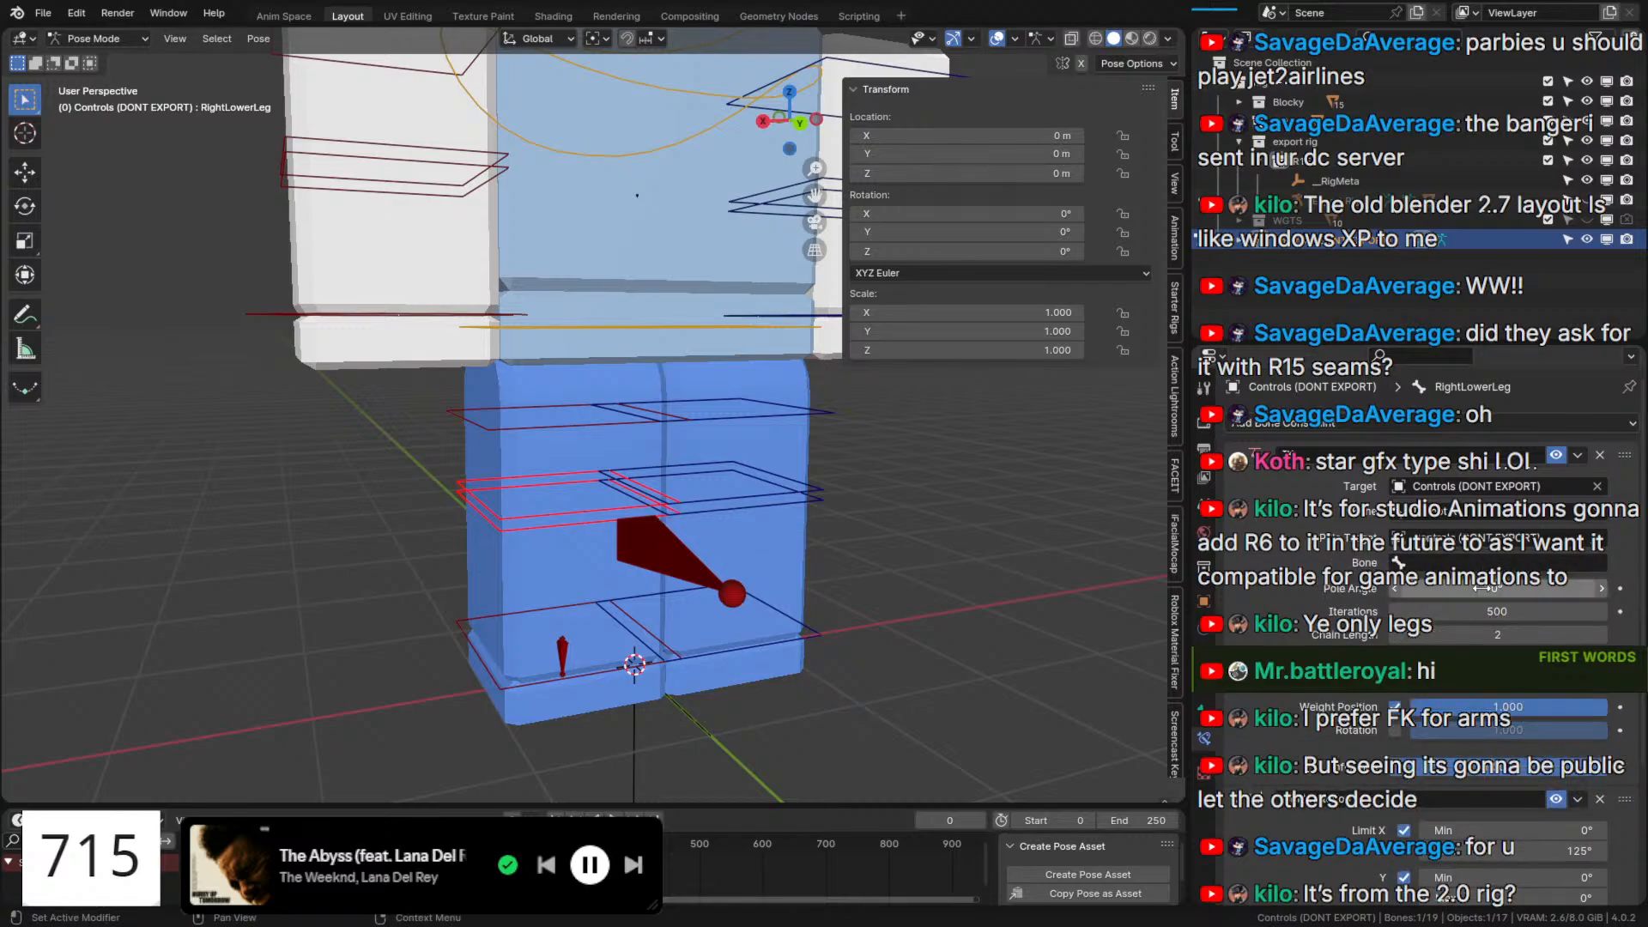
left_click(1484, 559)
type("ik")
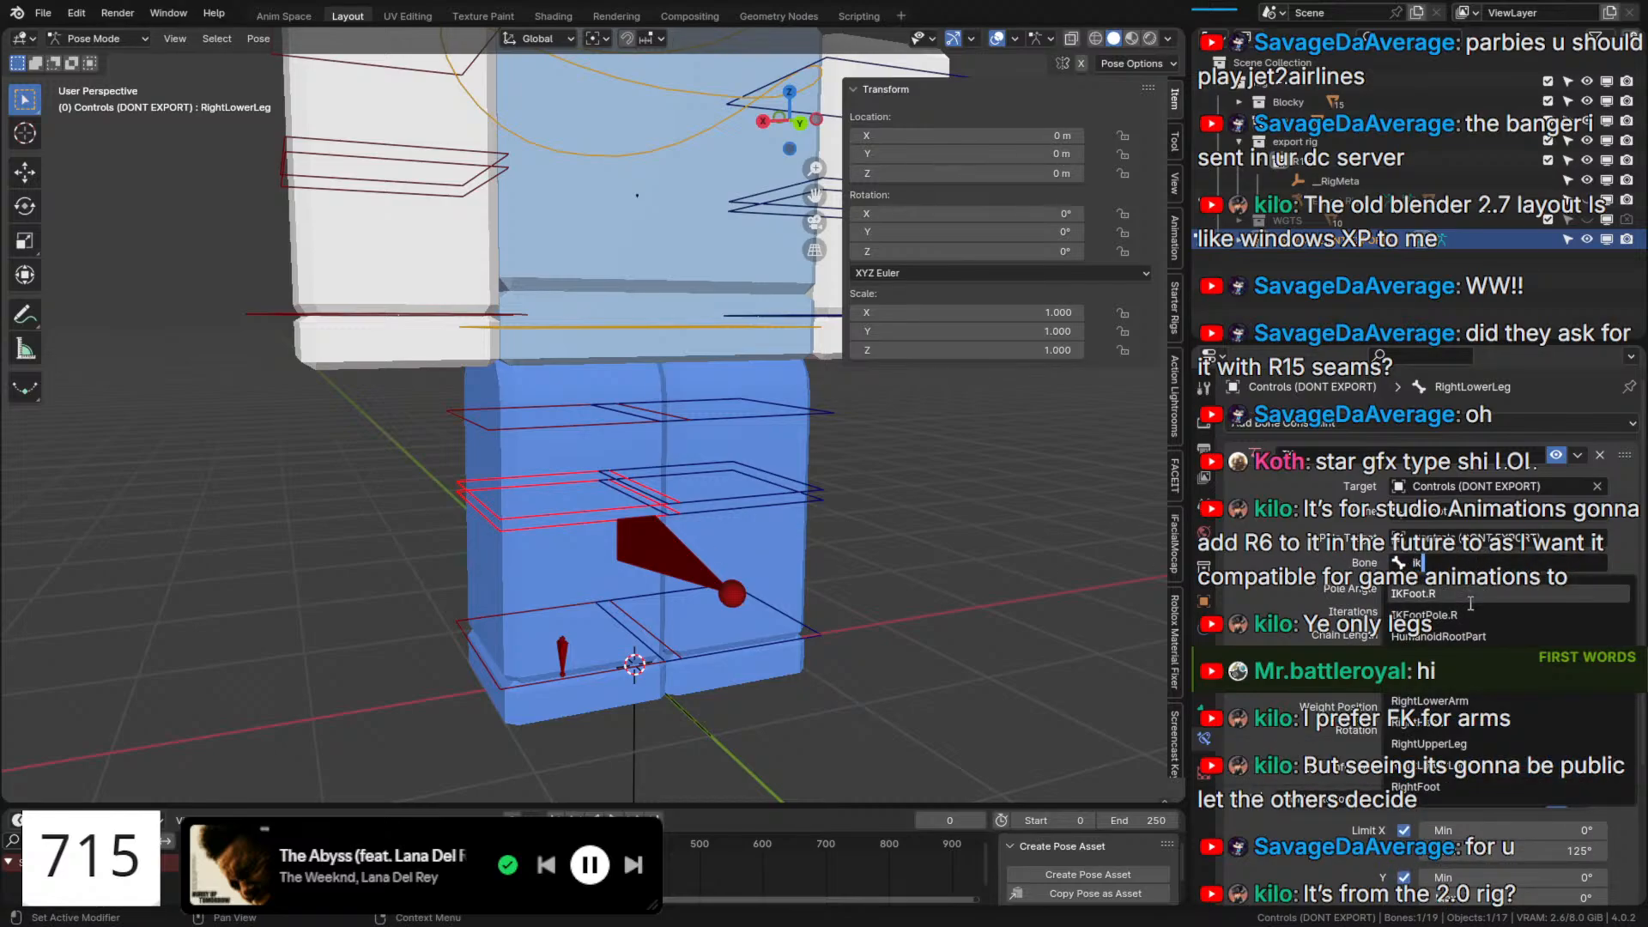
left_click(1468, 615)
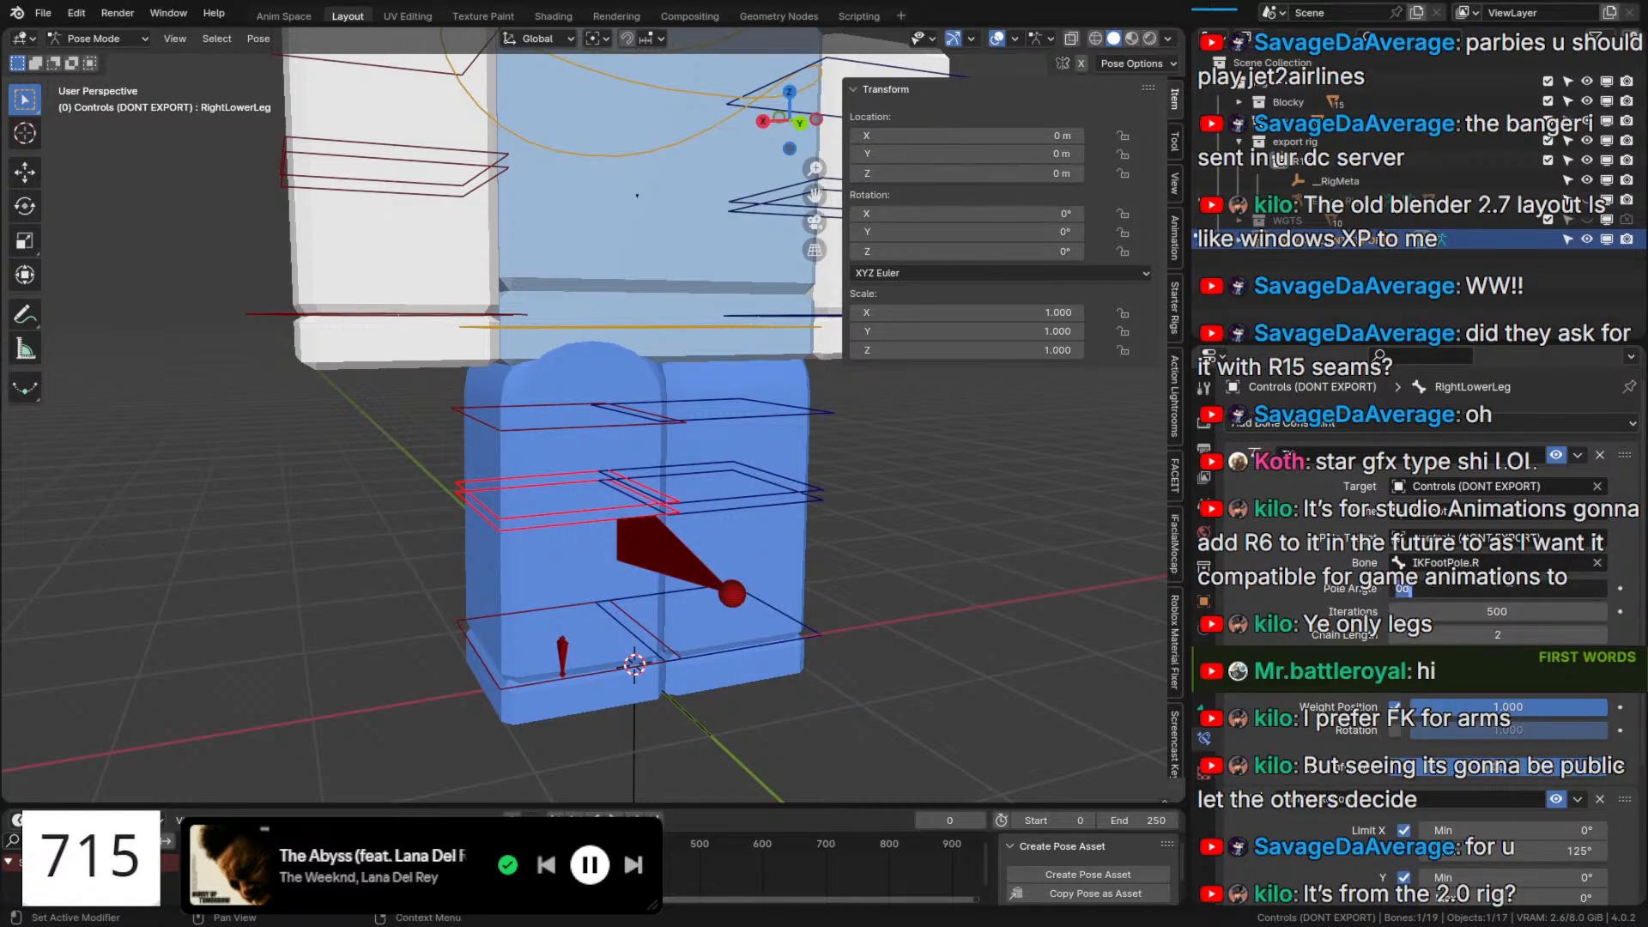
type("90")
key("Return")
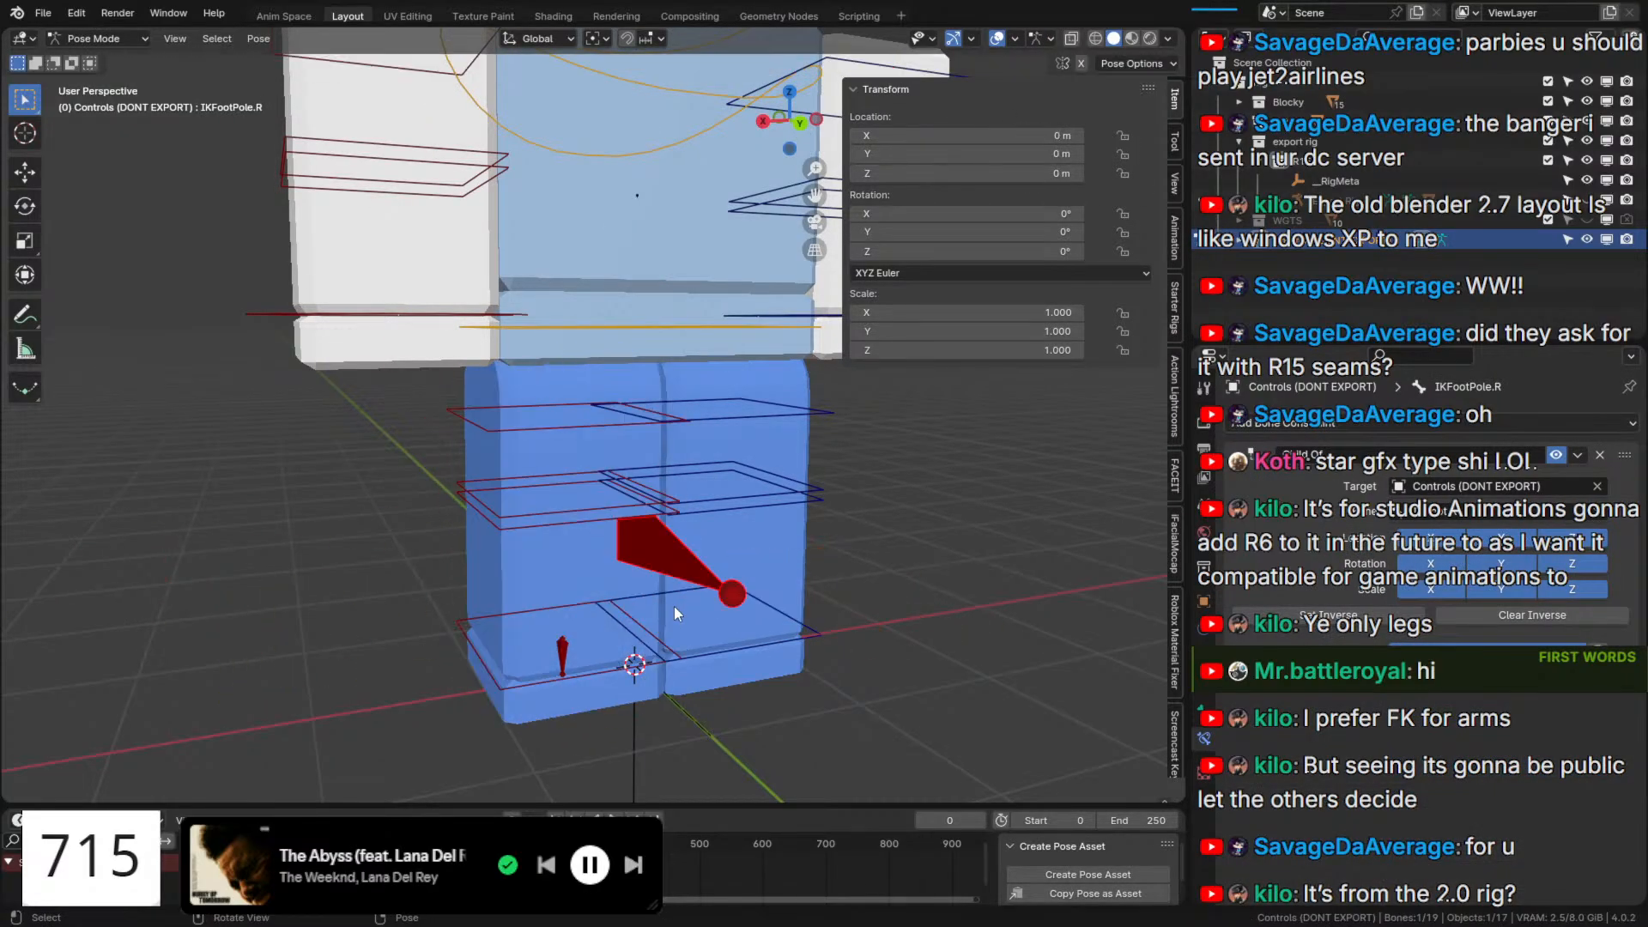
Select the RightFoot control bone and open its bone constraints.
left_click(589, 667)
left_click(1204, 712)
scroll(1373, 687, "down", 4)
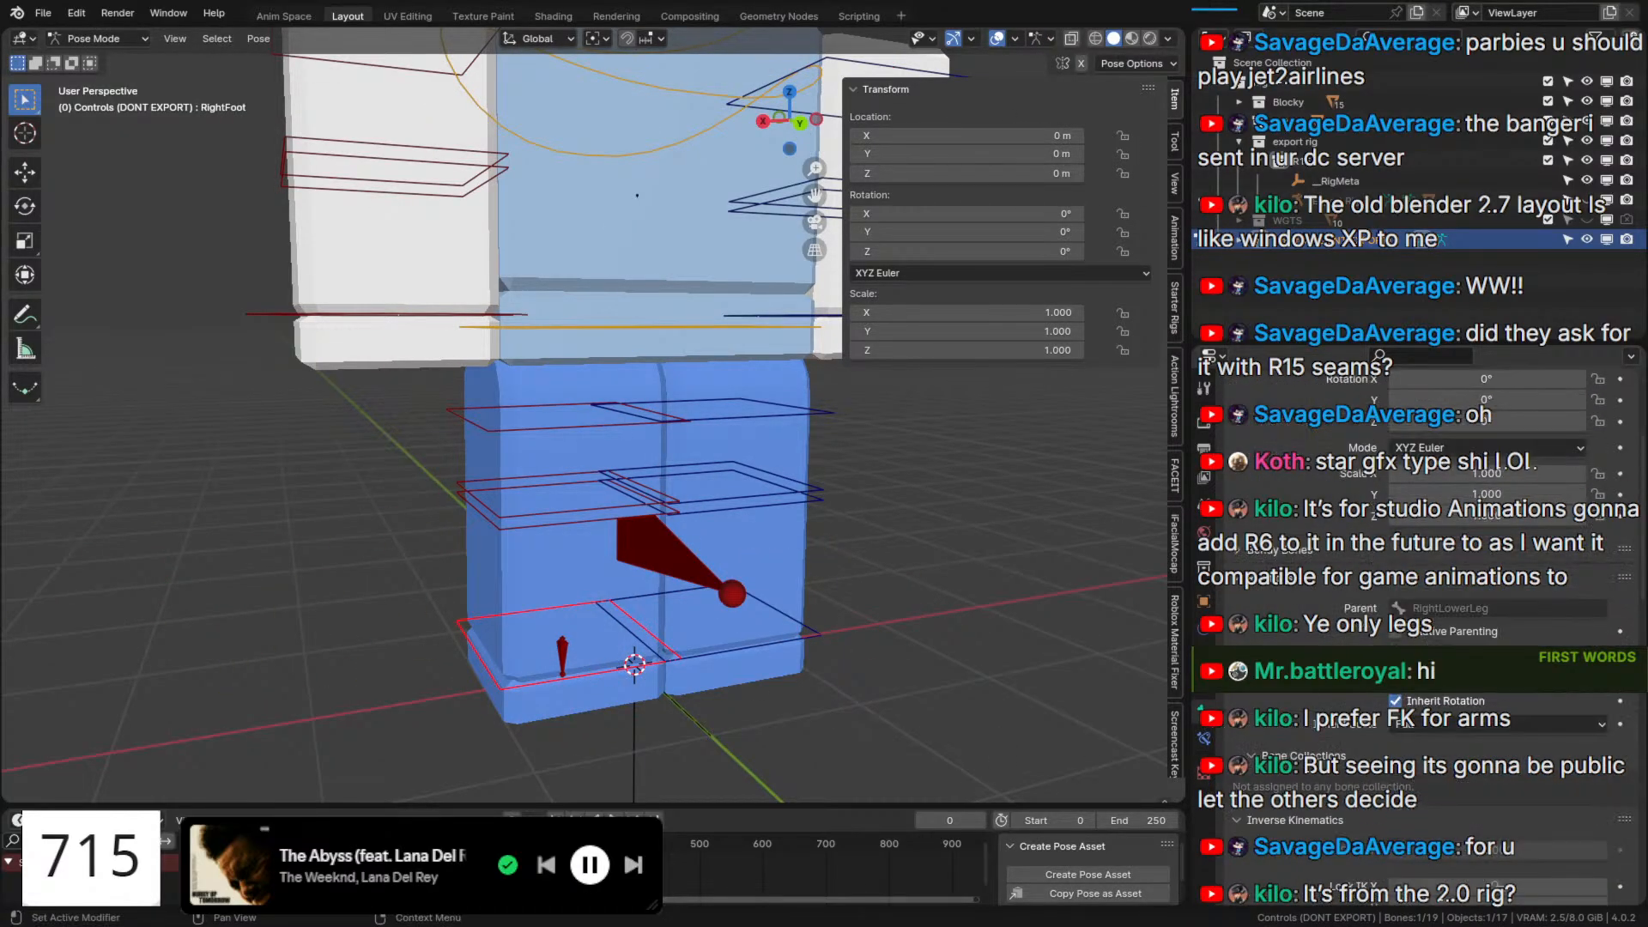
left_click(1204, 738)
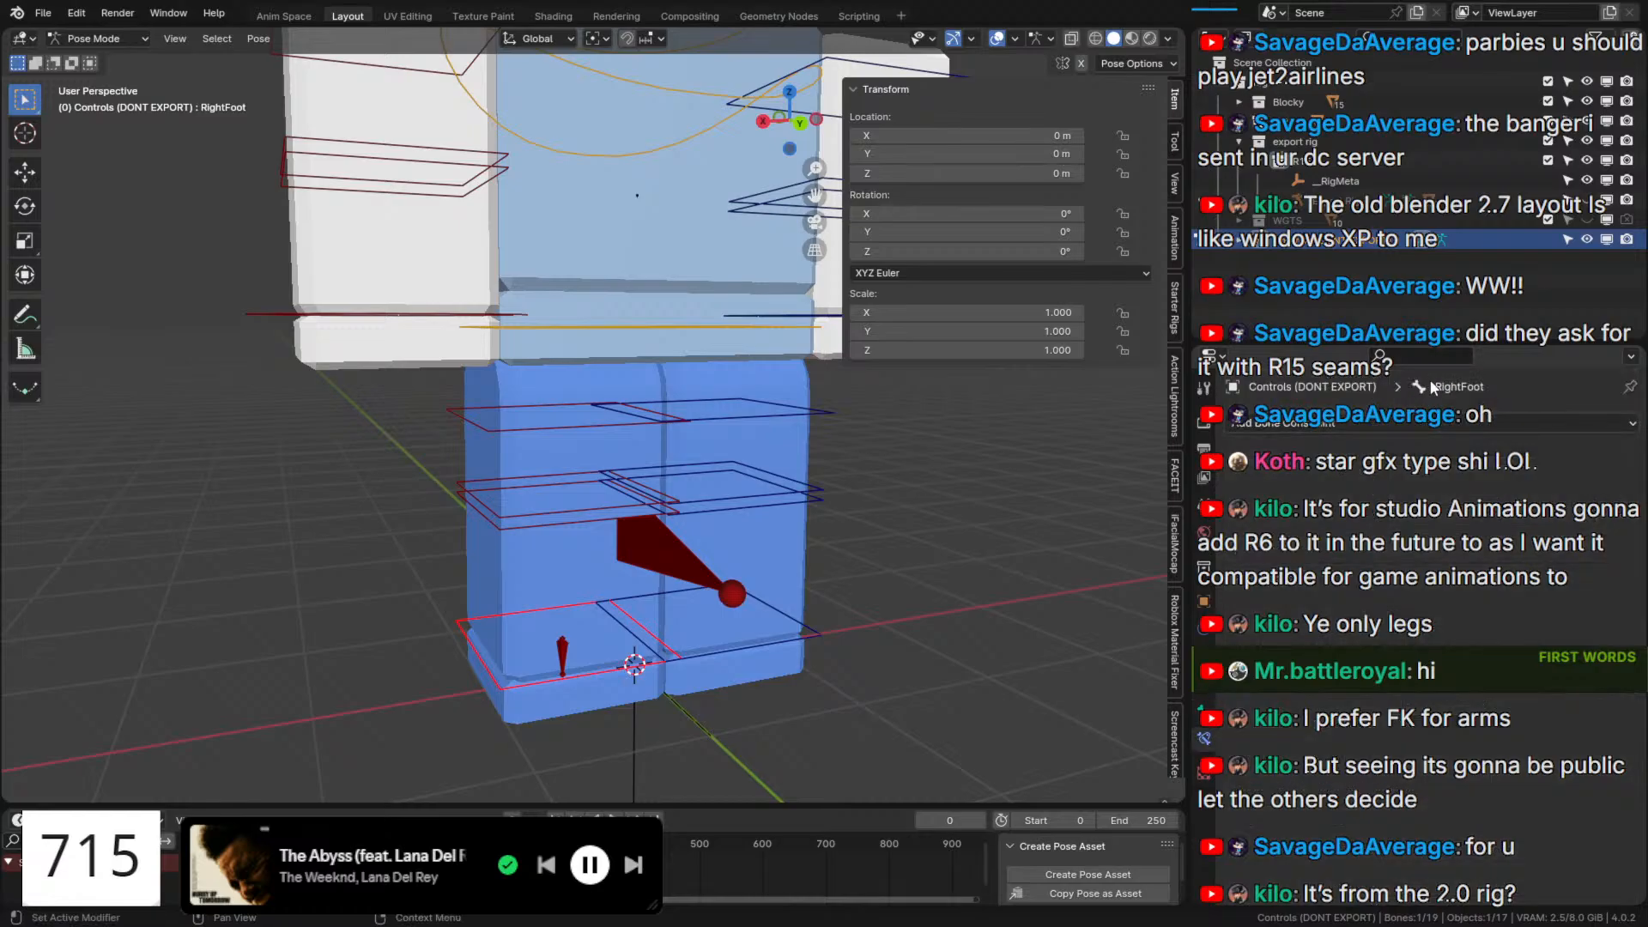
left_click(1425, 423)
left_click(1567, 519)
left_click(1596, 489)
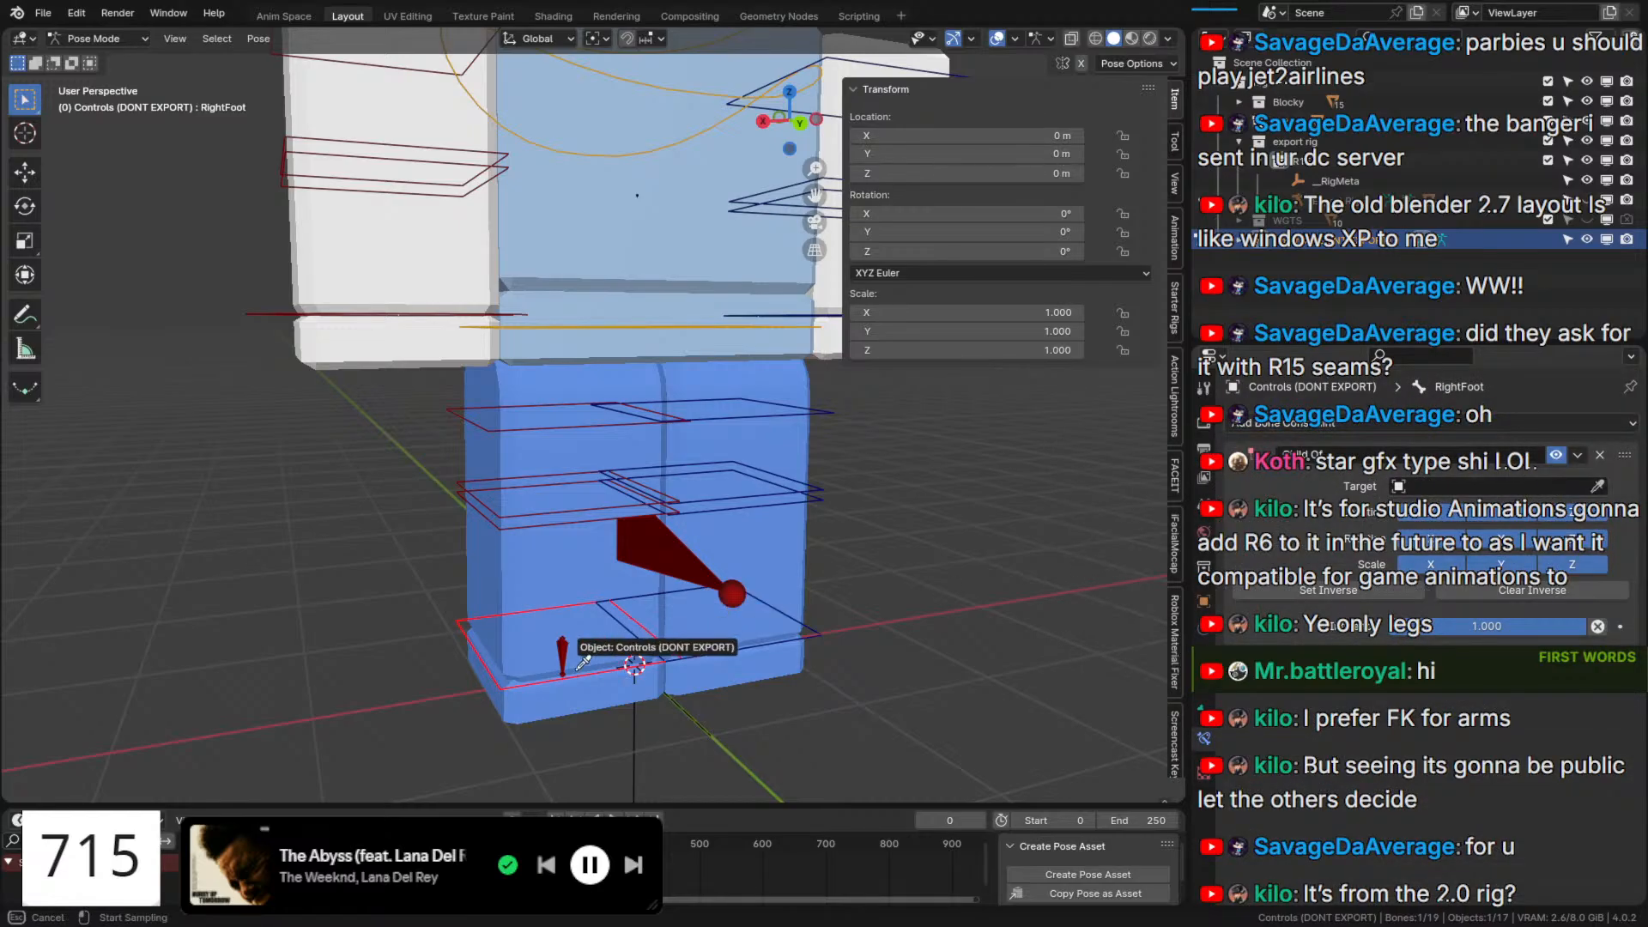
left_click(569, 644)
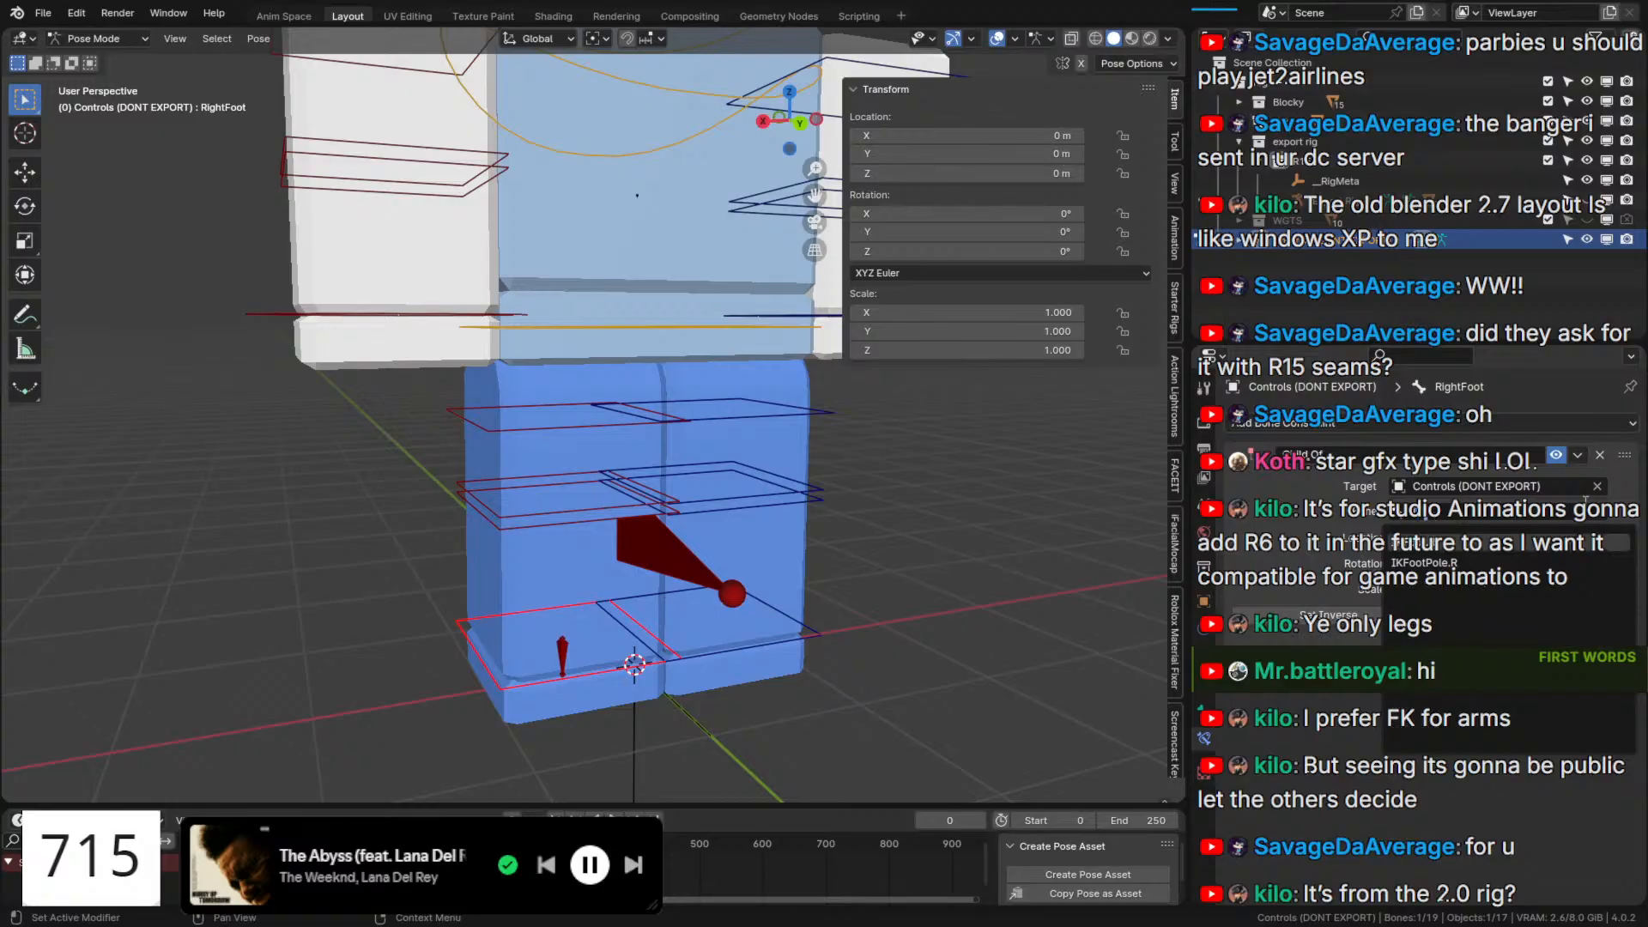
left_click(1600, 456)
Add a Copy Rotation constraint to RightFoot, targeting the IKFoot.R bone of Controls (DONT EXPORT), and set its target space to Local Space.
left_click(1370, 424)
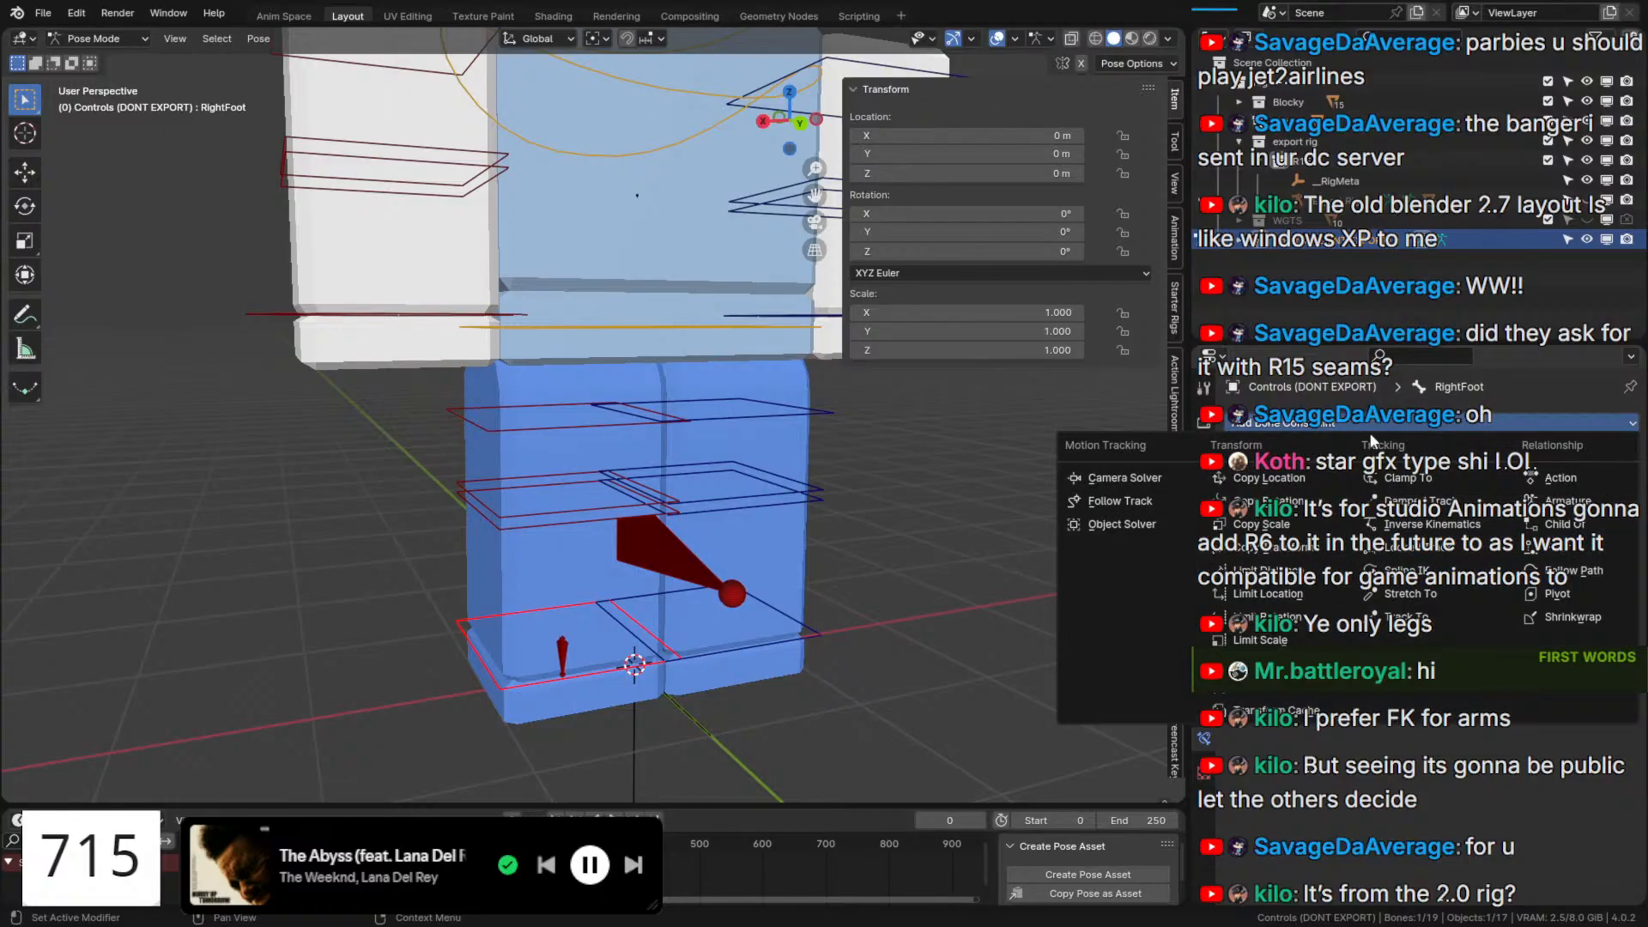
left_click(1288, 502)
left_click(1598, 487)
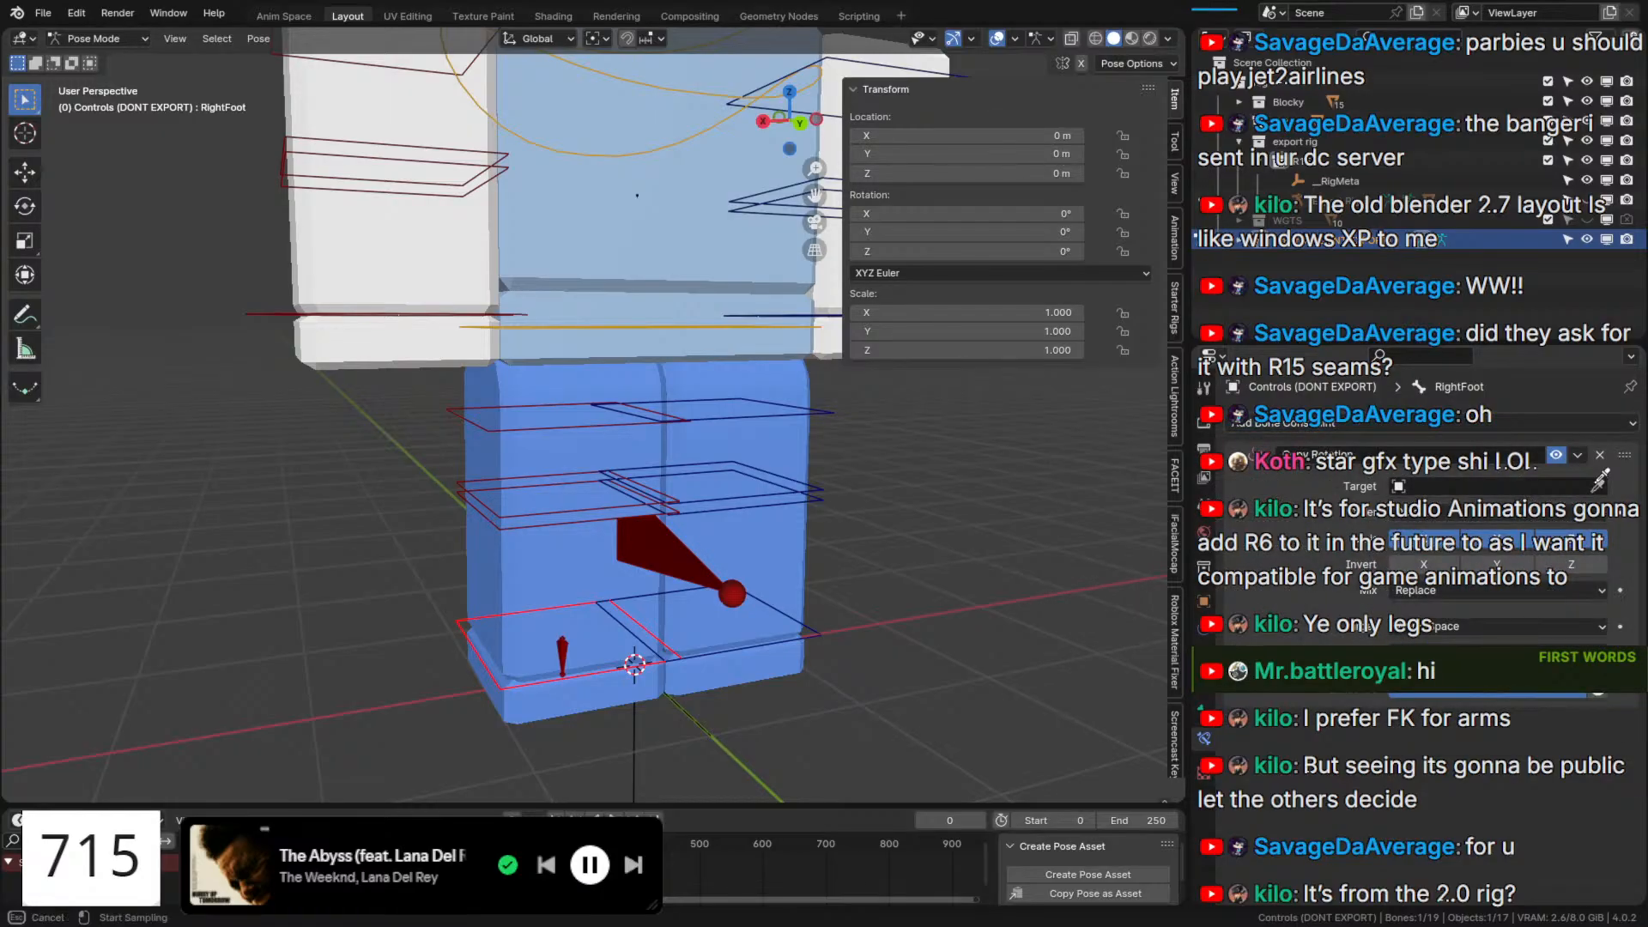
left_click(674, 524)
left_click(1584, 501)
type("ik")
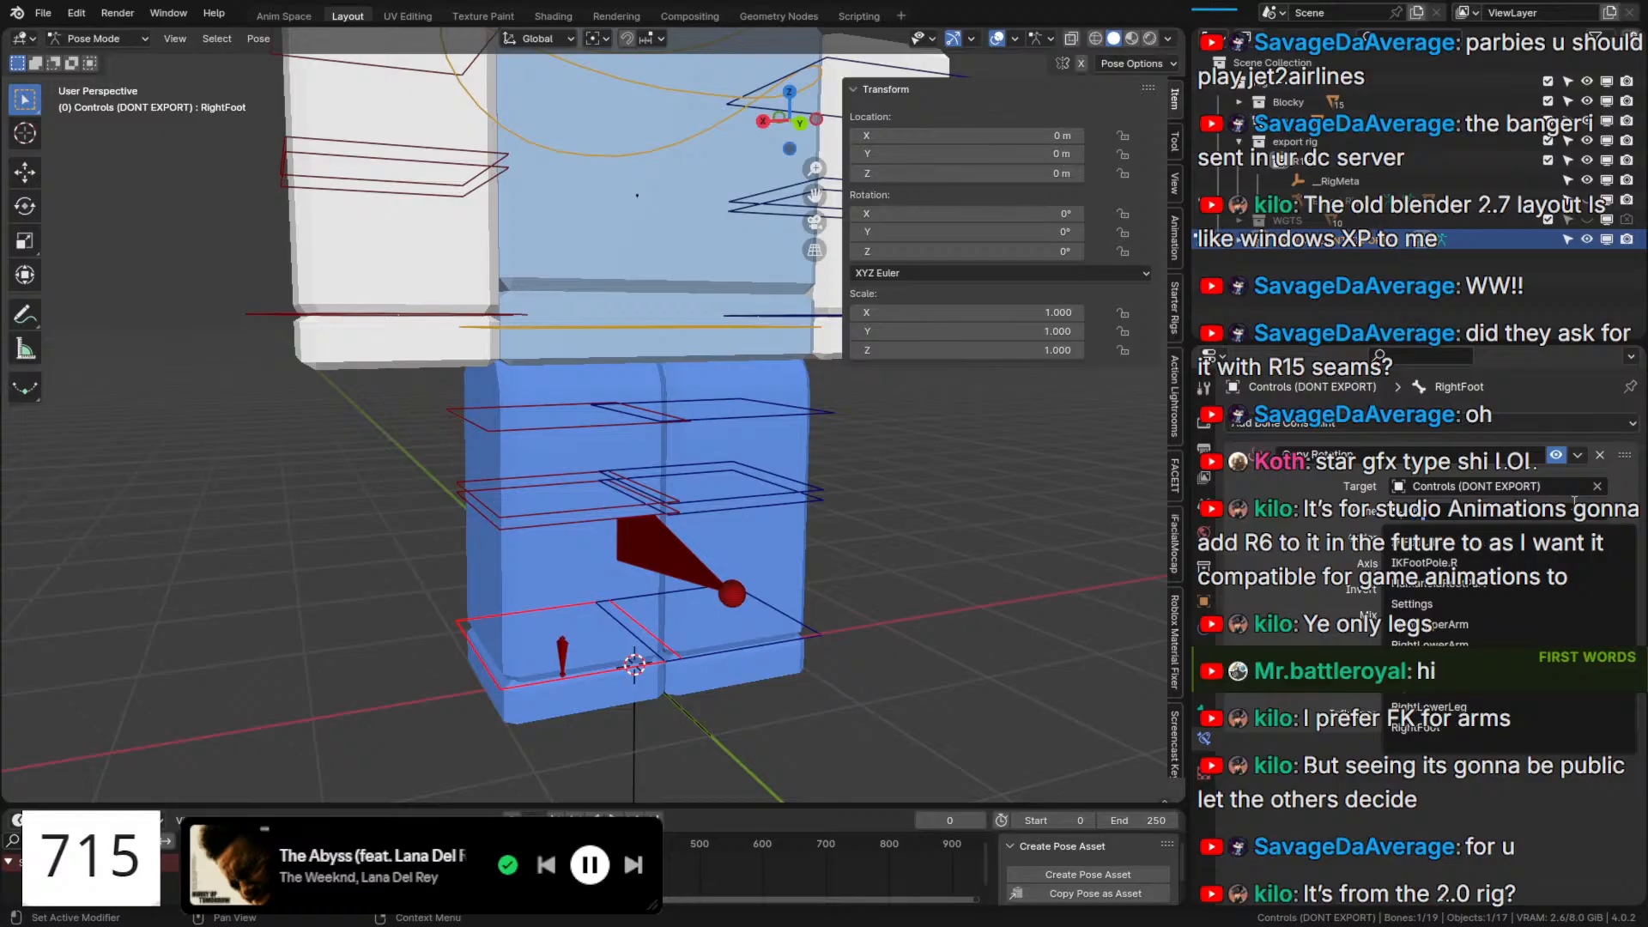
left_click(1604, 539)
left_click(1460, 653)
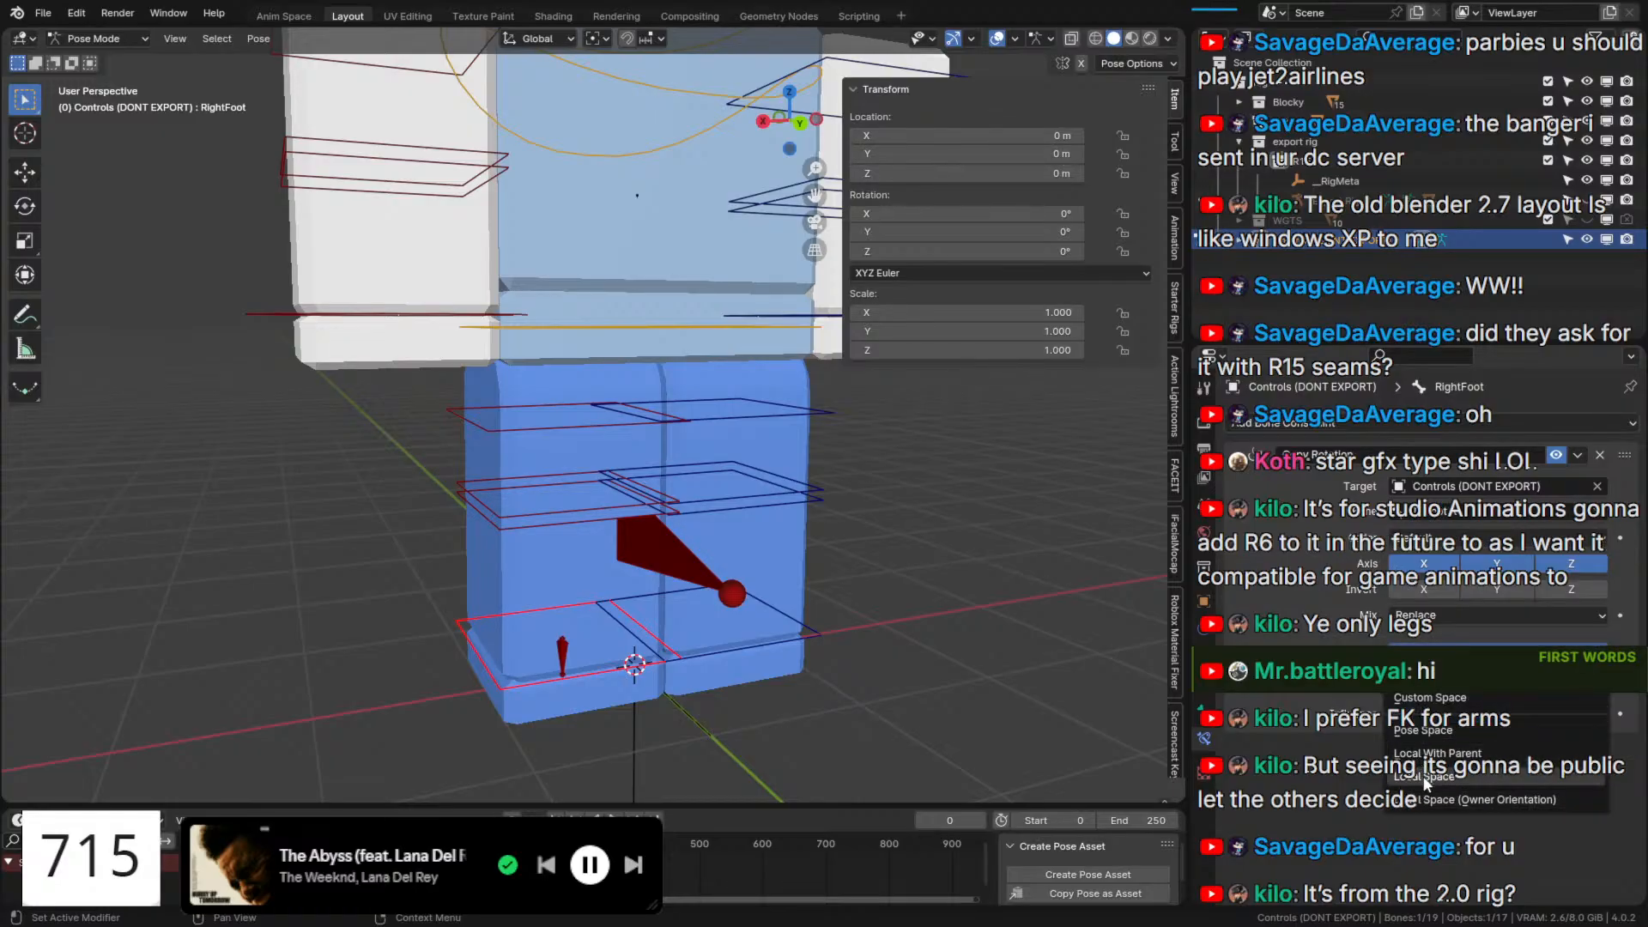
left_click(1420, 799)
Try moving the IKFoot.R bone freely to test how the right knee bends.
left_click(564, 659)
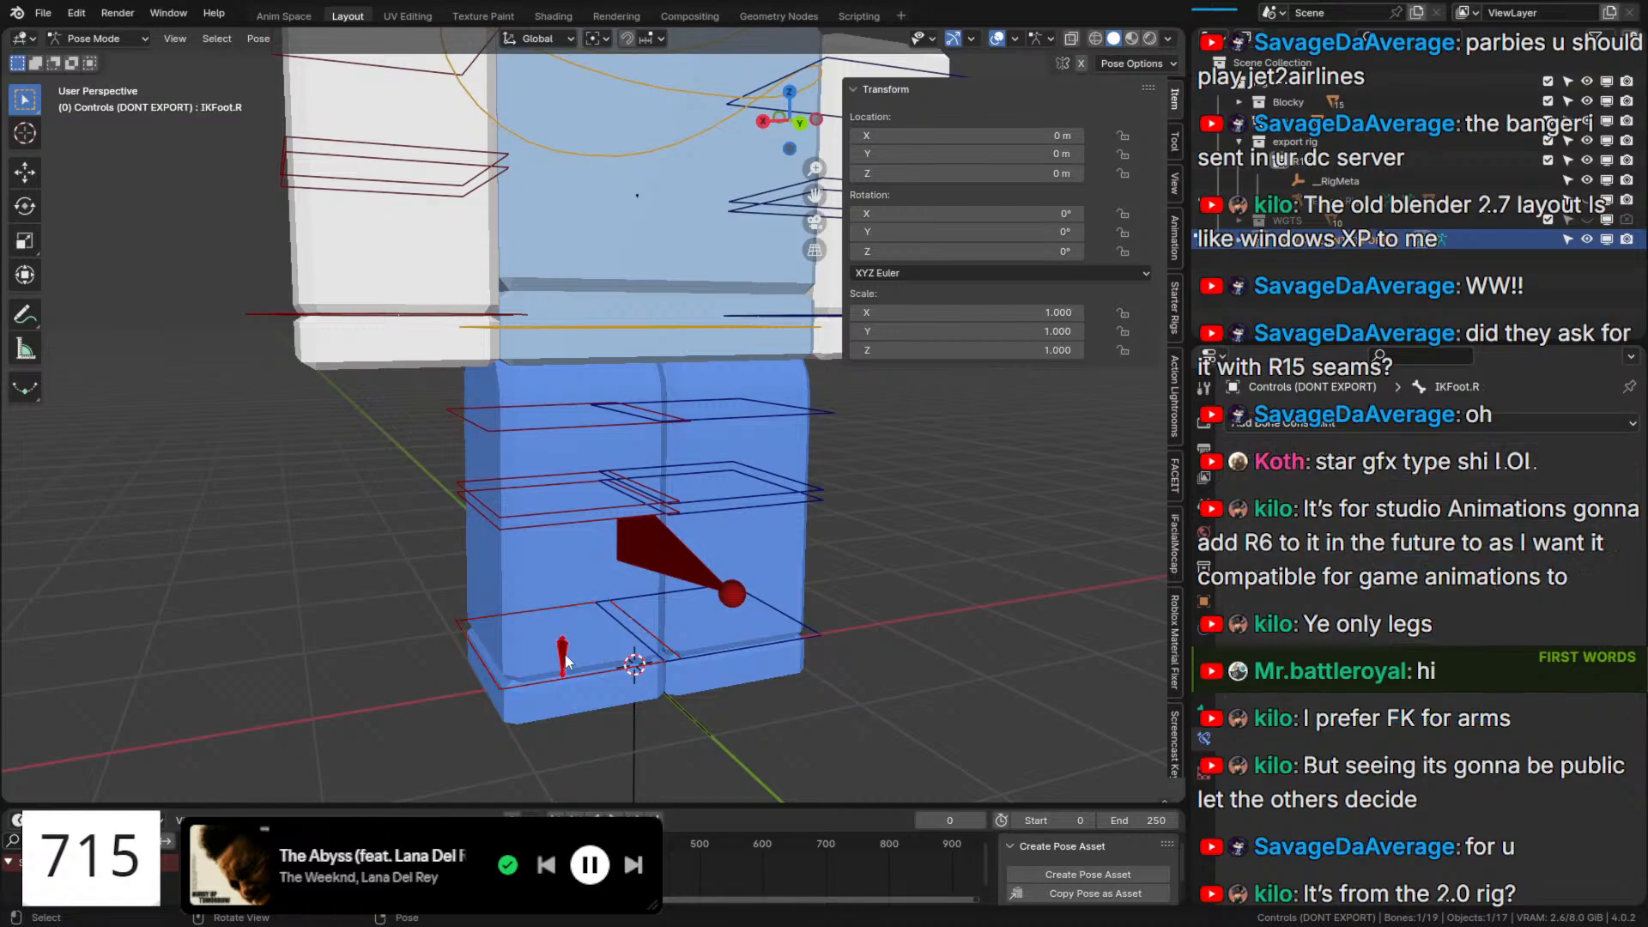
middle_click_drag(566, 661, 764, 643)
key("g")
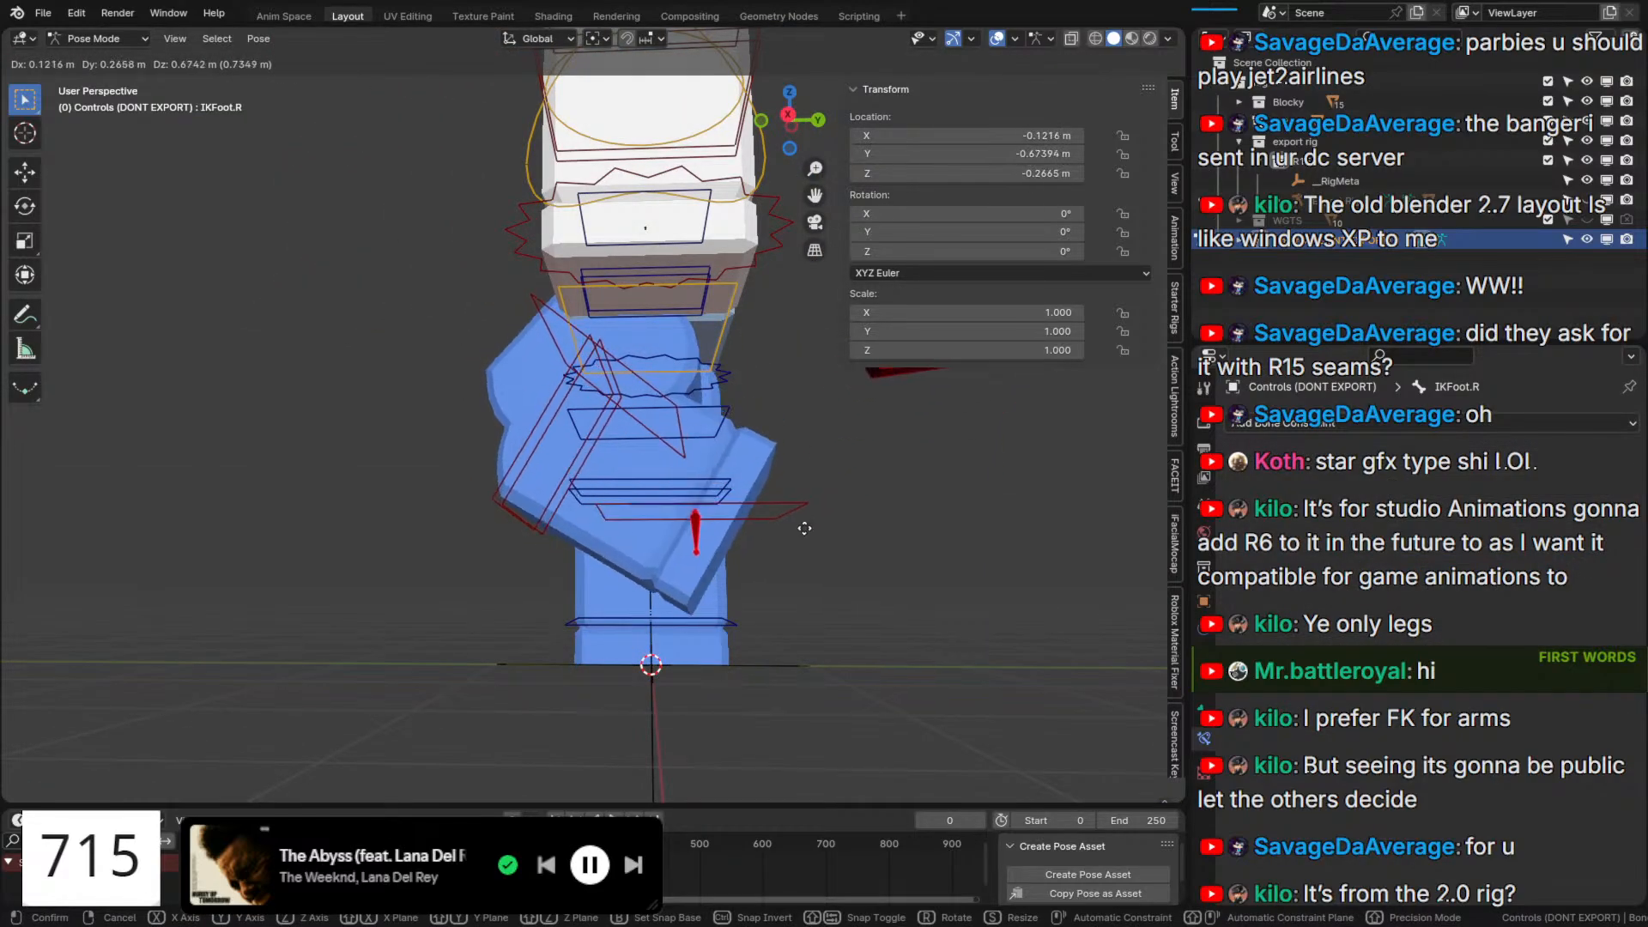
left_click(677, 543)
middle_click_drag(677, 543, 589, 485)
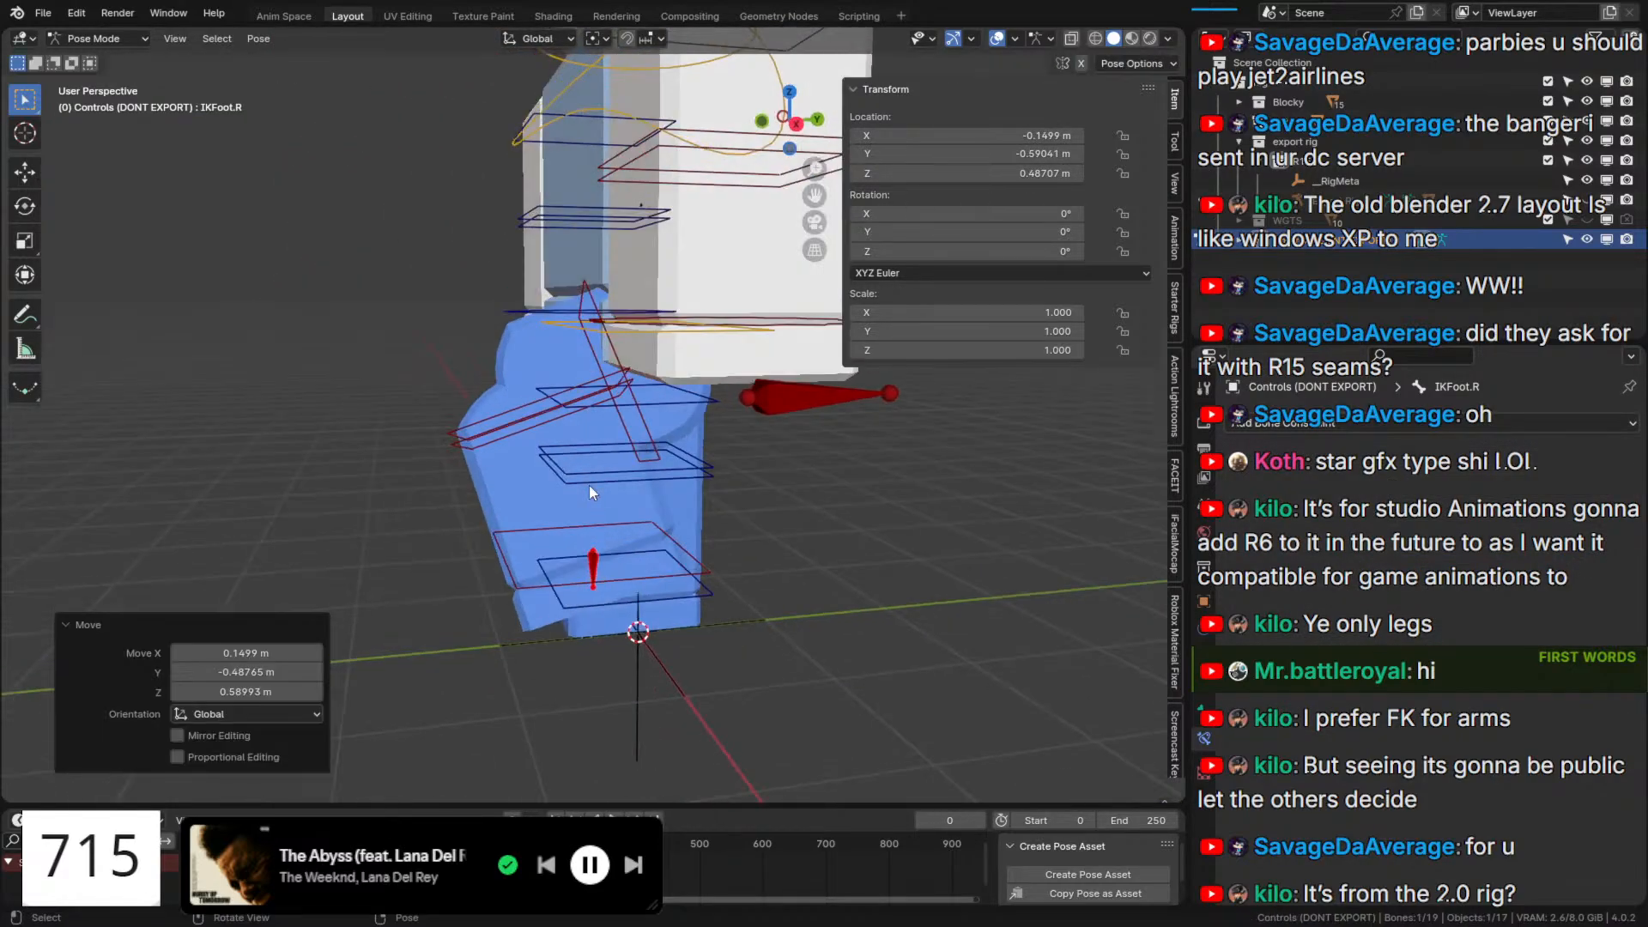
Set the pole angle of the RightLowerLeg IK constraint to -90°.
left_click(545, 411)
left_click_drag(1497, 589, 1282, 588)
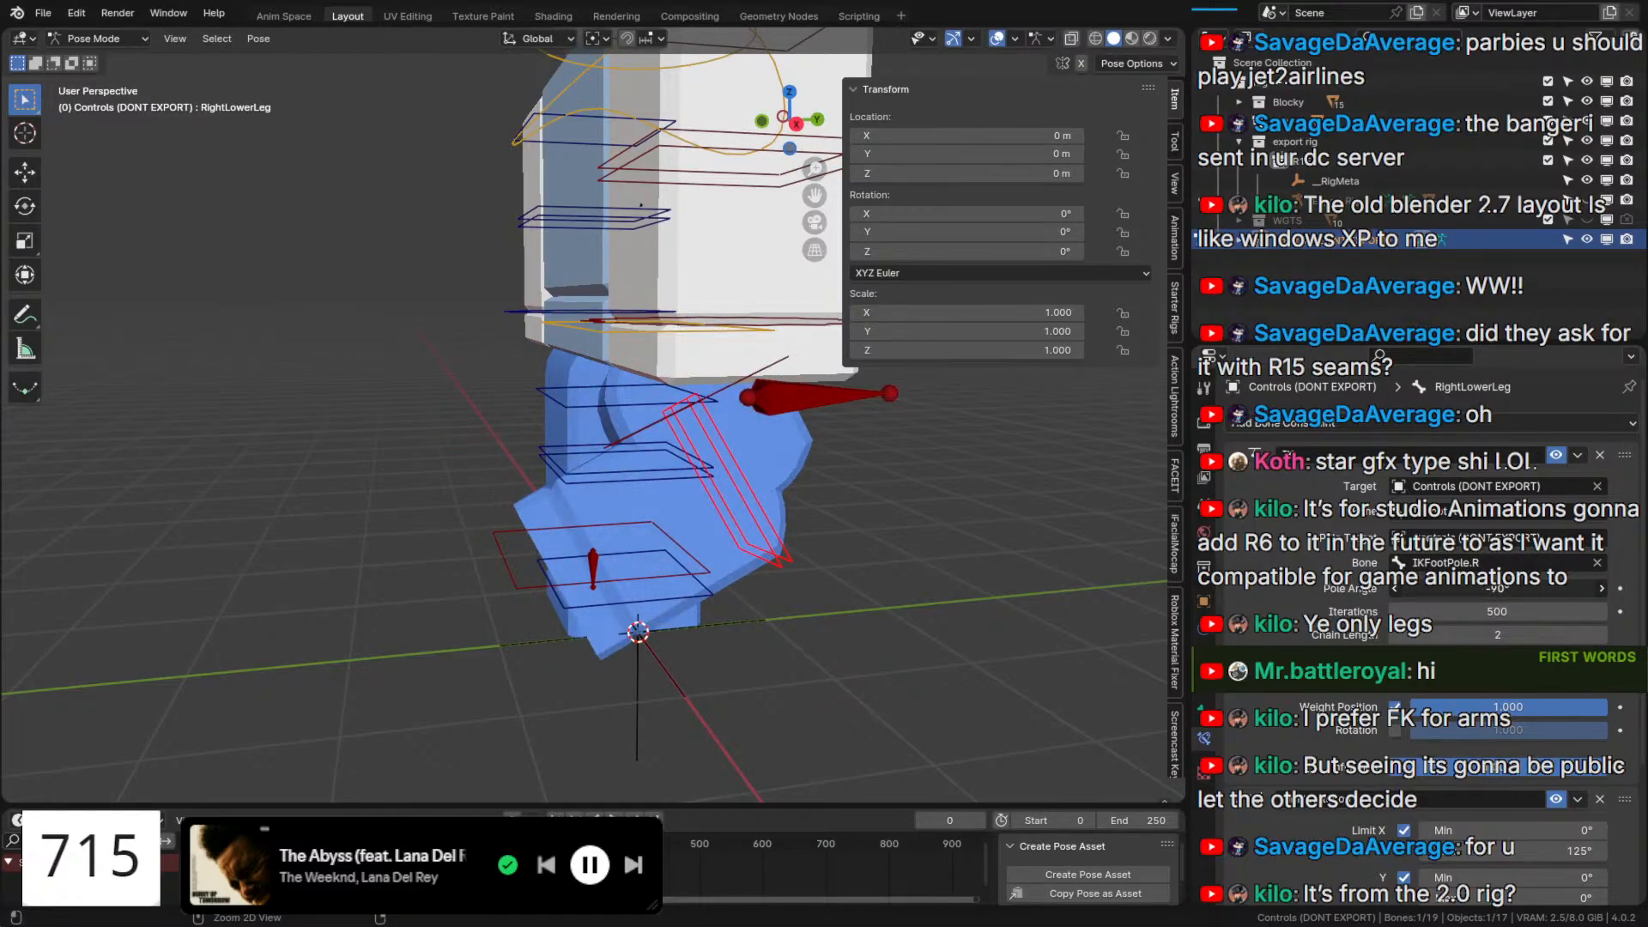
middle_click_drag(754, 467, 620, 452)
left_click(579, 538)
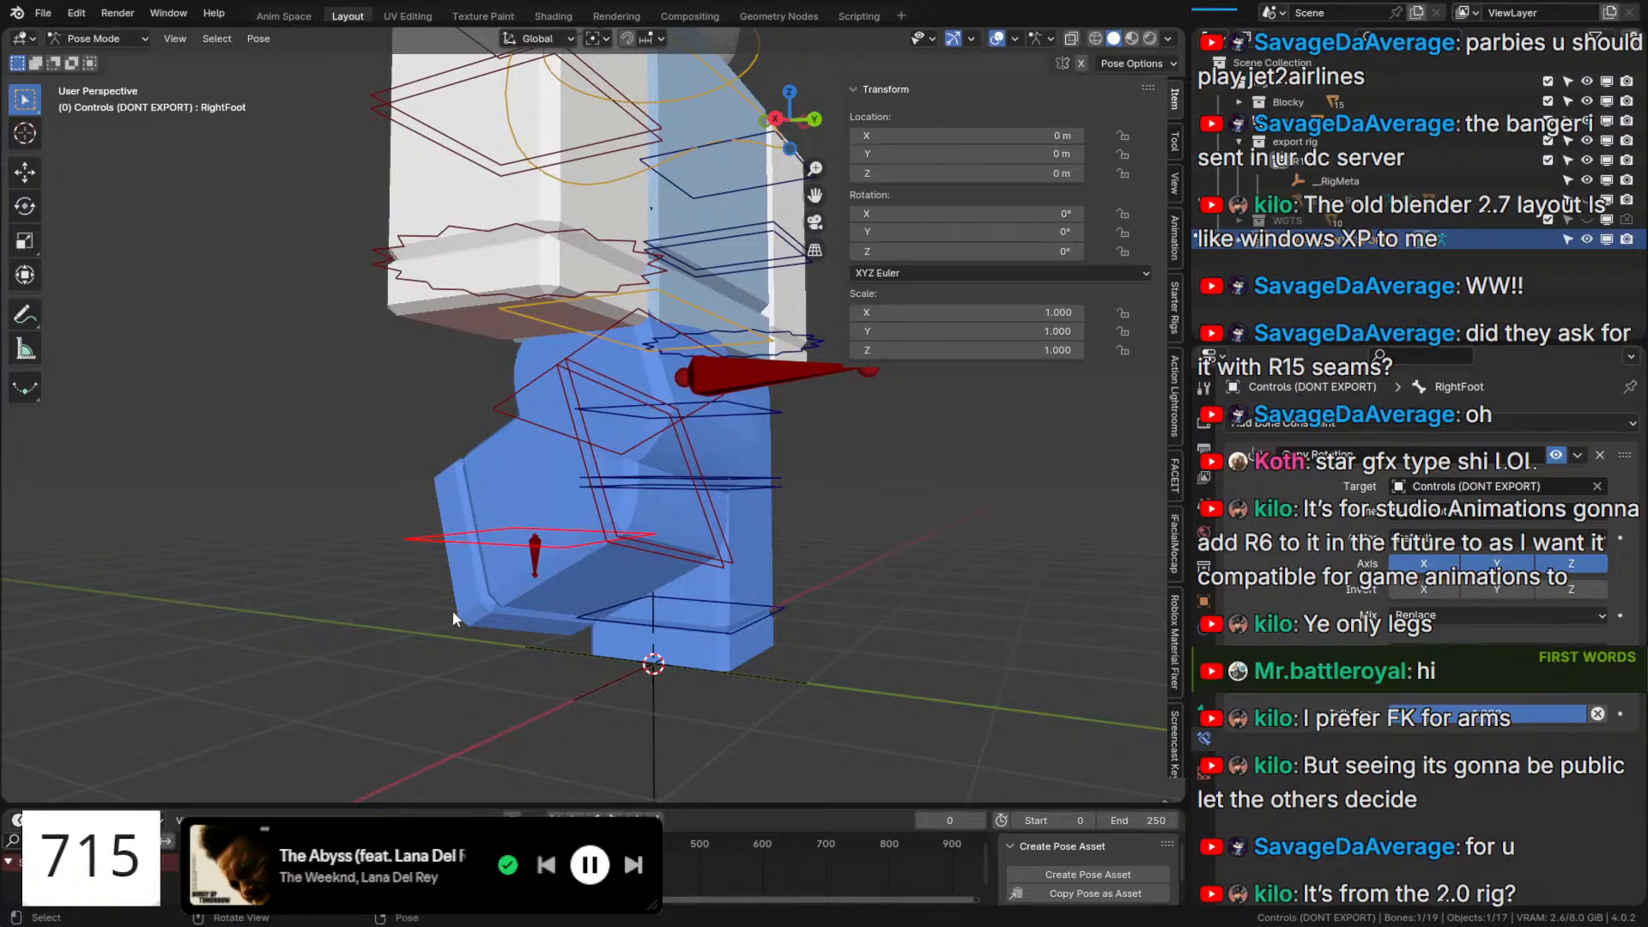
Clear the IKFoot.R bone's location and test-move it about 0.5 m along global Z and 0.79 m along global X.
left_click(543, 574)
key("alt+g")
middle_click_drag(808, 615, 700, 624)
key("g")
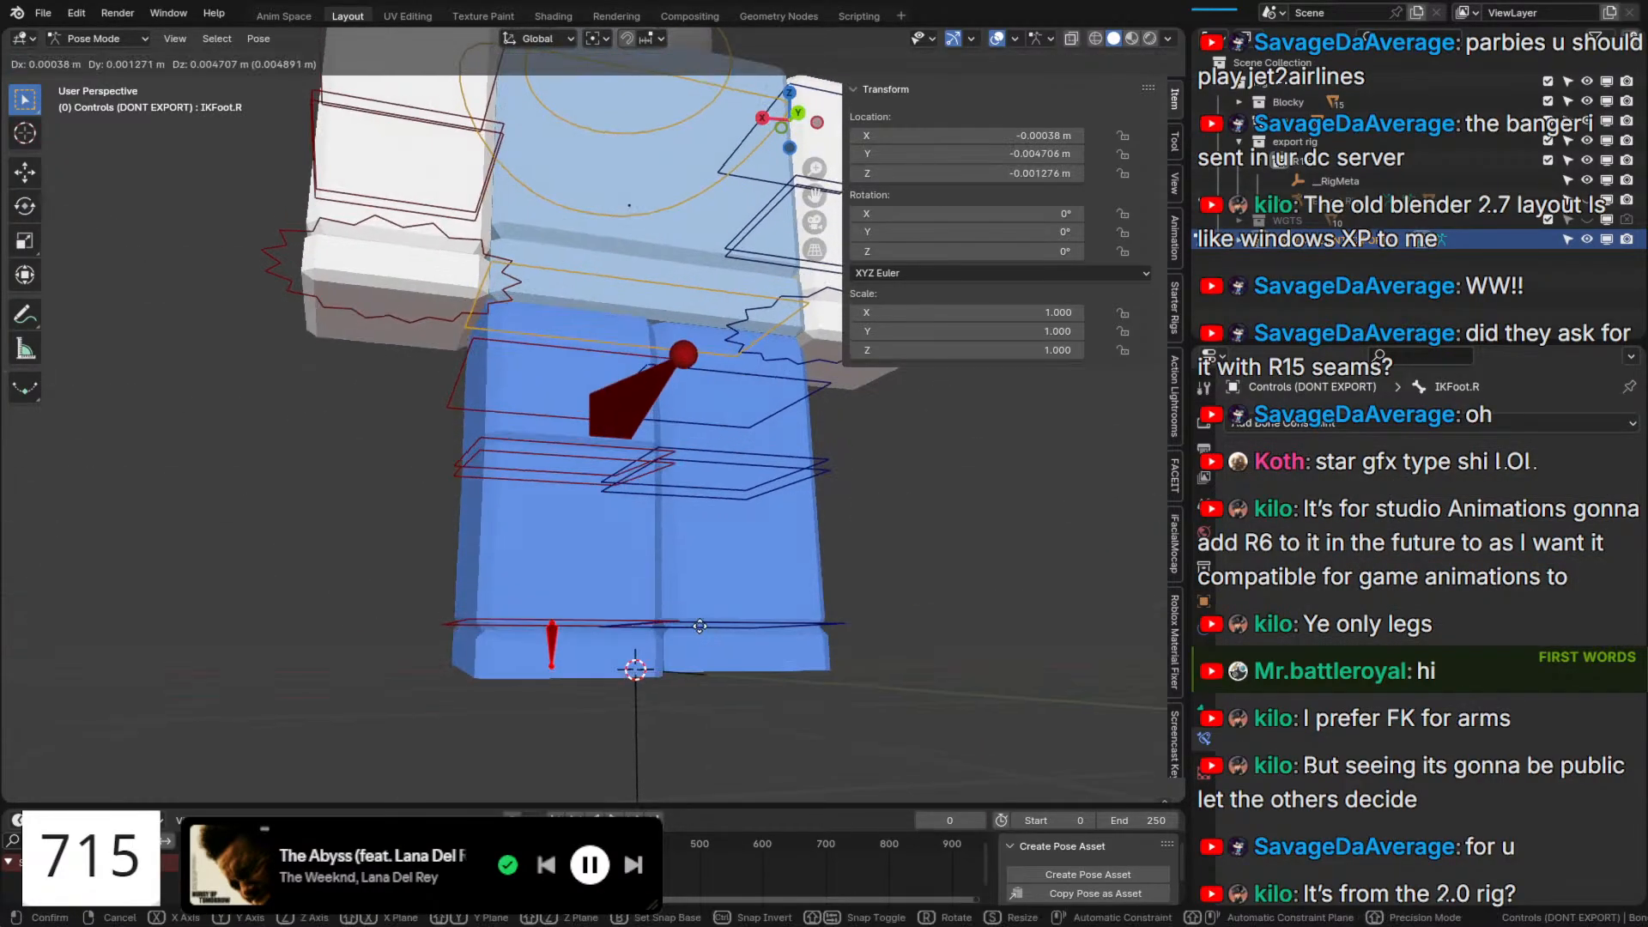
key("z")
left_click(706, 538)
key("g")
key("x")
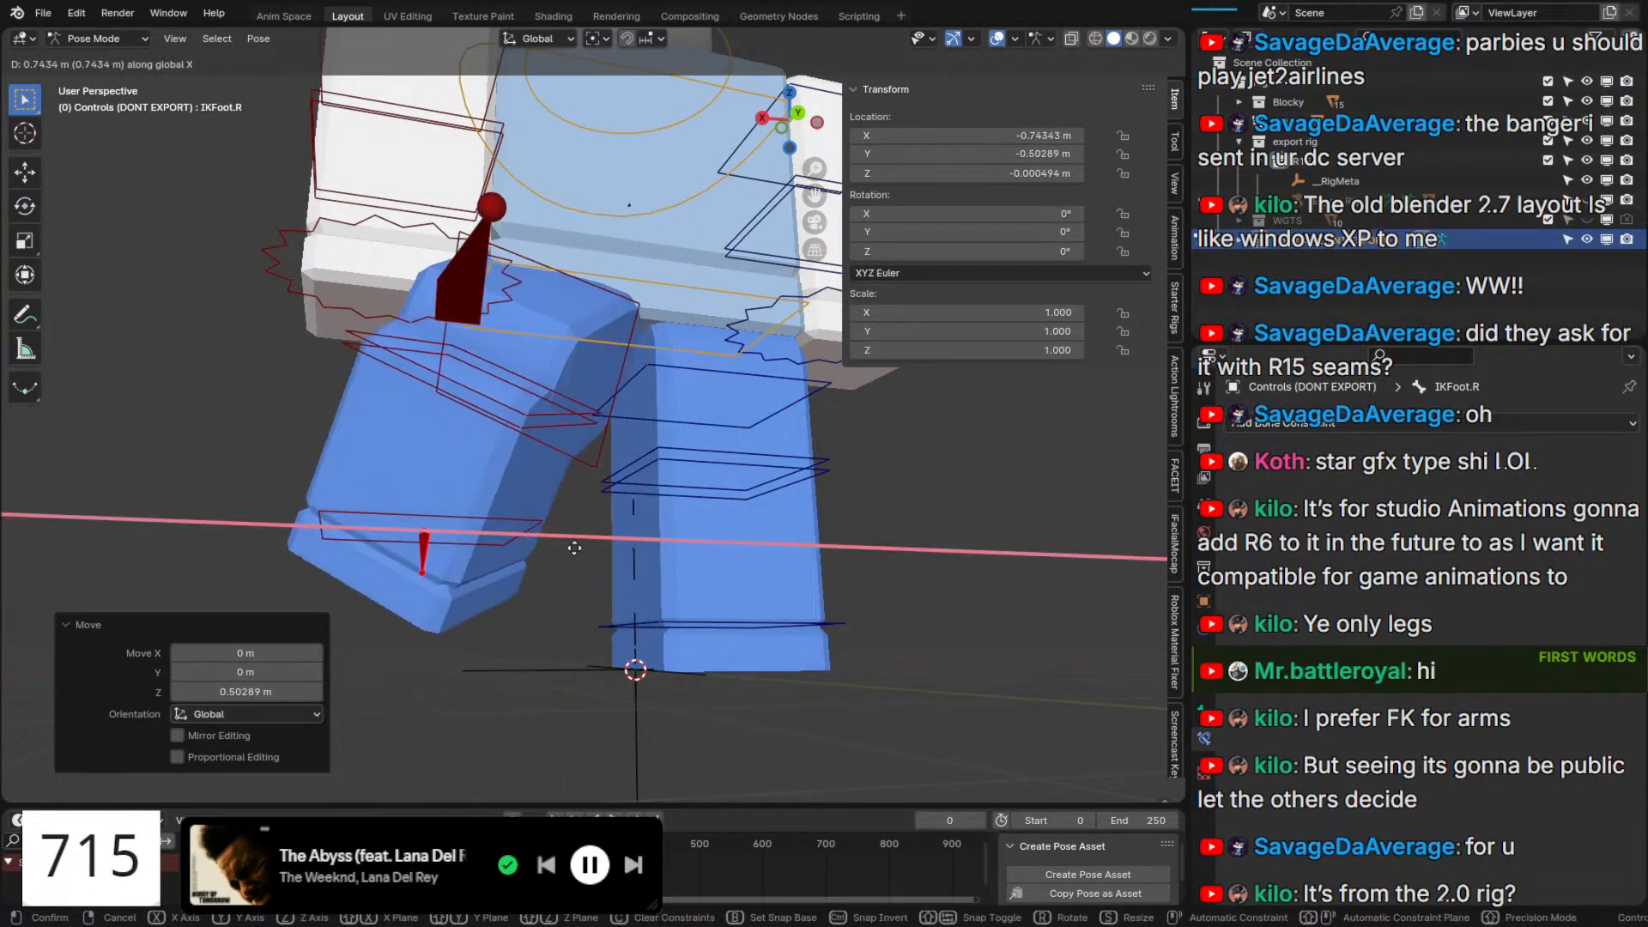
left_click(560, 548)
middle_click_drag(560, 547, 748, 592)
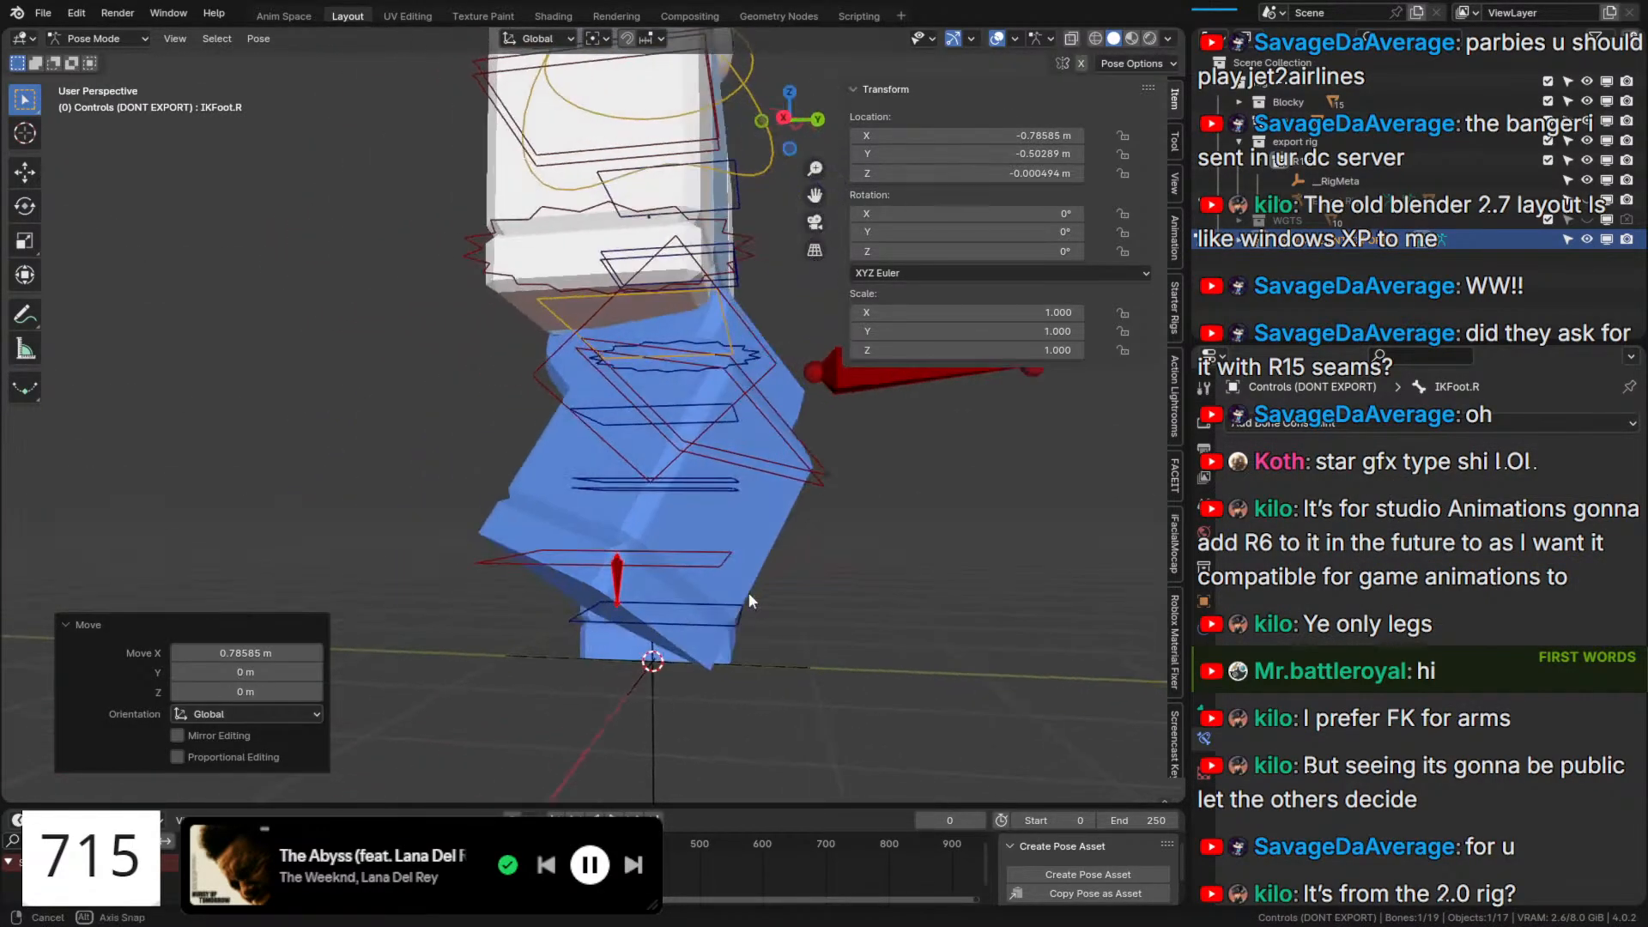
Unhide the Export Rig armature and select its RightFoot bone in Pose Mode.
left_click(648, 564)
middle_click_drag(1129, 621, 1001, 646)
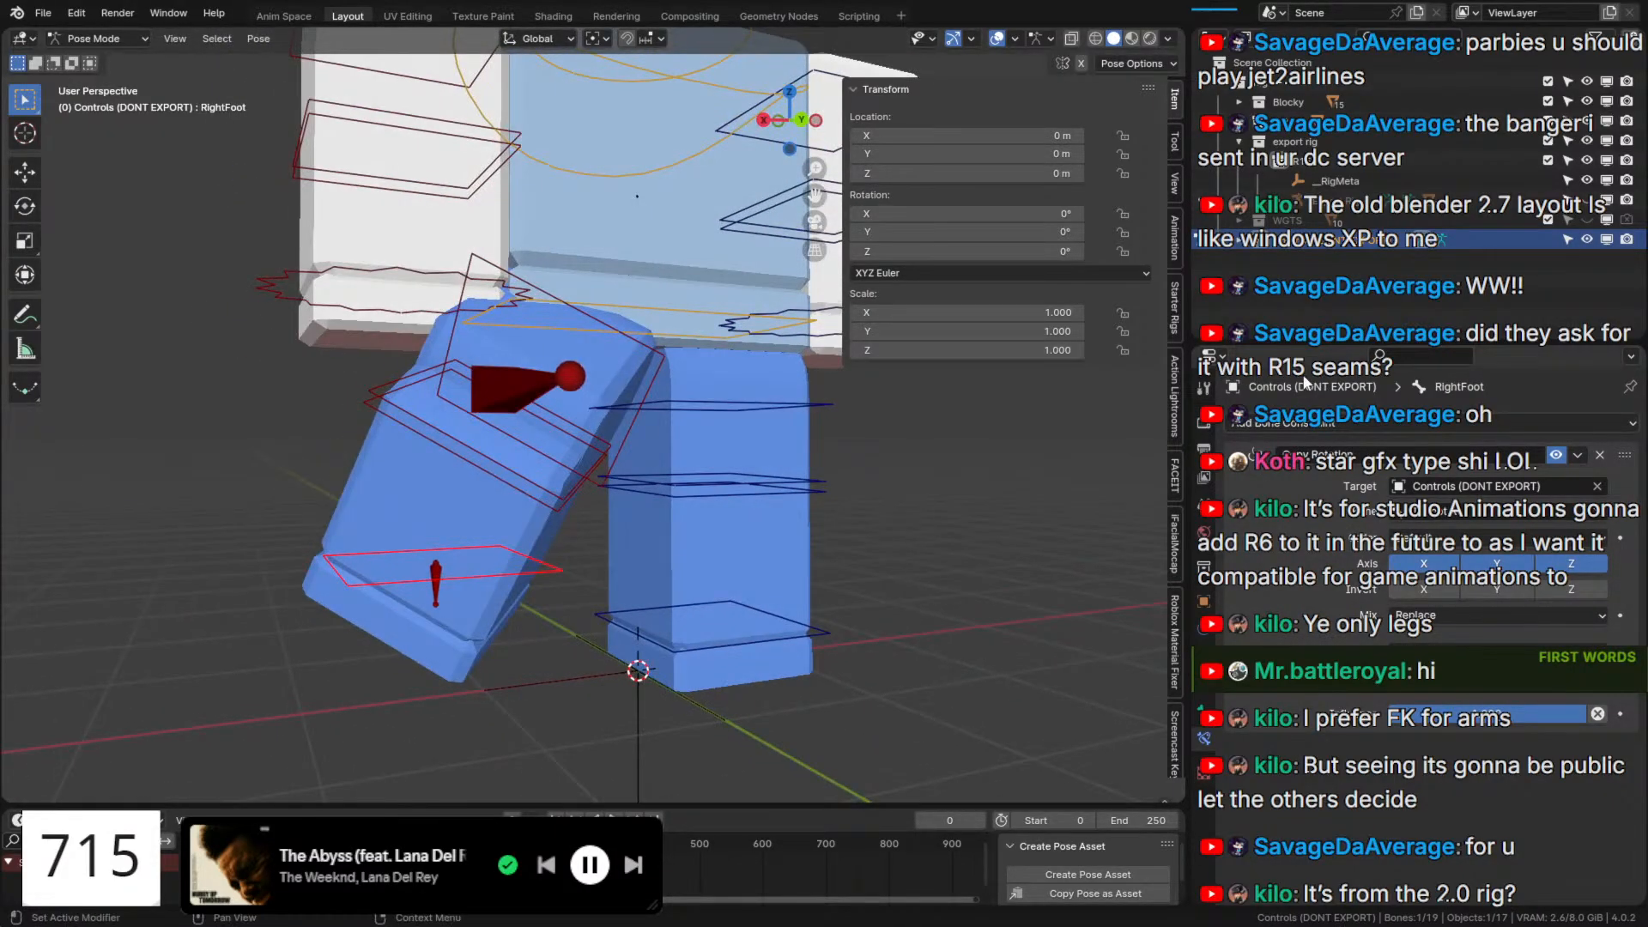
left_click(1588, 200)
middle_click_drag(675, 435, 694, 434)
left_click(447, 589)
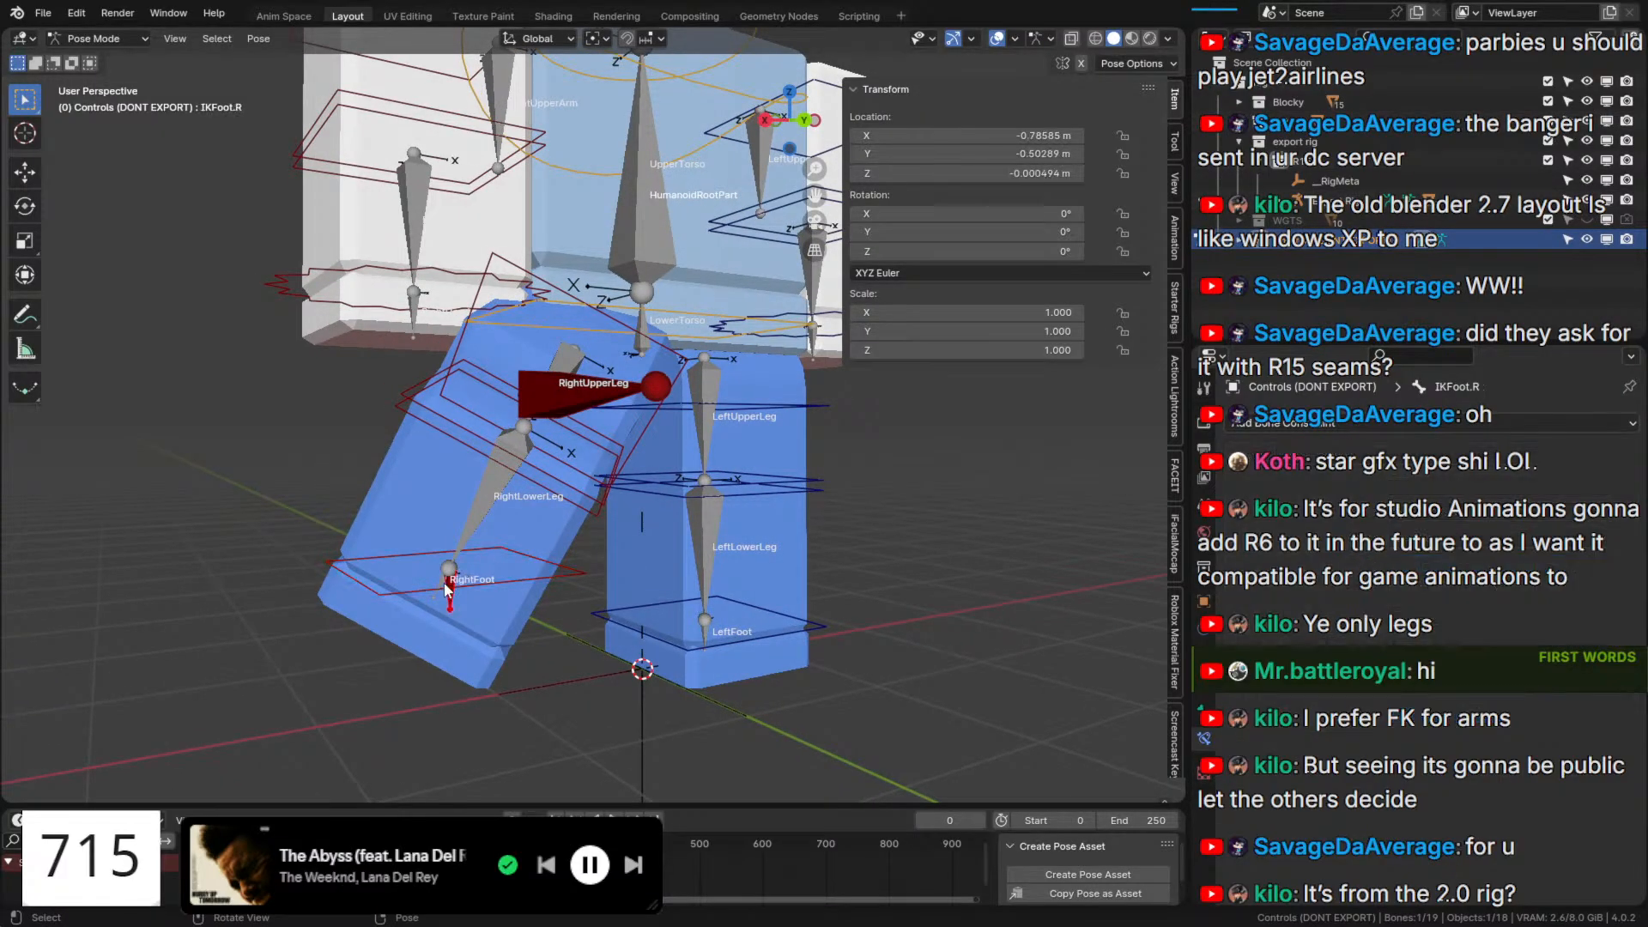
key("ctrl+Tab")
left_click(485, 502)
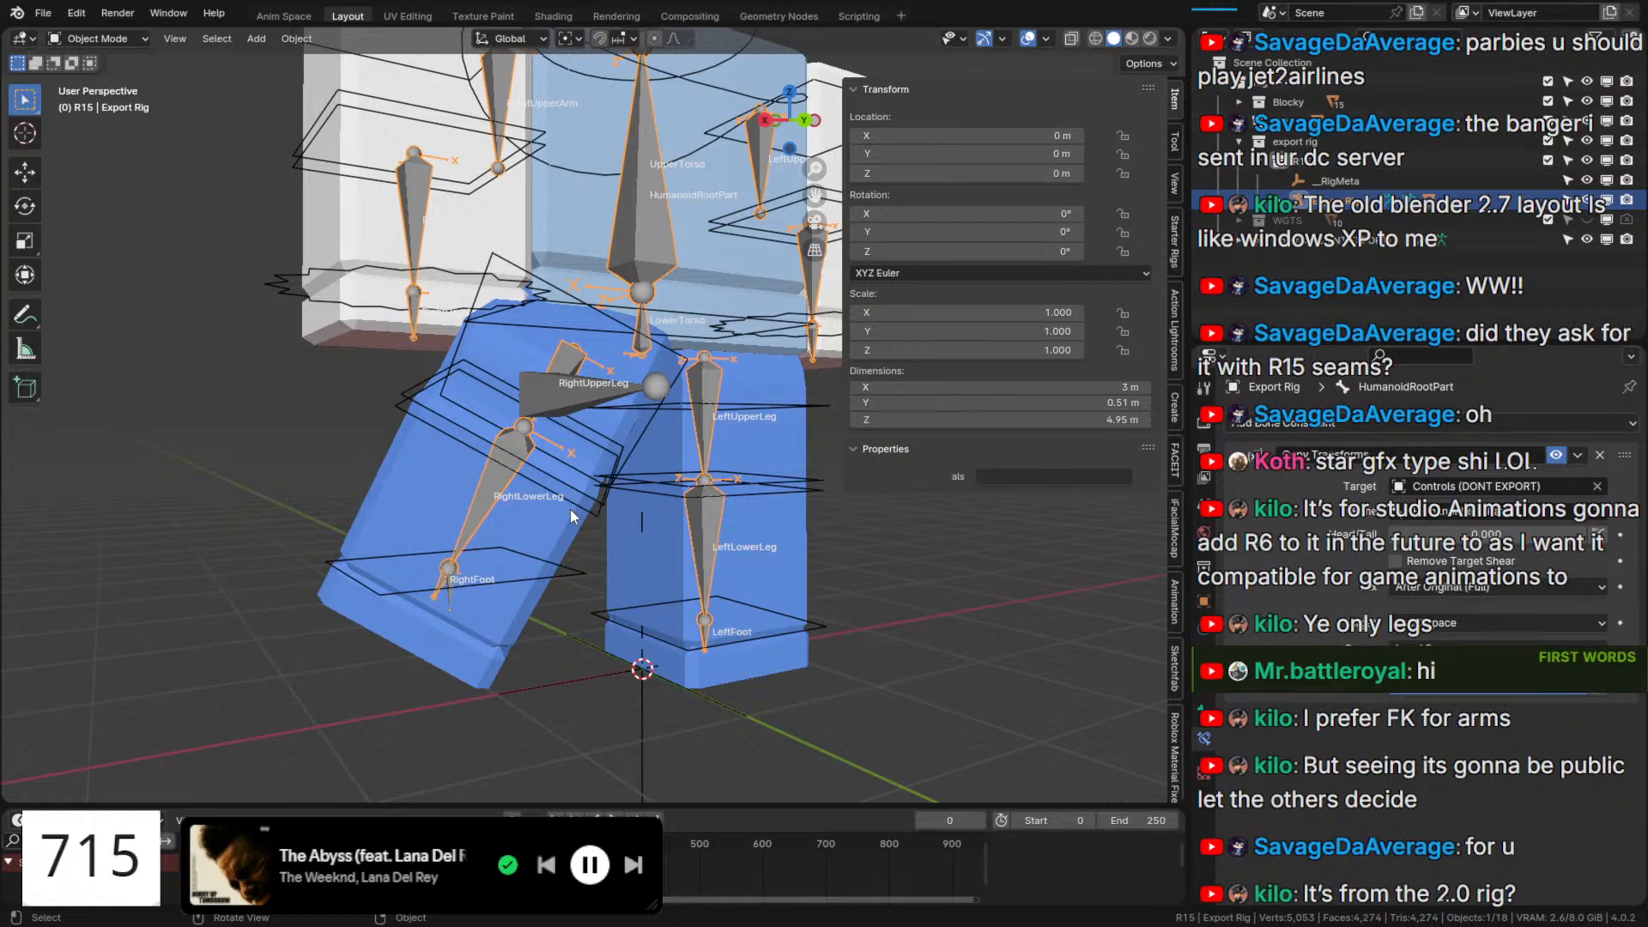
scroll(481, 573, "up", 2)
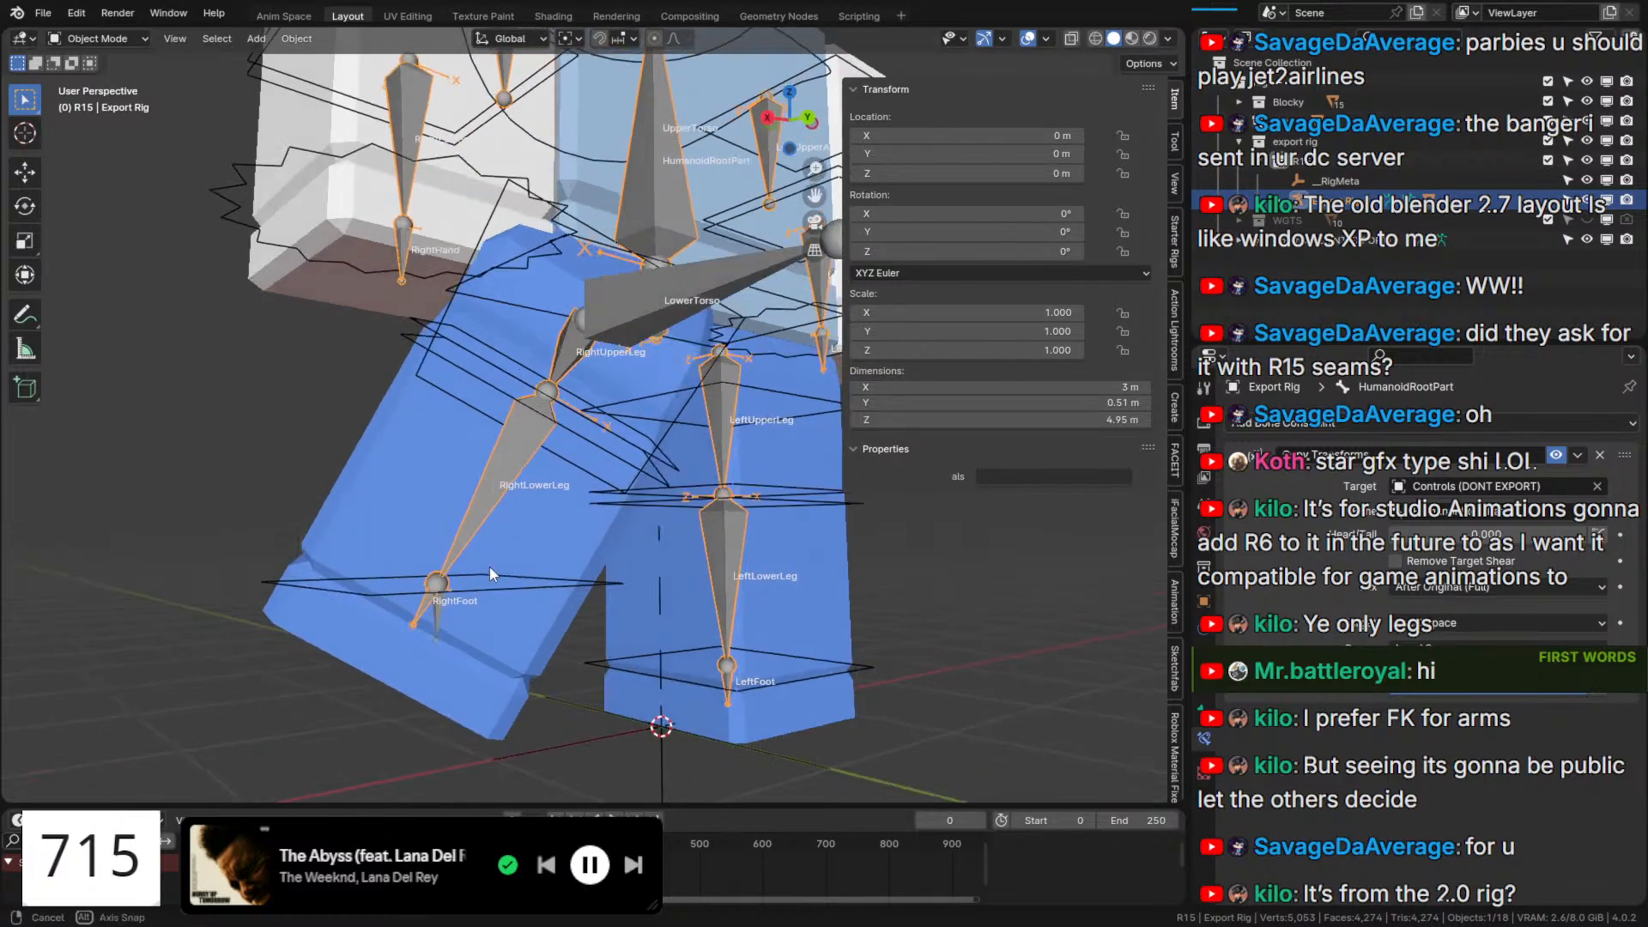
key("ctrl+Tab")
left_click(414, 625)
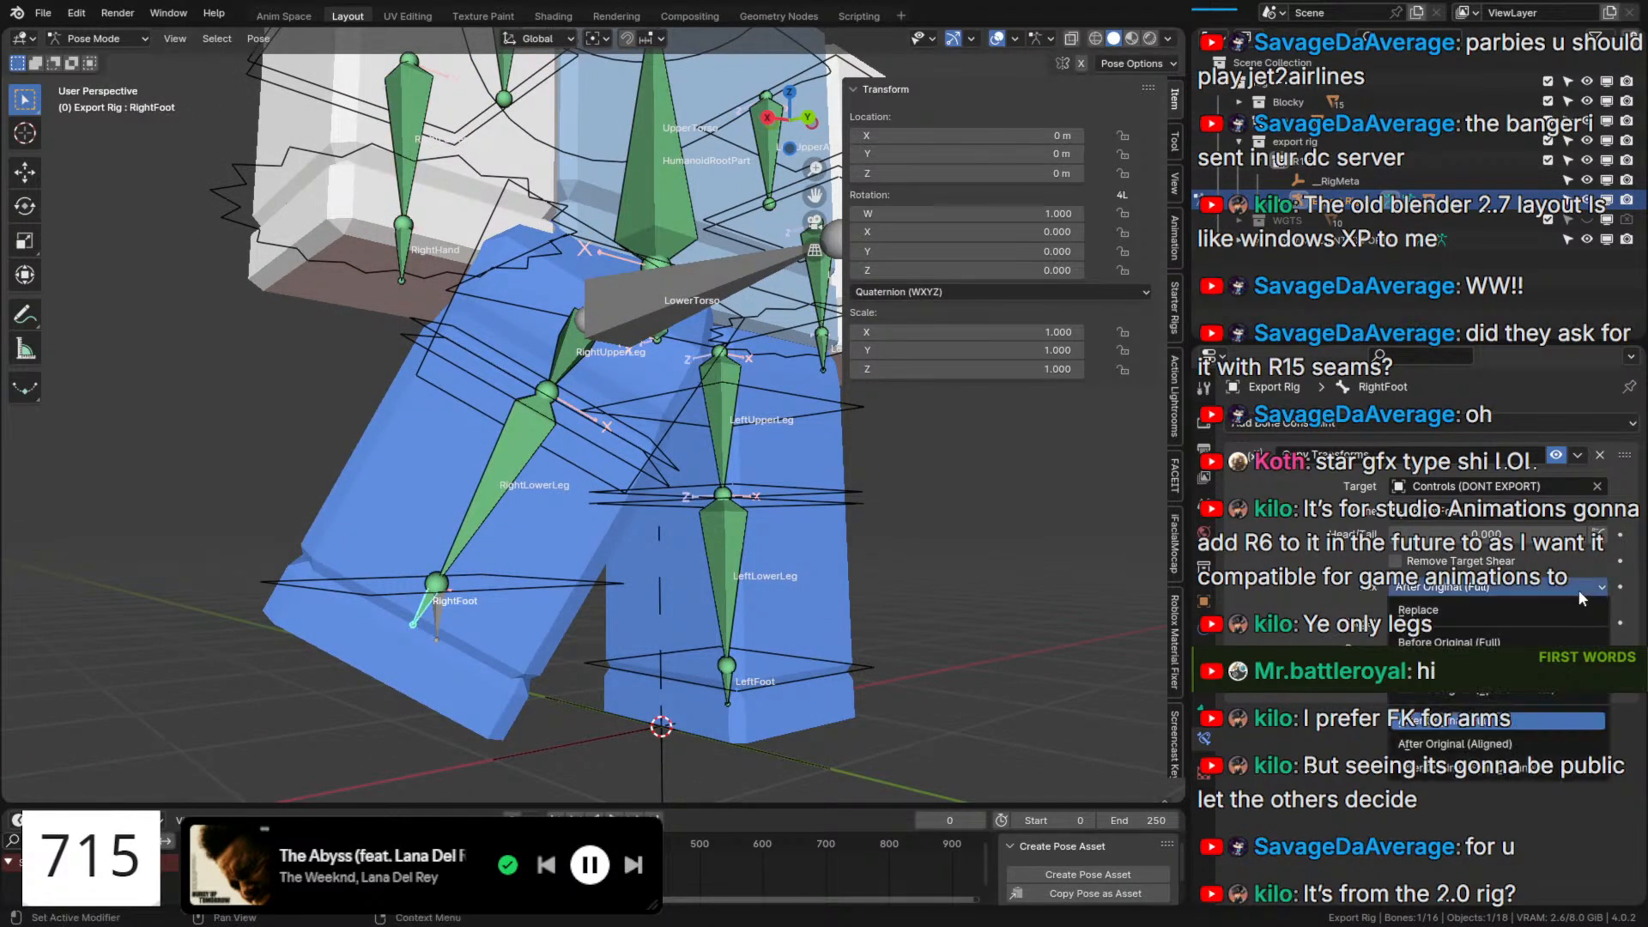
Set the Copy Transforms constraint on the Export Rig's RightFoot bone to the Replace mix, with World Space.
left_click(1464, 587)
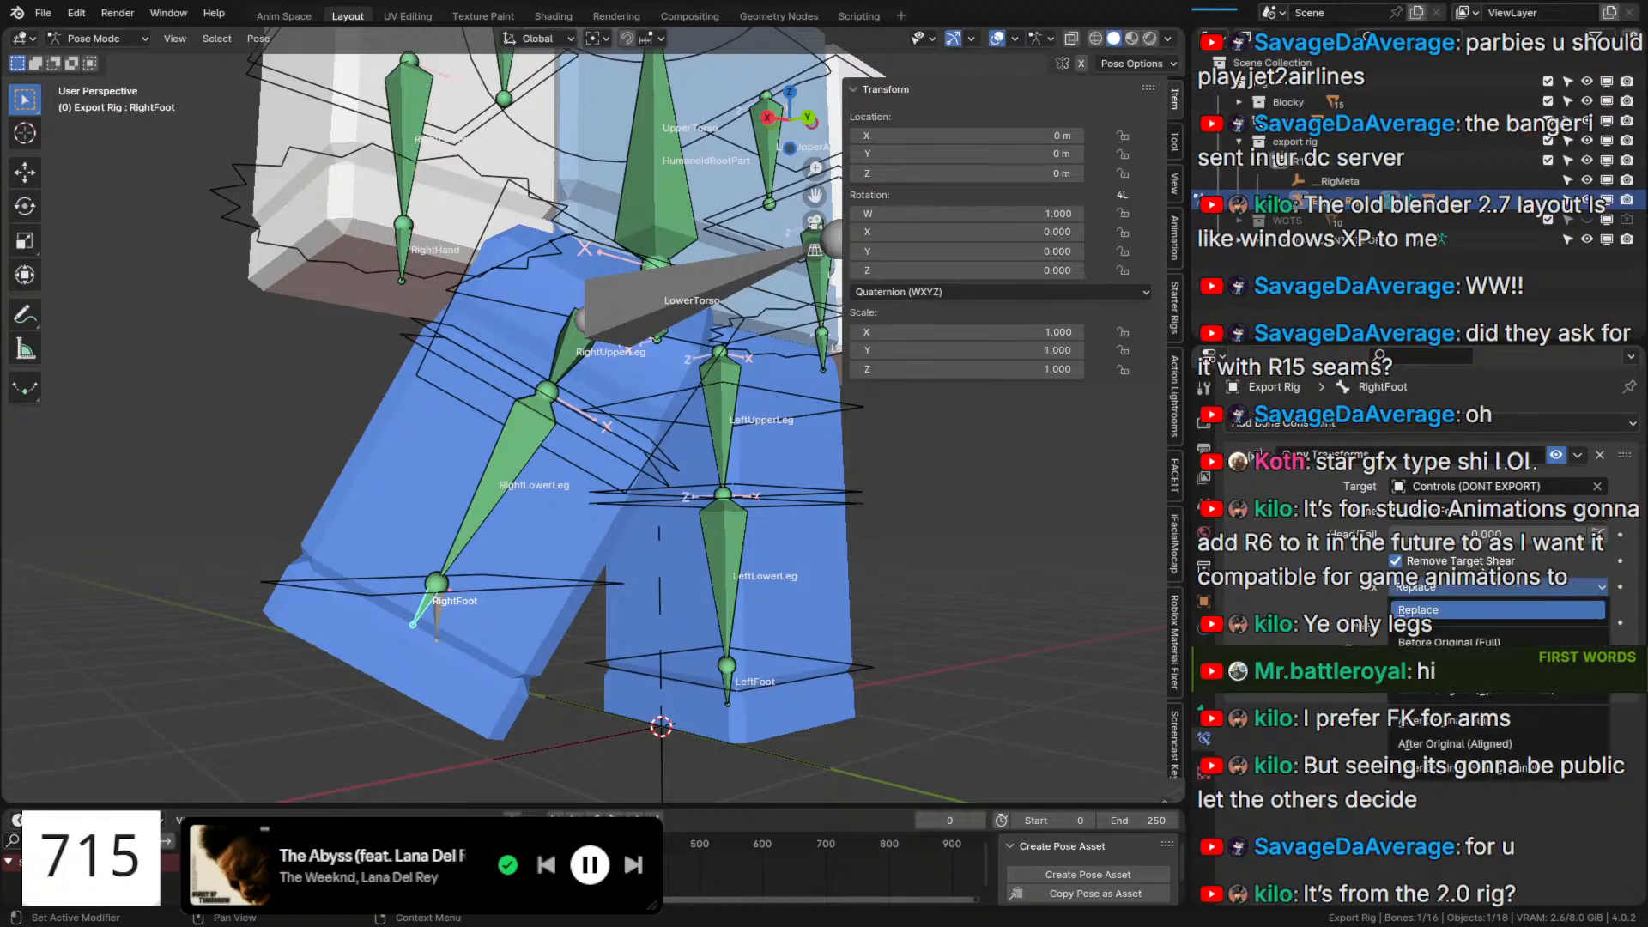
left_click(1462, 587)
left_click(1464, 637)
left_click(1457, 589)
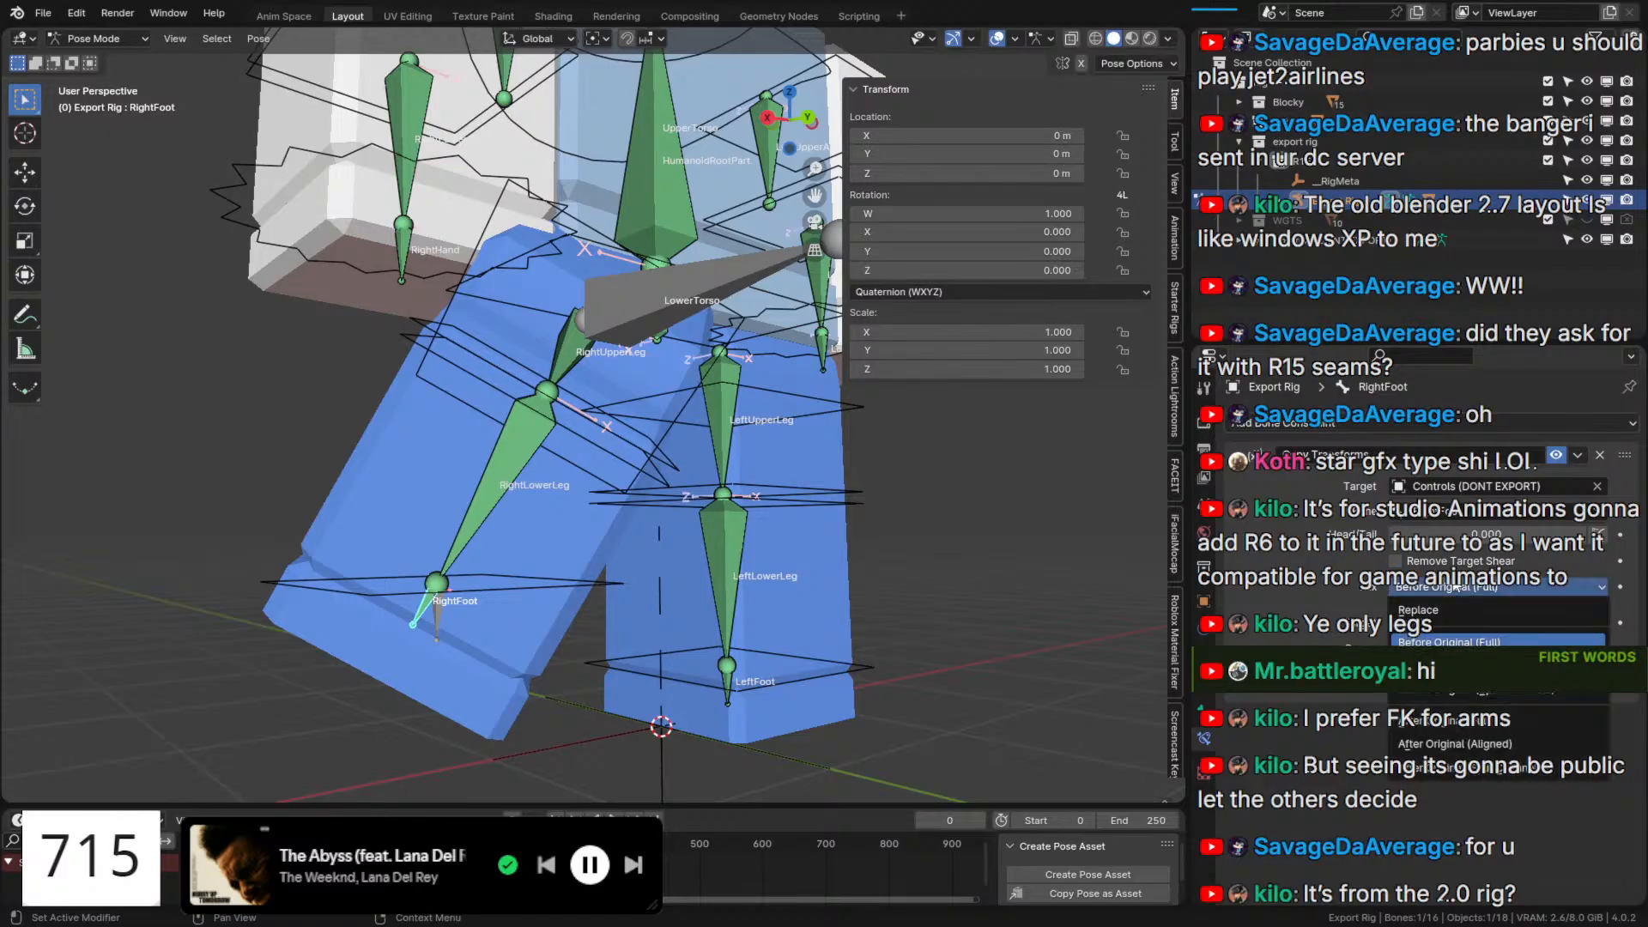
left_click(1450, 613)
left_click(1444, 625)
left_click(1445, 642)
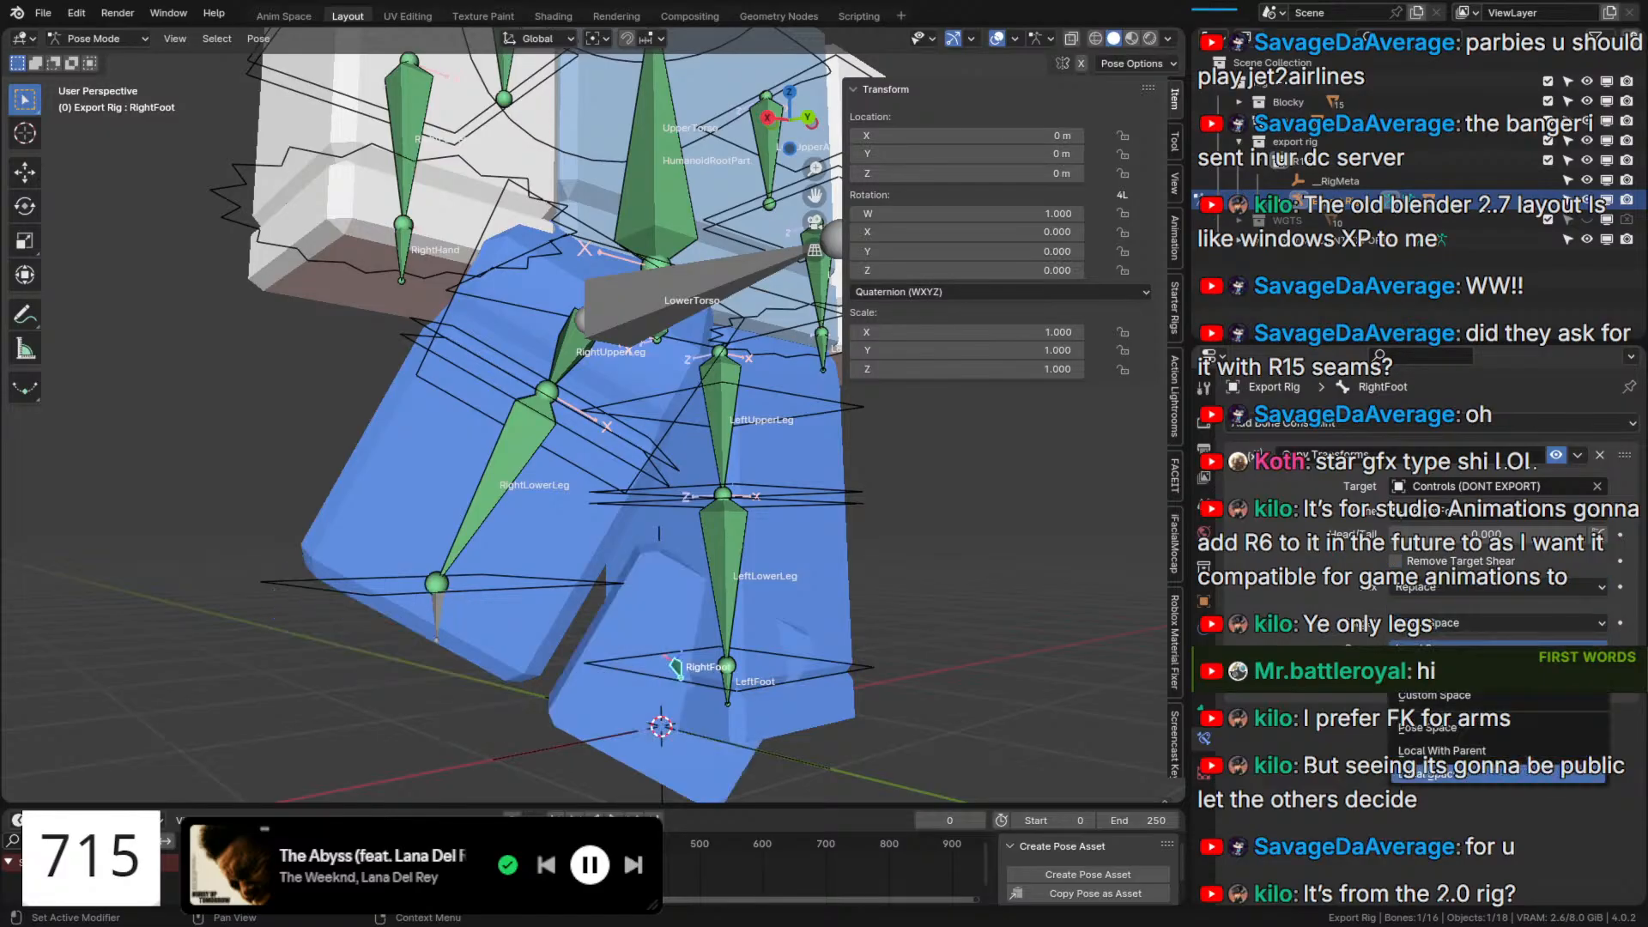
middle_click_drag(739, 543, 672, 515)
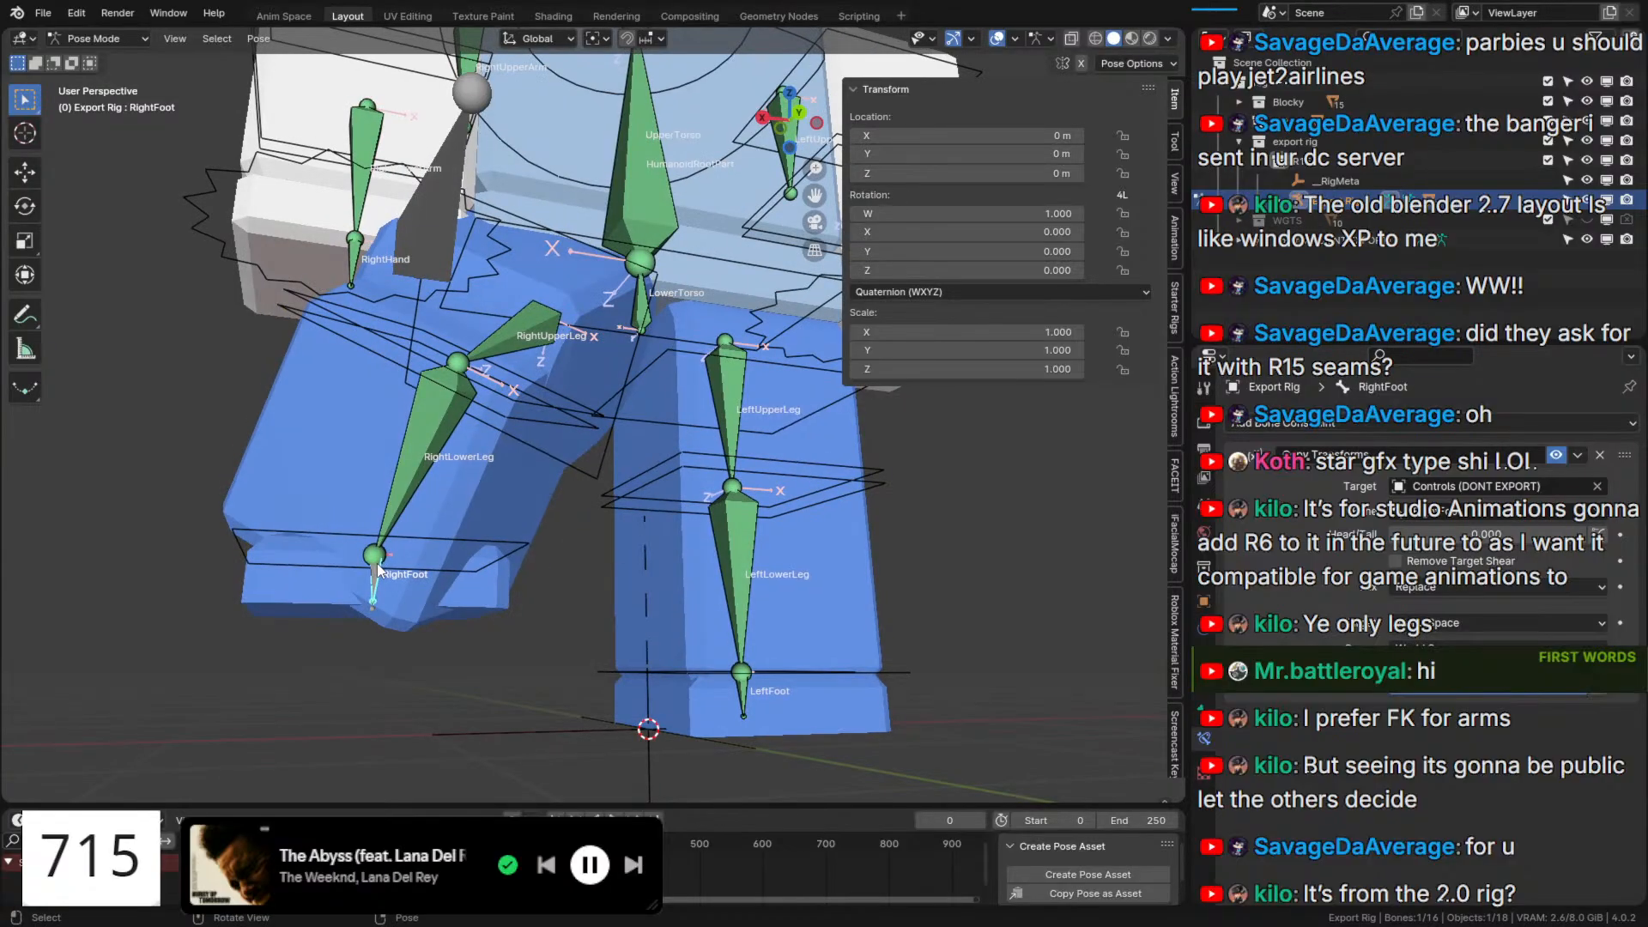
Switch from the Export Rig back to posing the Controls (DONT EXPORT) armature.
key("ctrl+Tab")
left_click(374, 606)
key("ctrl+Tab")
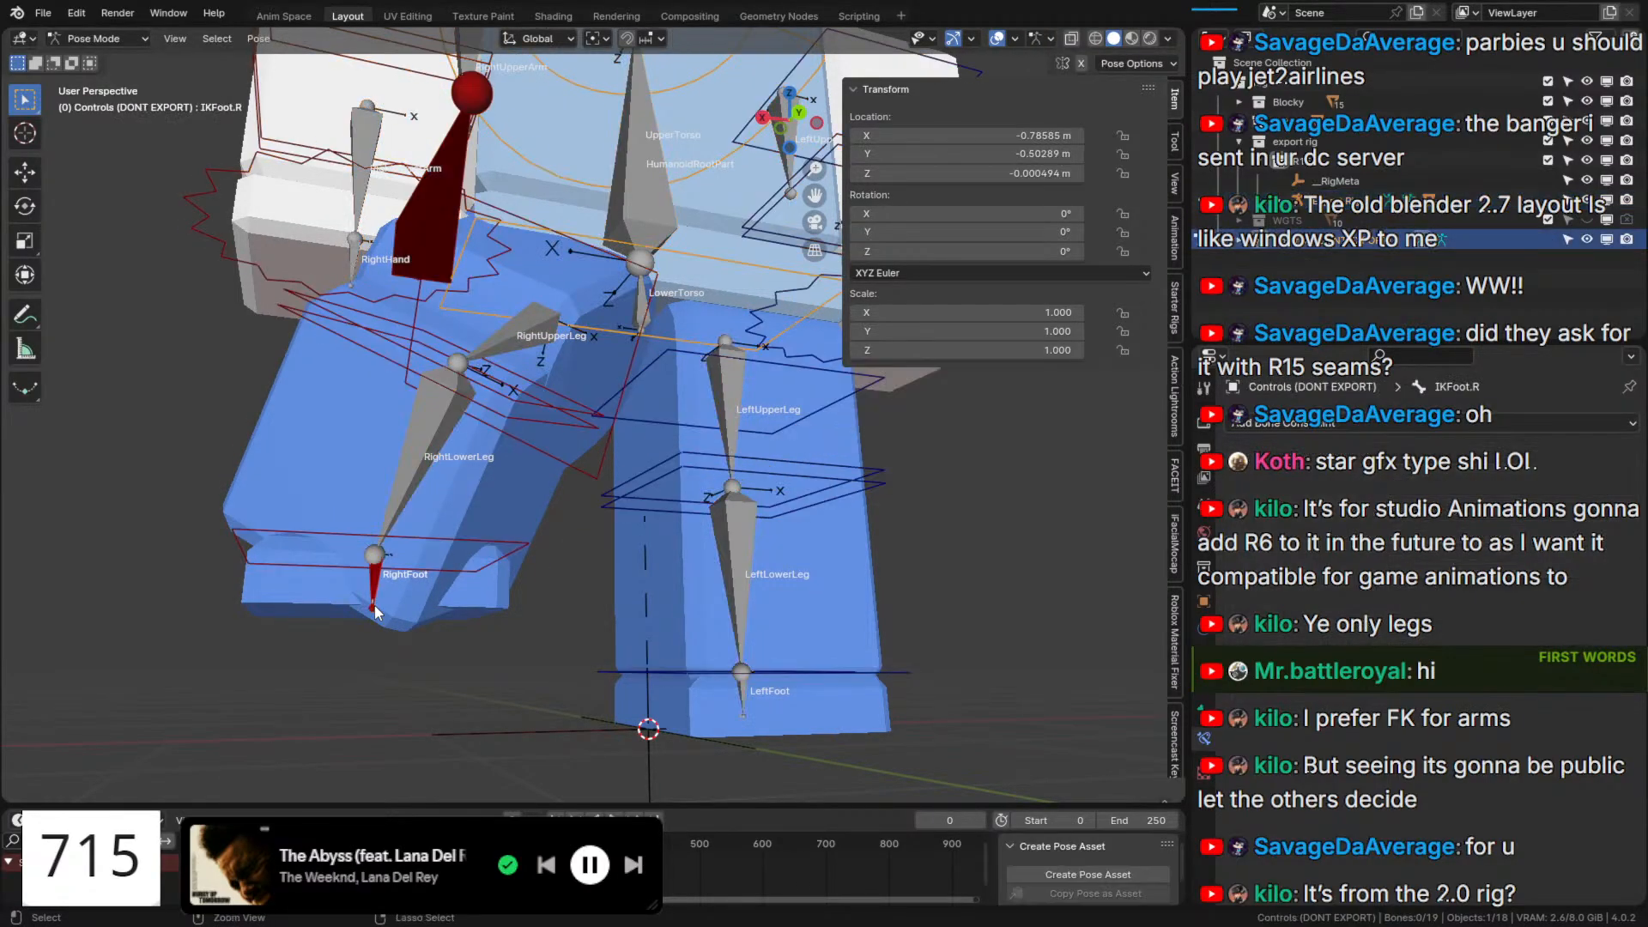
Try moving the IKFoot.R bone to test the foot's behaviour, and reset its location.
key("g")
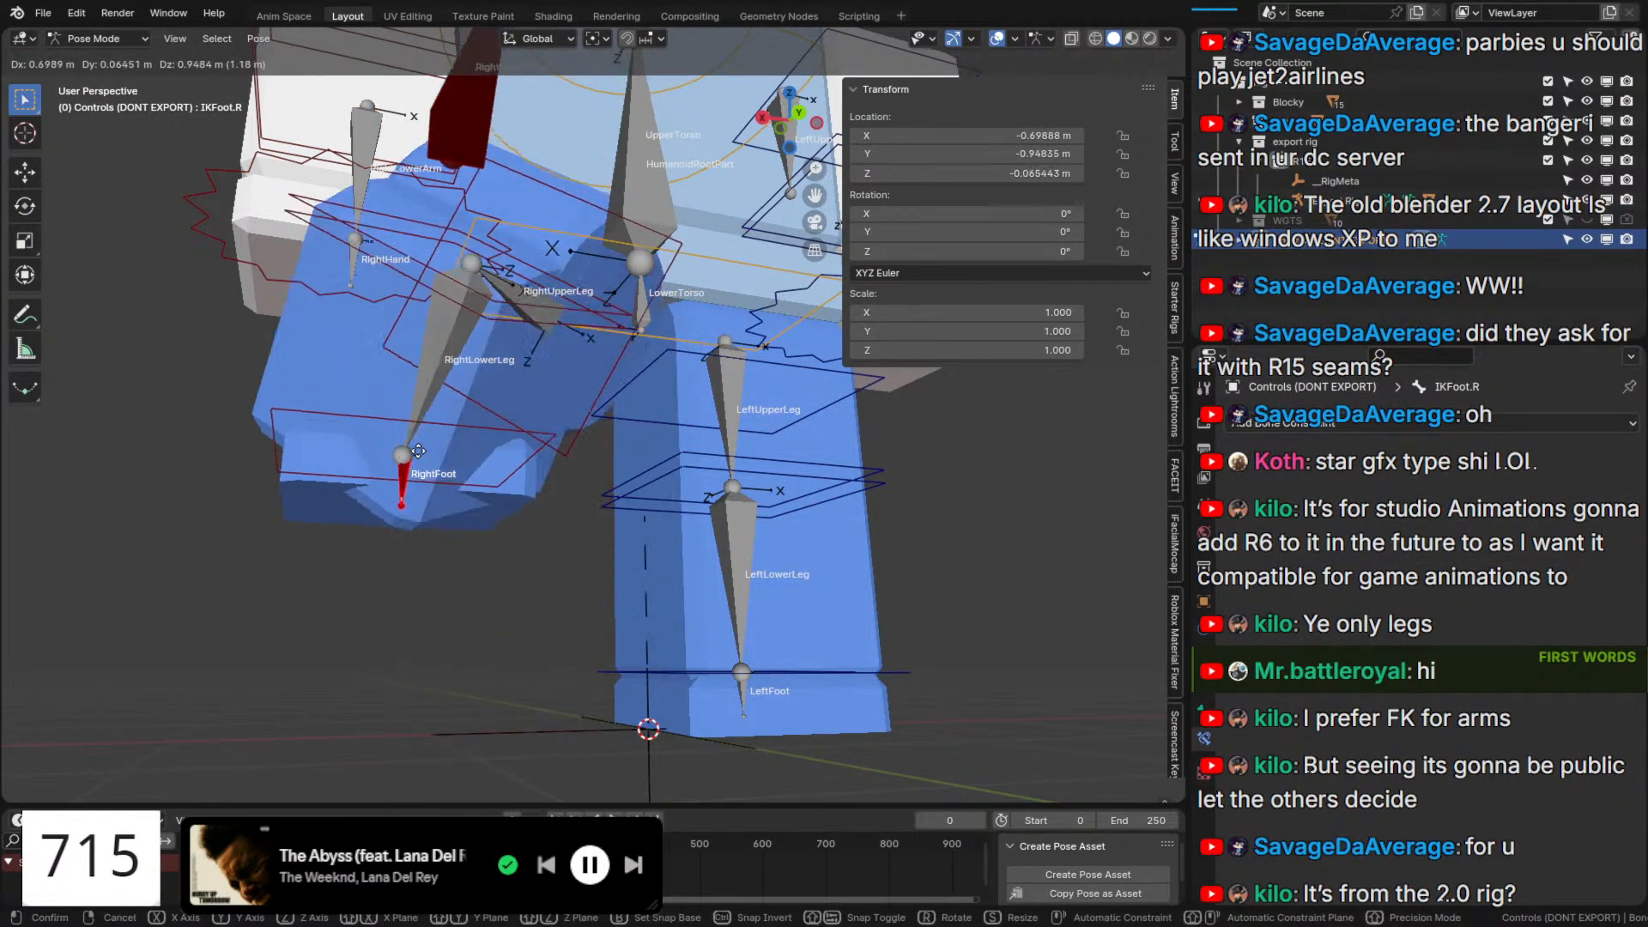
right_click(599, 592)
middle_click_drag(599, 594, 724, 612)
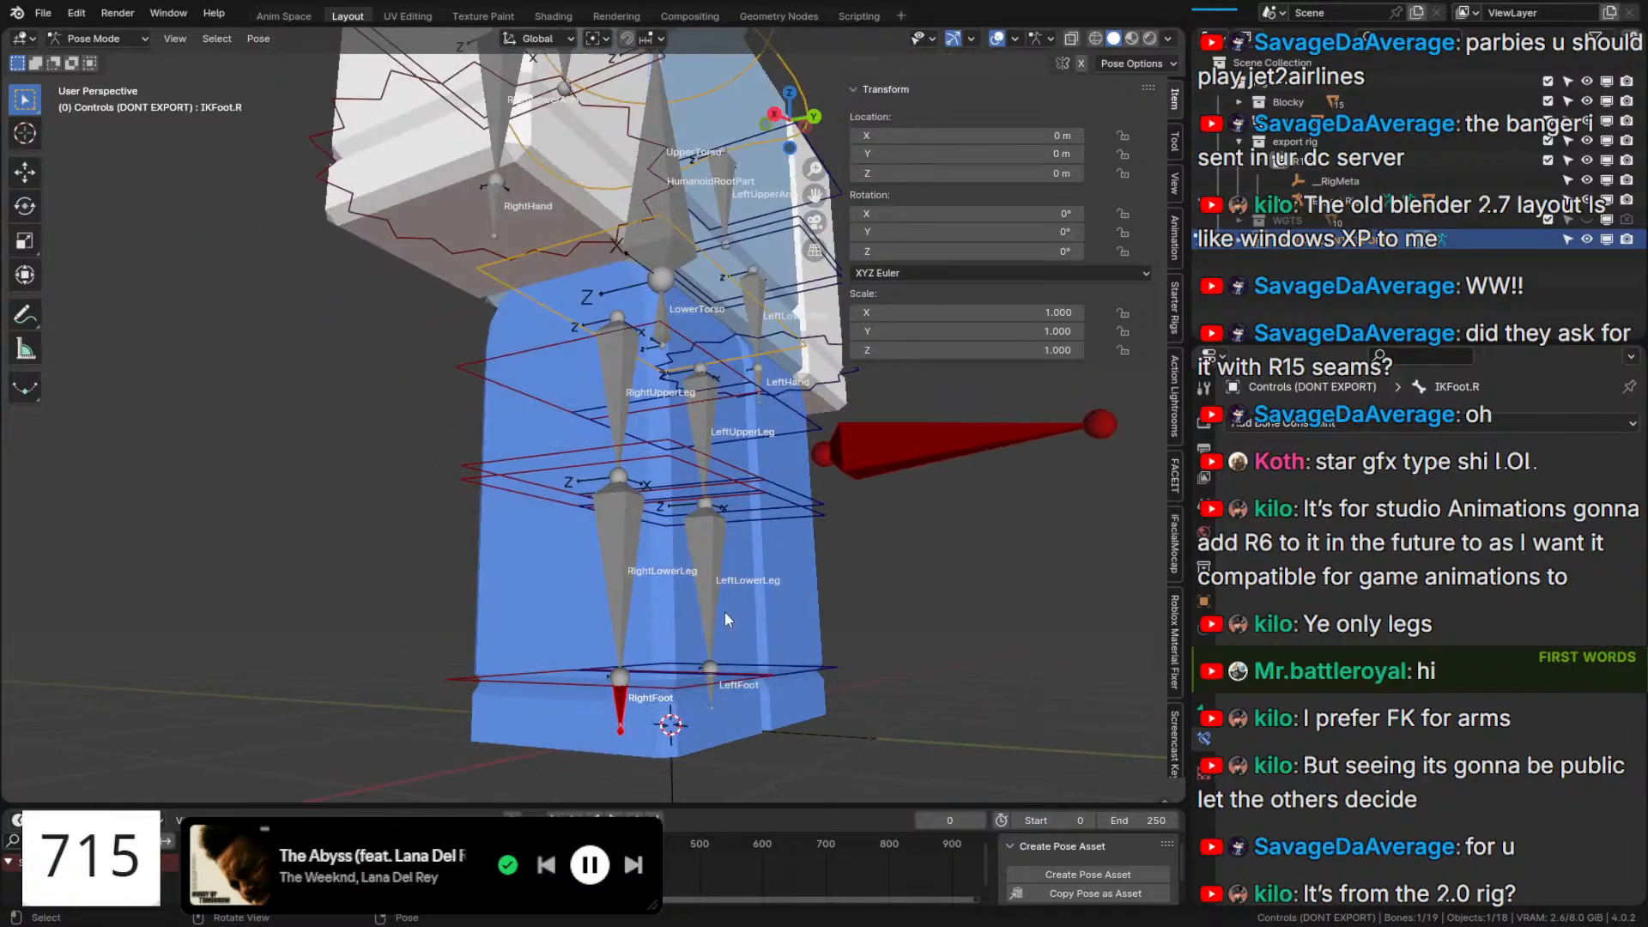
key("g")
right_click(899, 522)
middle_click_drag(898, 523, 801, 567)
Test moving the whole Controls (DONT EXPORT) armature in Object Mode, freely and along the X axis, cancelling each move.
scroll(801, 567, "down", 3)
key("ctrl+Tab")
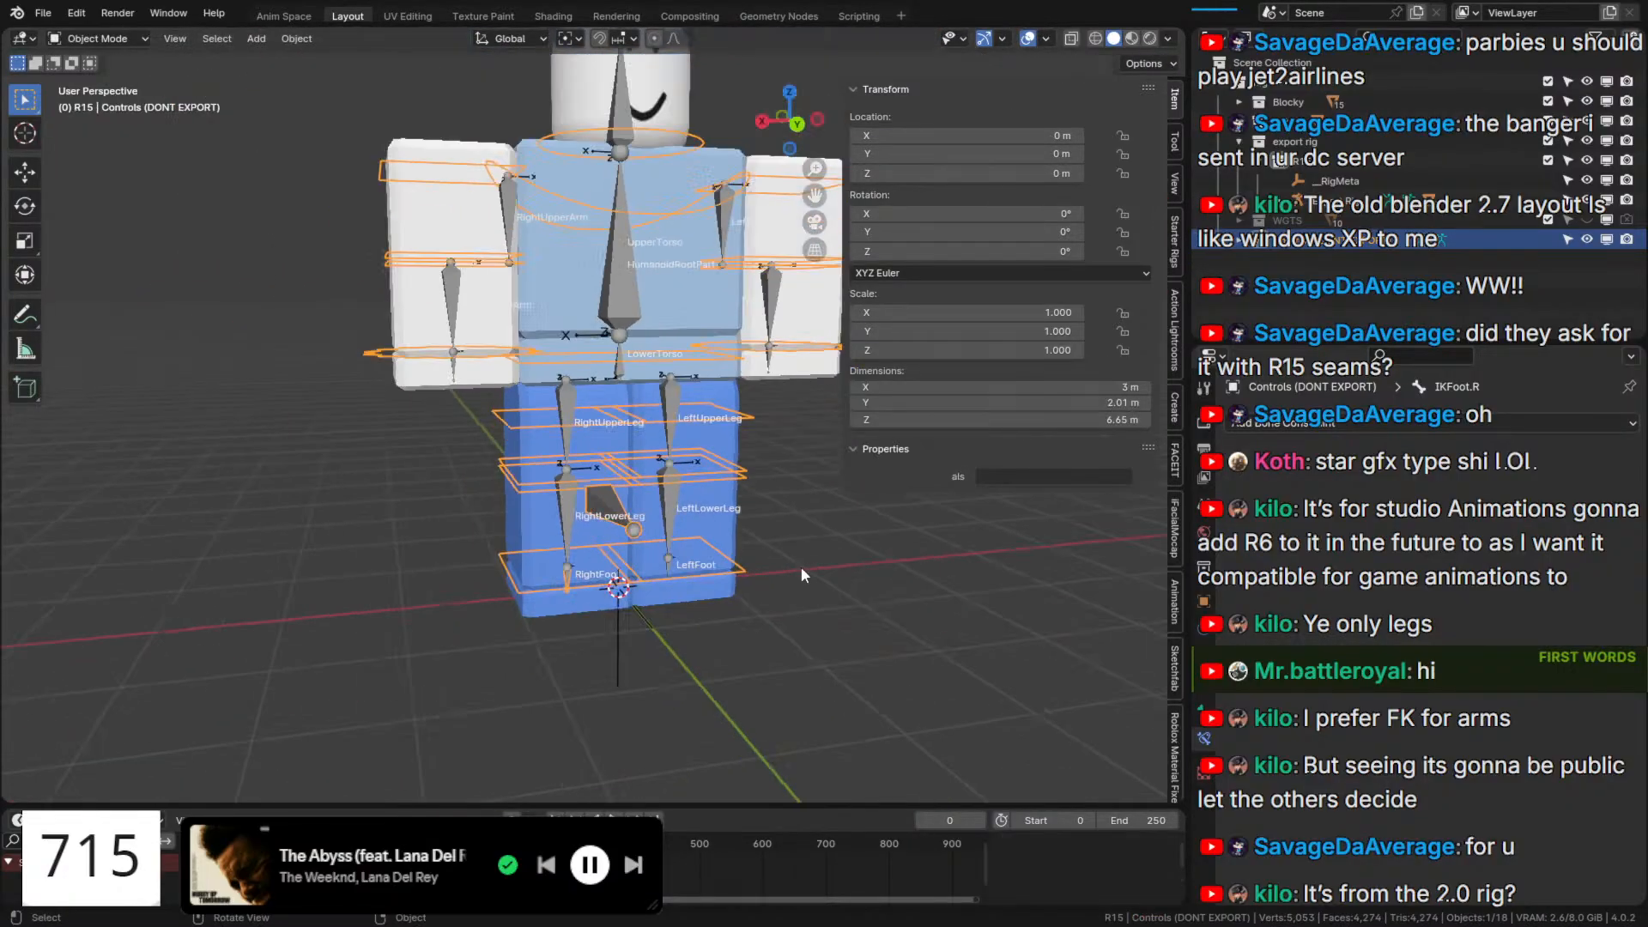
key("g")
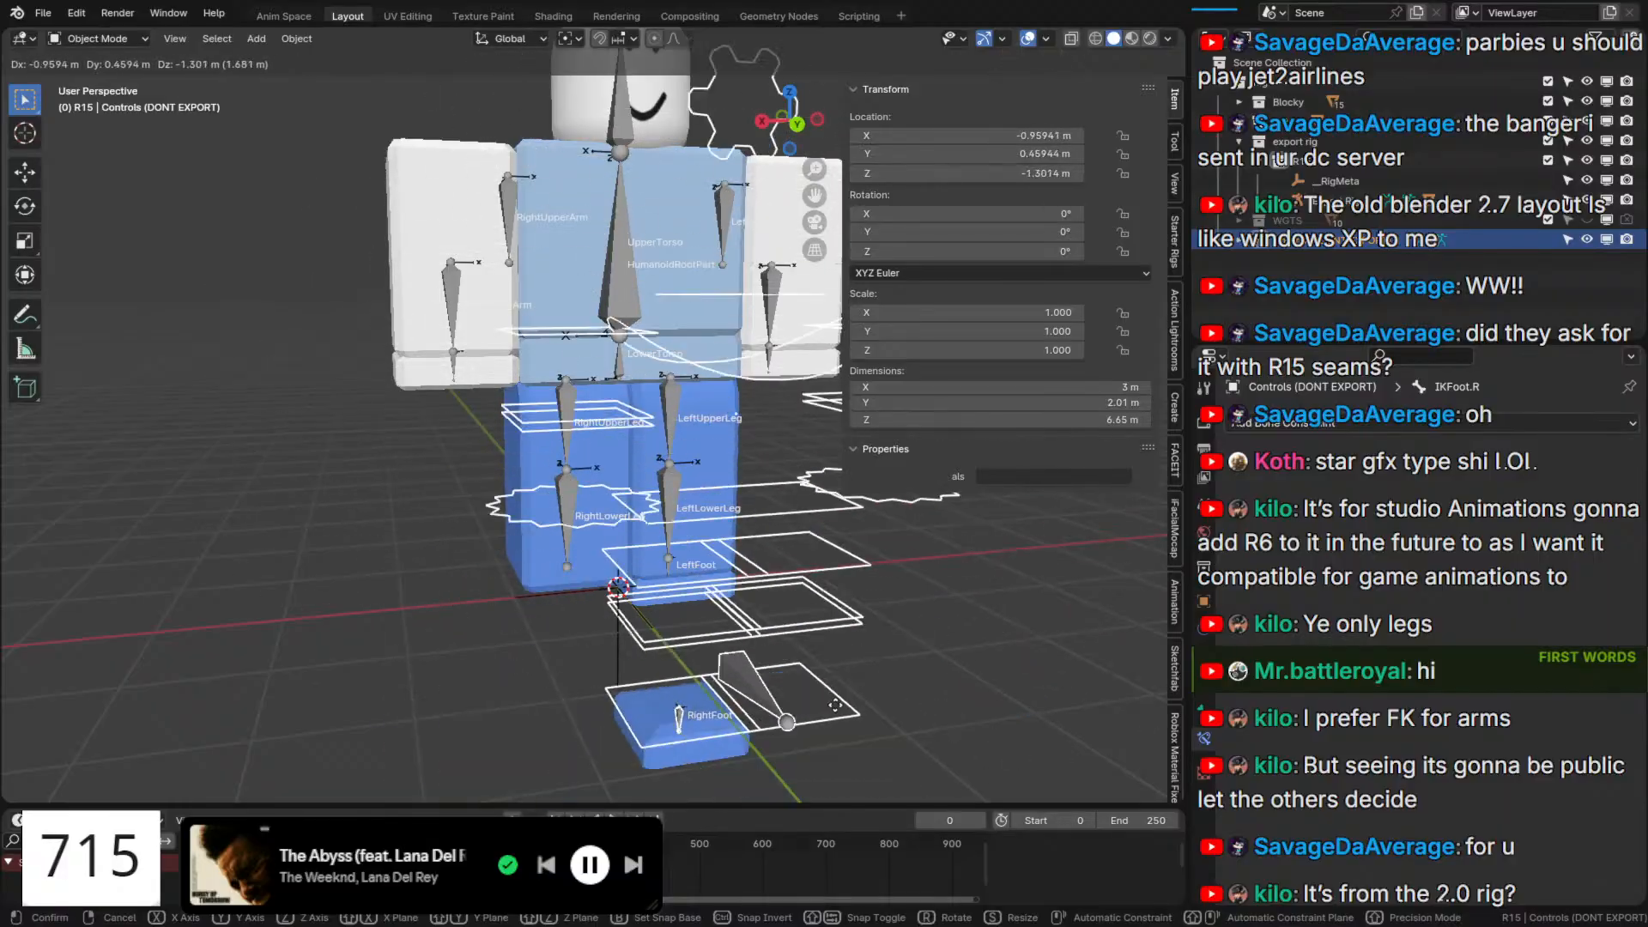
right_click(730, 417)
key("g")
key("x")
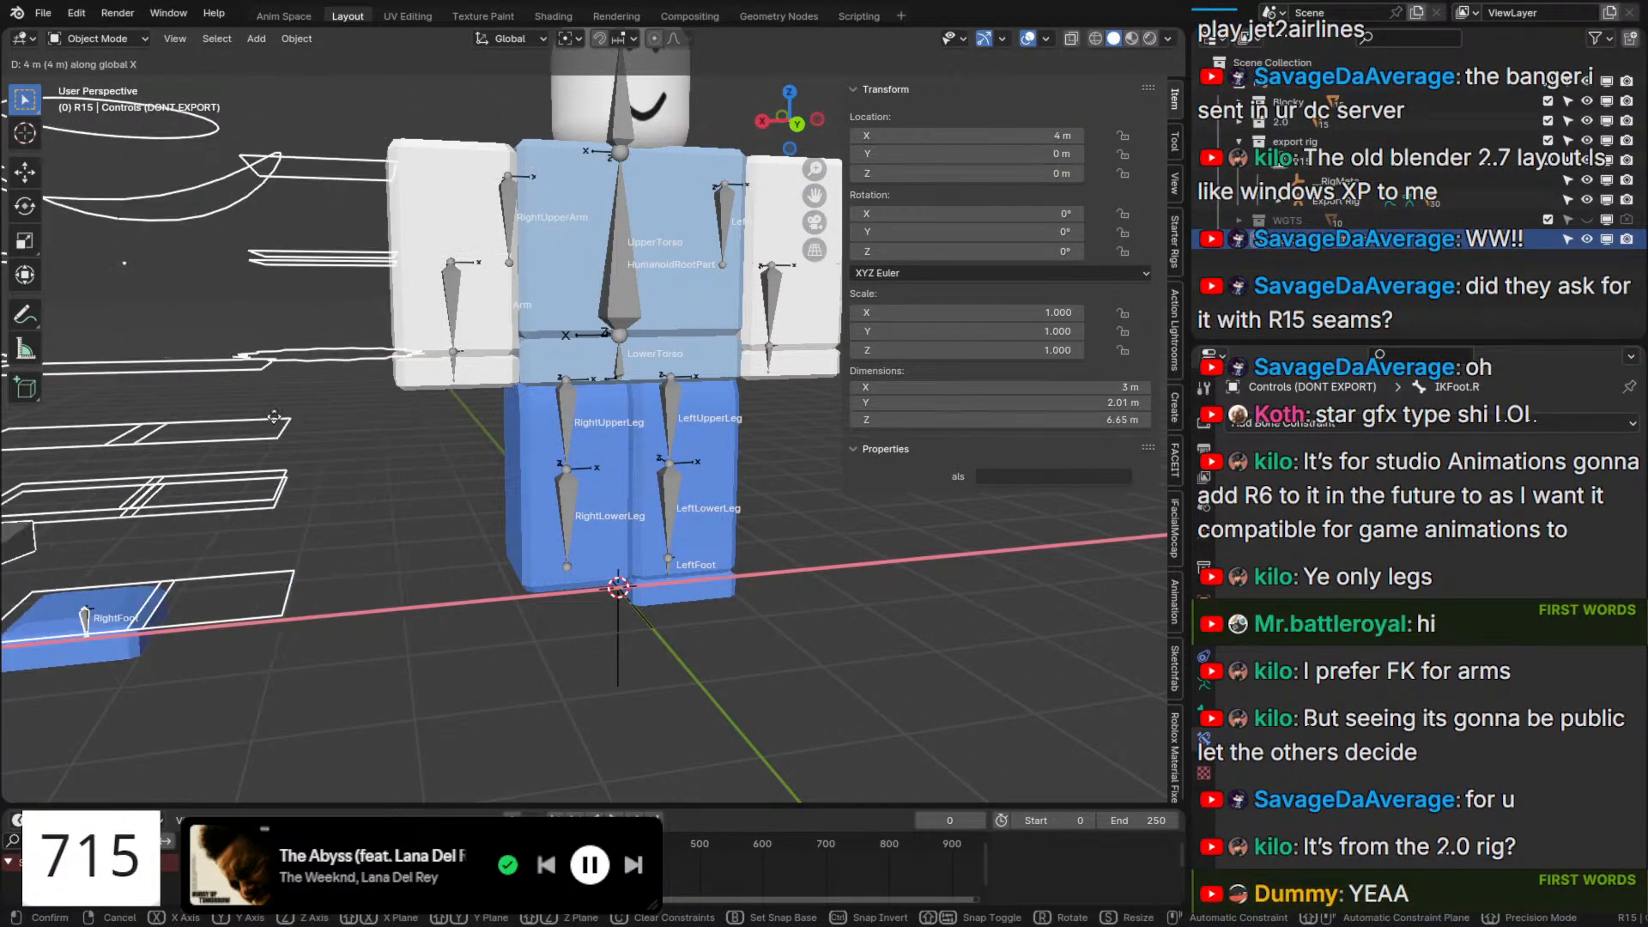
right_click(797, 416)
Switch to the Export Rig armature in Pose Mode and select all of its bones.
left_click(637, 266)
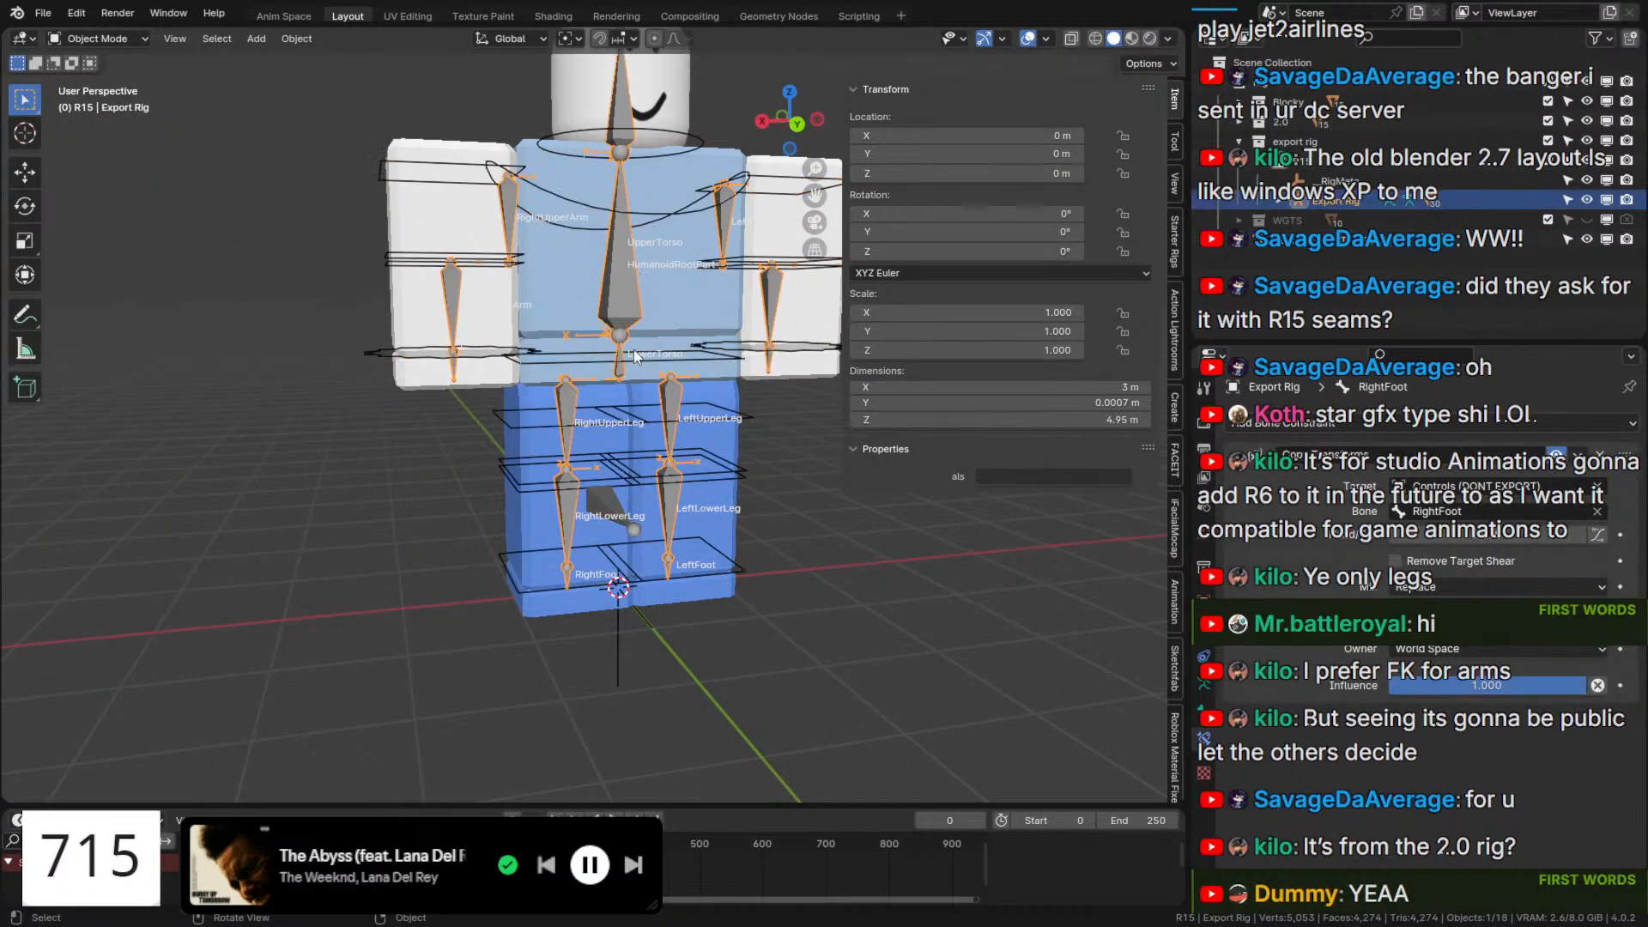
scroll(633, 348, "down", 3)
key("ctrl+Tab")
scroll(634, 349, "up", 2)
key("a")
Try setting the Copy Transforms target and owner to World Space for all Export Rig bones, and undo it.
left_click(1485, 626)
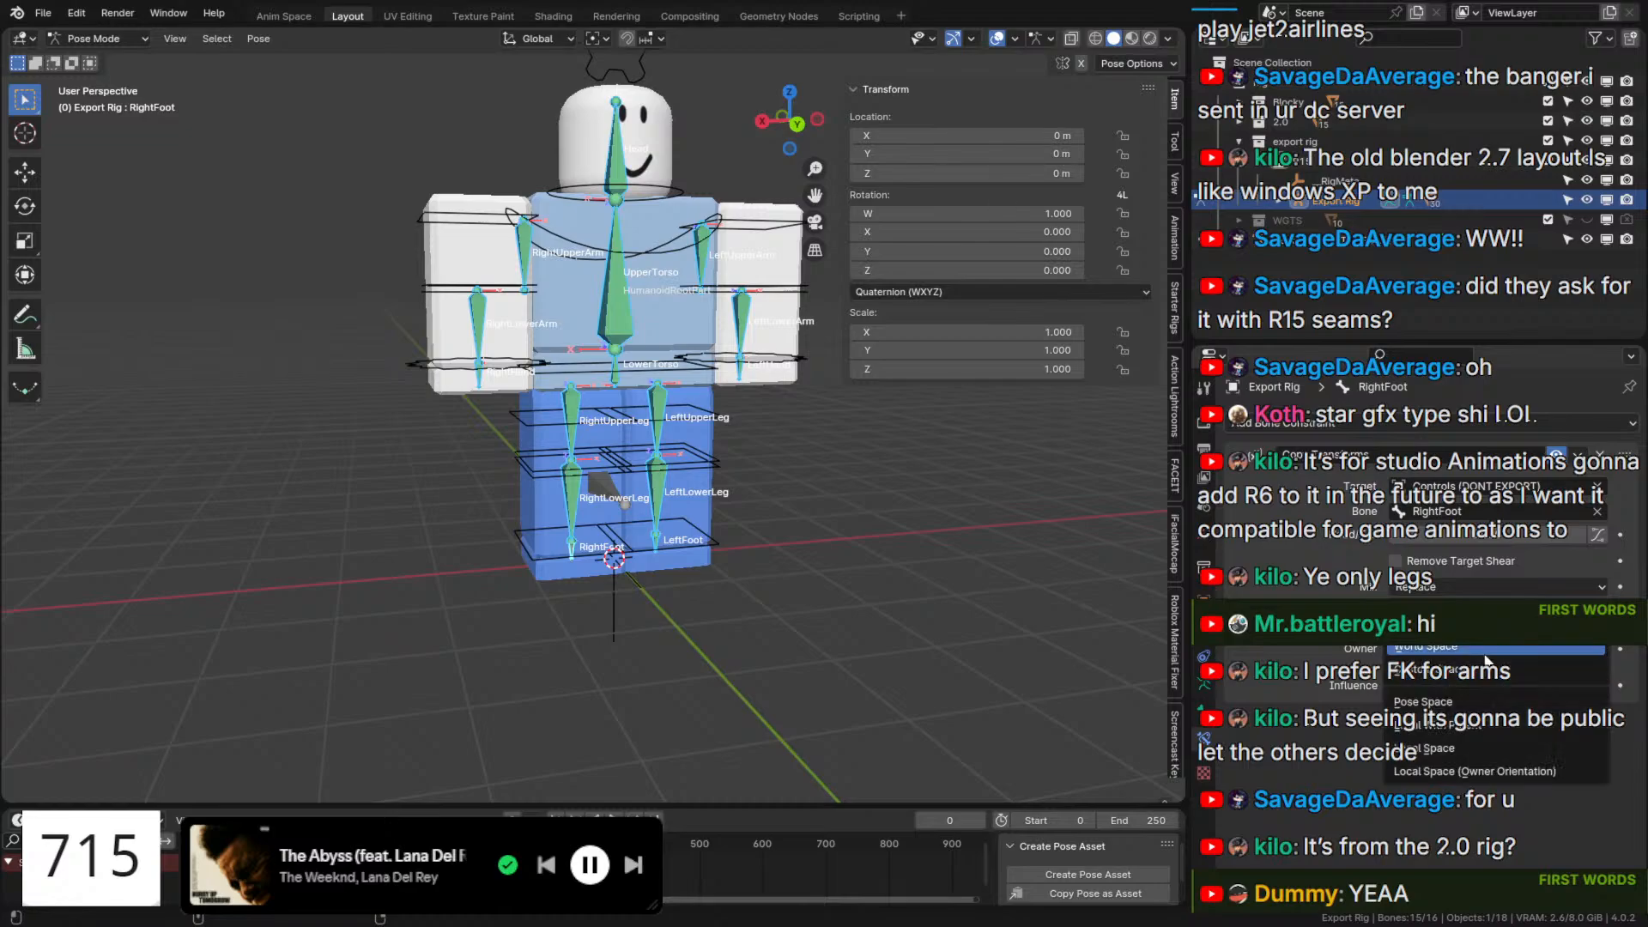
left_click(1483, 649, "alt")
left_click(1473, 651)
left_click(1456, 672)
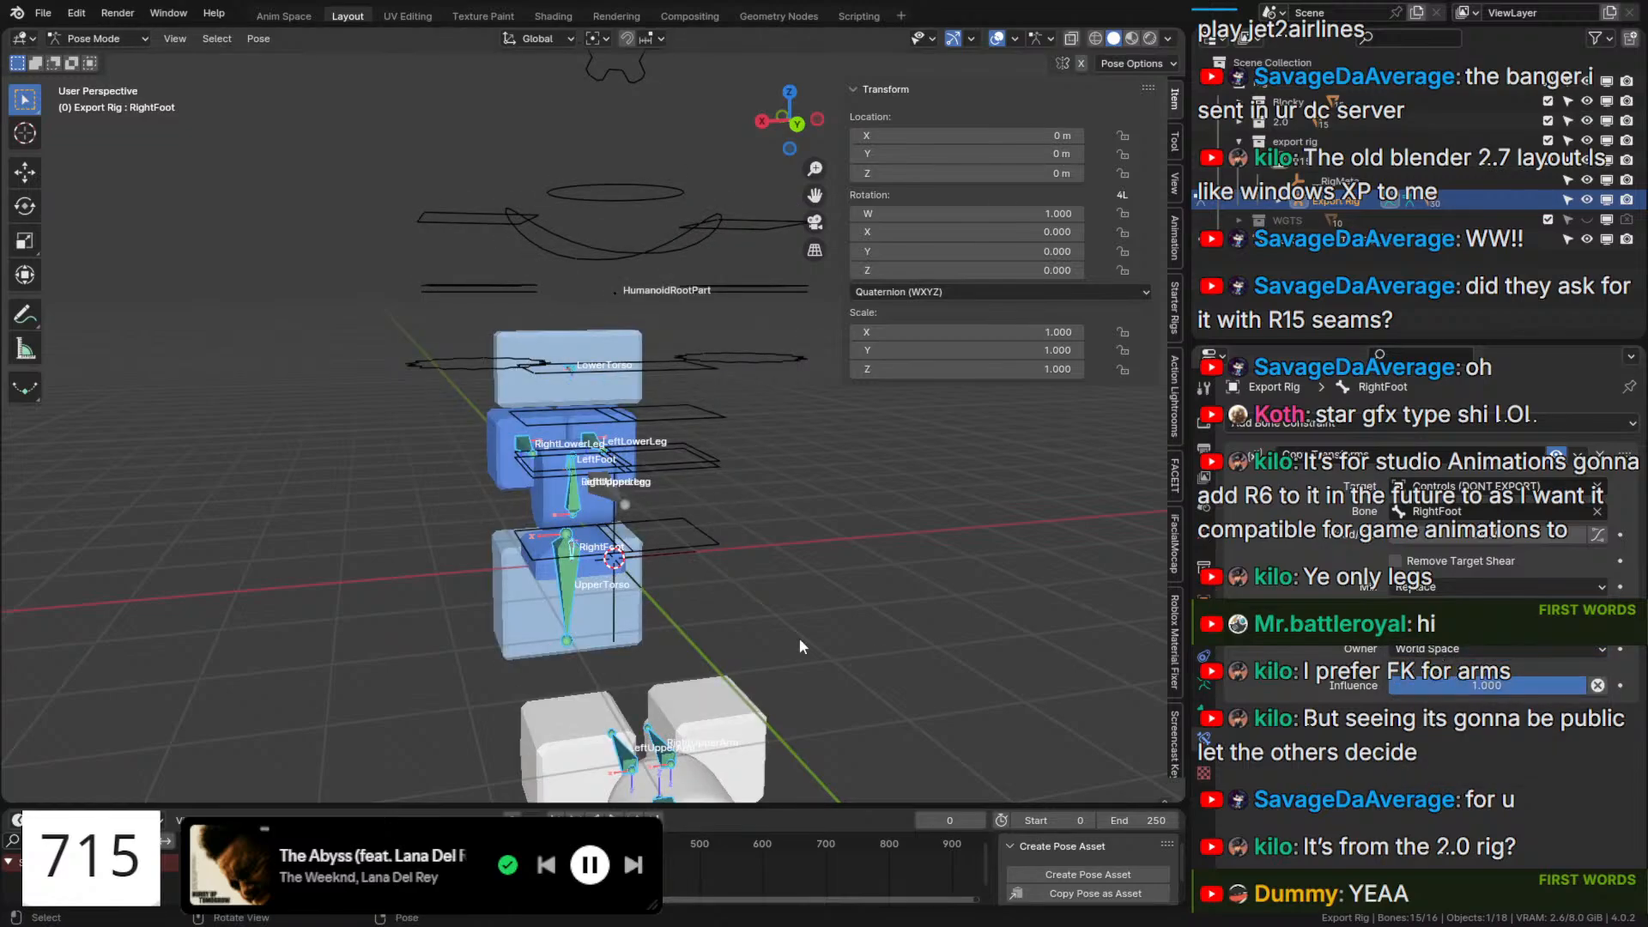
middle_click_drag(800, 646, 957, 624)
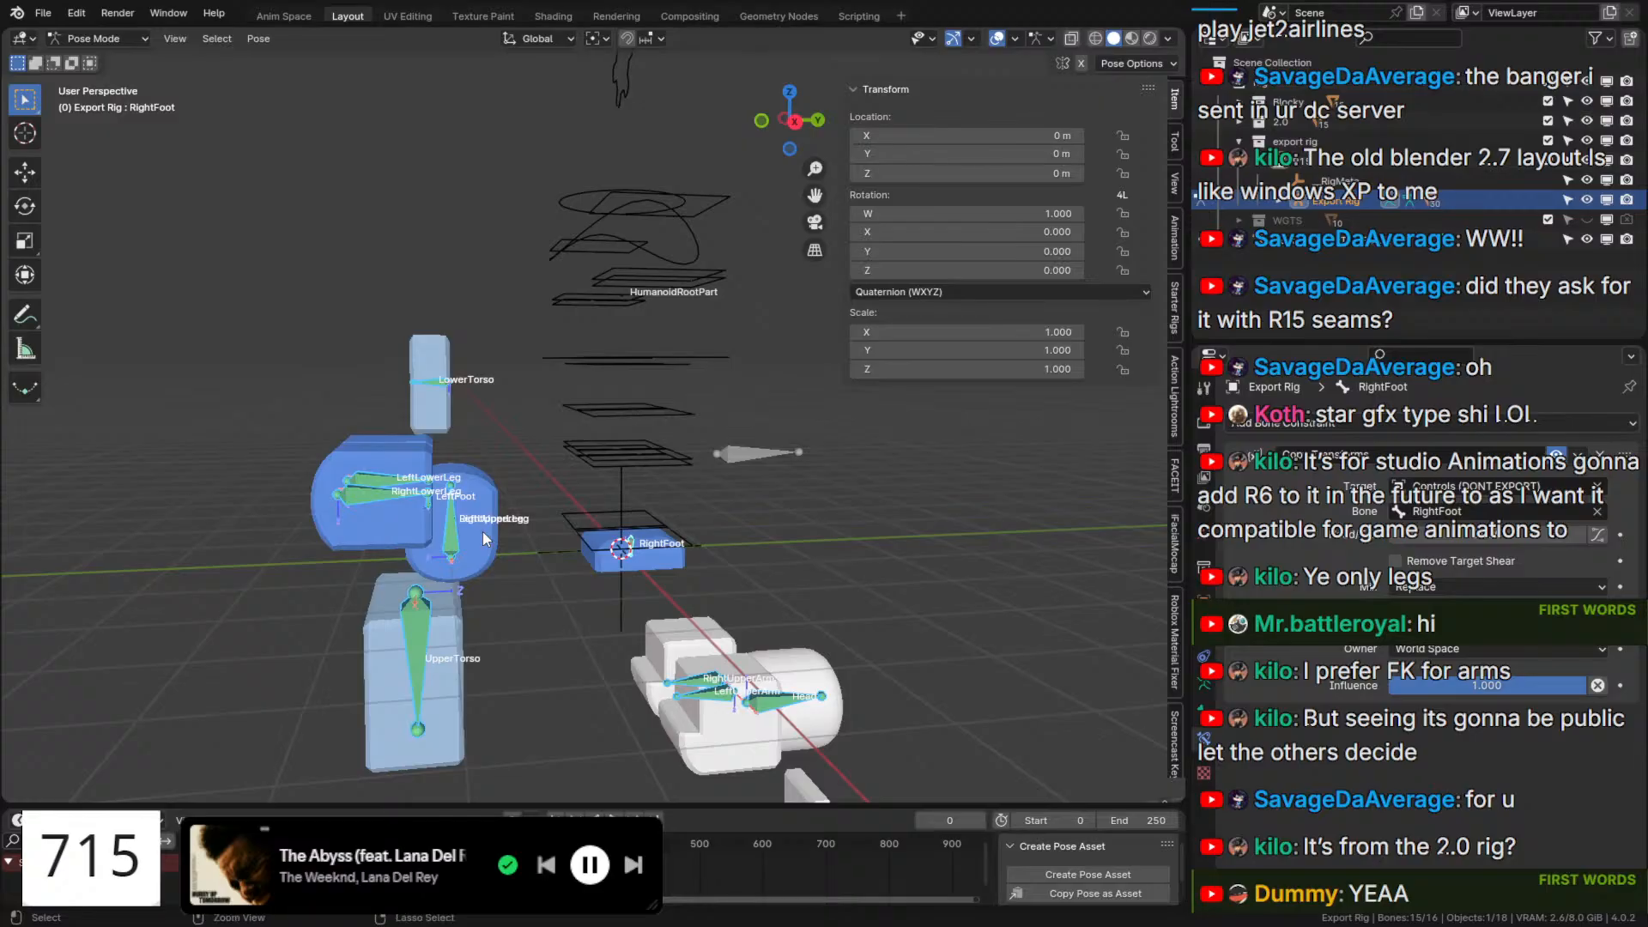
key("ctrl+z")
Set the target and owner of the Export Rig LeftFoot bone's Copy Transforms constraint to World Space.
scroll(616, 535, "up", 5)
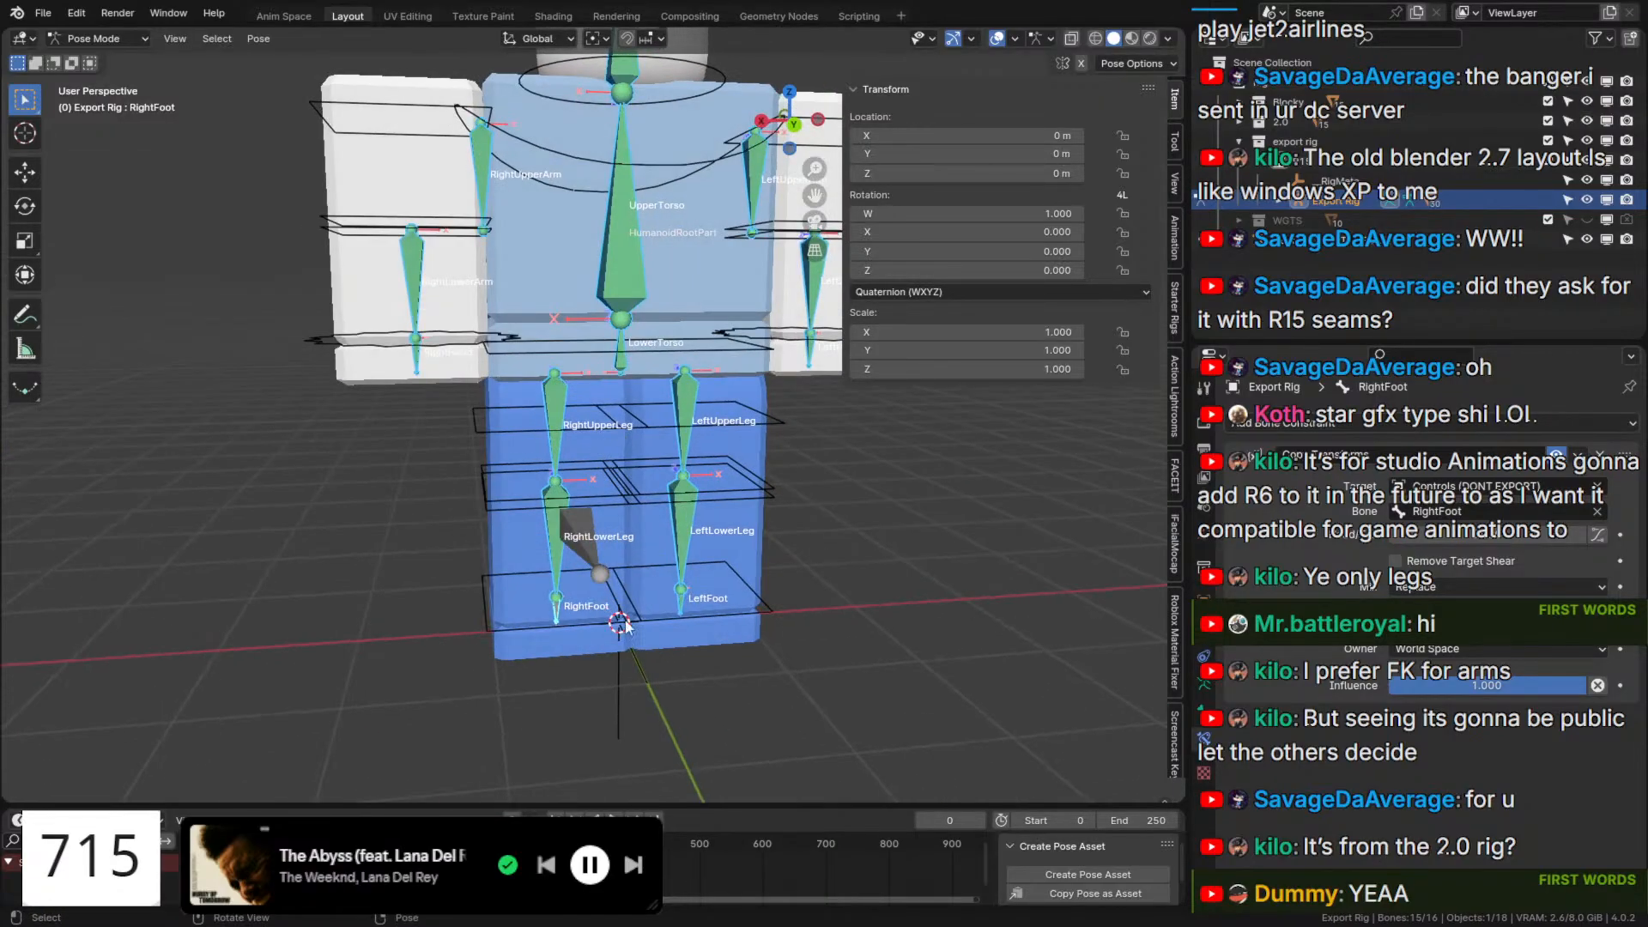
scroll(635, 635, "up", 3)
left_click(752, 711)
left_click(1498, 629)
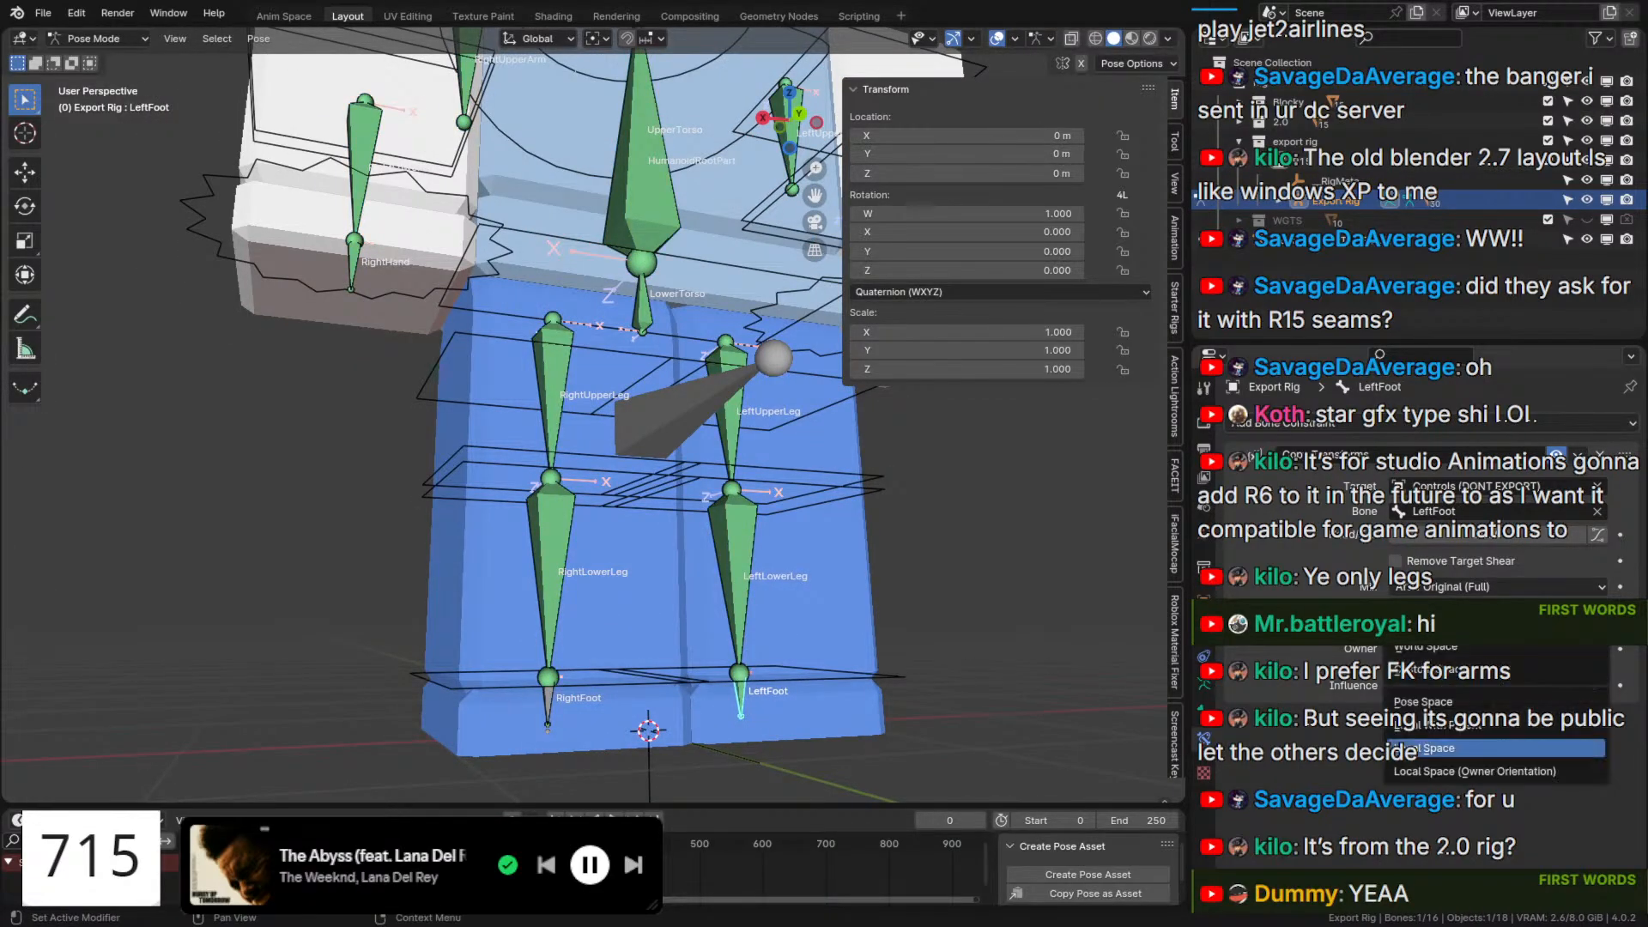
left_click(1498, 650)
left_click(1498, 650)
left_click(1497, 672)
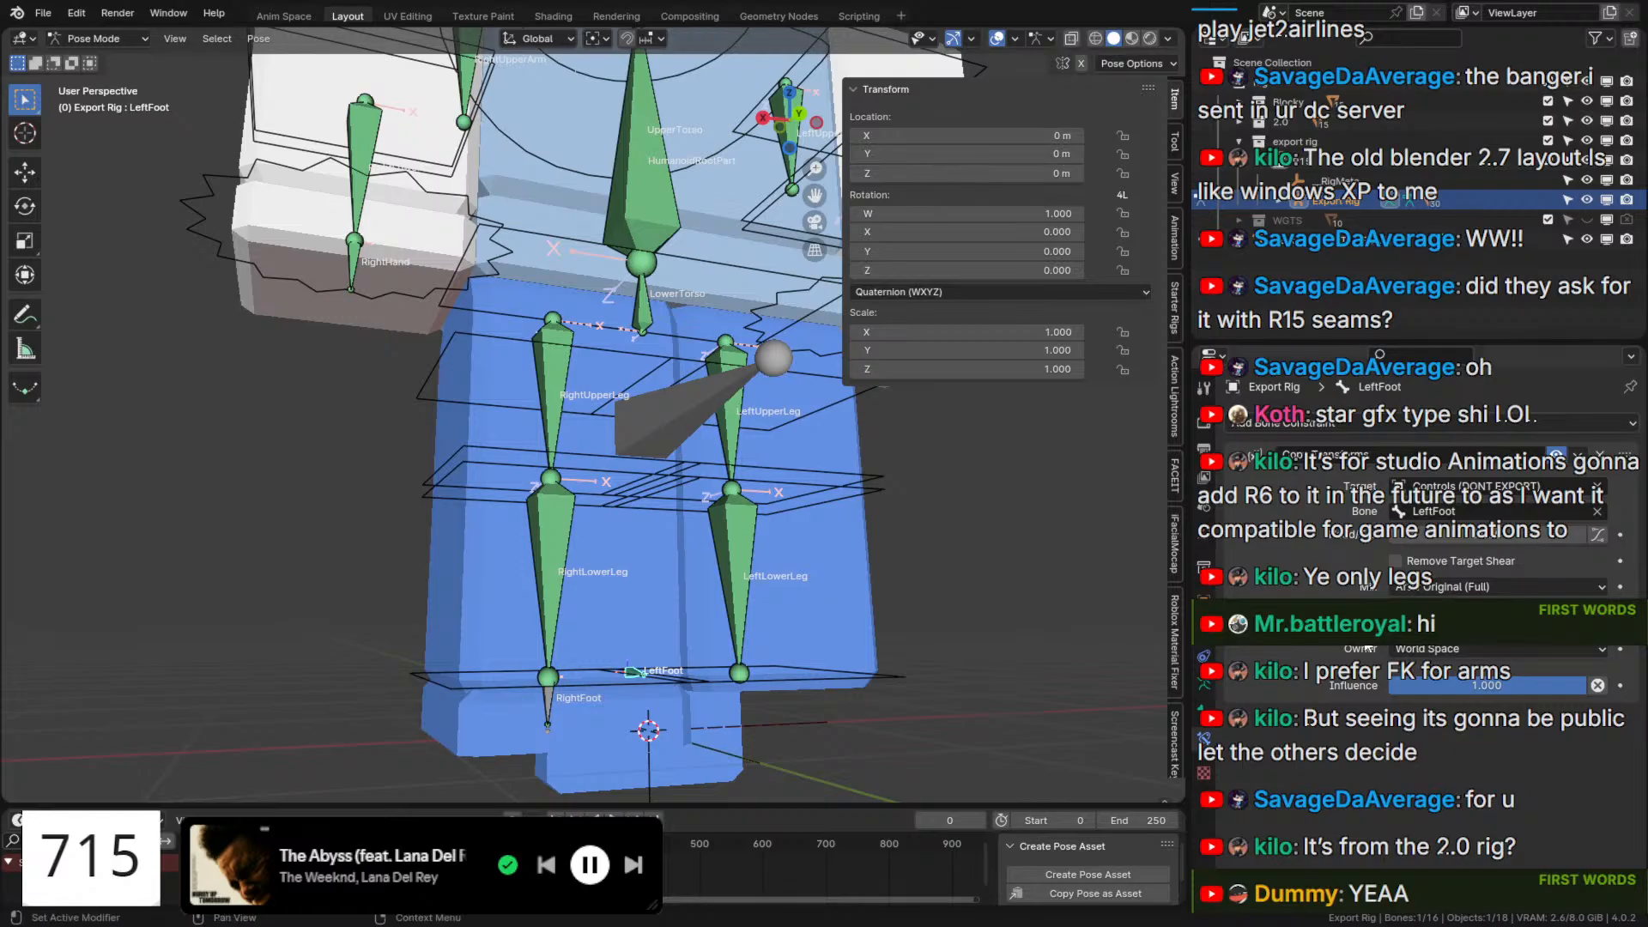
Set the Copy Transforms constraints of all Export Rig bones to the Replace mix, with World Space target and owner.
key("a")
left_click(1454, 588)
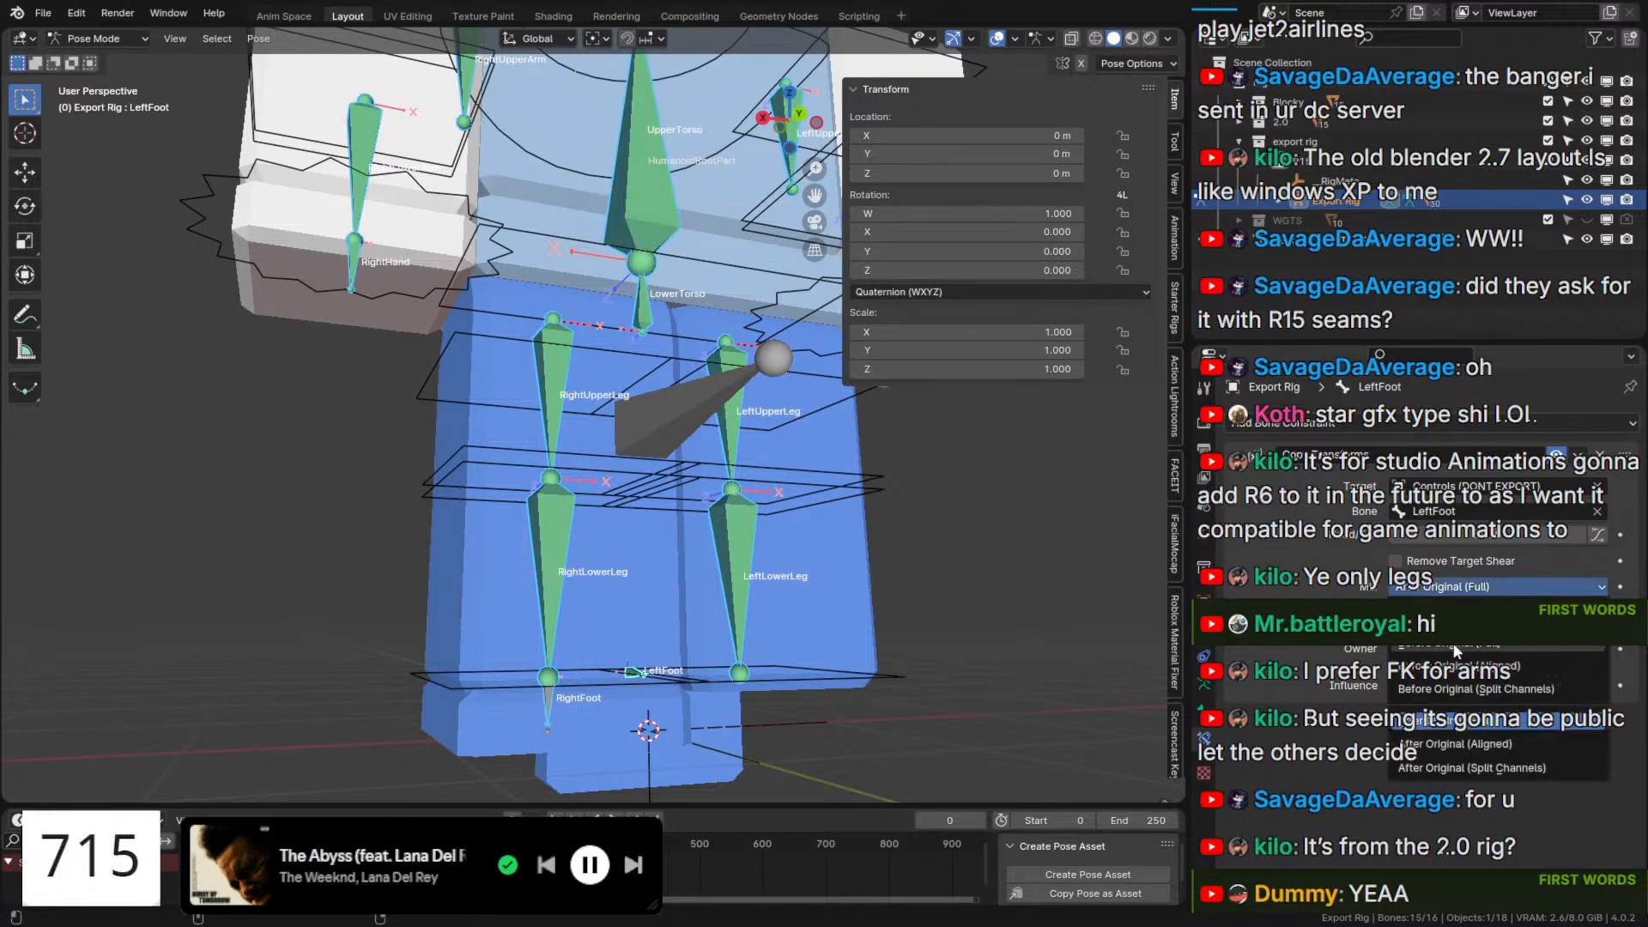
left_click(1454, 626, "alt")
left_click(1476, 631)
left_click(1472, 648, "alt")
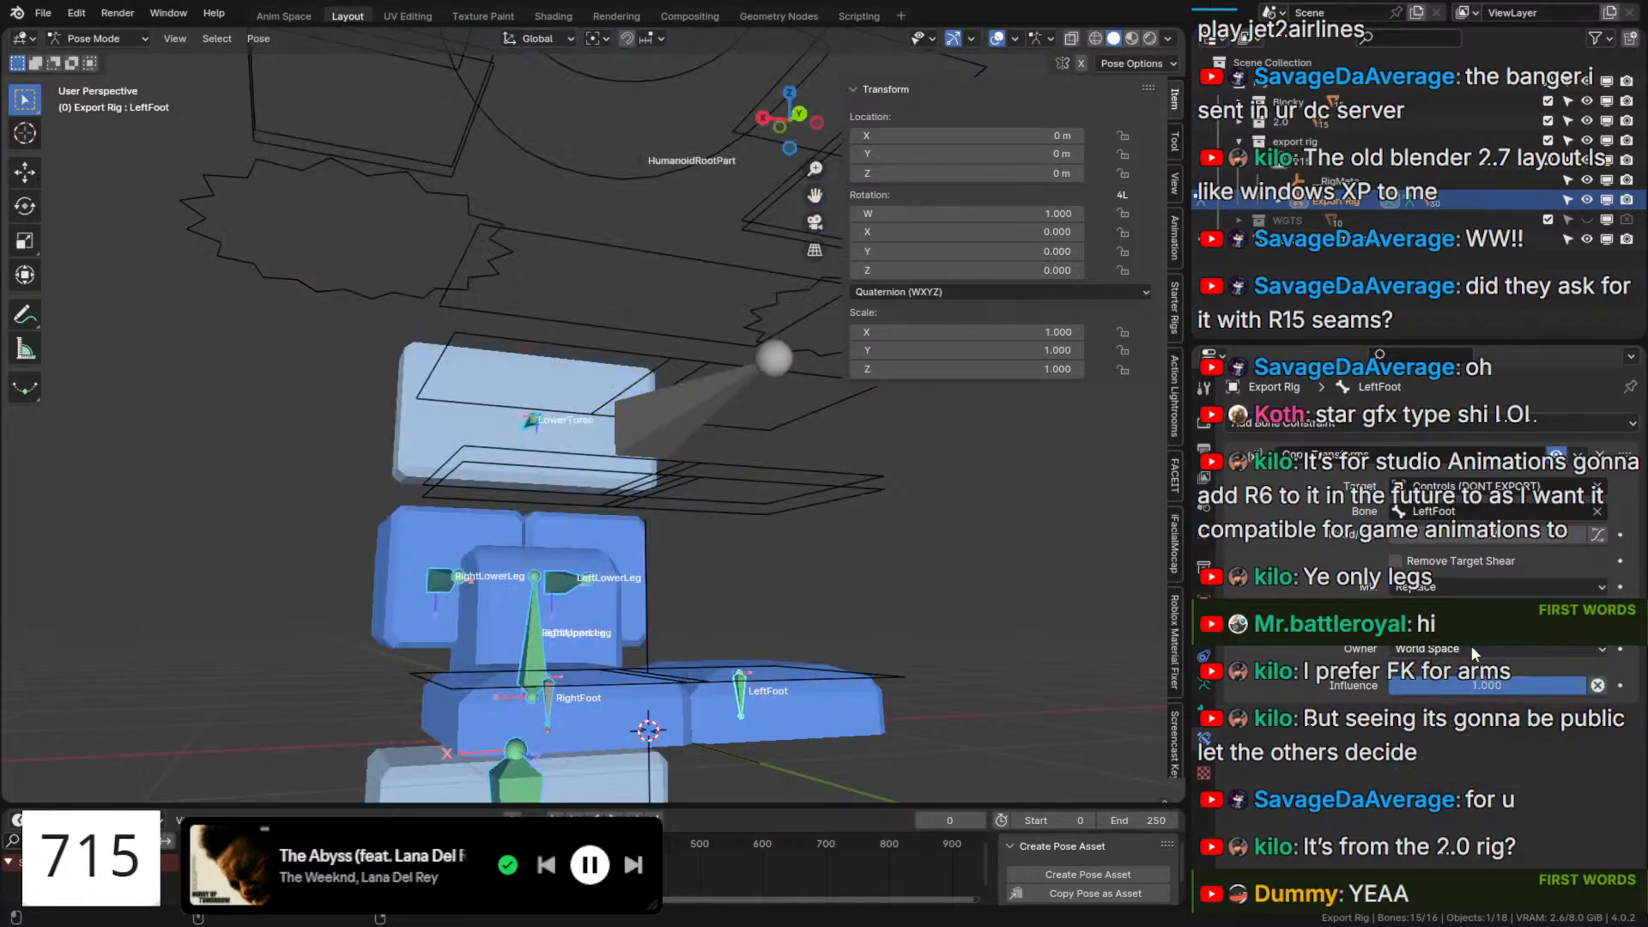
left_click(1471, 648)
left_click(1459, 673, "alt")
scroll(684, 442, "down", 4)
middle_click_drag(585, 282, 564, 354)
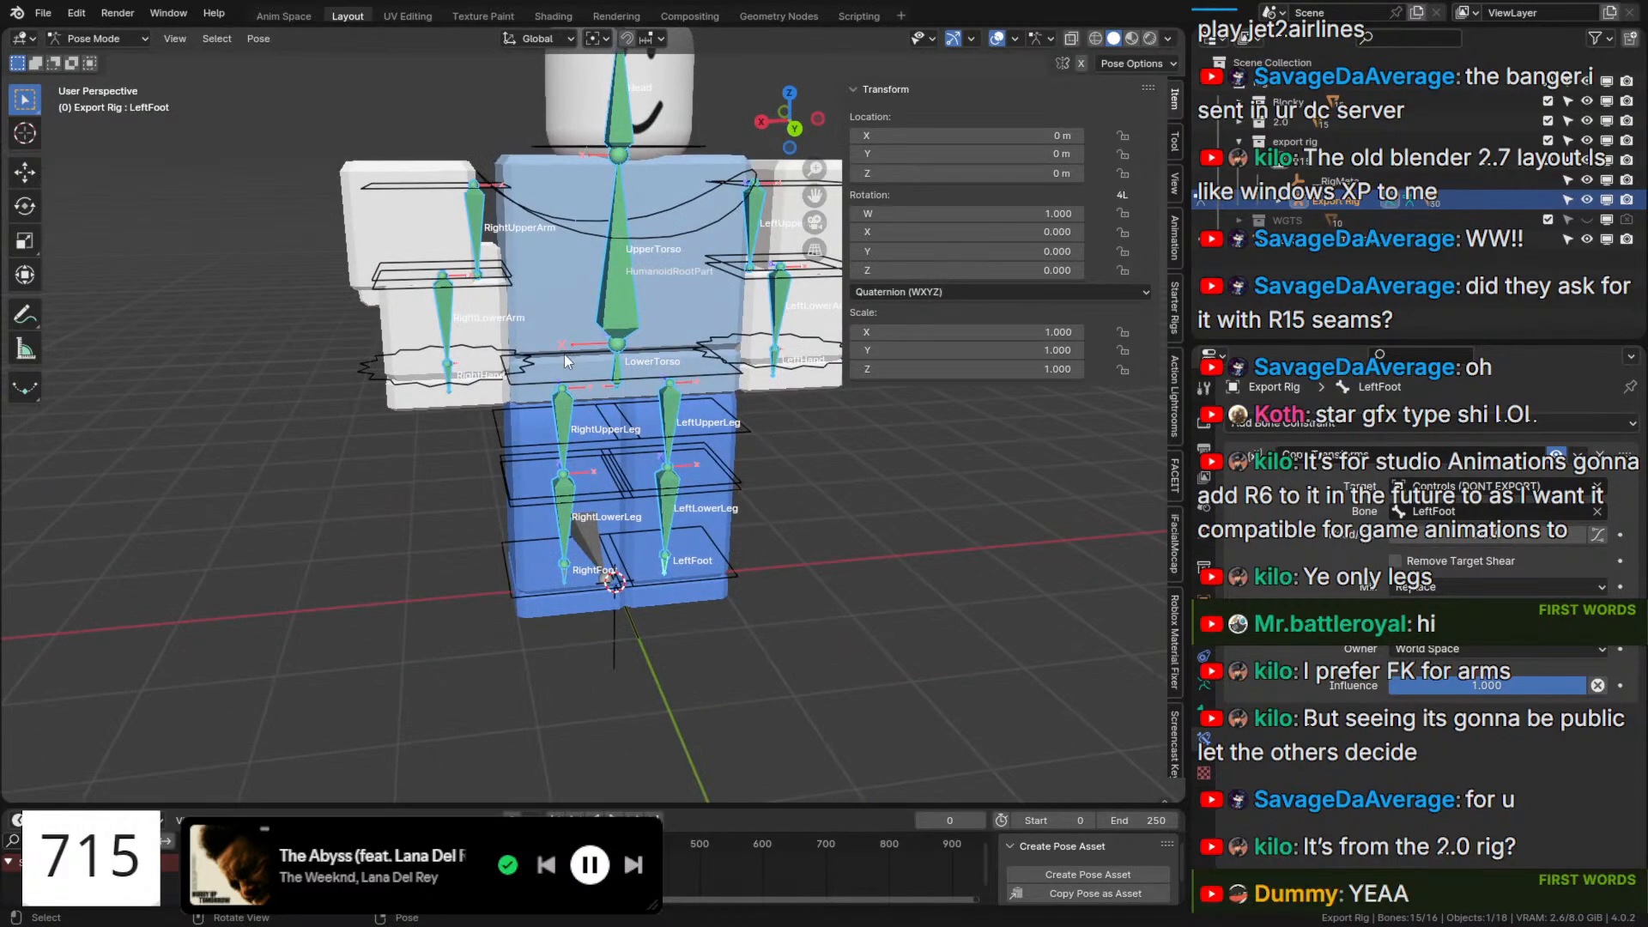
Set the RightUpperArm bone's Copy Transforms constraint to the After Original (Full) mix, with Local Space target and owner.
left_click(477, 227)
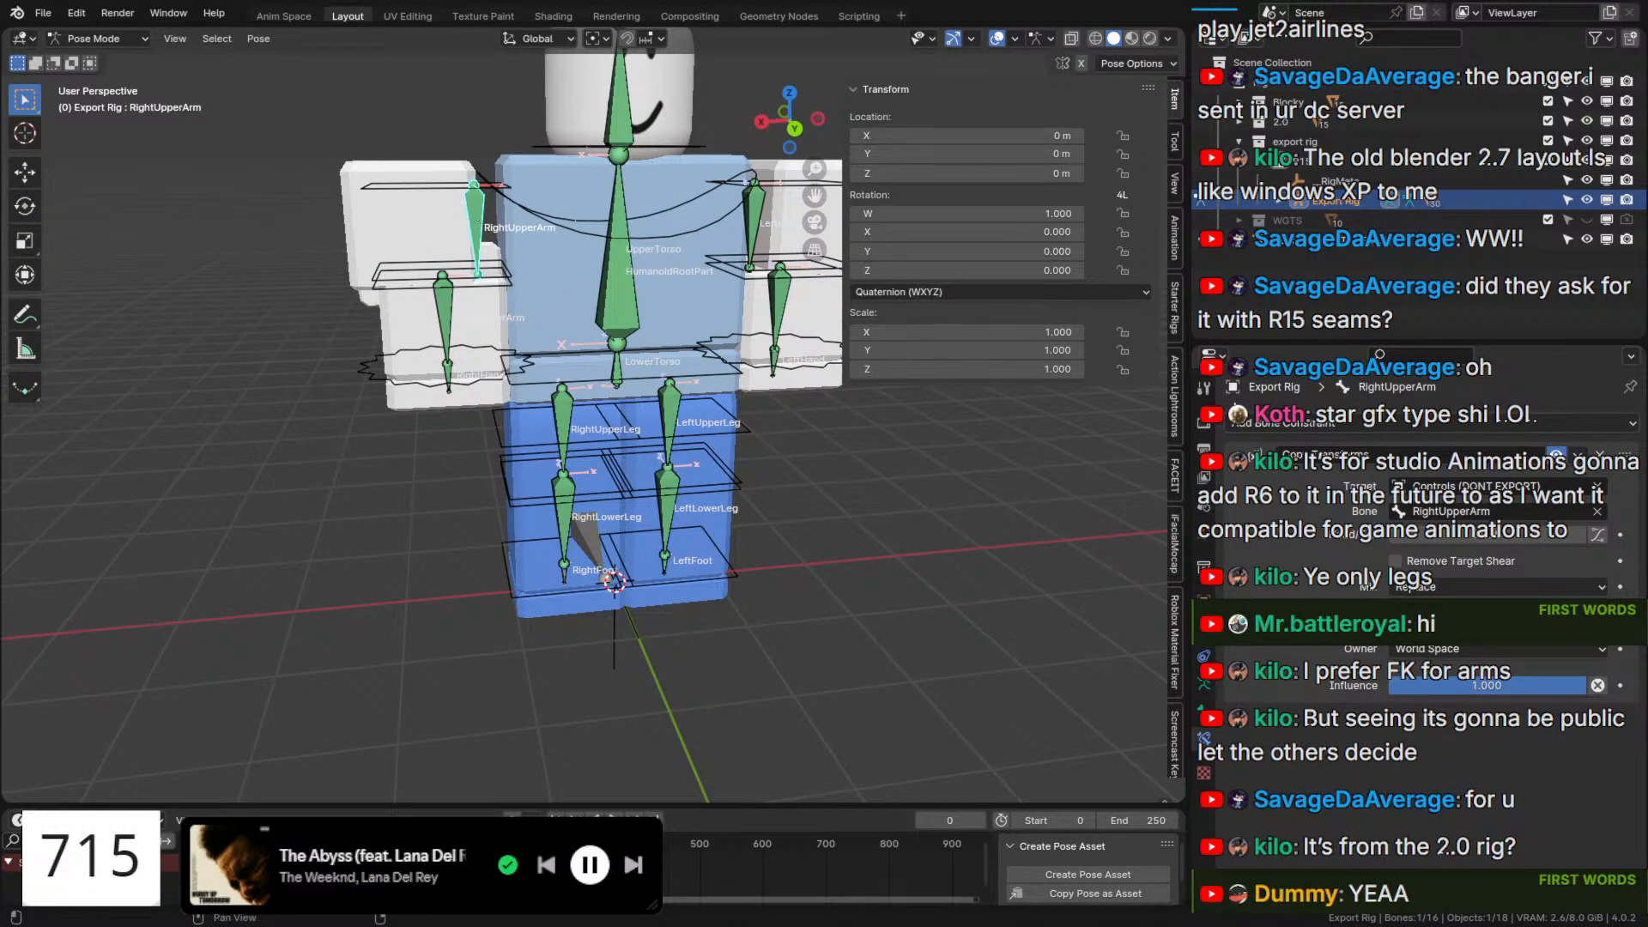
left_click(1433, 589)
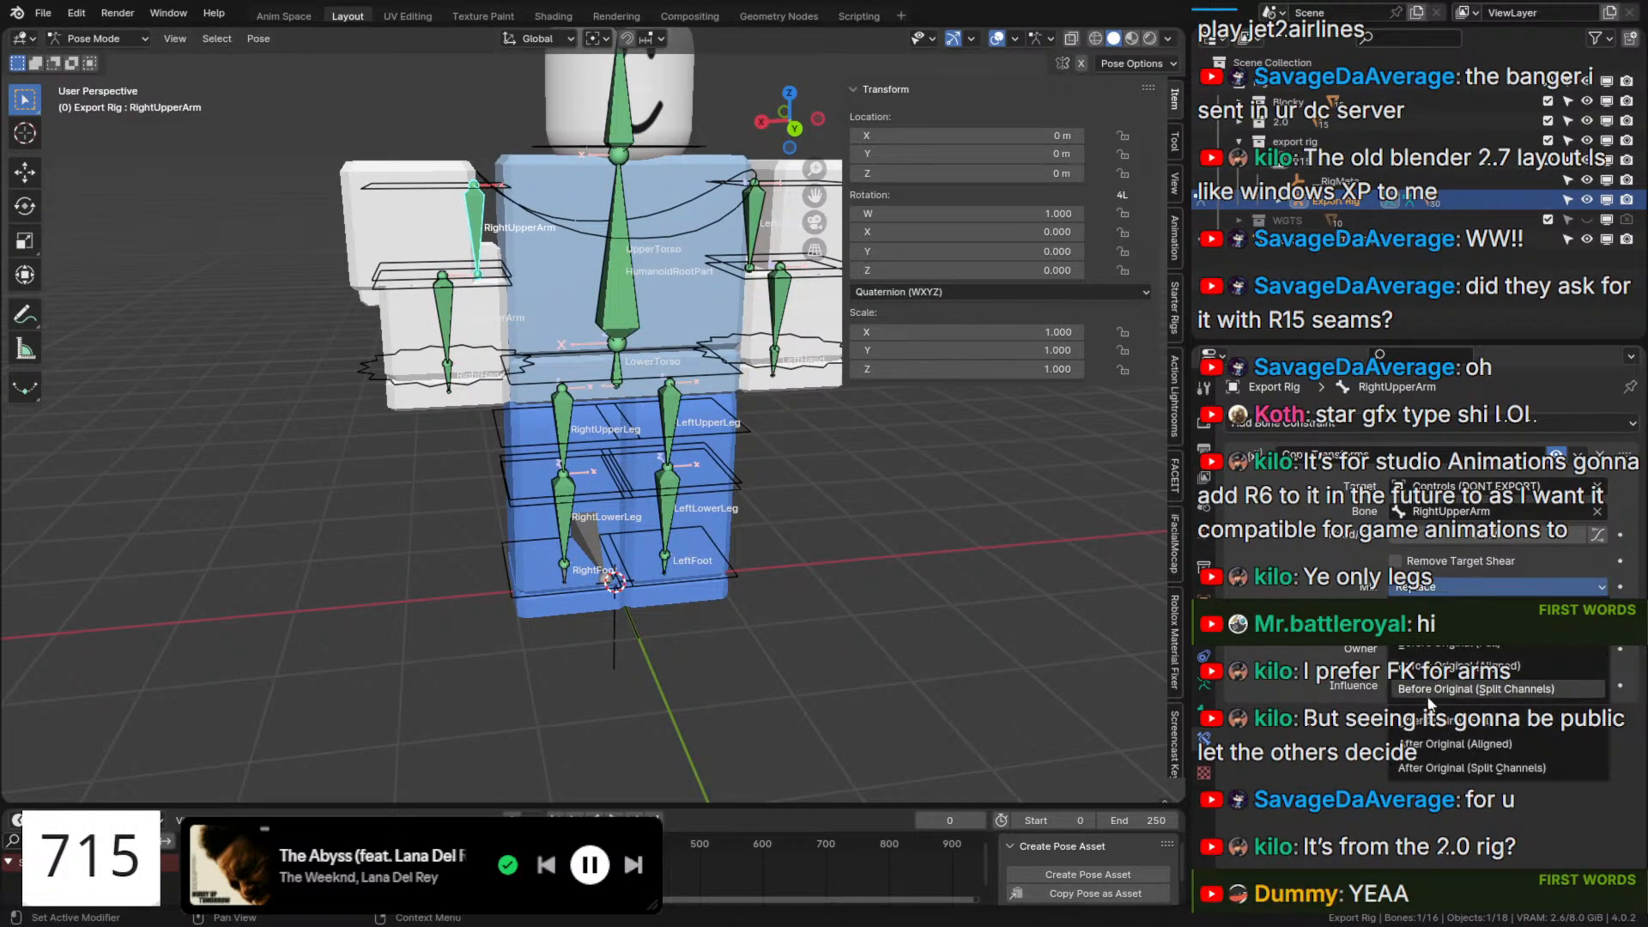
left_click(1450, 726)
left_click(1435, 627)
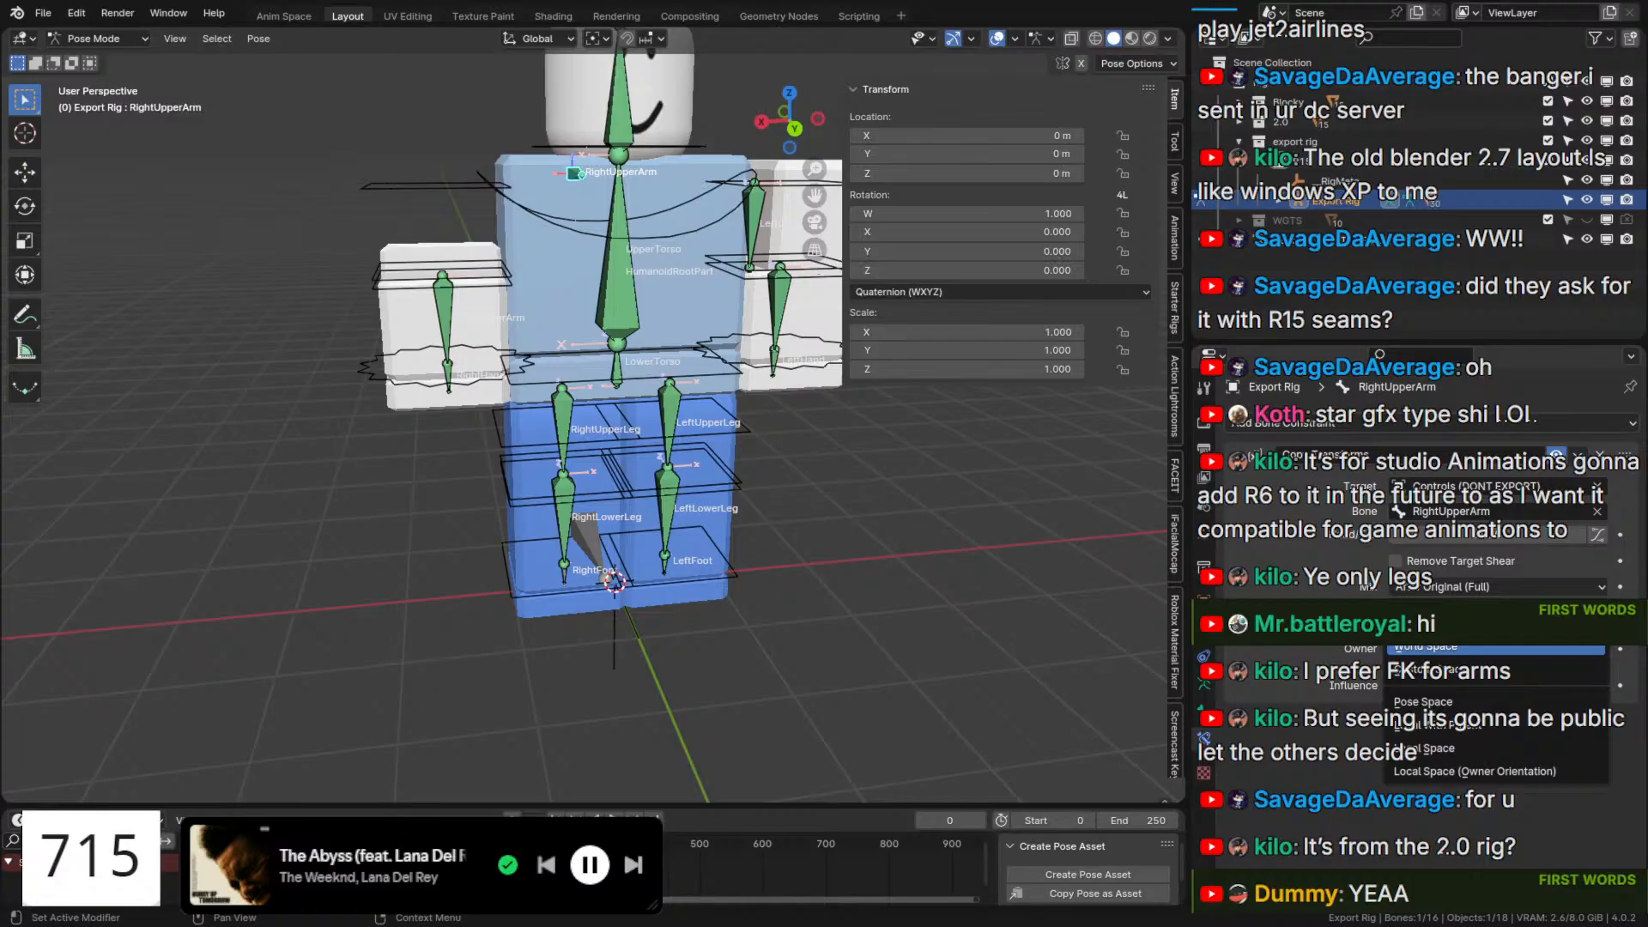
left_click(1429, 749)
left_click(1429, 650)
left_click(1428, 773)
Set the LeftUpperArm bone's Copy Transforms constraint to the After Original (Full) mix, with Local Space target and owner.
left_click(745, 221)
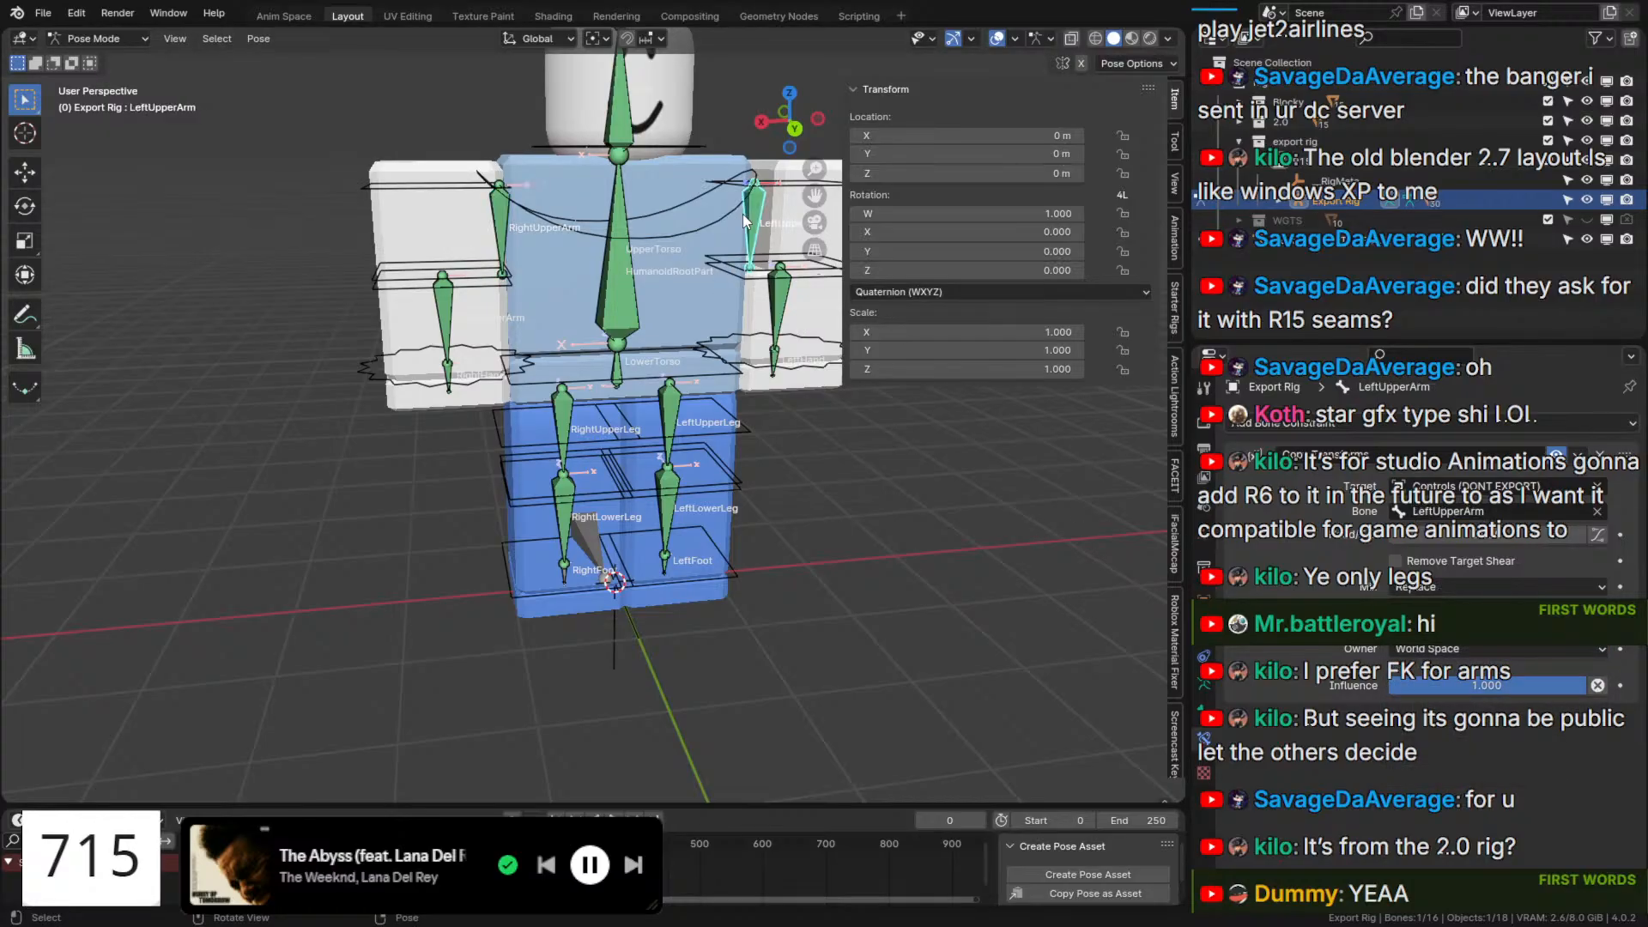
left_click(1451, 591)
left_click(1450, 725)
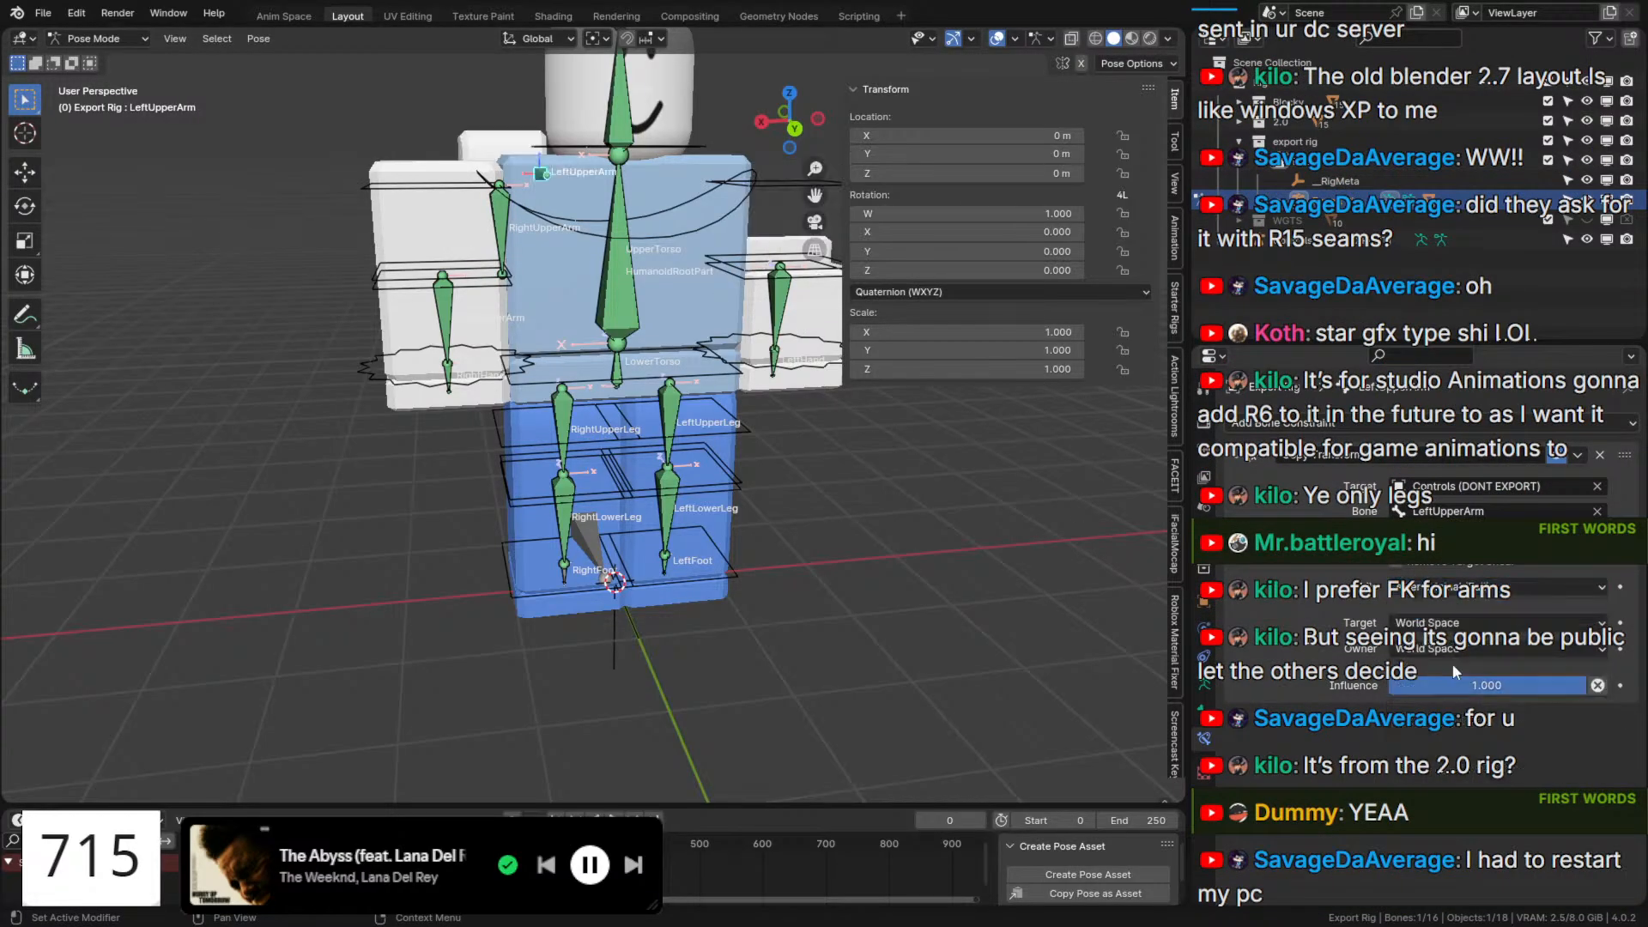
left_click(1457, 649)
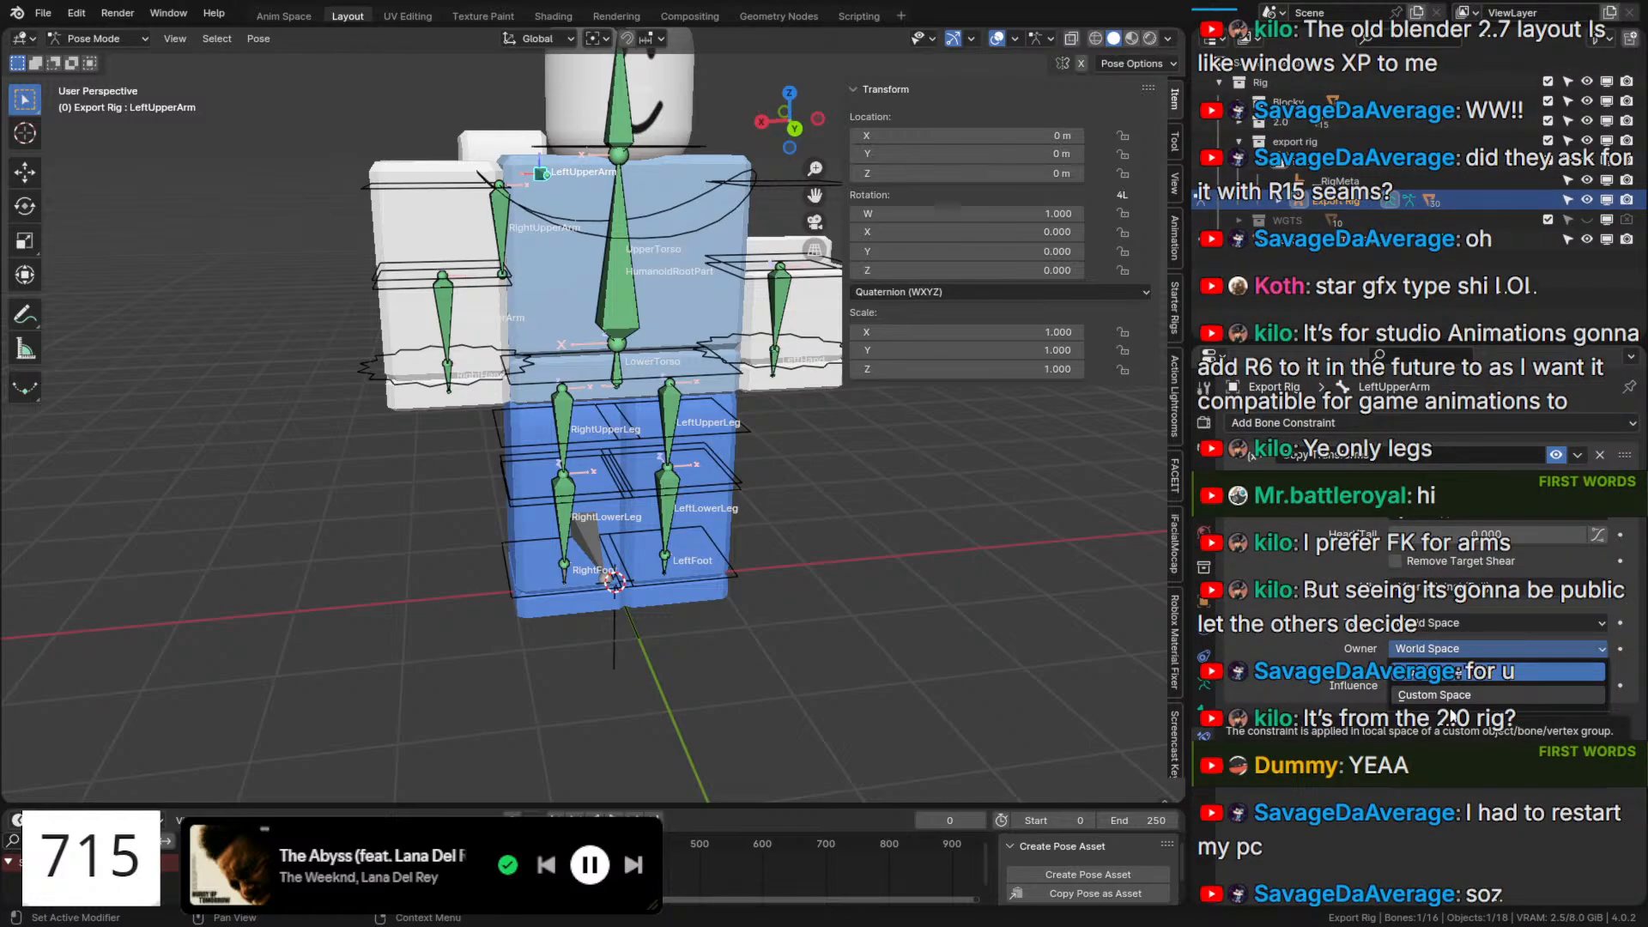
left_click(1458, 787)
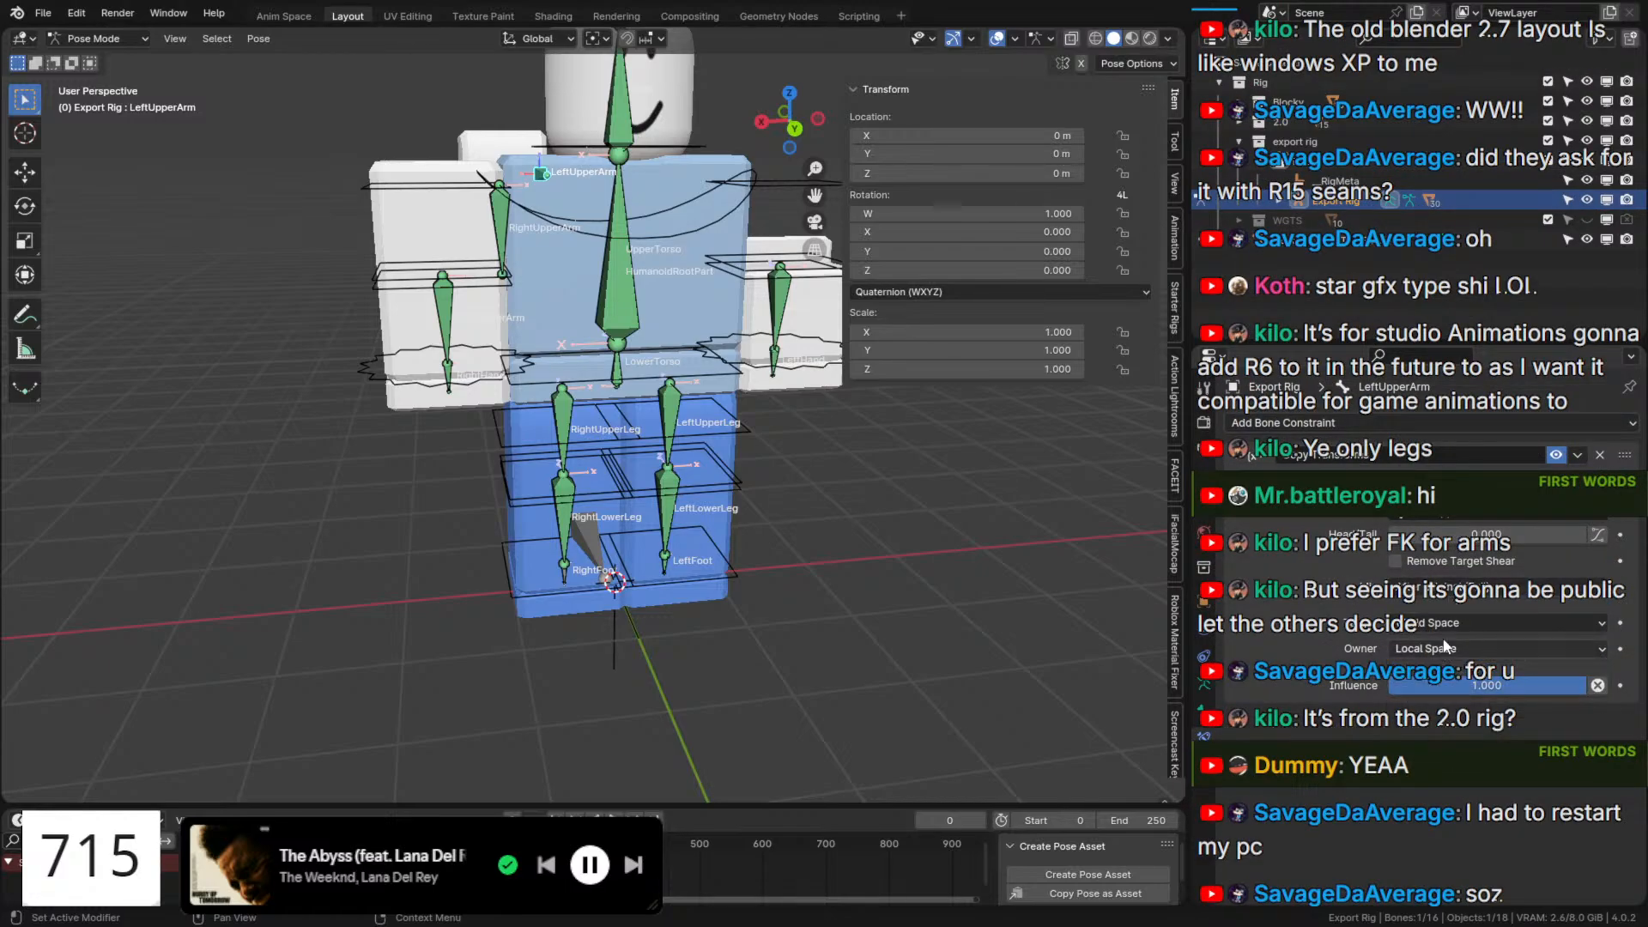
left_click(1439, 623)
left_click(1449, 750)
Hide the Export Rig and return to posing the Controls (DONT EXPORT) armature.
scroll(656, 223, "down", 1)
middle_click_drag(656, 215, 631, 340, "shift")
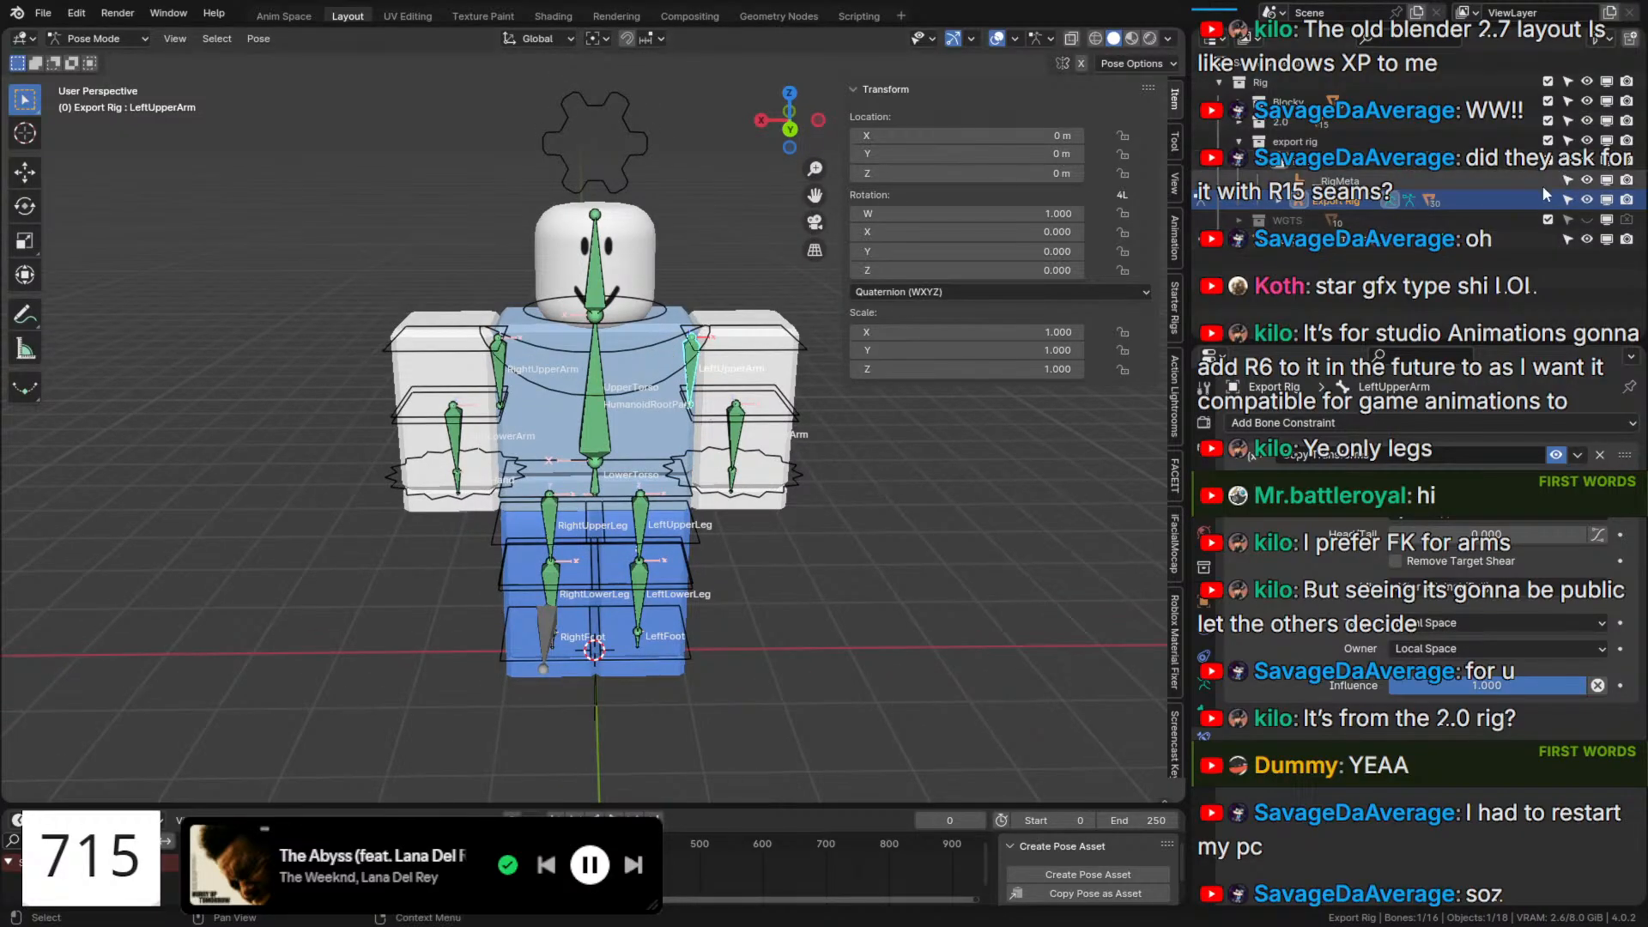
left_click(1586, 200)
middle_click_drag(634, 594, 674, 542)
key("ctrl+Tab")
left_click(613, 560)
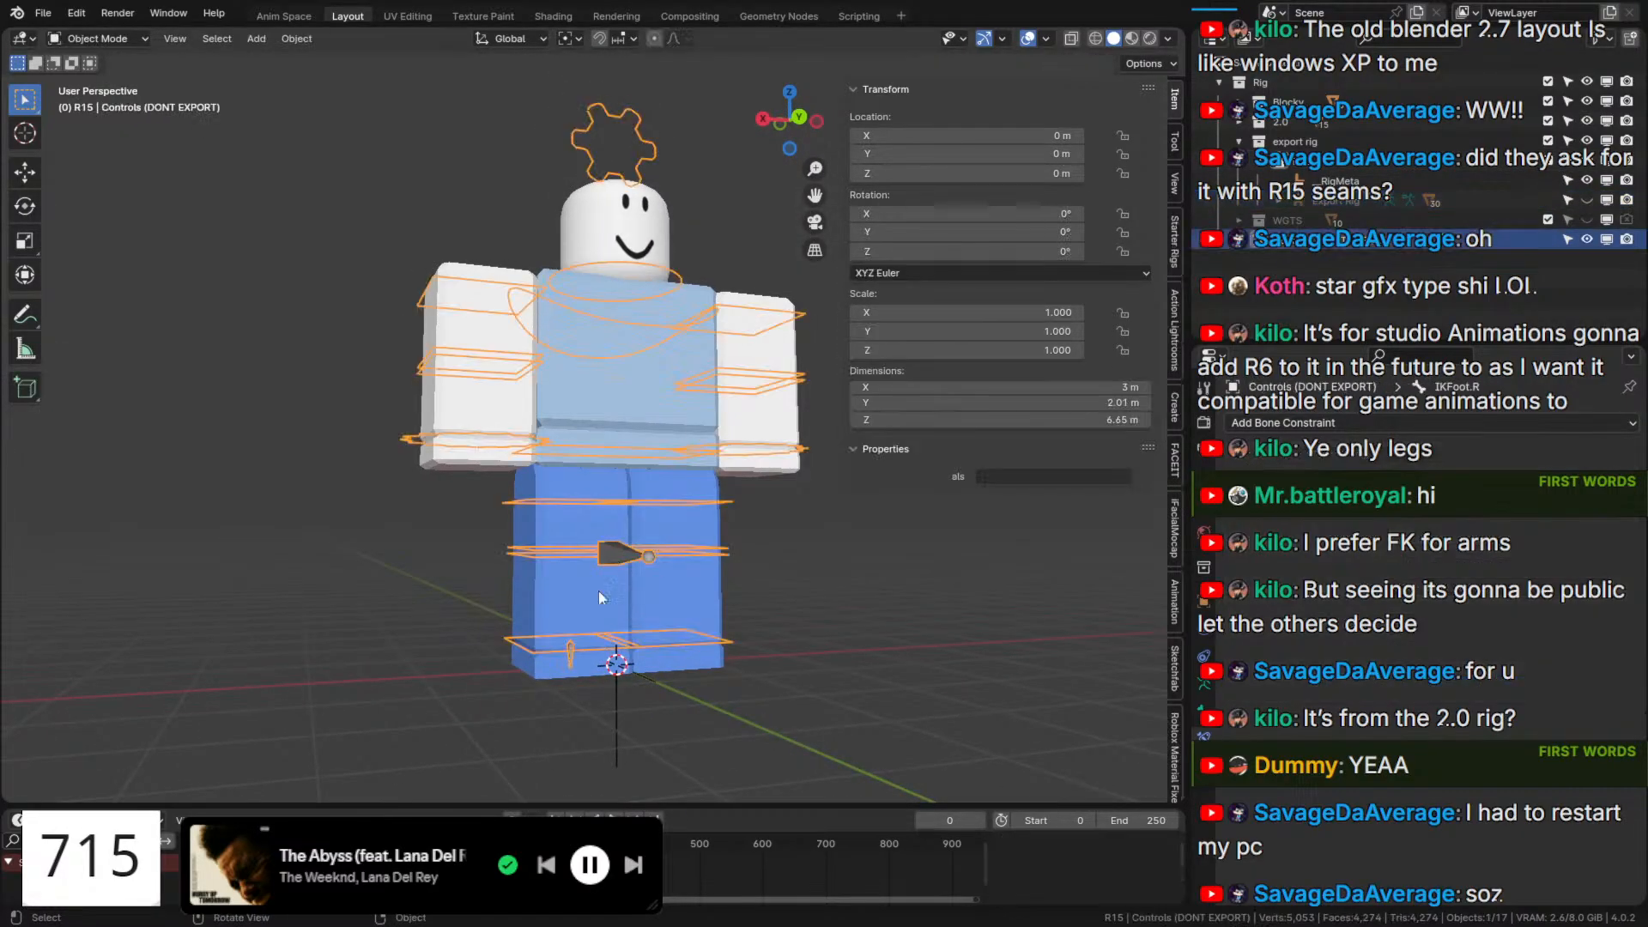
key("ctrl+Tab")
Test the right foot control by moving and freely rotating the IKFoot.R bone, cancelling each transform.
middle_click_drag(550, 652, 691, 554)
left_click(526, 645)
scroll(566, 678, "up", 3)
middle_click_drag(720, 461, 743, 461)
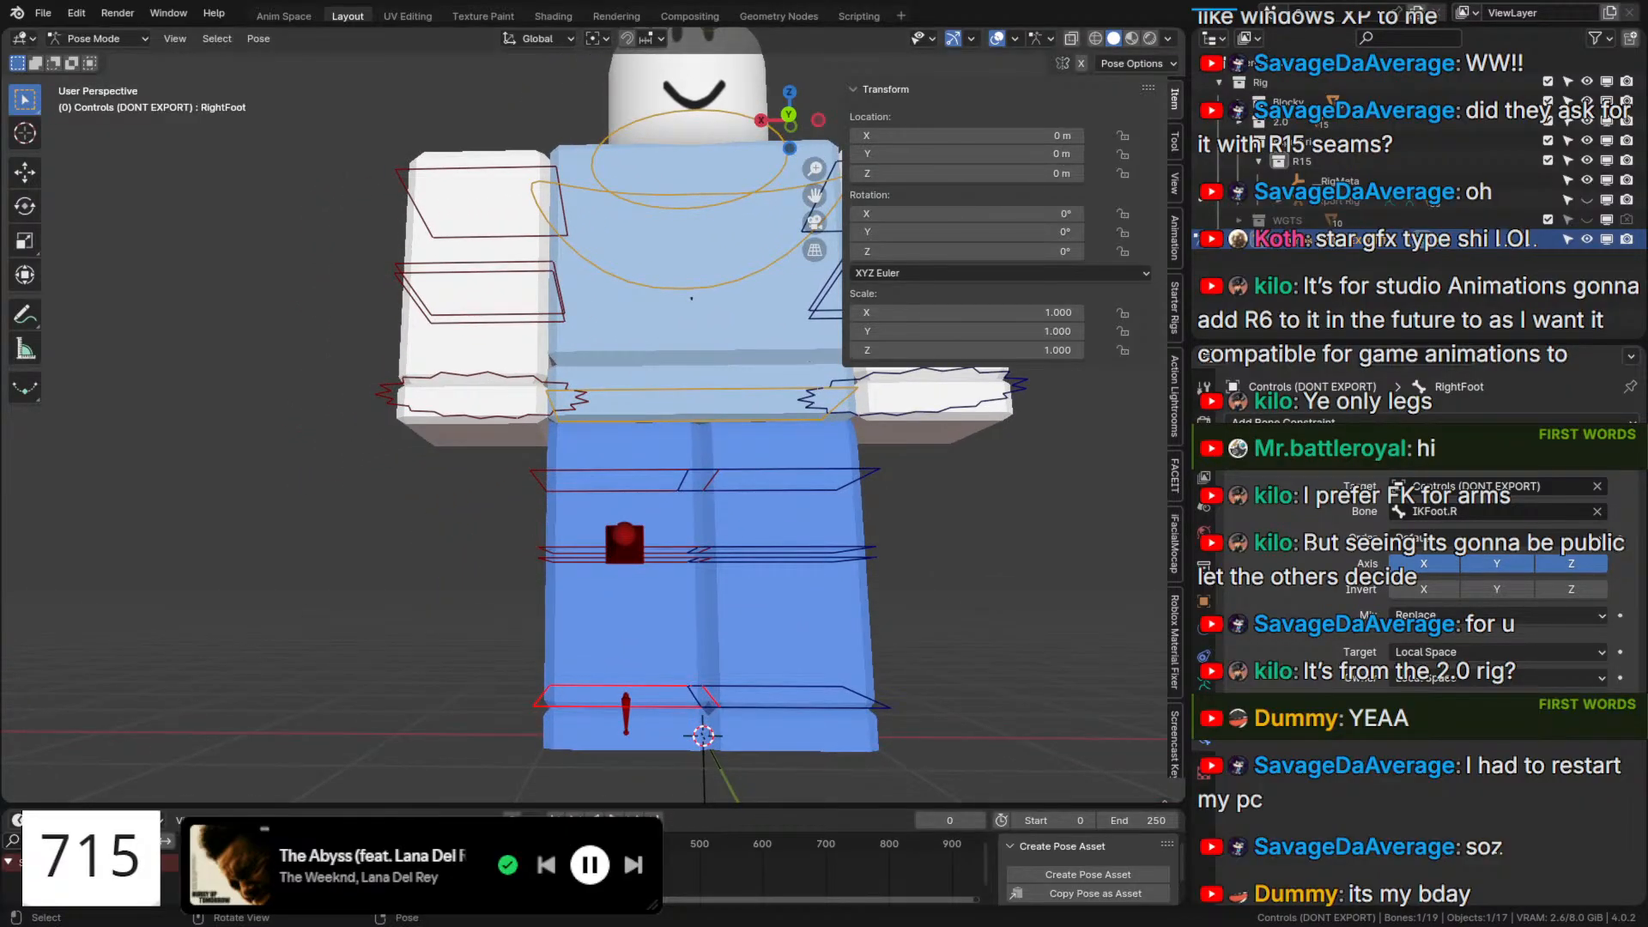
middle_click_drag(548, 575, 645, 604)
left_click_drag(635, 711, 620, 777)
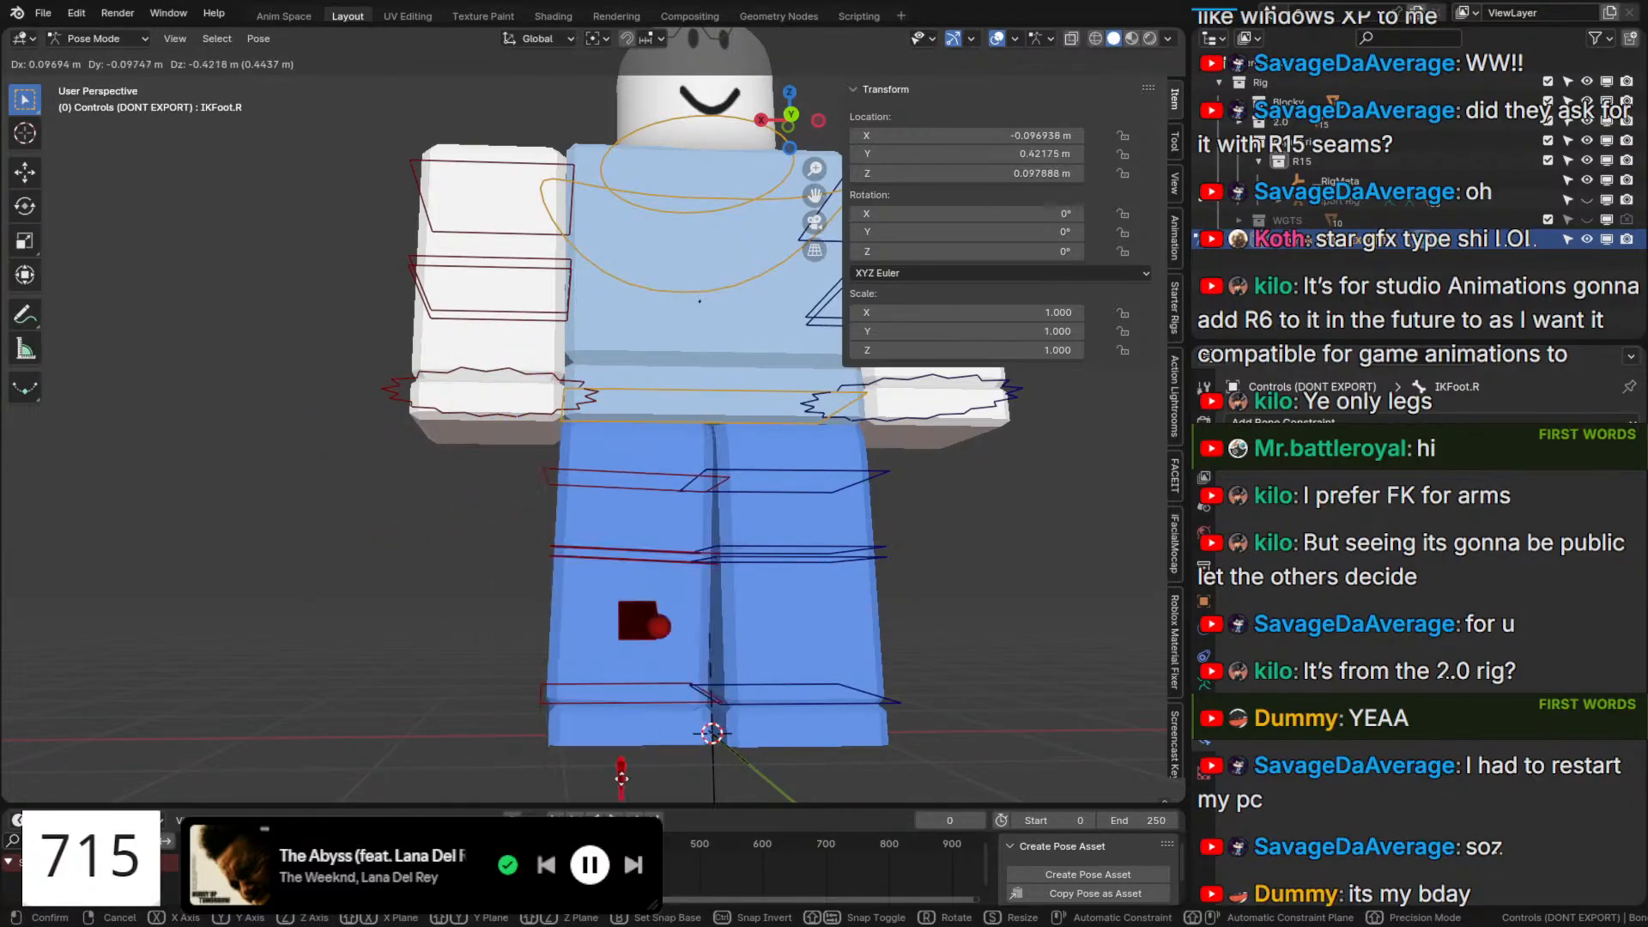
right_click(743, 762)
key("r")
key("r")
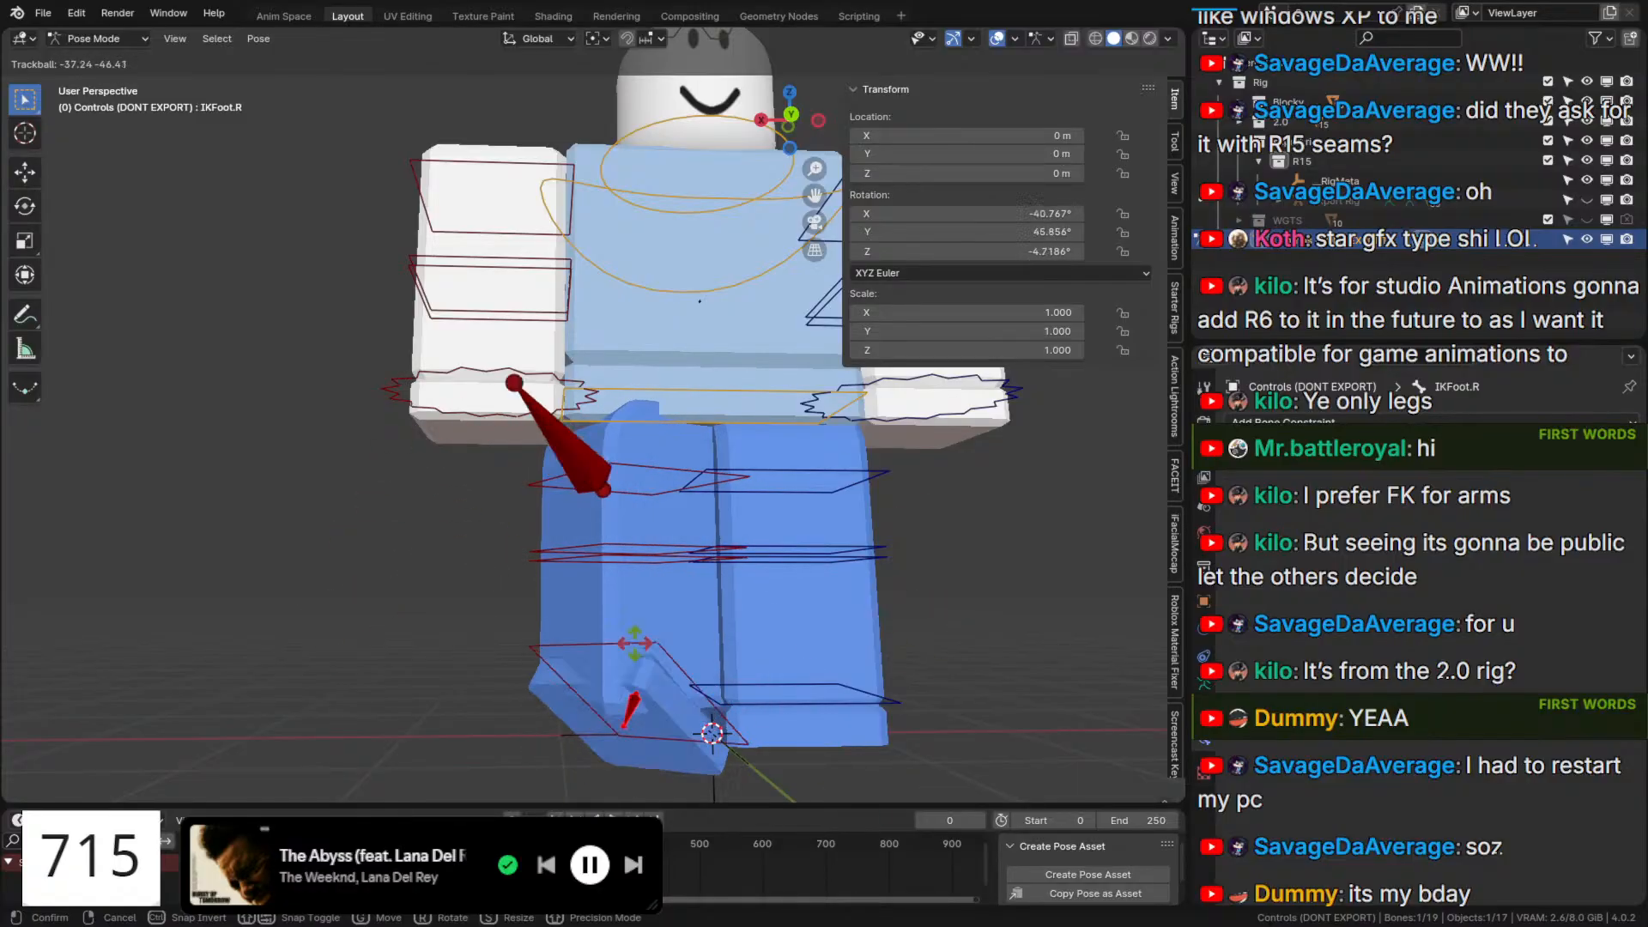
right_click(759, 620)
Test the right leg's IK by moving the LowerTorso control, and cancel the move.
left_click(709, 386)
key("g")
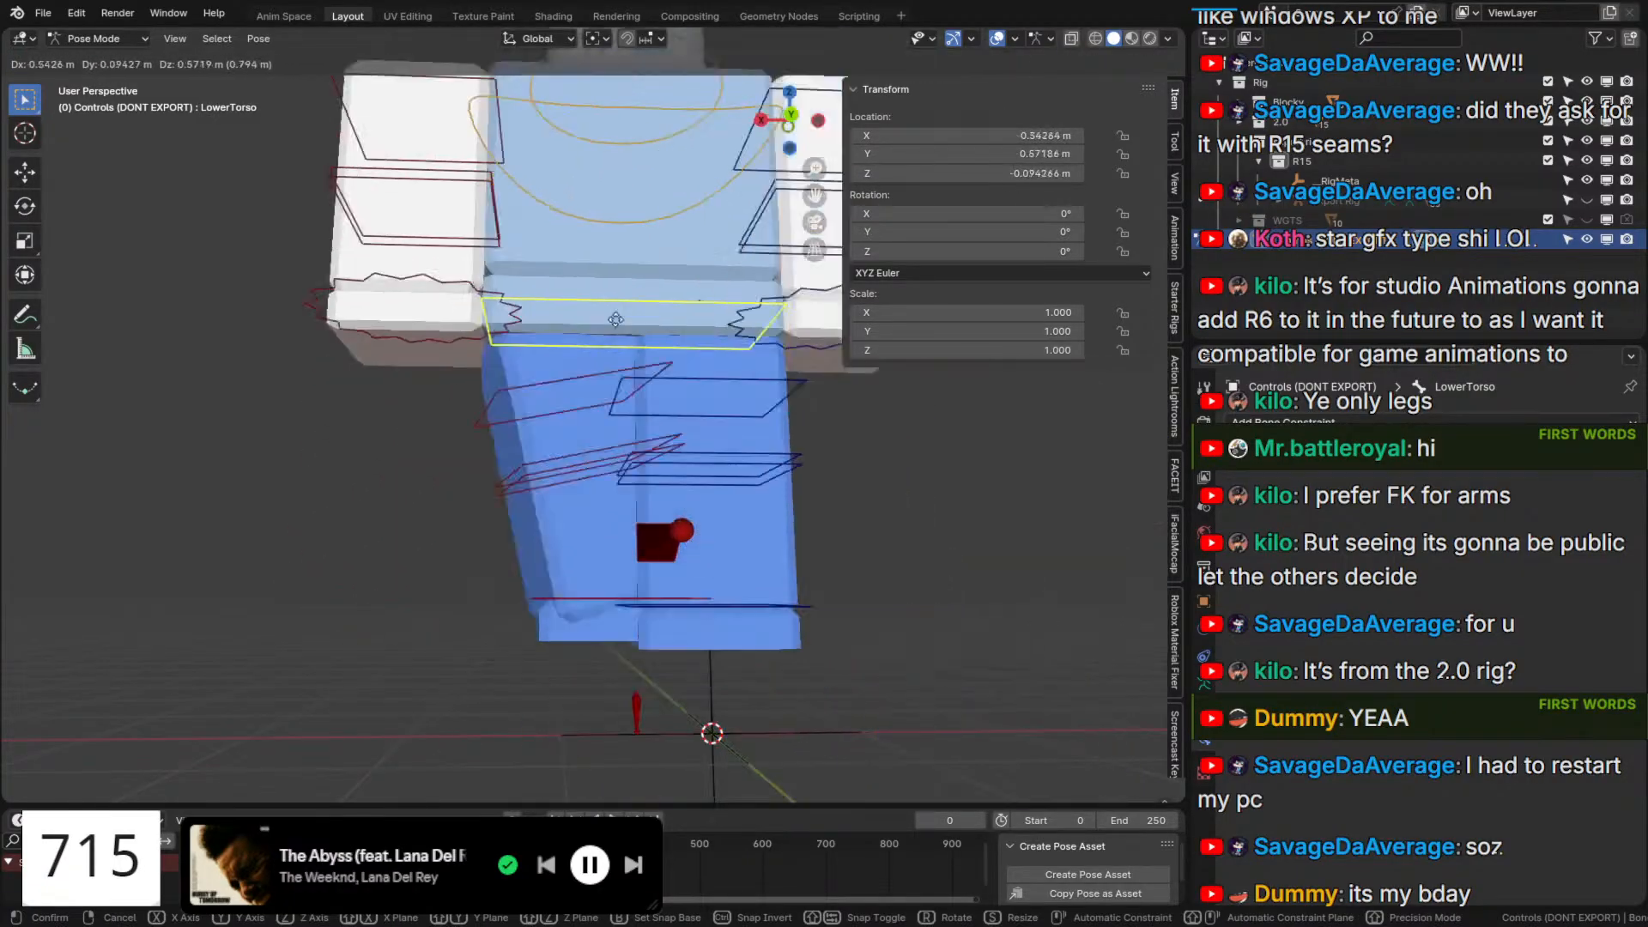
right_click(814, 369)
middle_click_drag(703, 466, 783, 505)
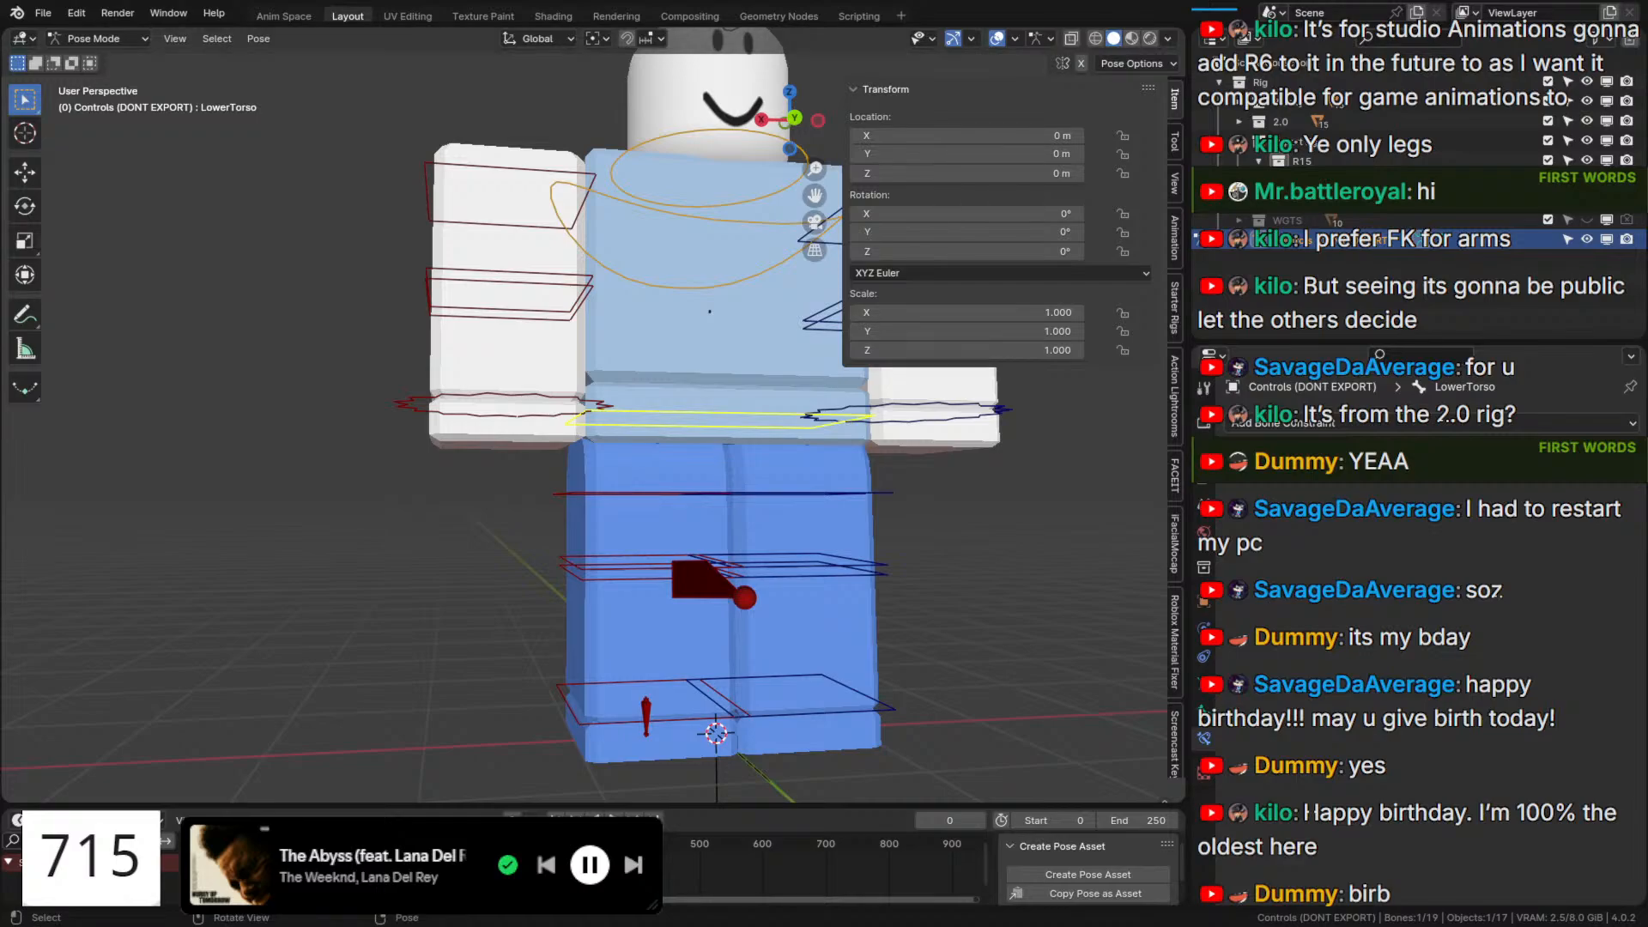
Select the IKFootPole.R bone and show the Bone Widget tools.
left_click(695, 592)
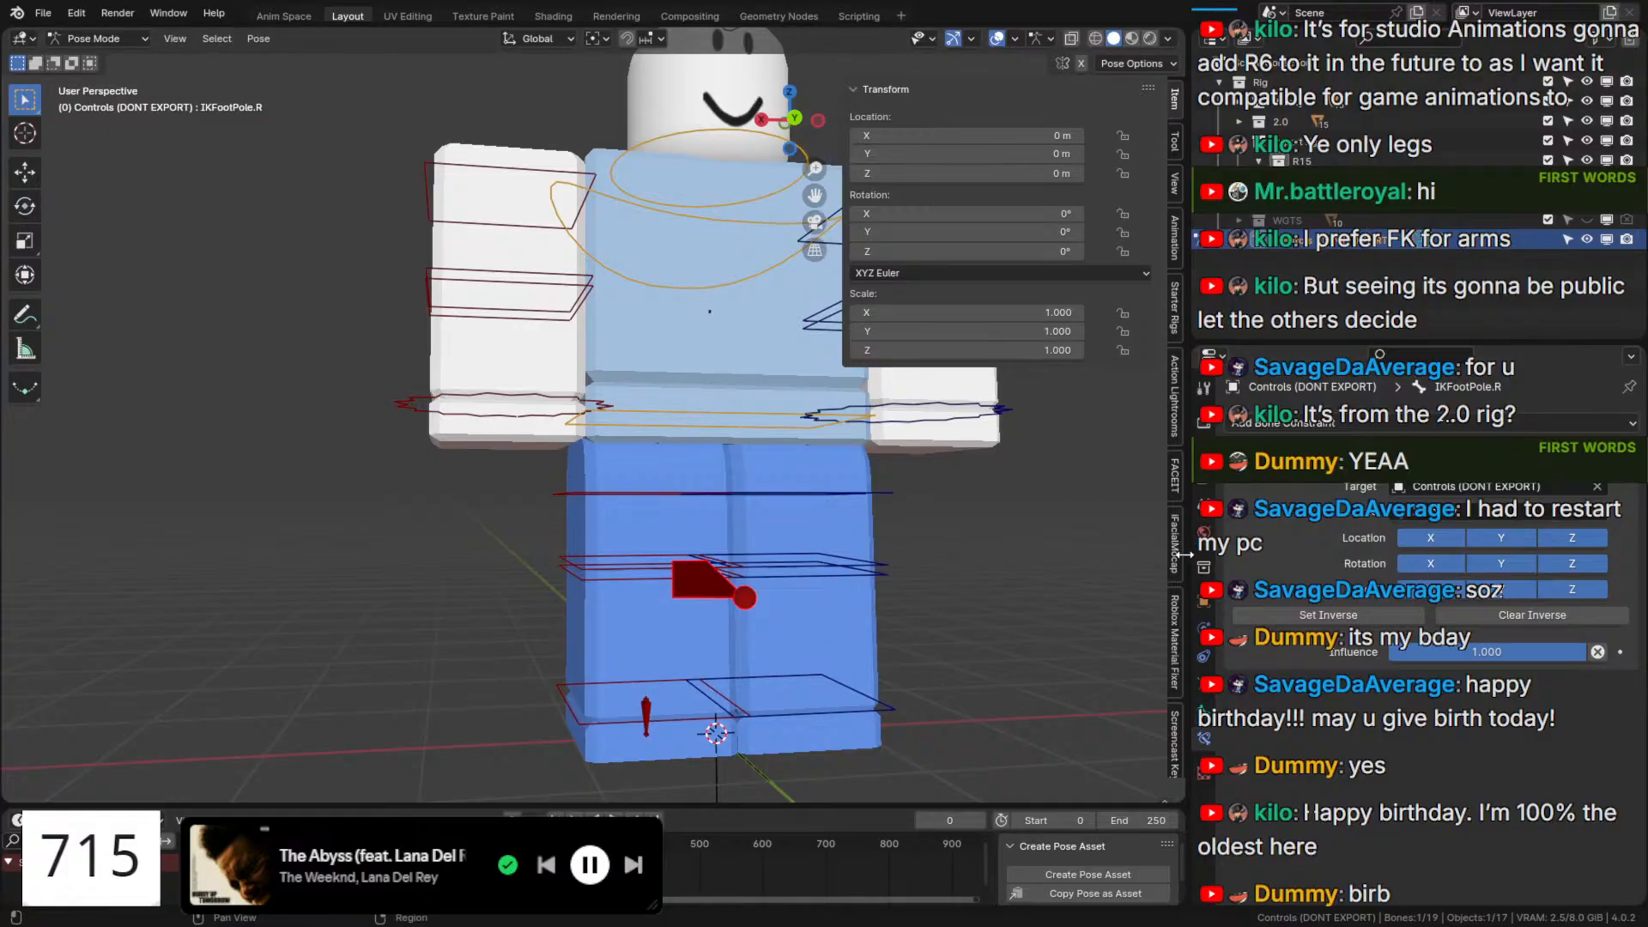
scroll(1171, 601, "down", 2)
scroll(1177, 618, "down", 8)
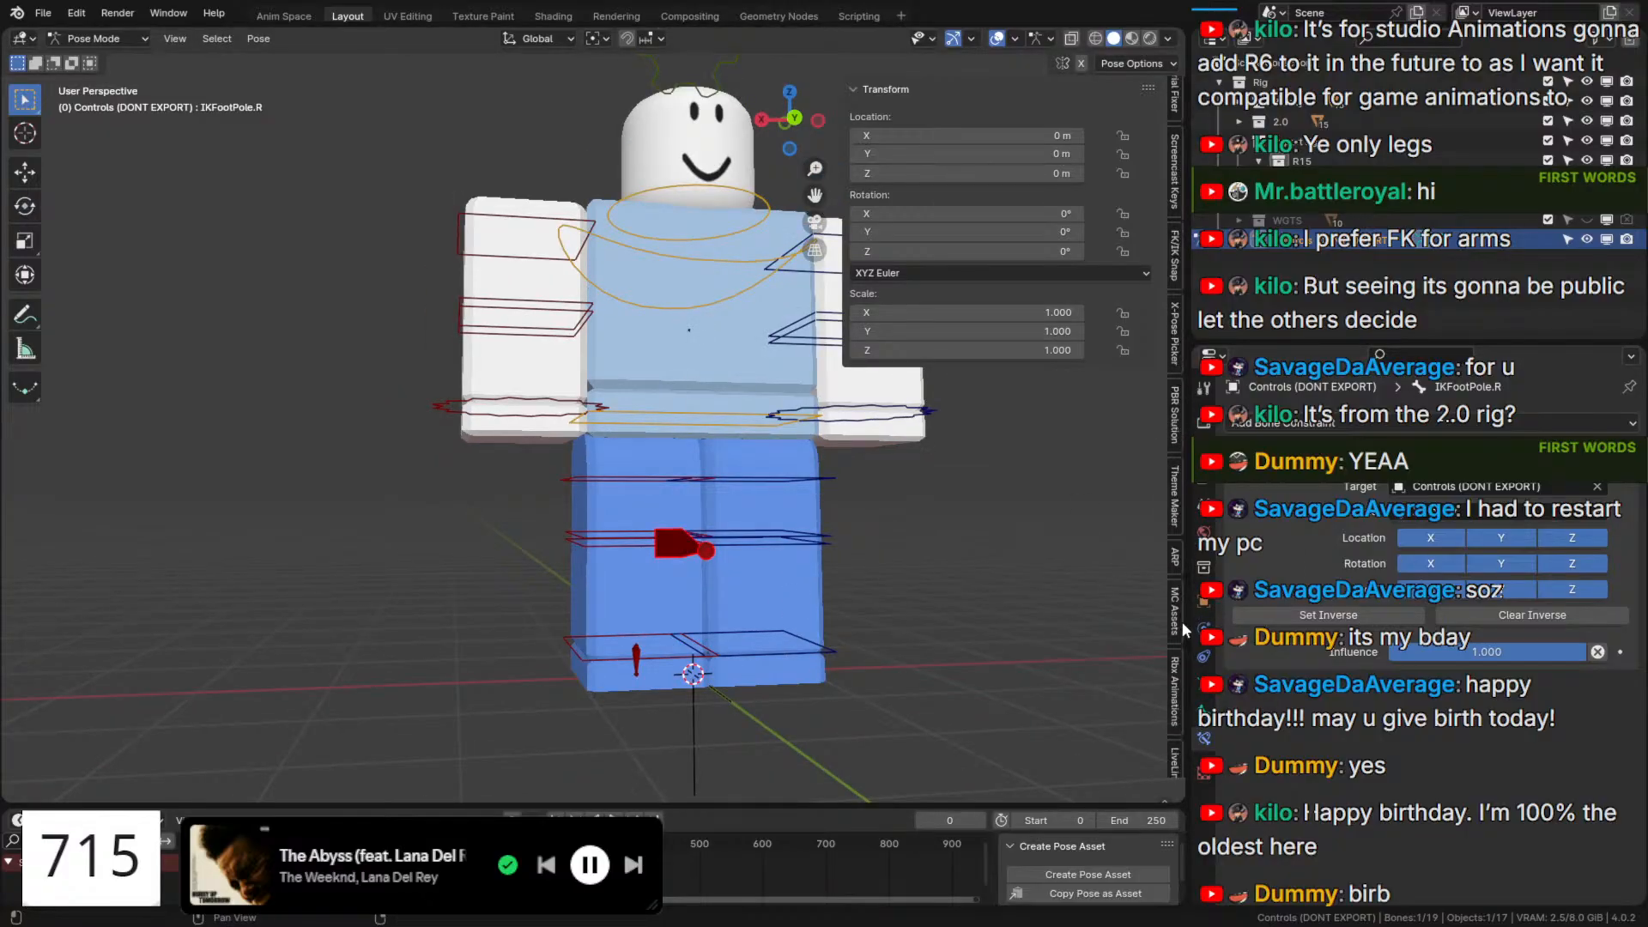
scroll(1182, 600, "down", 8)
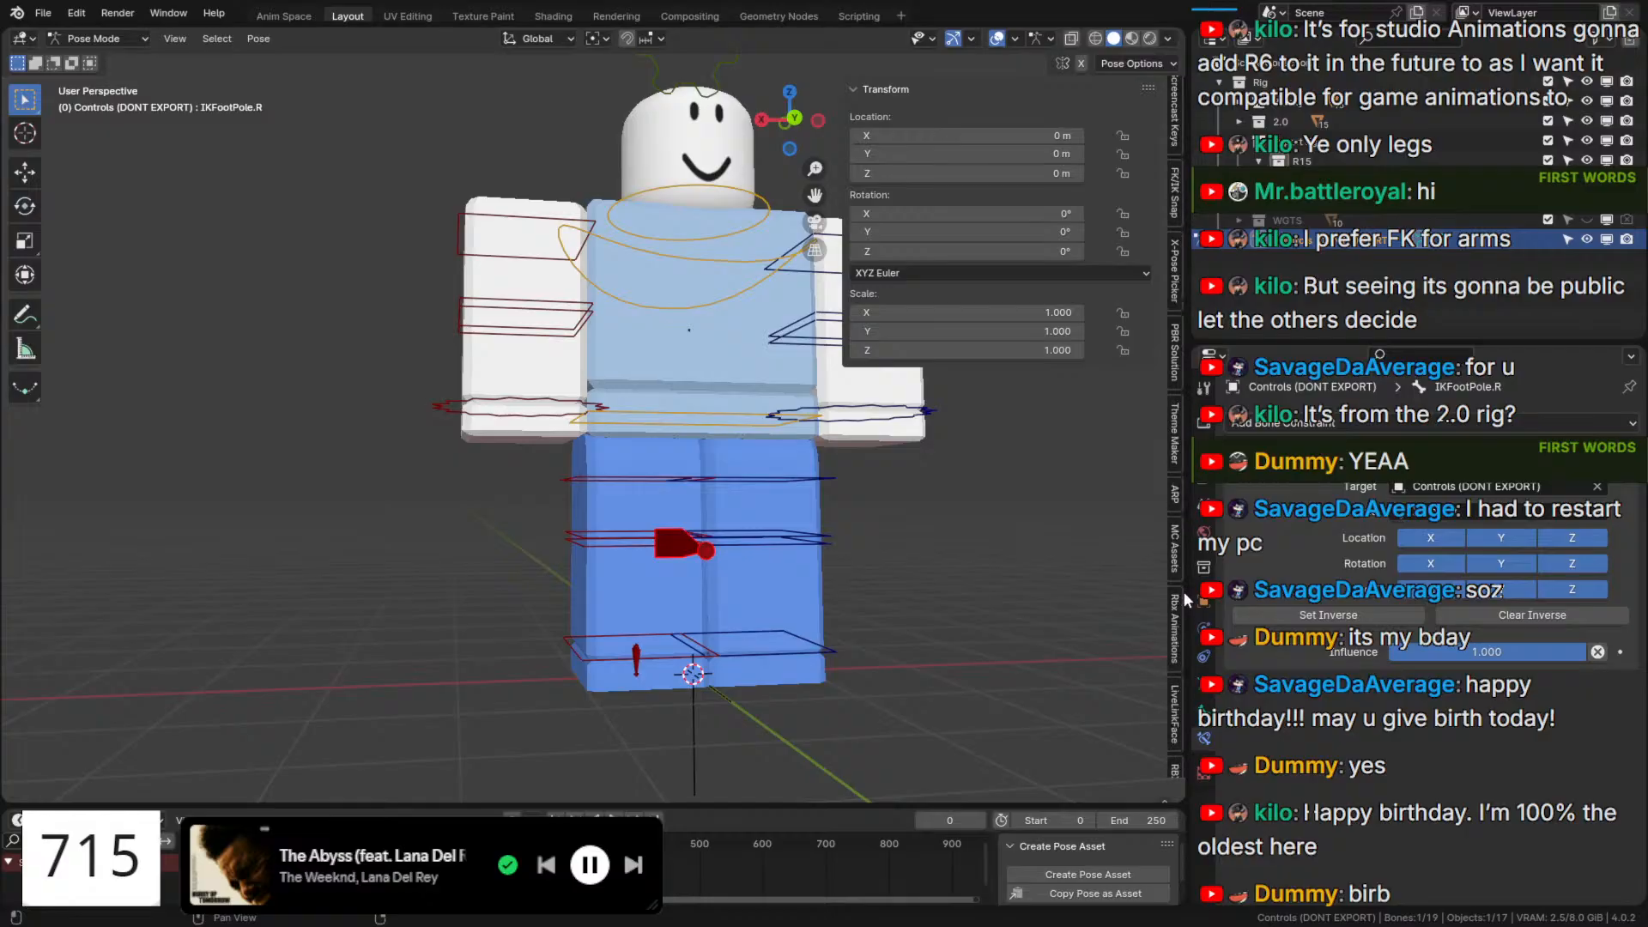
scroll(1164, 625, "down", 5)
scroll(1173, 634, "down", 2)
left_click(1176, 749)
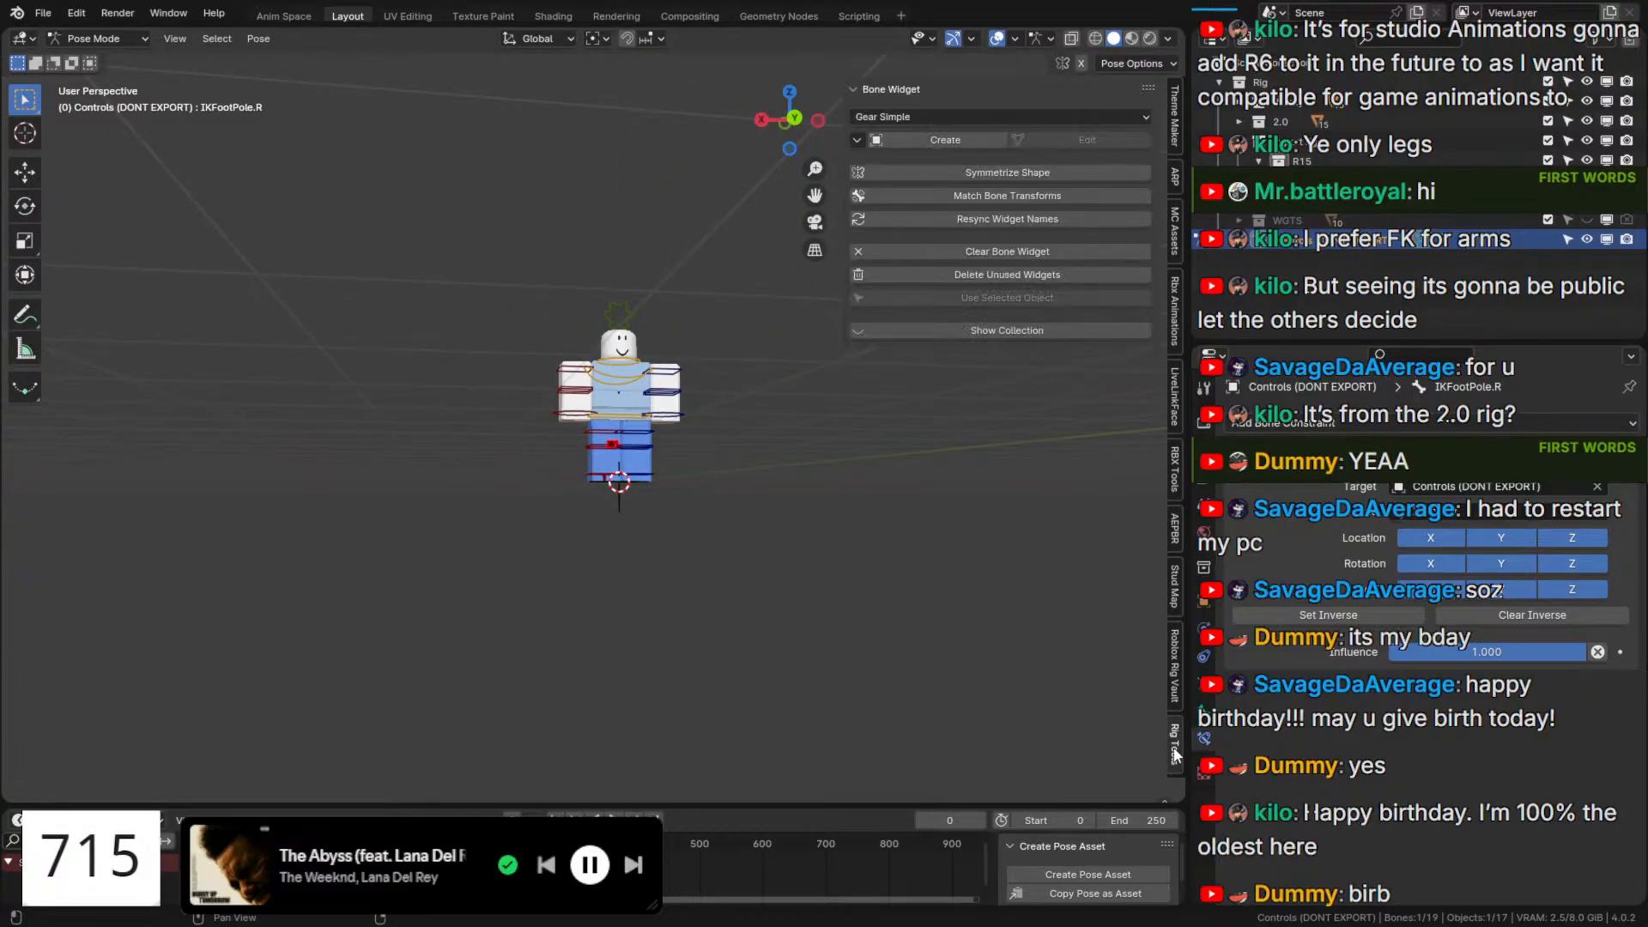
Create a Rhomboid widget for the IKFootPole.R bone.
scroll(649, 568, "up", 12)
middle_click_drag(714, 544, 692, 601)
scroll(692, 601, "down", 8)
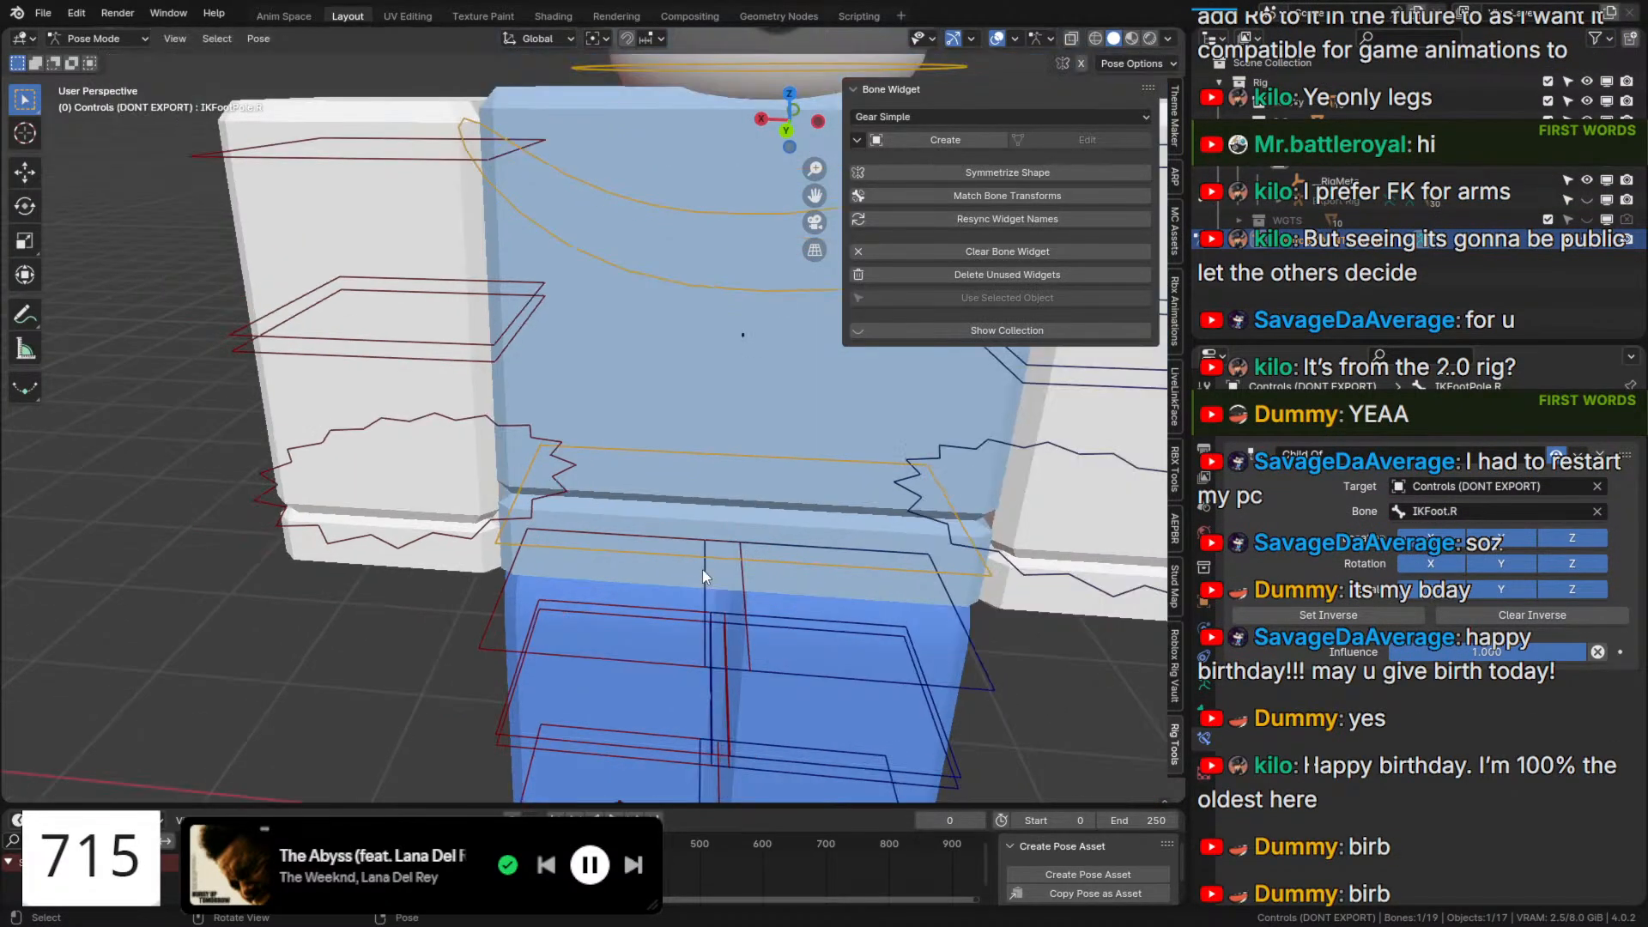
left_click(909, 117)
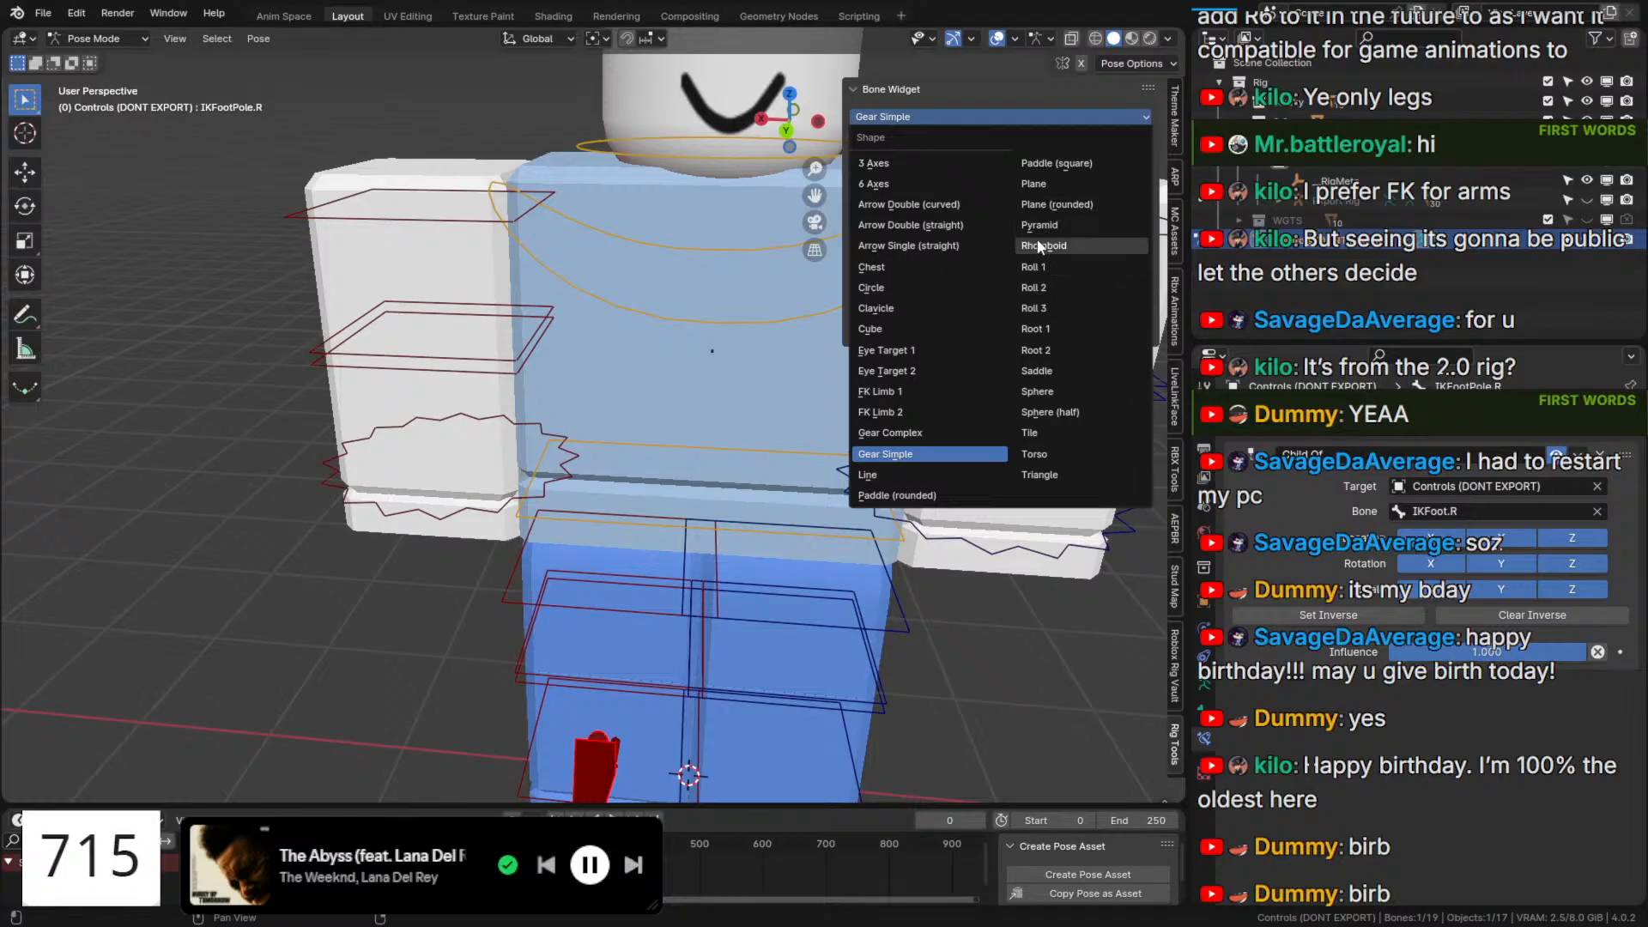
left_click(1073, 247)
left_click(946, 140)
Edit the rhomboid pole widget, scale the whole shape to about 0.42, and return to posing the bone.
left_click(1083, 140)
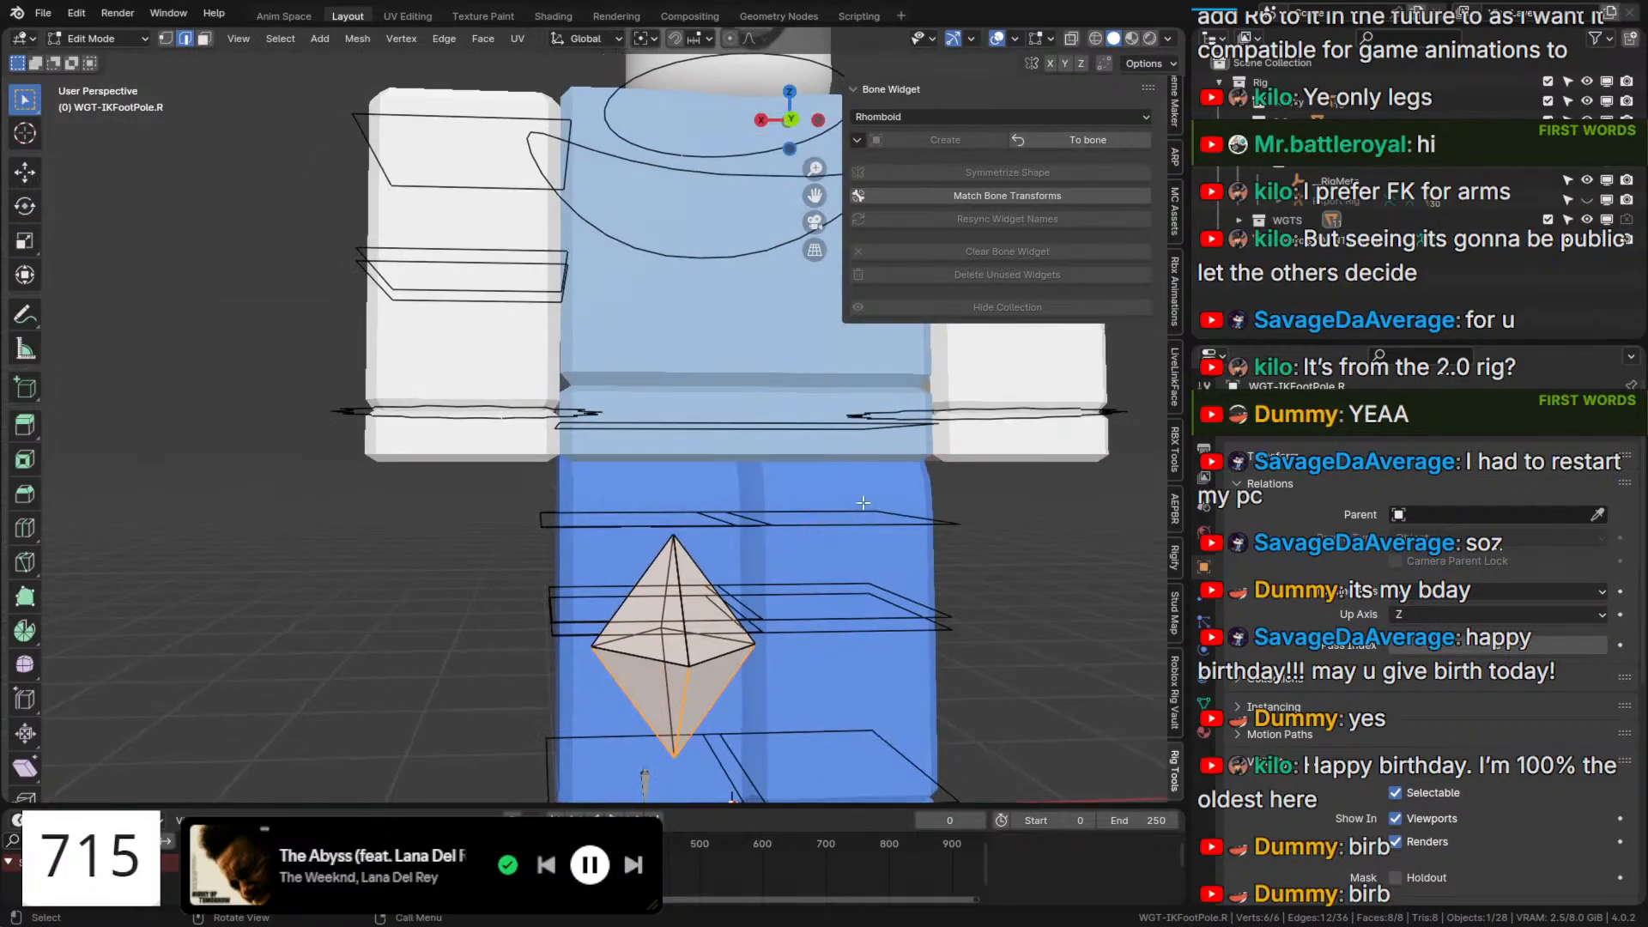
key("s")
left_click(798, 541)
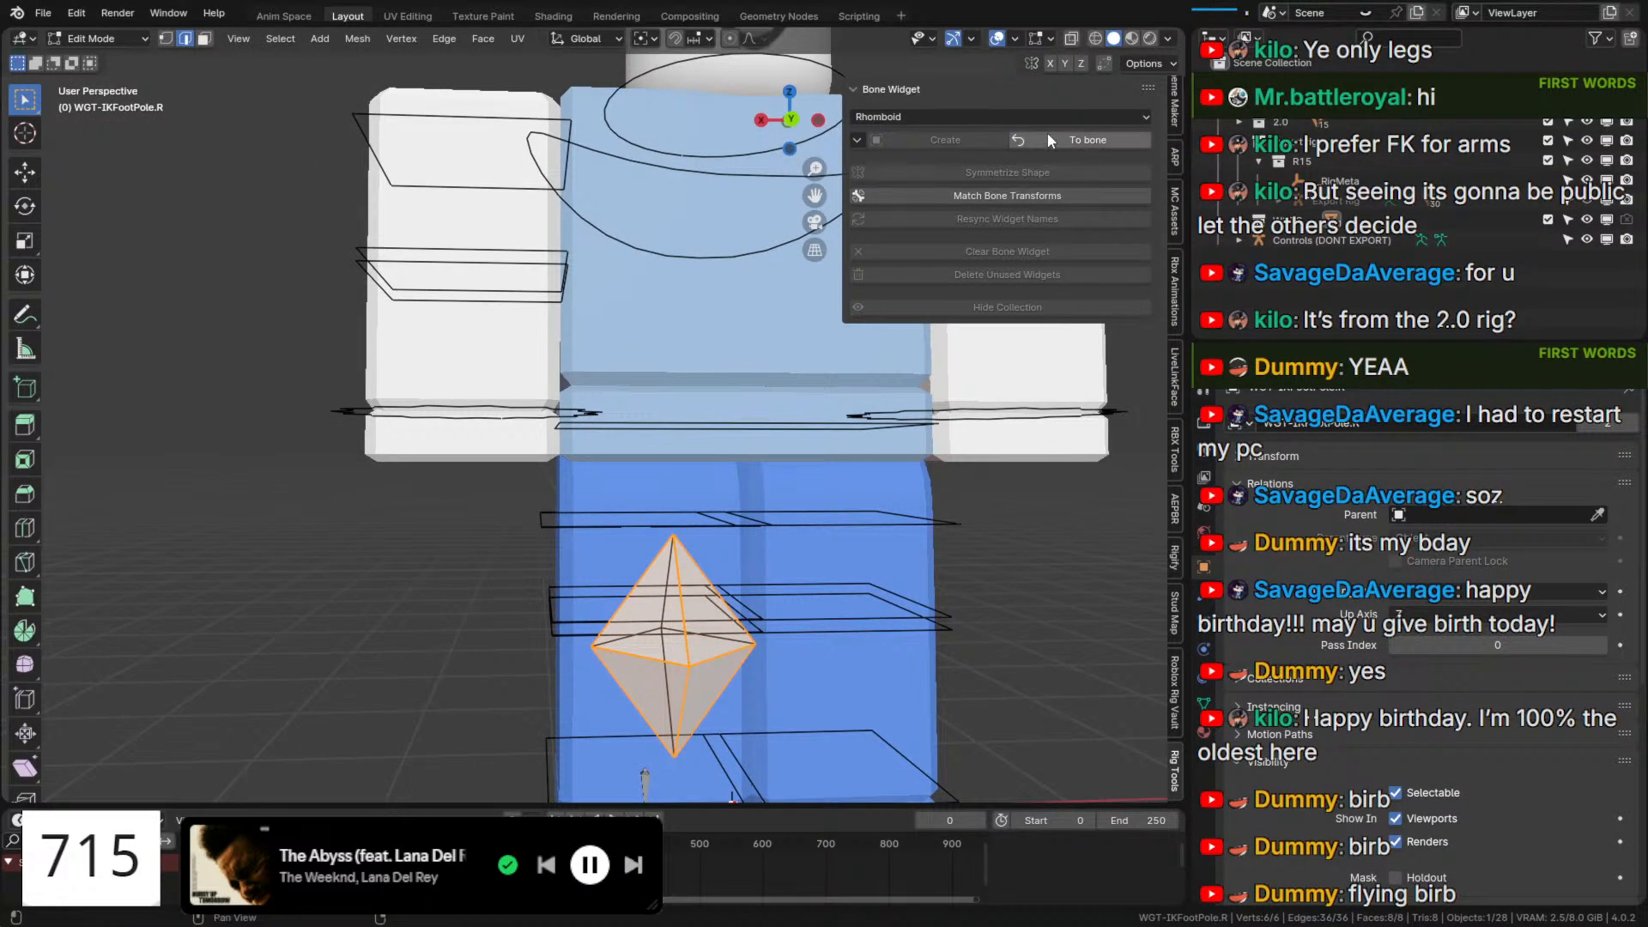
left_click(1087, 140)
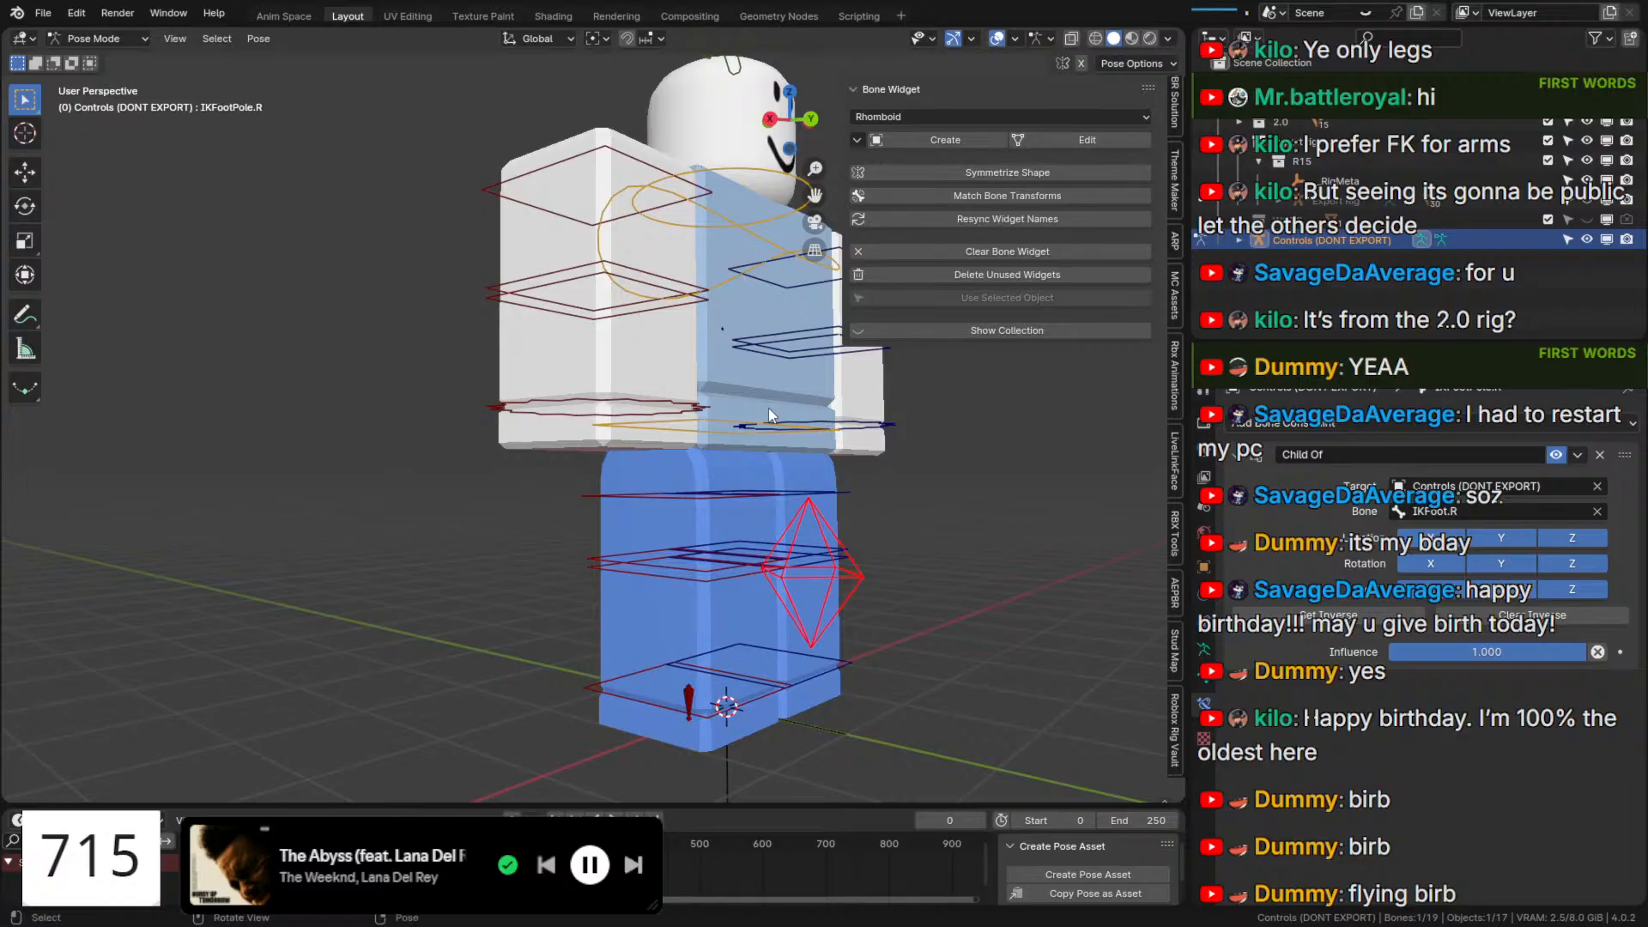
scroll(769, 408, "down", 2)
left_click(1102, 146)
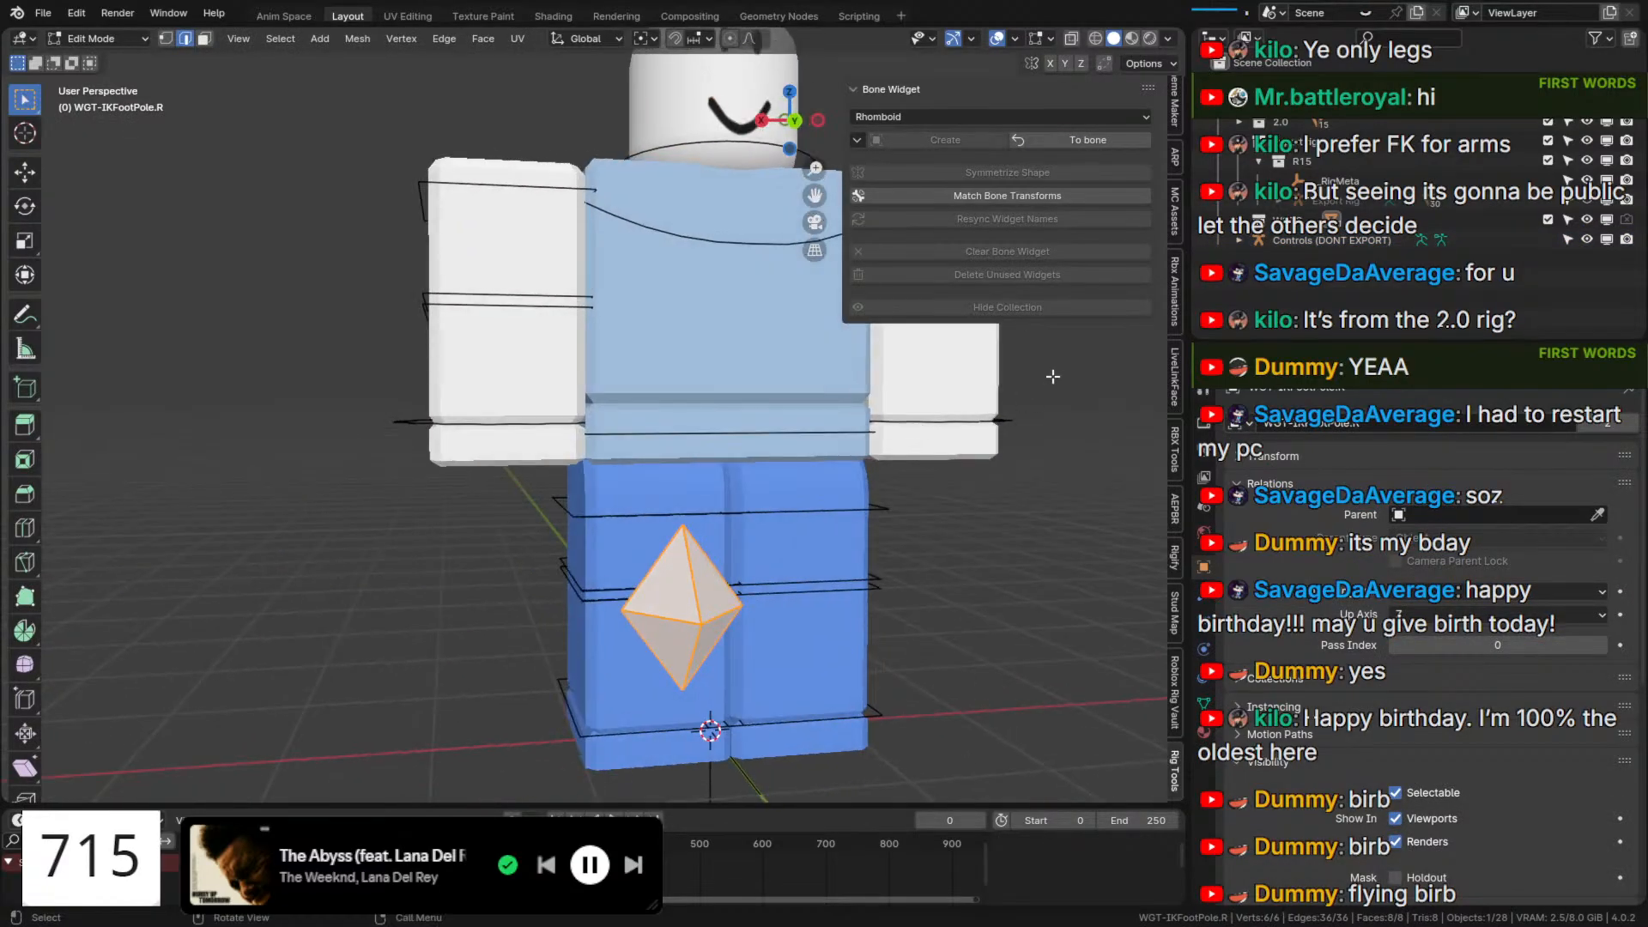
key("s")
left_click(815, 526)
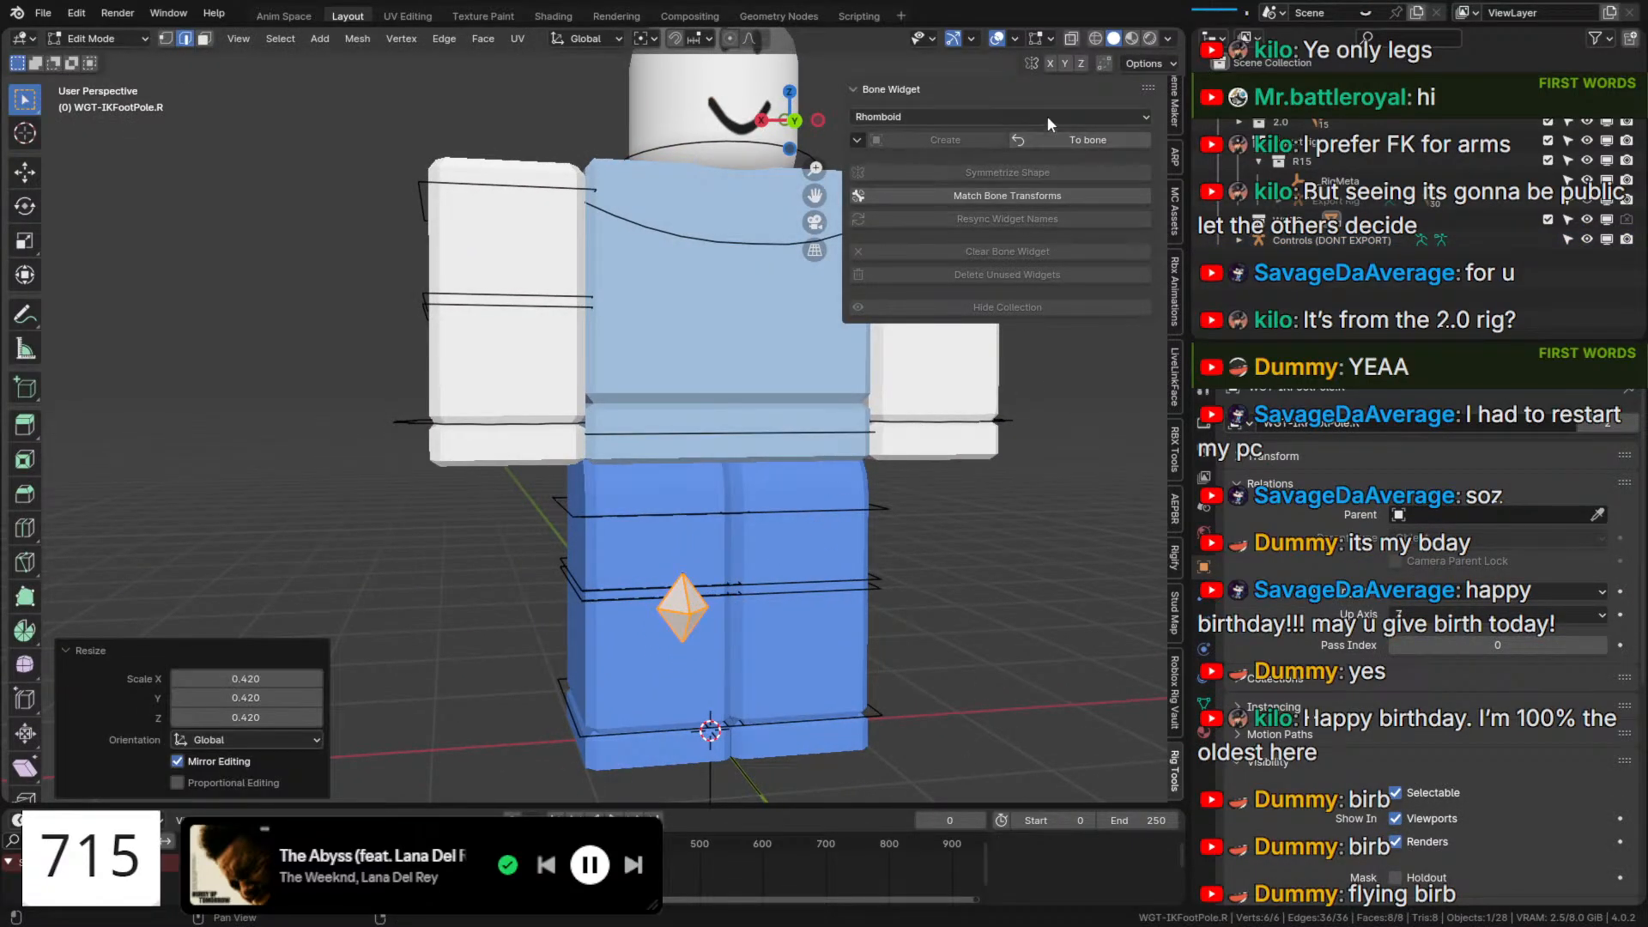
left_click(1030, 139)
Select the IKFoot.R bone and create a Cube widget for it.
middle_click_drag(654, 480, 761, 468)
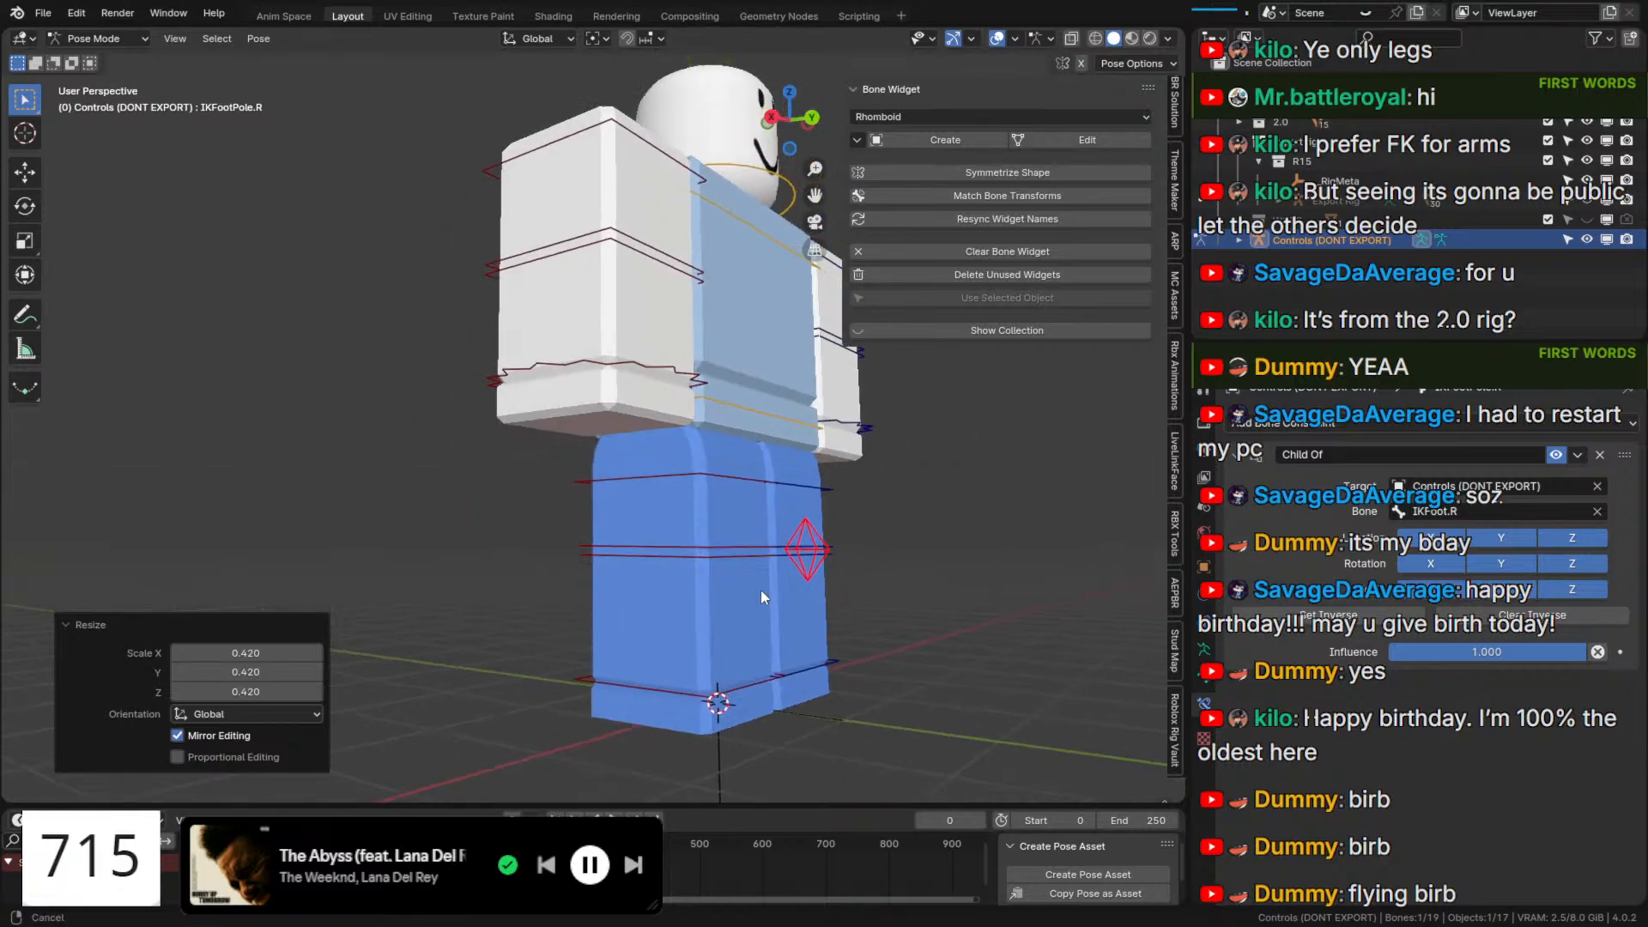
middle_click_drag(760, 589, 653, 442, "shift")
scroll(567, 618, "up", 4)
left_click(525, 624)
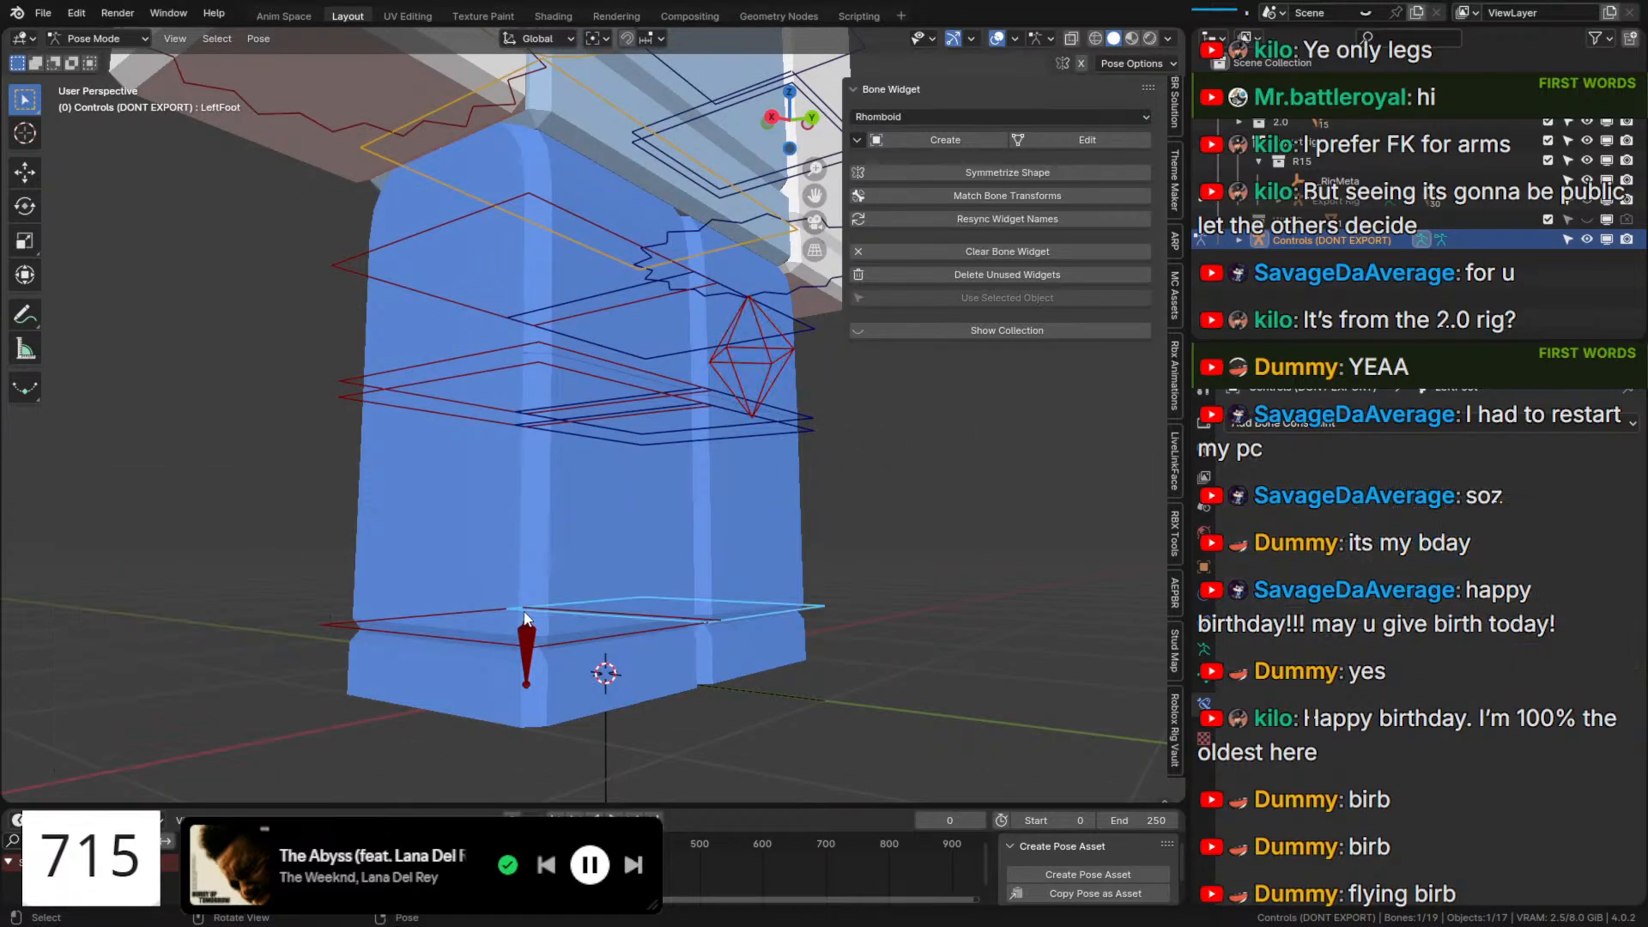
key("q")
left_click(526, 627)
left_click(1074, 94)
left_click(1071, 95)
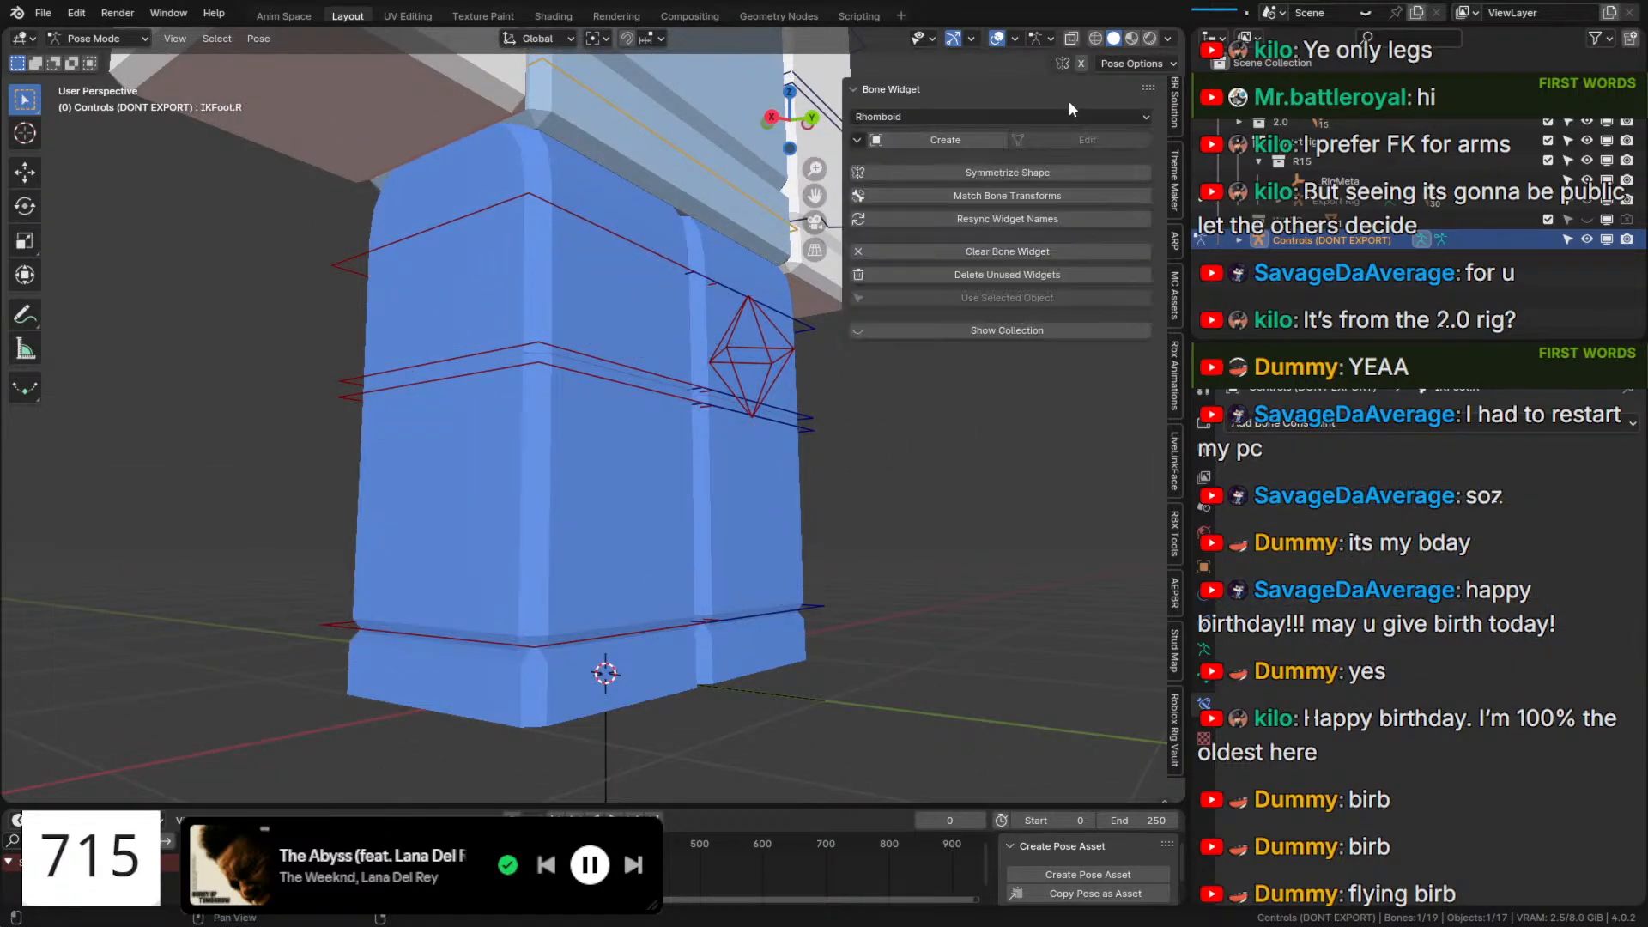
left_click(1033, 119)
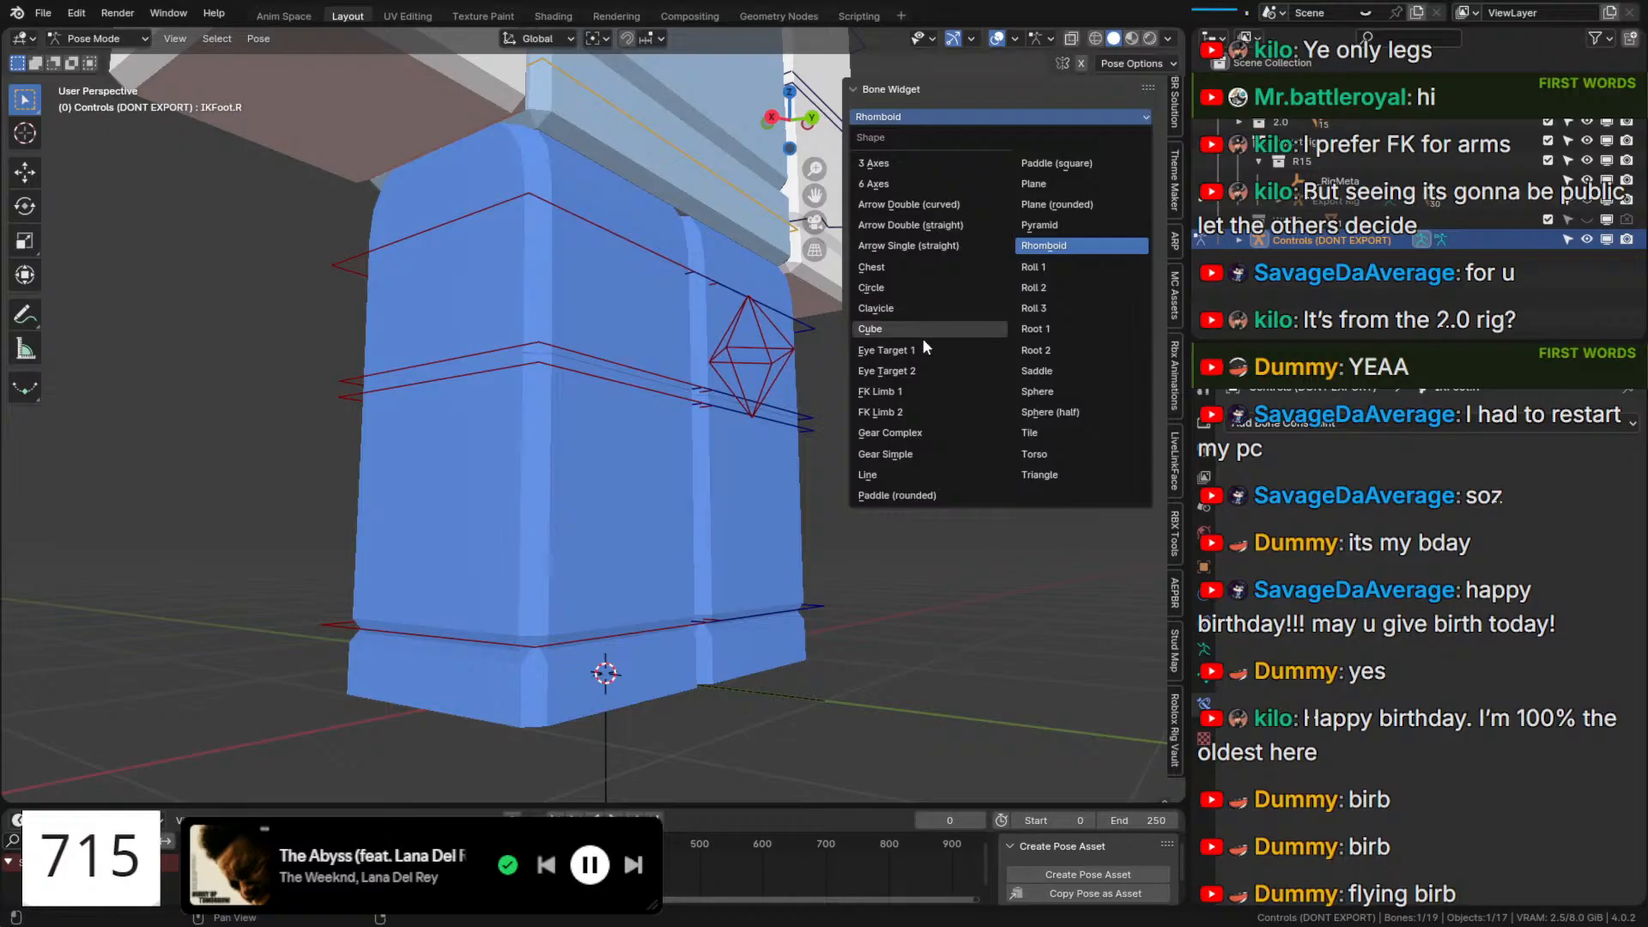
left_click(922, 331)
left_click(1003, 140)
Edit the IKFoot.R cube widget, fitting it around the right foot with scales of about 2.22 along Y and 2.31 along X.
left_click(1018, 140)
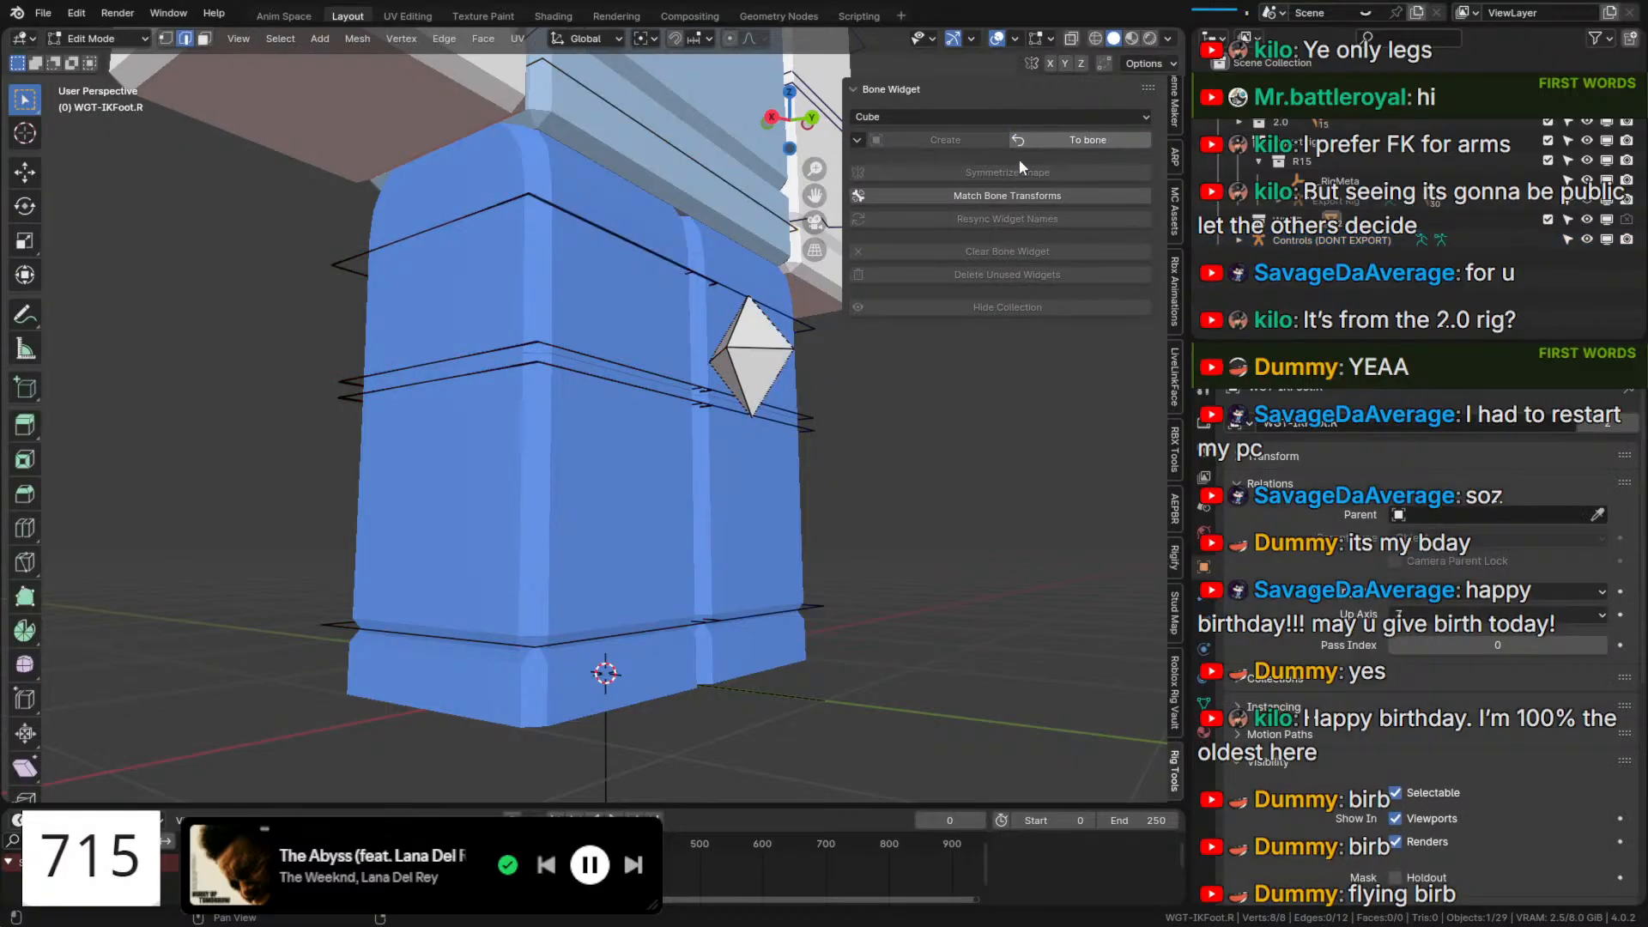
left_click(802, 111)
key("g")
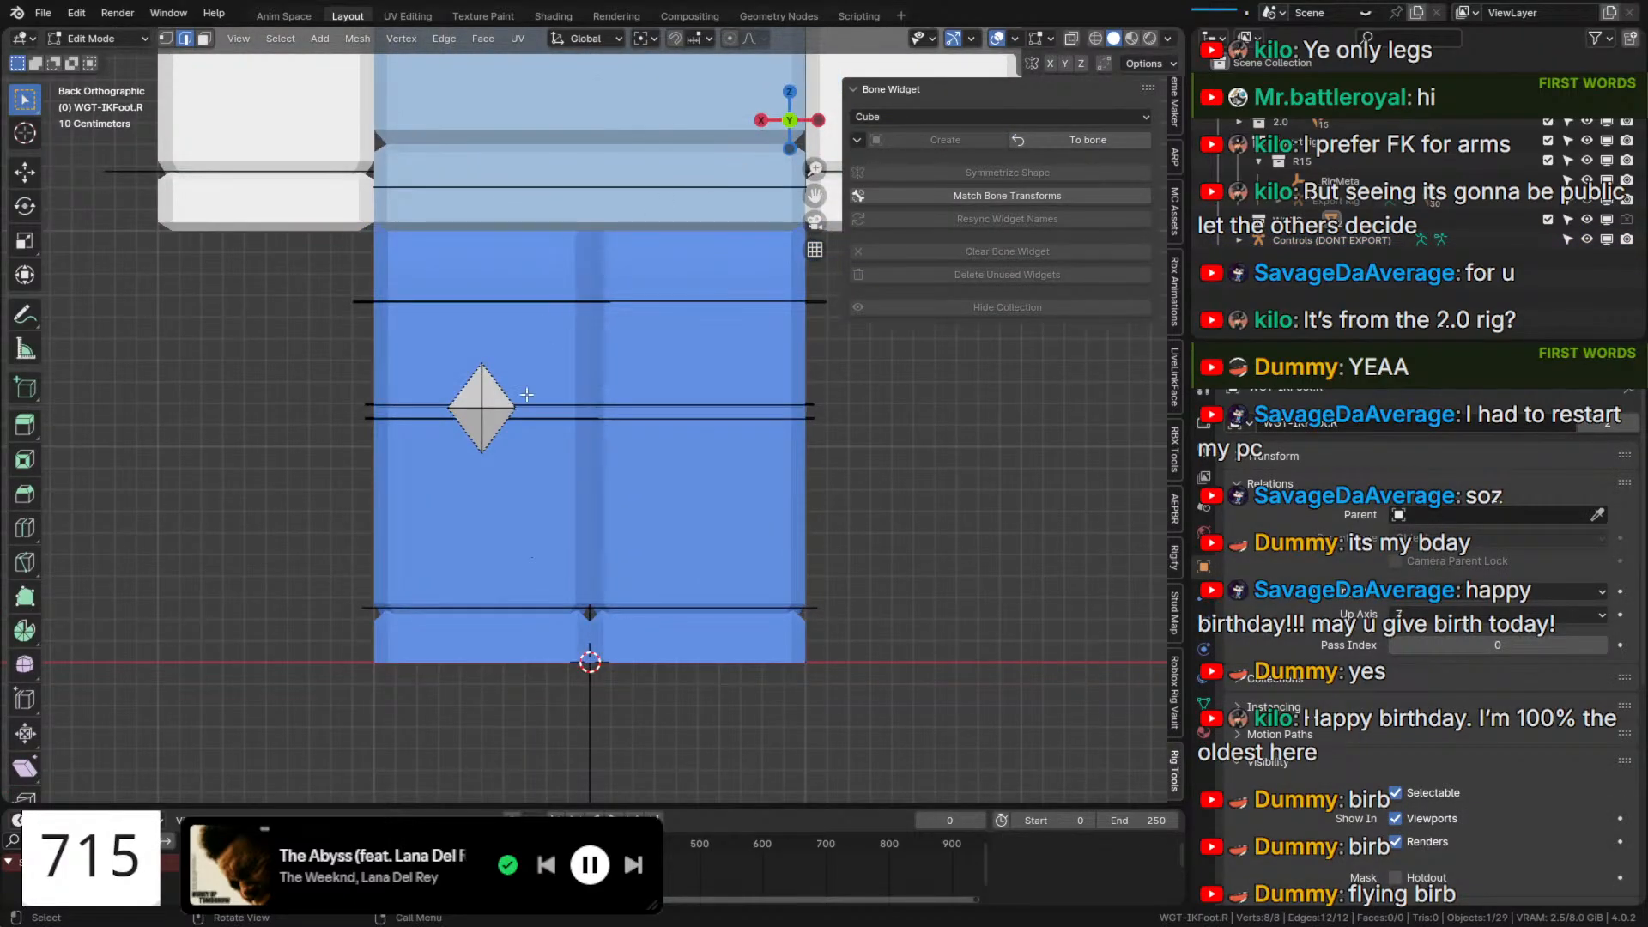
key("s")
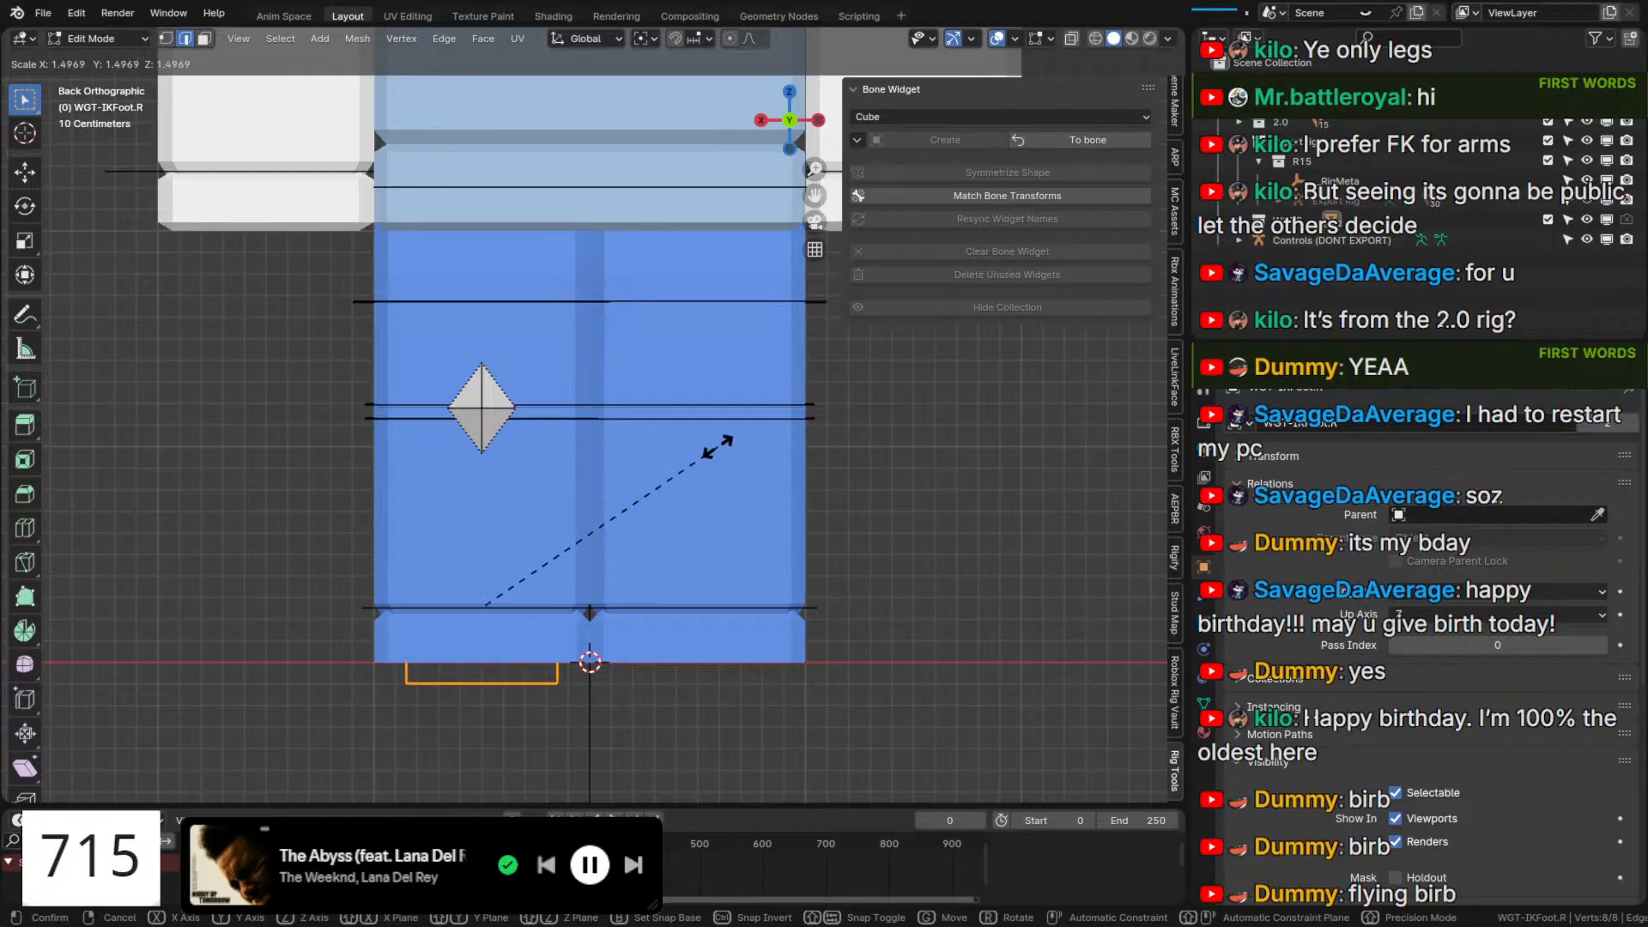
middle_click_drag(645, 488, 825, 508)
key("y")
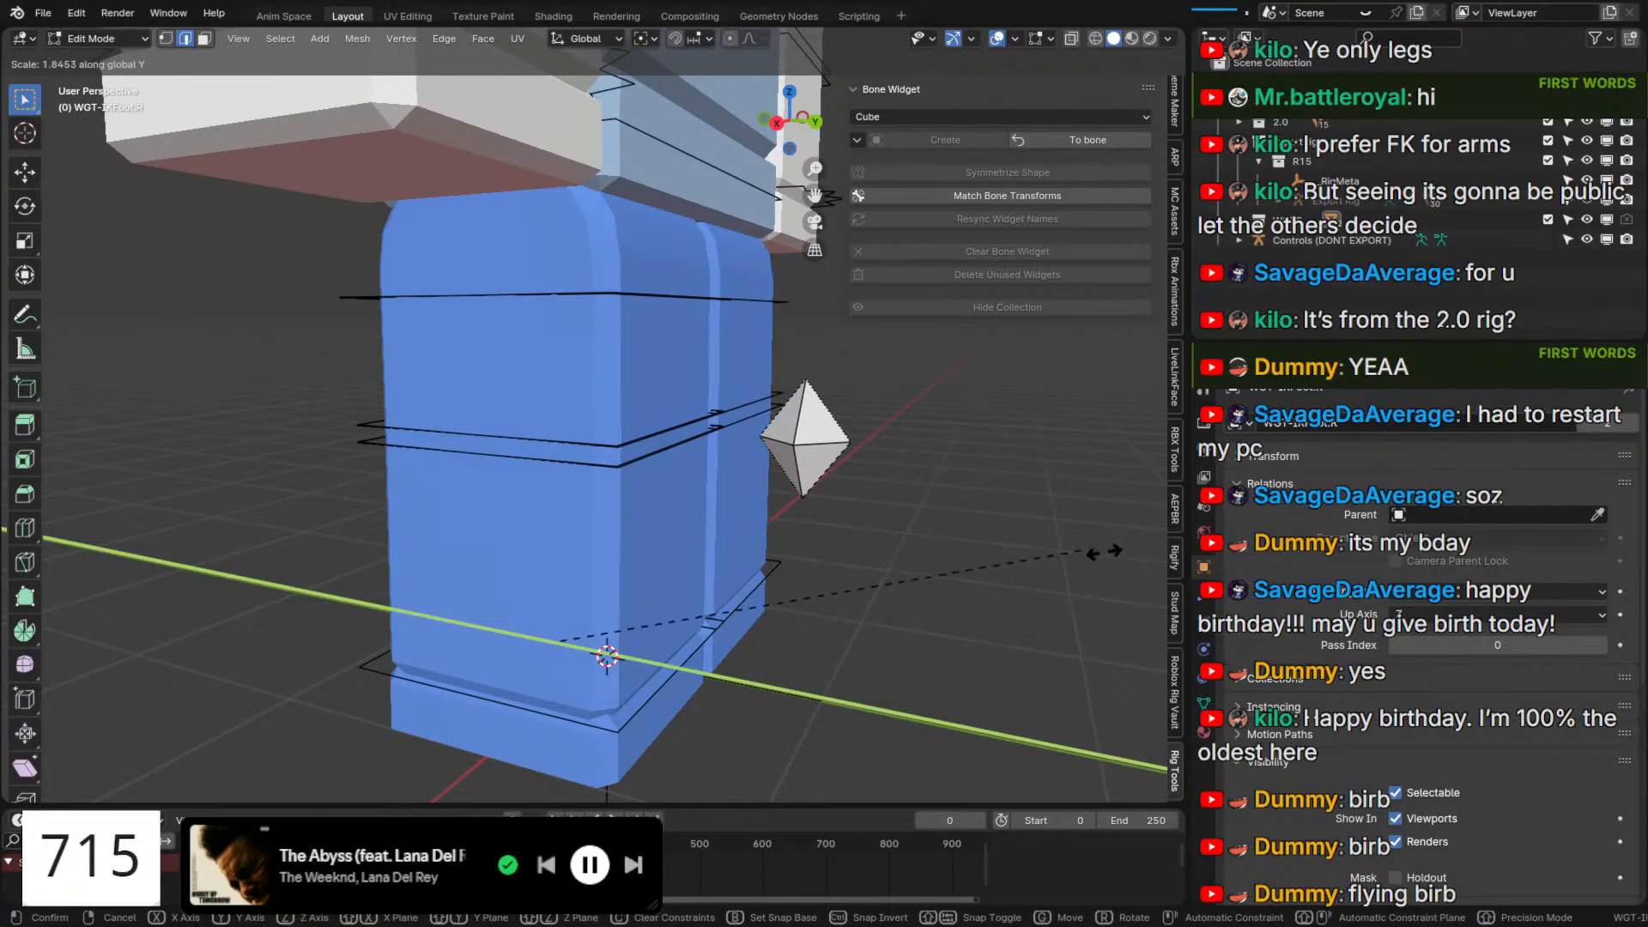
left_click(1104, 552)
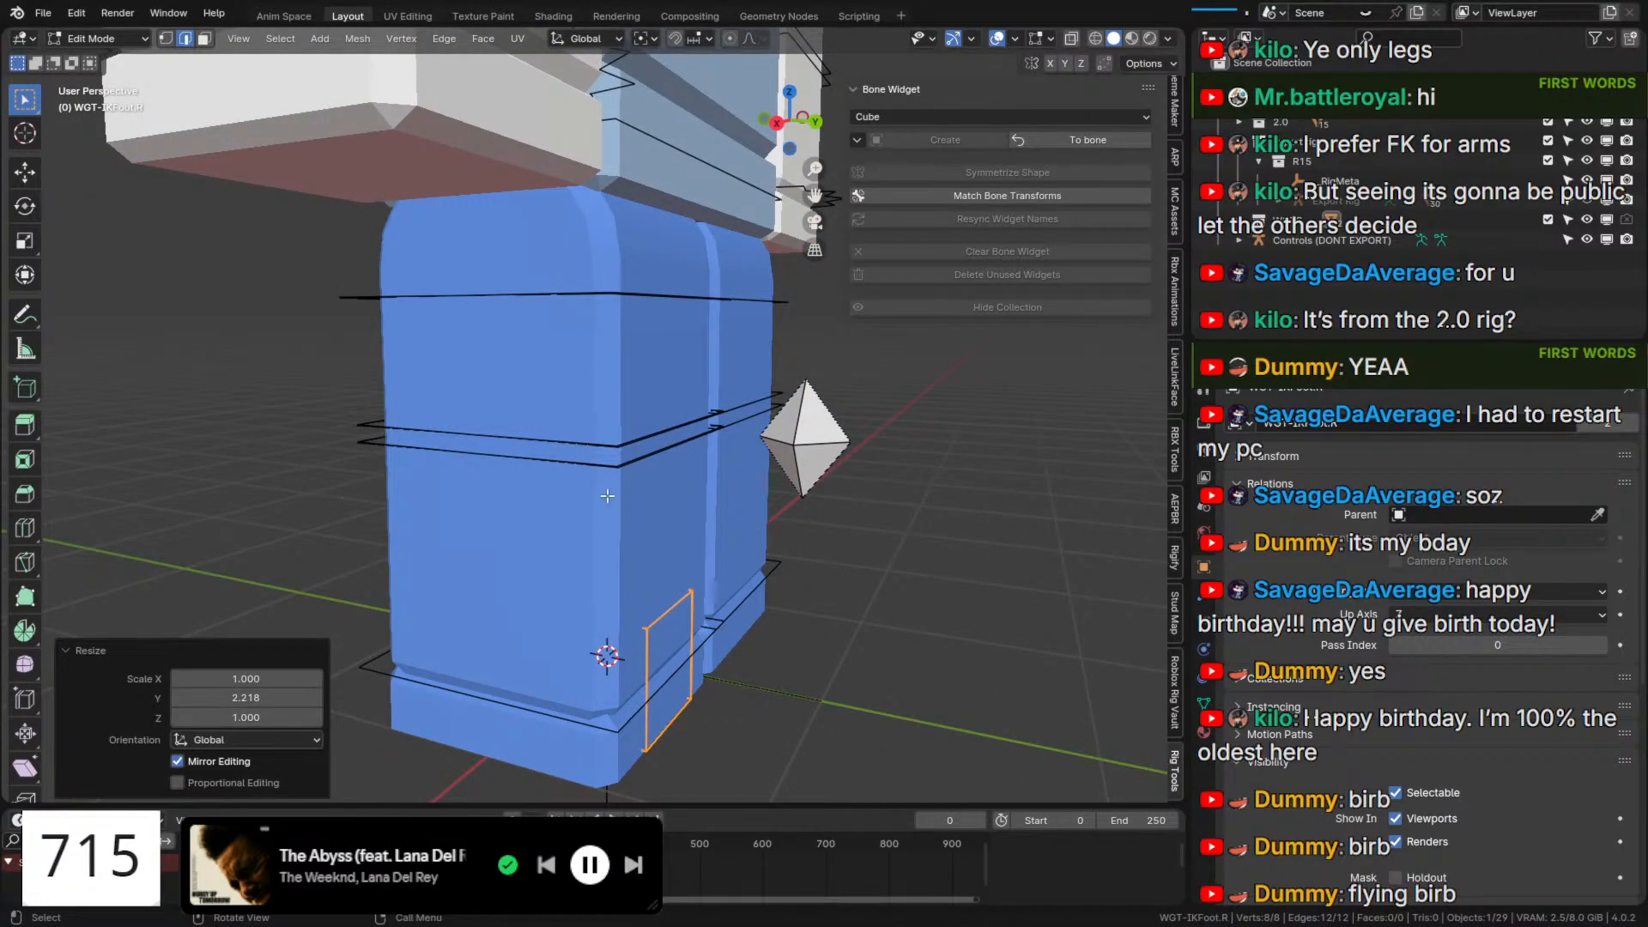
middle_click_drag(607, 496, 773, 523)
key("s")
key("x")
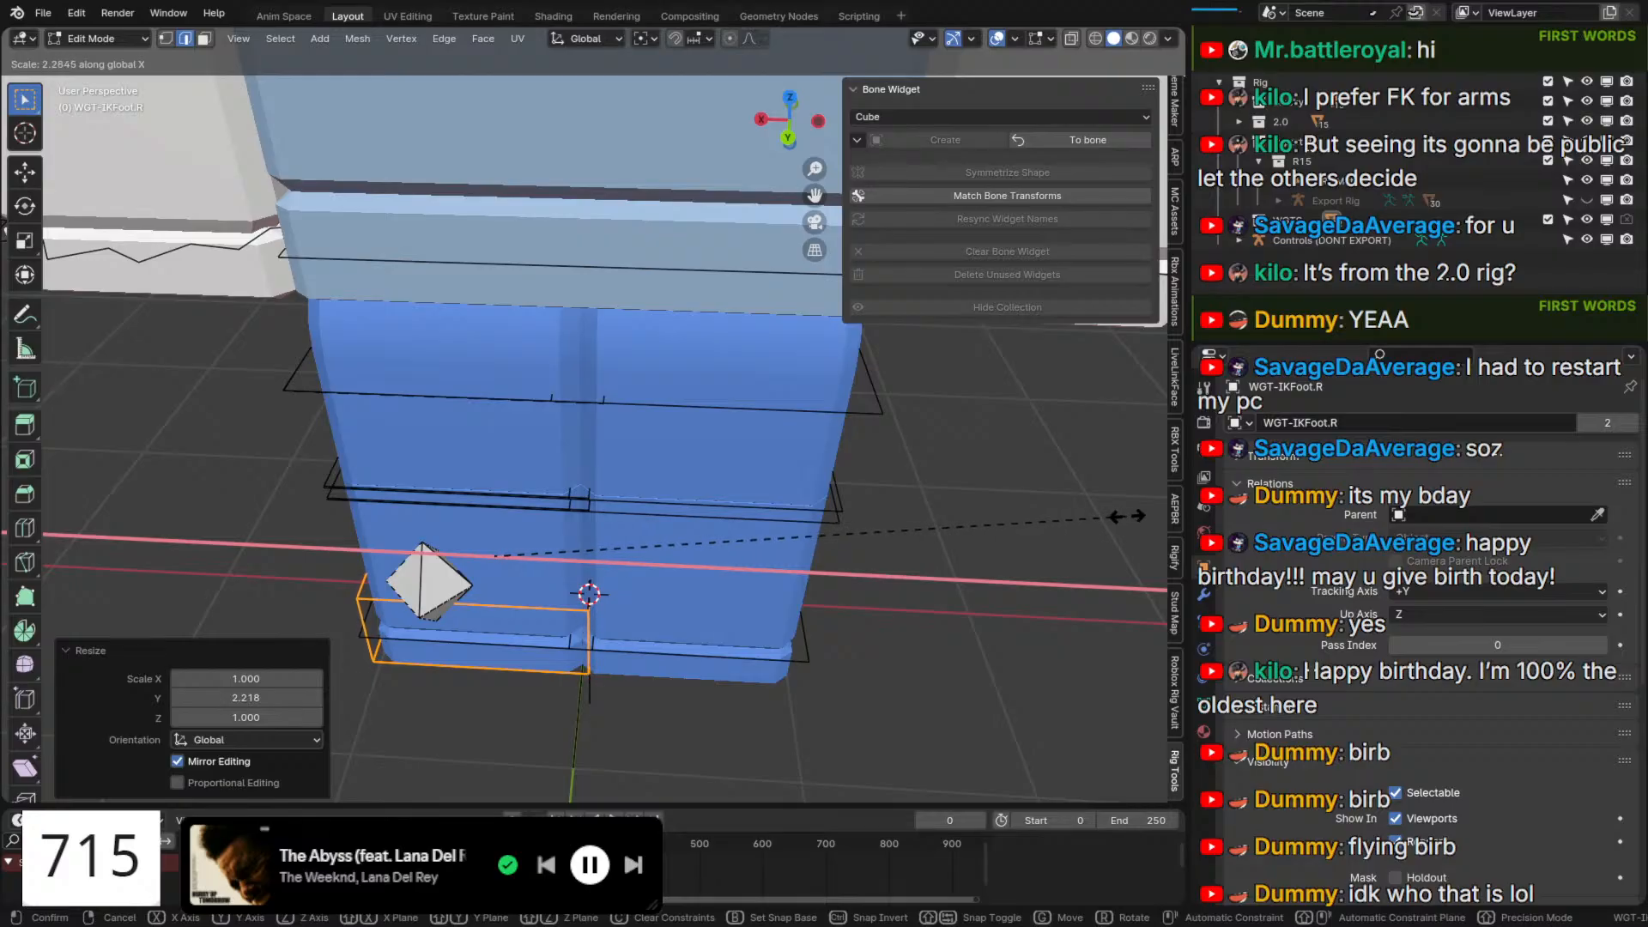
left_click(1128, 515)
Scale the foot widget by 1.065 along Y and lower it about 0.04 m along Z.
left_click(763, 118)
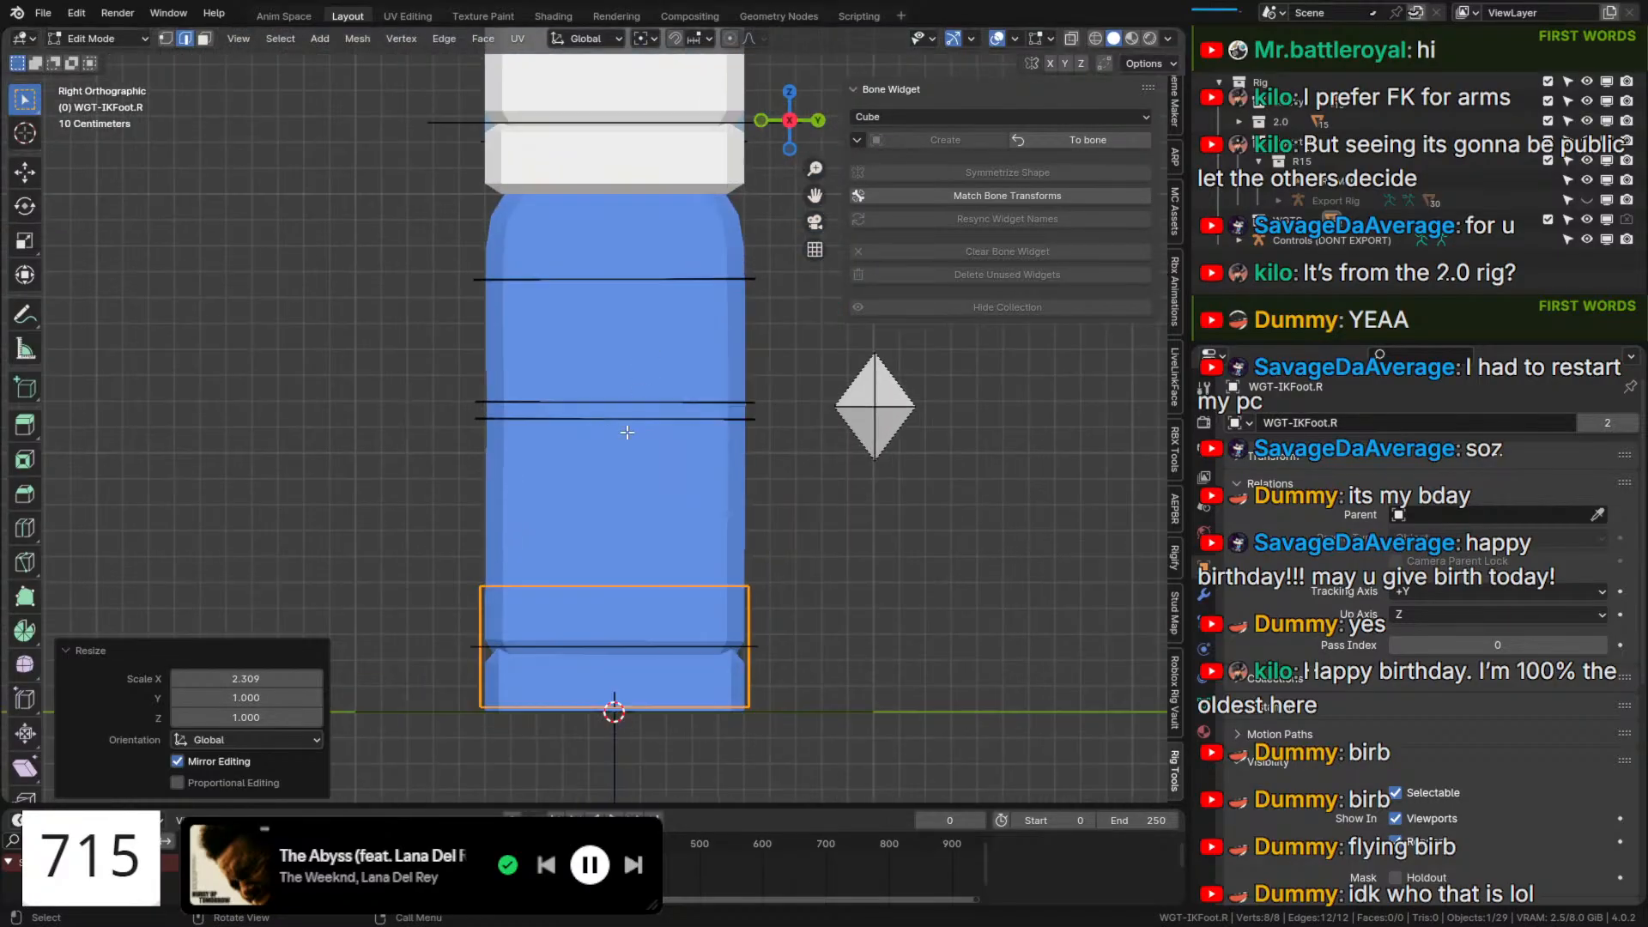
key("s")
key("y")
left_click(760, 535)
key("g")
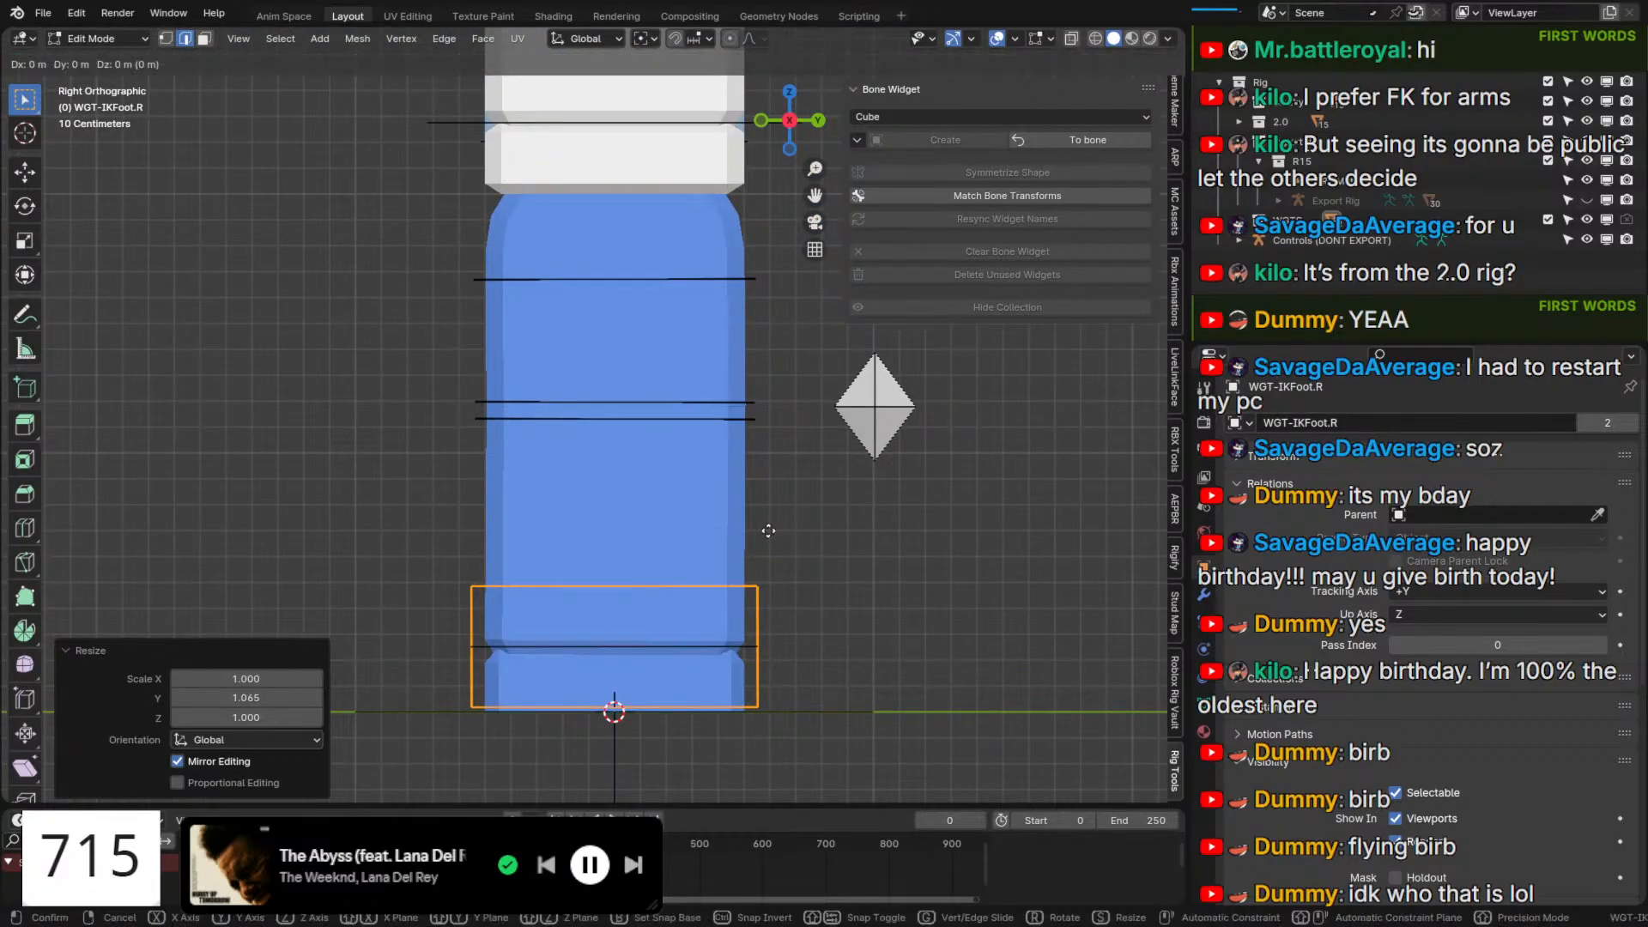
key("z")
left_click(763, 541)
middle_click_drag(764, 542, 668, 514)
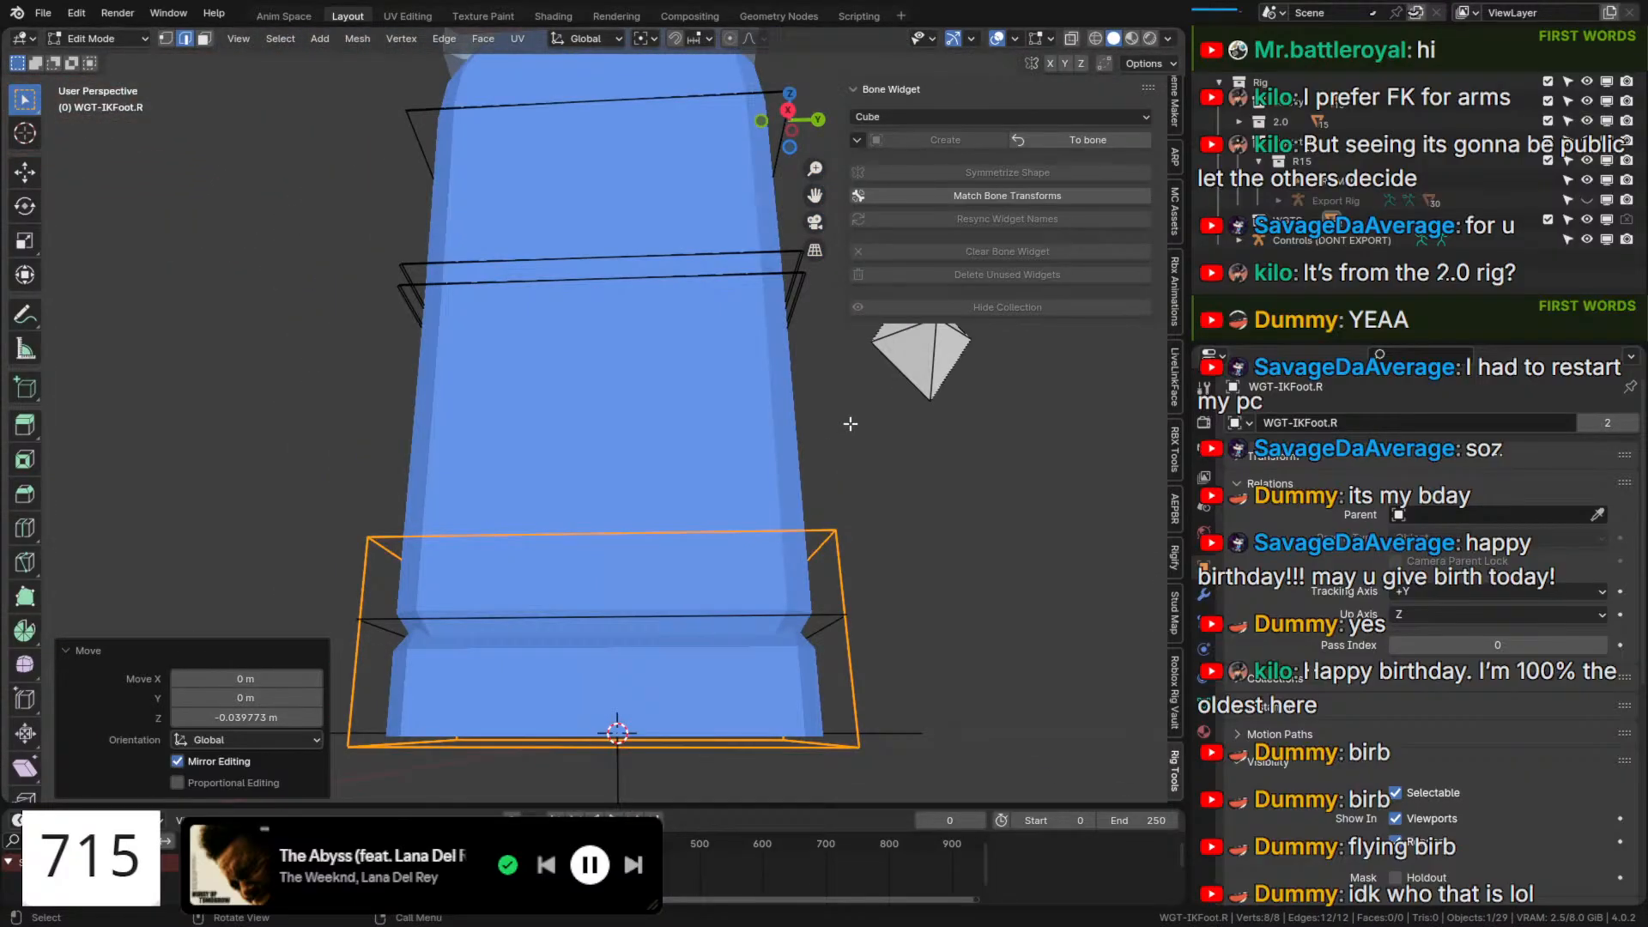
Turn on X-ray, select the foot widget's top edges in the side view, and lower them along Z.
left_click(788, 111)
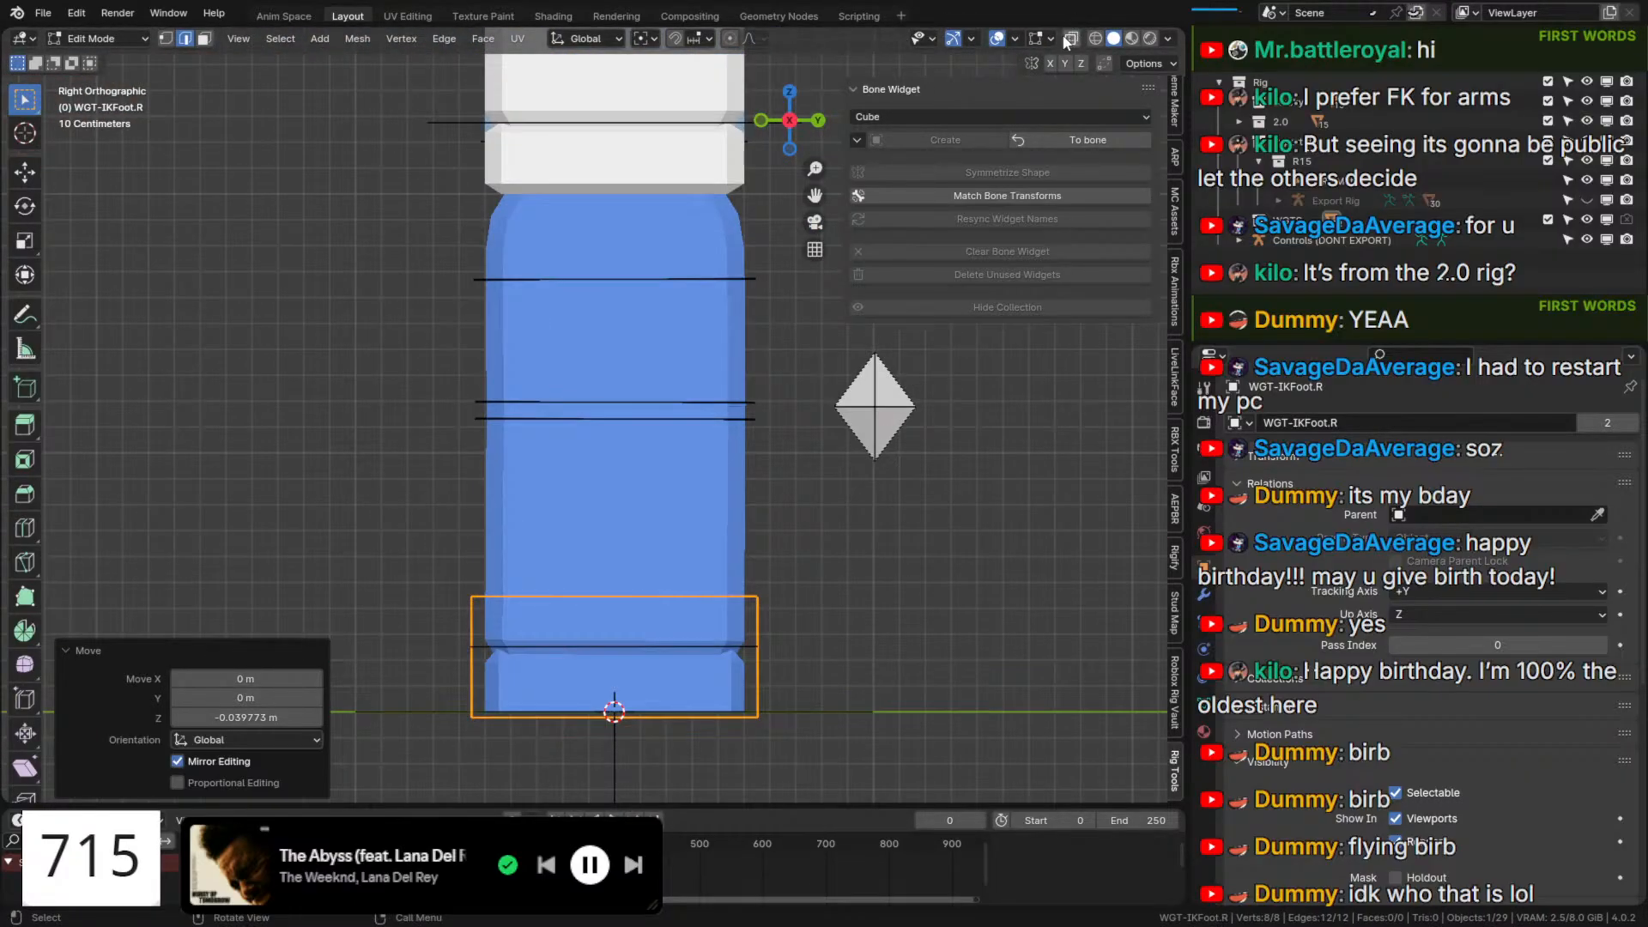
left_click(1069, 38)
left_click_drag(829, 625, 372, 448)
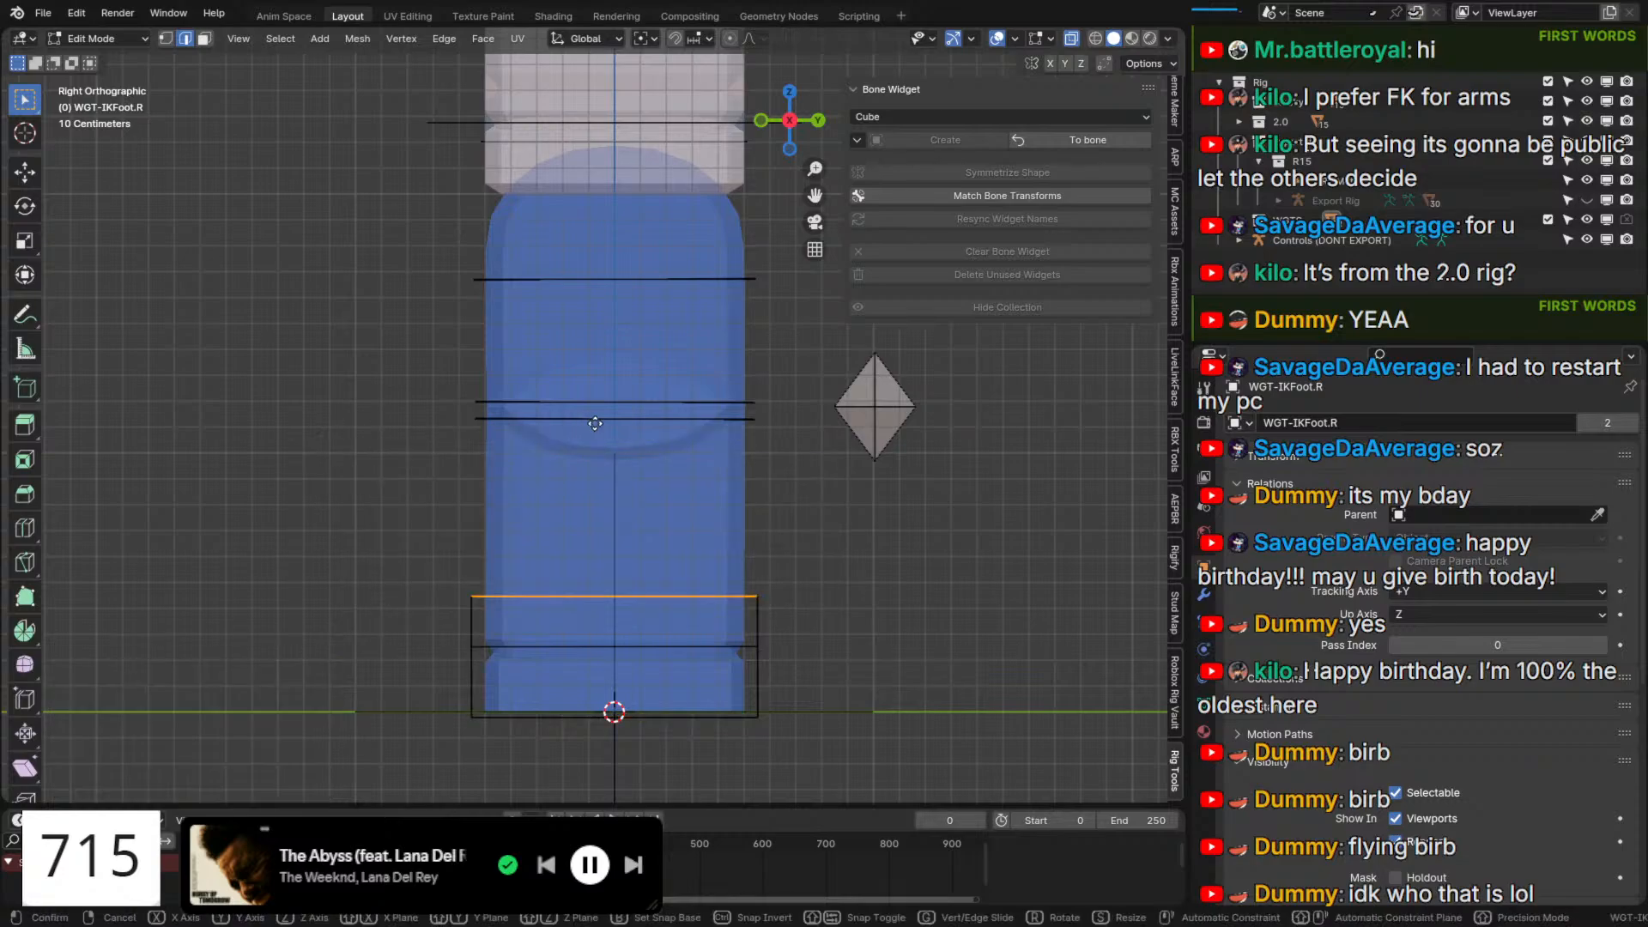
key("g")
key("z")
left_click(586, 504)
middle_click_drag(586, 505, 753, 616)
Raise the foot widget's rear top edge about 0.307 m along Z and return to the bone.
left_click(624, 667)
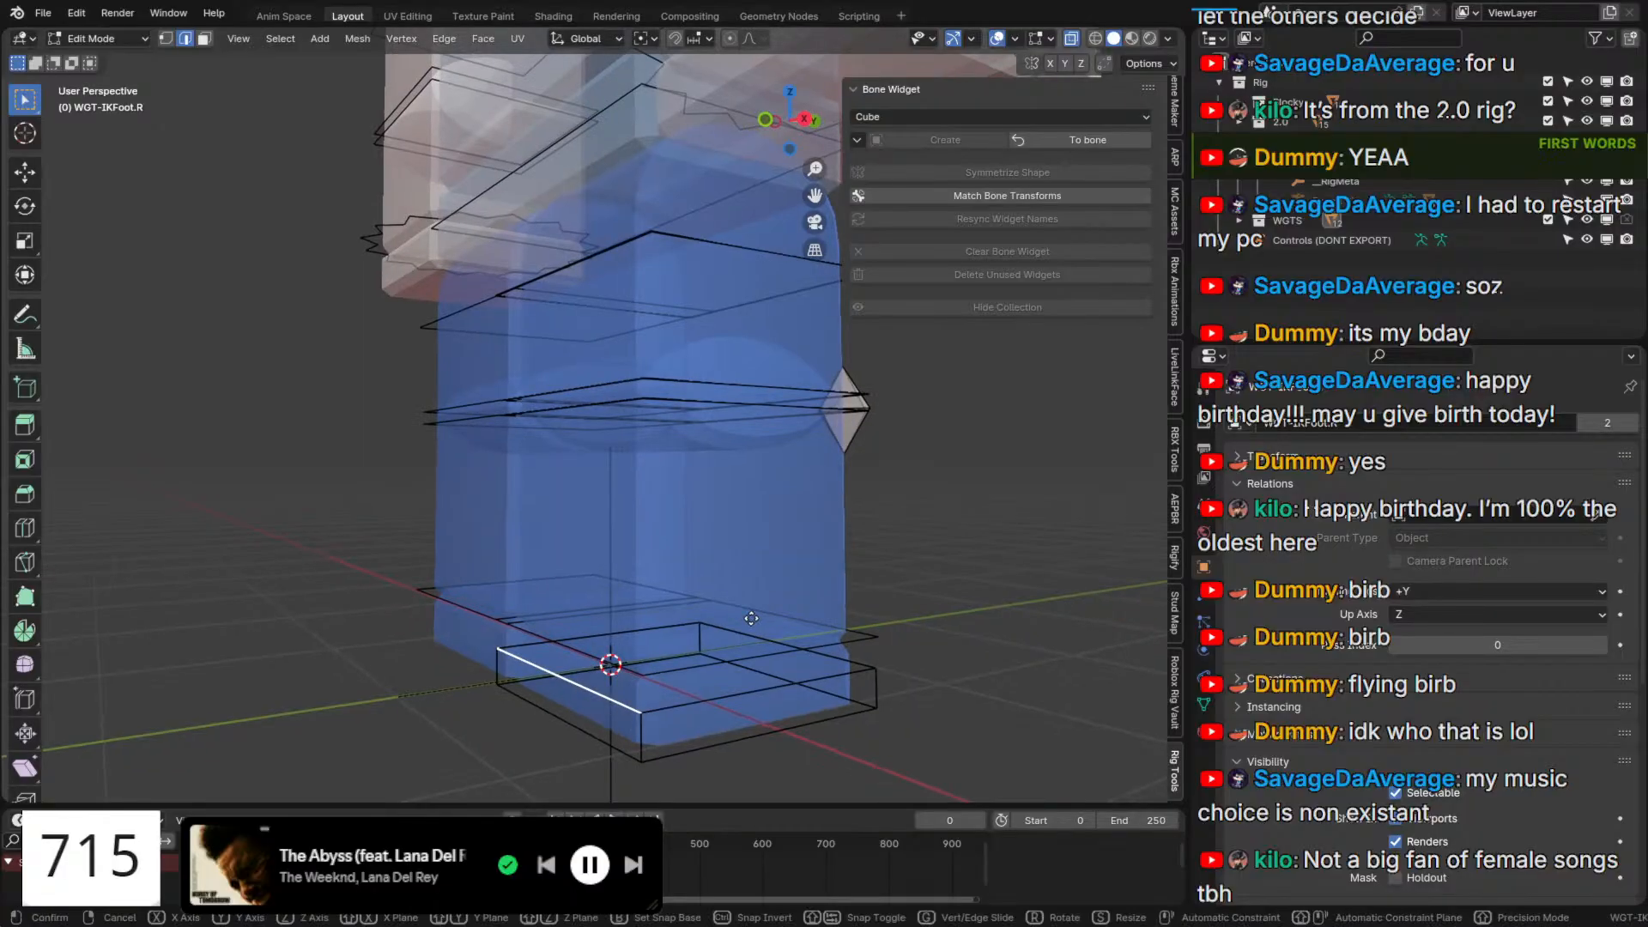
key("g")
key("z")
left_click(757, 536)
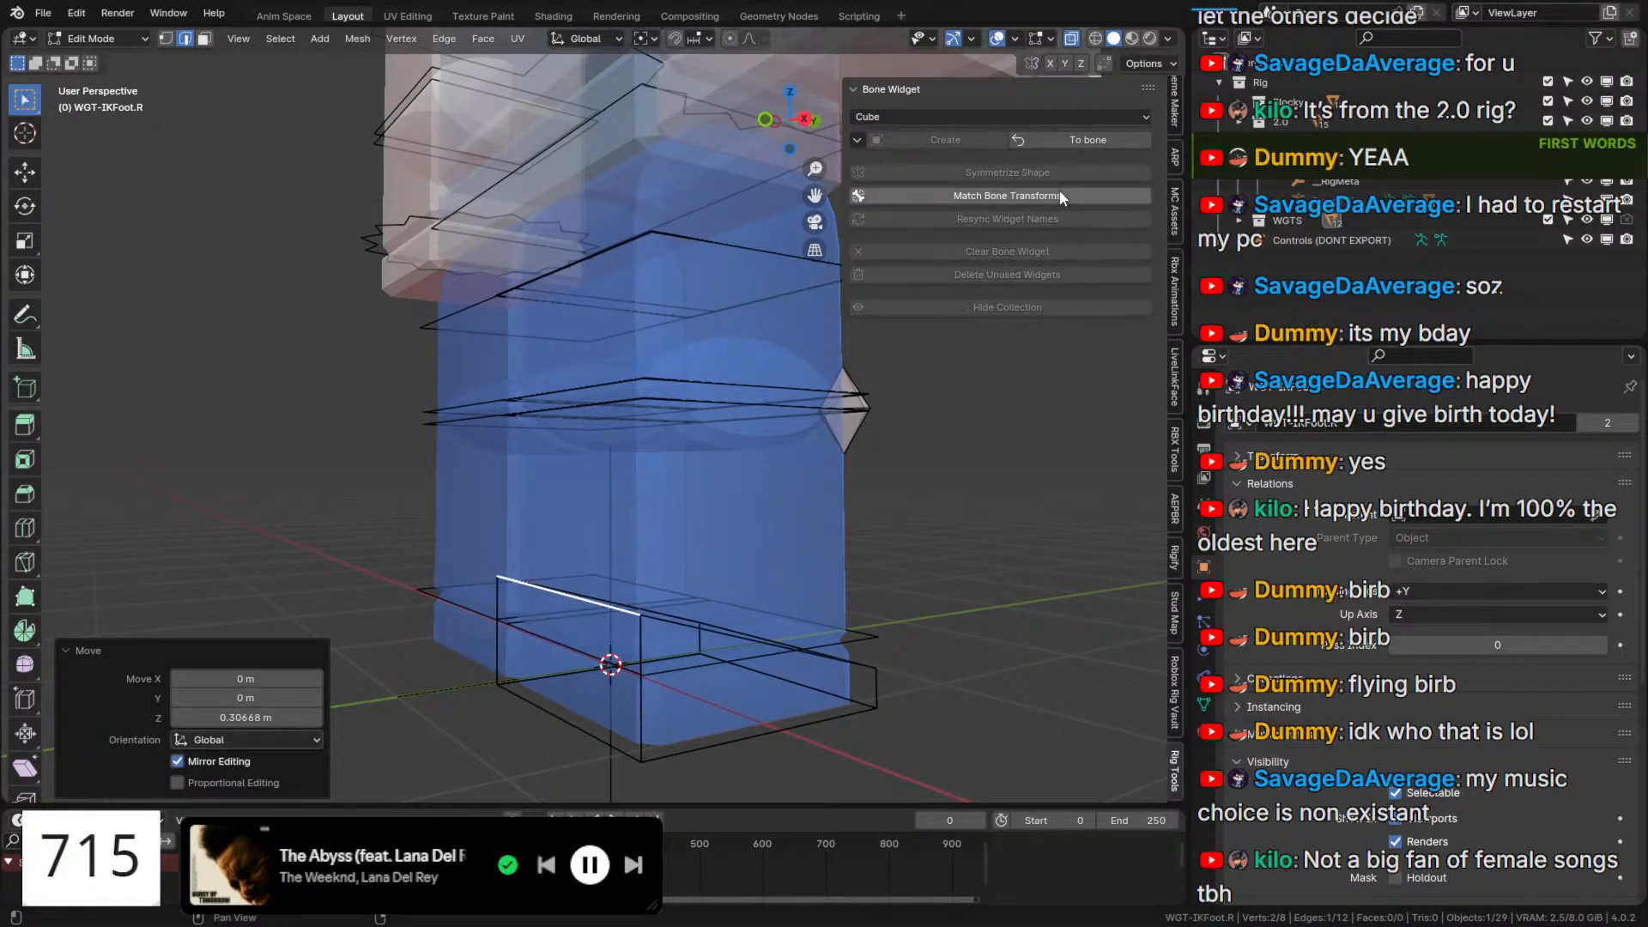
left_click(1070, 137)
Turn off X-ray display and return the Controls armature to Pose Mode.
key("q")
left_click(650, 436)
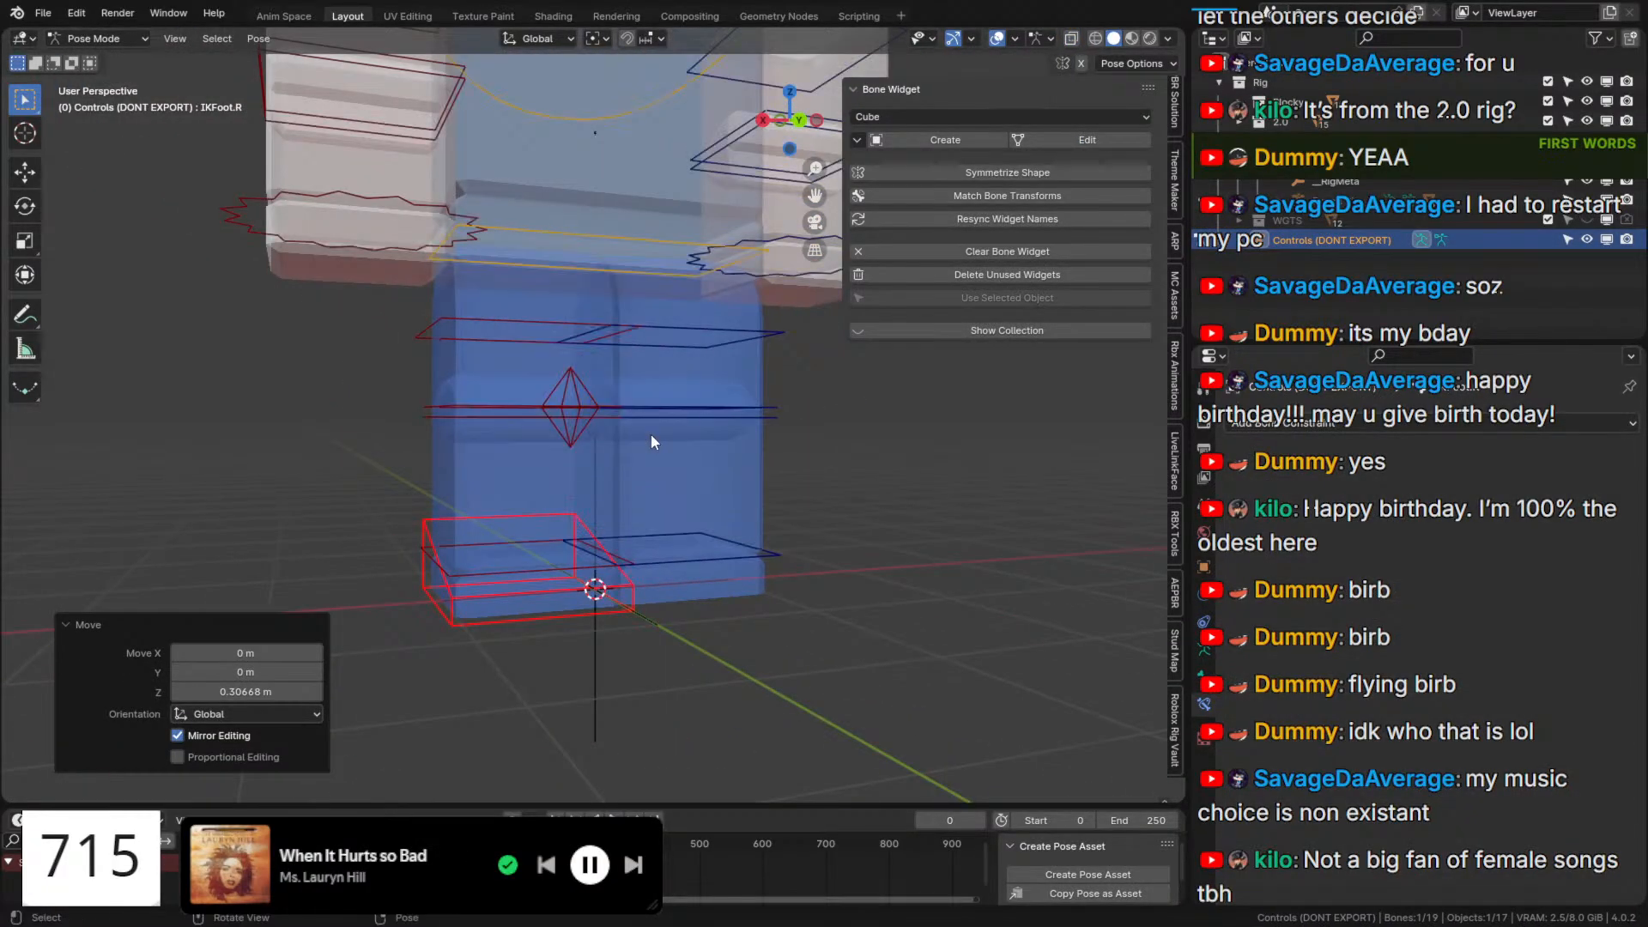
key("q")
left_click(651, 436)
key("Tab")
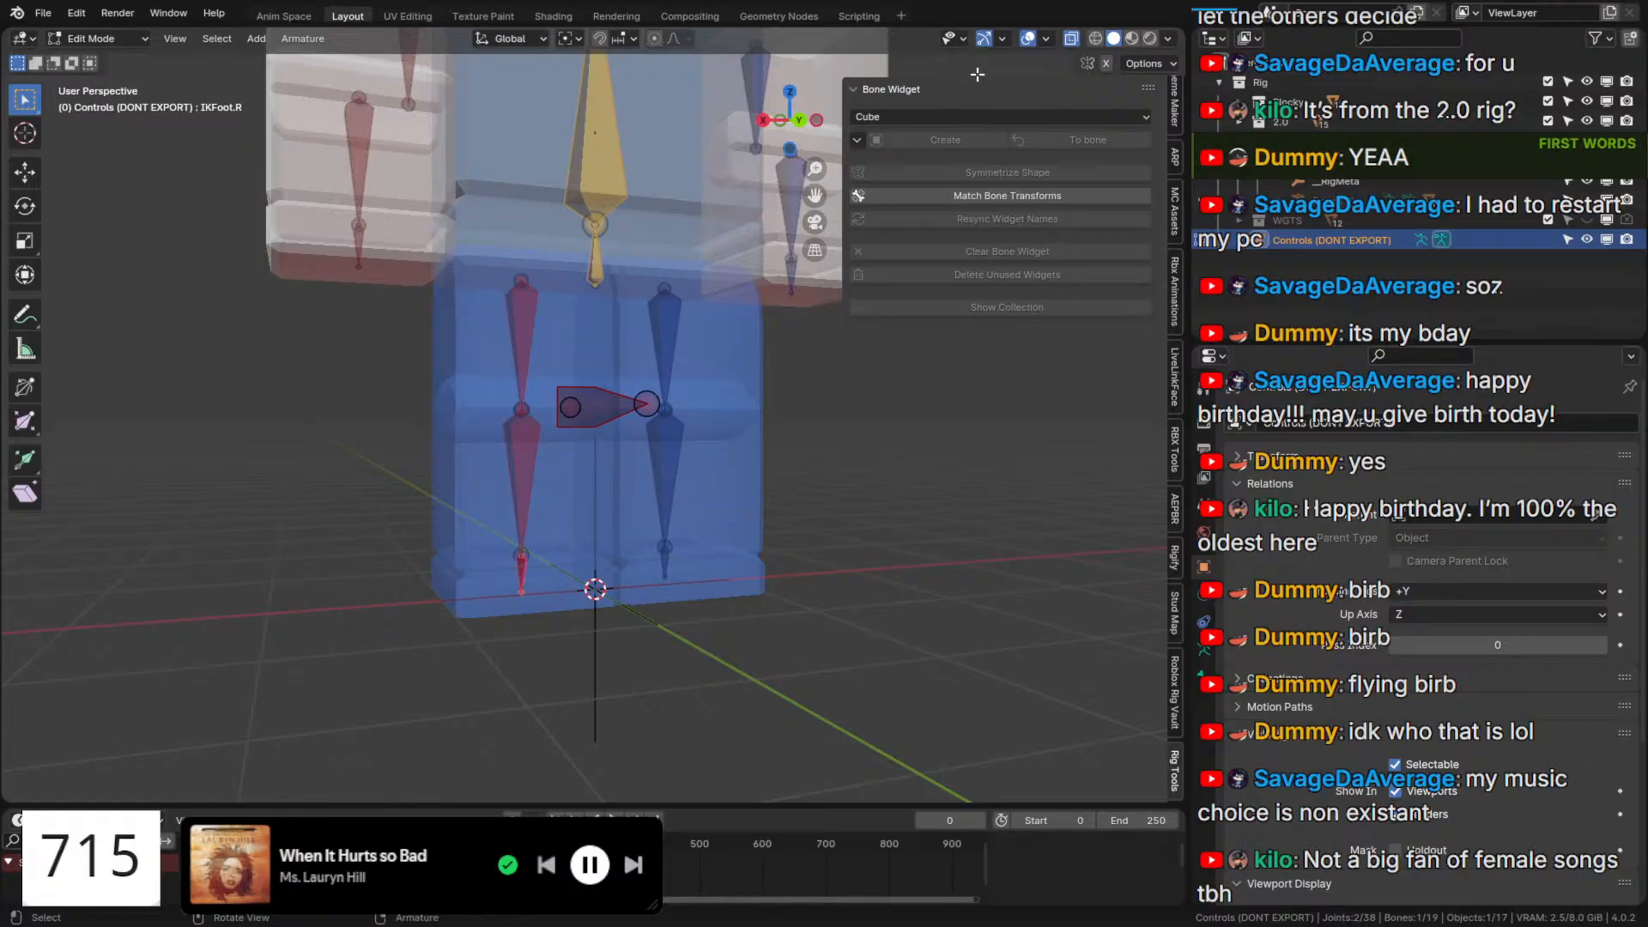
left_click(1075, 39)
key("Tab")
Test the right leg by moving the IKFoot.R control, and cancel the move.
middle_click_drag(714, 541, 822, 584)
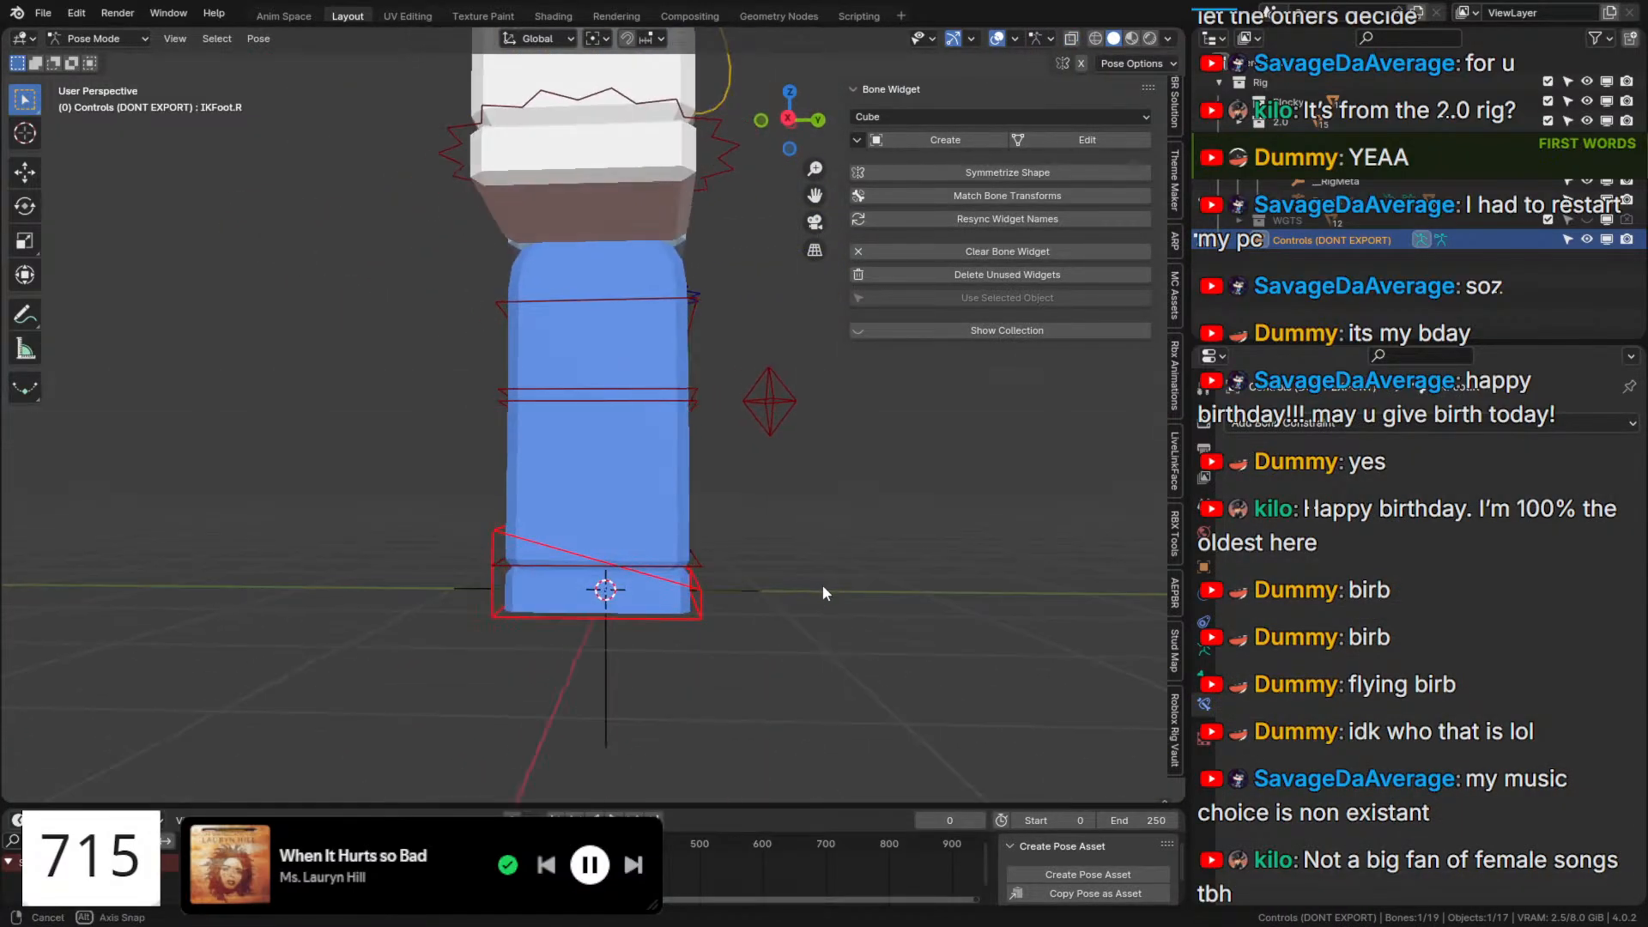
key("g")
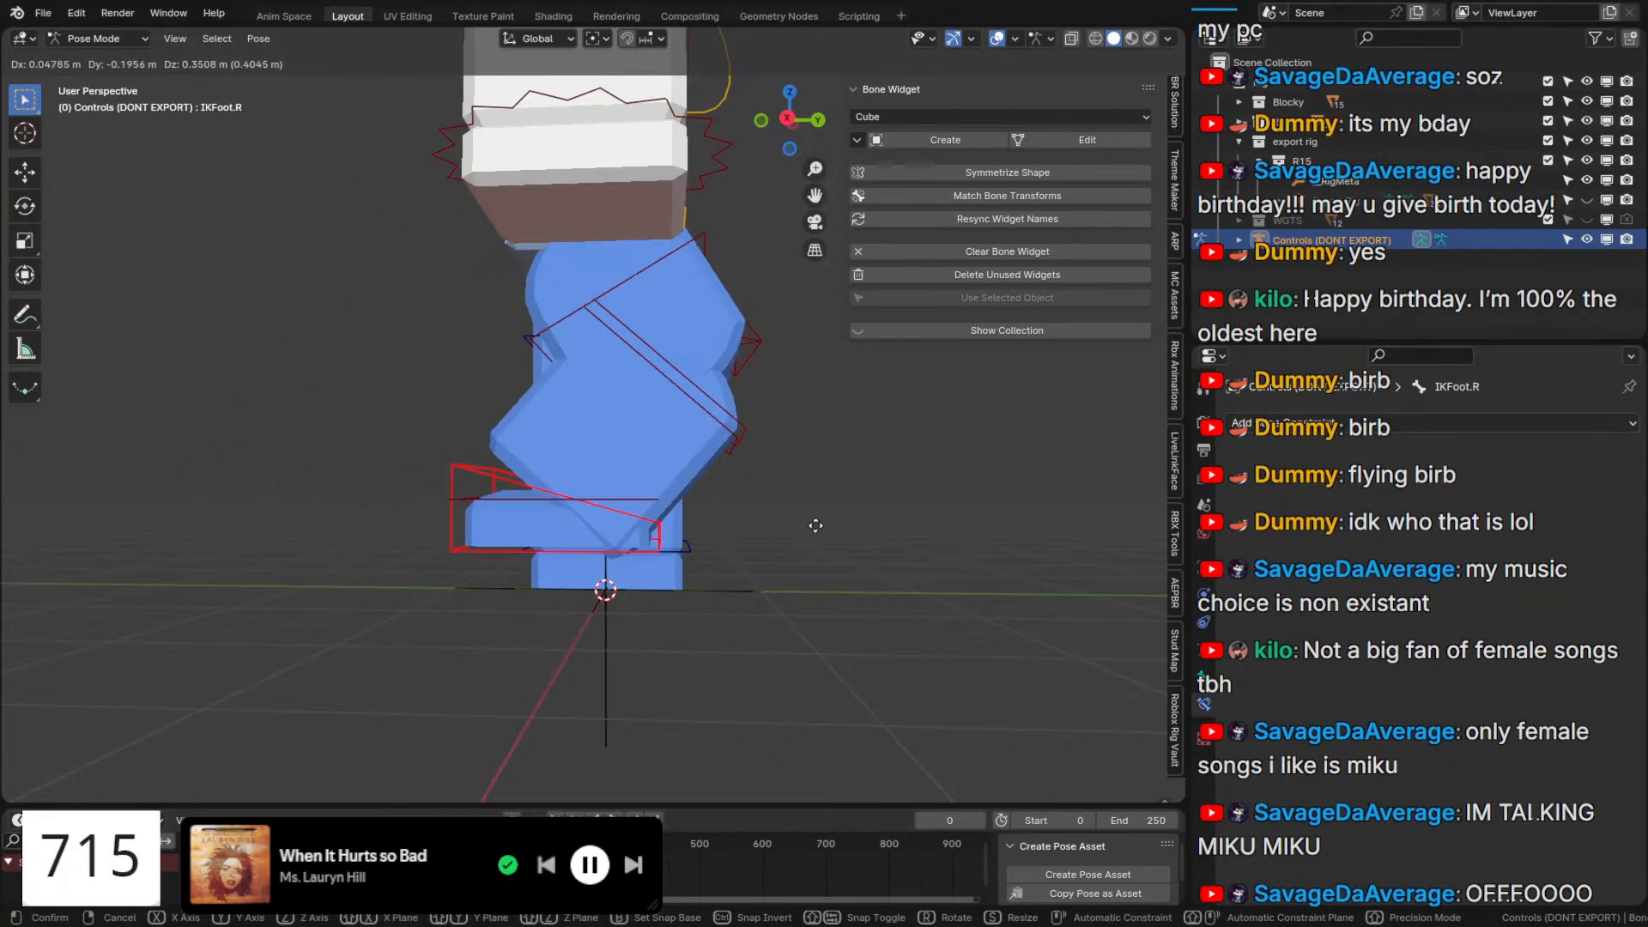
key("Escape")
Move the IKFootPole.R bone farther in front of the knee in Edit Mode and return to Pose Mode.
key("Tab")
left_click(770, 399)
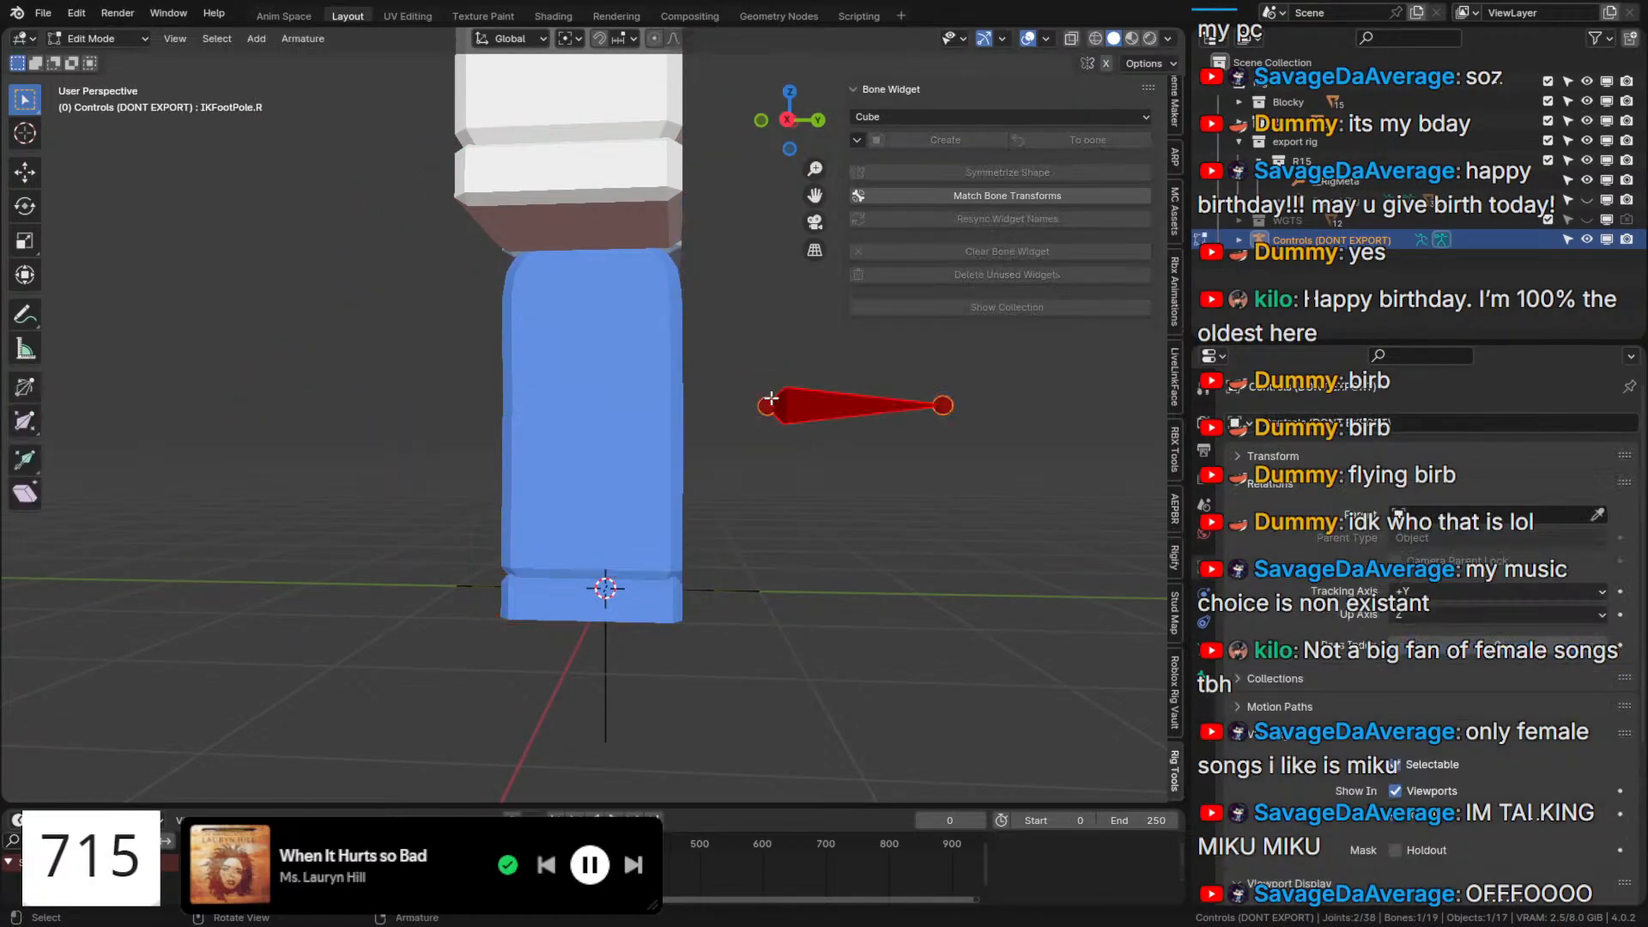
key("Tab")
Test the leg bend with the repositioned pole by moving IKFoot.R, and cancel the move.
left_click(691, 574)
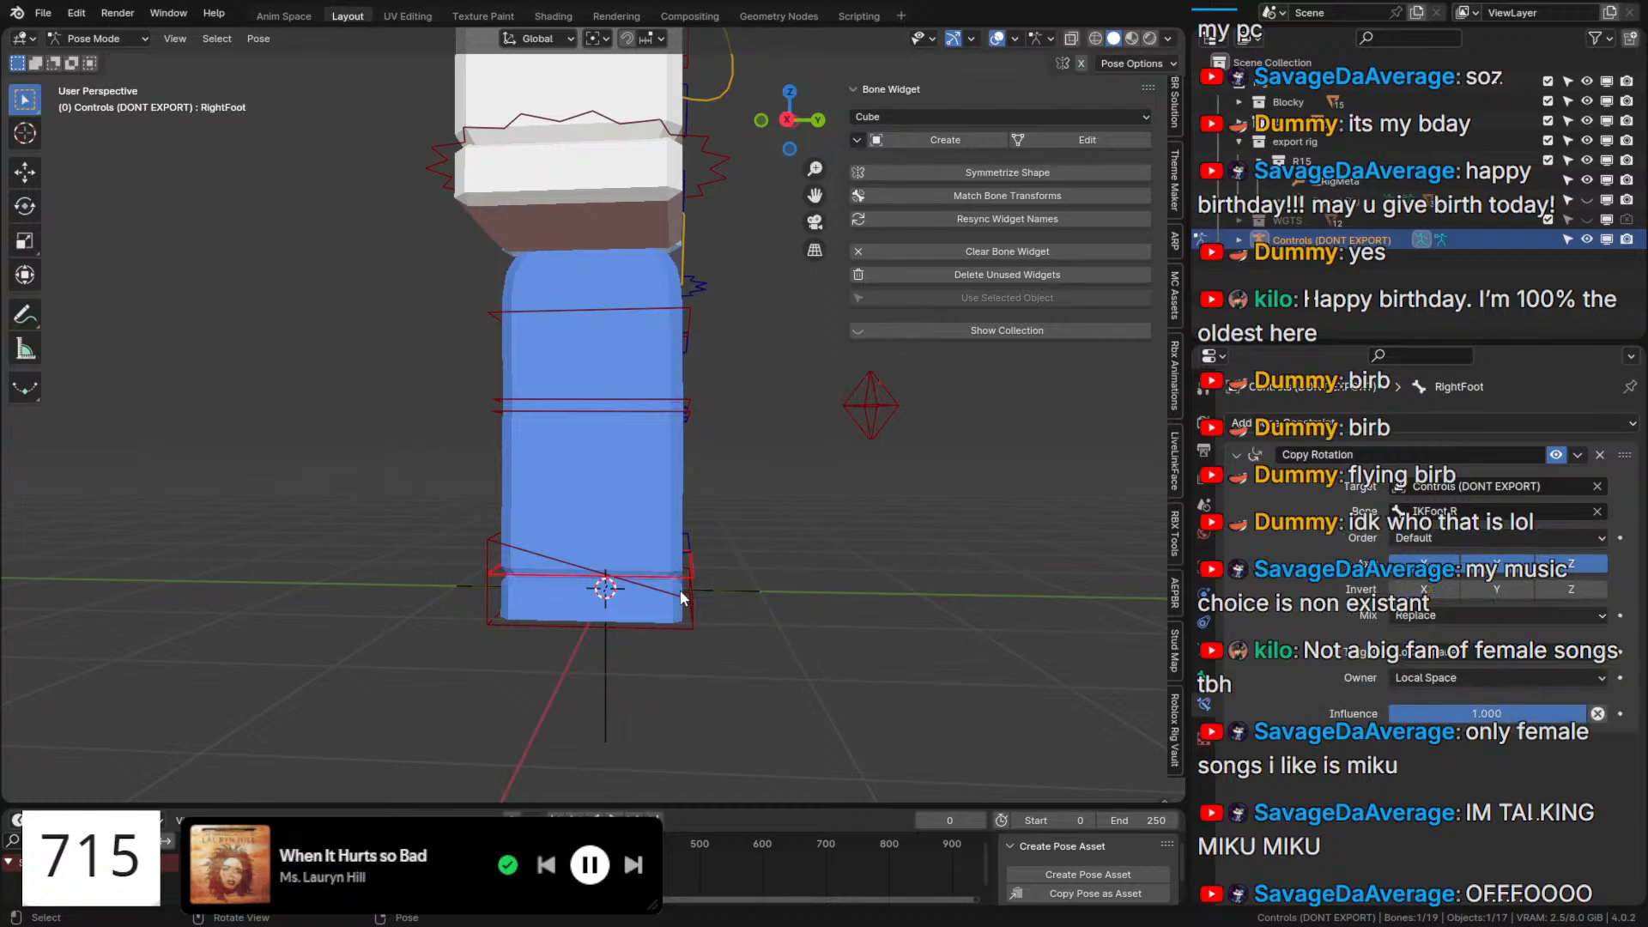
left_click(684, 598)
key("g")
key("Escape")
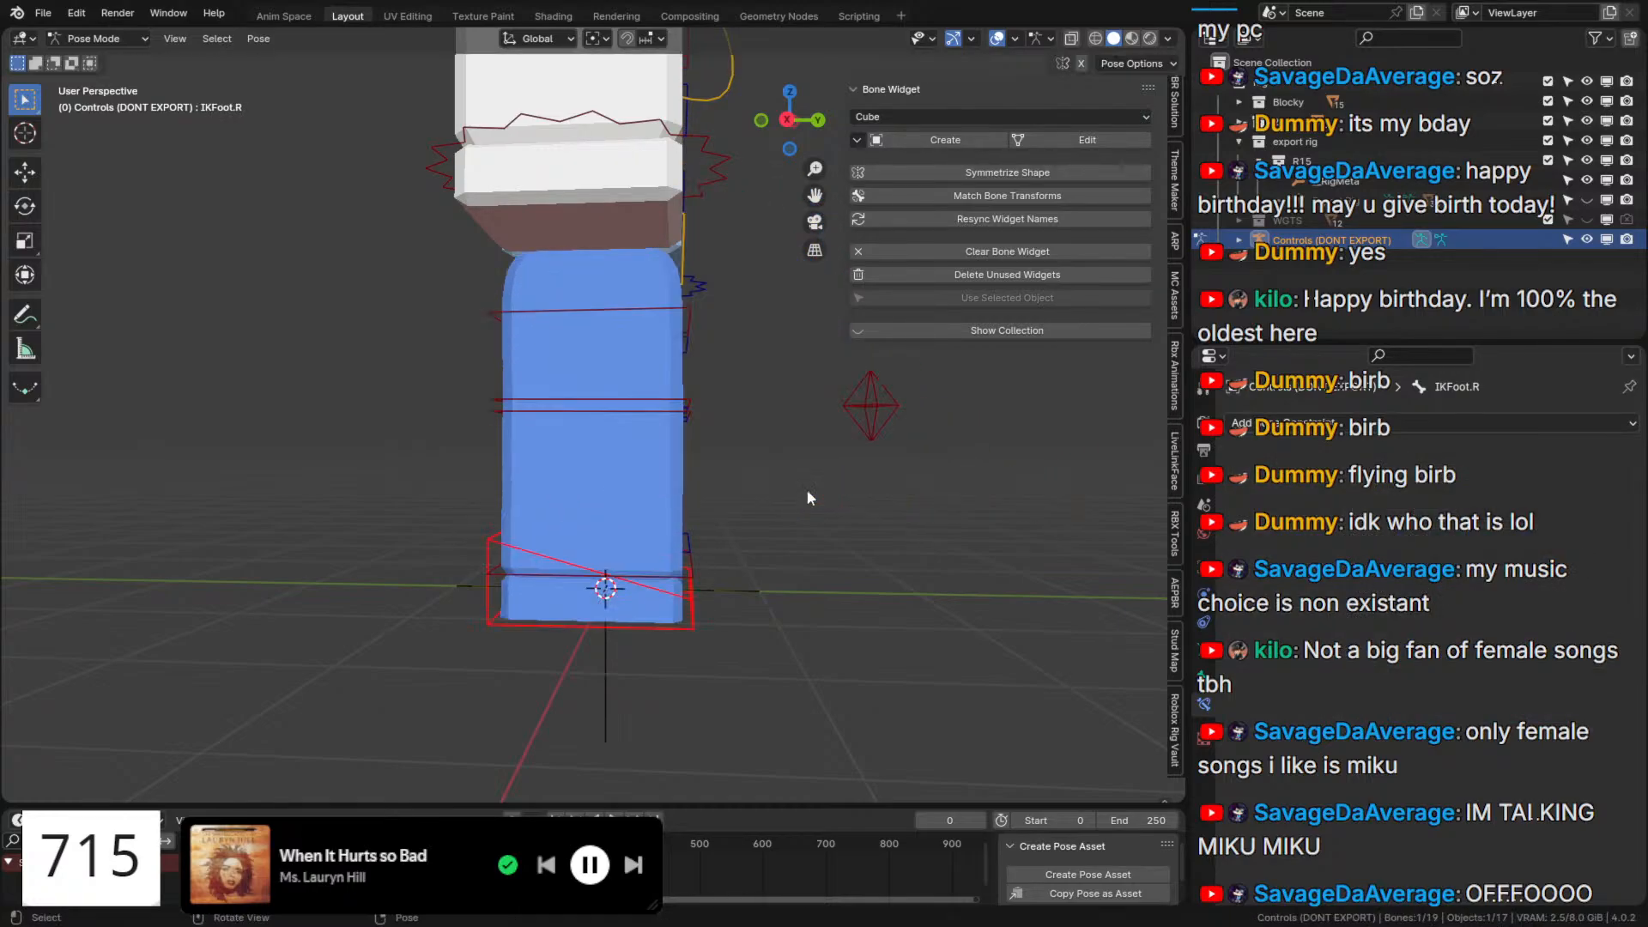
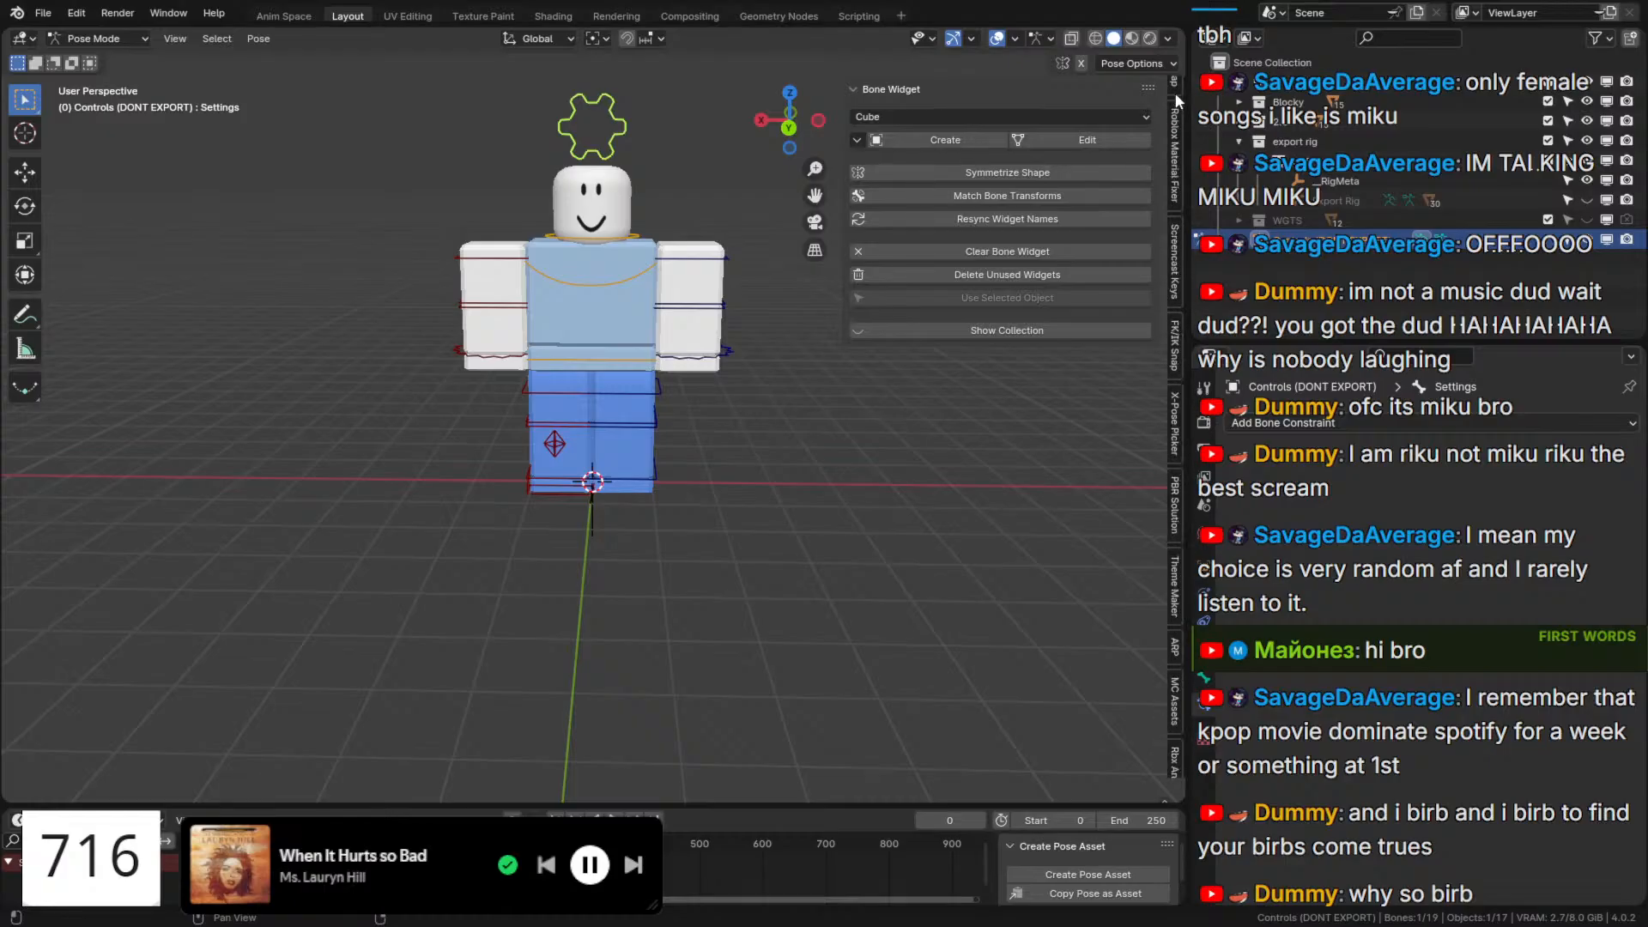
Increase the Settings bone's Package property to switch the character to a different body package.
left_click(1175, 99)
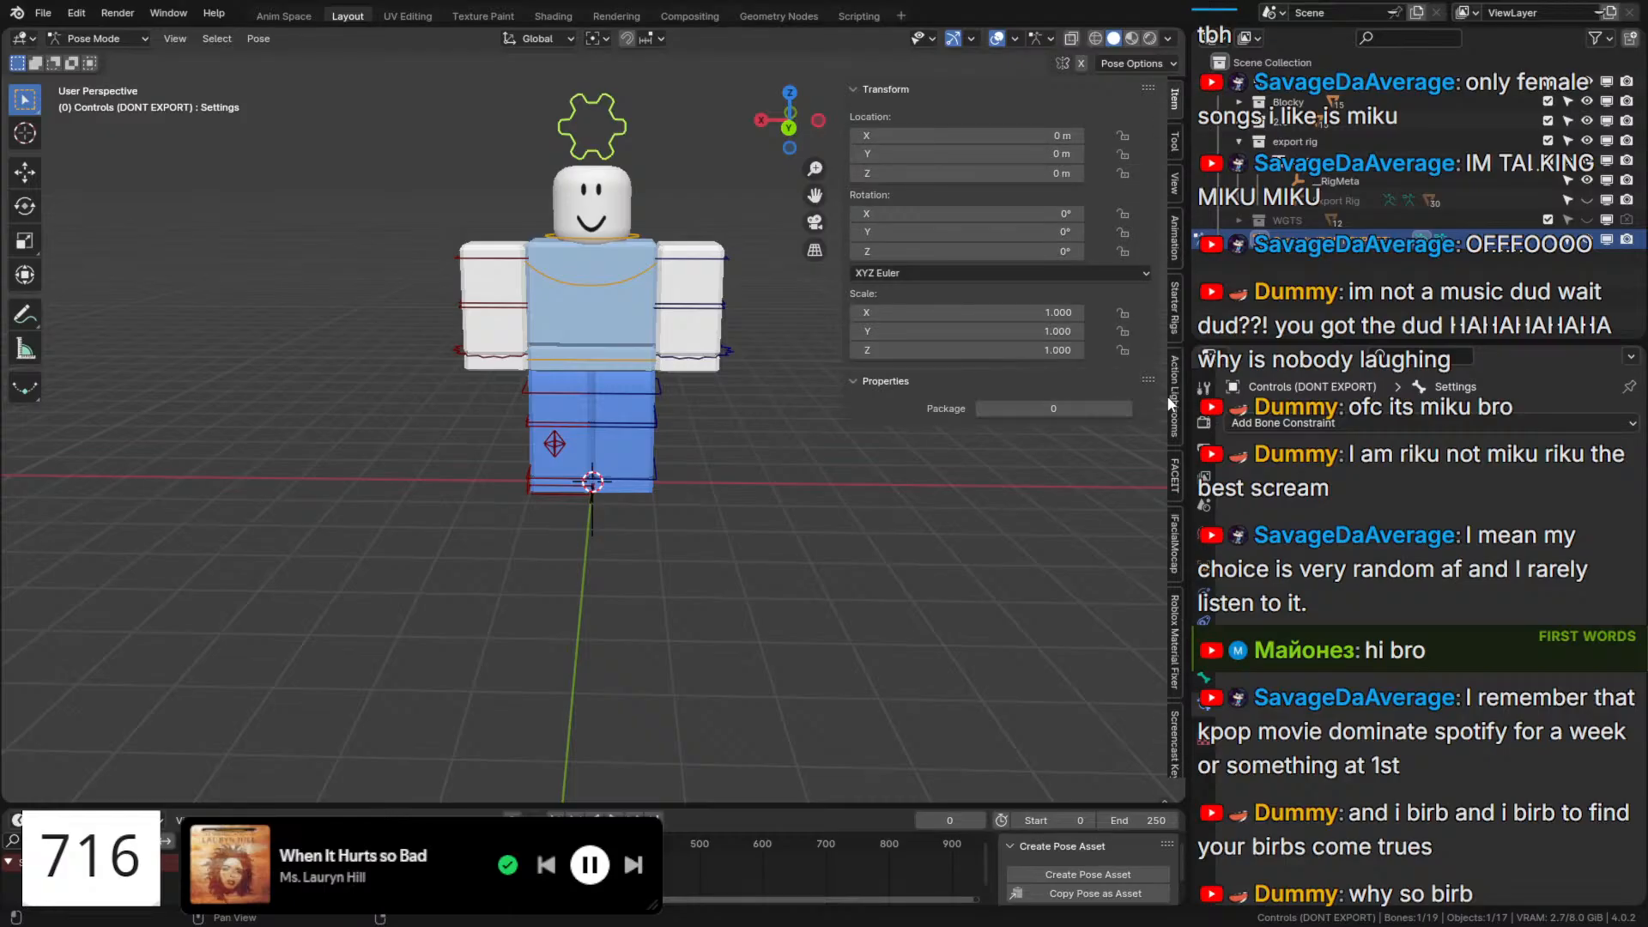
left_click_drag(1067, 402, 1107, 402)
scroll(794, 437, "up", 5)
mouse_move(790, 435)
middle_mouse_down()
mouse_move(898, 406)
mouse_move(992, 420)
mouse_move(780, 465)
middle_mouse_up()
Unhide the widget collection in Object Mode and open the WGT-IKFoot.R mesh for editing.
left_click(589, 610)
middle_click_drag(590, 610, 893, 601)
key("ctrl+Tab")
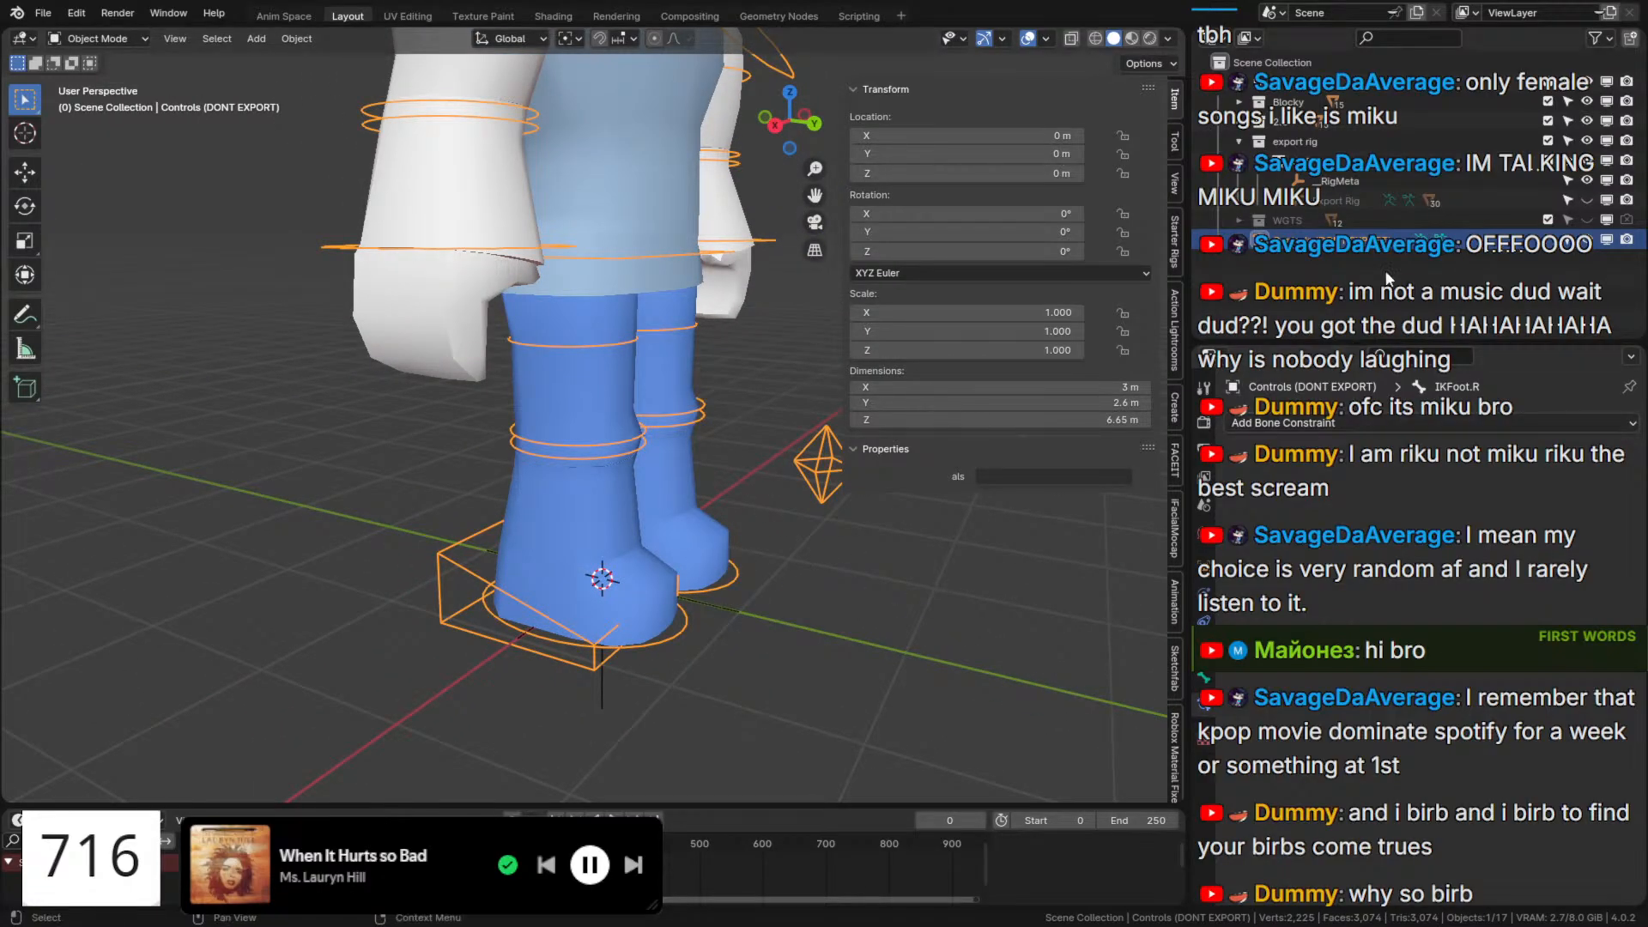
left_click(1581, 202)
left_click(434, 541)
key("Tab")
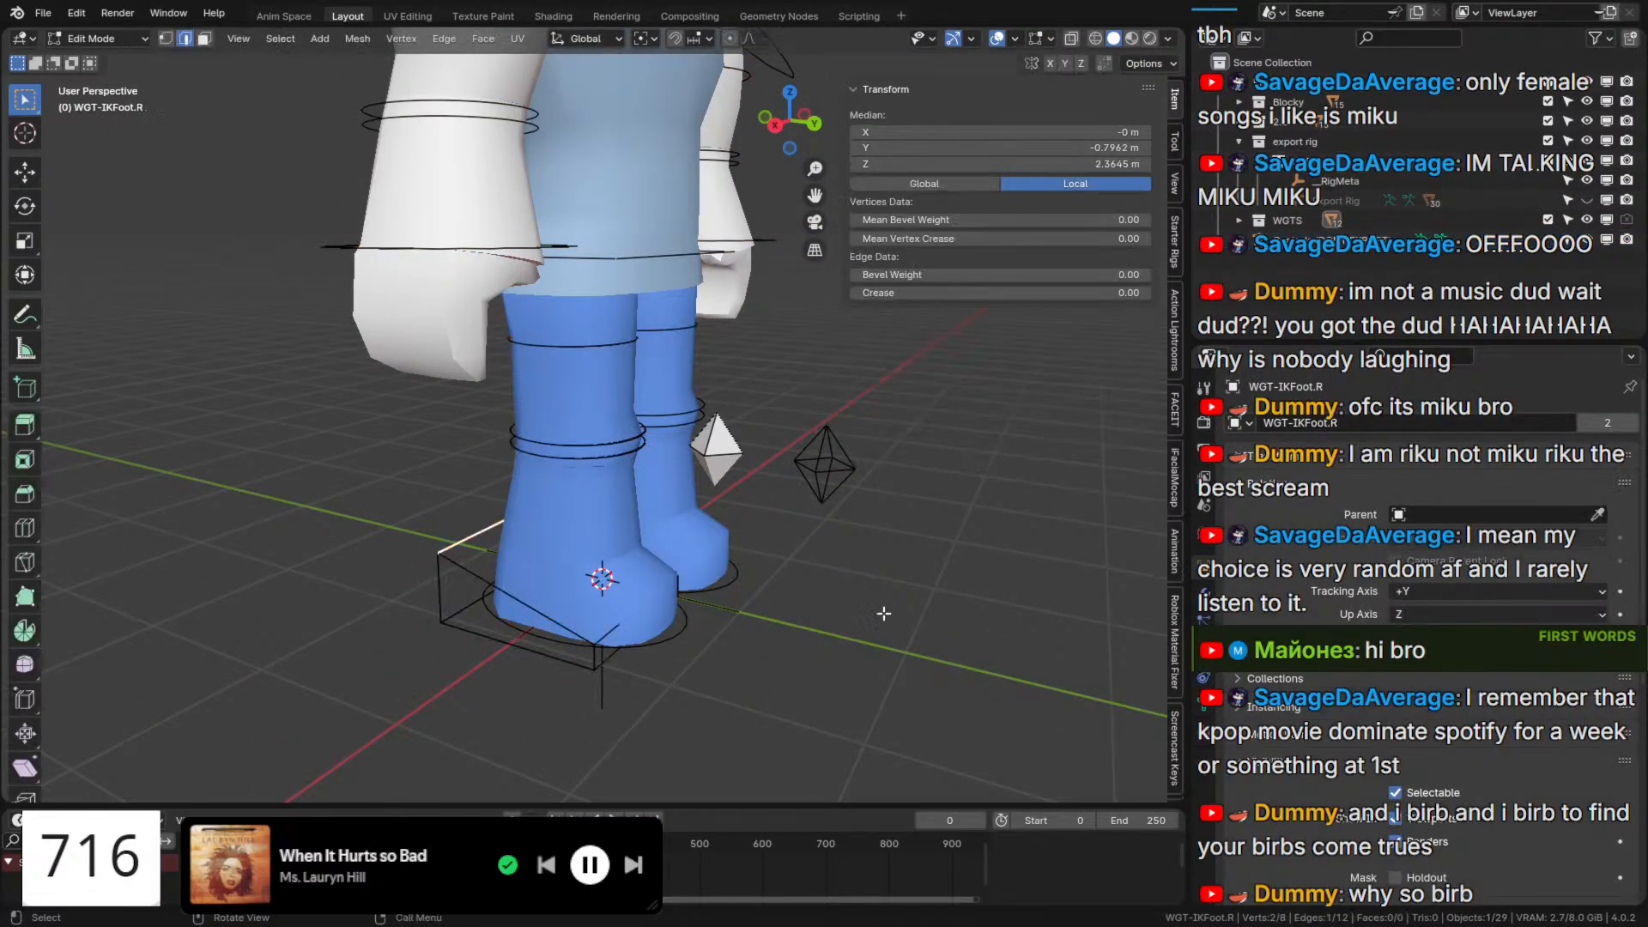
Add a Basis shape key and Key 1 to WGT-IKFoot.R, and enter Edit Mode on Key 1.
scroll(1504, 675, "down", 12)
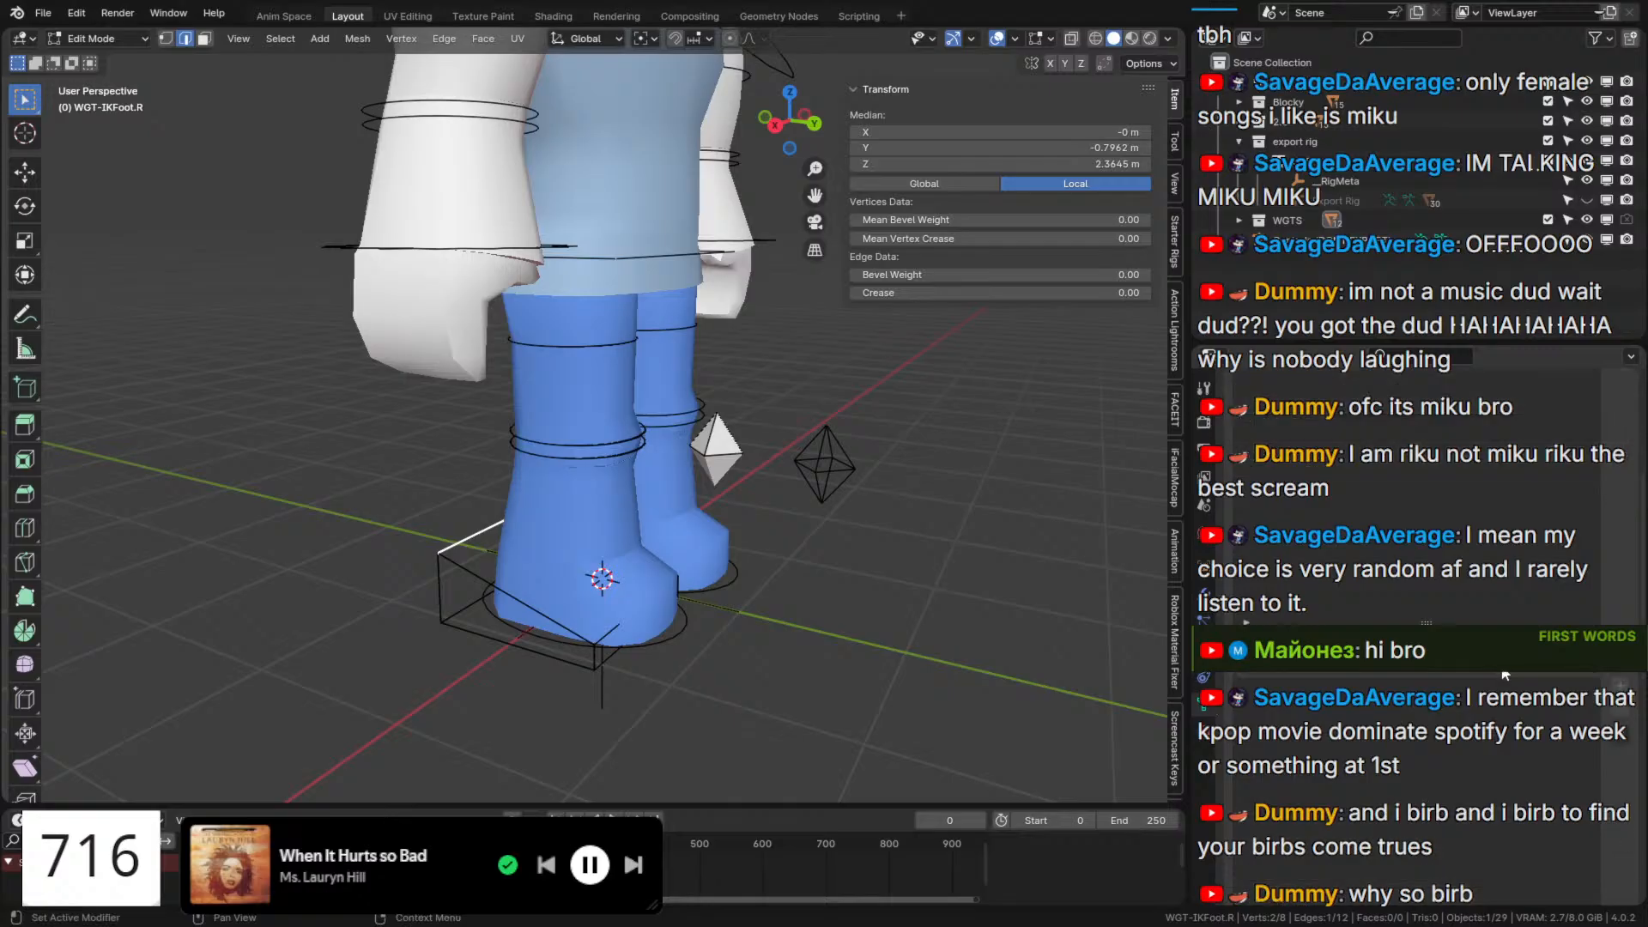
key("Tab")
left_click(1624, 478)
left_click(1624, 479)
key("Tab")
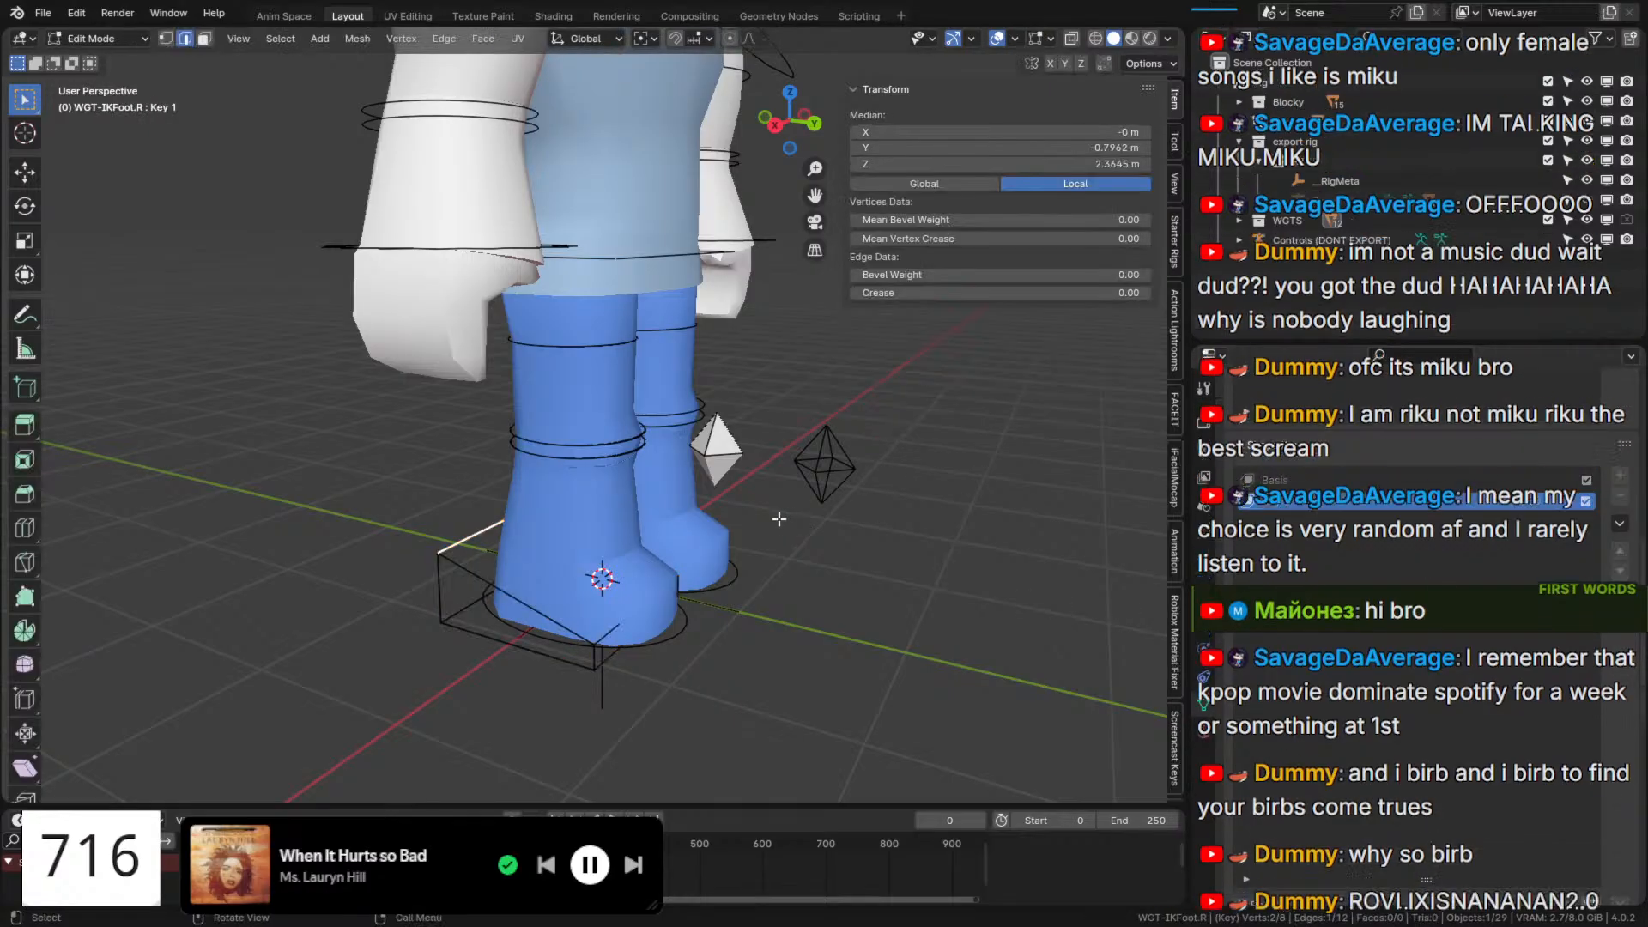
Move the whole foot widget about 0.19 m forward along Y in the Key 1 shape.
scroll(664, 556, "up", 2)
key("g")
key("y")
left_click(664, 555)
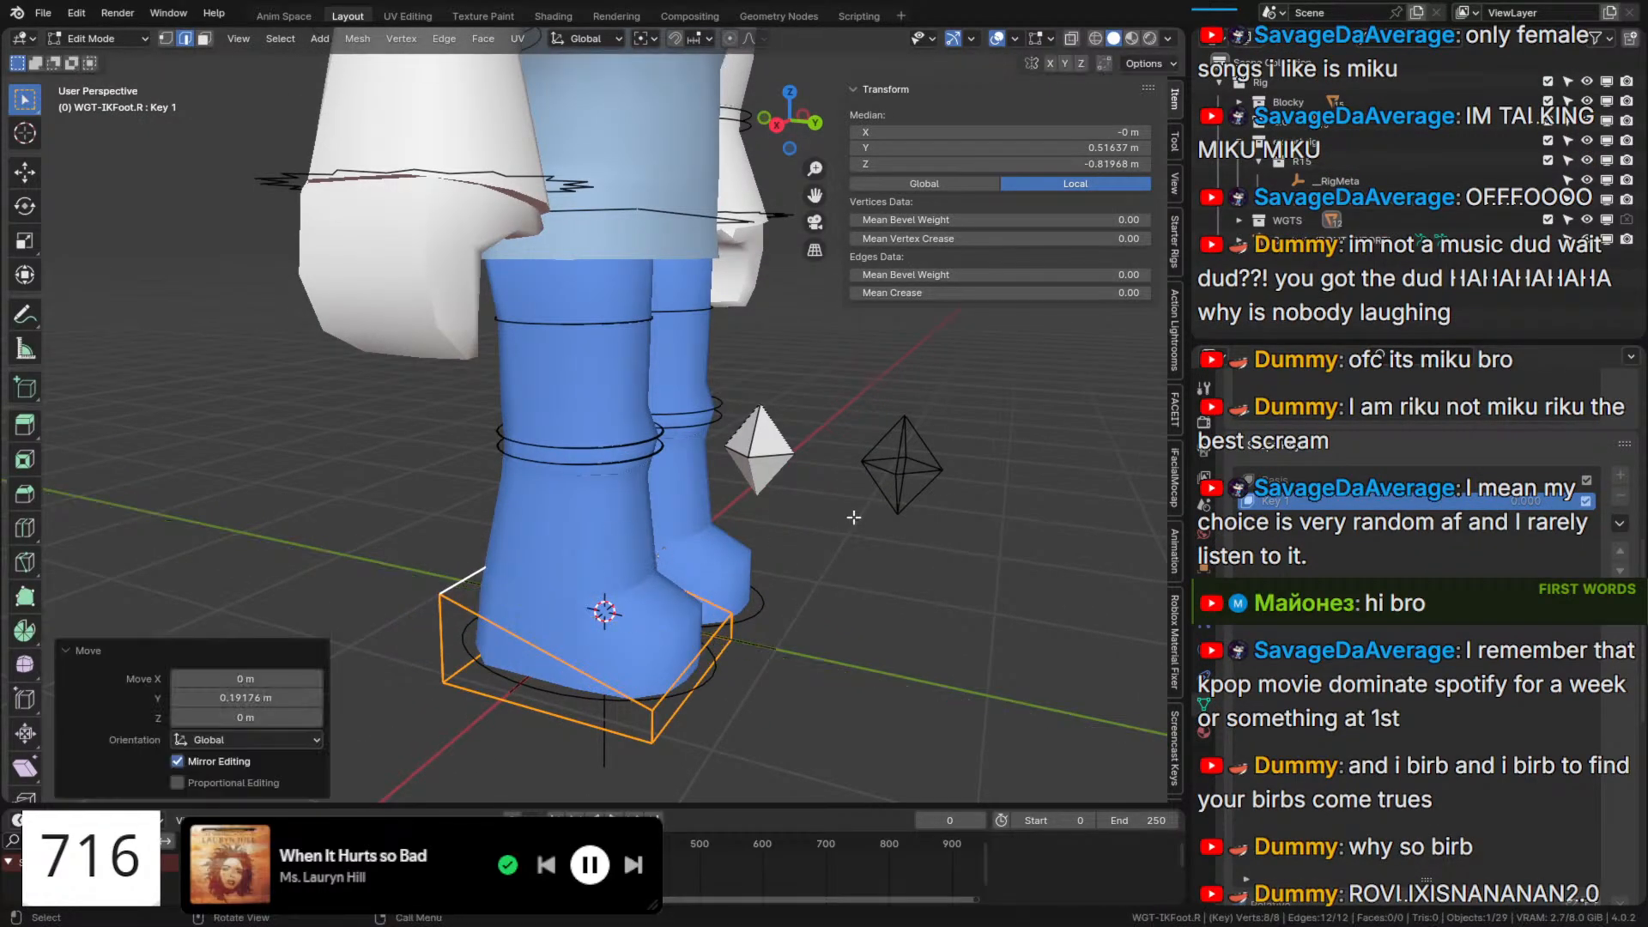
Scale the foot widget to about 0.666 along X and shift it along X to centre it on the right foot.
scroll(855, 518, "up", 3)
middle_click_drag(855, 517, 787, 497)
scroll(837, 474, "up", 3)
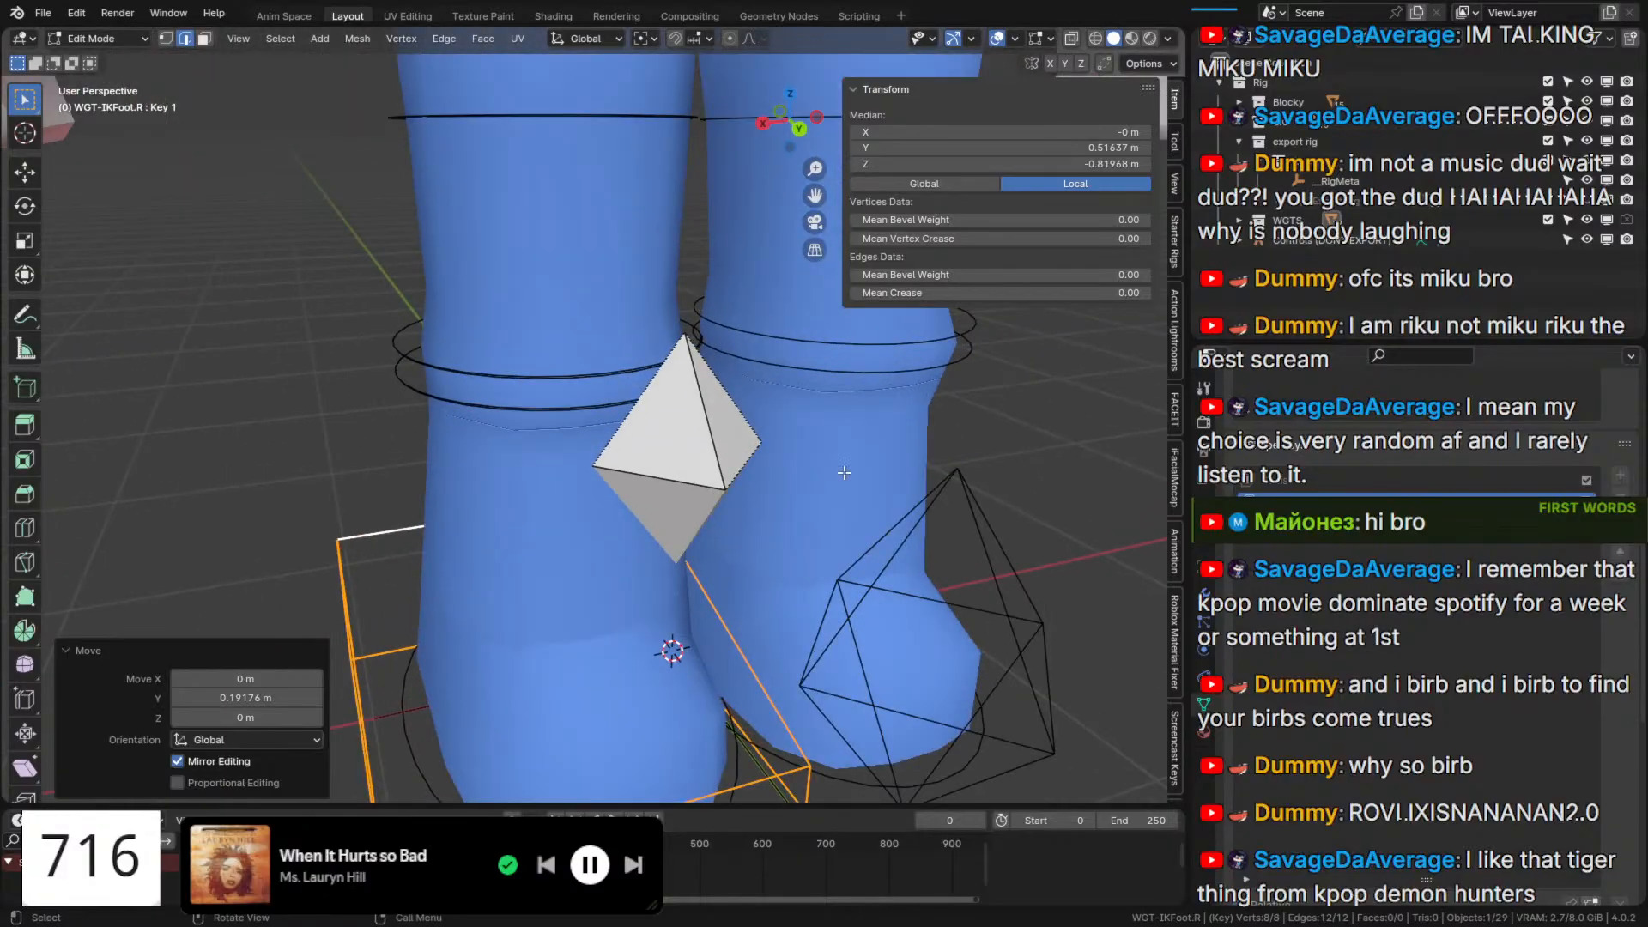
middle_click_drag(1000, 486, 1059, 430)
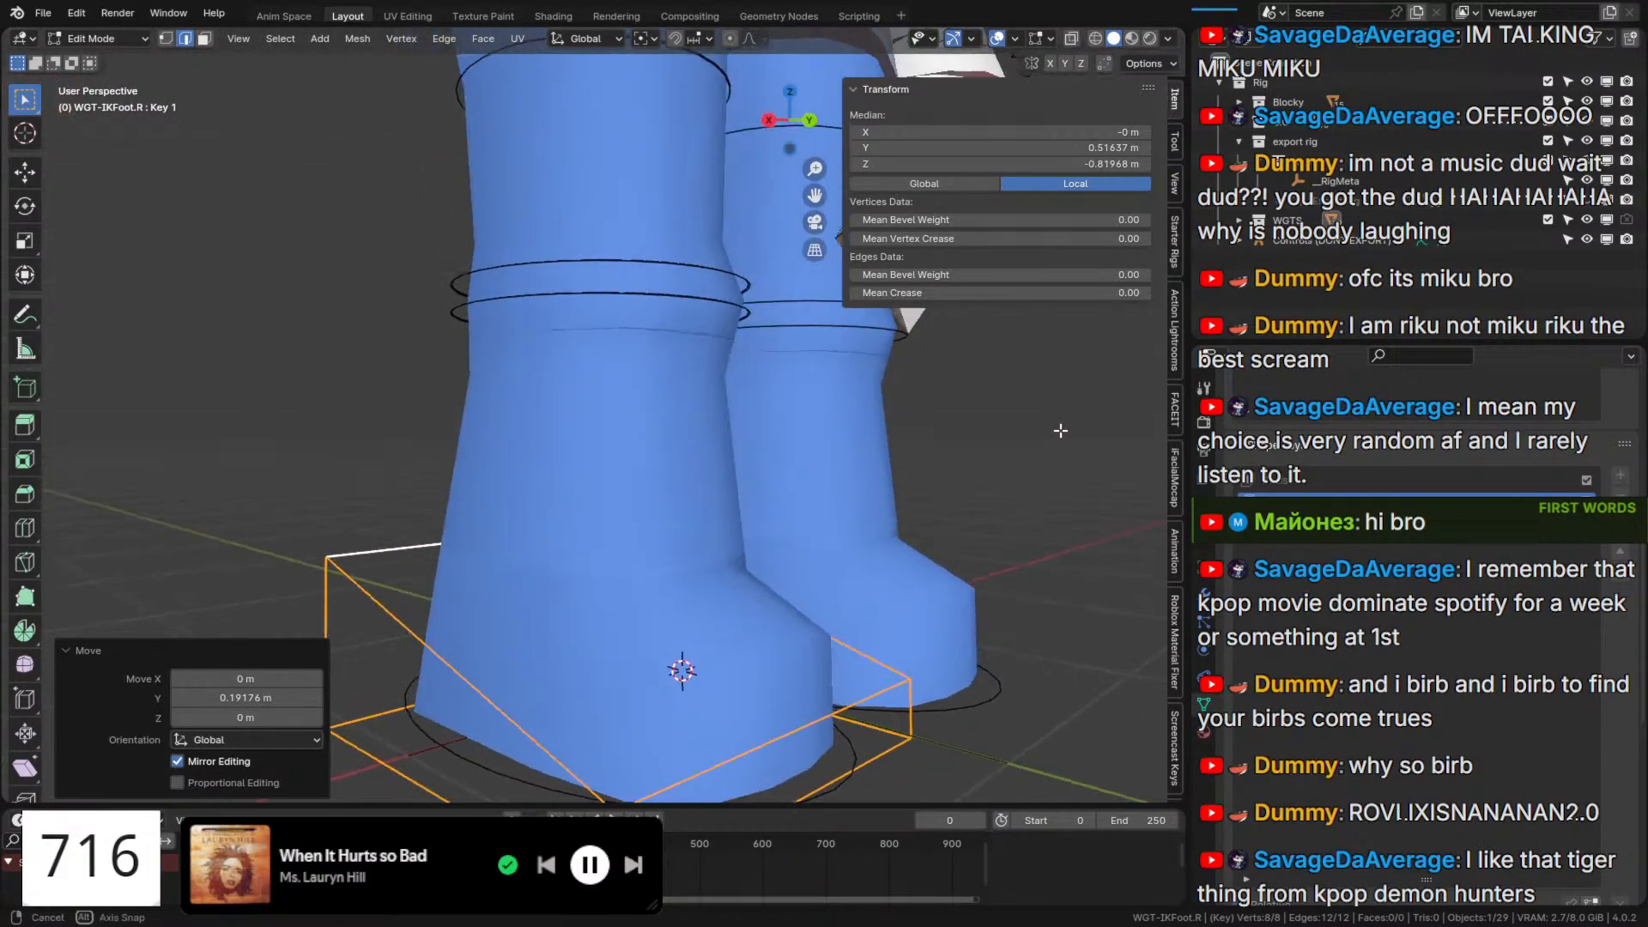
key("s")
key("x")
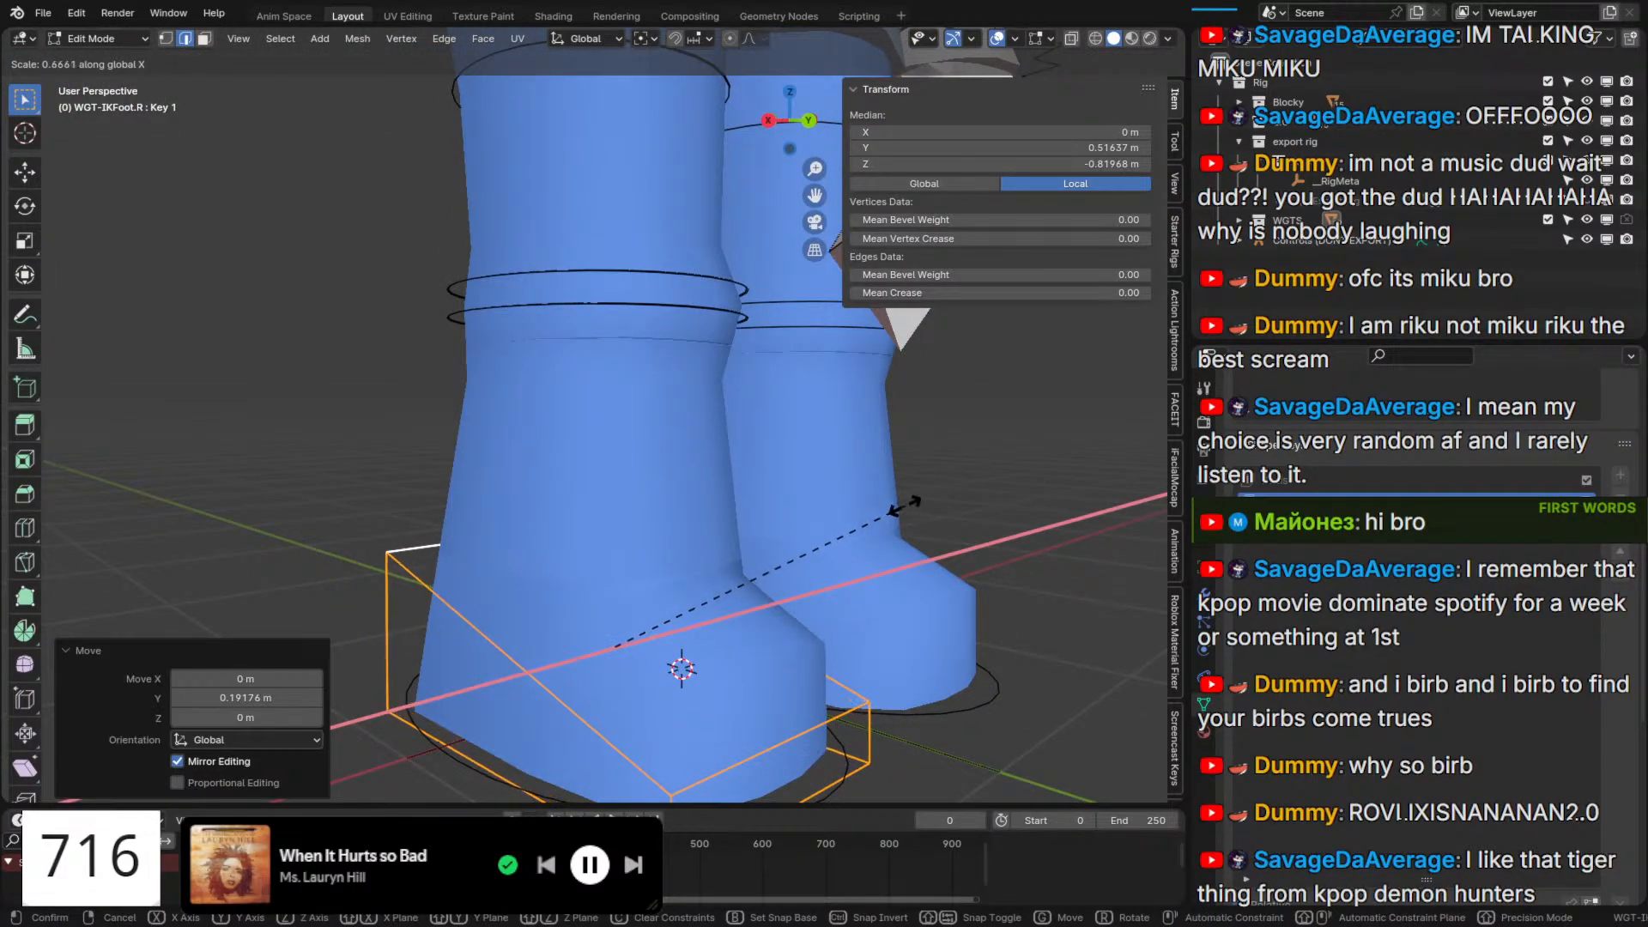
left_click(904, 508)
middle_click_drag(905, 508, 816, 531)
key("g")
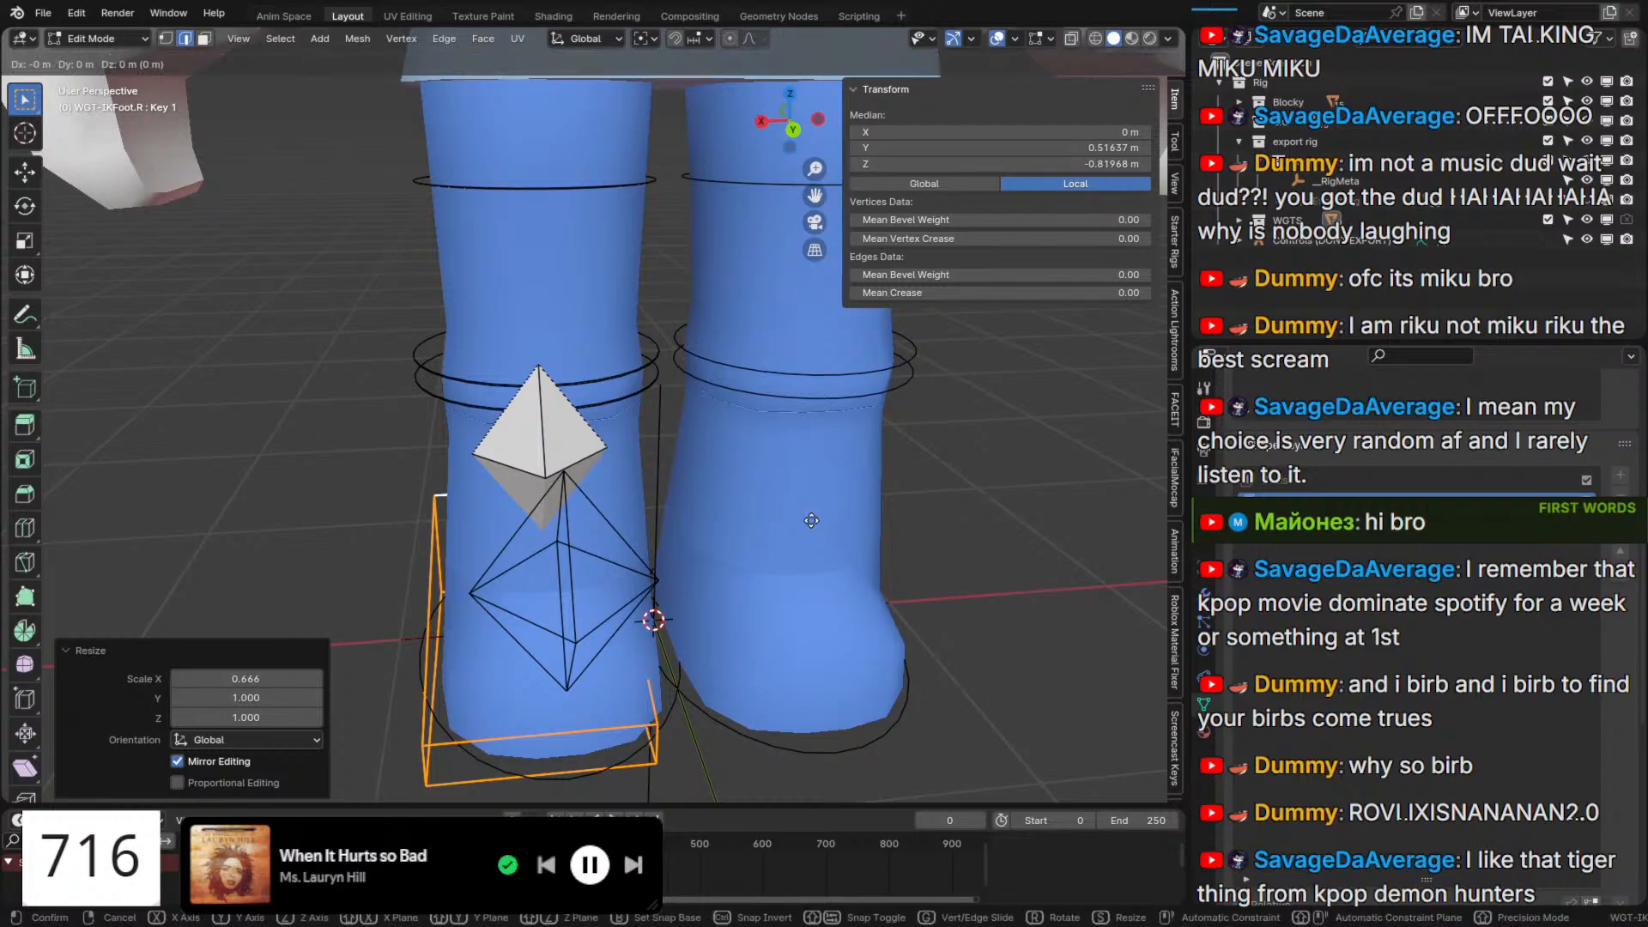
key("x")
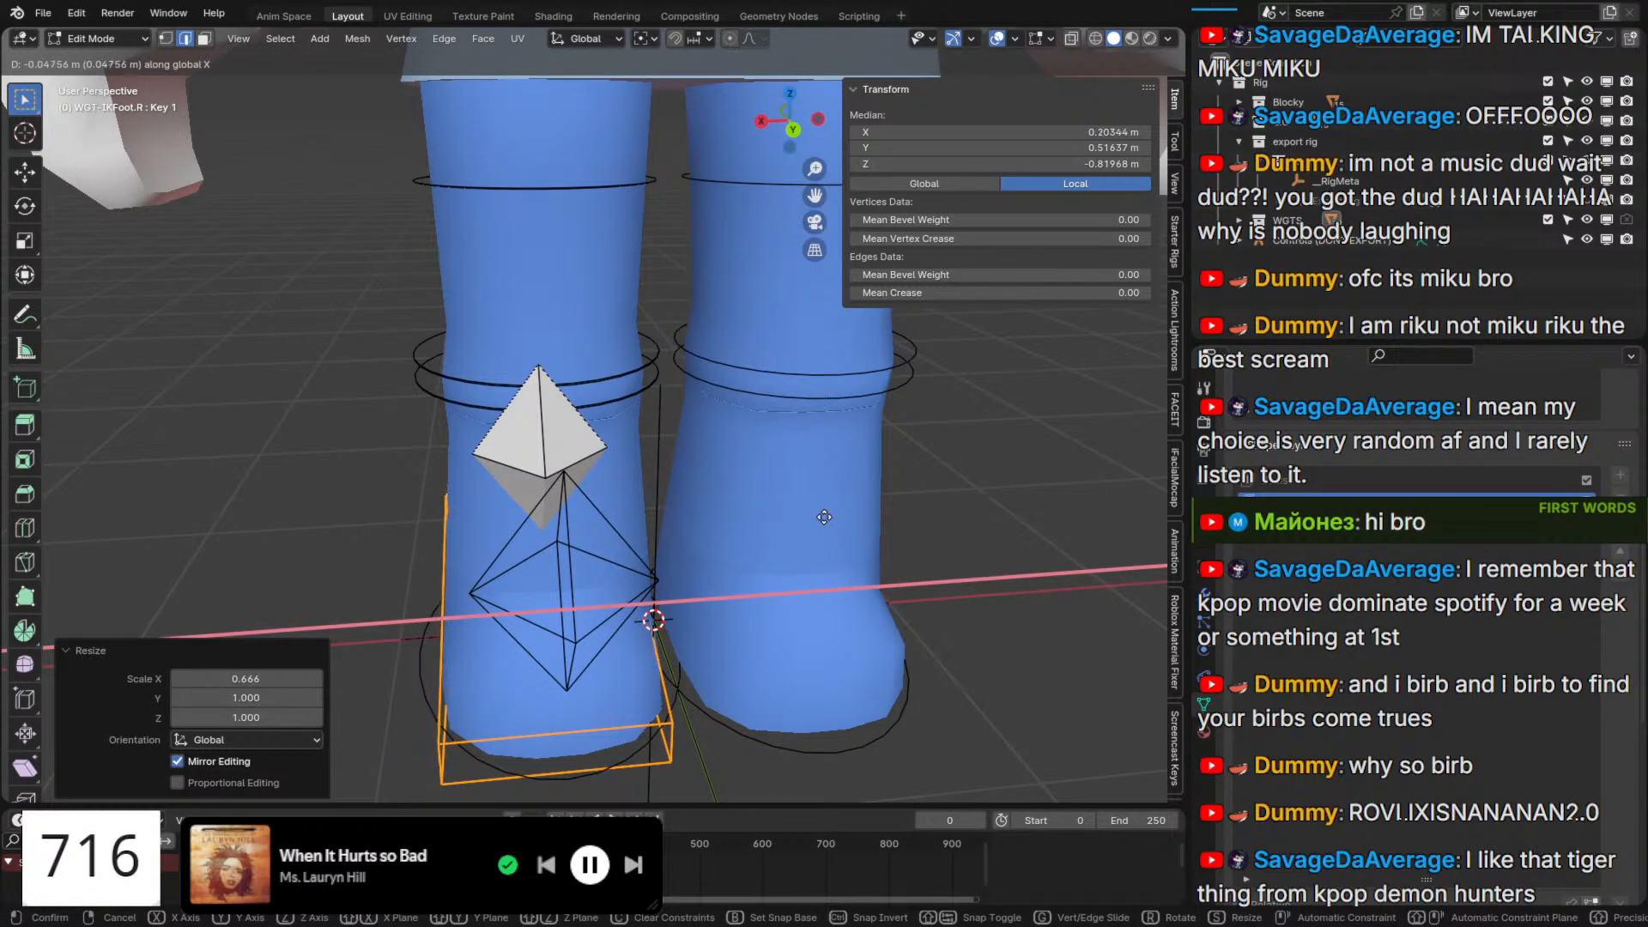
left_click(824, 515)
Widen the foot widget slightly along X, scale it to about 0.708 along Z, and adjust its height around the foot.
middle_click_drag(824, 516, 740, 450)
key("s")
key("x")
left_click(867, 451)
key("s")
key("z")
left_click(743, 498)
key("g")
key("z")
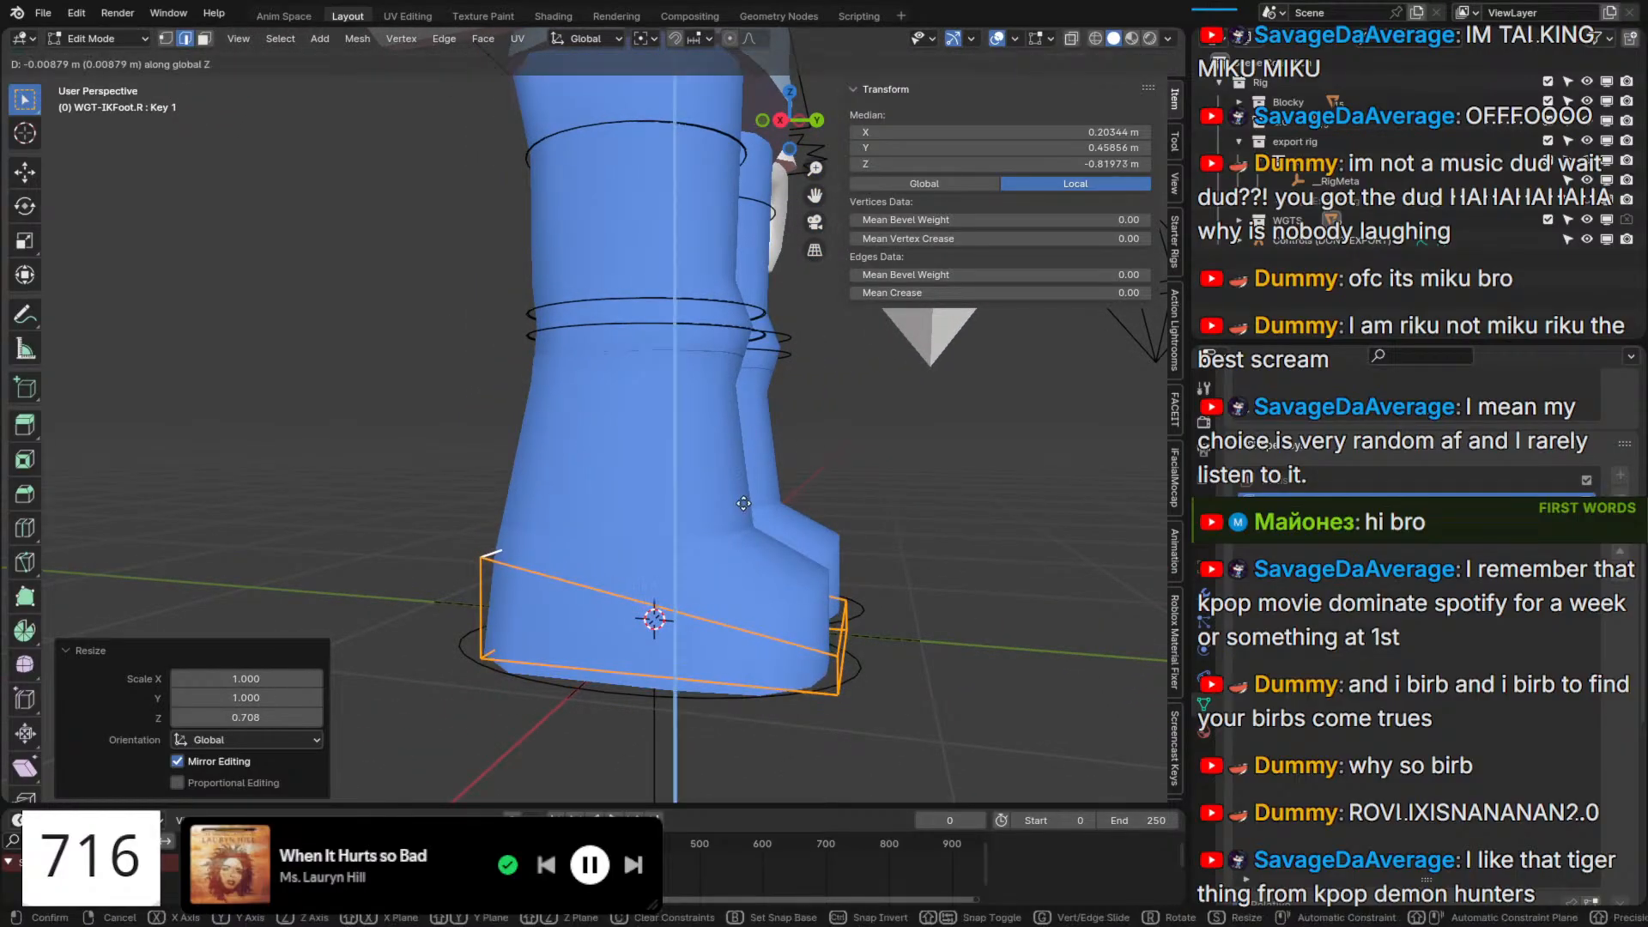
left_click(742, 498)
middle_click_drag(743, 498, 846, 485)
scroll(782, 462, "down", 2)
key("Tab")
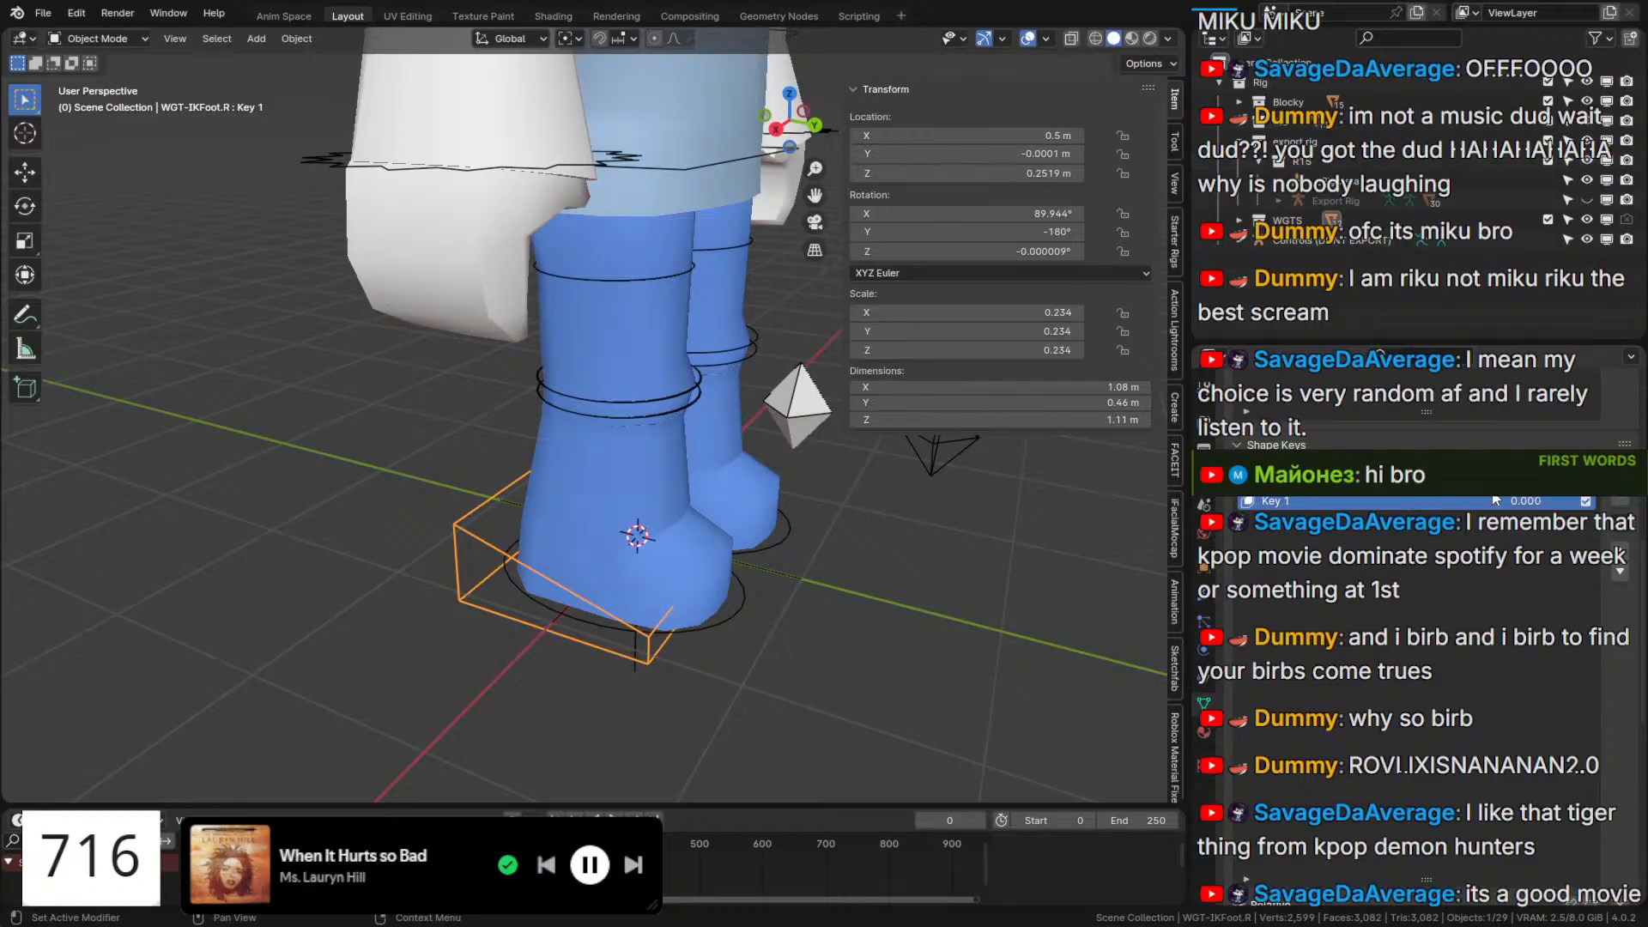
Select the Settings bone in Pose Mode and copy its Package property as a new driver.
scroll(733, 424, "down", 5)
left_click(592, 154)
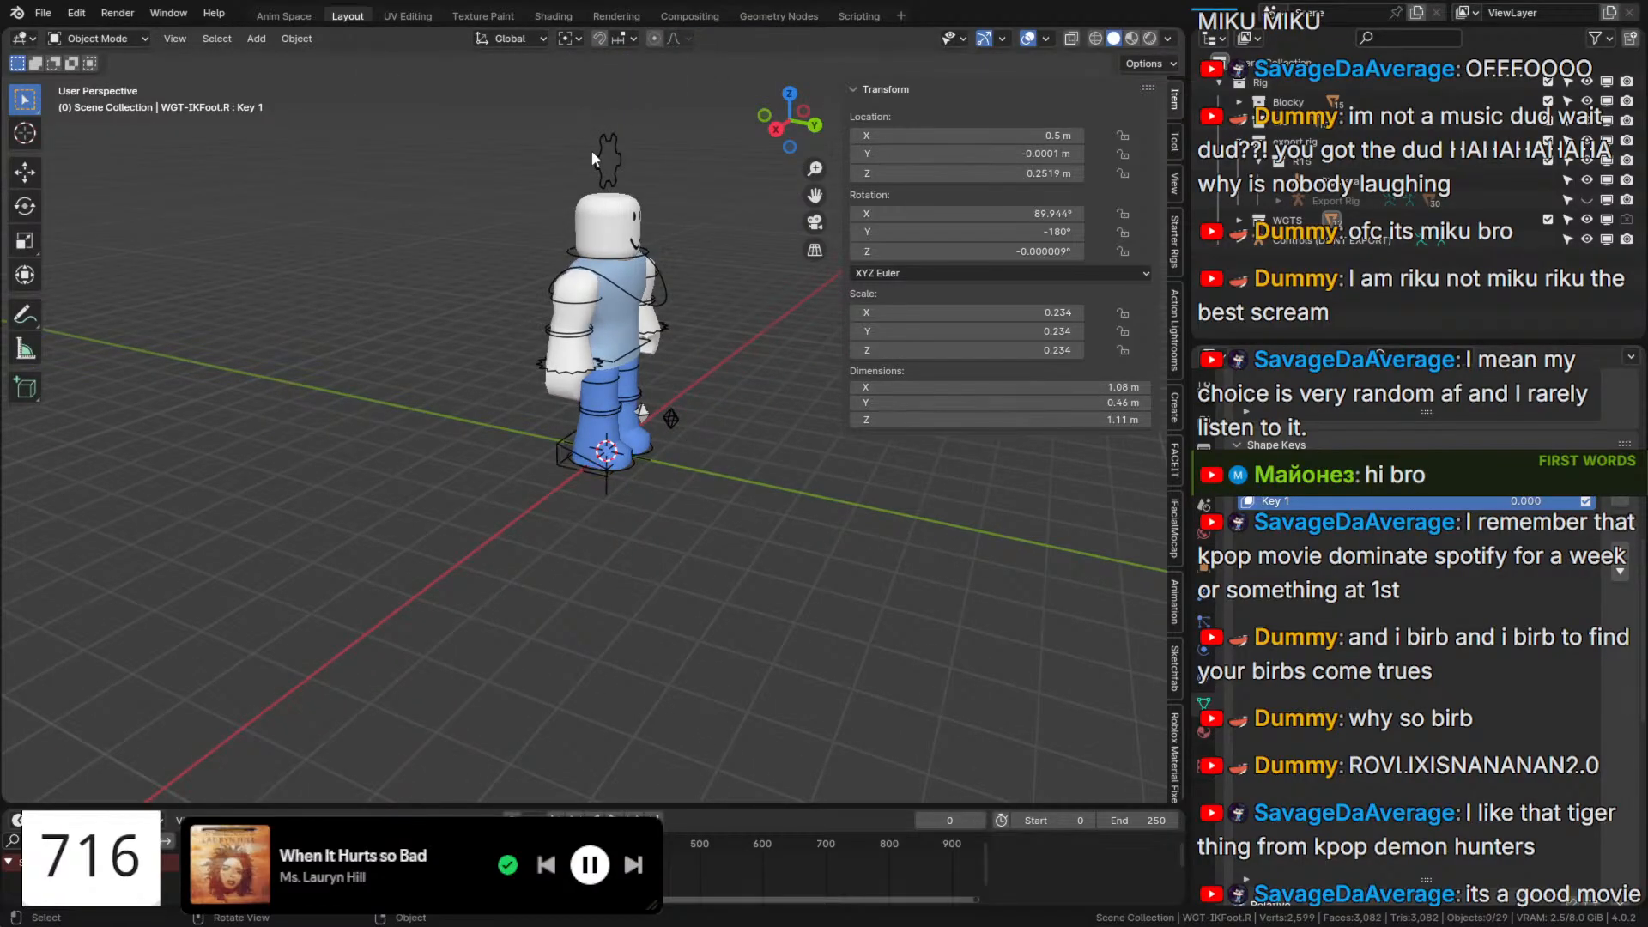
key("ctrl+Tab")
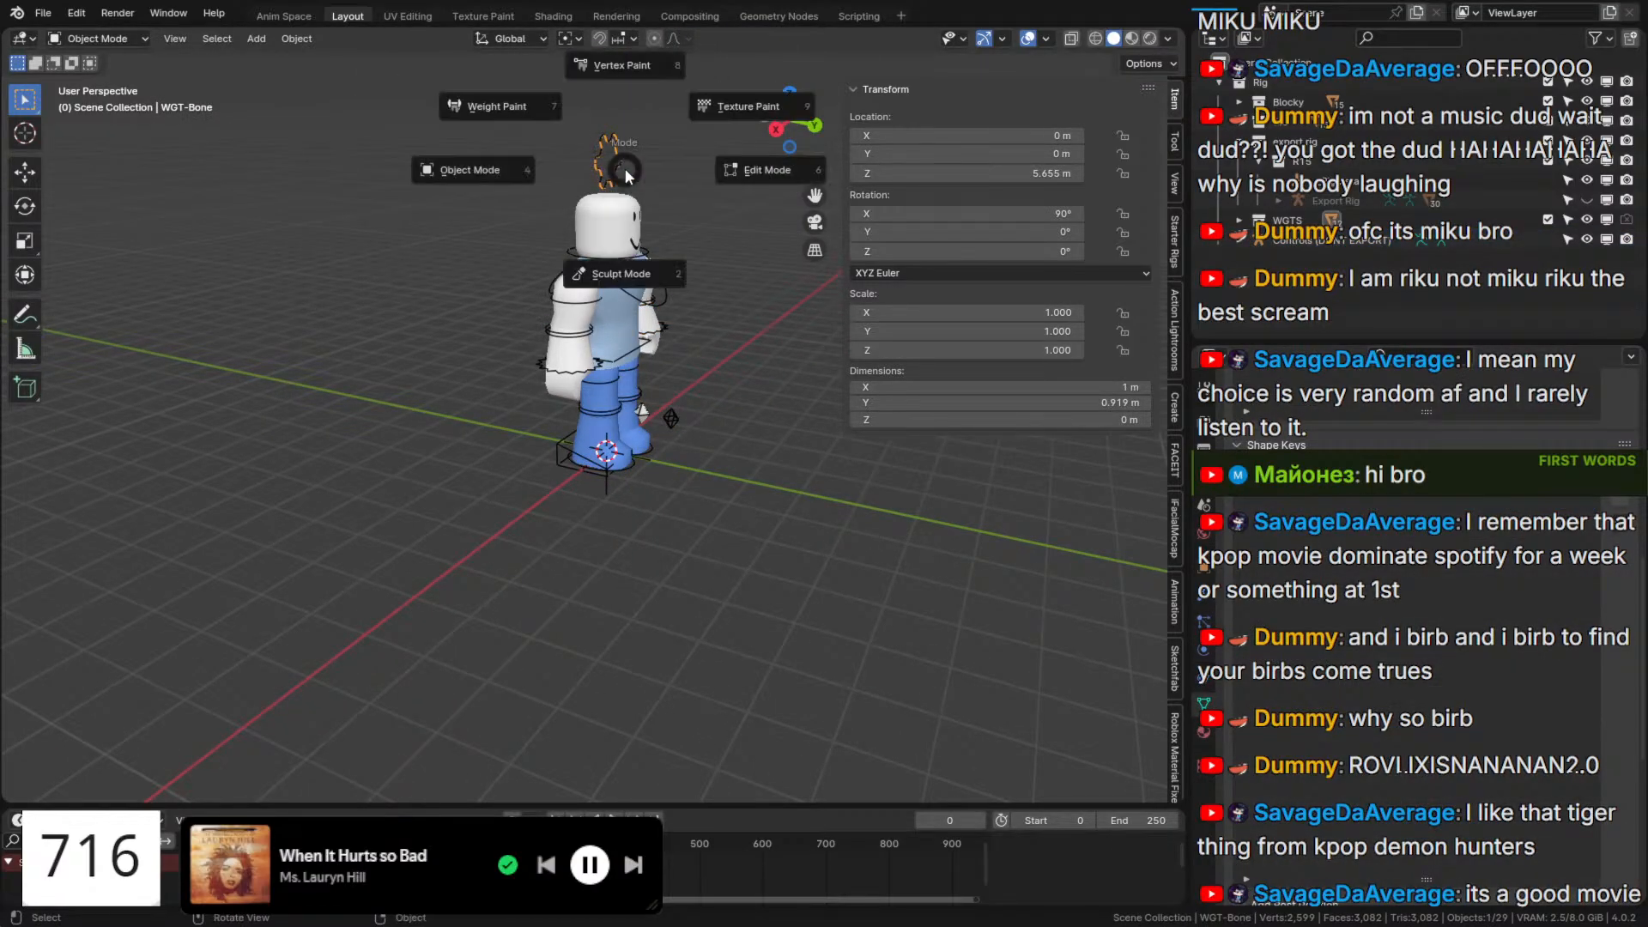
left_click(606, 170)
left_click(605, 169)
key("ctrl+Tab")
left_click(606, 176)
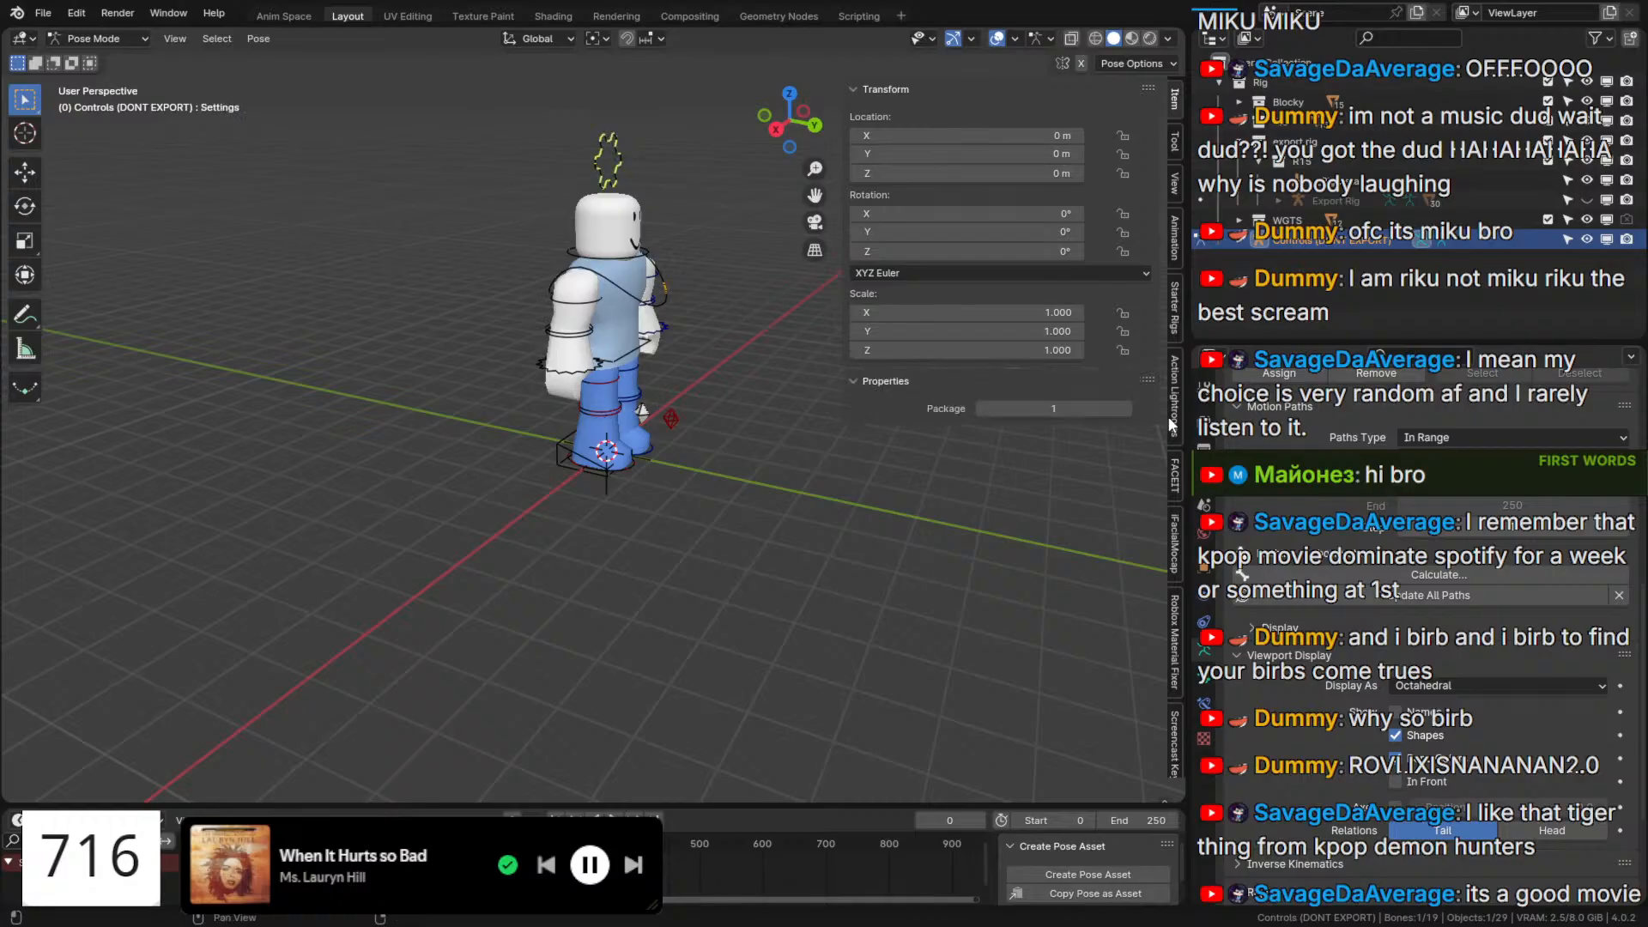
right_click(1041, 408)
key("Escape")
right_click(1042, 407)
right_click(1052, 412)
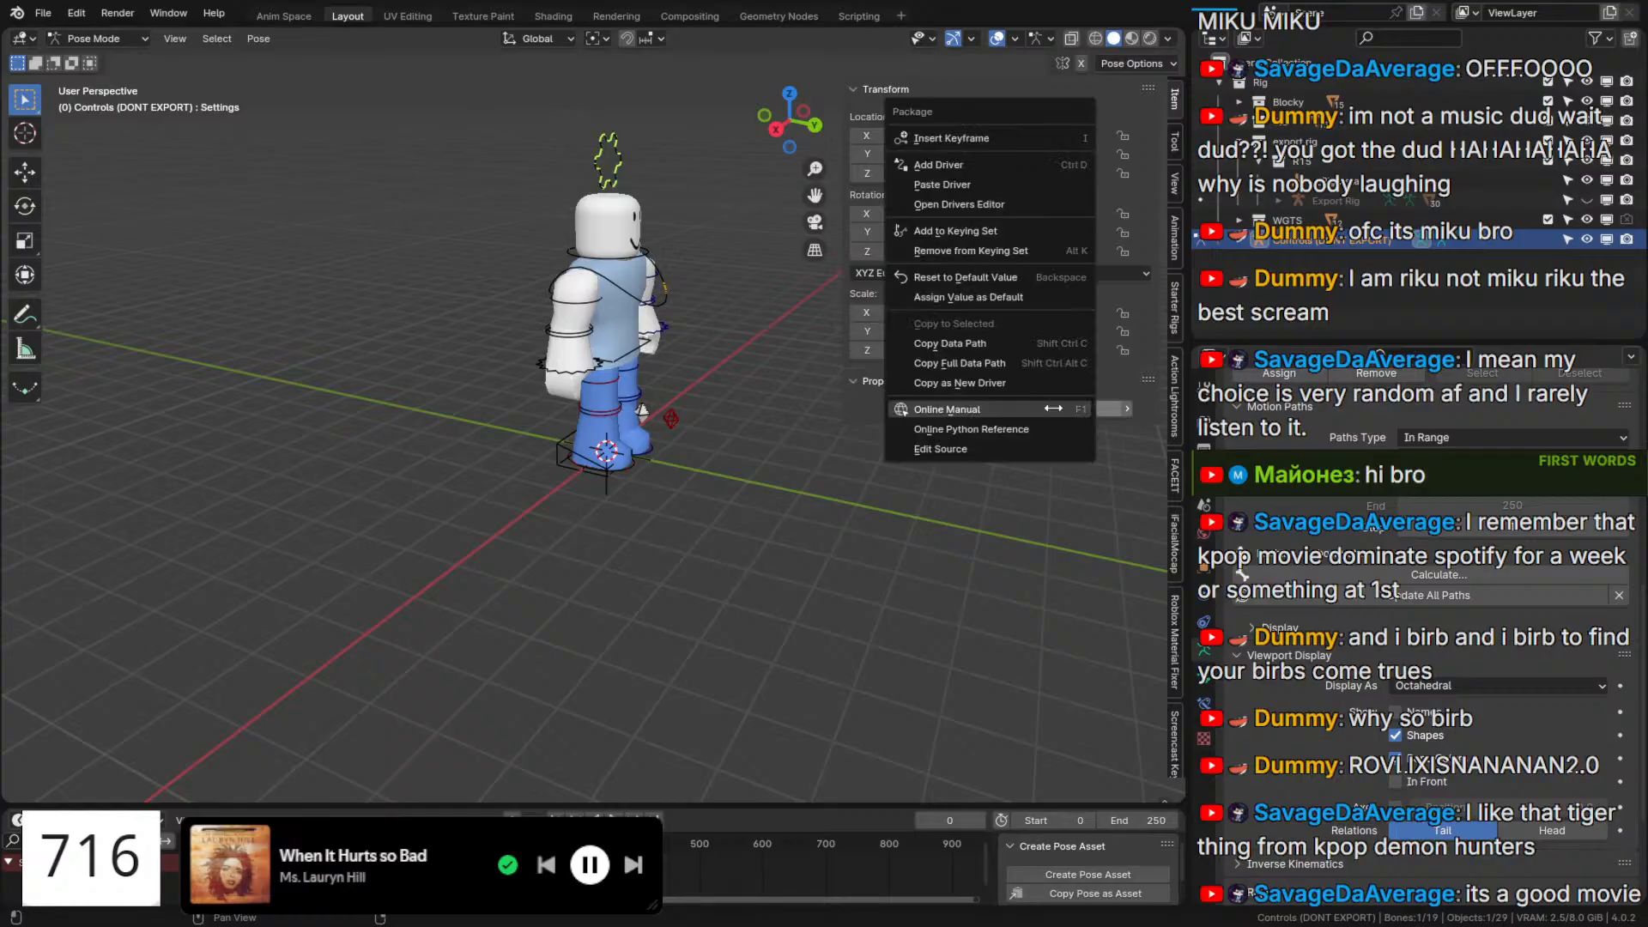
key("Escape")
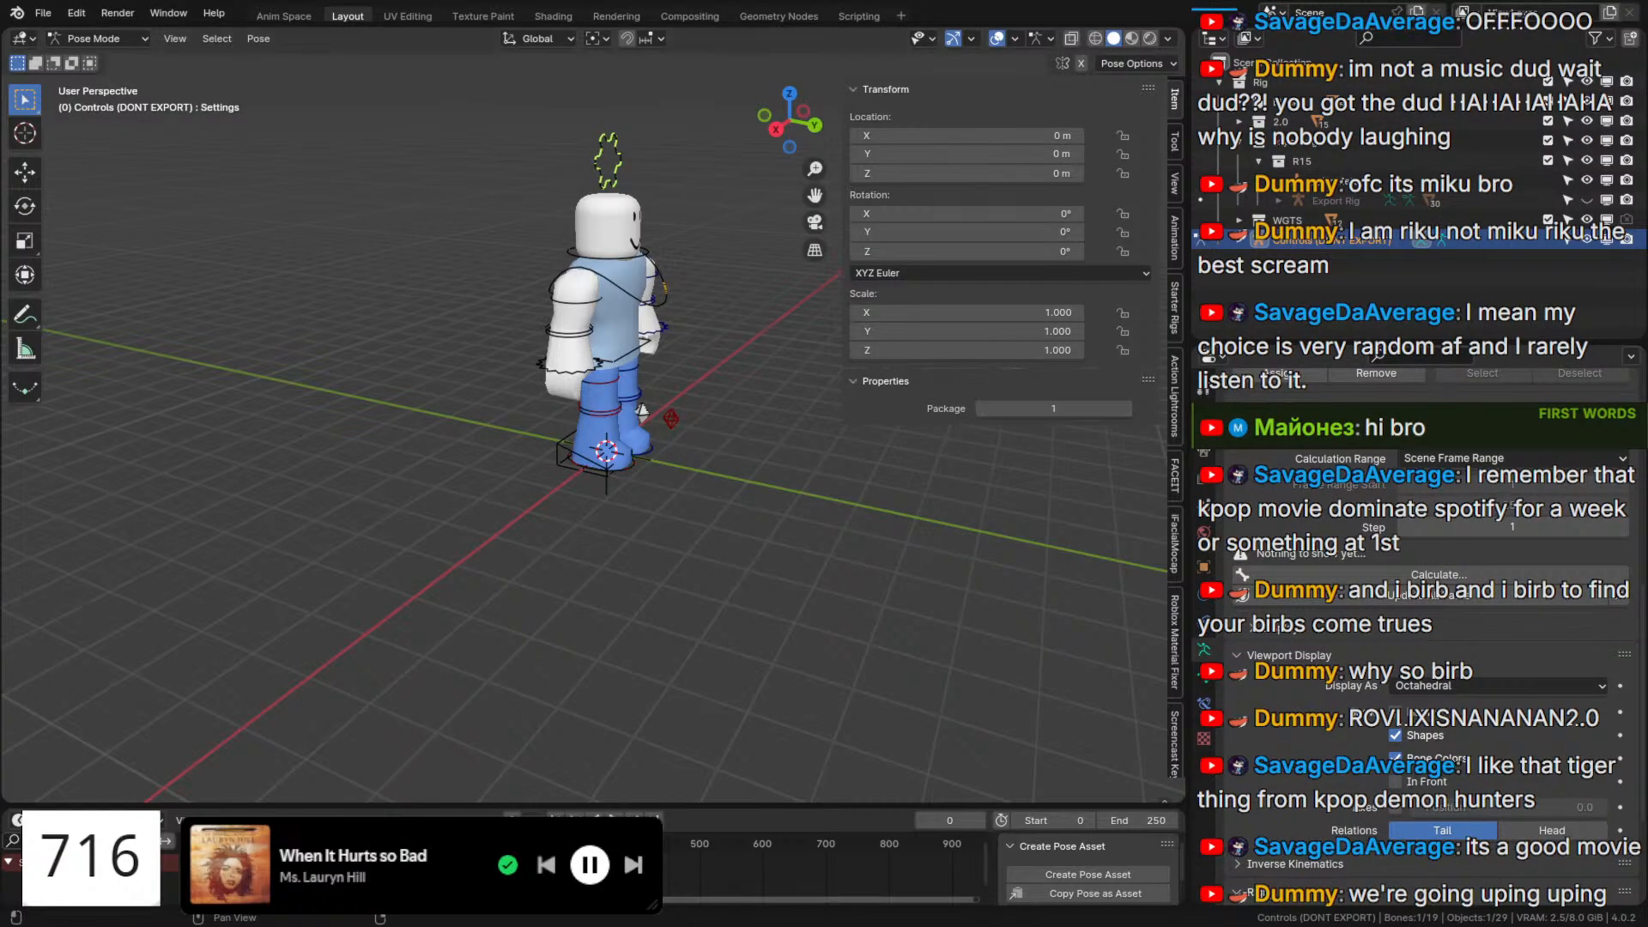
right_click(1020, 409)
key("Escape")
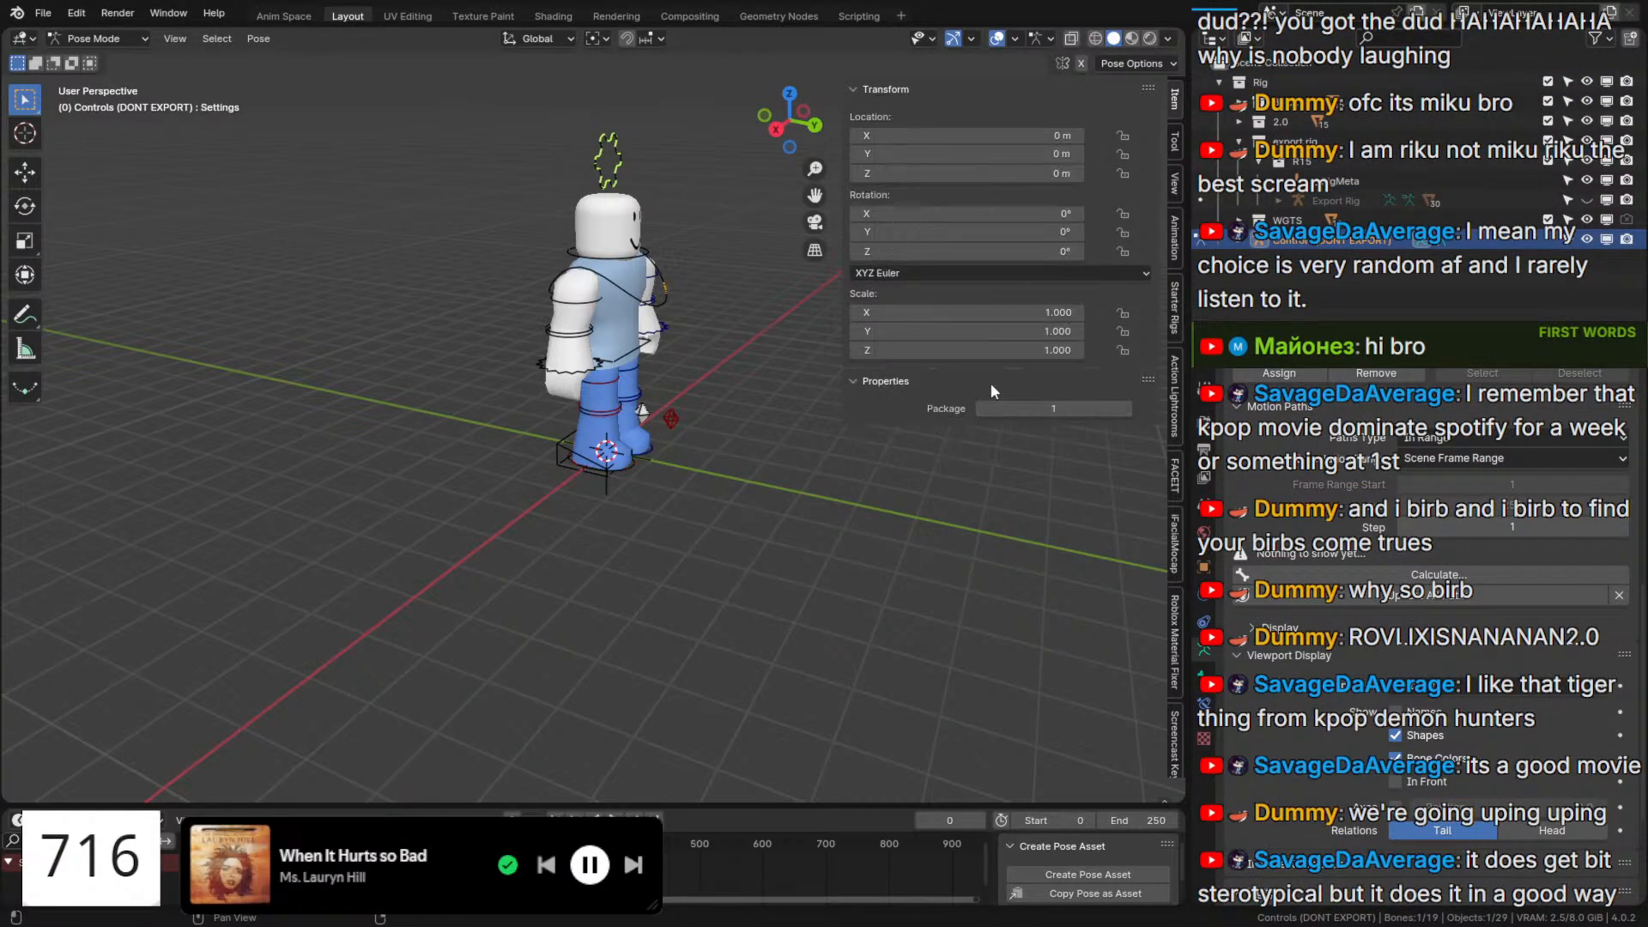
Paste the Package driver onto the value of WGT-IKFoot.R's Key 1 shape key.
scroll(611, 398, "up", 7)
key("ctrl+Tab")
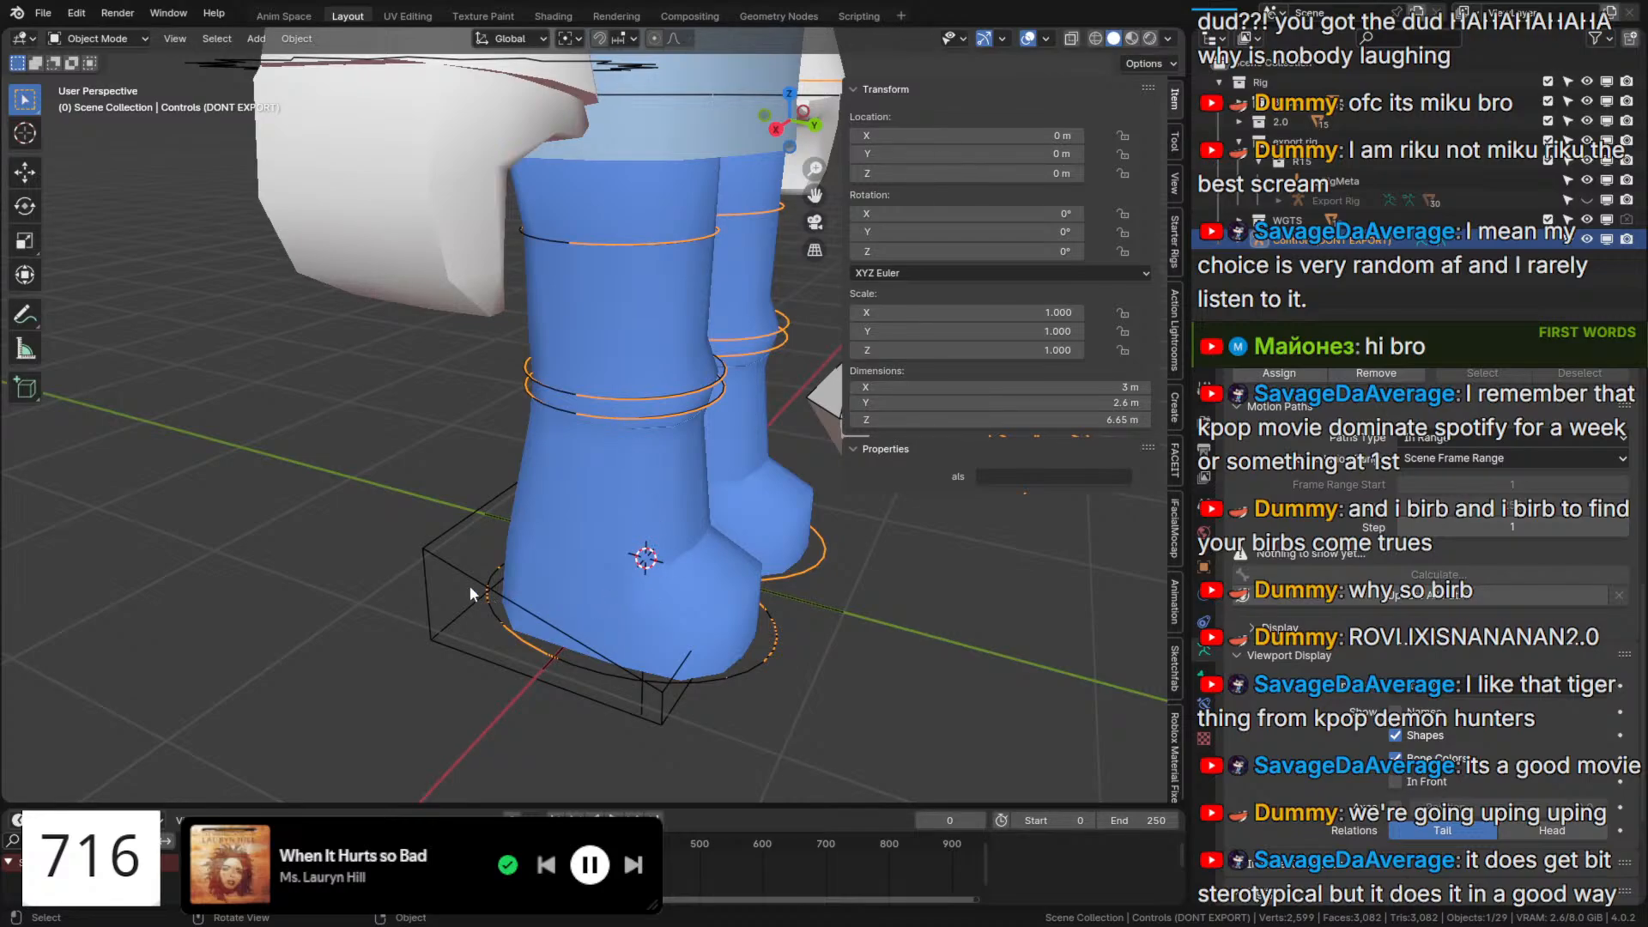
left_click(446, 568)
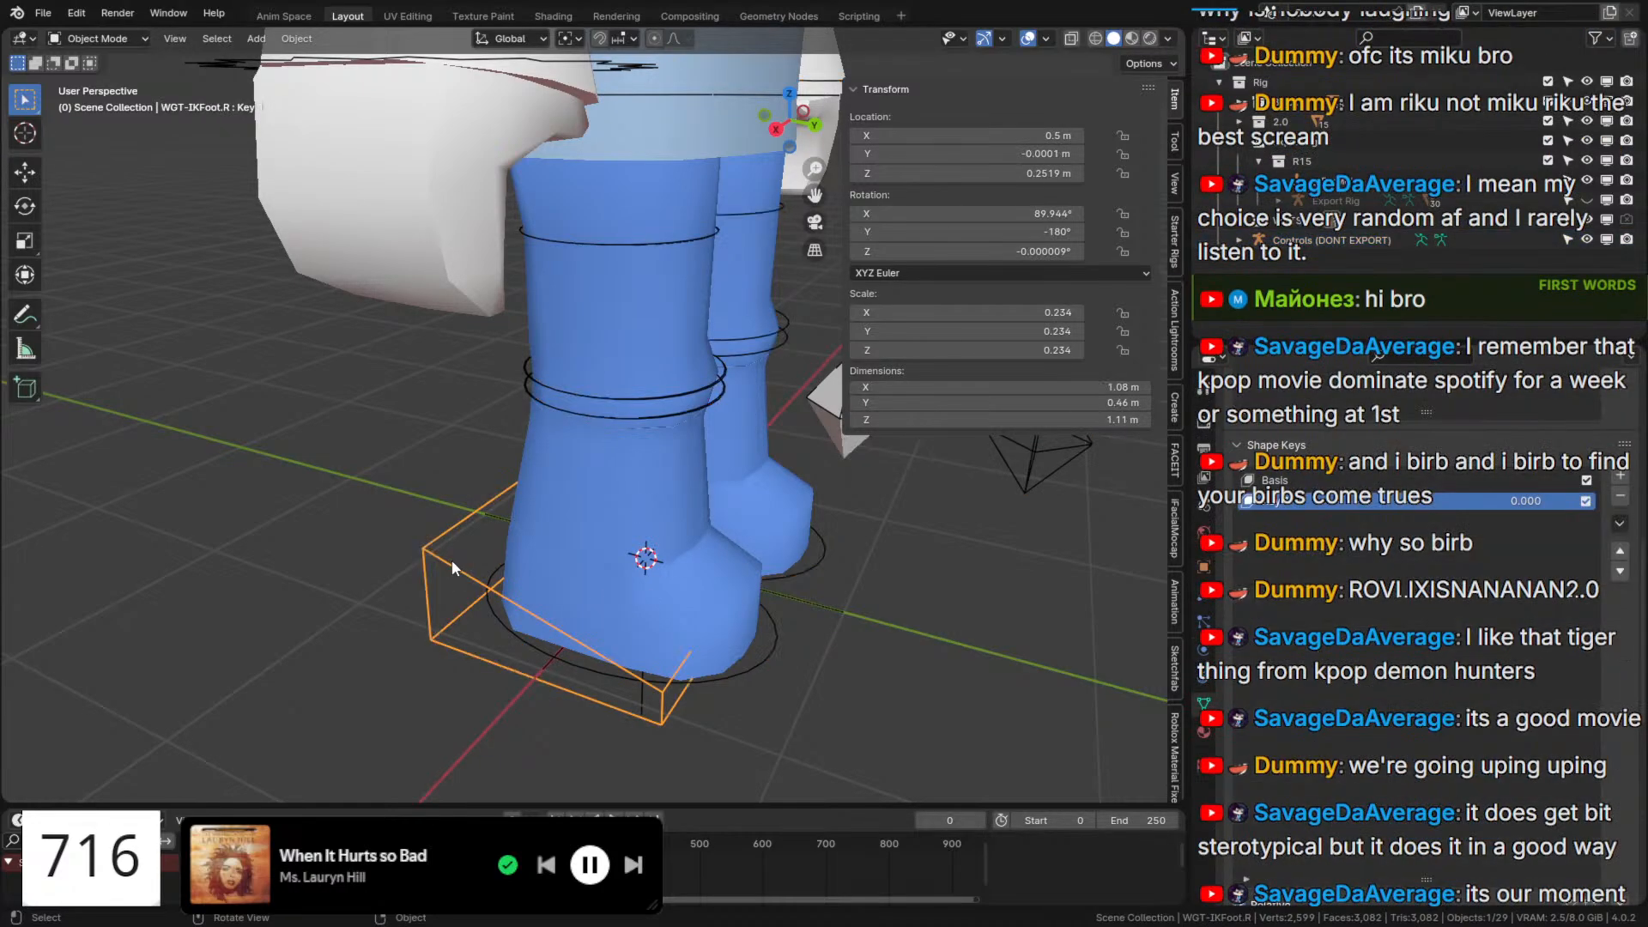
right_click(1535, 505)
left_click(1485, 553)
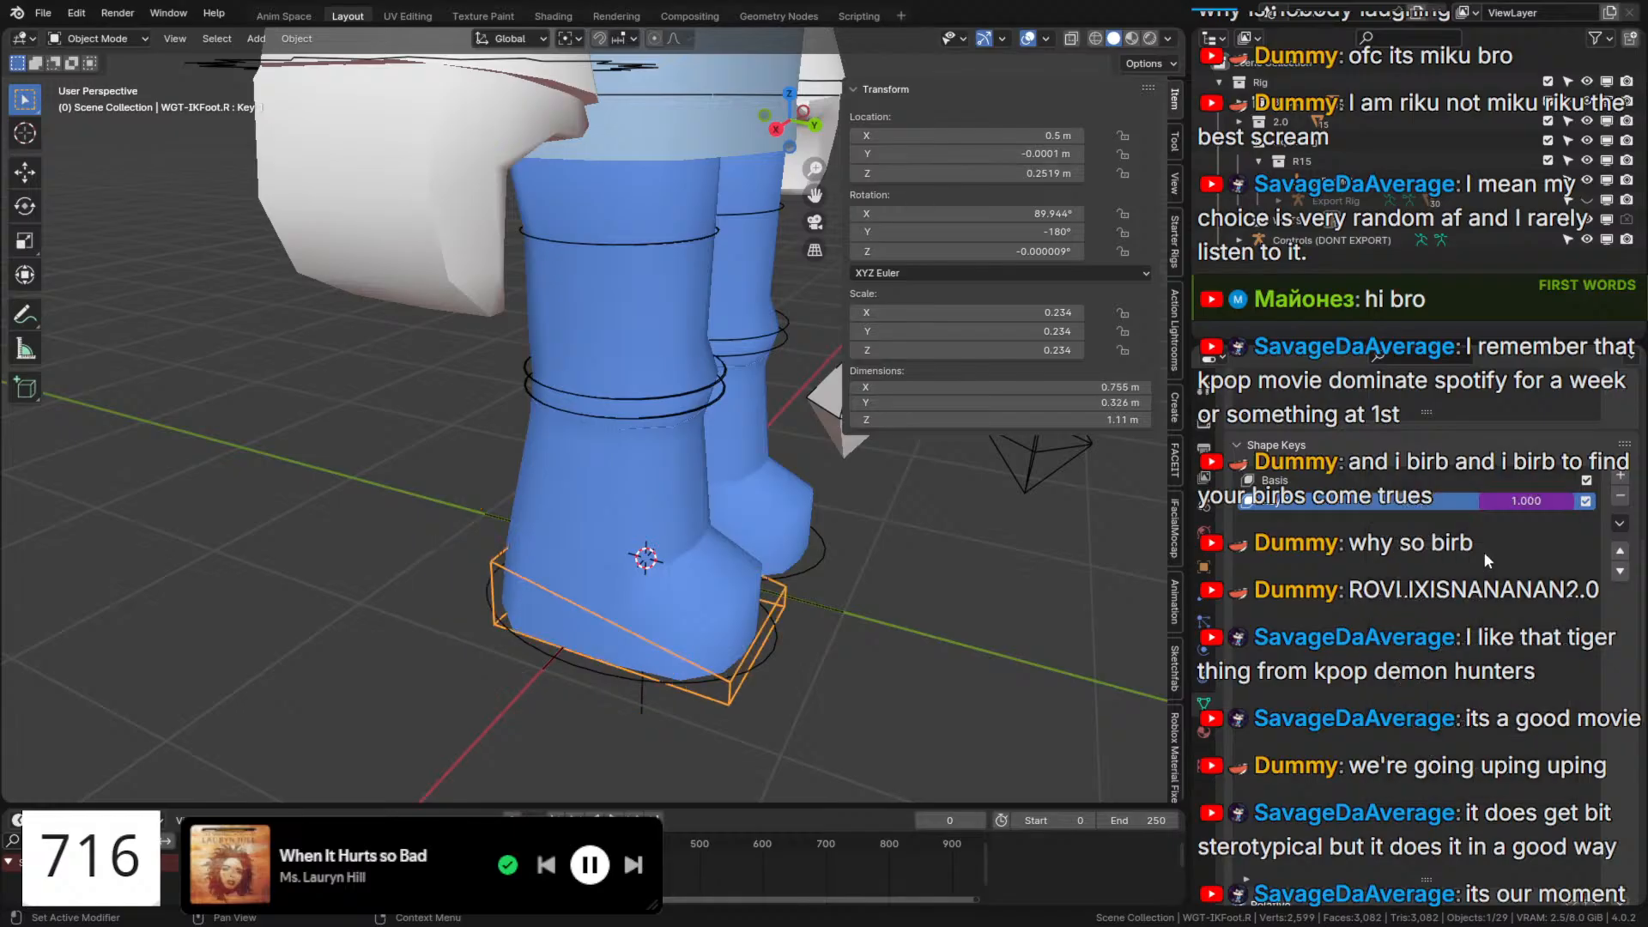
Using X-ray, move the foot widget's back vertices backward along Y in Key 1 until it is about 1.24 m long.
middle_click_drag(929, 538, 611, 550)
left_click(716, 410)
left_click(610, 549)
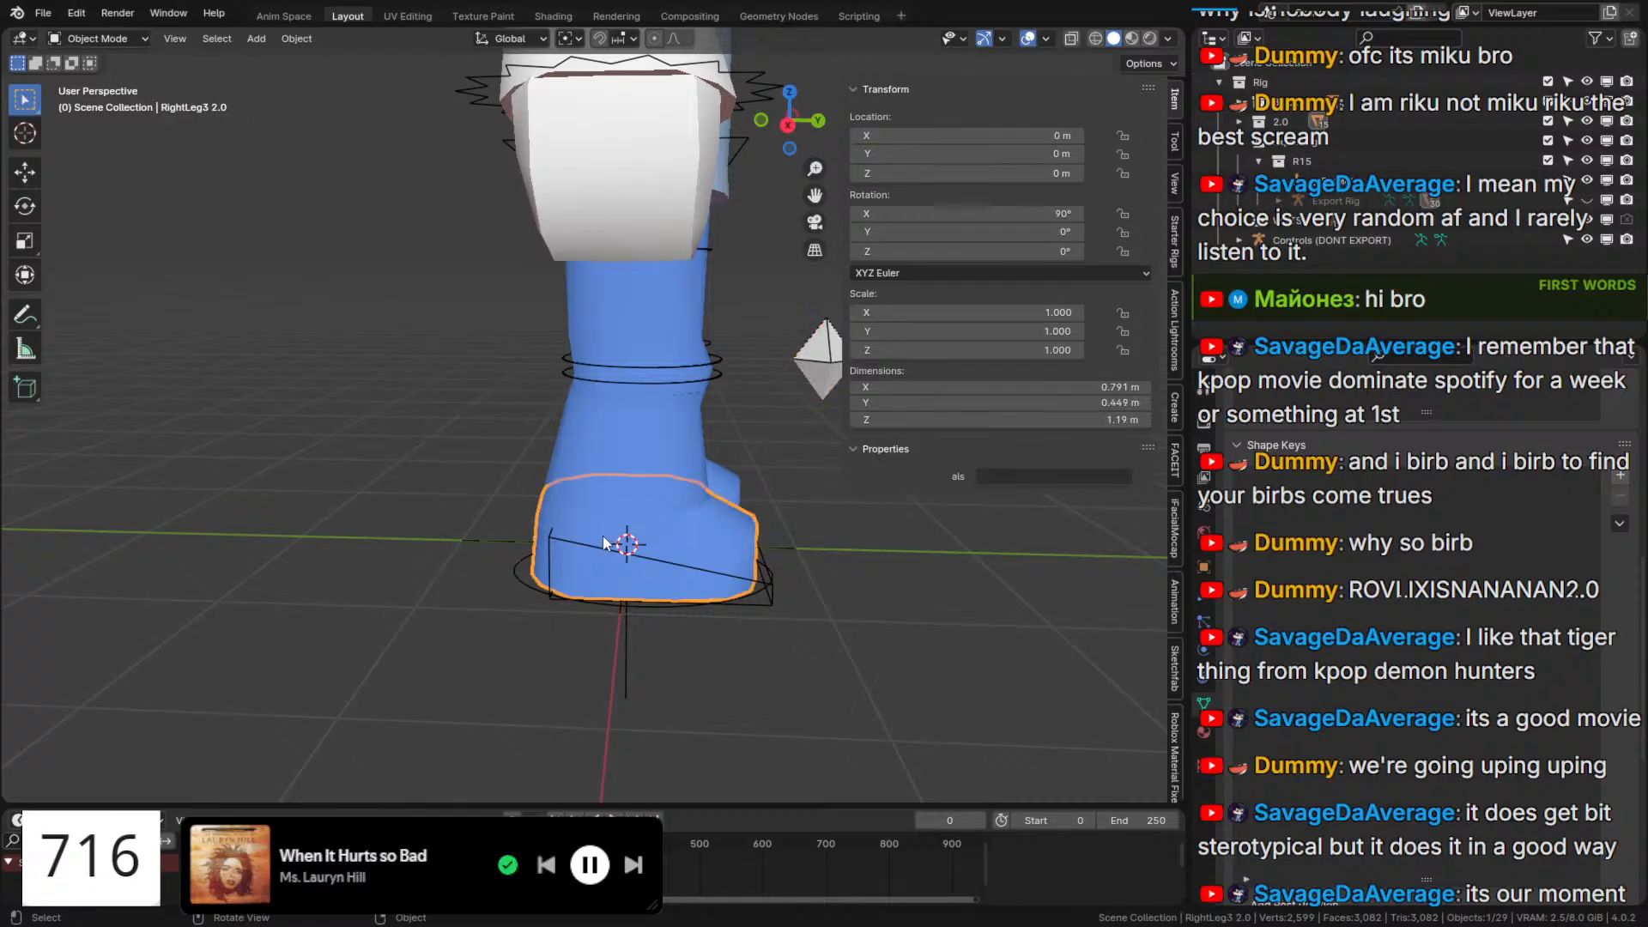
left_click(609, 555)
key("Tab")
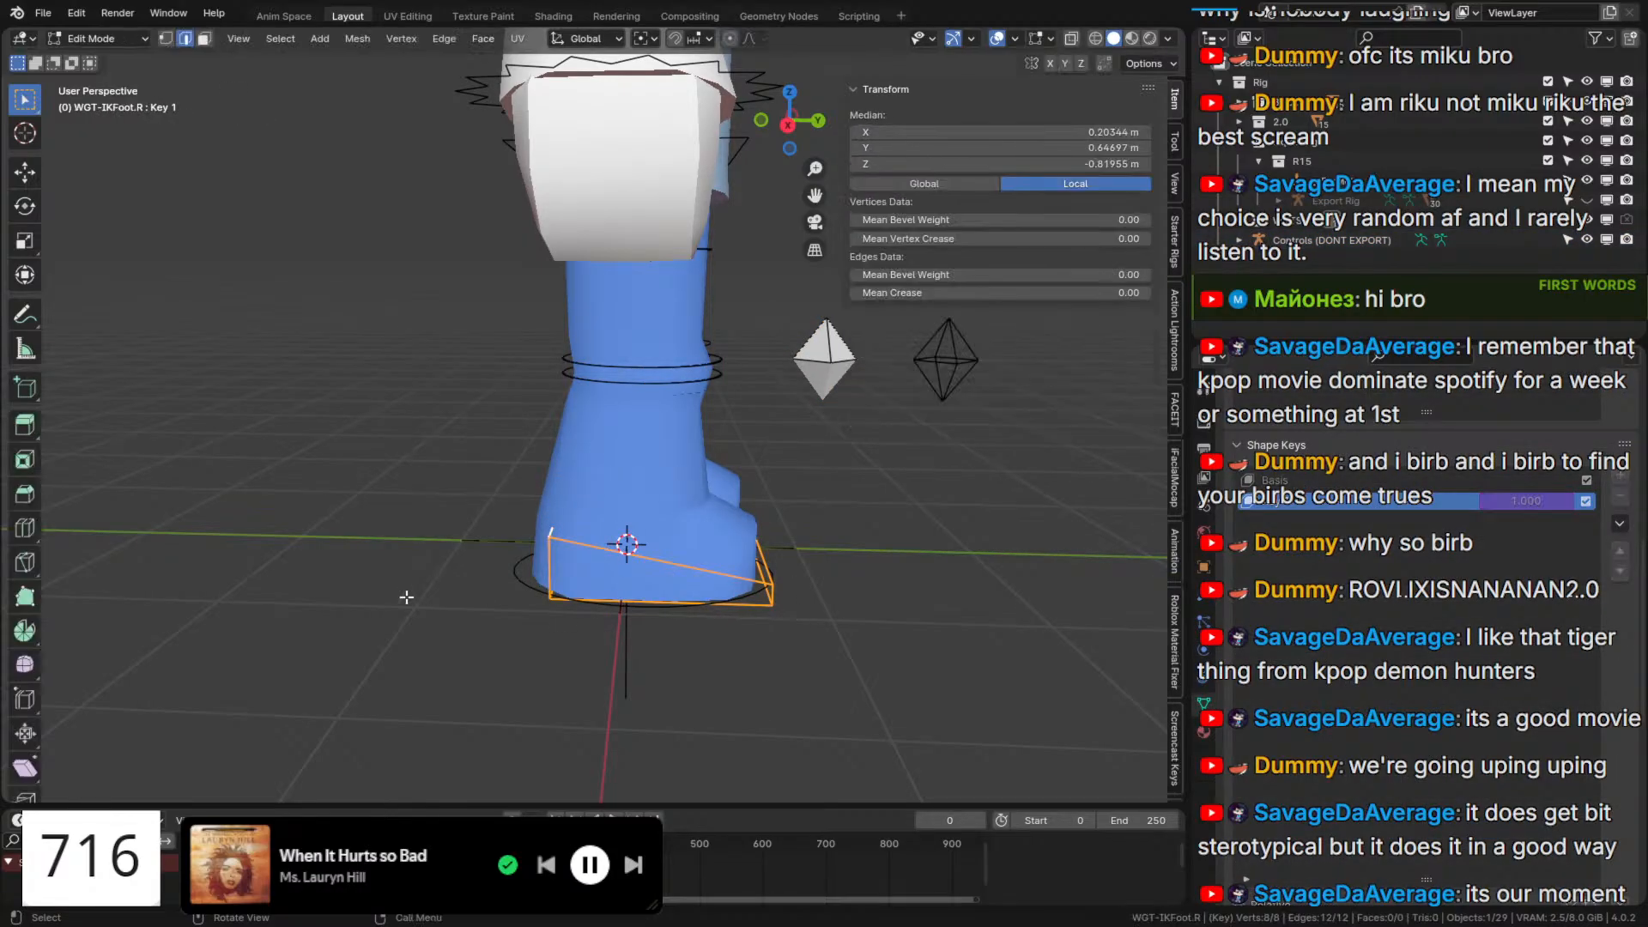
left_click(1071, 38)
key("g")
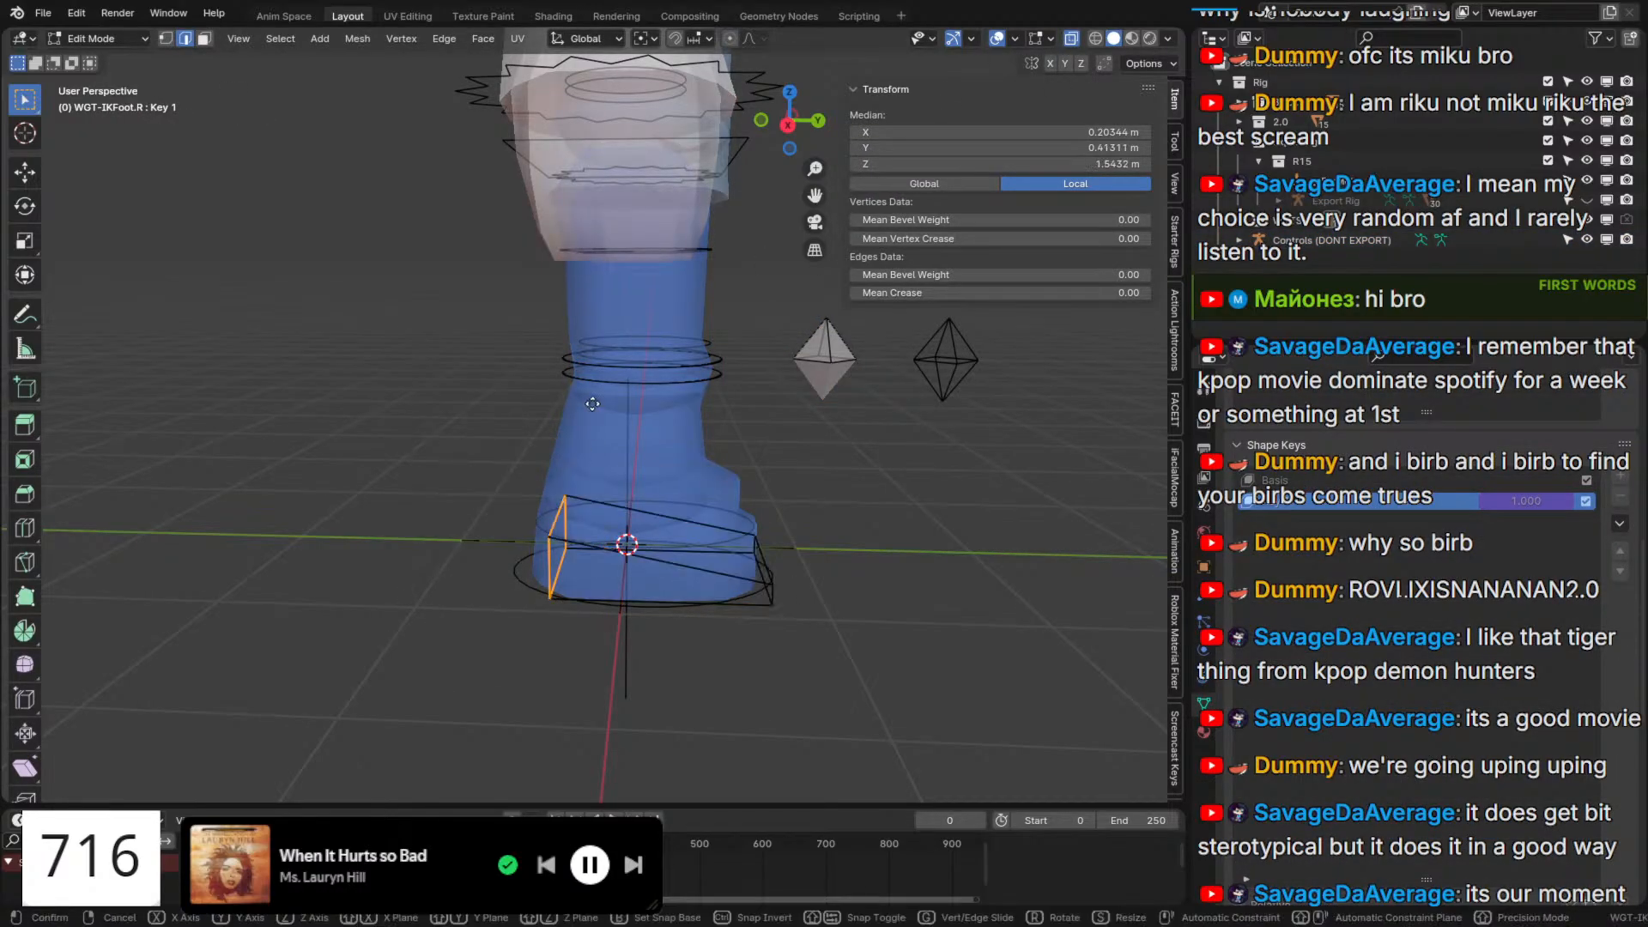
key("y")
left_click(572, 405)
key("Tab")
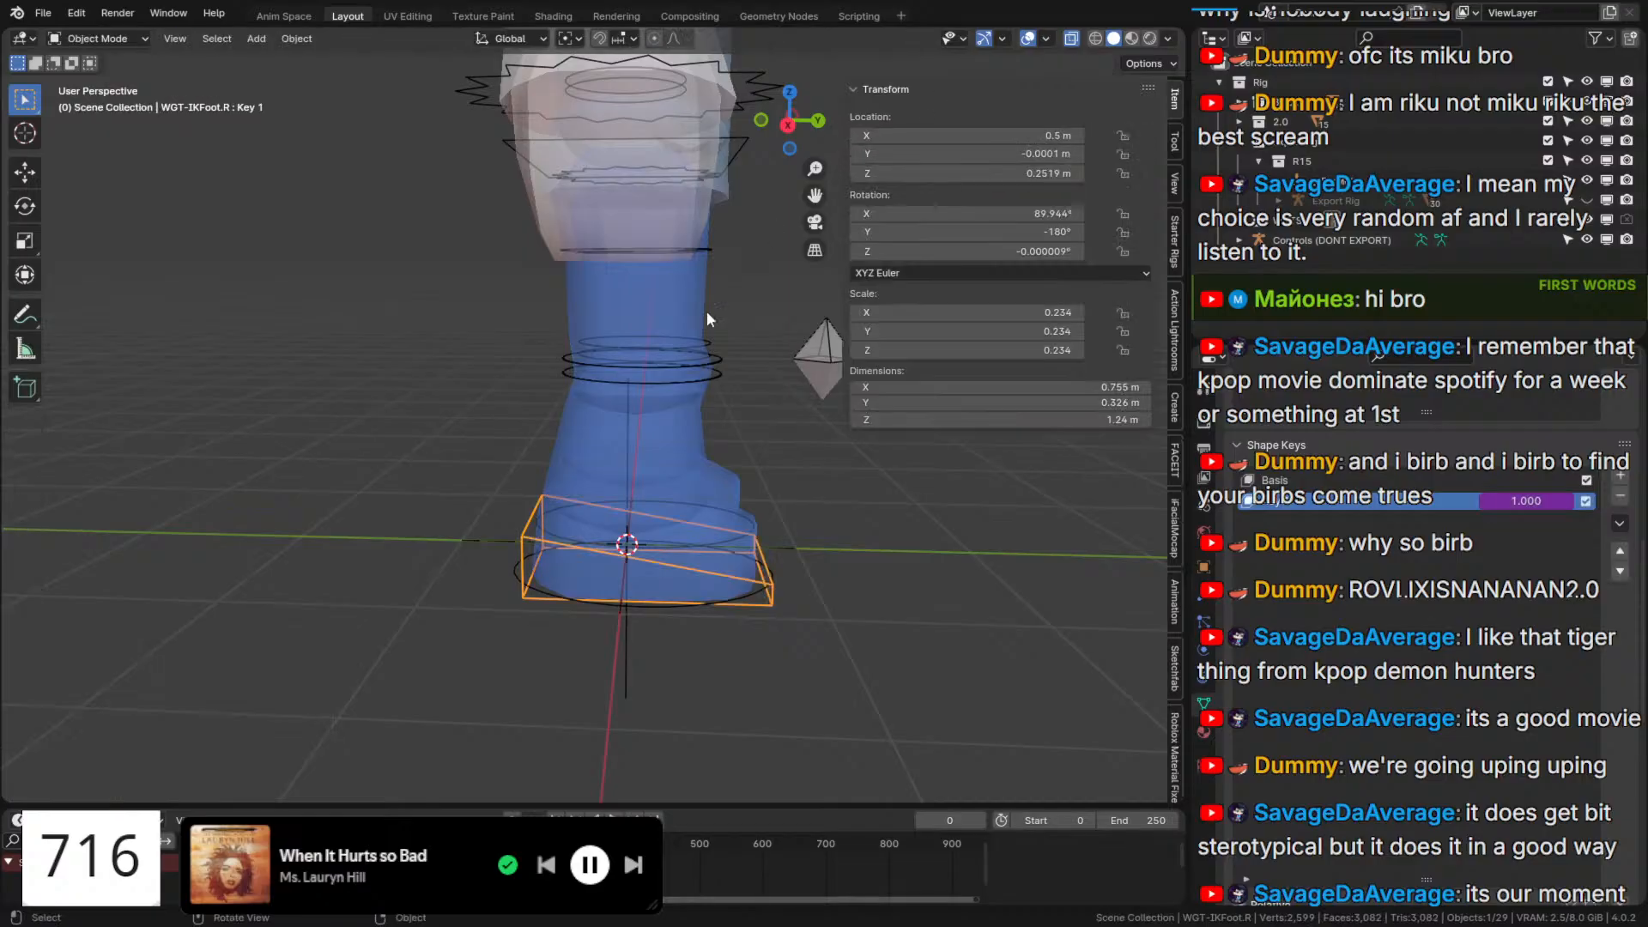
middle_click_drag(707, 311, 728, 428)
key("alt+z")
Hide the widget collection and return to Pose Mode on the Controls armature with the Settings bone selected.
scroll(551, 589, "down", 5)
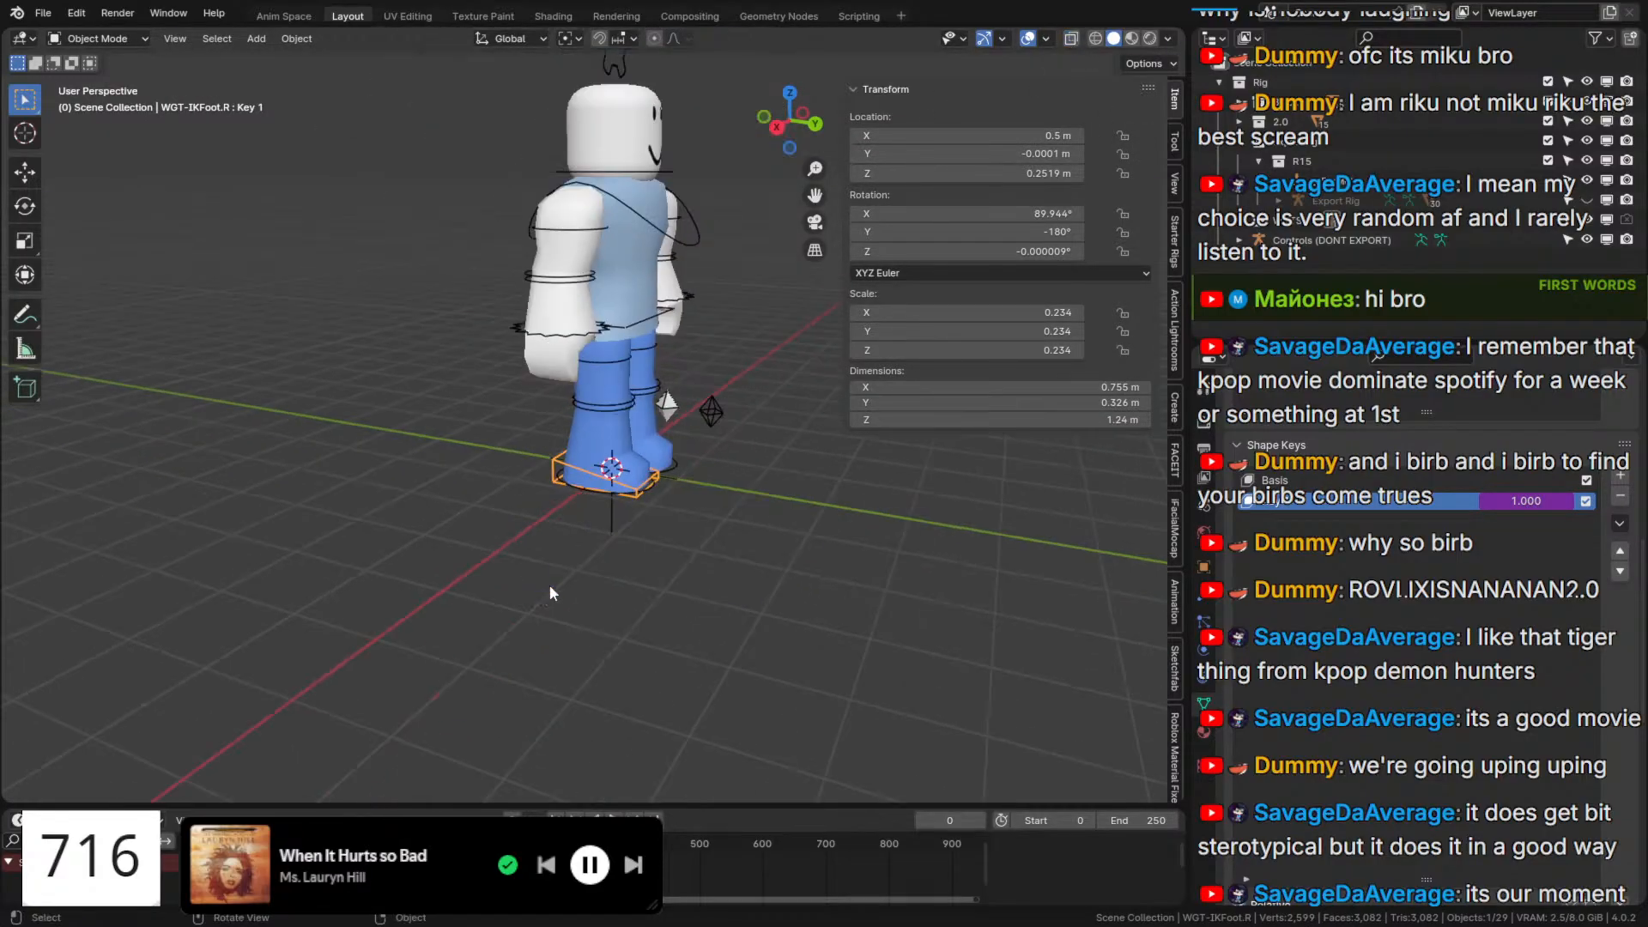
left_click(1587, 220)
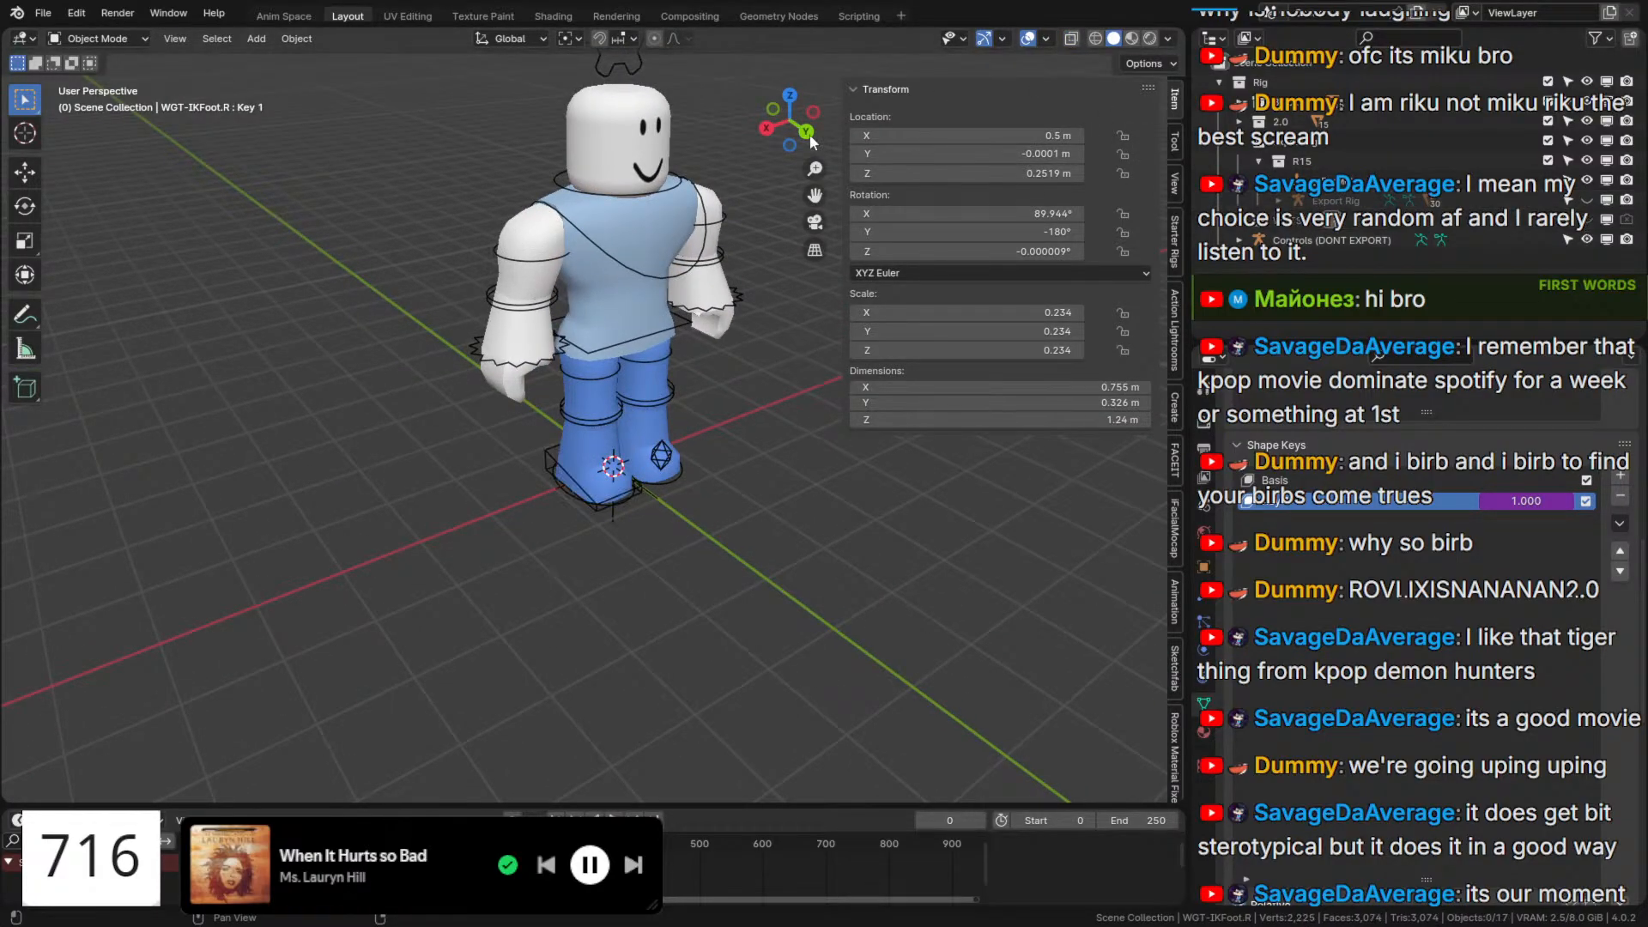
left_click(645, 64)
key("ctrl+Tab")
scroll(709, 402, "up", 5)
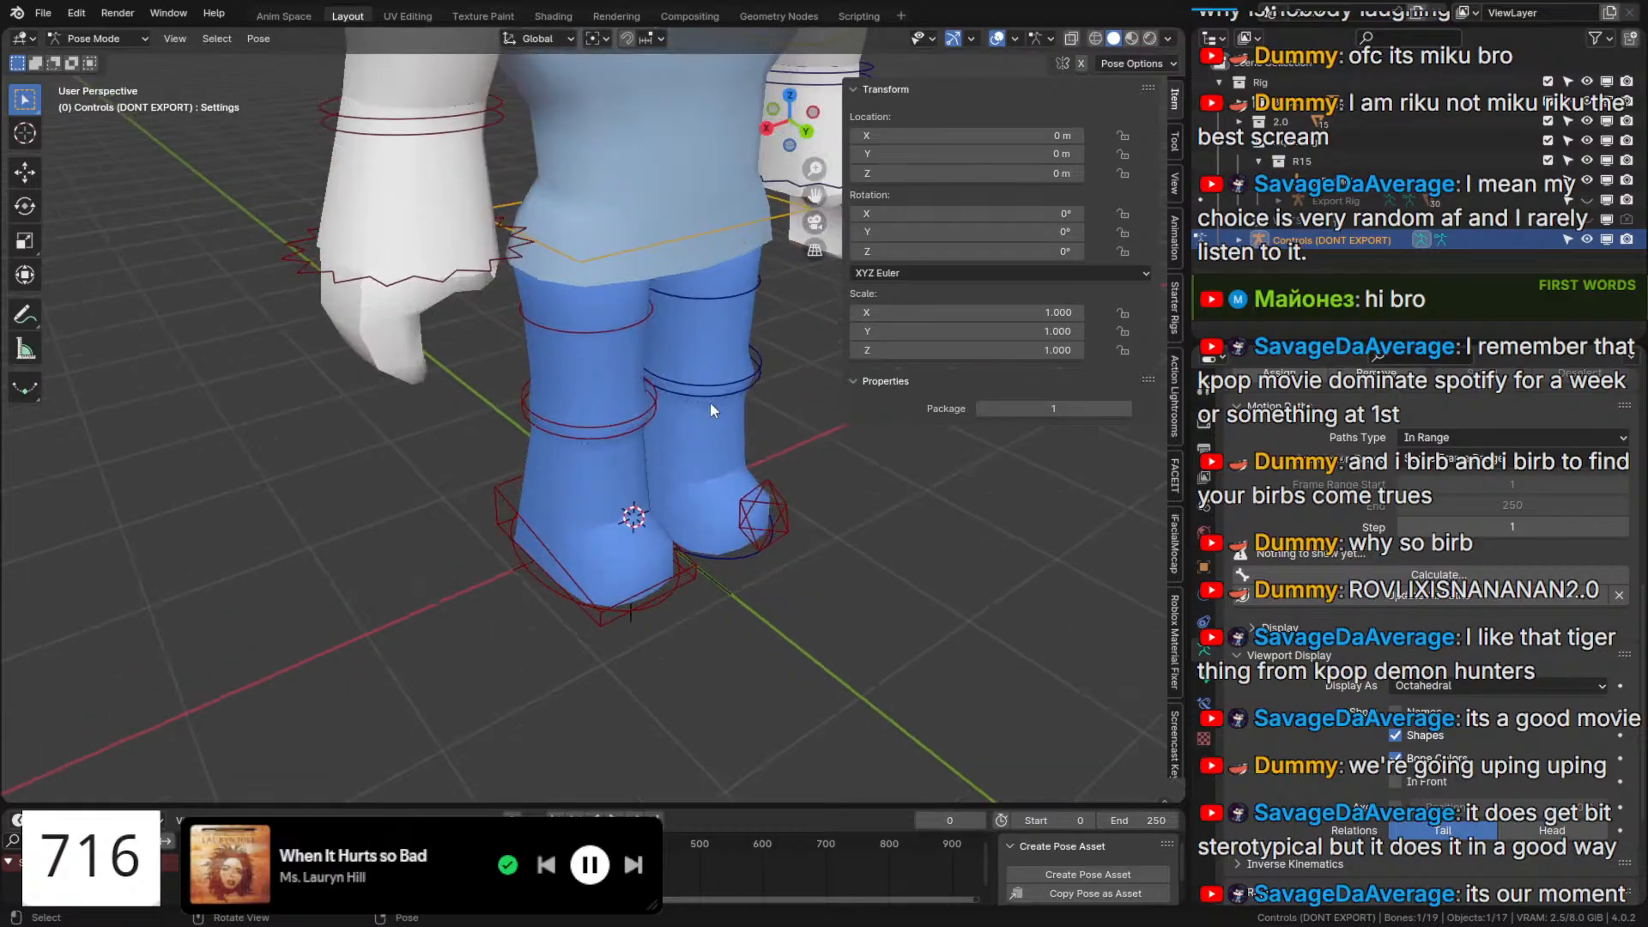
scroll(718, 367, "down", 5)
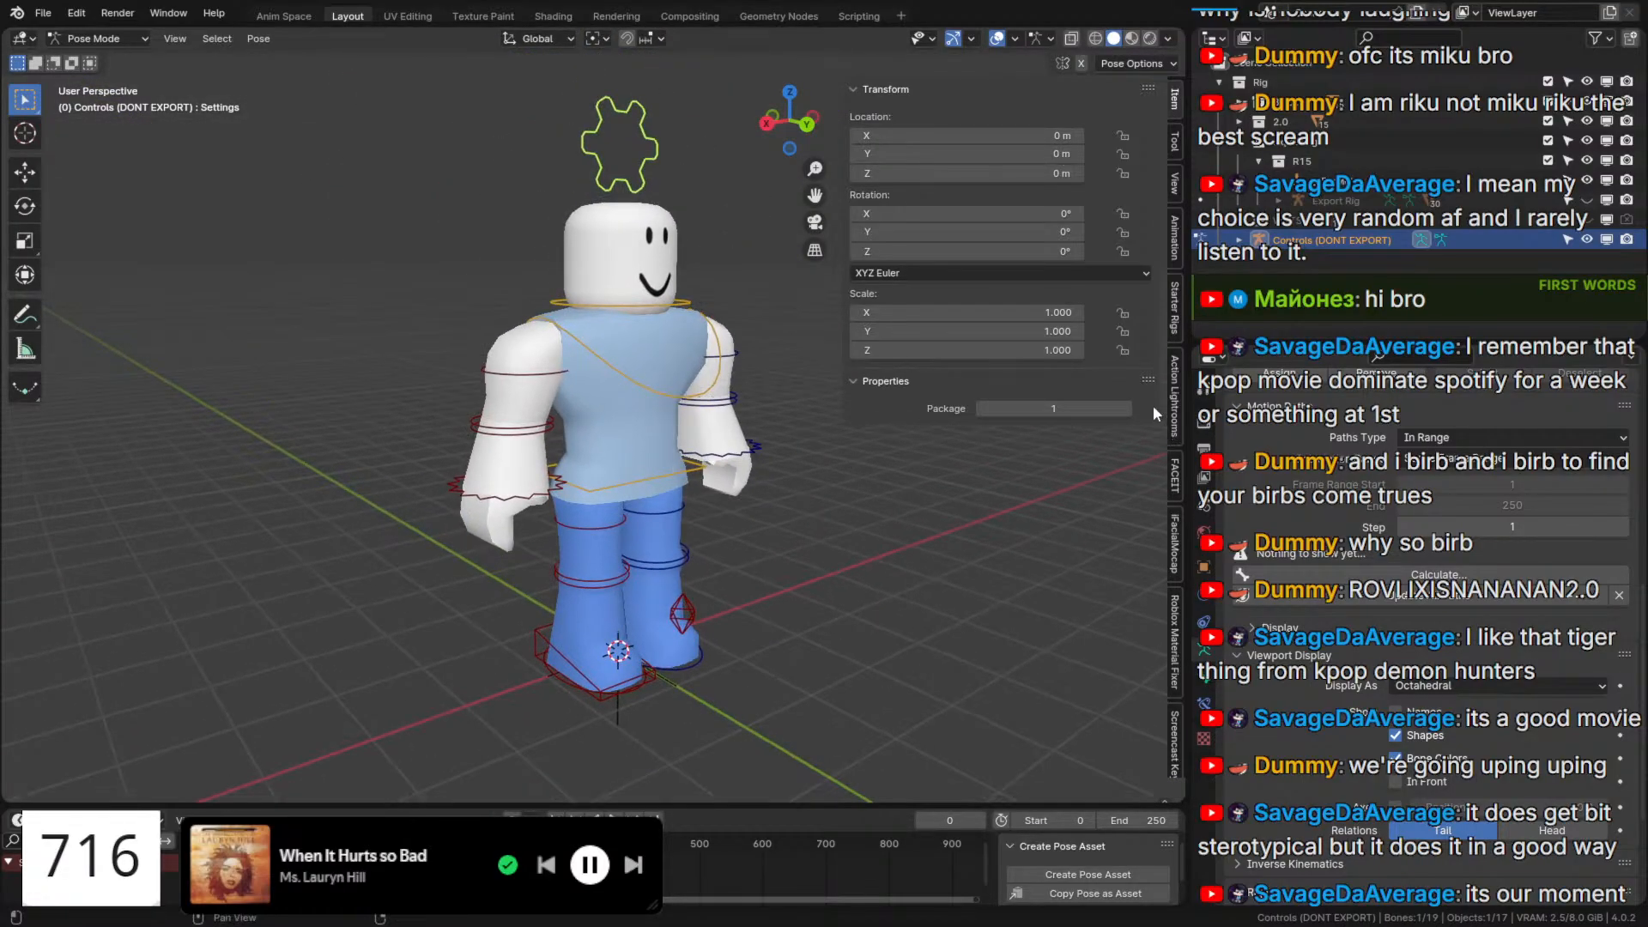
Set the Settings bone's Package property to 0 and check how the foot and pole widgets fit the blocky body.
left_click_drag(1083, 406, 1065, 407)
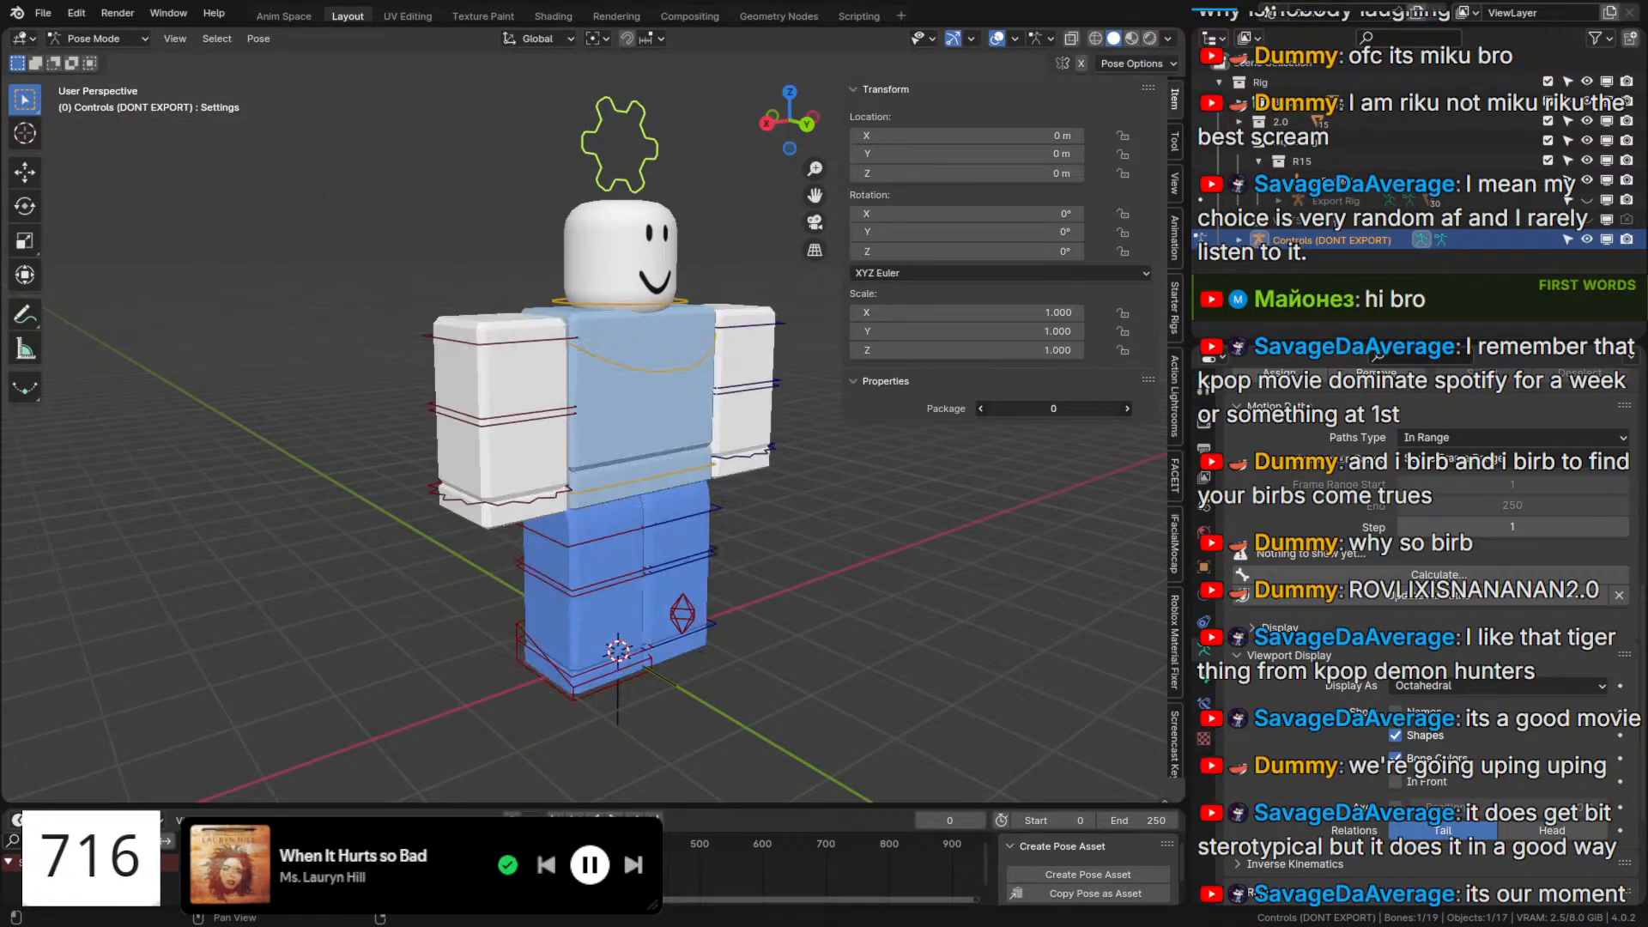
scroll(568, 657, "up", 3)
middle_click_drag(569, 658, 748, 608)
key("ctrl+Tab")
key("ctrl+Tab")
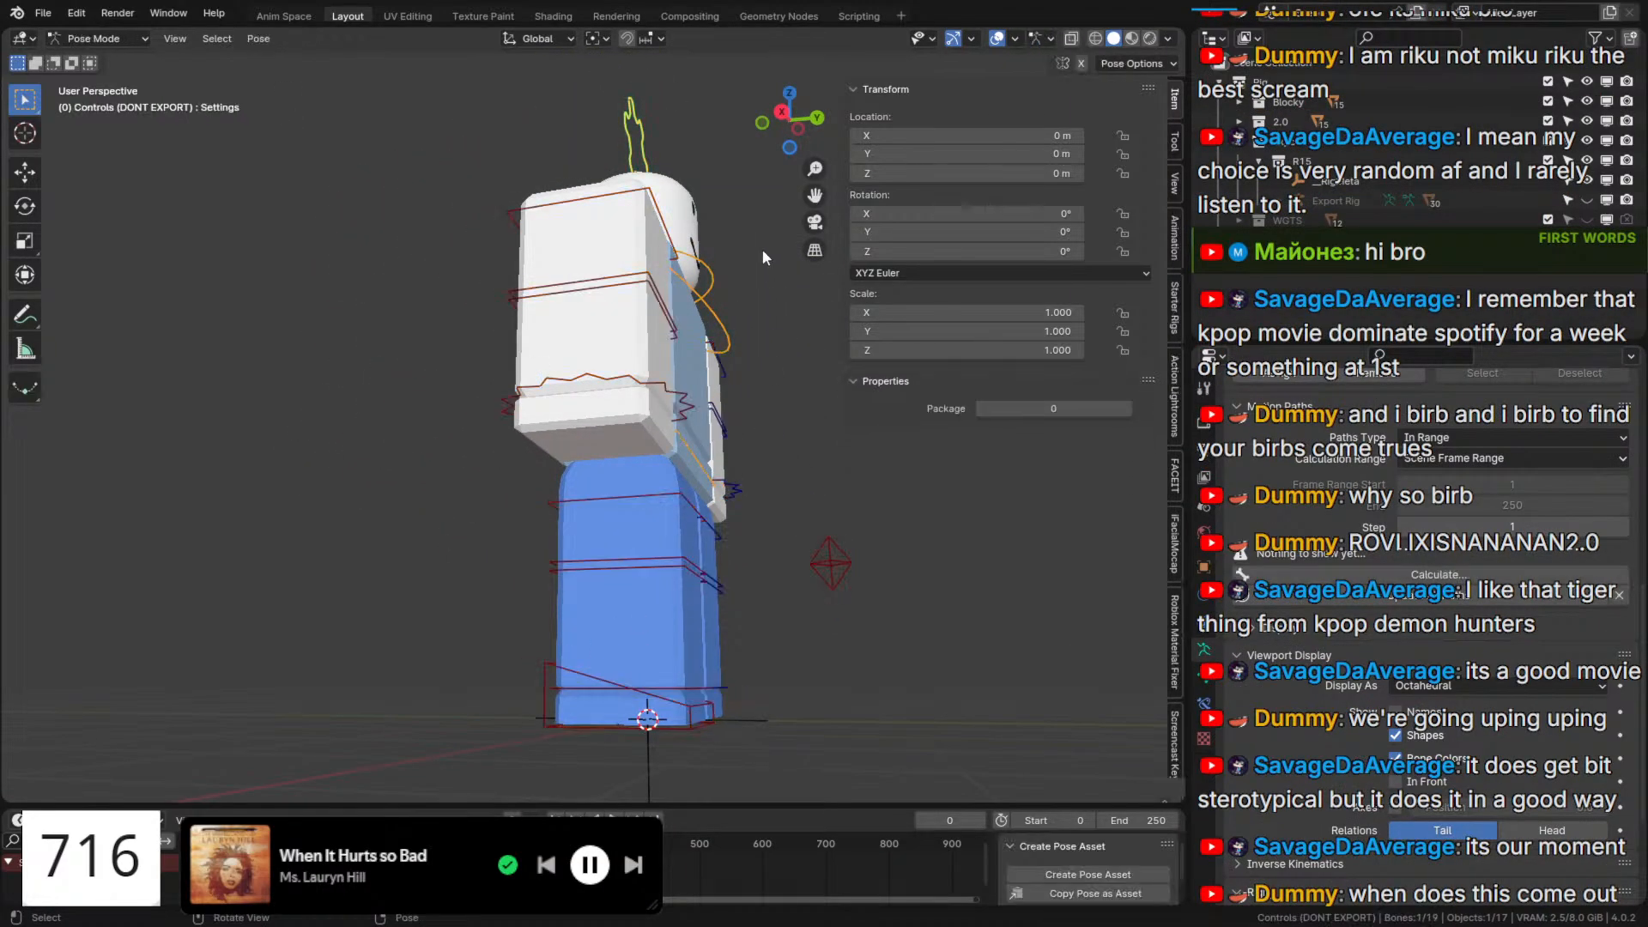
left_click_drag(1053, 409, 990, 407)
middle_click_drag(833, 502, 697, 564)
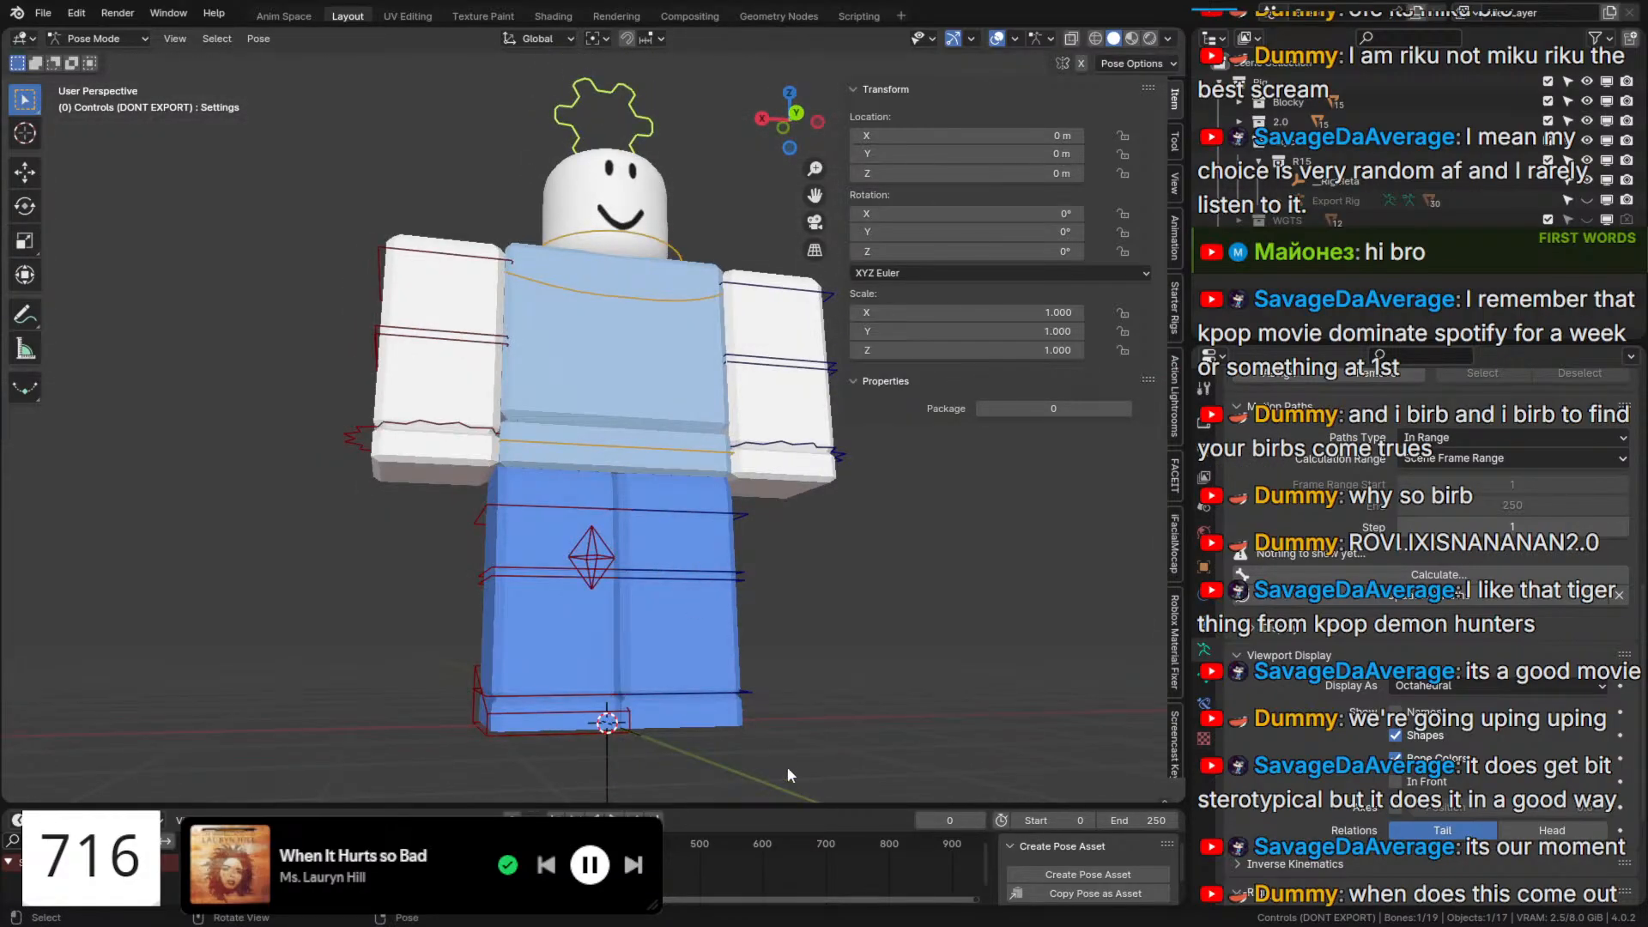
Test the right leg's knee direction by moving the IKFootPole.R control, and cancel the move.
left_click(595, 570)
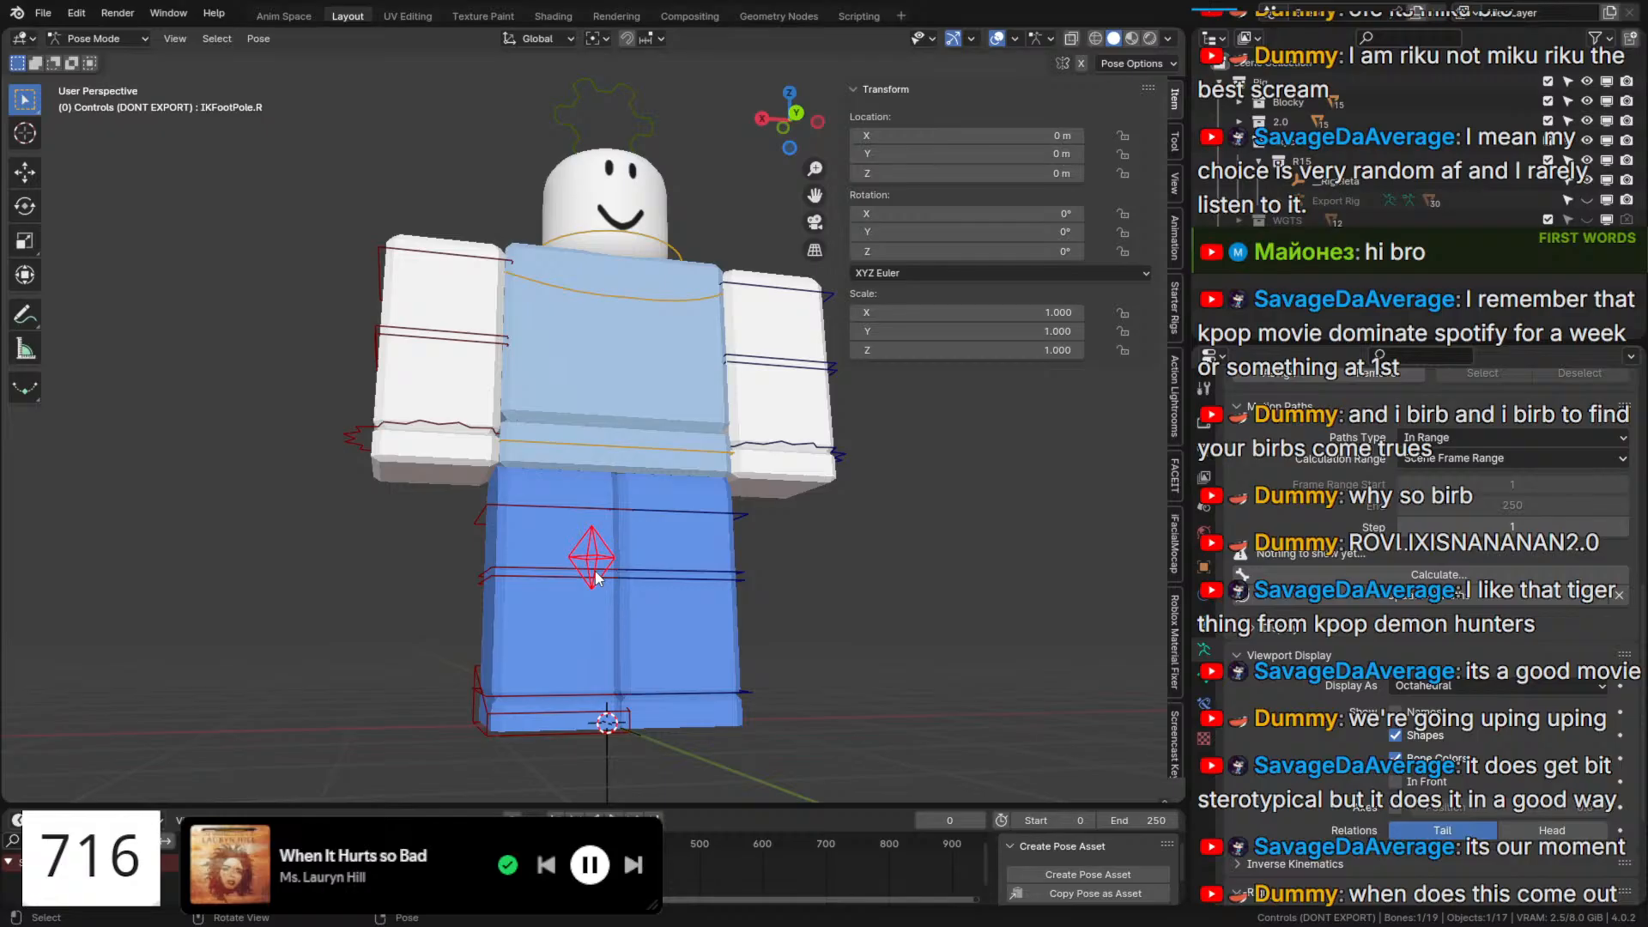
middle_click_drag(594, 570, 639, 586)
key("g")
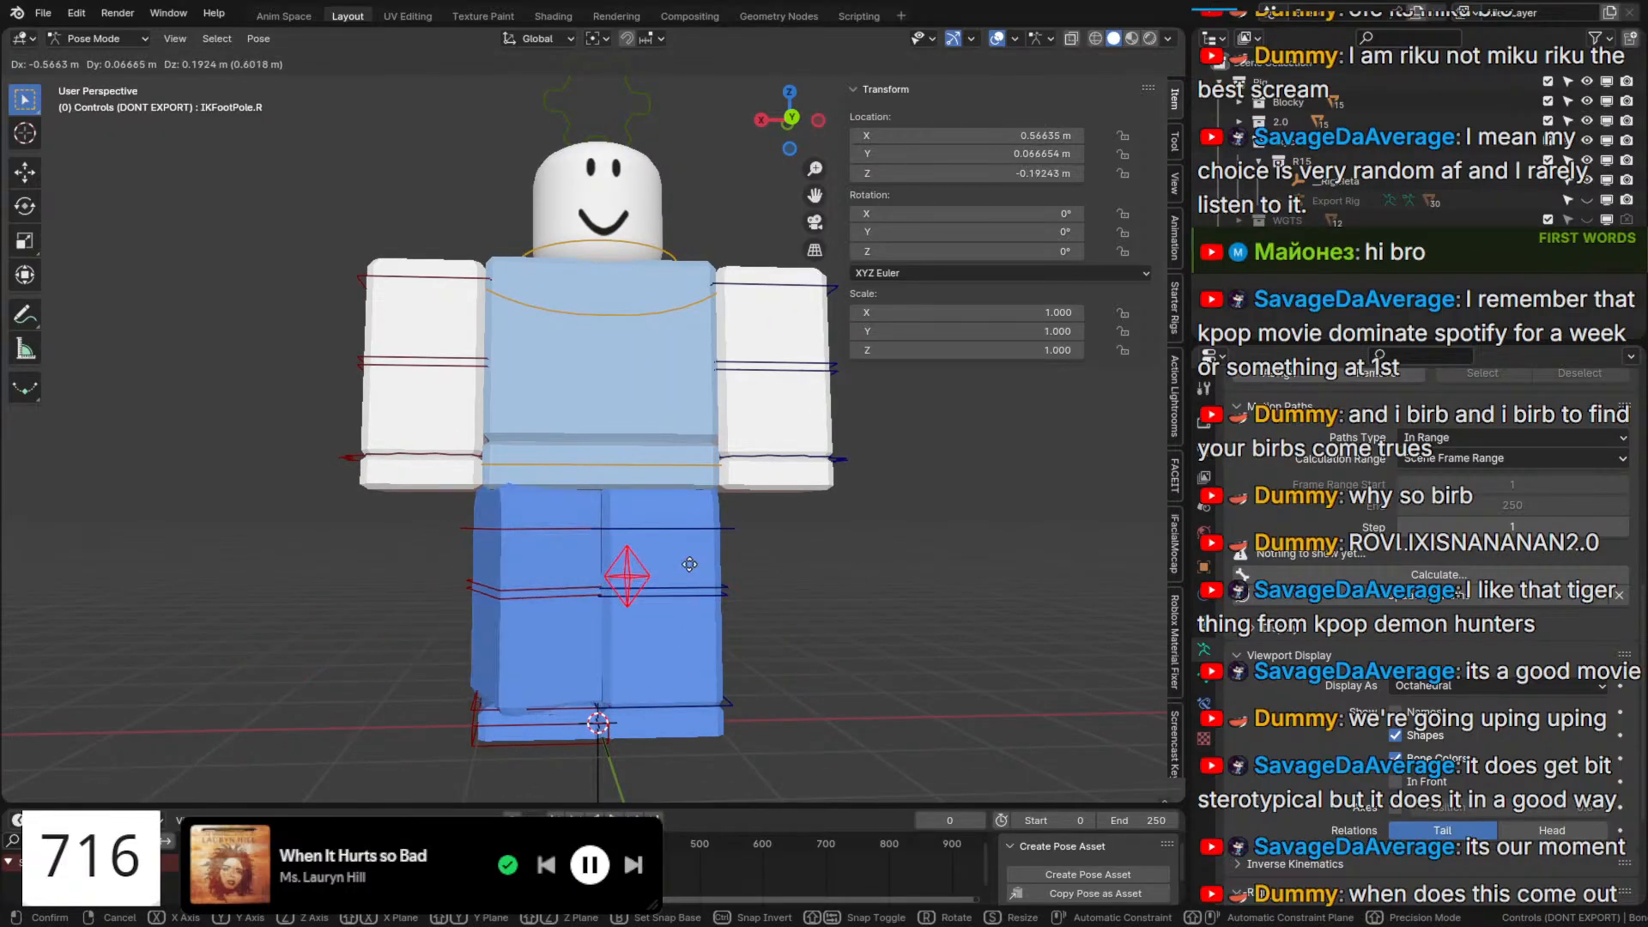
key("Escape")
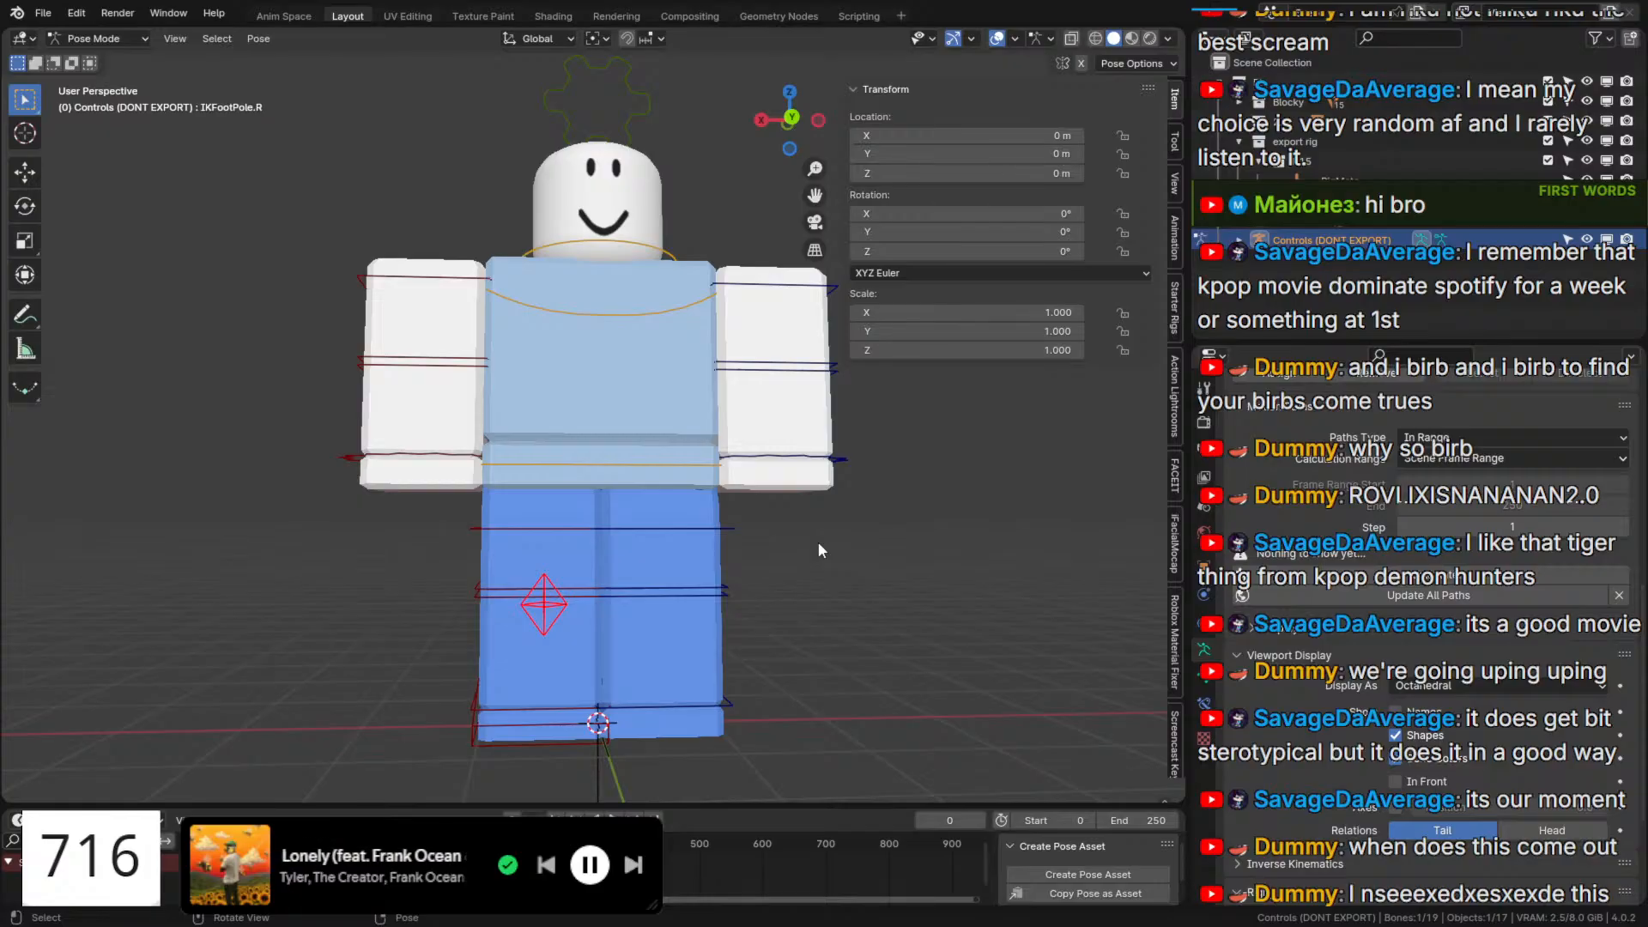
Select the Settings bone of the Controls armature and add a new custom property to it.
left_click(723, 294)
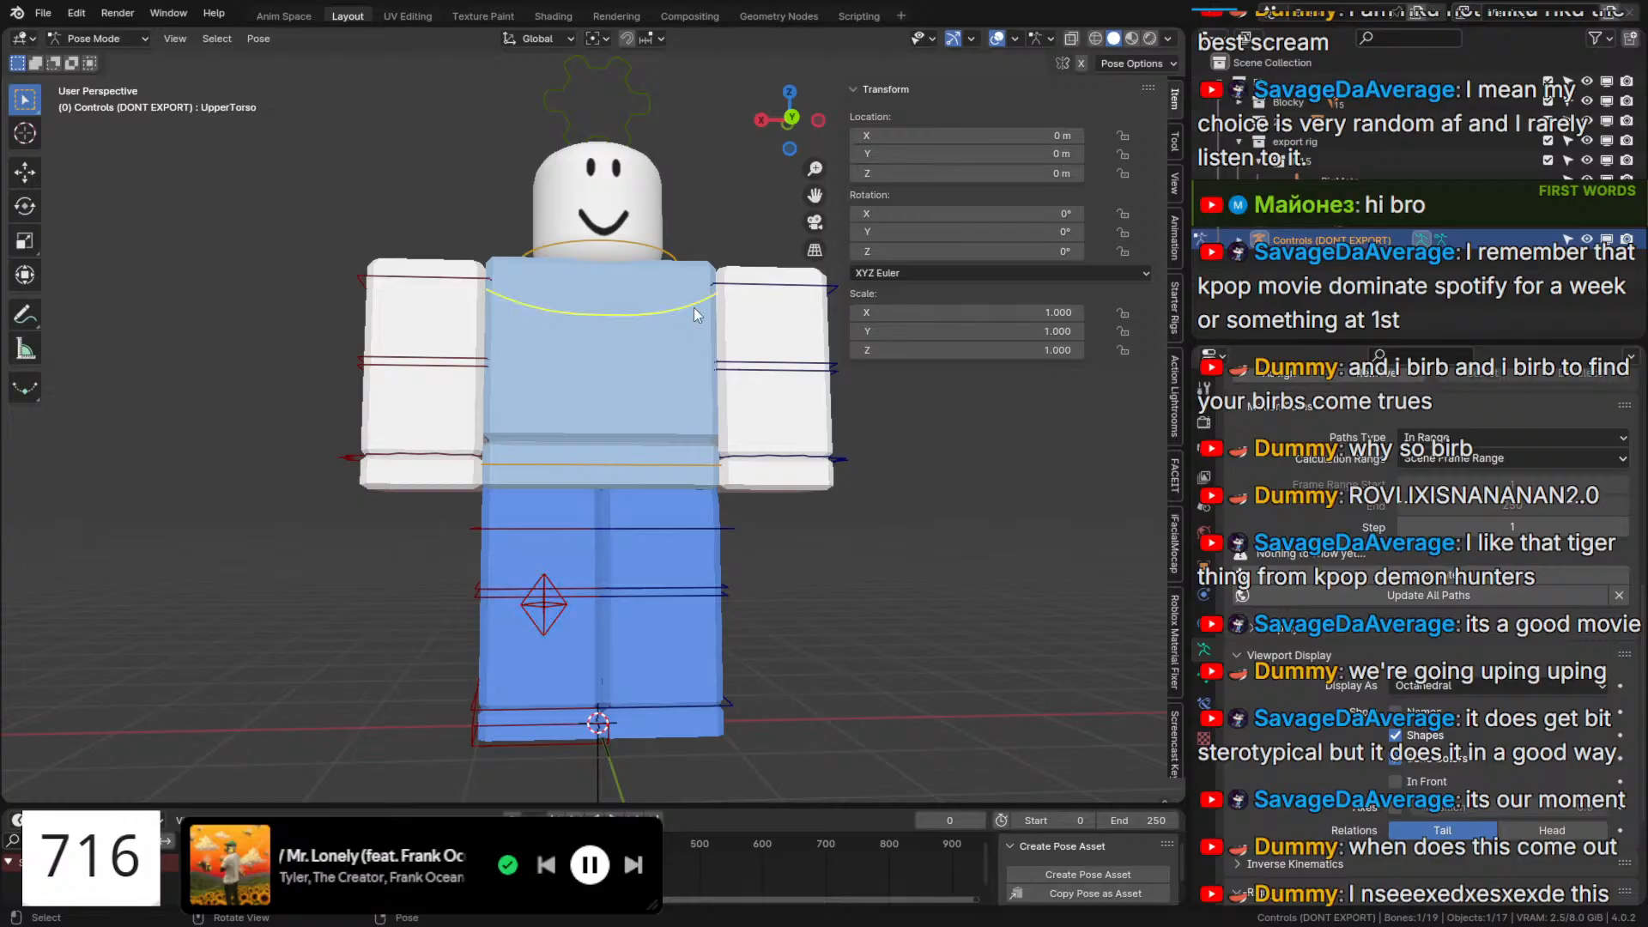
middle_click_drag(699, 315, 764, 523)
scroll(764, 523, "down", 3)
left_click(609, 201)
scroll(805, 467, "up", 2)
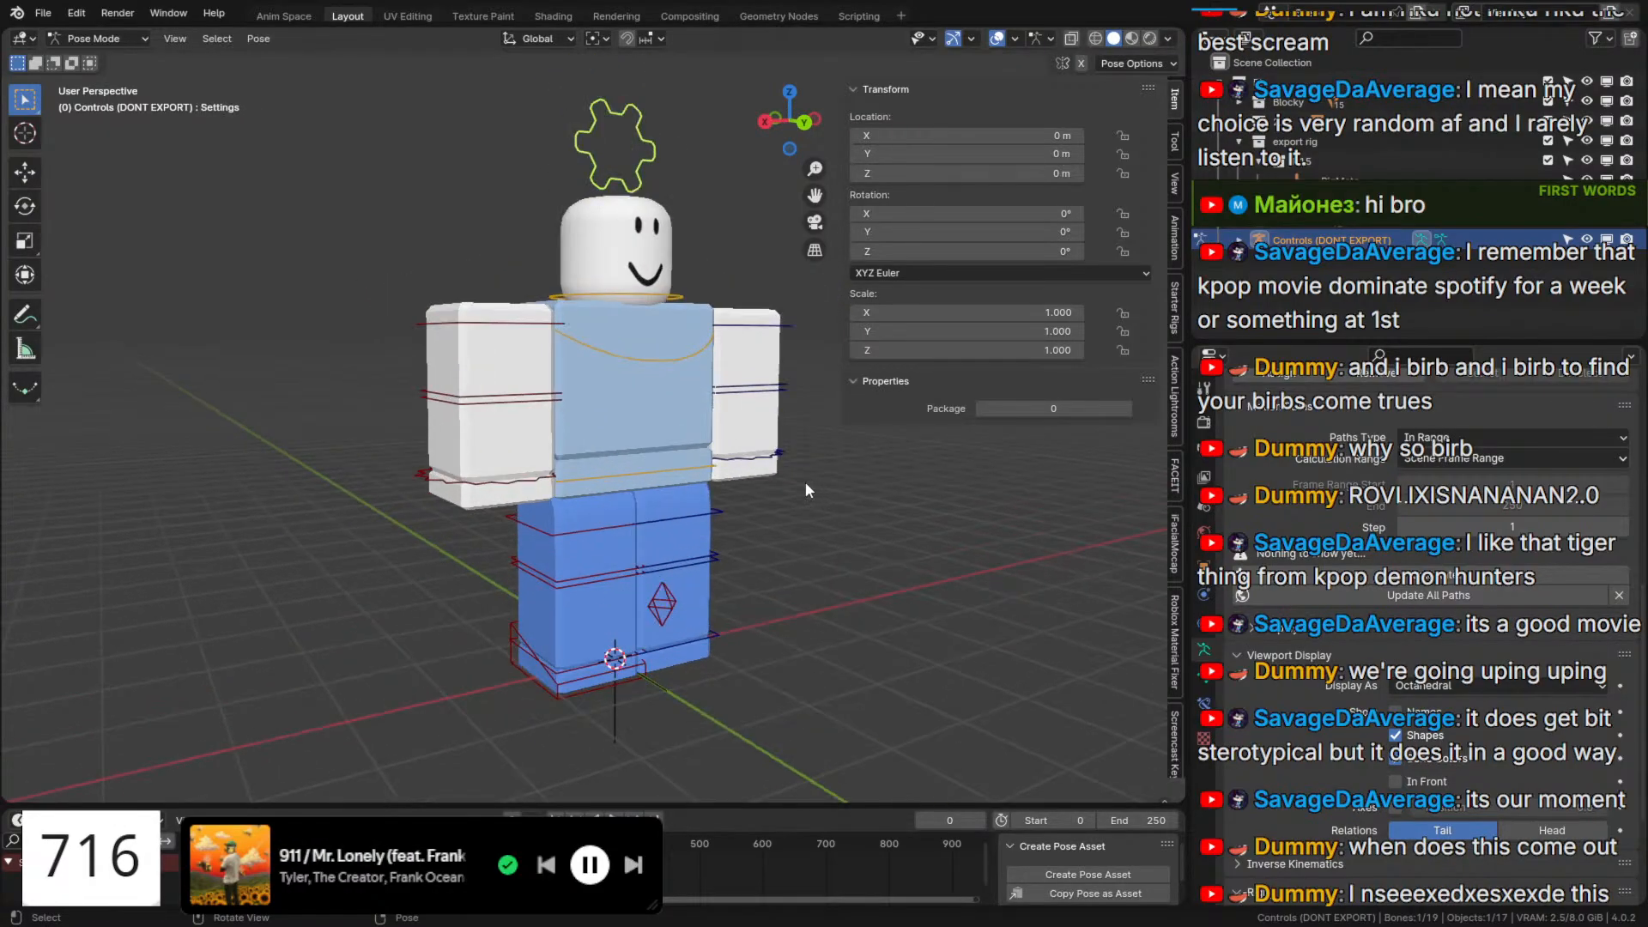
scroll(1386, 728, "down", 8)
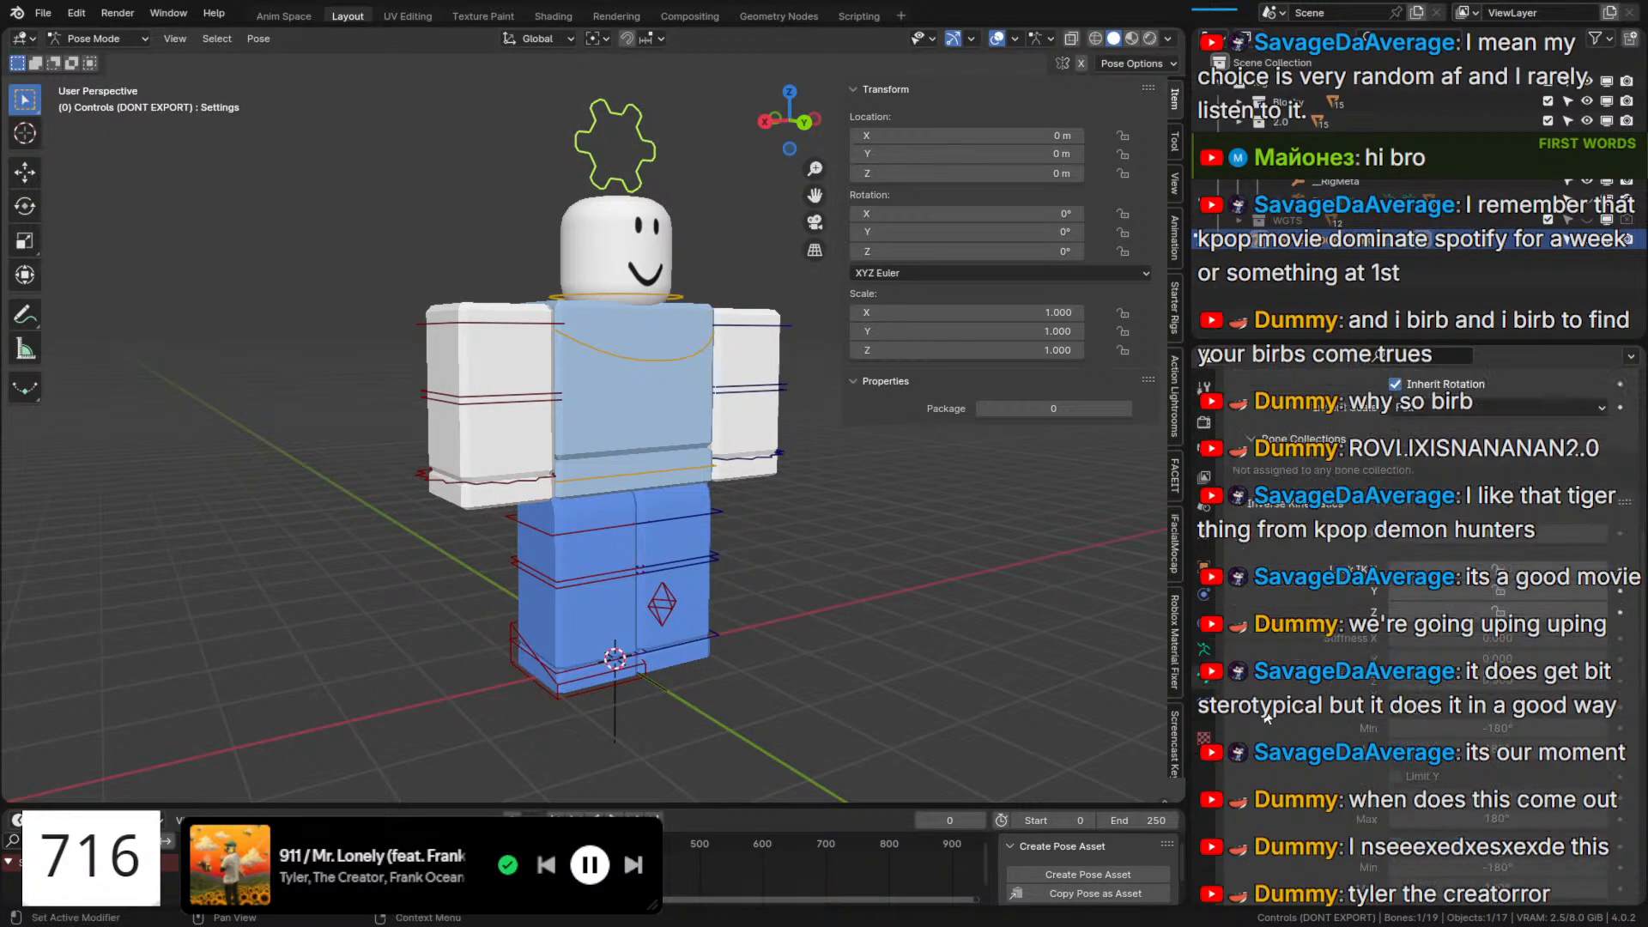
scroll(1386, 730, "down", 5)
left_click(1438, 850)
scroll(1493, 885, "down", 1)
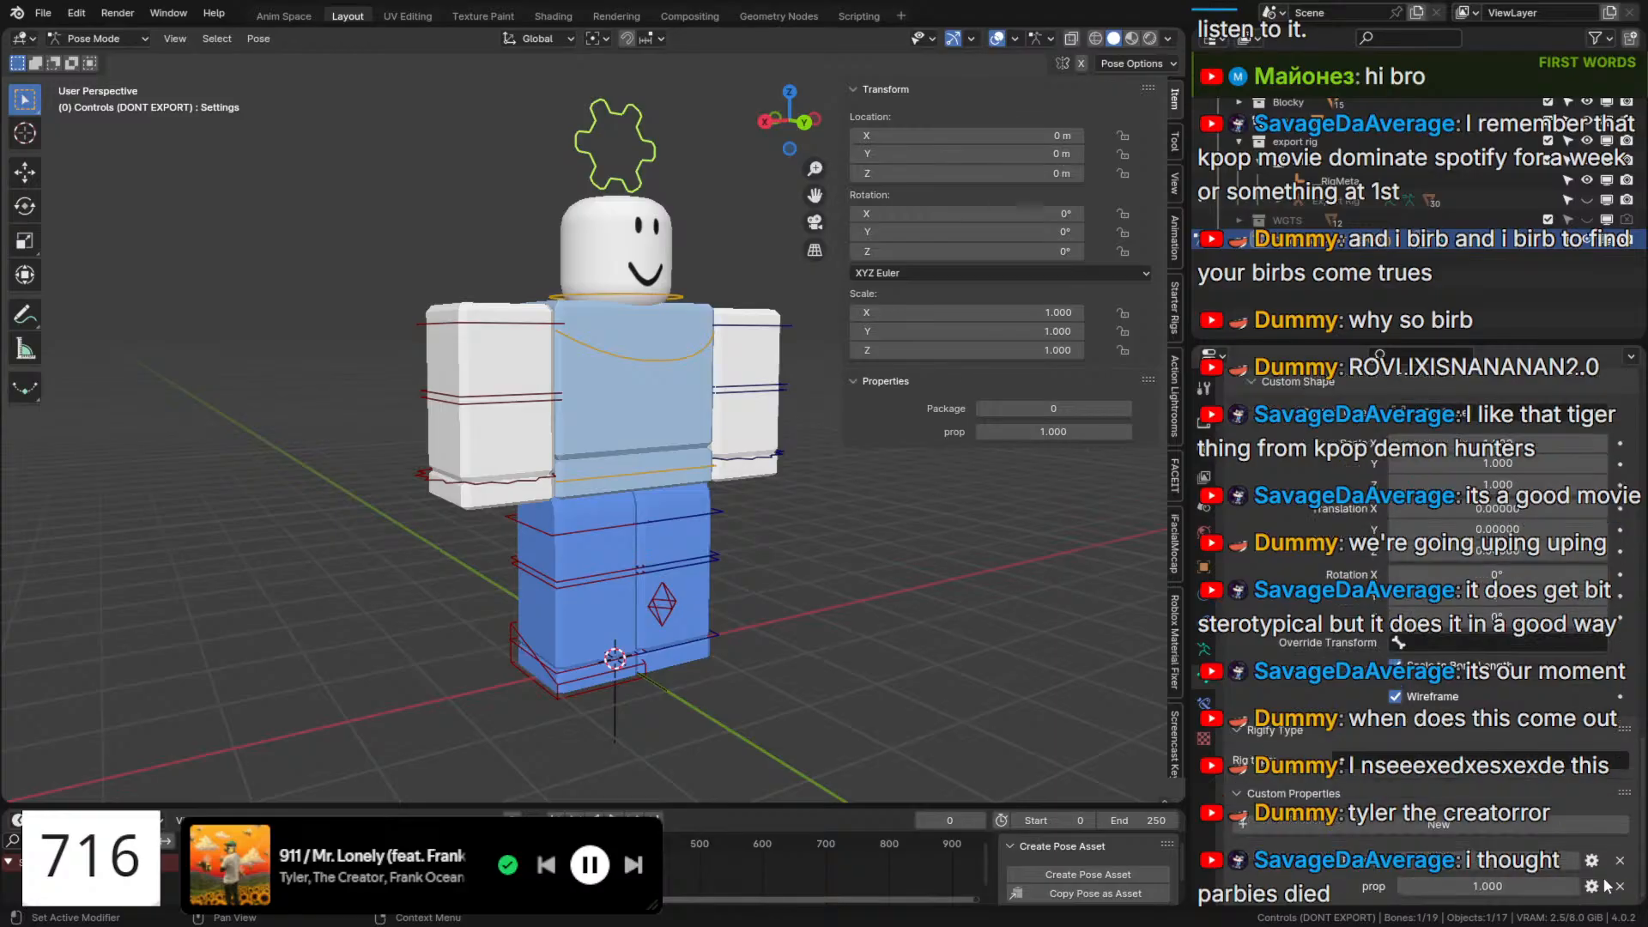
Remove the unedited custom property from the Settings bone and add a fresh one in its place.
left_click(1592, 886)
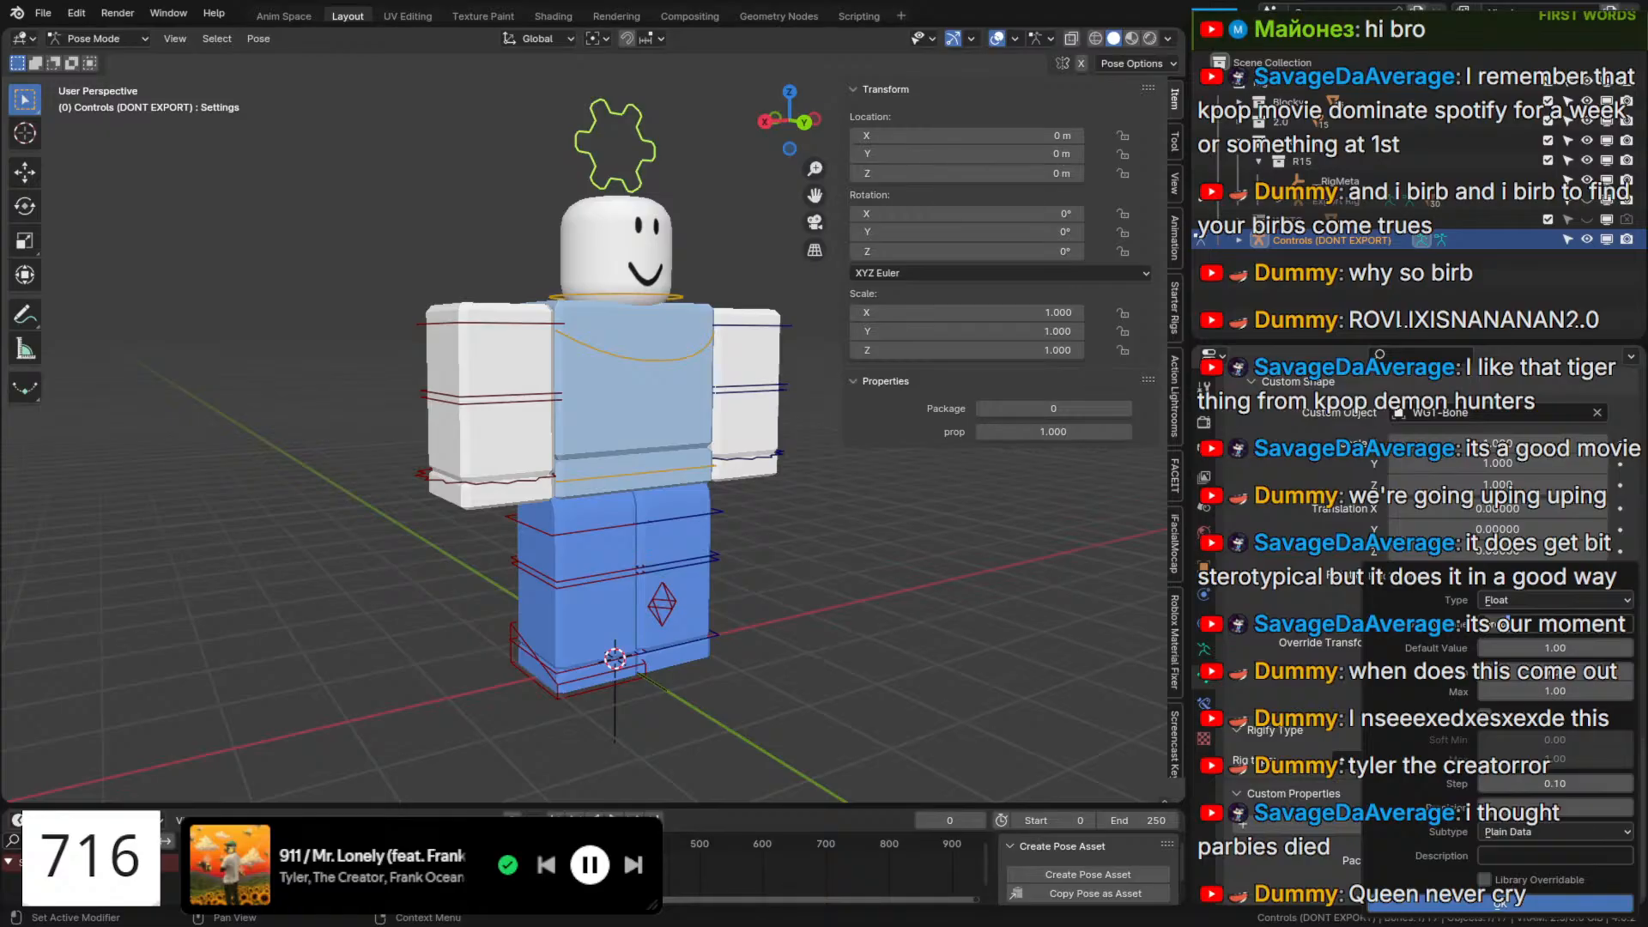
left_click(1275, 853)
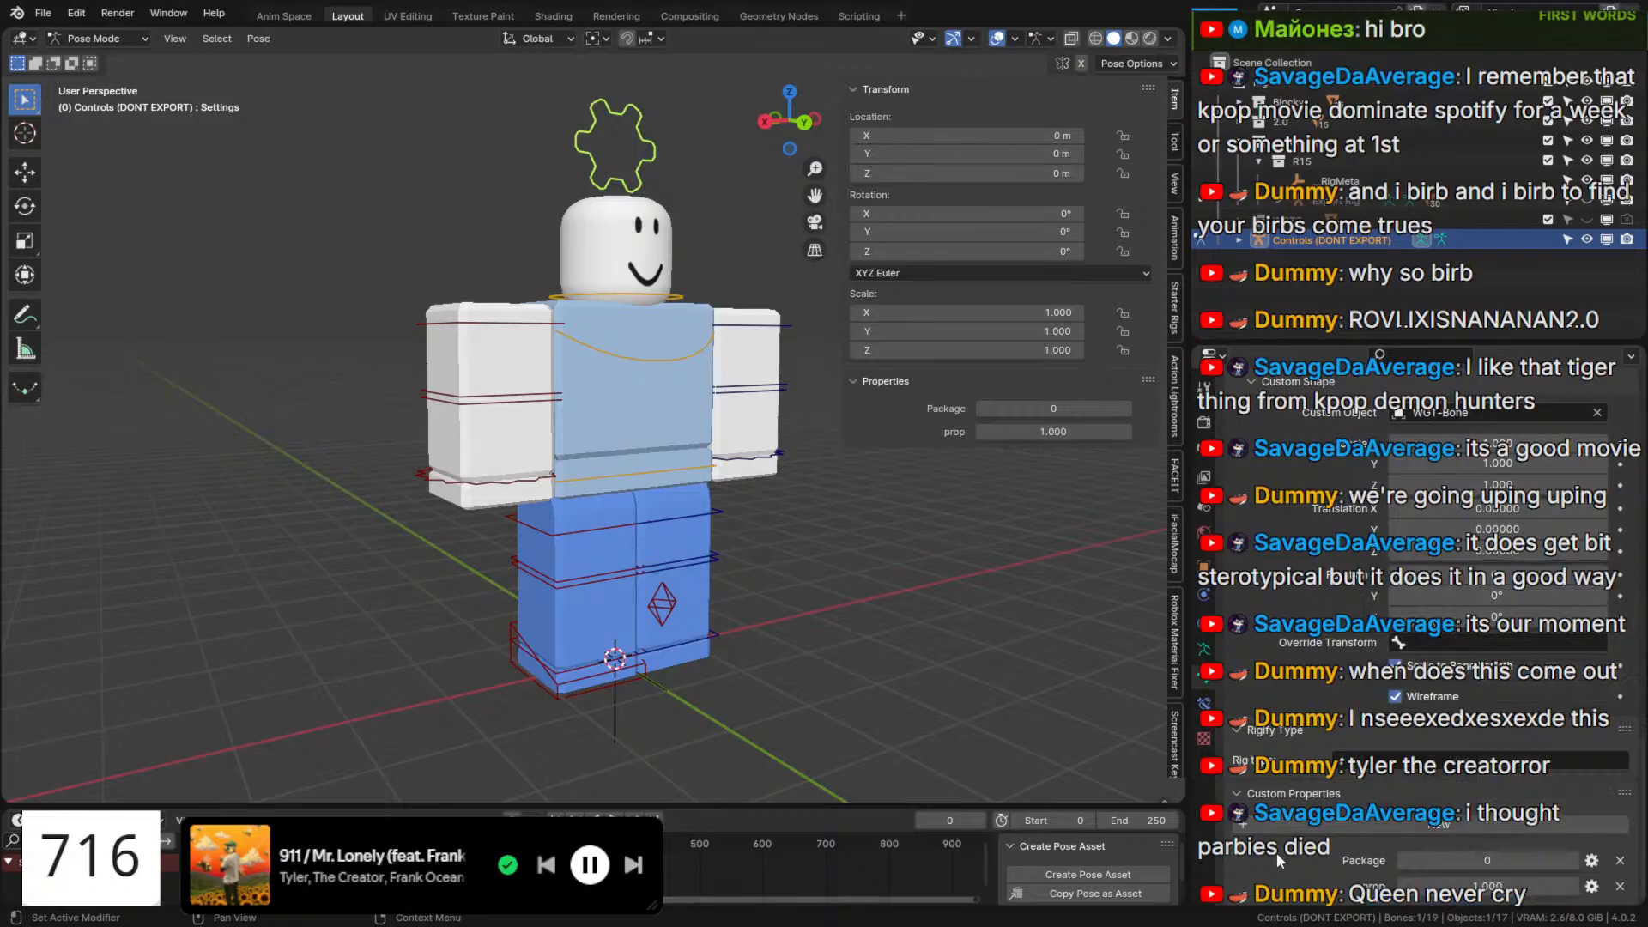
left_click(1620, 886)
left_click(1456, 858)
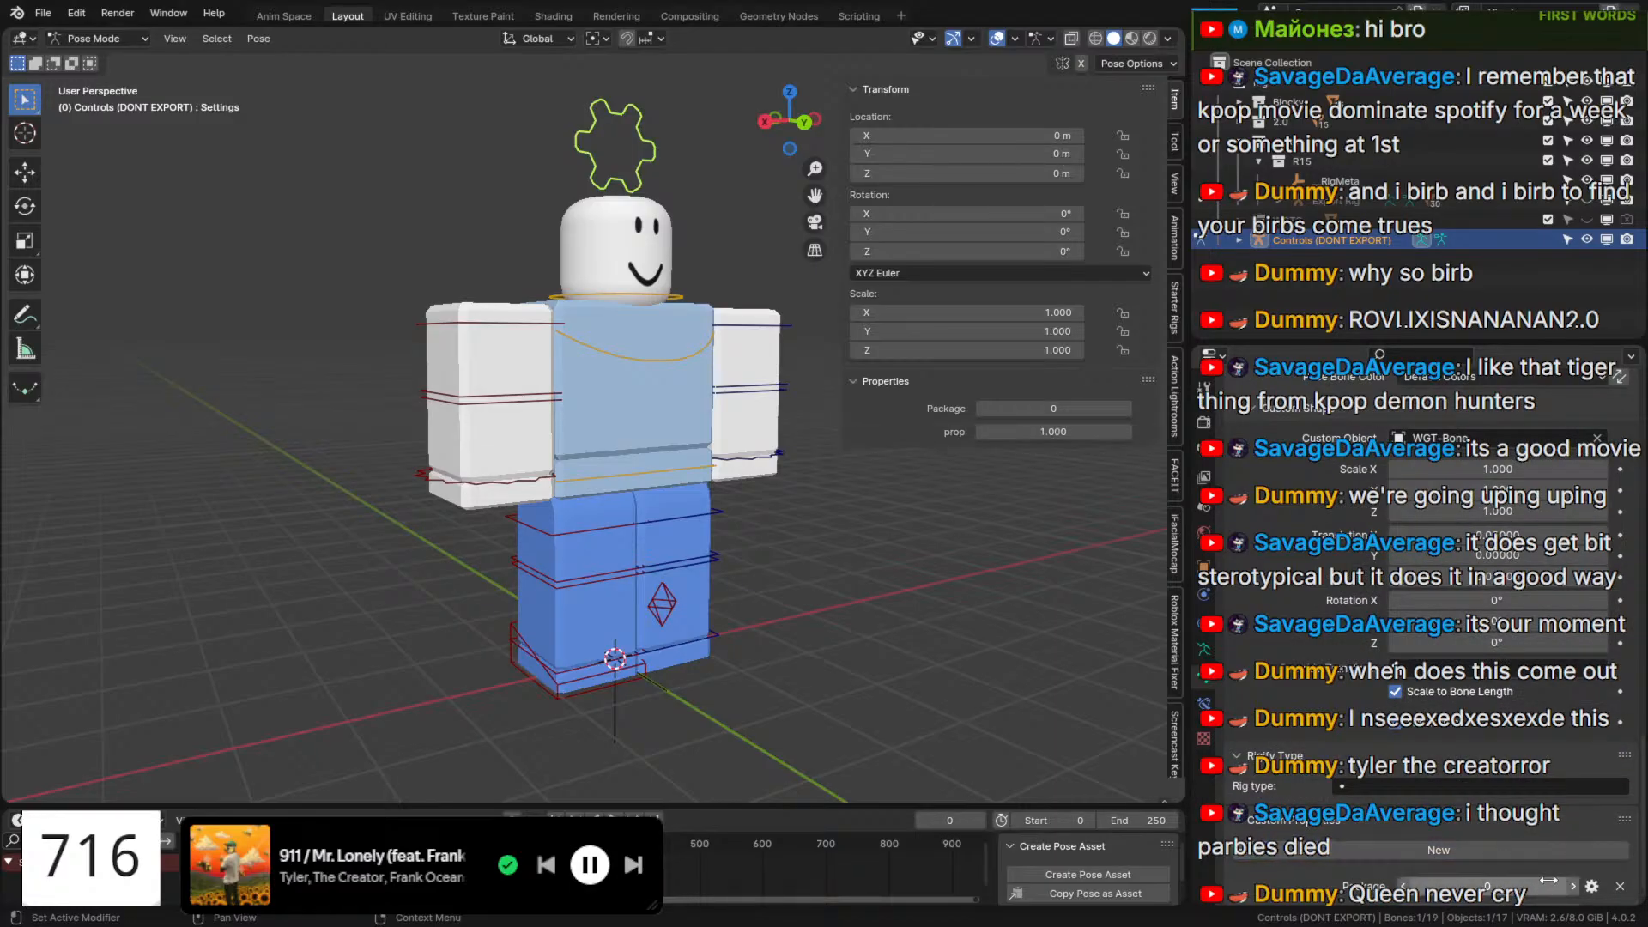
Name the Settings bone's new custom property IK Legs and add another custom property.
left_click(1586, 893)
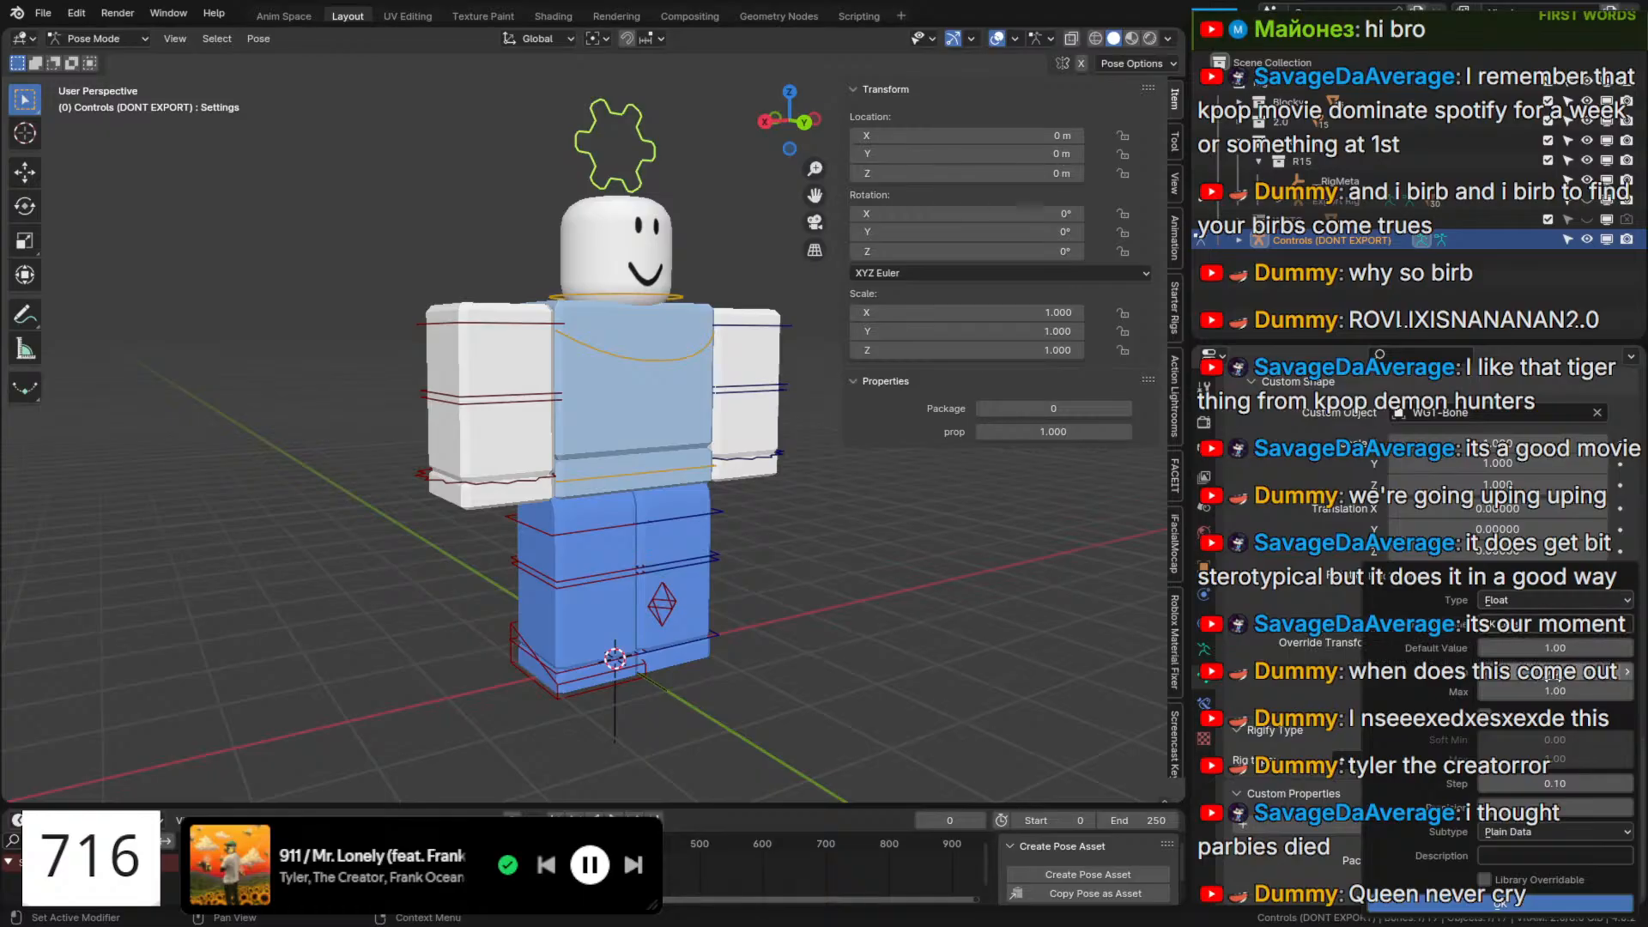
left_click(1509, 901)
left_click(1439, 824)
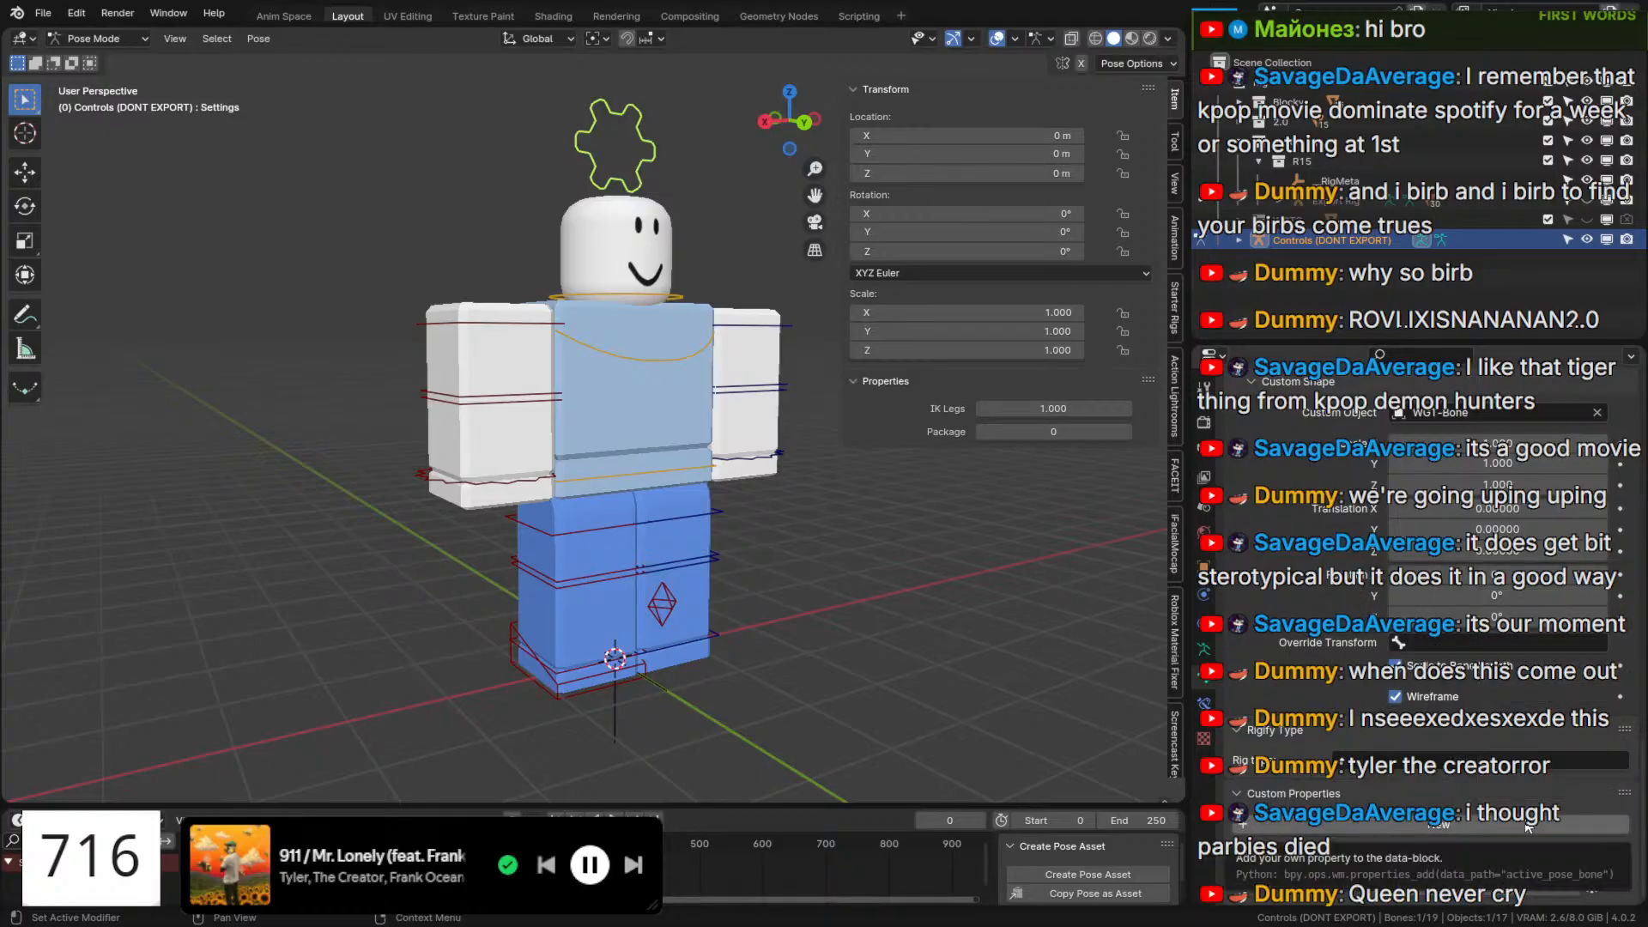
Change the IK Legs property's subtype to Factor and set its value to 1.
scroll(1562, 831, "down", 1)
left_click(1591, 835)
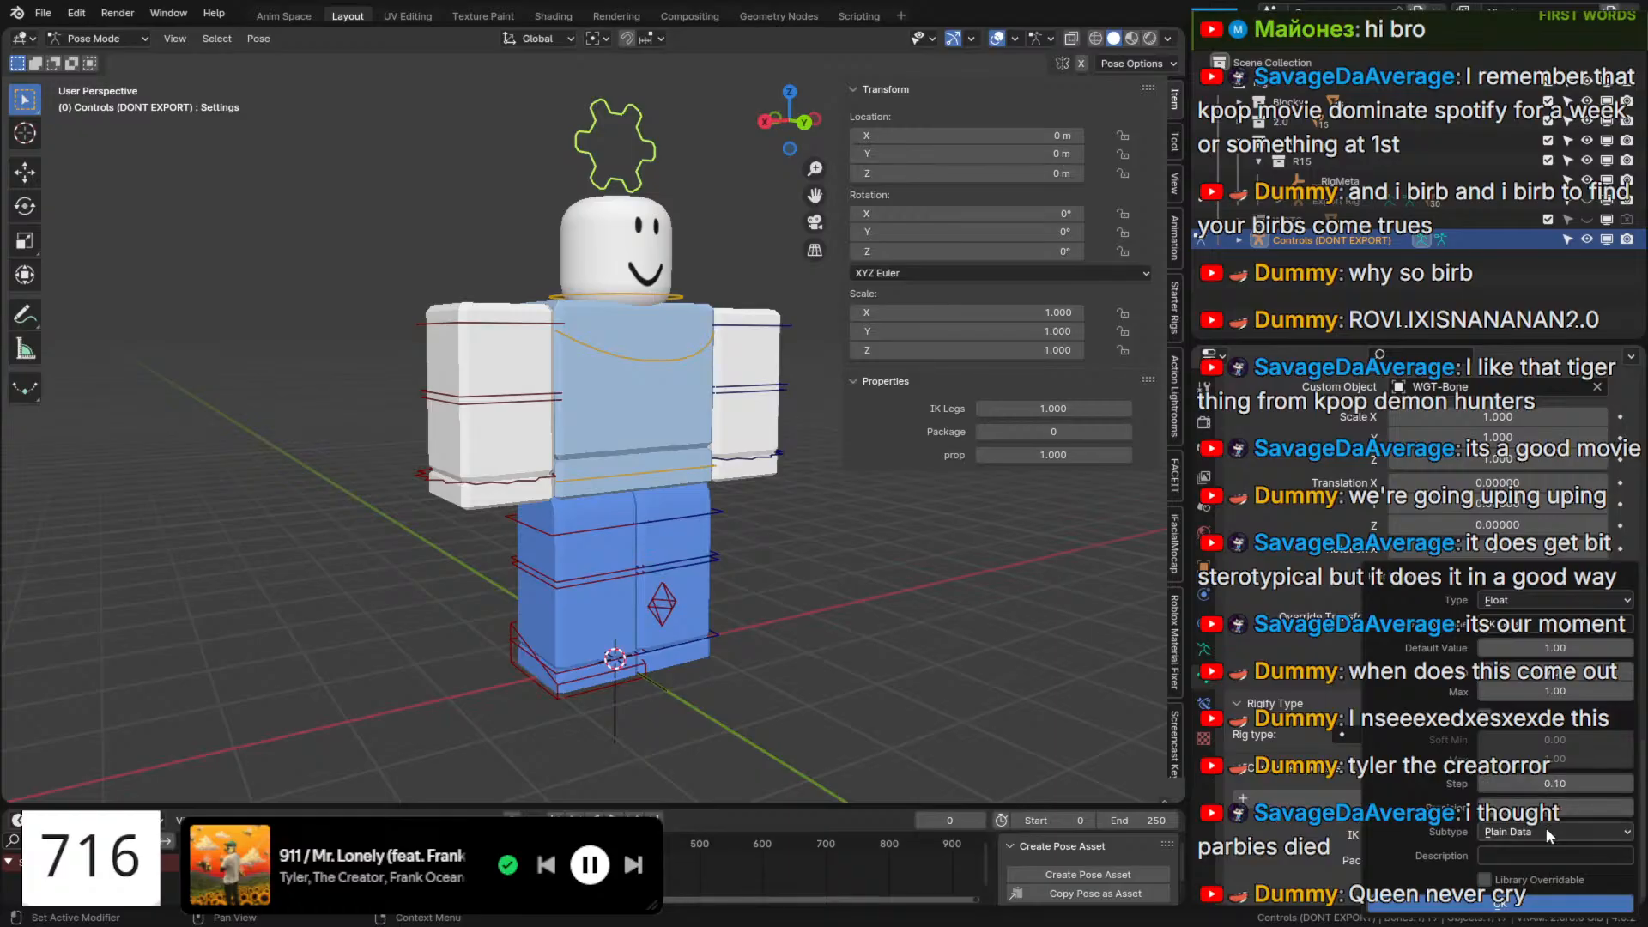
left_click(1547, 829)
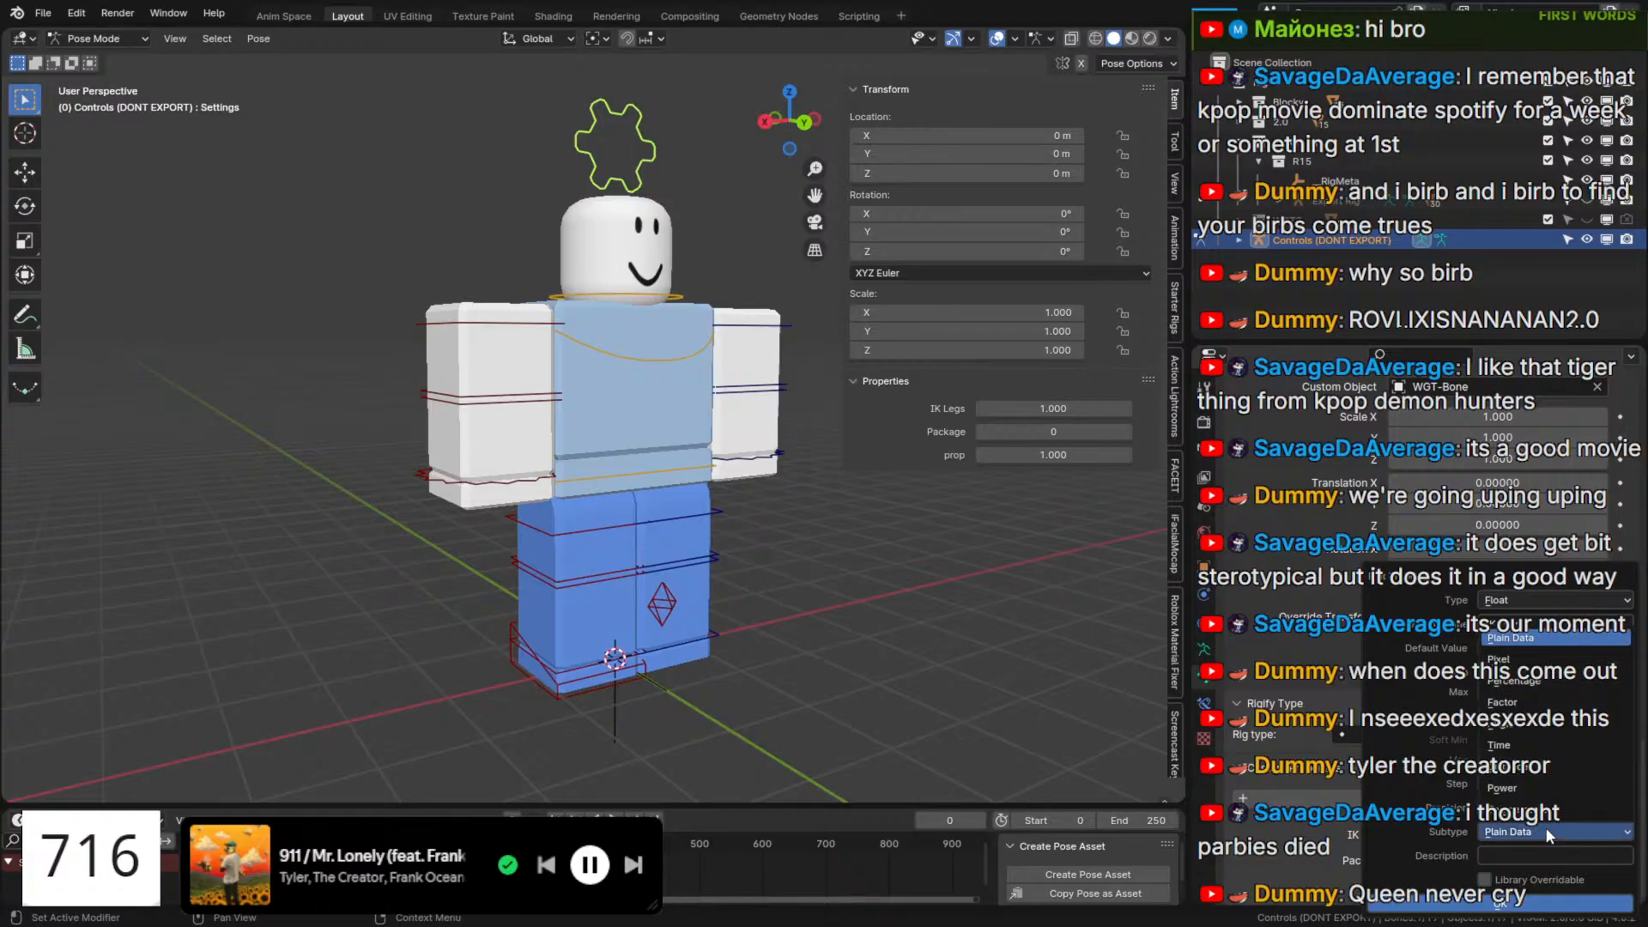
left_click(1535, 703)
left_click(1498, 903)
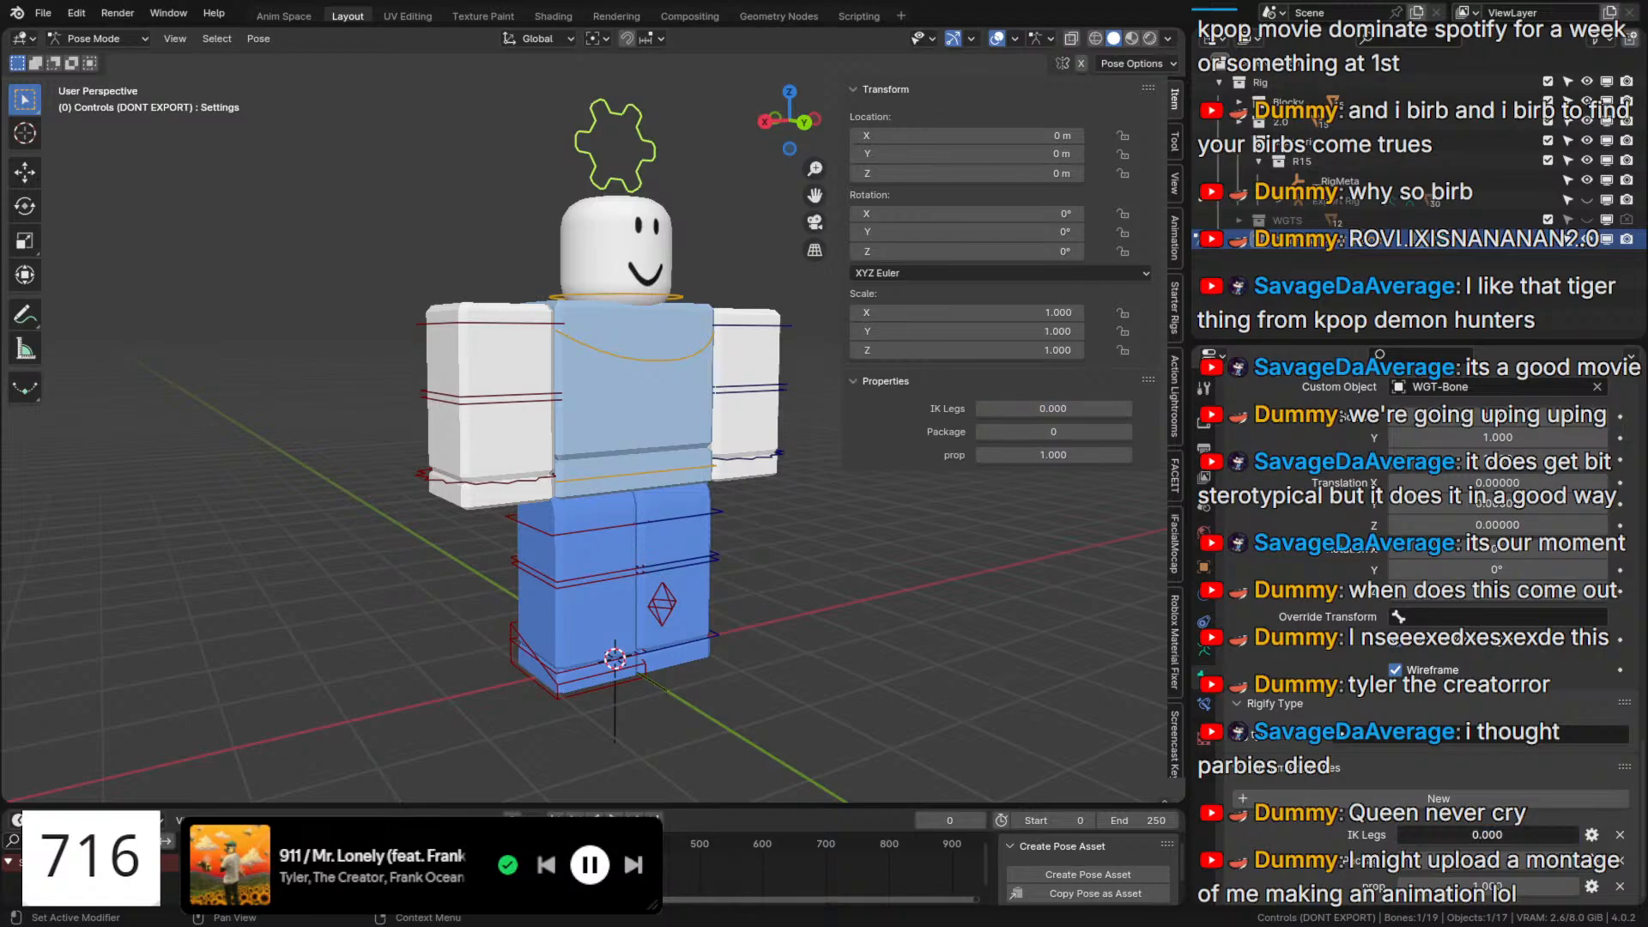
left_click_drag(1492, 840, 1580, 839)
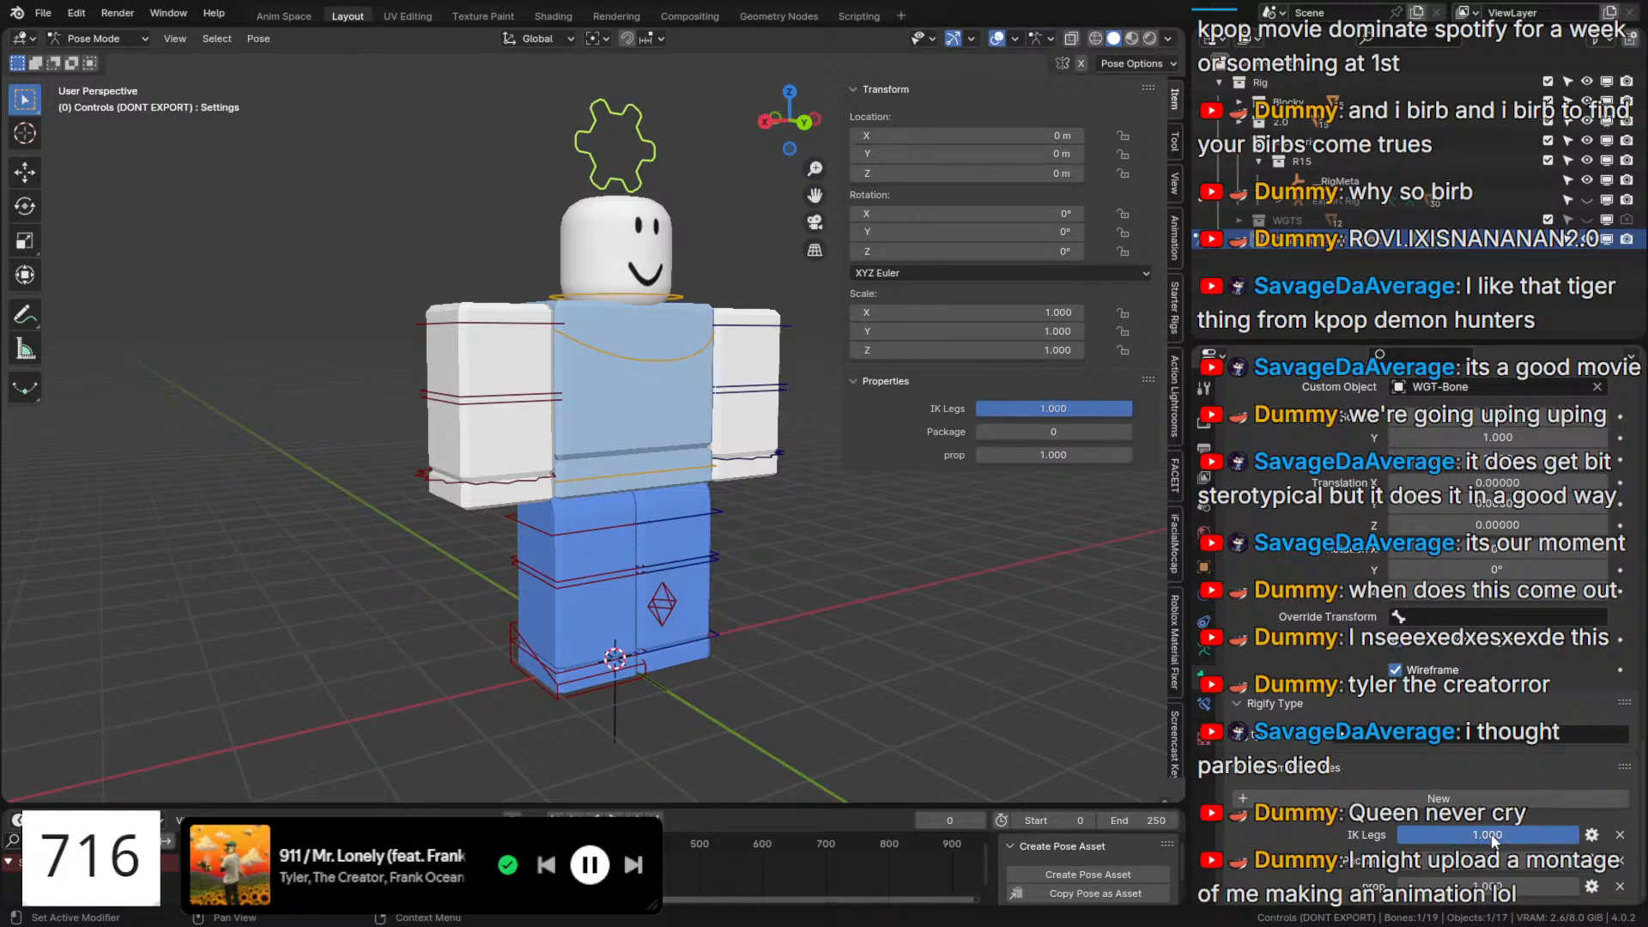
Change the other new custom property to the Boolean type and name it IK Legs FF.
left_click(1598, 885)
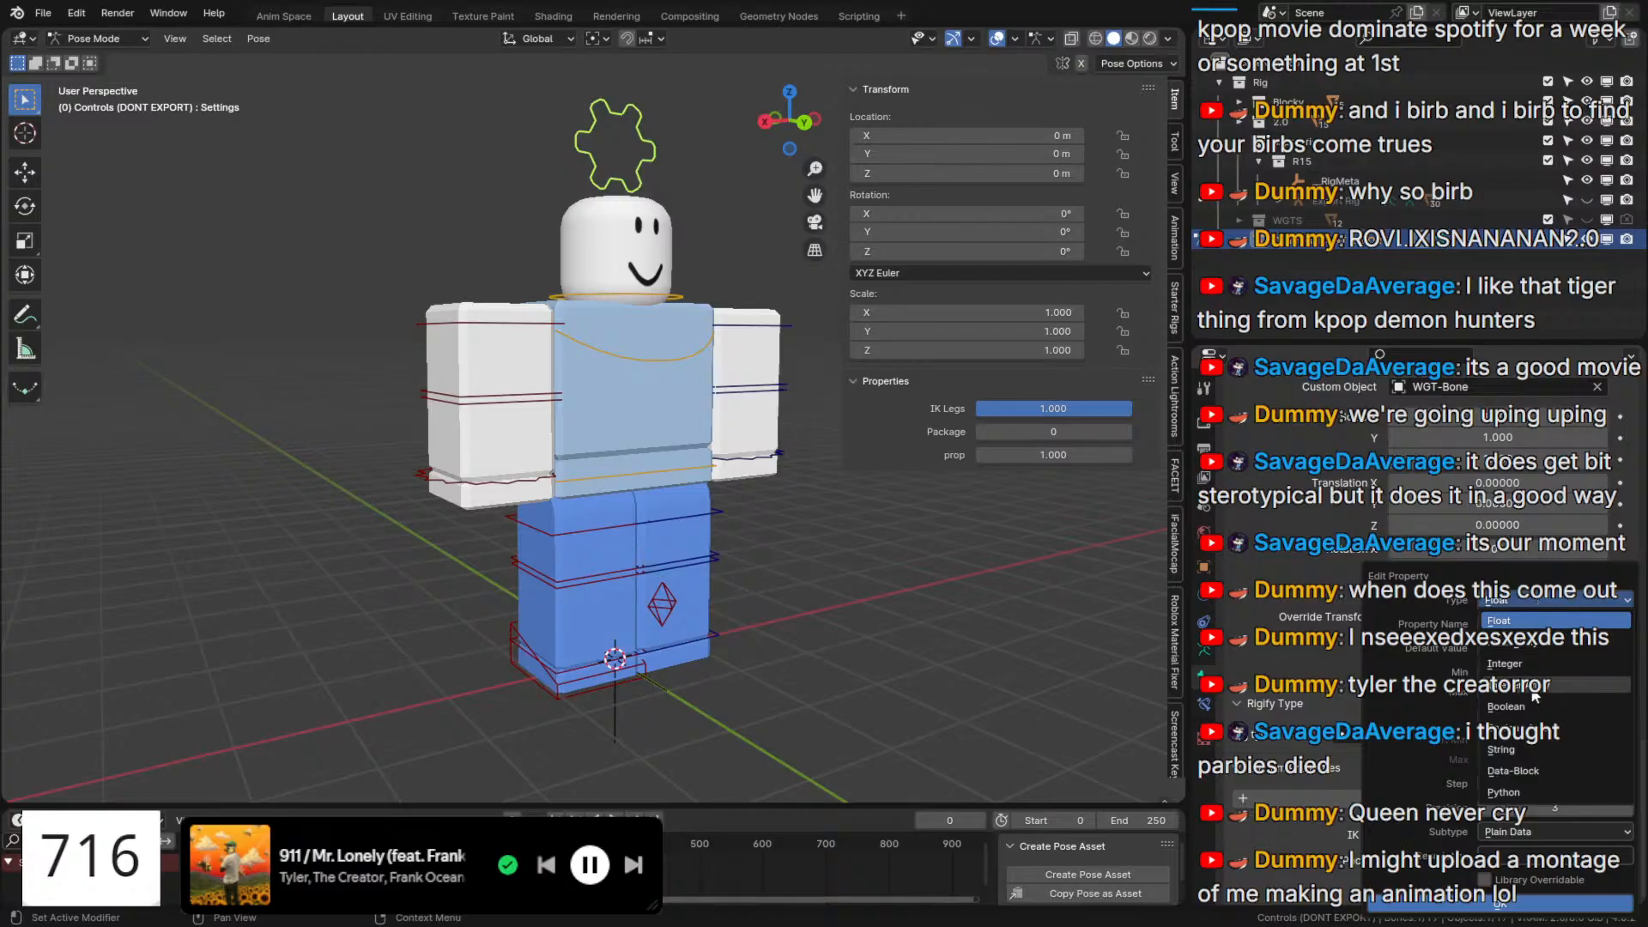
left_click(1502, 624)
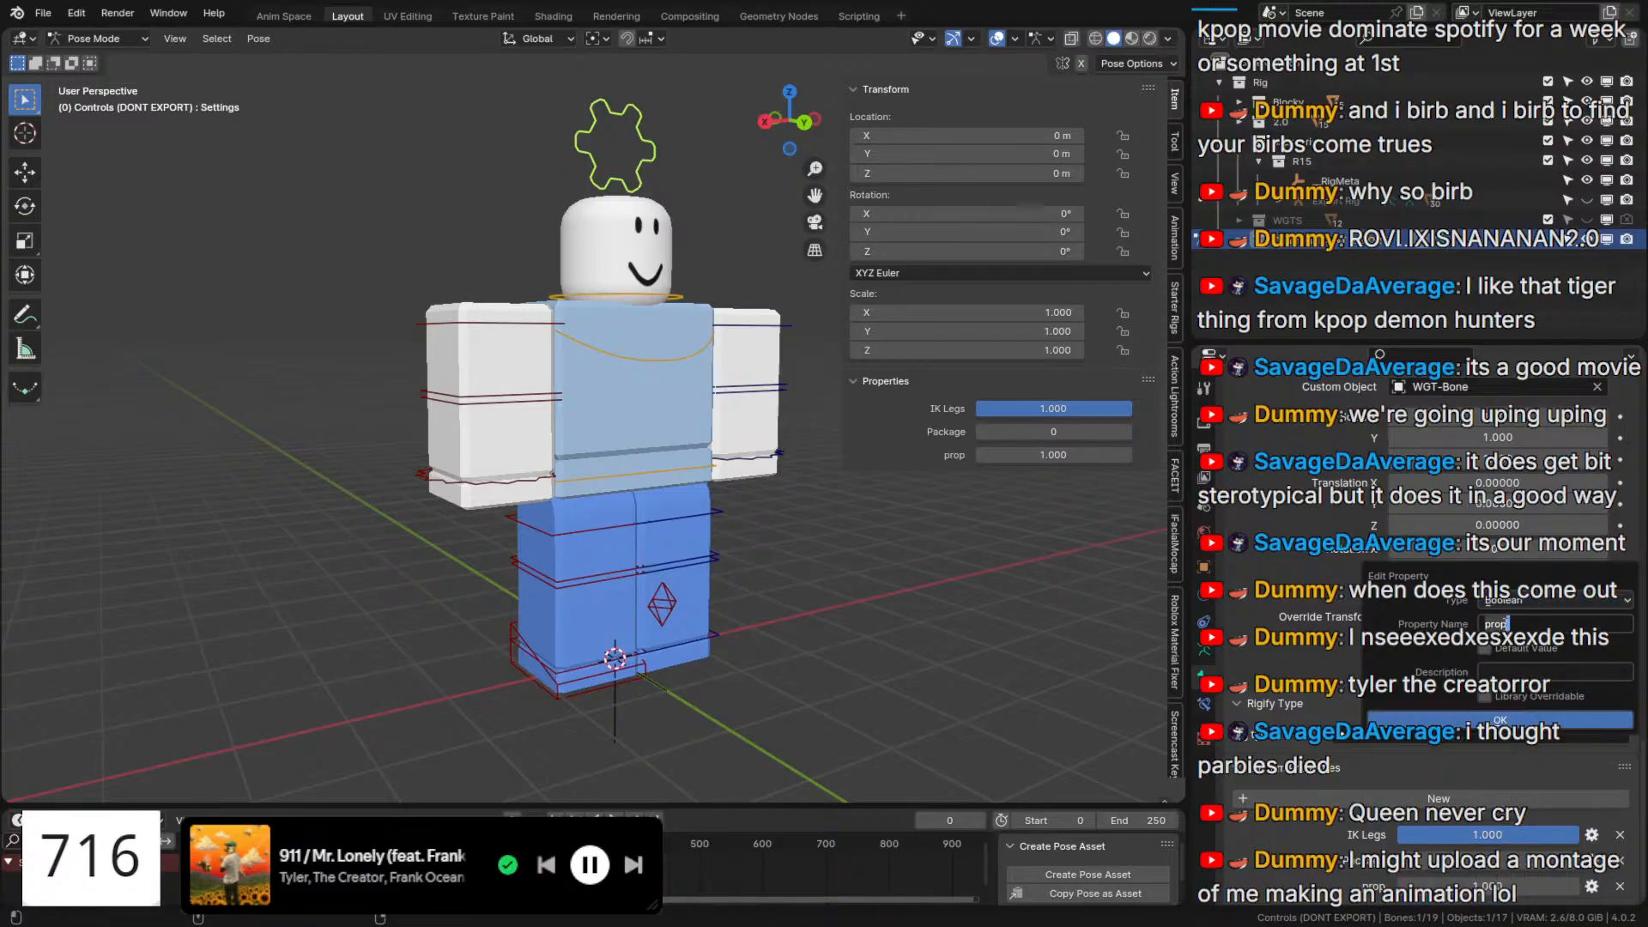
type("IK ")
type("F")
type("Legs FF")
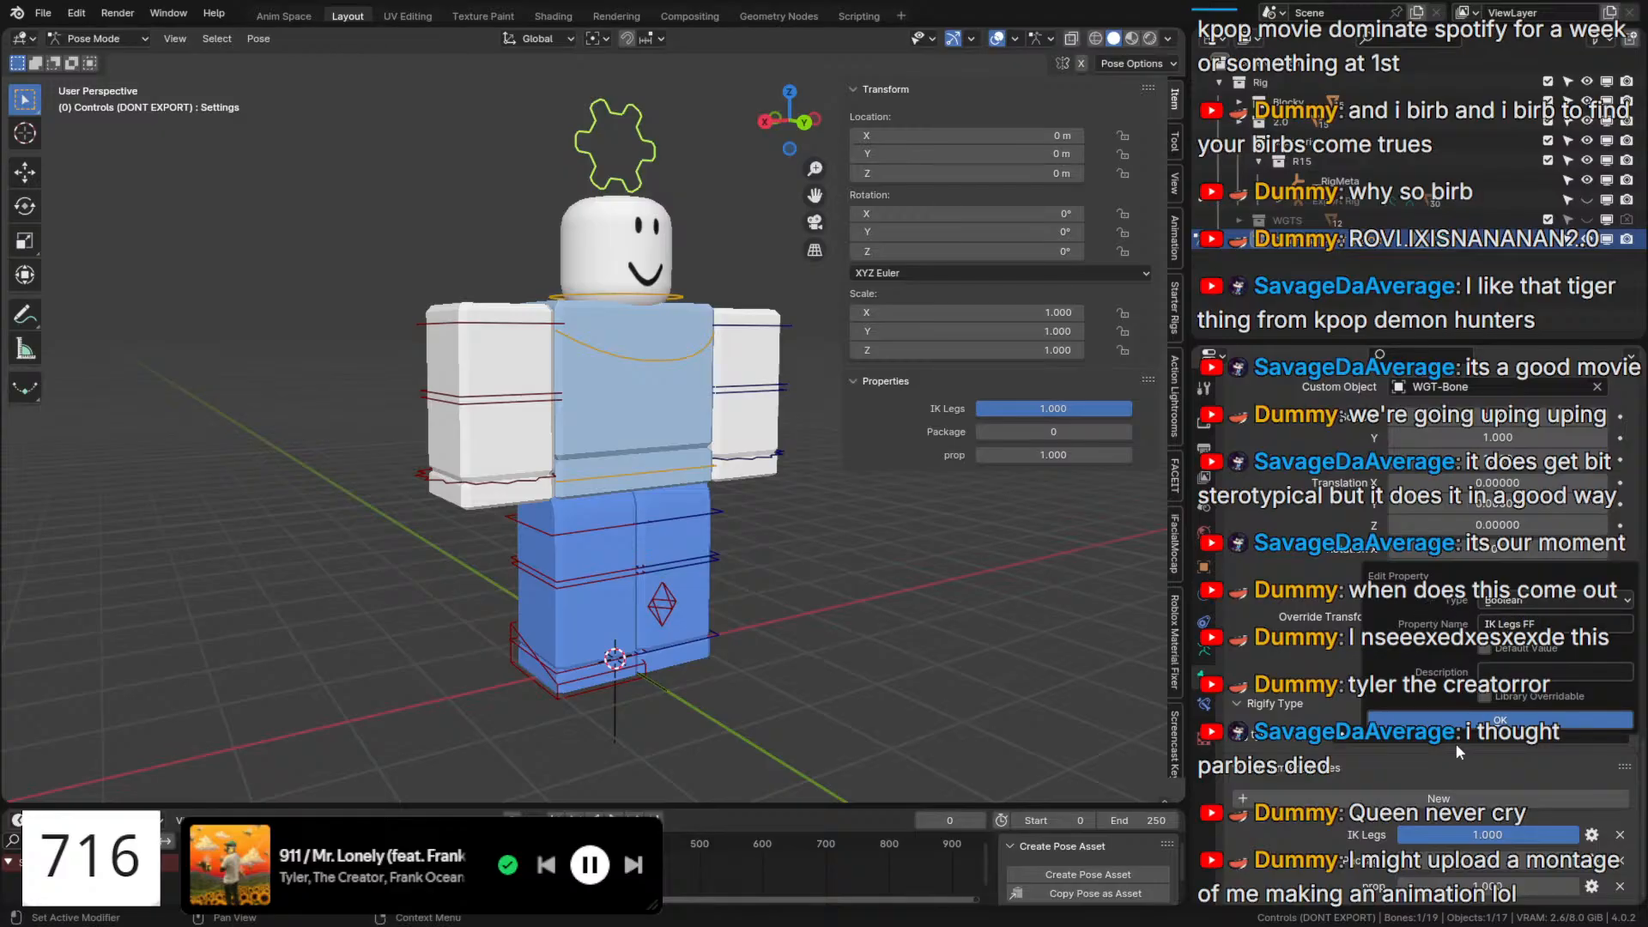
left_click(1459, 720)
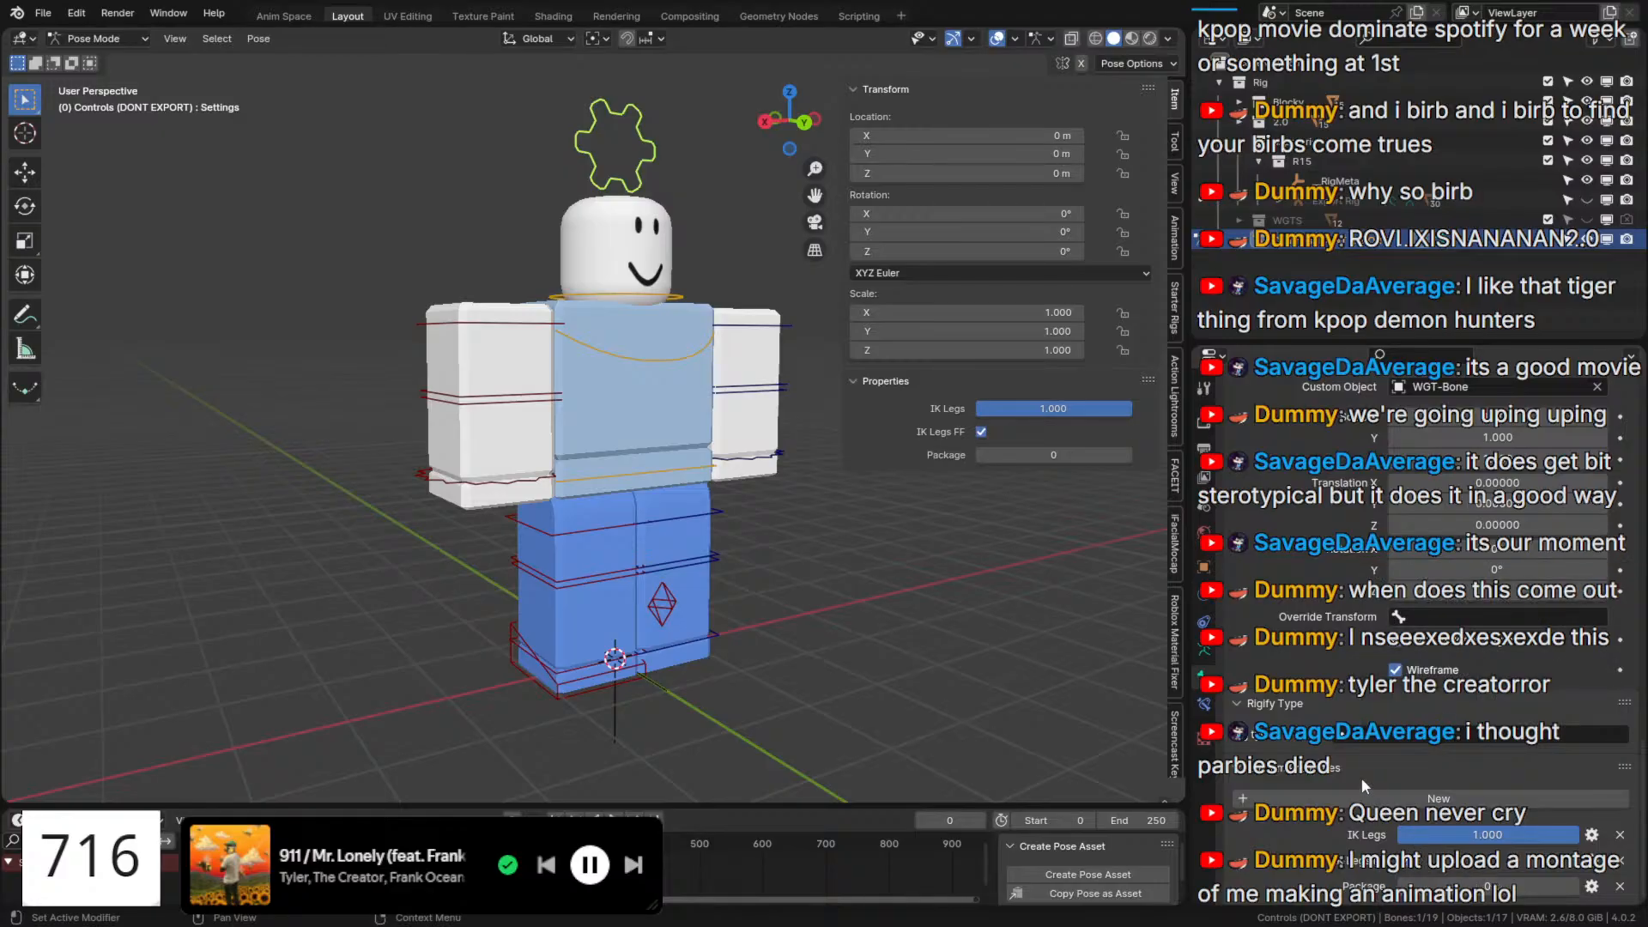
right_click(1430, 839)
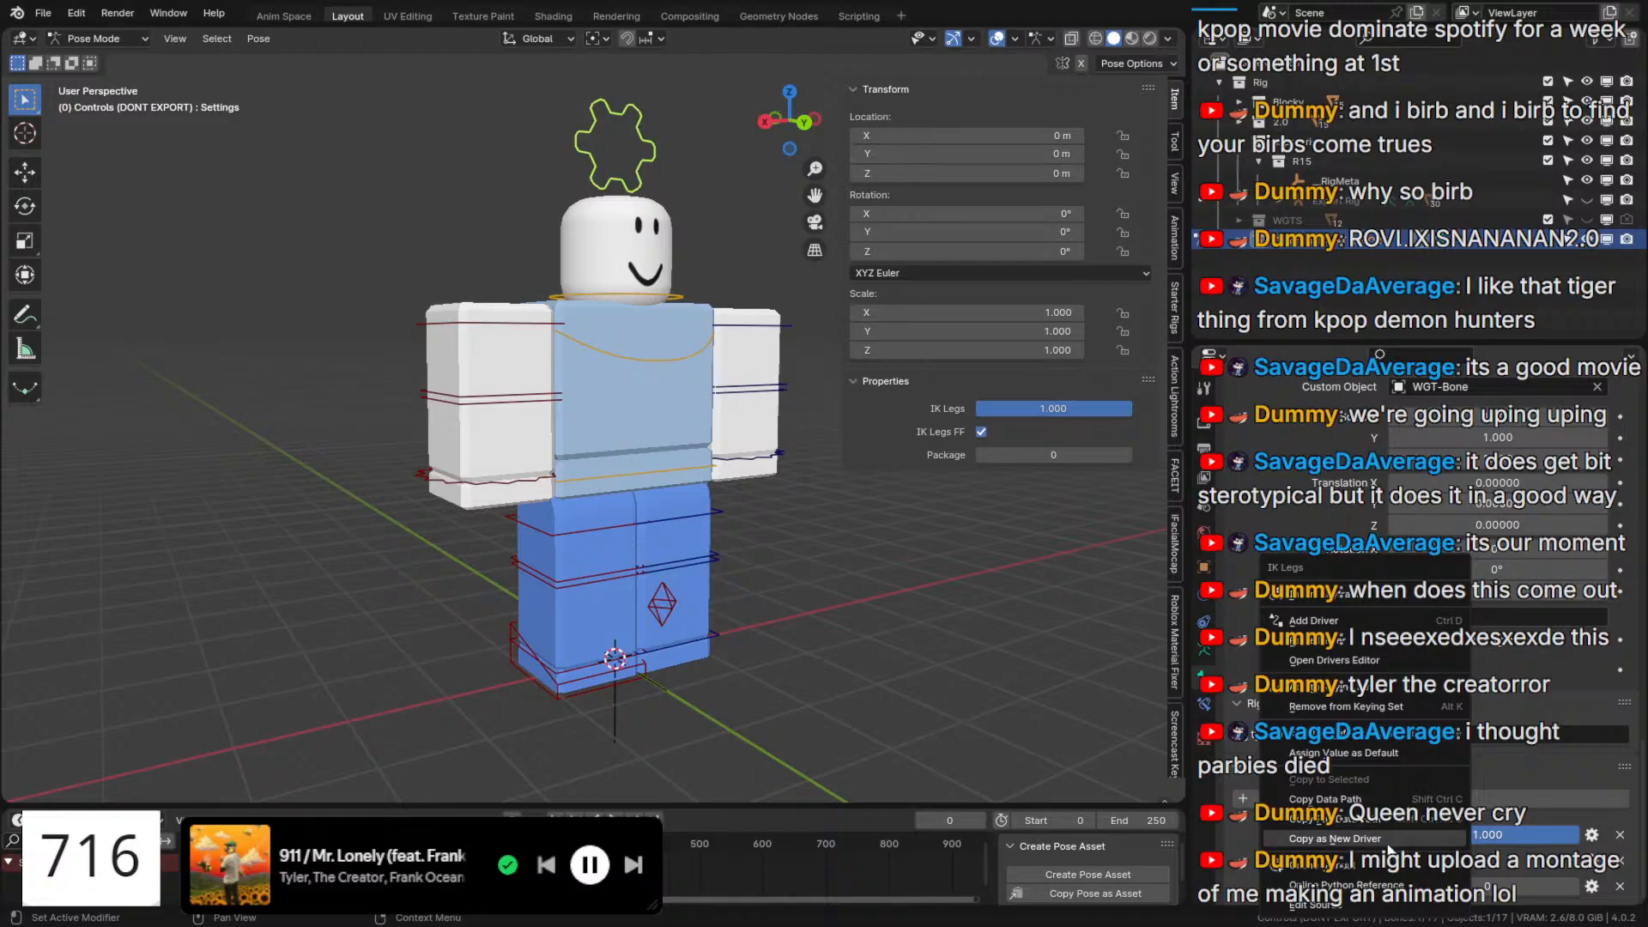
left_click(1429, 843)
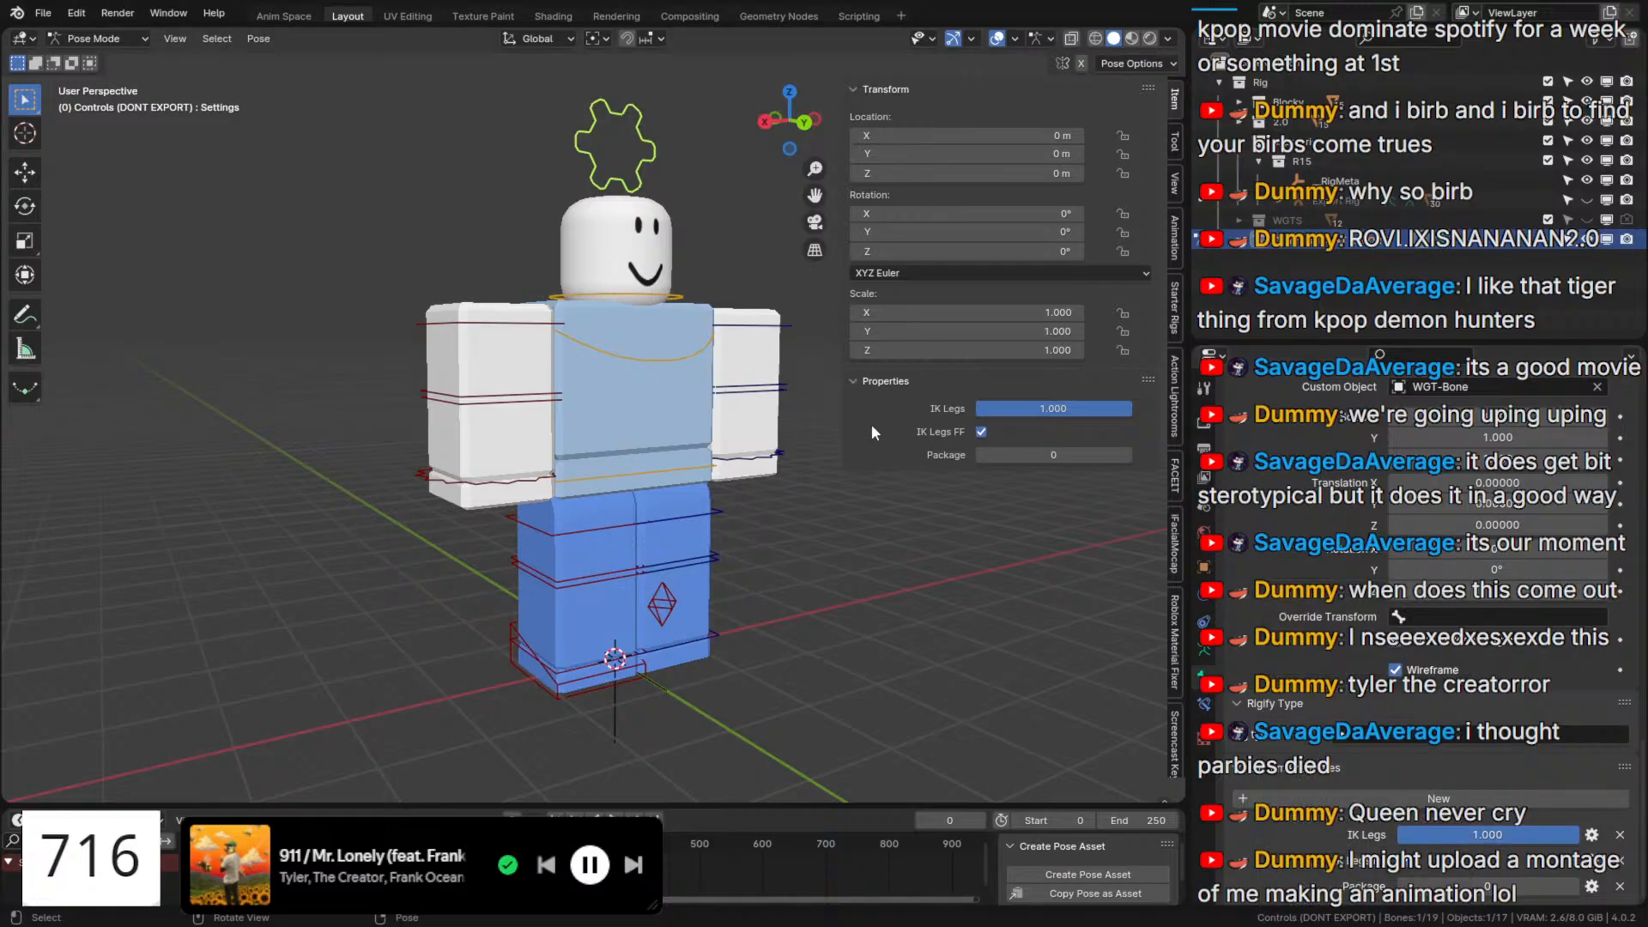
Add a third custom property to the Settings bone and name it 1. IK Switch Layers.
left_click(1537, 795)
left_click(1597, 896)
left_click(1552, 622)
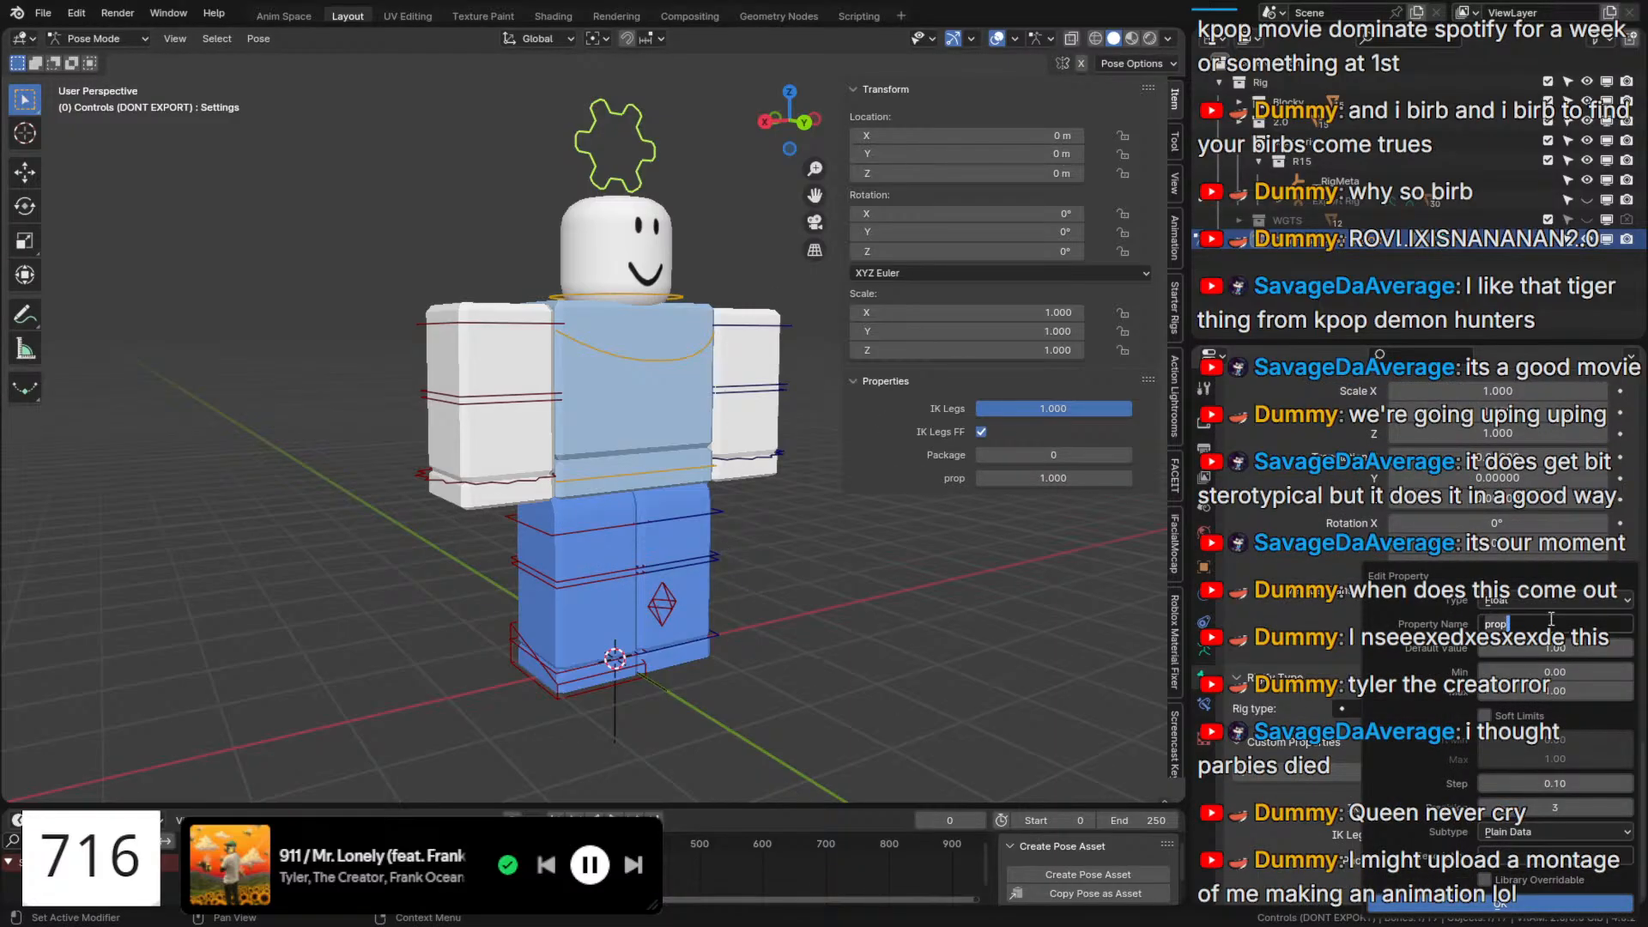
type("1. IK ")
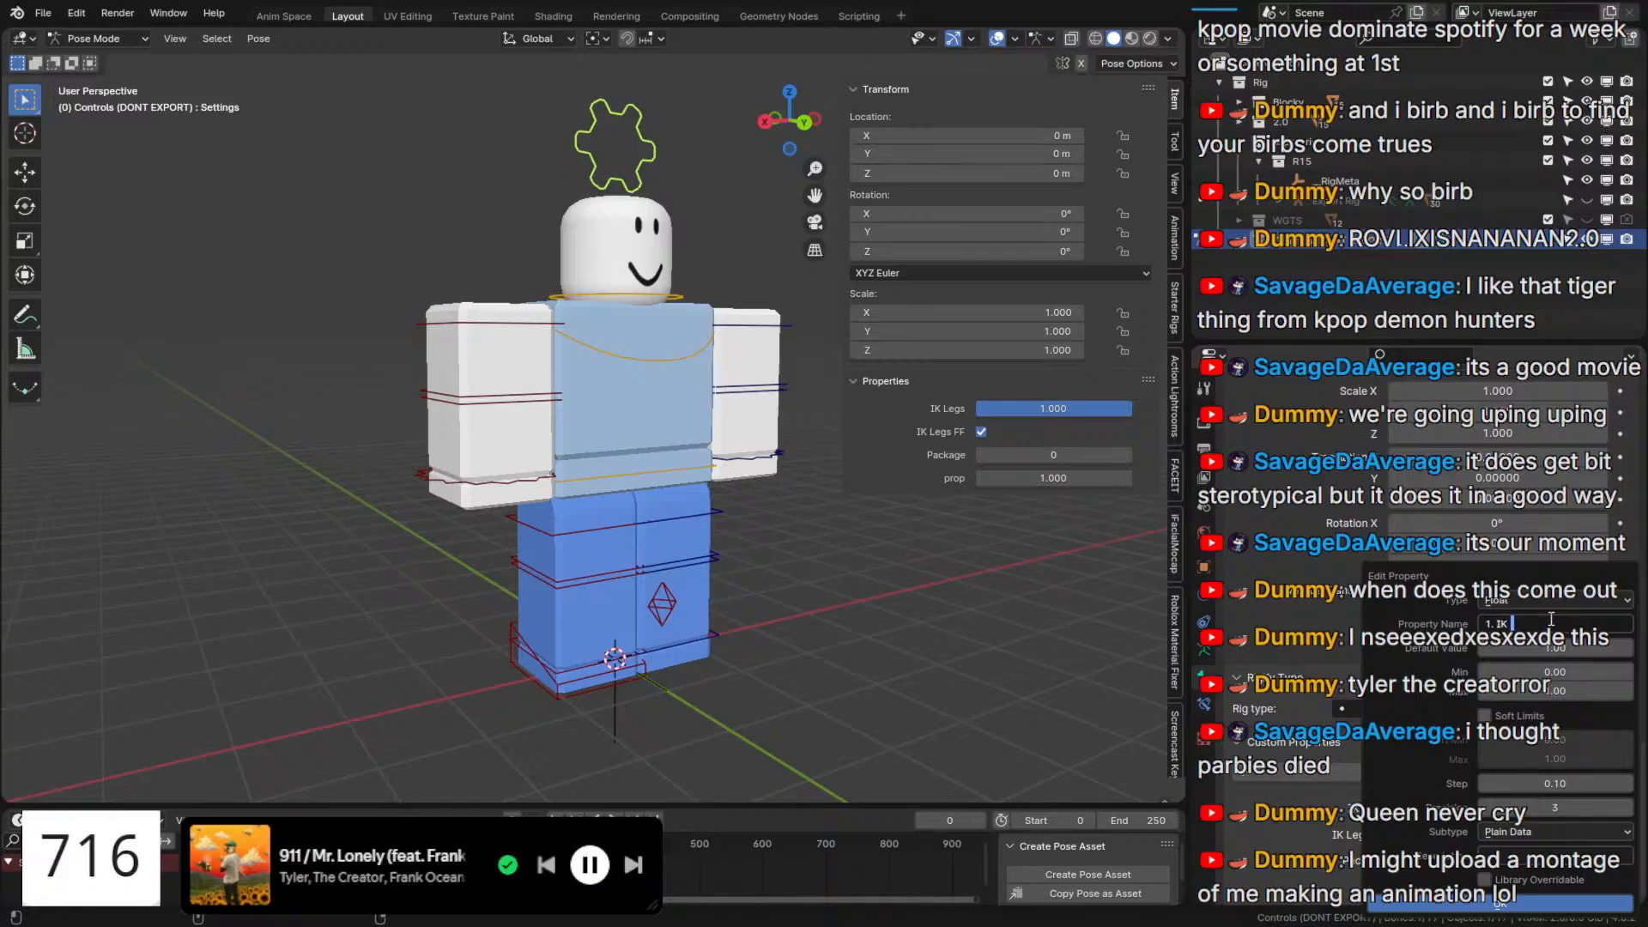
type("Switch Leg")
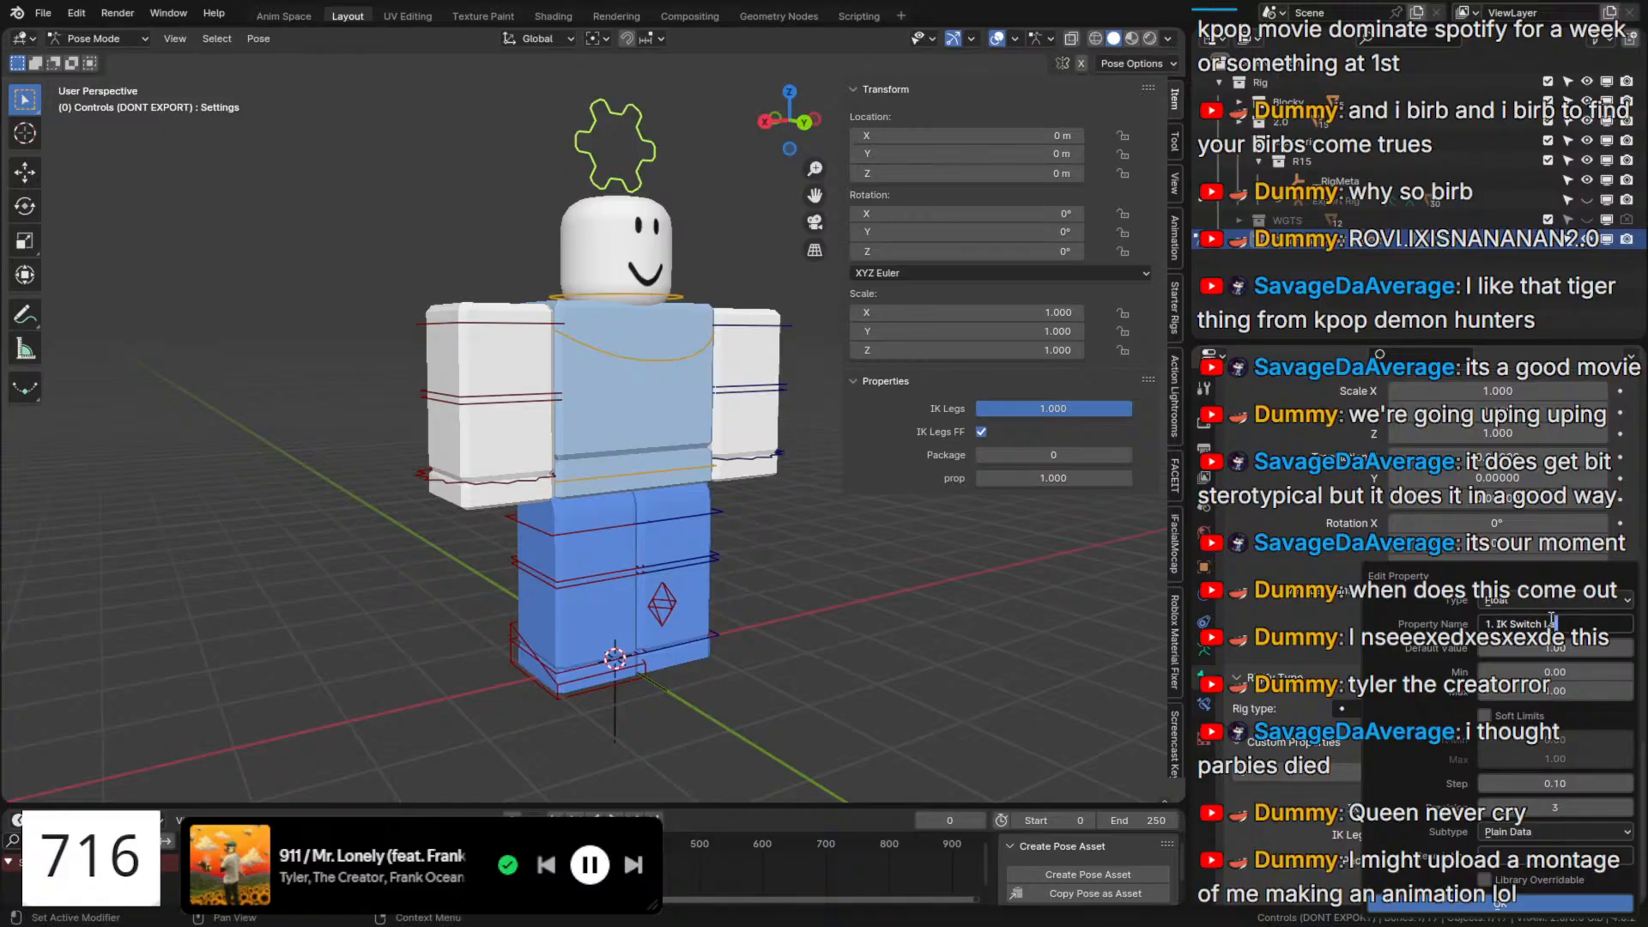
type("ayers")
left_click(1442, 901)
Change the 1. IK Switch Layers property's type to Boolean.
left_click(1592, 808)
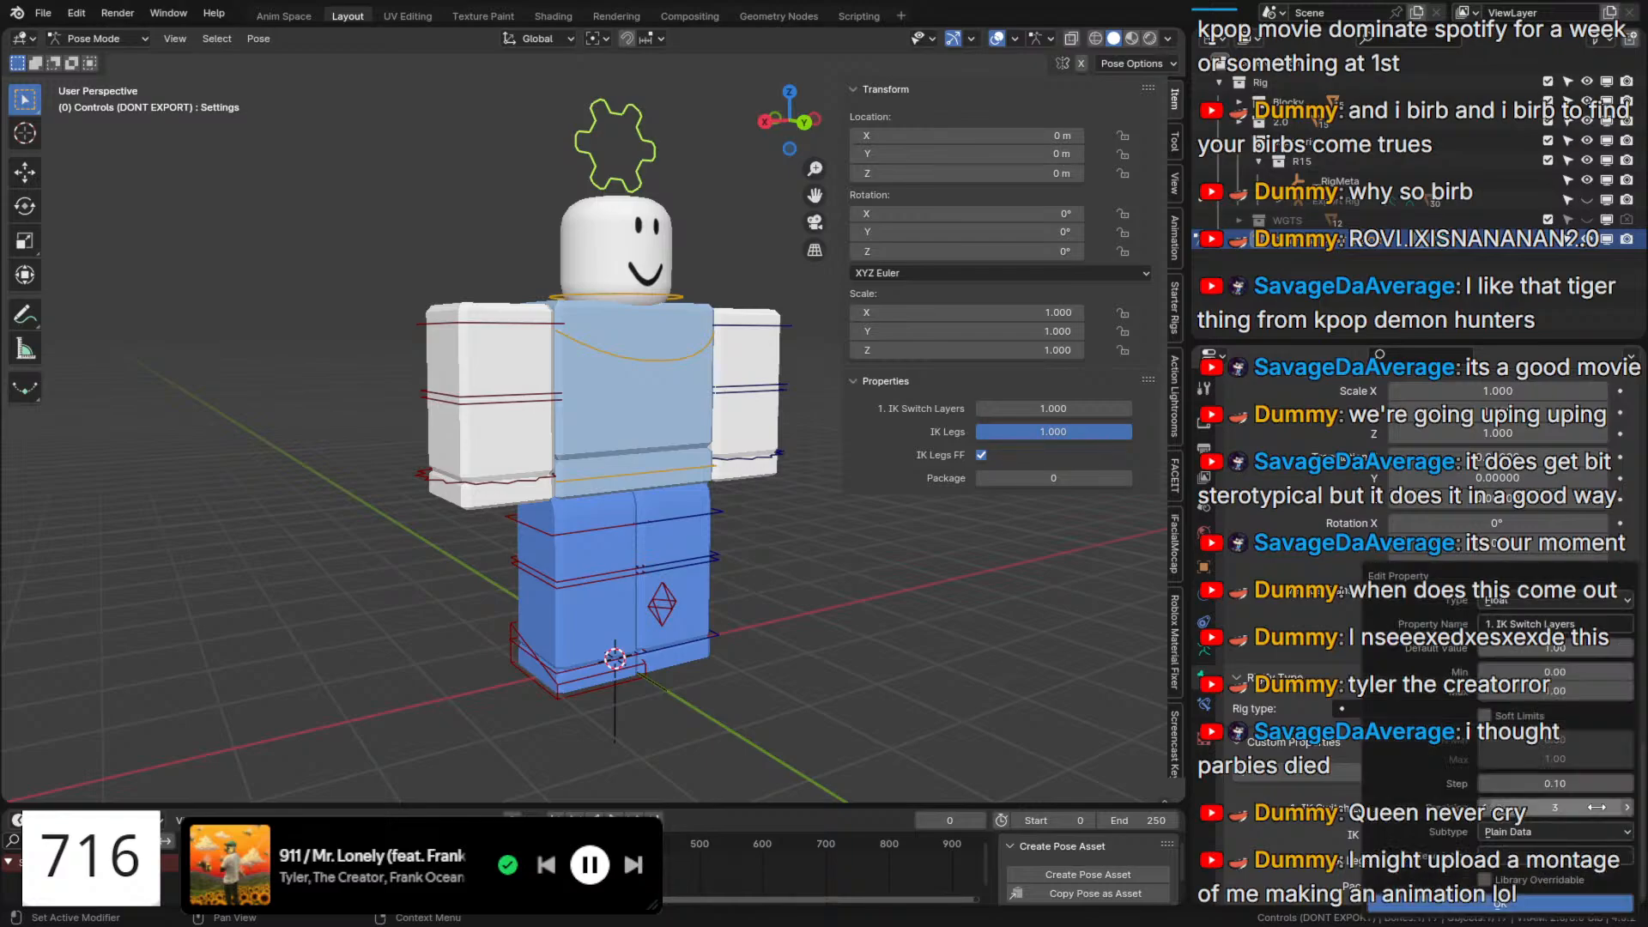
left_click(1558, 599)
left_click(1537, 716)
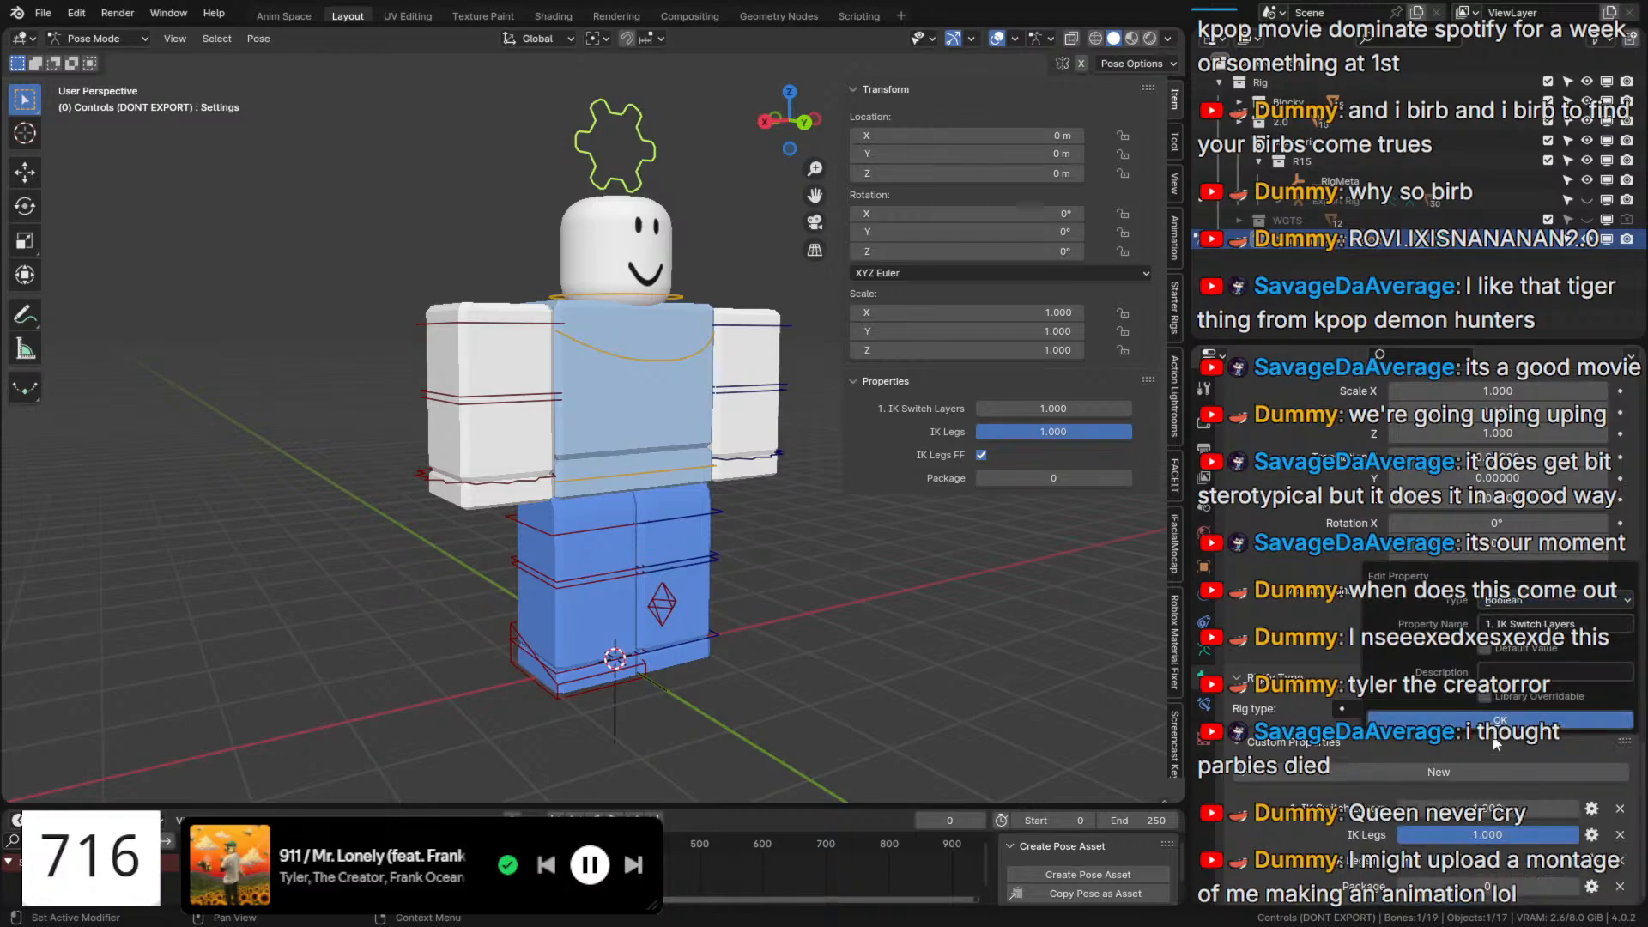
left_click(1492, 723)
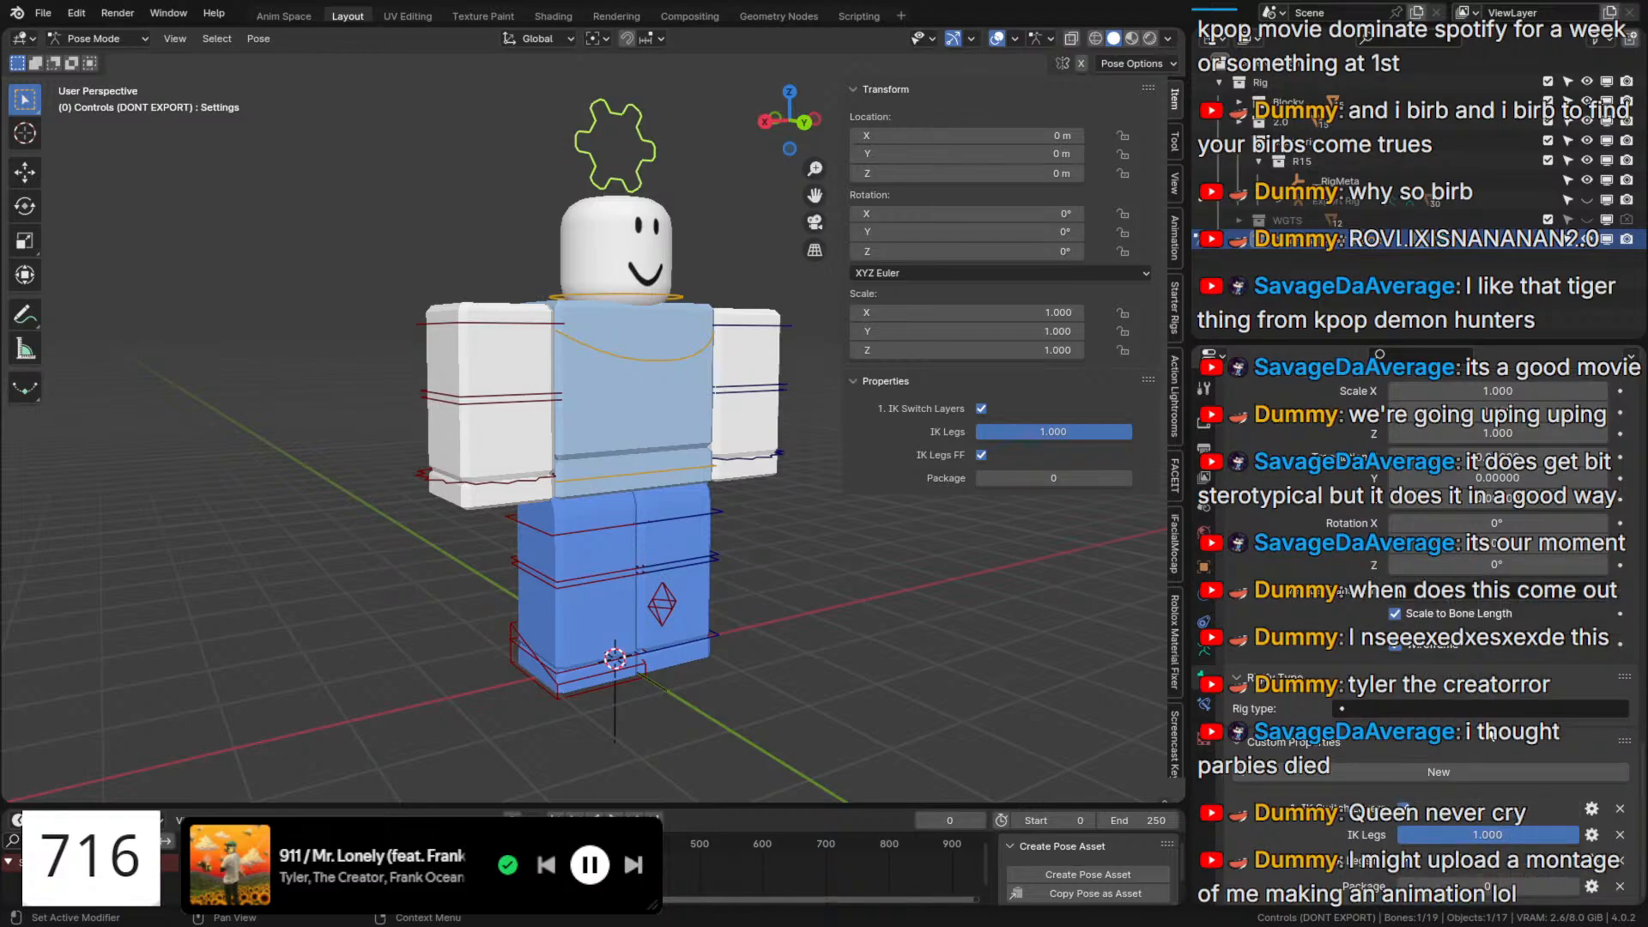
Rename the armature's Bones collection Torso and assign the Head, UpperTorso and LowerTorso bones to it.
left_click(1204, 652)
scroll(1486, 540, "up", 10)
scroll(1486, 540, "up", 2)
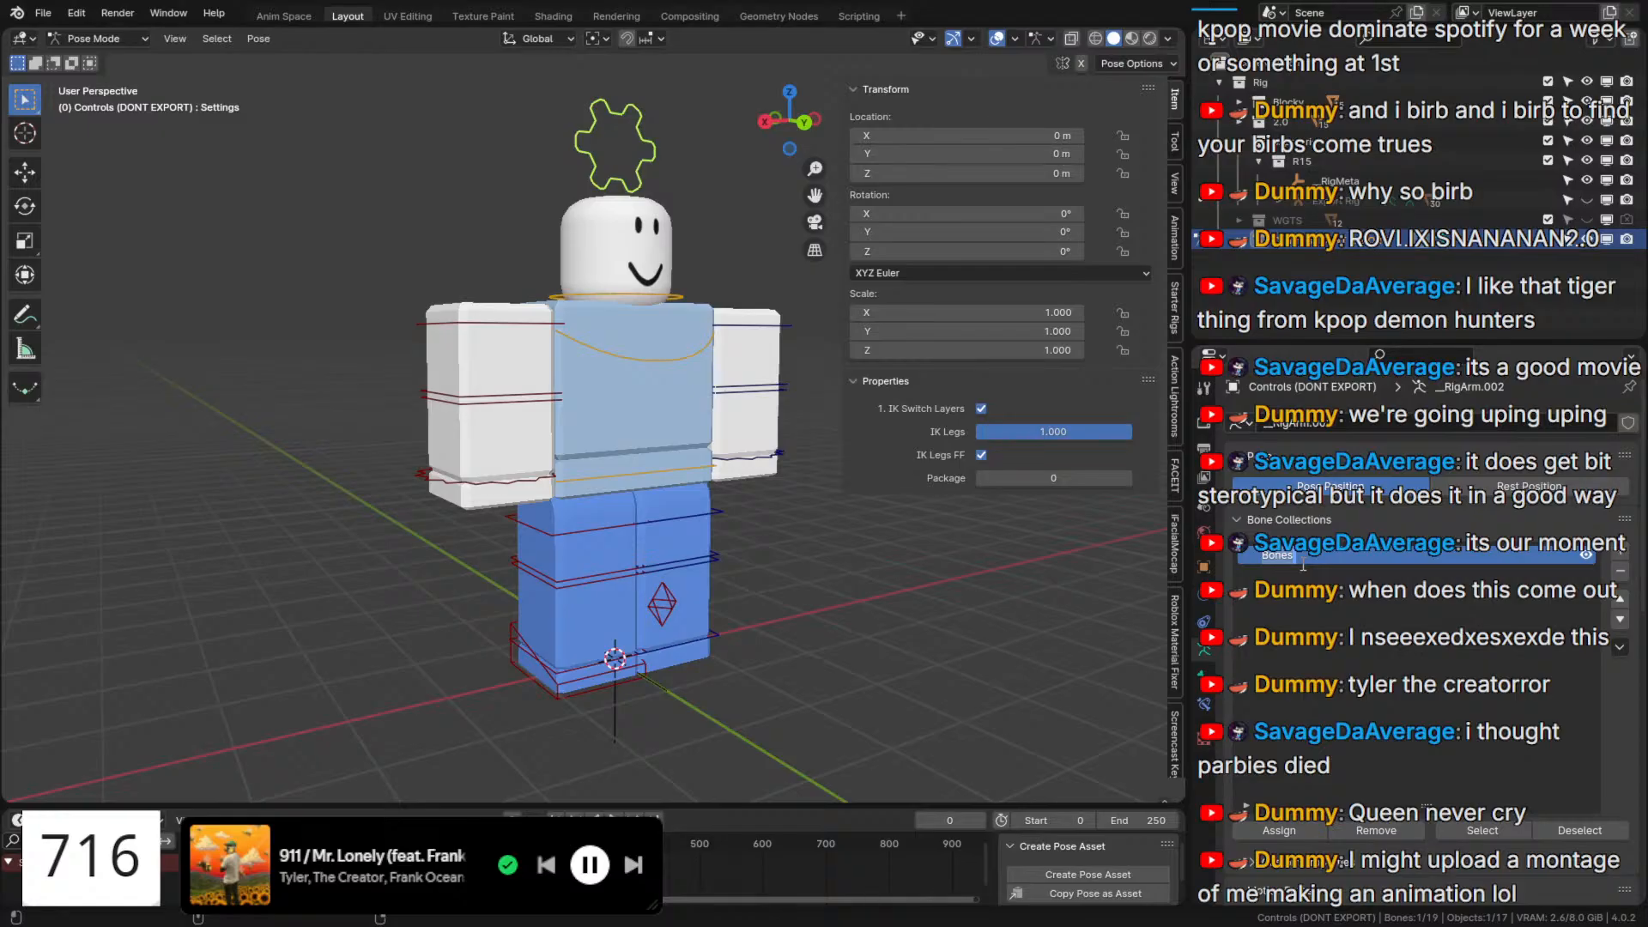
type("Head")
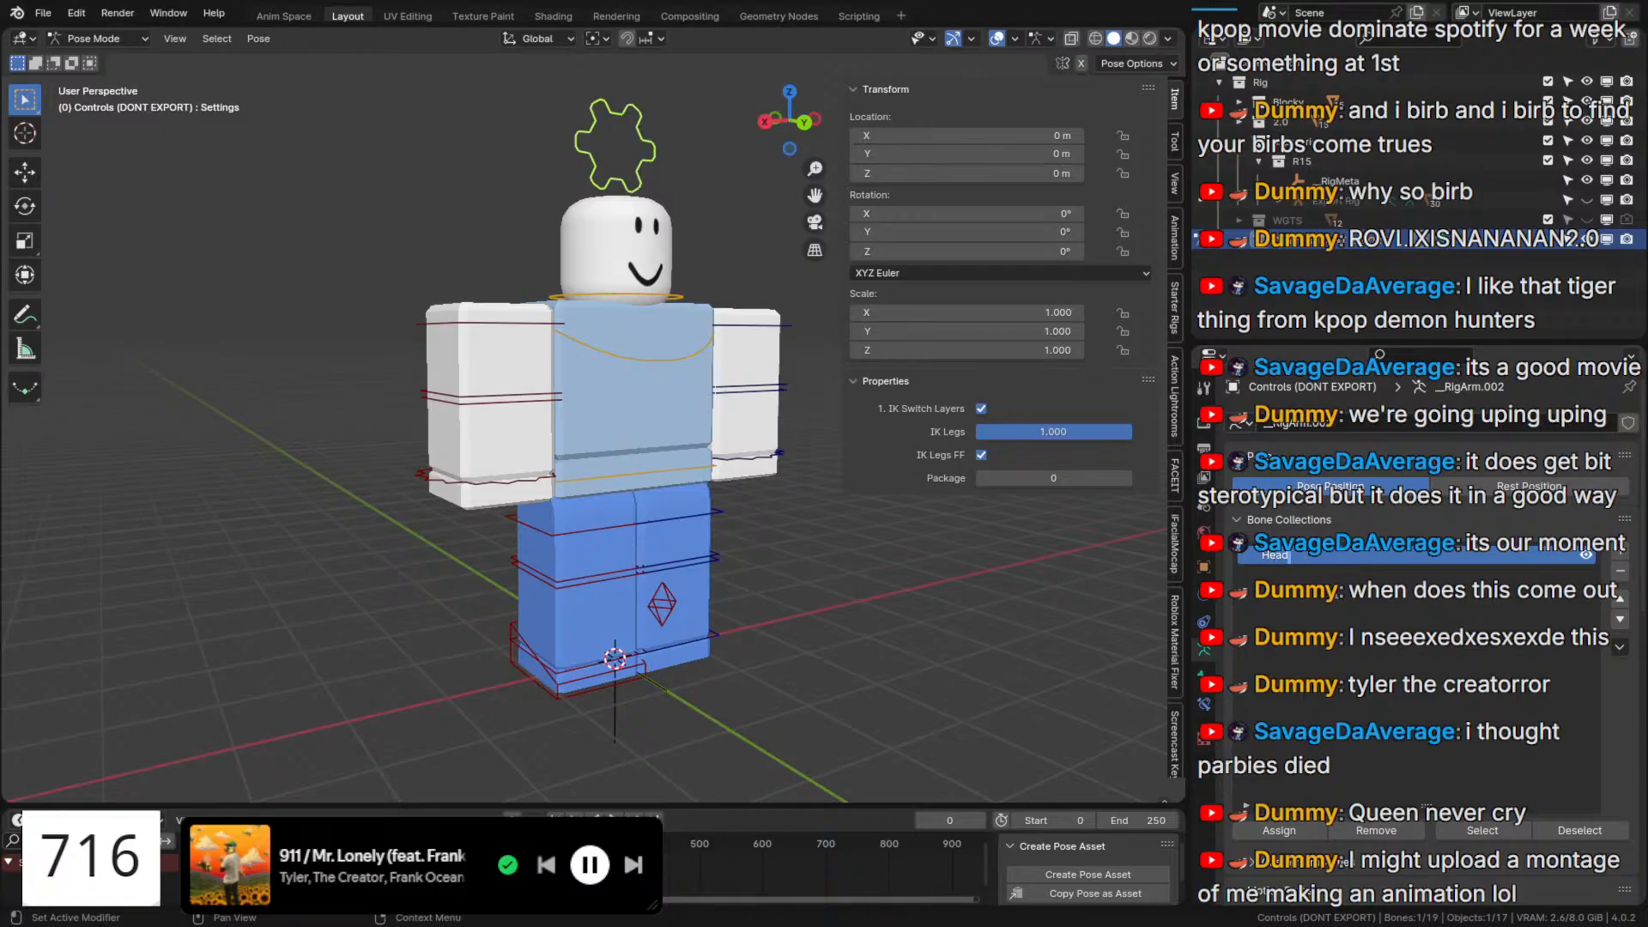
key("BackSpace")
key("BackSpace")
key("BackSpace")
key("BackSpace")
type("Torso")
left_click(661, 348, "shift")
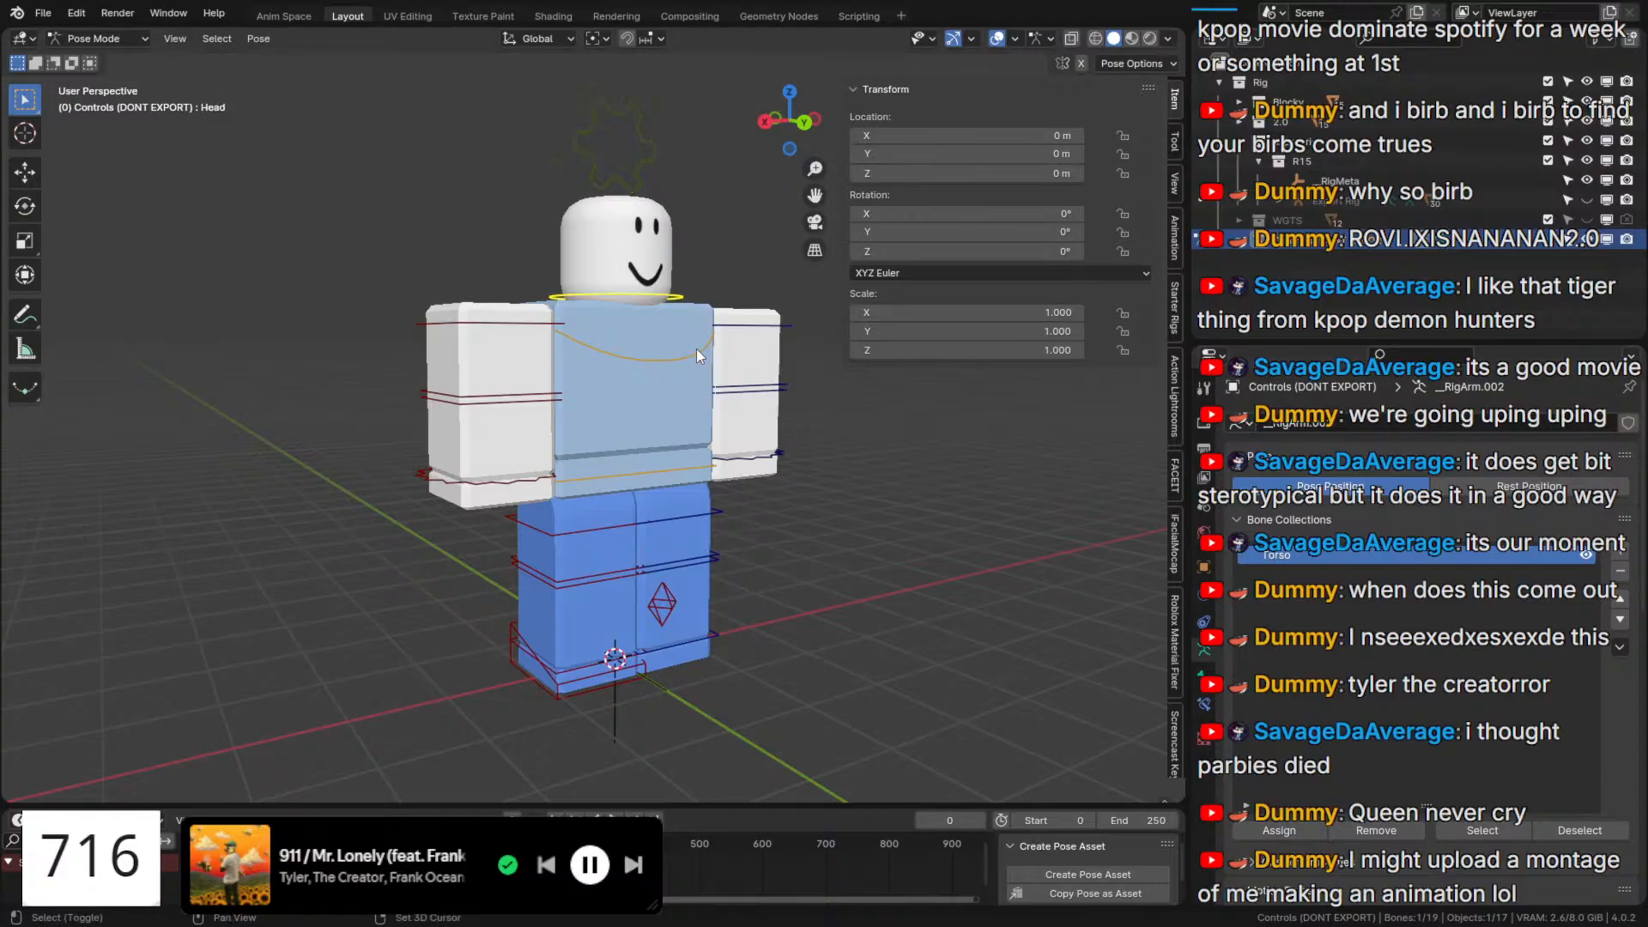
left_click(678, 477, "shift")
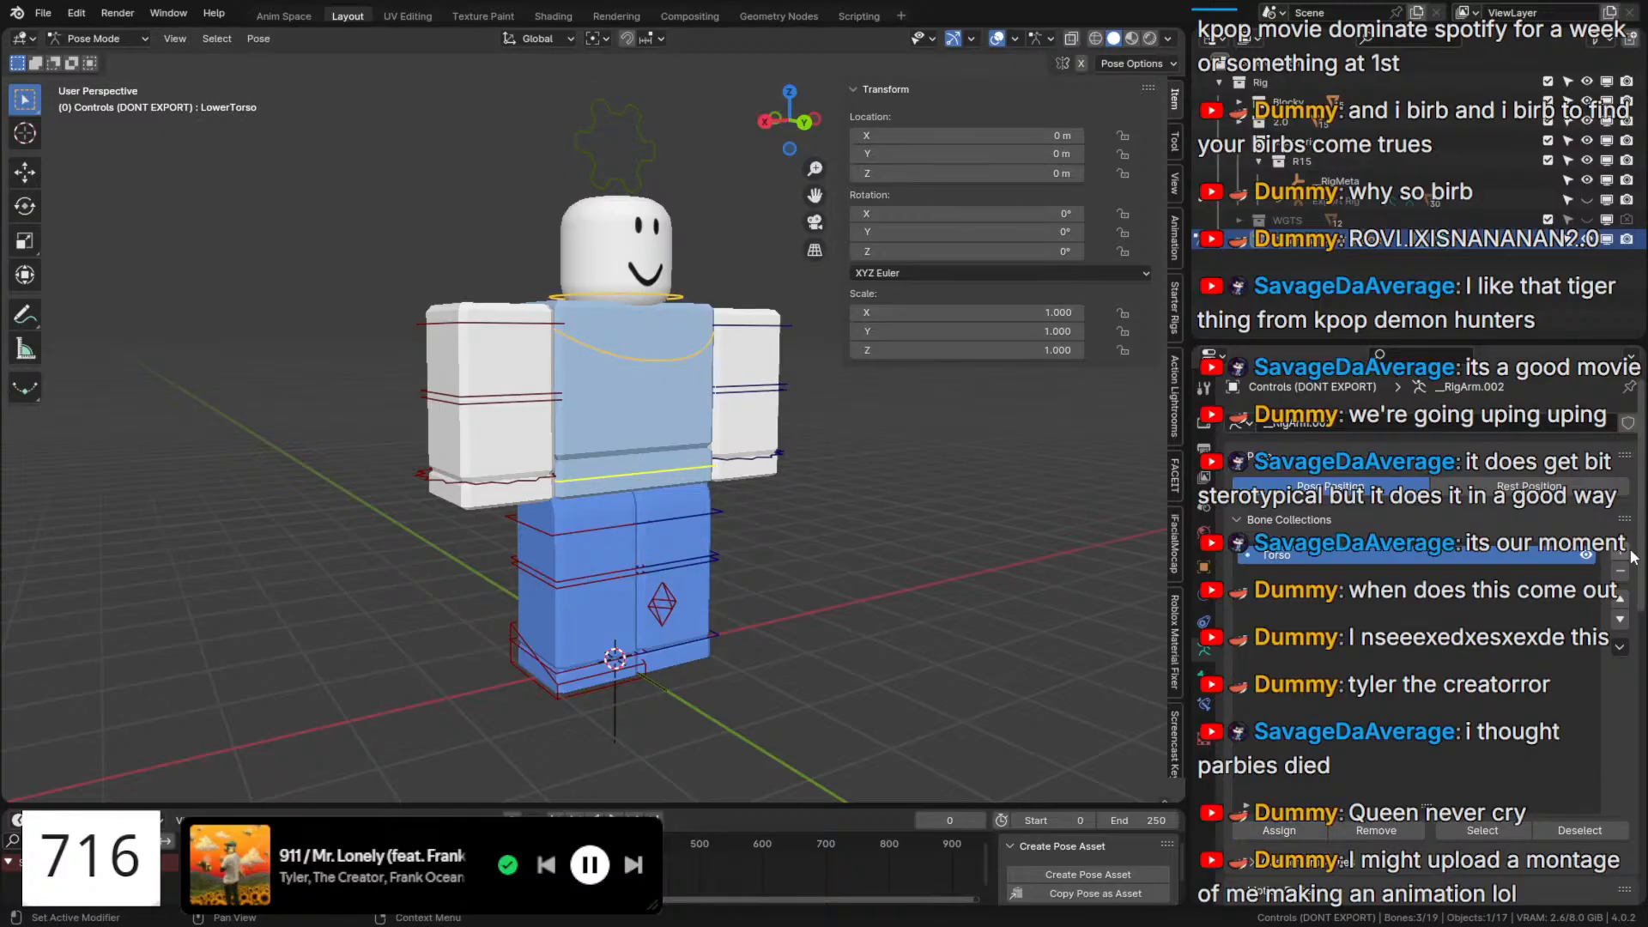
Add a bone collection named Right Arm (FK) and another new collection below it.
left_click(1620, 554)
double_click(1348, 575)
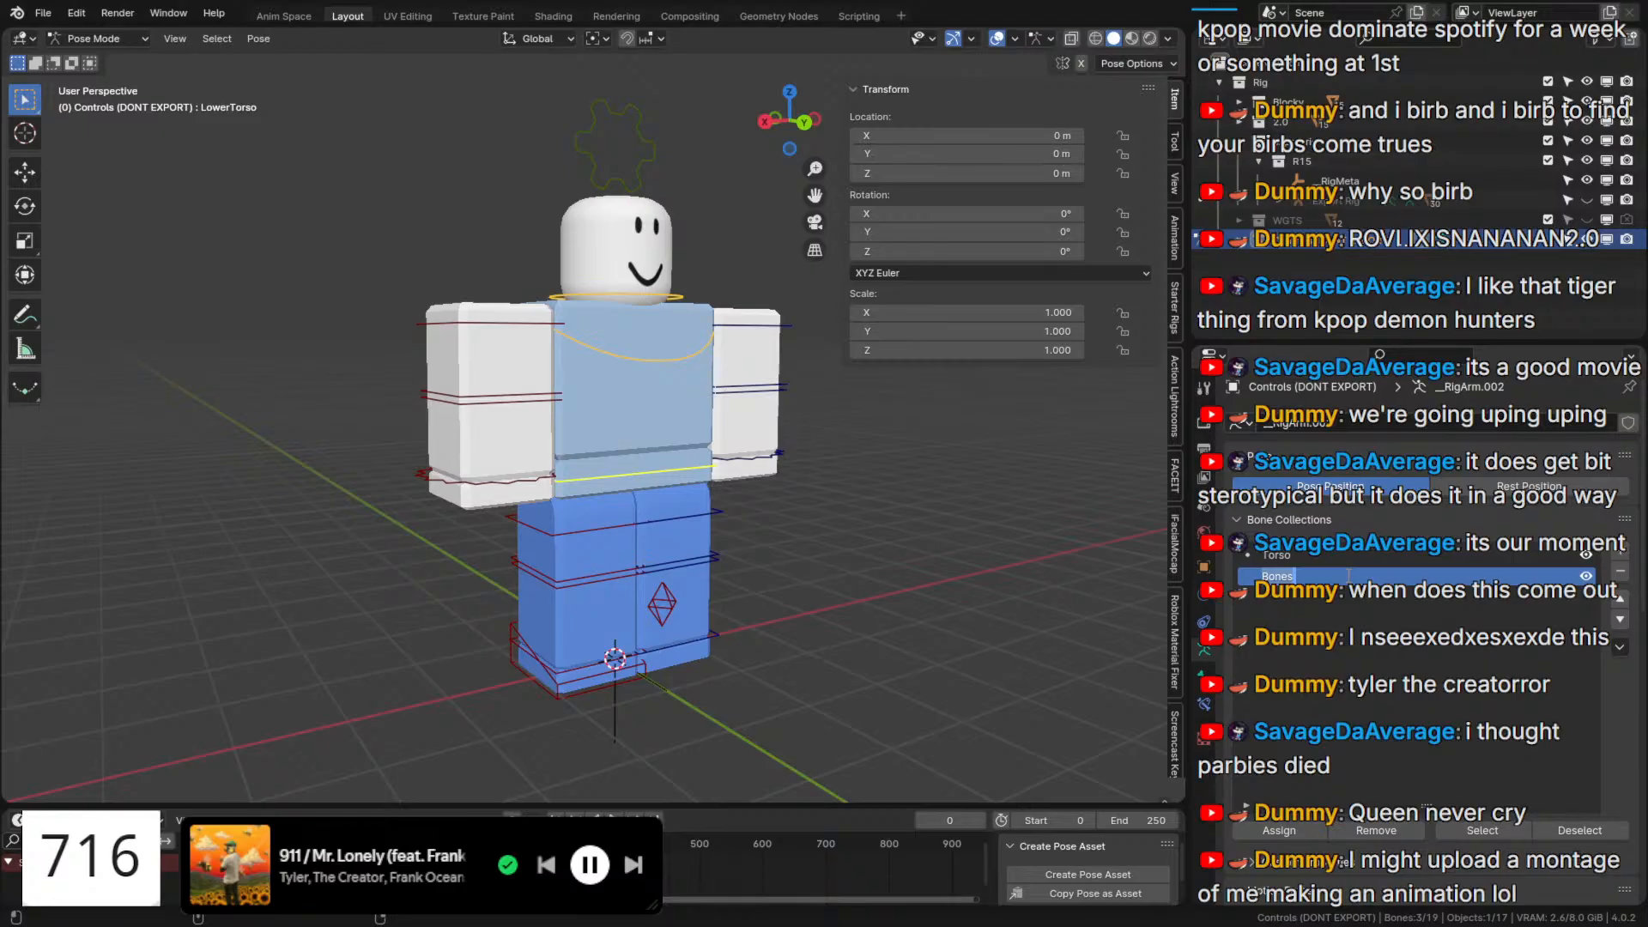
type("Right Arm")
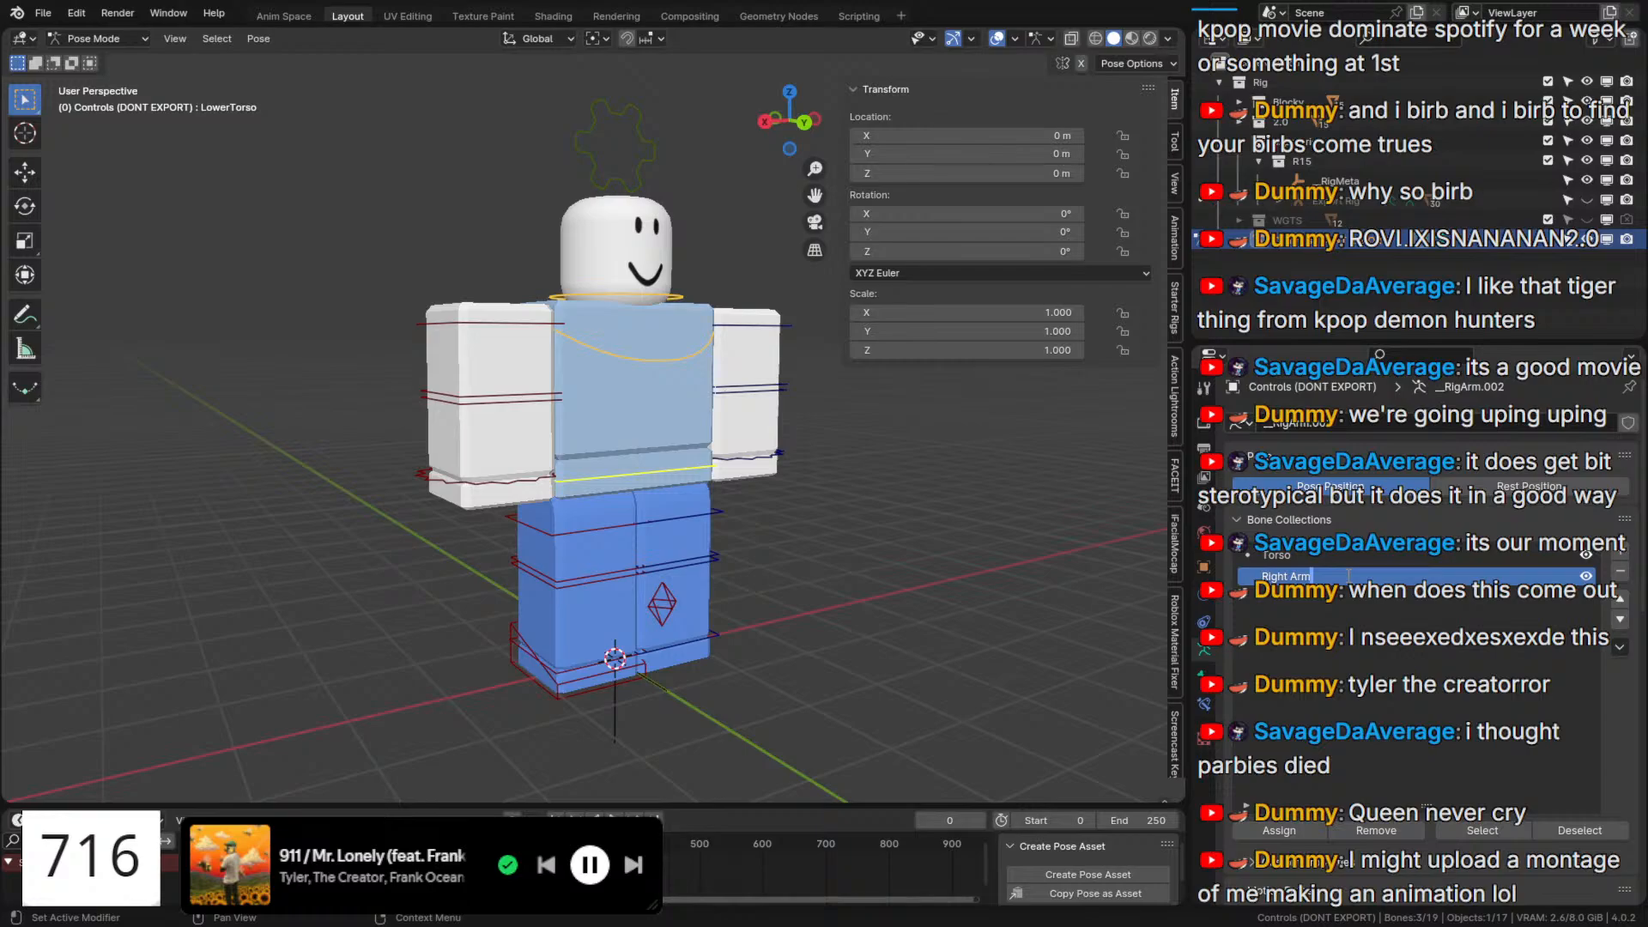
type(" (FK)")
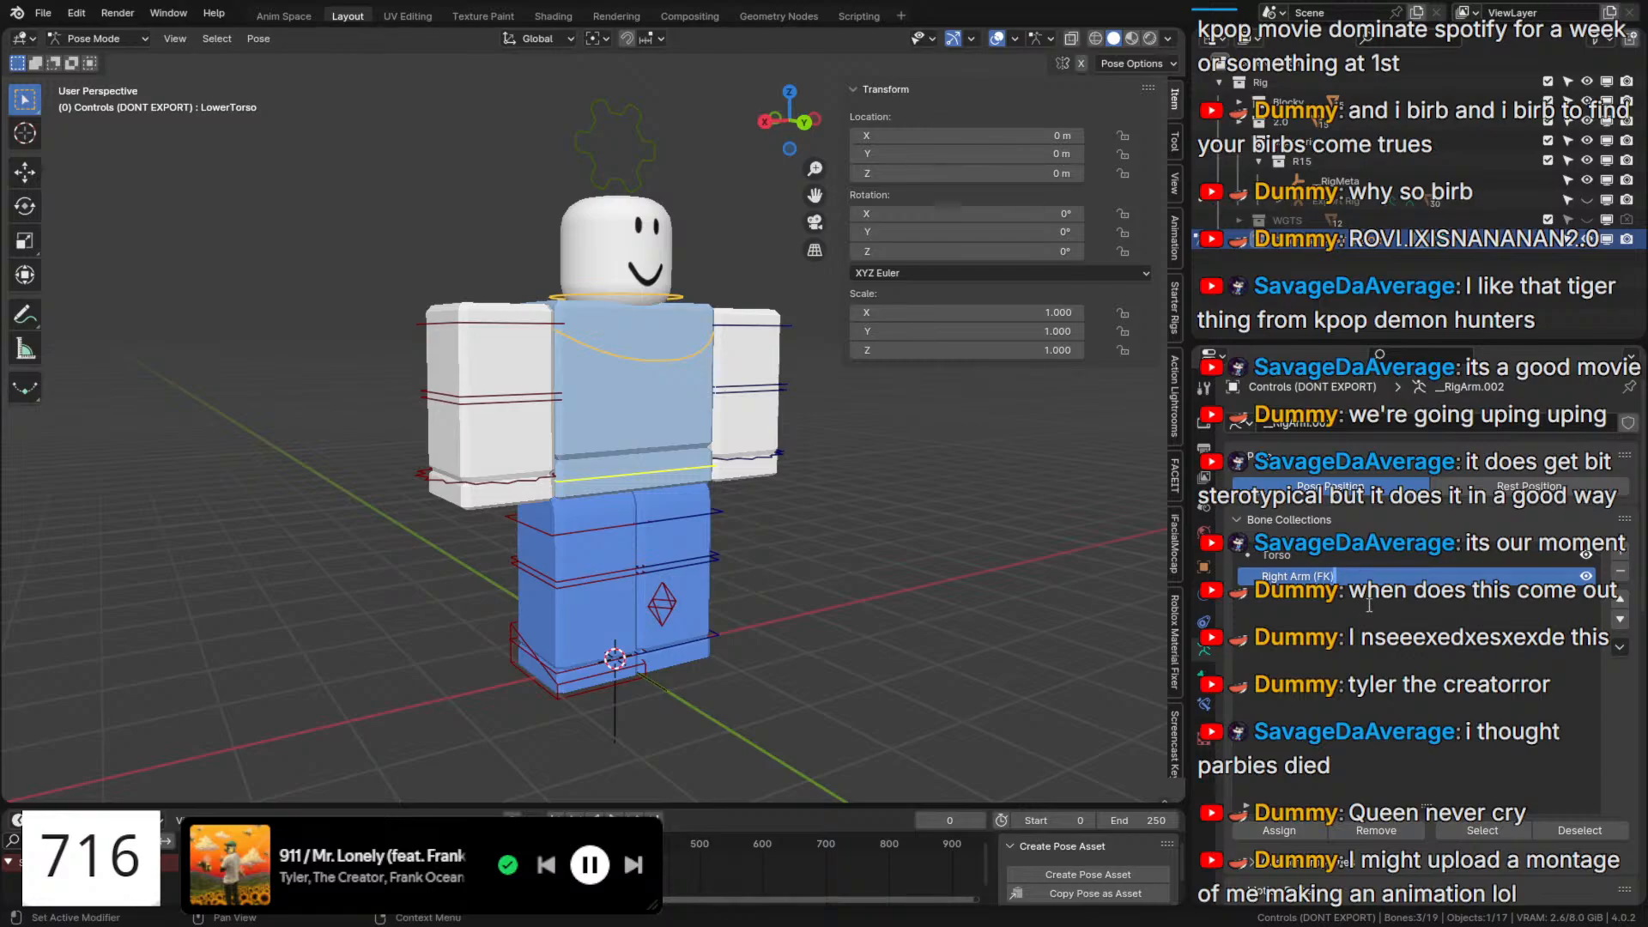
key("Return")
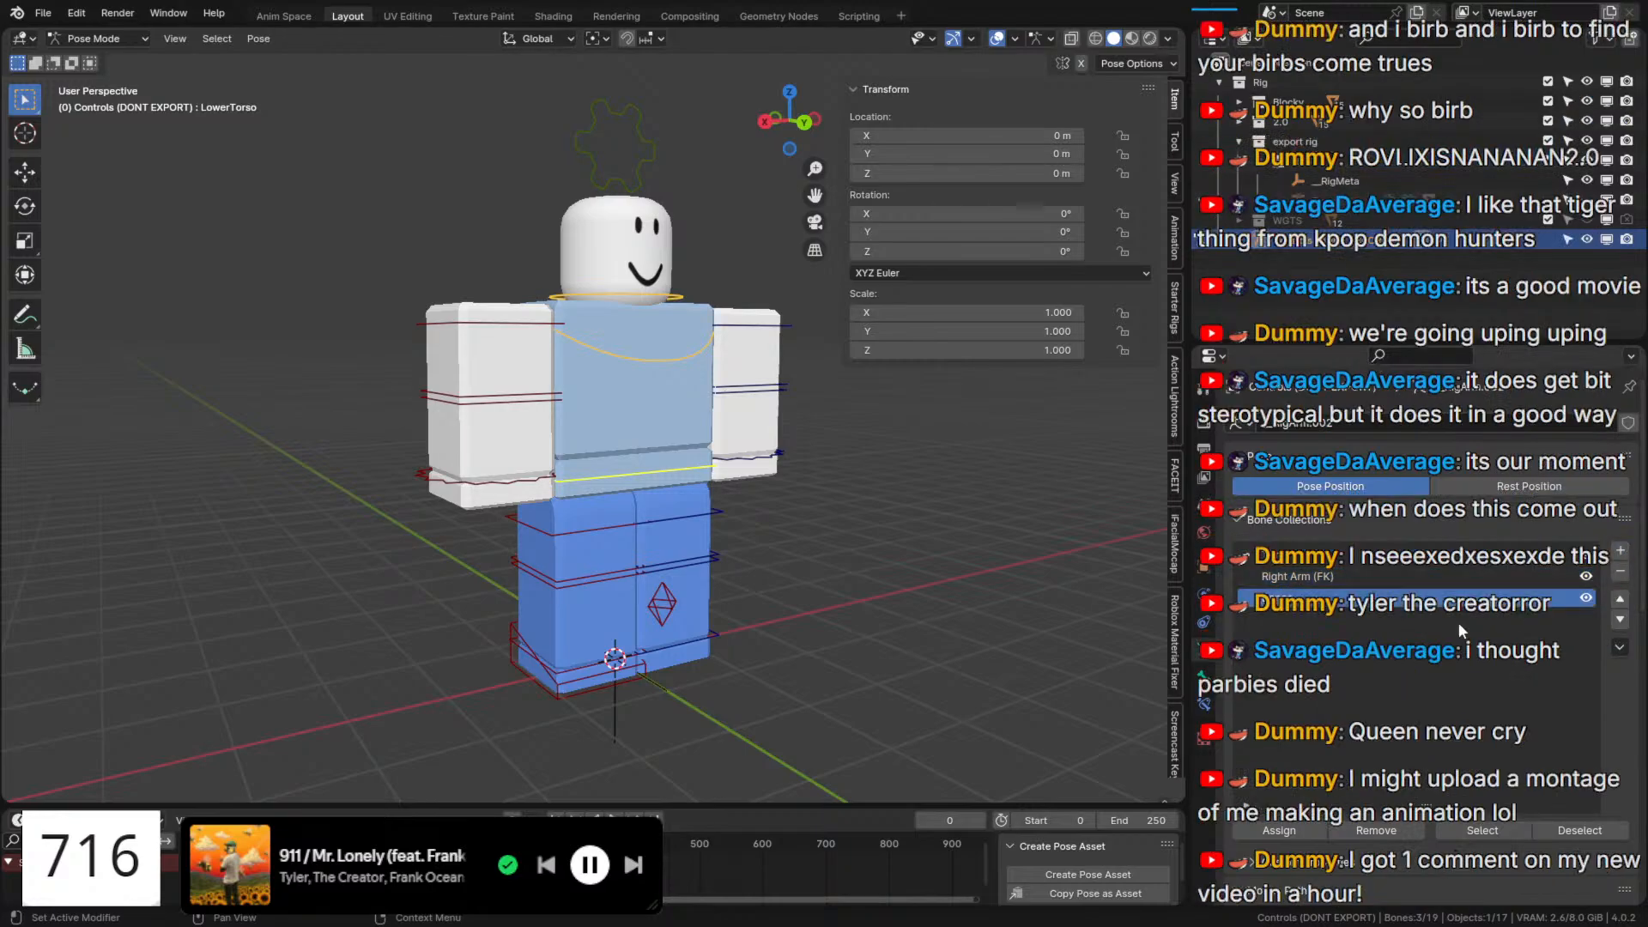
Assign the right upper arm, lower arm and hand bones to the Right Arm (FK) bone collection and hide the collection.
left_click(456, 327)
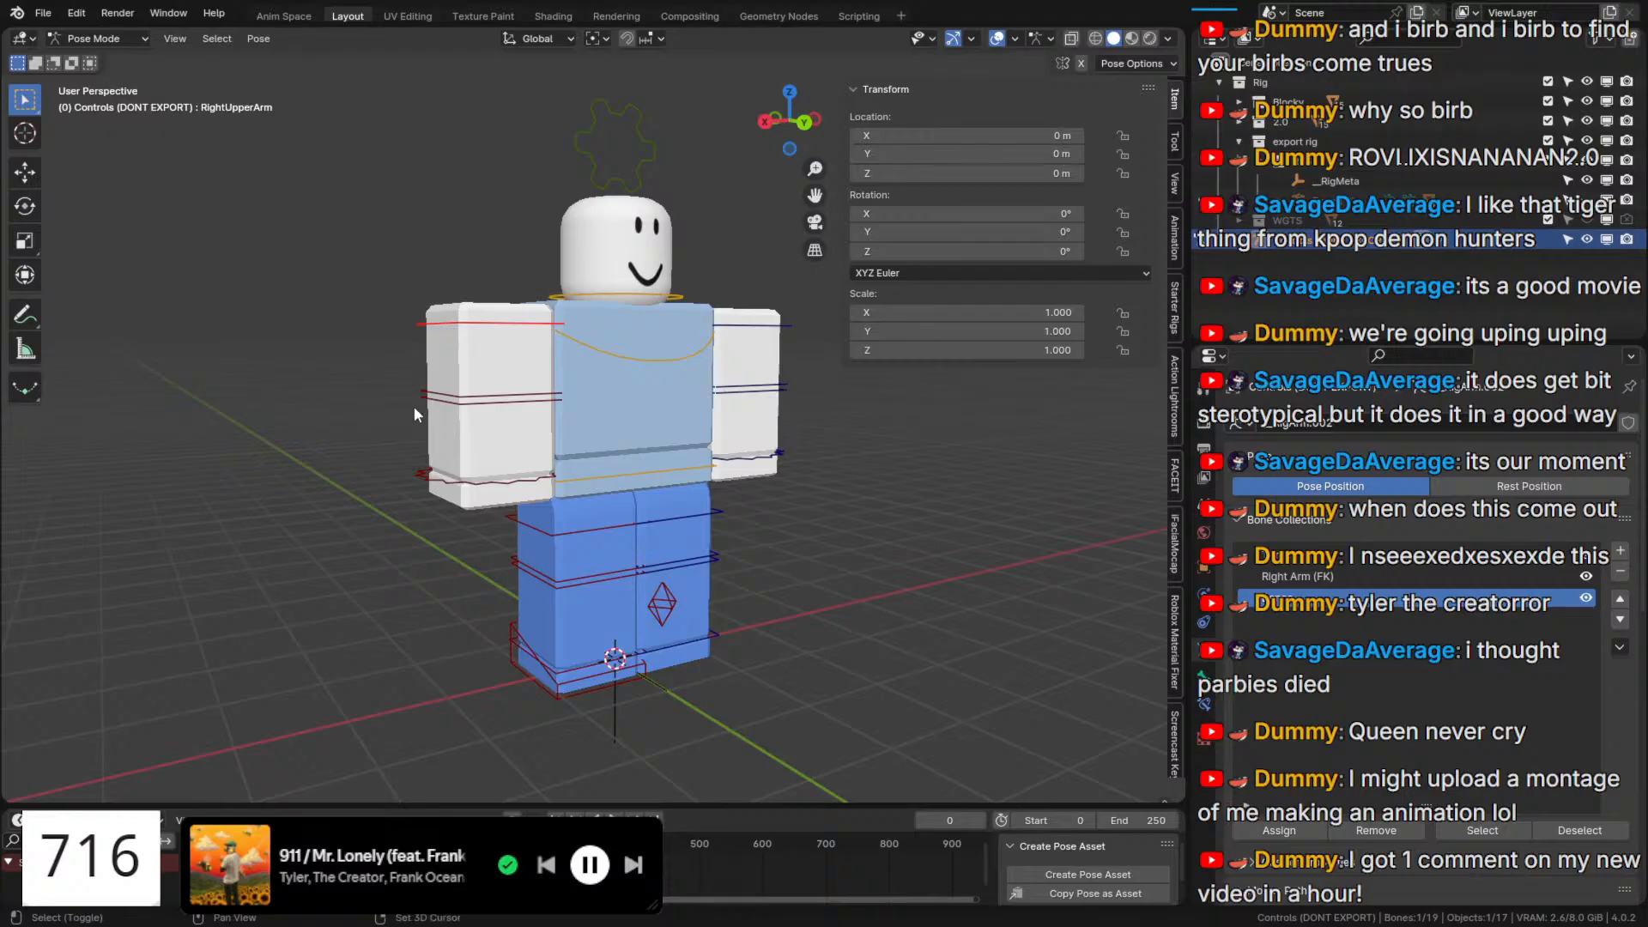
left_click(438, 402, "shift")
left_click(475, 481, "shift")
left_click(1283, 580)
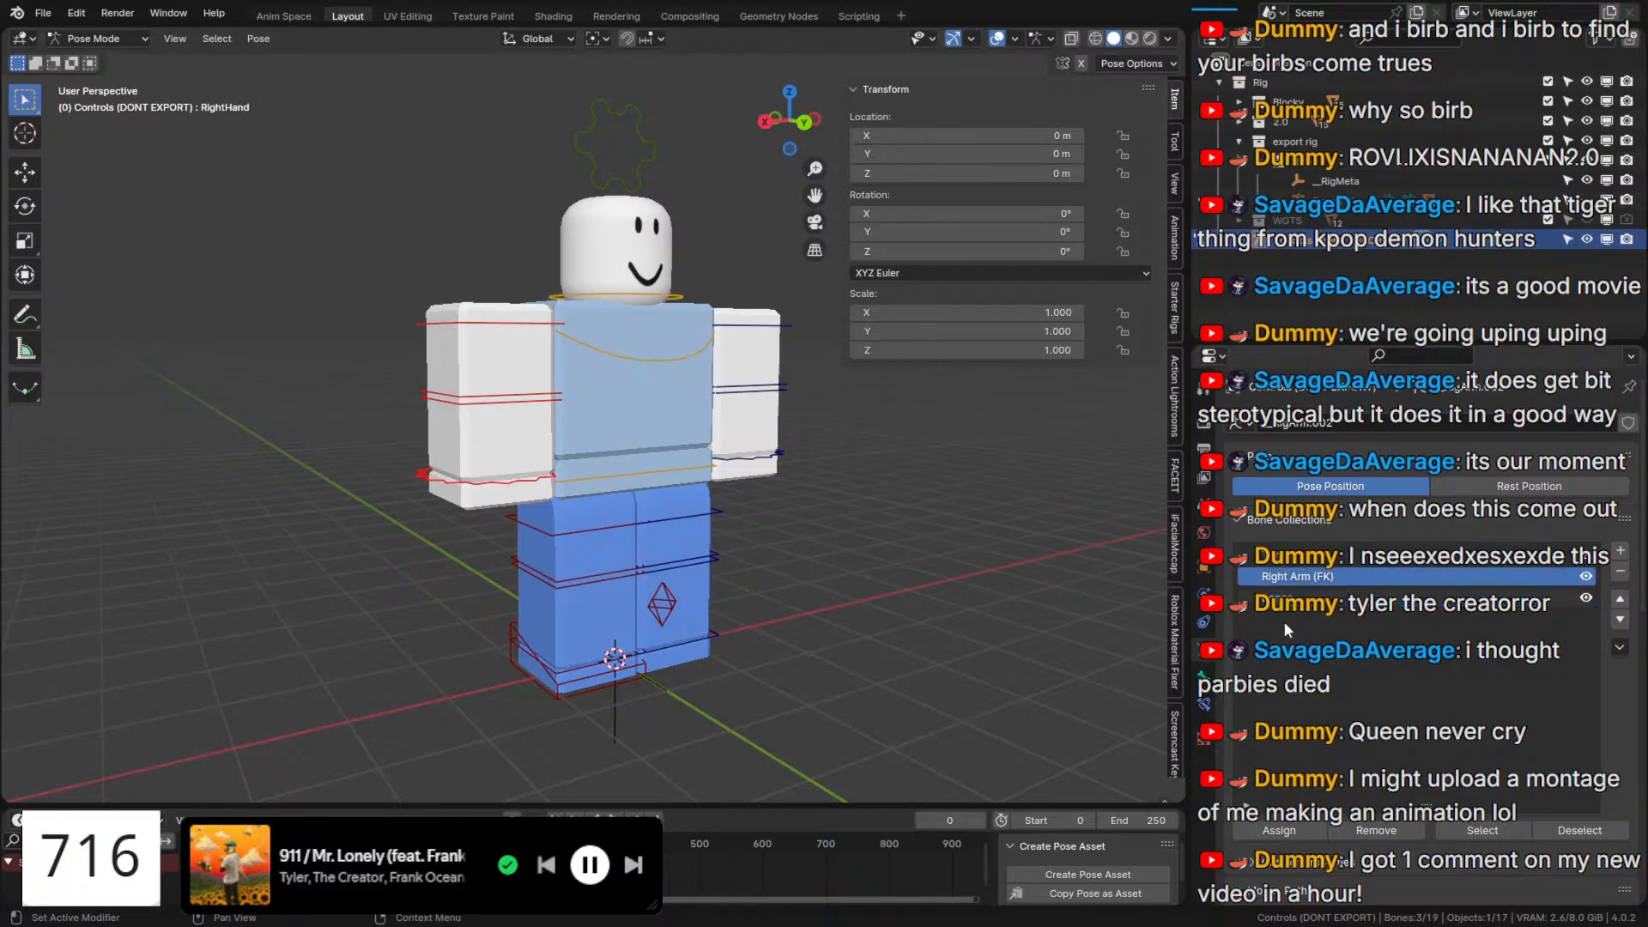
left_click(1274, 829)
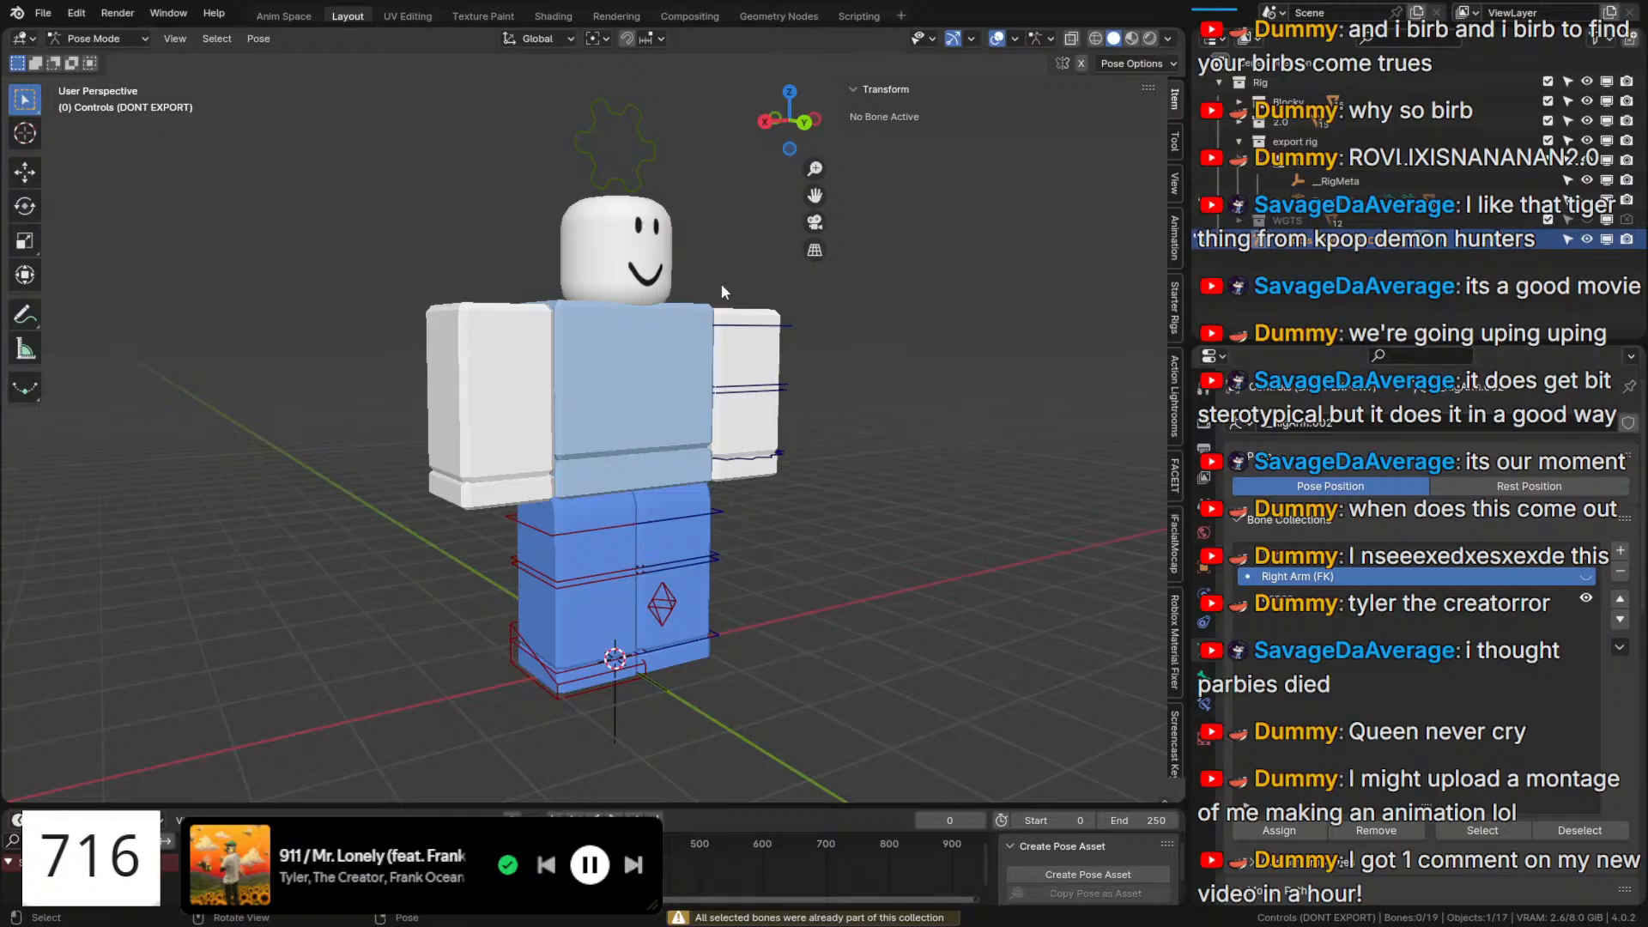
Assign the right upper leg, lower leg and foot bones to a new bone collection named Right Leg (FK) and hide it.
left_click(613, 192)
left_click(615, 539)
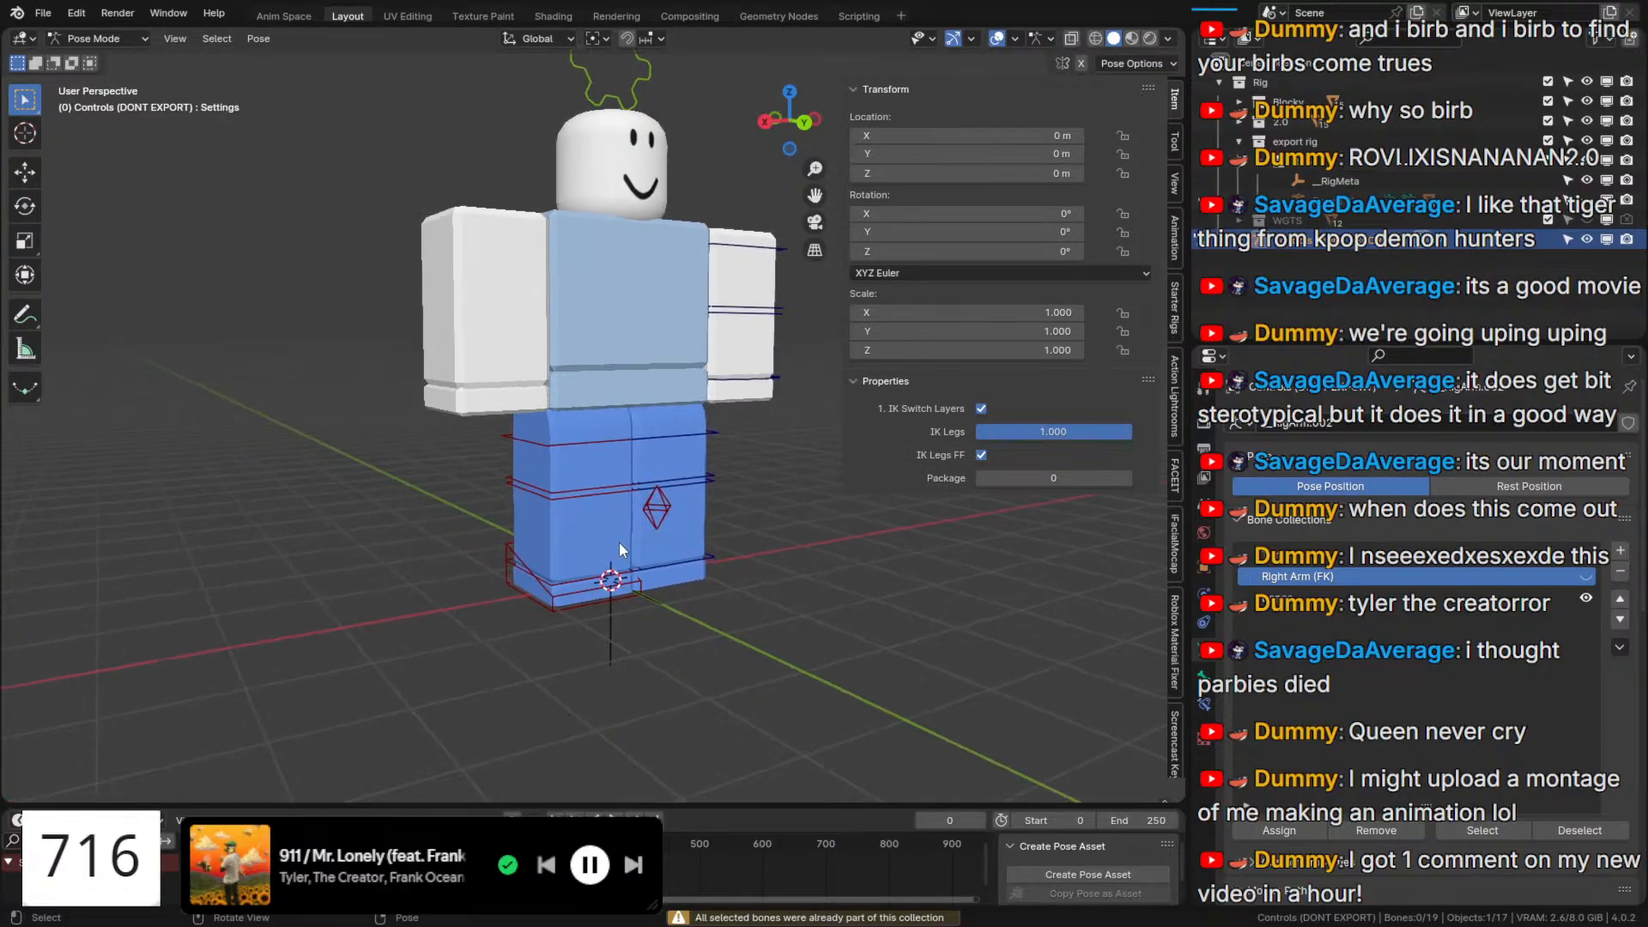
scroll(585, 440, "up", 2)
left_click(601, 529, "shift")
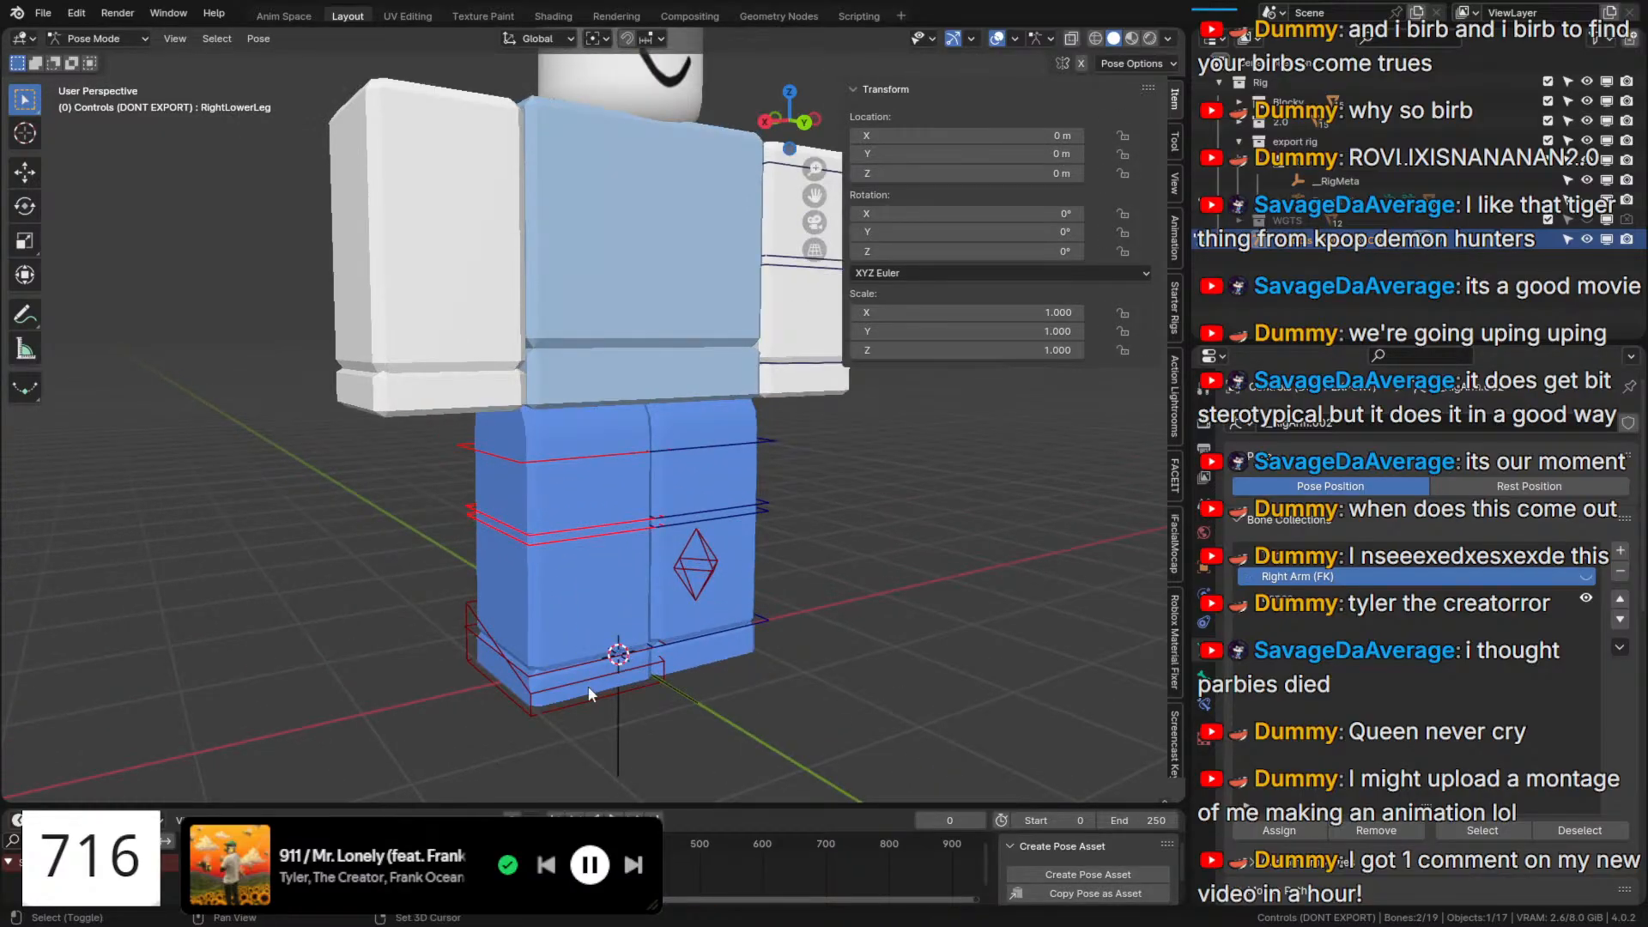
left_click(519, 663, "shift")
left_click(1620, 553)
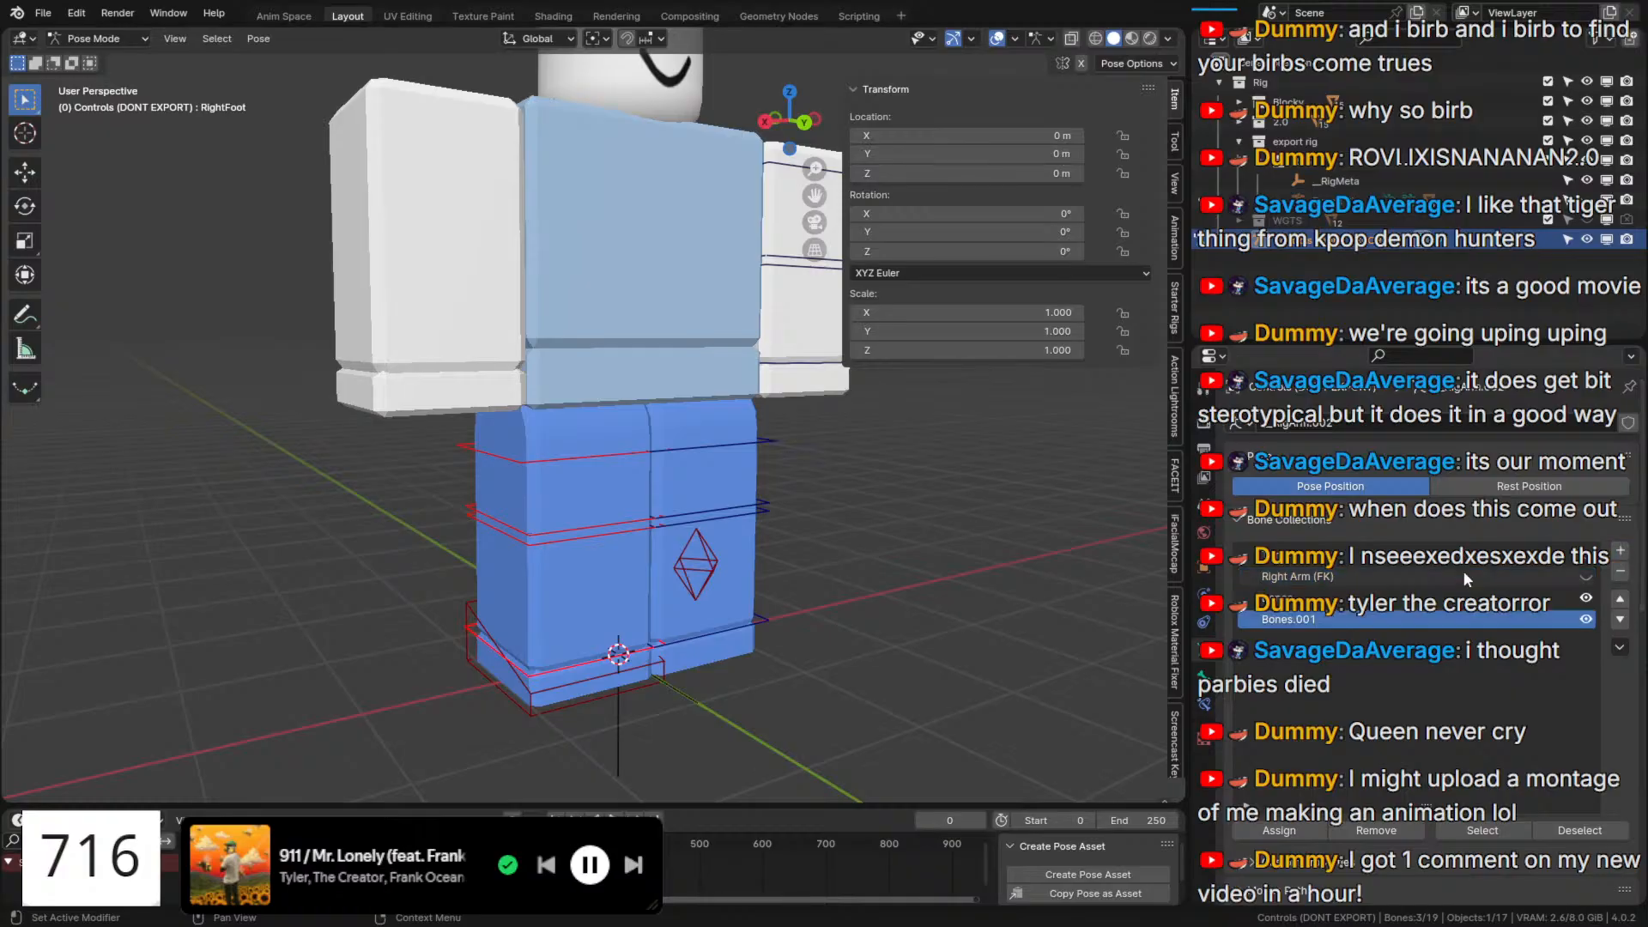
left_click(1620, 598)
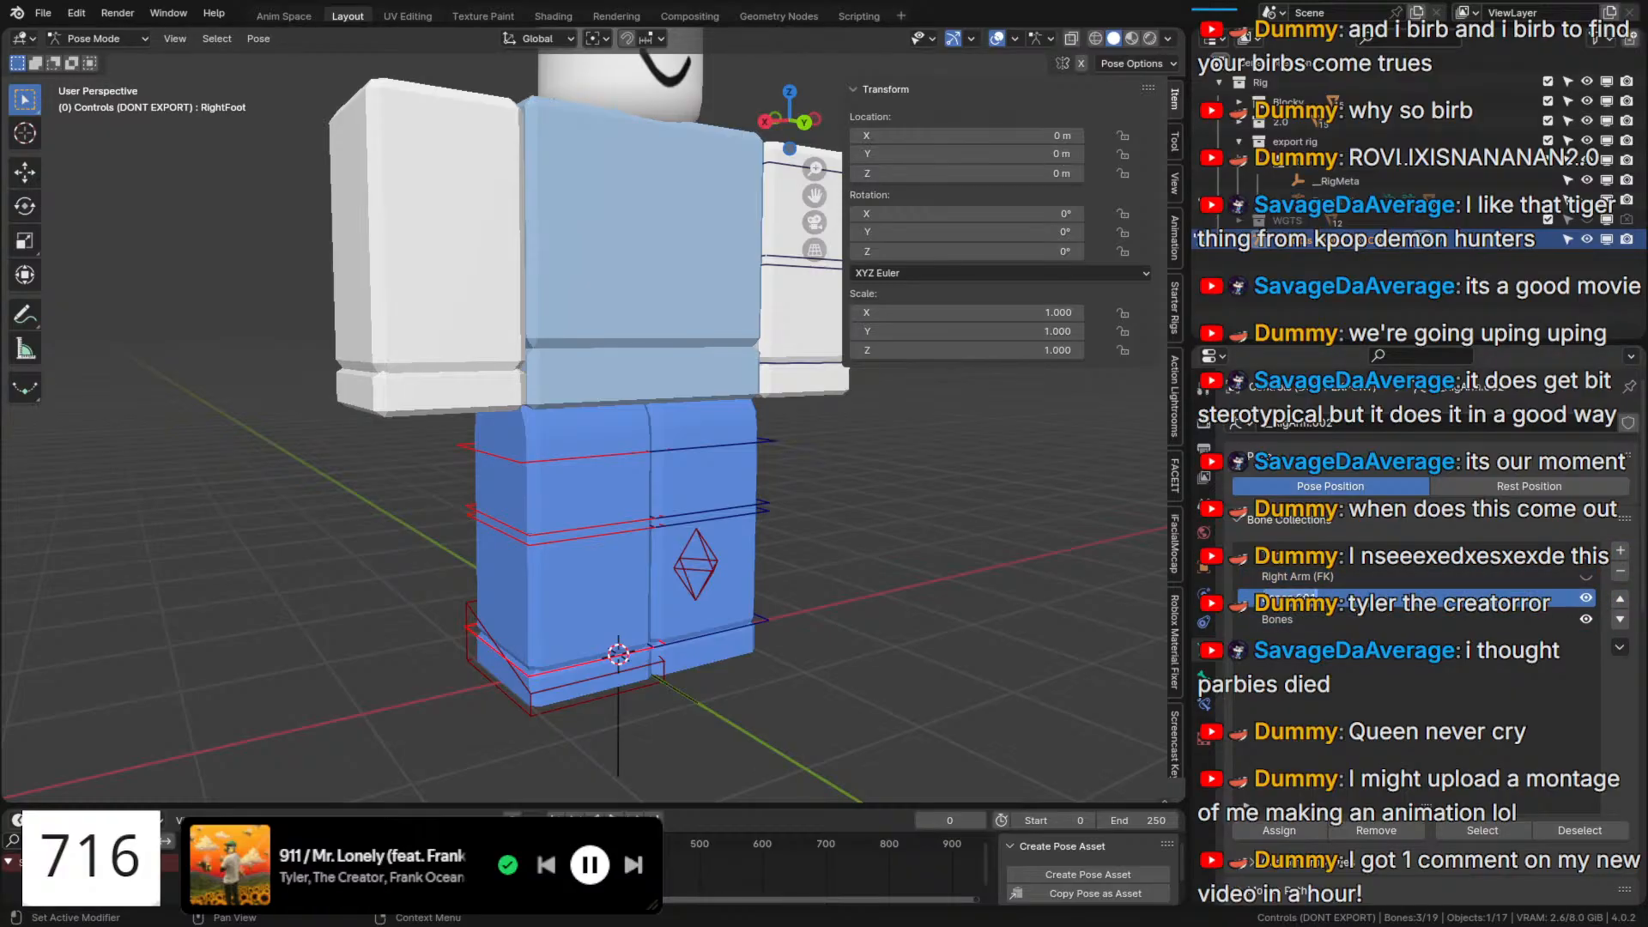
type("Right Leg (FK")
key("Return")
left_click(1284, 829)
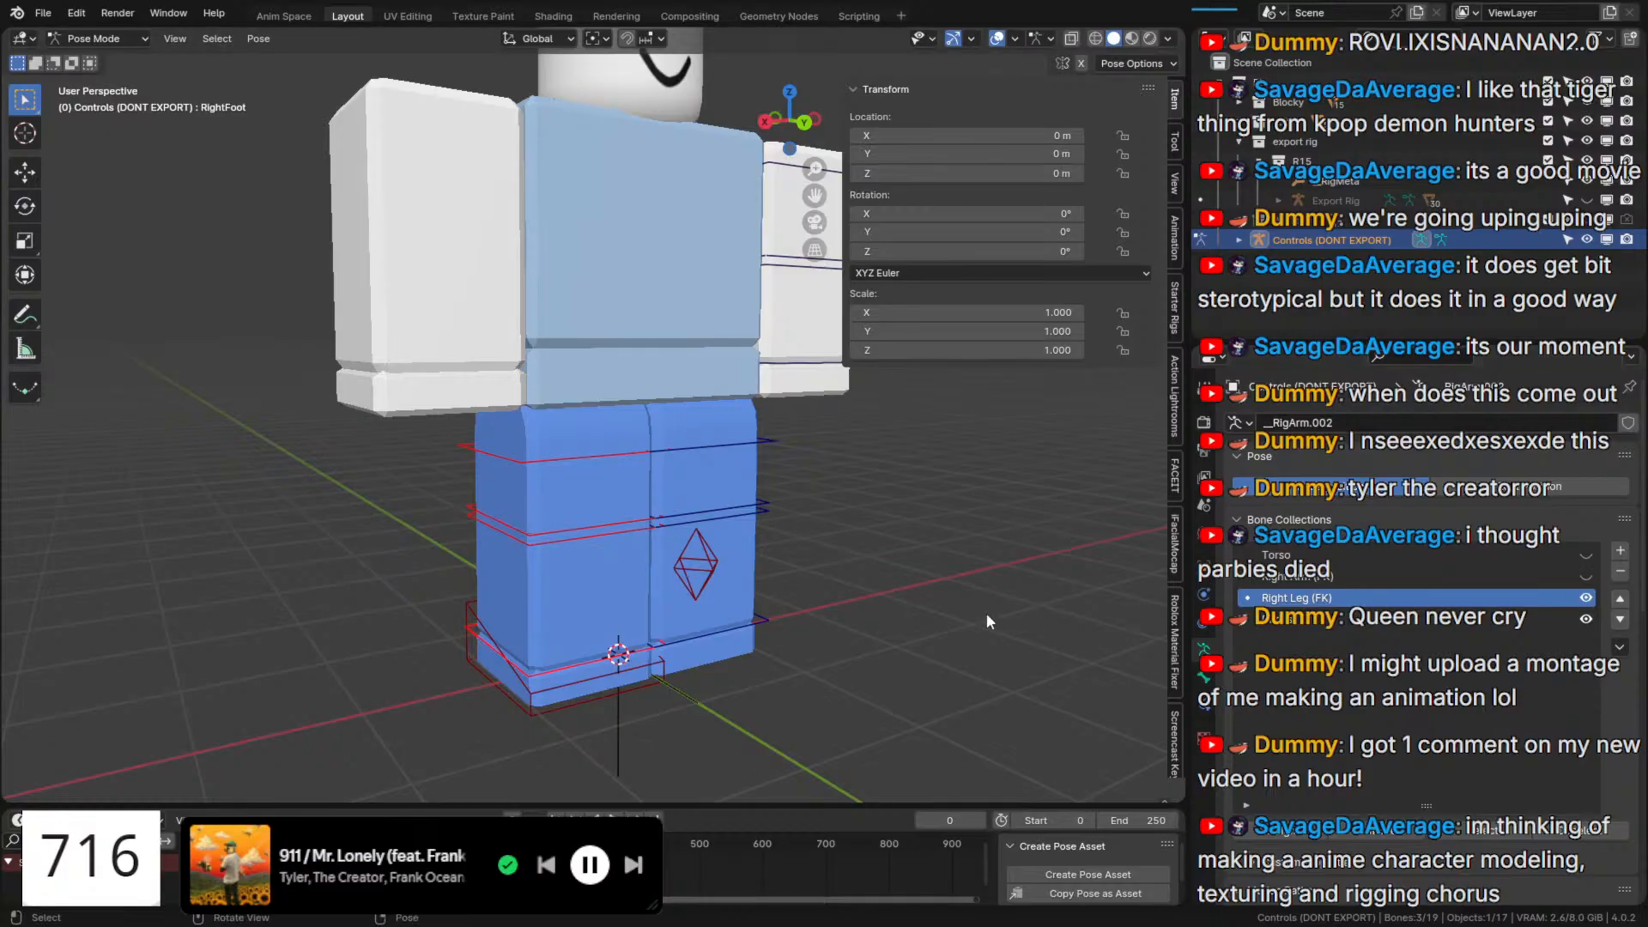
left_click(1586, 599)
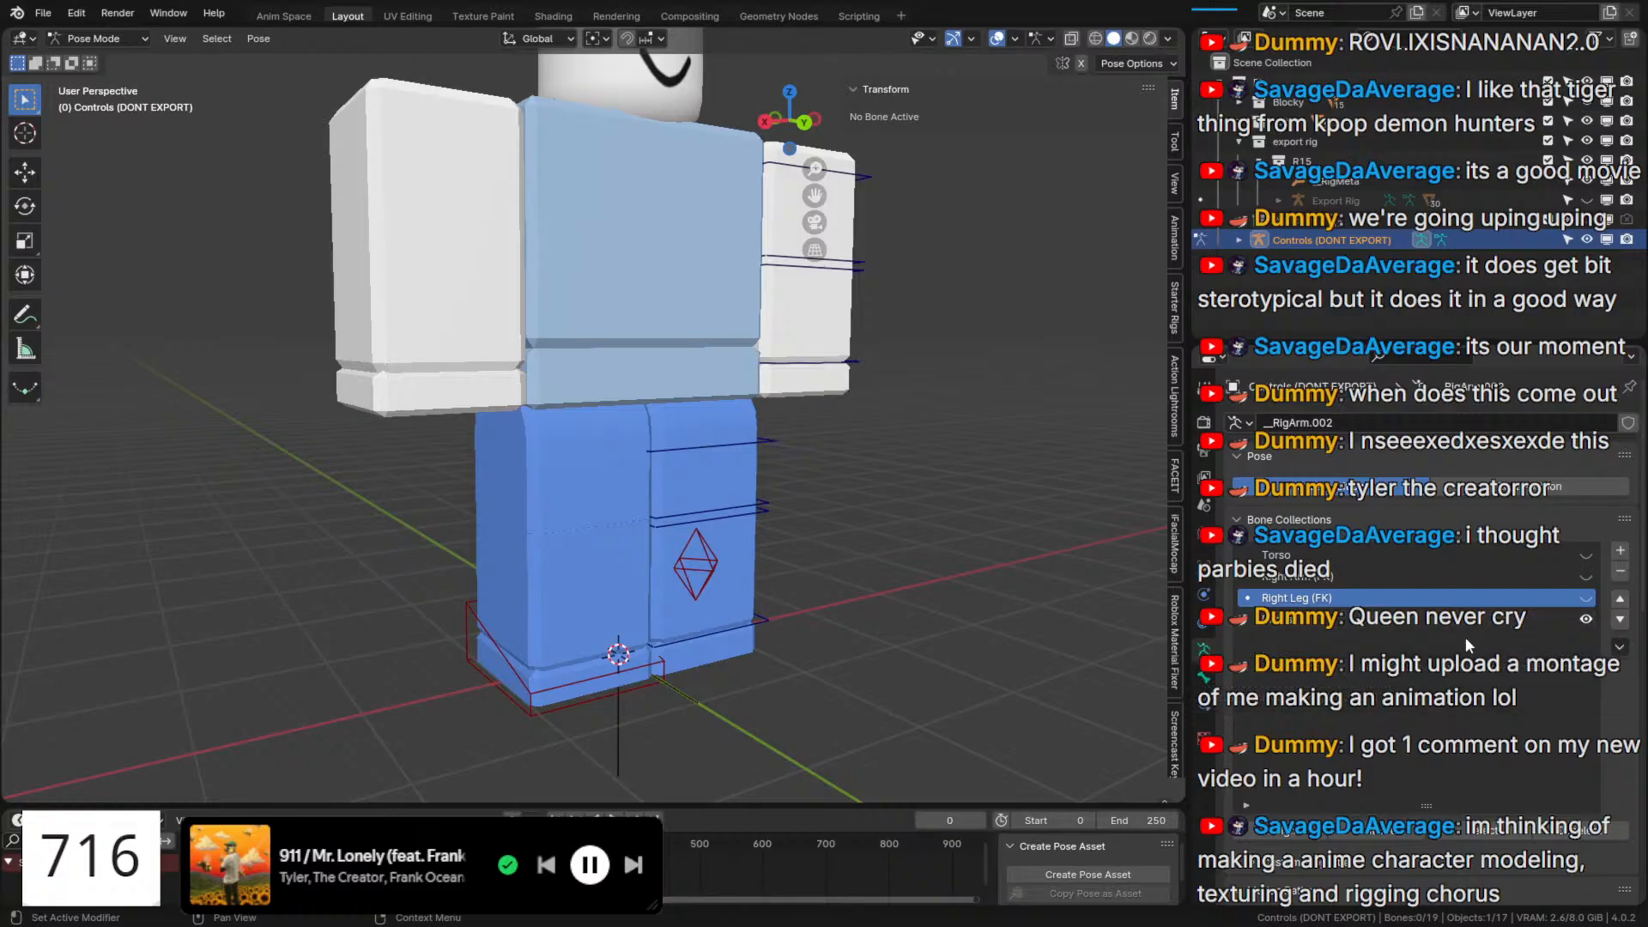
Add a new bone collection and move it up directly below Right Arm (FK).
middle_click_drag(783, 512, 751, 531)
left_click(1505, 585)
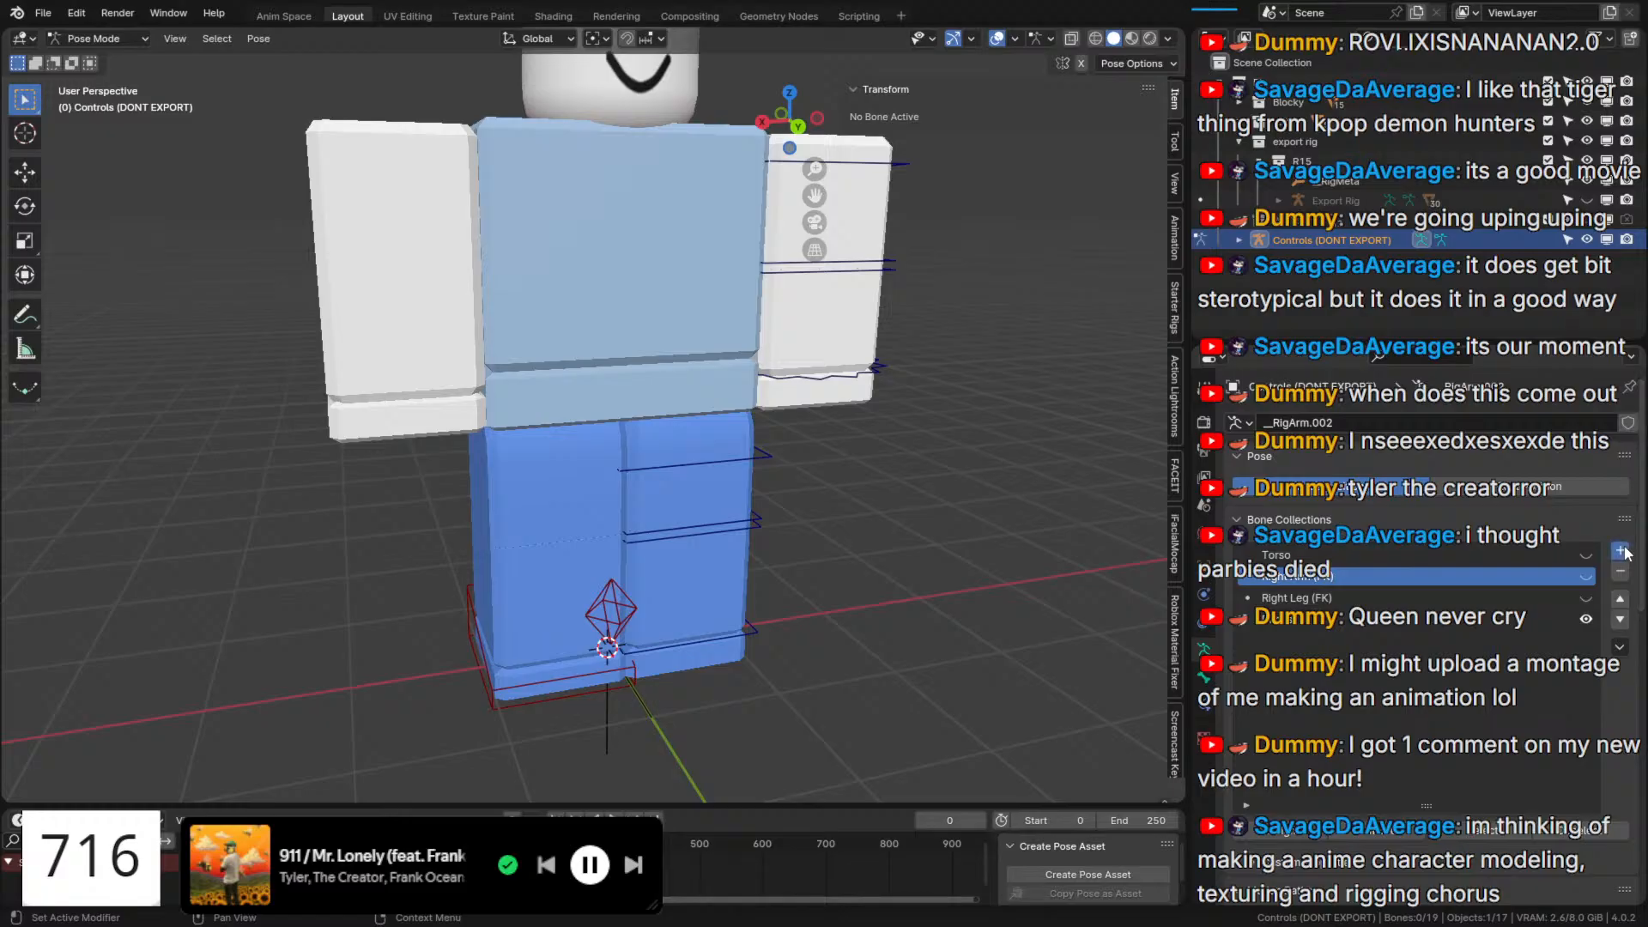
left_click(1621, 551)
left_click(1621, 598)
left_click(1621, 599)
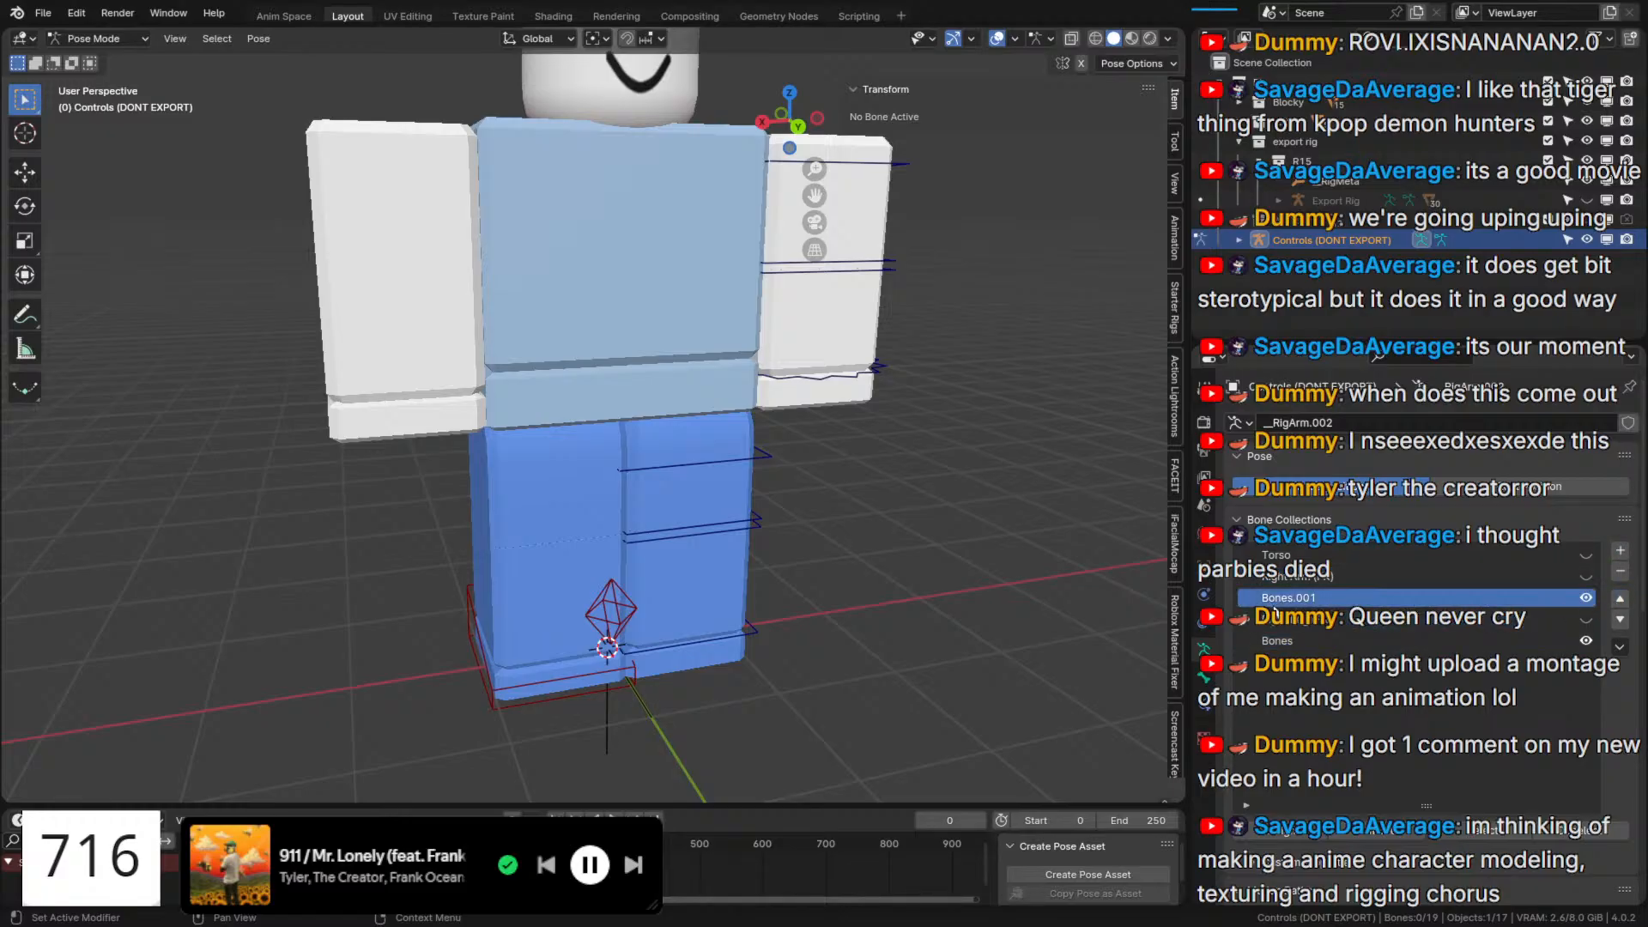
Name the new bone collection Left Arm (FK), reusing the Right Arm (FK) name with Right replaced by Left.
left_click(1331, 575)
double_click(1330, 577)
key("ctrl+c")
left_click(1322, 594)
double_click(1320, 595)
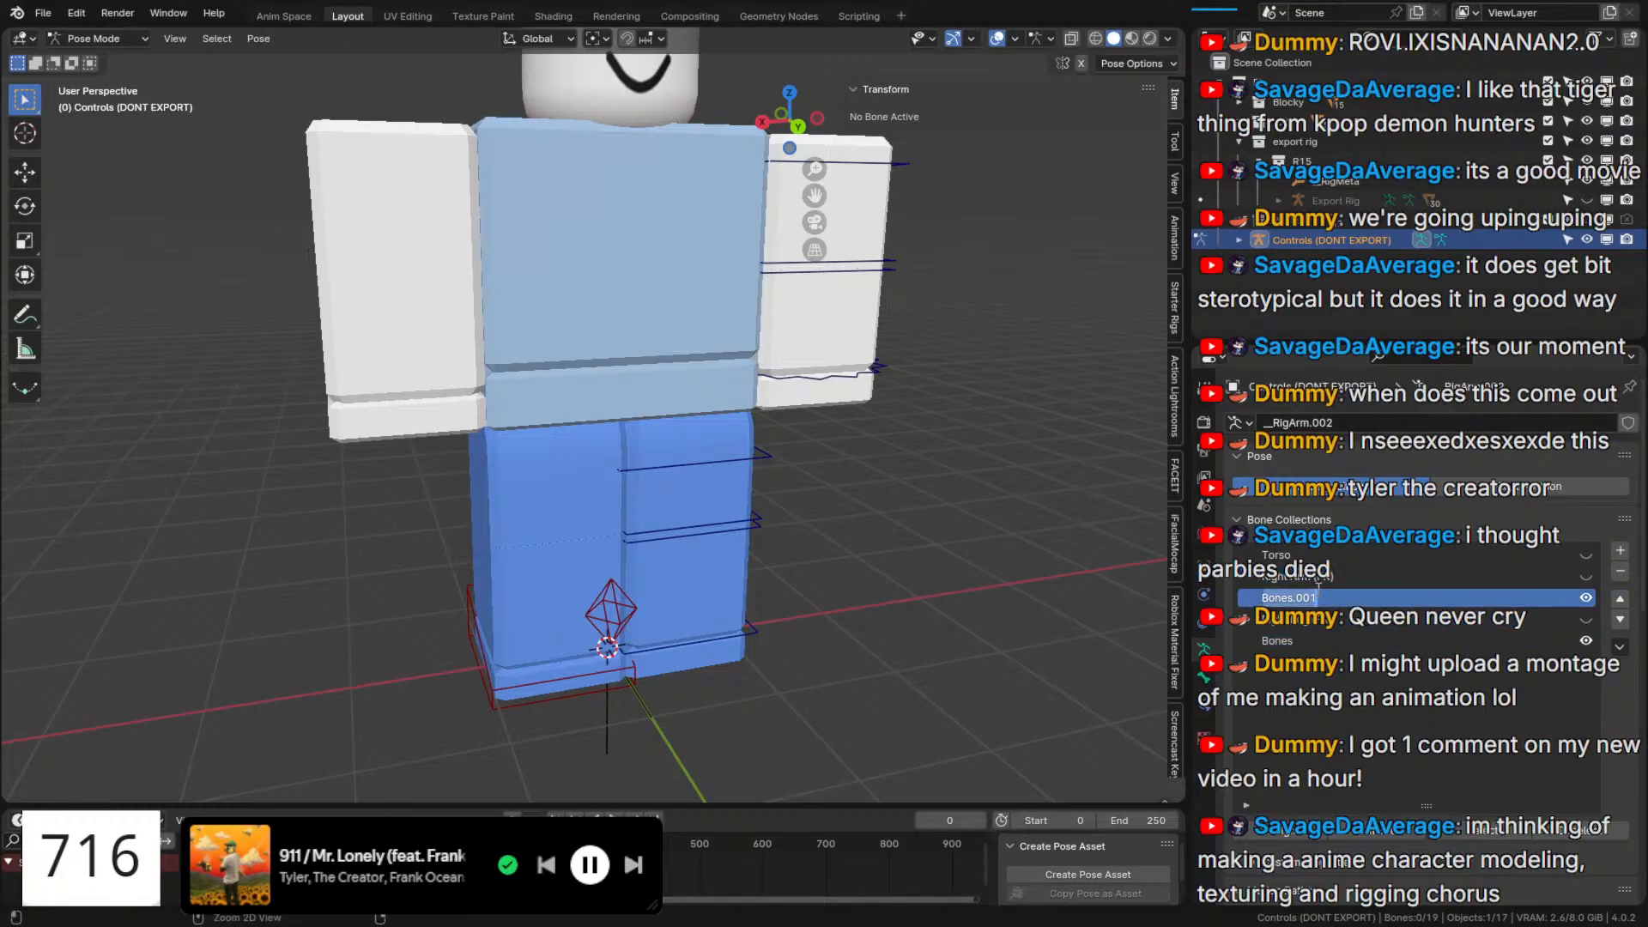
key("ctrl+v")
left_click(1278, 598)
double_click(1277, 598)
type("Left")
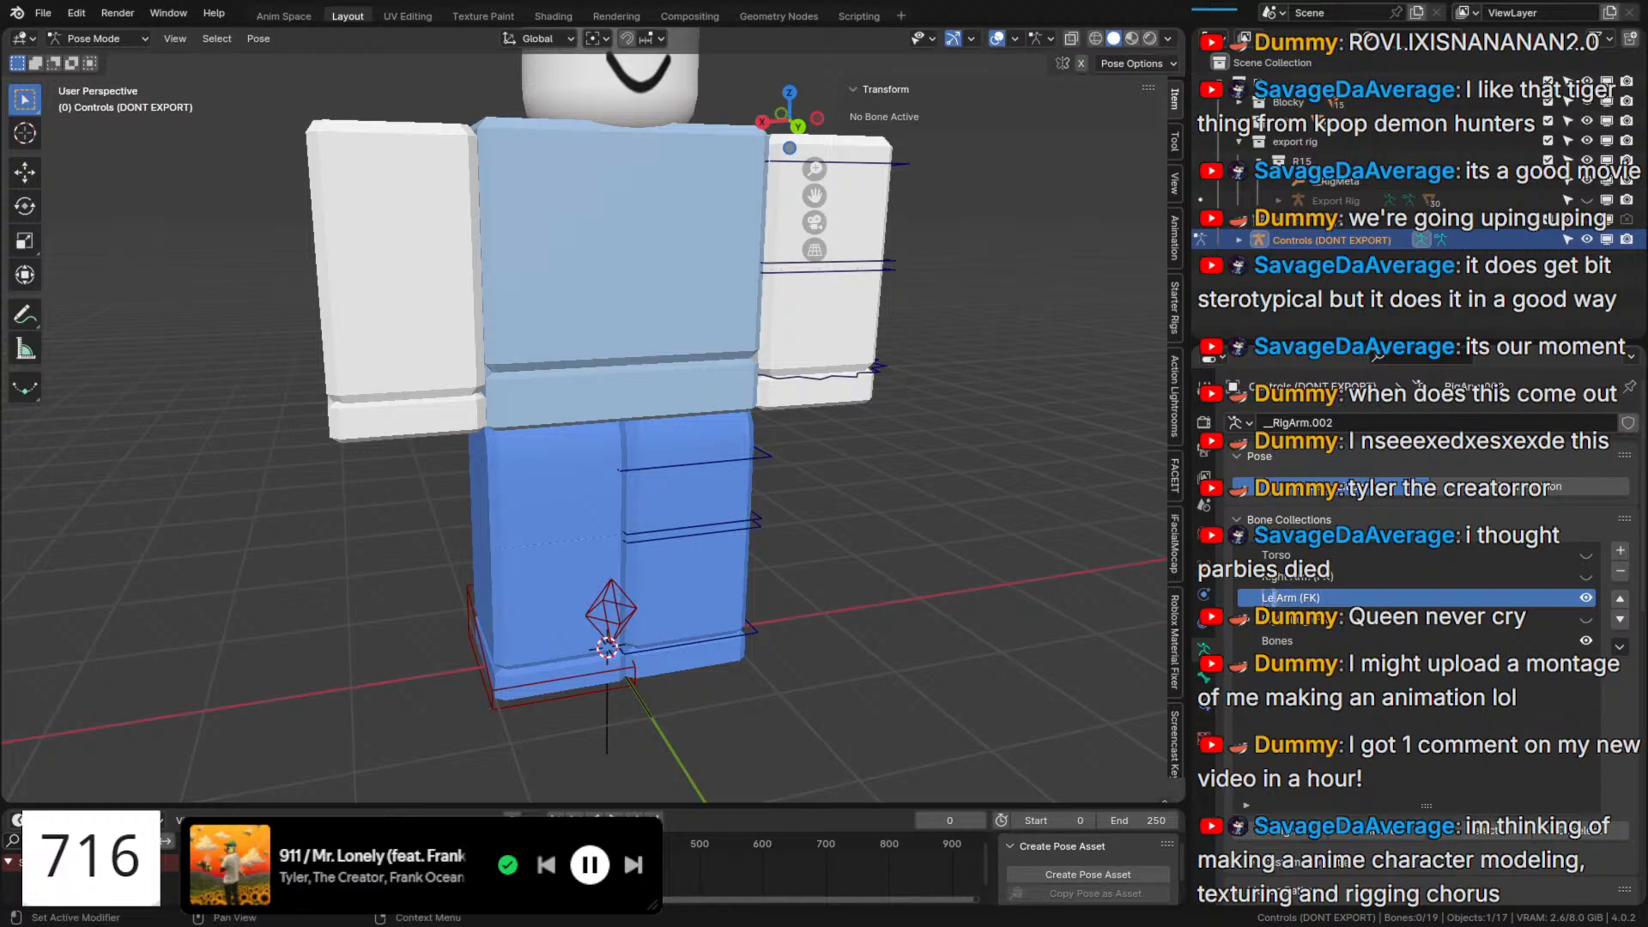
key("Return")
Assign the left upper arm, lower arm and hand bones to the Left Arm (FK) collection and hide the collection.
middle_click_drag(699, 225, 615, 399, "shift")
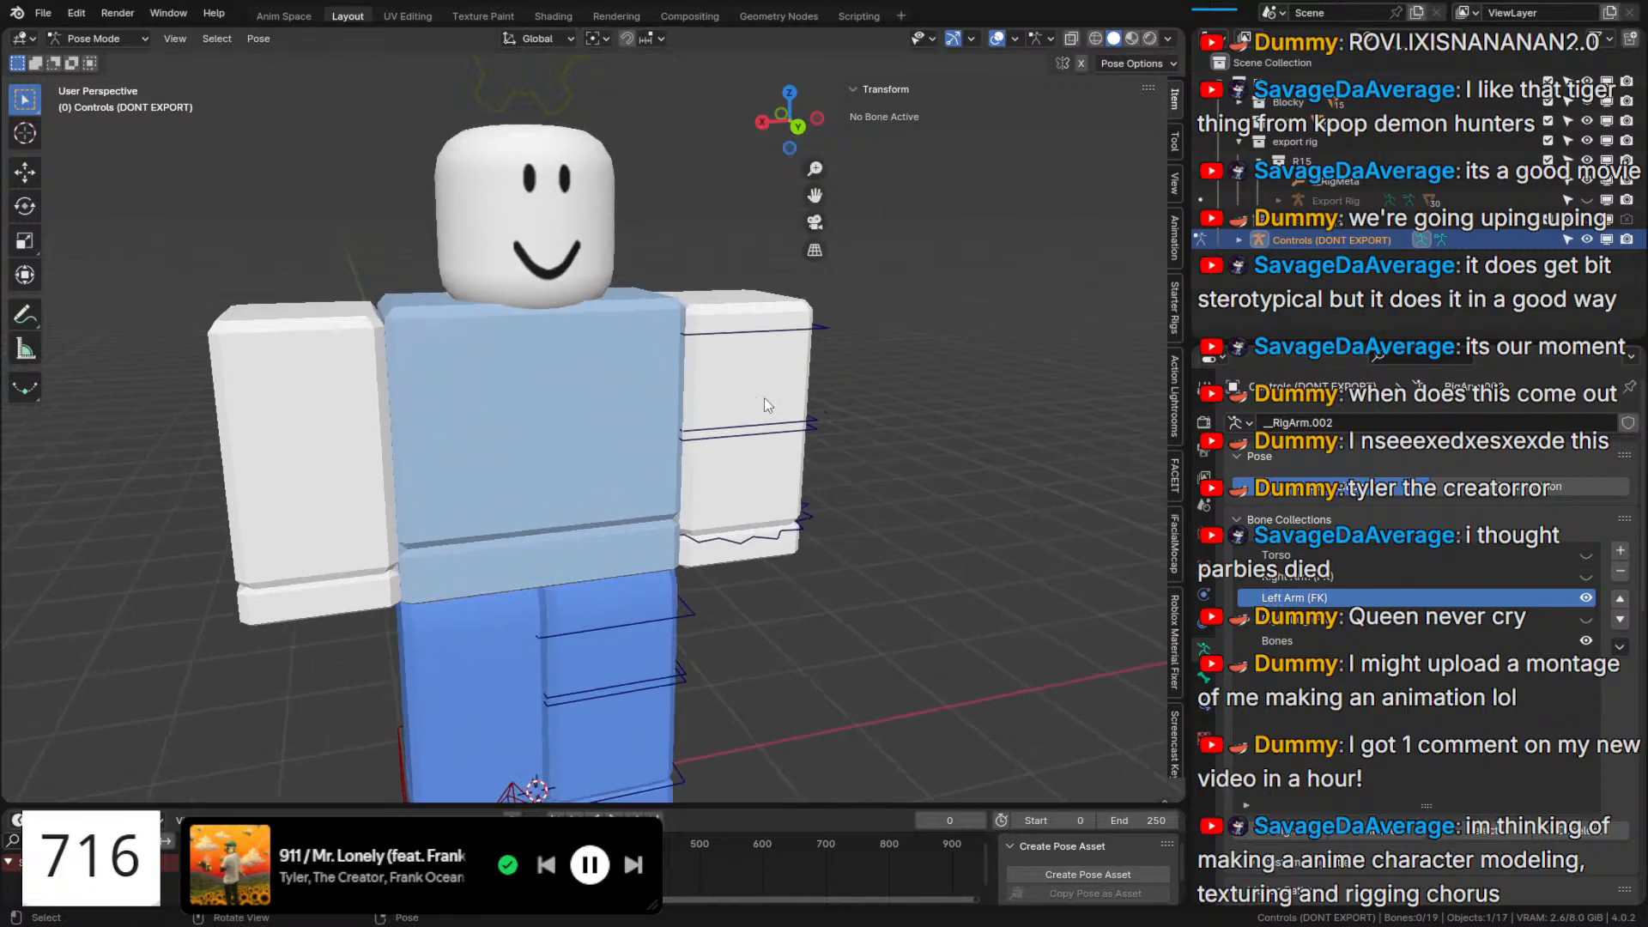
left_click(780, 330)
mouse_move(954, 562)
middle_mouse_down()
mouse_move(941, 525)
mouse_move(925, 574)
mouse_move(942, 587)
middle_mouse_up()
left_click_drag(943, 587, 662, 248)
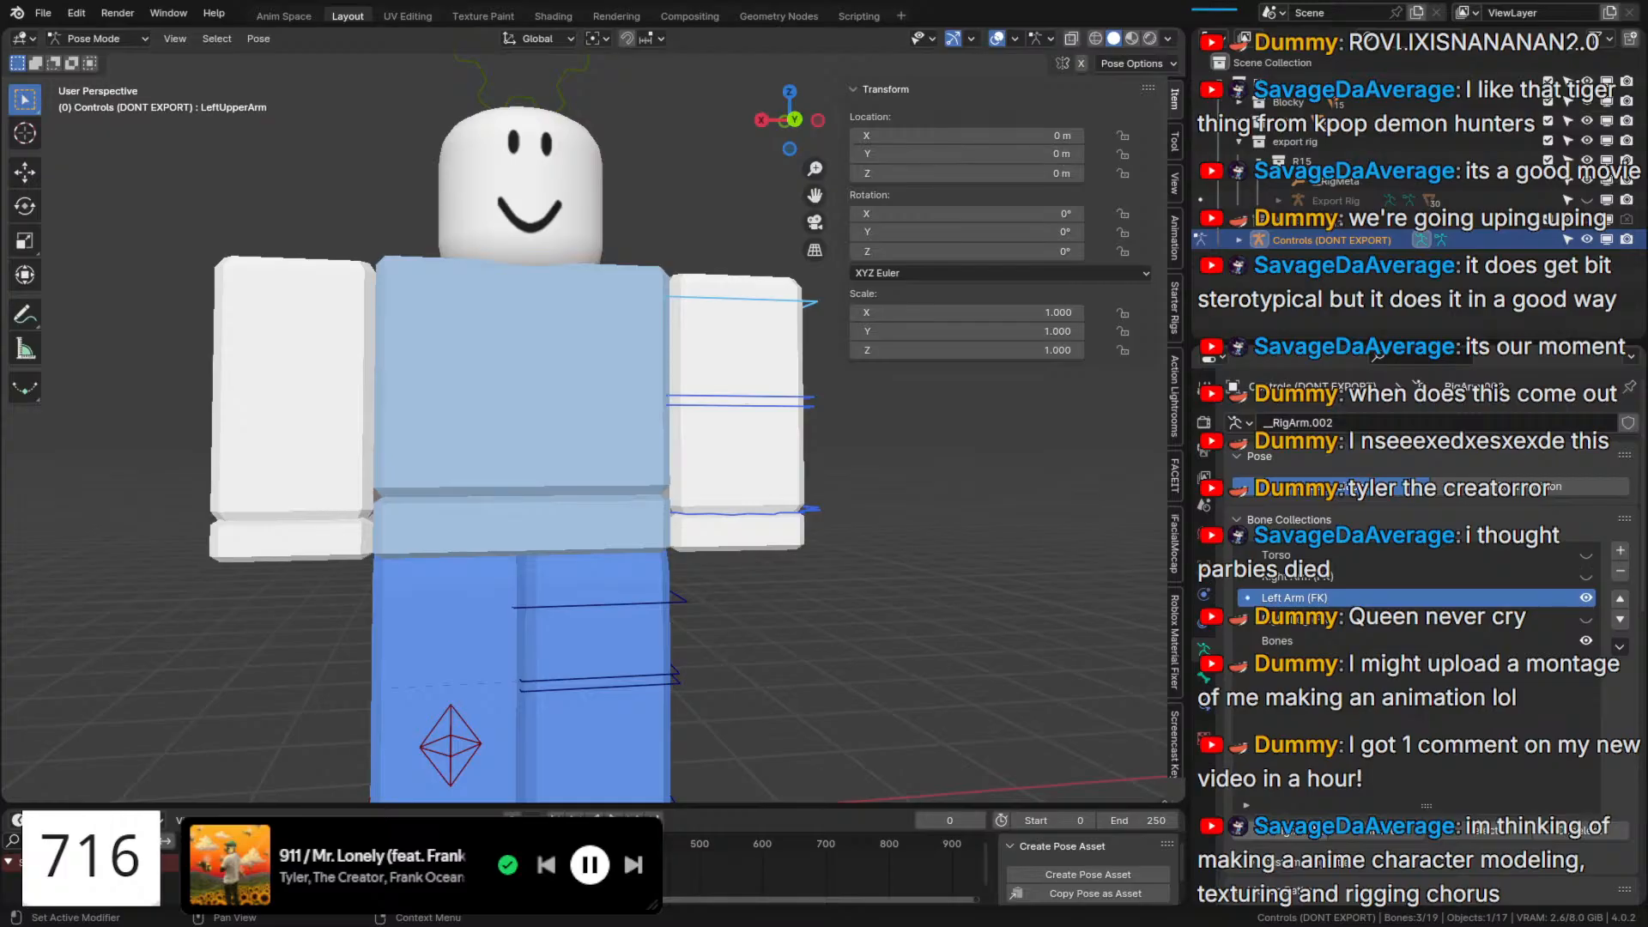
left_click(1586, 598)
Add a bone collection named Right Leg (IK) directly below Right Leg (FK).
middle_click_drag(846, 605, 842, 345, "shift")
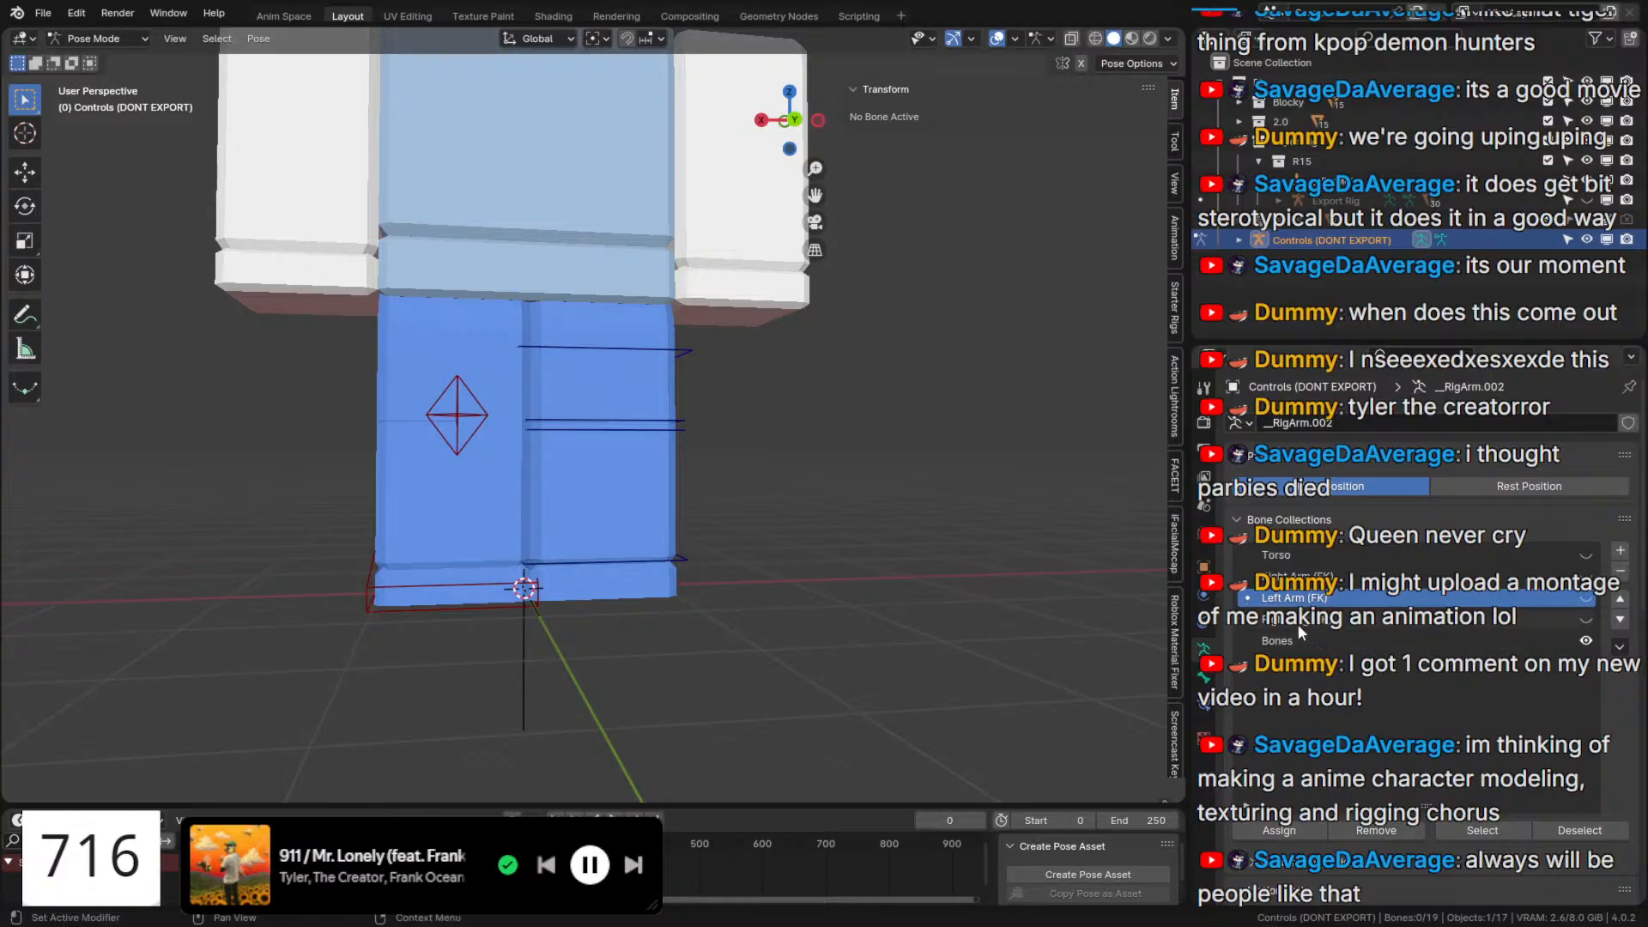
left_click(1387, 622)
left_click(1619, 551)
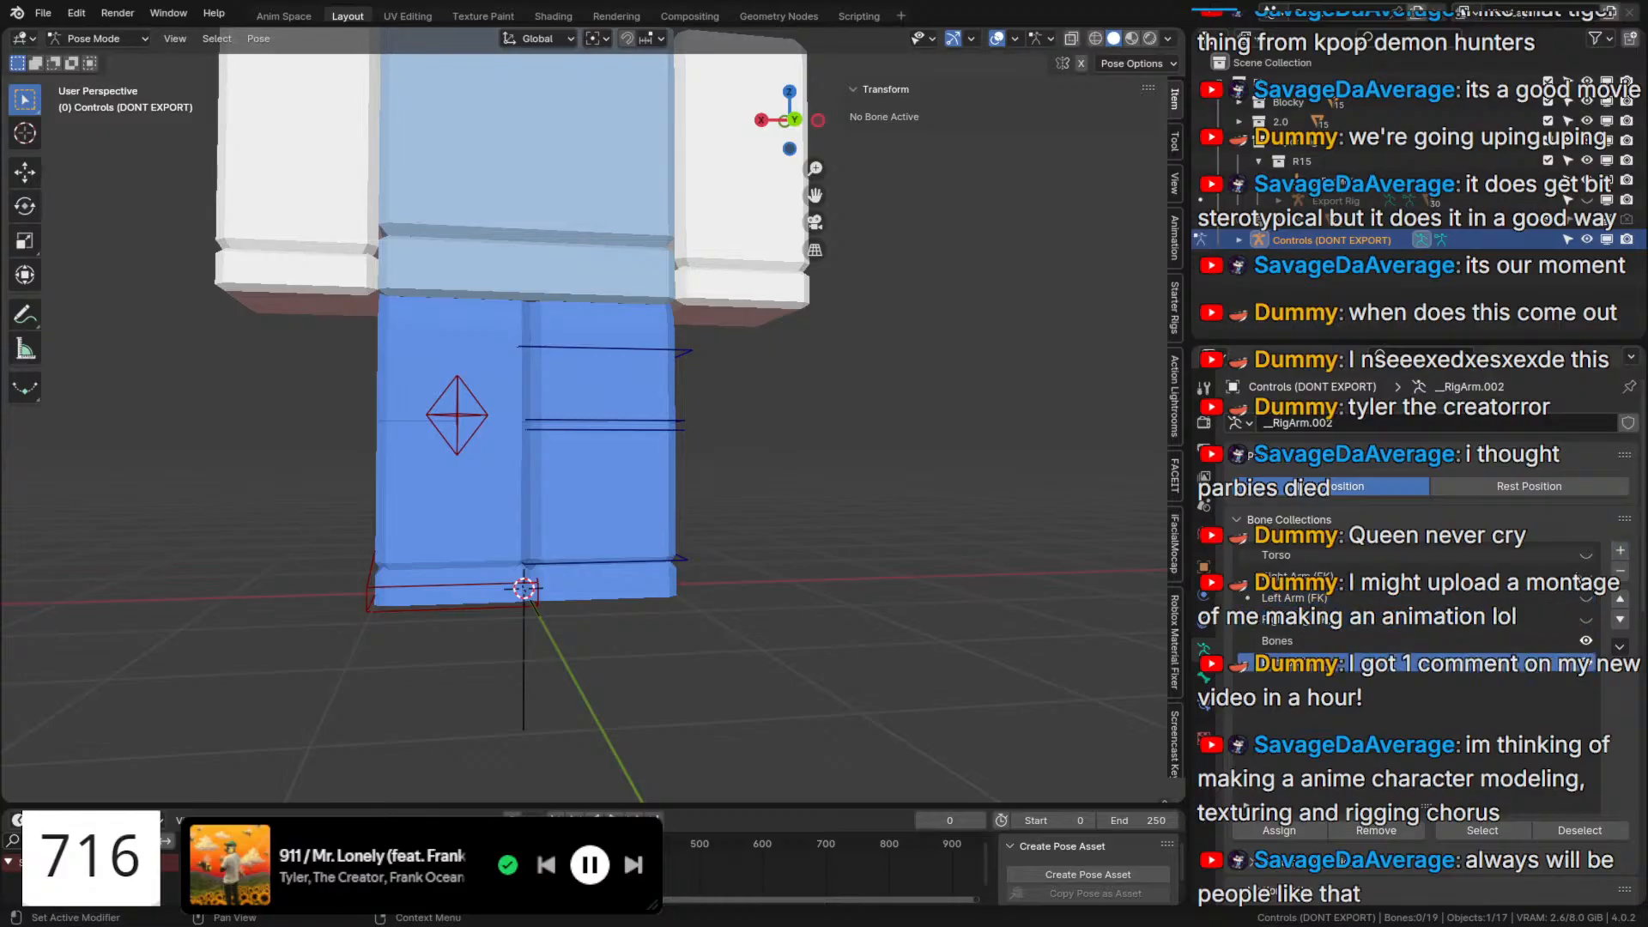
left_click(1620, 599)
double_click(1391, 640)
type("Right")
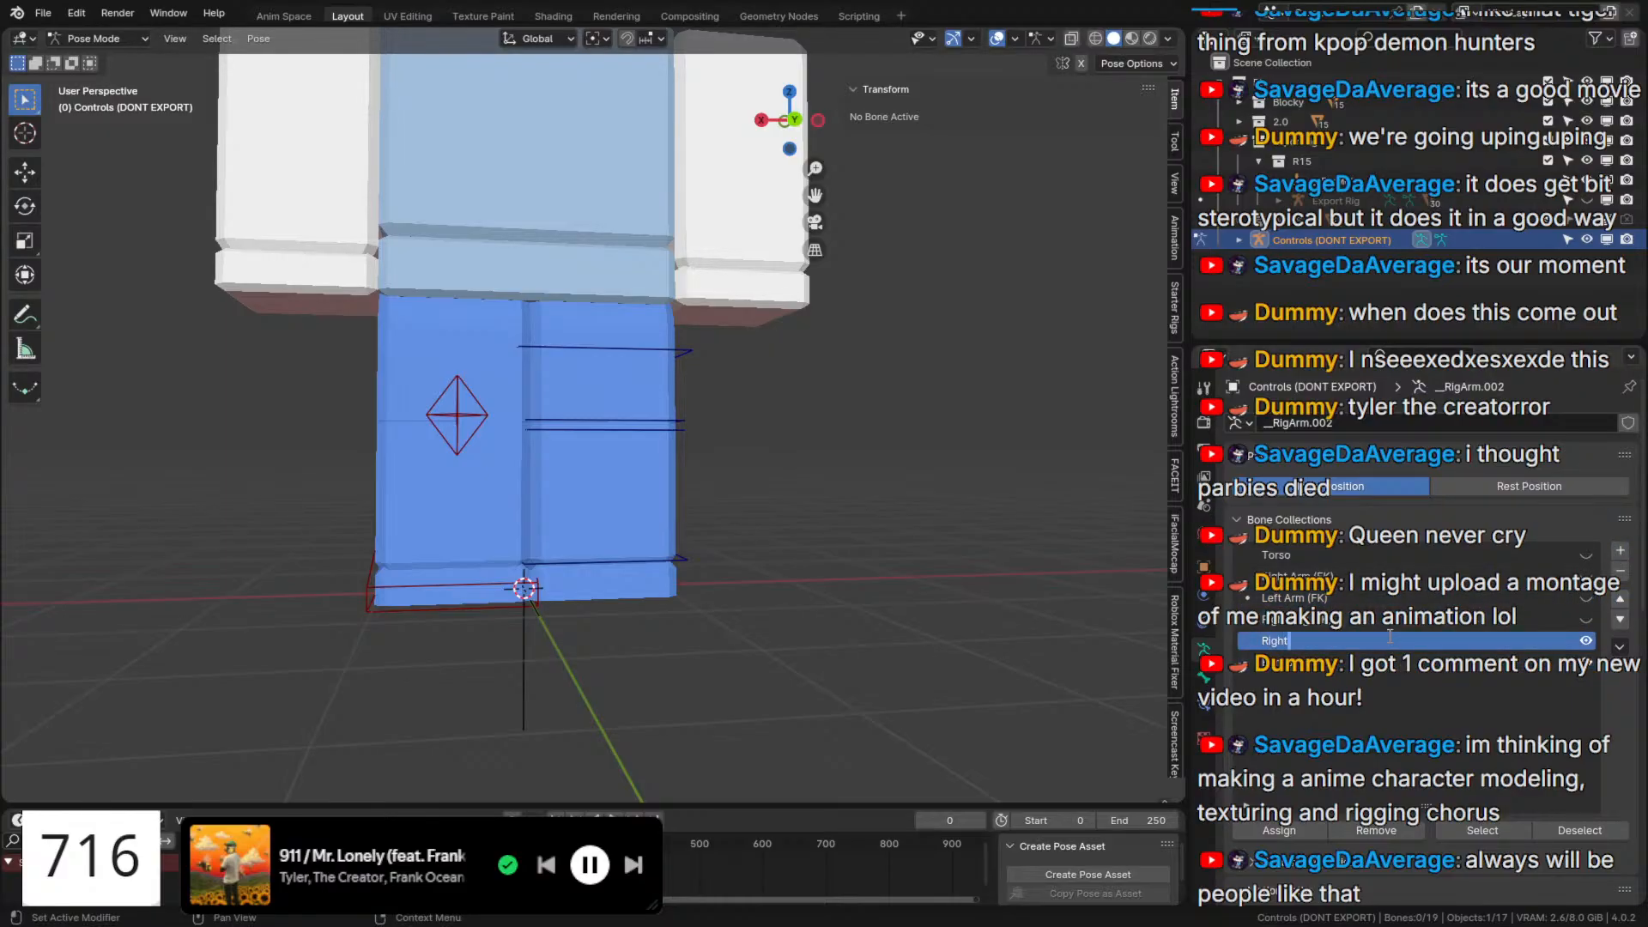
type(" Leg (")
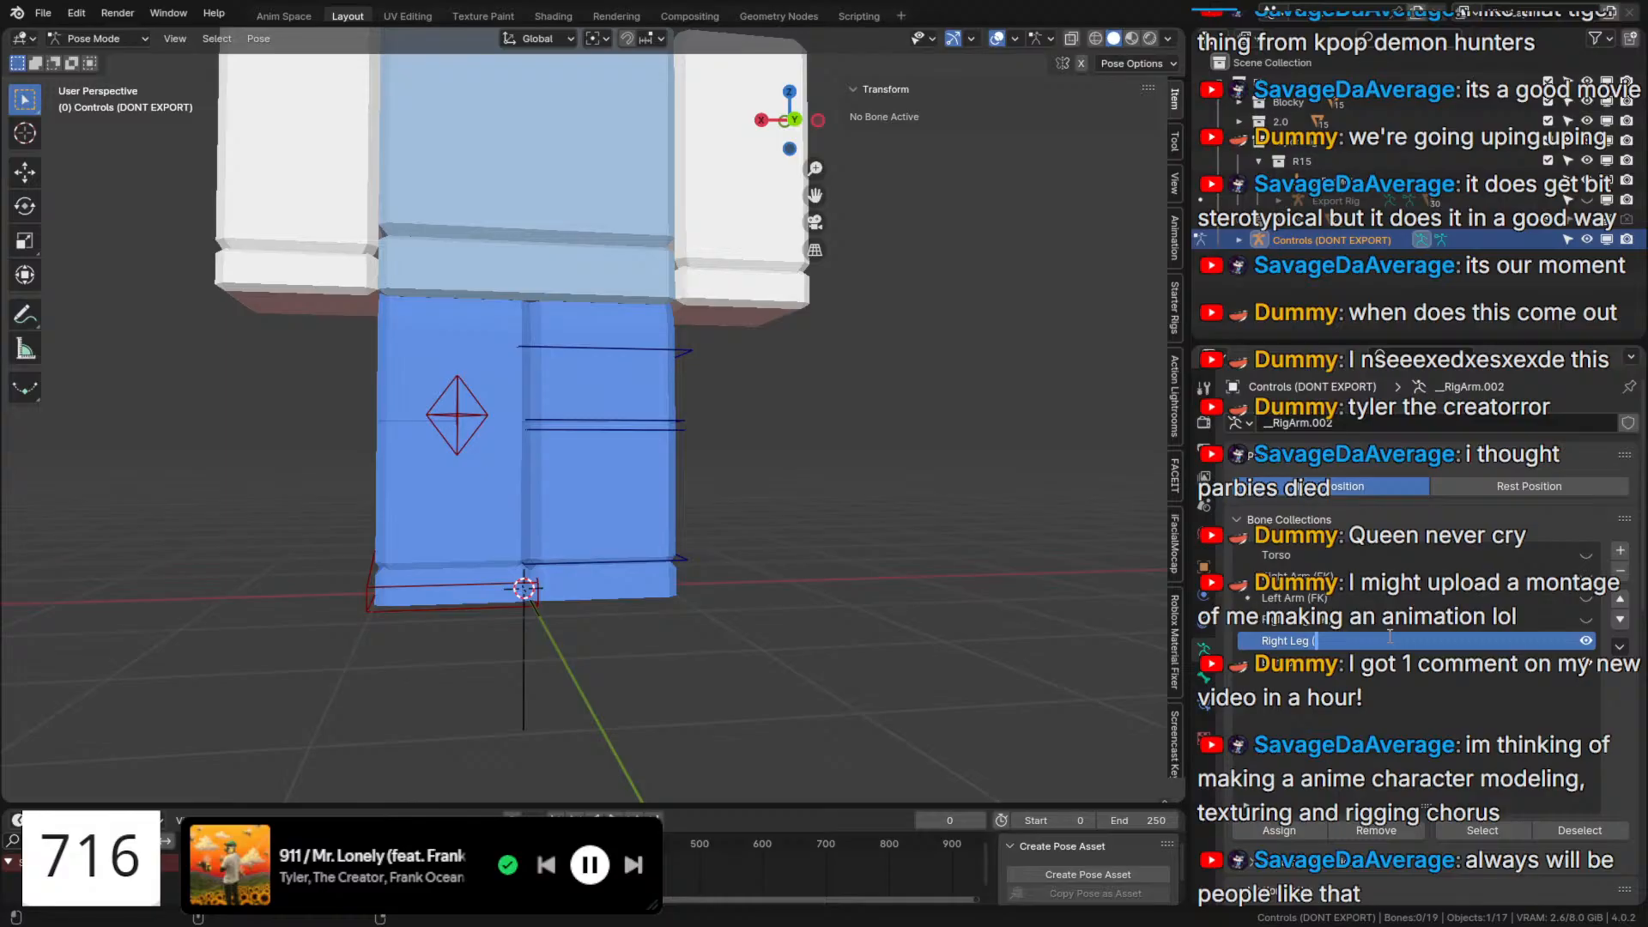
type("IK)")
key("Return")
Assign the right leg's pole and IK foot controls to the Right Leg (IK) collection and hide the collection.
left_click(425, 426)
left_click(417, 607, "shift")
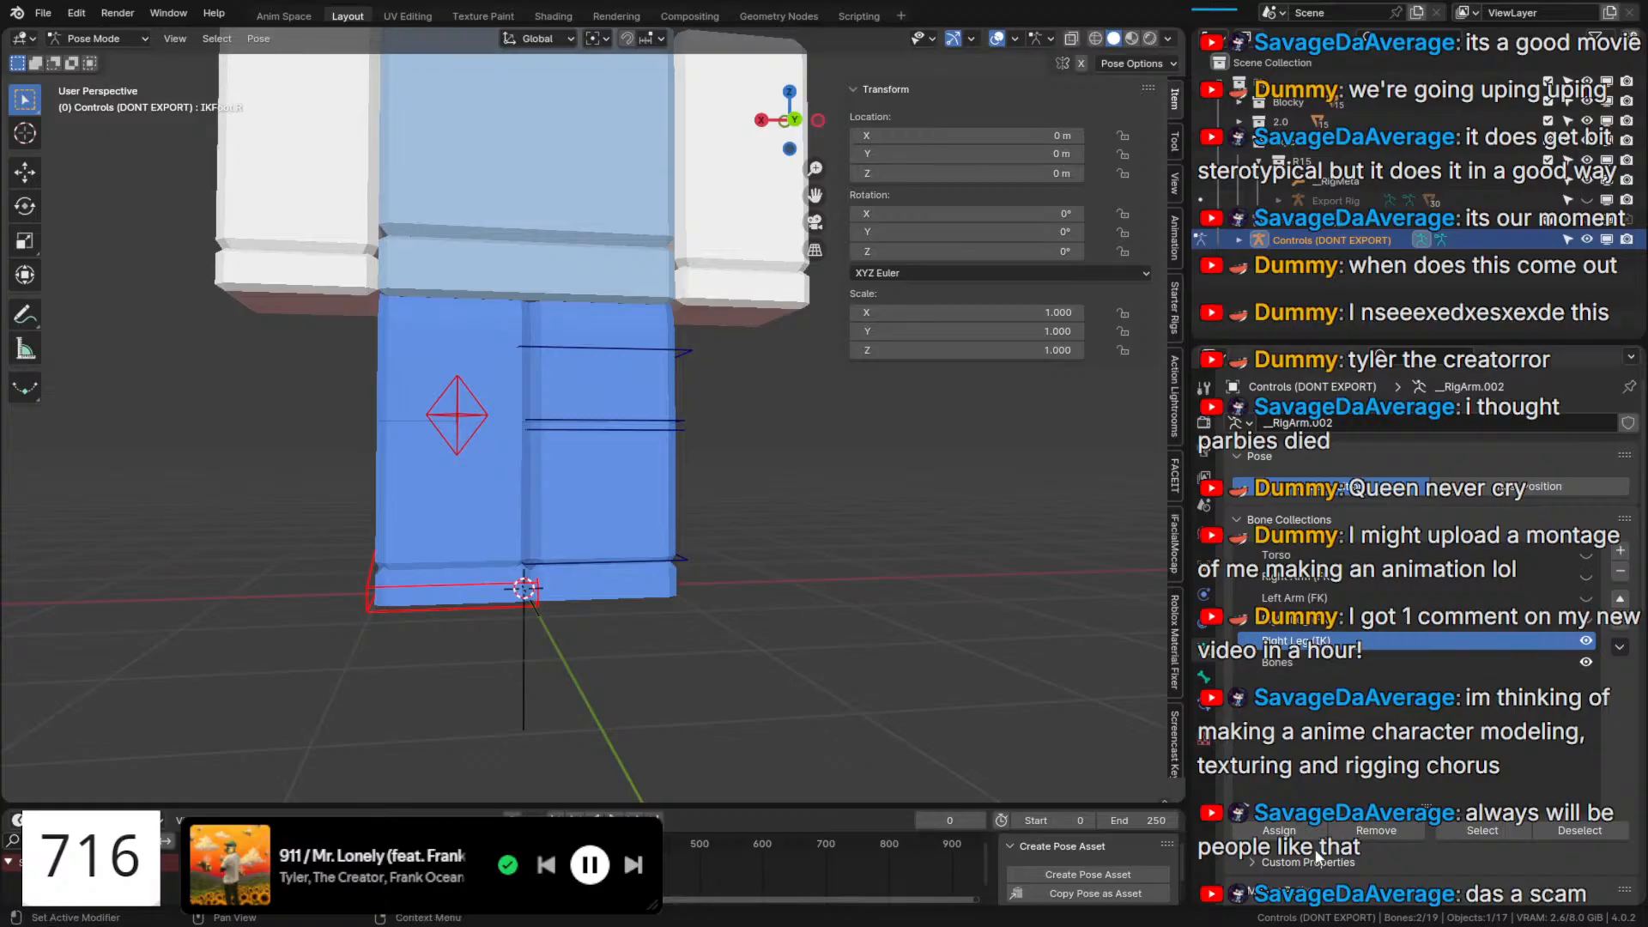
left_click(1279, 831)
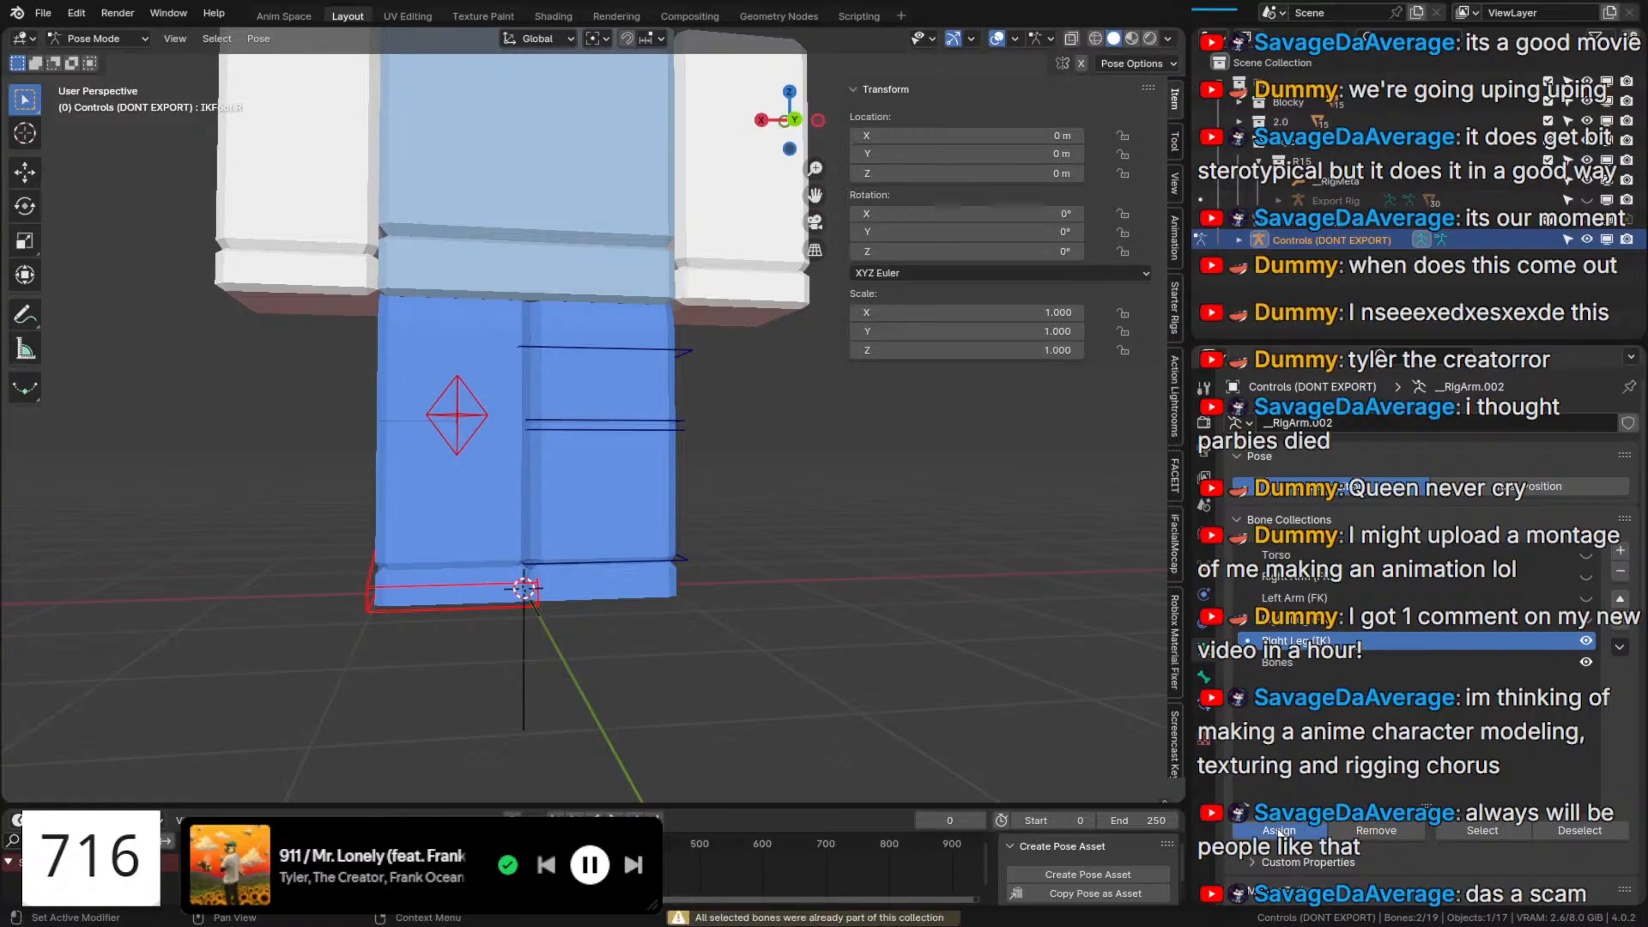
left_click(1586, 642)
Select the left foot, lower leg and upper leg bones and add a bone collection named Left Leg (FK) below Right Leg (IK).
left_click(634, 559)
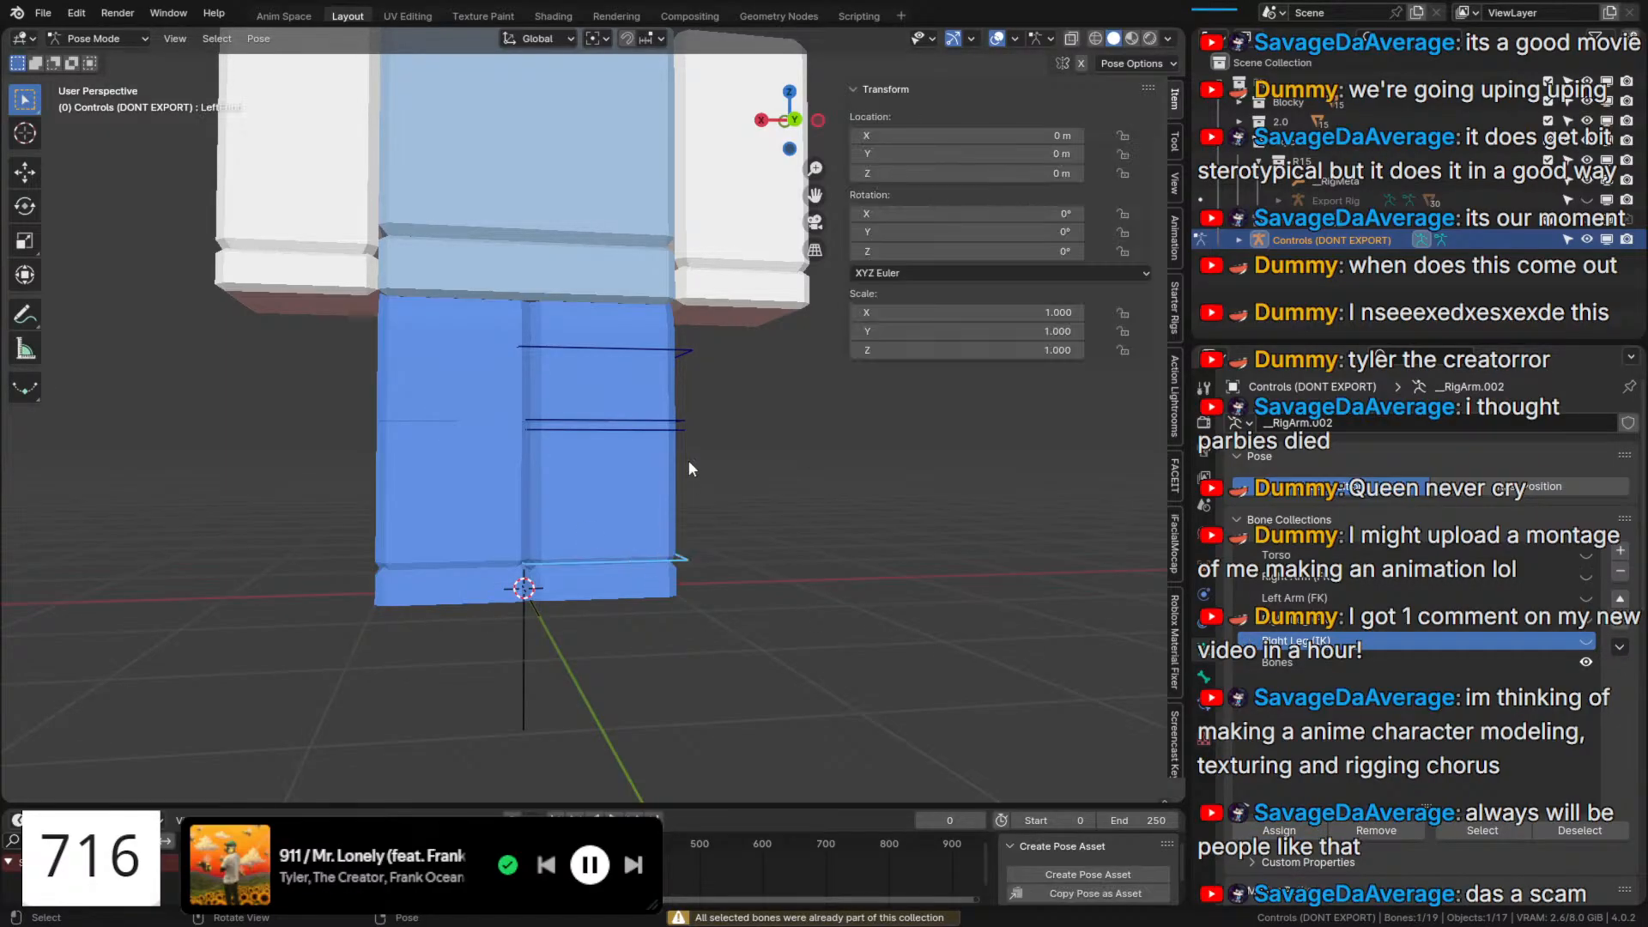
left_click(682, 426, "shift")
left_click(673, 354, "shift")
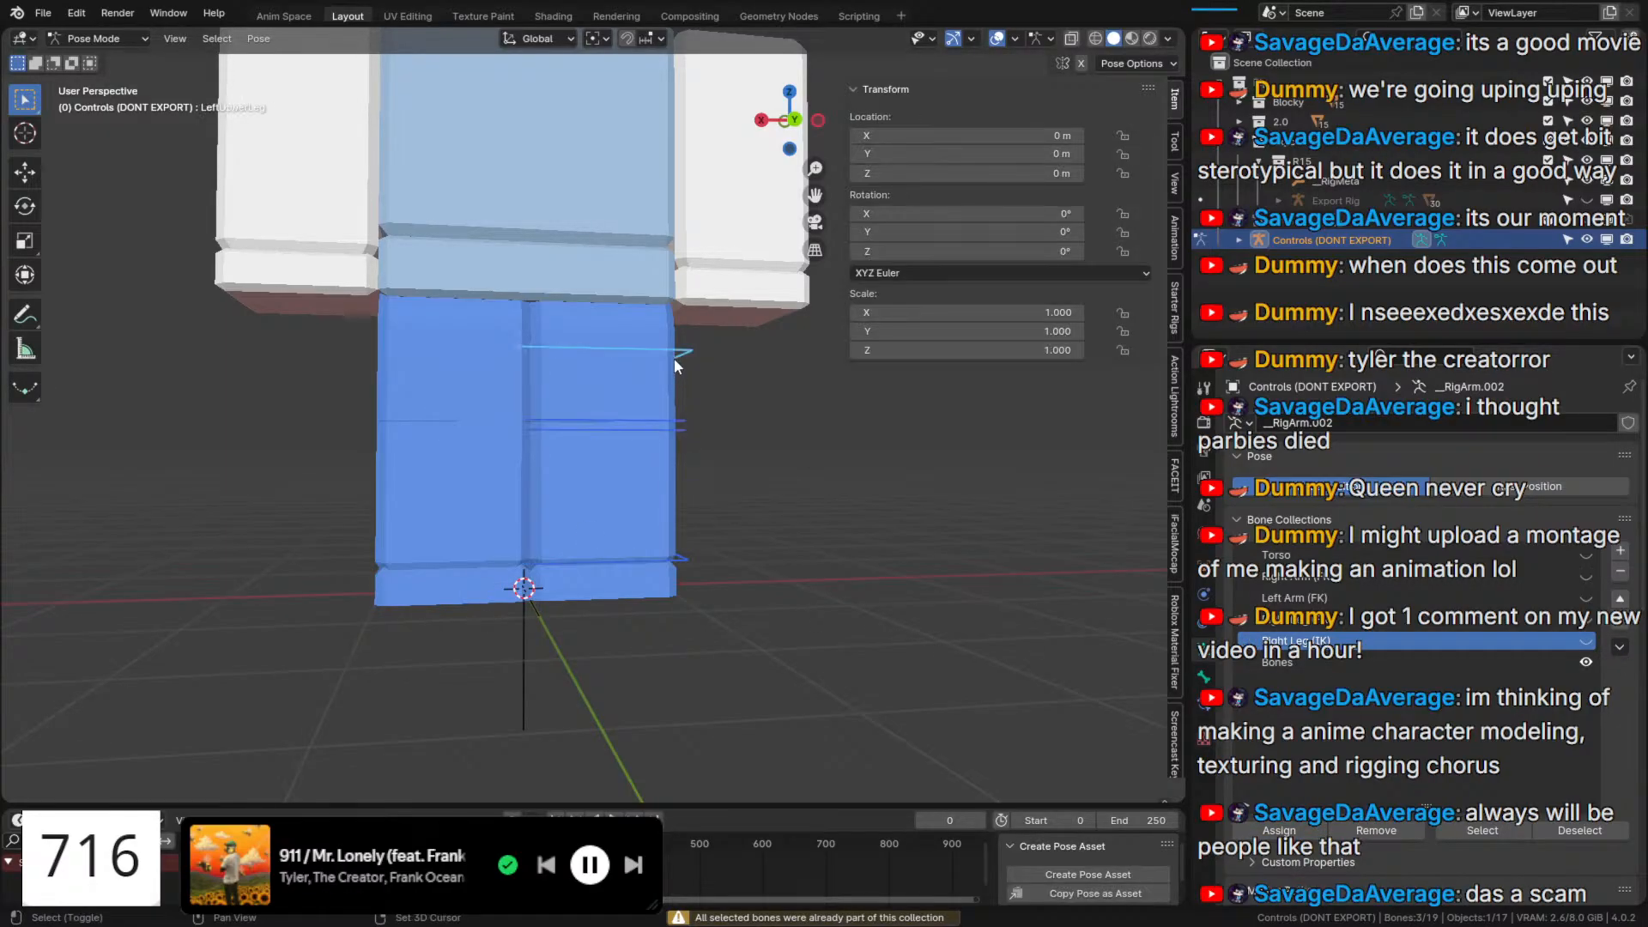
left_click(1621, 550)
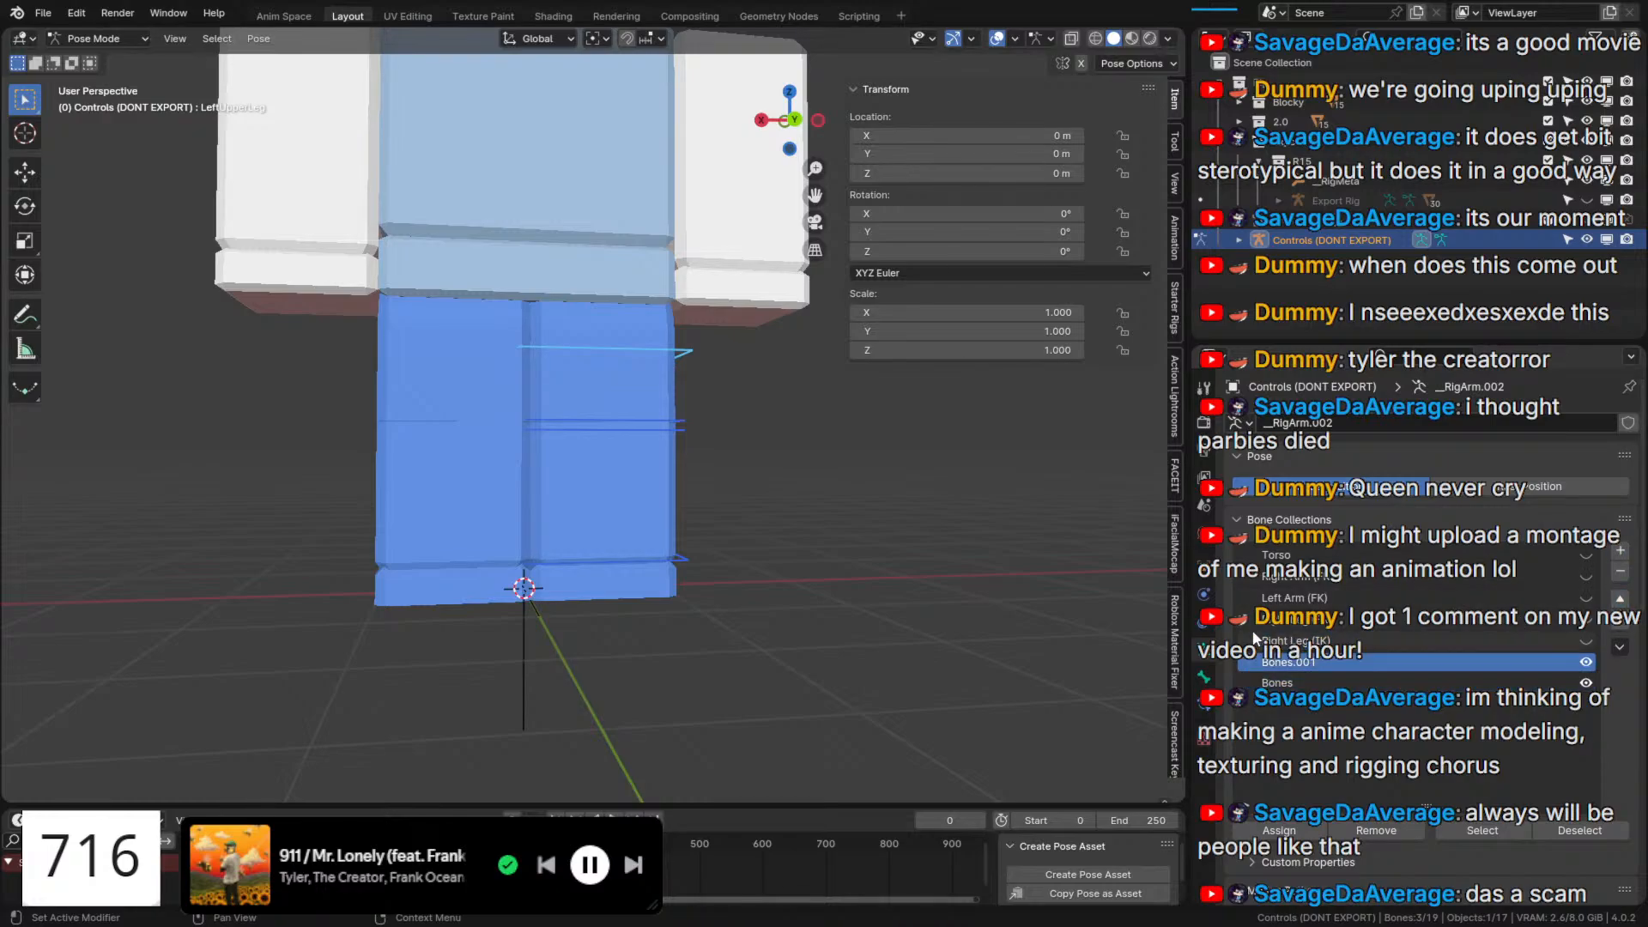
double_click(1300, 663)
type("Left Leg (FK")
Add a bone collection named Left Leg (IK) directly below Left Leg (FK).
left_click(1621, 551)
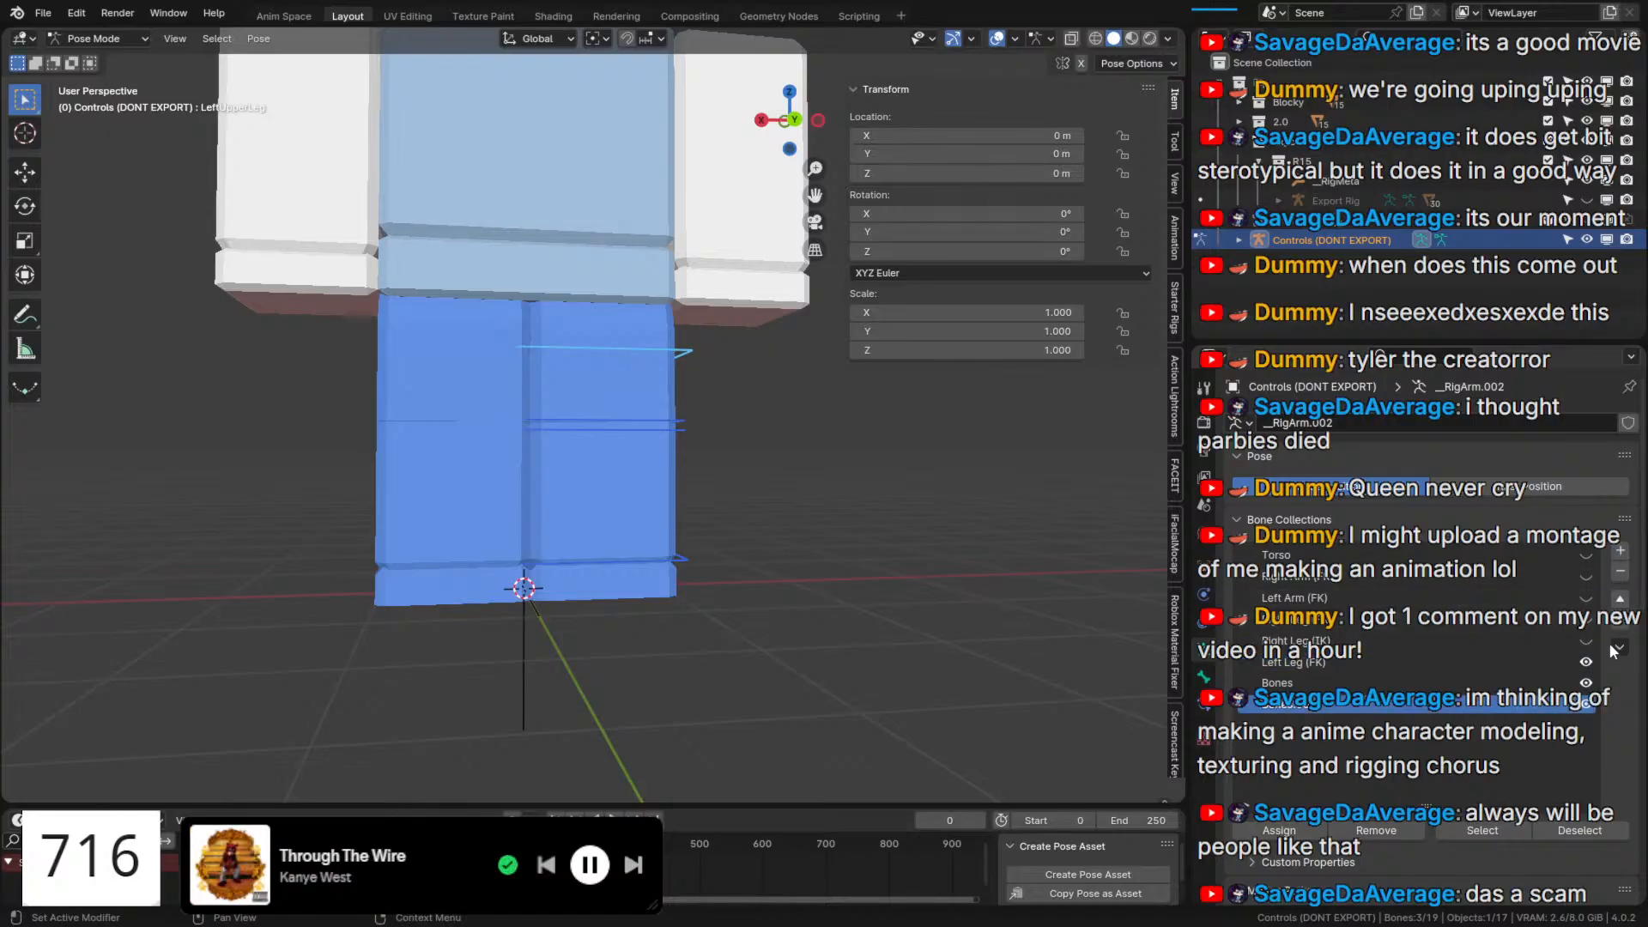
left_click(1621, 598)
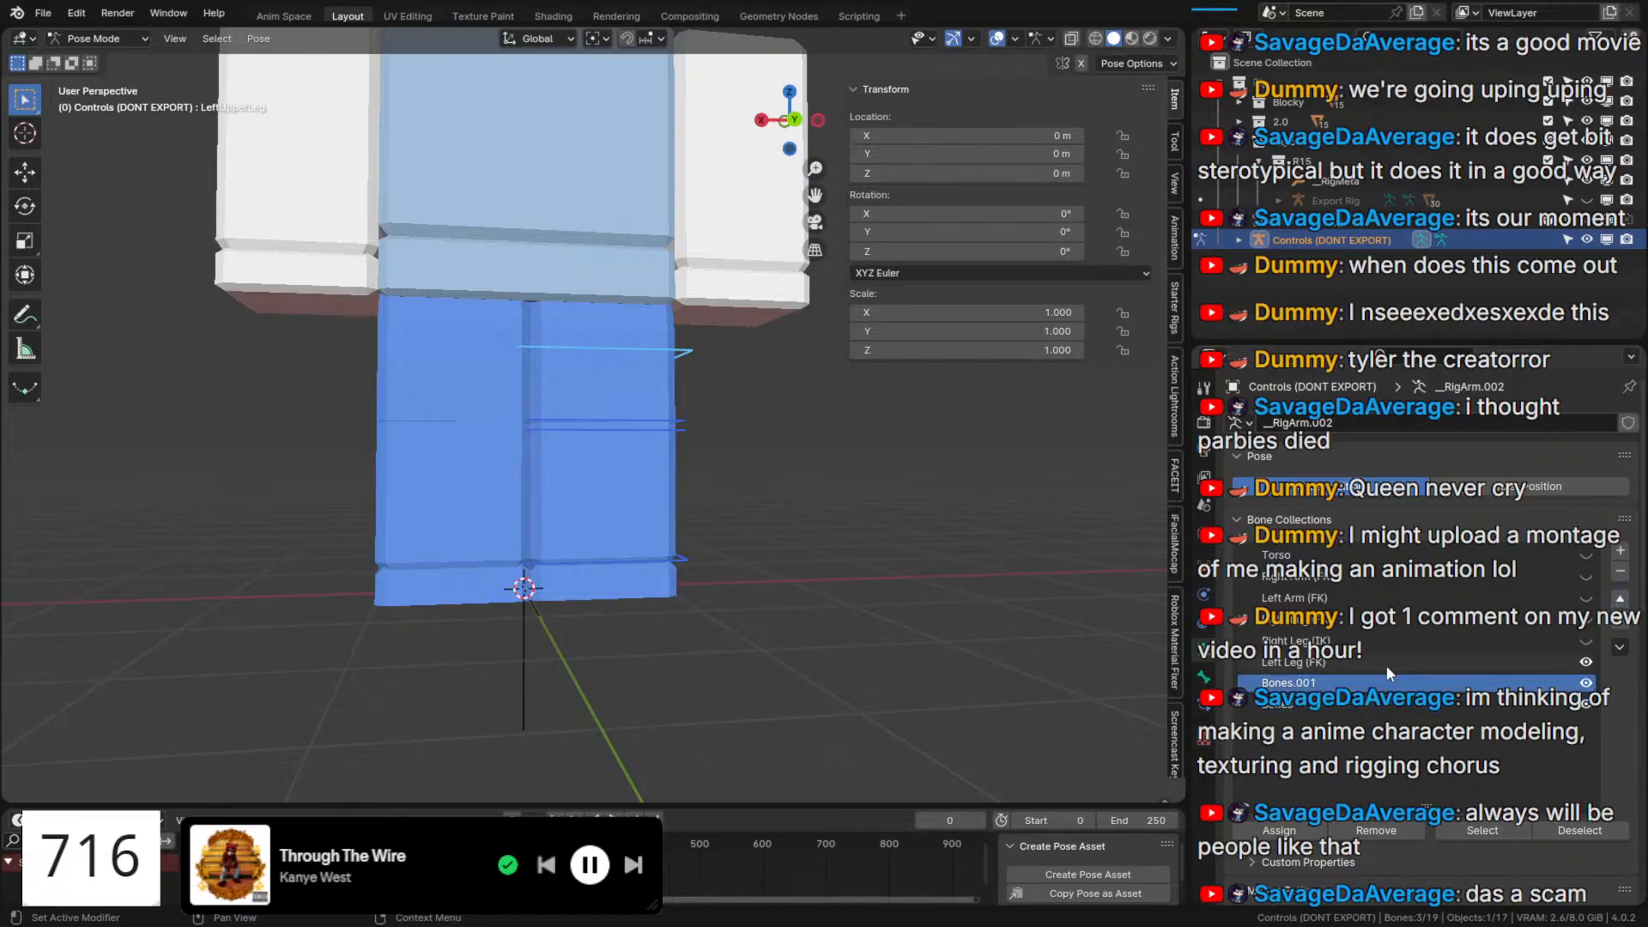
double_click(1351, 687)
type("Left")
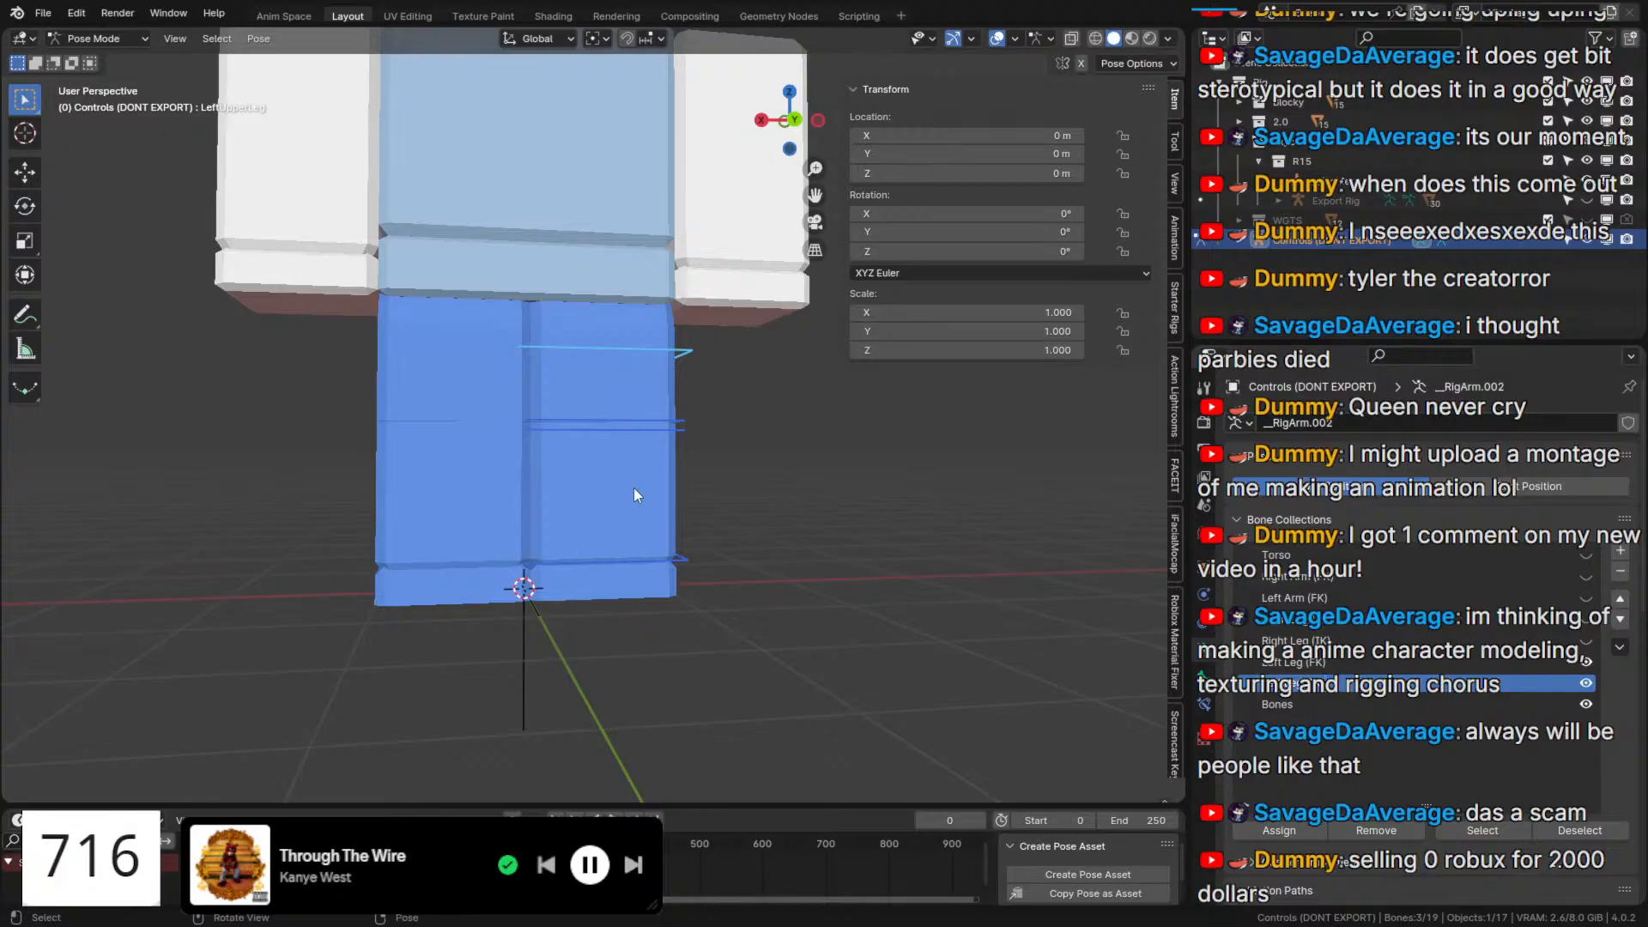
Assign the selected left leg bones to the Left Leg (FK) collection and hide the collection.
left_click(1502, 662)
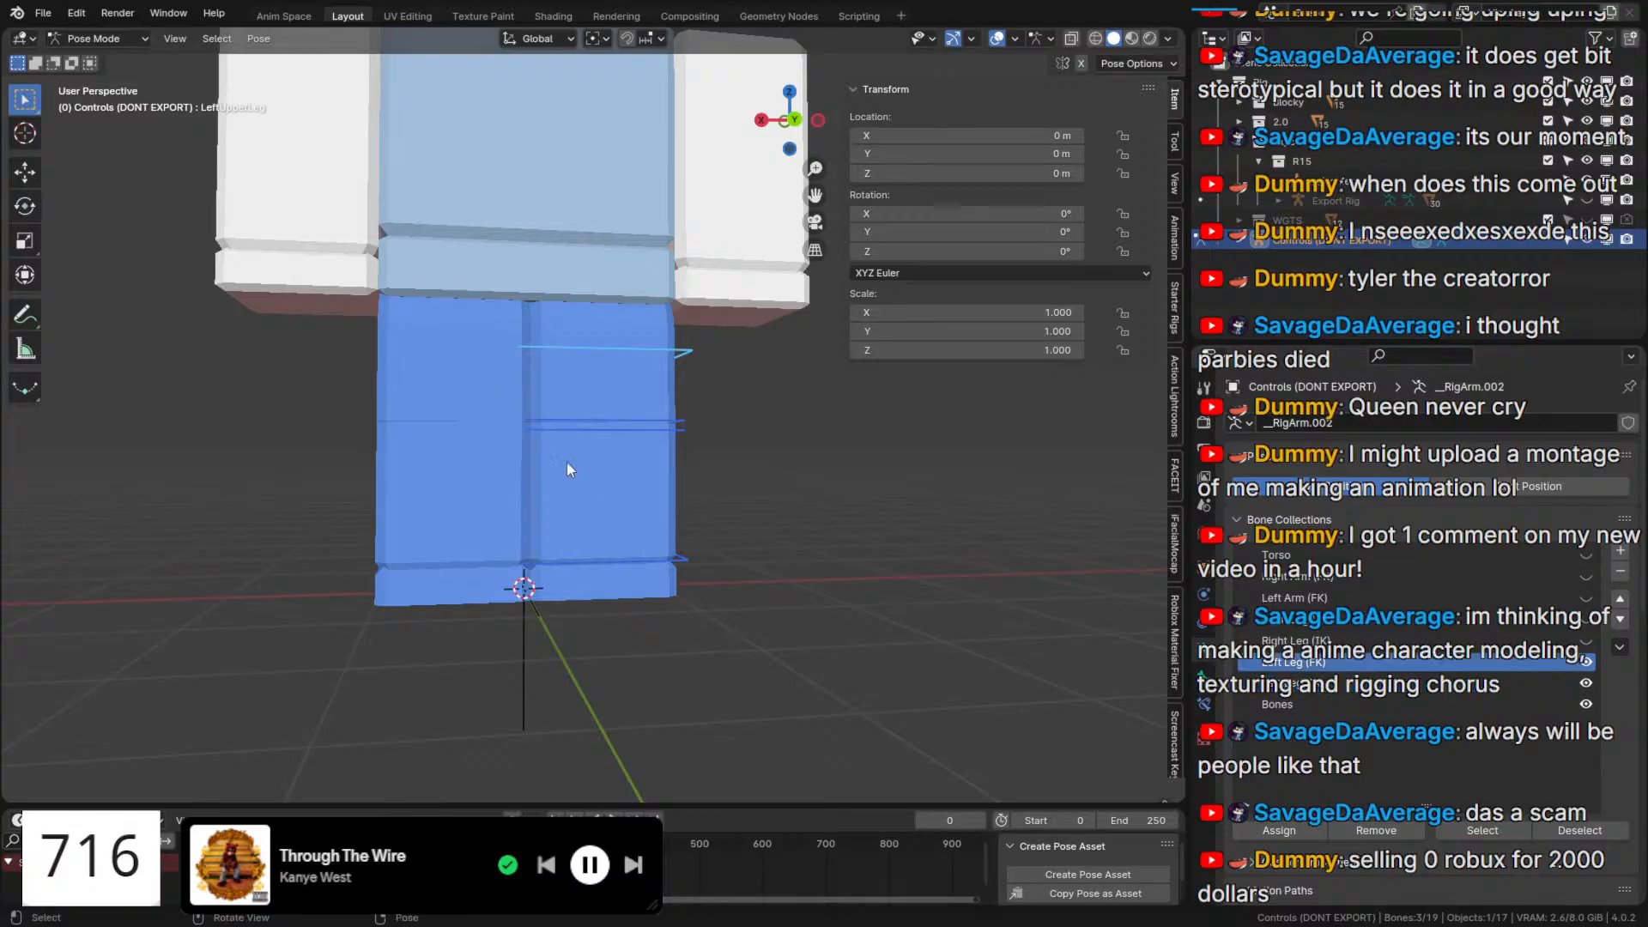
left_click(1294, 831)
left_click(1587, 663)
Make all the hidden bone collections visible again and remove the leftover Bones collection.
scroll(759, 430, "down", 5)
middle_click_drag(796, 421, 811, 503, "shift")
left_click(1586, 663)
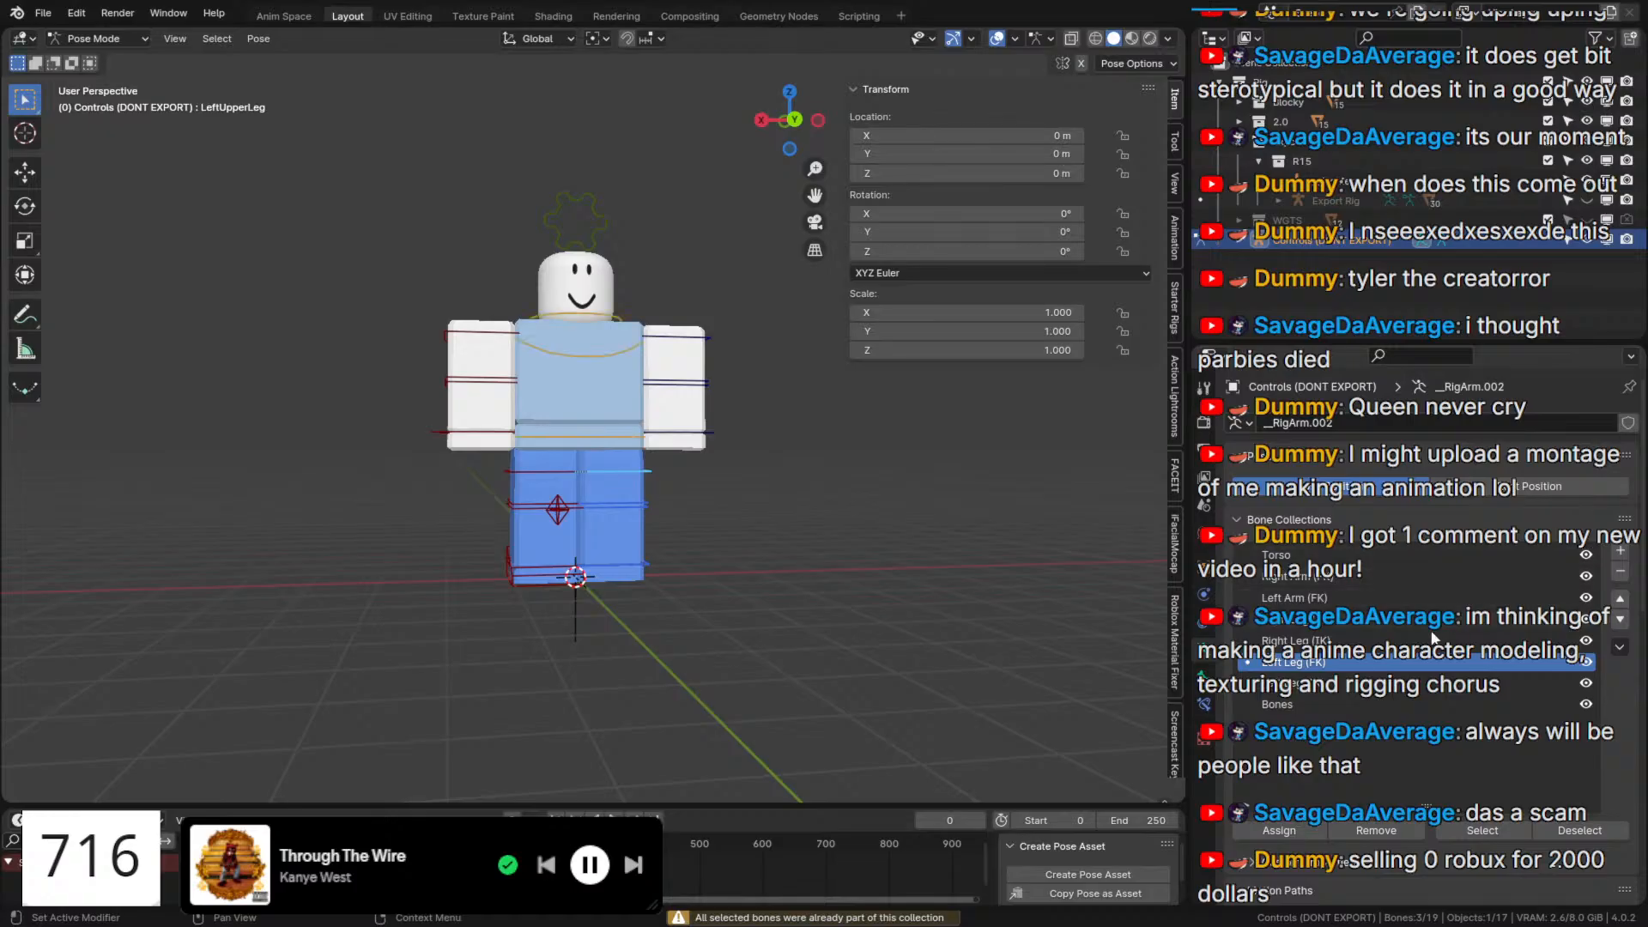
left_click(1301, 705)
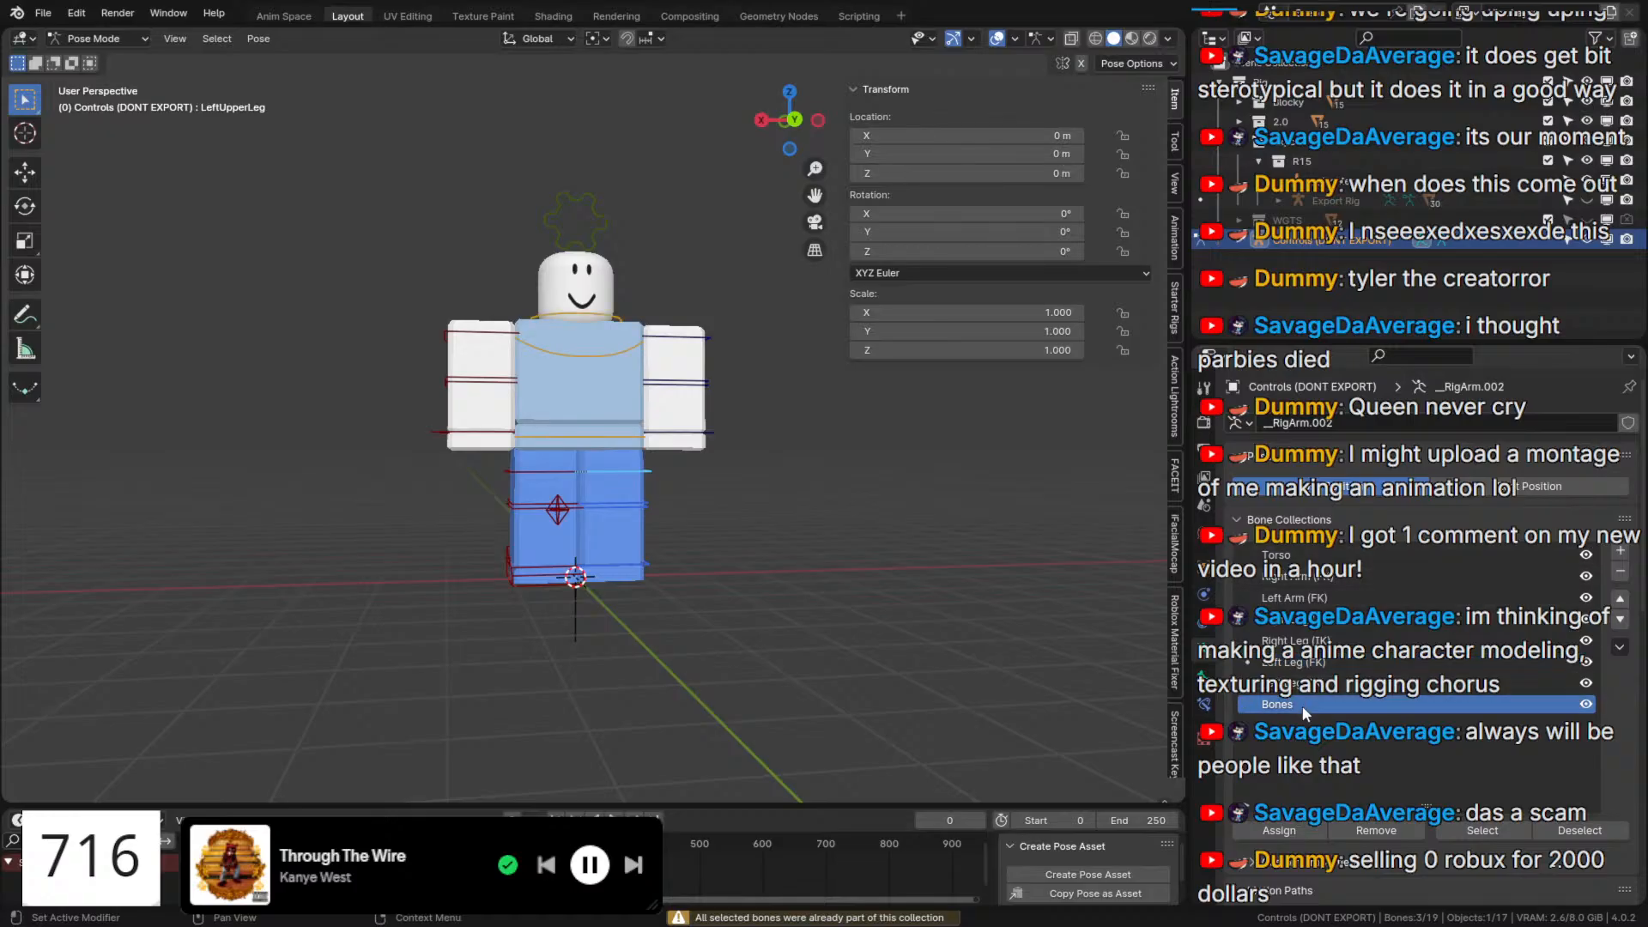
left_click(1619, 598)
Select the gear-shaped Settings bone above the head.
middle_click_drag(708, 471, 799, 536)
scroll(797, 528, "up", 3)
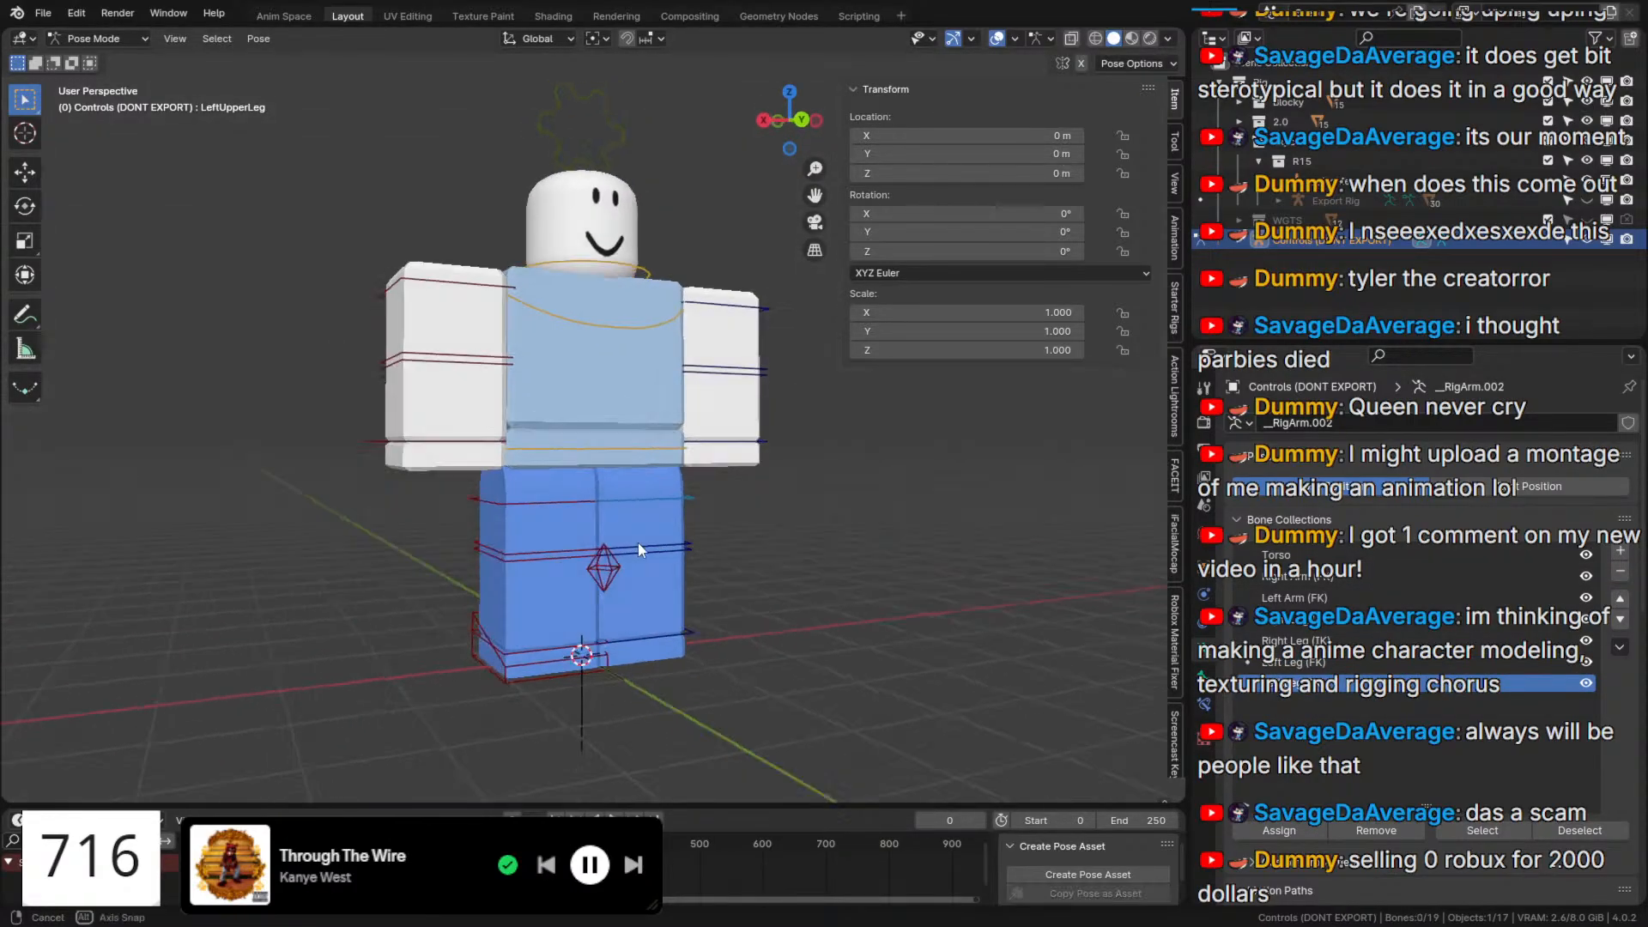
left_click(594, 117)
right_click(983, 409)
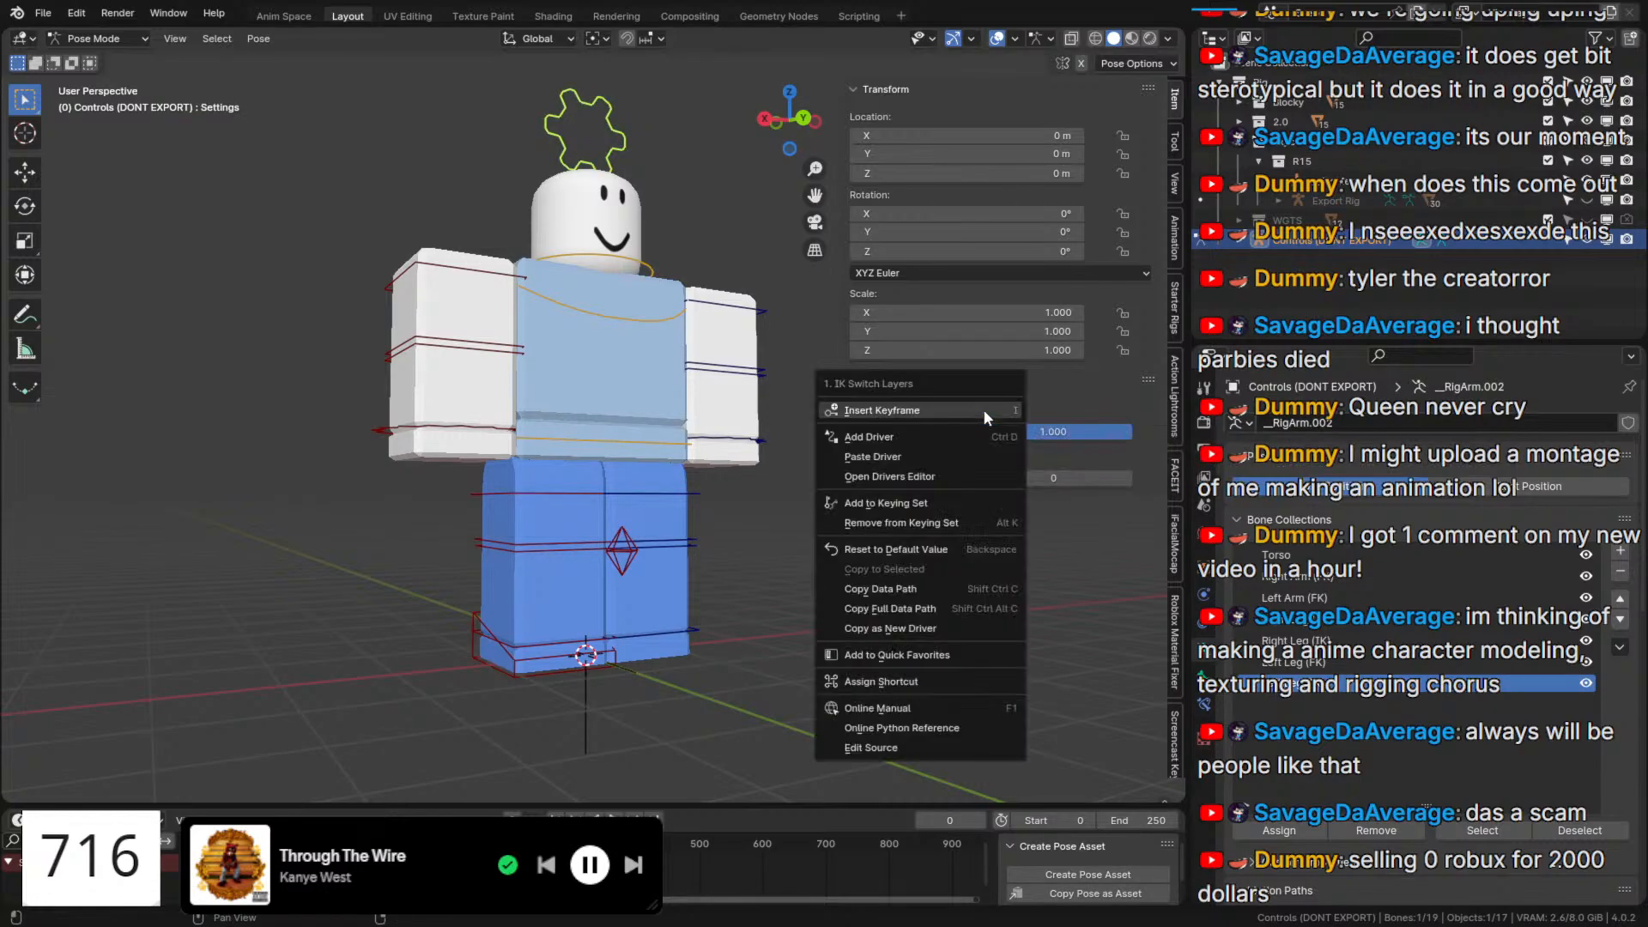
key("Escape")
right_click(1043, 431)
left_click(1043, 431)
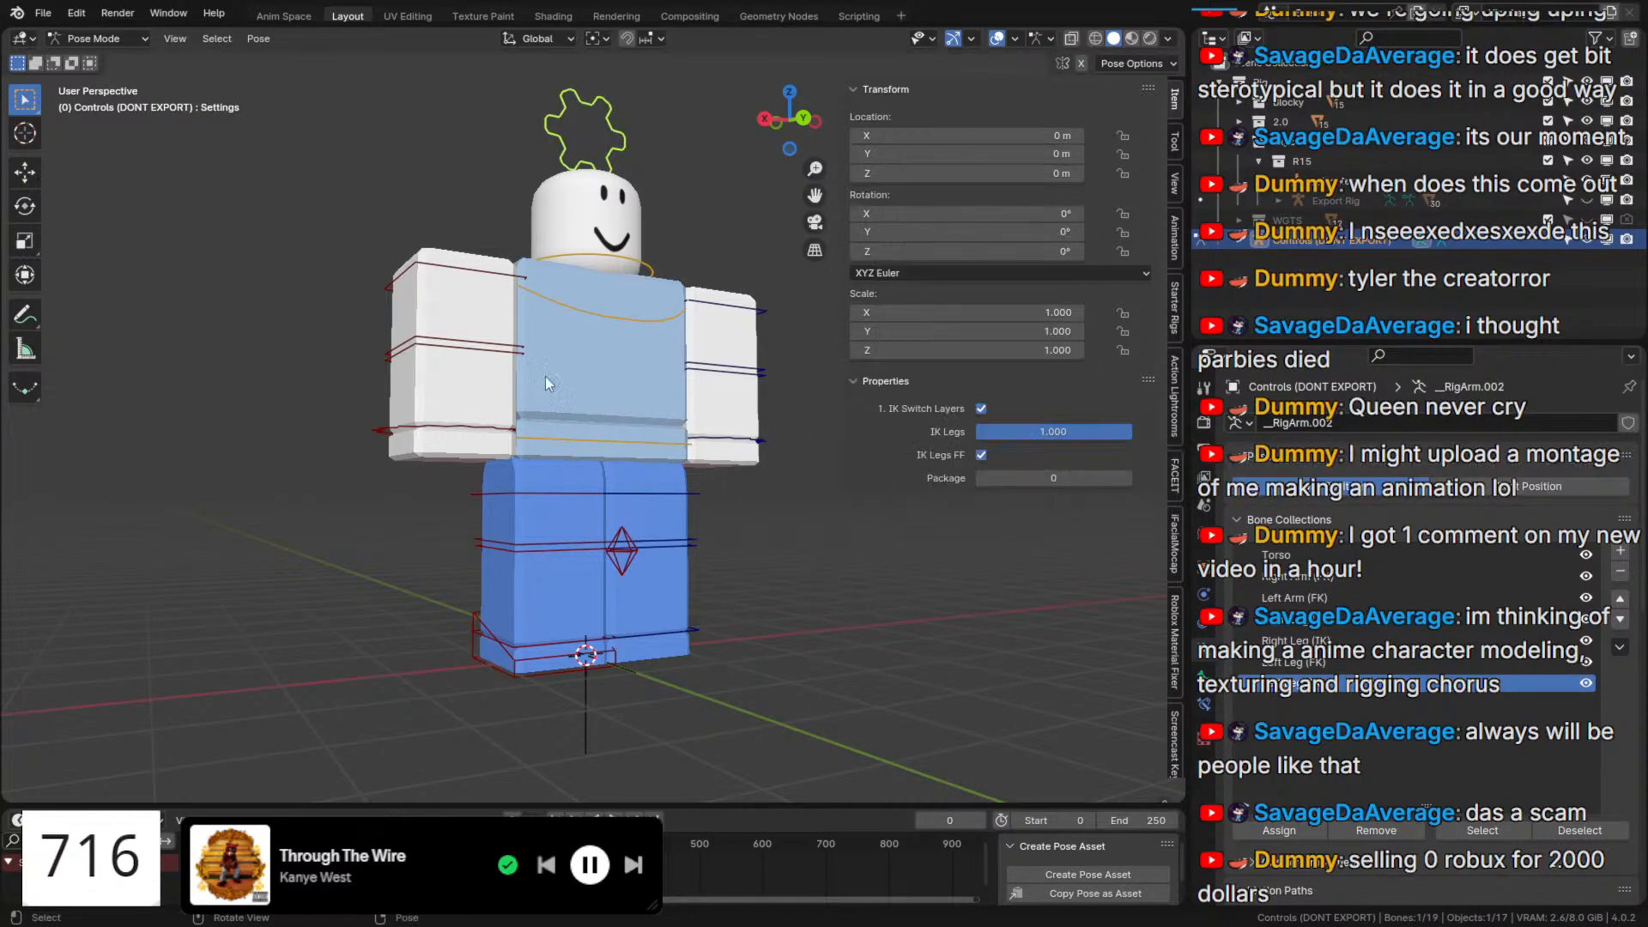
Deselect the bones, save the file and open the bone properties of the Settings bone.
left_click(178, 302)
key("ctrl+s")
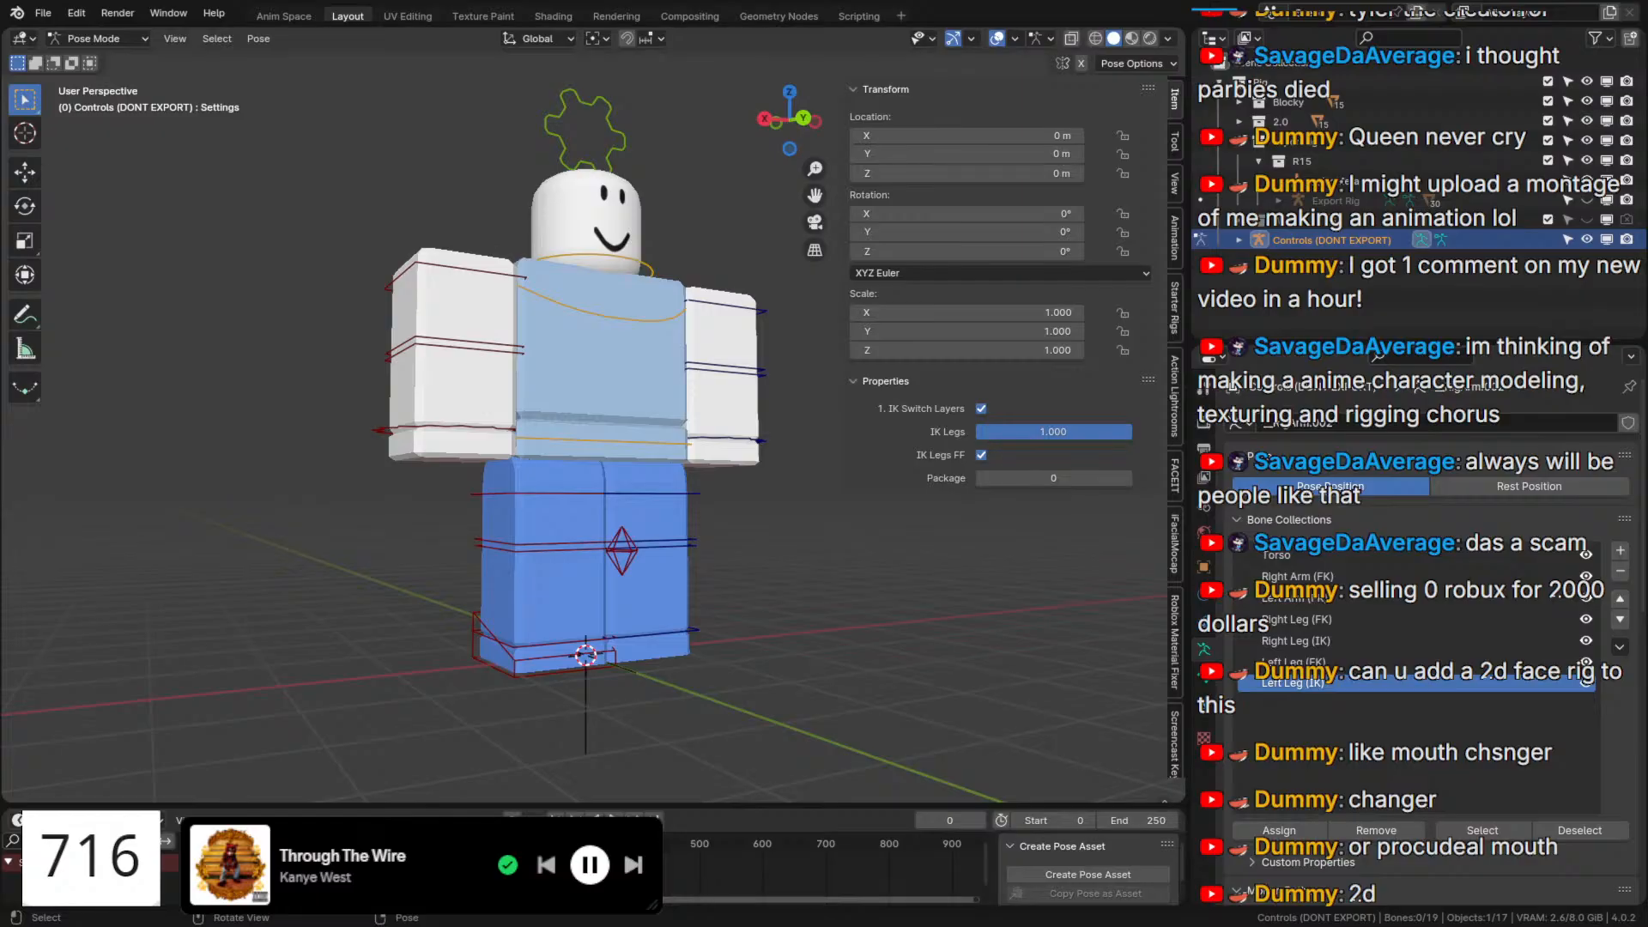
left_click(1203, 678)
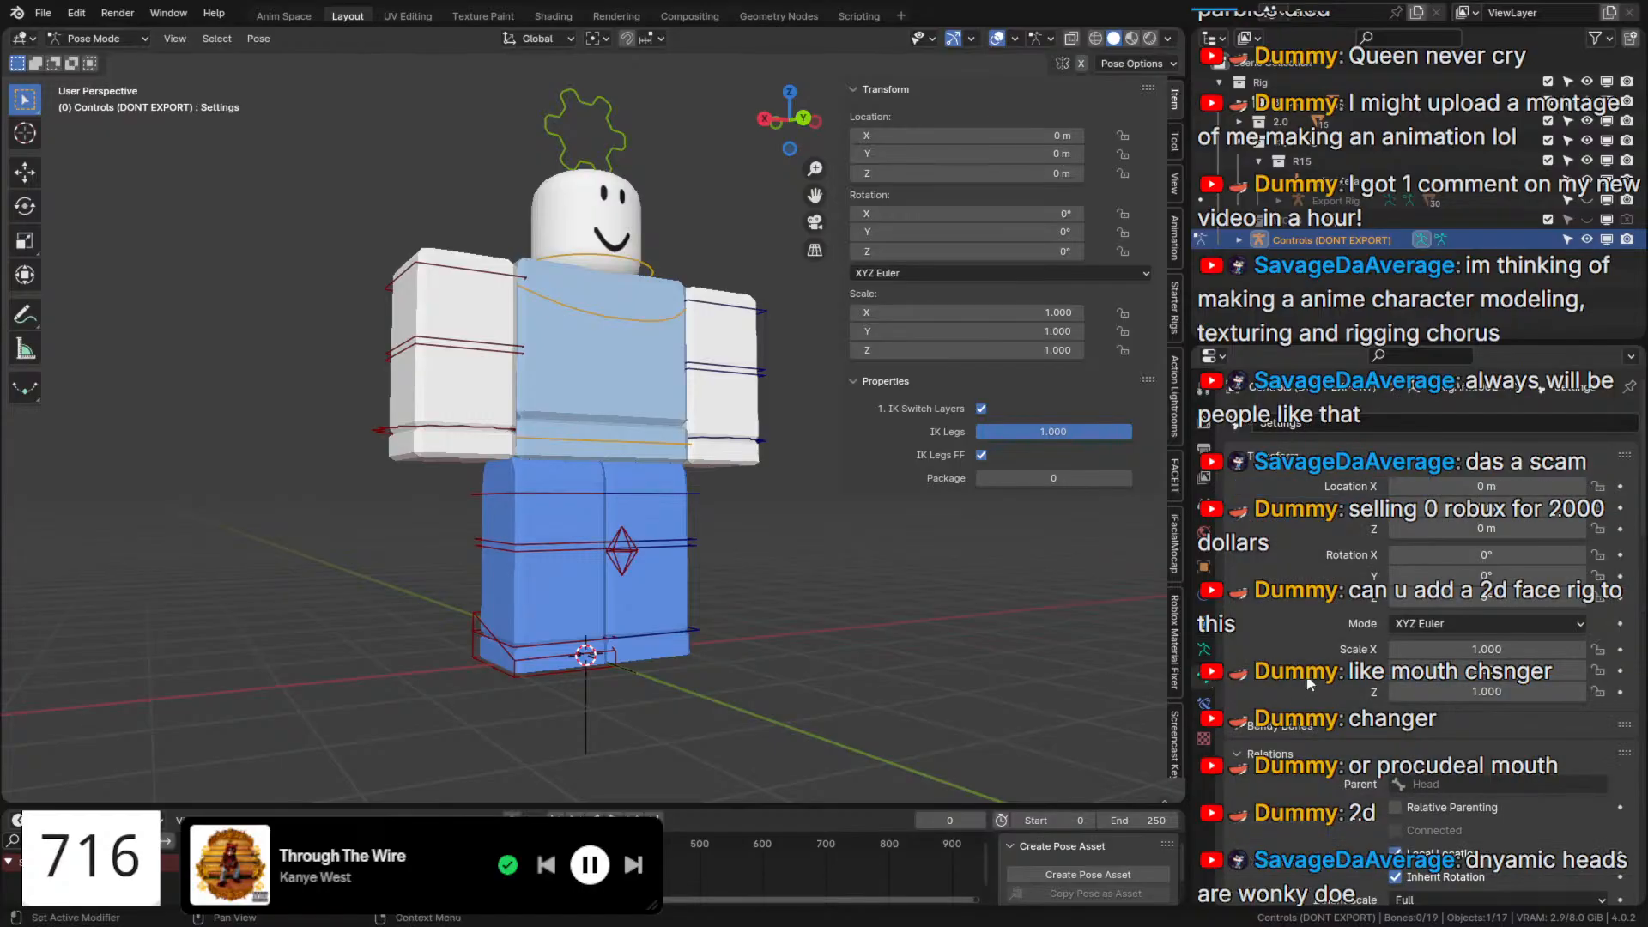
Add a driver to the Settings bone's 1. IK Switch Layers property and rename its input variable to var2.
scroll(1308, 682, "down", 10)
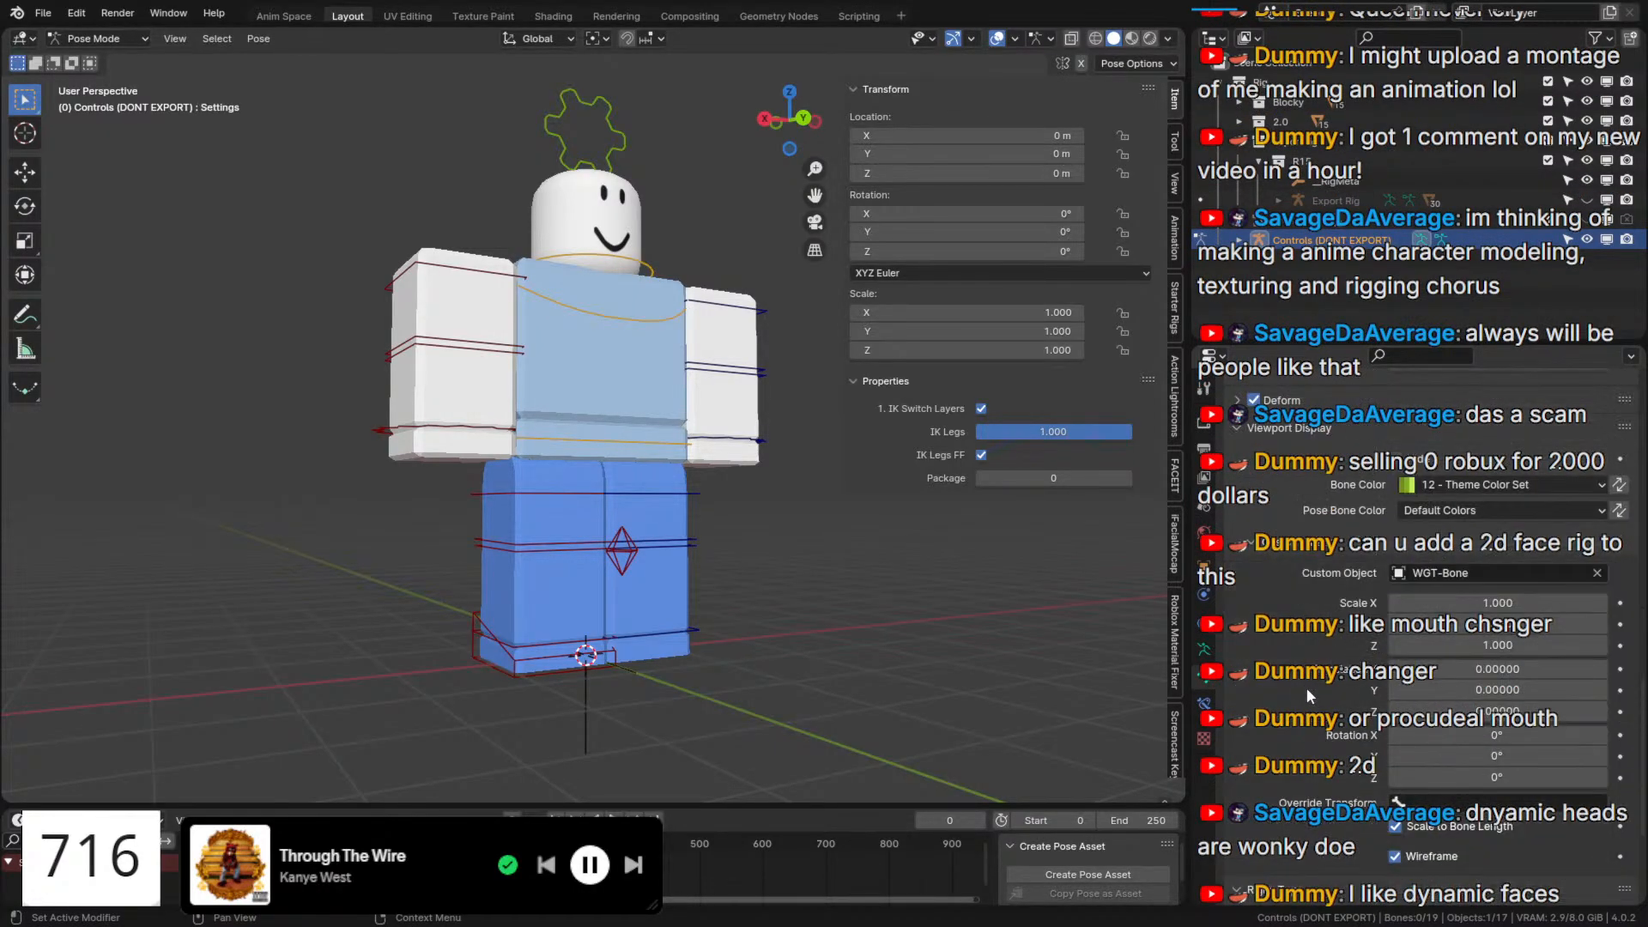
scroll(1306, 688, "down", 5)
right_click(1323, 682)
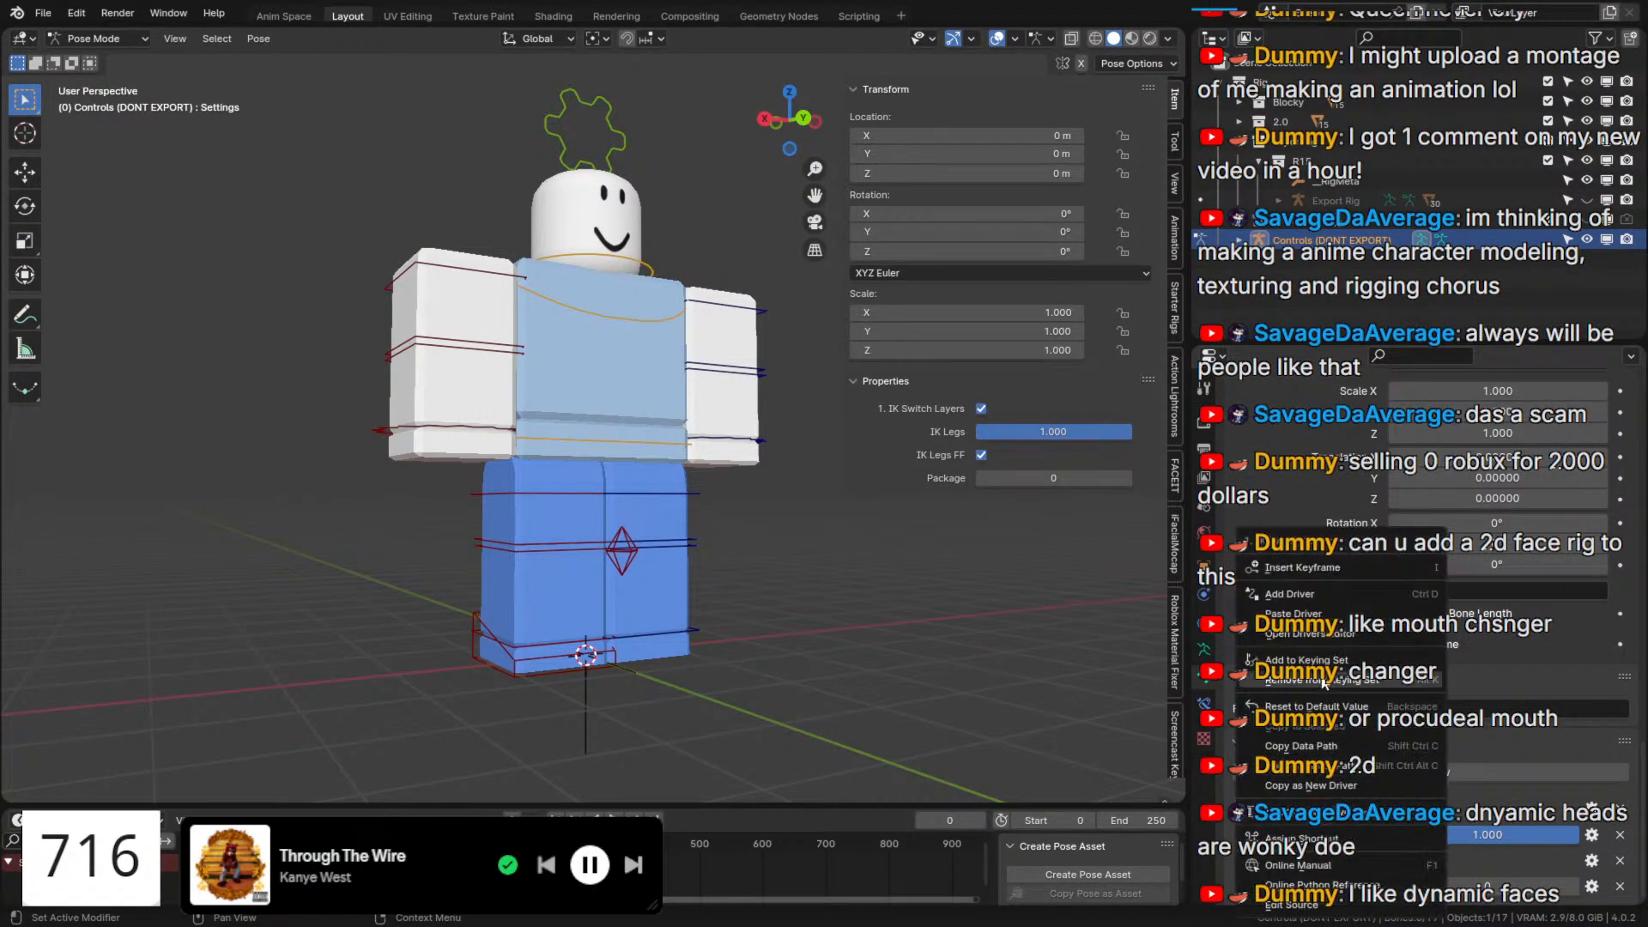
left_click(1297, 594)
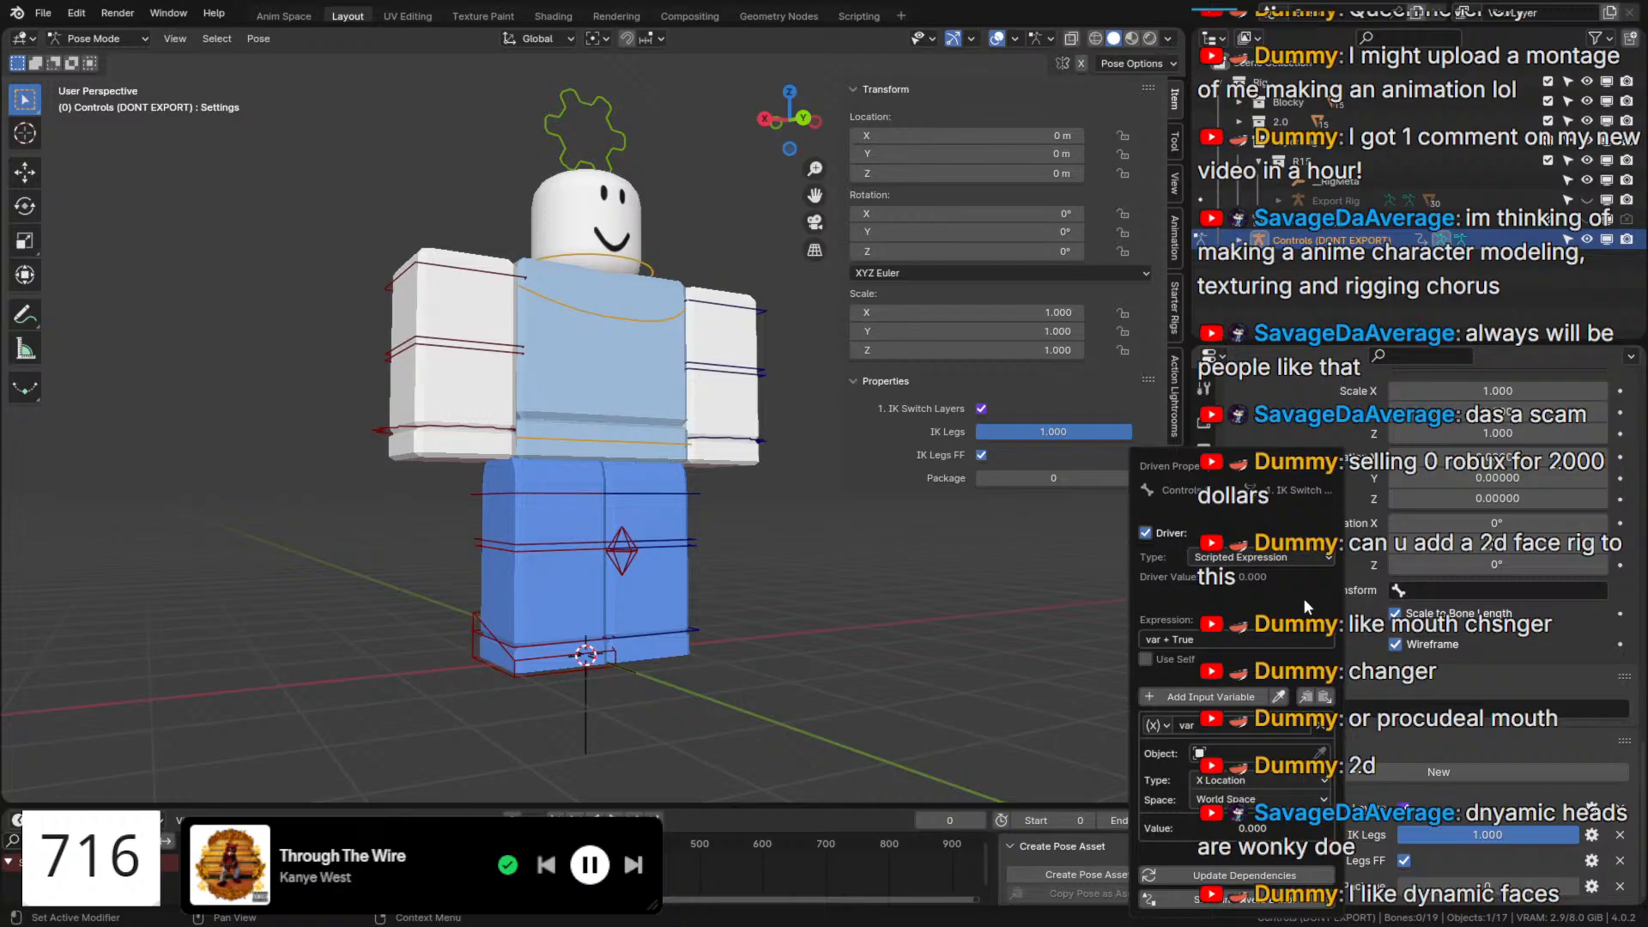
left_click(1220, 730)
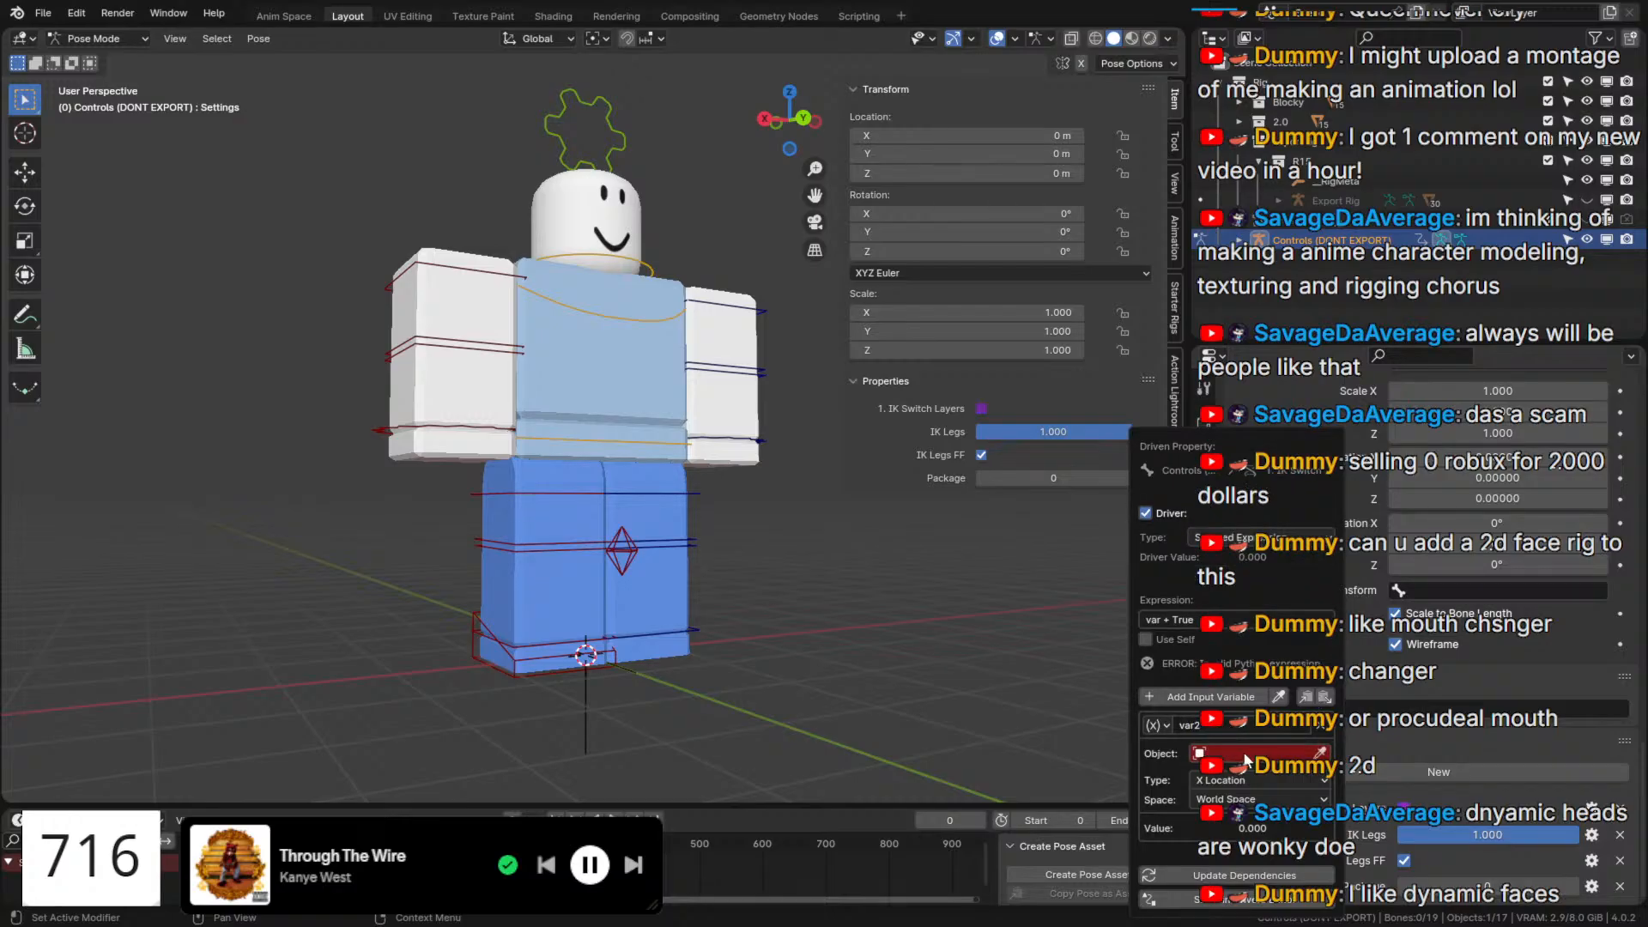
left_click(1246, 755)
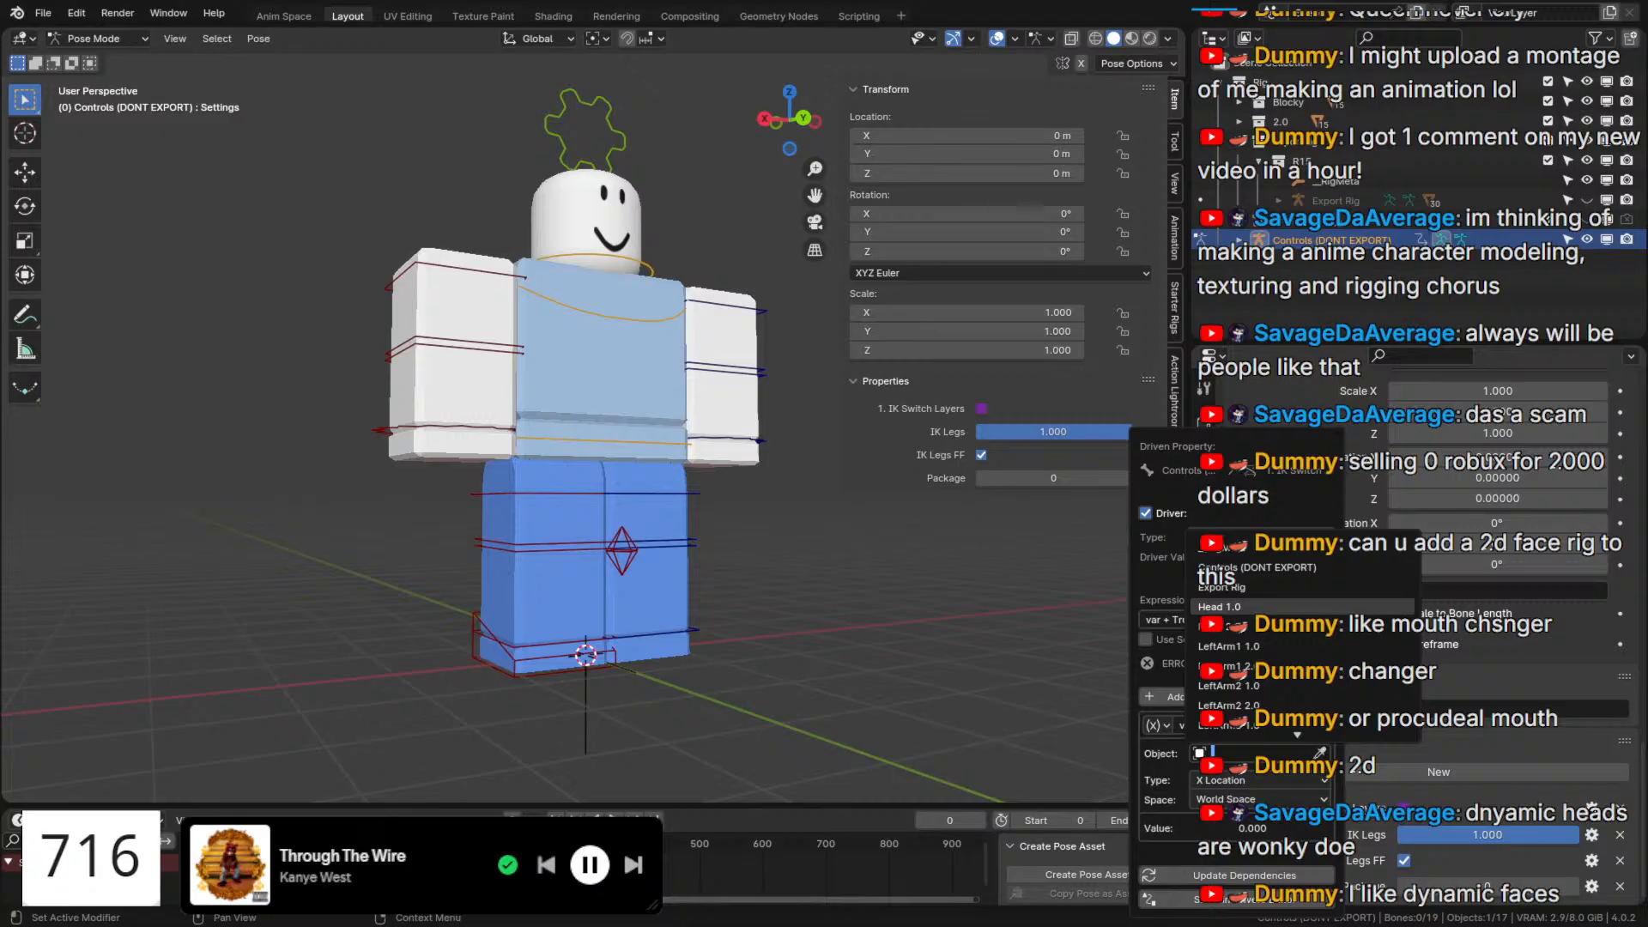
left_click(1168, 608)
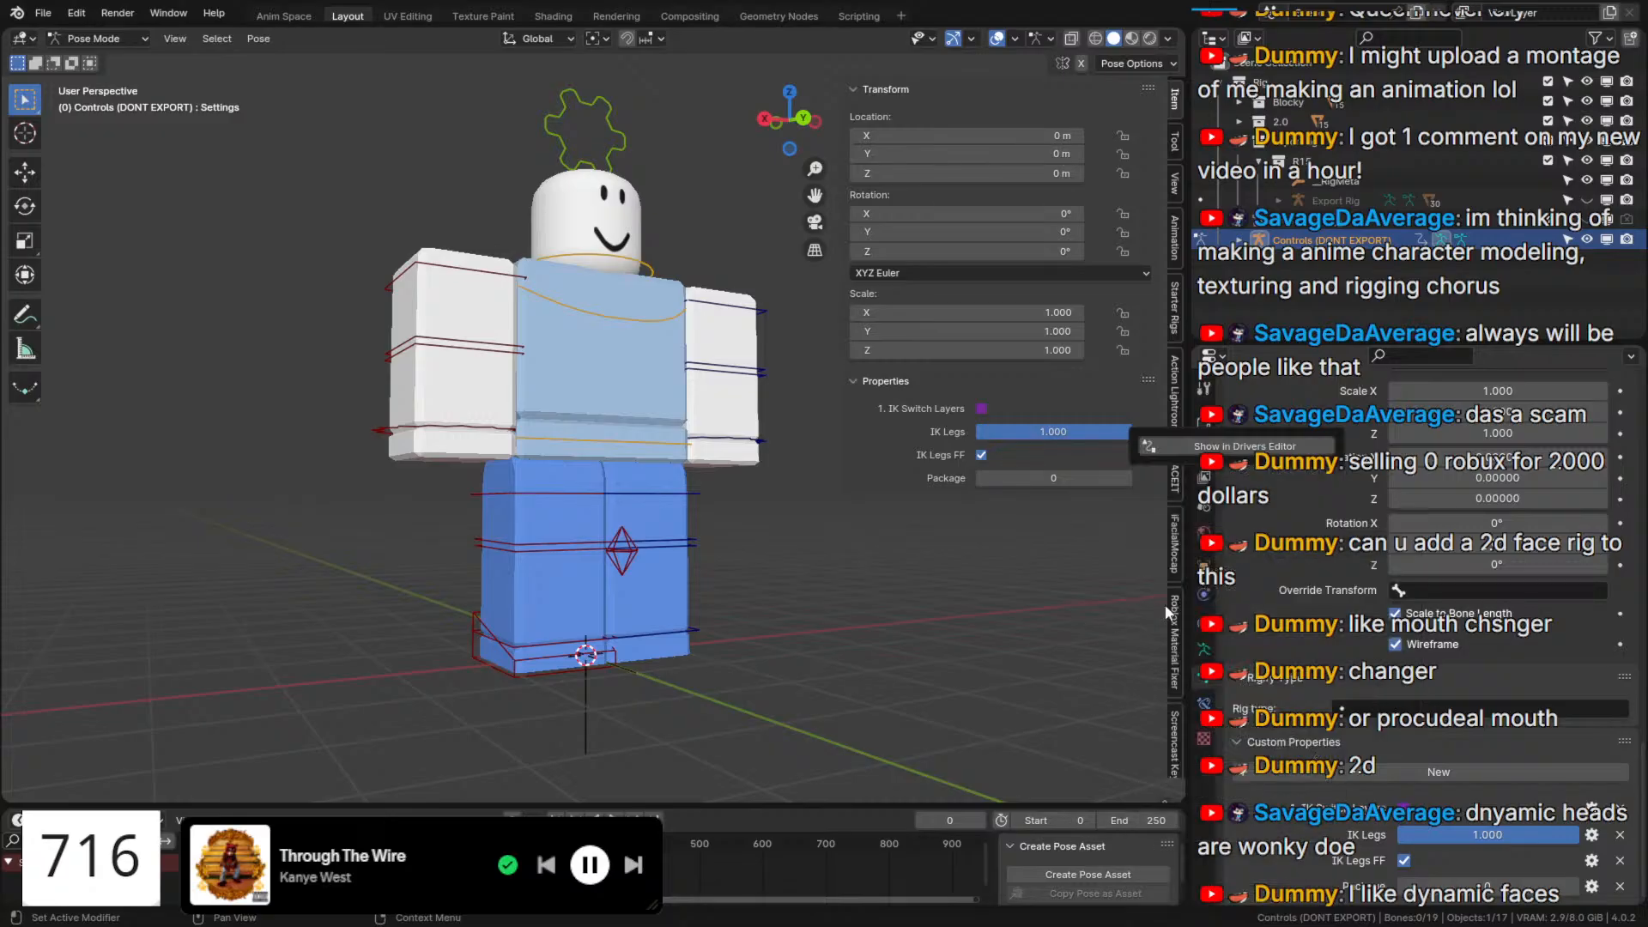
Set the 1. IK Switch Layers driver's expression to var2 * var - (1 -var2) and turn off Use Self.
right_click(1297, 616)
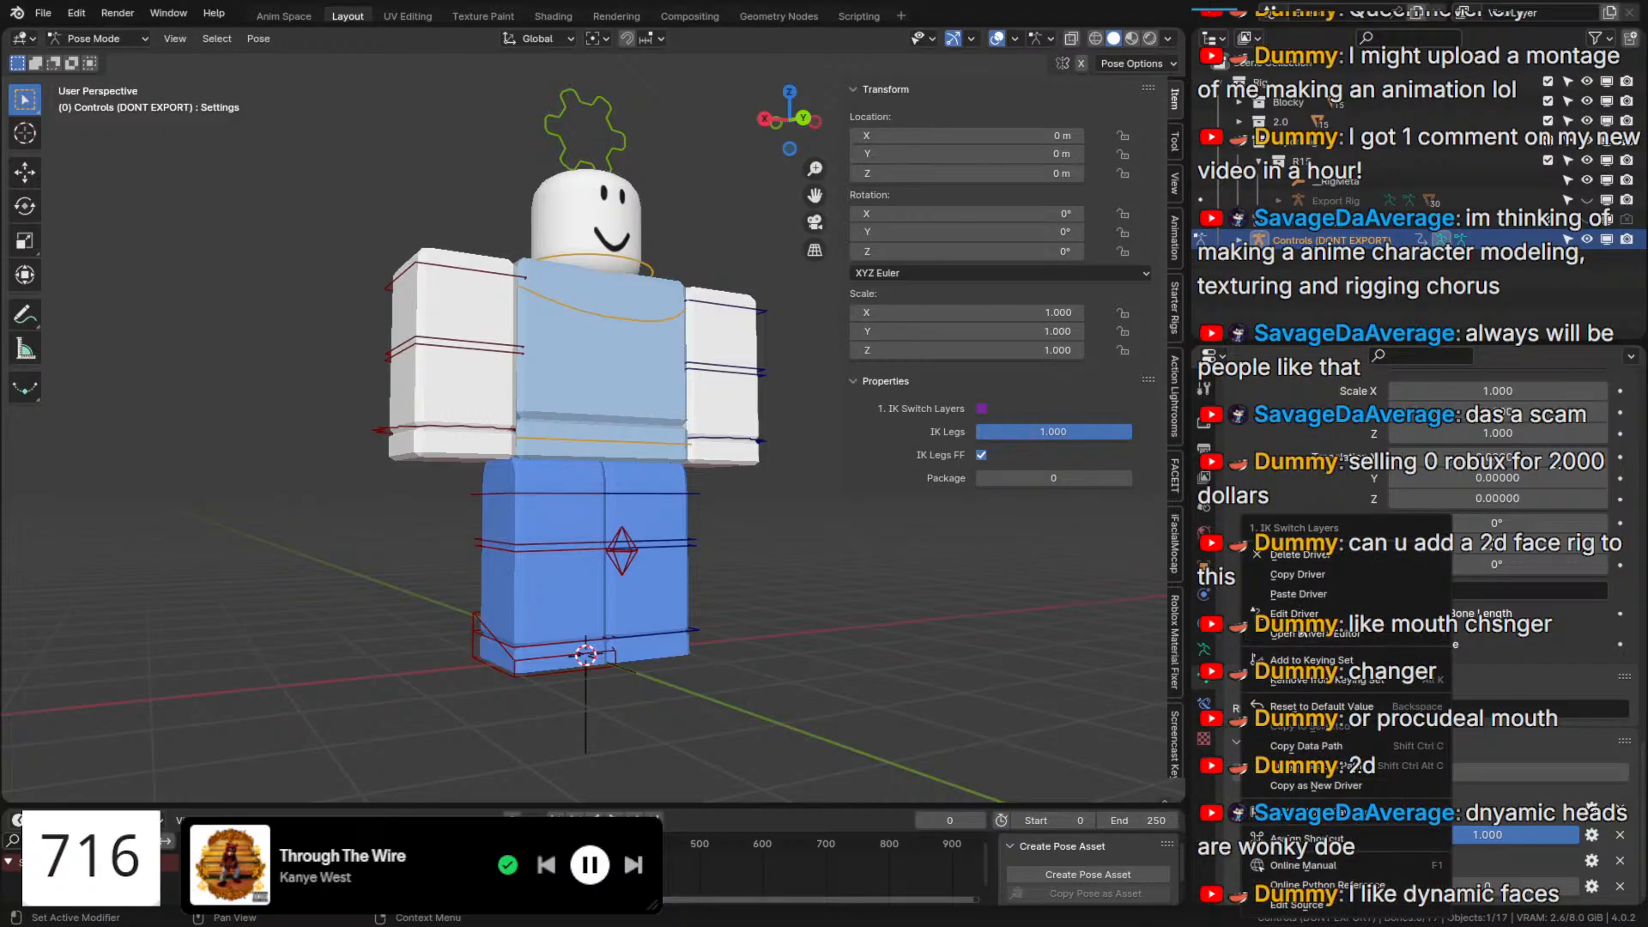
left_click(1296, 618)
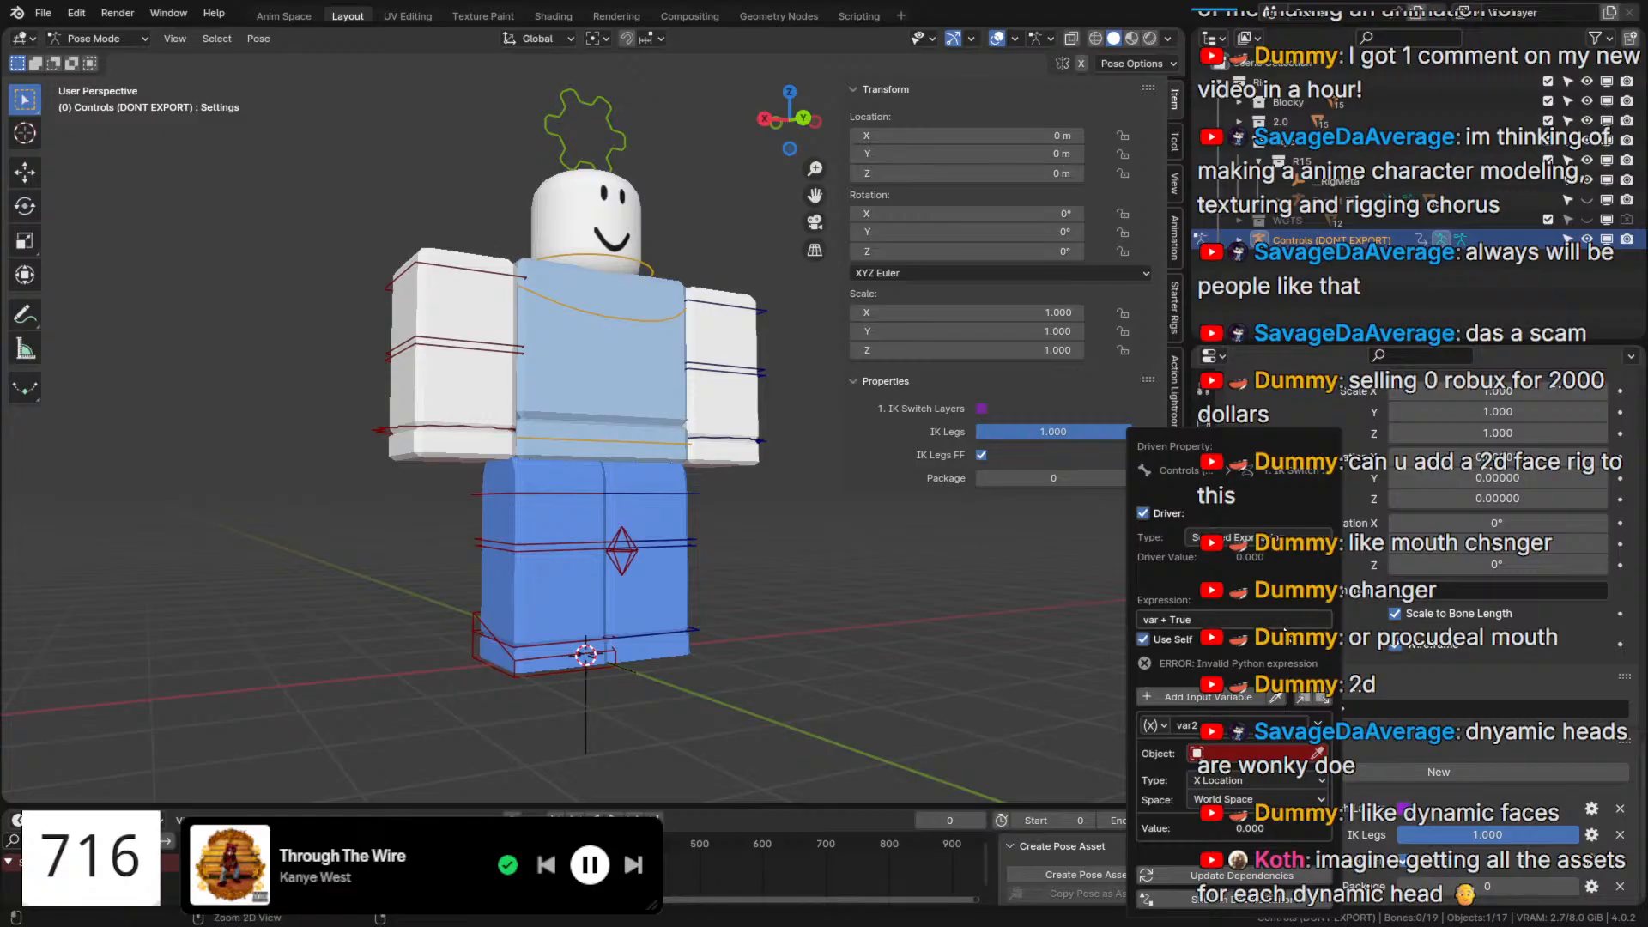
left_click(1185, 644)
left_click(1196, 615)
key("ctrl+v")
left_click(1202, 595)
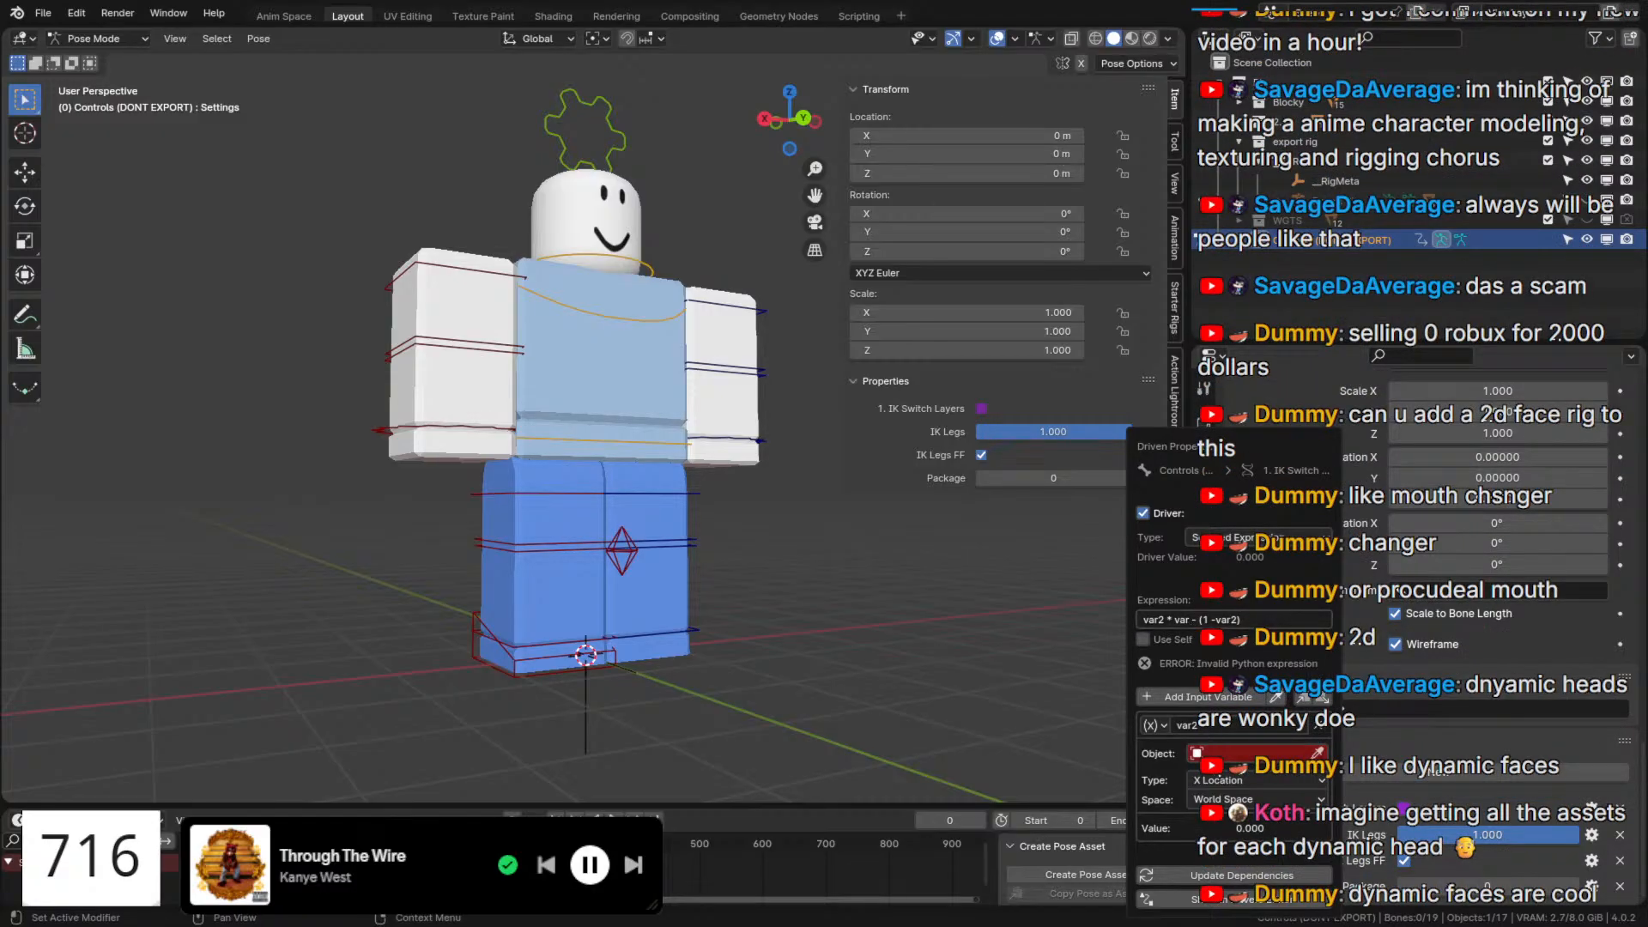
Change the driver variable var2 to a single property variable targeting the Controls (DONT EXPORT) object.
left_click(1212, 753)
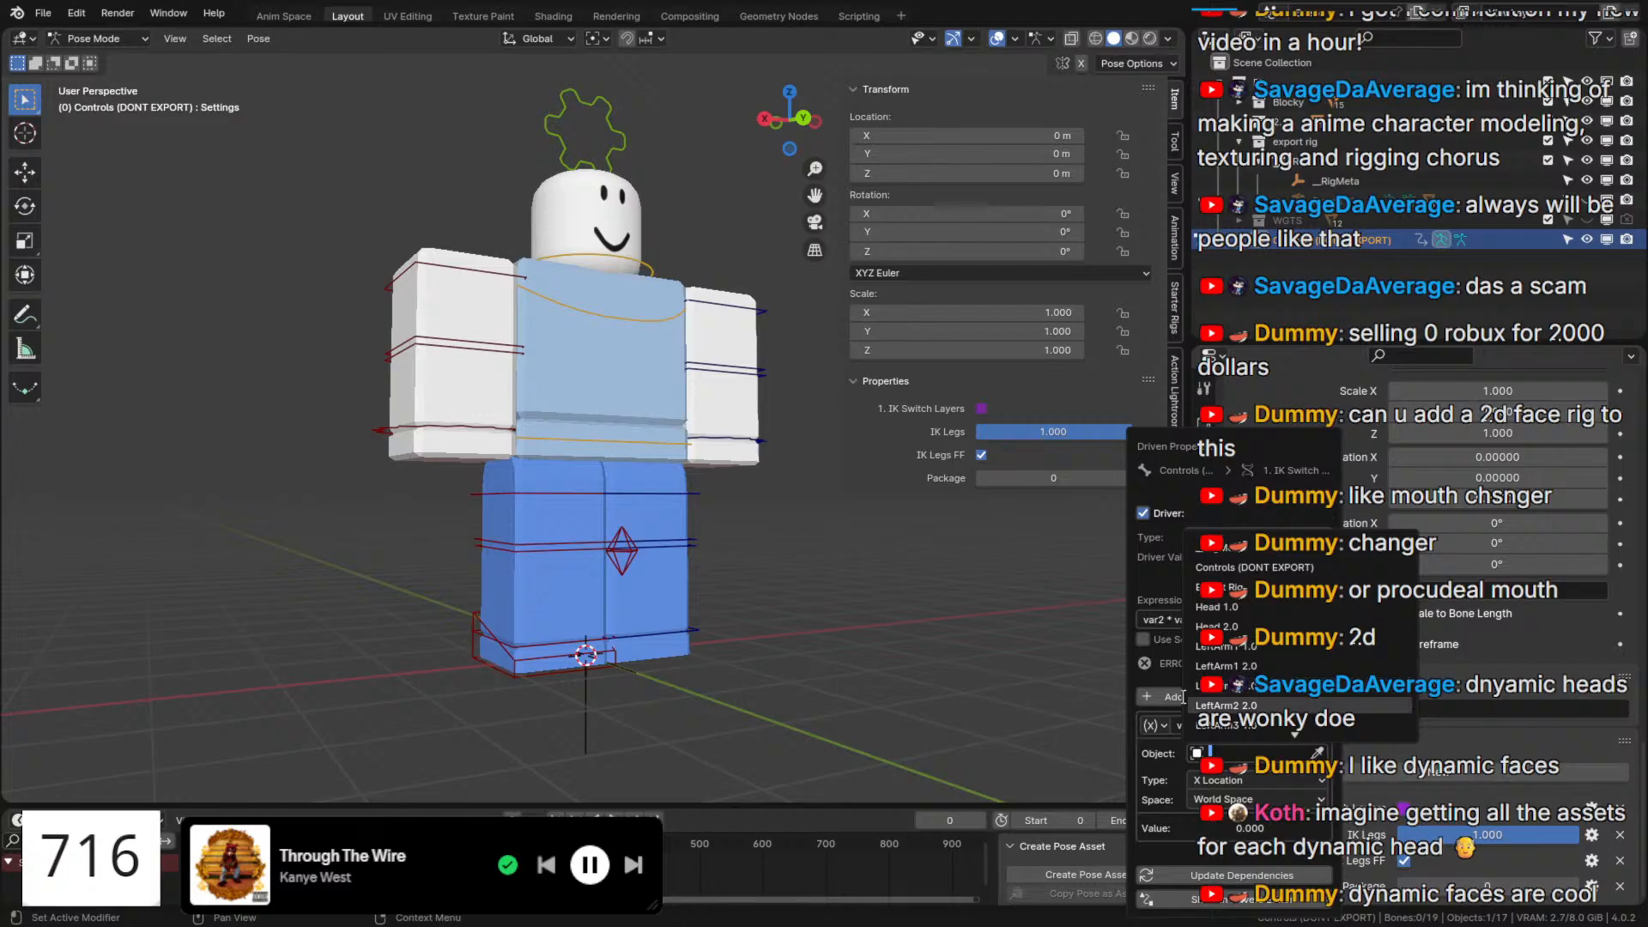
left_click(1237, 798)
left_click(1236, 798)
left_click(1233, 865)
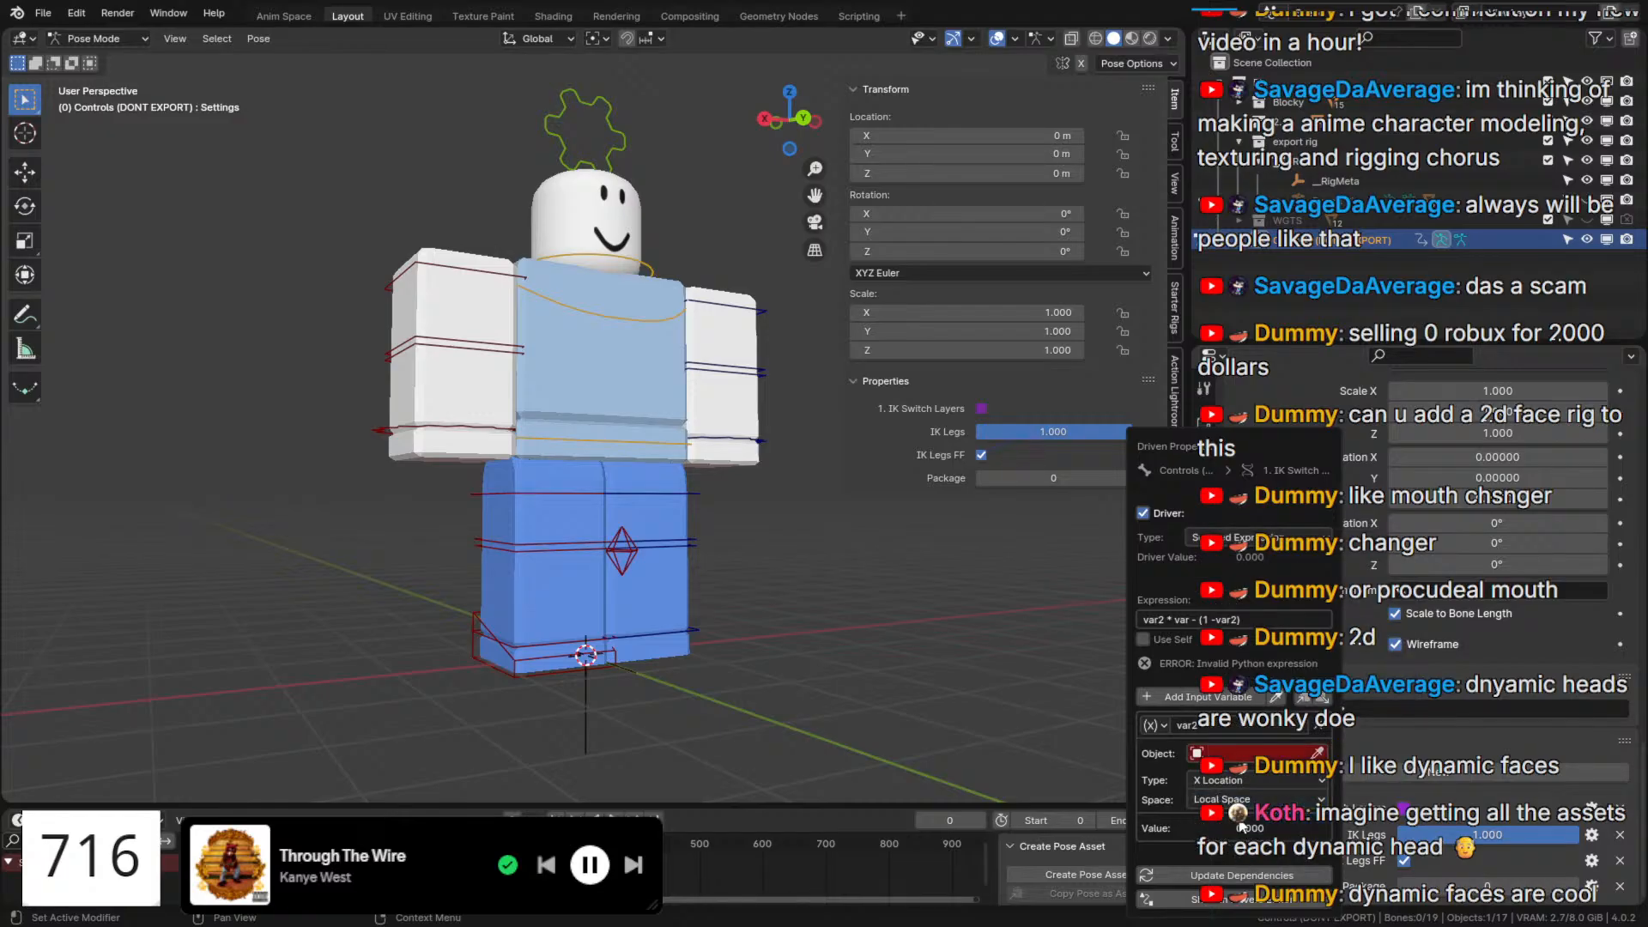
left_click(1216, 752)
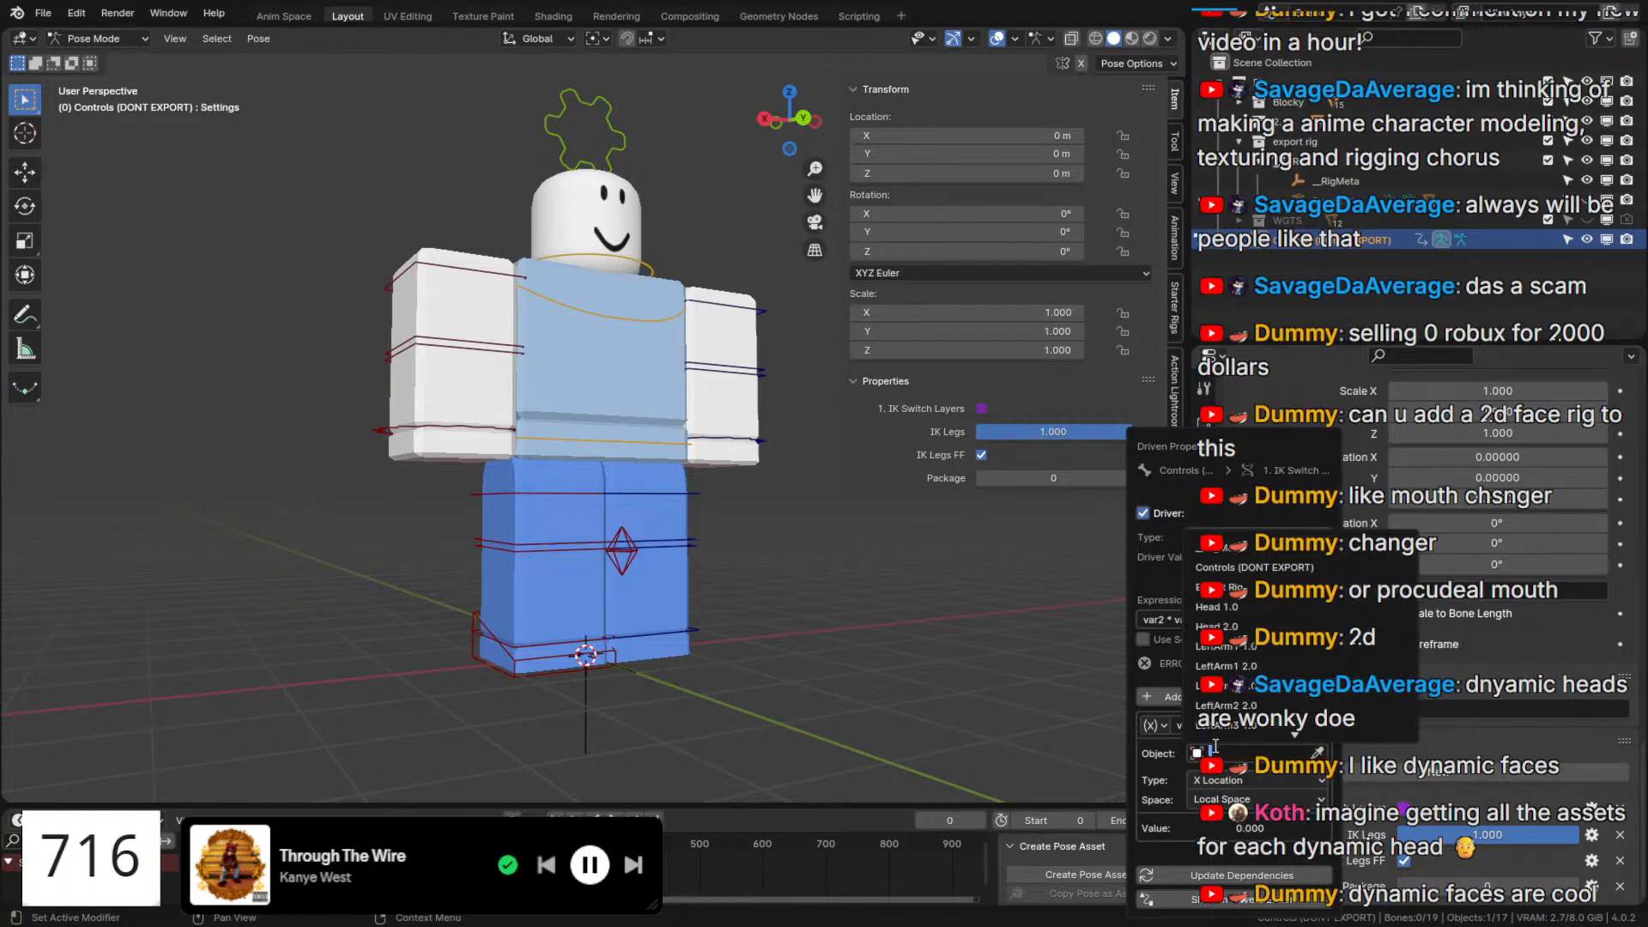
left_click(1154, 725)
left_click(1179, 772)
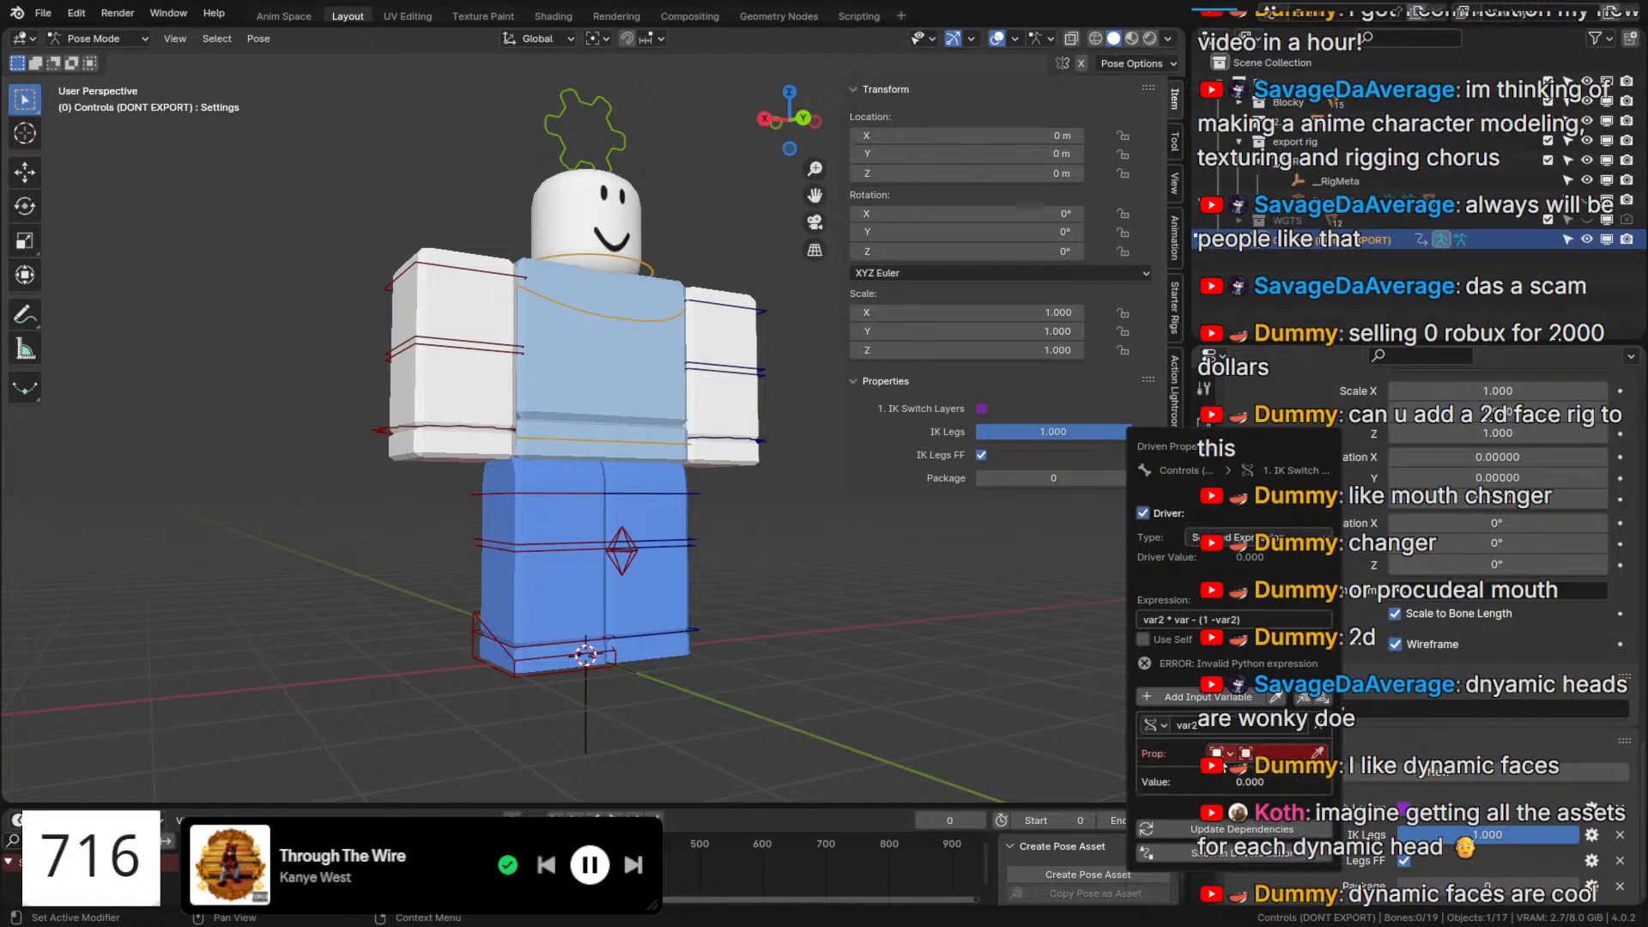
left_click(1269, 752)
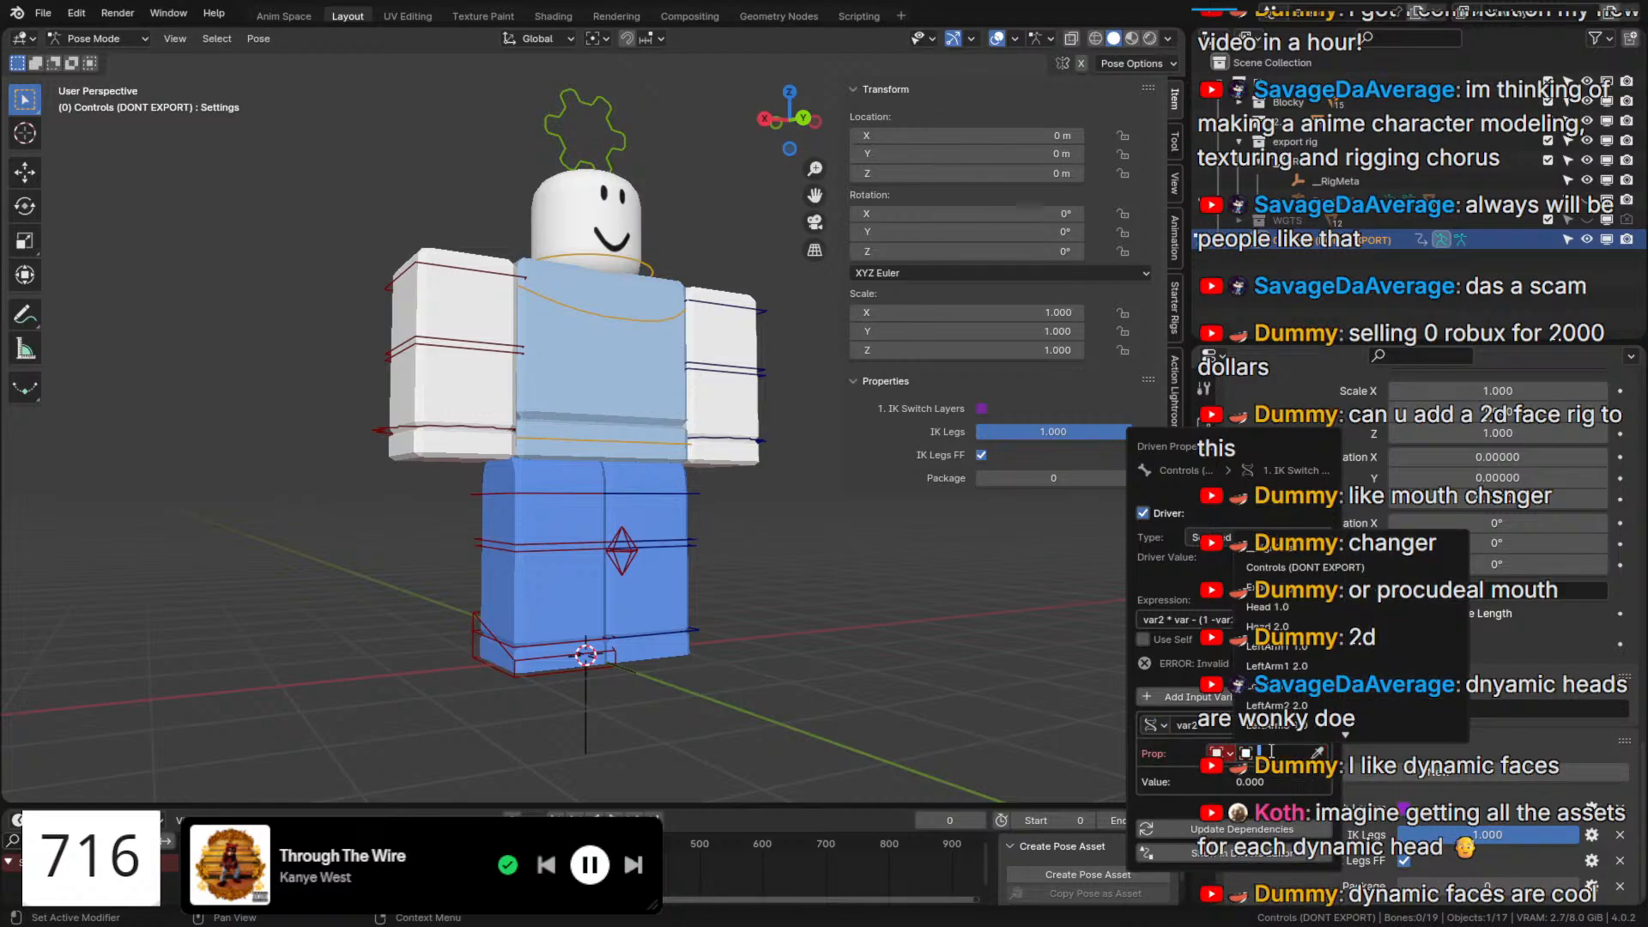
scroll(1365, 675, "down", 3)
scroll(1365, 676, "up", 3)
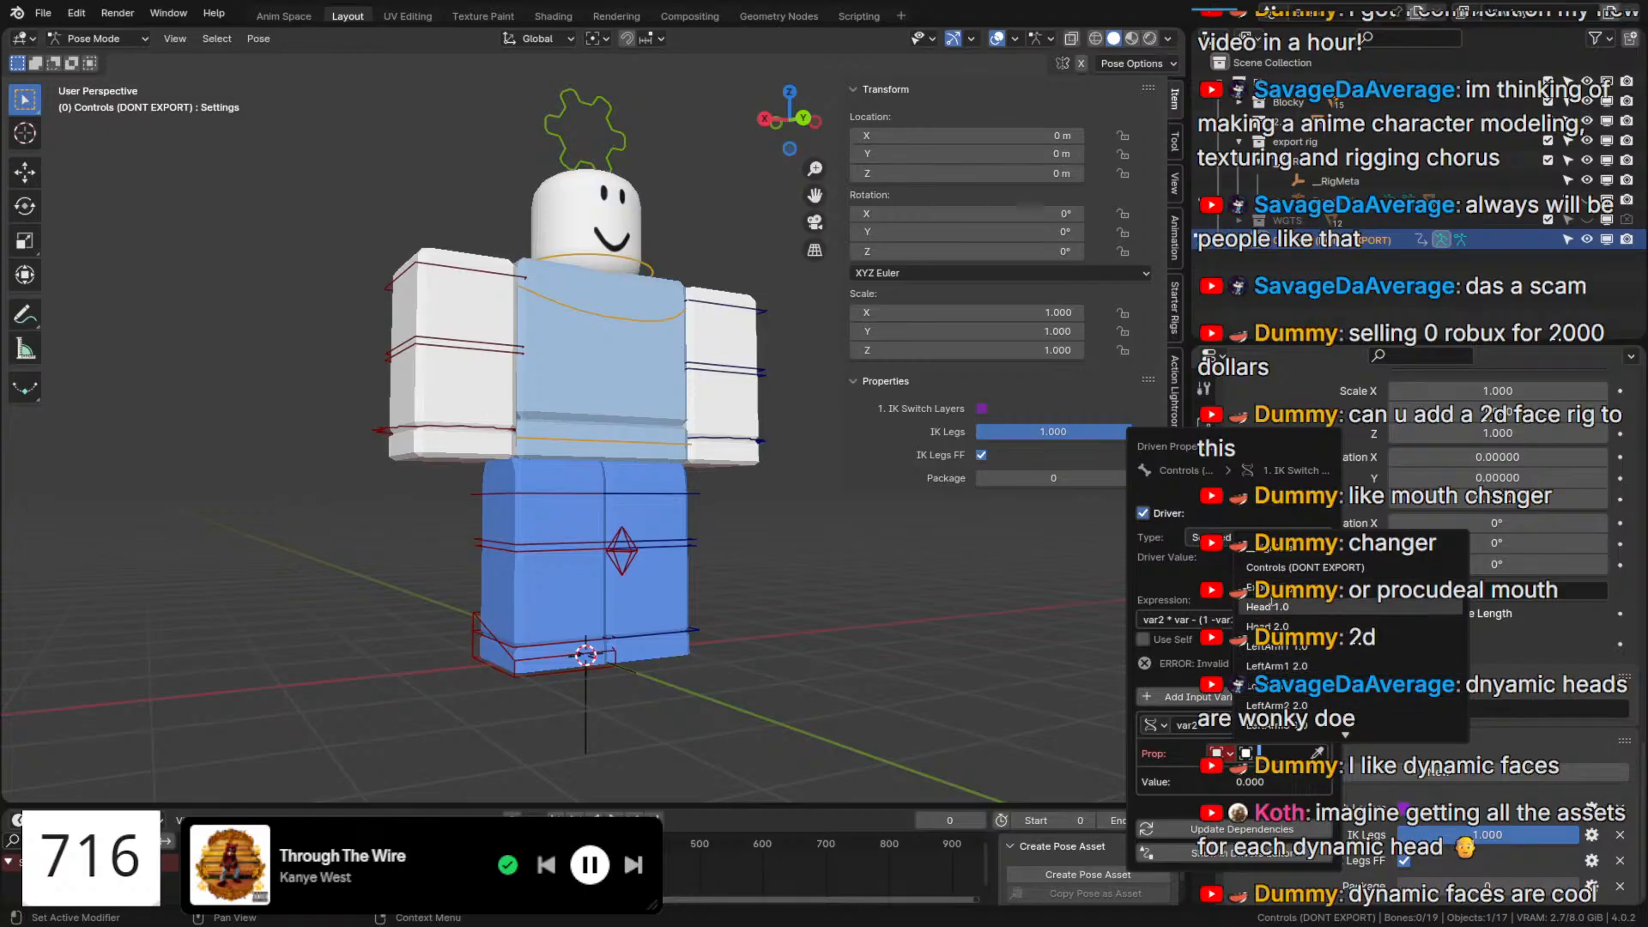
left_click(1272, 567)
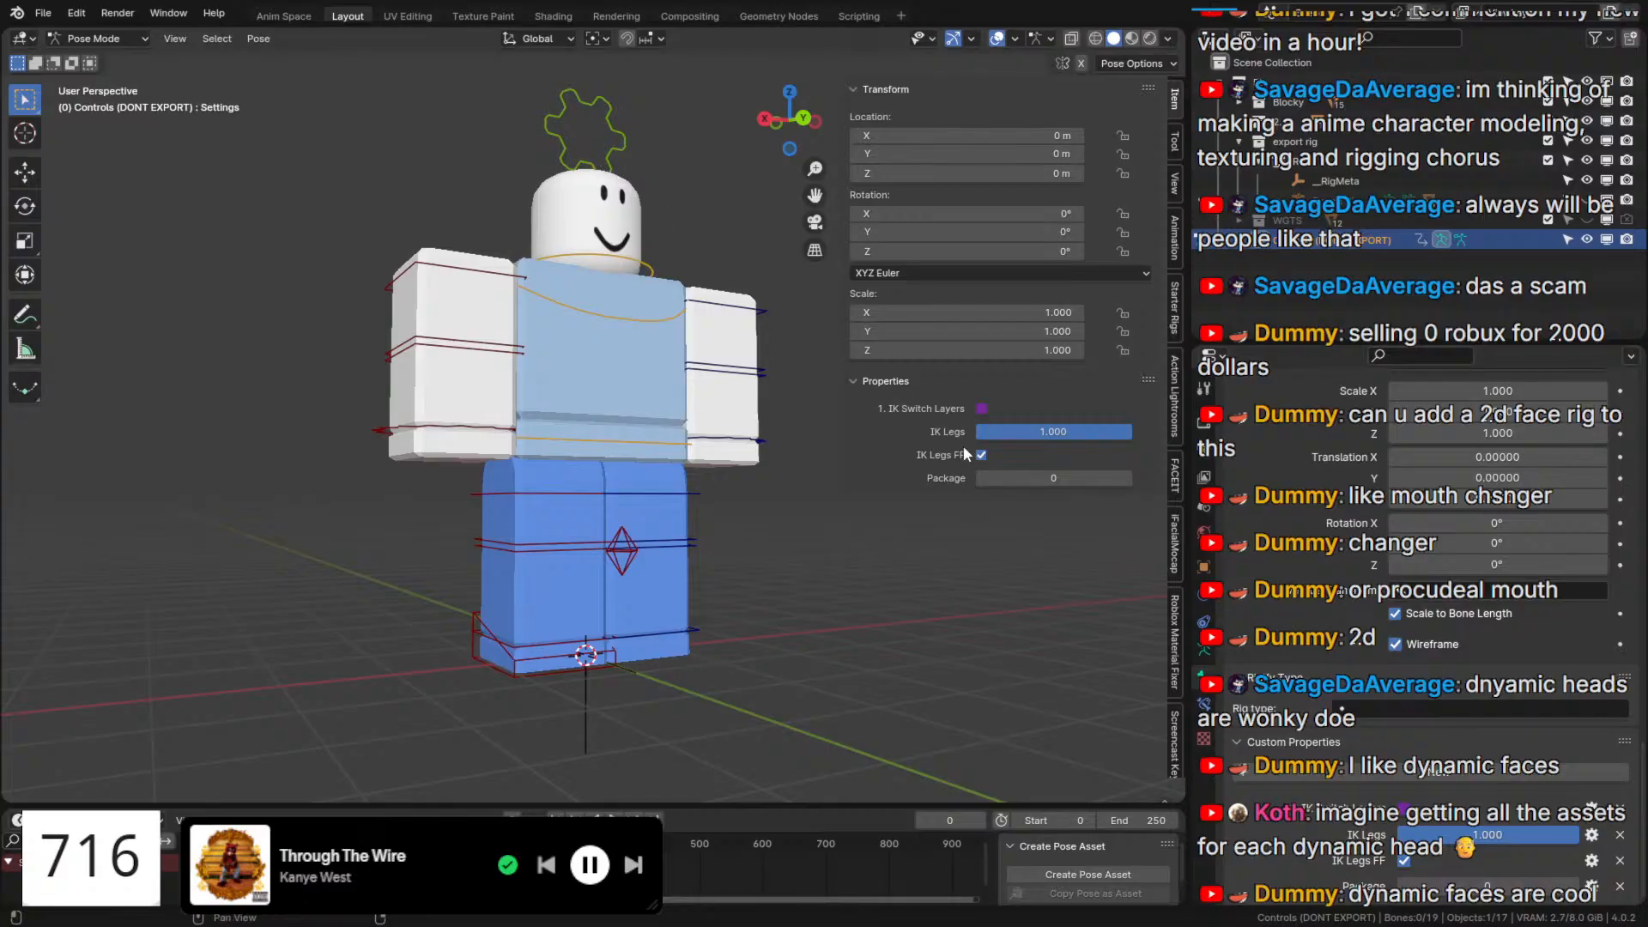
Copy the data path of 1. IK Switch Layers and use it as the path of the driver variable var2.
right_click(981, 408)
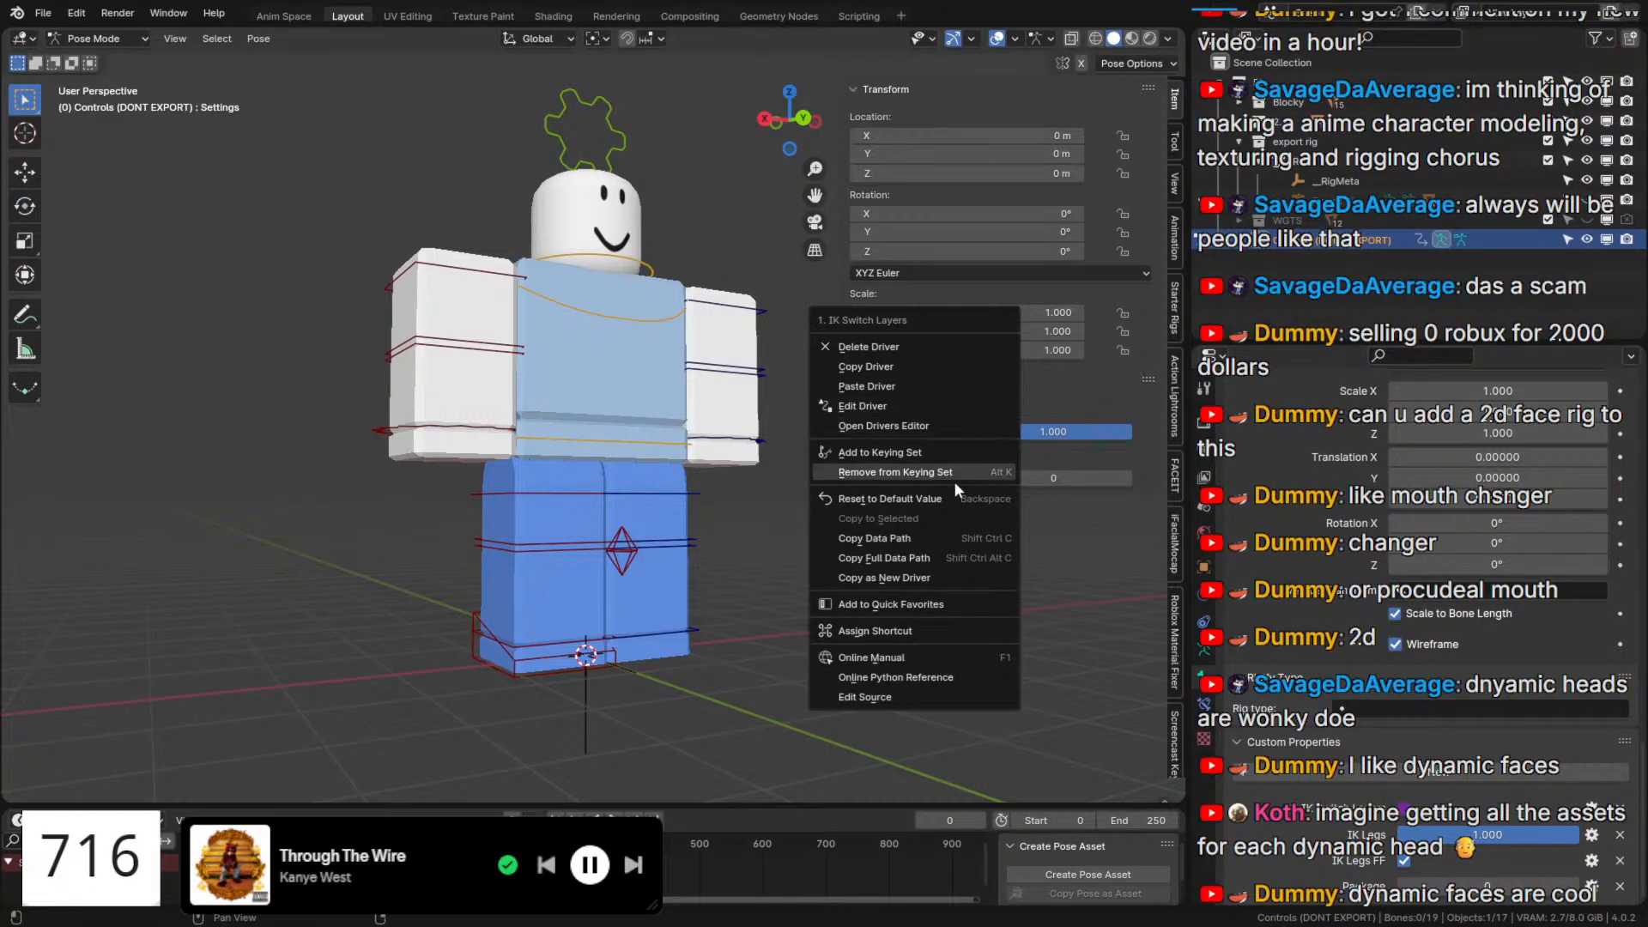
left_click(884, 539)
right_click(1405, 820)
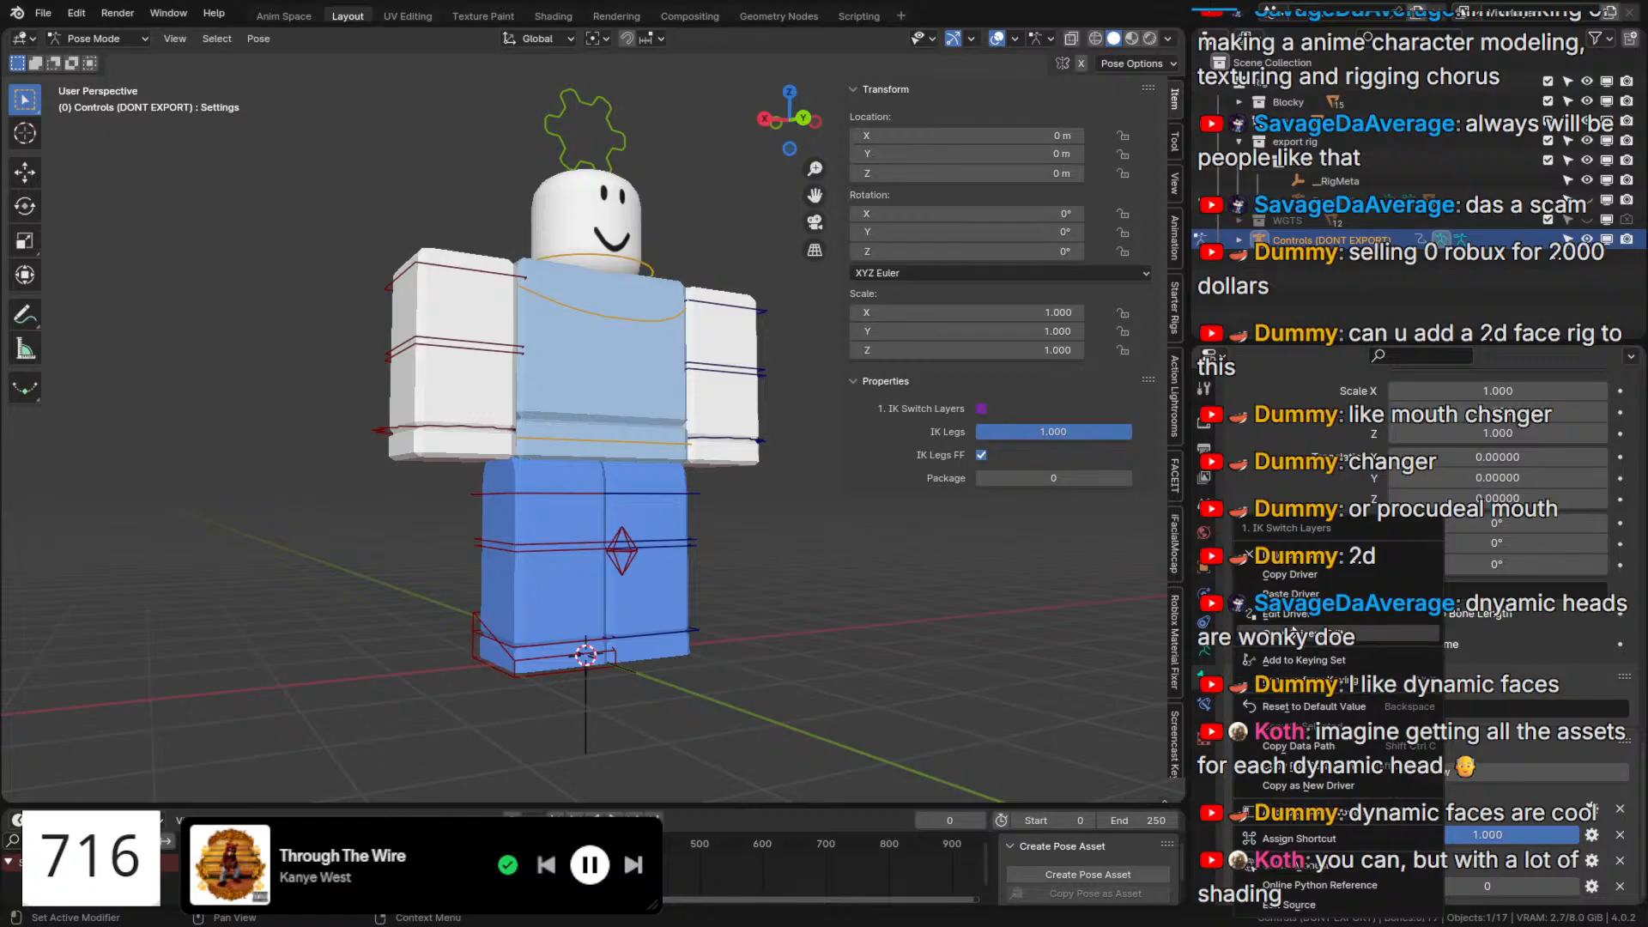
left_click(1286, 614)
left_click(1209, 790)
key("ctrl+v")
key("Return")
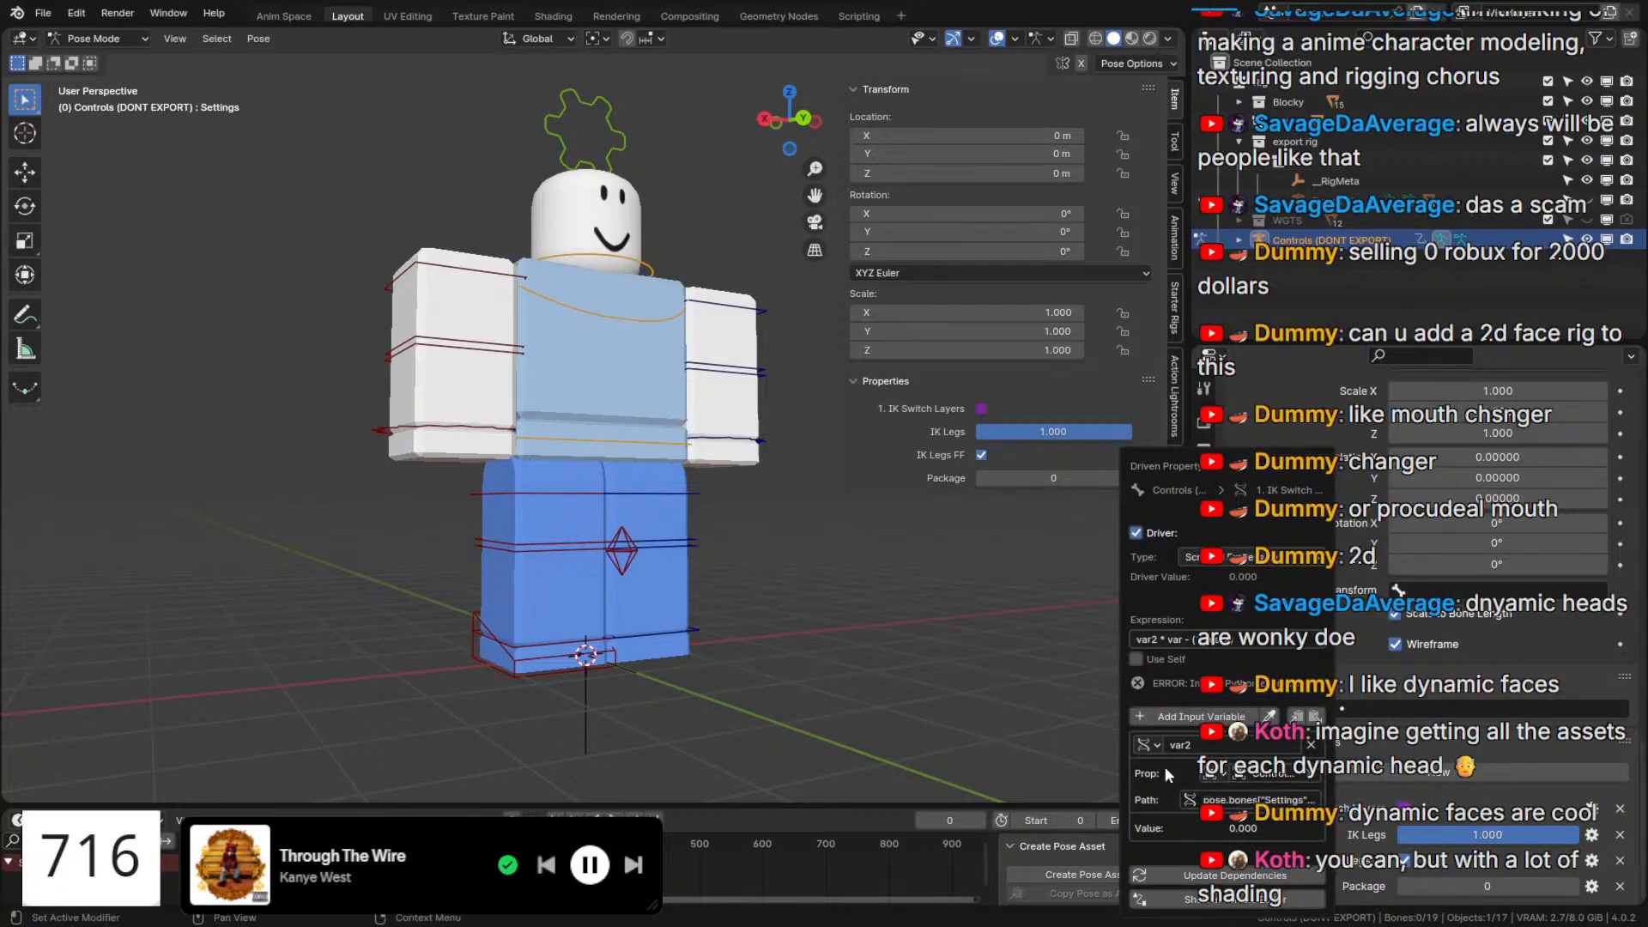
Copy the driver from the 1. IK Switch Layers property, then remove it from that property.
right_click(1400, 812)
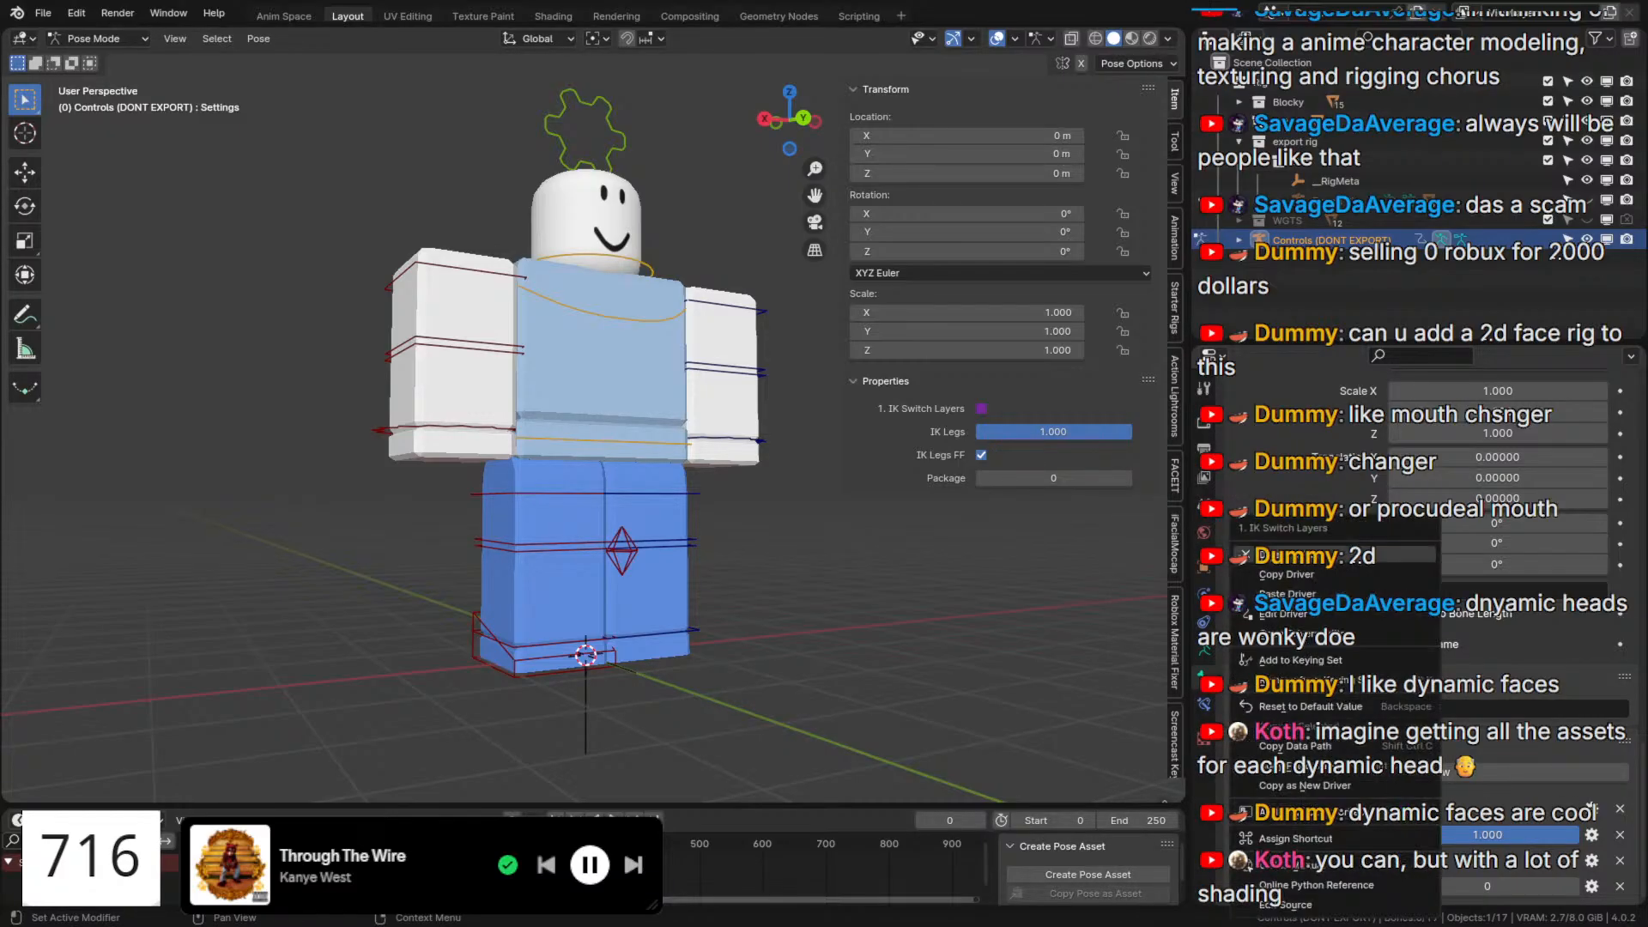
left_click(1272, 573)
right_click(1404, 817)
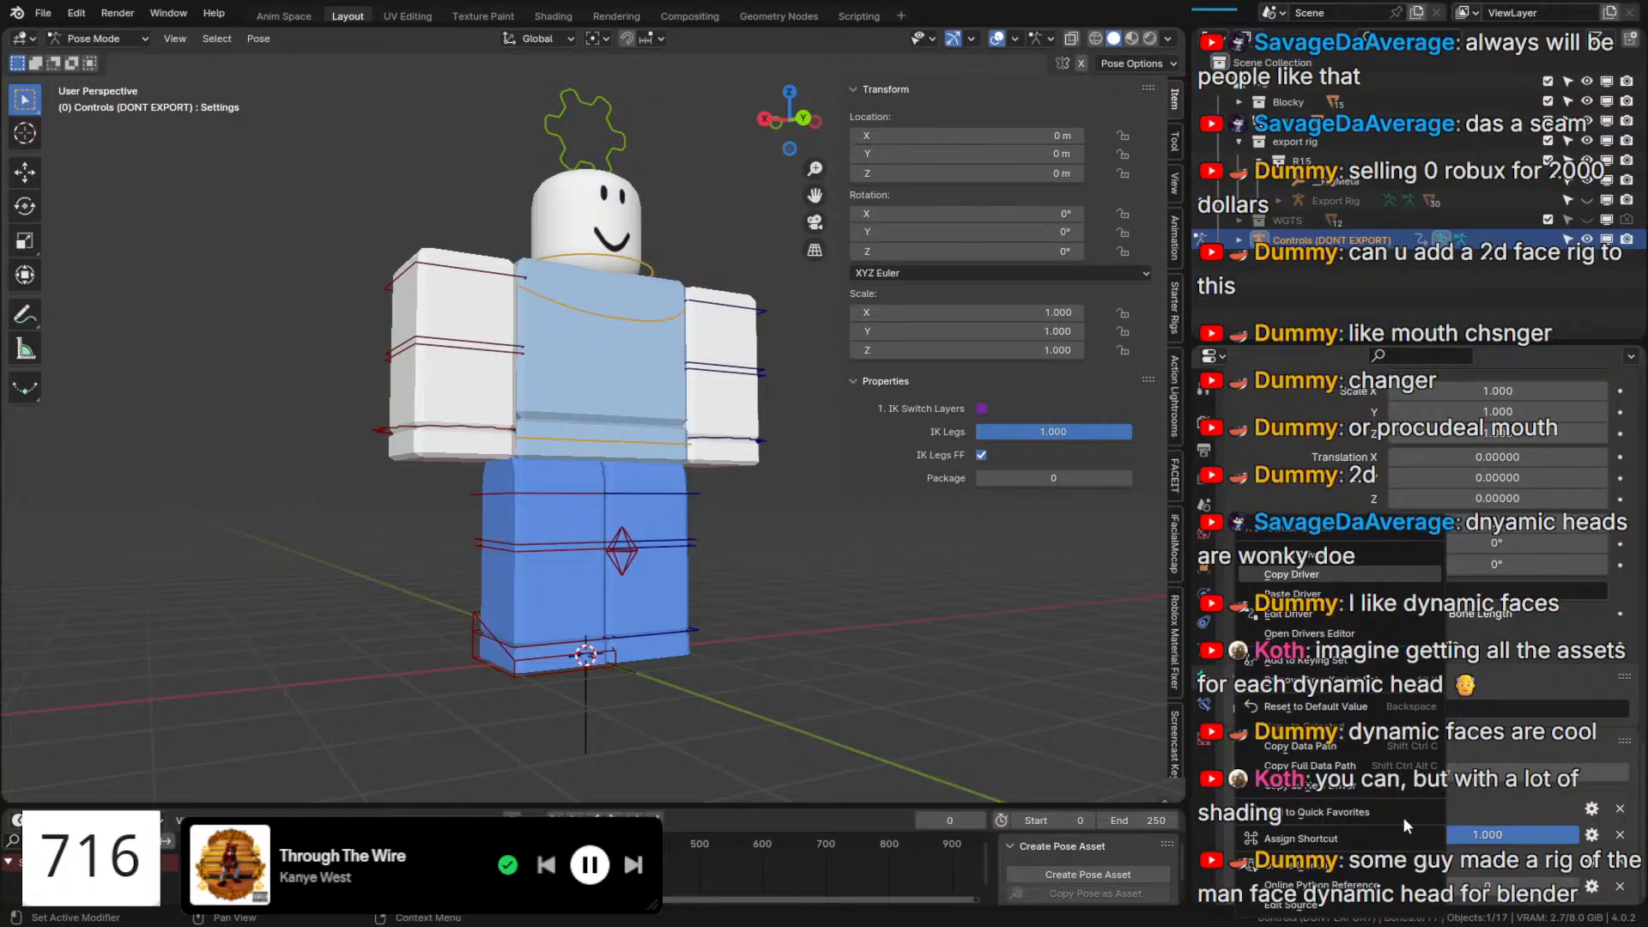
left_click(1325, 573)
scroll(1429, 463, "up", 6)
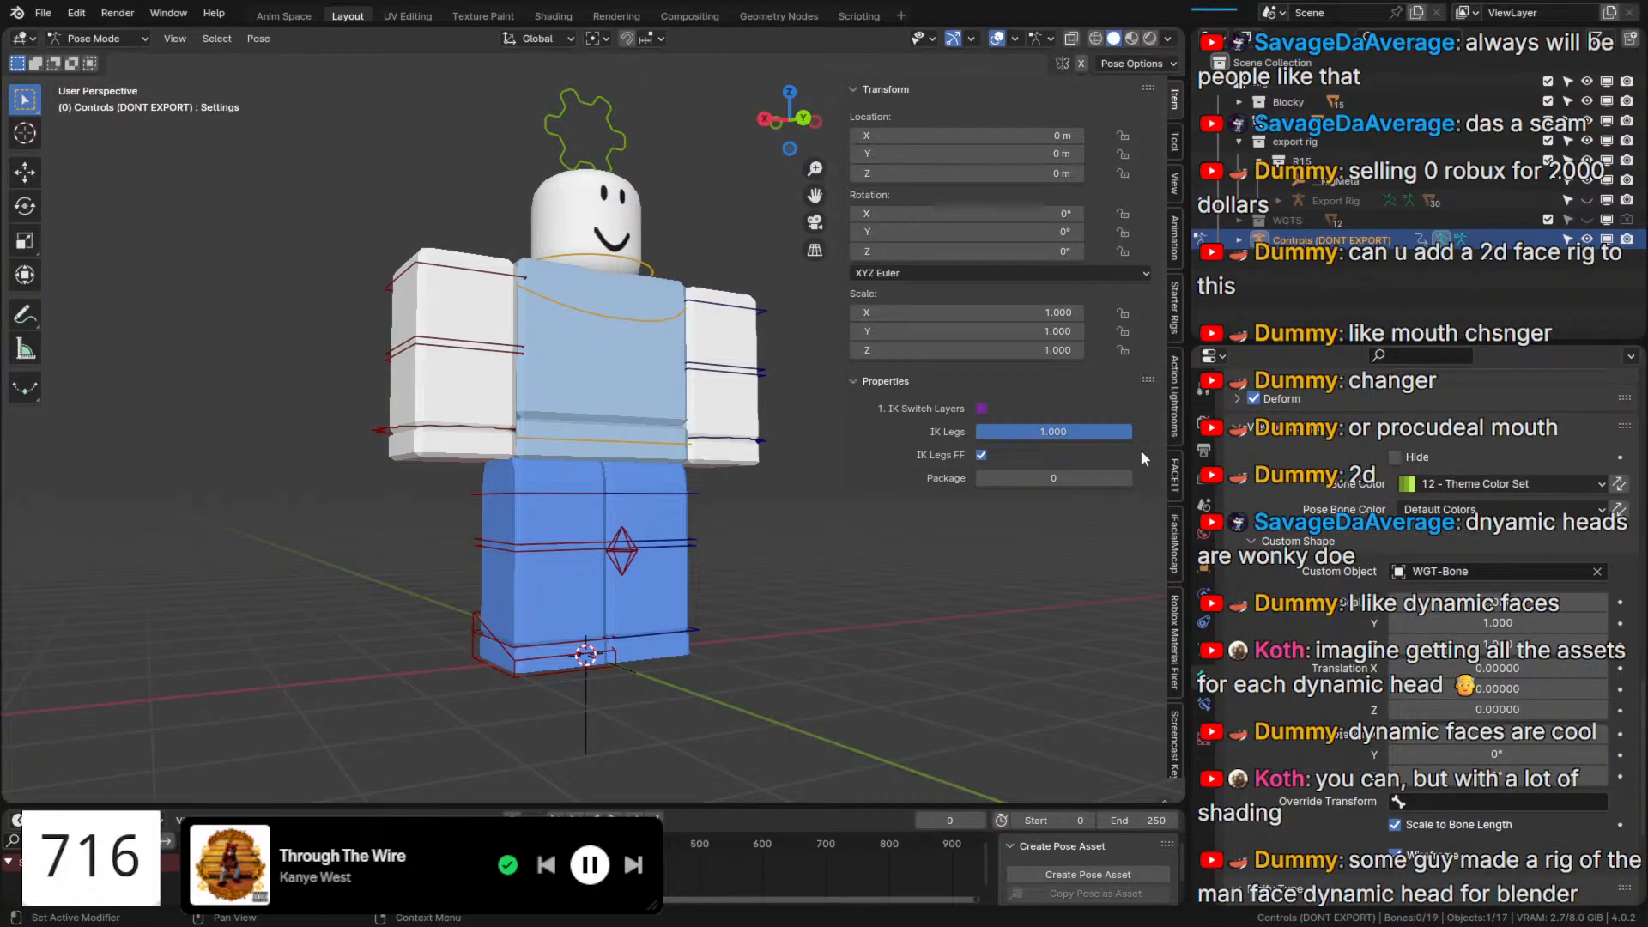
Paste the copied driver onto the Hide option of the IKFoot.R bone.
left_click(510, 662)
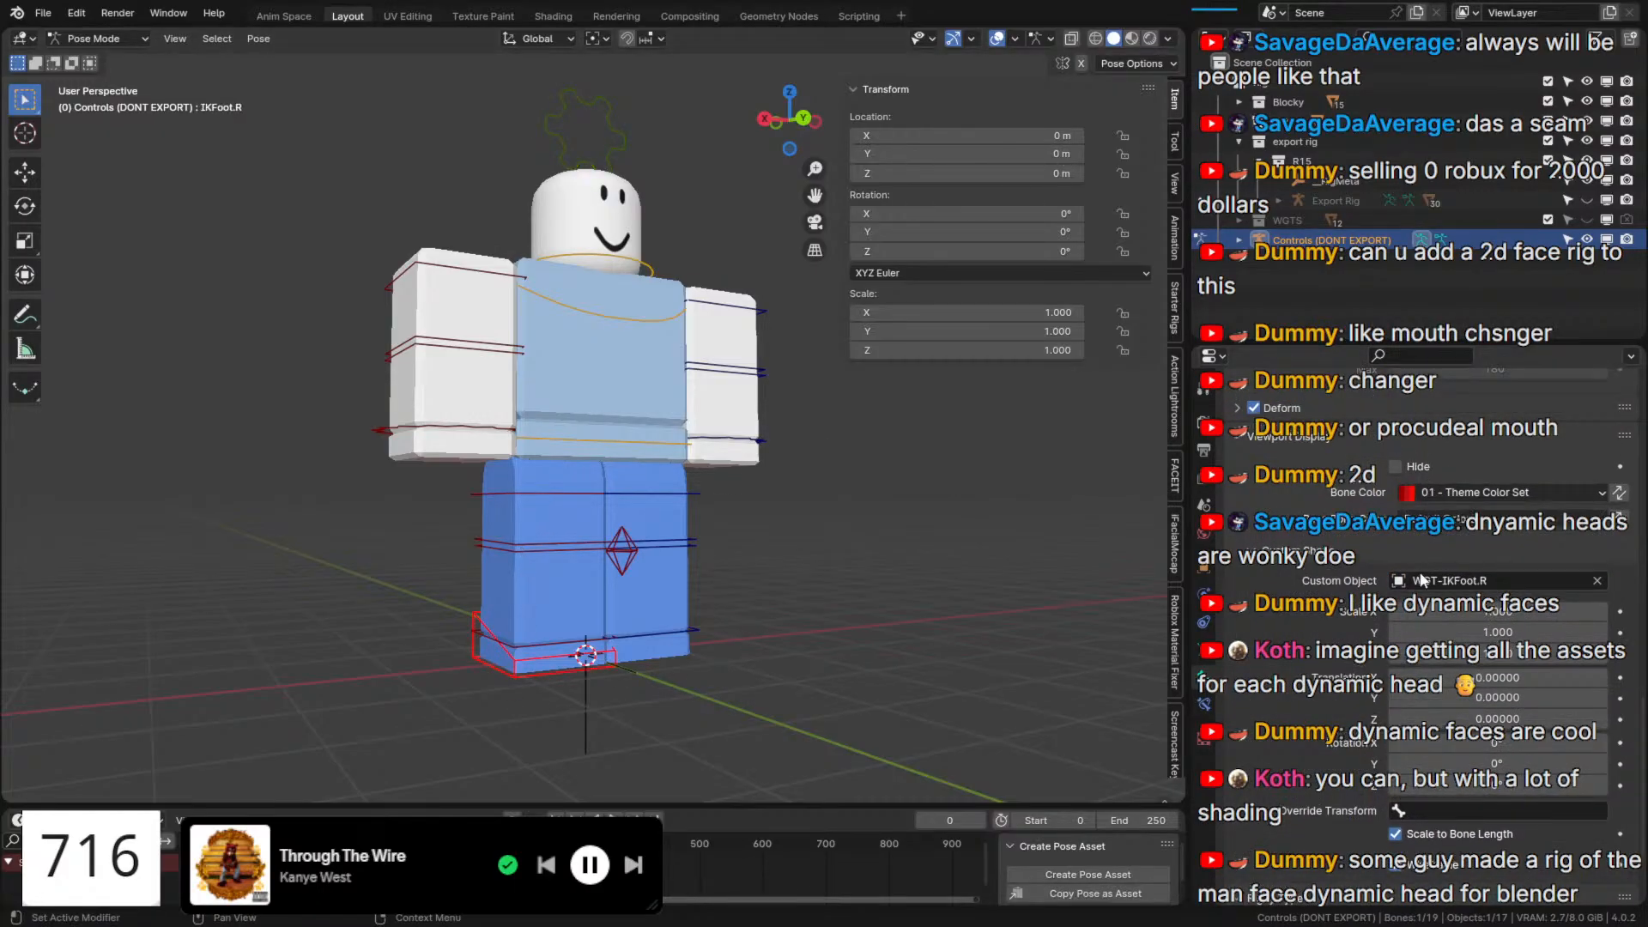
right_click(1406, 468)
left_click(1395, 489)
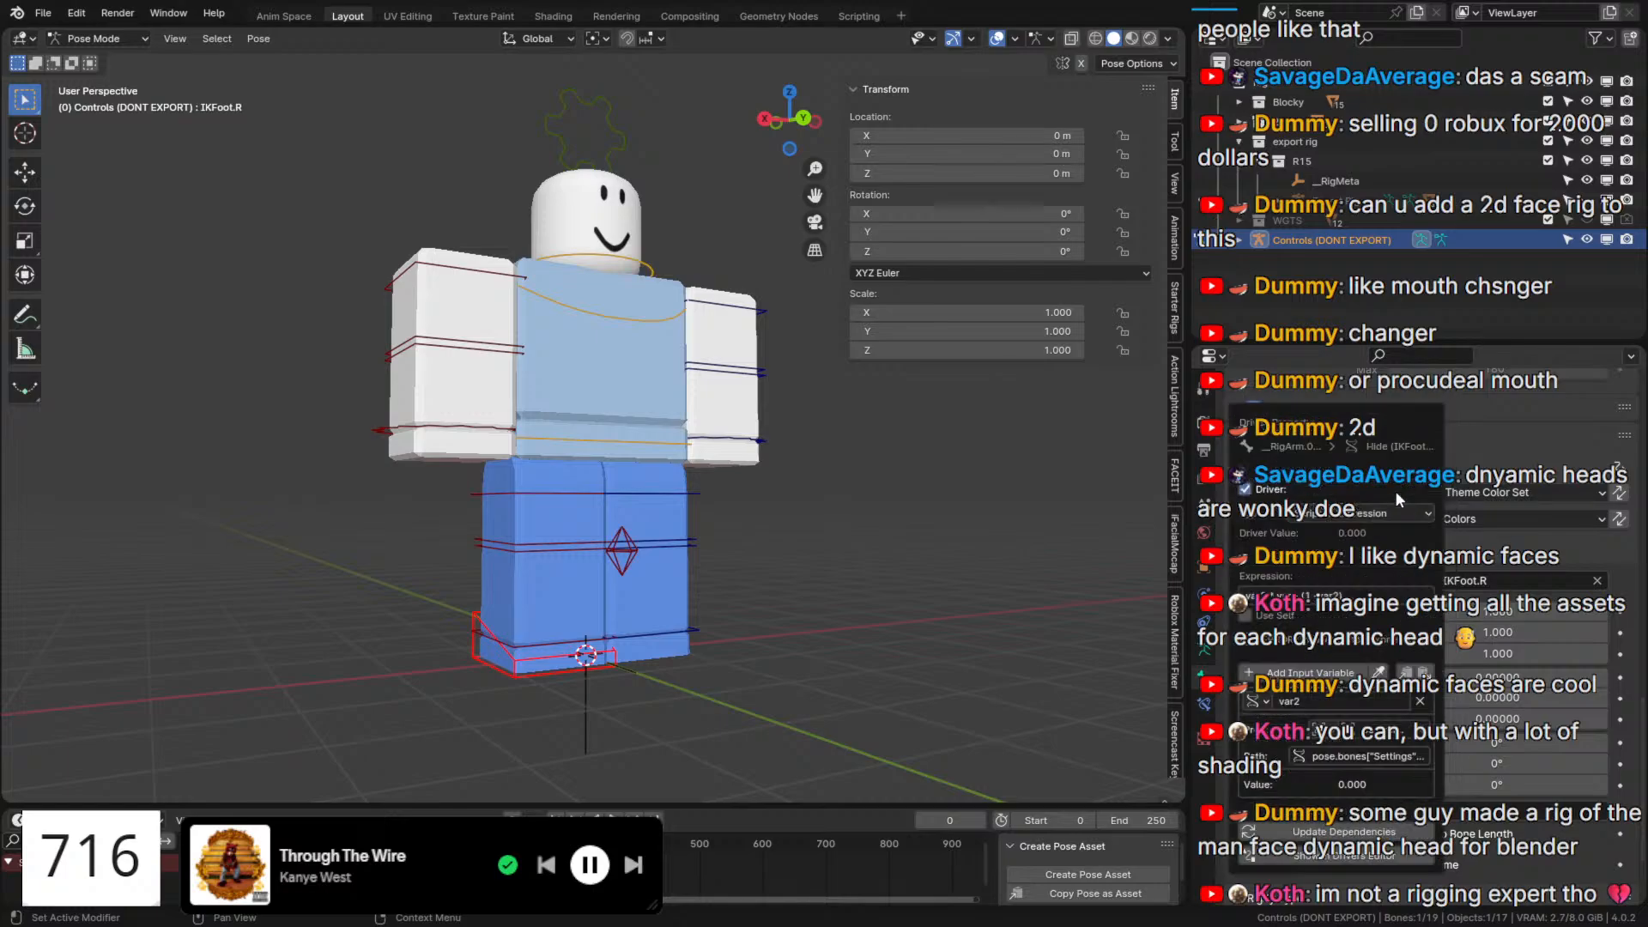
Add a second input variable to the Hide driver and target it at the Controls (DONT EXPORT) object.
left_click(1326, 672)
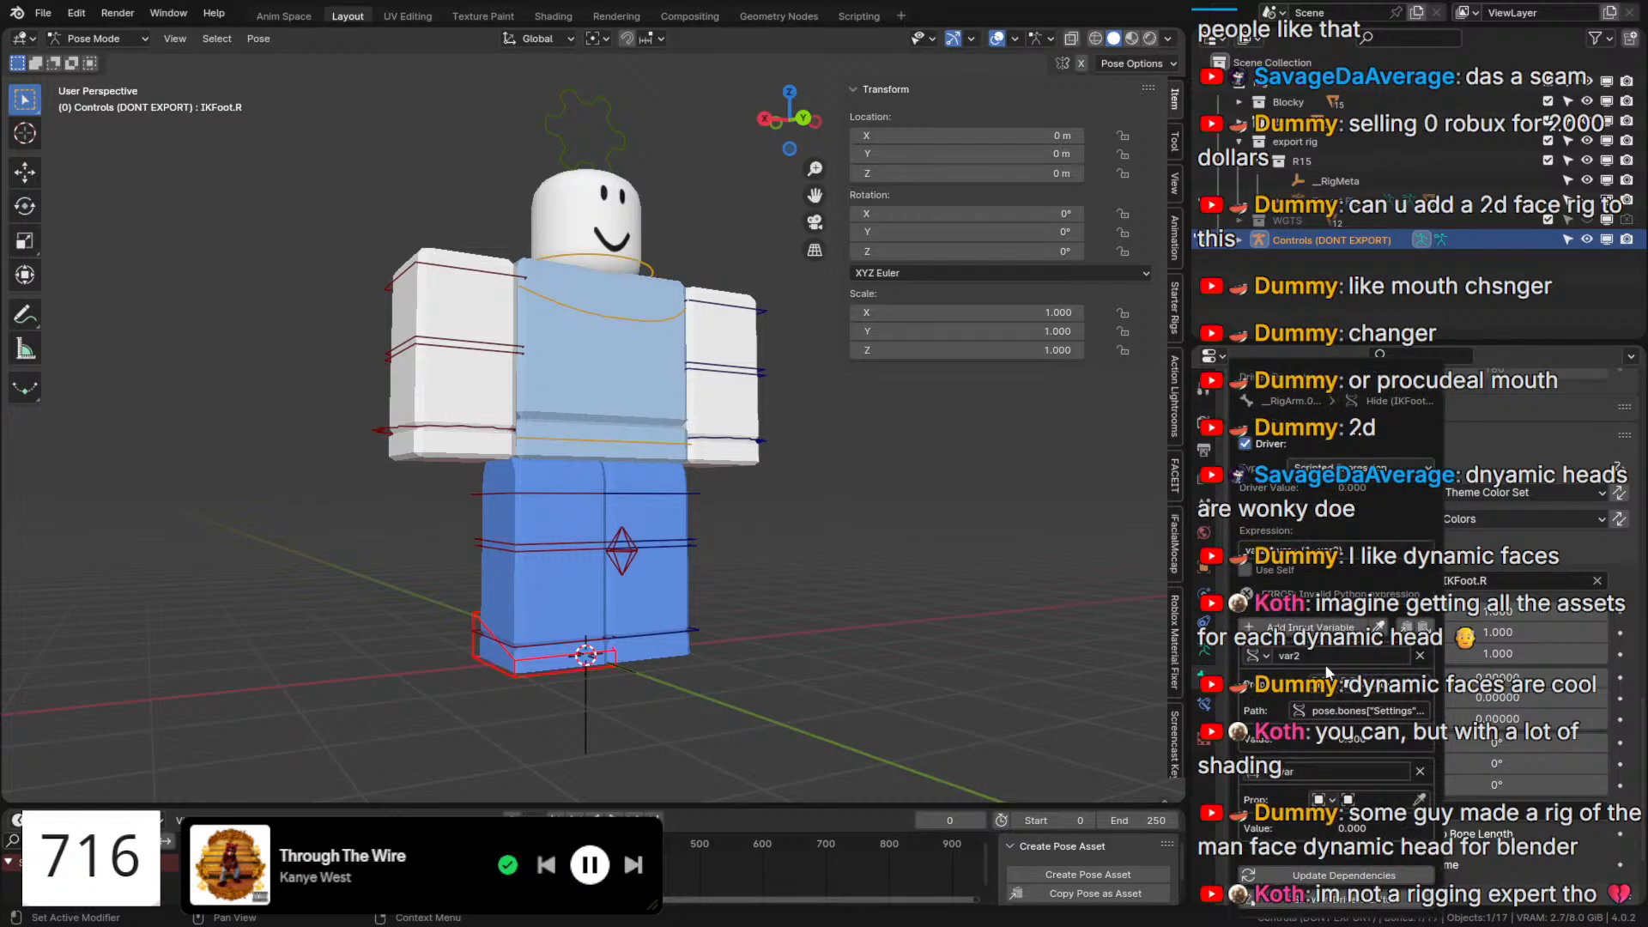
left_click(1390, 800)
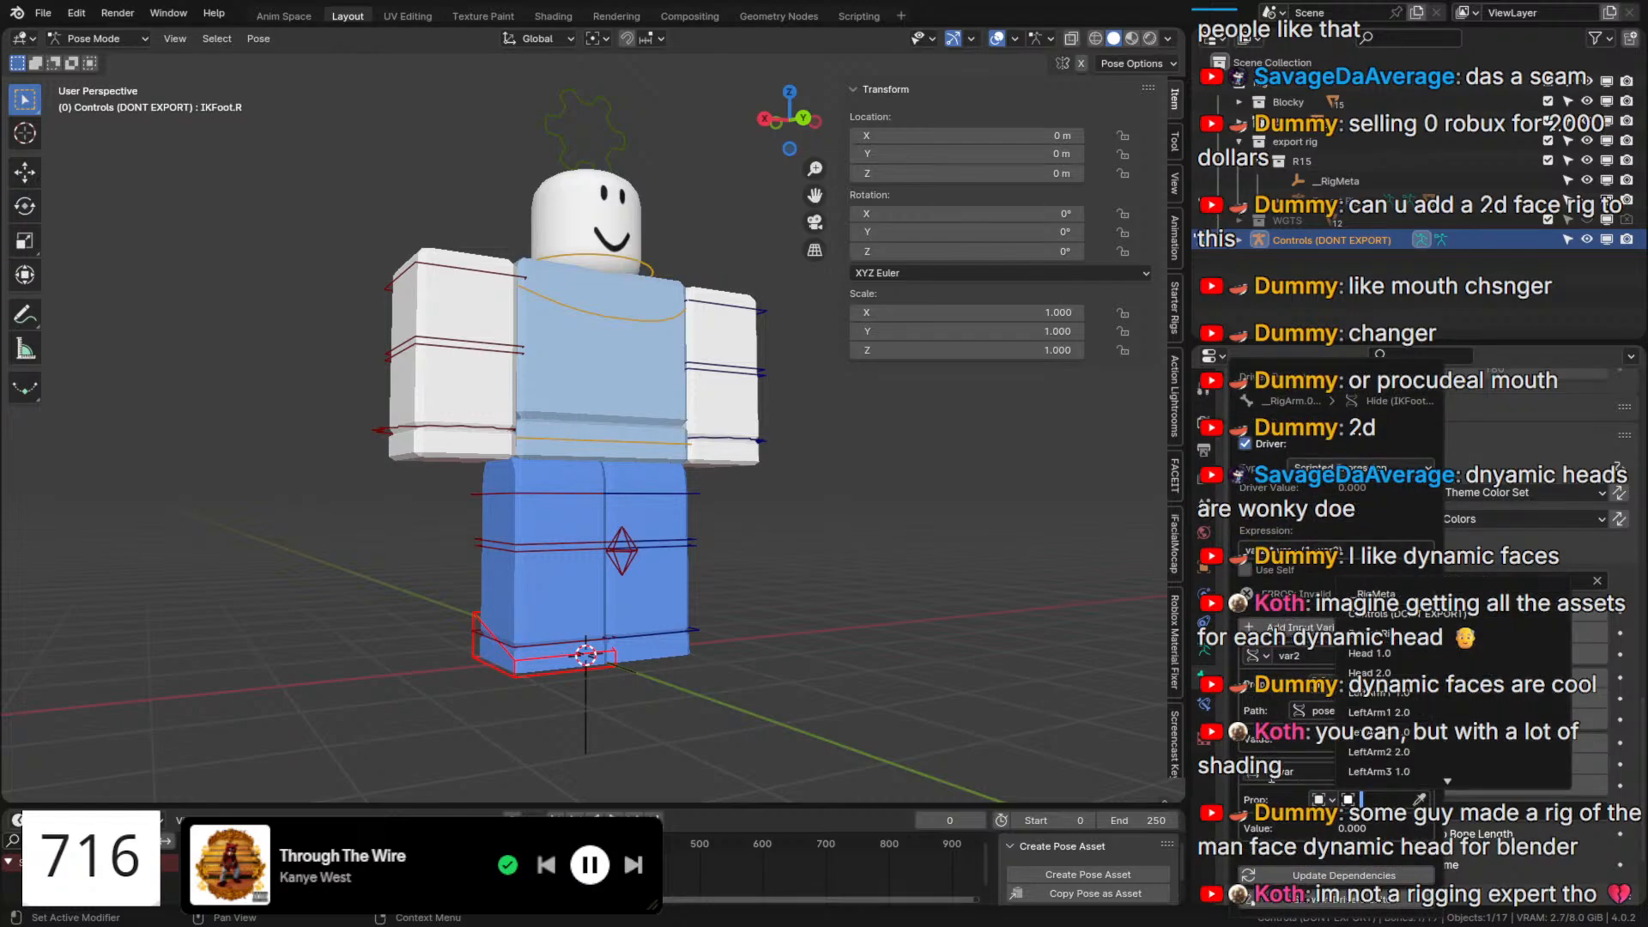
type("c")
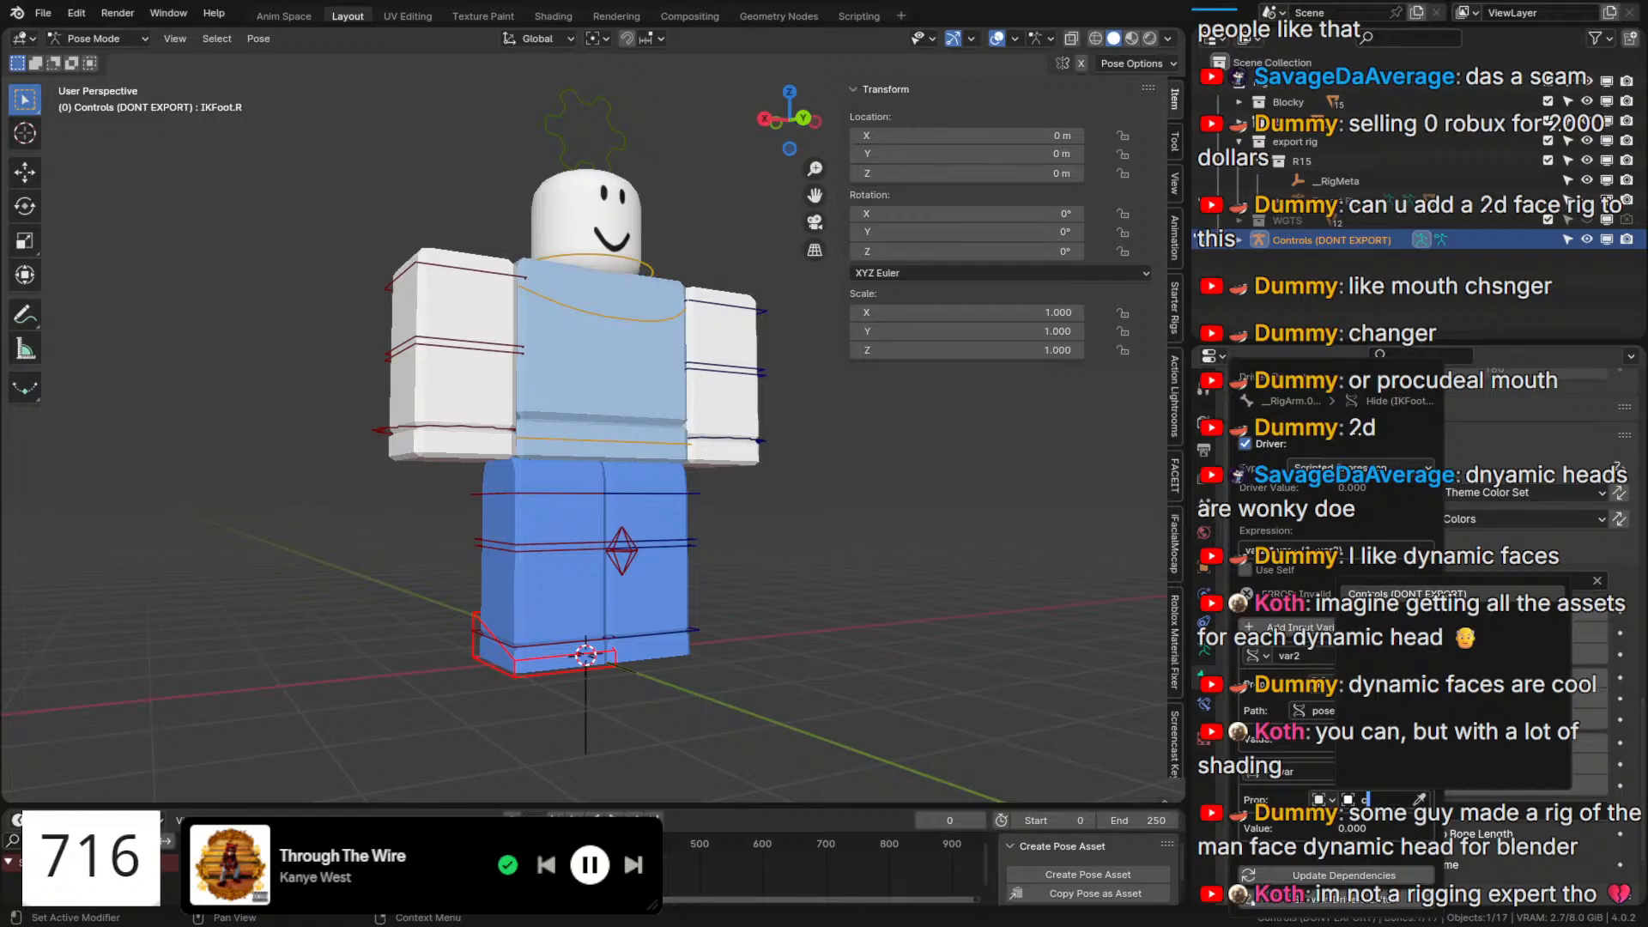
key("Return")
Copy the Settings bone's 1. IK Switch Layers data path into the second variable of the IKFoot.R Hide driver.
left_click(624, 142)
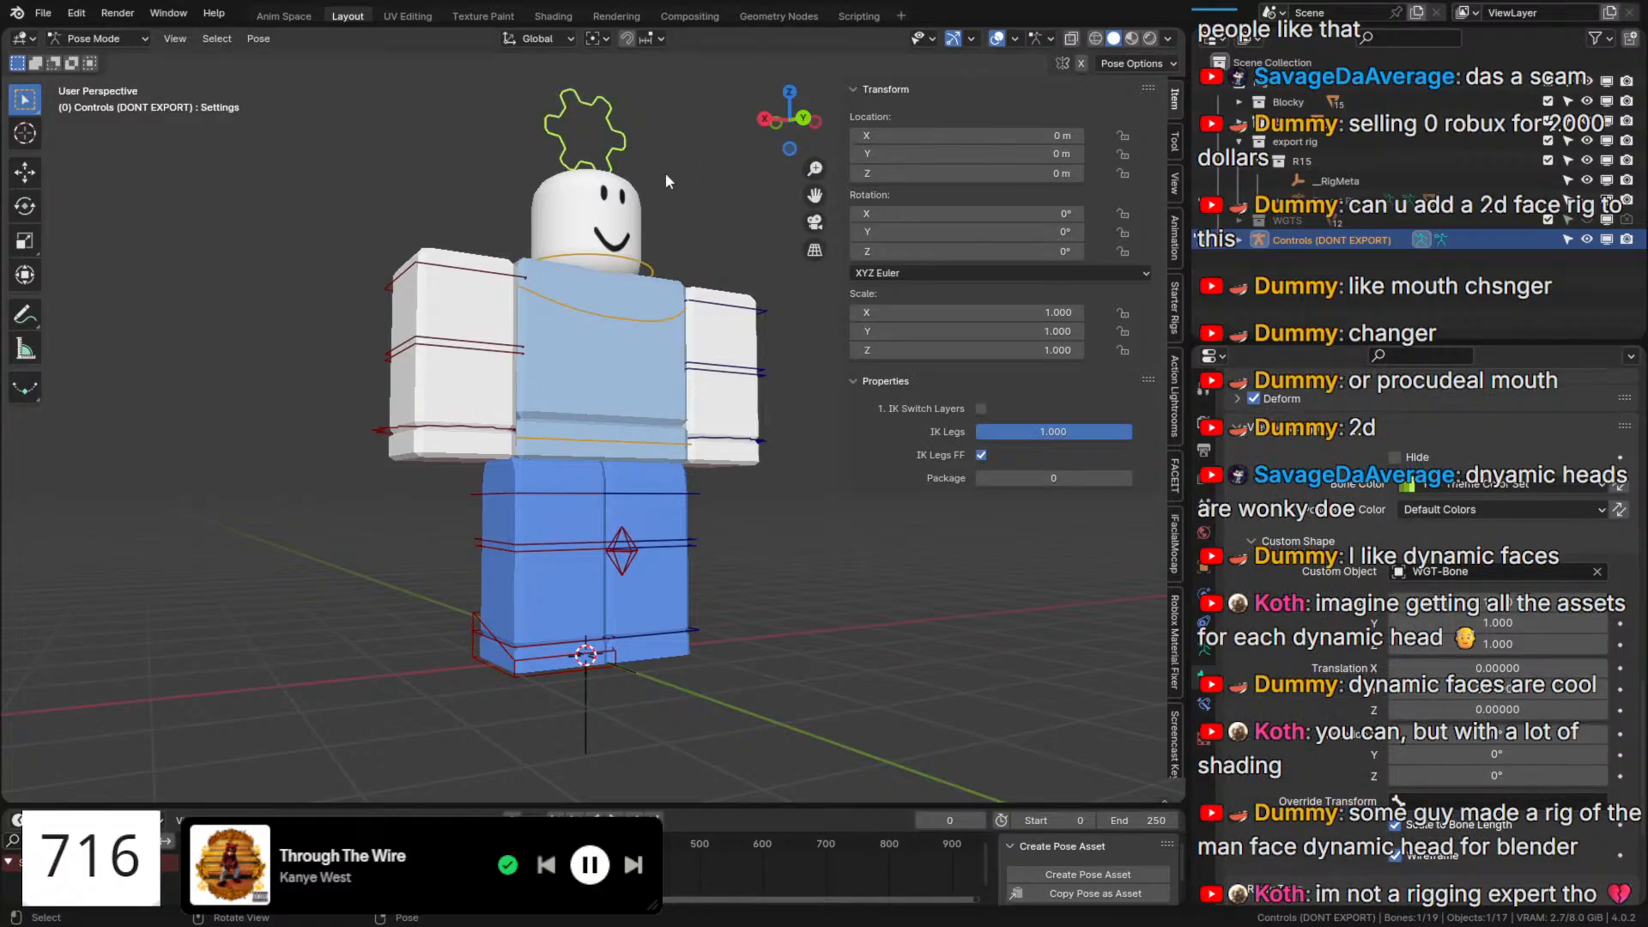
right_click(1021, 422)
left_click(1023, 424)
left_click(519, 643)
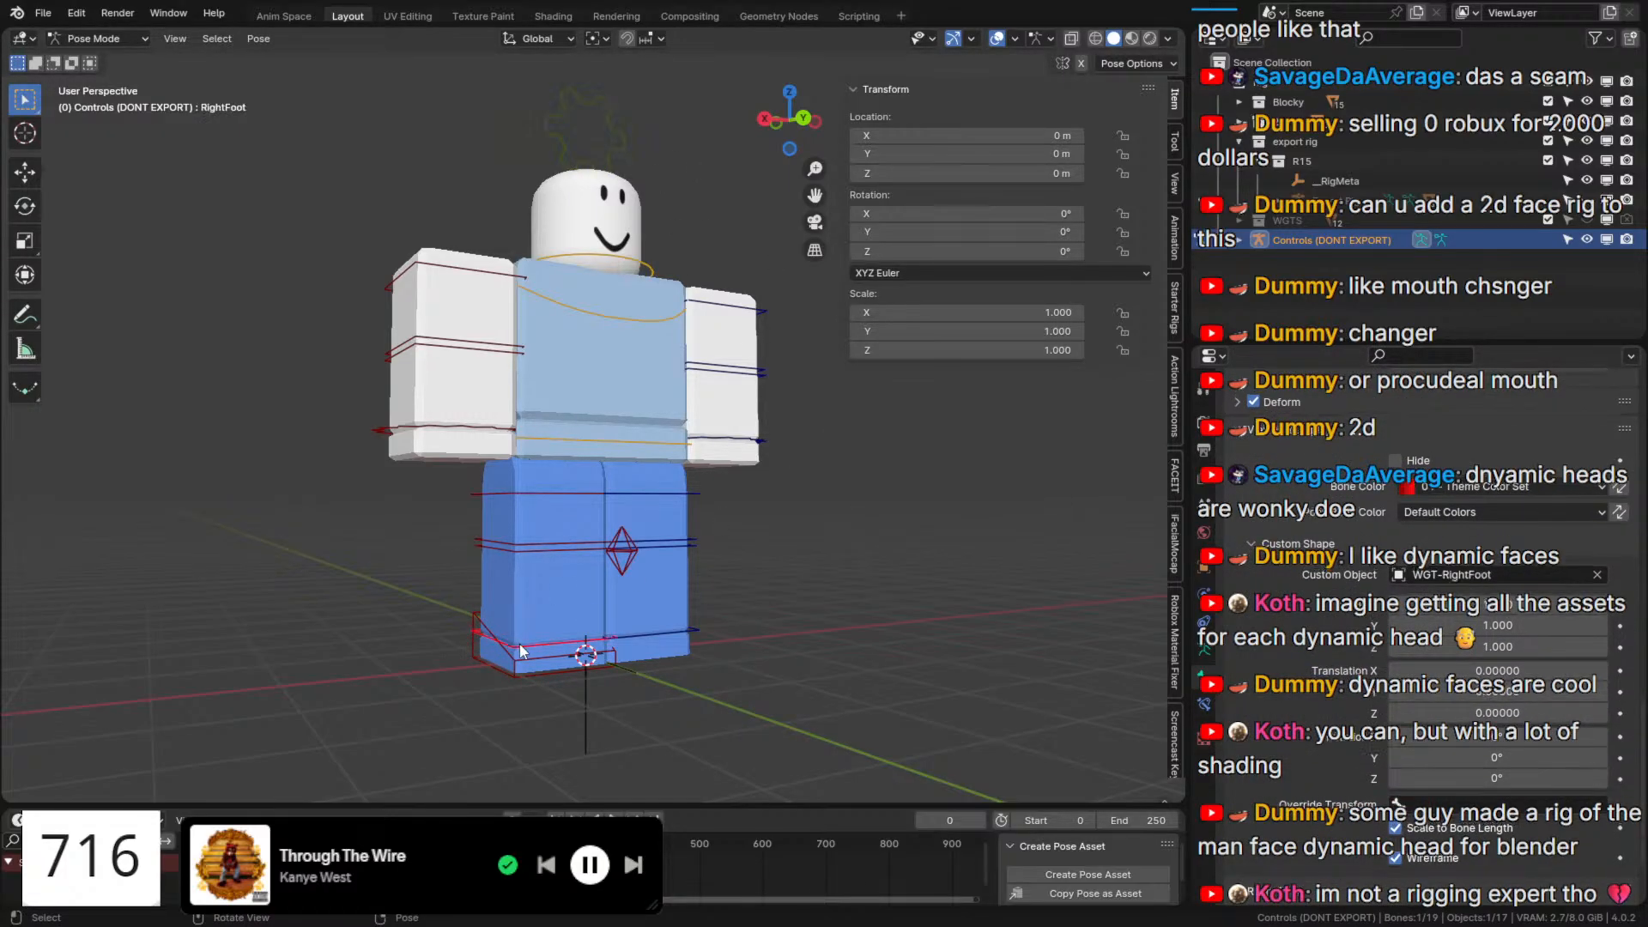
right_click(1431, 466)
left_click(1431, 465)
left_click(1411, 797)
key("ctrl+v")
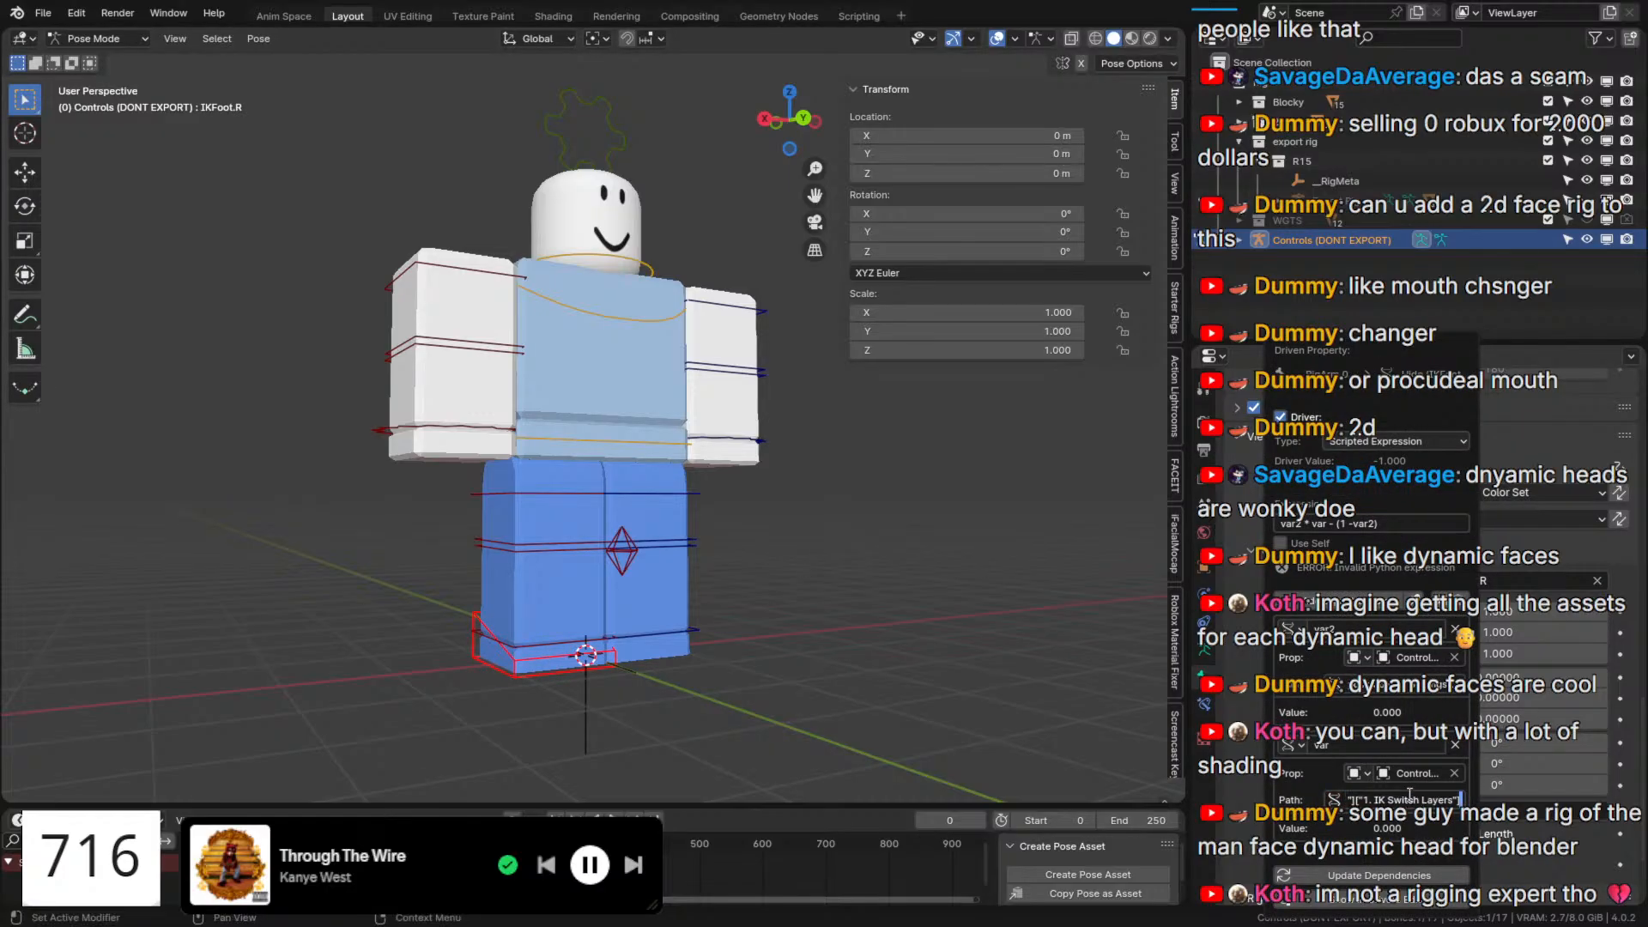
key("Return")
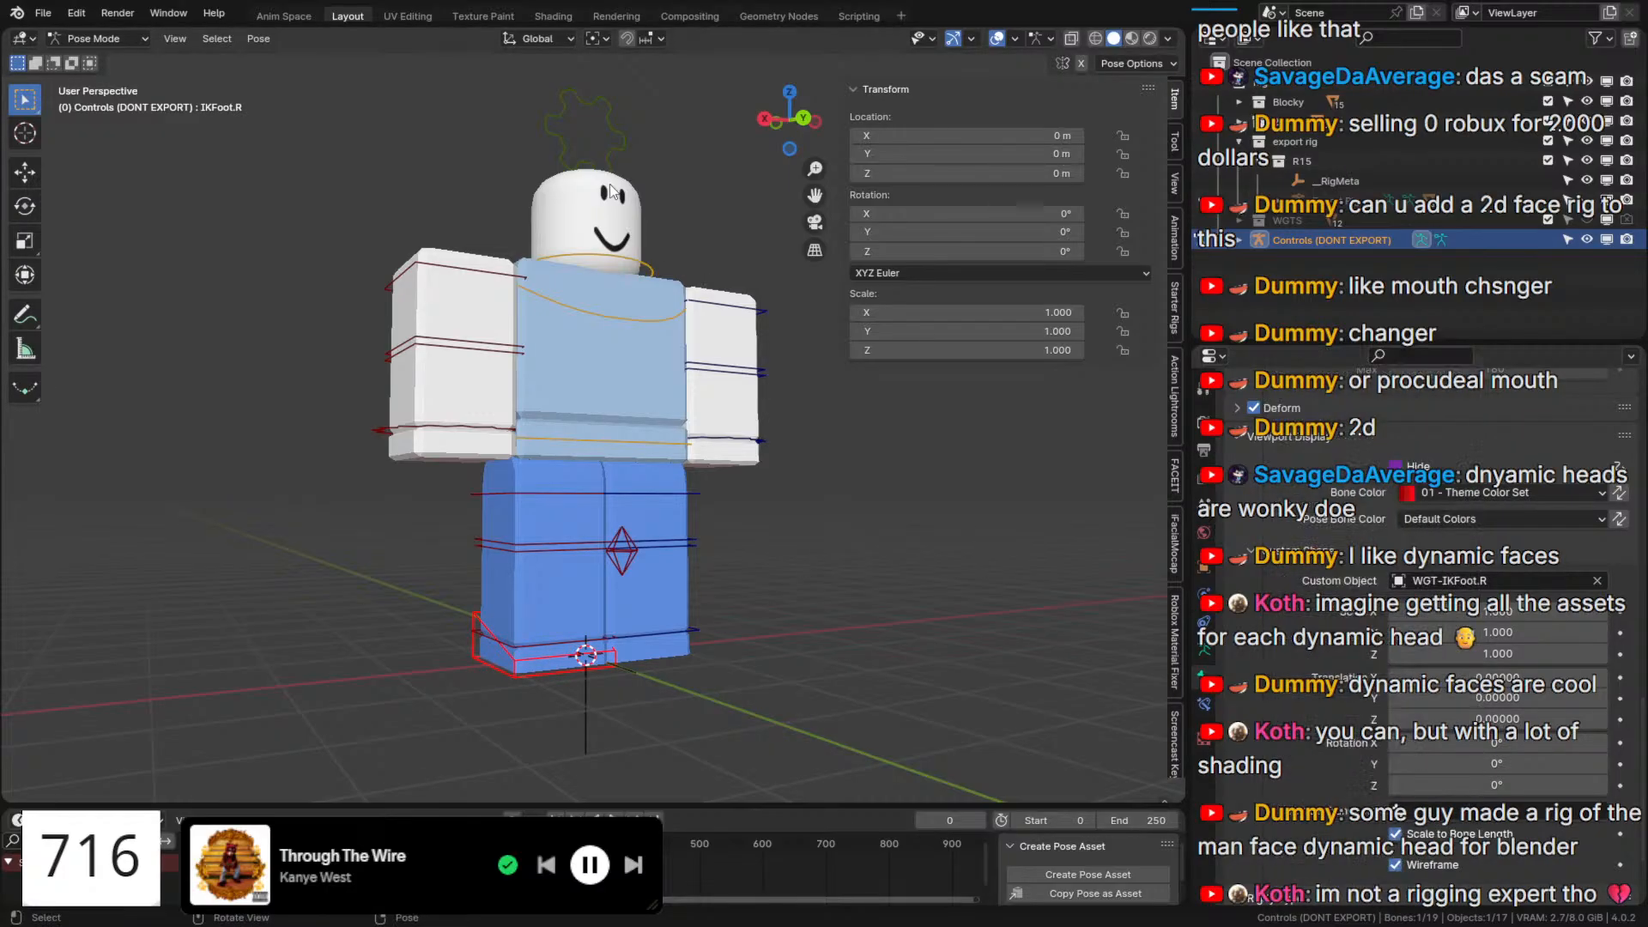
Set the Settings bone's IK Legs to 0 and change the IKFoot.R Hide driver expression to var2 * var + (1 -var2).
left_click(621, 147)
left_click_drag(1133, 433, 976, 432)
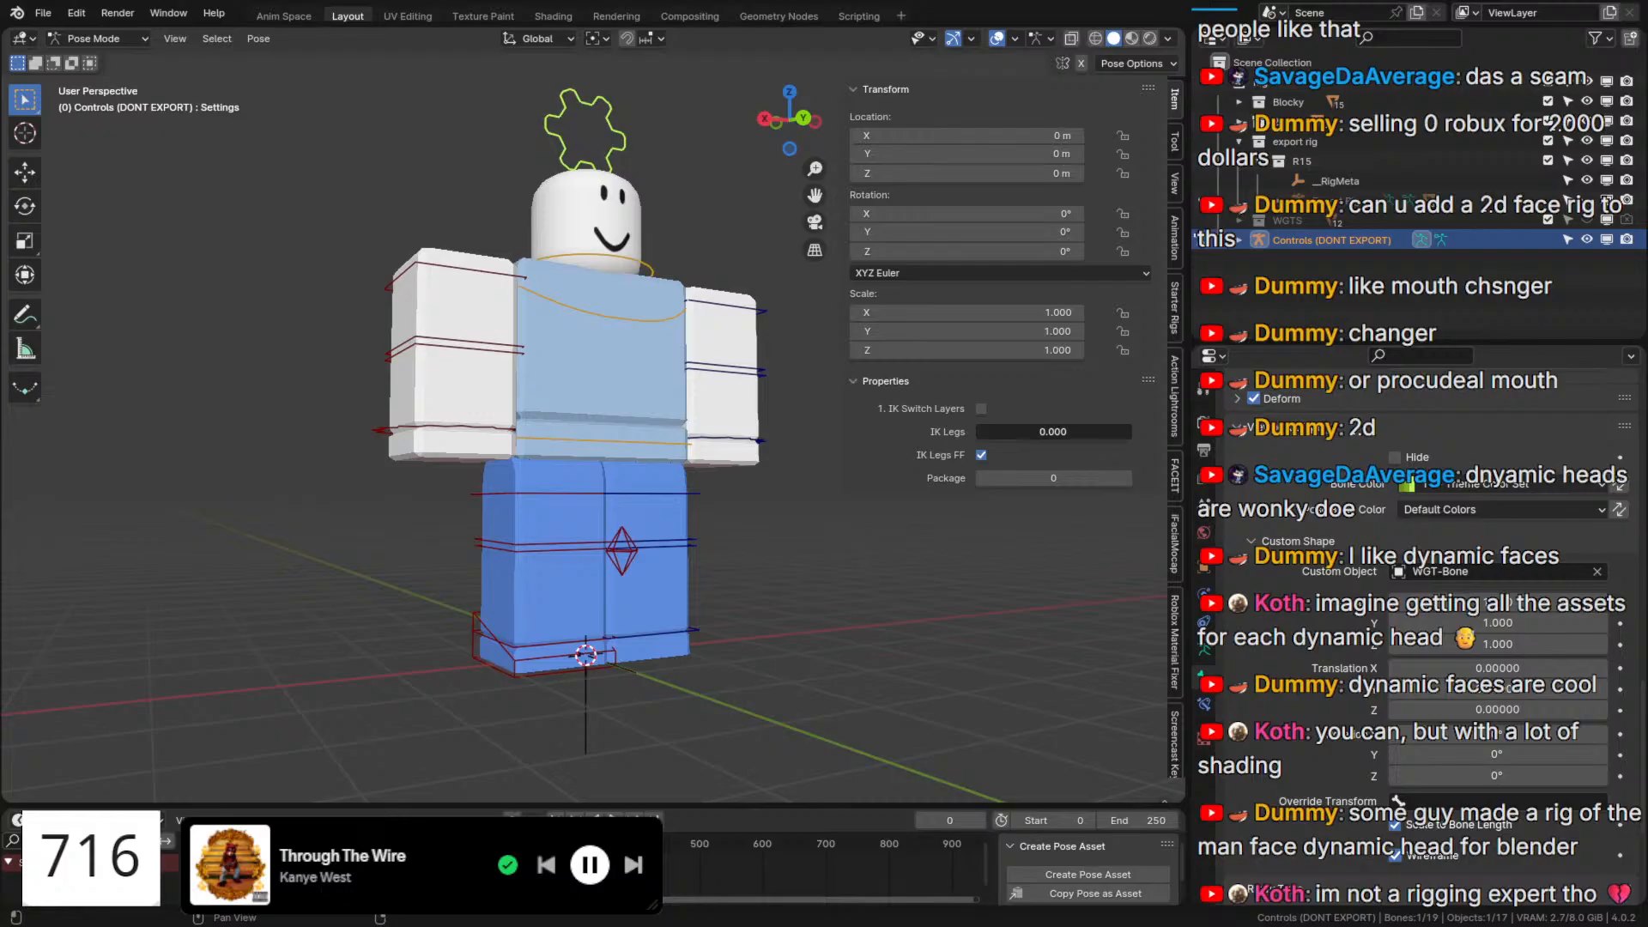
left_click(523, 668)
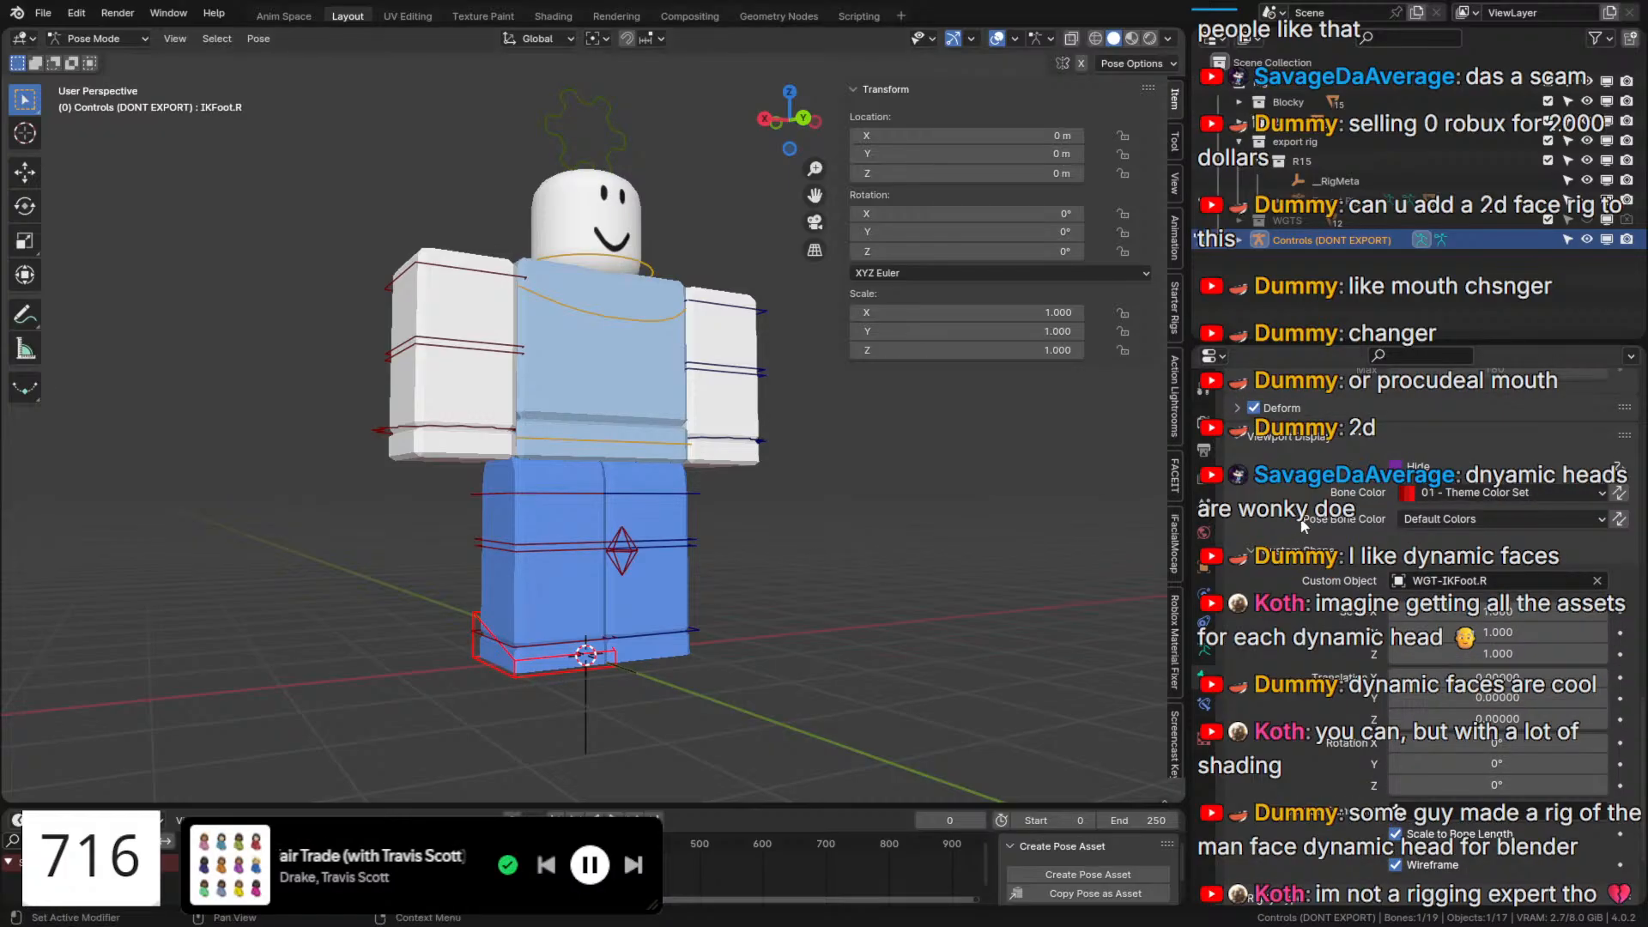
right_click(1438, 466)
left_click(1438, 466)
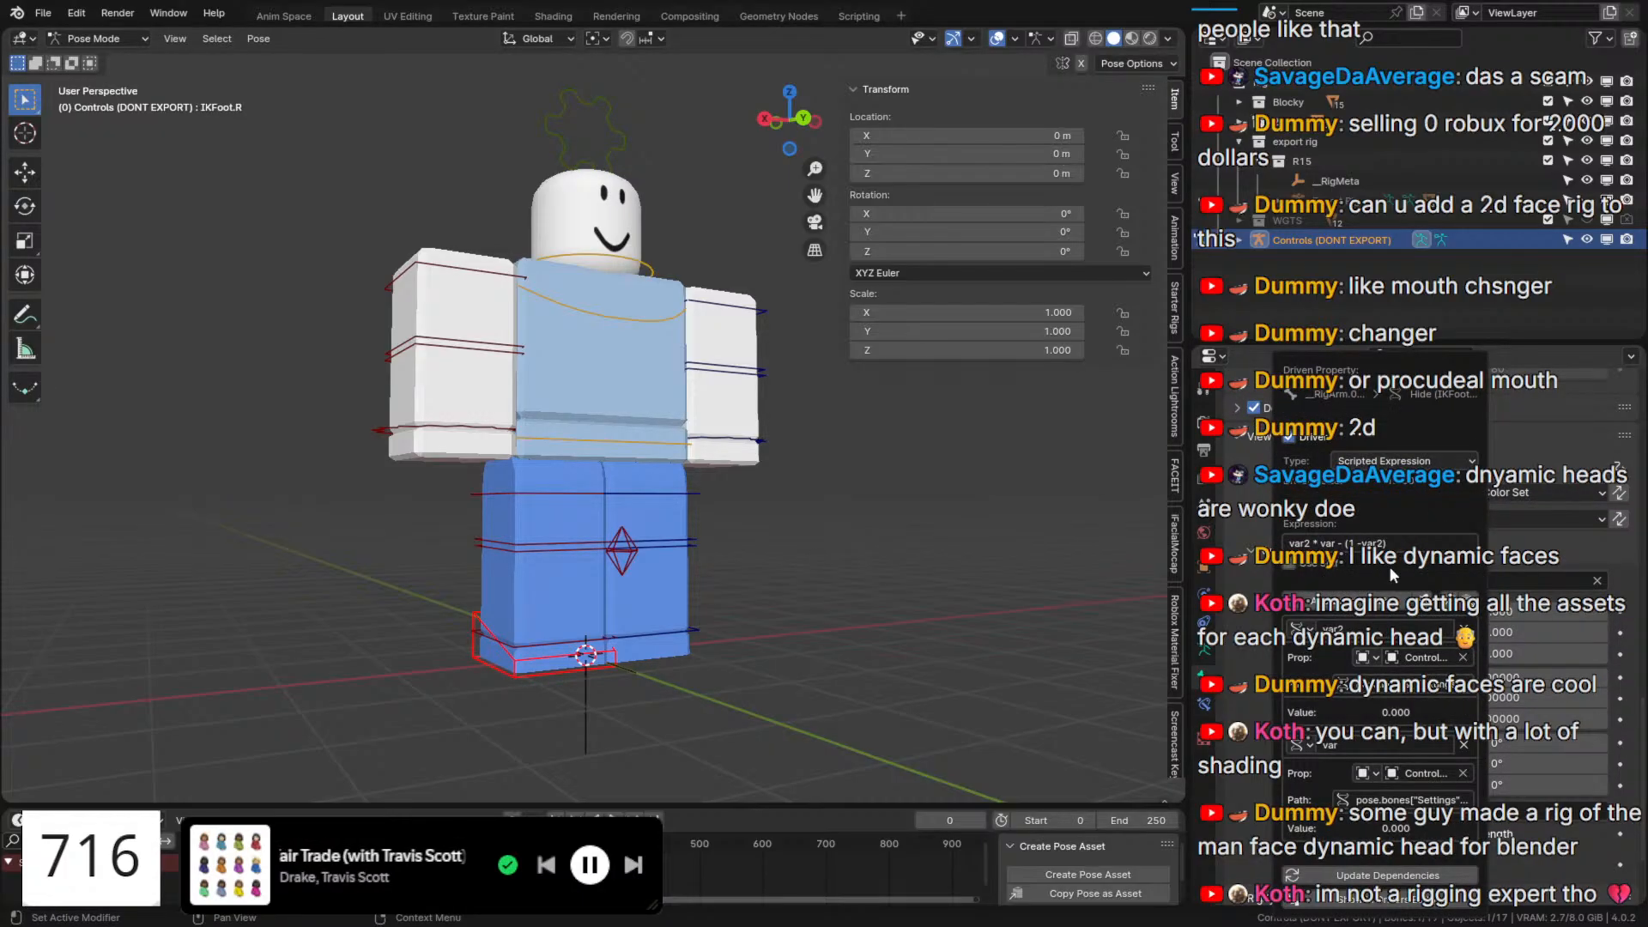
left_click(1344, 543)
left_click_drag(1345, 543, 1336, 538)
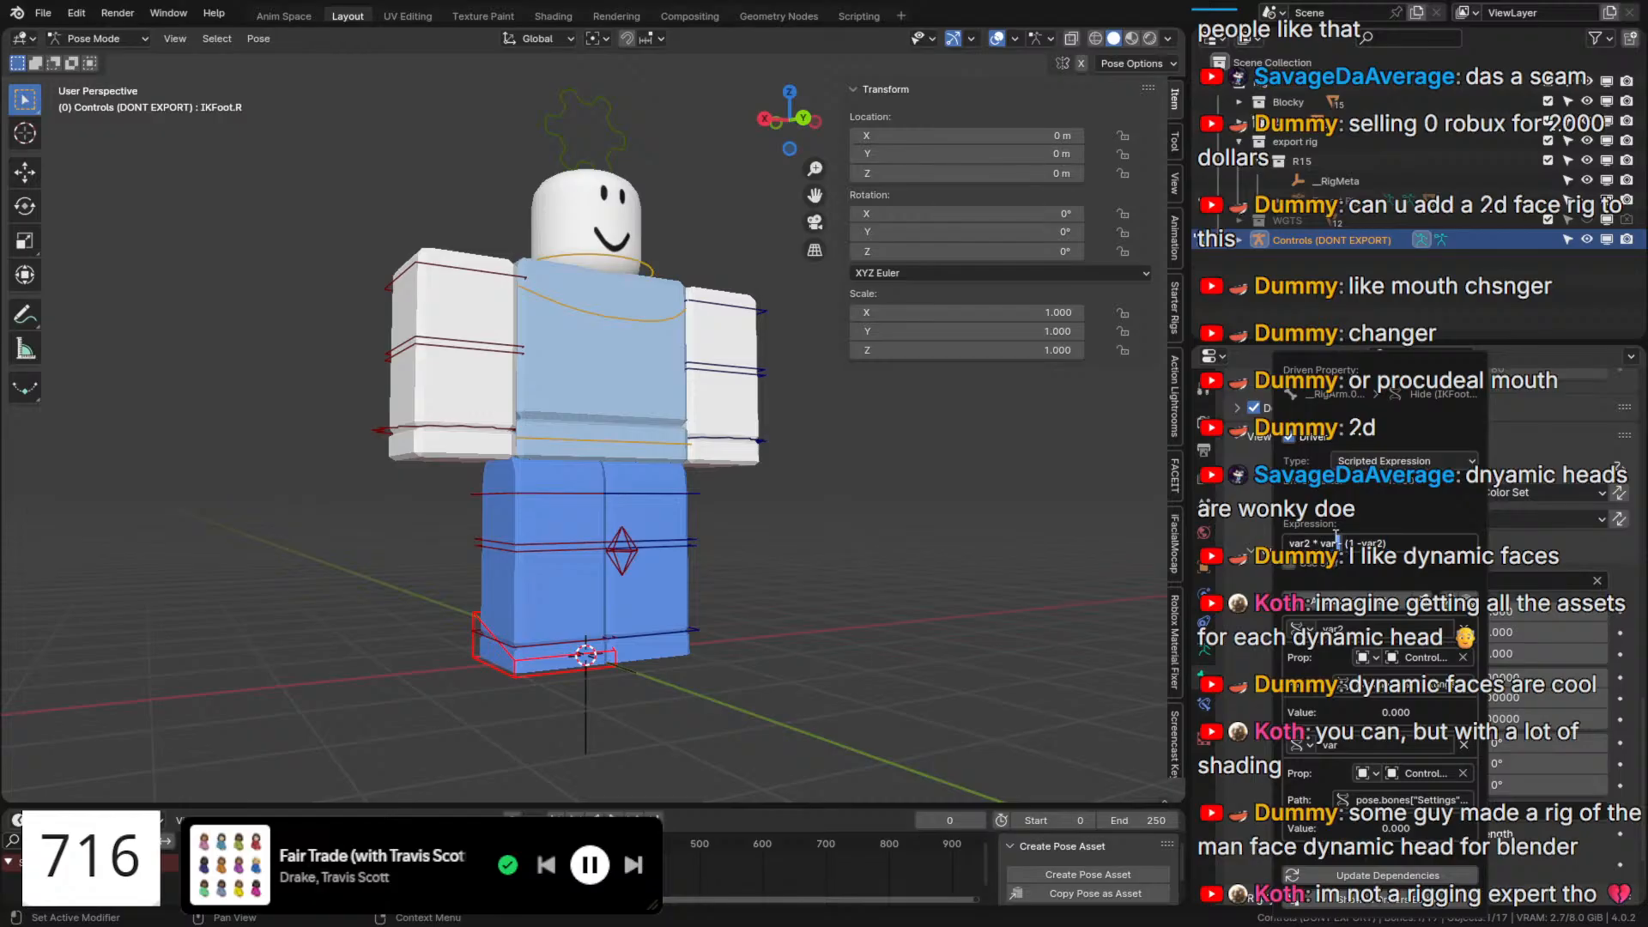
type("+")
On the Settings bone, enable 1. IK Switch Layers and set IK Legs to 1.
left_click(636, 123)
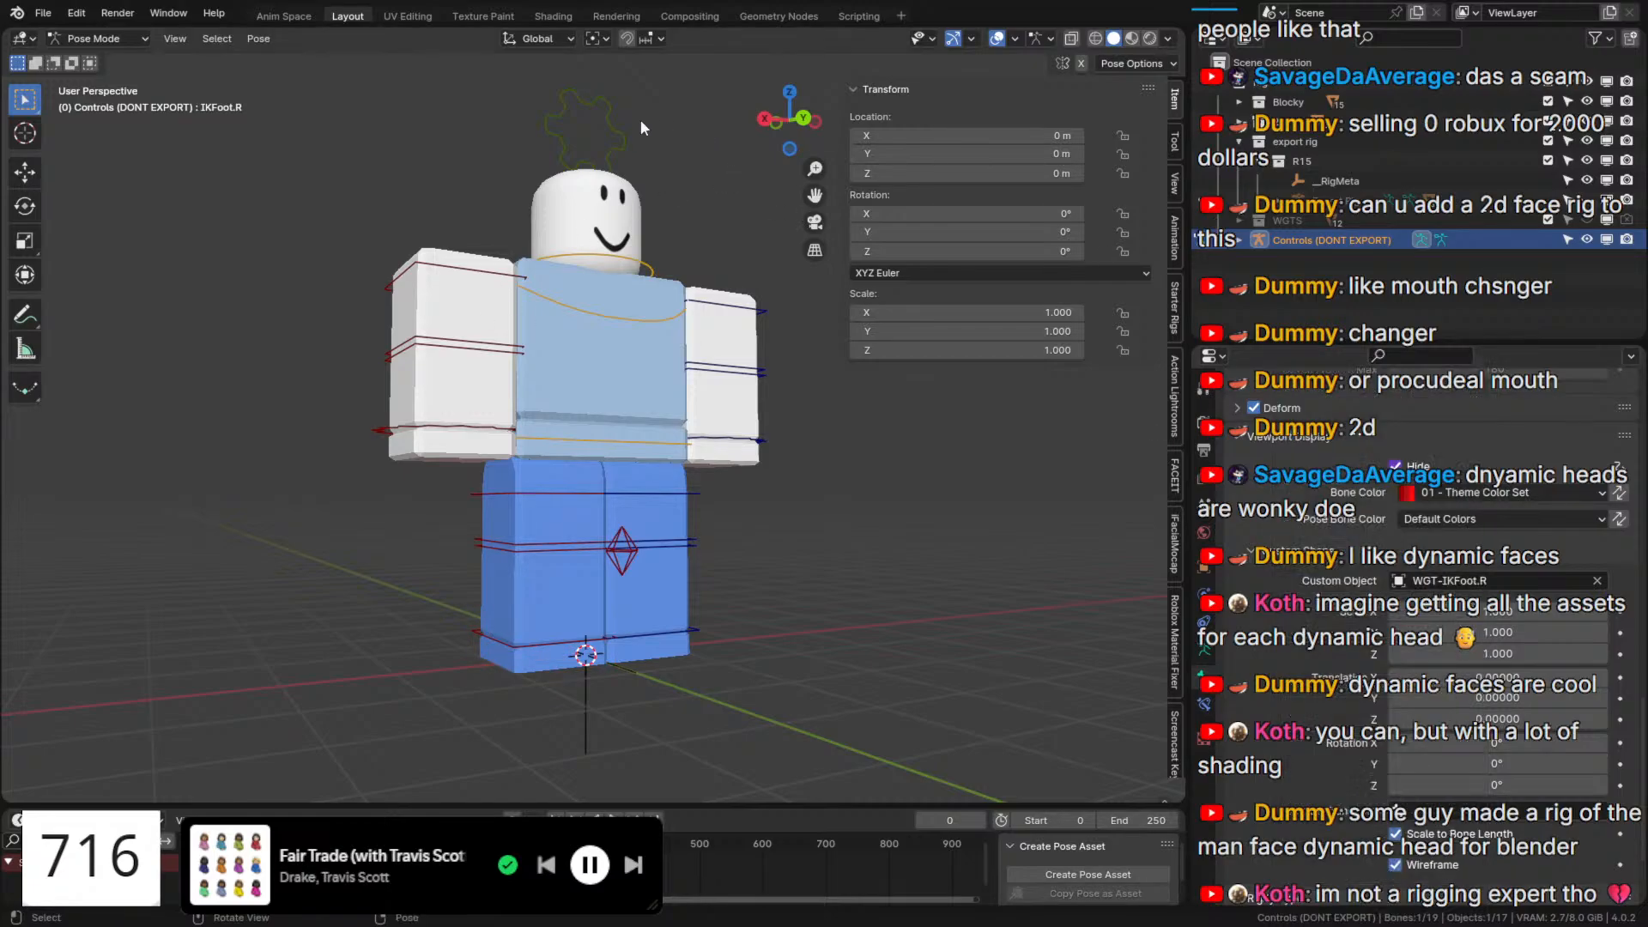
left_click_drag(1023, 431, 976, 432)
left_click(982, 409)
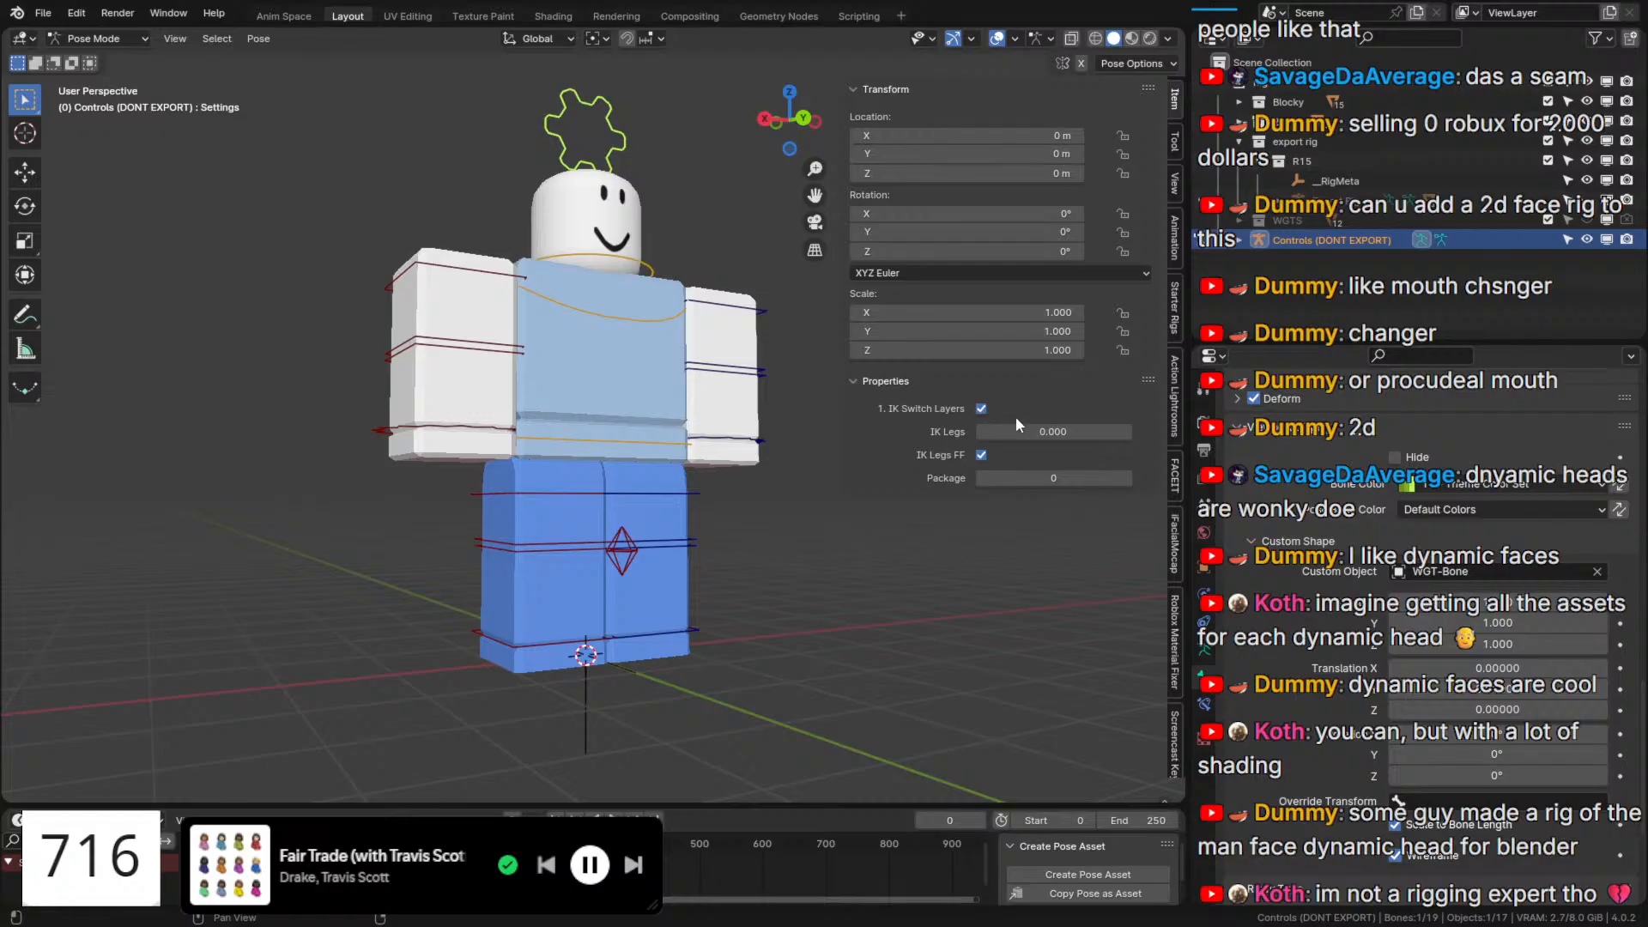
left_click_drag(1018, 432, 1132, 432)
Select the hidden IKFoot.R bone in Edit Mode with In Front enabled, and return to Pose Mode with In Front disabled.
key("Tab")
key("q")
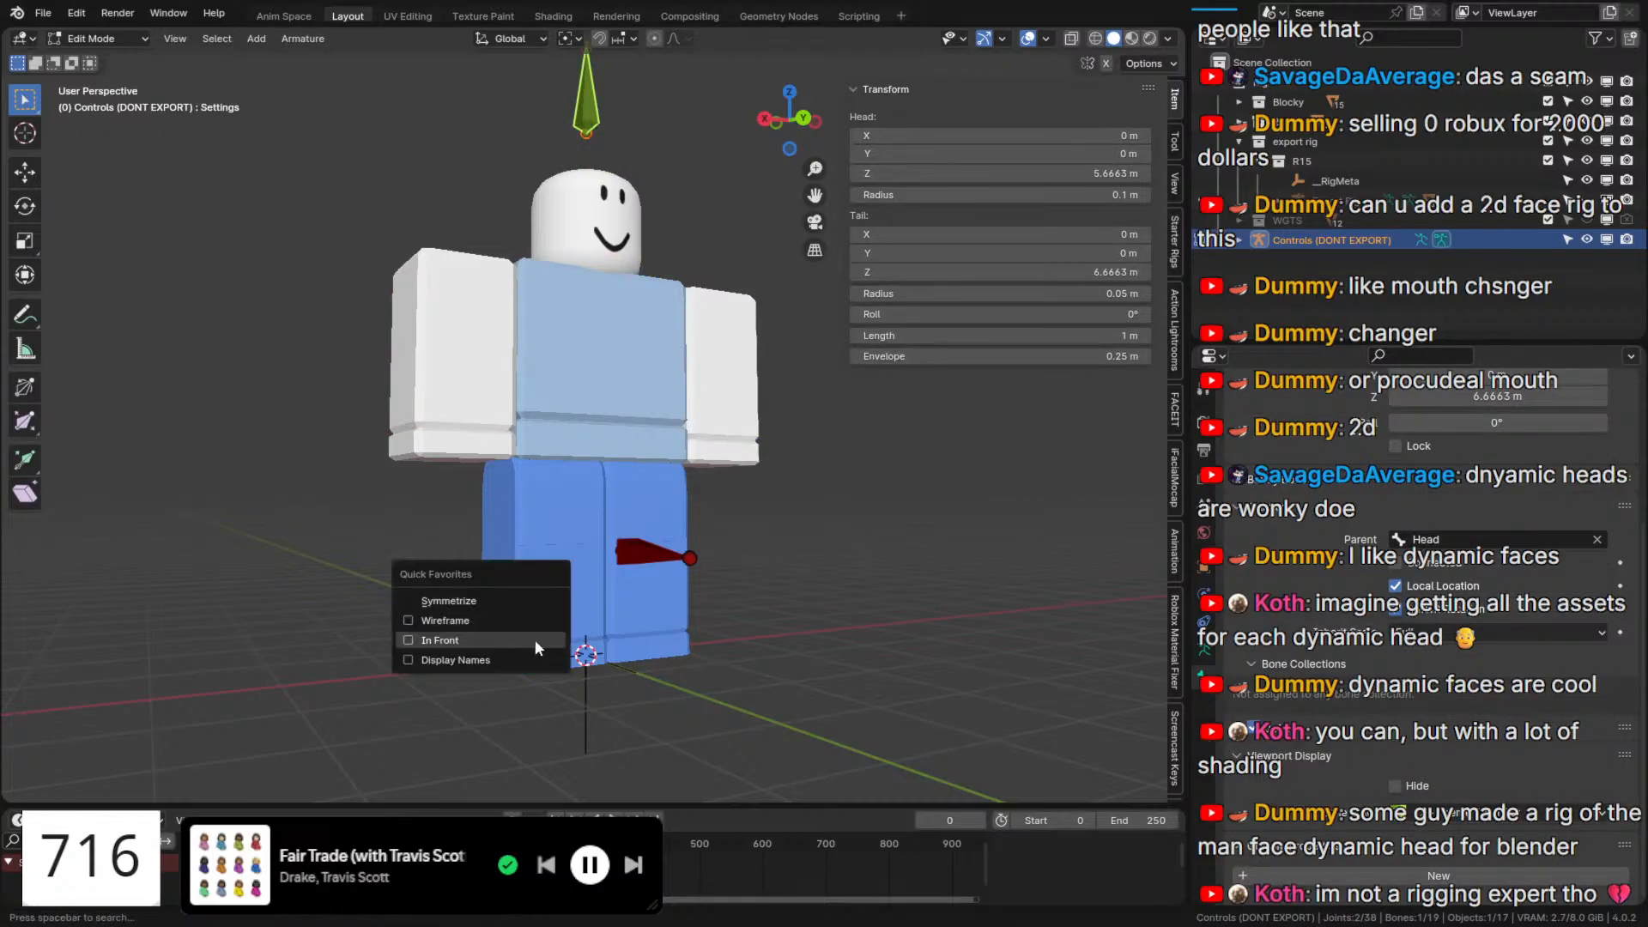
left_click(534, 641)
left_click(541, 648)
left_click(540, 647)
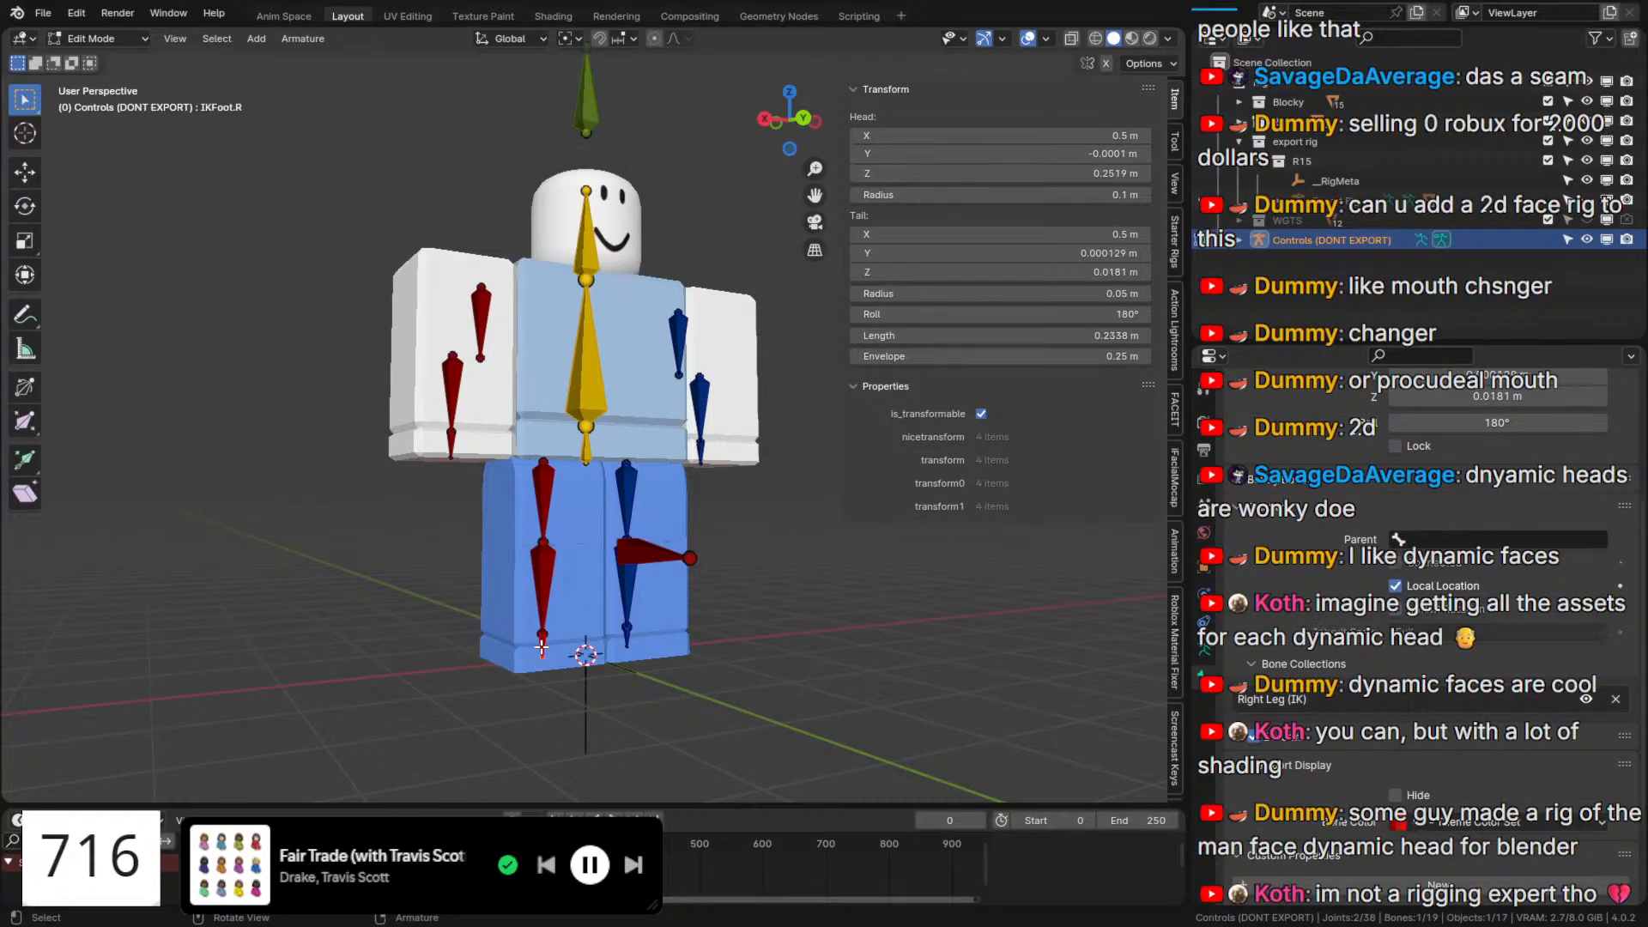
key("Tab")
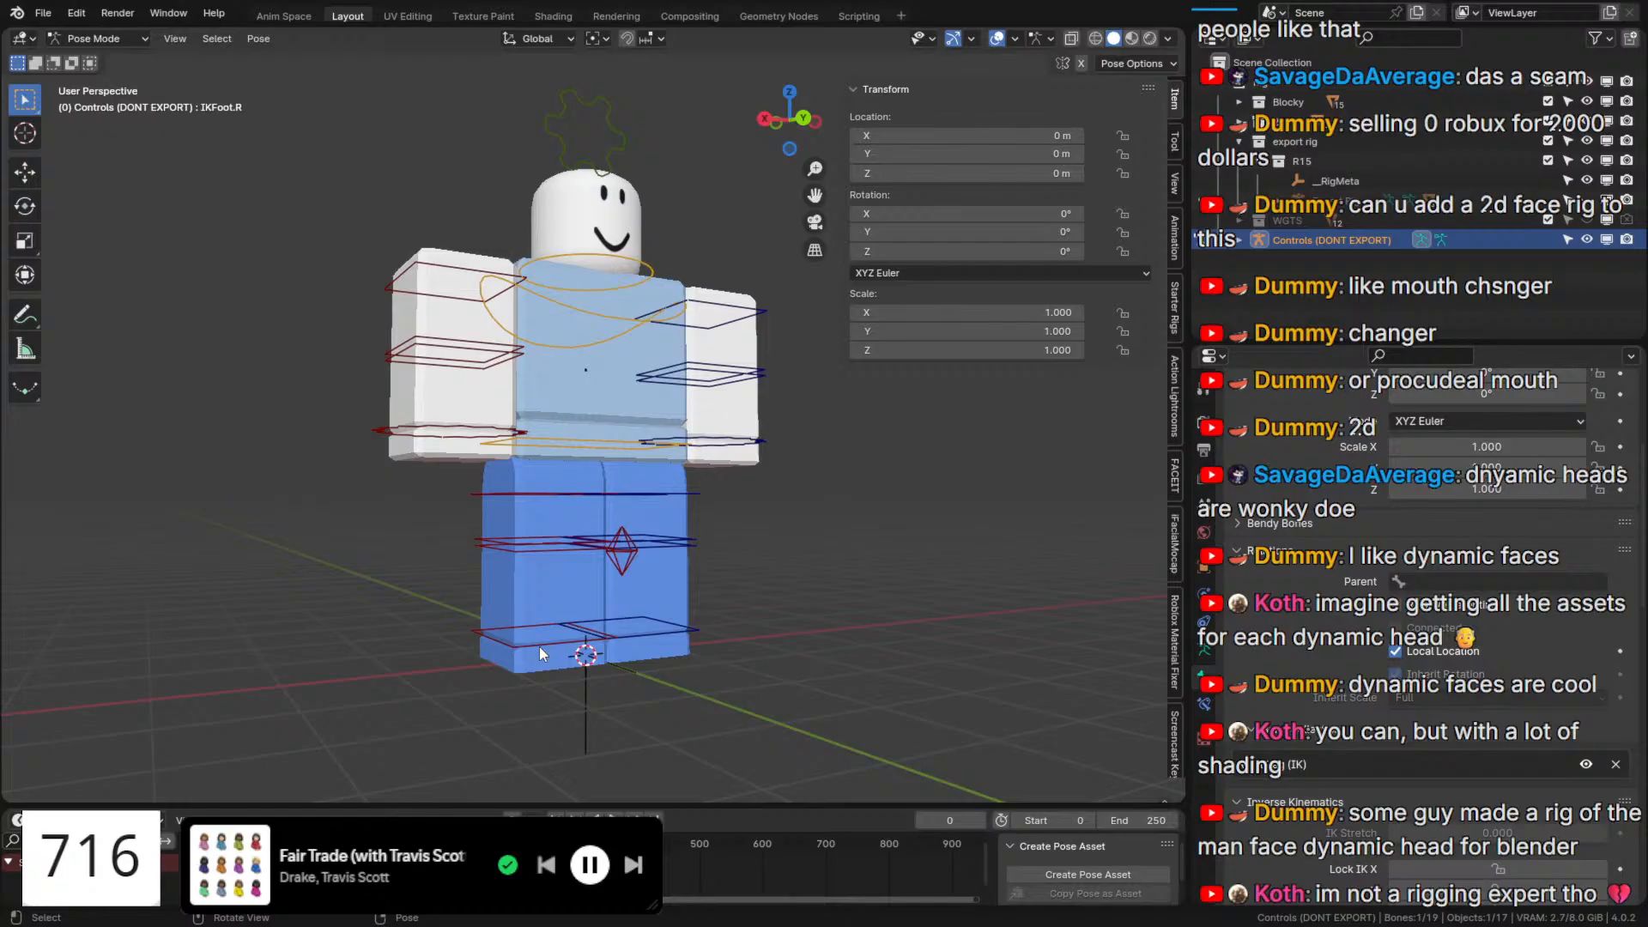
key("q")
left_click(501, 504)
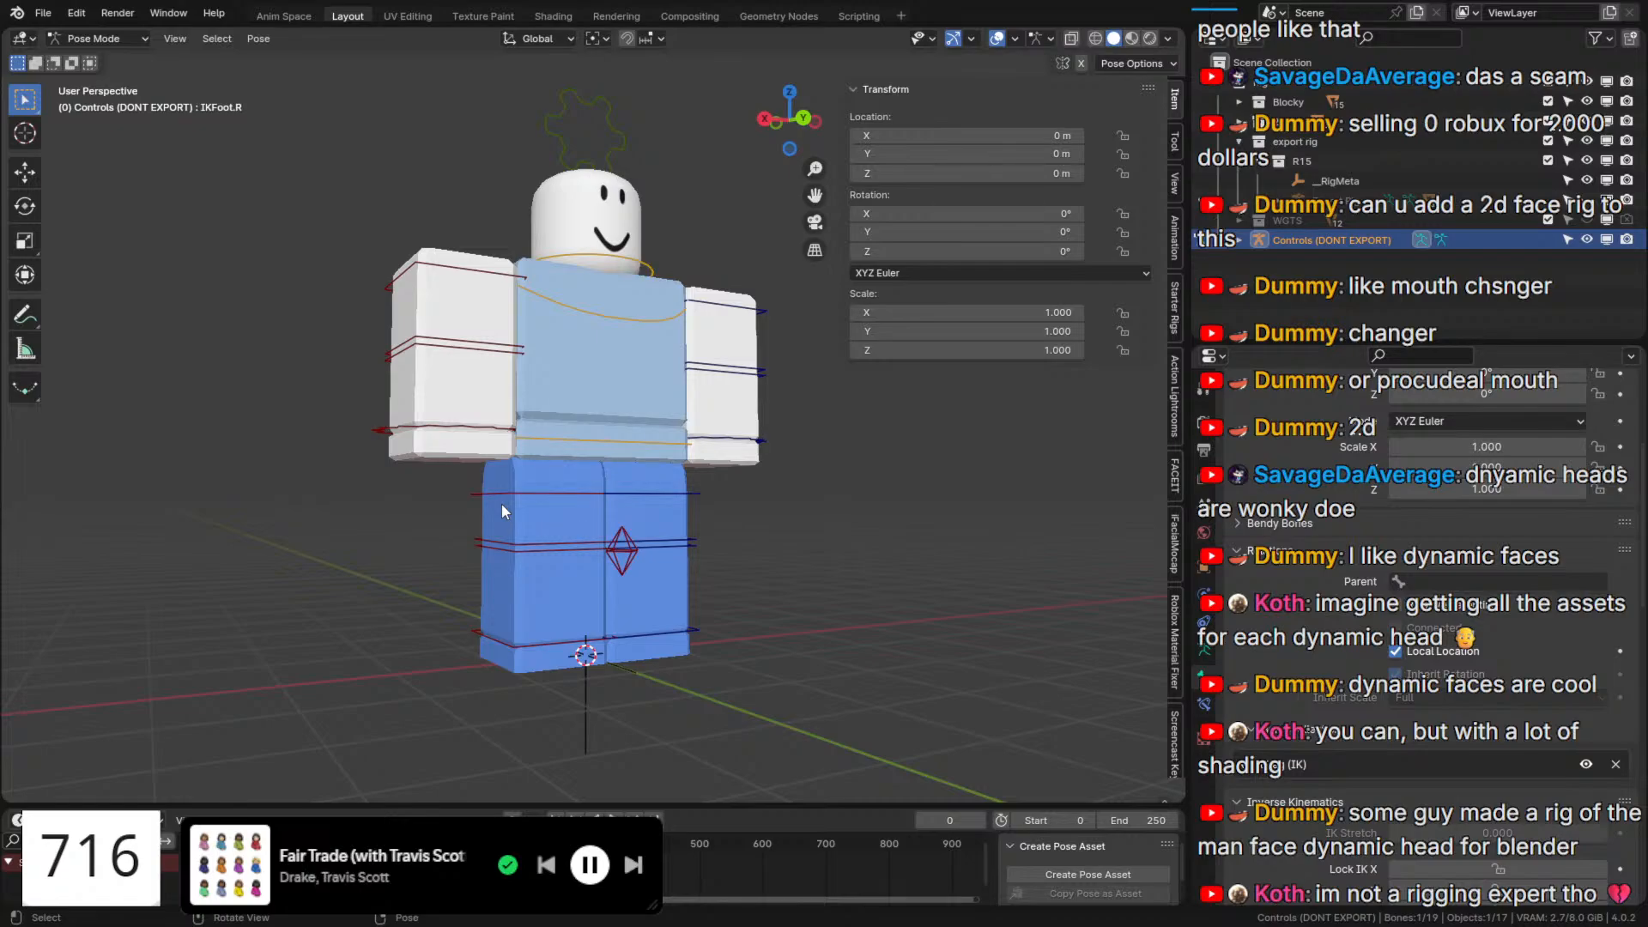
Try the expression var2 * var - (1 +var2) in the IKFoot.R Hide driver and test it with the Settings bone's IK Legs at 1.
scroll(1412, 654, "down", 12)
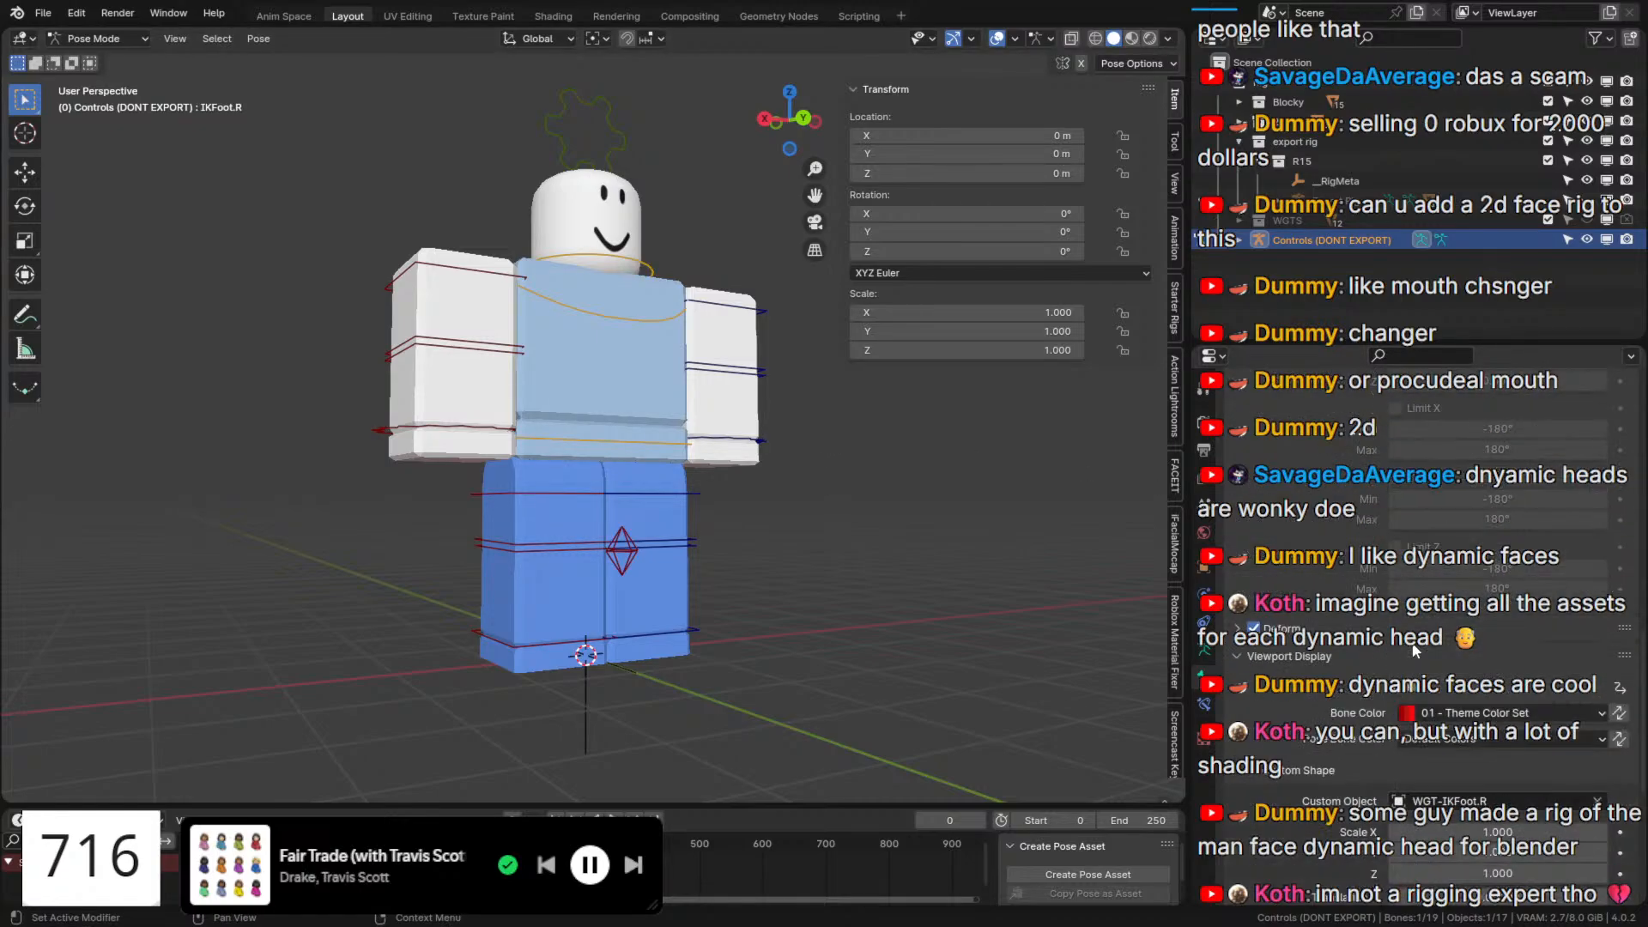
right_click(1410, 687)
left_click(1270, 617)
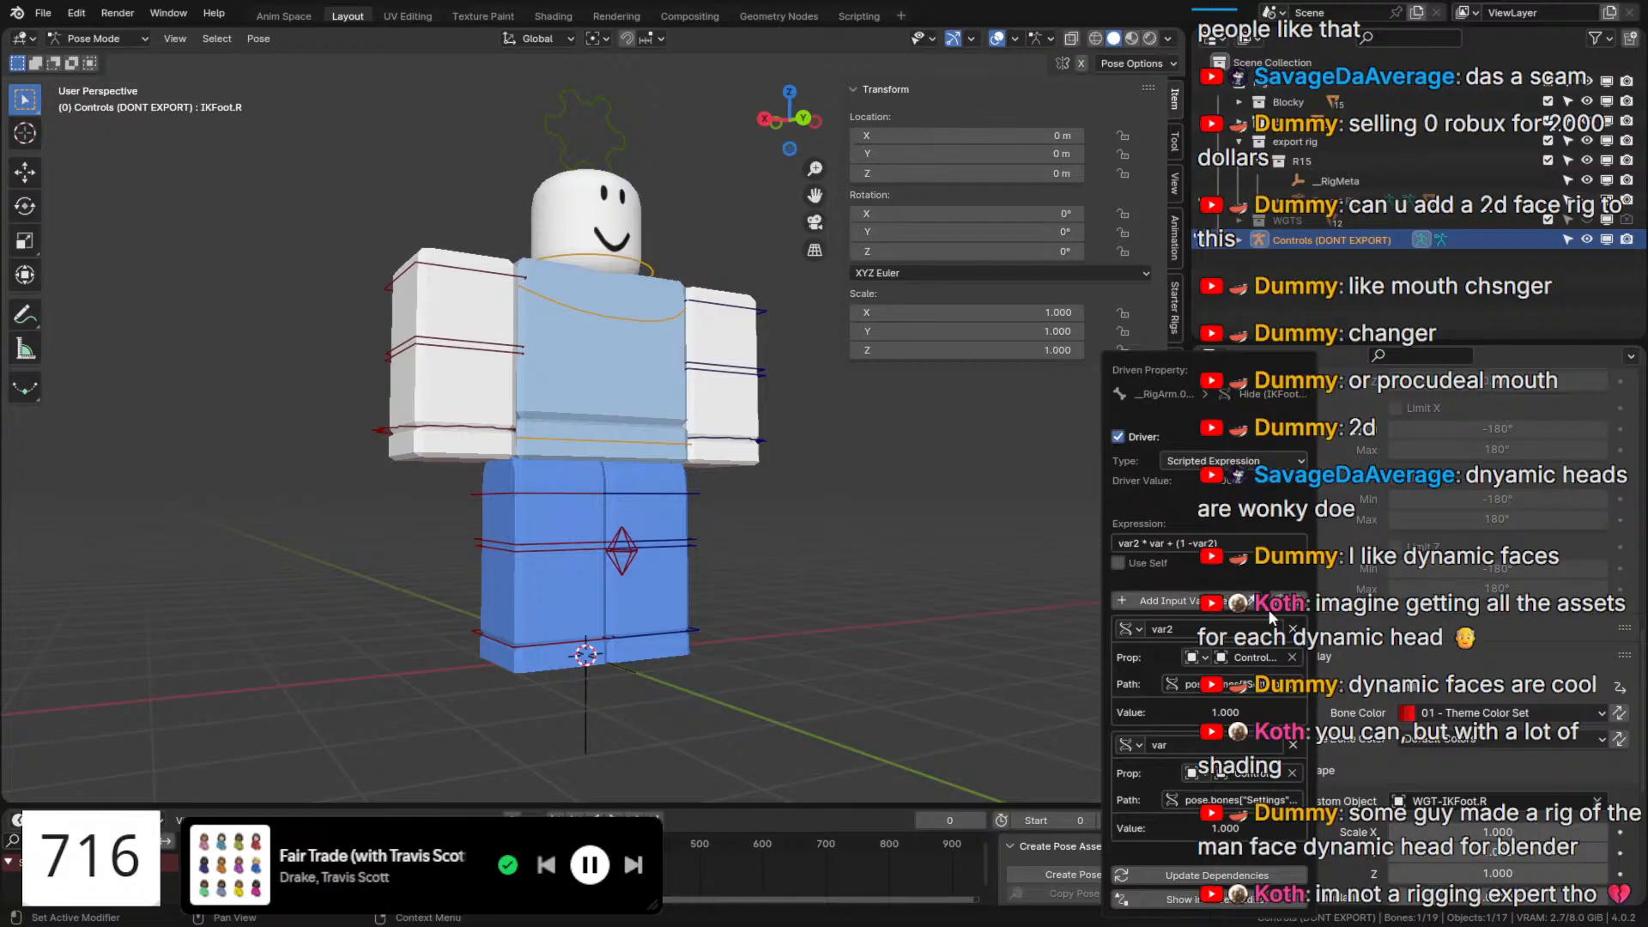
left_click(1161, 543)
left_click(1168, 543)
type("-")
key("Return")
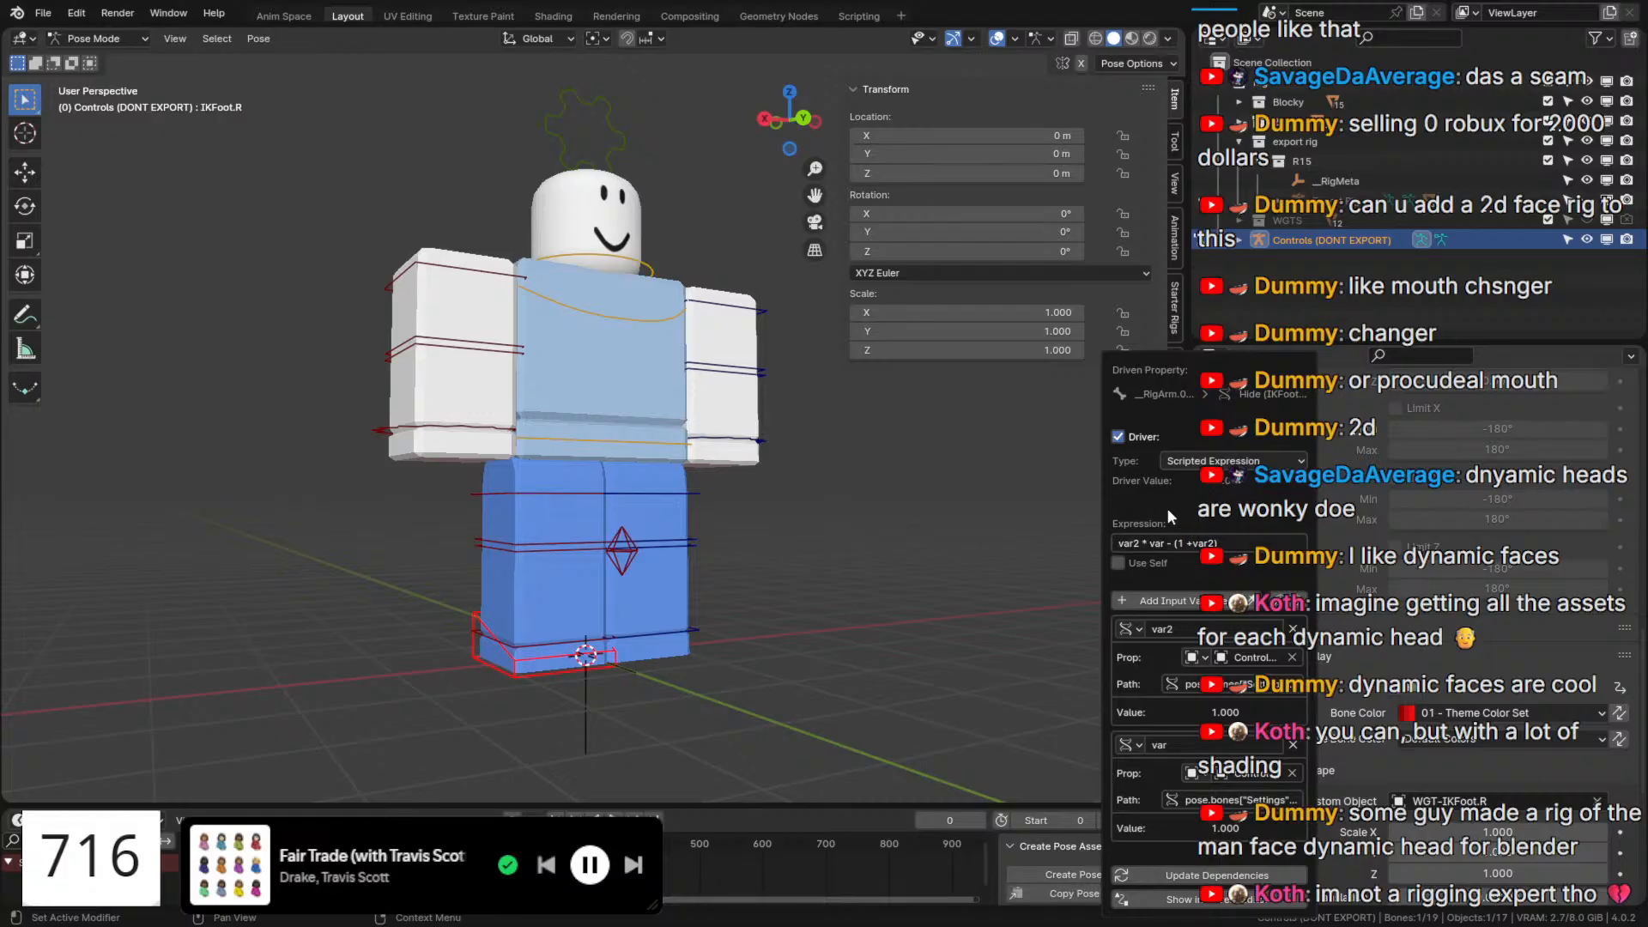
left_click(587, 127)
left_click_drag(1017, 432, 1155, 432)
Change the IKFoot.R Hide driver expression to var2 * var - (1 -var2).
left_click(485, 650)
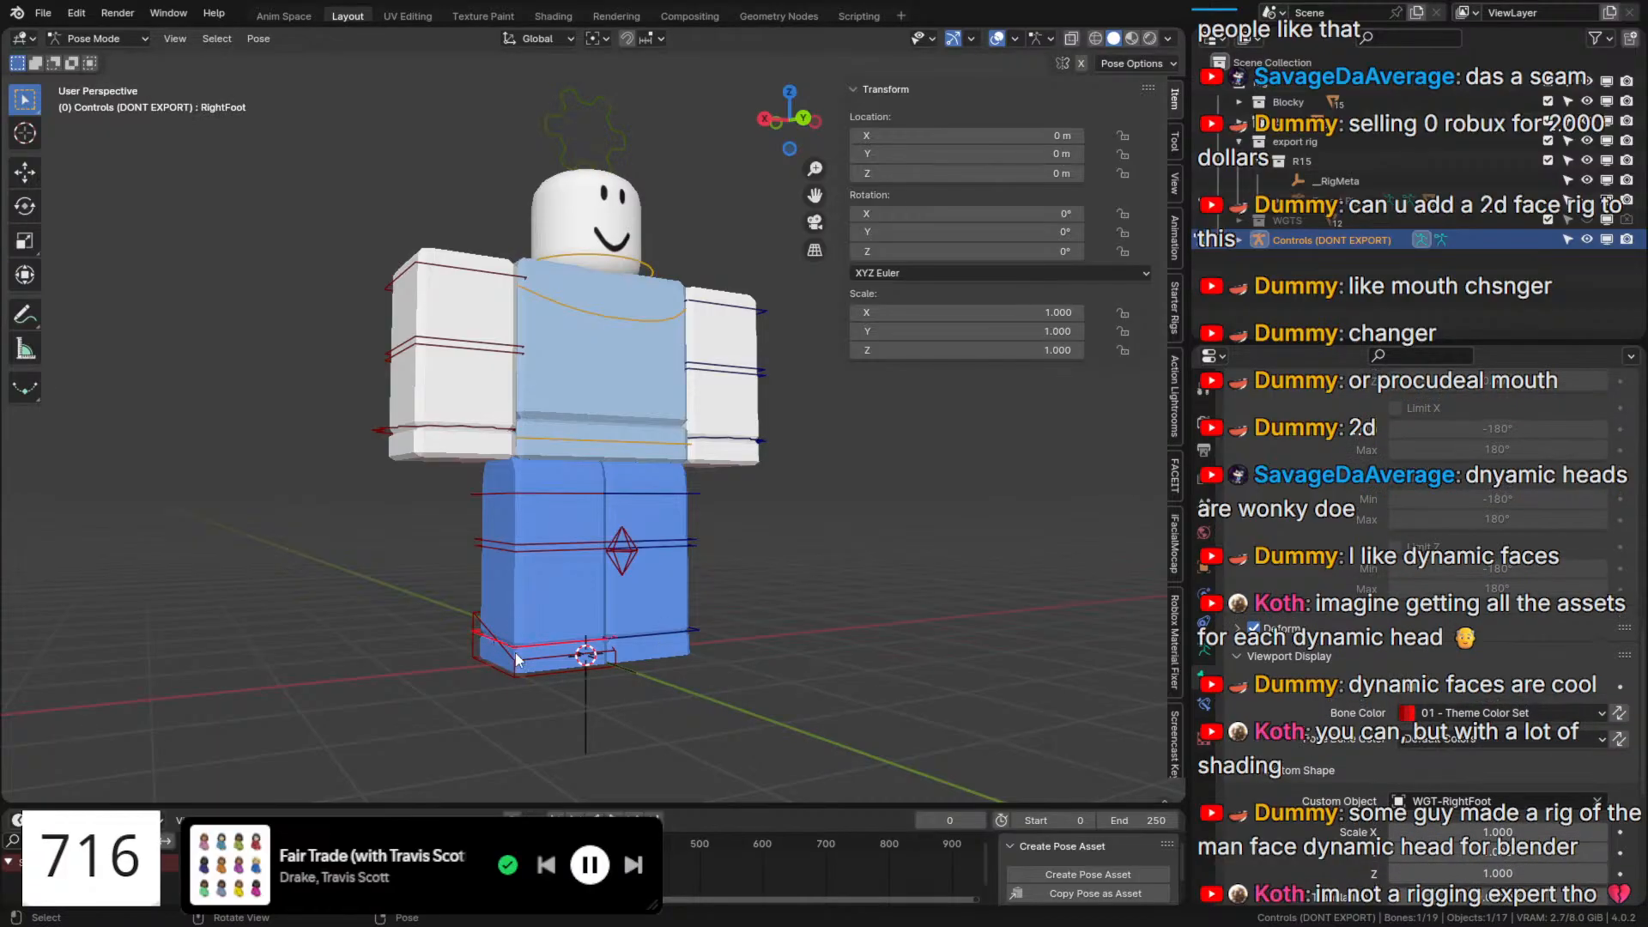
right_click(1335, 683)
left_click(1331, 615)
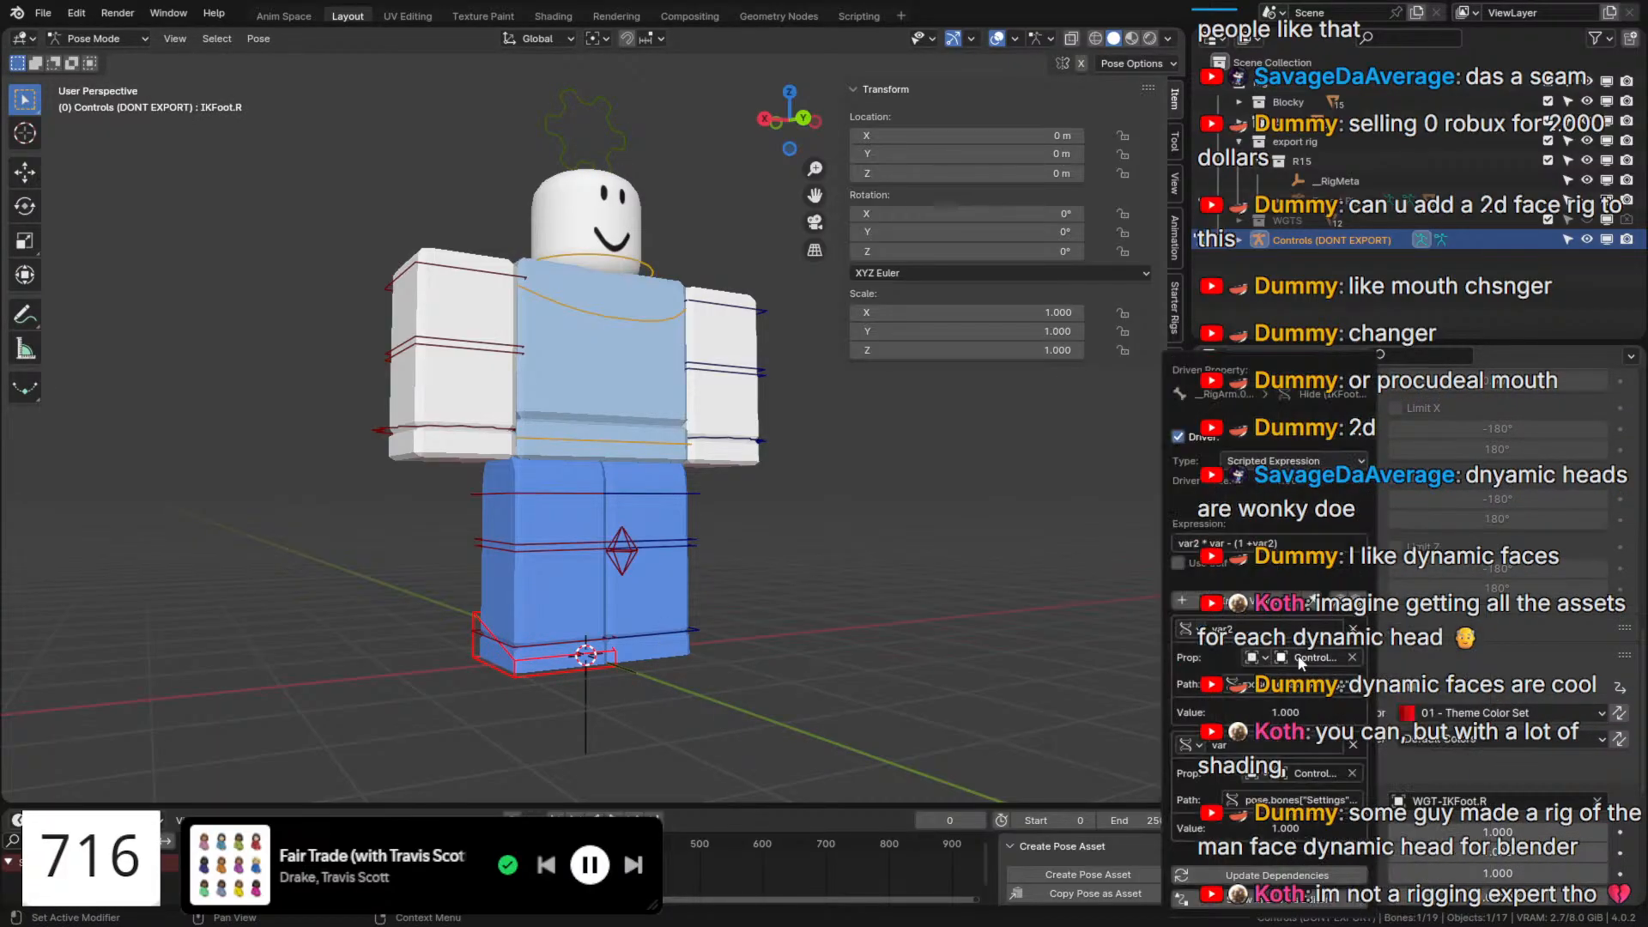
left_click_drag(1252, 544, 1246, 543)
type("-")
key("Return")
Set the Settings bone's IK Legs to 0 and turn off 1. IK Switch Layers to test the foot control's visibility.
left_click(583, 148)
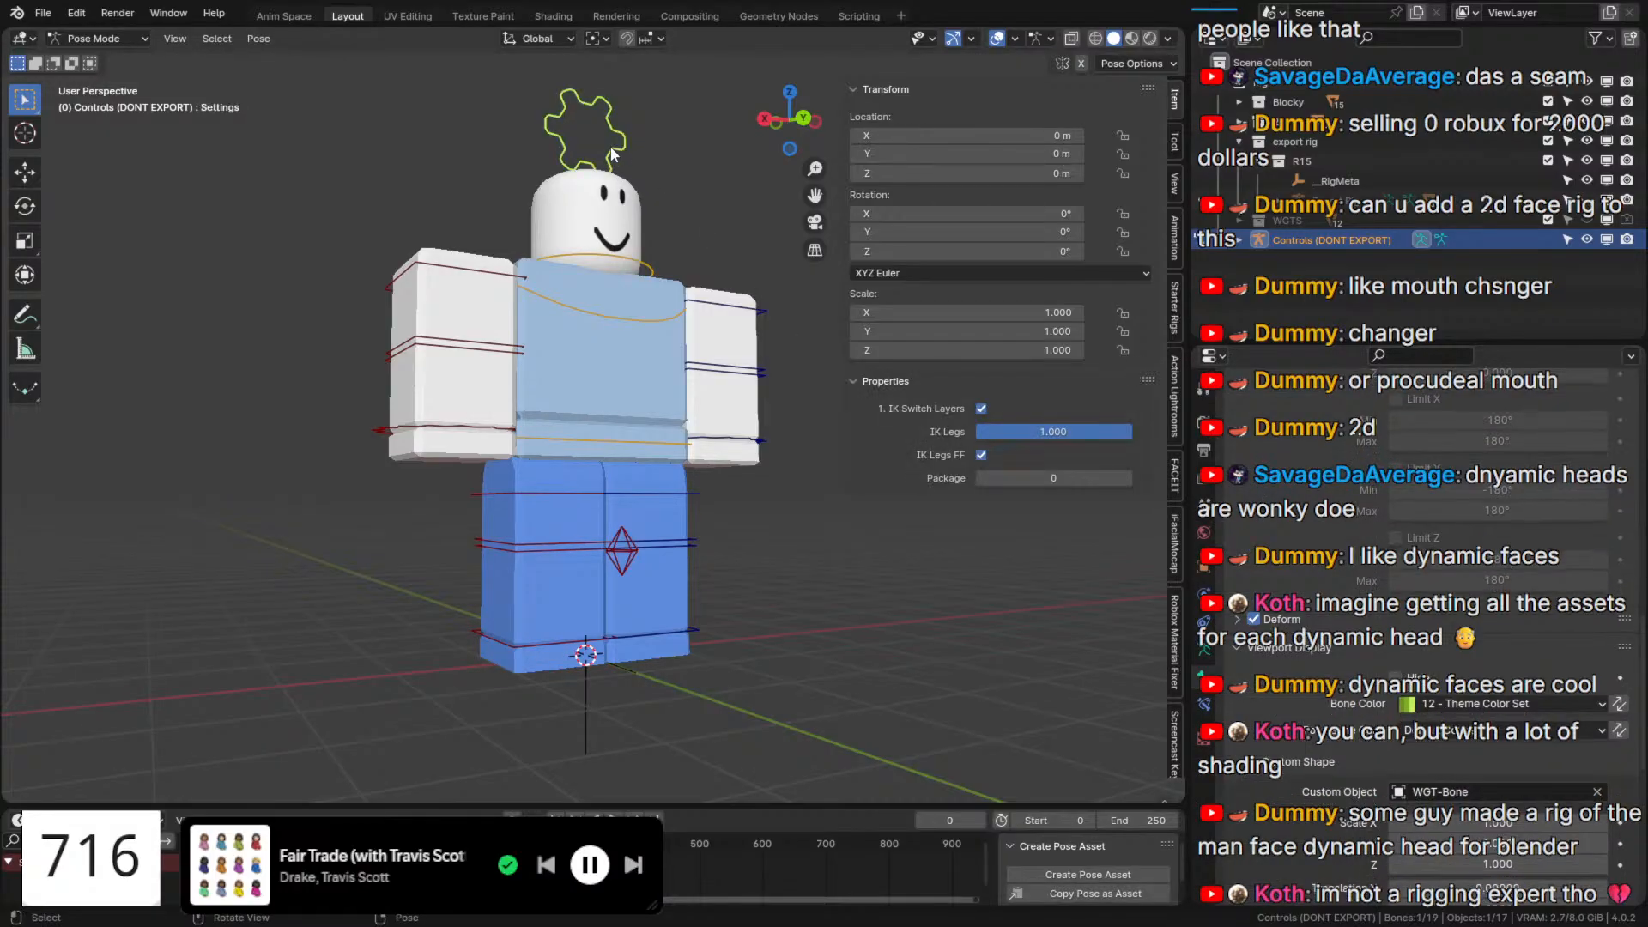
left_click_drag(979, 432, 1132, 432)
left_click(982, 410)
Swap the variable names in the IKFoot.R Hide driver so the first variable is var and the second is var2.
left_click(515, 673)
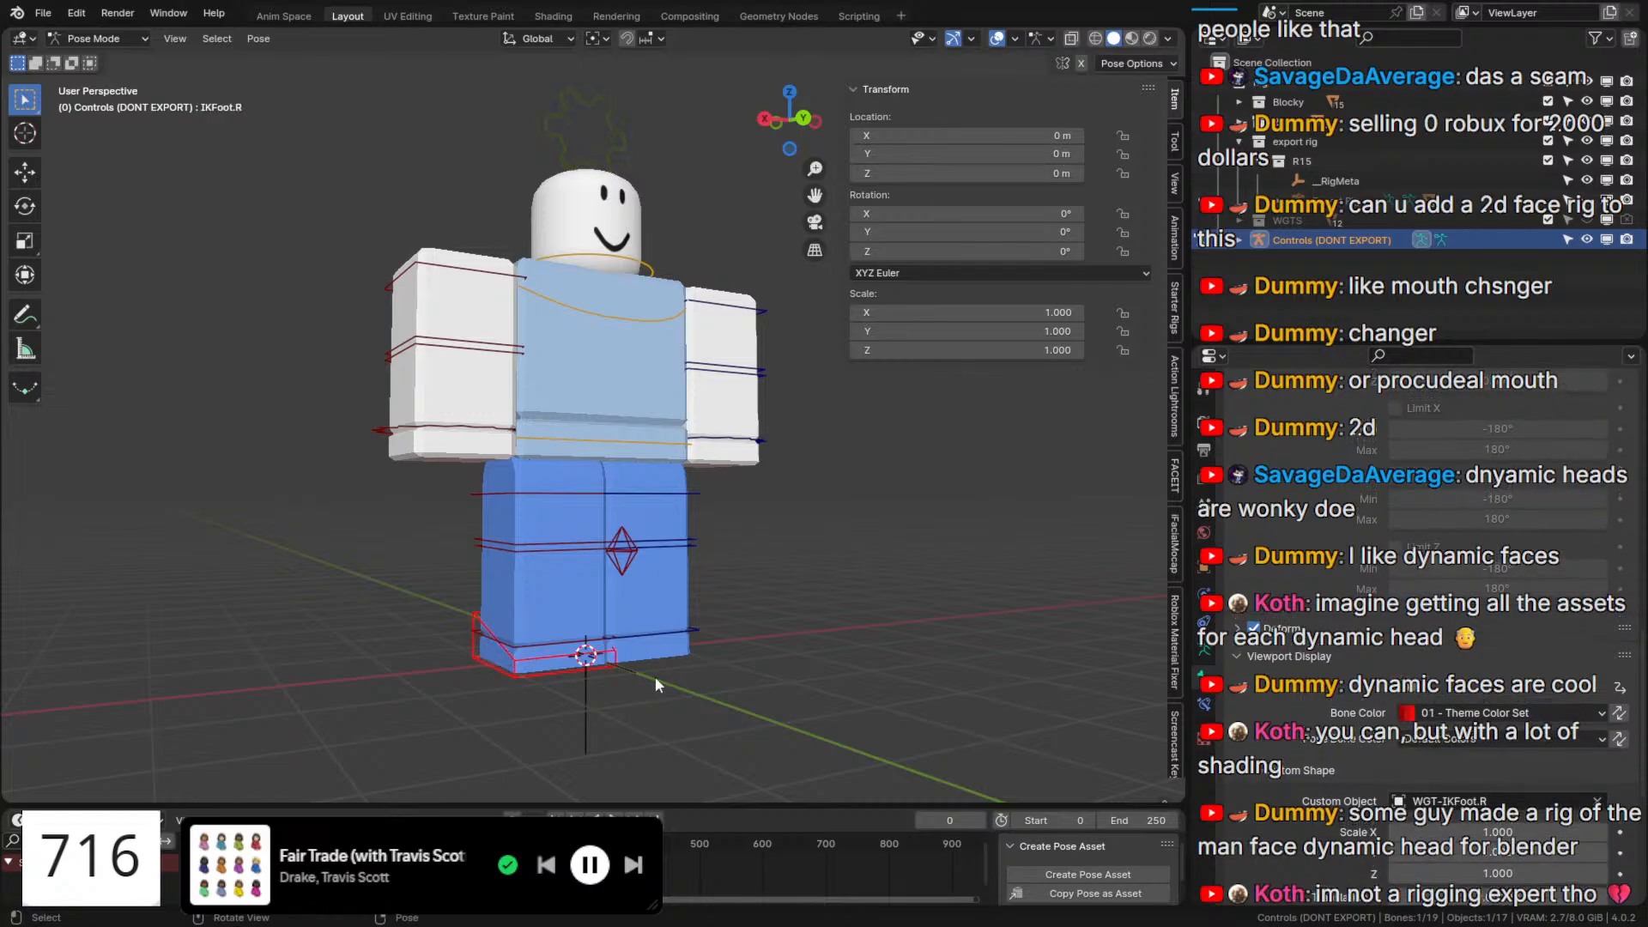
right_click(1294, 573)
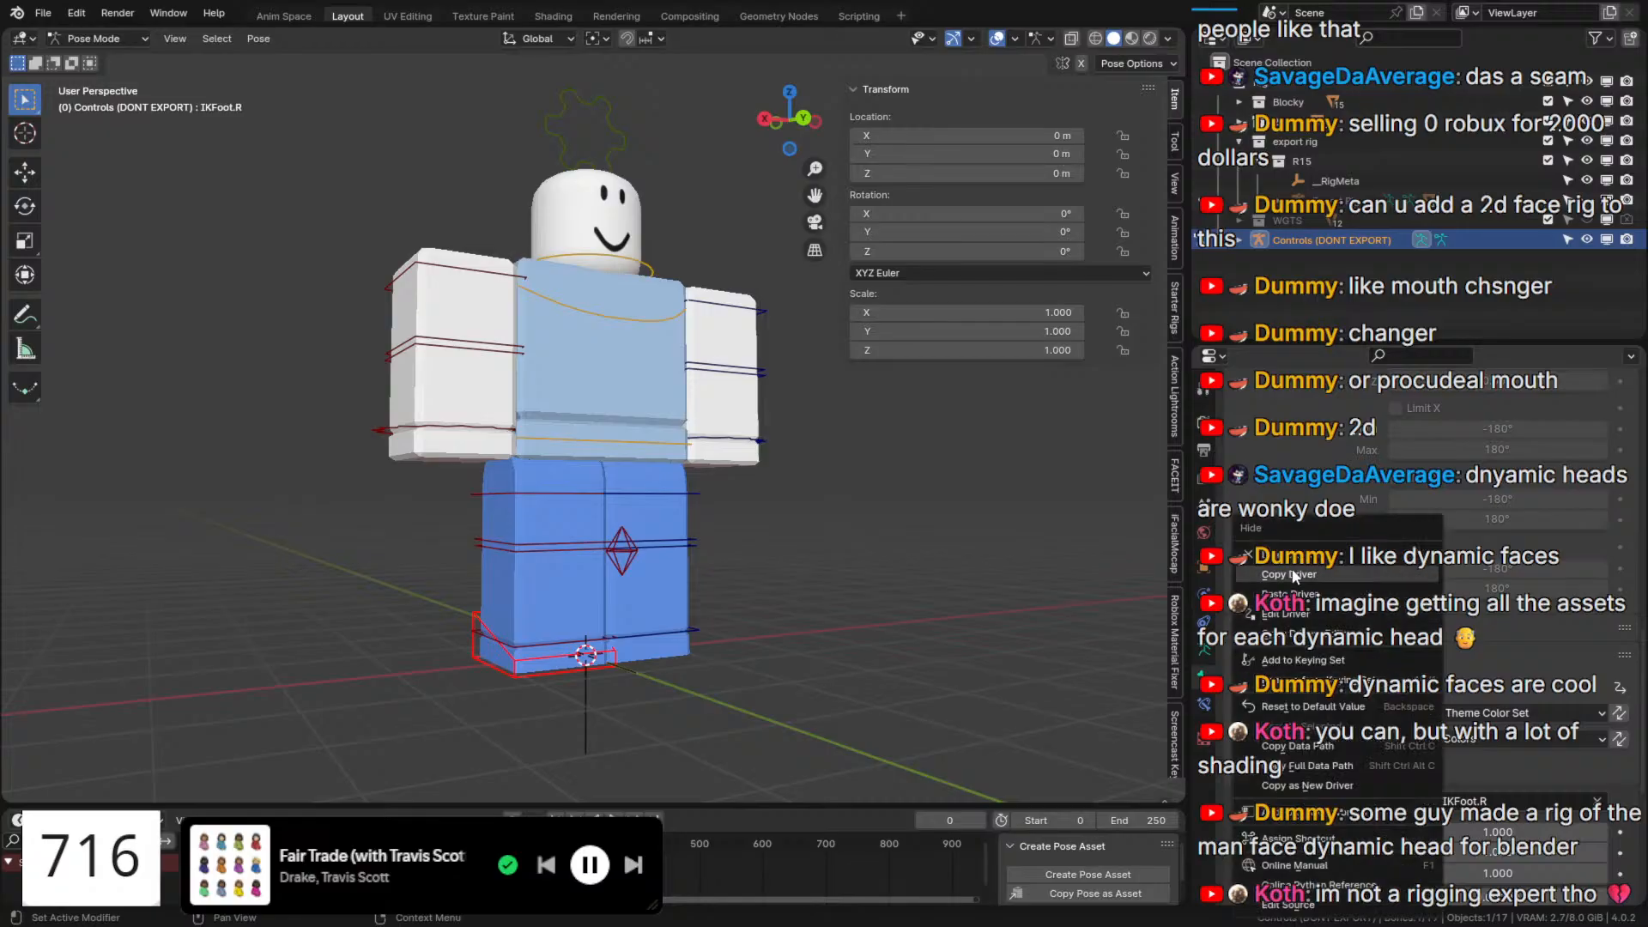
left_click(1292, 614)
double_click(1233, 631)
key("BackSpace")
key("Return")
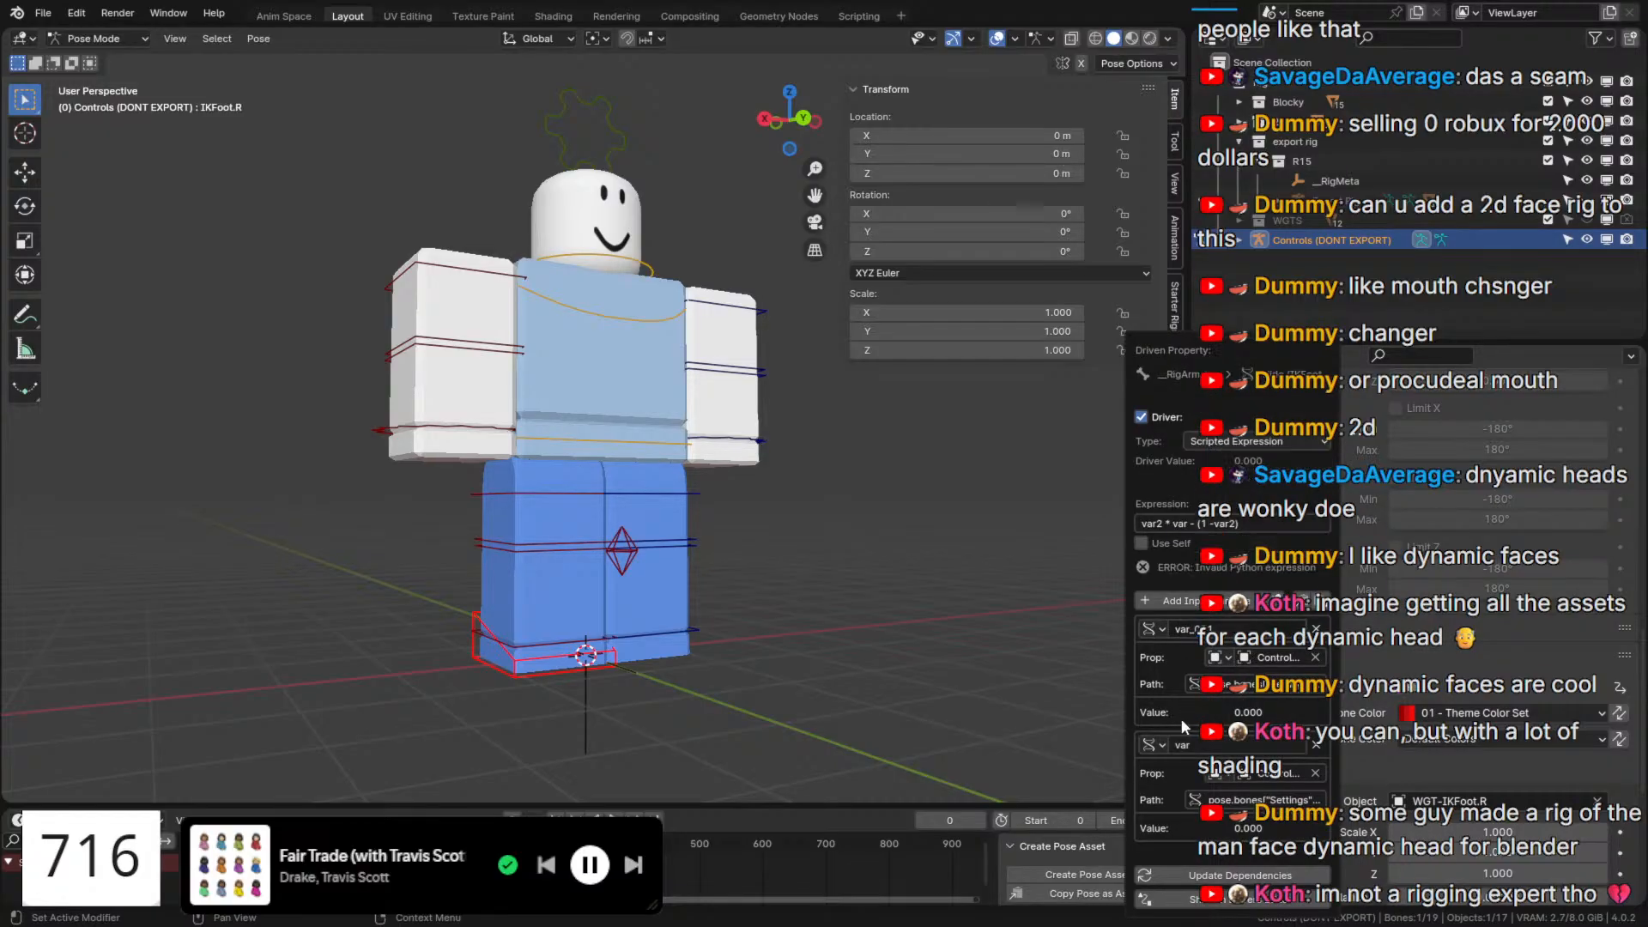
double_click(1197, 742)
type("2")
key("Return")
double_click(1235, 628)
key("BackSpace")
key("BackSpace")
key("Return")
Test the renamed variables from the Settings bone with 1. IK Switch Layers enabled and IK Legs at 0.
left_click(508, 137)
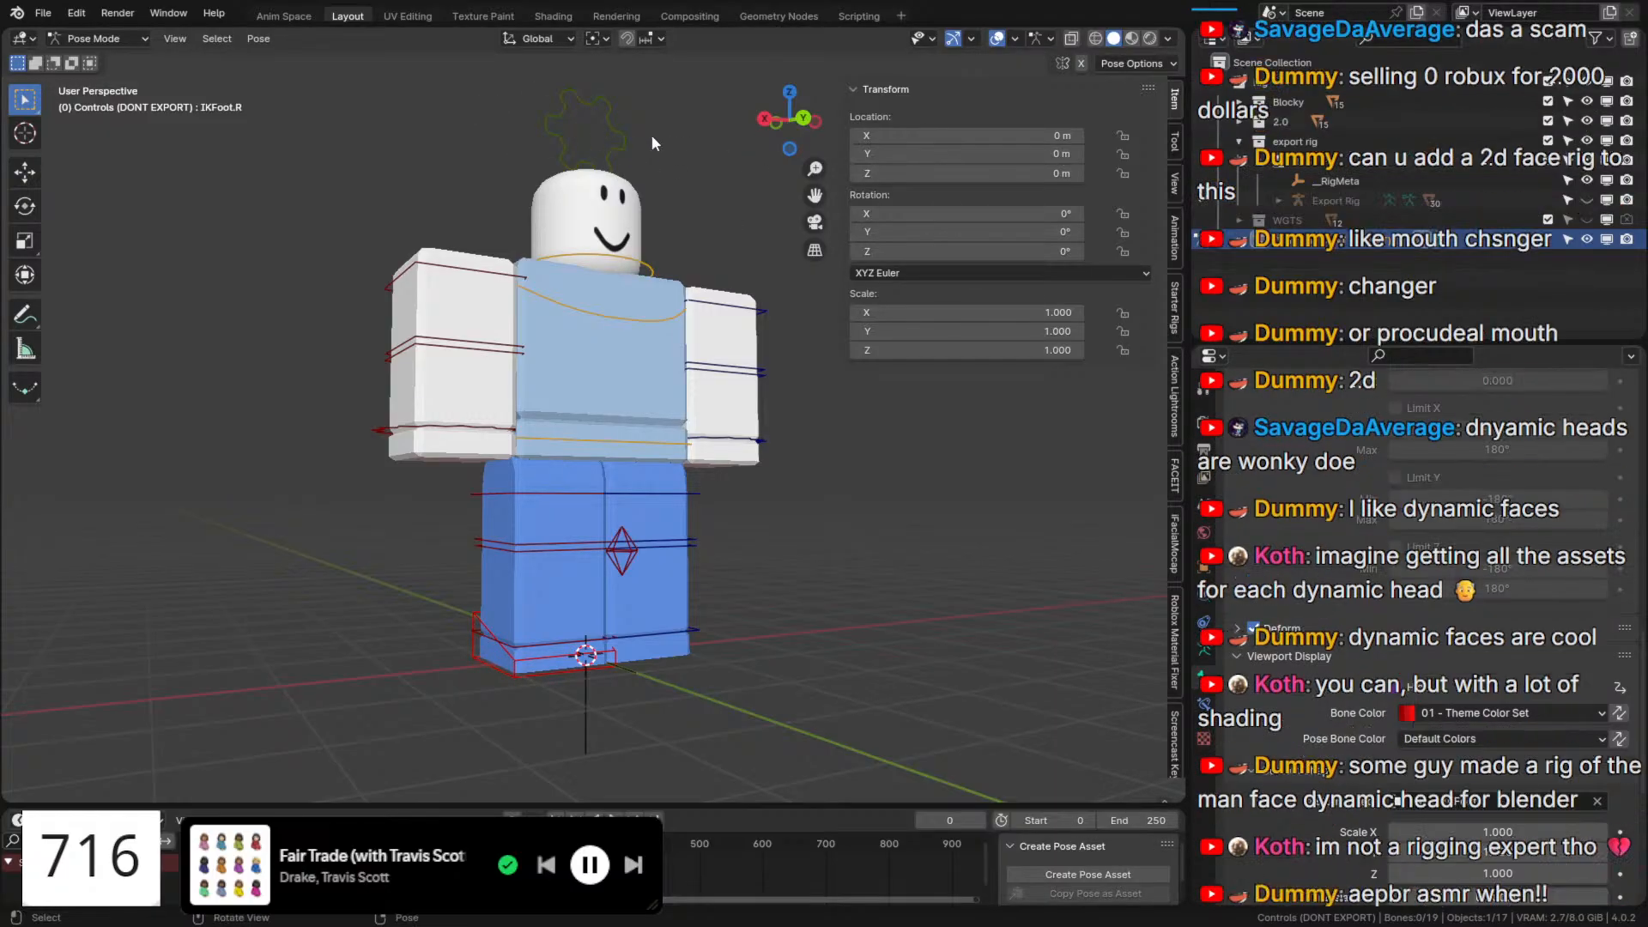
left_click(621, 135)
left_click_drag(1017, 427, 979, 429)
Enable In Front display in Edit Mode, select the hidden IKFoot.R bone, and return to Pose Mode.
key("Tab")
key("q")
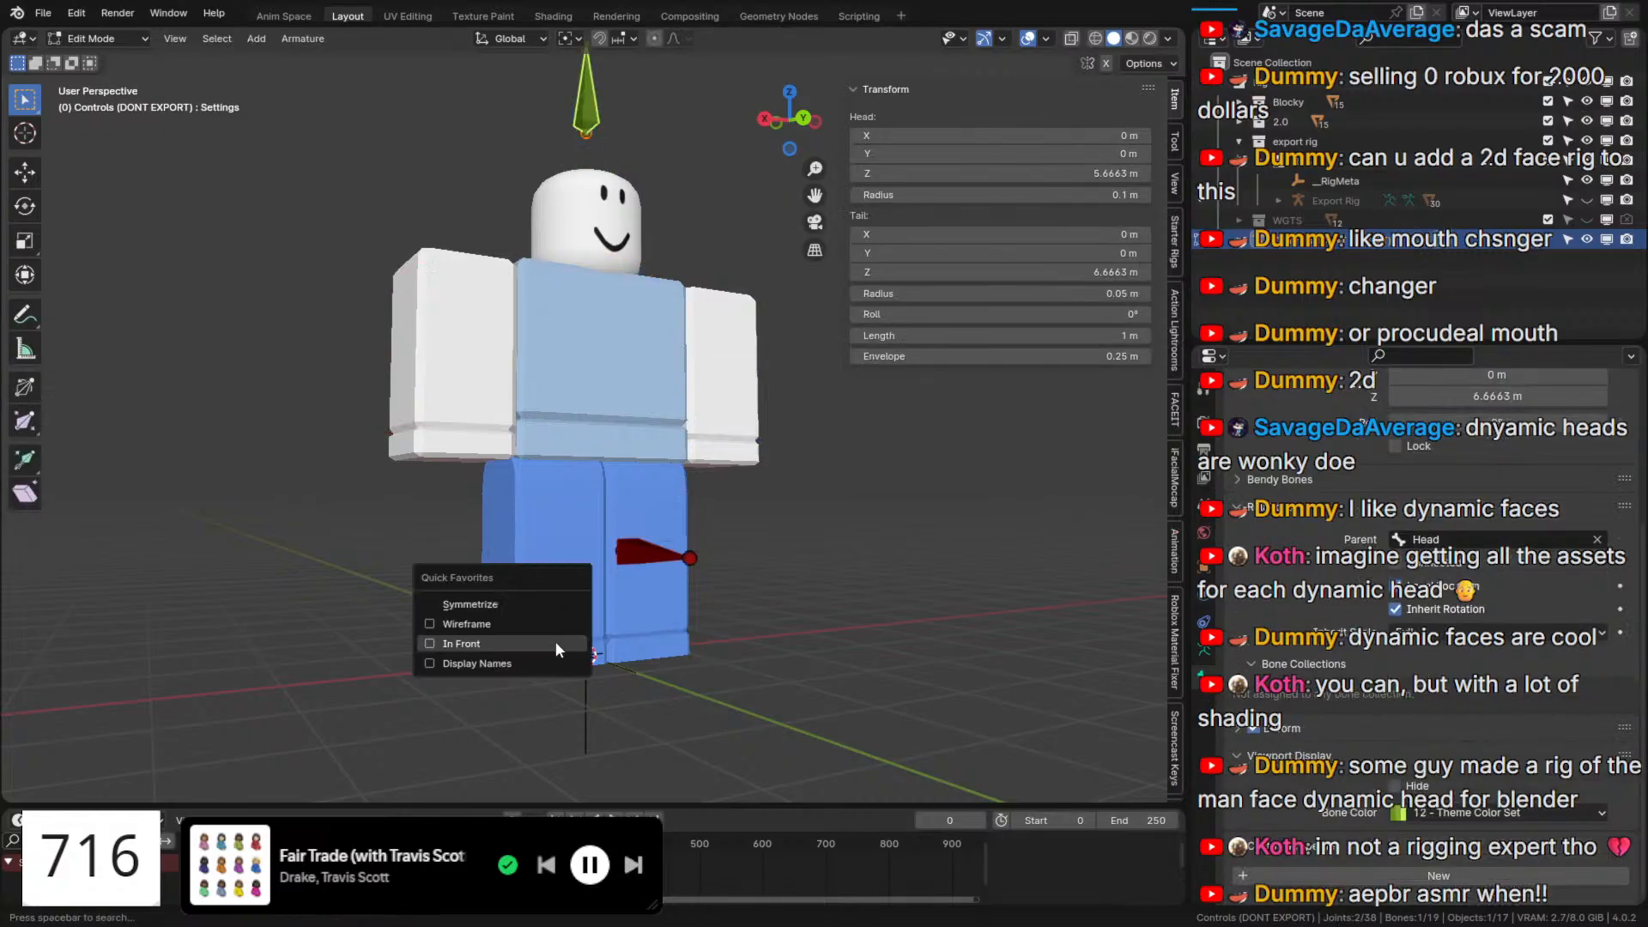
left_click(553, 642)
key("Tab")
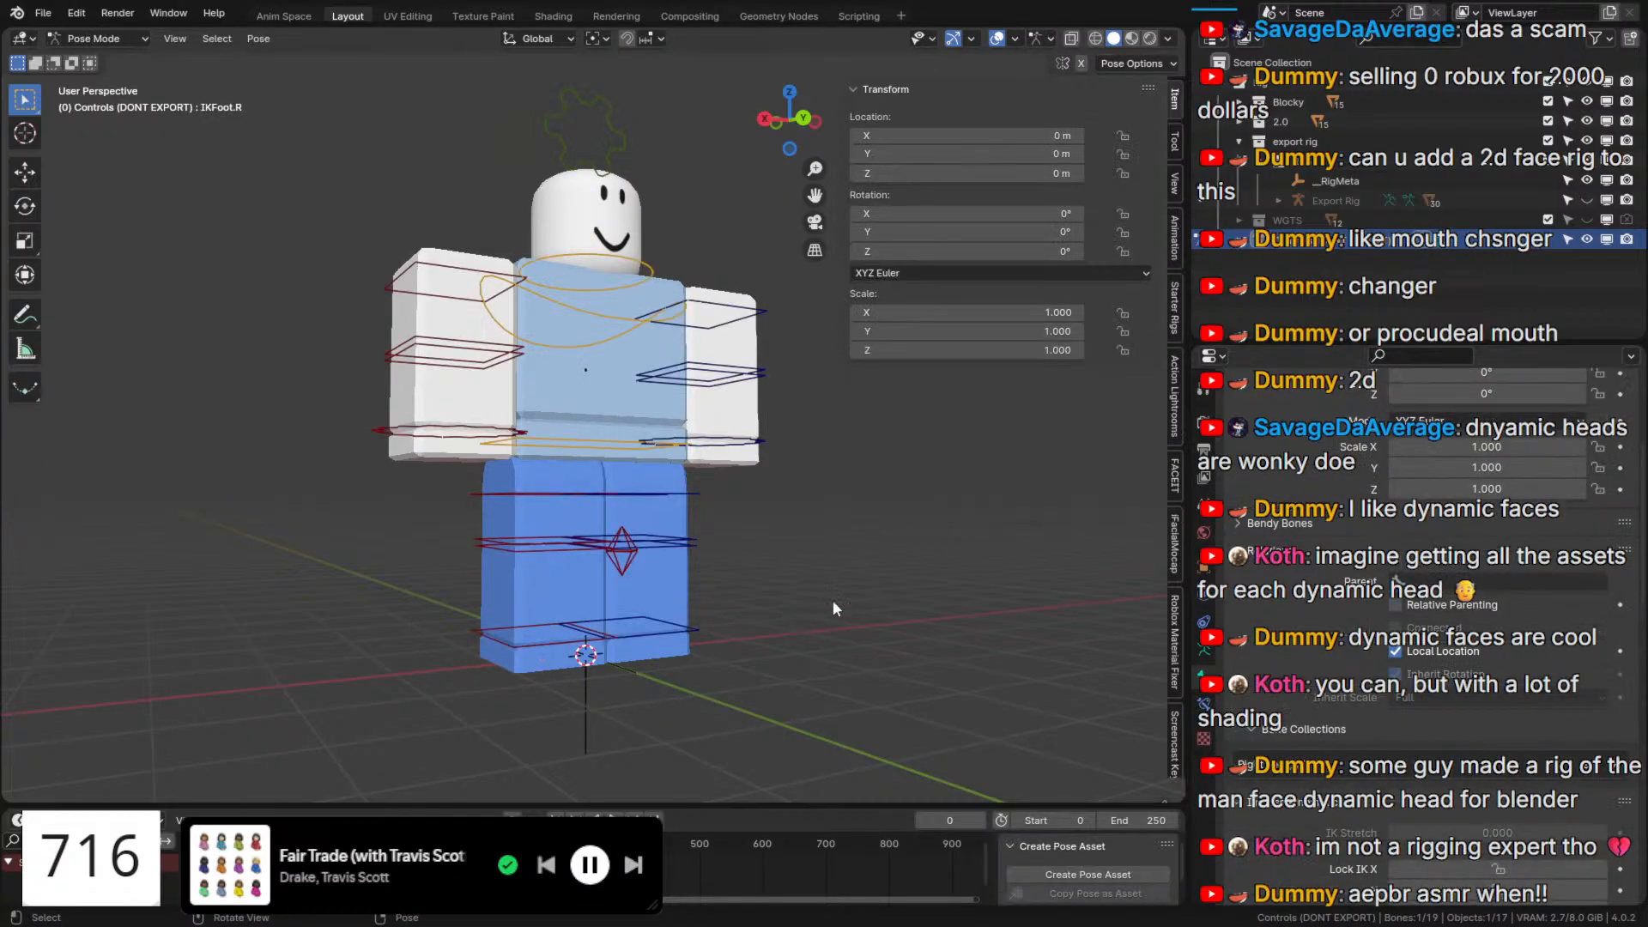
Try var2 * var - (1 +var2) with the renamed variables in the IKFoot.R Hide driver, testing it with IK Legs at 1.
scroll(1550, 754, "down", 5)
right_click(1407, 684)
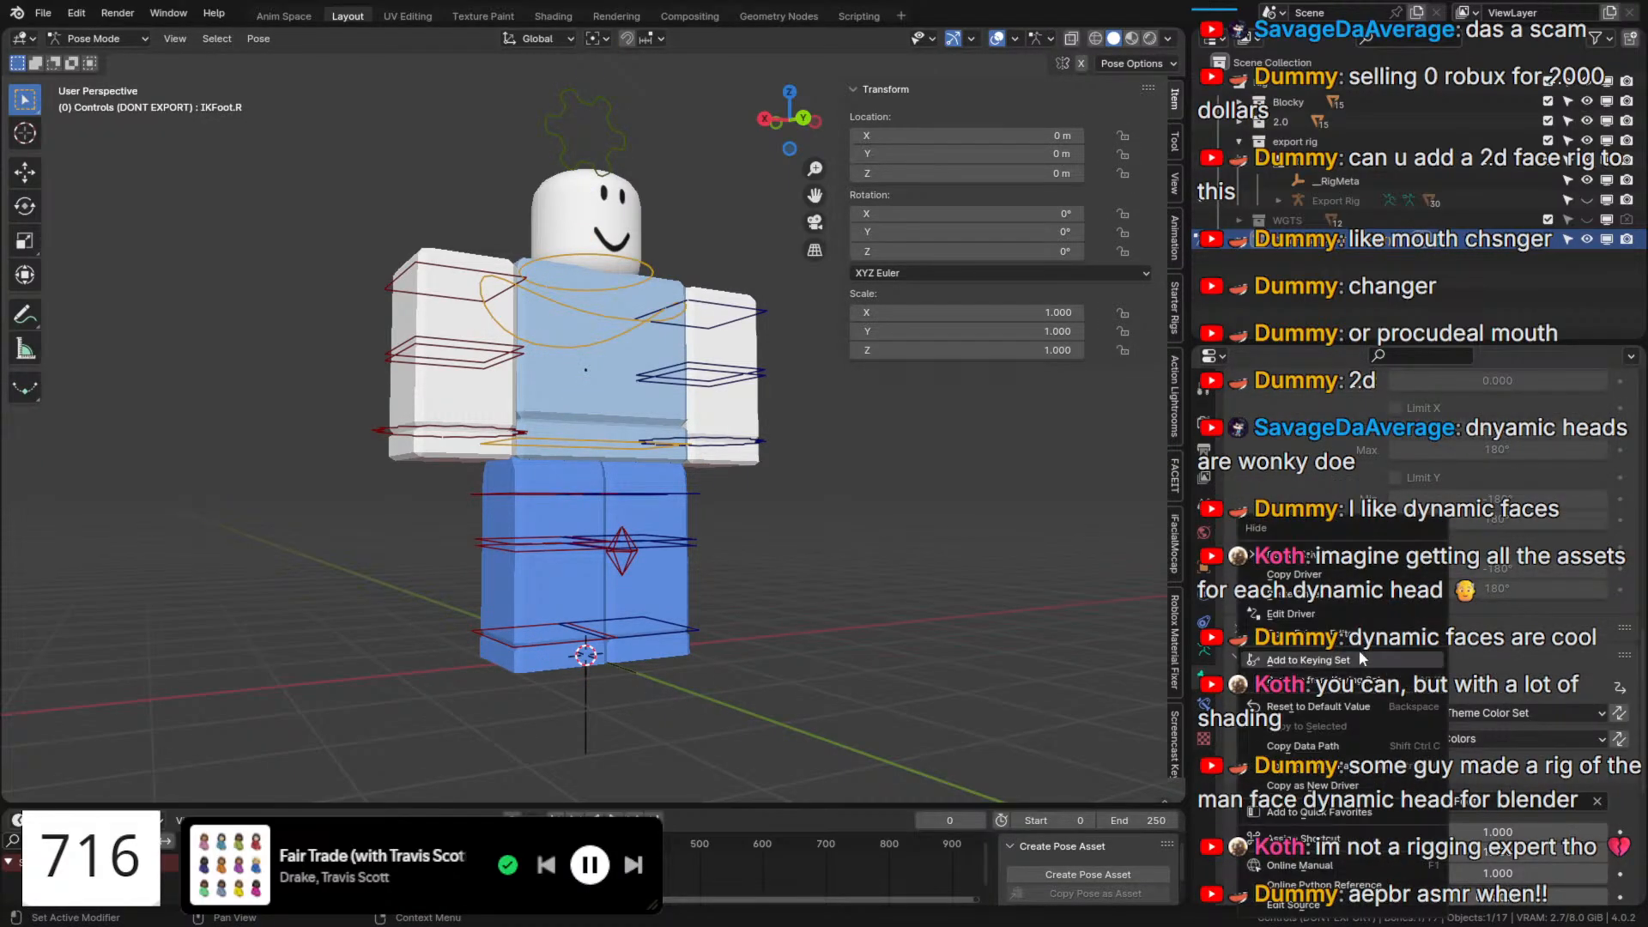
left_click(1284, 611)
left_click(1209, 541)
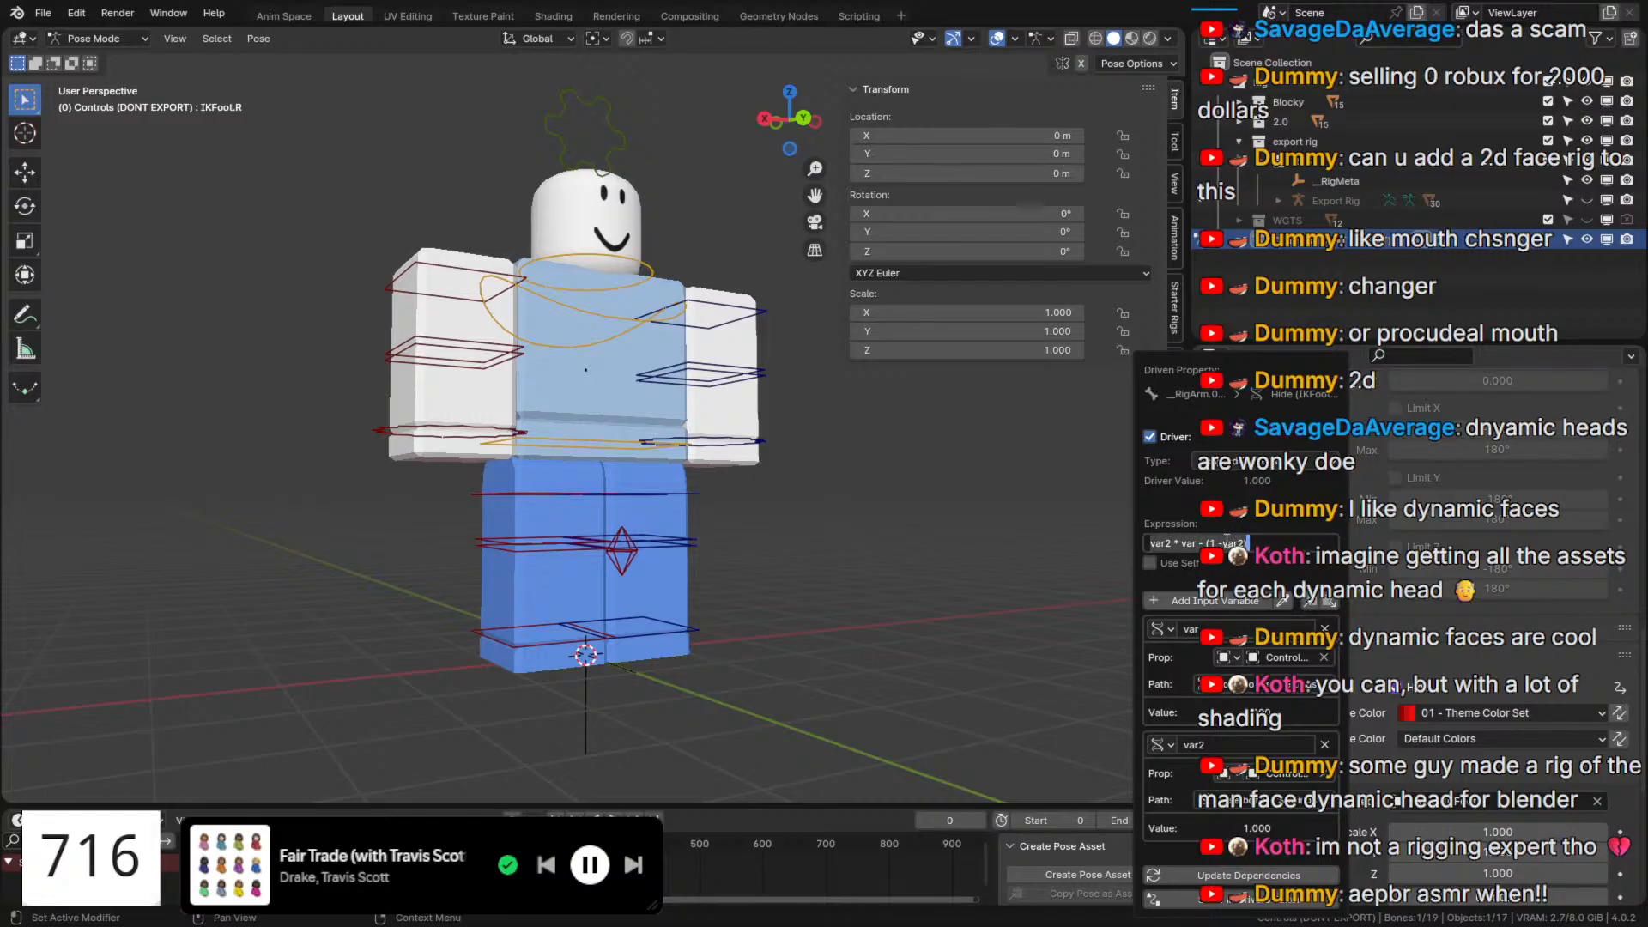
key("Return")
left_click(1224, 541)
key("BackSpace")
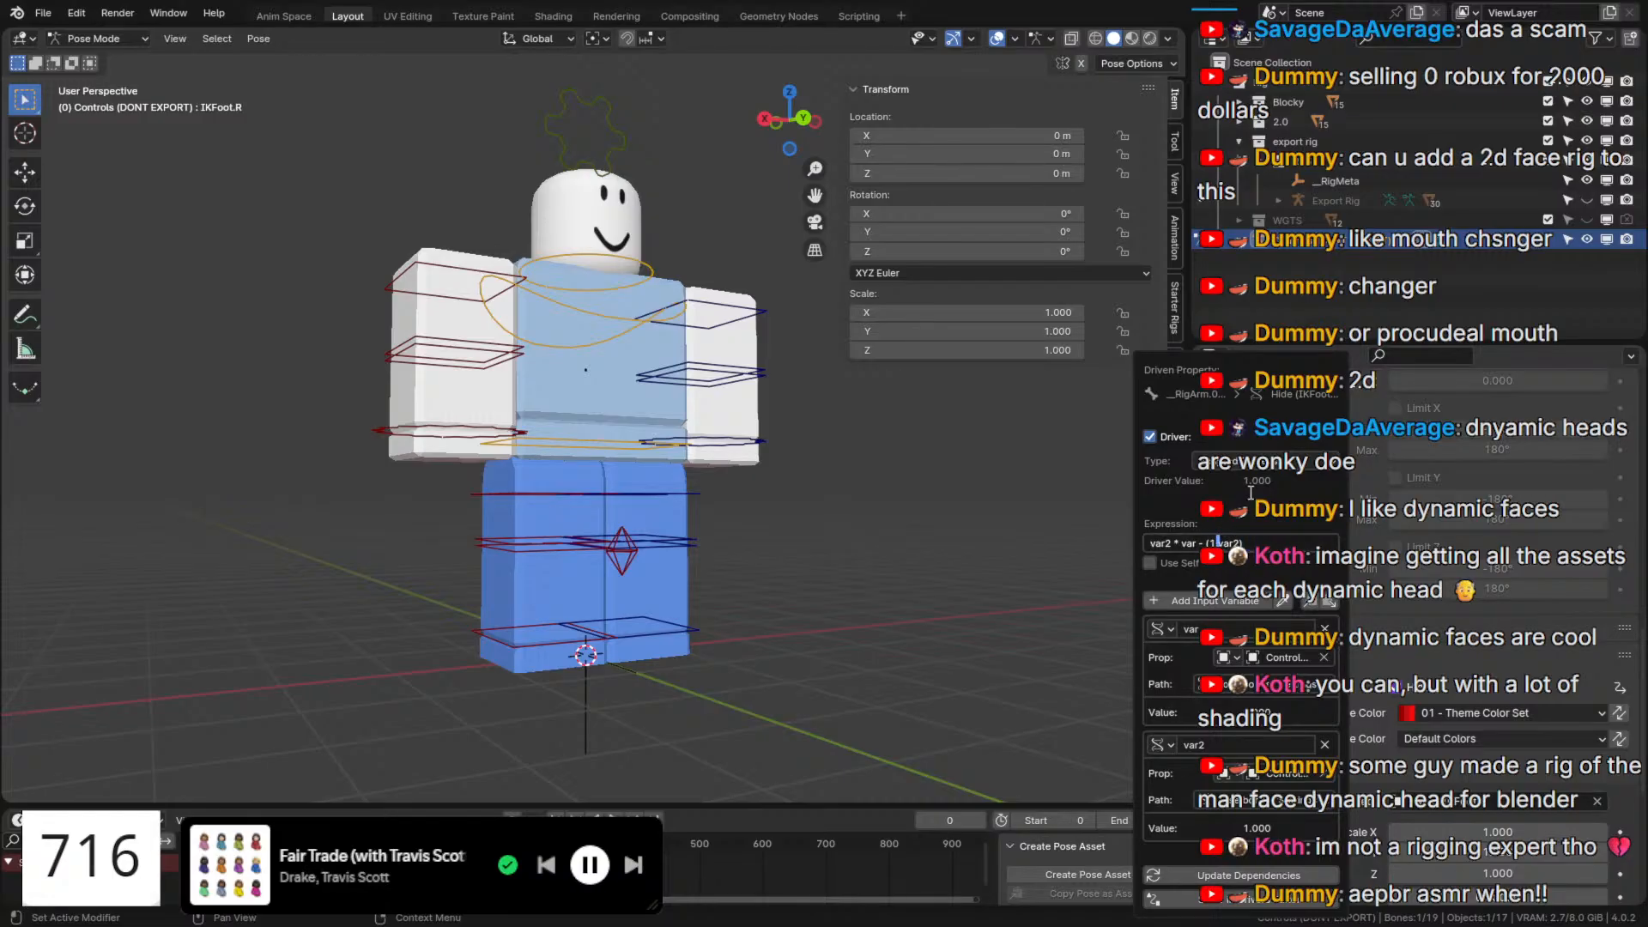
type("+")
left_click(618, 154)
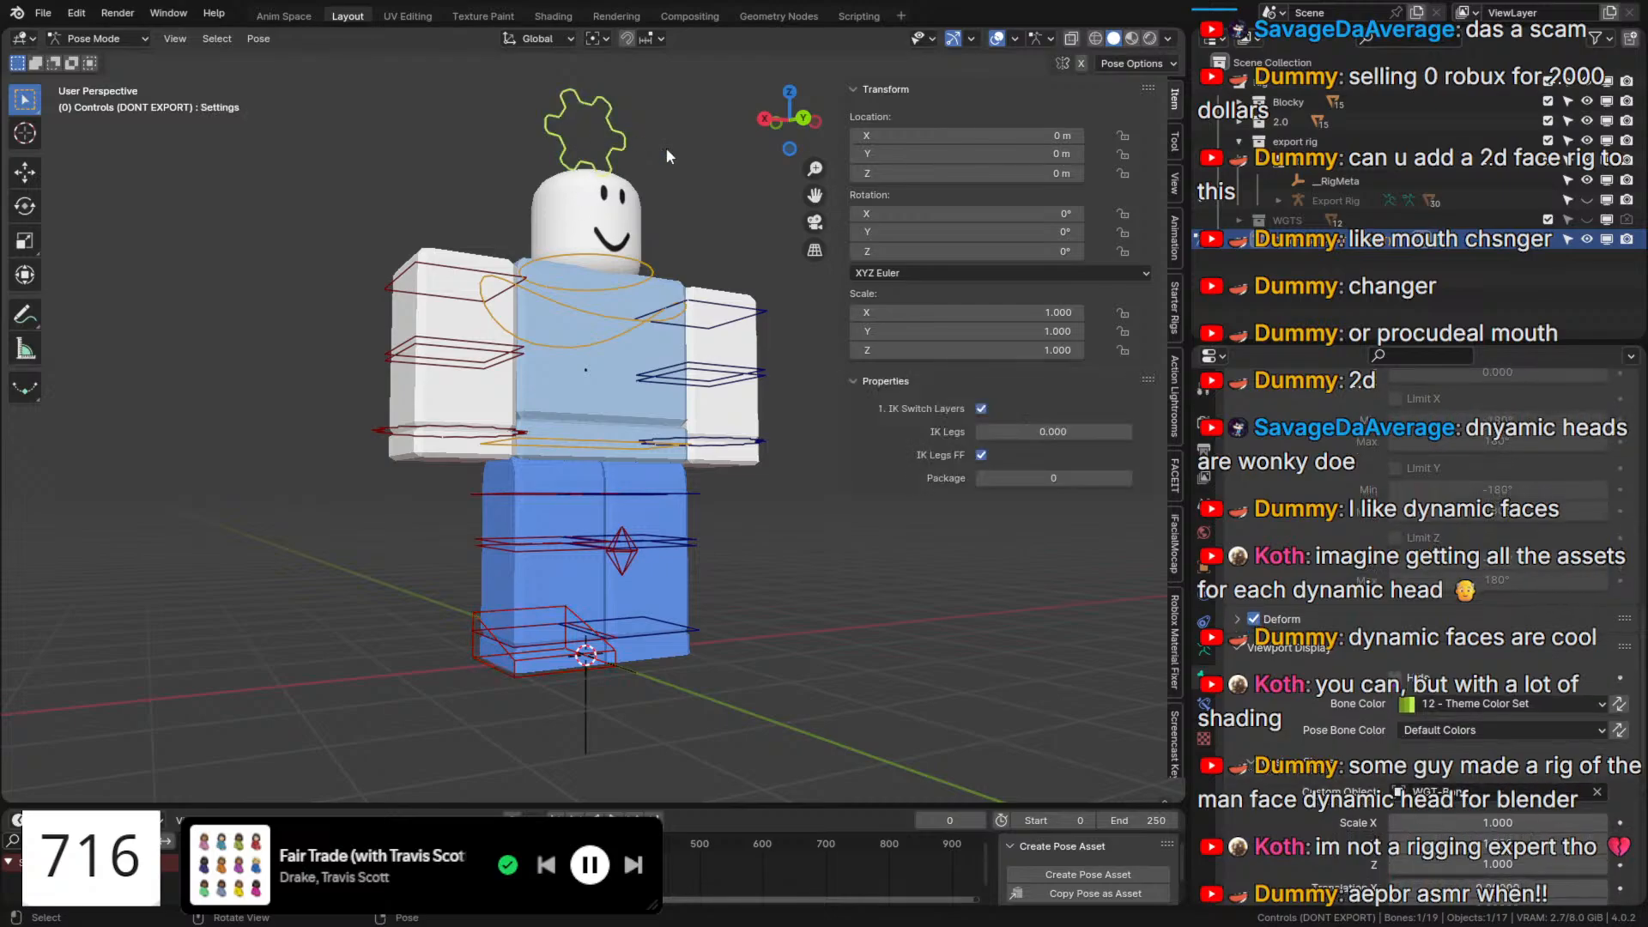
left_click_drag(1030, 428, 1116, 428)
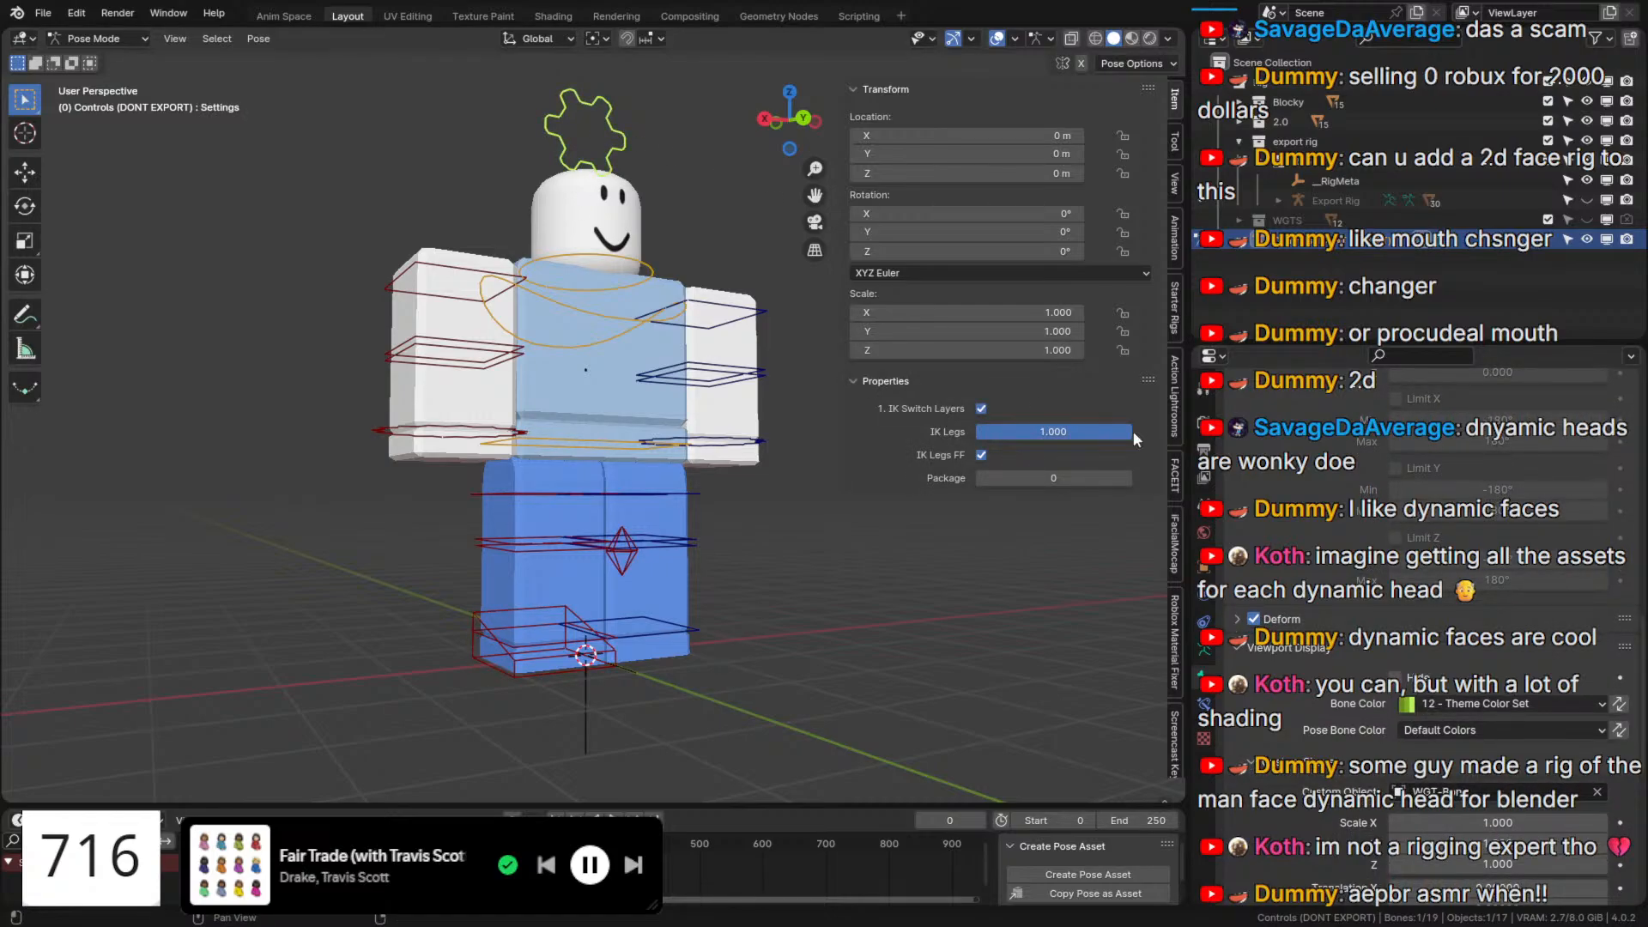
Set the IKFoot.R Hide driver expression to var2 * var + (1 -var2) and test it with the Settings bone's IK Legs slider.
left_click(475, 645)
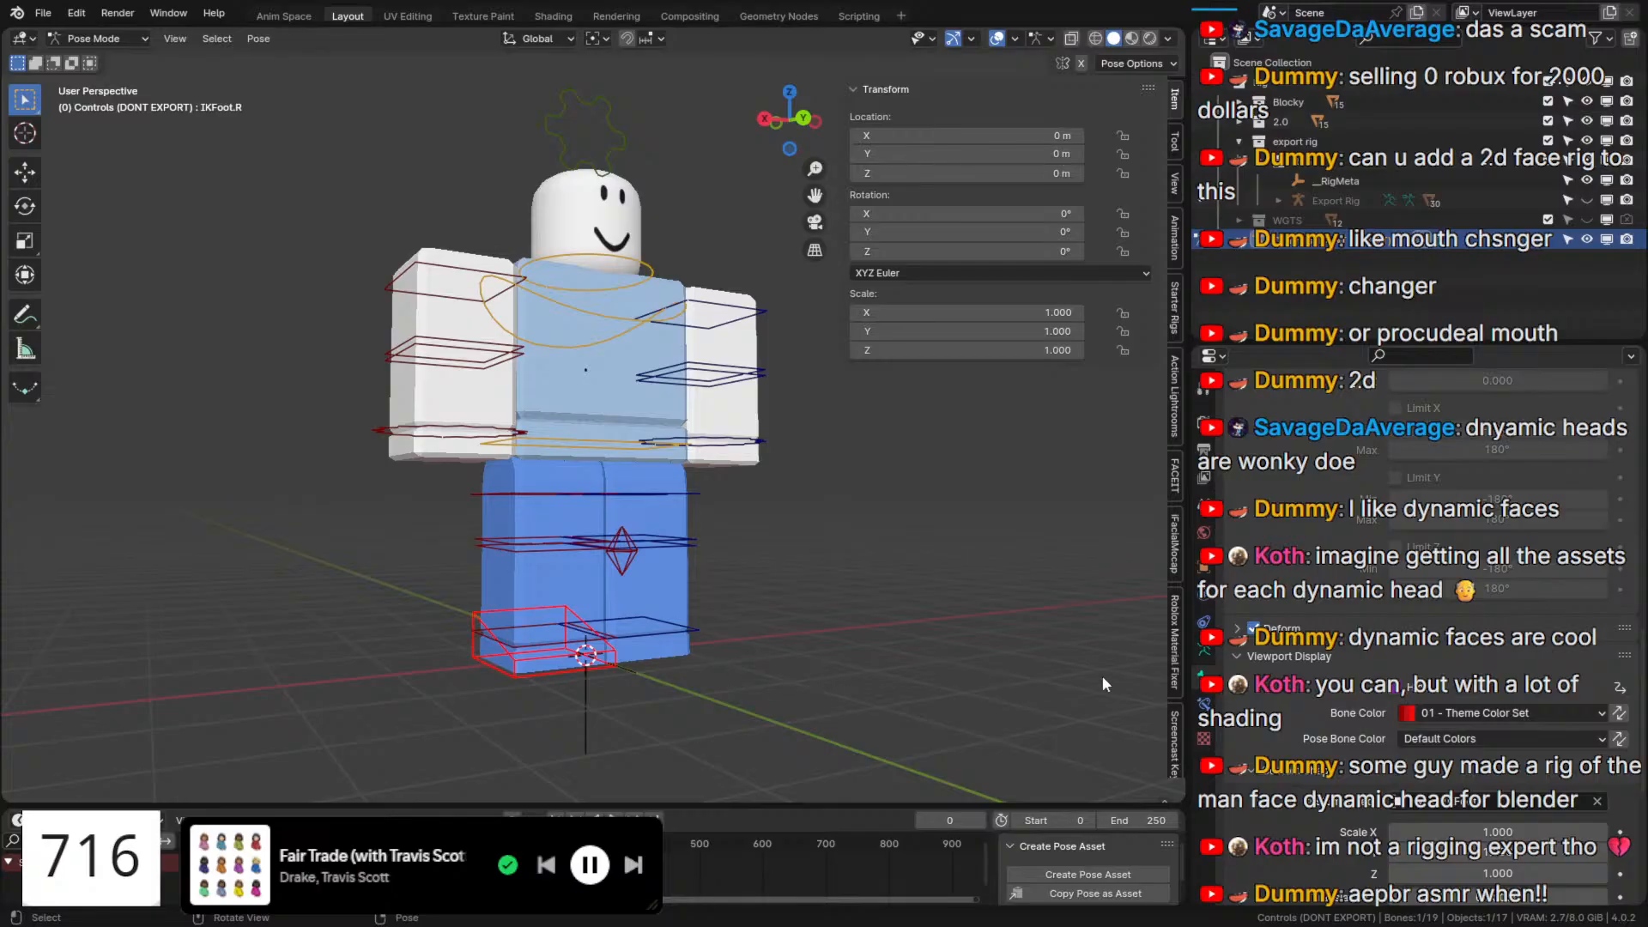
right_click(1417, 694)
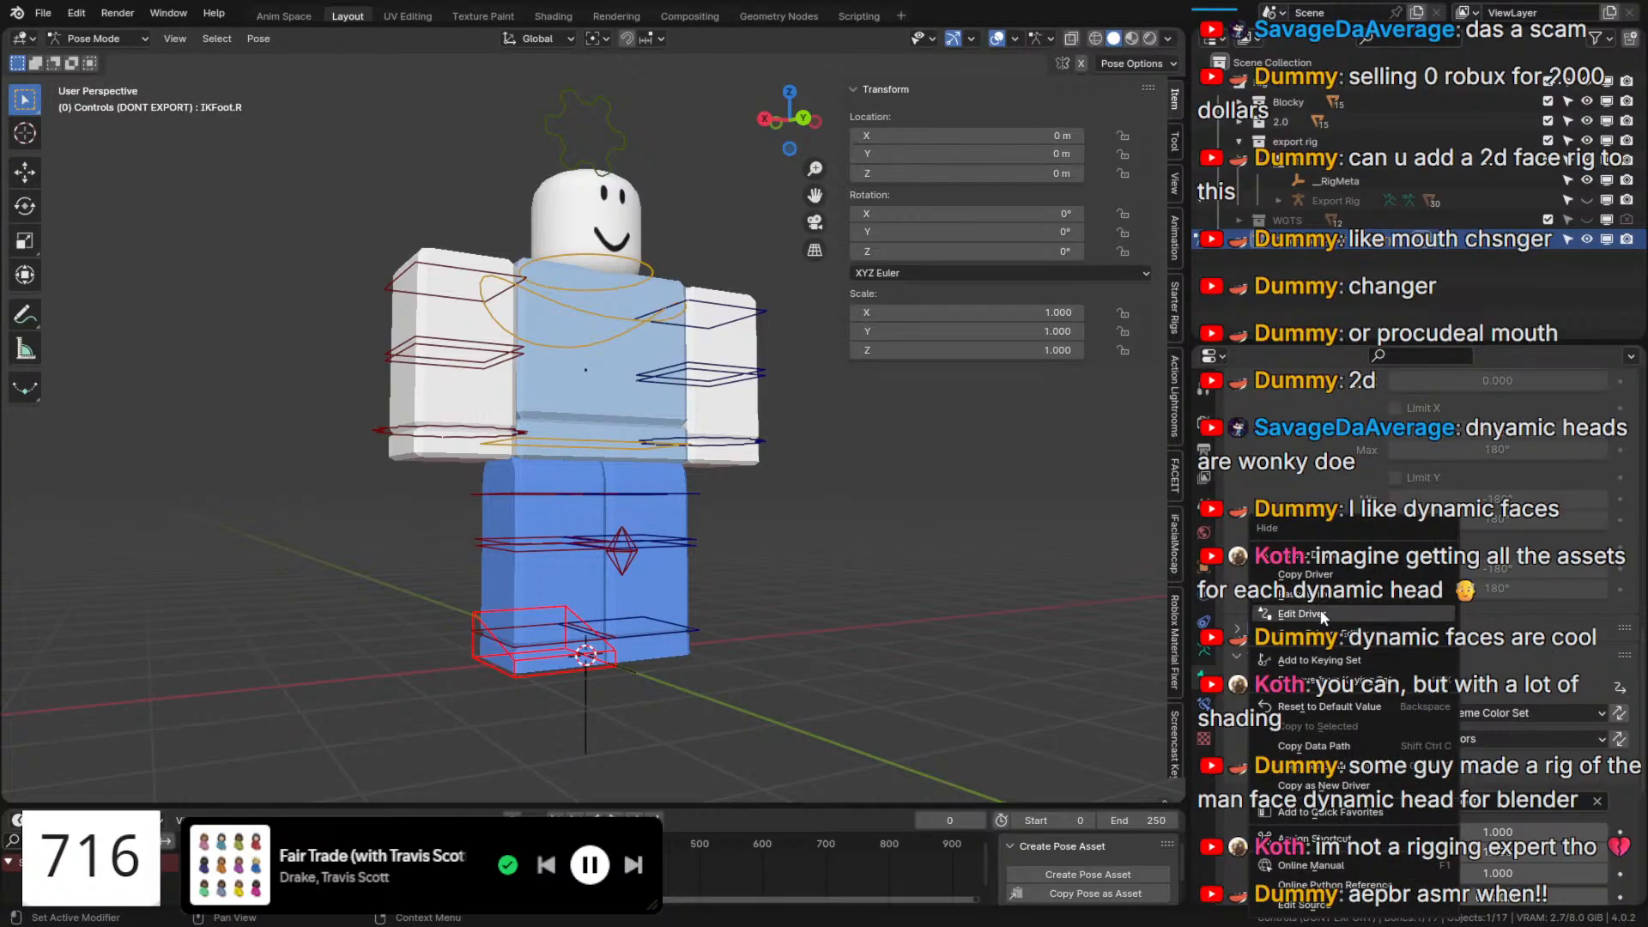
left_click(1324, 615)
left_click(1230, 539)
left_click(1225, 541)
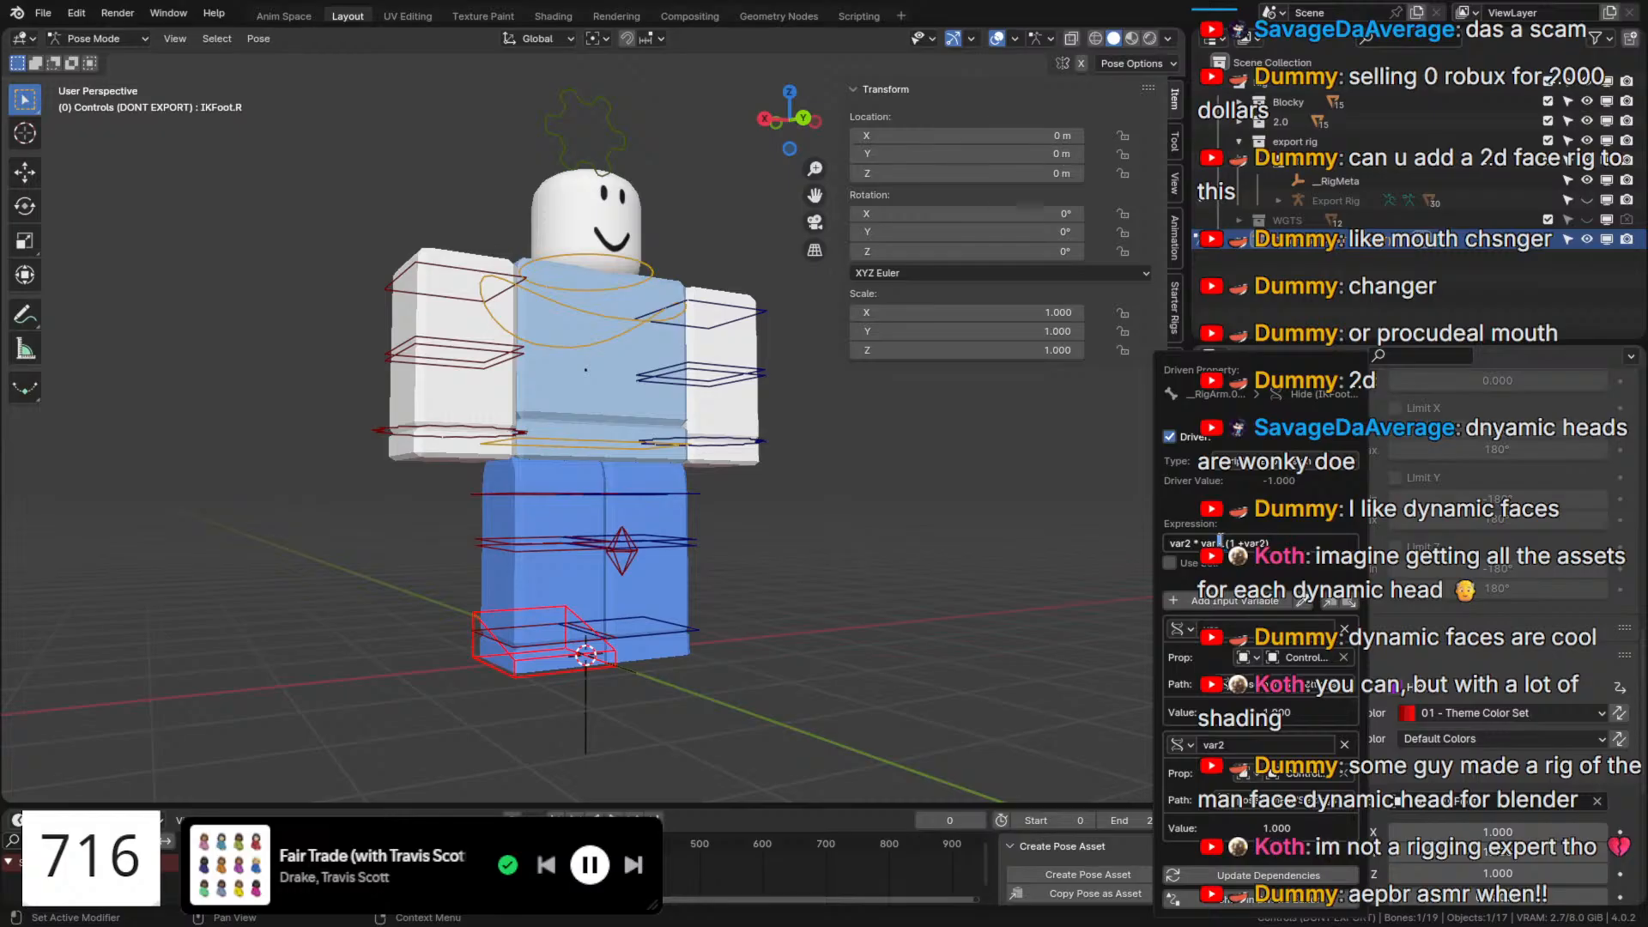
key("Return")
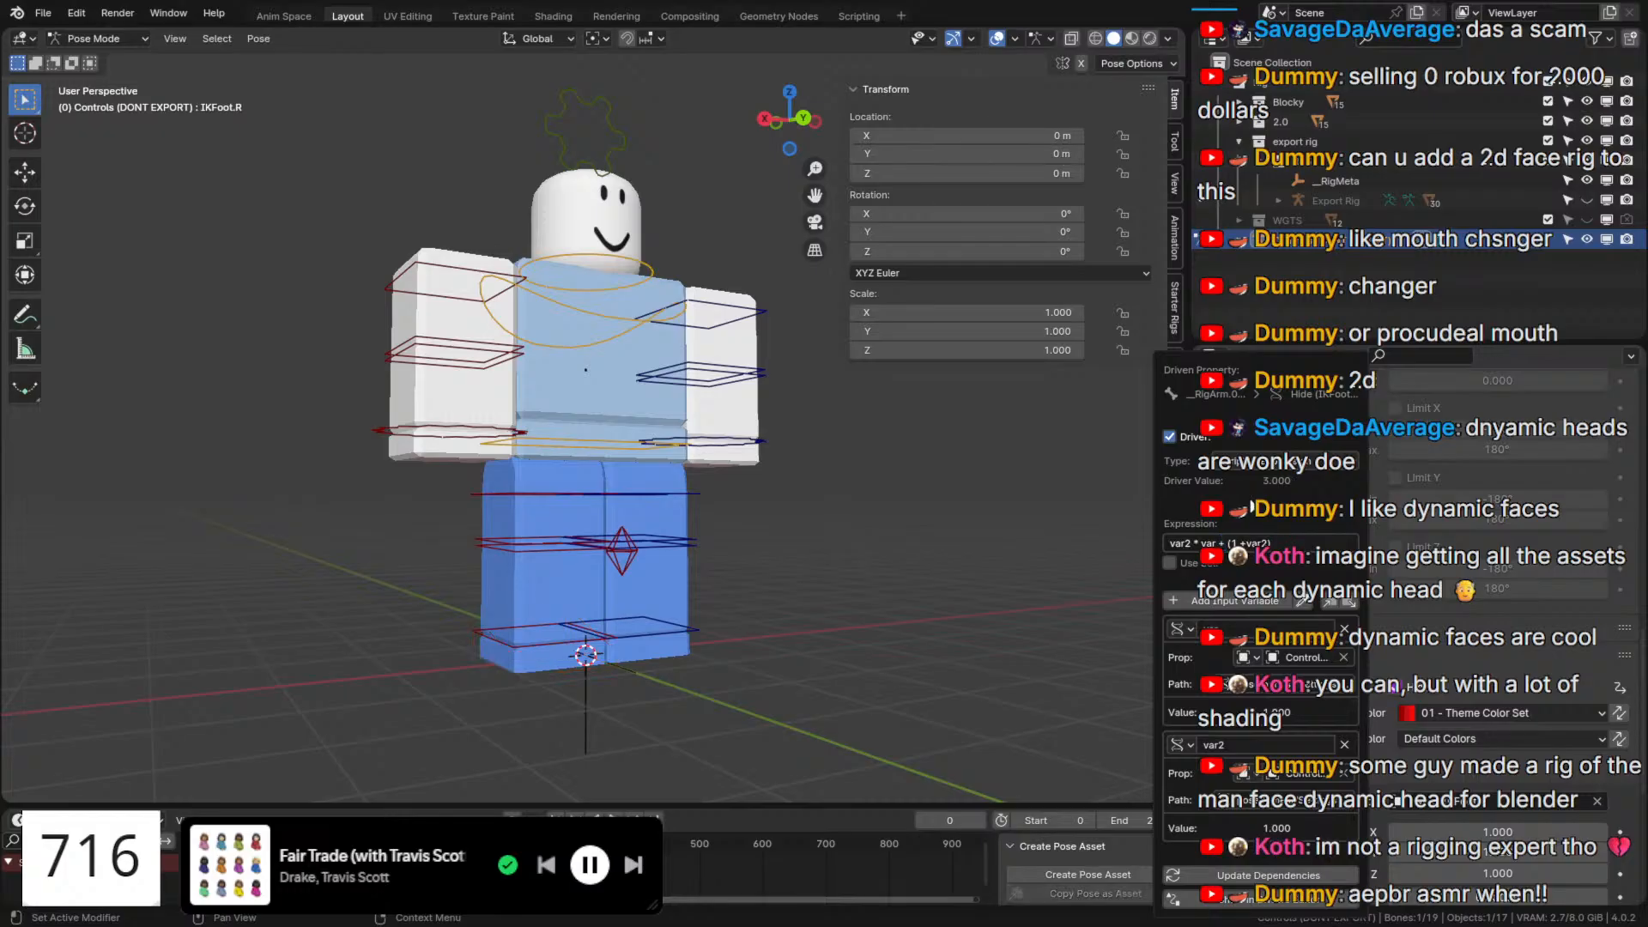
left_click(1233, 540)
left_click(1226, 539)
left_click_drag(1247, 539, 1240, 537)
type("-")
key("Return")
left_click(589, 112)
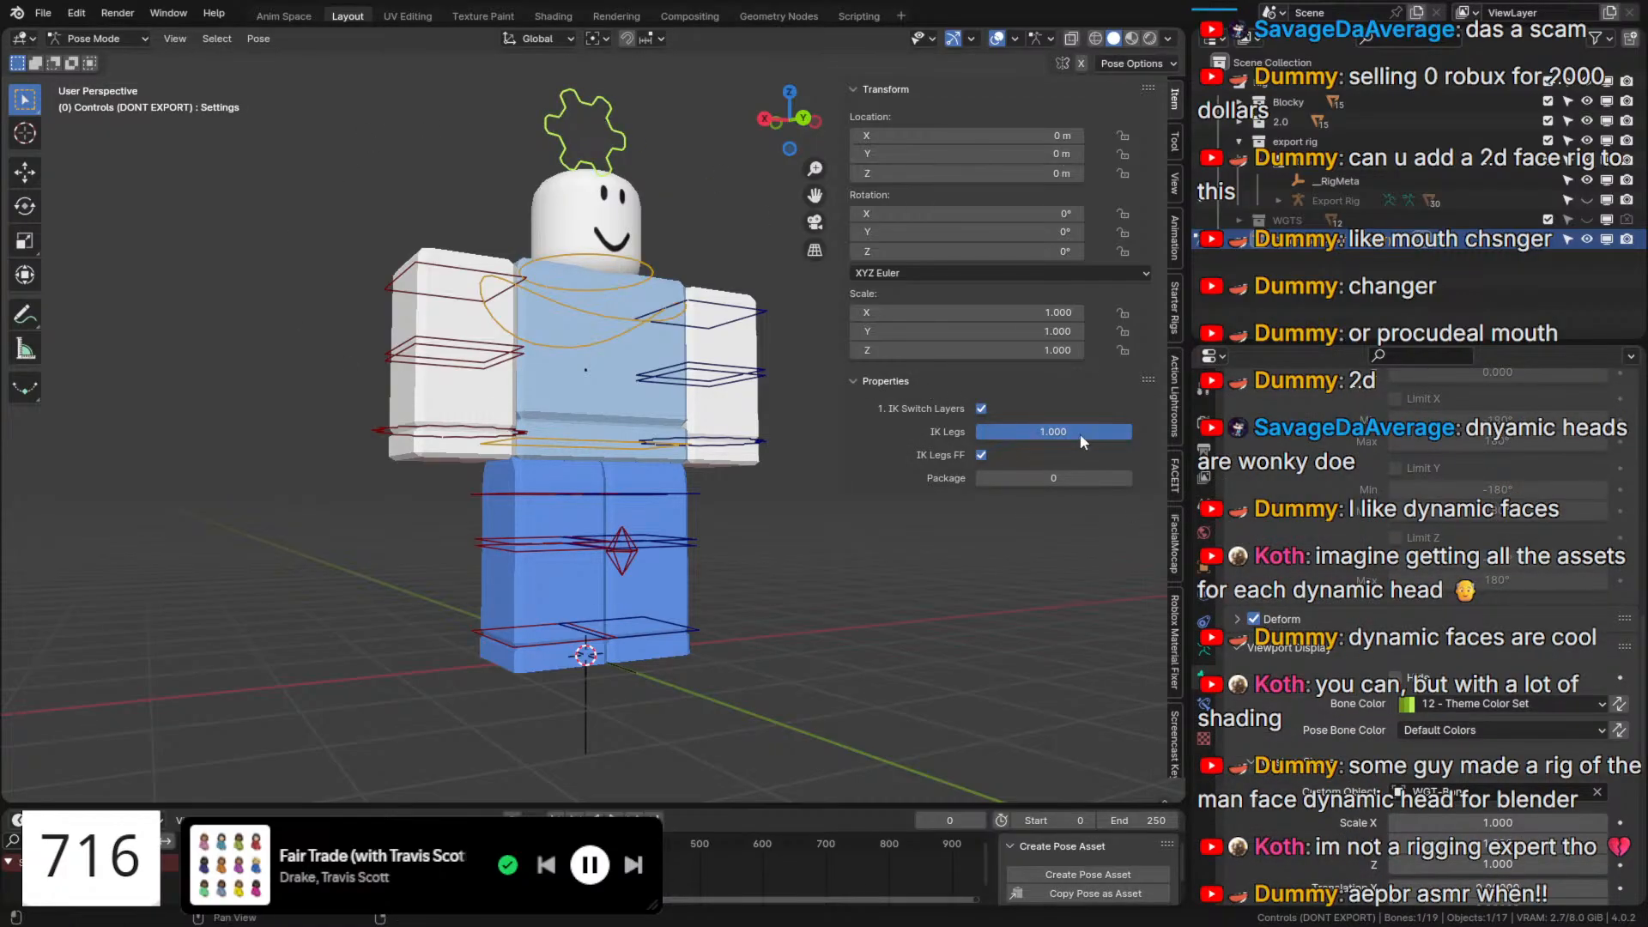
mouse_move(1113, 432)
left_mouse_down()
mouse_move(976, 431)
mouse_move(1132, 432)
left_mouse_up()
Reselect the hidden IKFoot.R bone, try var2 * var - (1 +var2) as its Hide driver expression, and check it from the Settings bone.
key("Tab")
key("Tab")
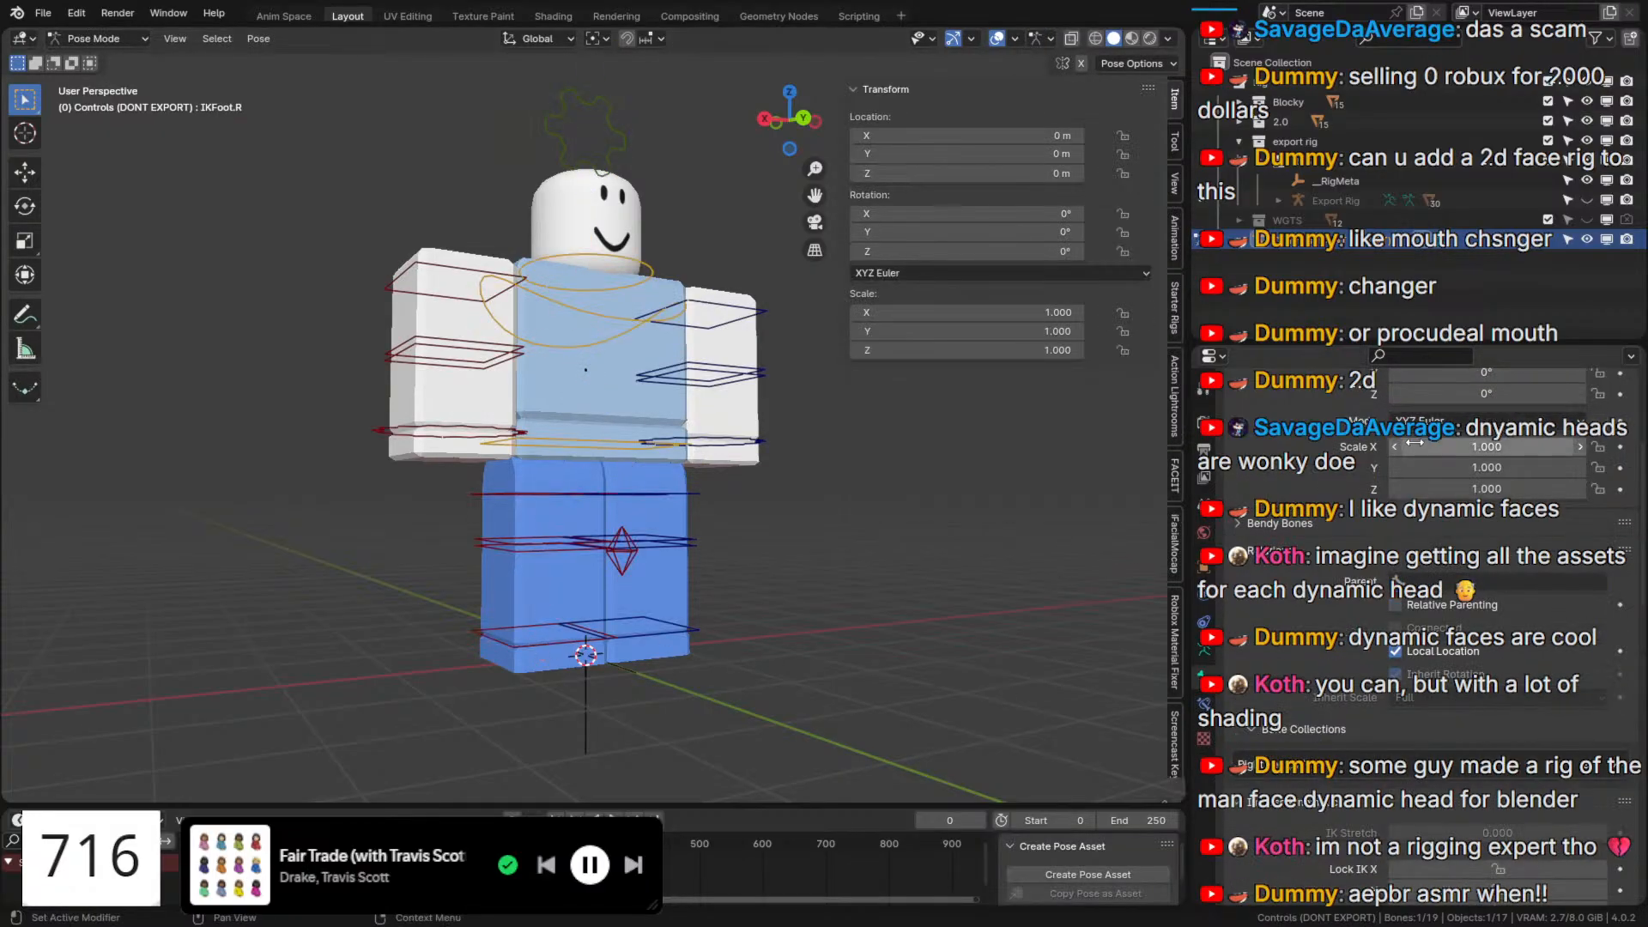
scroll(1526, 582, "down", 5)
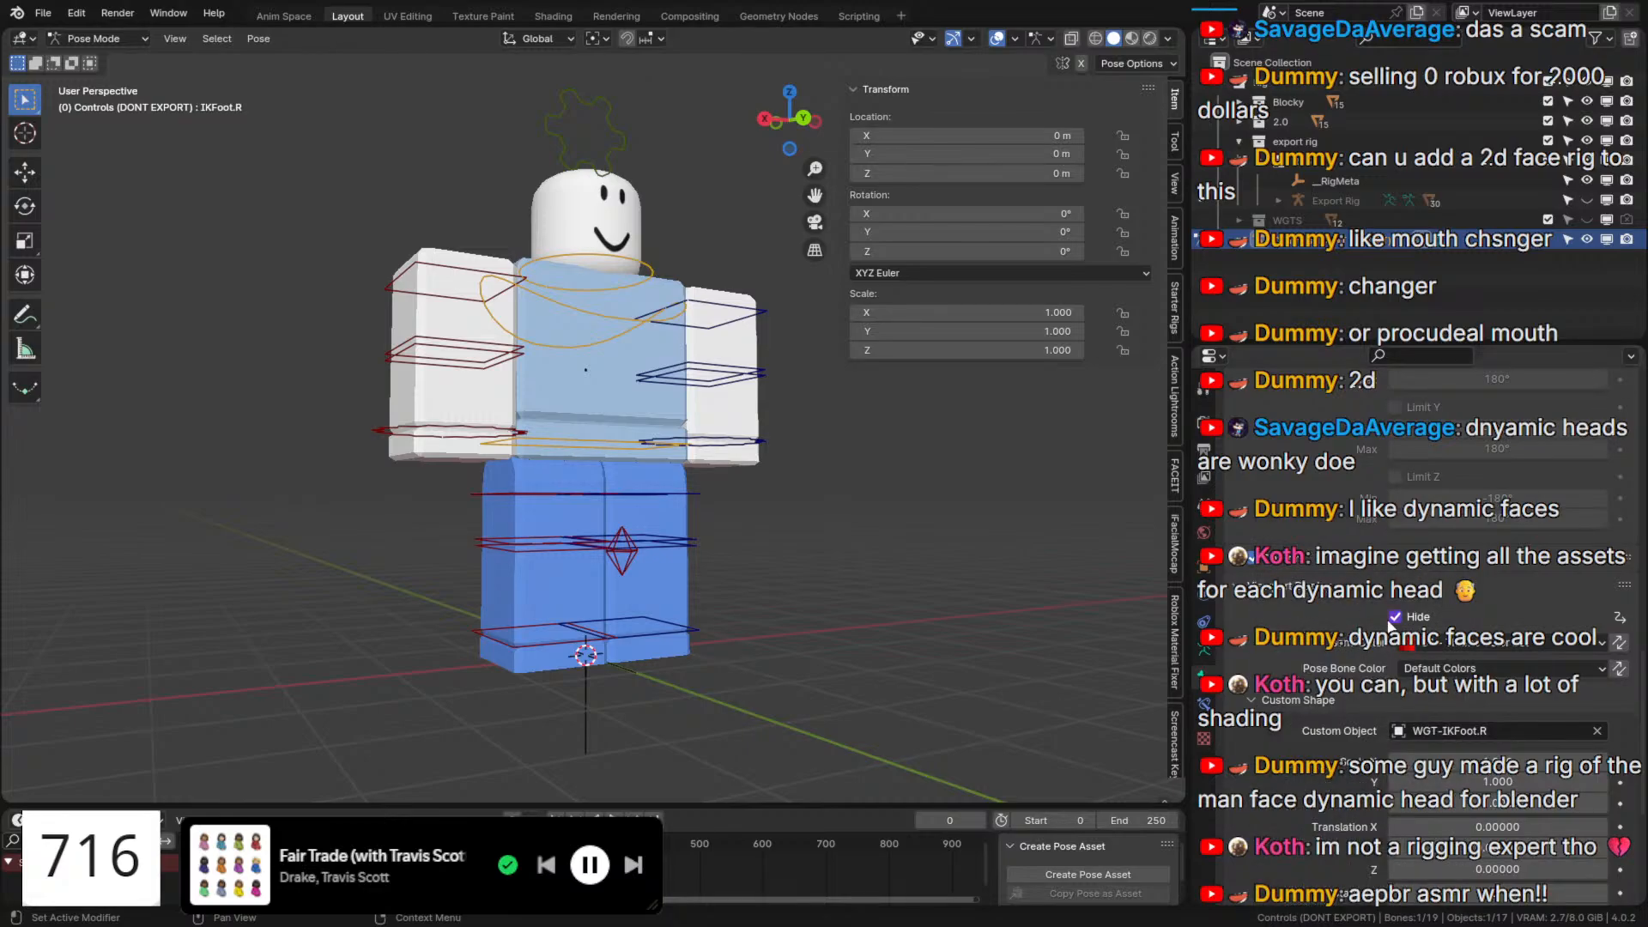
right_click(1416, 615)
left_click(1409, 596)
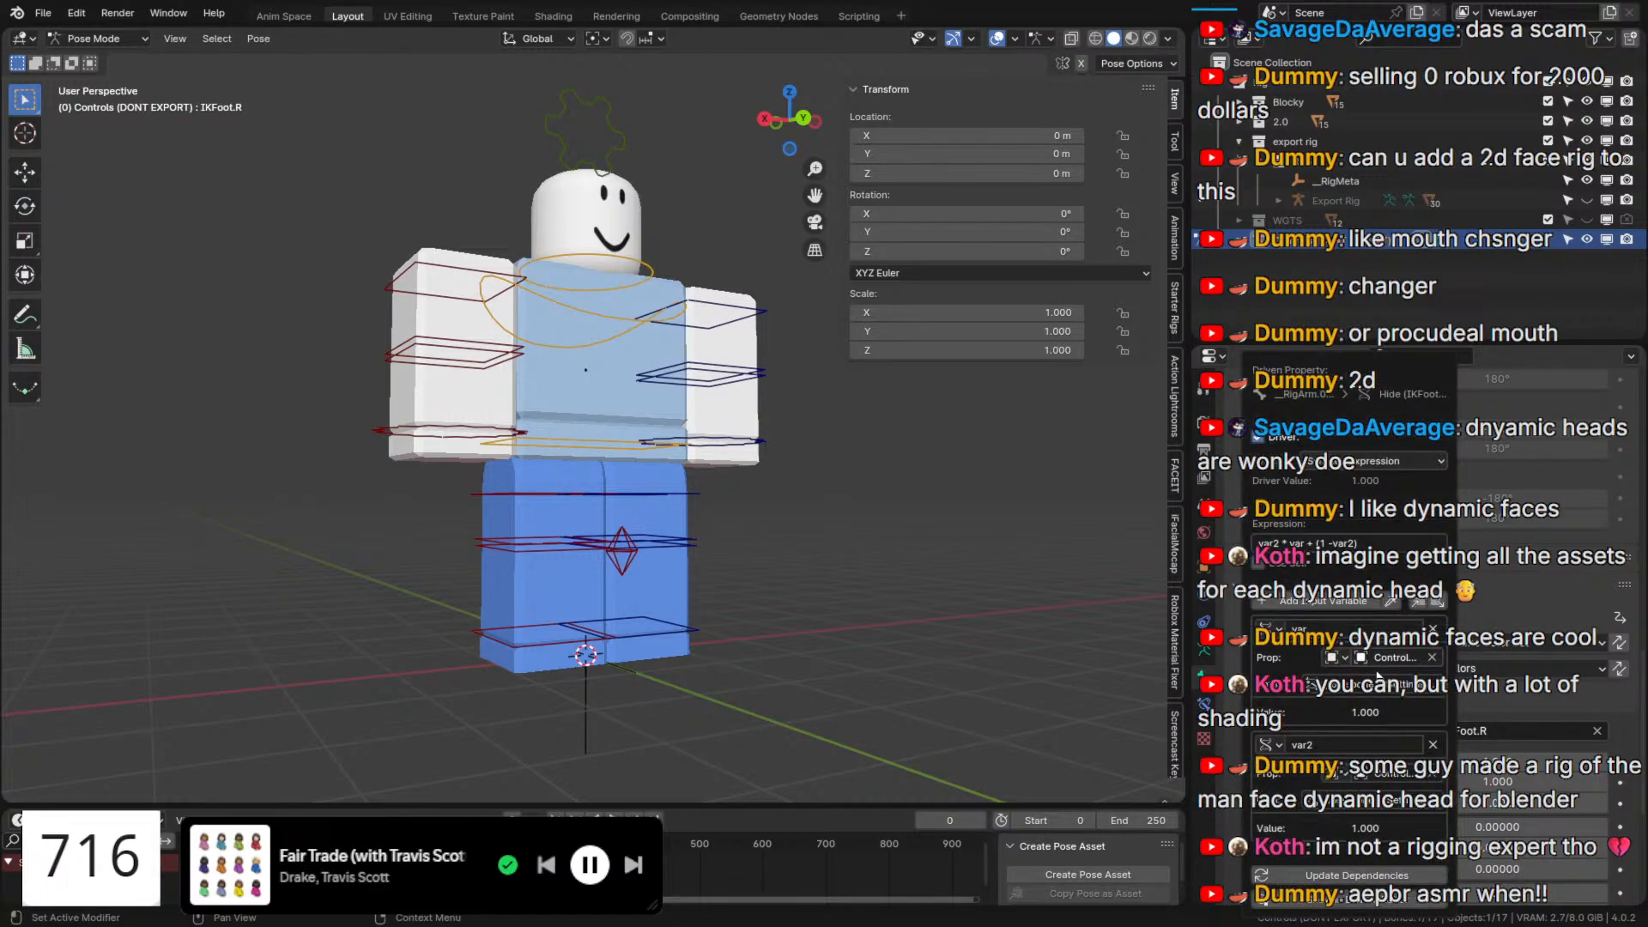
left_click(1336, 543)
key("Return")
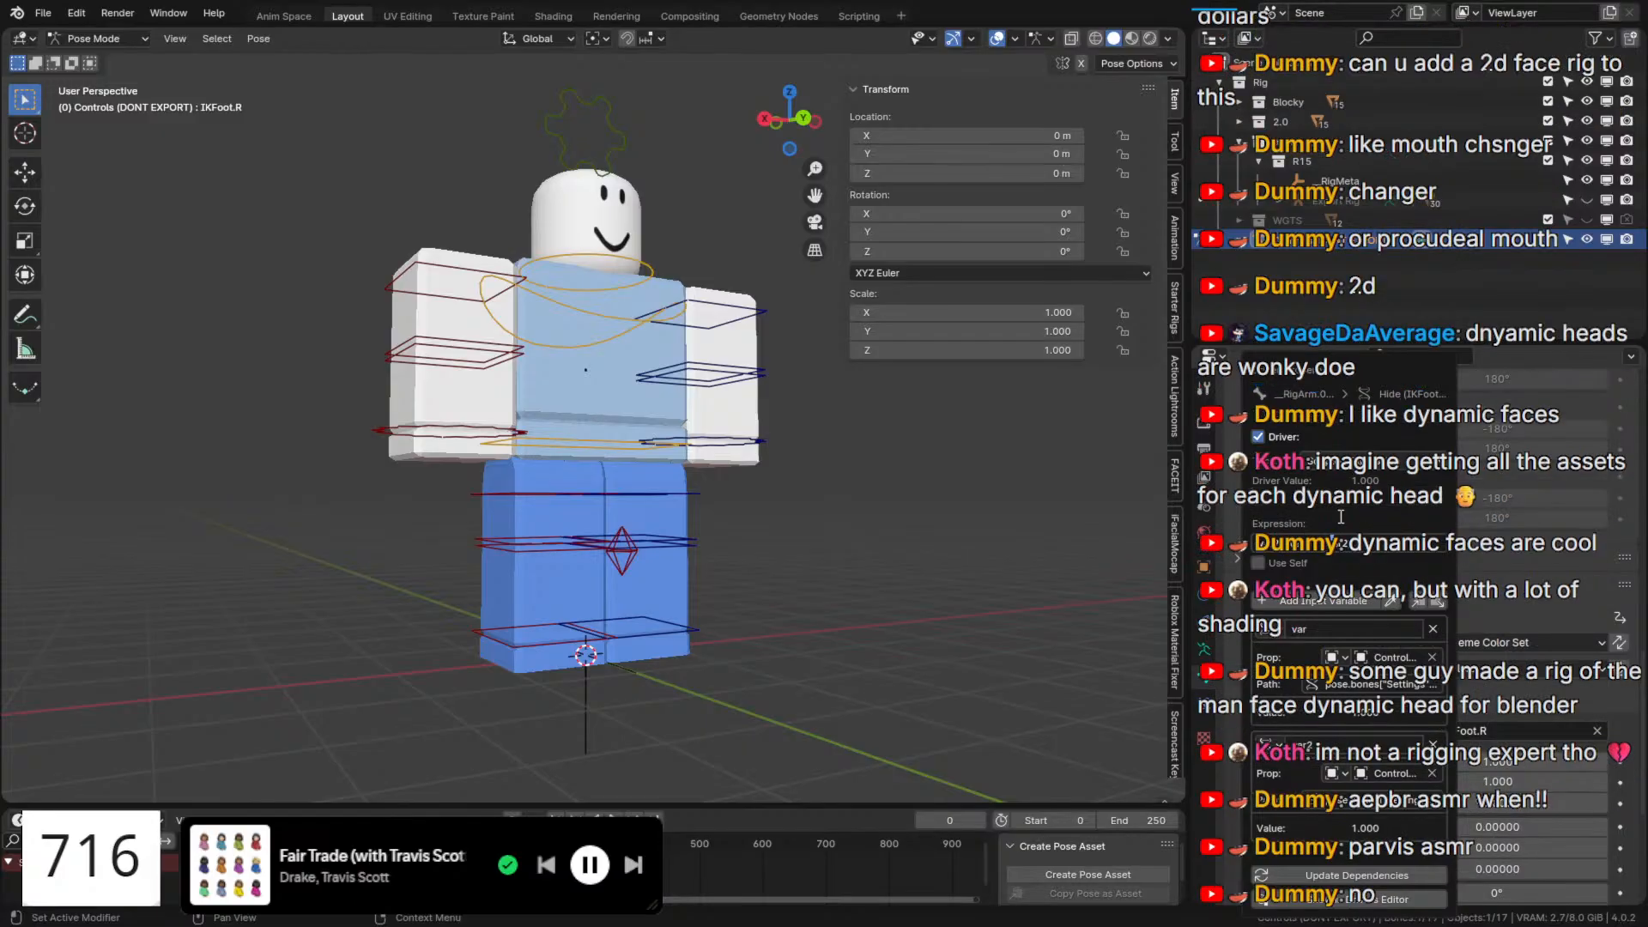
key("Return")
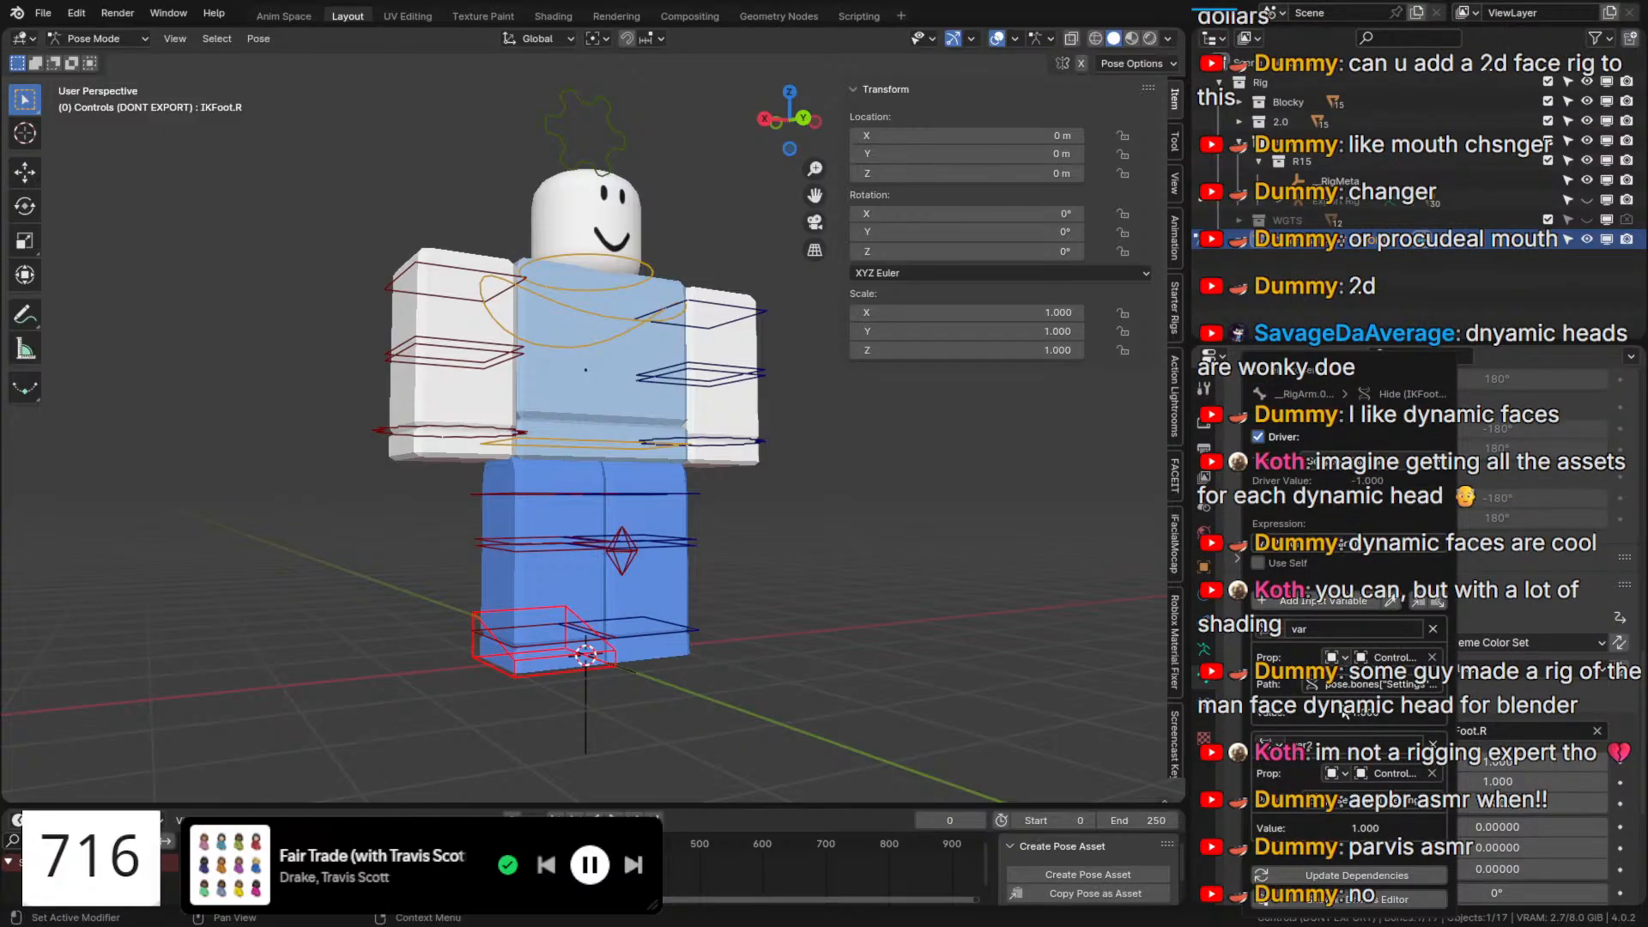
left_click(544, 144)
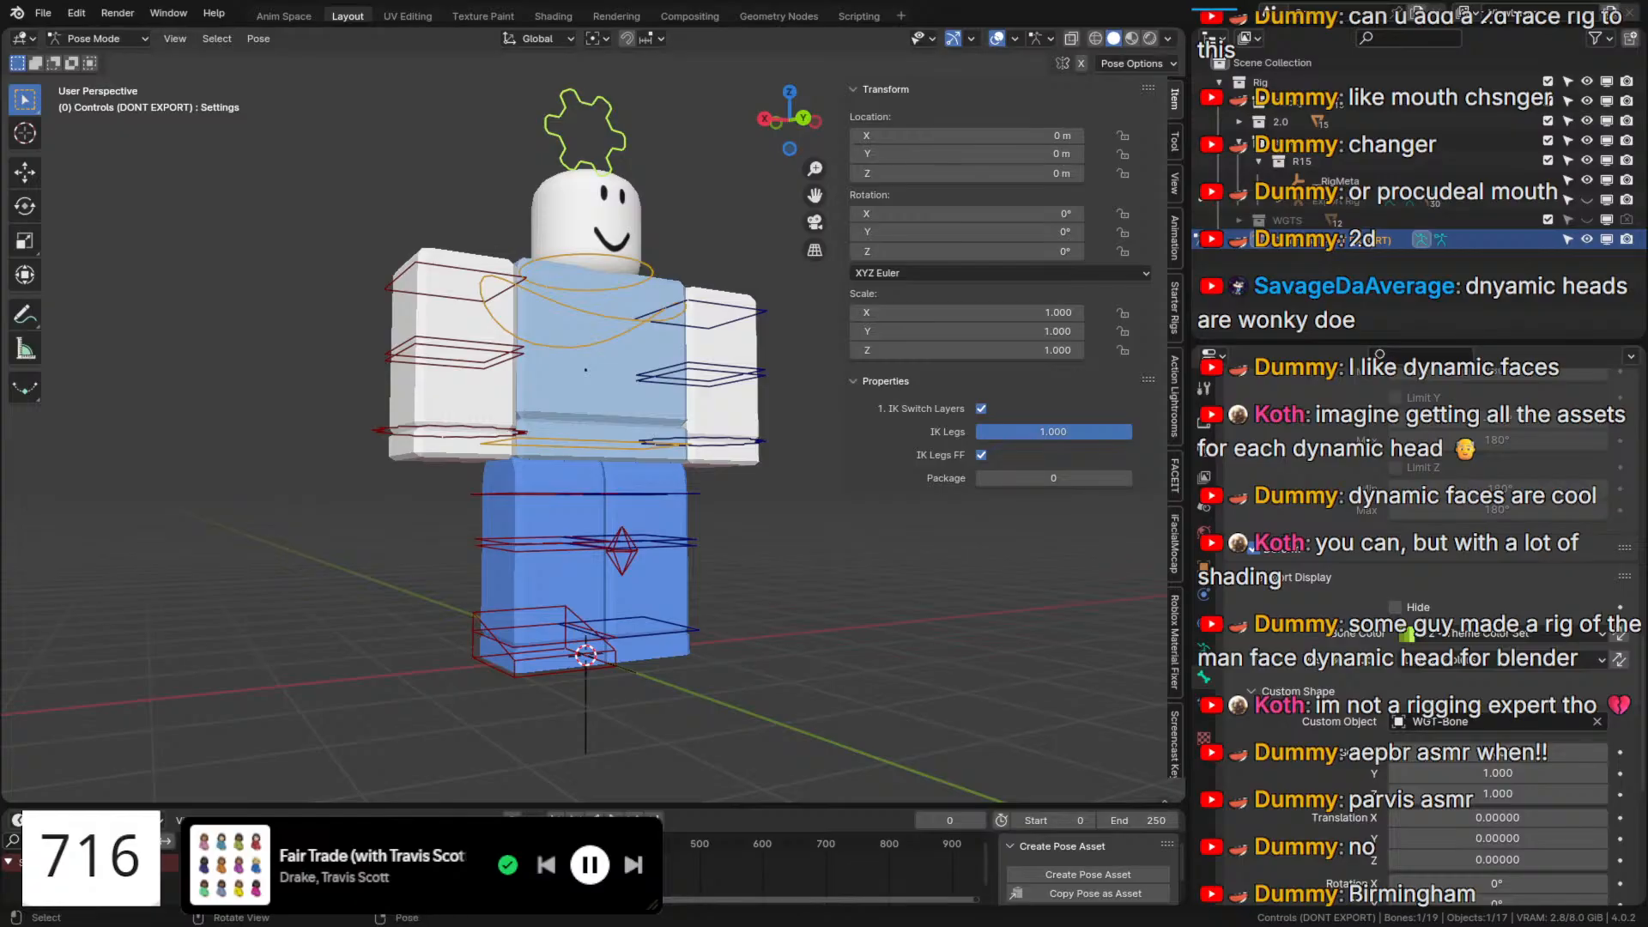
Swap the variable names var and var2 in the IKFoot.R Hide driver.
left_click(546, 669)
right_click(1407, 614)
left_click(1394, 610)
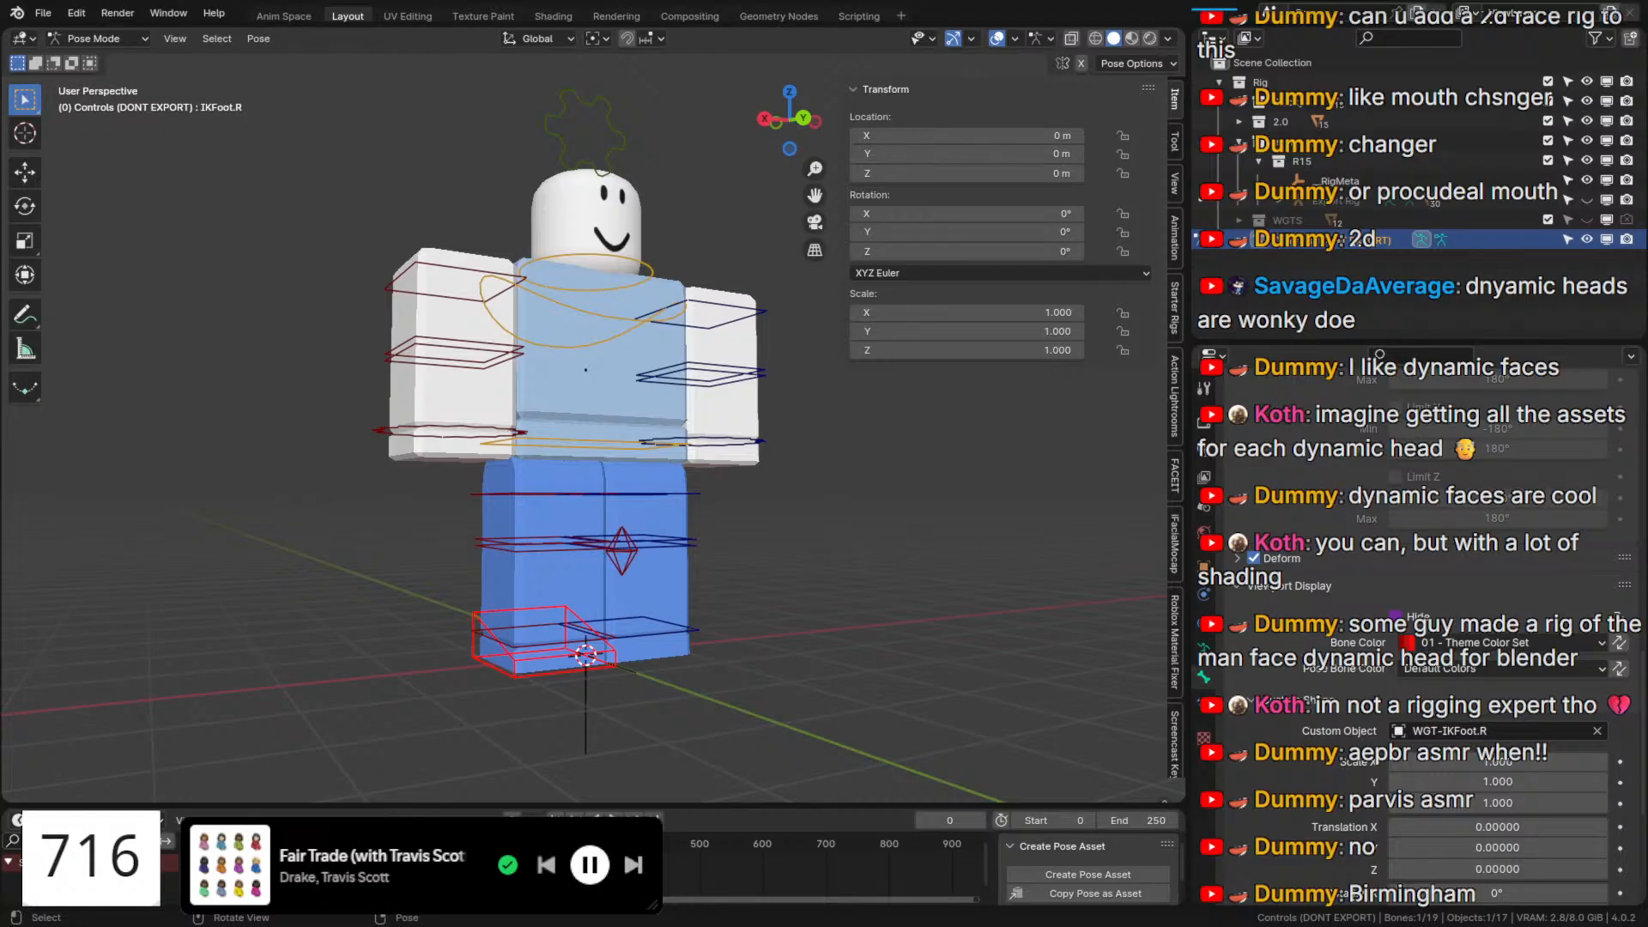
right_click(1396, 614)
left_click(1392, 612)
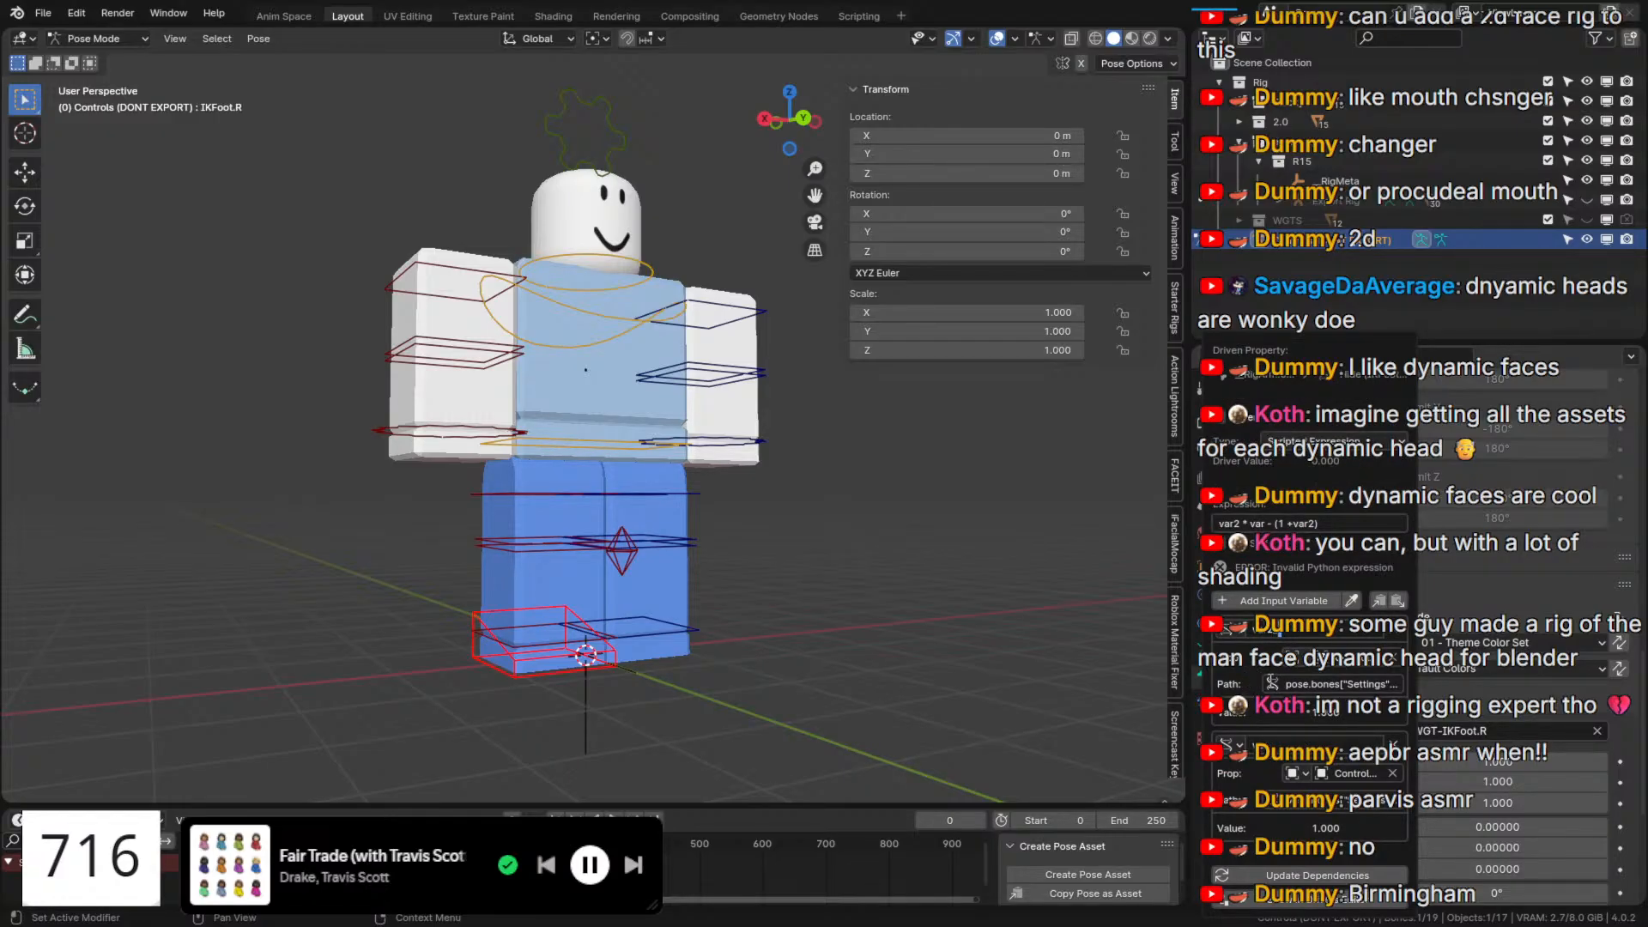
left_click(547, 120)
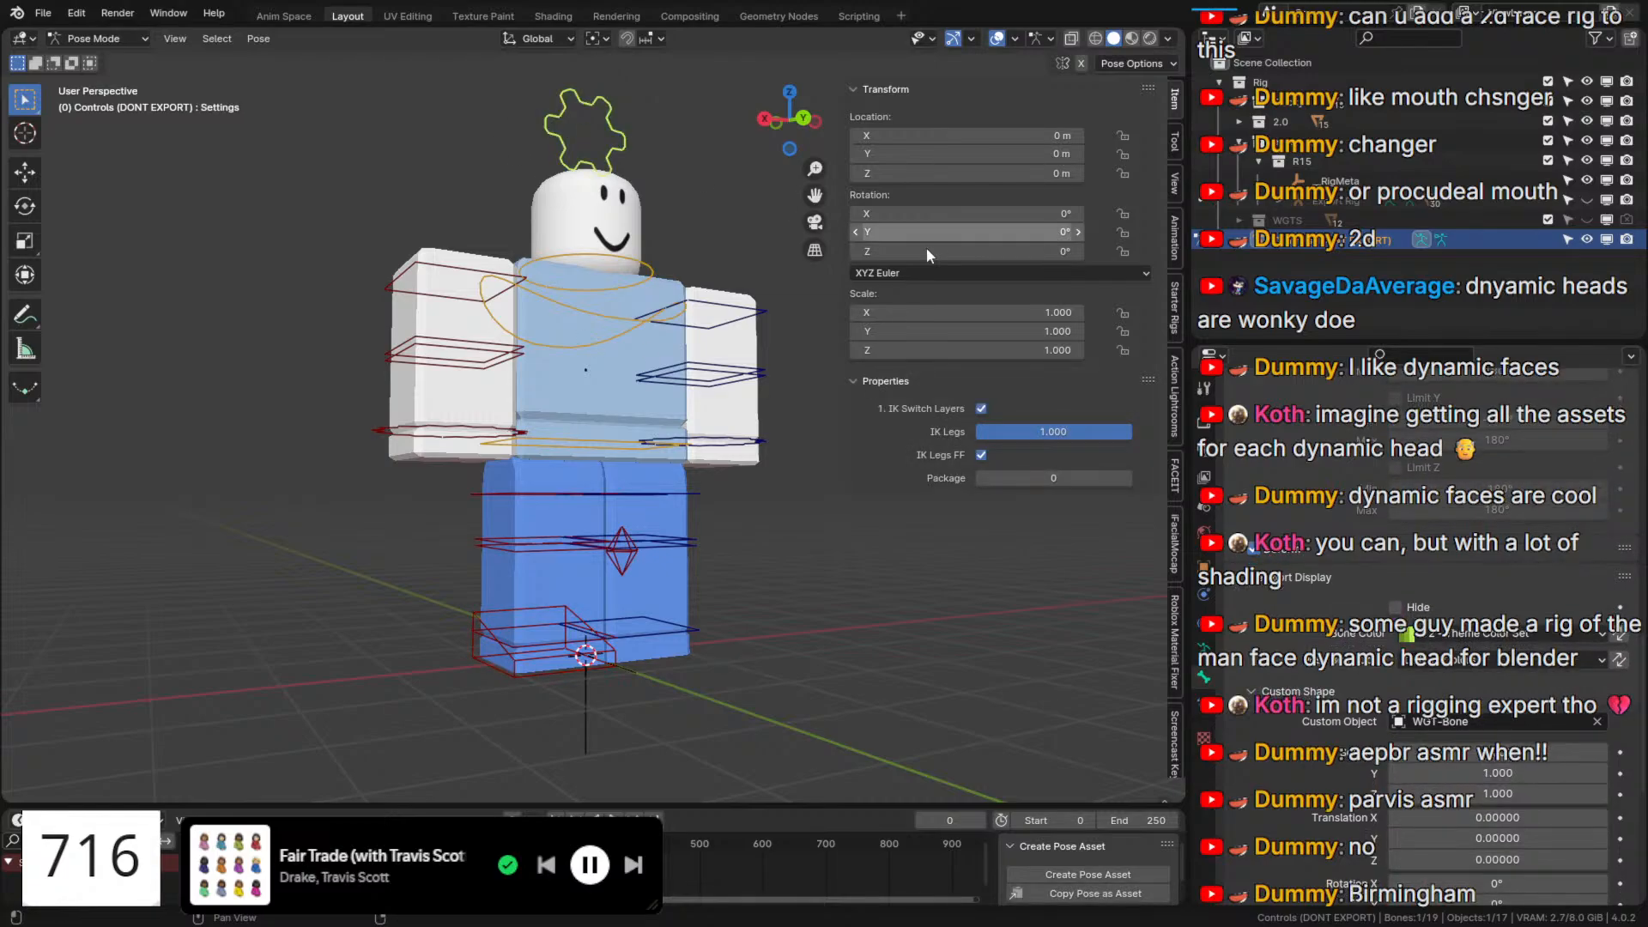
left_click(476, 635)
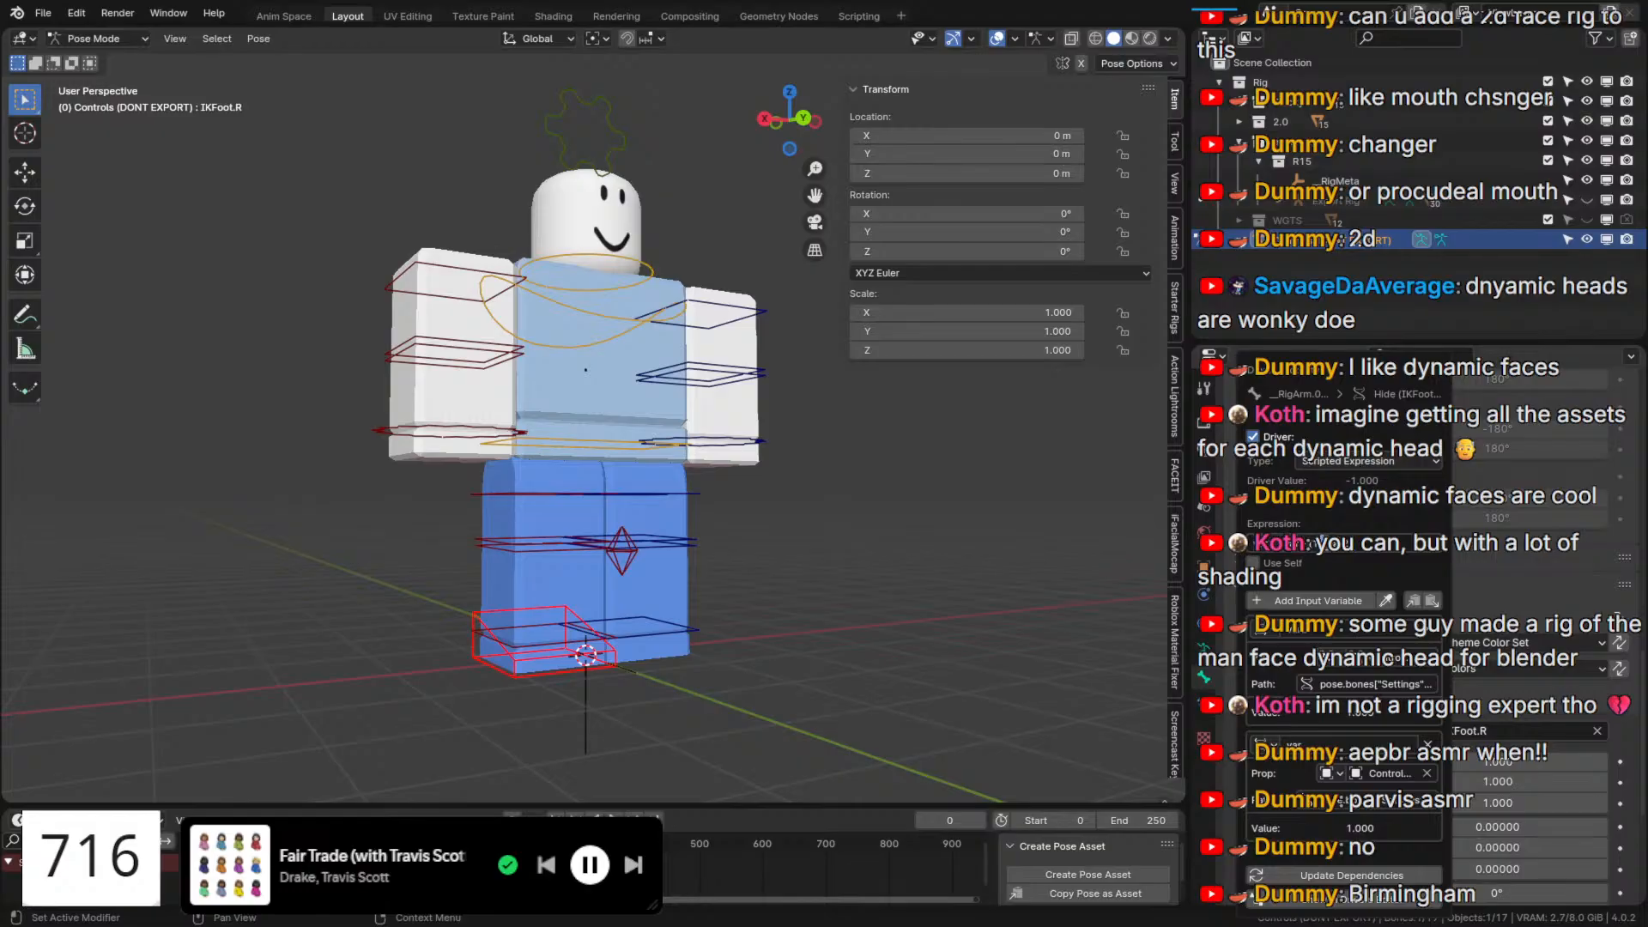
key("Return")
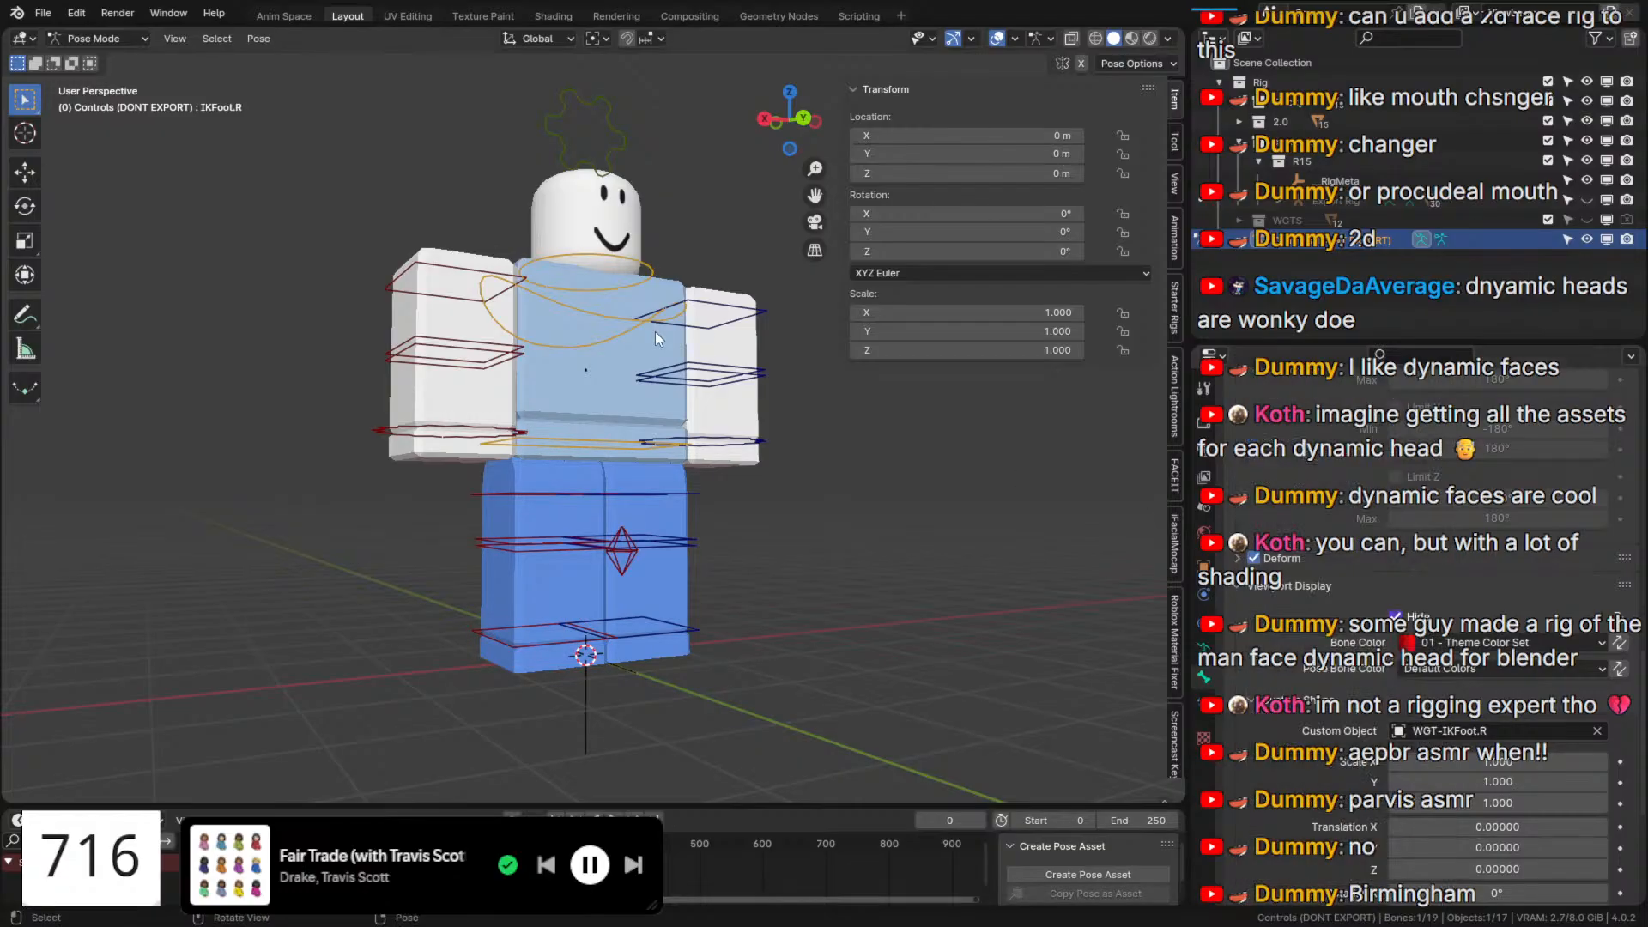
Test IKFoot.R visibility from the Settings bone by toggling 1. IK Switch Layers and moving IK Legs between 0 and 1.
left_click(625, 128)
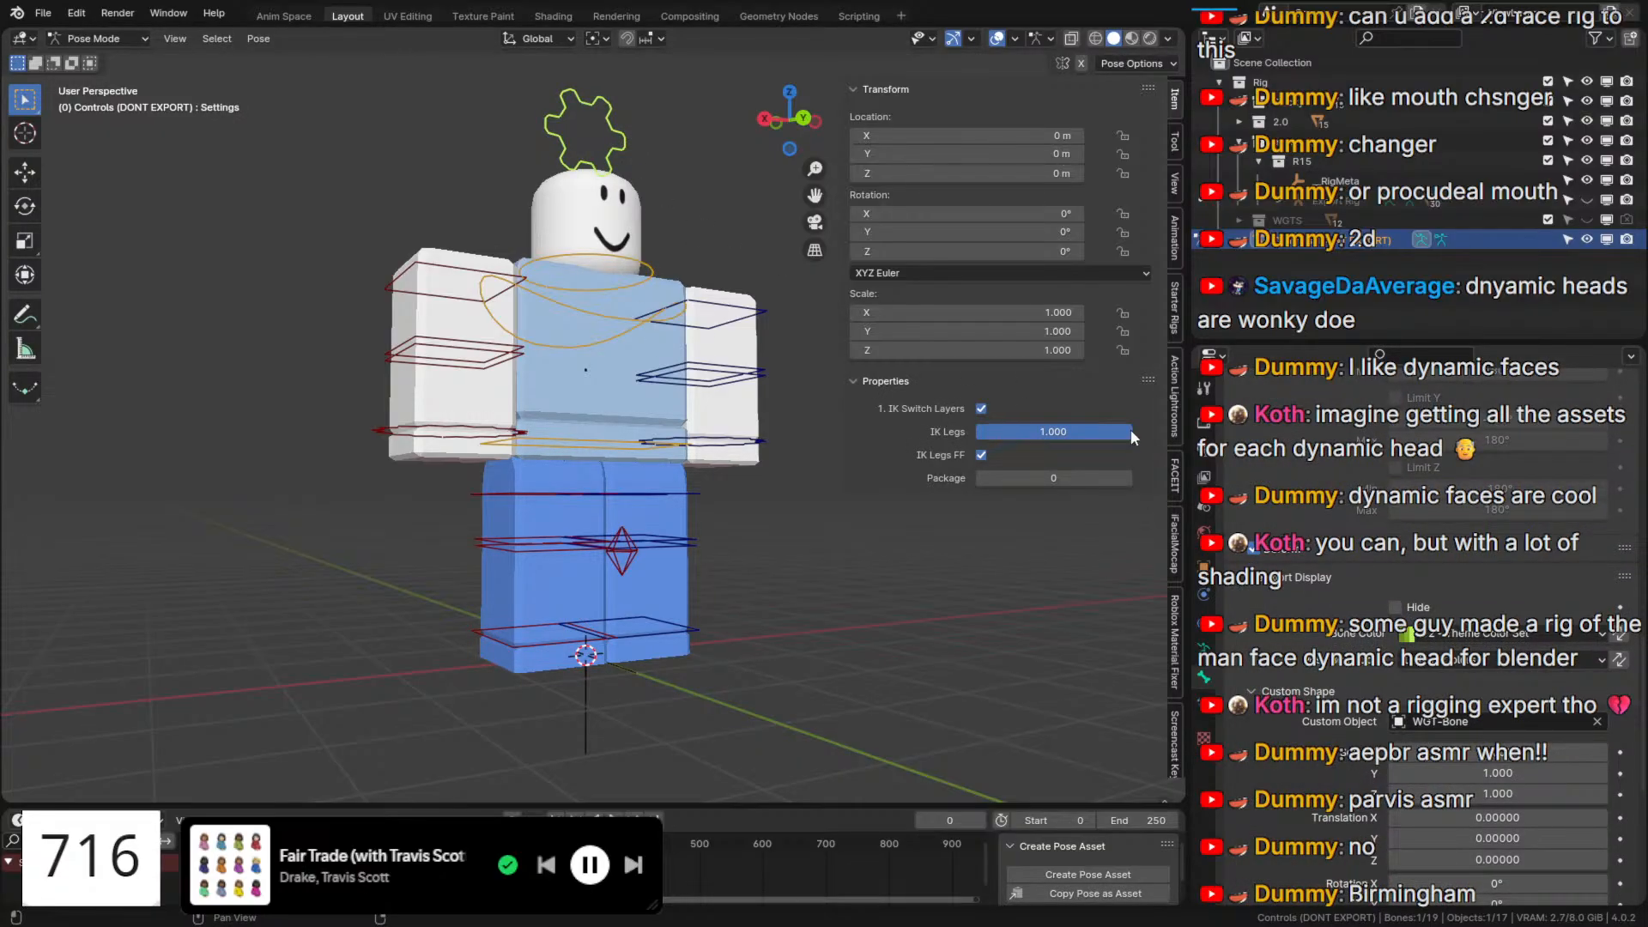
left_click(982, 411)
left_click_drag(1027, 431, 867, 432)
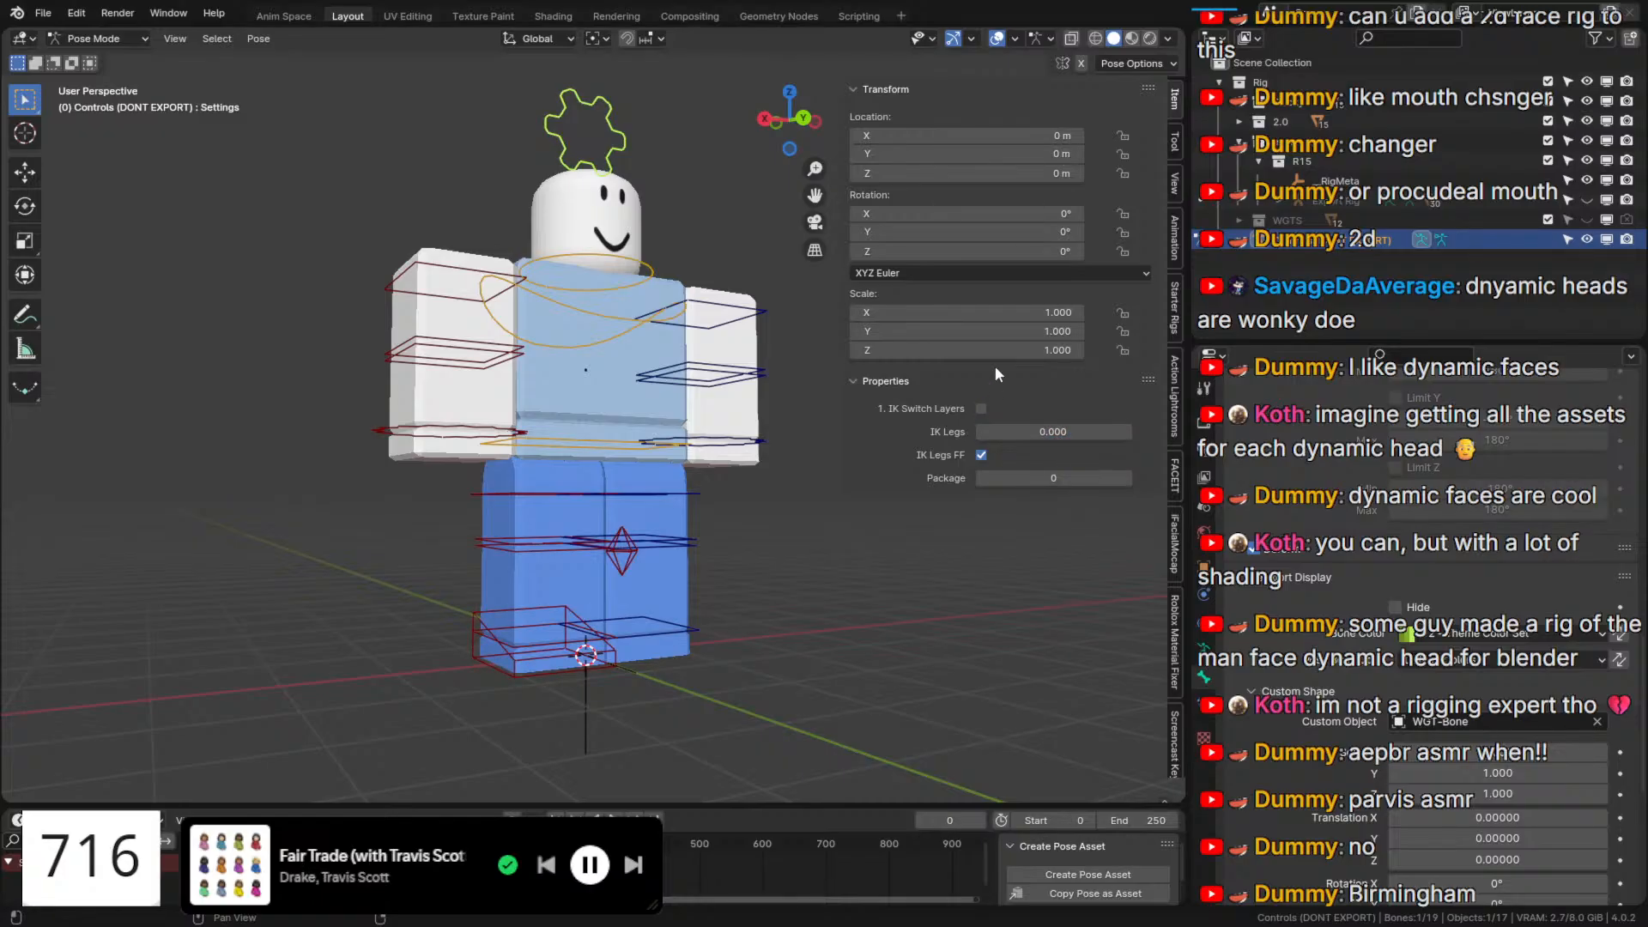
left_click(982, 409)
left_click_drag(987, 431, 1133, 432)
left_click(982, 410)
left_click(498, 659)
left_click(555, 105)
left_click(981, 410)
left_click_drag(987, 433, 1131, 431)
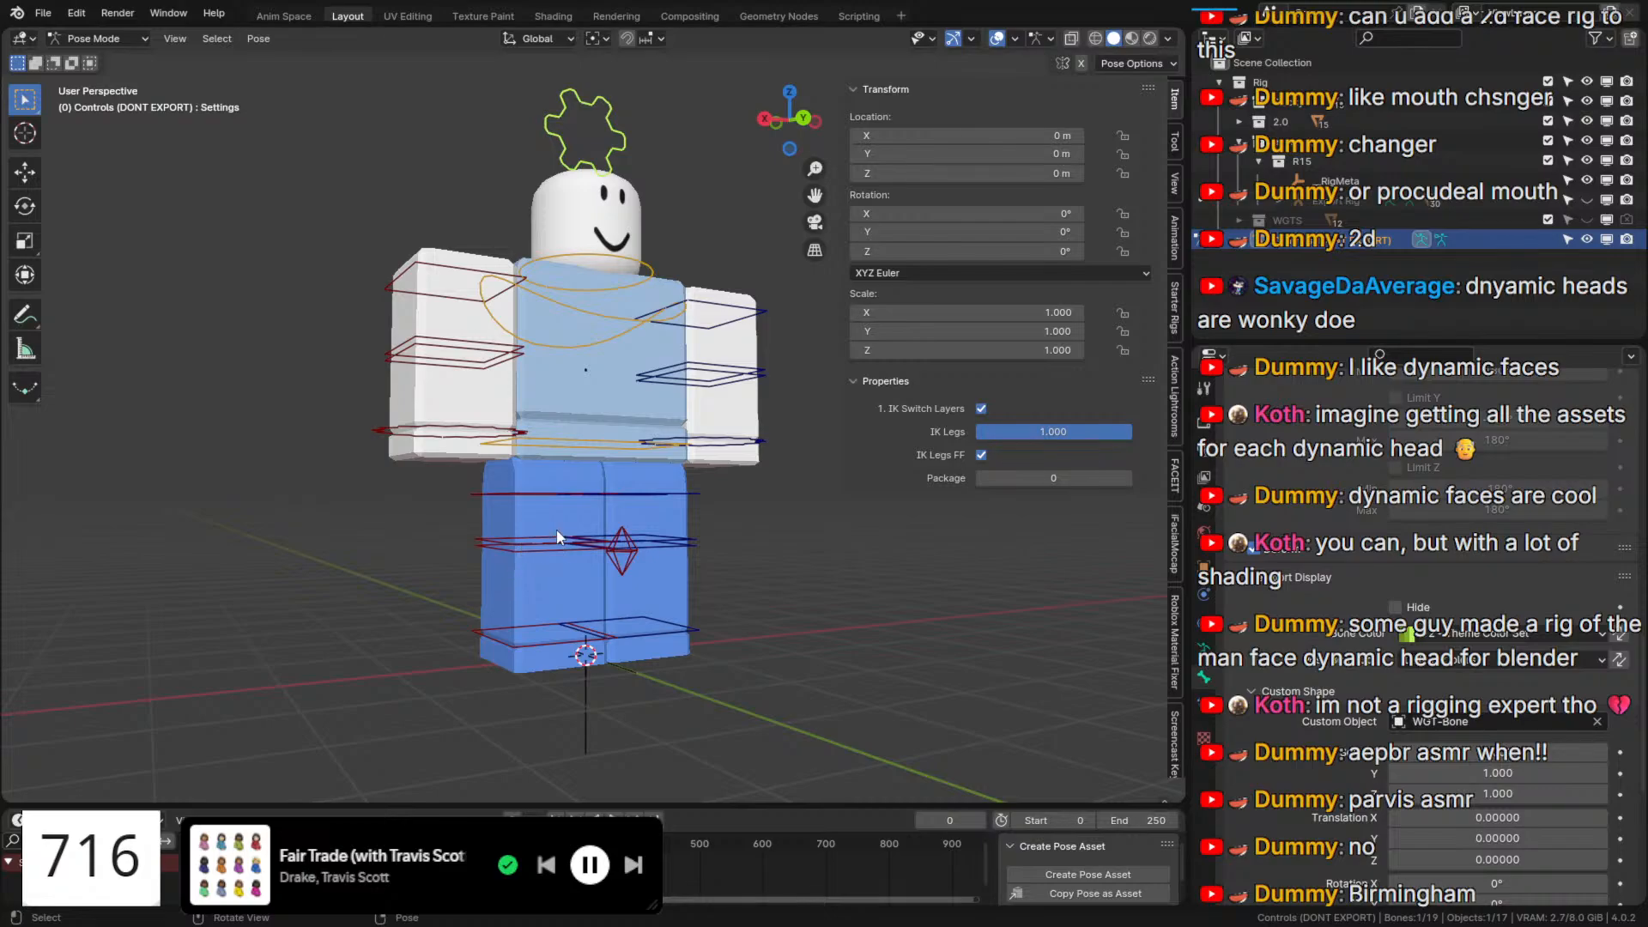
Select the hidden IKFoot.R bone in Edit Mode and return to Pose Mode.
key("Tab")
left_click(539, 644)
left_click(539, 645)
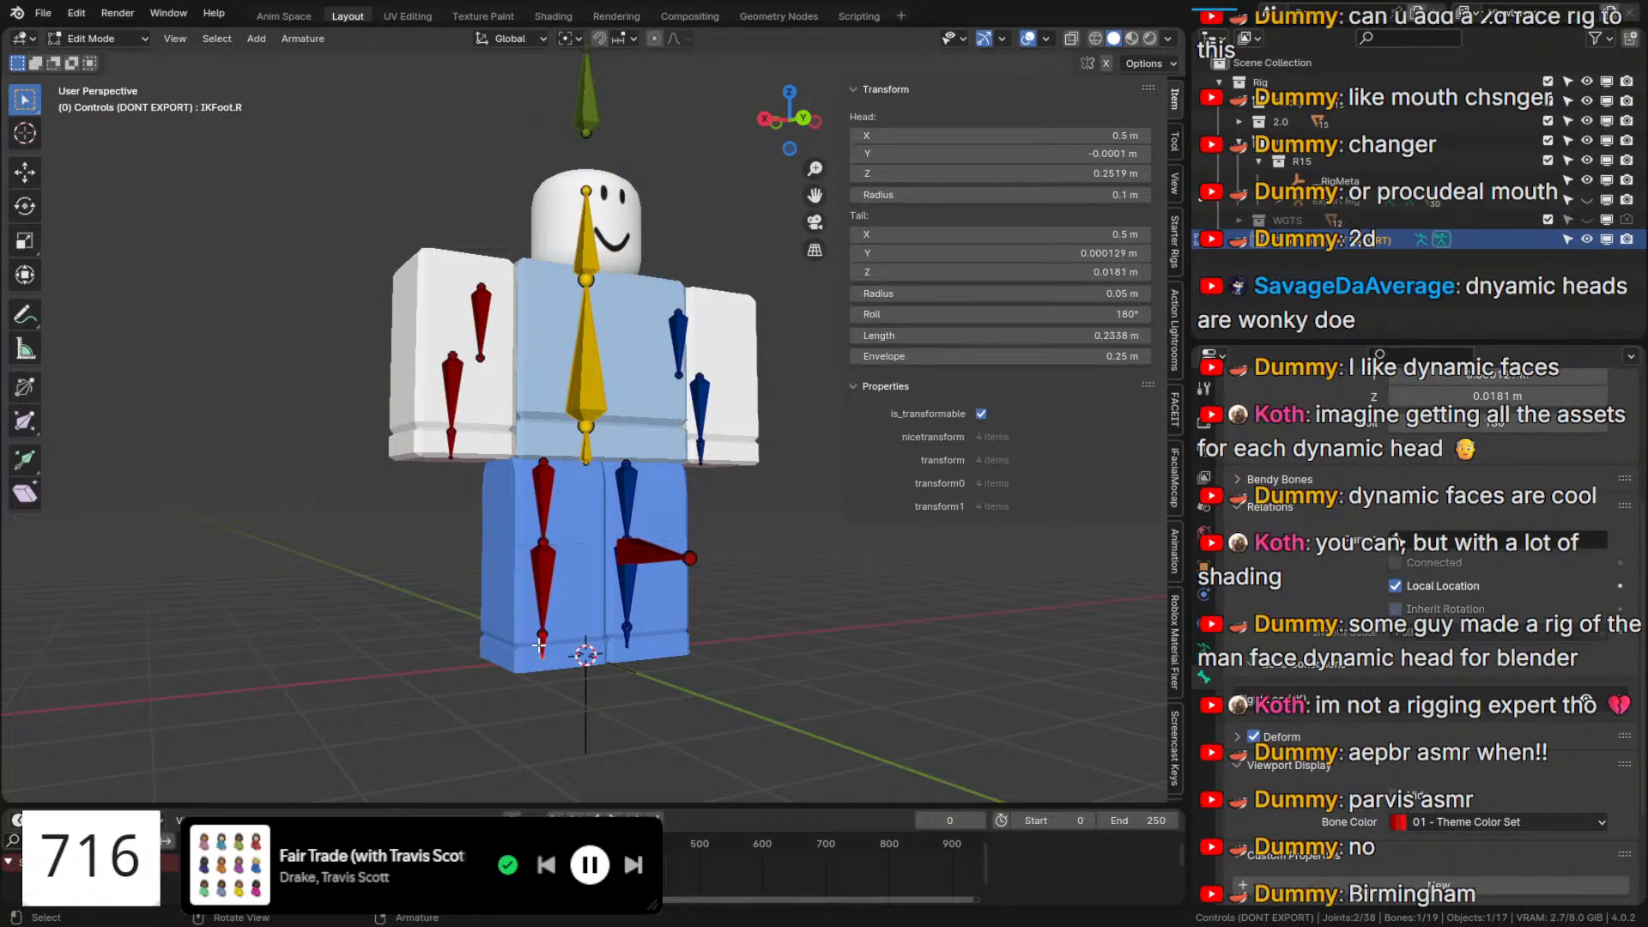
key("Tab")
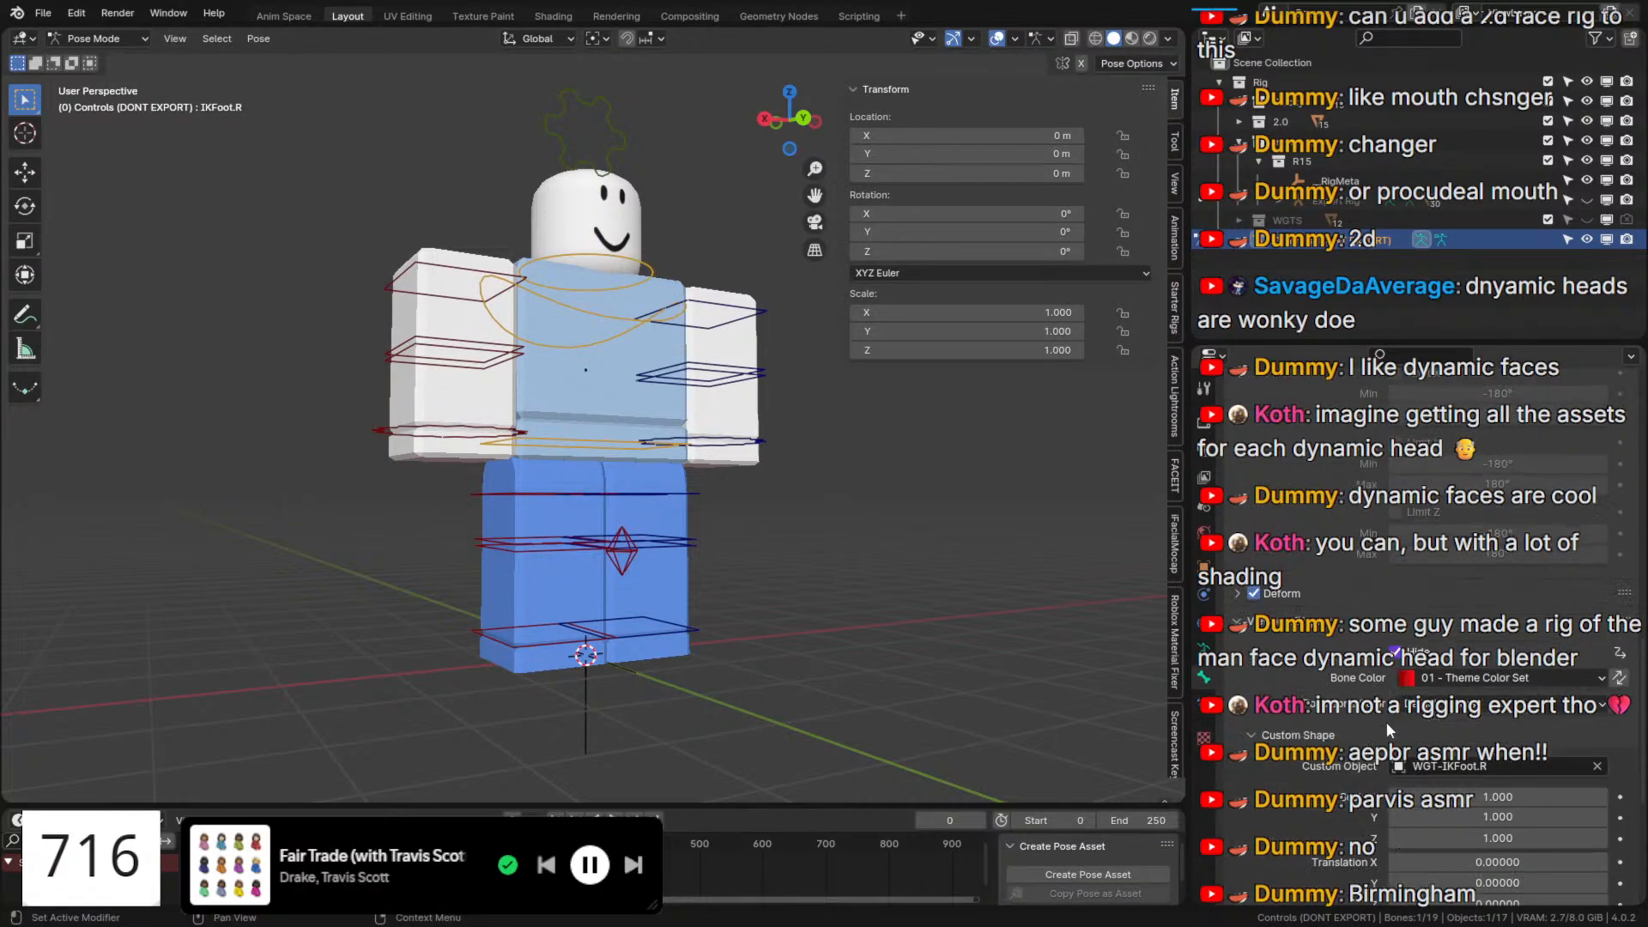
Set the IKFoot.R Hide driver expression to 1-var2 * var - (1 -var2) and test it with the Settings bone's IK Legs slider.
right_click(1393, 663)
left_click(1275, 614)
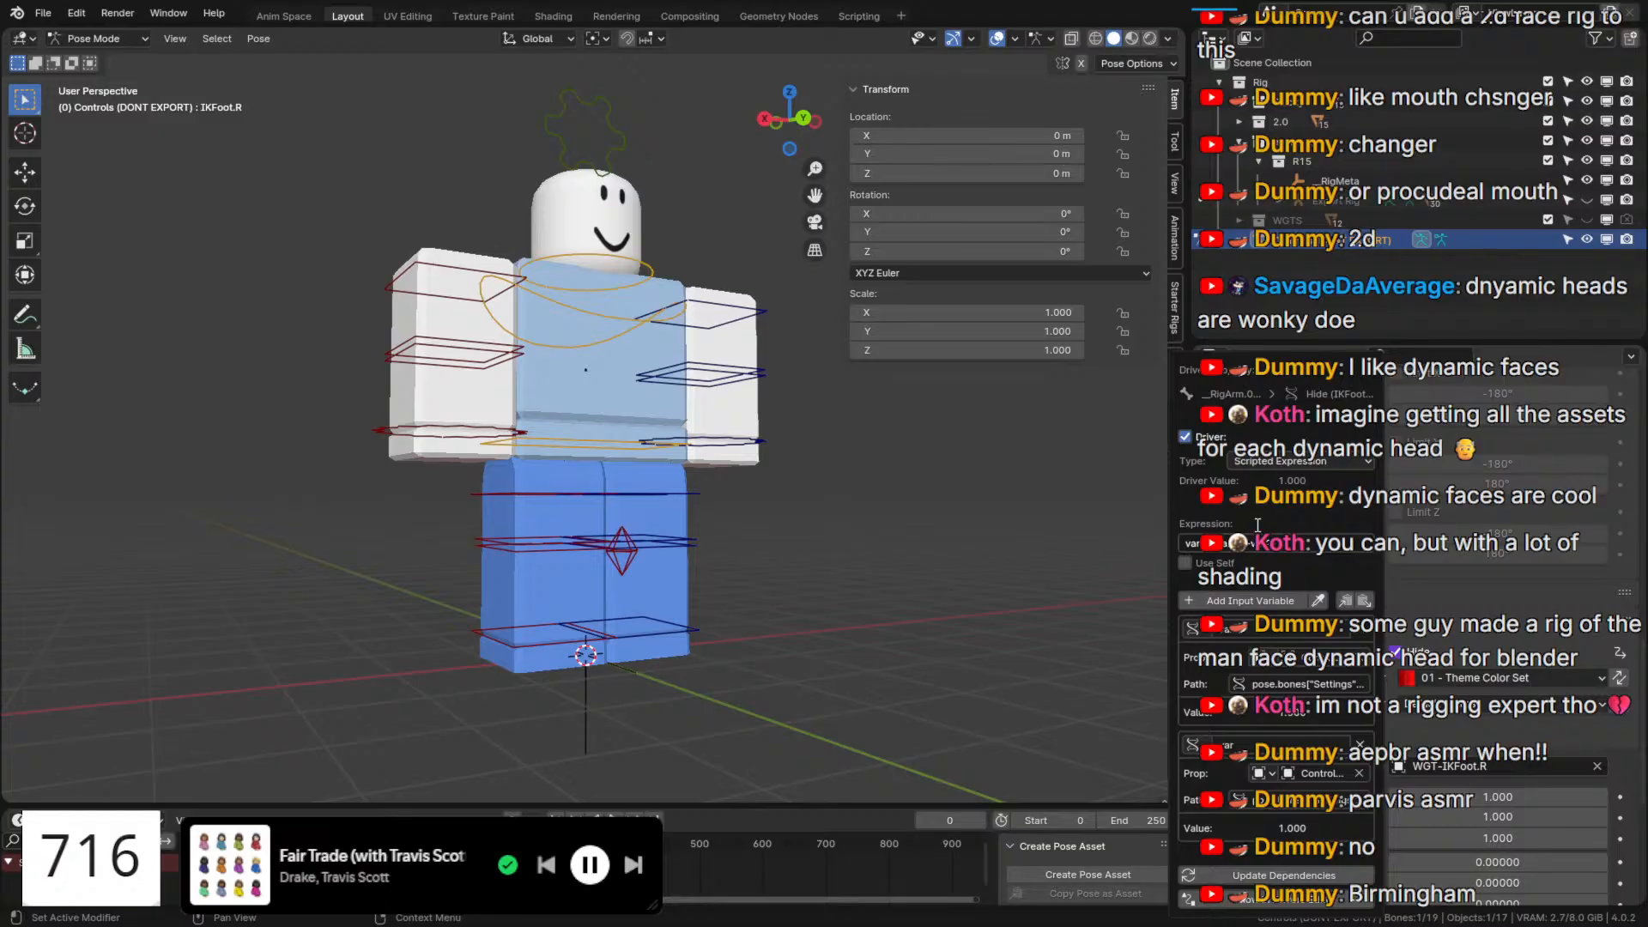
type("+ (1 -var2")
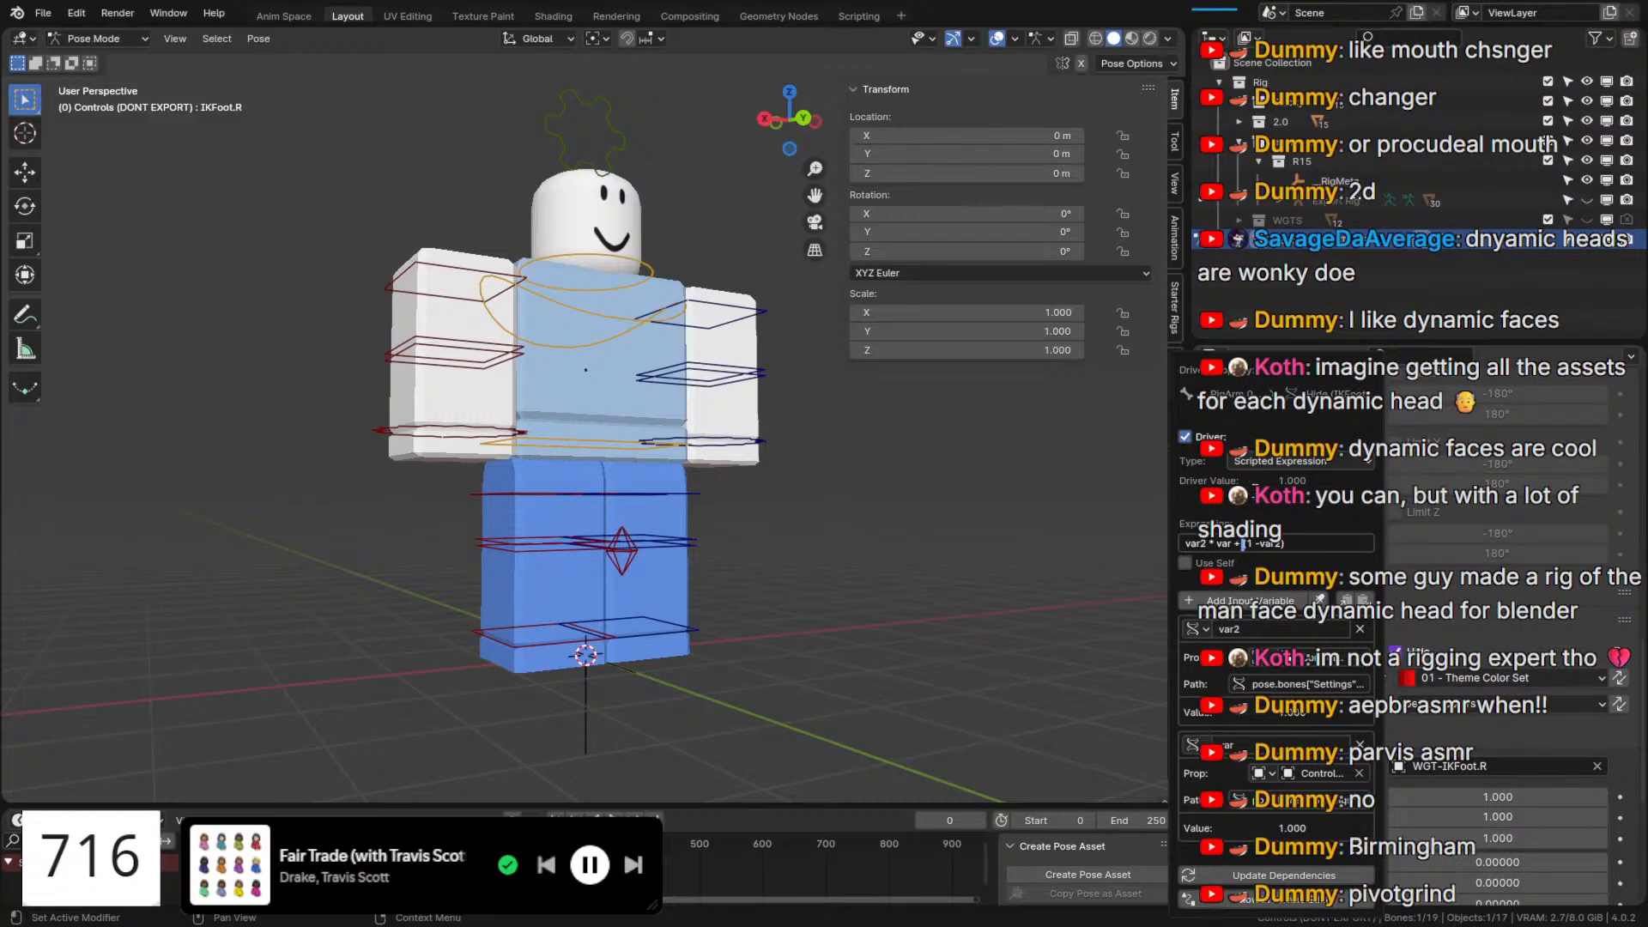
left_click(1247, 542)
left_click_drag(1242, 543, 1234, 543)
type("-")
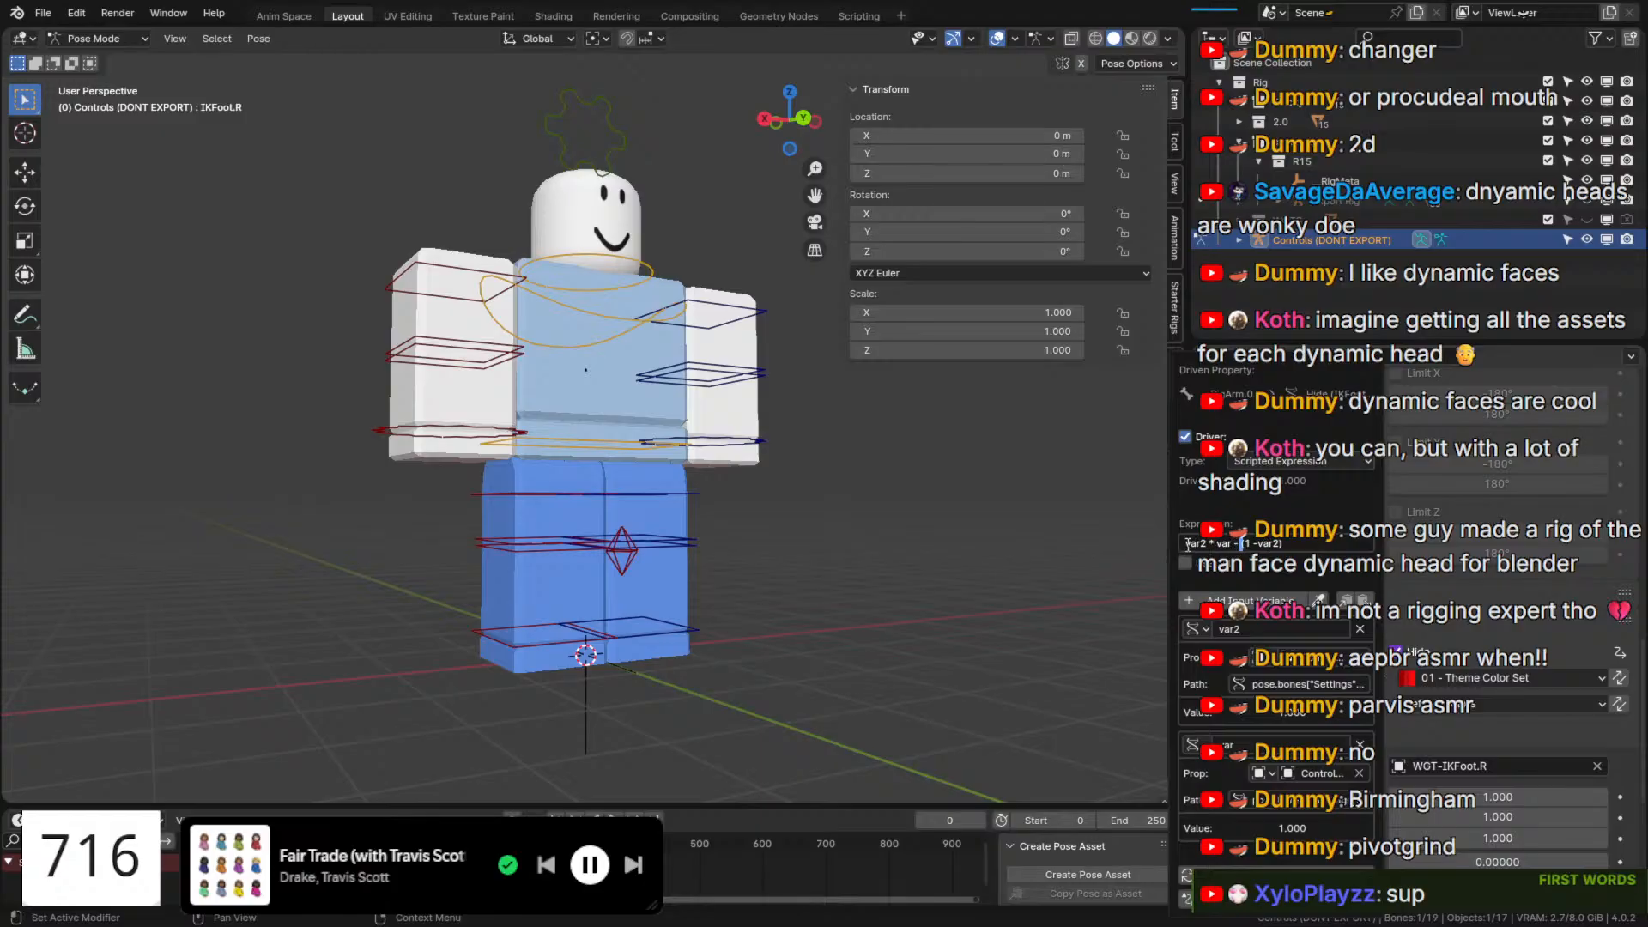
key("Home")
type("1-")
key("Return")
left_click(554, 116)
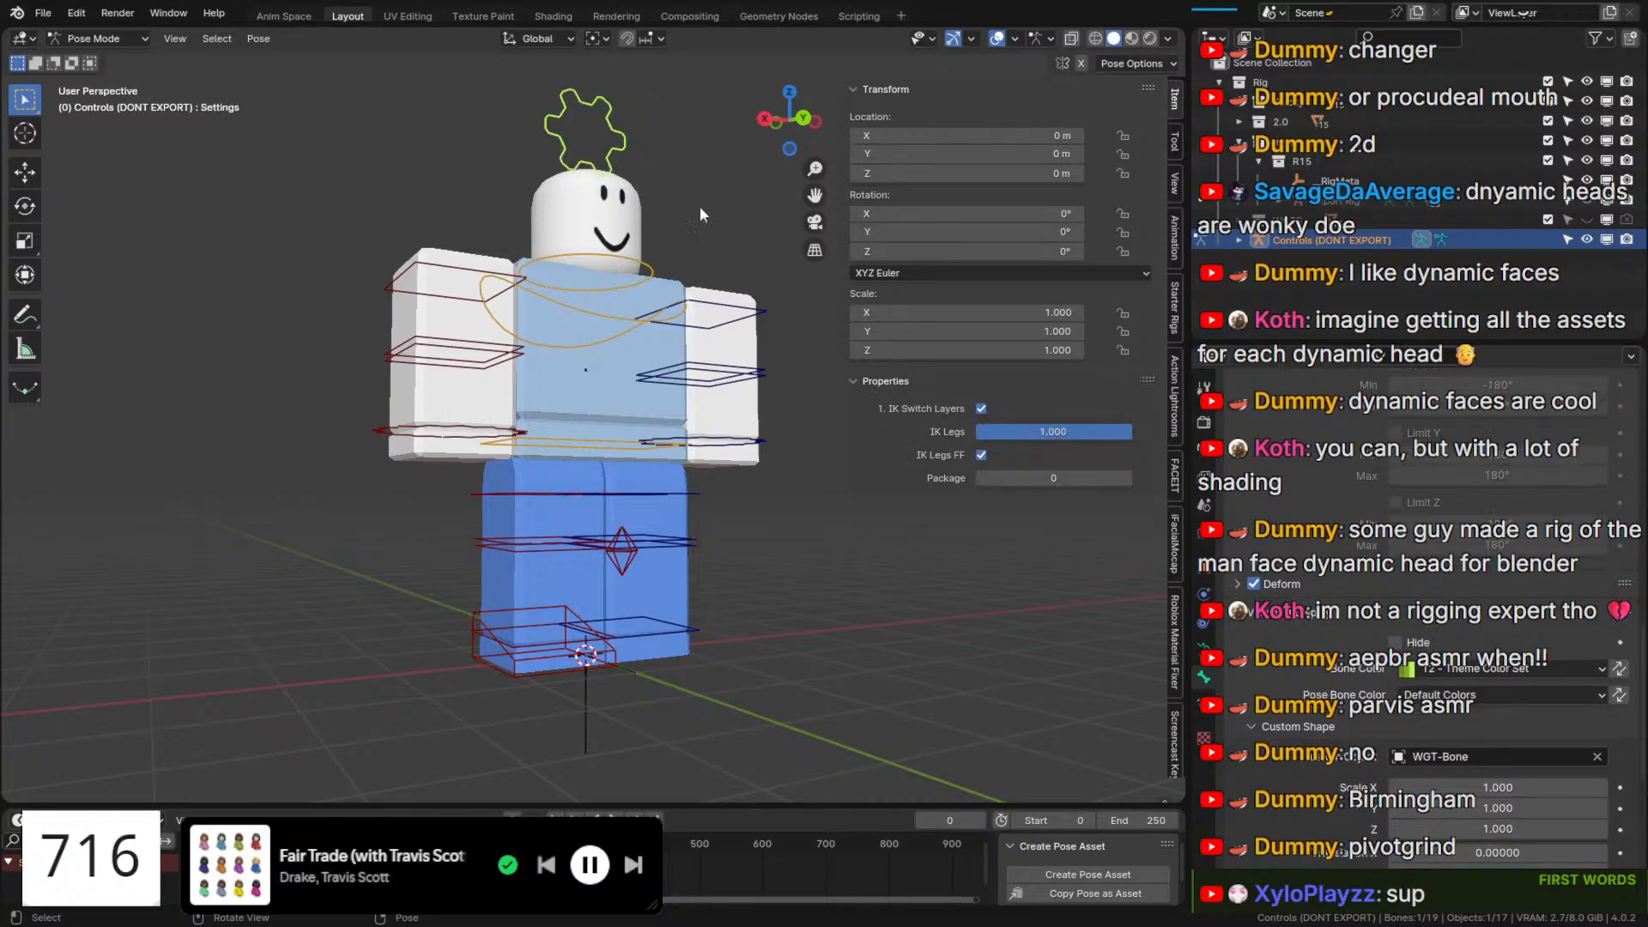
left_click_drag(987, 432, 1126, 431)
Remove the leading 1- from the IKFoot.R Hide driver expression, leaving var2 * var - (1 -var2).
left_click(488, 665)
right_click(1296, 558)
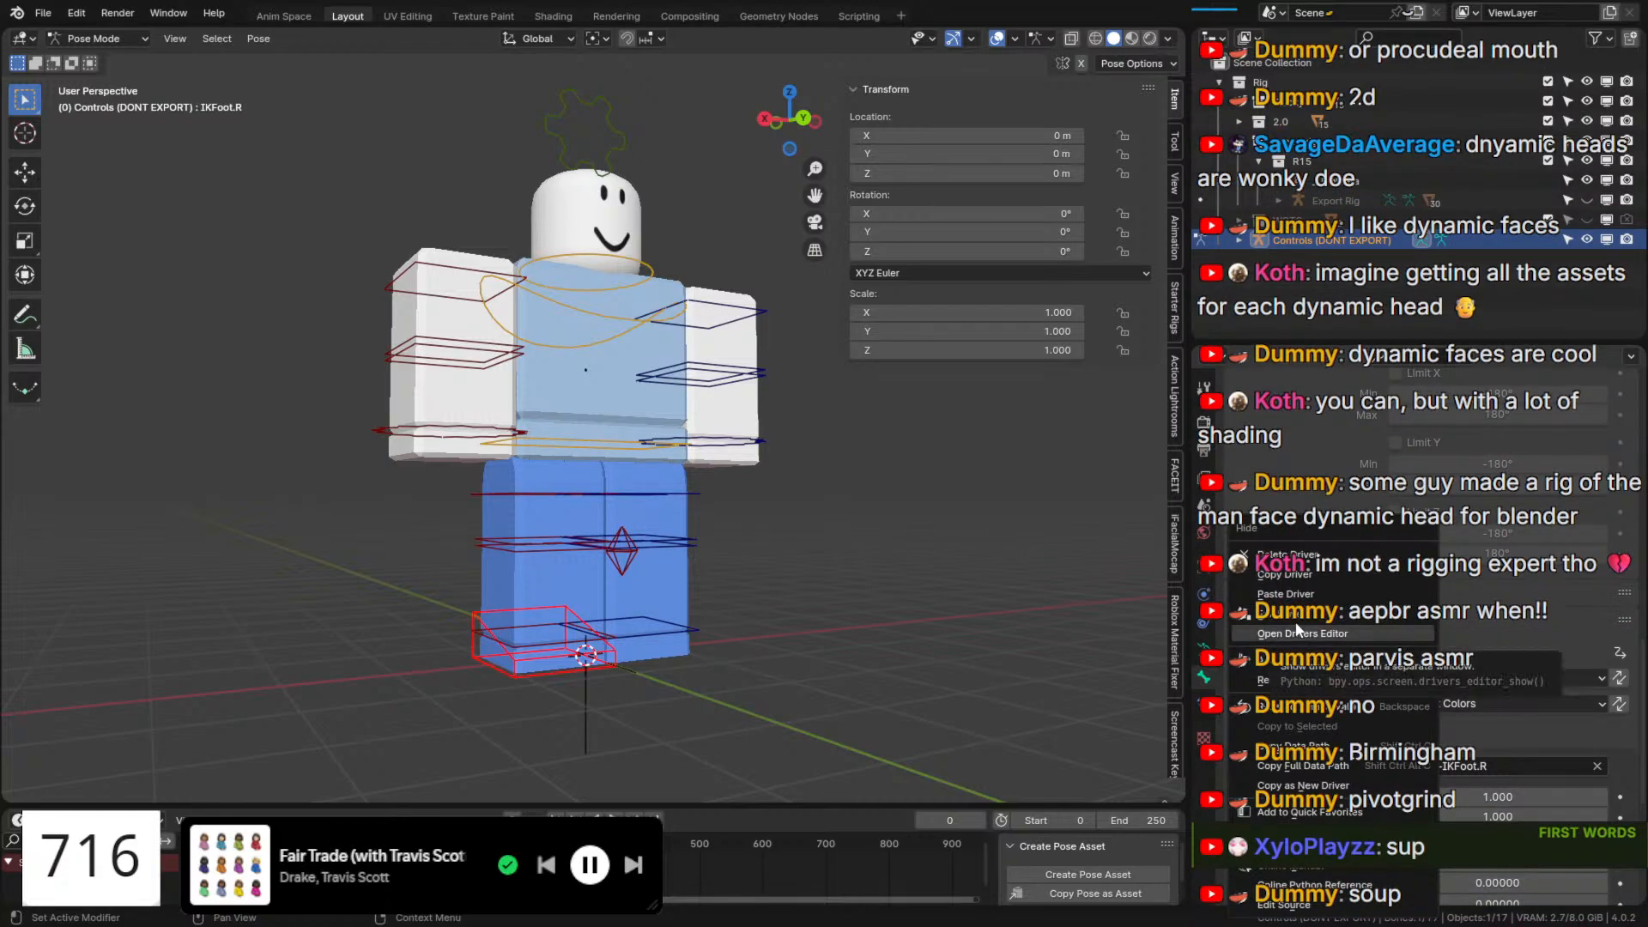
left_click(1286, 617)
left_click(1229, 544)
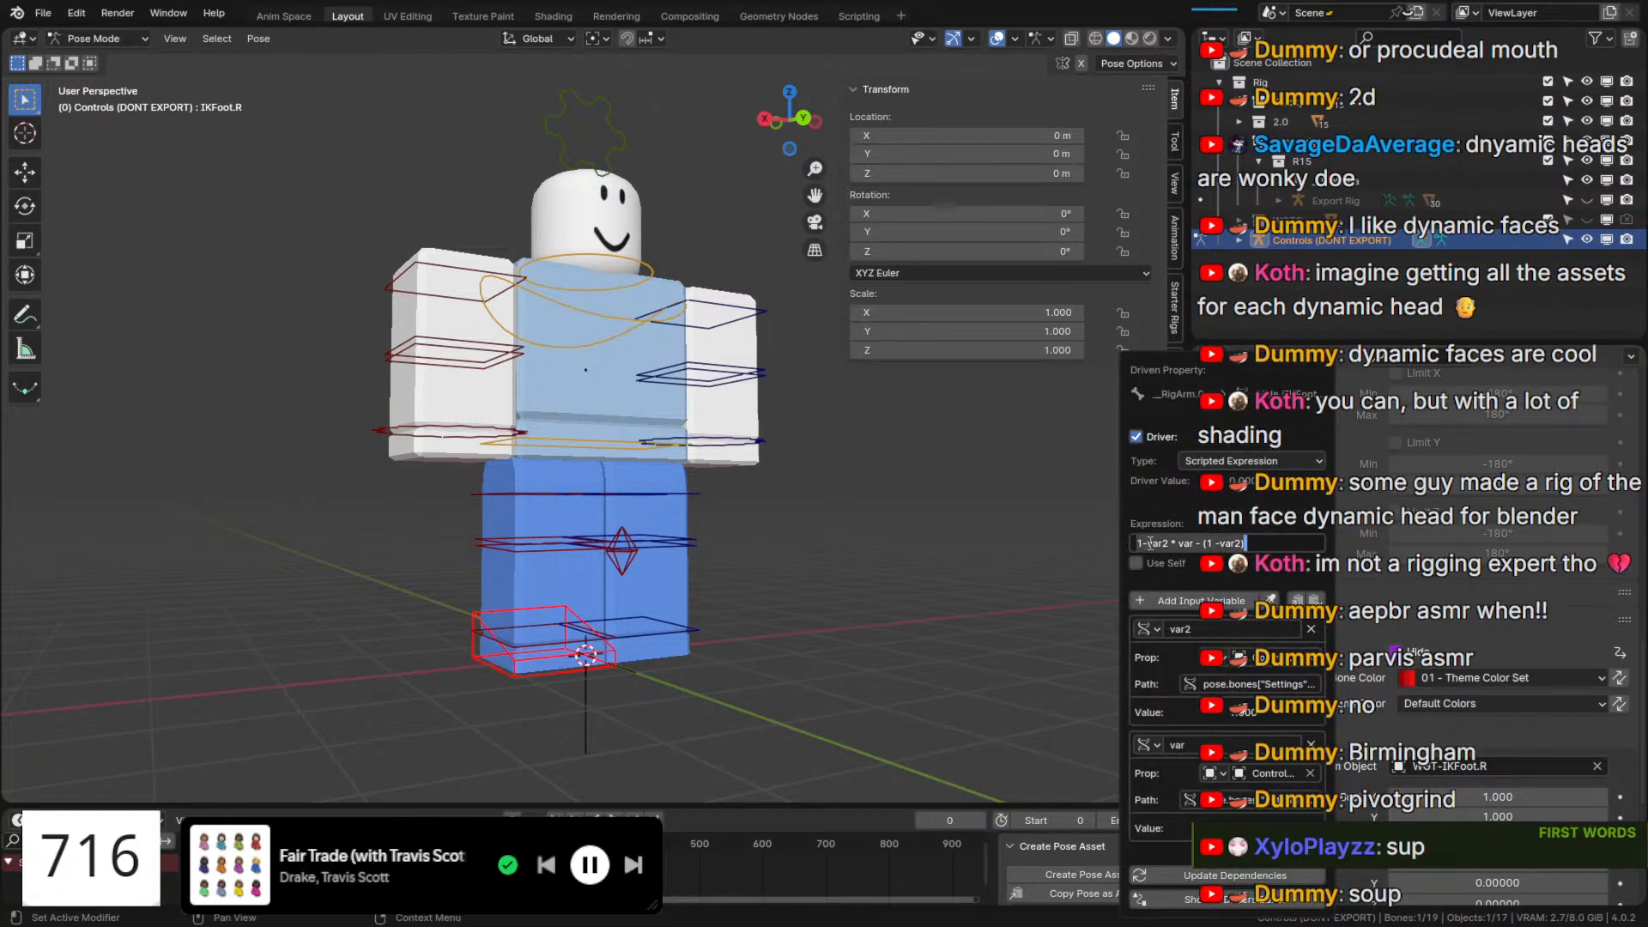
left_click_drag(1151, 543, 1013, 510)
key("BackSpace")
type("cv")
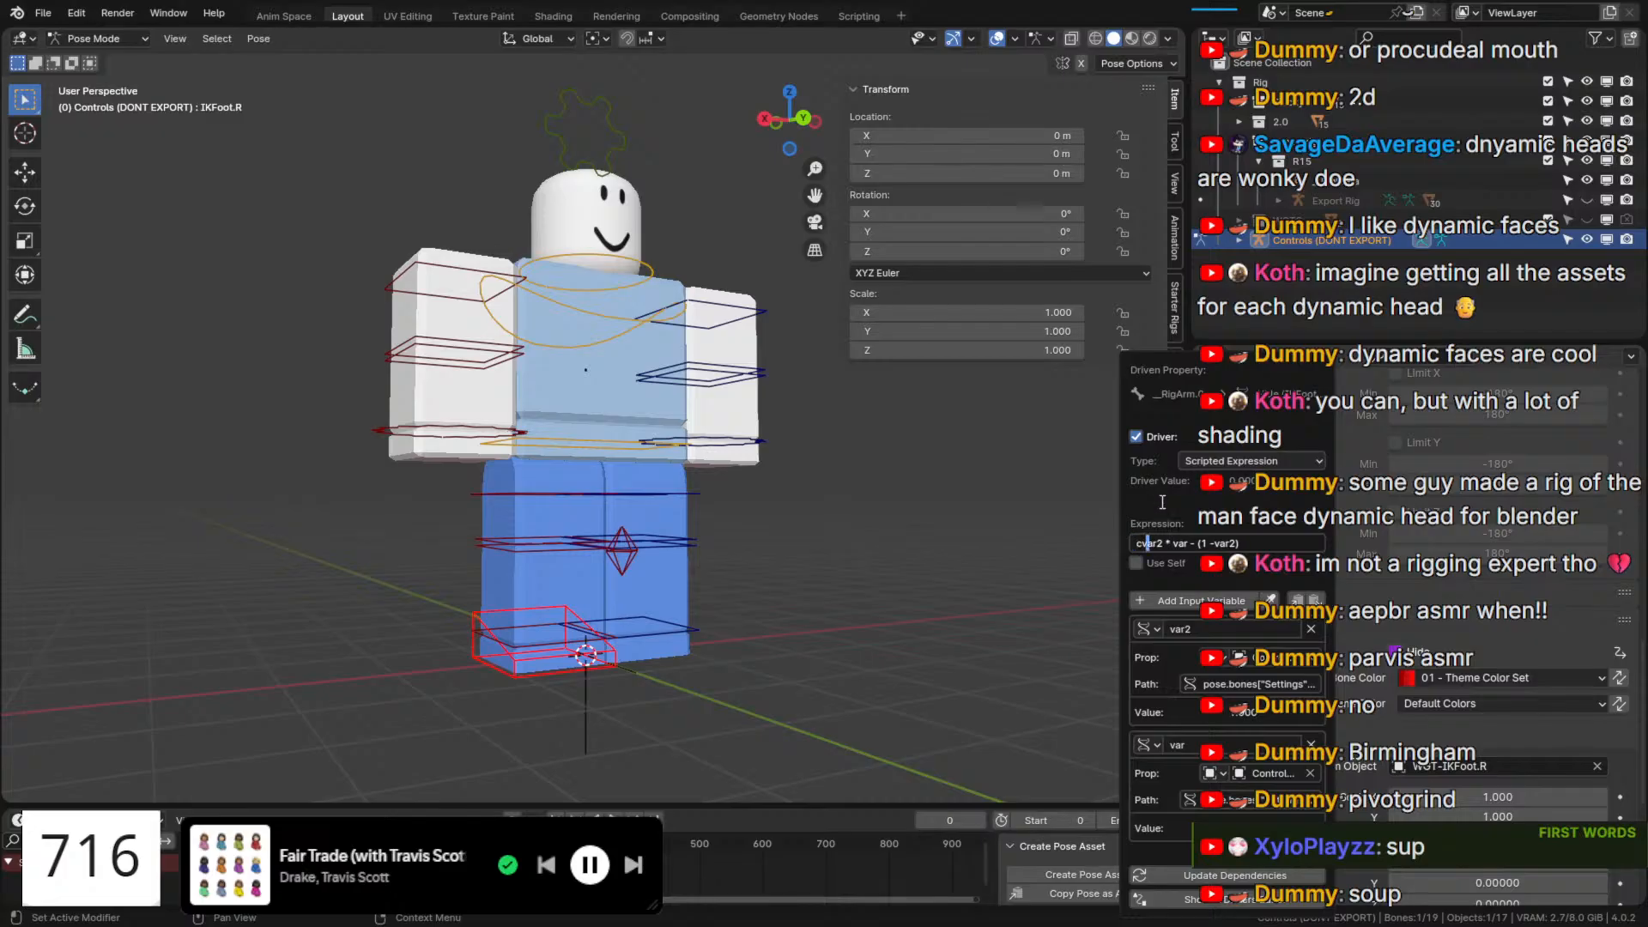
key("Return")
left_click(1148, 527)
left_click_drag(1144, 524, 1121, 491)
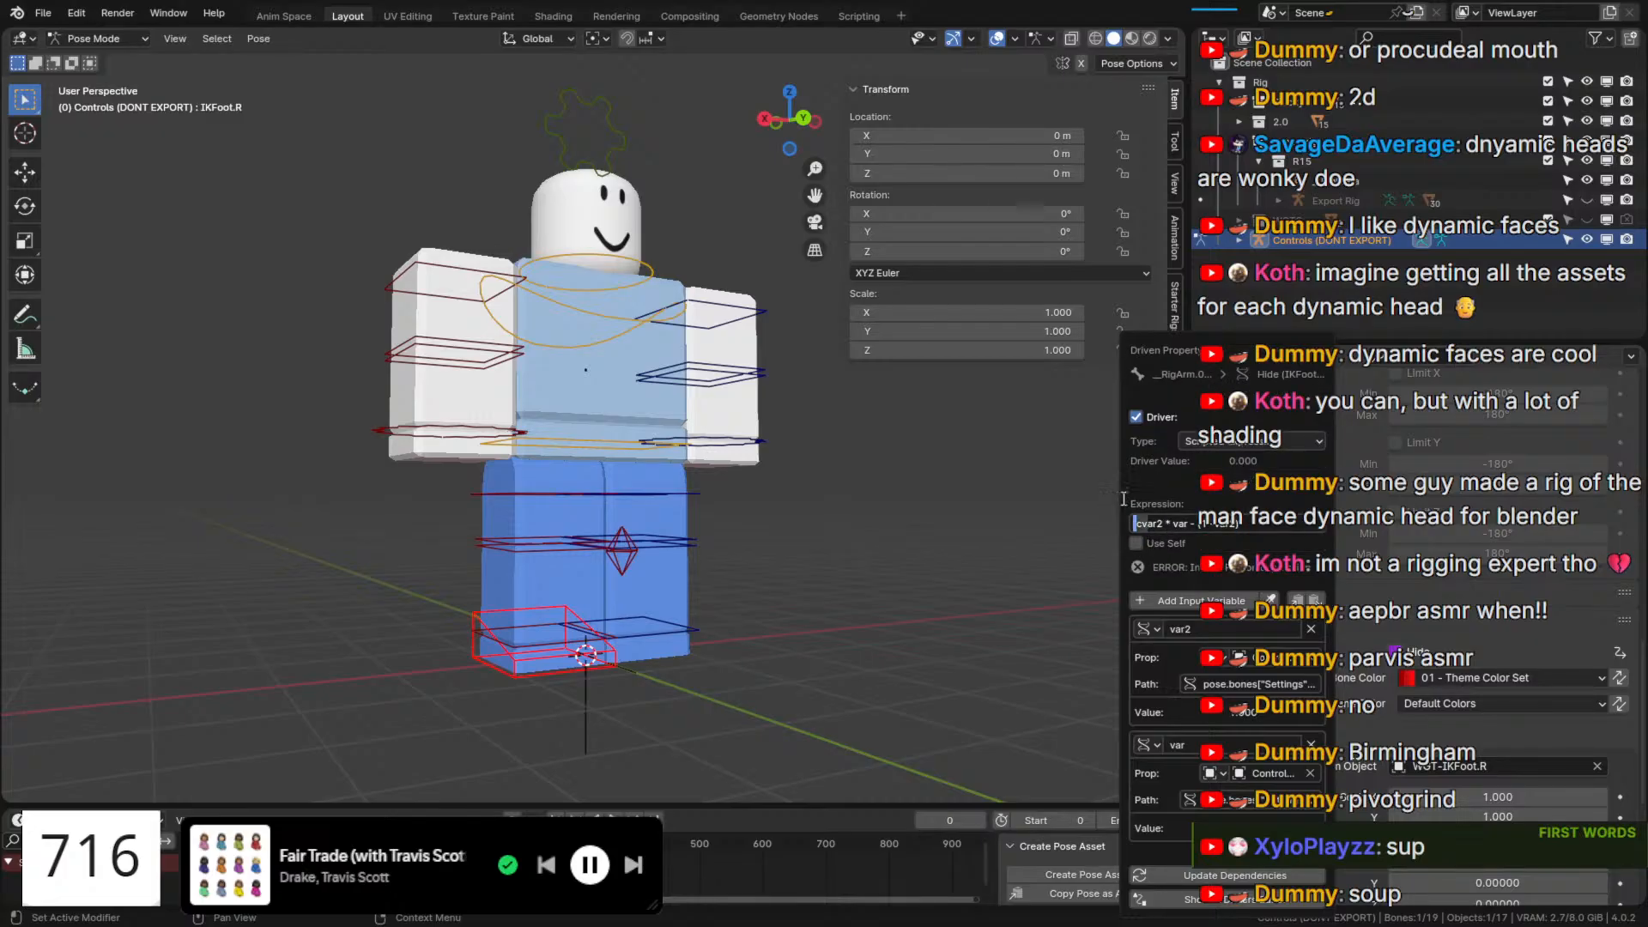
key("BackSpace")
key("Return")
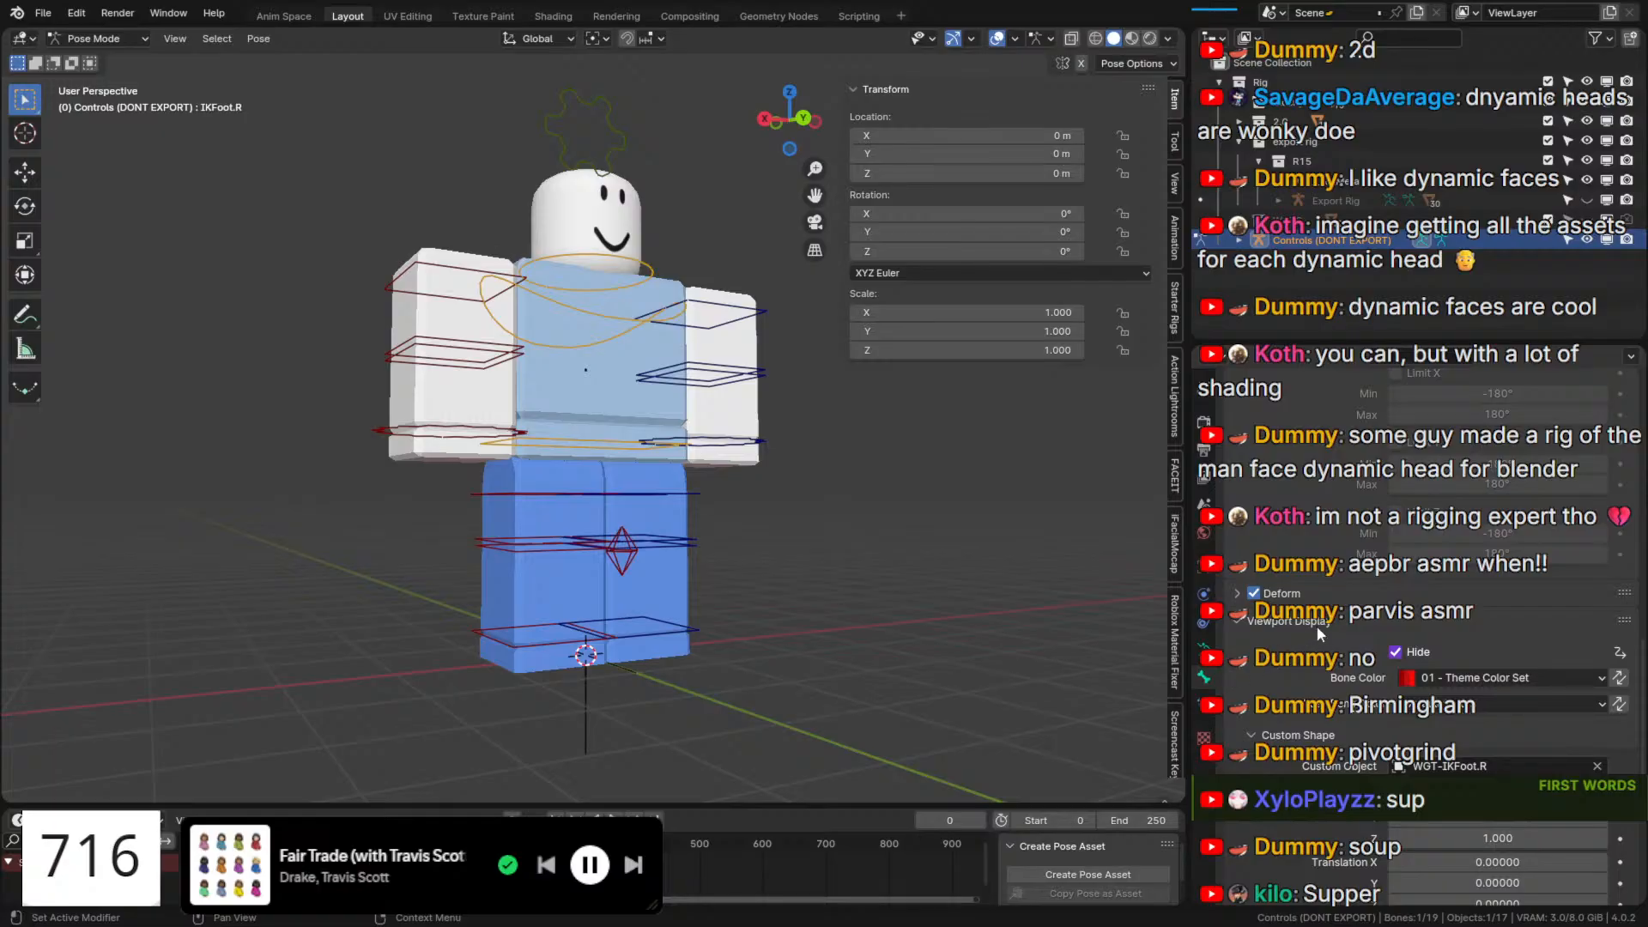
Examine the property paths of var2 and var in the IKFoot.R Hide driver without changing them.
right_click(1395, 656)
left_click(1292, 619)
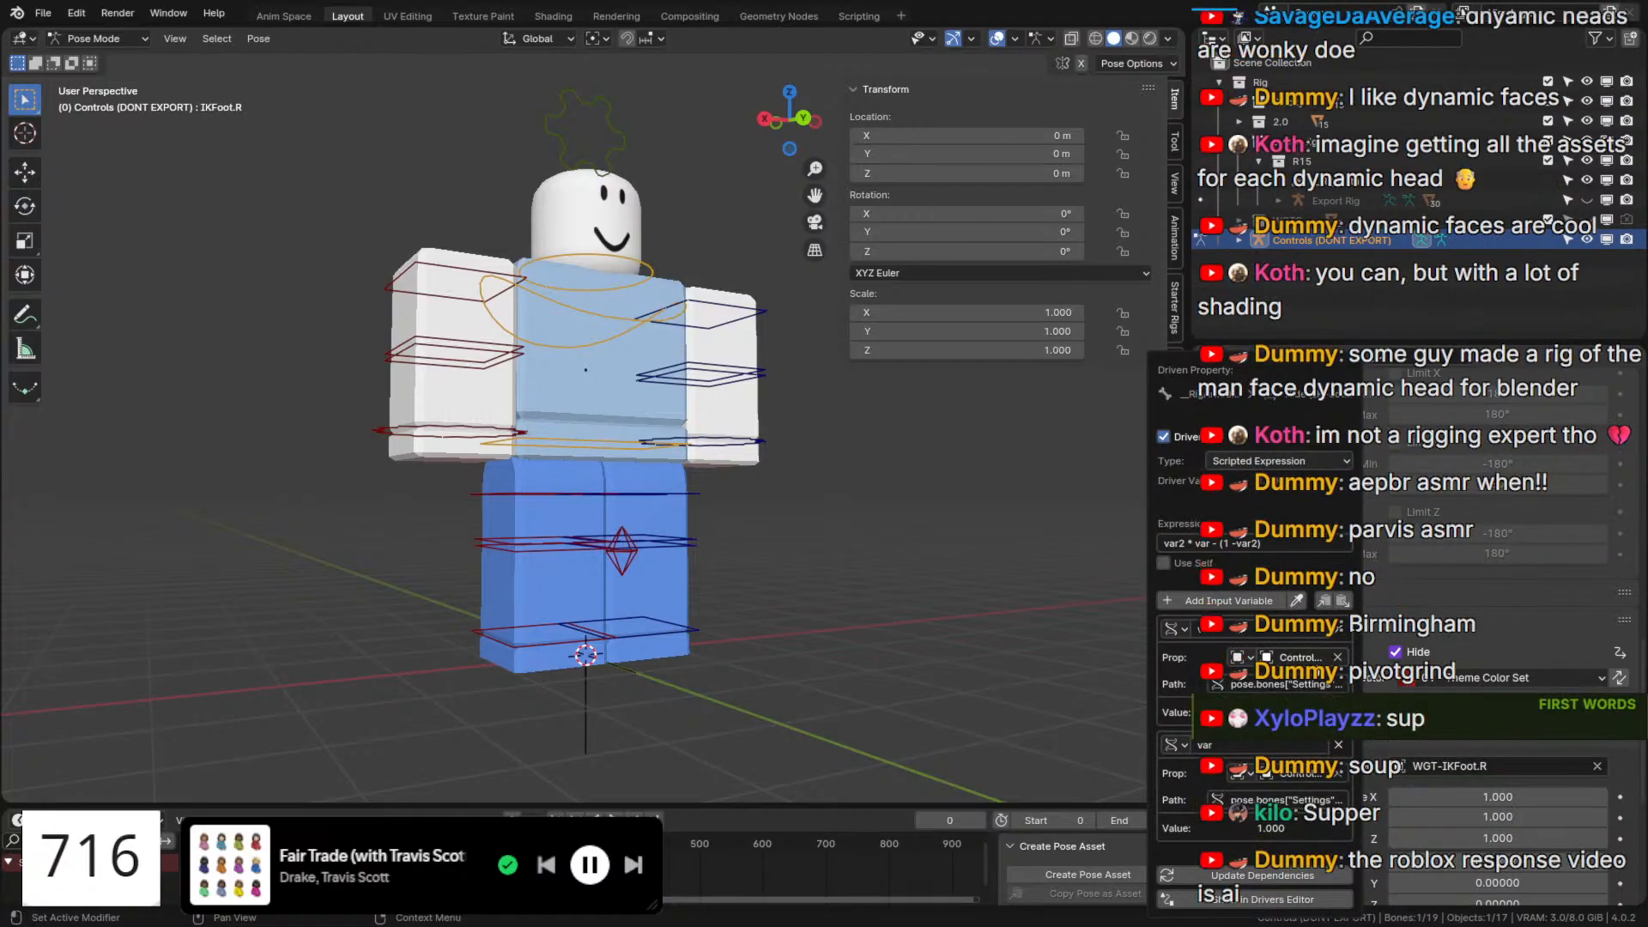
left_click(1289, 685)
key("Escape")
left_click(1287, 800)
key("Escape")
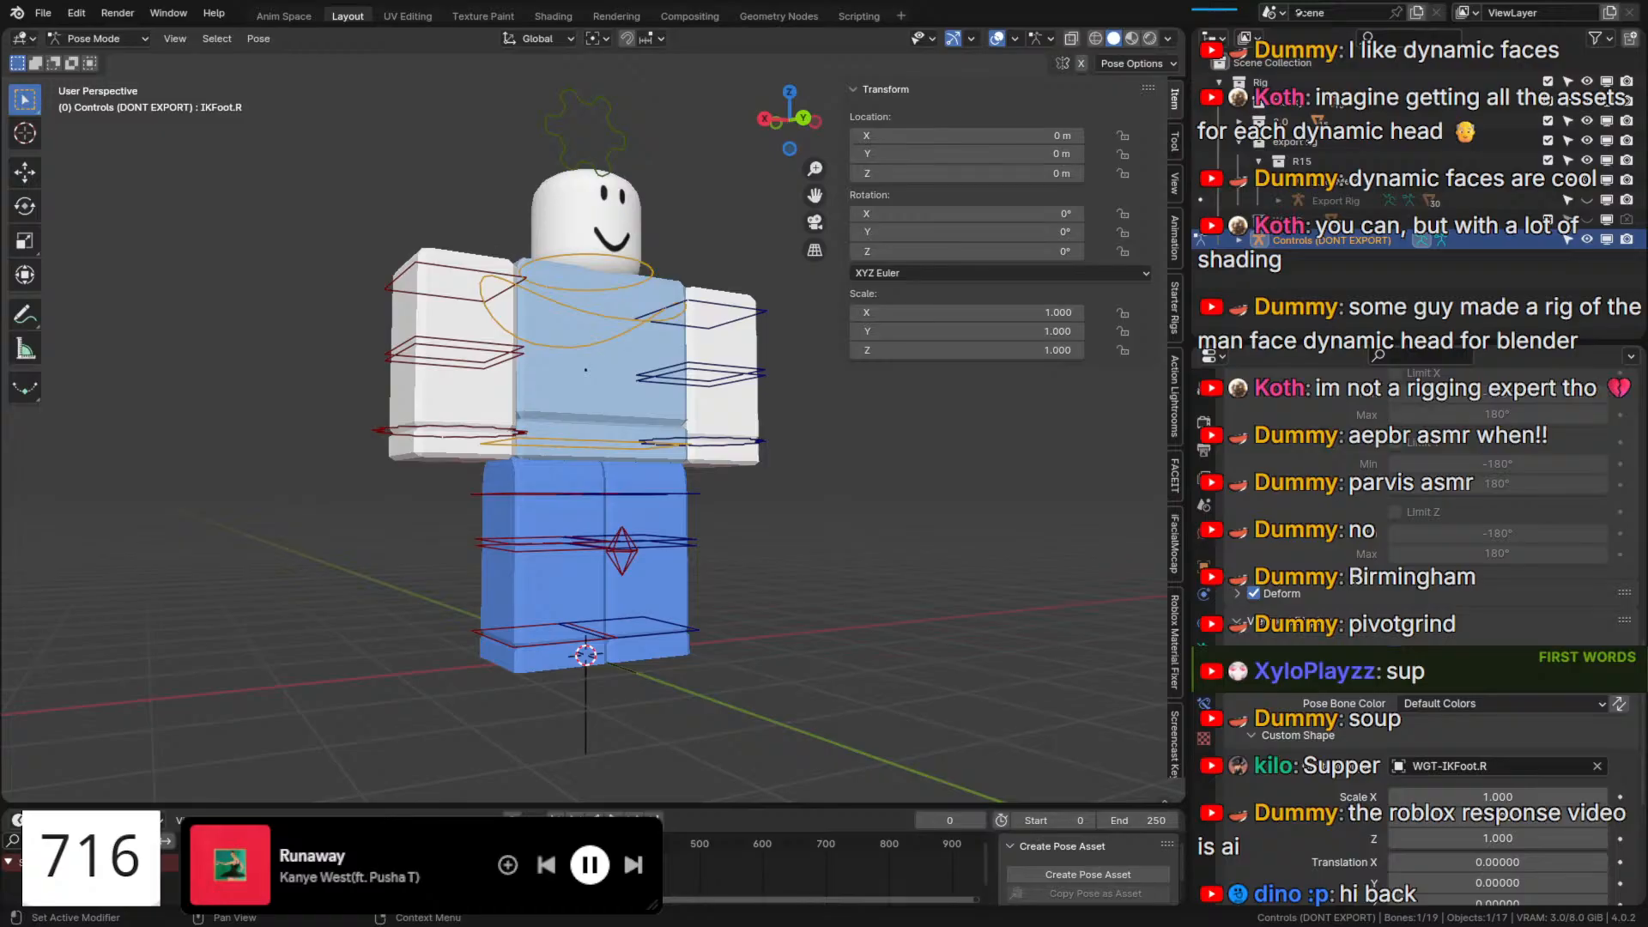
Open the IKFoot.R Hide driver expression for editing.
right_click(1320, 600)
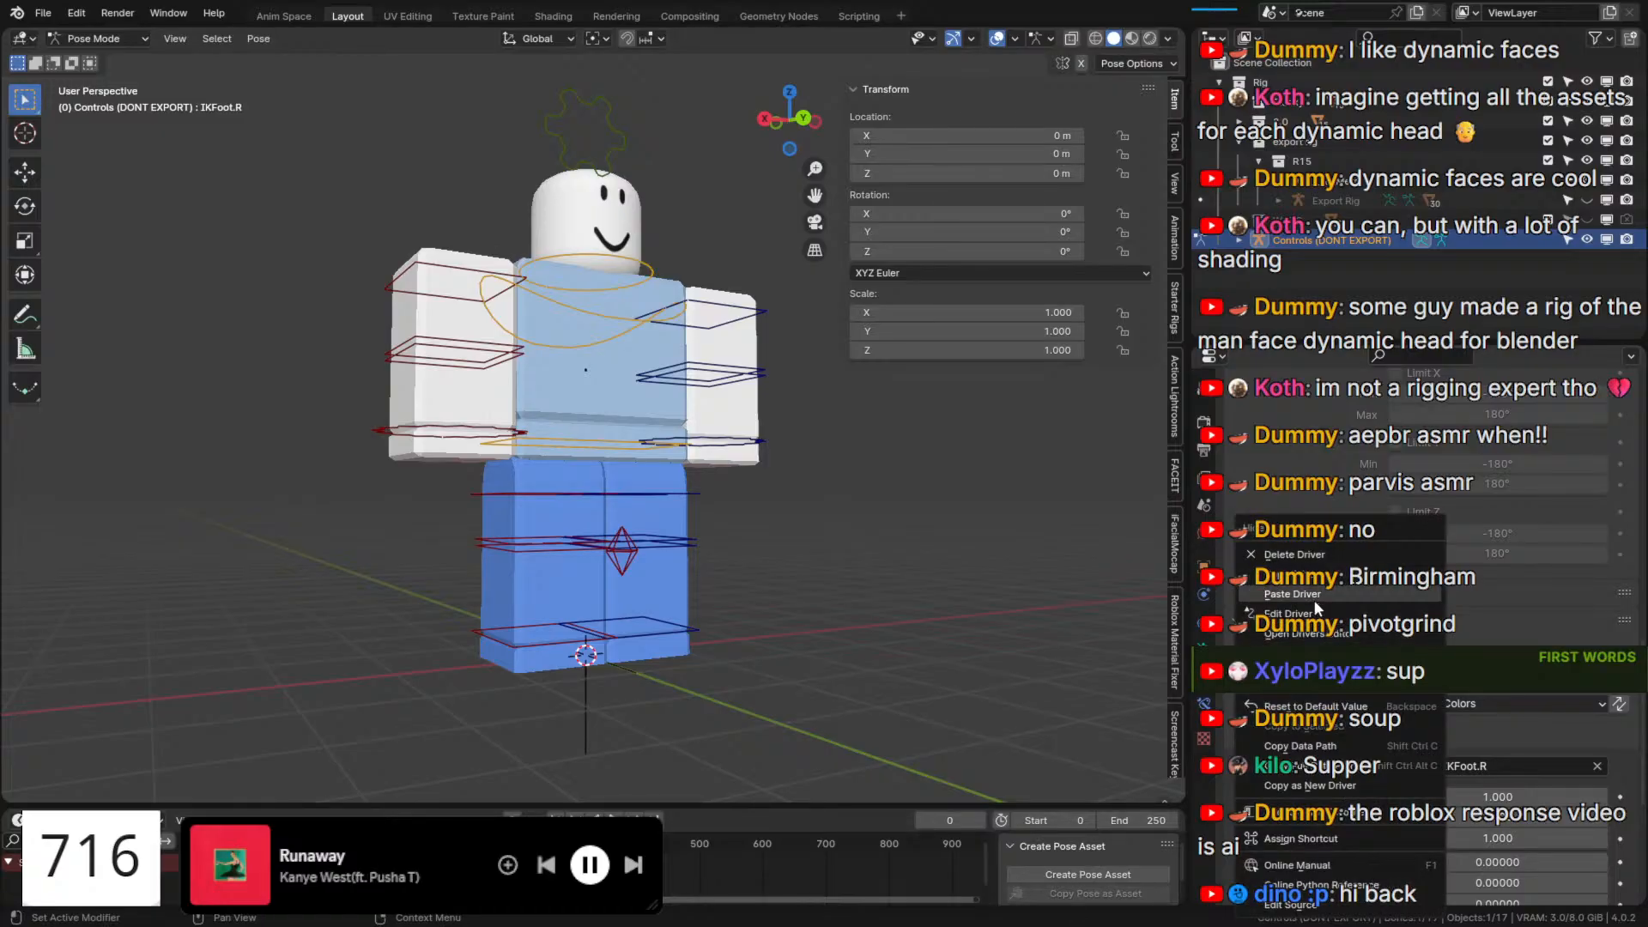
left_click(1316, 612)
left_click(1246, 543)
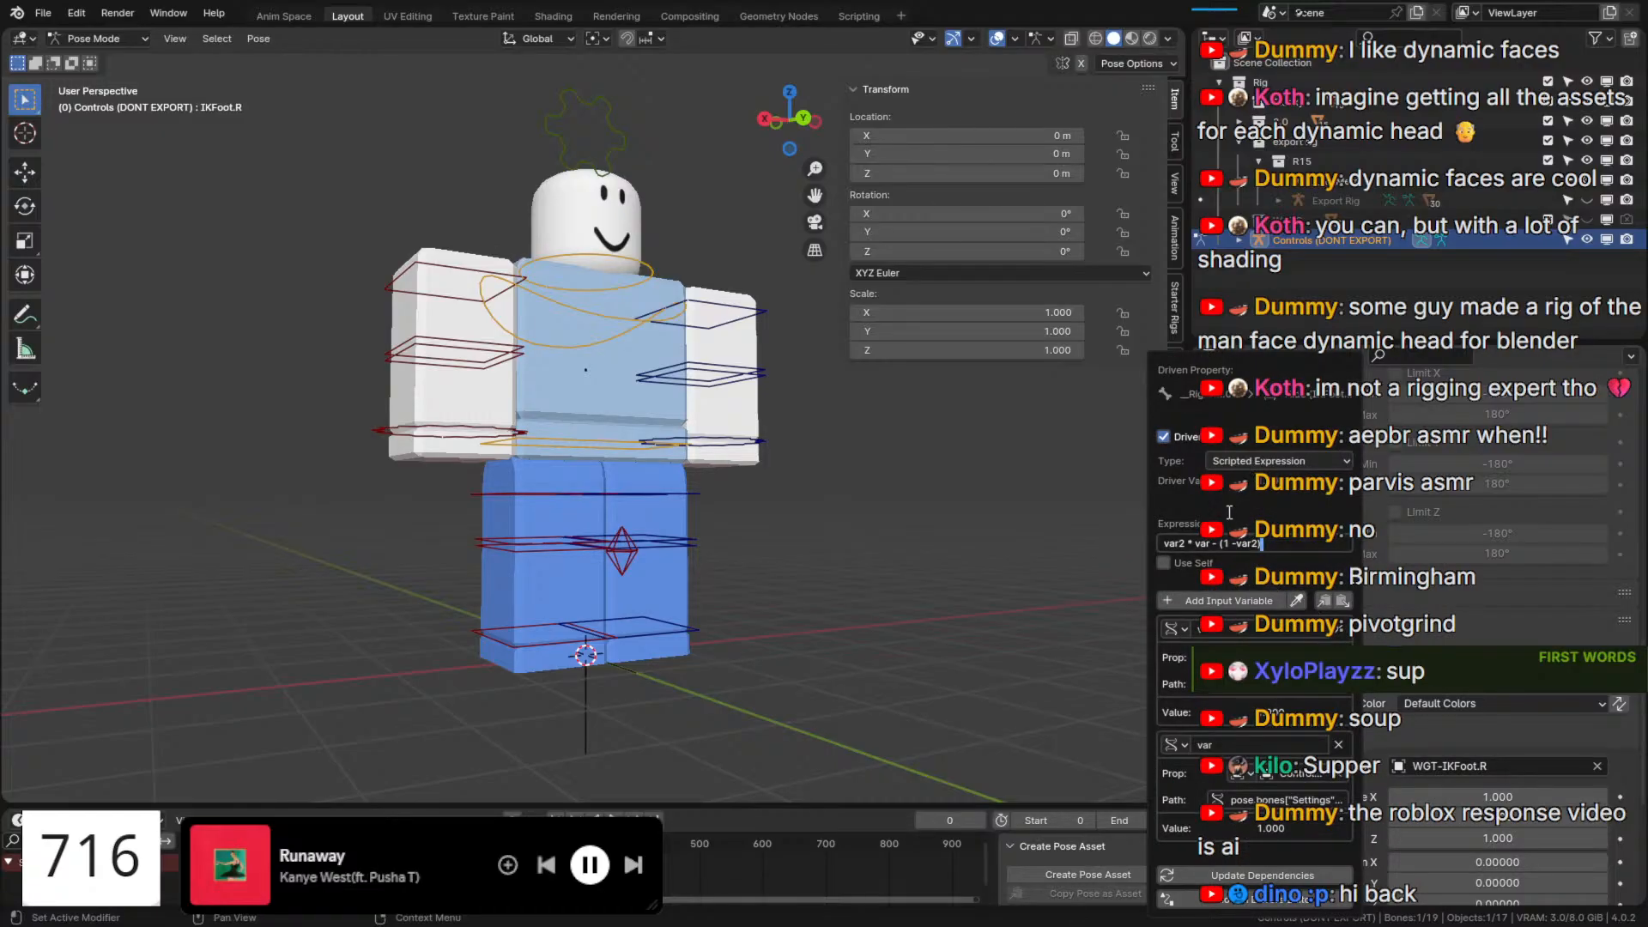
Confirm the IKFoot.R Hide driver expression var2 * var - (1 -var2) and test it with IK Switch Layers and IK Legs on the Settings bone.
key("Return")
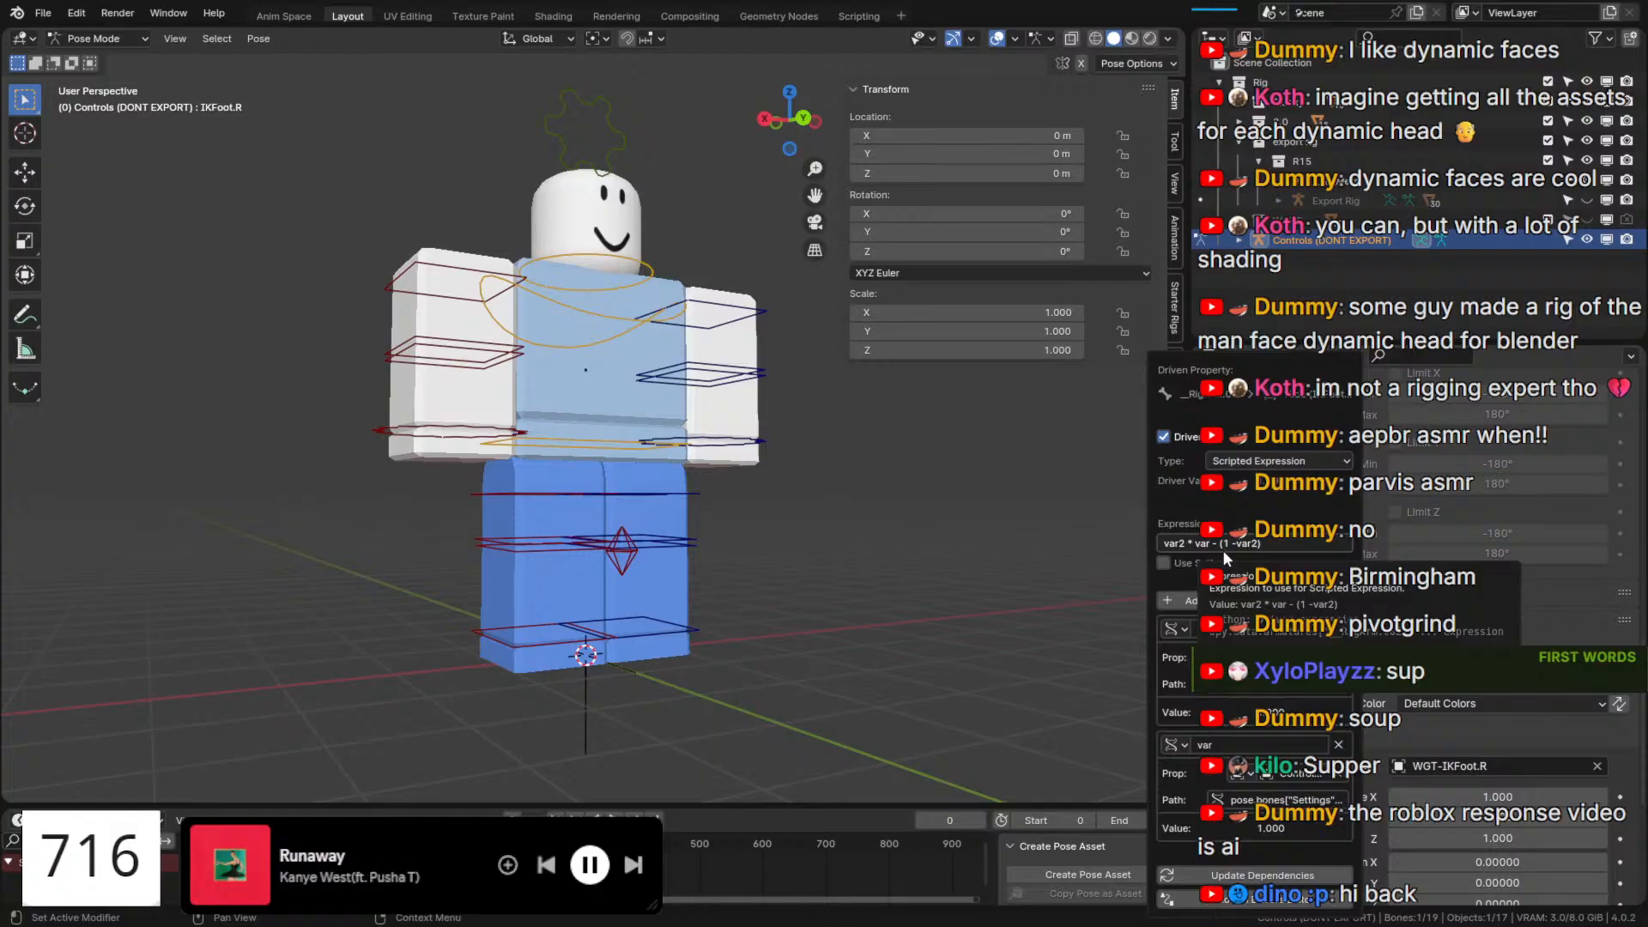
left_click(619, 150)
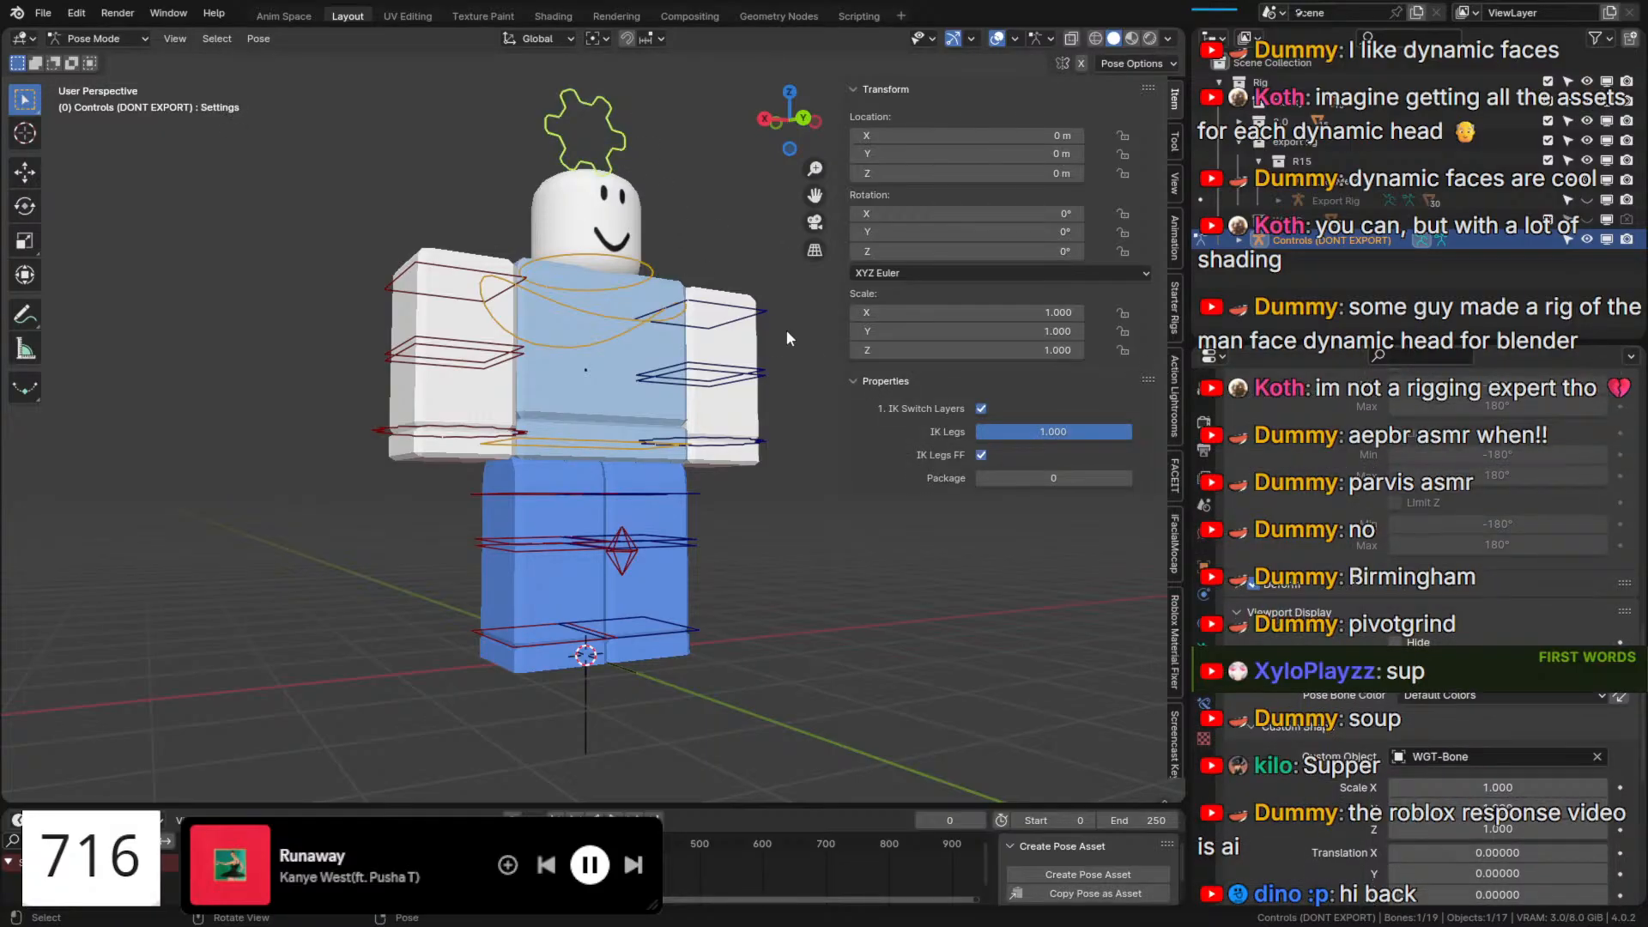
left_click(982, 409)
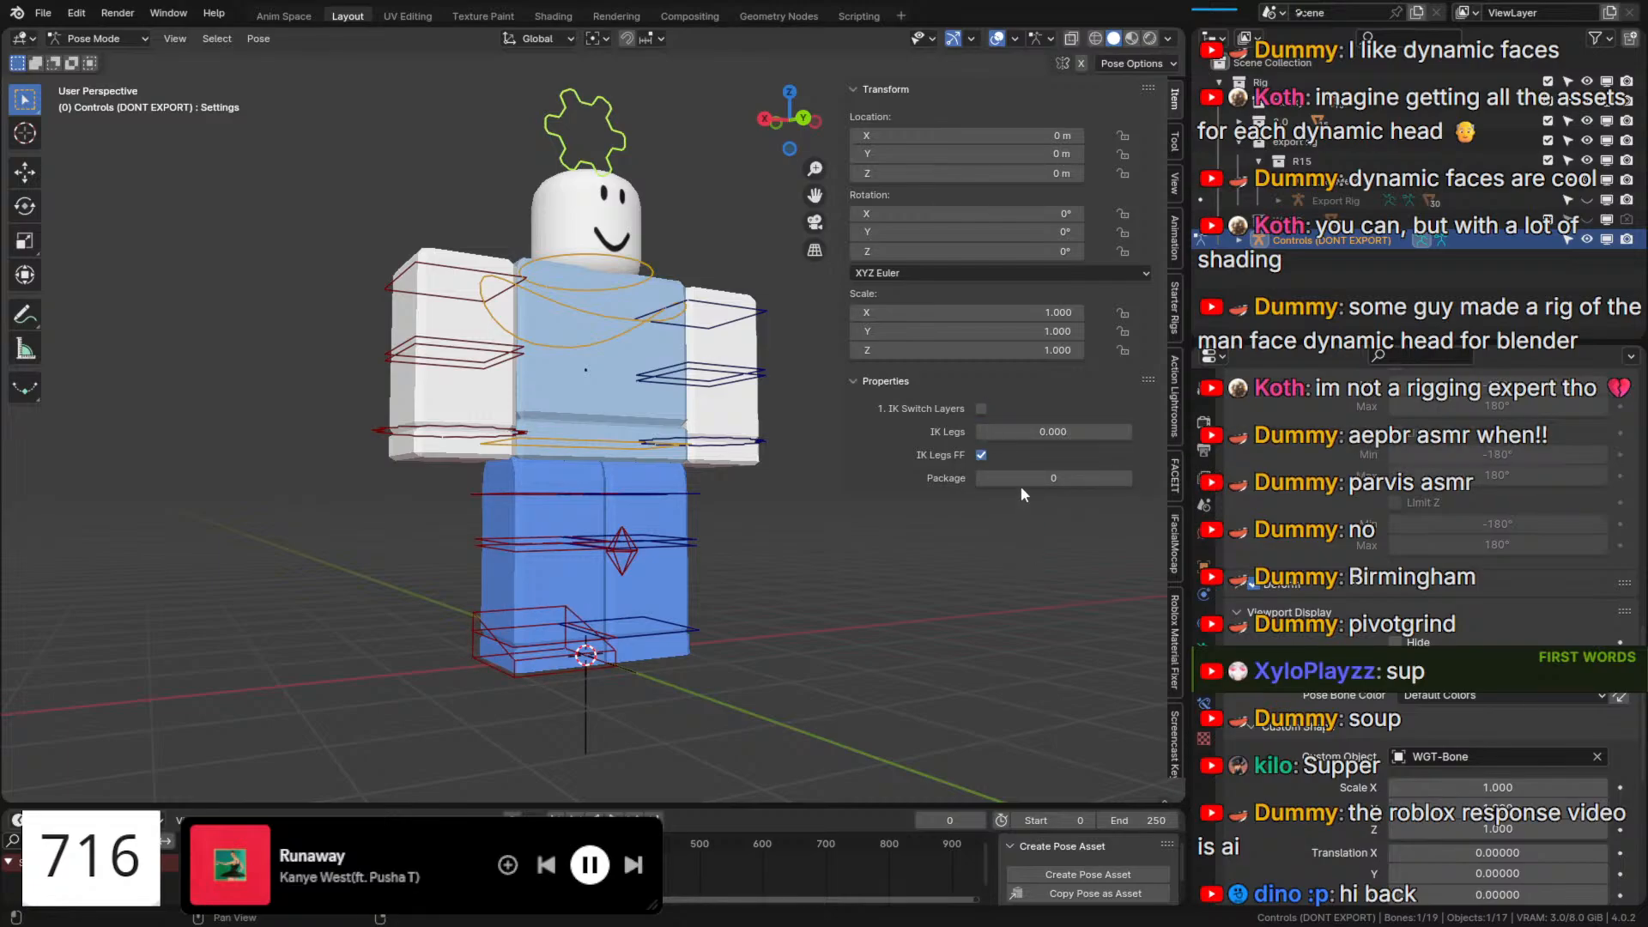
left_click(985, 409)
left_click_drag(986, 427, 1144, 427)
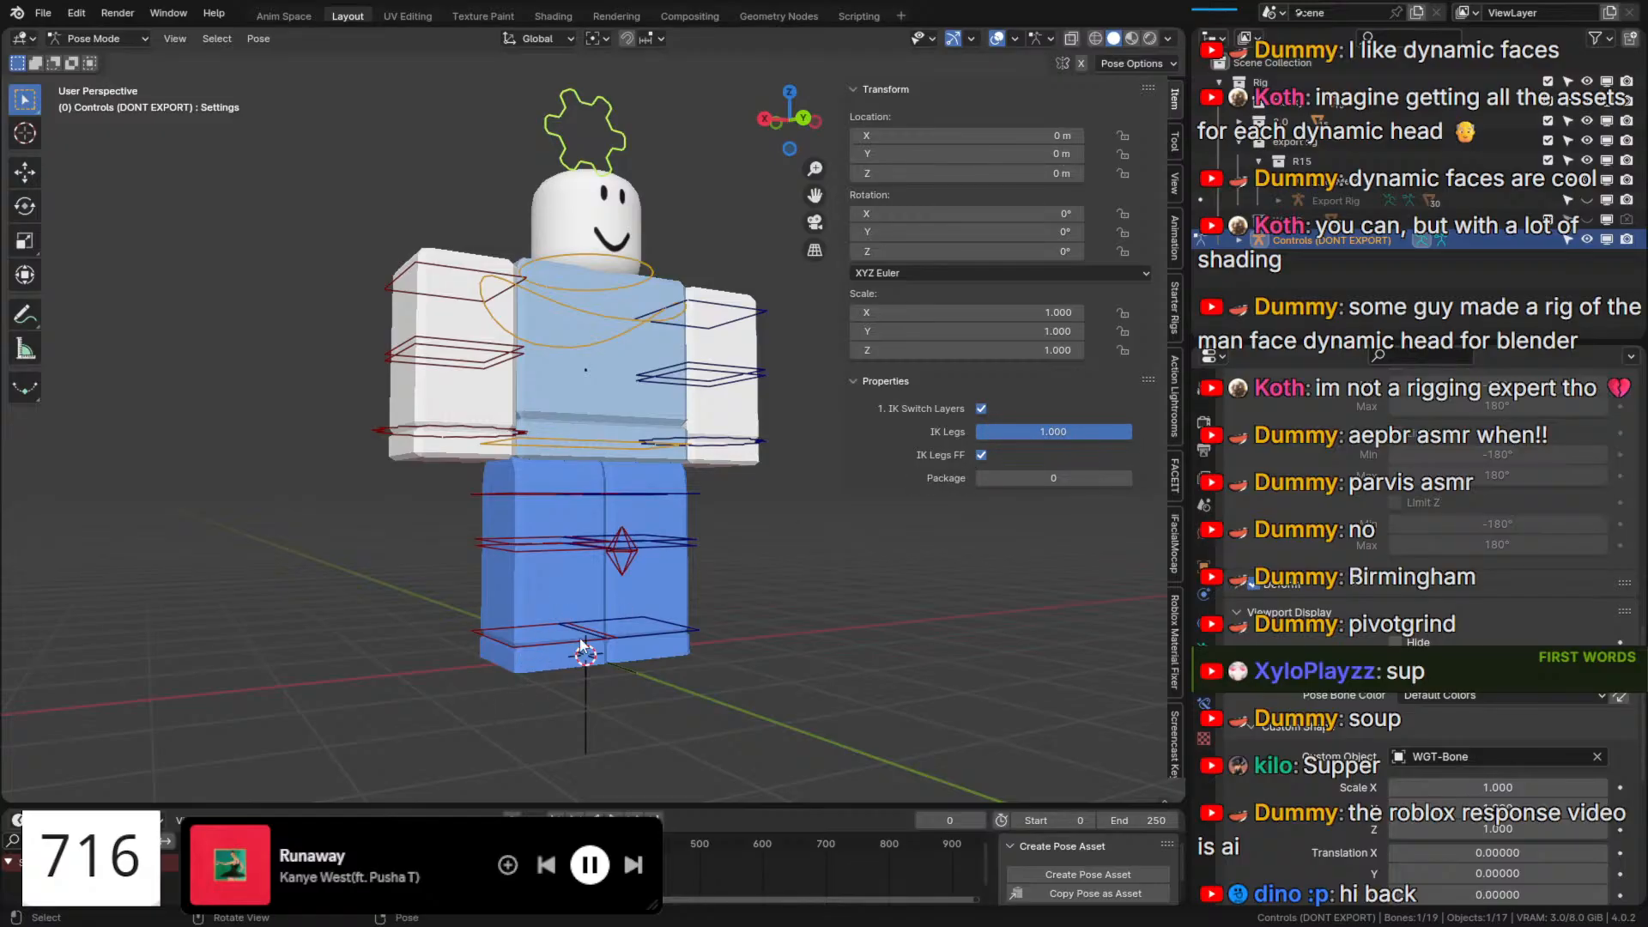
Select the hidden IKFoot.R bone through Edit Mode and open the driver on its Hide property in Pose Mode.
key("Tab")
left_click(534, 640)
key("Tab")
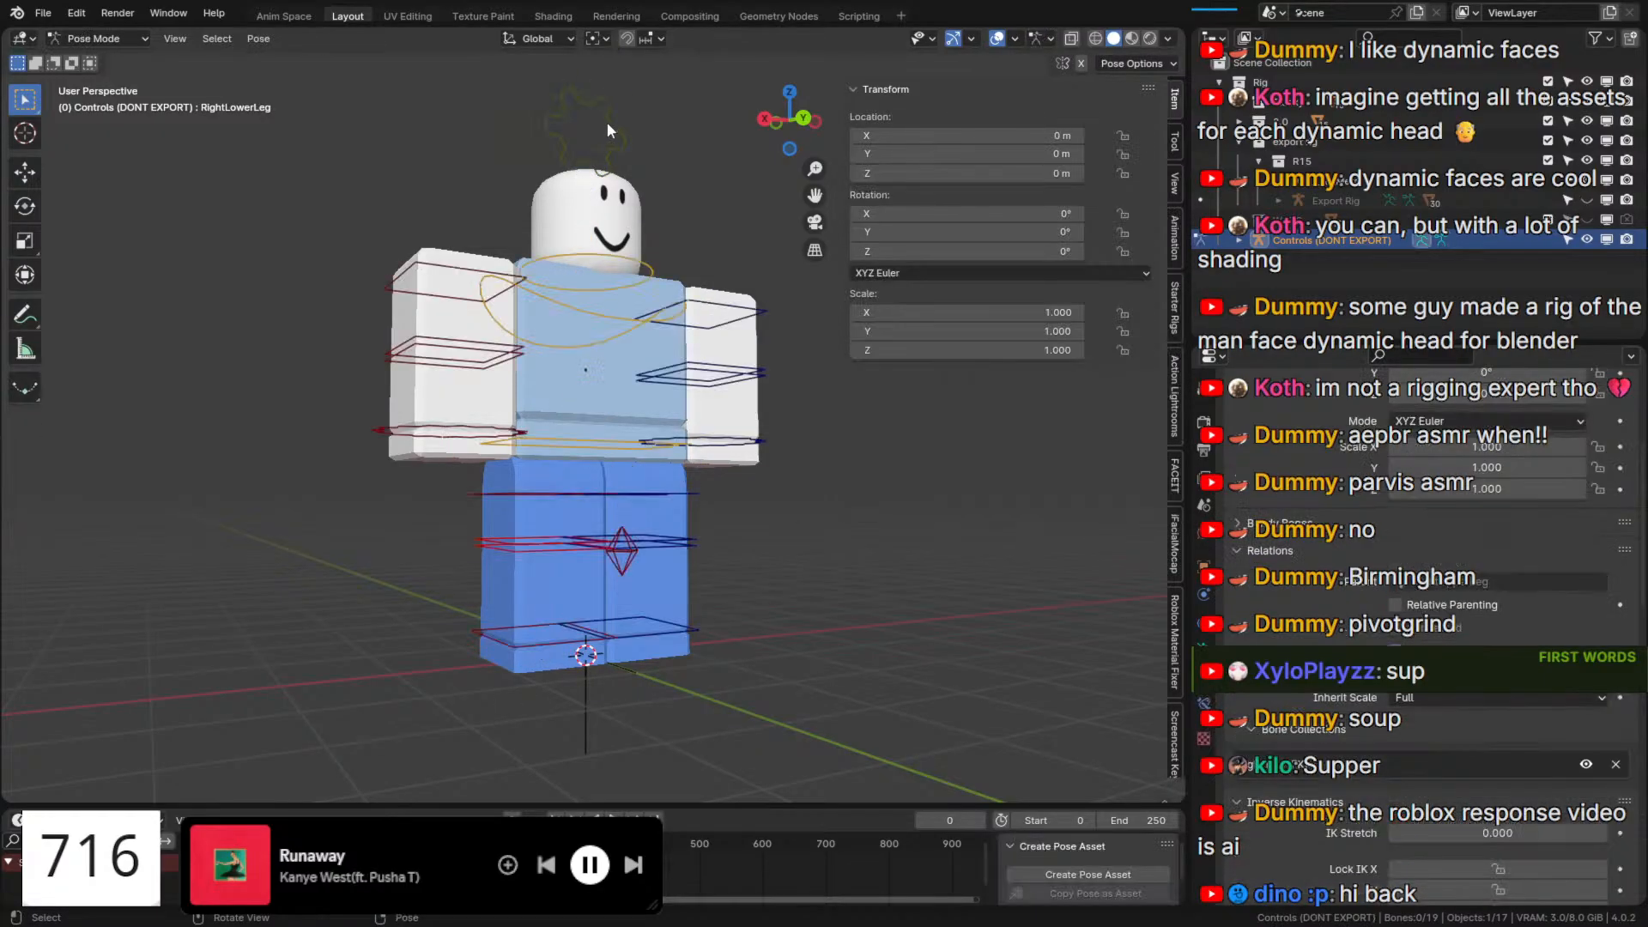
left_click(606, 122)
right_click(1025, 425)
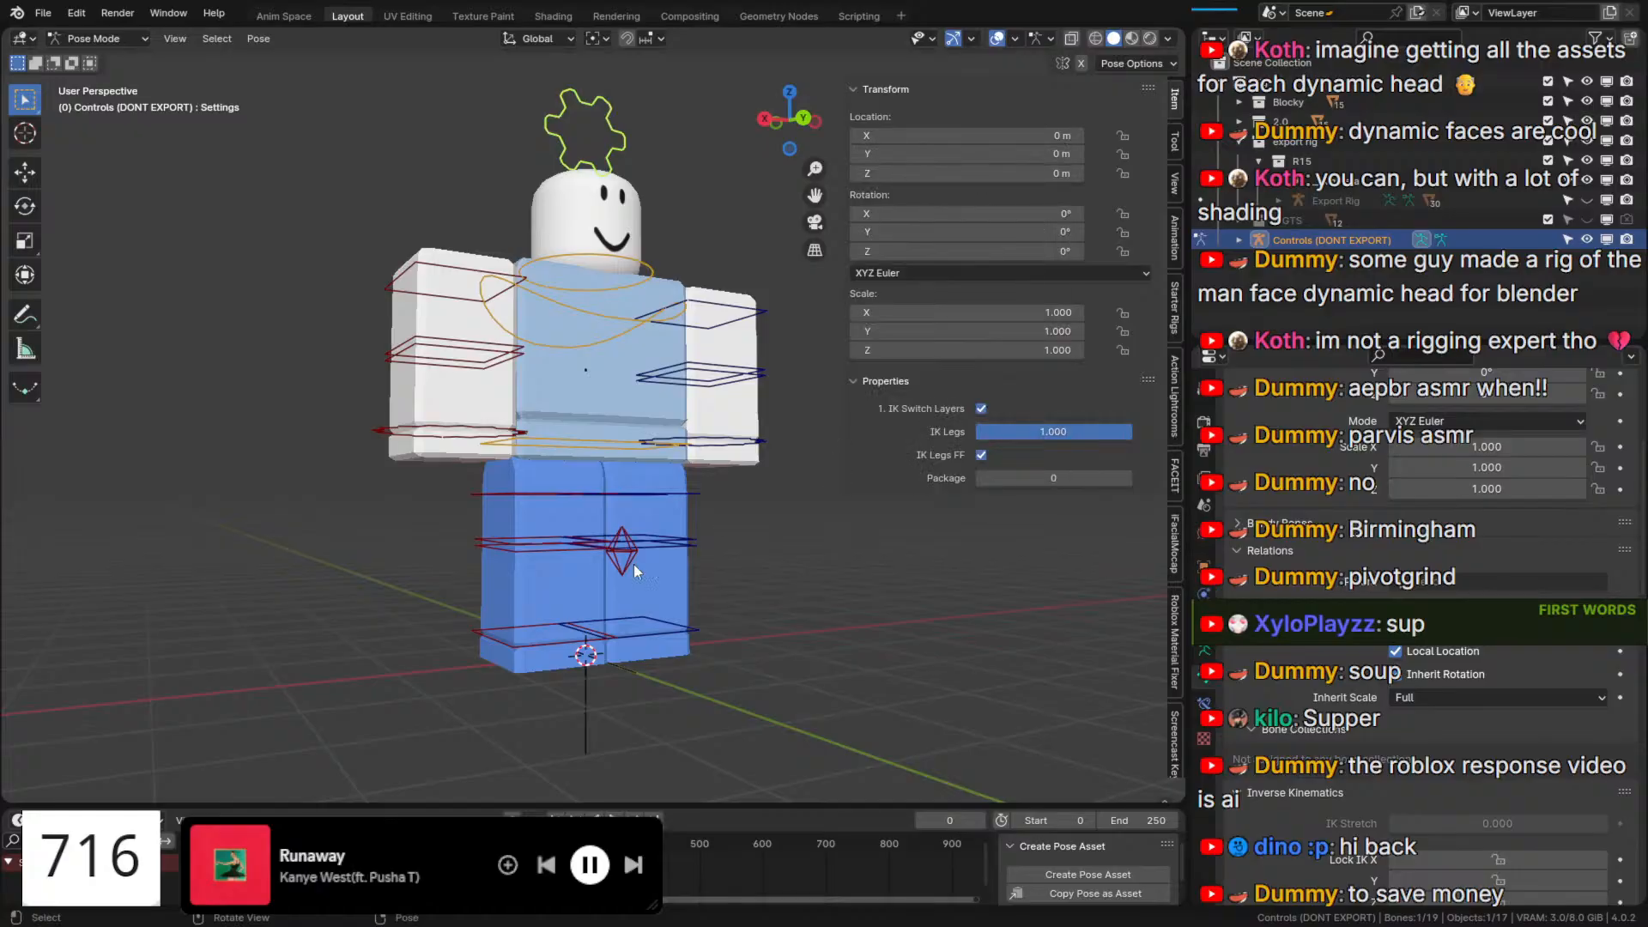
key("Tab")
left_click(543, 642)
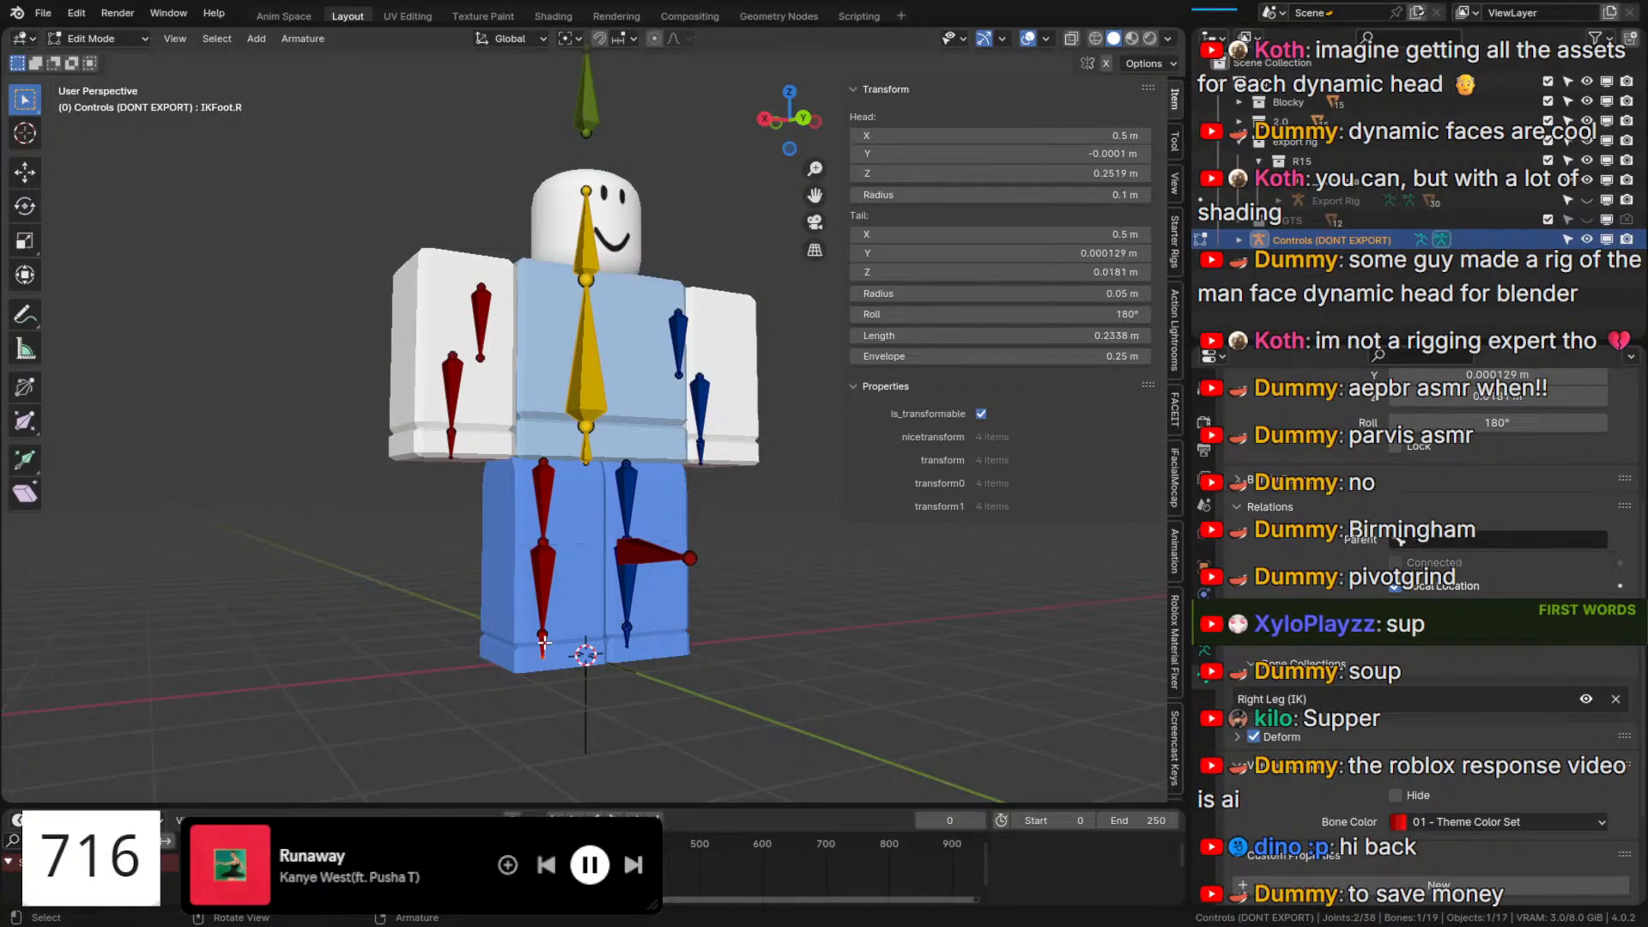
key("Tab")
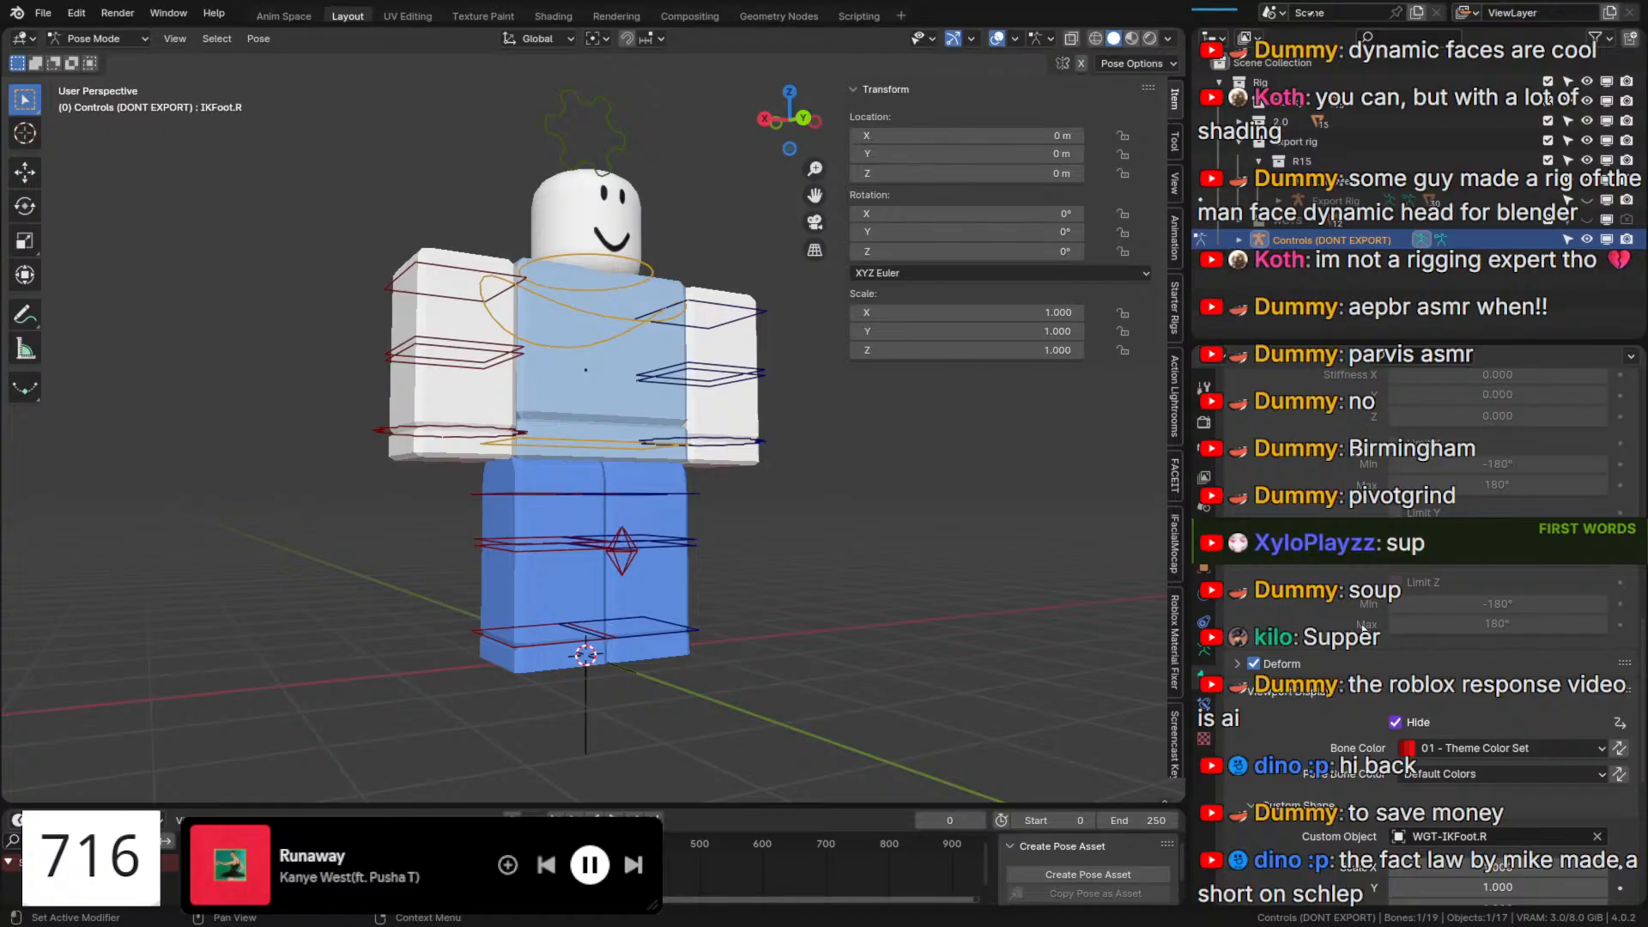
scroll(1363, 631, "down", 6)
right_click(1406, 506)
left_click(1374, 504)
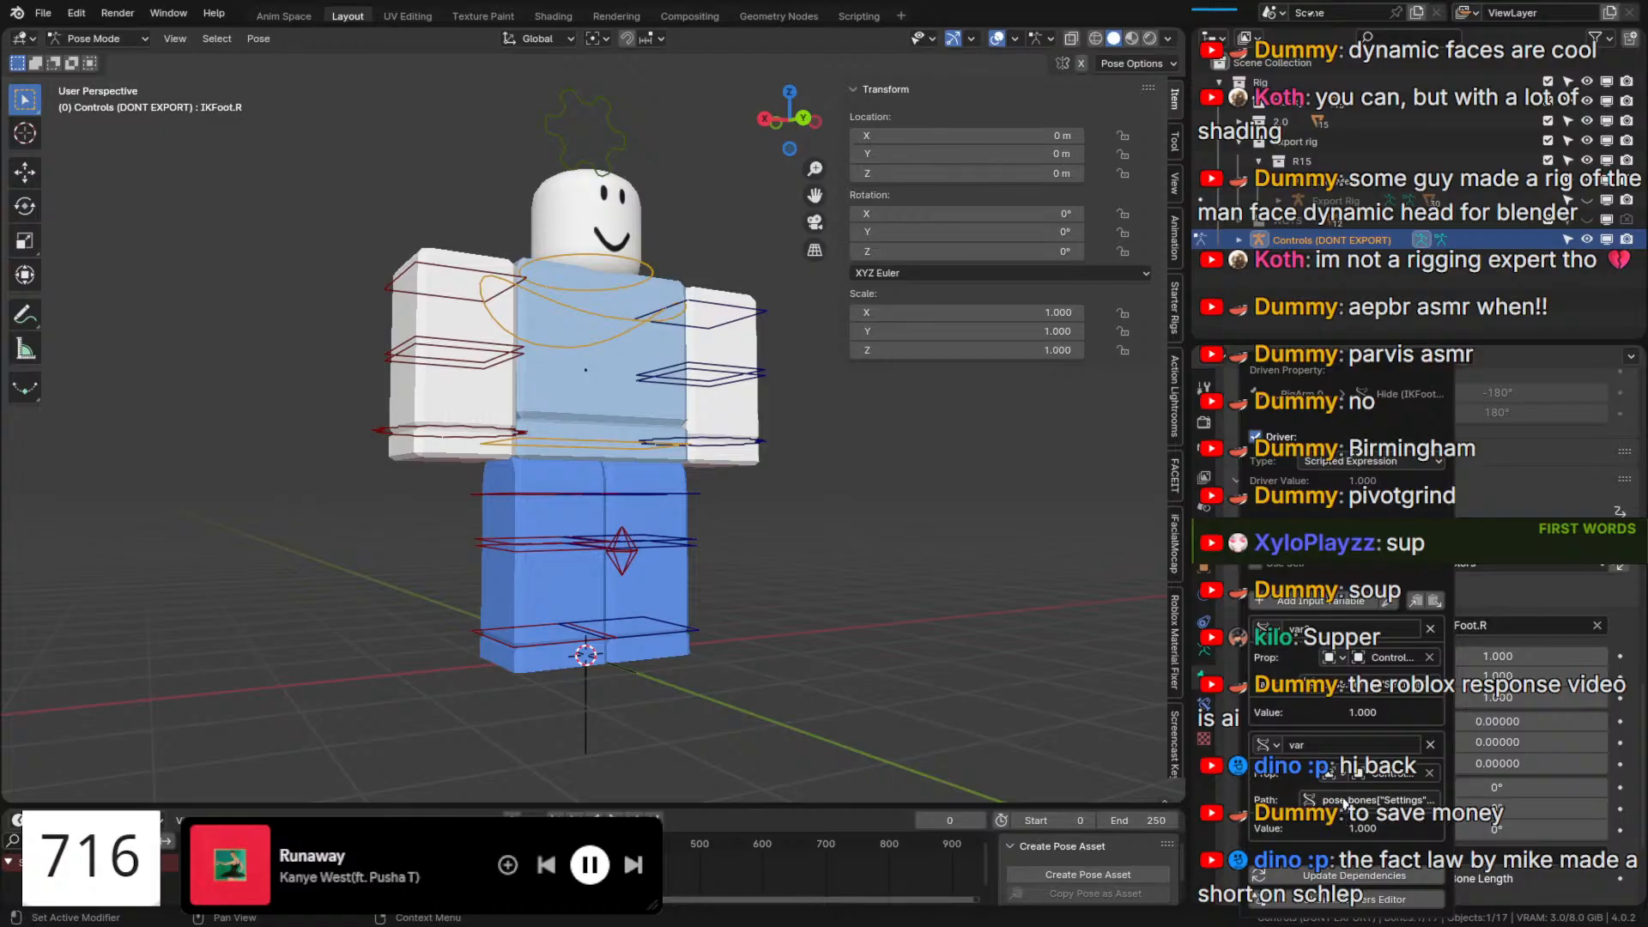
Test the right foot controls' visibility by varying IK Legs and toggling IK Switch Layers on the Settings bone.
left_click(606, 118)
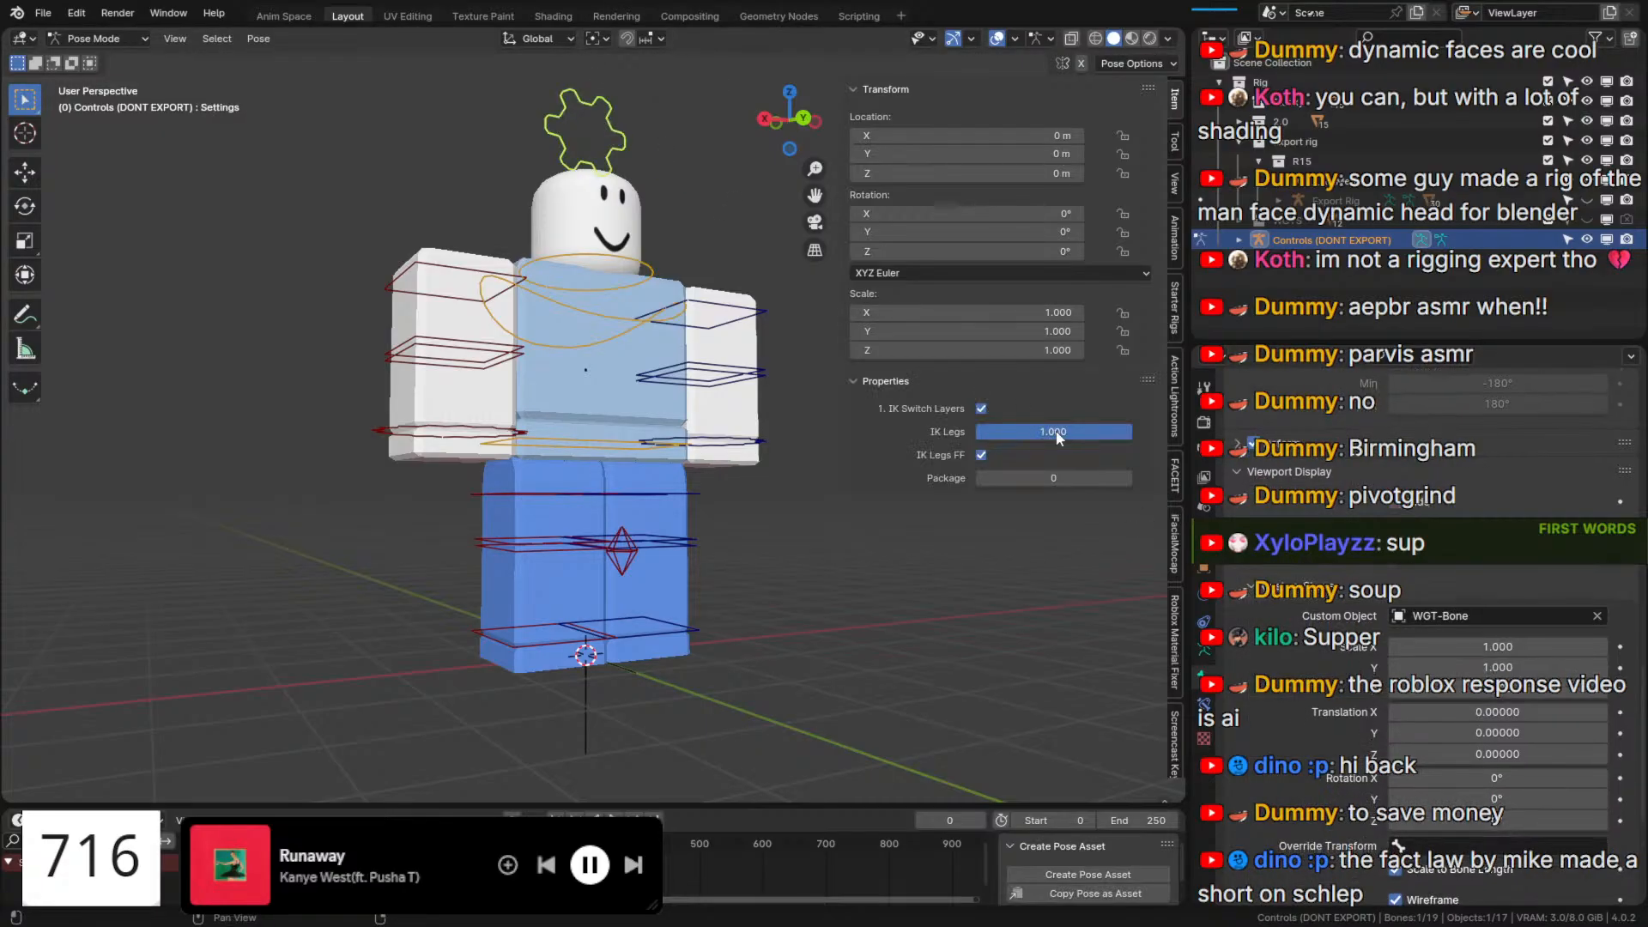
mouse_move(978, 432)
left_mouse_down()
mouse_move(1135, 432)
mouse_move(979, 431)
left_mouse_up()
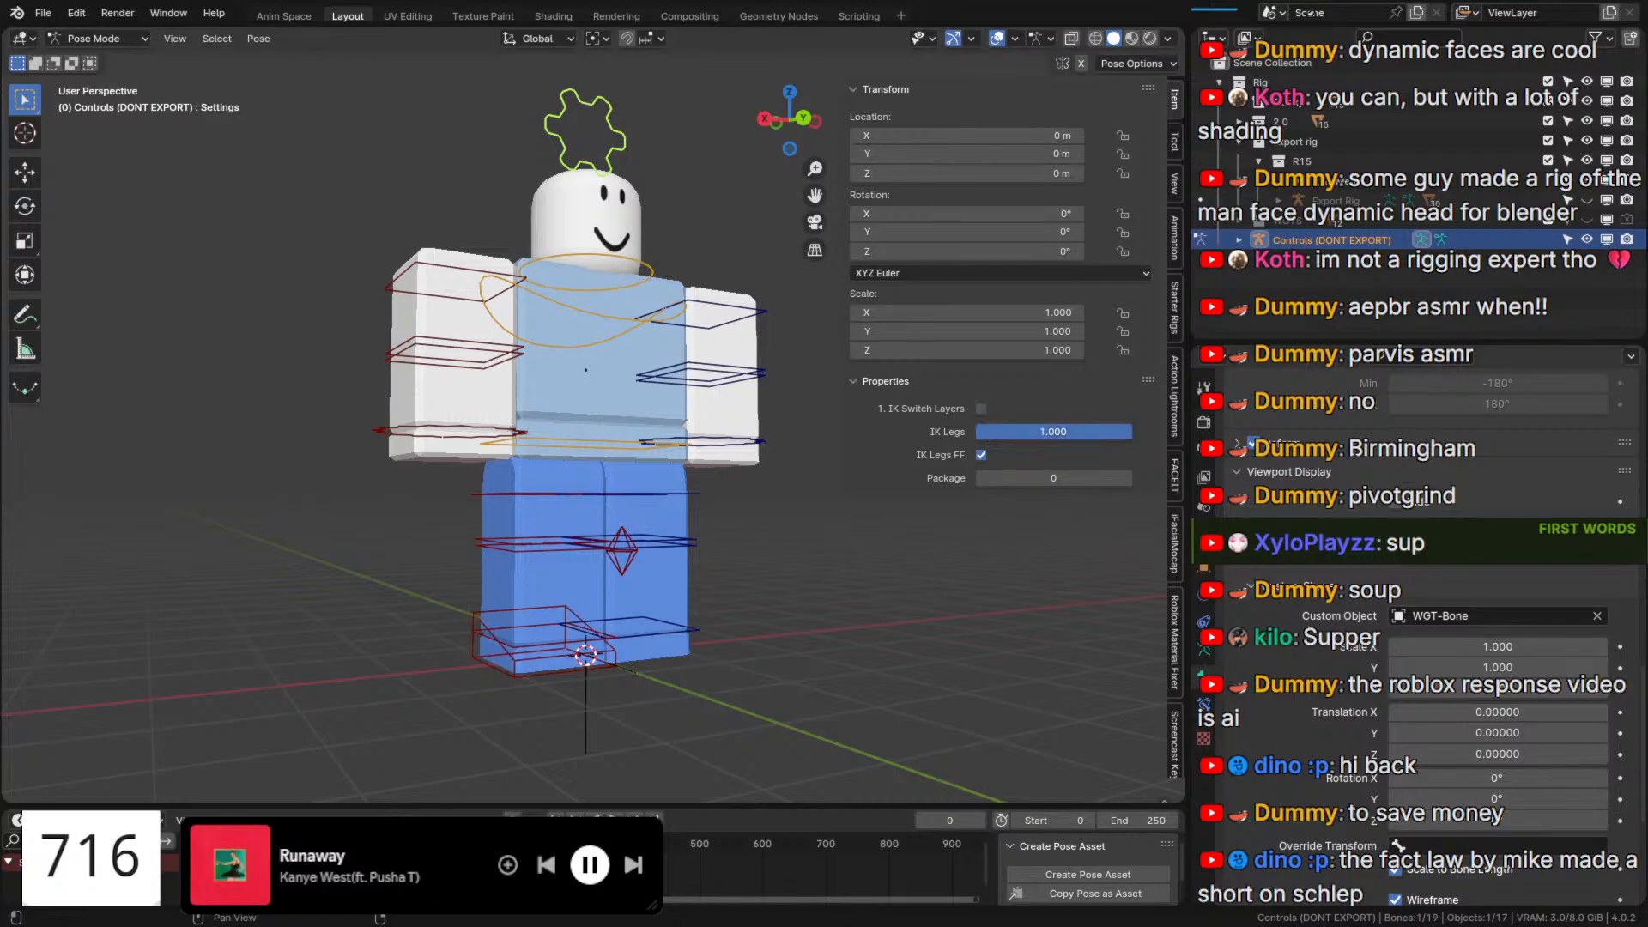
mouse_move(1133, 432)
left_mouse_down()
mouse_move(985, 432)
mouse_move(1133, 432)
left_mouse_up()
left_click(986, 409)
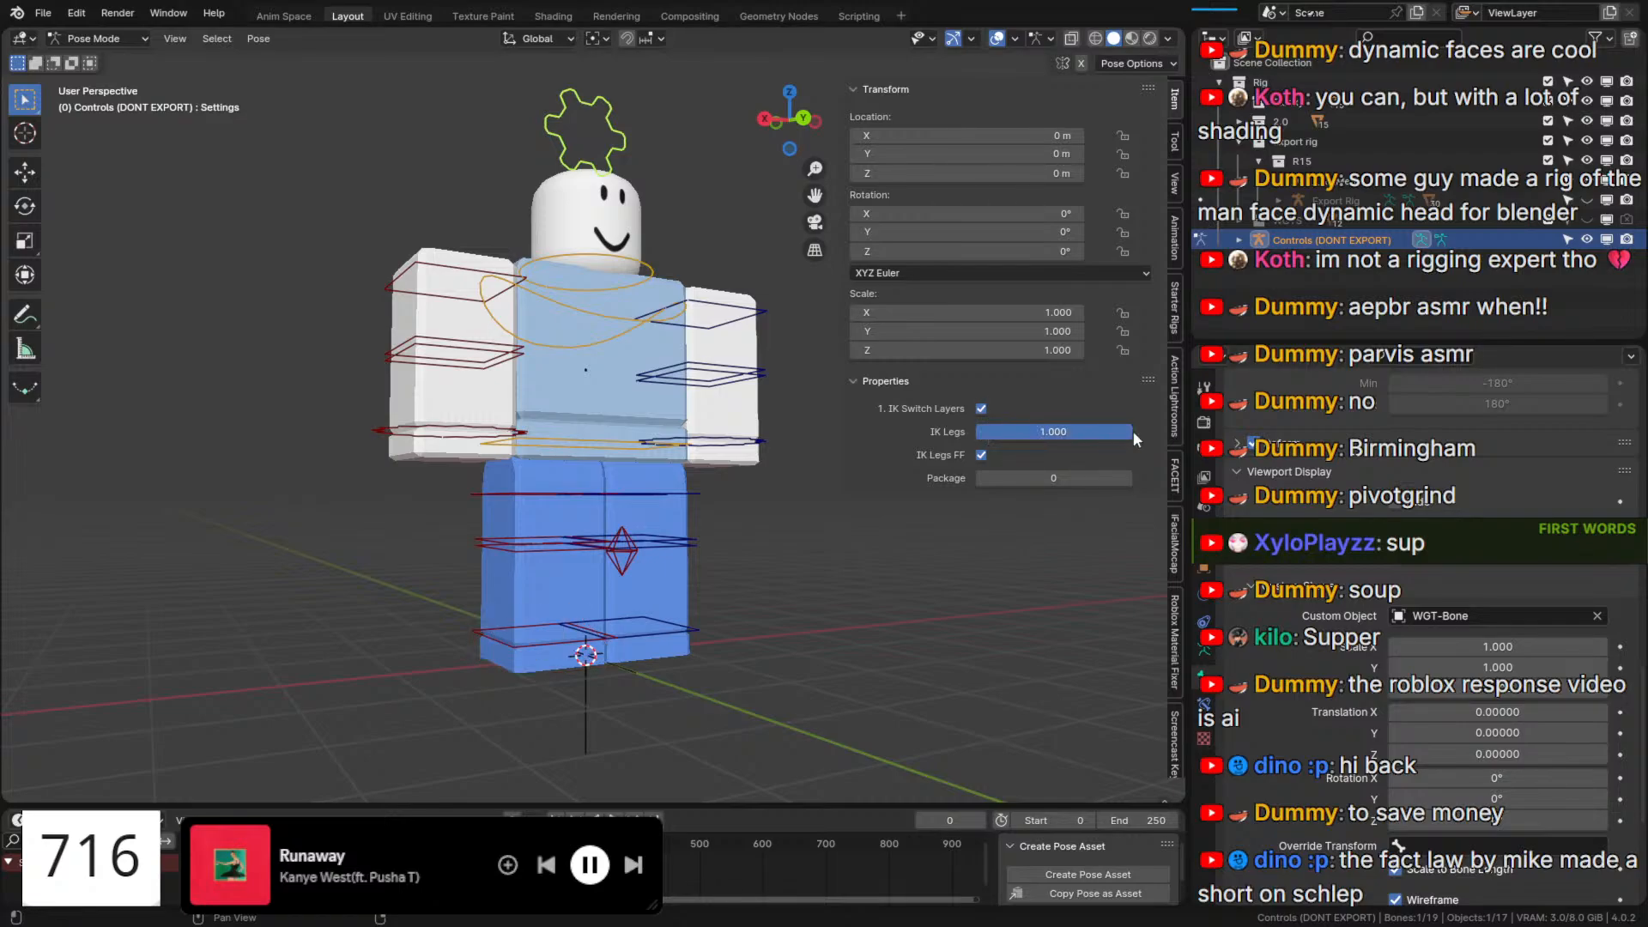
Reselect the hidden IKFoot.R bone through Edit Mode and copy the driver from its Hide property.
key("Tab")
left_click(543, 639)
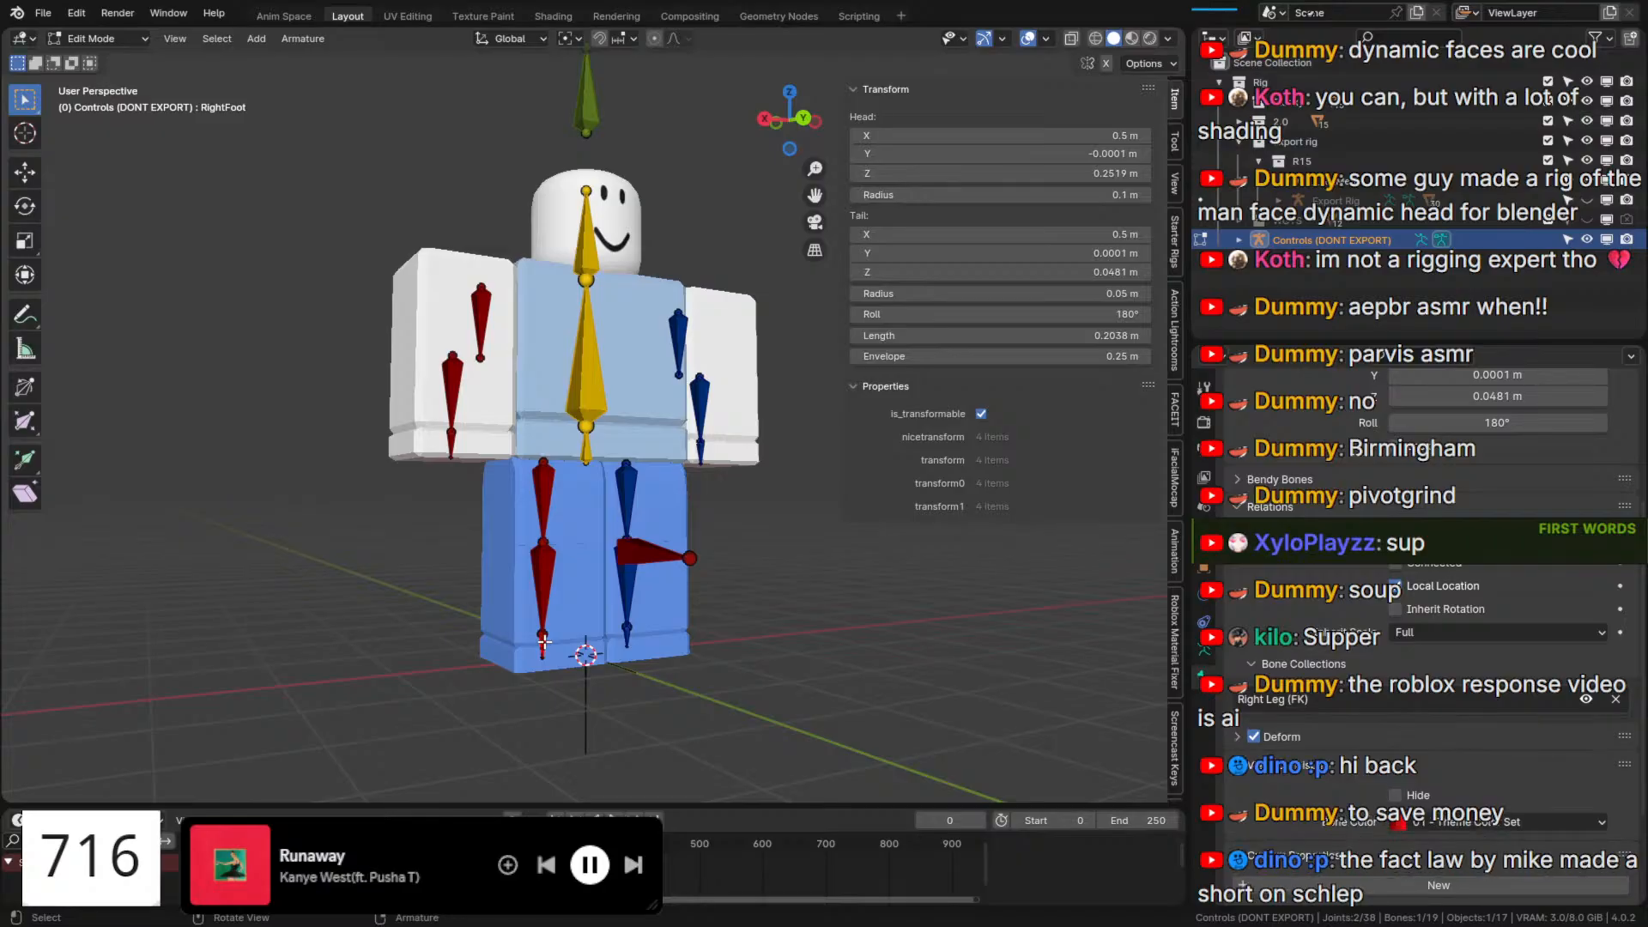
key("Tab")
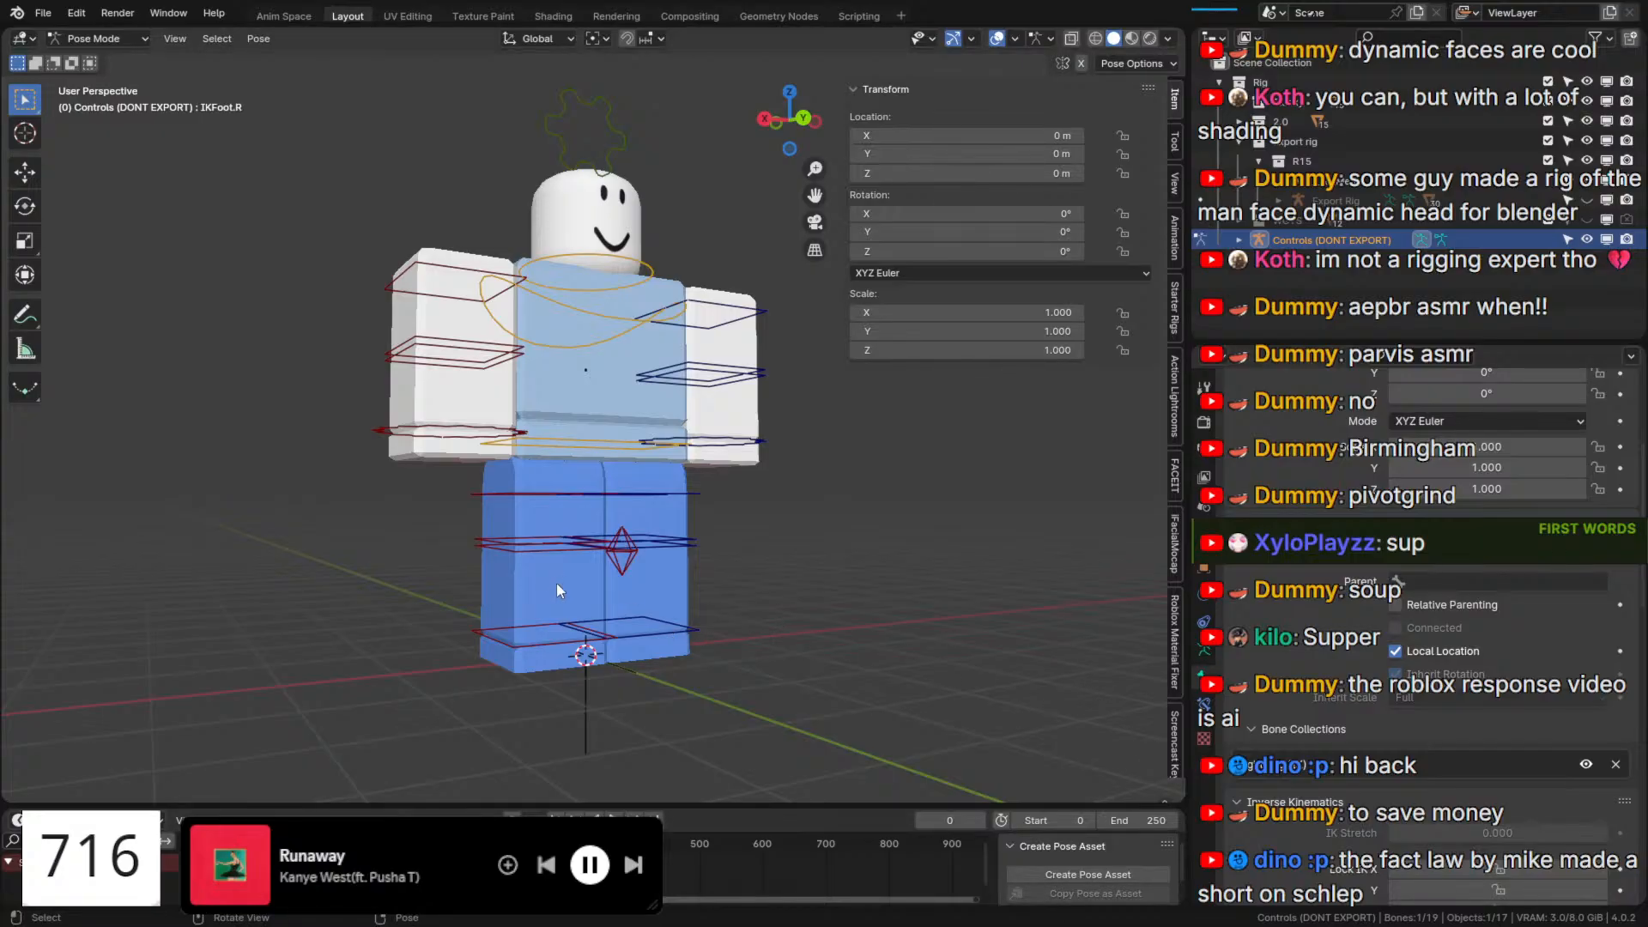
left_click(554, 648)
key("Tab")
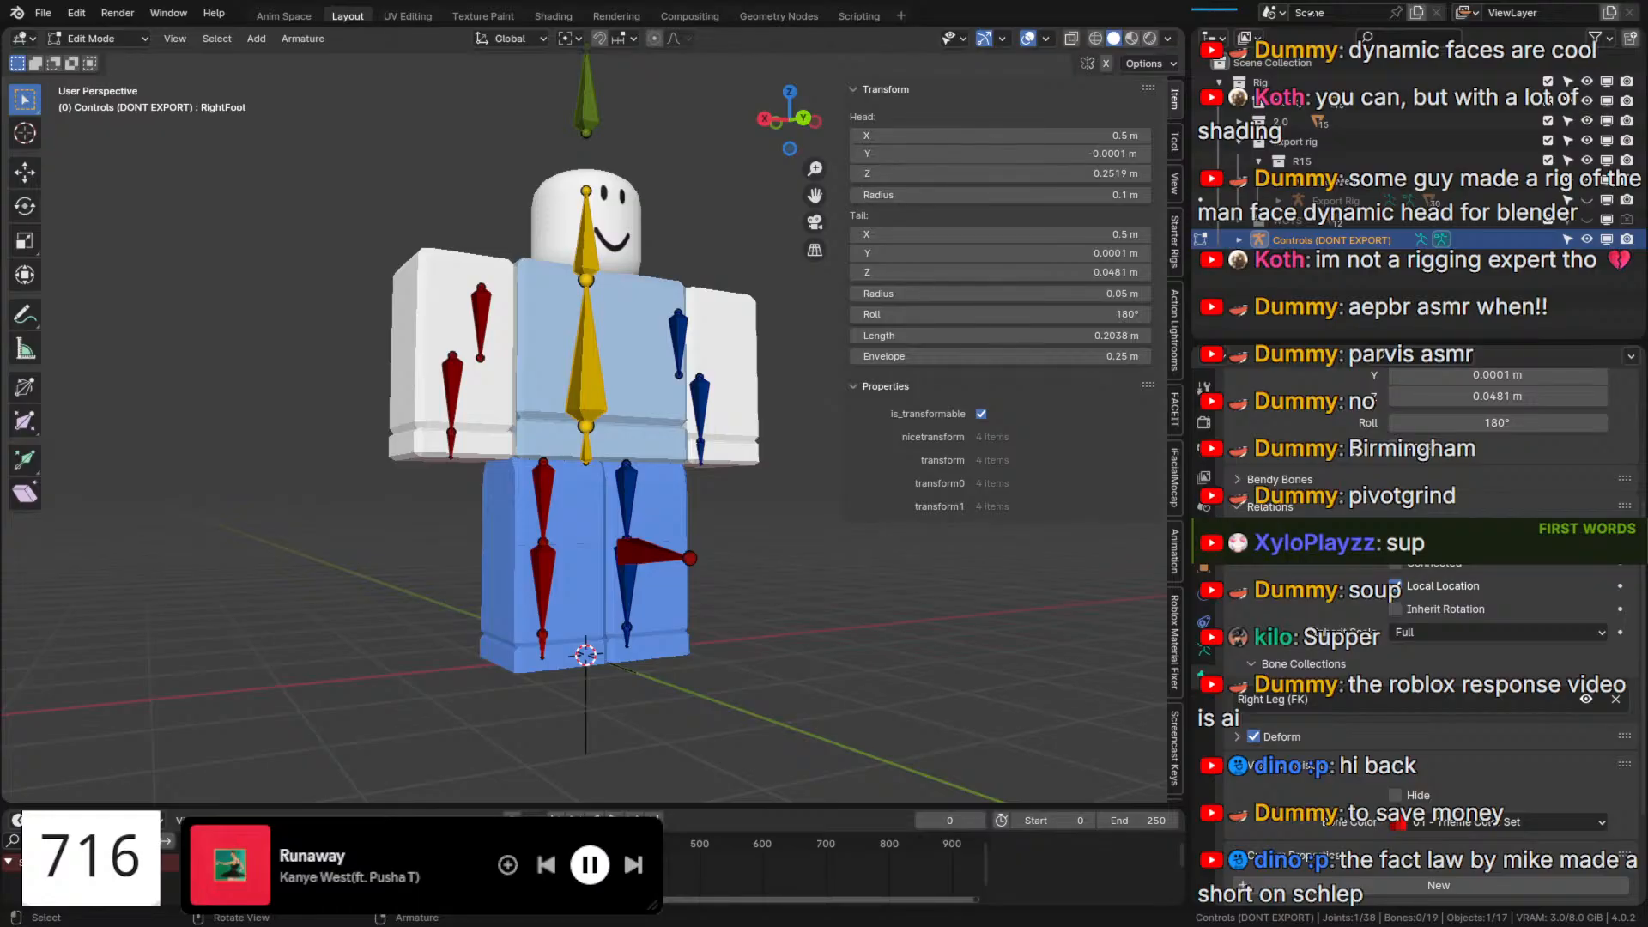
left_click(554, 644)
left_click(554, 644)
left_click(542, 649)
key("ctrl+Tab")
scroll(1394, 728, "down", 10)
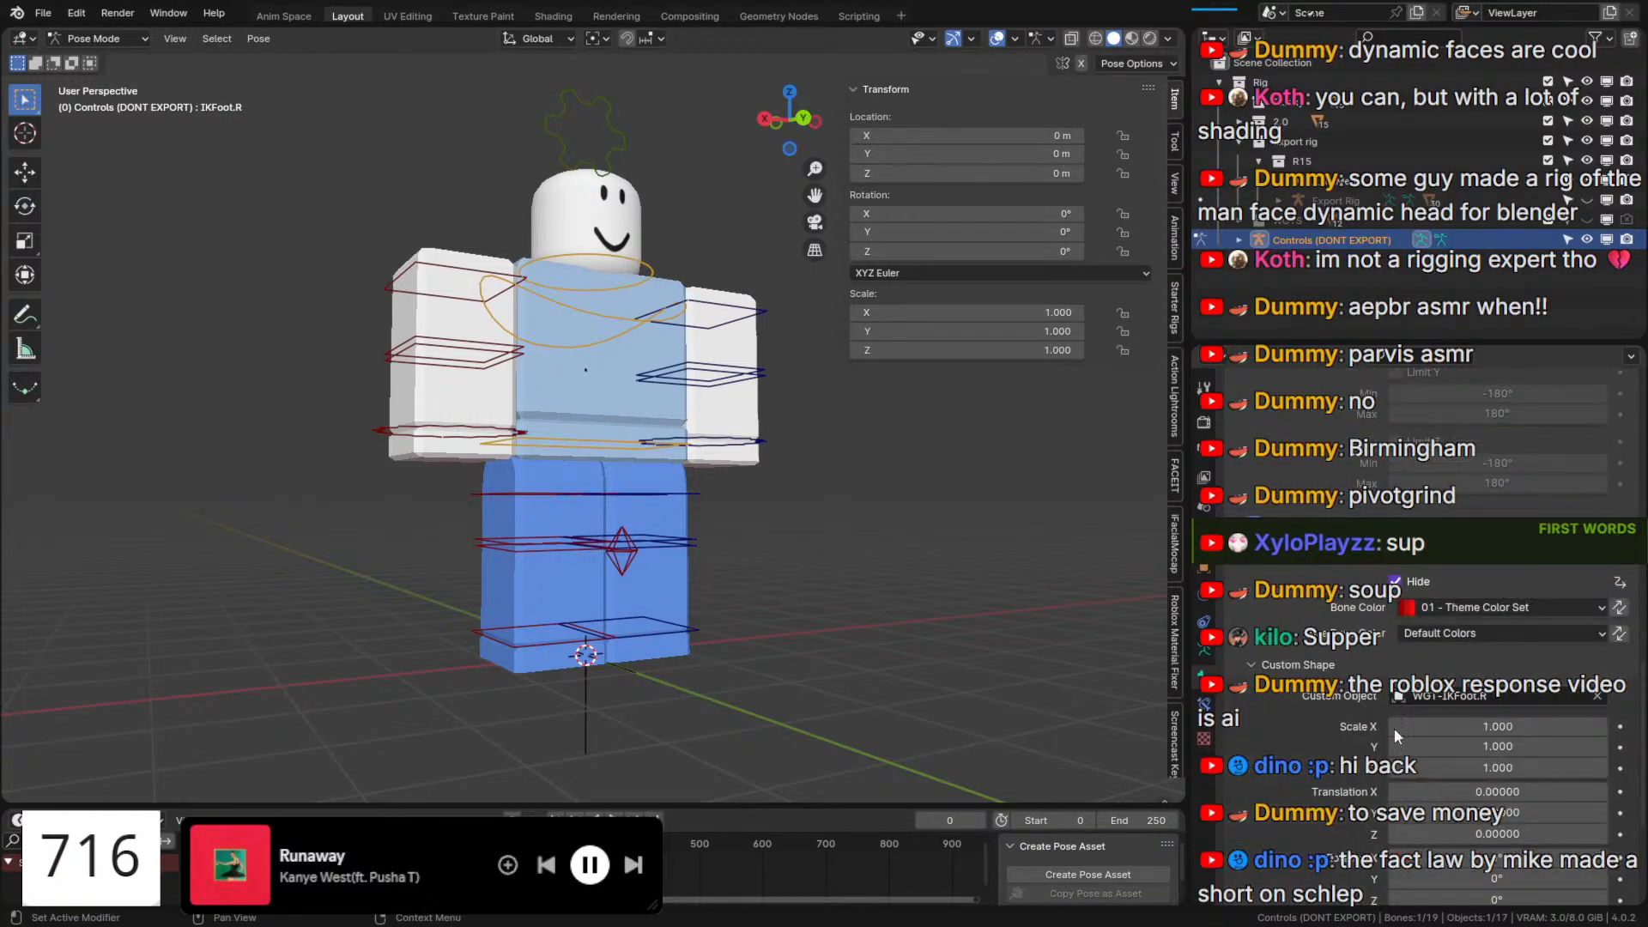
Paste the copied Hide driver onto the RightFoot and RightLowerLeg bones.
left_click(522, 643)
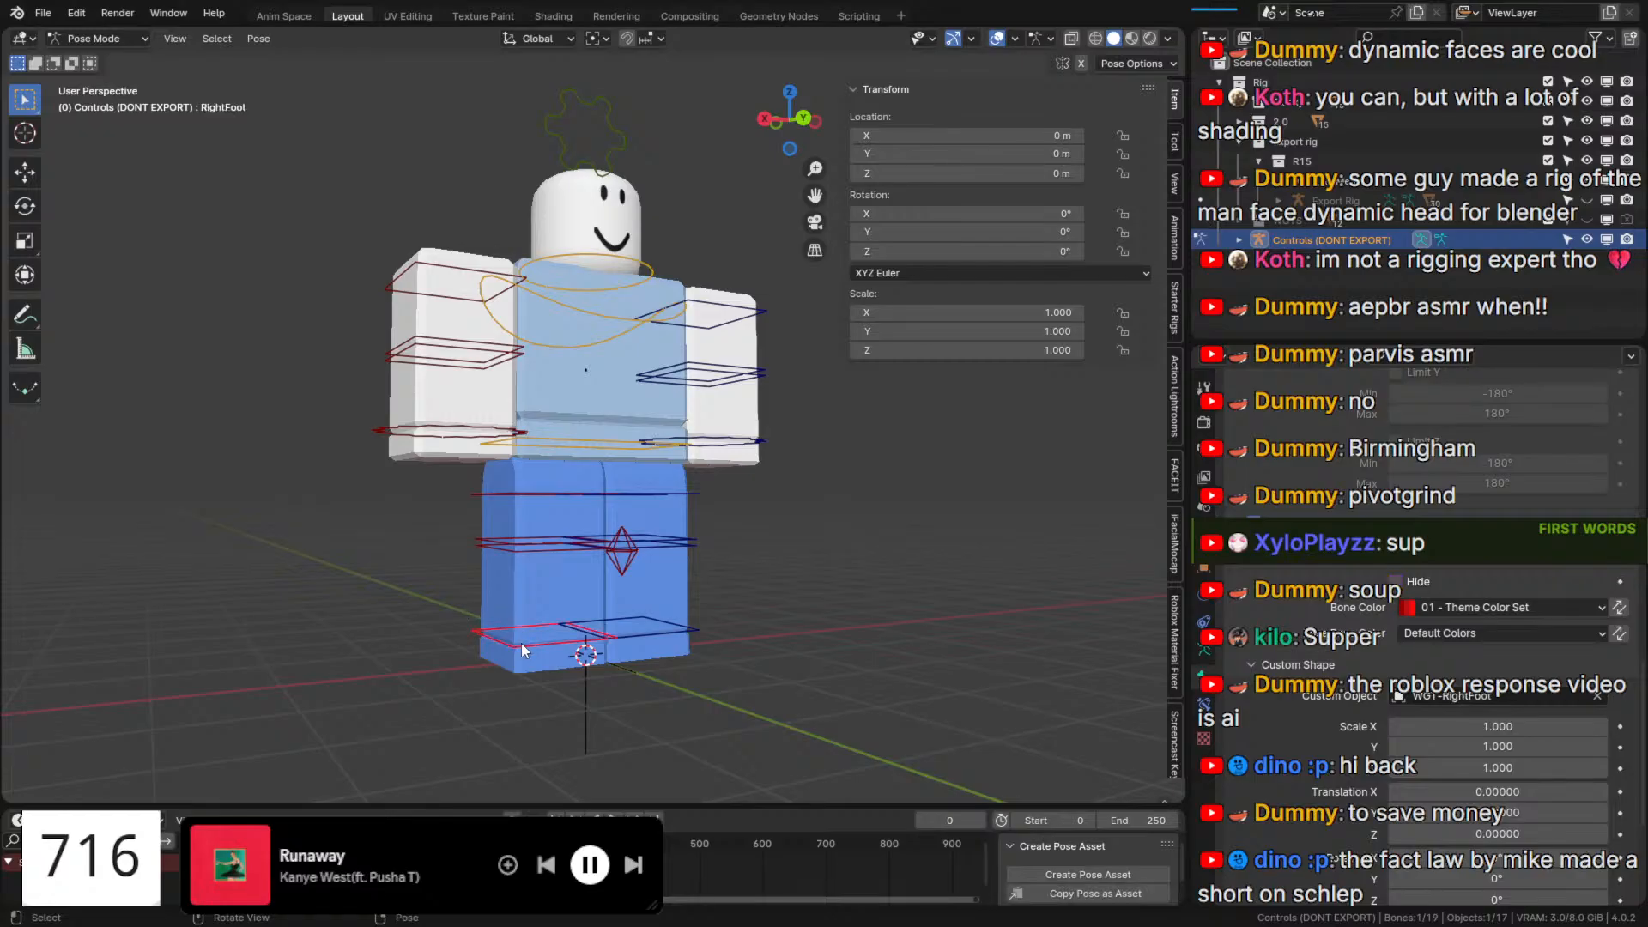
left_click(558, 573)
right_click(1439, 587)
Edit the expression of IKFoot.R's Hide driver so the IK foot control shows while IK Legs is on.
key("Tab")
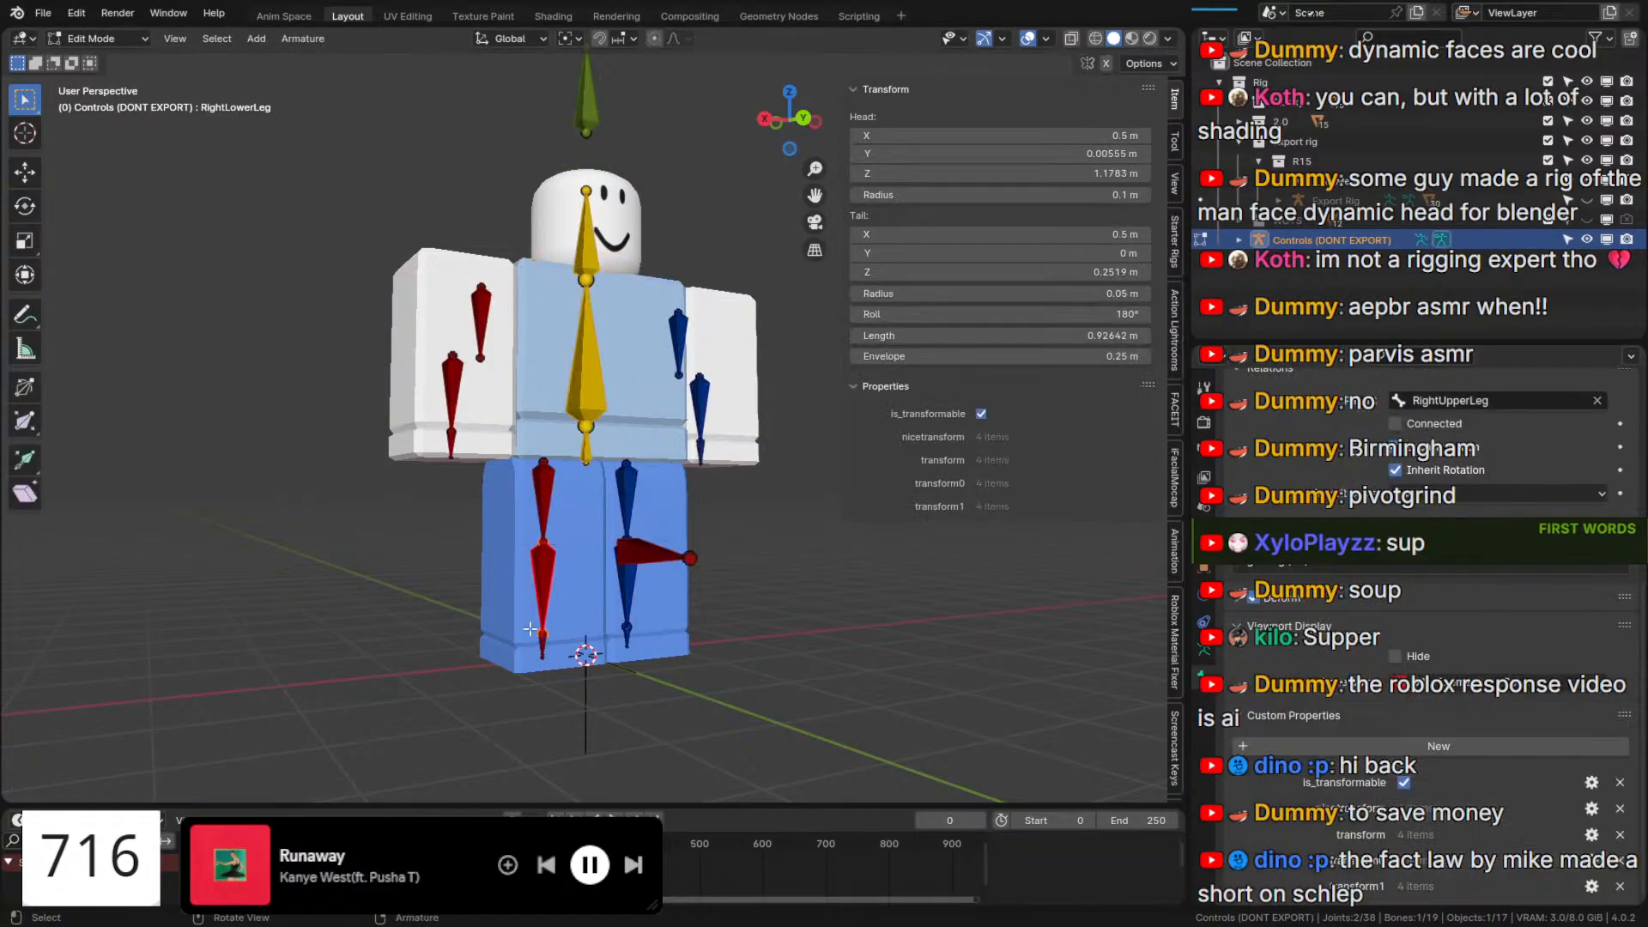
key("Tab")
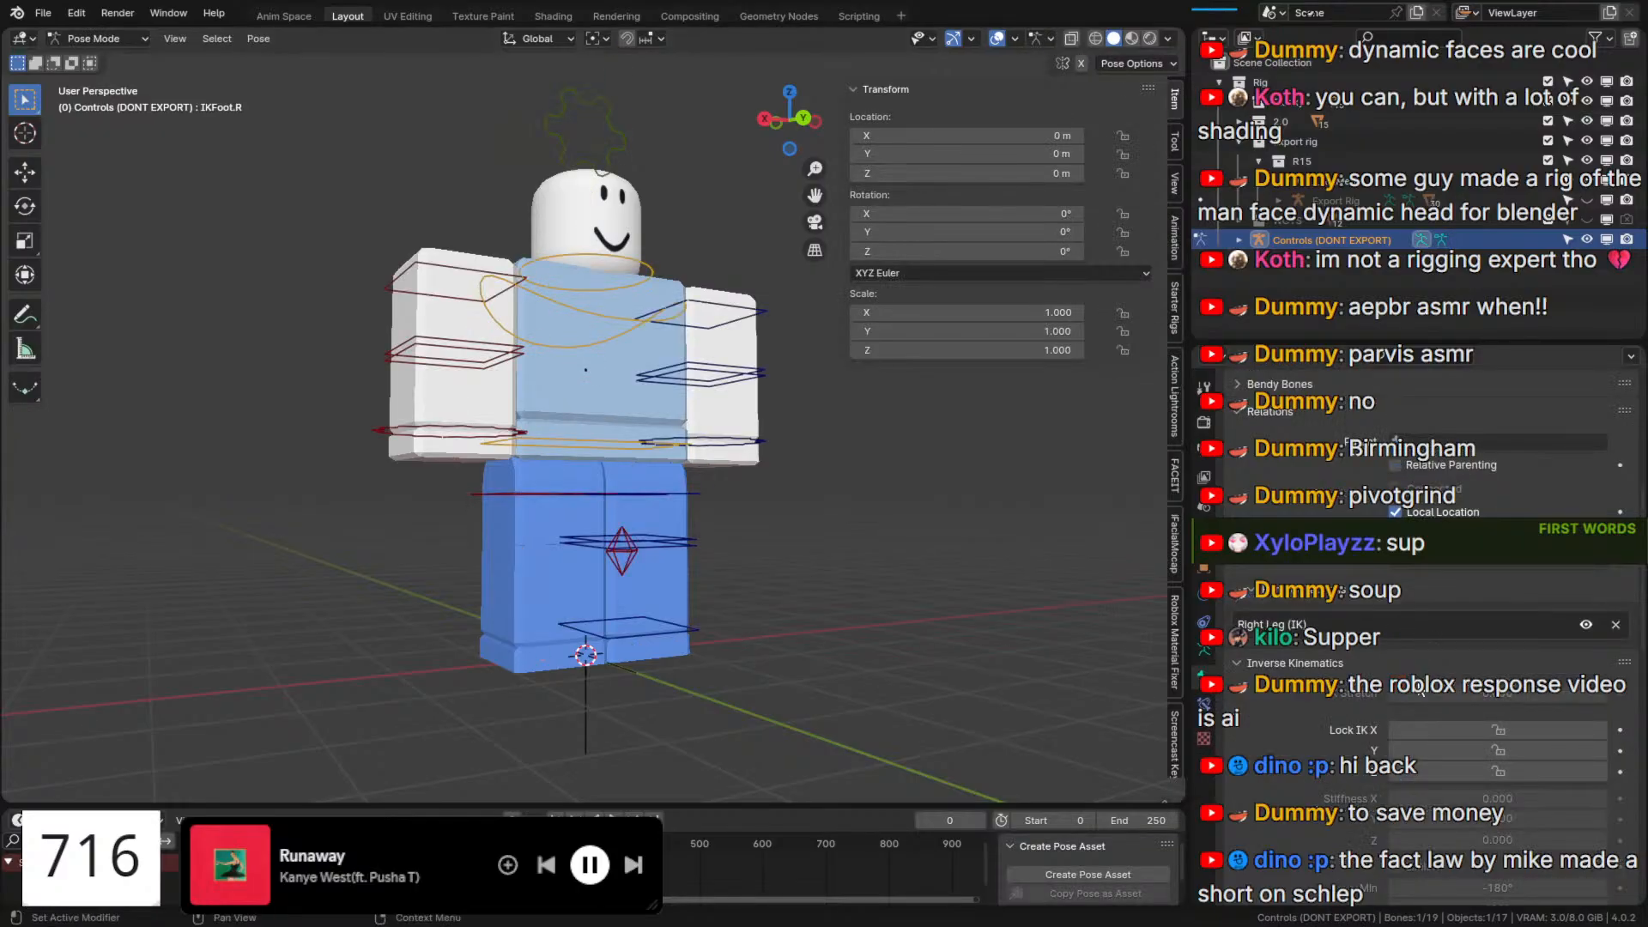
right_click(1430, 690)
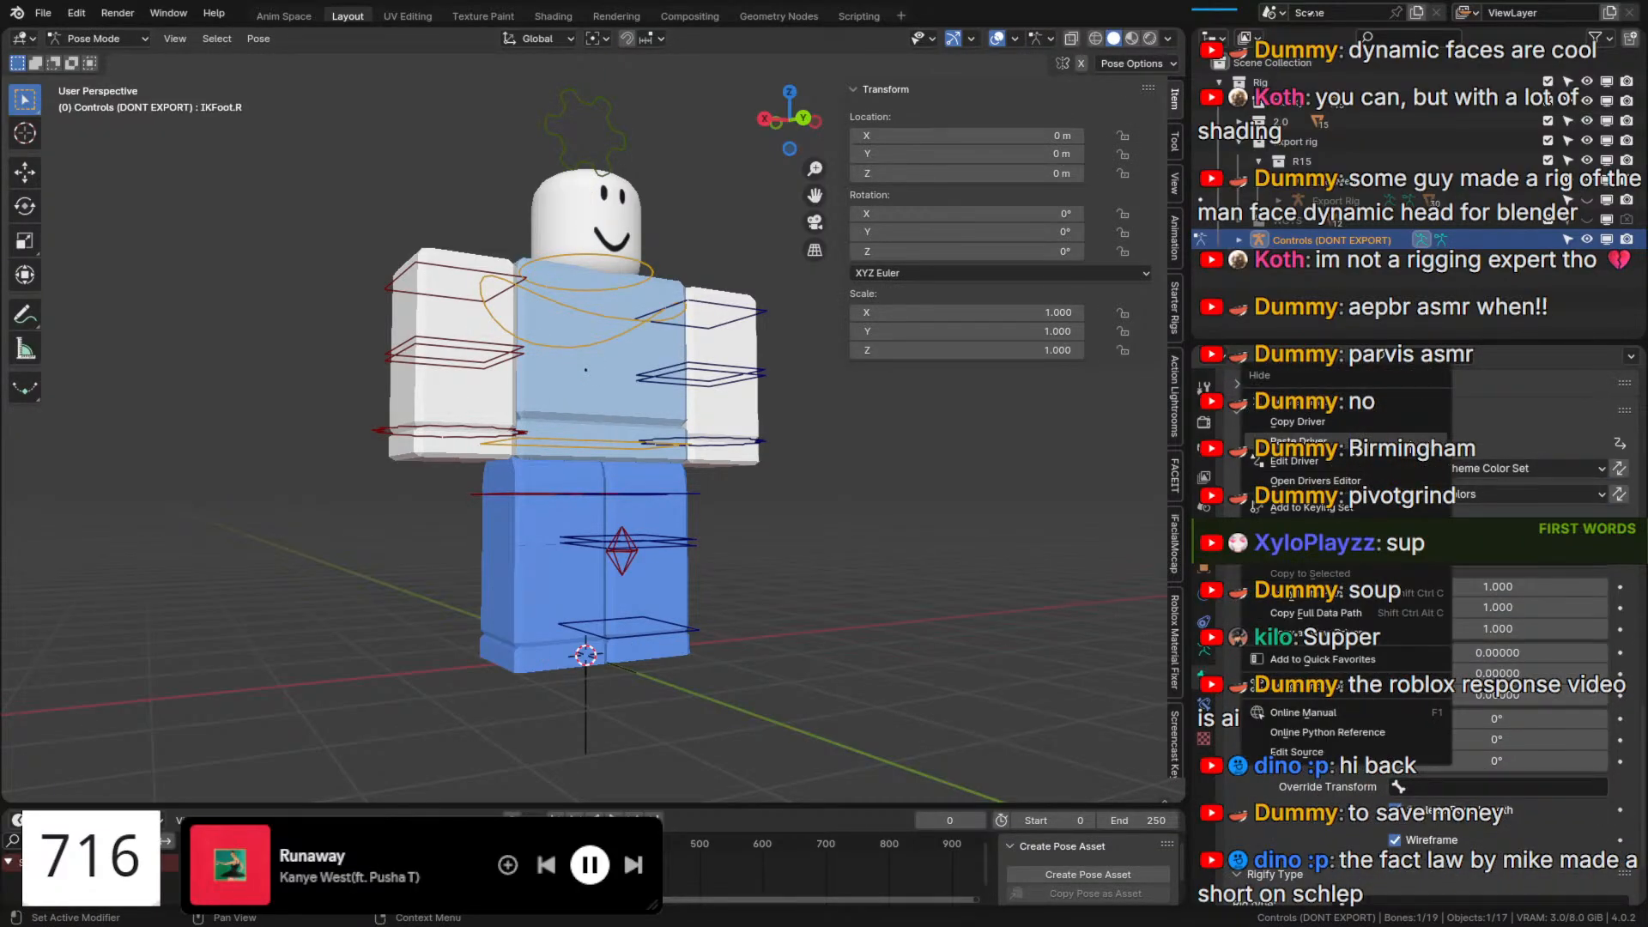
left_click(1407, 461)
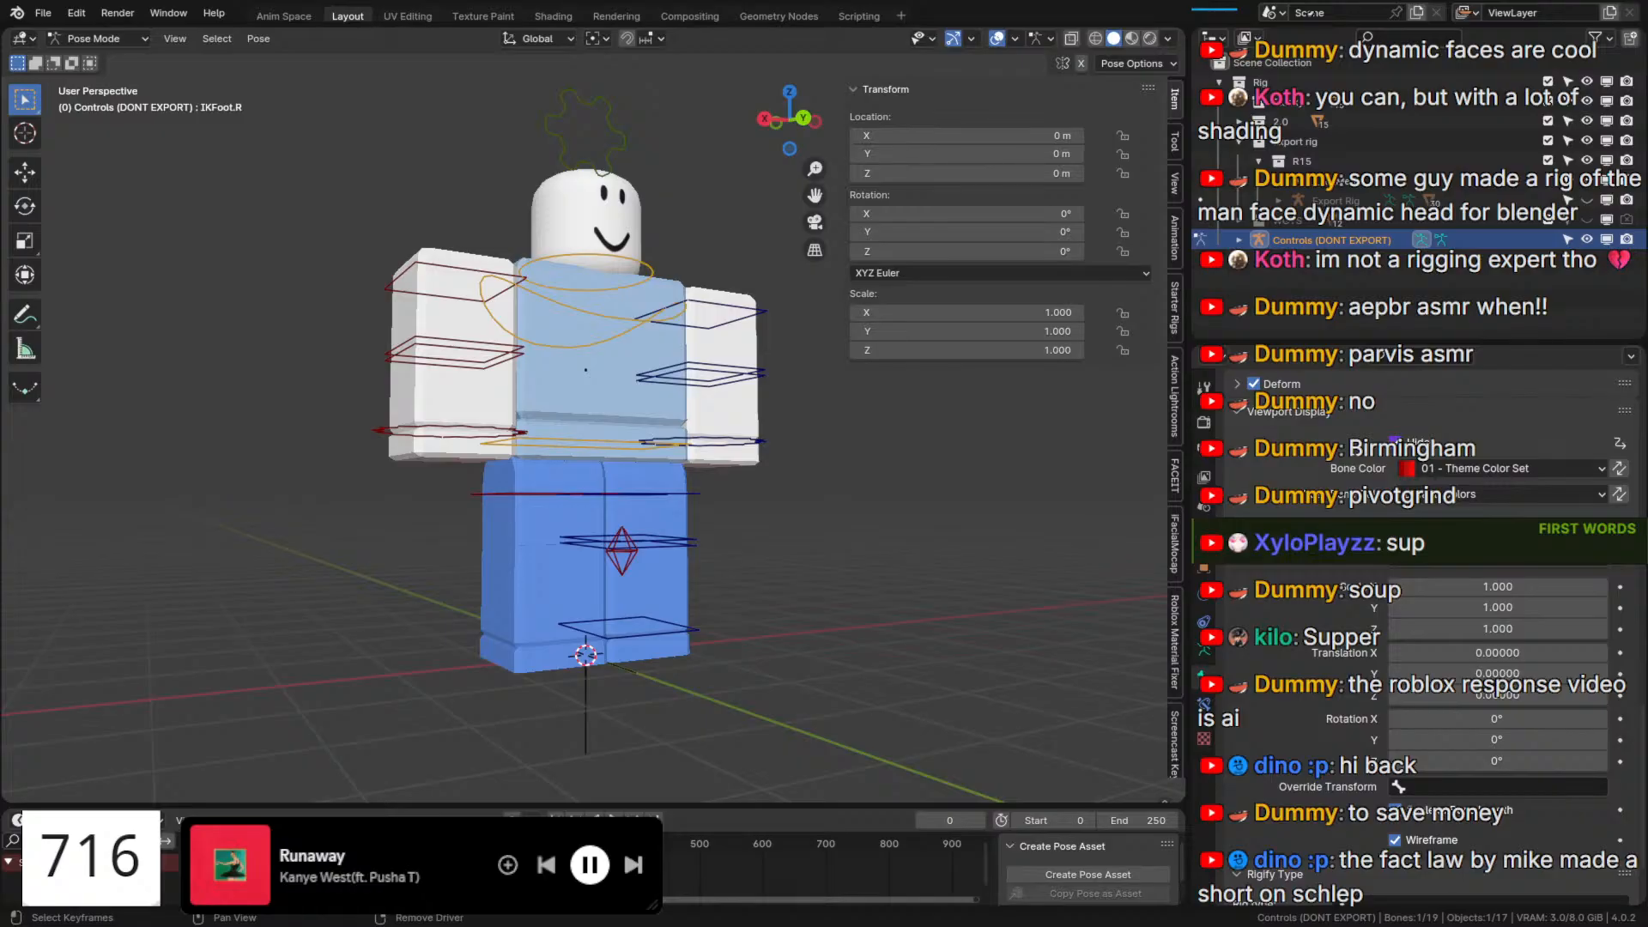
right_click(1402, 442)
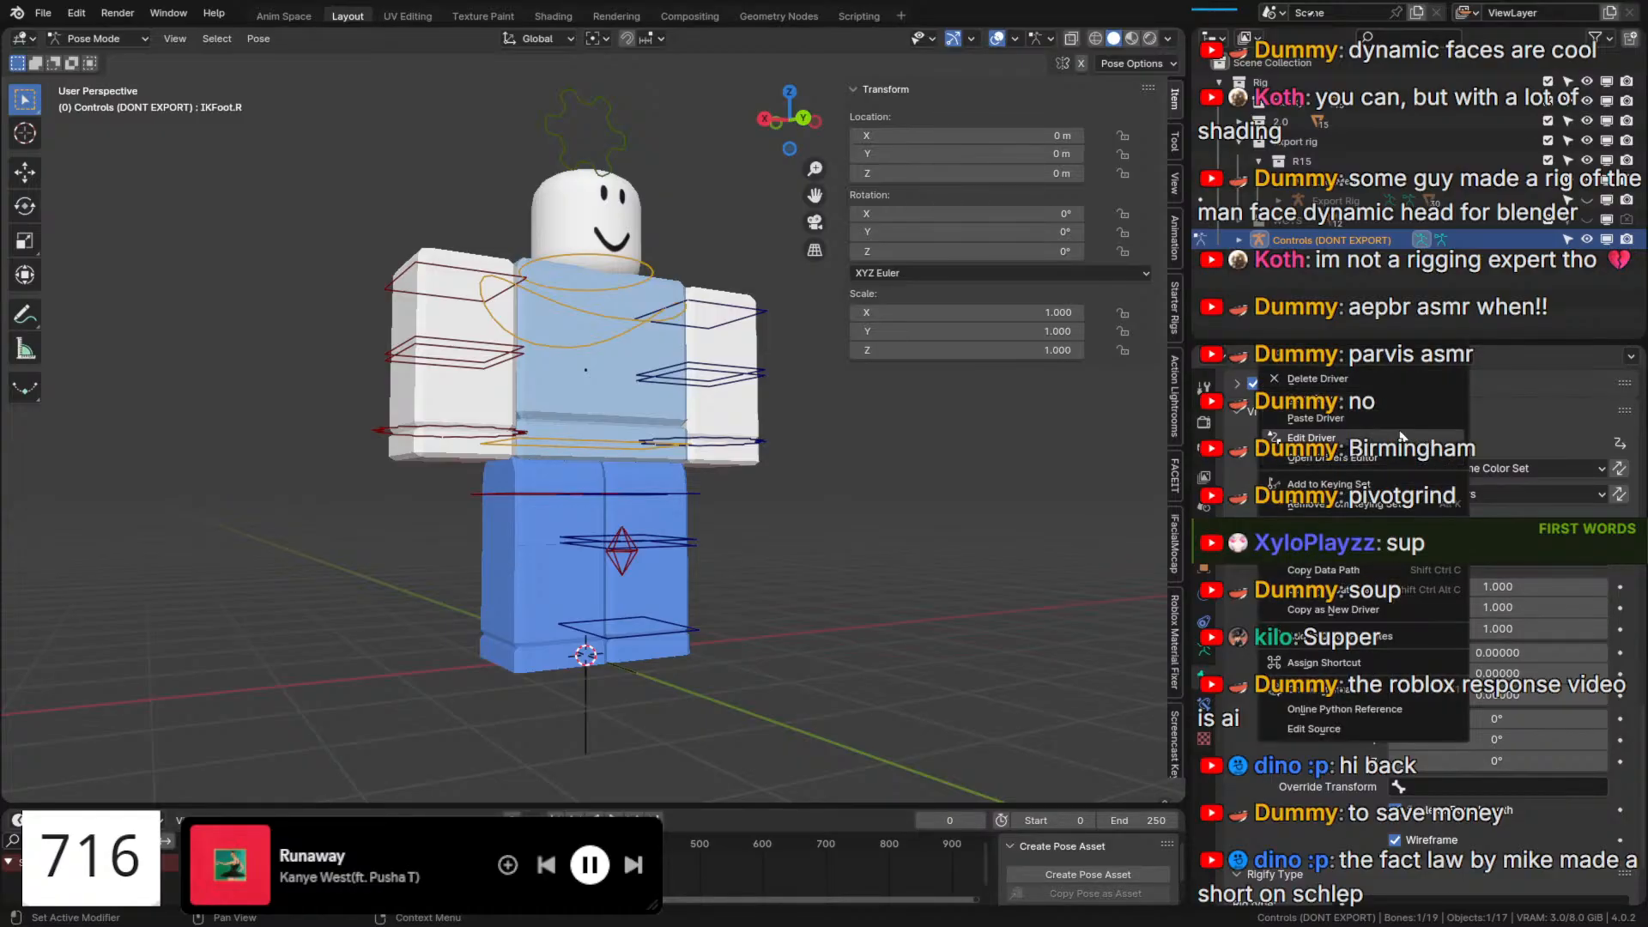
left_click(1402, 438)
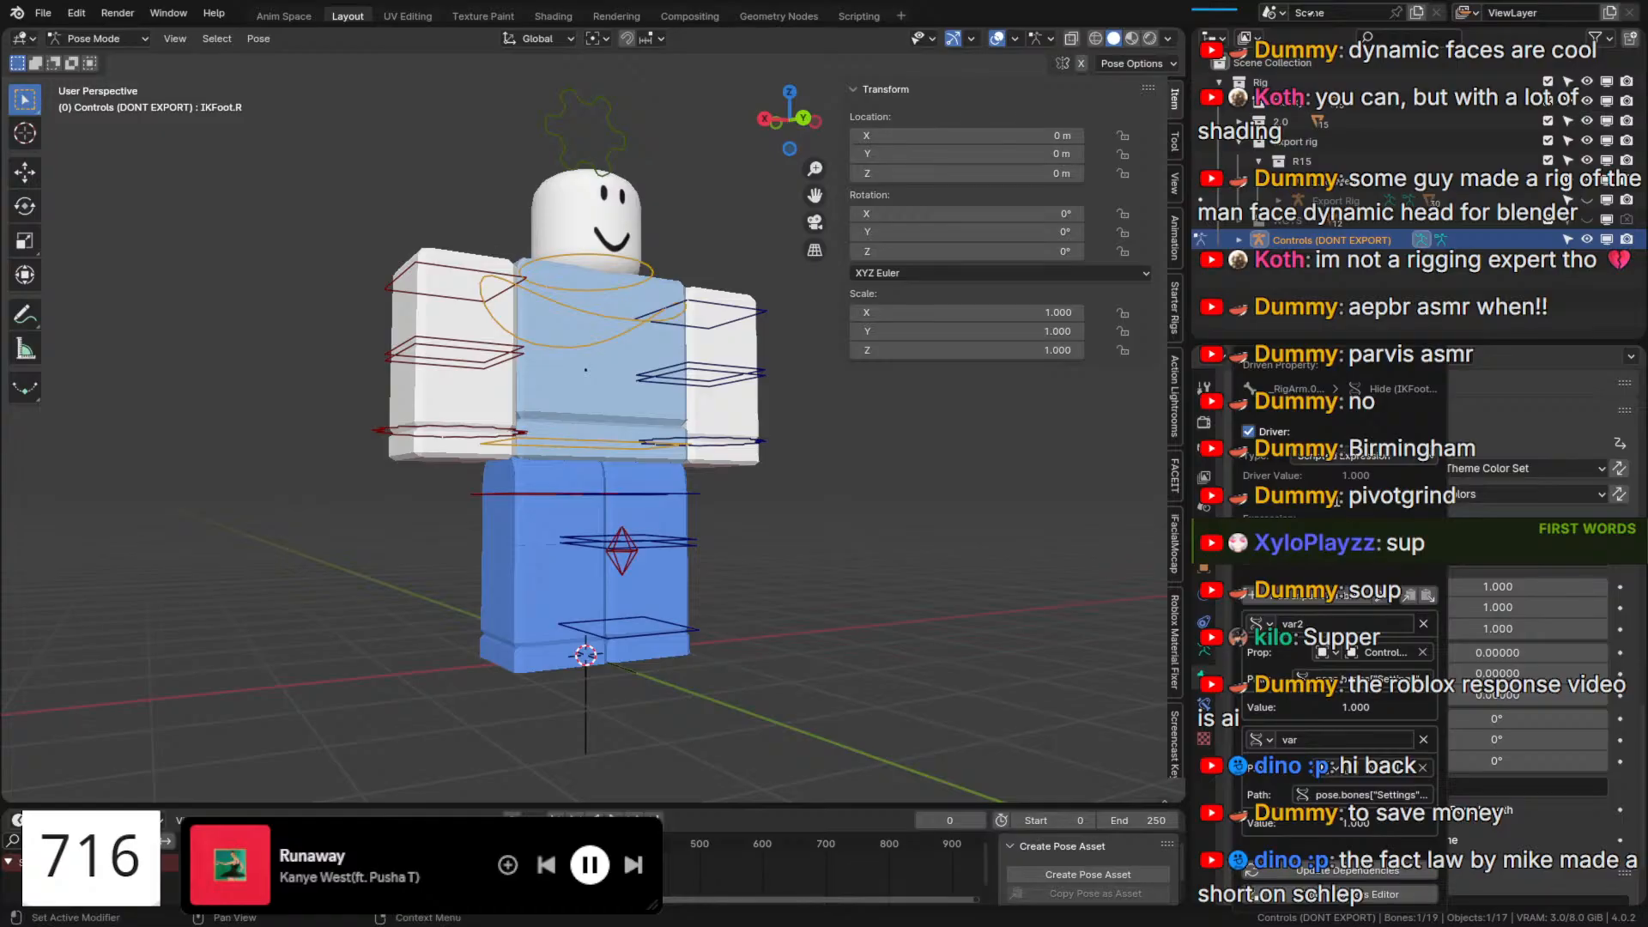
key("Return")
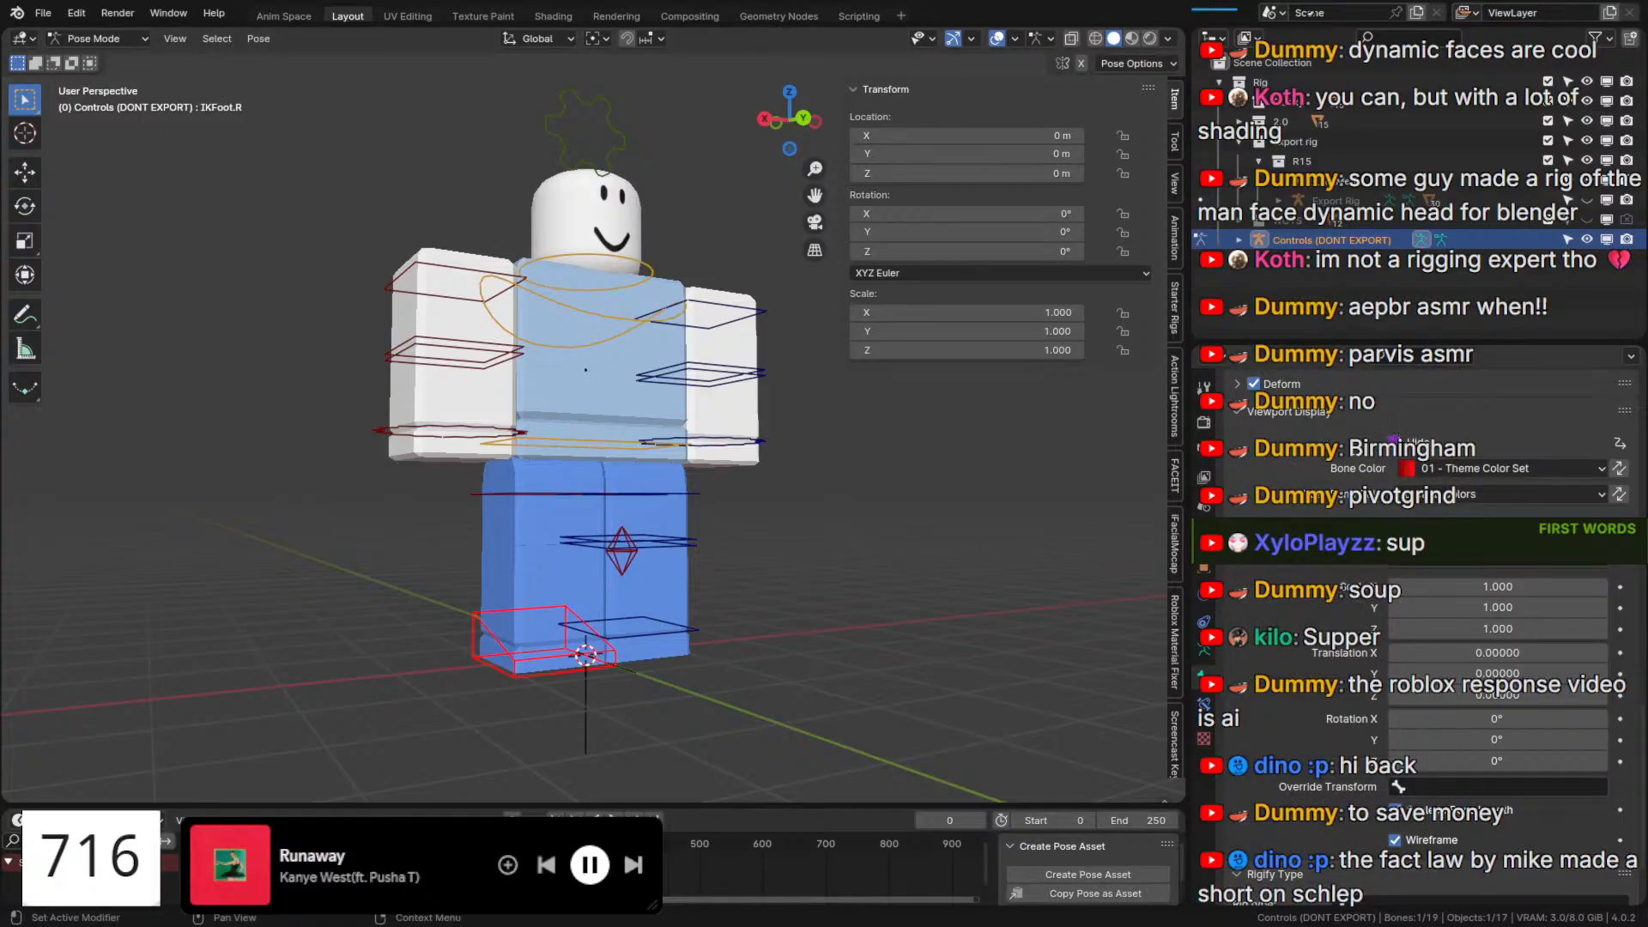
Copy IKFoot.R's Hide driver and paste it onto the Hide property of the IKFootPole.R bone.
right_click(1399, 440)
left_click(1353, 400)
left_click(631, 553)
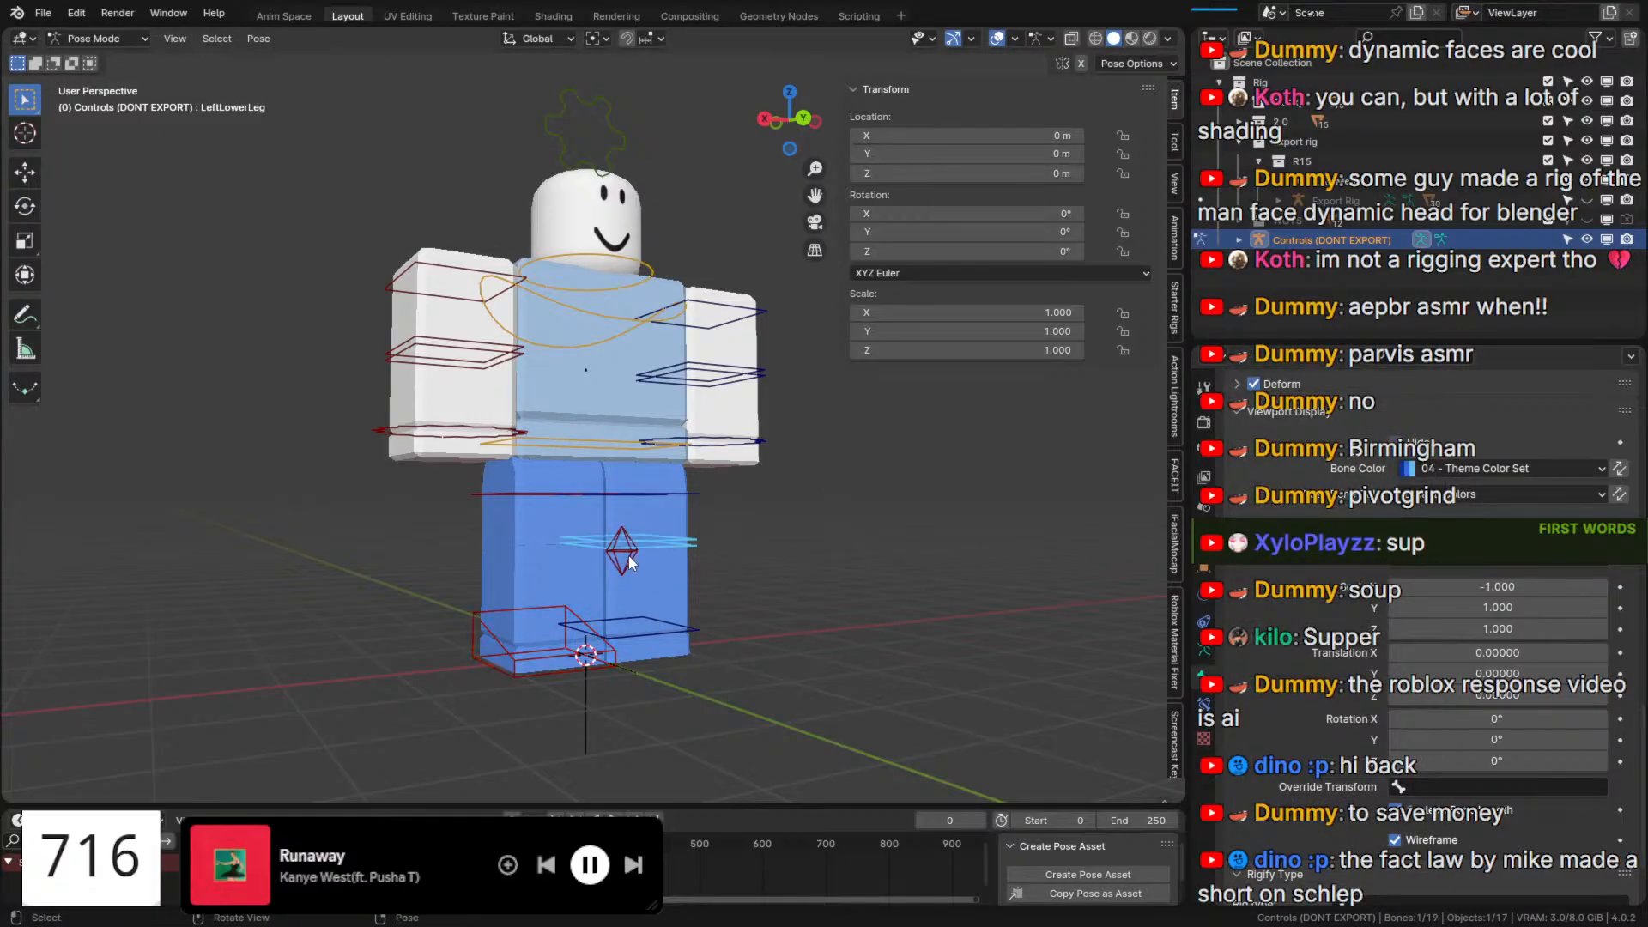
right_click(1398, 440)
left_click(1382, 472)
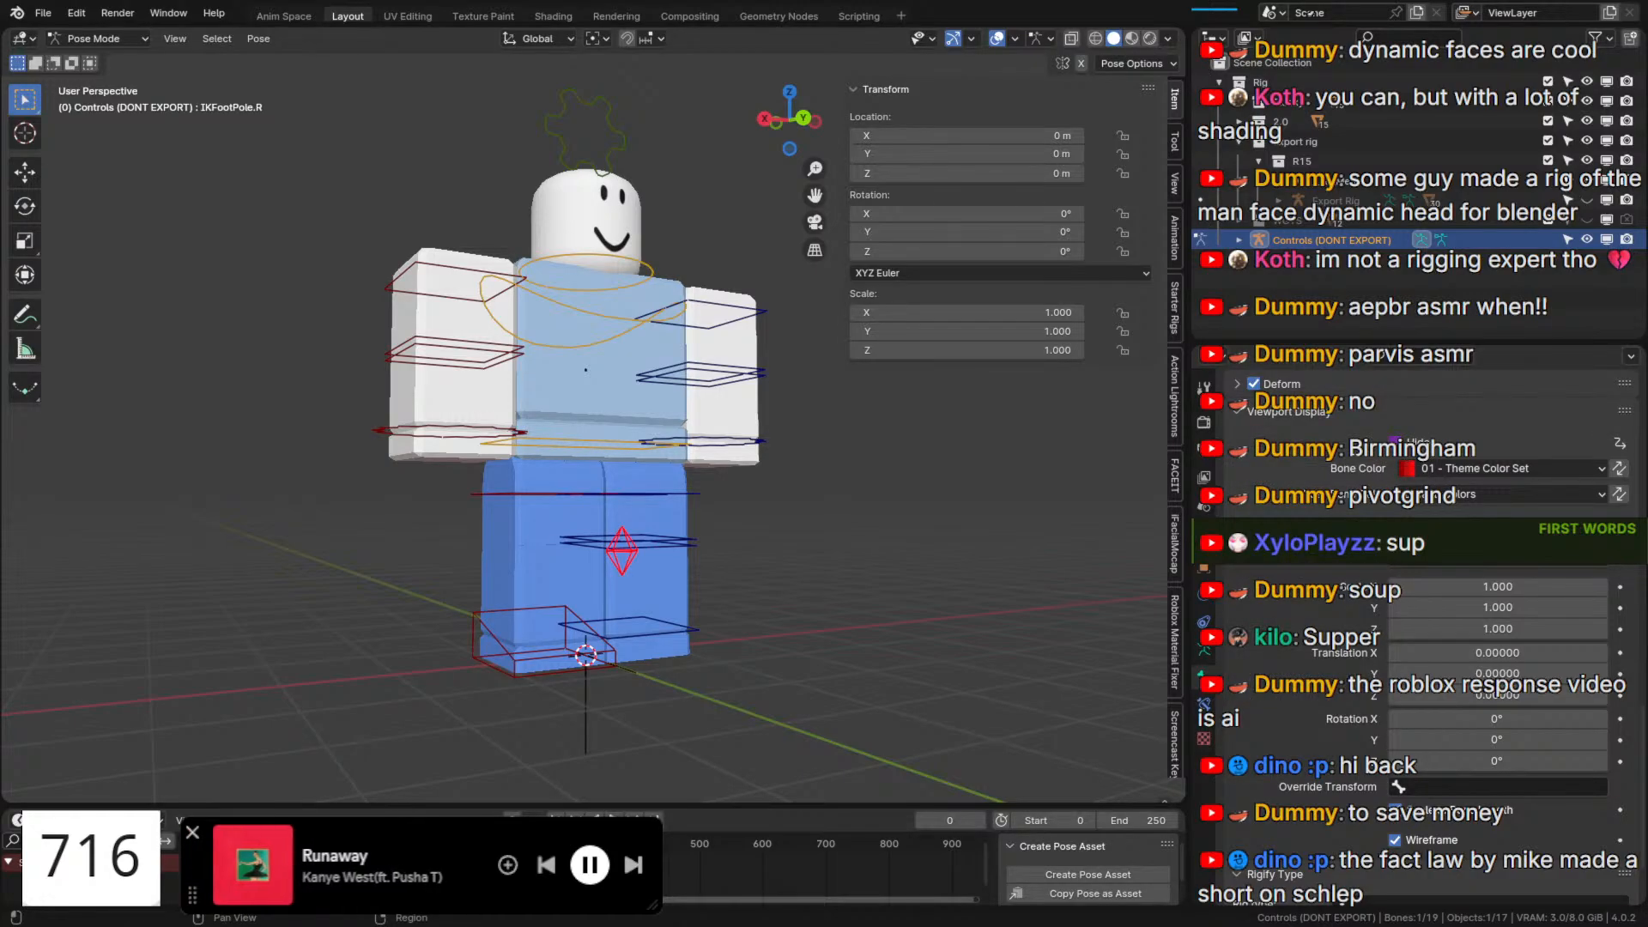
Check the right leg's IK and FK control visibility by varying IK Legs and toggling IK Switch Layers.
middle_click_drag(618, 361, 545, 387)
scroll(545, 343, "down", 1)
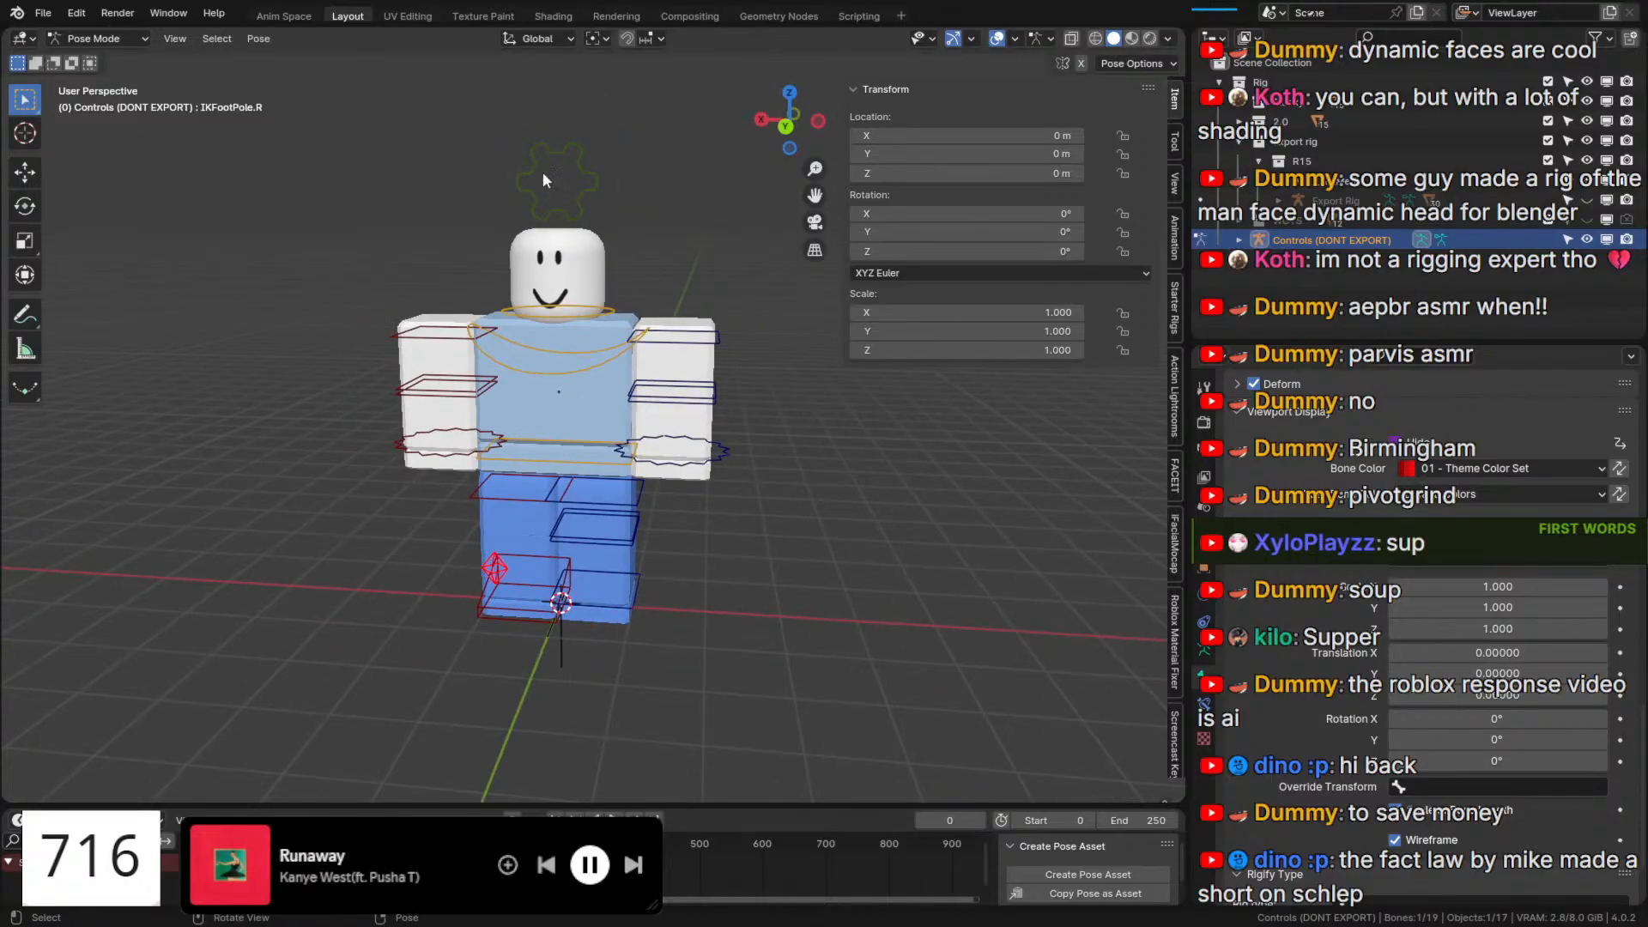
left_click(549, 175)
middle_click_drag(674, 331, 738, 301)
left_click_drag(1092, 431, 1131, 432)
left_click(987, 412)
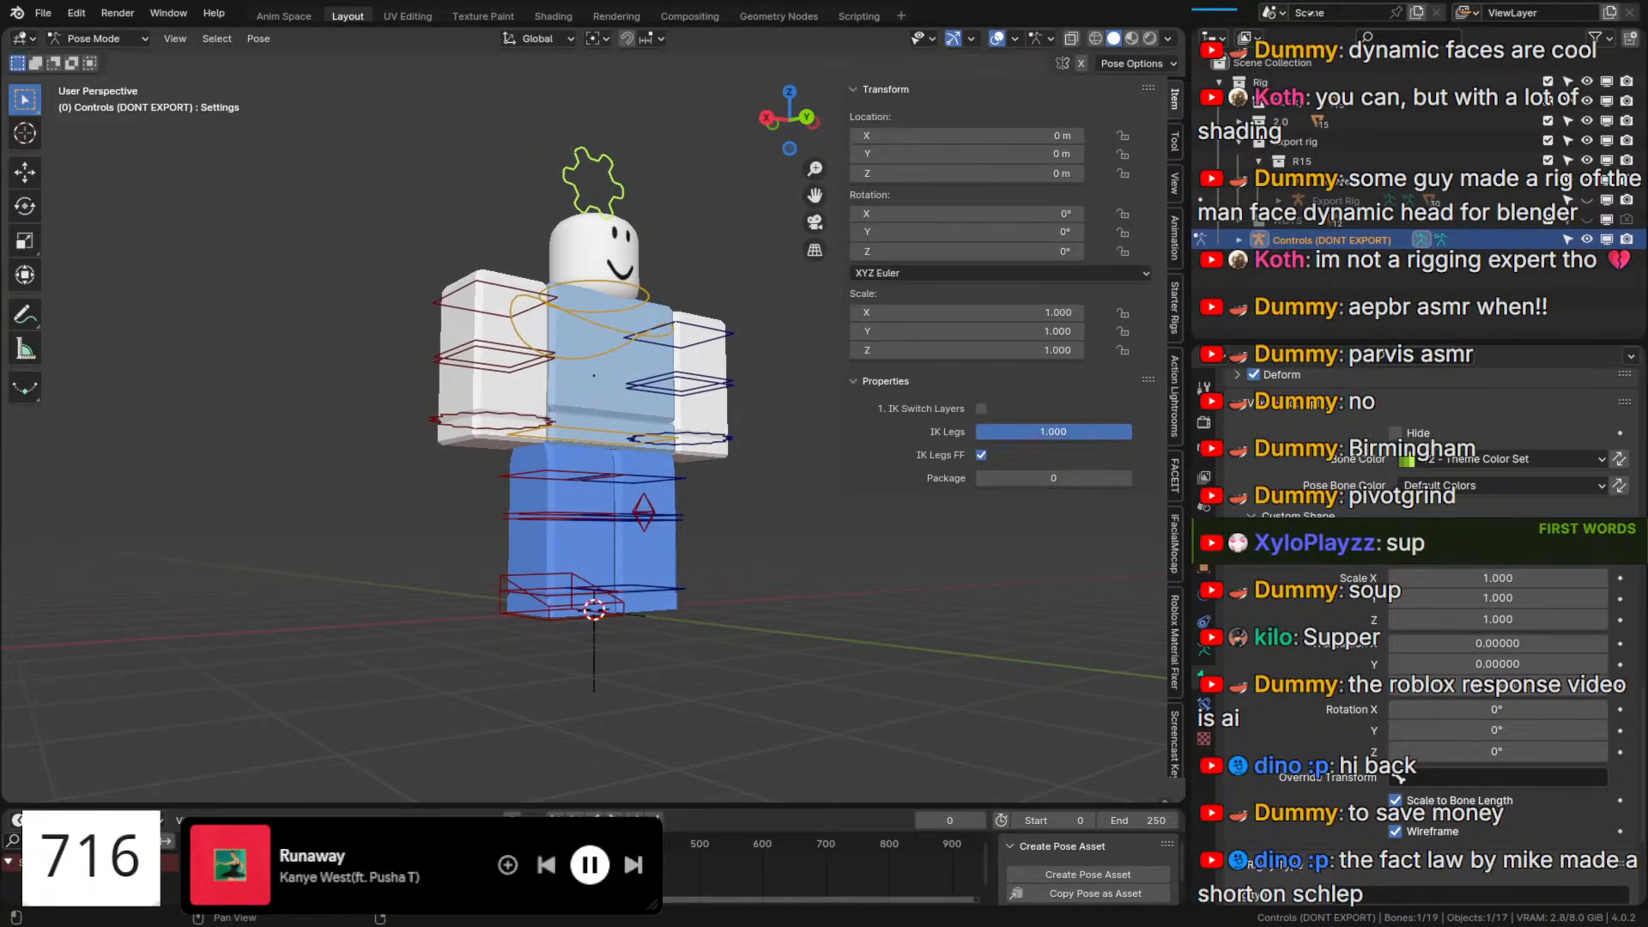
left_click(978, 411)
Turn off the In Front display for the Controls armature.
scroll(550, 551, "up", 2)
middle_click_drag(548, 555, 527, 553)
key("q")
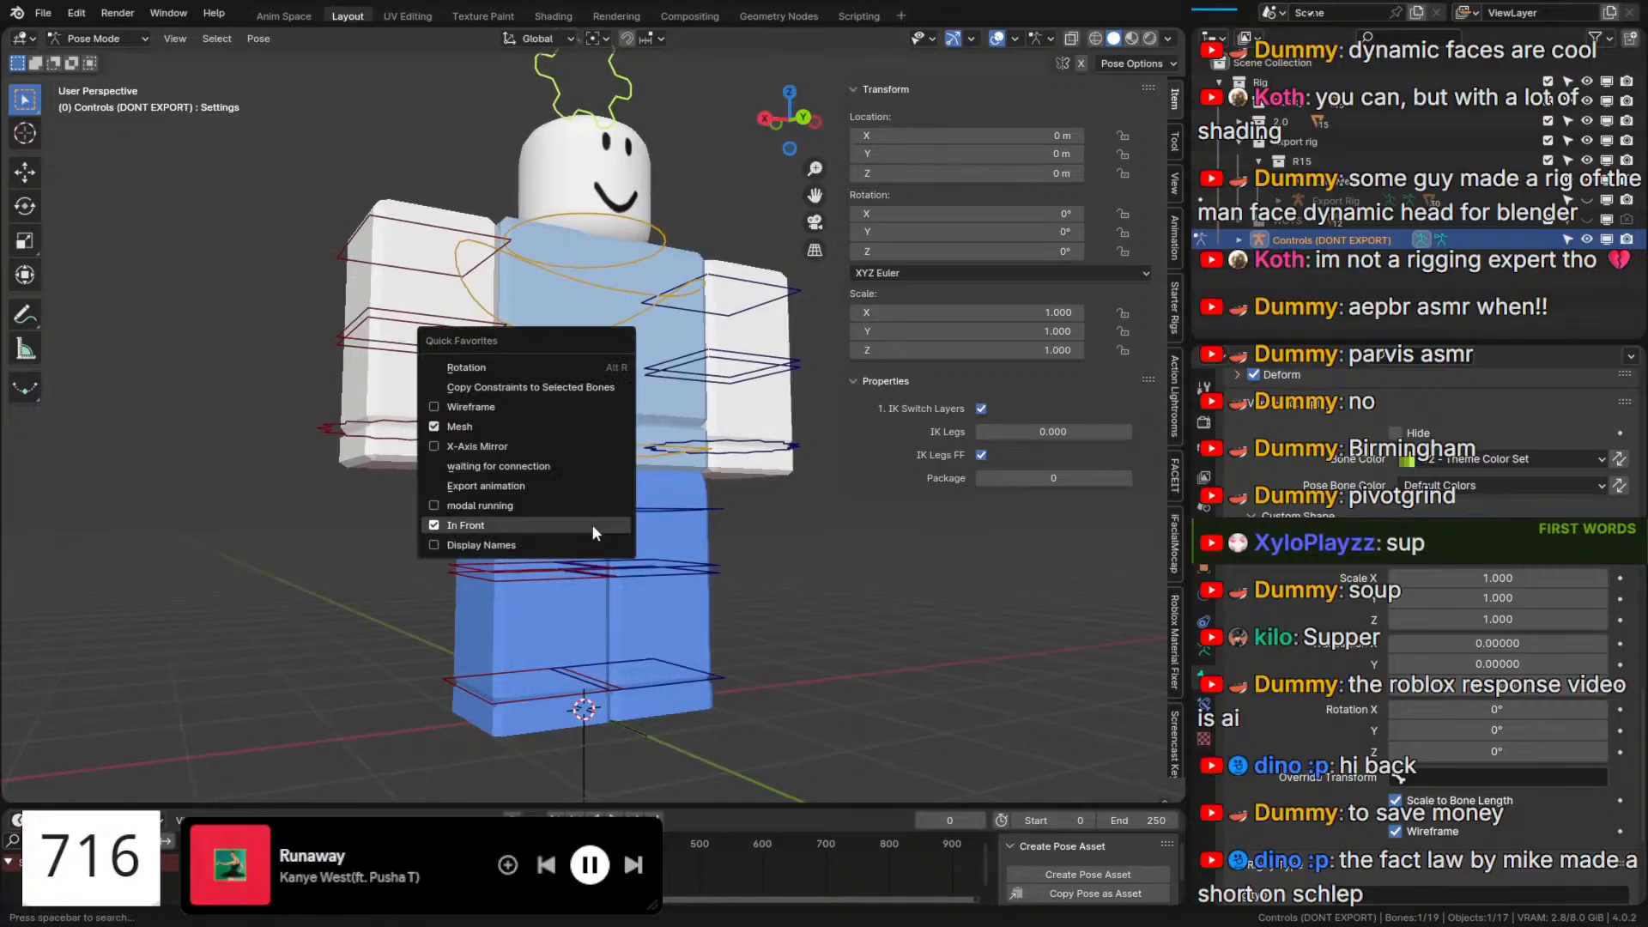
left_click(593, 525)
Copy the Hide driver from the RightLowerLeg bone and paste it onto the LeftLowerLeg and LeftFoot bones.
scroll(578, 493, "up", 1)
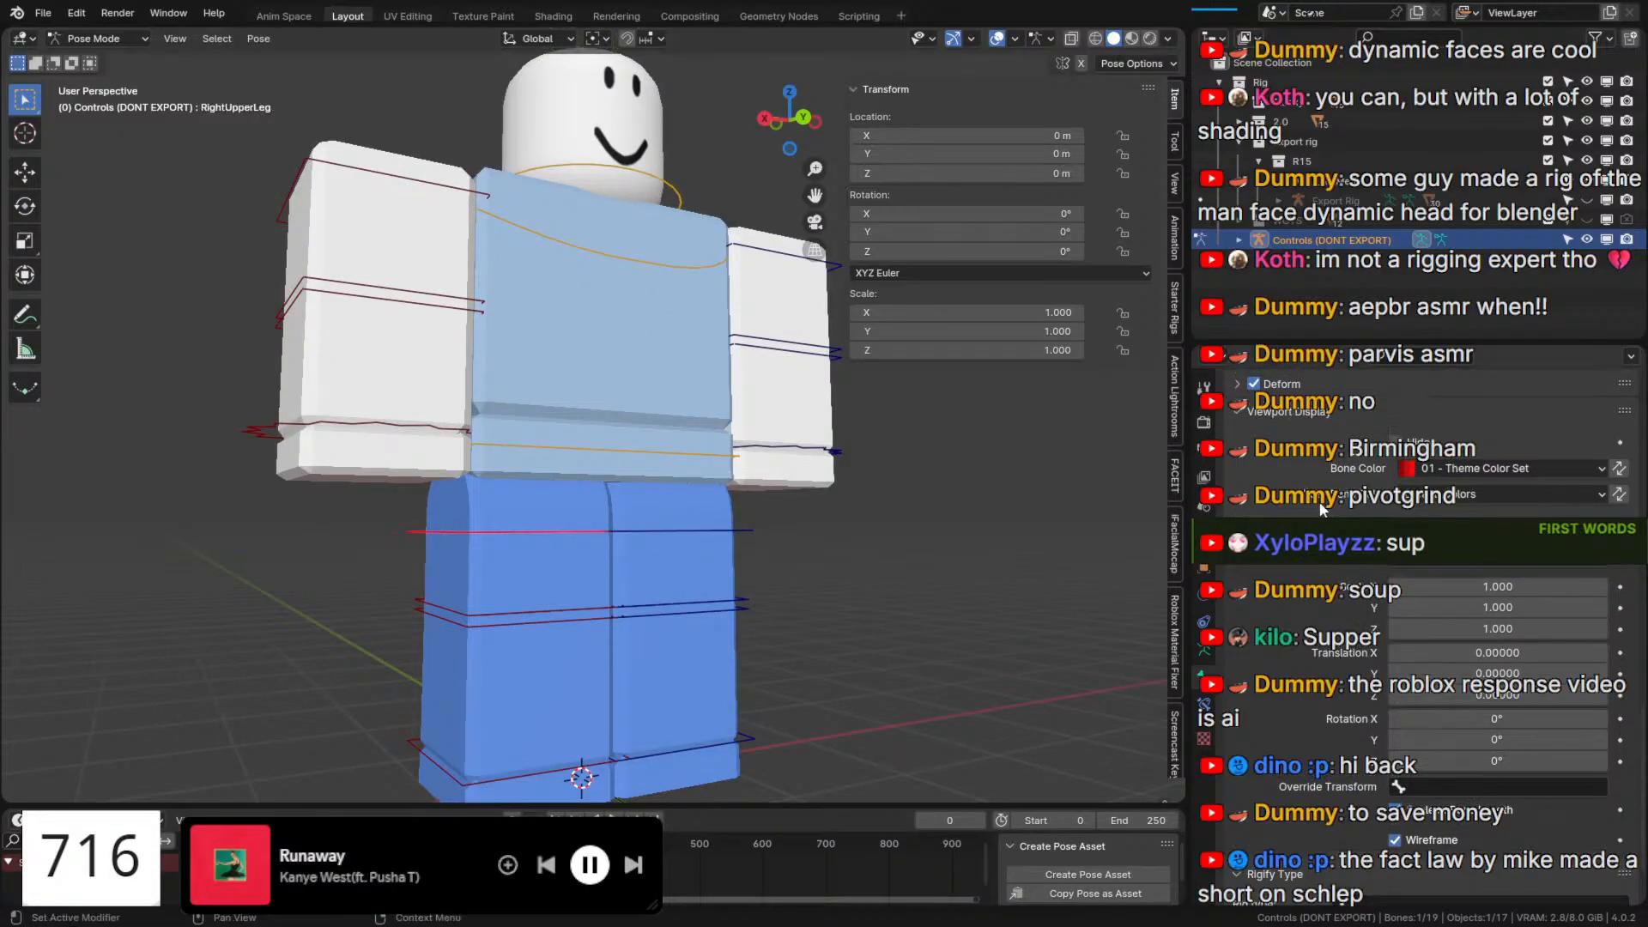
left_click(573, 607)
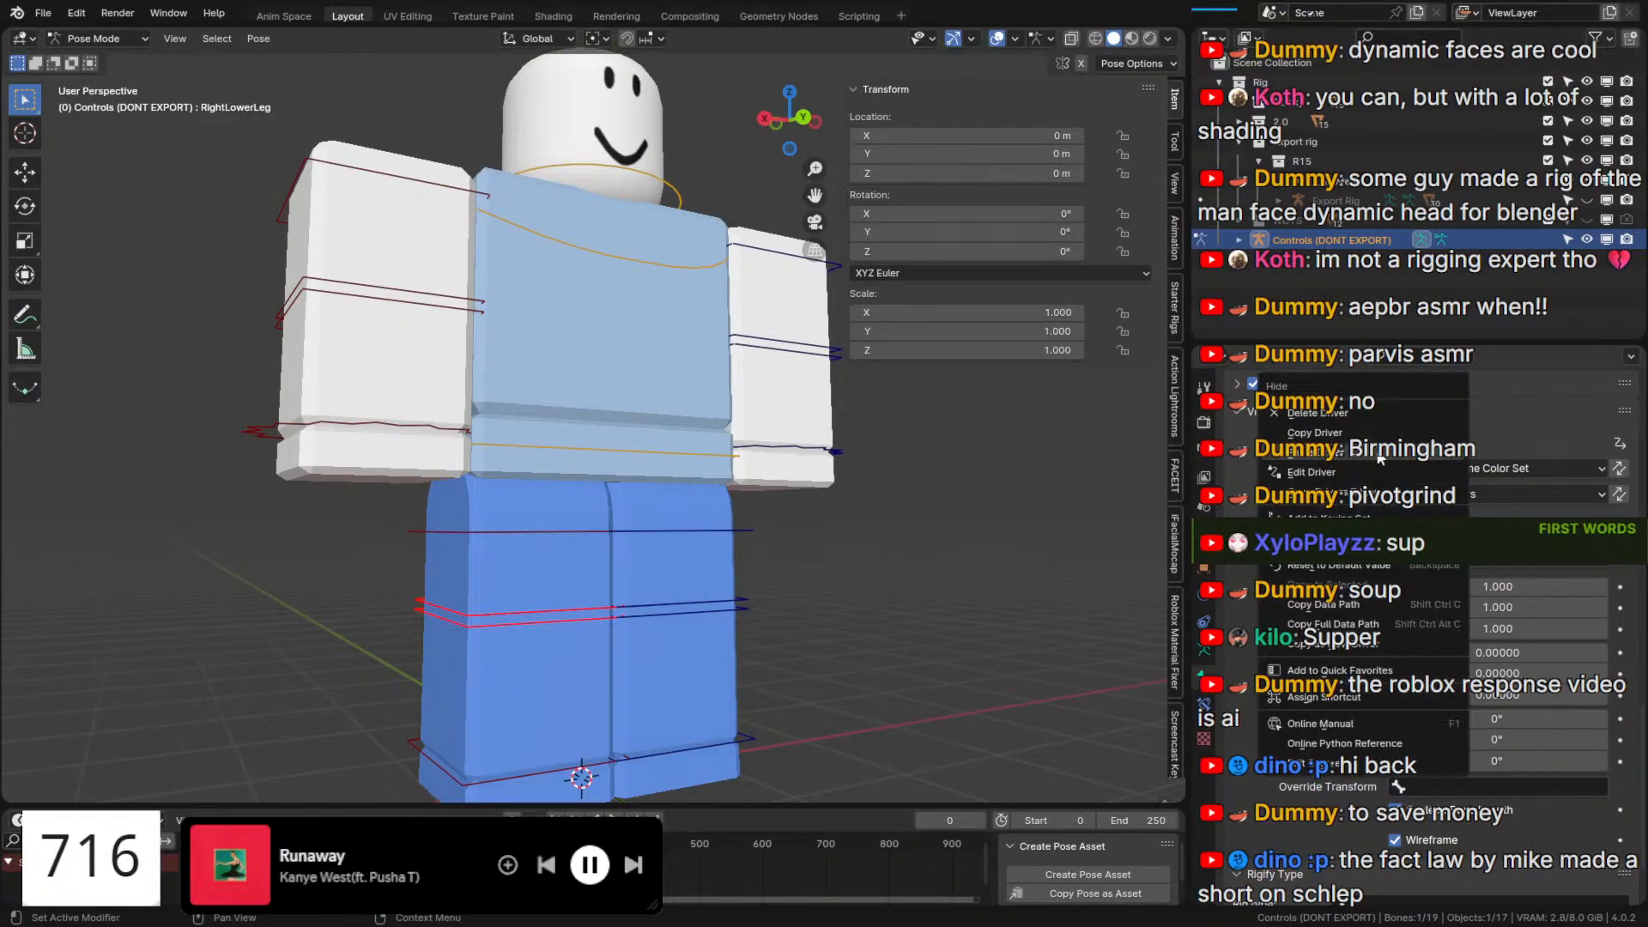
left_click(740, 603)
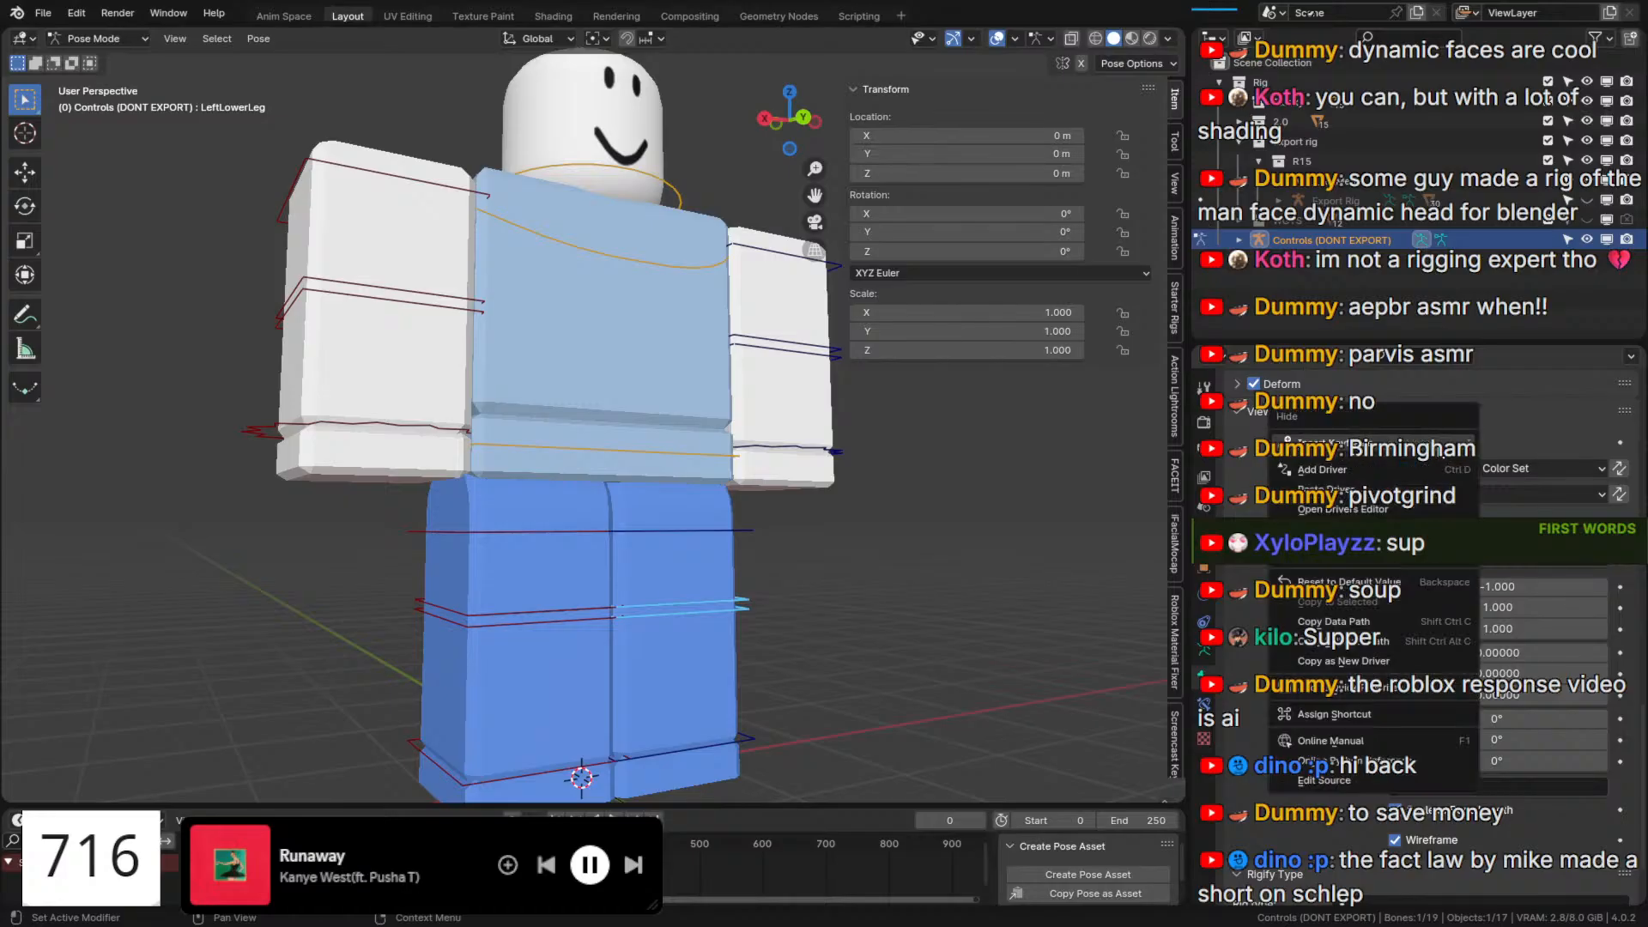
left_click(760, 739)
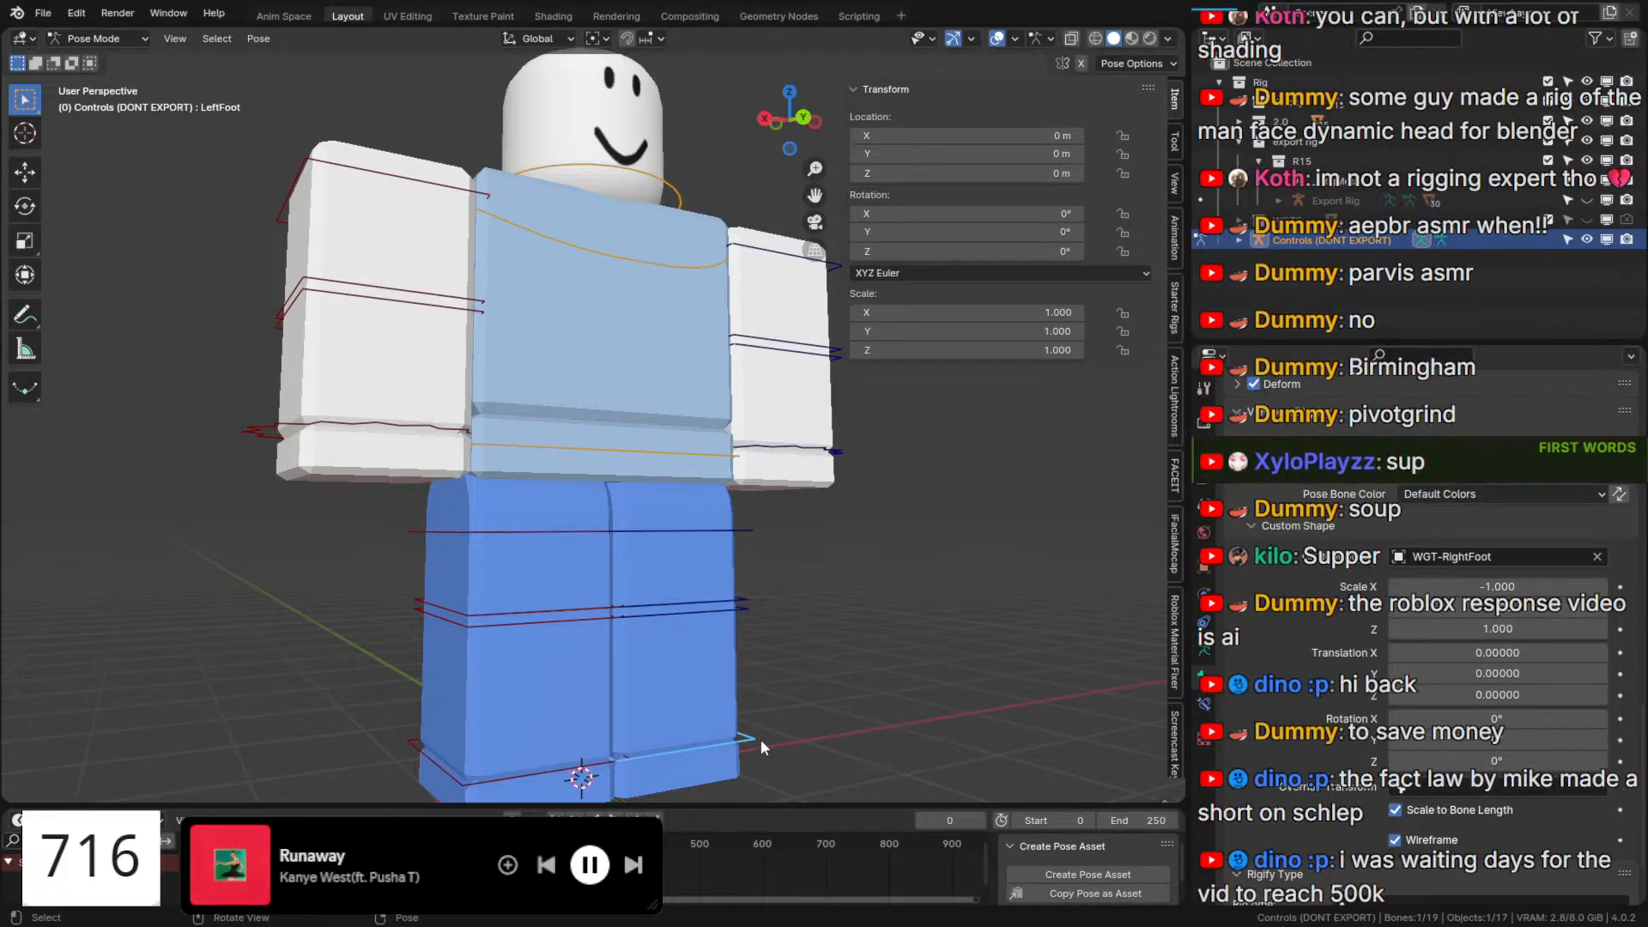
Test the leg controls by sliding IK Legs on the Settings bone up to full and back to 0.
scroll(752, 286, "down", 3)
left_click(602, 187)
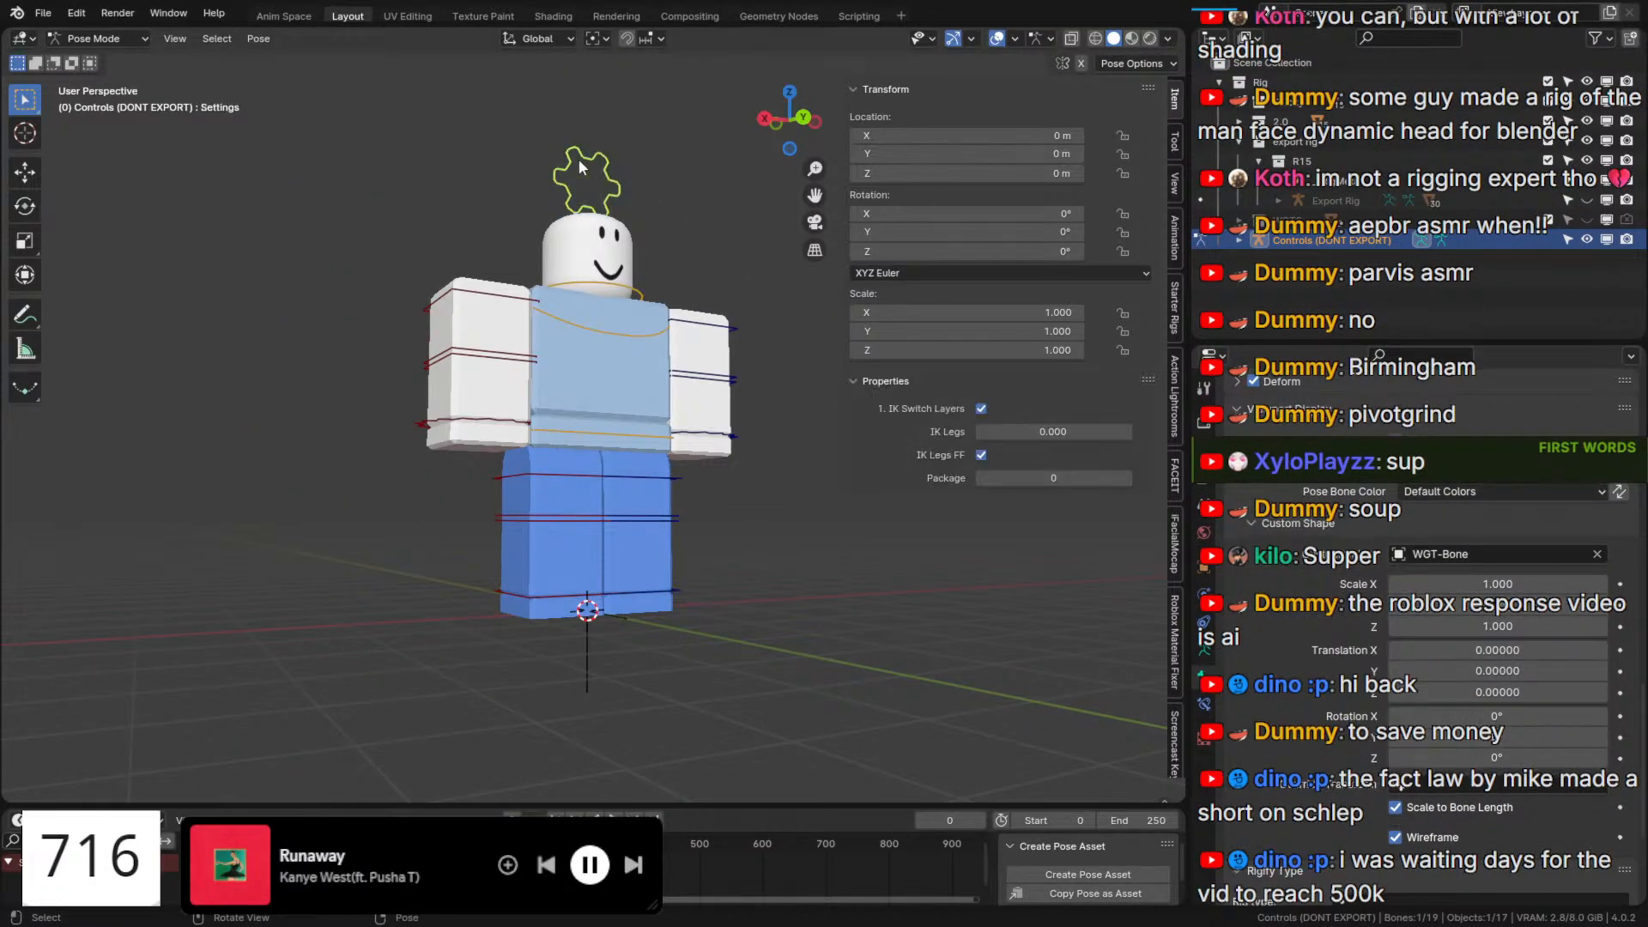
scroll(605, 198, "up", 3)
left_click_drag(1054, 434, 1210, 434)
left_click_drag(1211, 435, 970, 435)
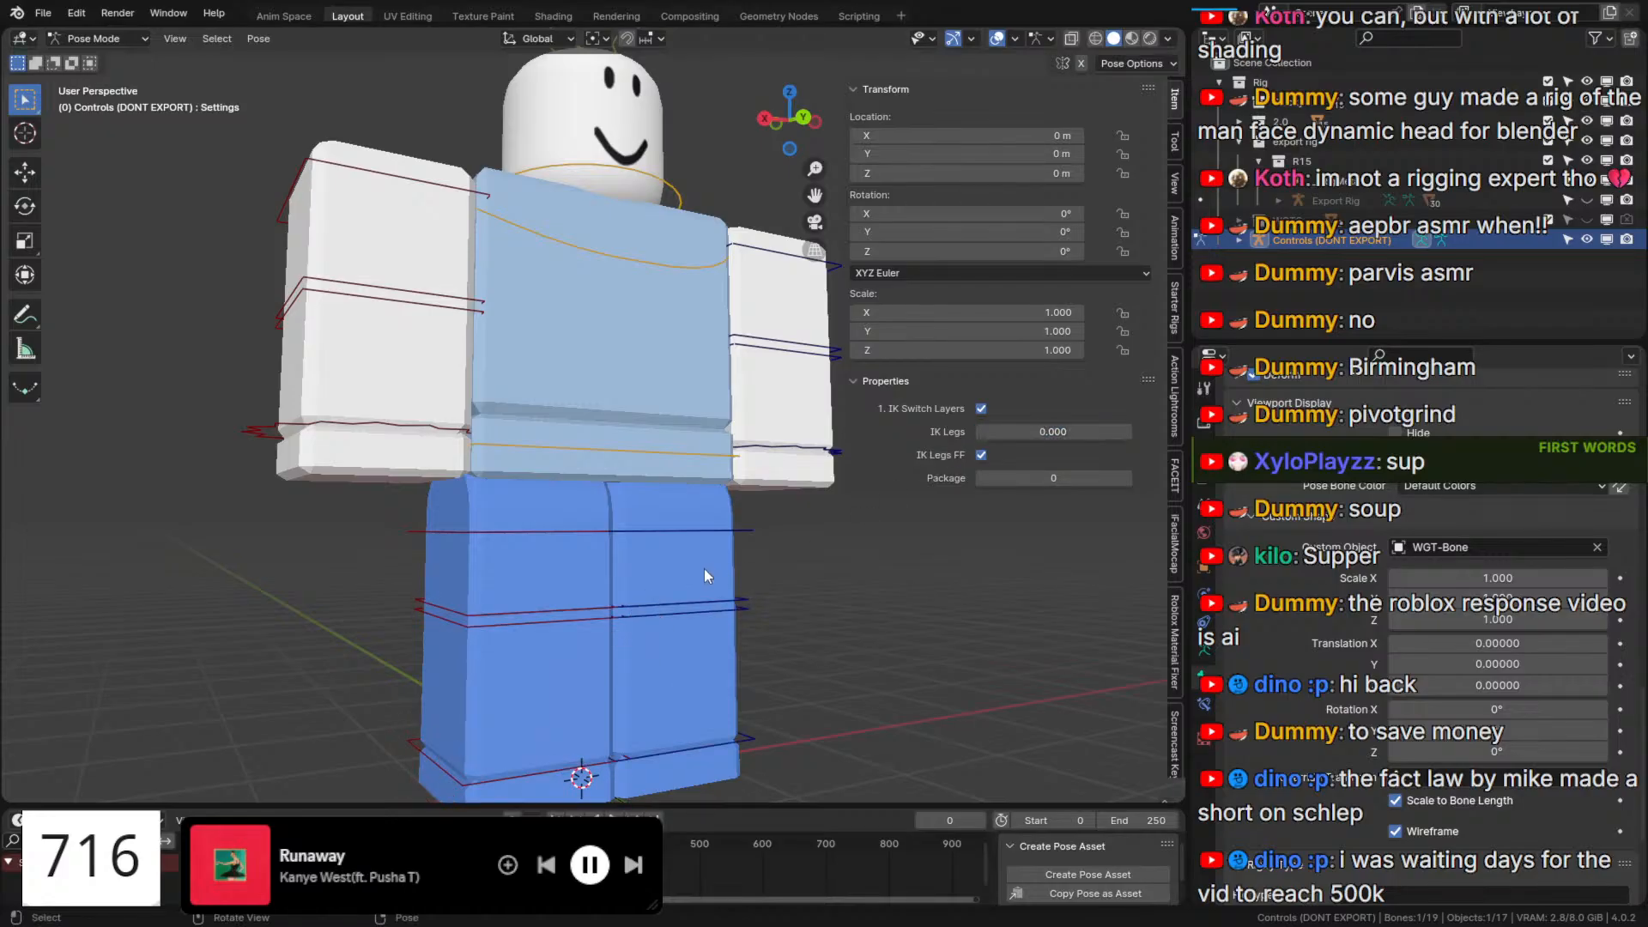
Enter Edit Mode on the Controls armature and turn on its In Front display.
middle_click_drag(704, 568, 585, 589)
scroll(585, 588, "down", 2)
key("Tab")
key("q")
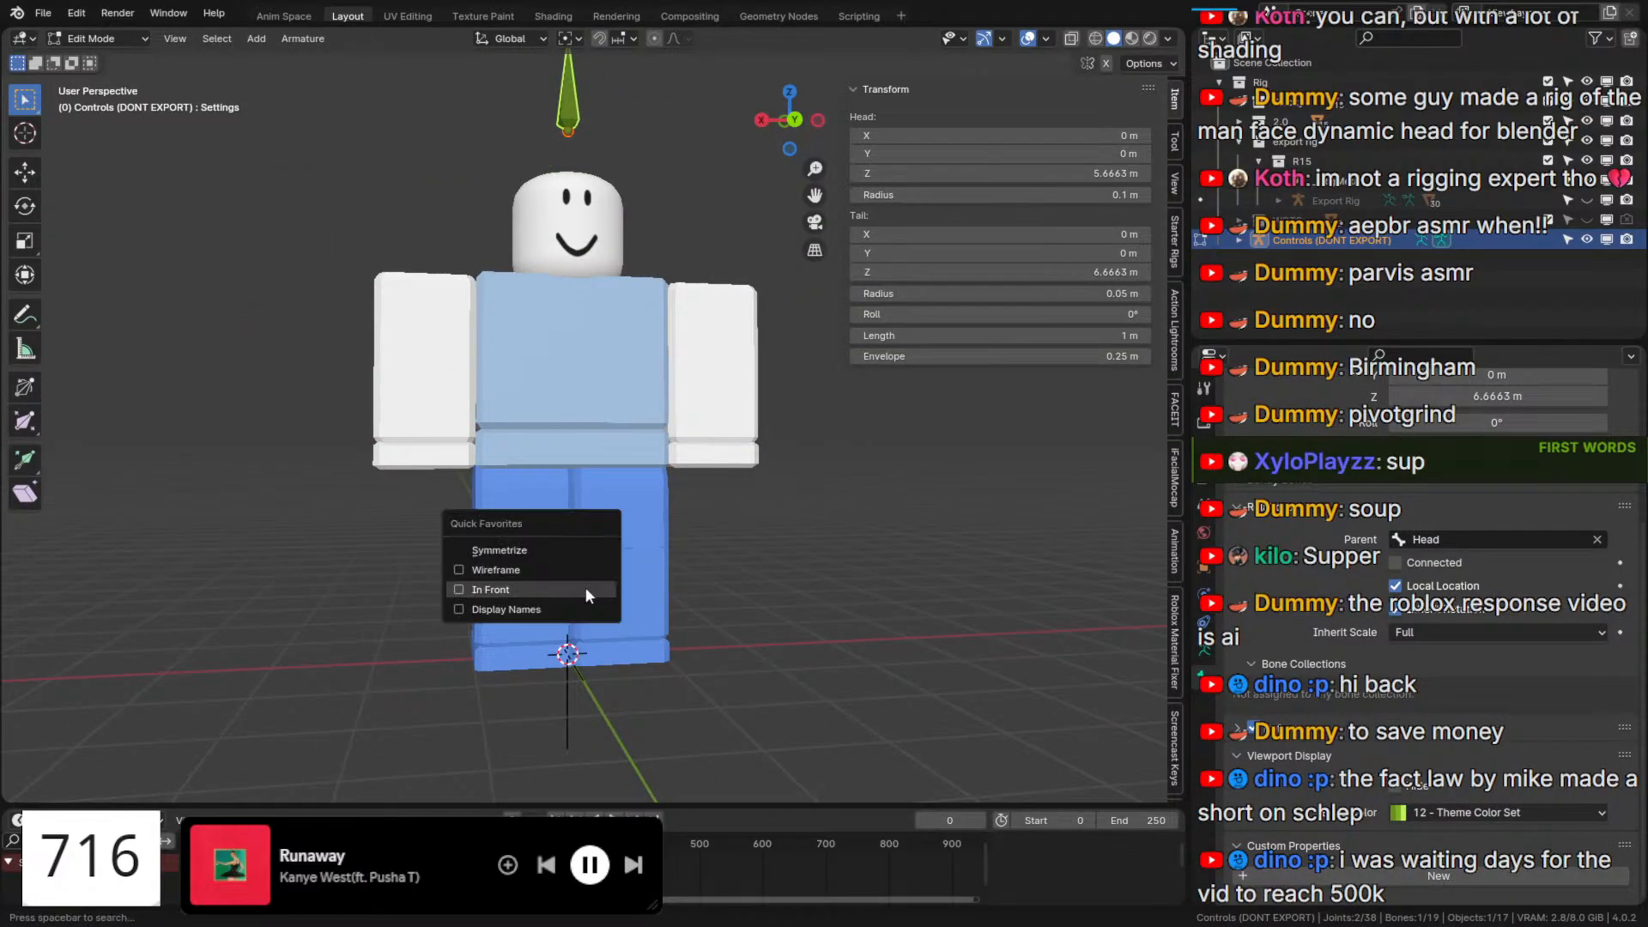
left_click(585, 588)
Symmetrize the right leg bones, including the IK foot and pole bones, to the left side.
middle_click_drag(740, 570, 729, 537)
scroll(904, 550, "up", 1)
middle_click_drag(799, 644, 814, 552, "shift")
scroll(814, 552, "up", 1)
left_click(814, 551)
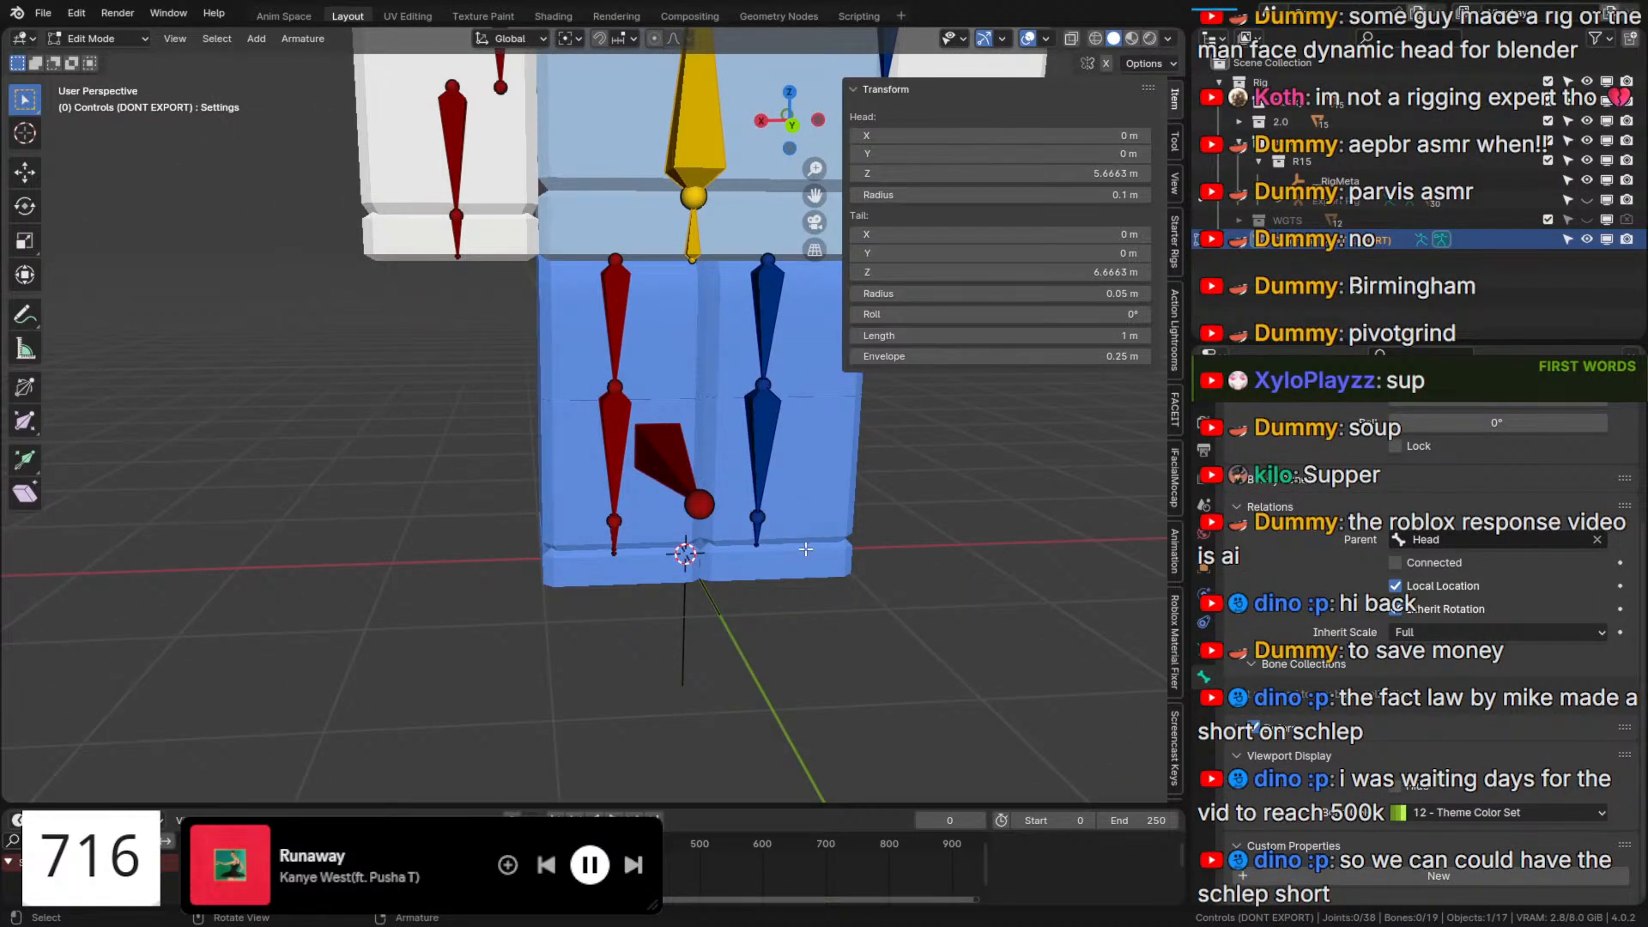
middle_click_drag(553, 543, 536, 549)
left_click_drag(532, 604, 631, 262)
key("F3")
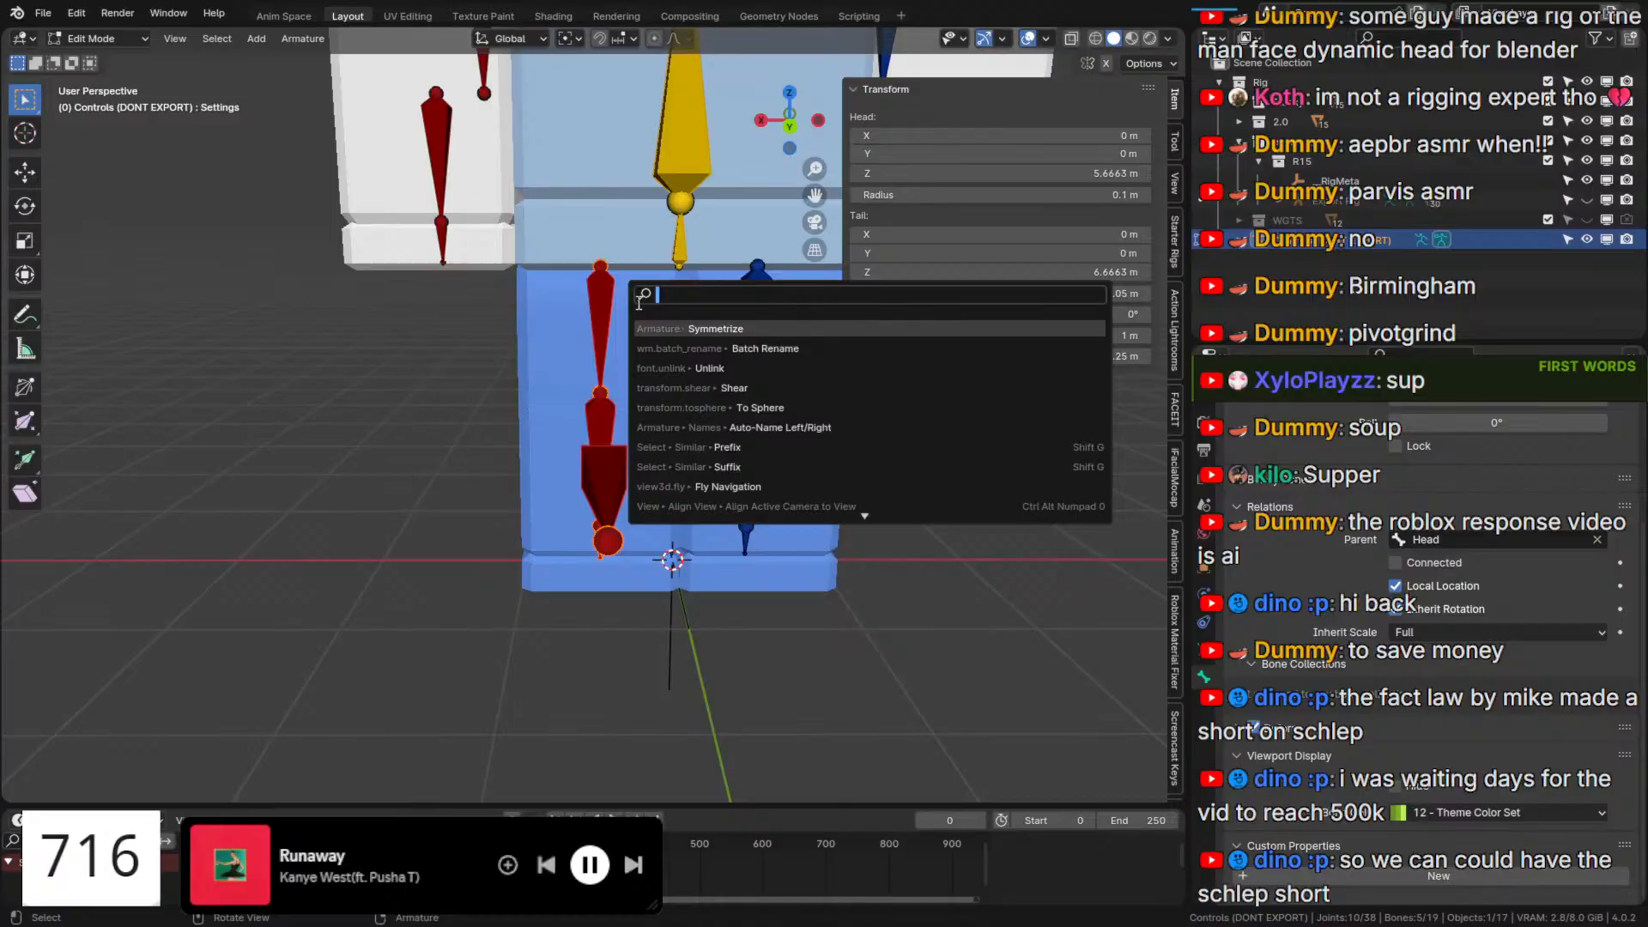
left_click(683, 328)
left_click(842, 455)
In Pose Mode, try 90° and then 0° as the pole angle of the LeftLowerLeg bone's IK constraint.
key("ctrl+Tab")
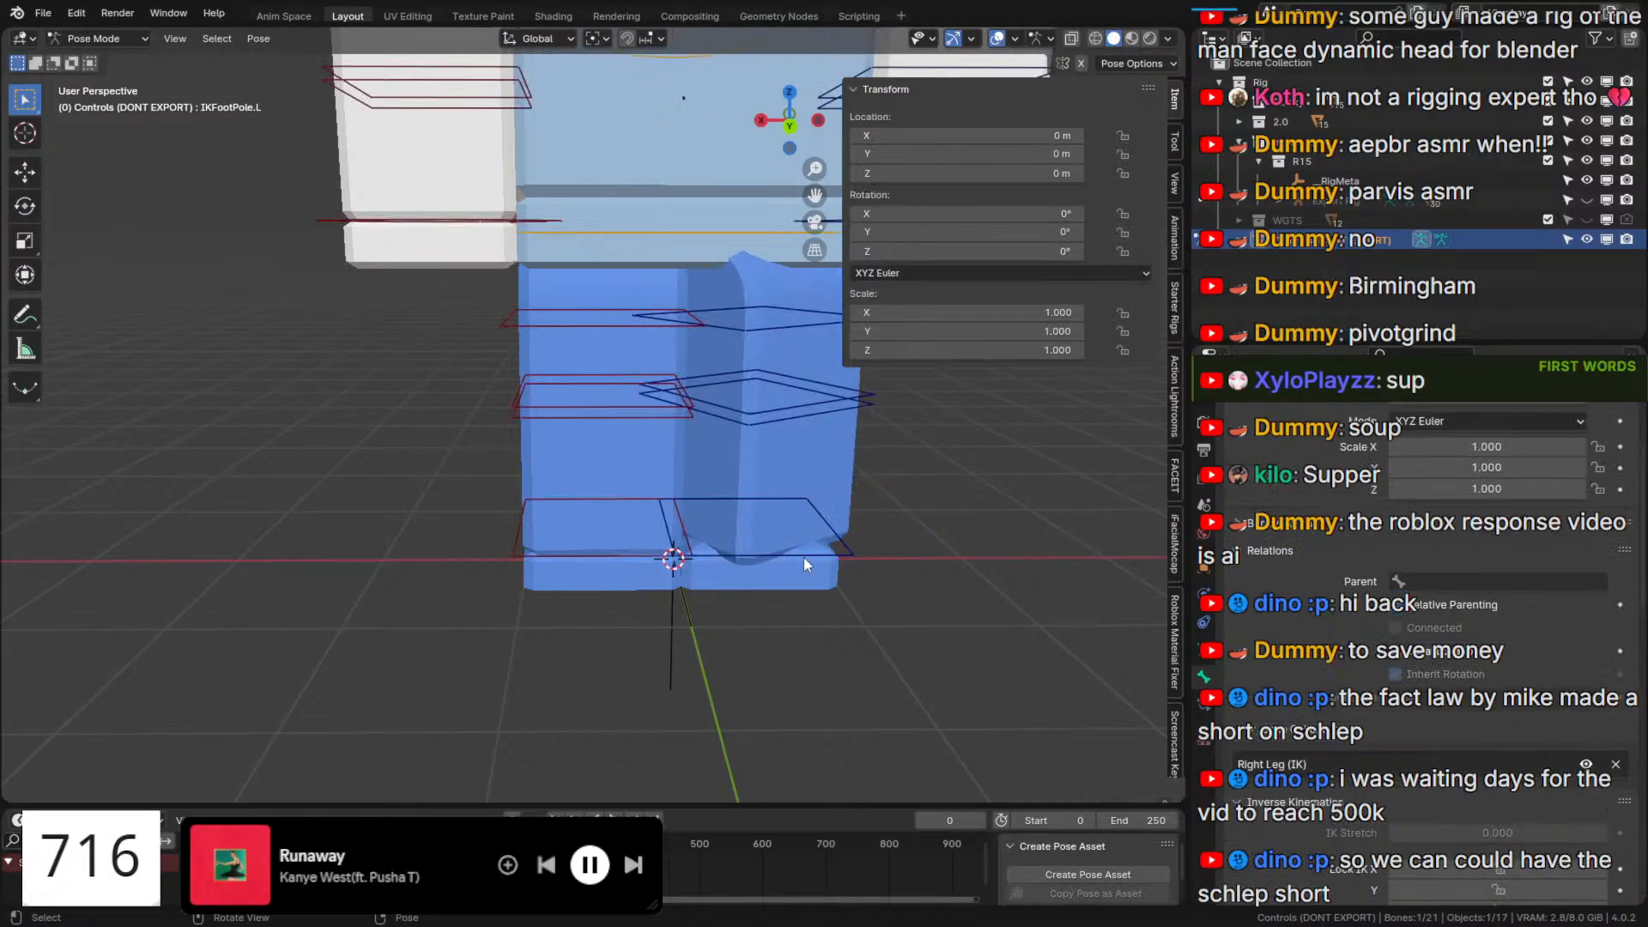
middle_click_drag(803, 558, 773, 522)
left_click(744, 394)
middle_click_drag(744, 429, 816, 446)
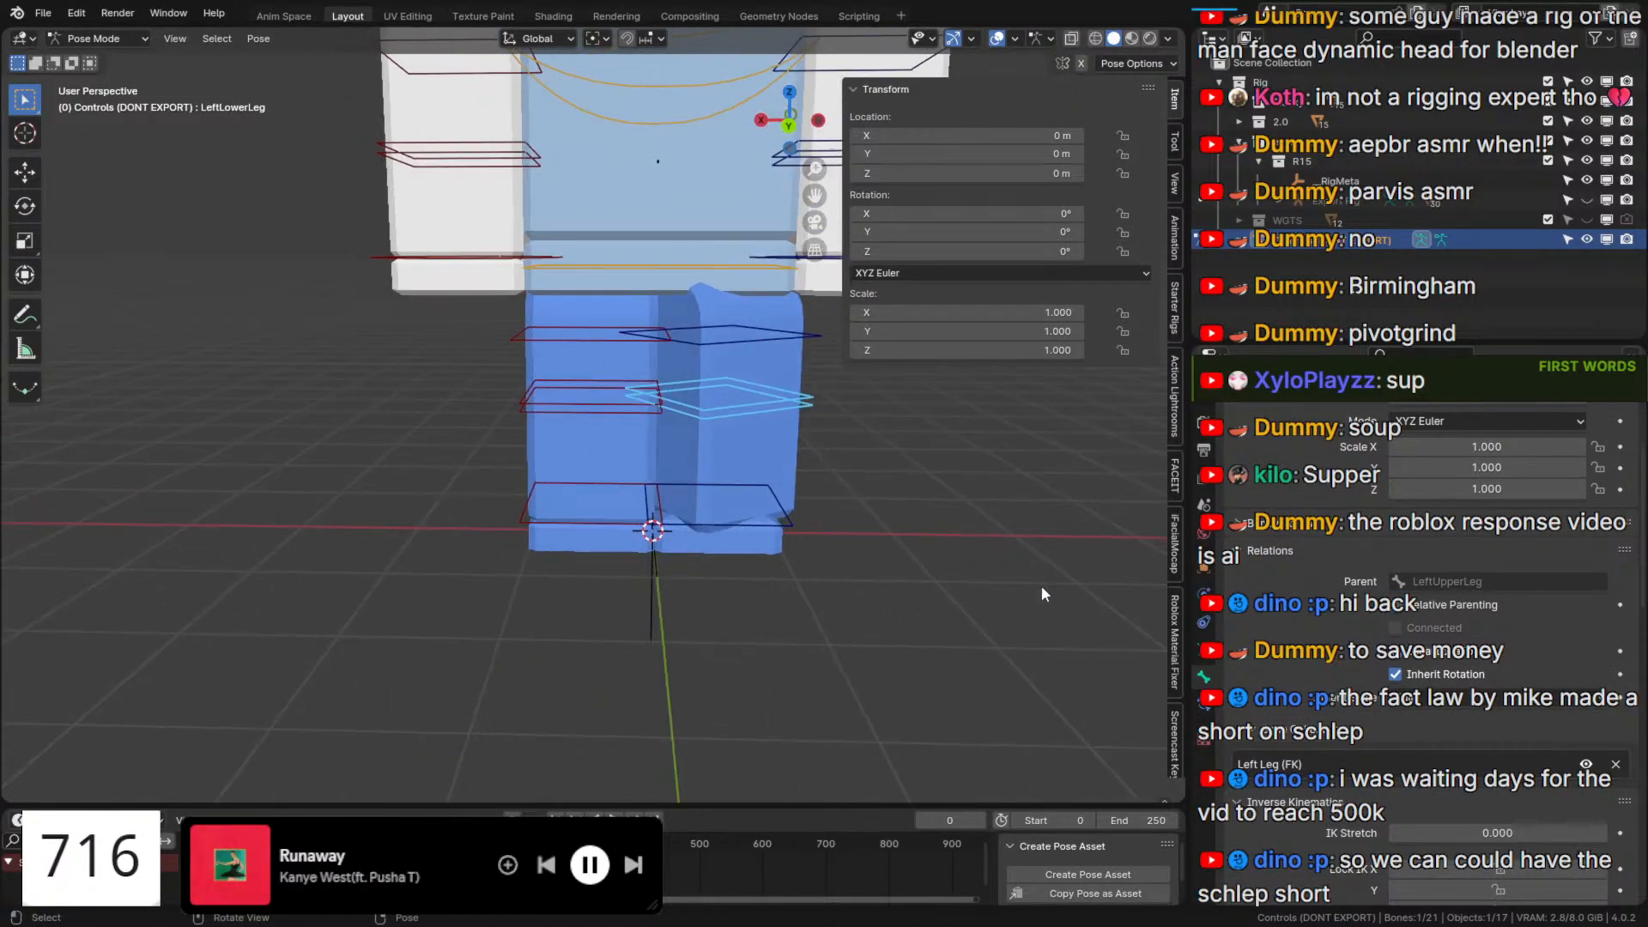
left_click(1204, 704)
scroll(1444, 582, "up", 3)
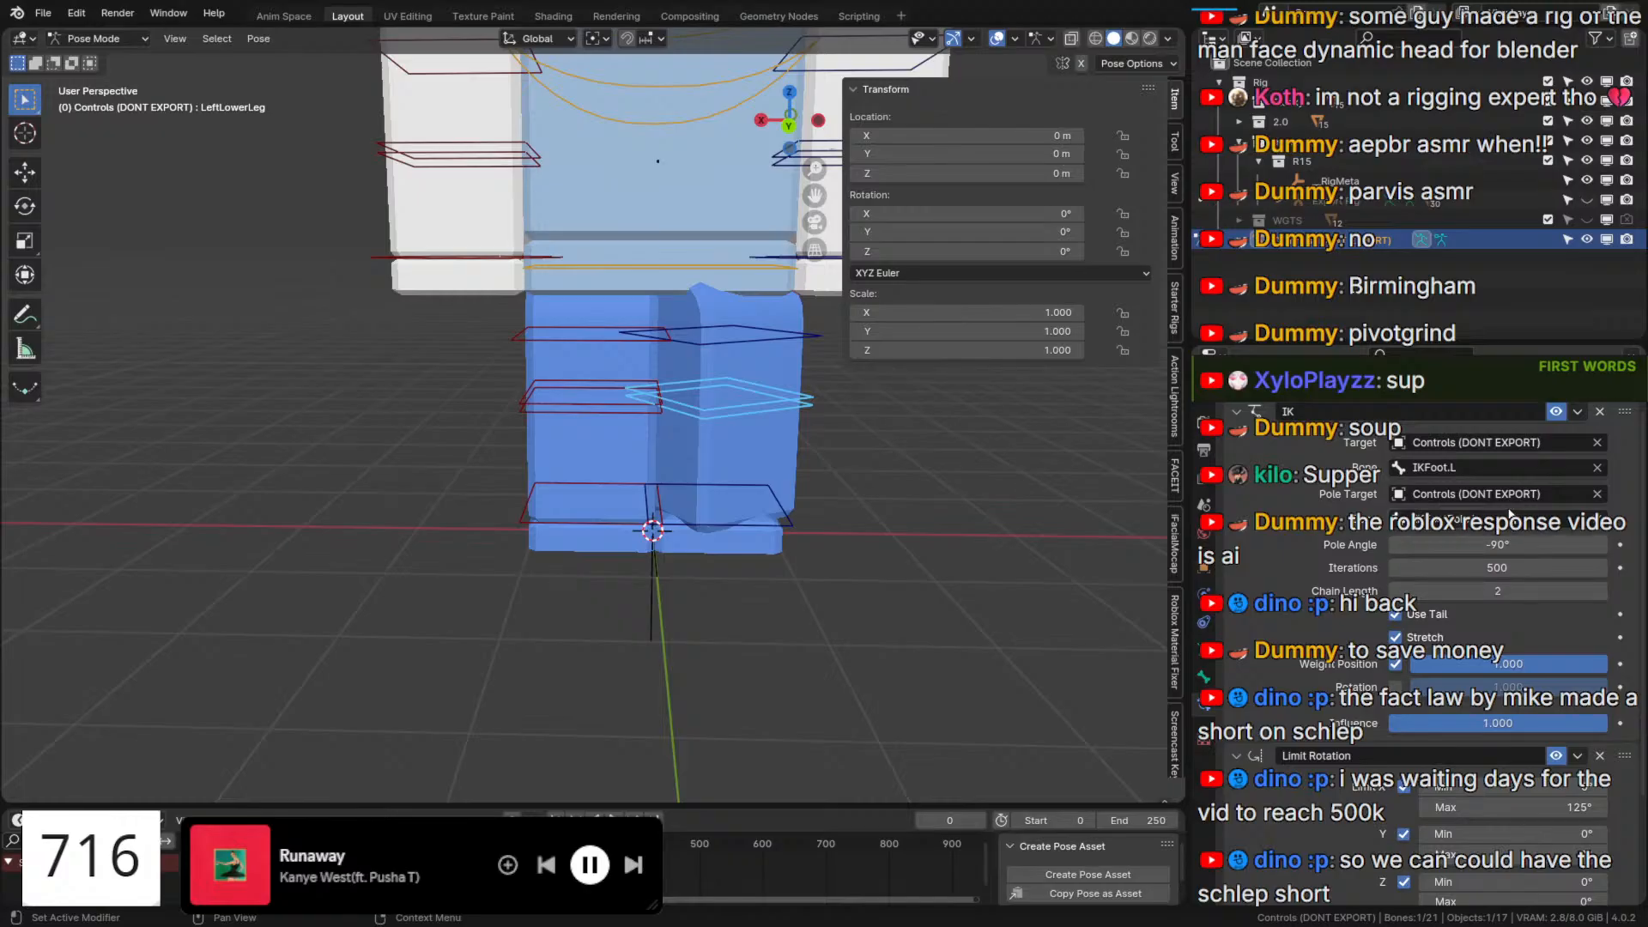
middle_click_drag(856, 503, 866, 490)
double_click(1473, 544)
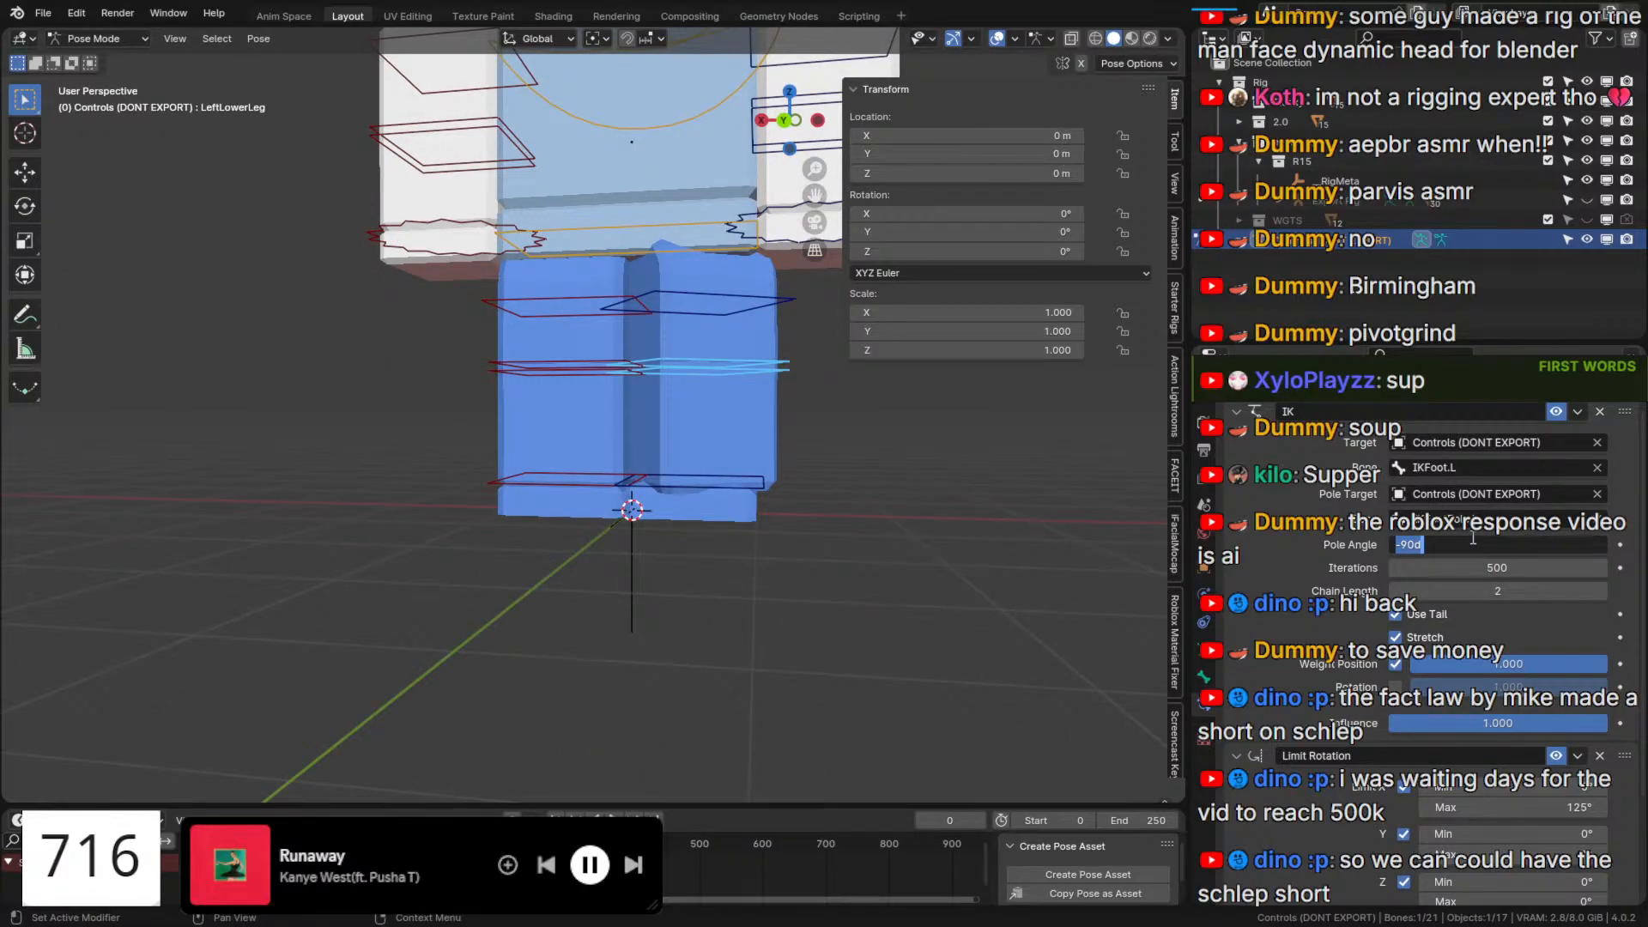
type("90")
key("Return")
double_click(1496, 547)
type("0")
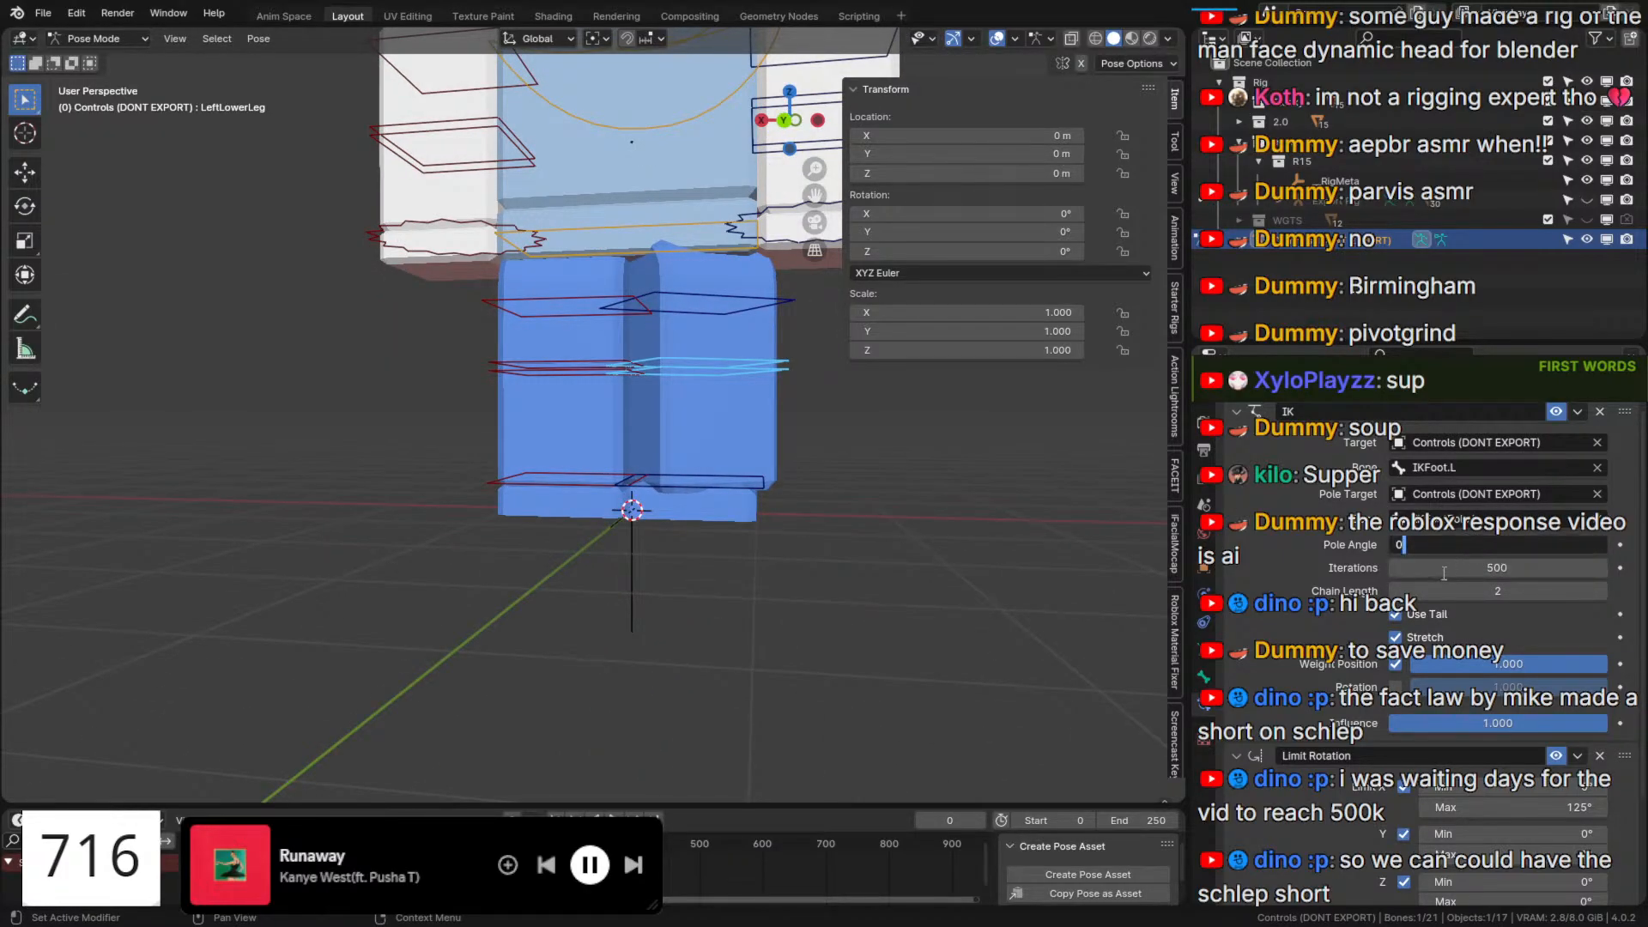
key("Return")
Compare the left leg's pose with the LeftLowerLeg IK constraint disabled and enabled.
middle_click_drag(780, 483, 713, 517)
key("Tab")
key("Tab")
left_click(1558, 413)
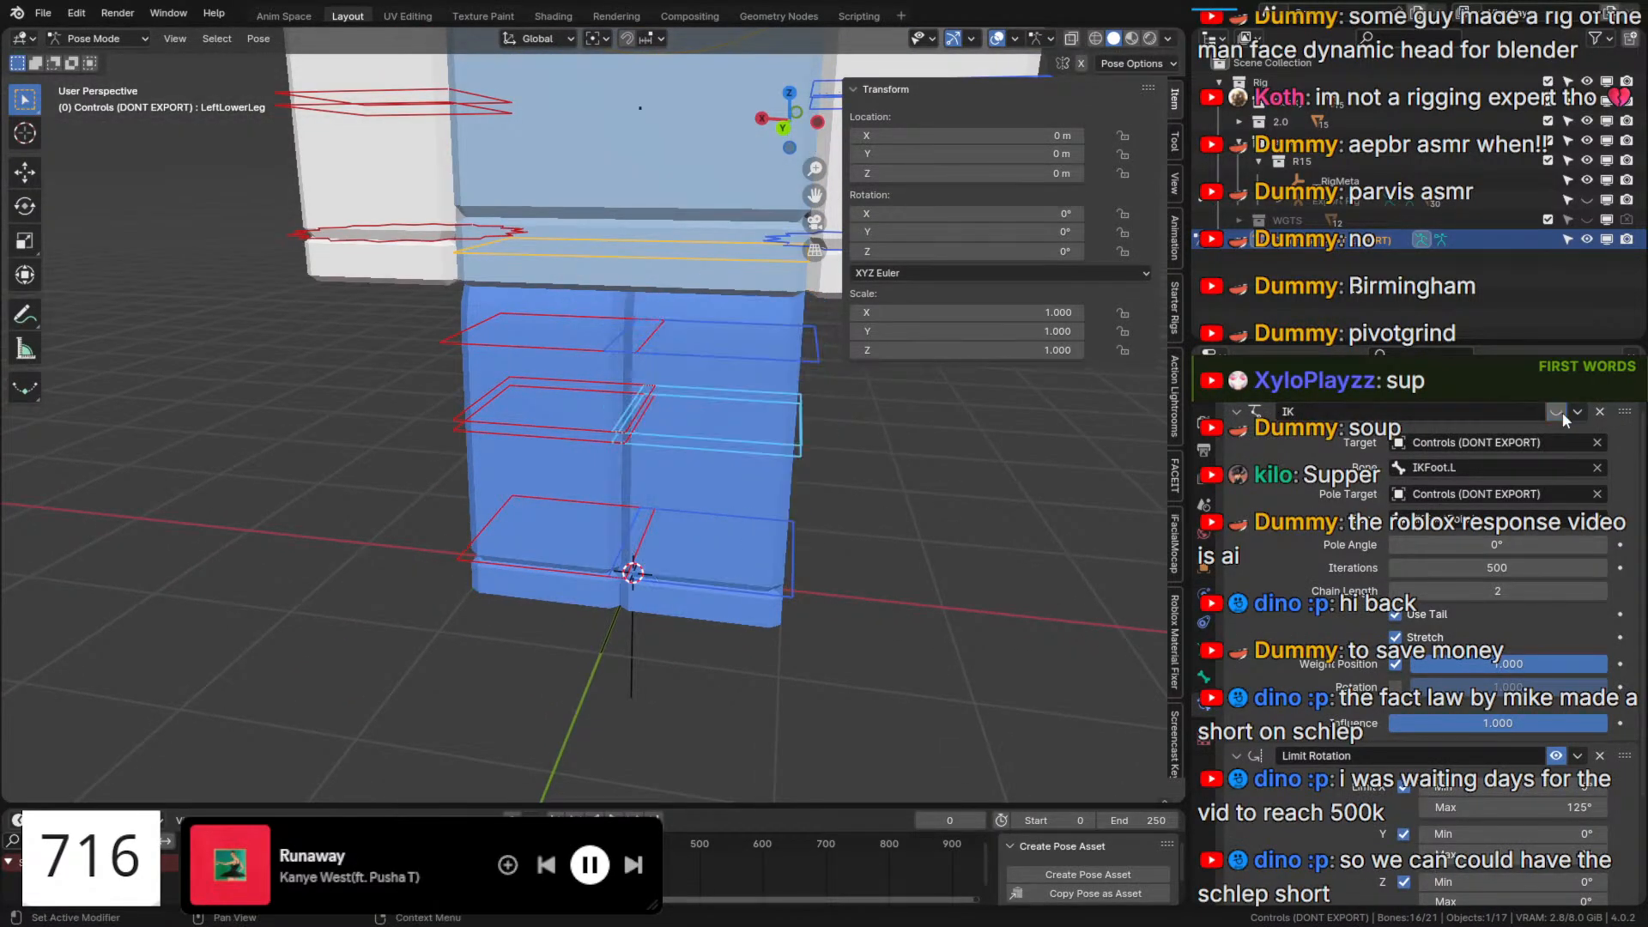
left_click(1558, 413)
left_click(1558, 413)
left_click(1558, 413)
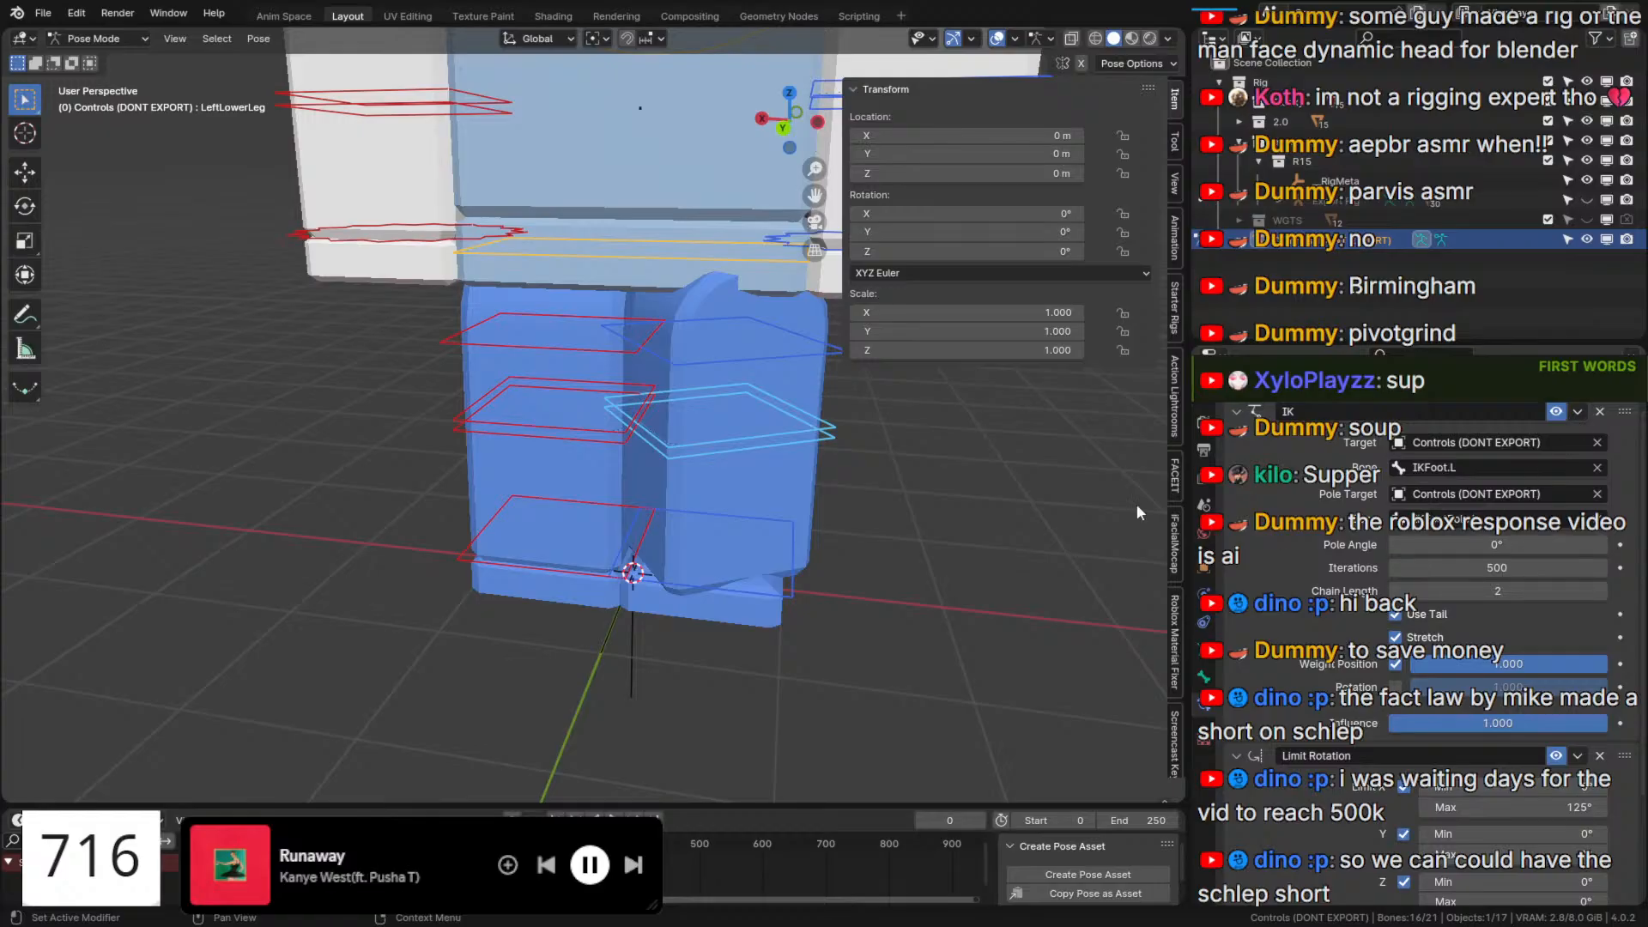
Examine the left lower leg and IKFoot.L bones in Edit Mode, then return to Pose Mode.
key("Tab")
middle_click_drag(713, 515, 661, 490)
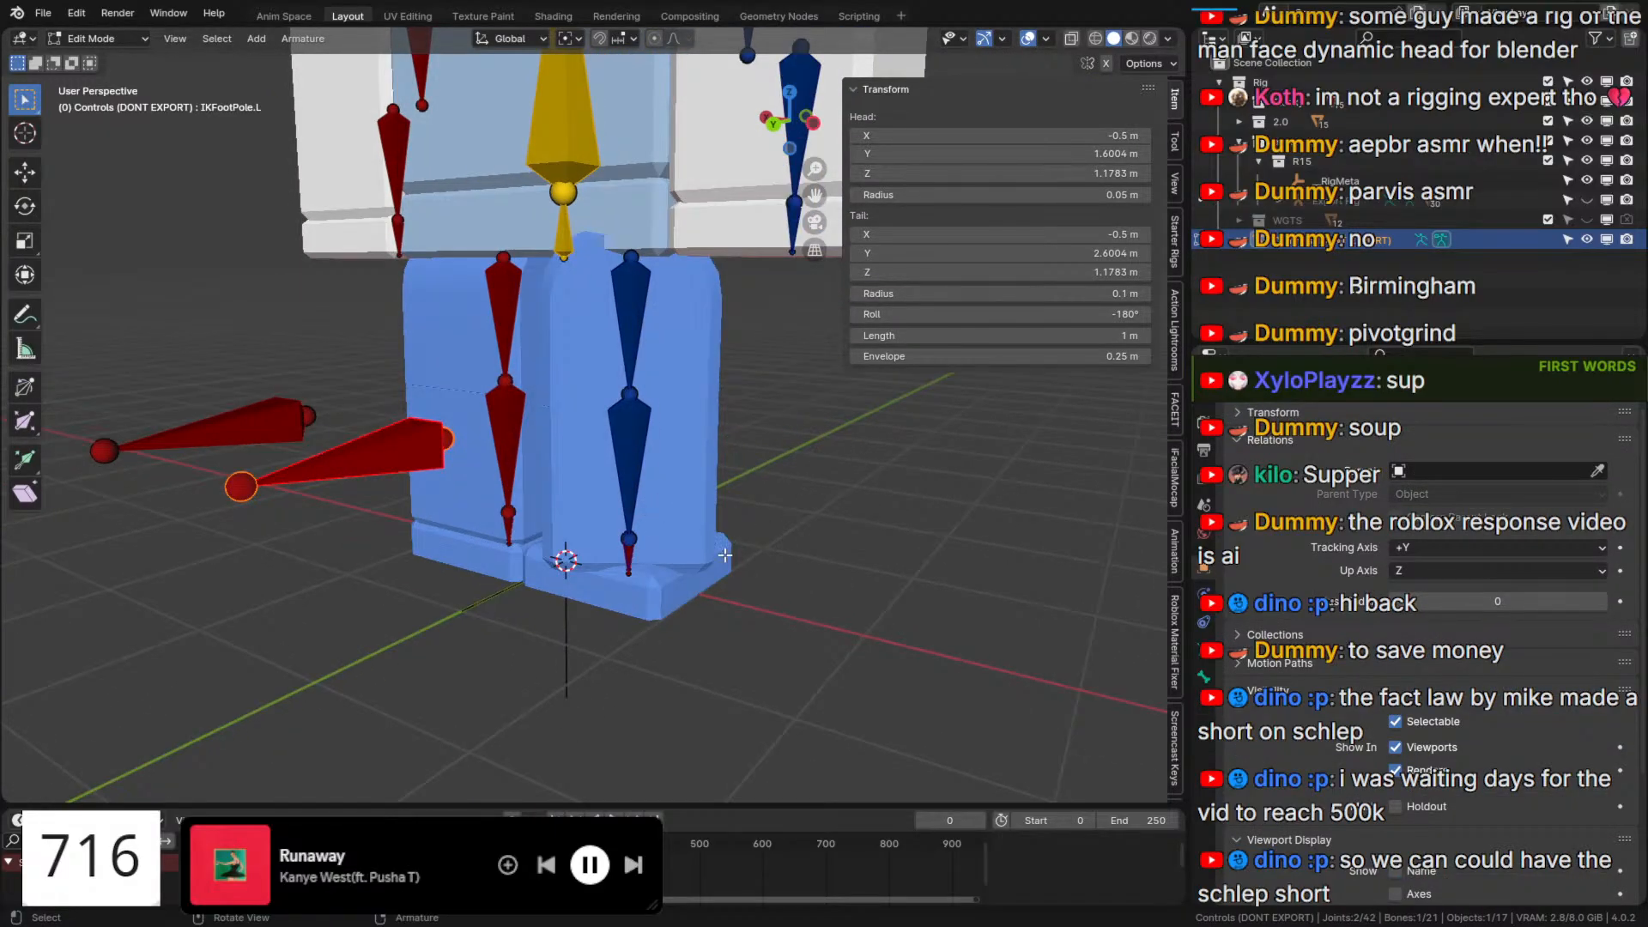
left_click(629, 479)
left_click(627, 542)
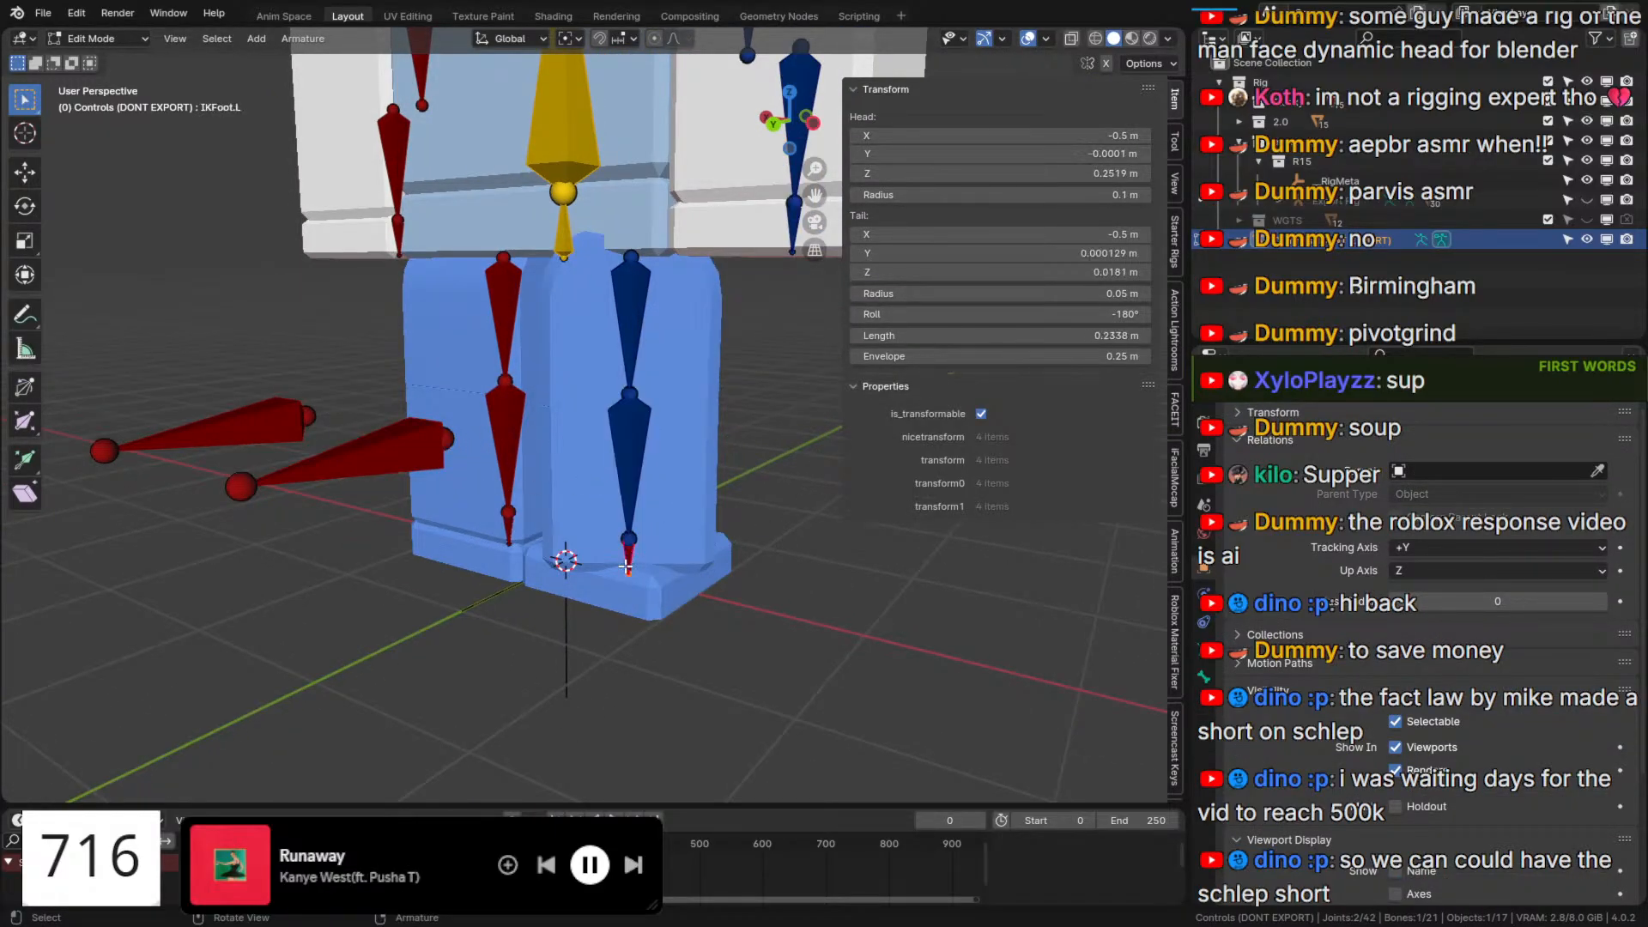
left_click(627, 558)
left_click(635, 557)
key("ctrl+Tab")
Set the LeftLowerLeg bone's IK pole angle to -60°.
left_click(654, 420)
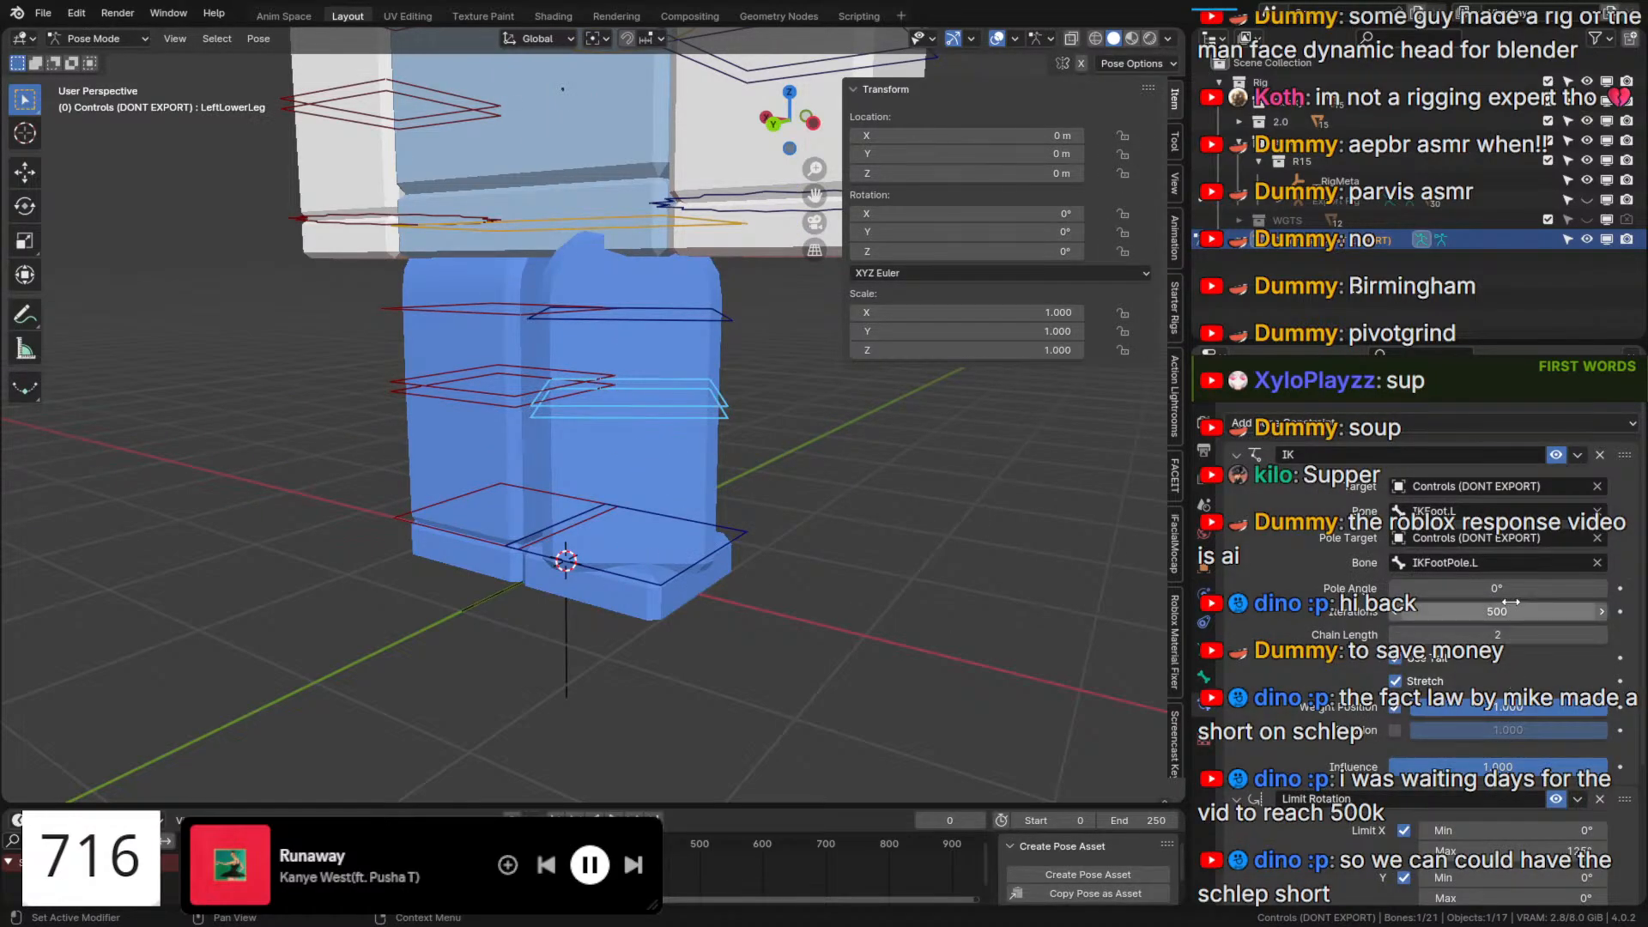
left_click_drag(1497, 589, 1418, 589)
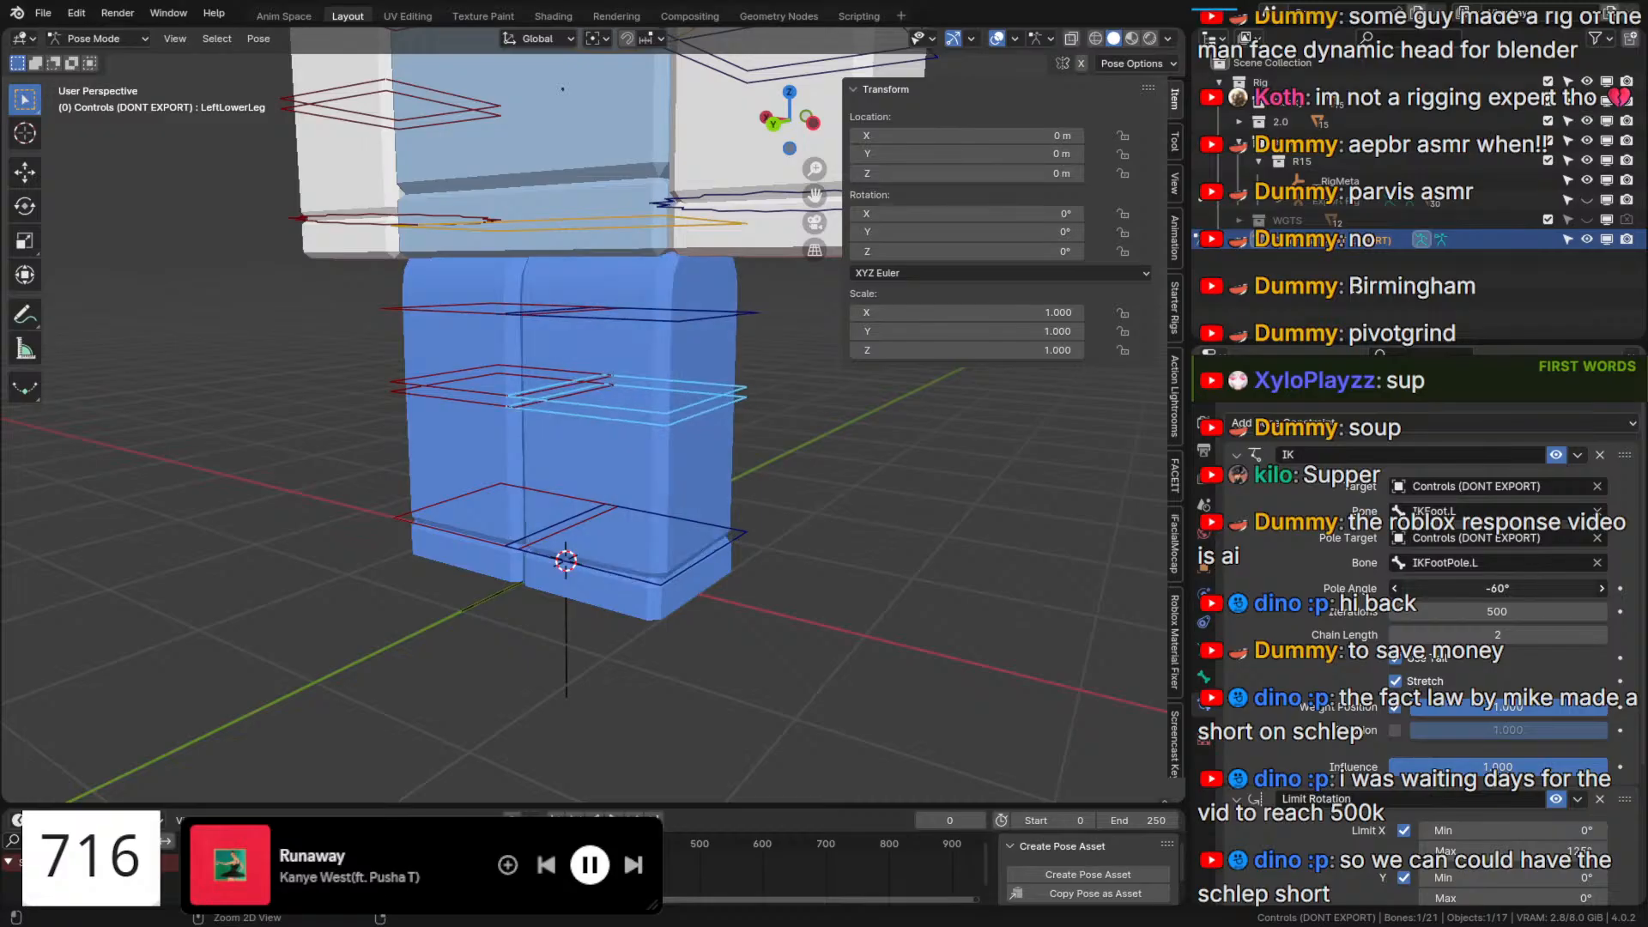
middle_click_drag(718, 625, 951, 563)
Deselect the bones and compare the controls with In Front display toggled off and back on.
left_click(727, 562)
key("q")
left_click(655, 558)
key("q")
left_click(661, 558)
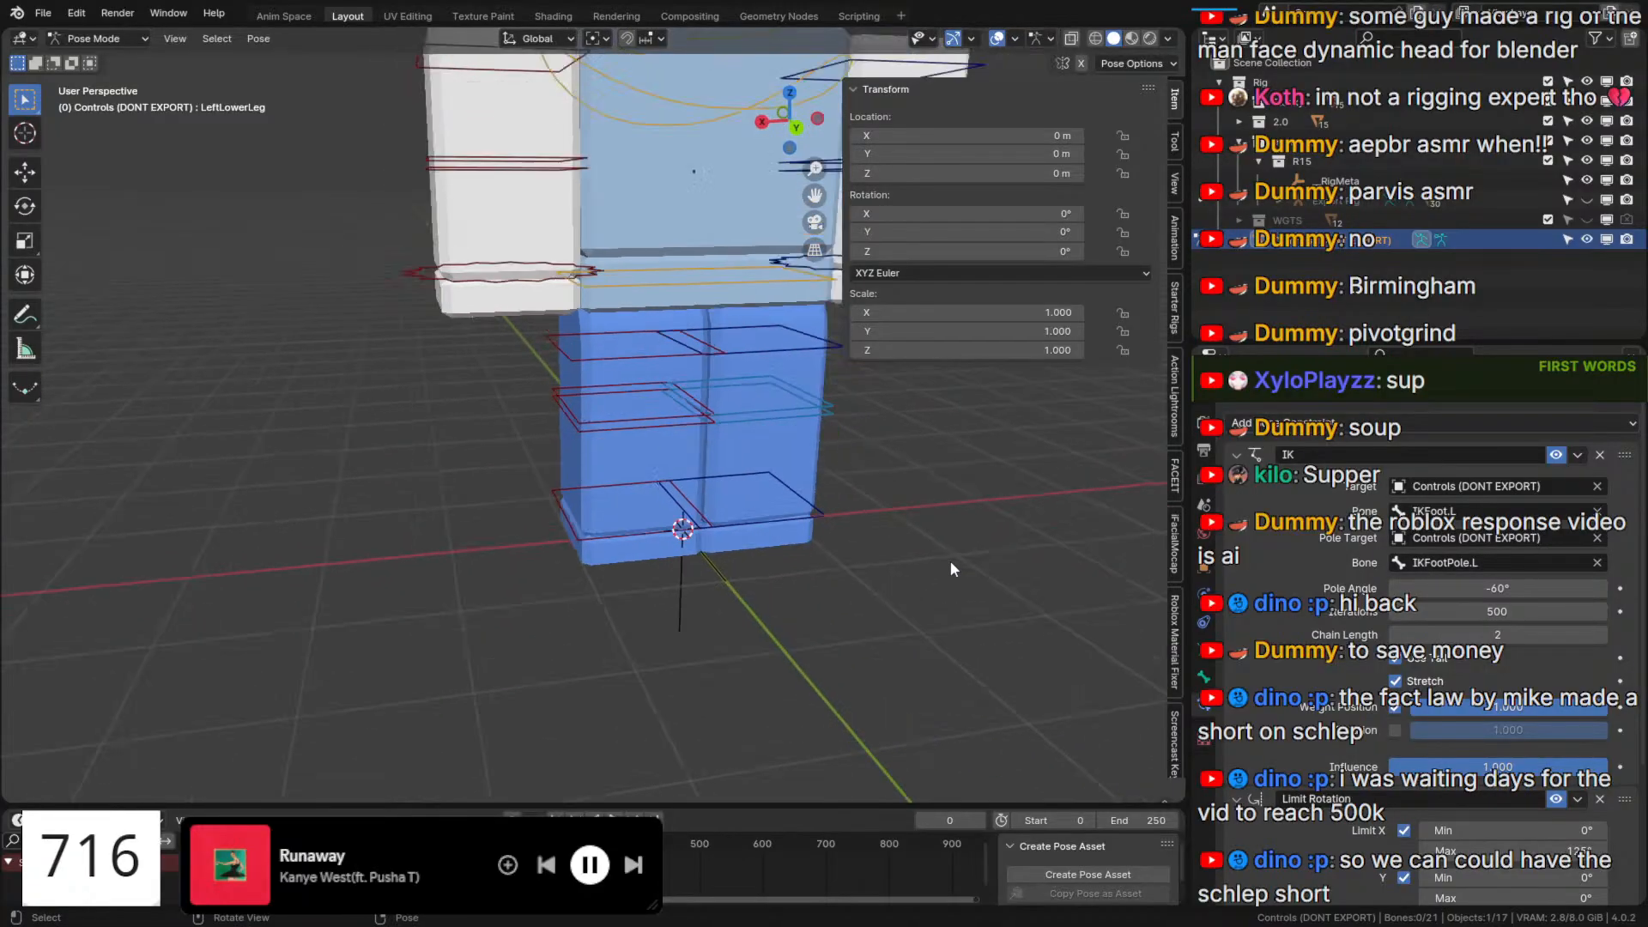
Raise the IK Legs property on the Settings bone to its maximum.
scroll(951, 563, "down", 5)
left_click(658, 176)
scroll(725, 414, "up", 3)
left_click_drag(1042, 434, 1133, 435)
scroll(809, 530, "up", 4)
Check the Hide setting of the IKFoot.L bone and copy the Hide driver from the IKFoot.R bone.
key("Tab")
scroll(838, 578, "down", 1)
middle_click_drag(839, 578, 814, 533)
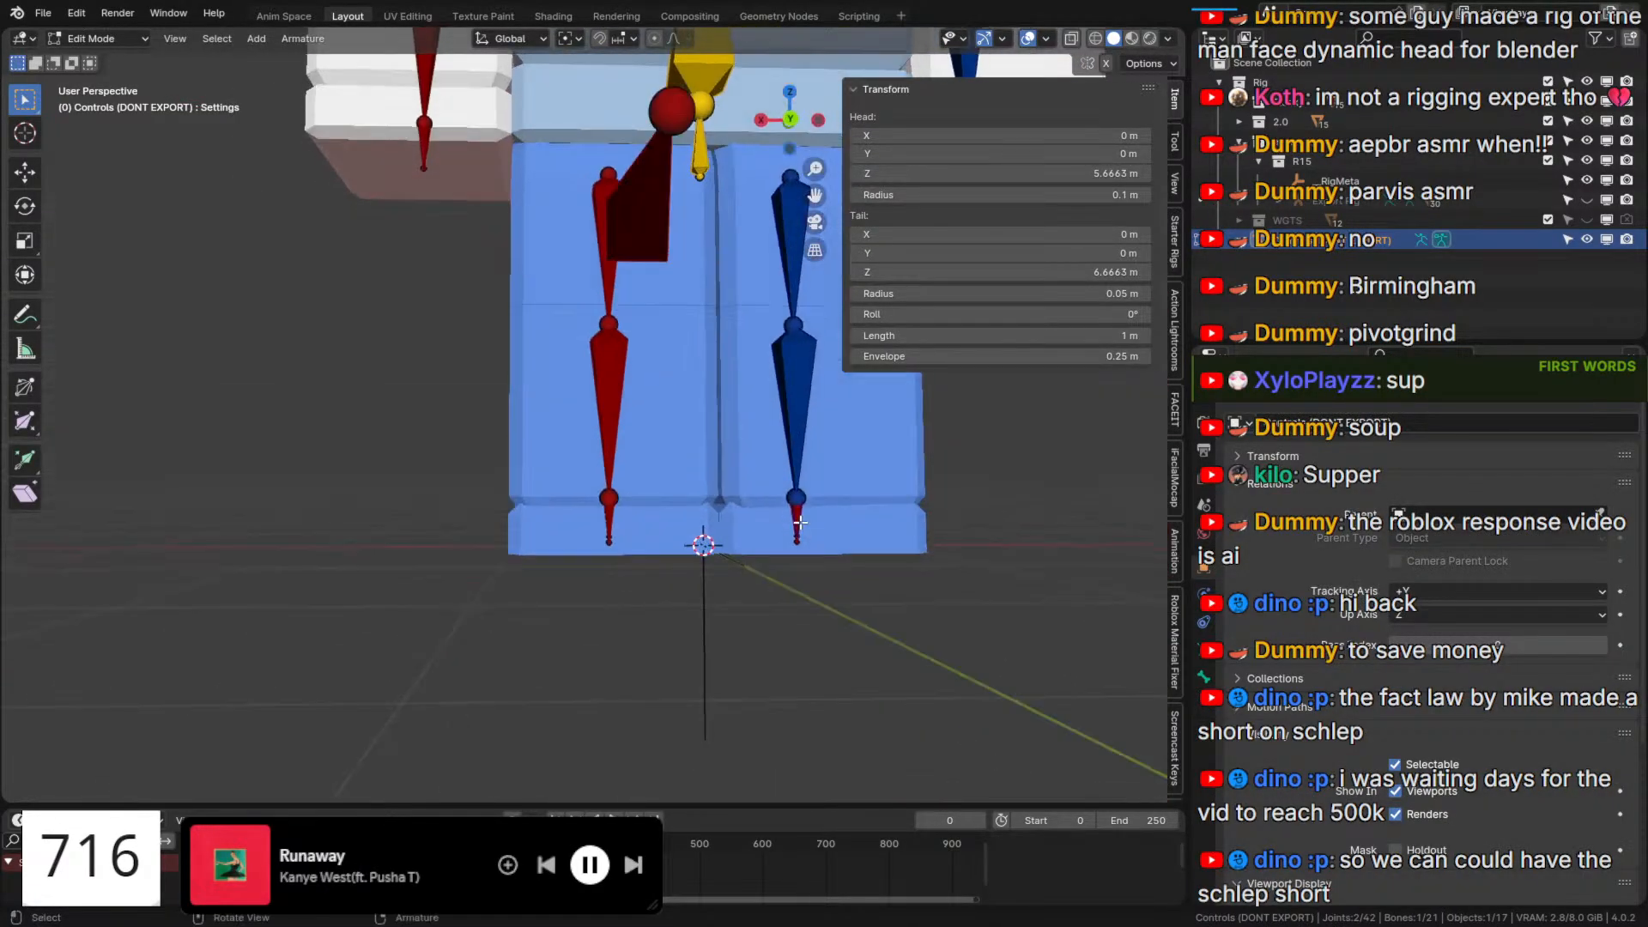
left_click(800, 522)
key("Tab")
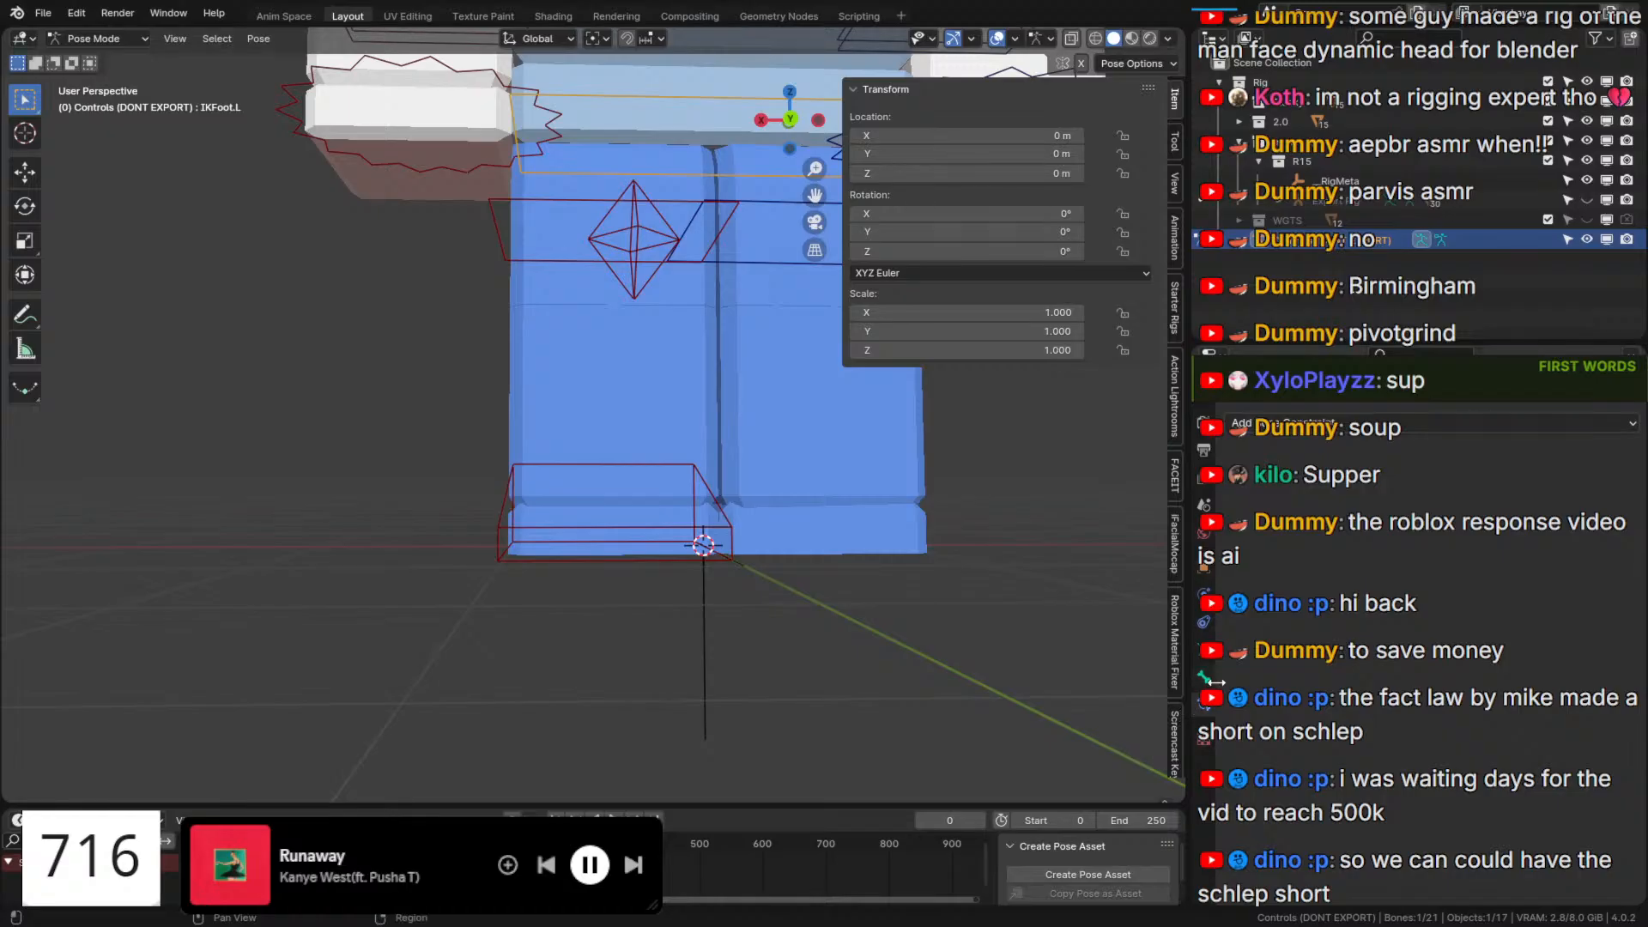
scroll(1439, 710, "down", 10)
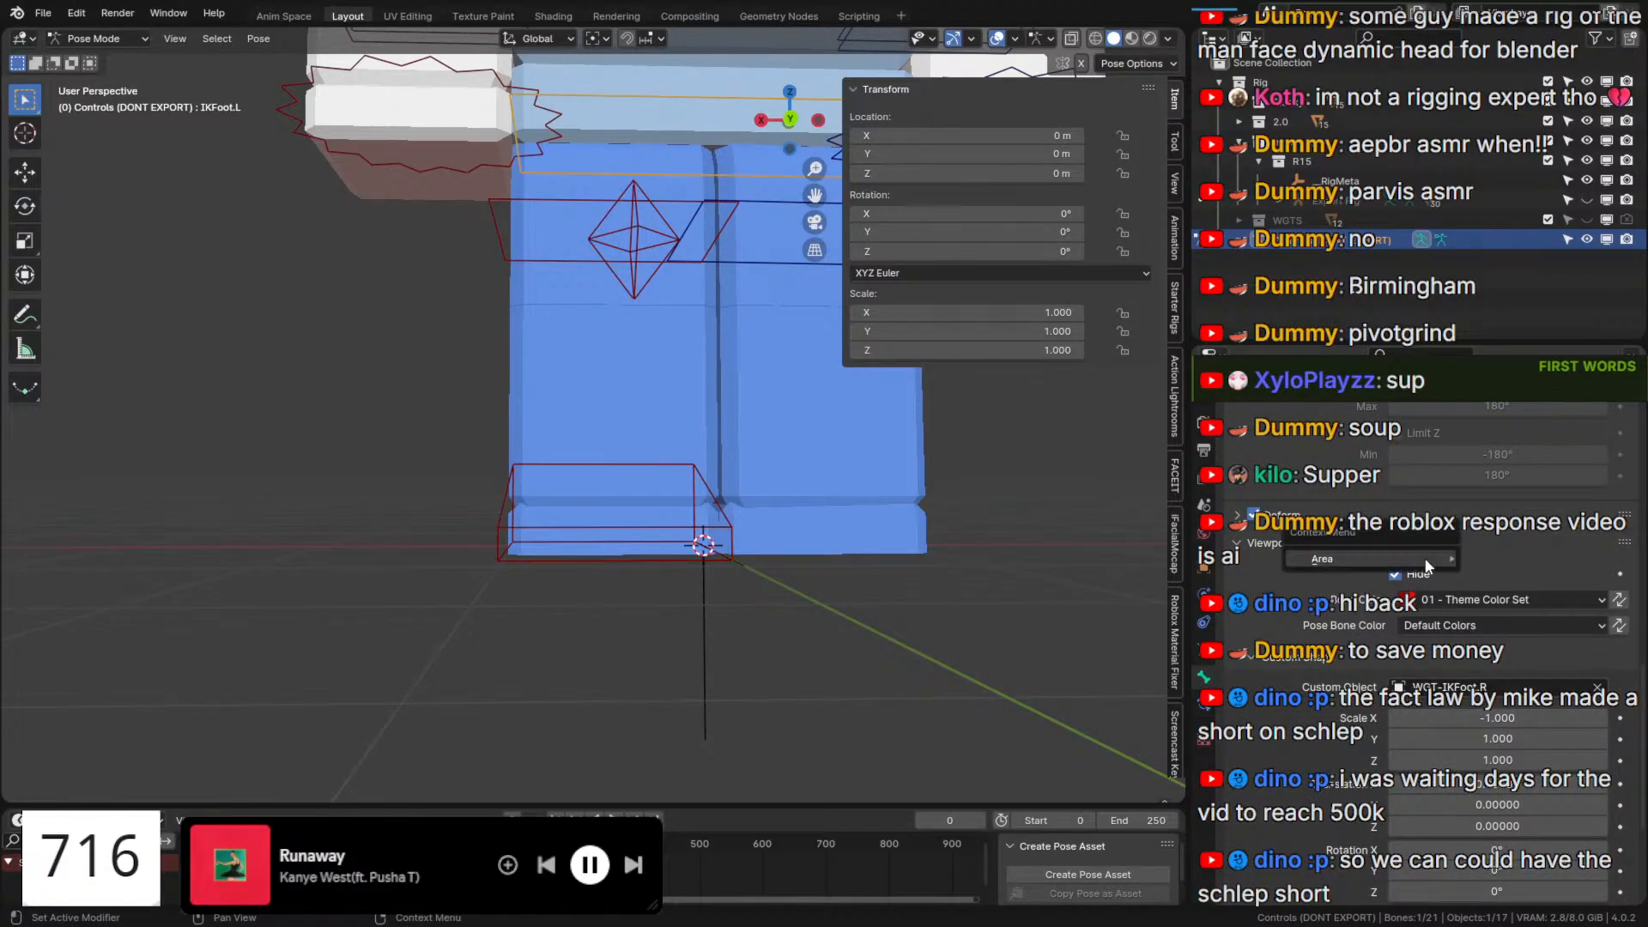
right_click(1394, 569)
left_click(1394, 568)
scroll(769, 549, "down", 2)
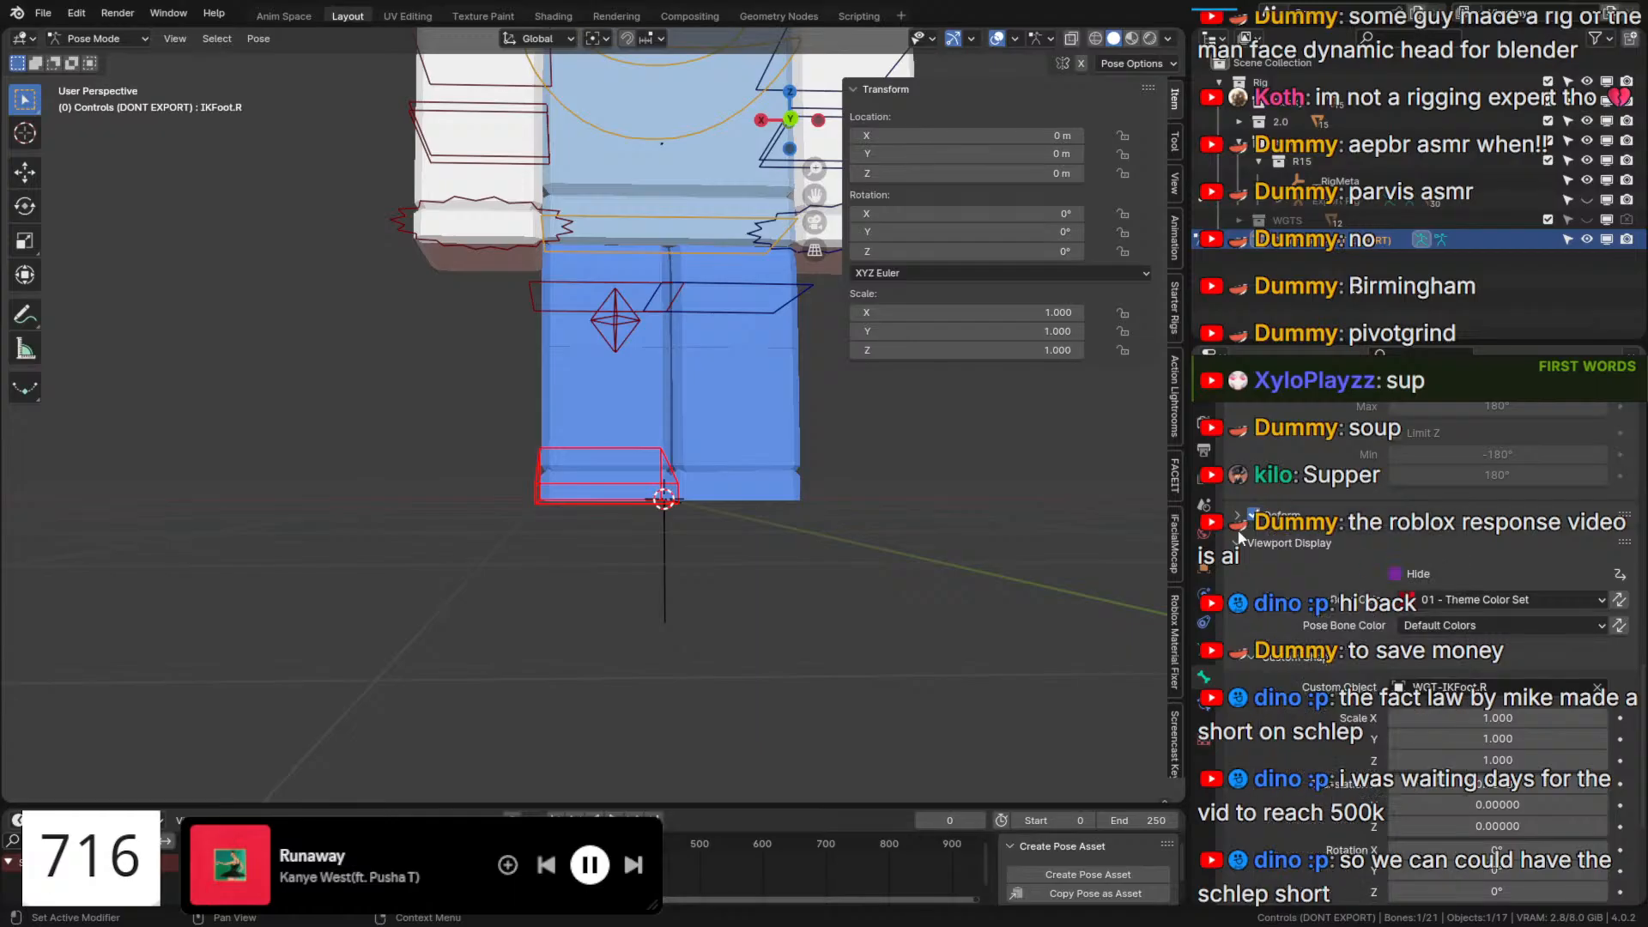
Paste the copied driver onto the Hide property of the IKFoot.L bone.
key("Tab")
left_click(721, 491)
key("Tab")
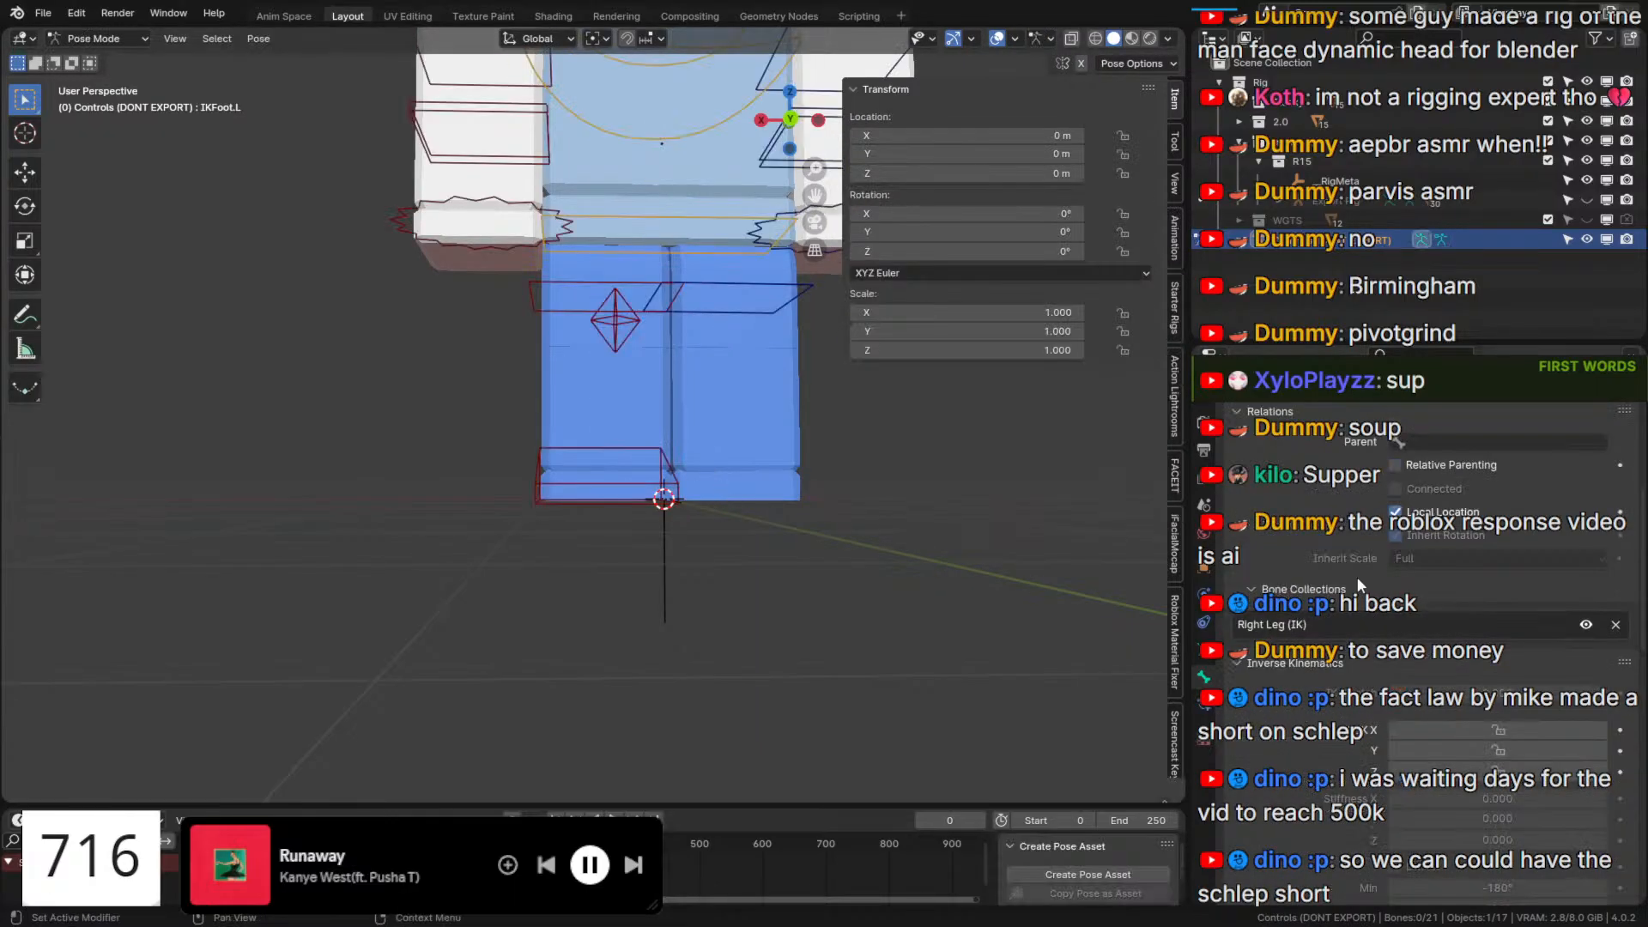
scroll(1422, 596, "down", 12)
right_click(1429, 722)
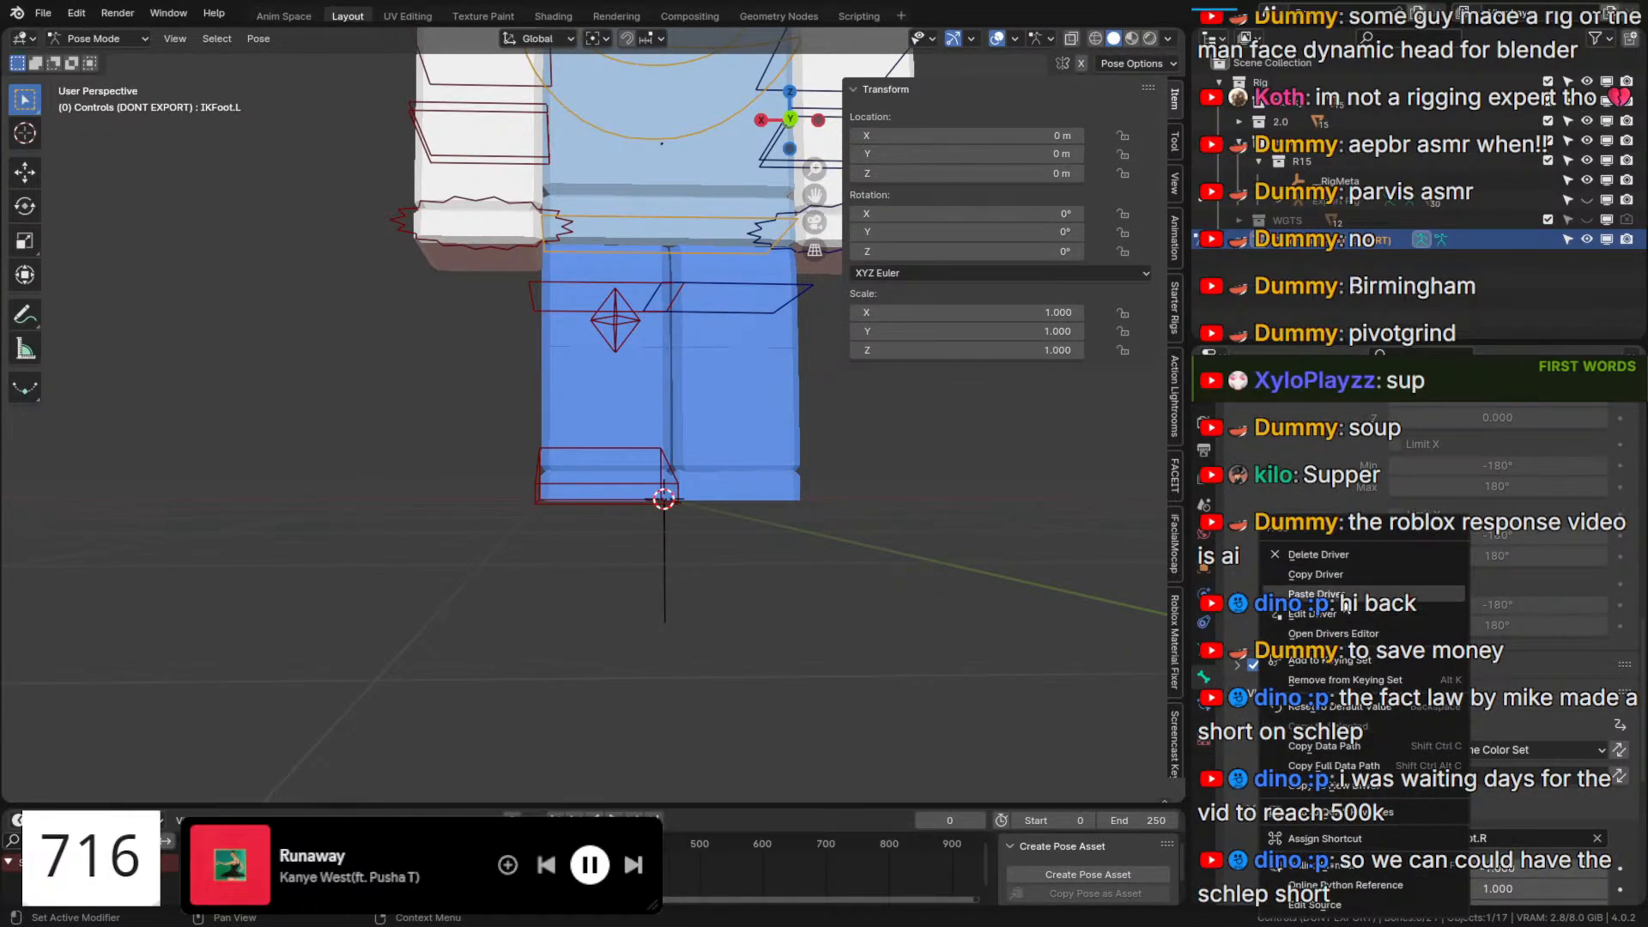
left_click(1373, 594)
Select the IKFootPole.L bone and paste the copied driver onto its Hide property.
key("Tab")
left_click(785, 315)
key("Tab")
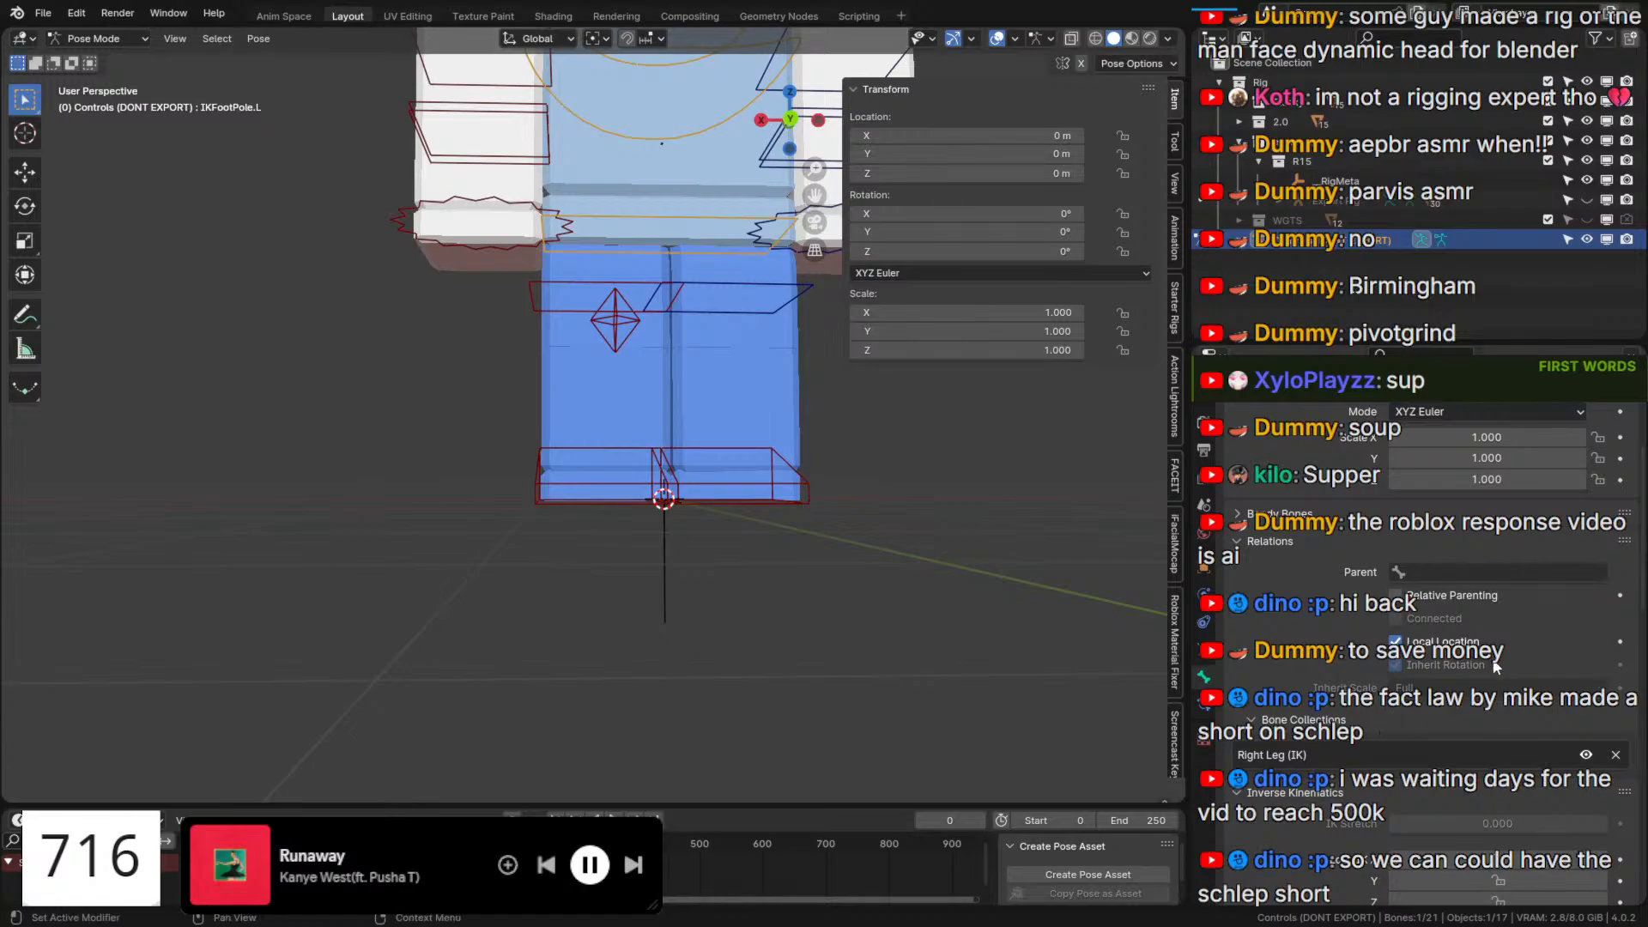
scroll(1497, 667, "down", 10)
scroll(1446, 634, "down", 6)
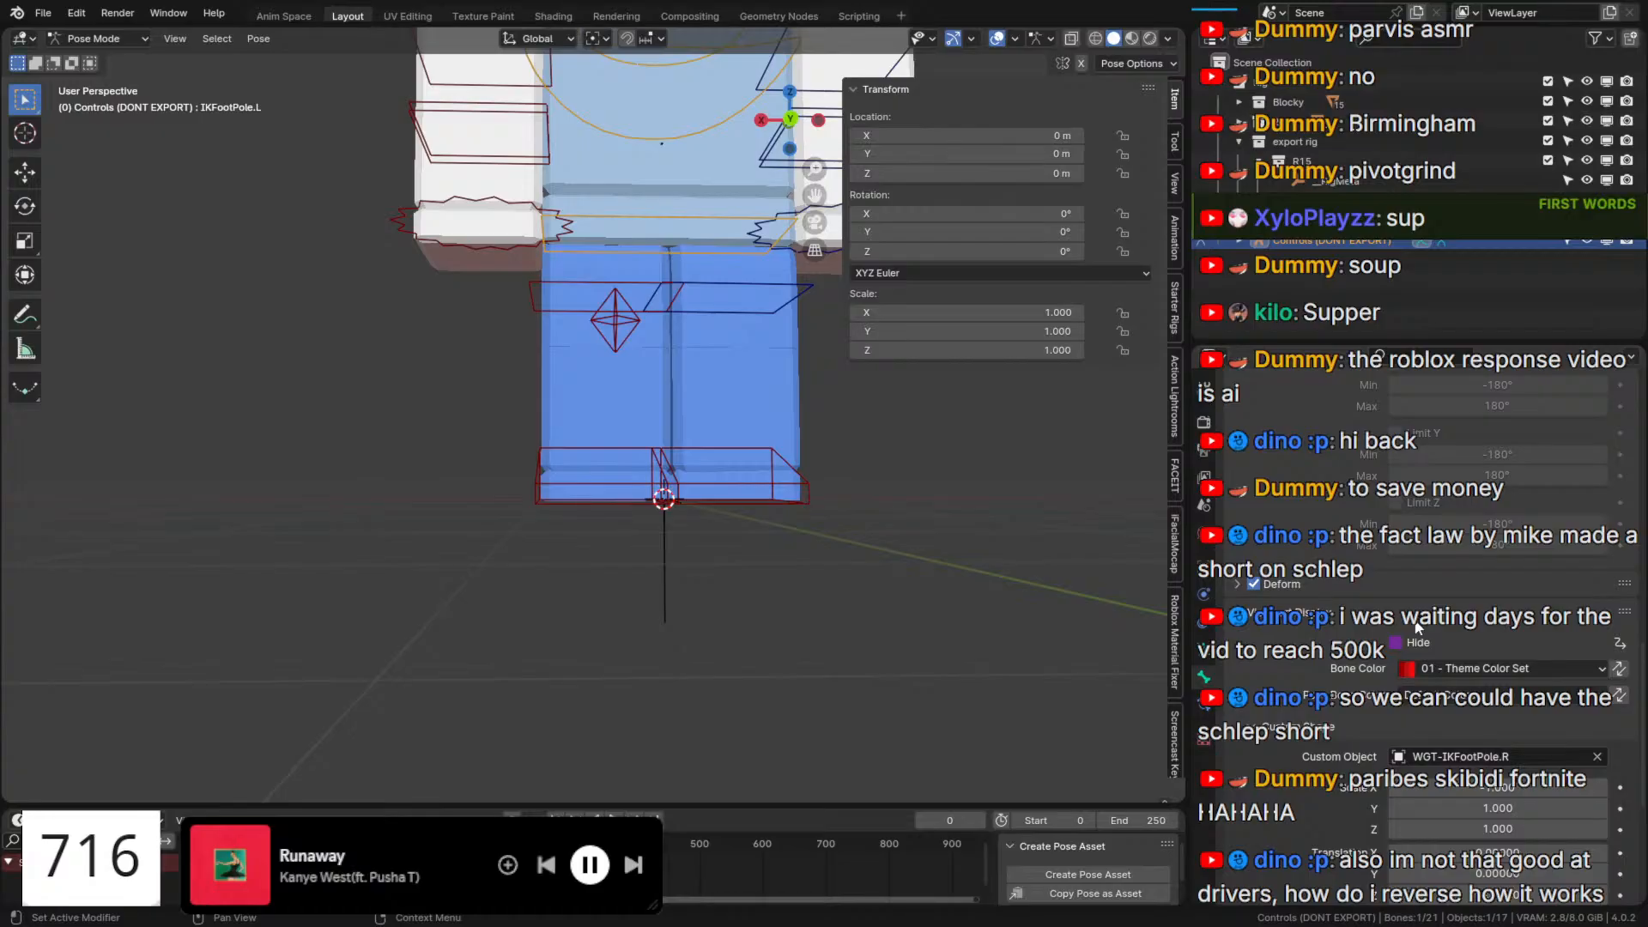
Apply Set Inverse to the Child Of constraint on the IKFootPole.L bone.
middle_click_drag(915, 185, 702, 534)
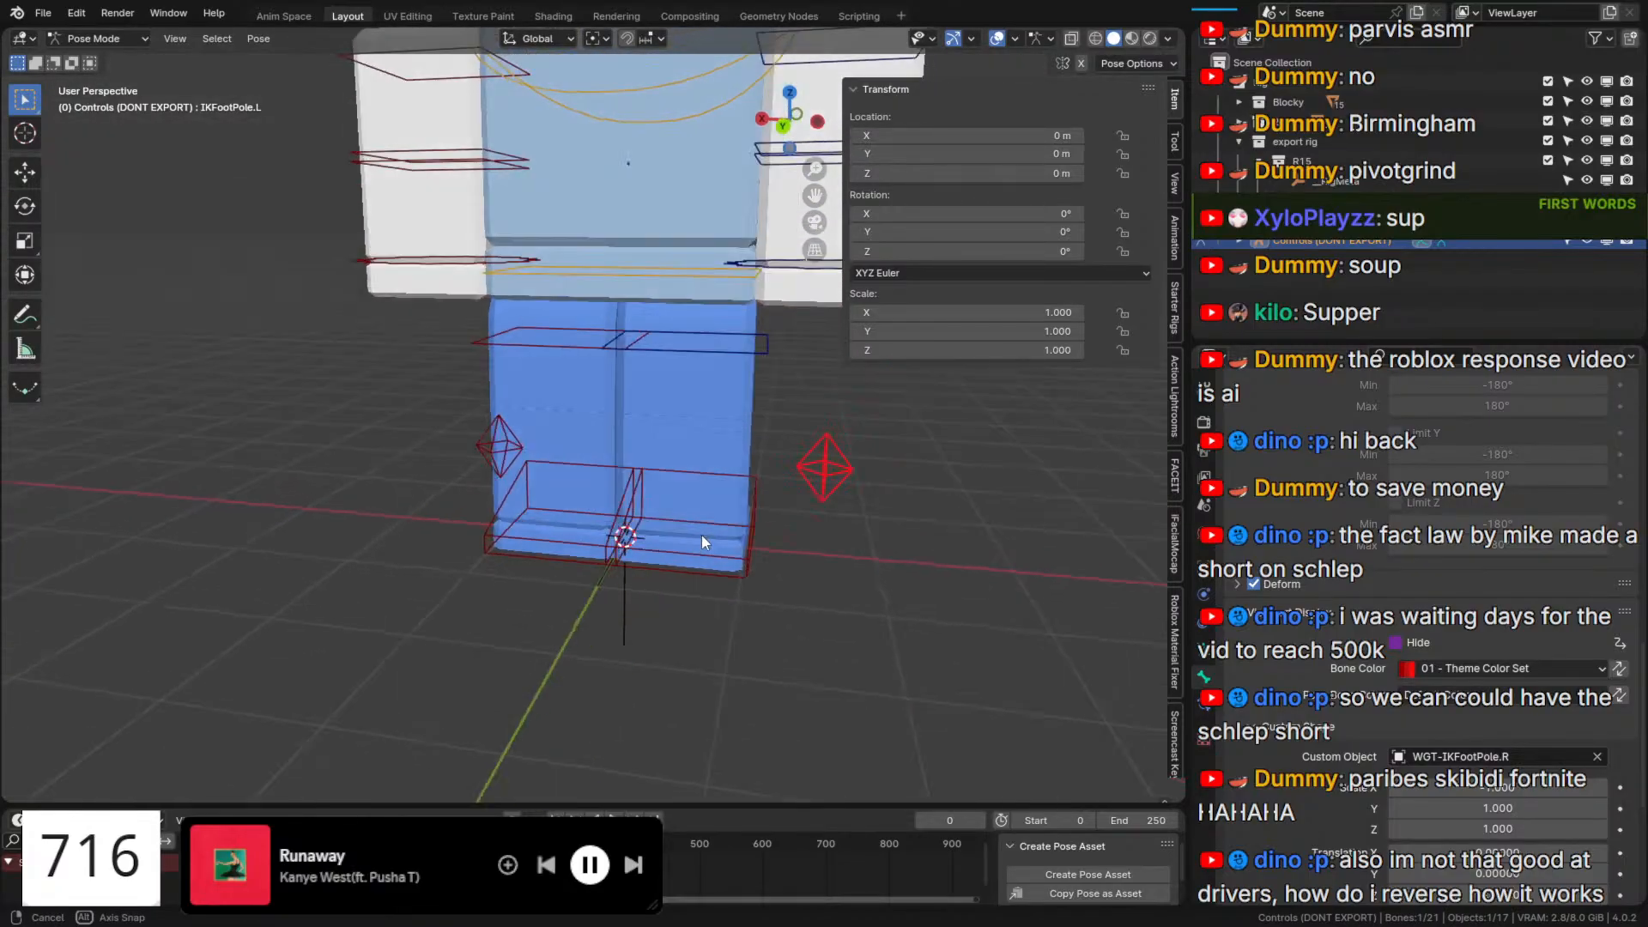
middle_click_drag(826, 491, 843, 534)
key("Tab")
key("Tab")
scroll(1260, 706, "down", 18)
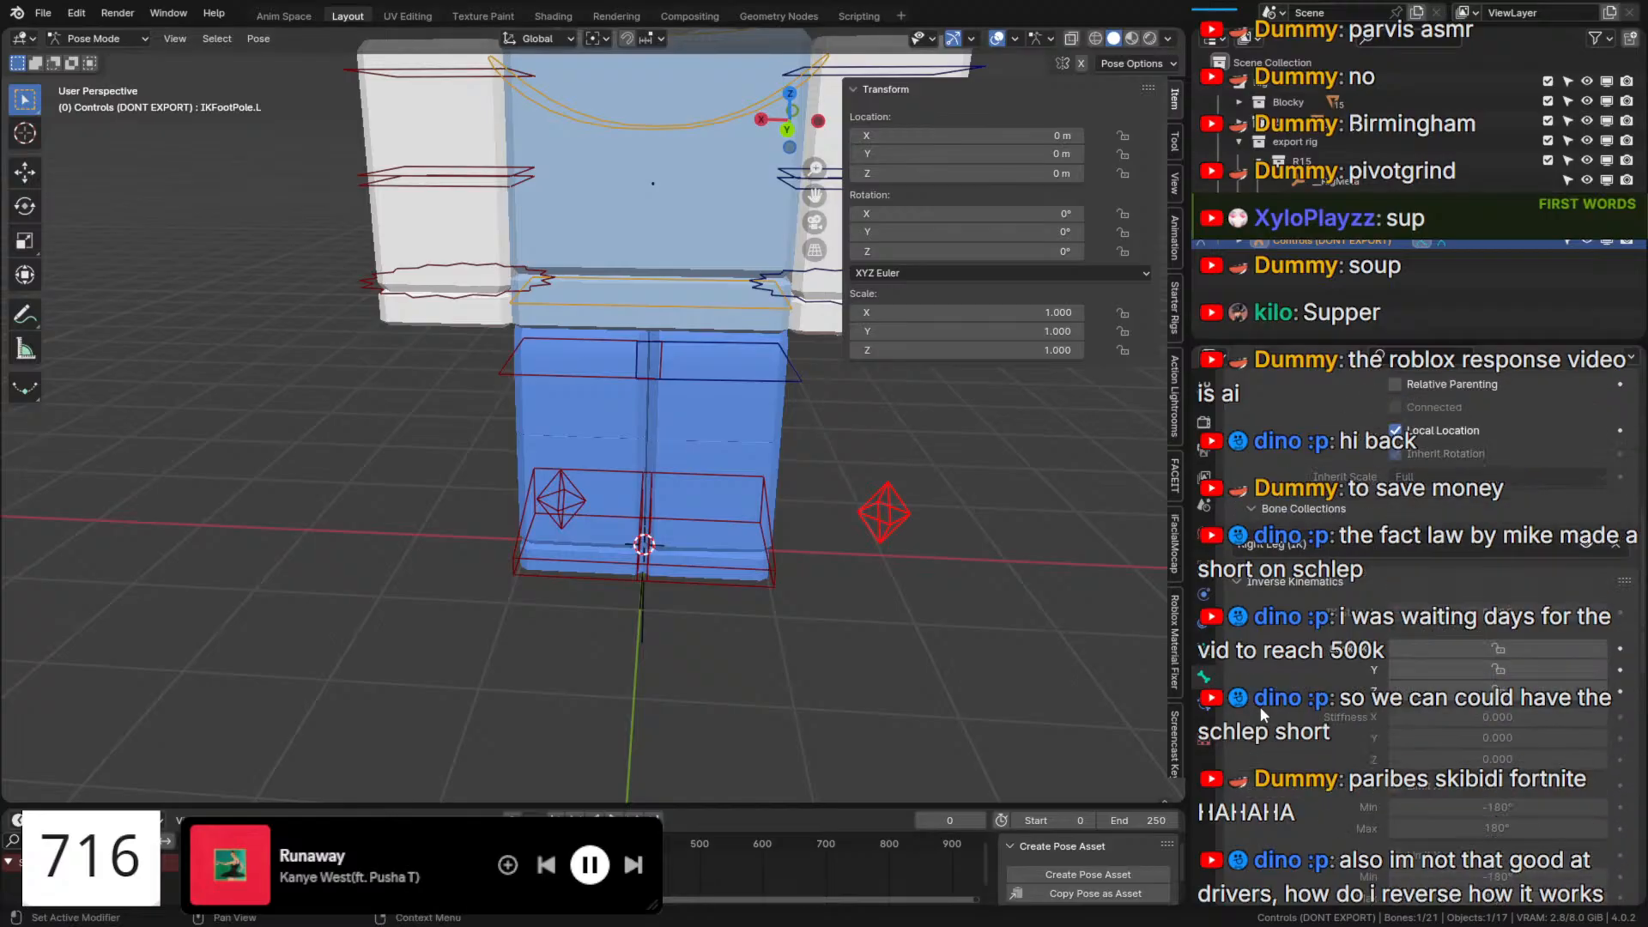
left_click(1200, 716)
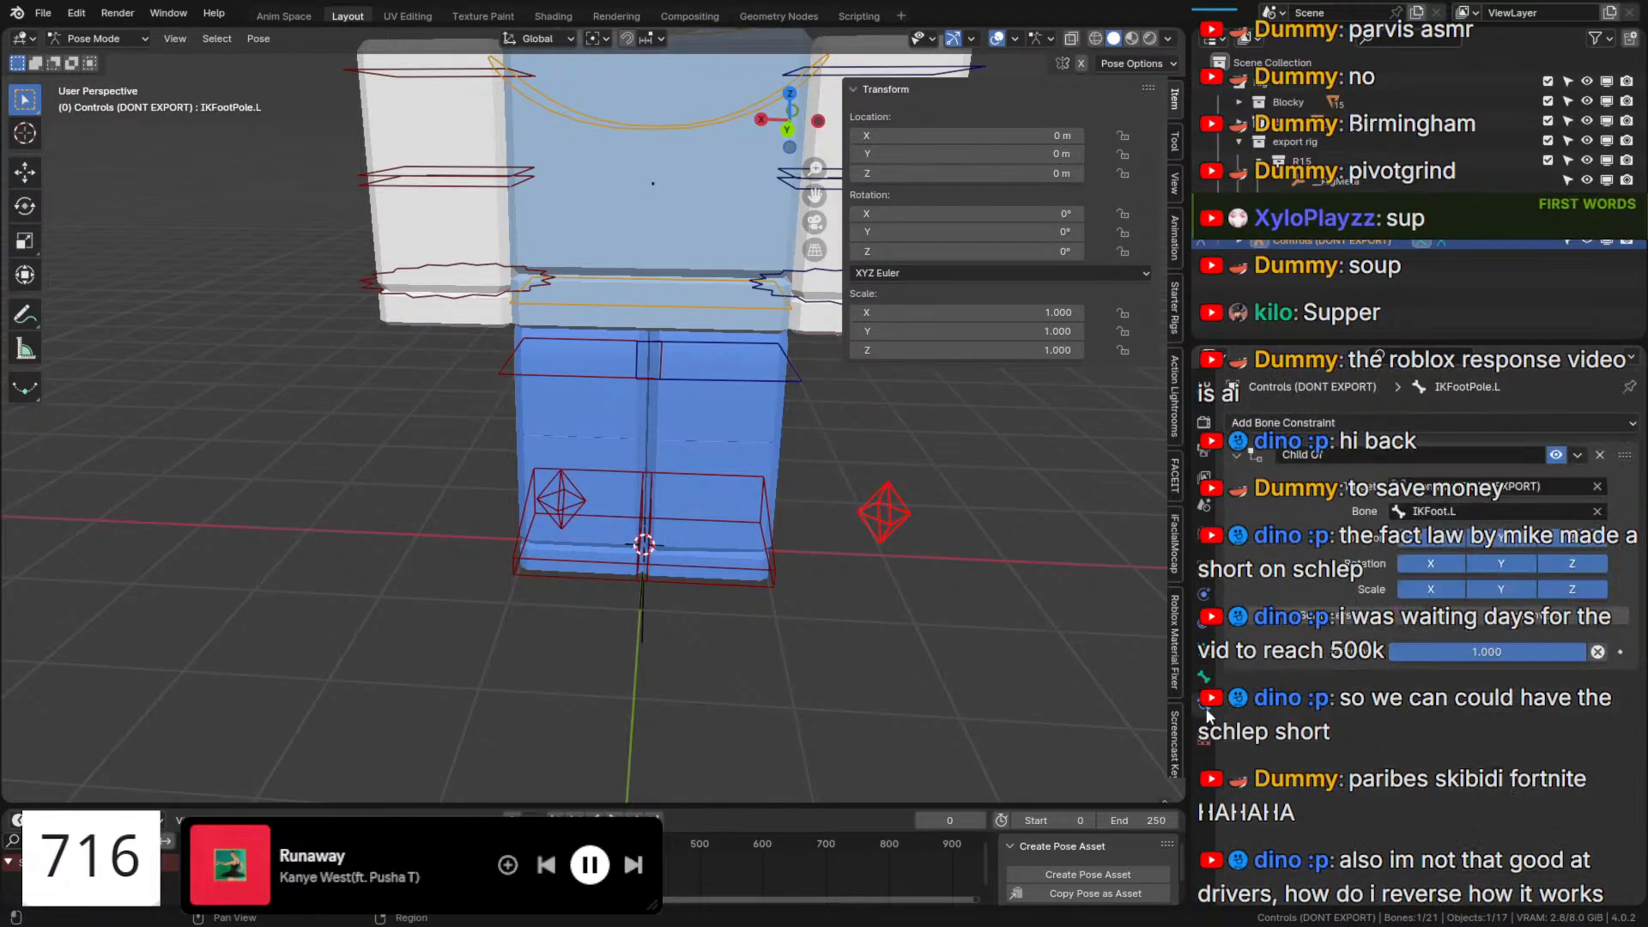
middle_click_drag(931, 576, 939, 561)
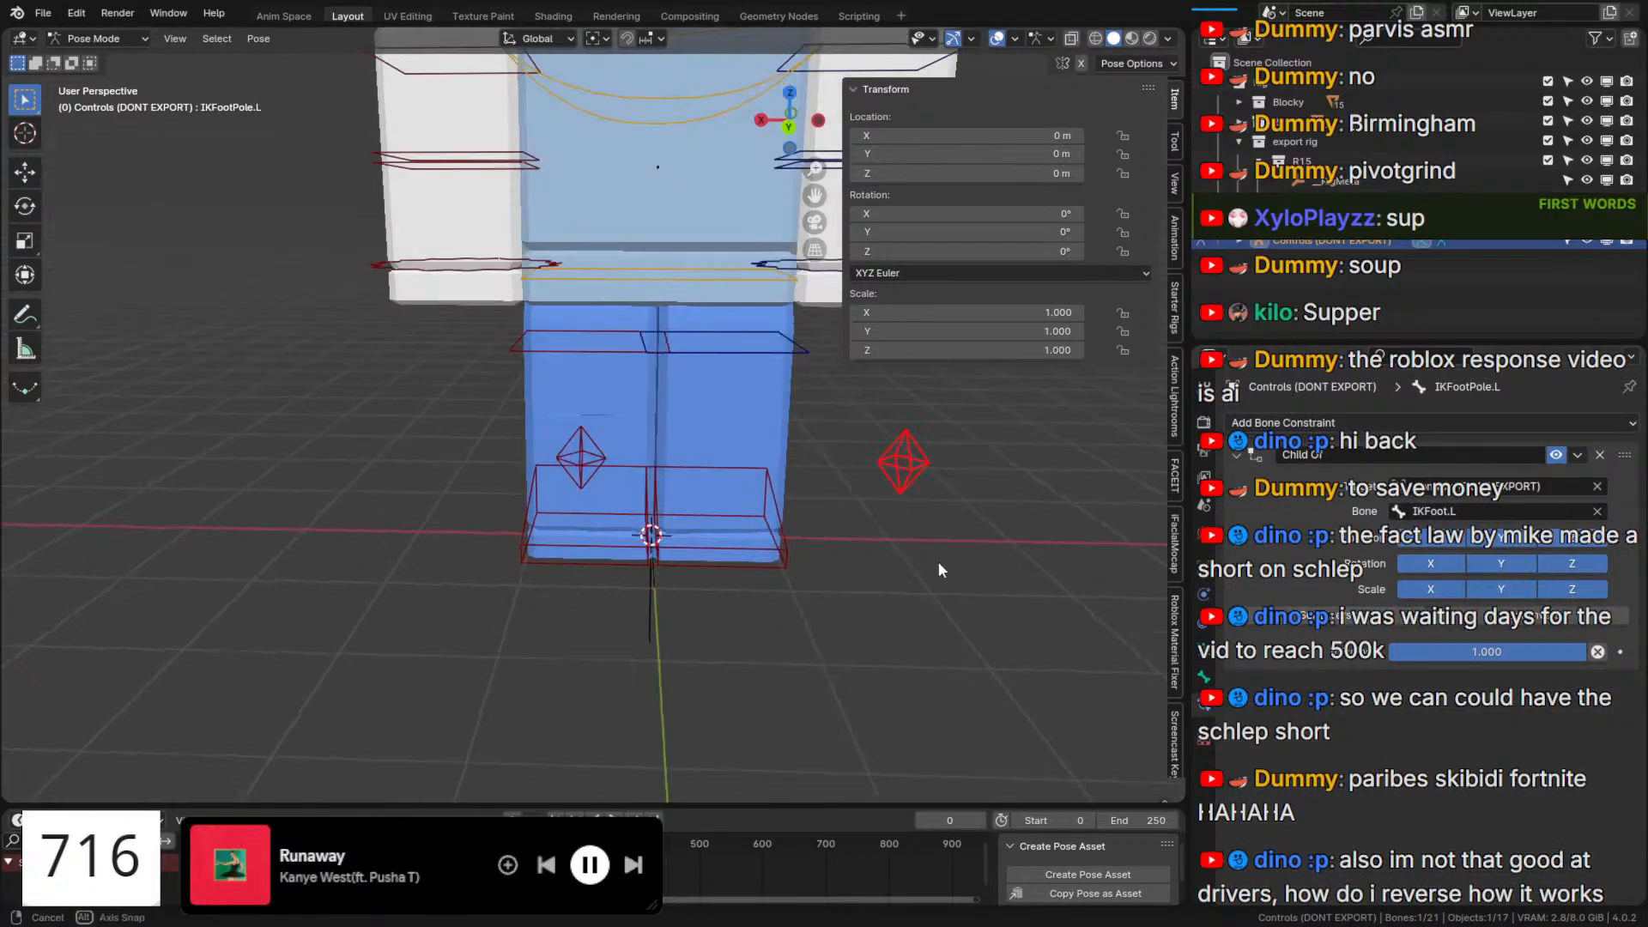
left_click(1270, 623)
Readjust the LeftLowerLeg bone's IK pole angle, trying 0°, 90° and a negative angle.
key("Tab")
left_click(708, 436)
key("Tab")
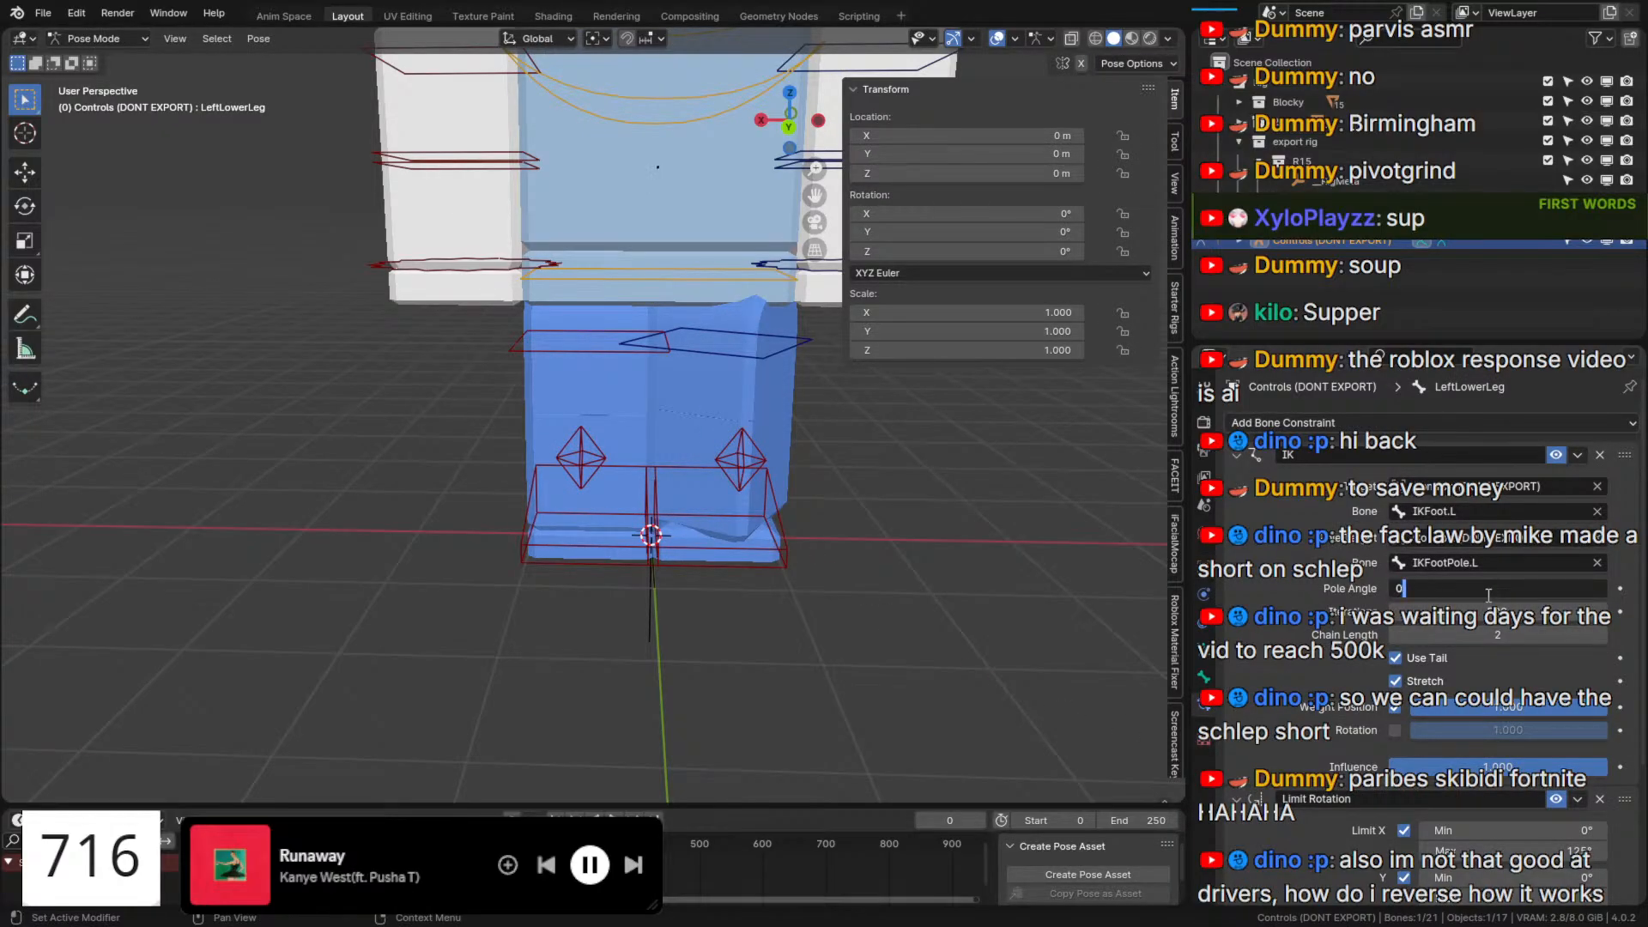
key("BackSpace")
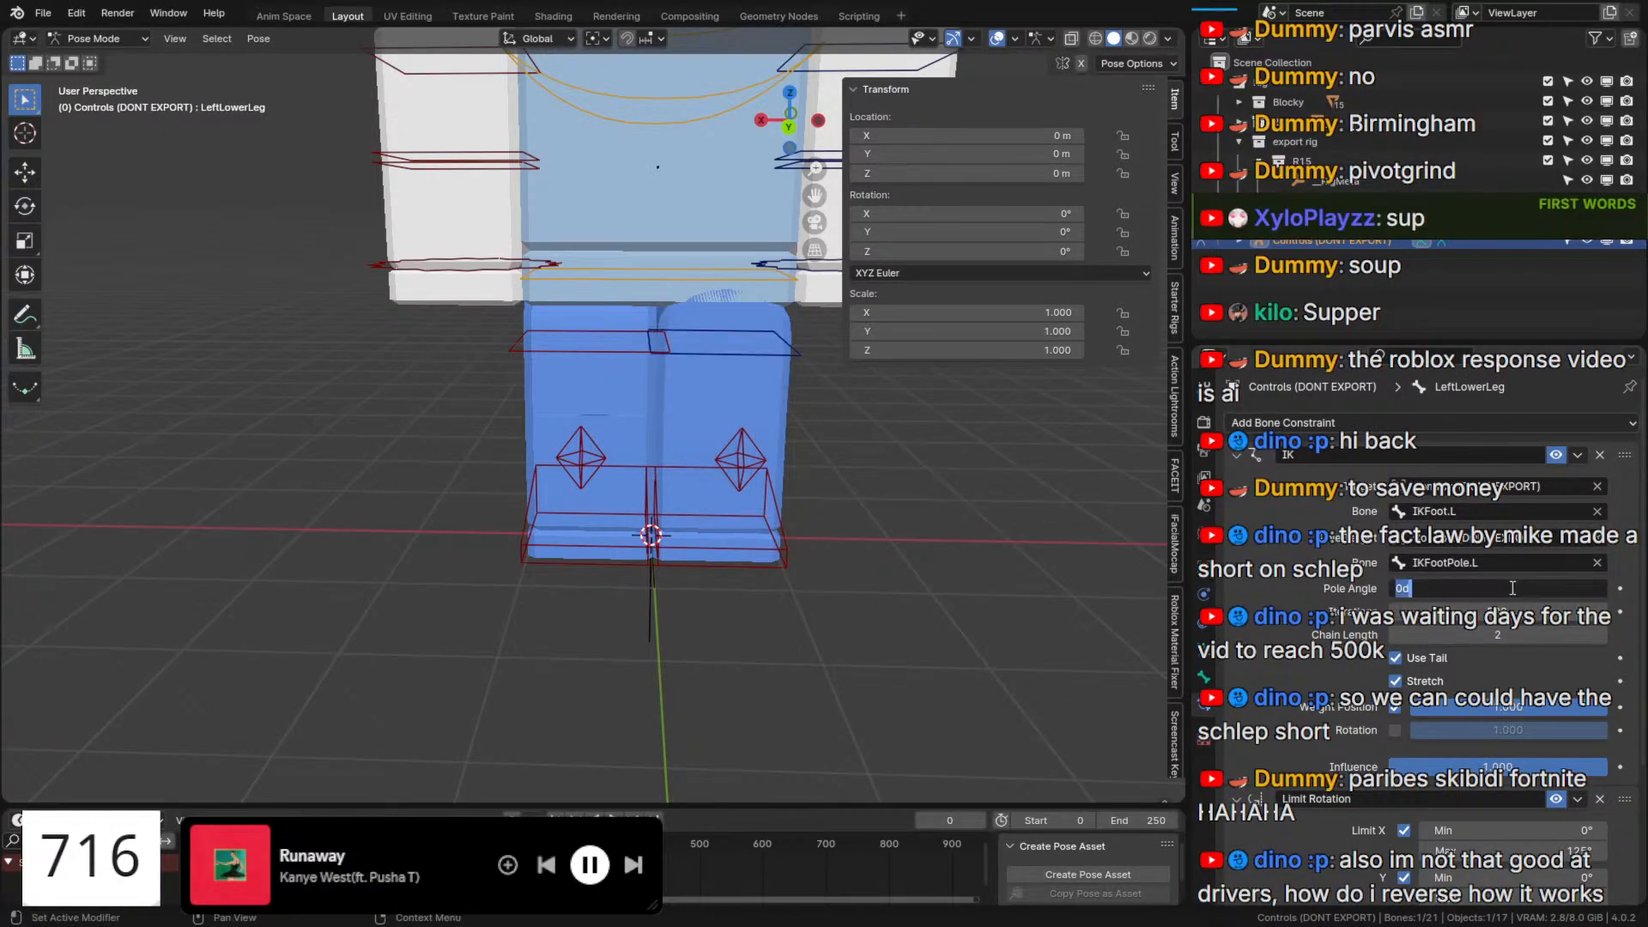
left_click(1408, 589)
type("9")
key("BackSpace")
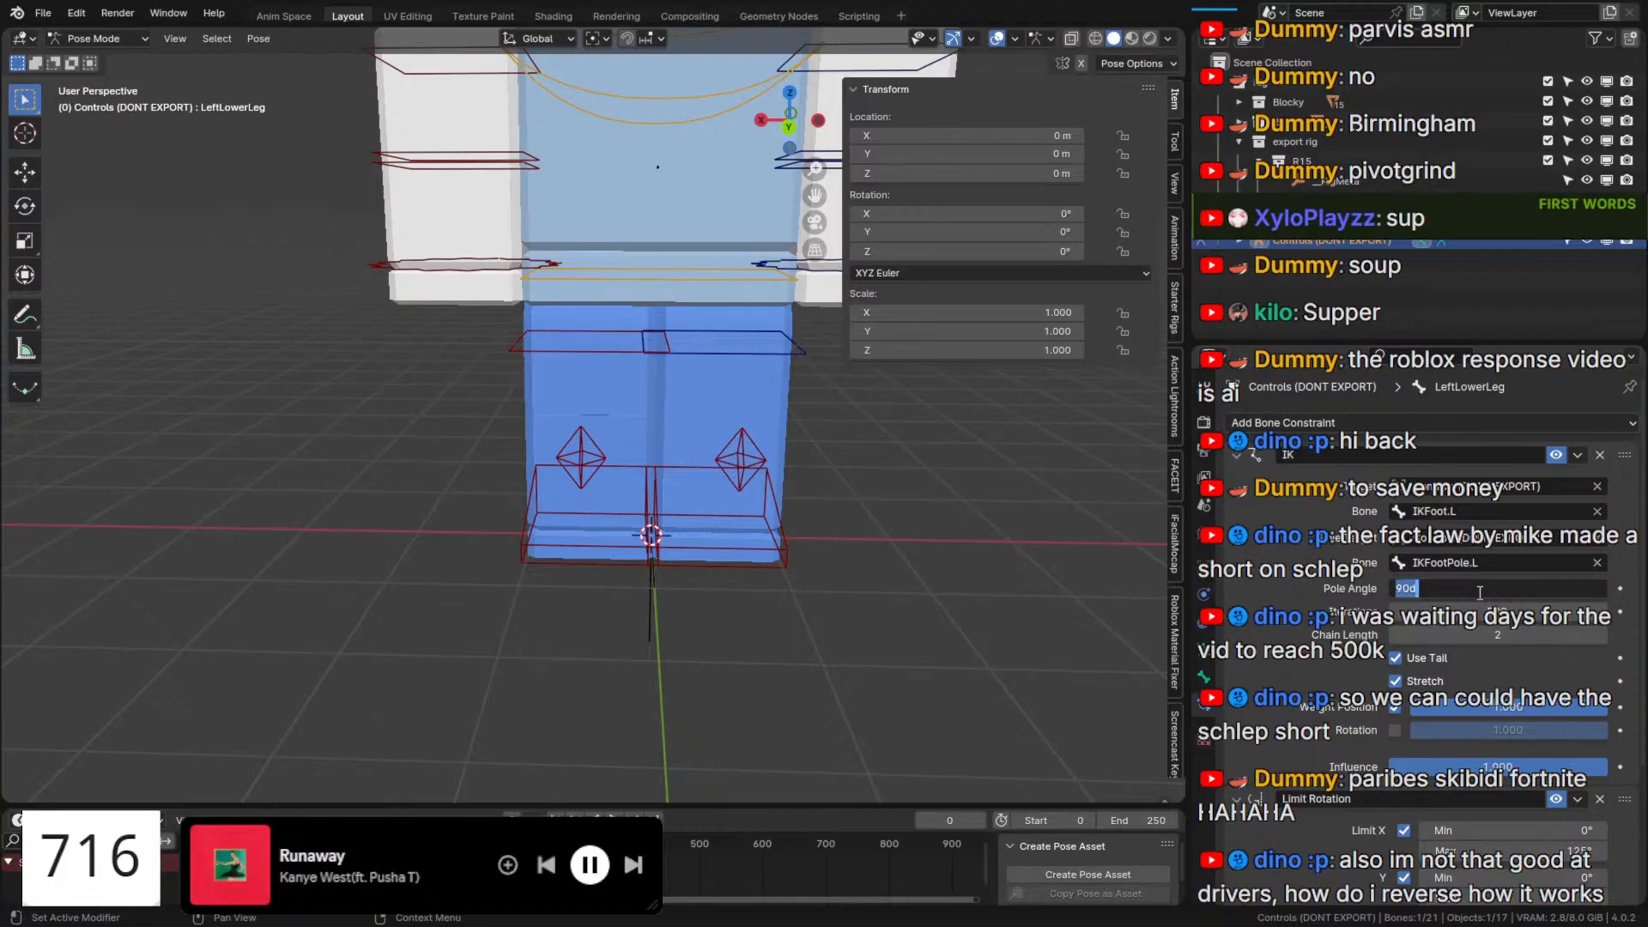
type("-")
Select the IKFoot.L and IKFootPole.L bones and examine their viewport display and custom shape settings.
left_click(692, 512)
mouse_move(692, 511)
middle_mouse_down()
mouse_move(713, 496)
mouse_move(697, 448)
mouse_move(673, 472)
mouse_move(691, 514)
middle_mouse_up()
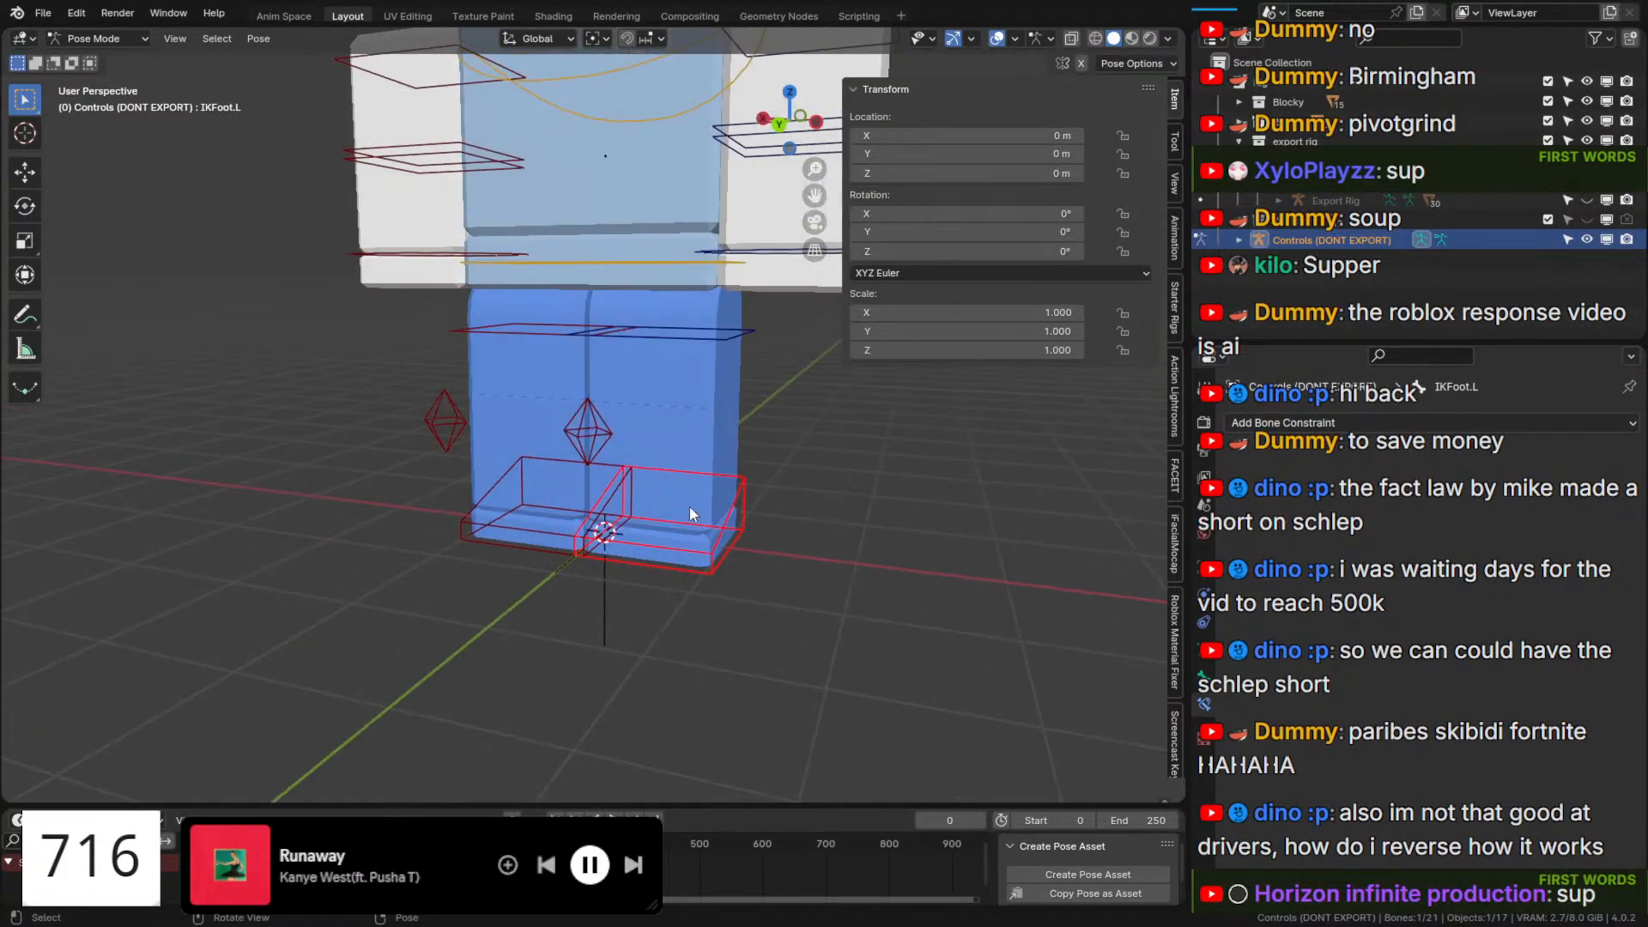
left_click(603, 443, "shift")
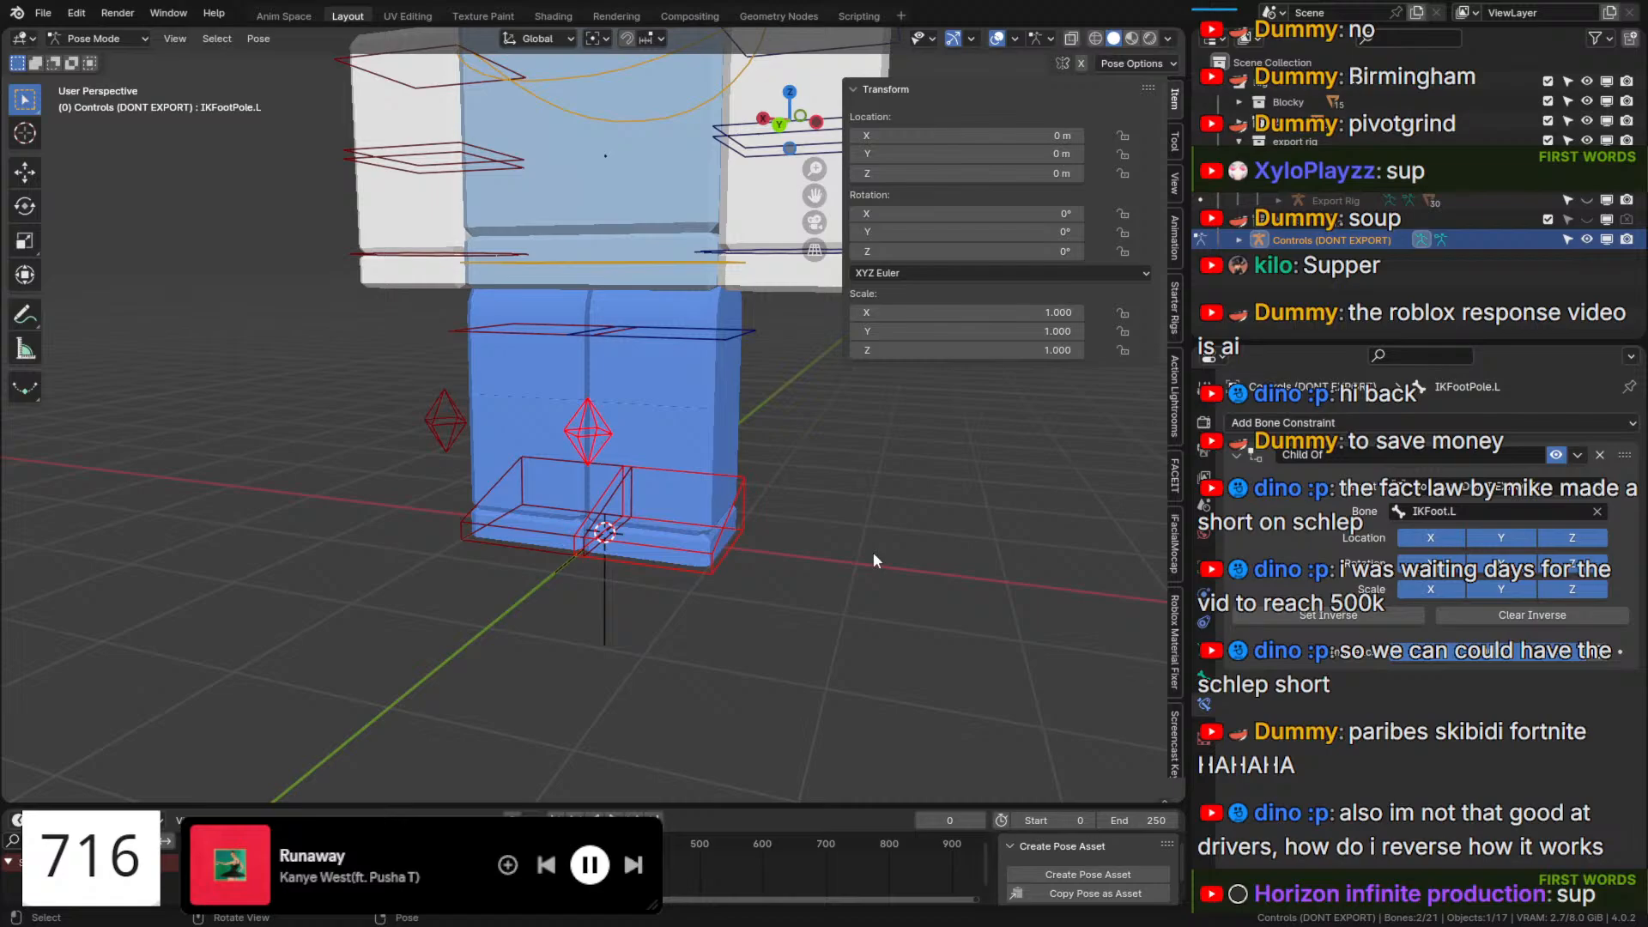
left_click(1204, 678)
scroll(1408, 687, "down", 14)
scroll(1418, 752, "down", 2)
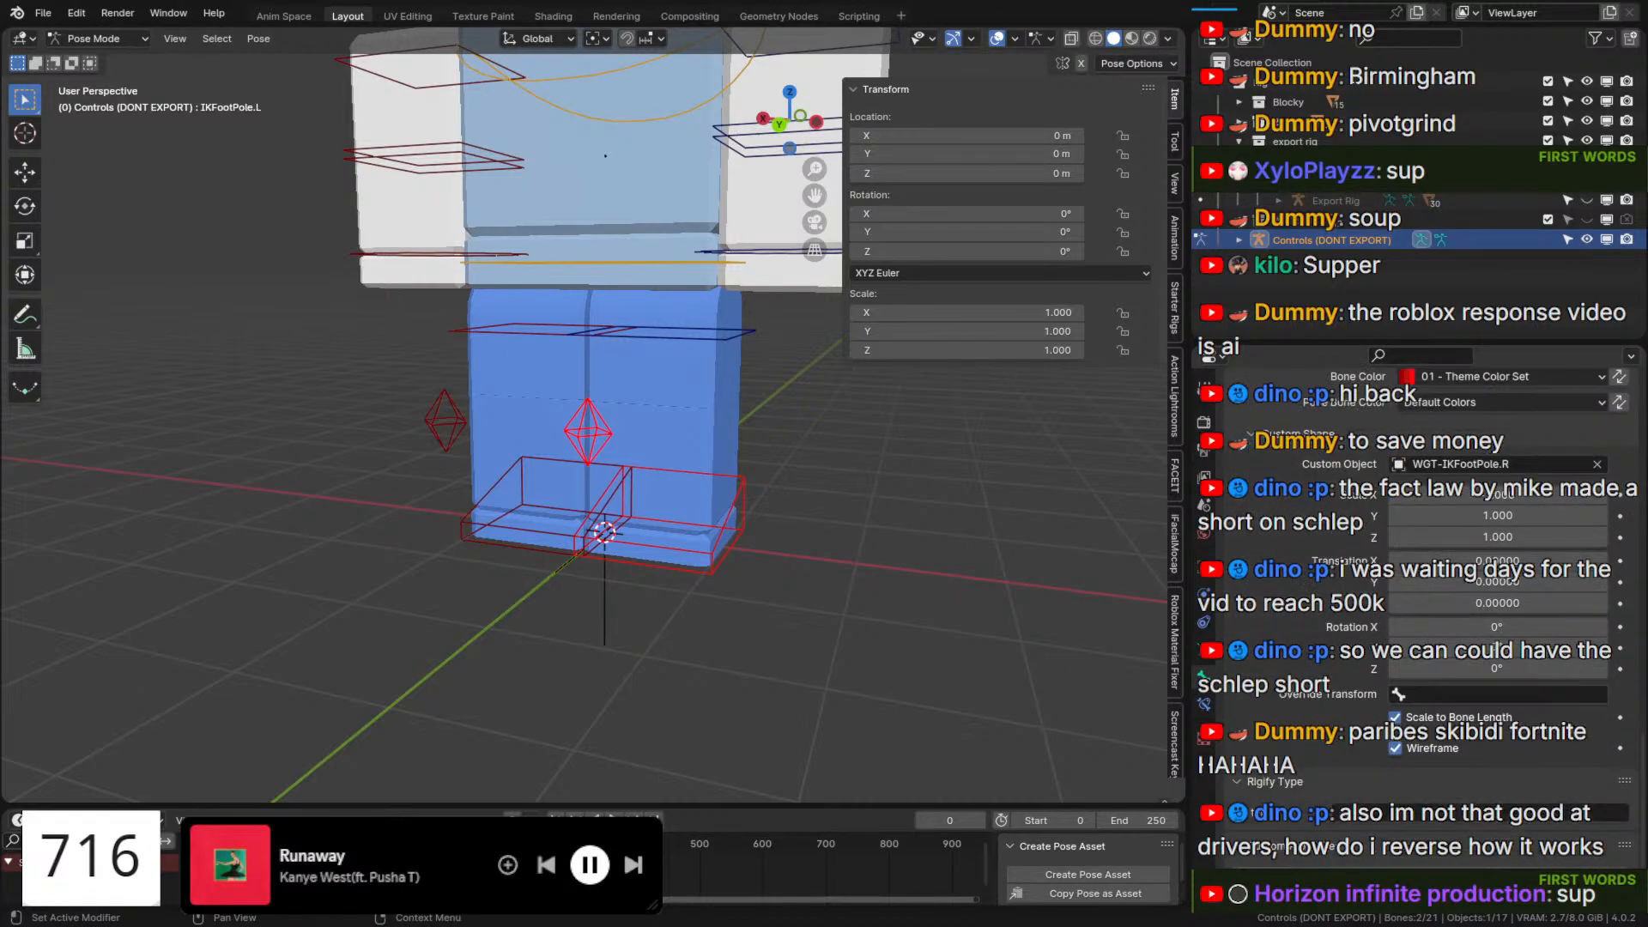
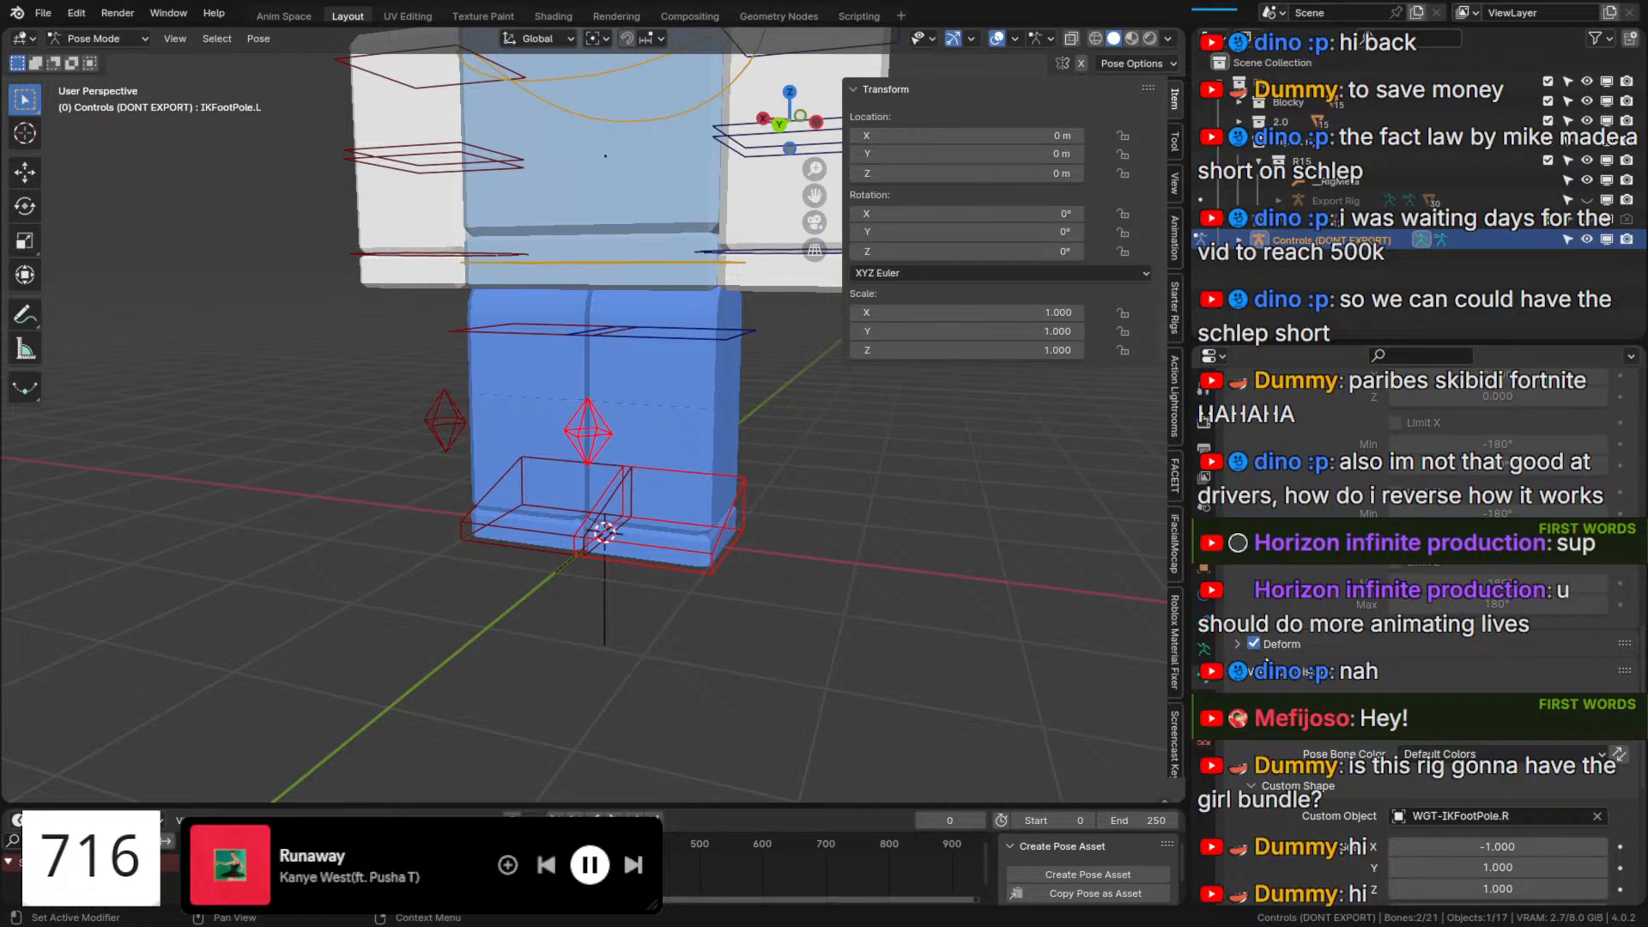
scroll(1267, 662, "up", 3)
middle_click_drag(752, 370, 631, 545)
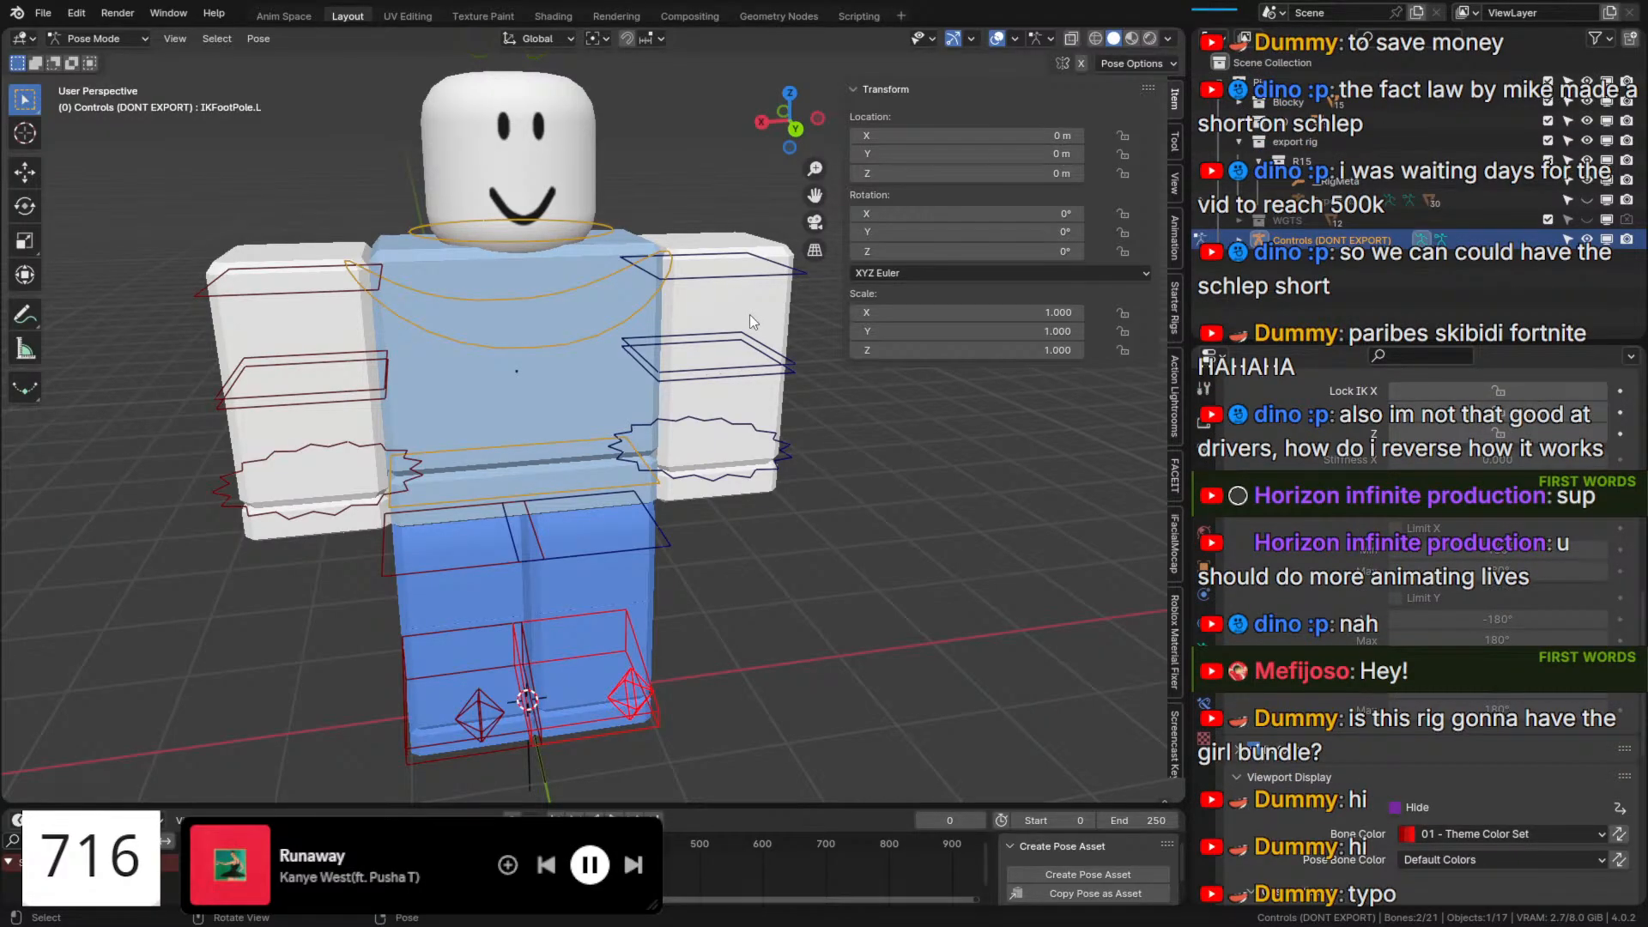
Set the bone color of the IKFoot.L and IKFootPole.L bones to 04 - Theme Color Set.
scroll(737, 399, "down", 3)
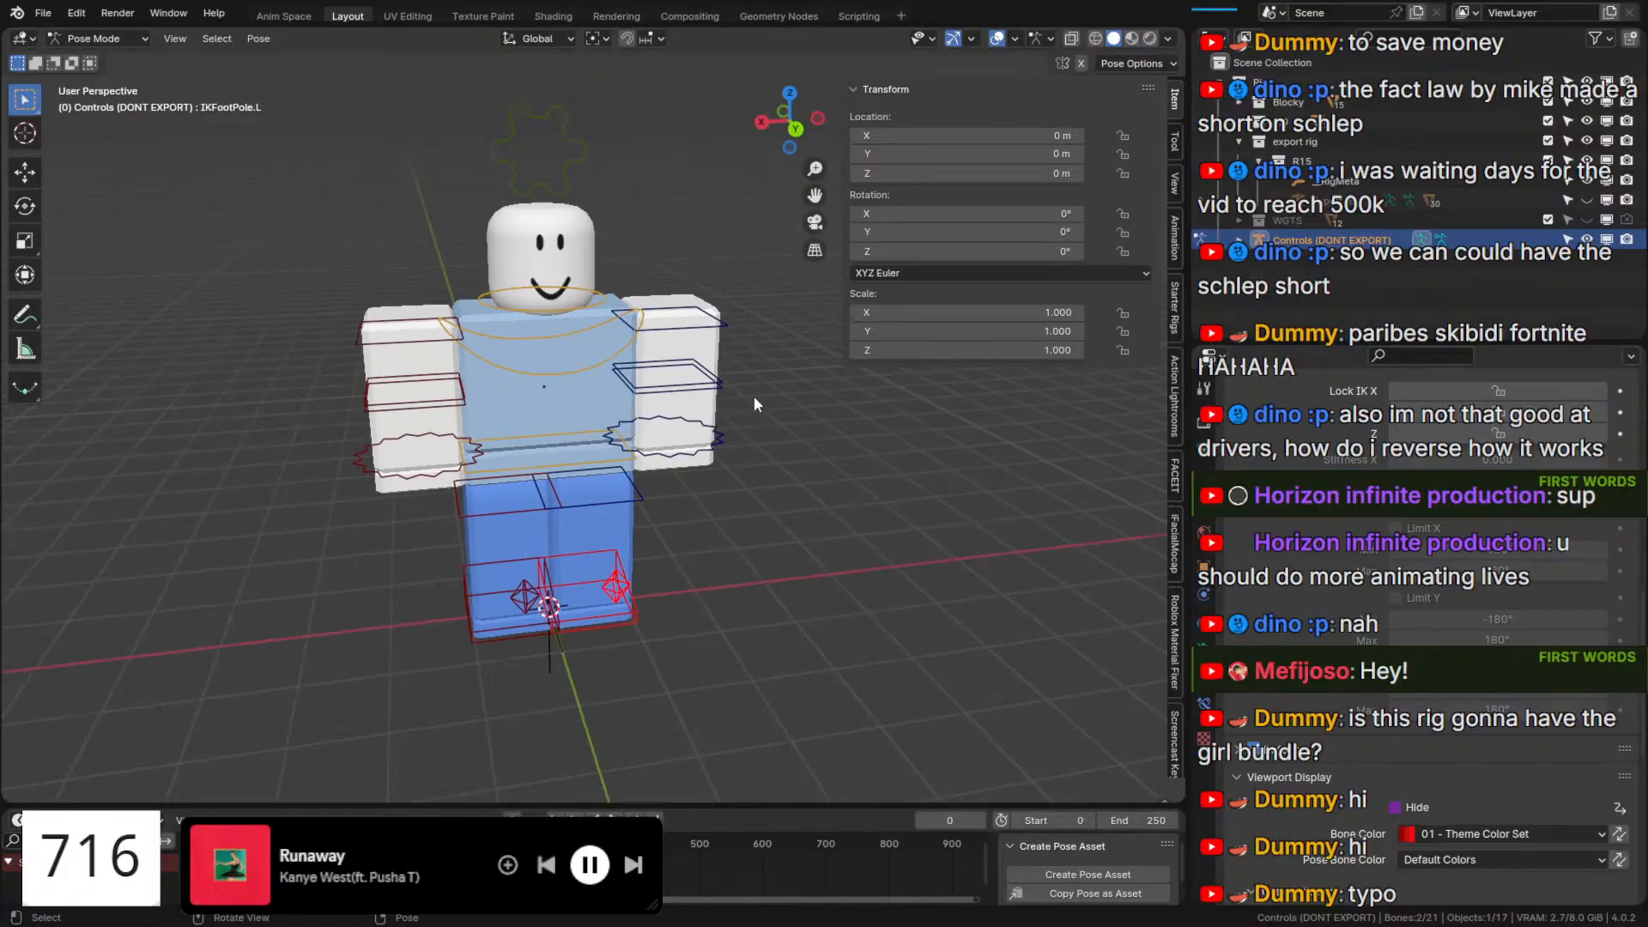
key("q")
left_click(754, 397)
mouse_move(723, 417)
middle_mouse_down()
mouse_move(718, 386)
mouse_move(718, 402)
middle_mouse_up()
left_click(615, 621)
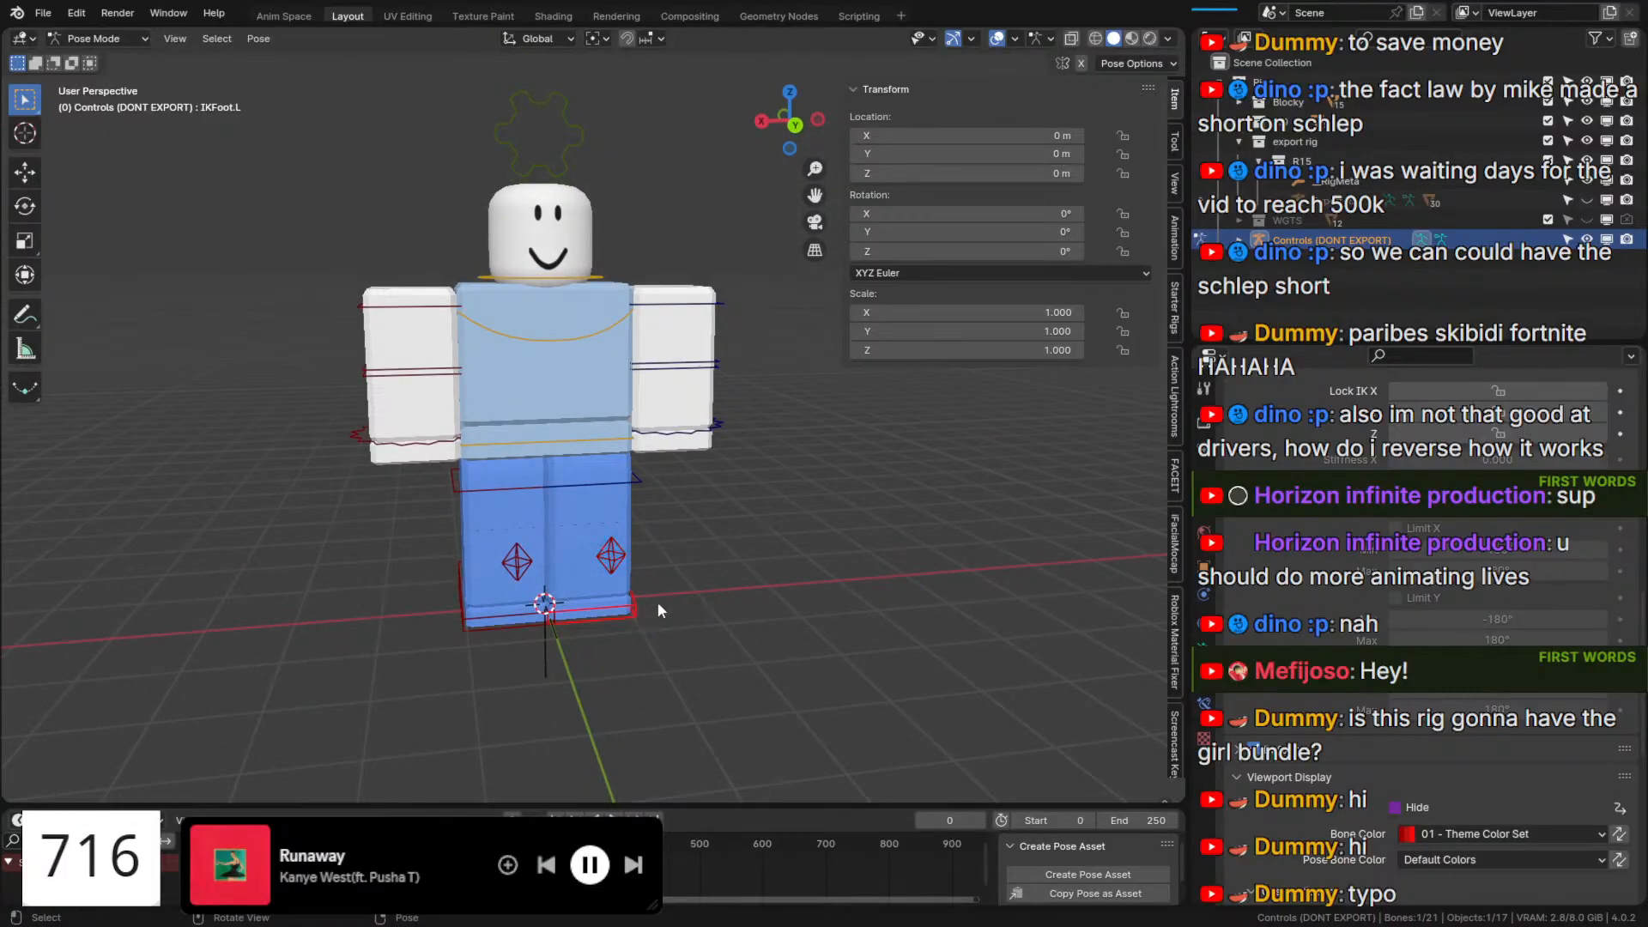
scroll(659, 596, "up", 1)
middle_click_drag(664, 580, 685, 558)
left_click(667, 556)
left_click(1502, 833)
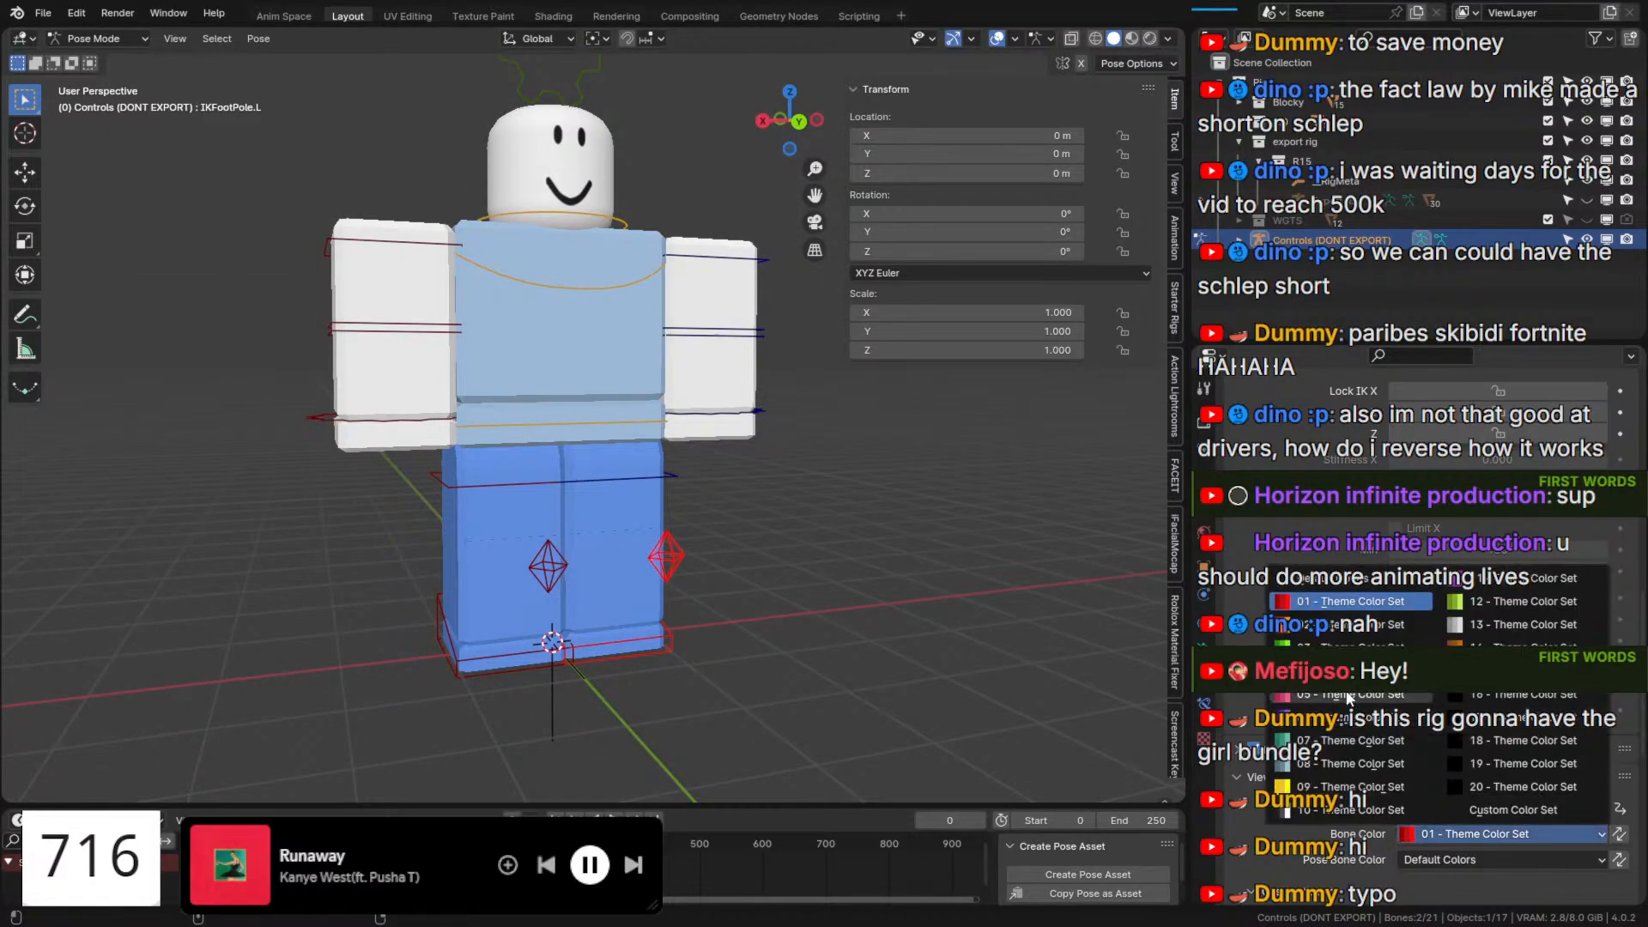
left_click(1494, 601)
Select the Settings bone and examine its custom properties and the IK Legs slider, keeping it at 1.000.
left_click(589, 74)
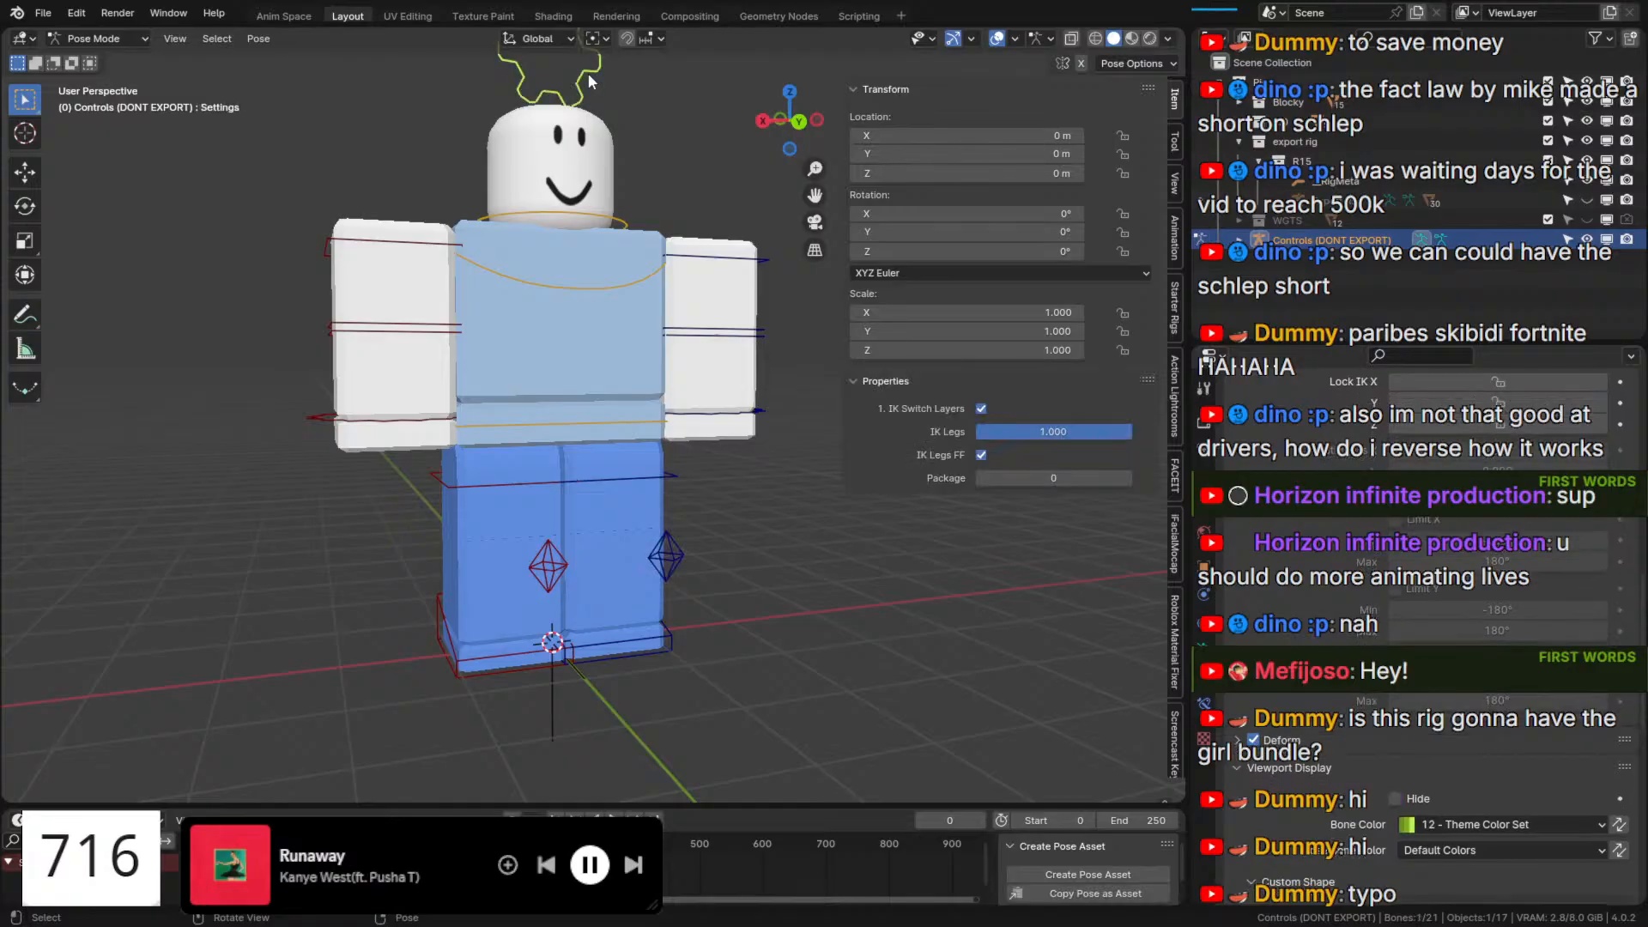
left_click_drag(1022, 478, 1013, 470)
scroll(1583, 809, "down", 10)
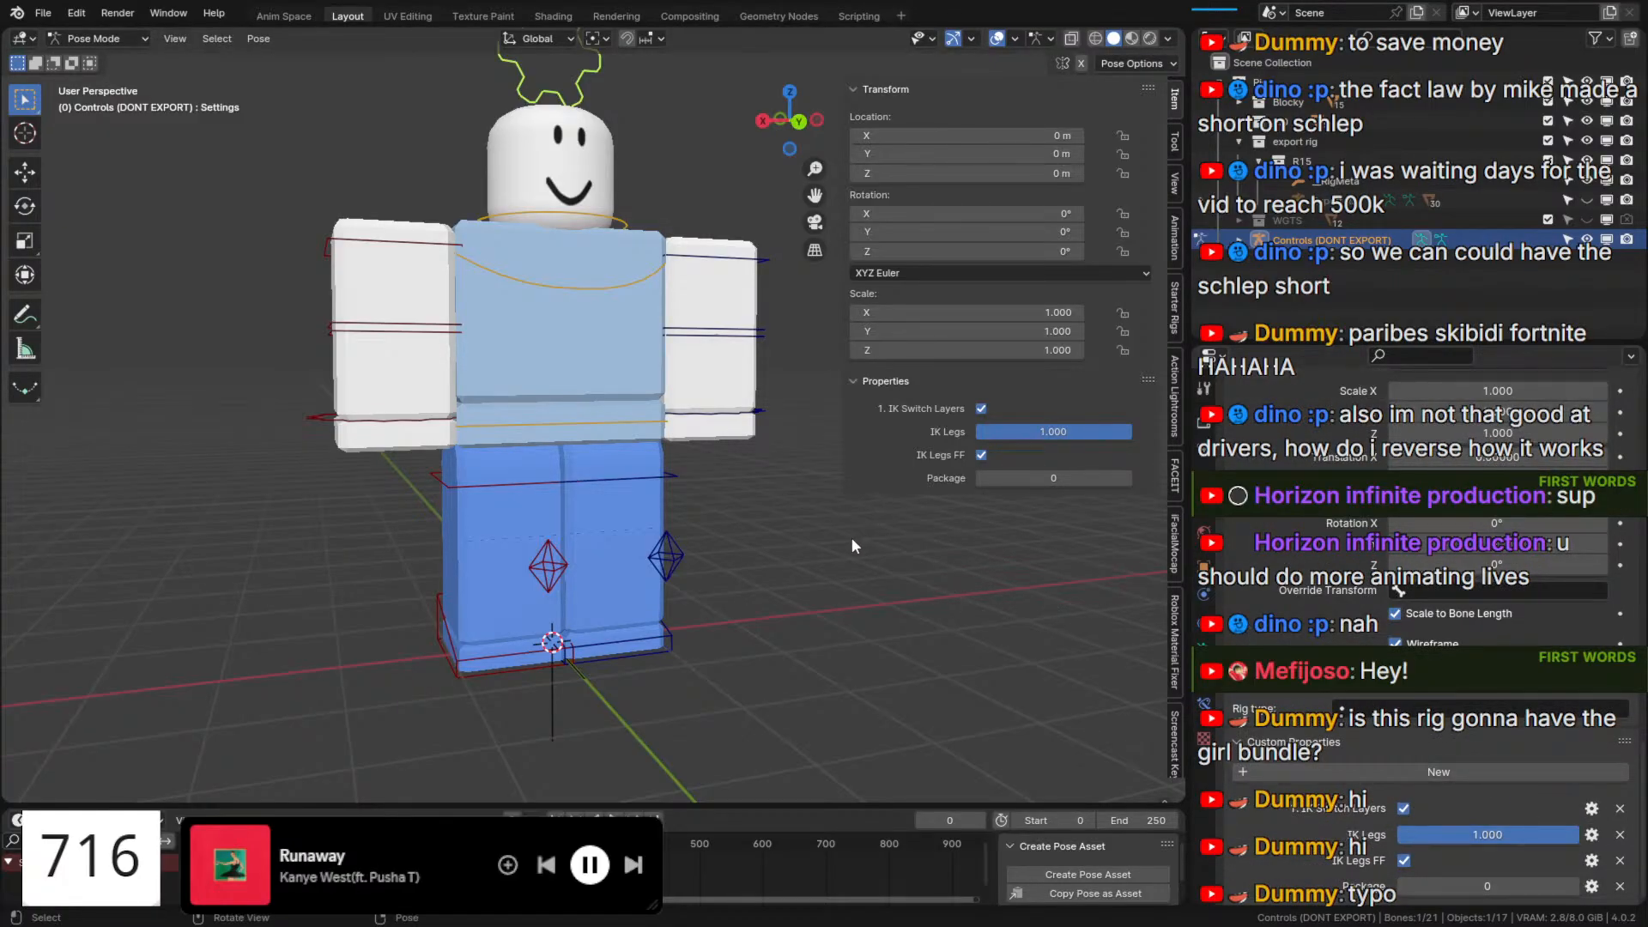
middle_click_drag(692, 479, 755, 617, "shift")
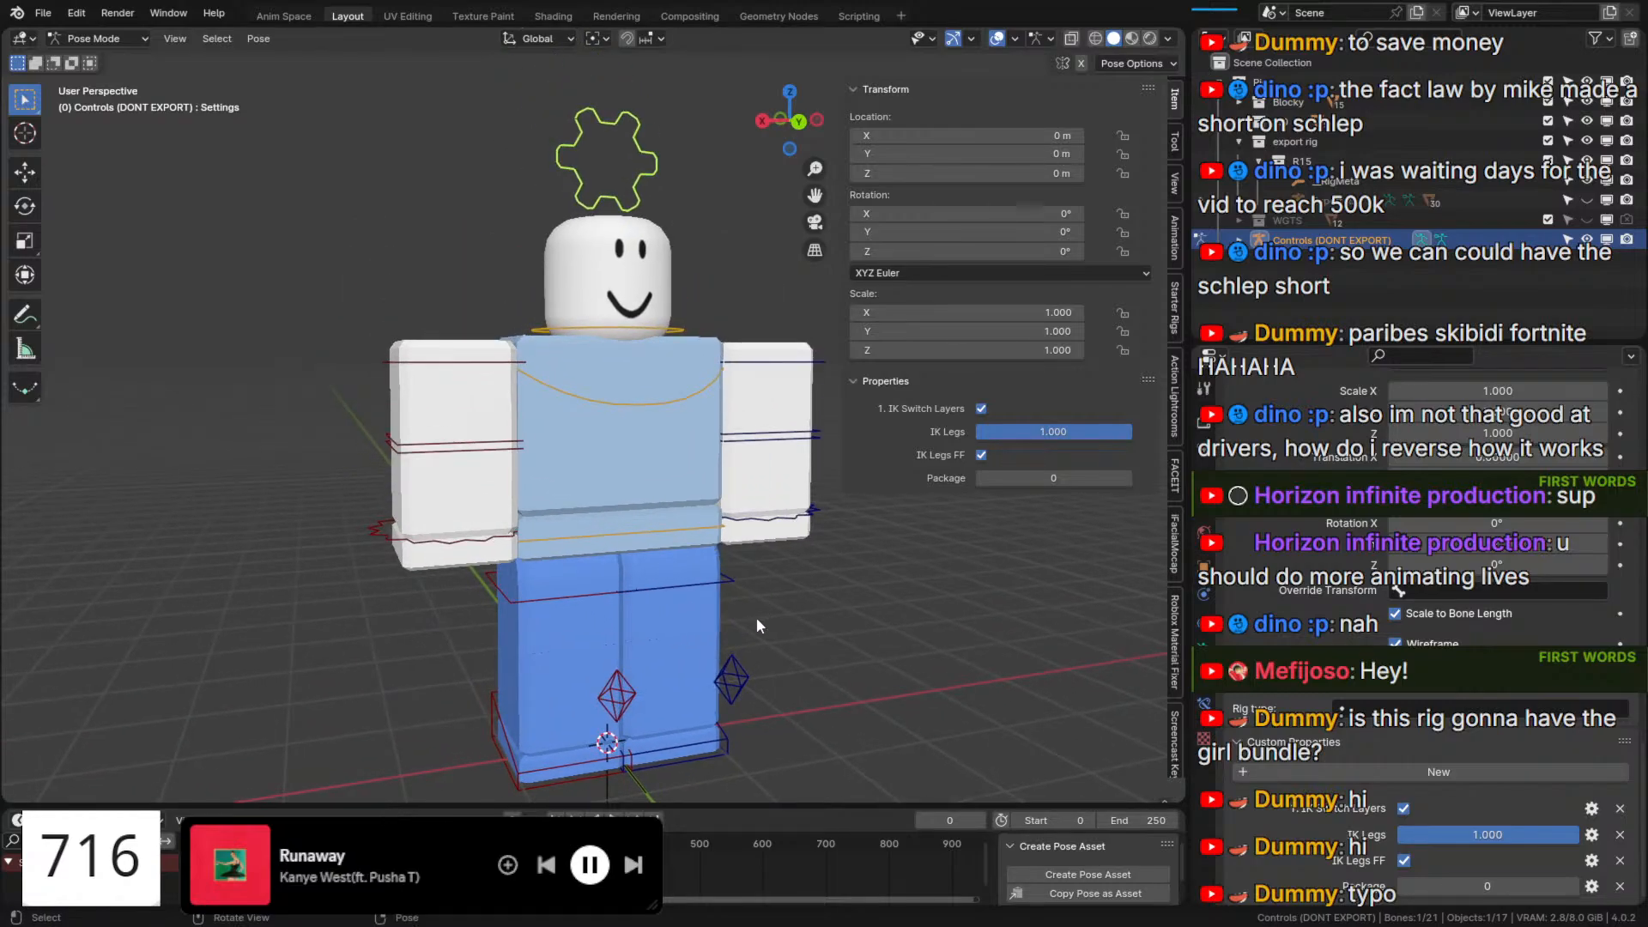
middle_click_drag(841, 556, 788, 558, "shift")
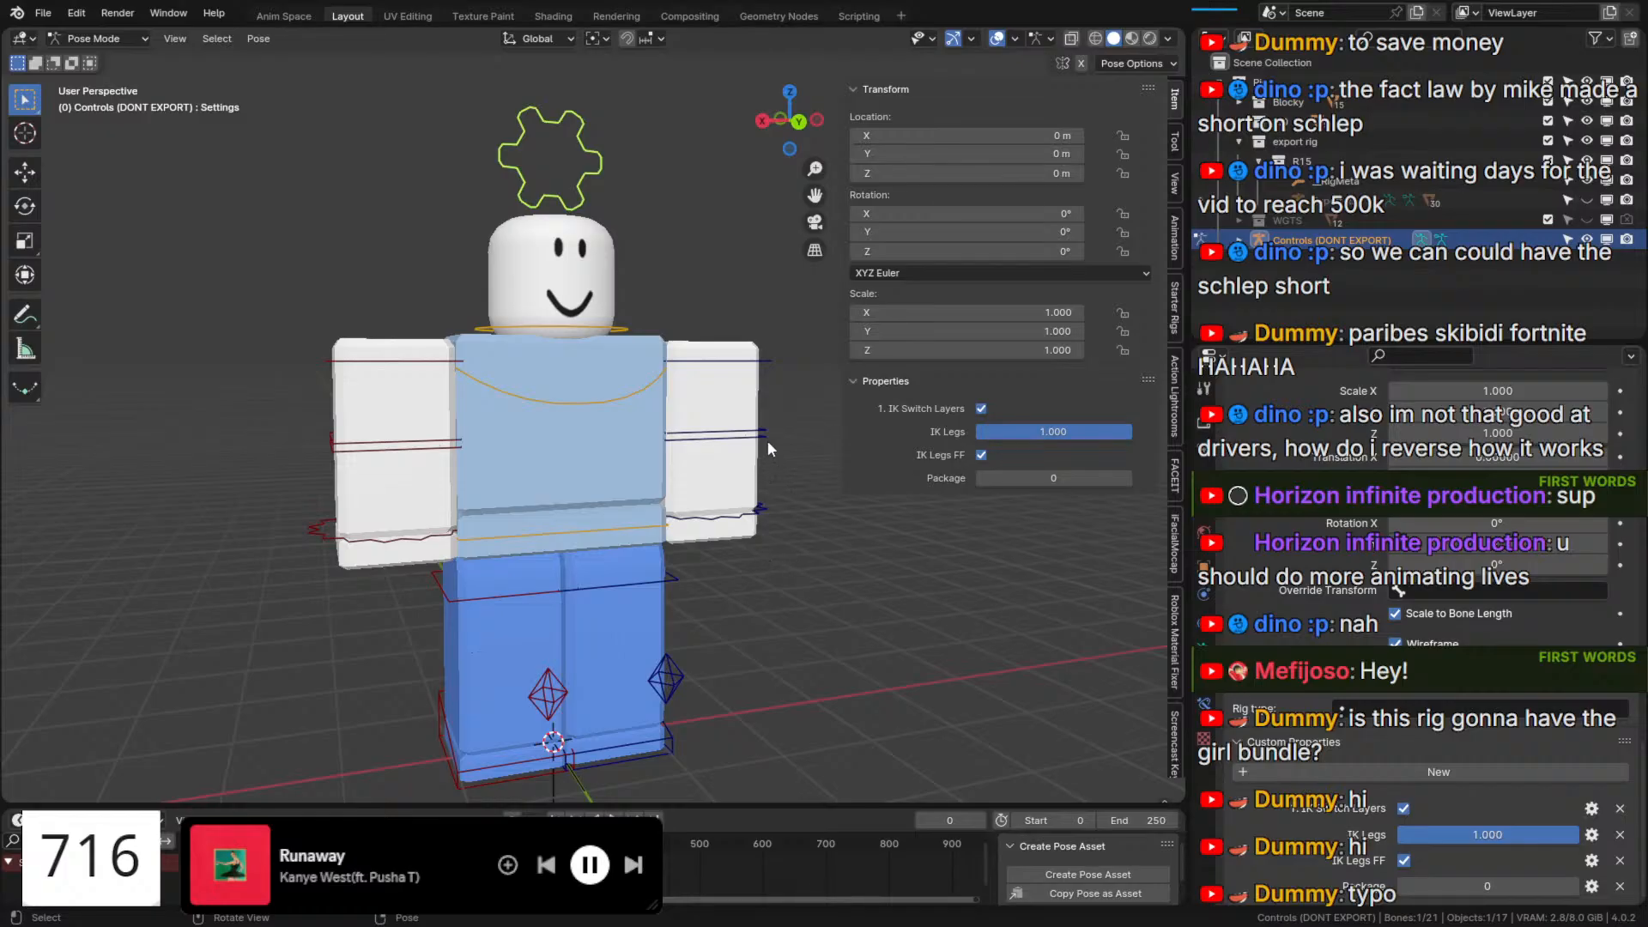
left_click_drag(998, 436, 1133, 431)
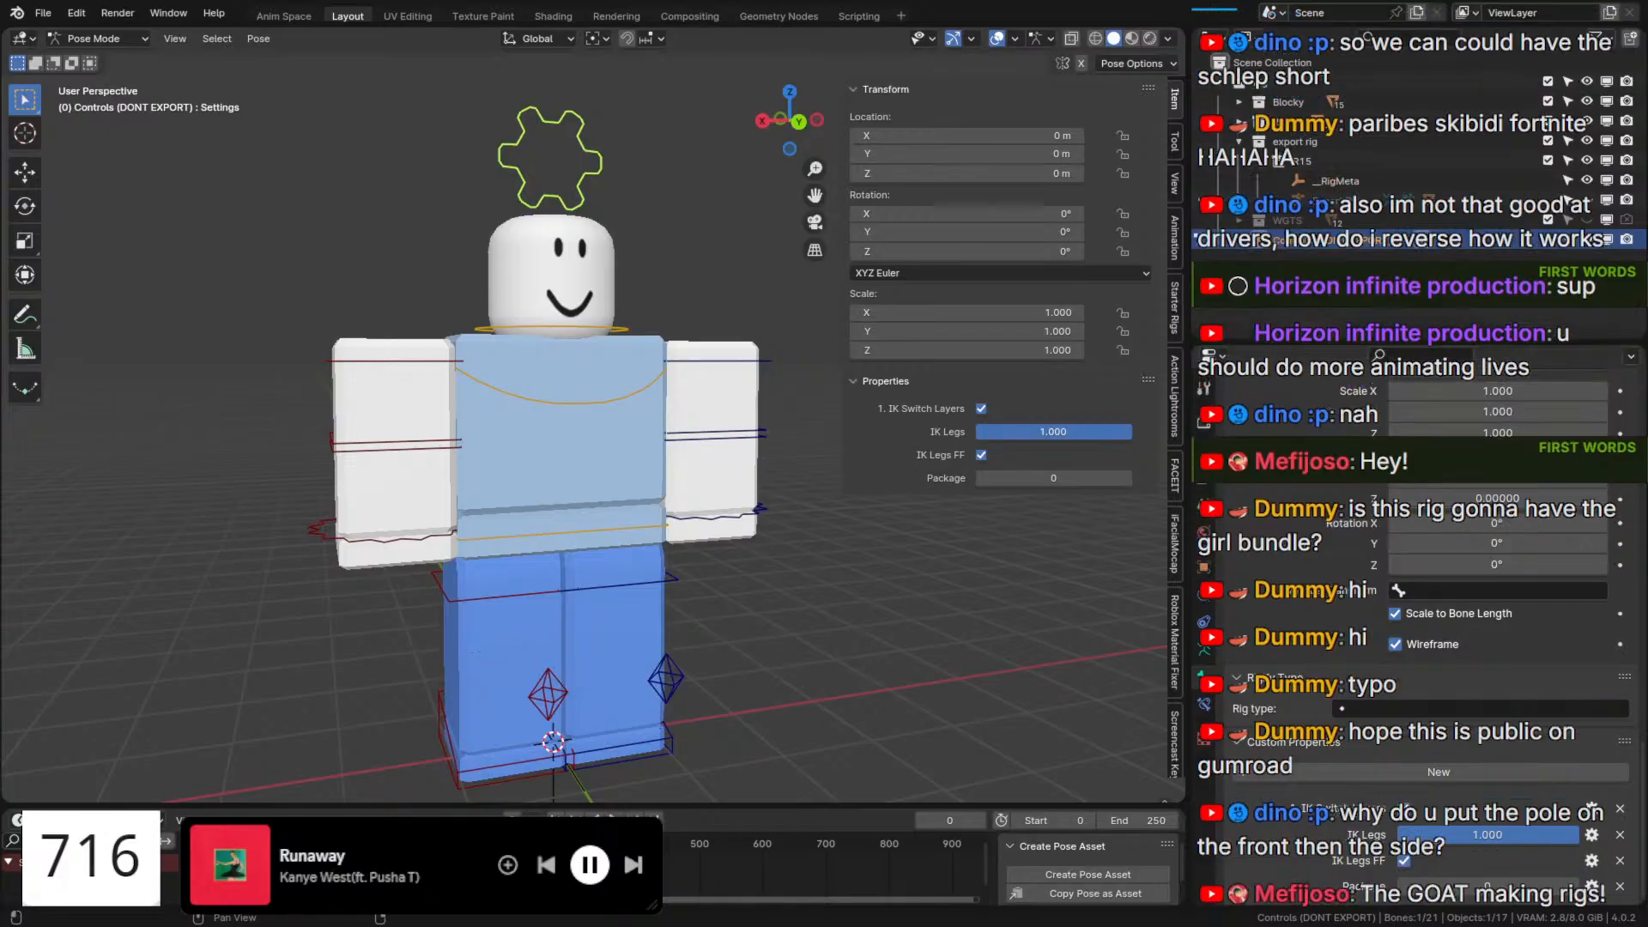
middle_click_drag(627, 635, 753, 570)
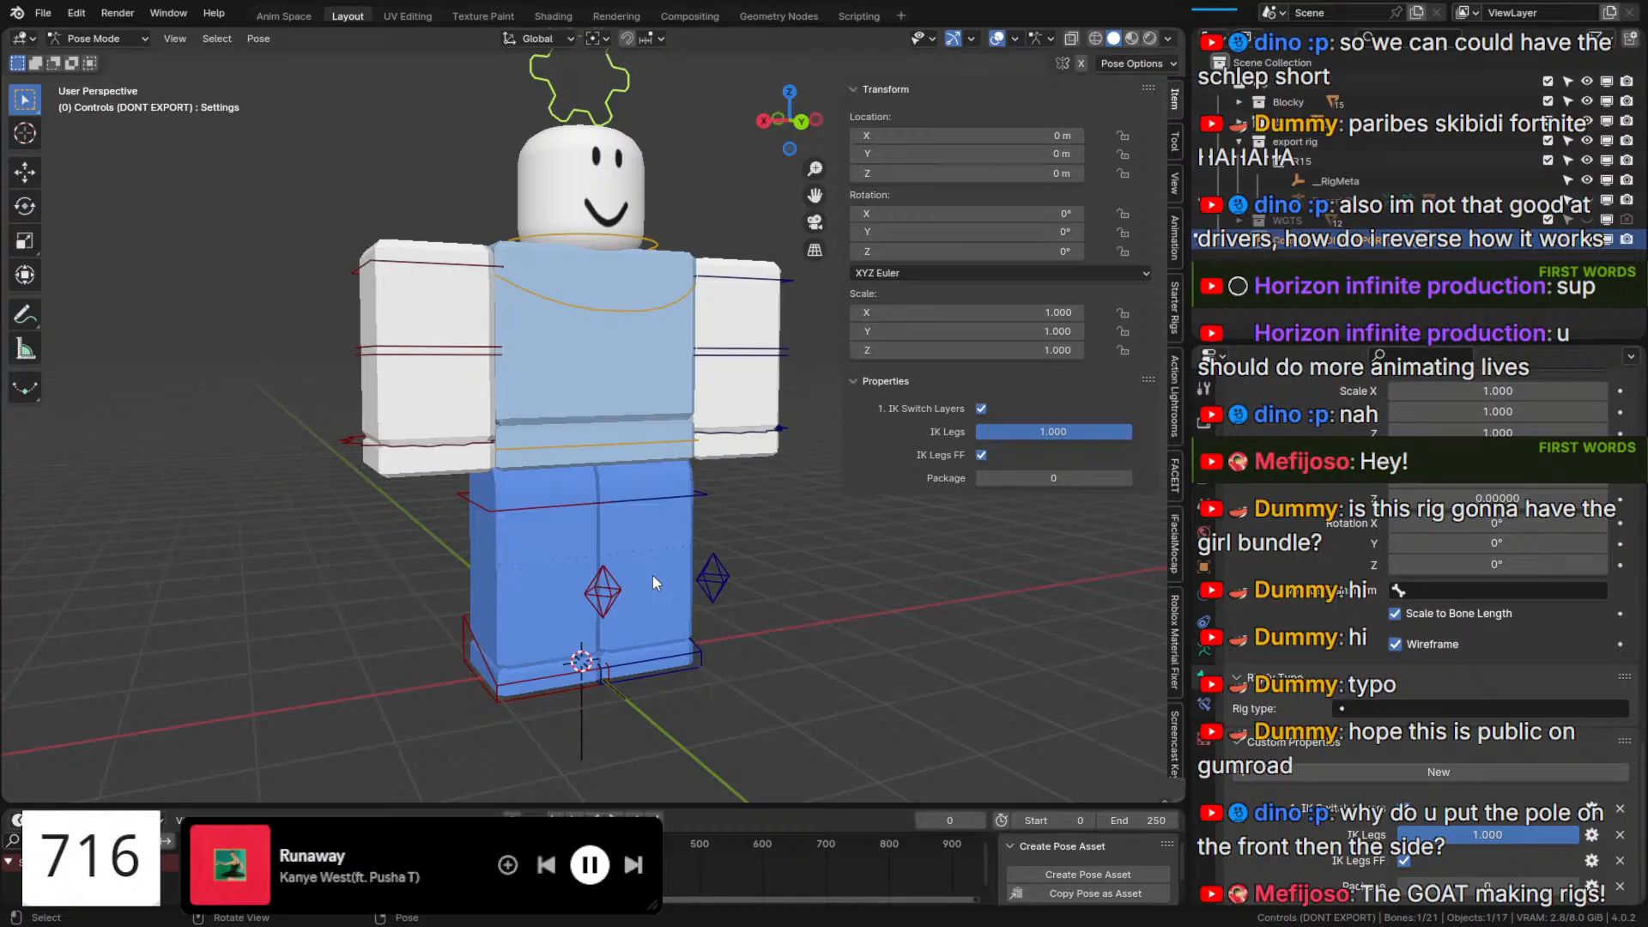
Test the right leg's IK by moving the IKFoot.R bone, and clear the location of all bones.
left_click(565, 680)
middle_click_drag(565, 681, 678, 692)
key("g")
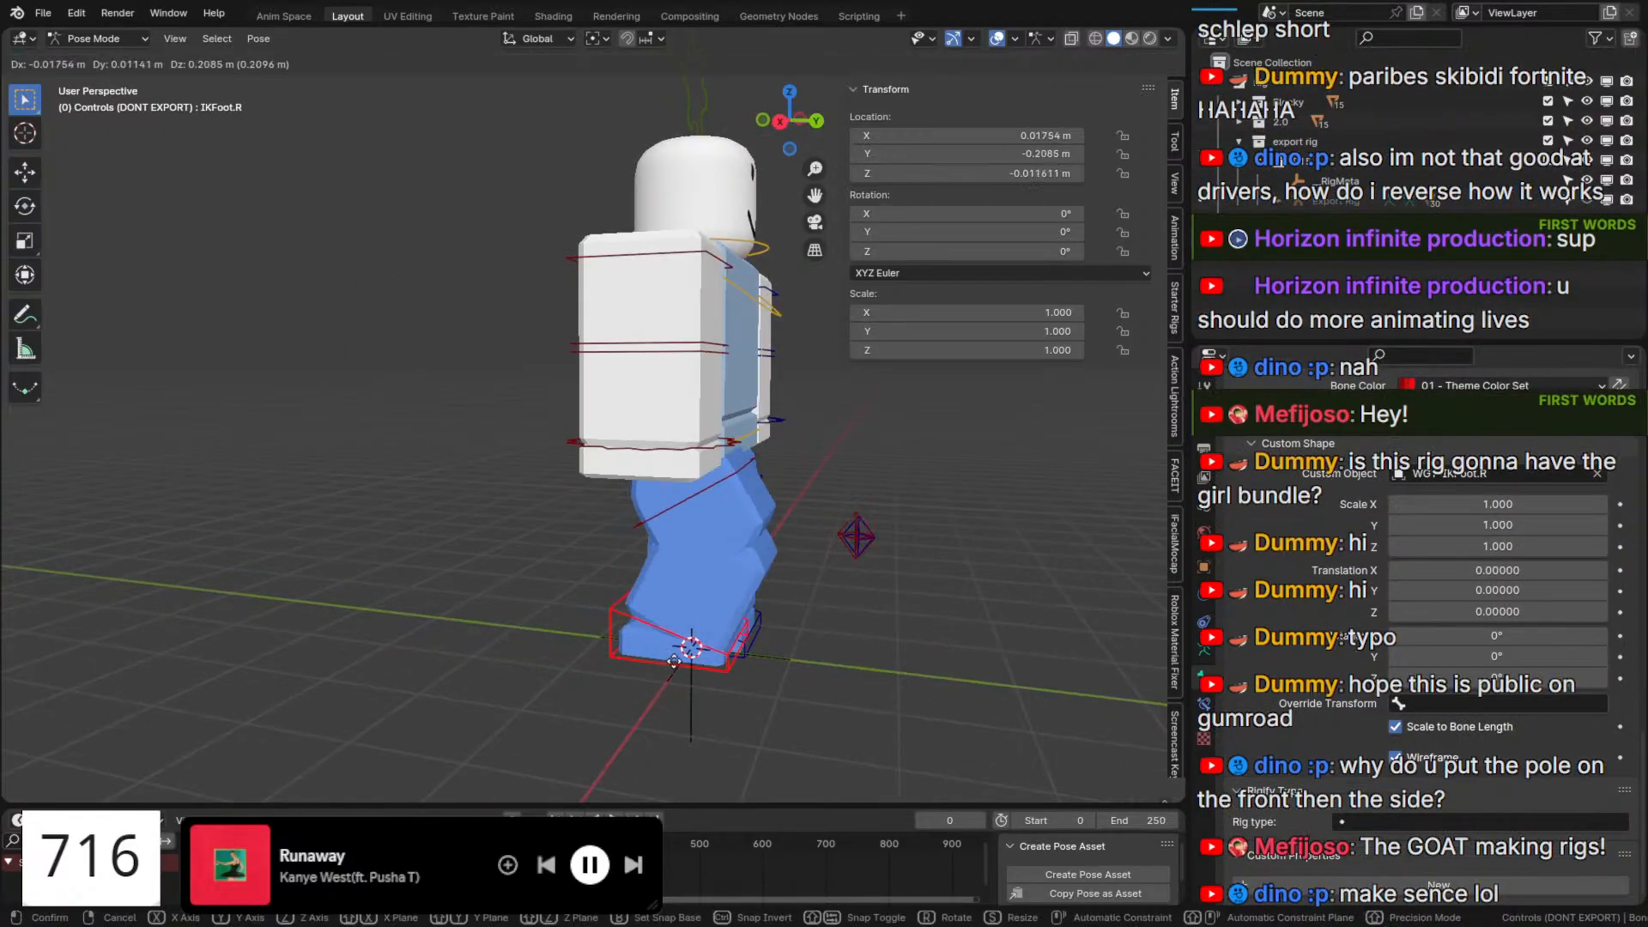
left_click(692, 637)
left_click(859, 510)
middle_click_drag(858, 522, 653, 558)
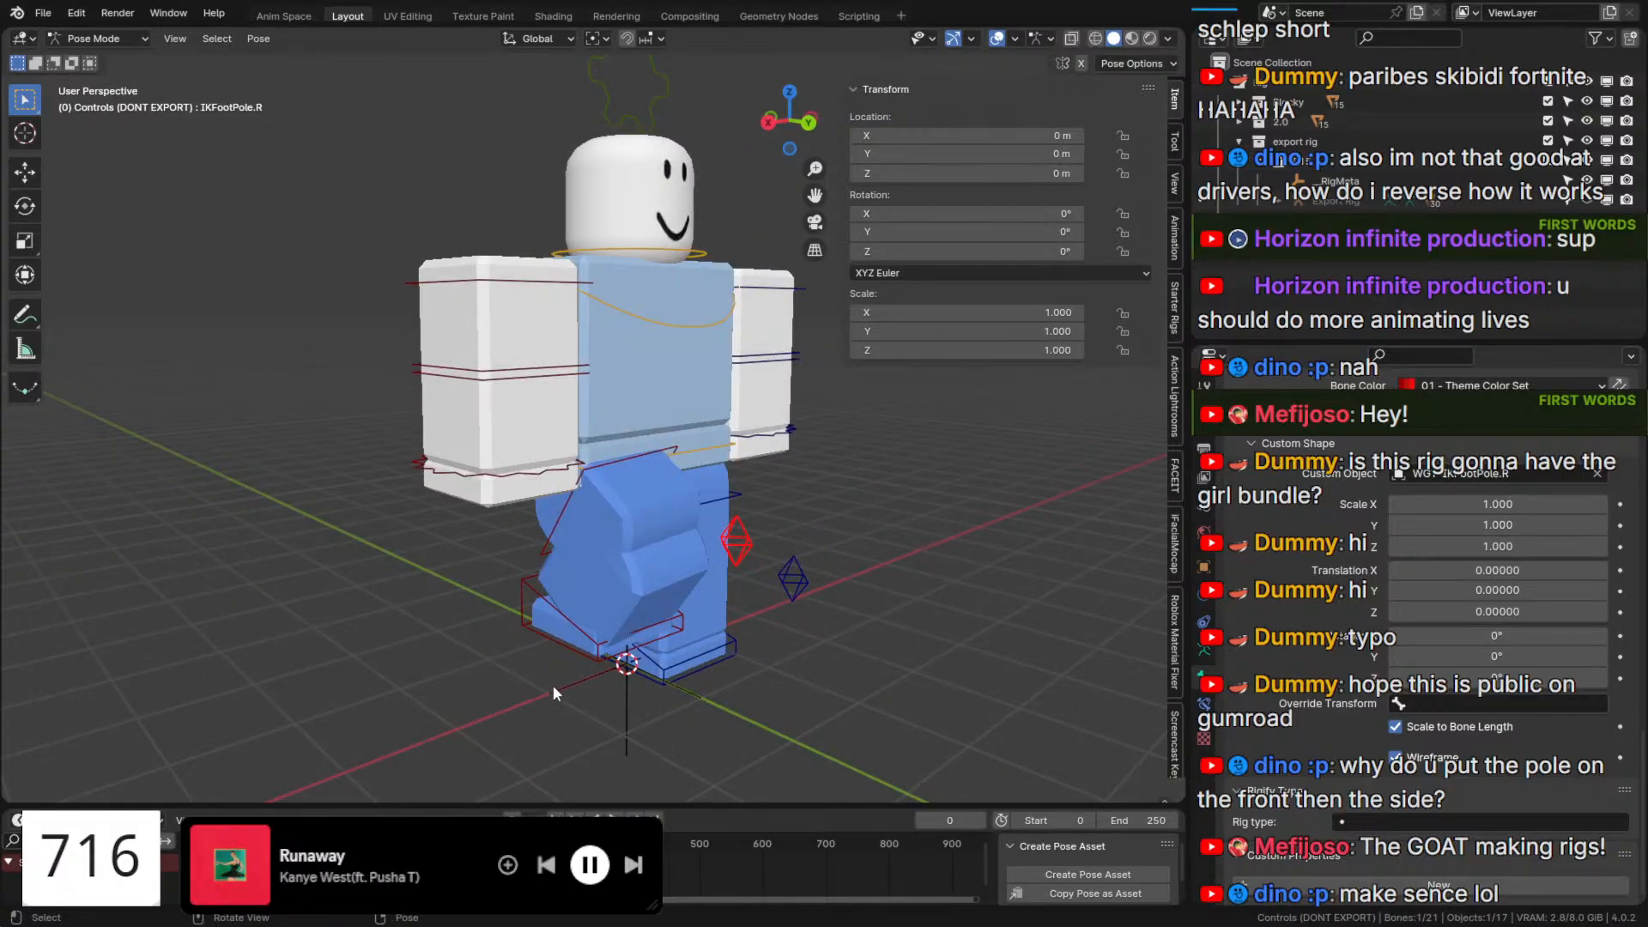
key("a")
key("alt+g")
Test the left leg's IK by moving the IKFoot.L bone and cancel the move.
left_click(716, 668)
middle_click_drag(716, 668, 660, 646)
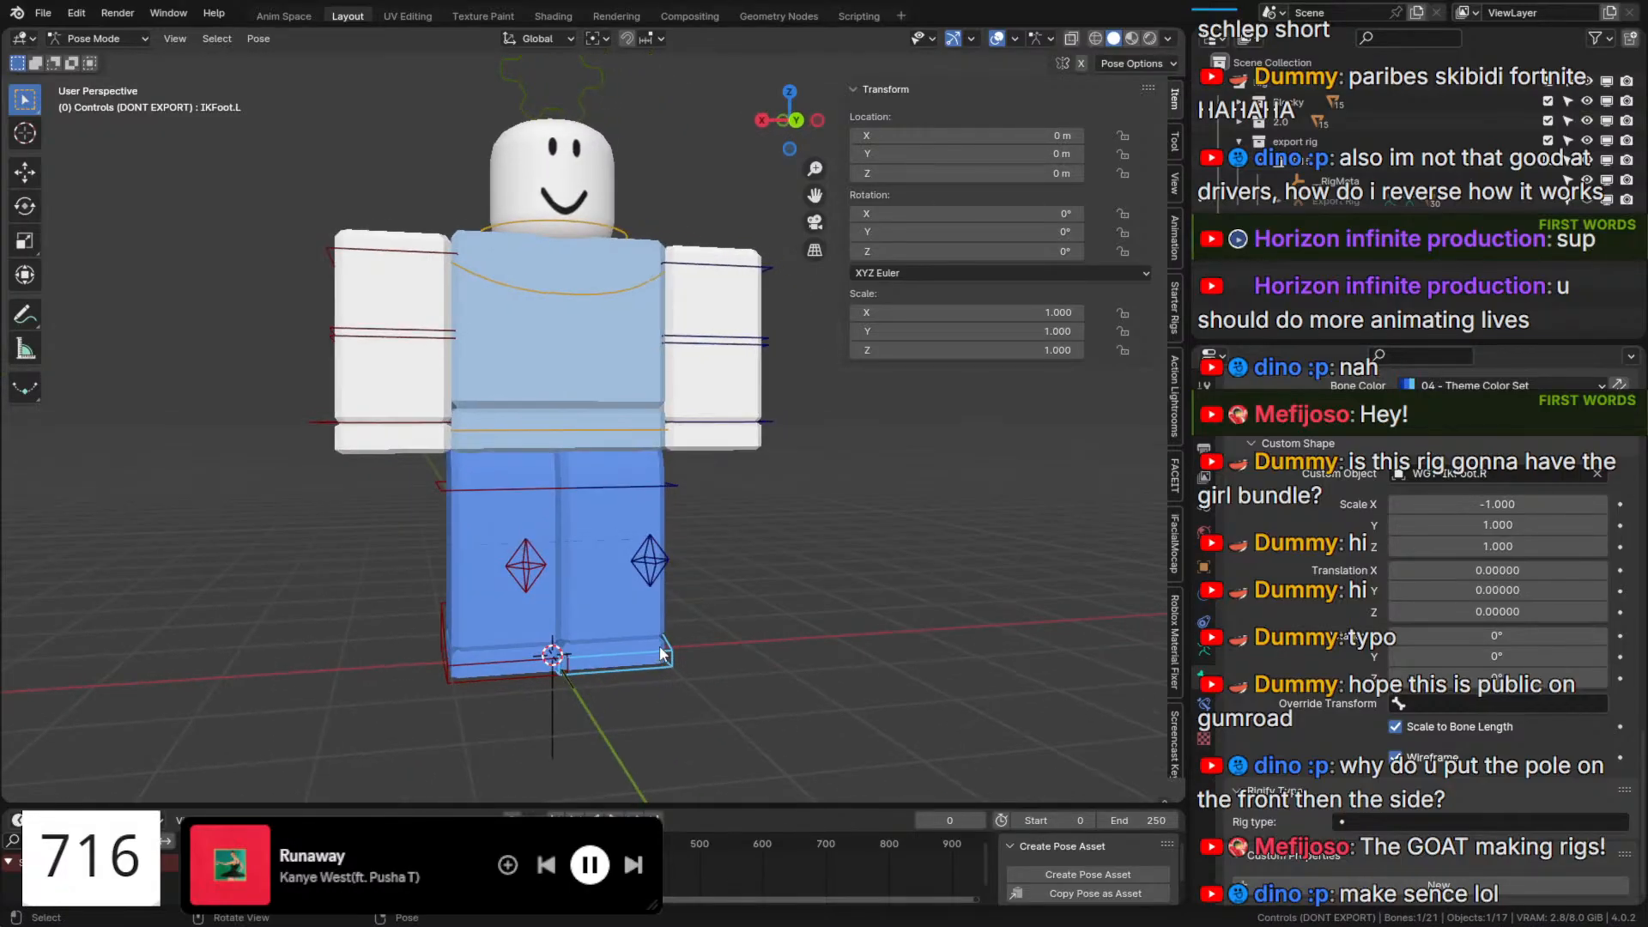
key("g")
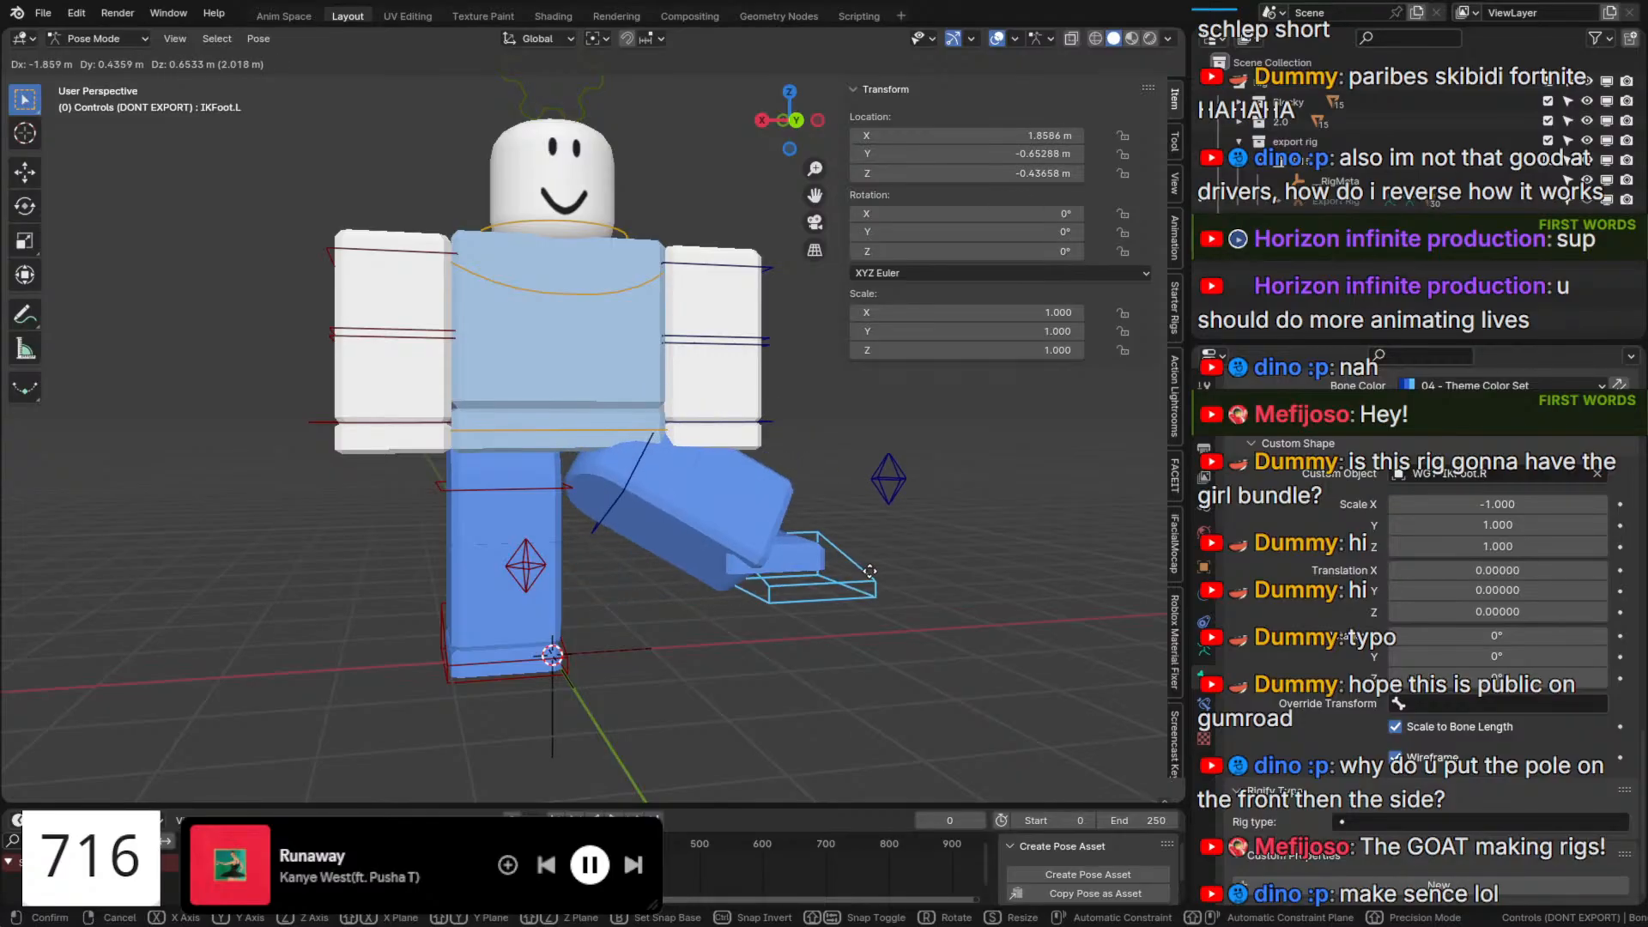
right_click(661, 597)
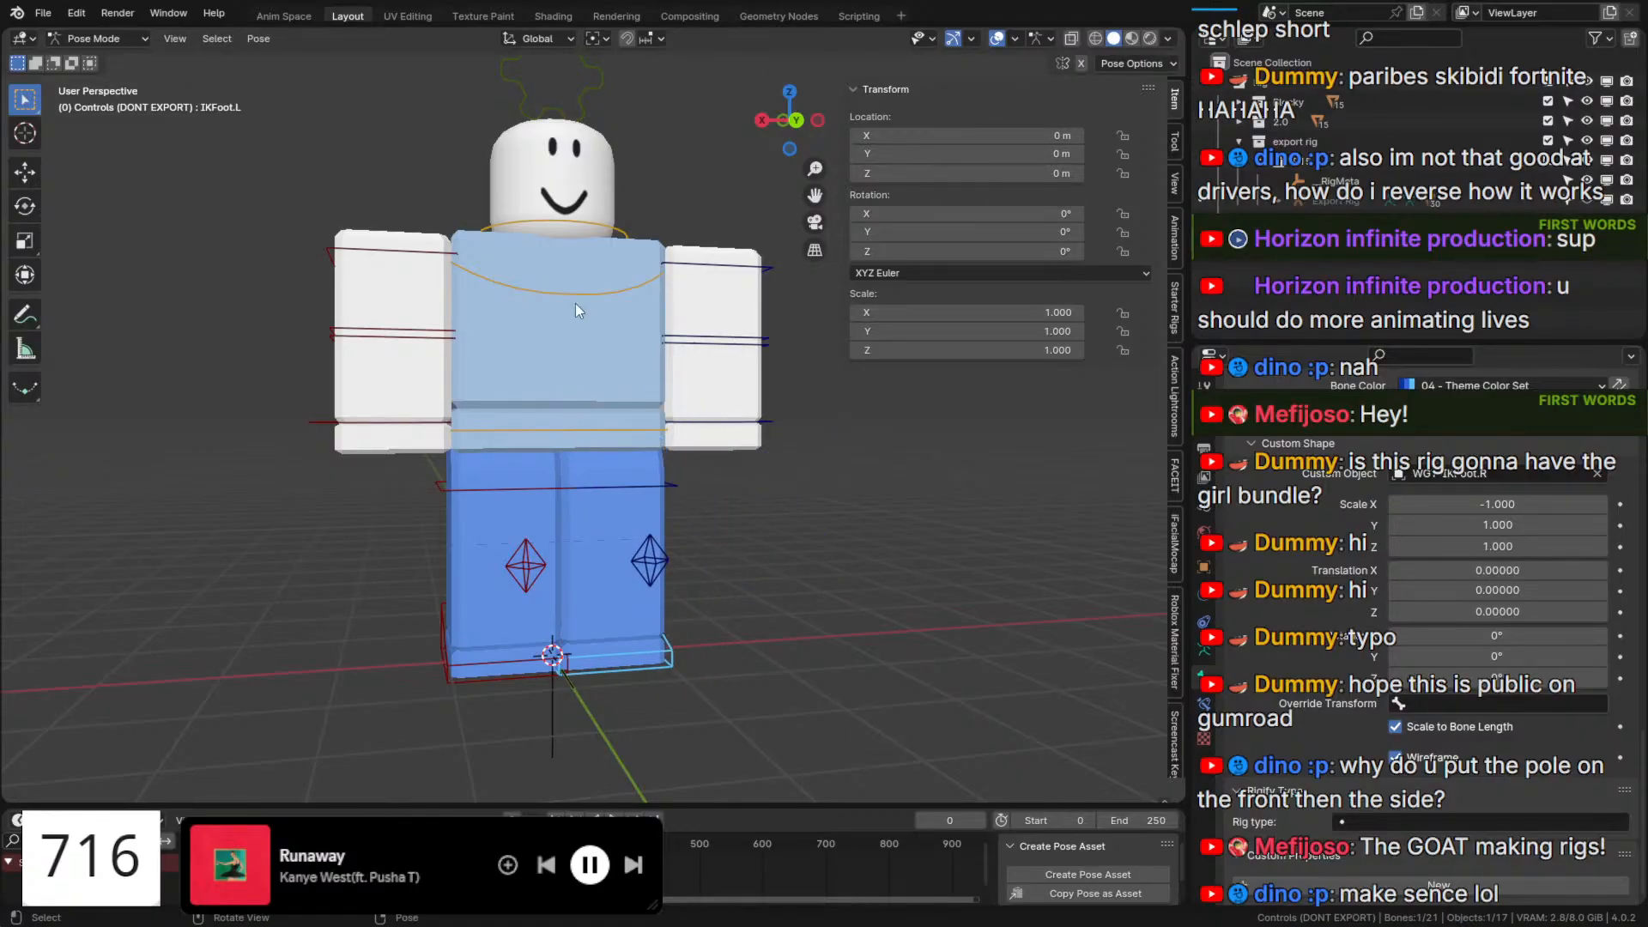
Turn off 1. IK Switch Layers on the Settings bone.
left_click(556, 96)
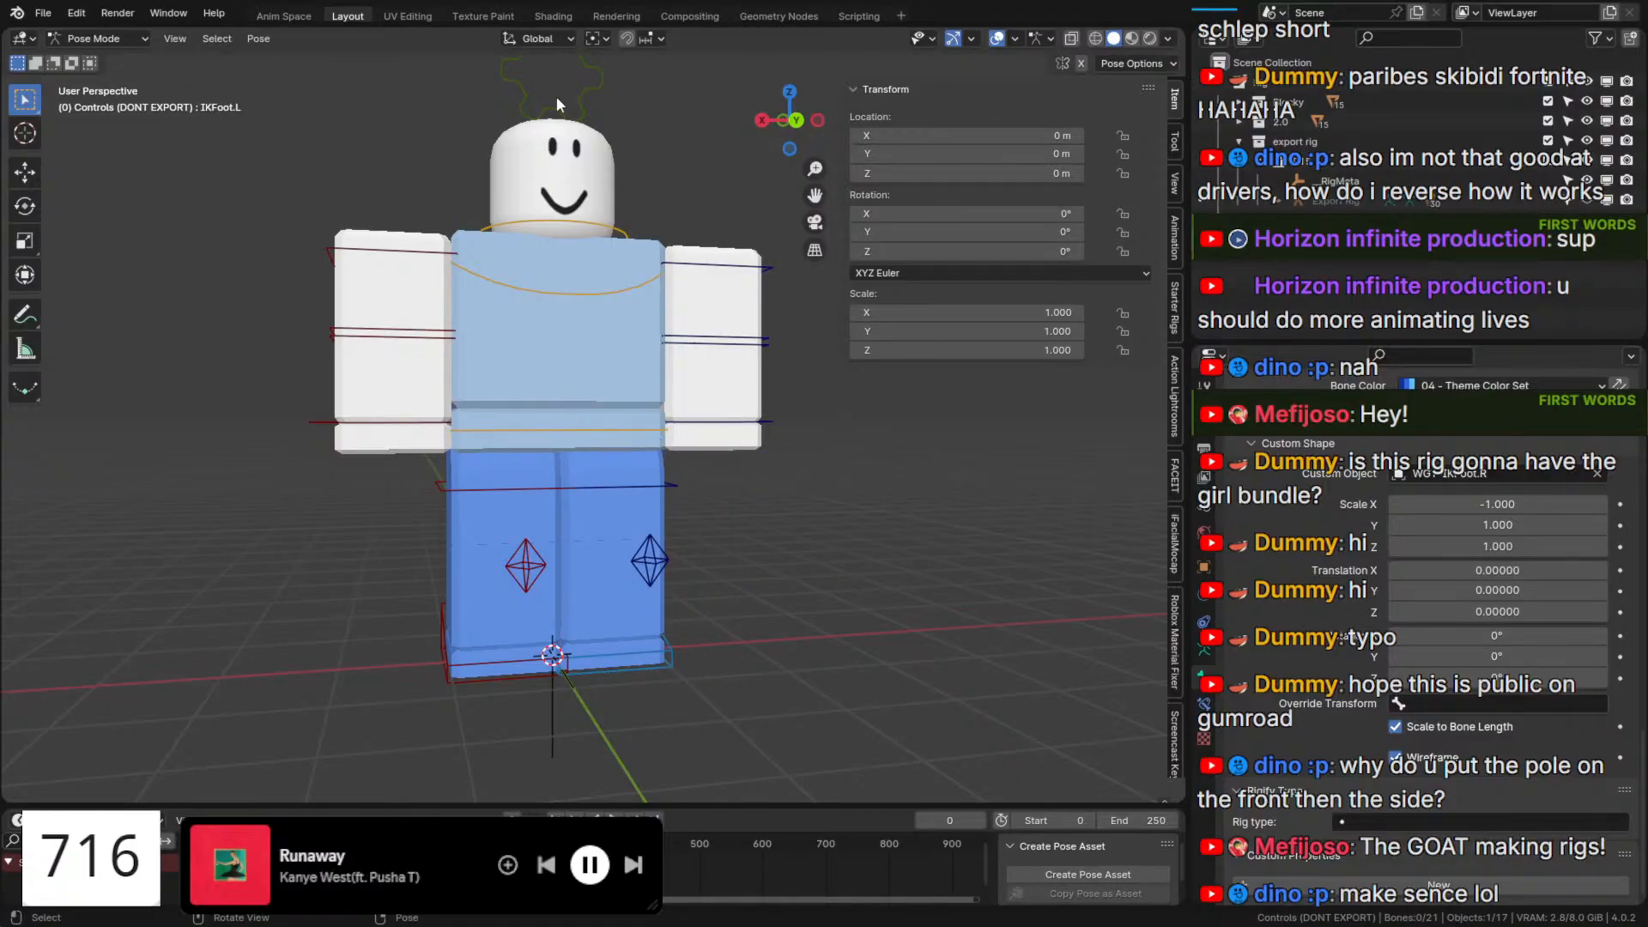
left_click(661, 495)
left_click(620, 81)
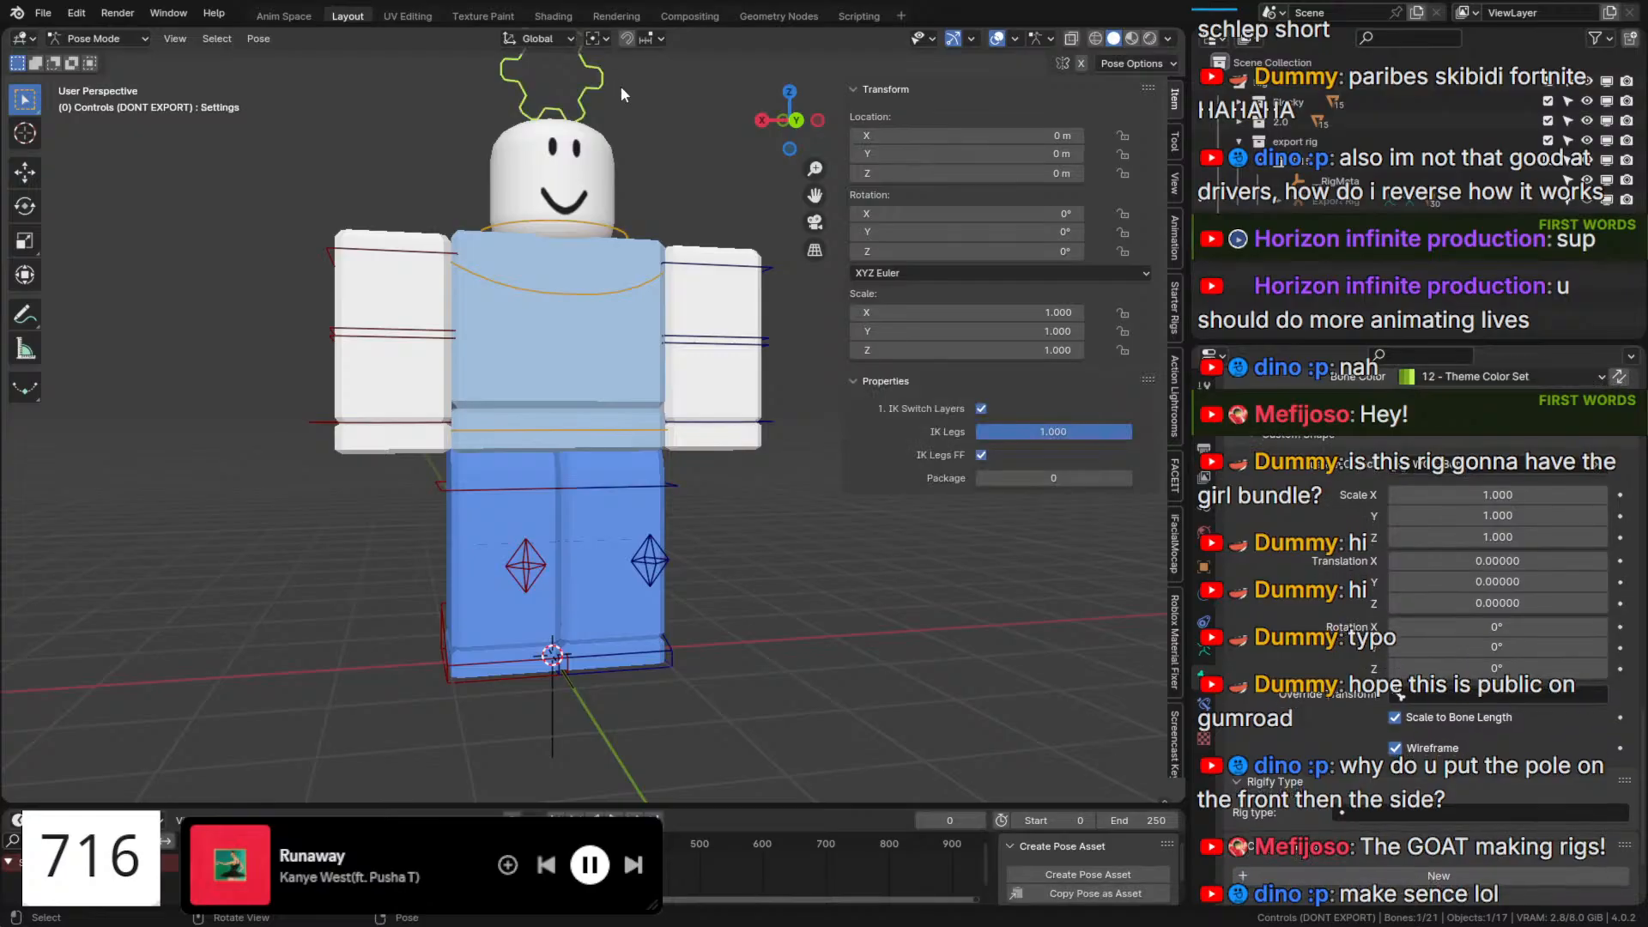
left_click(981, 408)
Select the left leg's FK bones and hide every bone collection except Right Leg (IK) and Left Leg (IK).
left_click(666, 537)
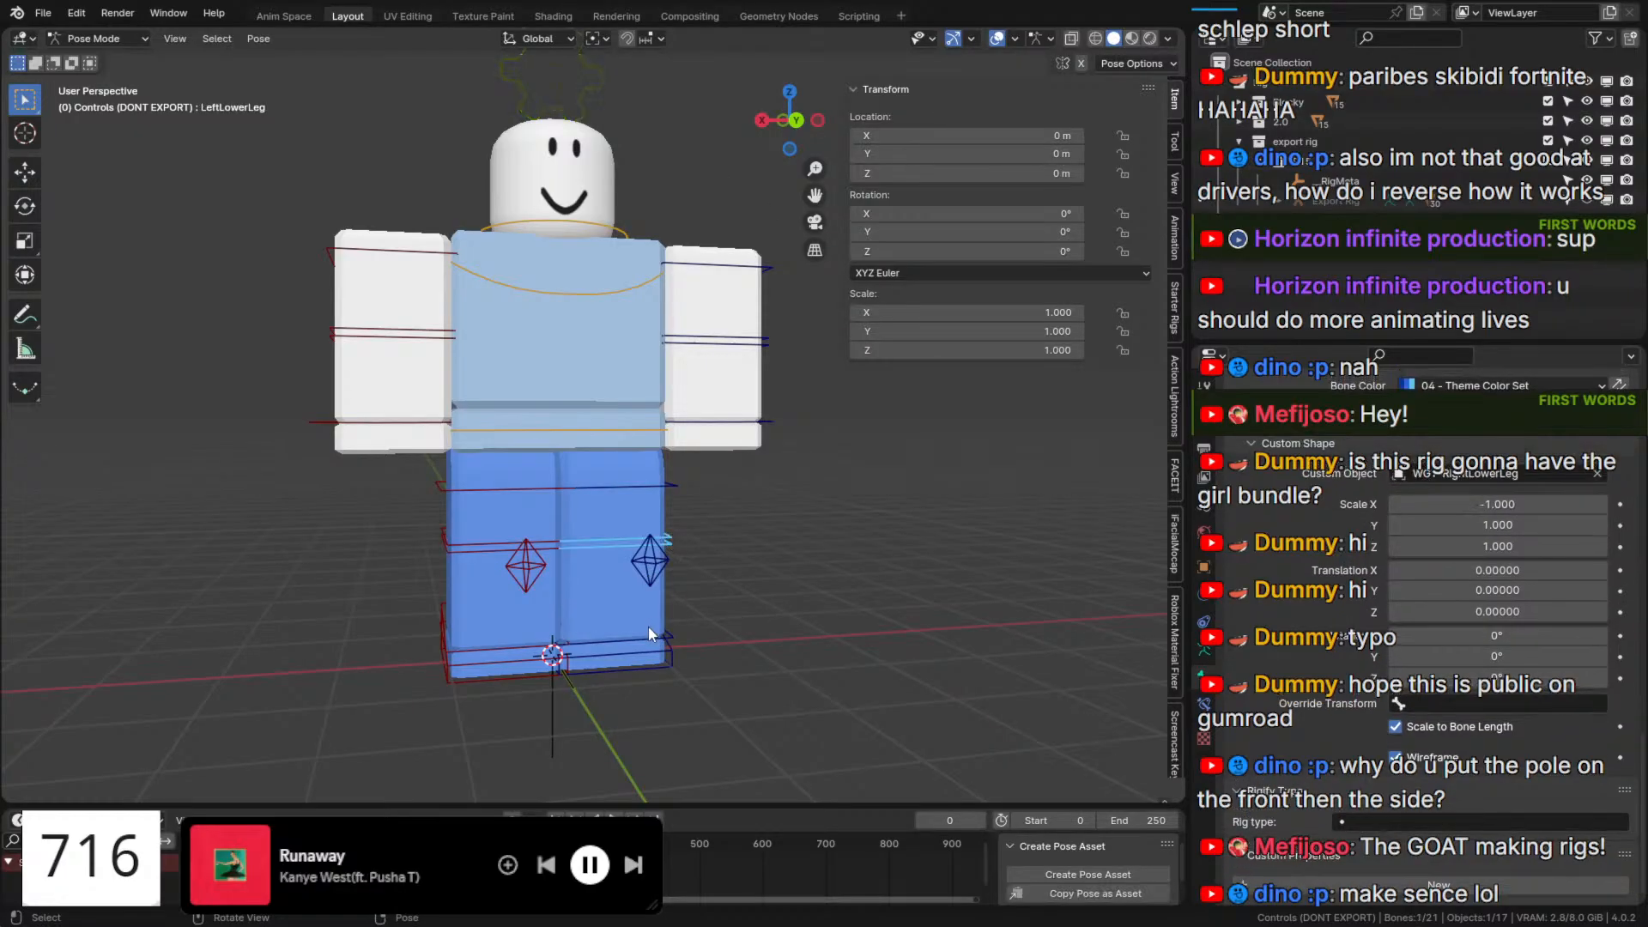
left_click(672, 637, "shift")
left_click(652, 487, "shift")
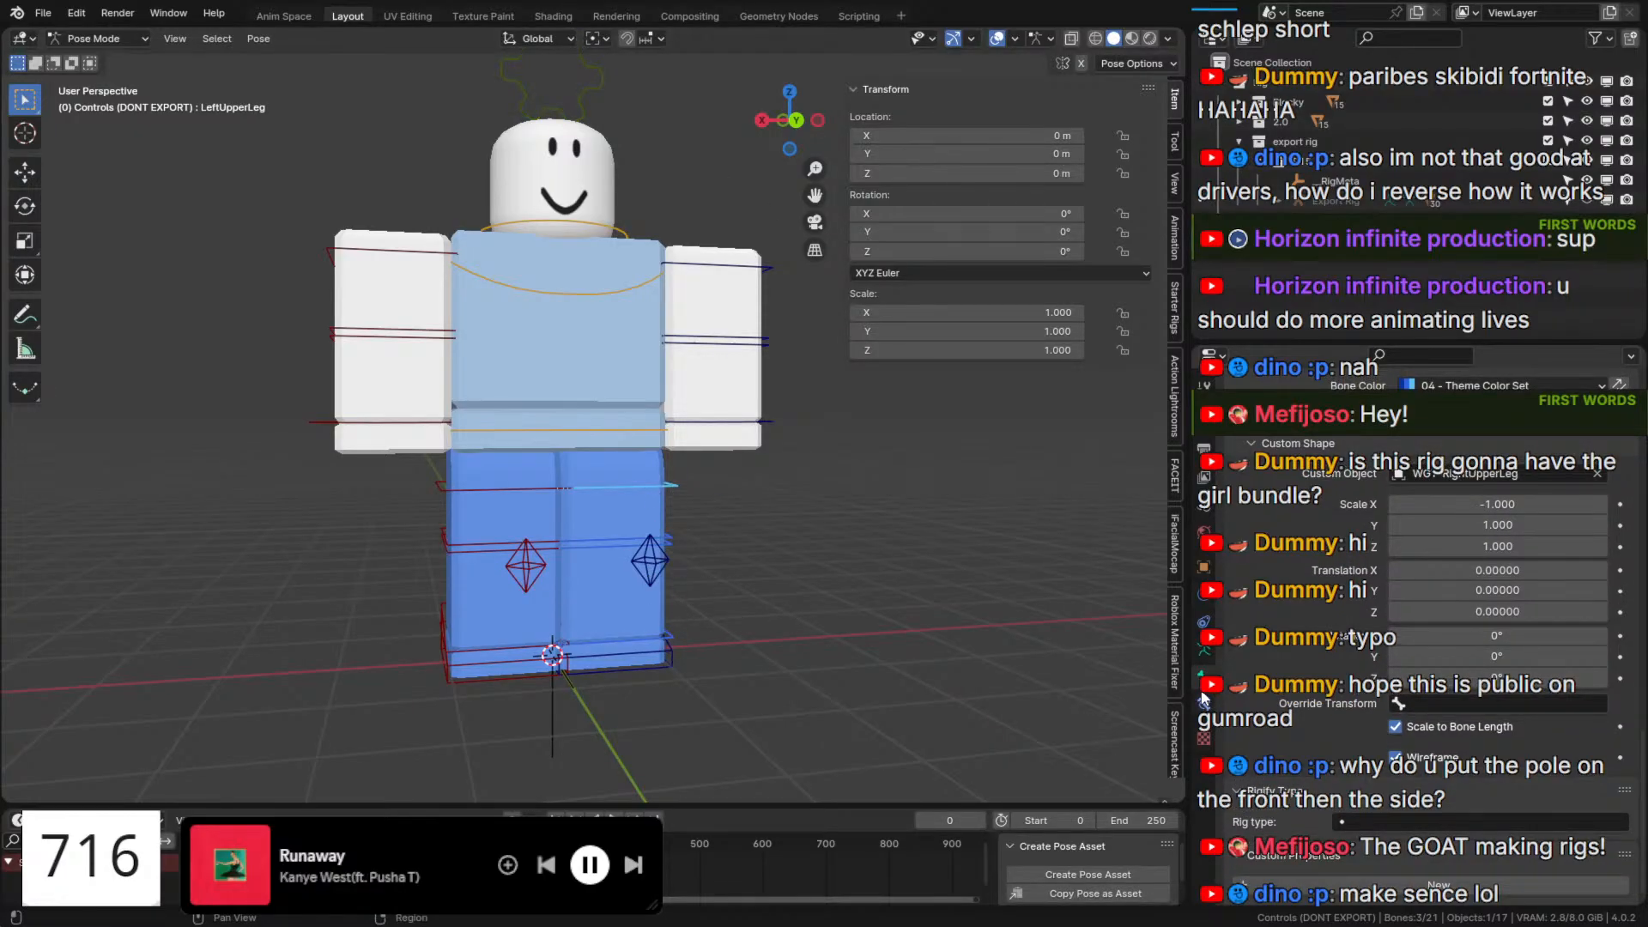
left_click(1205, 650)
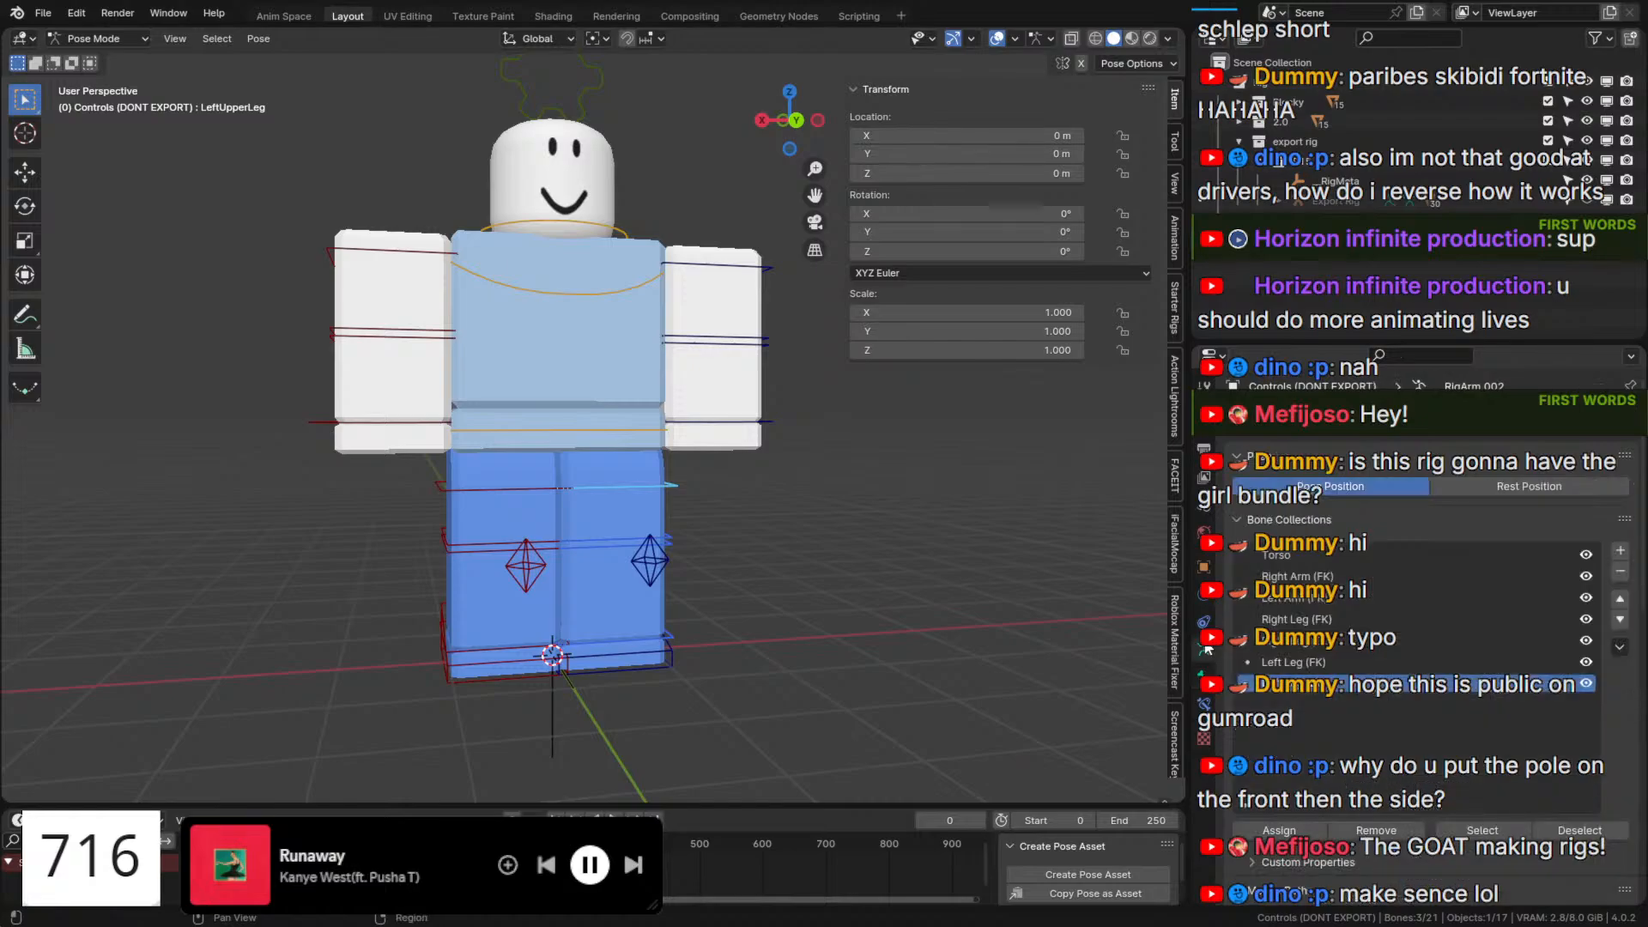
left_click_drag(1586, 662, 1583, 542)
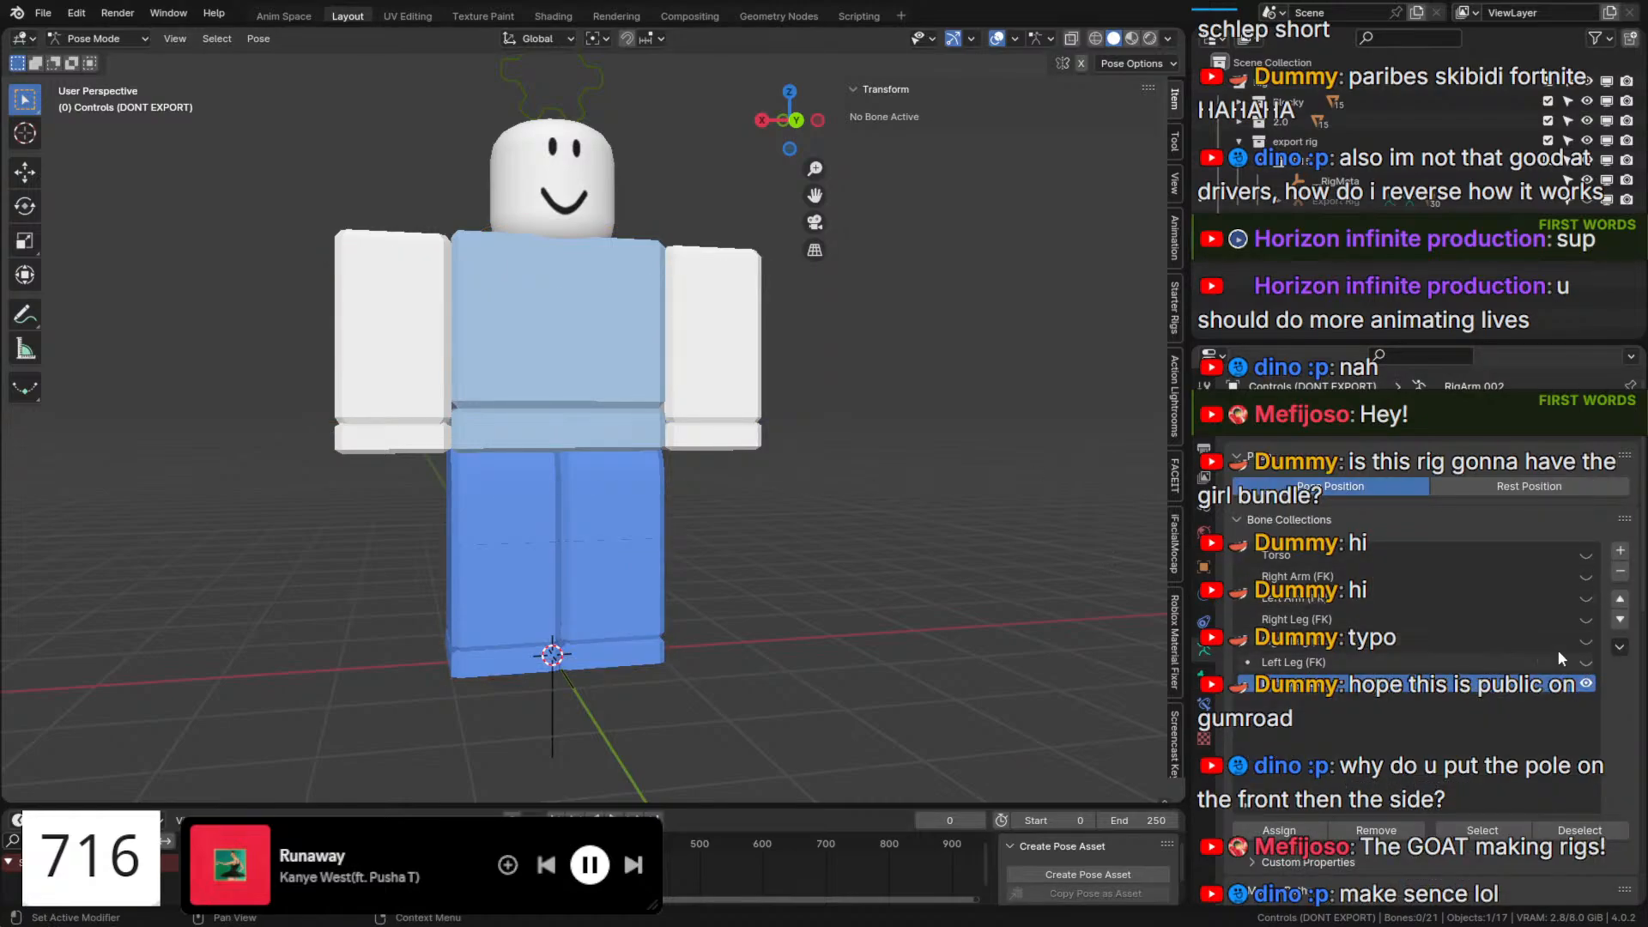
left_click(1585, 642)
Move IKFoot.L and IKFootPole.L from the Right Leg (IK) bone collection to Left Leg (IK), and show all collections.
left_click(673, 667)
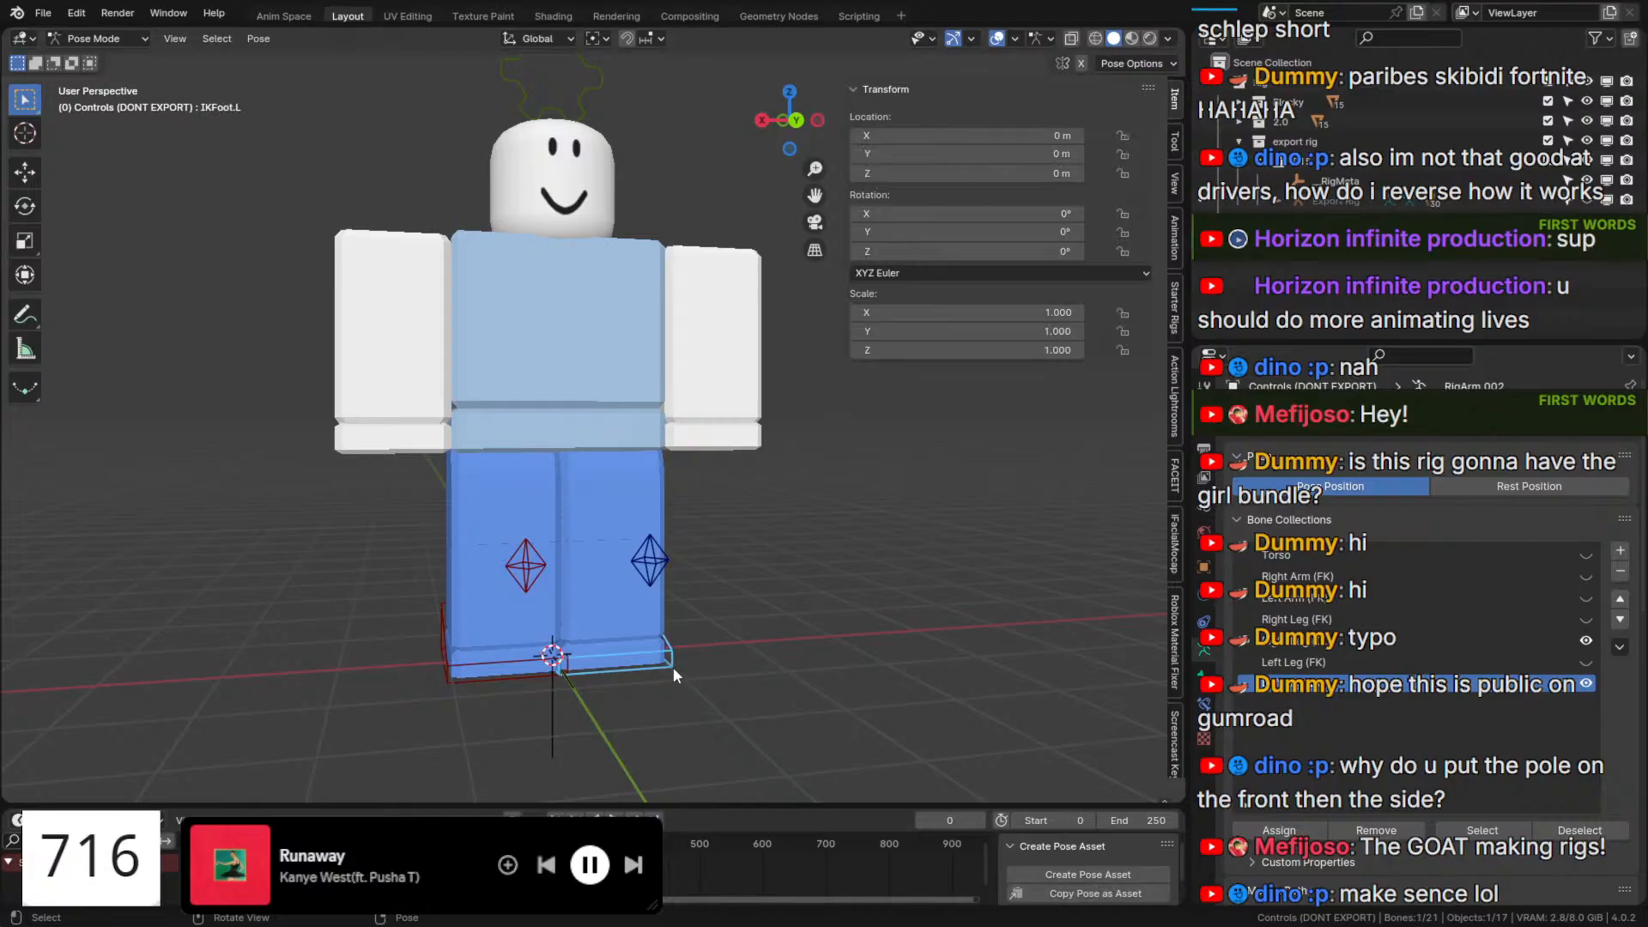
left_click(666, 564, "shift")
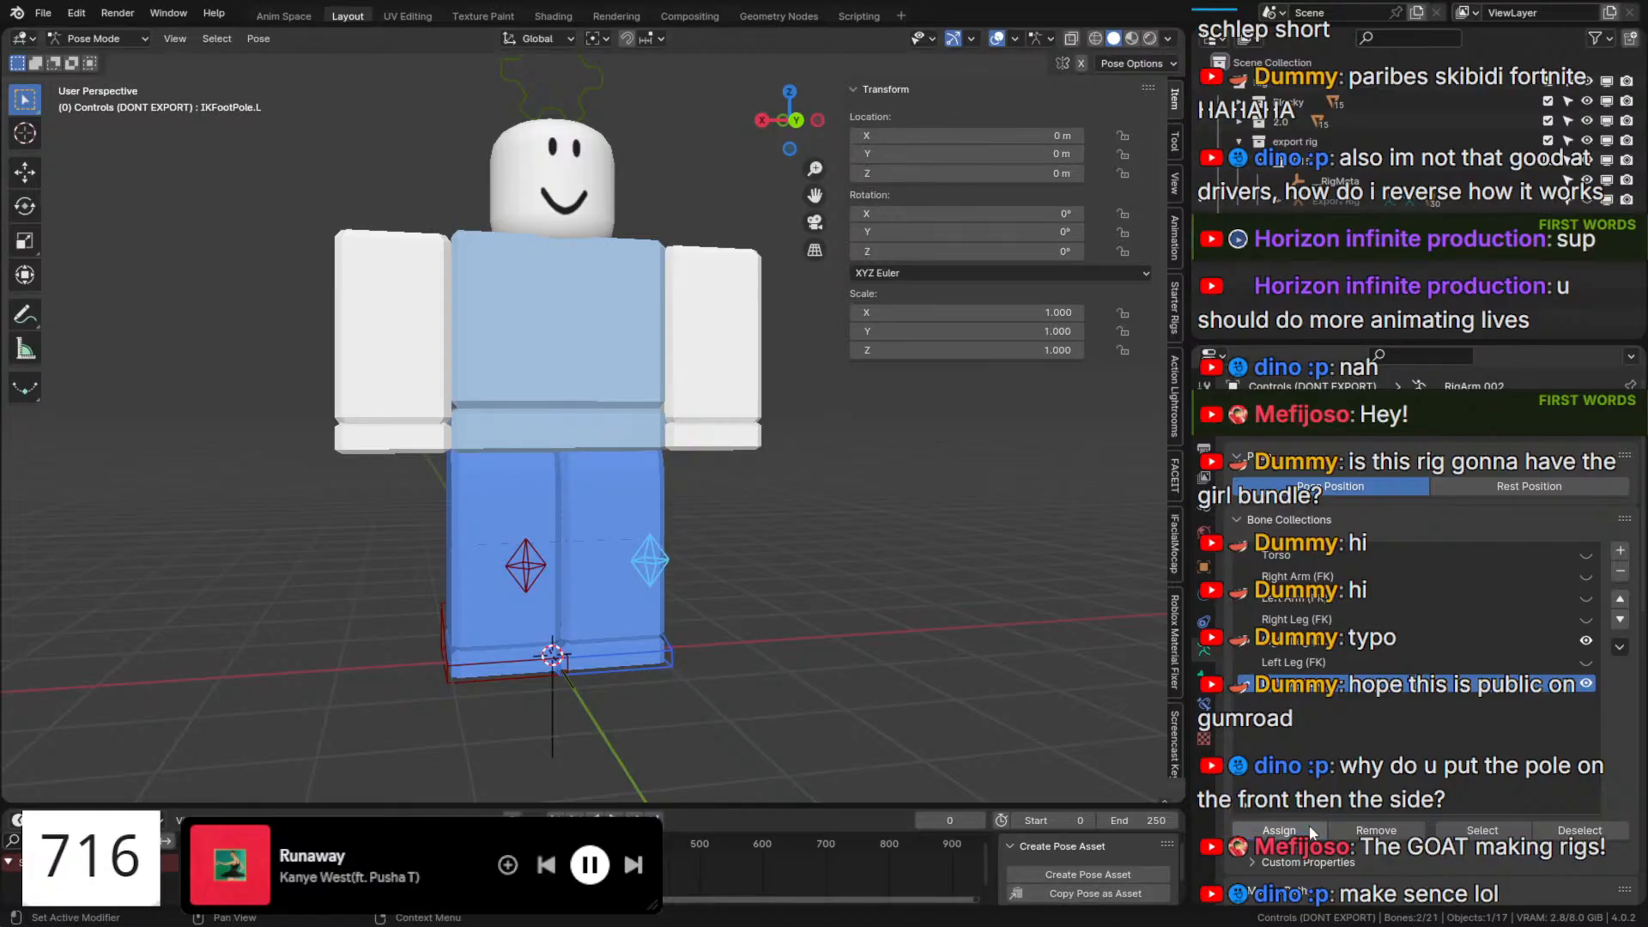
left_click(1326, 642)
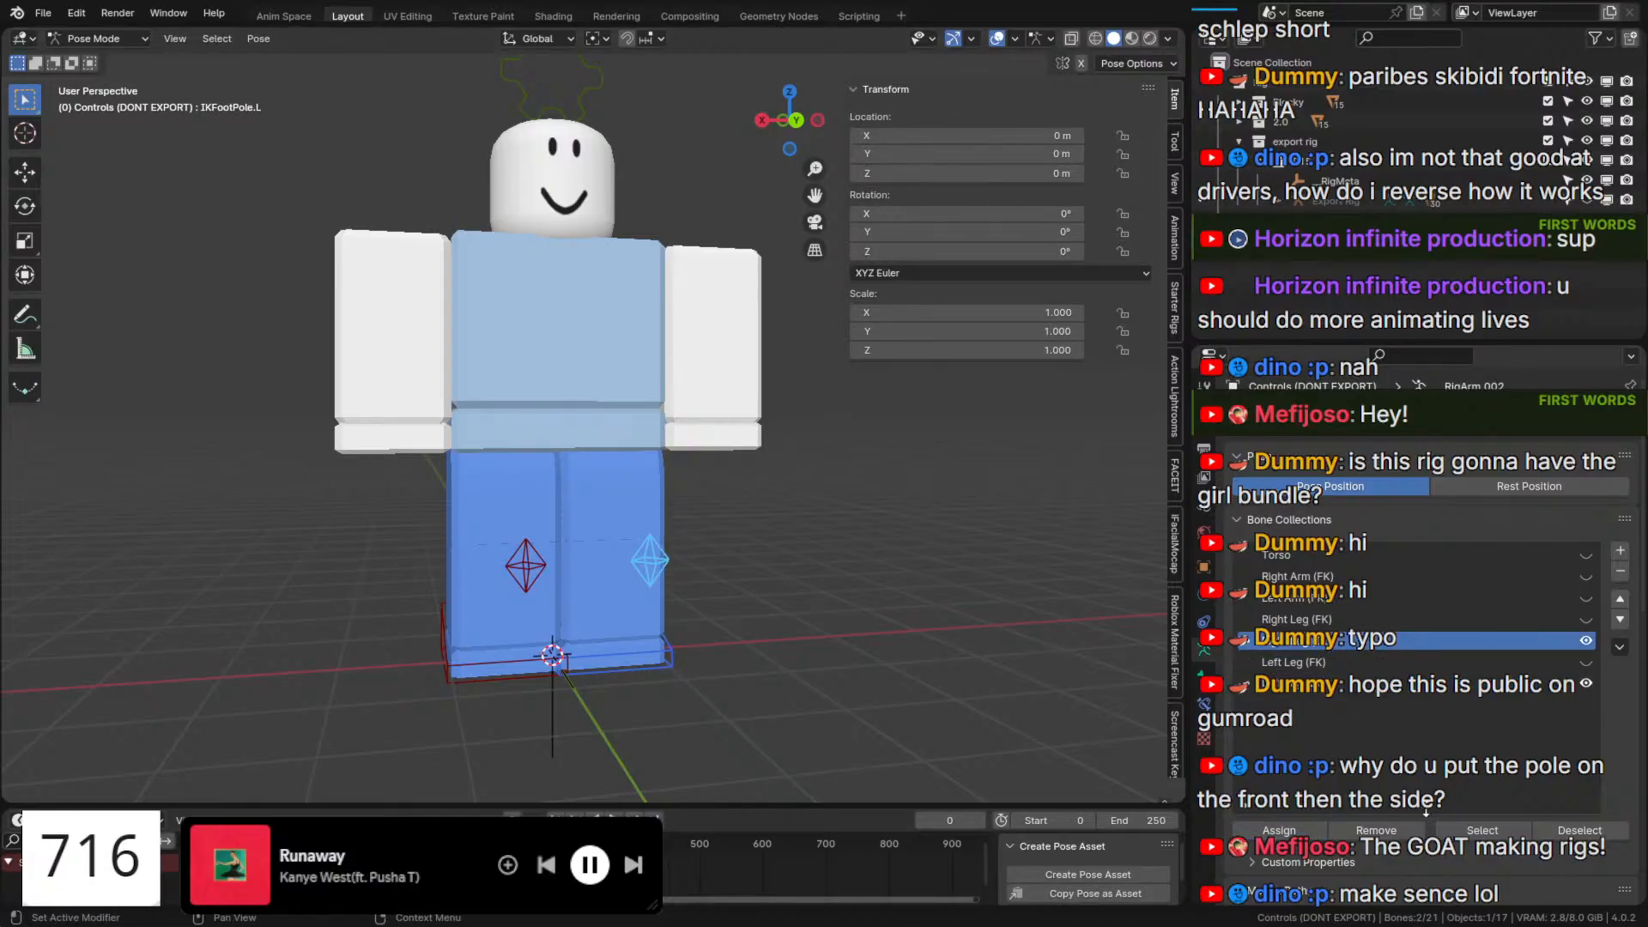
left_click(1586, 641)
left_click_drag(1586, 664, 1586, 554)
left_click(912, 606)
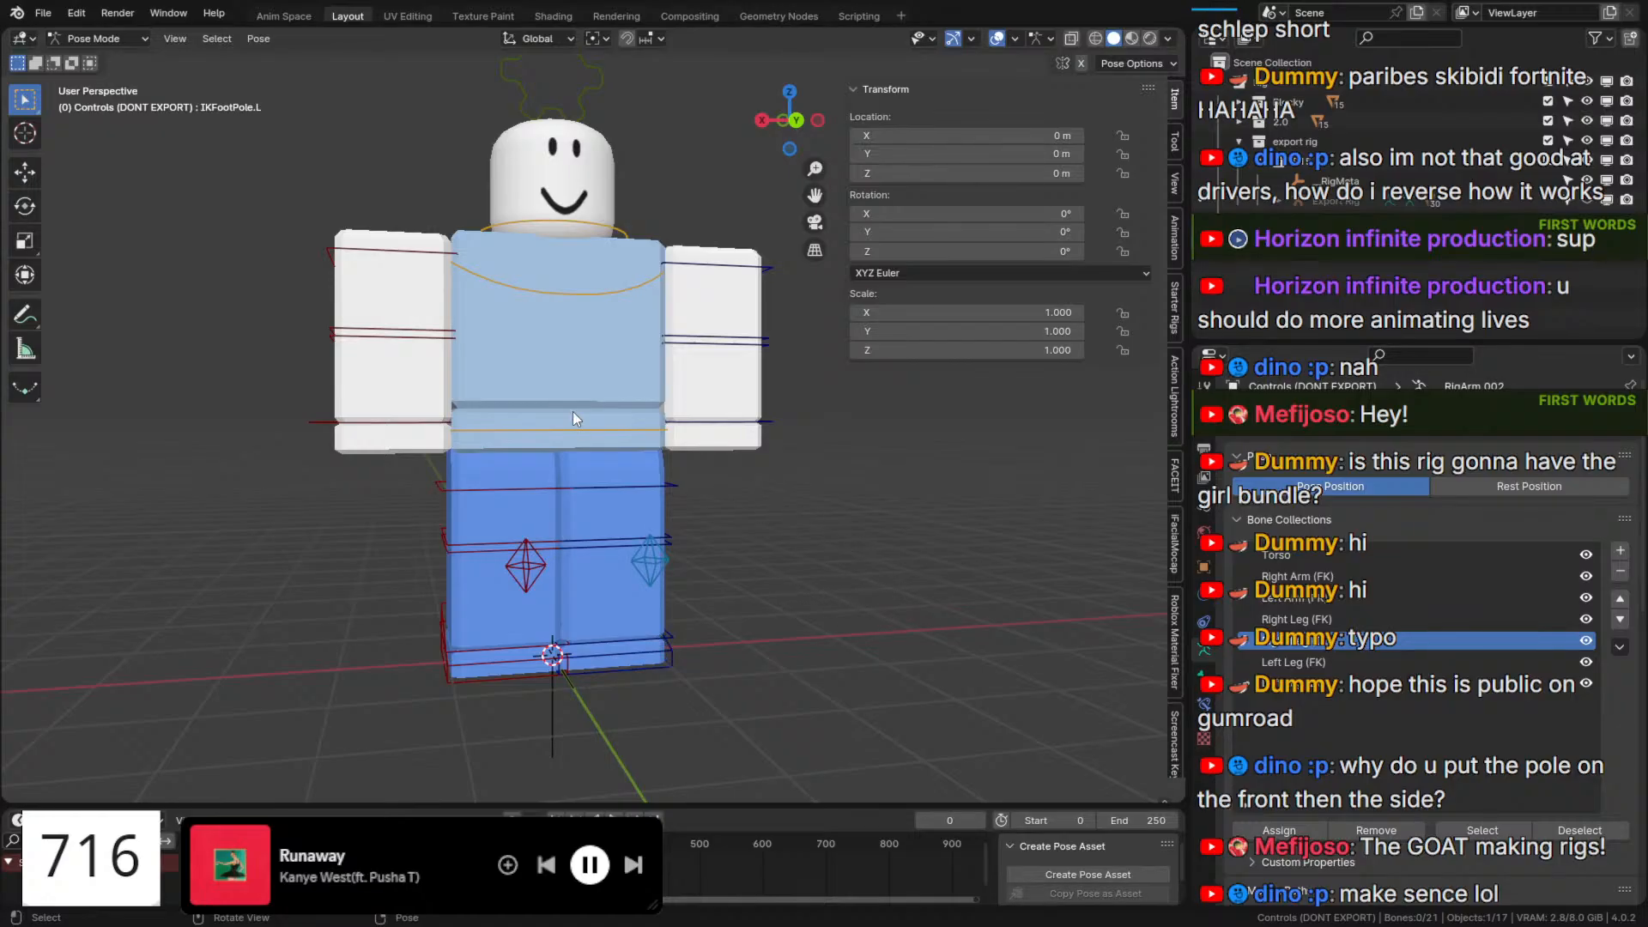
Test the rig by rotating the UpperTorso bone and moving the LowerTorso bone, cancelling both transforms.
left_click(596, 301)
key("r")
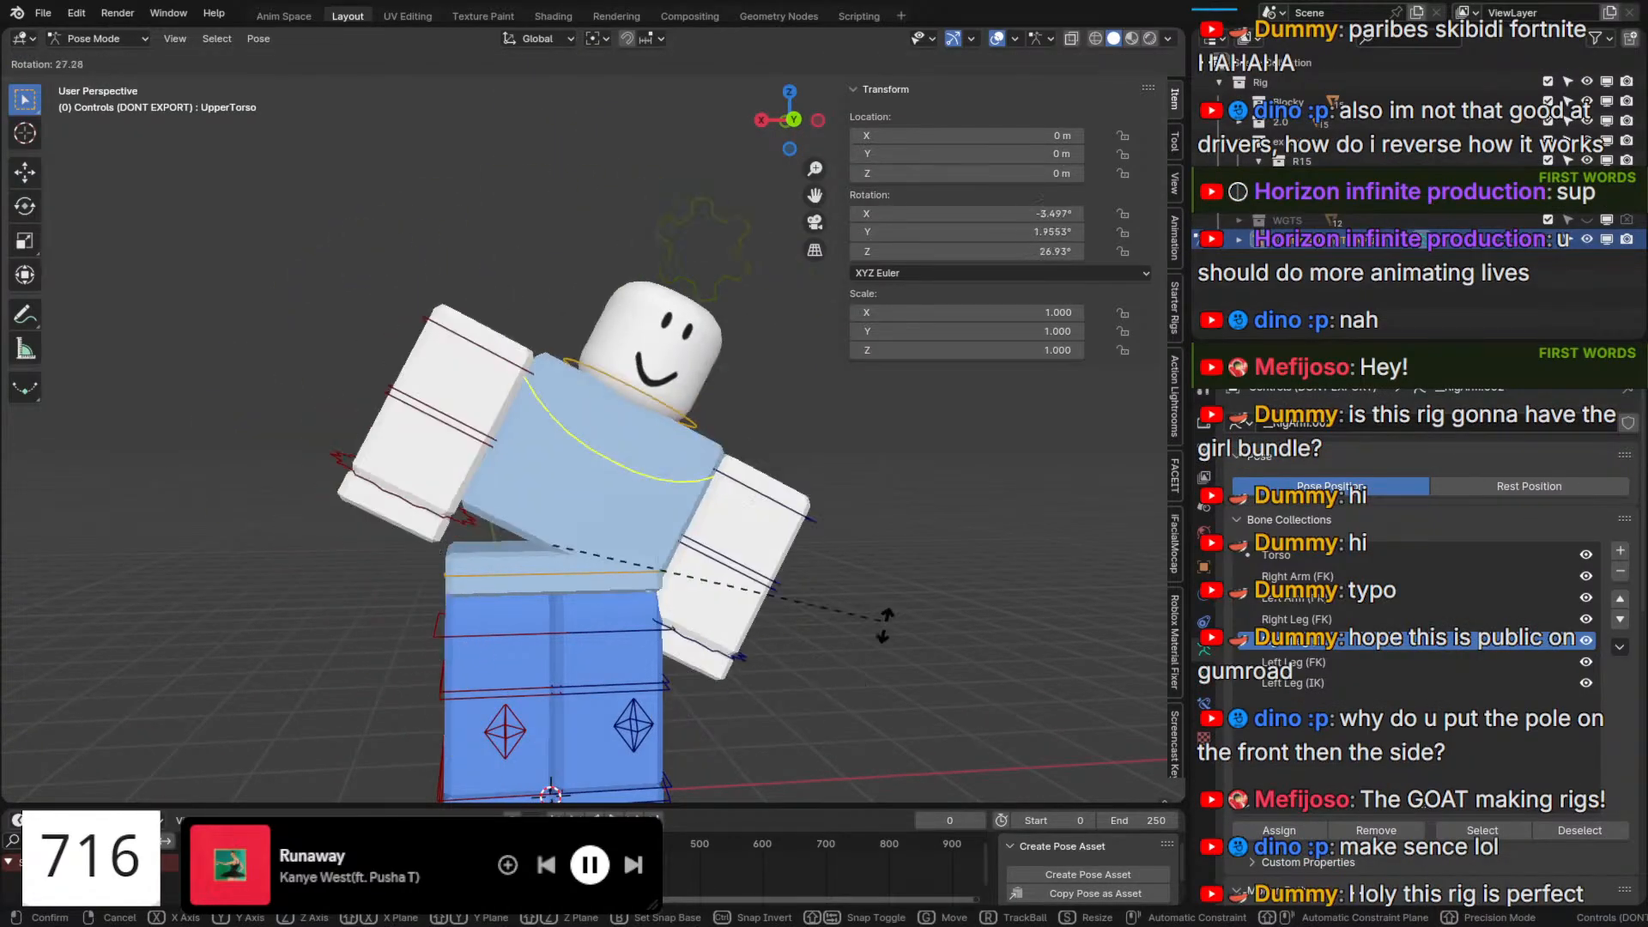
key("Escape")
middle_click_drag(633, 577, 681, 431)
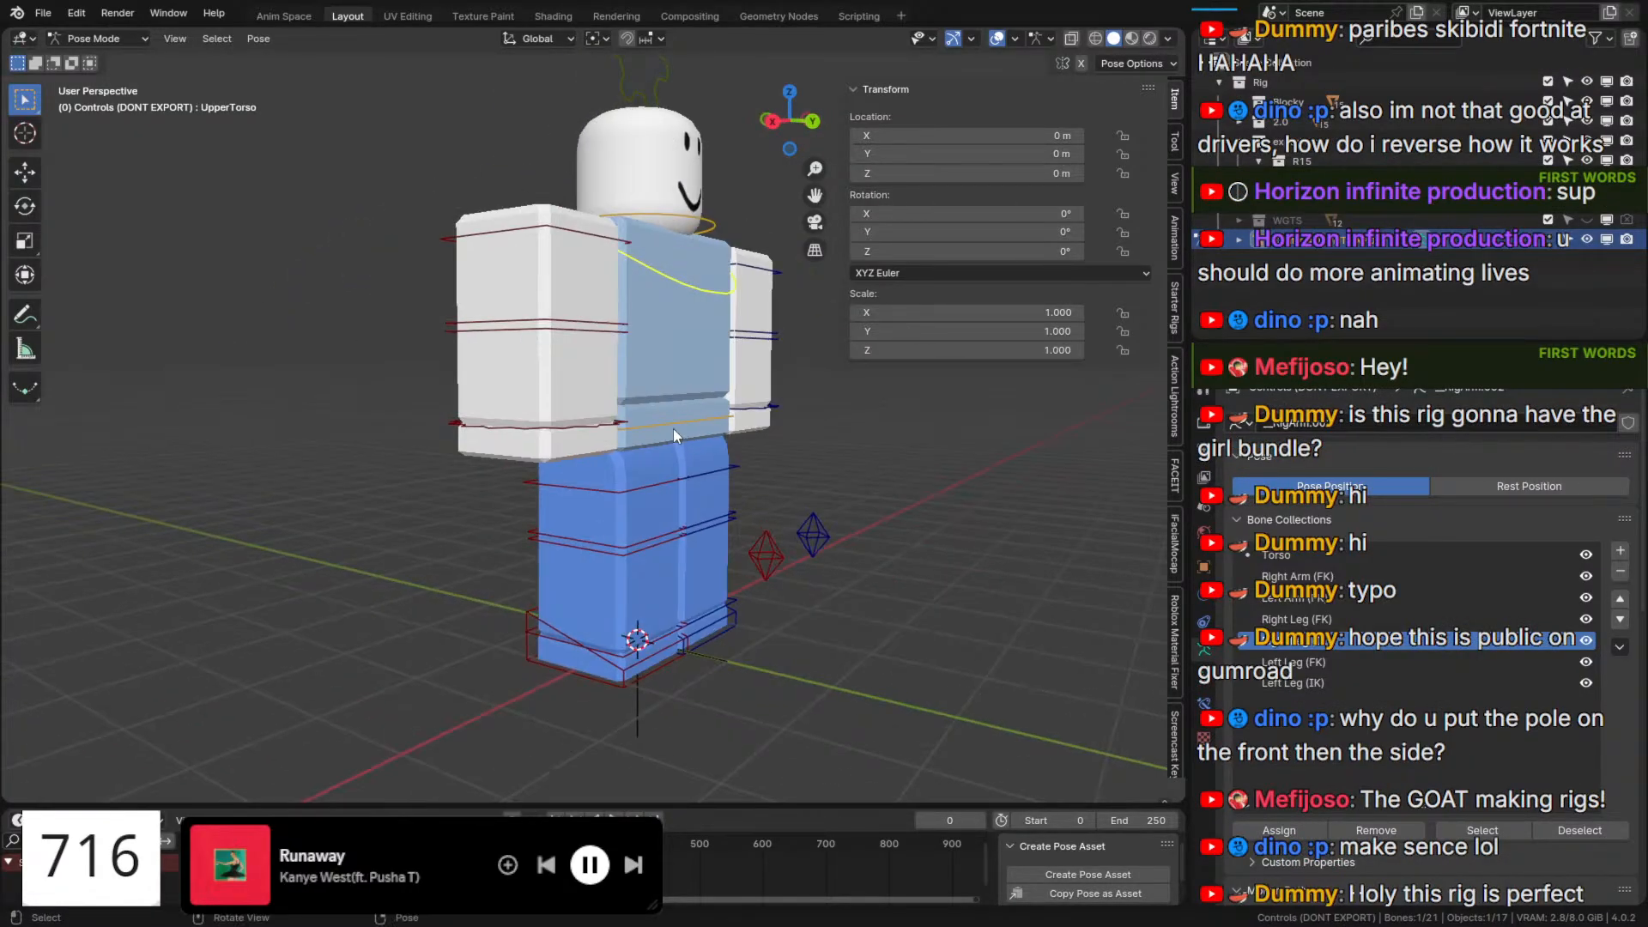
left_click(672, 426)
key("g")
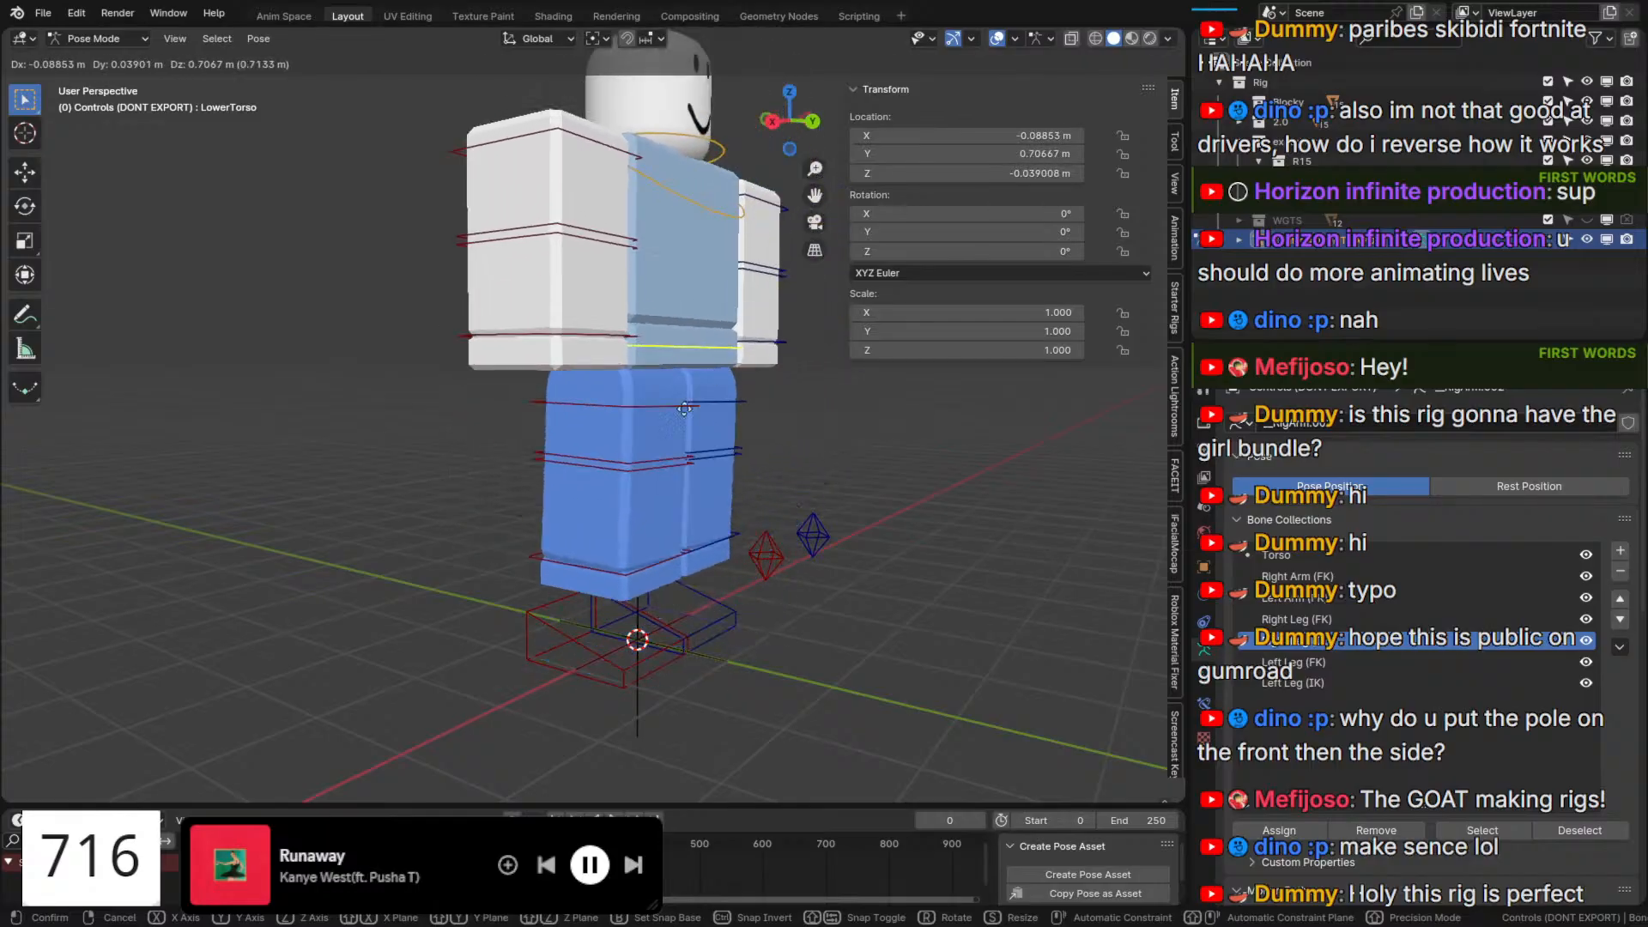
key("Escape")
Test control visibility on the Settings bone by toggling 1. IK Switch Layers and setting IK Legs to 0.000 and back to 1.000.
left_click(631, 94)
middle_click_drag(661, 189, 572, 253, "shift")
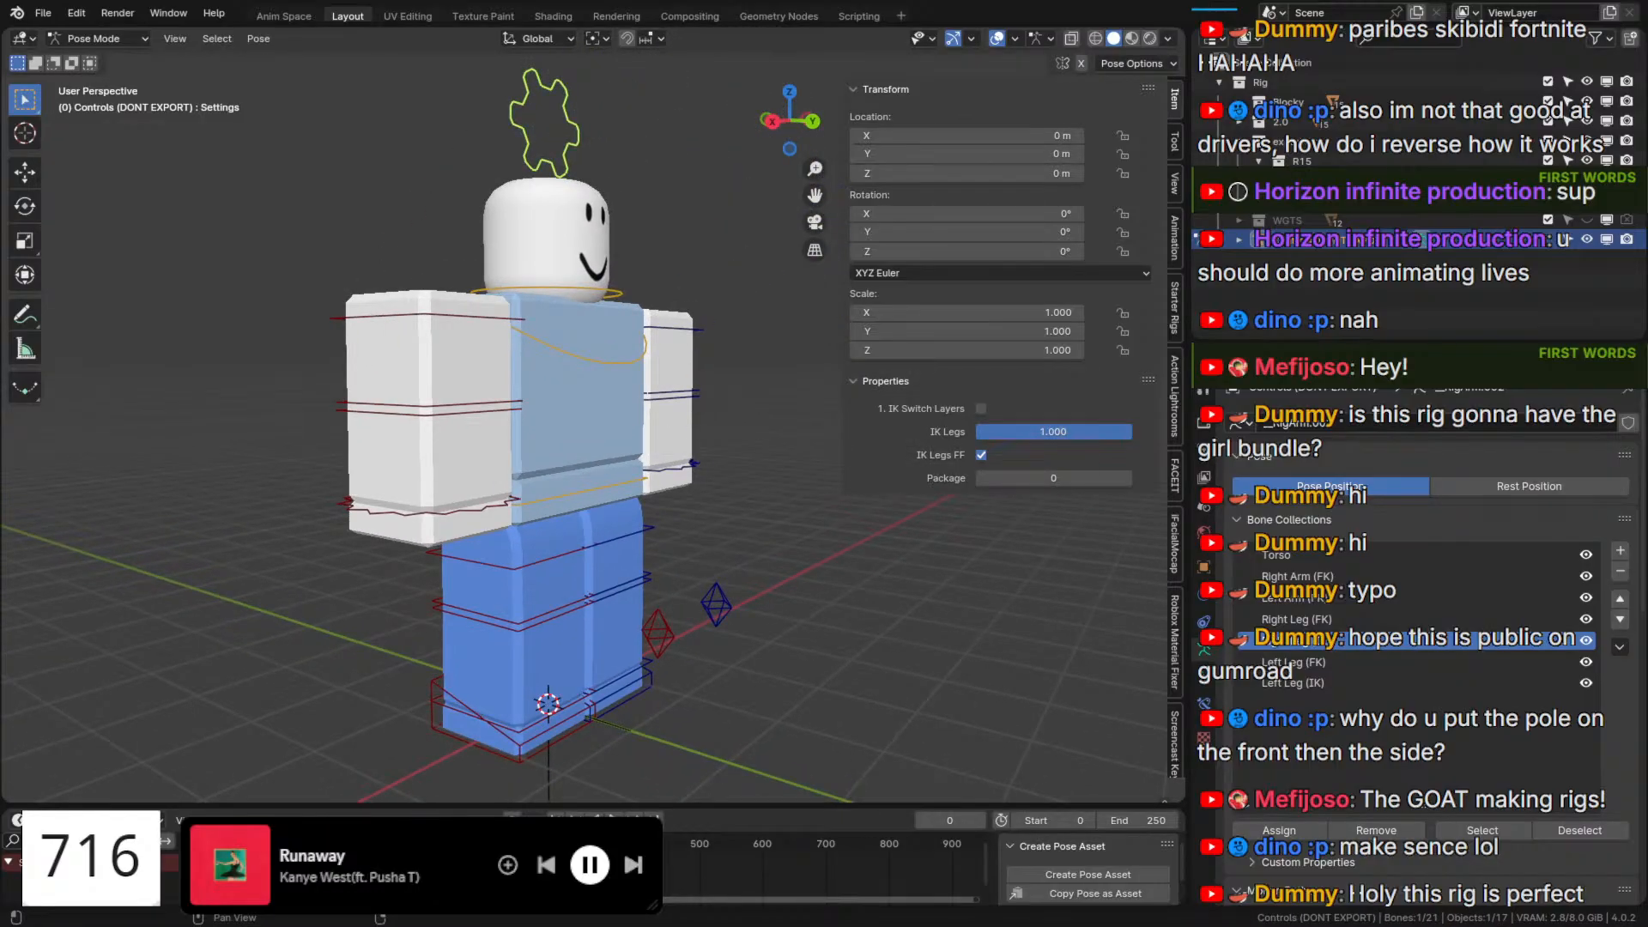
left_click(982, 410)
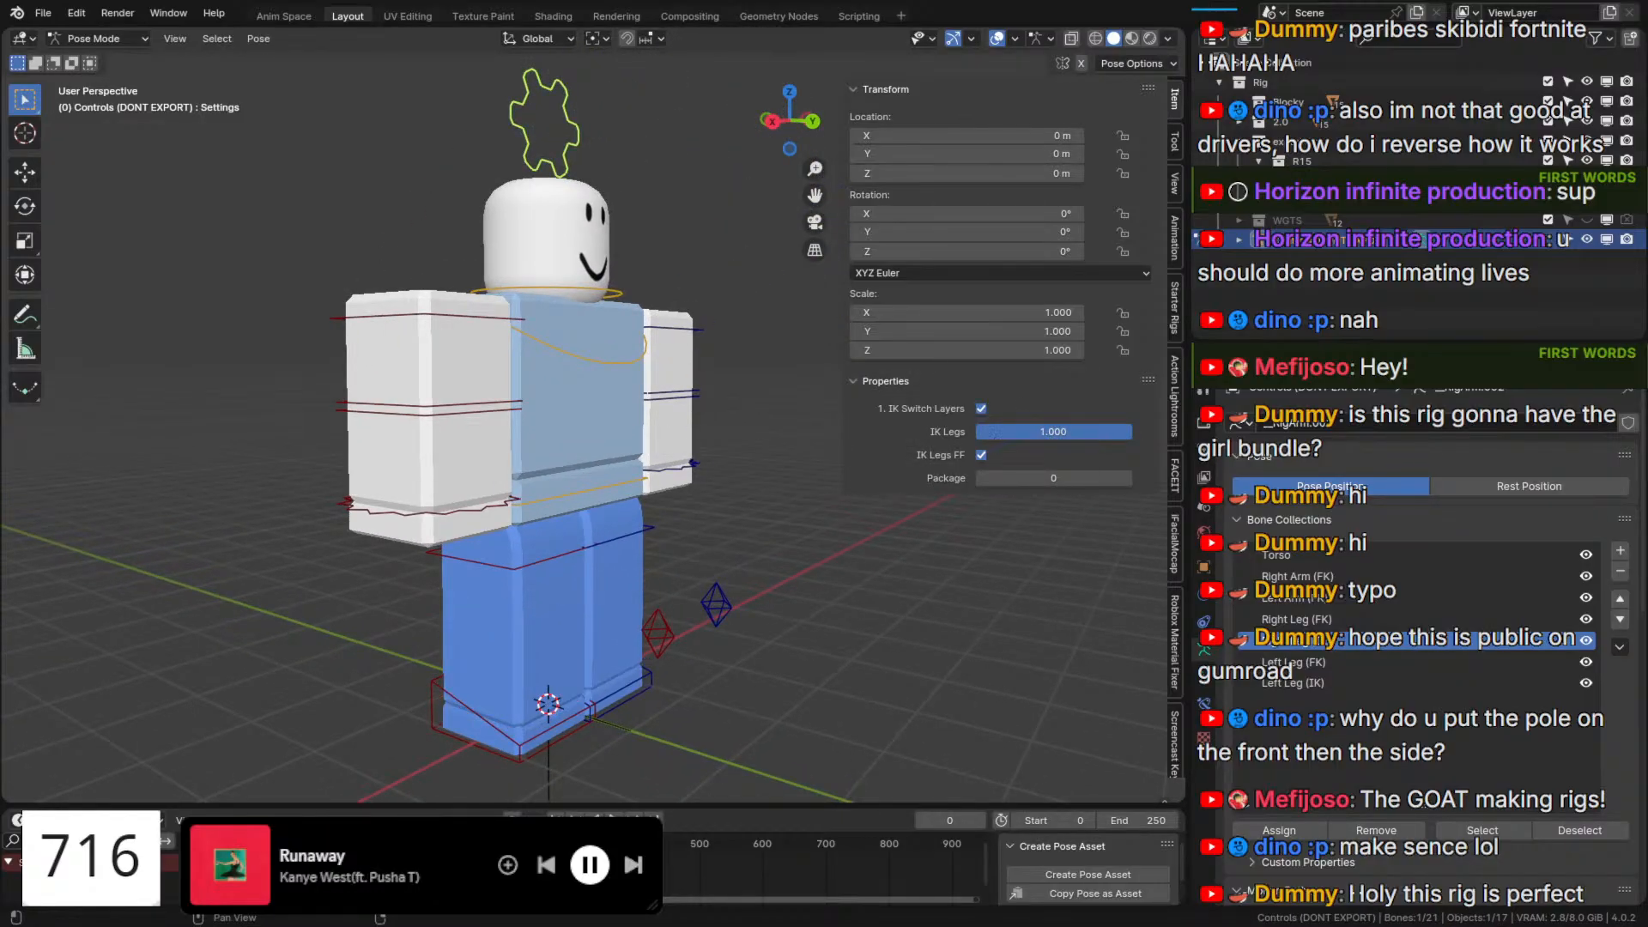
left_click_drag(993, 433, 961, 432)
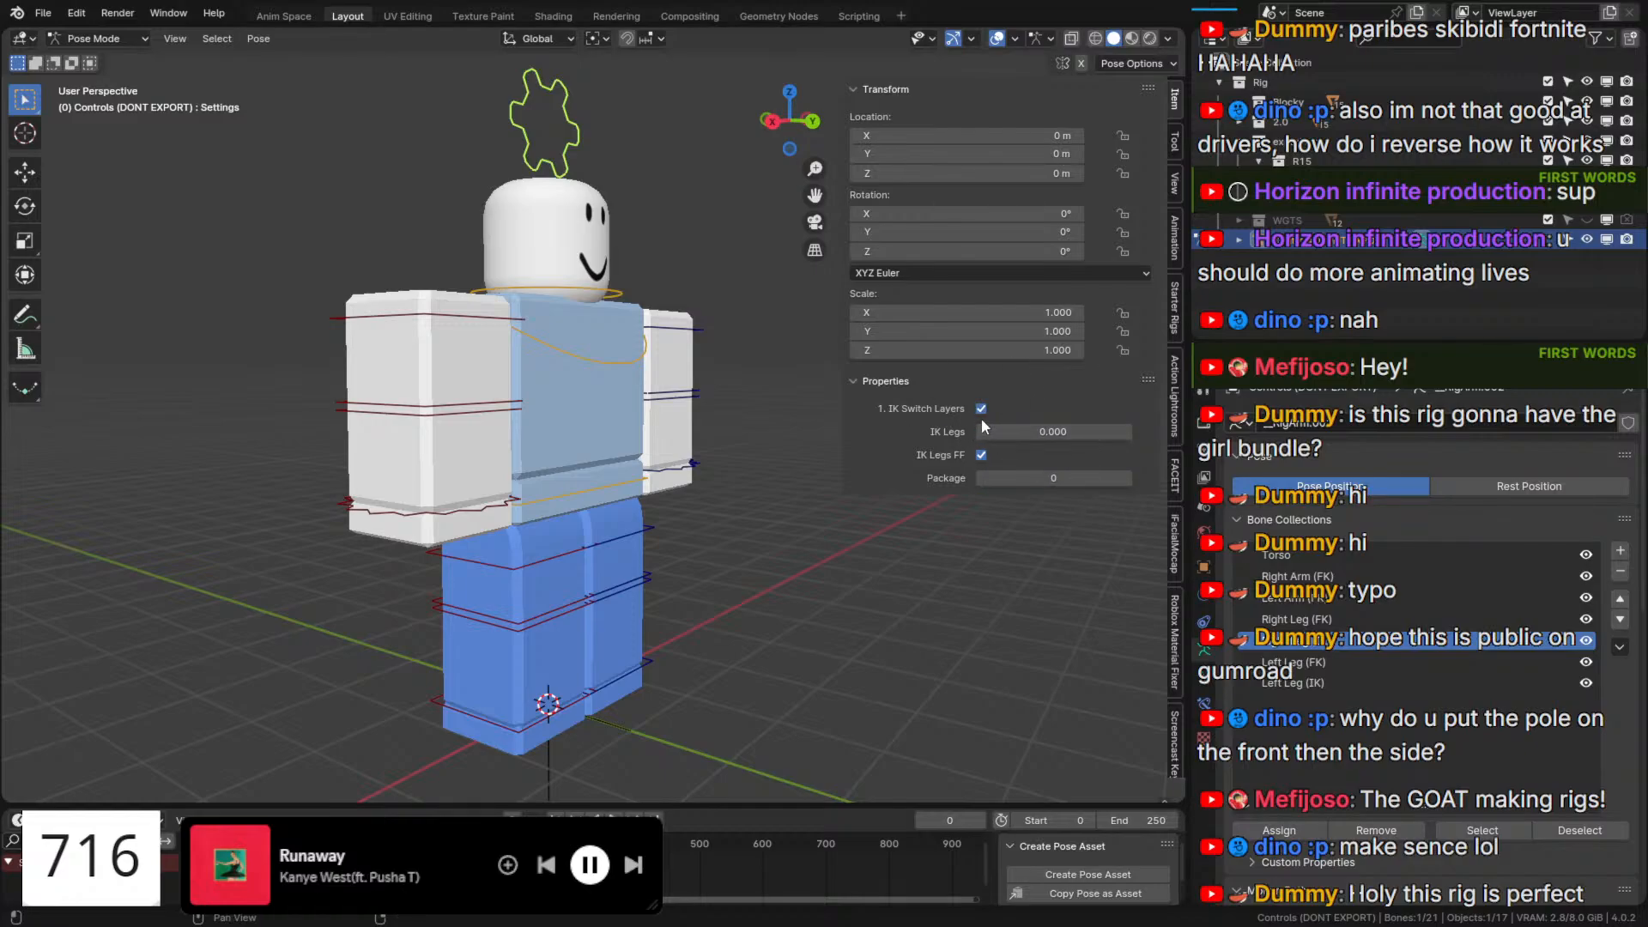
left_click(981, 409)
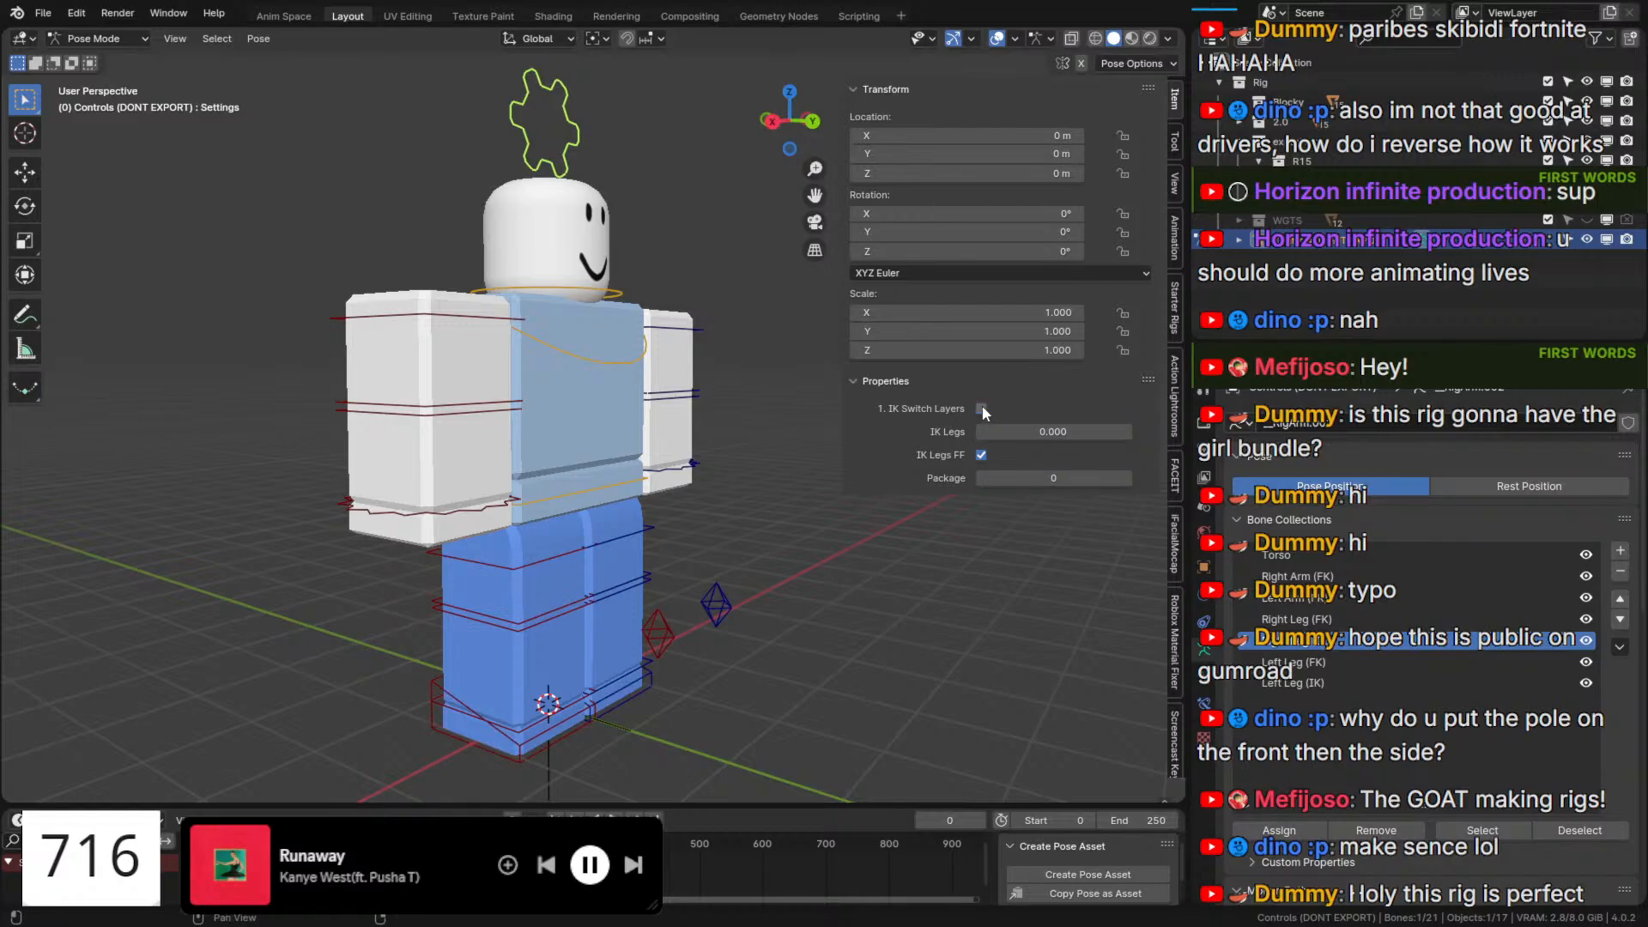
left_click(1586, 640)
left_click(981, 457)
left_click(982, 409)
left_click_drag(996, 426, 1131, 430)
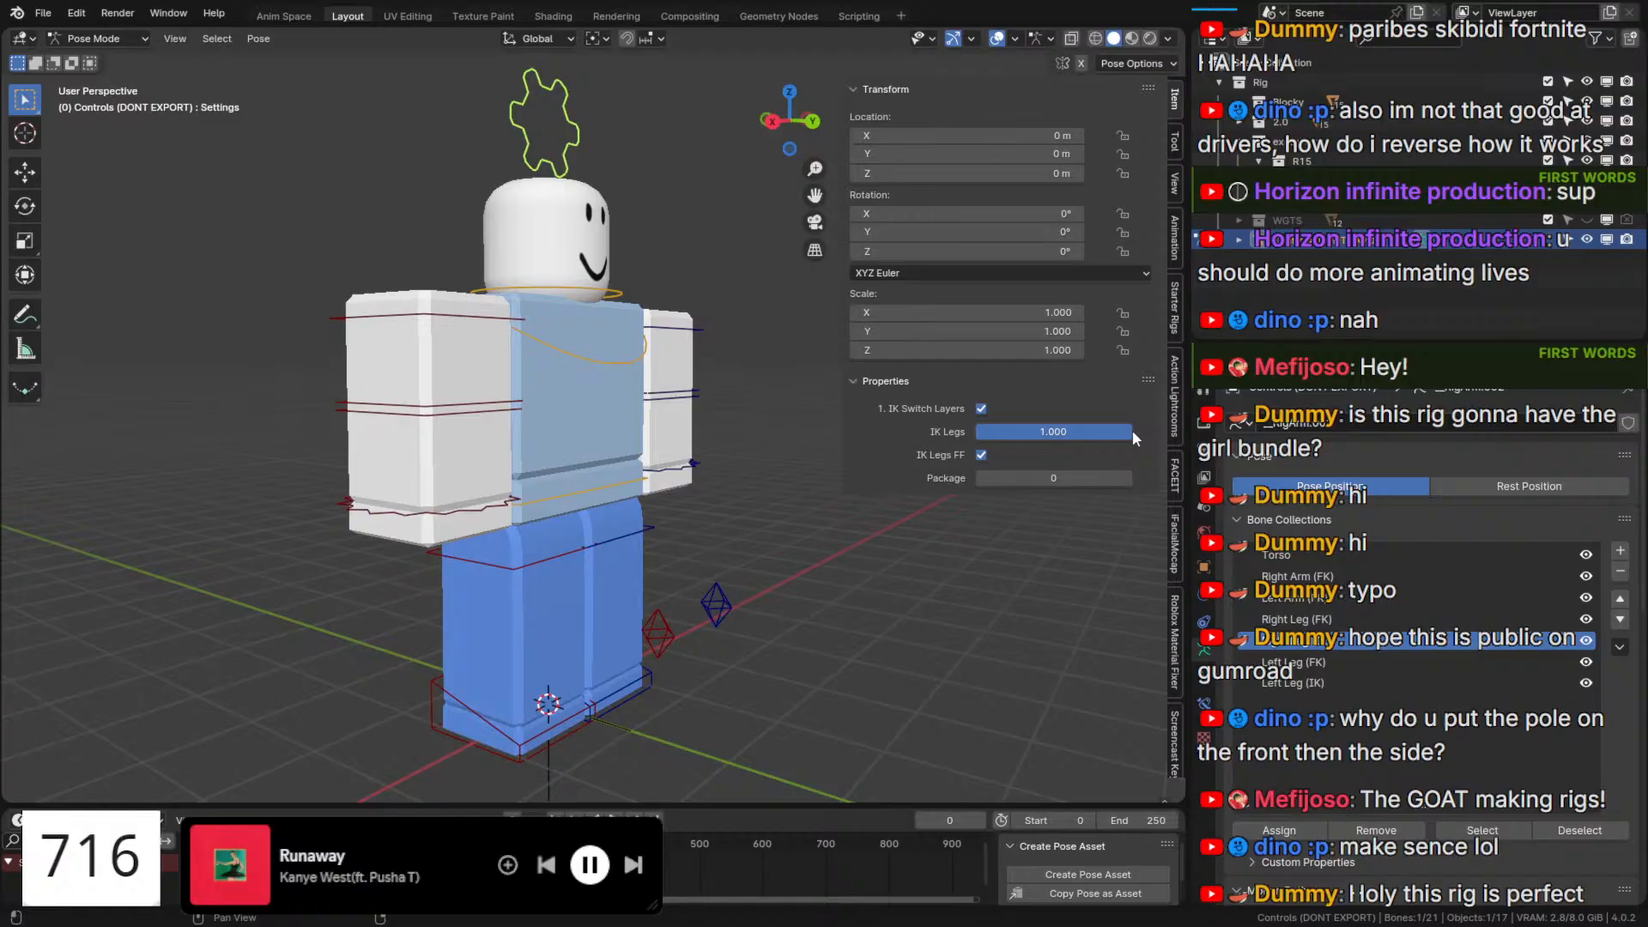
Turn off 1. IK Switch Layers and select the RightFoot bone.
right_click(977, 457)
left_click(913, 676)
scroll(550, 686, "up", 5)
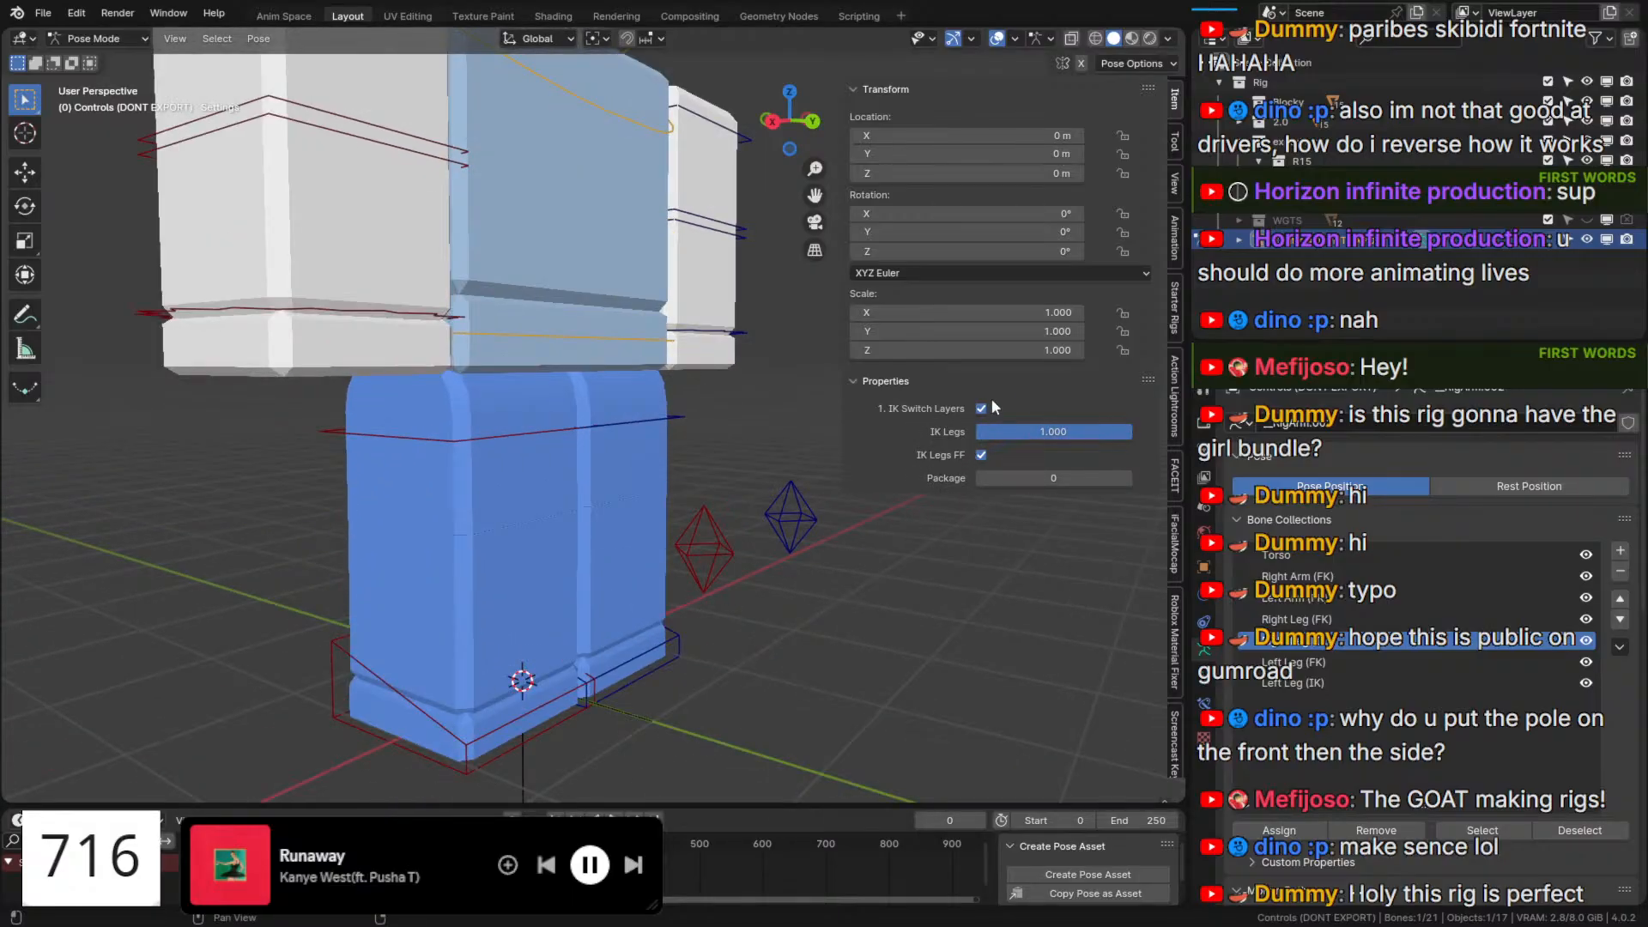
left_click(478, 711)
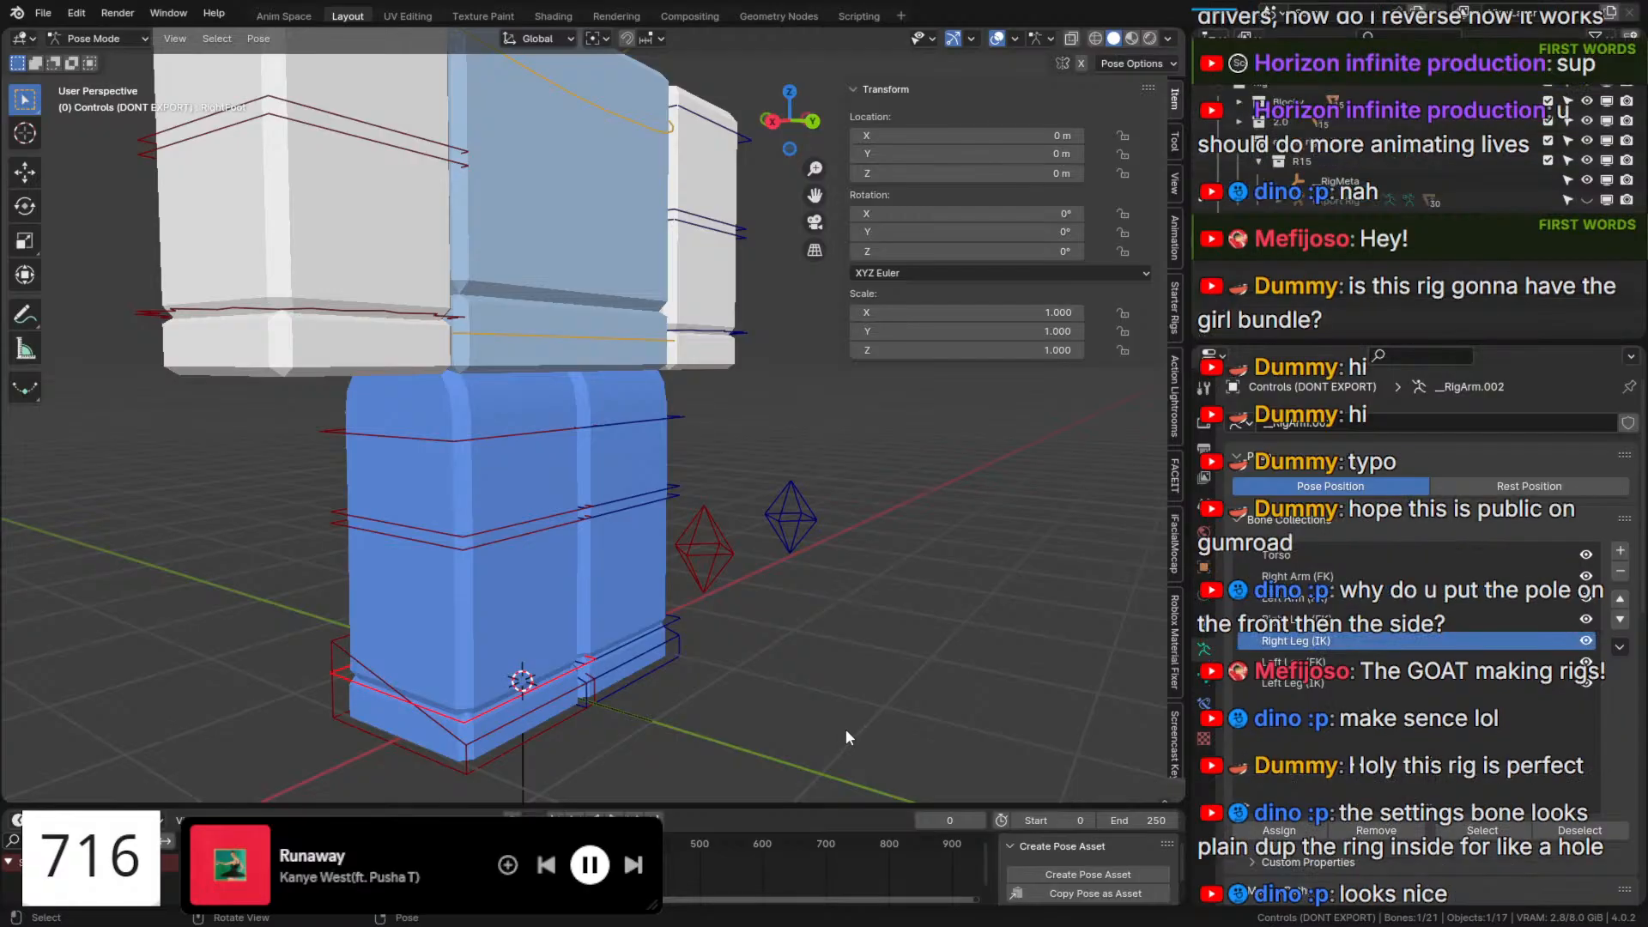
scroll(841, 727, "down", 5)
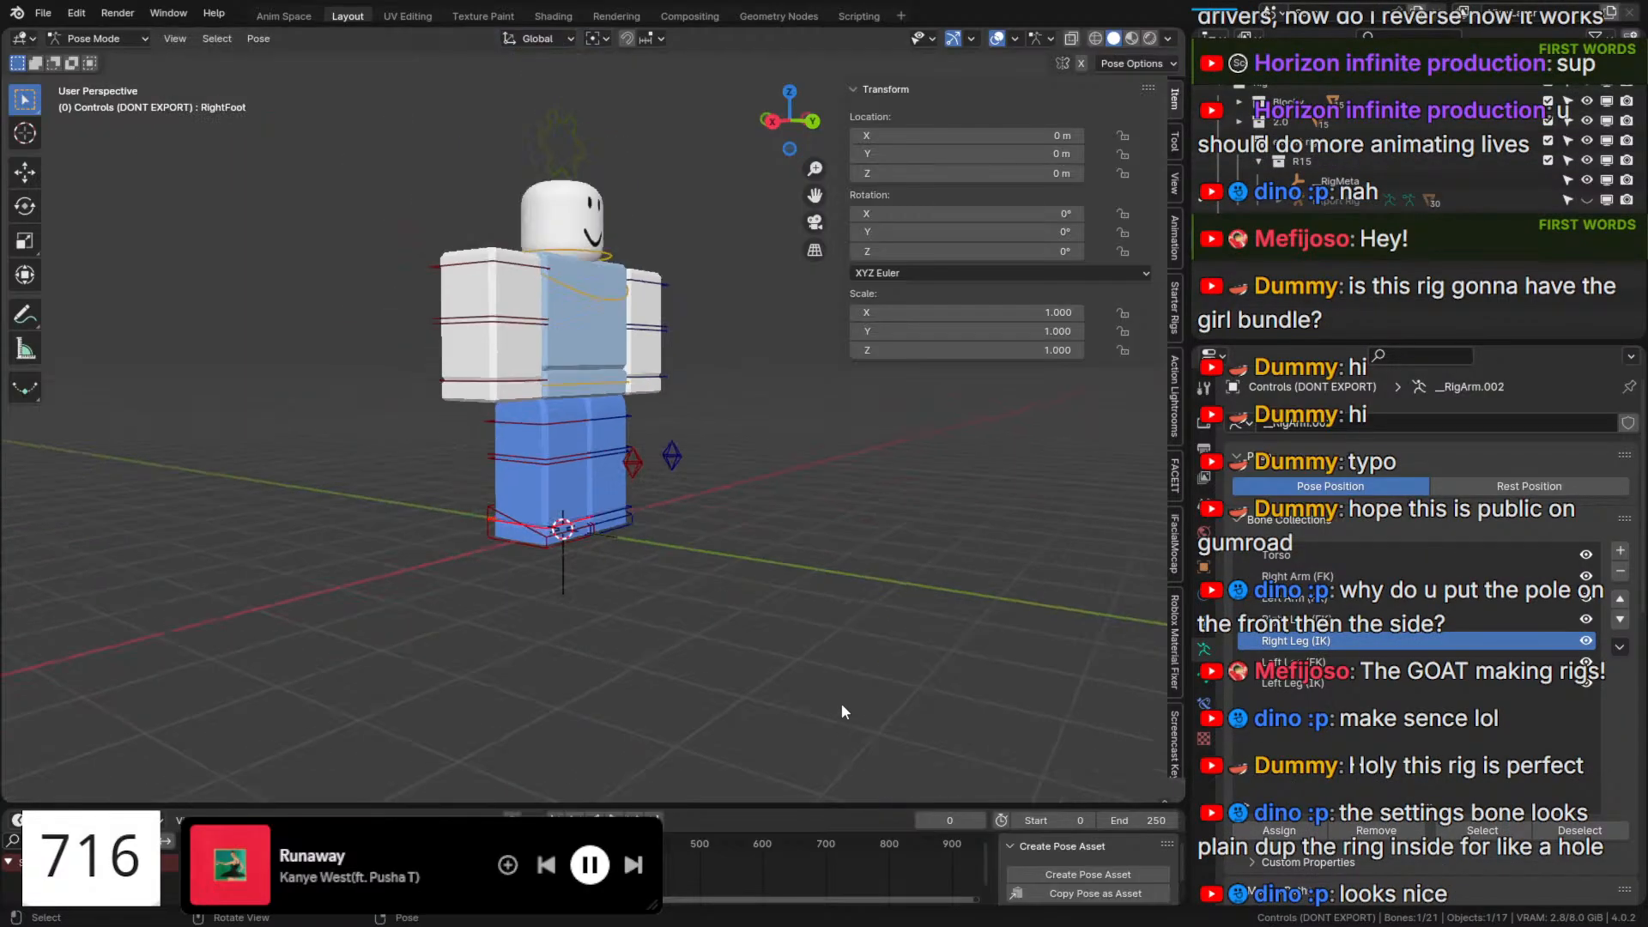
Select the RightLowerLeg bone and examine its IK constraint settings.
left_click(588, 148)
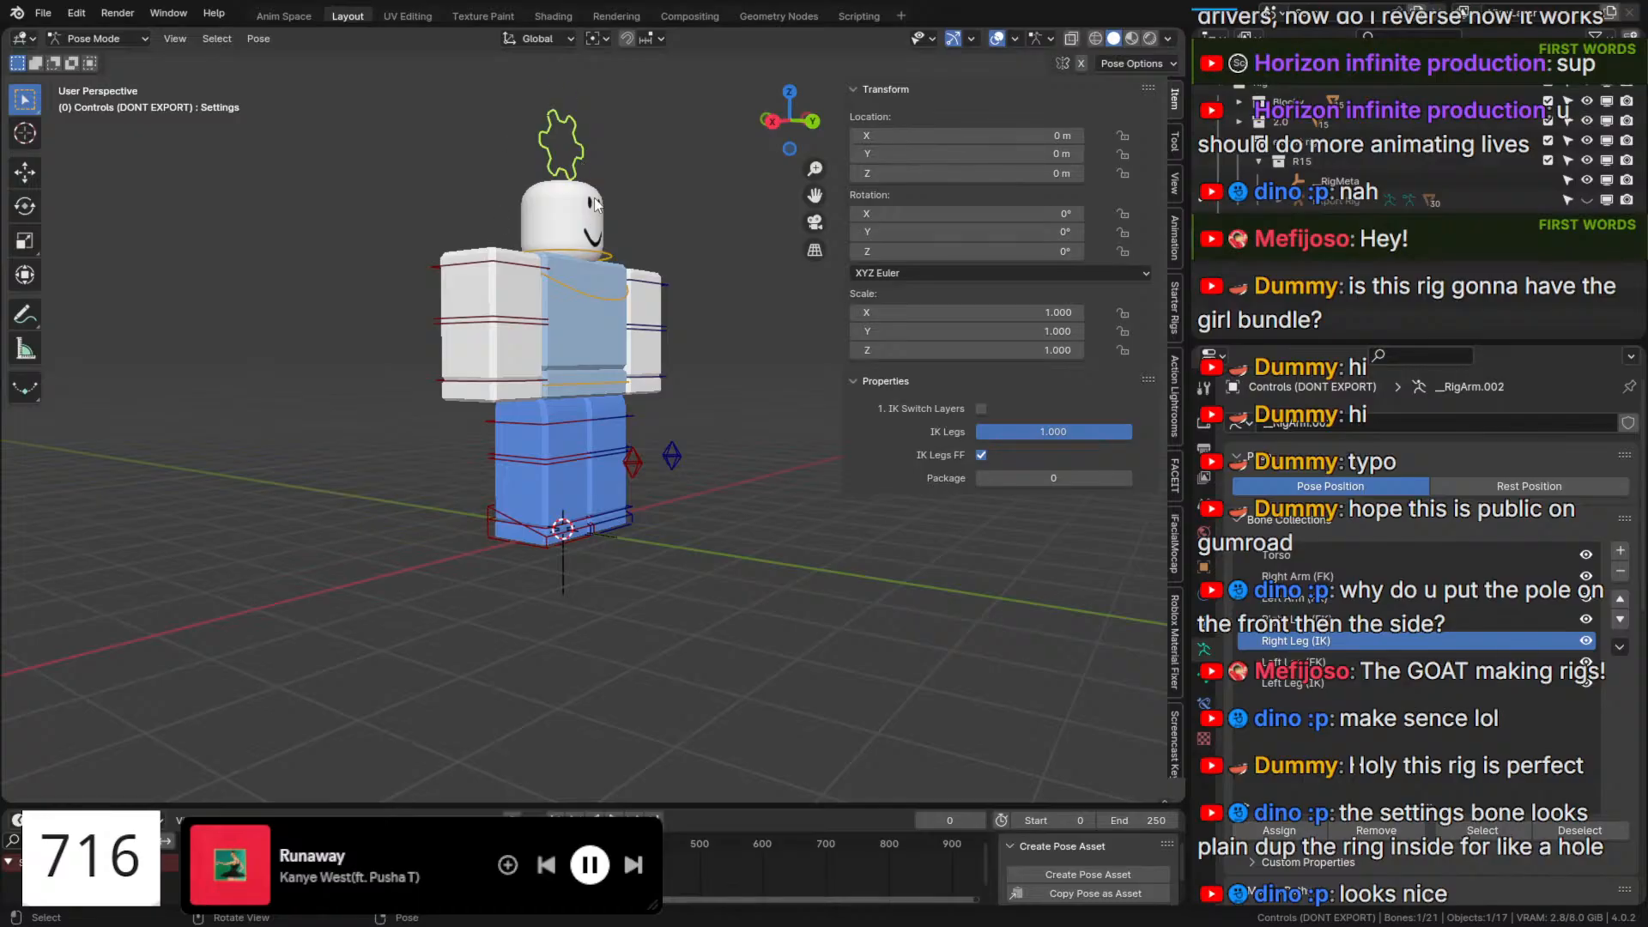
left_click(594, 528)
scroll(531, 476, "up", 3)
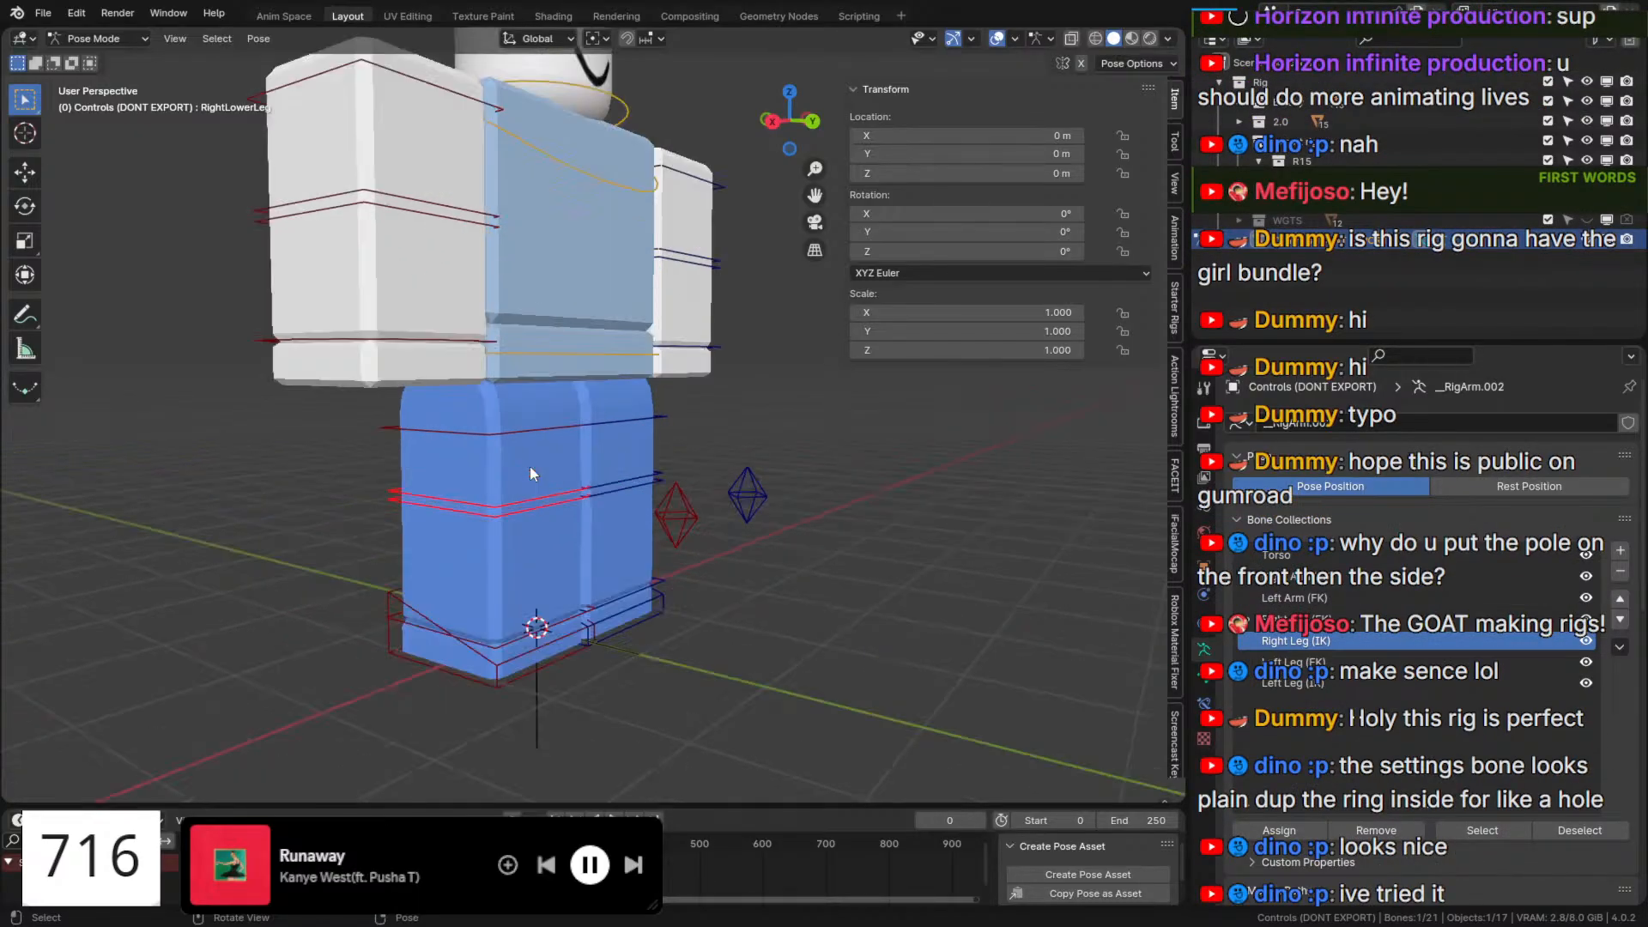
left_click(1204, 701)
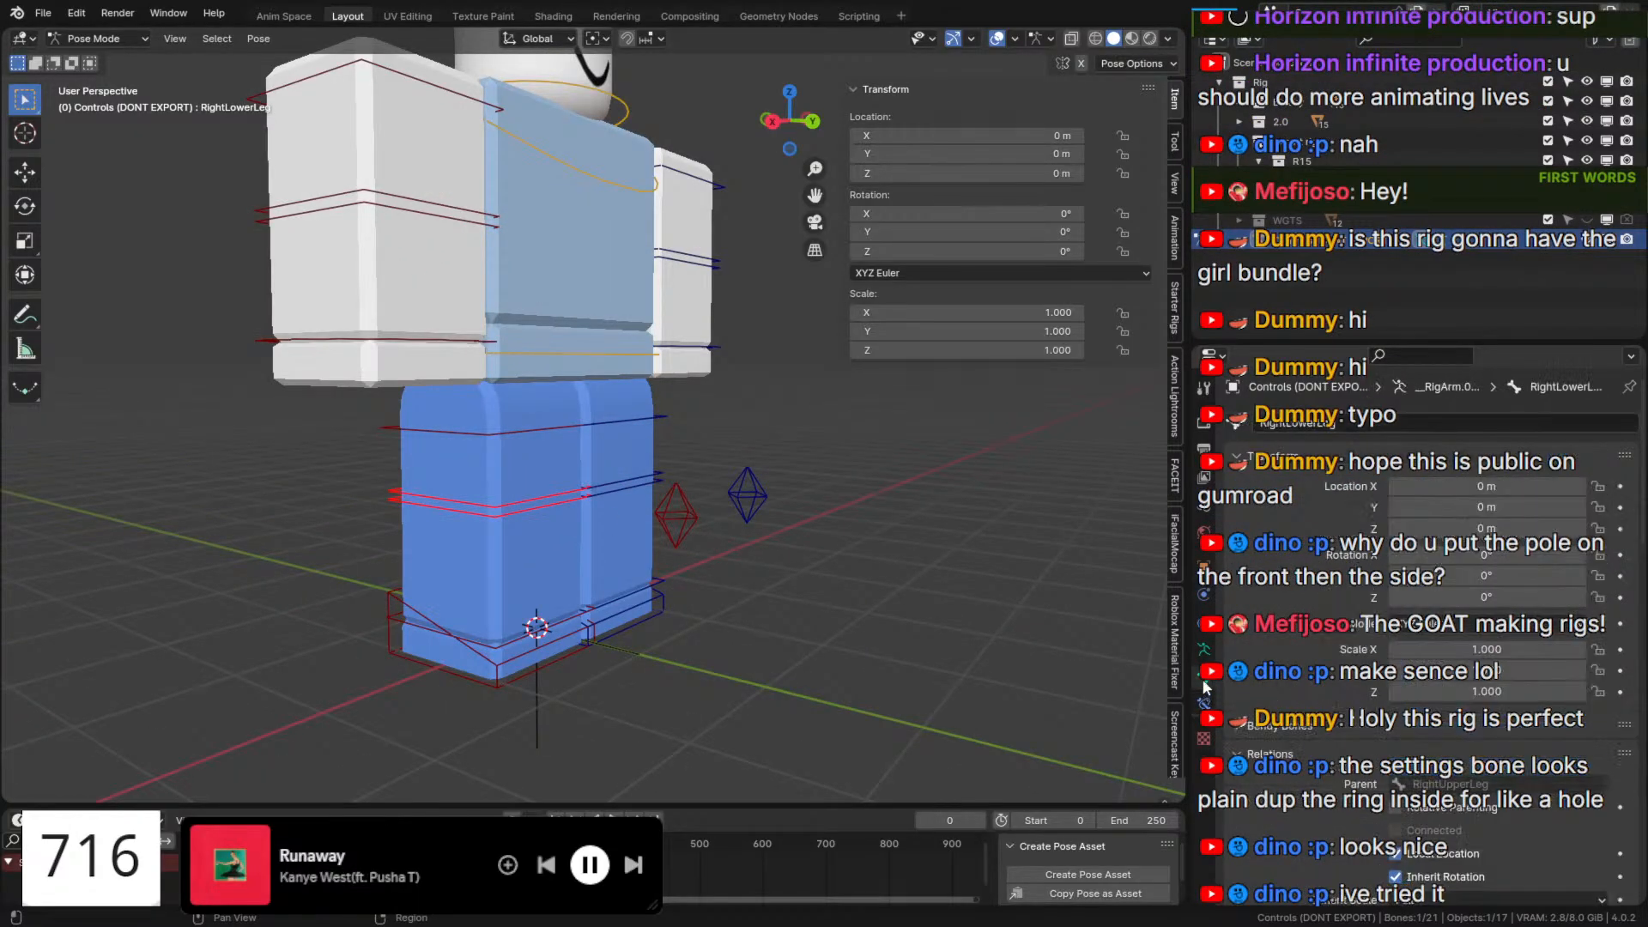
scroll(1243, 692, "down", 6)
scroll(1347, 747, "up", 5)
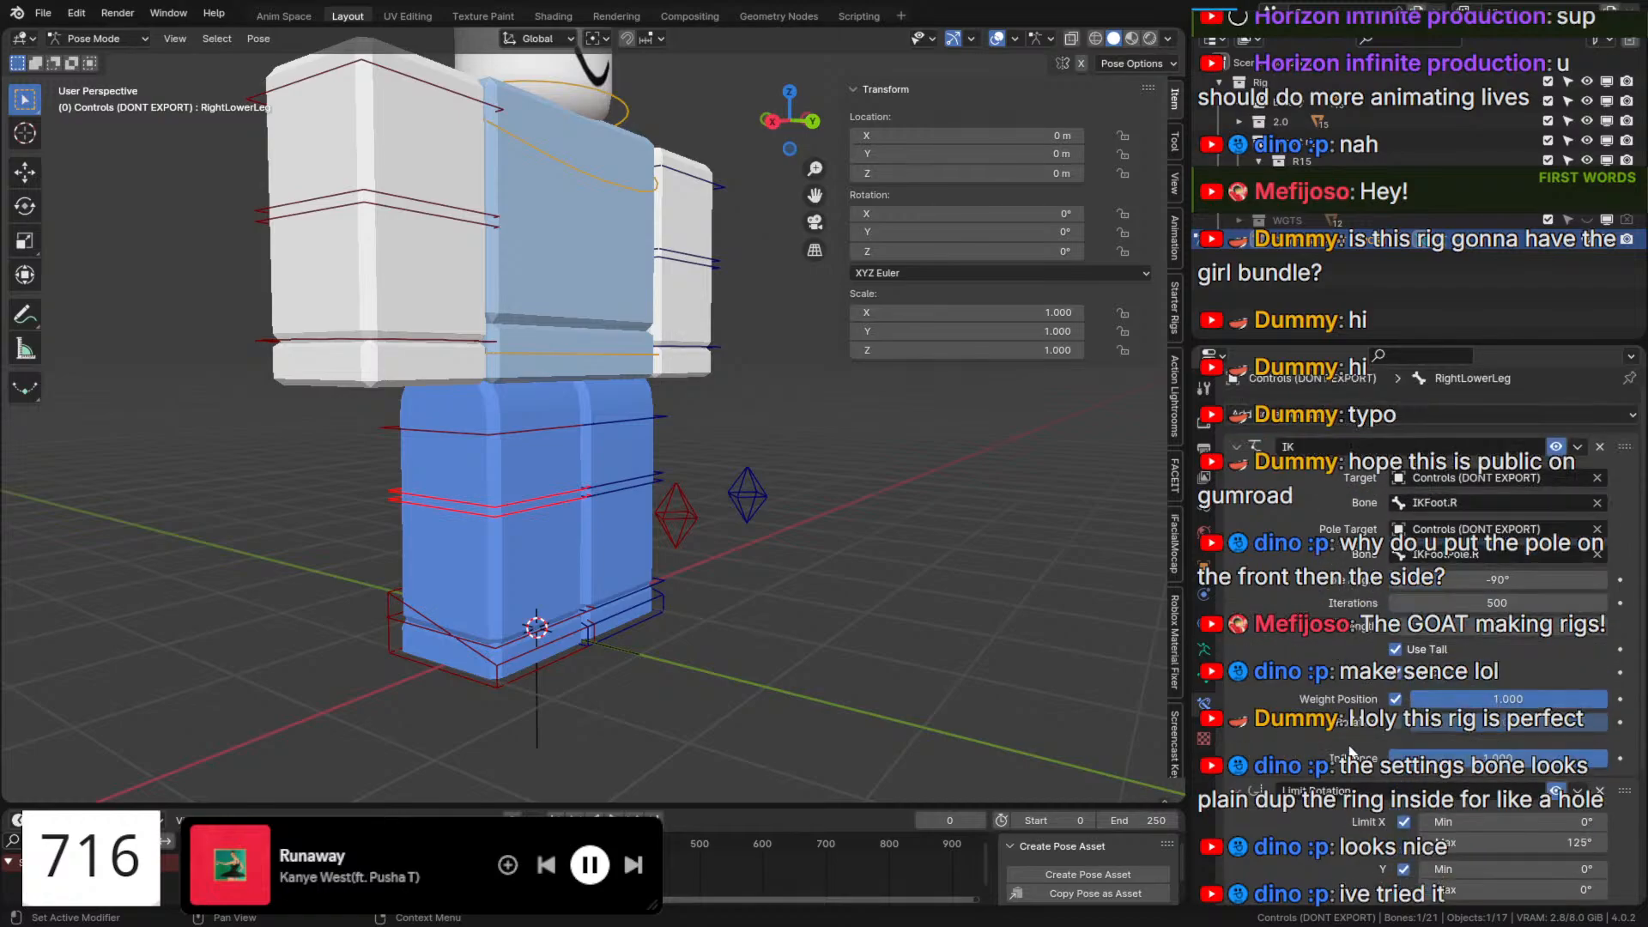
Save the rig file.
middle_click_drag(577, 624, 764, 418)
scroll(713, 544, "down", 1)
scroll(778, 546, "up", 1)
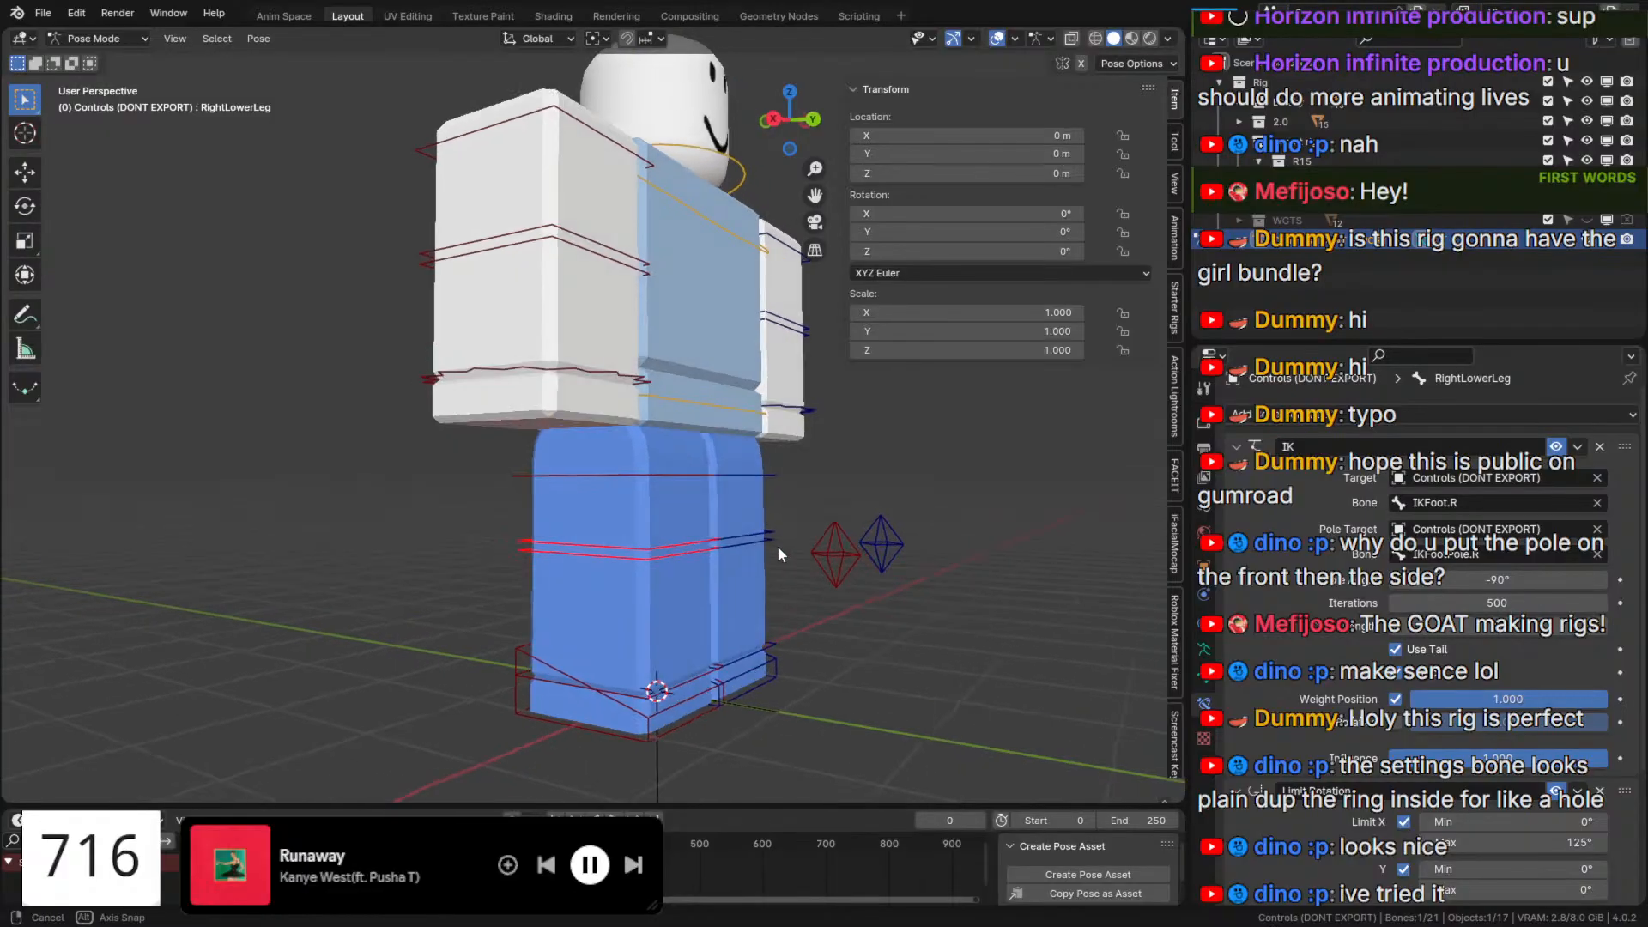
scroll(776, 548, "down", 1)
middle_click_drag(776, 548, 708, 558)
scroll(704, 554, "down", 2)
middle_click_drag(662, 481, 667, 498, "shift")
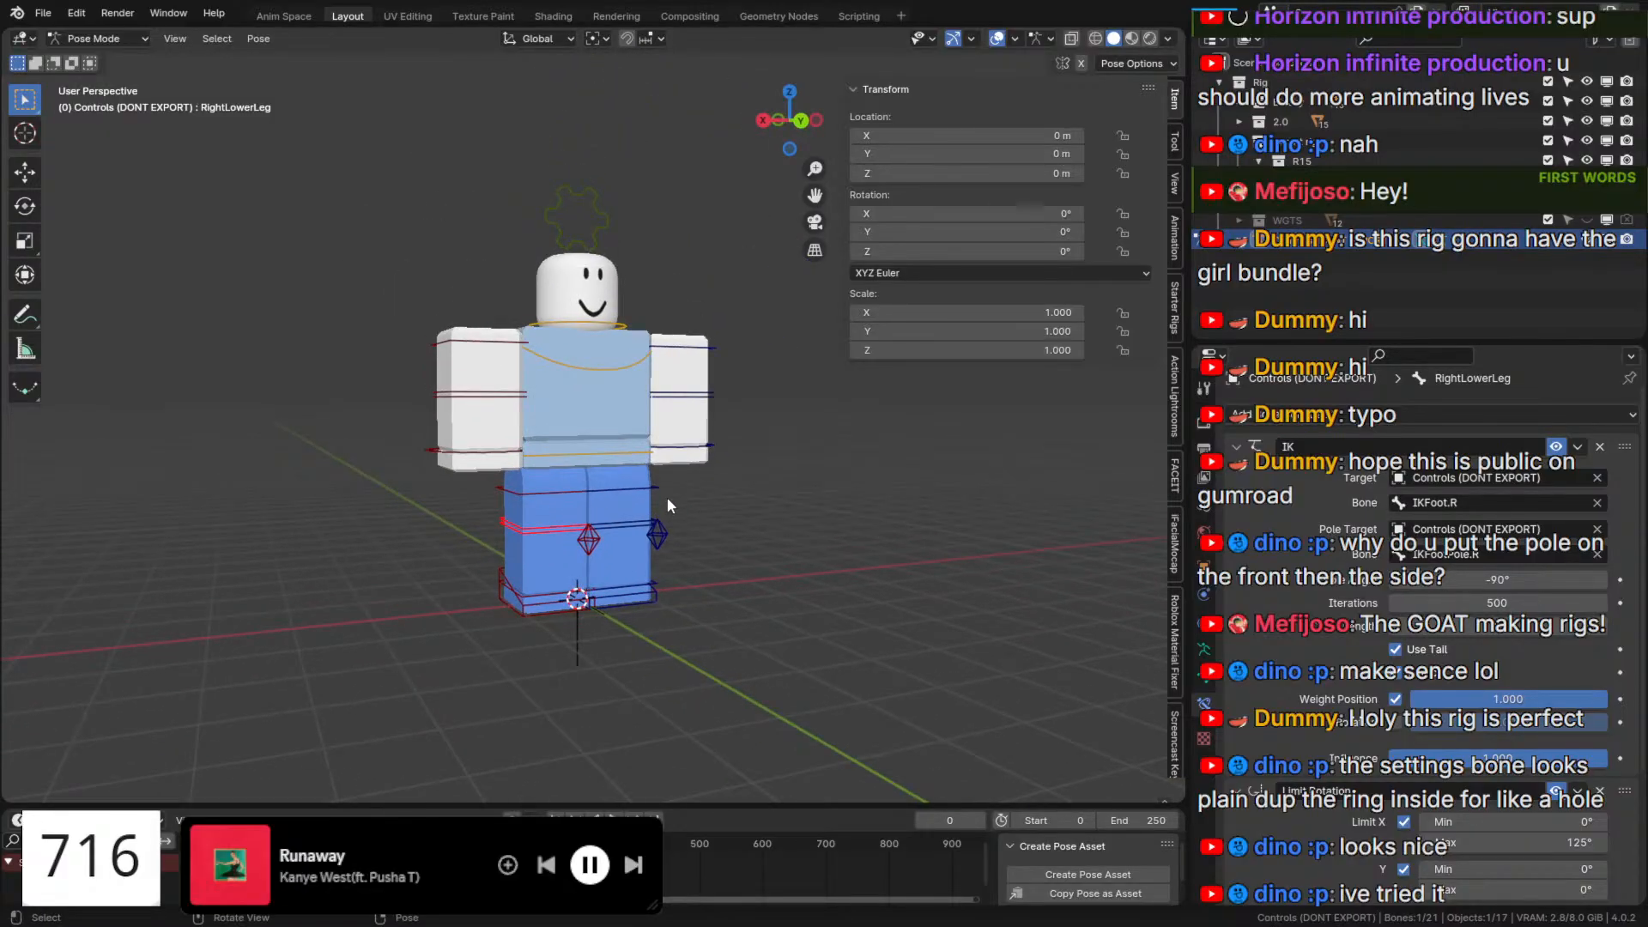
scroll(579, 569, "up", 2)
key("ctrl+s")
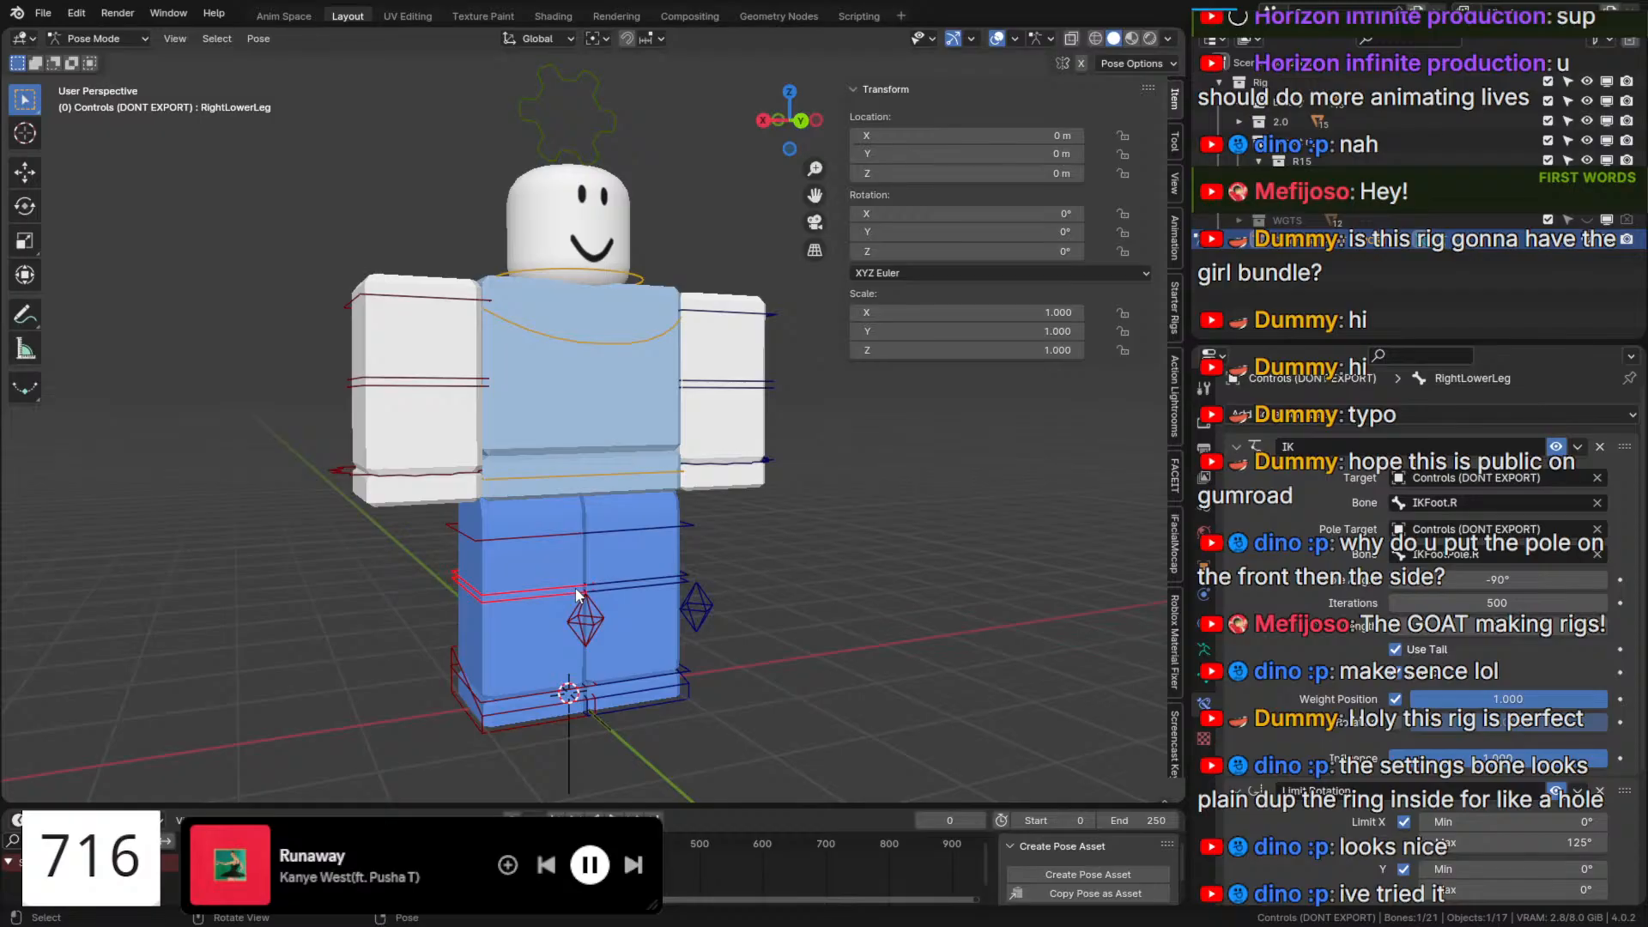
Test the right leg's pole control by moving IKFootPole.R, cancelling the move.
mouse_move(616, 443)
middle_mouse_down()
mouse_move(658, 482)
mouse_move(632, 467)
middle_mouse_up()
scroll(658, 482, "down", 2)
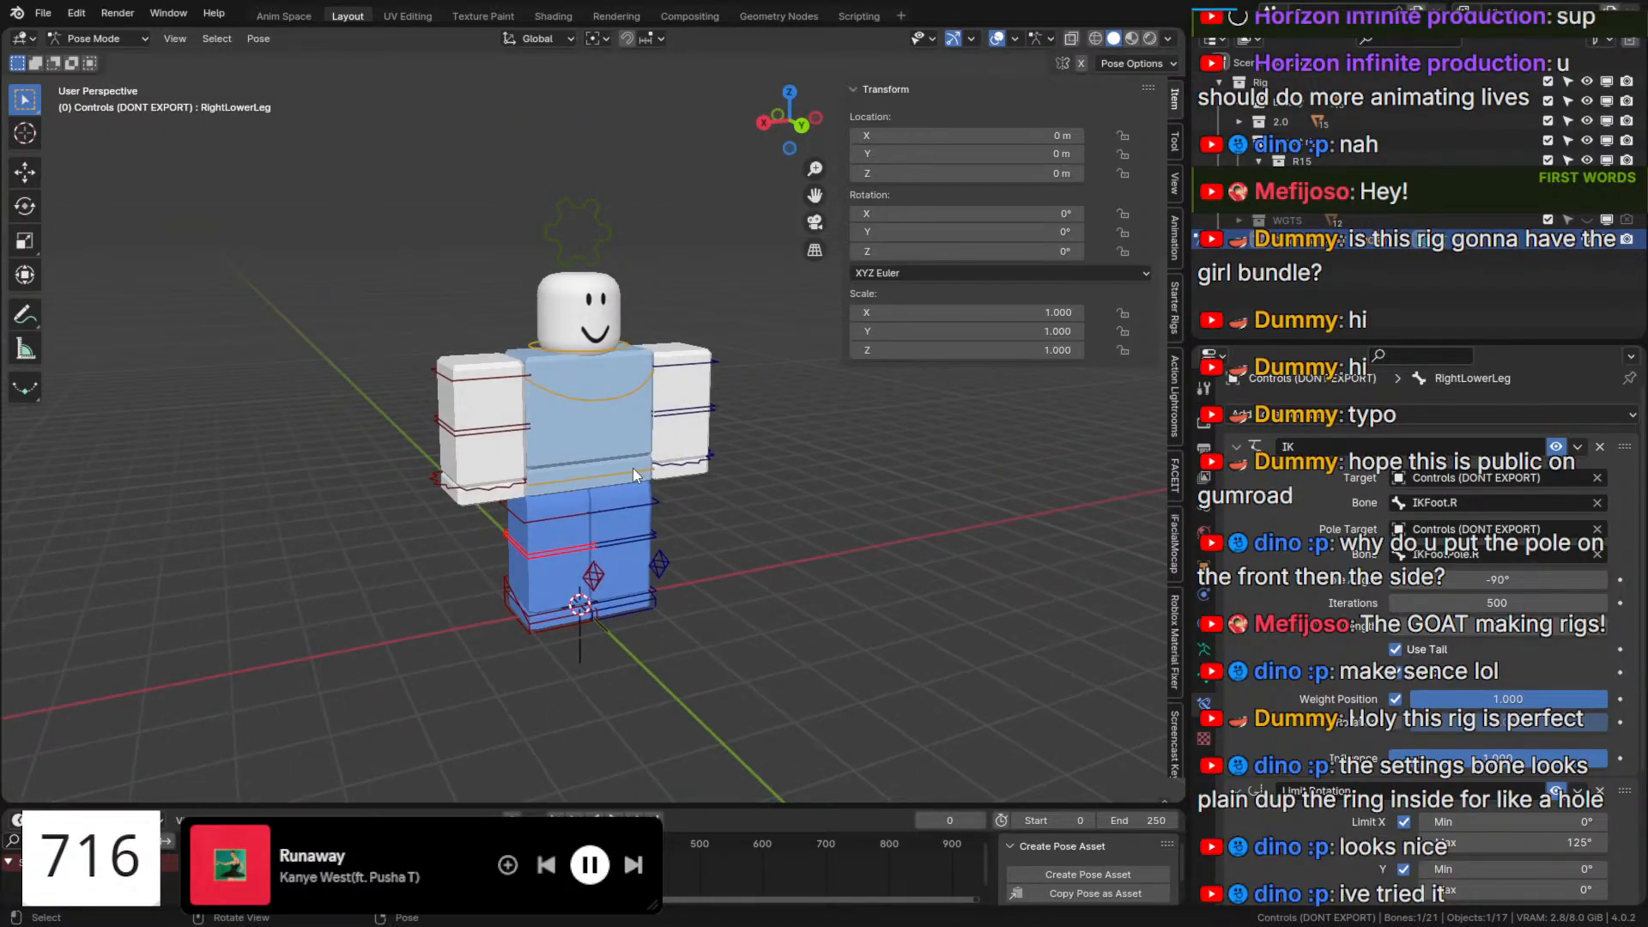
middle_click_drag(632, 467, 676, 493)
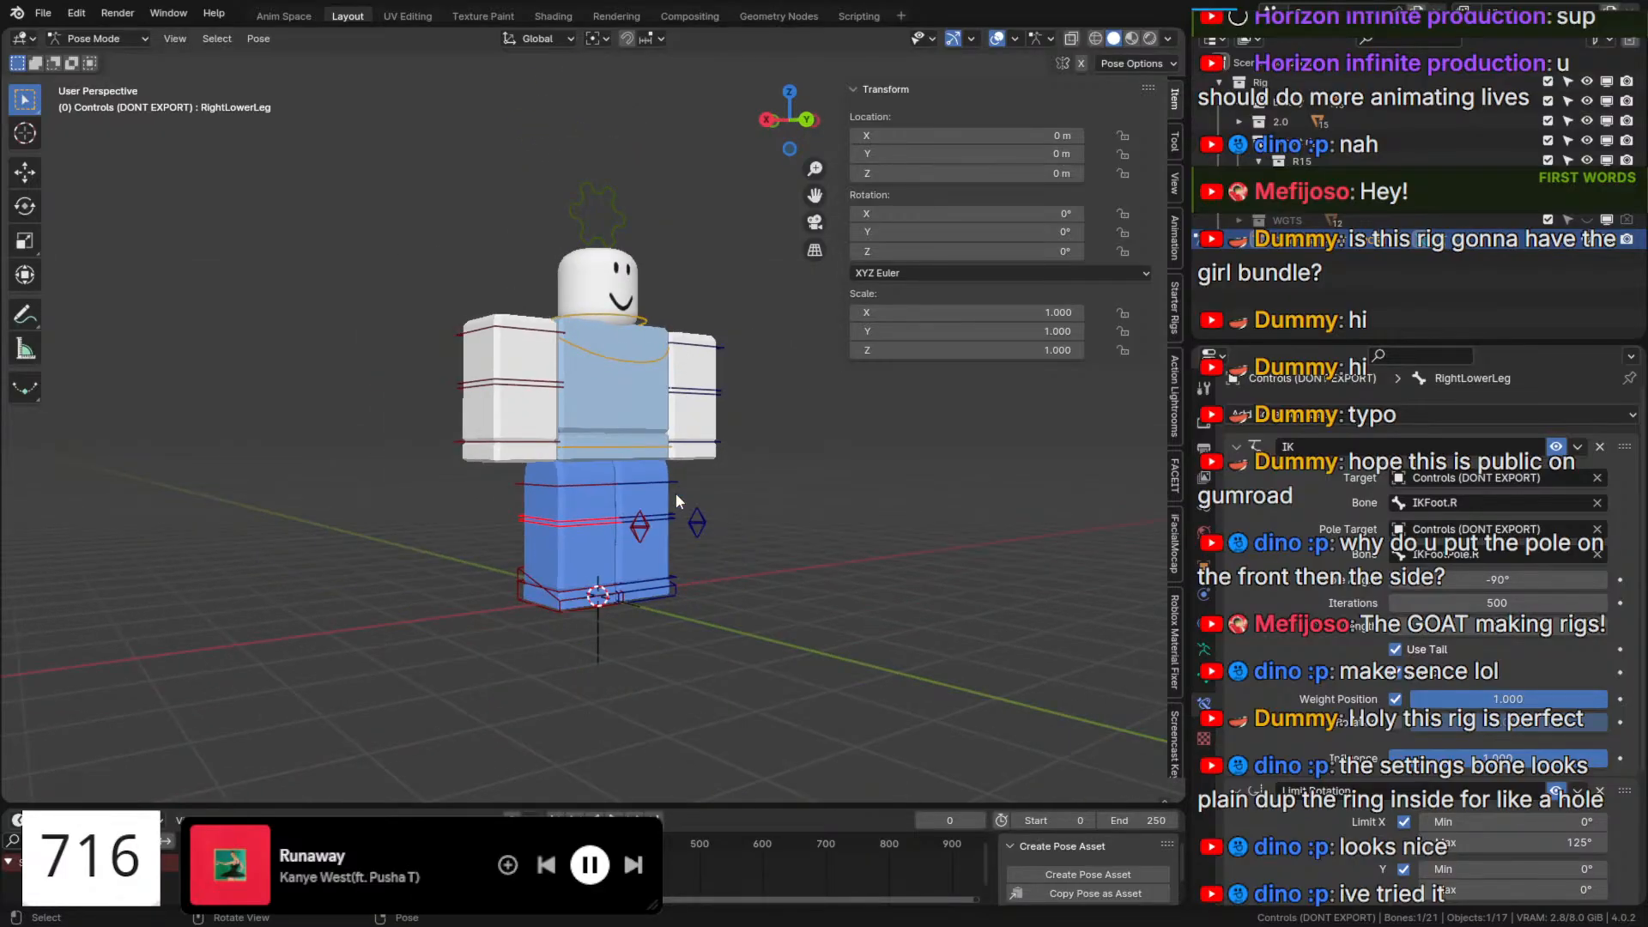
scroll(672, 667, "up", 4)
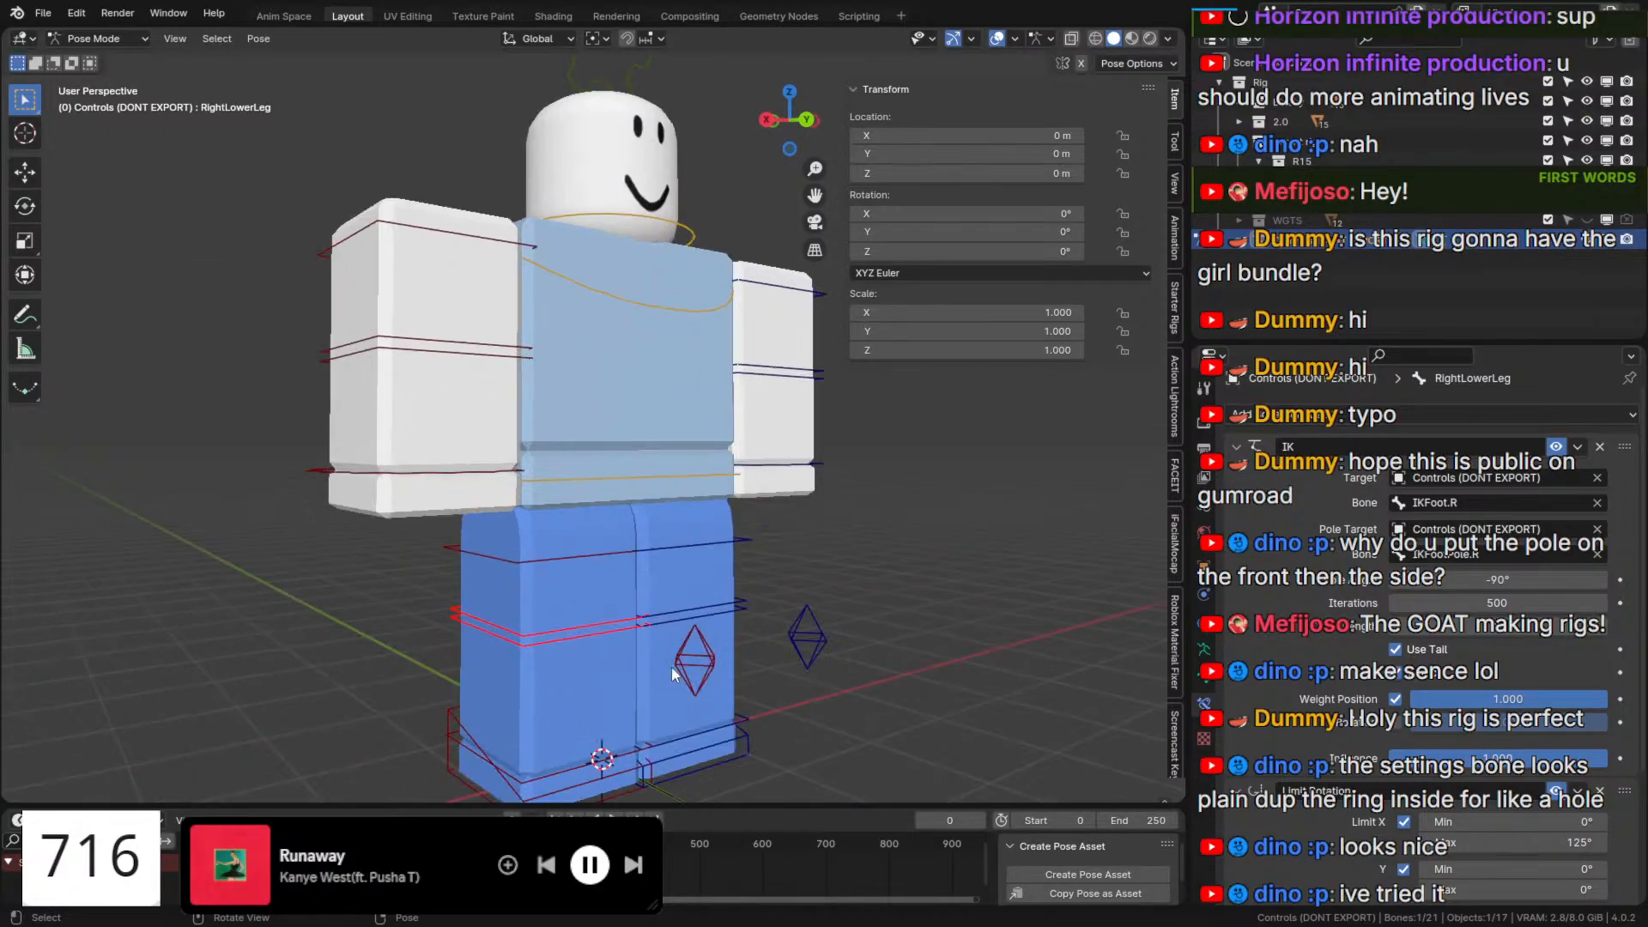
left_click(671, 667)
middle_click_drag(671, 667, 713, 639)
key("g")
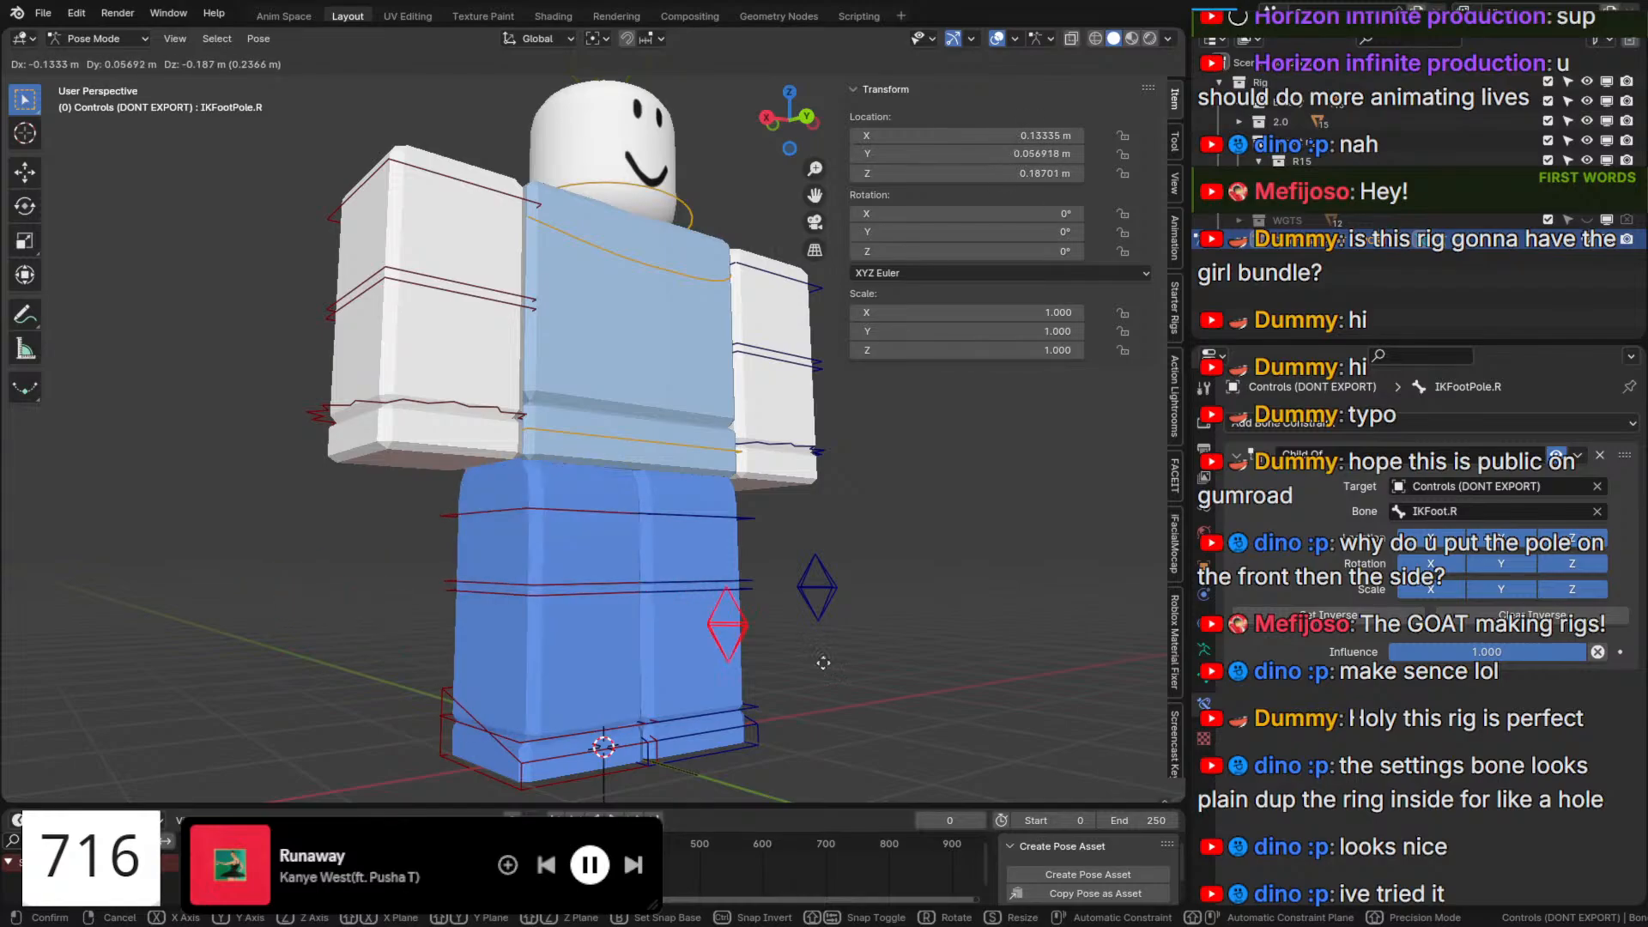
right_click(750, 637)
scroll(753, 636, "down", 3)
scroll(754, 634, "down", 1)
left_click(591, 181)
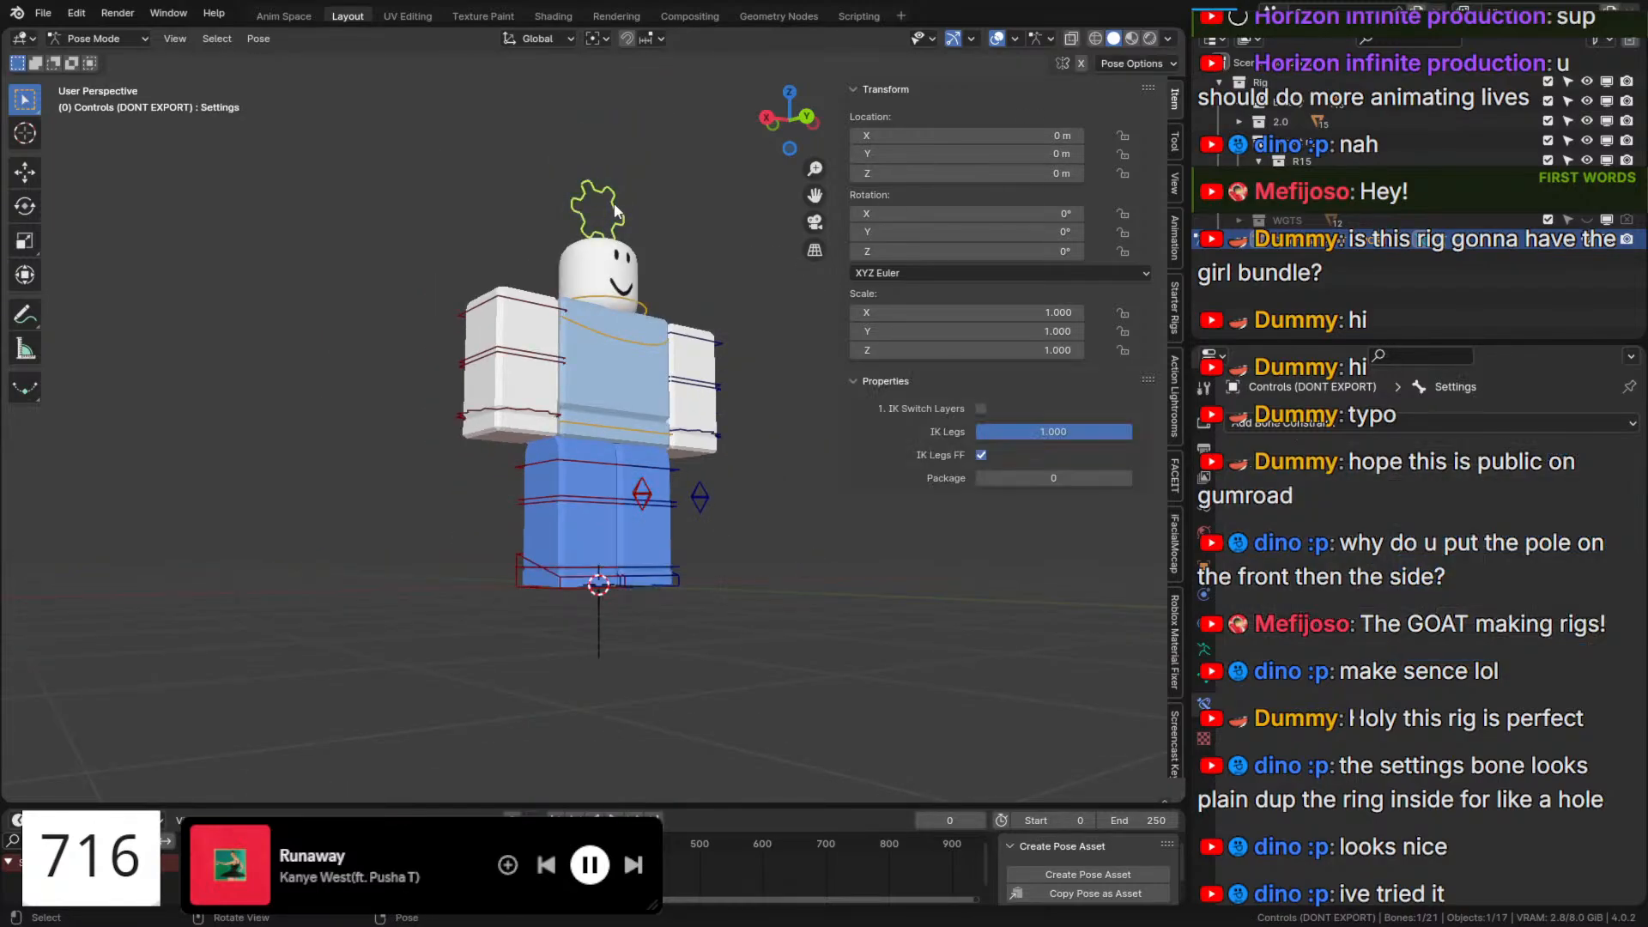
scroll(730, 537, "up", 2)
middle_click_drag(740, 550, 714, 646)
scroll(622, 594, "down", 2)
left_click(714, 645)
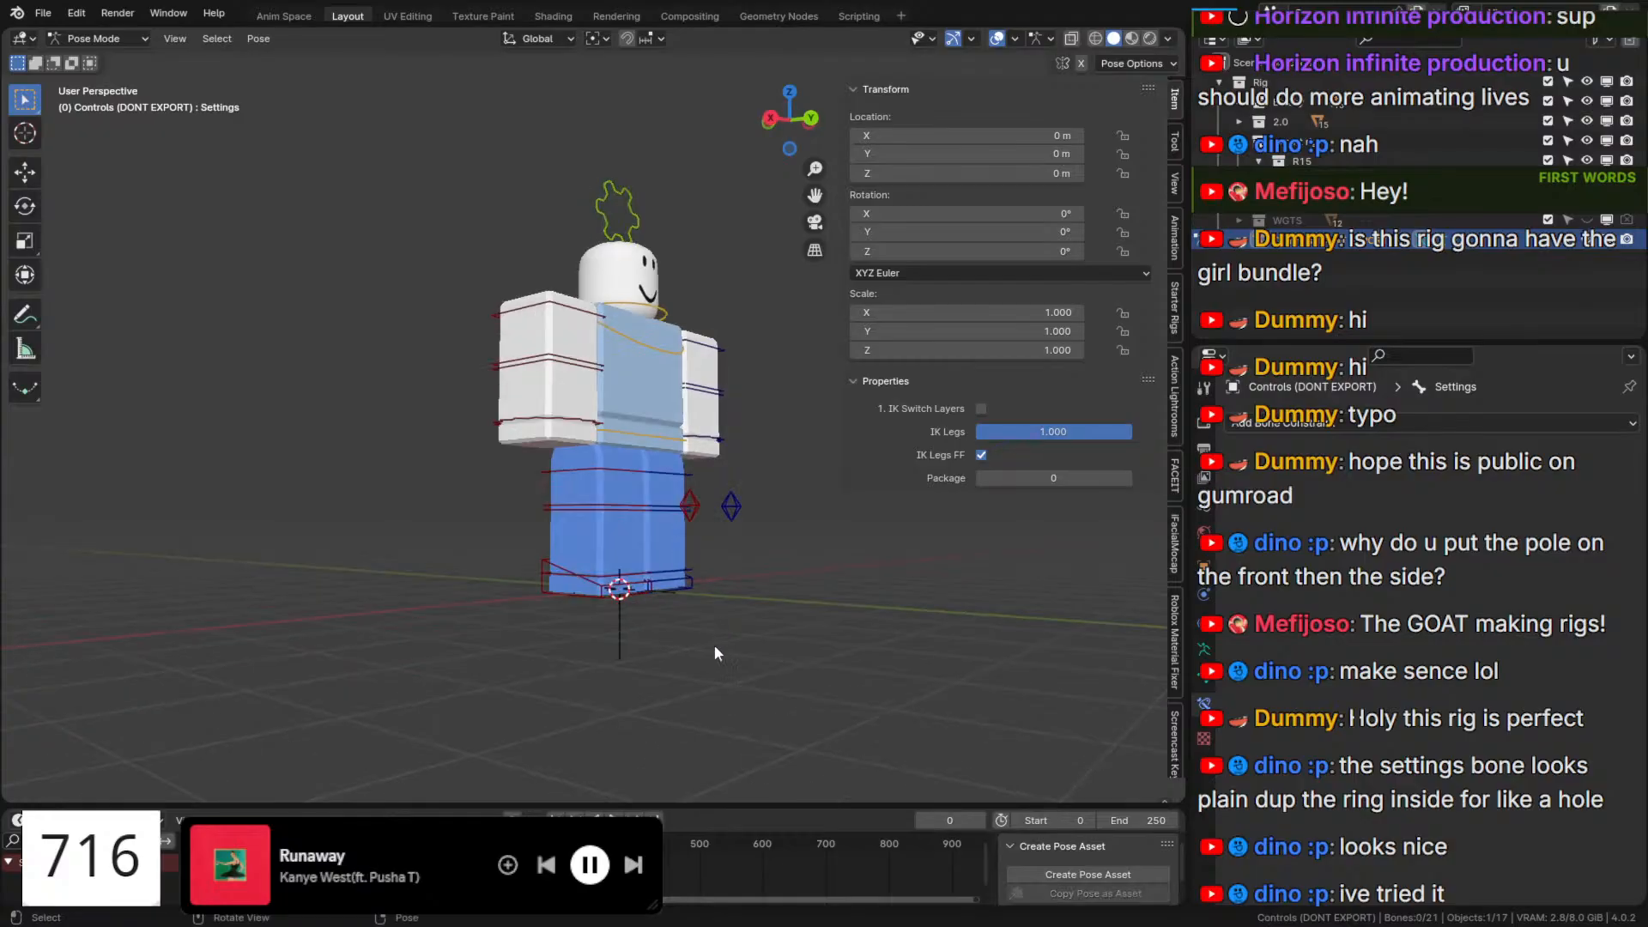
Test both legs' IK by moving IKFoot.R and IKFoot.L, reverting each move.
scroll(678, 627, "up", 2)
left_click(640, 622)
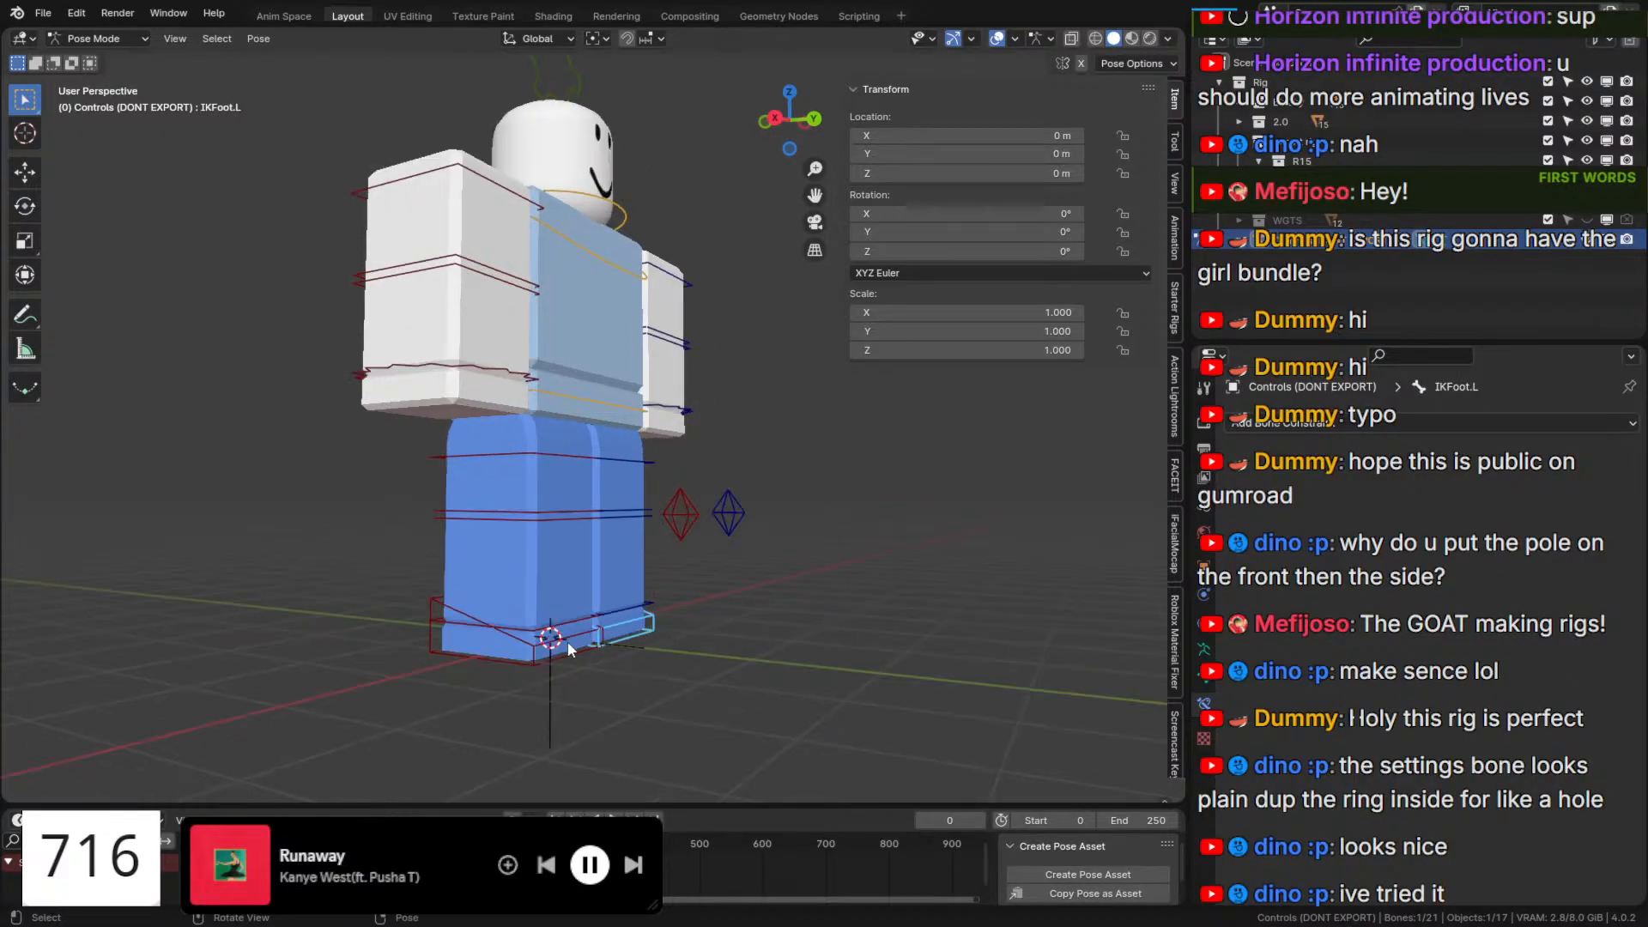
left_click(568, 646)
middle_click_drag(568, 646, 663, 663)
key("g")
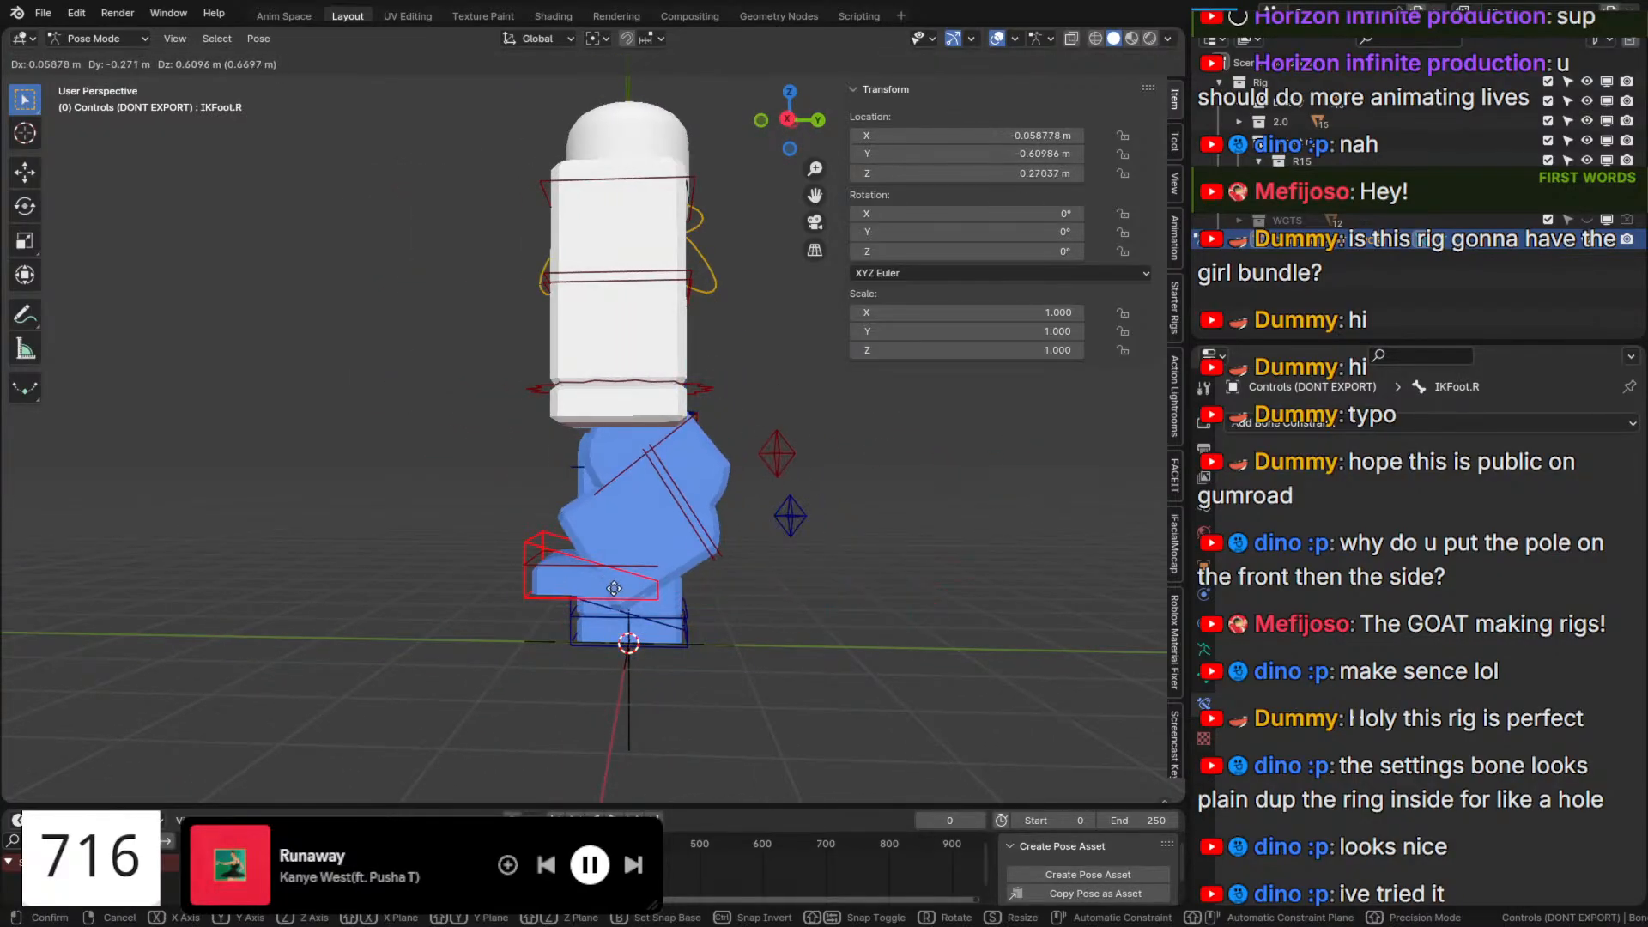
right_click(720, 620)
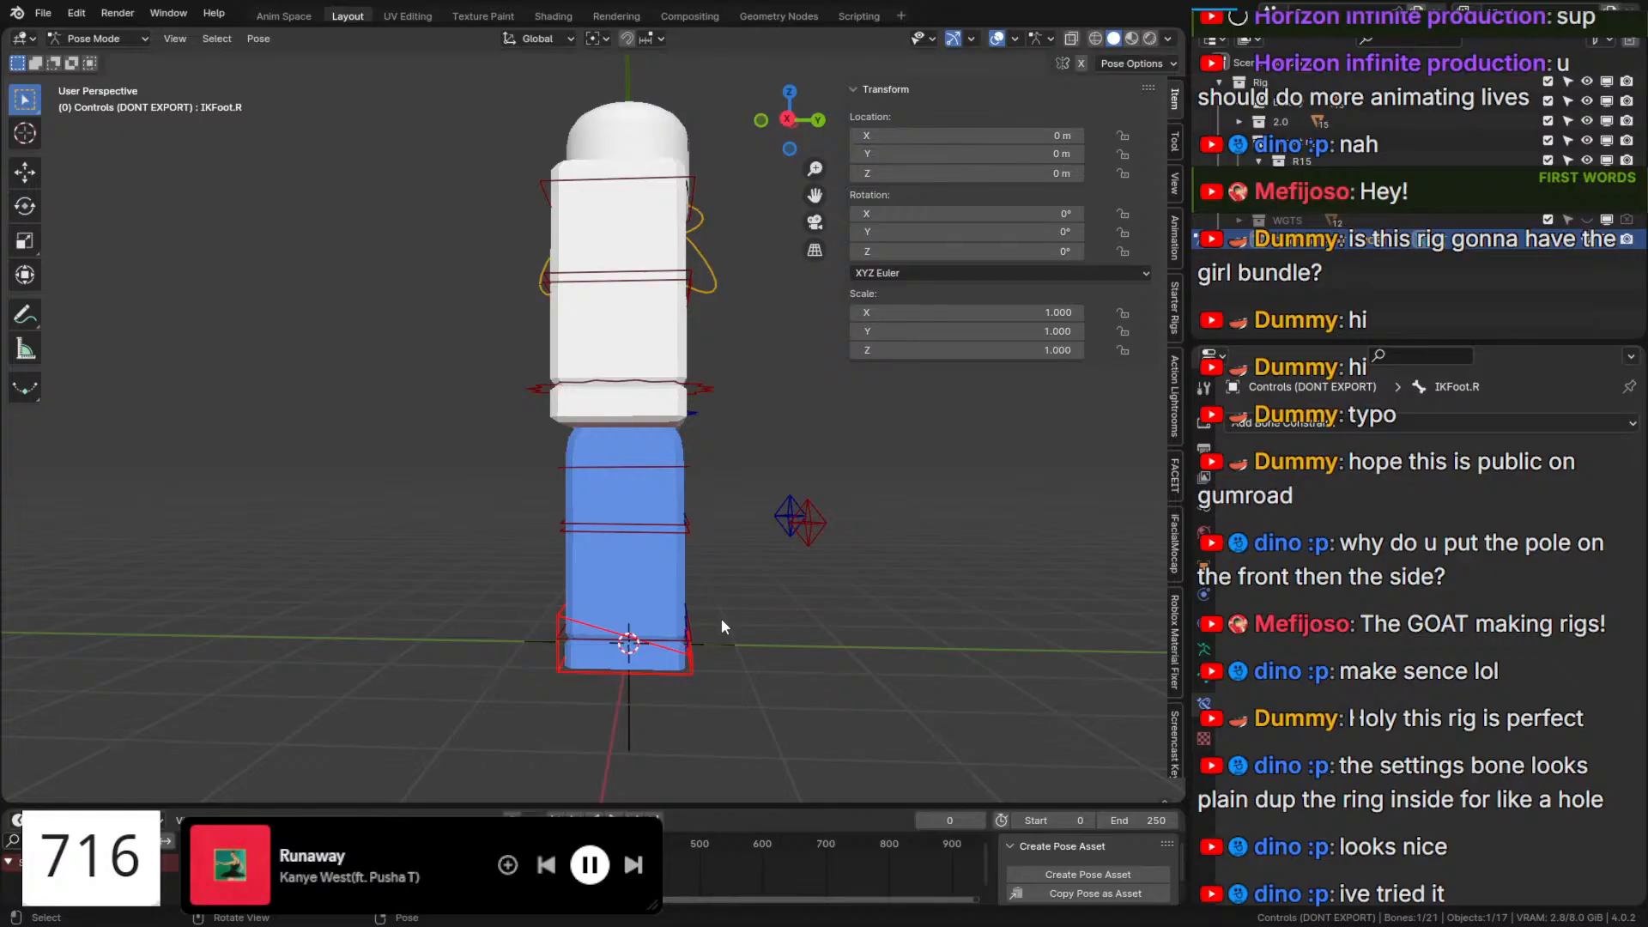
middle_click_drag(722, 625, 656, 632)
left_click(659, 631)
key("g")
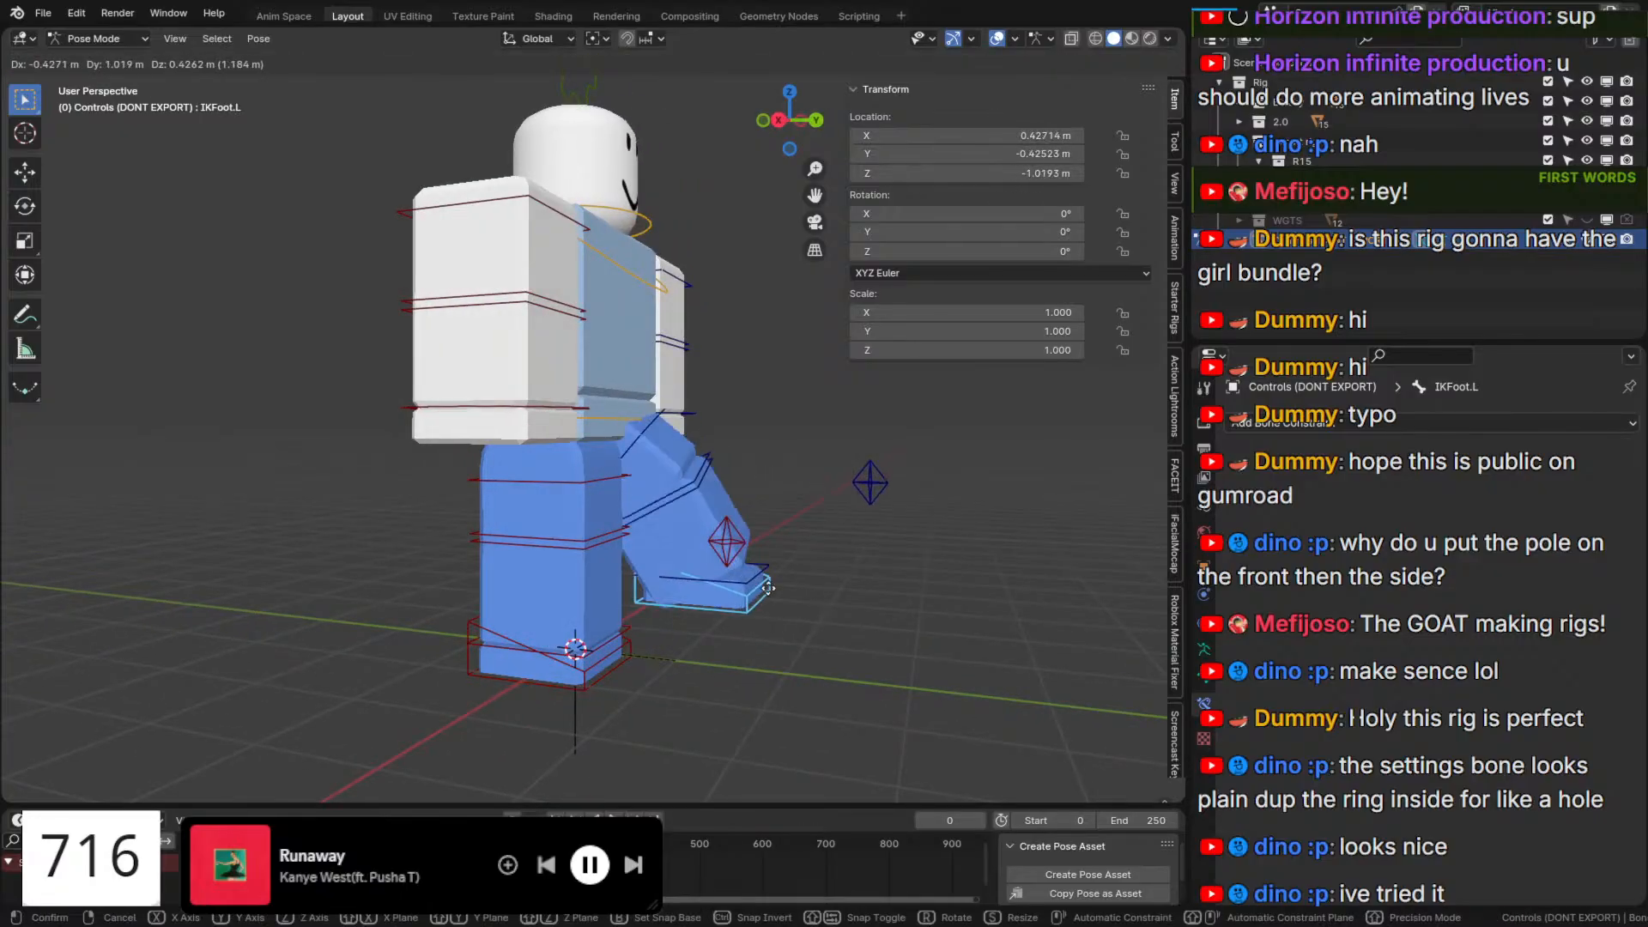
left_click(769, 588)
scroll(769, 588, "down", 3)
key("ctrl+z")
Copy the Settings bone's IK Legs property as a driver and paste it onto the IK Influence of RightLowerLeg and LeftLowerLeg.
left_click(597, 165)
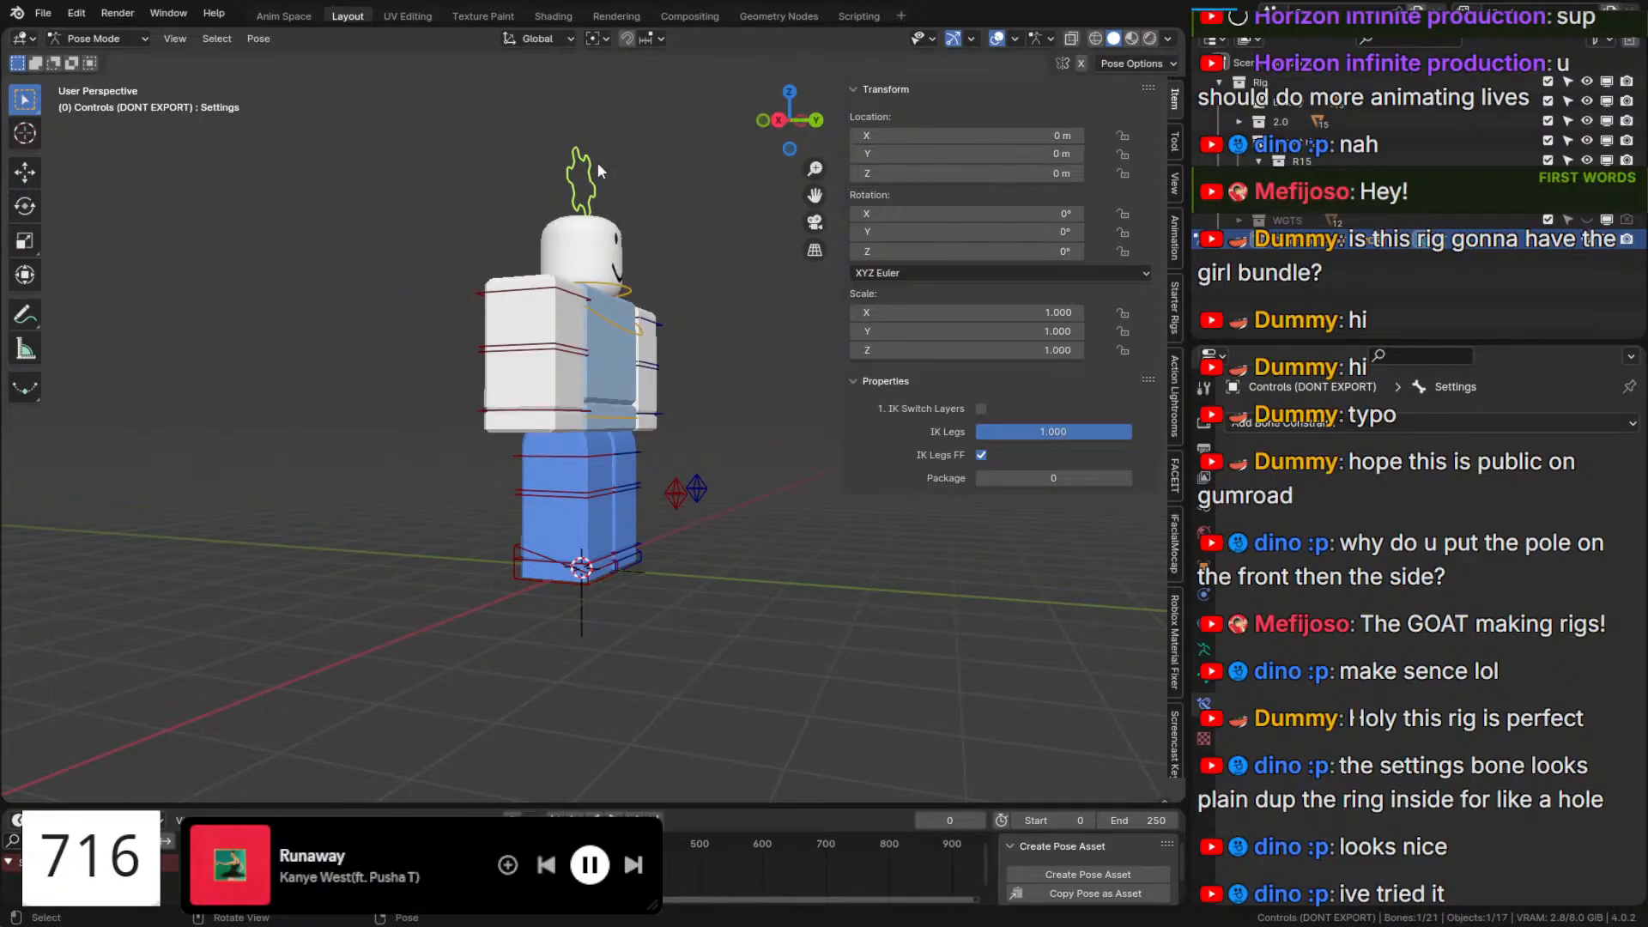
right_click(1055, 433)
left_click(1036, 470)
left_click(594, 496)
right_click(1405, 766)
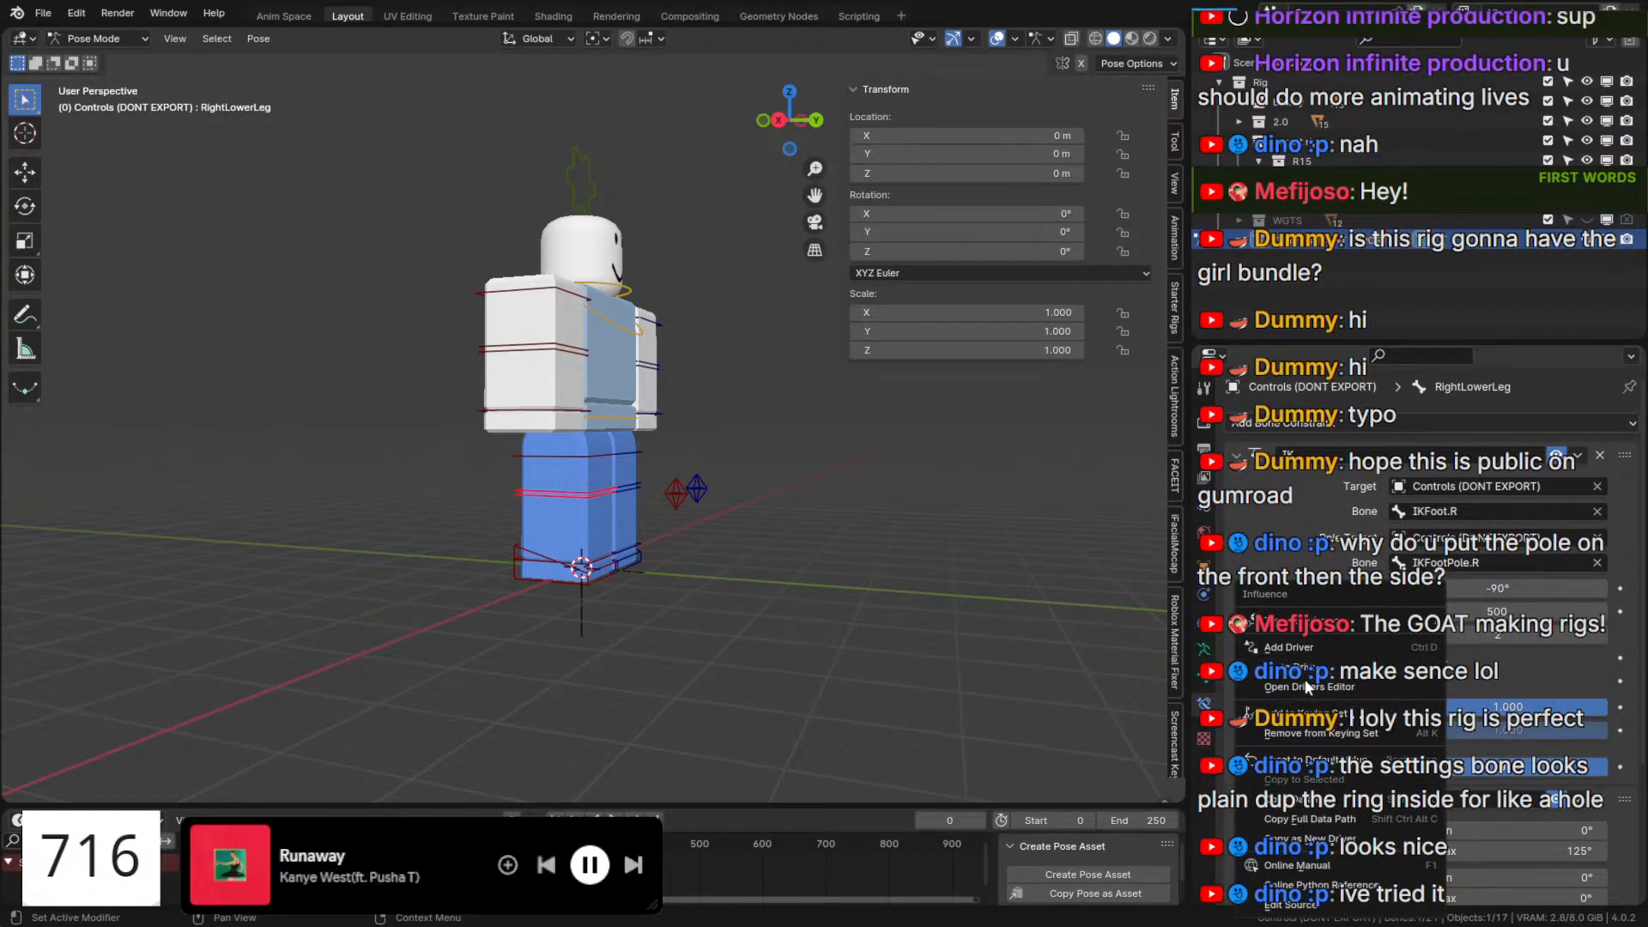
left_click(600, 507)
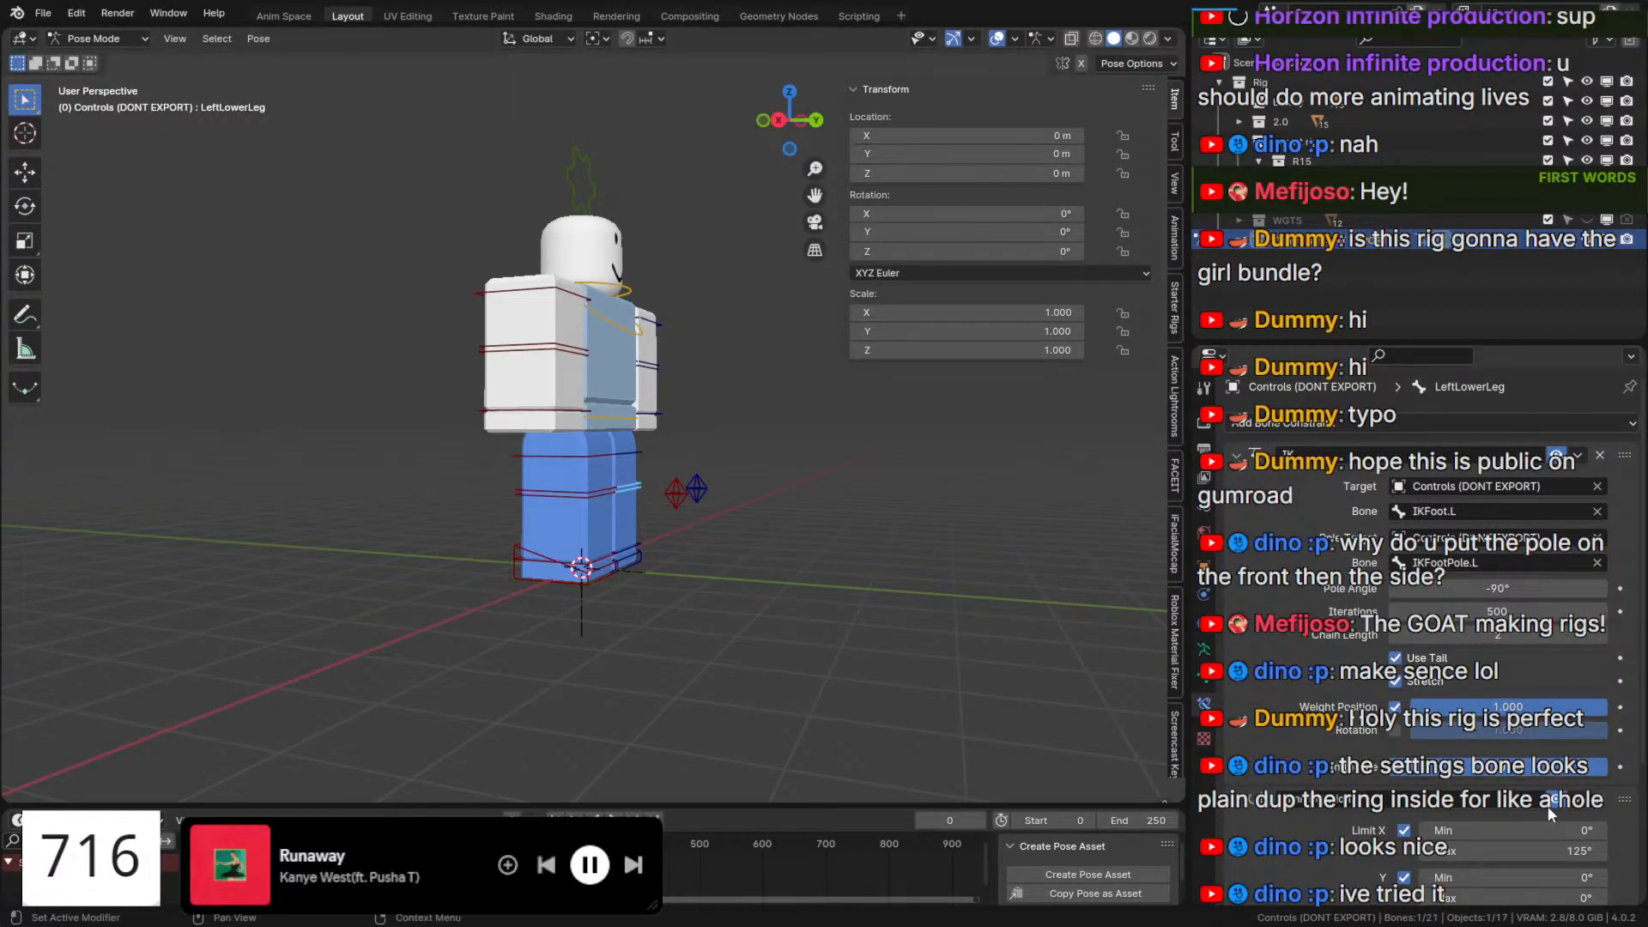
right_click(1511, 765)
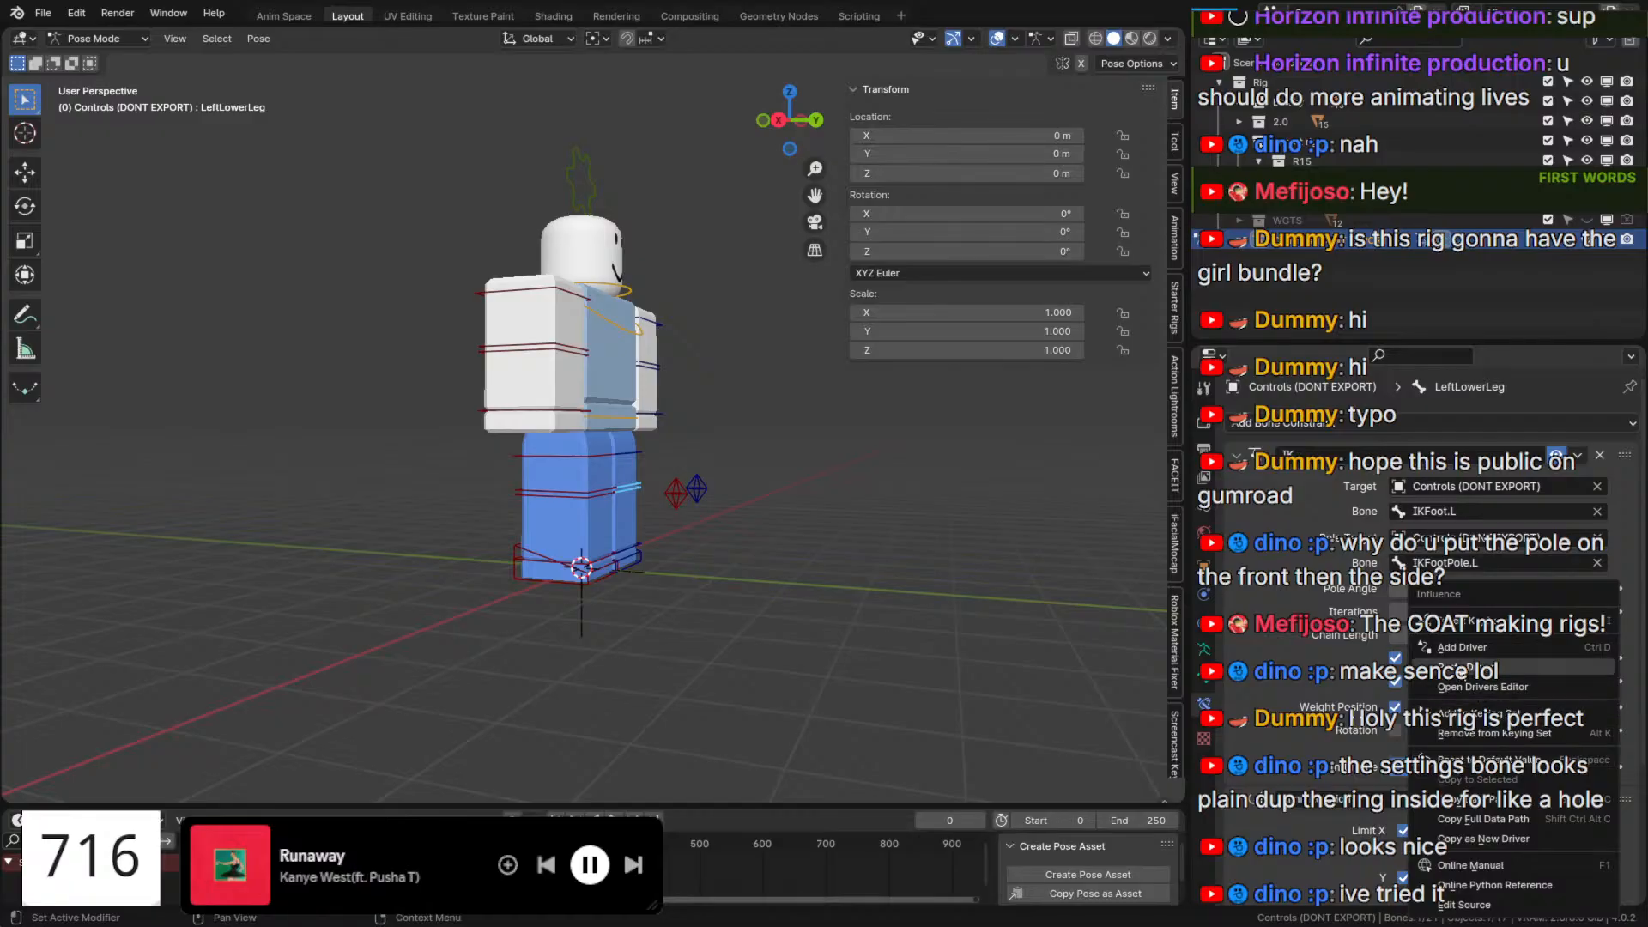
left_click(1465, 669)
Paste the IK Legs driver onto the Copy Rotation Influence of RightFoot and LeftFoot.
scroll(699, 486, "up", 1)
middle_click_drag(687, 512, 632, 522)
left_click(552, 165)
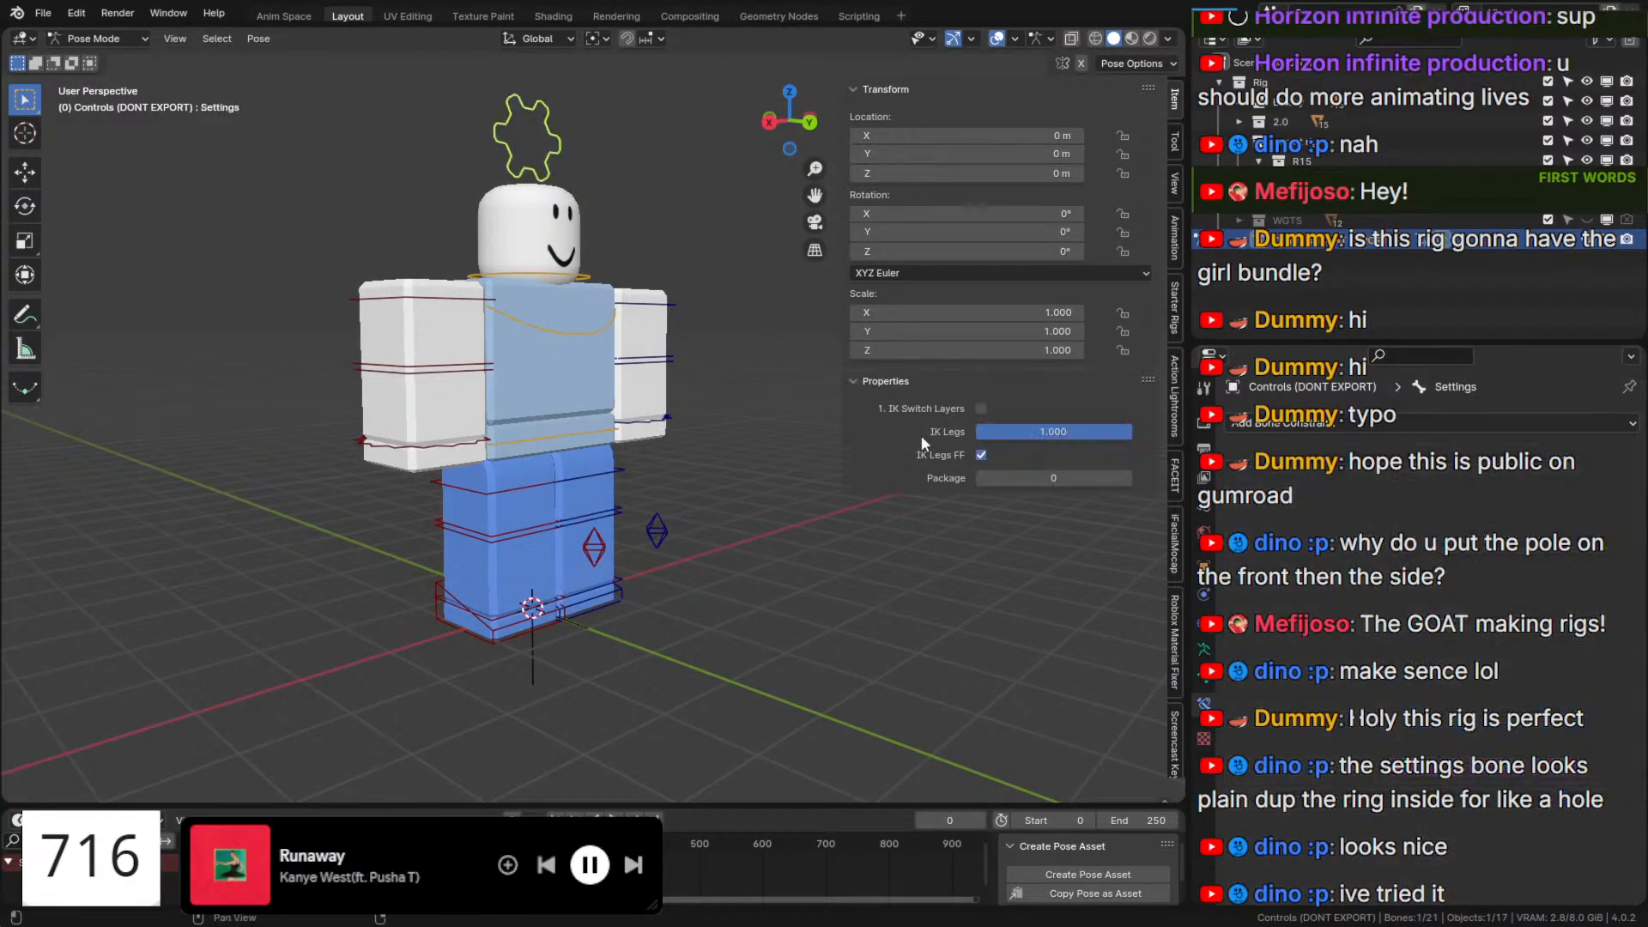
scroll(489, 697, "up", 2)
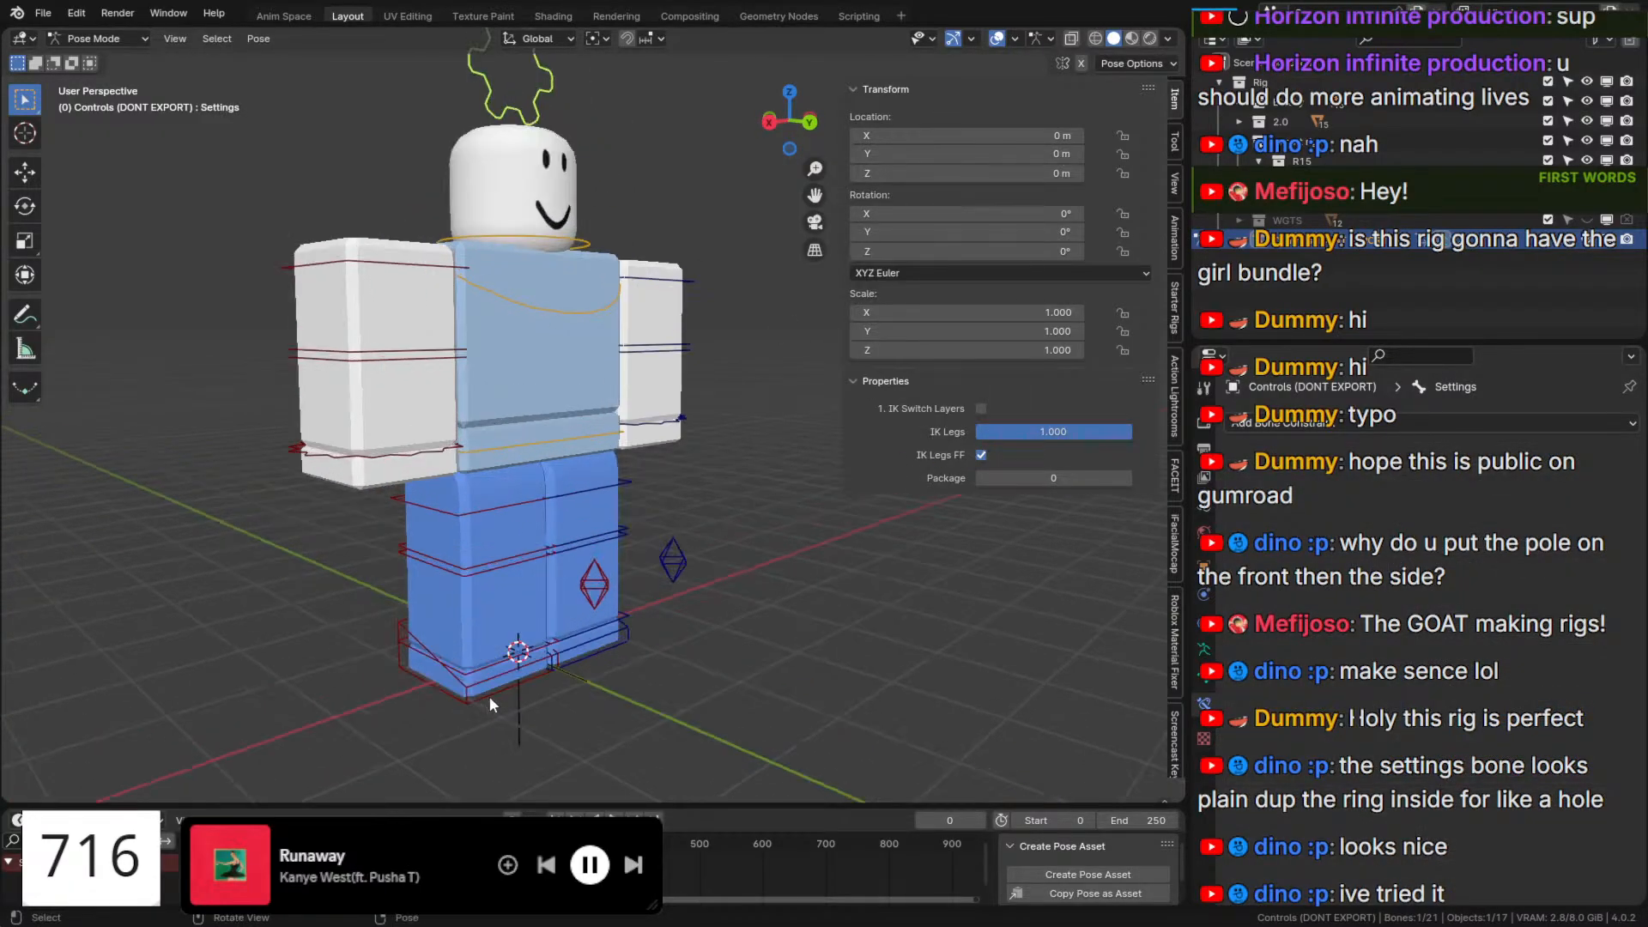
left_click(497, 667)
right_click(1511, 716)
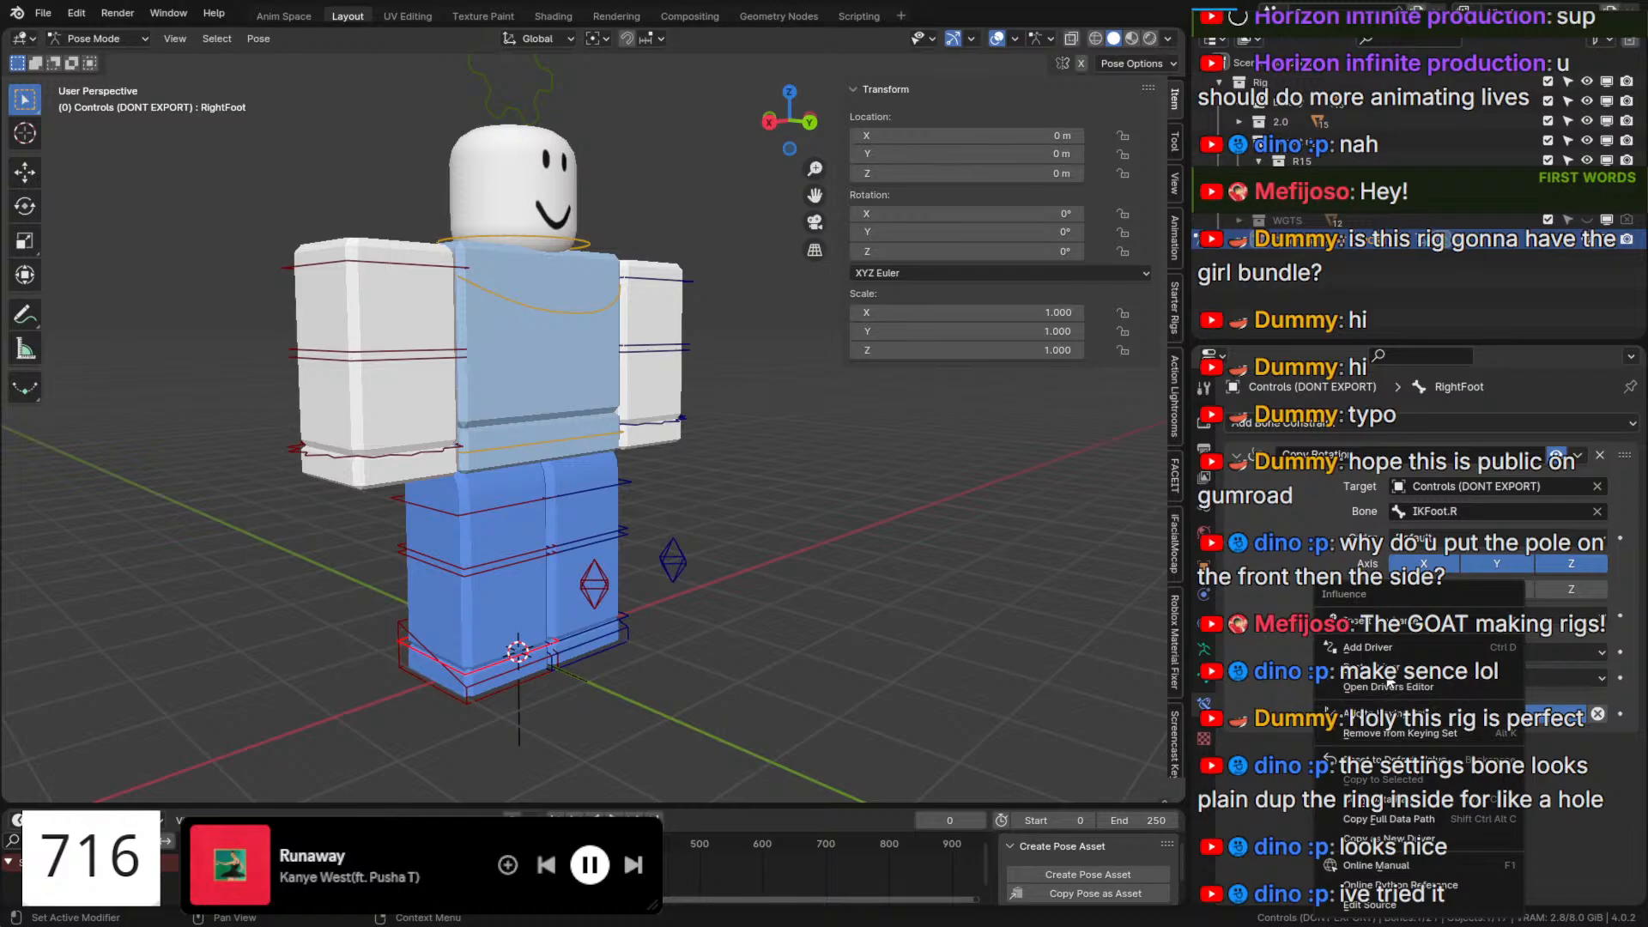
left_click(1417, 666)
left_click(616, 629)
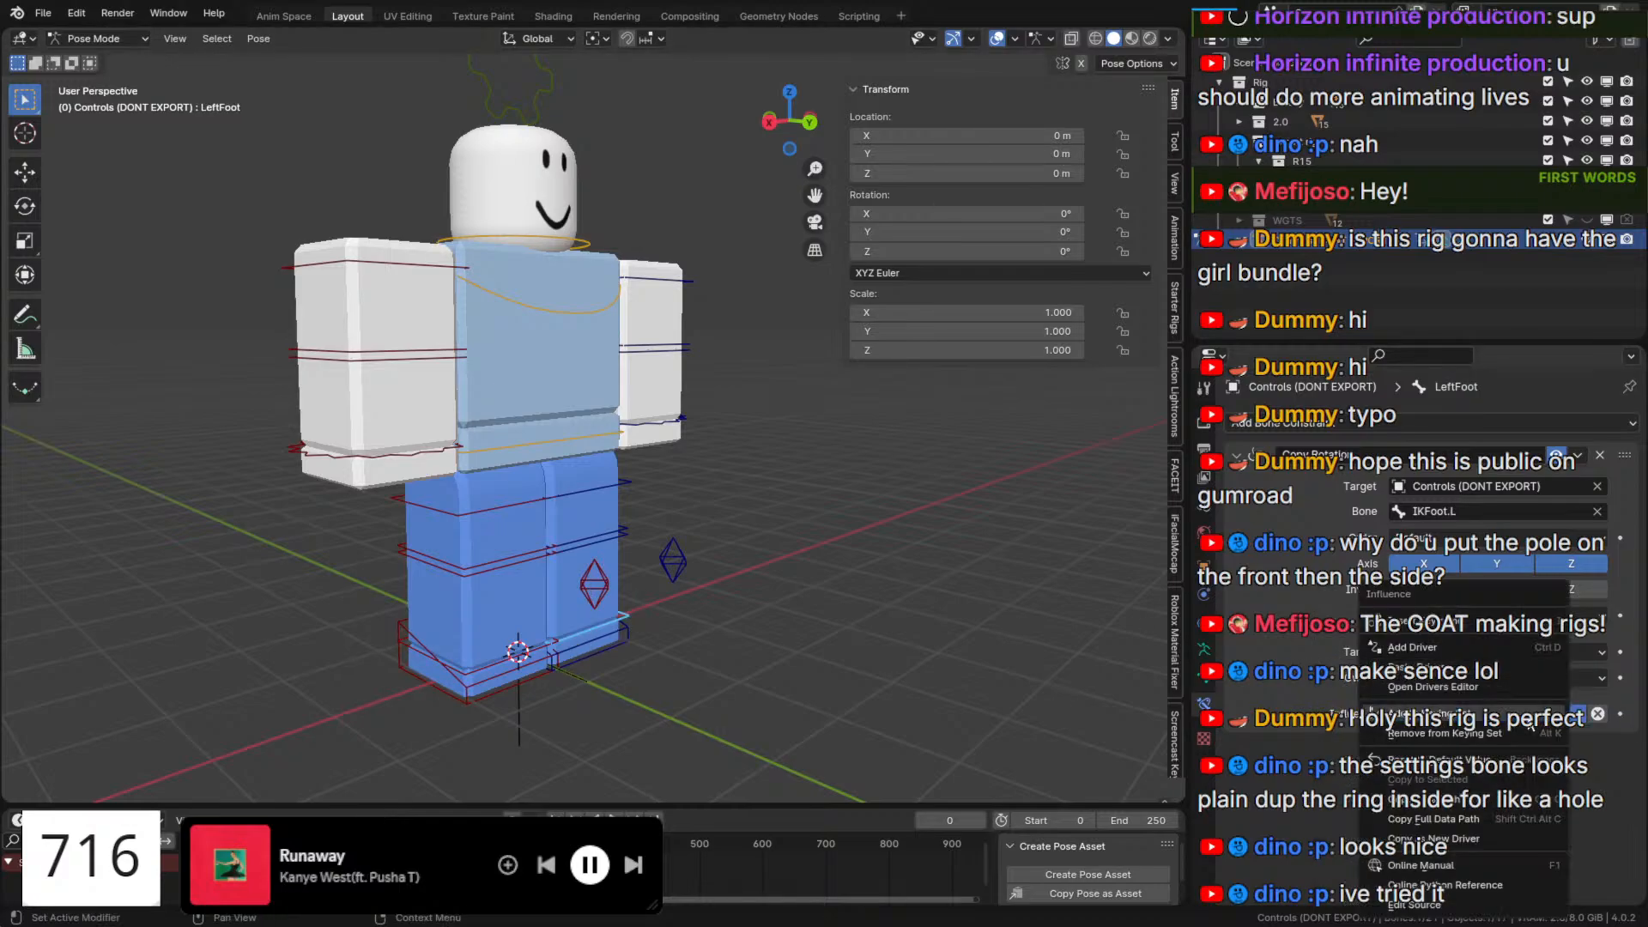
Copy the IK Legs FF property as a driver and paste it onto the Enabled state of both feet's Copy Rotation constraints.
left_click(541, 116)
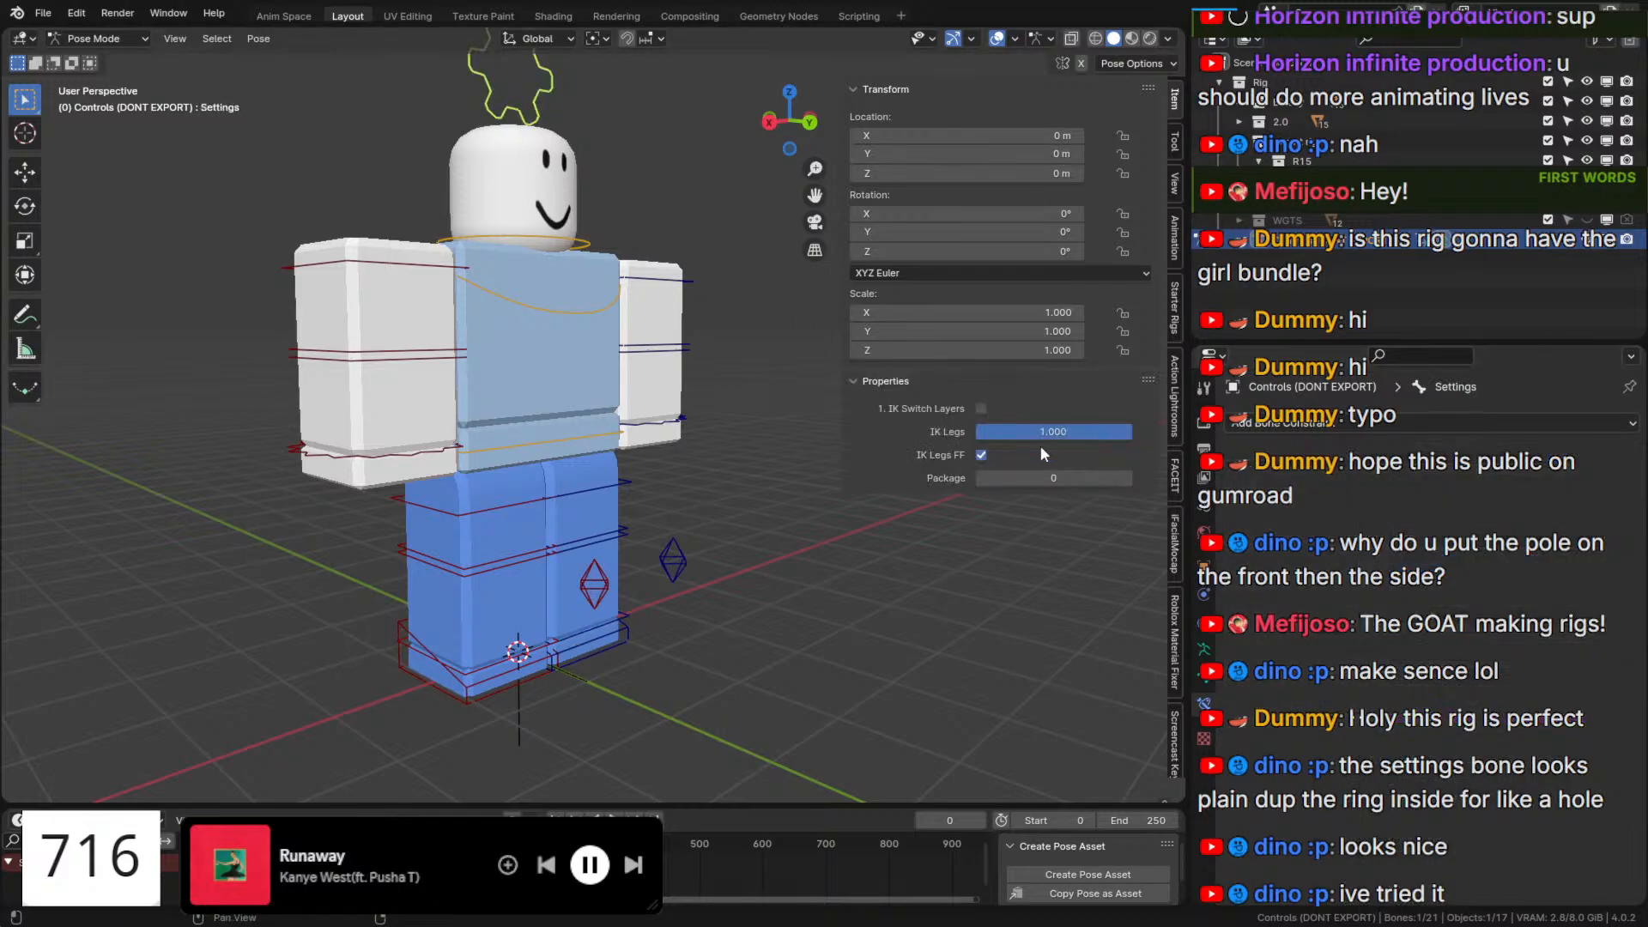
right_click(1037, 431)
left_click(473, 696)
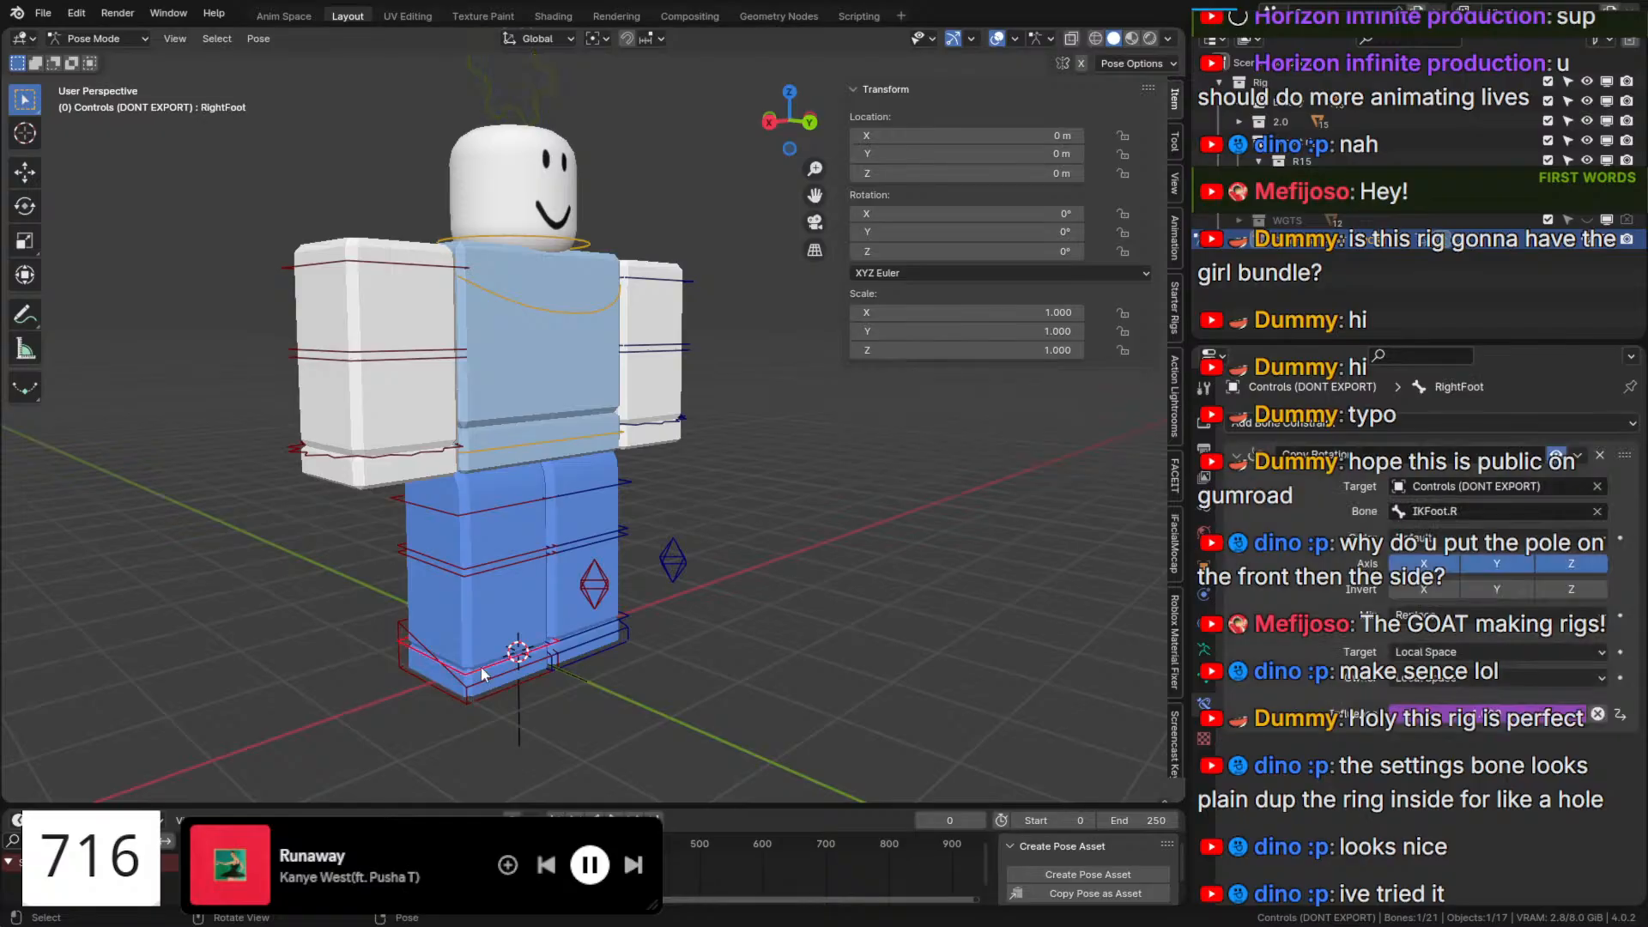
right_click(1498, 487)
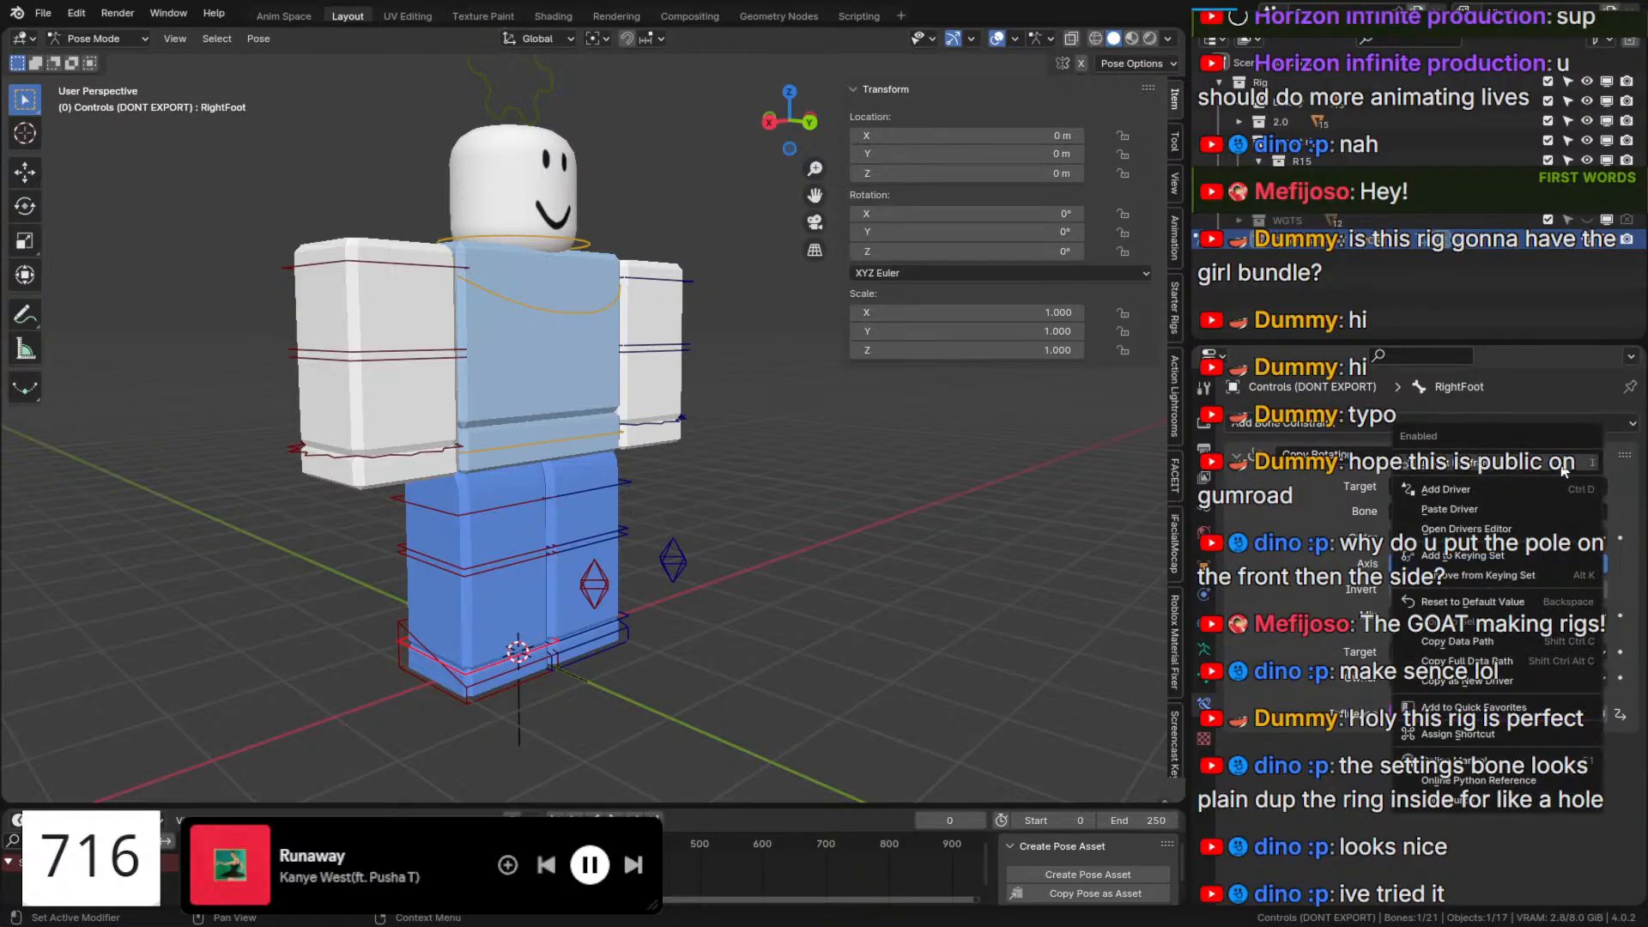
left_click(593, 631)
right_click(1476, 486)
left_click(1556, 456)
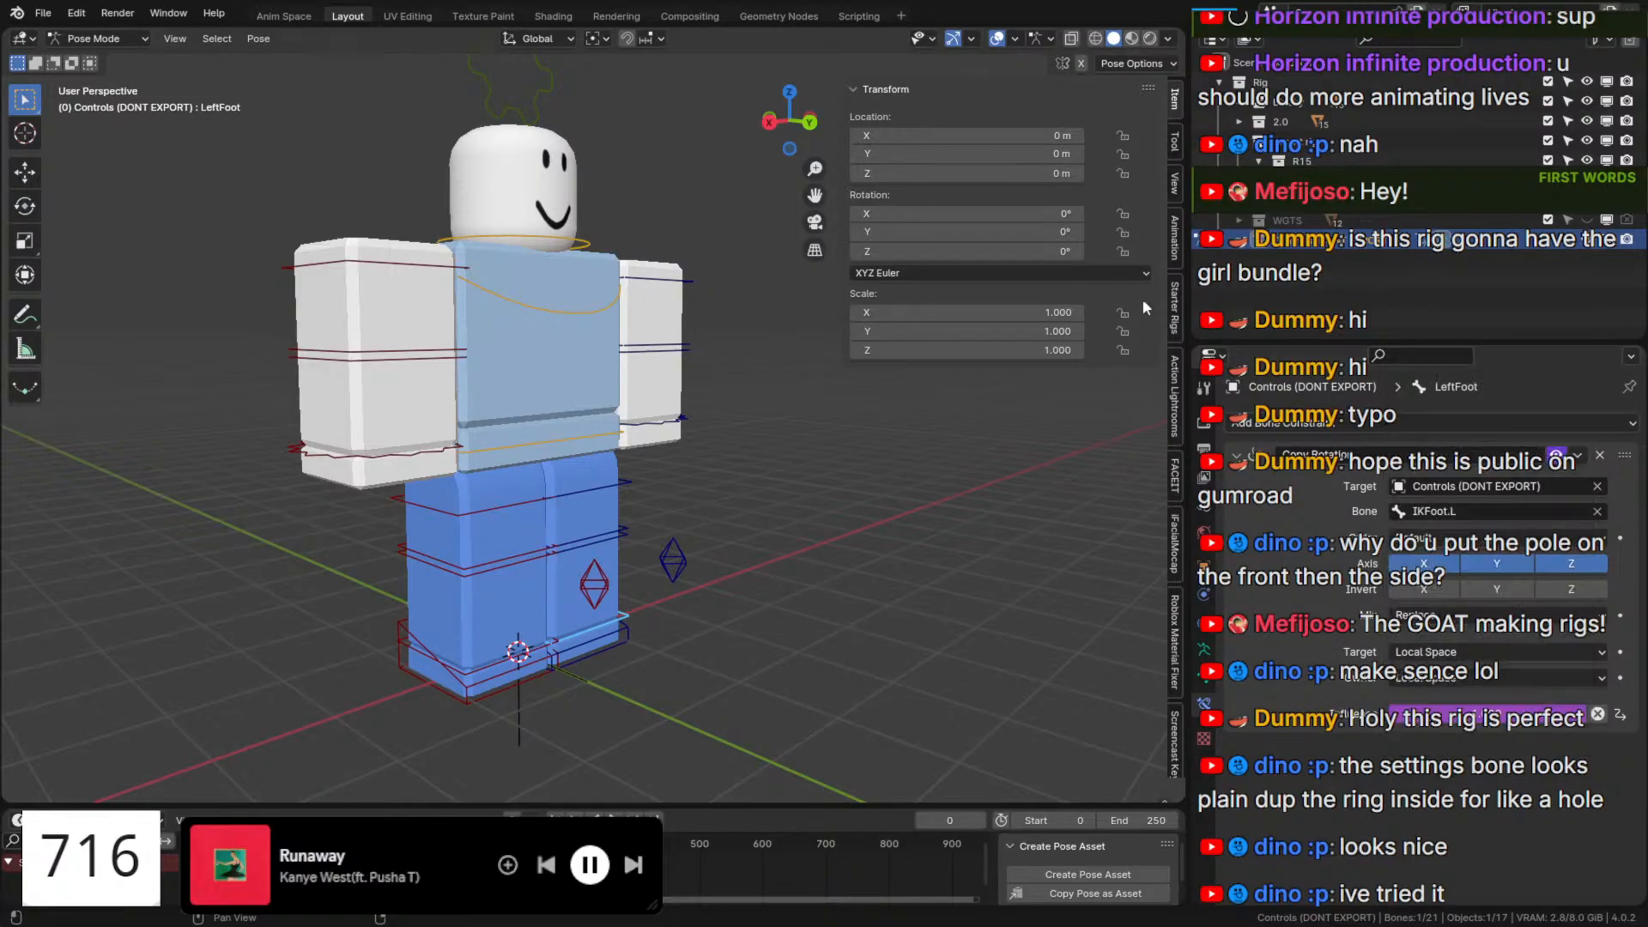
Move IKFoot.R outward about 1.2 m and up about 0.5 m to pose the right leg.
left_click(540, 99)
middle_click_drag(570, 399, 827, 423)
scroll(488, 370, "up", 2)
scroll(827, 425, "down", 1)
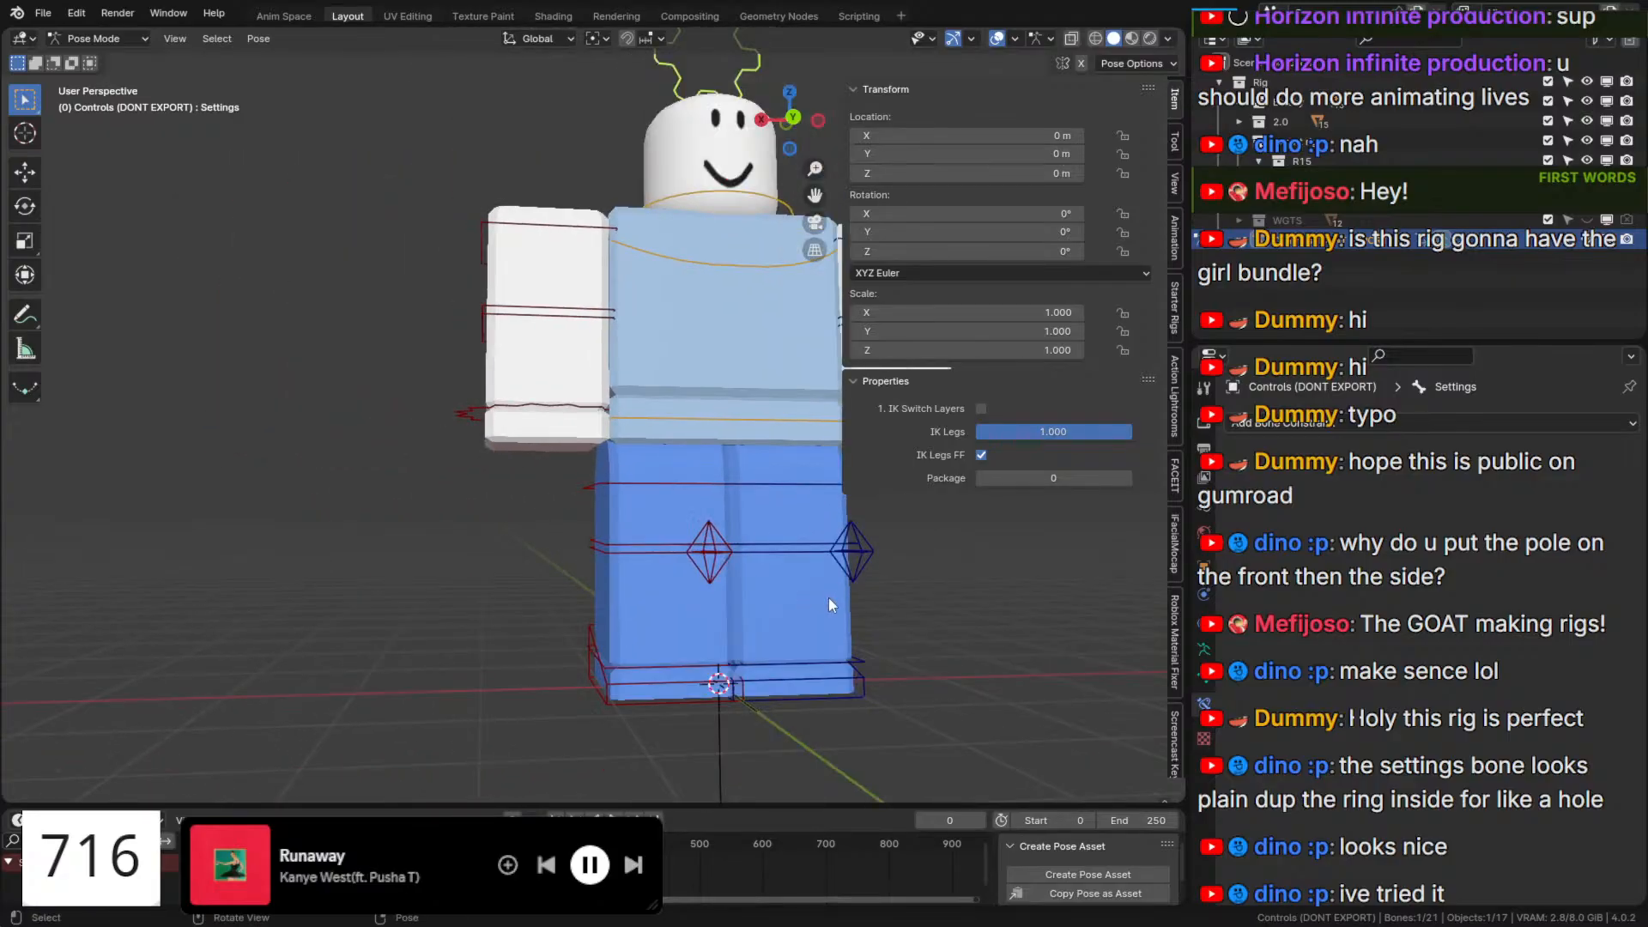
left_click(707, 692)
key("g")
left_click(566, 629)
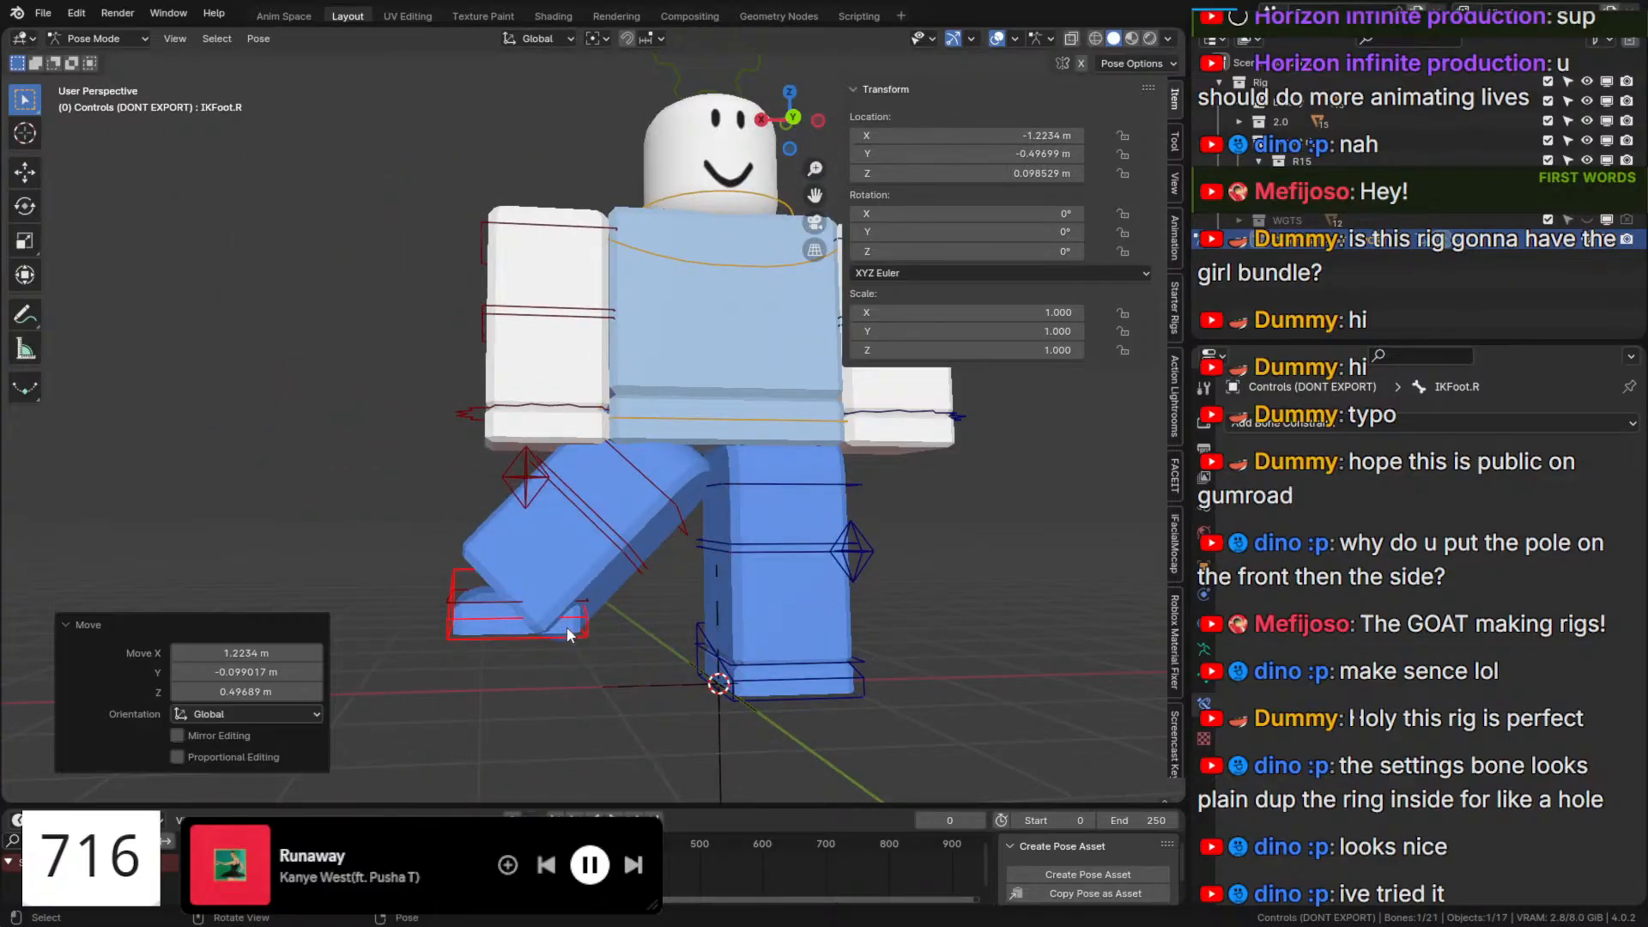
Raise IKFoot.L outward to bend the left leg and rotate it about 48° in the view plane.
left_click(807, 687)
key("g")
left_click(1011, 590)
key("r")
left_click(970, 719)
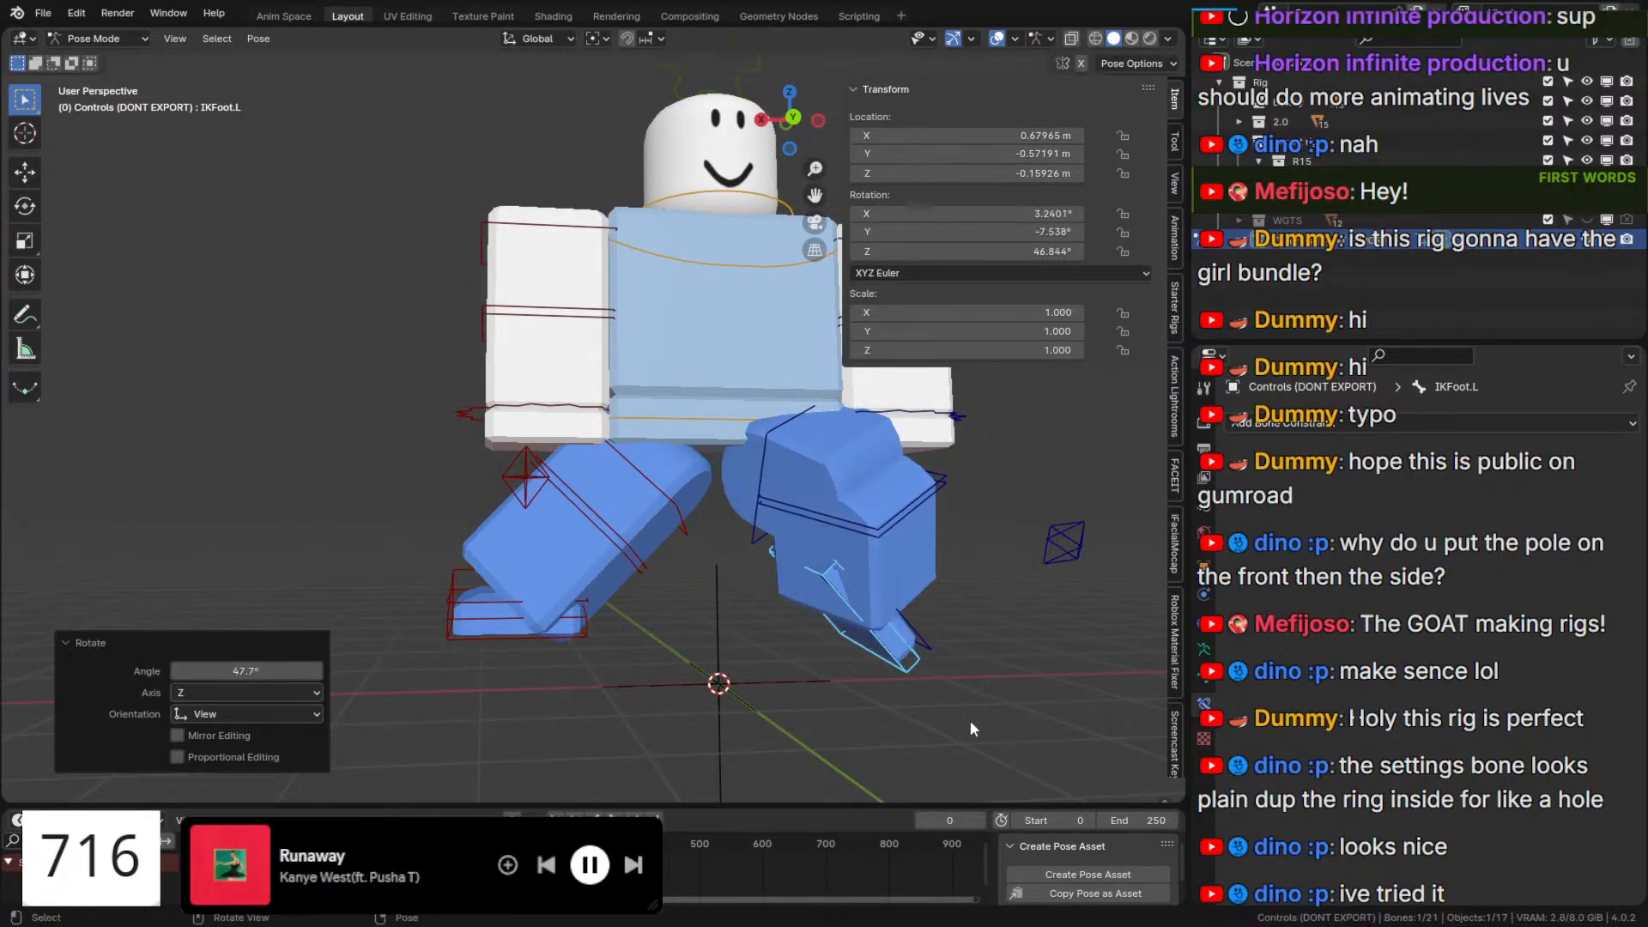
Rotate IKFoot.R about 56° in the view plane.
left_click(594, 634)
key("r")
left_click(637, 33)
scroll(750, 443, "down", 2)
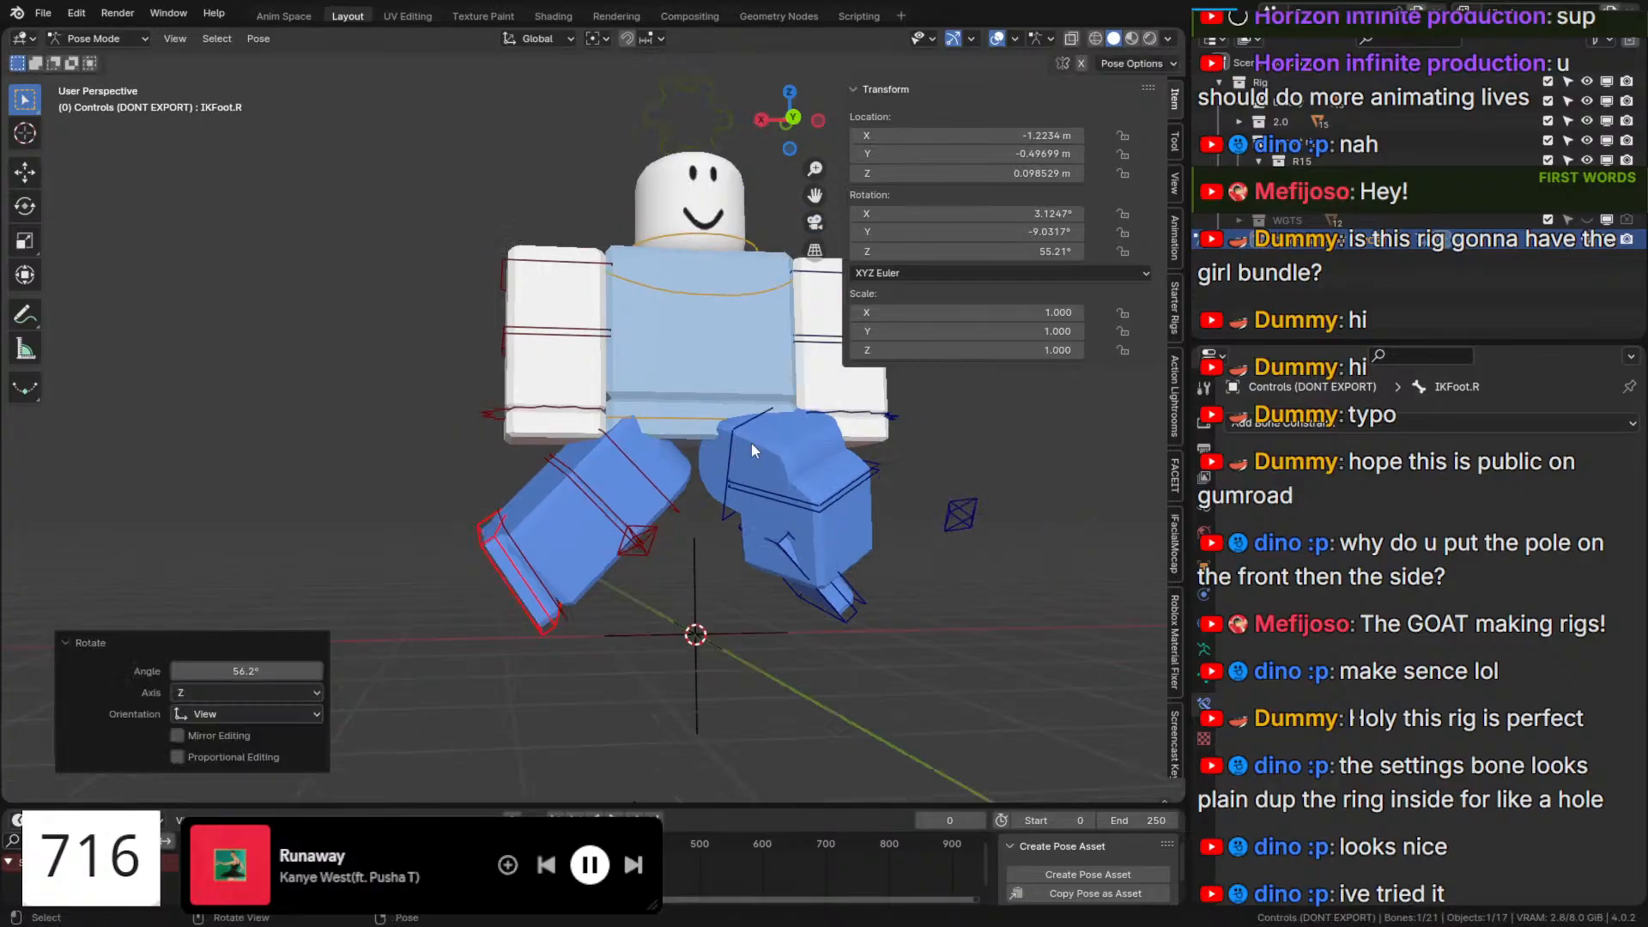
Test the foot rotation switch by toggling IK Legs FF on the Settings bone repeatedly, leaving it off.
left_click(685, 140)
mouse_move(1009, 434)
left_mouse_down()
mouse_move(845, 434)
mouse_move(1022, 433)
left_mouse_up()
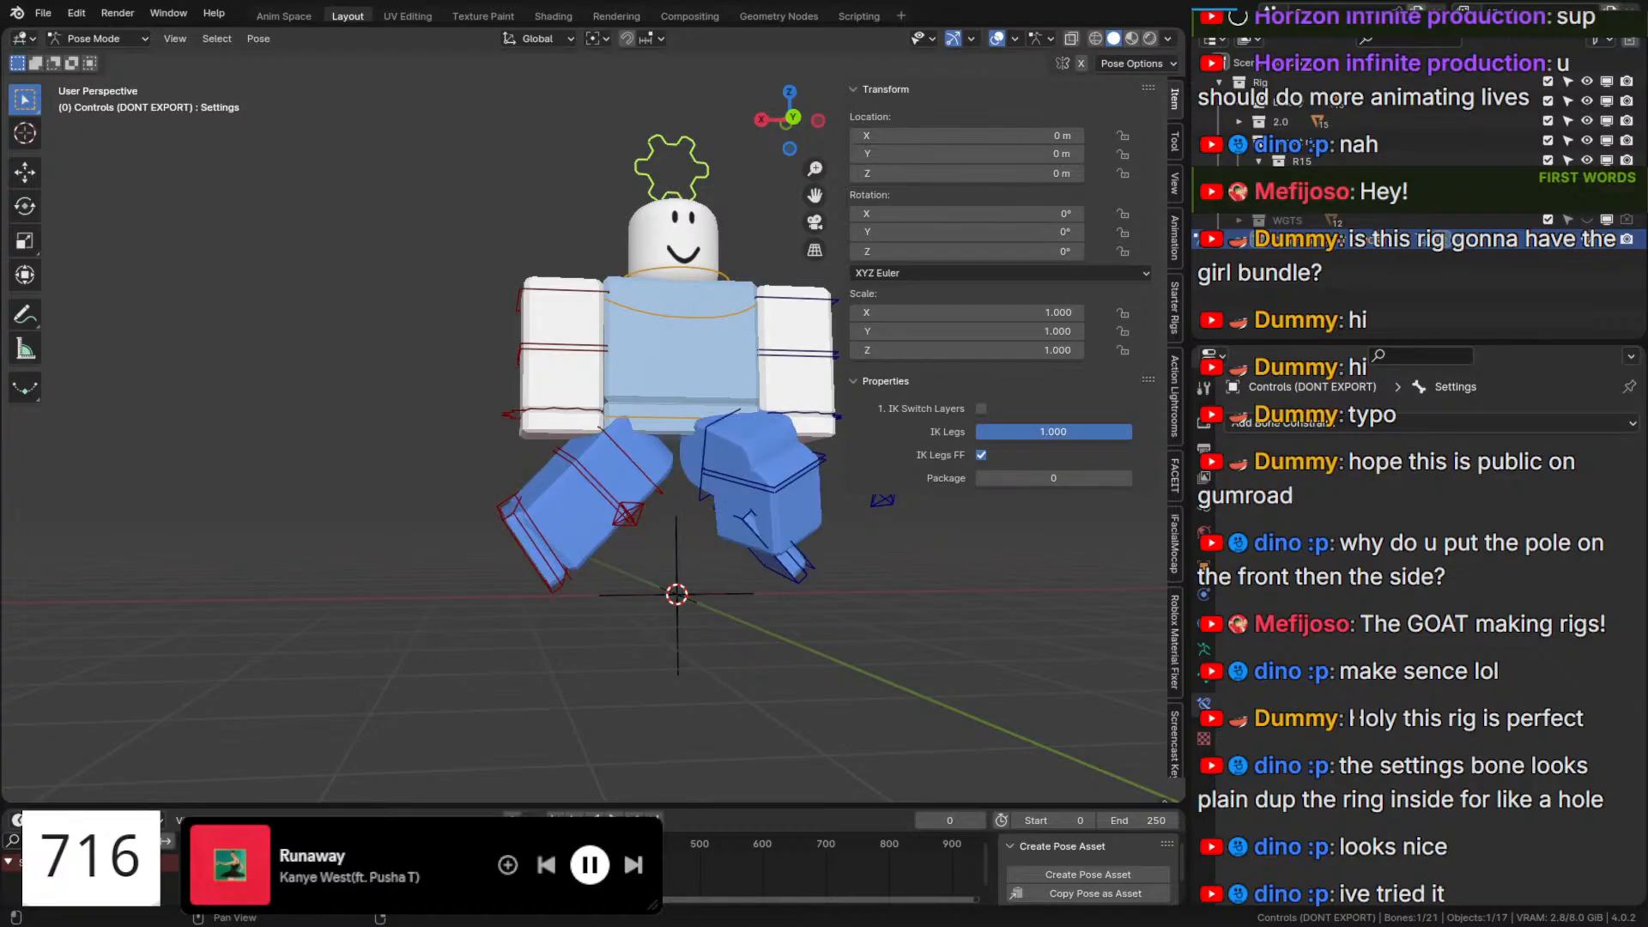
left_click(983, 455)
left_click(986, 456)
left_click(987, 456)
left_click(987, 457)
left_click(986, 457)
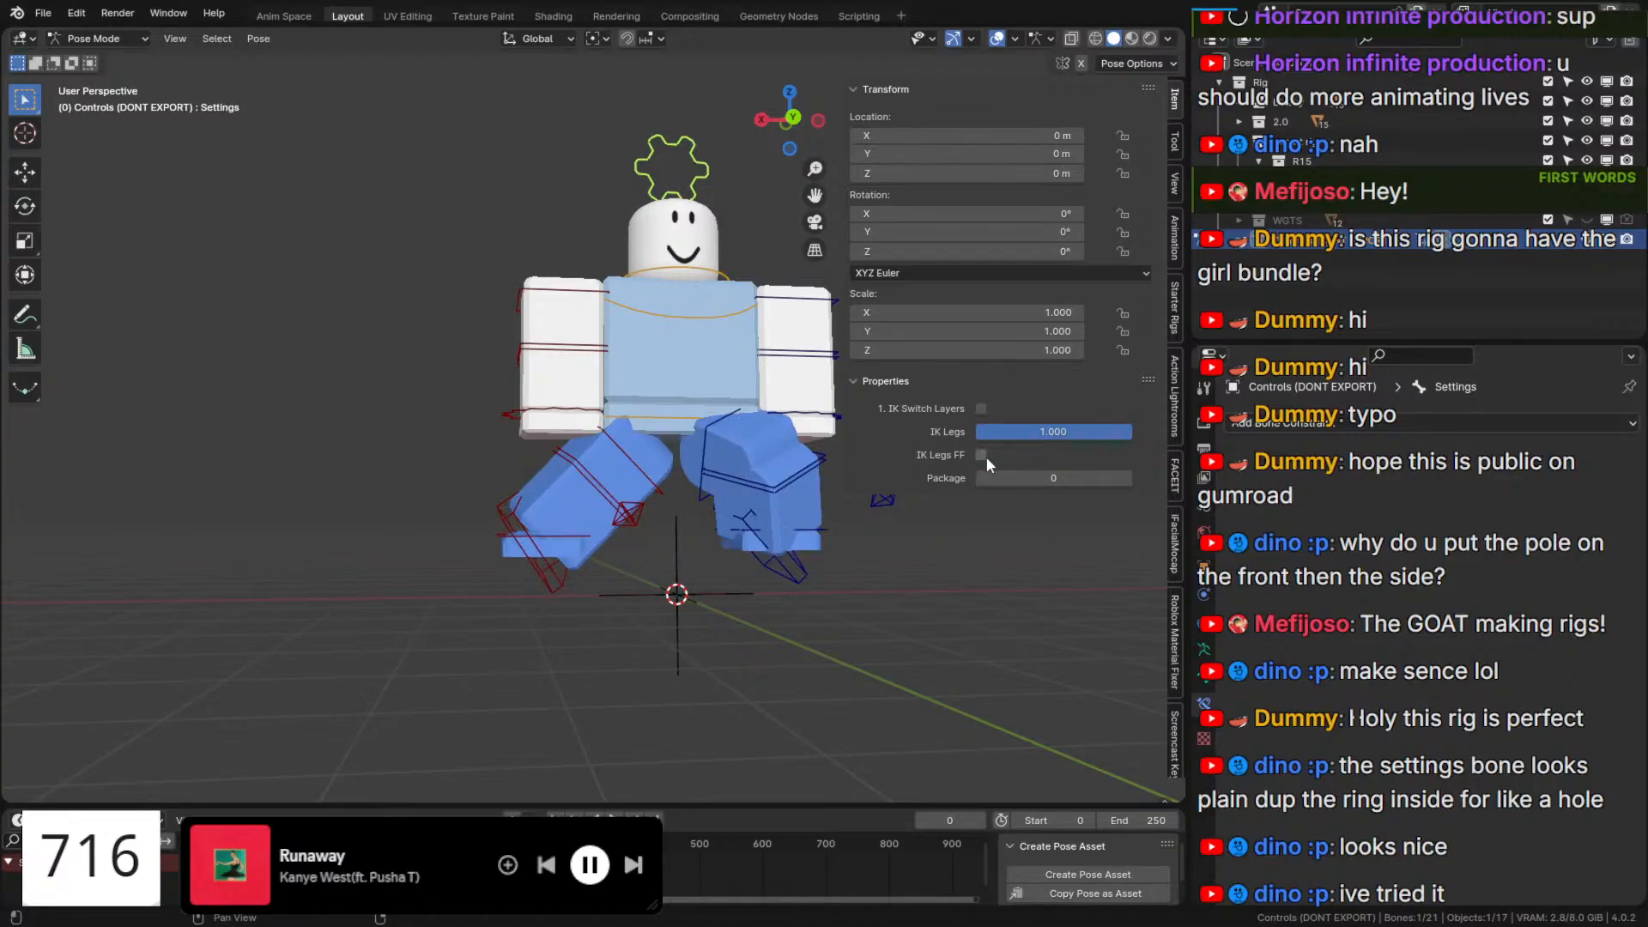
Reset the Settings bone's IK Legs to 0, turn IK Legs FF off, and clear the pose of the leg controls.
left_click(987, 457)
left_click(986, 456)
left_click(986, 457)
left_click_drag(1038, 436, 1021, 446)
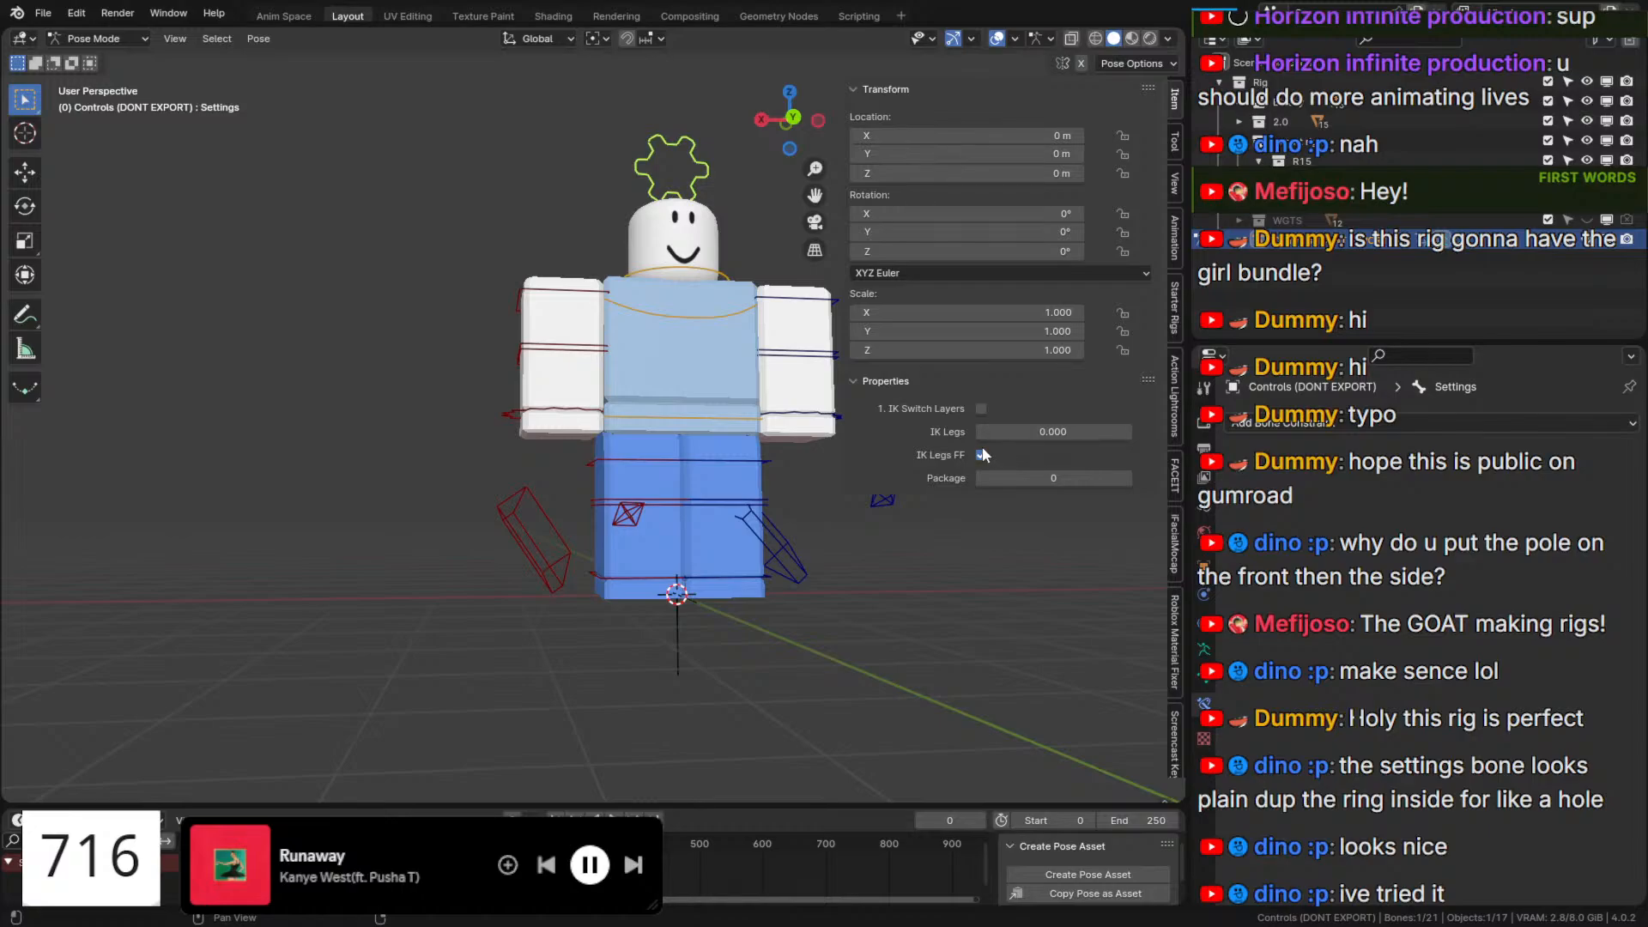
left_click(982, 455)
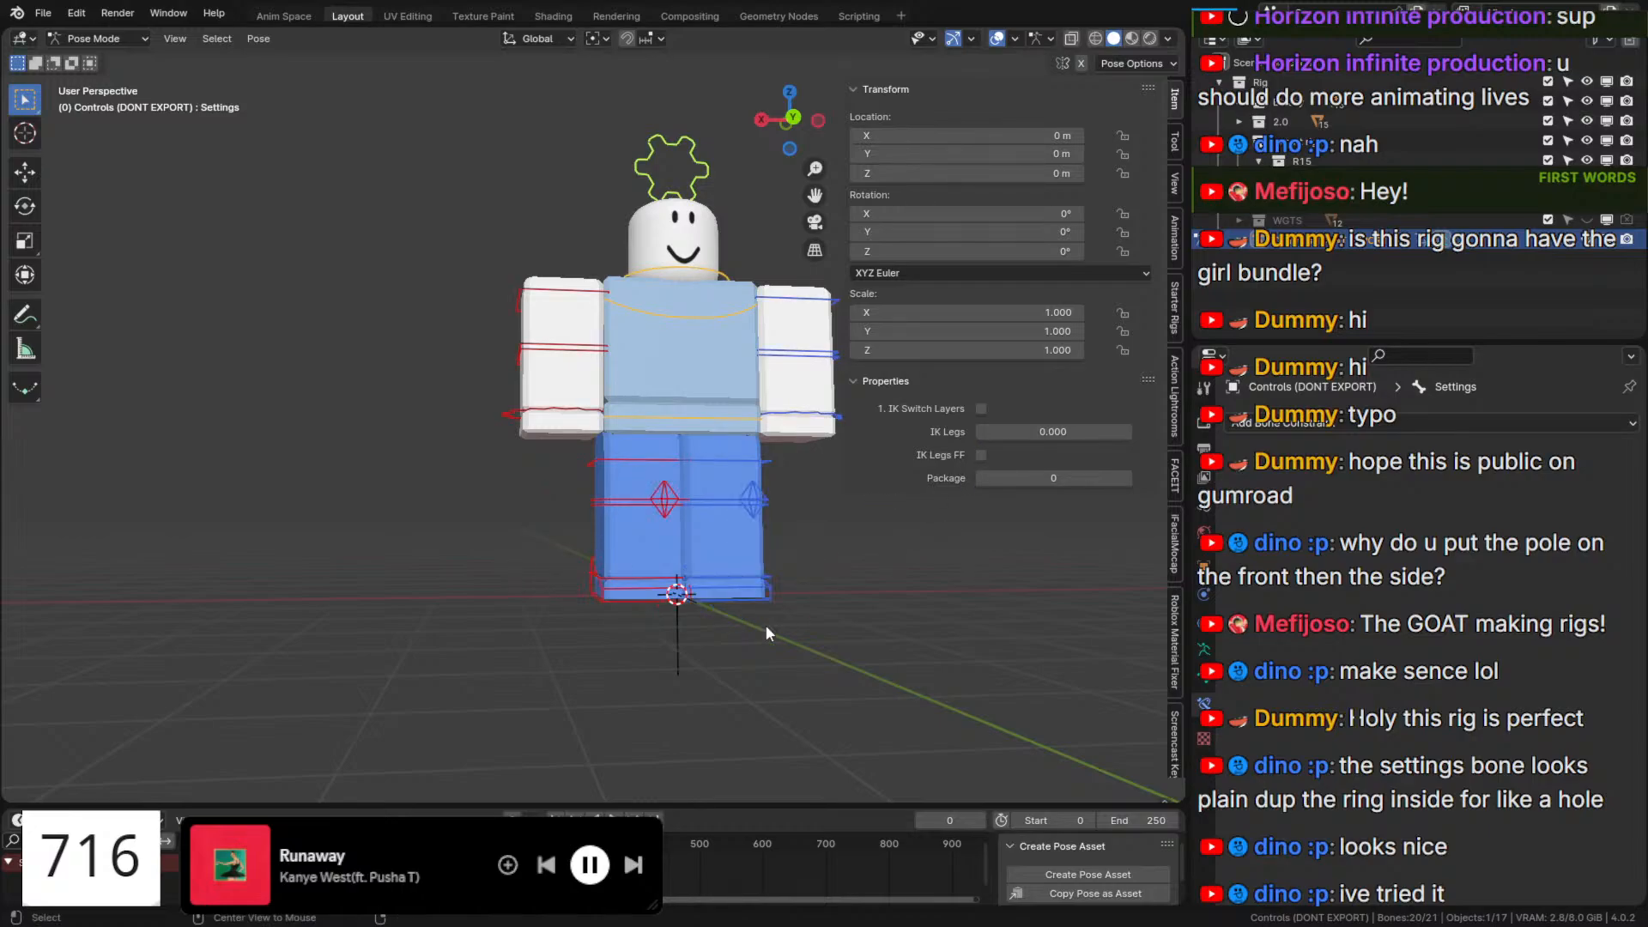
middle_click_drag(767, 633, 619, 446)
left_click(712, 432)
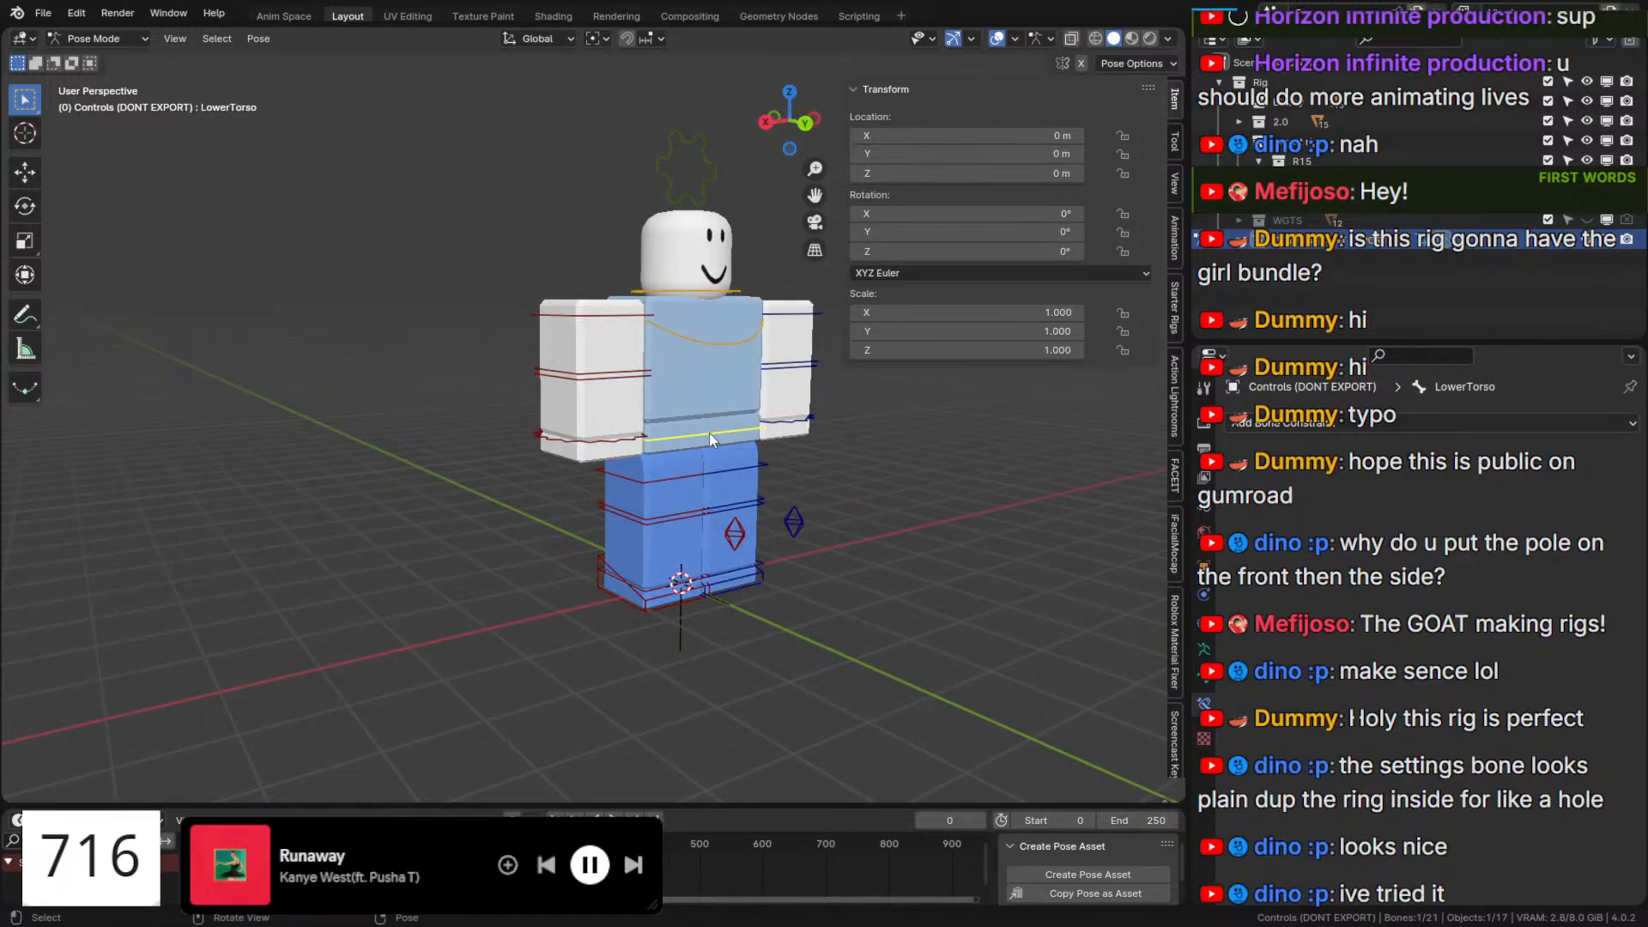
key("g")
right_click(806, 474)
middle_click_drag(826, 471, 671, 482)
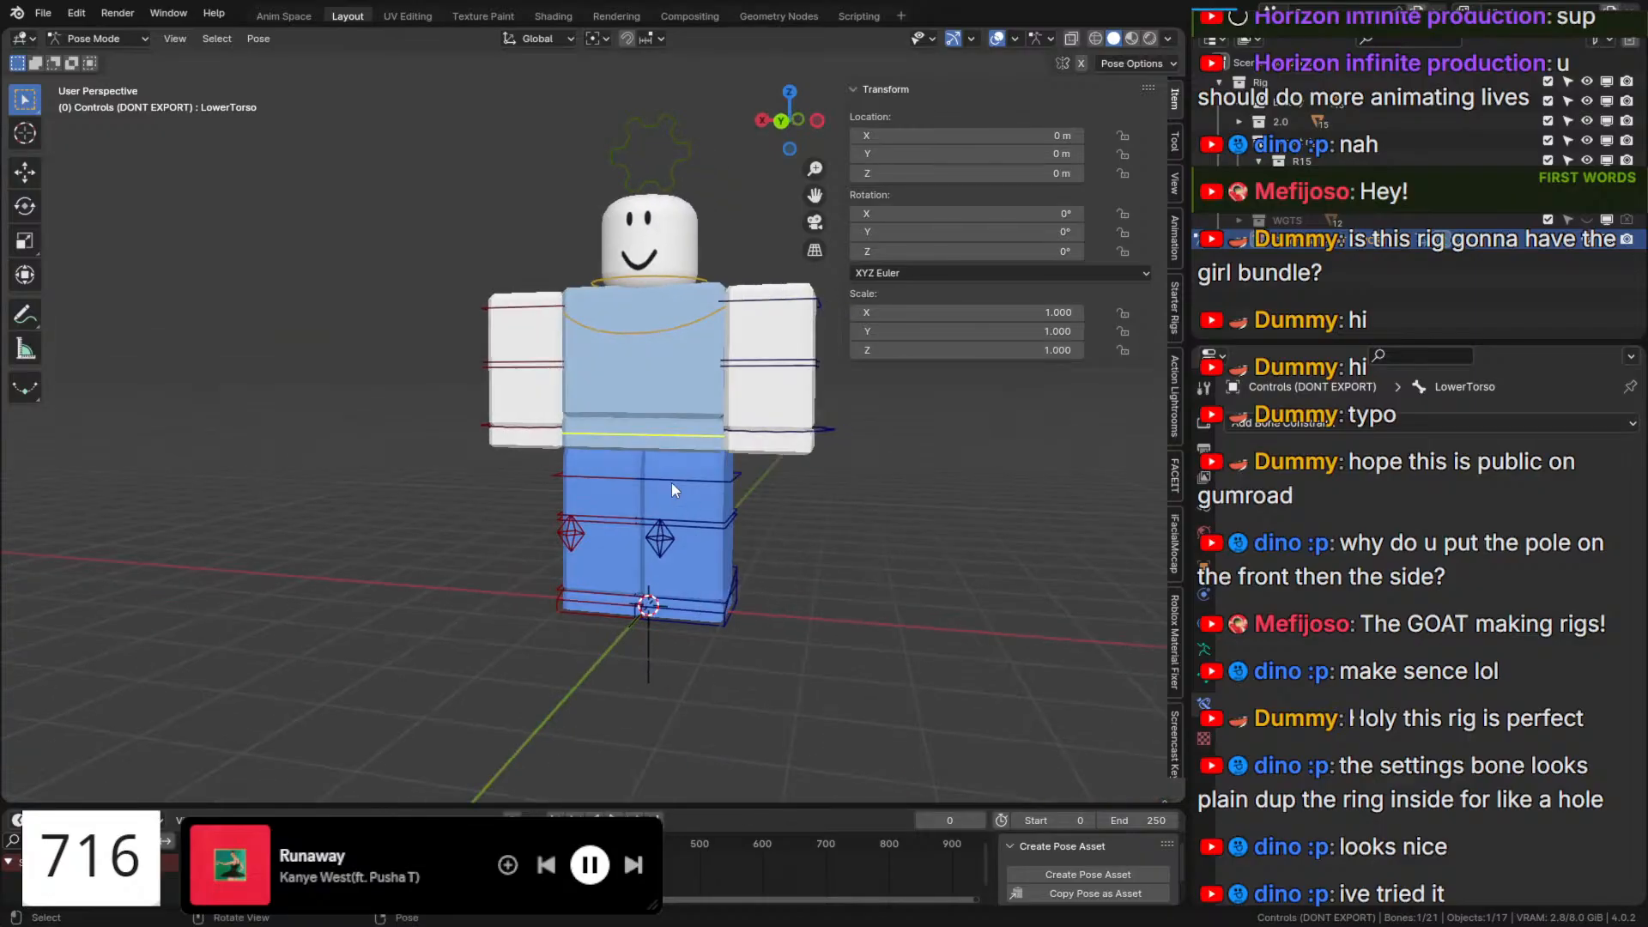
Enter Edit Mode on the Controls armature and display its bones in front of the character mesh.
left_click(633, 191)
left_click(770, 563)
middle_click_drag(770, 562, 720, 573)
key("Tab")
middle_click_drag(911, 633, 858, 490, "shift")
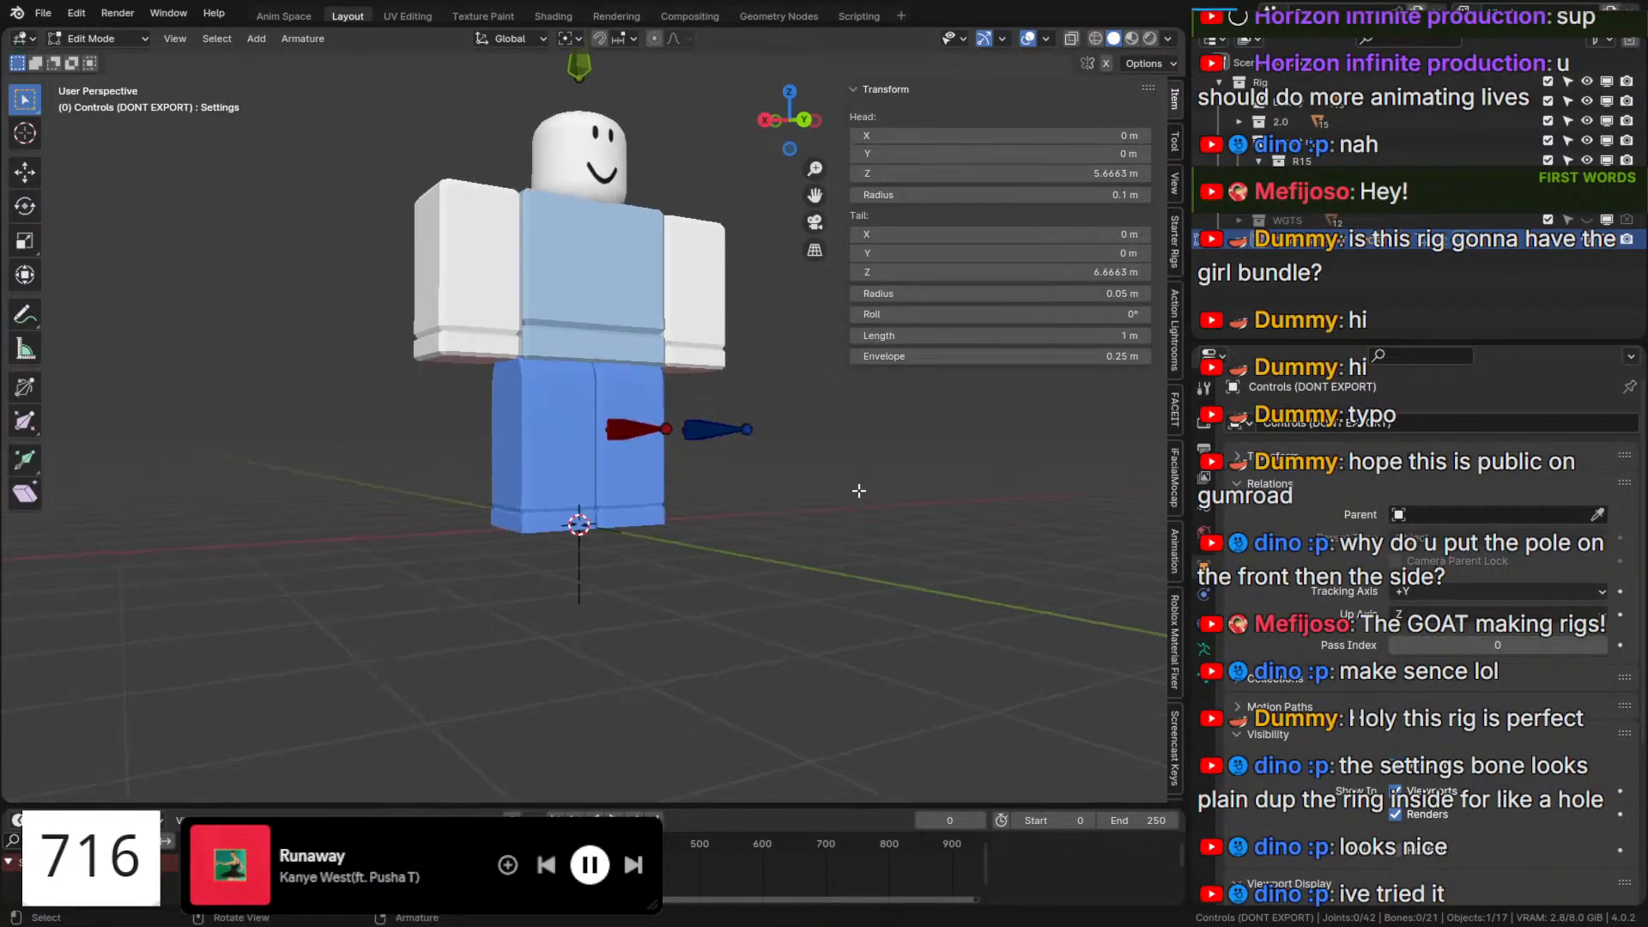
key("q")
left_click(857, 490)
scroll(698, 555, "up", 2)
middle_click_drag(774, 541, 798, 481)
scroll(698, 554, "up", 1)
scroll(900, 495, "up", 1)
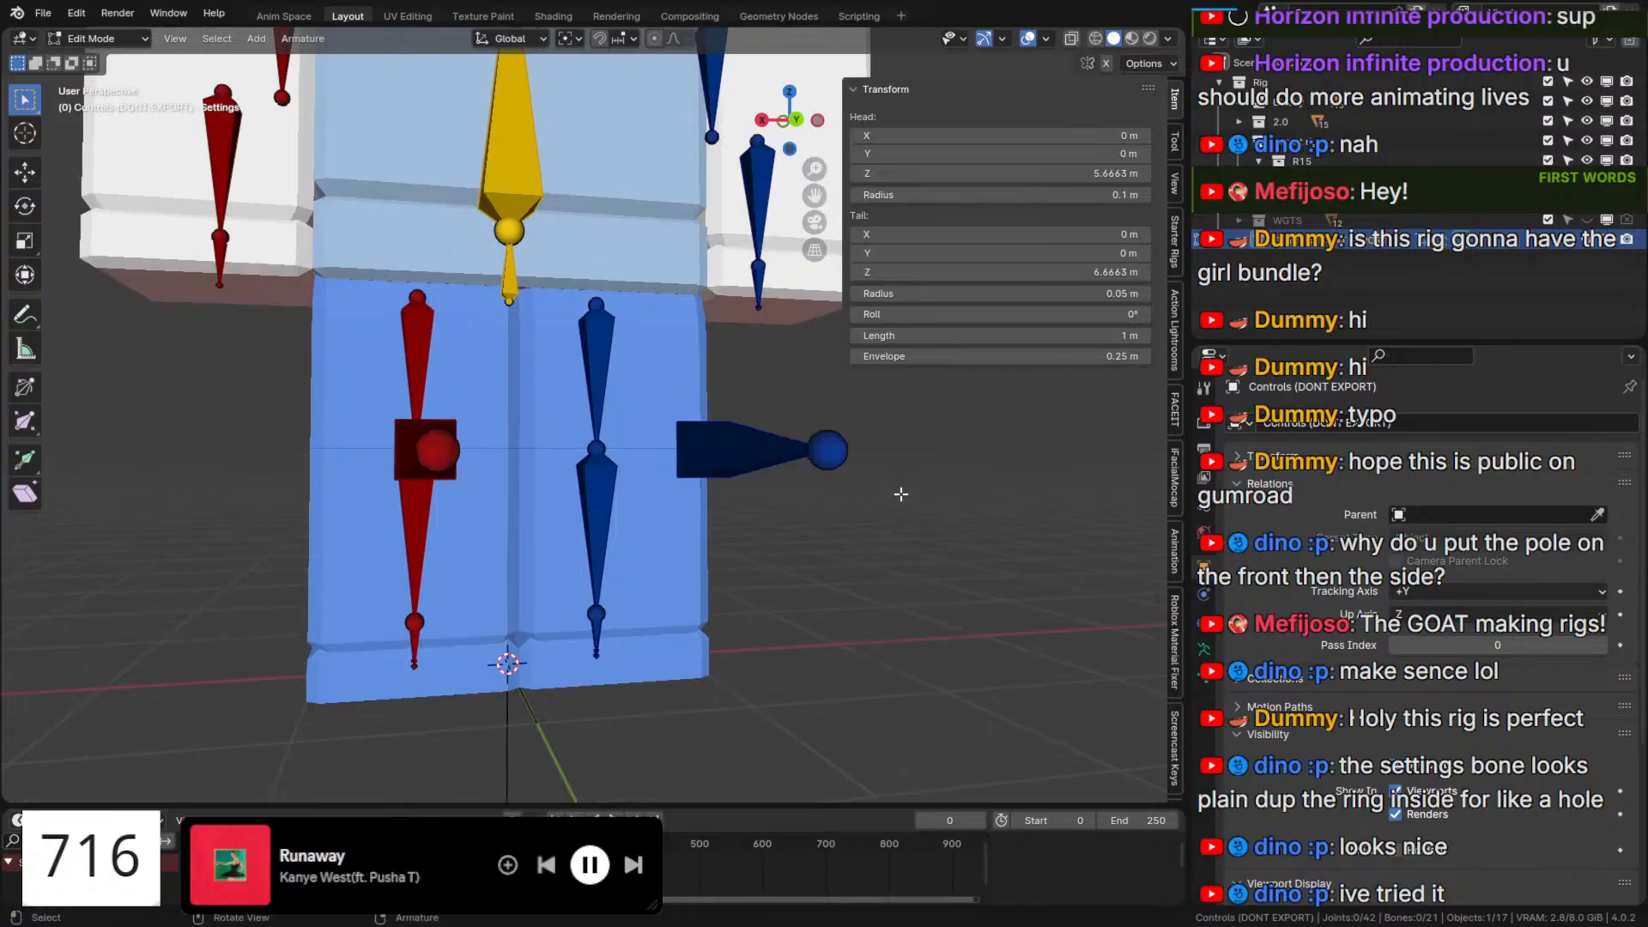
Add a new bone at the 3D cursor and move it 4 m up along Z in the back view.
key("shift+a")
left_click(501, 559)
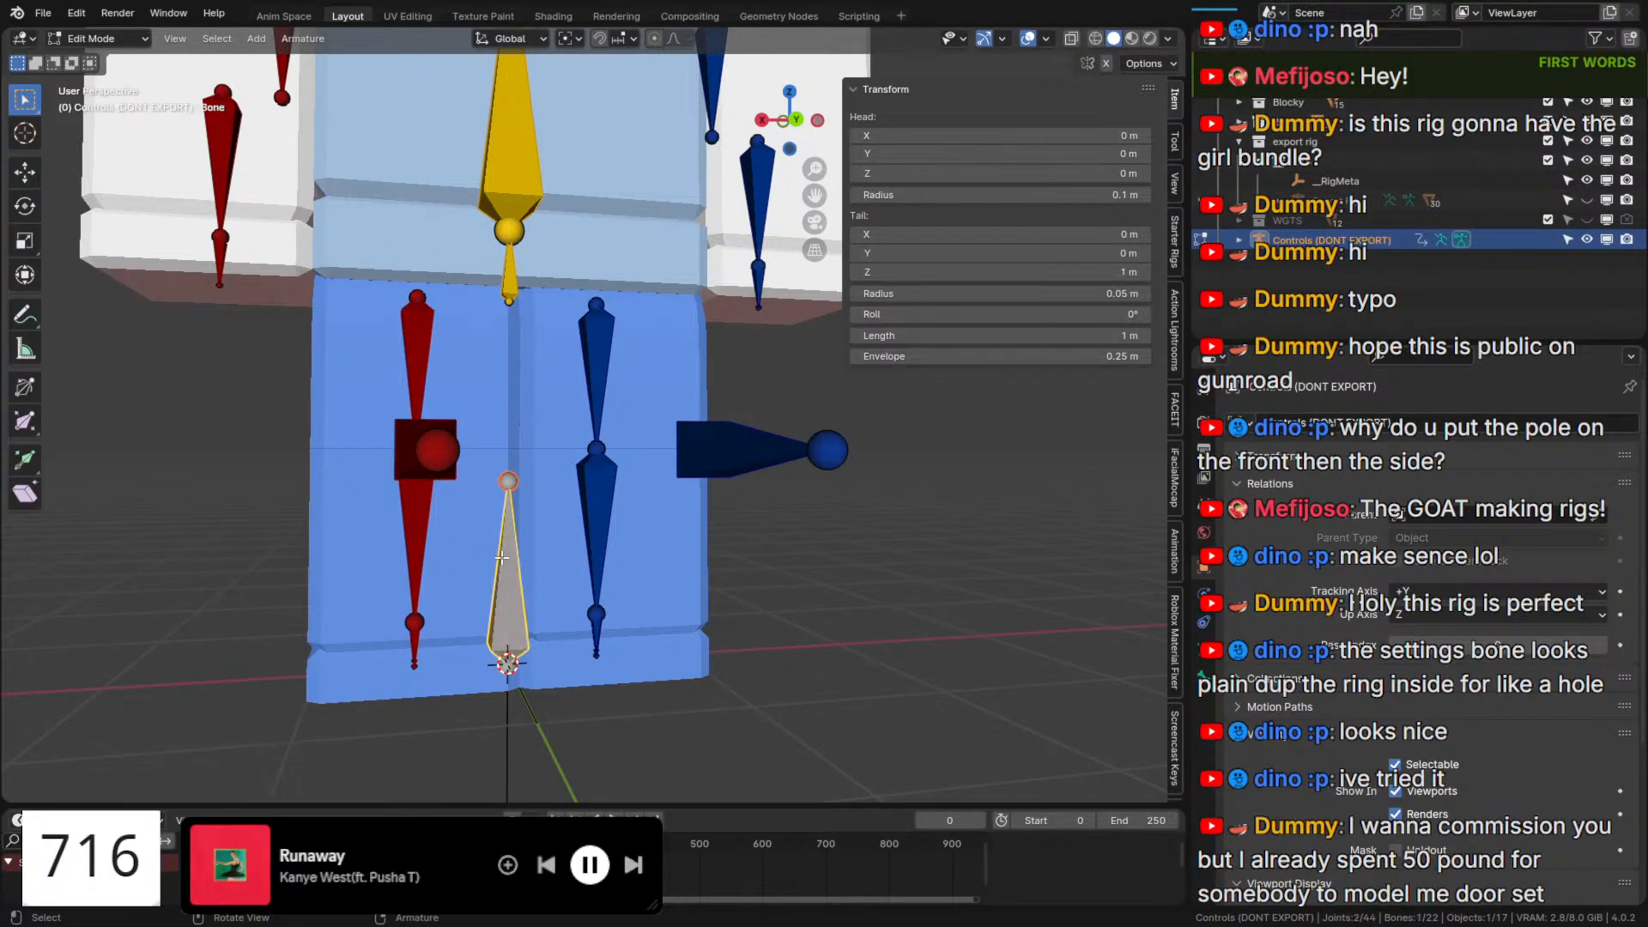
scroll(502, 558, "down", 1)
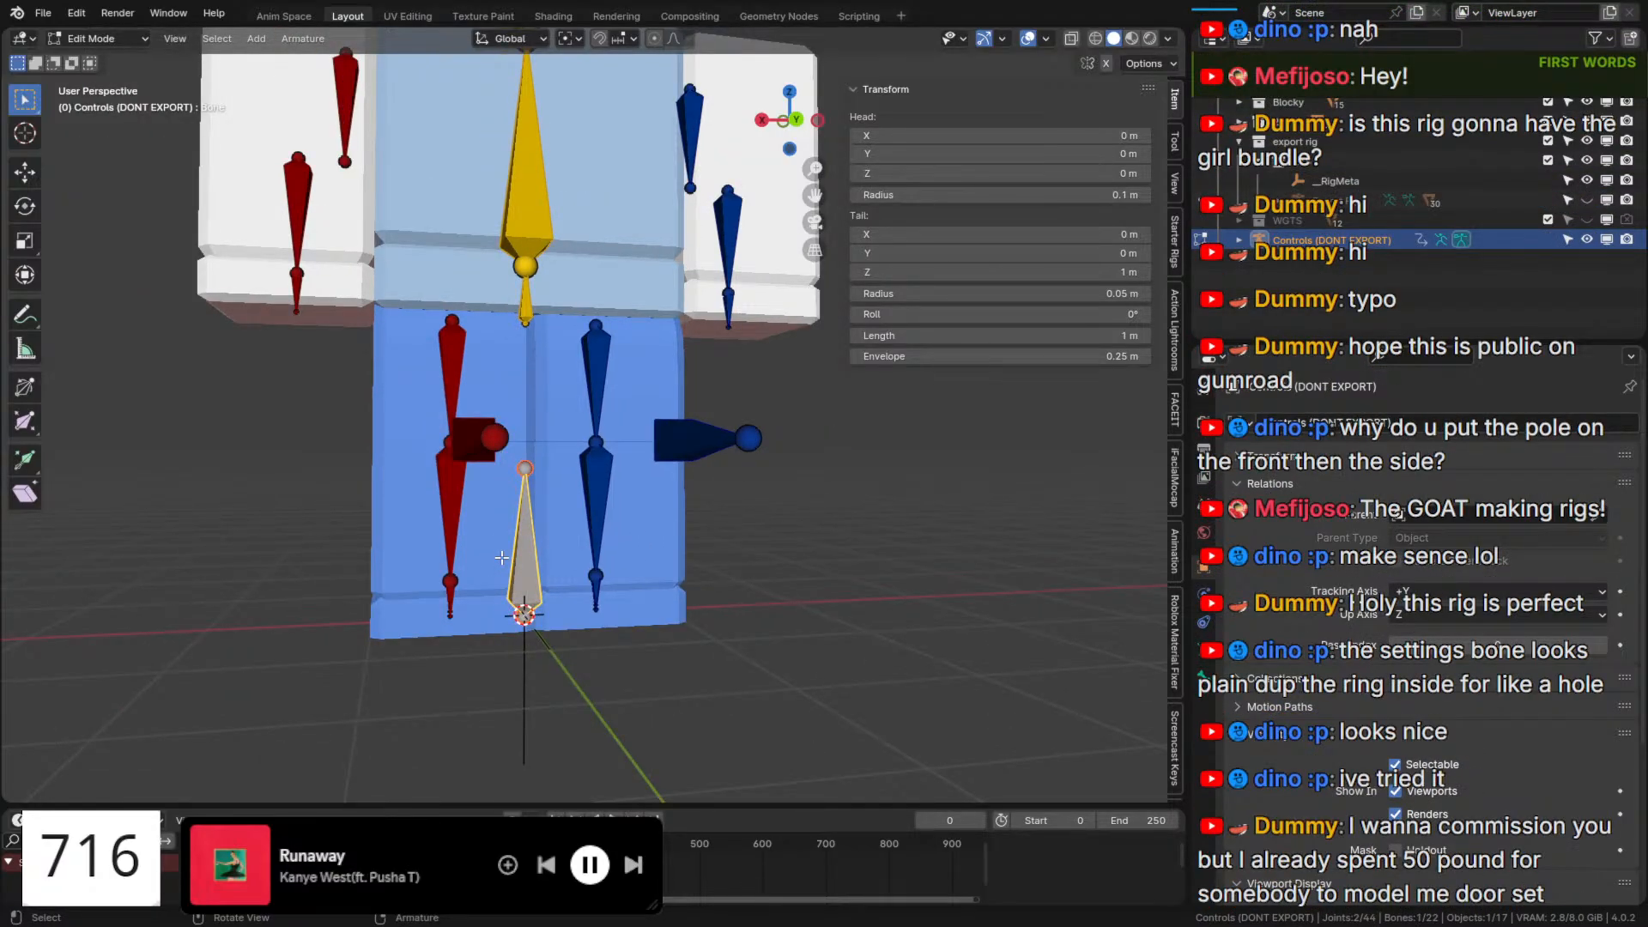
scroll(503, 558, "down", 5)
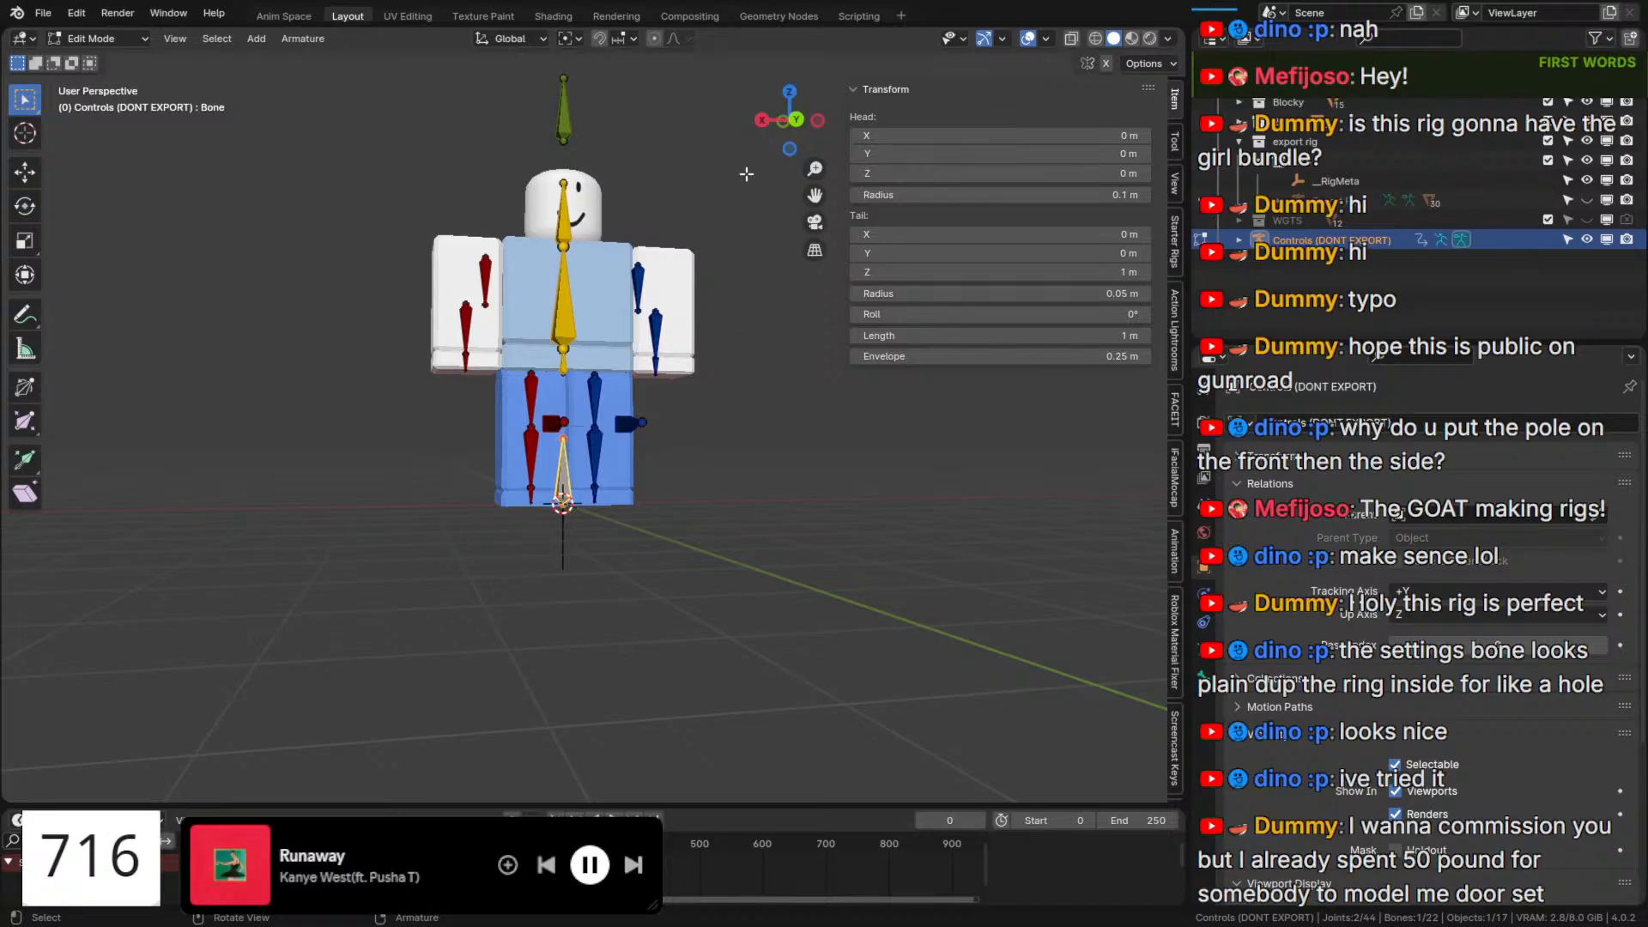
left_click(796, 120)
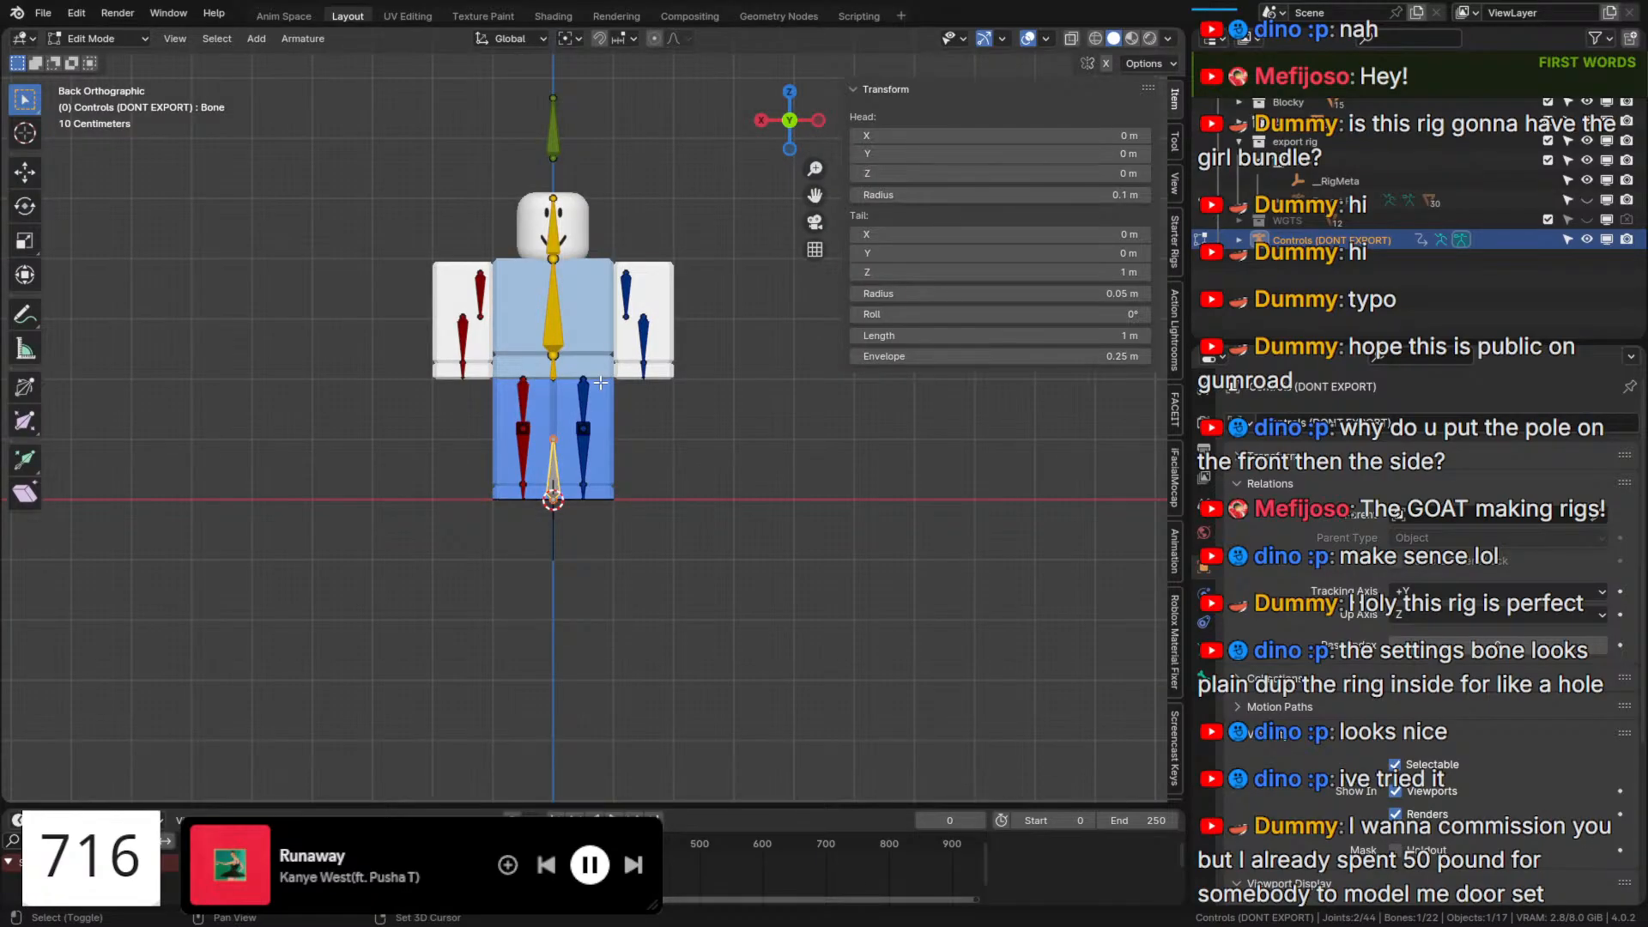
middle_click_drag(600, 383, 660, 568, "shift")
scroll(660, 568, "up", 2)
key("g")
key("z")
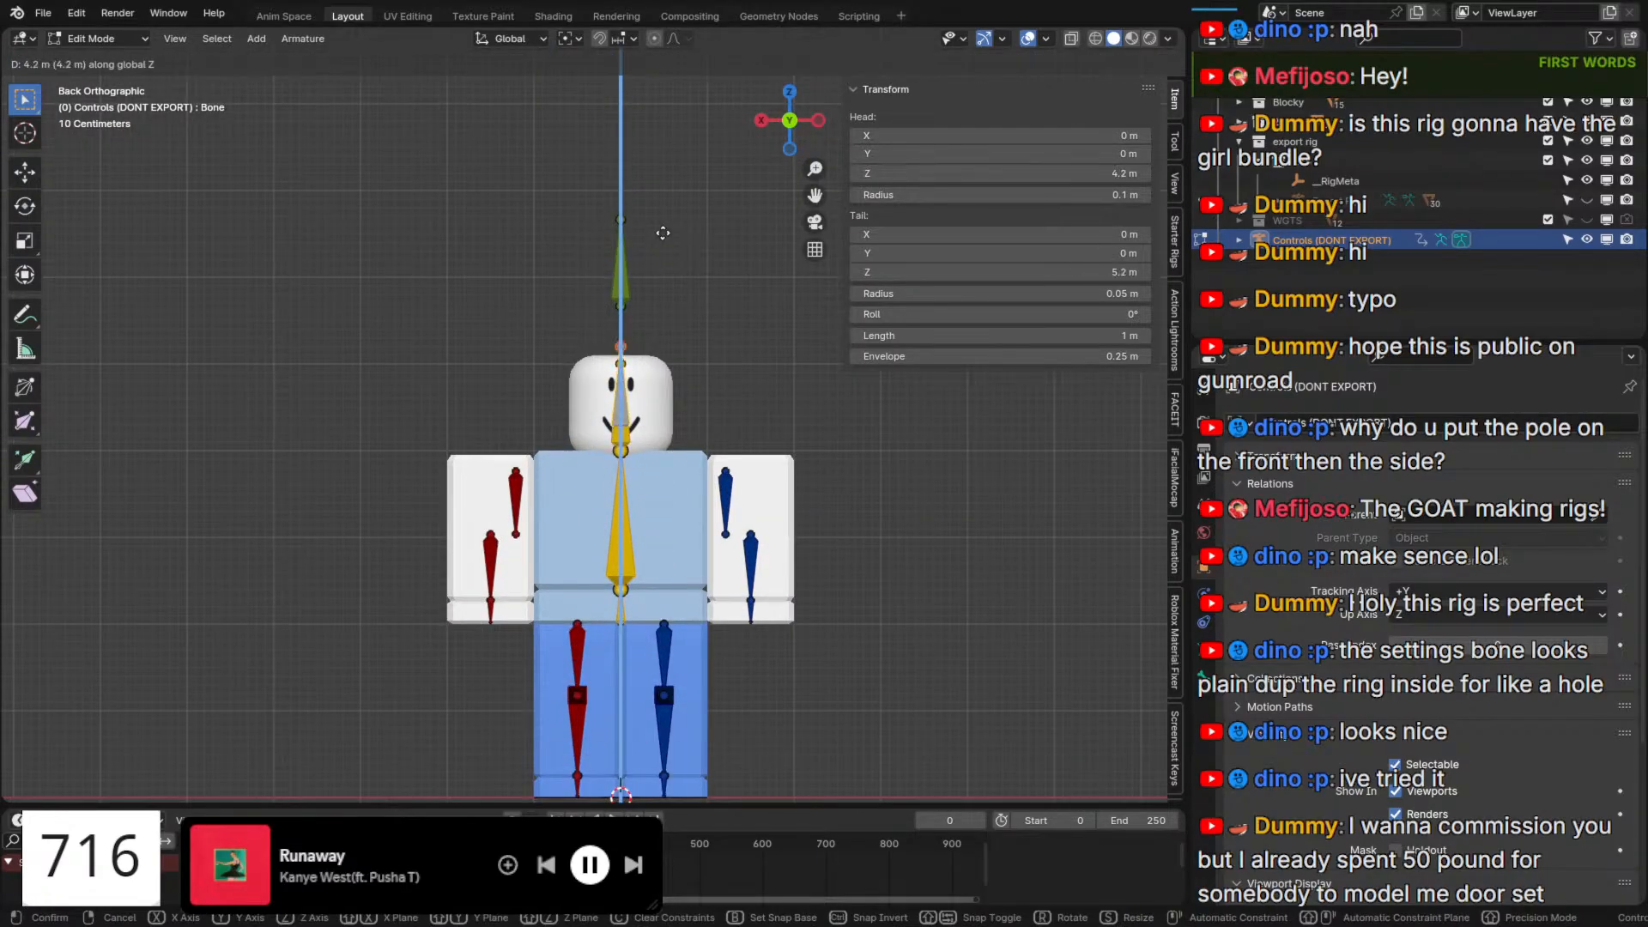
left_click(665, 258)
Move the new bone 1.4 m along X and about 0.9 m up along Z, beside the head.
key("g")
key("x")
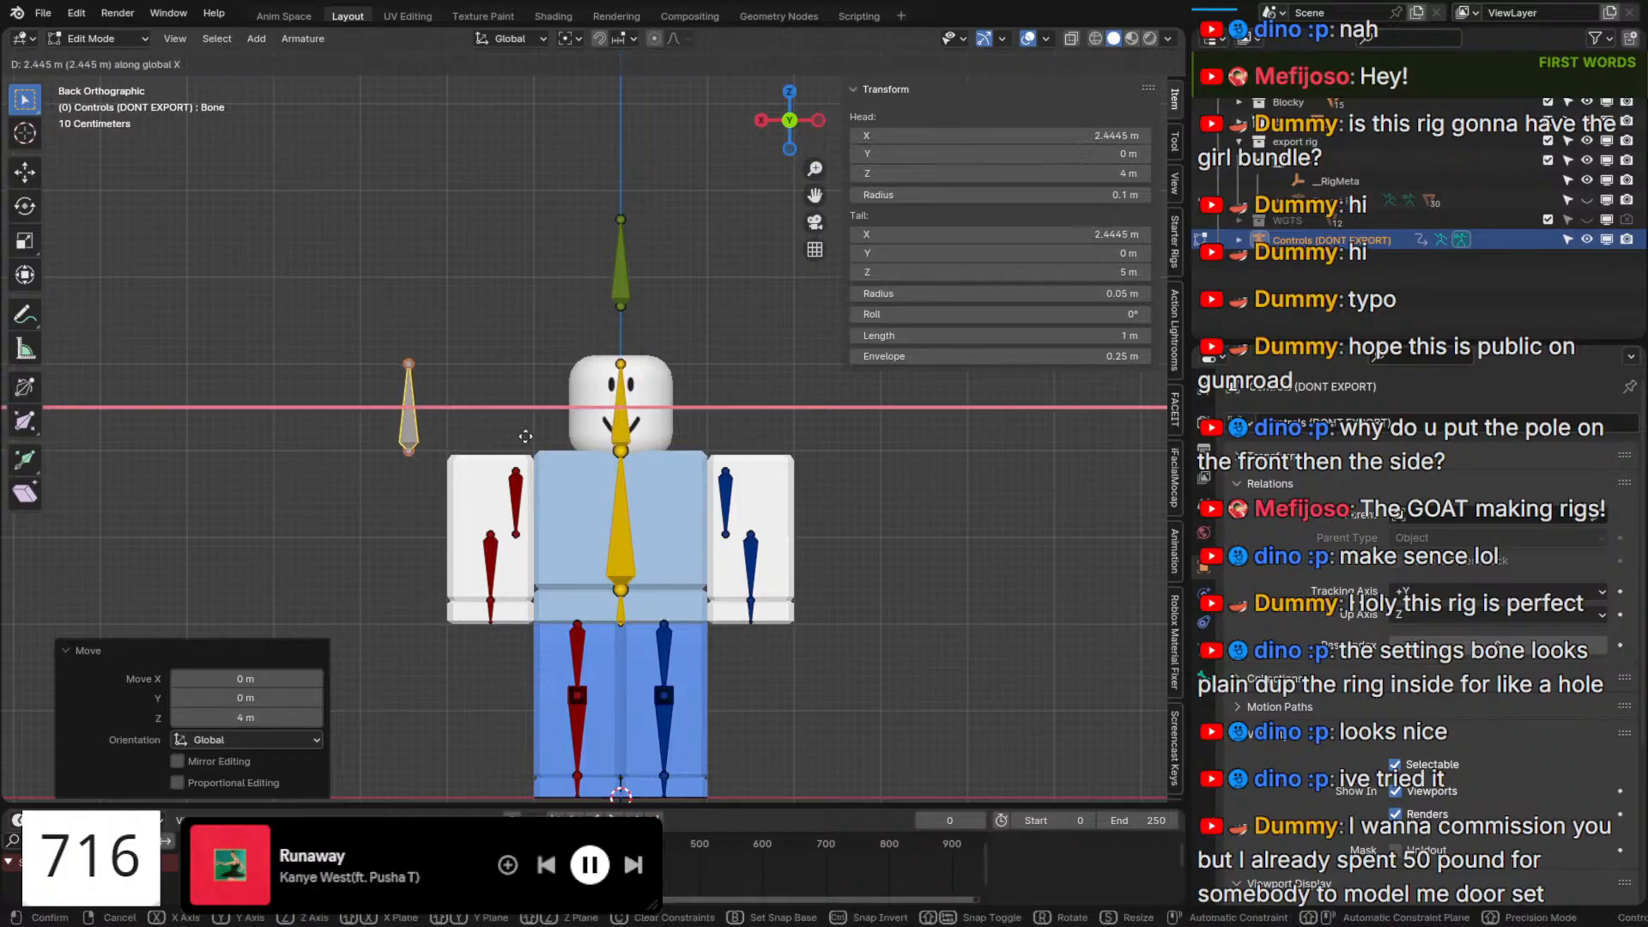
key("z")
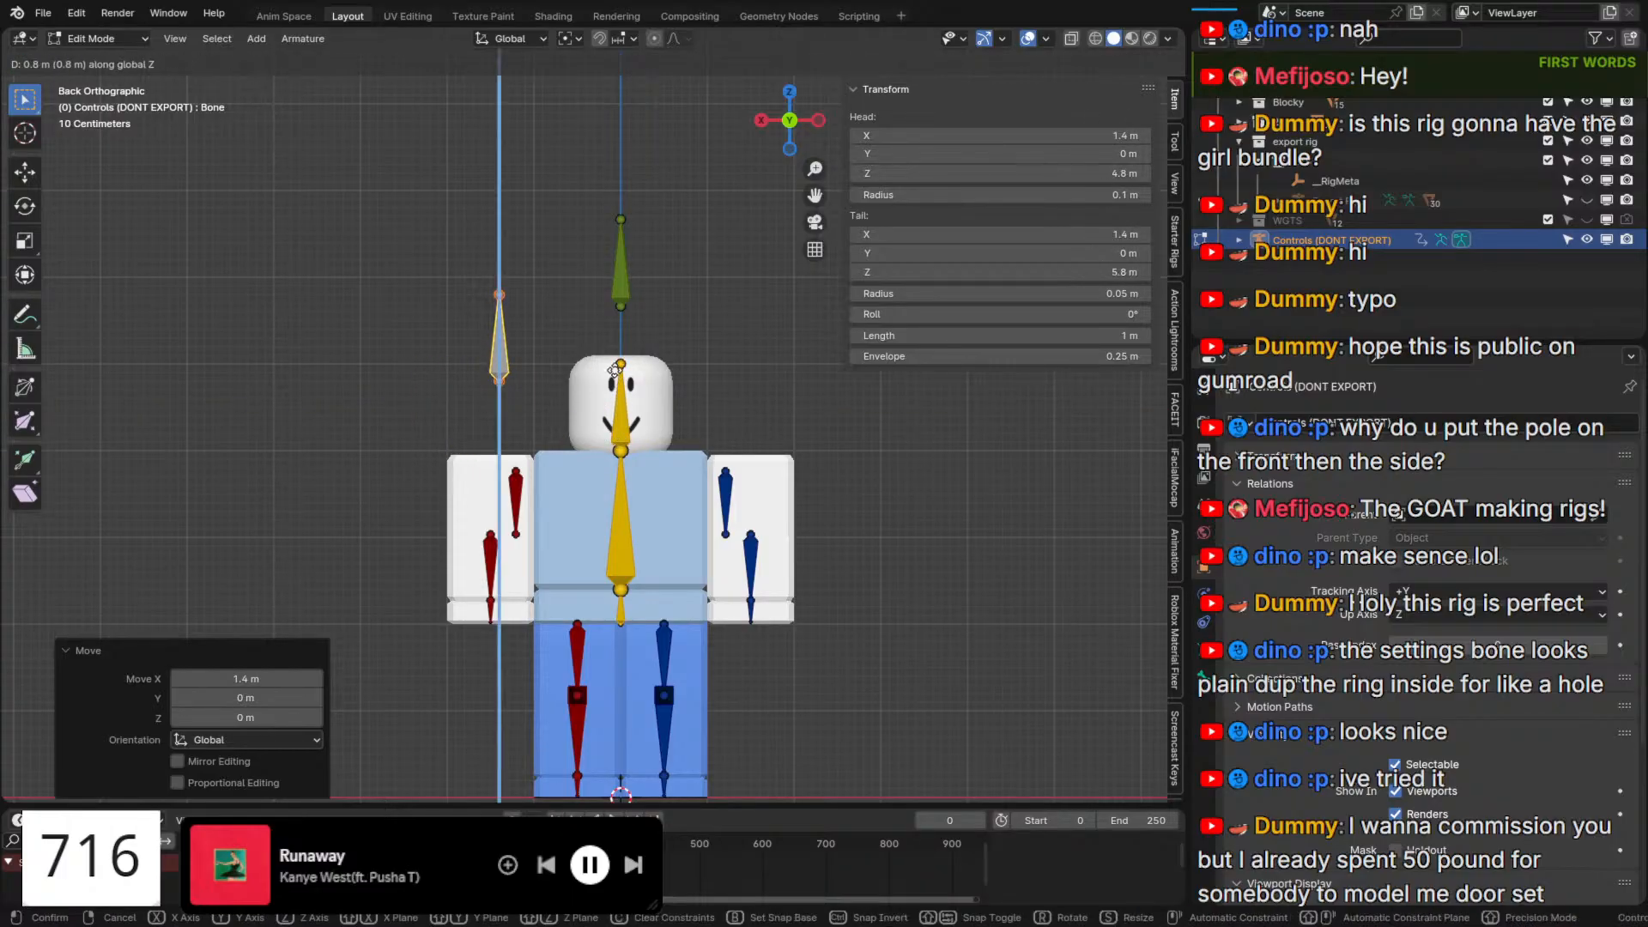
left_click(615, 368)
Return the Controls armature to Pose Mode and turn off its in-front bone display.
key("Tab")
middle_click_drag(547, 357, 785, 496)
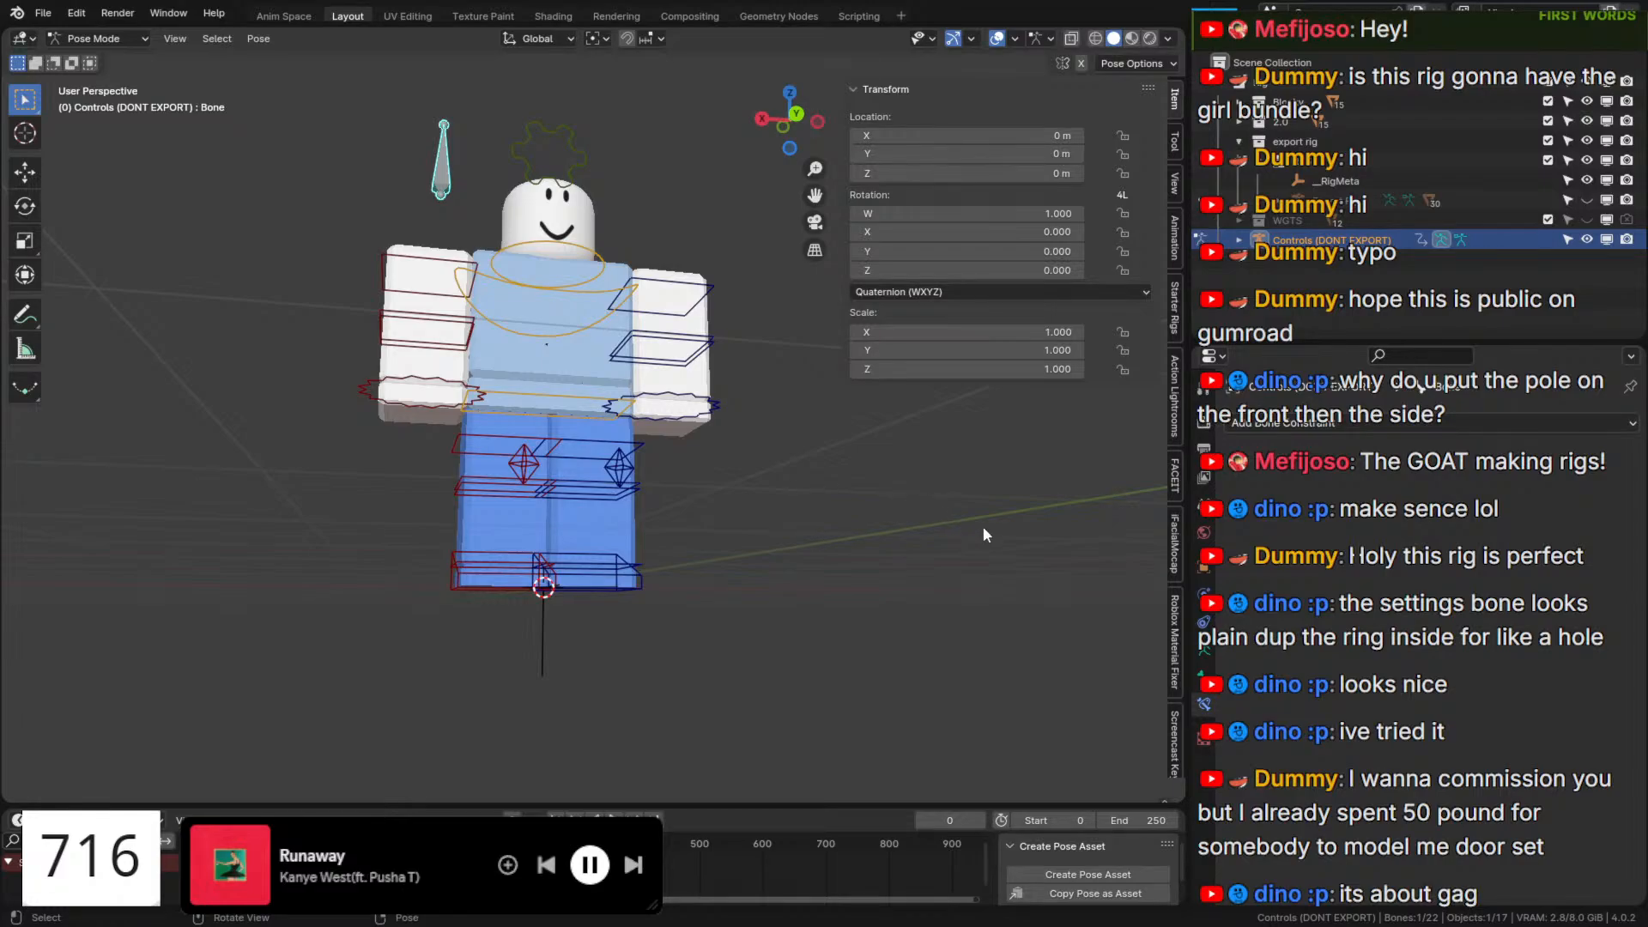
middle_click_drag(706, 425, 730, 528)
key("q")
left_click(740, 486)
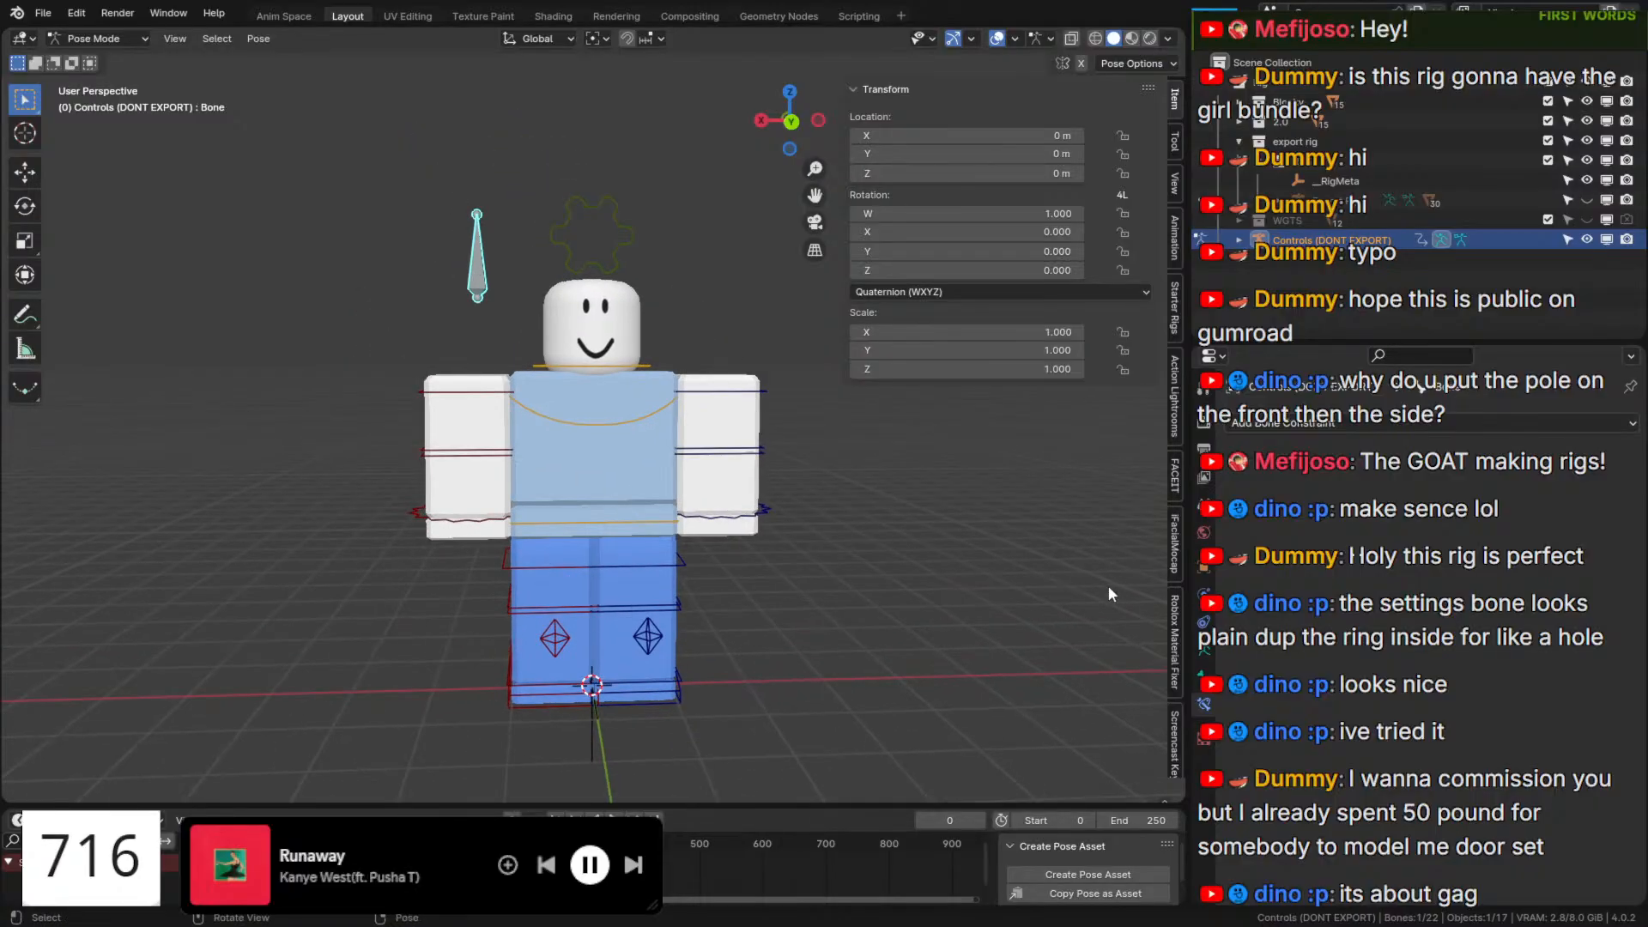
Set the new bone's rotation mode to XYZ Euler and rename it IK Legs.
left_click(915, 291)
left_click(893, 383)
key("F2")
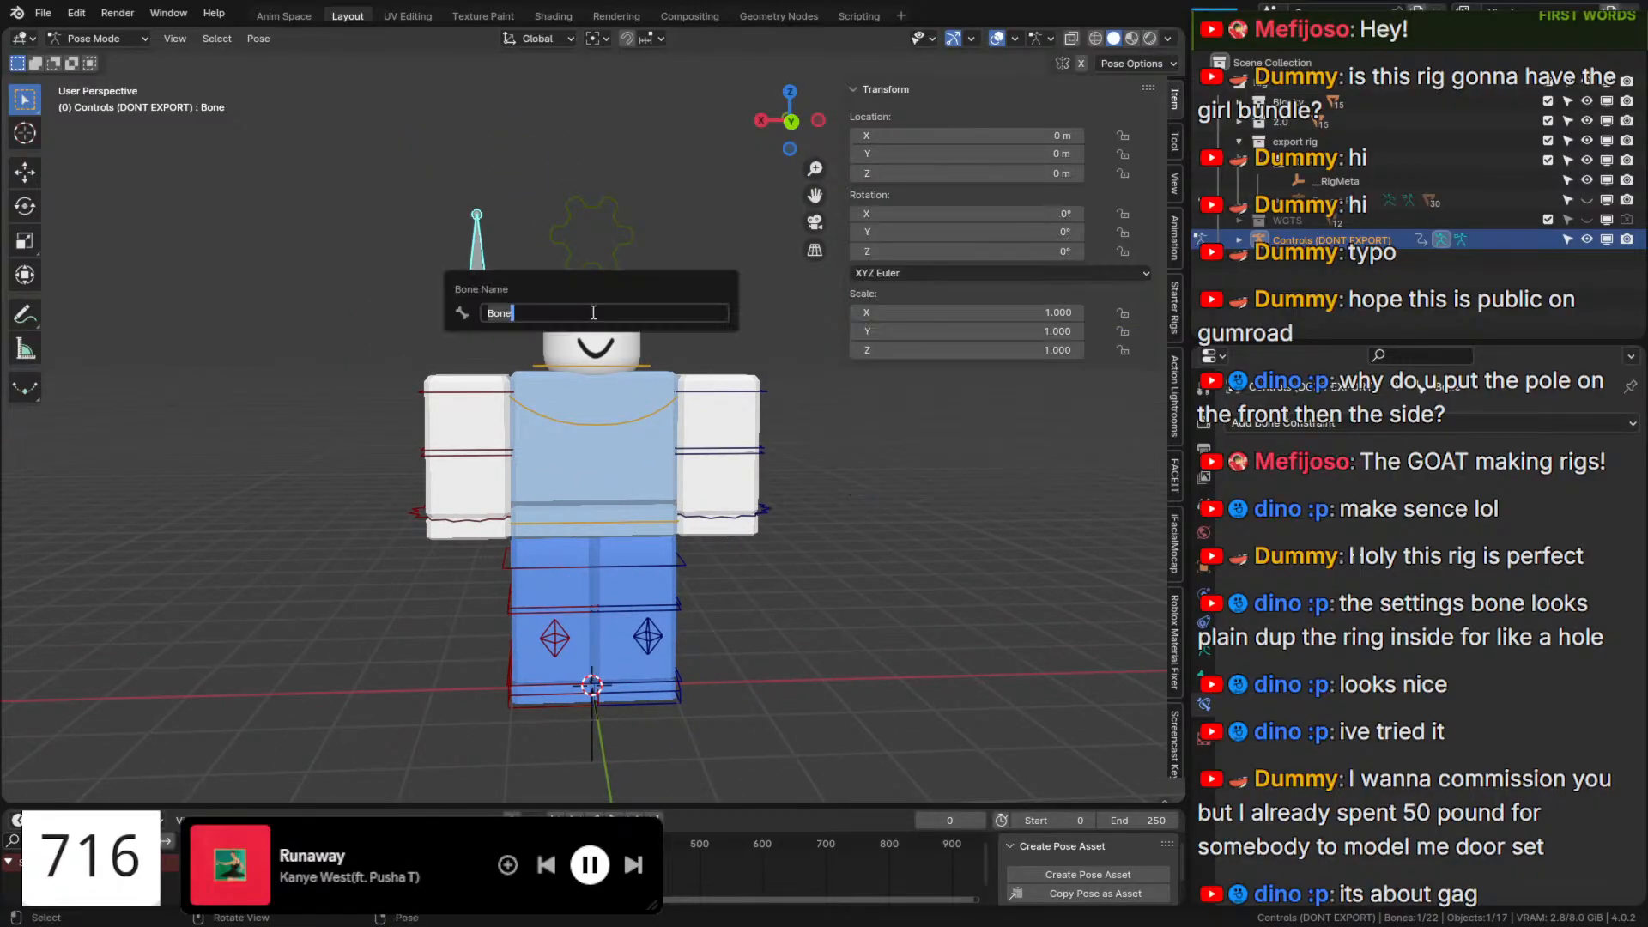
type("IK Legs")
key("Return")
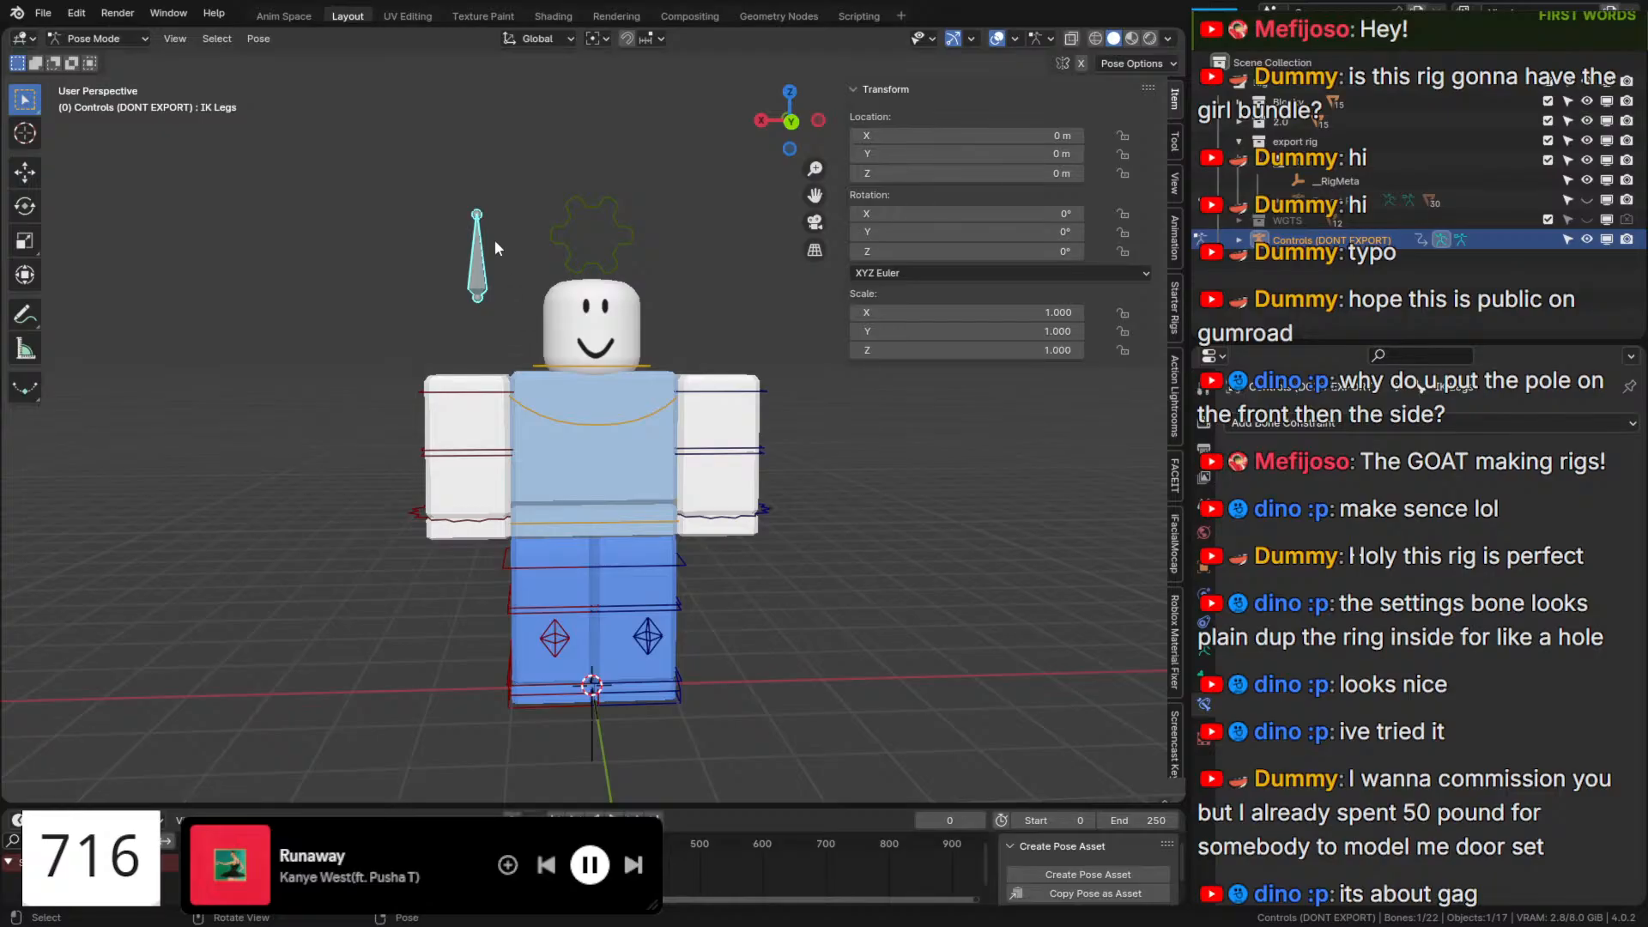
In Edit Mode, lower the IK Legs bone along Z to a head height of 0.9 m, beside the leg.
middle_click_drag(516, 361, 546, 223, "shift")
key("Tab")
key("g")
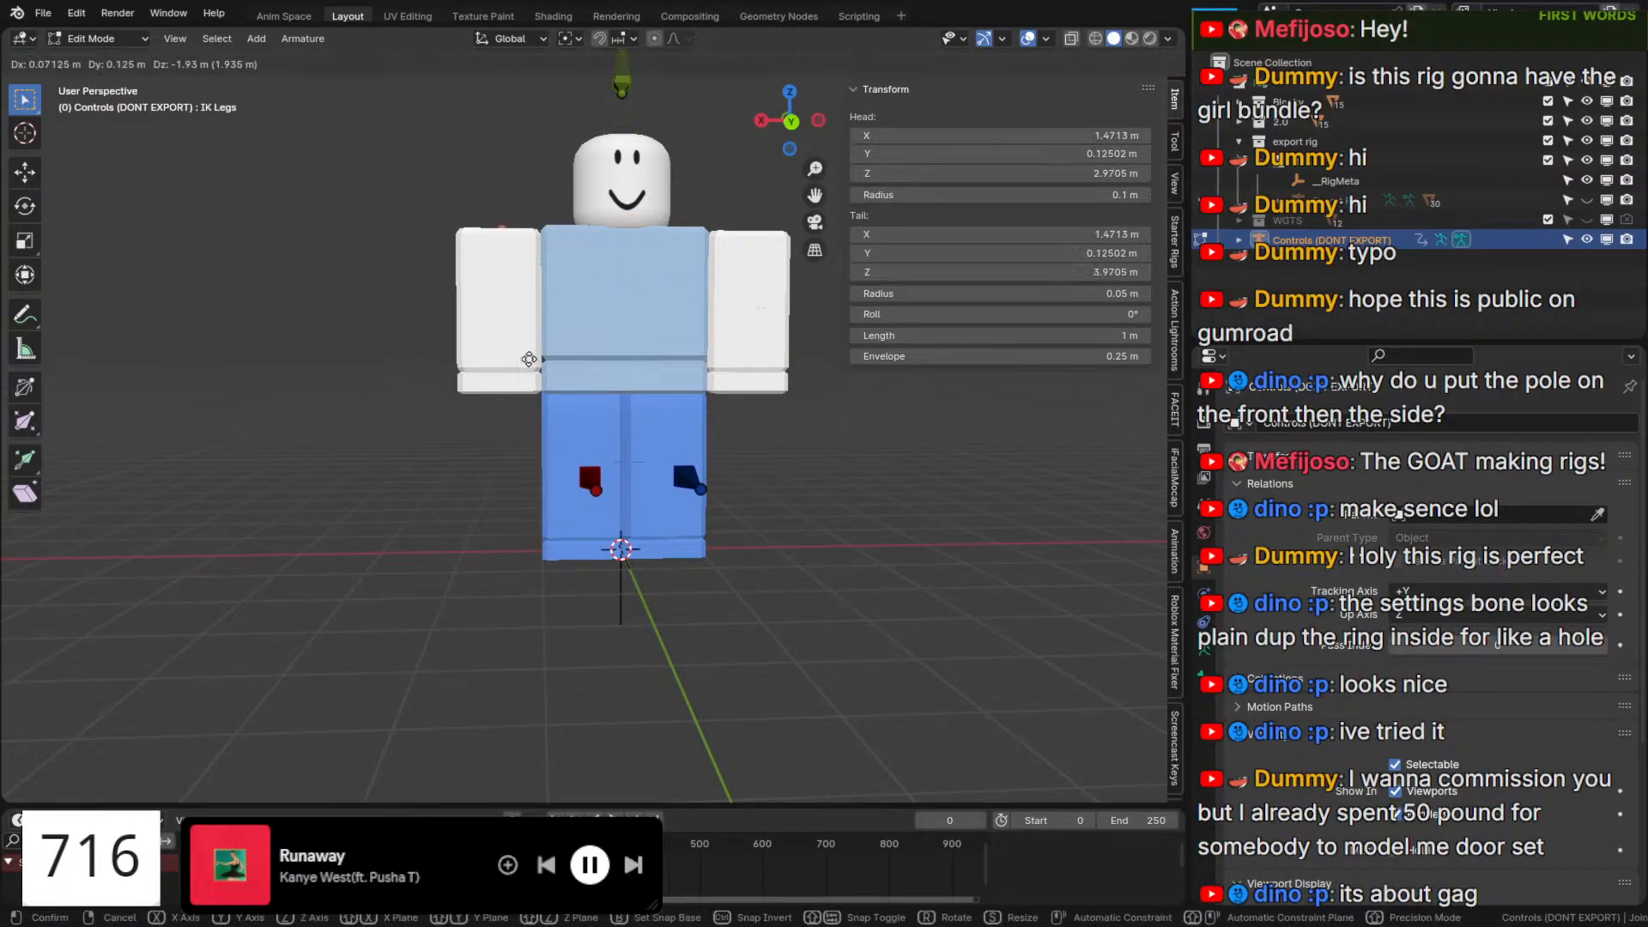
key("z")
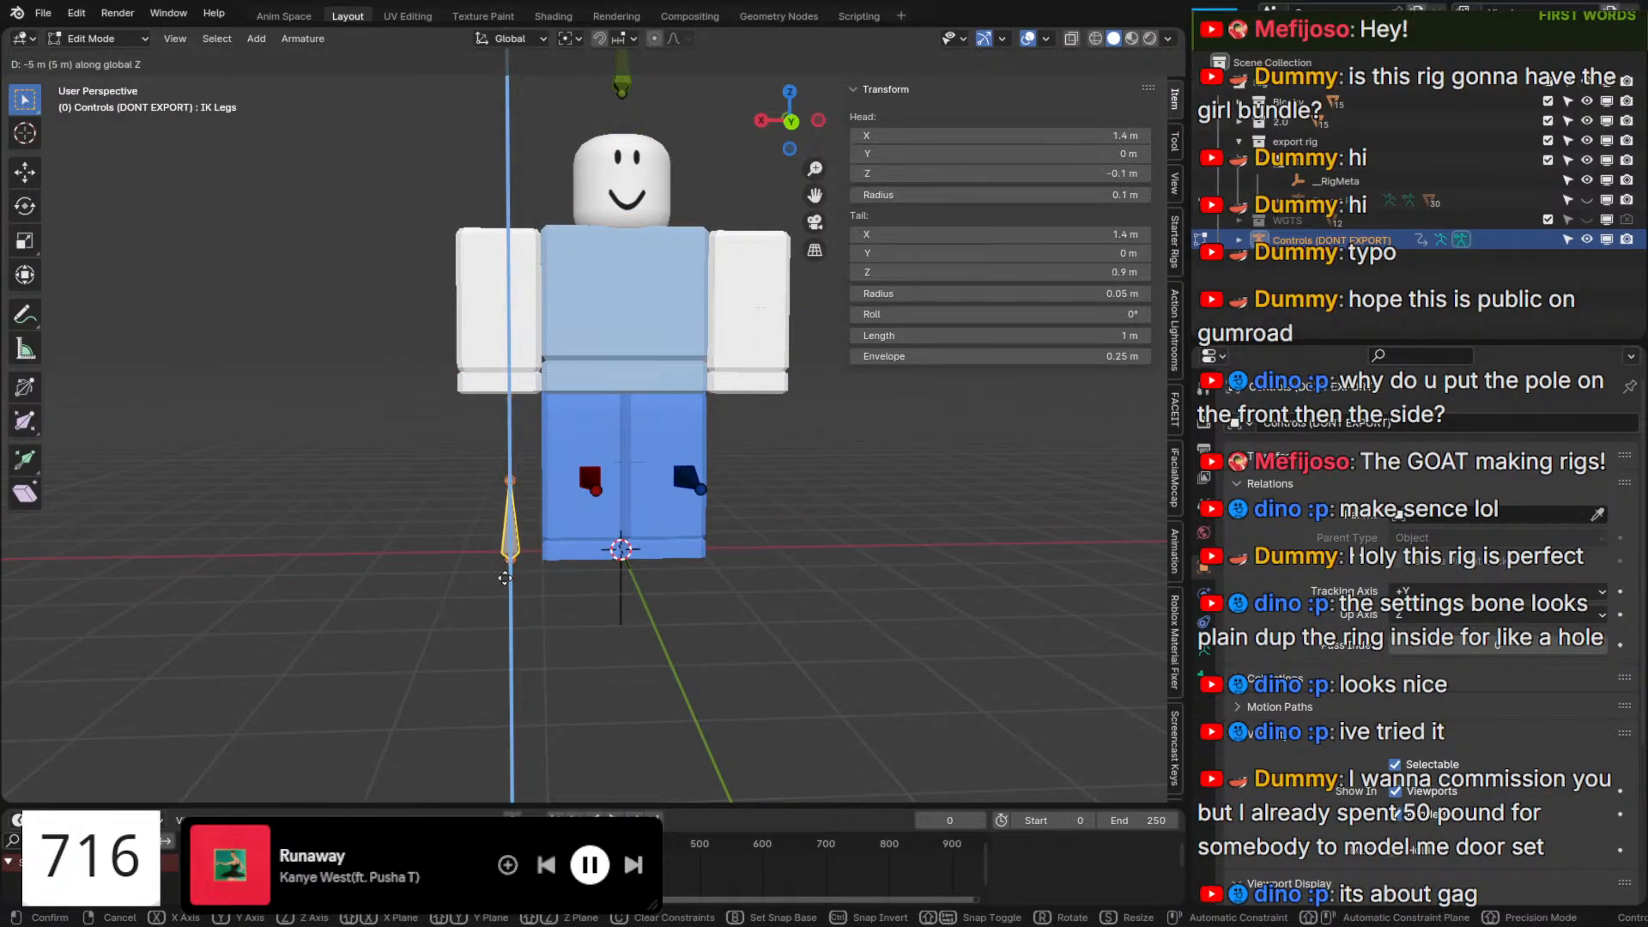
left_click(505, 578)
key("g")
key("z")
left_click(513, 470)
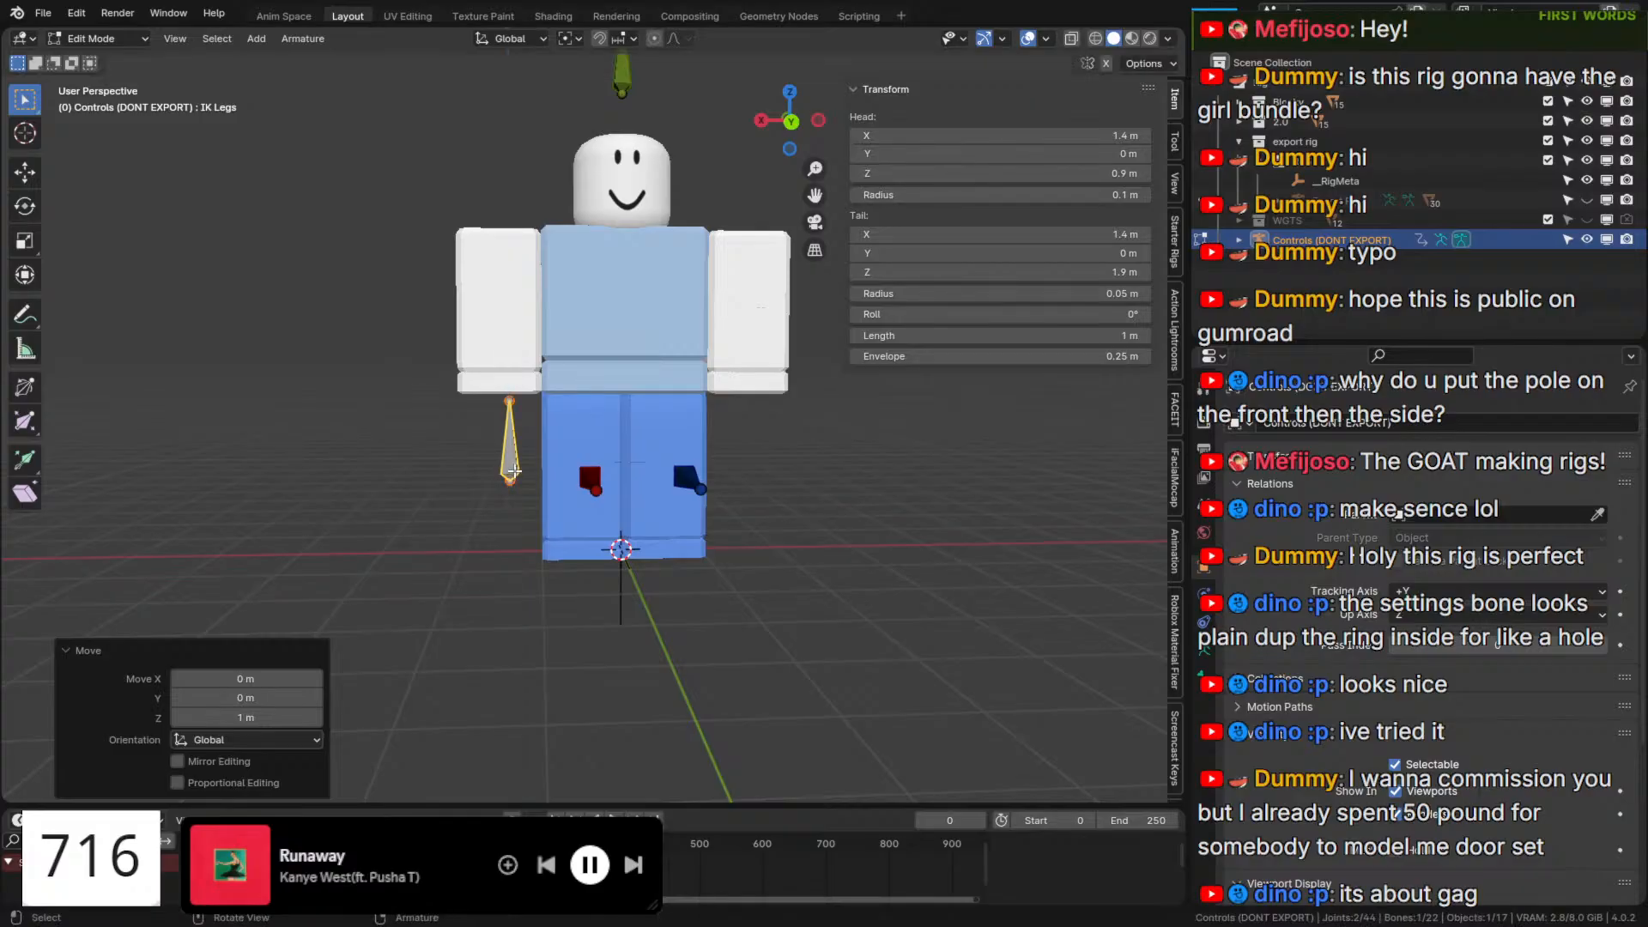
Move the IK Legs bone about 0.28 m outward along X and return to Pose Mode.
middle_click_drag(574, 453, 568, 446)
key("g")
key("x")
left_click(563, 430)
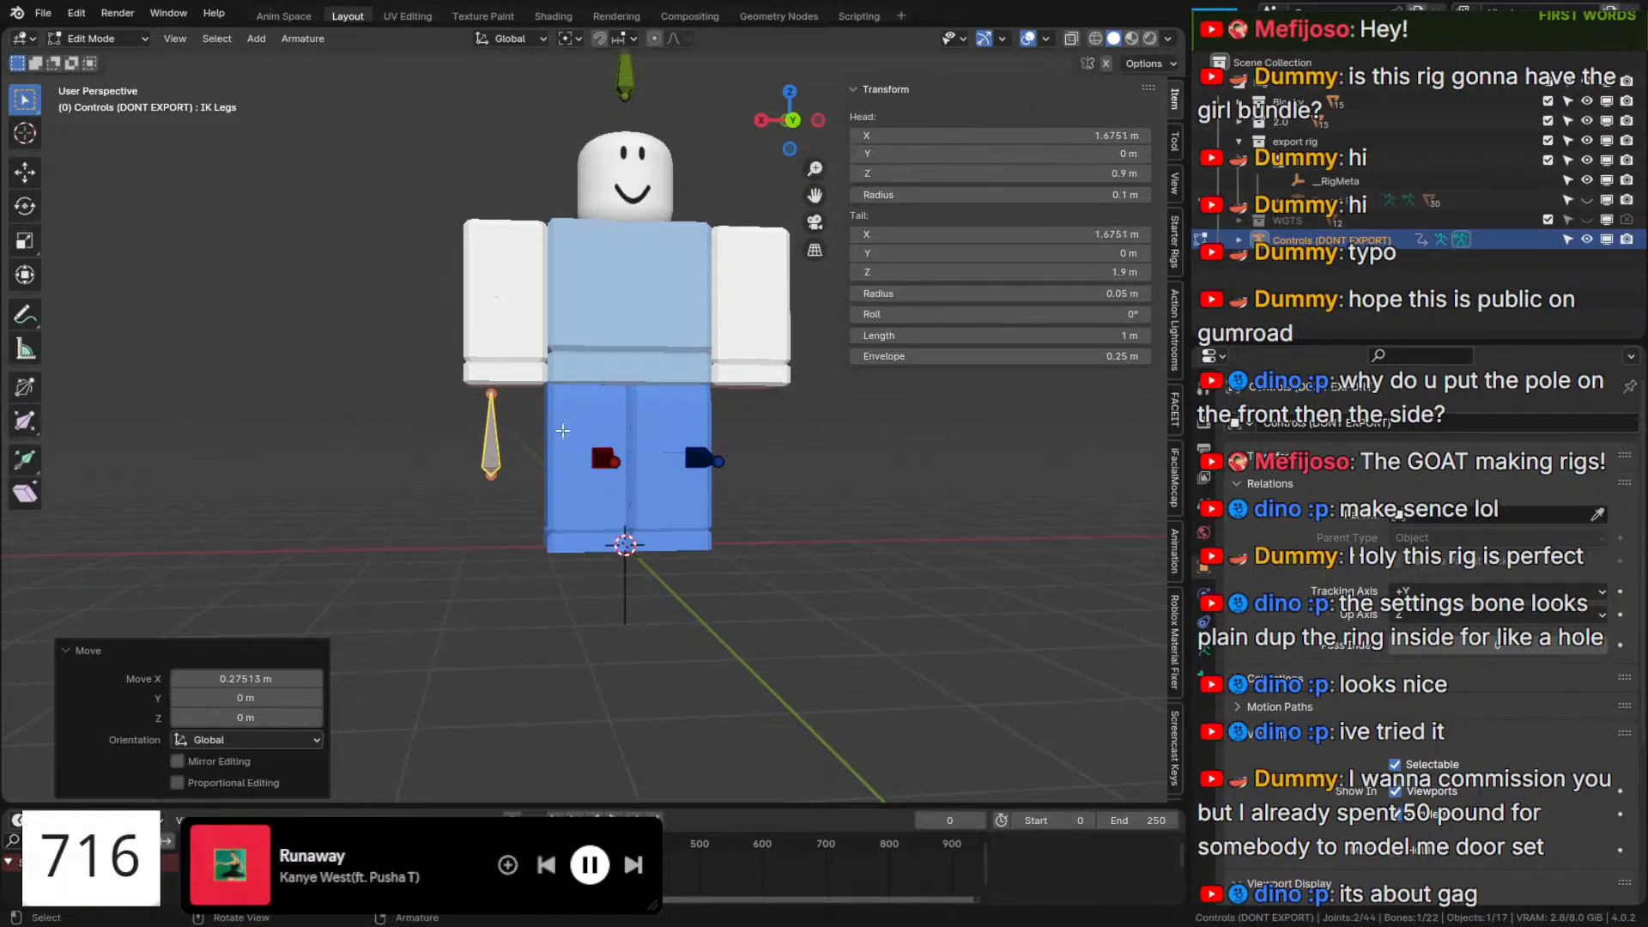
key("ctrl+Tab")
middle_click_drag(864, 501, 795, 436)
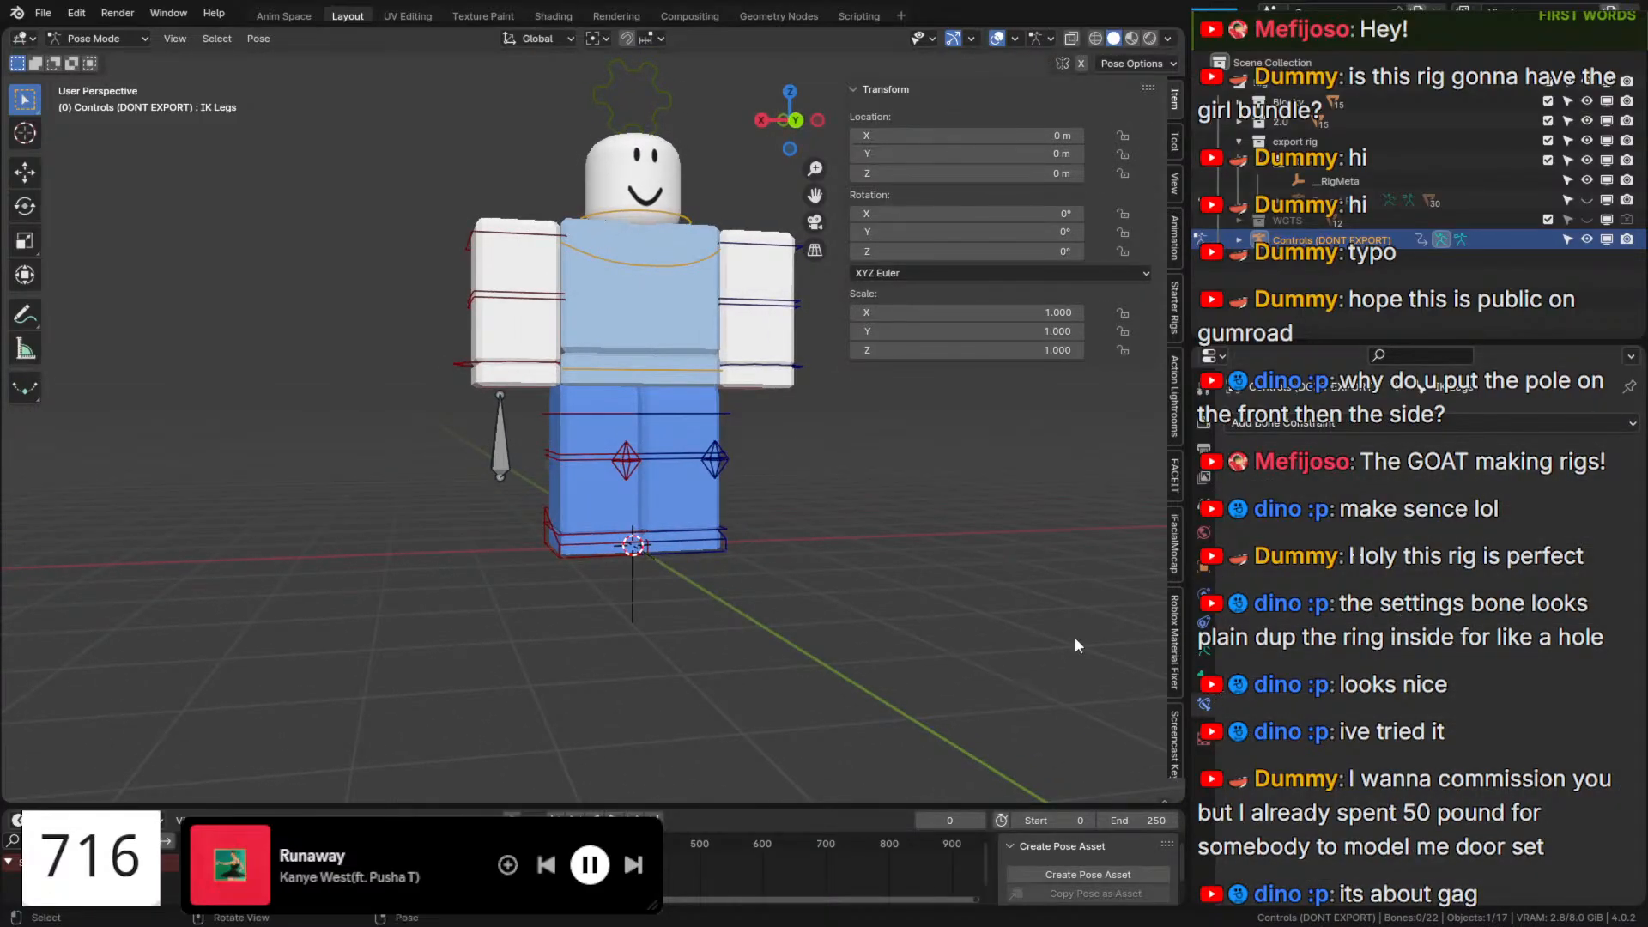
Create a Gear Complex bone widget for the IK Legs bone with the Bone Widget tools.
left_click(497, 465)
scroll(1174, 721, "down", 5)
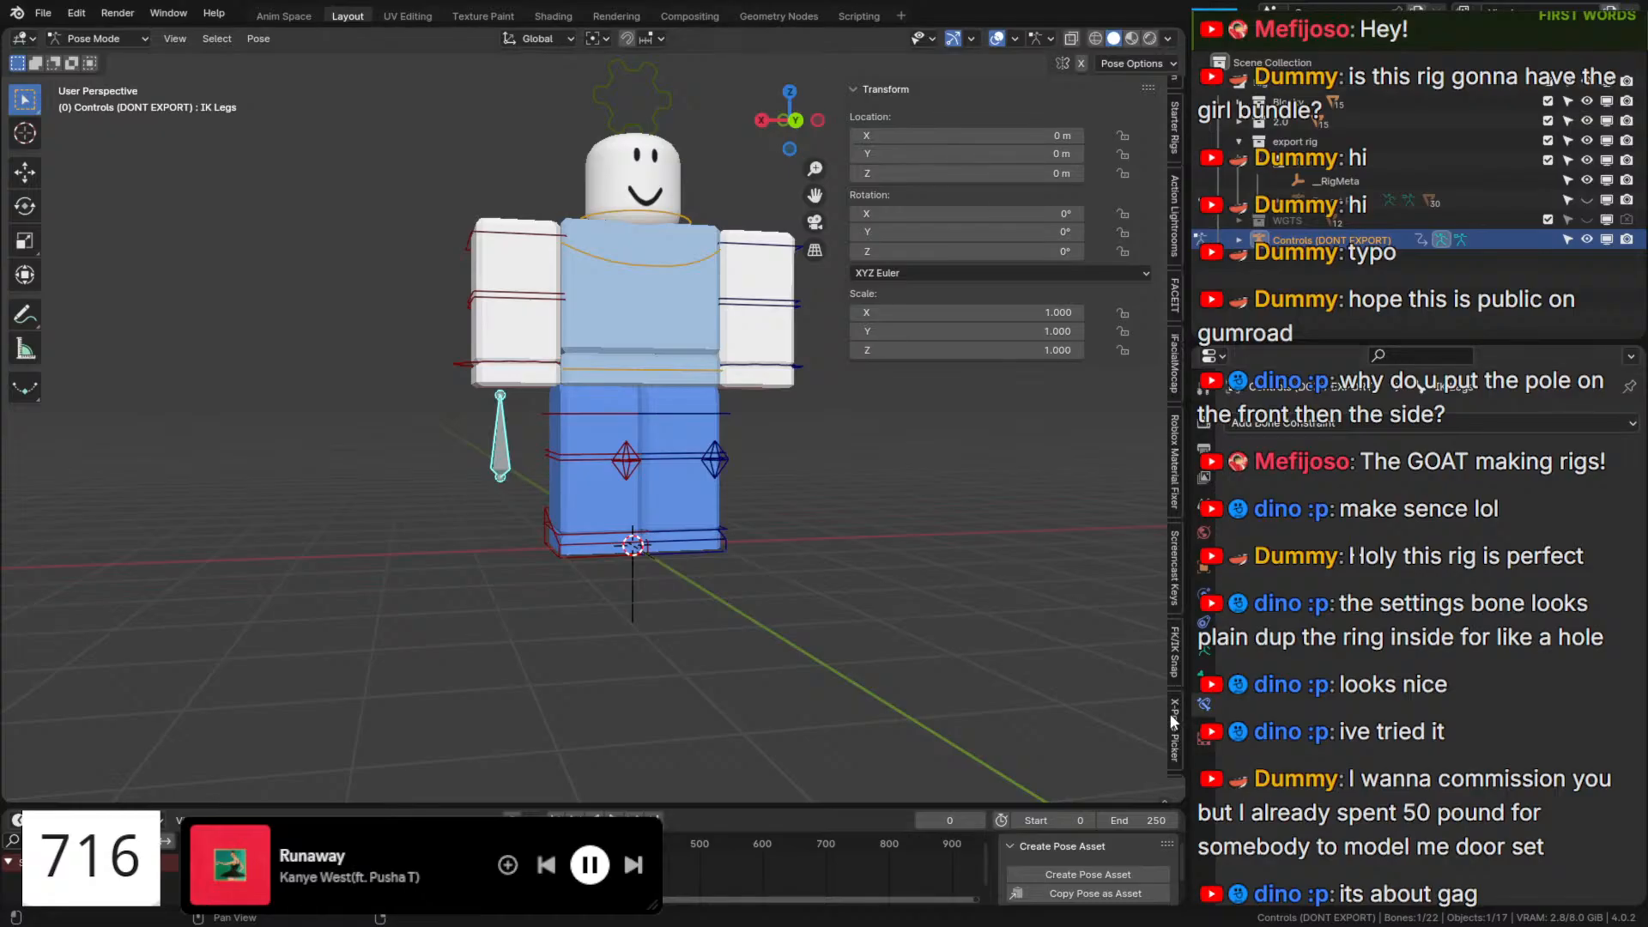
scroll(1174, 721, "down", 4)
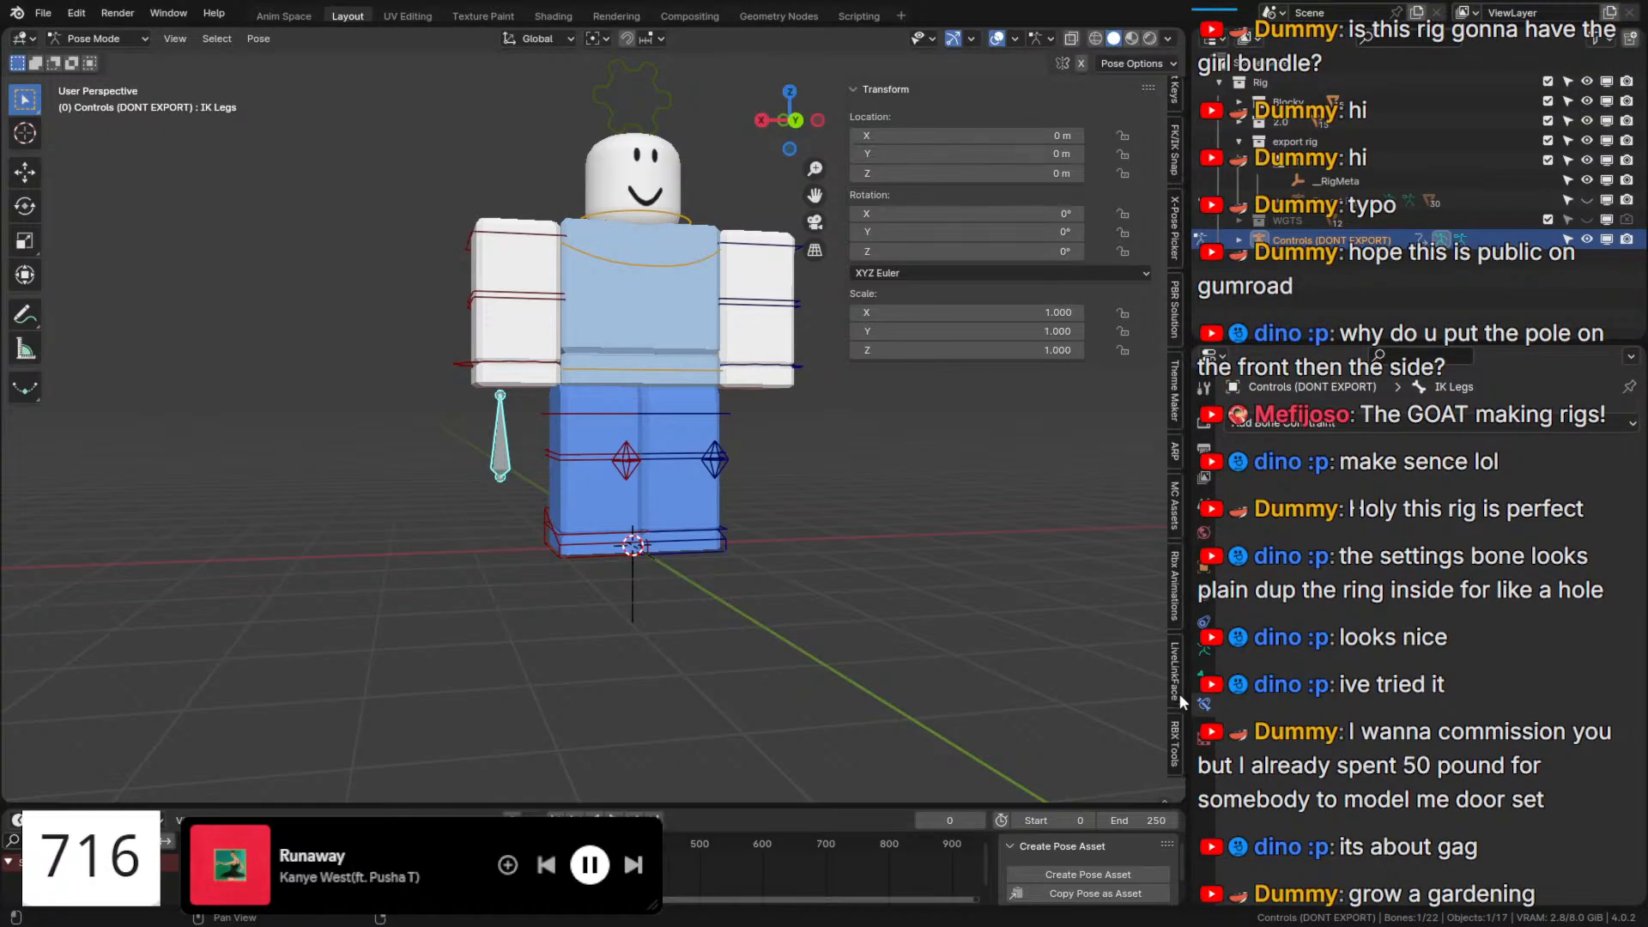
scroll(1176, 652, "up", 5)
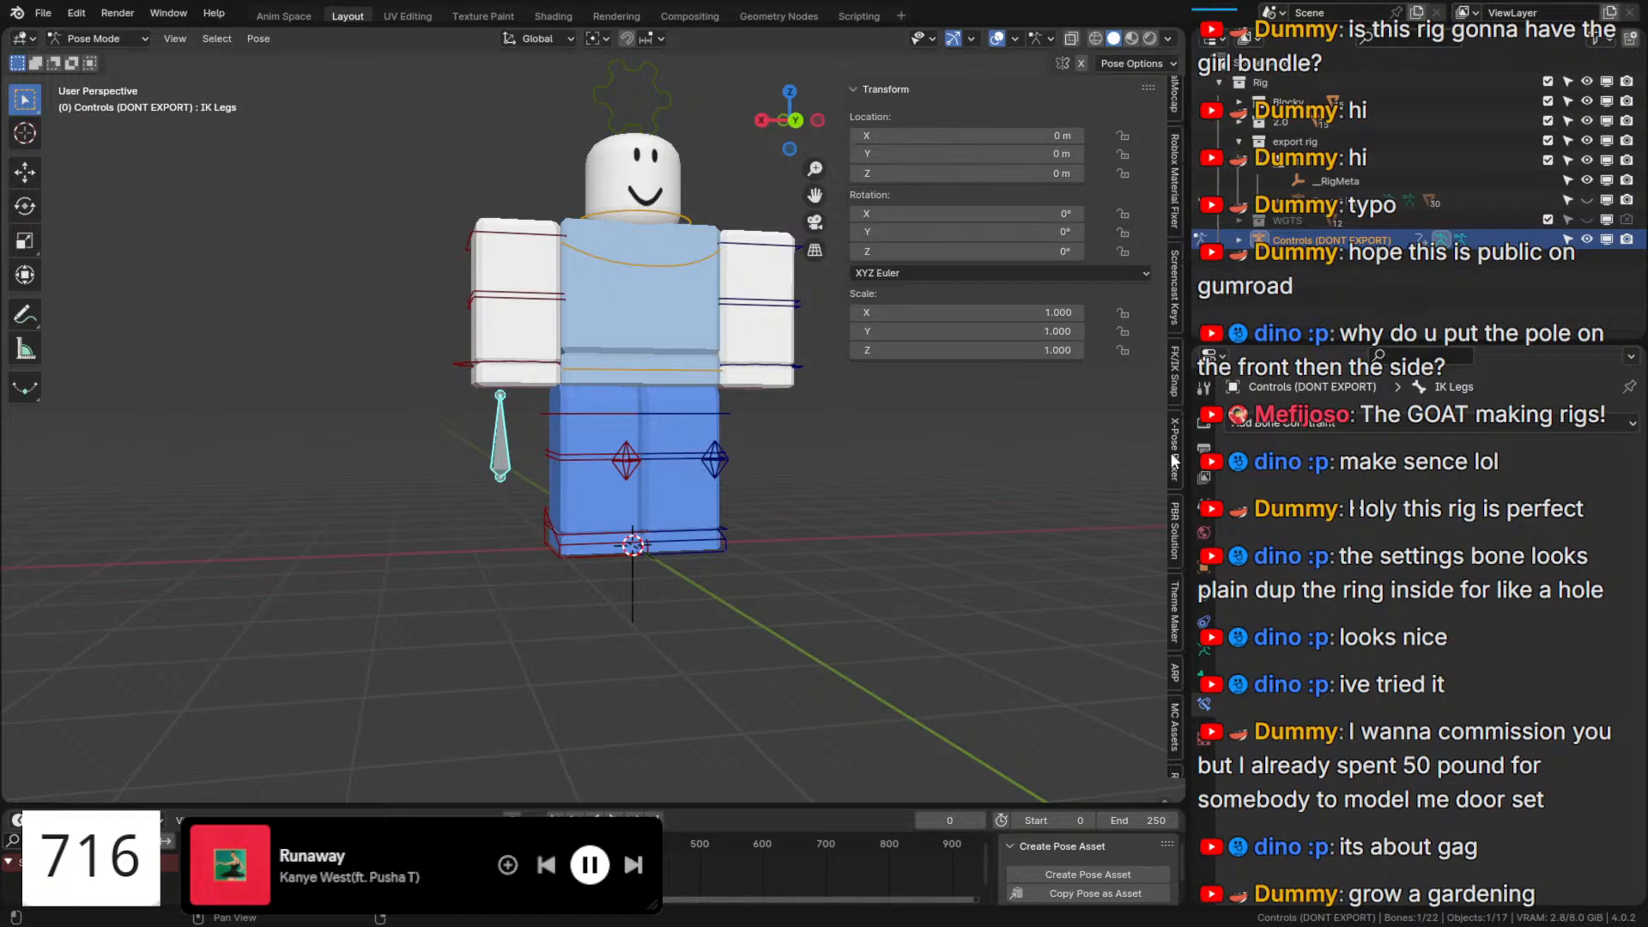
scroll(1178, 533, "up", 2)
scroll(1177, 532, "down", 8)
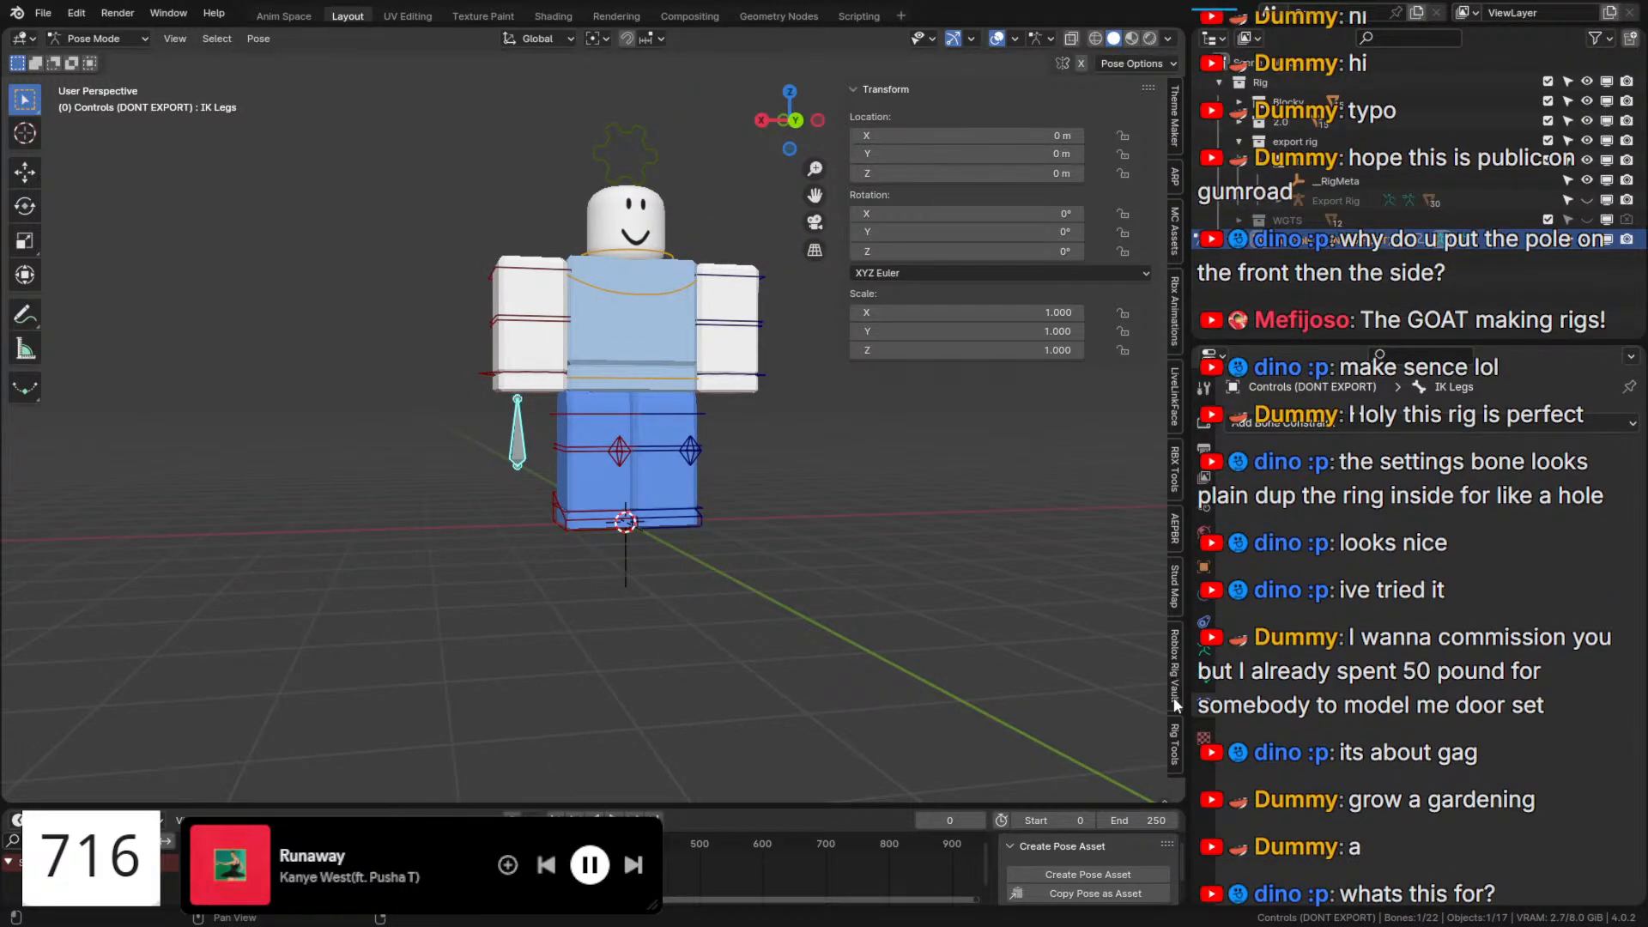
left_click(1176, 744)
scroll(1018, 606, "up", 6)
left_click(914, 119)
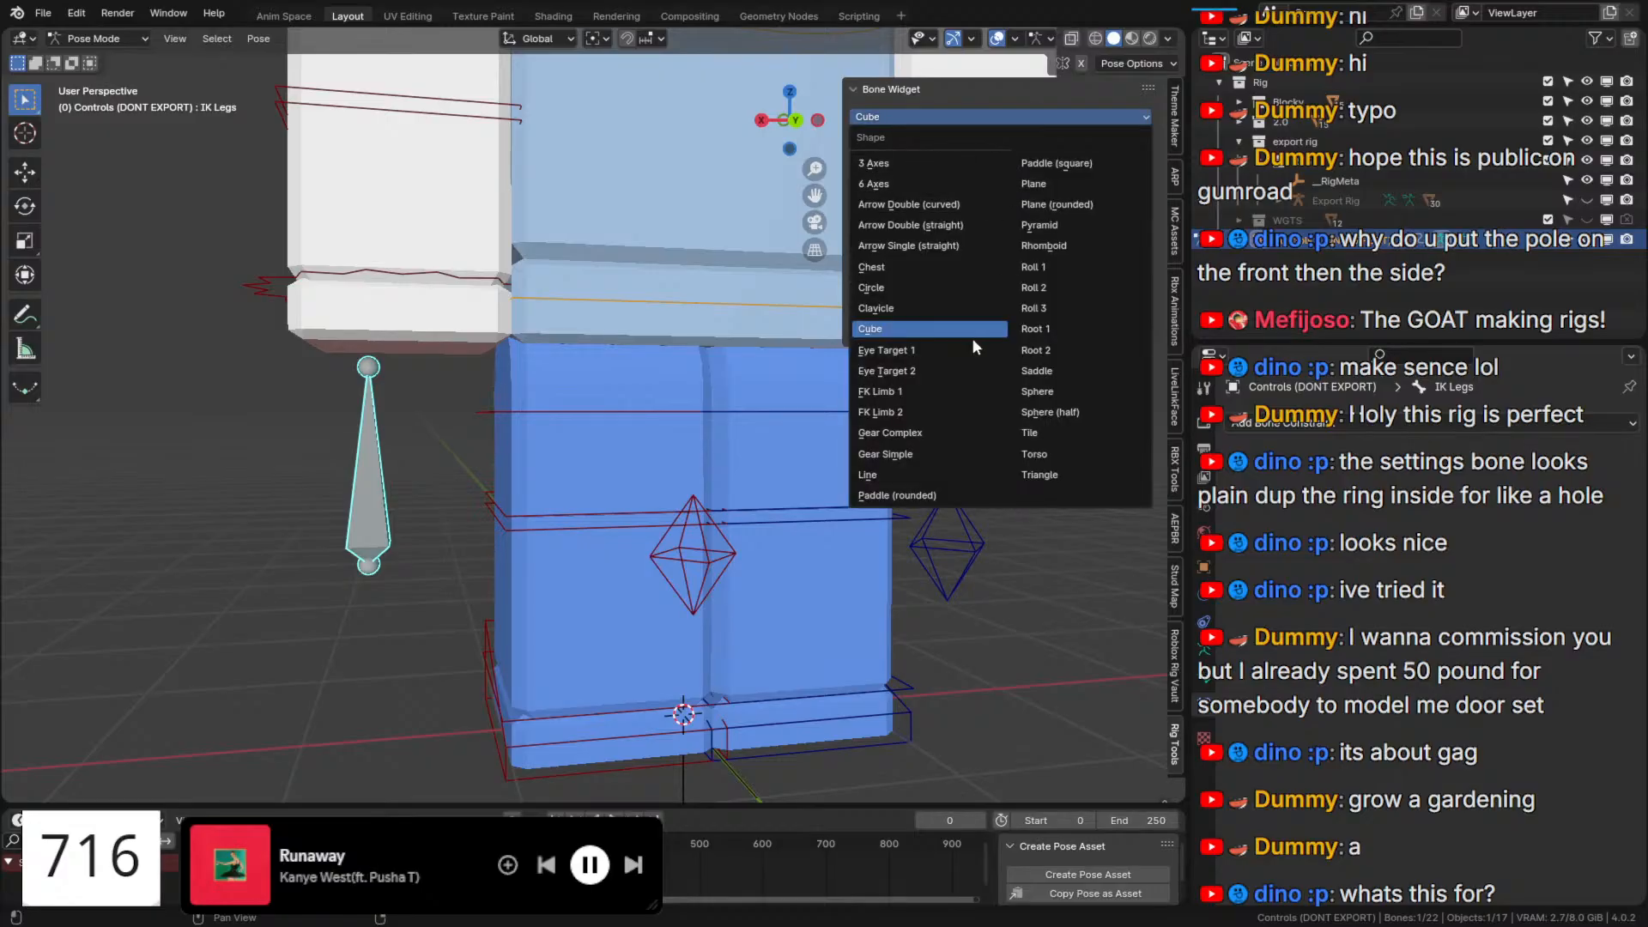
left_click(953, 287)
left_click(953, 119)
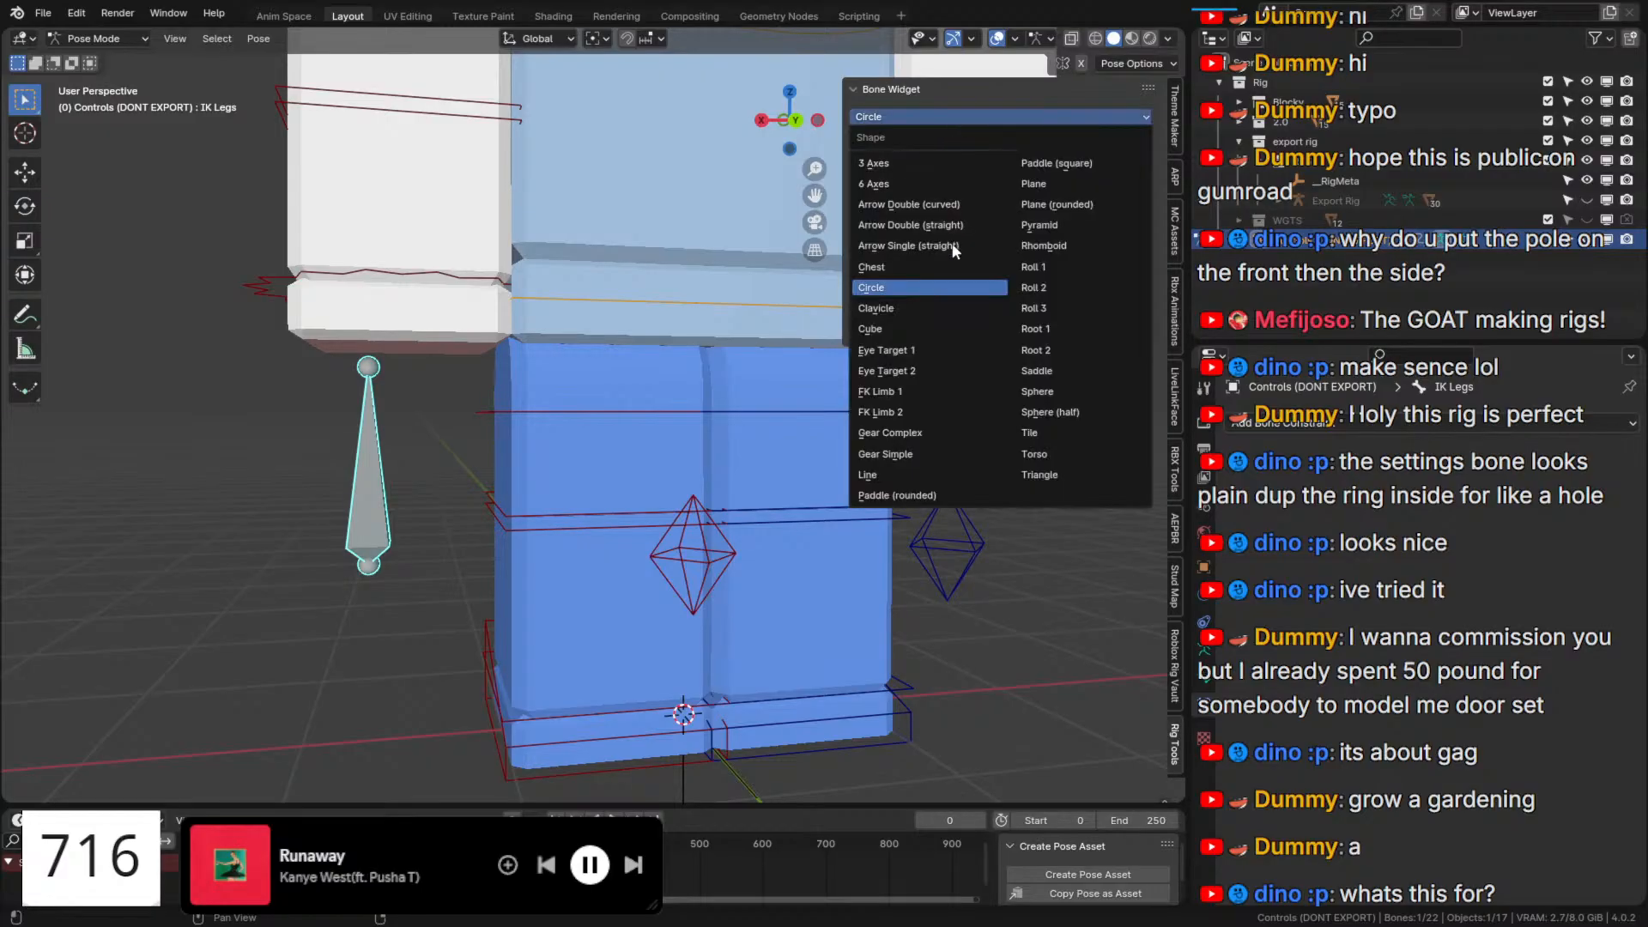
left_click(942, 440)
left_click(945, 139)
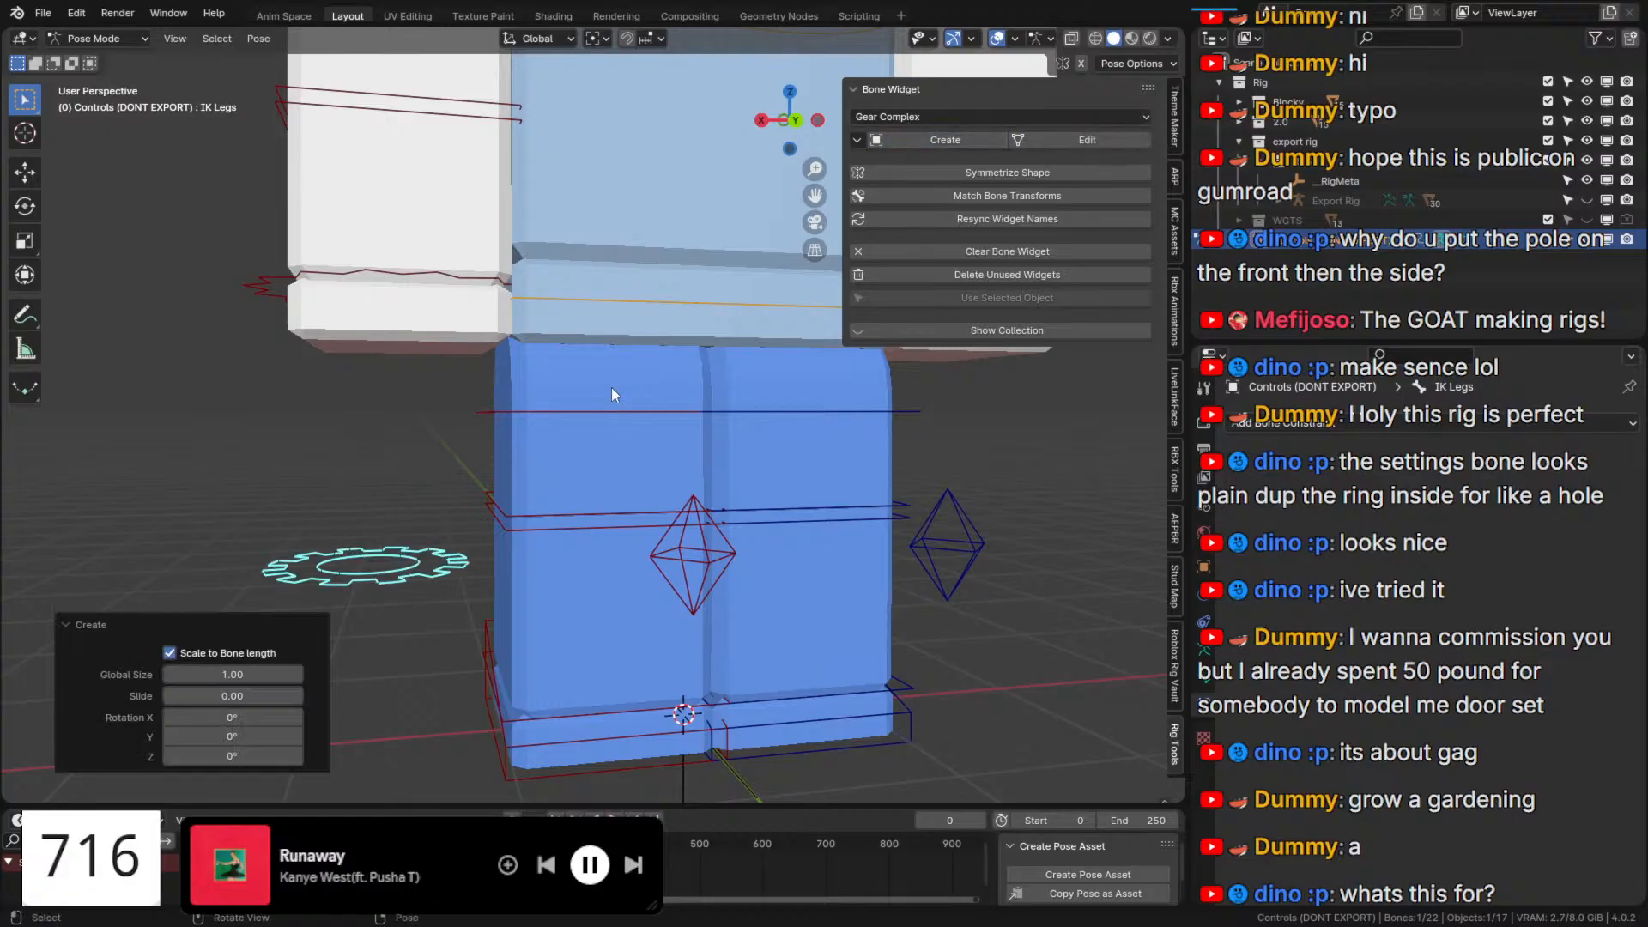
Edit the IK Legs gear widget and rotate its whole shape -90° about X so it stands upright.
middle_click_drag(566, 549, 773, 383)
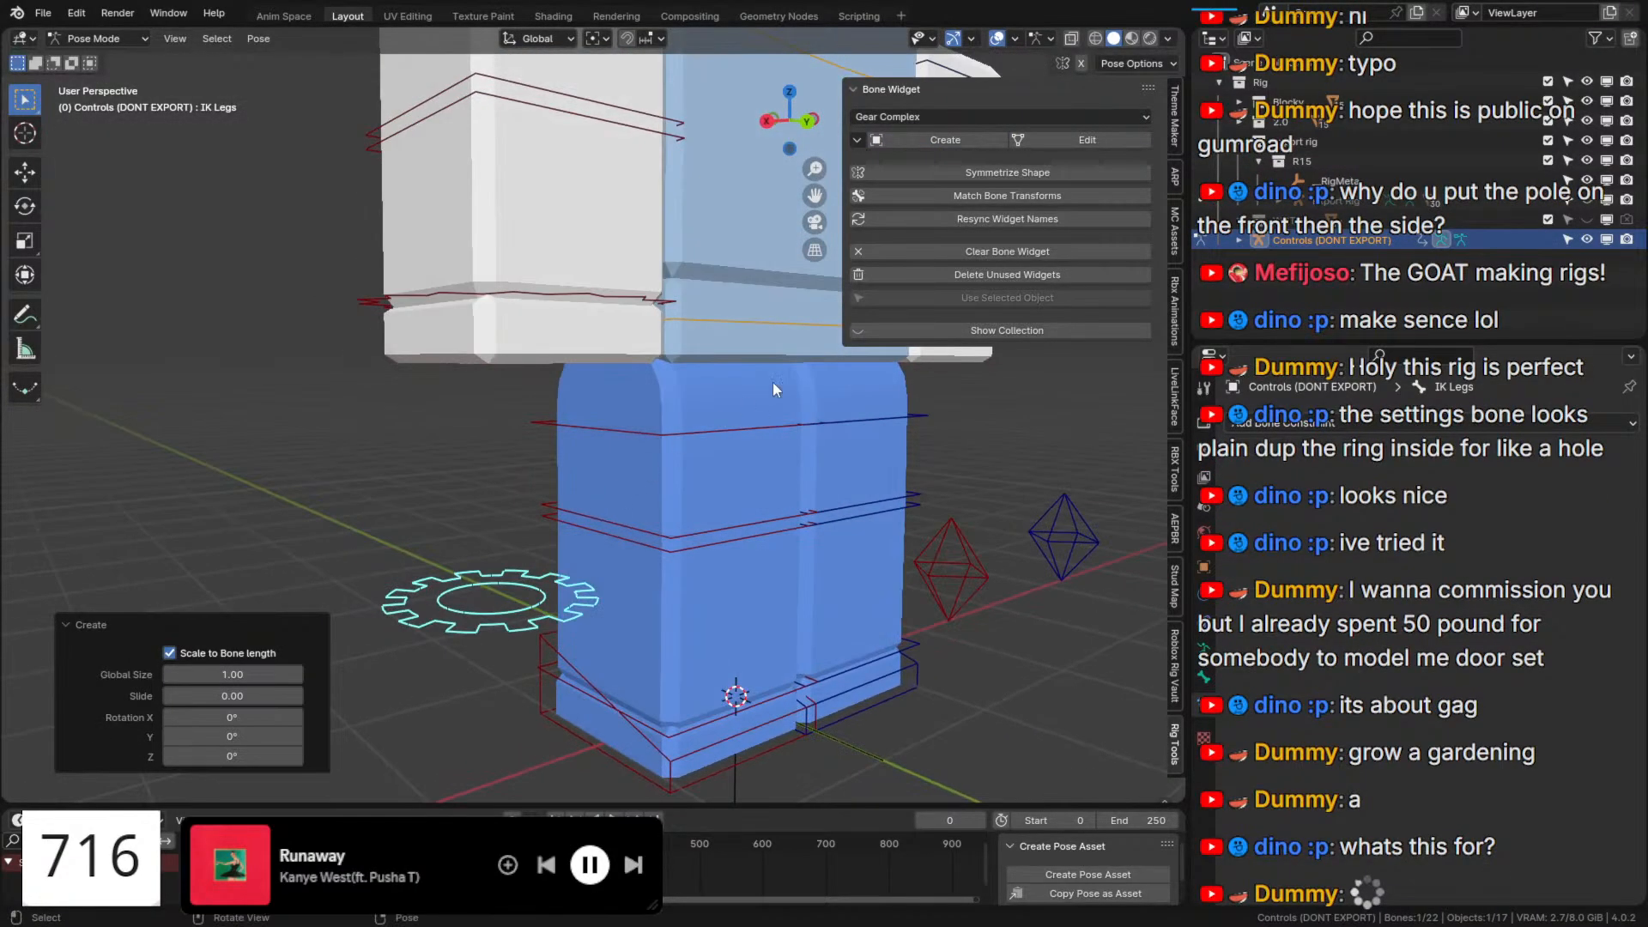
left_click(1086, 140)
key("a")
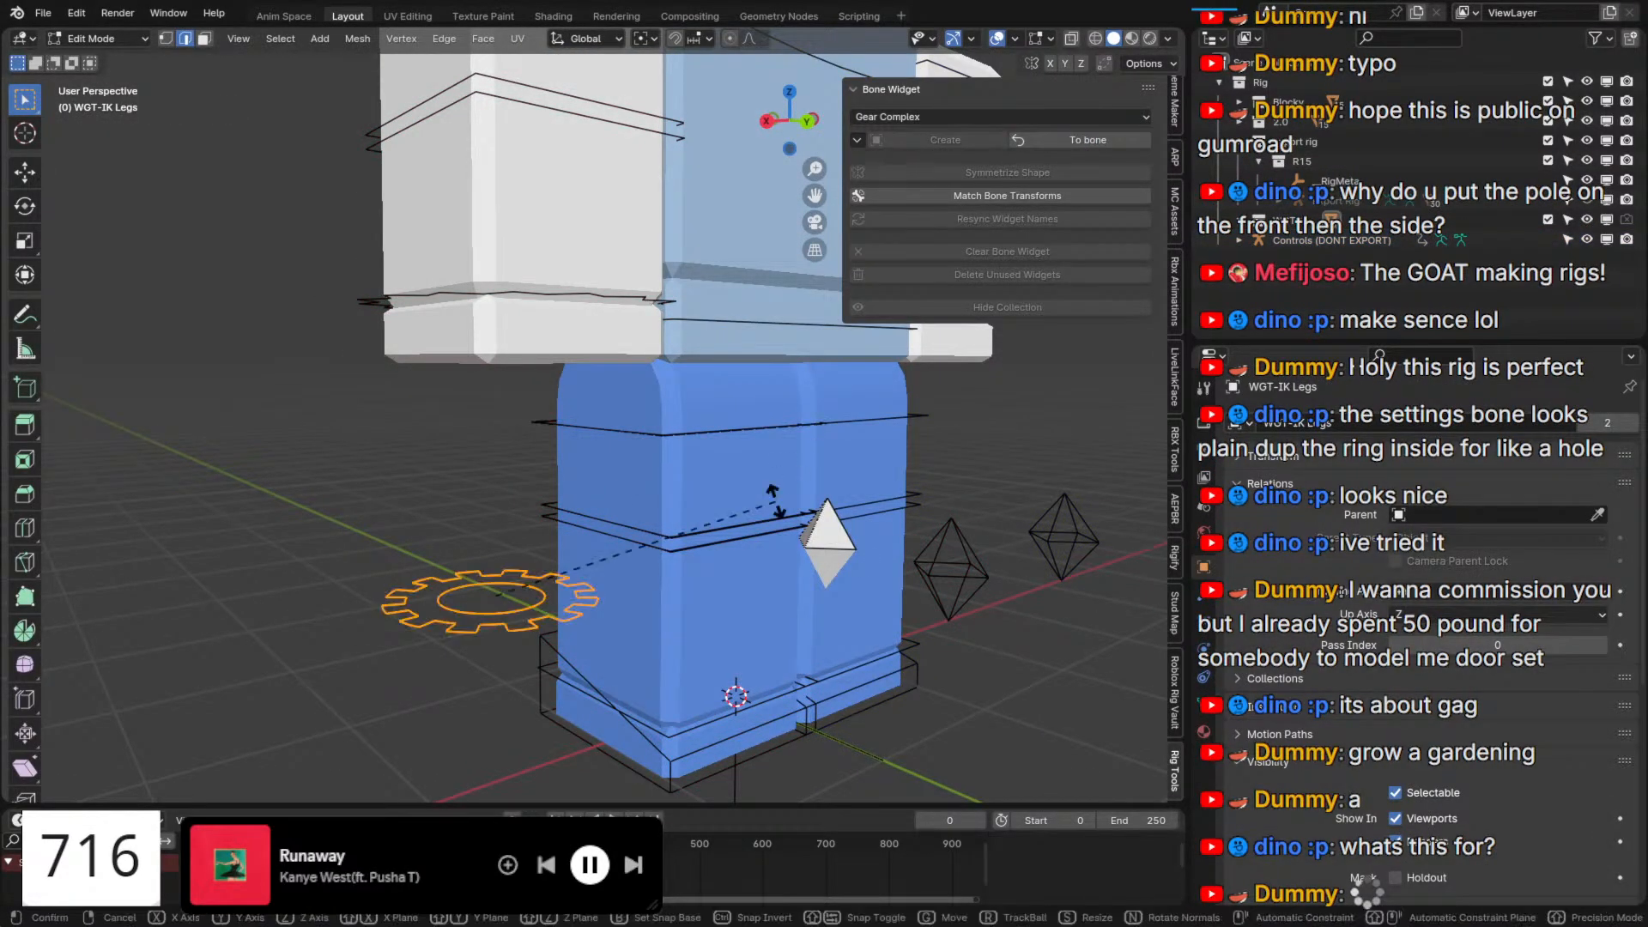
key("r")
key("x")
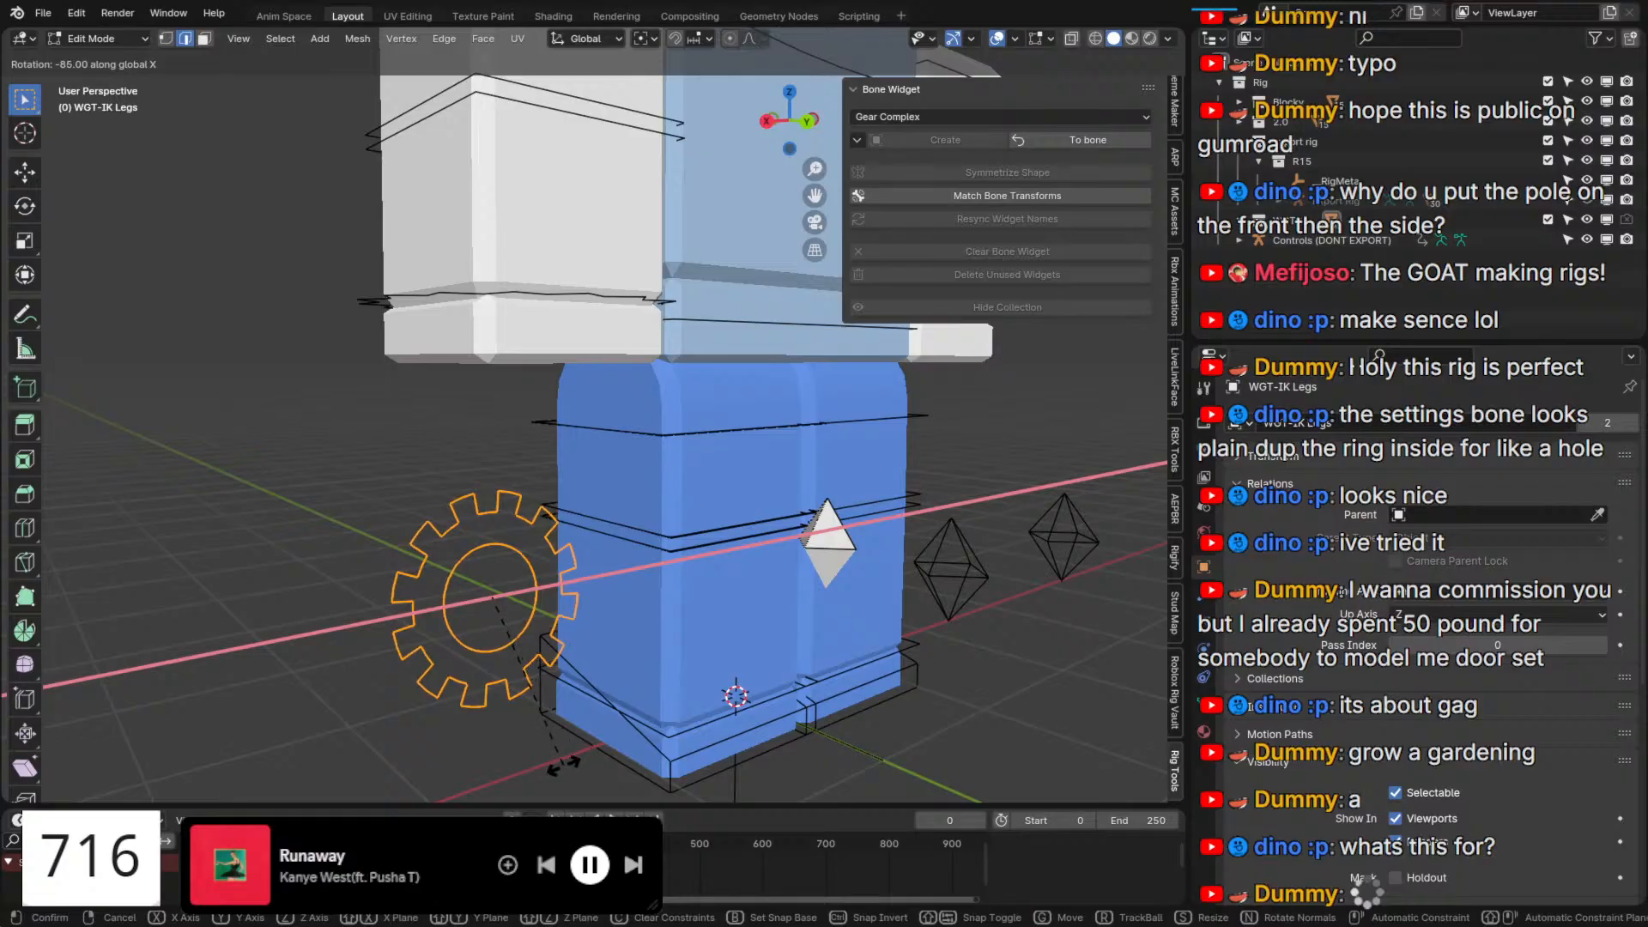
left_click(562, 759)
Scale the gear widget's inner ring down to about two thirds of its size and return to the armature's pose.
middle_click_drag(706, 565, 641, 557)
scroll(635, 551, "down", 3)
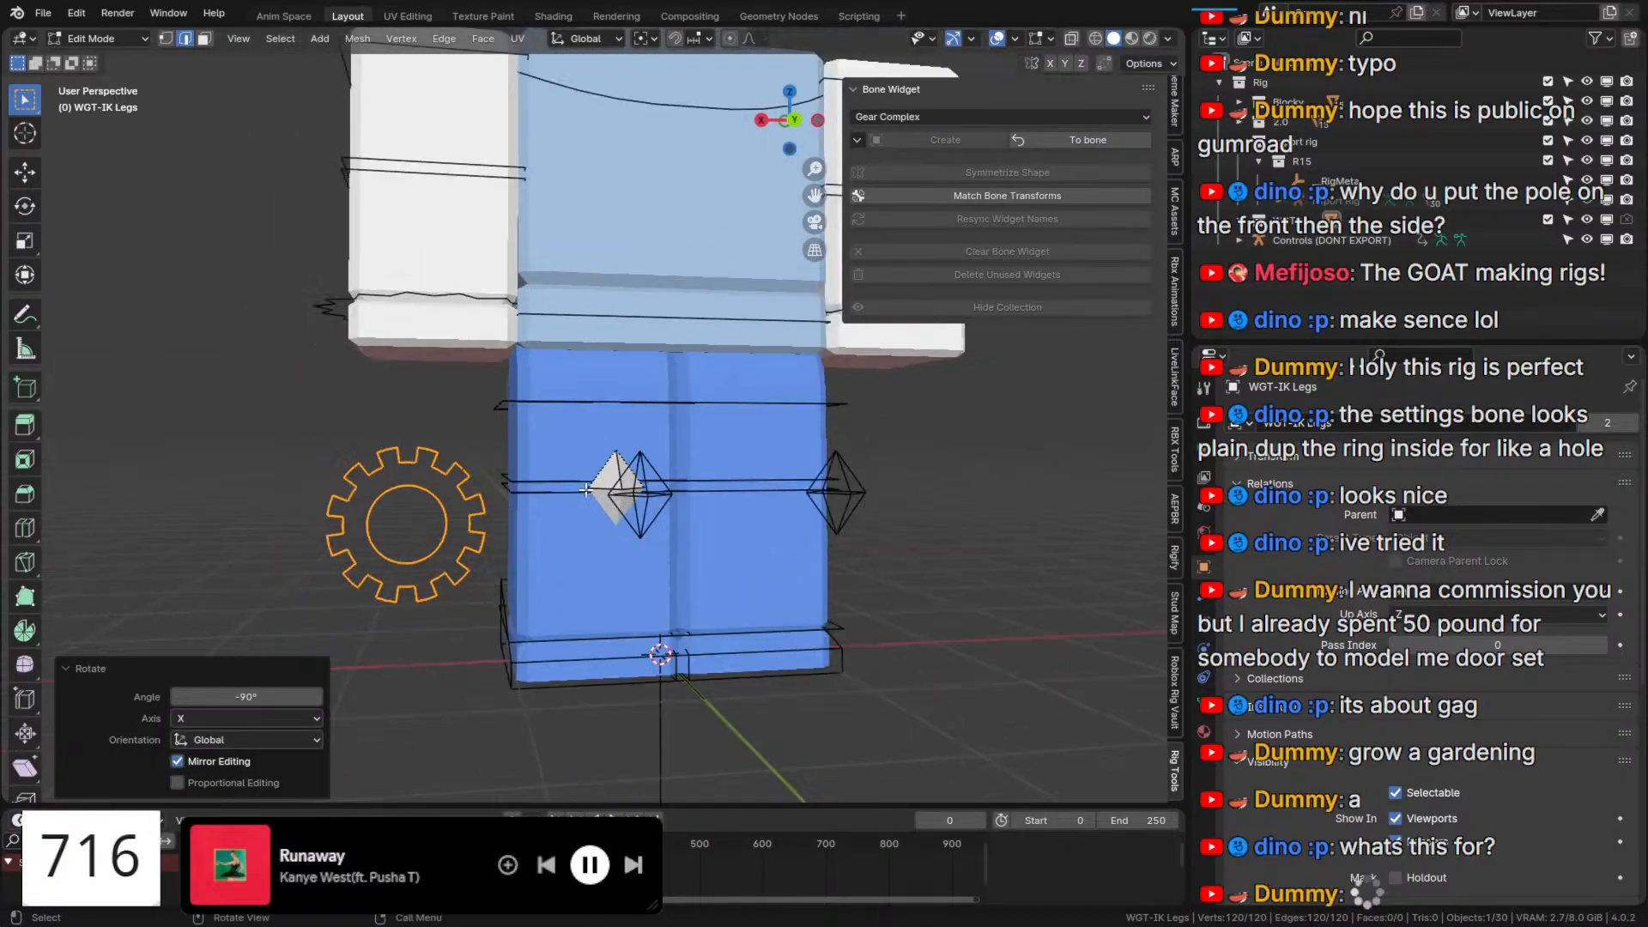
left_click(481, 483, "alt")
key("s")
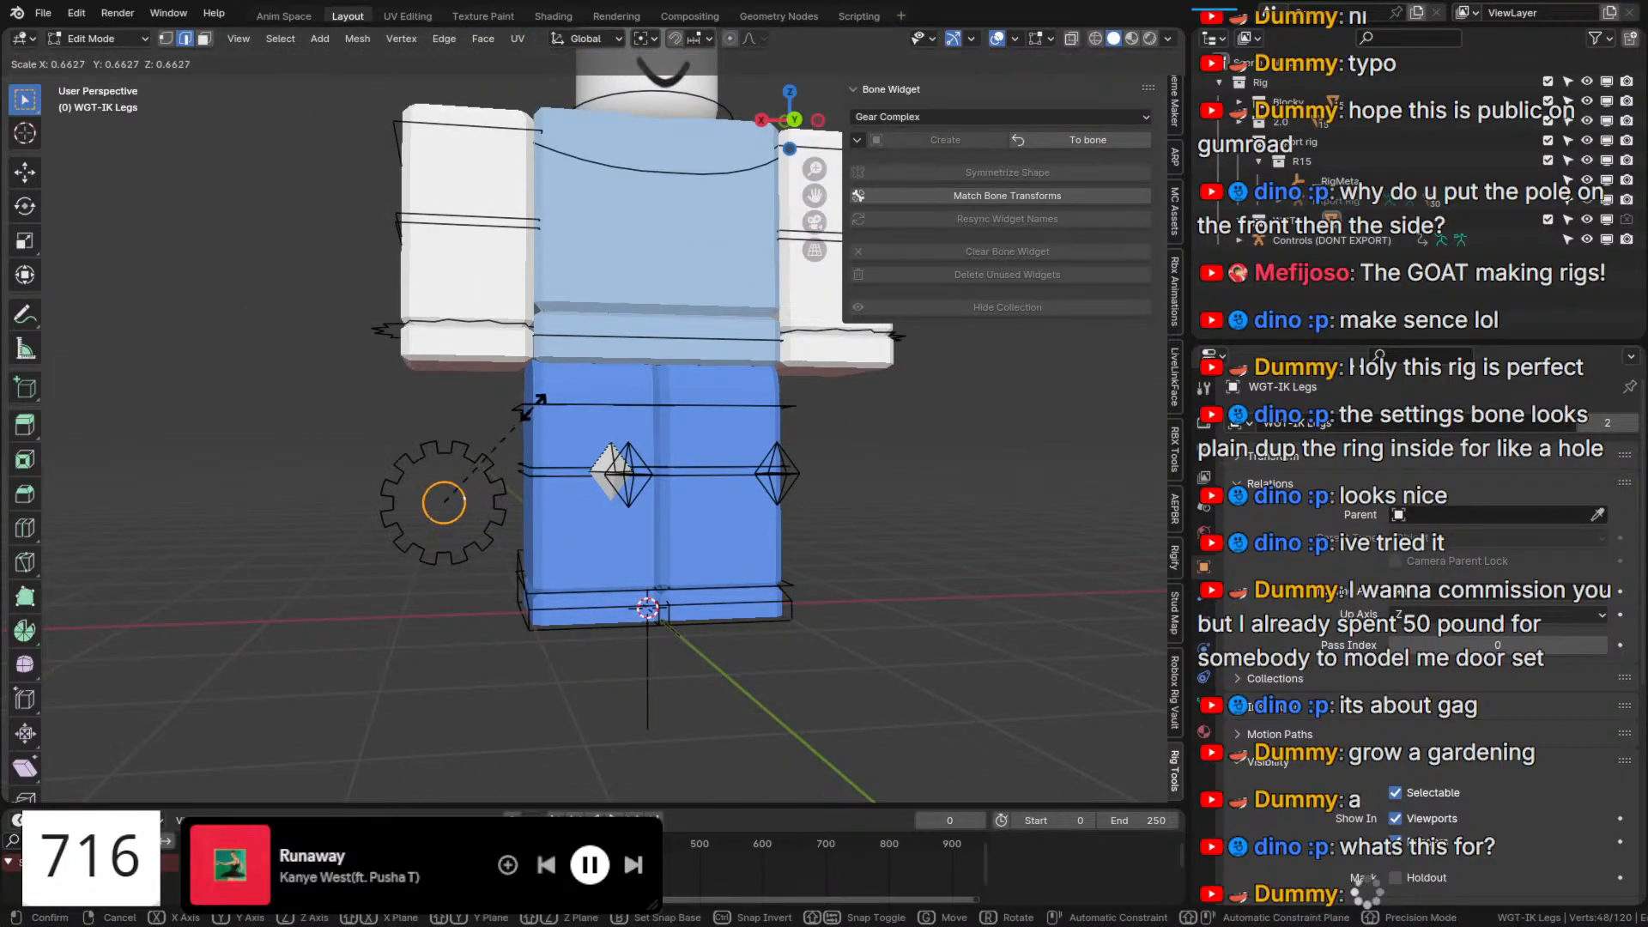
left_click(538, 414)
left_click(1088, 140)
scroll(340, 458, "up", 4)
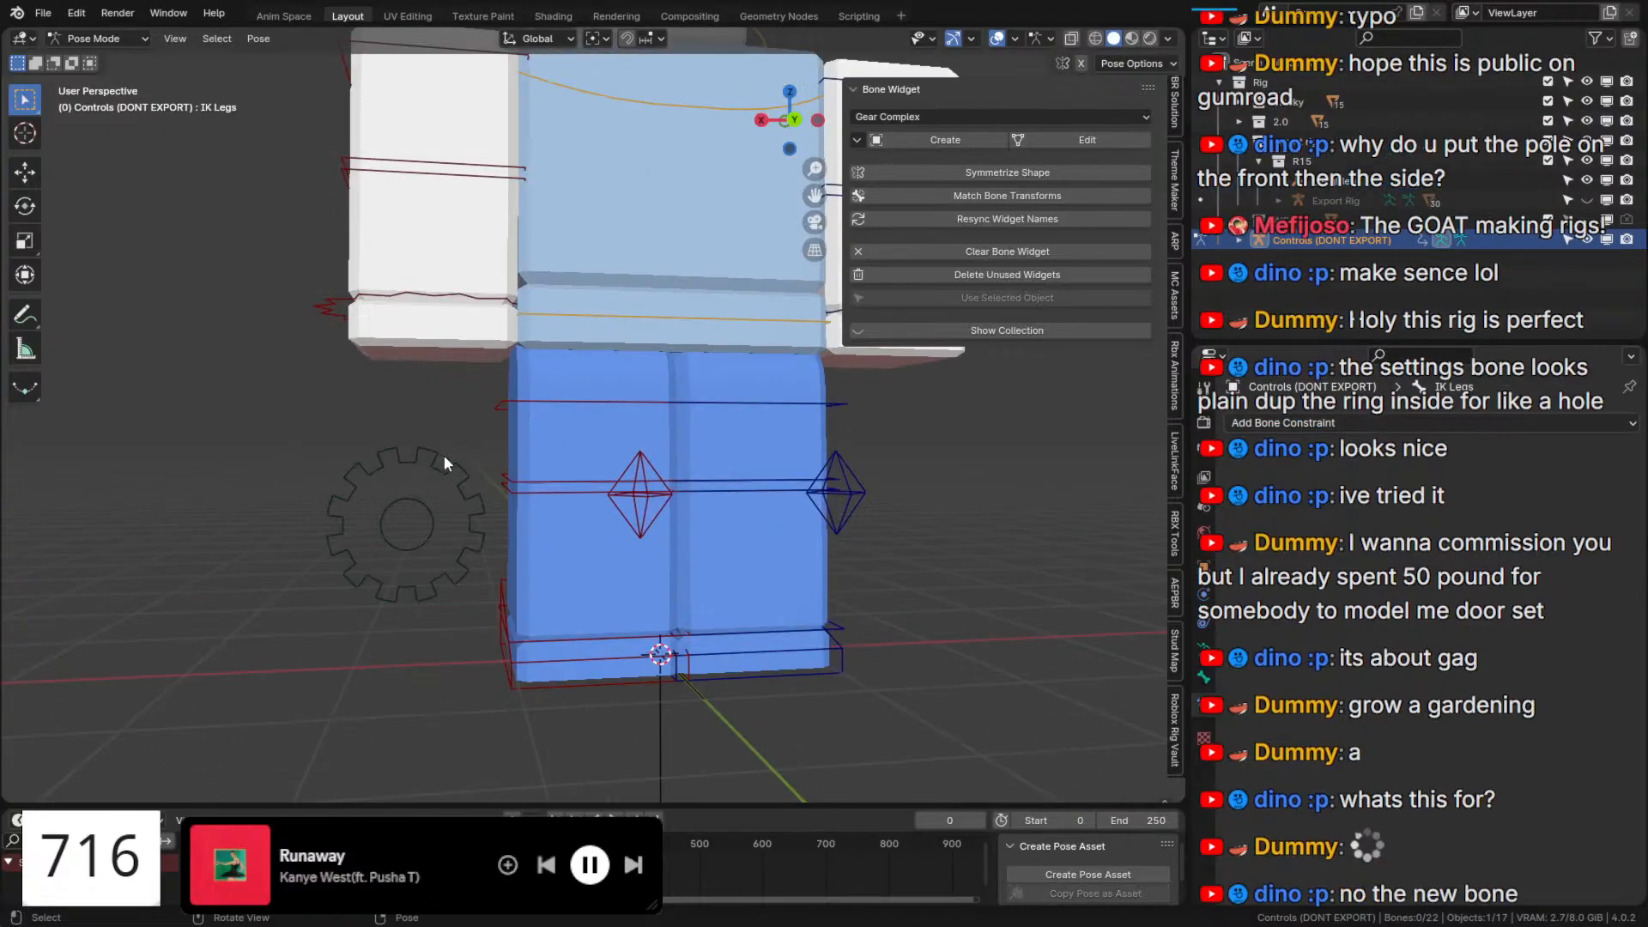
Set the gear-shaped IK Legs bone's color to 12 - Theme Color Set.
scroll(1277, 702, "down", 10)
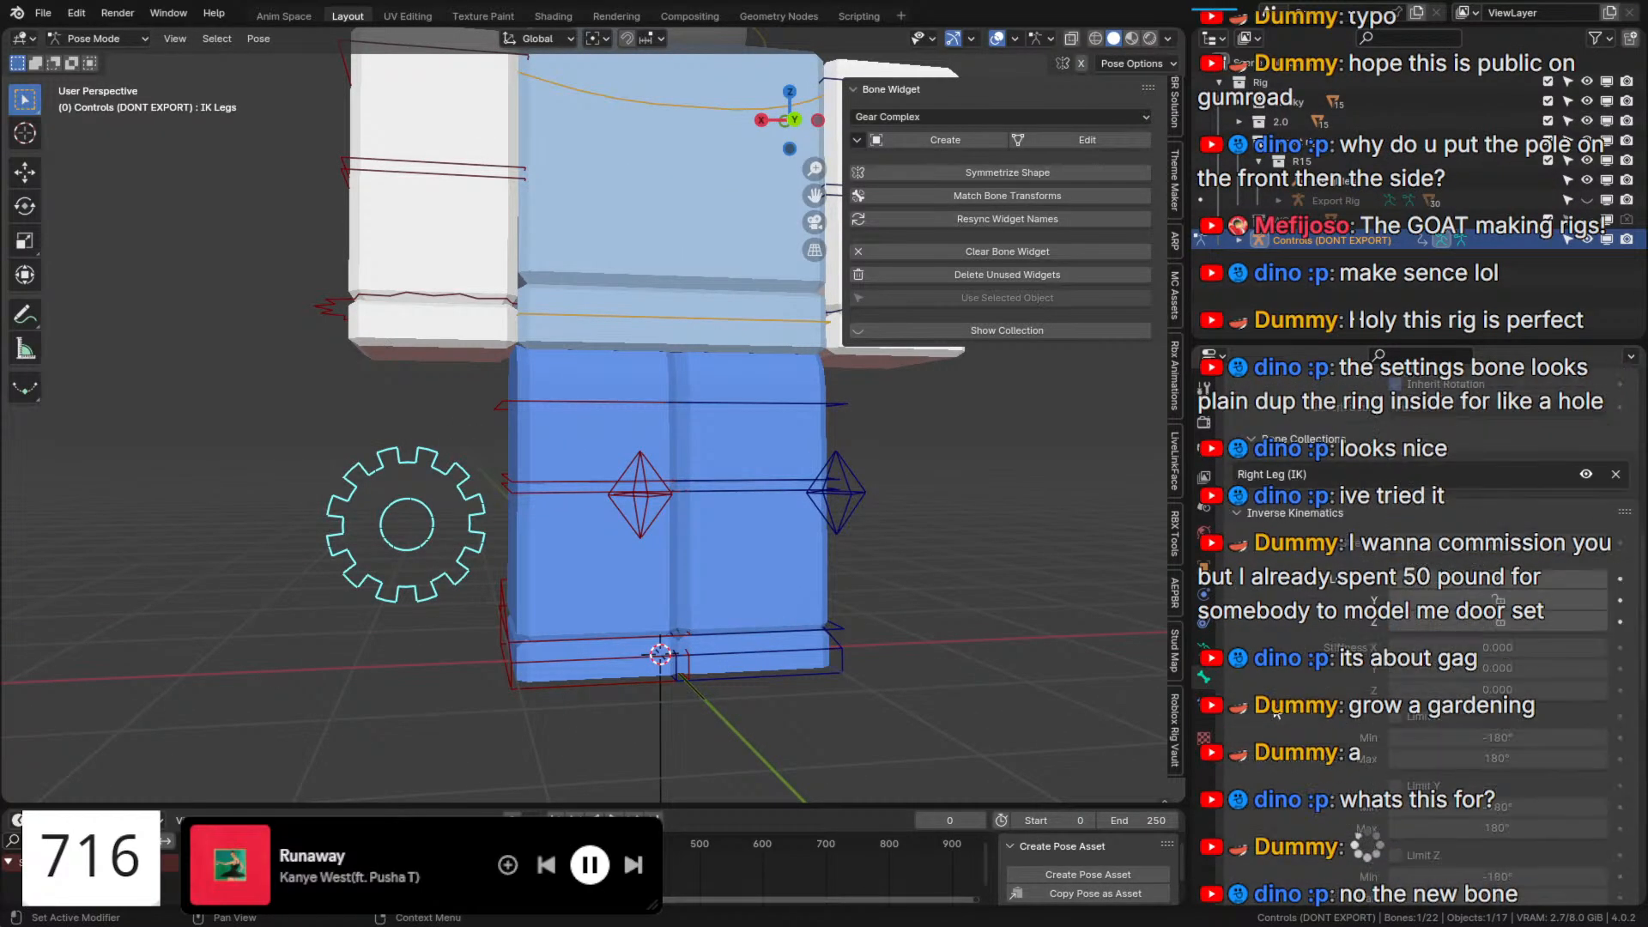
left_click(1459, 458)
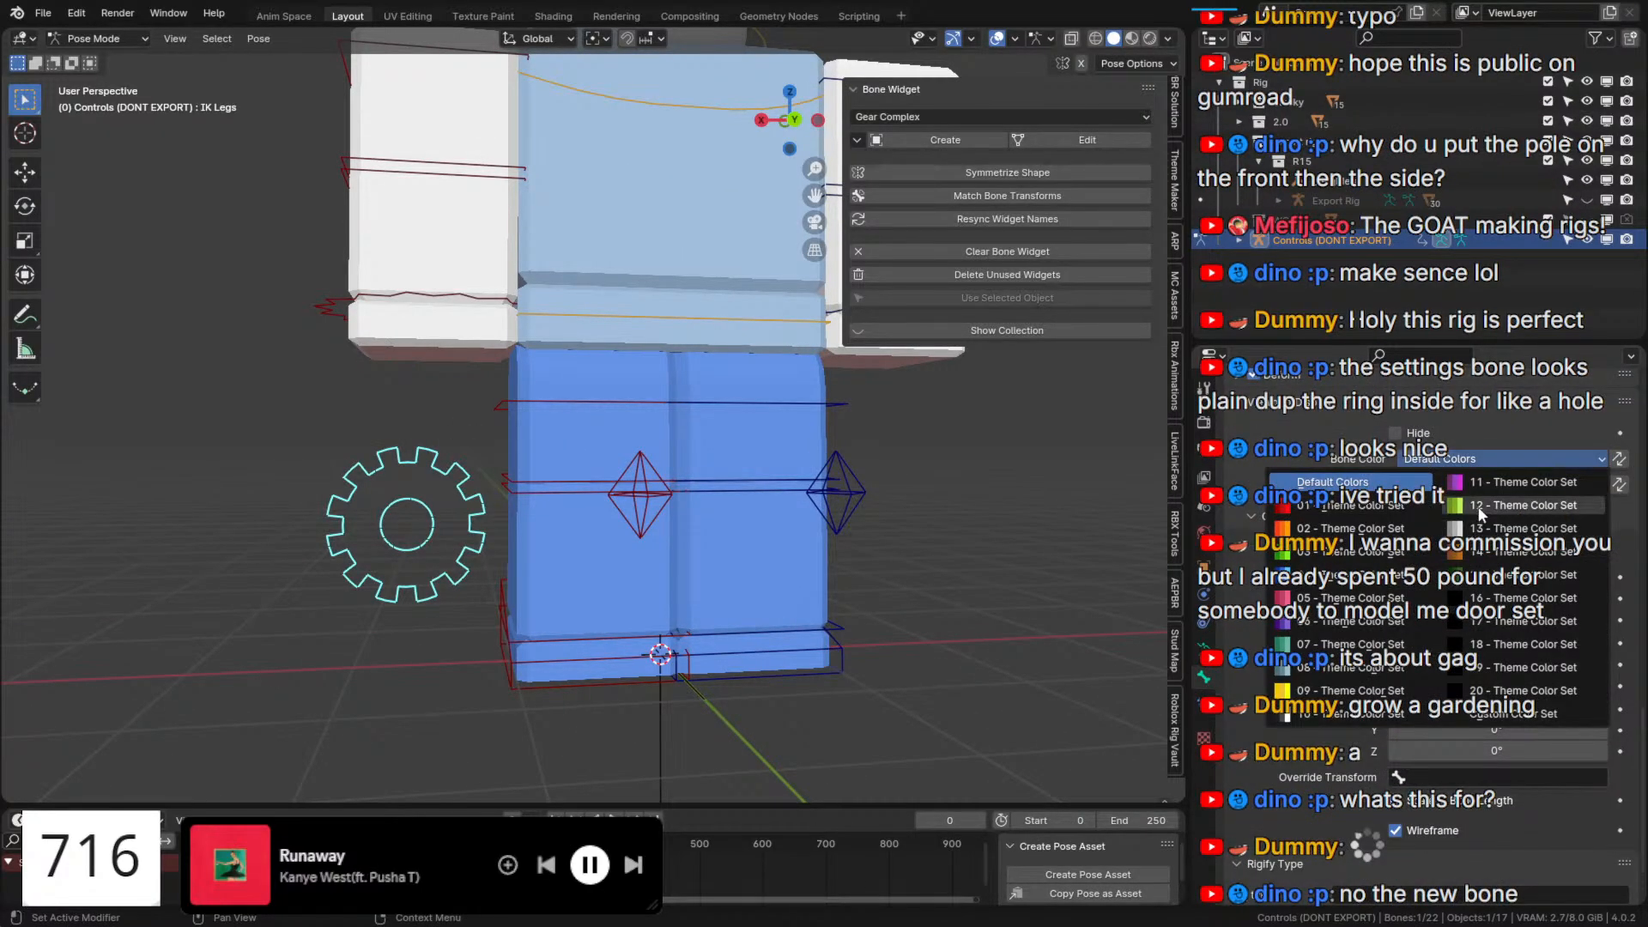
left_click(1519, 505)
scroll(920, 631, "down", 5)
scroll(980, 541, "up", 4)
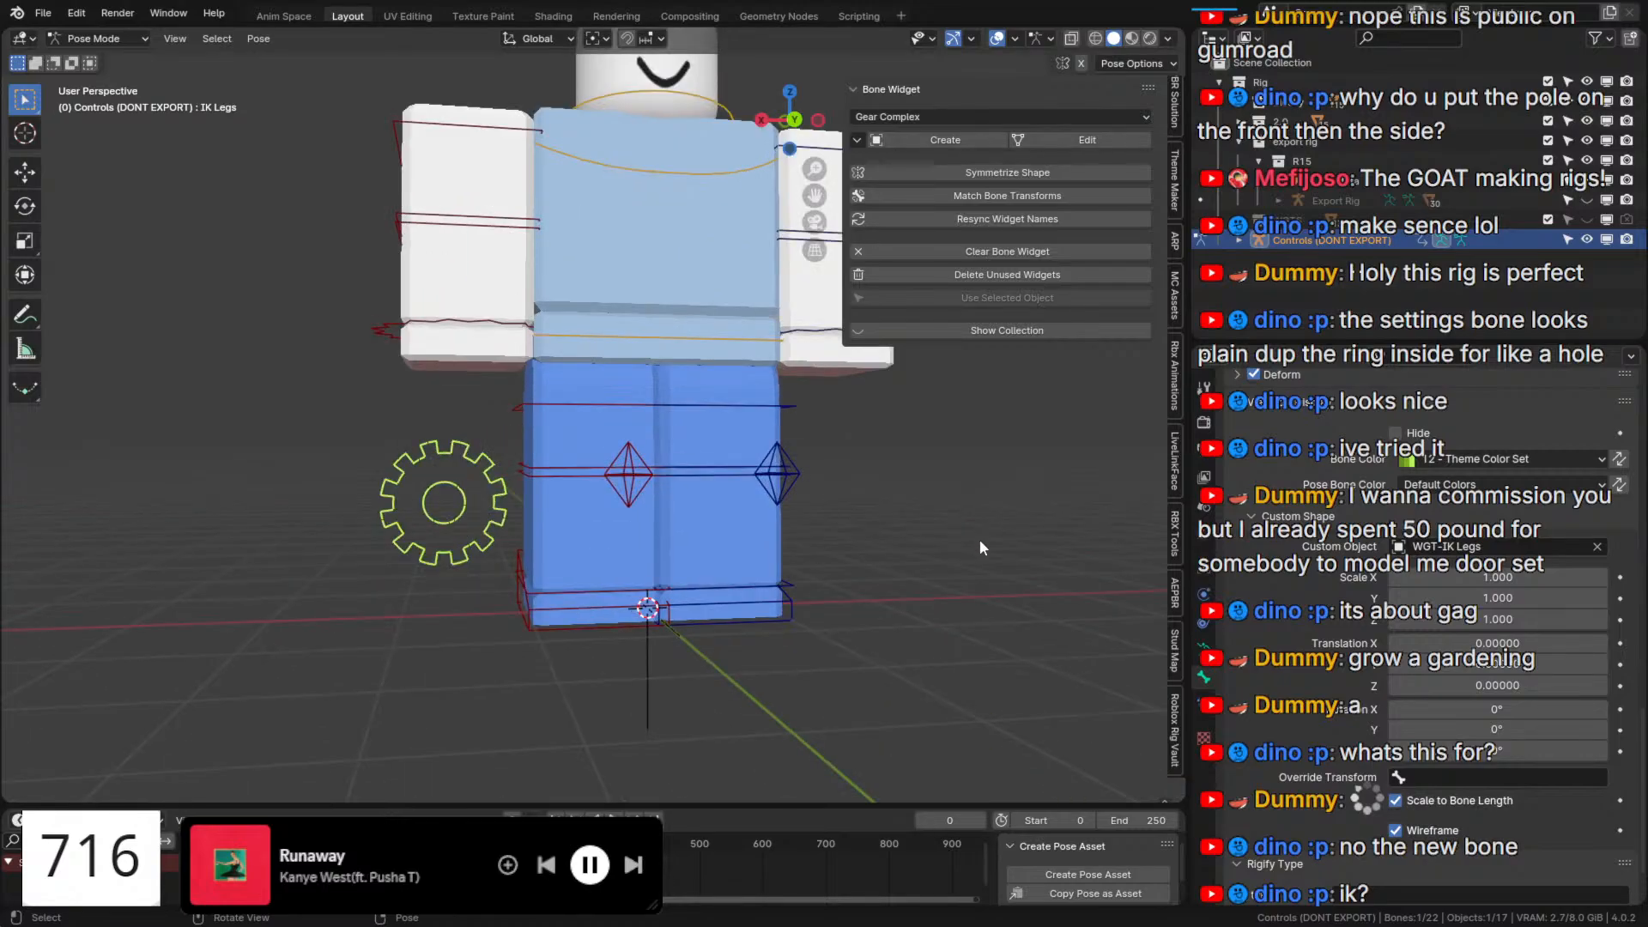
Rename the IK Legs gear bone to IKLegsSettings.
key("F2")
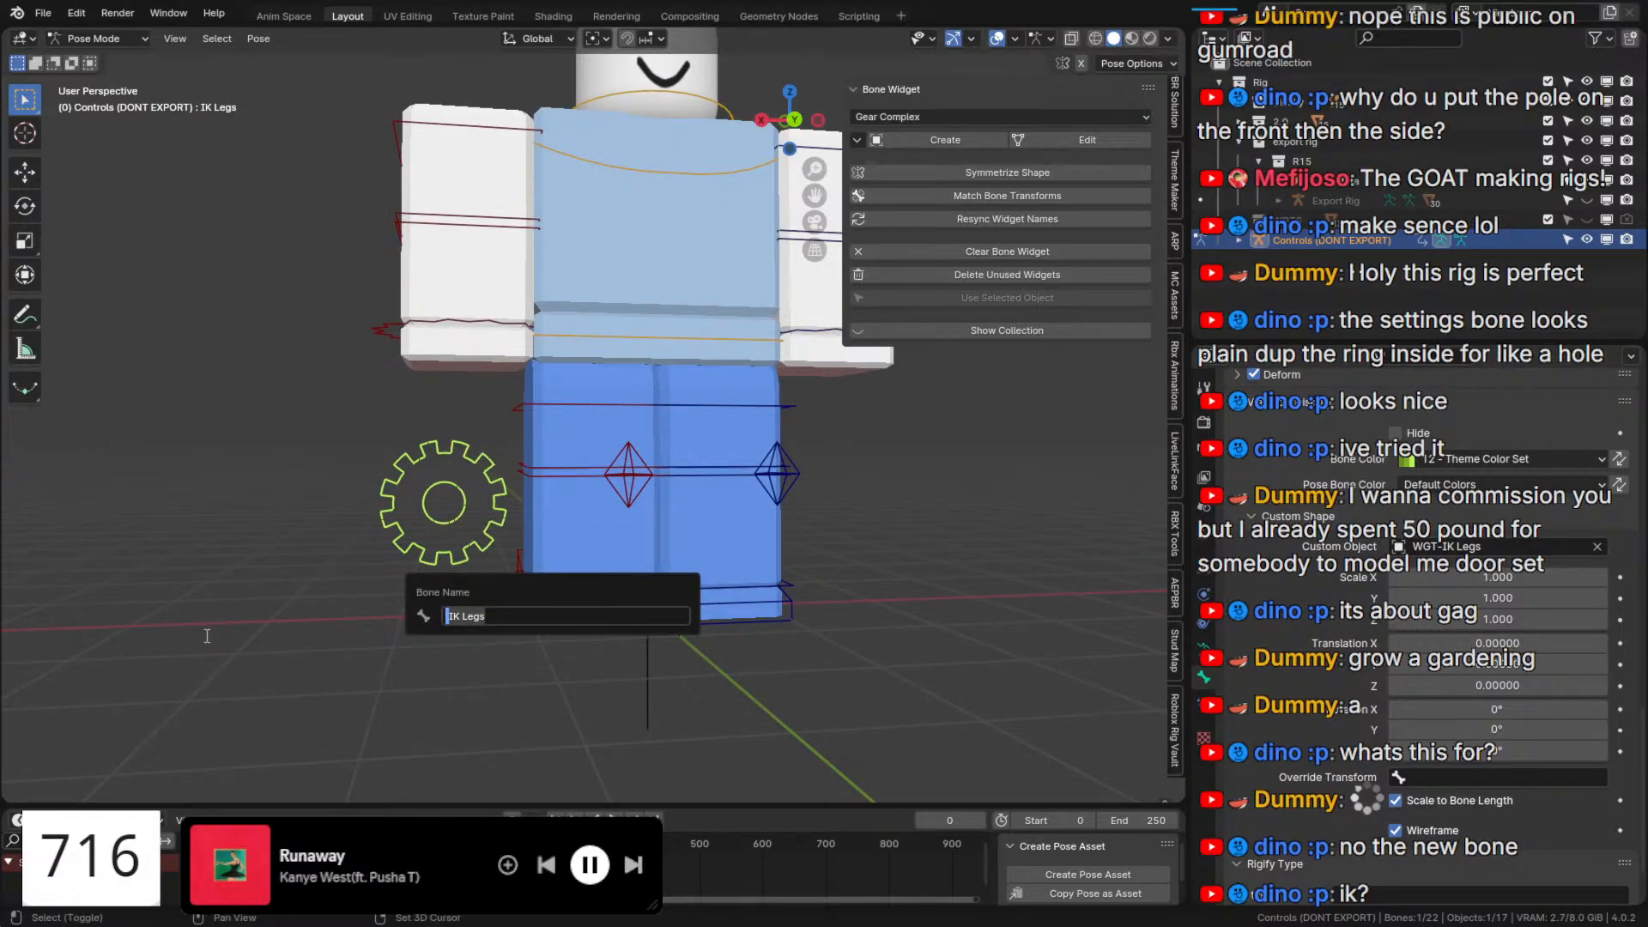
type("IKLegsS")
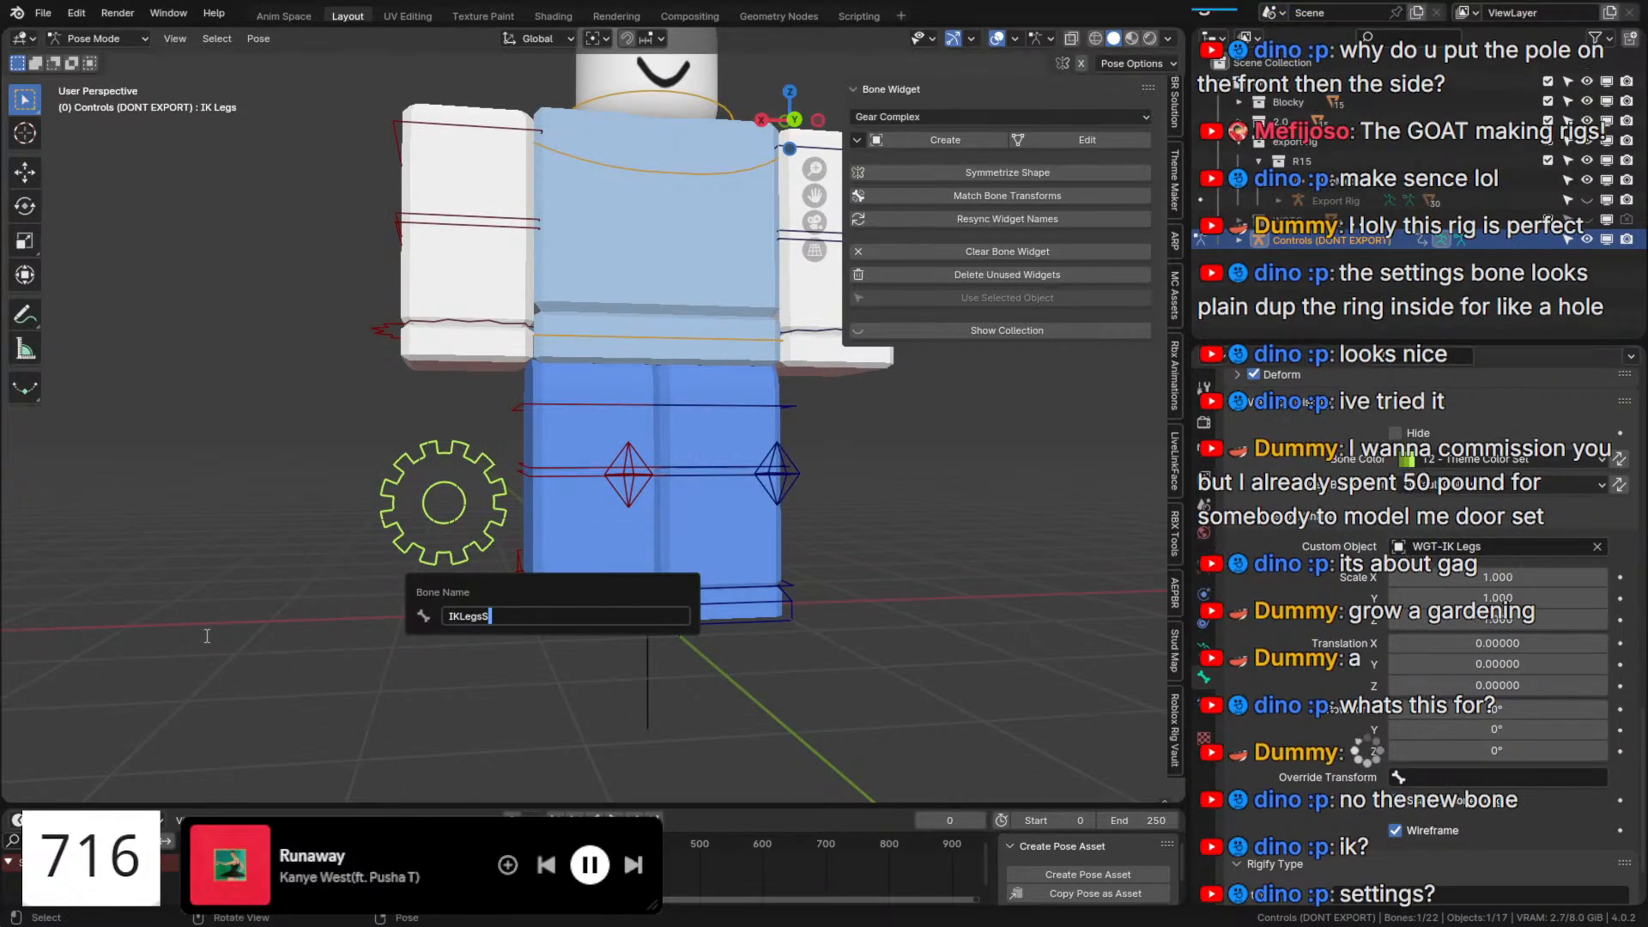
type("ettings")
key("Return")
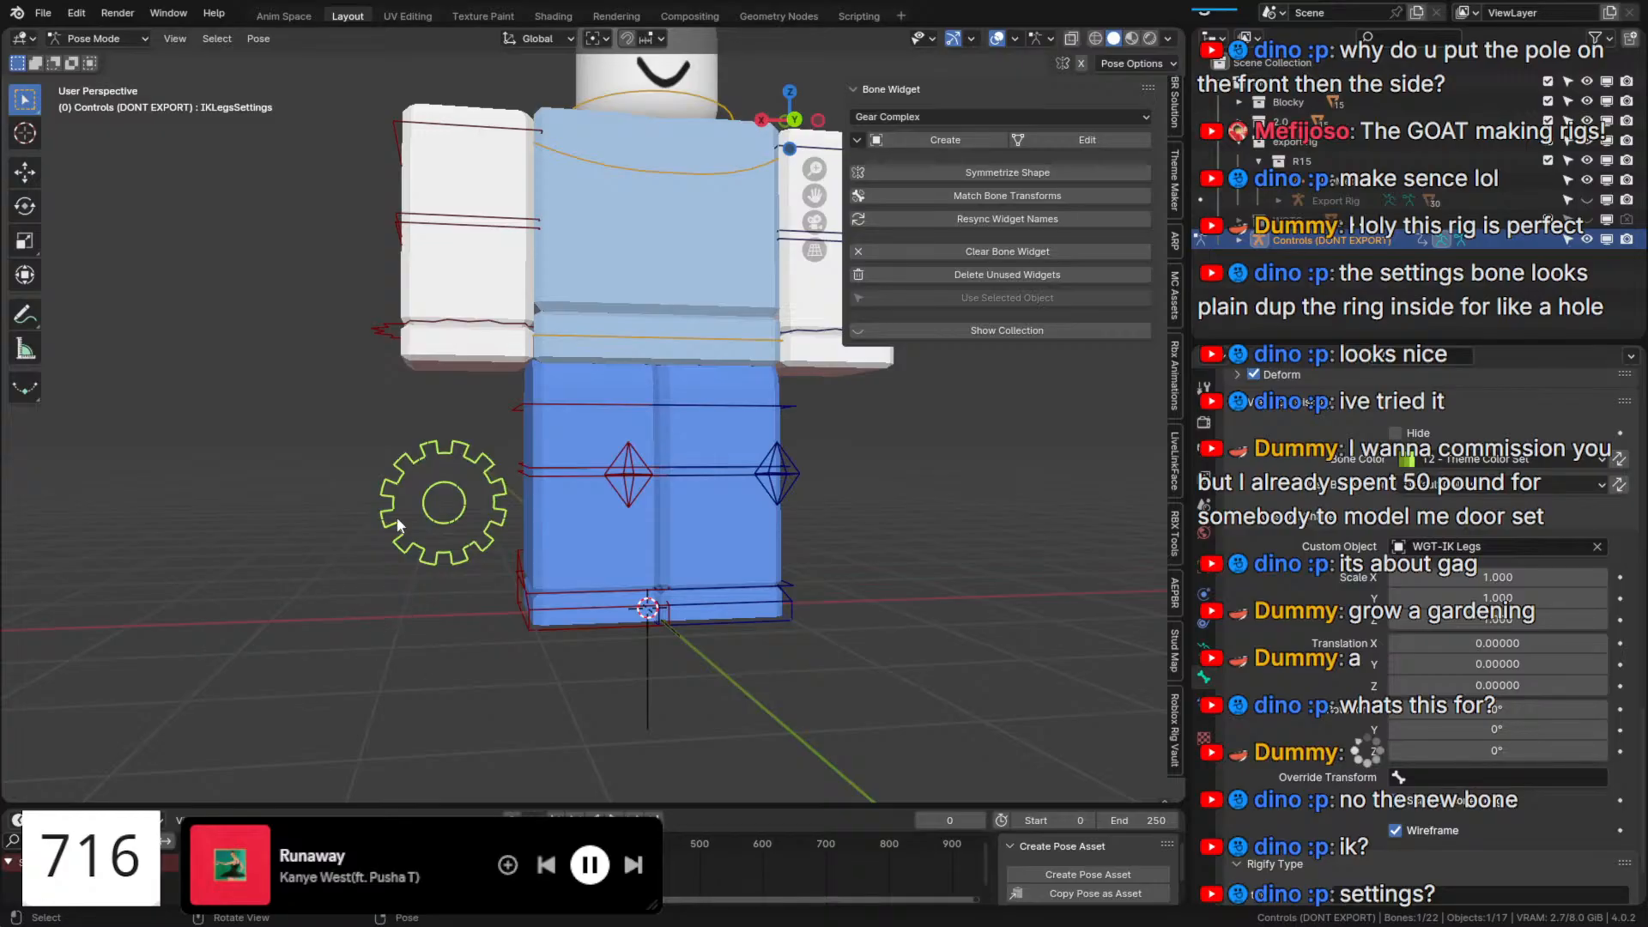
Select the Settings gear bone above the head and examine its custom properties for the leg IK.
middle_click_drag(518, 443, 464, 565)
middle_click_drag(495, 471, 518, 514)
left_click(589, 462)
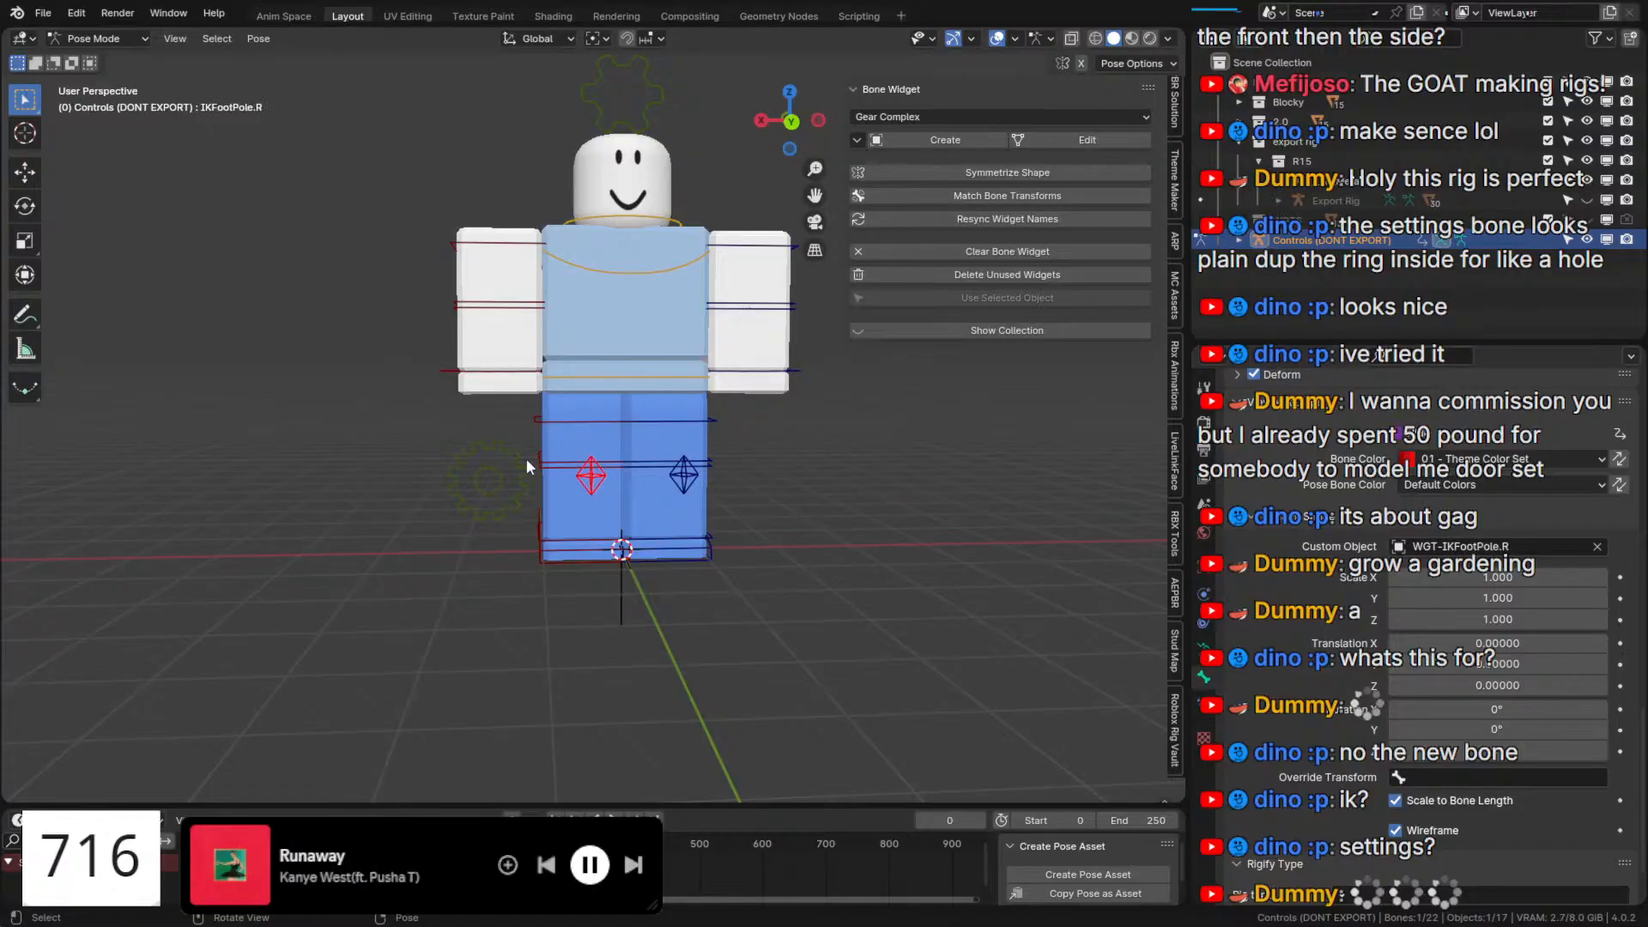
left_click(527, 462)
left_click(653, 133)
scroll(1177, 129, "up", 10)
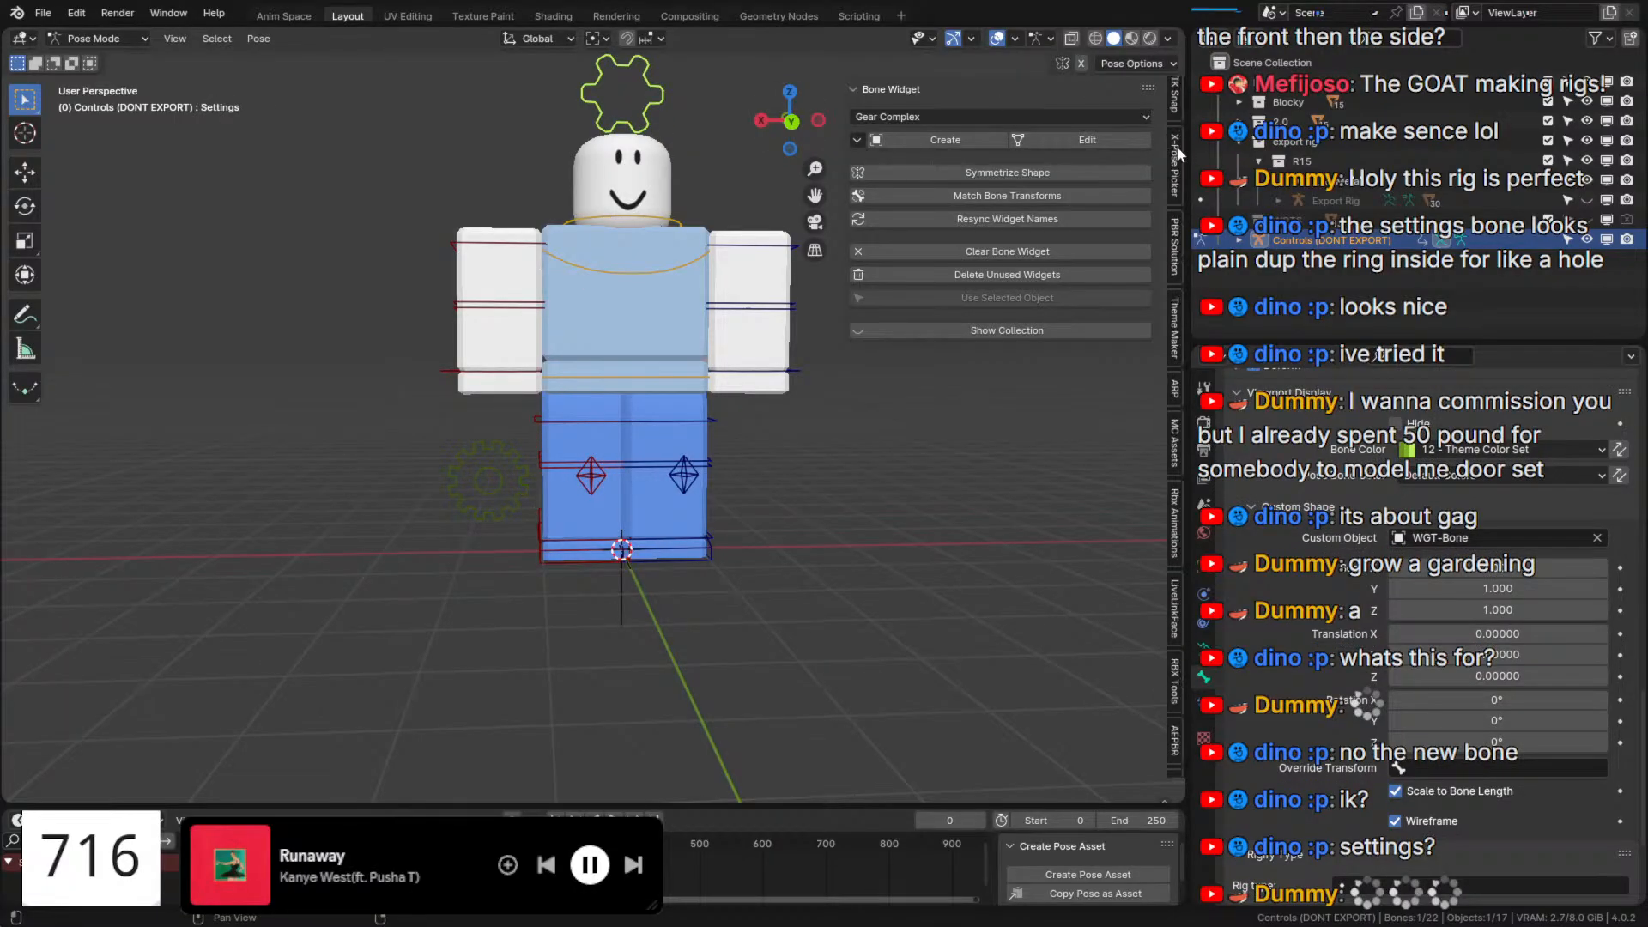
left_click(1183, 91)
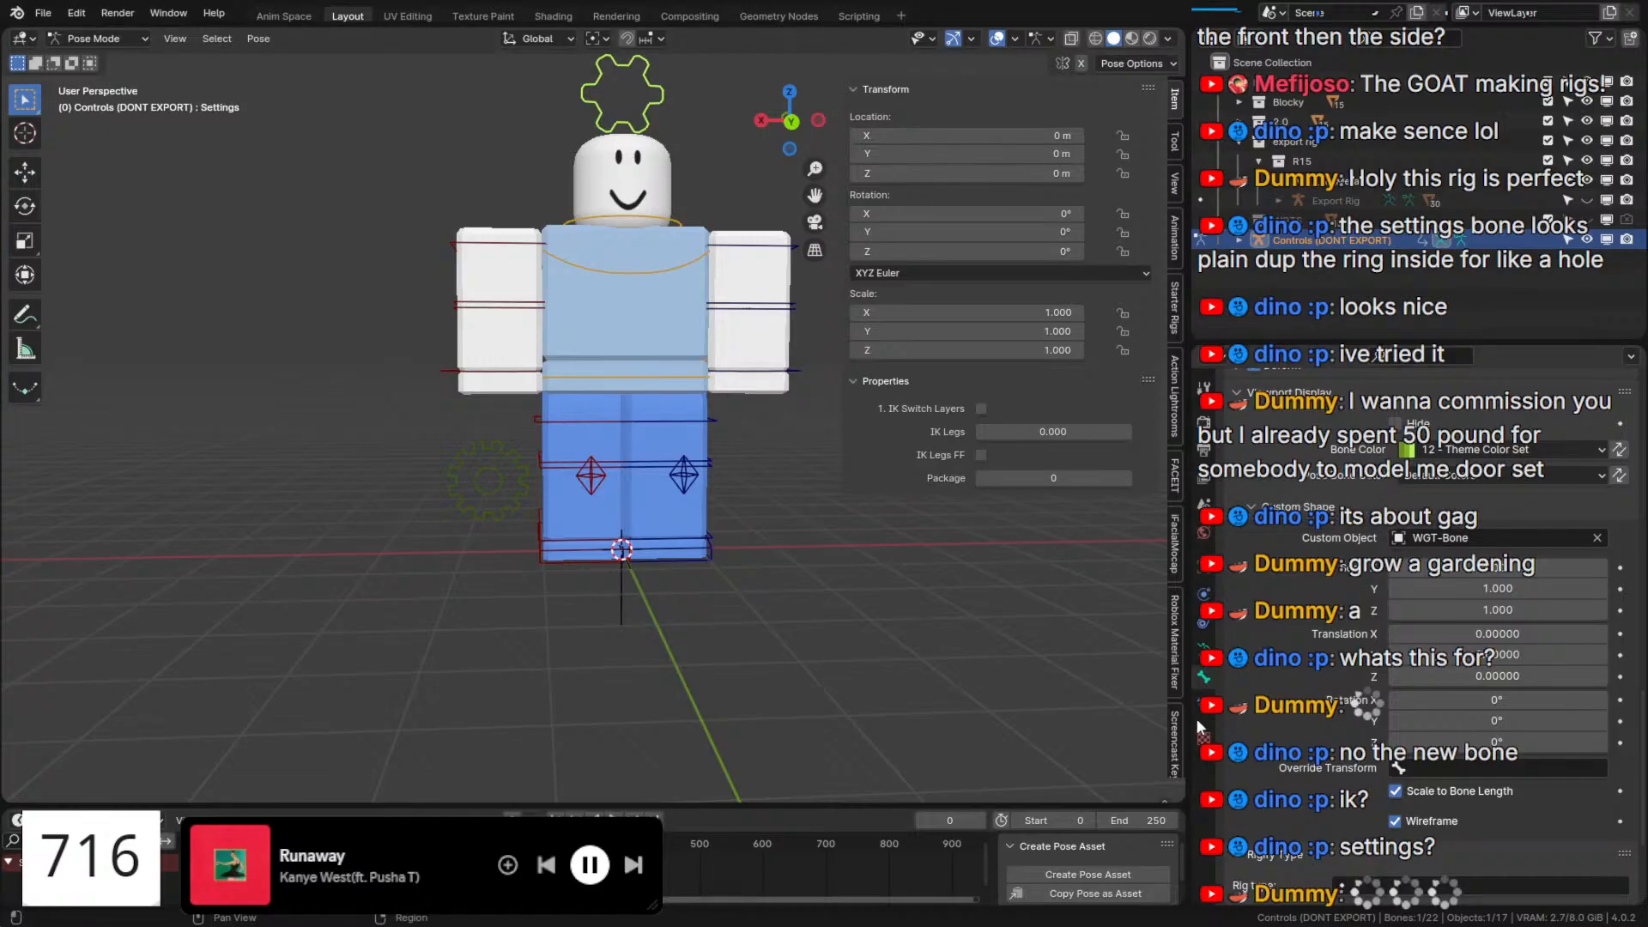
scroll(1197, 718, "down", 5)
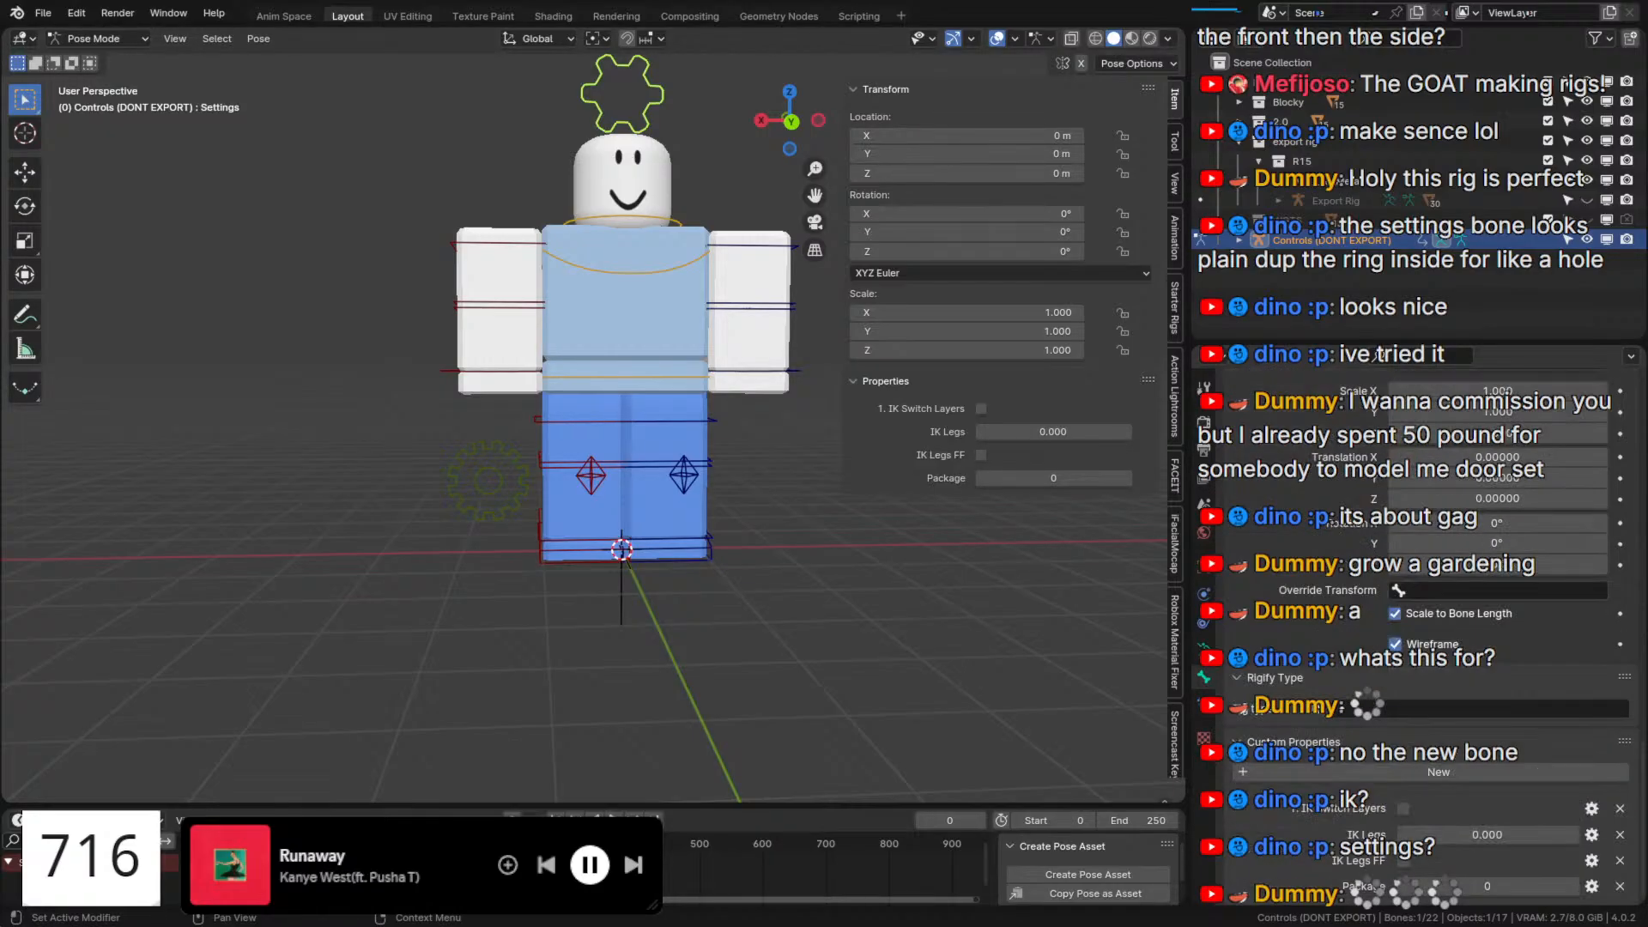
Add a custom property to the IKLegsSettings bone, name it IK Legs FF and make it a Boolean.
left_click(488, 478)
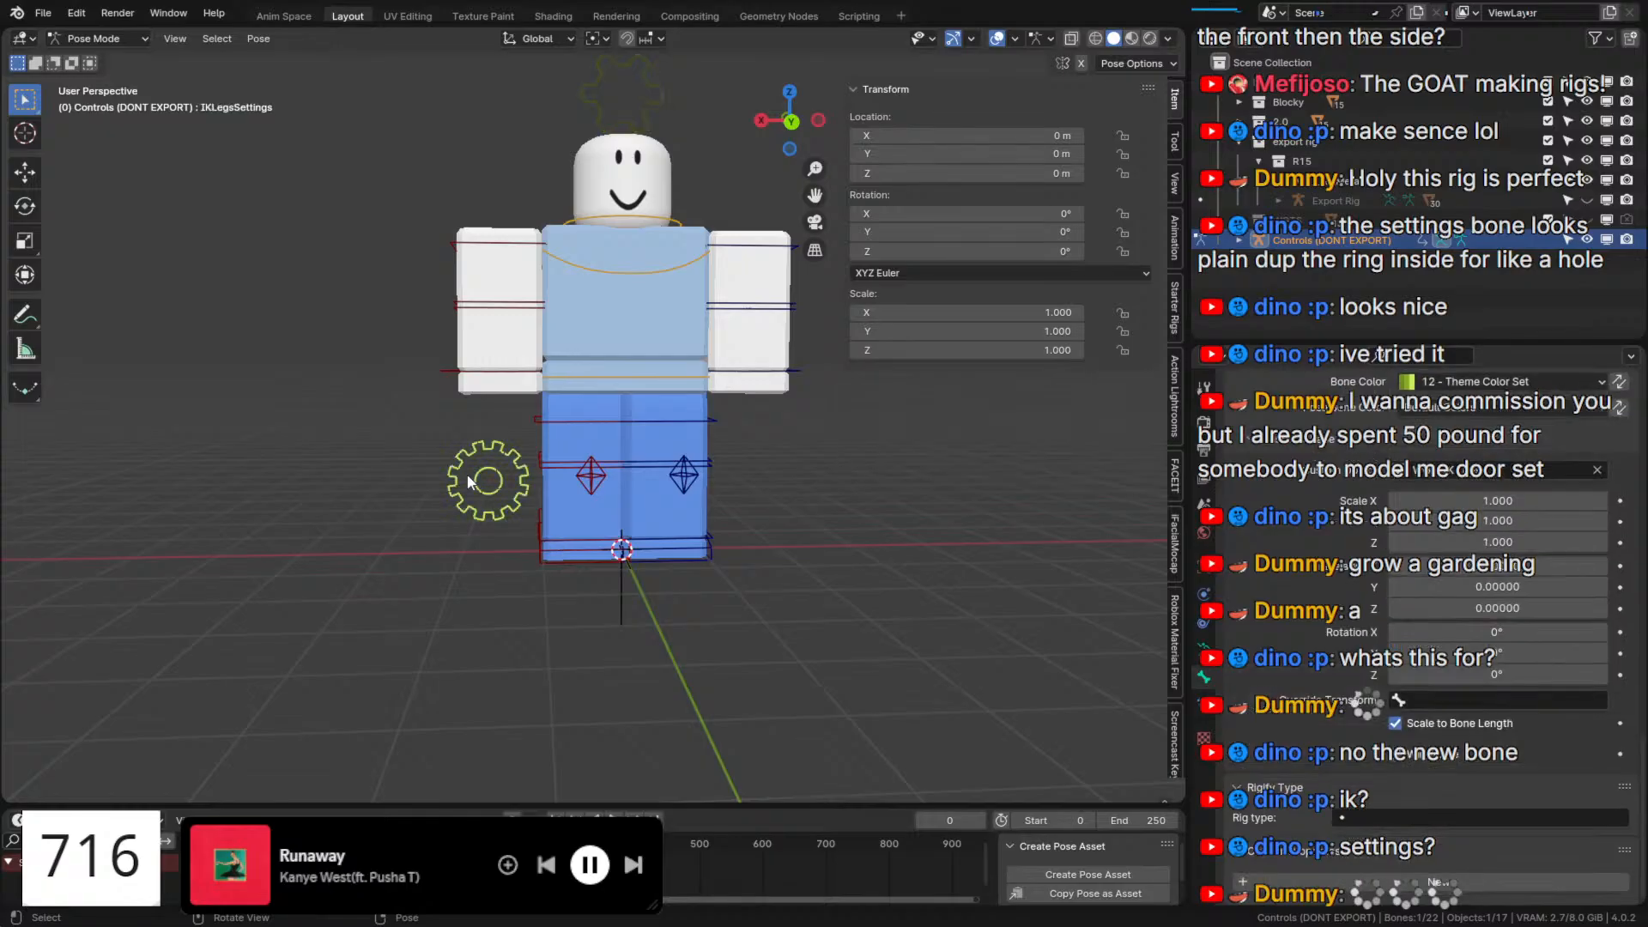
scroll(488, 478, "down", 6)
left_click(1416, 877)
scroll(1429, 882, "down", 2)
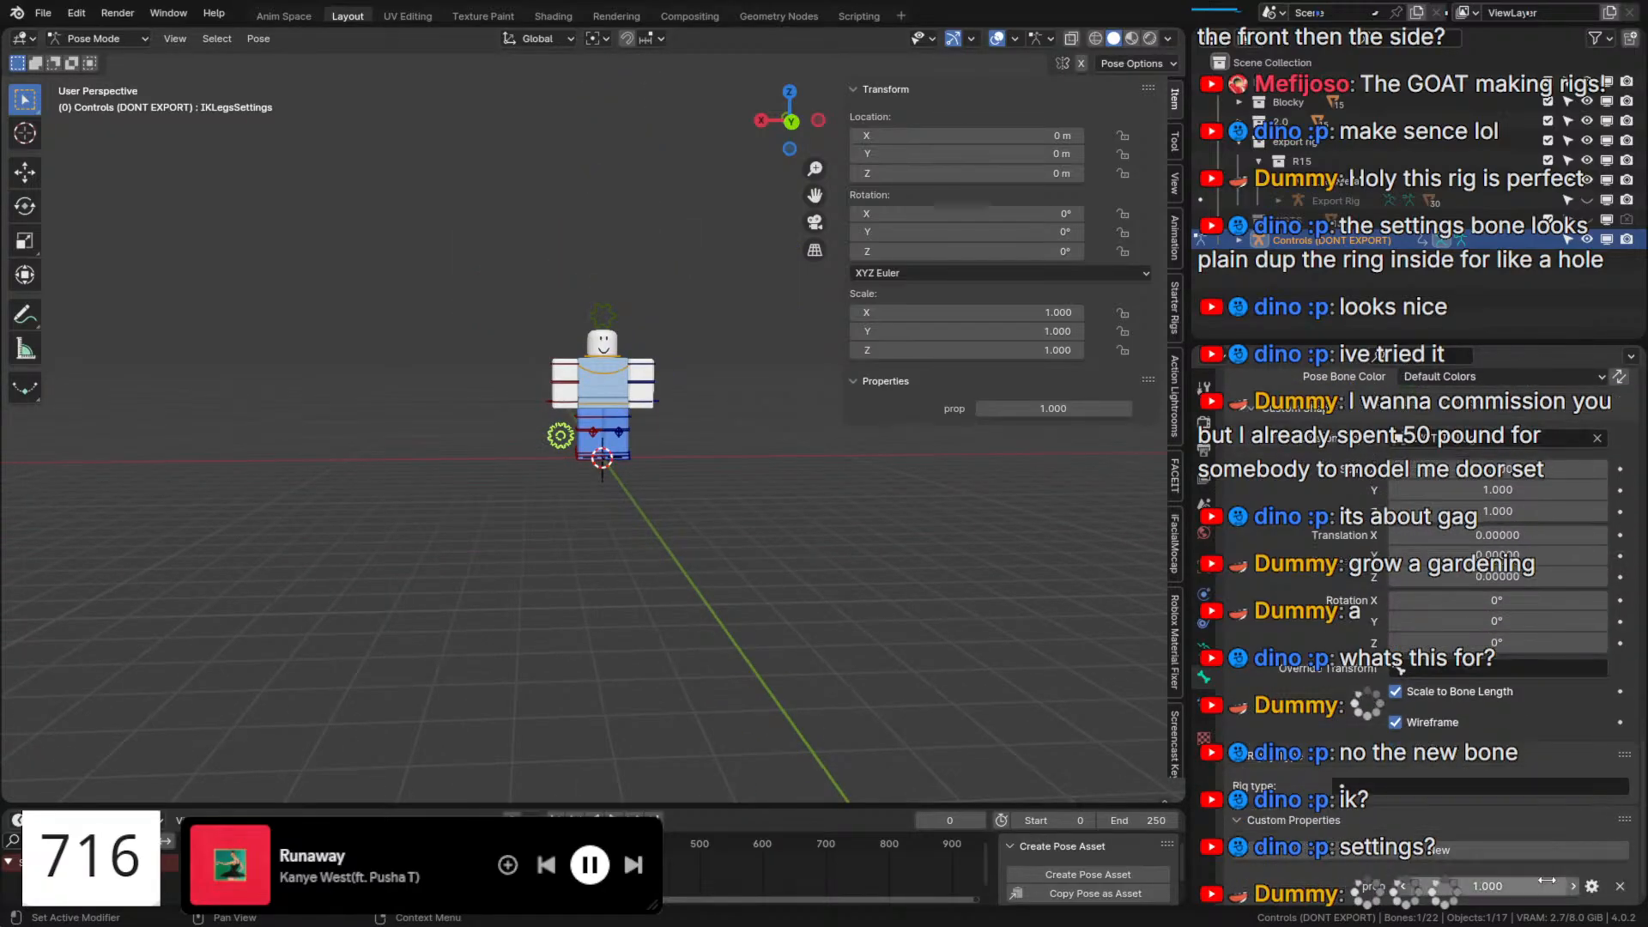
scroll(554, 570, "up", 9)
left_click(1592, 886)
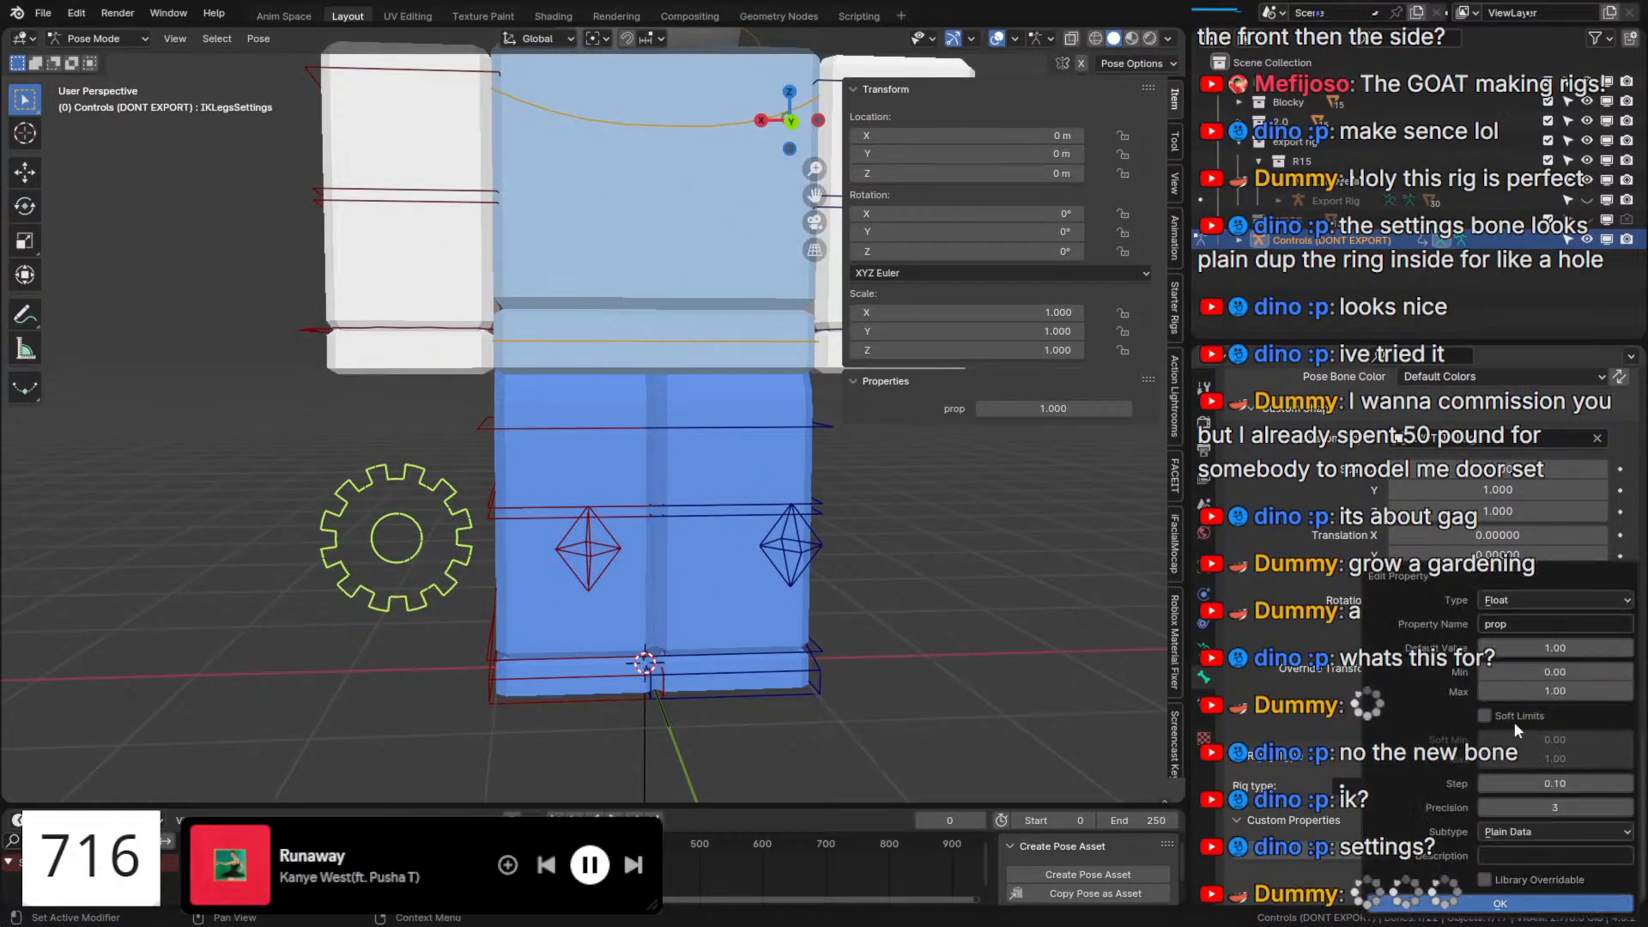
left_click(1530, 624)
type("IK Legs FF")
left_click(1516, 600)
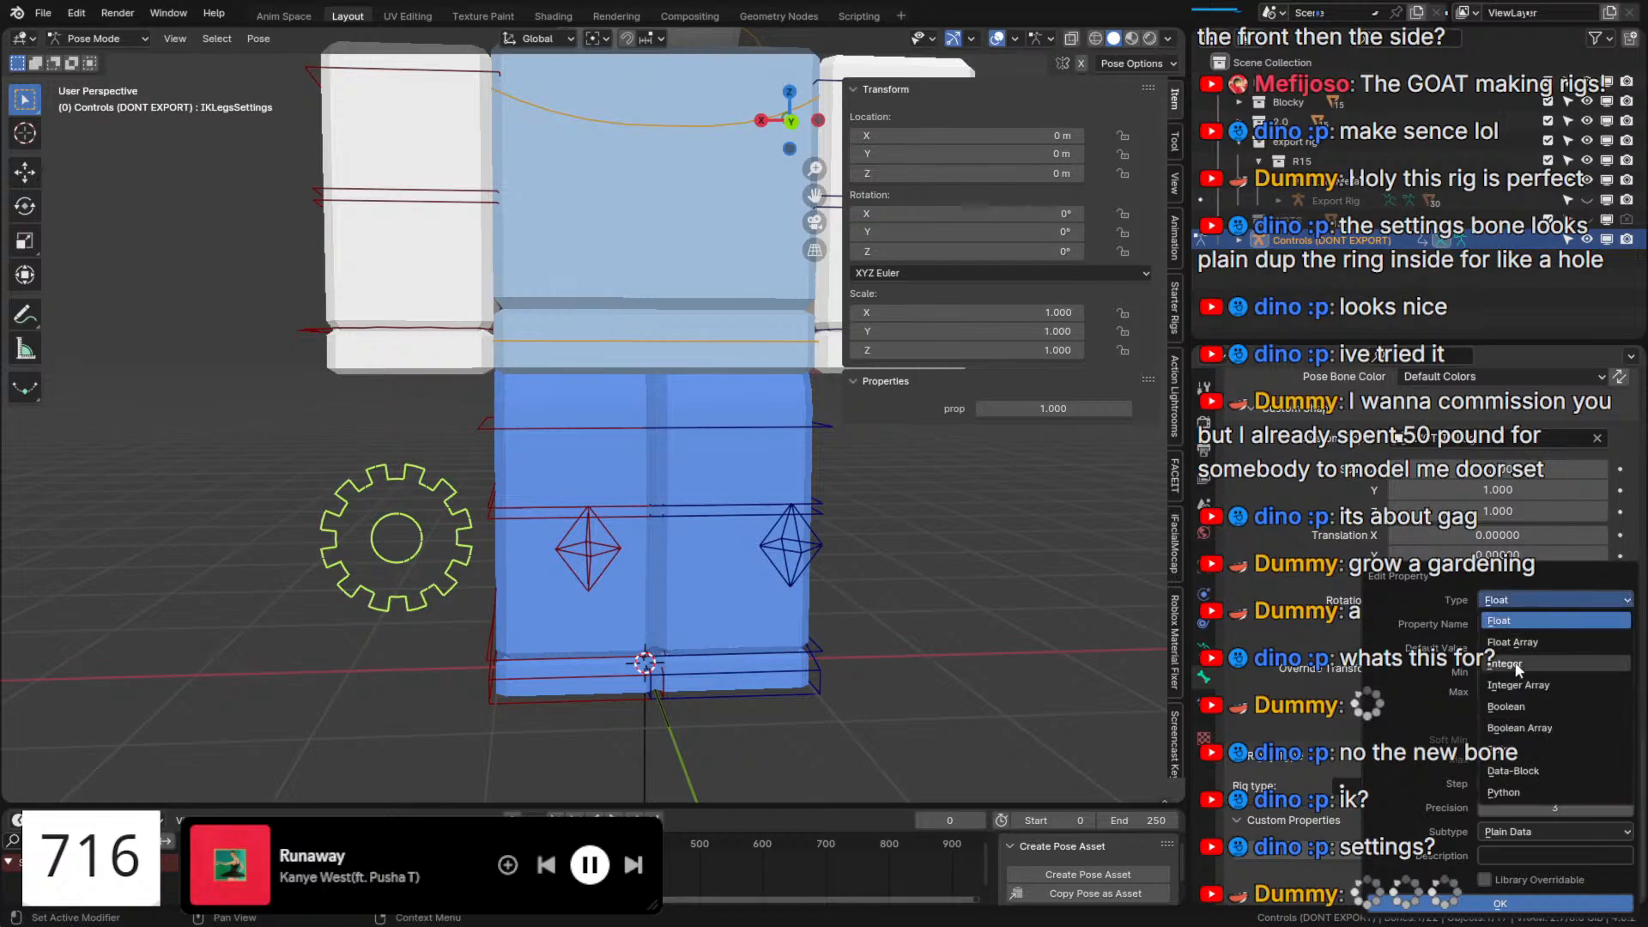
left_click(1518, 706)
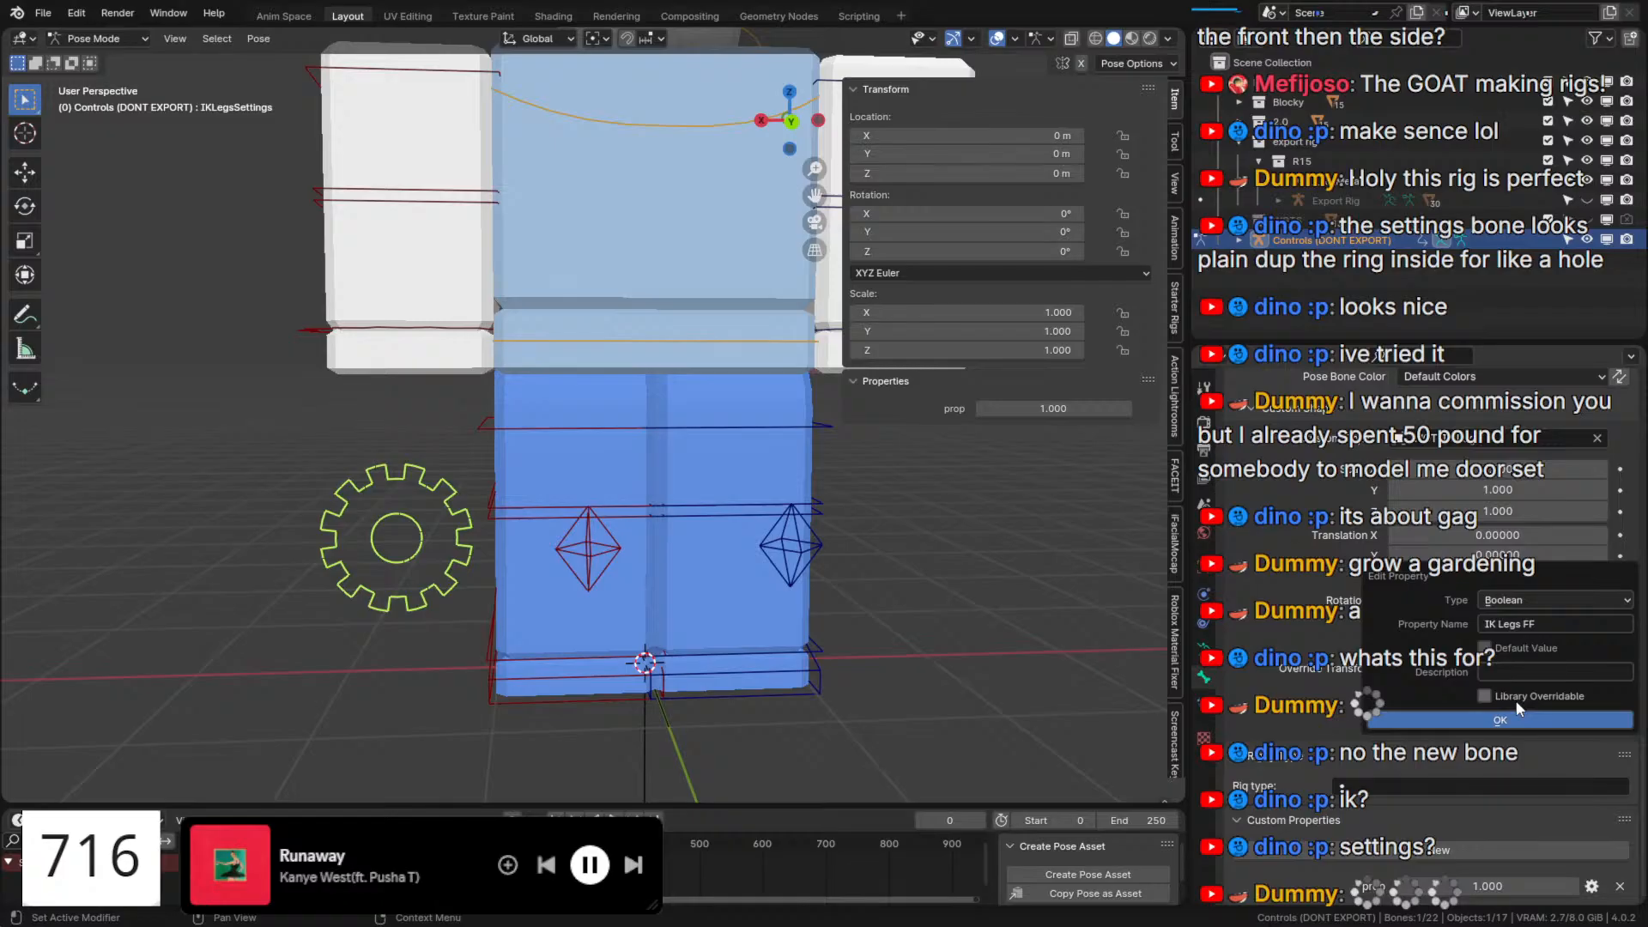
left_click(1423, 722)
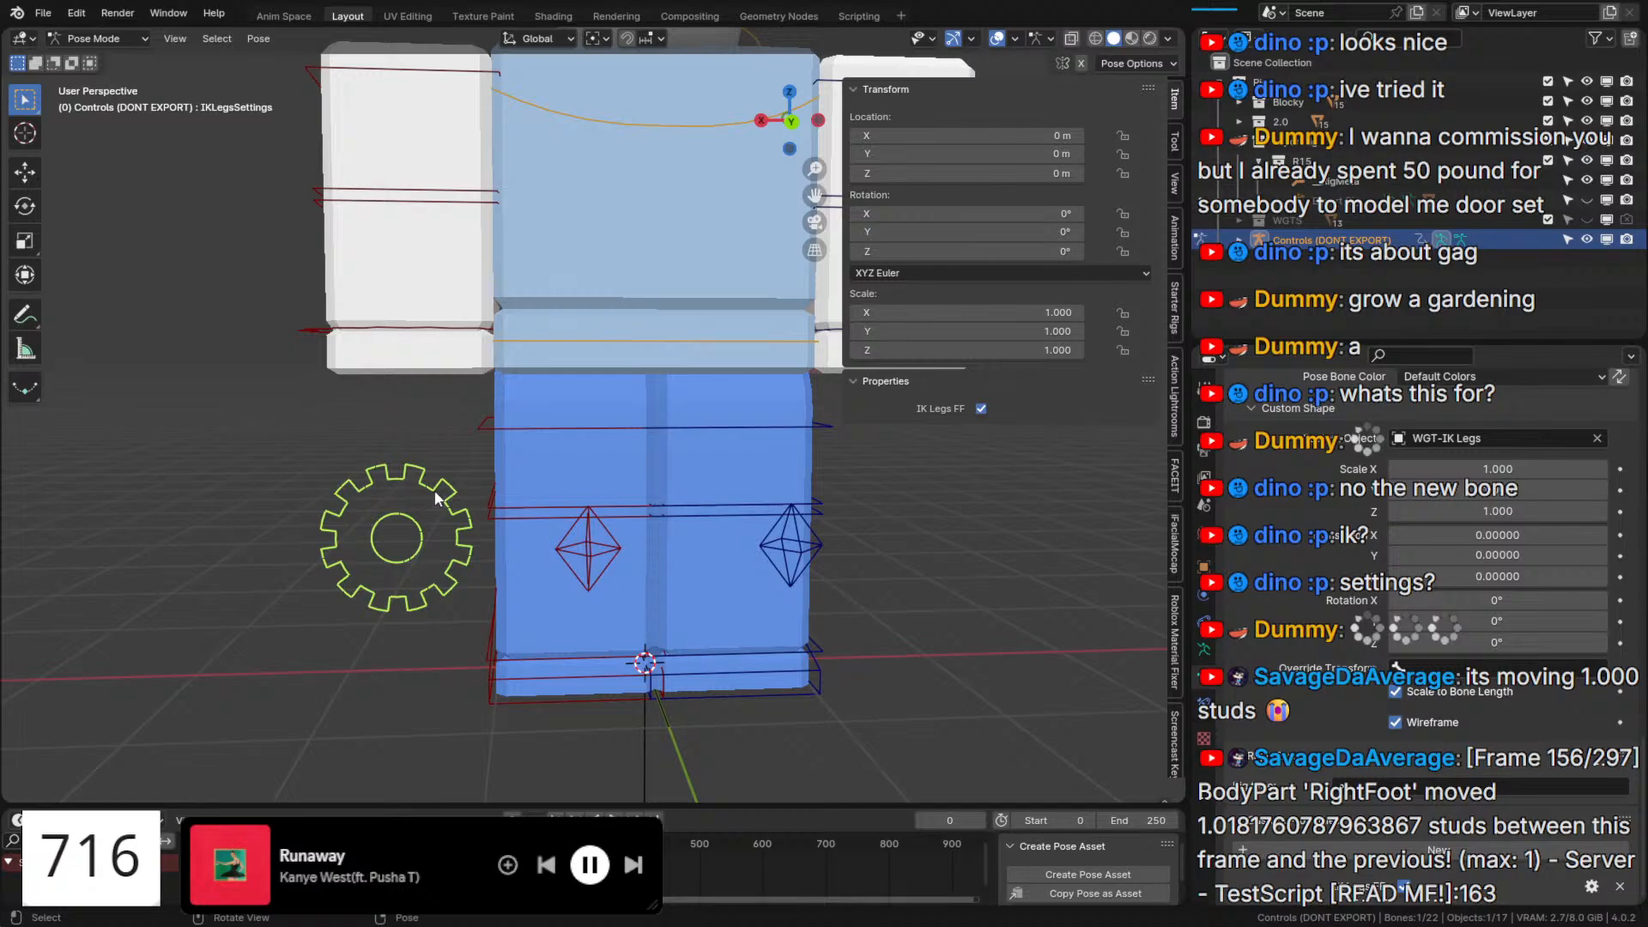
scroll(532, 532, "down", 5)
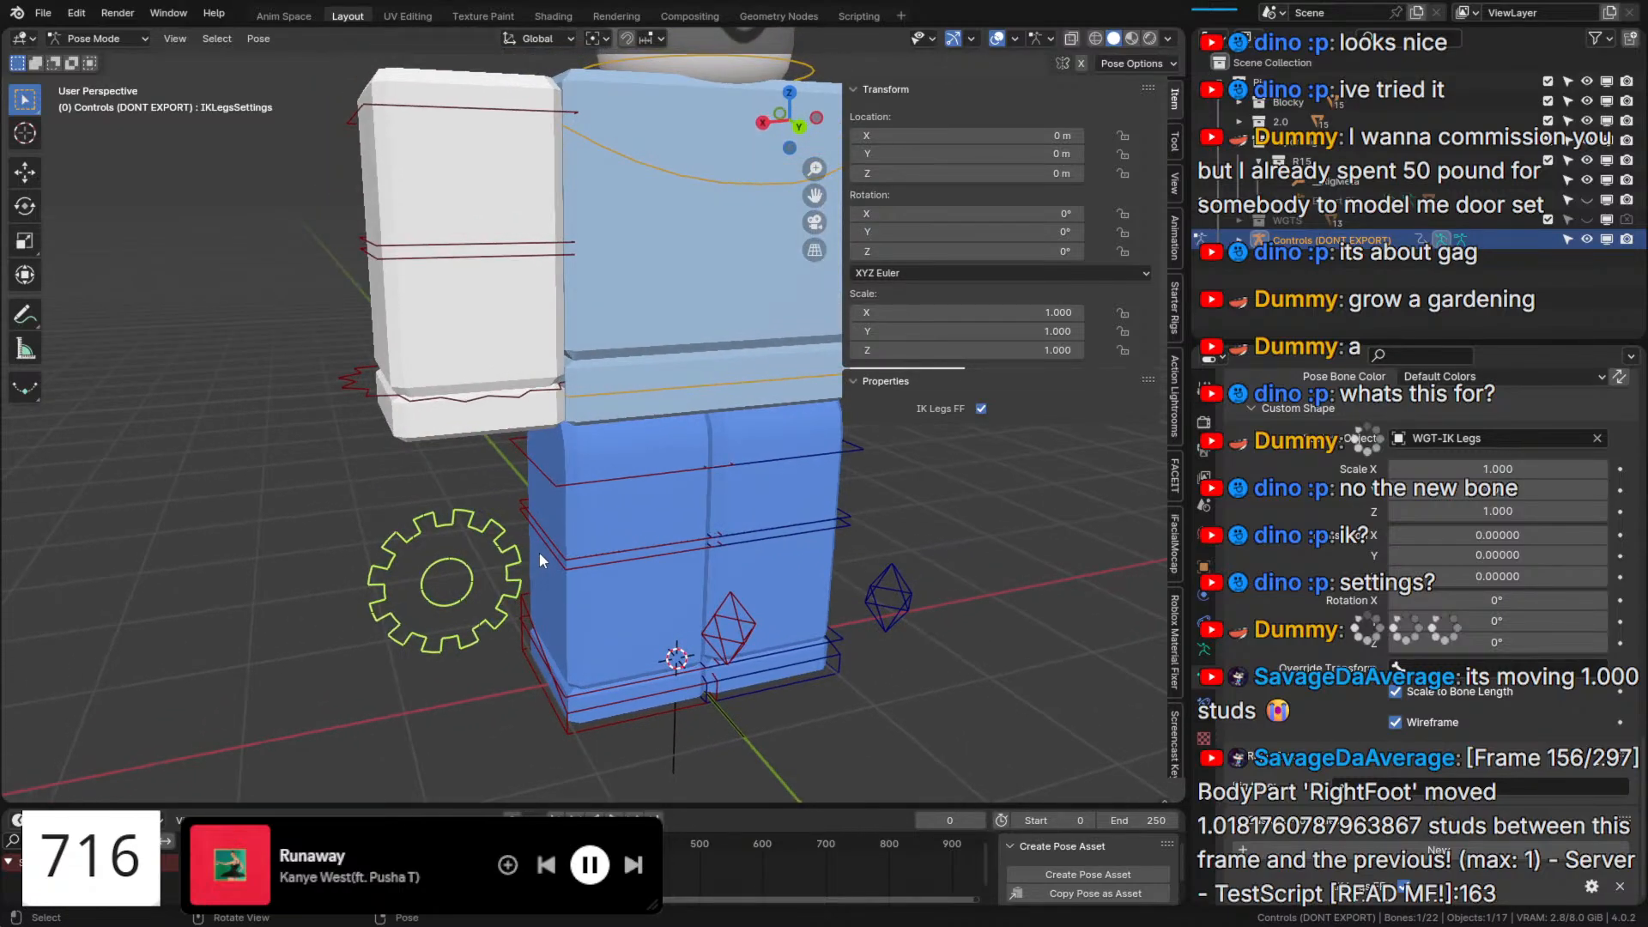
left_click(610, 399)
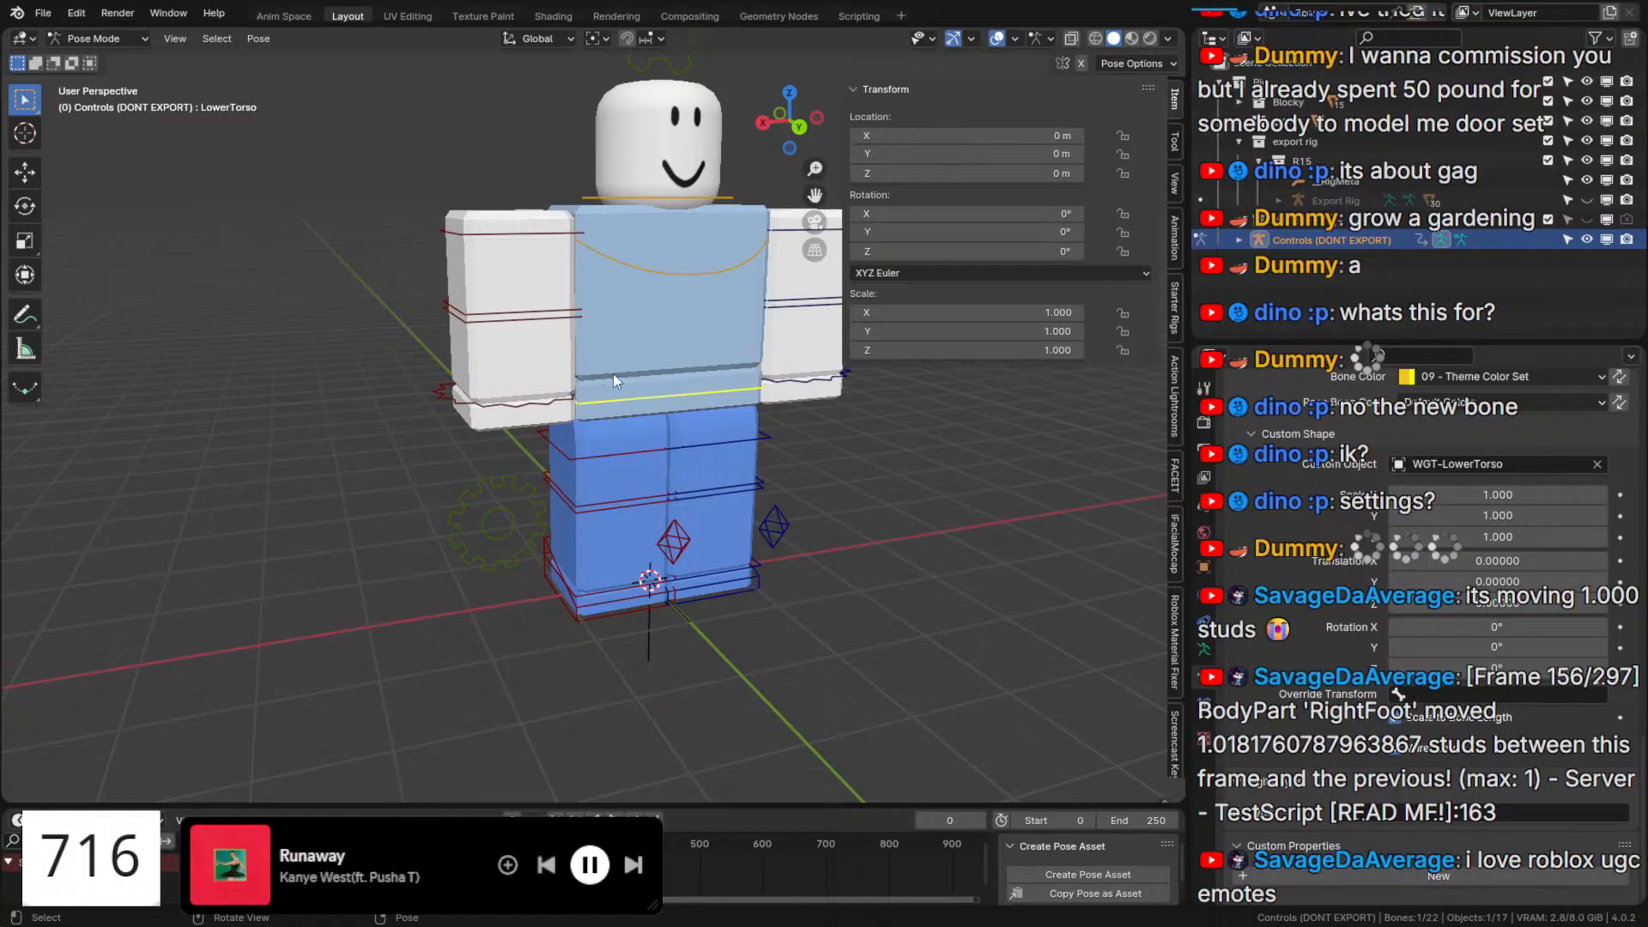
mouse_move(629, 404)
middle_mouse_down("ctrl")
mouse_move(587, 504)
mouse_move(584, 469)
mouse_move(625, 431)
middle_mouse_up("ctrl")
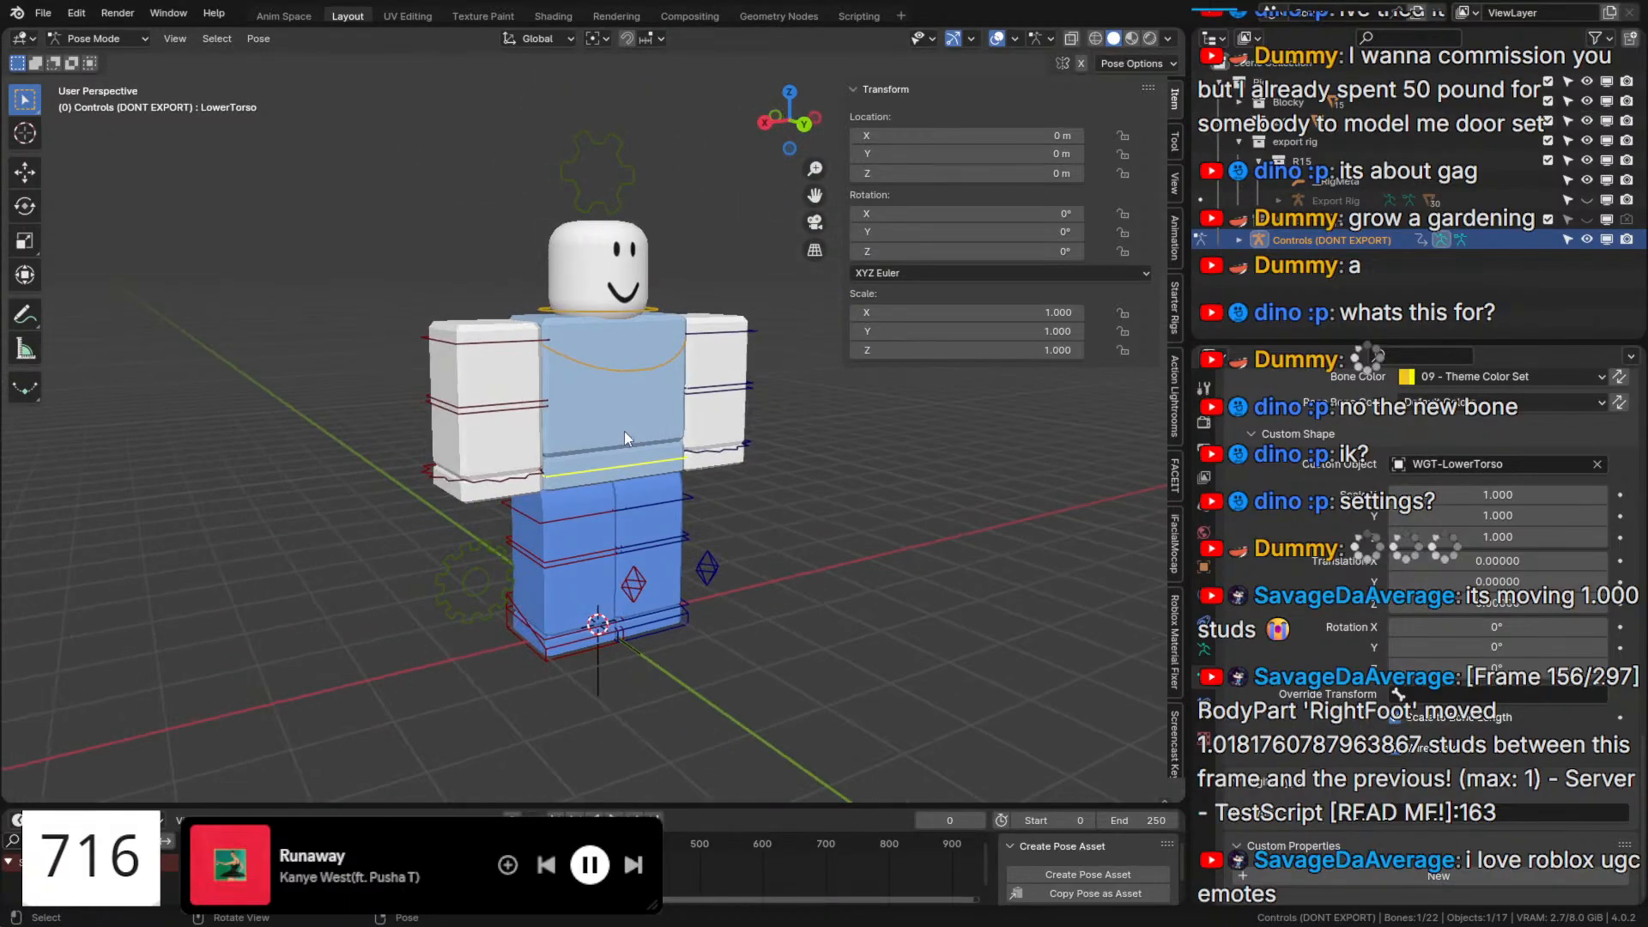
left_click(685, 464)
key("a")
left_click(496, 558)
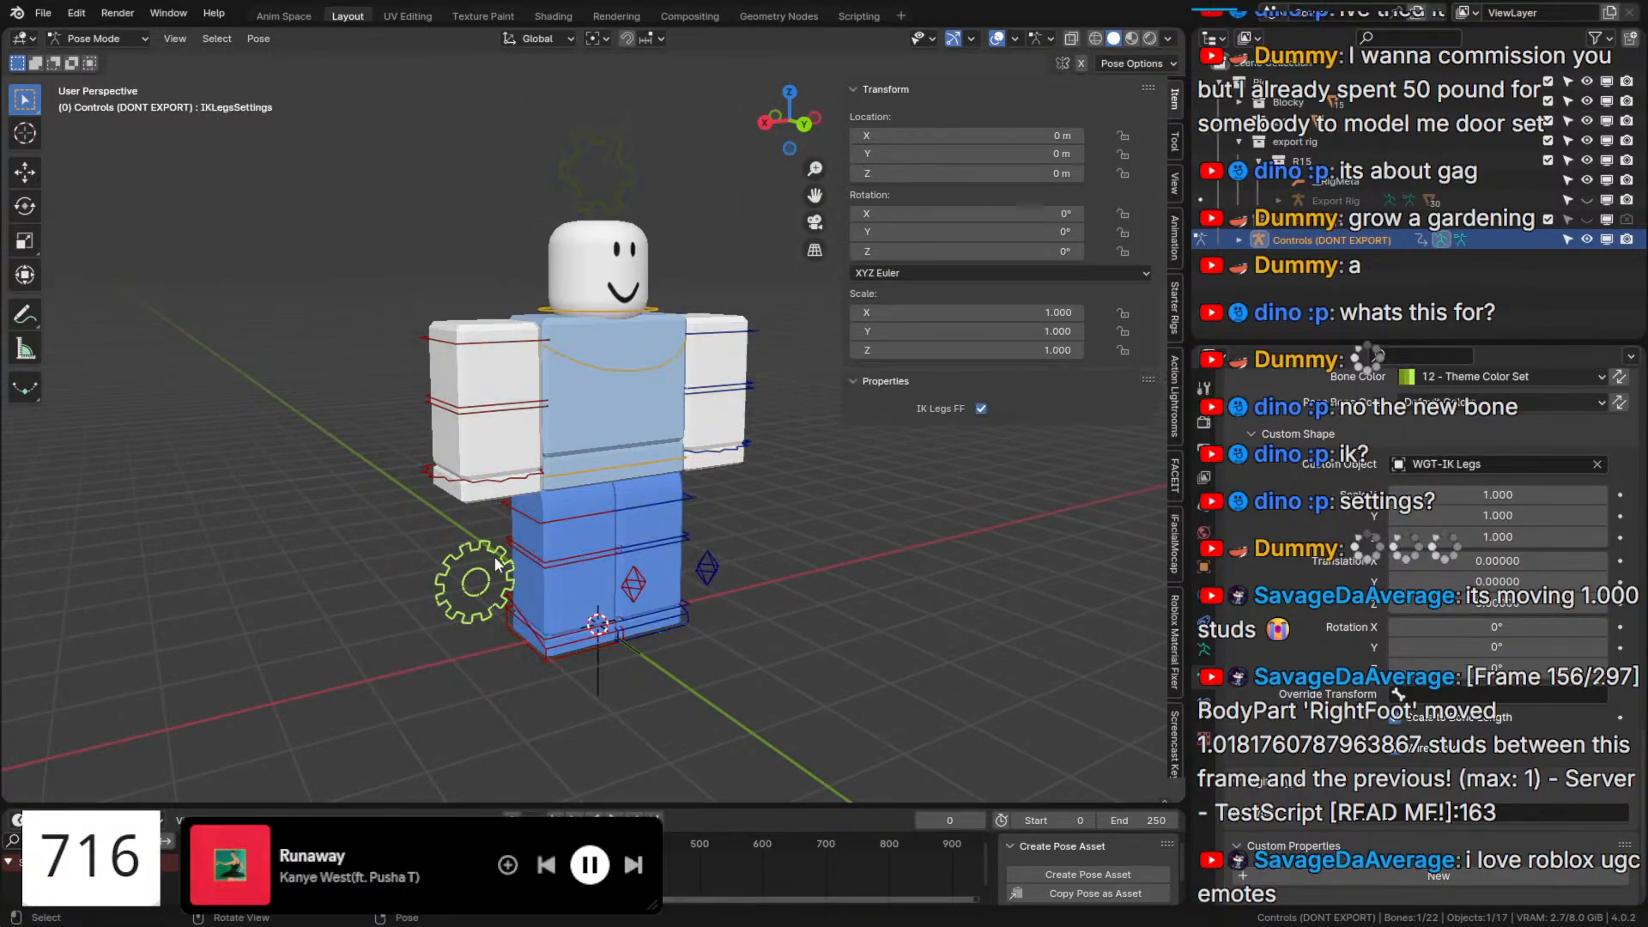
middle_click_drag(994, 517, 967, 505)
Edit the driver on the RightFoot bone's Copy Rotation influence so its path reads IK Legs FF from the IKLegsSettings bone.
left_click(544, 618)
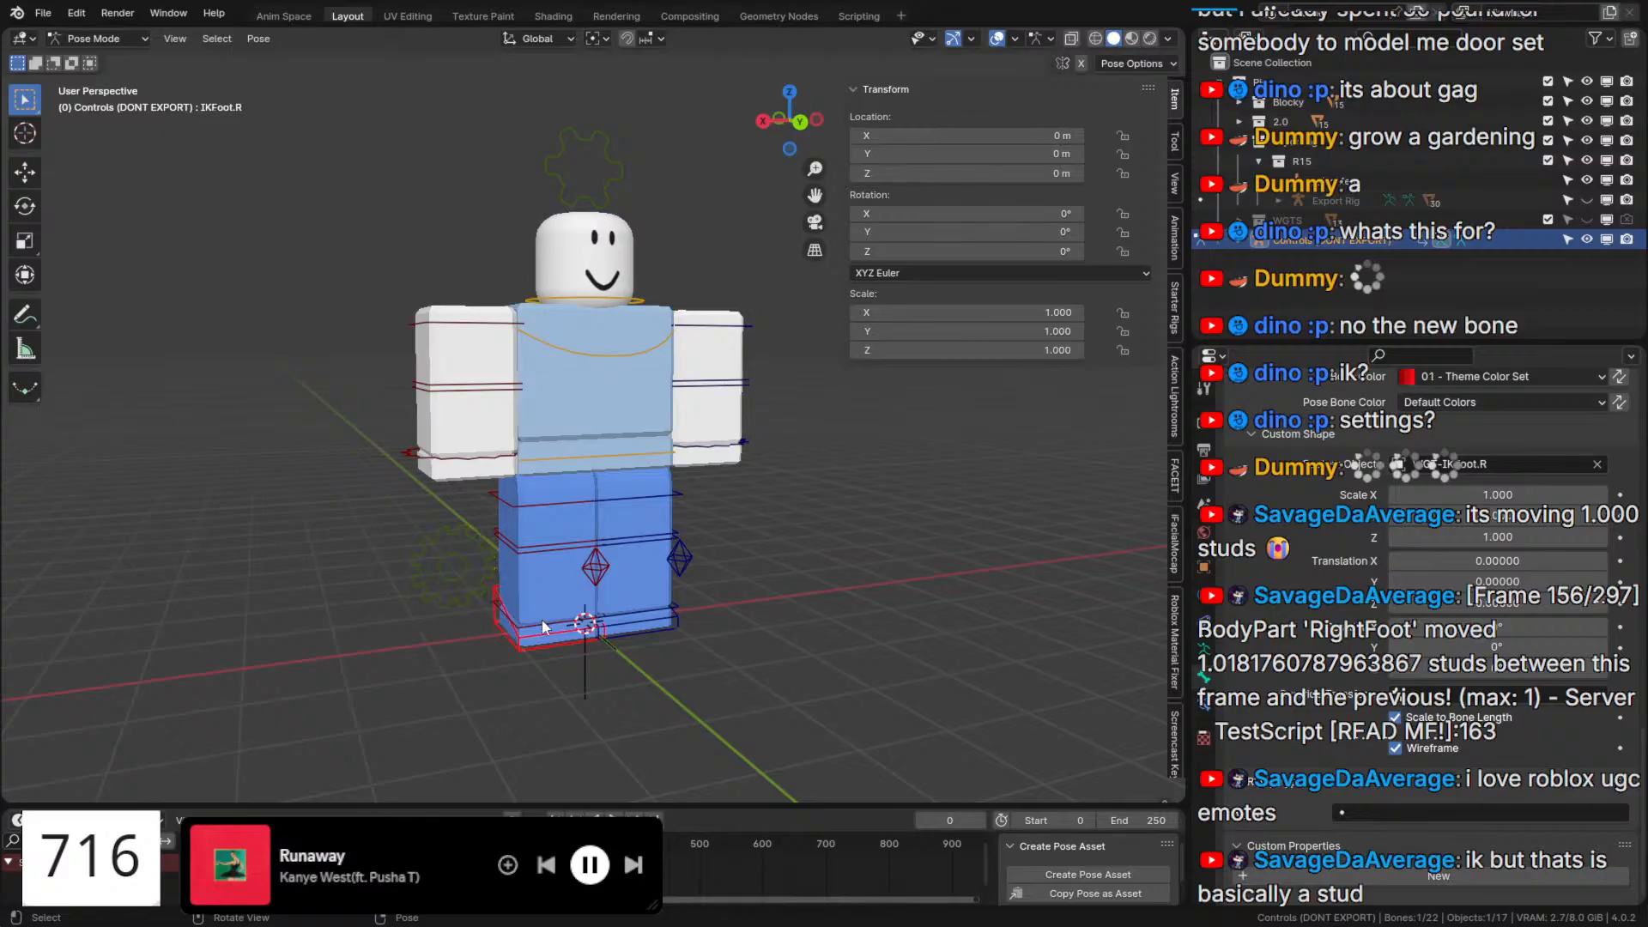
left_click(1208, 704)
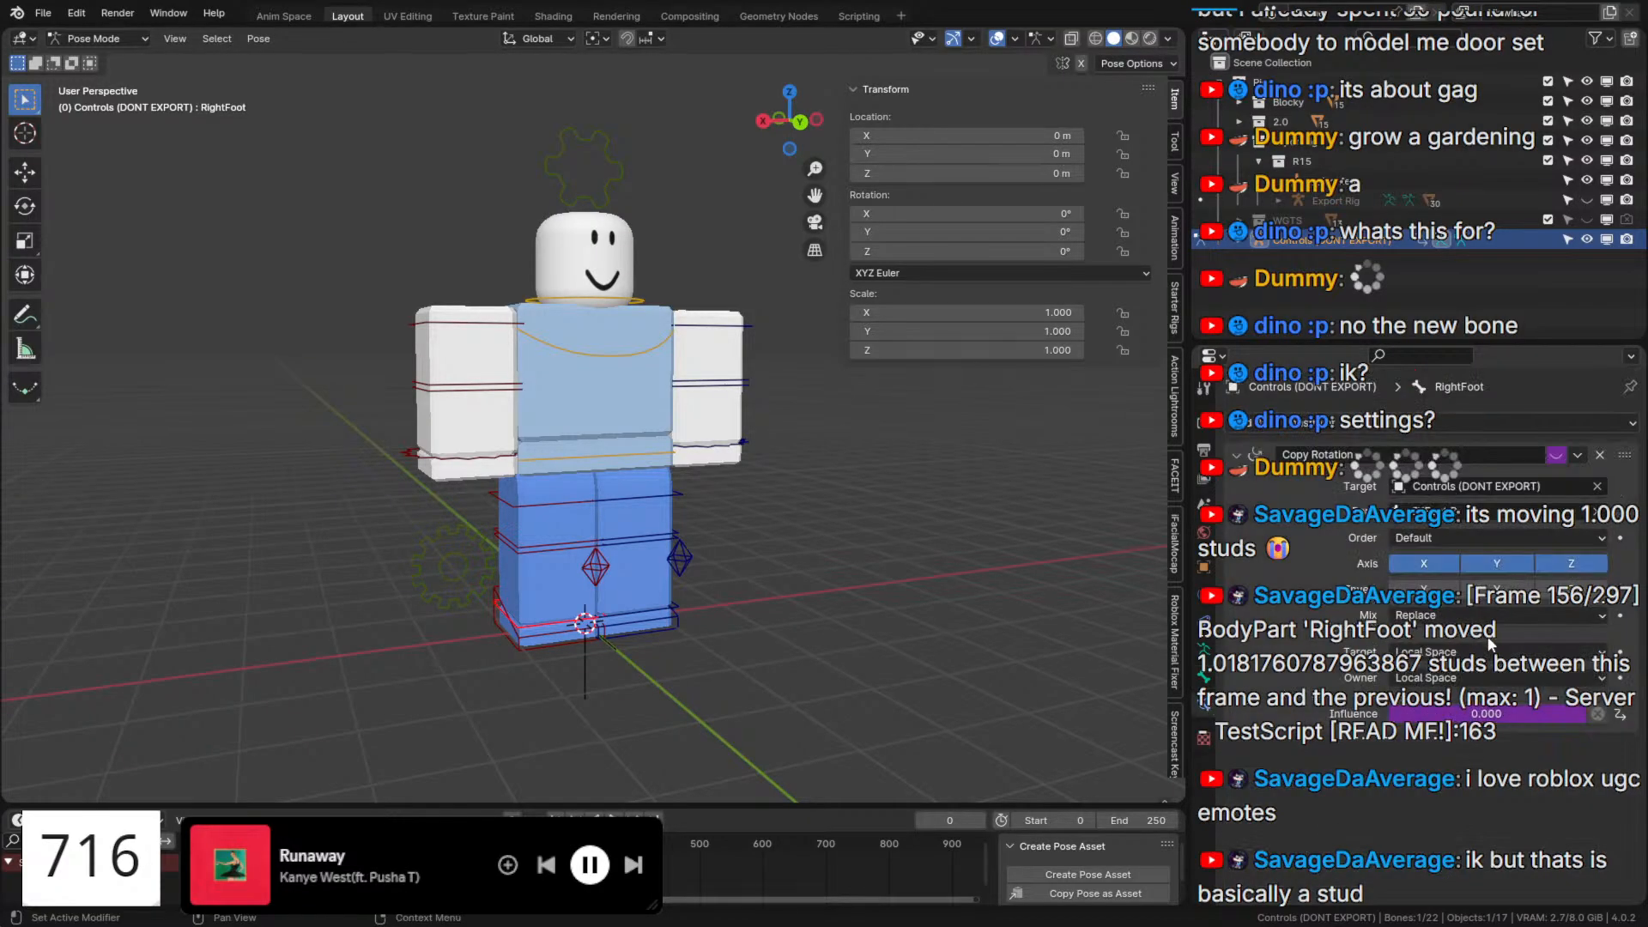
right_click(1451, 717)
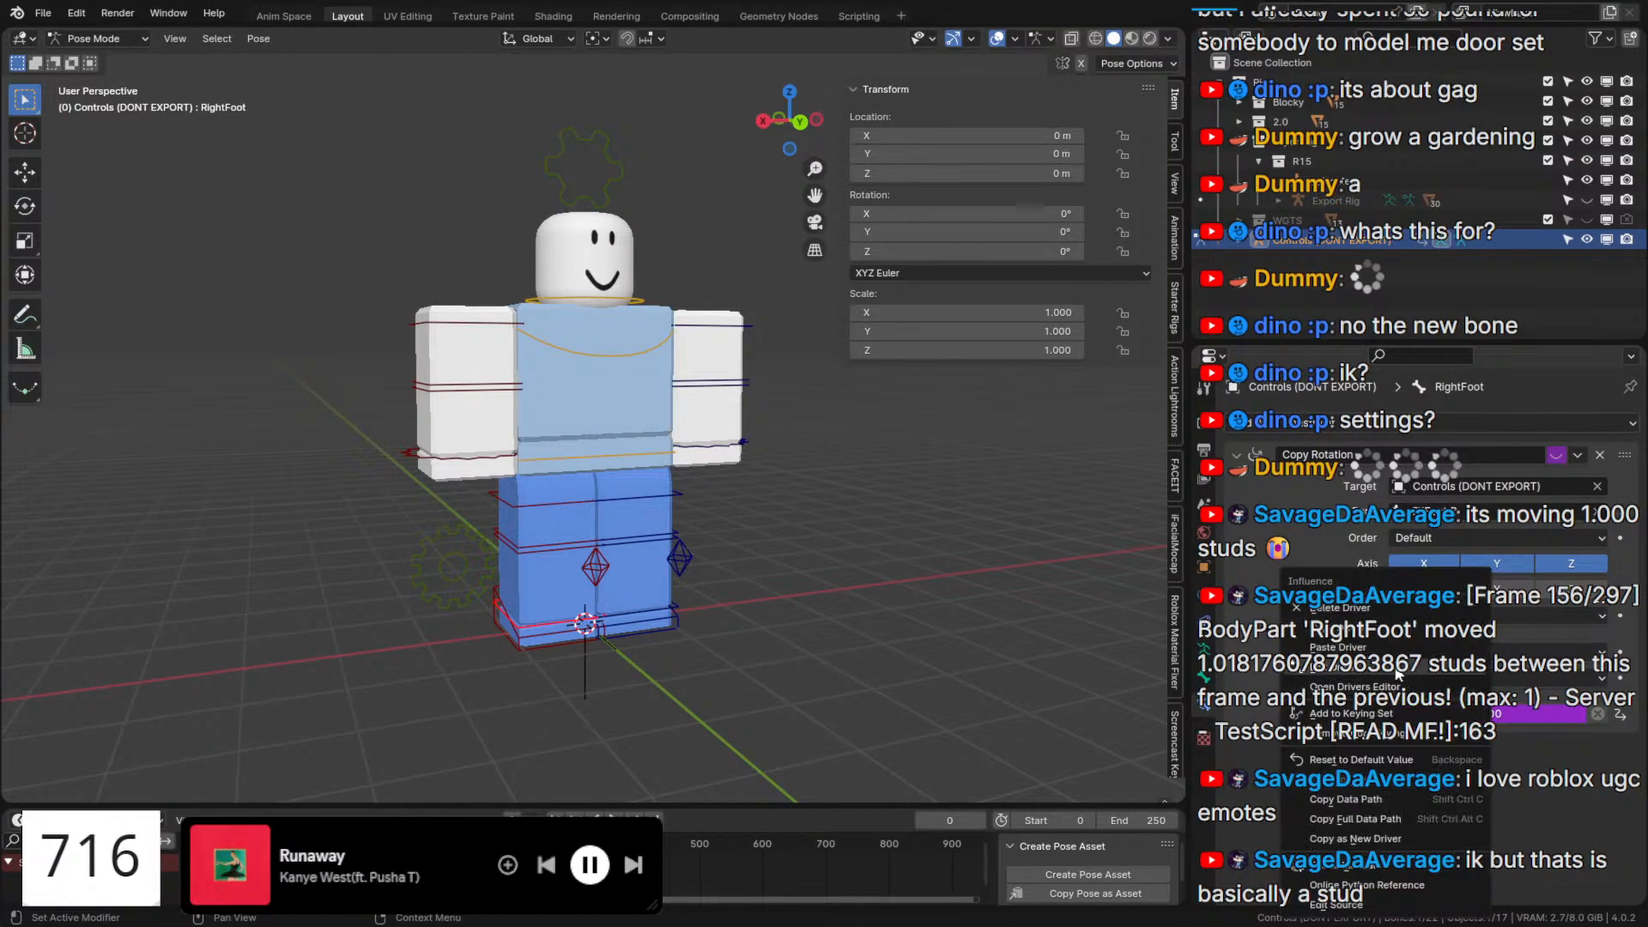
left_click(1385, 670)
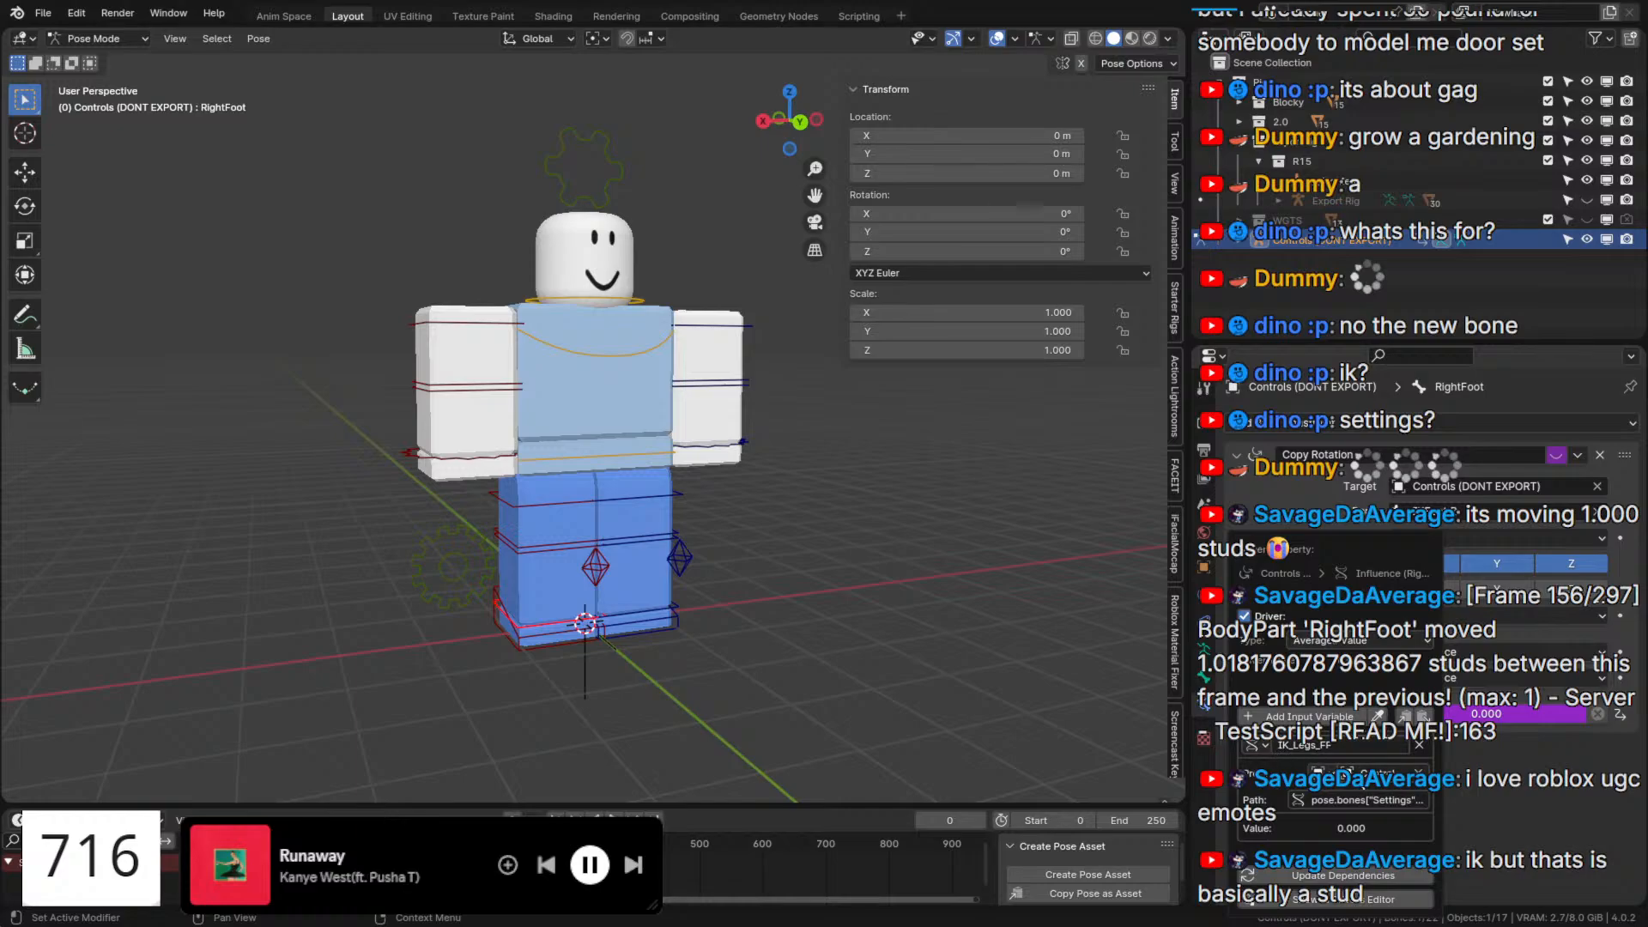
left_click(1342, 800)
double_click(1342, 799)
type("IK")
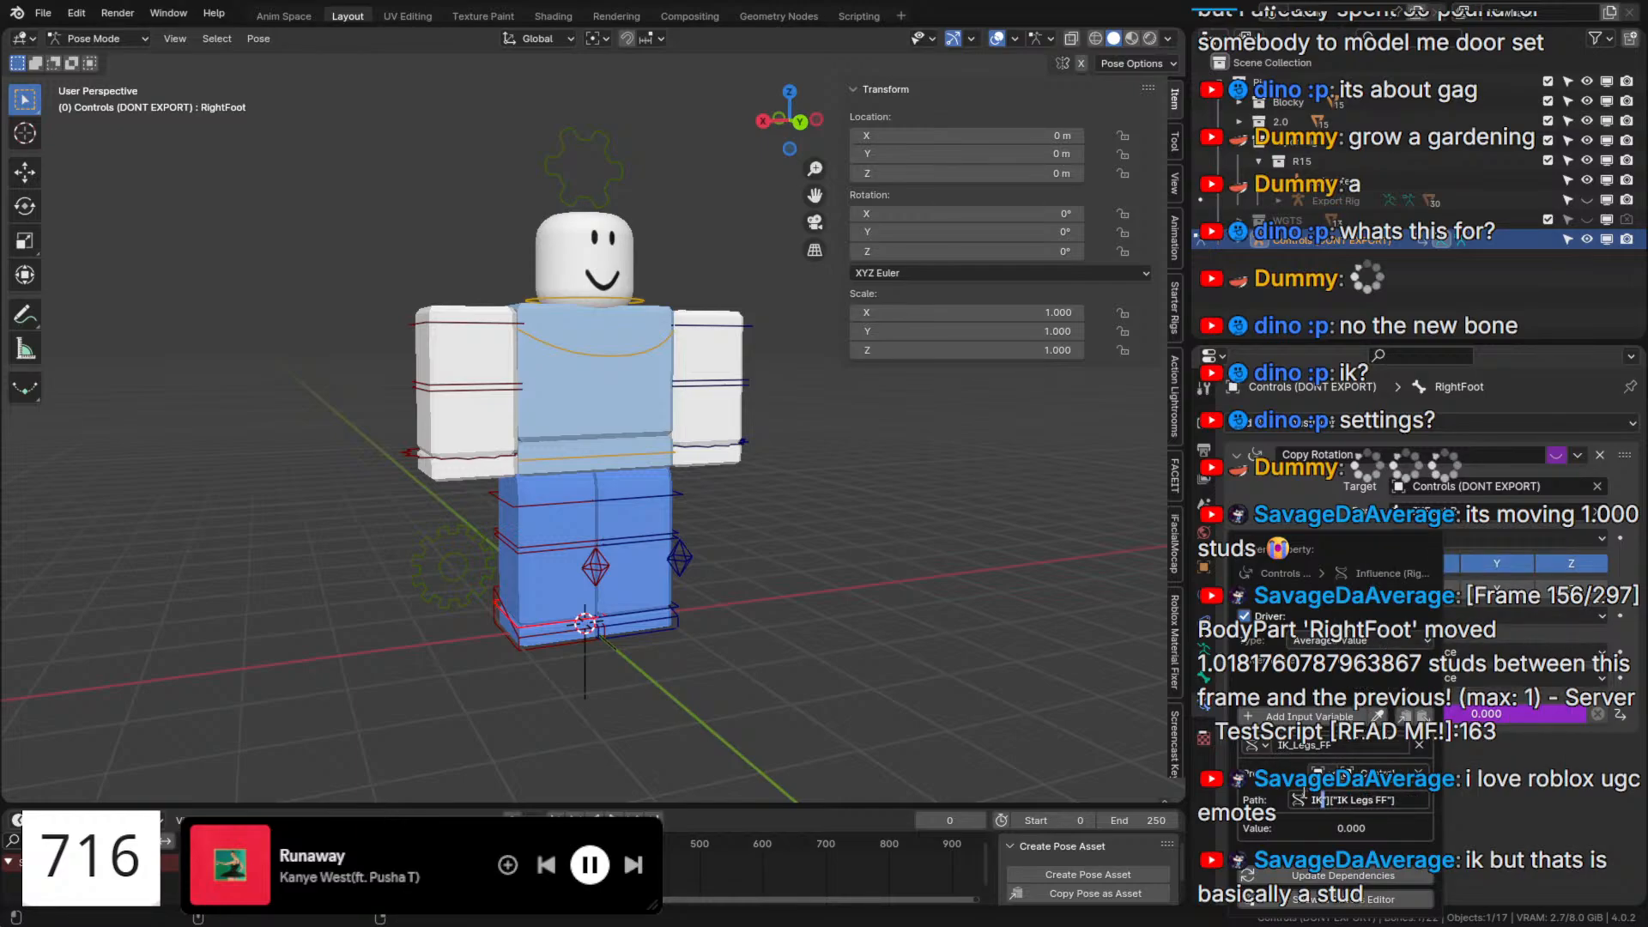
type("LegsSett")
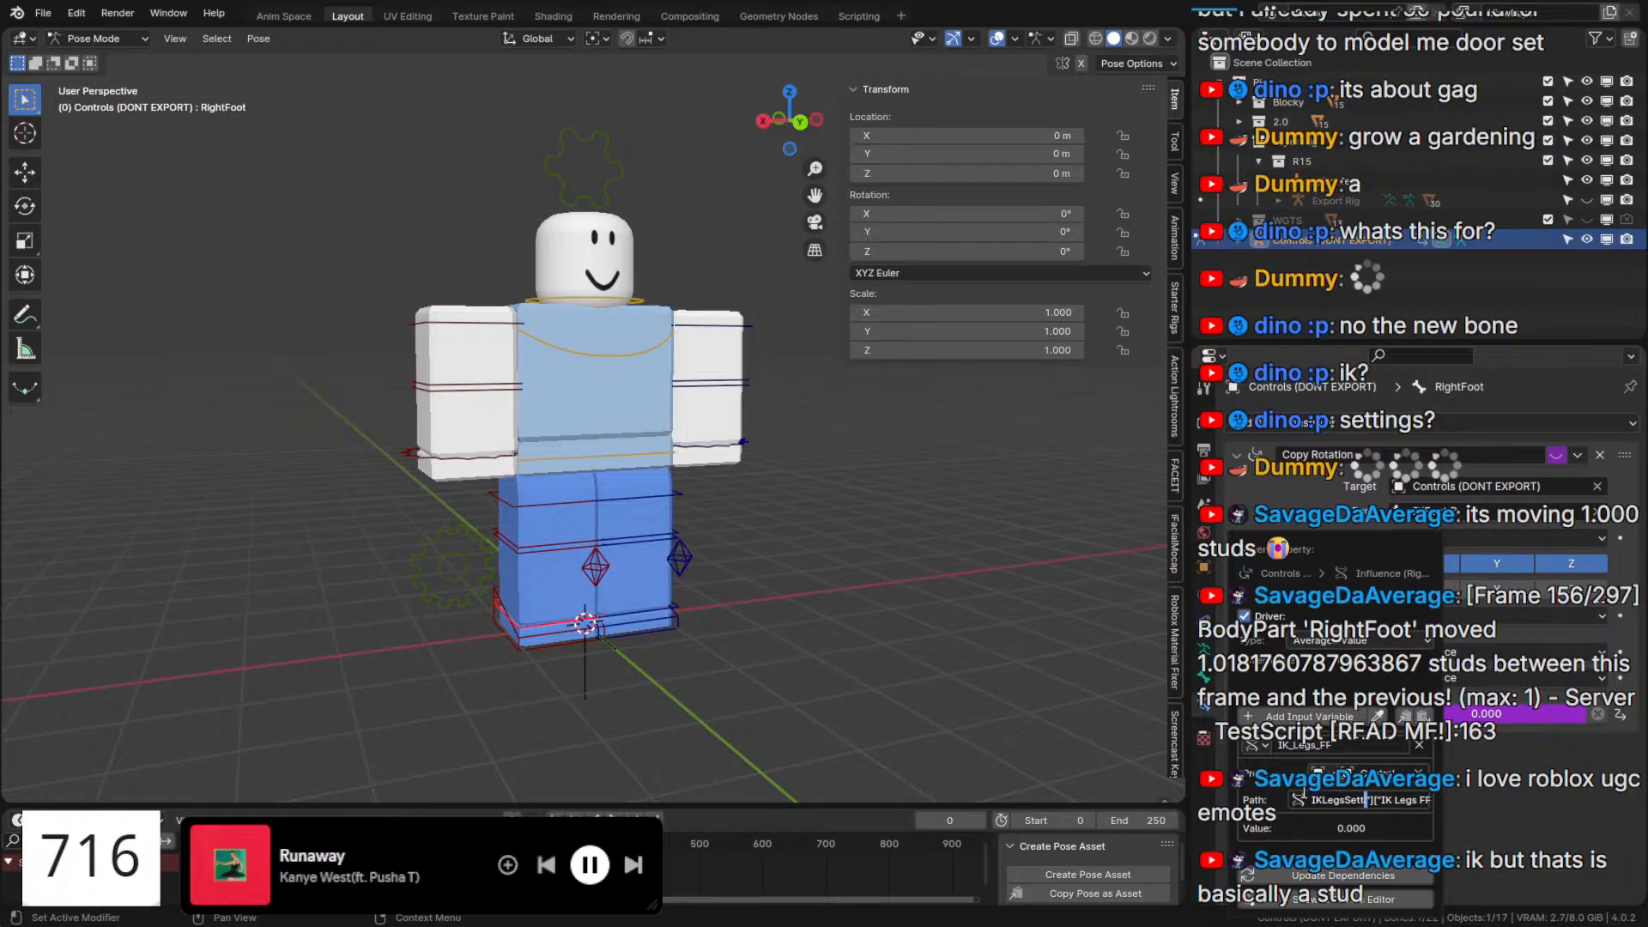
type("ings")
key("Return")
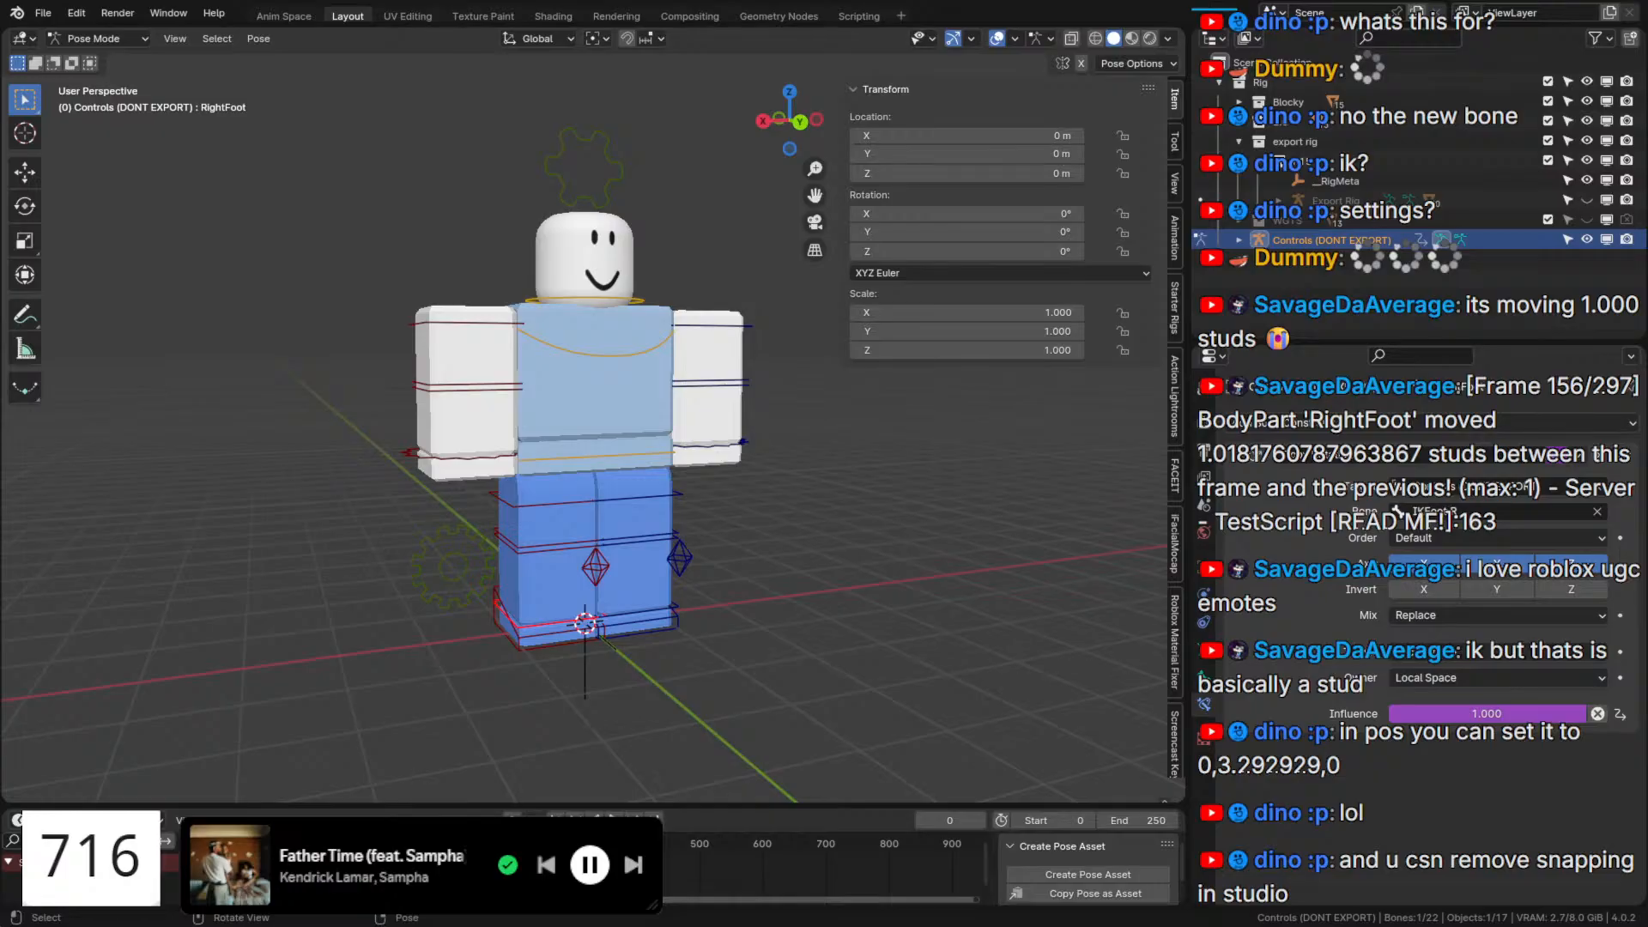
left_click(590, 442)
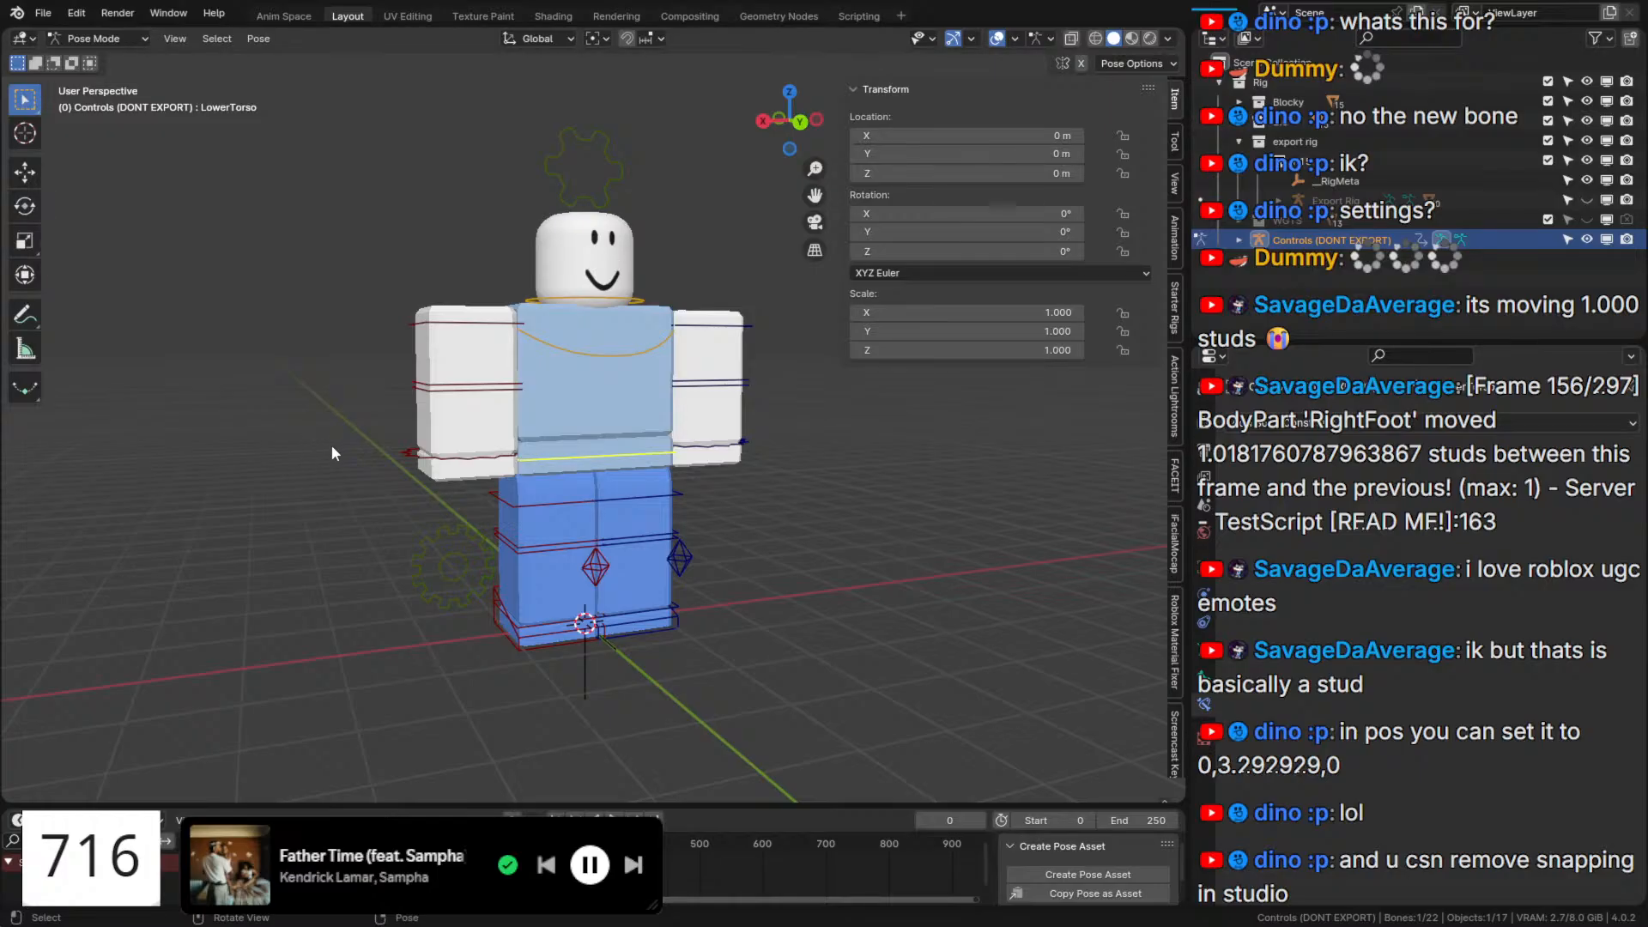
left_click(504, 458)
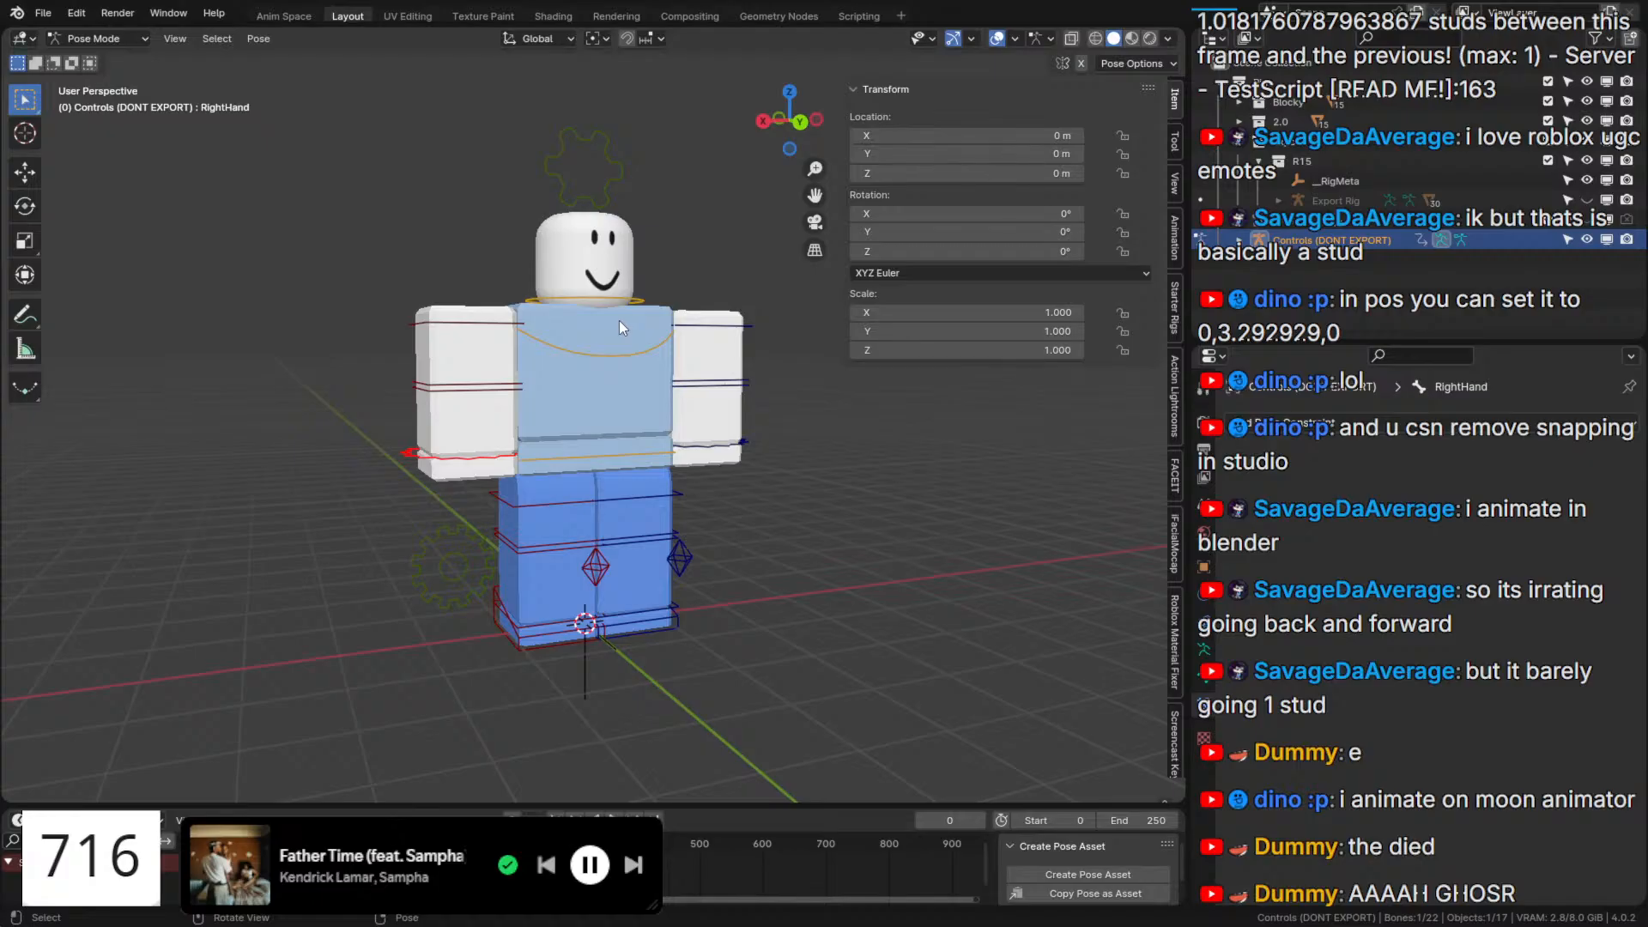
left_click(619, 349)
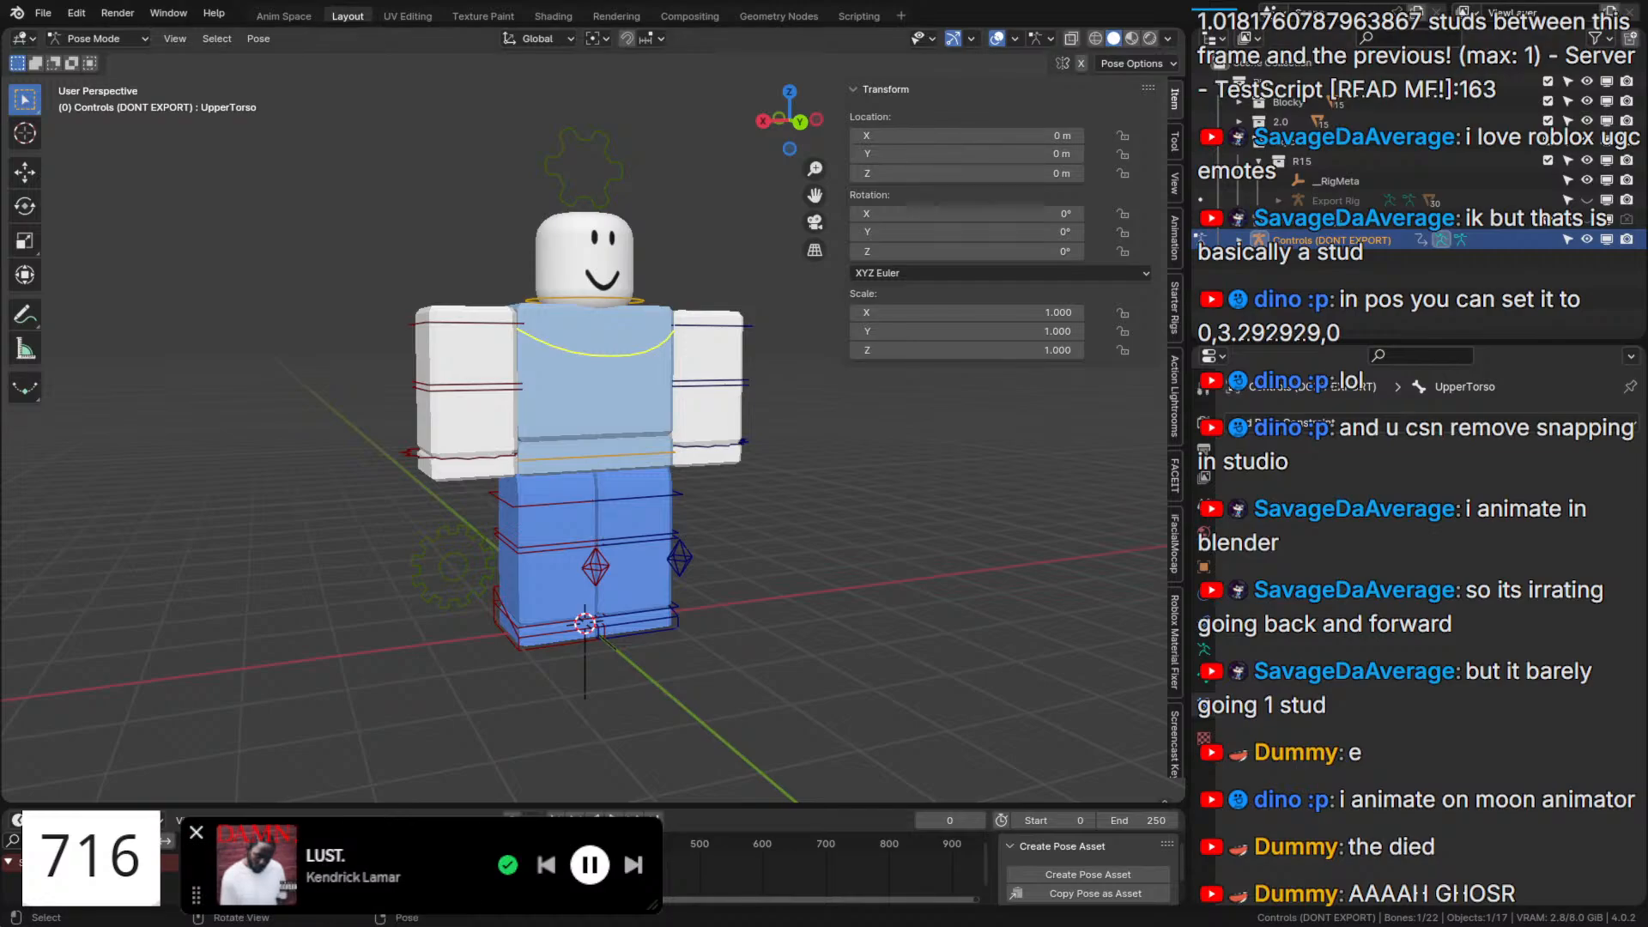
left_click(628, 516)
scroll(628, 517, "up", 1)
left_click(604, 339)
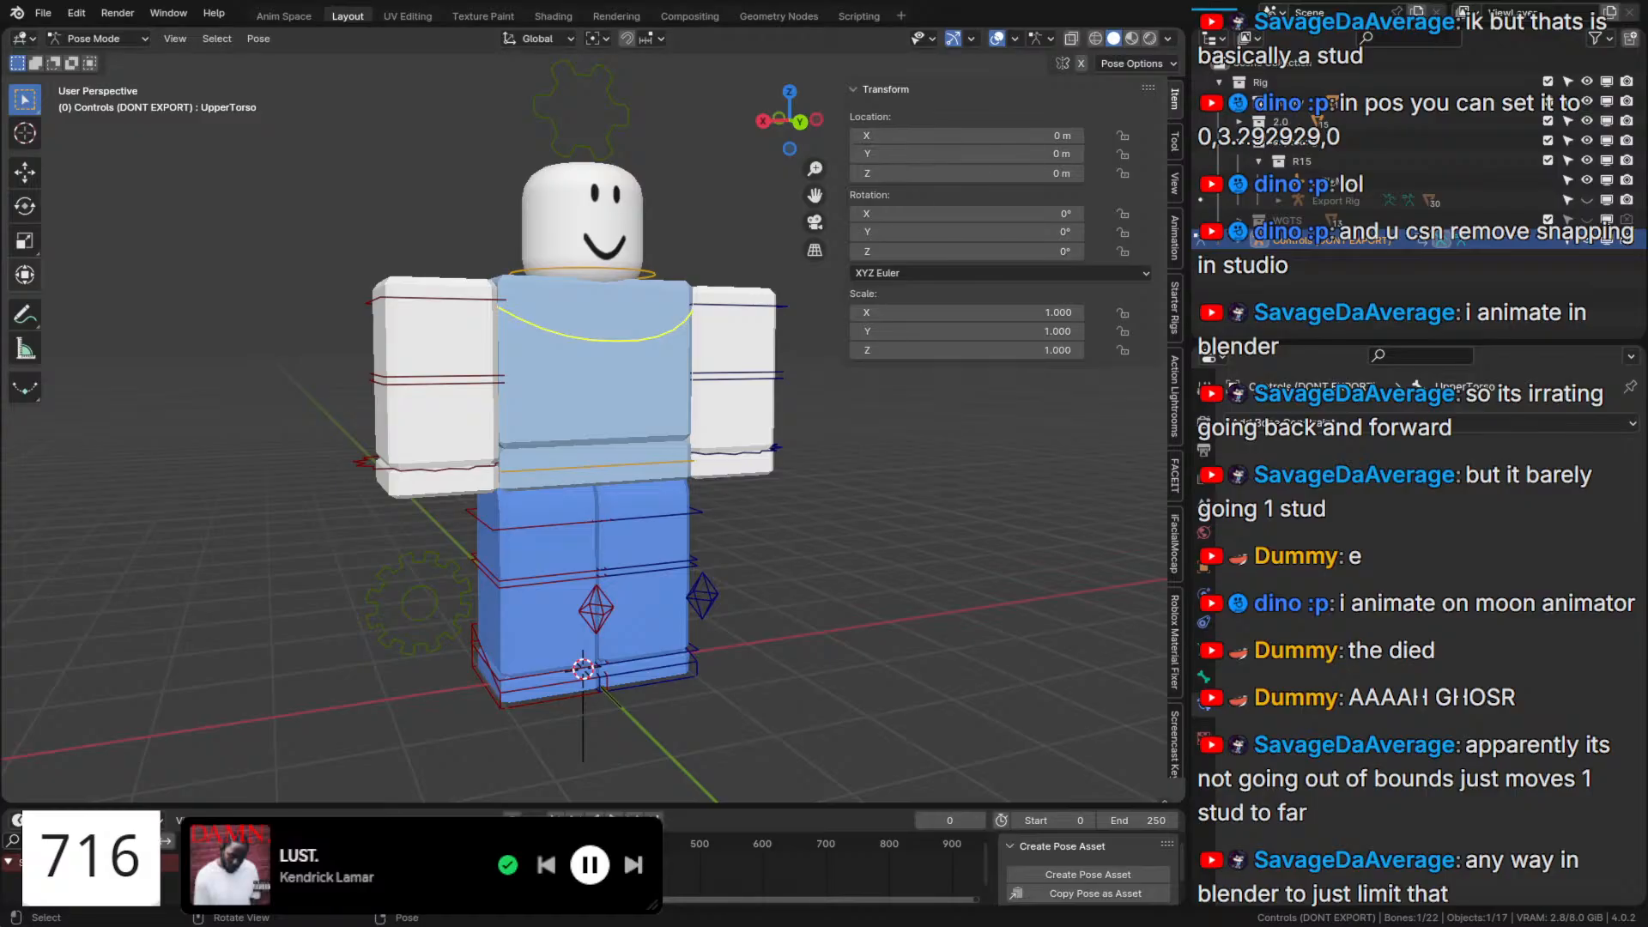
left_click(117, 469)
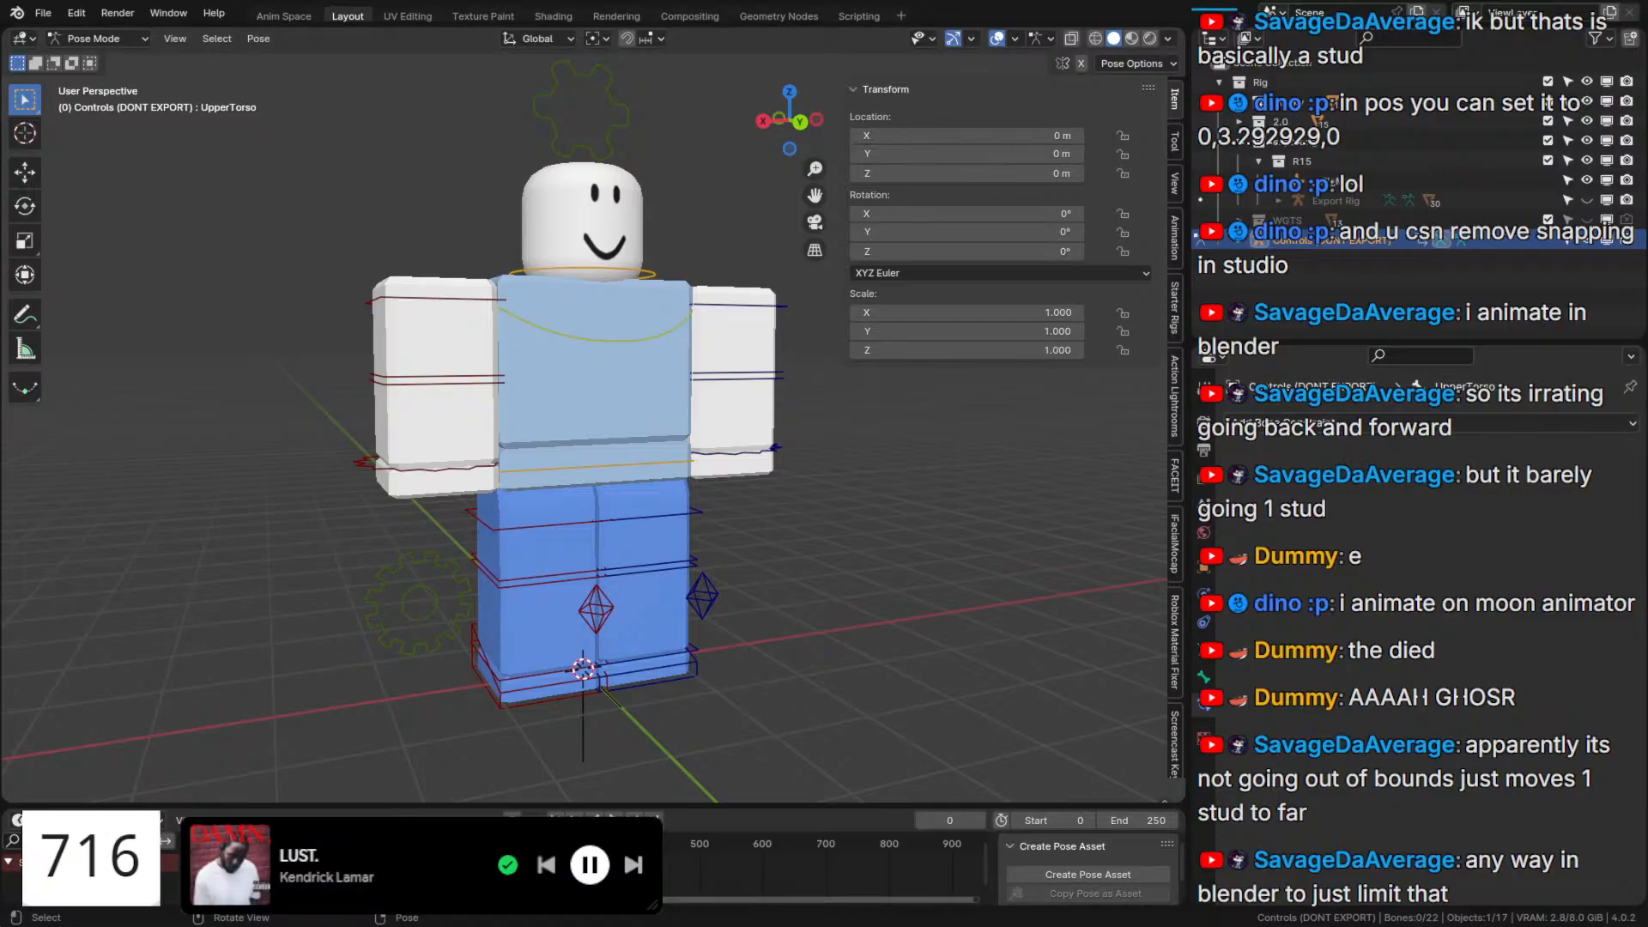
left_click(436, 467)
left_click(1417, 423)
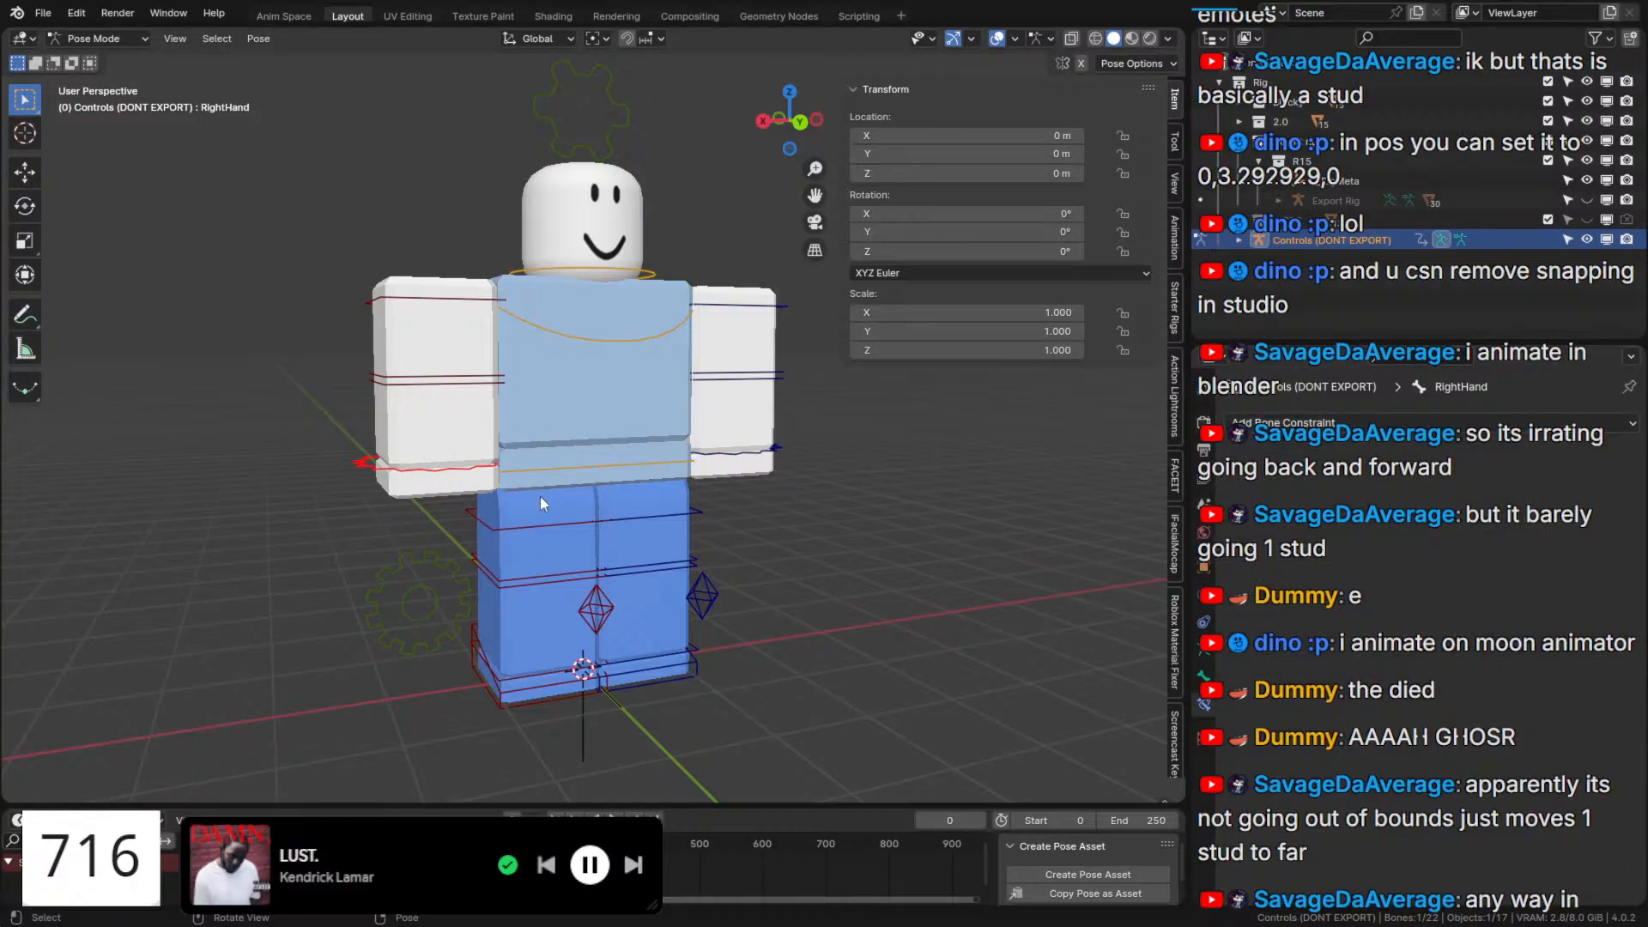
Select the IKLegsSettings gear bone and copy the data path of its IK Legs FF property.
left_click(378, 618)
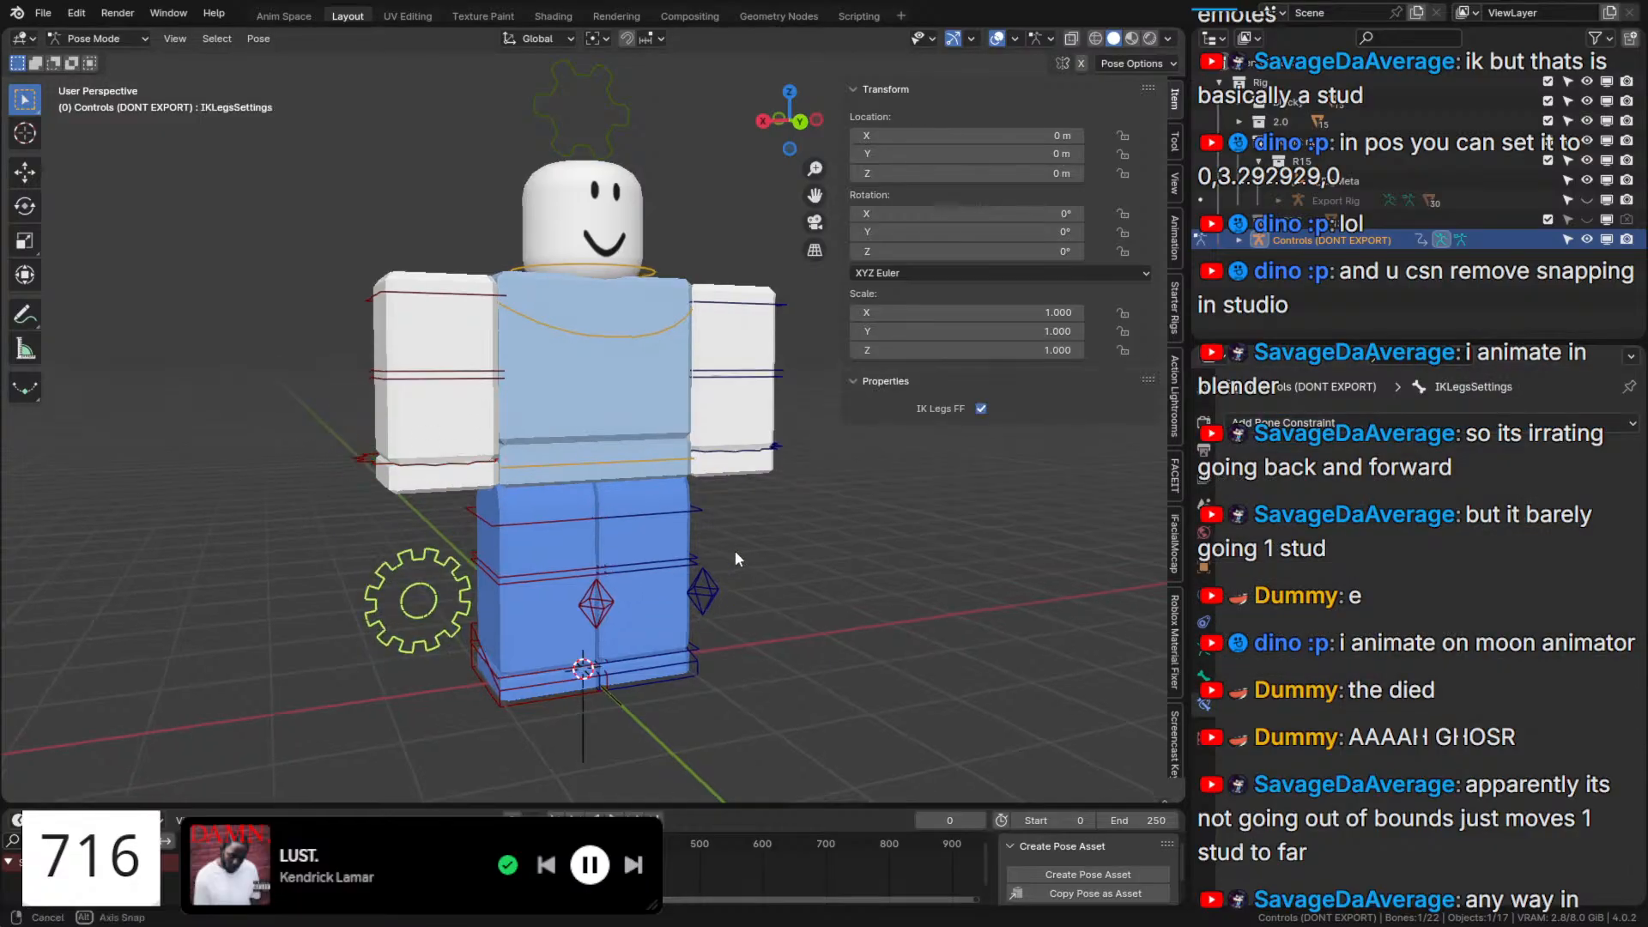
left_click(548, 692)
key("ctrl+z")
right_click(987, 408)
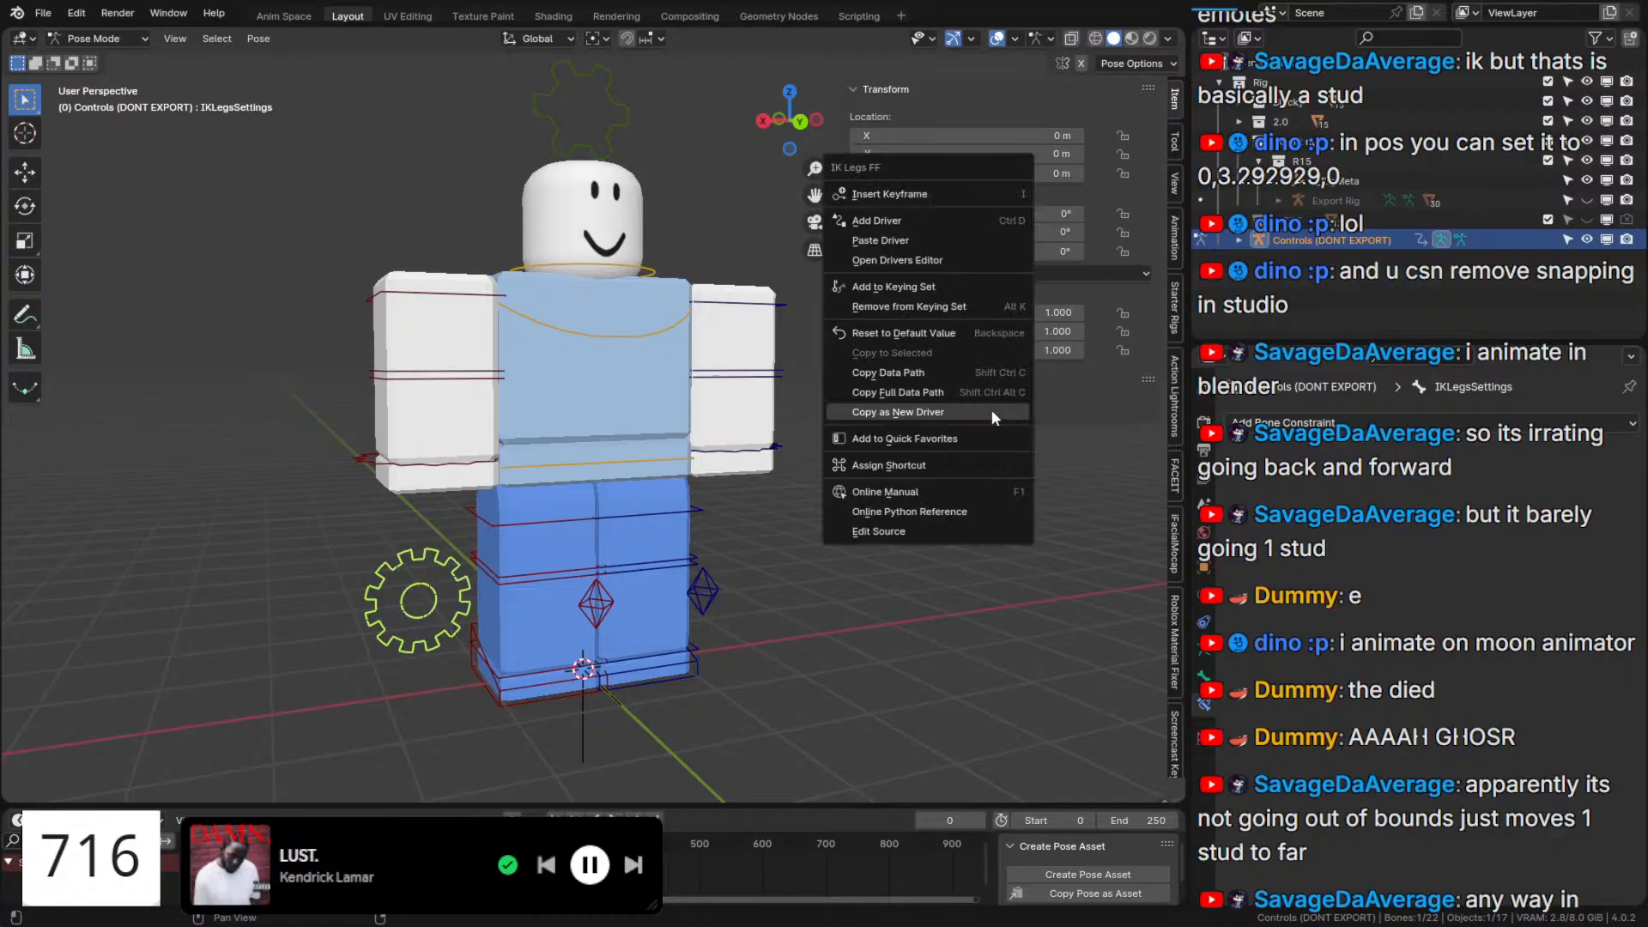
left_click(955, 376)
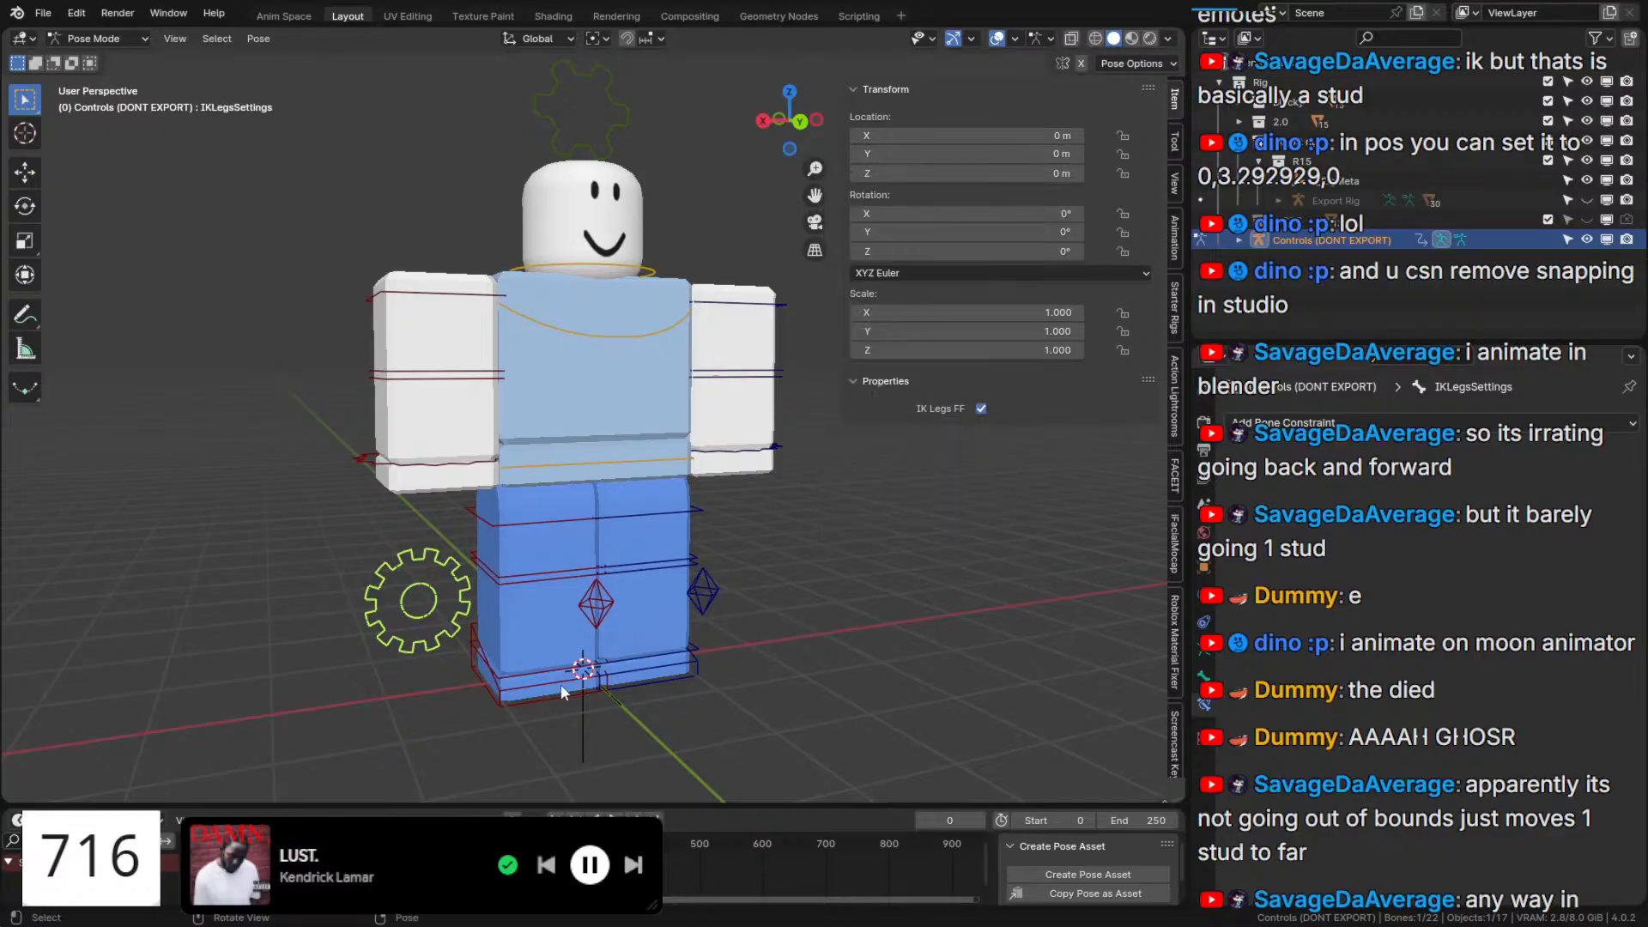
Copy the driver on RightFoot's Copy Rotation influence and check the influence driver on the LeftFoot bone.
left_click(548, 673)
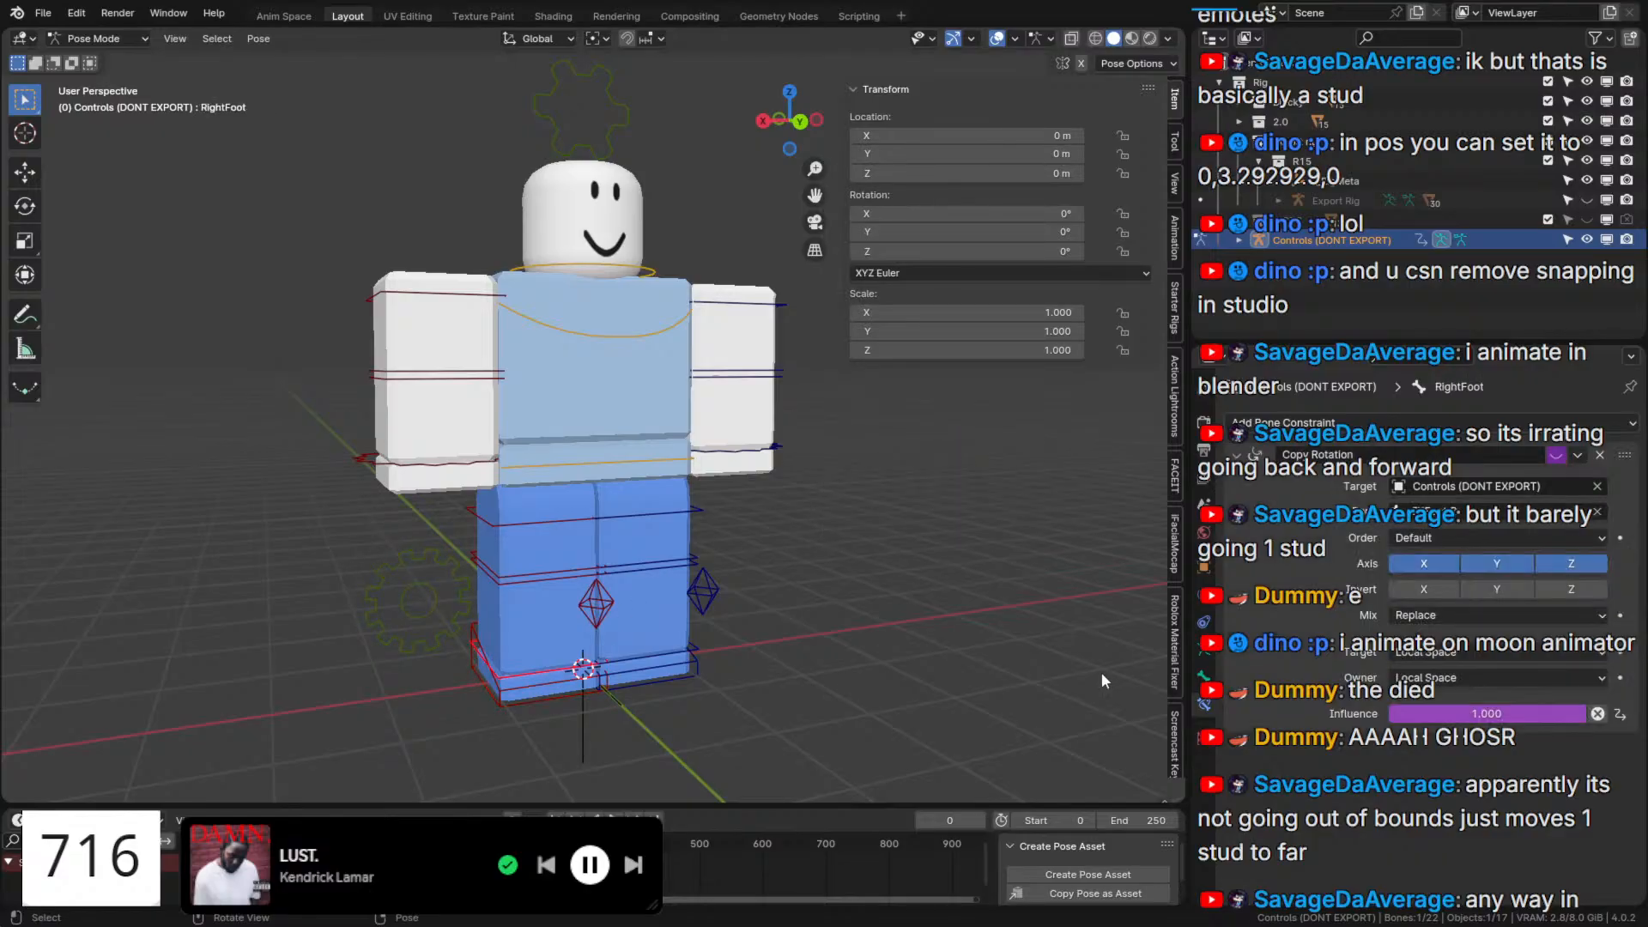
right_click(1485, 714)
left_click(1368, 706)
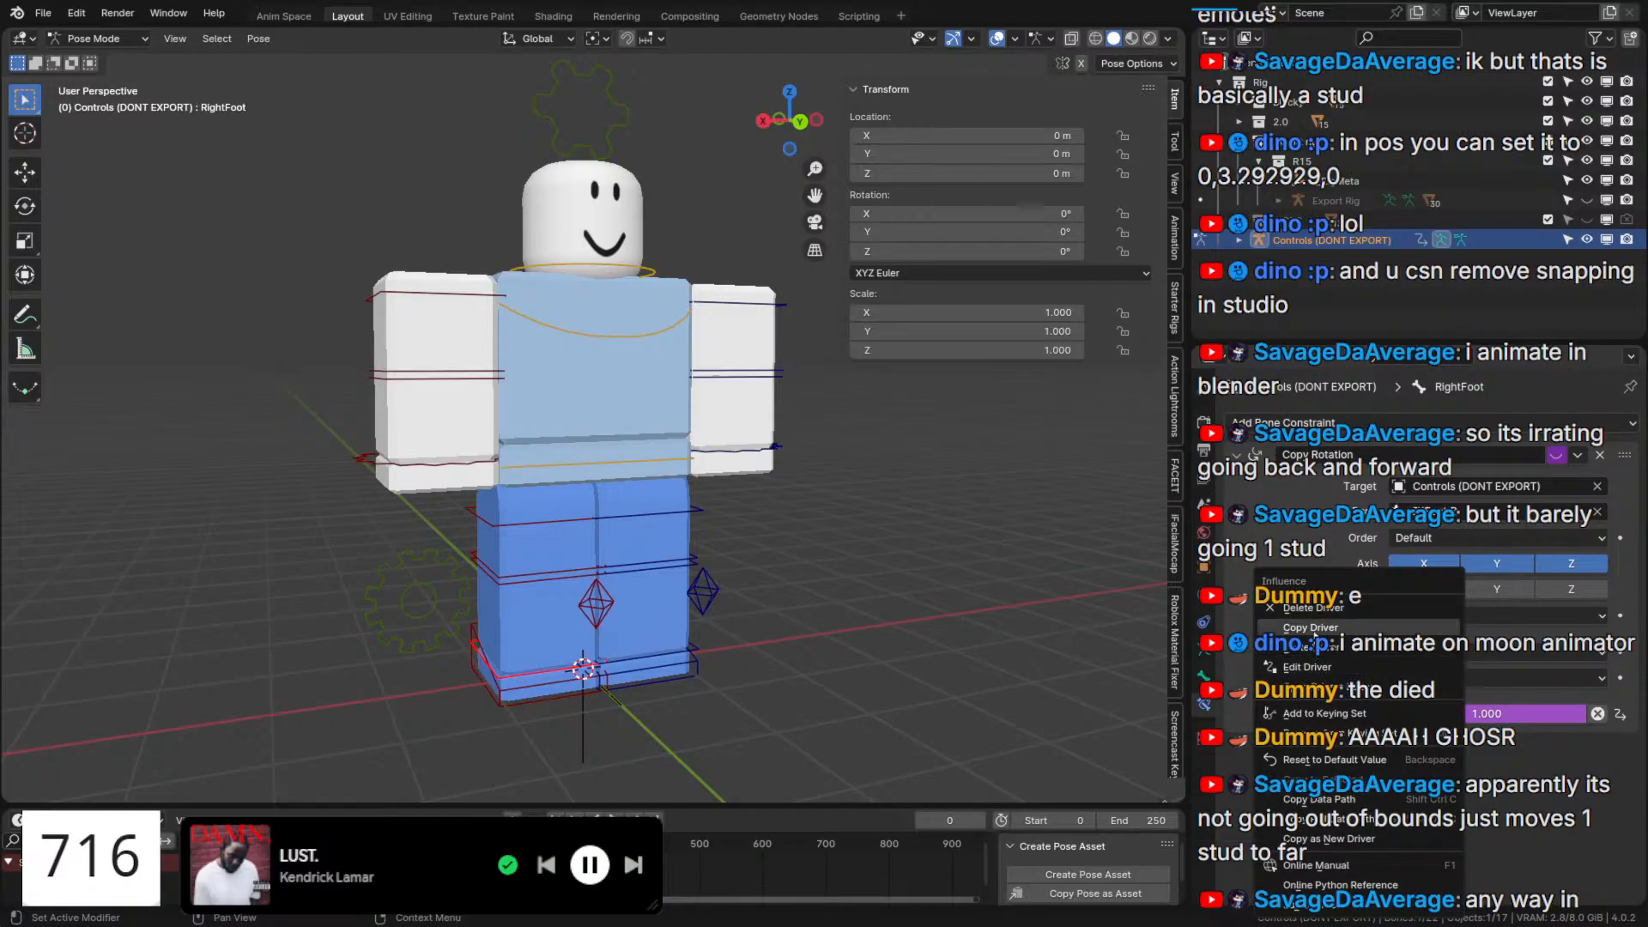
left_click(677, 647)
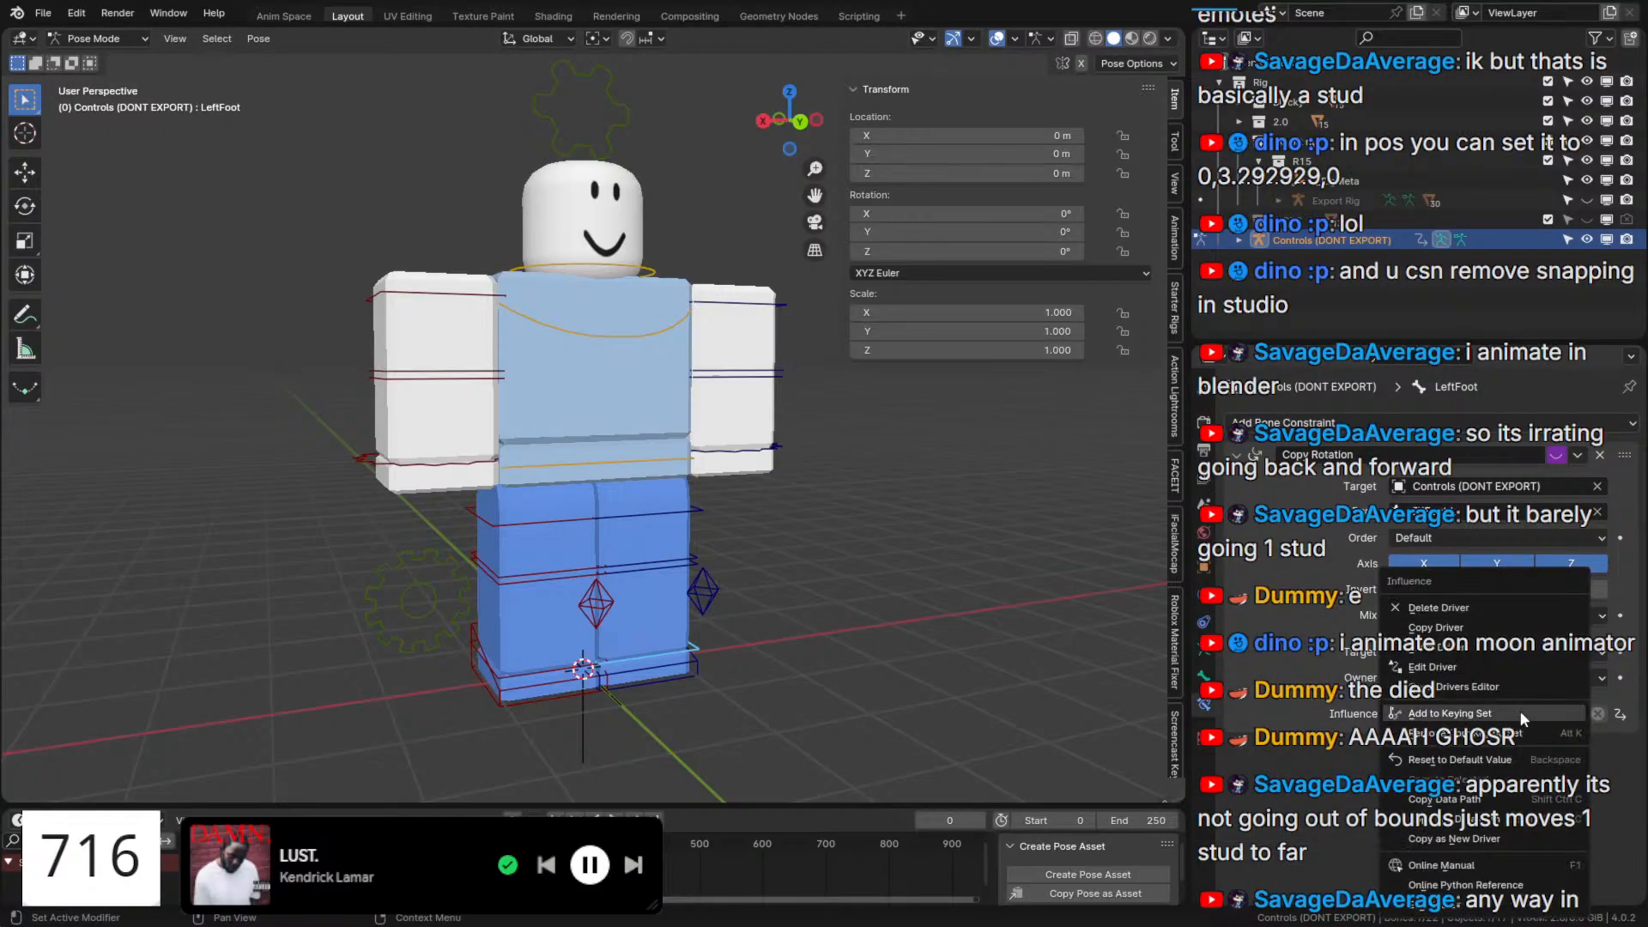
Paste the copied IK Legs FF driver onto the LeftFoot bone's Inherit Rotation setting.
left_click(1205, 678)
scroll(1356, 668, "down", 5)
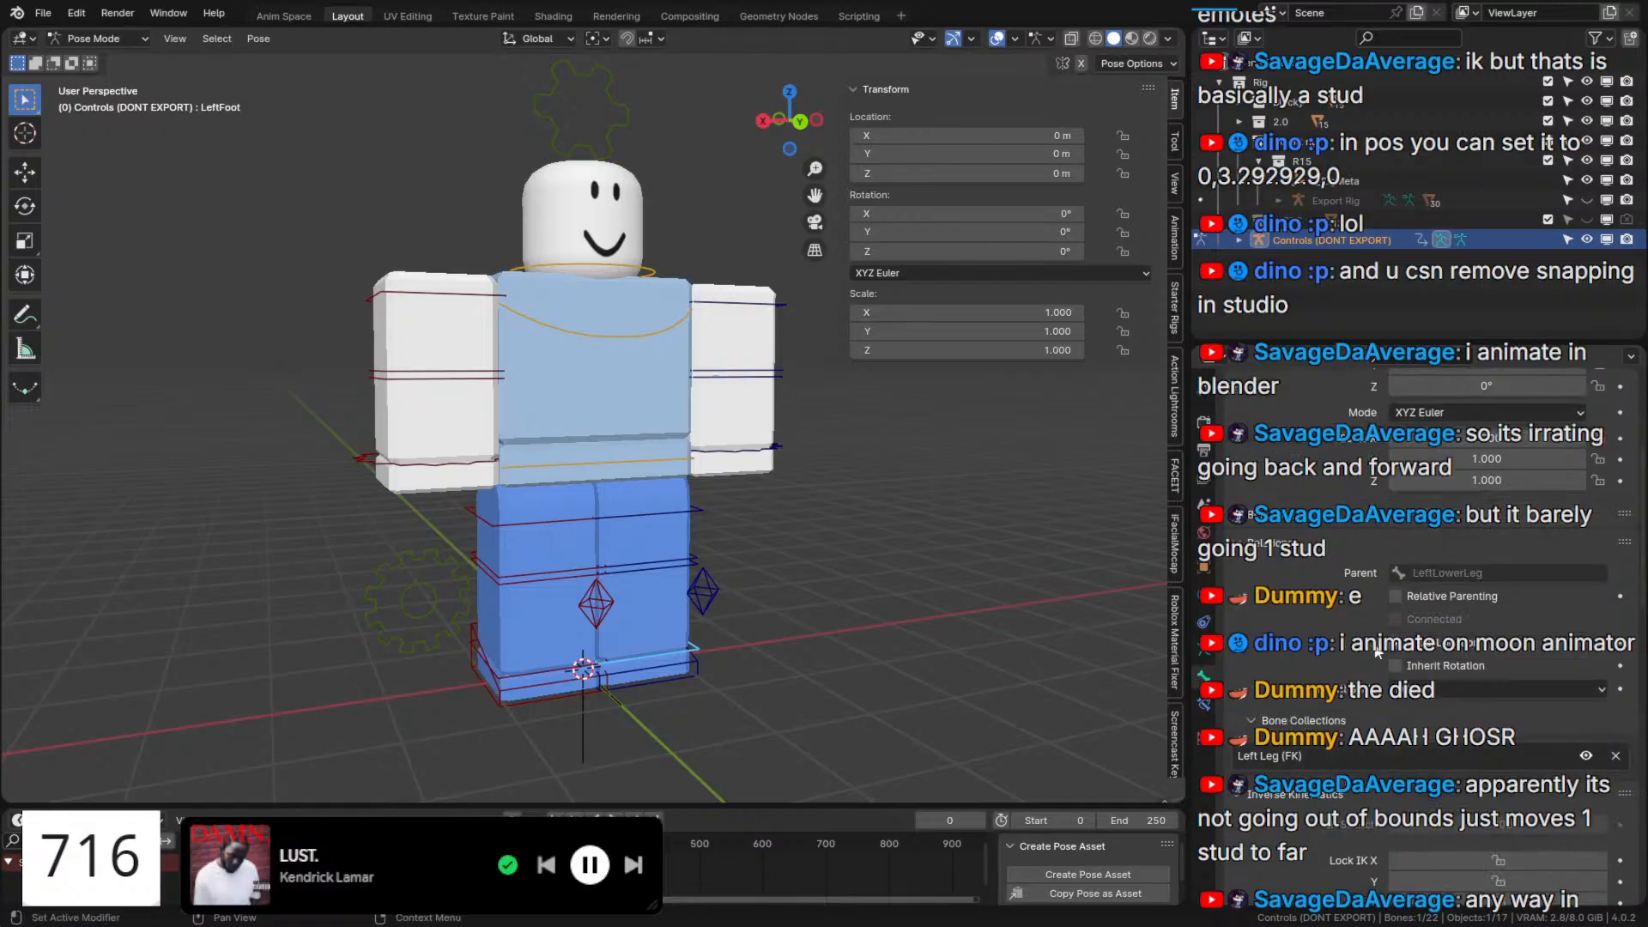
right_click(1437, 660)
left_click(1363, 613)
Edit the driver on LeftFoot's Inherit Rotation so its expression reads 1-IK_Legs_FF.
right_click(1396, 665)
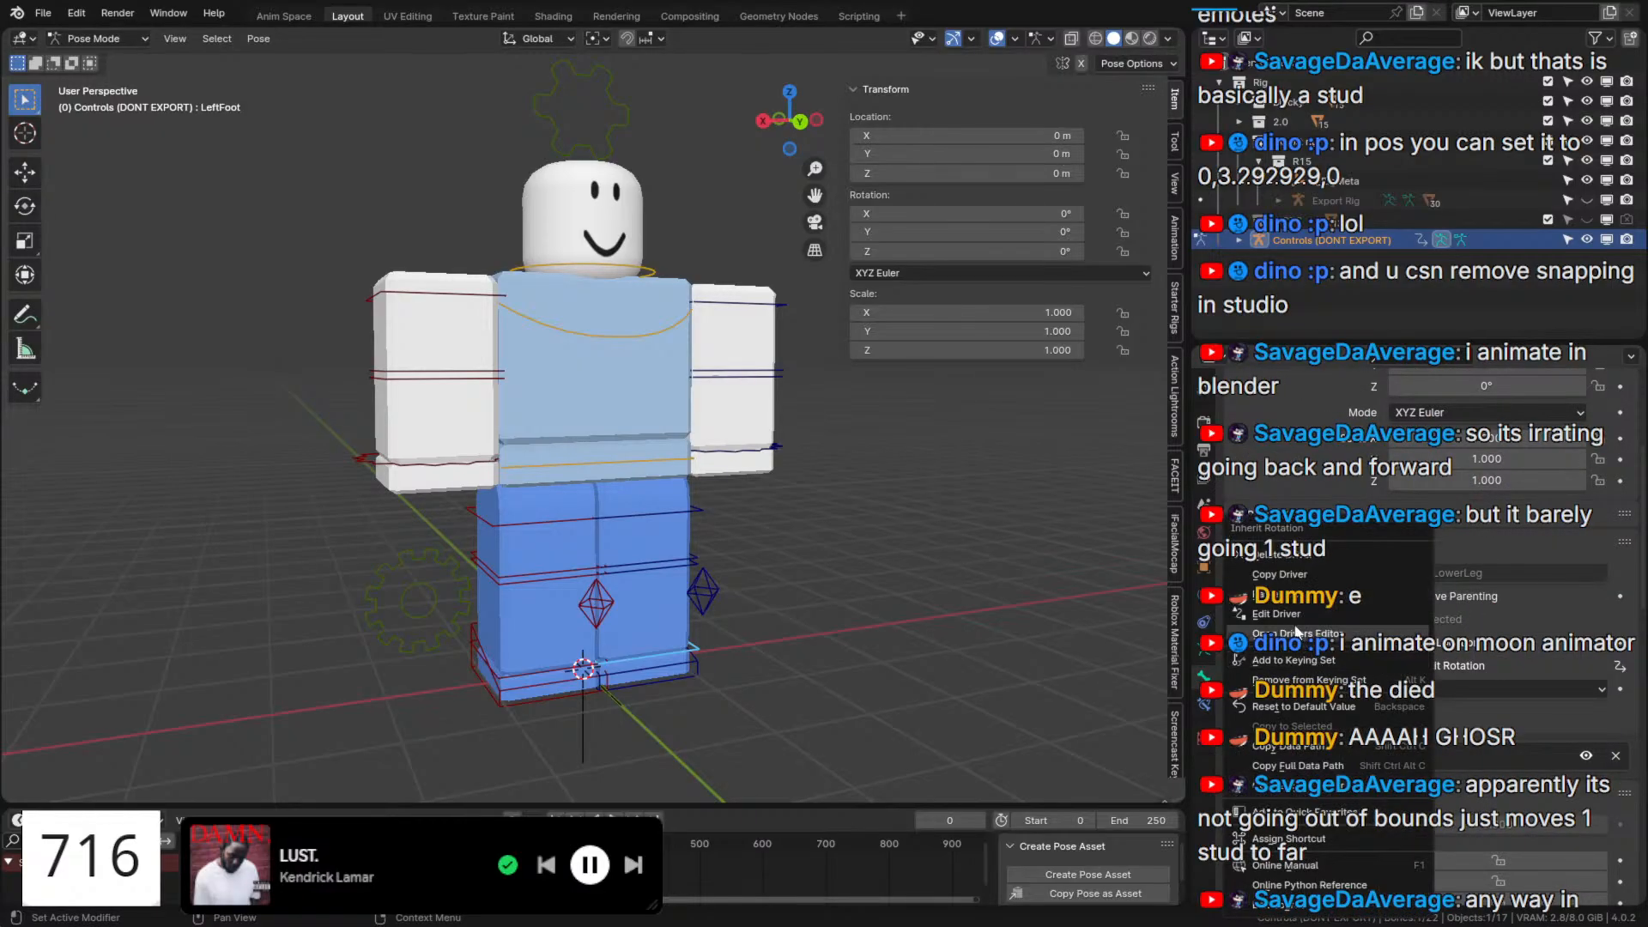
left_click(1295, 613)
left_click(1294, 643)
left_click(1279, 704)
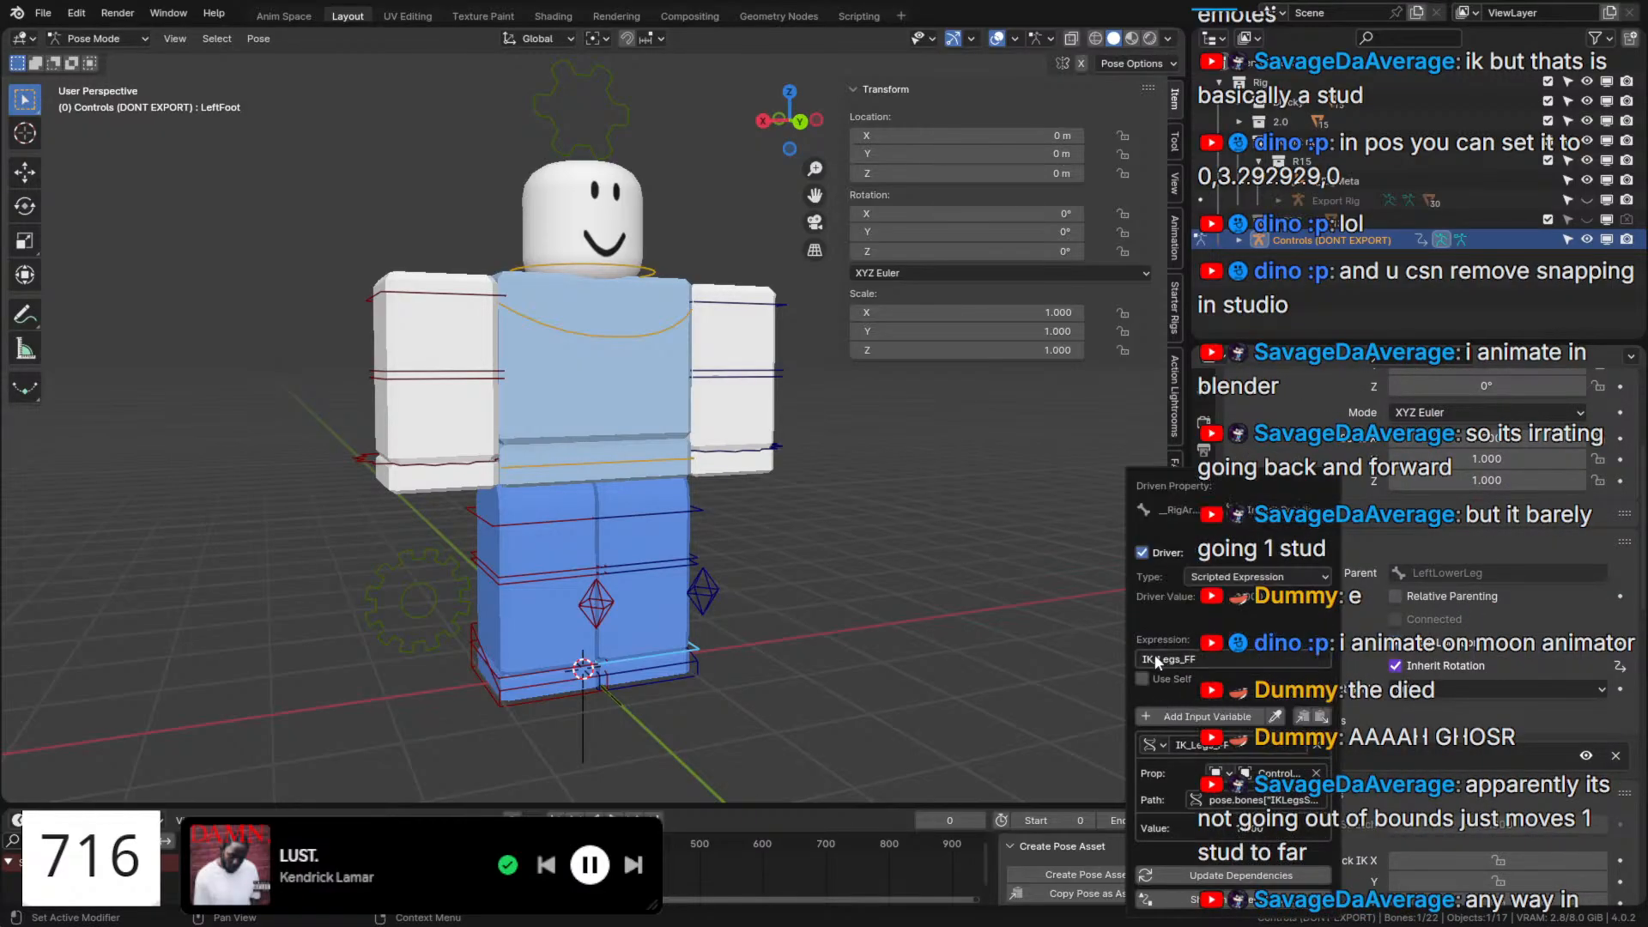
left_click(1140, 658)
type("1-")
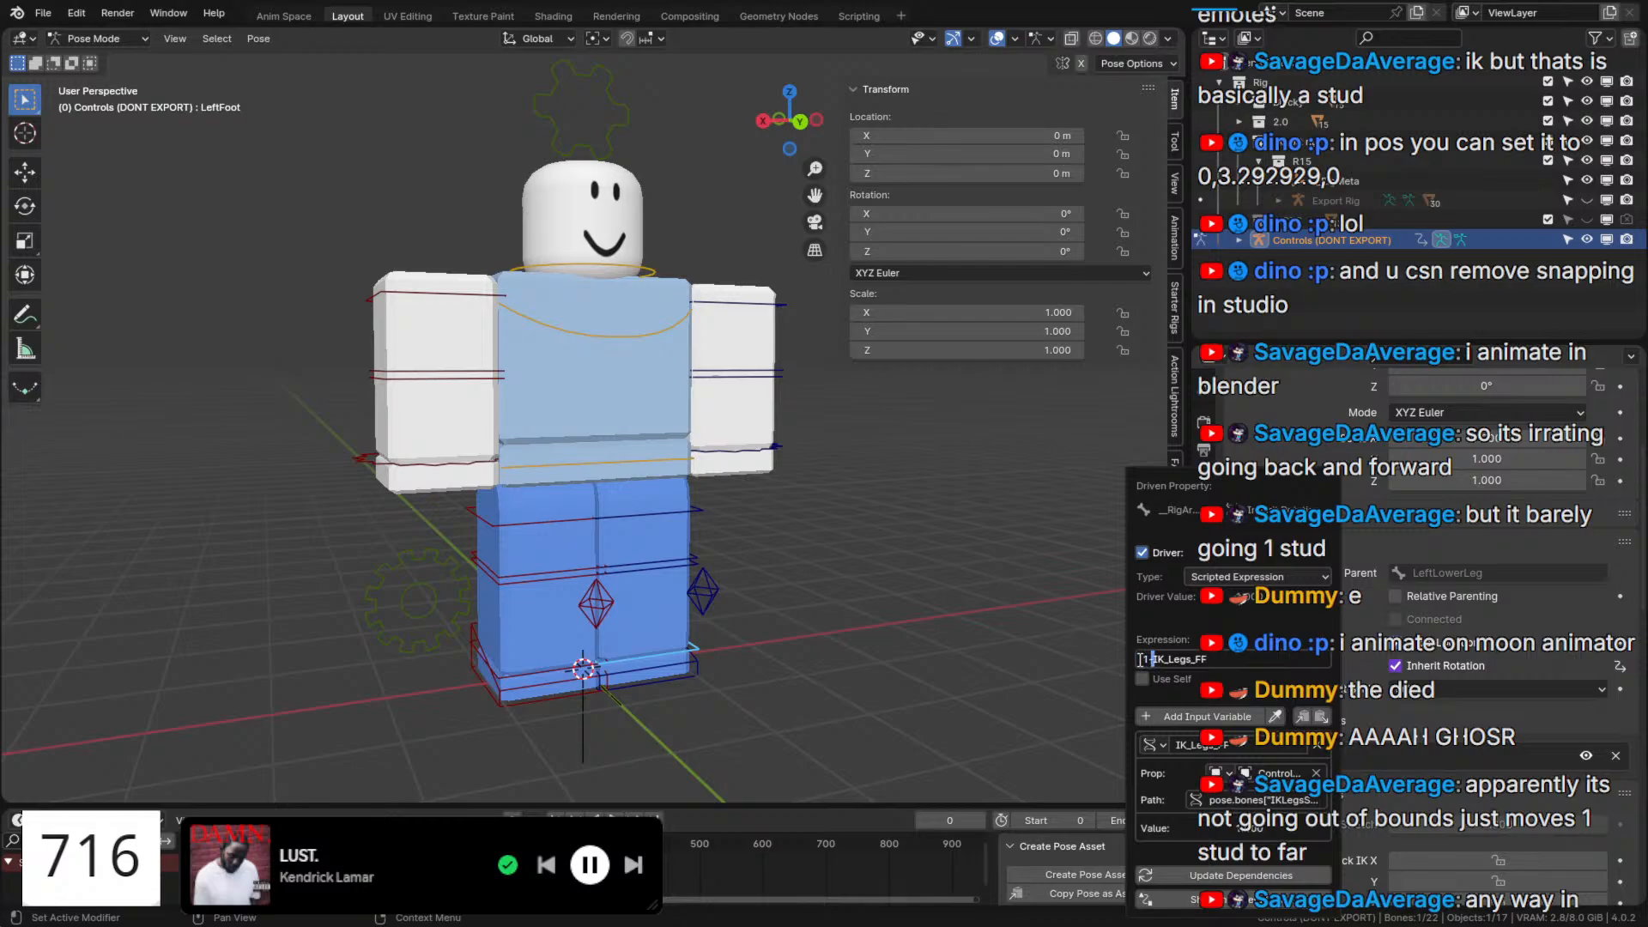
key("Return")
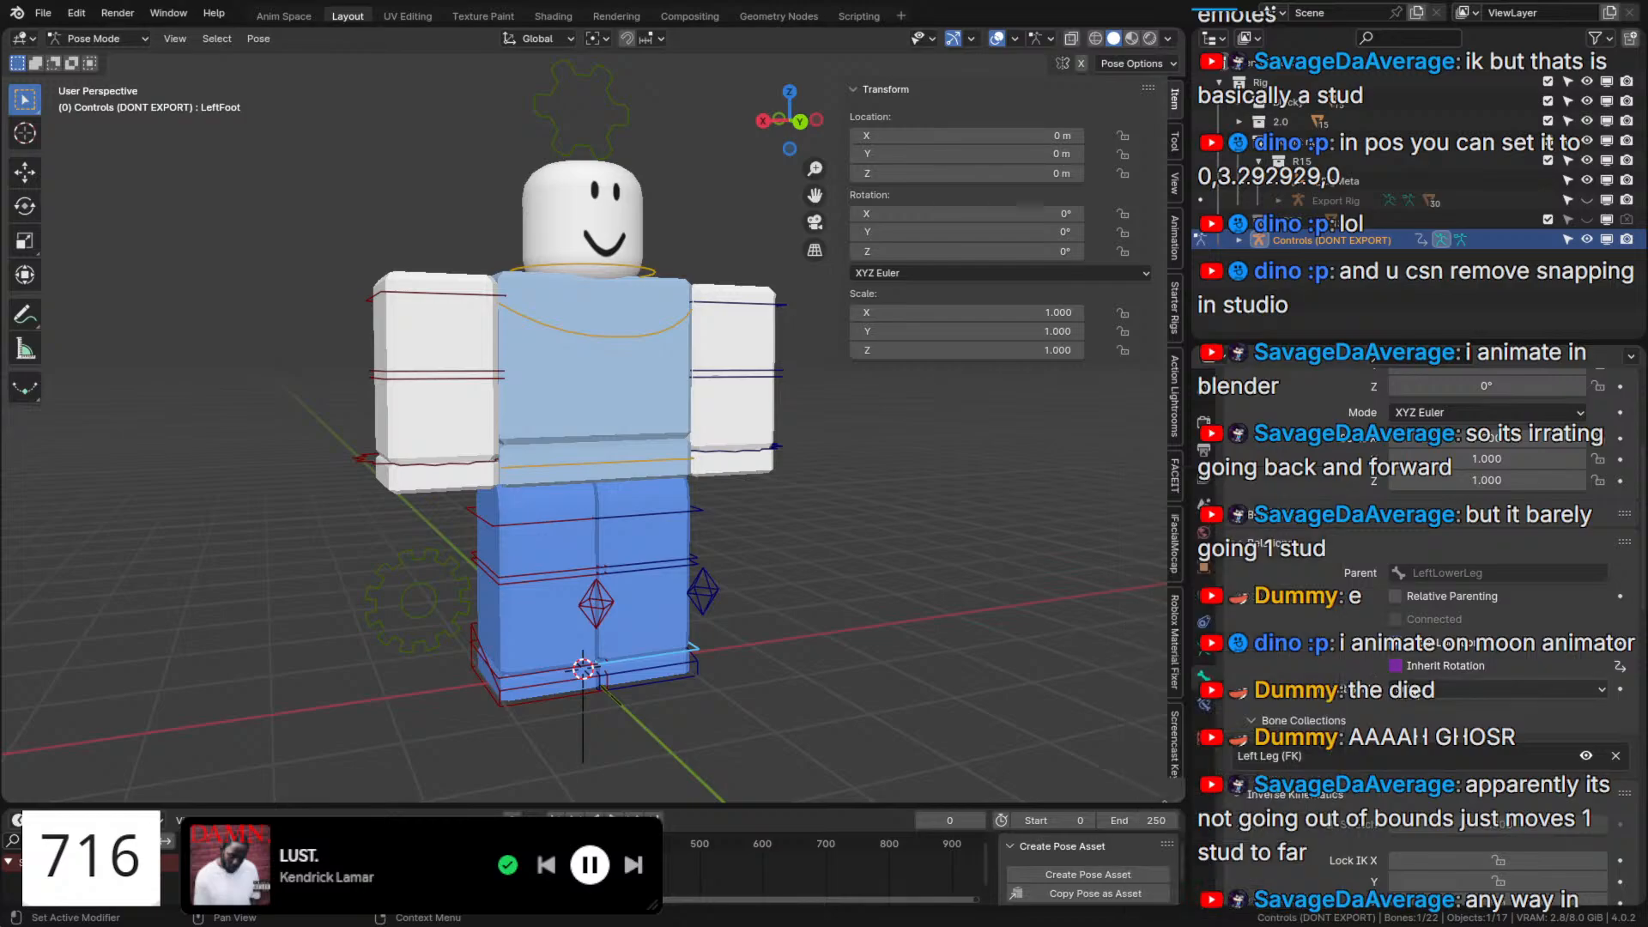
Copy the driver from LeftFoot's Inherit Rotation setting and go to the RightFoot bone.
right_click(1413, 659)
left_click(565, 669)
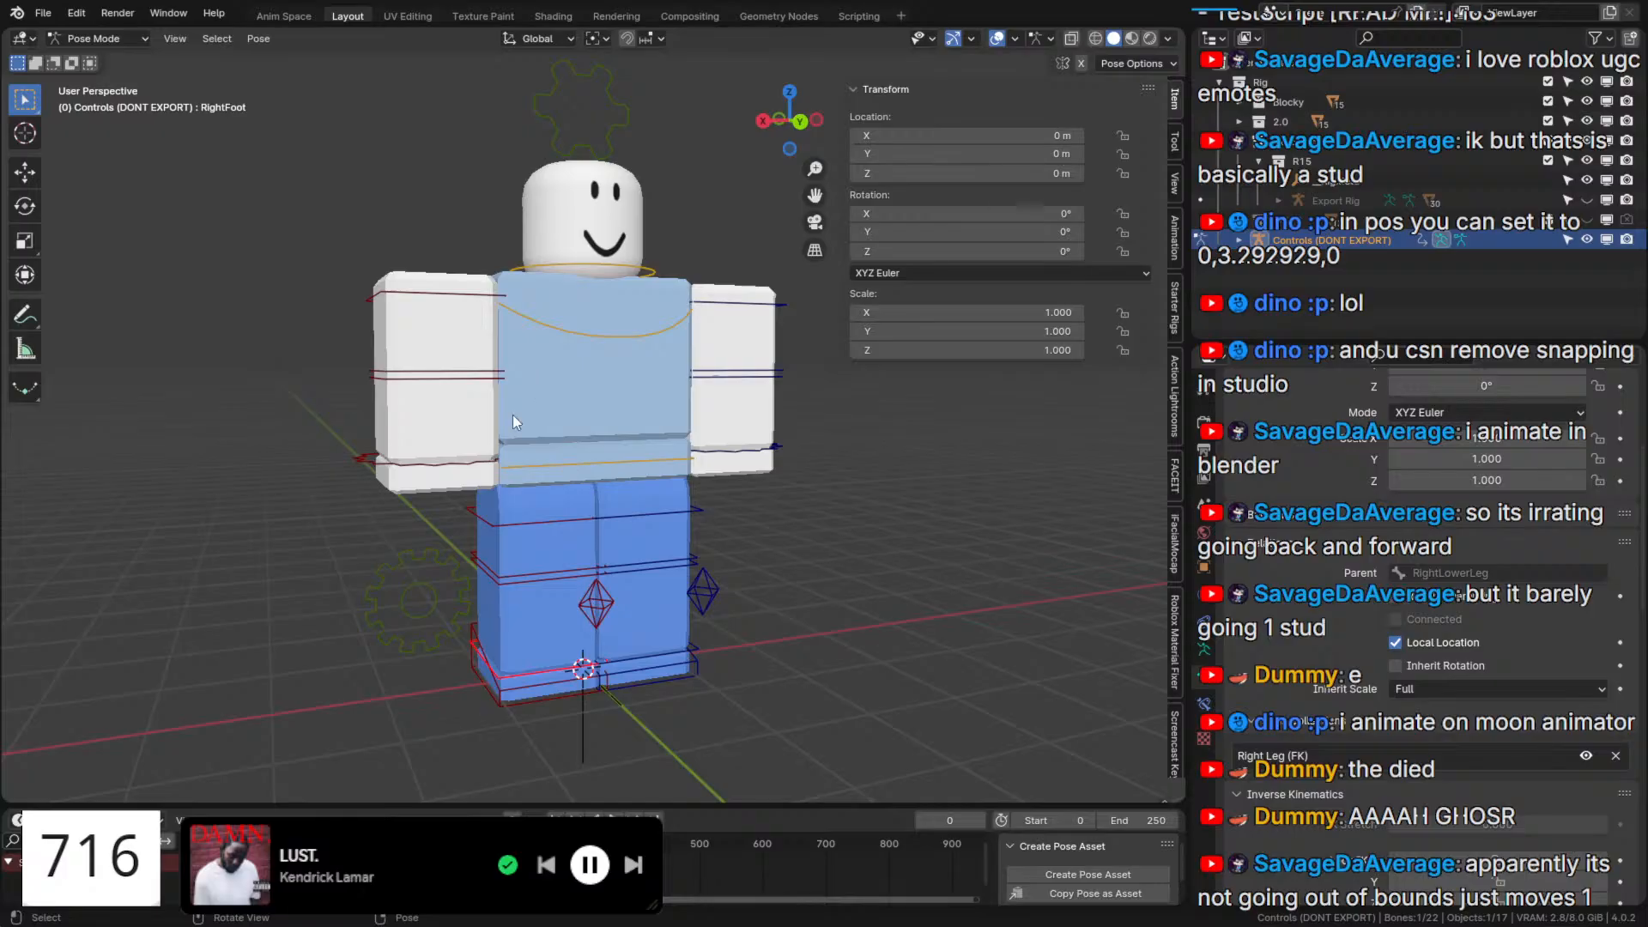
left_click(616, 383)
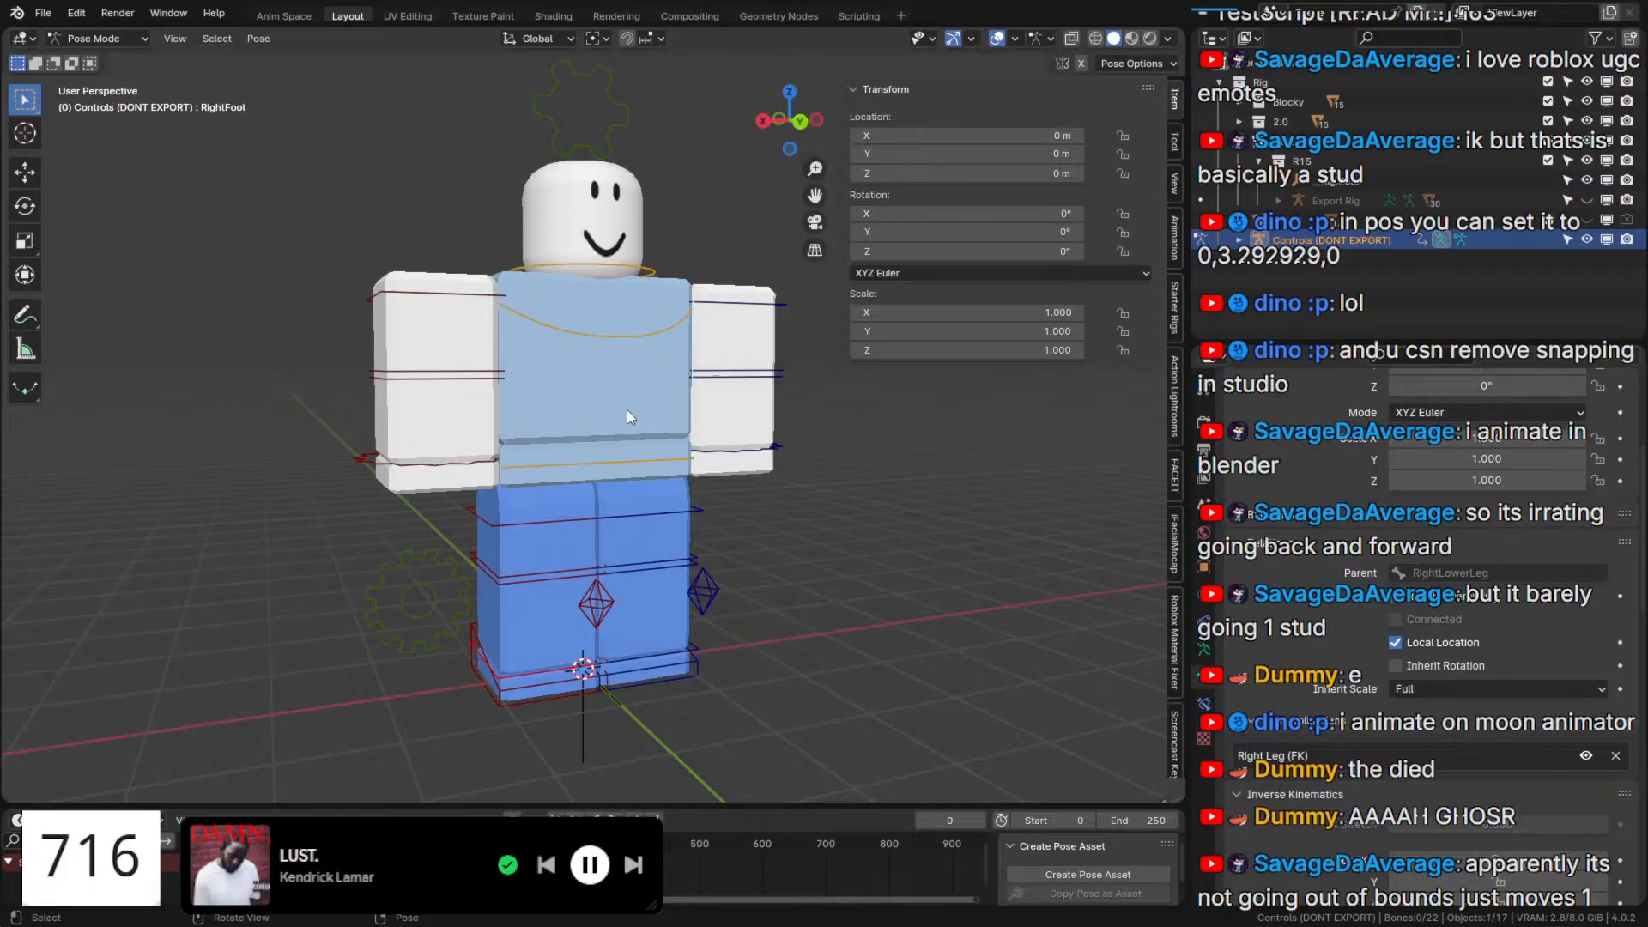
middle_click_drag(641, 498, 612, 522)
scroll(612, 522, "down", 4)
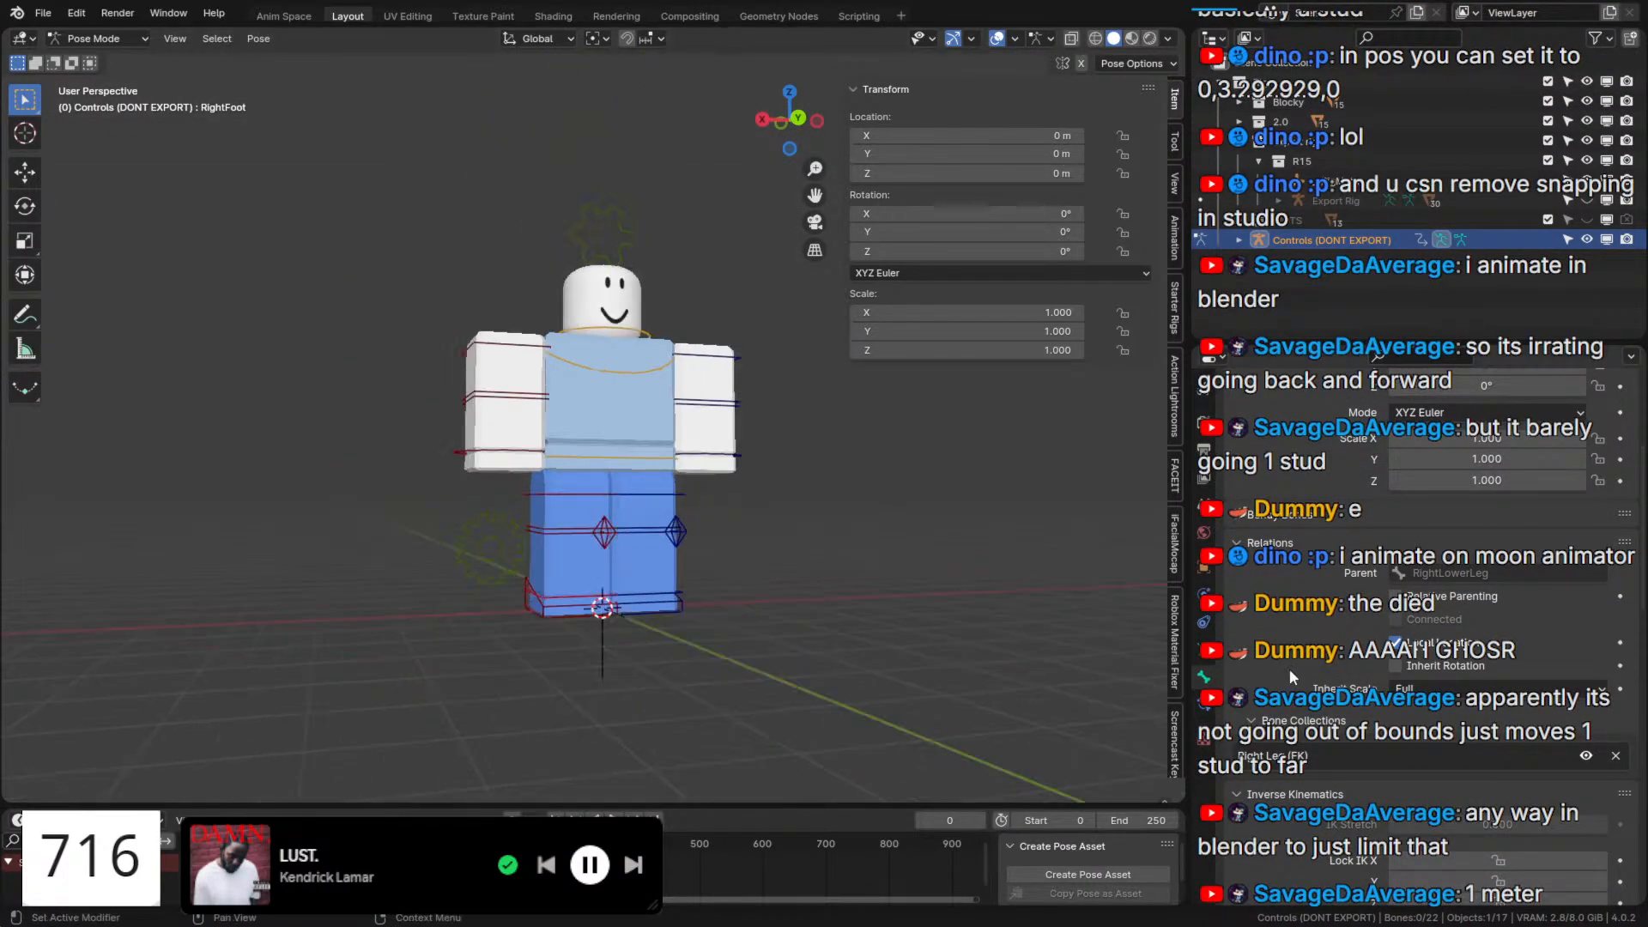
left_click(1205, 697)
left_click(1369, 425)
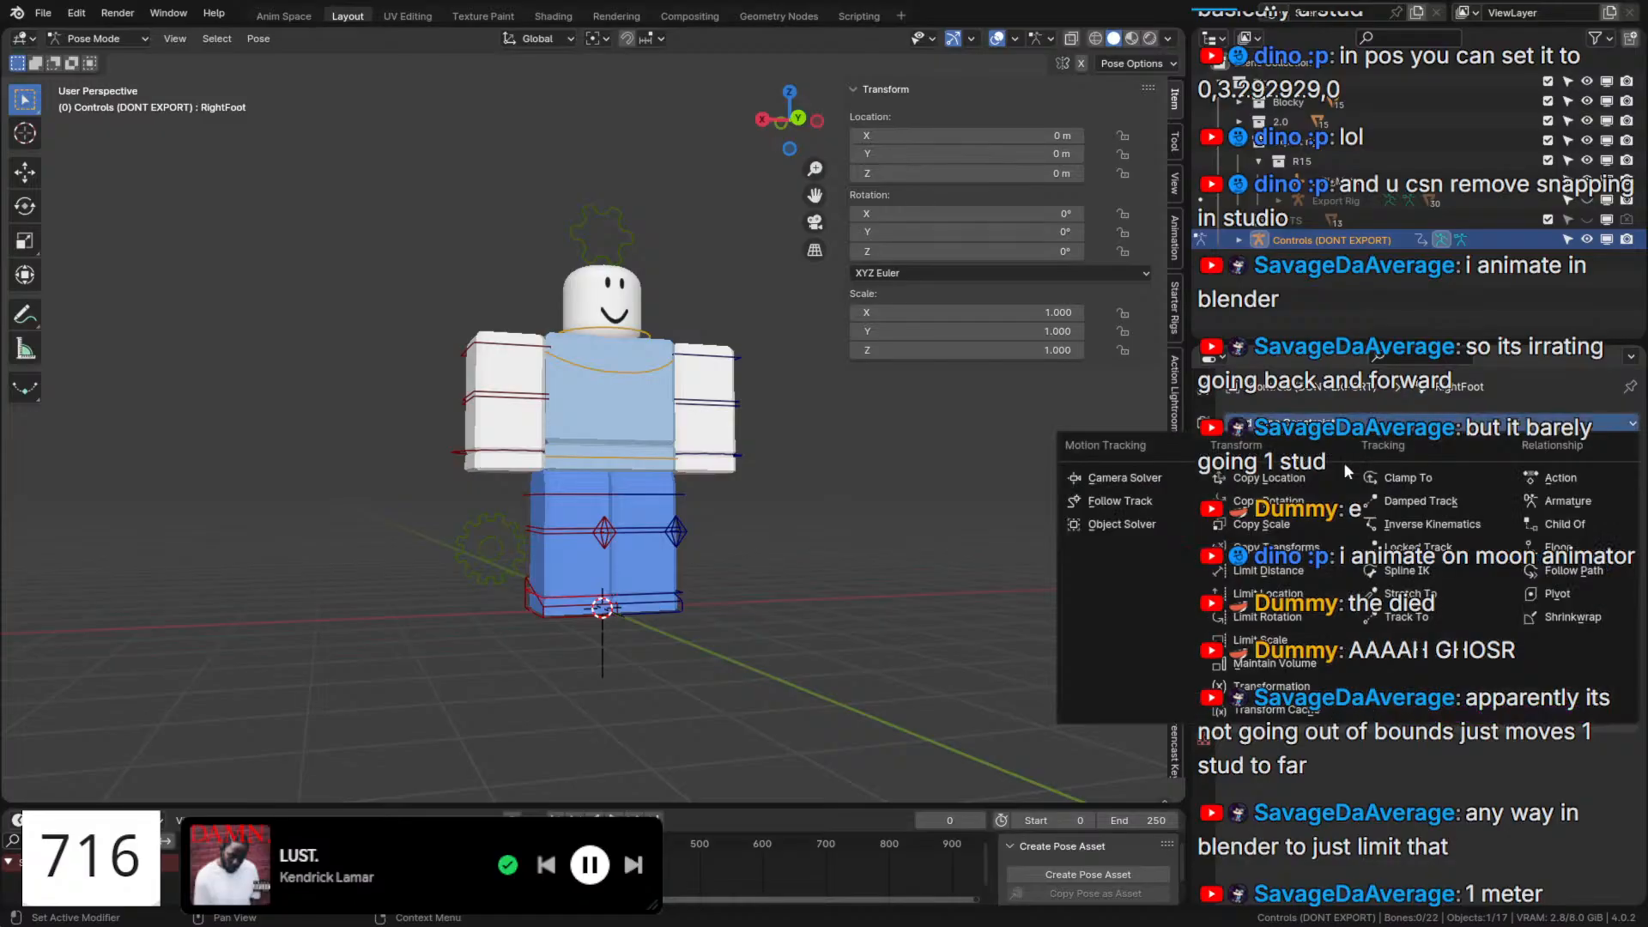
left_click(1301, 570)
scroll(1486, 709, "down", 2)
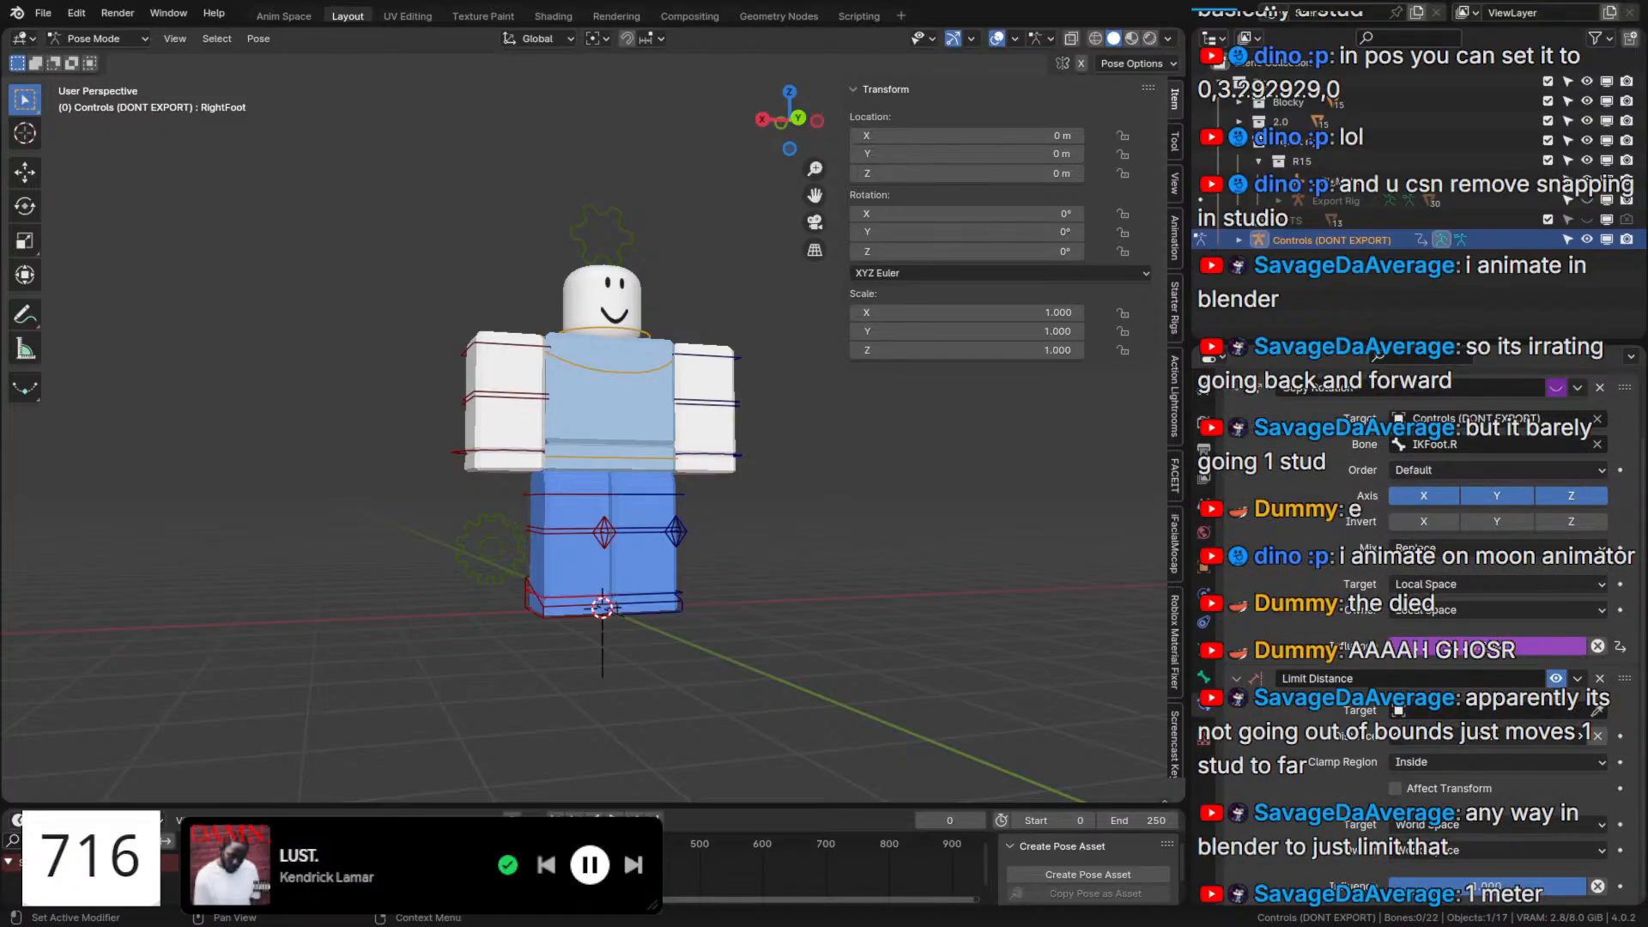
left_click(1460, 711)
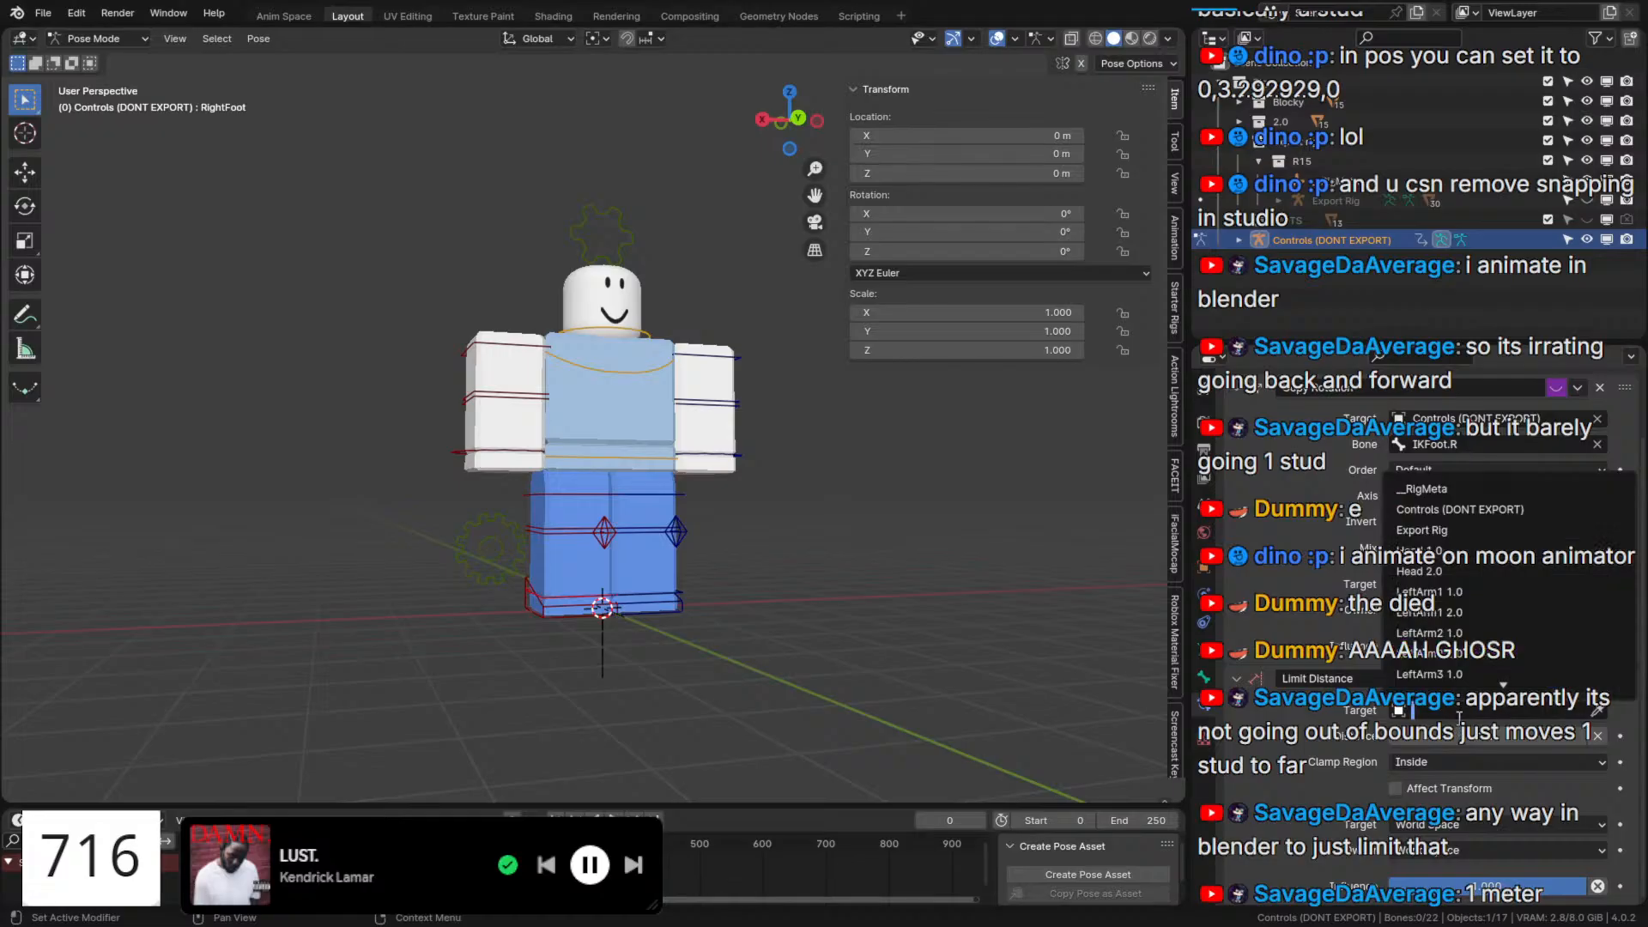
left_click(1453, 760)
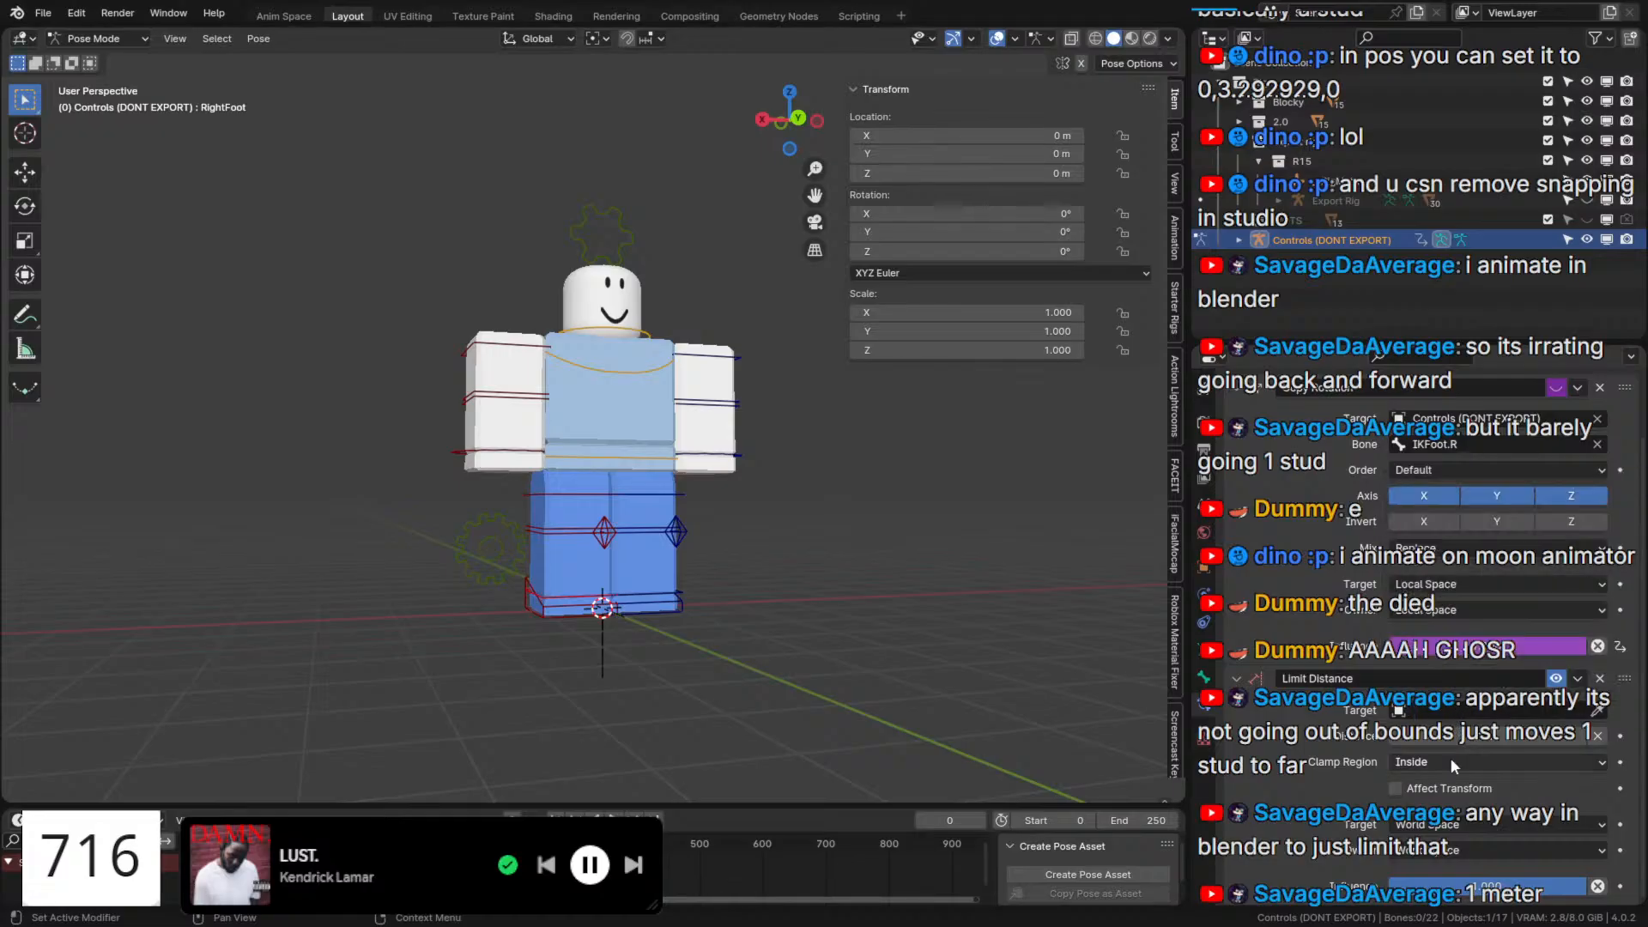
left_click(1600, 679)
Add a second custom property to the IKLegsSettings gear bone.
scroll(815, 624, "up", 3)
middle_click_drag(821, 590, 563, 466)
left_click(407, 717)
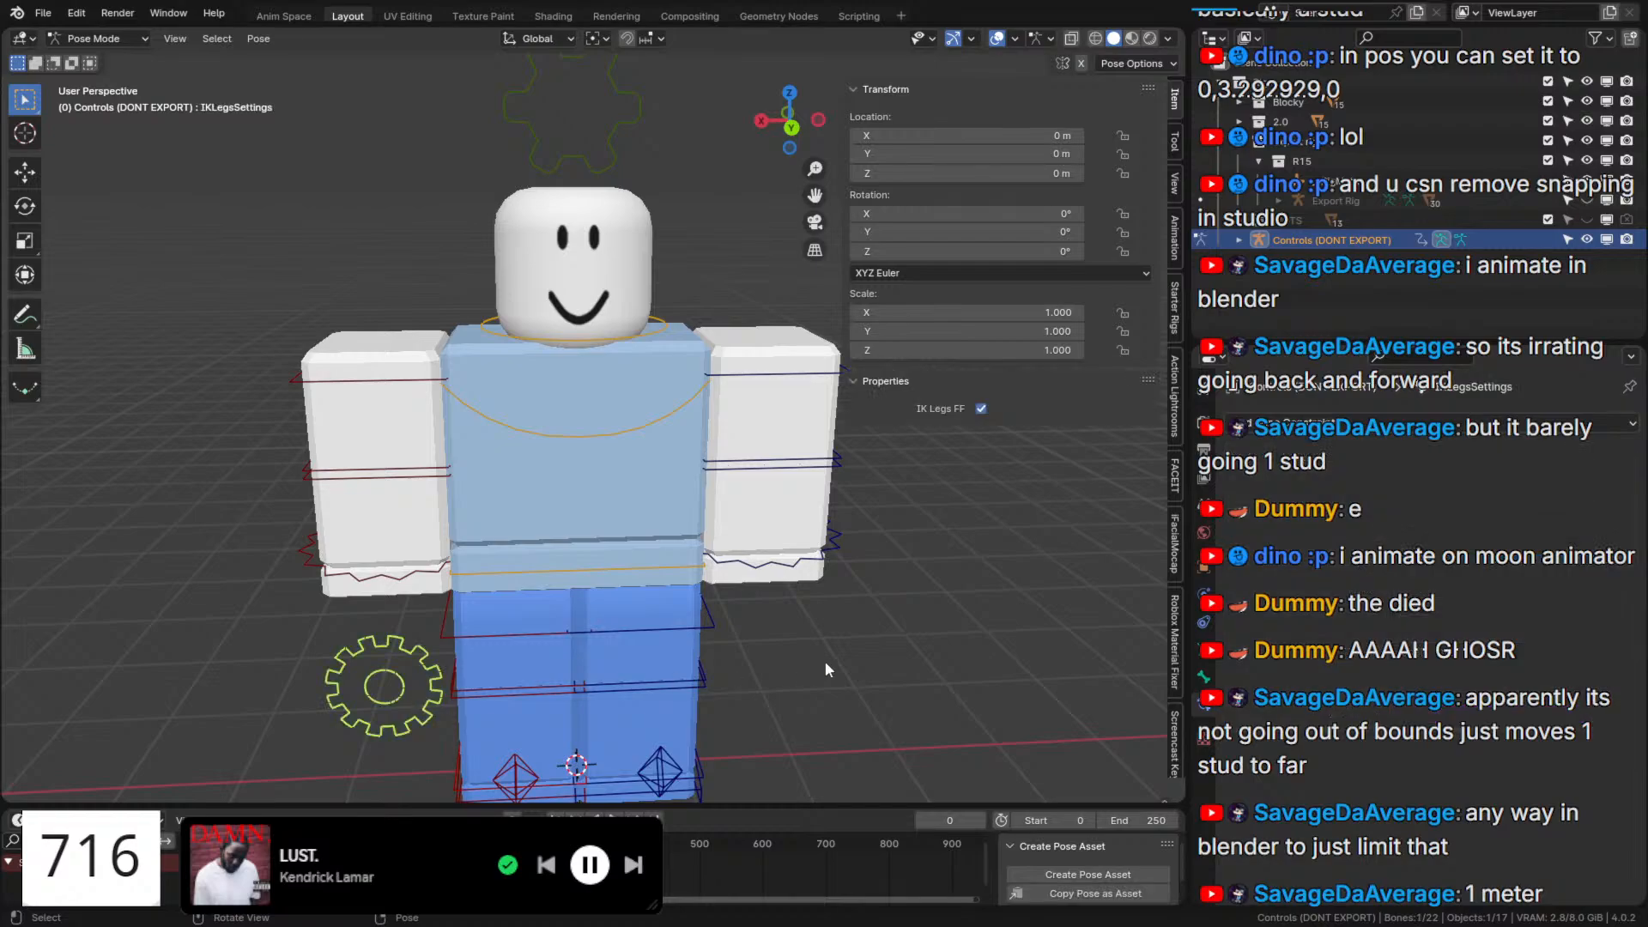
left_click(1206, 678)
scroll(1384, 674, "down", 7)
scroll(539, 559, "down", 3)
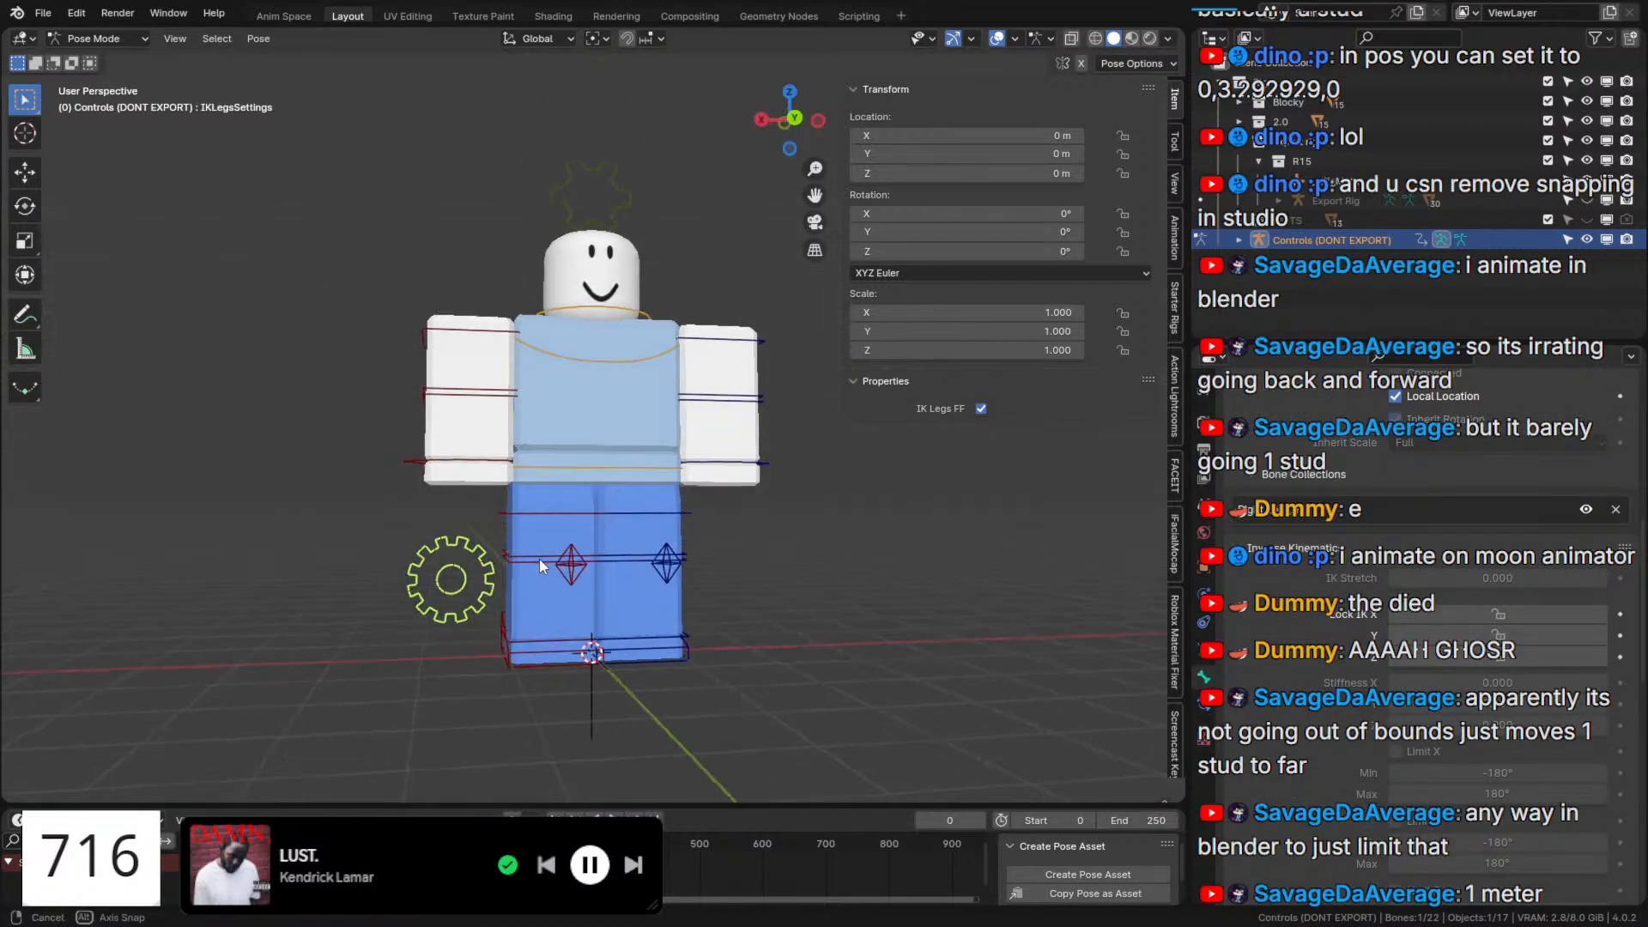
middle_click_drag(539, 559, 549, 613)
scroll(1432, 858, "down", 10)
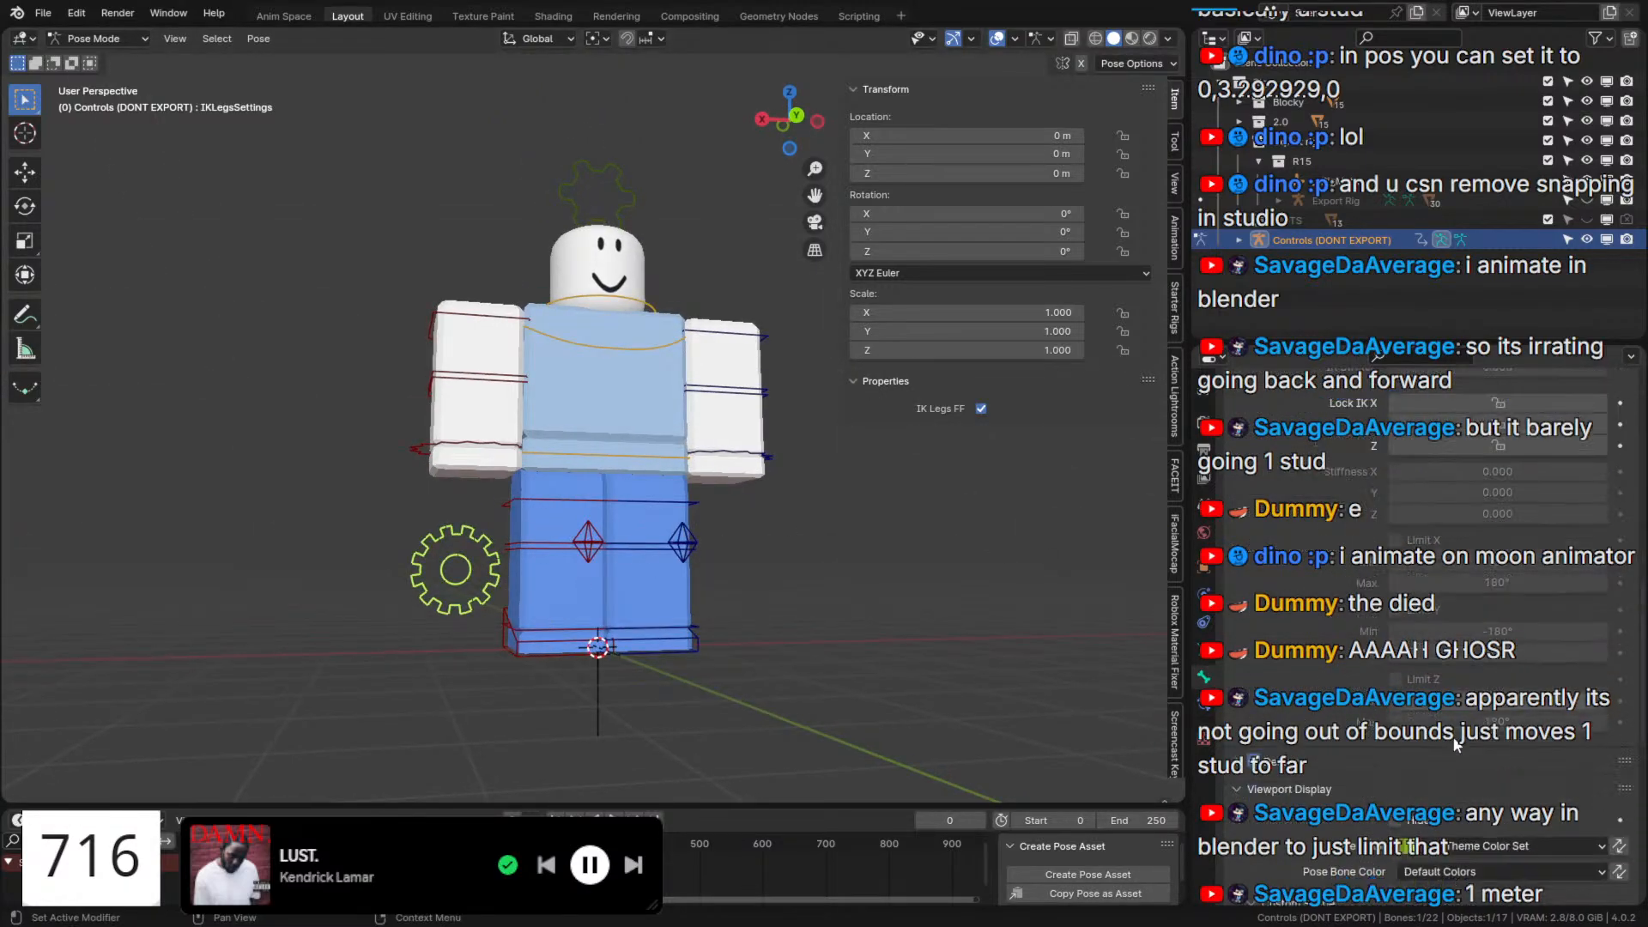
left_click(1433, 850)
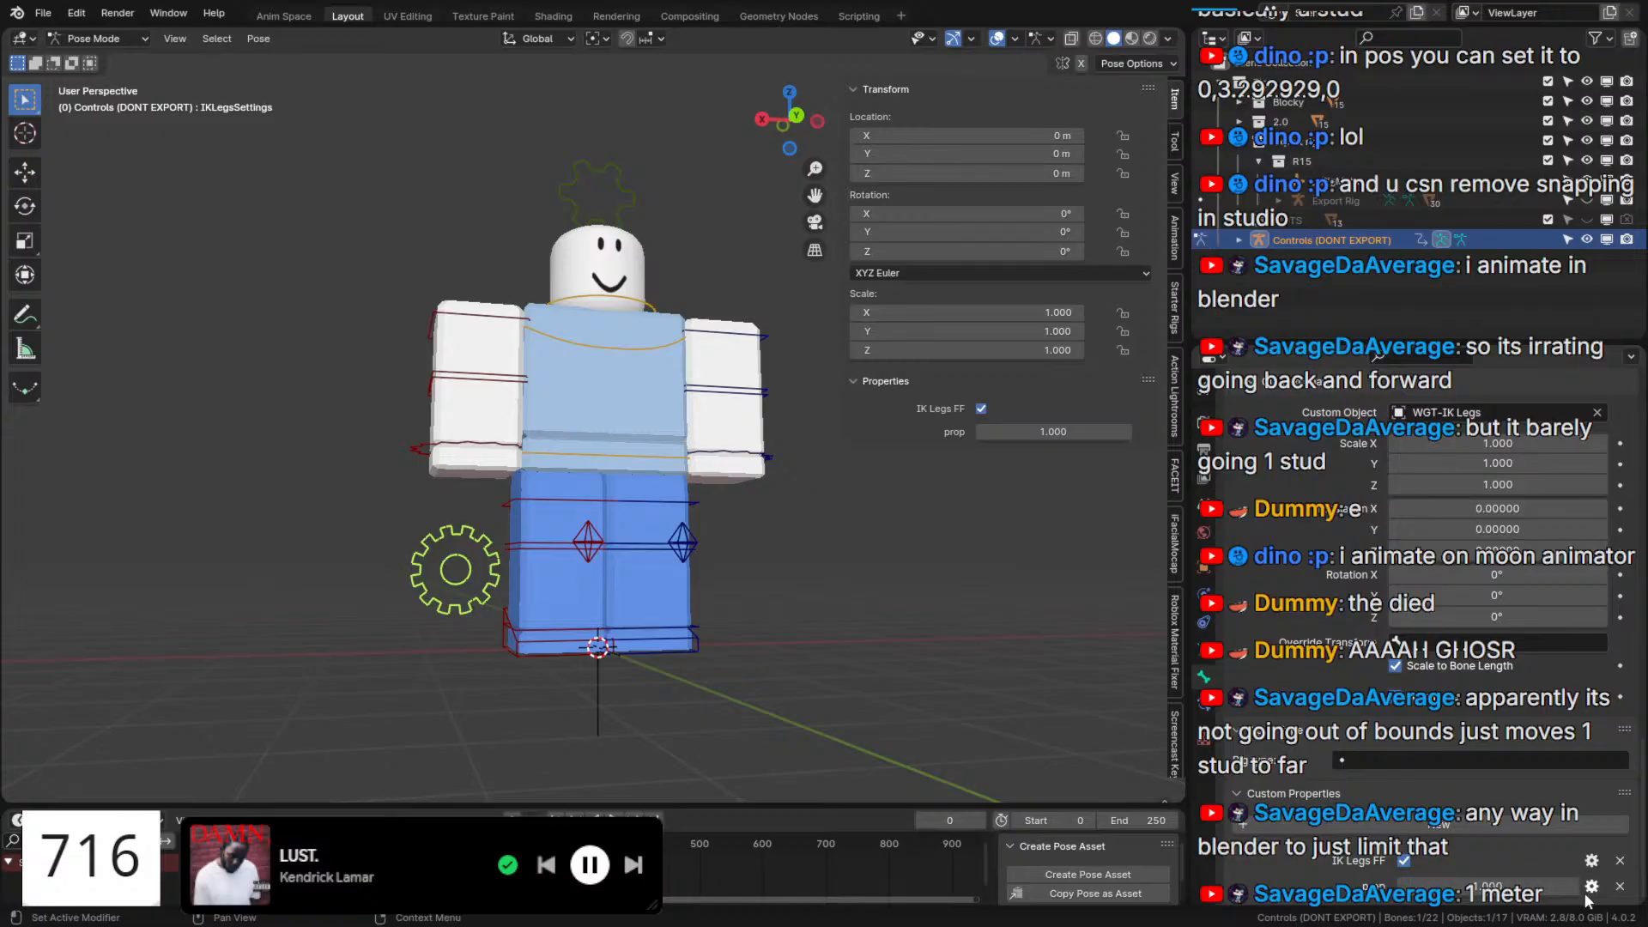
Name the new property IK Parent LowerTorso, make it a Boolean and copy it as a new driver.
left_click(1593, 882)
left_click(1545, 620)
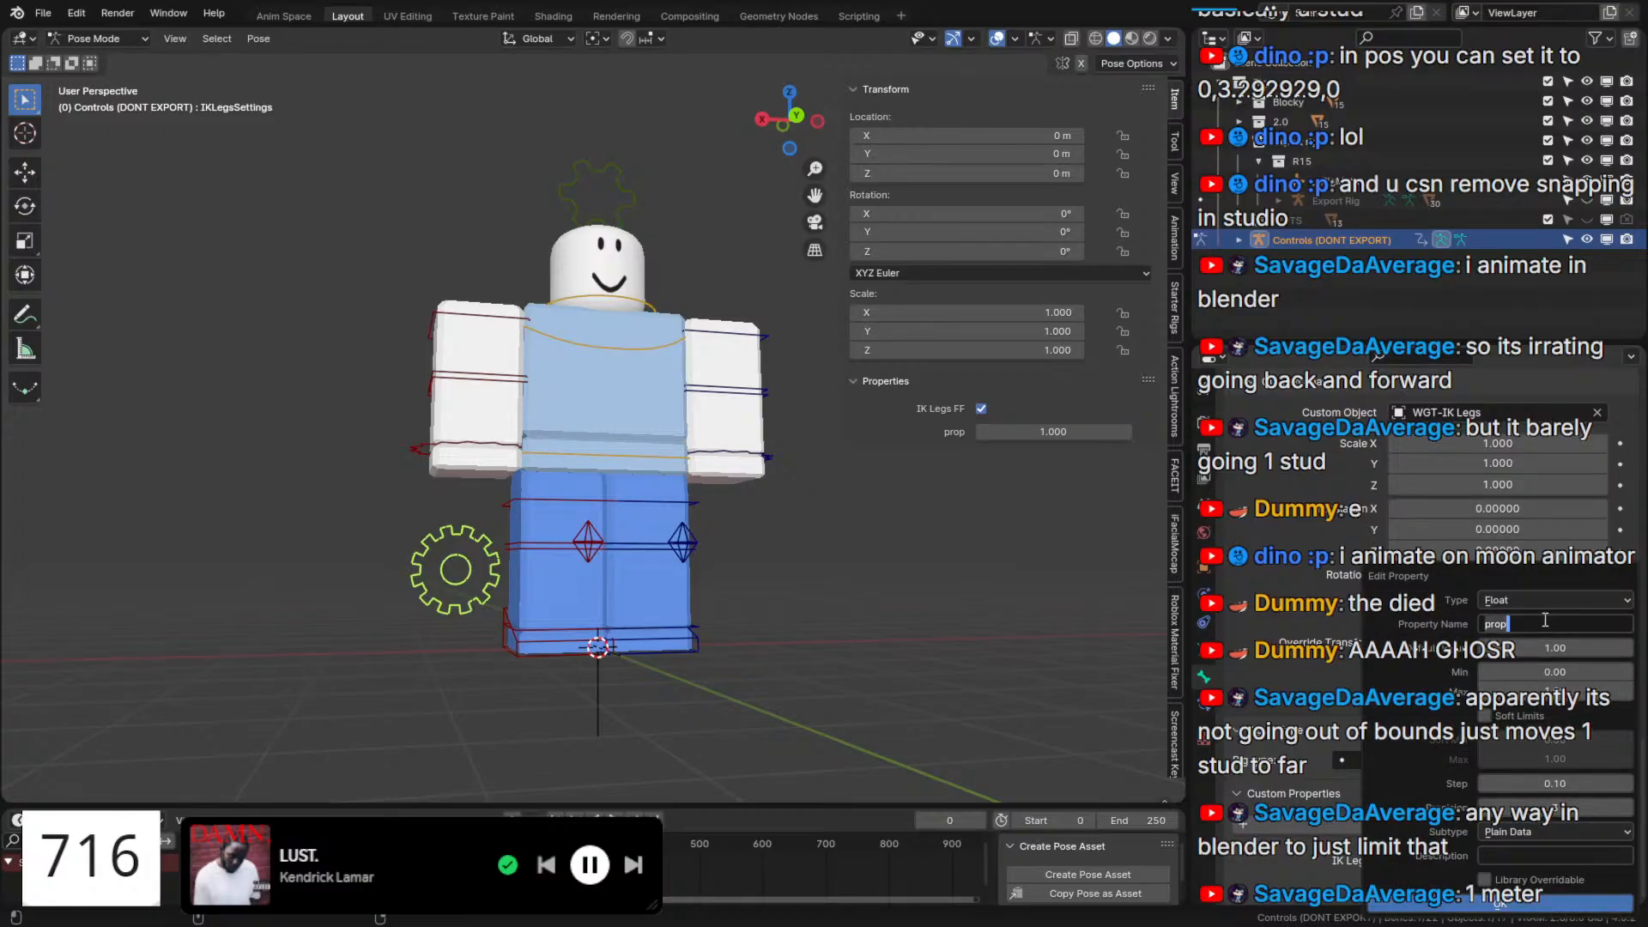
type("IK Parent L")
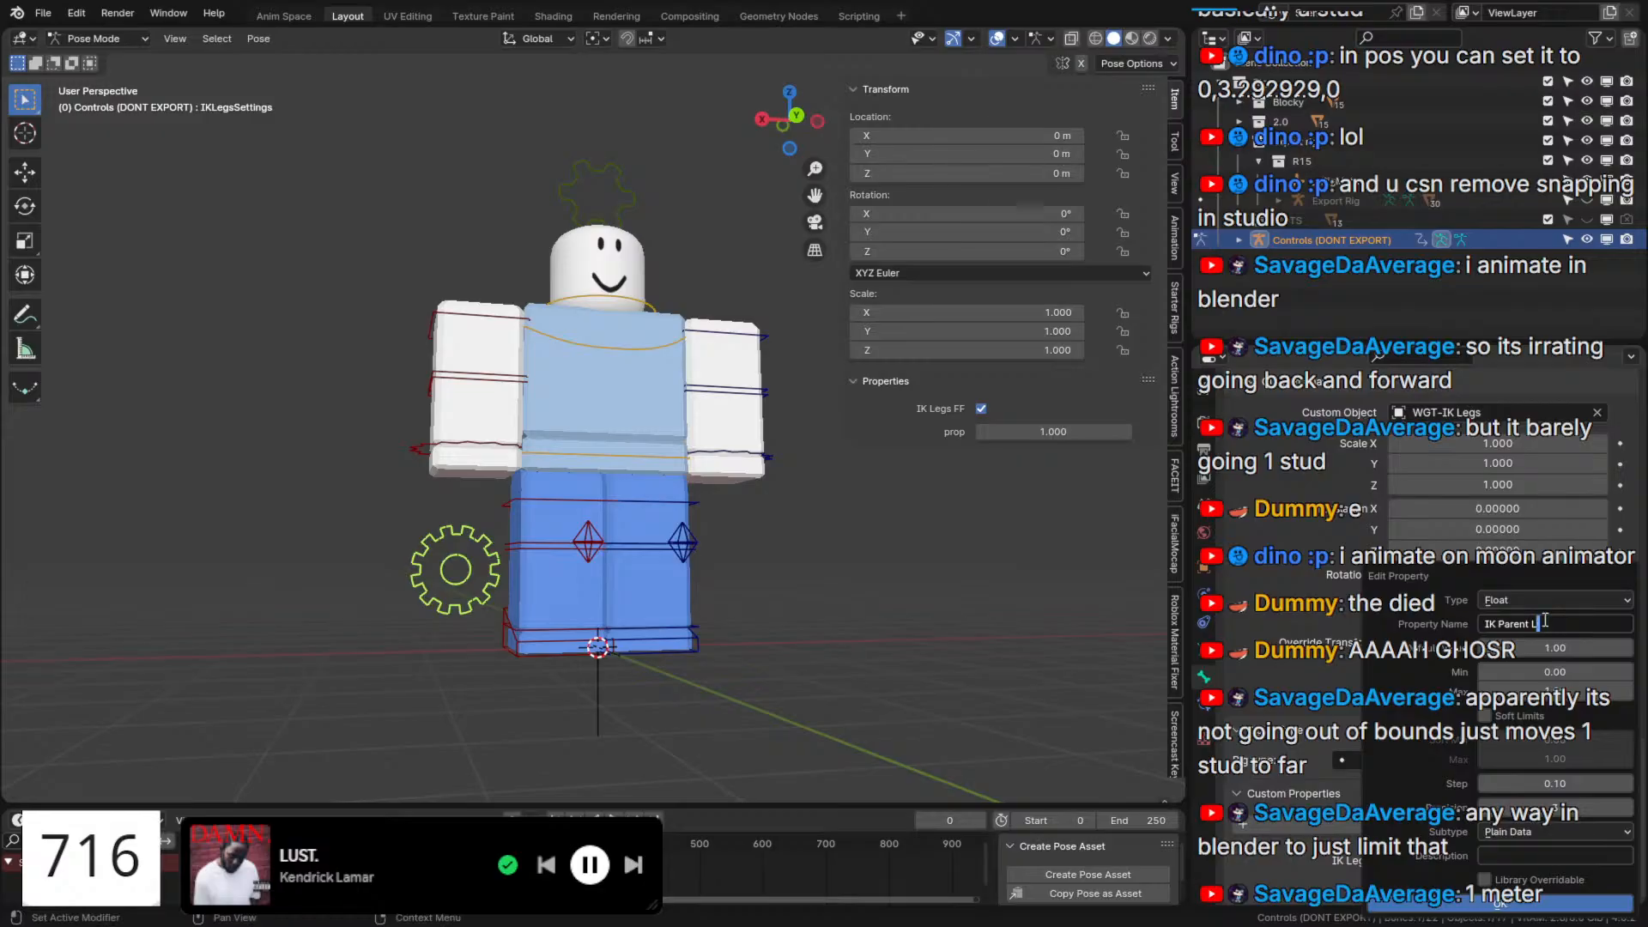
type("owerTorso")
left_click(1489, 601)
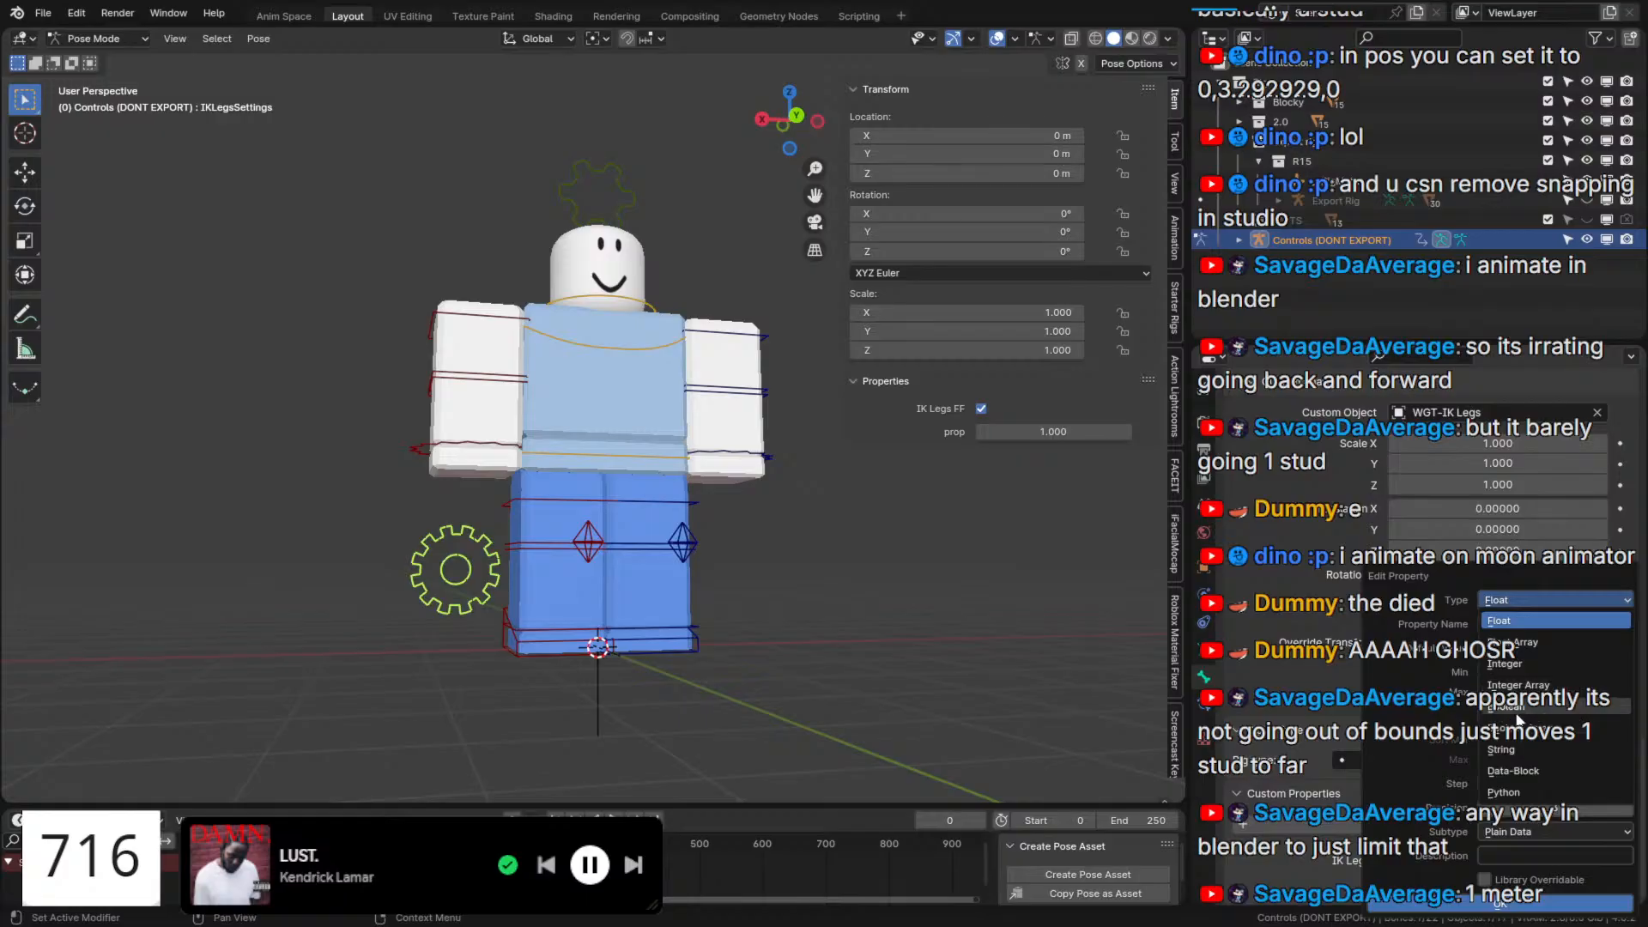
left_click(1511, 707)
left_click(1457, 722)
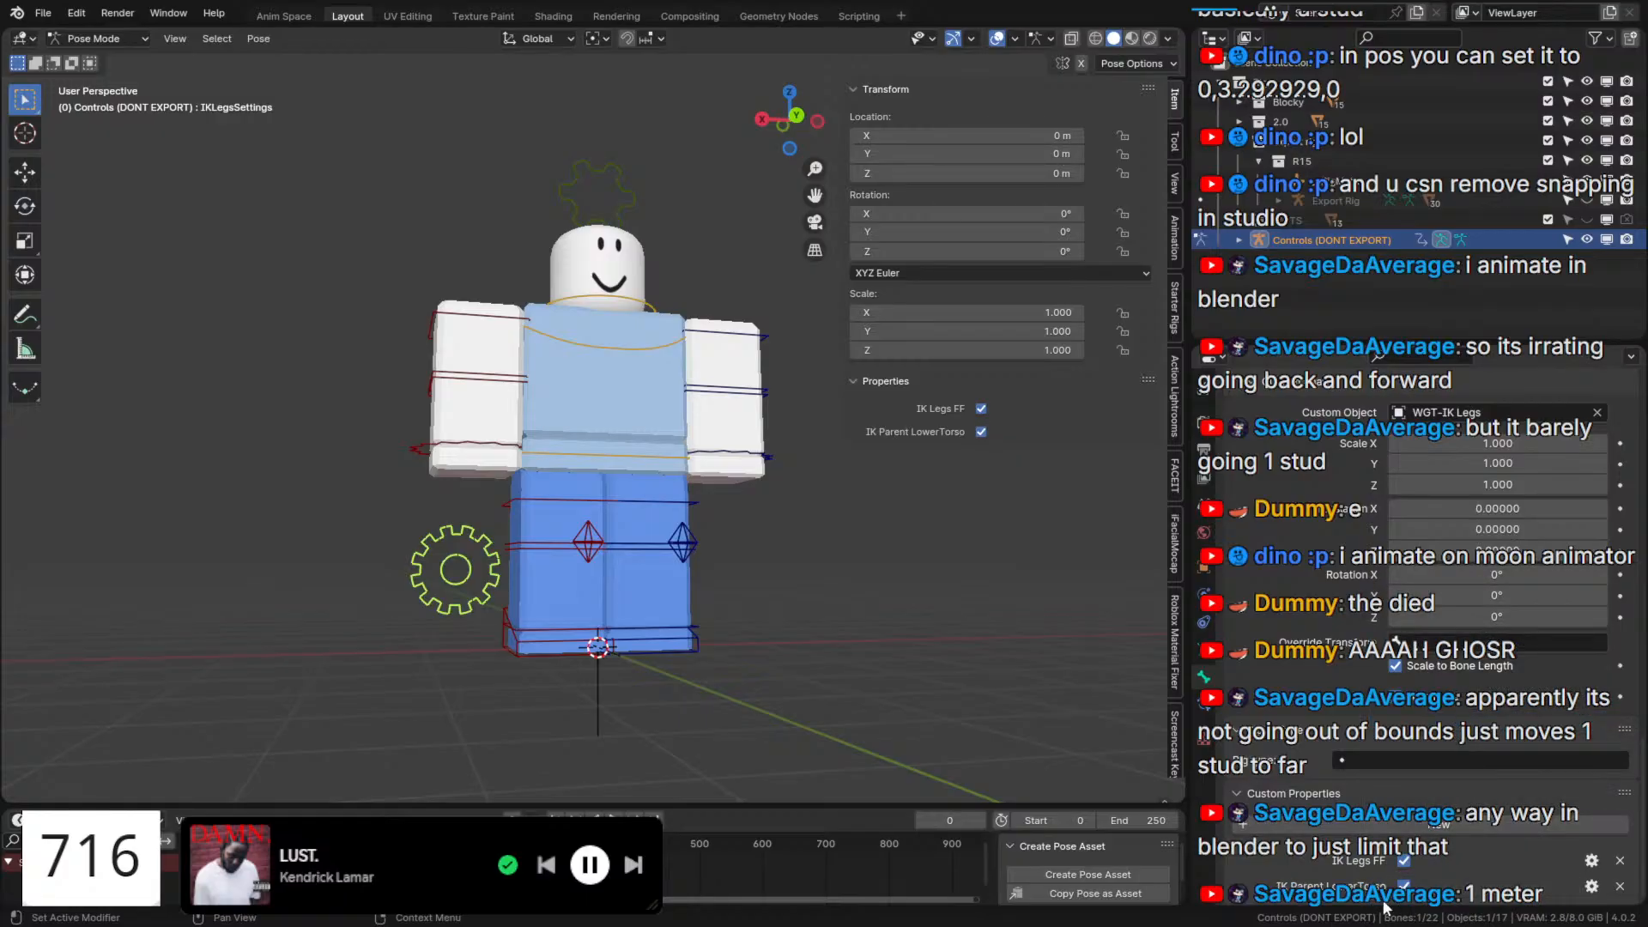
right_click(1412, 897)
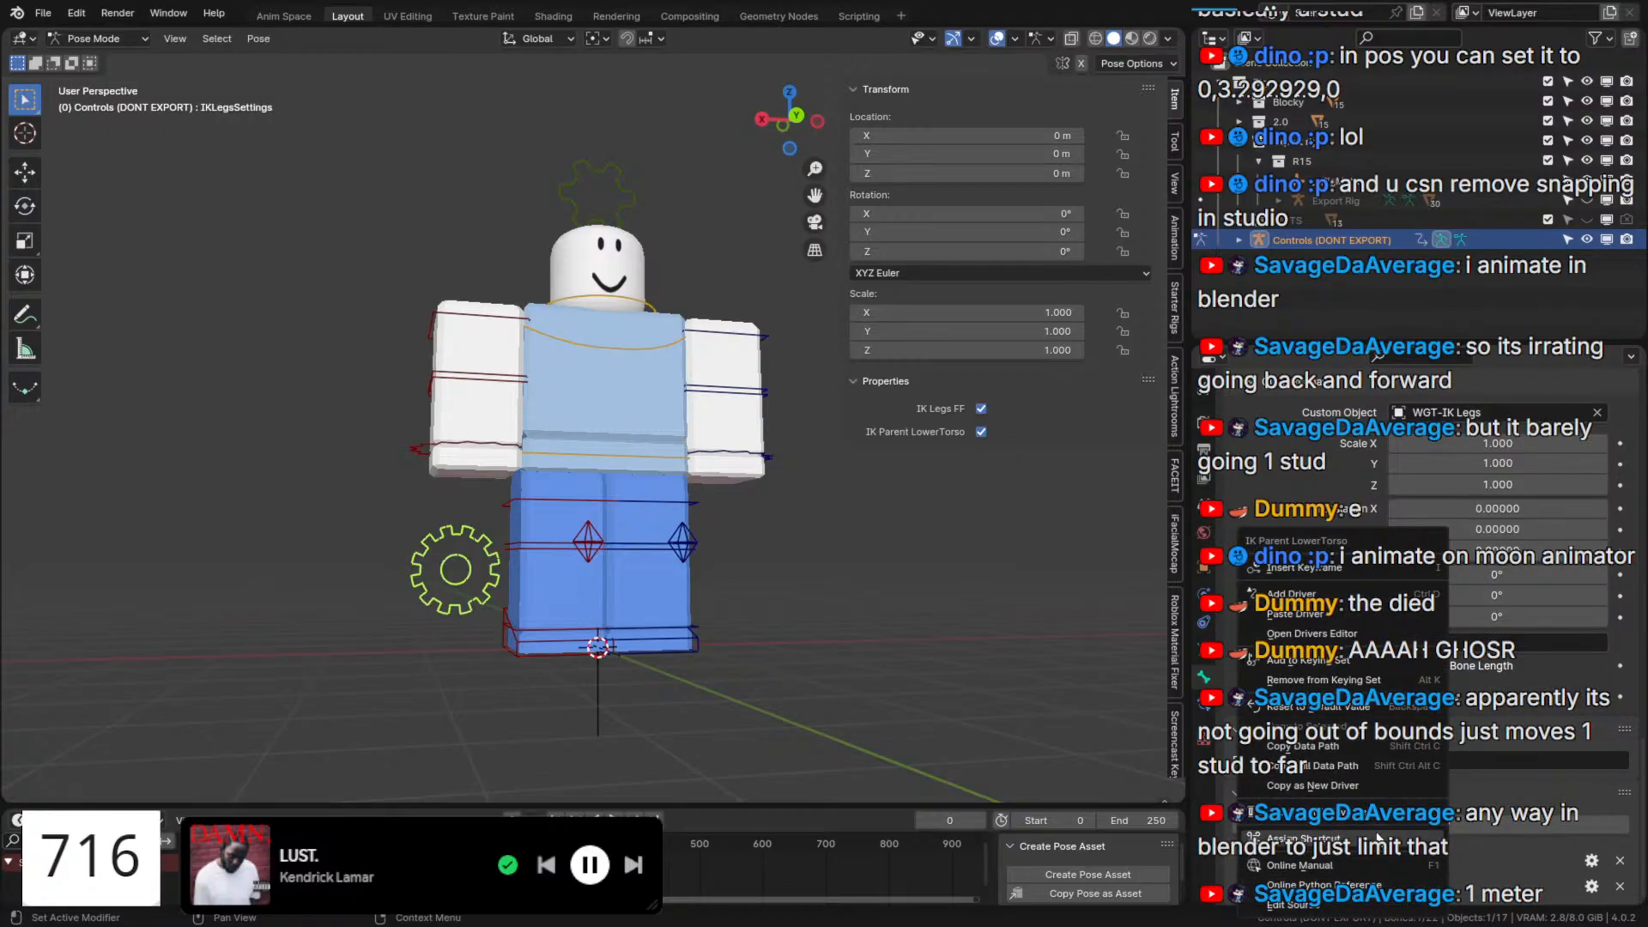
left_click(1362, 786)
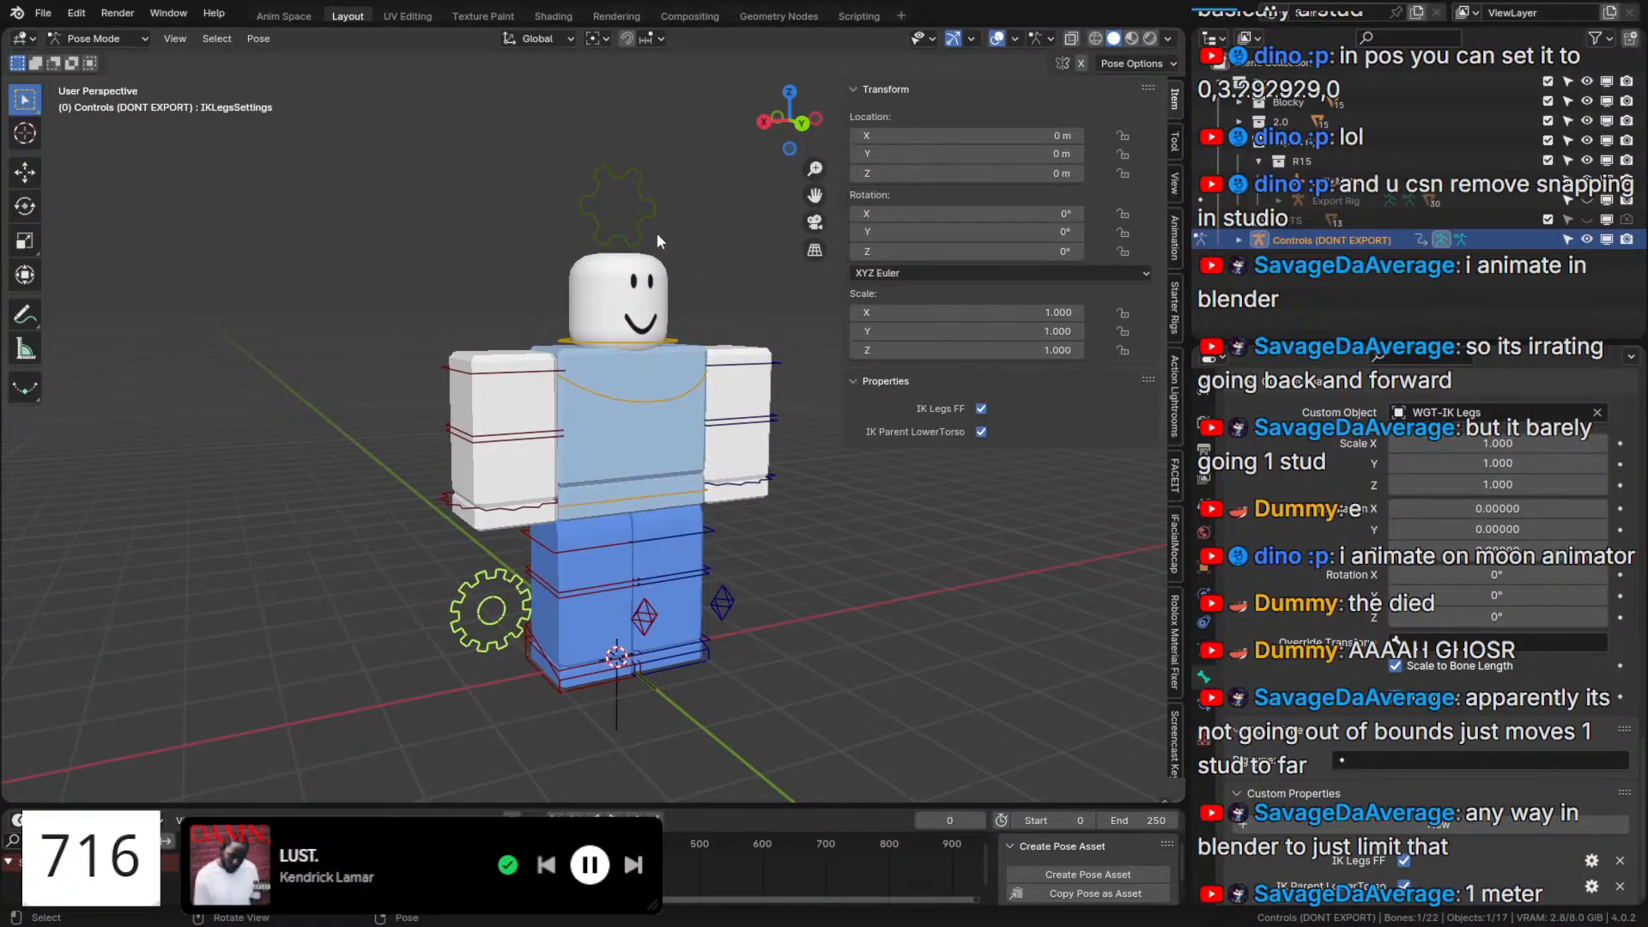
Add a Child Of constraint to the IKFoot.R bone, targeting the LowerTorso bone of Controls (DONT EXPORT).
left_click(607, 539)
left_click(562, 669)
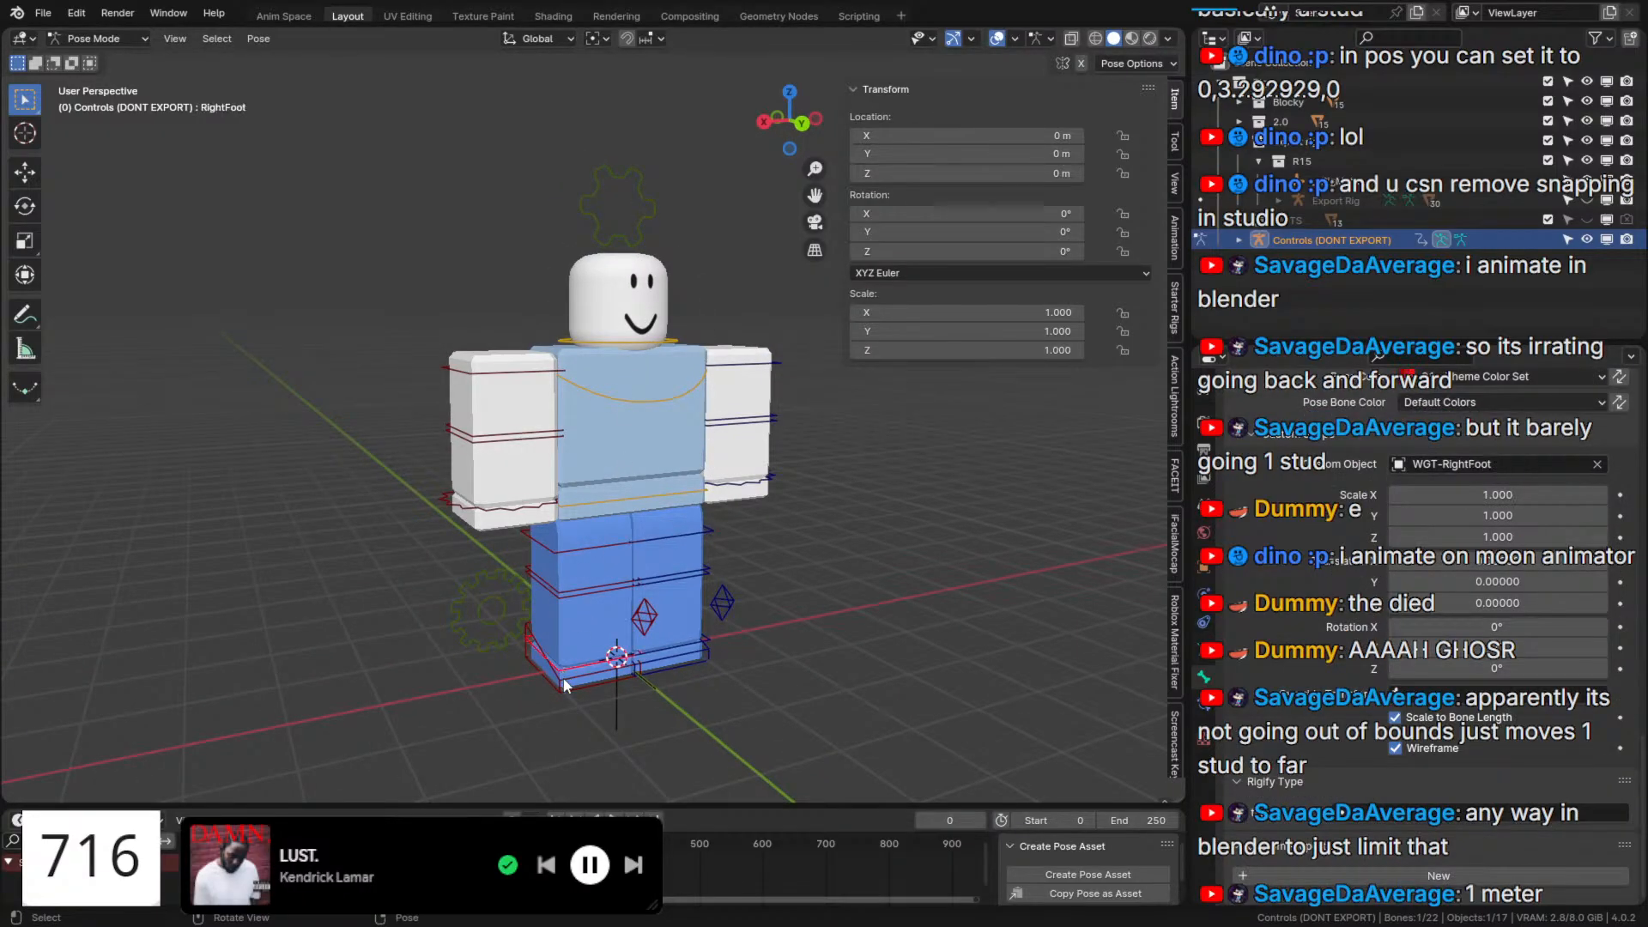
left_click(1448, 447)
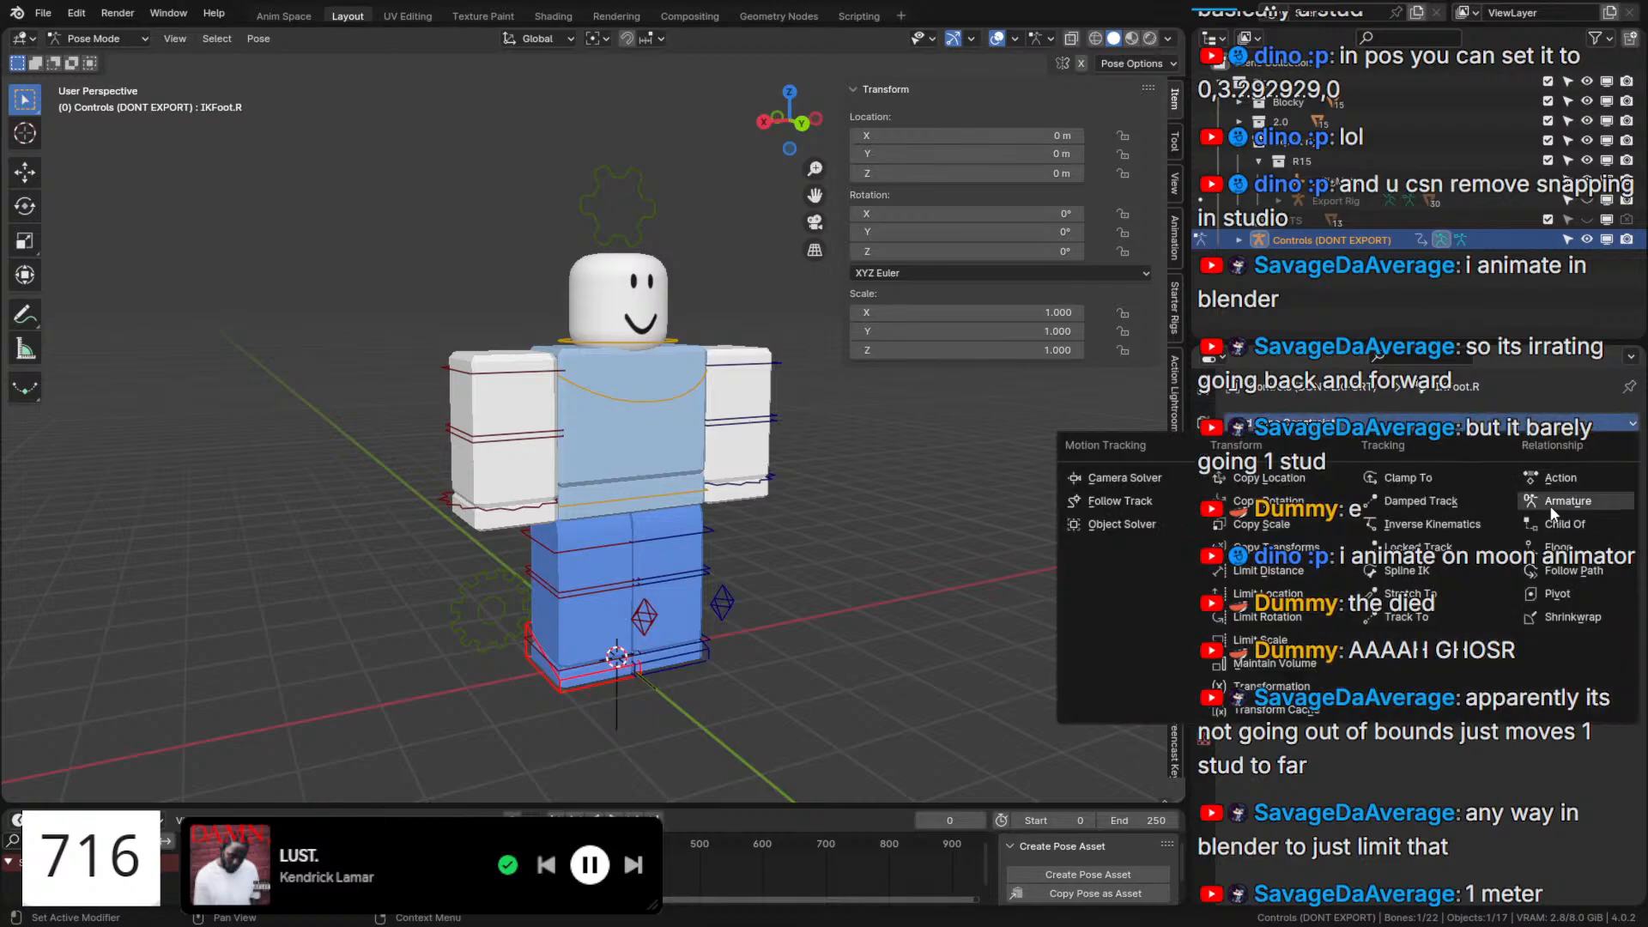
left_click(1545, 527)
left_click(1597, 486)
left_click(499, 603)
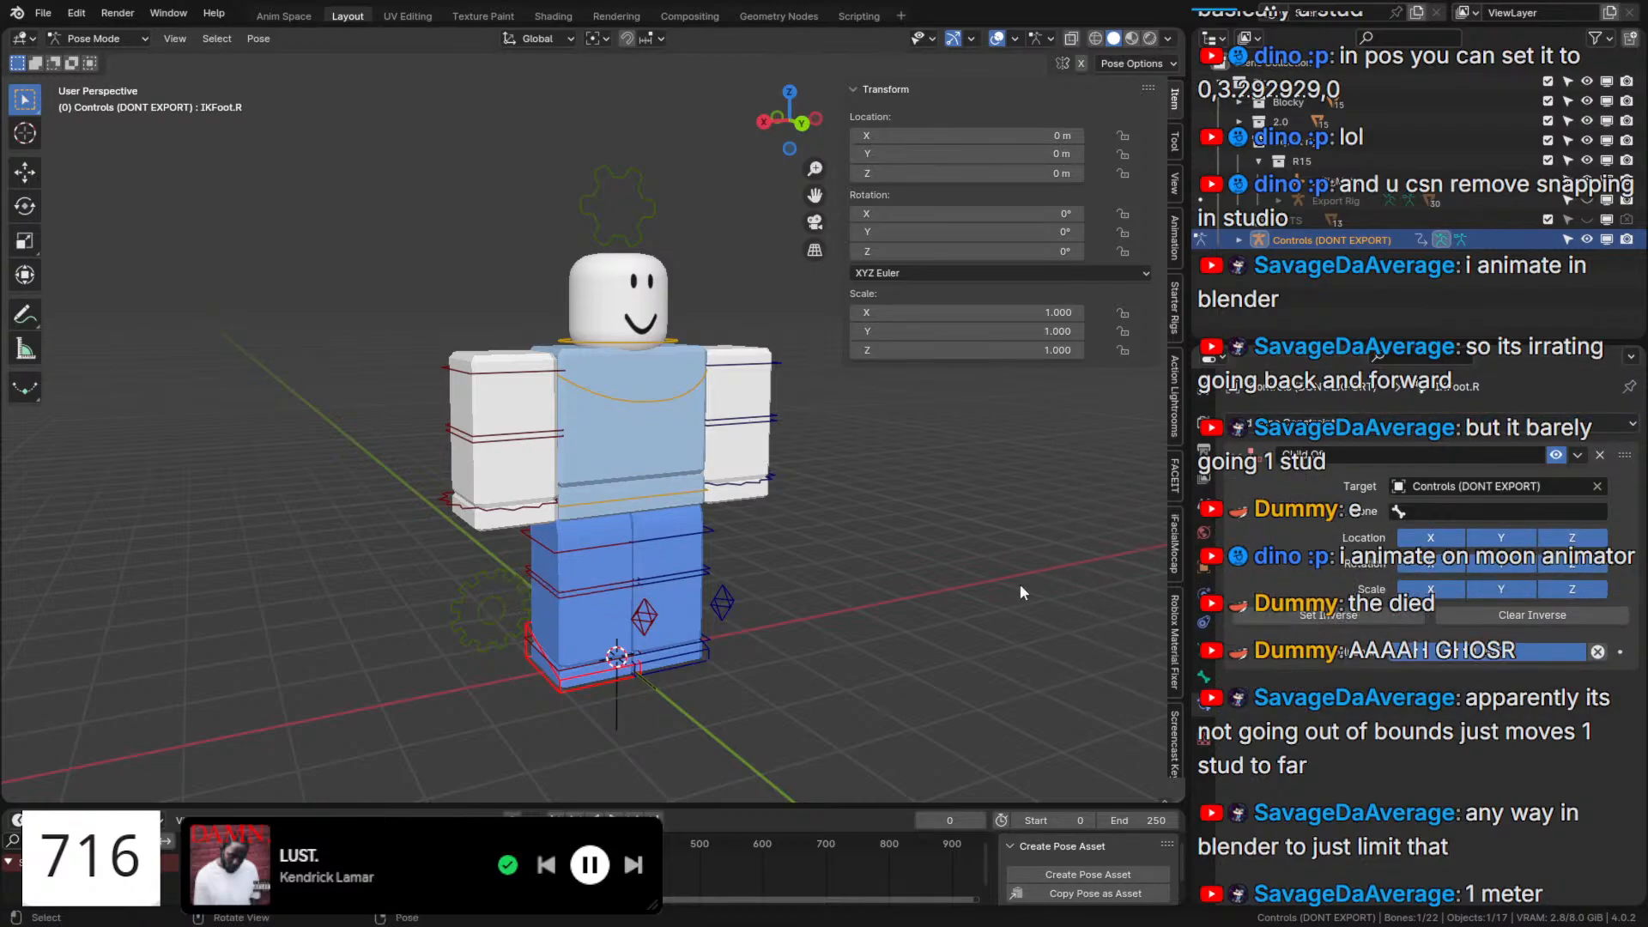
left_click(1432, 510)
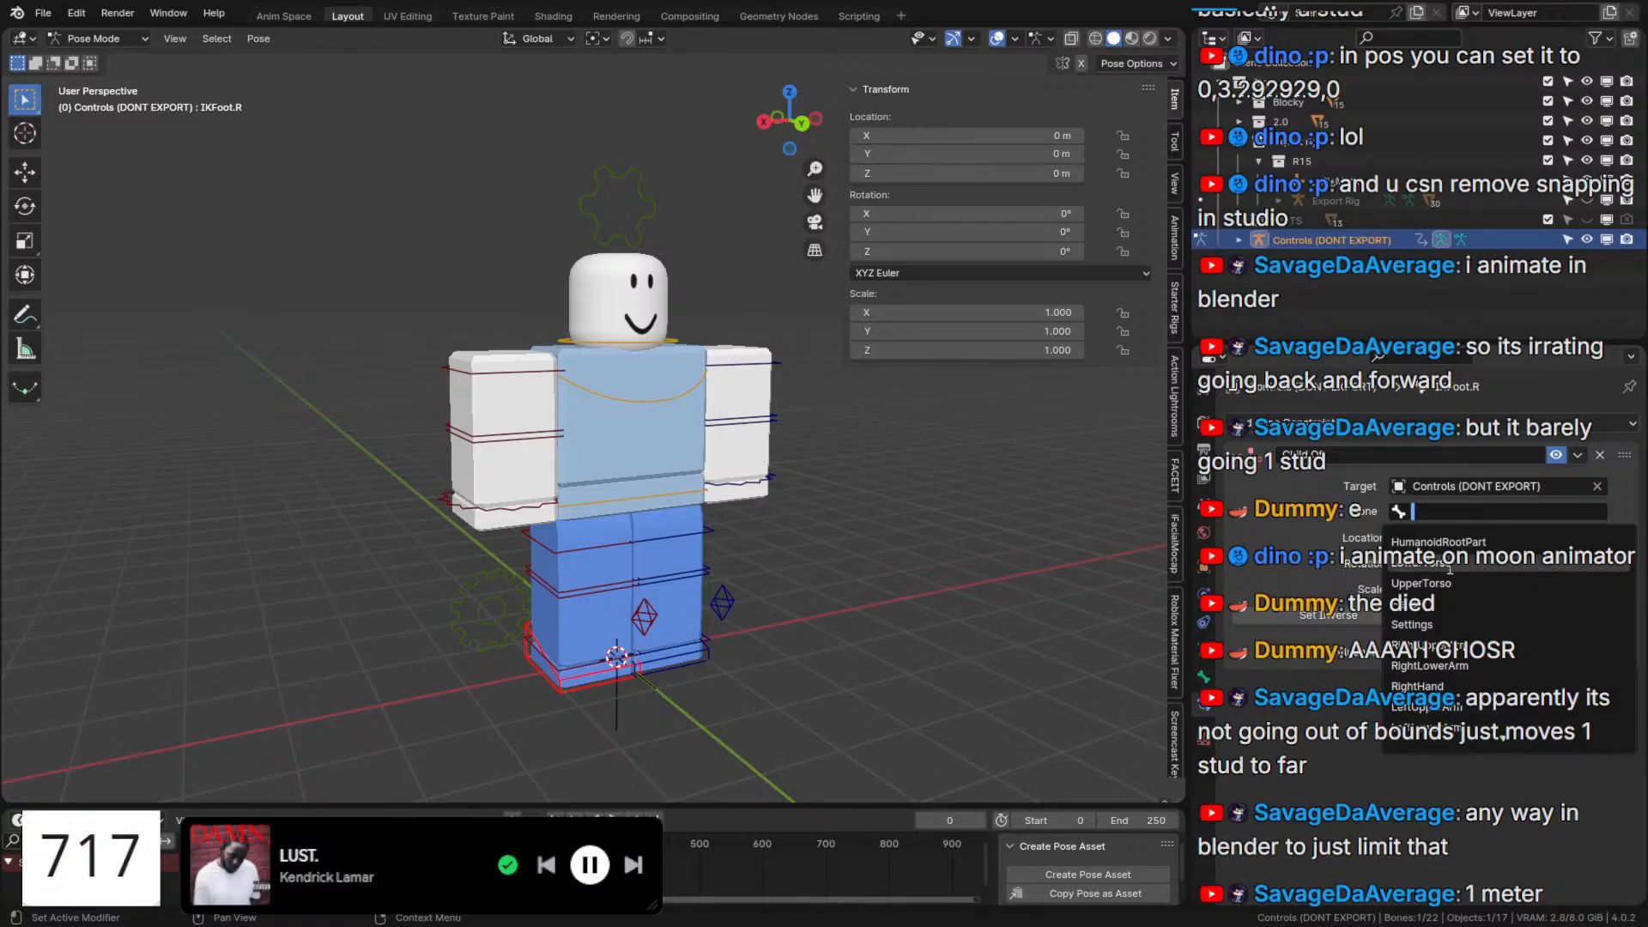
left_click(1425, 562)
Copy the Child Of constraint from IKFoot.R to IKFoot.L.
middle_click_drag(755, 609, 729, 509)
left_click(702, 646)
scroll(703, 644, "up", 1)
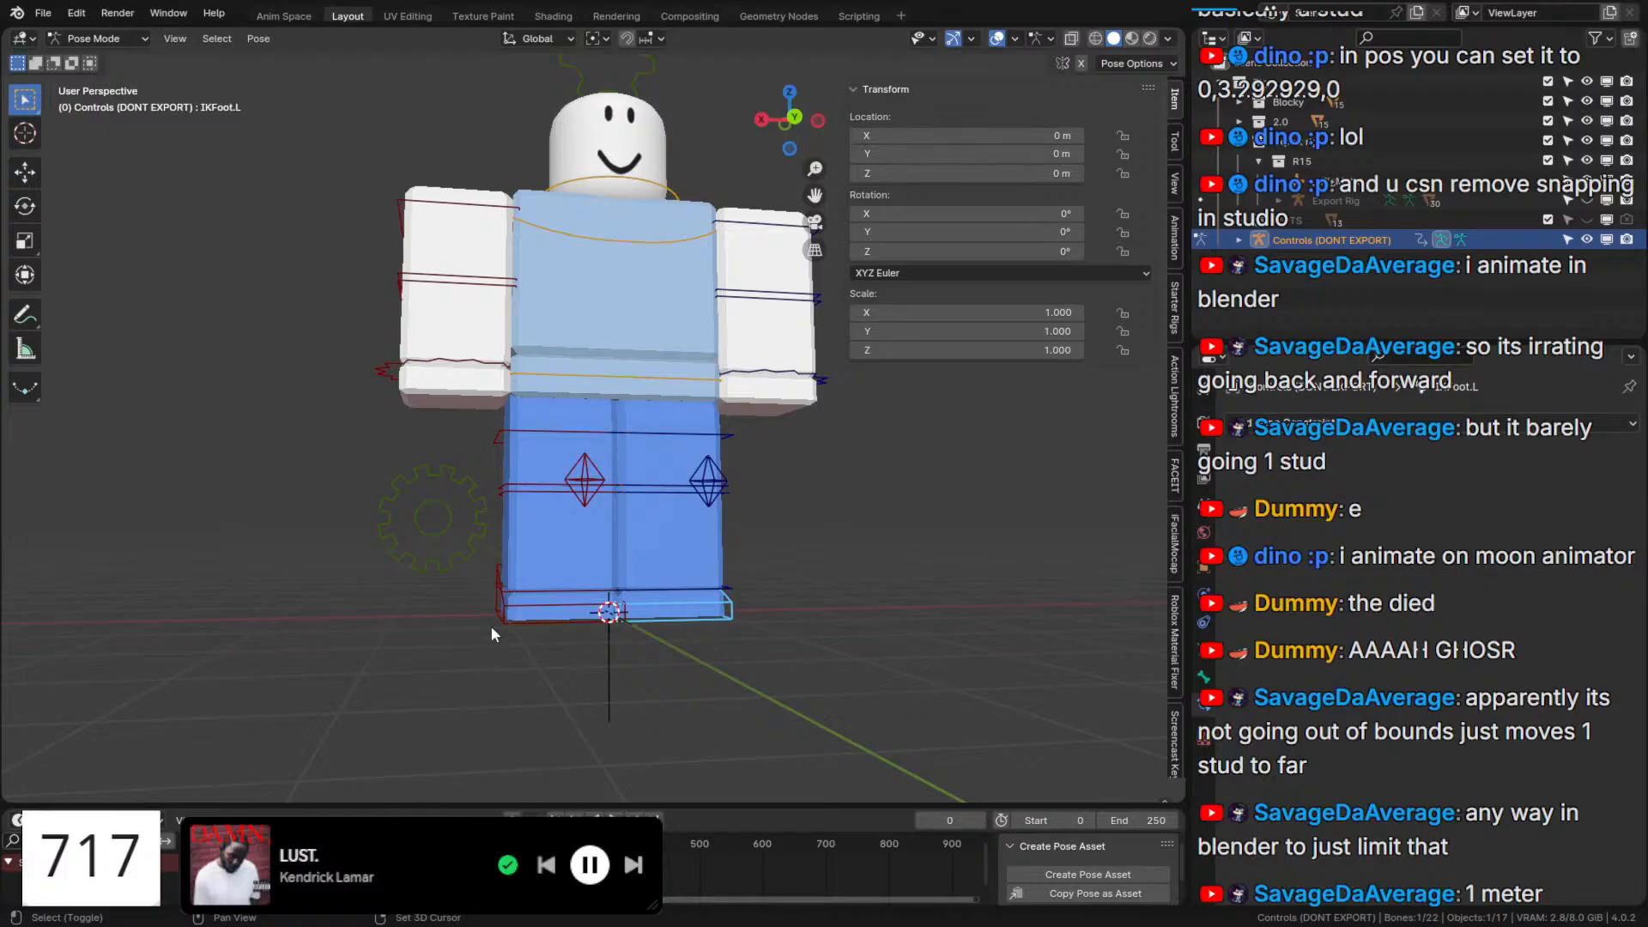
left_click(496, 616, "shift")
key("q")
left_click(487, 430)
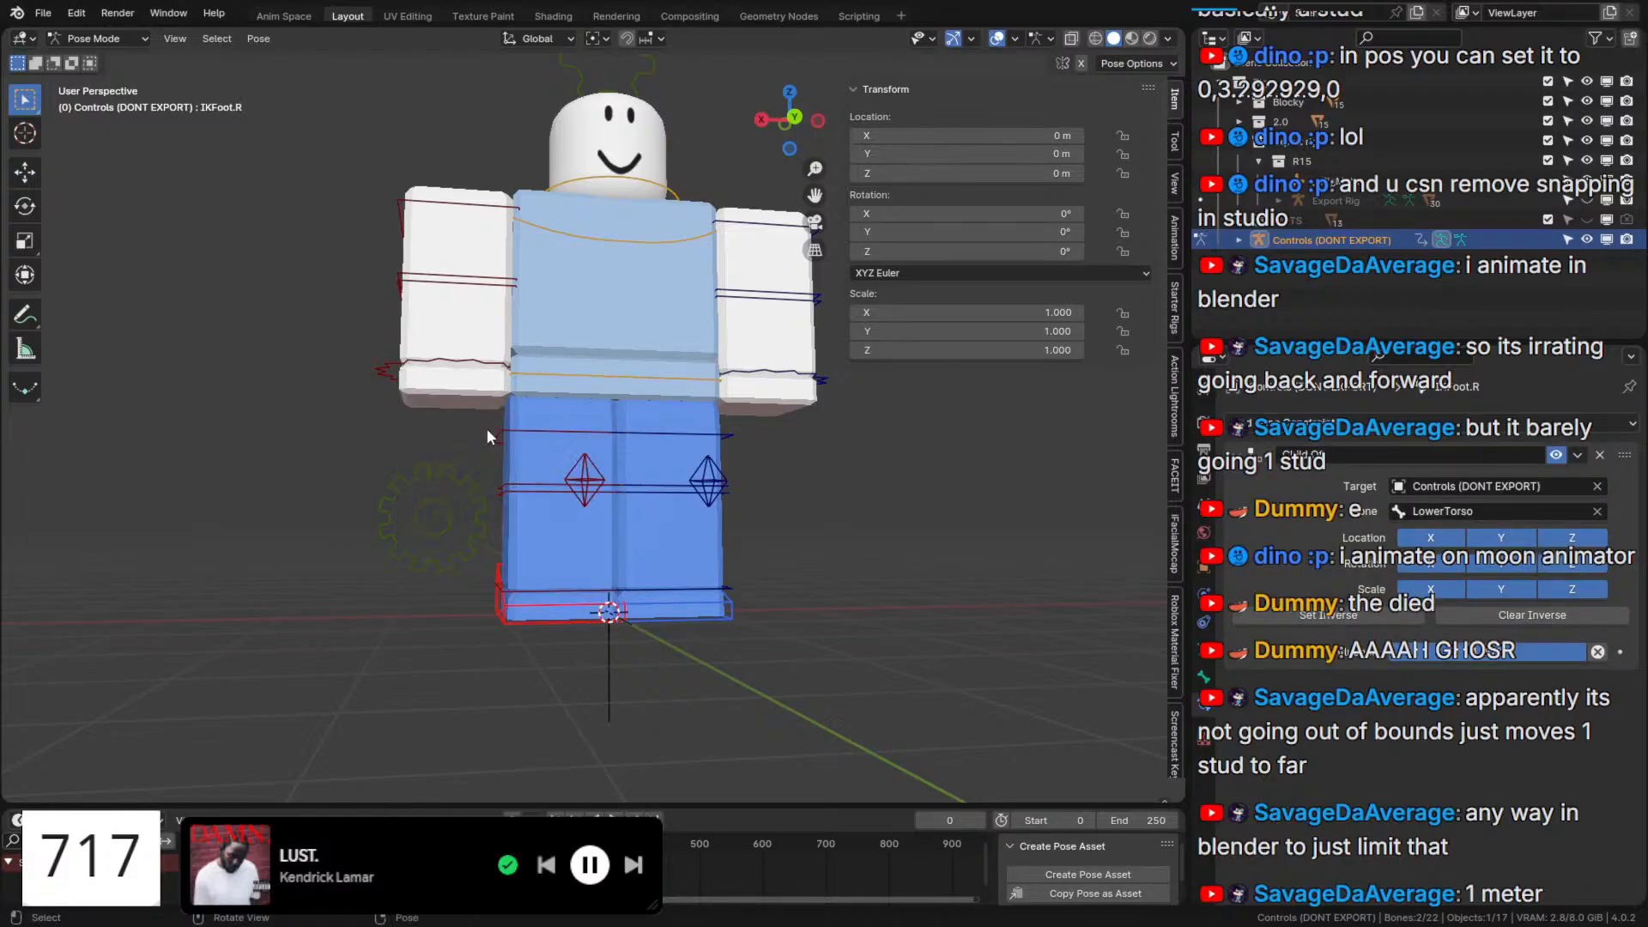
left_click(685, 586)
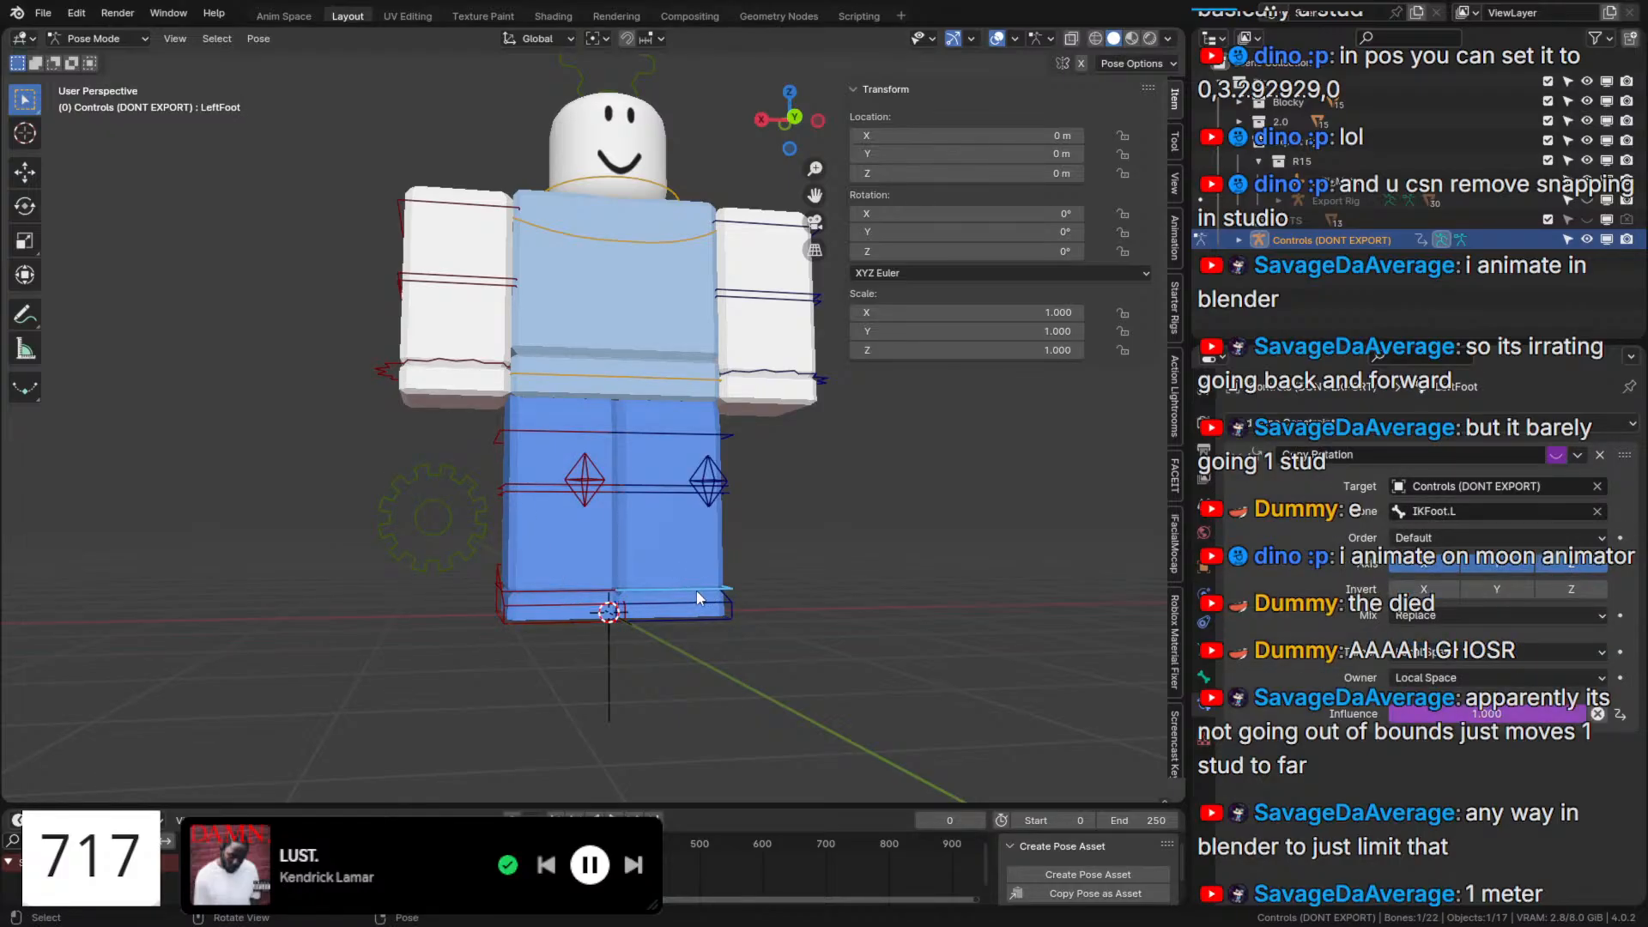
Test-rotate the LowerTorso bone to check how the feet and knee targets follow, and examine the IKLegsSettings properties.
left_click(579, 384)
key("r")
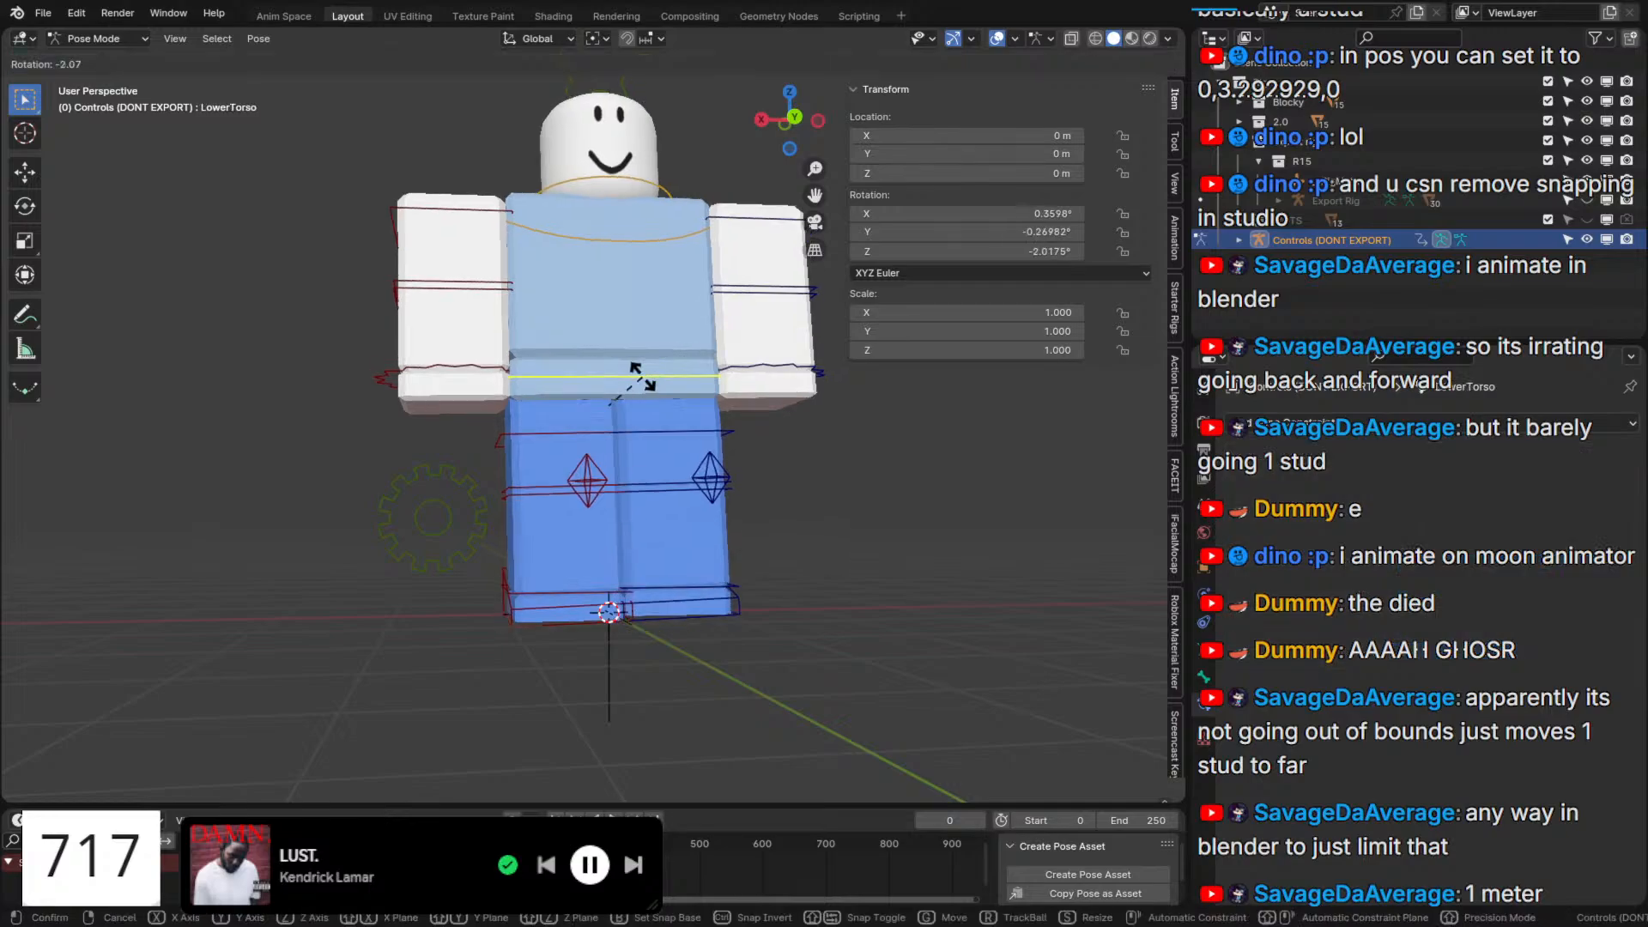
key("r")
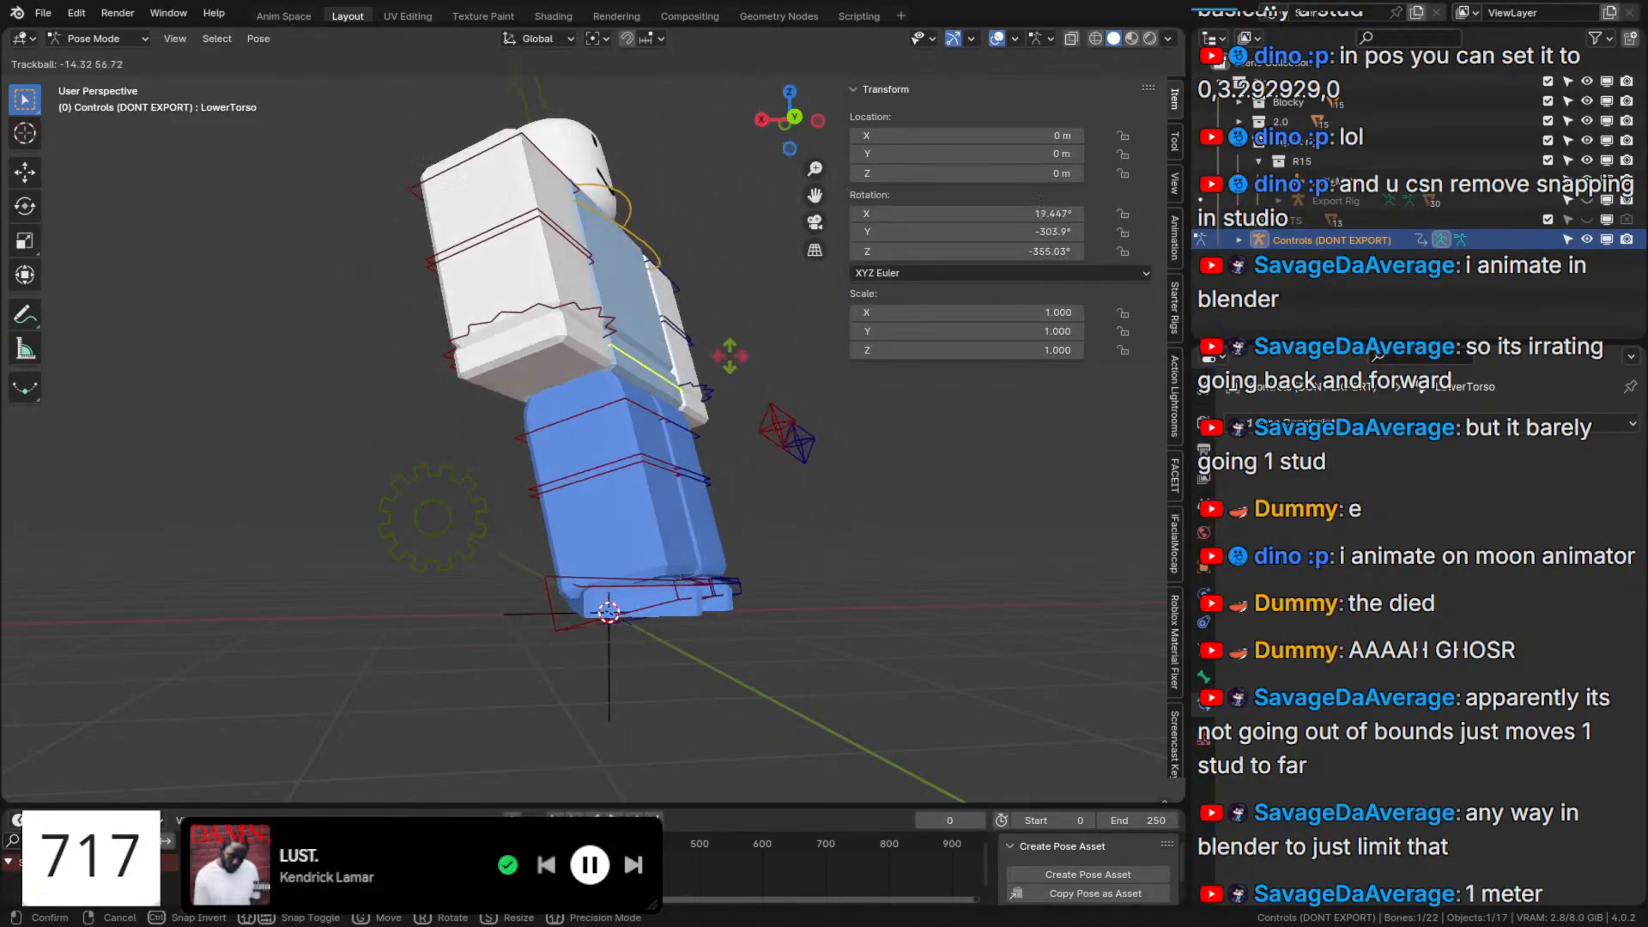
key("Escape")
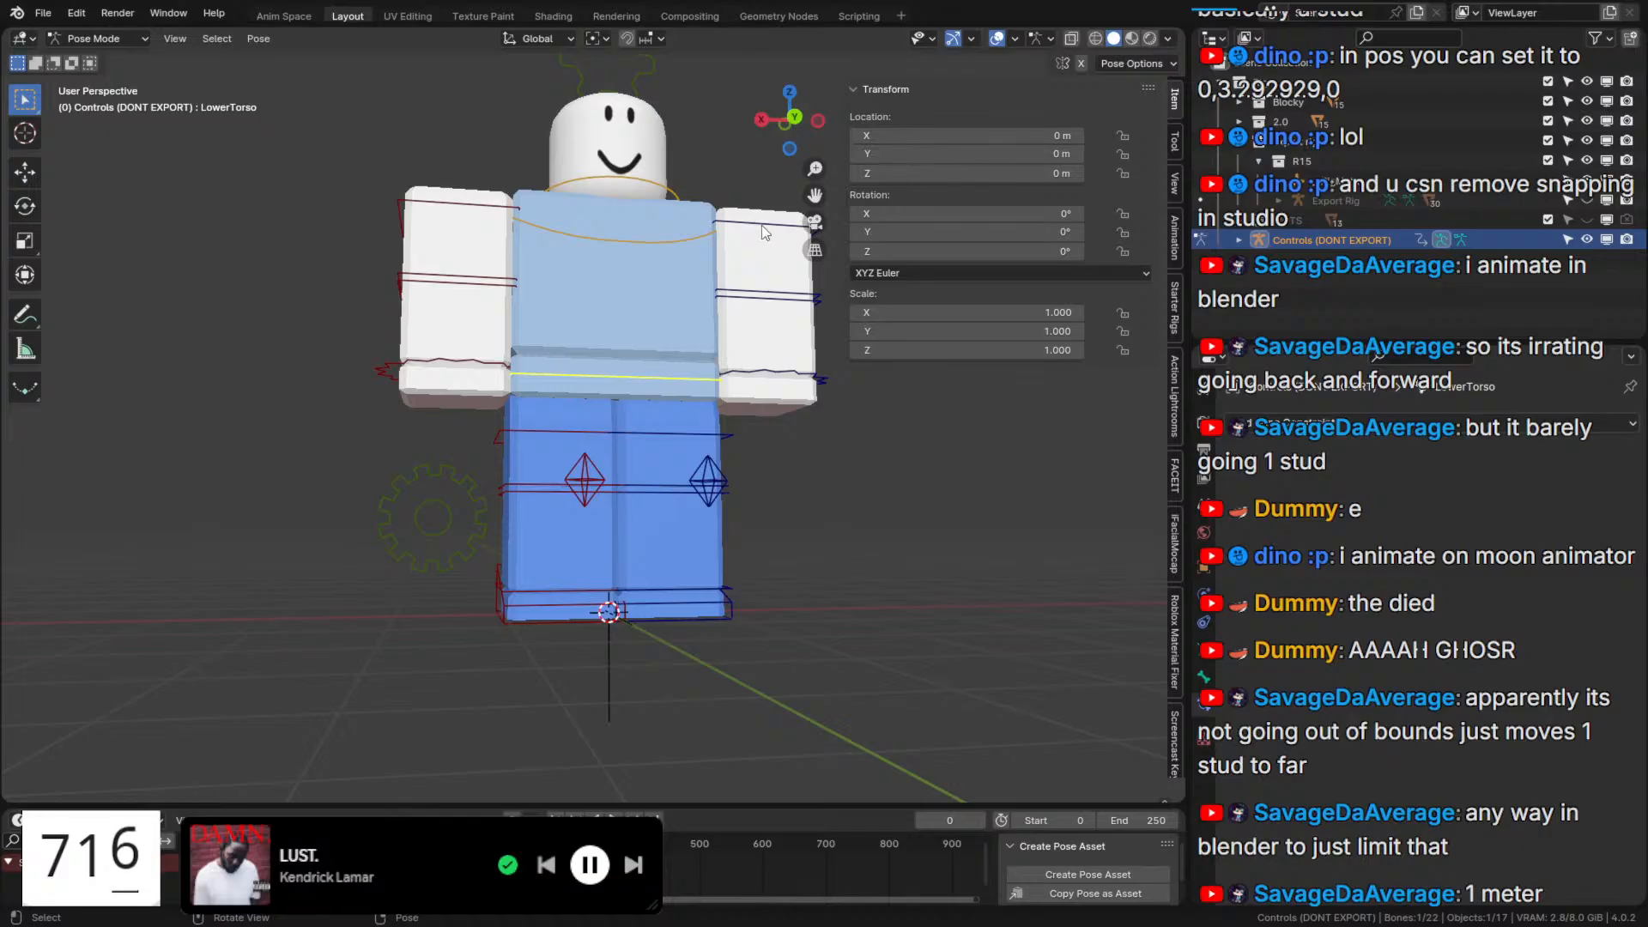
left_click(459, 490)
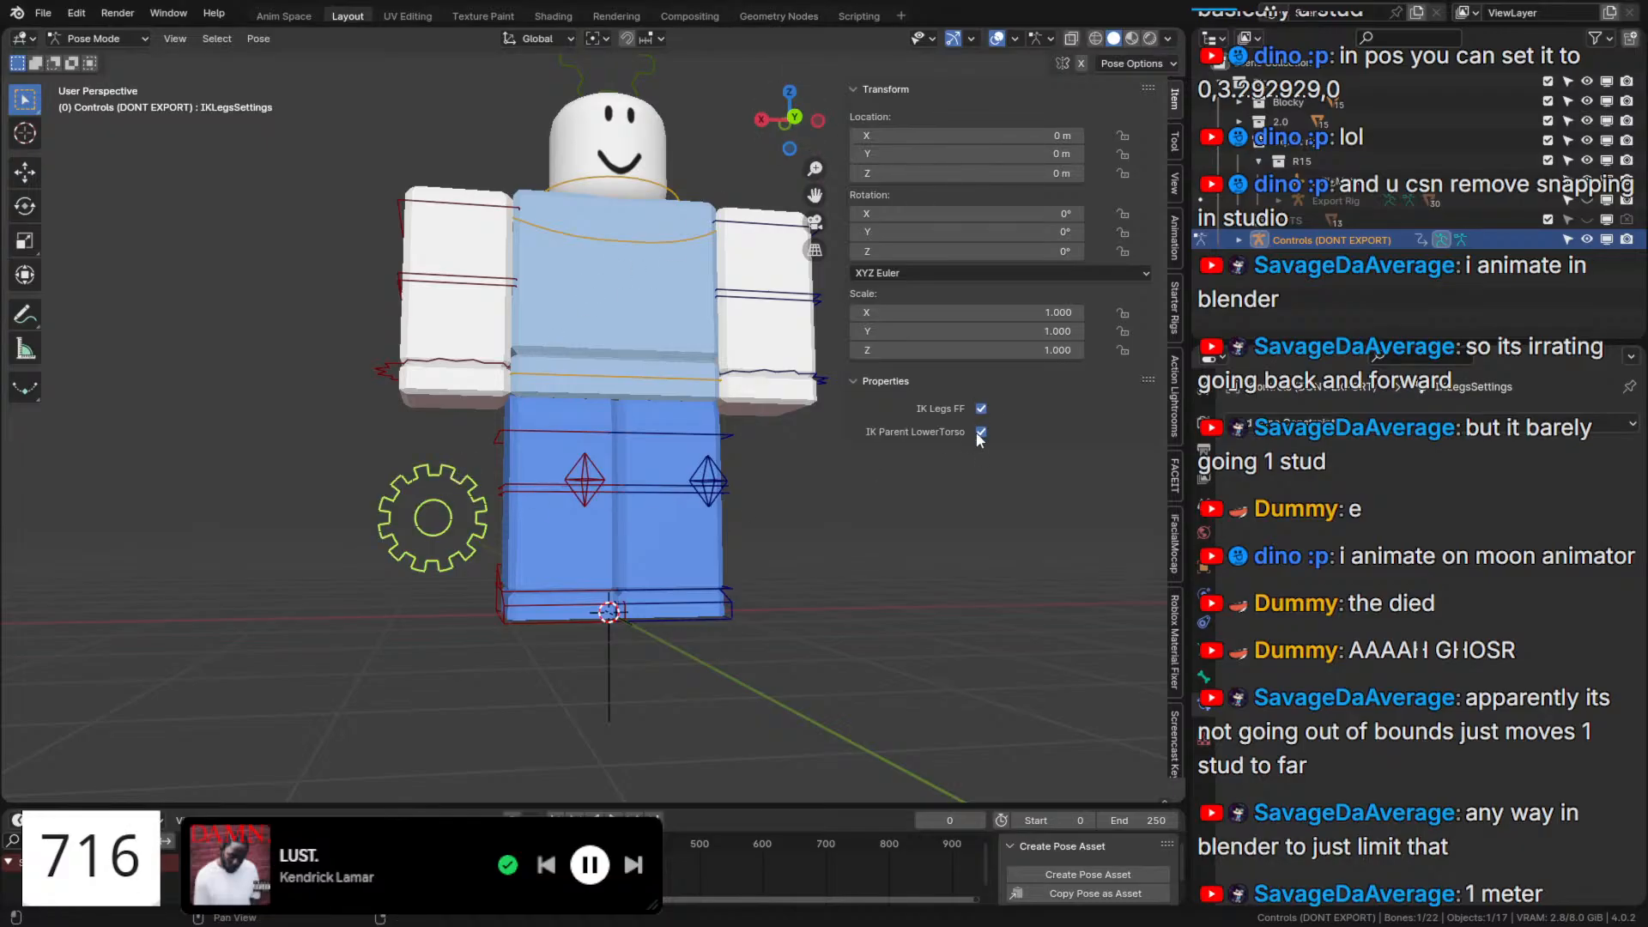
left_click(572, 364)
key("r")
key("r")
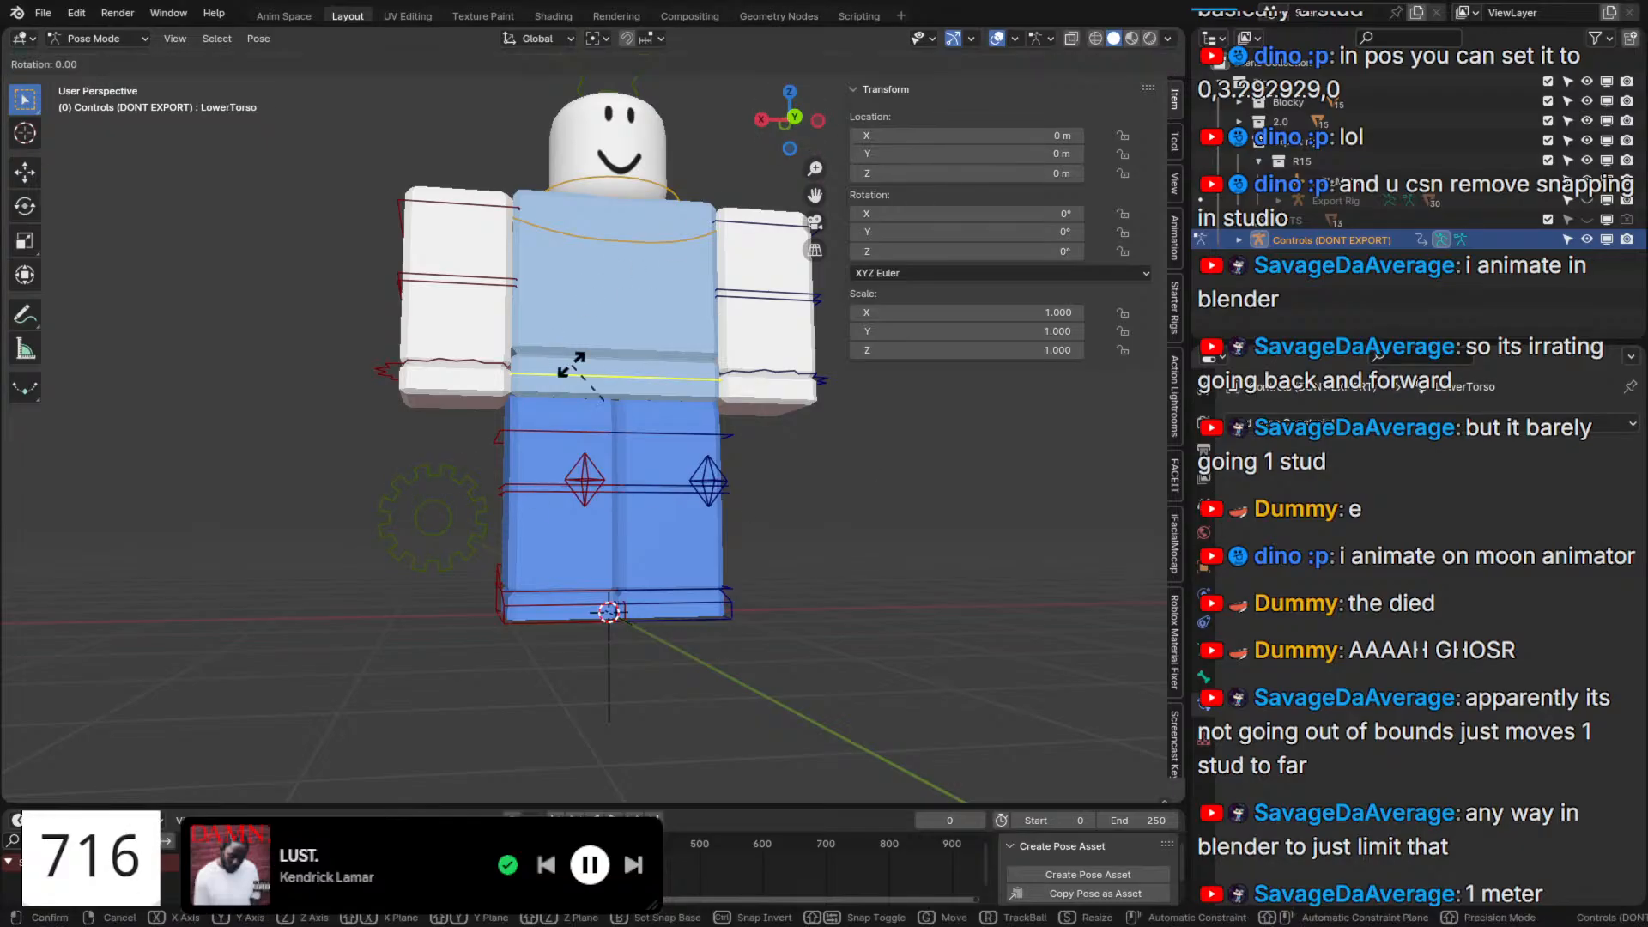
key("Escape")
Copy IK Parent LowerTorso from IKLegsSettings as a new driver and paste it onto the influence of IKFoot.R's Child Of constraint.
left_click(461, 477)
right_click(980, 429)
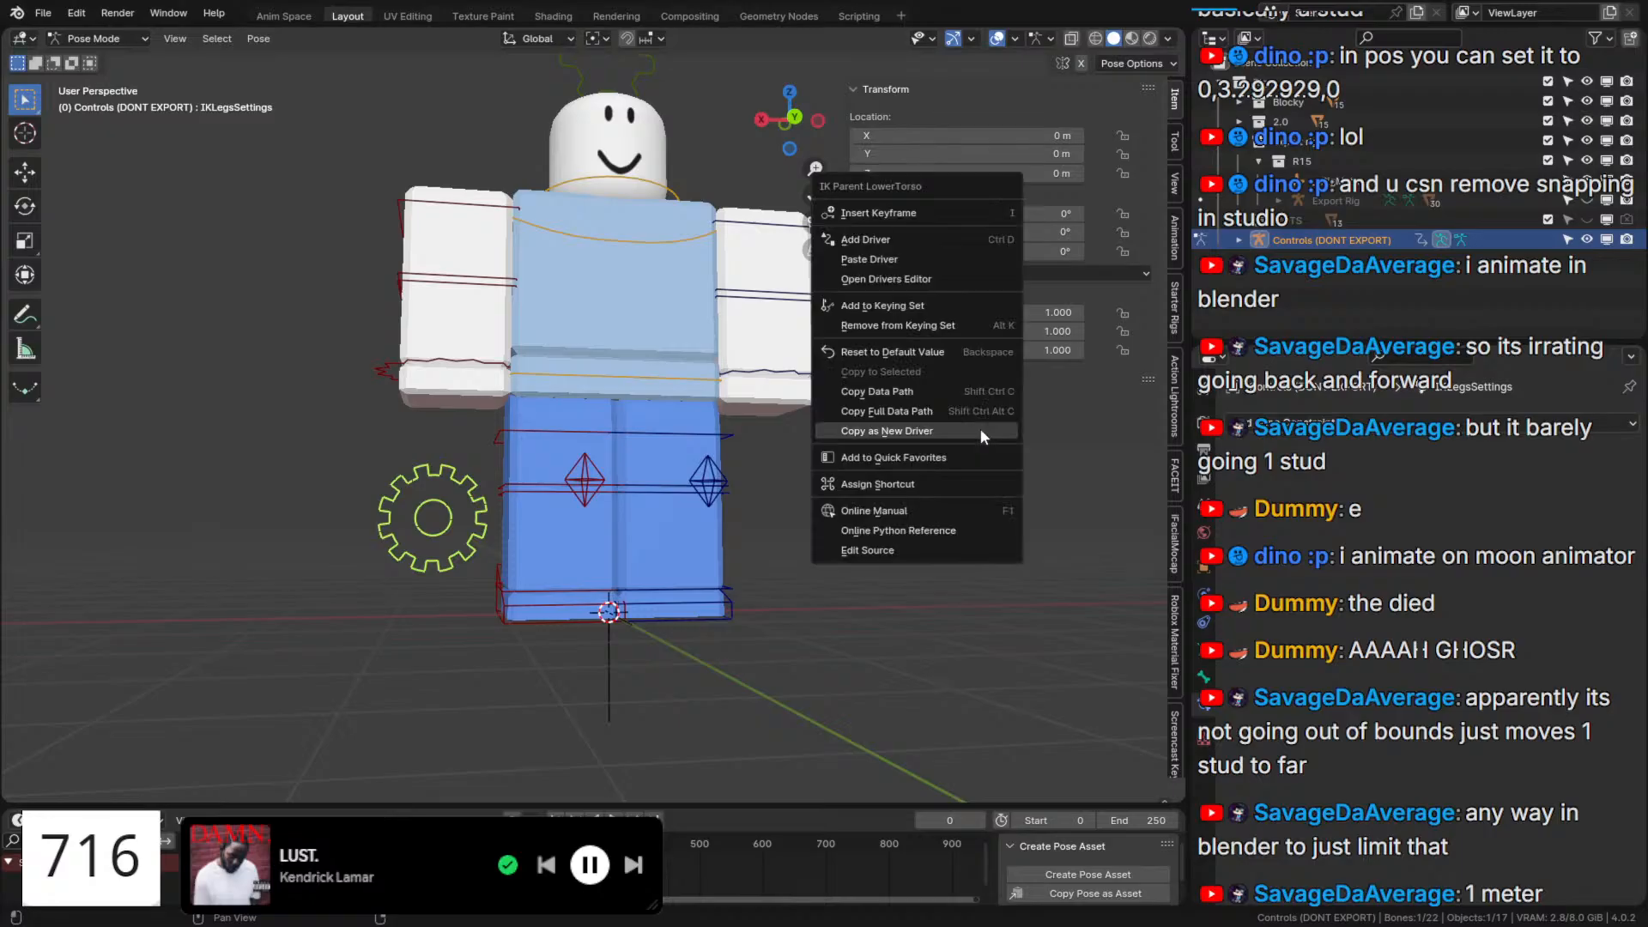
left_click(625, 570)
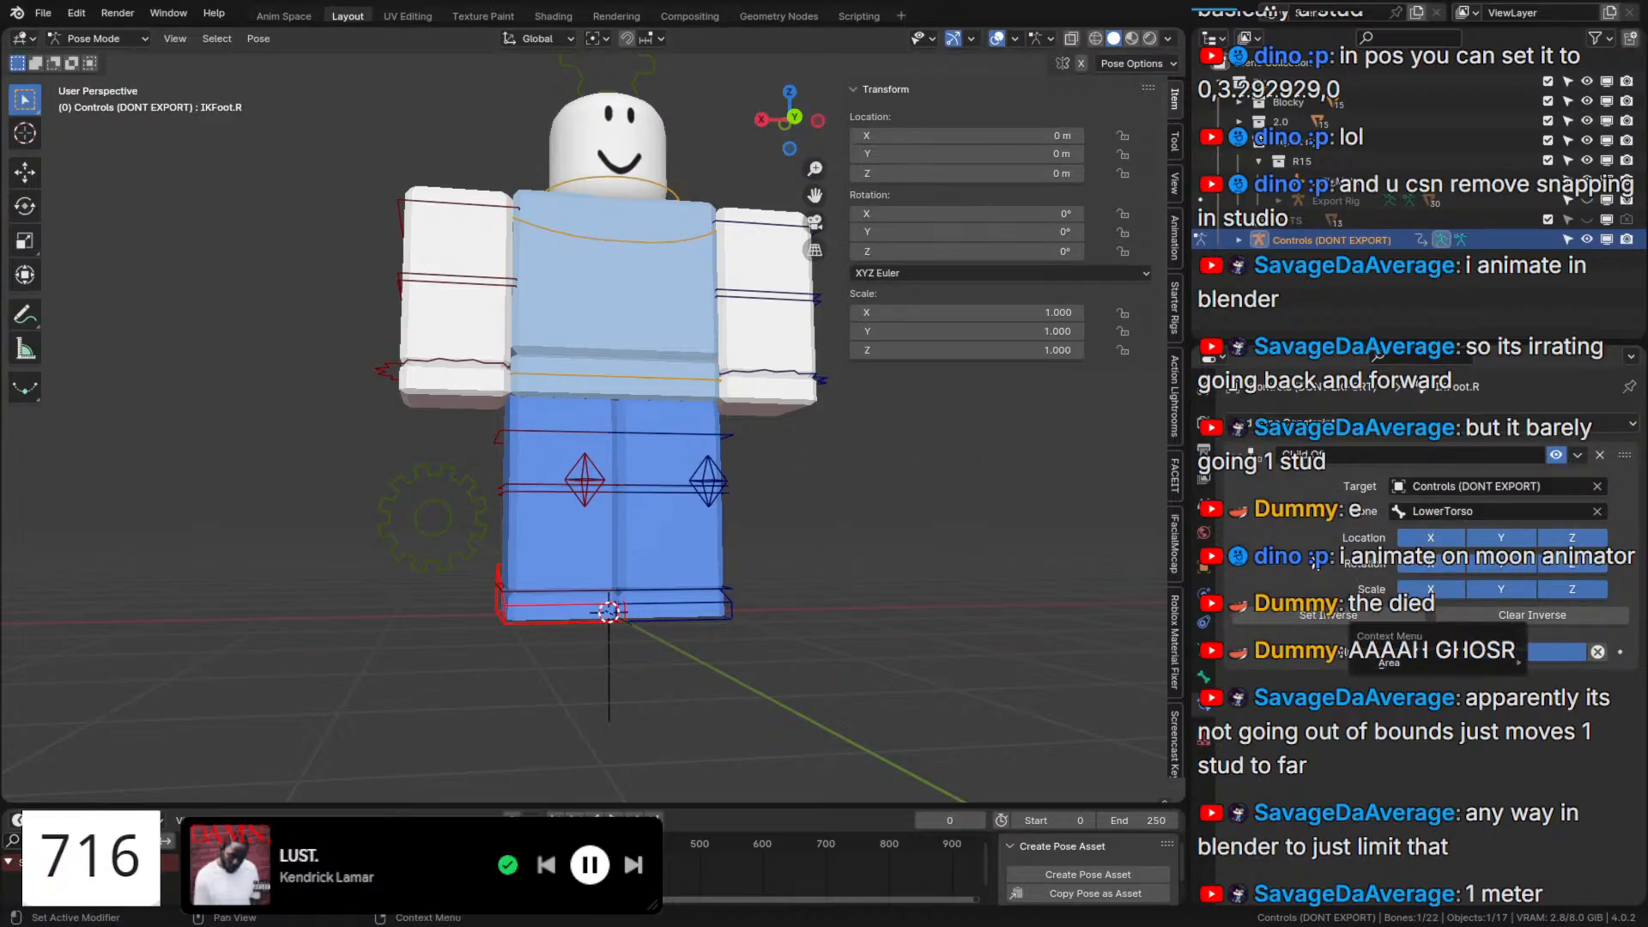
right_click(1518, 654)
left_click(1518, 657)
Paste the same IK Parent LowerTorso driver onto the influence of IKFoot.L's Child Of constraint.
left_click(734, 619)
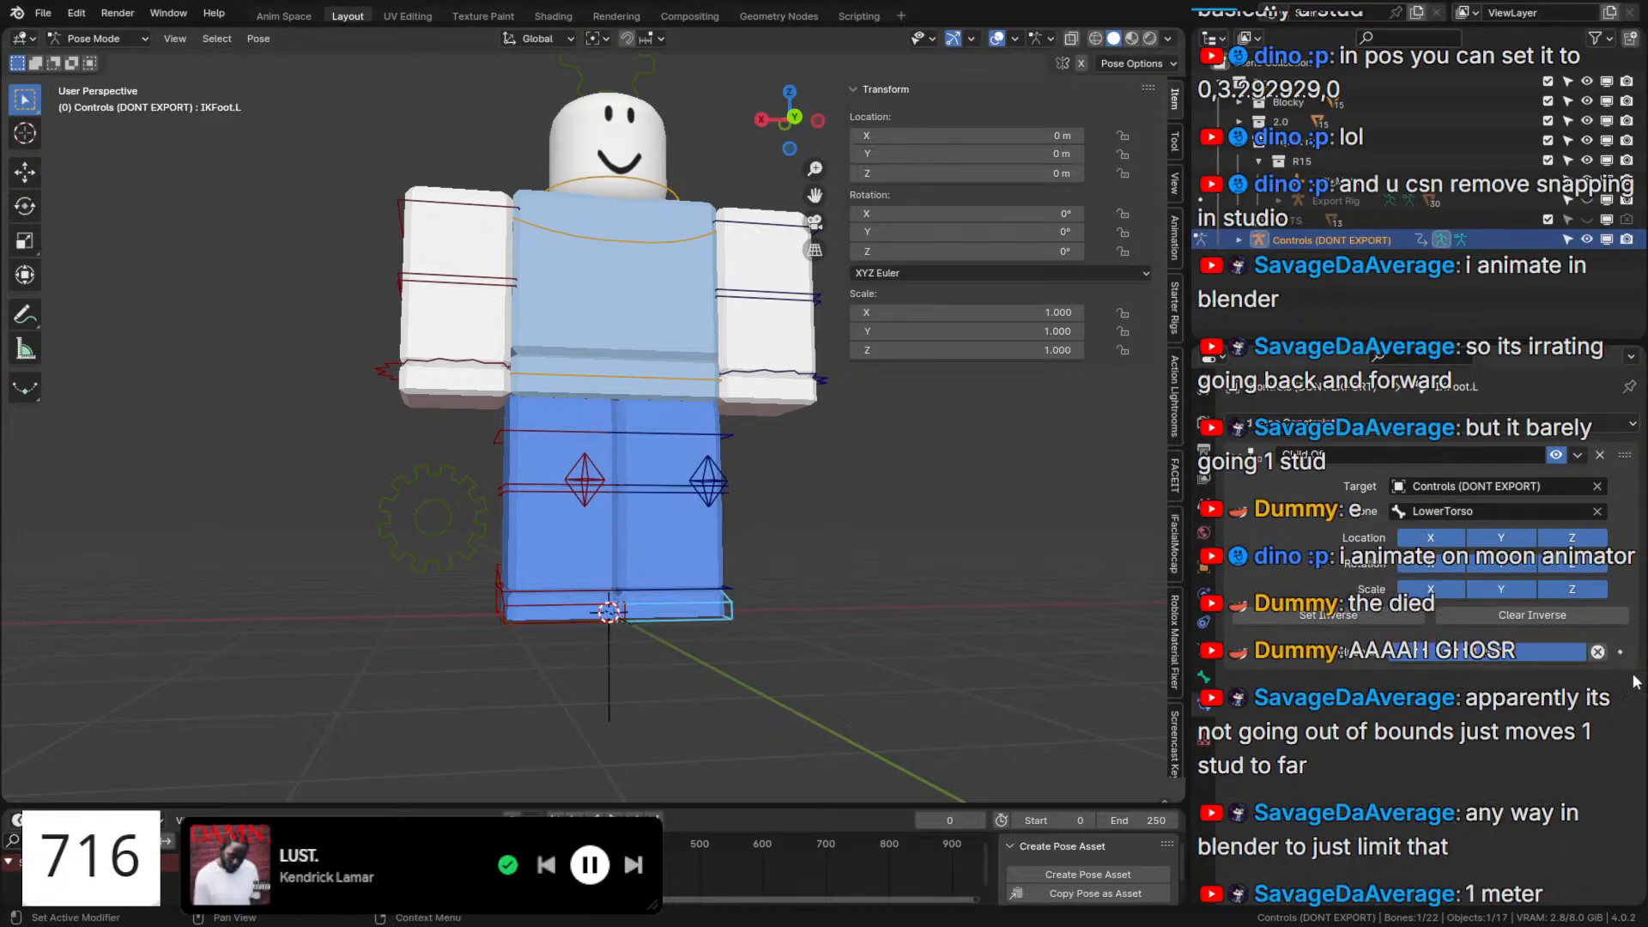
right_click(1546, 666)
right_click(1530, 651)
left_click(1520, 652)
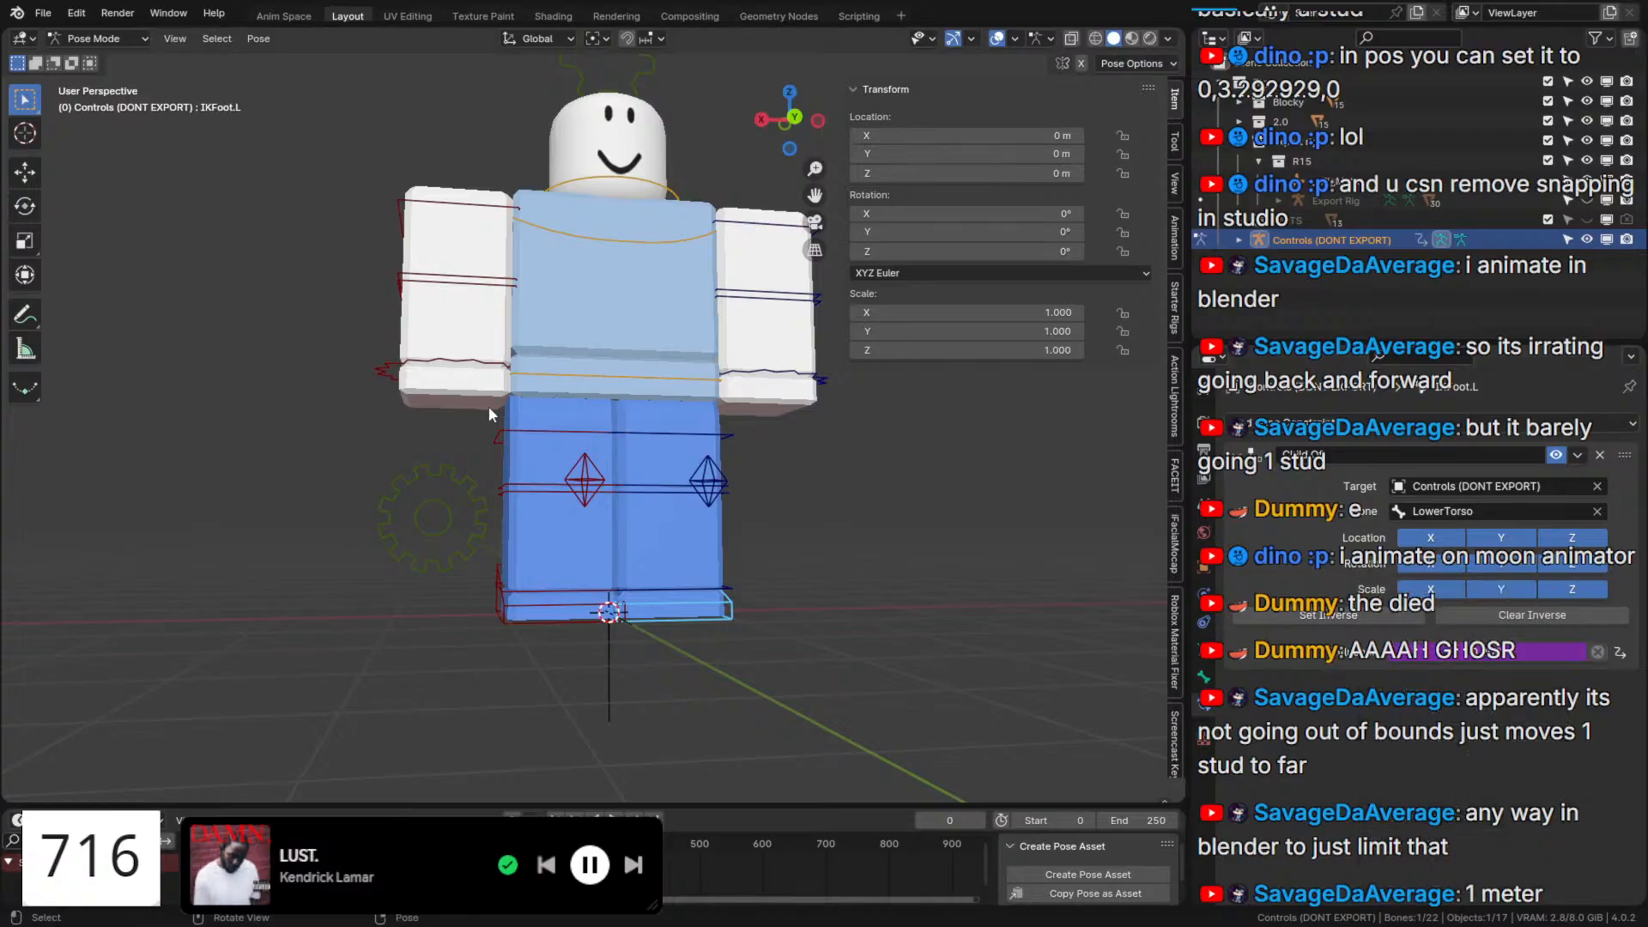
Test the driven foot parenting by rotating the LowerTorso bone and moving it up about 2.1 m.
left_click(457, 475)
key("r")
key("r")
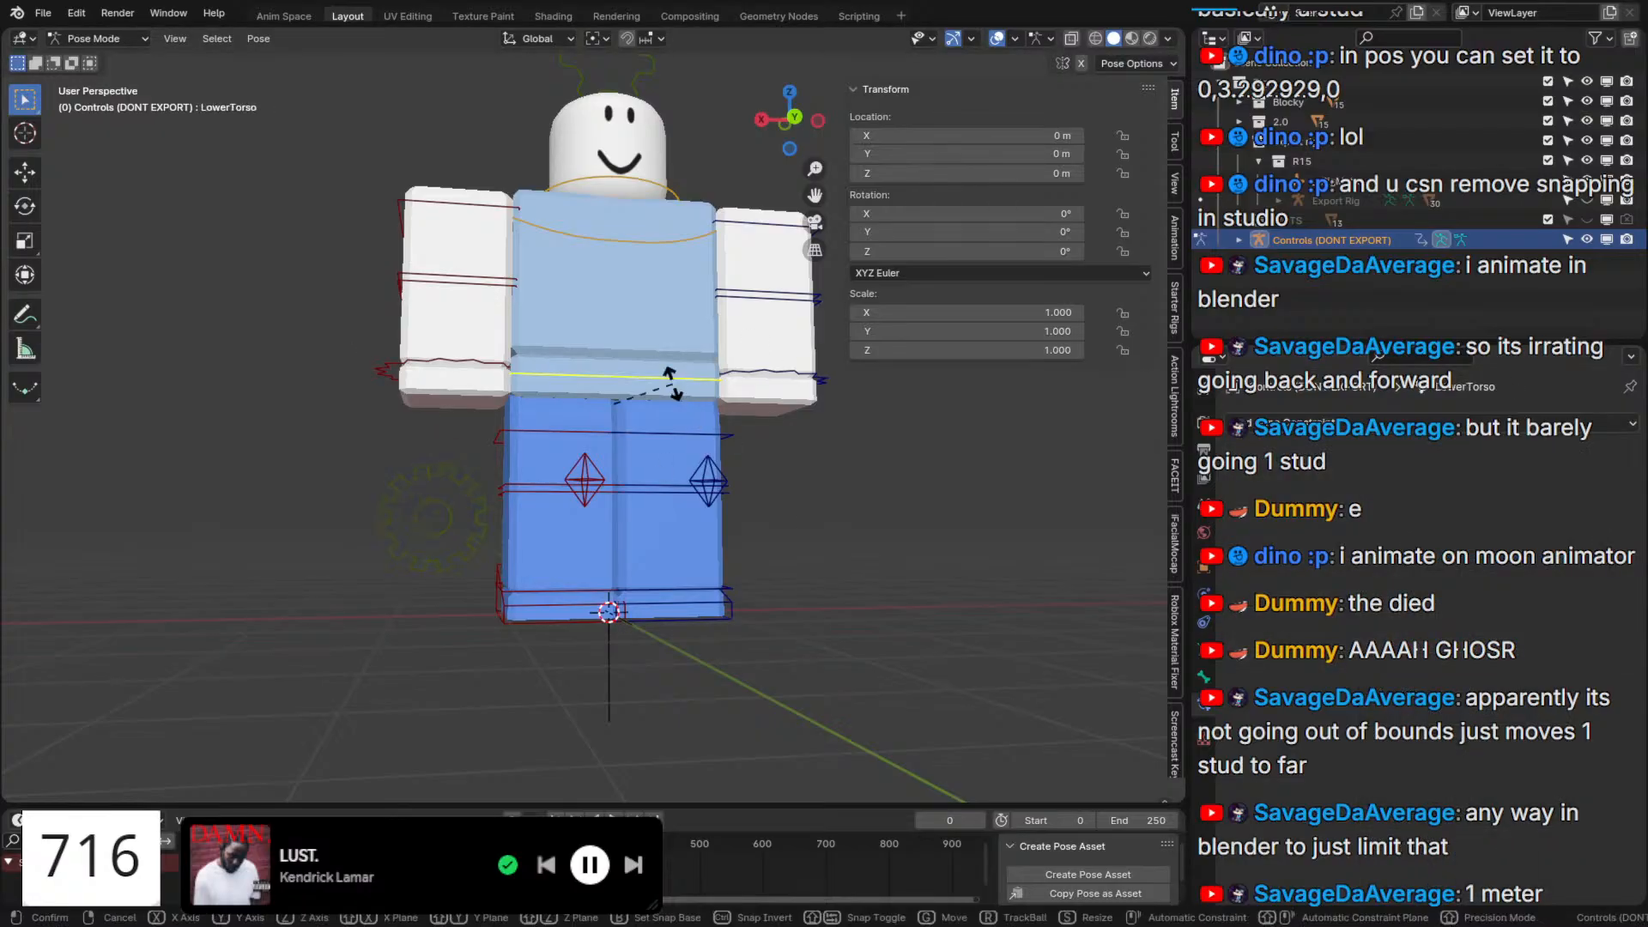
key("Escape")
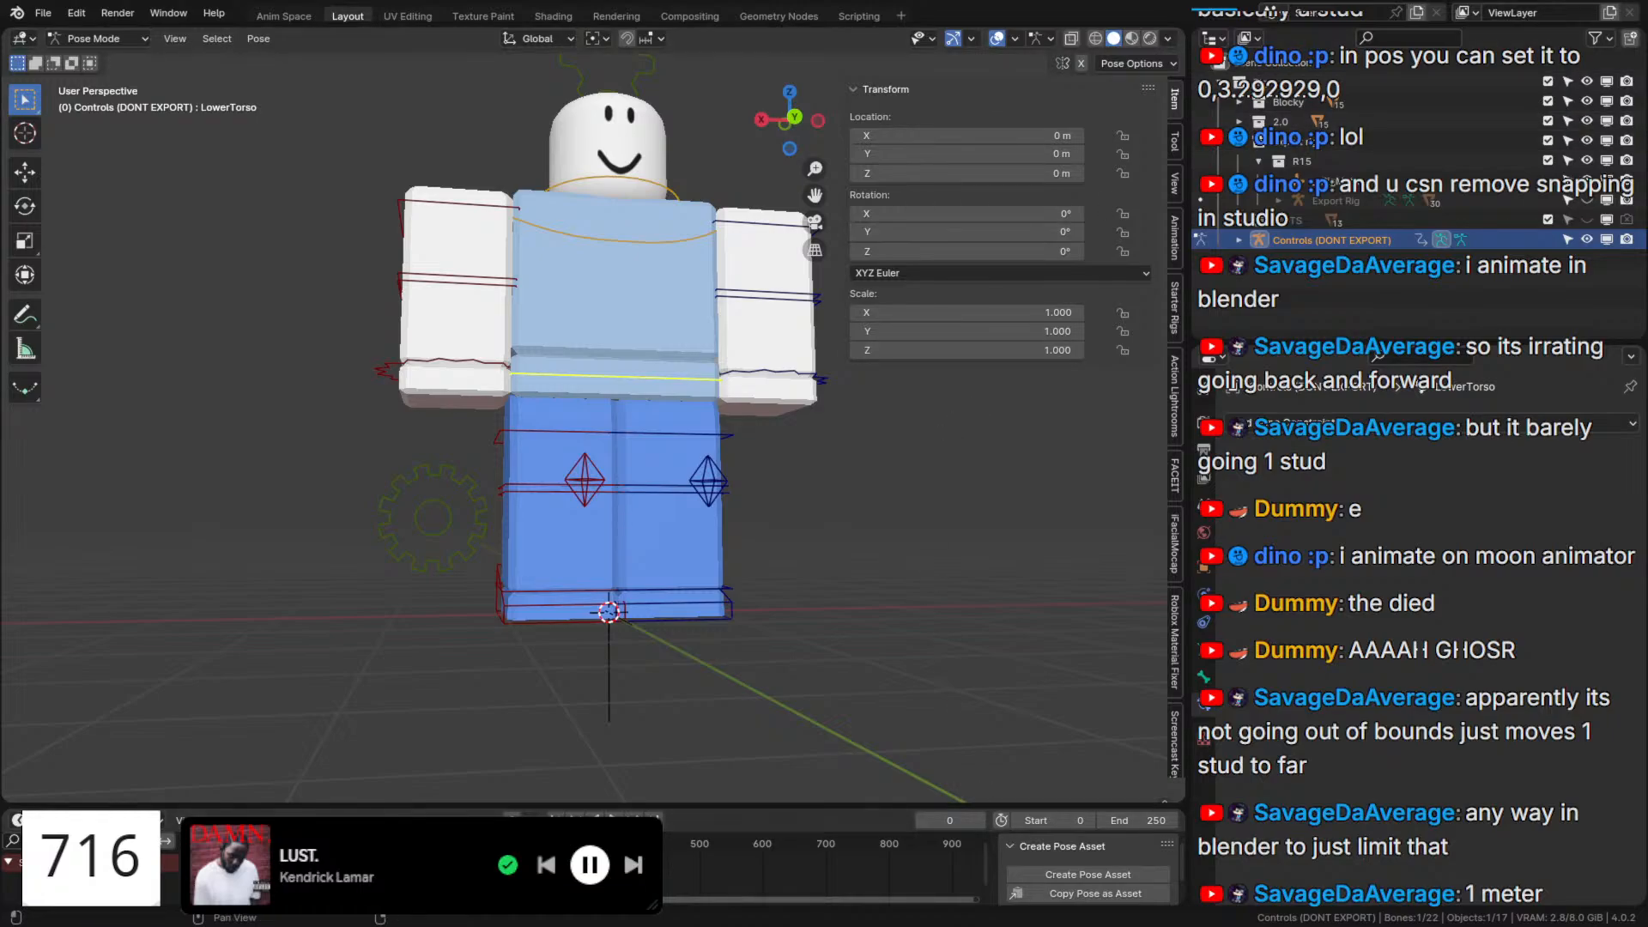
scroll(664, 479, "down", 2)
key("g")
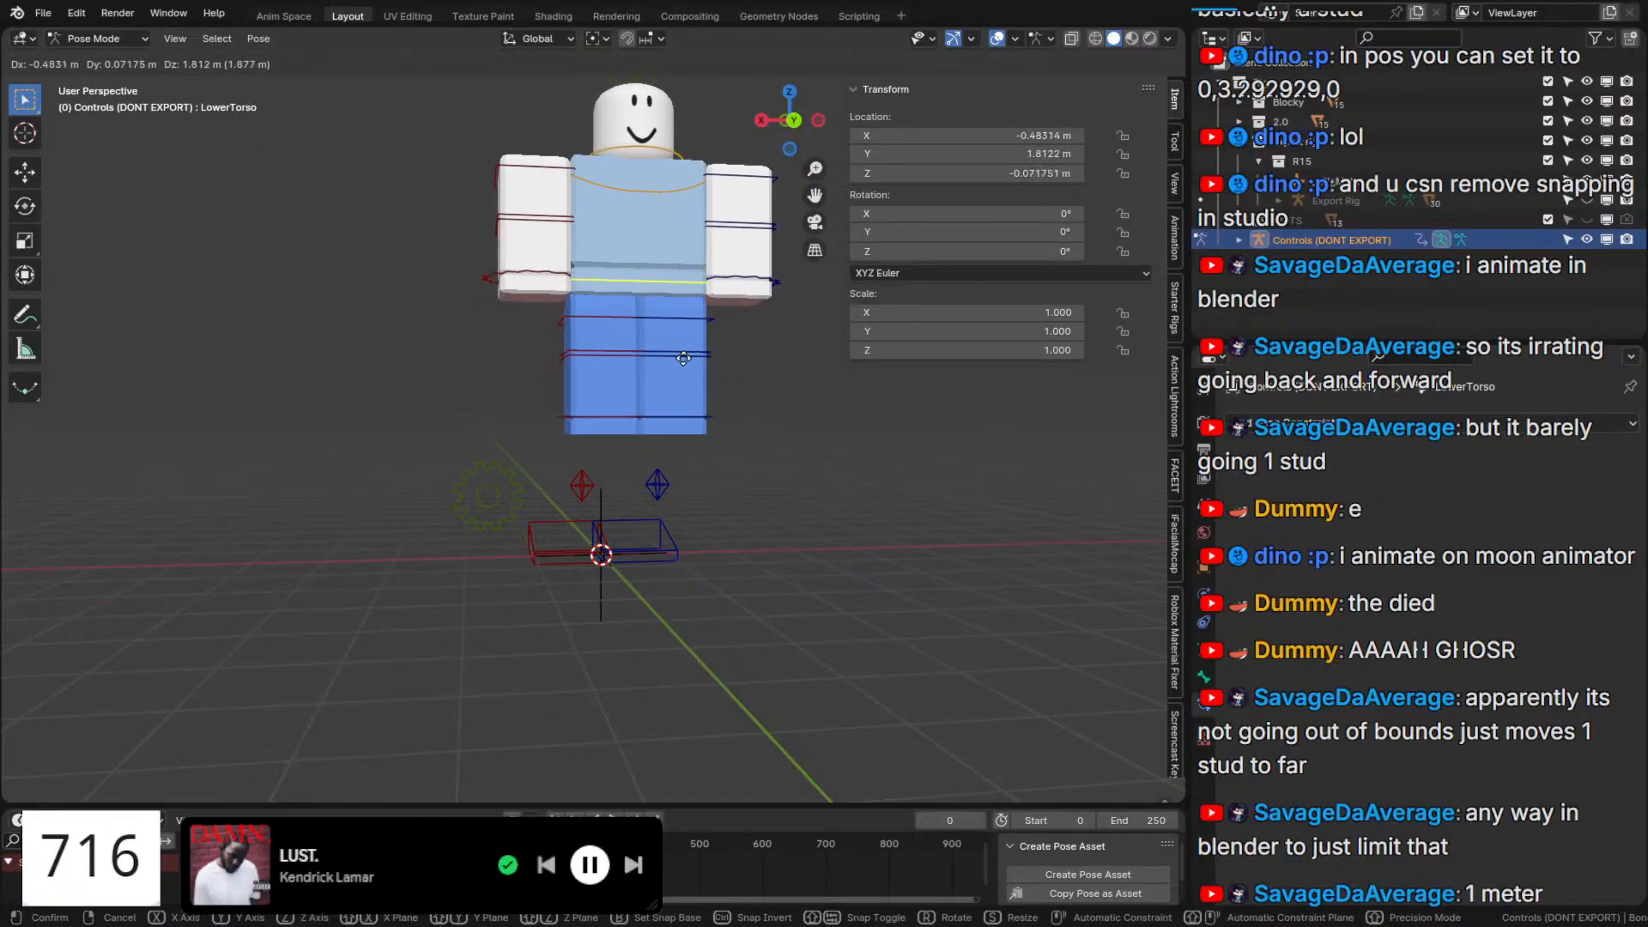
left_click(492, 477)
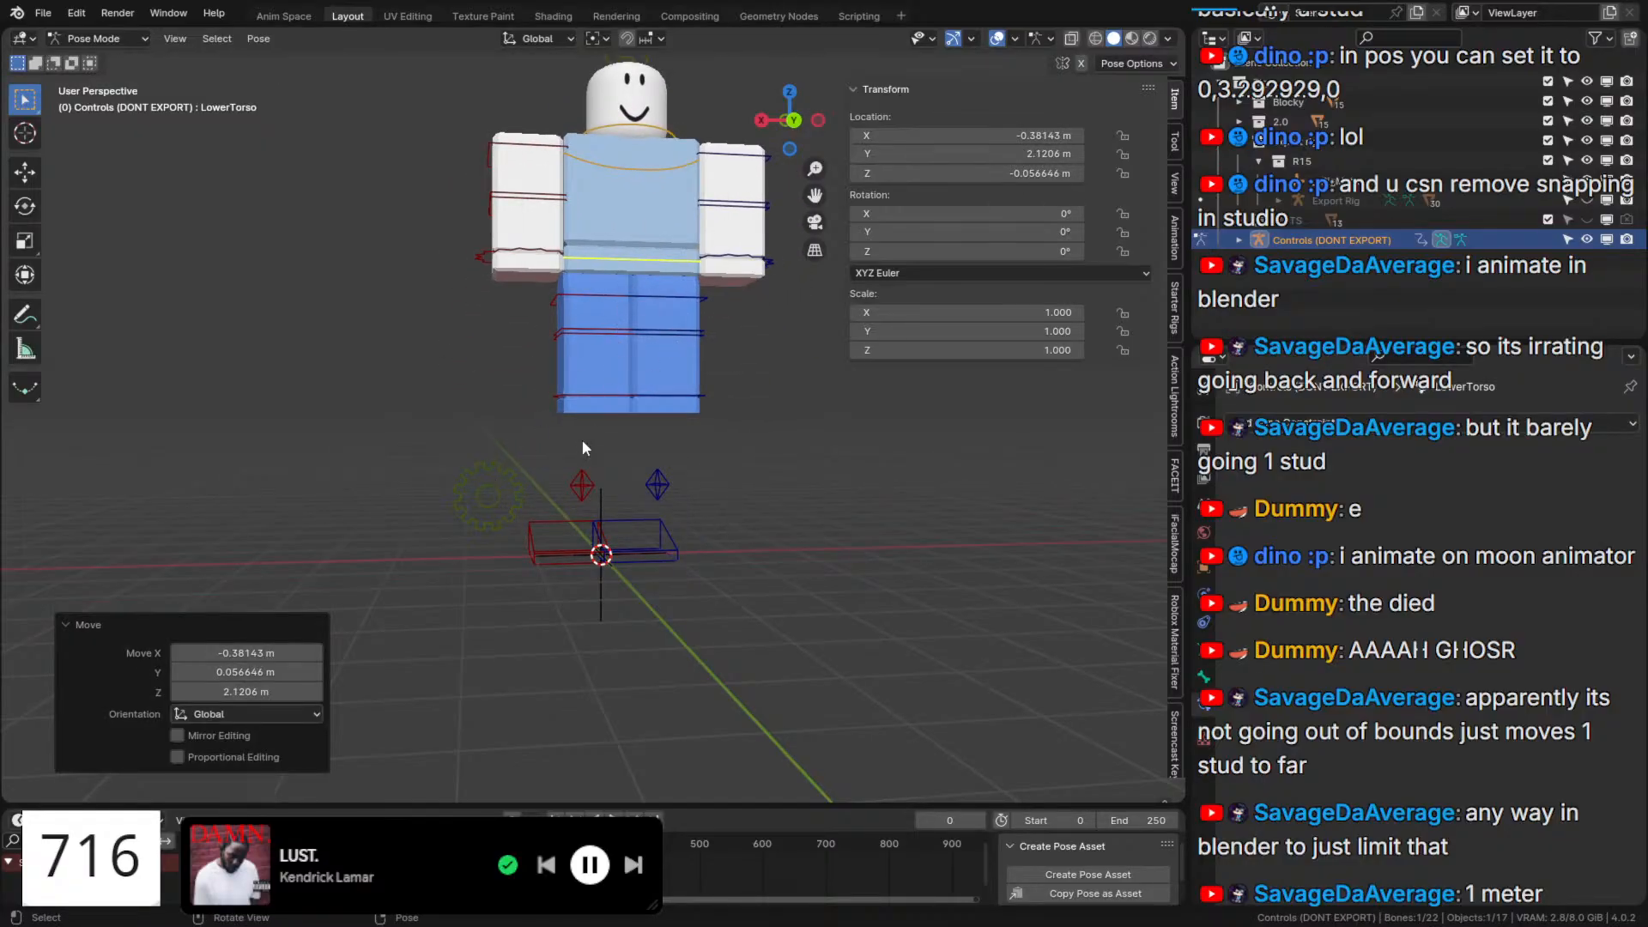
scroll(653, 110, "down", 1)
On the Settings gear bone above the head, set IK Legs to 1.000 and enable 1. IK Switch Layers.
left_click(644, 112)
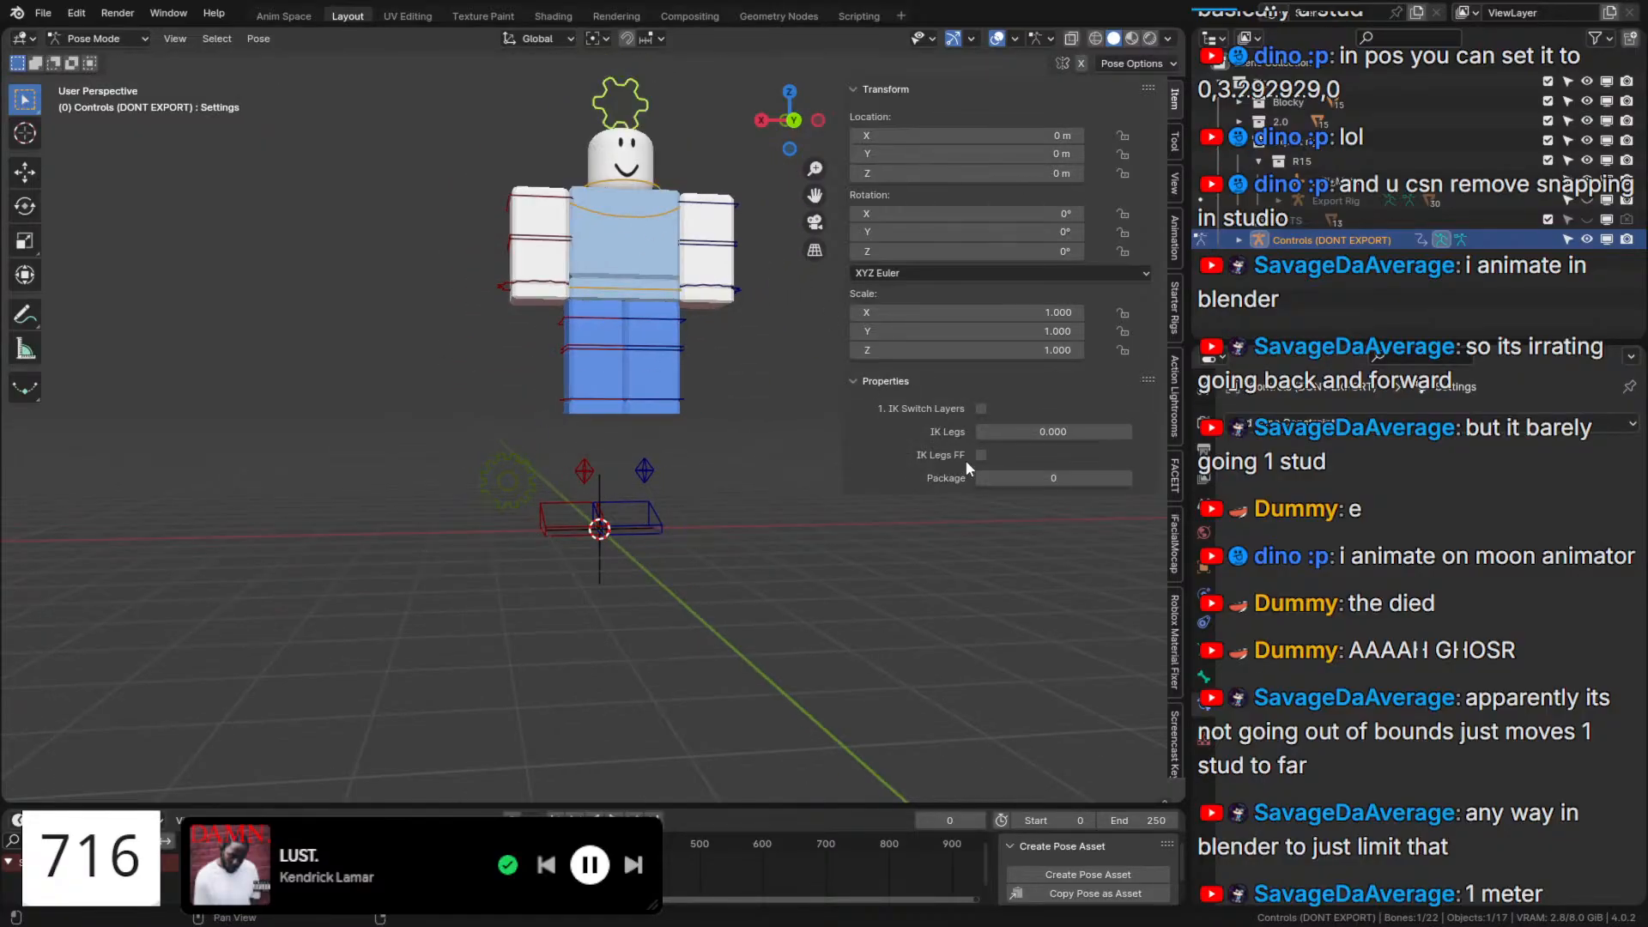
left_click_drag(1013, 432, 1116, 431)
left_click(978, 407)
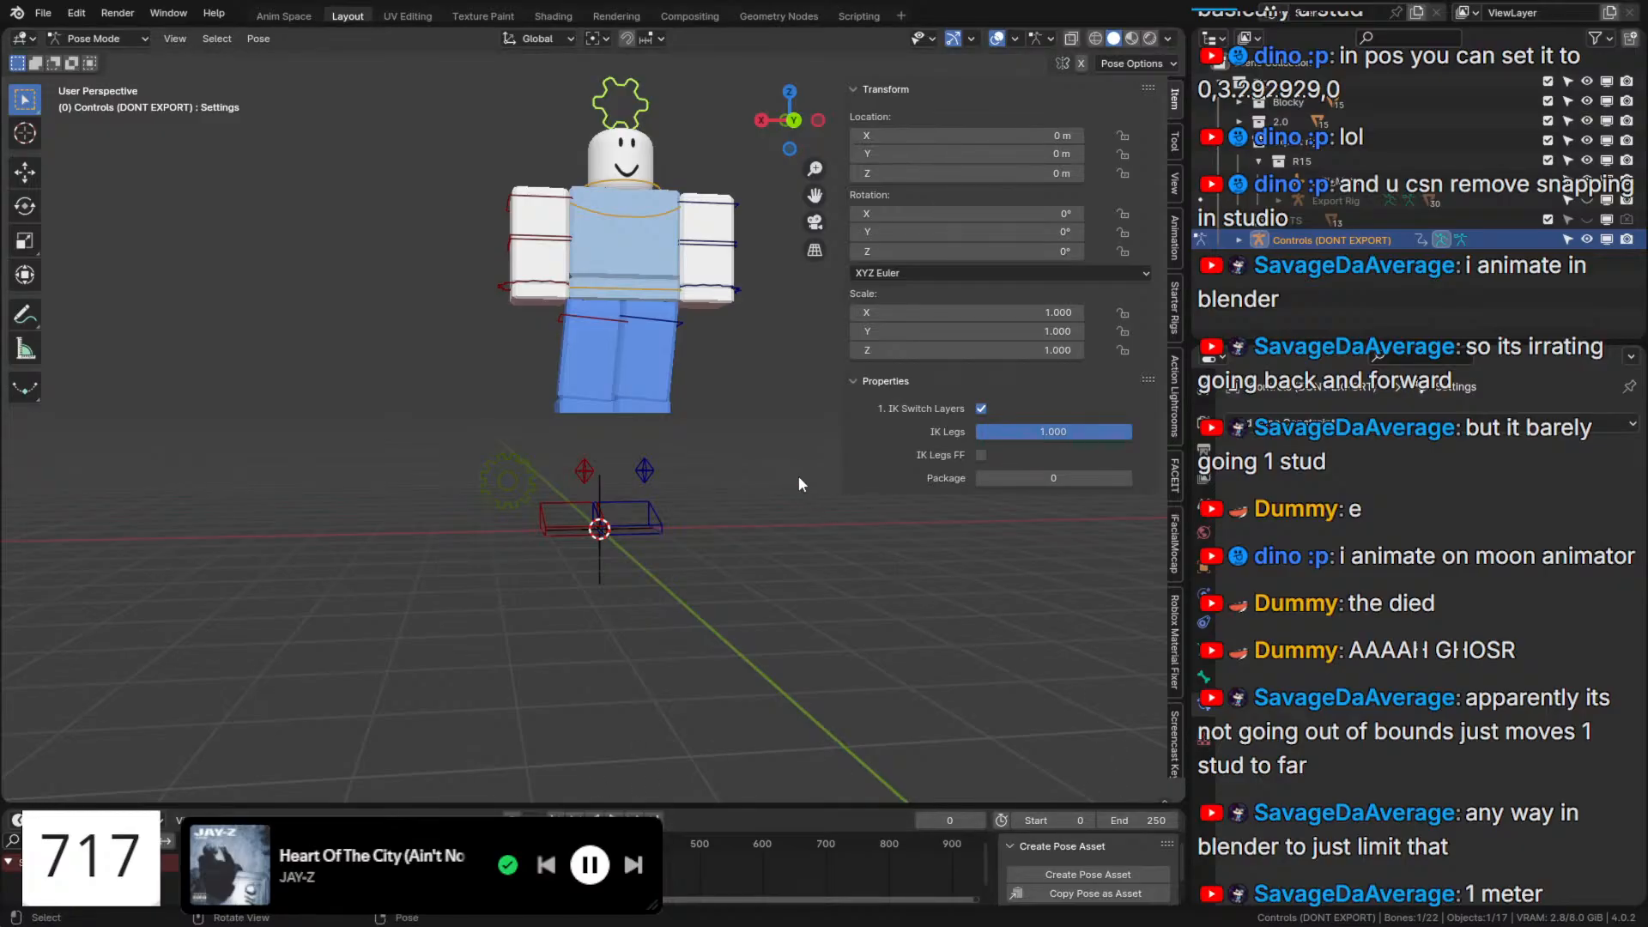
middle_click_drag(798, 475, 725, 545)
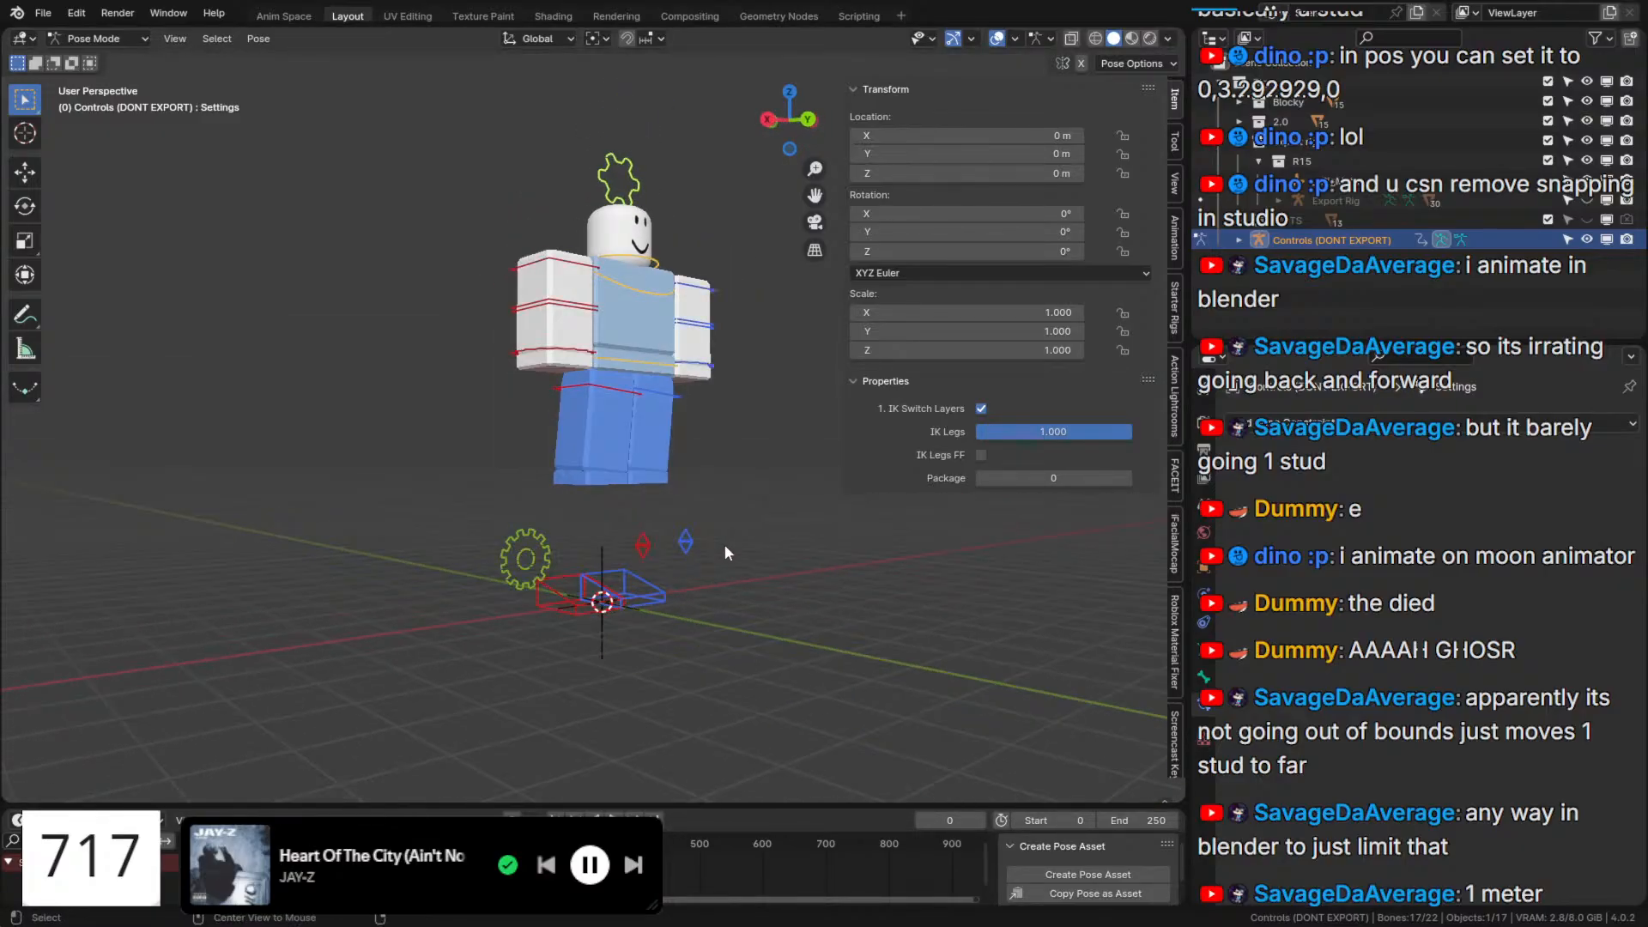
Test-rotate the UpperTorso bone freely to check how the upper body moves.
scroll(725, 544, "up", 6)
left_click(653, 427)
key("r")
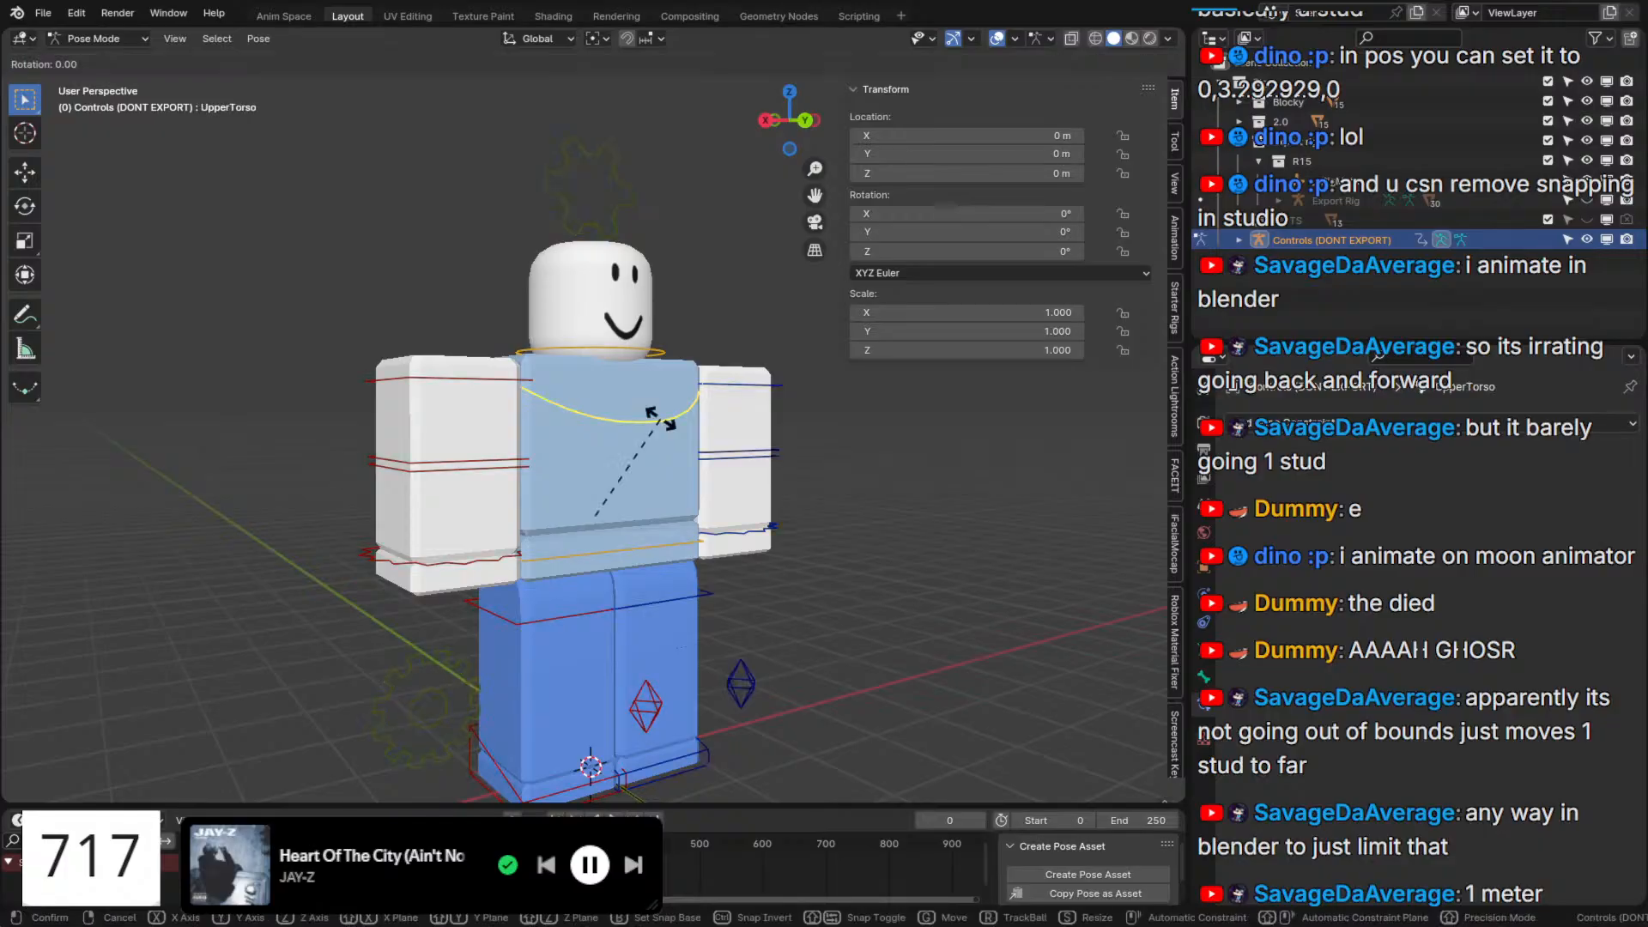
key("r")
right_click(660, 470)
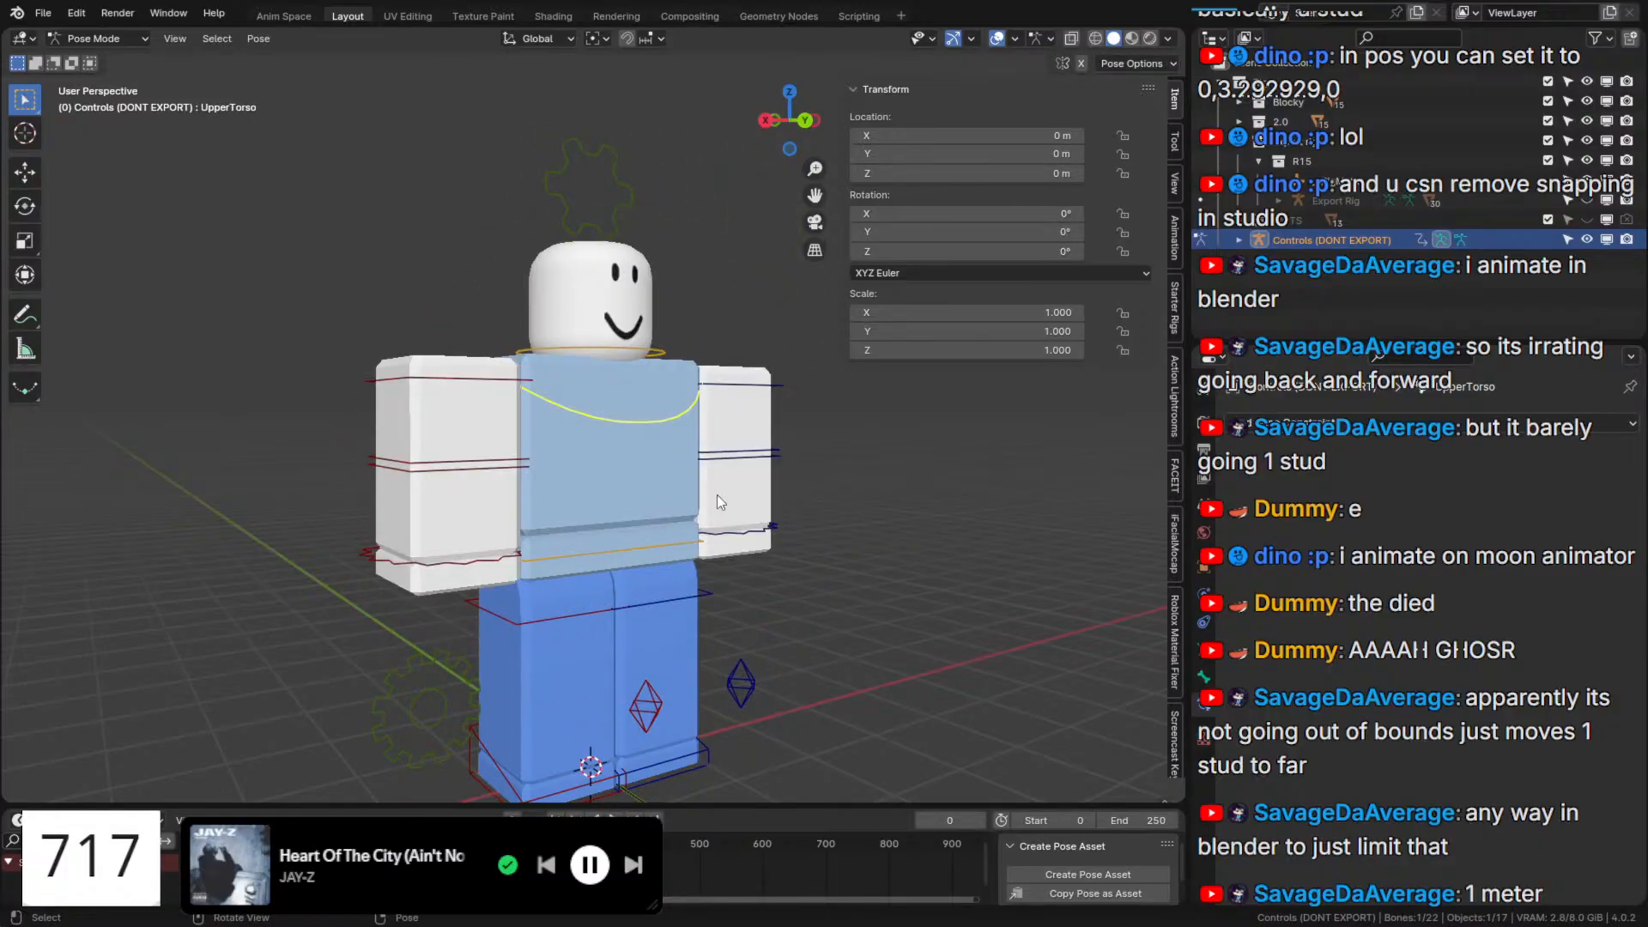
Set the UpperTorso bone's rotation mode to XYZ Euler and clear the bone selection.
left_click(911, 272)
left_click(909, 324)
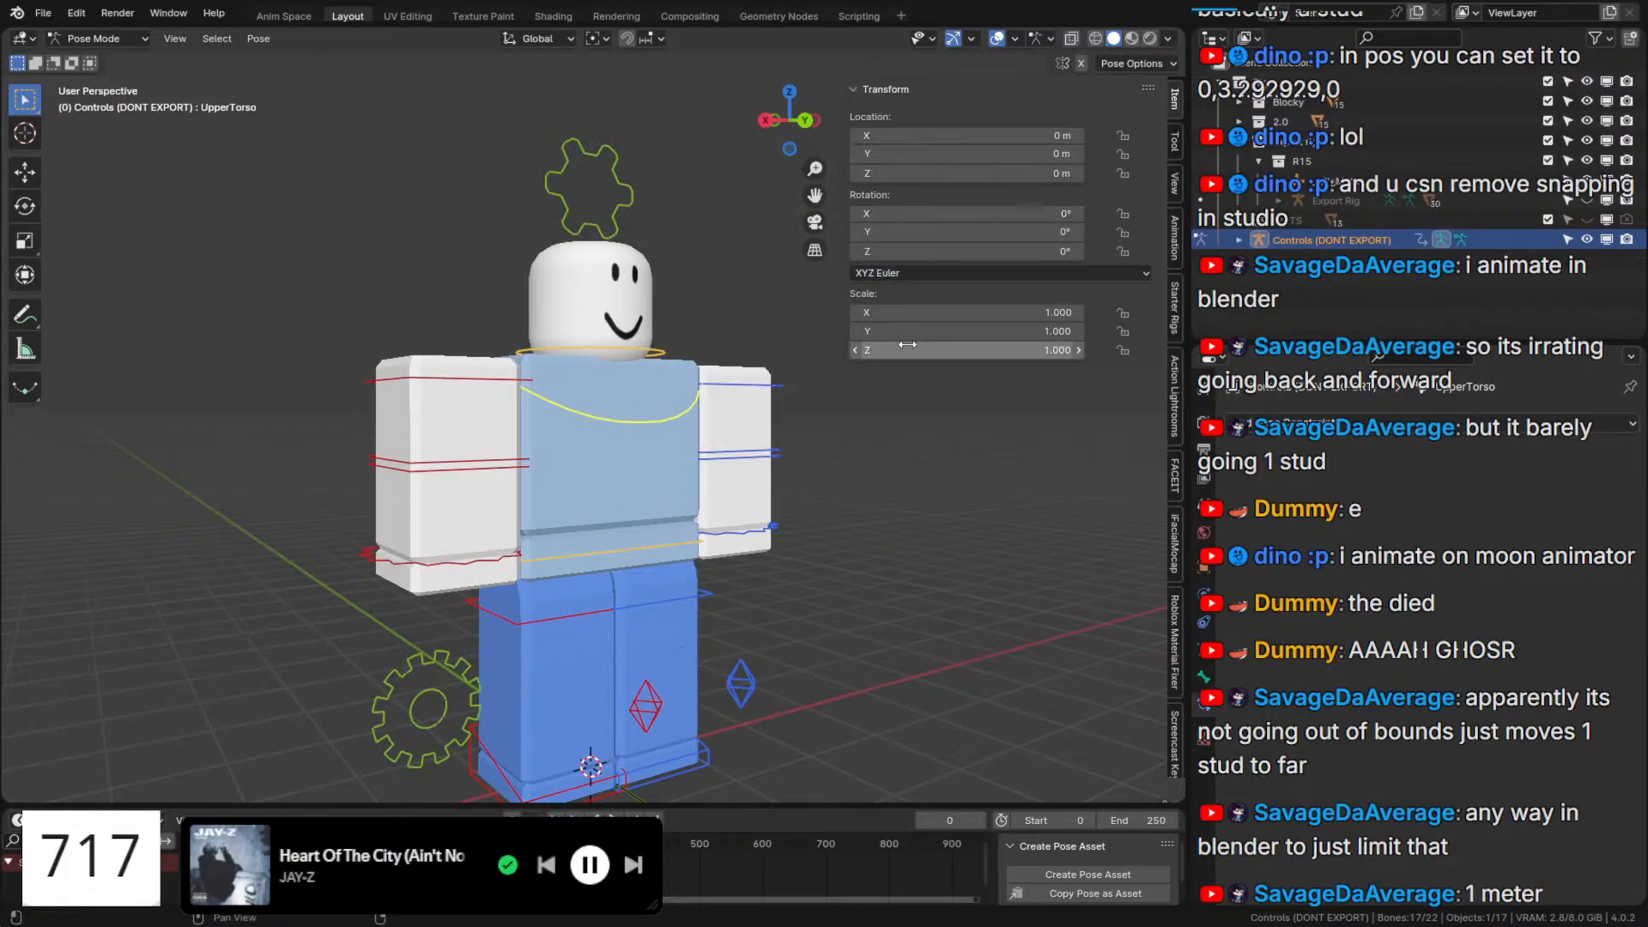
middle_click_drag(621, 492, 816, 537)
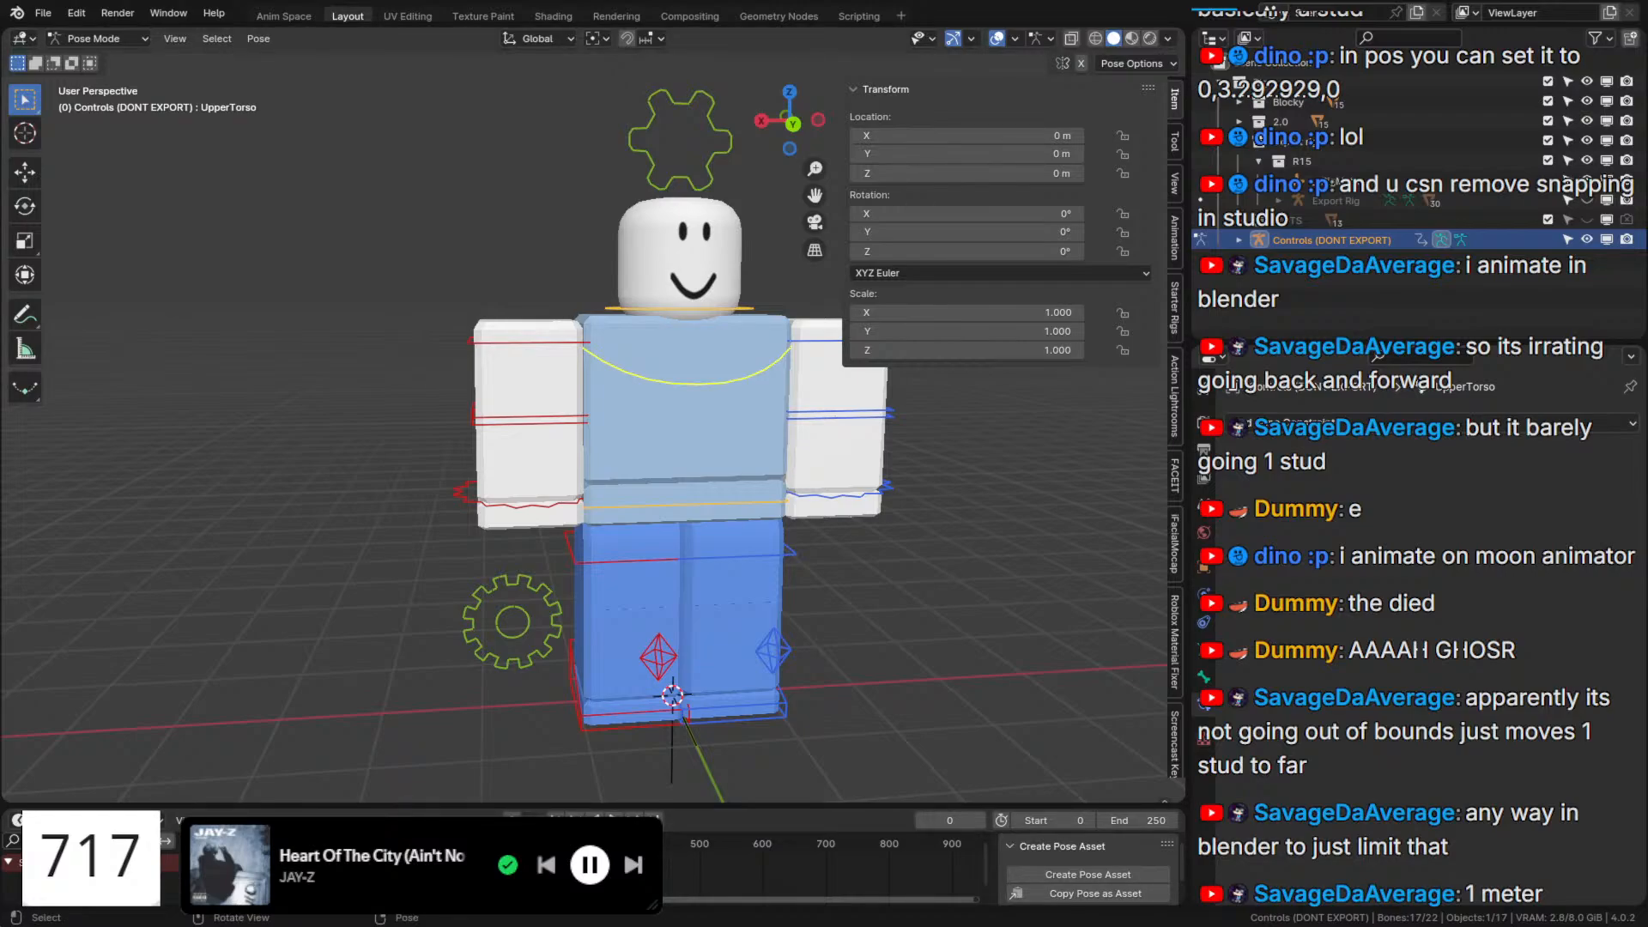
key("alt+a")
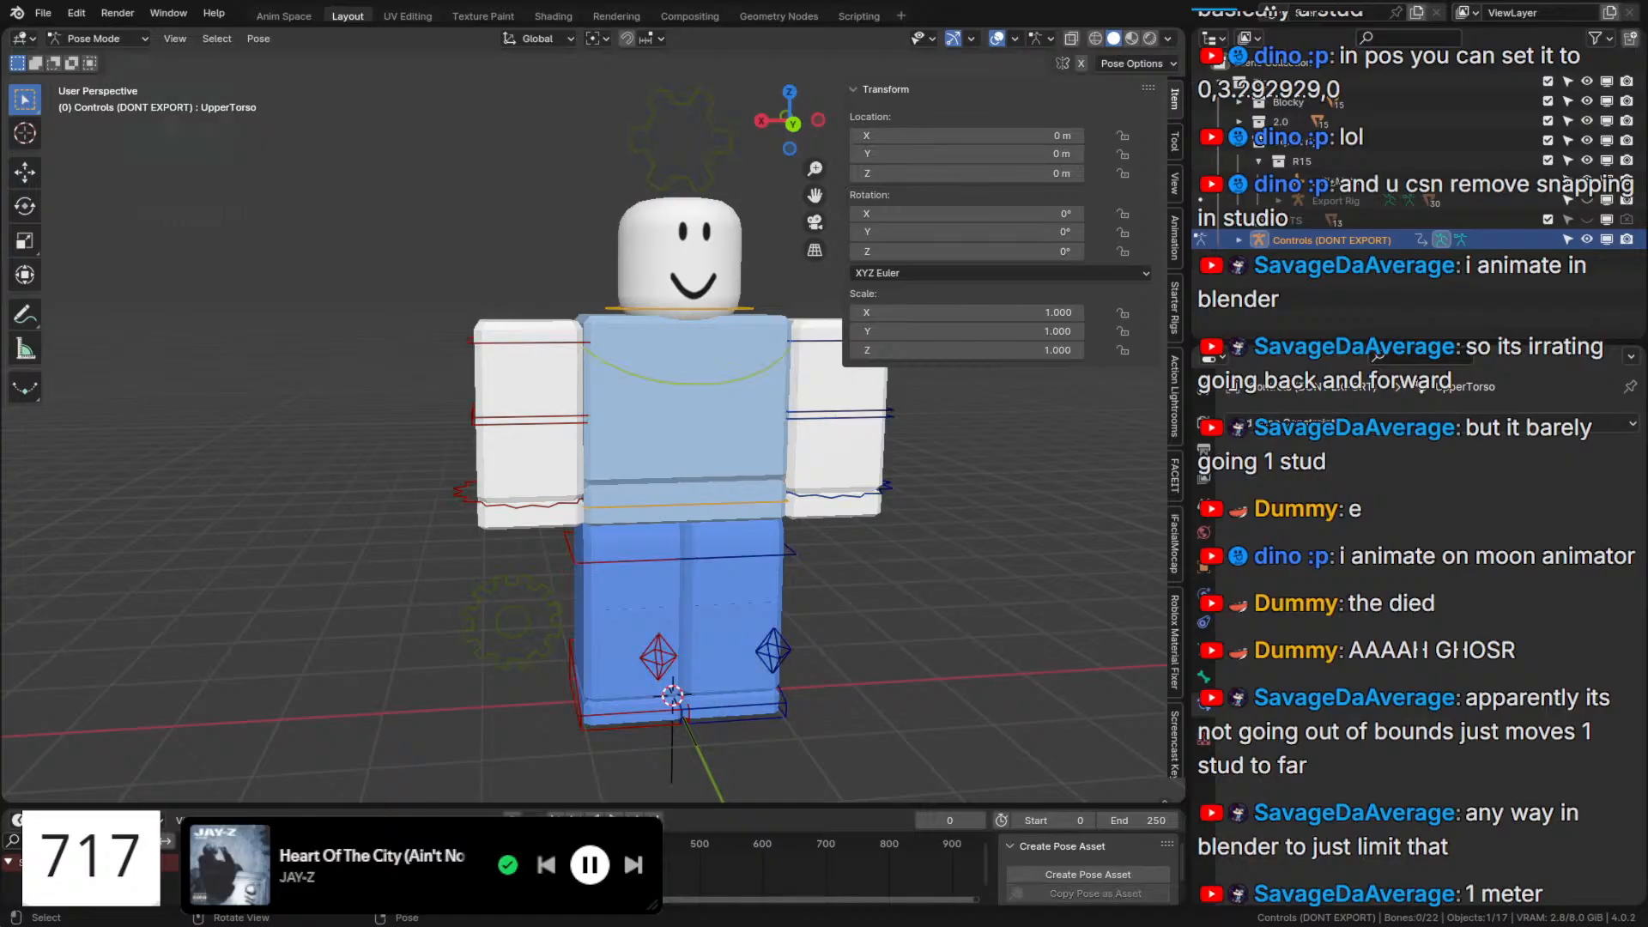
Test-rotate the RightUpperArm bone about the X axis to check the arm's swing.
scroll(693, 455, "up", 1)
middle_click_drag(693, 455, 704, 438)
left_click(743, 355)
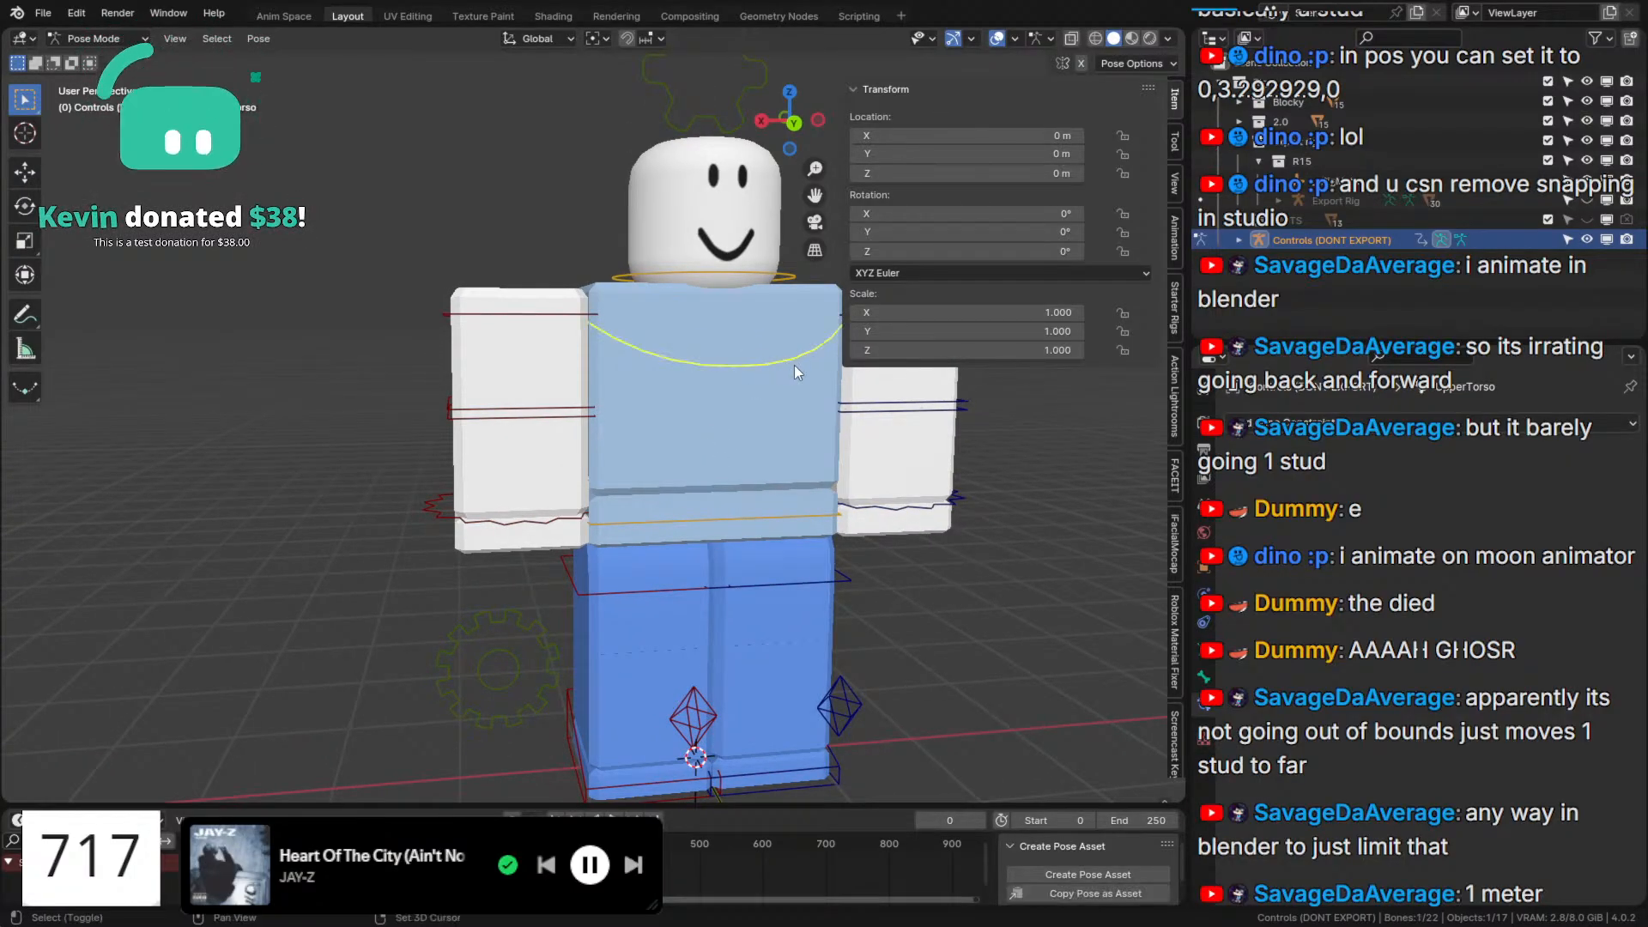
middle_click_drag(795, 364, 707, 434, "shift")
middle_click_drag(746, 345, 750, 390, "shift")
scroll(781, 443, "up", 1)
middle_click_drag(781, 447, 789, 471)
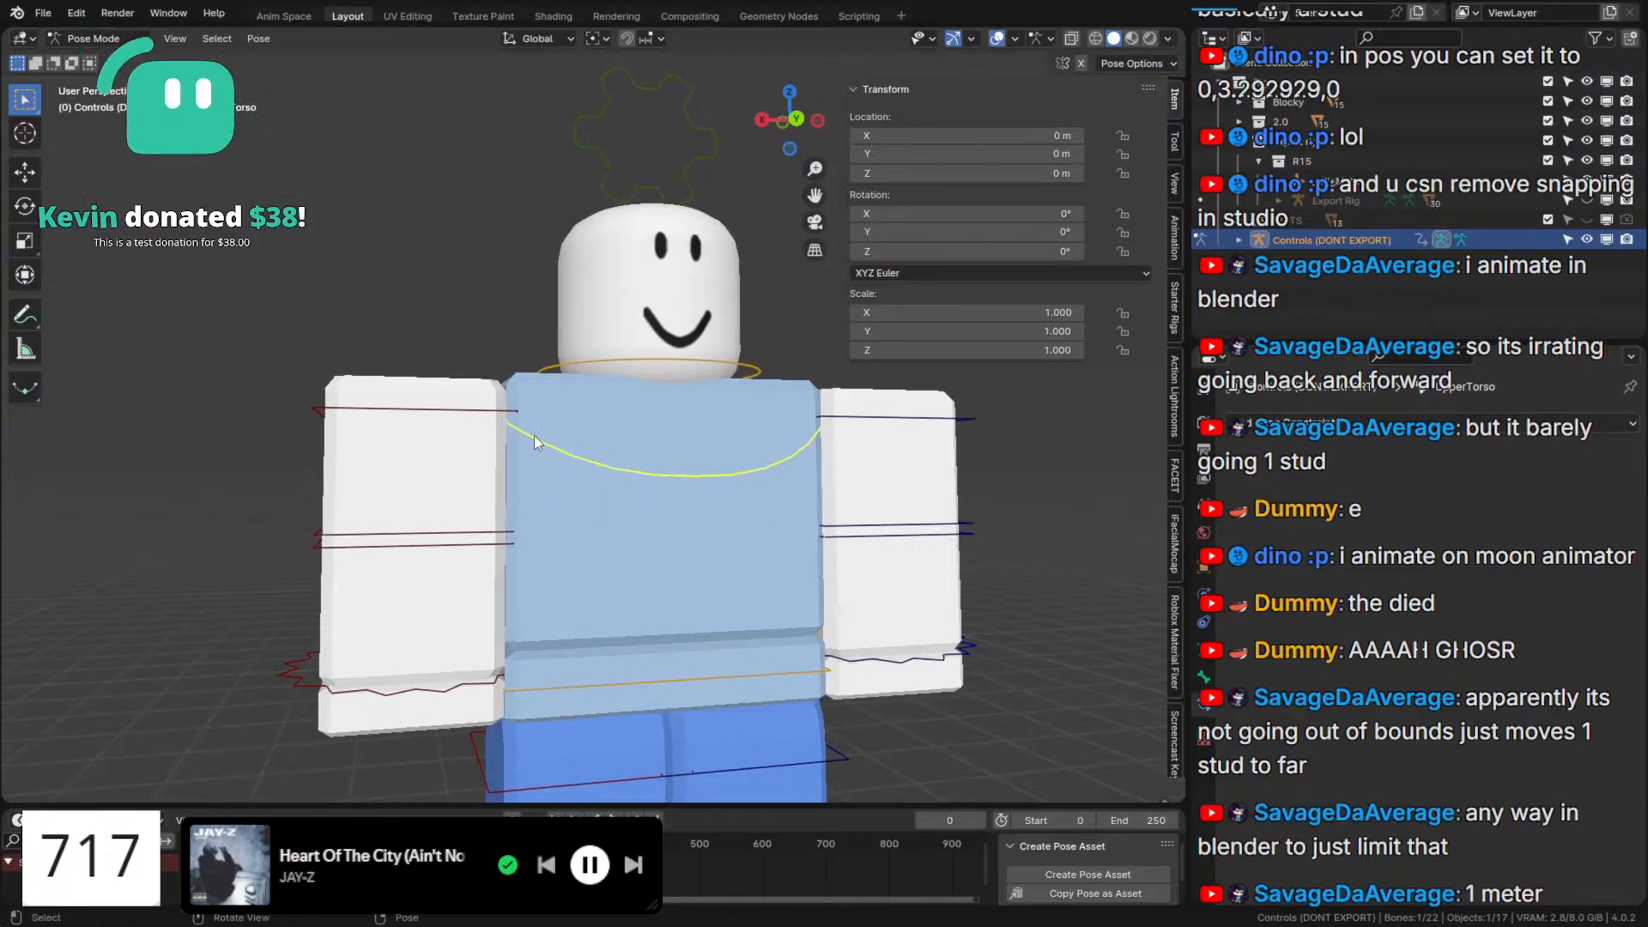
left_click(498, 414)
middle_click_drag(498, 415, 646, 373)
key("r")
key("x")
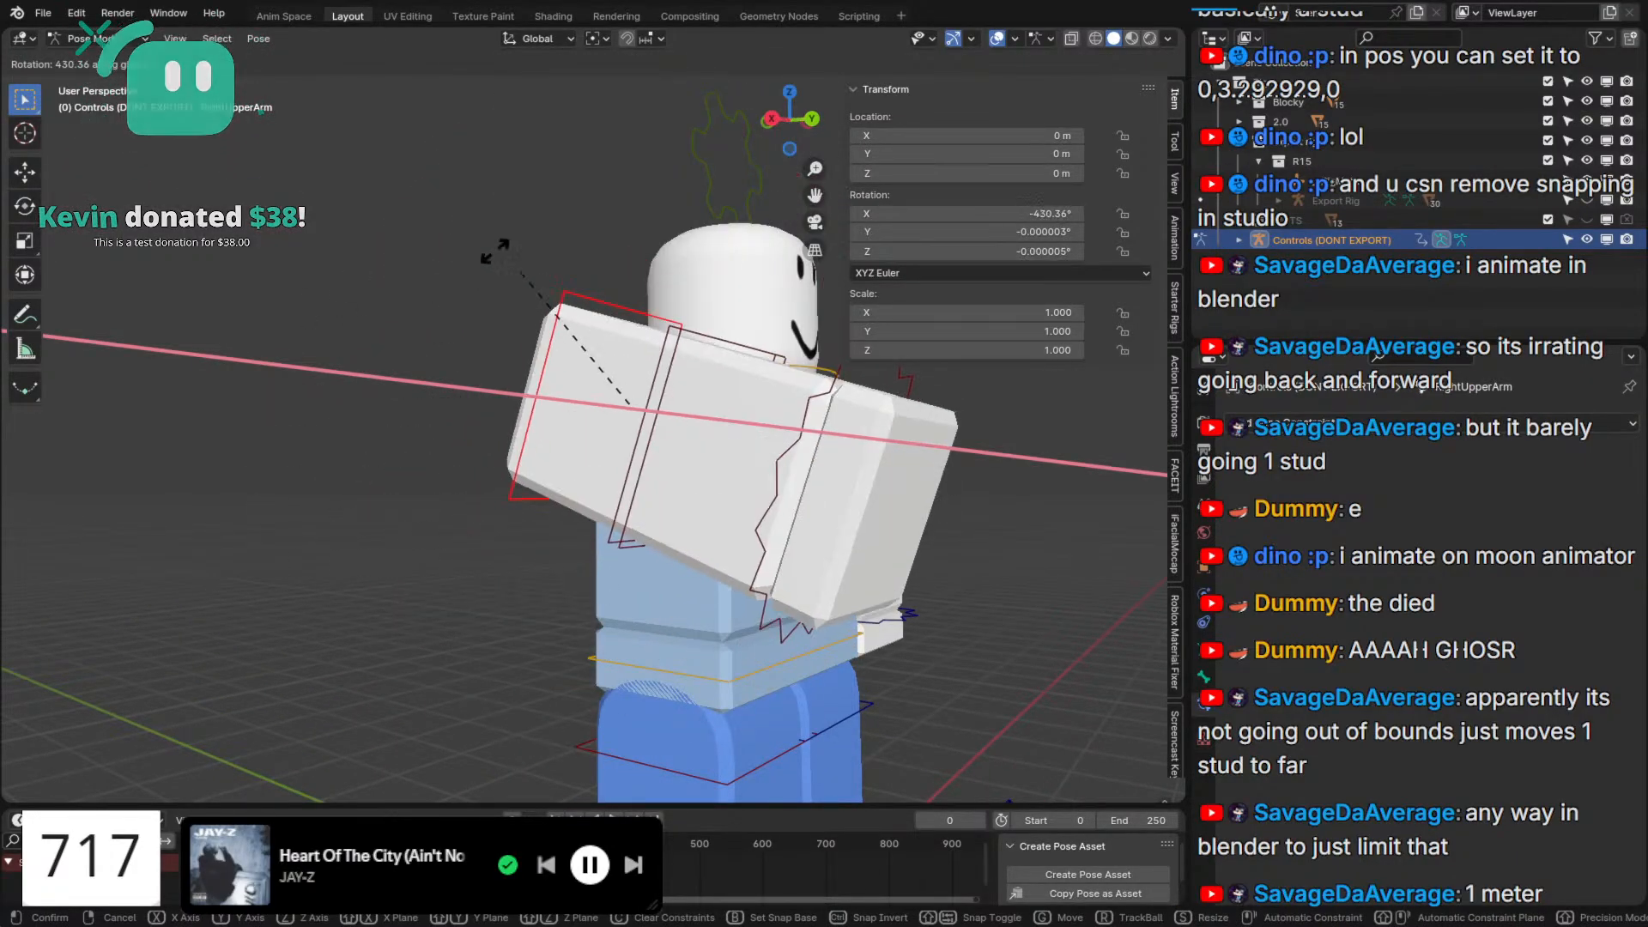
key("Escape")
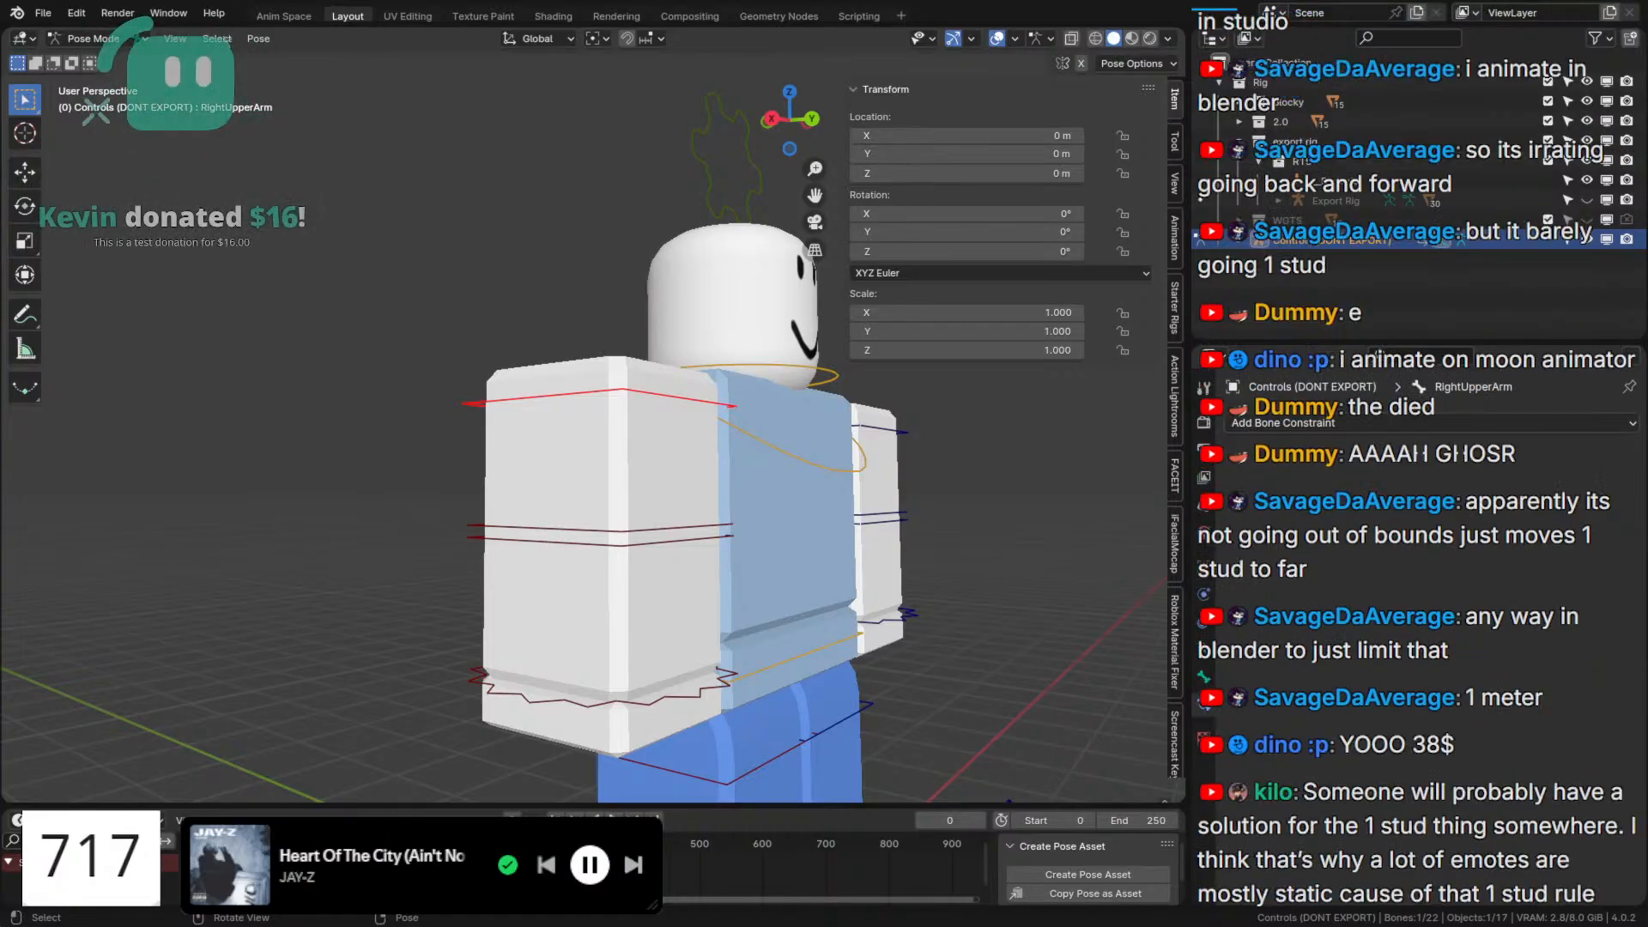
Test the UpperTorso bone with a trackball rotation to see how the arms and head follow.
left_click(584, 391)
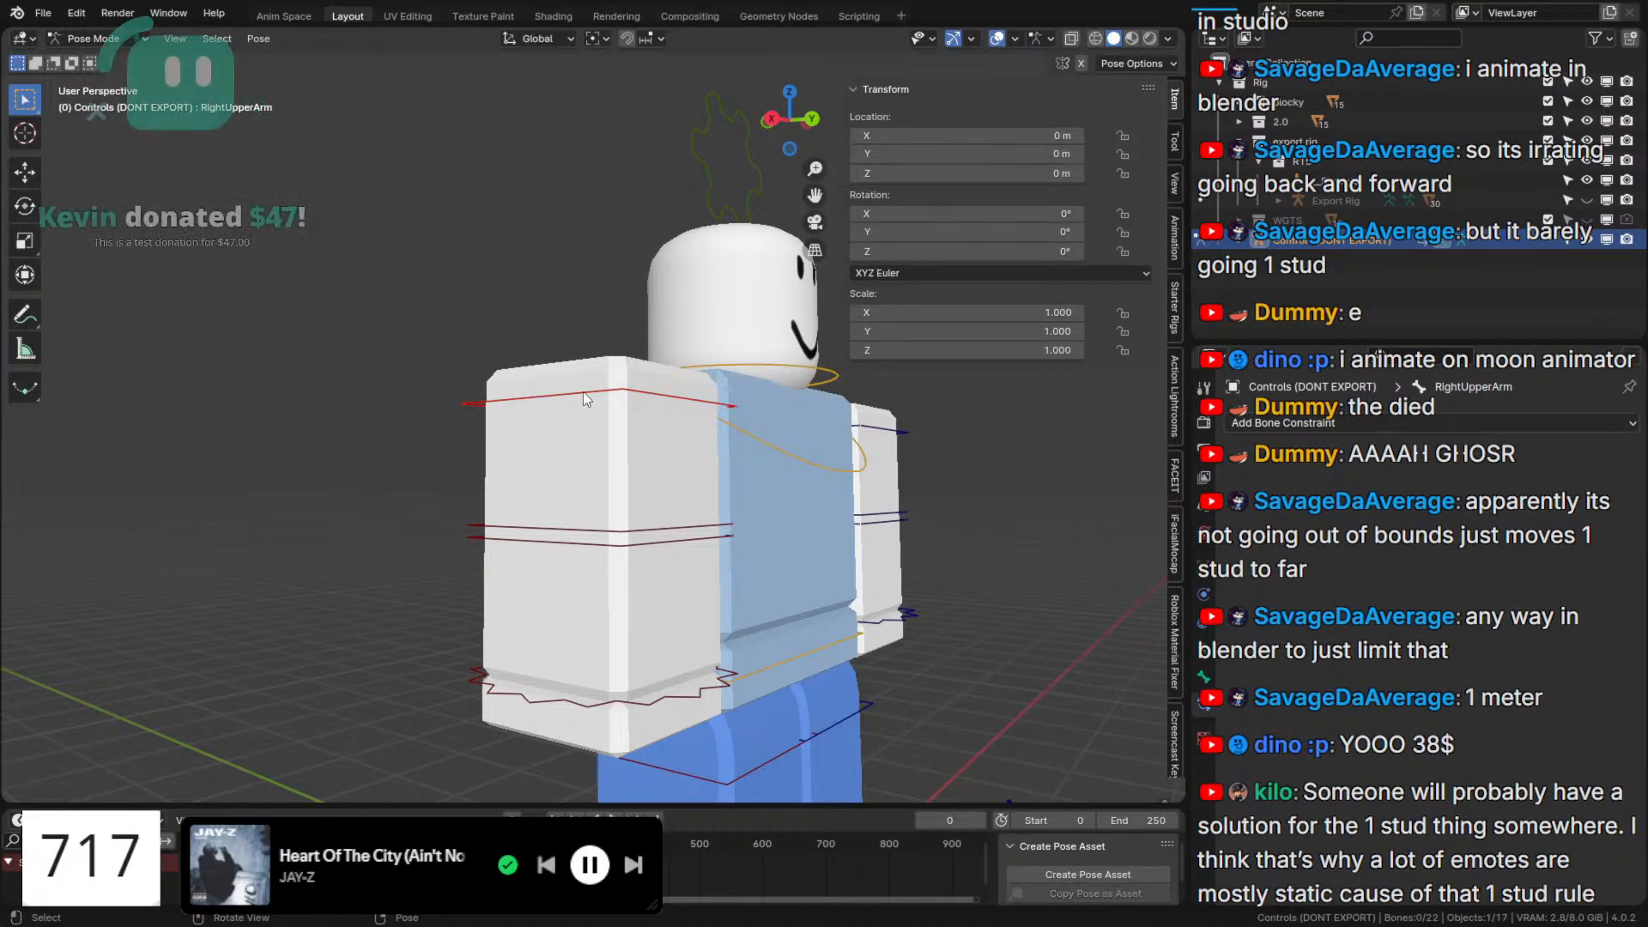
middle_click_drag(583, 392, 563, 431)
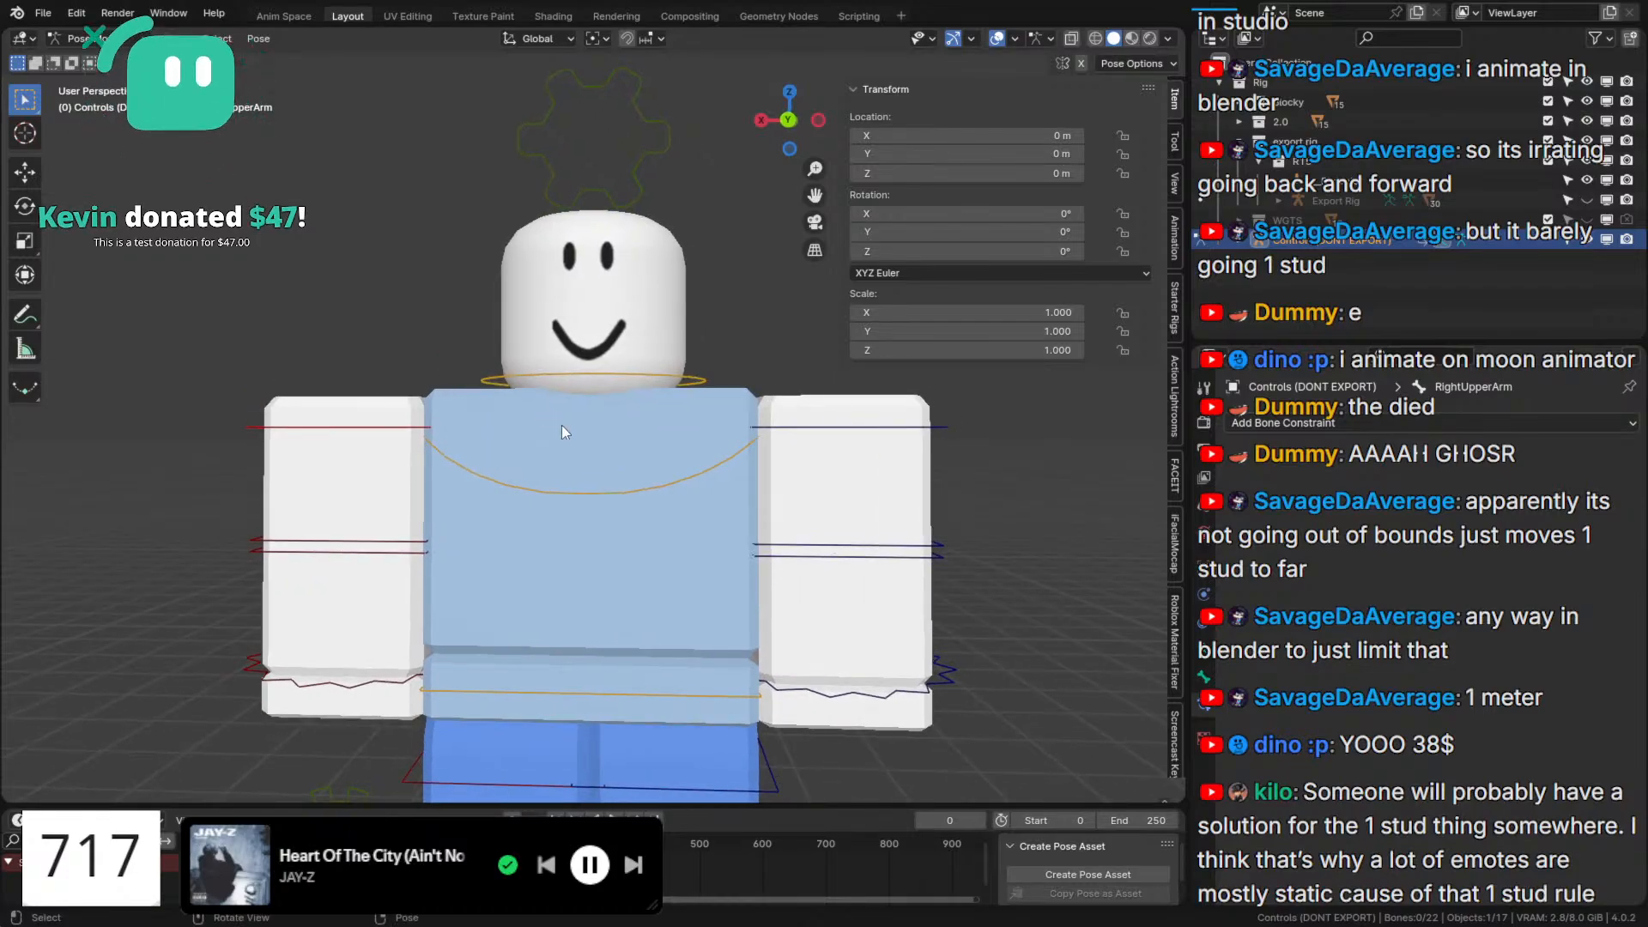
left_click(679, 485)
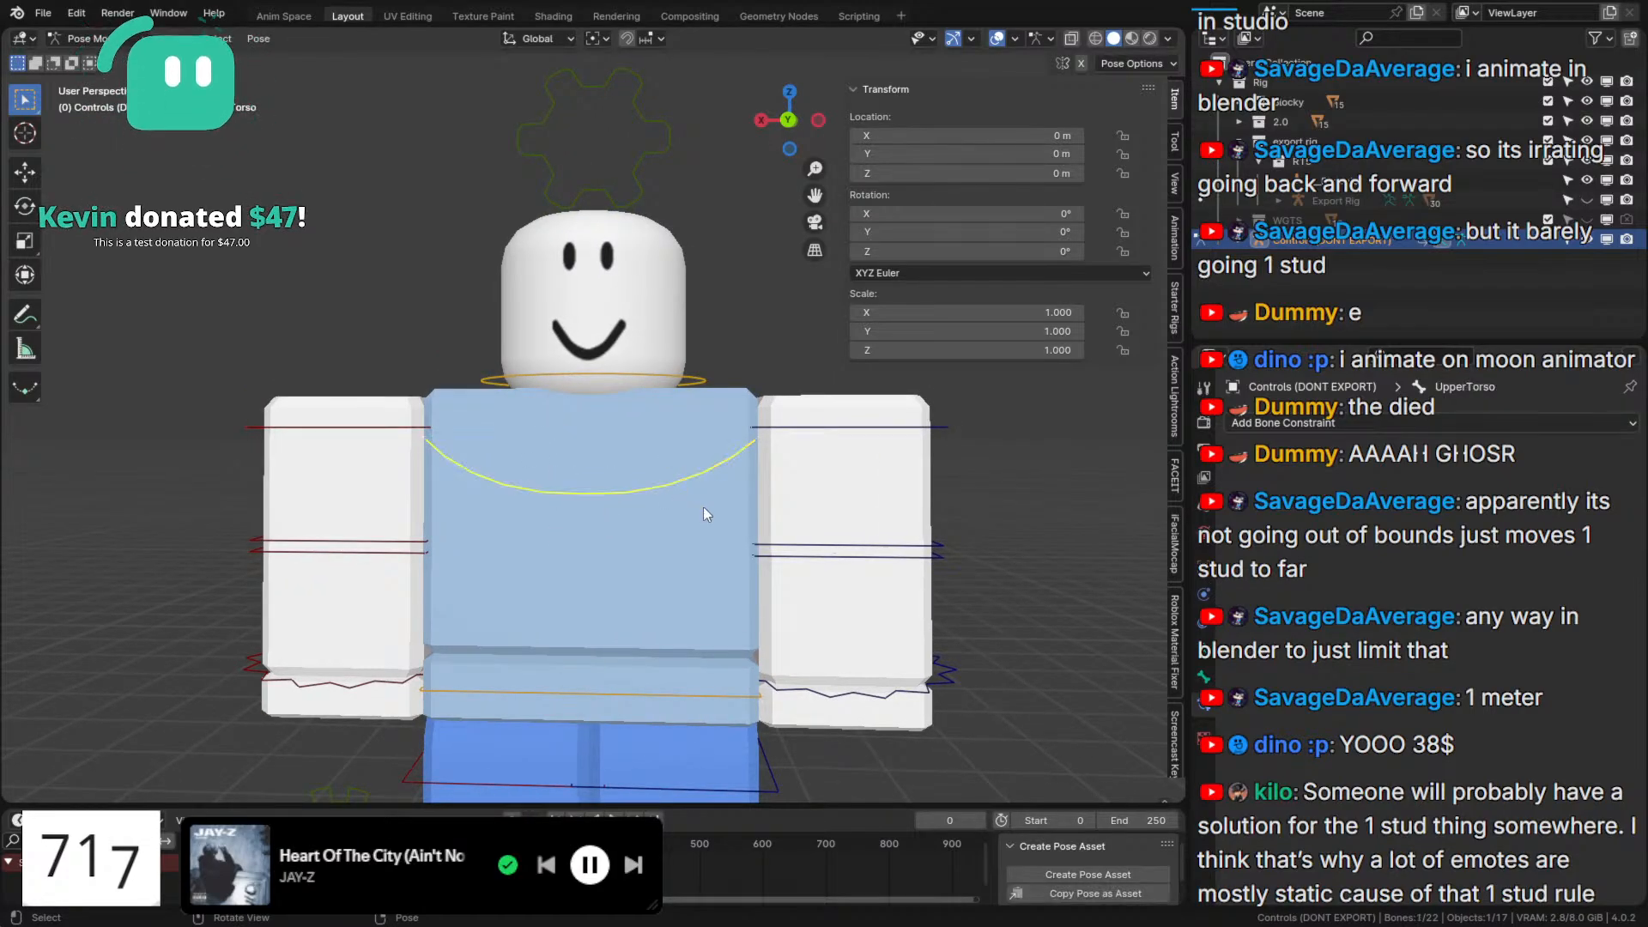
middle_click_drag(703, 506, 656, 383)
scroll(630, 377, "down", 3)
scroll(630, 378, "up", 2)
key("r")
key("r")
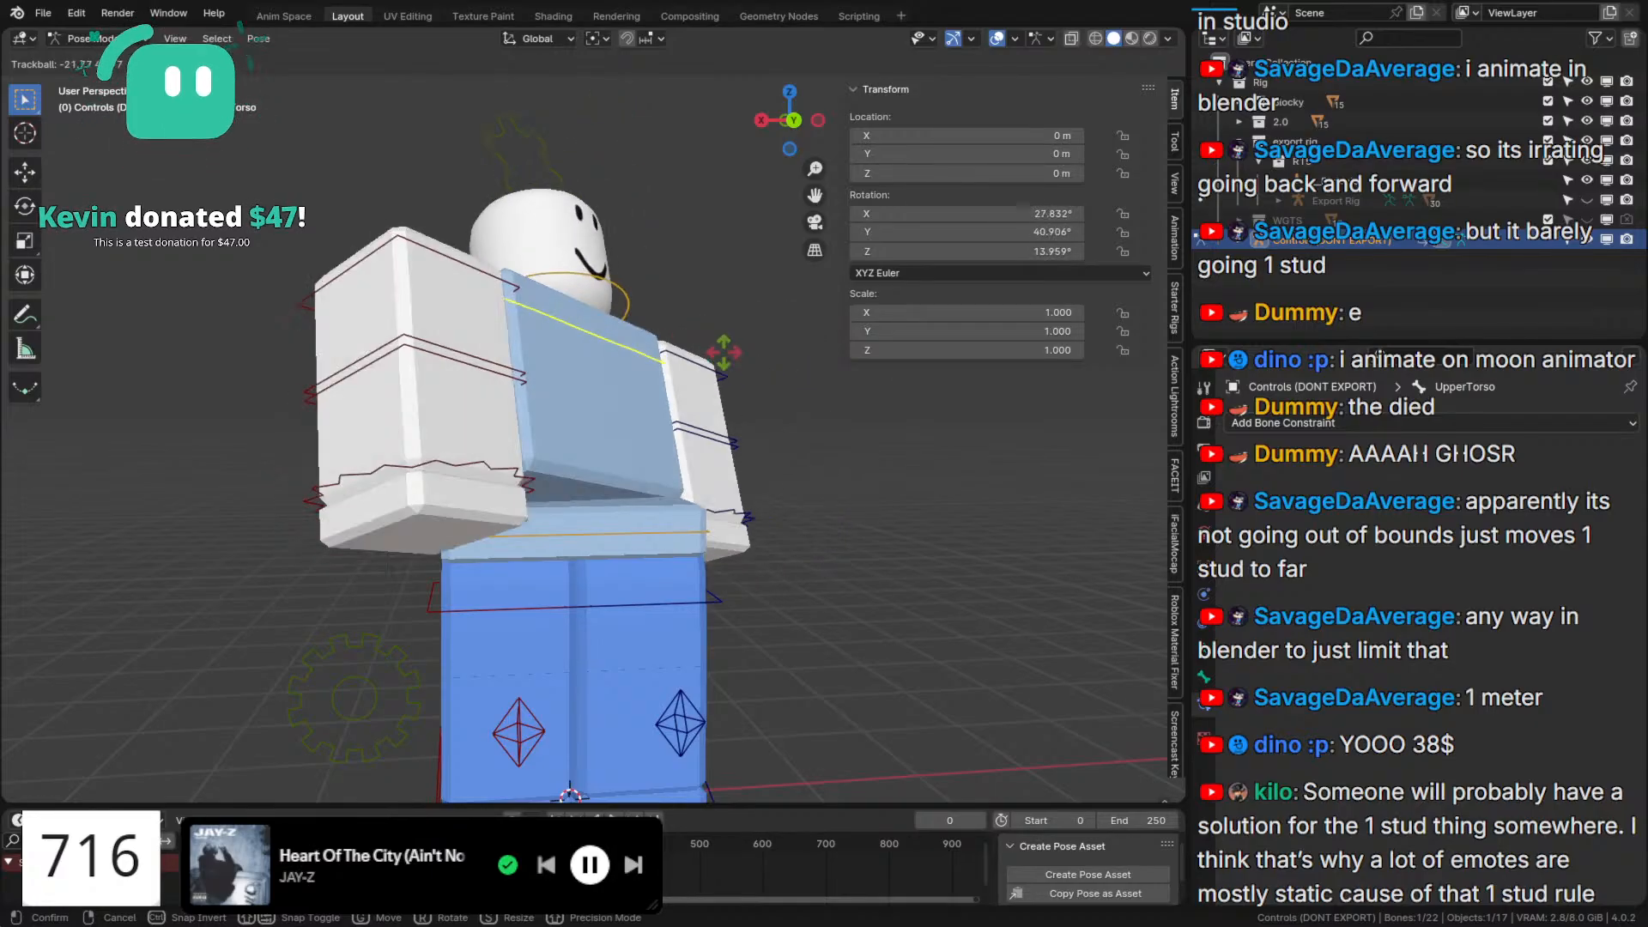
right_click(728, 417)
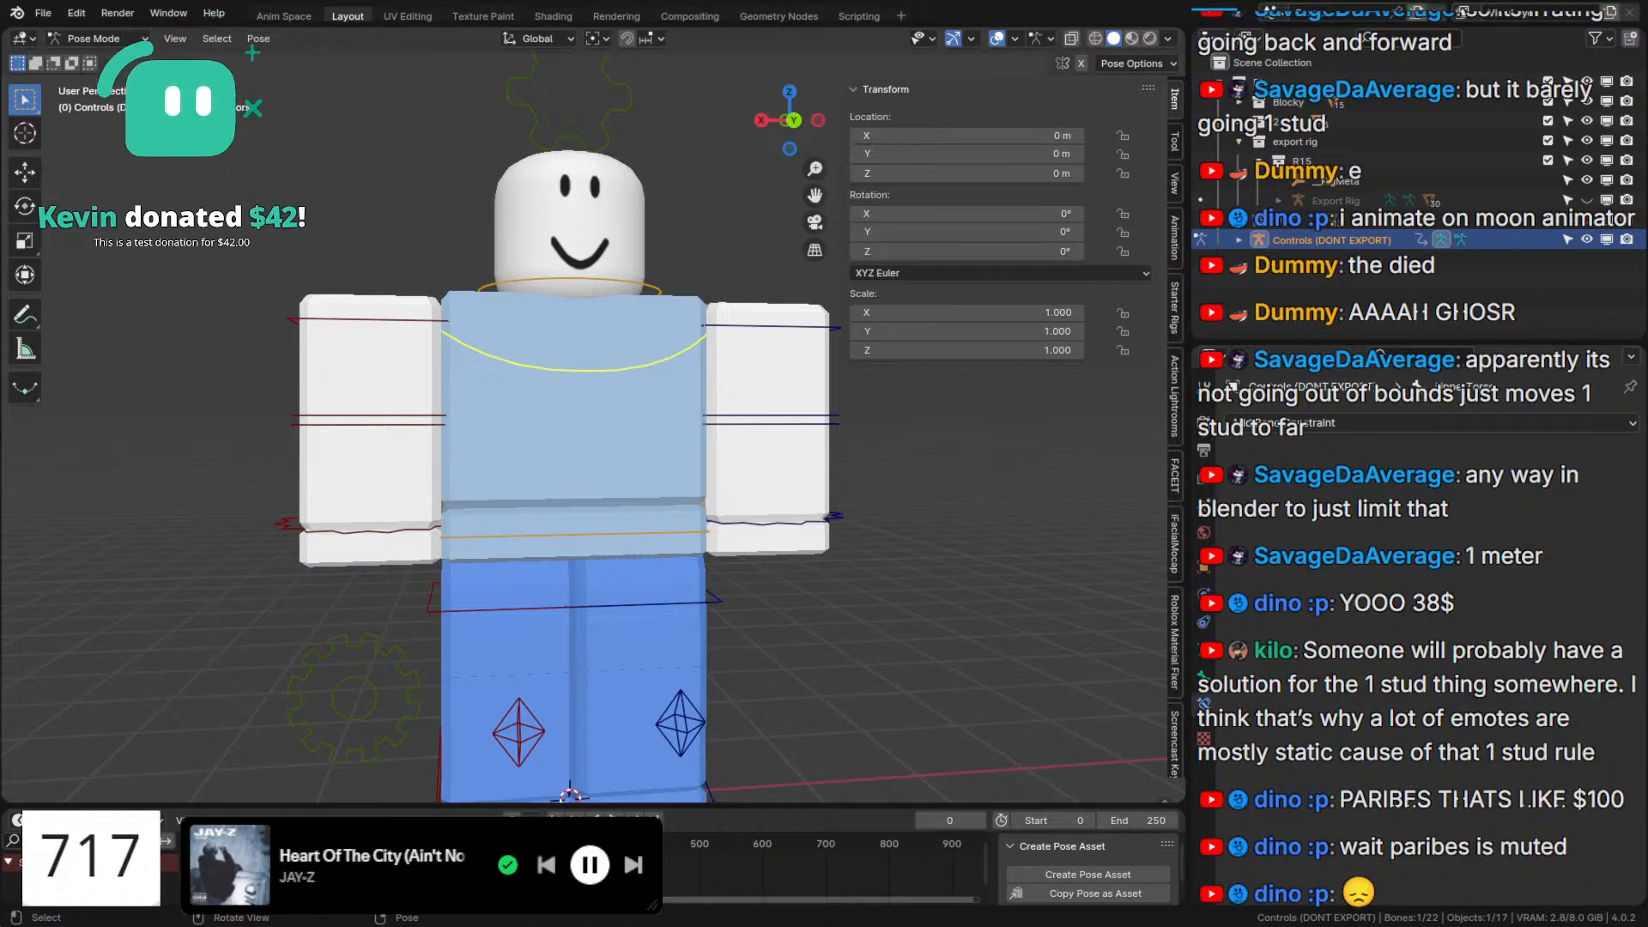
left_click(205, 431)
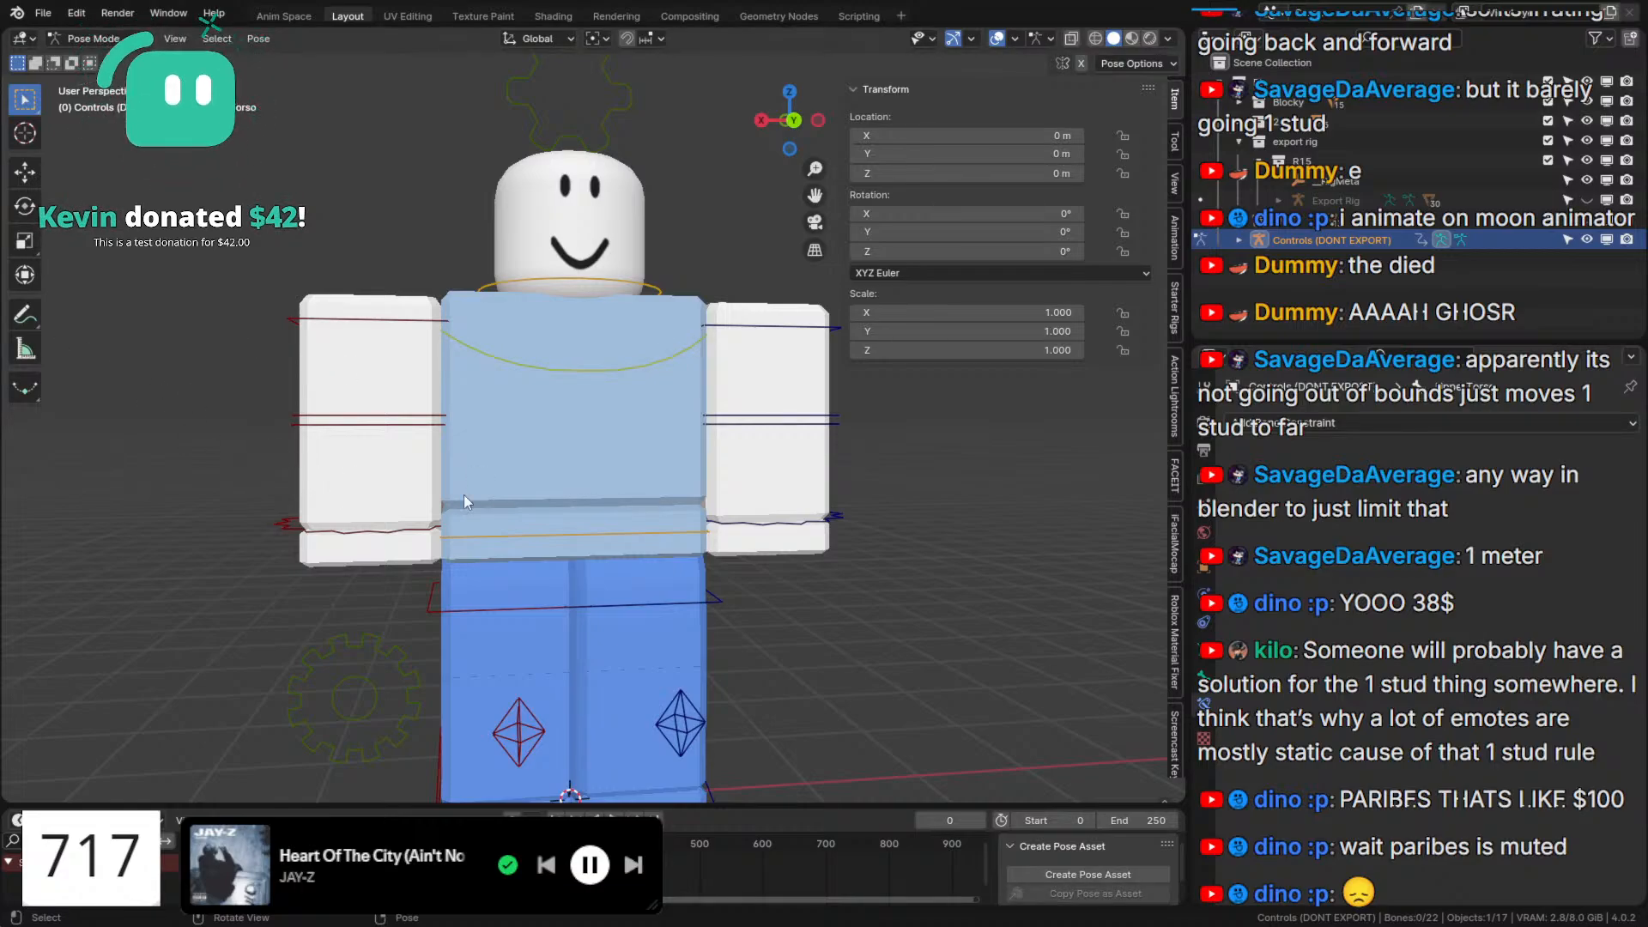
left_click(521, 366)
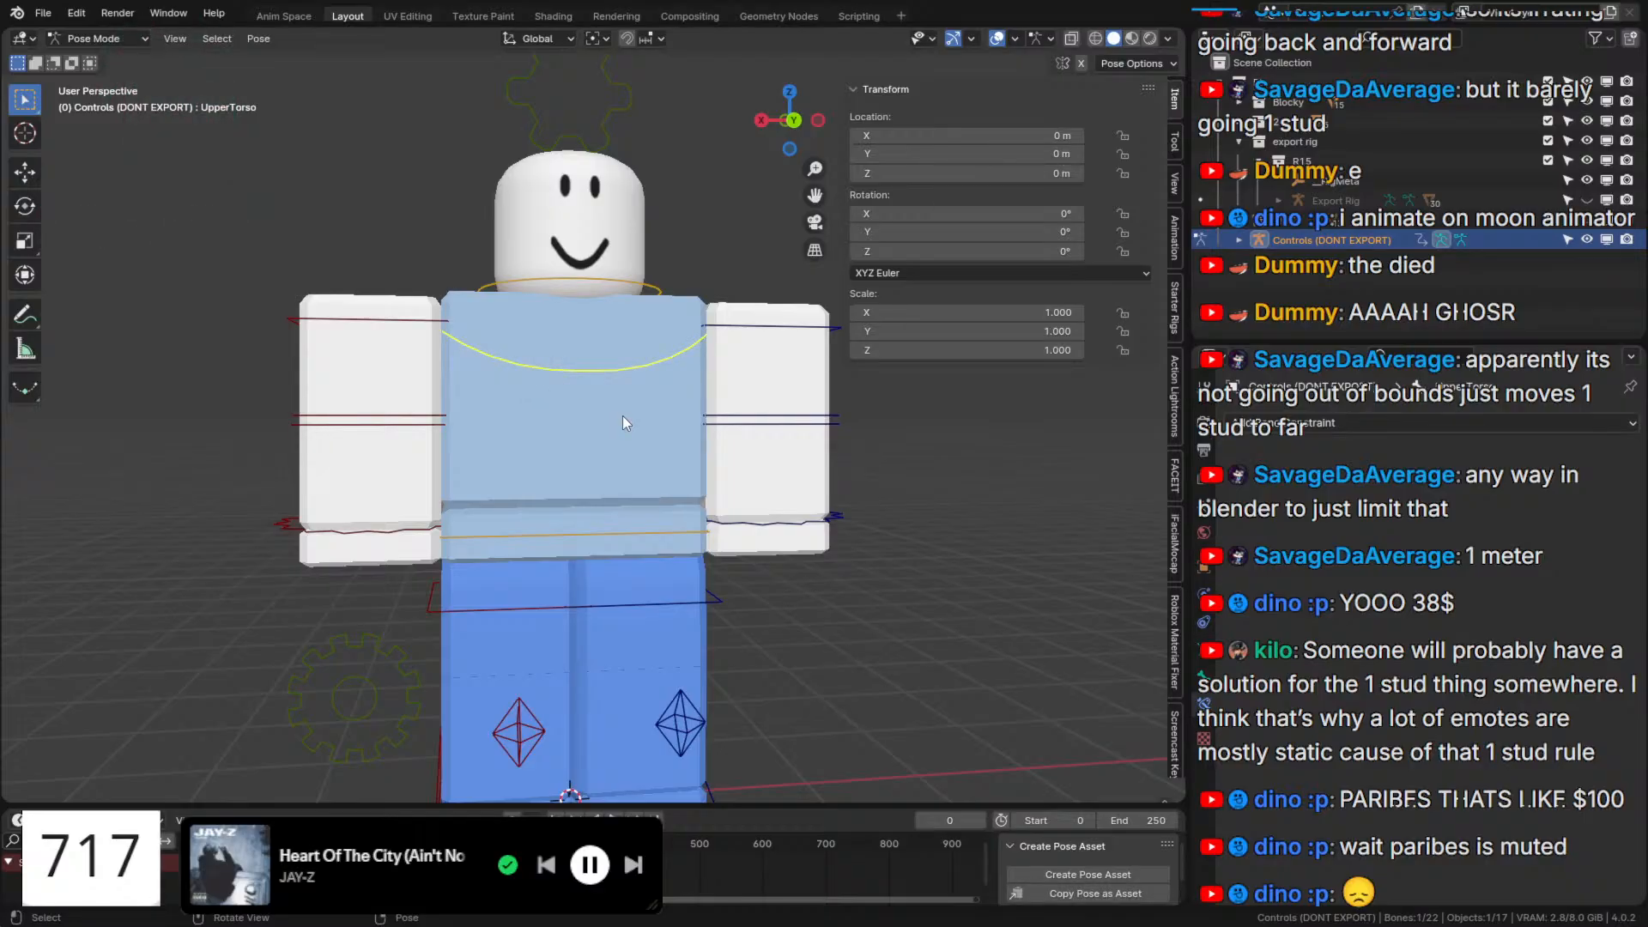
middle_click_drag(581, 559, 622, 425)
left_click(516, 476)
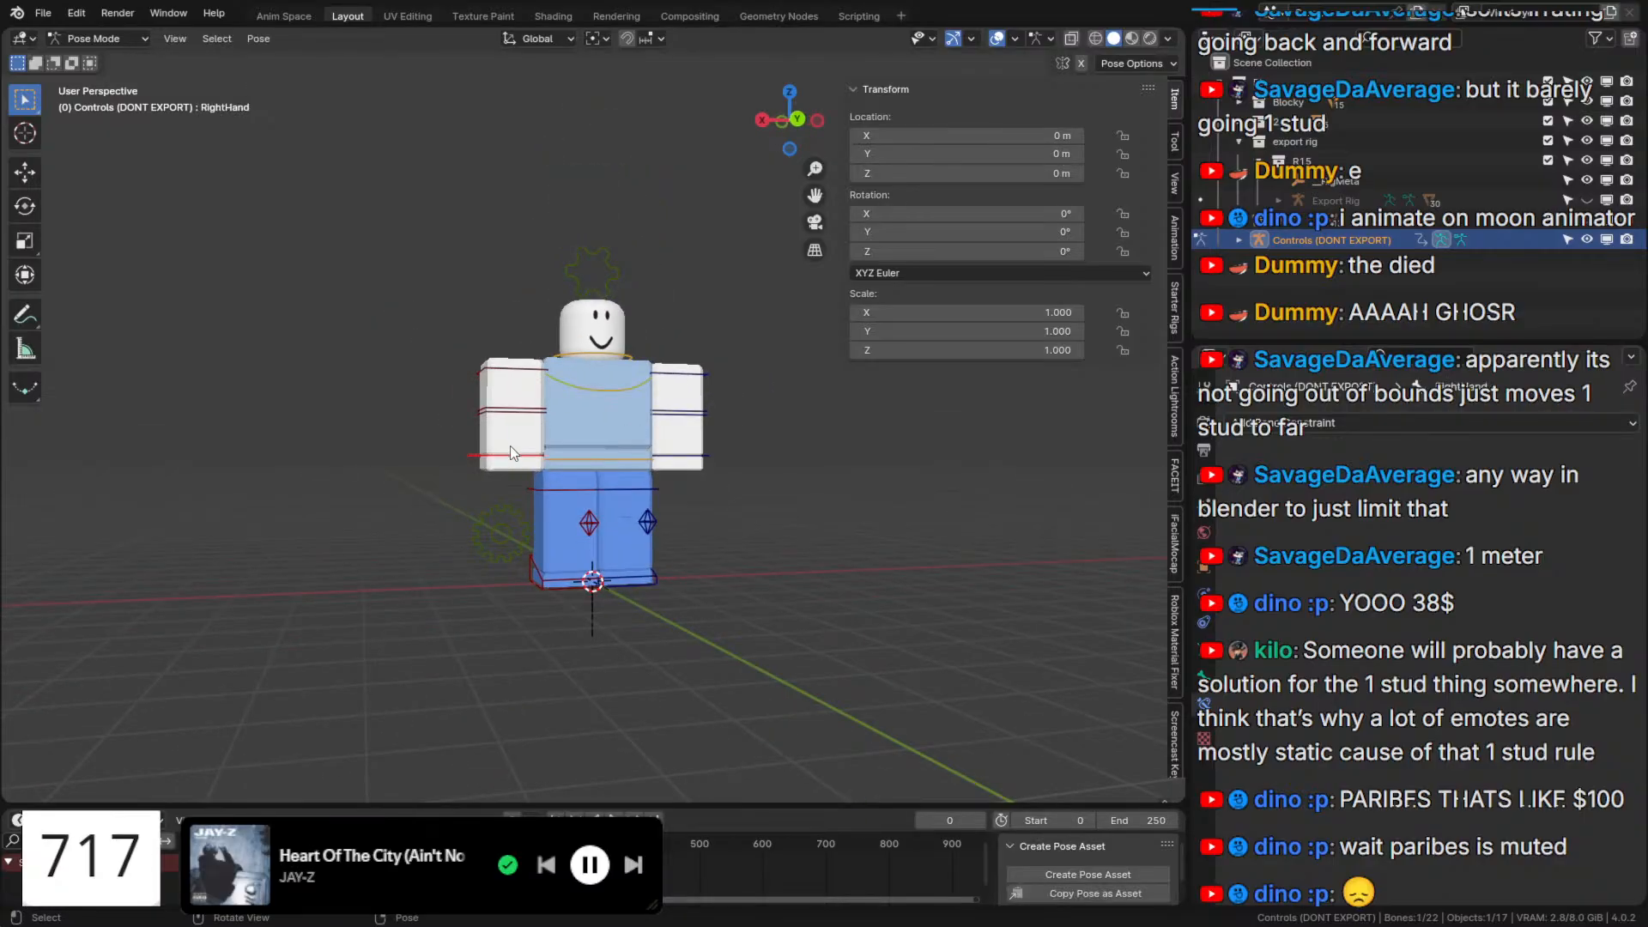
Add a Limit Distance constraint to the IKFoot.R bone, targeting the HumanoidRootPart bone of Controls (DONT EXPORT) with a 1 m distance.
left_click(599, 600)
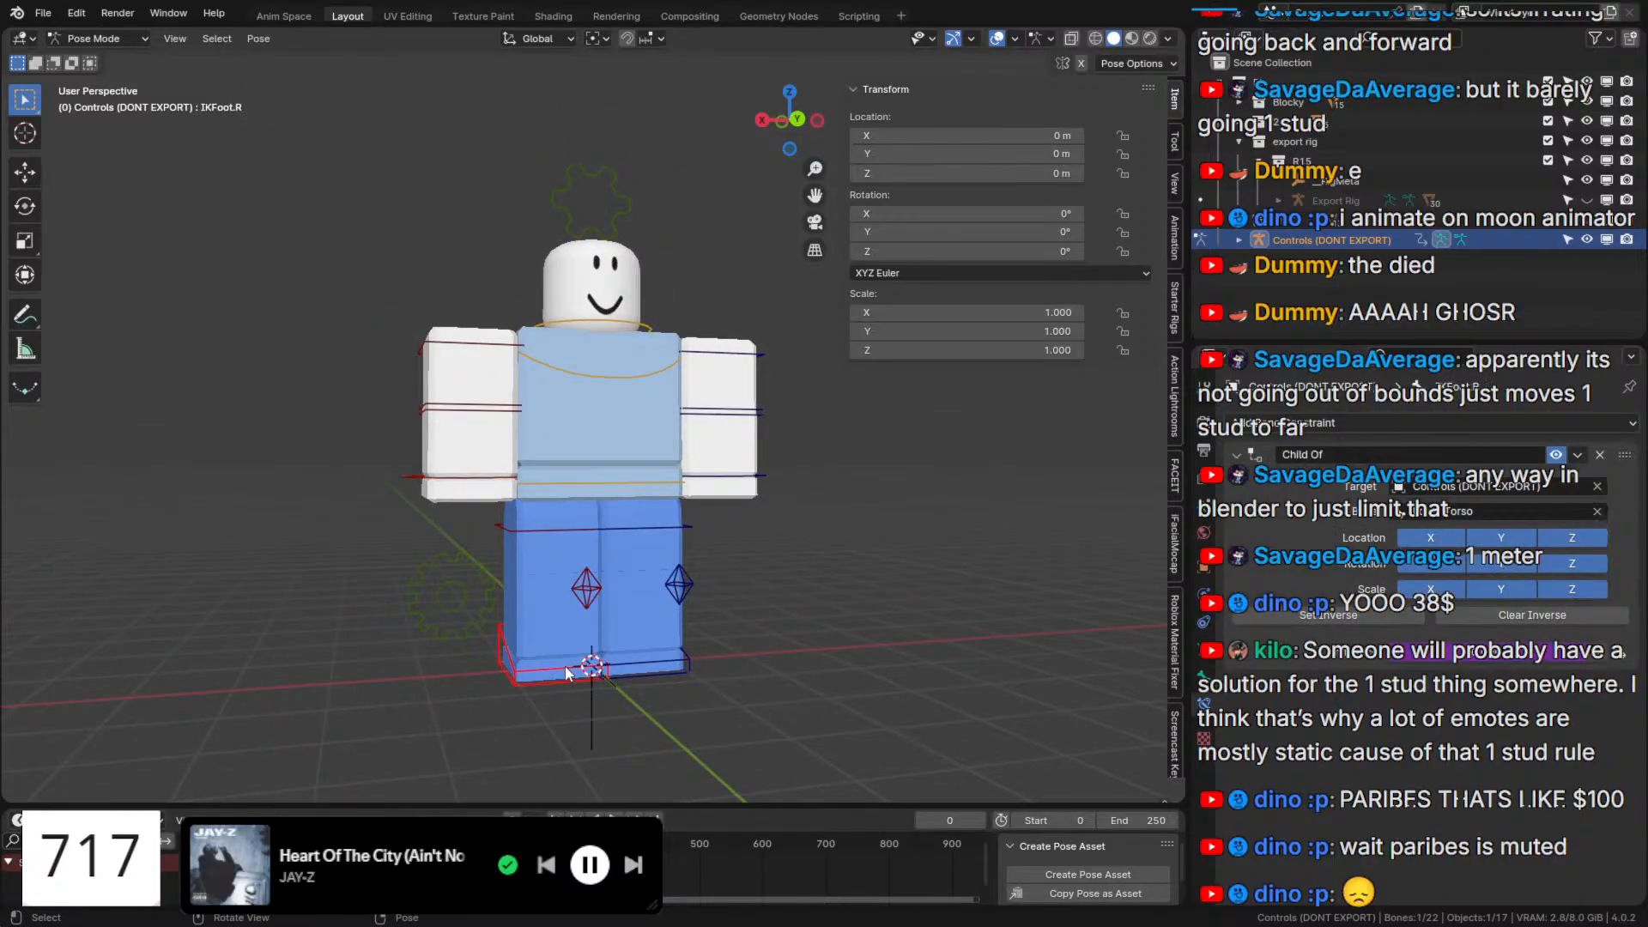
left_click(1520, 421)
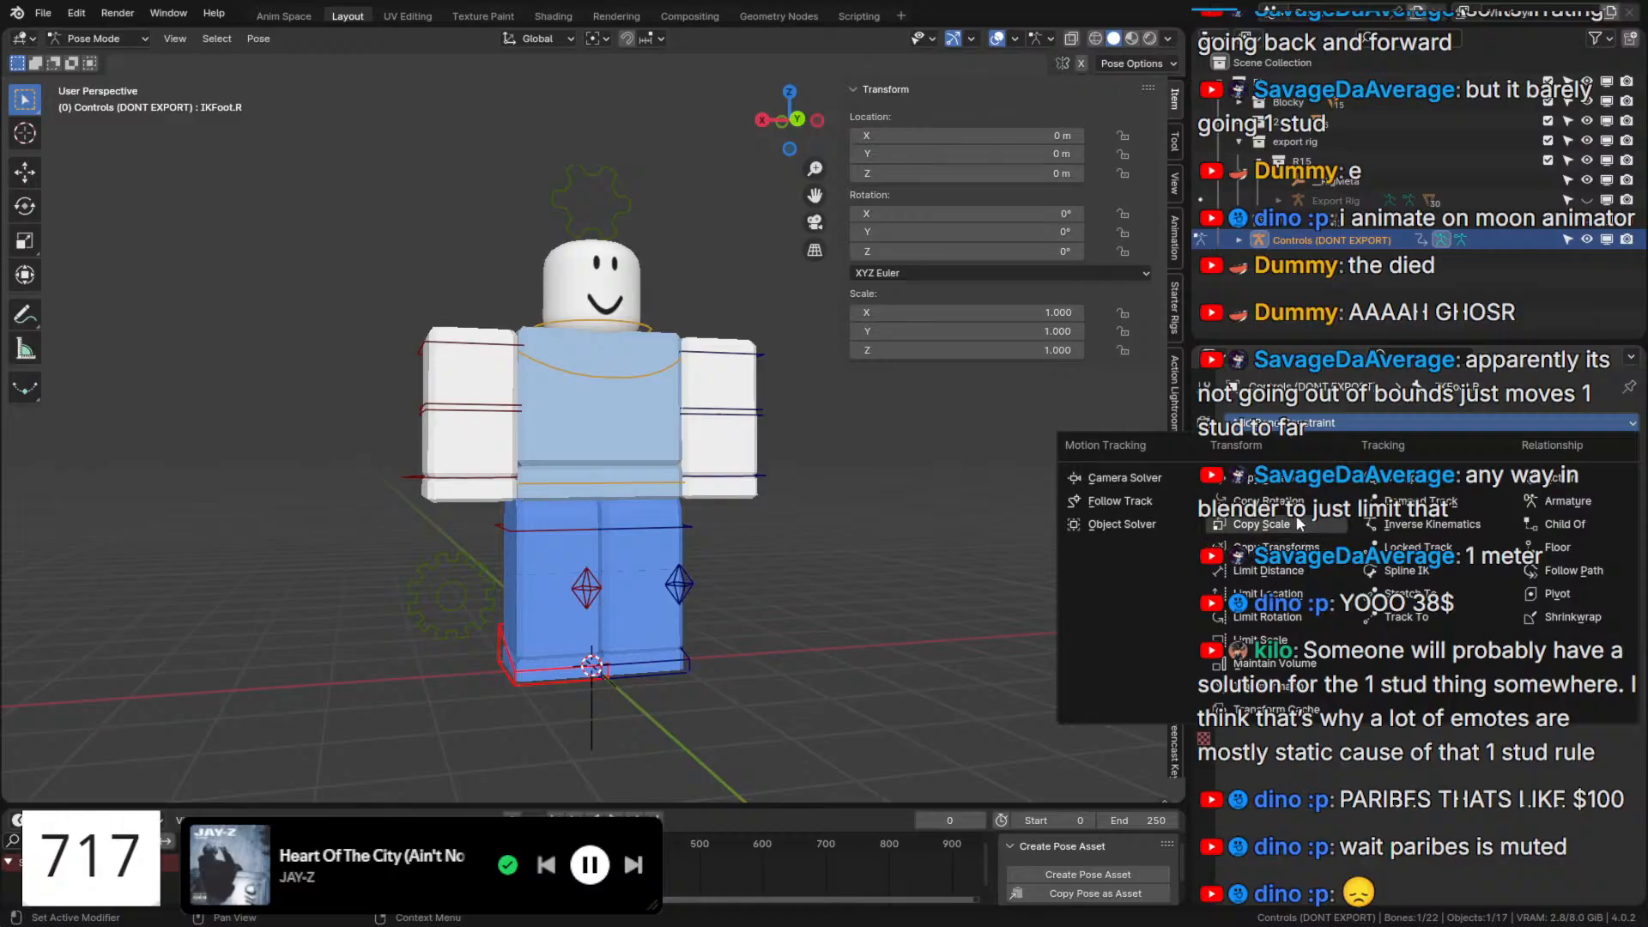
left_click(1282, 571)
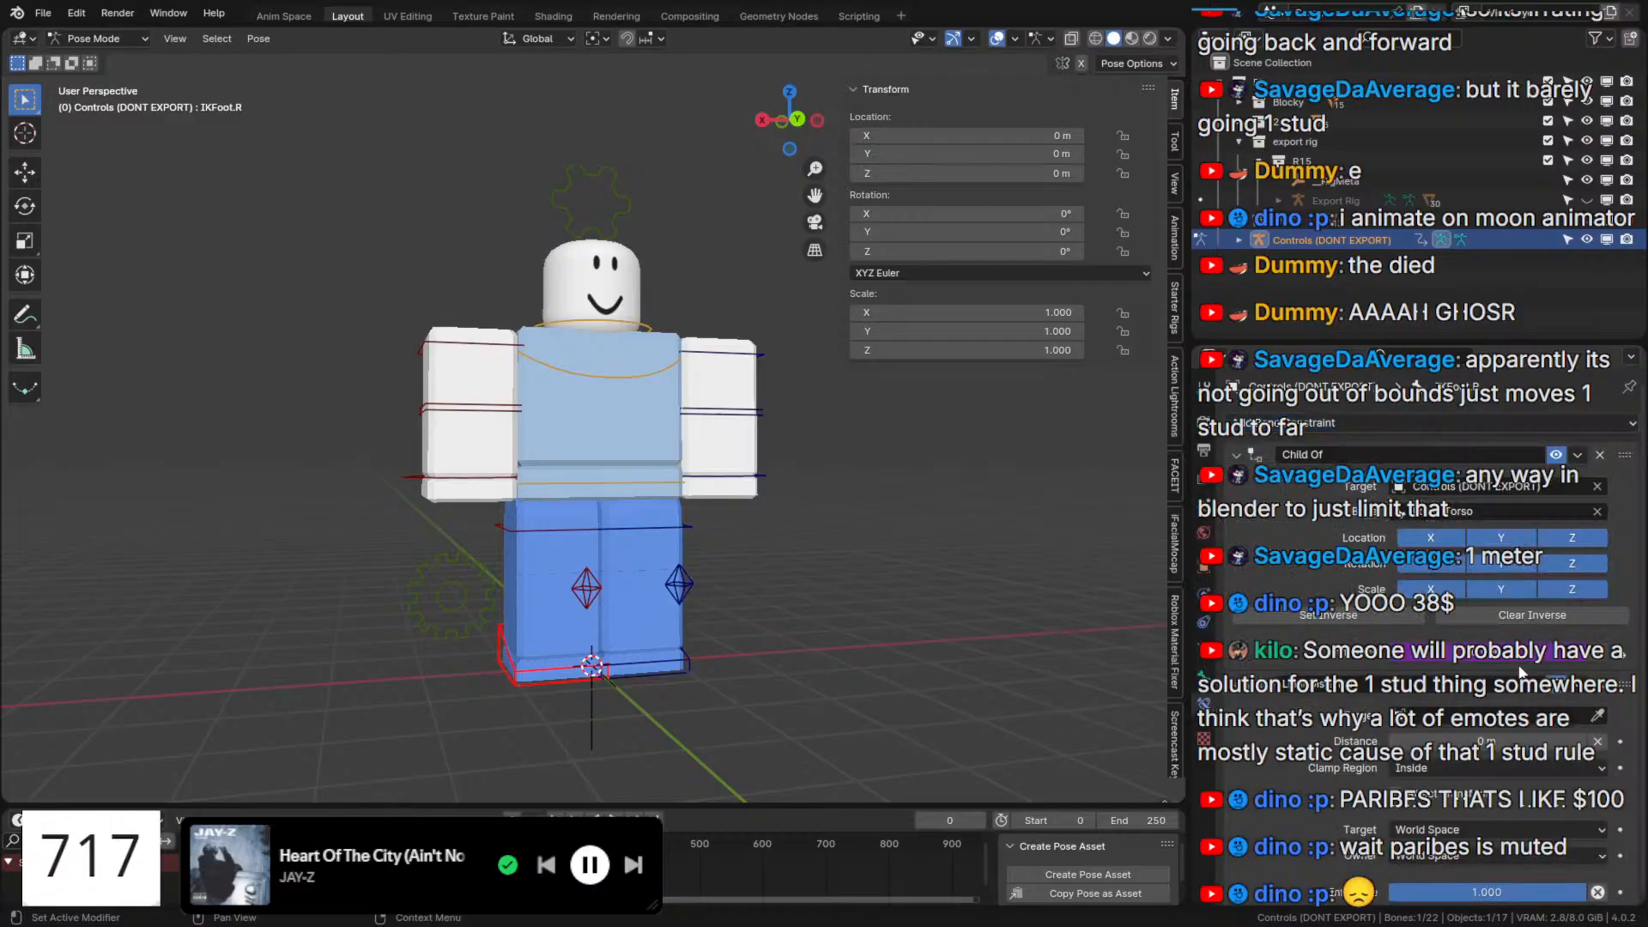
left_click(1597, 716)
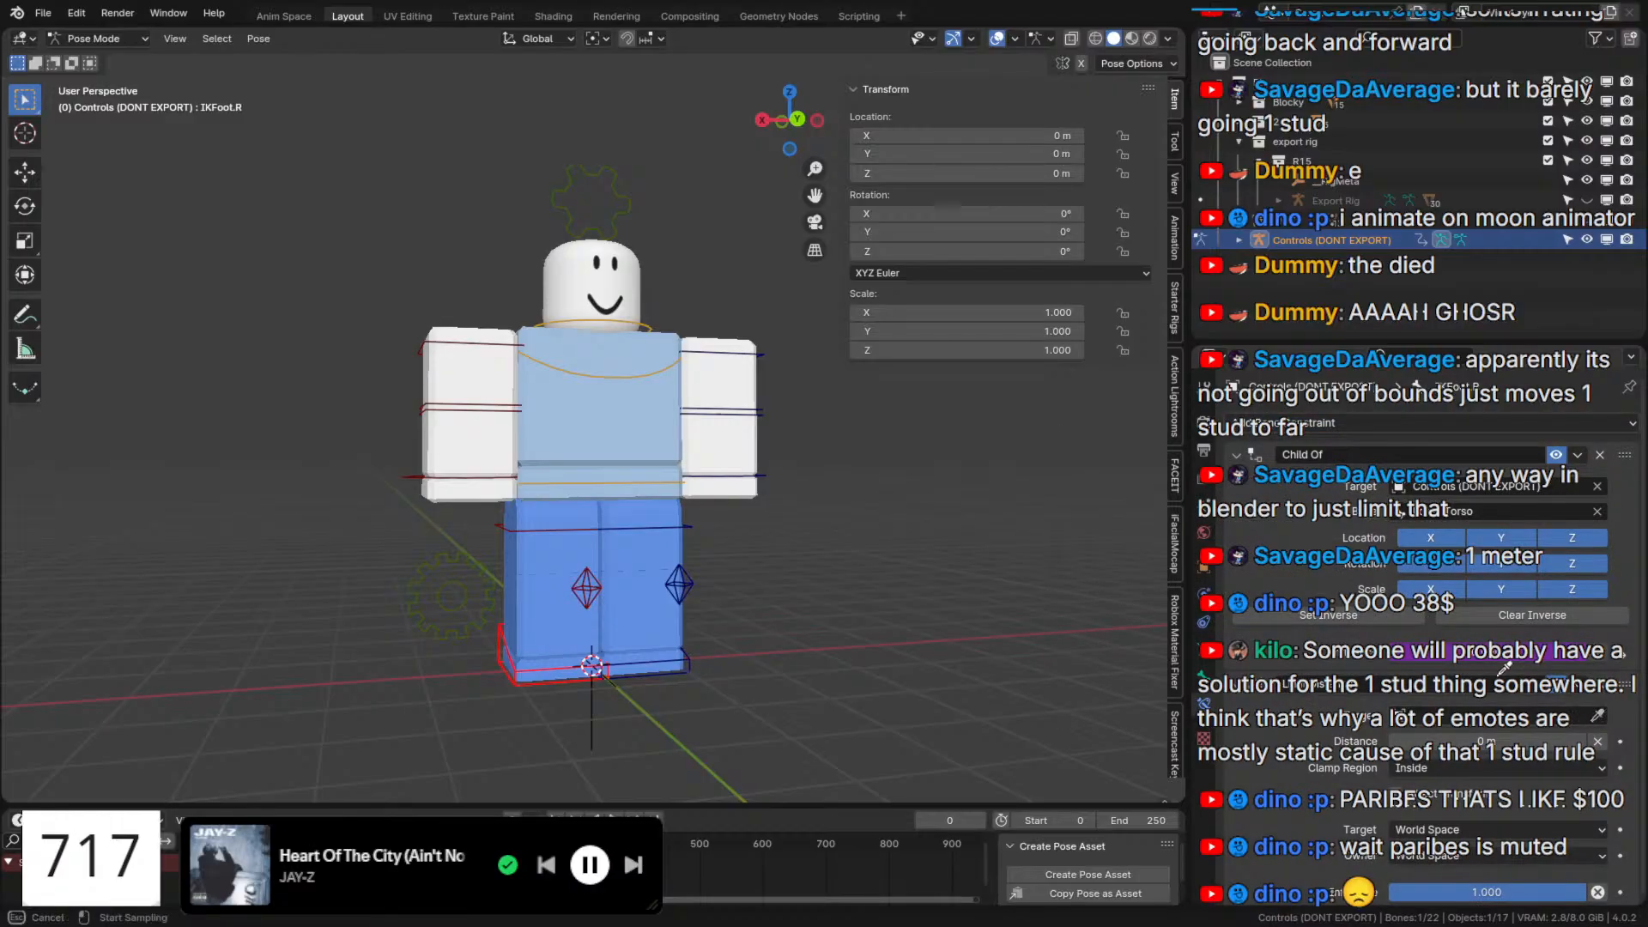
left_click(710, 539)
left_click(1465, 740)
type("hu")
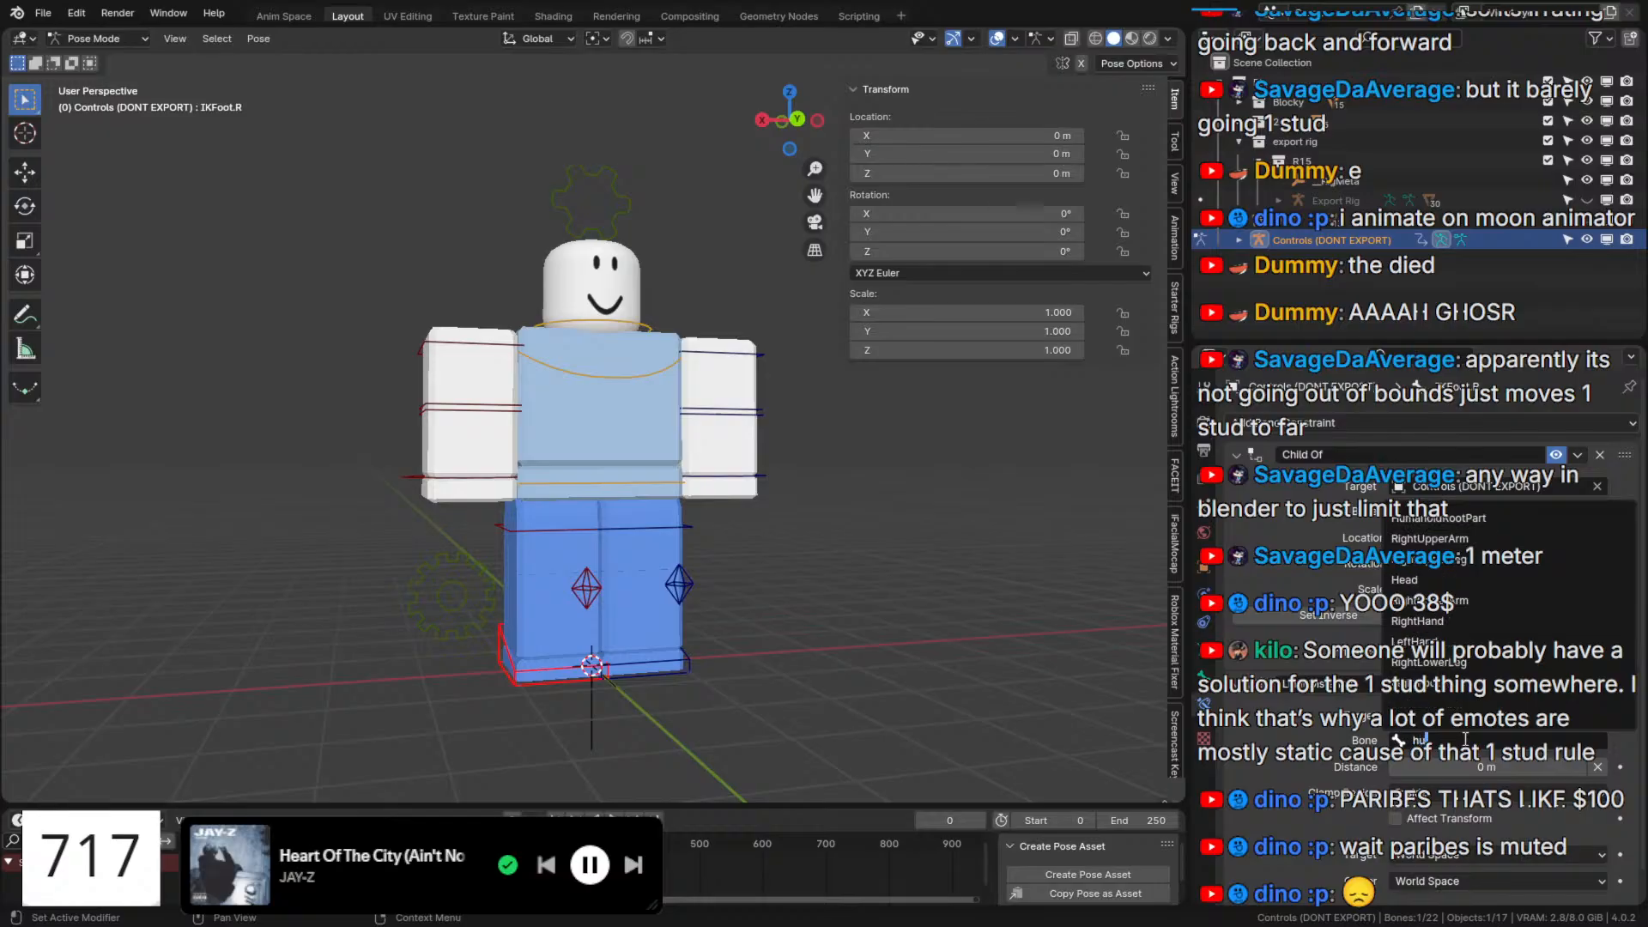
left_click(1528, 515)
scroll(1497, 806, "down", 3)
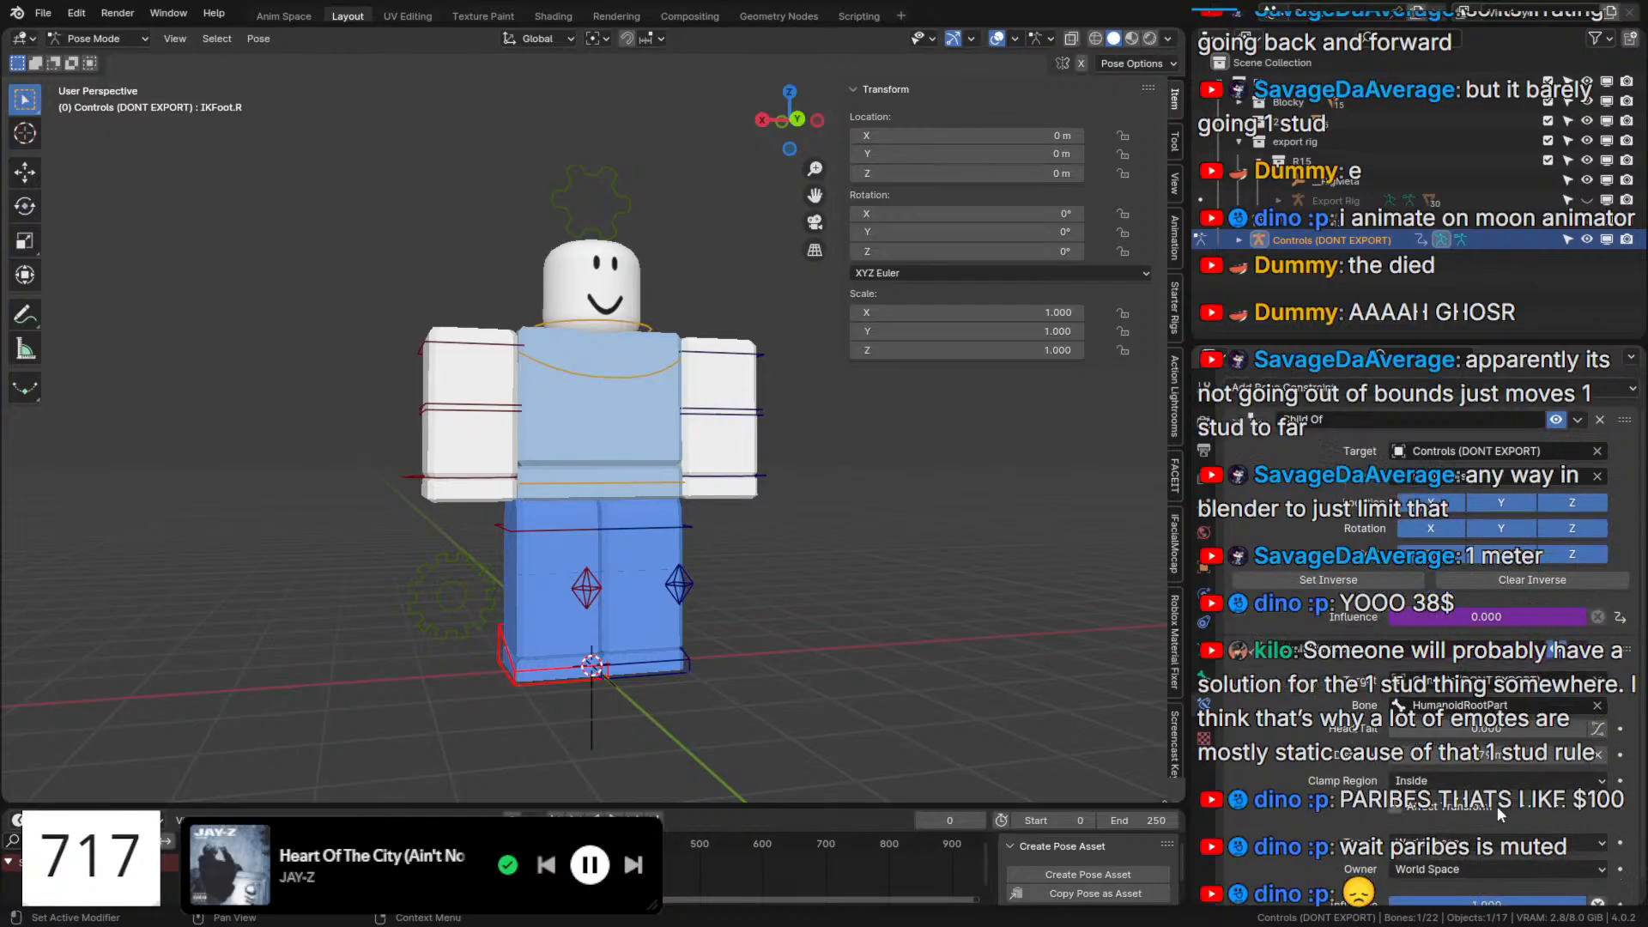
left_click(1489, 740)
type("1")
key("Return")
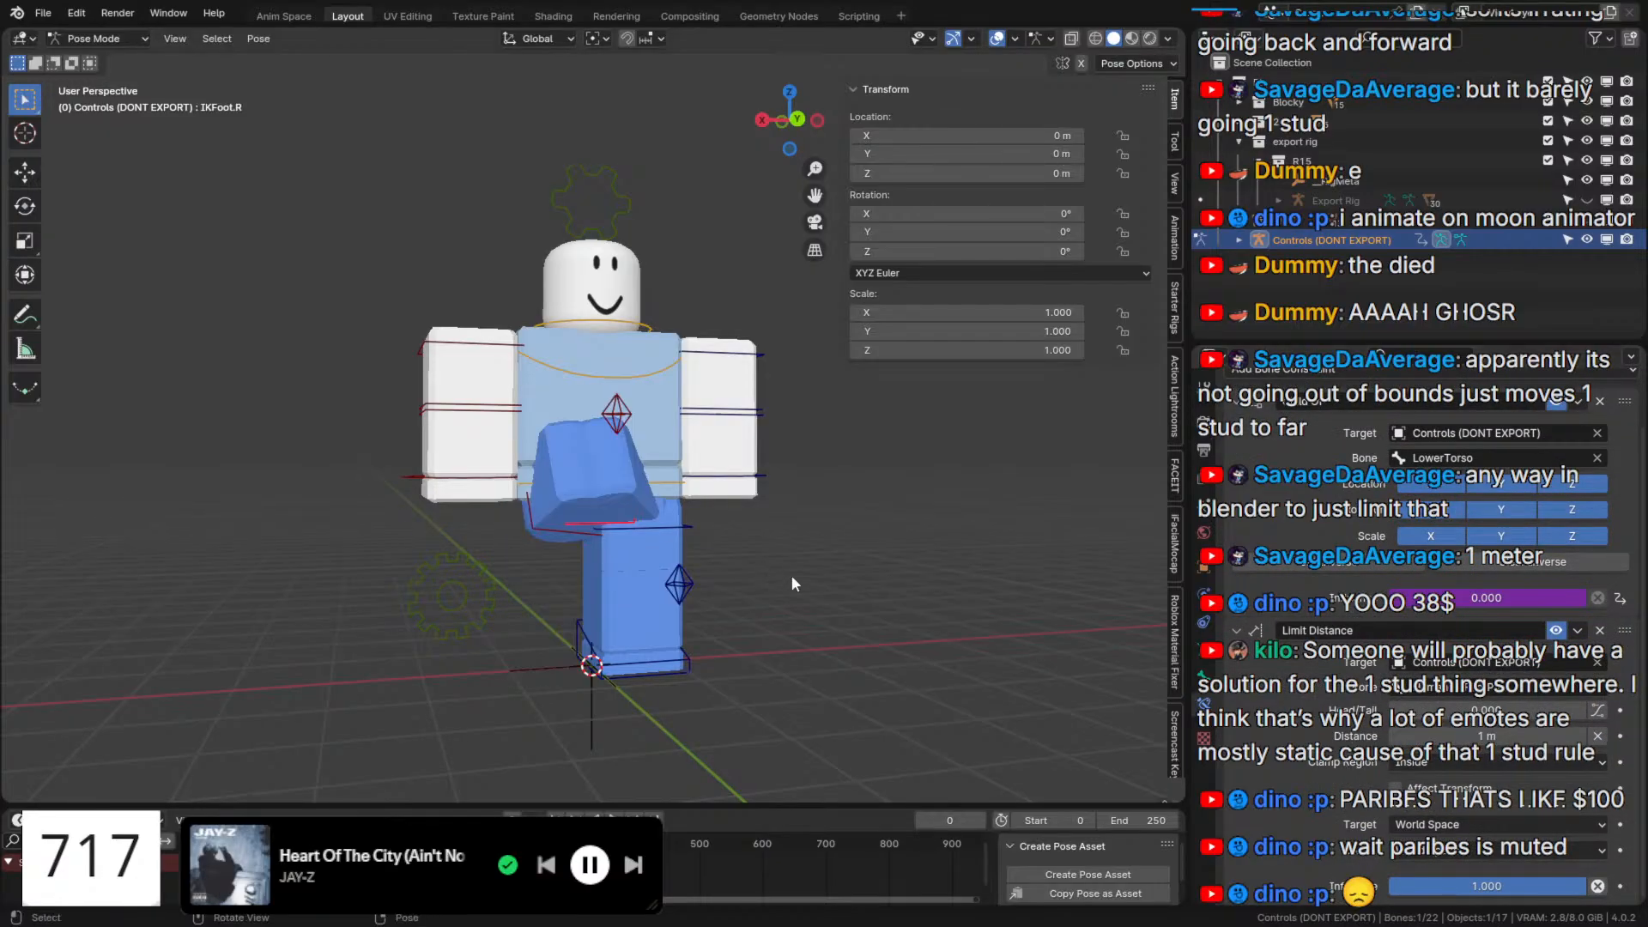
Set both the target and owner of IKFoot.R's Limit Distance constraint to Local Space.
middle_click_drag(792, 575, 867, 570)
left_click(1469, 826)
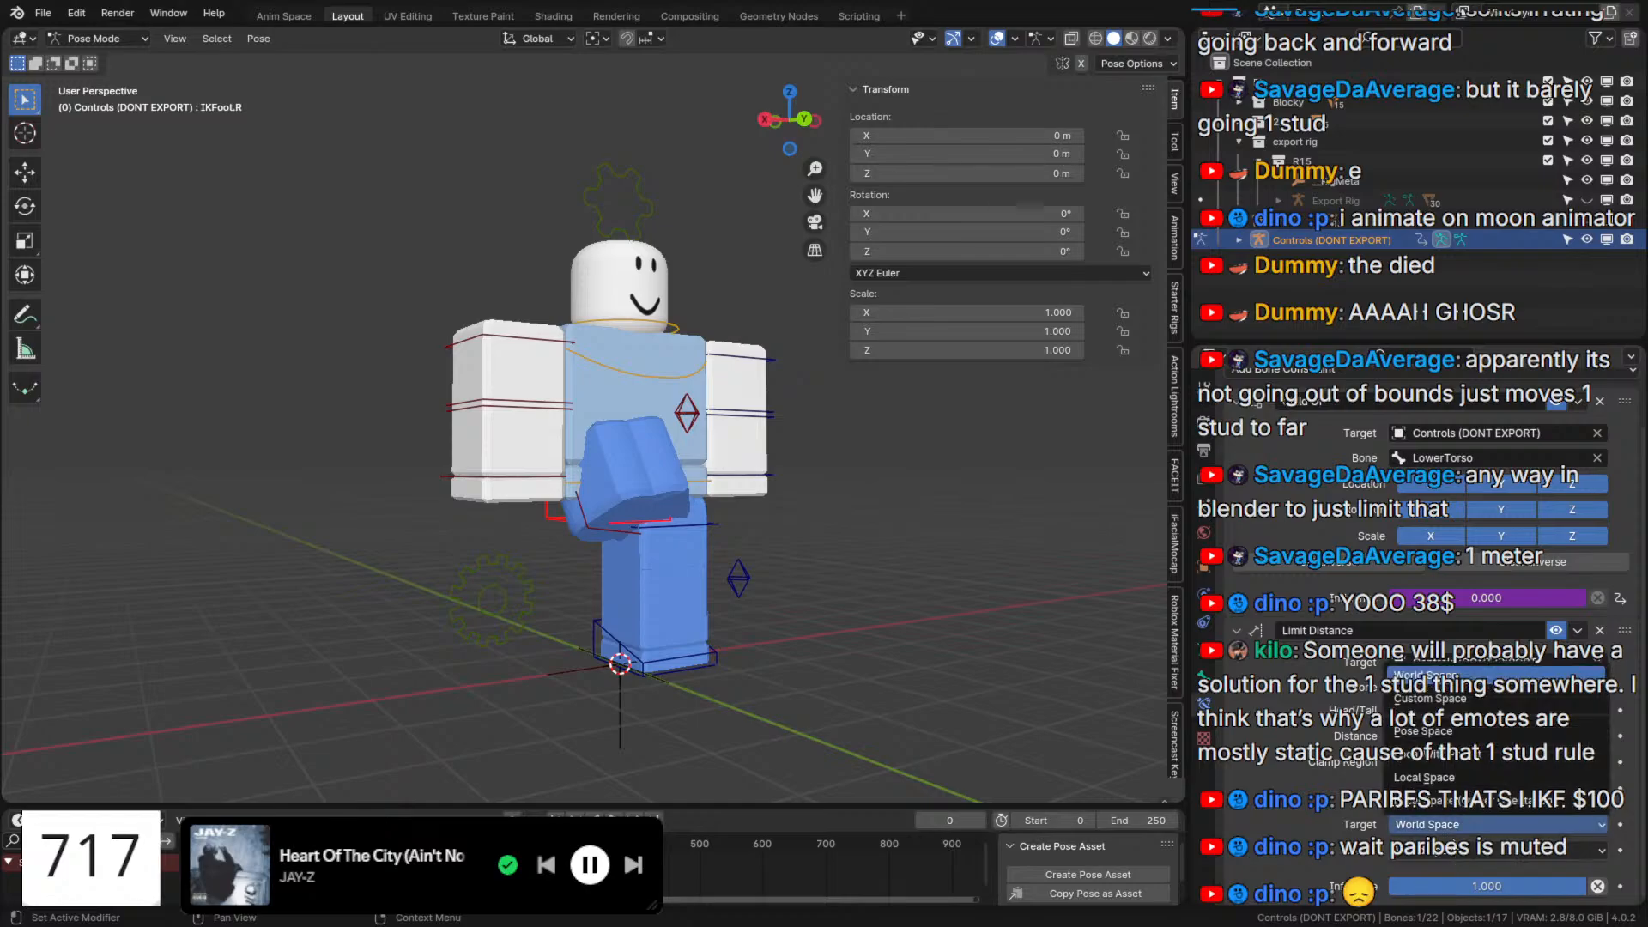
left_click(1463, 779)
left_click(1447, 853)
left_click(1439, 833)
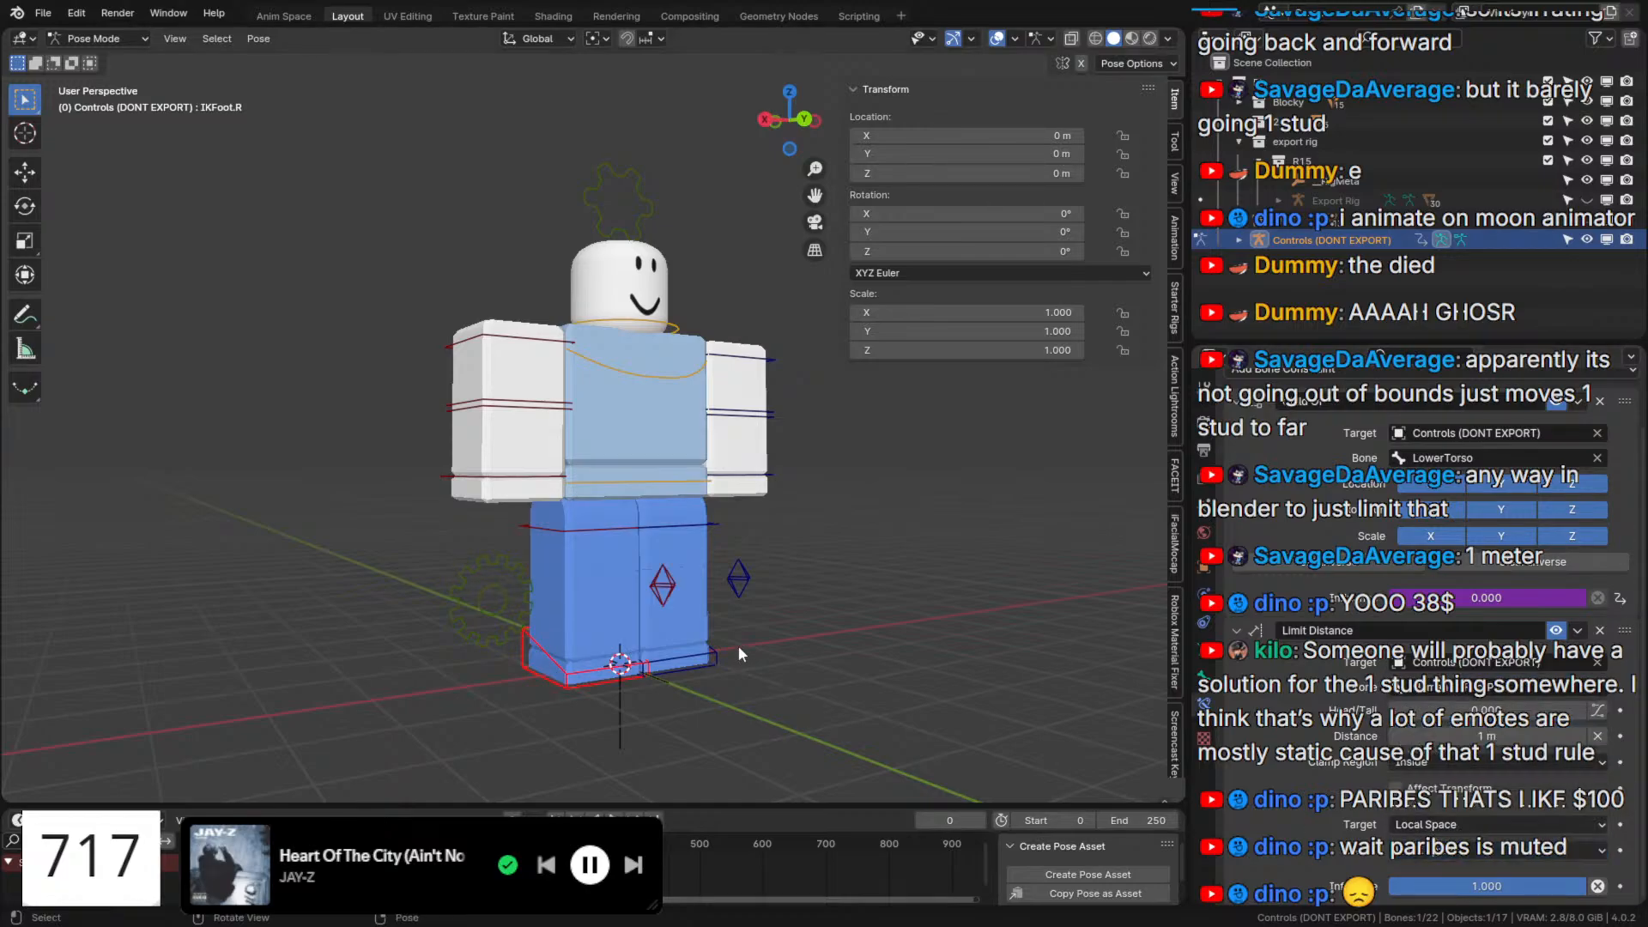
Test-move the IKFoot.R bone freely with the Inside clamp region and cancel the move.
middle_click_drag(734, 655, 640, 644)
key("g")
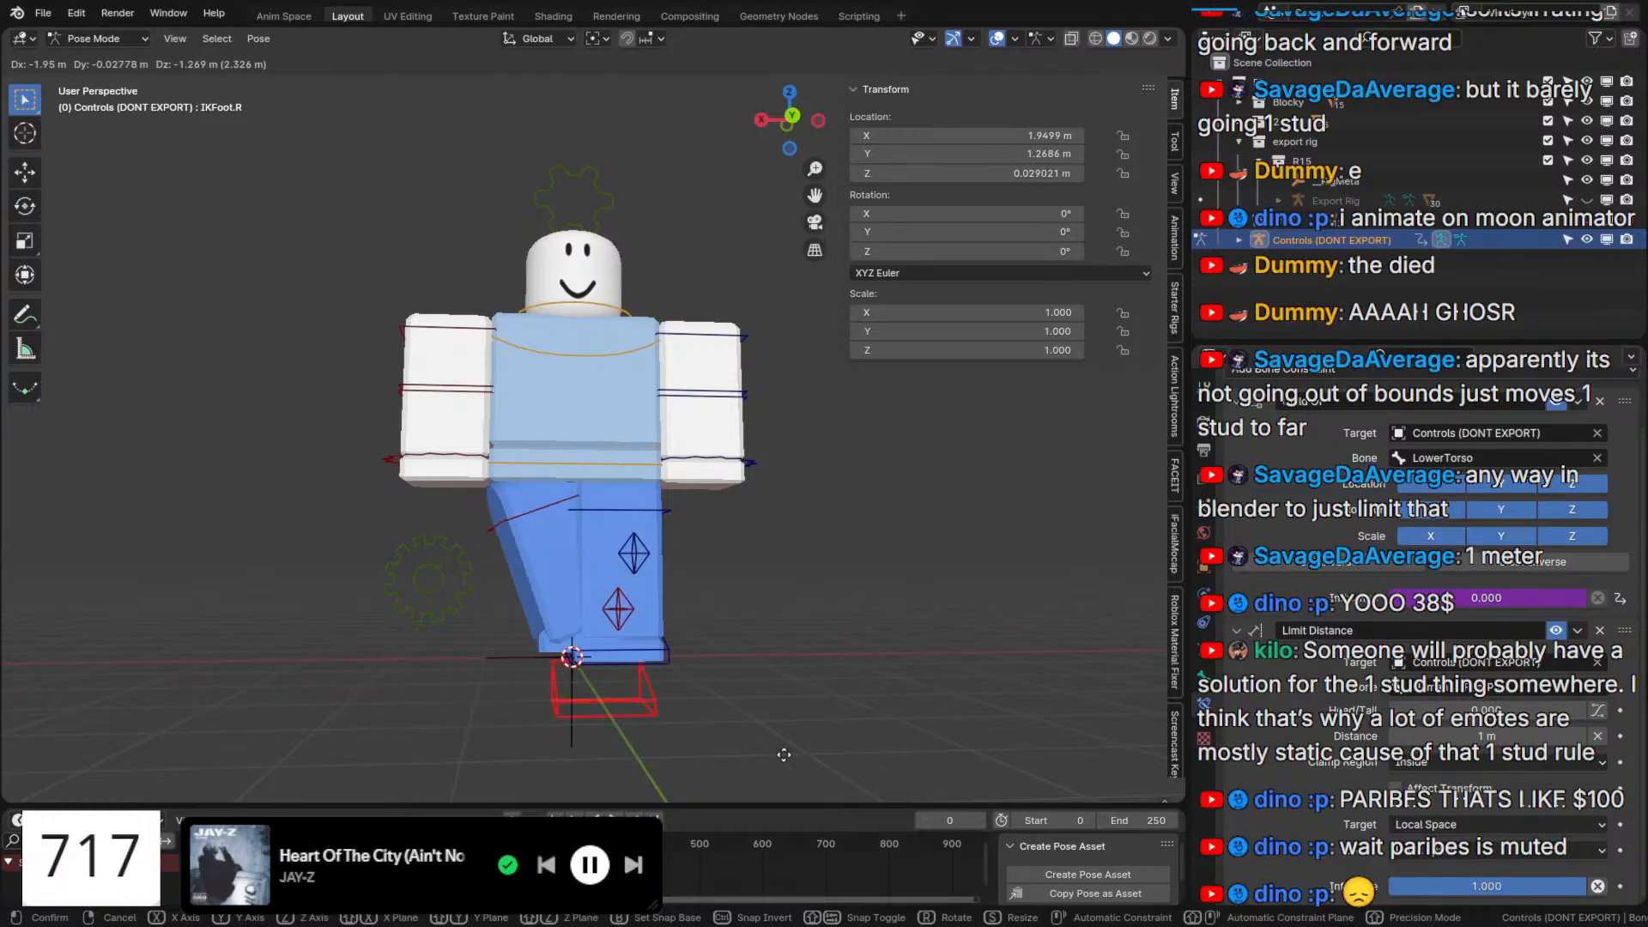
key("Escape")
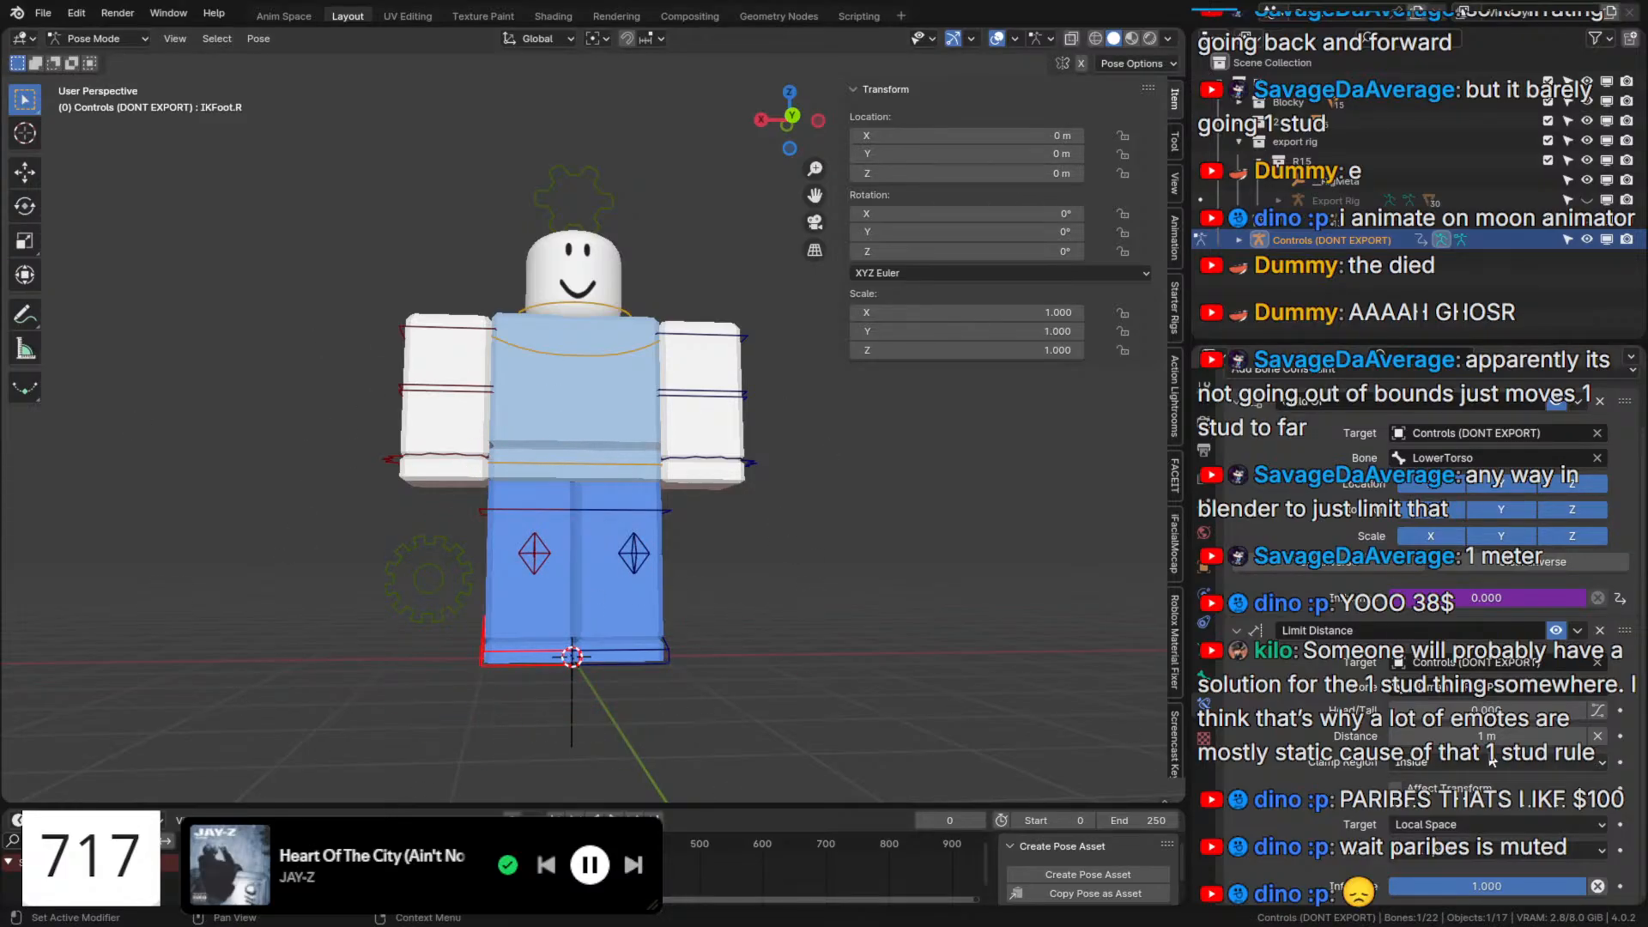
Try the Outside clamp region on IKFoot.R's Limit Distance constraint with a test move, and return it to Inside.
left_click(1432, 760)
left_click(1468, 824)
key("g")
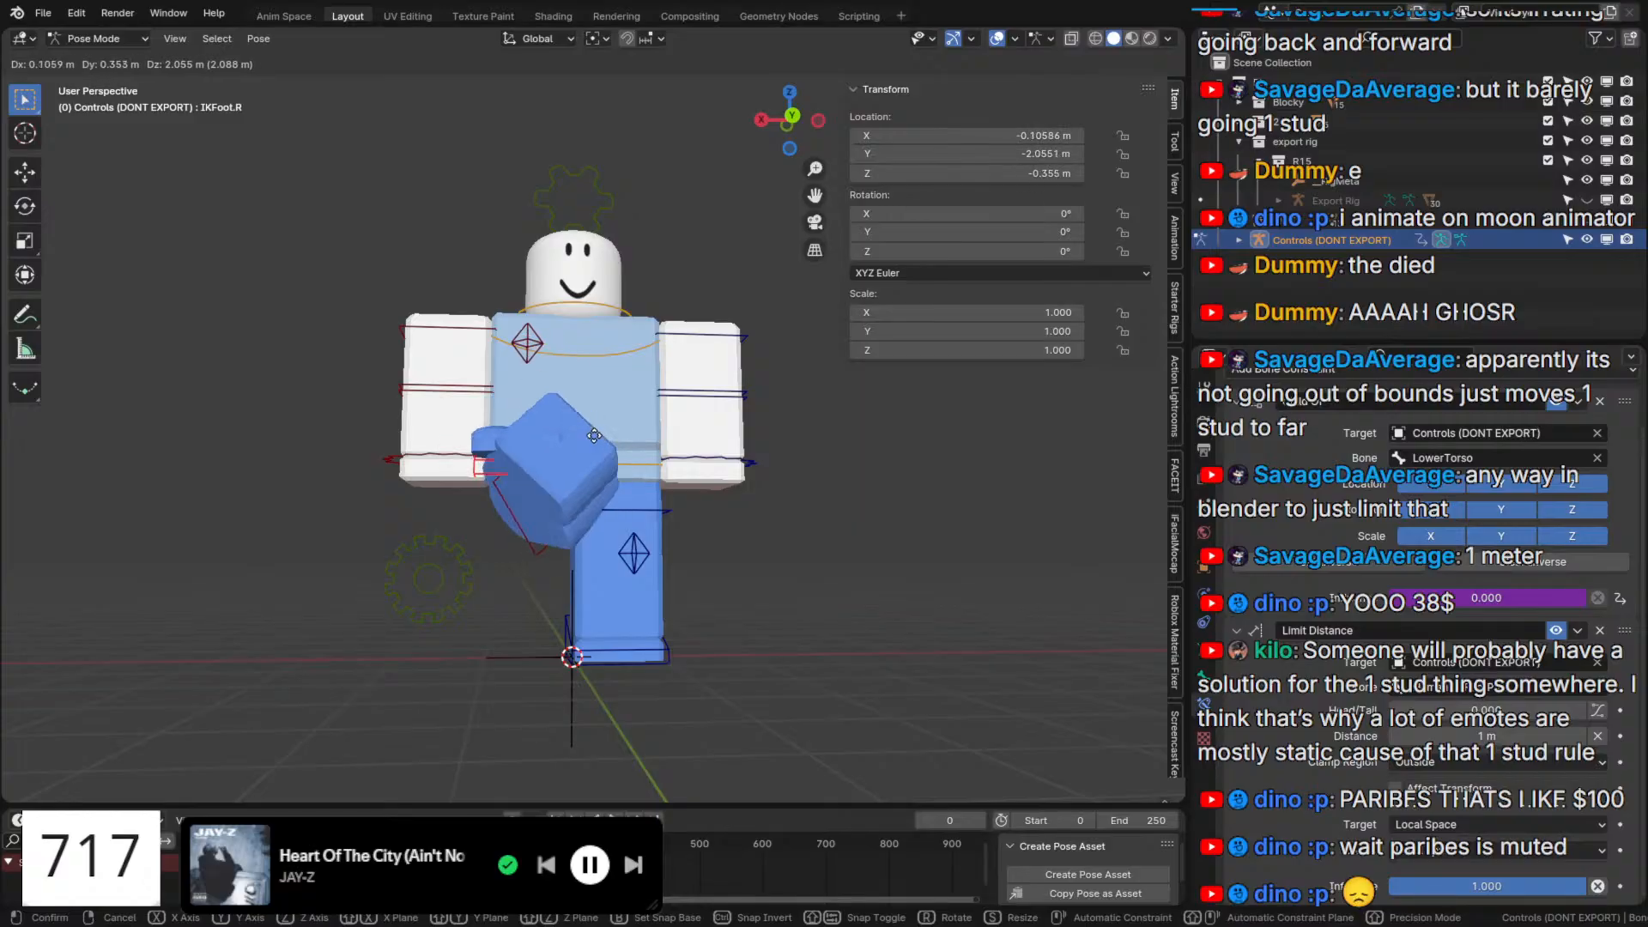
key("Escape")
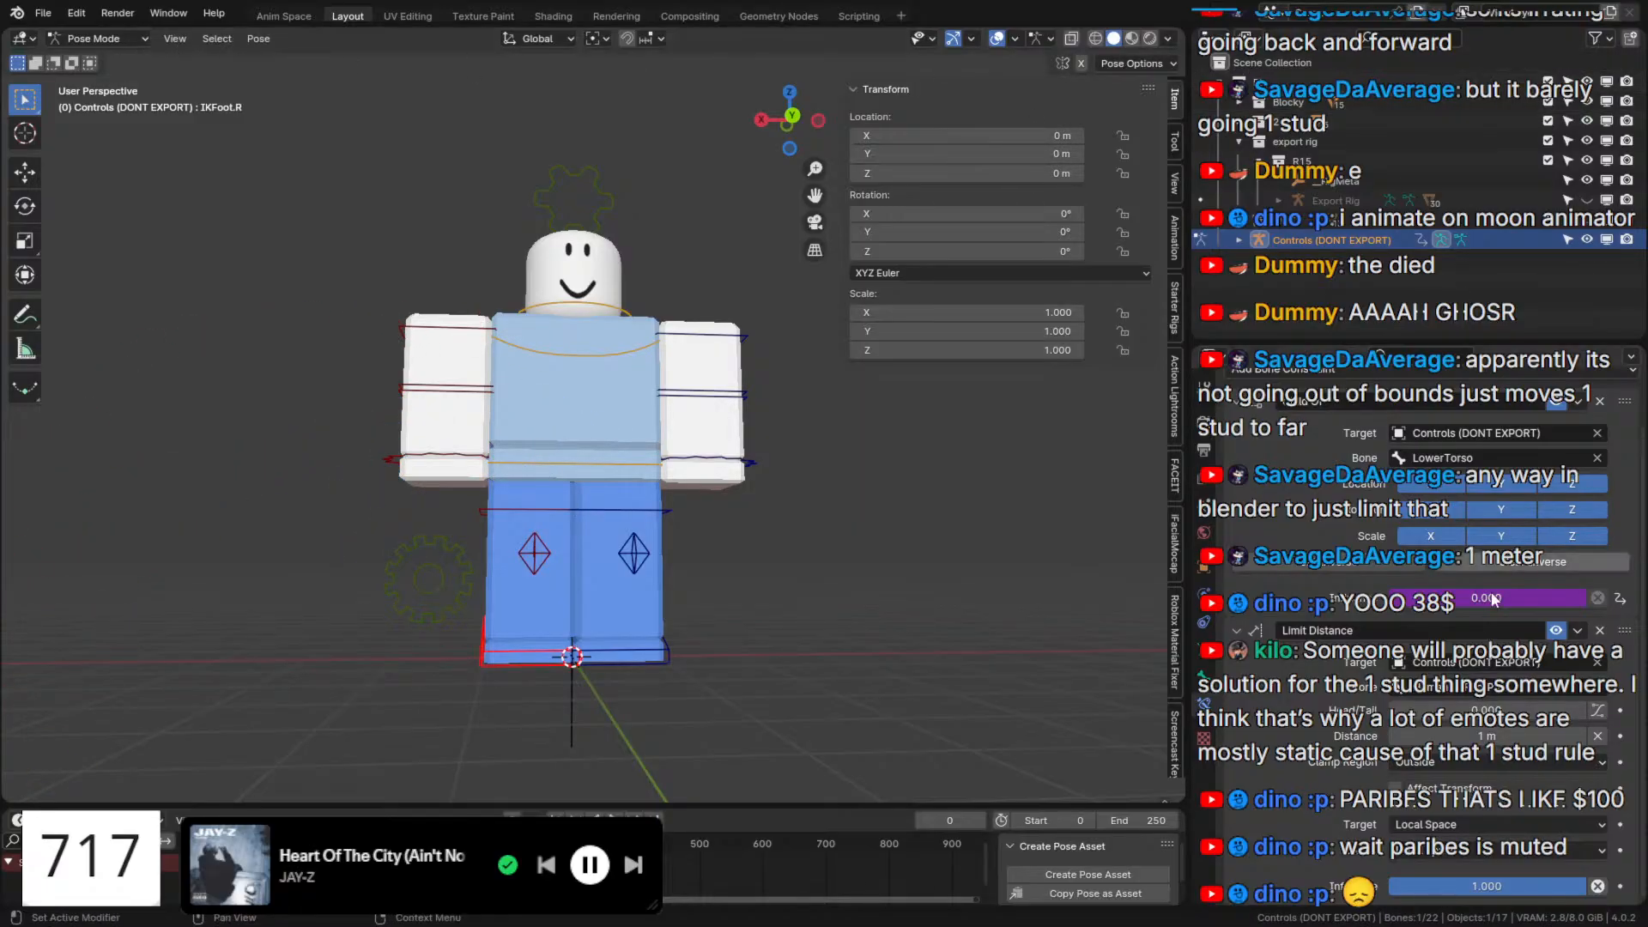
left_click(1432, 760)
left_click(1414, 785)
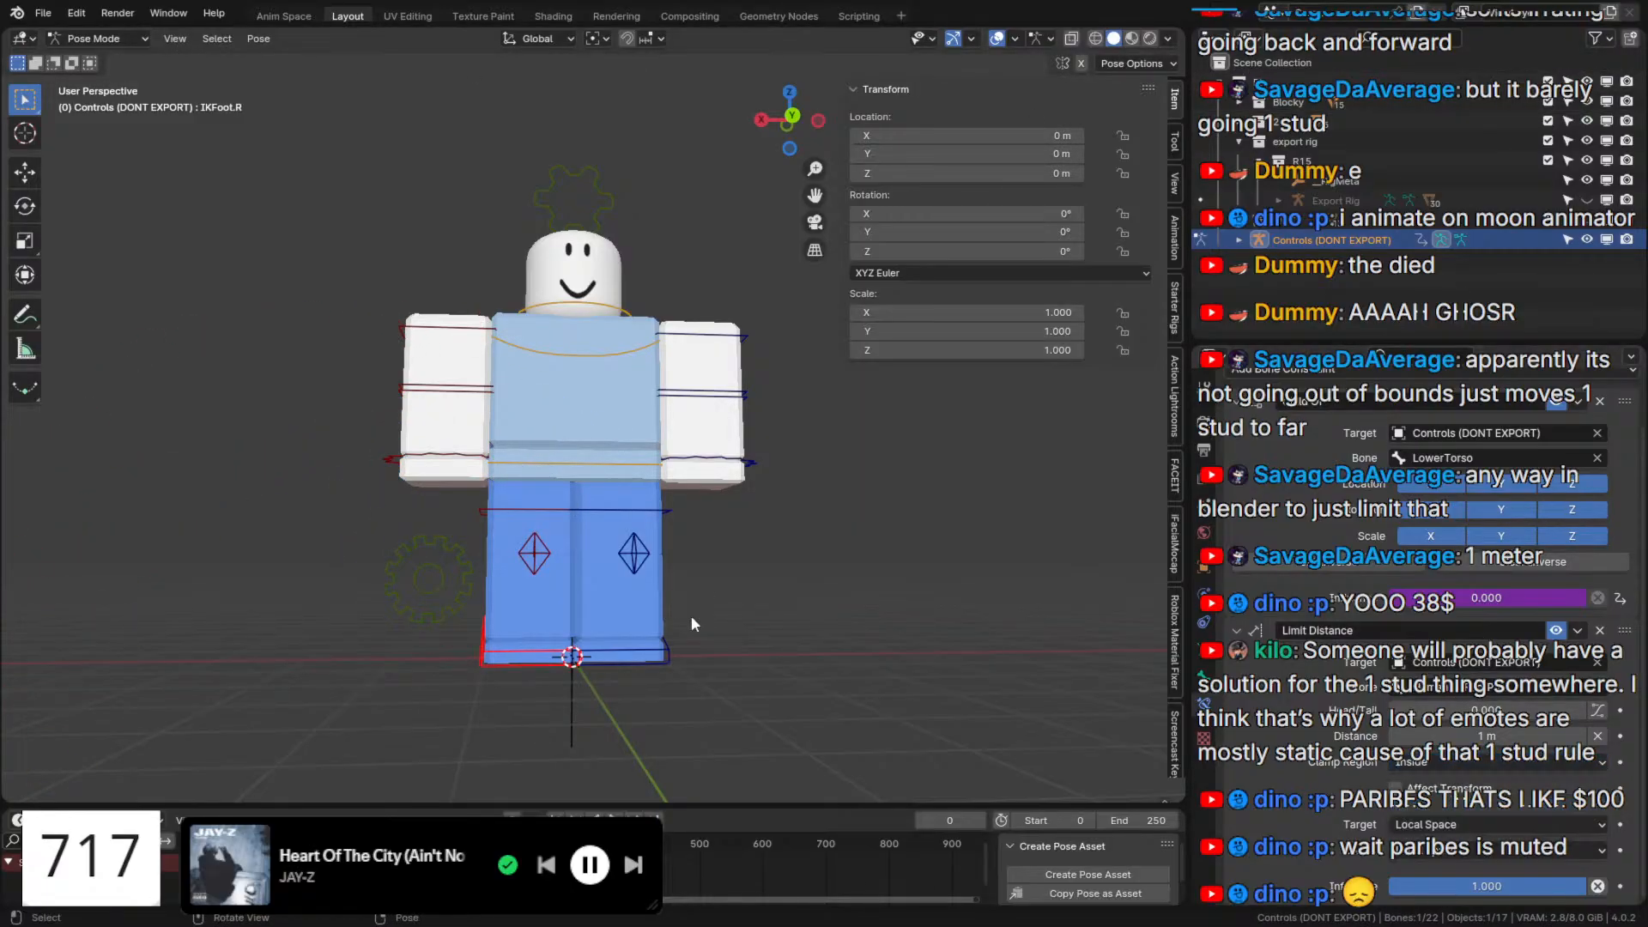
Test-move the IKFoot.R bone freely and along the Y axis to check how the distance limit restrains it.
key("g")
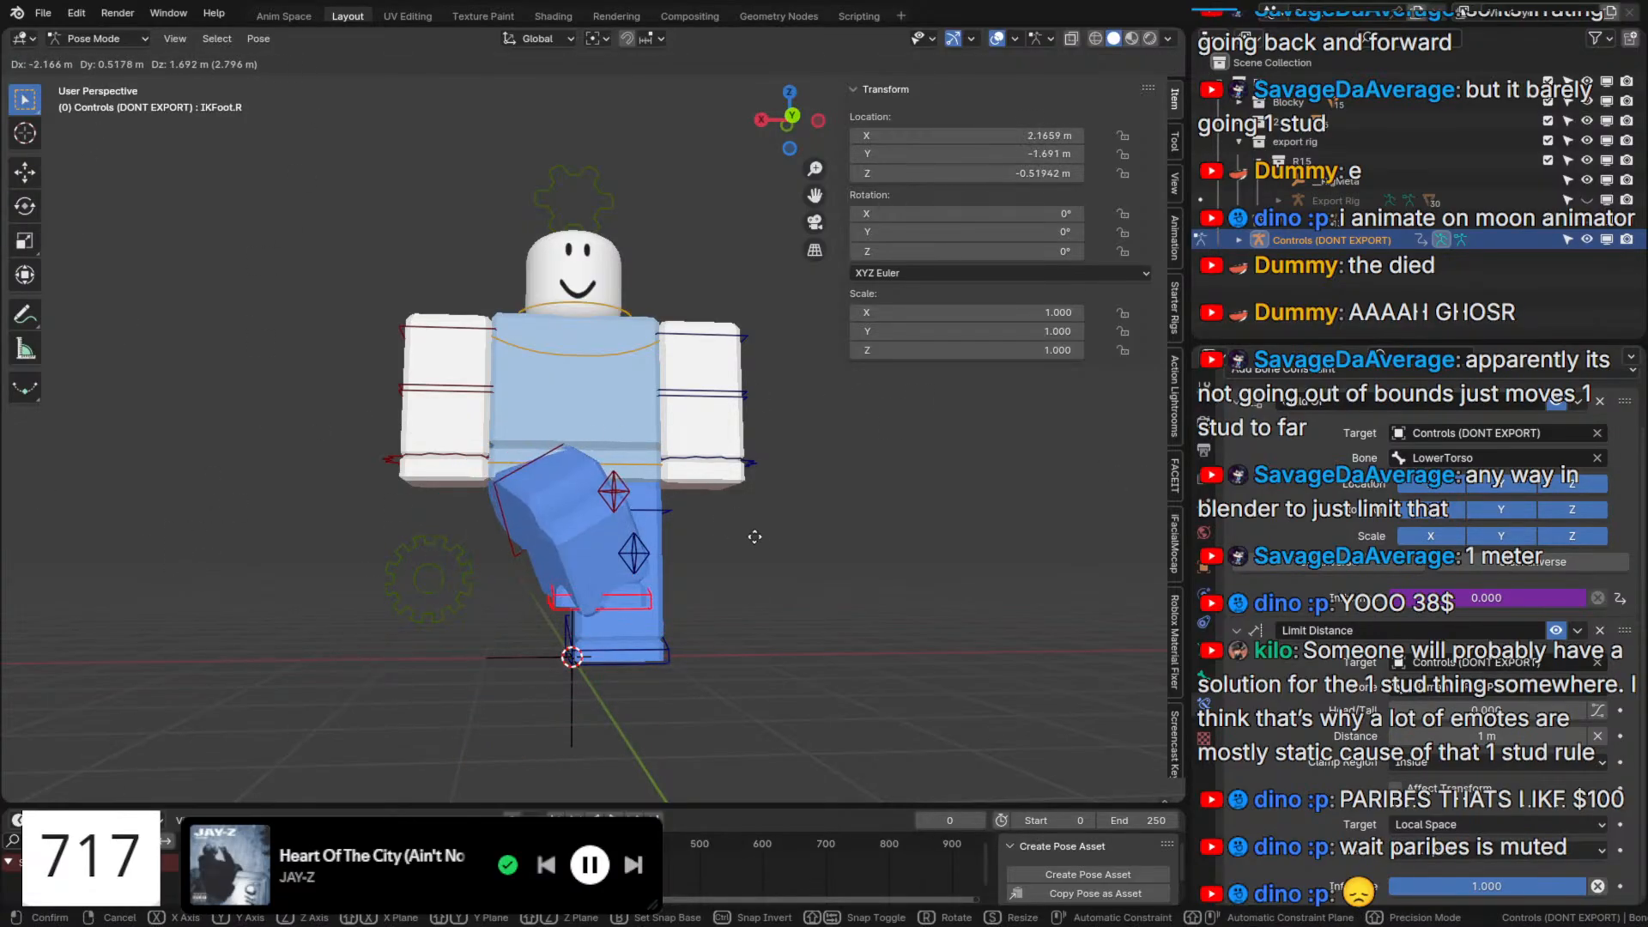
right_click(468, 693)
key("g")
middle_click_drag(515, 674, 784, 646)
right_click(748, 648)
key("g")
key("y")
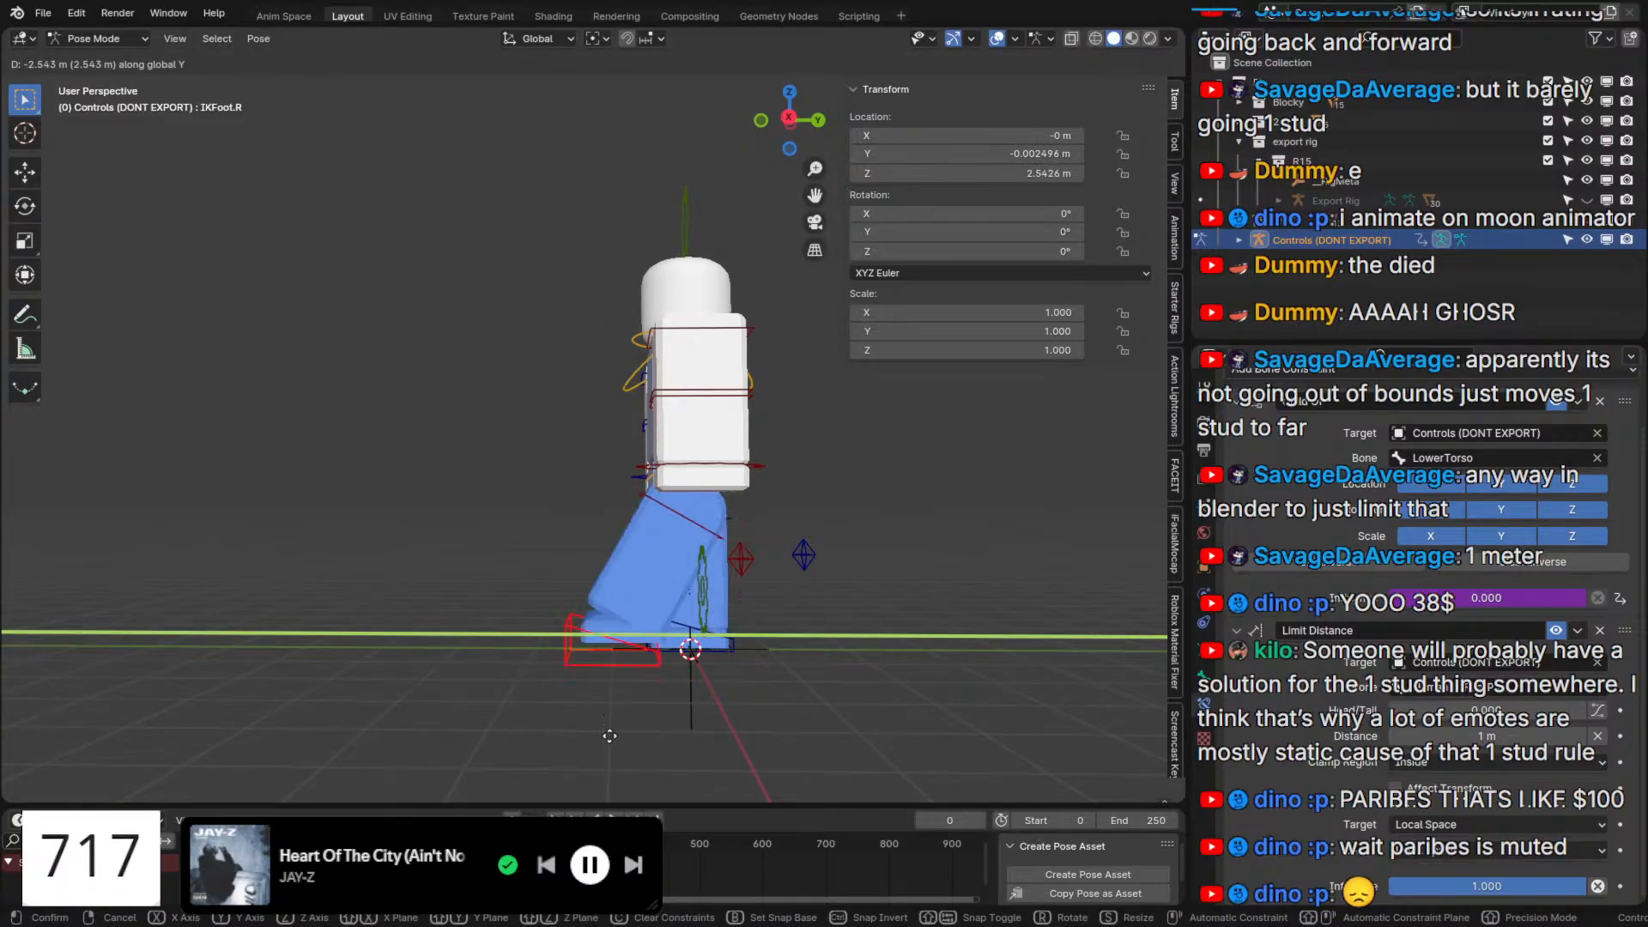
right_click(482, 785)
key("g")
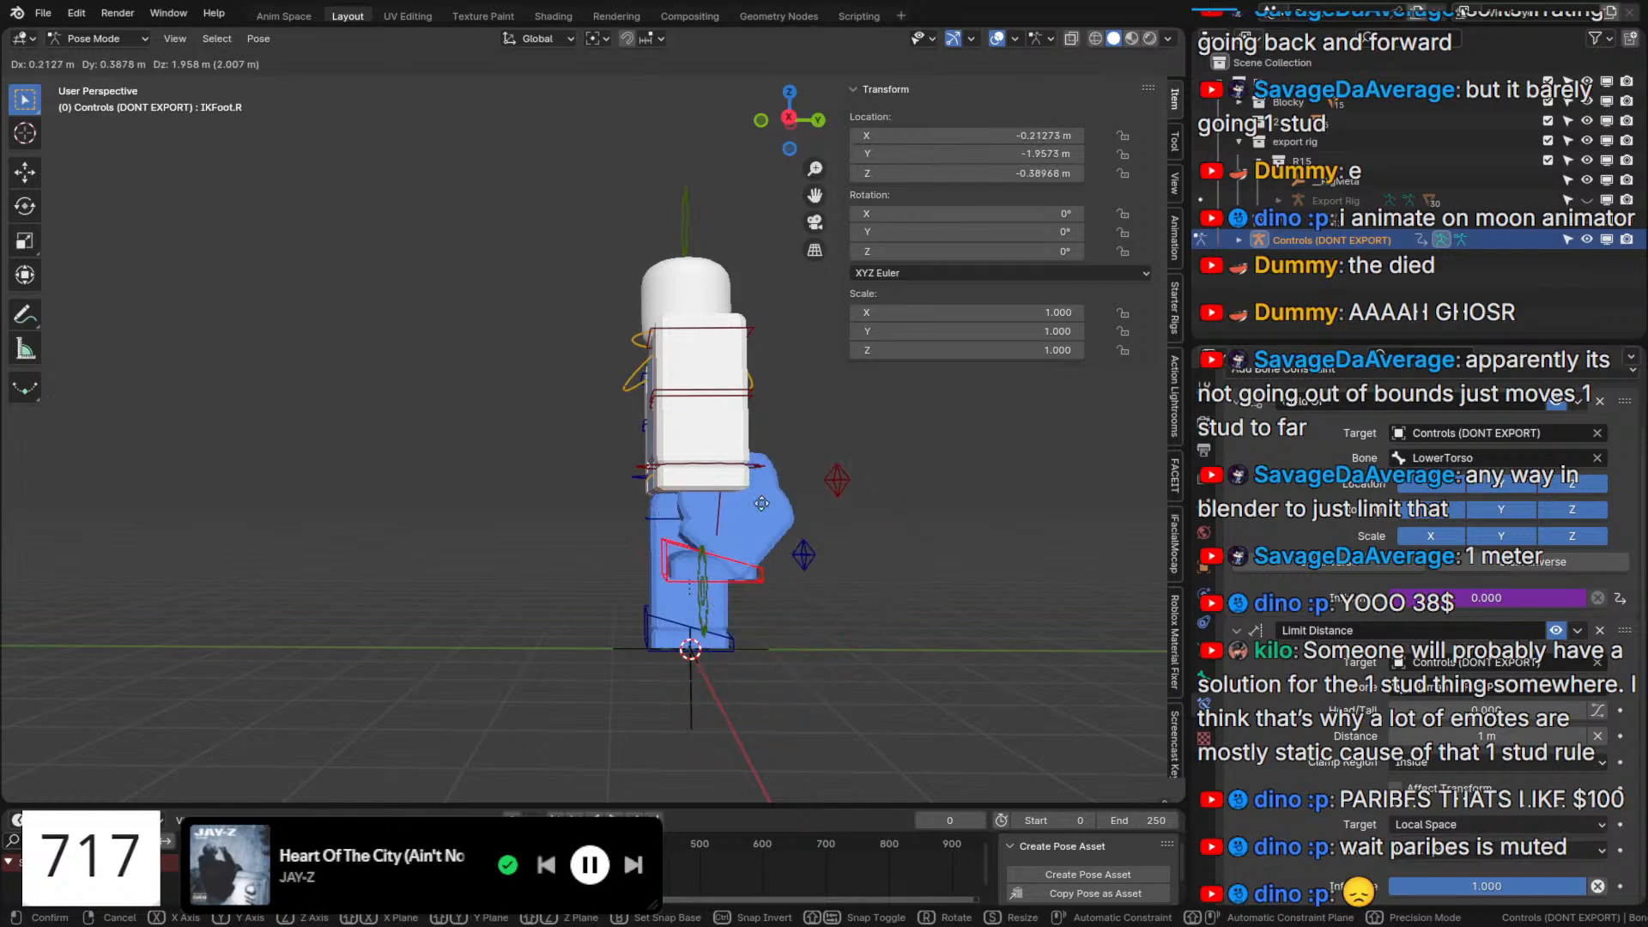
right_click(709, 192)
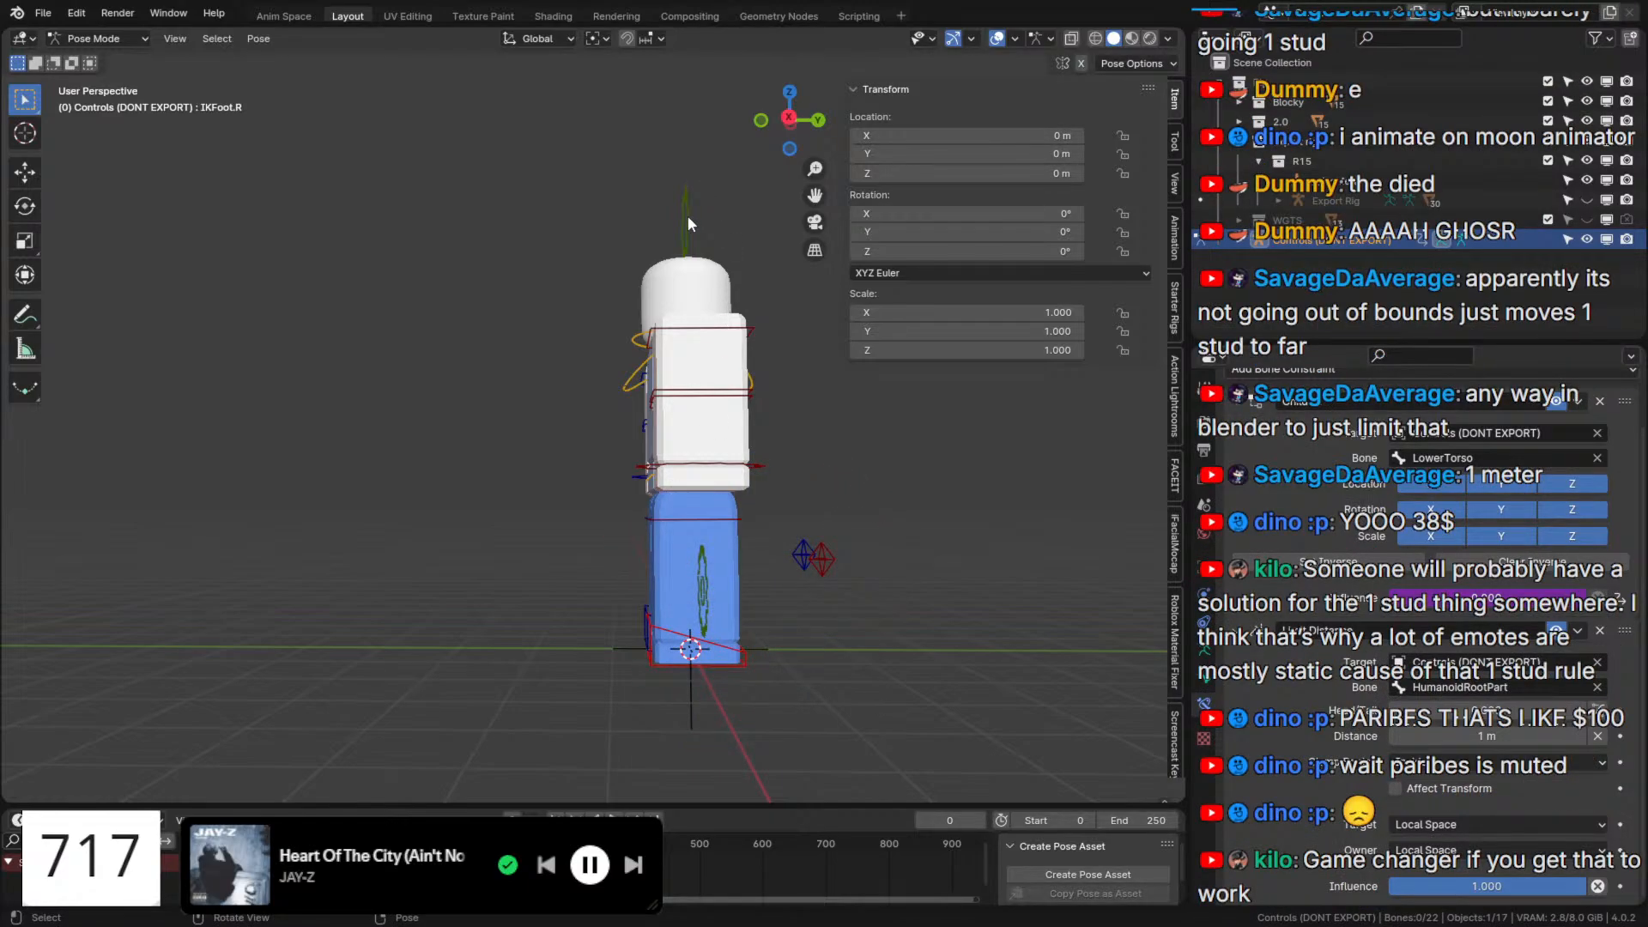
Add a new custom property to the Settings bone above the head.
middle_click_drag(688, 215, 618, 305)
left_click(622, 194)
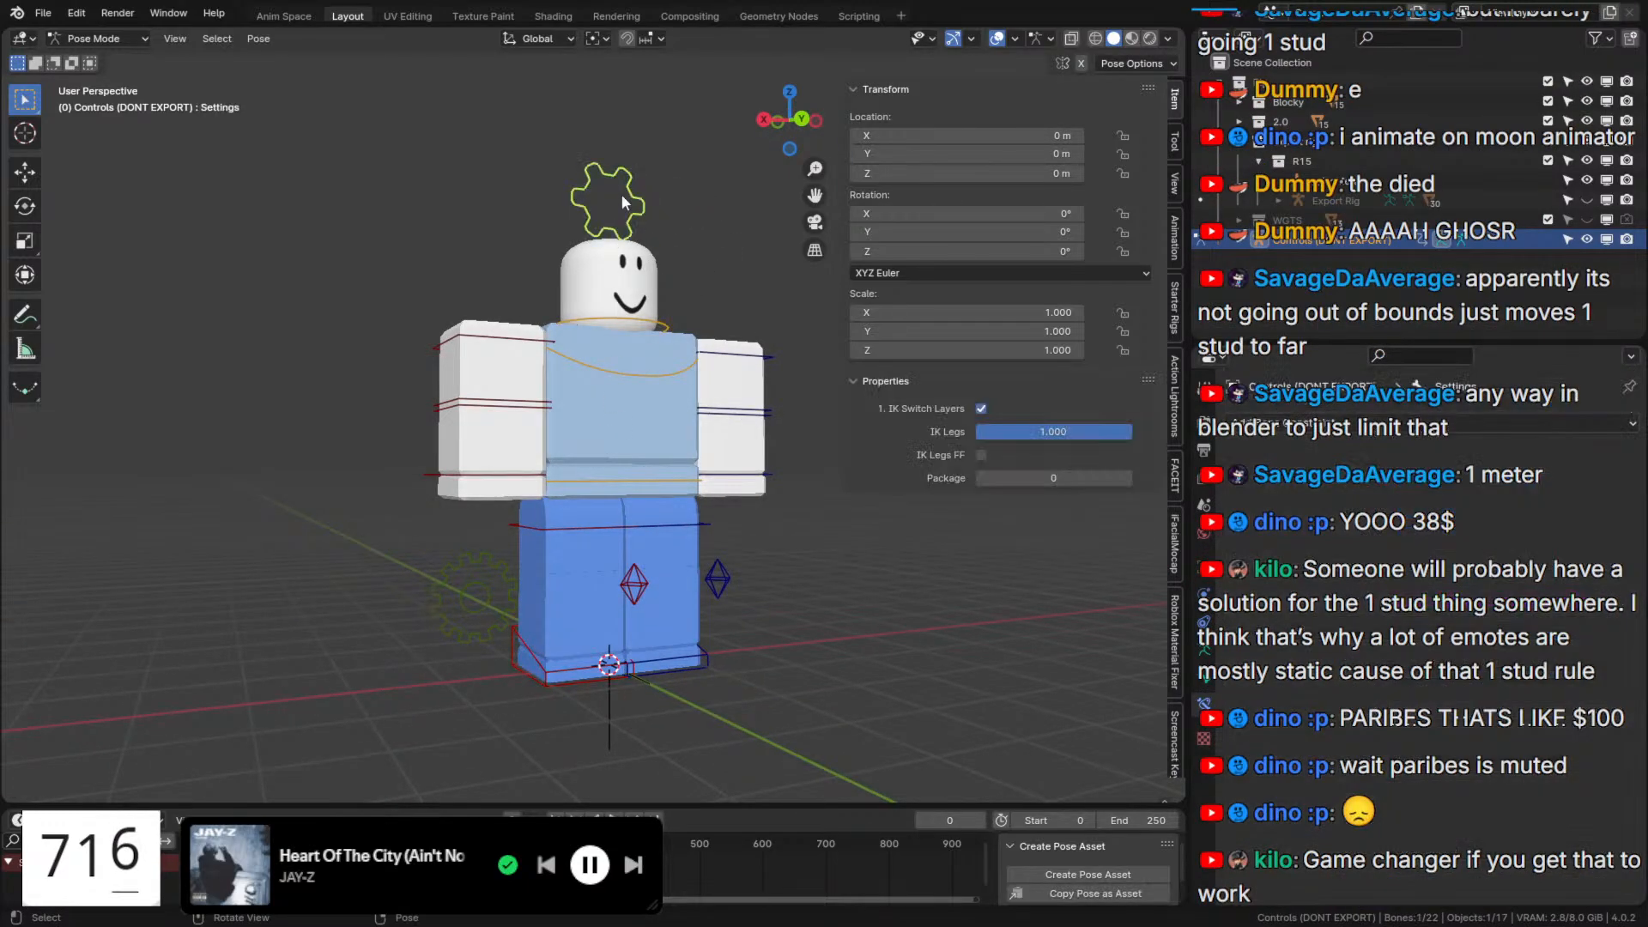
scroll(1418, 698, "down", 8)
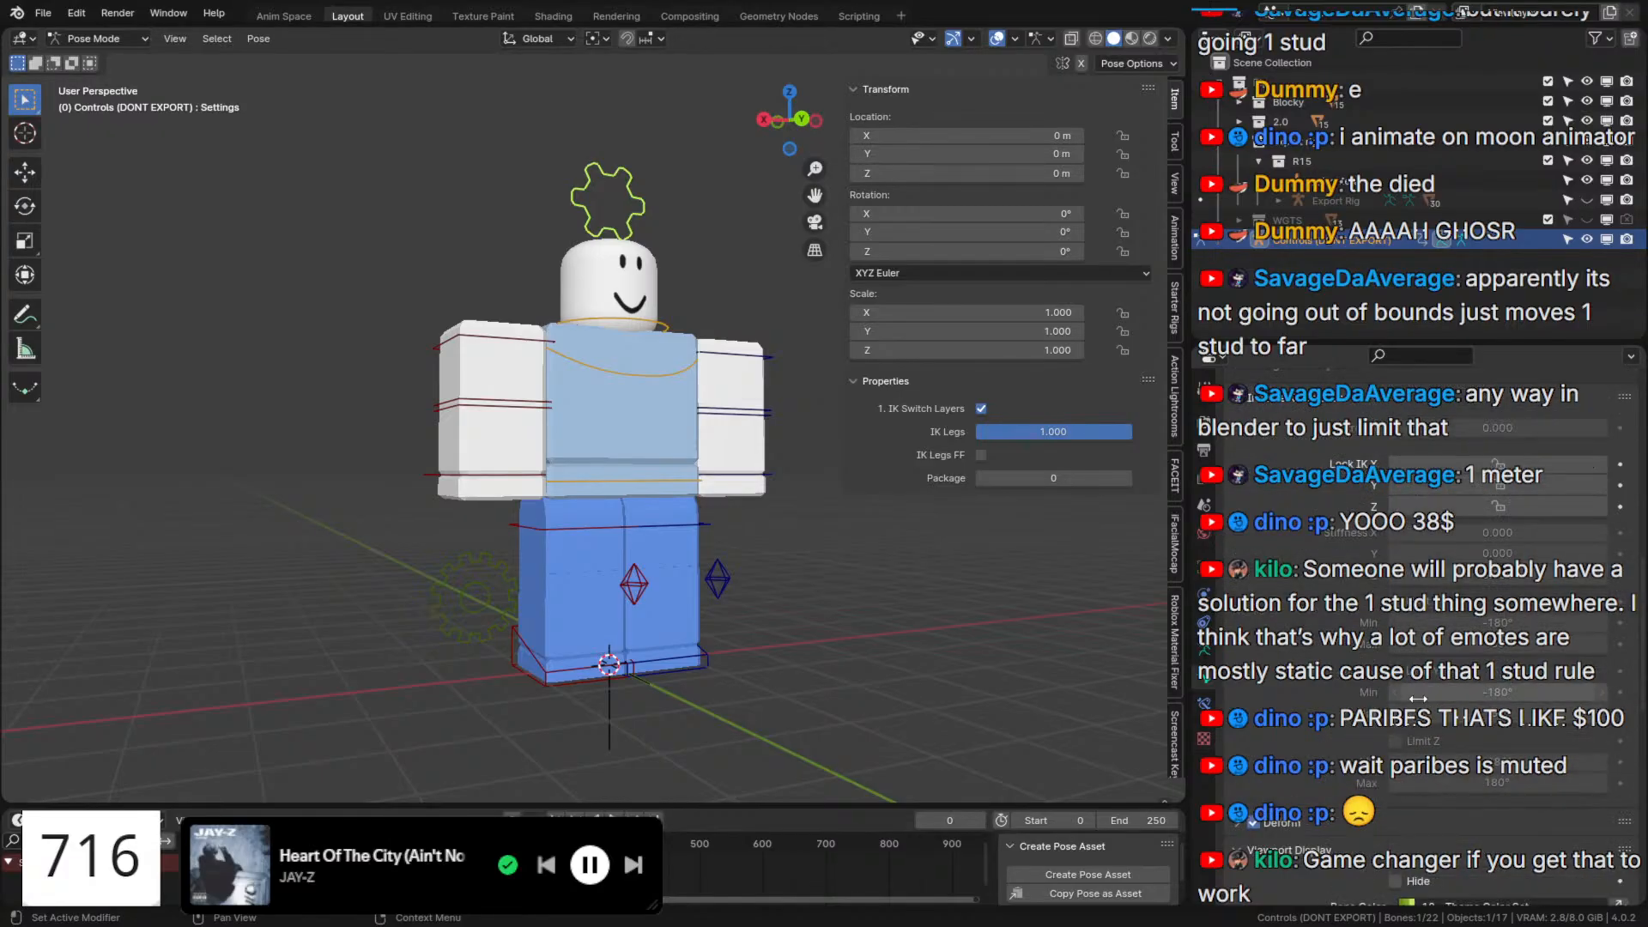
scroll(1418, 699, "down", 15)
left_click(1574, 772)
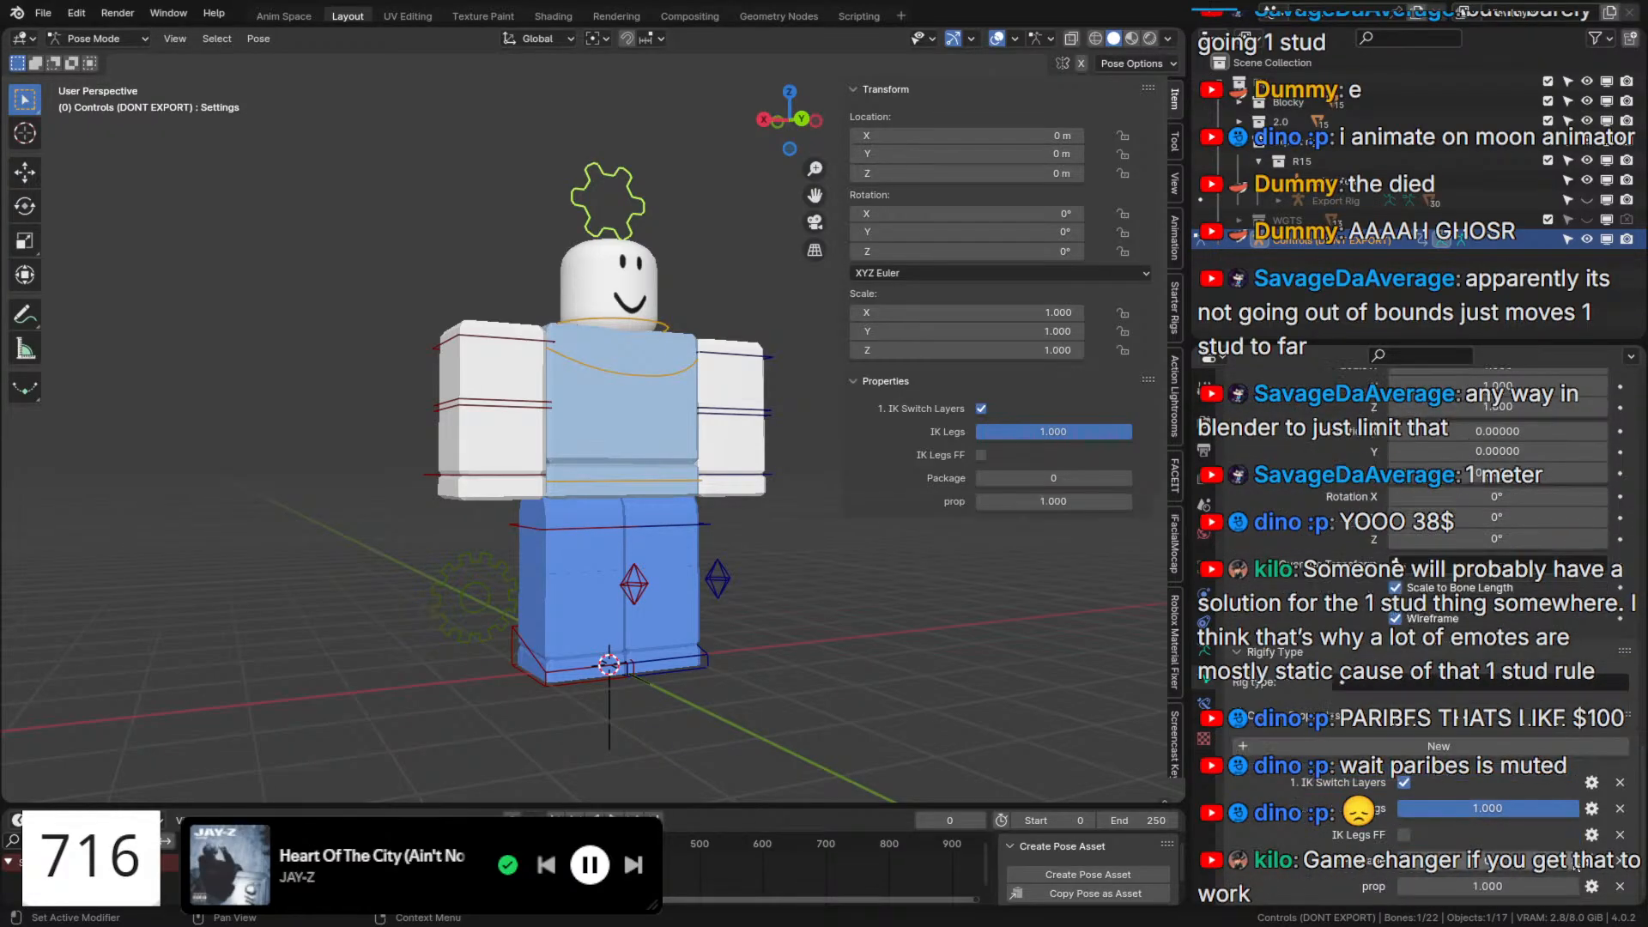
Change the new custom property on the Settings bone to a Boolean named Stud Limit.
left_click(1592, 885)
left_click(1524, 611)
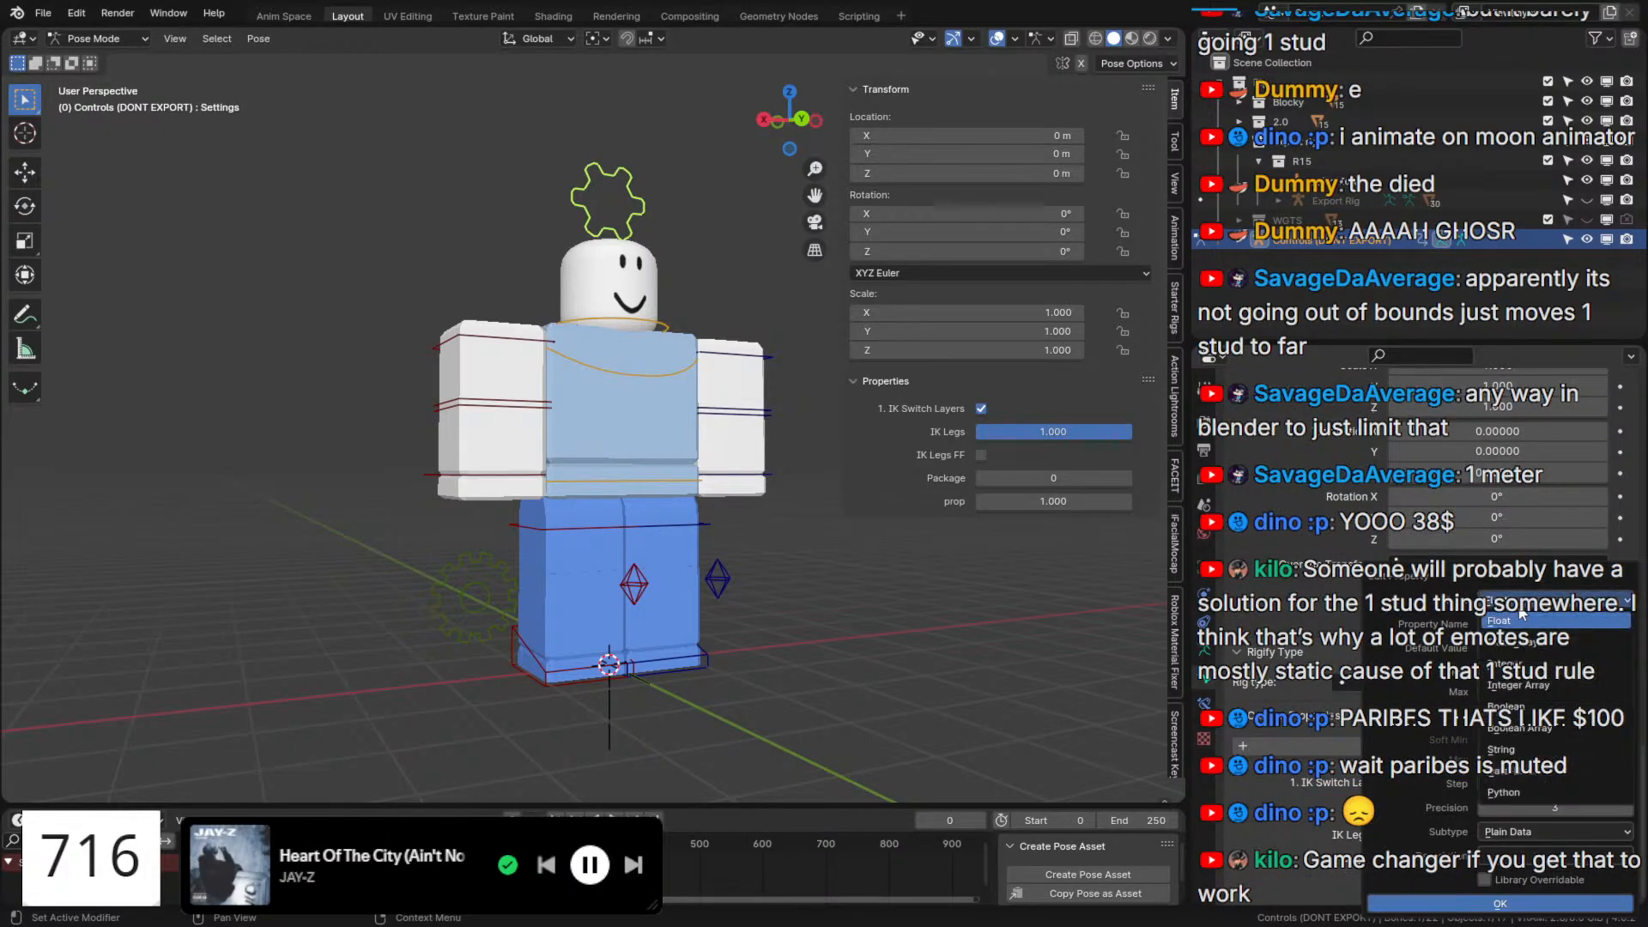
left_click(1515, 706)
left_click(1513, 622)
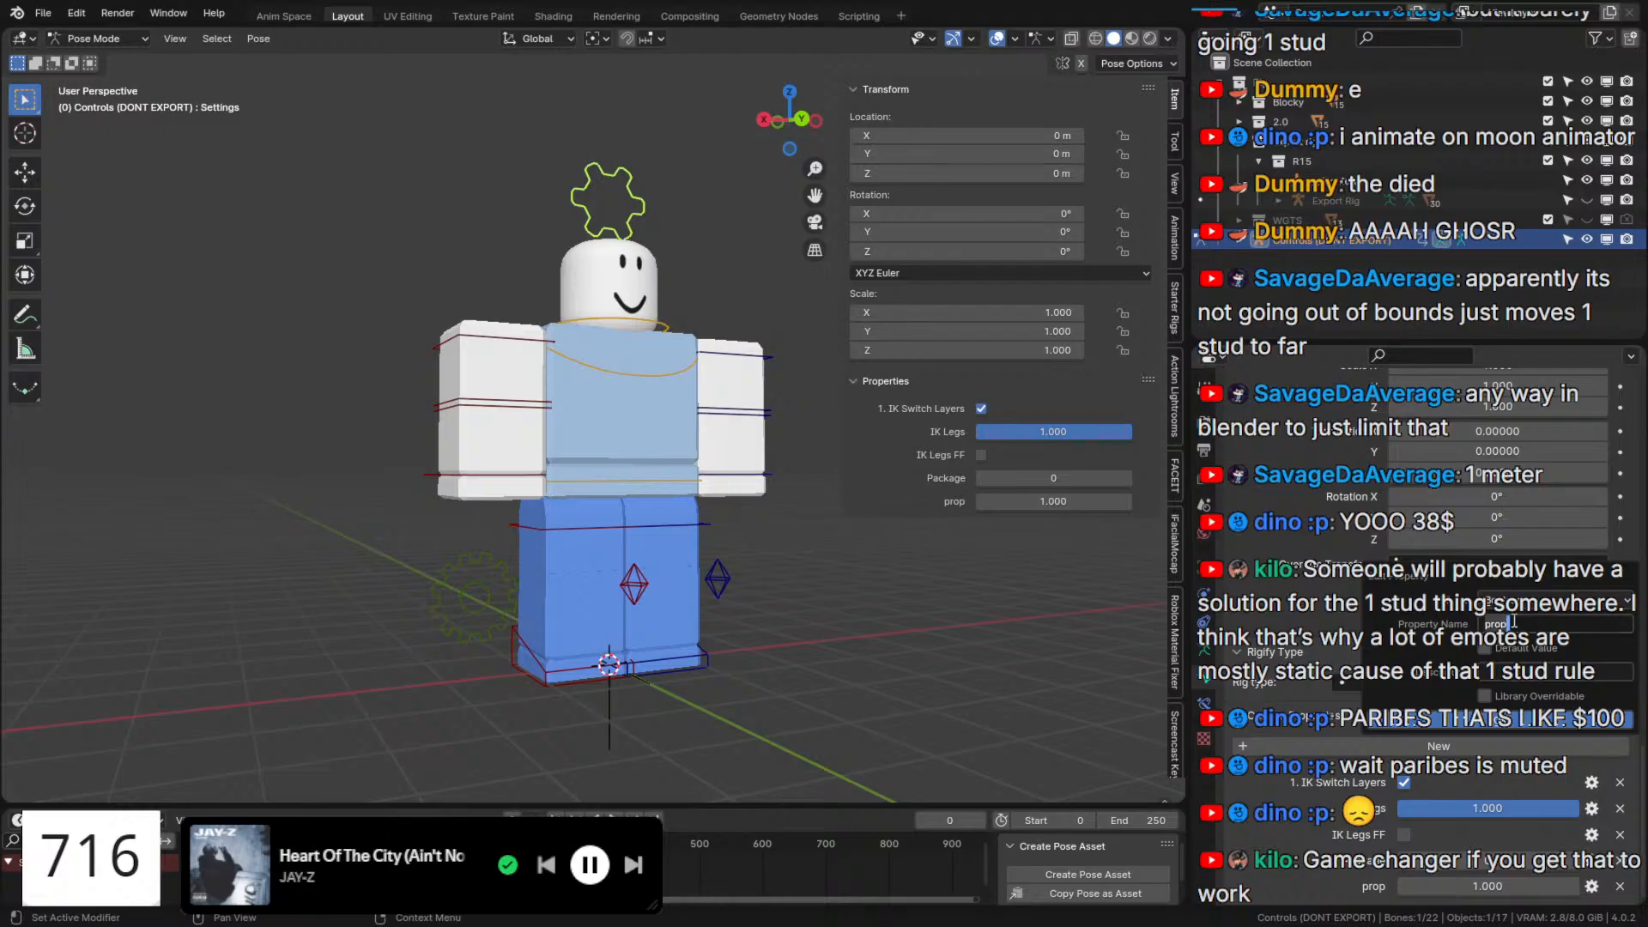
type("Stud I")
type("imit")
key("Return")
left_click(1463, 723)
Copy the Stud Limit property as a new driver and bring up the IKFoot.R bone's constraints.
right_click(1395, 894)
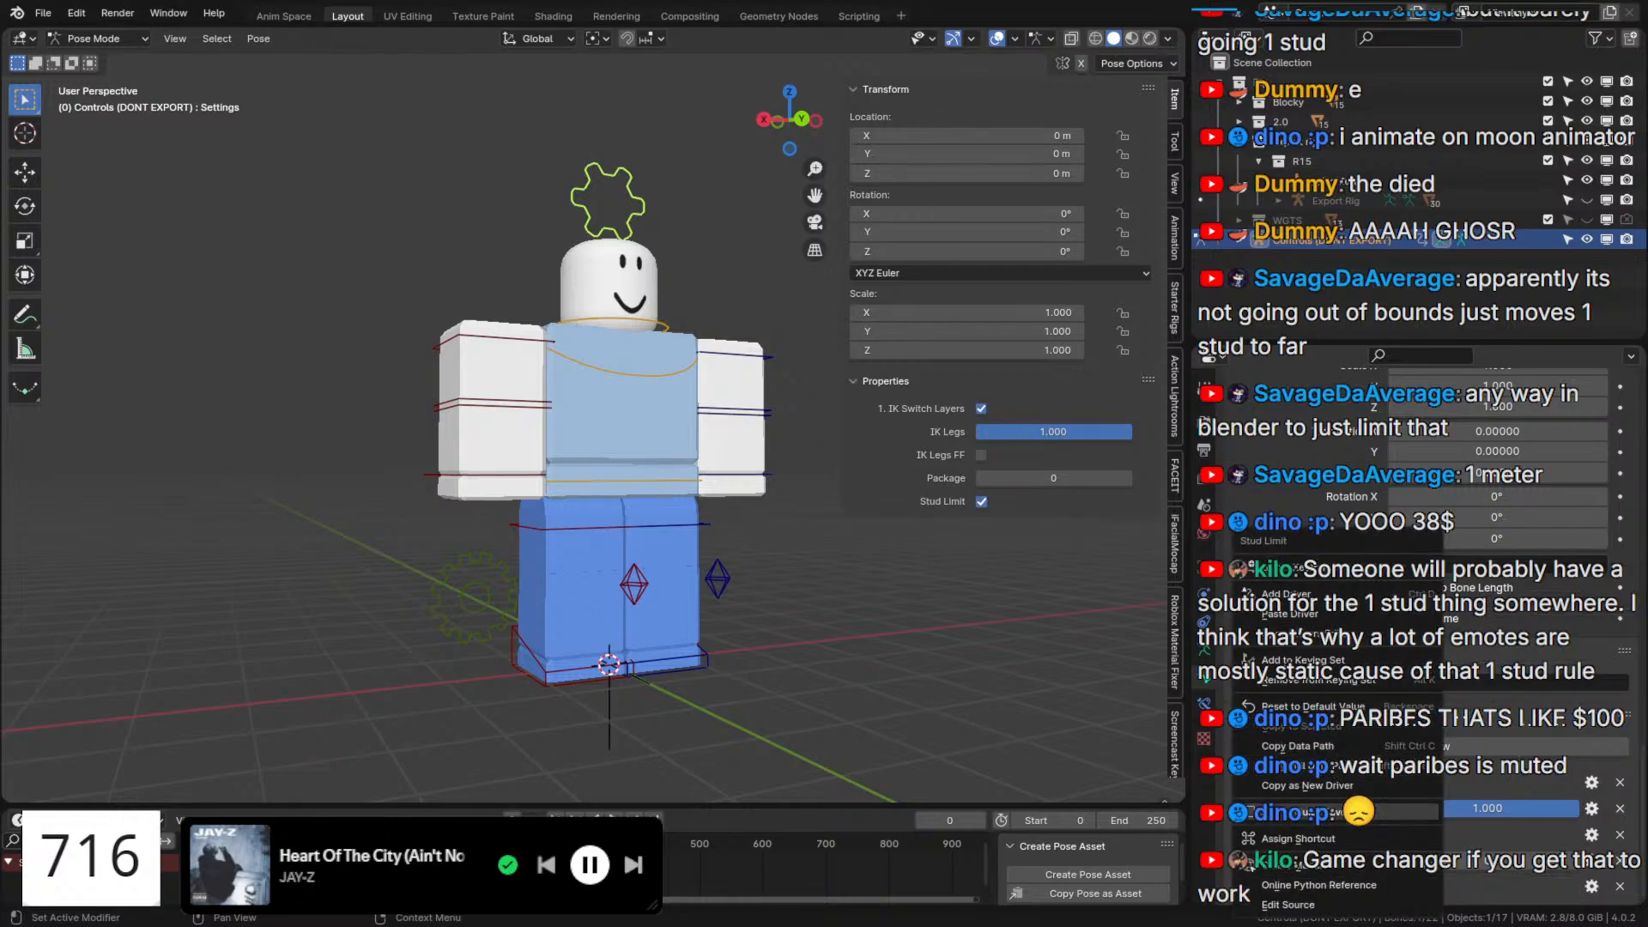
left_click(1308, 785)
left_click(611, 666)
left_click(1204, 705)
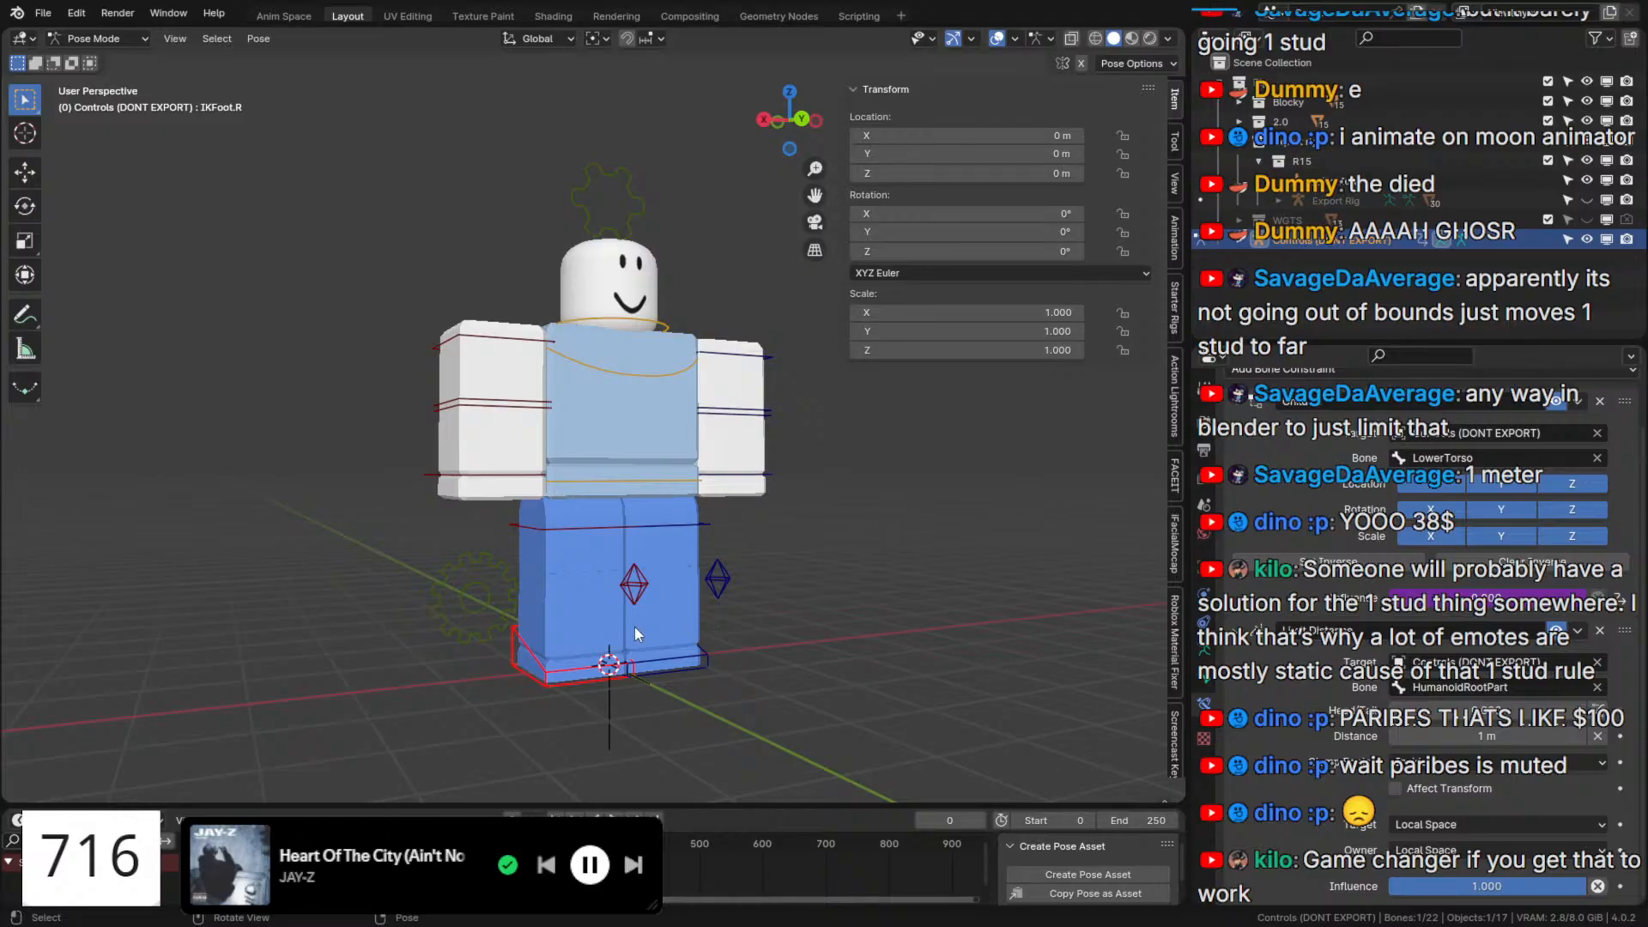
Copy the Limit Distance bone constraint from IKFoot.R to all the other visible control bones.
key("a")
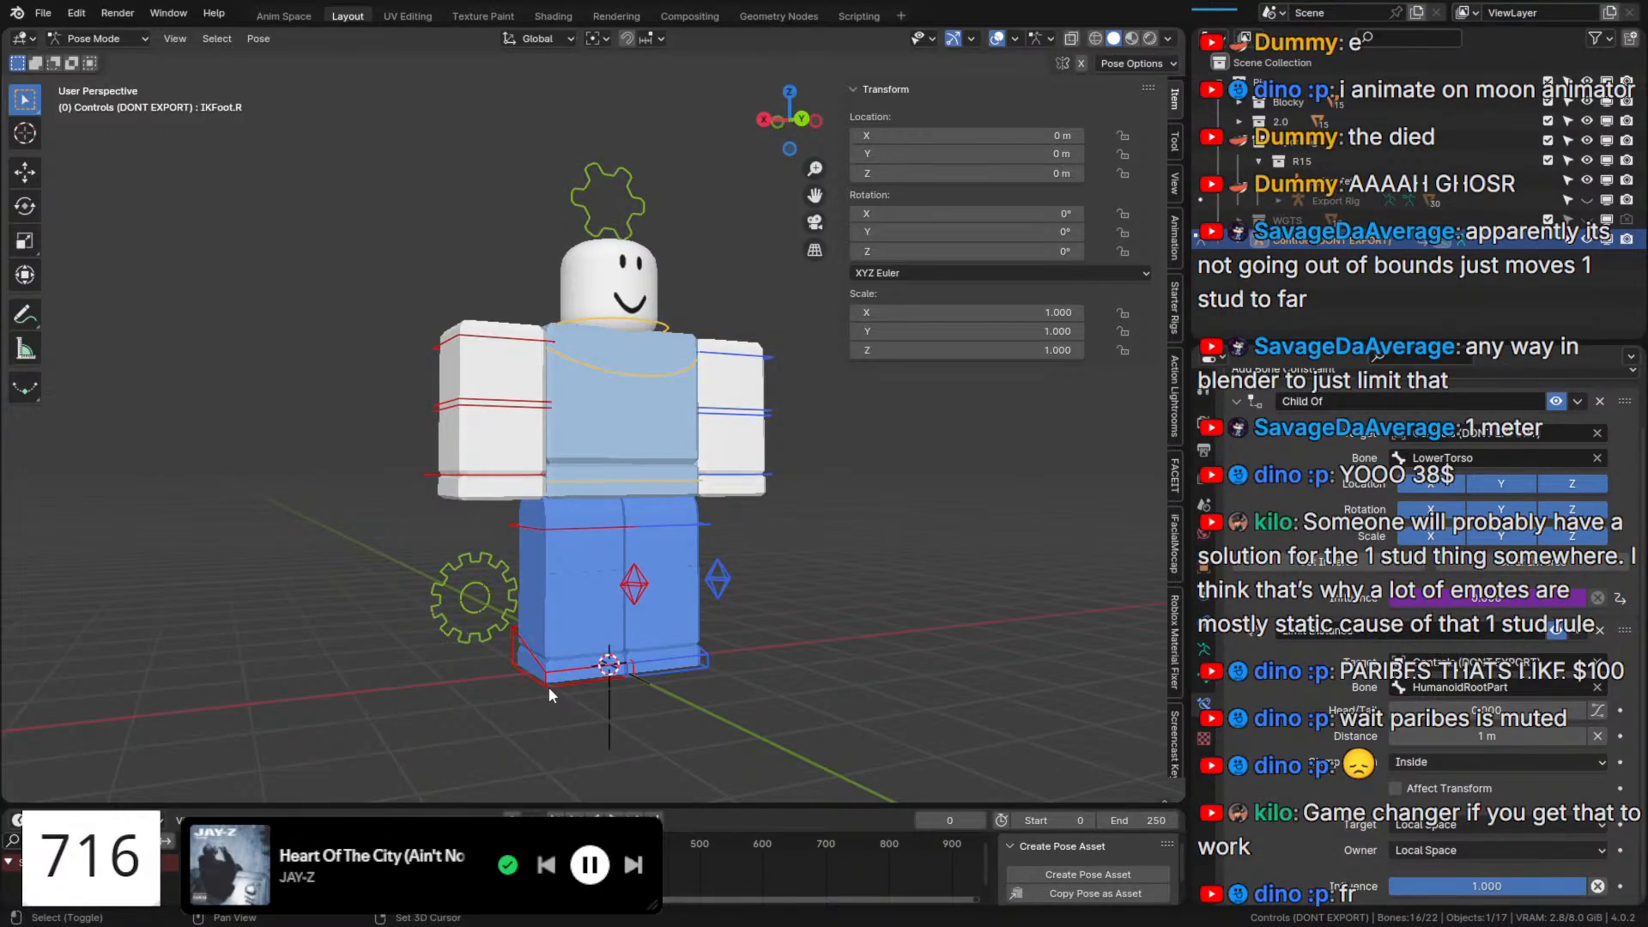
left_click(549, 688, "shift")
key("q")
key("ctrl+c")
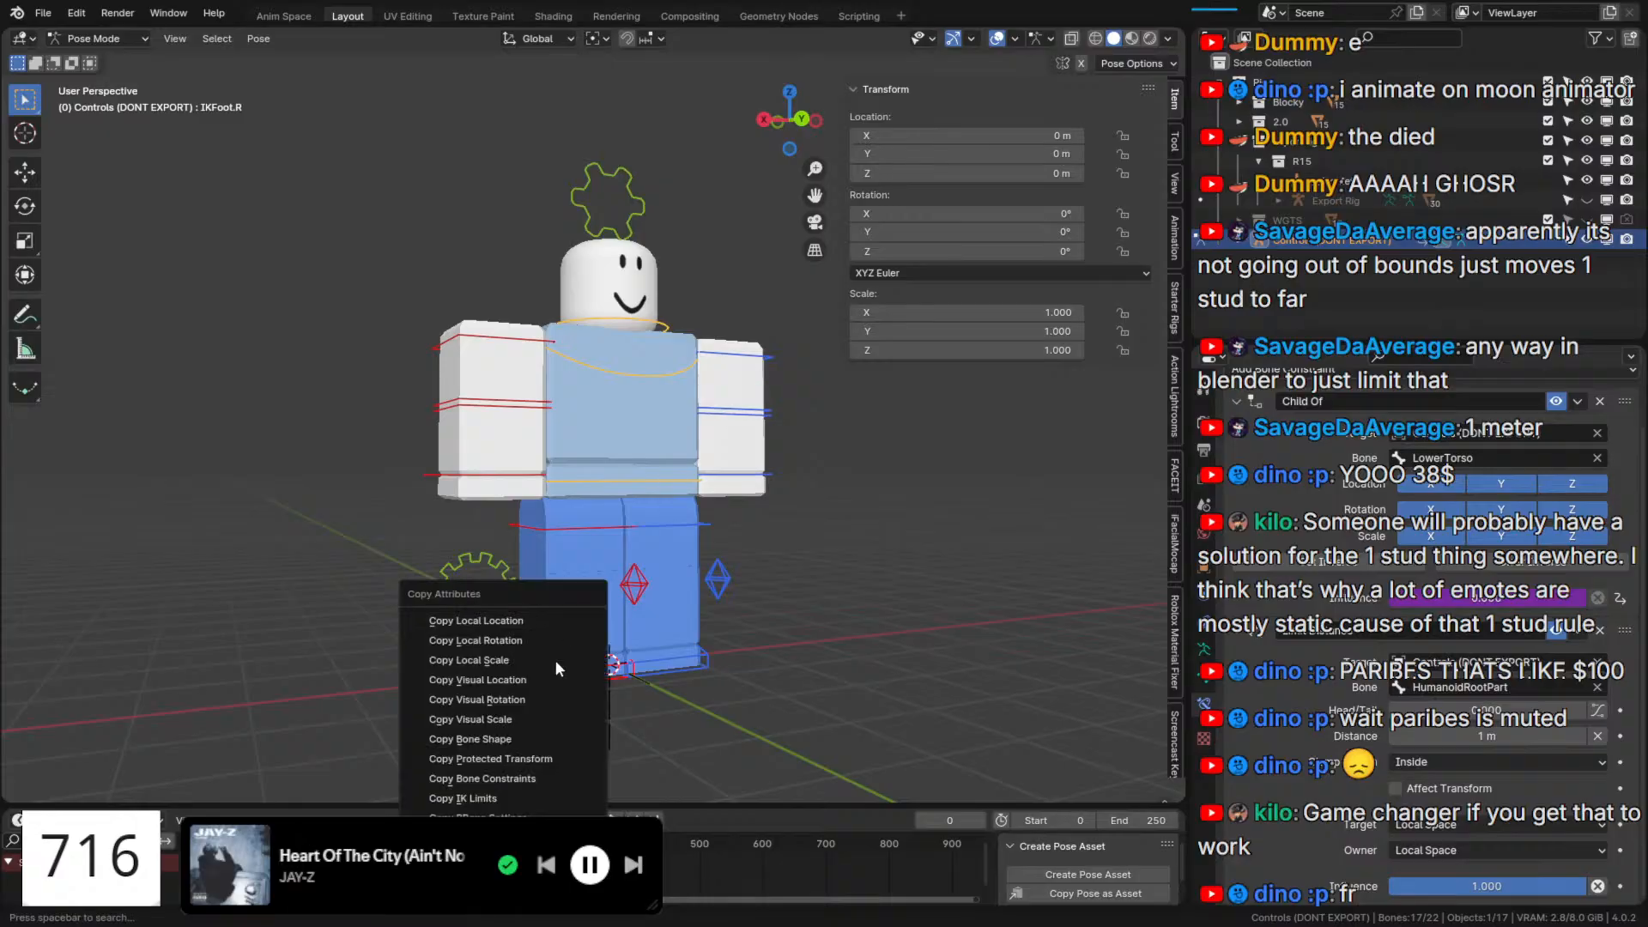
left_click(513, 779)
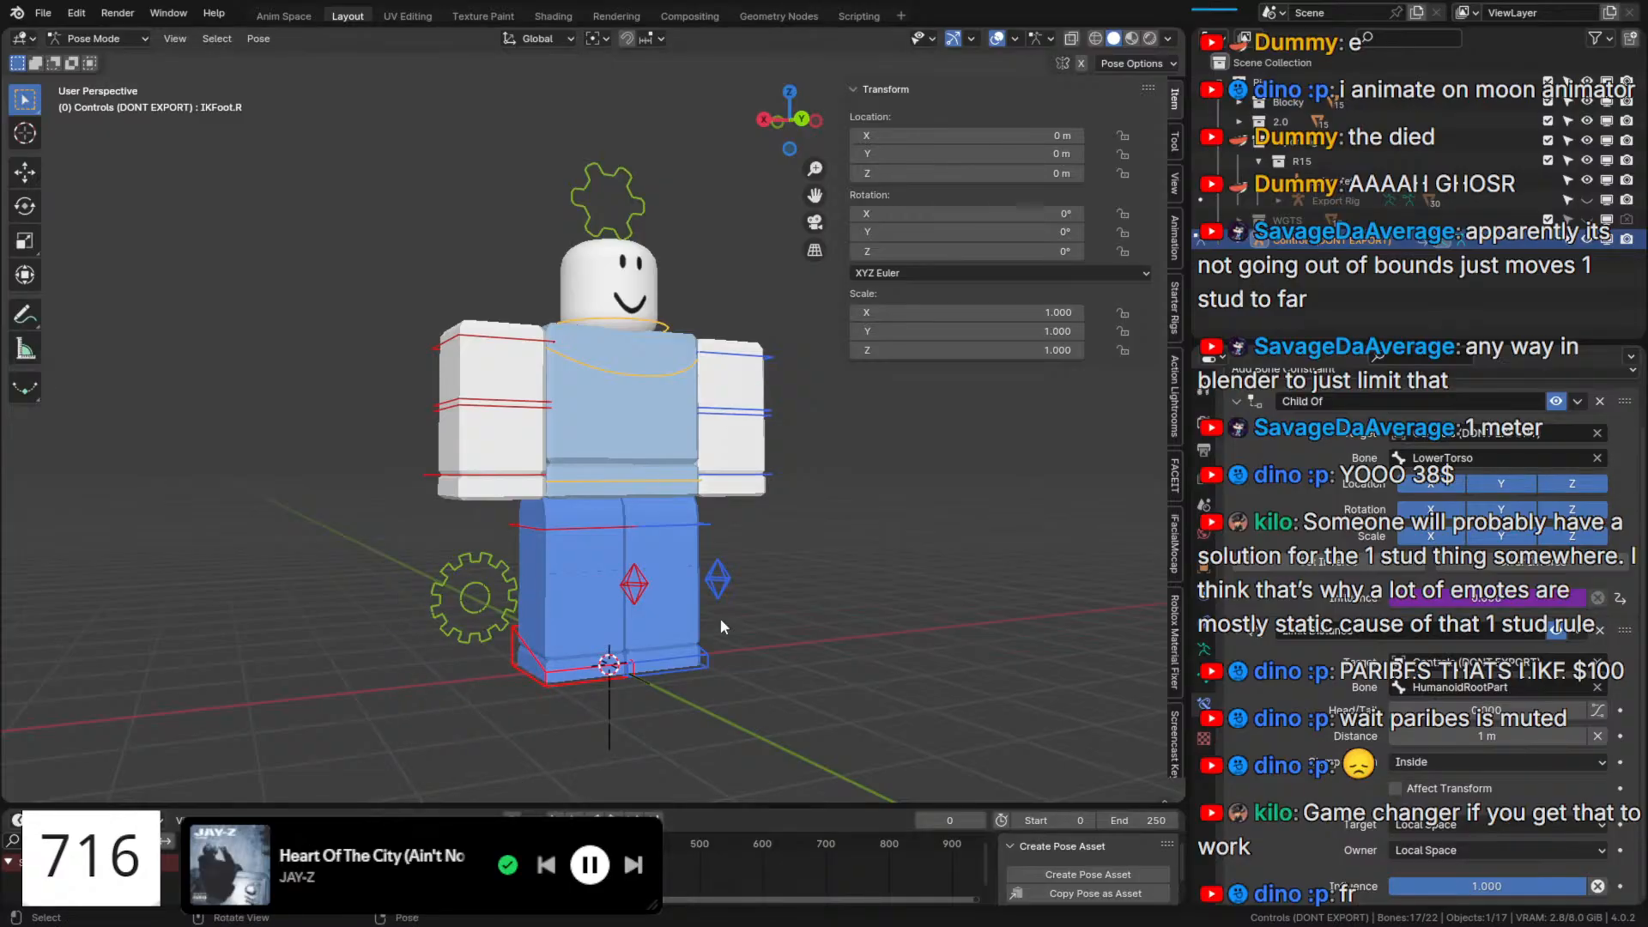
Paste the Stud Limit driver onto the Limit Distance influence of the IKFoot.R and IKFoot.L bones.
left_click(716, 666)
right_click(1406, 888)
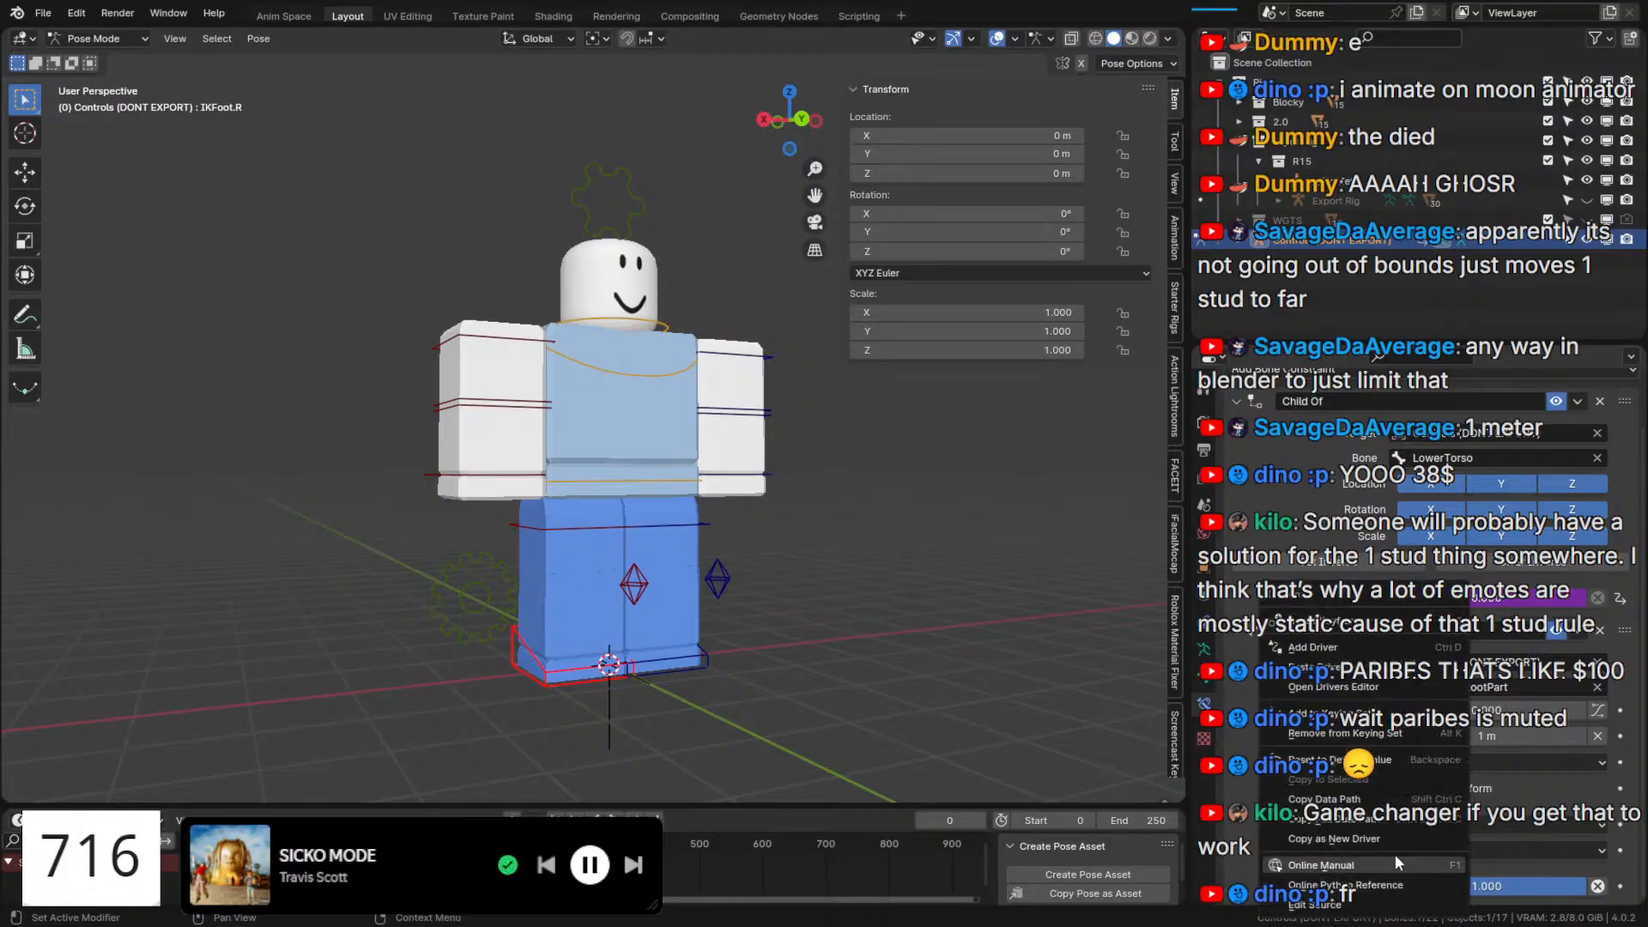
left_click(1330, 668)
left_click(694, 649)
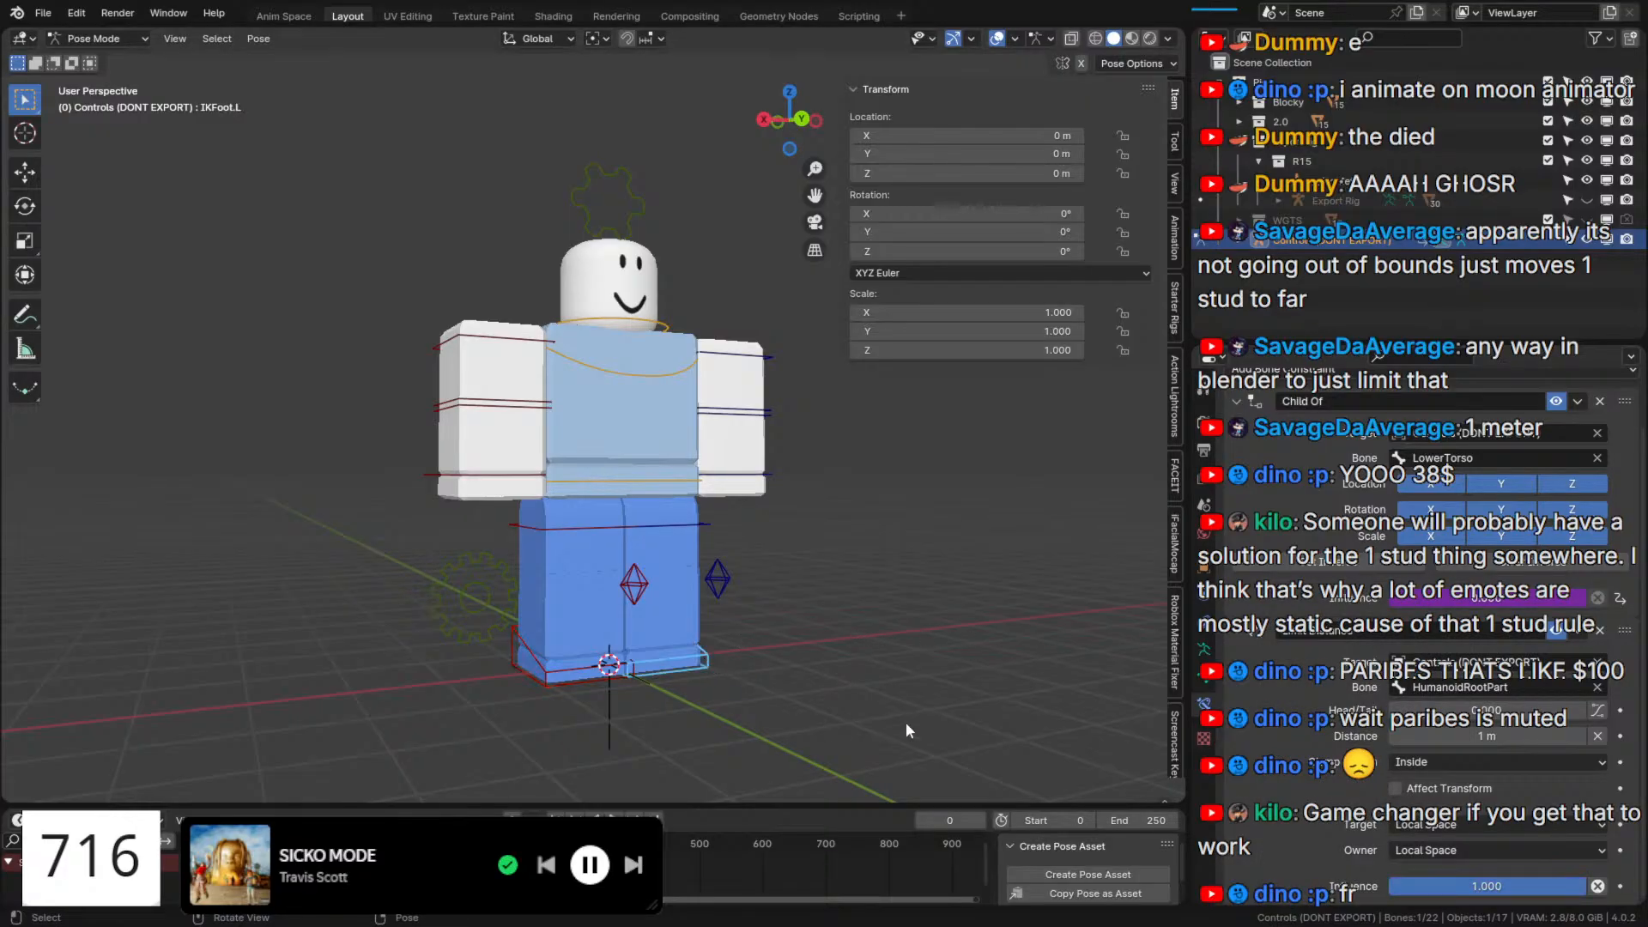
right_click(1521, 886)
left_click(1451, 667)
Paste the Stud Limit driver onto the Limit Distance influence of the IKFootPole.R and IKFootPole.L bones.
left_click(633, 594)
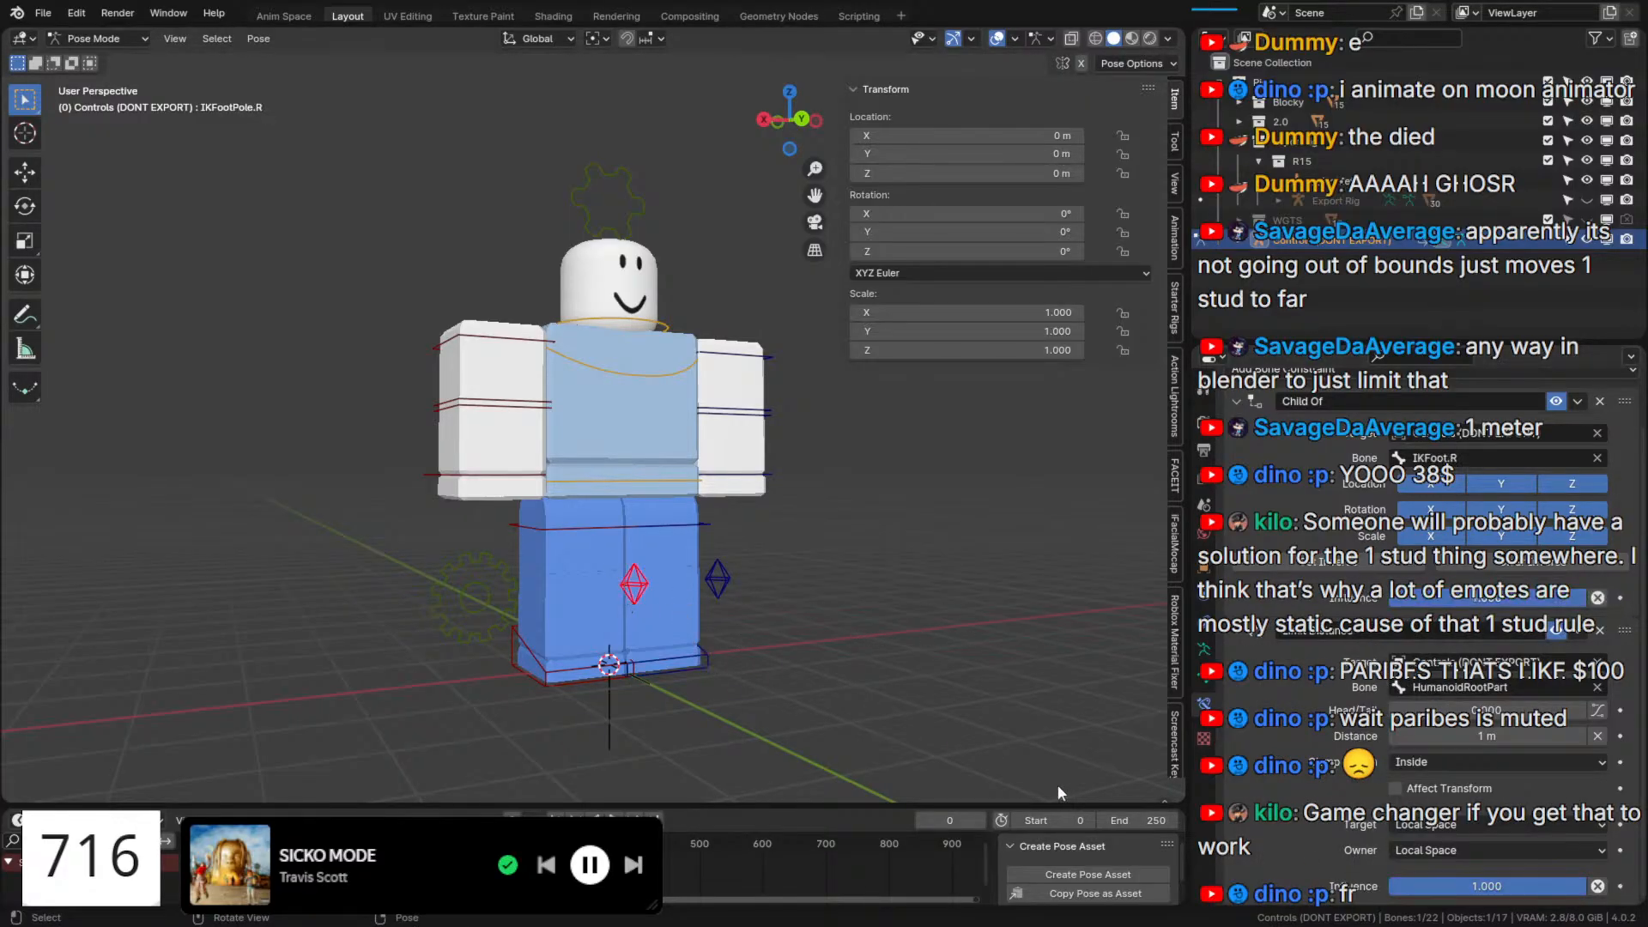
right_click(1449, 884)
left_click(1450, 666)
left_click(718, 580)
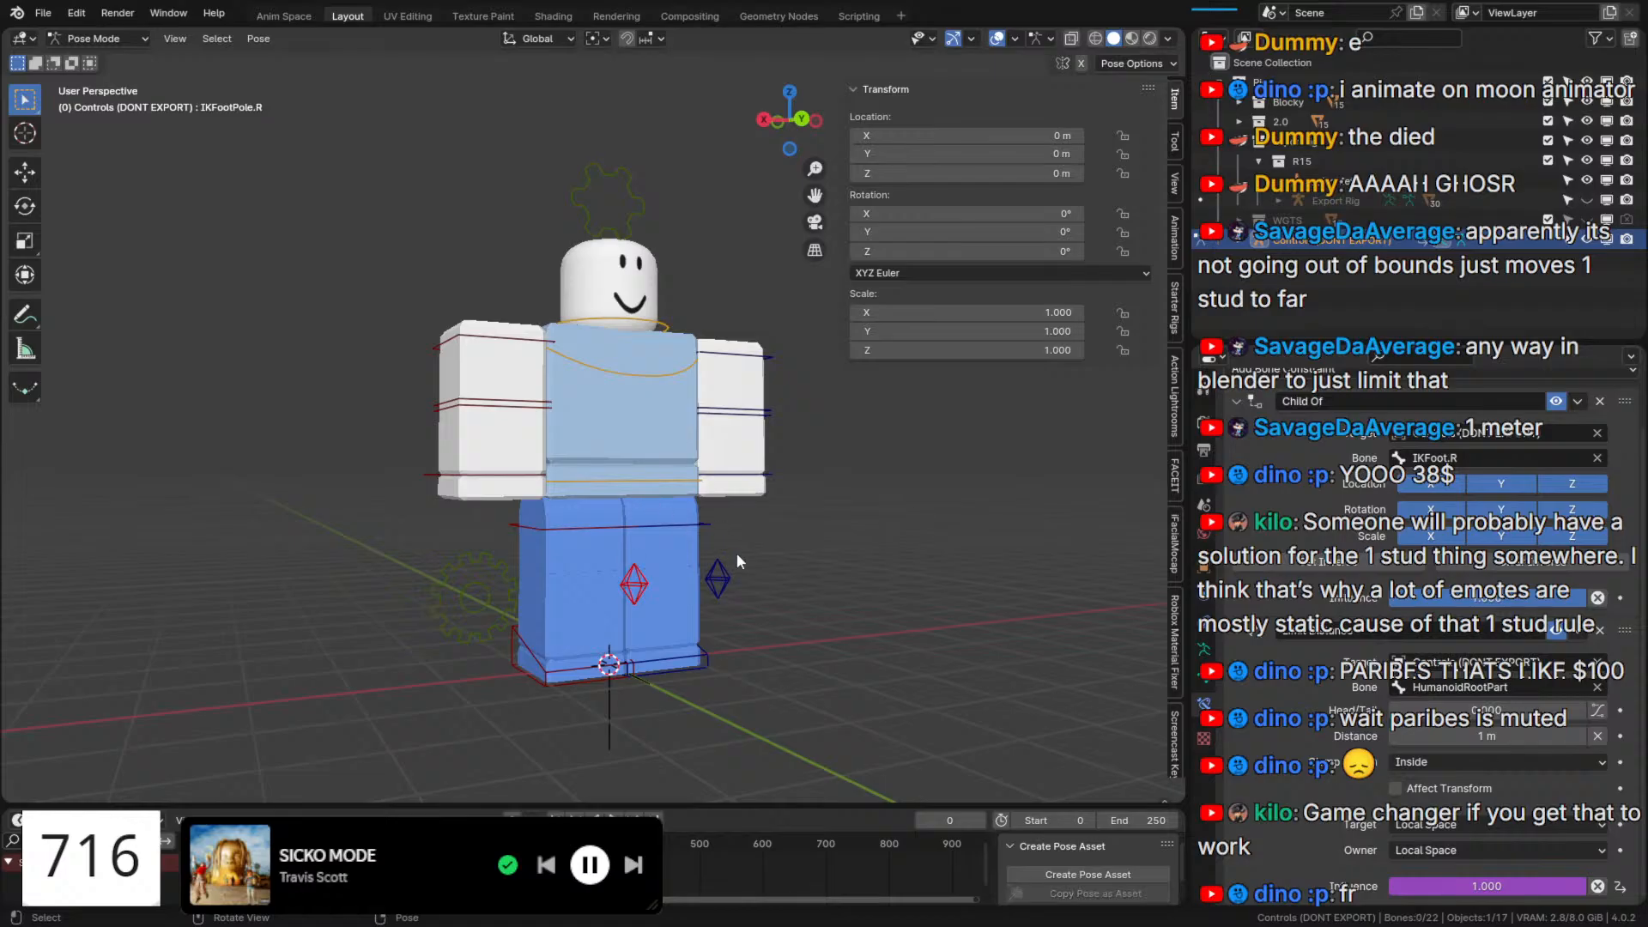
right_click(1545, 884)
left_click(1459, 667)
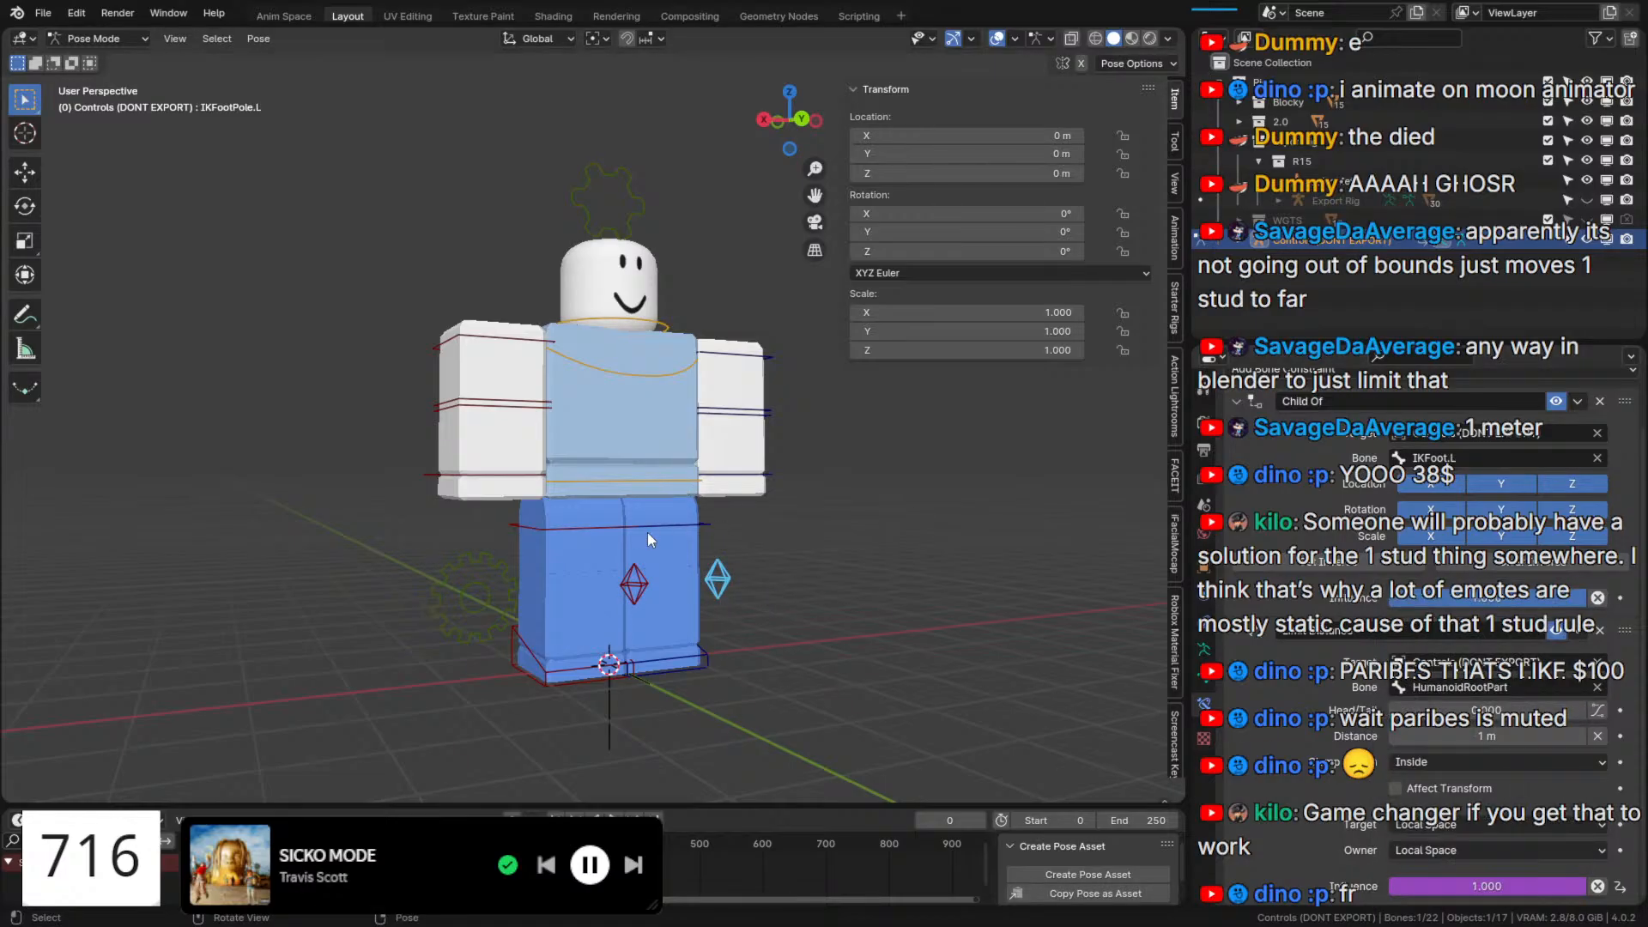
Paste the Stud Limit driver onto the Limit Distance influence of the RightUpperLeg and LeftUpperLeg bones.
left_click(595, 524)
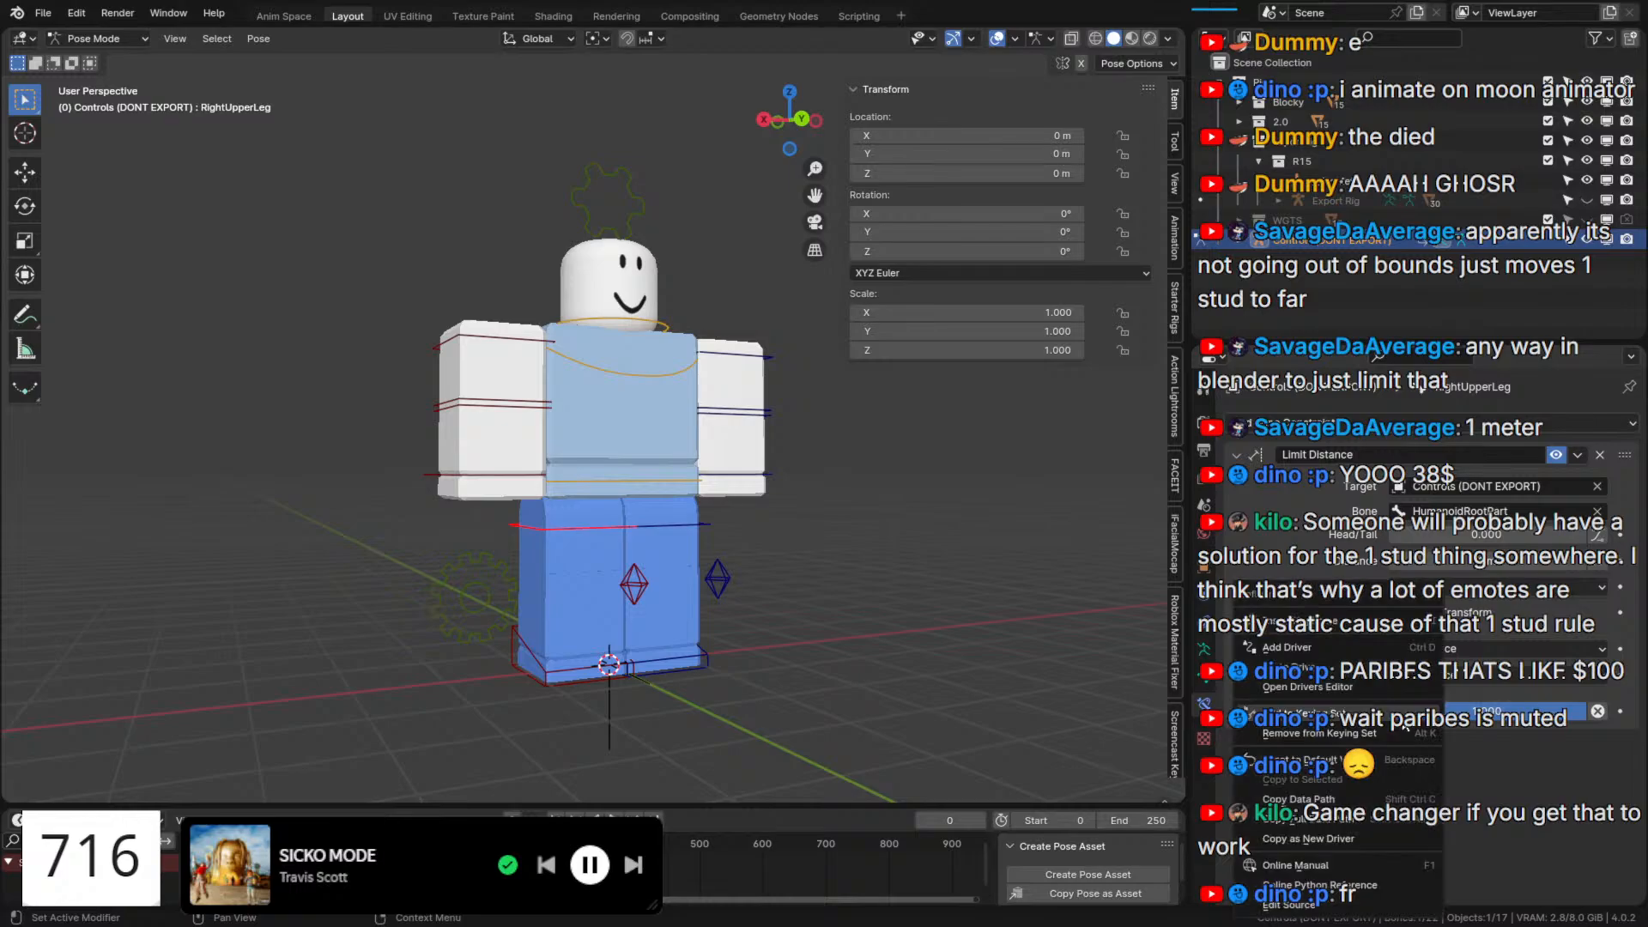
left_click(664, 524)
right_click(1455, 716)
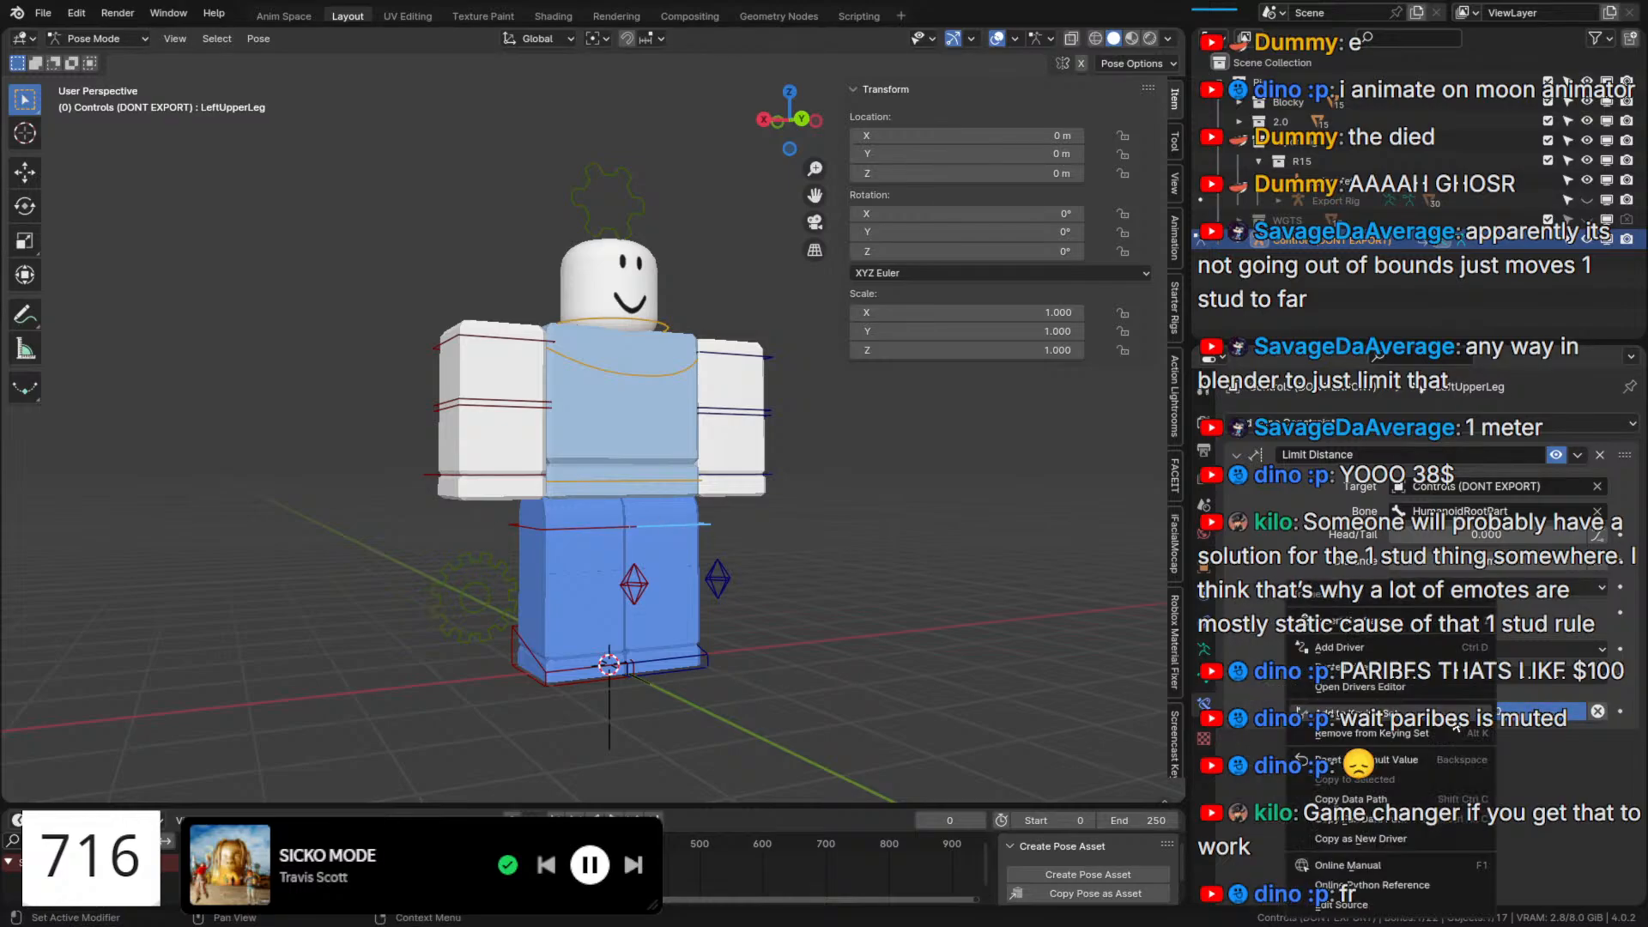
left_click(1451, 666)
Check the Limit Distance constraints on the RightHand, Head, IKFoot.R, IKFoot.L, IKFootPole.L and IKFootPole.R bones.
scroll(538, 570, "up", 2)
left_click(475, 515)
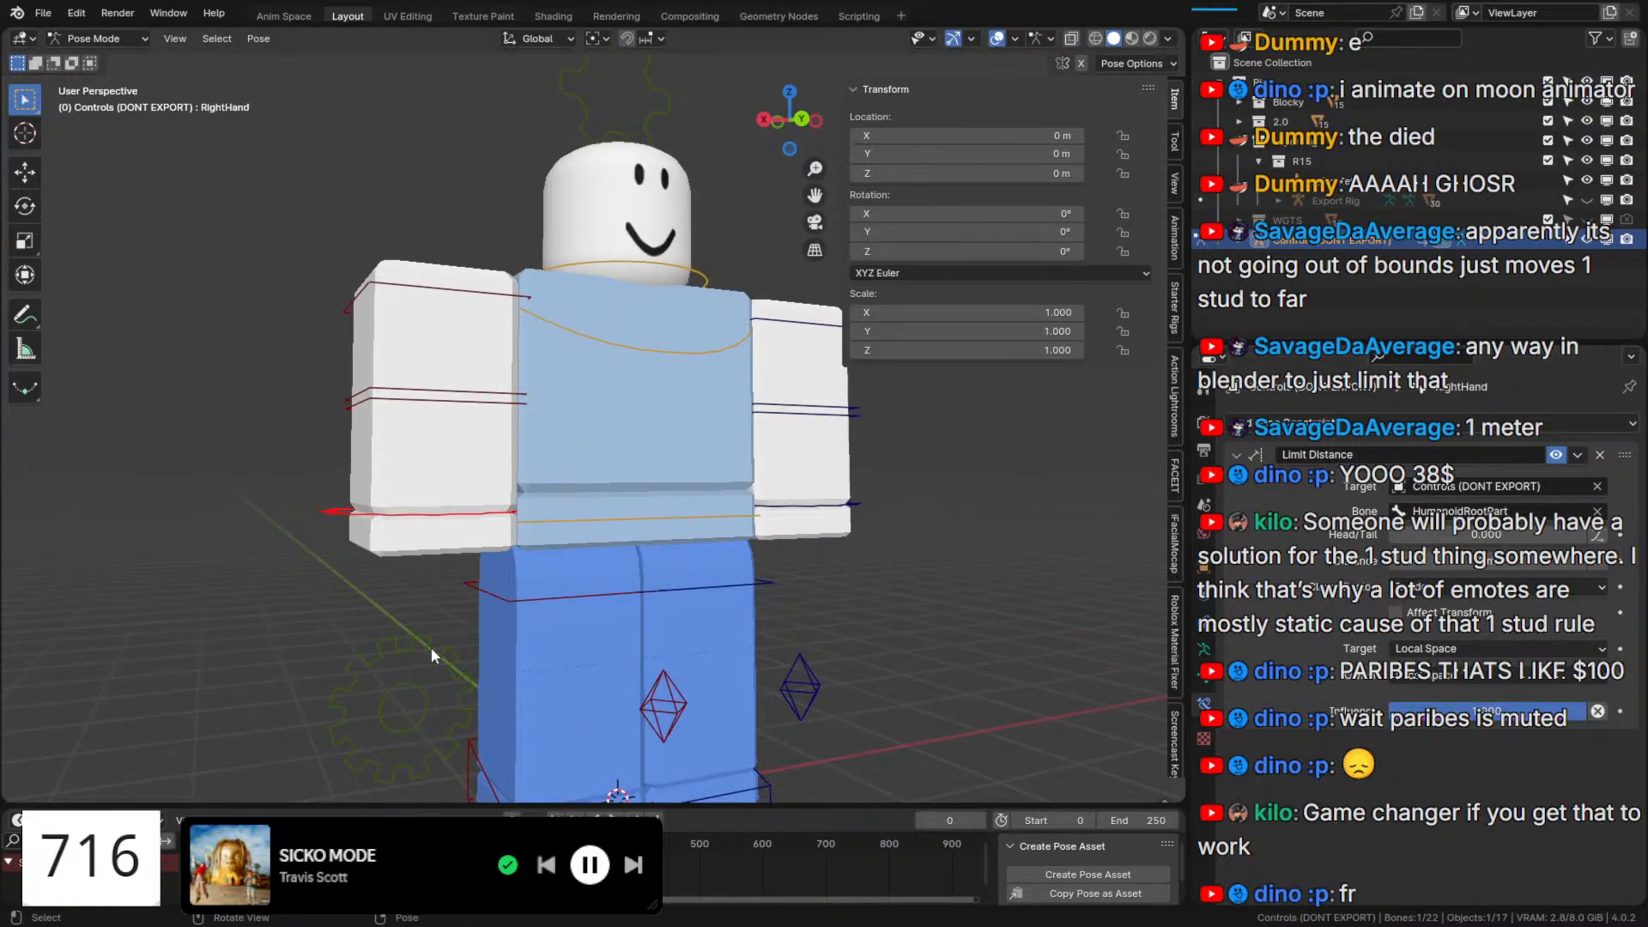
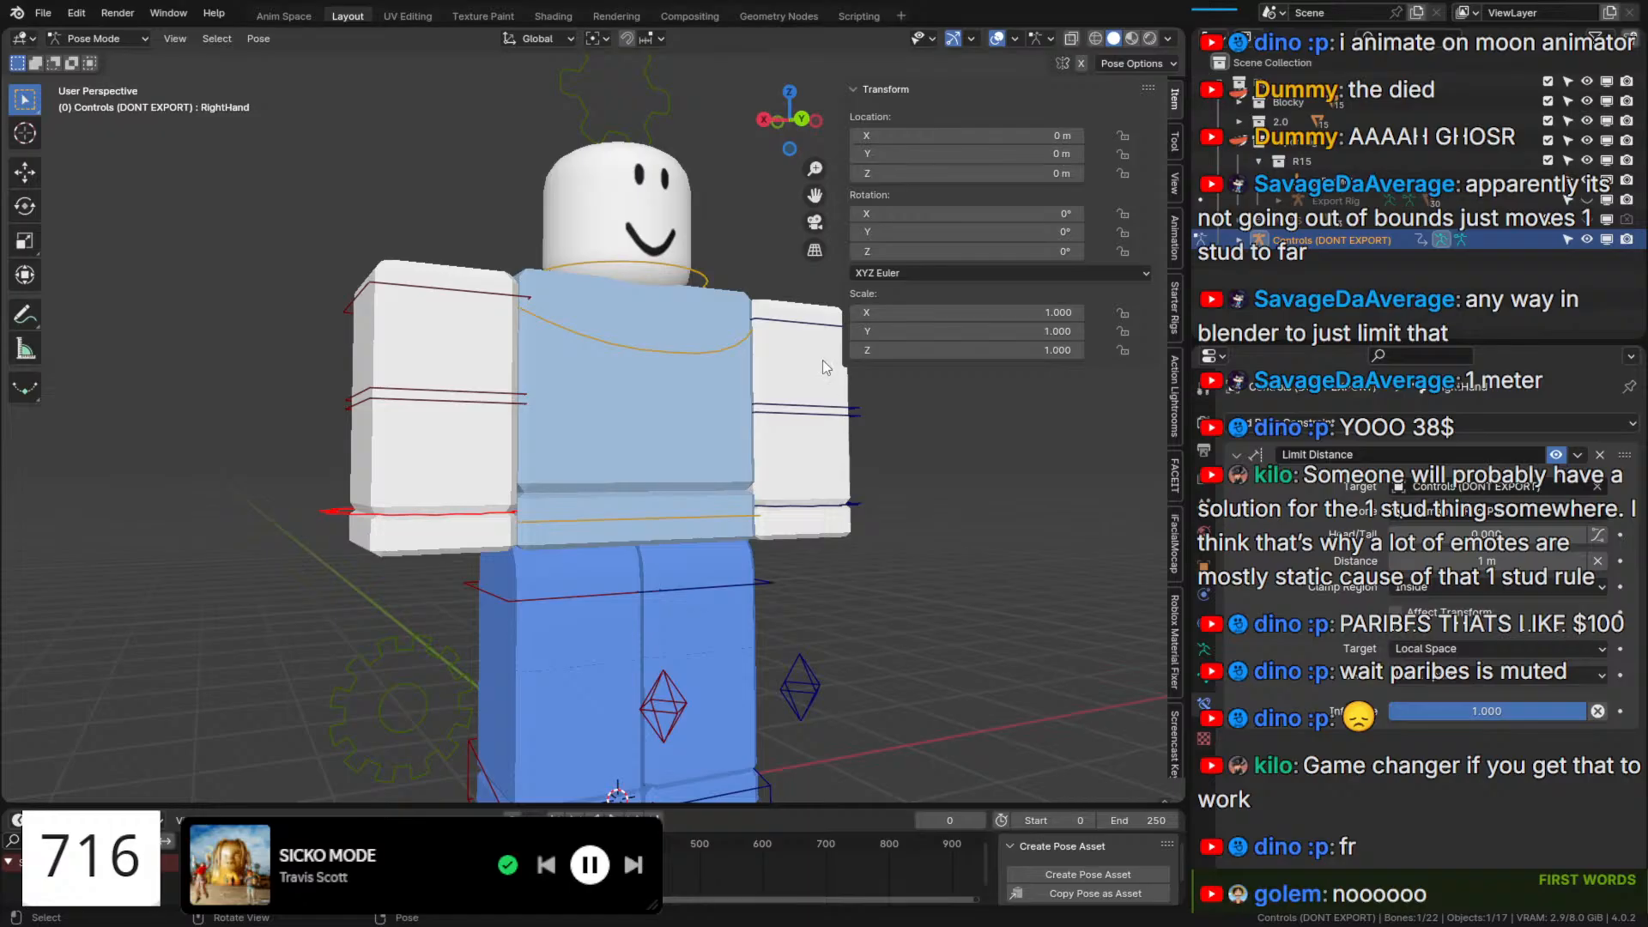
middle_click_drag(719, 318, 704, 324)
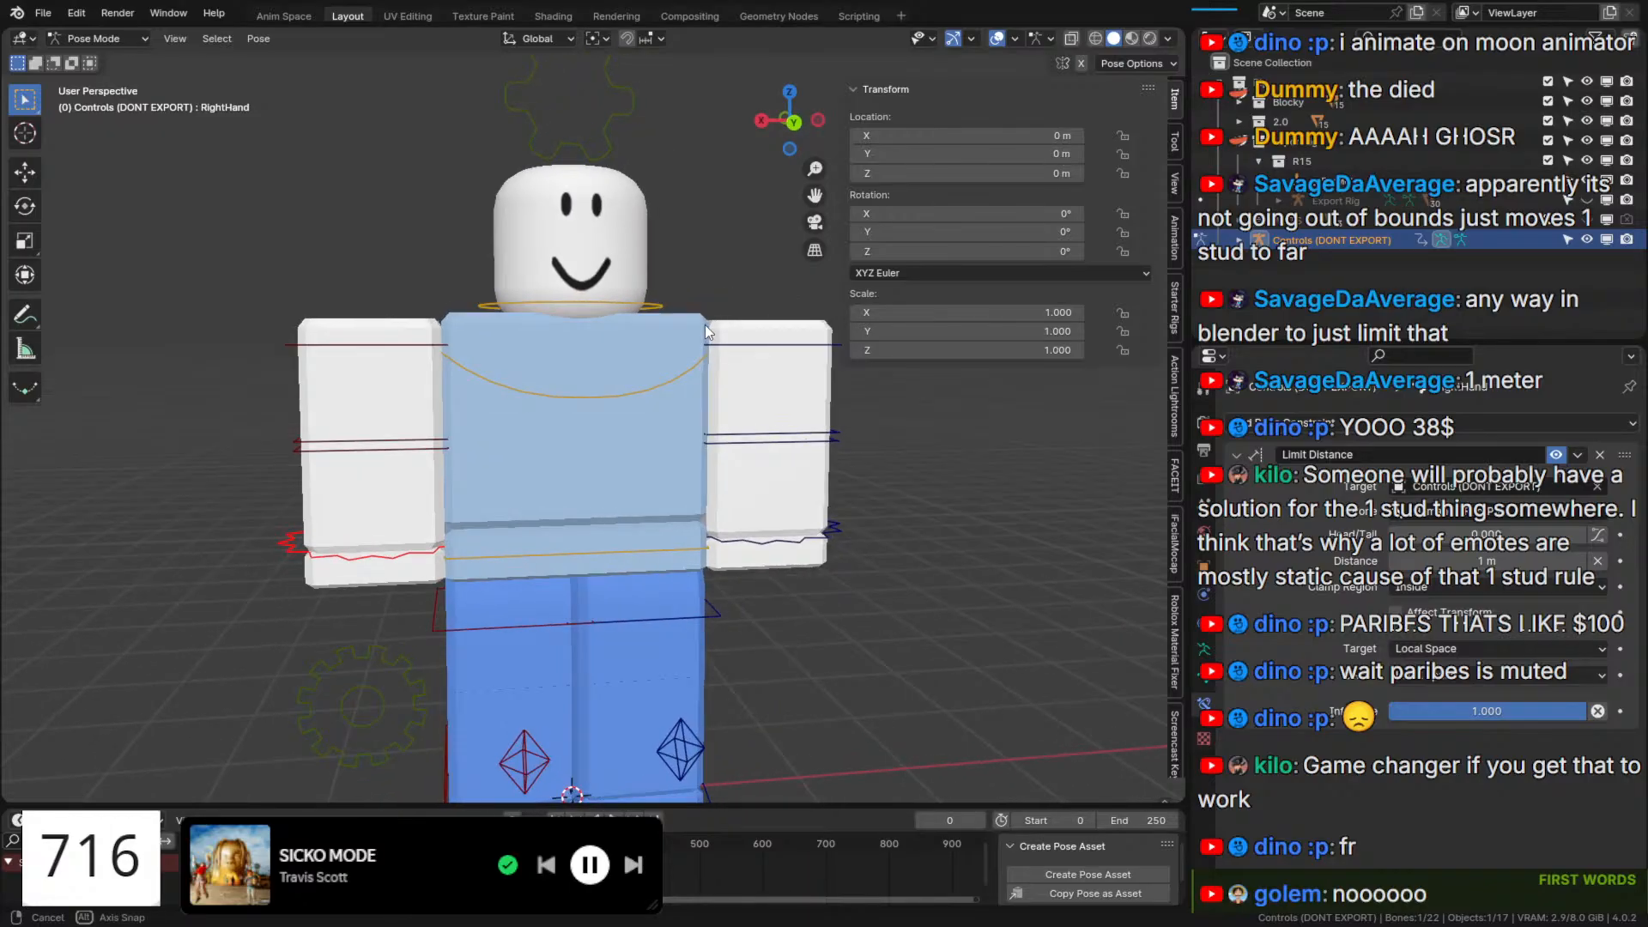
left_click(646, 304)
scroll(638, 302, "down", 1)
scroll(620, 539, "down", 1)
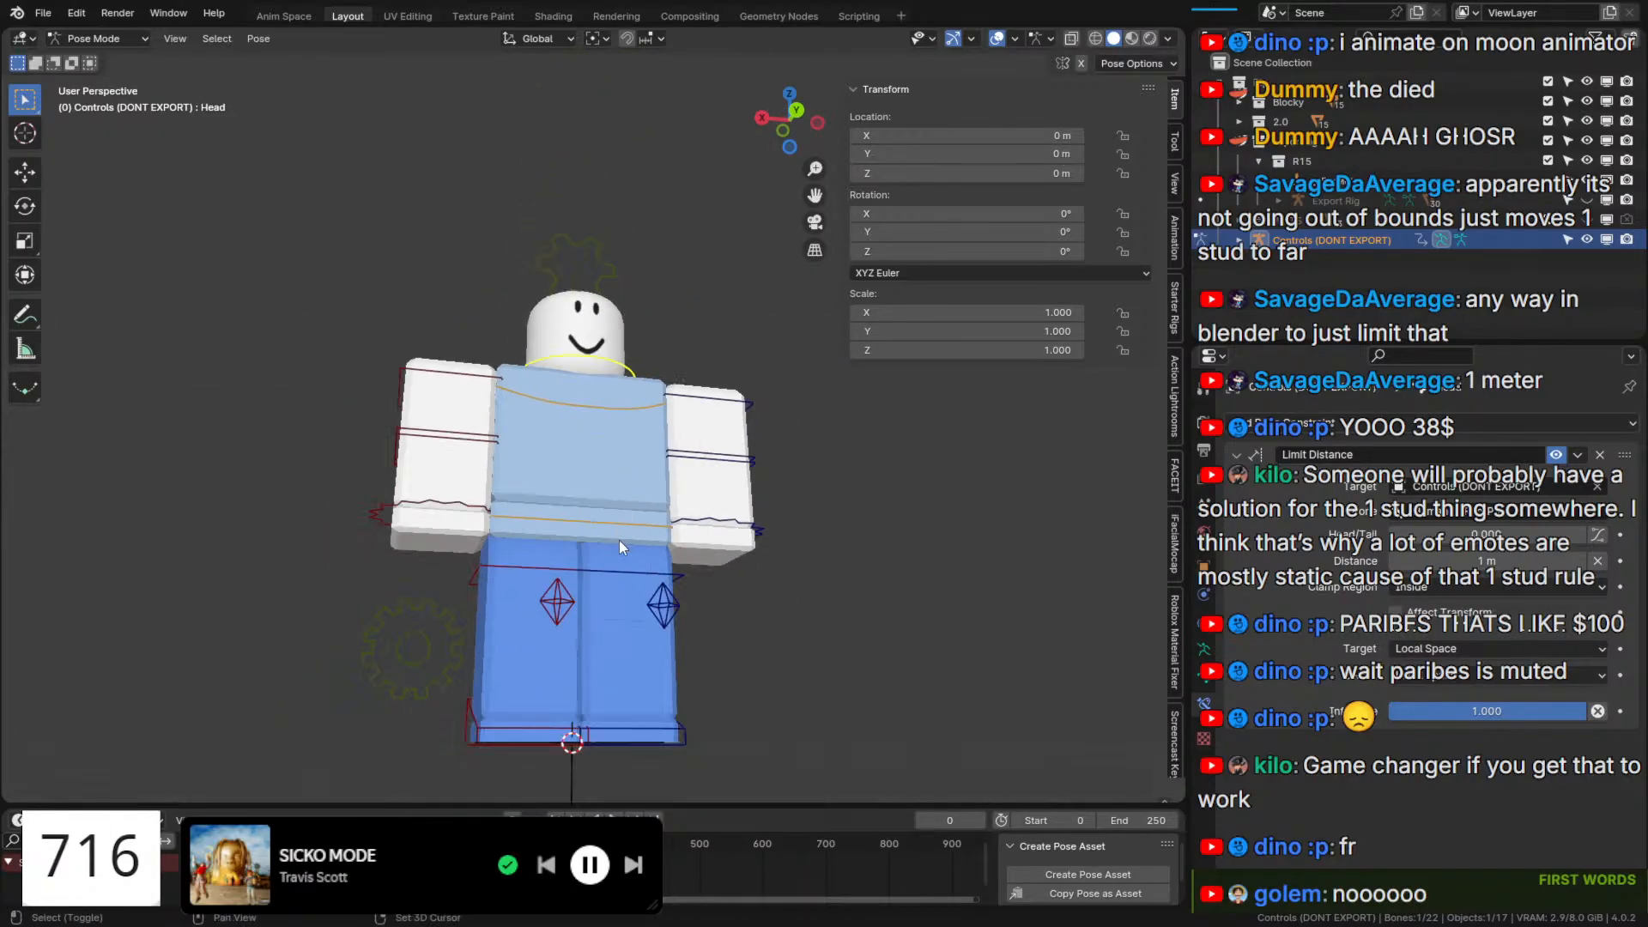
middle_click_drag(619, 539, 640, 419)
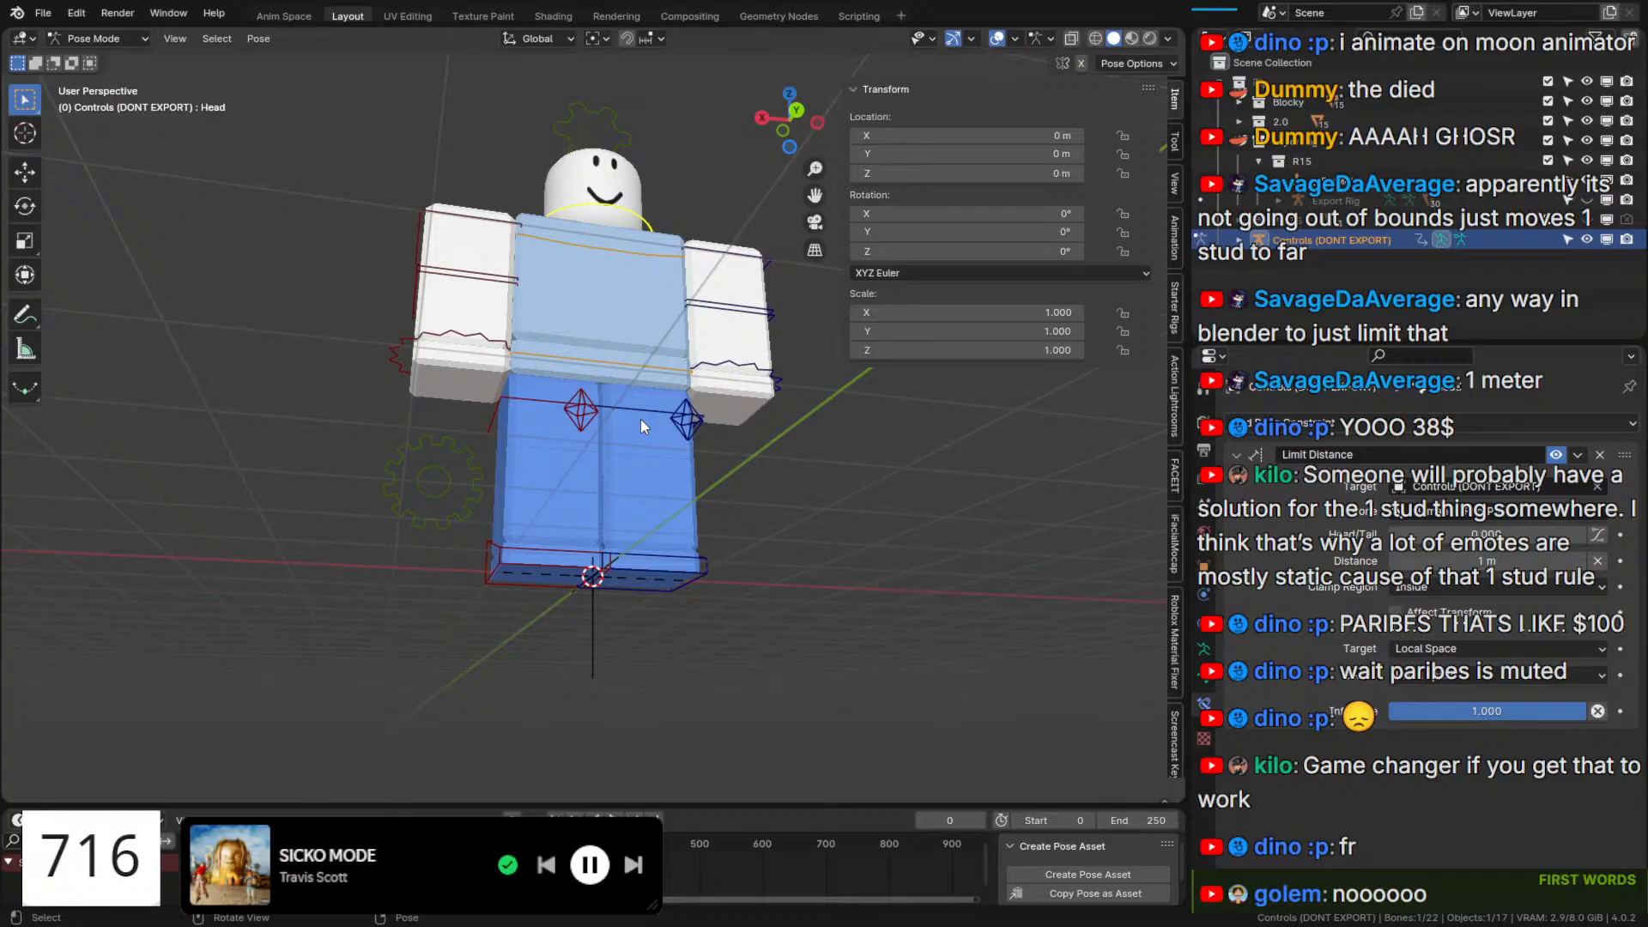
left_click(551, 558)
middle_click_drag(554, 637, 558, 555)
scroll(608, 569, "up", 2)
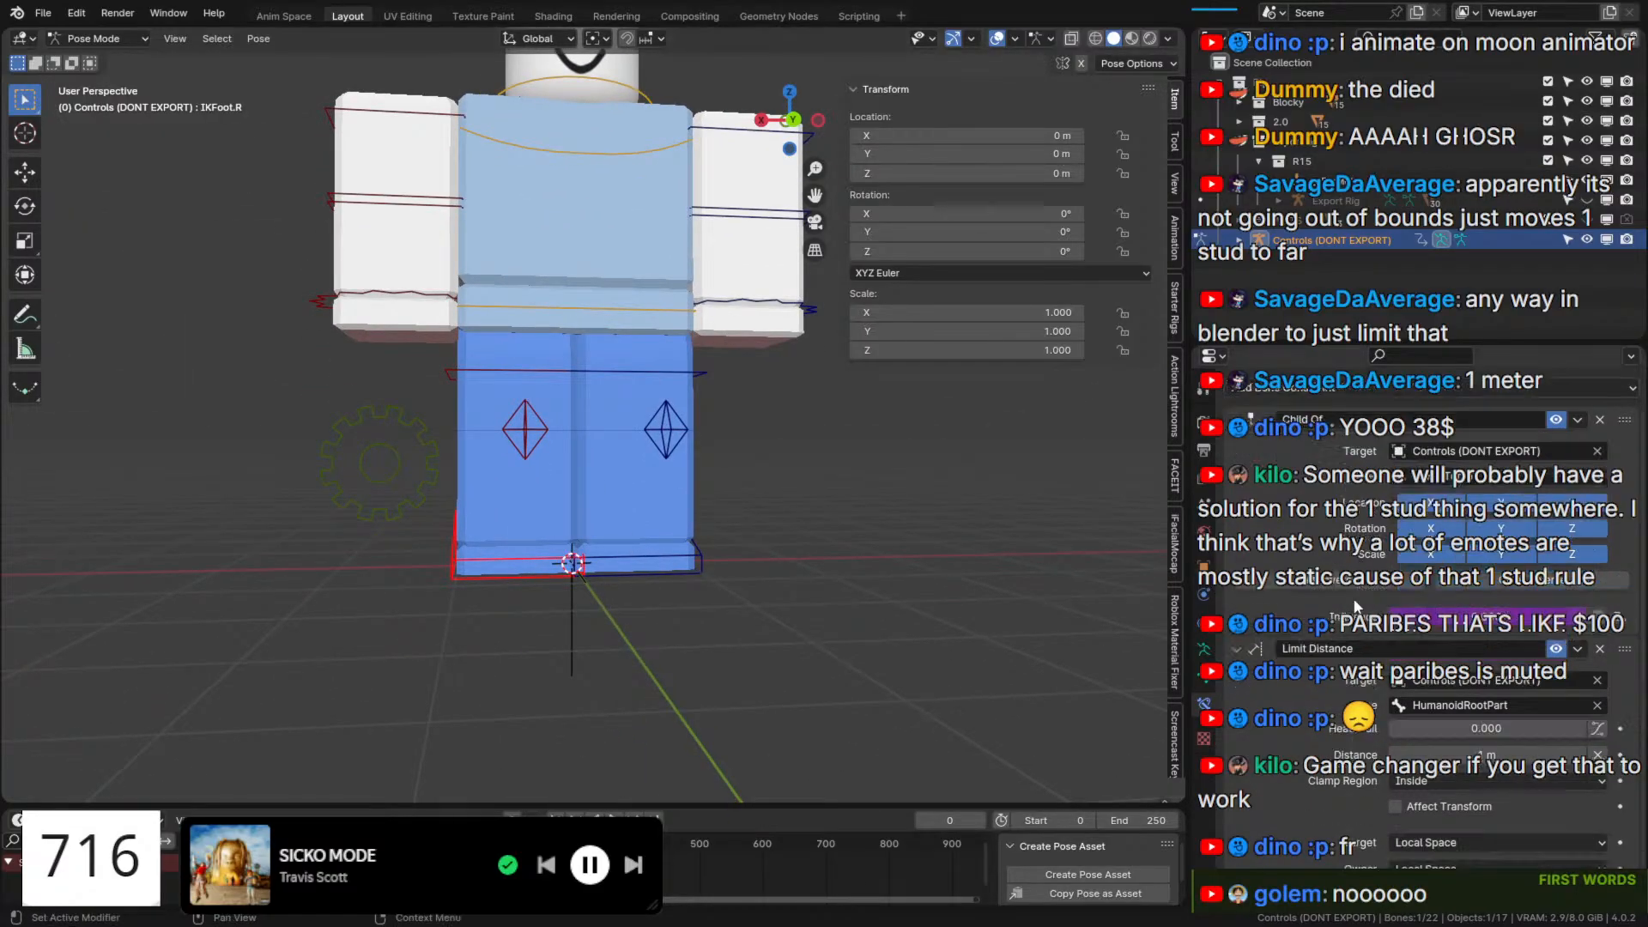
left_click(652, 575)
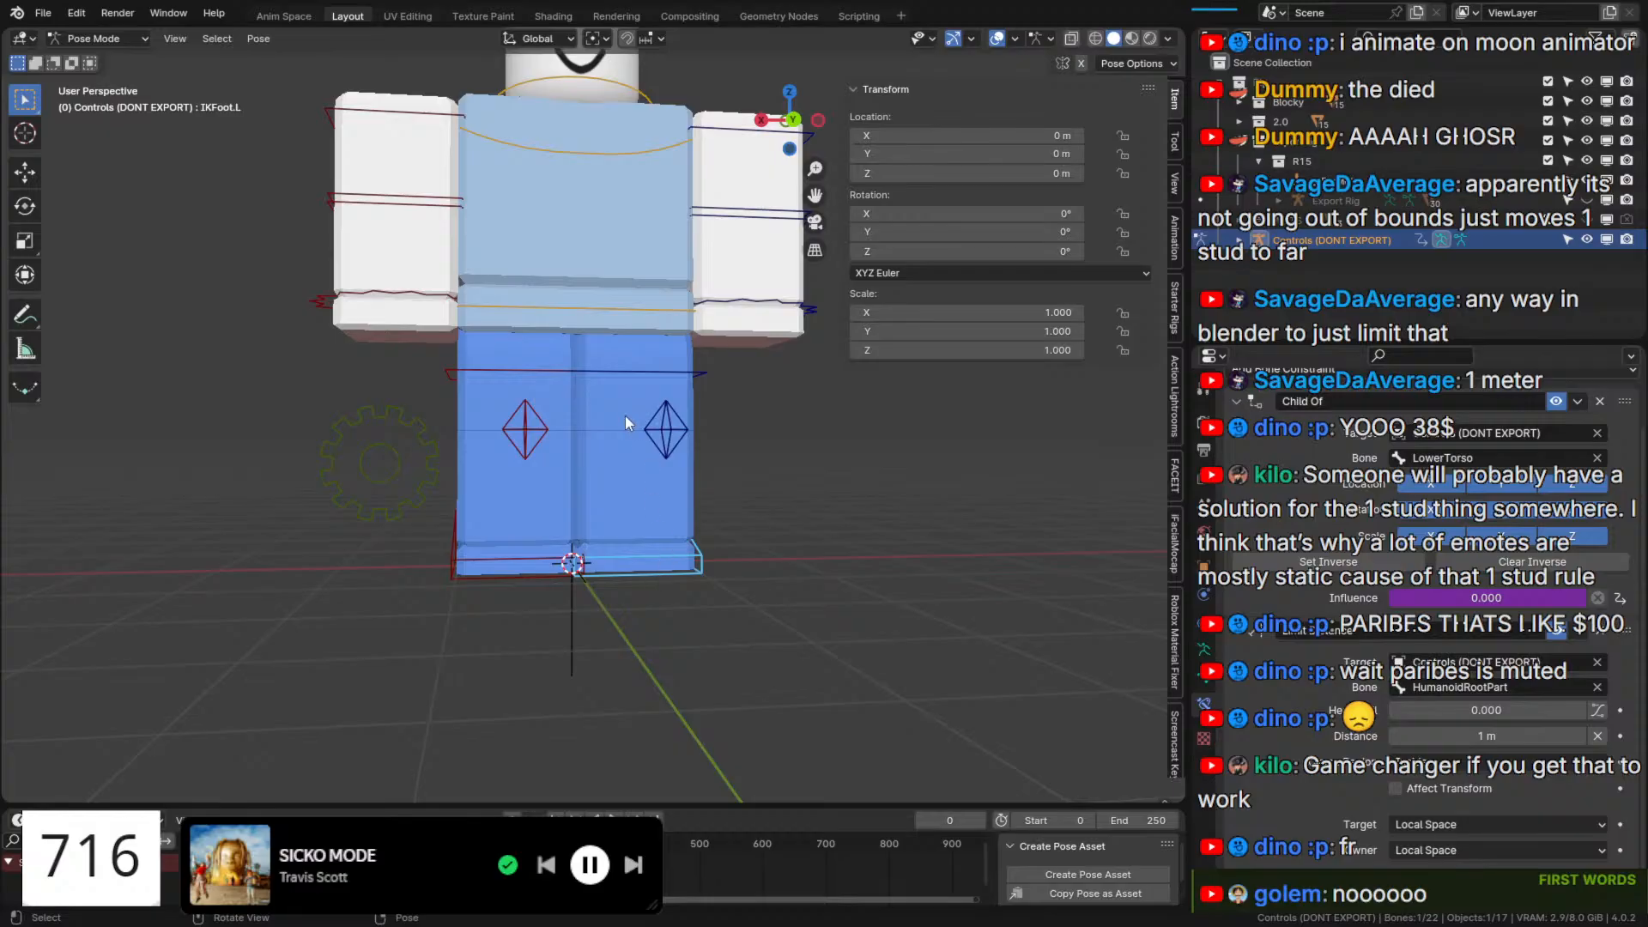
left_click(650, 428)
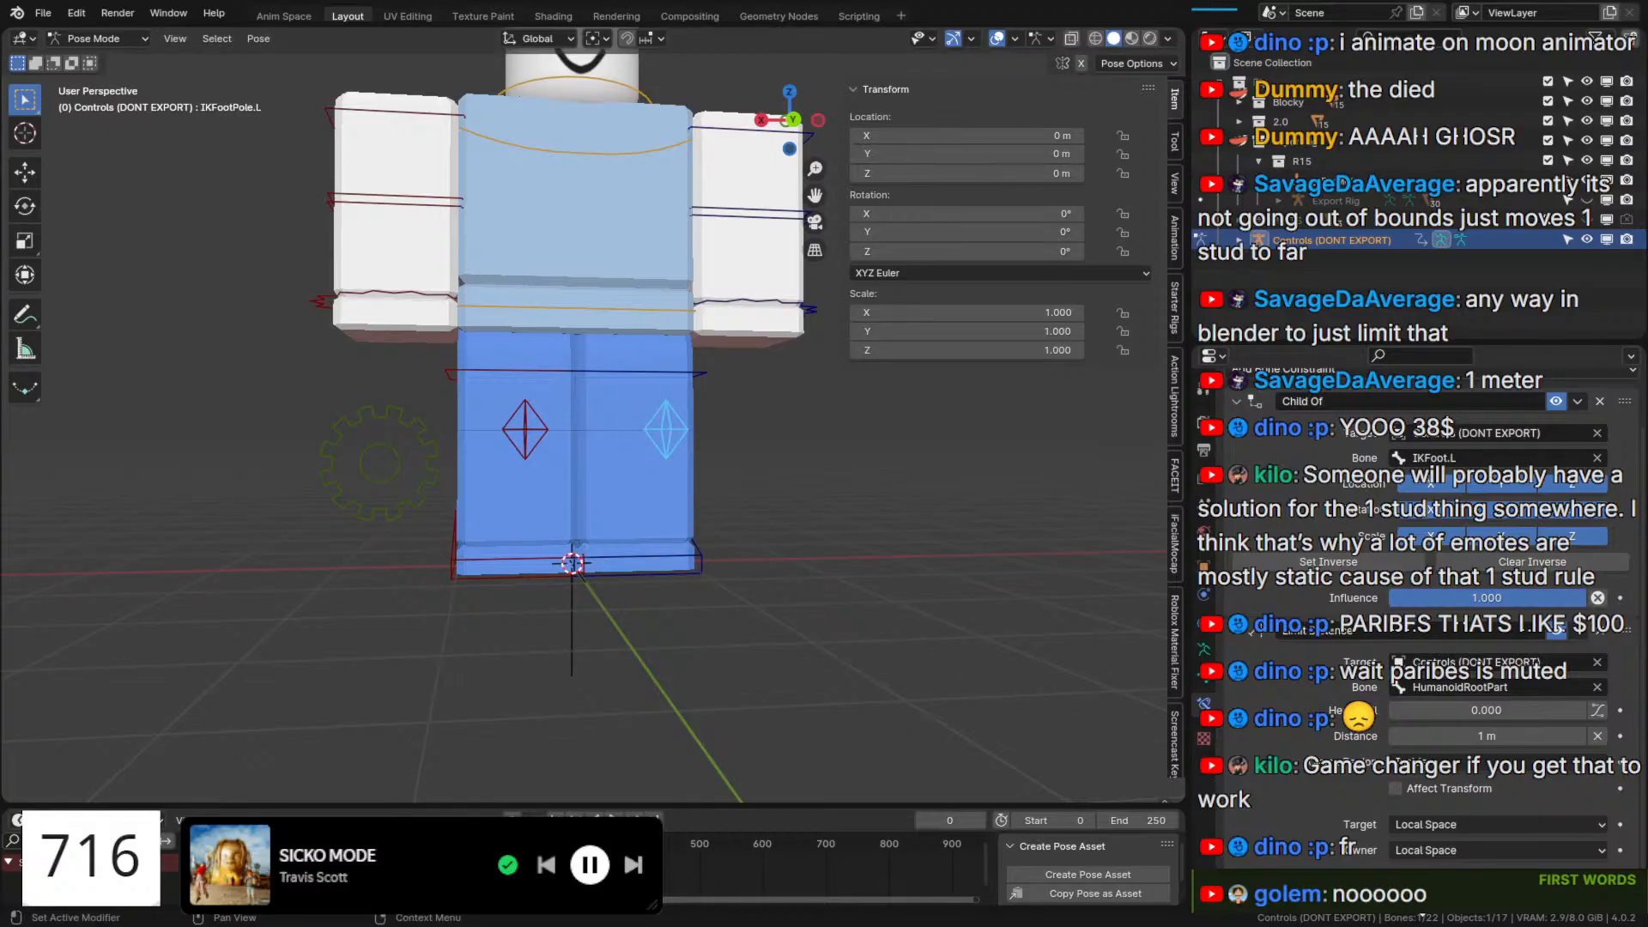
left_click(525, 431)
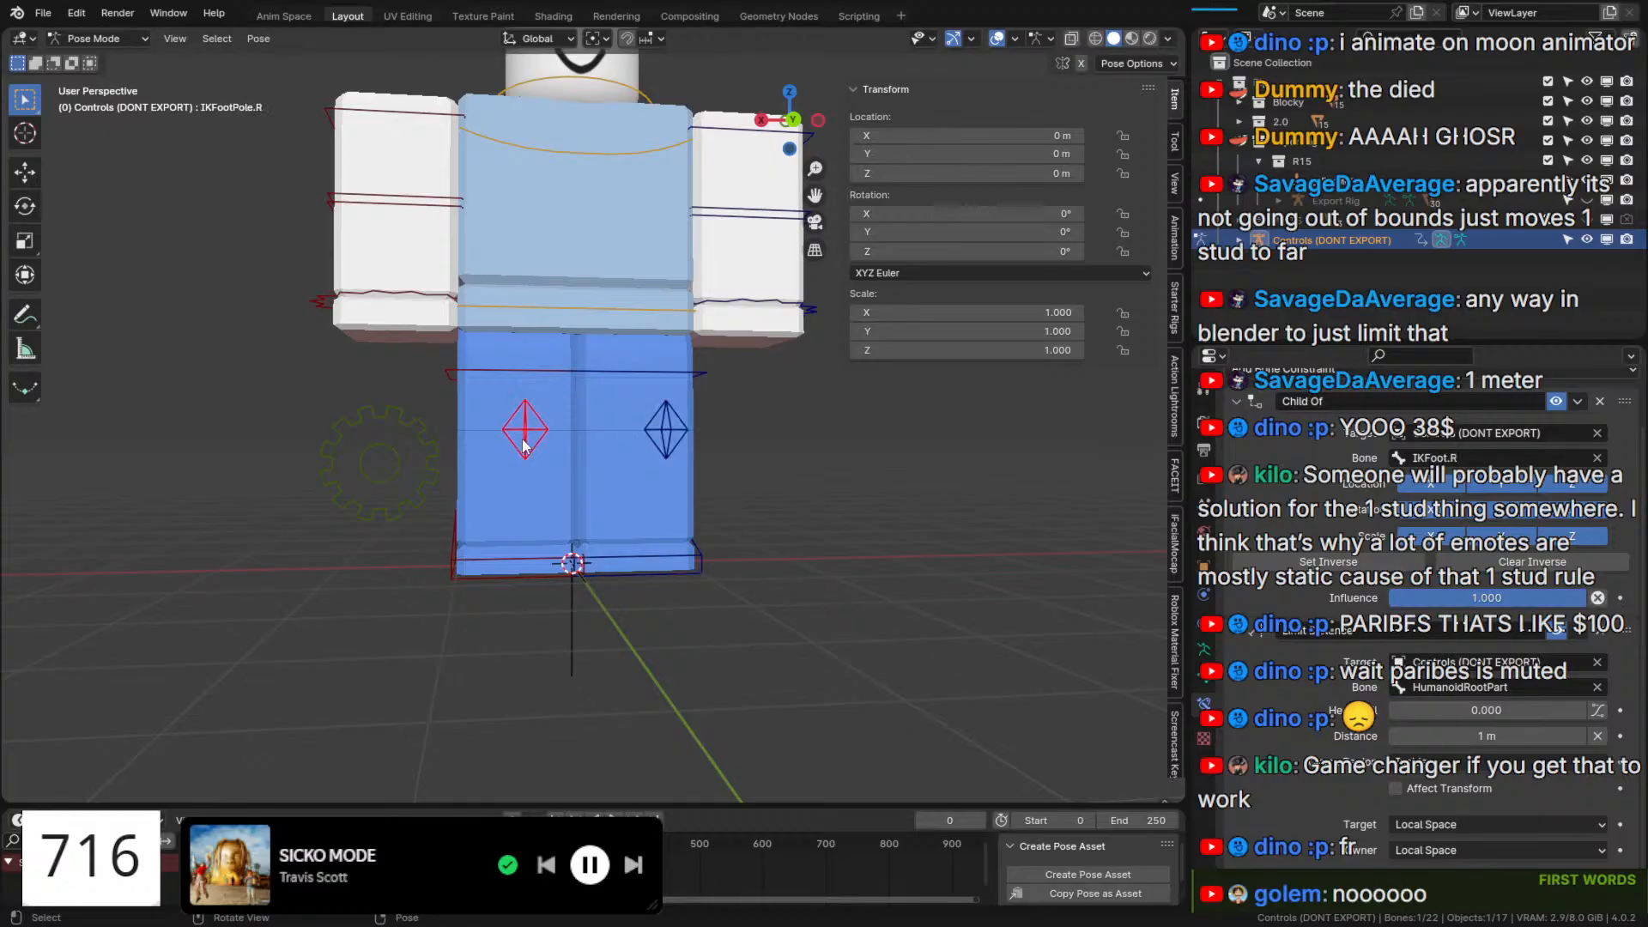
Paste the Stud Limit driver onto the Limit Distance influence of the IKLegsSettings bone.
left_click(384, 442)
right_click(1456, 707)
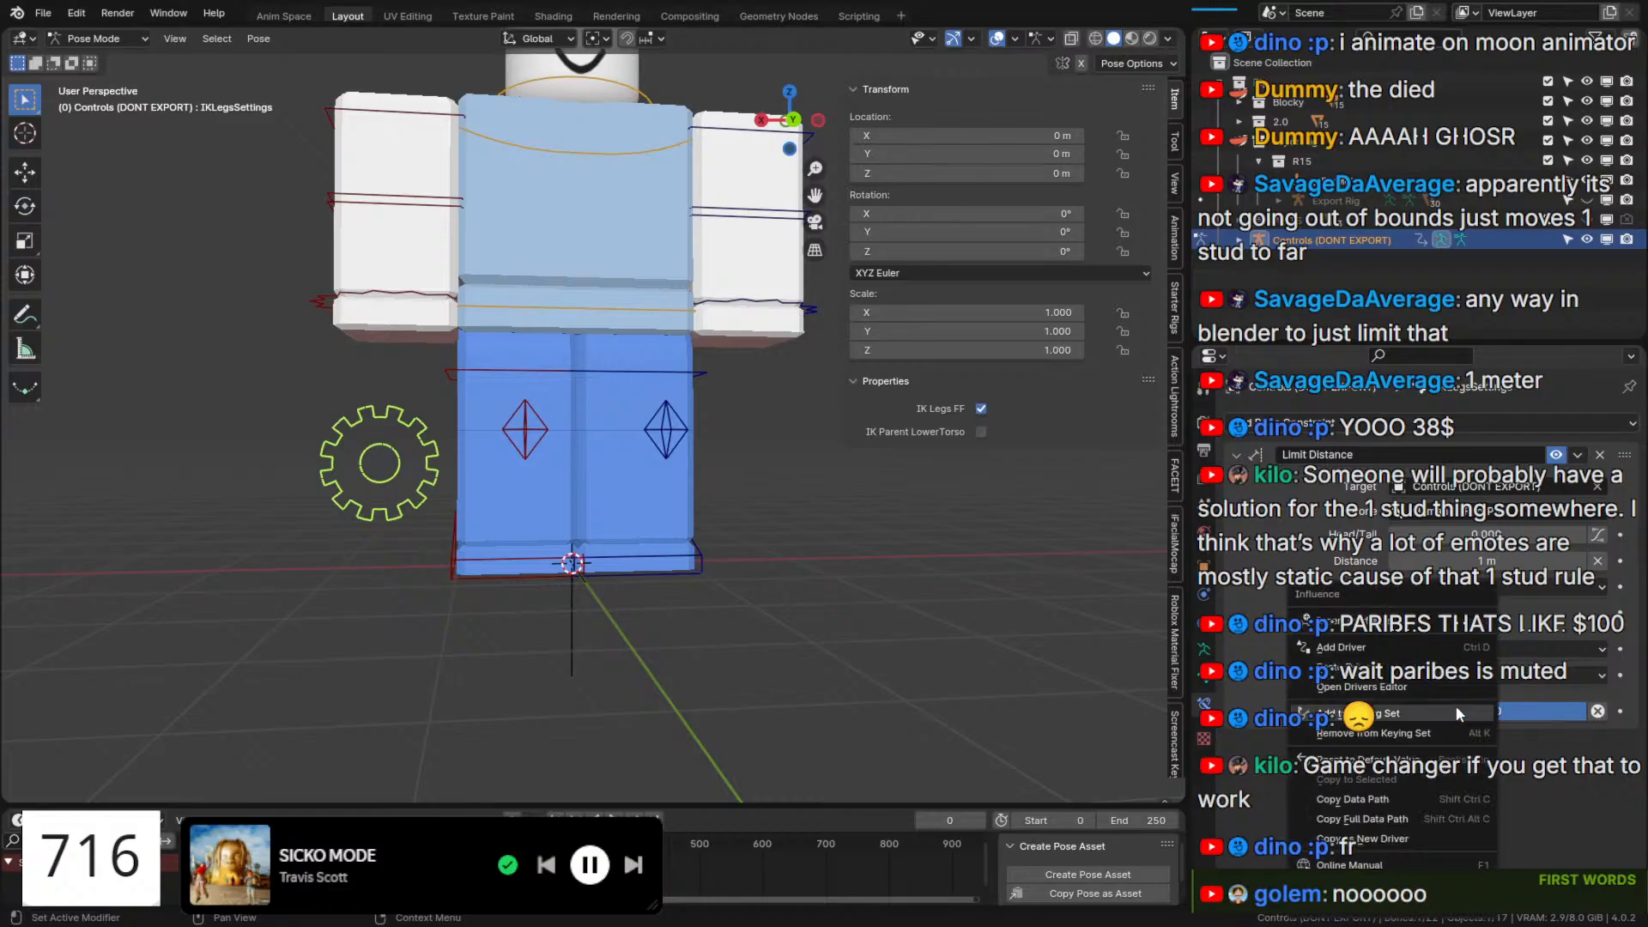
left_click(1459, 658)
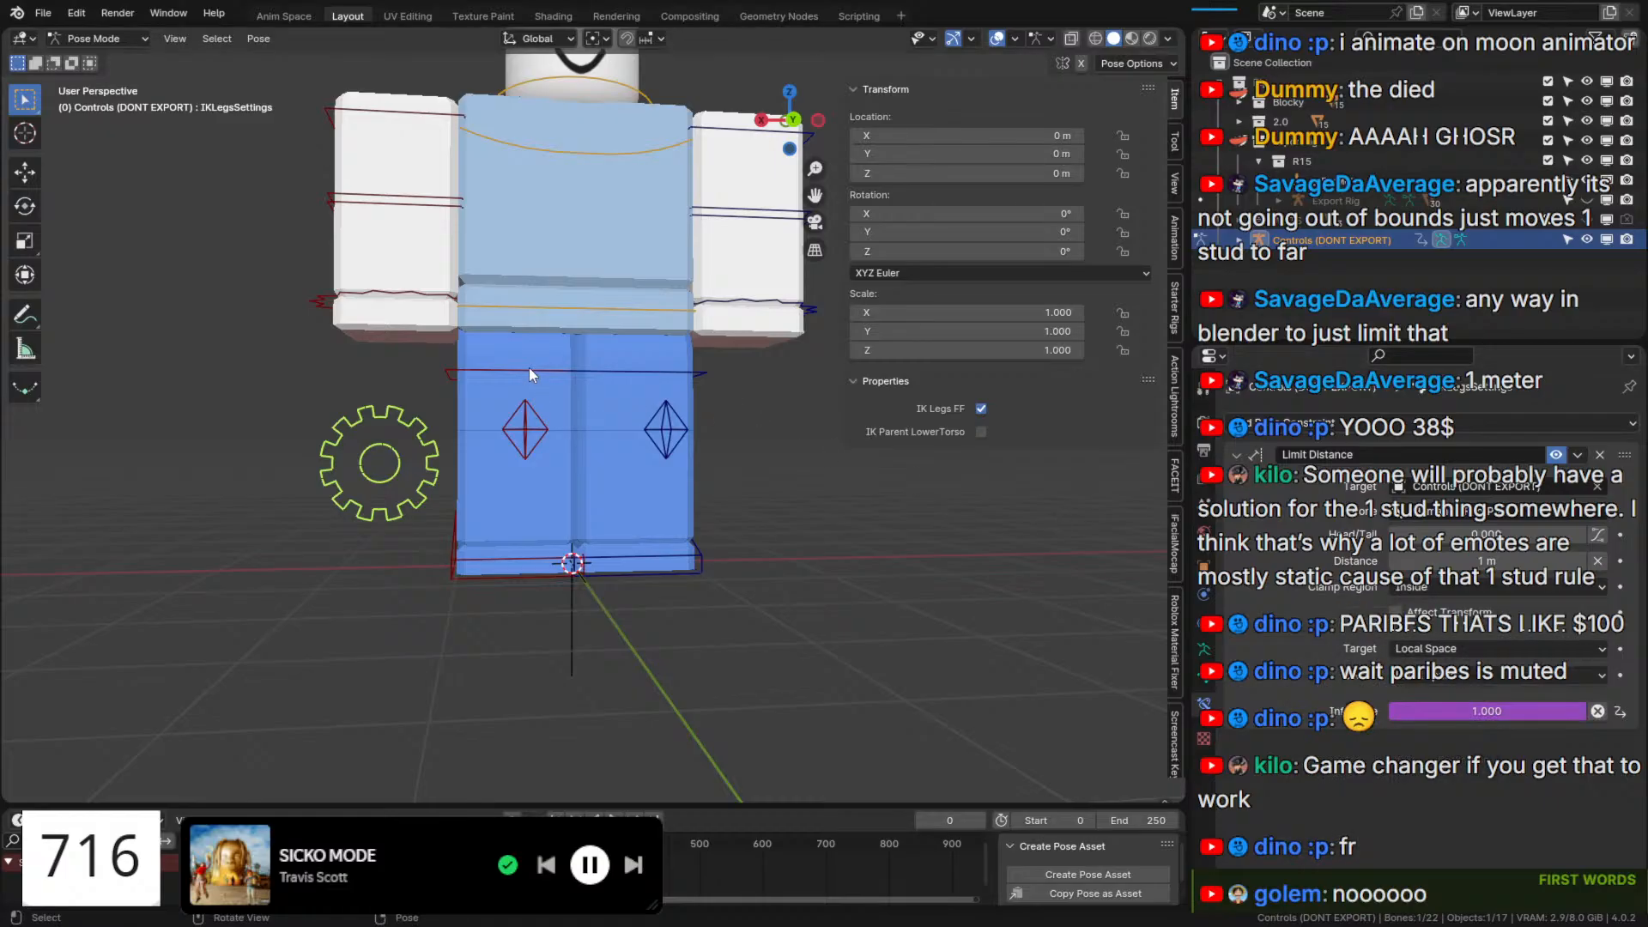
Delete the influence driver and the Limit Distance constraint from the IKLegsSettings bone.
right_click(1477, 711)
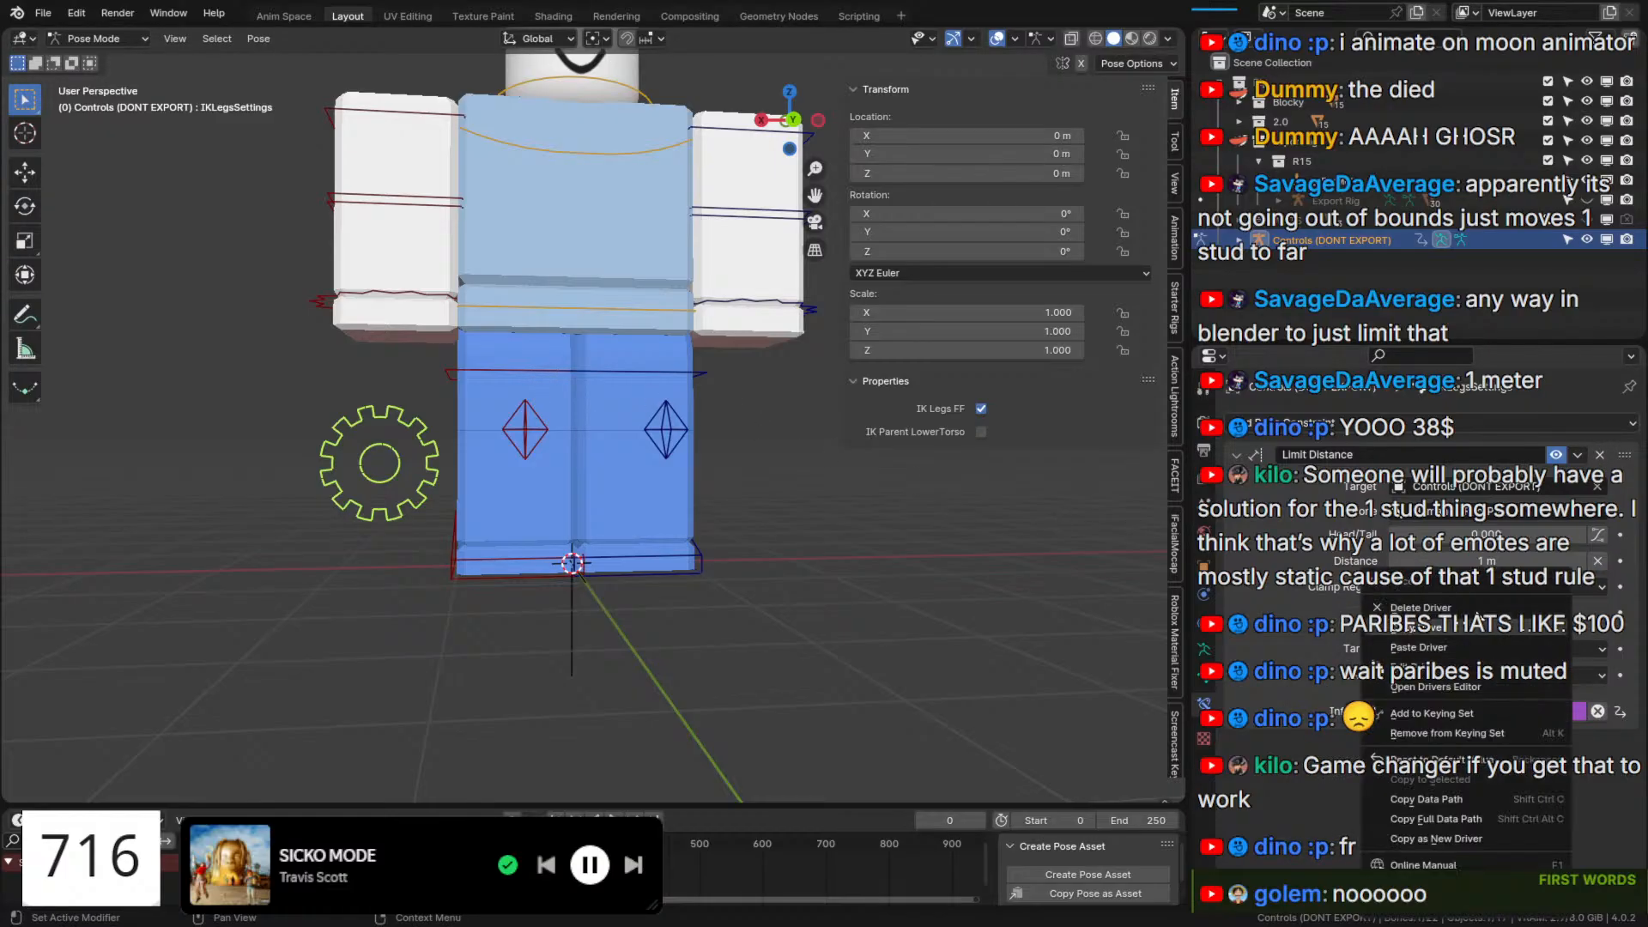
left_click(1466, 605)
left_click(1600, 455)
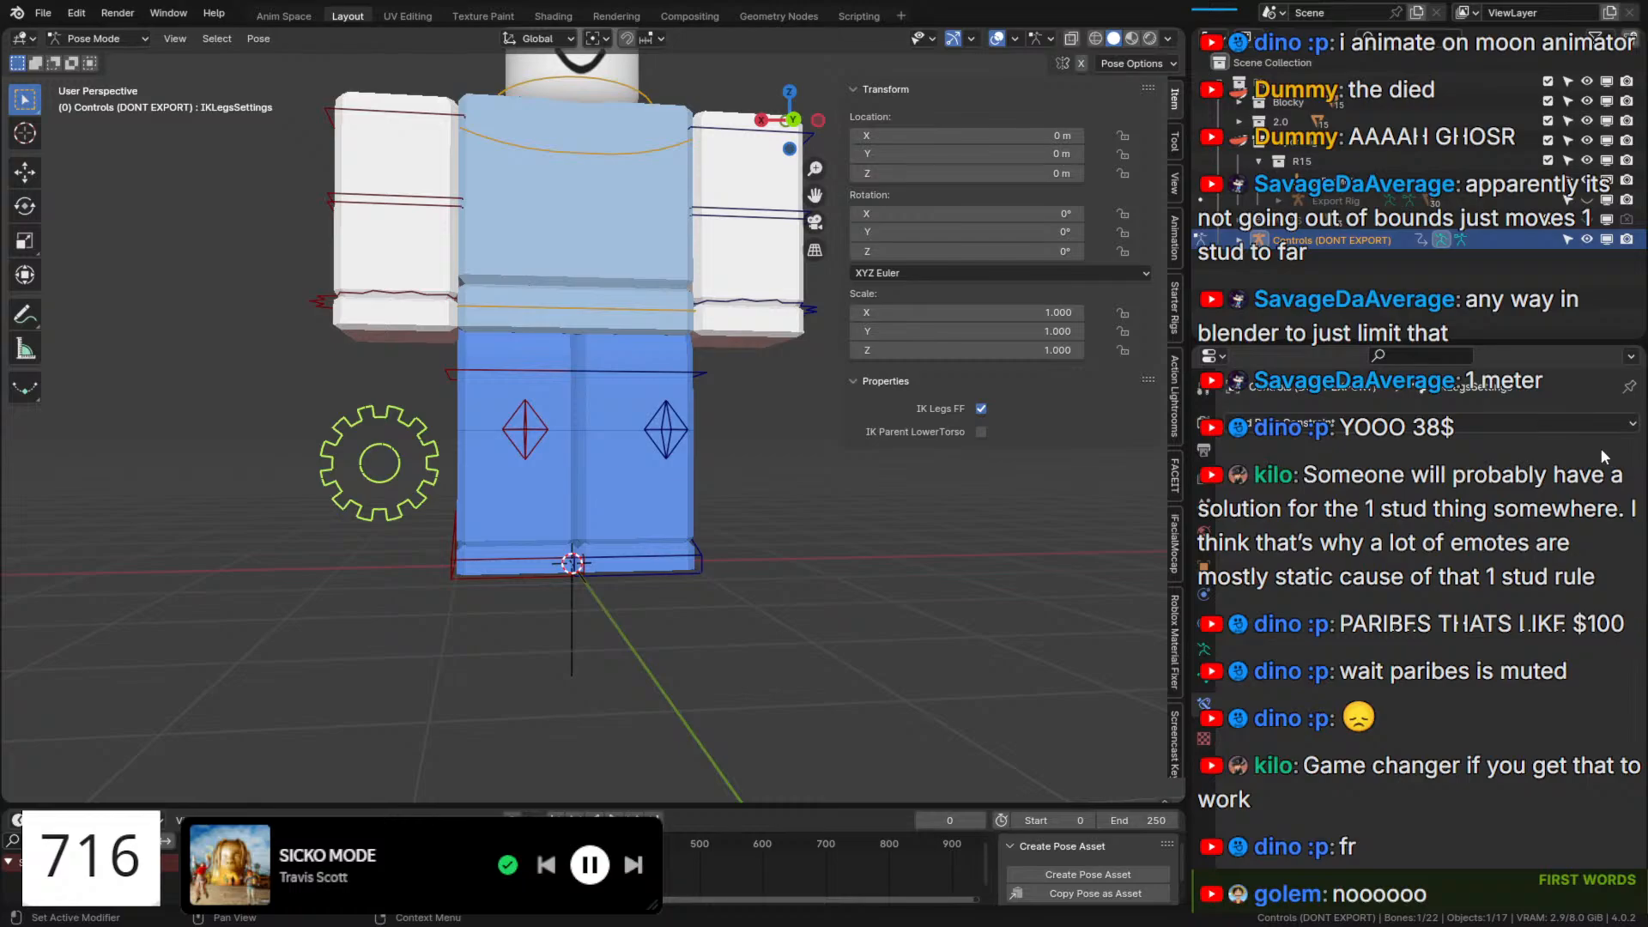
Check the LeftUpperLeg influence driver and remove the Limit Distance constraint from the Settings bone above the head.
left_click(691, 375)
right_click(1435, 713)
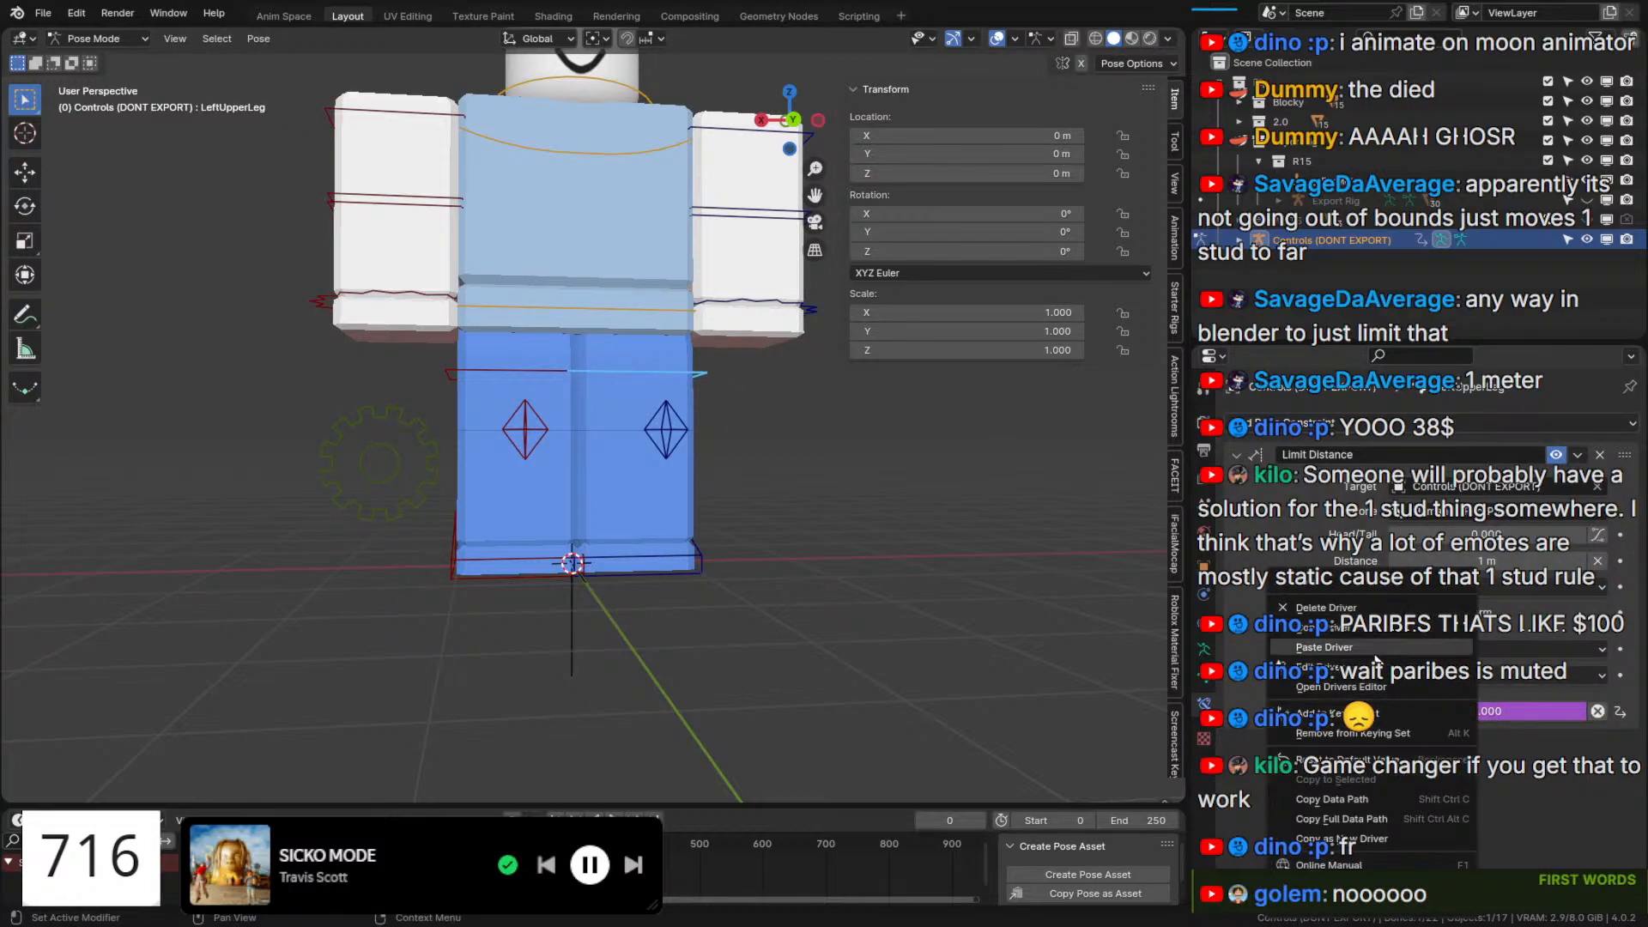
scroll(515, 310, "down", 4)
left_click(582, 166)
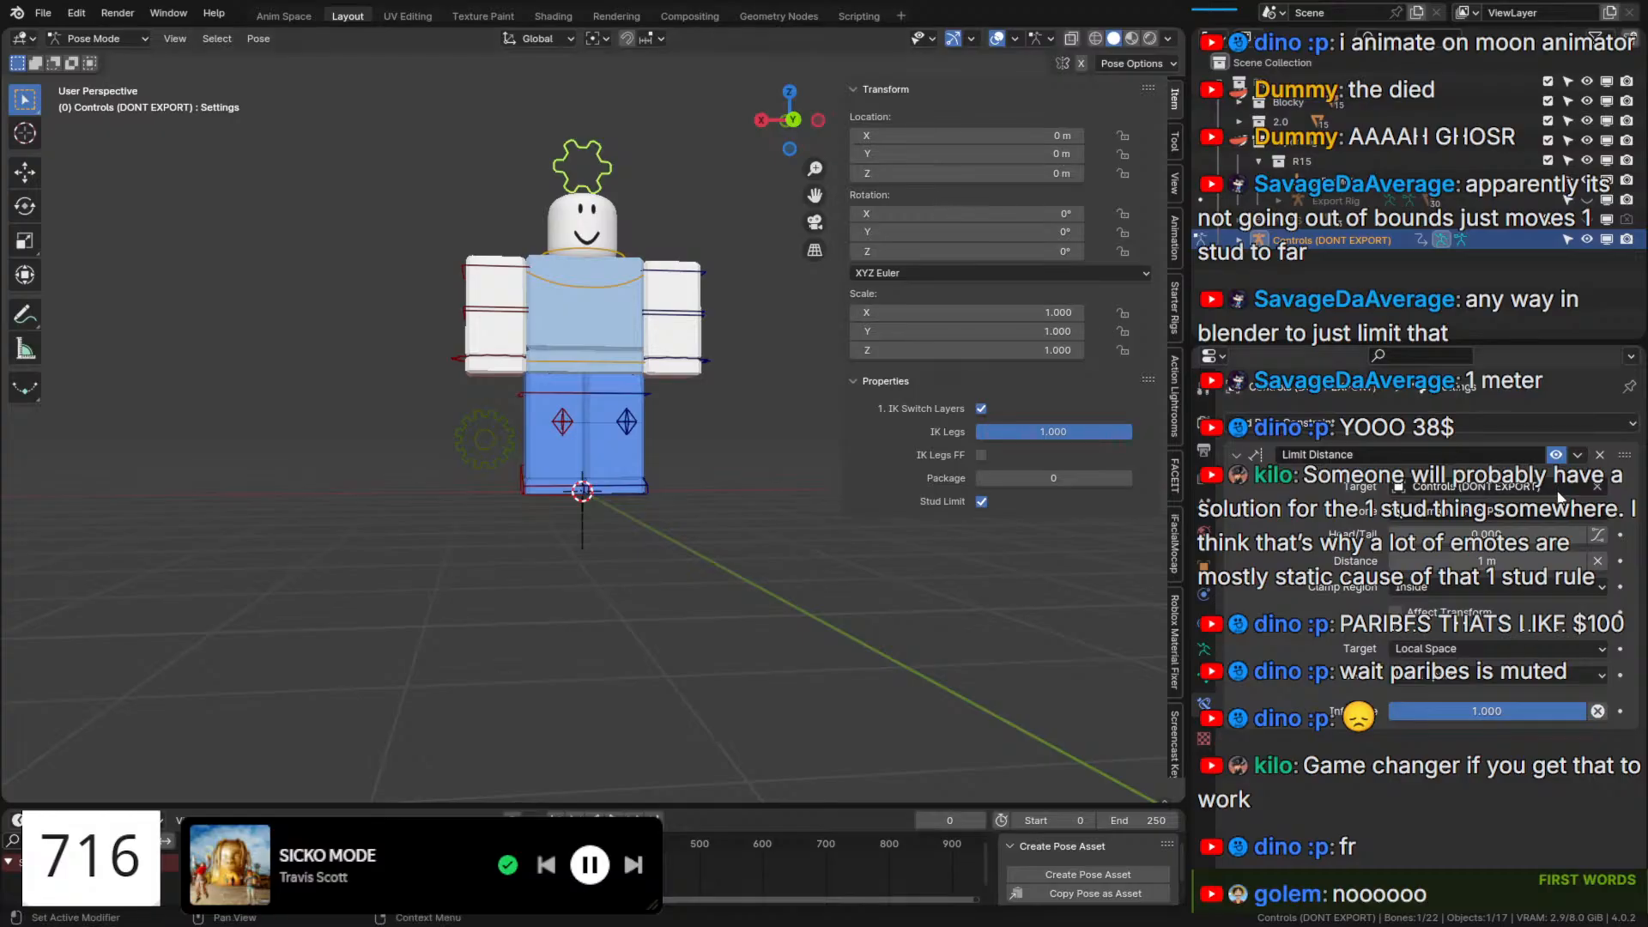
Check the drivers on both upper leg bones and paste the Stud Limit driver onto the LeftHand Limit Distance influence.
scroll(574, 262, "up", 4)
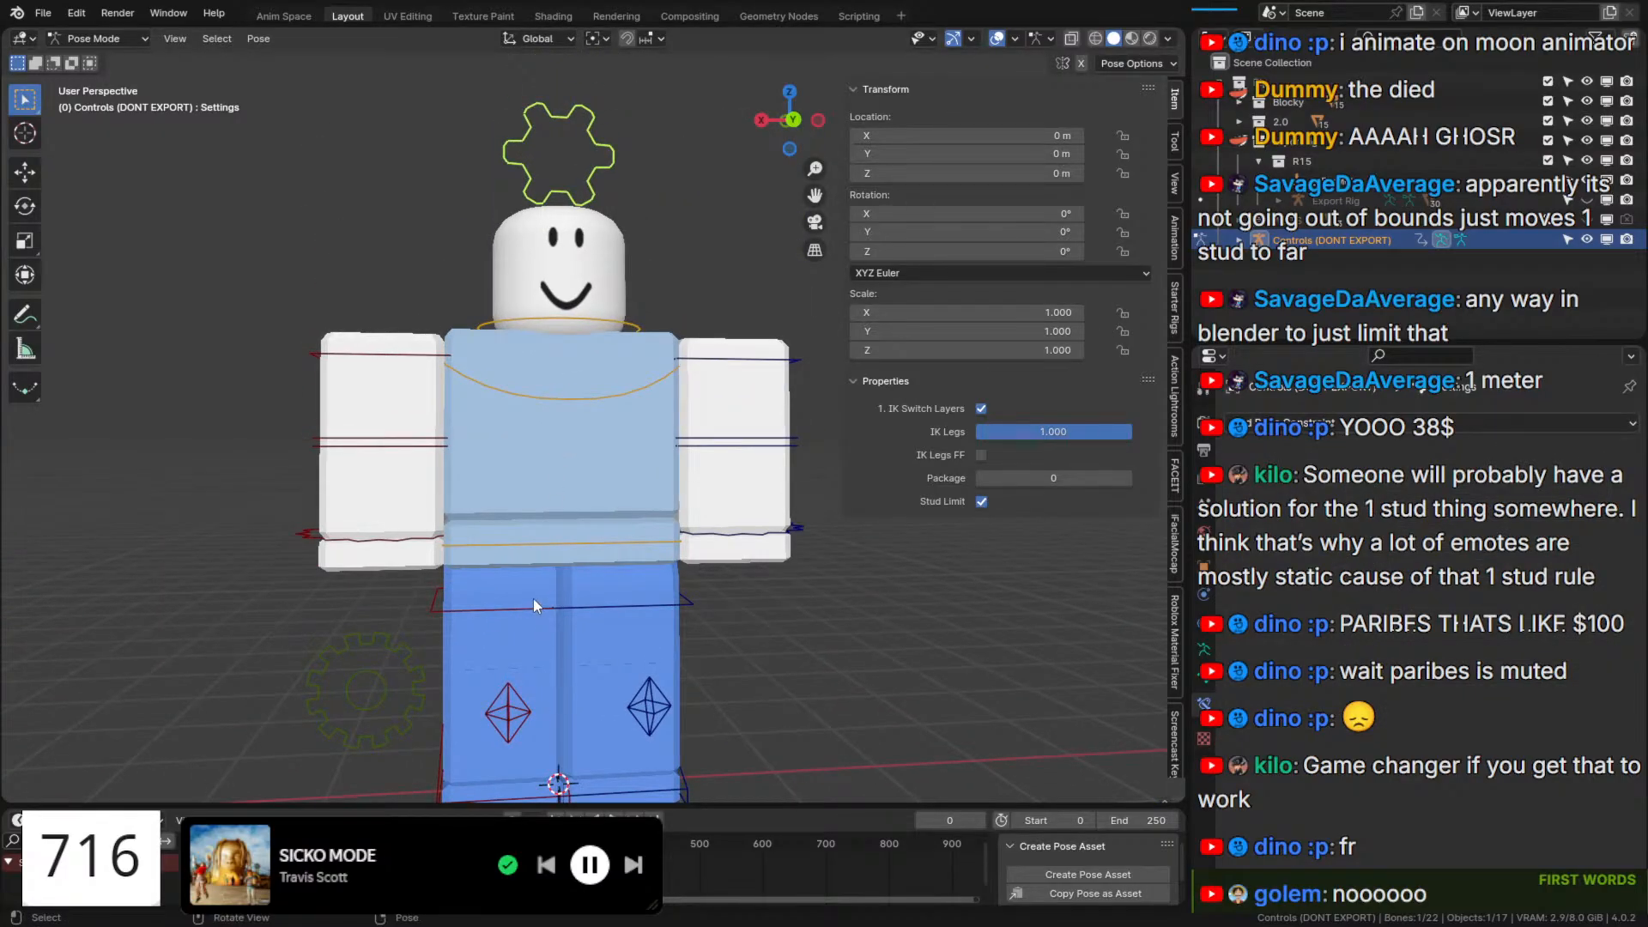
left_click(533, 600)
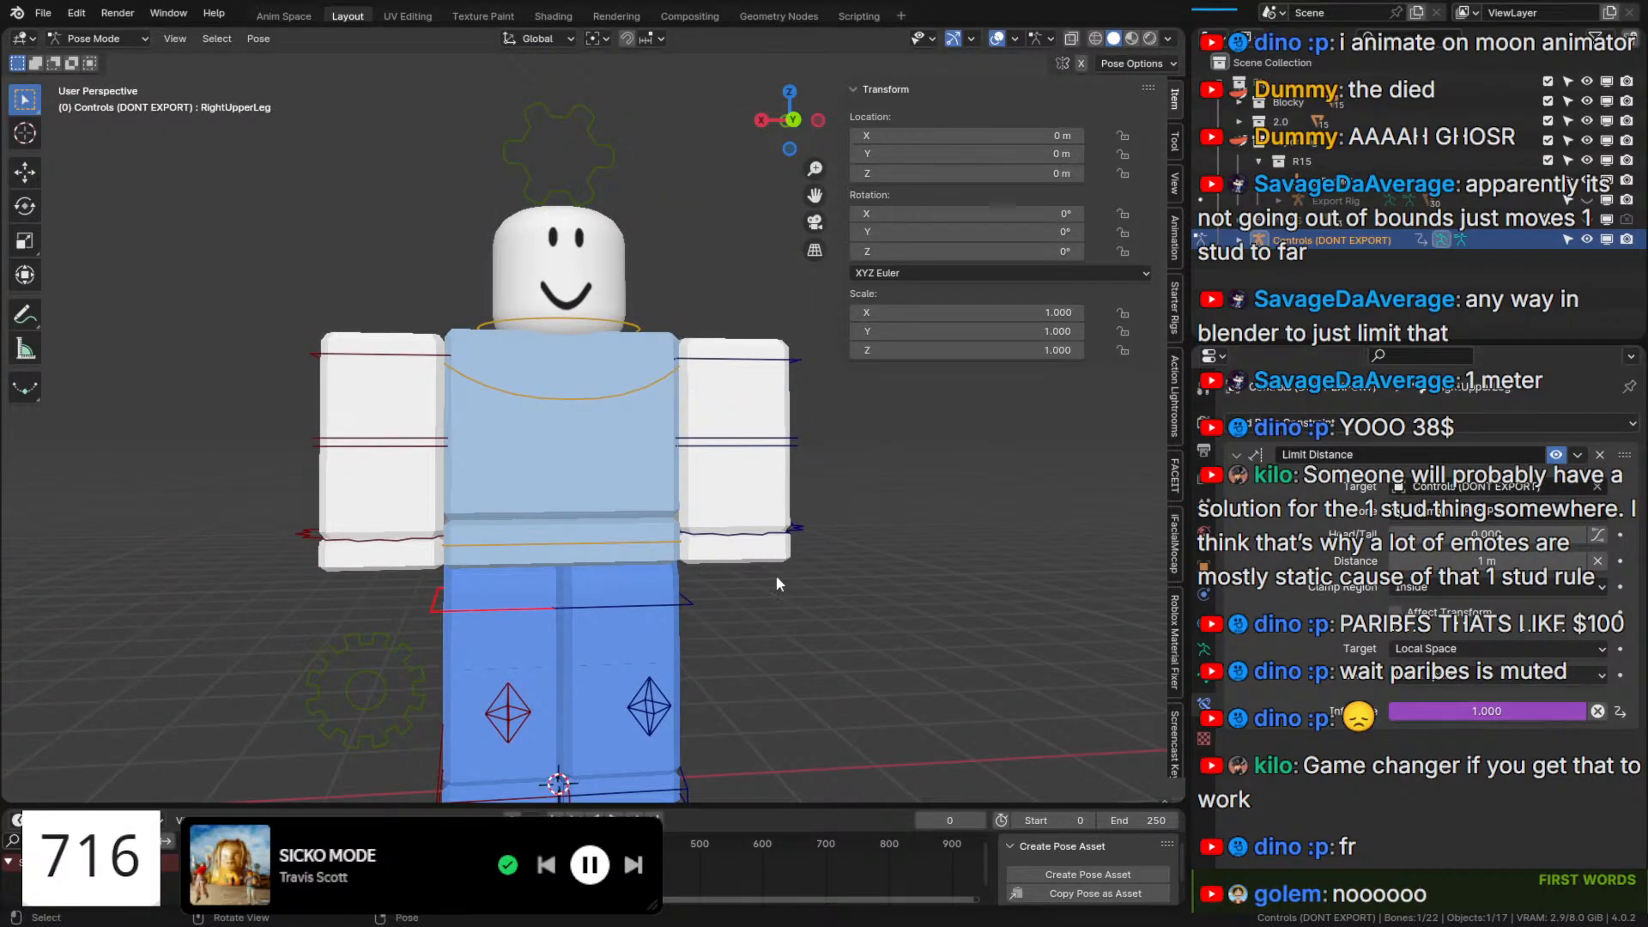
left_click(647, 604)
left_click(753, 544)
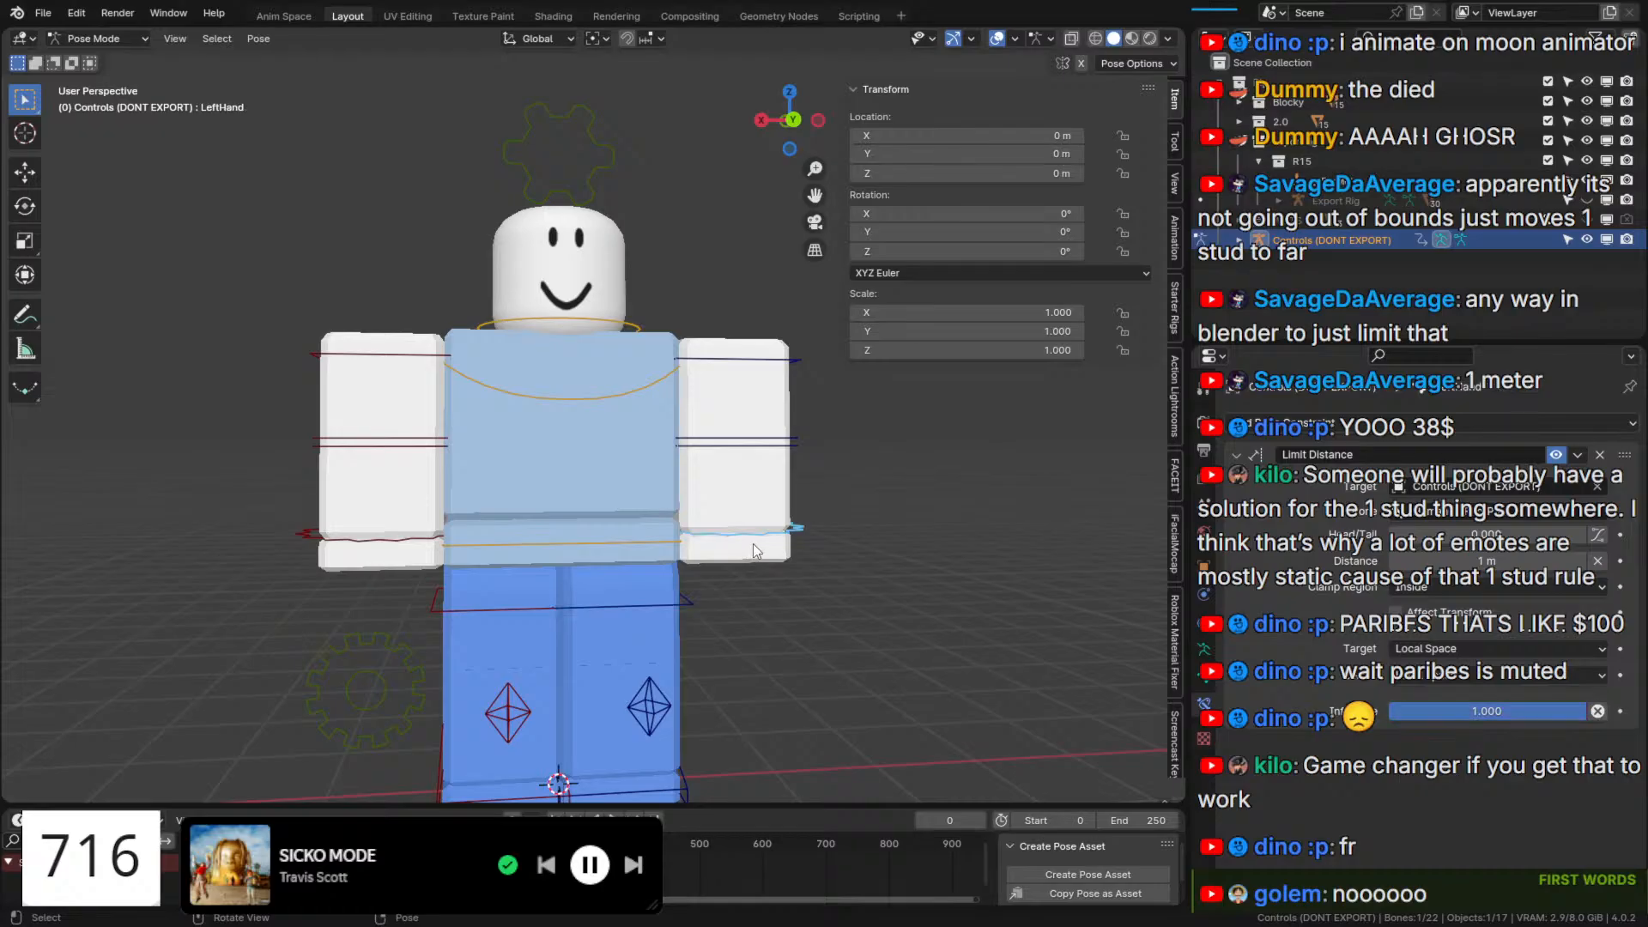
right_click(1493, 702)
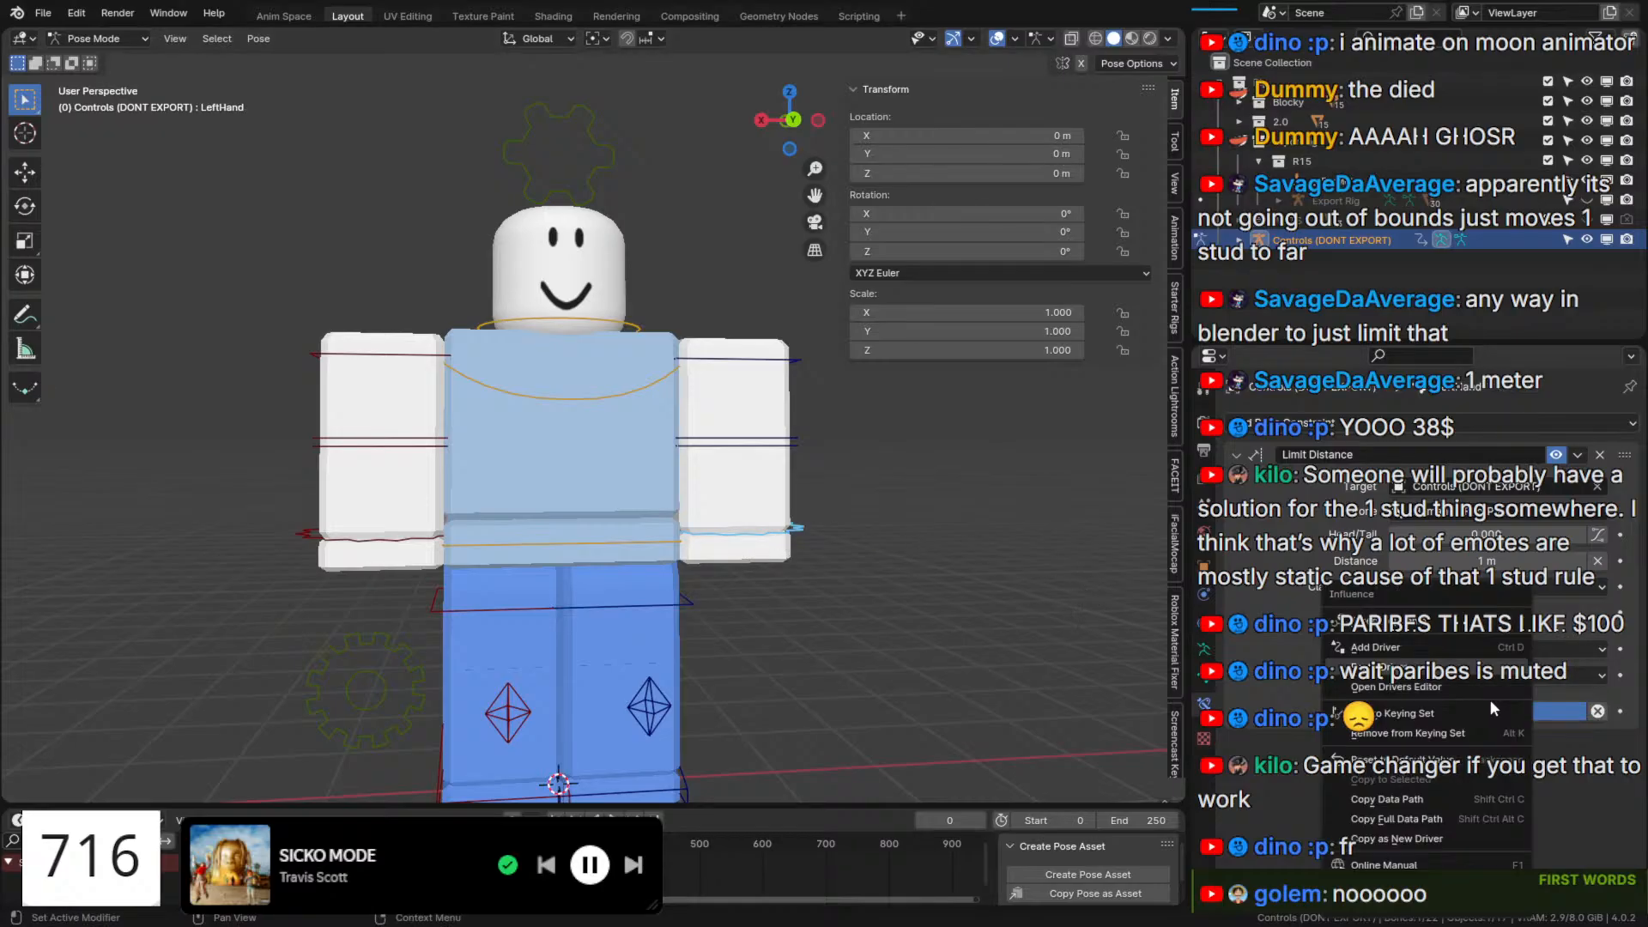
left_click(1397, 668)
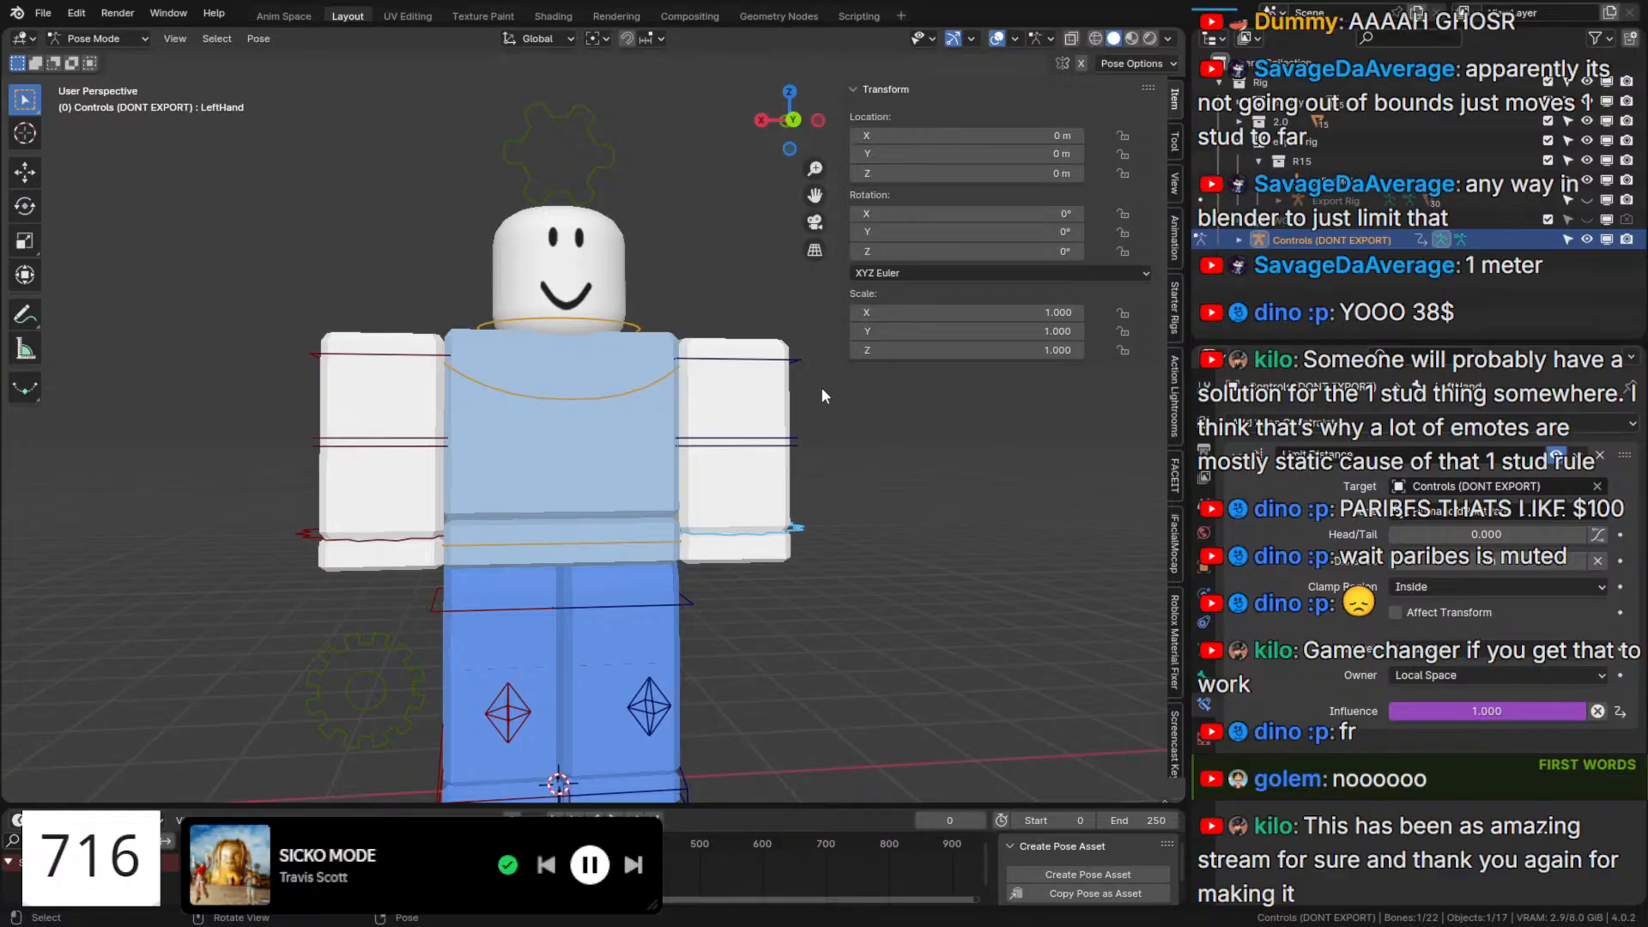
Paste the Stud Limit driver onto the Limit Distance influence of the LeftLowerArm and LeftUpperArm bones.
left_click(796, 441)
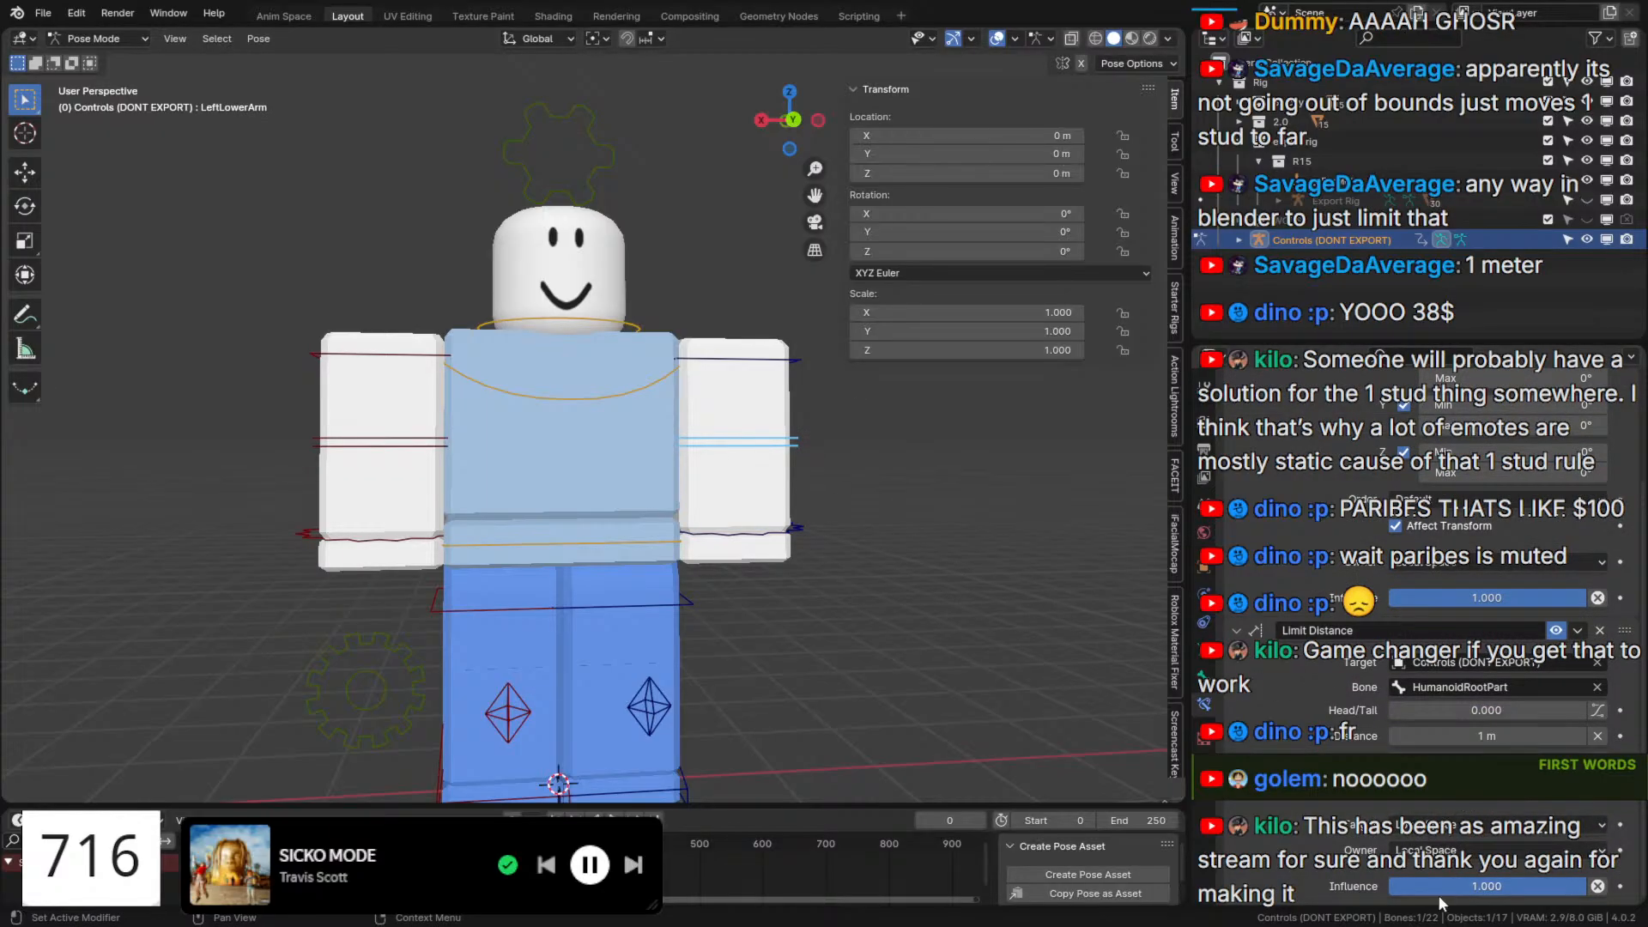
right_click(1439, 894)
left_click(1374, 667)
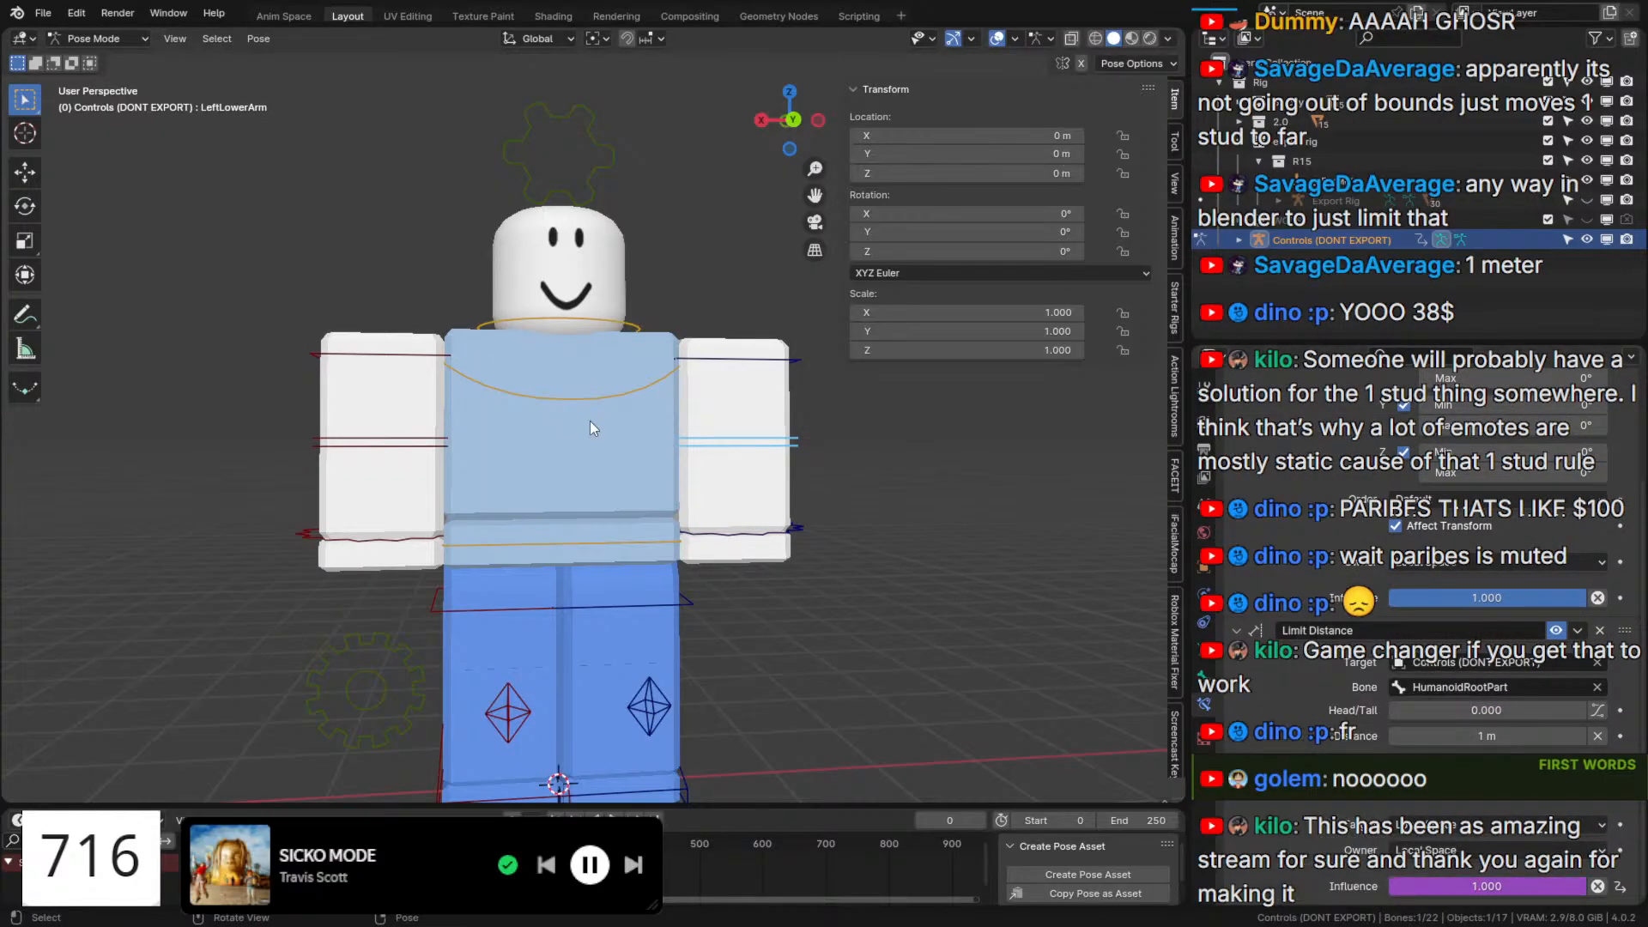
left_click(719, 363)
right_click(1487, 718)
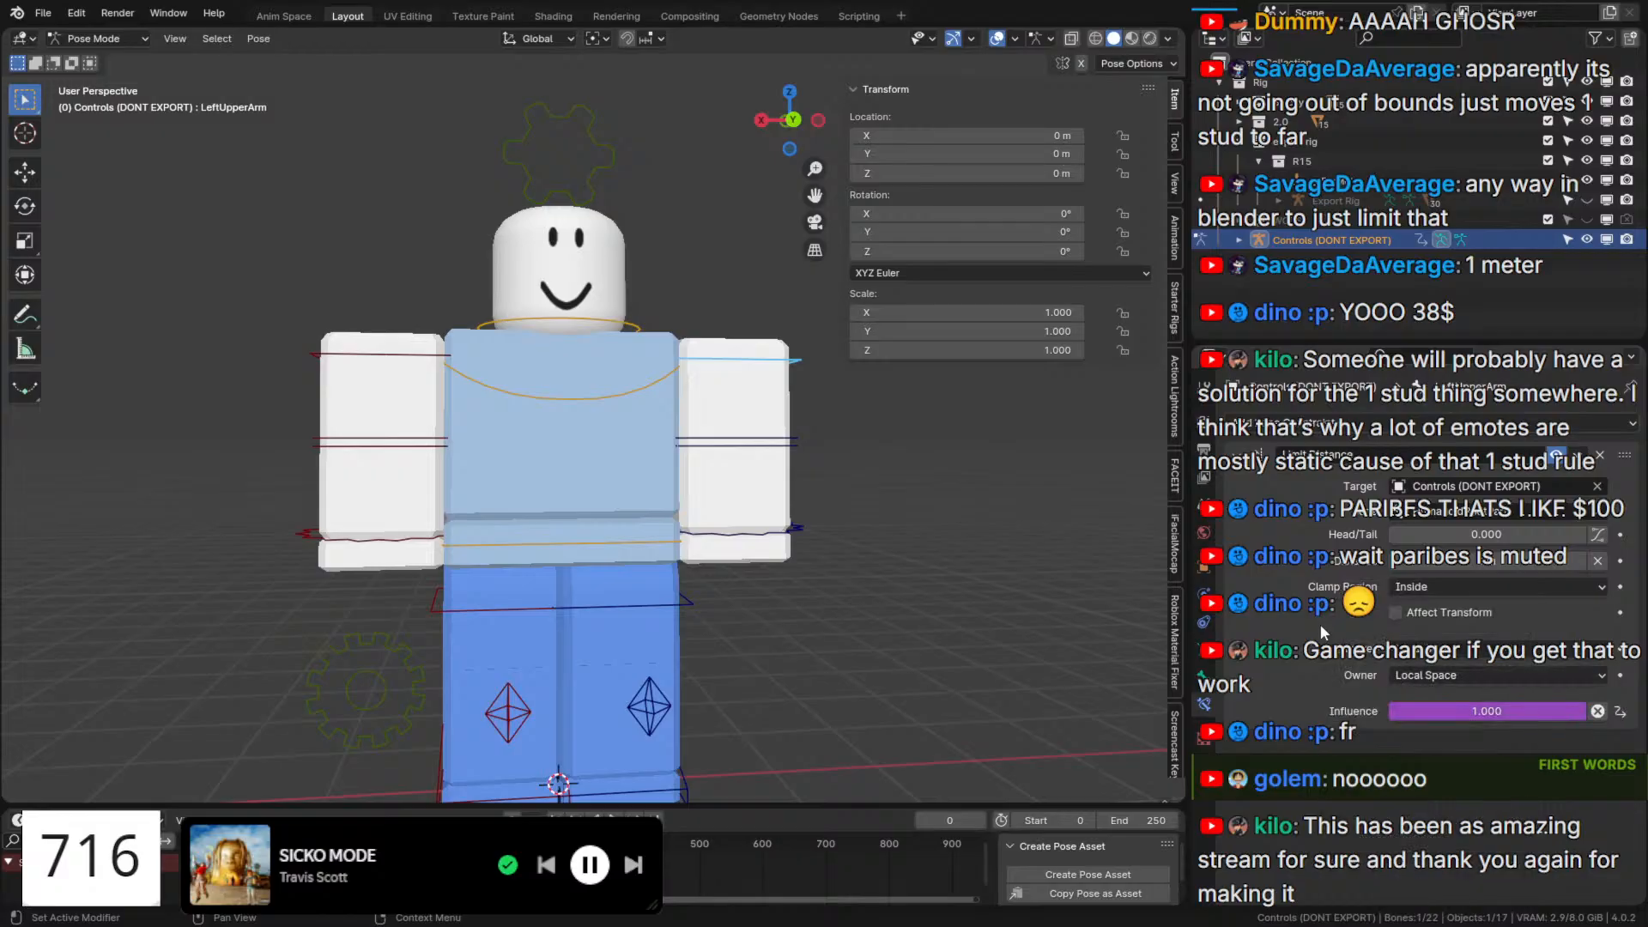
Paste the Stud Limit driver onto the Limit Distance influence of the LowerTorso and UpperTorso bones.
left_click(632, 539)
right_click(1487, 717)
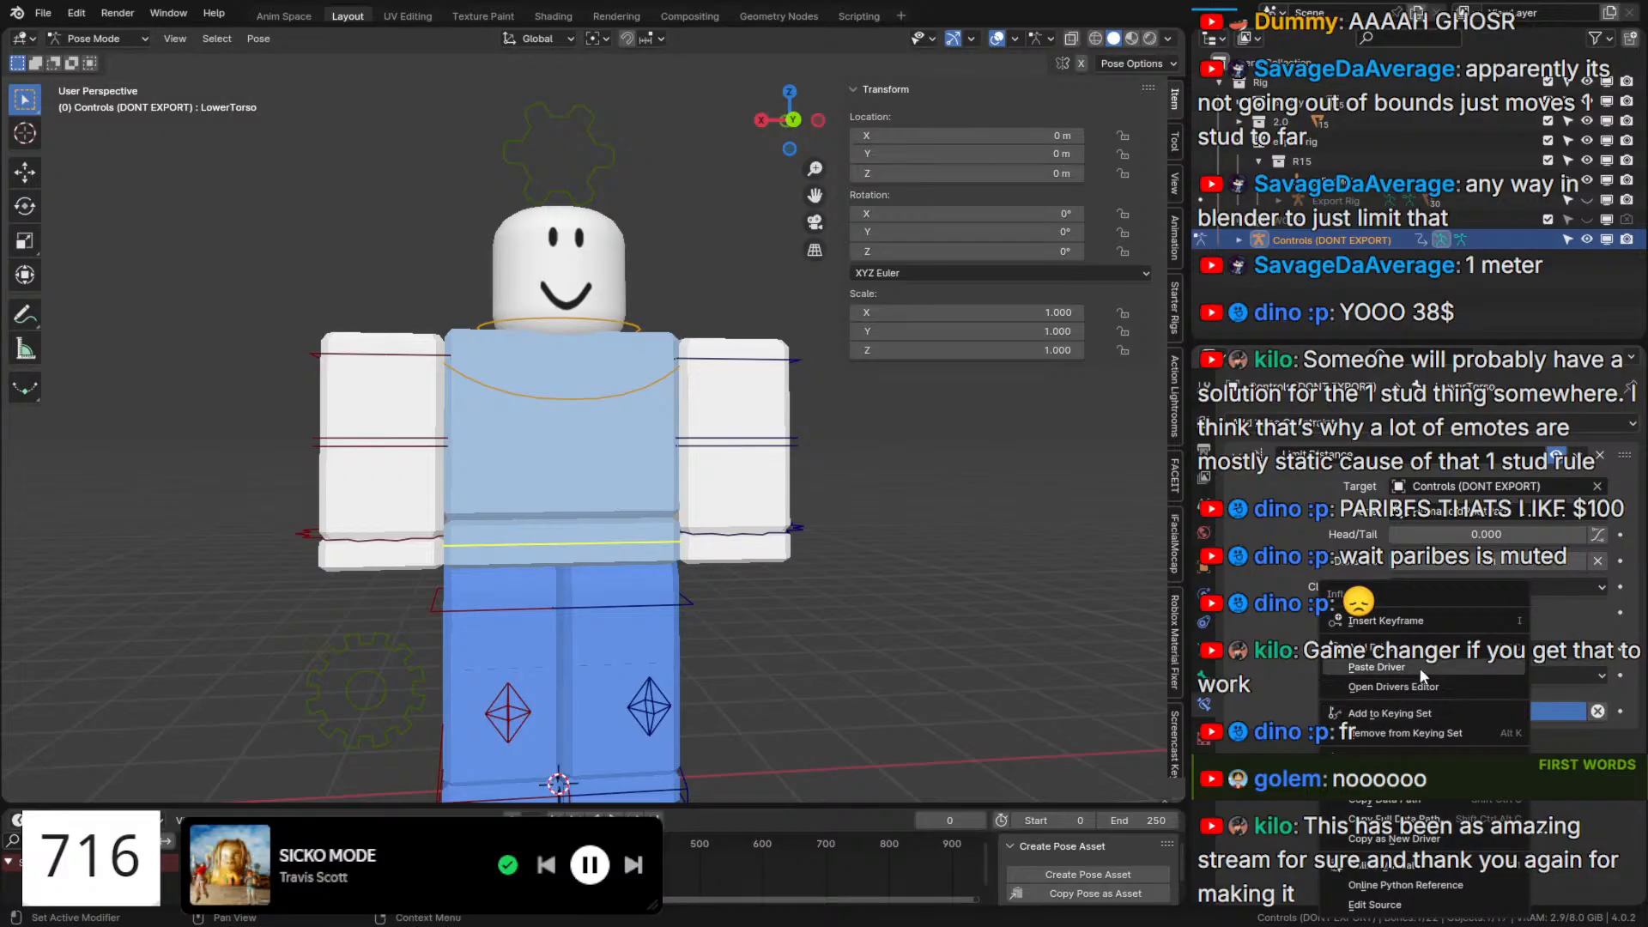
left_click(1420, 668)
left_click(658, 388)
right_click(1450, 715)
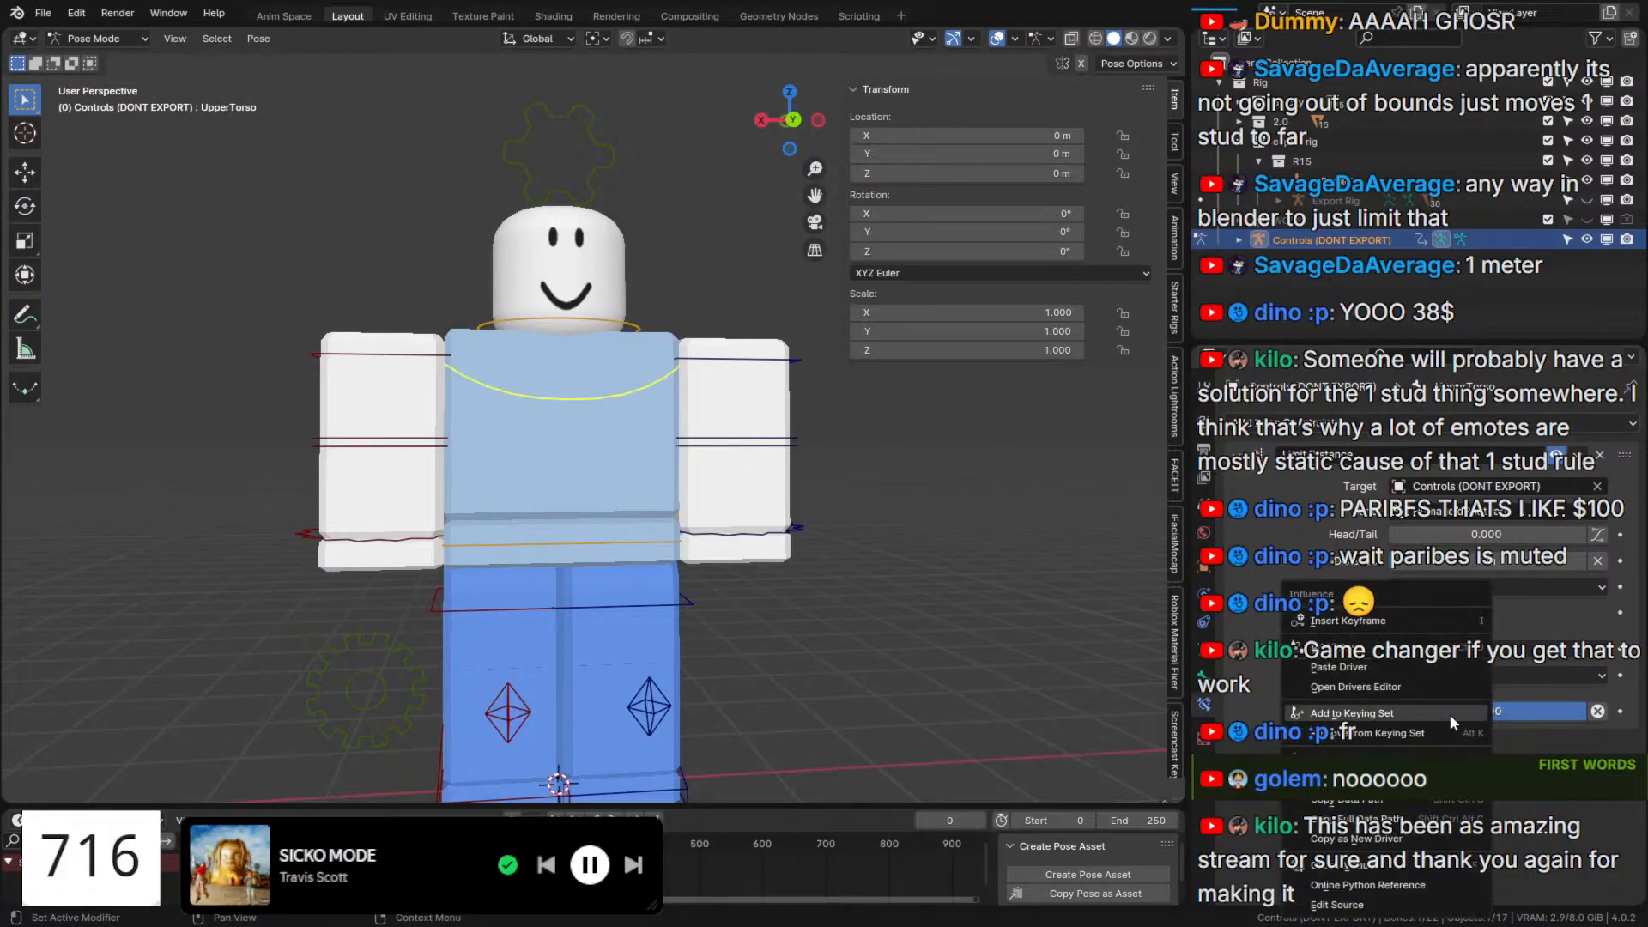
left_click(1373, 668)
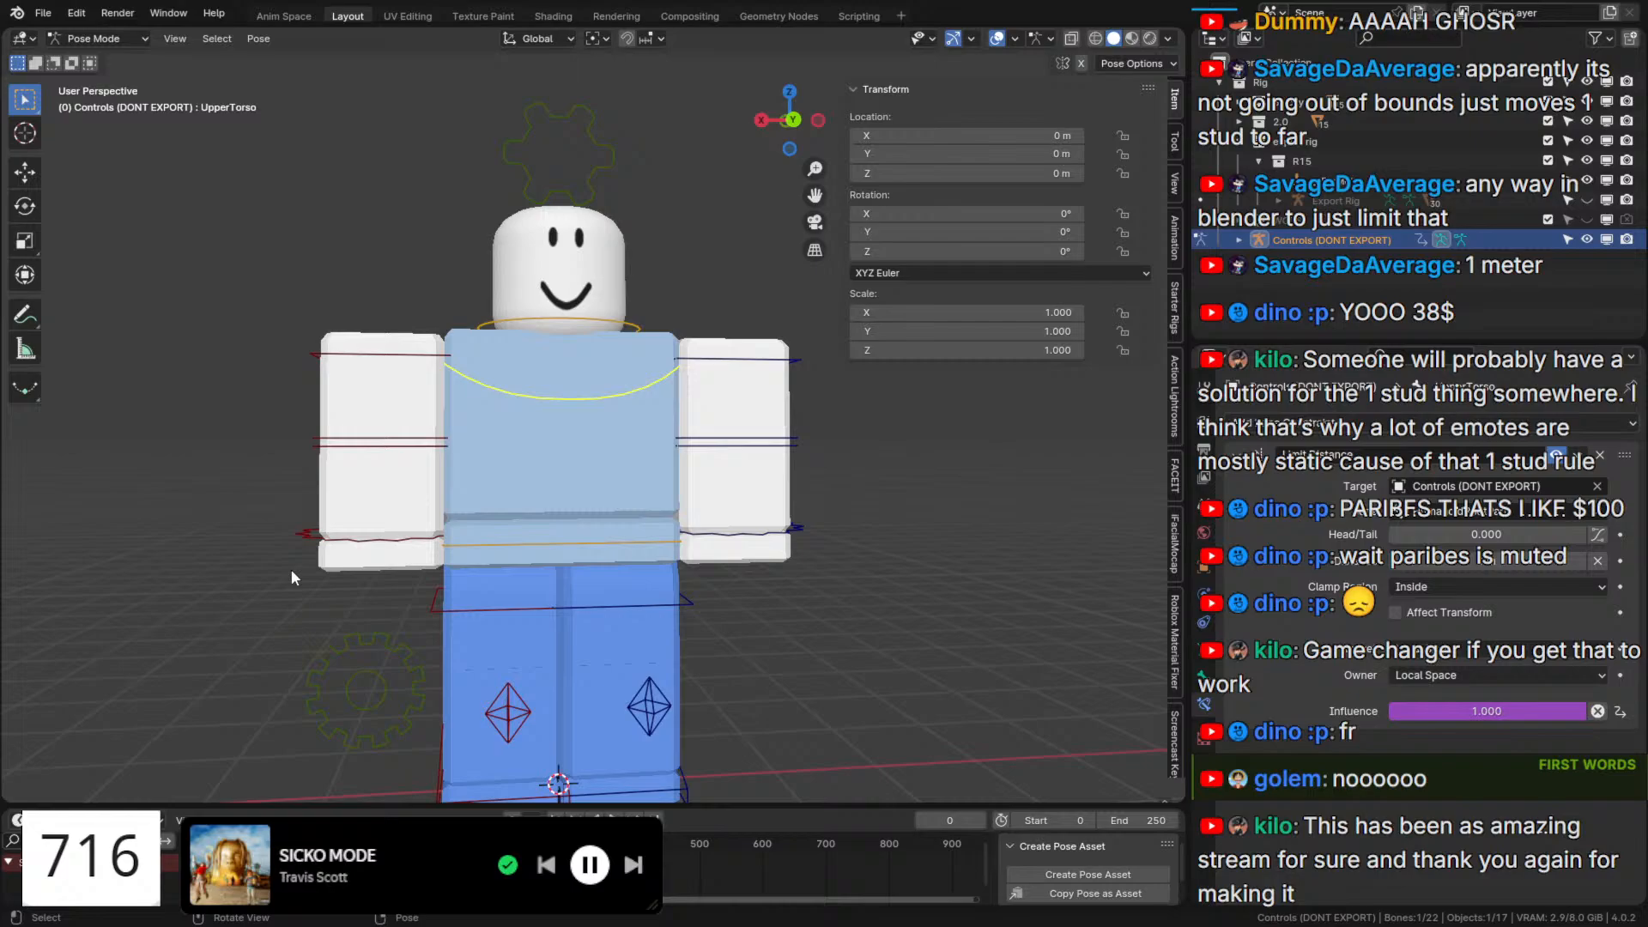
Paste the Stud Limit driver onto the Limit Distance influence of the RightHand, RightLowerArm and RightUpperArm bones.
left_click(338, 543)
right_click(1478, 714)
left_click(1374, 668)
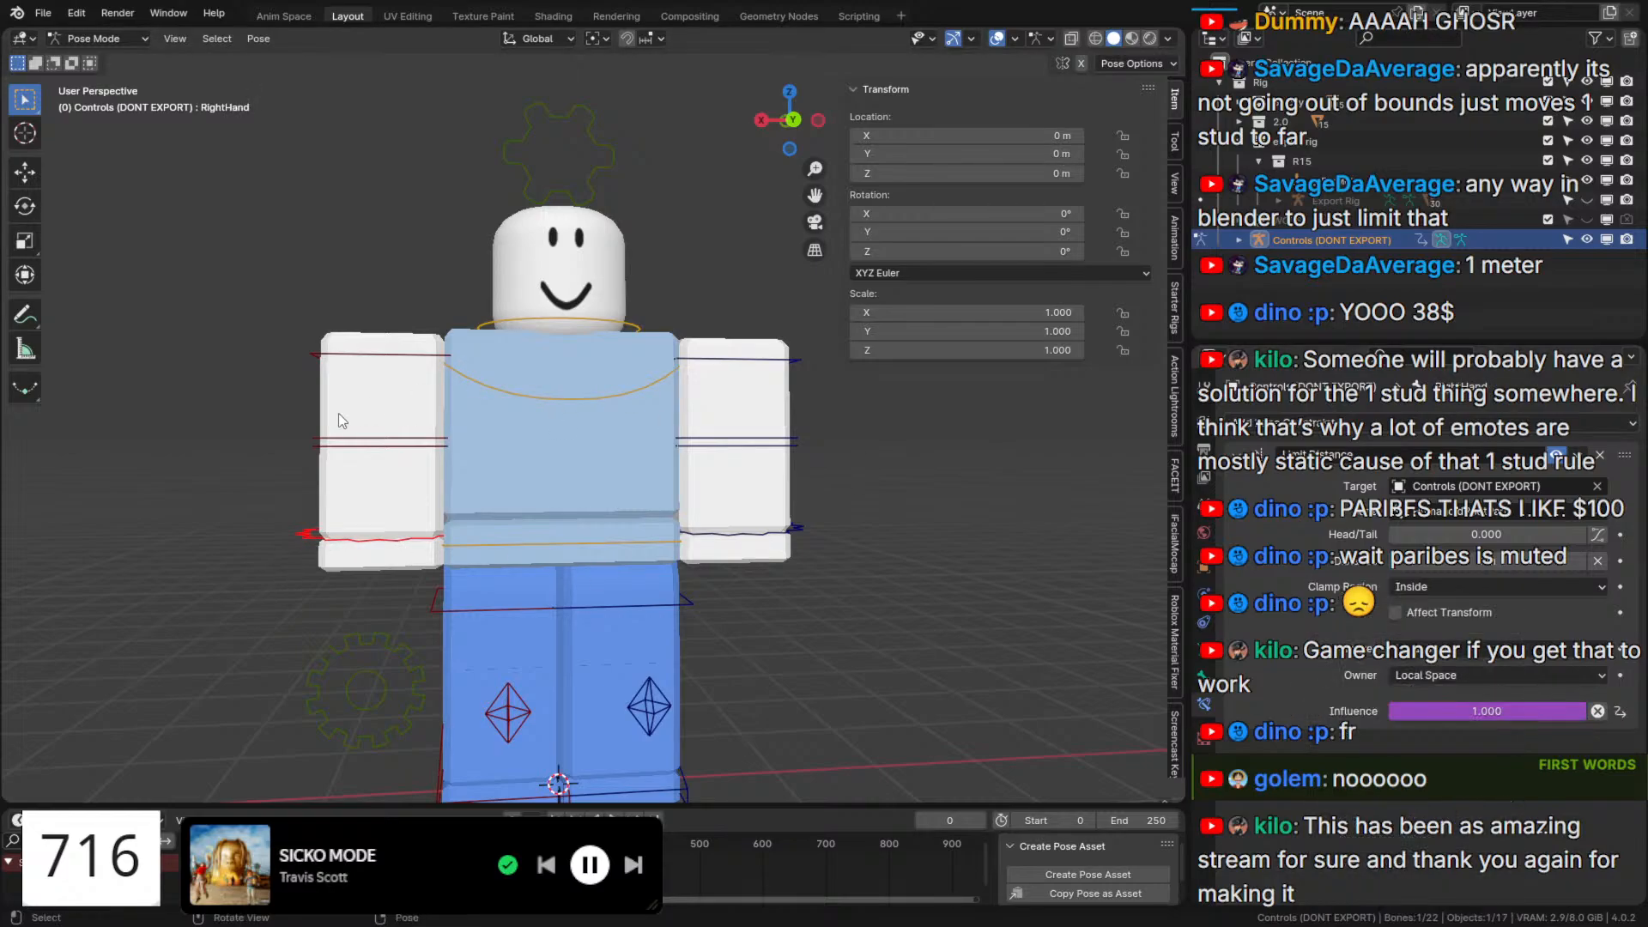
left_click(349, 442)
scroll(1442, 711, "down", 4)
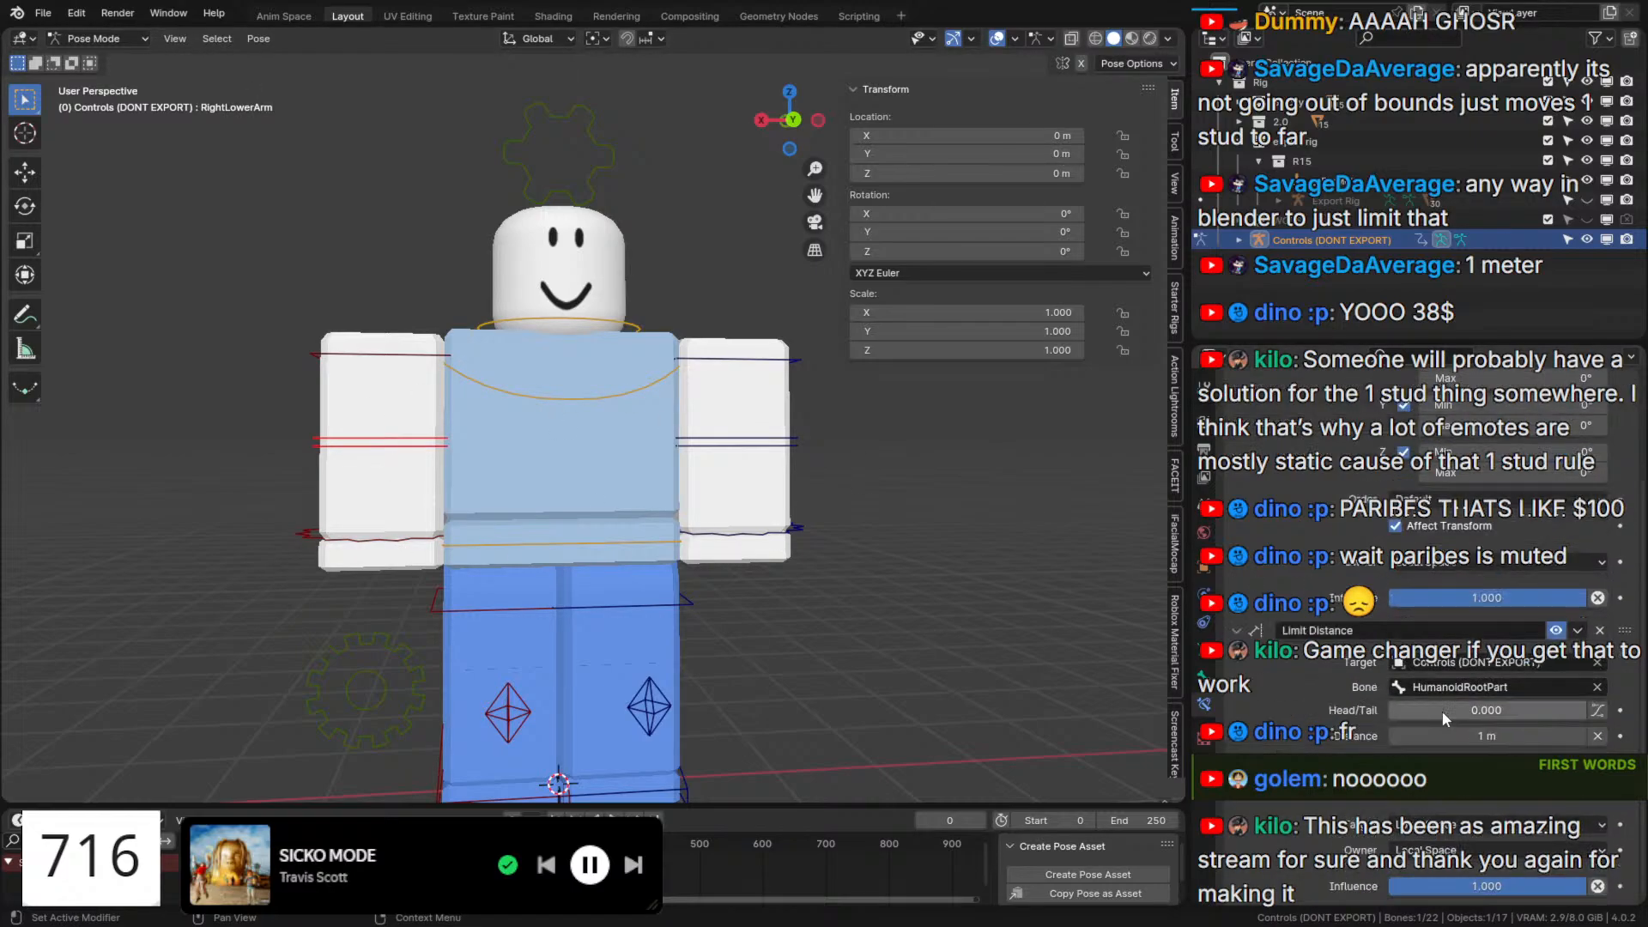
right_click(1438, 891)
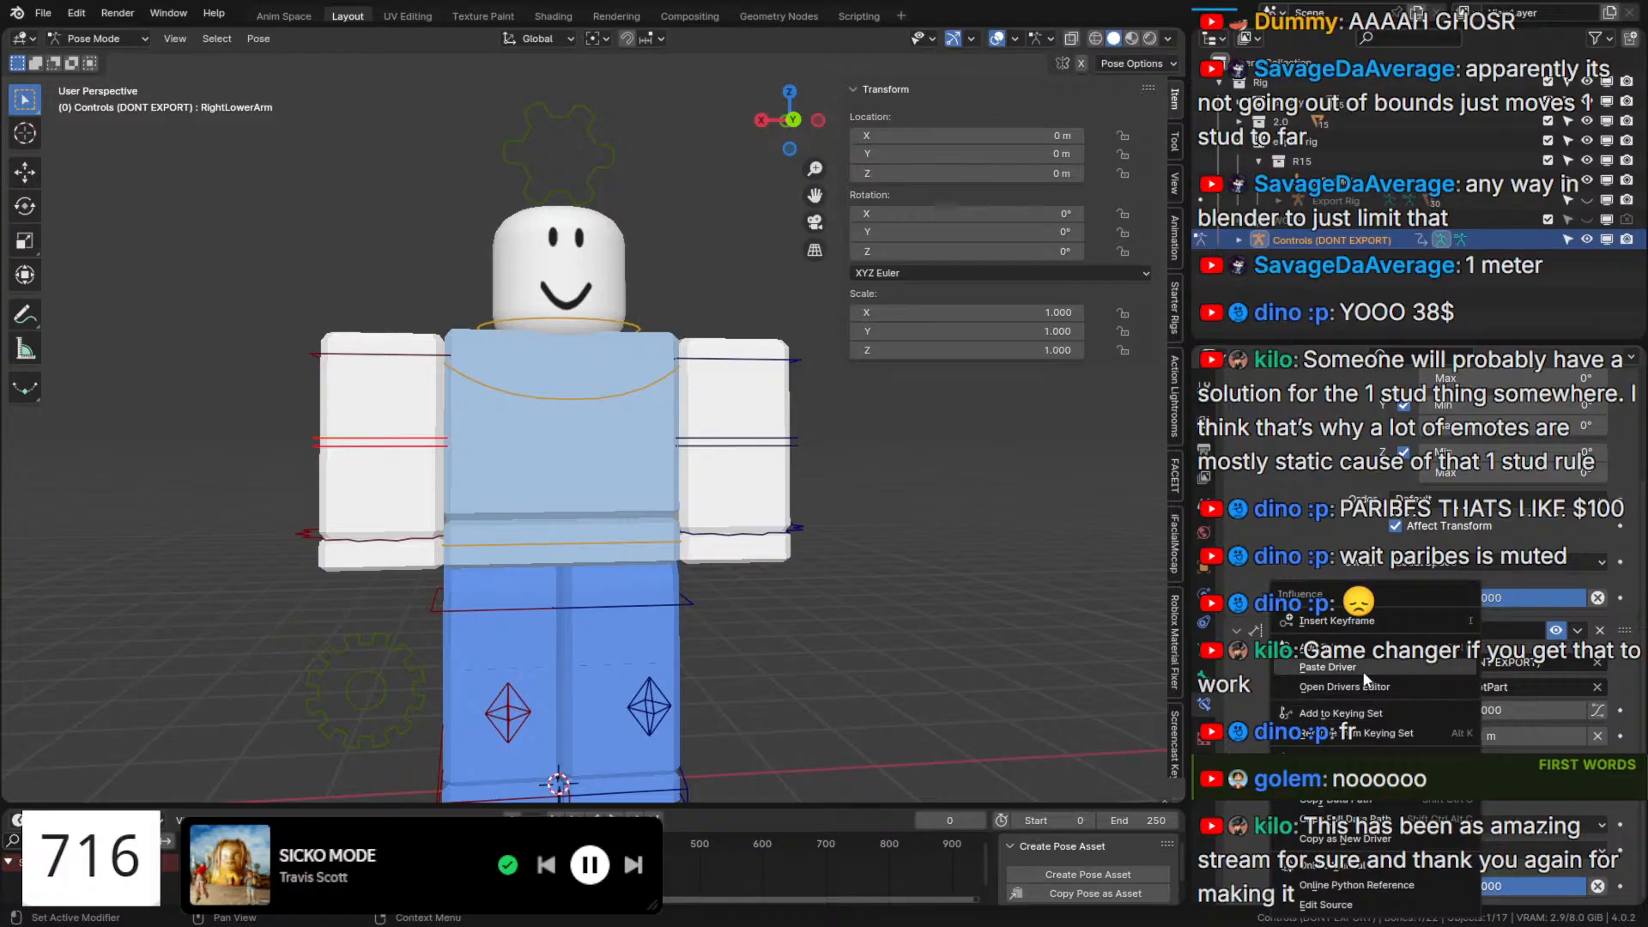
left_click(1339, 667)
left_click(371, 358)
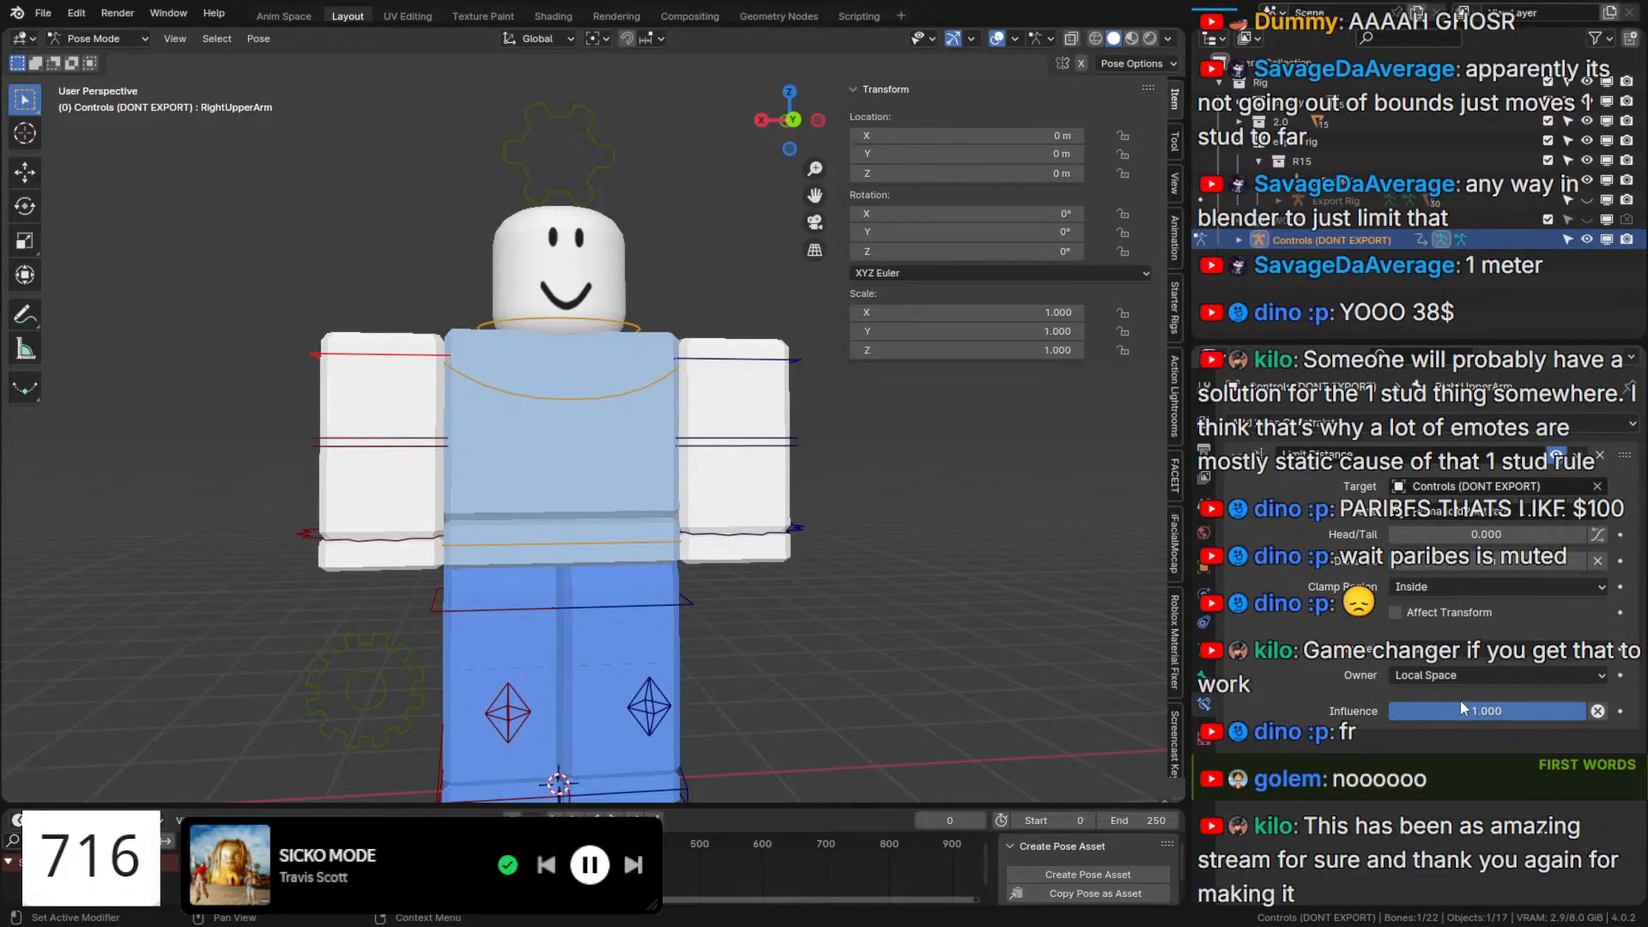
Test the distance limit by moving the RightUpperArm bone freely and with the Move tool, cancelling each move.
key("g")
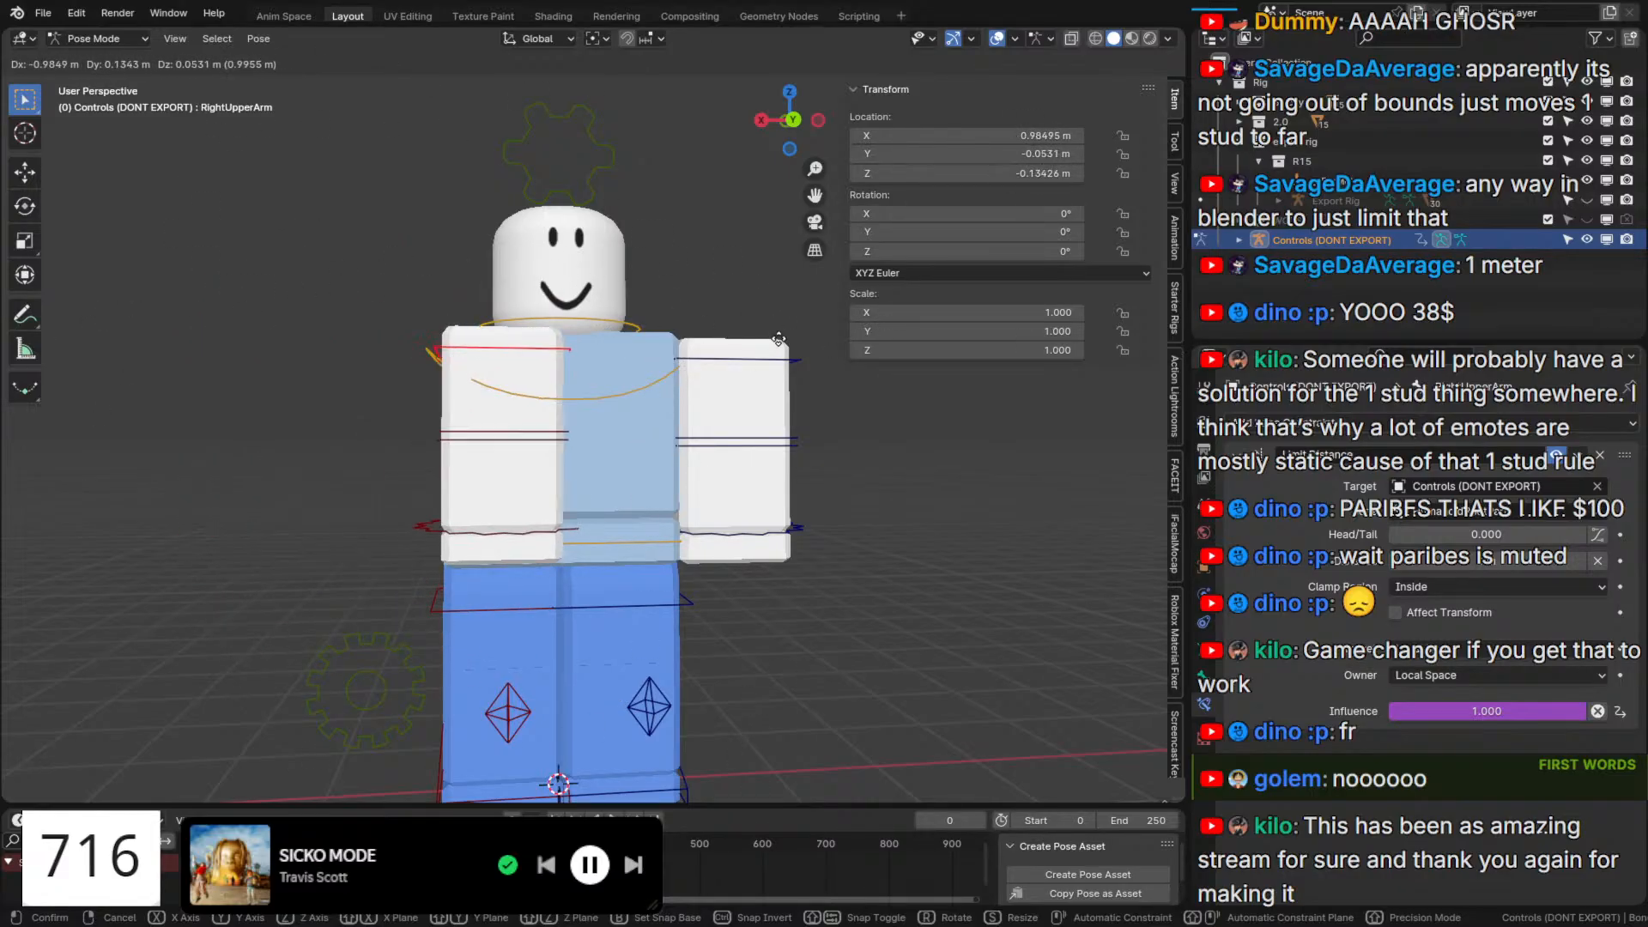
key("Escape")
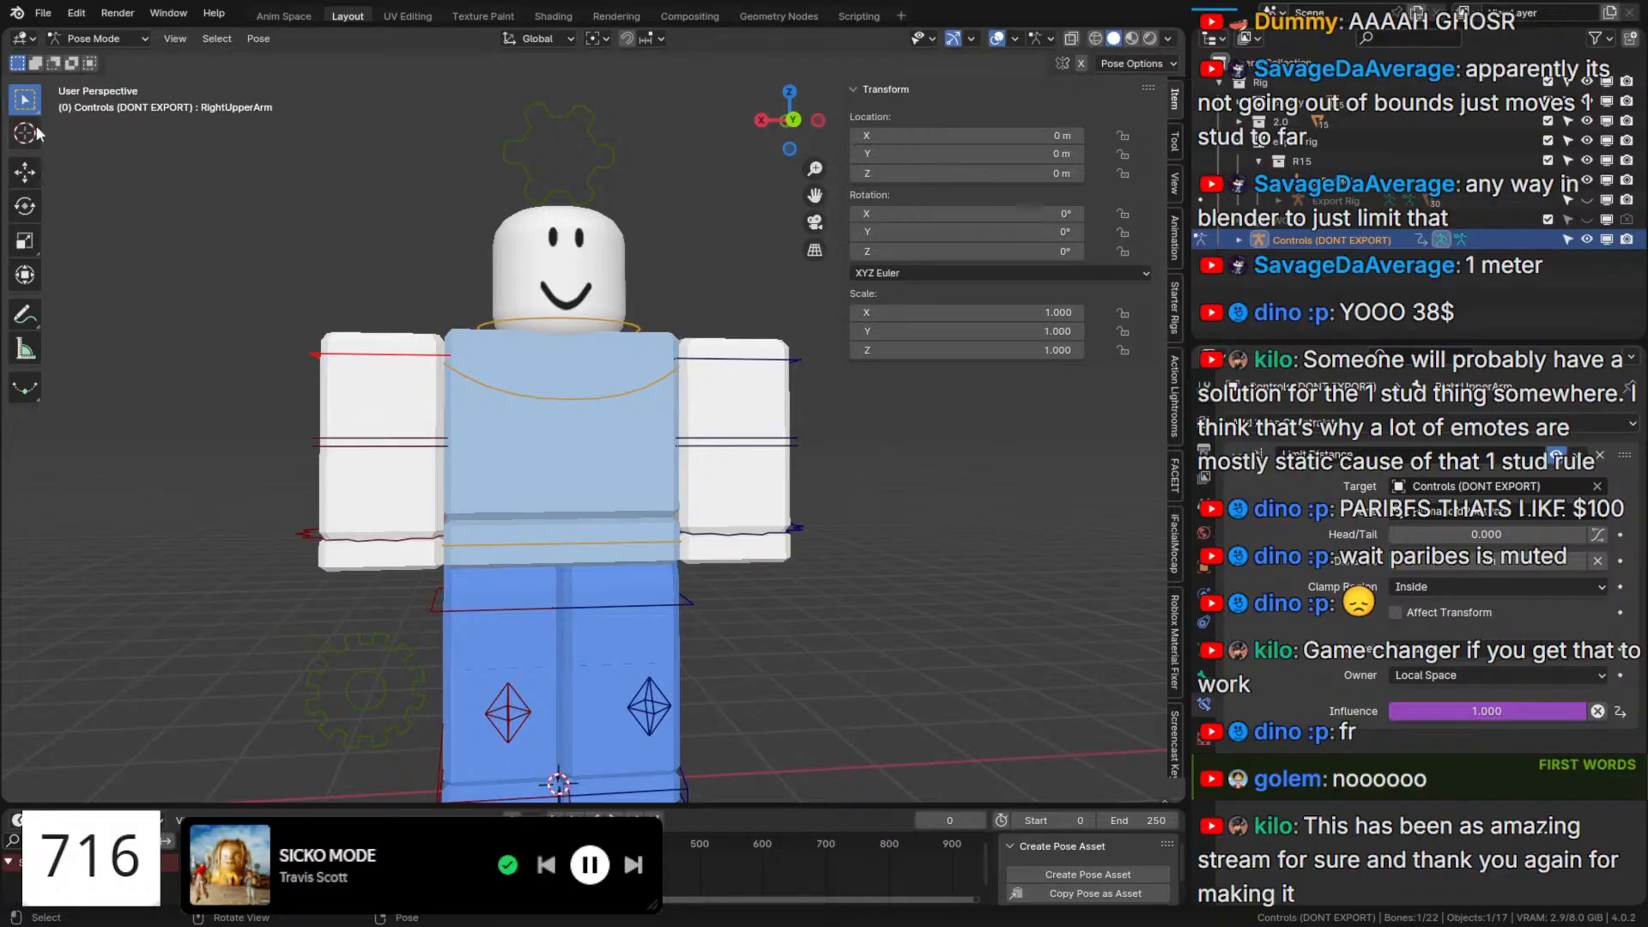
left_click(24, 173)
left_click_drag(426, 307, 447, 735)
right_click(447, 734)
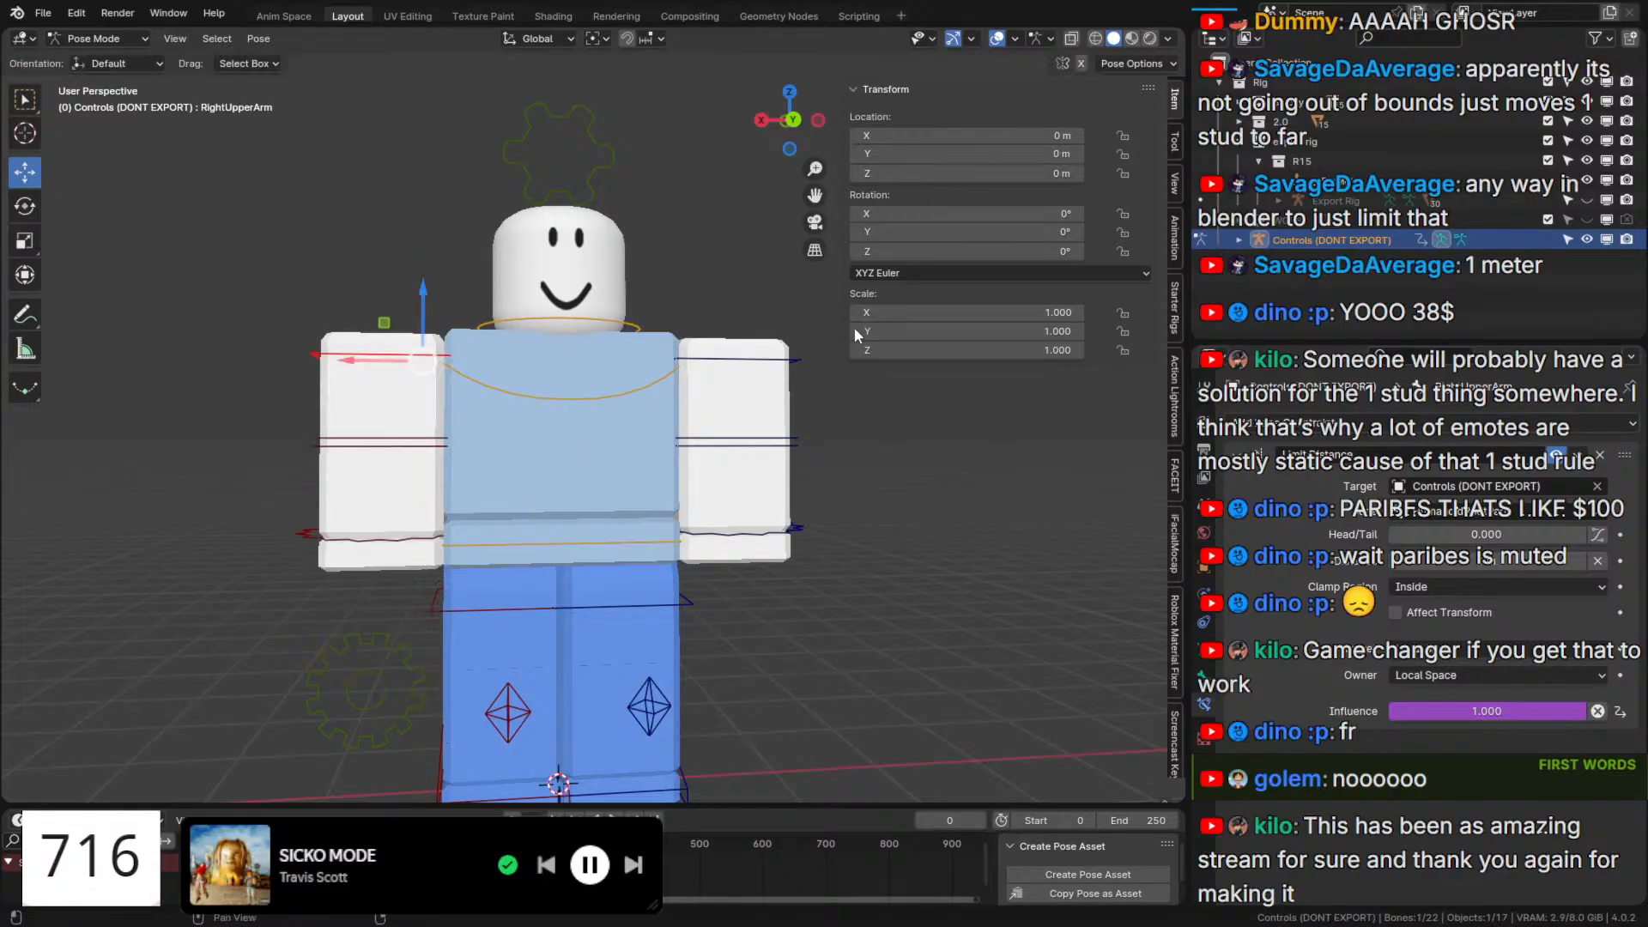
Test the RightUpperArm bone's Y location without keeping the change, and inspect the constraints on the RightLowerArm bone.
left_click_drag(970, 154, 1206, 155)
right_click(1021, 155)
left_click(326, 439)
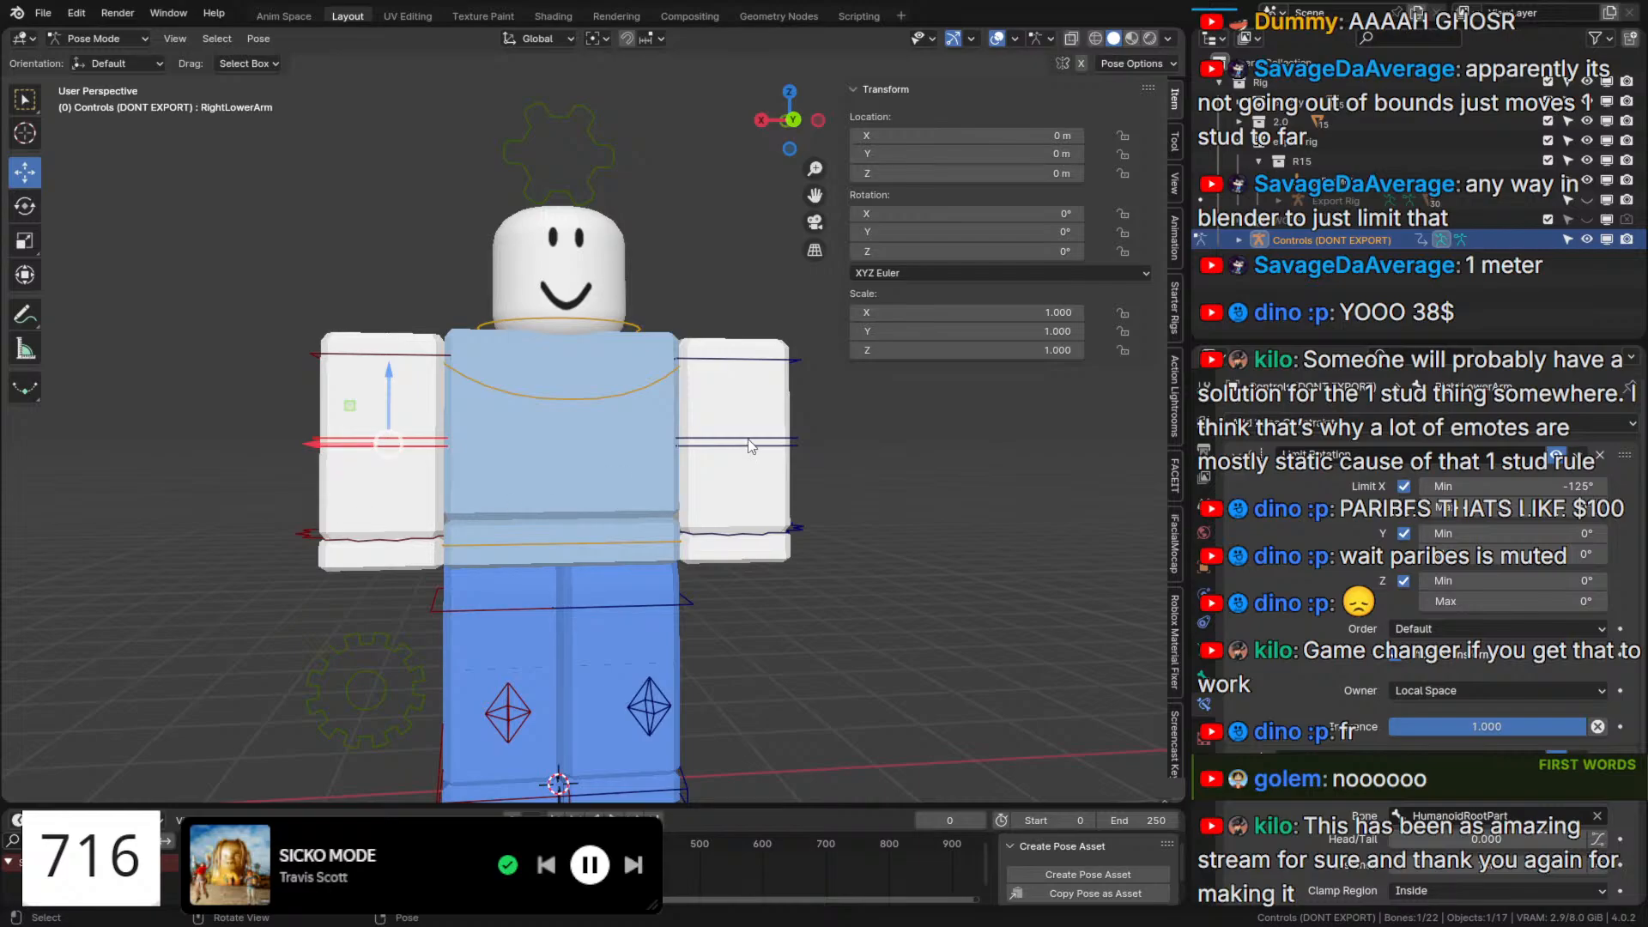
scroll(1460, 739, "down", 4)
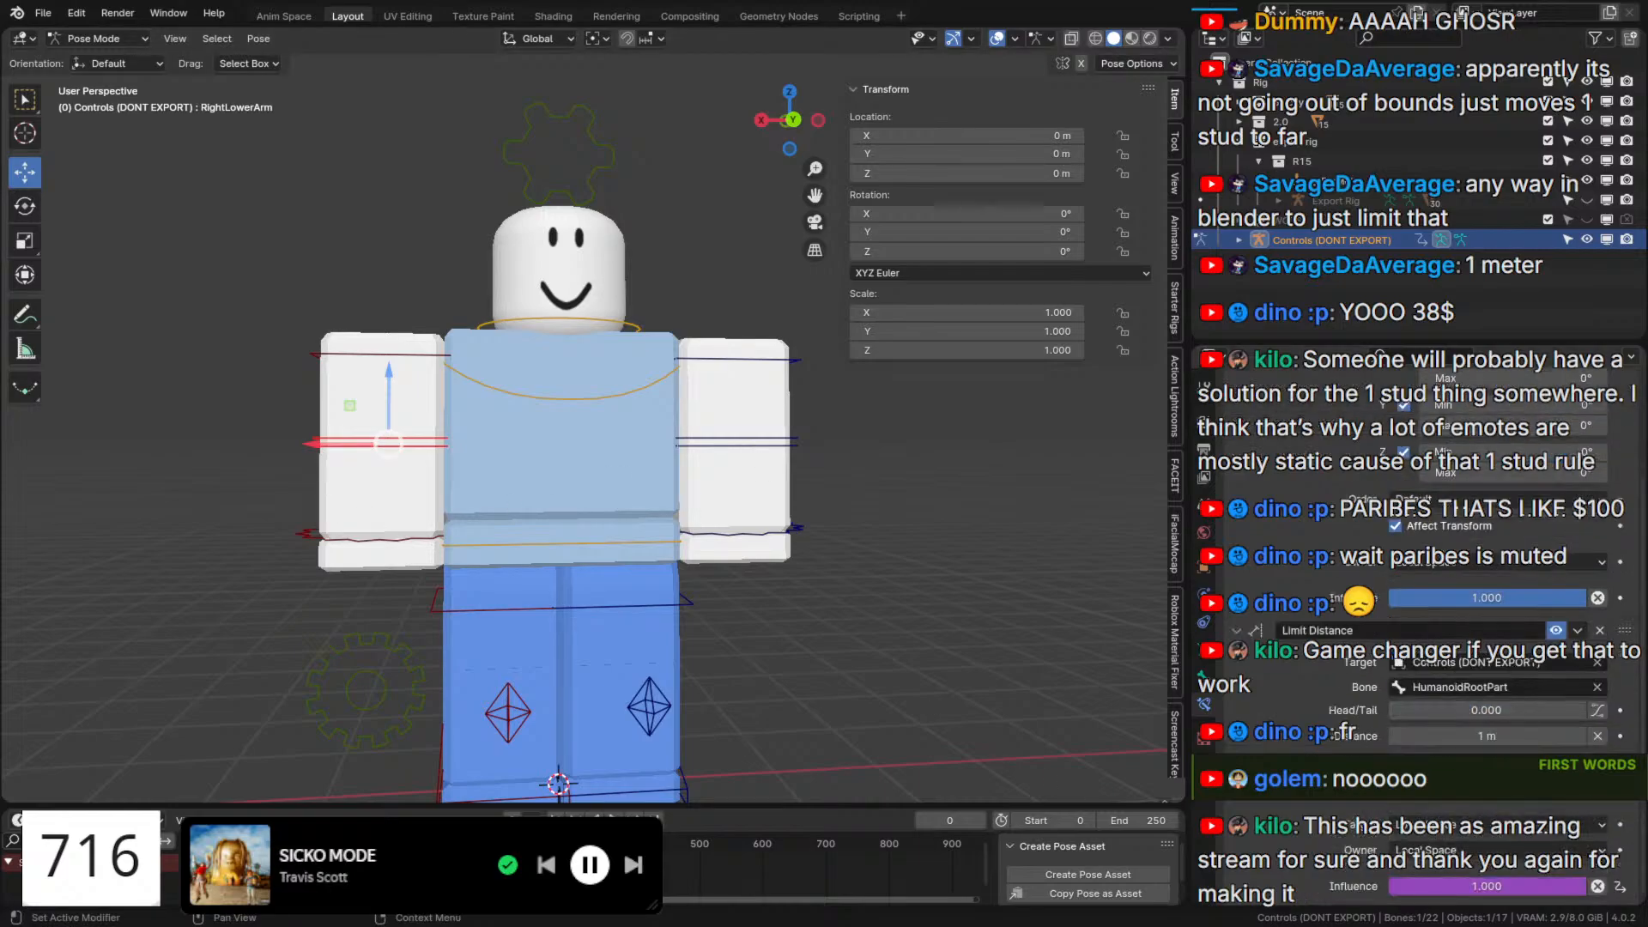
Check the Limit Distance constraints on the LeftHand, LeftLowerArm, LeftUpperArm, LowerTorso and Head bones.
left_click(414, 548)
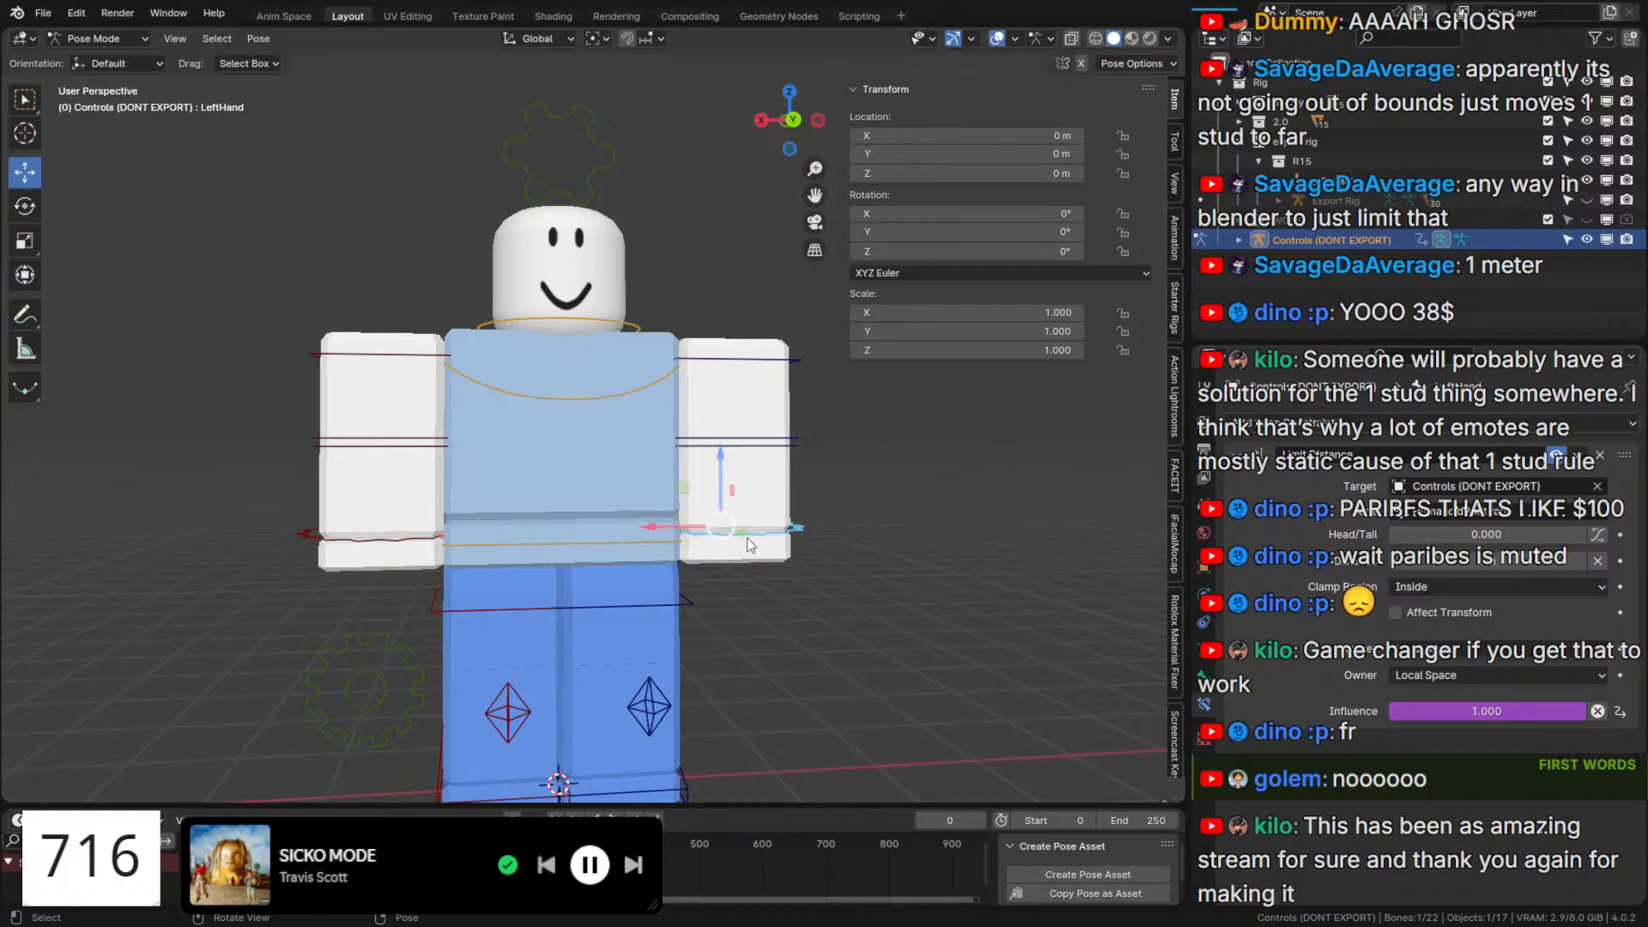
left_click(792, 445)
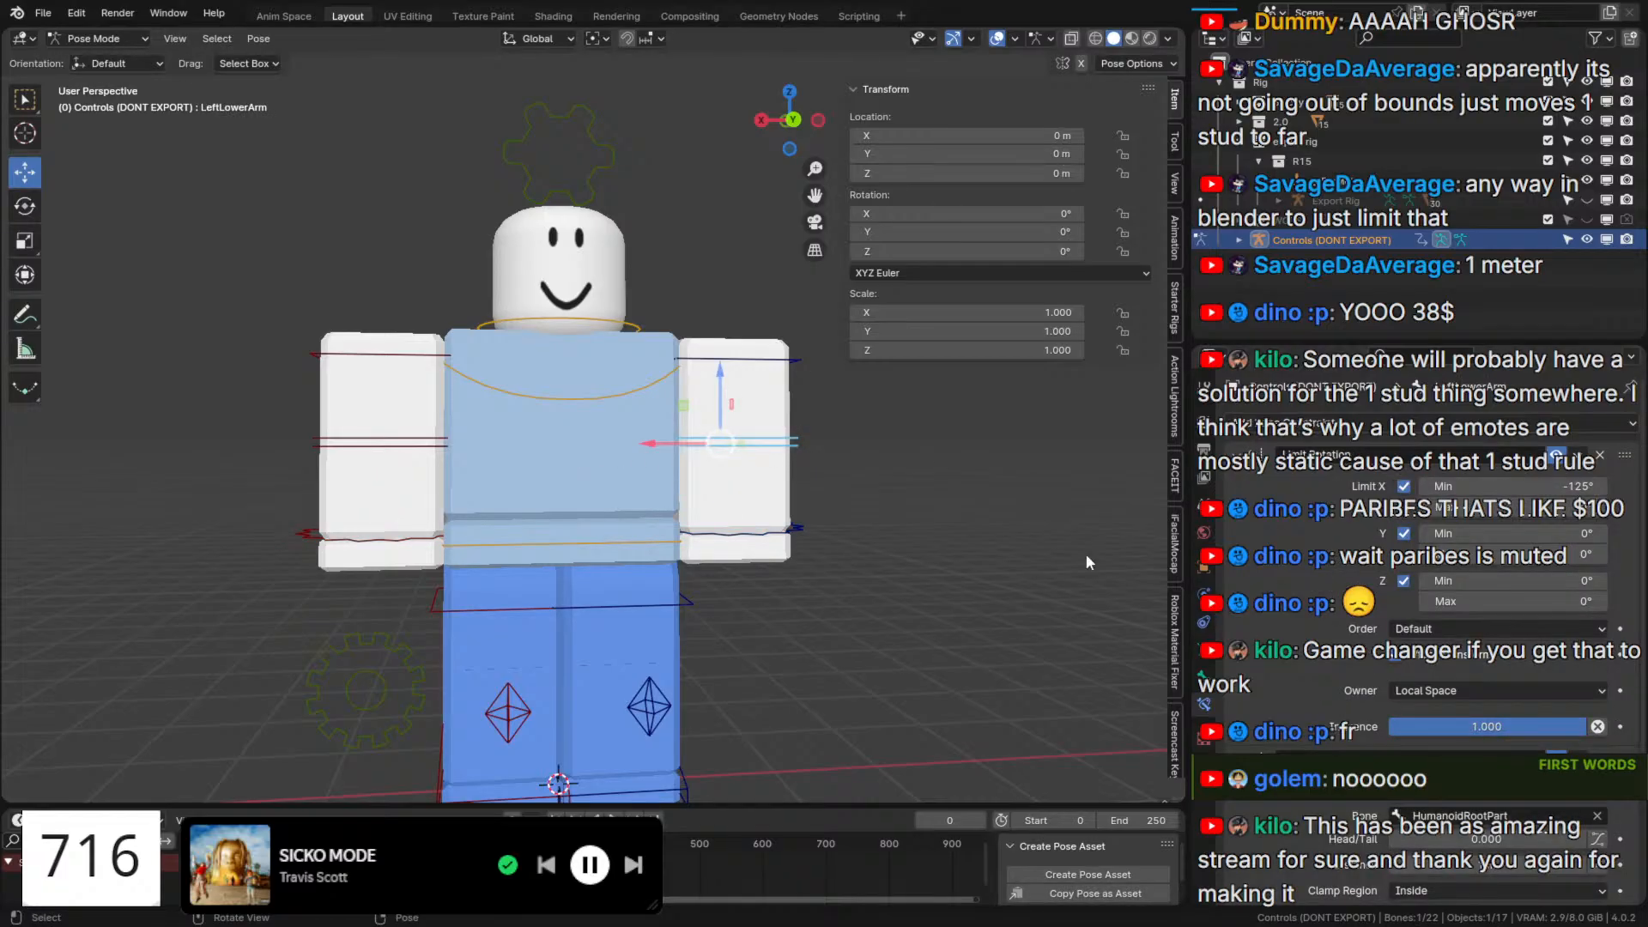
scroll(1367, 721, "down", 4)
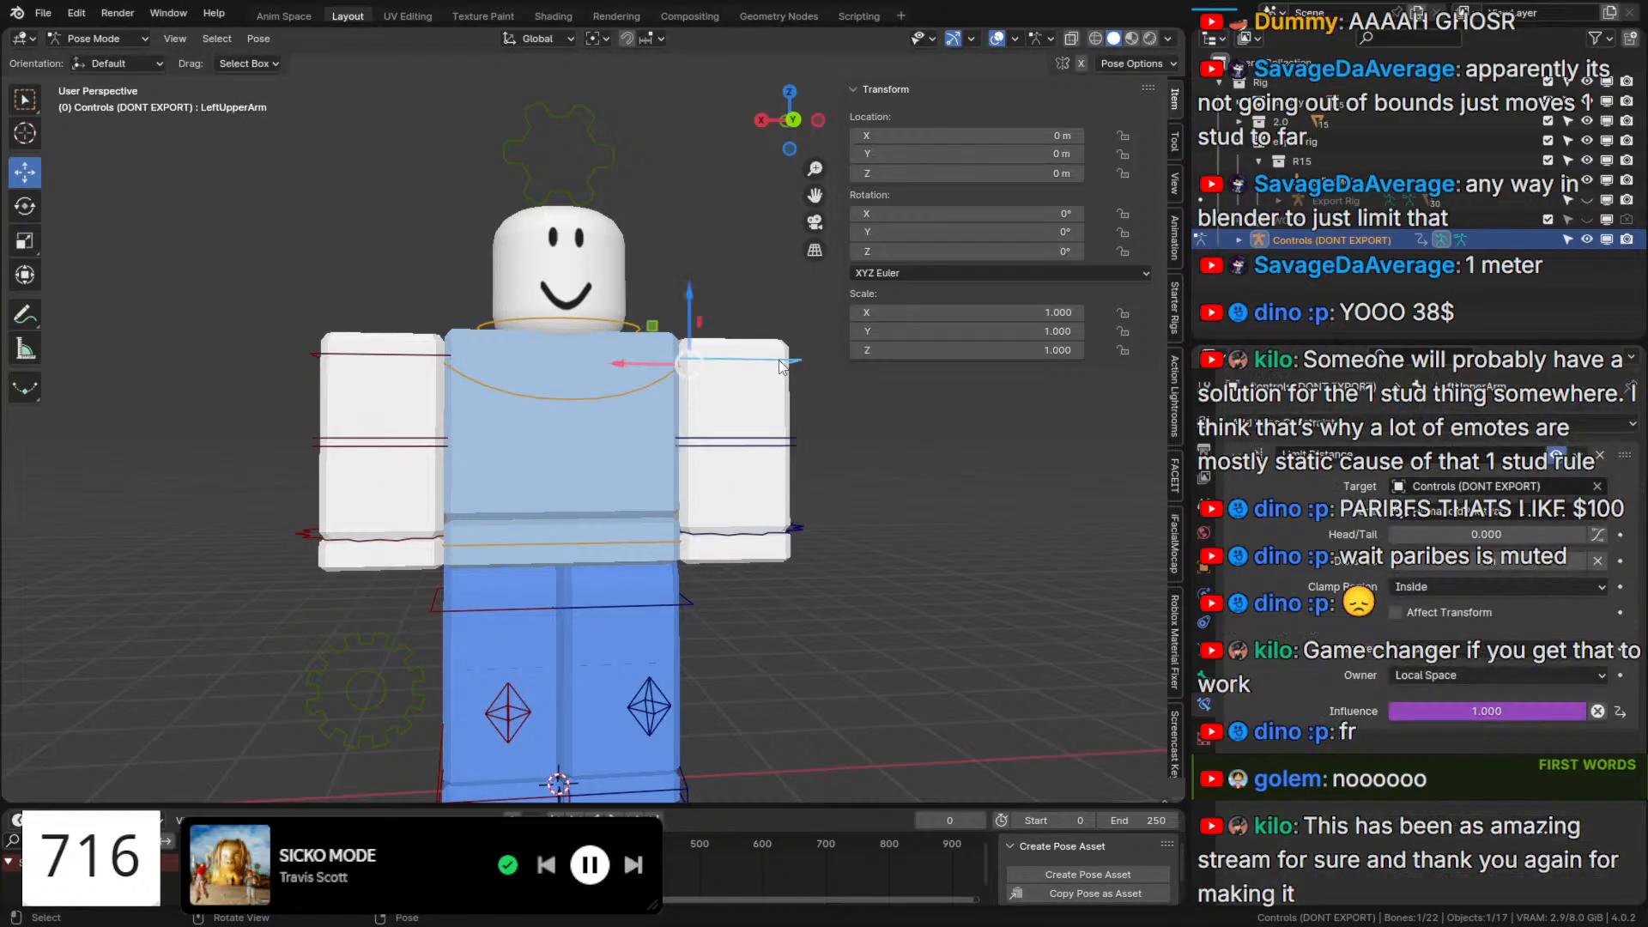
left_click(616, 542)
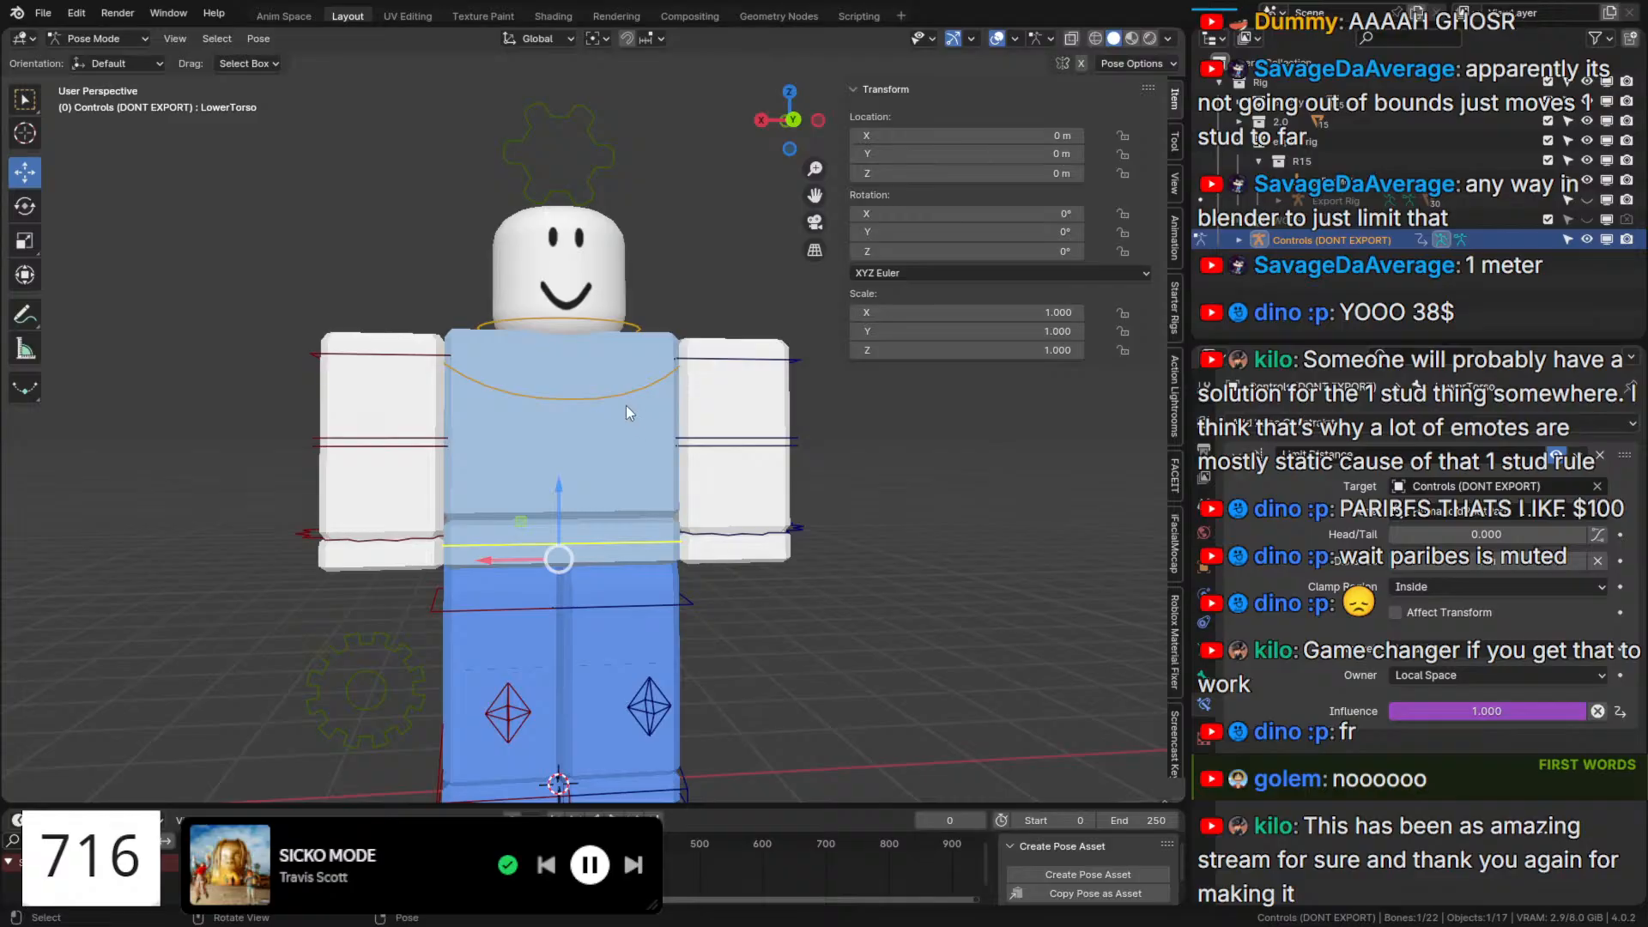
left_click(602, 381)
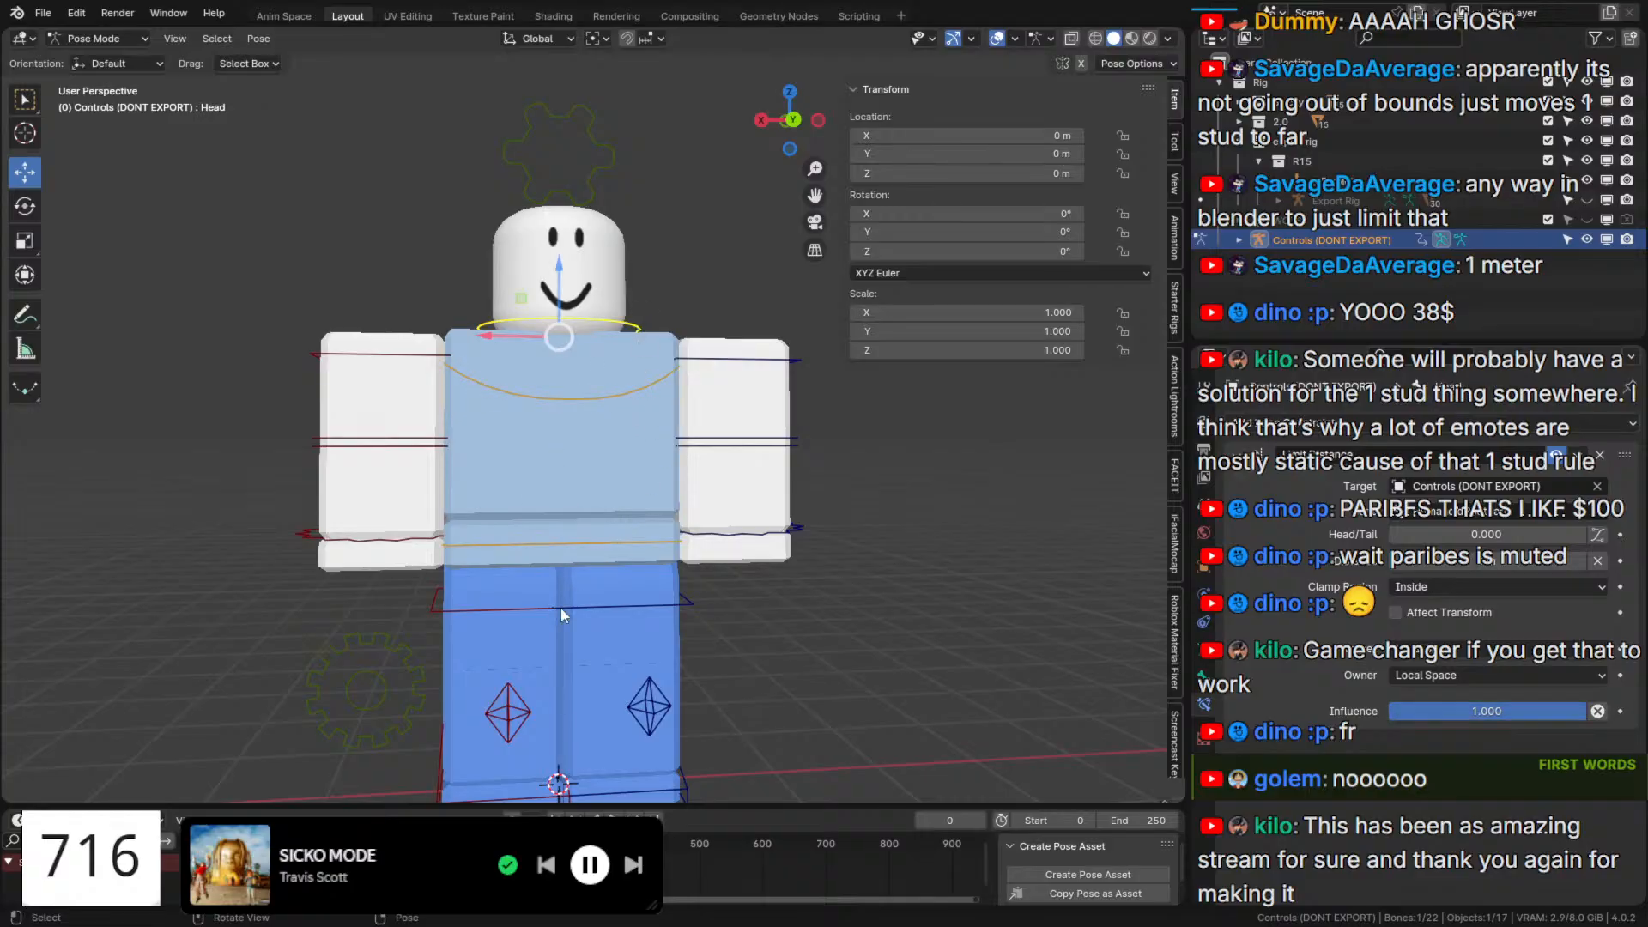
scroll(515, 644, "down", 2)
Turn off Stud Limit on the Settings bone and test moving the LowerTorso bone freely, cancelling the move.
left_click(413, 594)
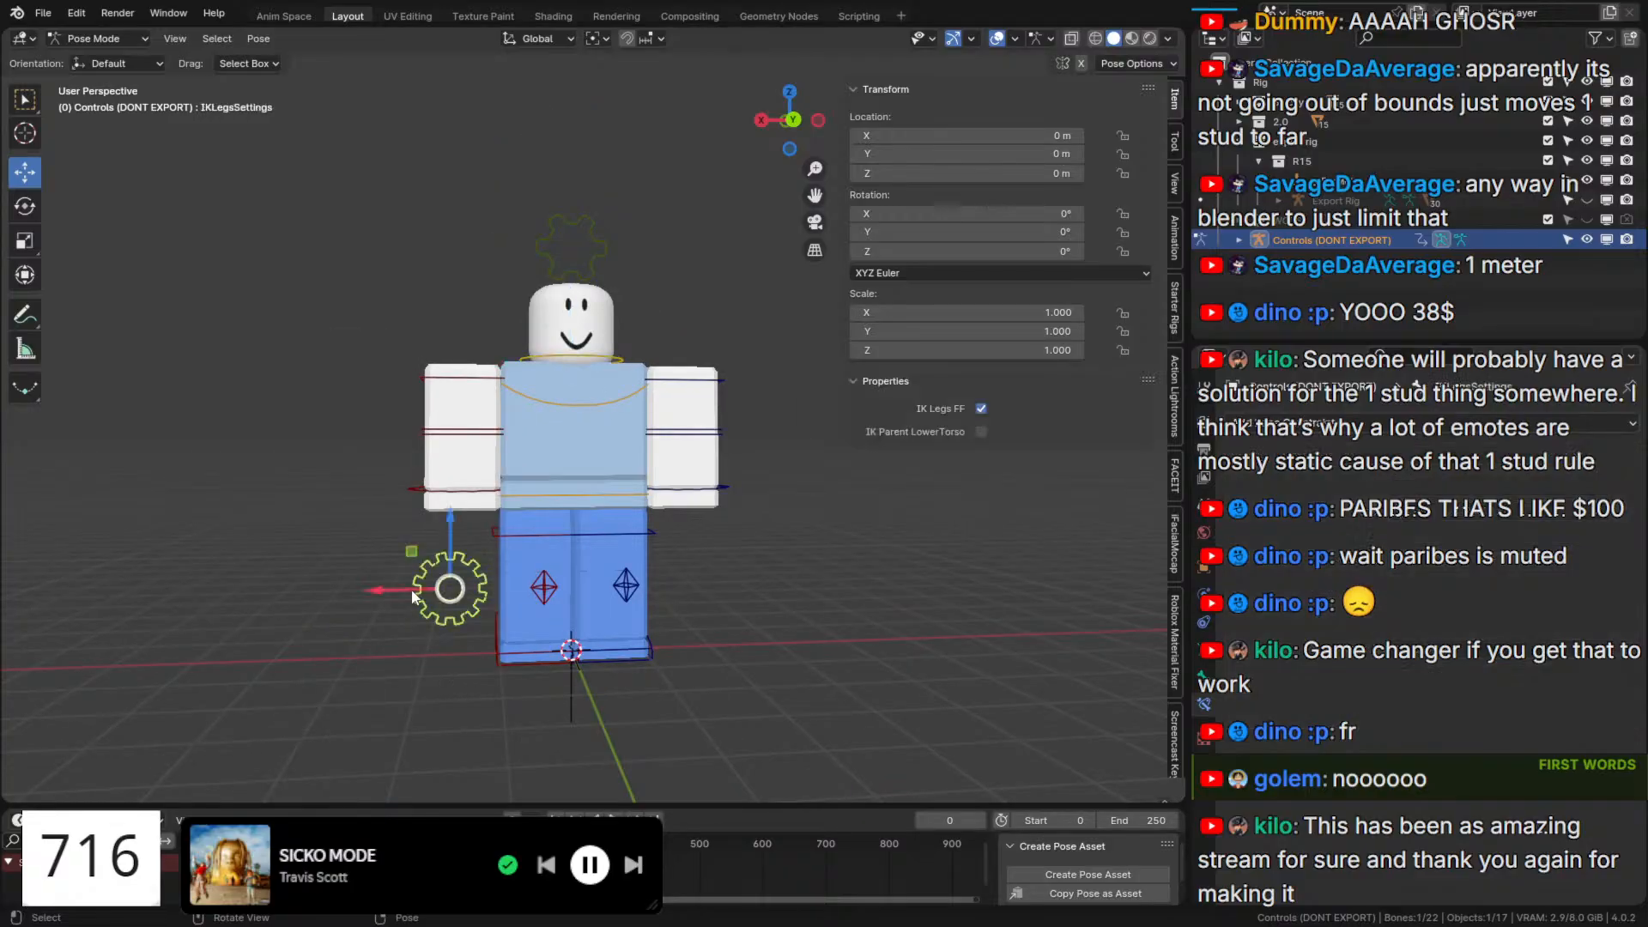
left_click(551, 225)
left_click(525, 481)
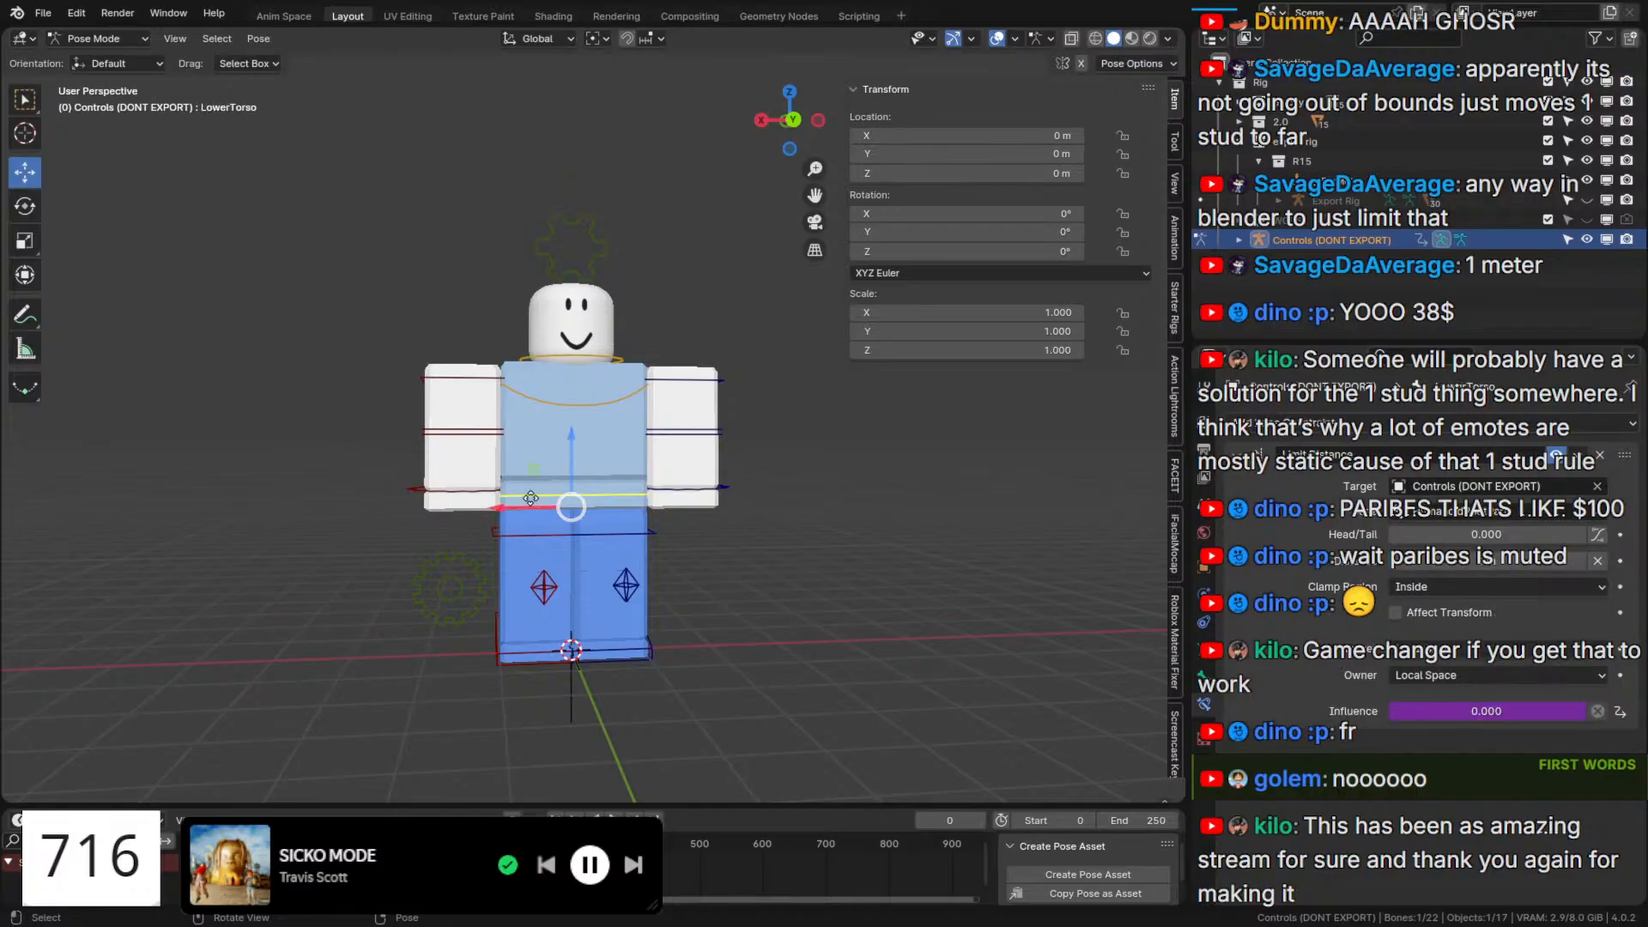
key("g")
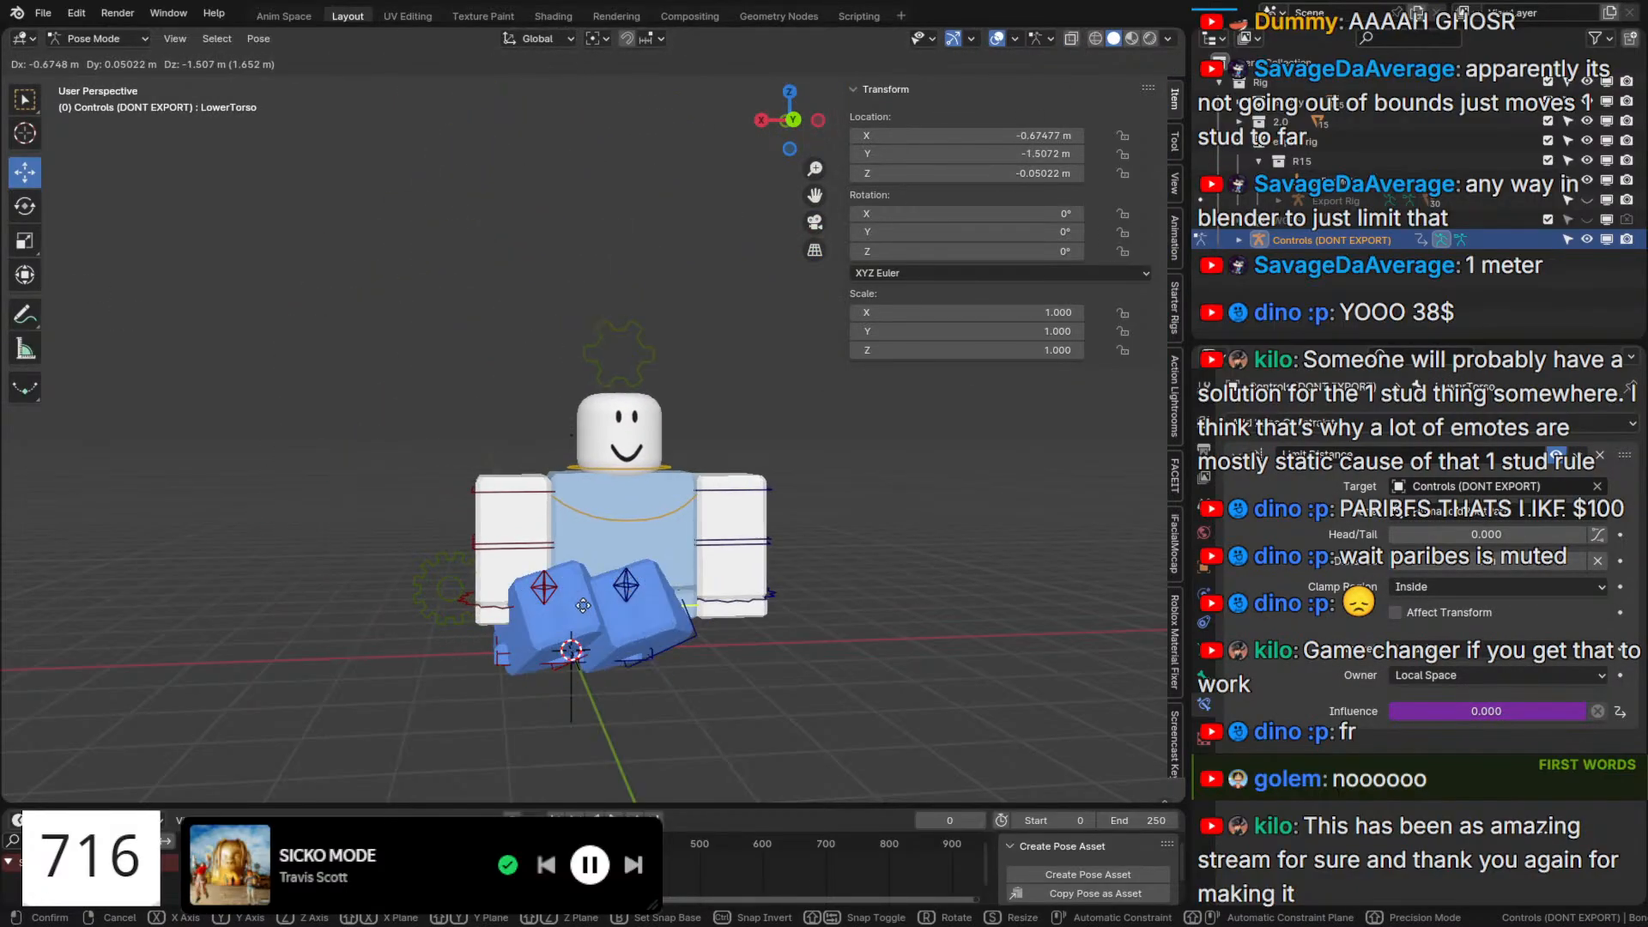
right_click(465, 635)
Turn Stud Limit back on for the Settings bone and inspect the Limit Distance constraint on the IKFoot.R bone.
left_click(463, 628)
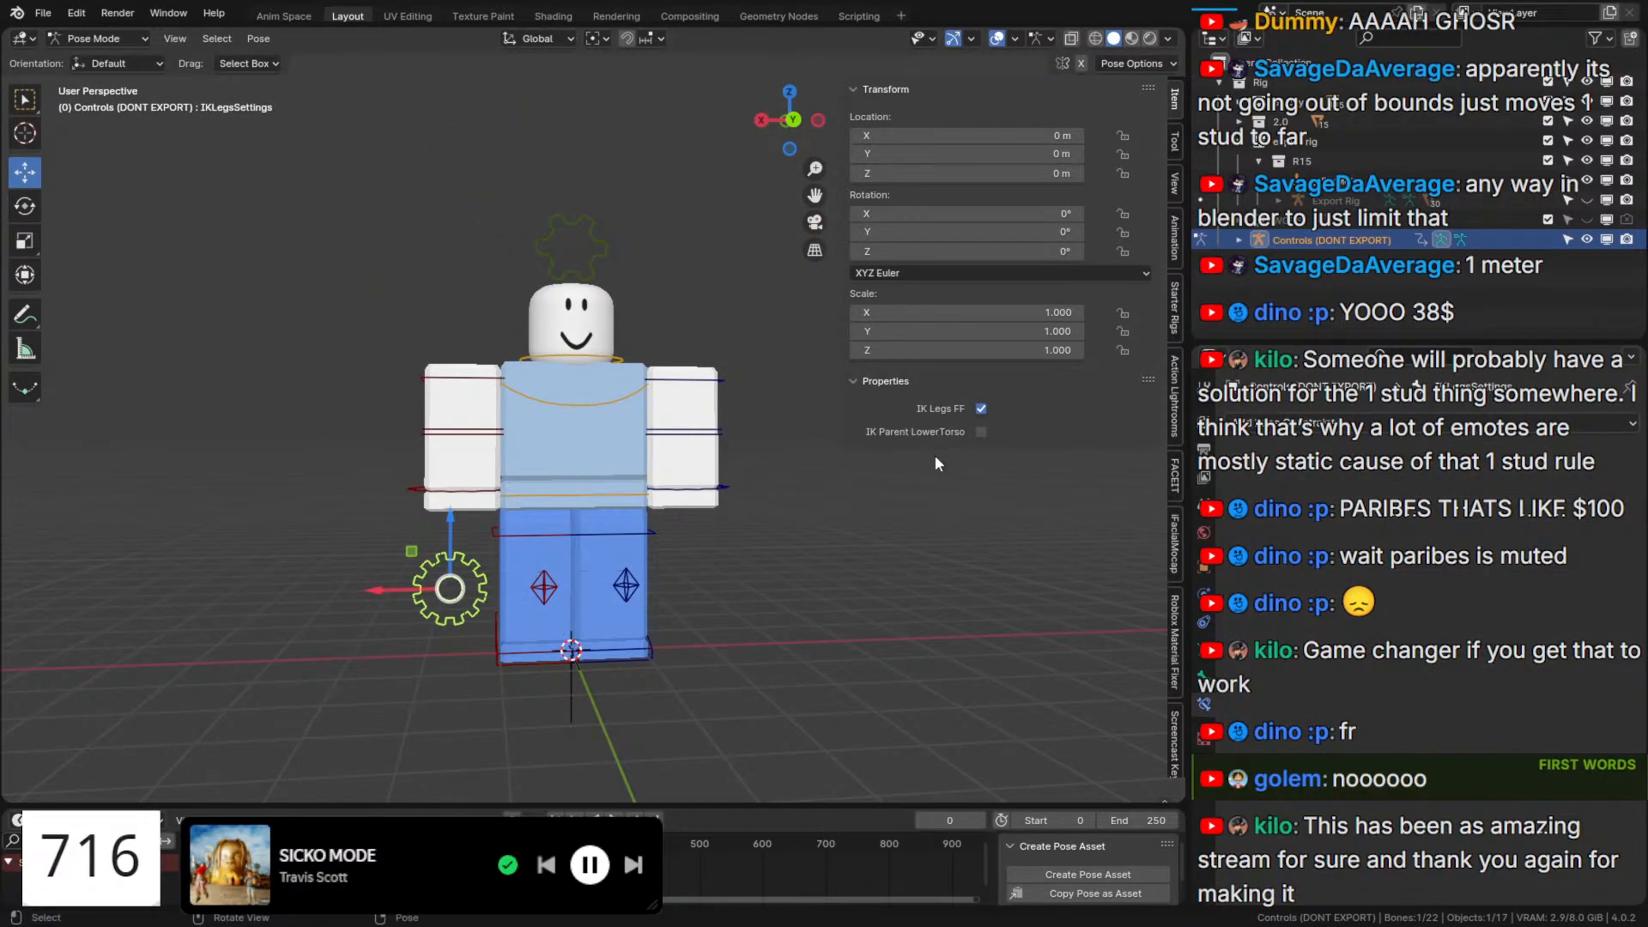
left_click(607, 241)
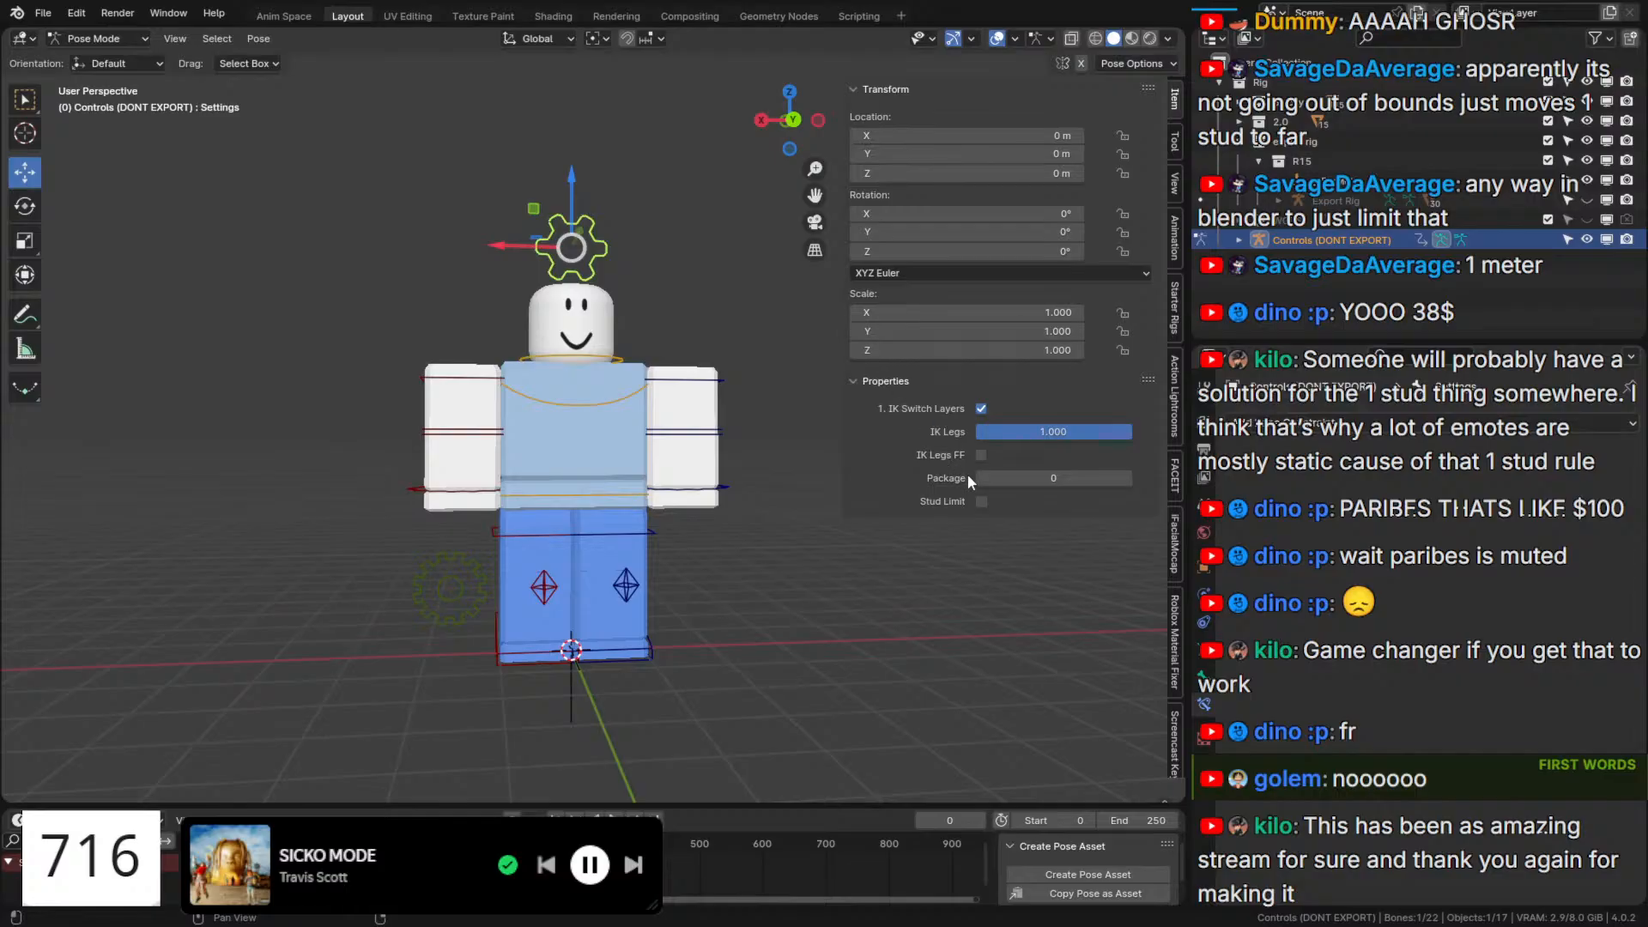
left_click(528, 661)
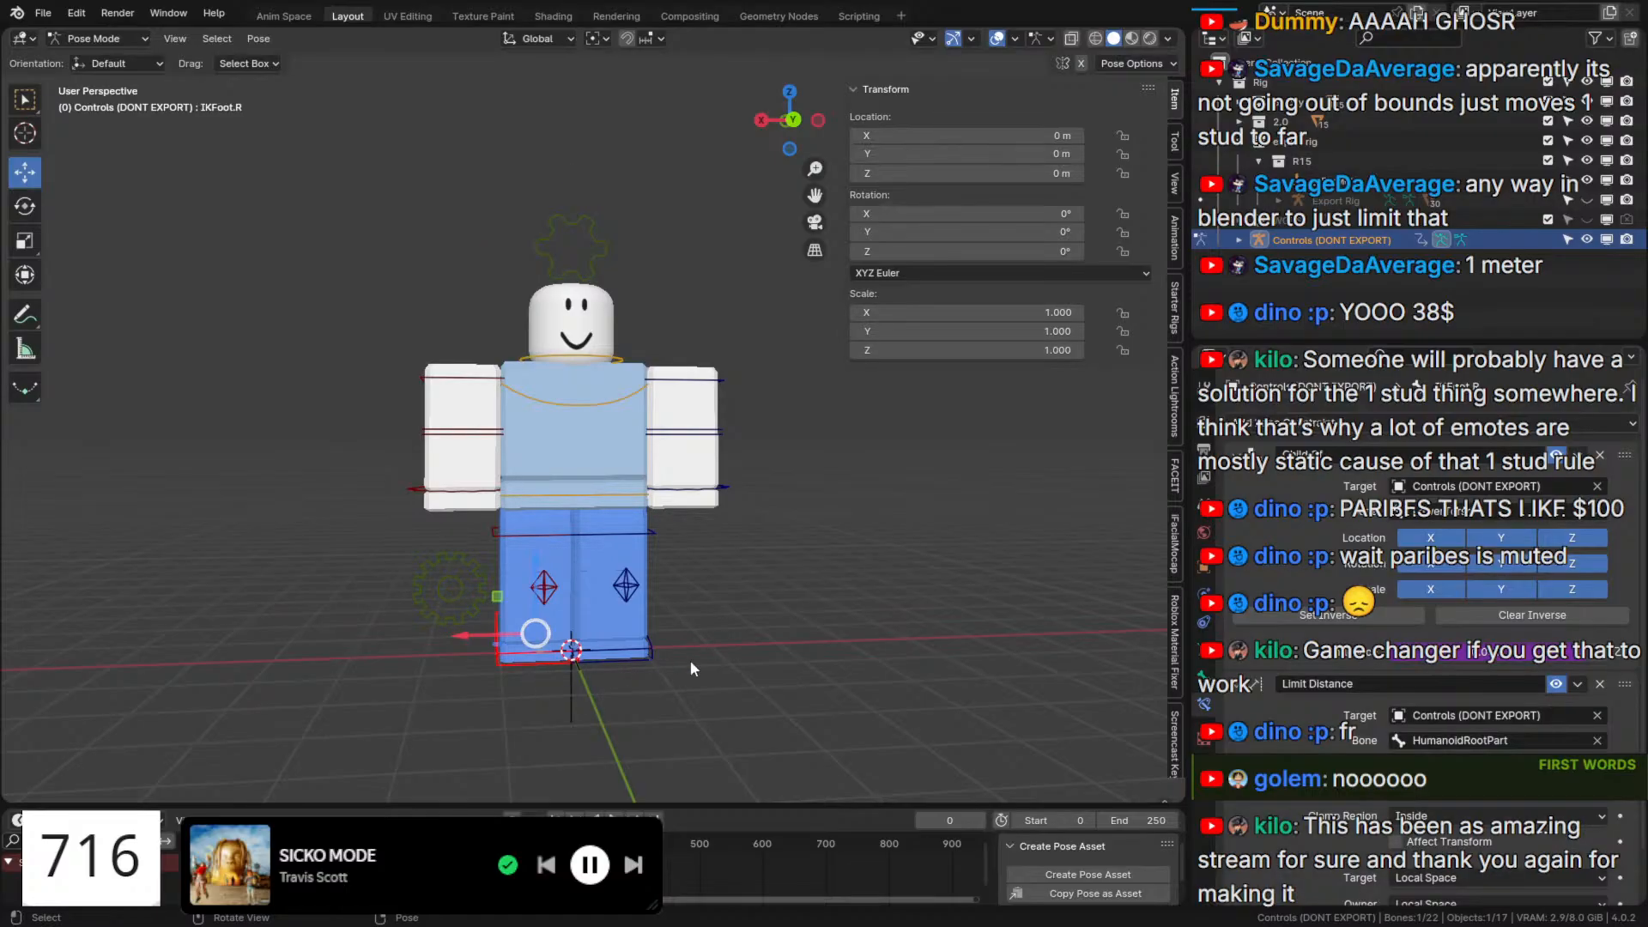
scroll(690, 661, "down", 1)
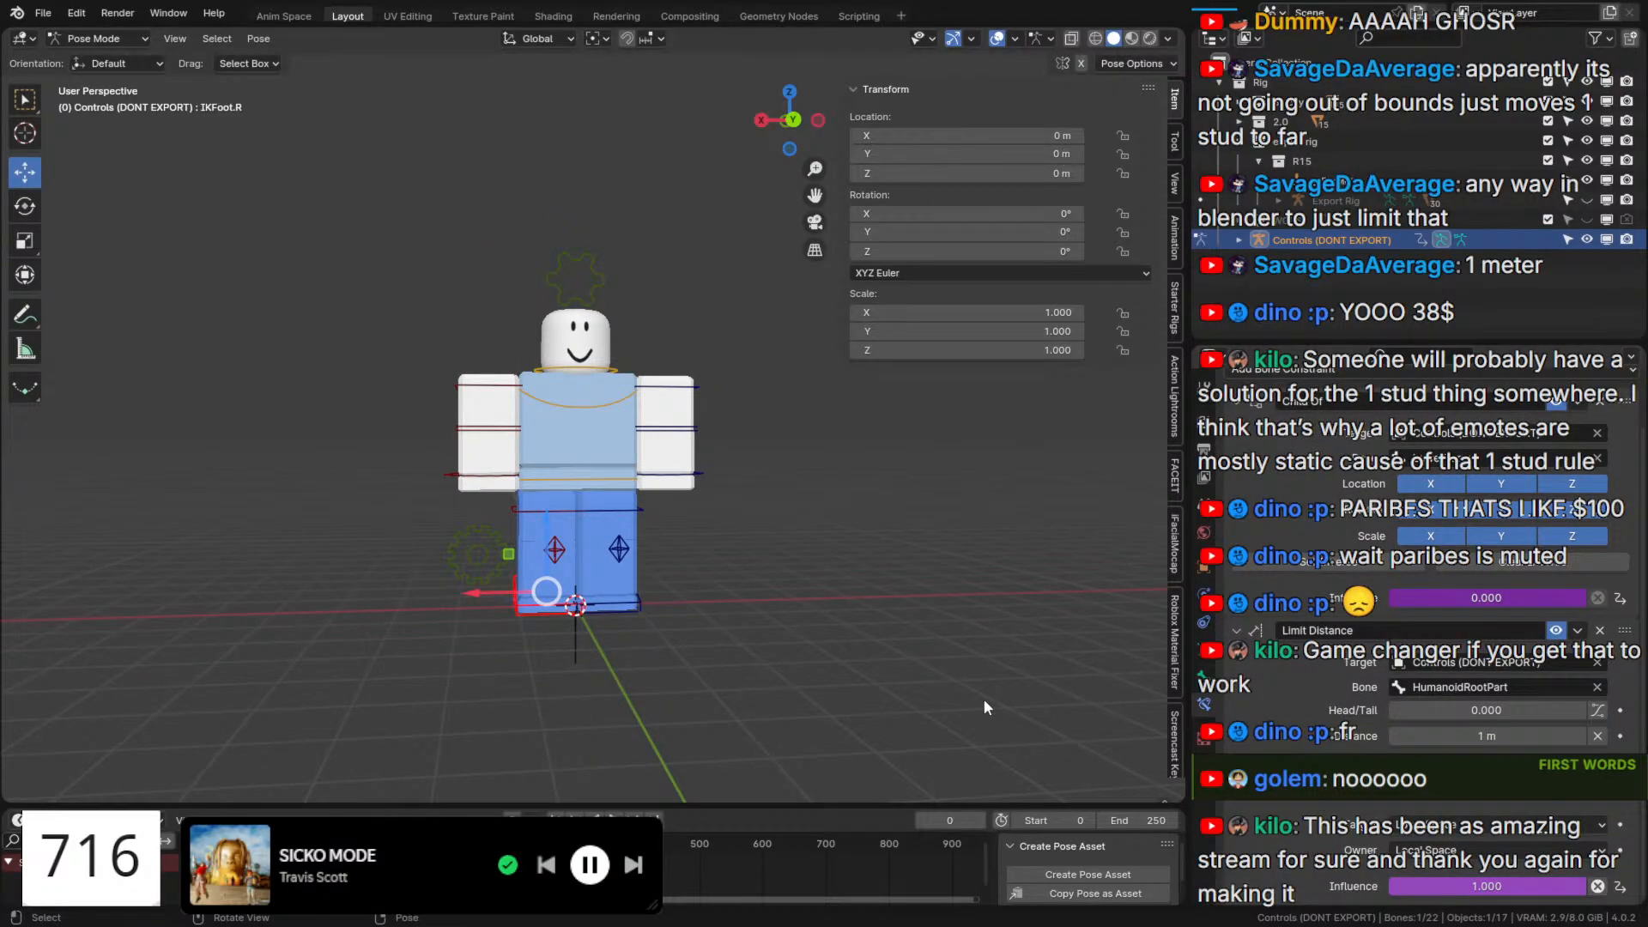